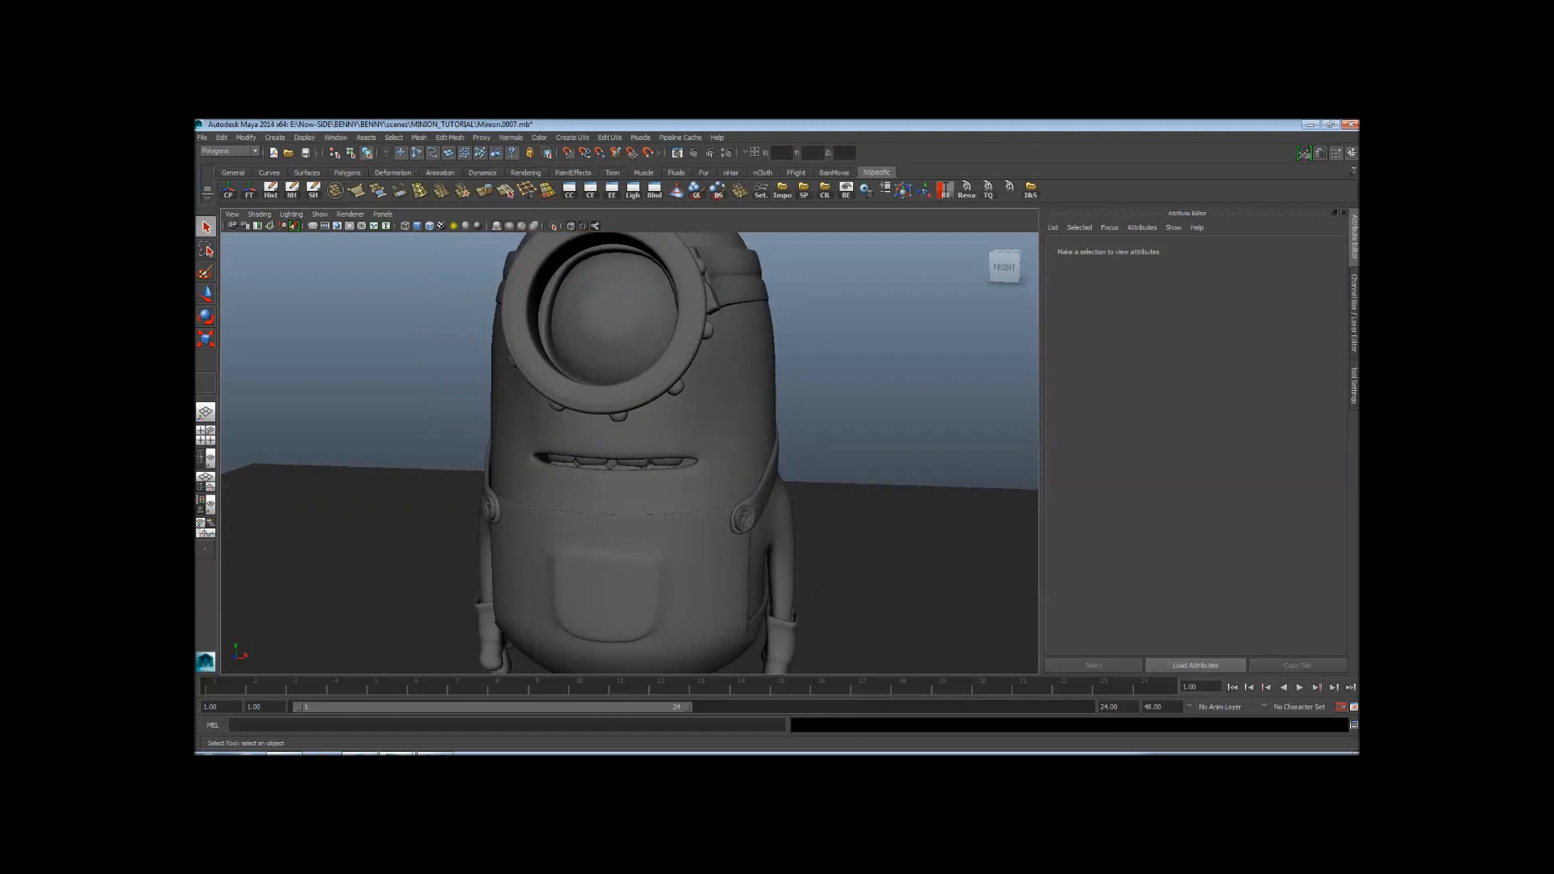
Examine the smoothed minion model from the side and front, including its goggle, mouth, overalls and overall proportions
alt+right_drag(655, 453, 518, 453)
alt+drag(518, 453, 1012, 458)
alt+right_drag(1011, 458, 850, 458)
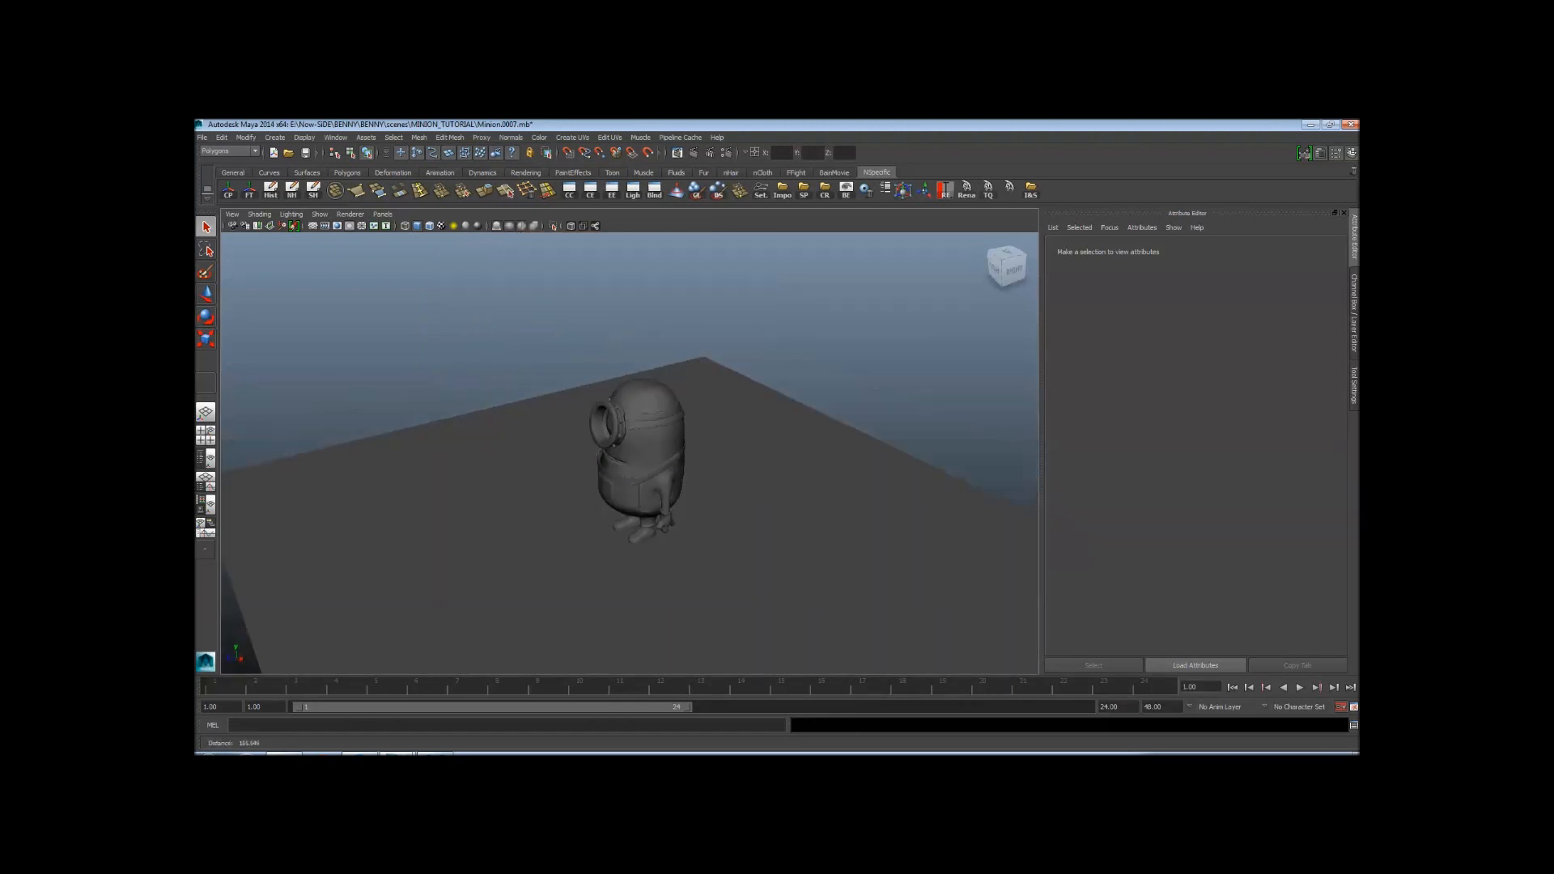
alt+drag(850, 458, 688, 454)
alt+right_drag(688, 453, 850, 454)
alt+drag(850, 453, 858, 453)
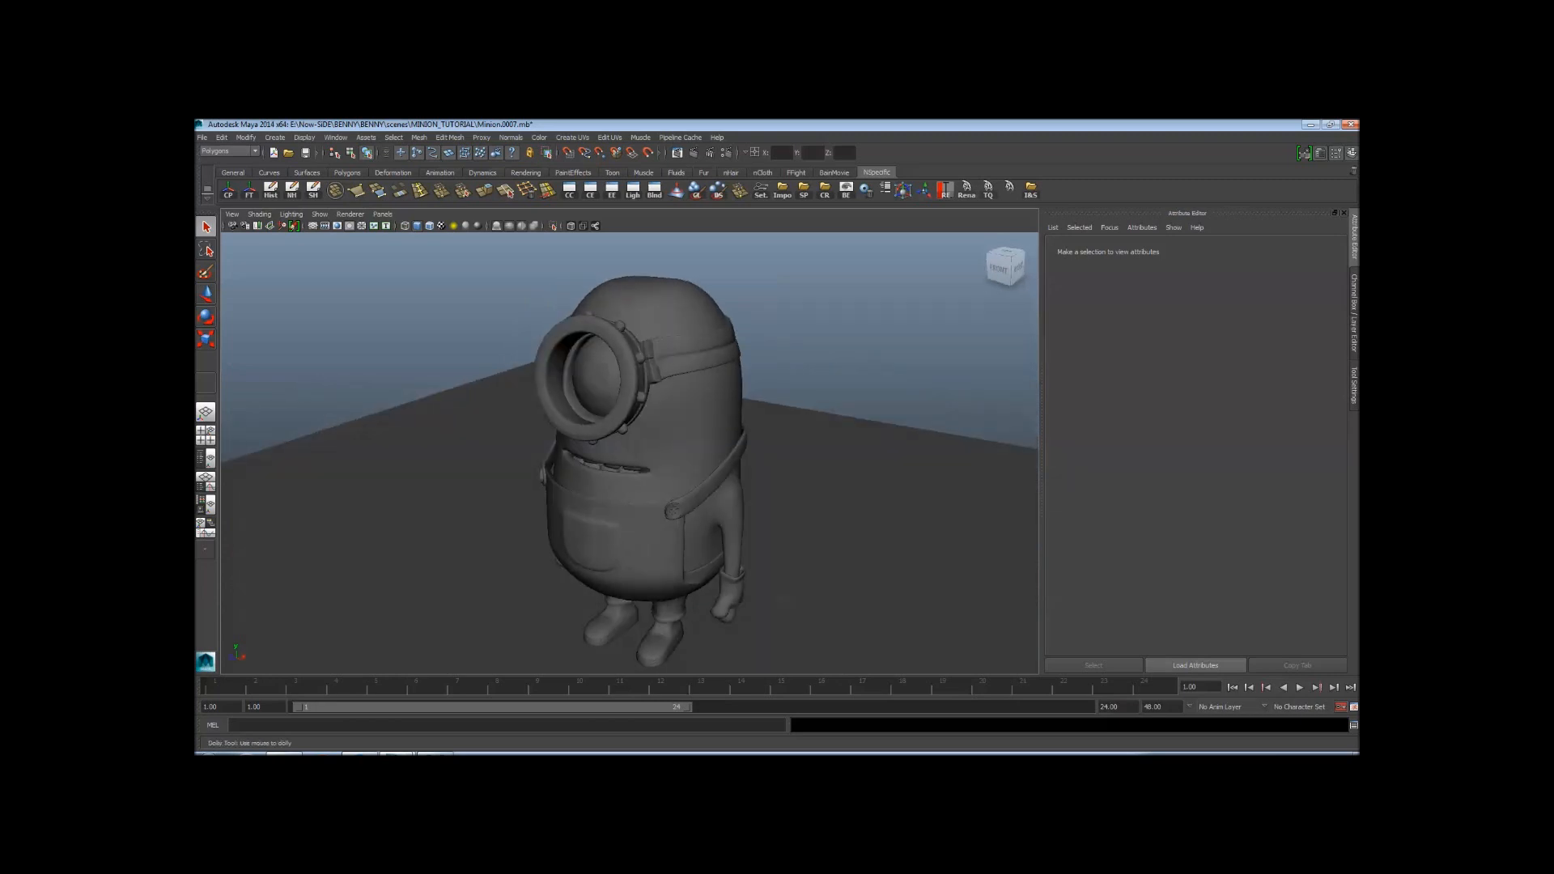
scroll(630, 453, up, 5)
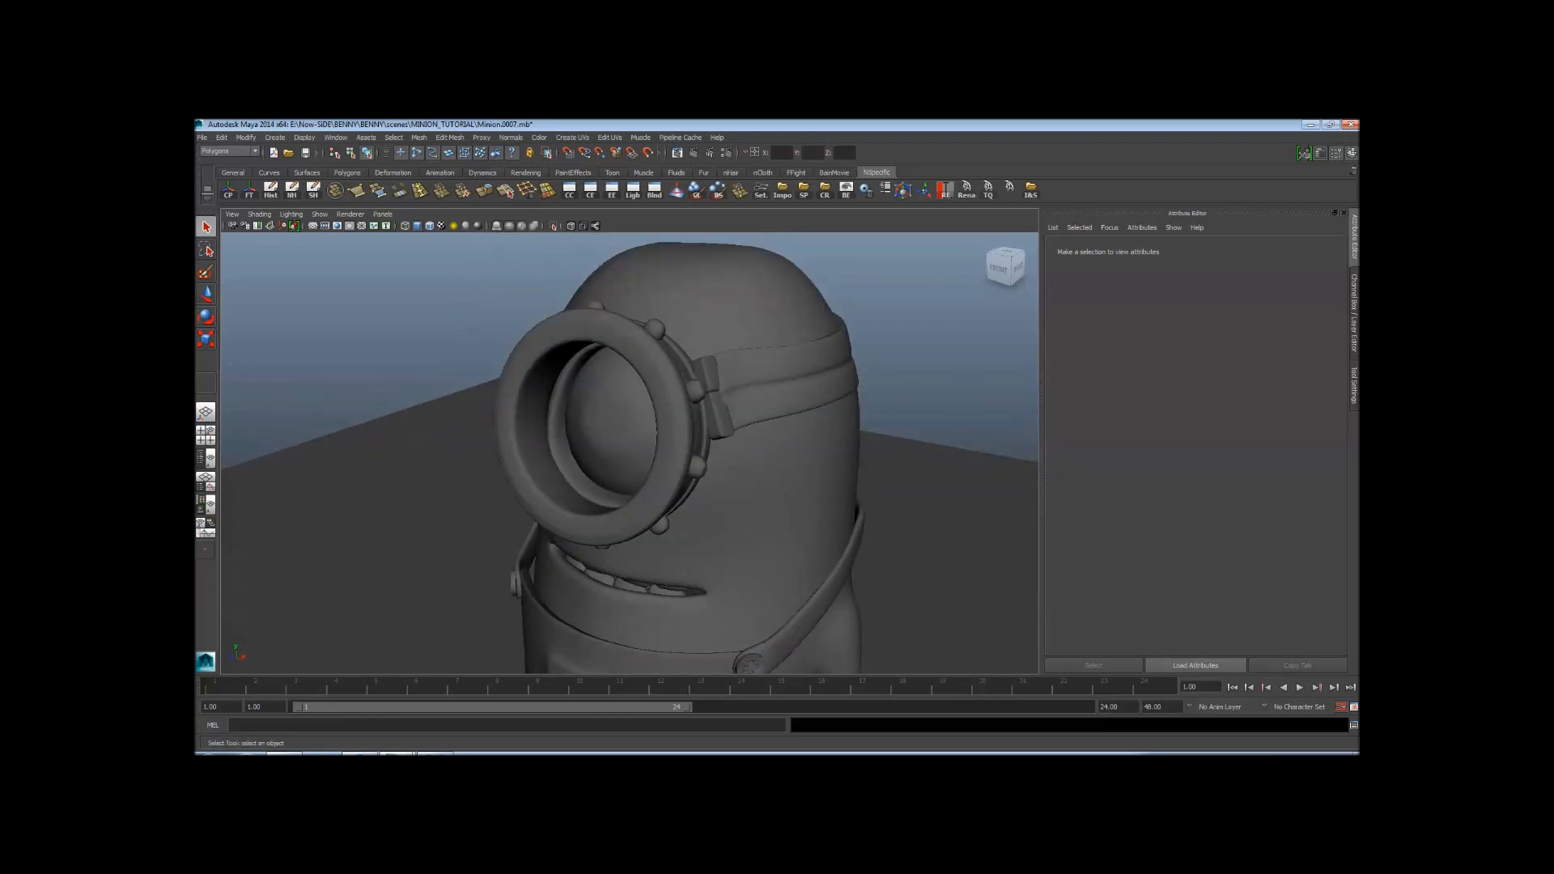
scroll(630, 453, down, 5)
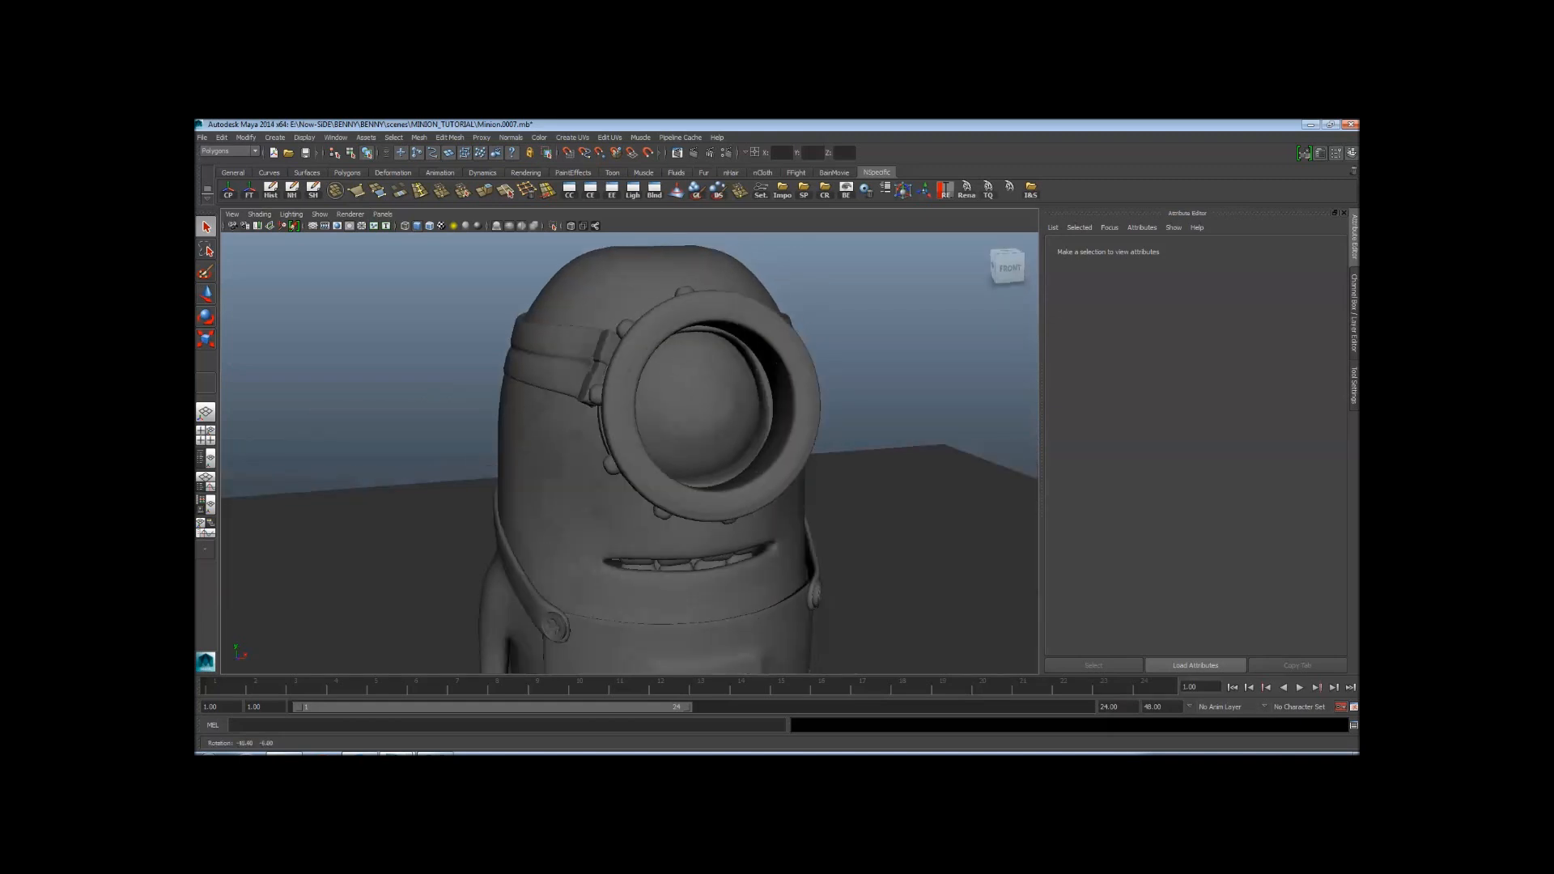
scroll(630, 453, up, 6)
alt+drag(629, 405, 760, 453)
scroll(630, 454, up, 4)
scroll(630, 453, down, 6)
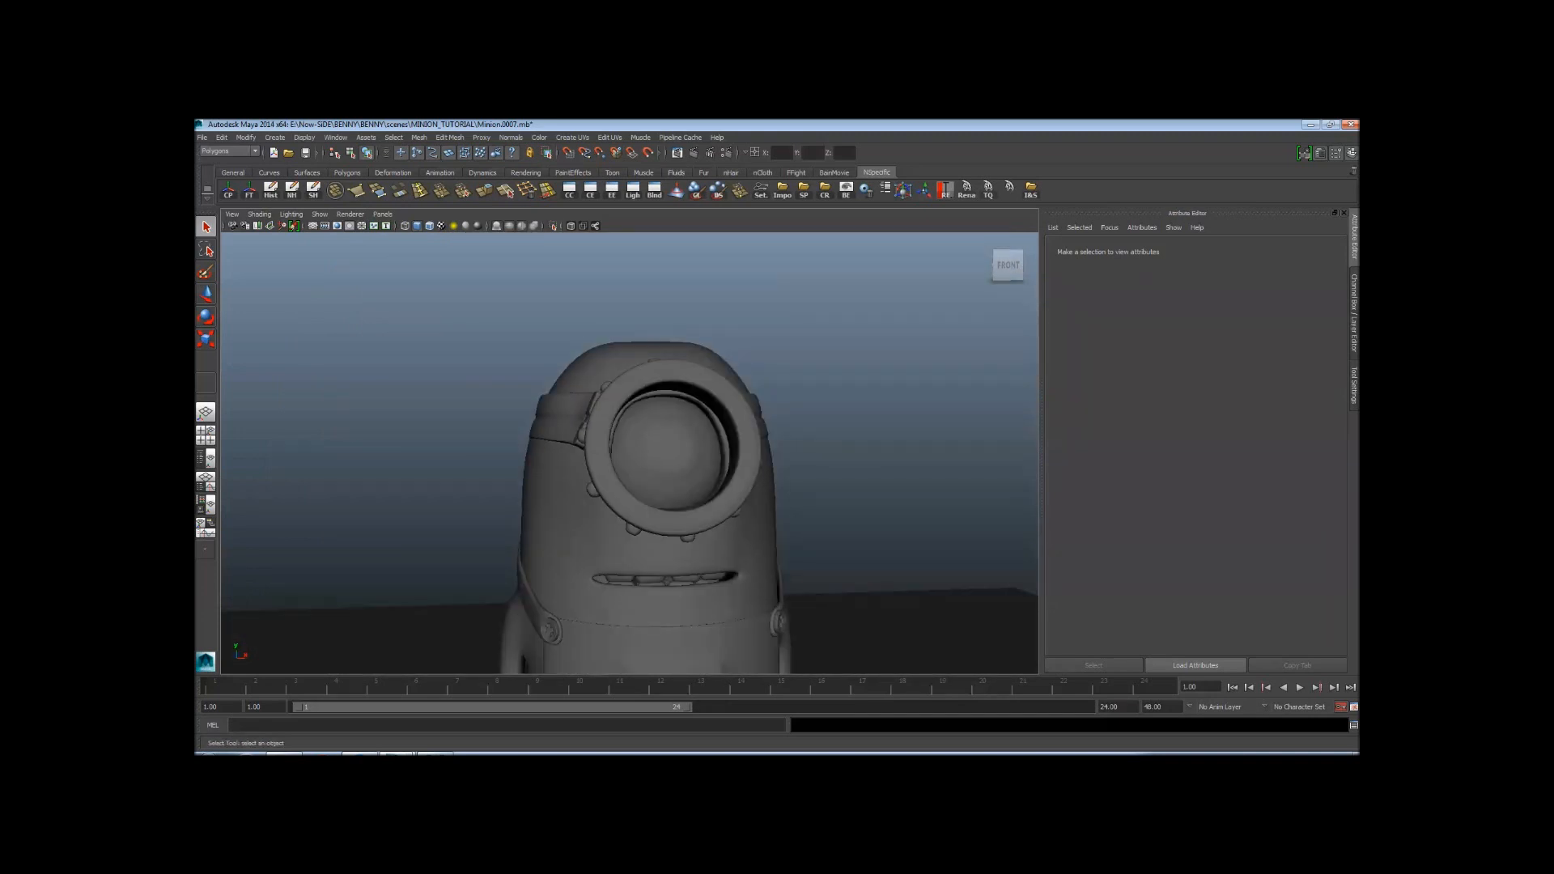
alt+drag(672, 453, 591, 468)
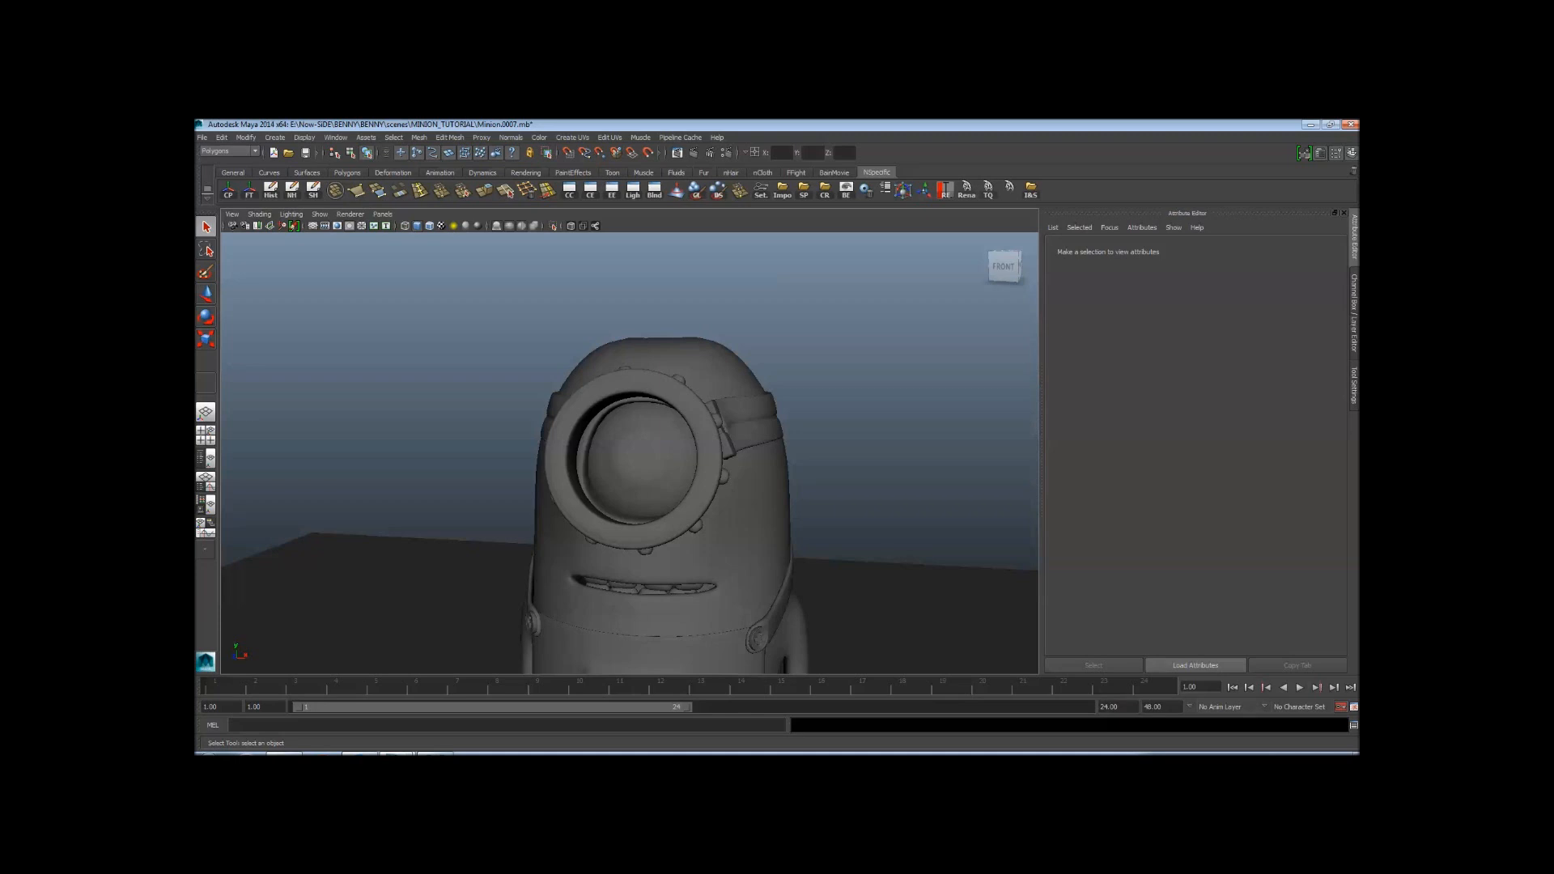
alt+drag(630, 453, 607, 495)
scroll(629, 453, down, 5)
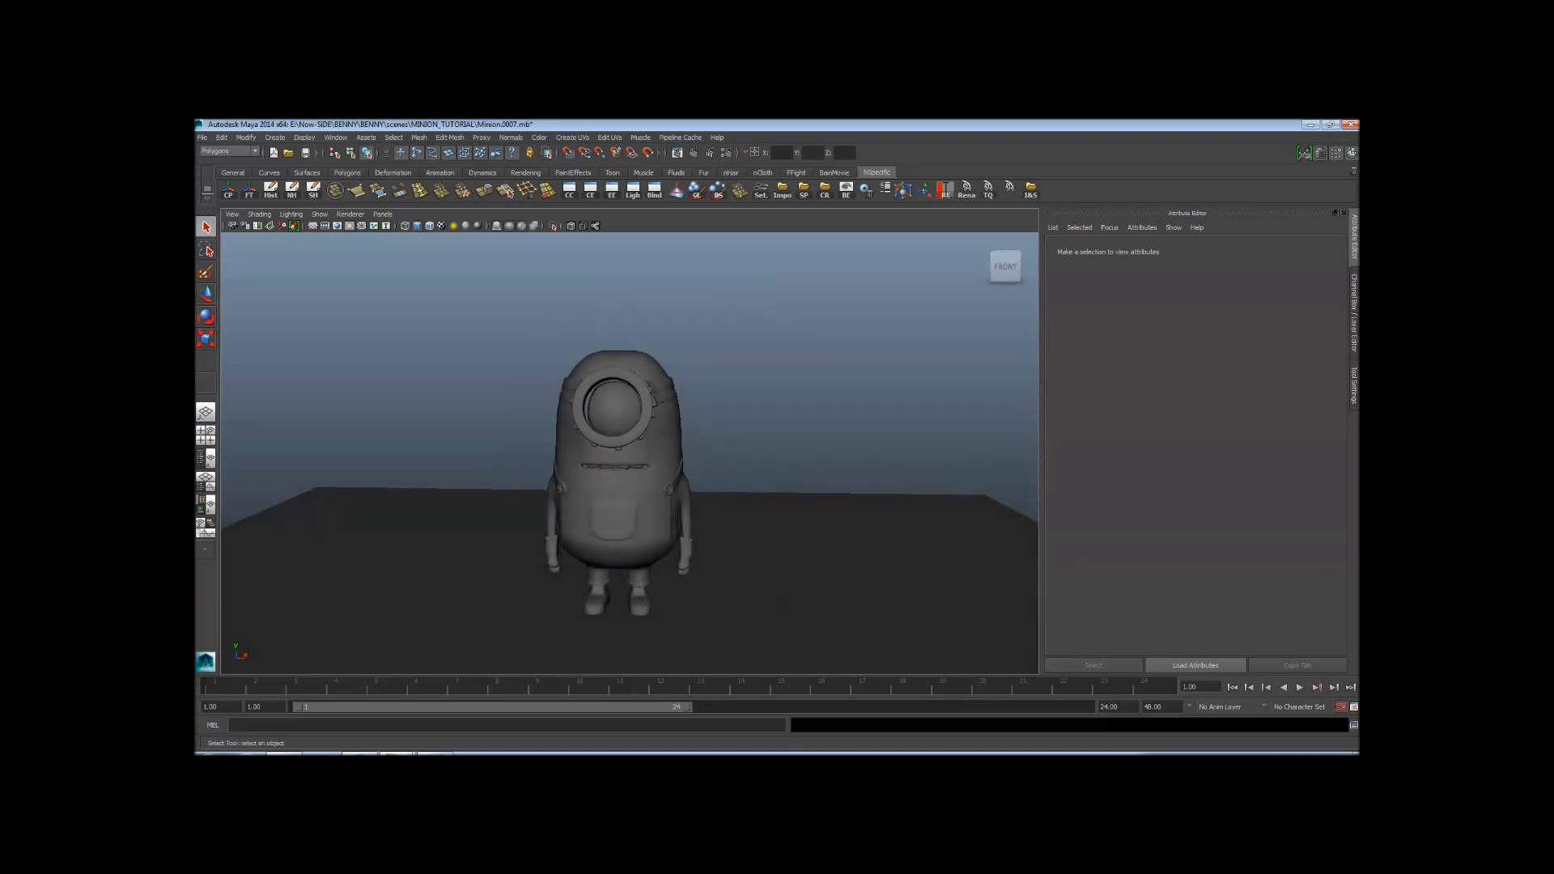
Examine the minion's goggle strap and head from above and behind, and the full body from the front
scroll(630, 453, up, 4)
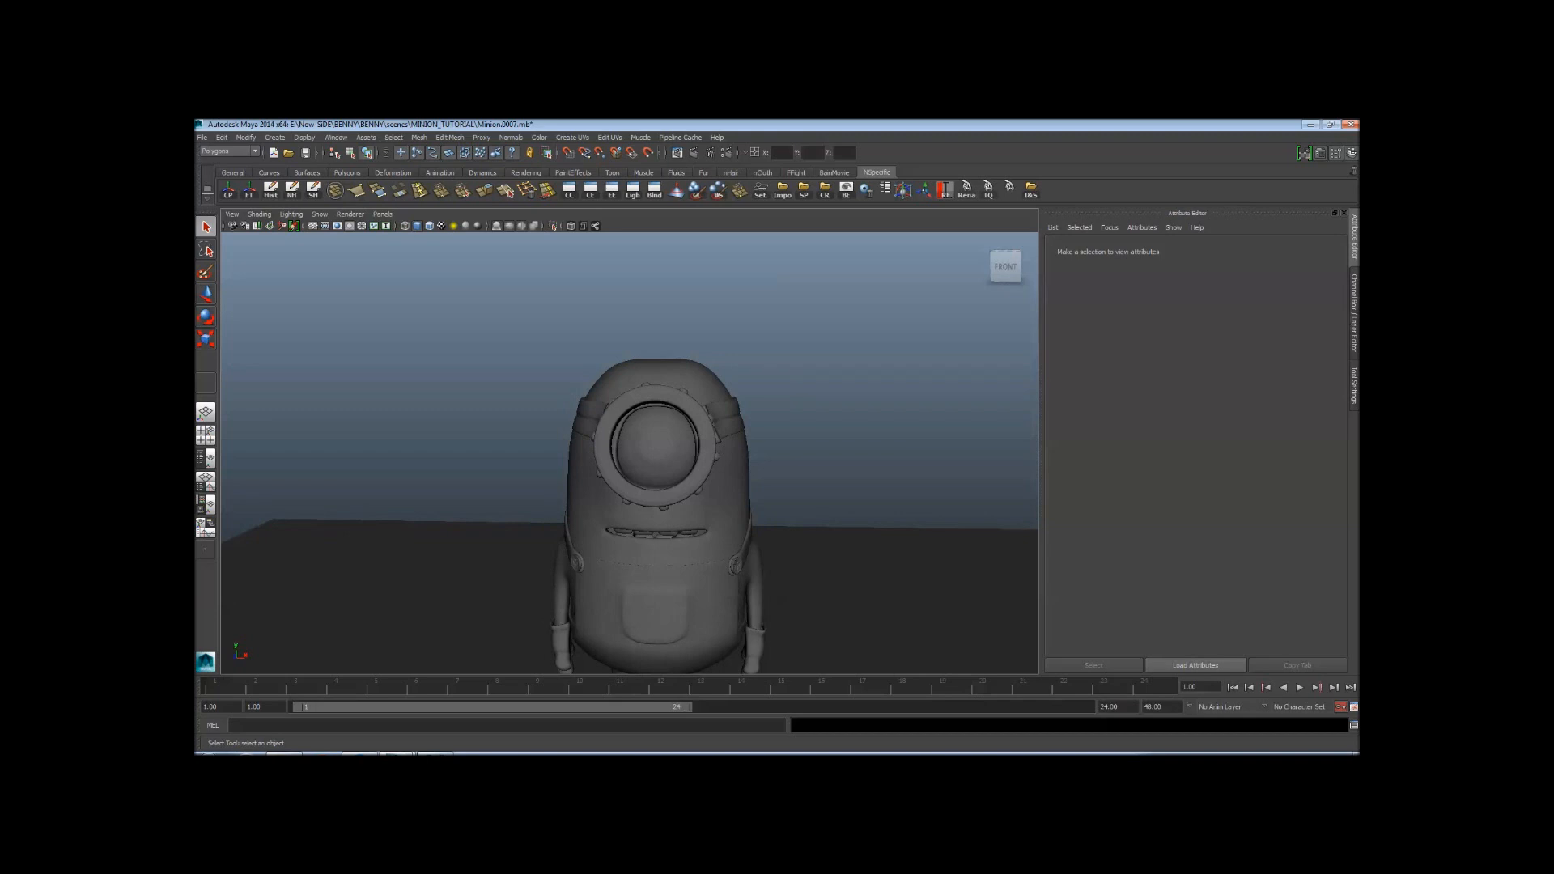
alt+middle_drag(647, 526, 636, 369)
scroll(635, 370, down, 4)
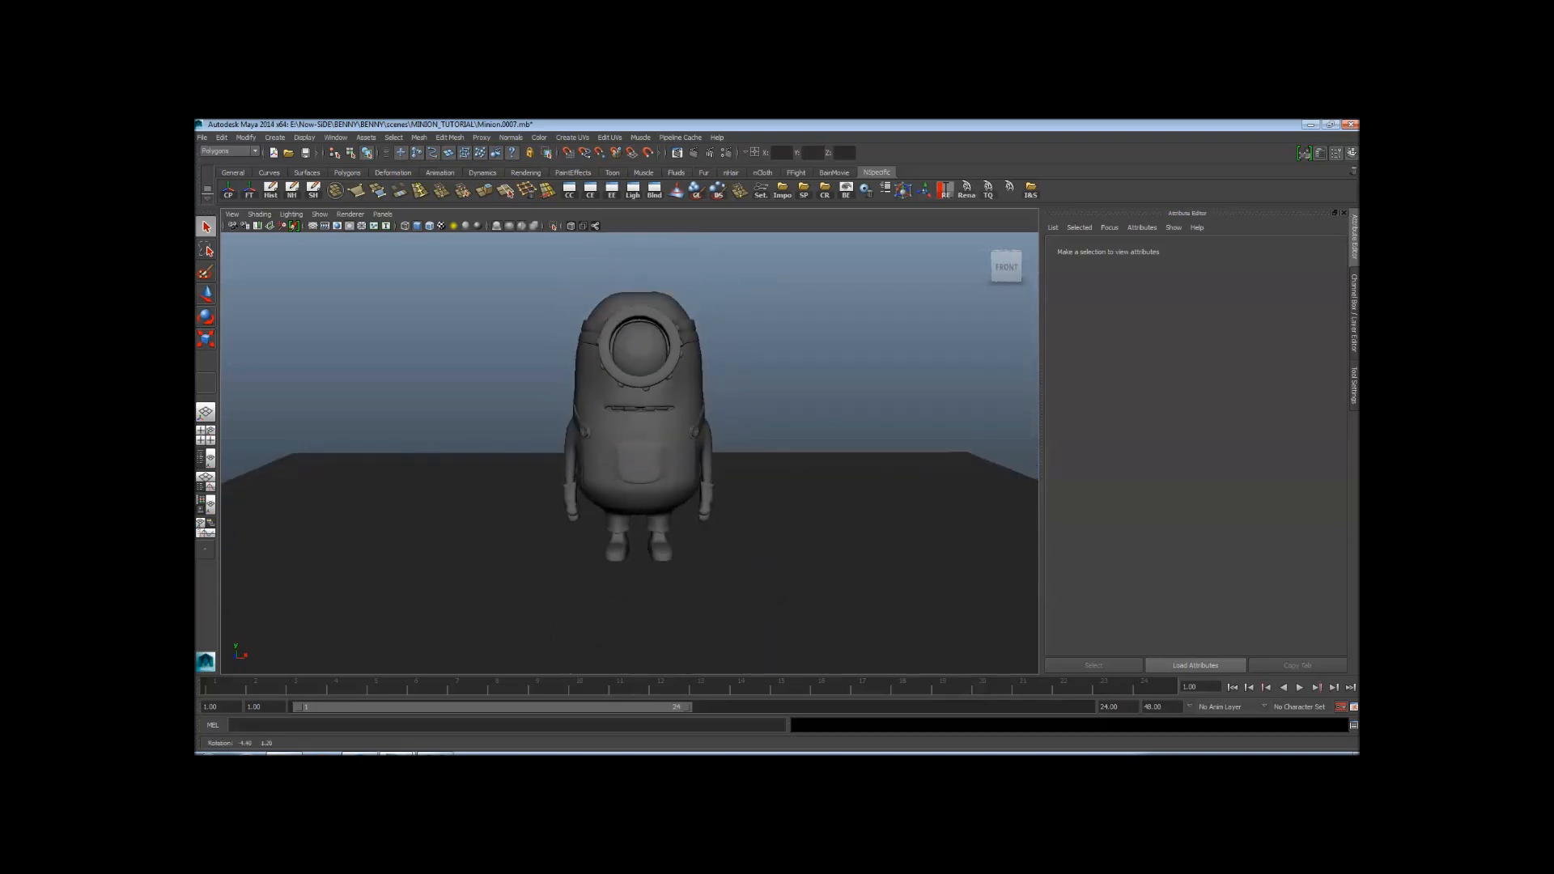
alt+drag(688, 453, 632, 500)
scroll(729, 477, up, 5)
alt+middle_drag(648, 365, 607, 558)
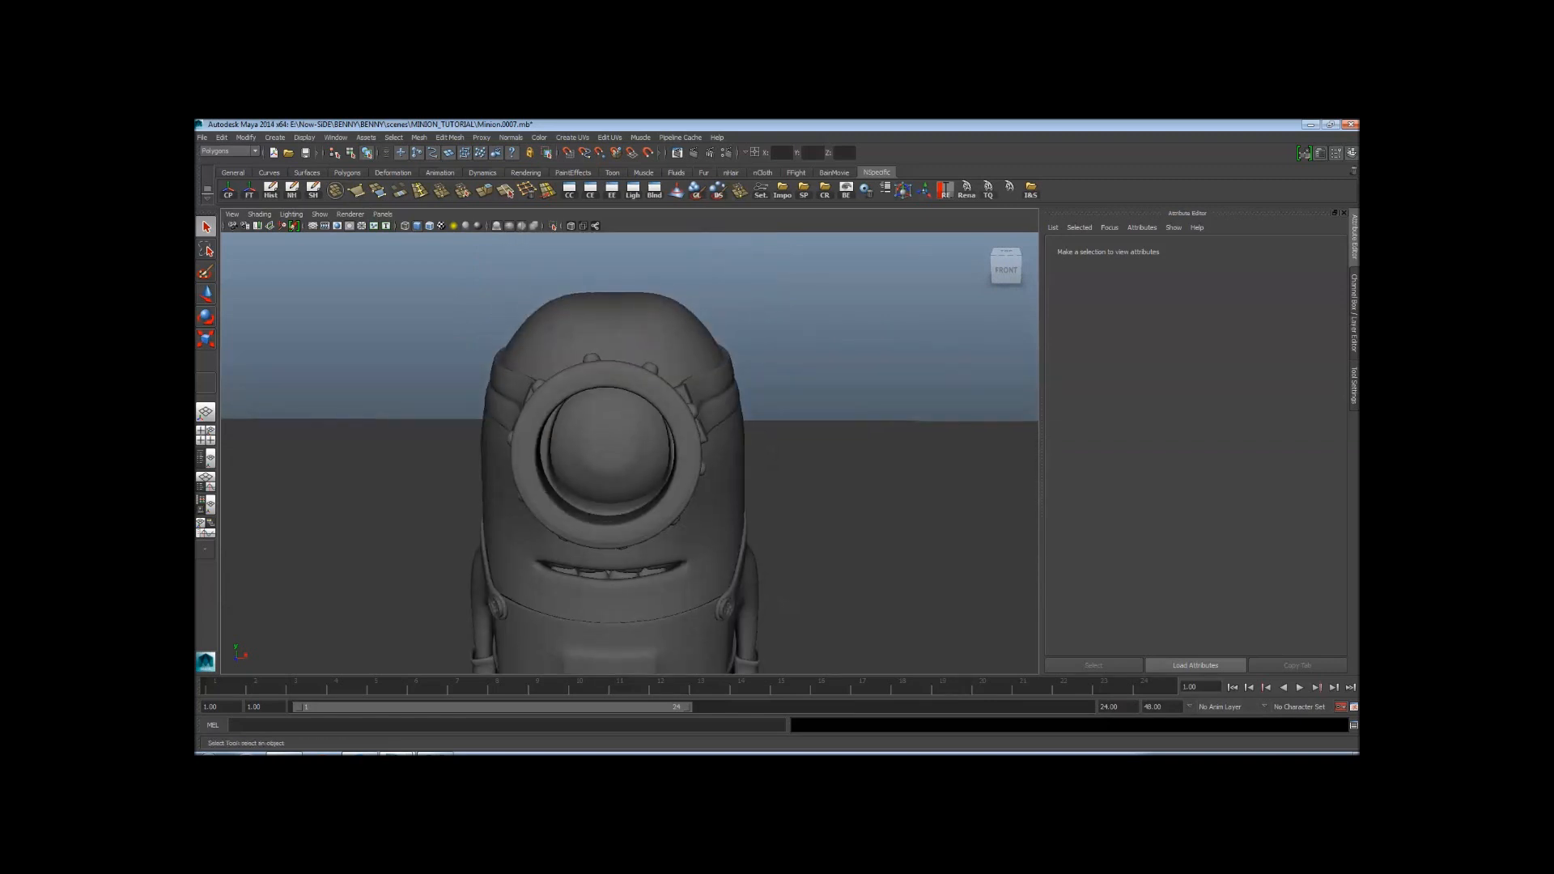
scroll(607, 485, up, 5)
alt+drag(607, 486, 275, 558)
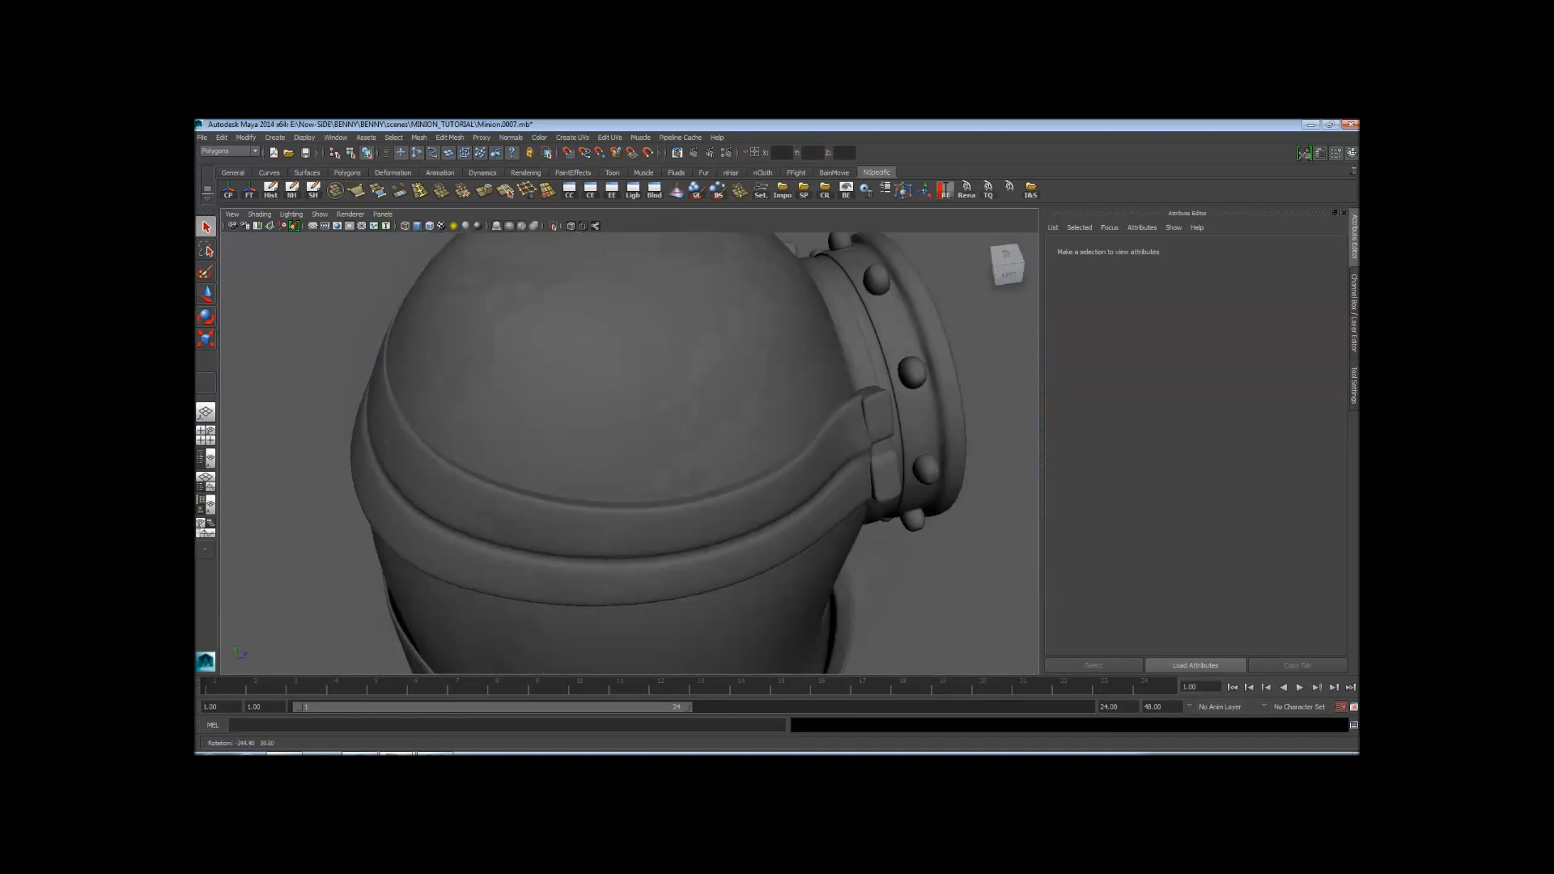
scroll(364, 534, down, 6)
alt+drag(365, 534, 975, 384)
scroll(809, 453, up, 5)
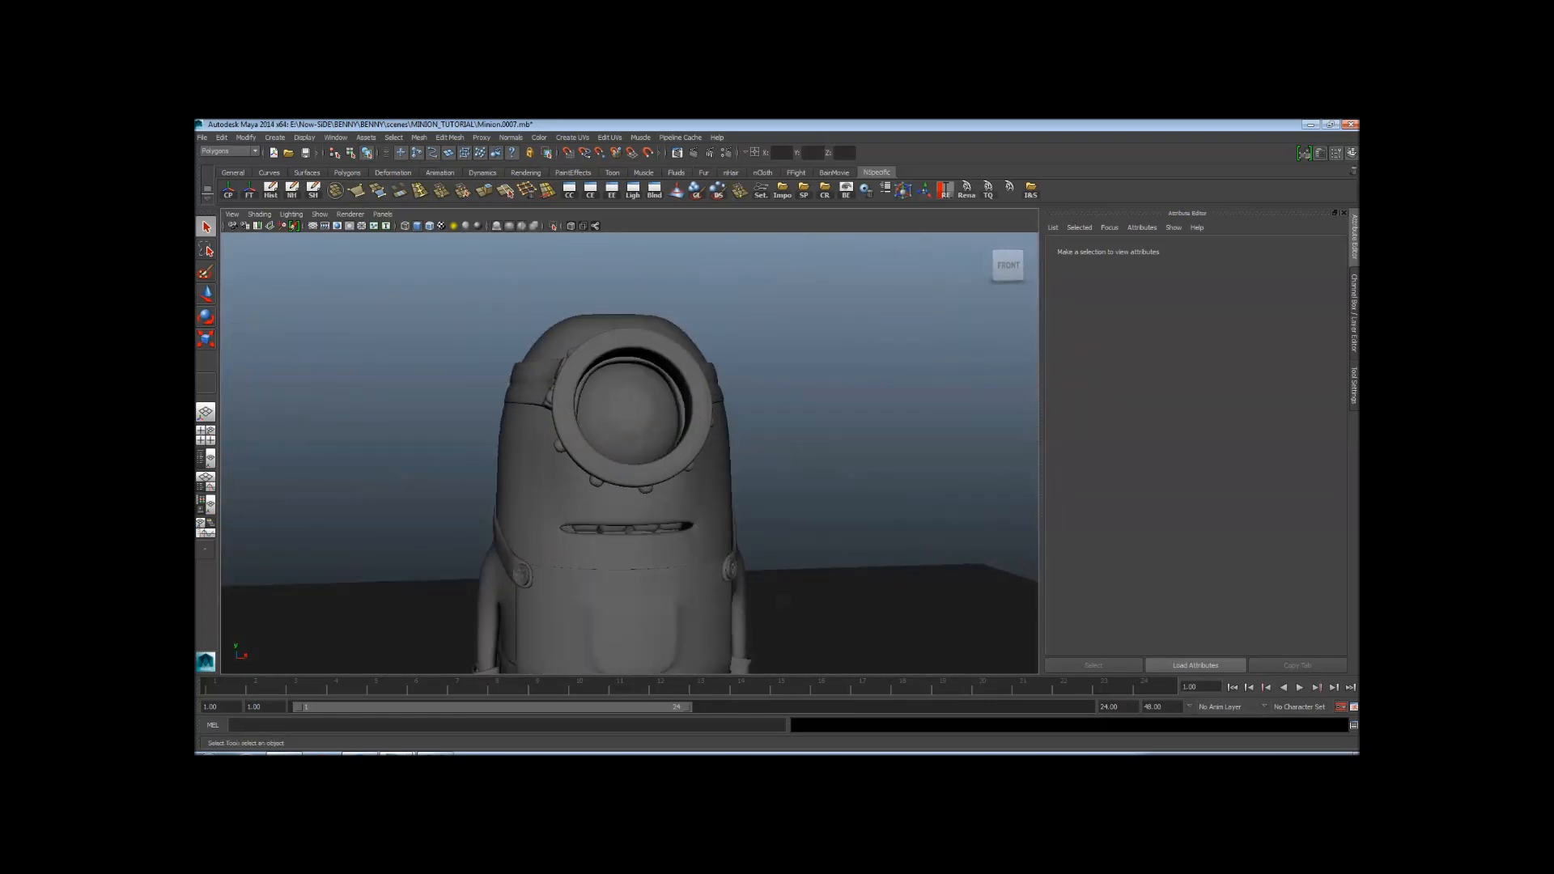
alt+middle_drag(632, 408, 720, 454)
mouse_move(720, 454)
alt+mouse_down()
mouse_move(567, 445)
mouse_move(728, 453)
alt+mouse_up()
scroll(728, 453, up, 6)
scroll(680, 453, down, 9)
alt+middle_drag(667, 458, 636, 398)
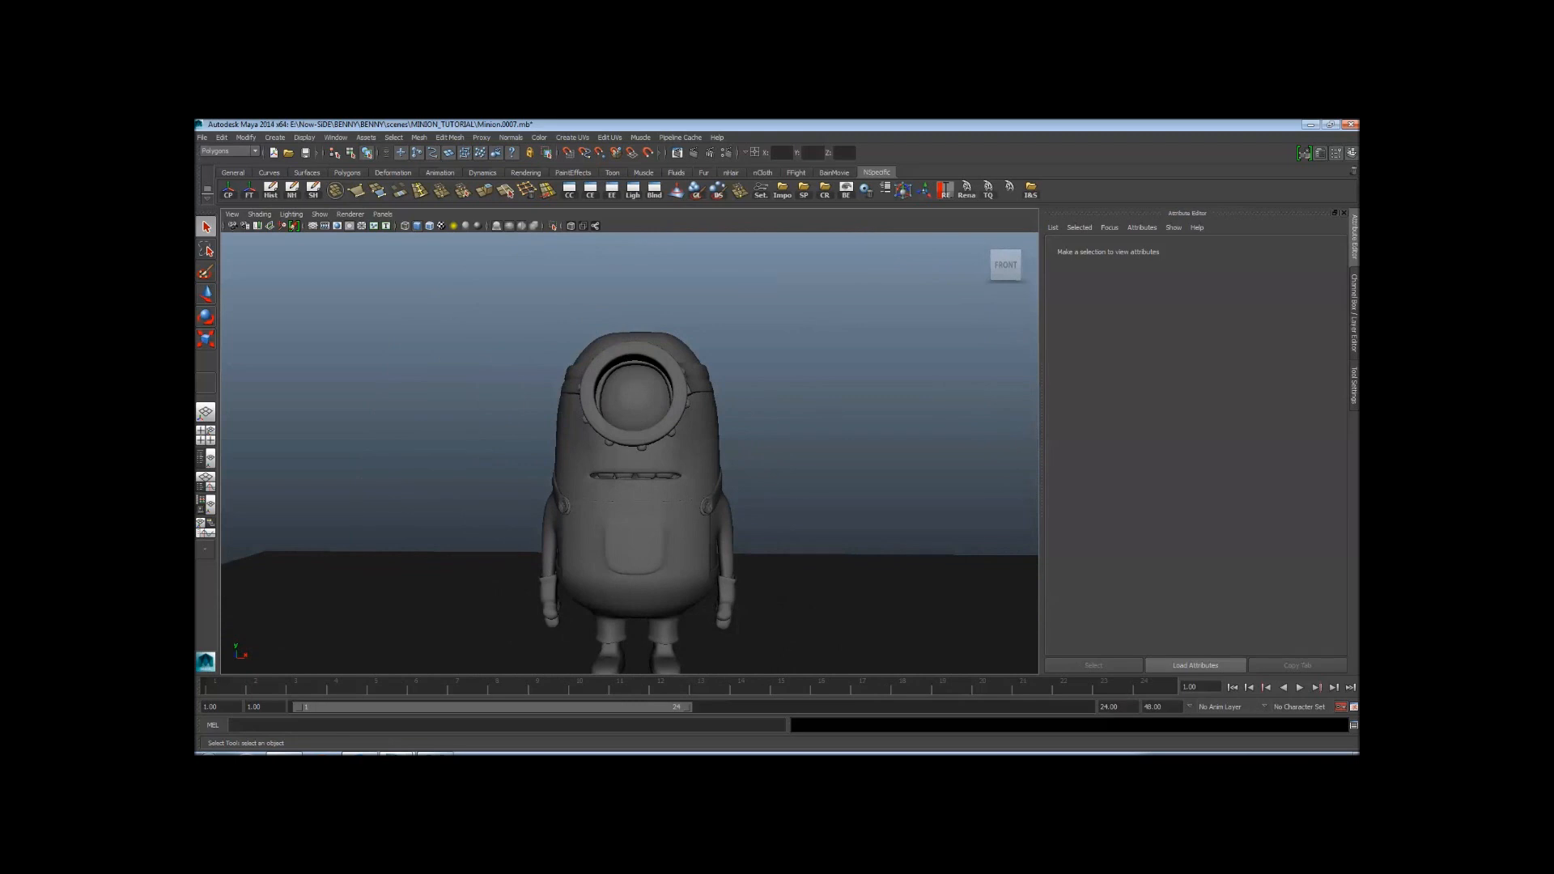
alt+middle_drag(636, 397, 685, 437)
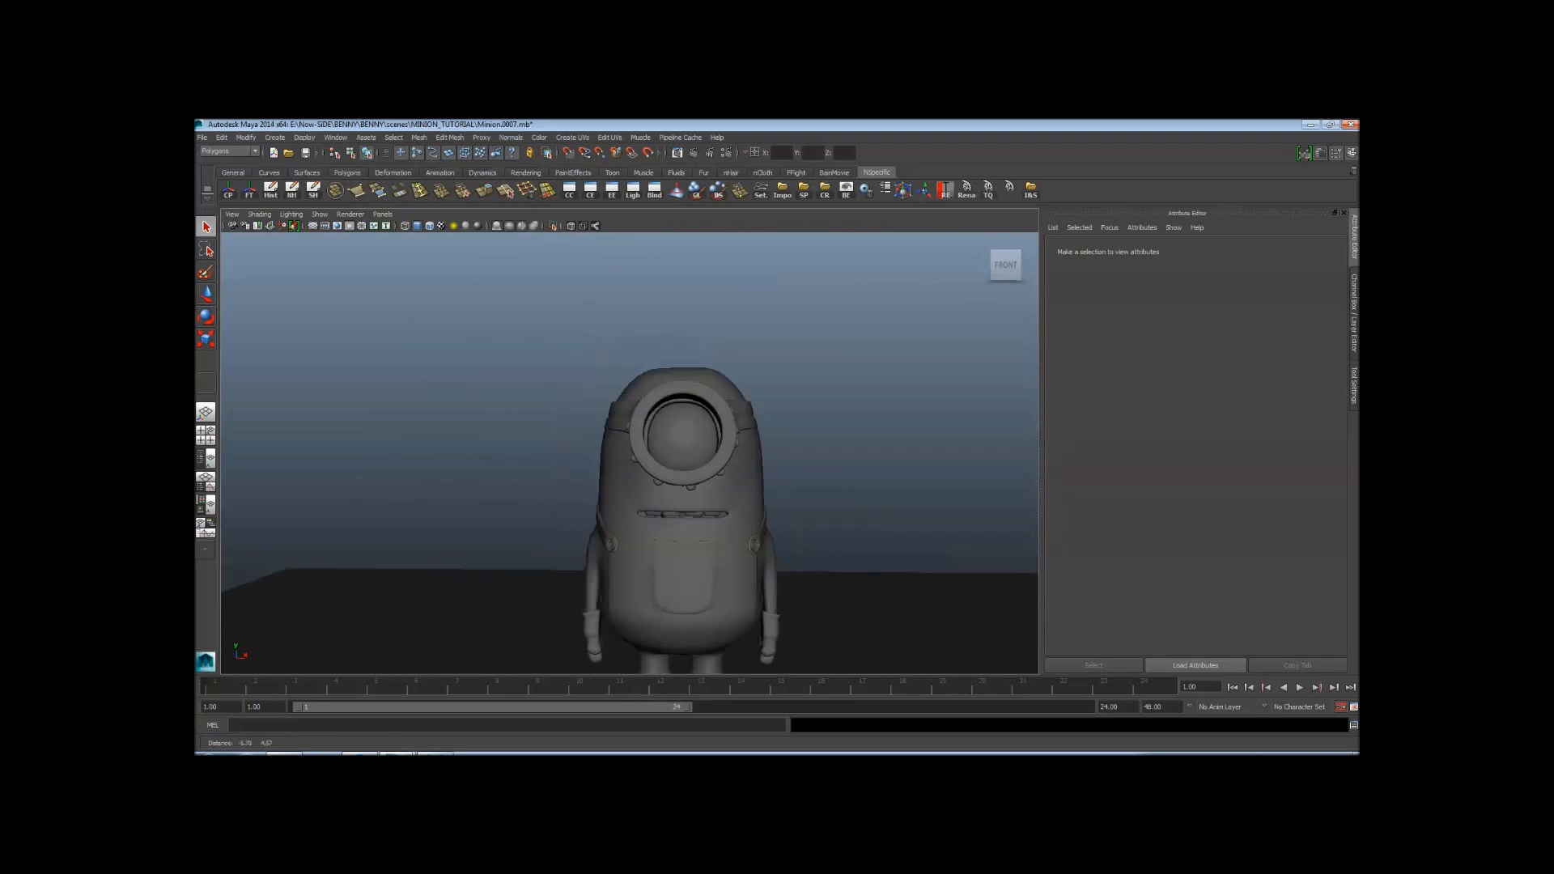
Import the minion_OBJ.obj file into an untitled scene
click(203, 138)
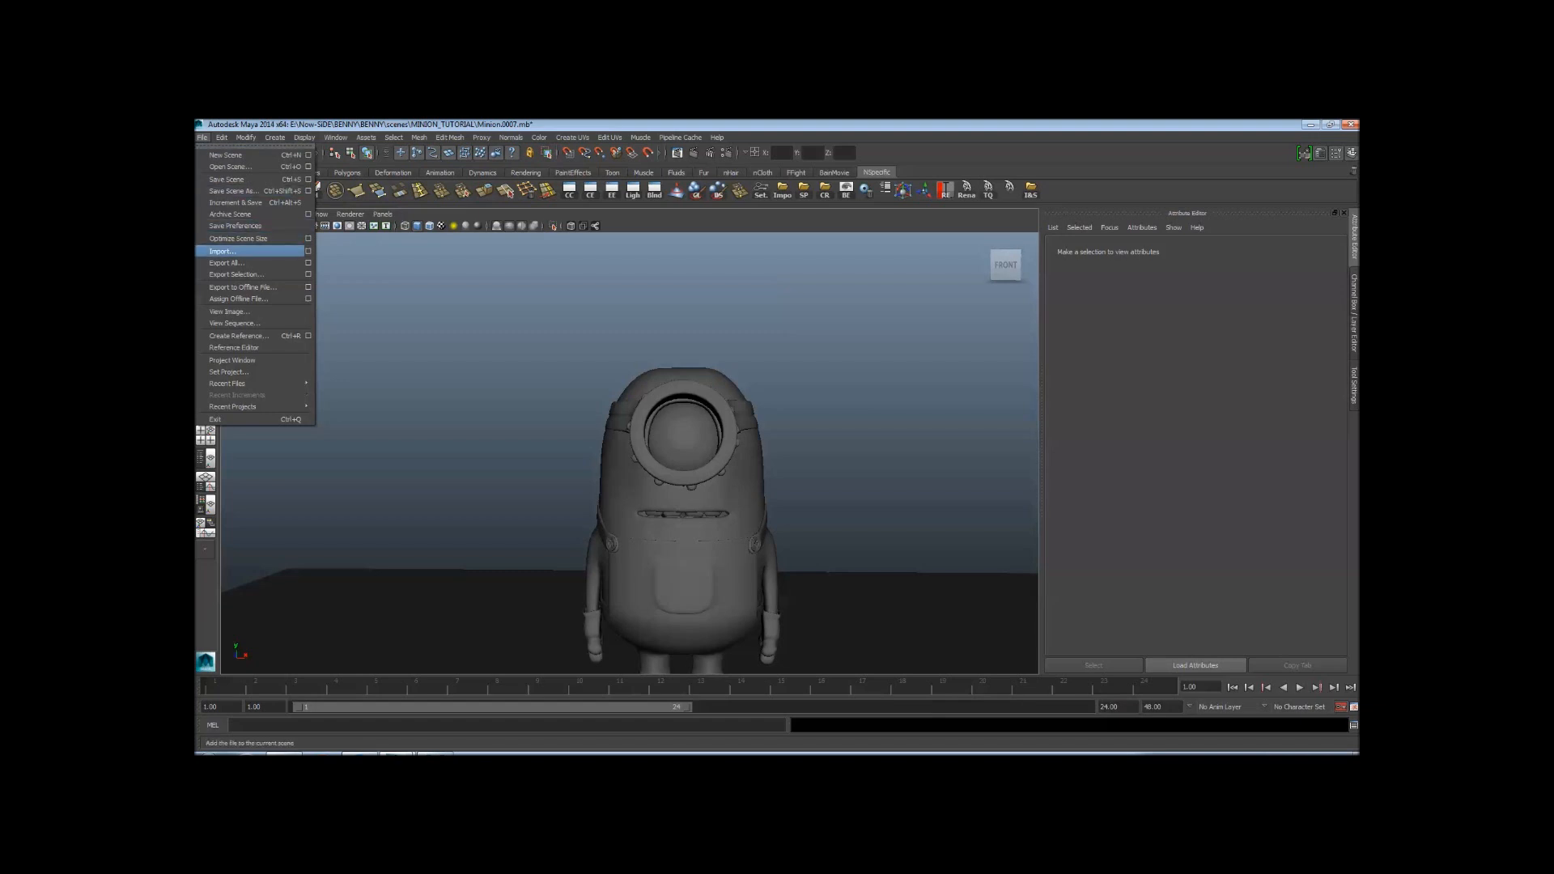
click(223, 252)
key(Escape)
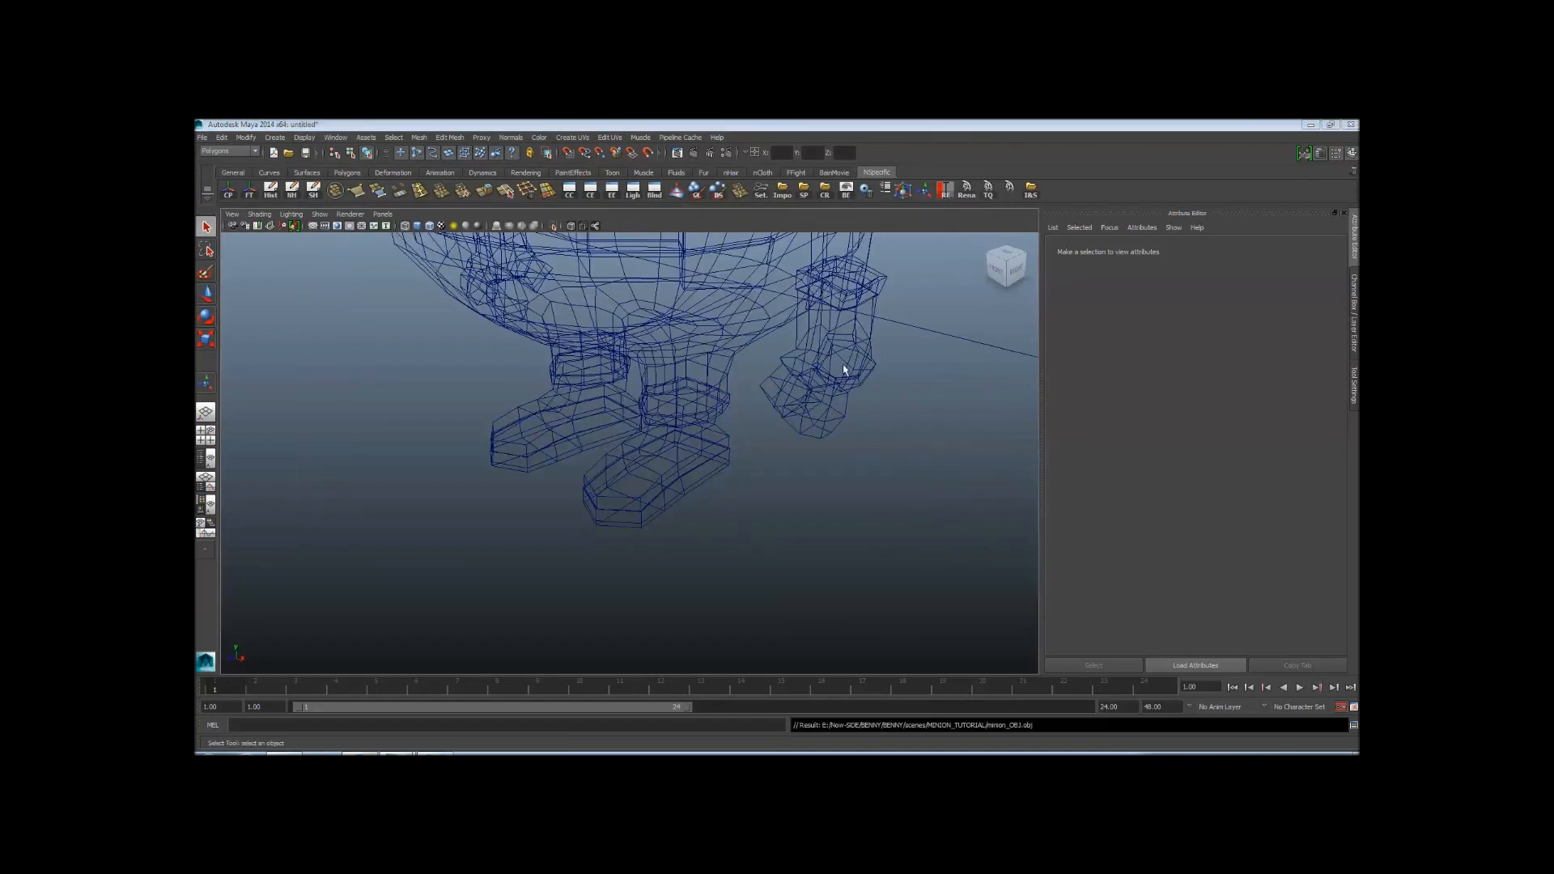
Display the imported minion, floor and backdrop as shaded surfaces instead of wireframe
alt+right_drag(843, 369, 649, 361)
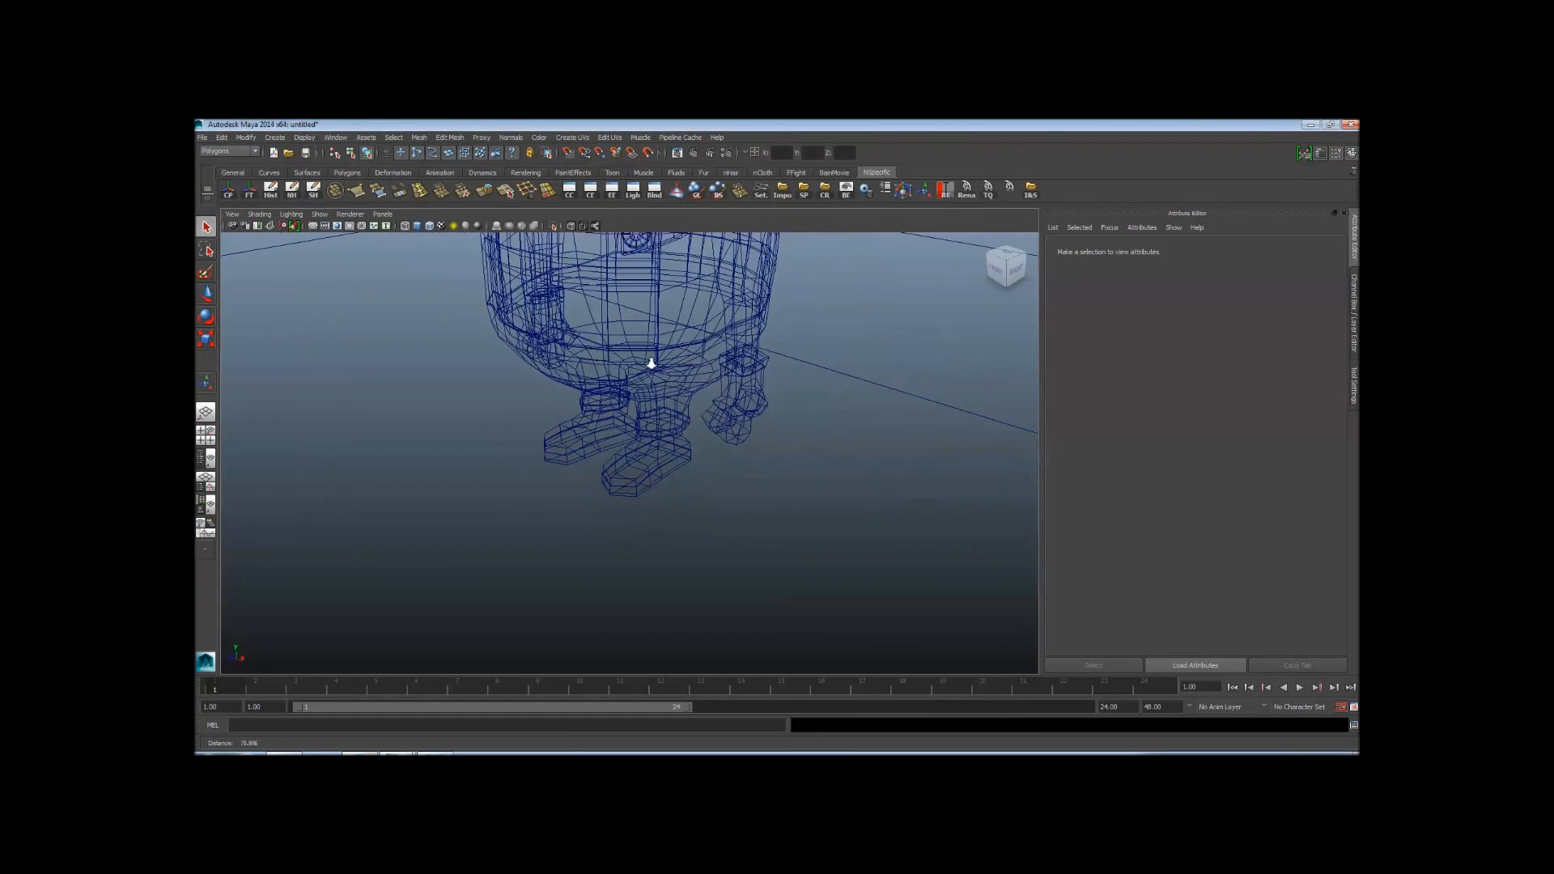
alt+middle_drag(722, 346, 718, 483)
alt+right_drag(723, 543, 656, 396)
mouse_move(656, 397)
alt+mouse_down()
mouse_move(717, 382)
mouse_move(723, 404)
mouse_move(753, 401)
mouse_move(685, 405)
alt+mouse_up()
scroll(707, 416, up, 5)
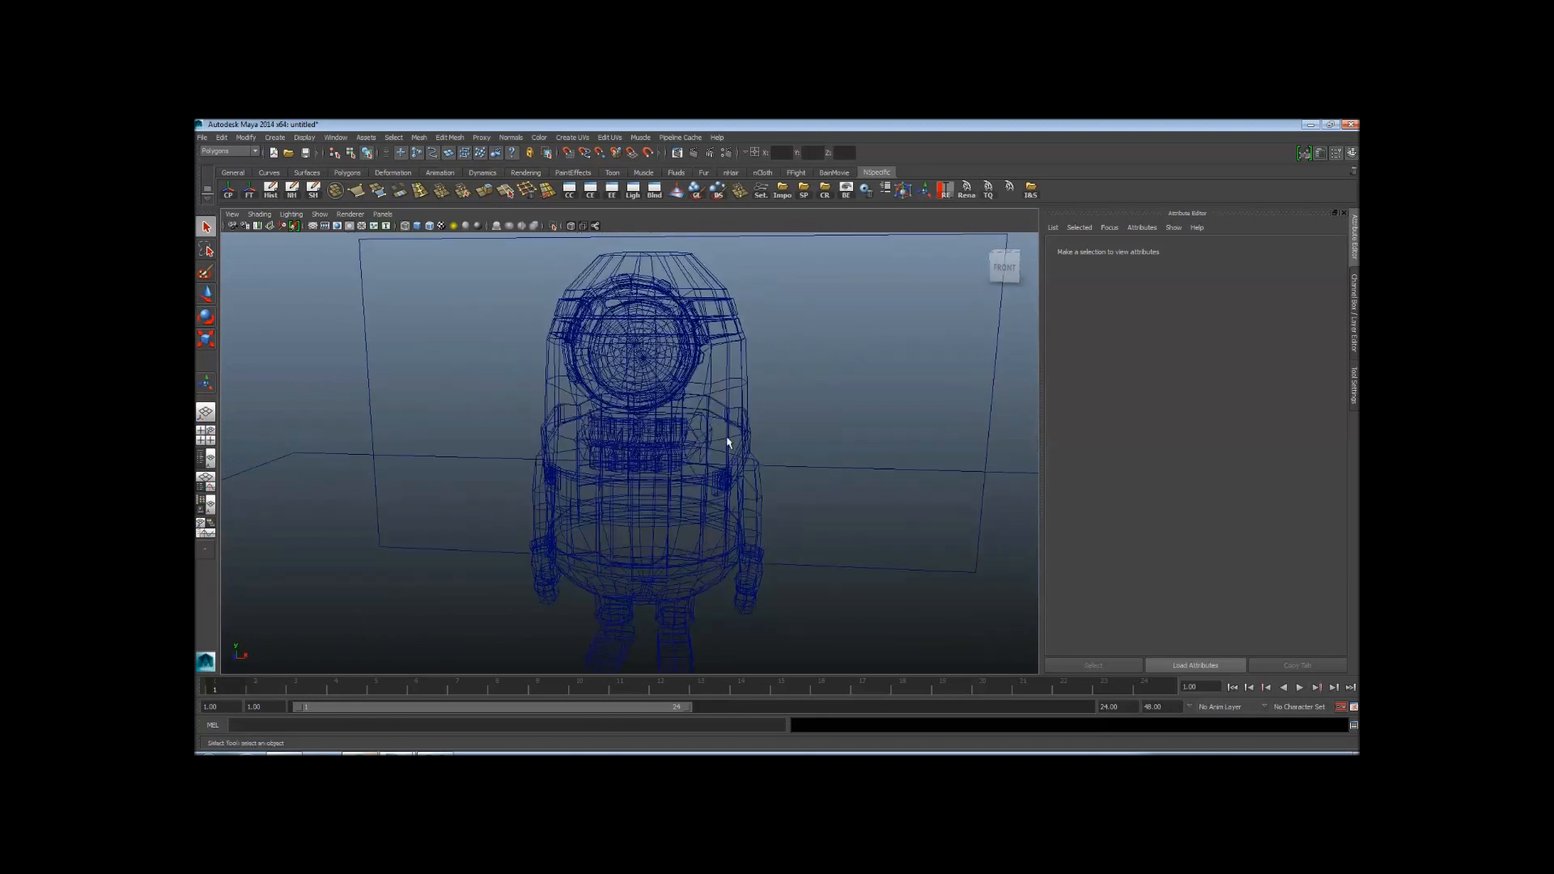
alt+right_drag(729, 443, 555, 412)
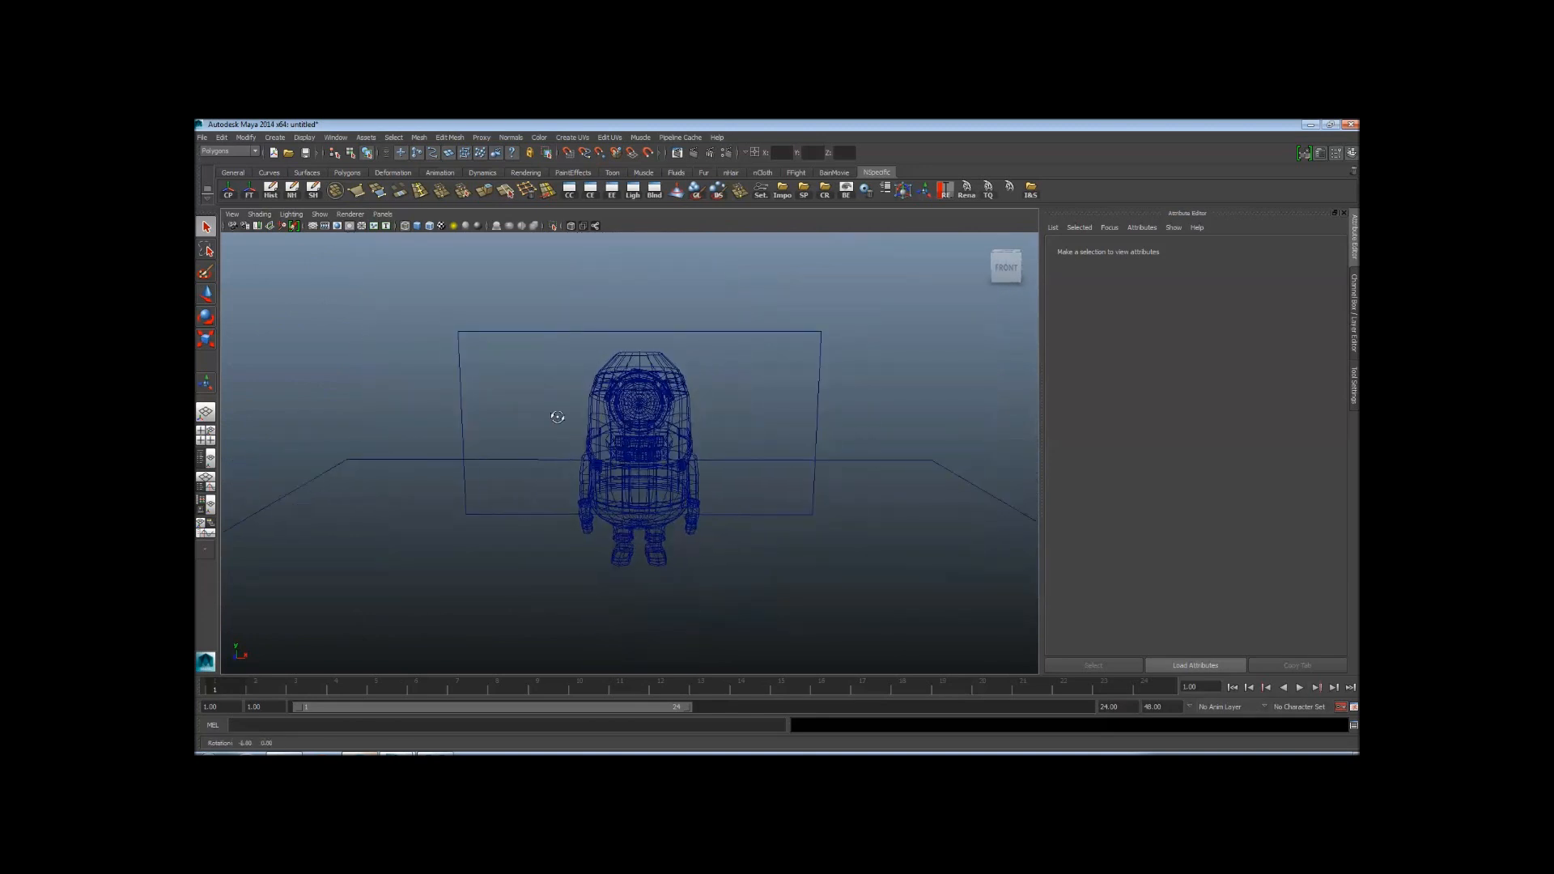
alt+drag(555, 413, 547, 419)
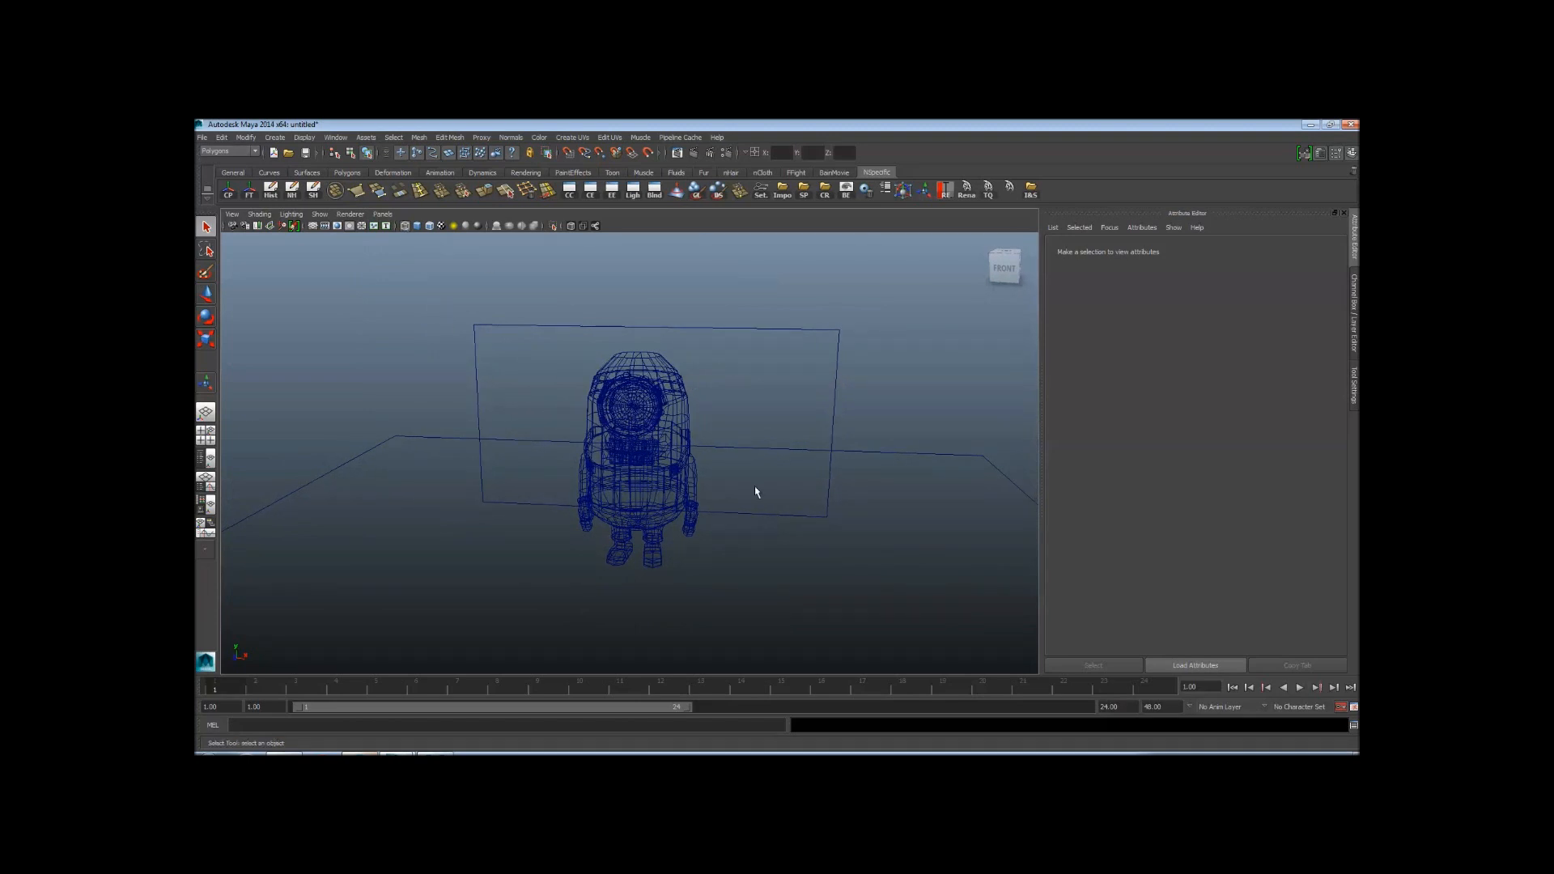
click(416, 227)
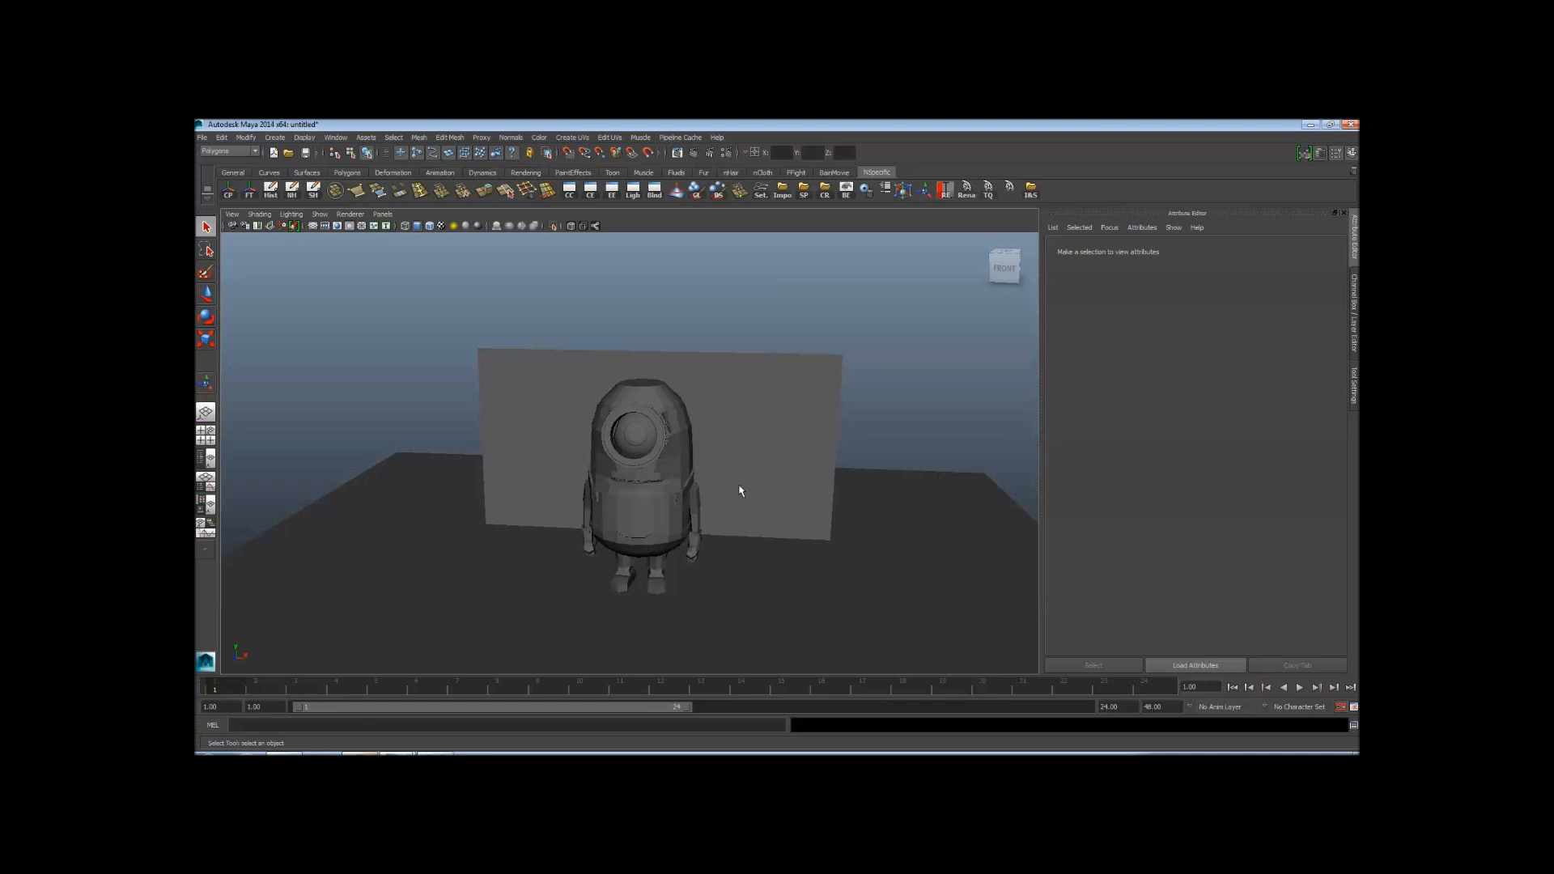
key(4)
key(5)
Select the imported mesh and examine its topology around the goggle, body and straps
scroll(764, 484, up, 3)
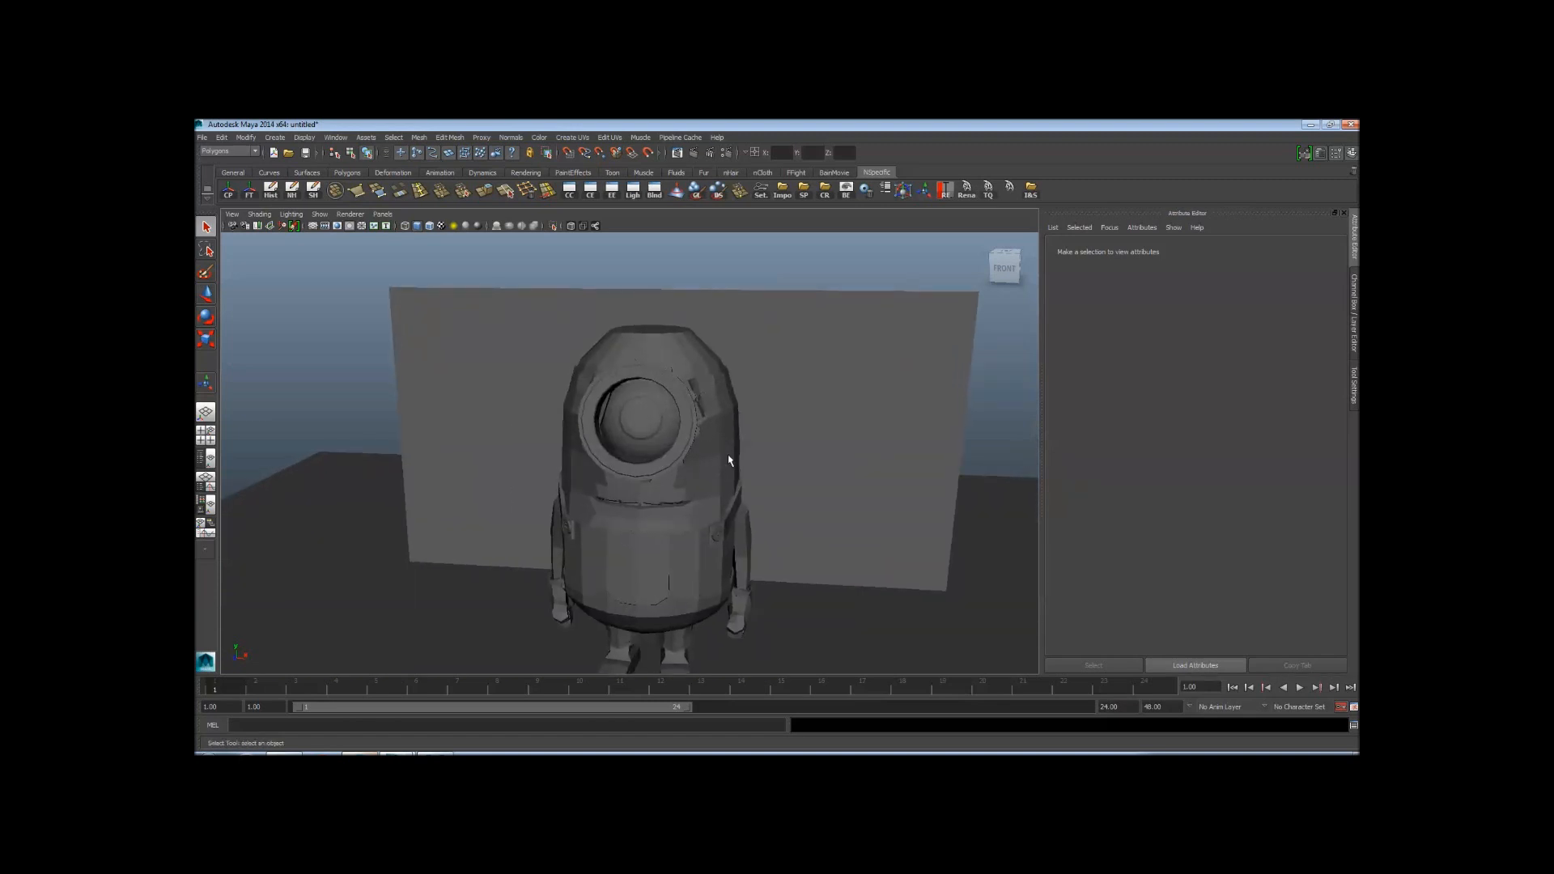
scroll(705, 382, down, 5)
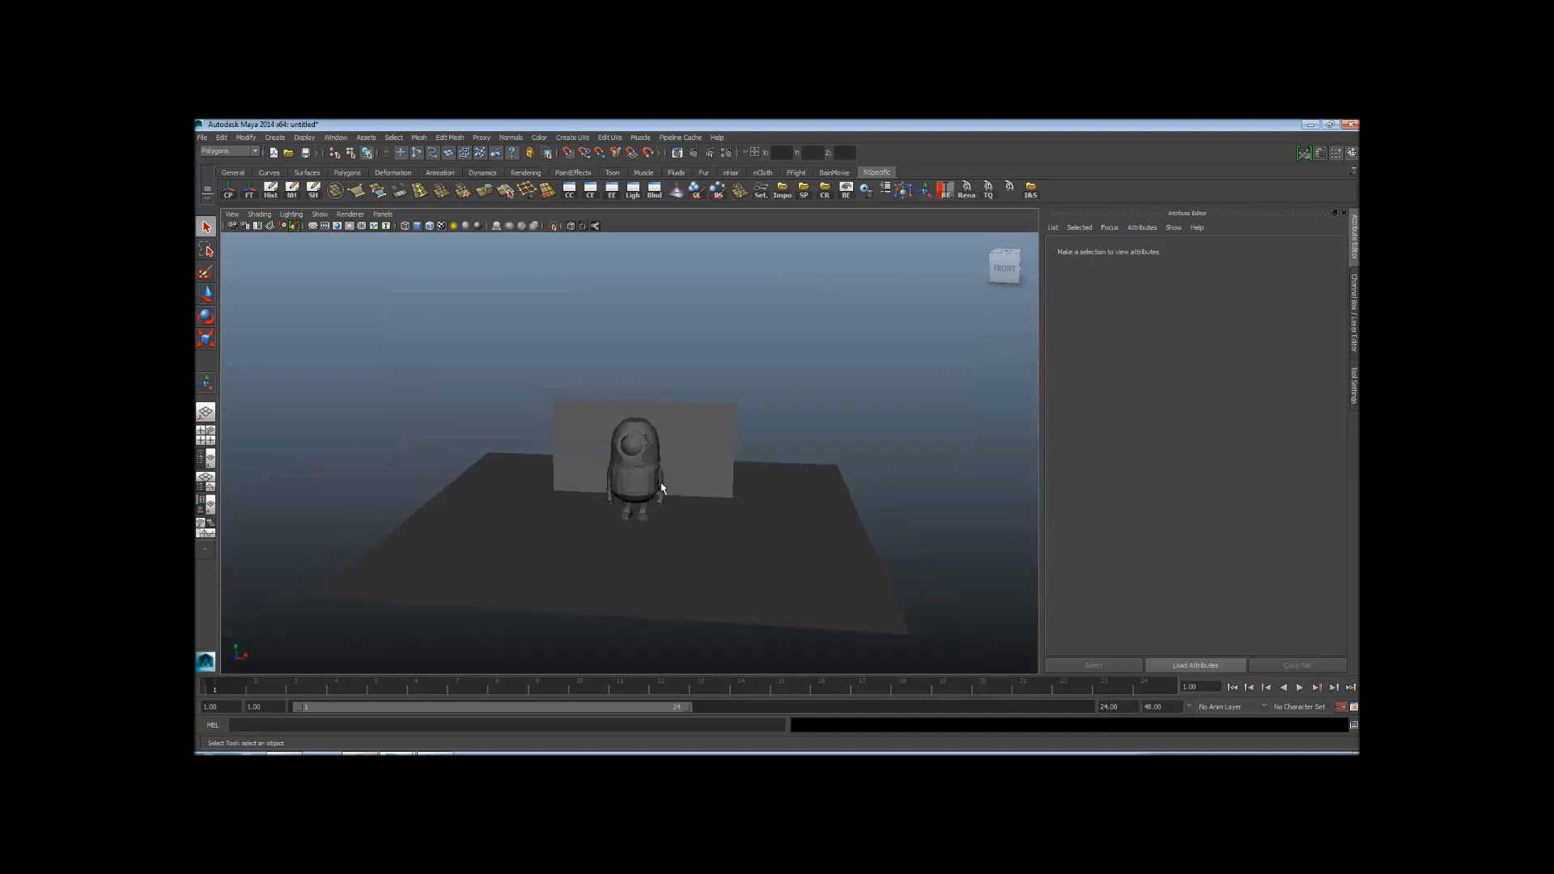
alt+right_drag(555, 362, 711, 472)
alt+drag(711, 471, 683, 506)
click(673, 520)
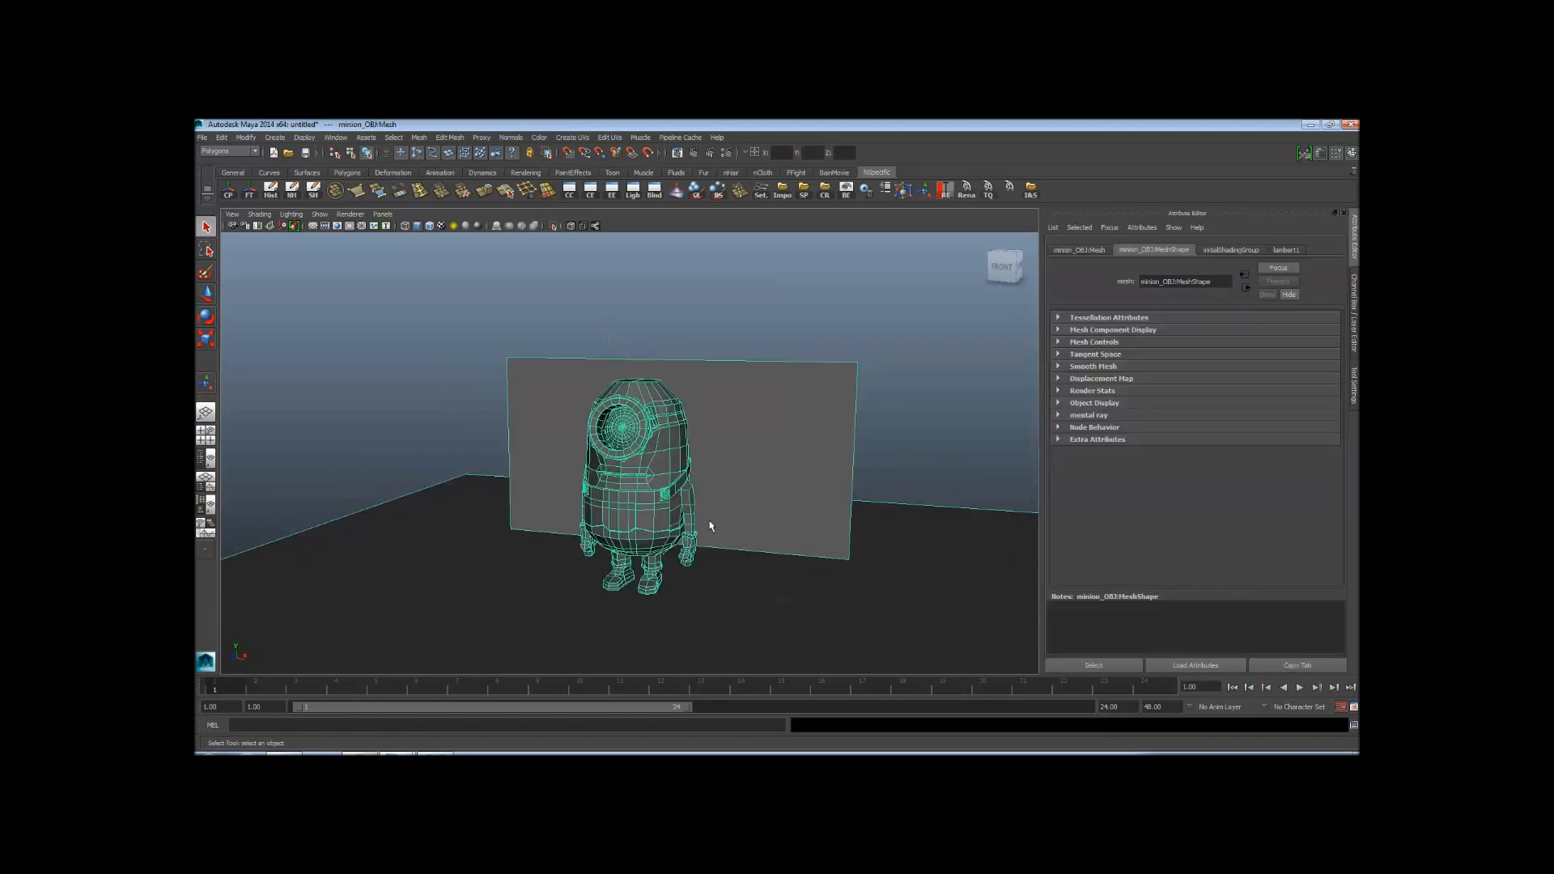
alt+right_drag(451, 388, 715, 423)
alt+drag(714, 424, 585, 467)
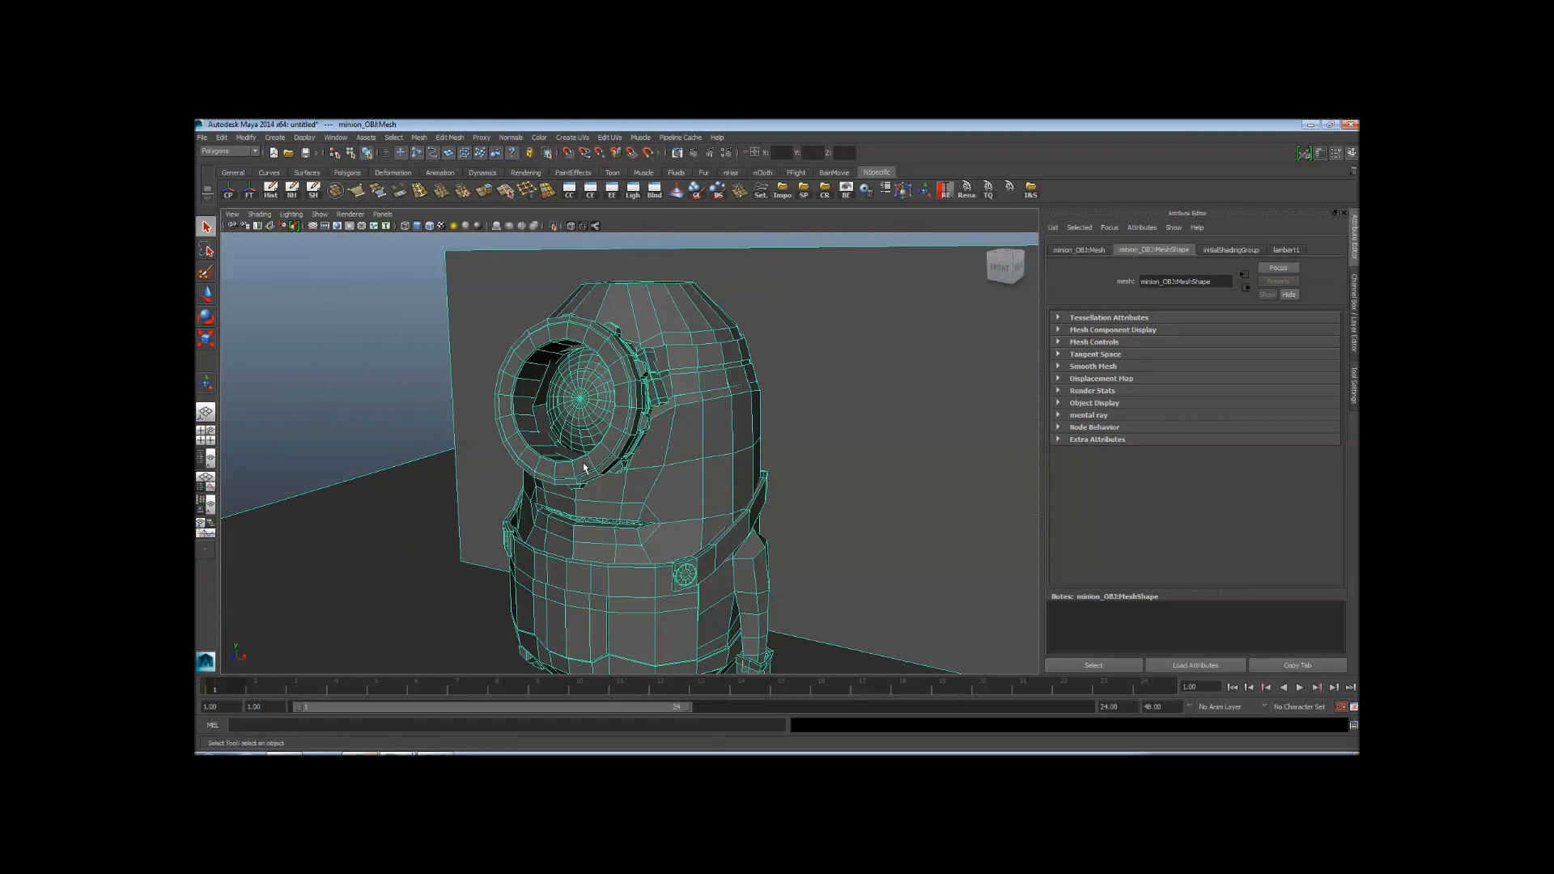
alt+right_drag(585, 468, 489, 482)
alt+drag(489, 482, 567, 459)
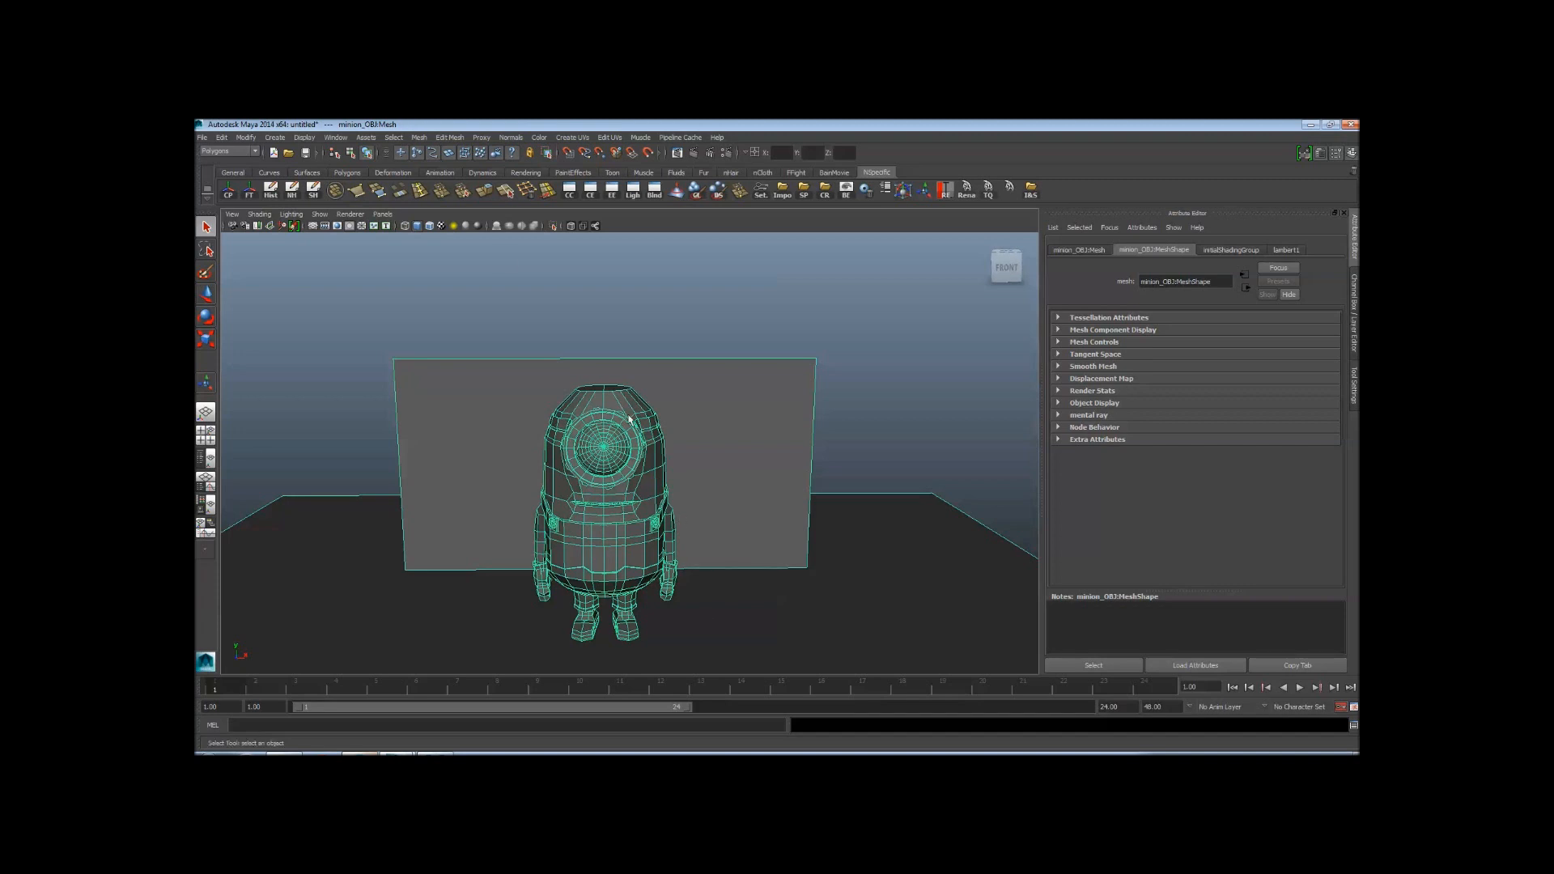
Separate the combined minion, floor and backdrop mesh into distinct polygon objects
drag(525, 358, 783, 618)
click(418, 138)
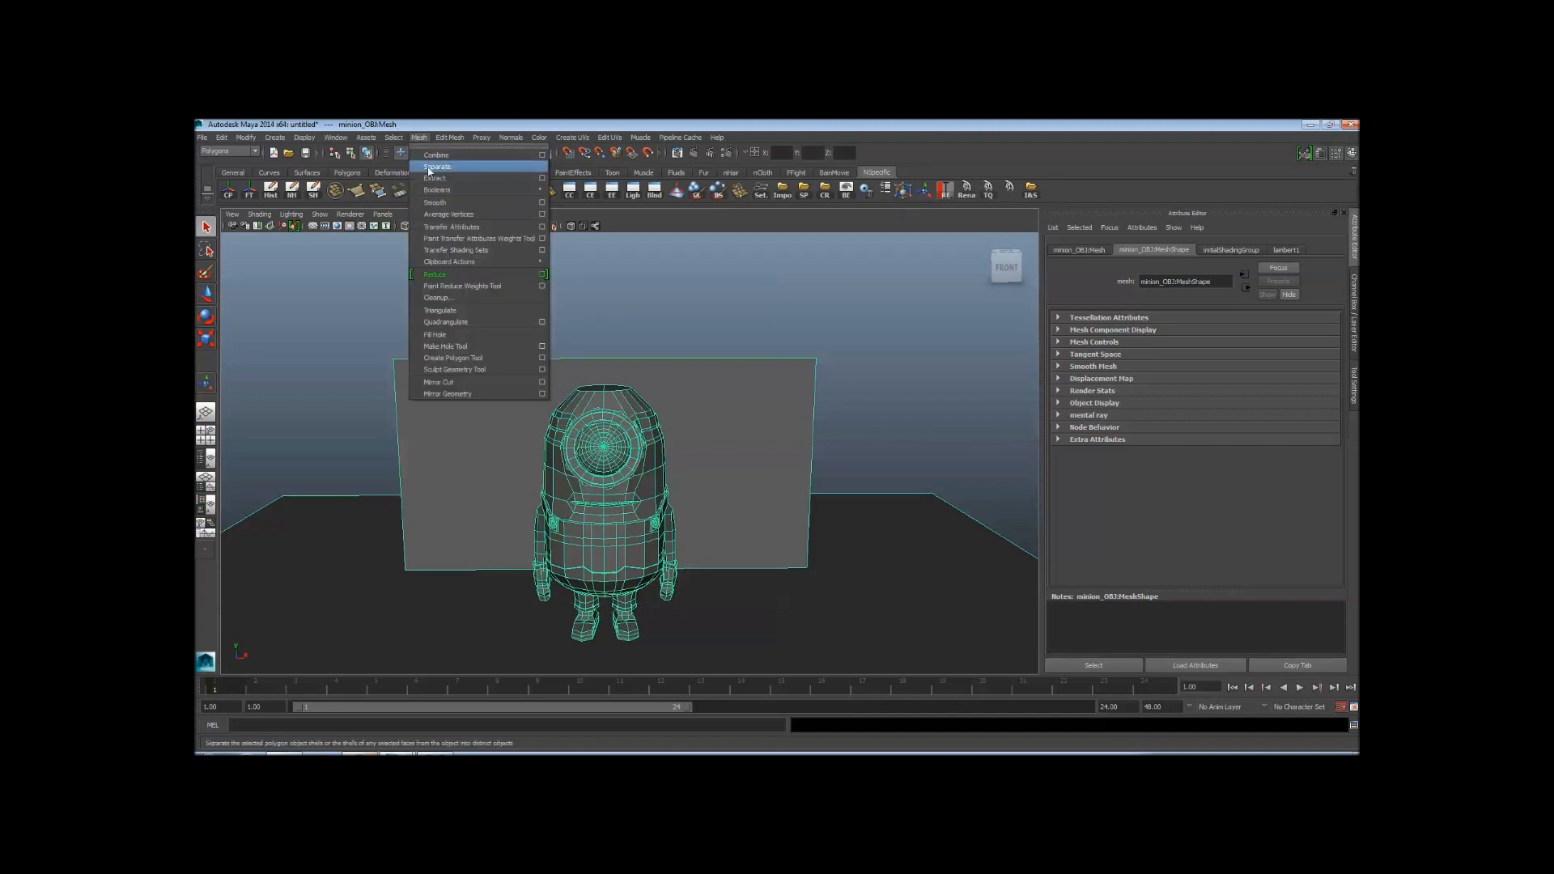
click(456, 168)
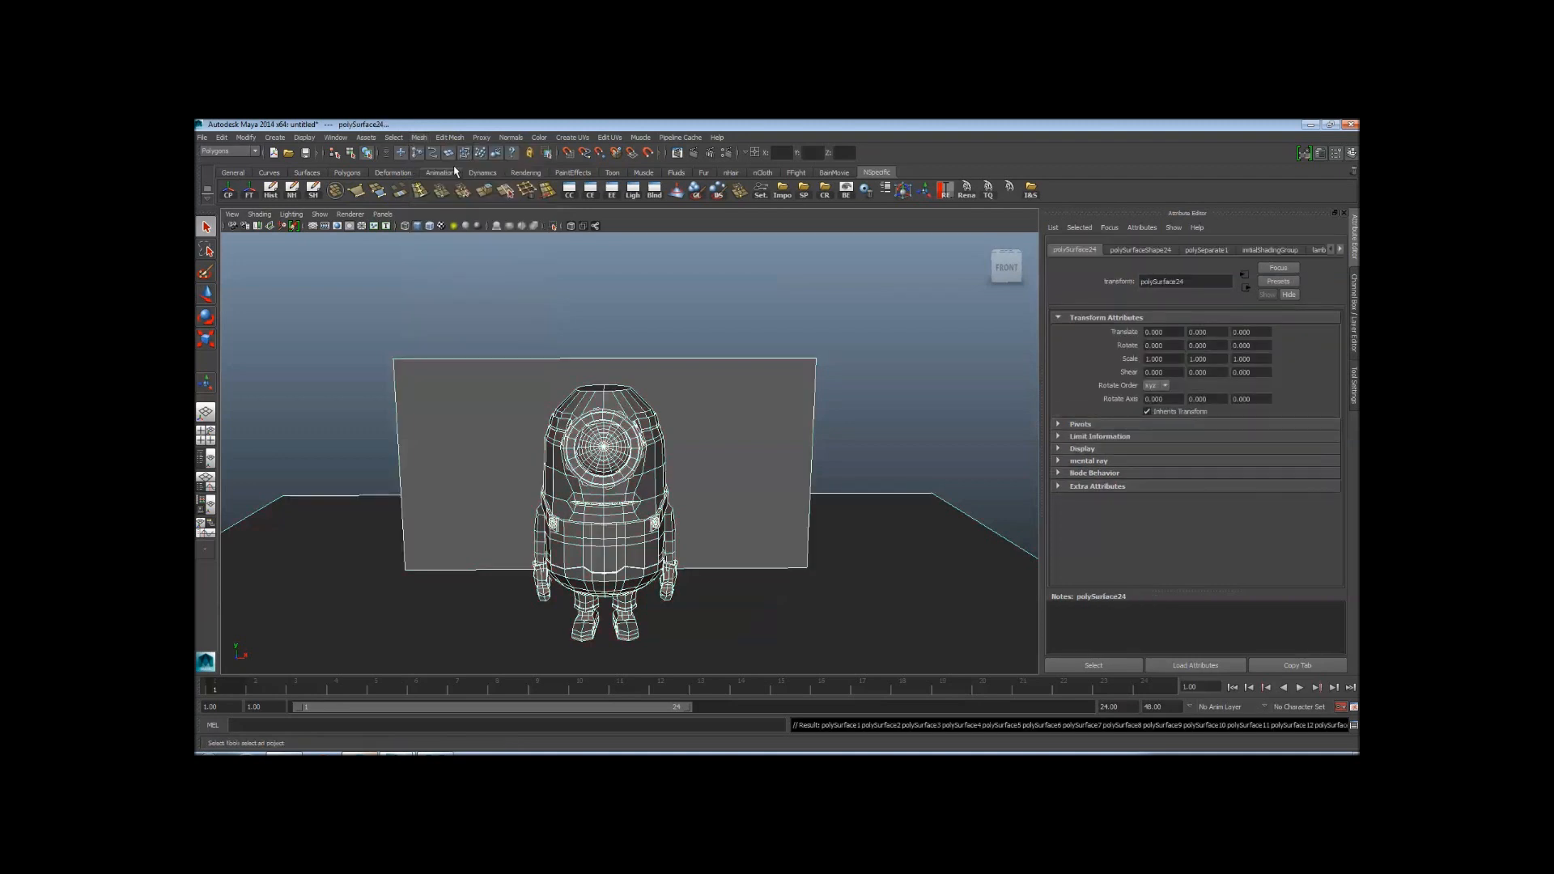
Check the separated pieces by selecting the eyeball and the goggle ring individually
click(604, 449)
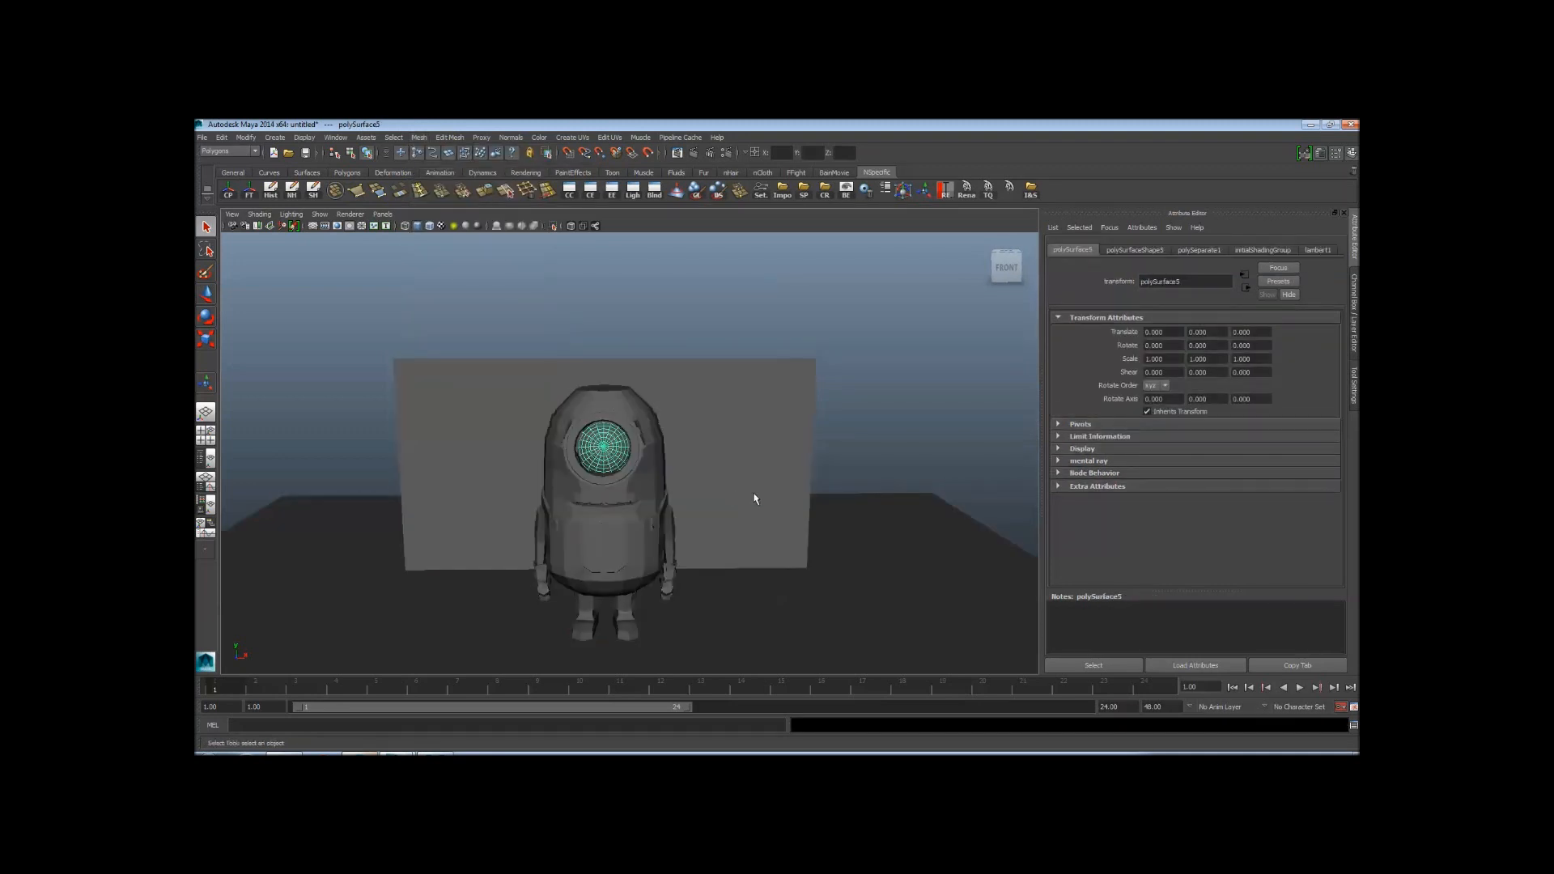
alt+drag(752, 495, 631, 381)
scroll(462, 402, up, 5)
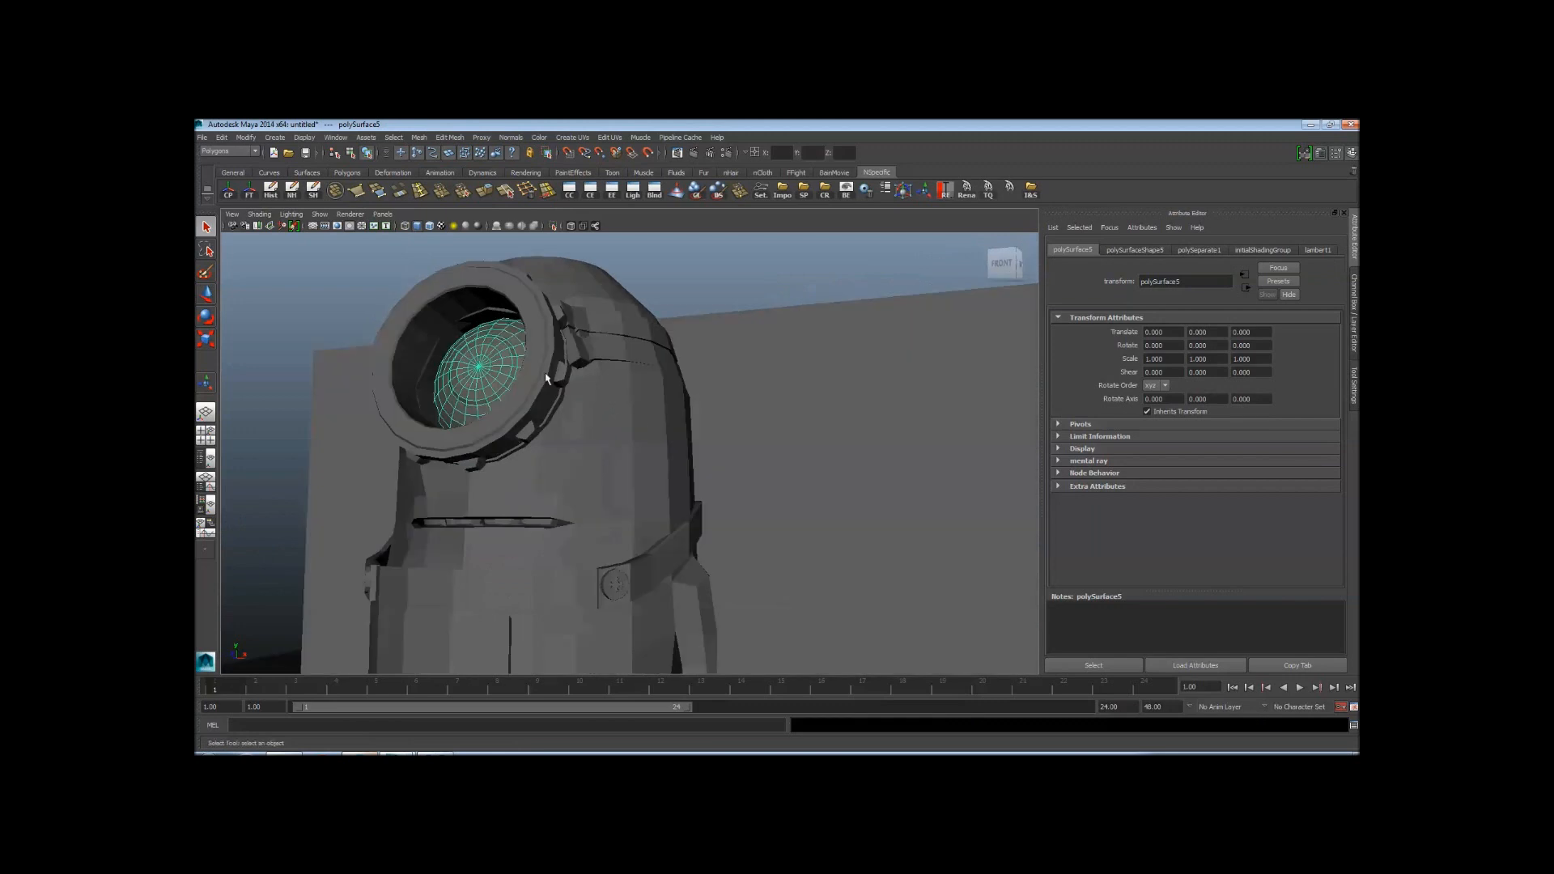
click(631, 381)
scroll(468, 451, down, 5)
alt+drag(468, 451, 712, 480)
scroll(669, 442, up, 5)
scroll(740, 462, down, 5)
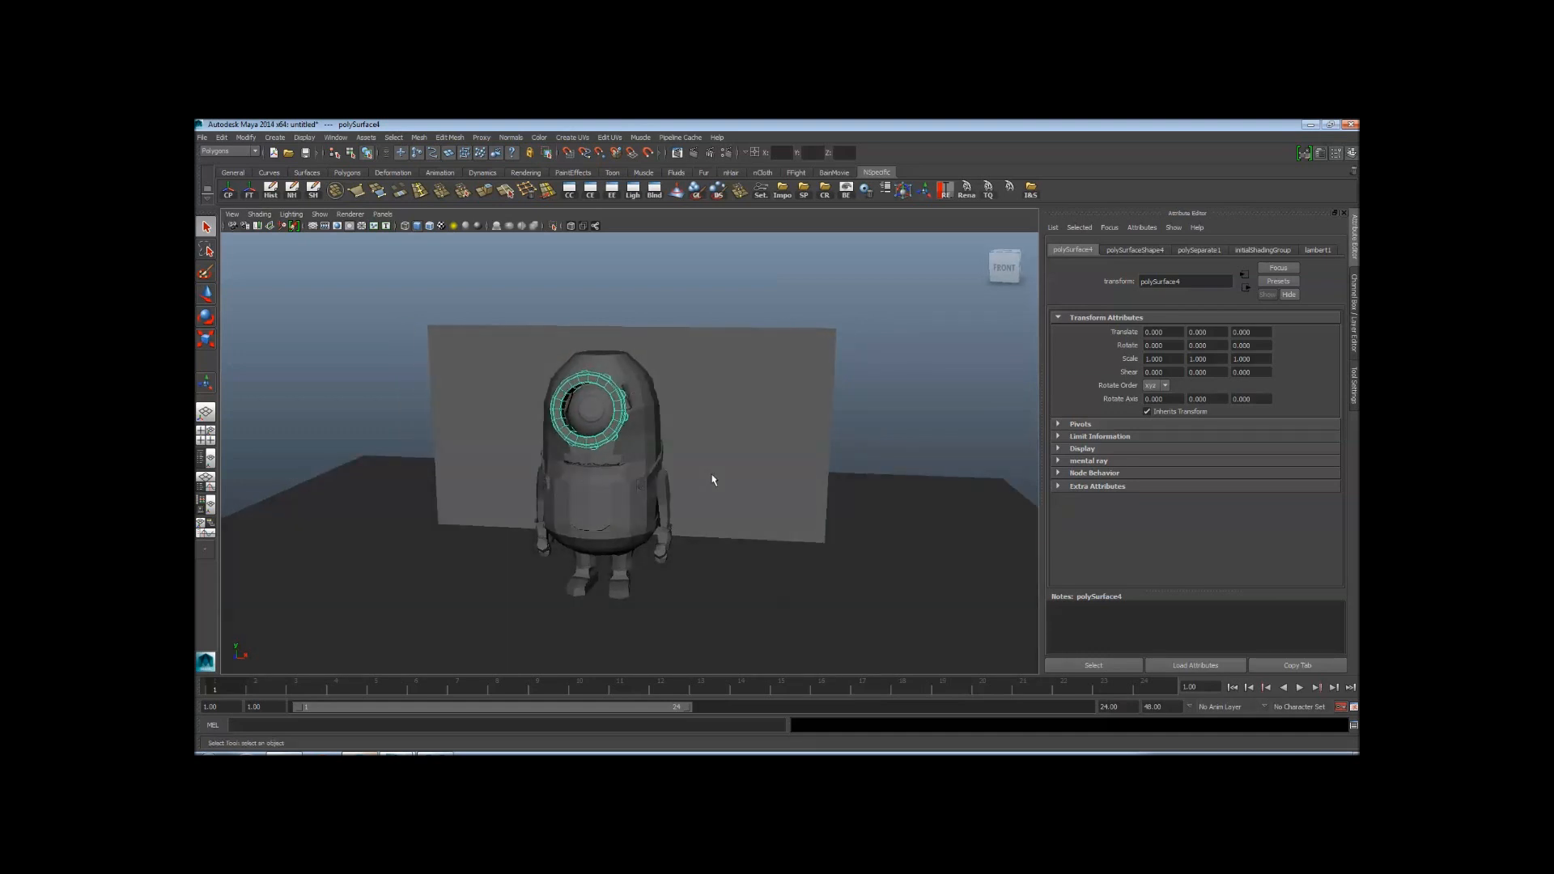
alt+drag(713, 480, 741, 465)
scroll(731, 469, up, 3)
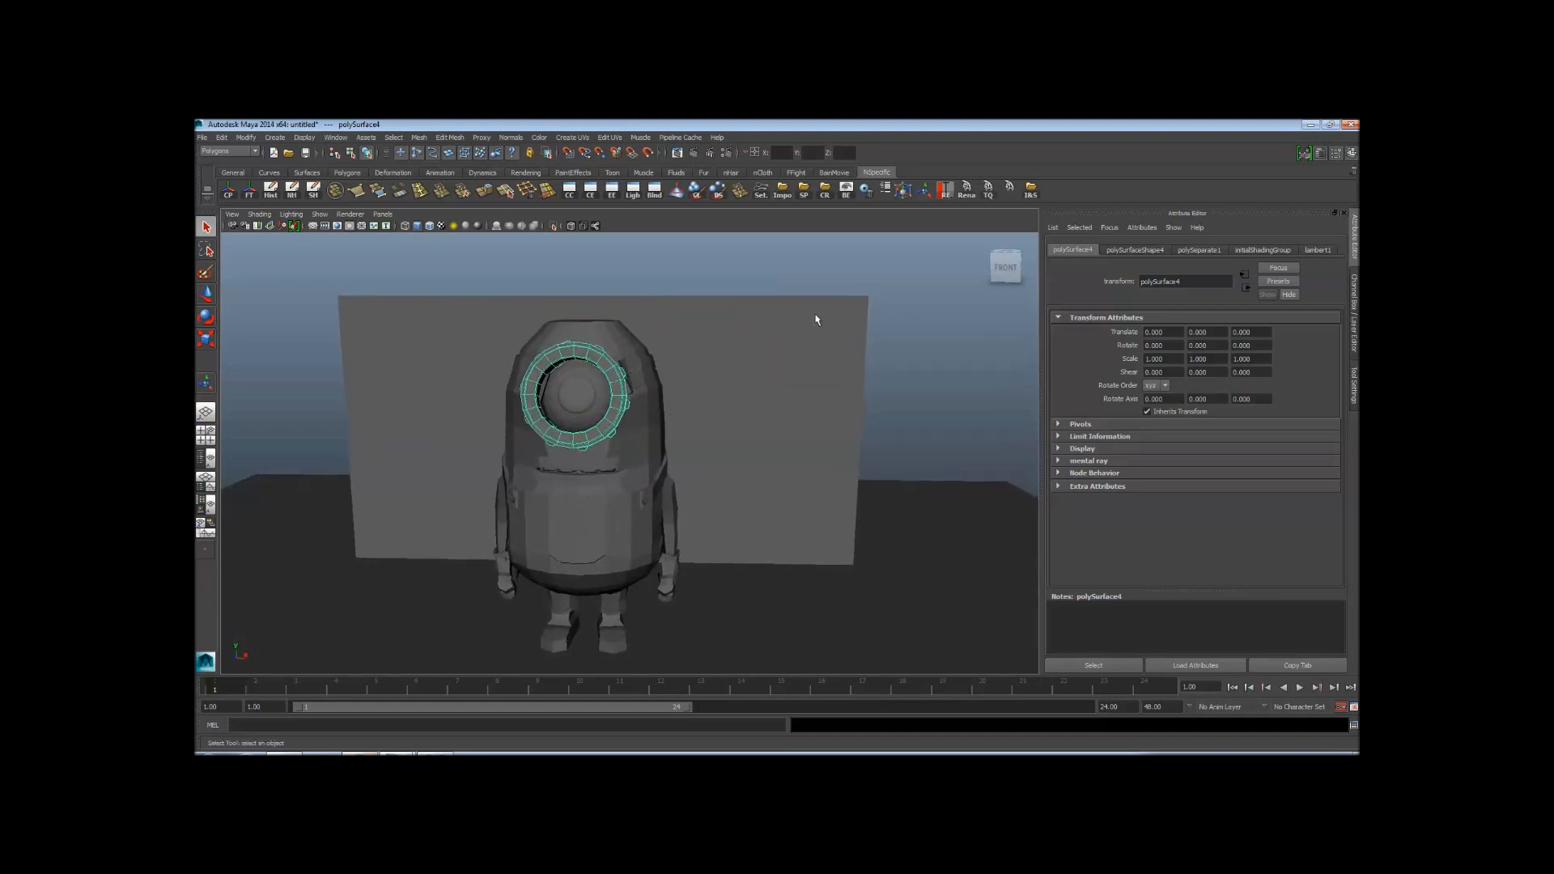
Check the backdrop and floor pieces by selecting them together, and clear the selection
drag(798, 298, 858, 649)
scroll(780, 618, down, 5)
scroll(780, 567, up, 4)
alt+drag(777, 548, 747, 549)
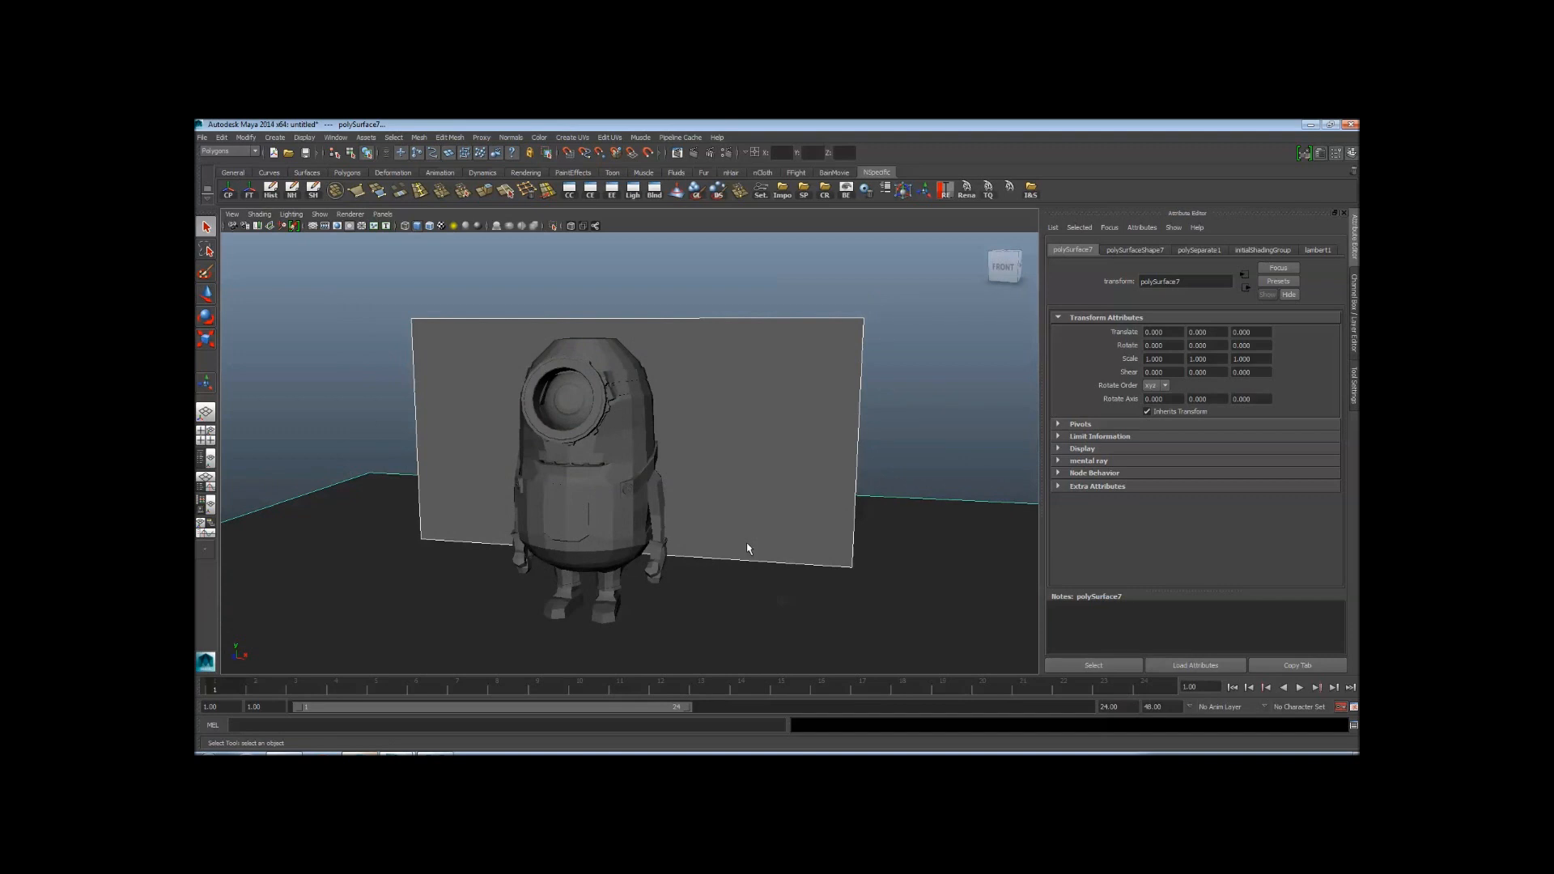
alt+right_drag(747, 544, 585, 474)
alt+drag(584, 474, 601, 467)
drag(714, 336, 858, 688)
click(803, 353)
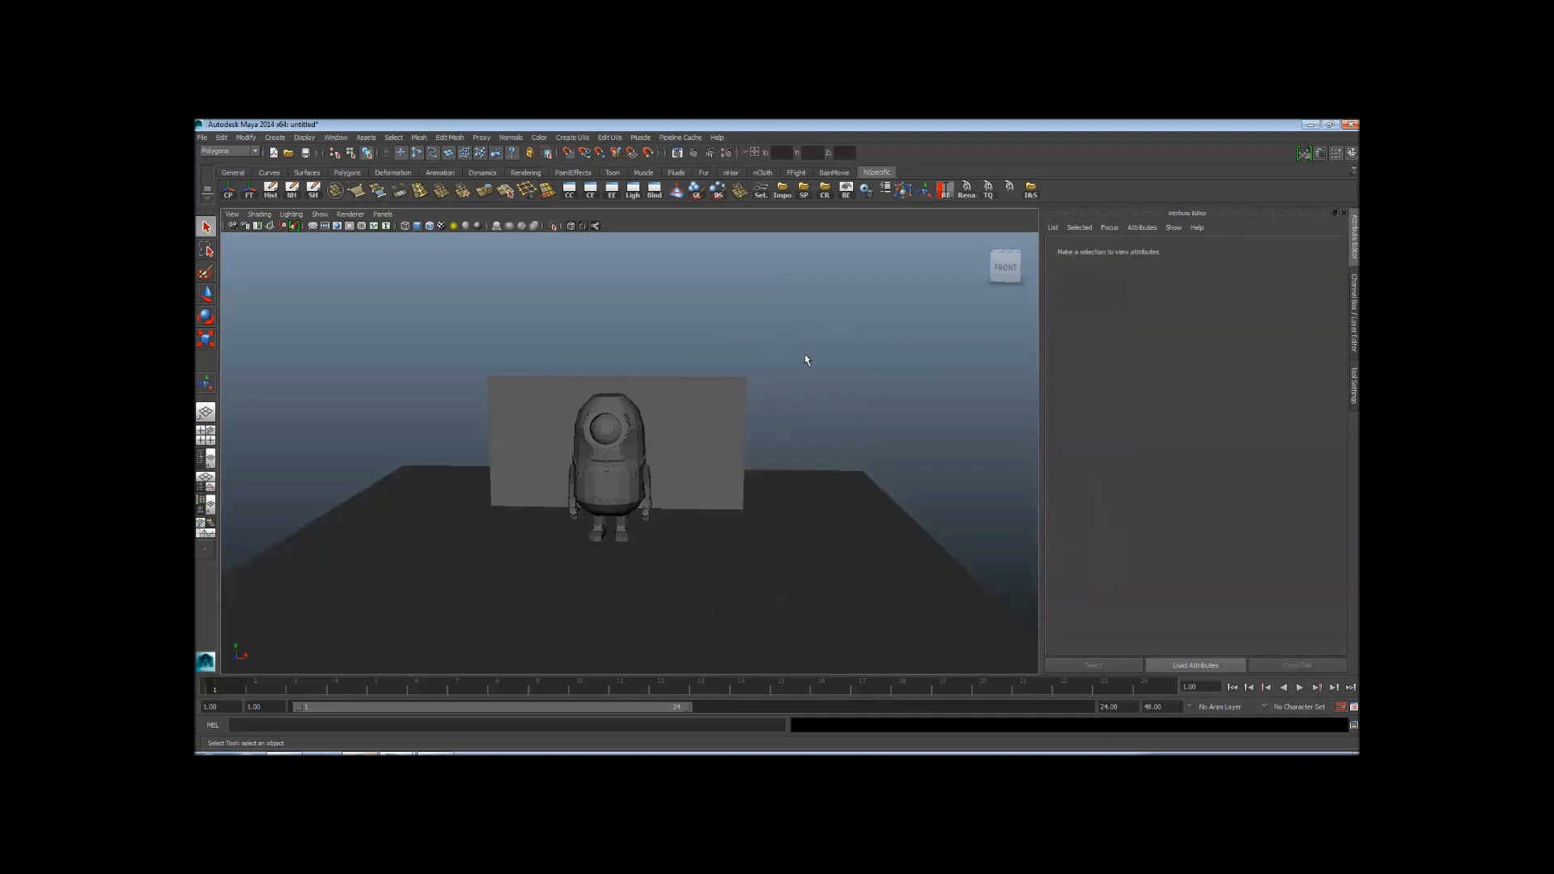
alt+right_drag(804, 403, 855, 425)
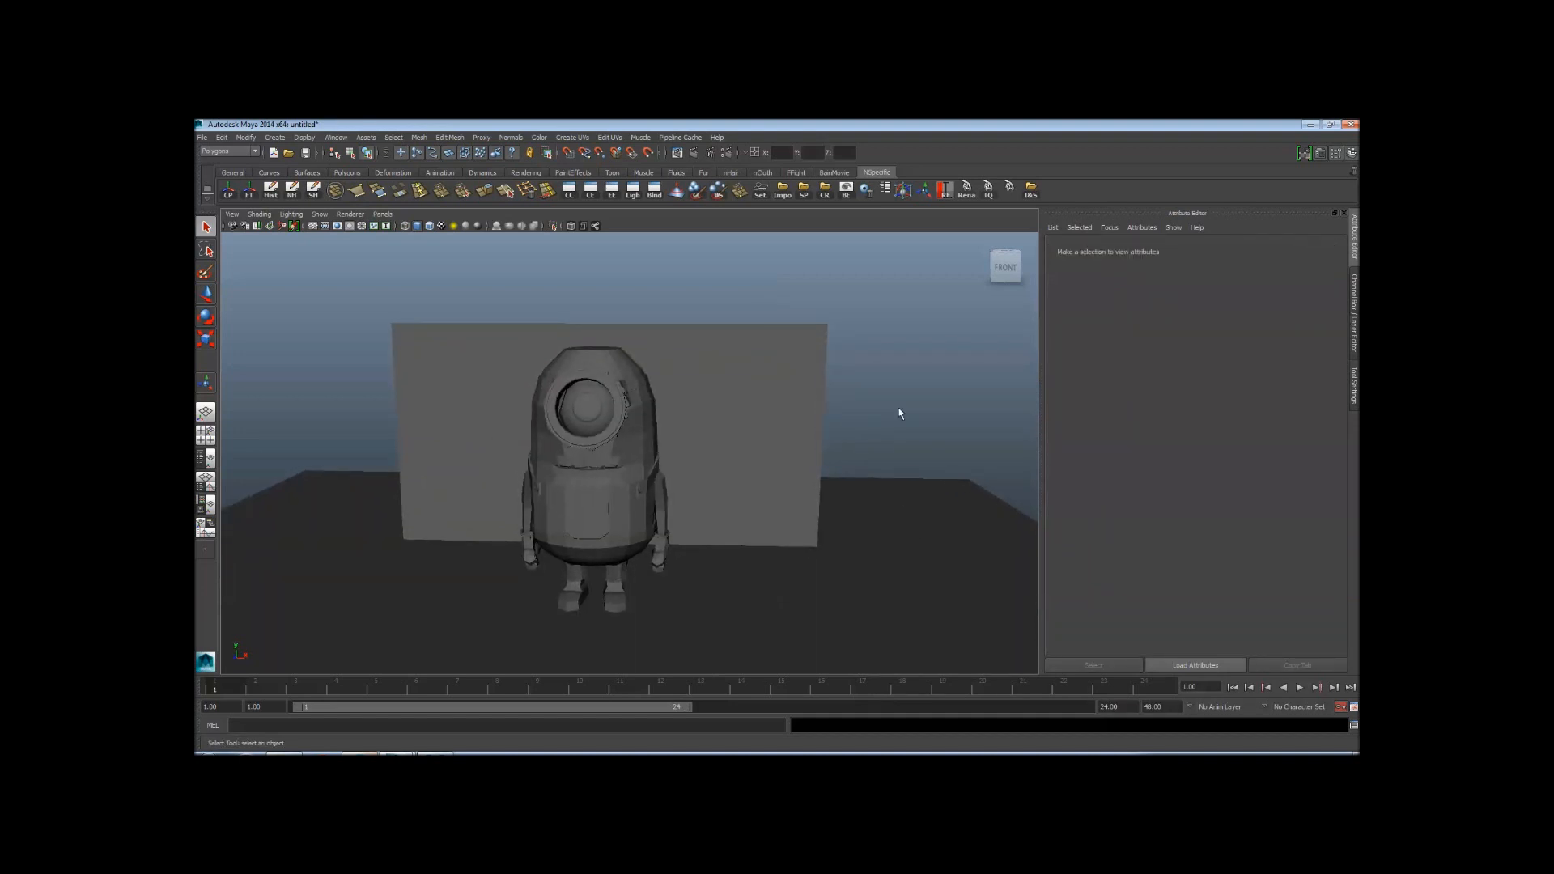
Delete the backdrop and floor objects behind and beneath the minion
drag(898, 409, 943, 686)
click(874, 395)
drag(803, 374, 745, 675)
key(Delete)
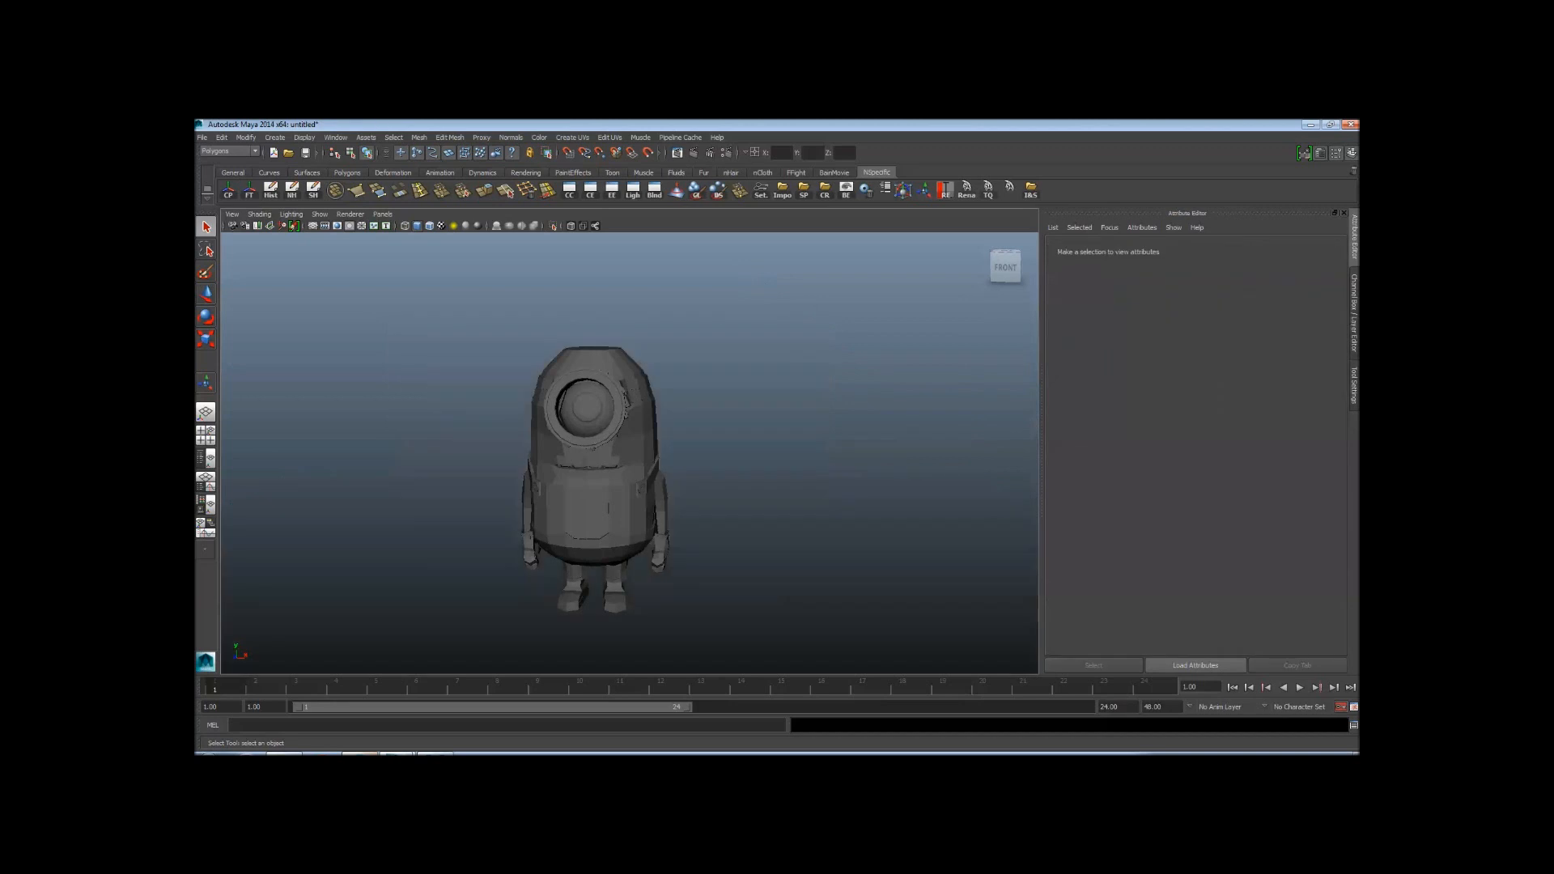
Save the scene as Minion_tex.mb in the MINION_TUTORIAL folder, replacing the existing file
scroll(545, 482, up, 3)
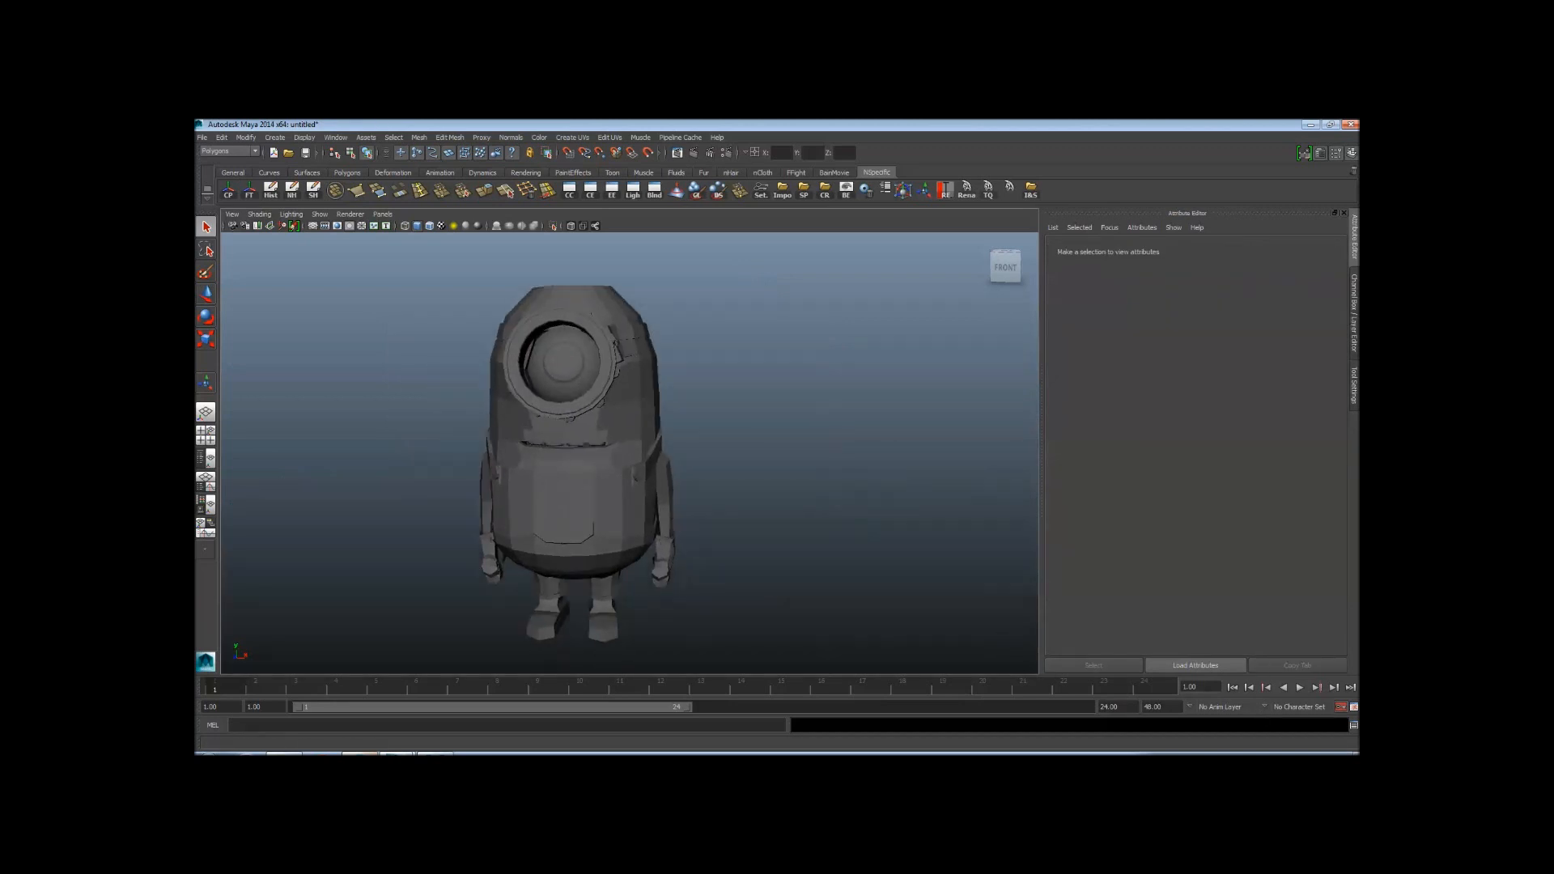
alt+middle_drag(642, 501, 670, 501)
alt+right_drag(669, 501, 631, 475)
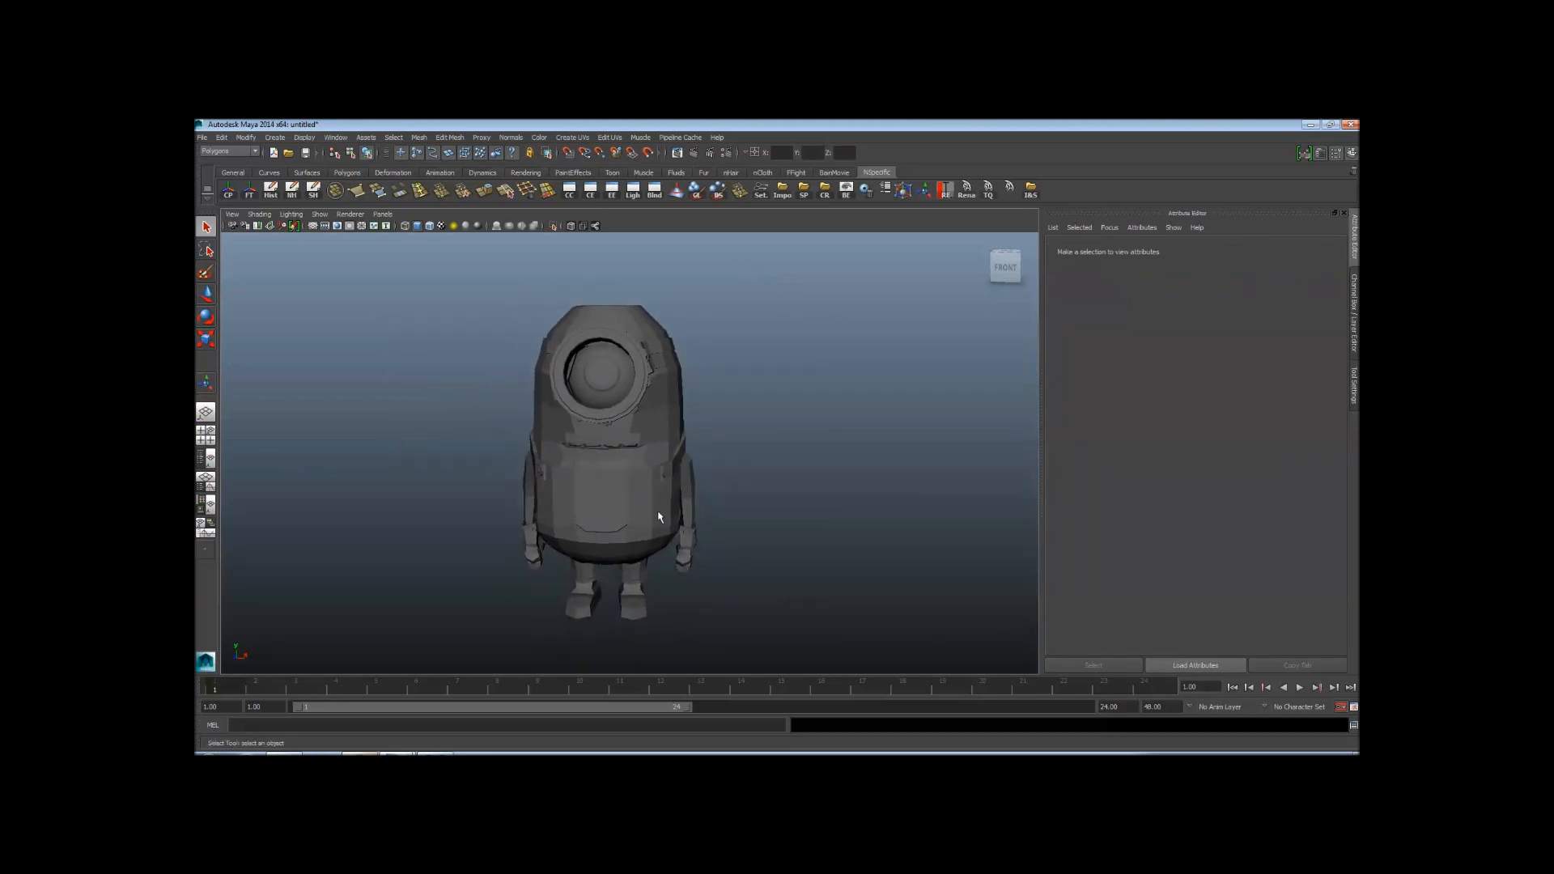
click(306, 154)
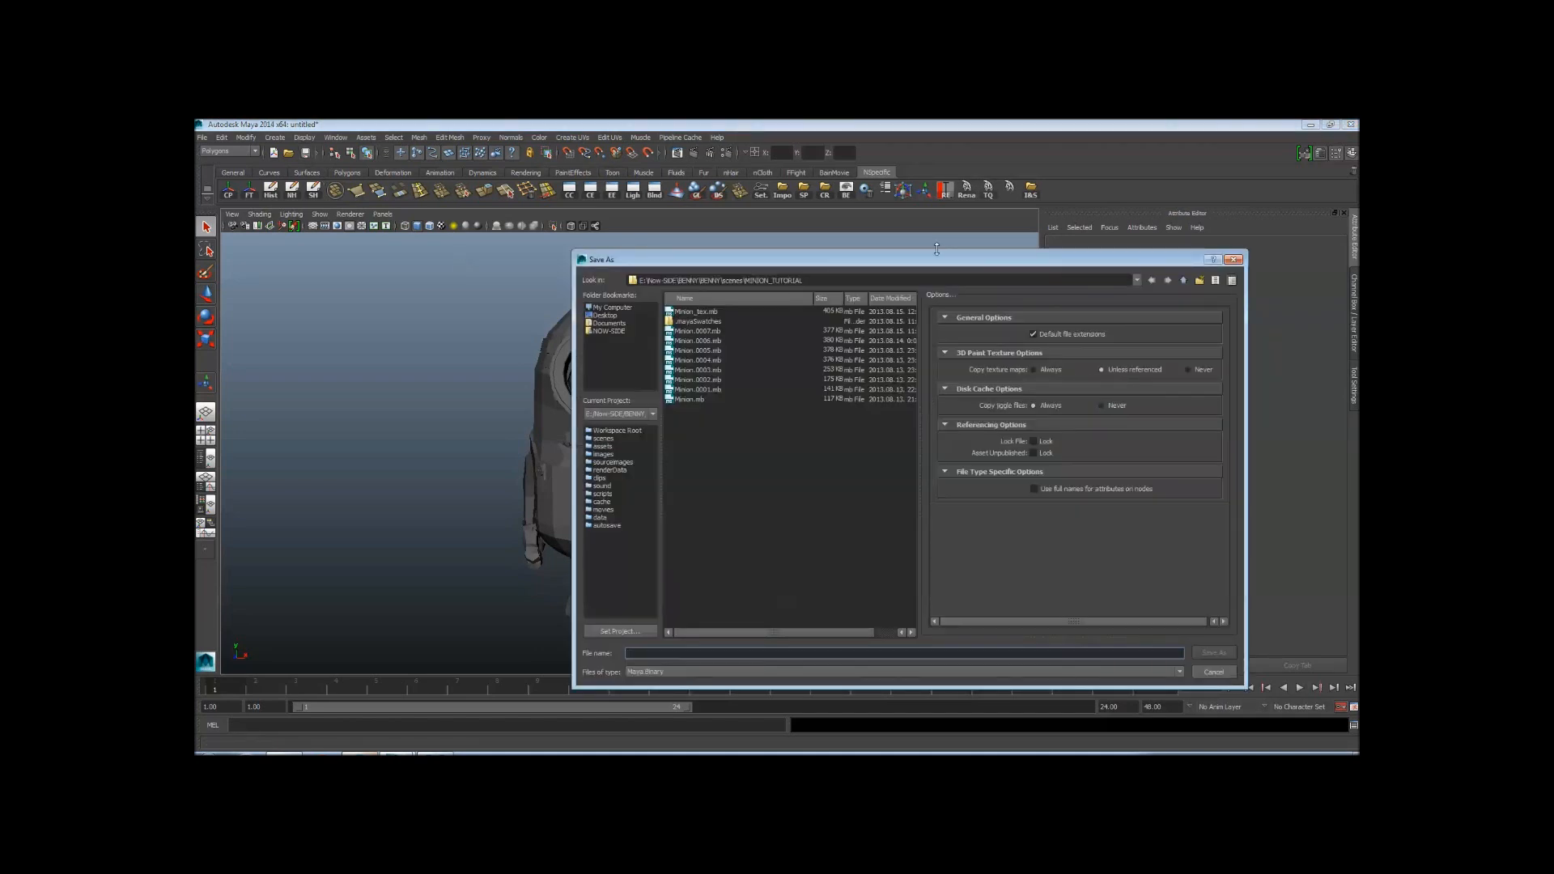
click(877, 293)
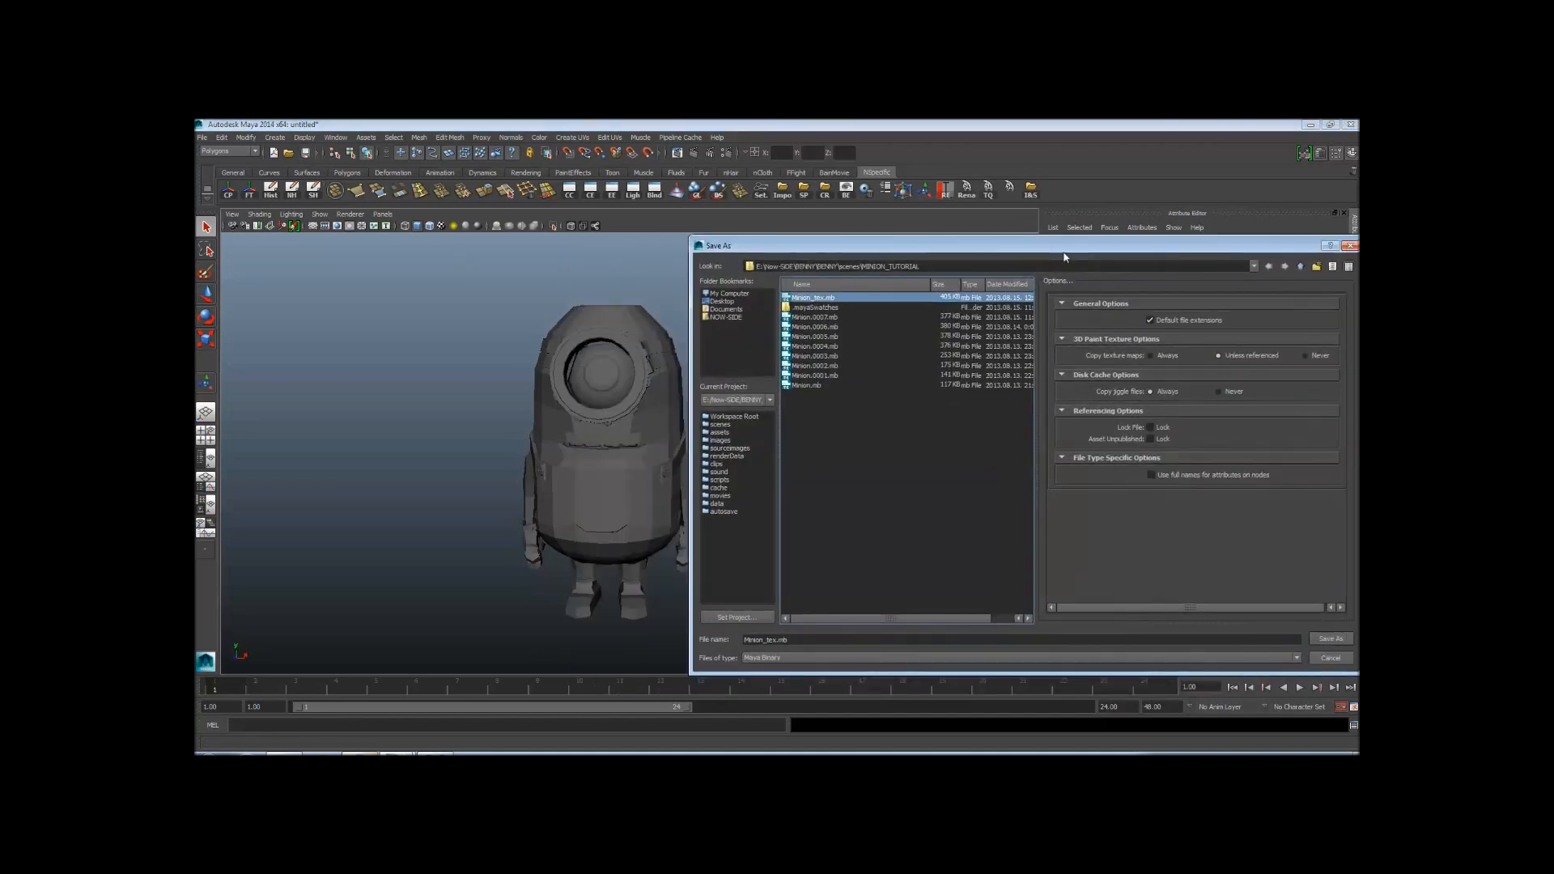
drag(561, 628, 407, 630)
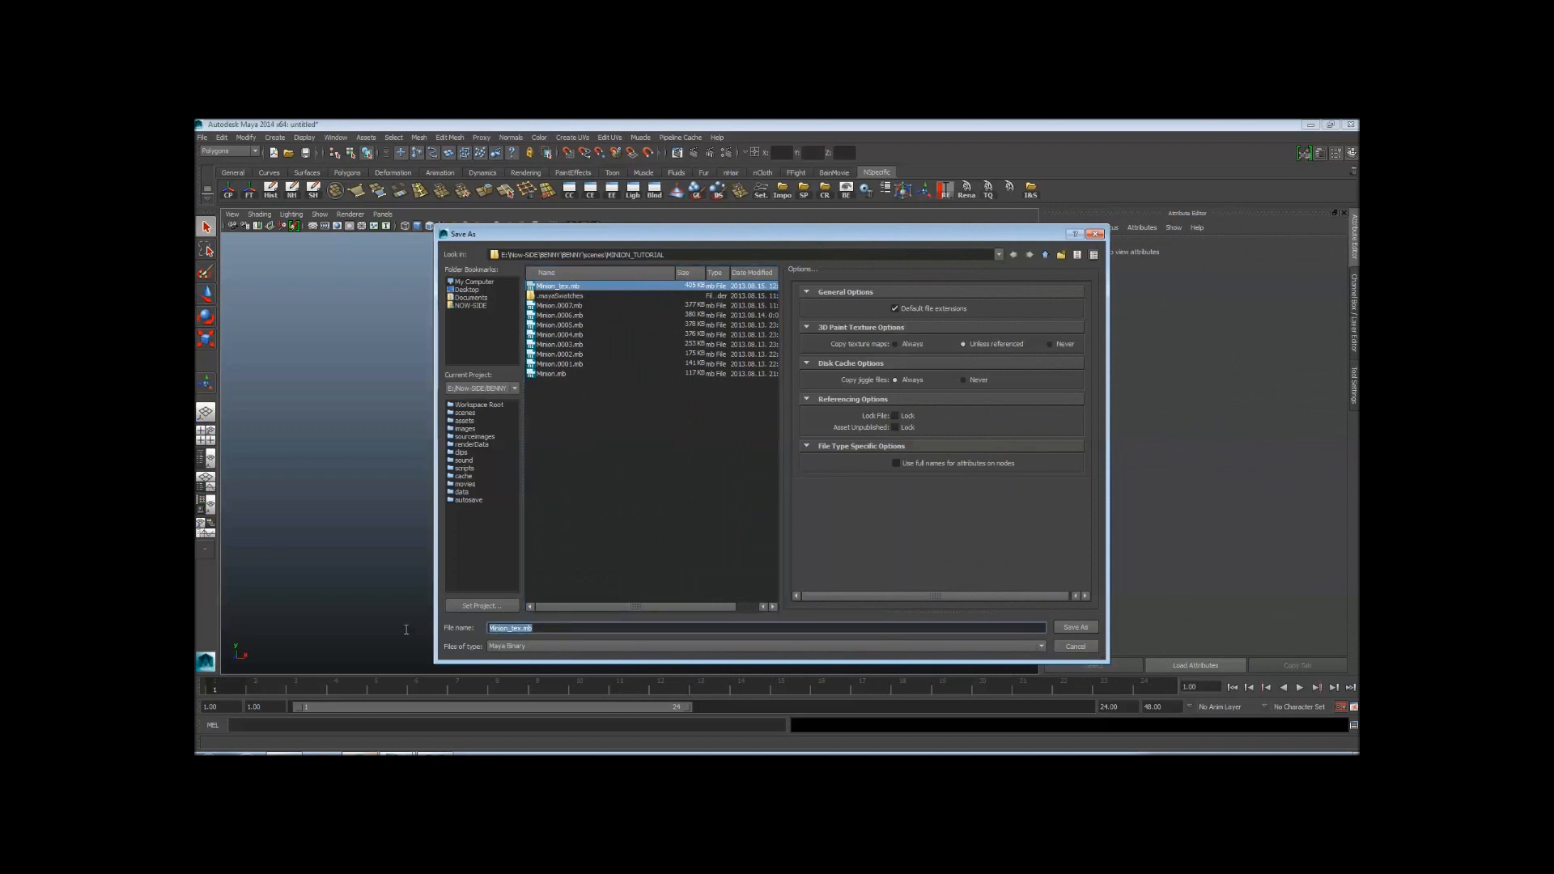
click(542, 631)
click(1065, 629)
click(739, 461)
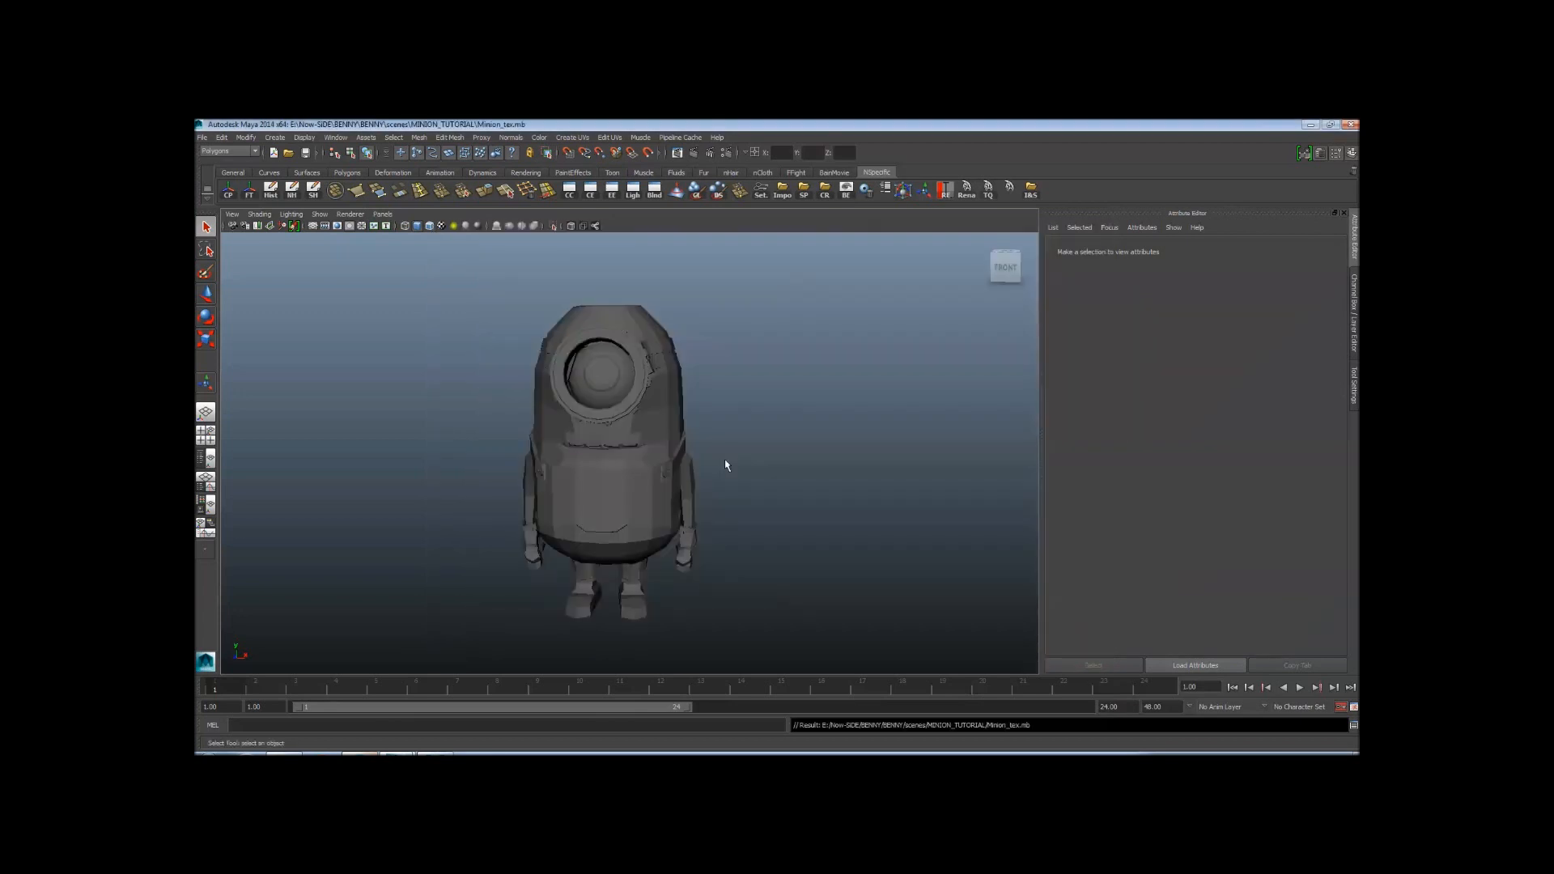
alt+middle_drag(580, 409, 595, 424)
alt+right_drag(595, 453, 652, 475)
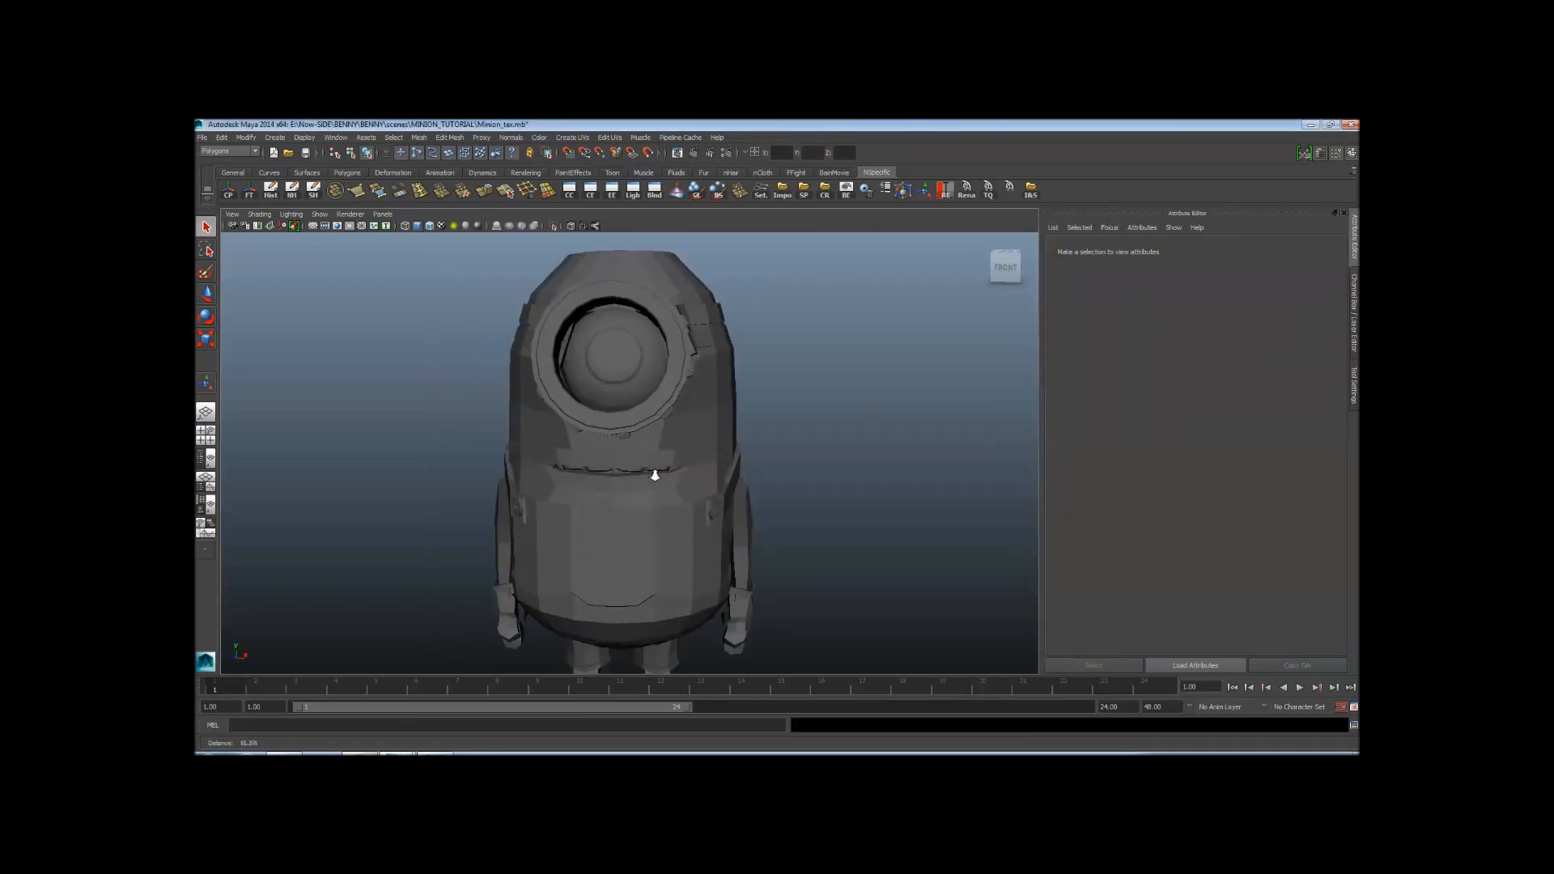
mouse_move(625, 425)
alt+mouse_down()
mouse_move(701, 429)
mouse_move(619, 436)
alt+mouse_up()
alt+right_drag(656, 437, 392, 425)
alt+drag(392, 425, 559, 391)
alt+right_drag(559, 392, 713, 424)
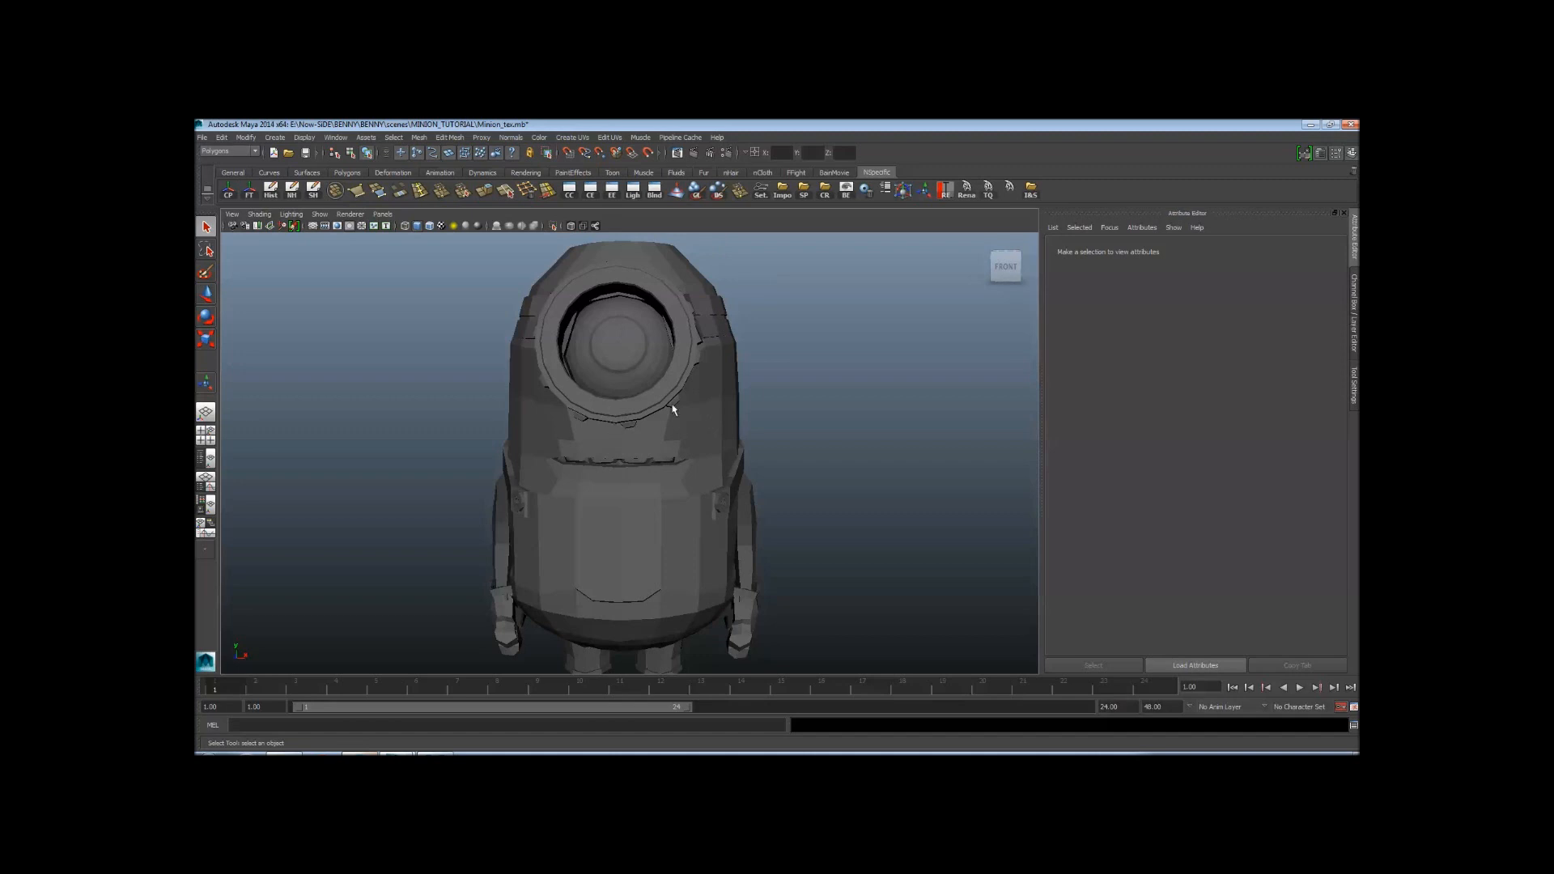
alt+right_drag(673, 408, 436, 421)
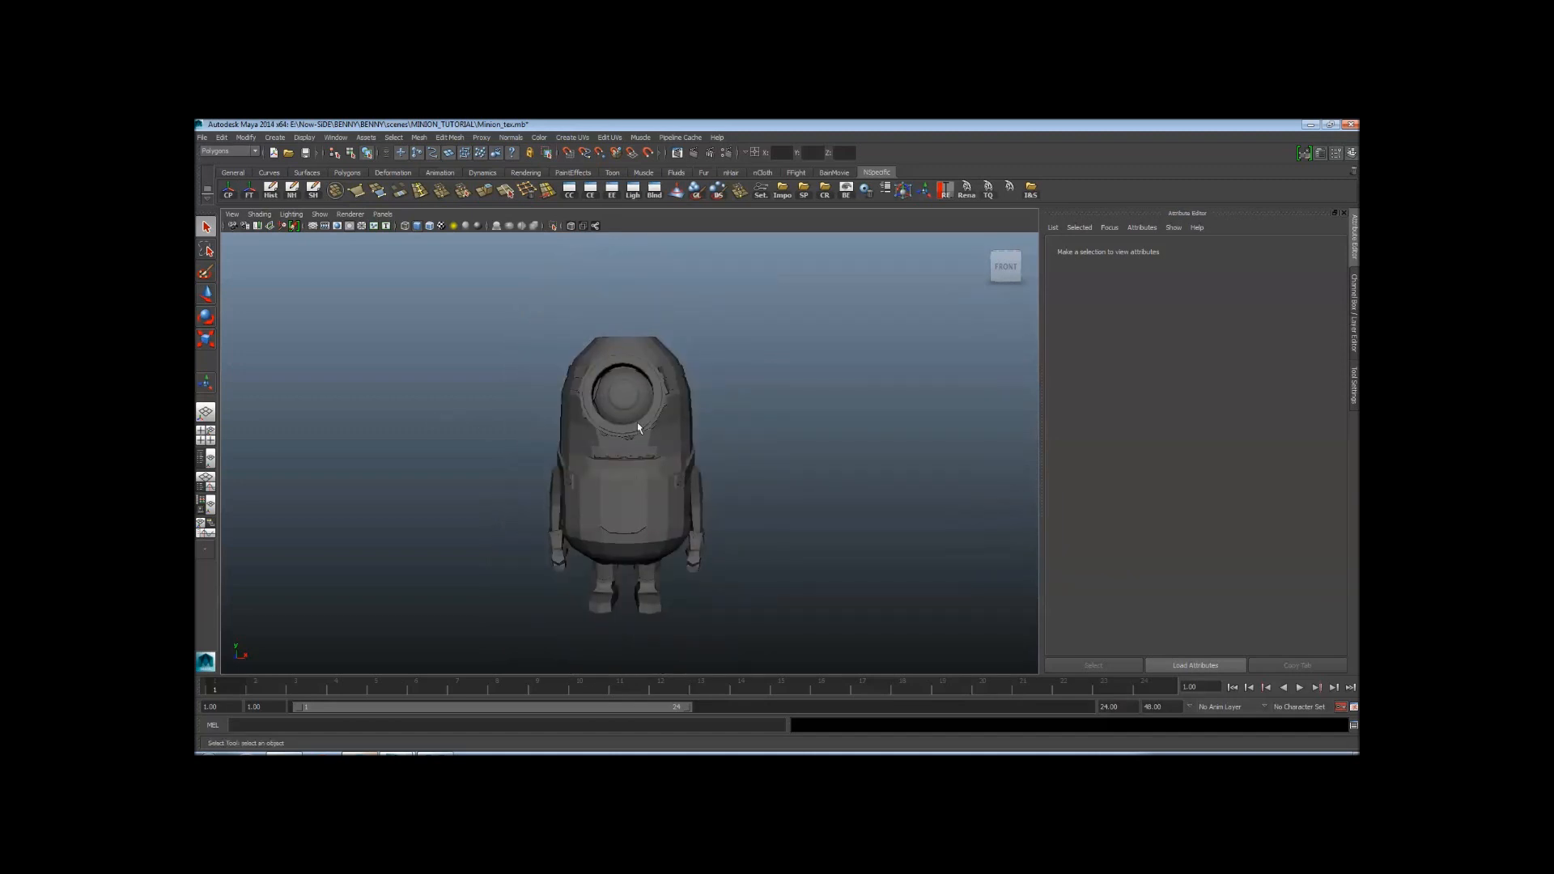
Save the current scene under its existing name
key(ctrl+s)
scroll(692, 453, up, 3)
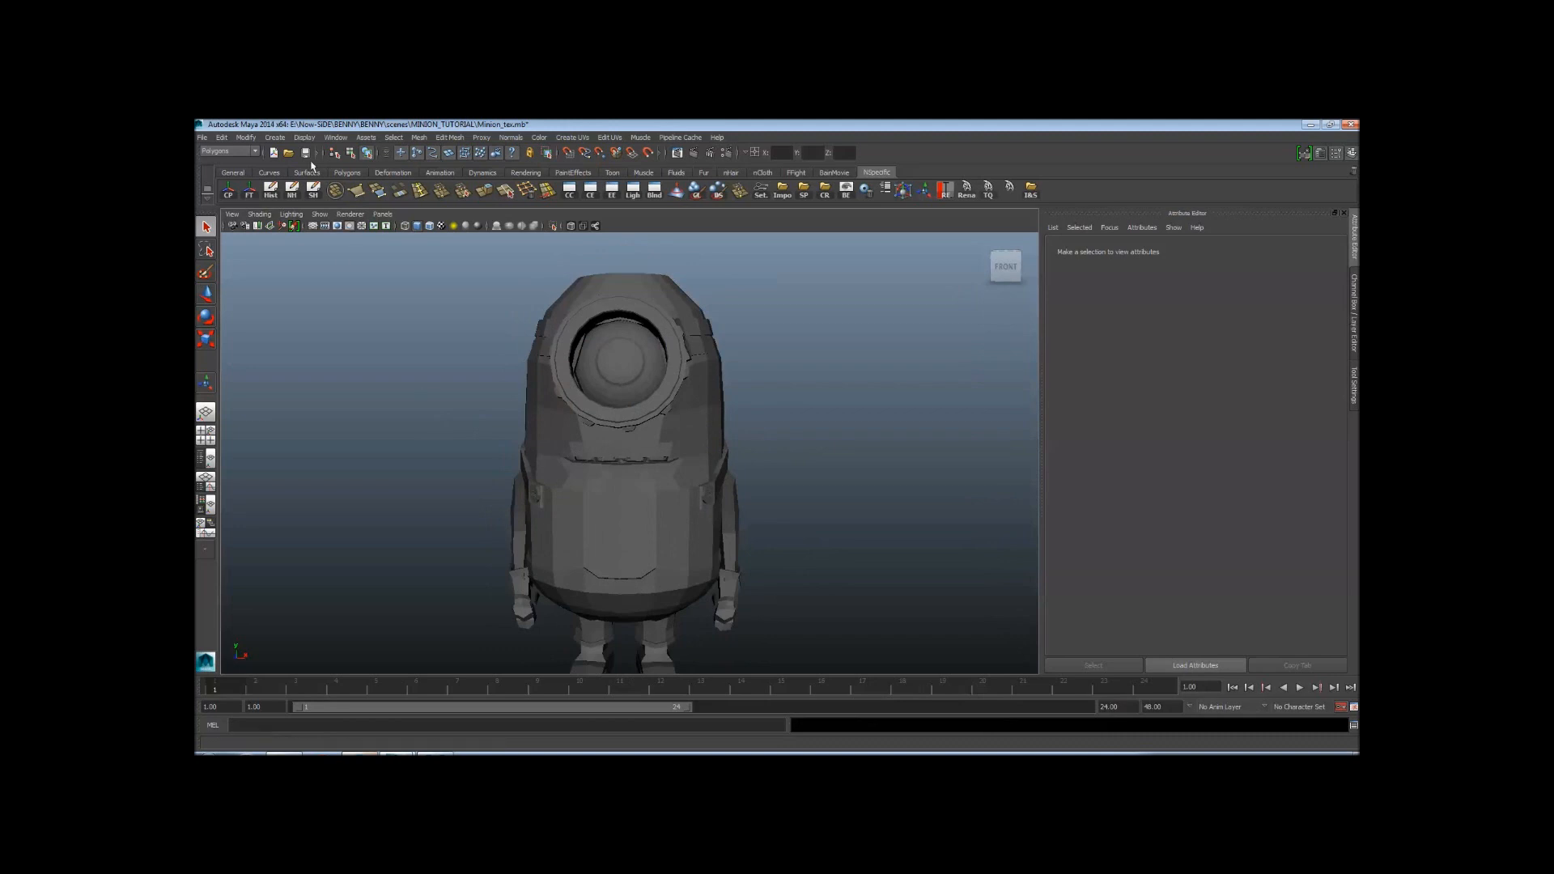
click(200, 141)
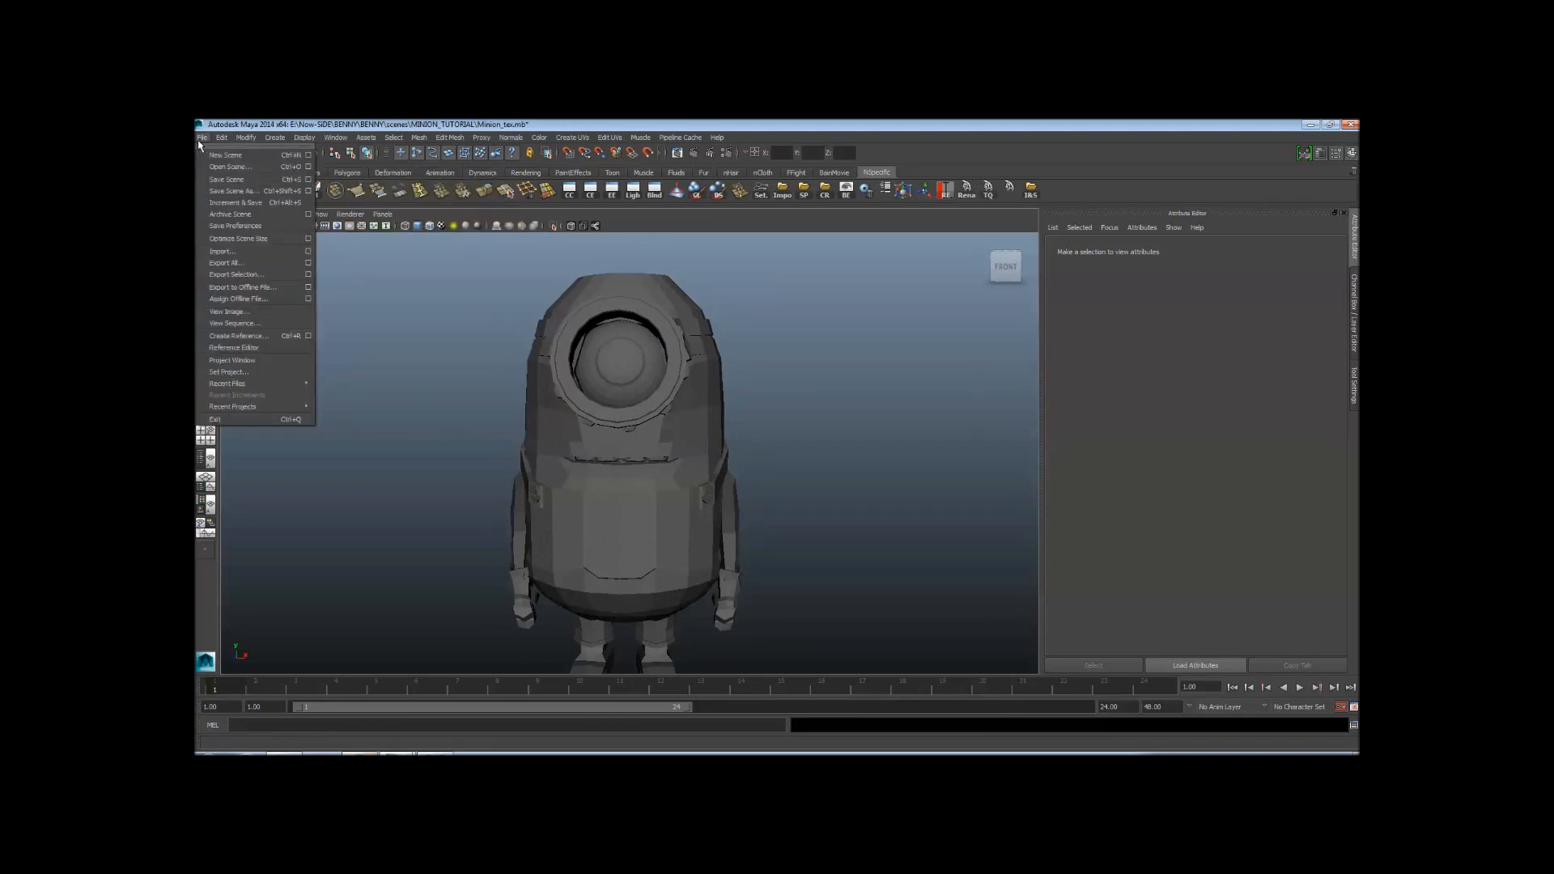
click(241, 184)
Examine the minion model from the front, at full height and close up around the goggle and mouth
scroll(794, 416, down, 3)
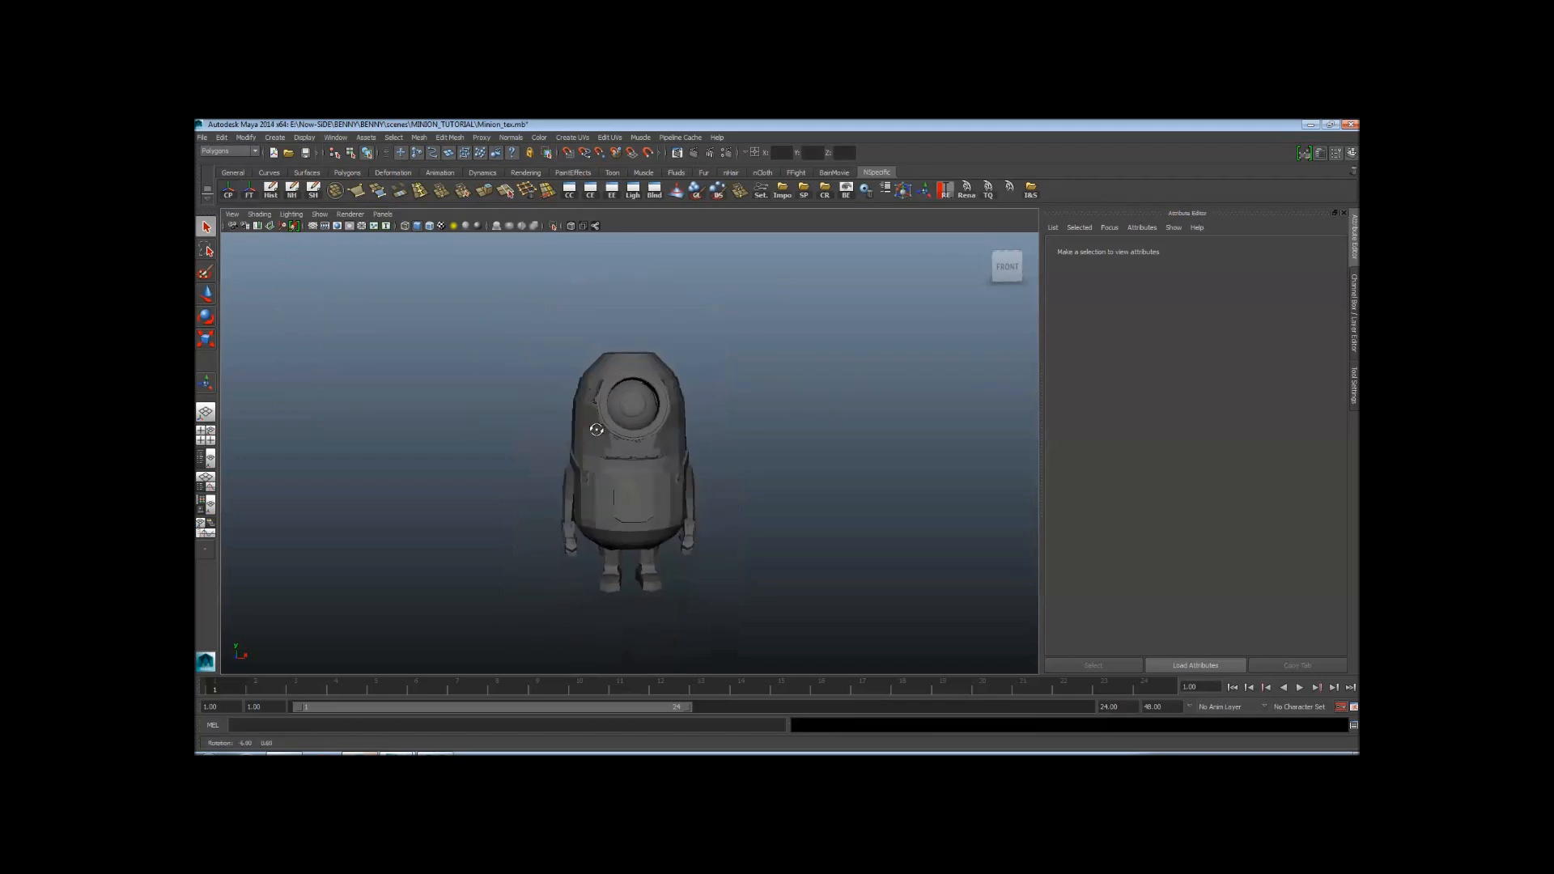
alt+drag(717, 475, 745, 485)
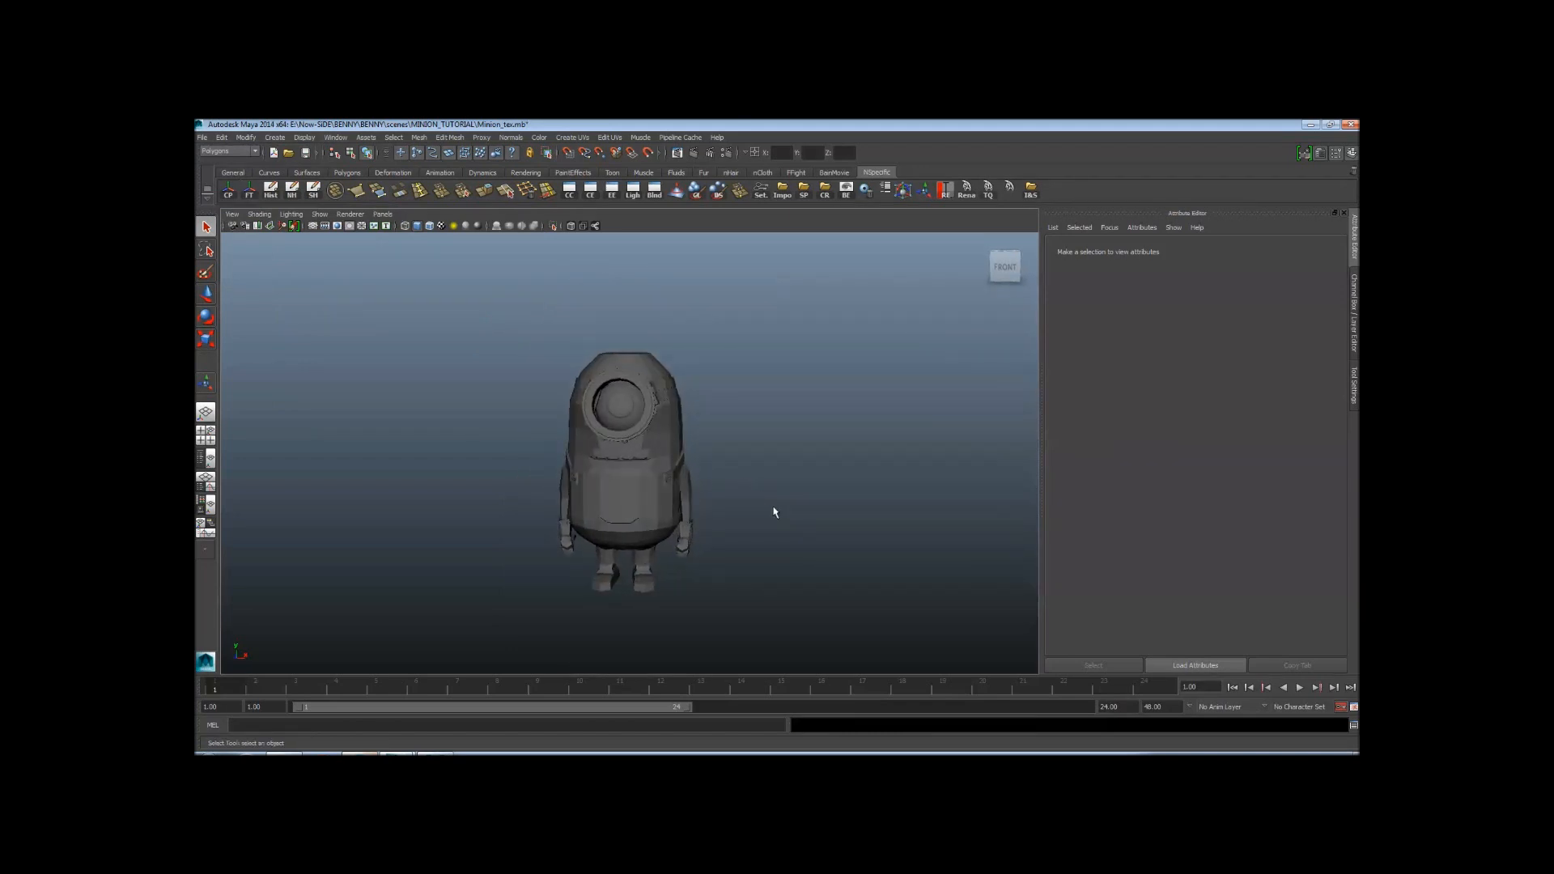
scroll(814, 522, up, 5)
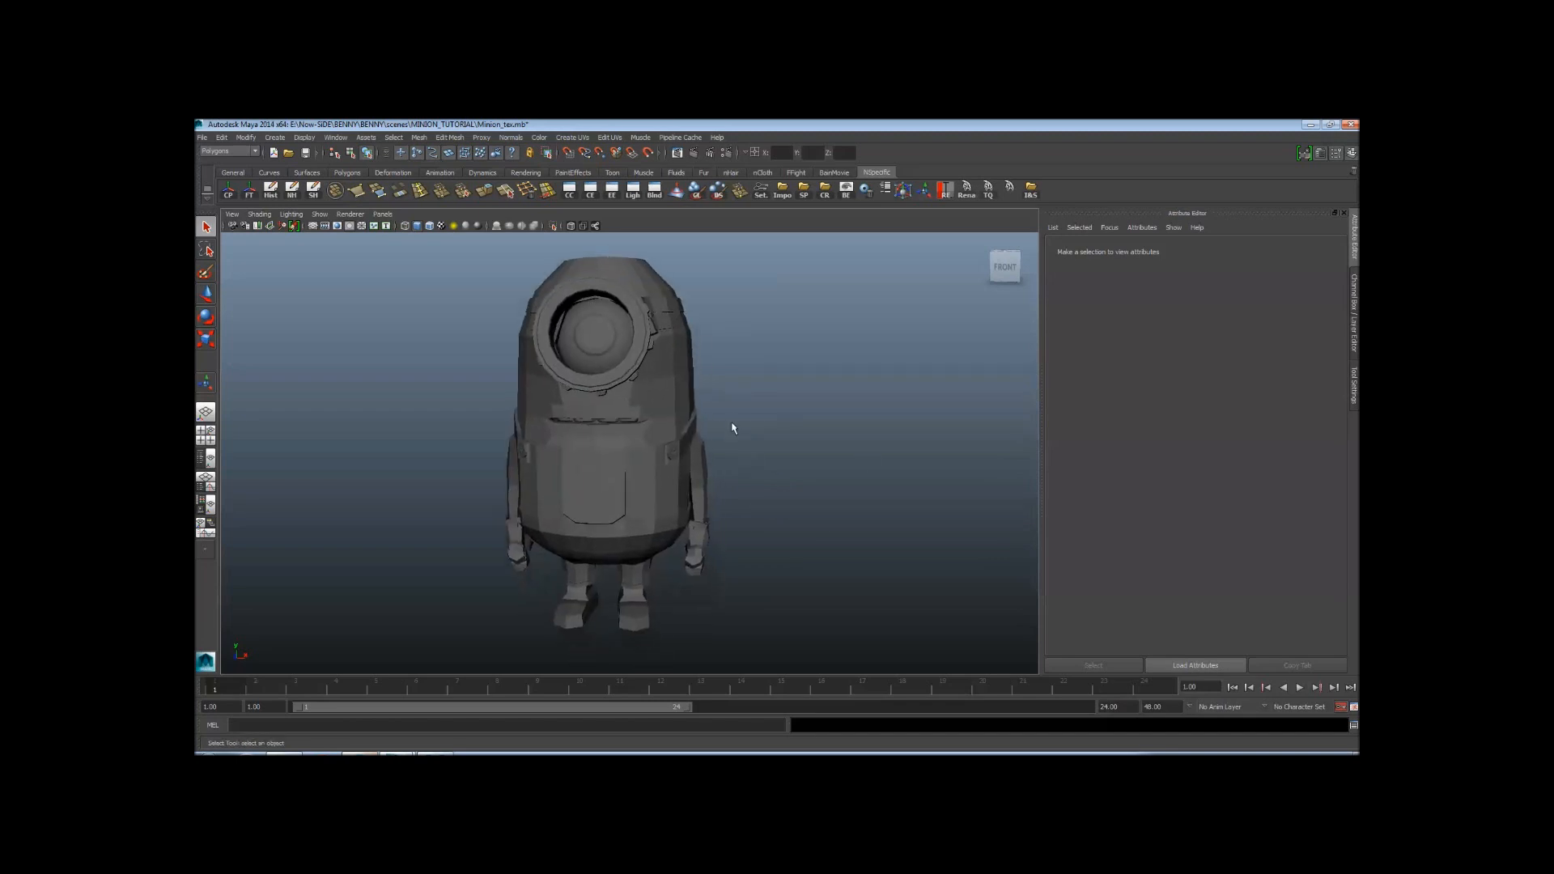
alt+drag(842, 465, 846, 490)
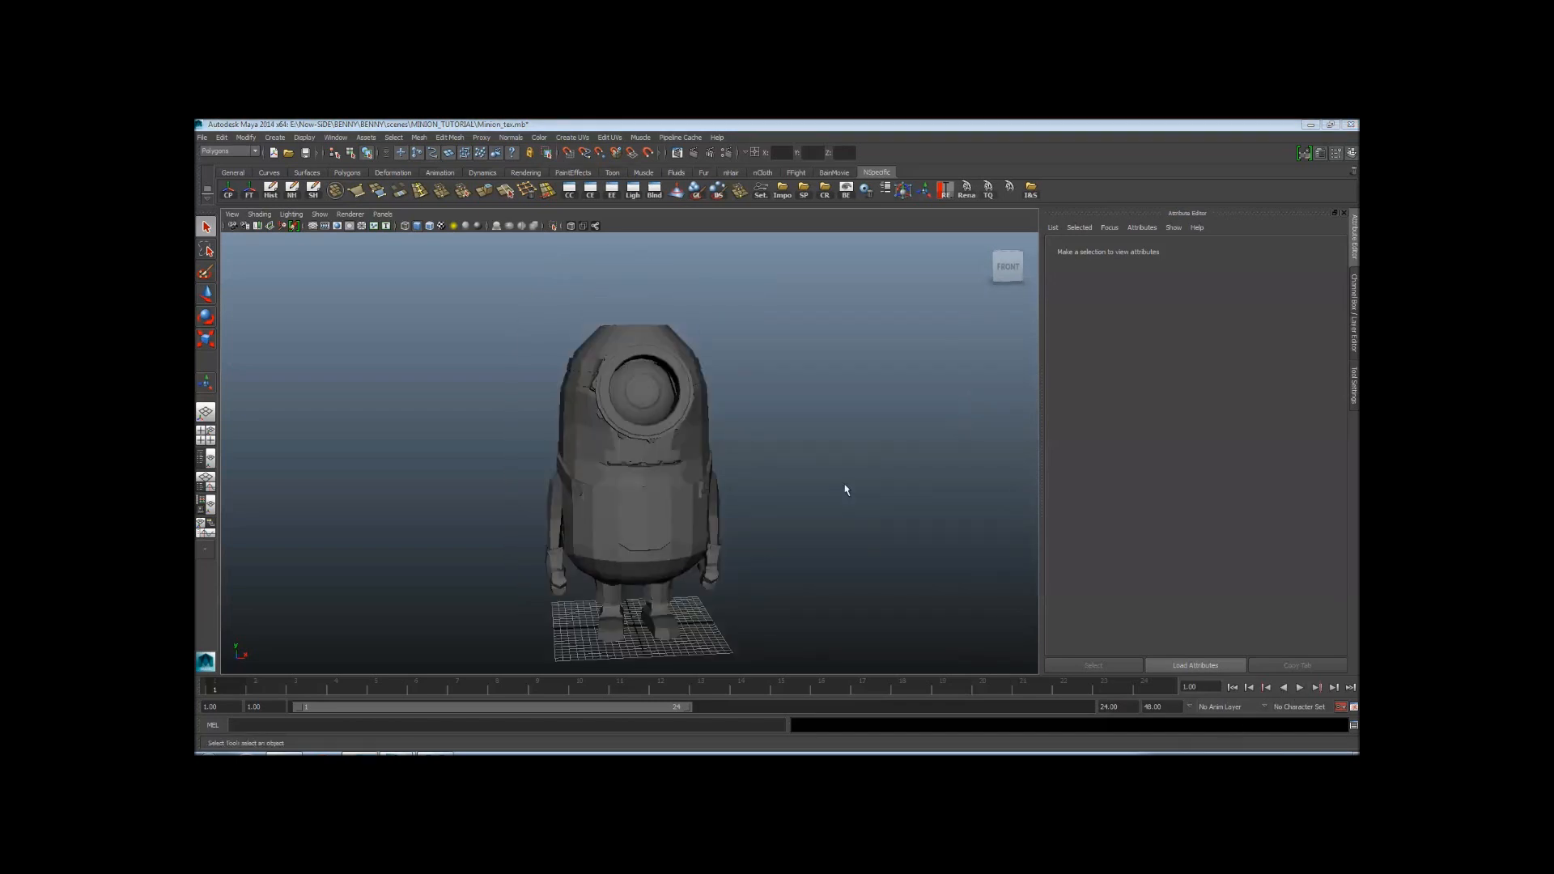
alt+drag(602, 411, 746, 417)
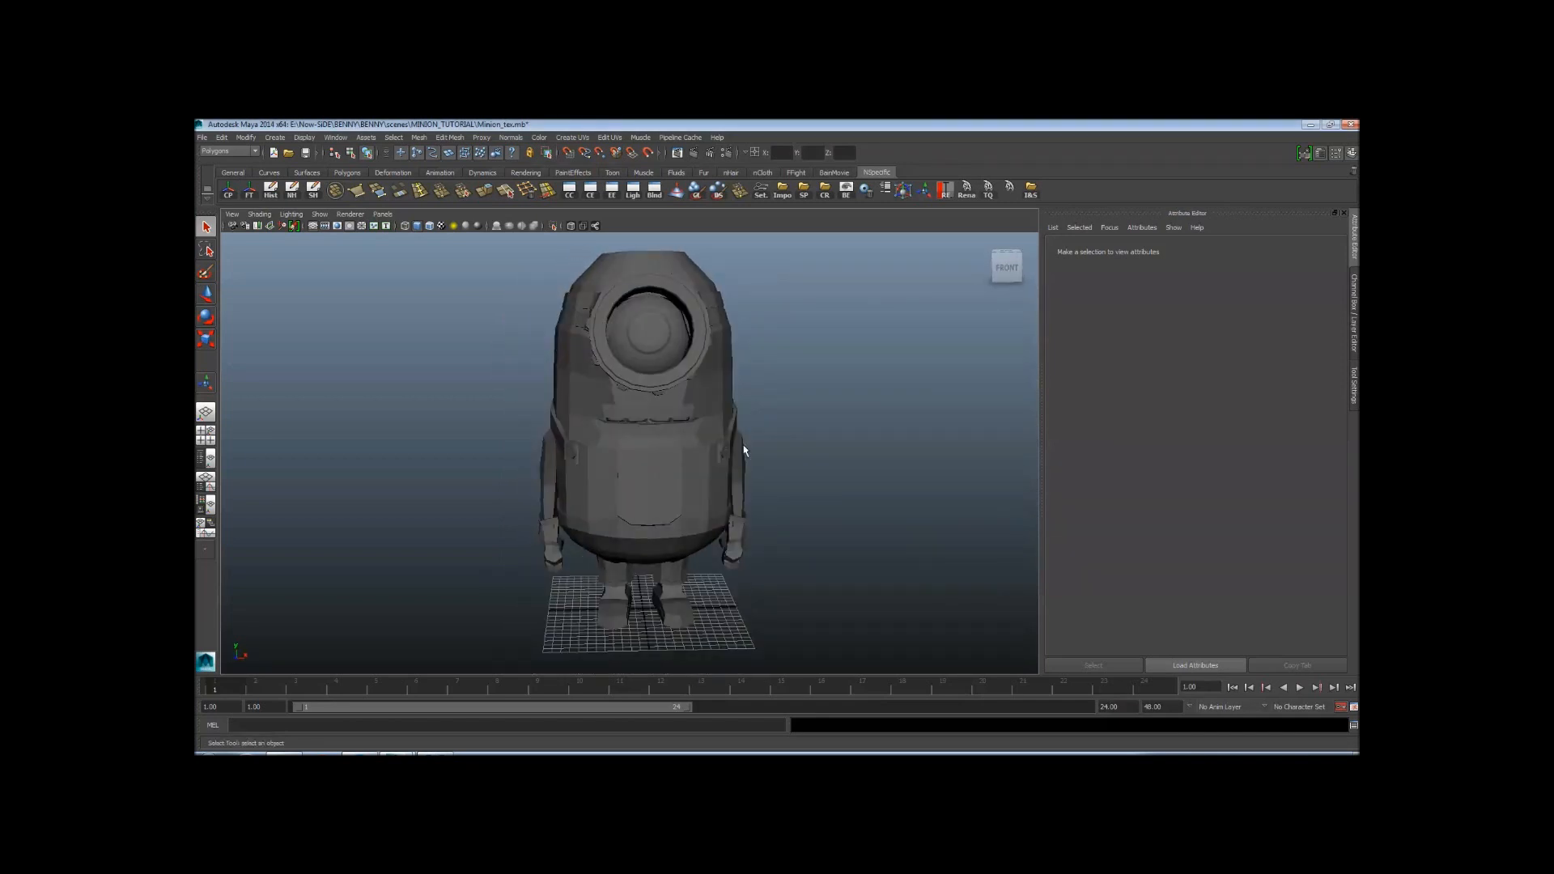
alt+middle_drag(751, 390, 745, 427)
alt+right_drag(744, 427, 791, 451)
alt+drag(790, 451, 898, 440)
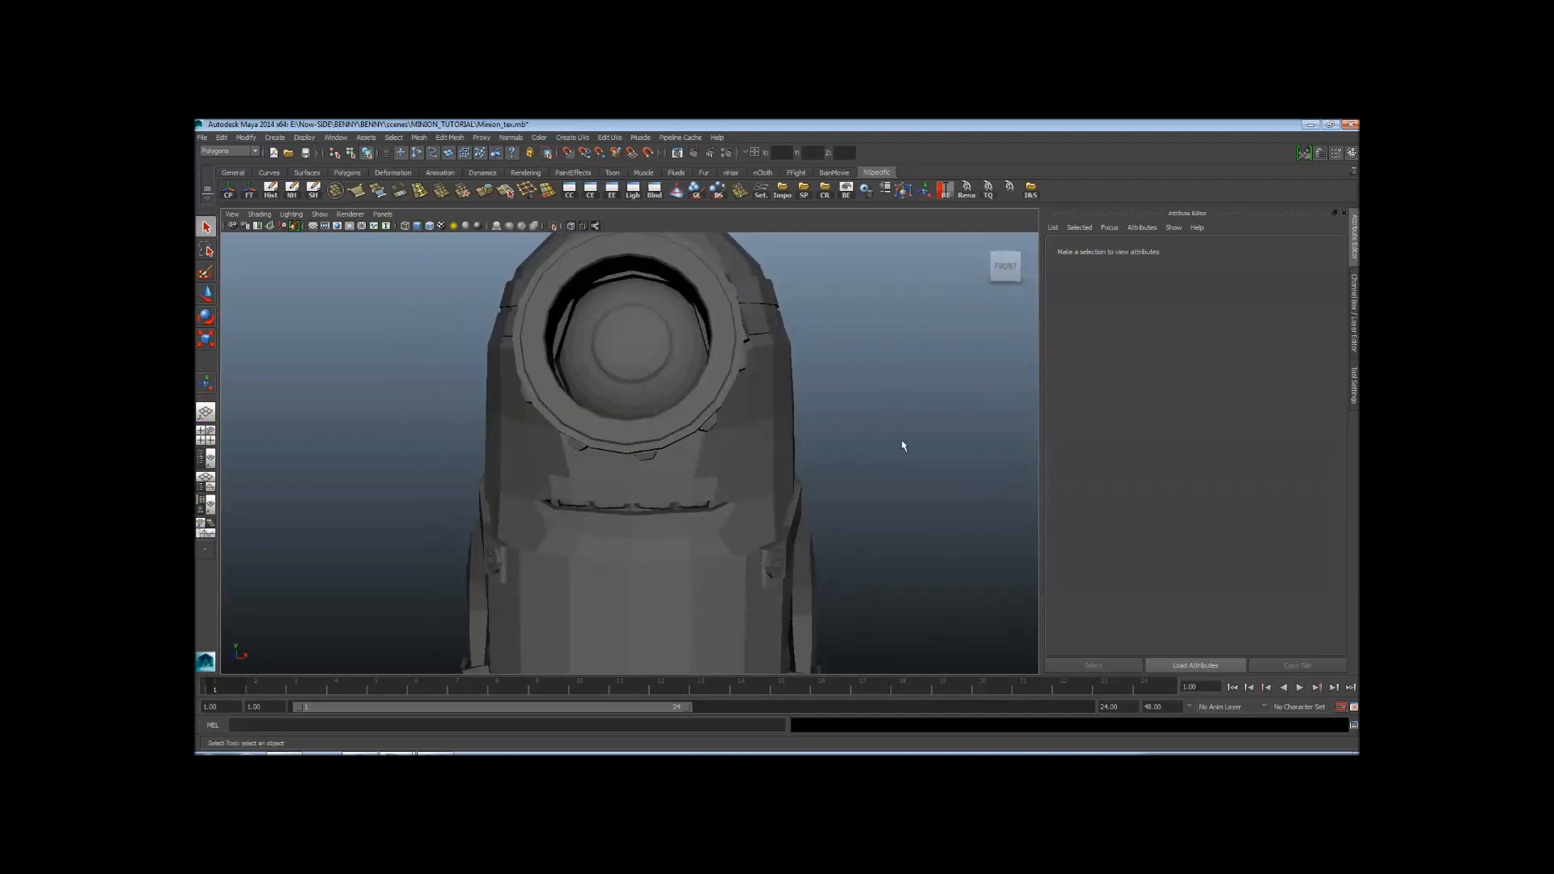
alt+right_drag(899, 440, 689, 443)
alt+middle_drag(657, 520, 645, 485)
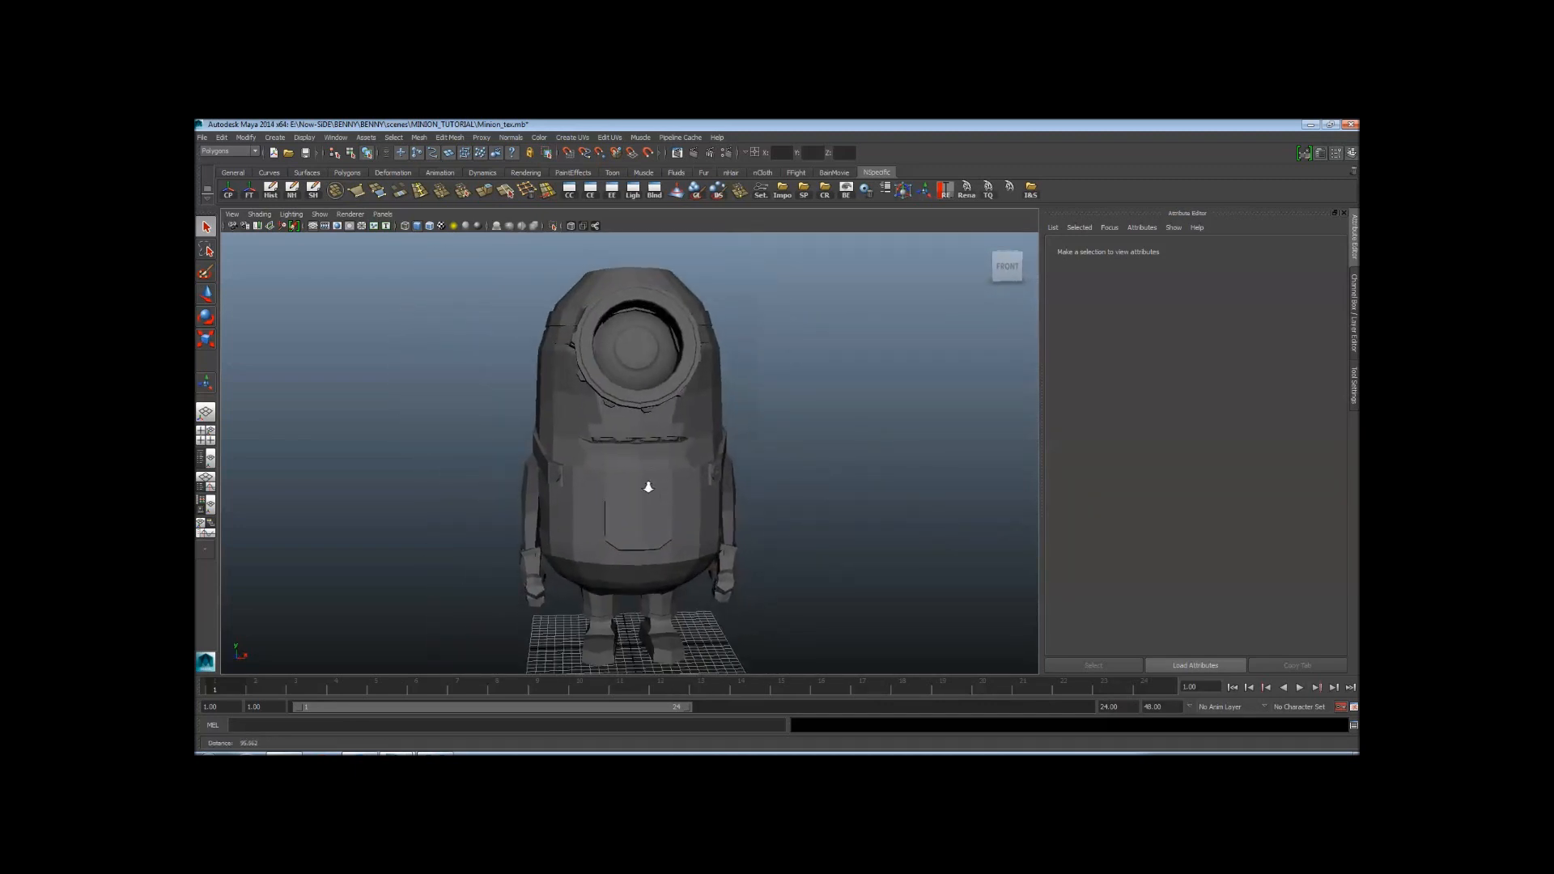
alt+right_drag(645, 485, 600, 490)
alt+drag(649, 494, 637, 499)
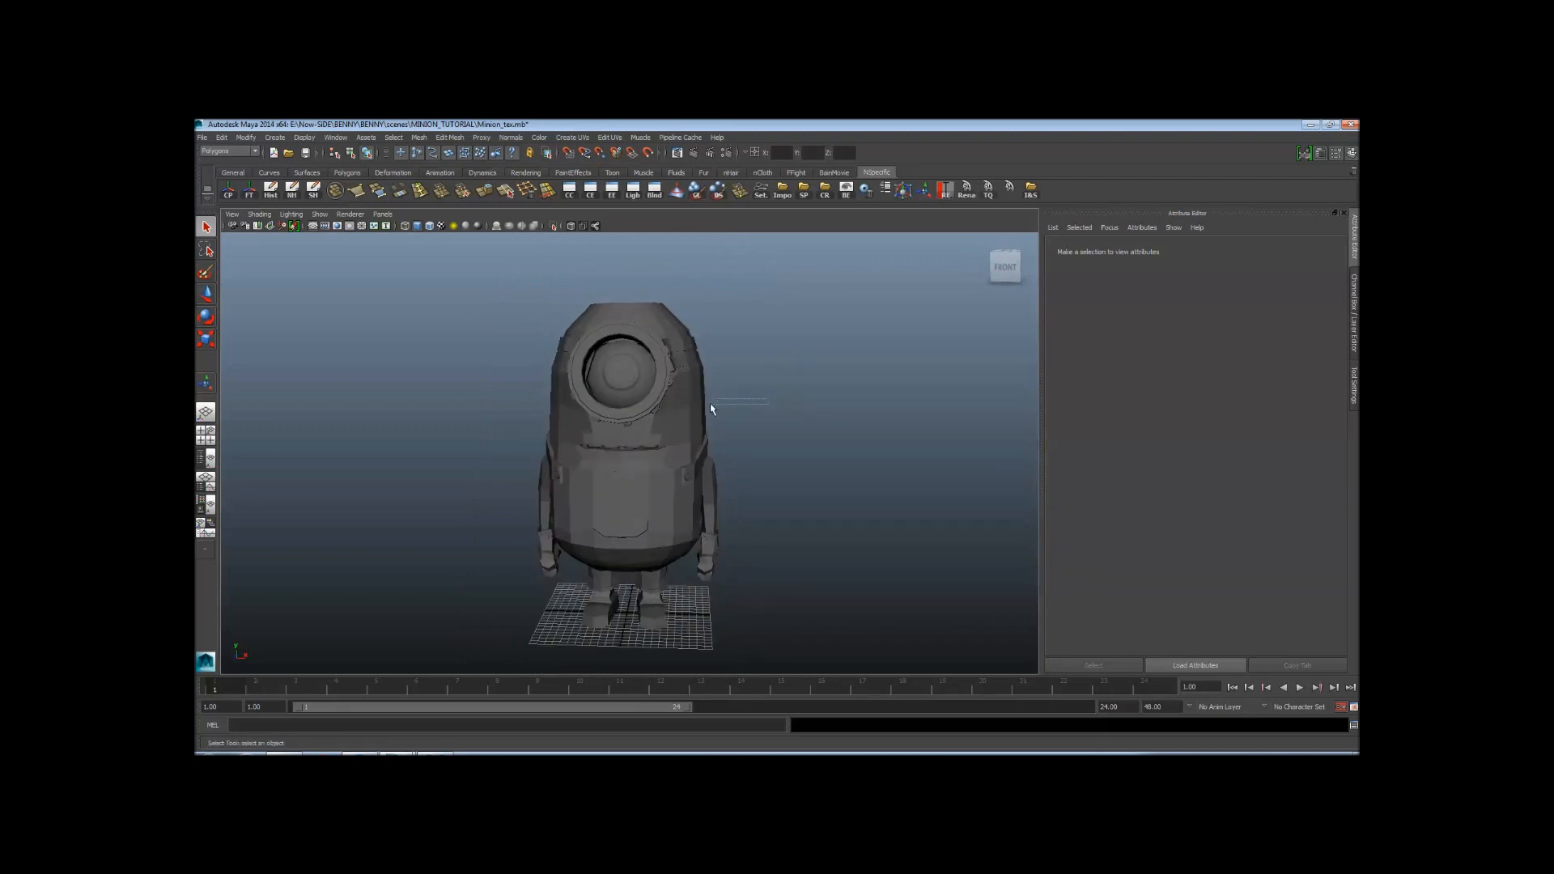
Select the minion's body mesh and examine its wireframe around the goggle, mouth and arms
drag(688, 407, 685, 408)
alt+right_drag(544, 391, 676, 402)
alt+drag(678, 403, 686, 403)
alt+middle_drag(757, 422, 743, 457)
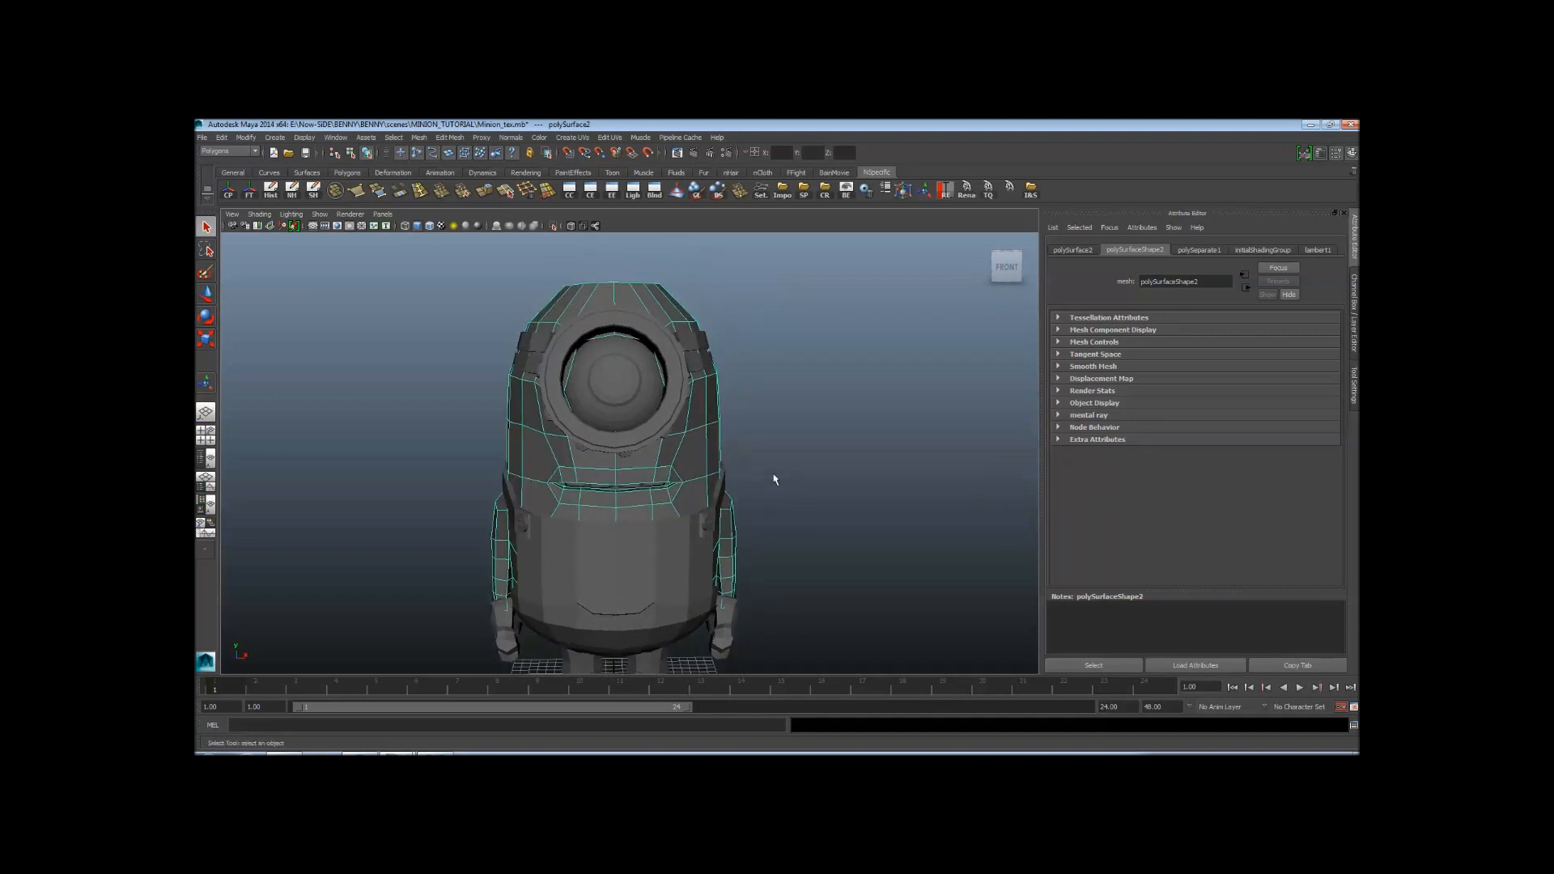
alt+drag(562, 323, 647, 381)
mouse_move(648, 380)
alt+right_down()
mouse_move(671, 369)
mouse_move(643, 355)
alt+right_up()
scroll(657, 372, down, 5)
alt+drag(659, 374, 734, 364)
scroll(677, 369, up, 5)
alt+drag(642, 399, 665, 477)
alt+right_drag(599, 451, 659, 451)
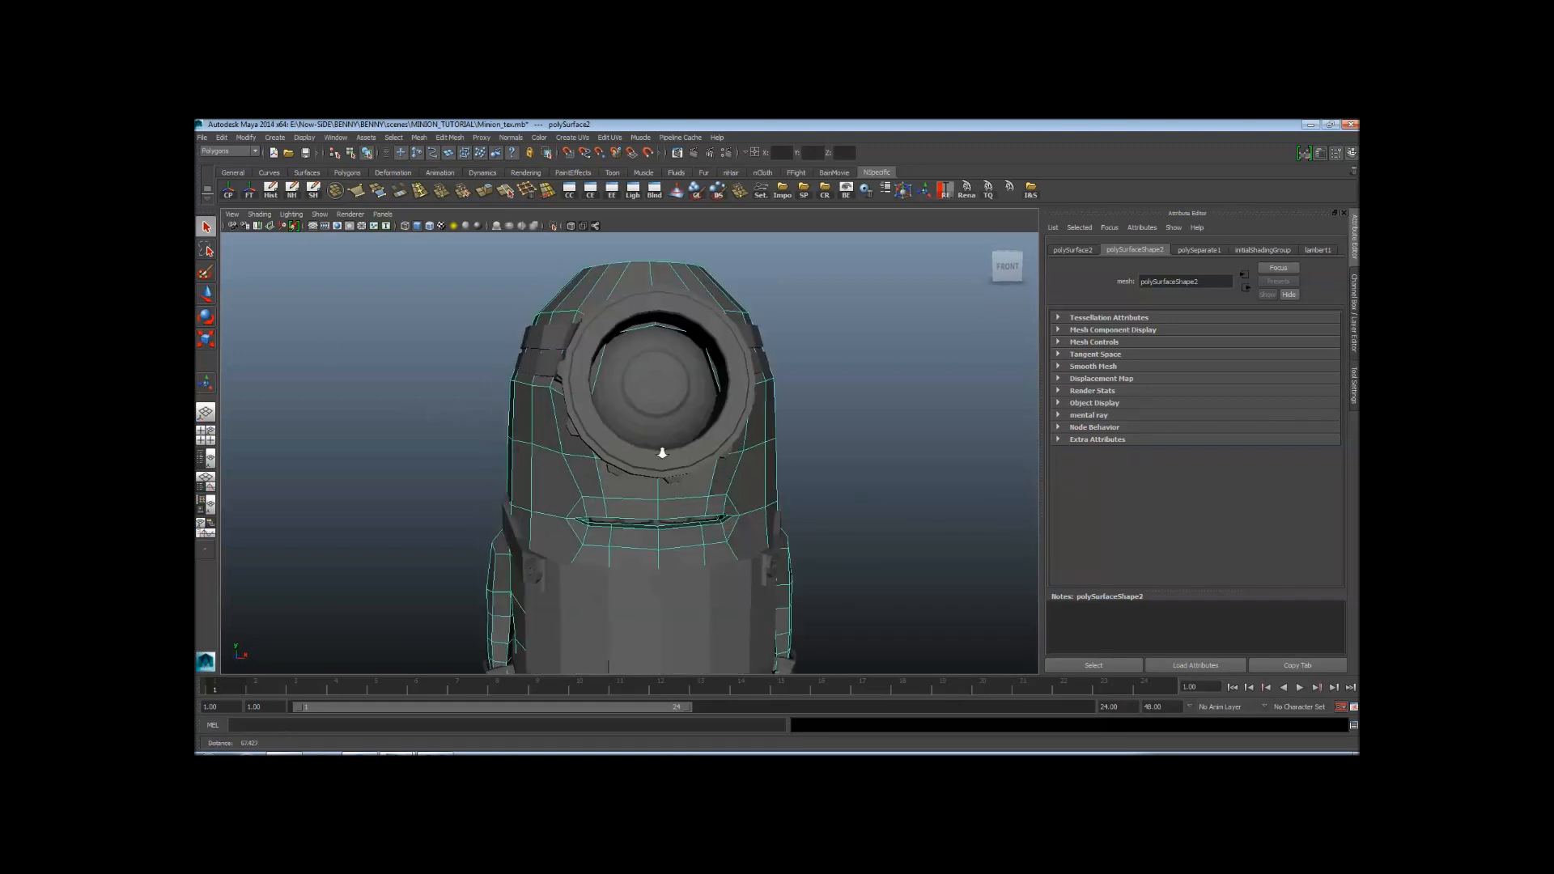
alt+drag(658, 451, 723, 460)
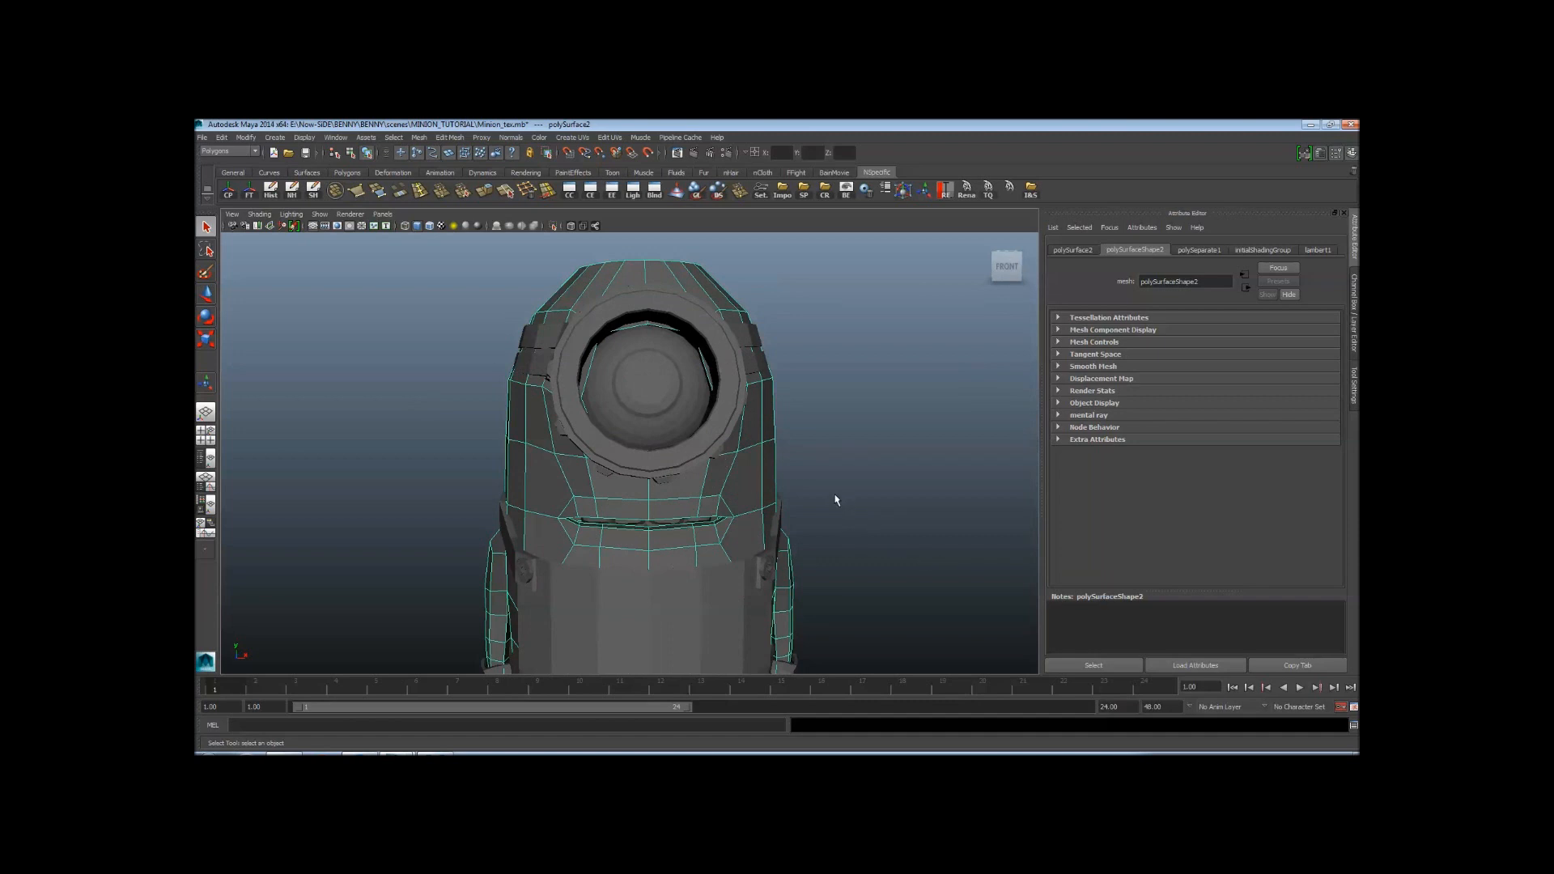
alt+right_drag(770, 498, 702, 489)
mouse_move(702, 491)
alt+mouse_down()
mouse_move(671, 514)
mouse_move(696, 518)
alt+mouse_up()
alt+right_drag(589, 472, 659, 493)
alt+middle_drag(658, 493, 635, 469)
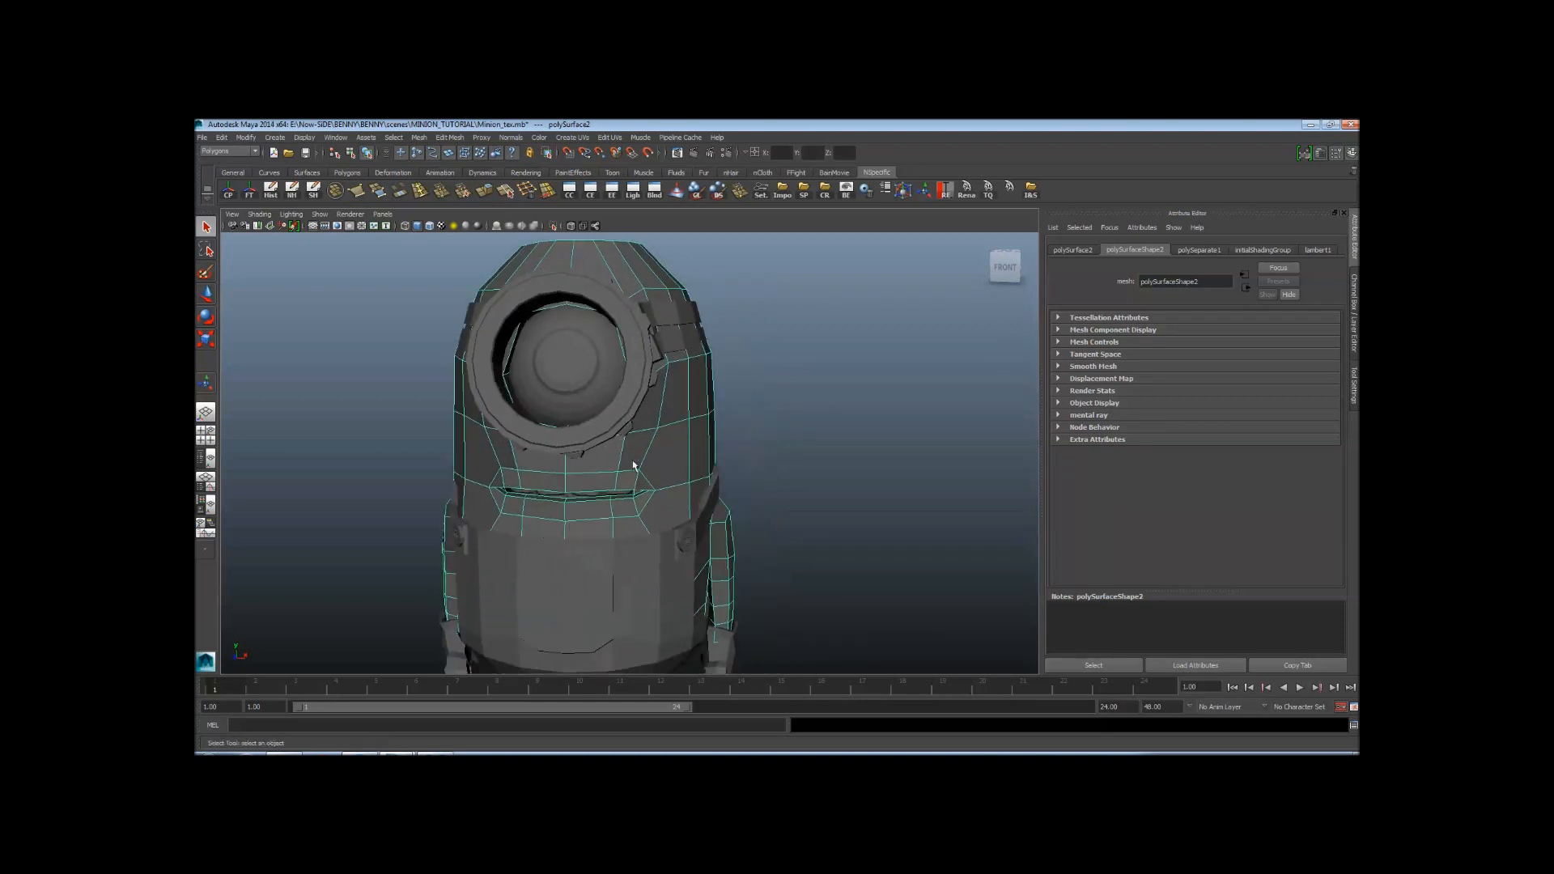
alt+right_drag(635, 469, 493, 458)
alt+drag(493, 458, 475, 457)
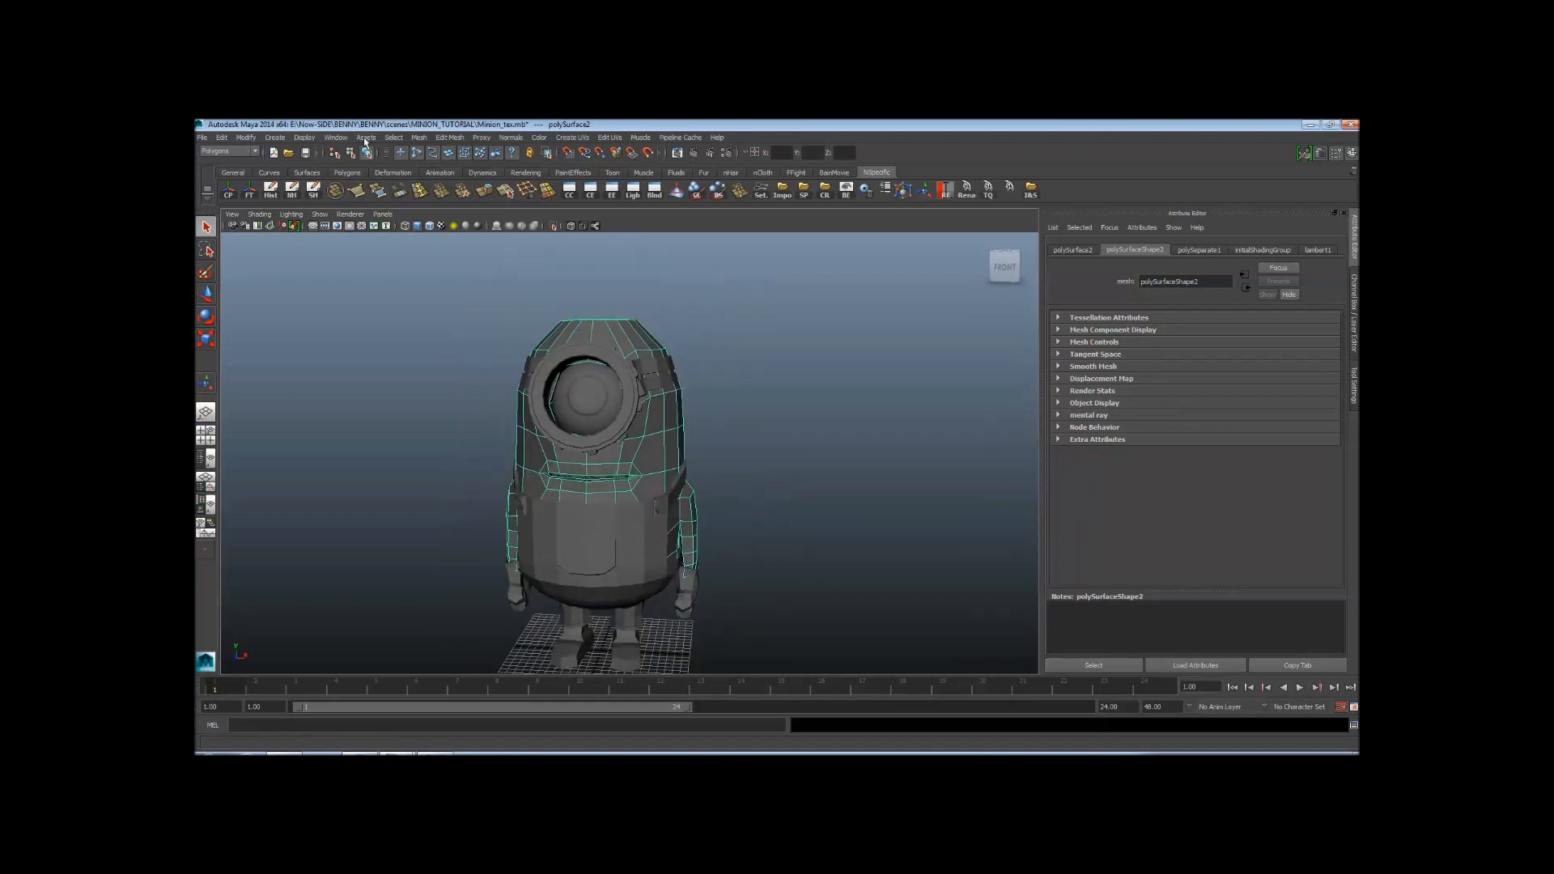
click(336, 137)
mouse_move(358, 333)
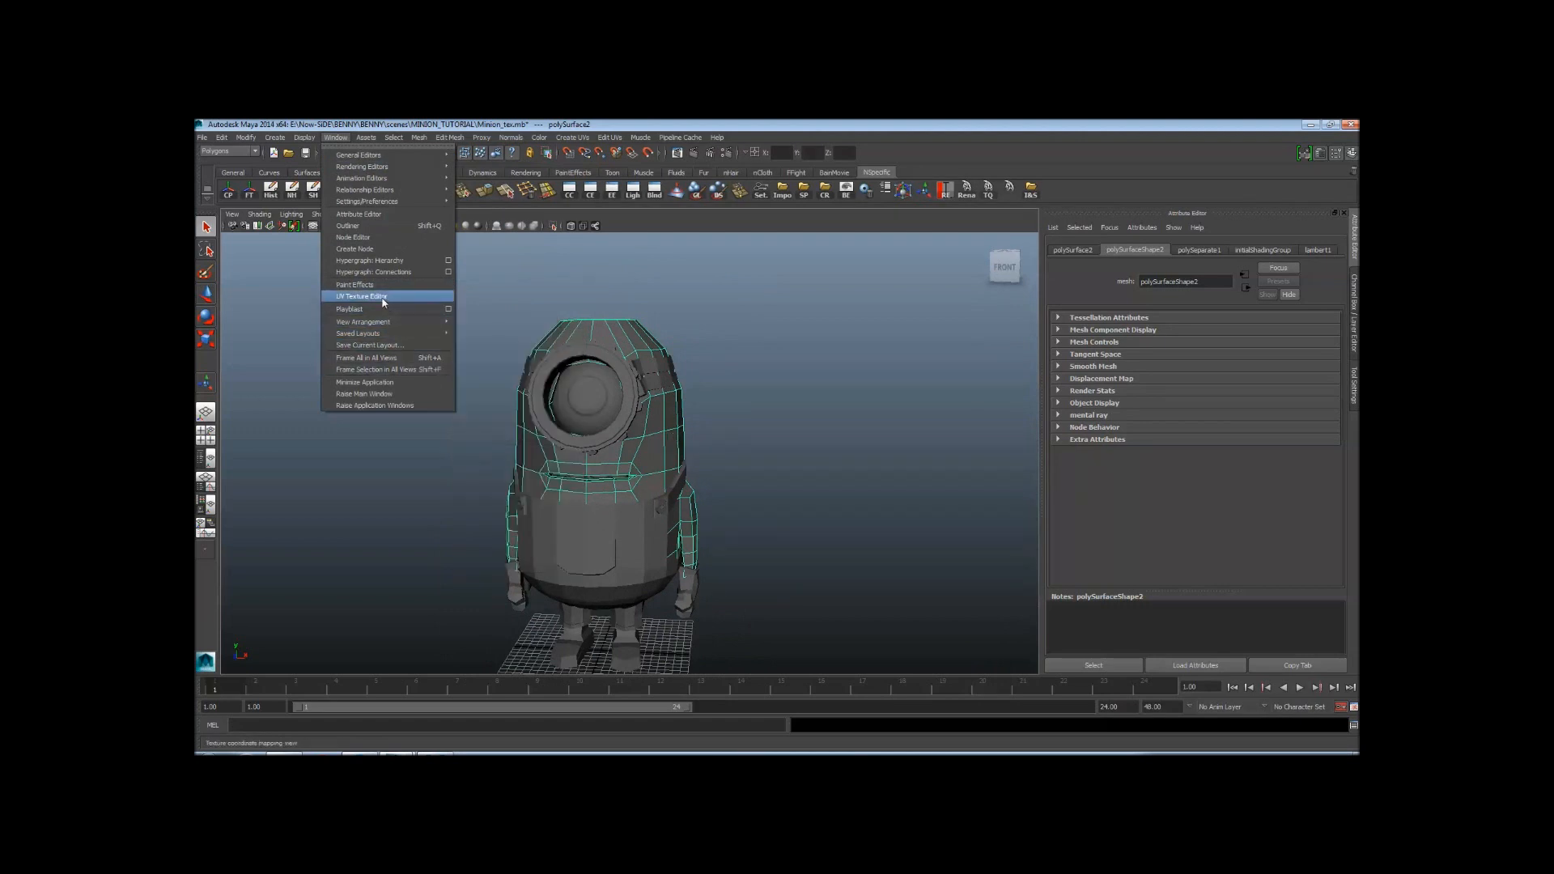
click(871, 392)
Select the minion's body mesh and show its UV layout in the UV Texture Editor
scroll(710, 452, up, 5)
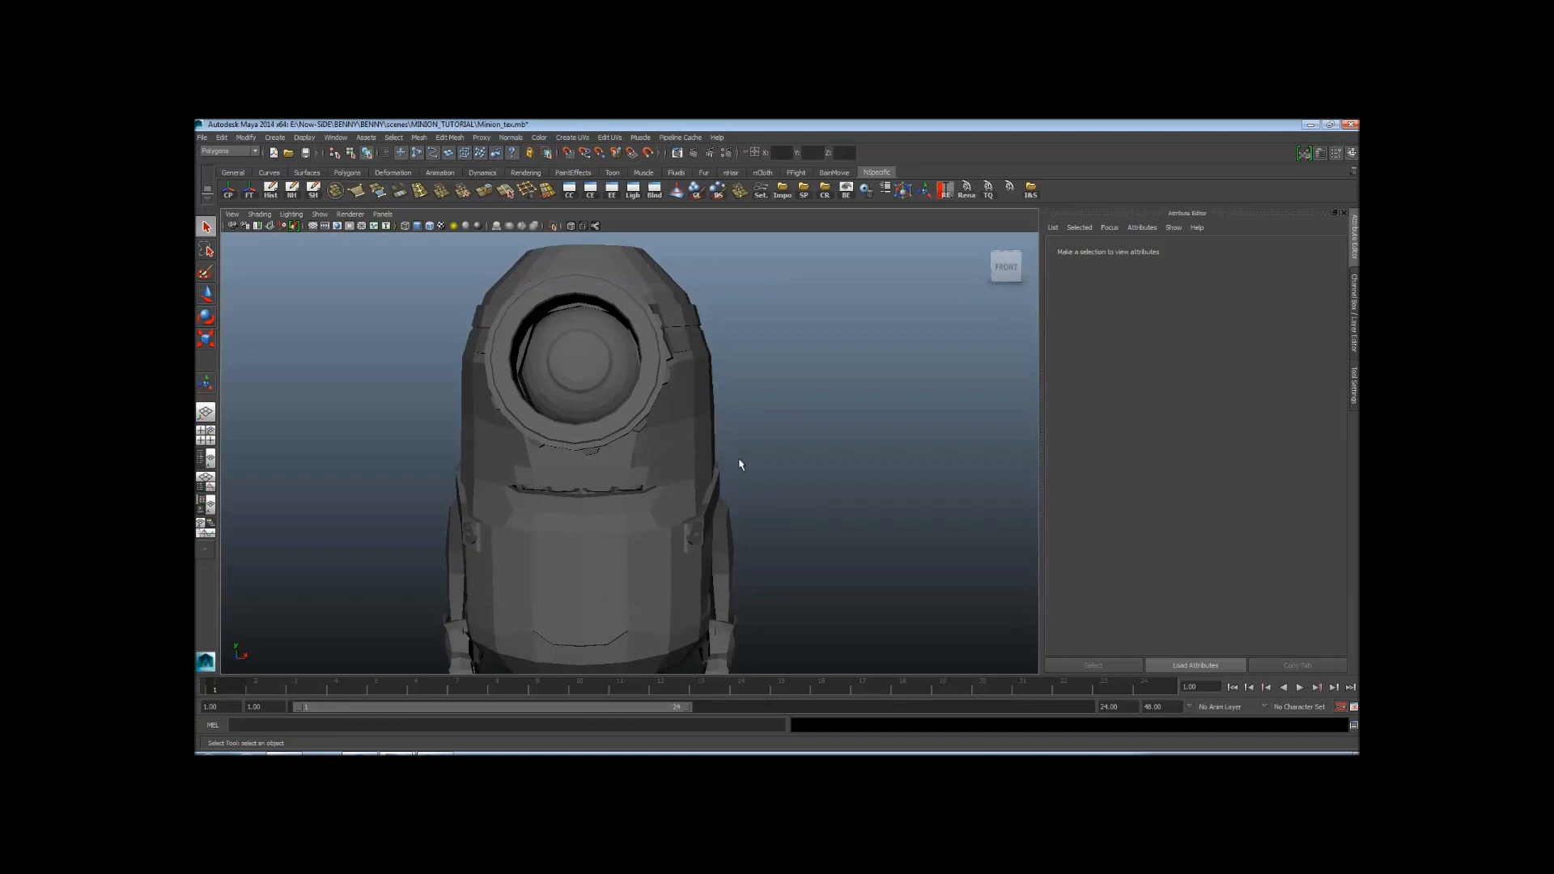
drag(783, 386, 684, 409)
click(335, 137)
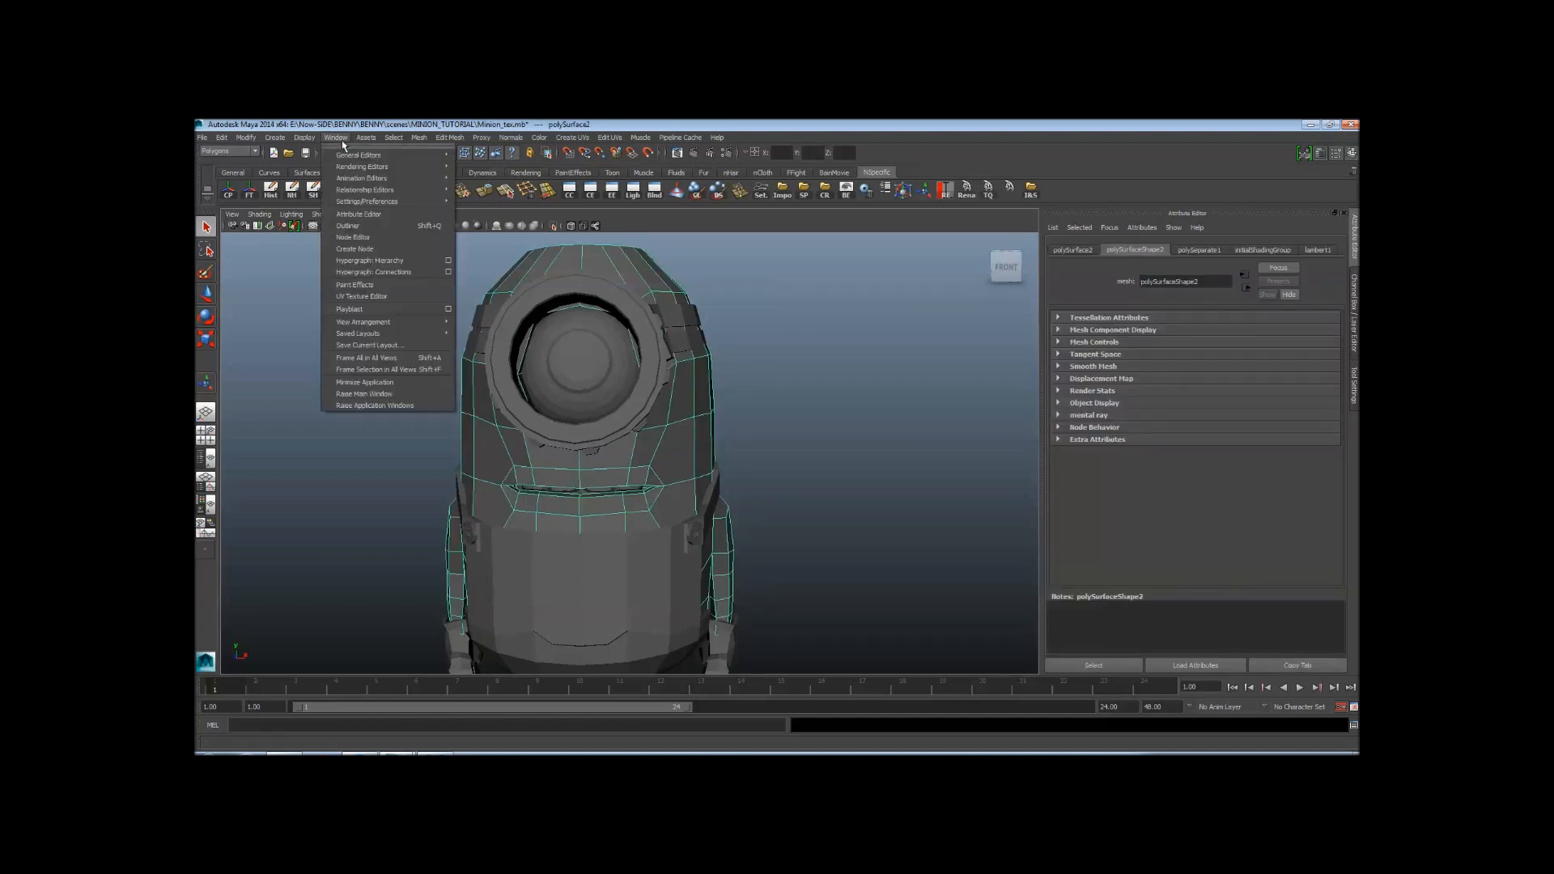
click(405, 303)
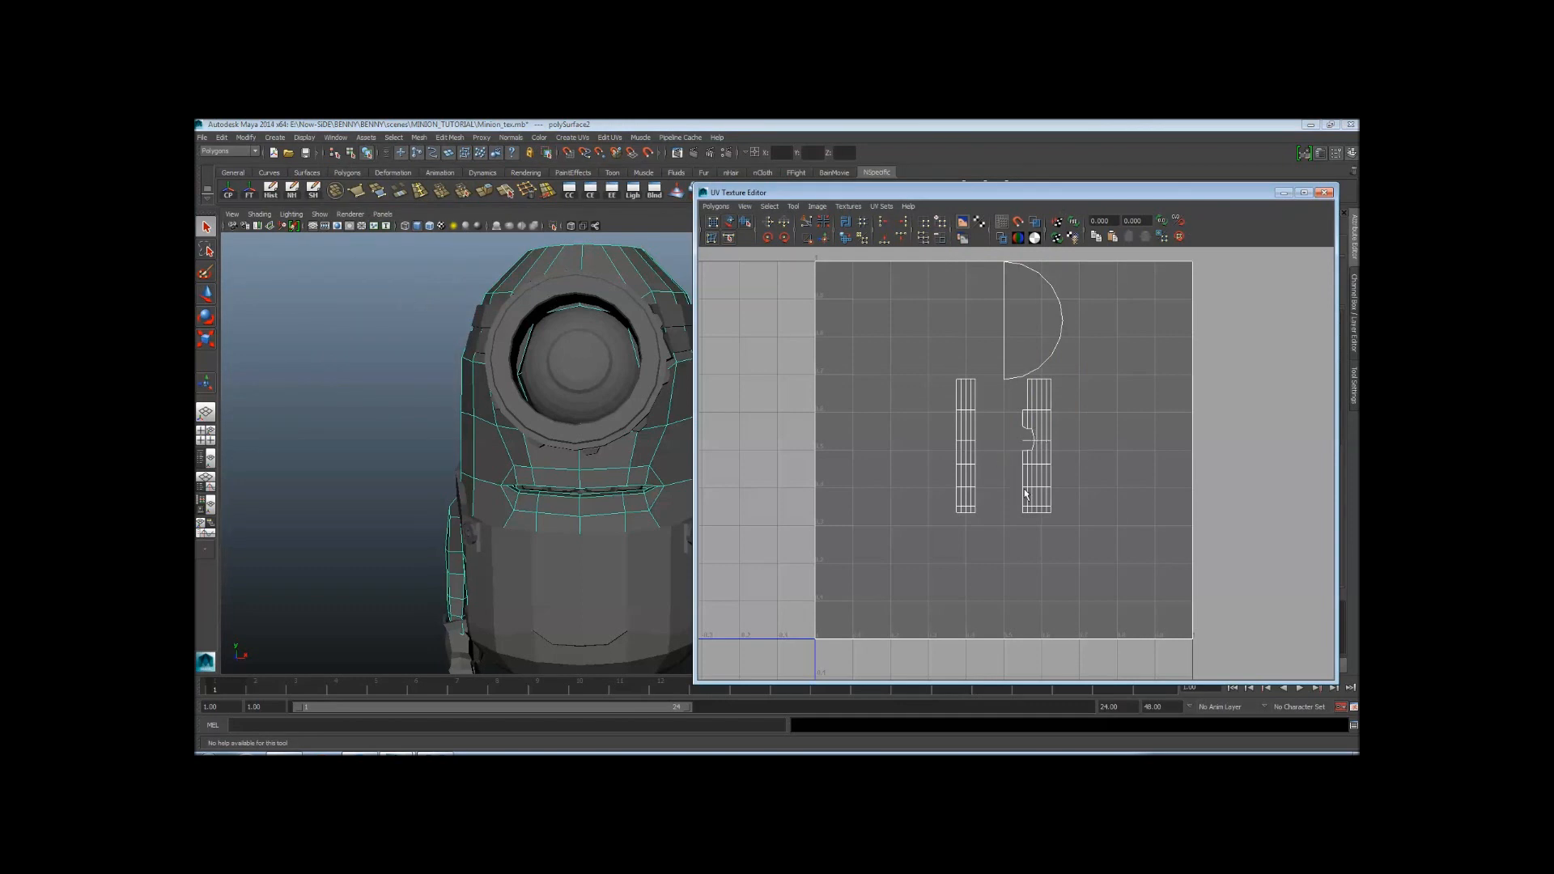
Switch the body mesh to UV selection and select UVs at the outer top corner of the left strip with the Move tool
scroll(1031, 528, up, 3)
alt+middle_drag(924, 322, 934, 414)
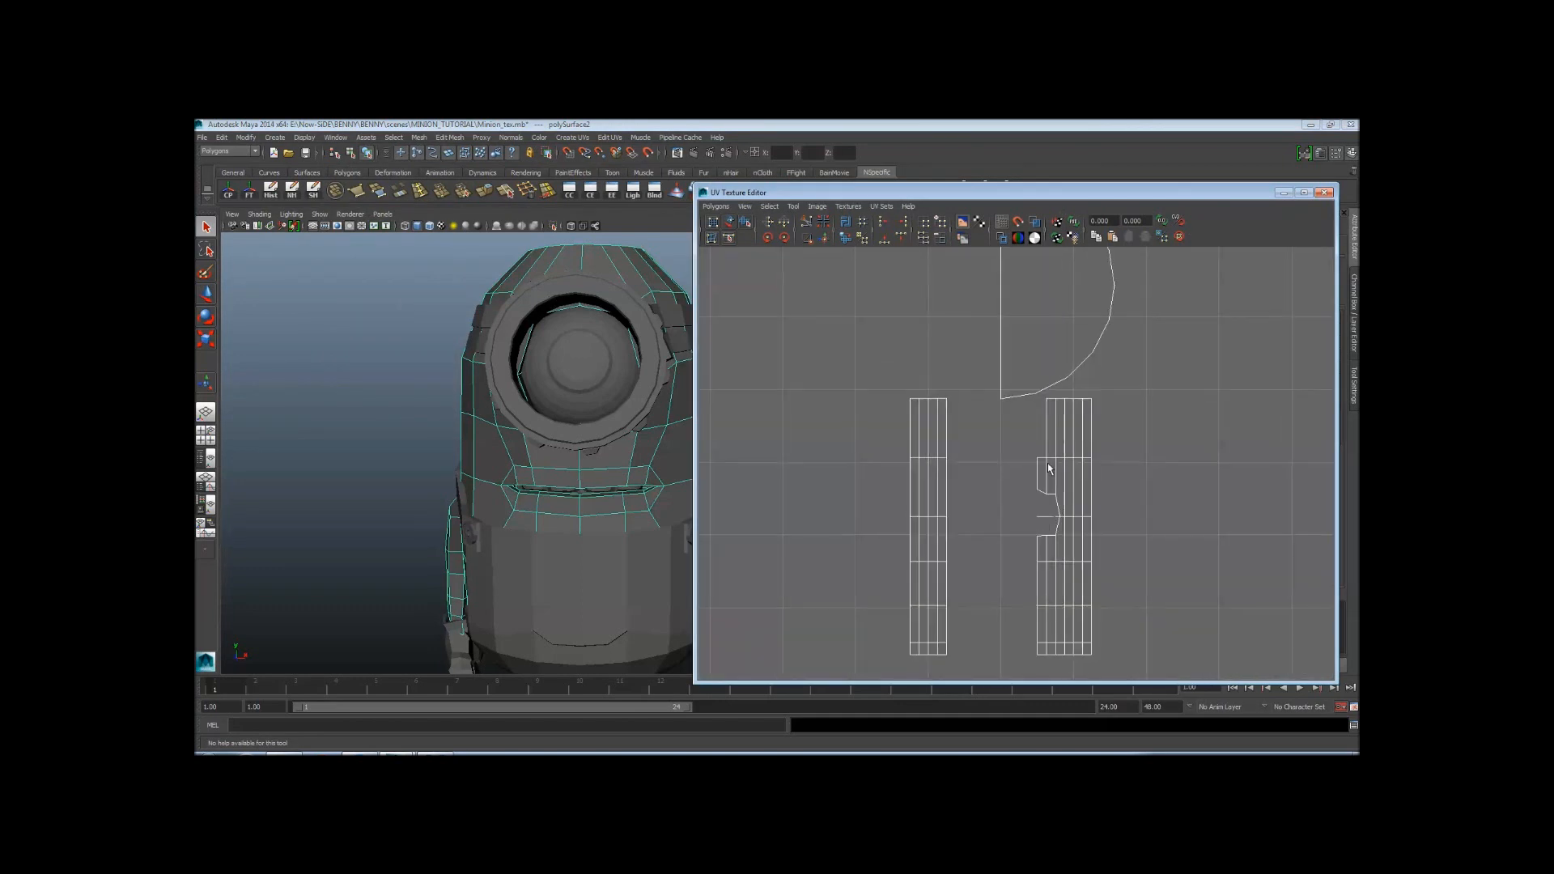
right_drag(933, 415, 964, 416)
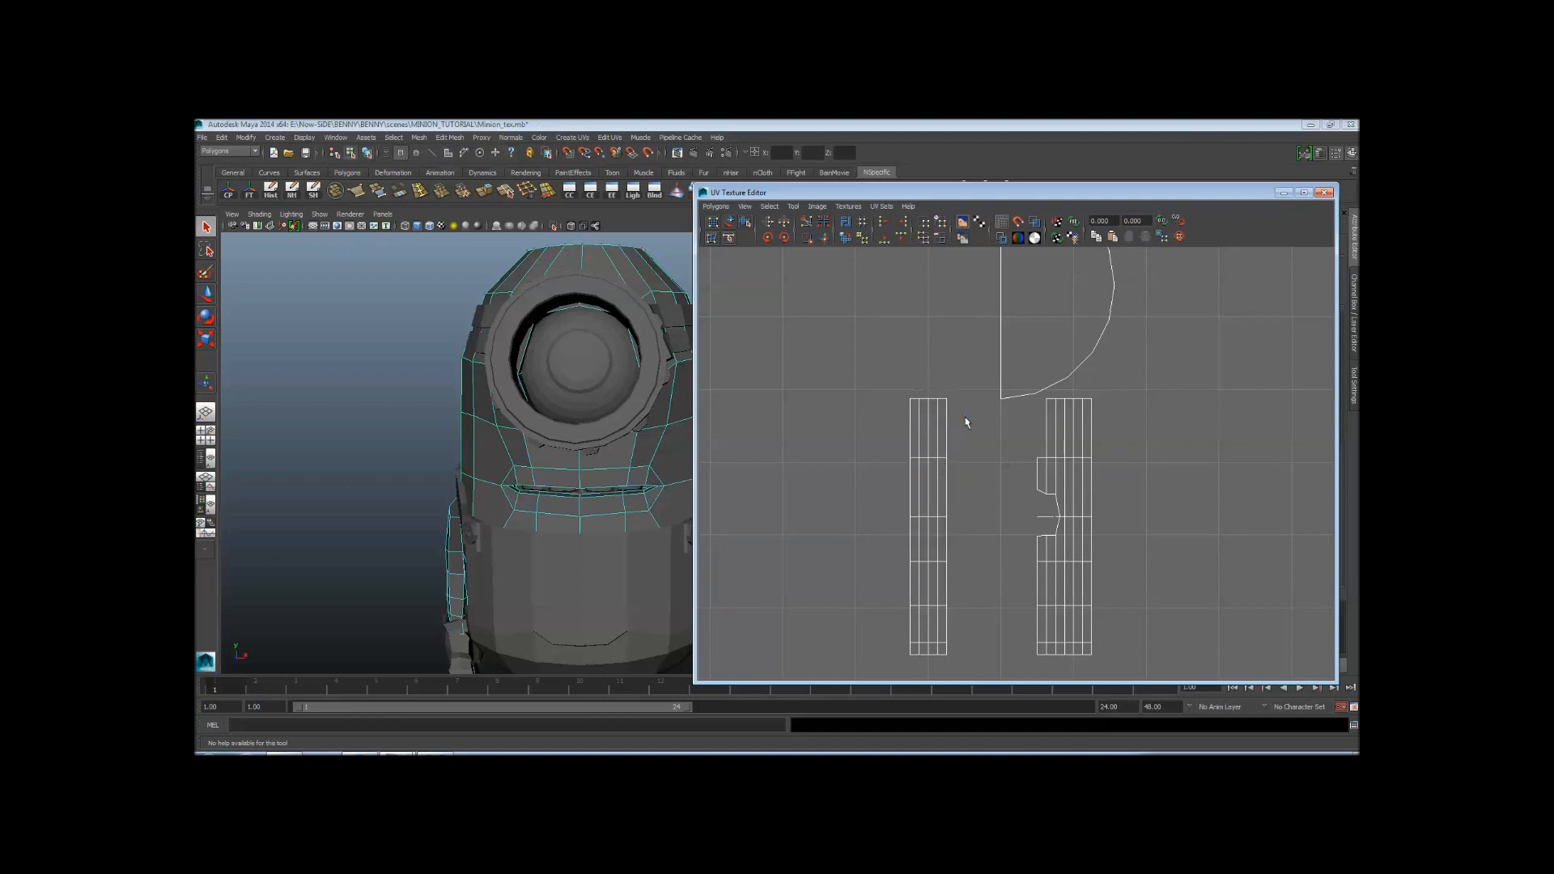
scroll(890, 388, up, 3)
drag(900, 392, 937, 450)
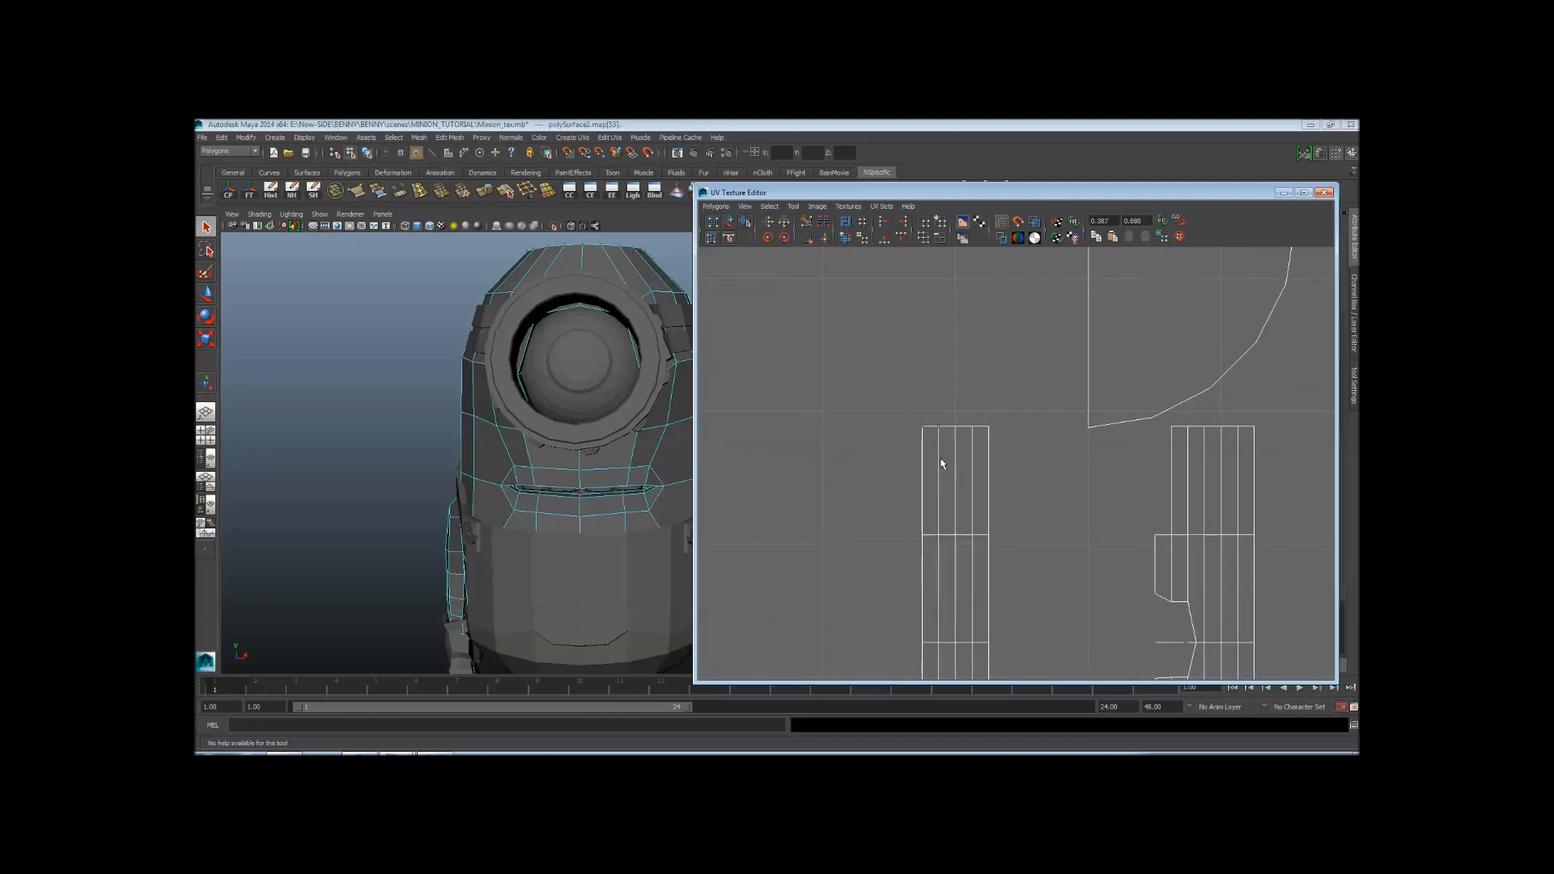
alt+drag(454, 453, 324, 453)
key(w)
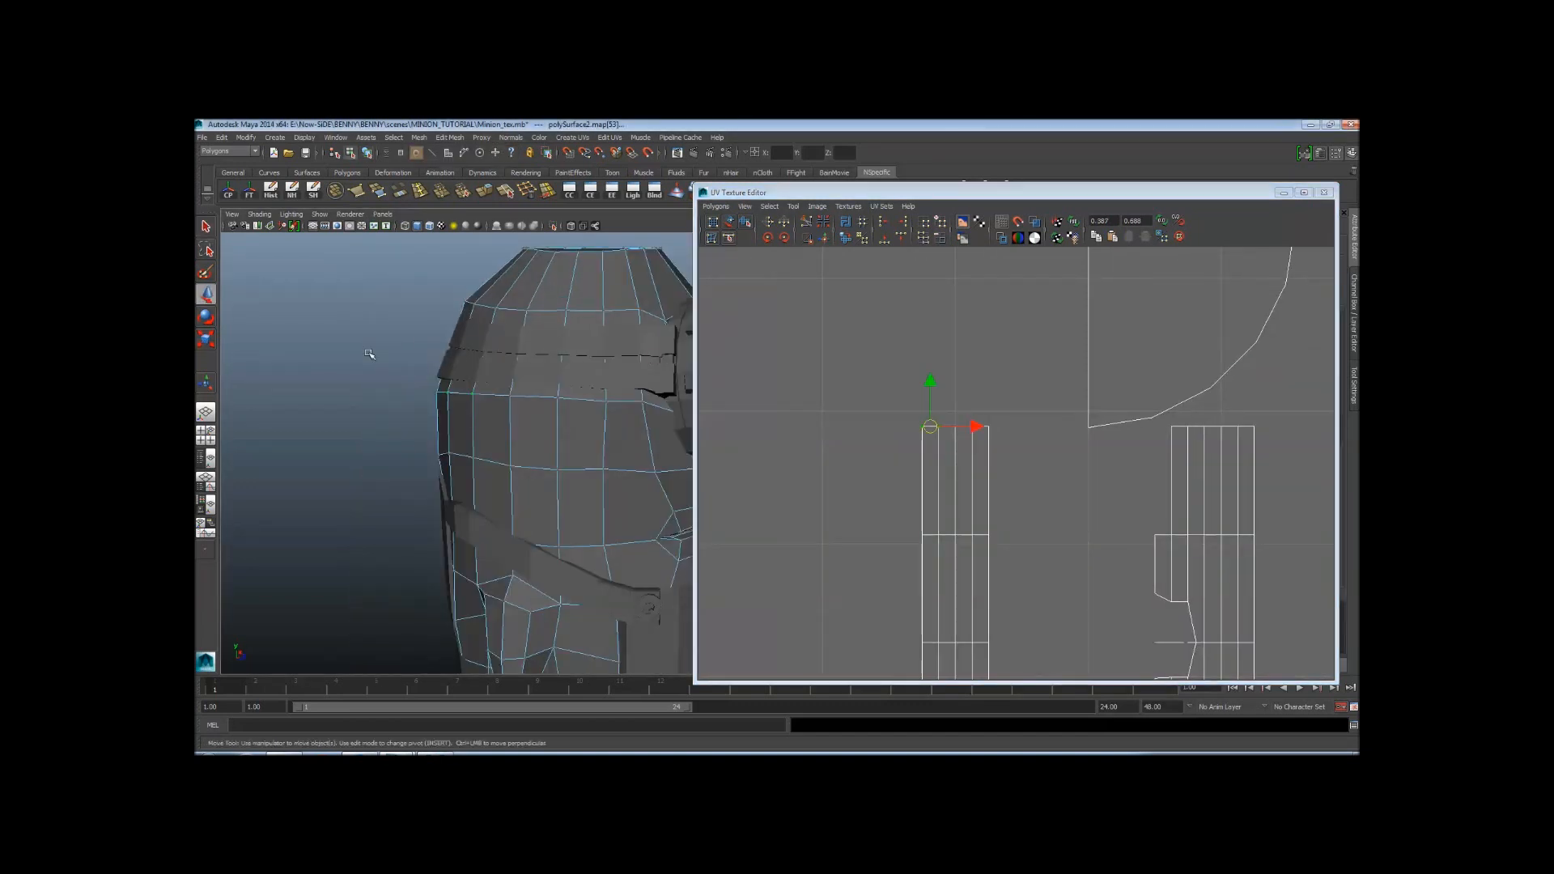
Check the left UV strip against the body mesh by selecting UVs in its second row and along its top edge
alt+drag(371, 347, 550, 466)
drag(890, 504, 1012, 560)
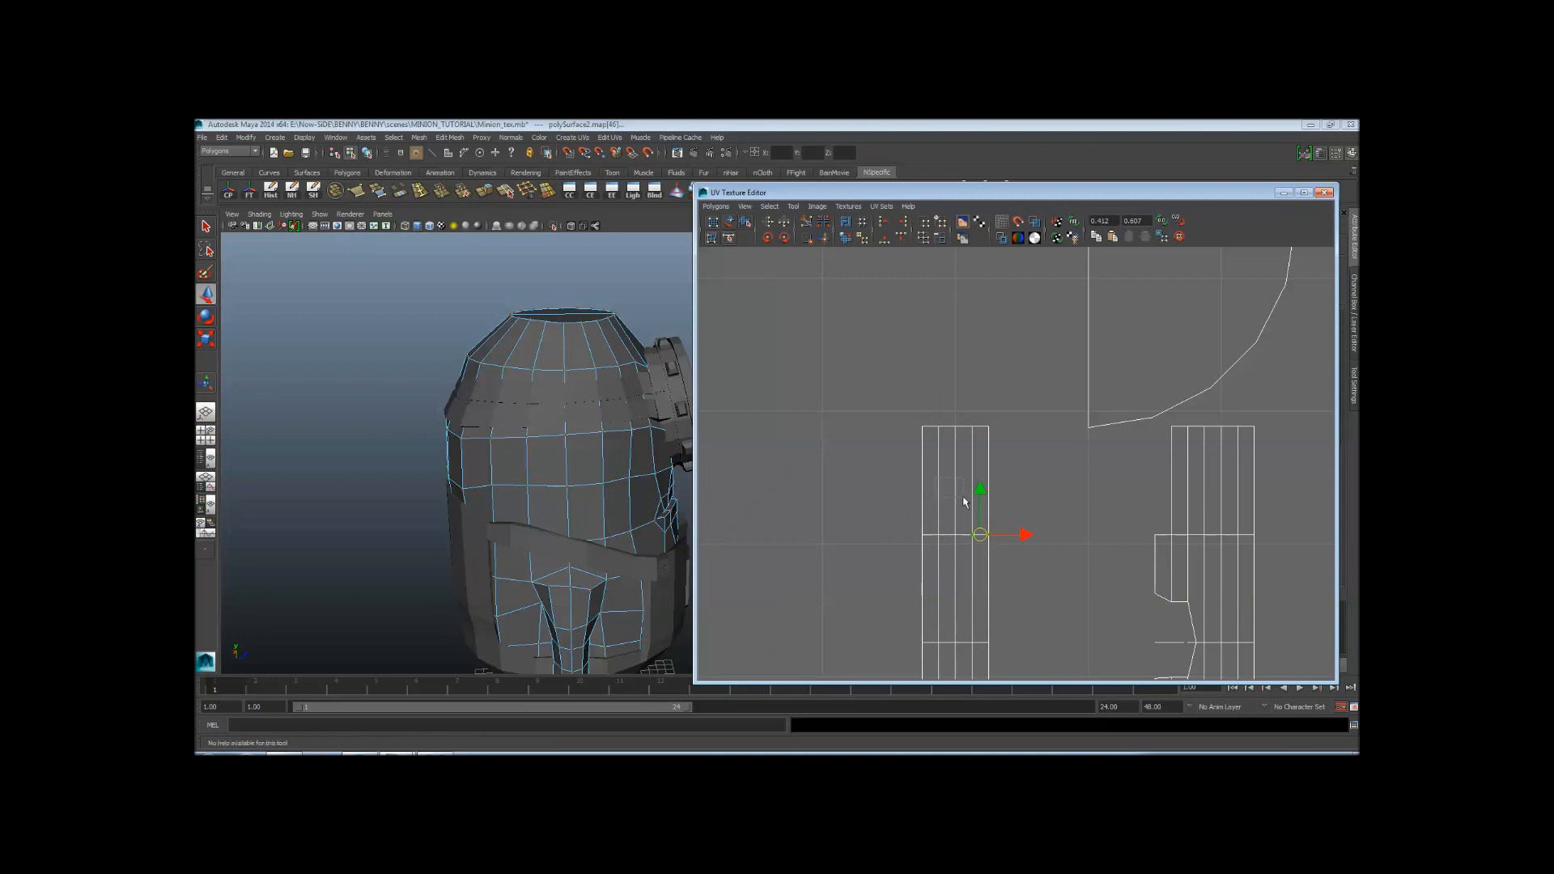
click(836, 374)
drag(836, 374, 989, 448)
alt+right_drag(989, 448, 832, 450)
alt+right_drag(1025, 471, 1132, 445)
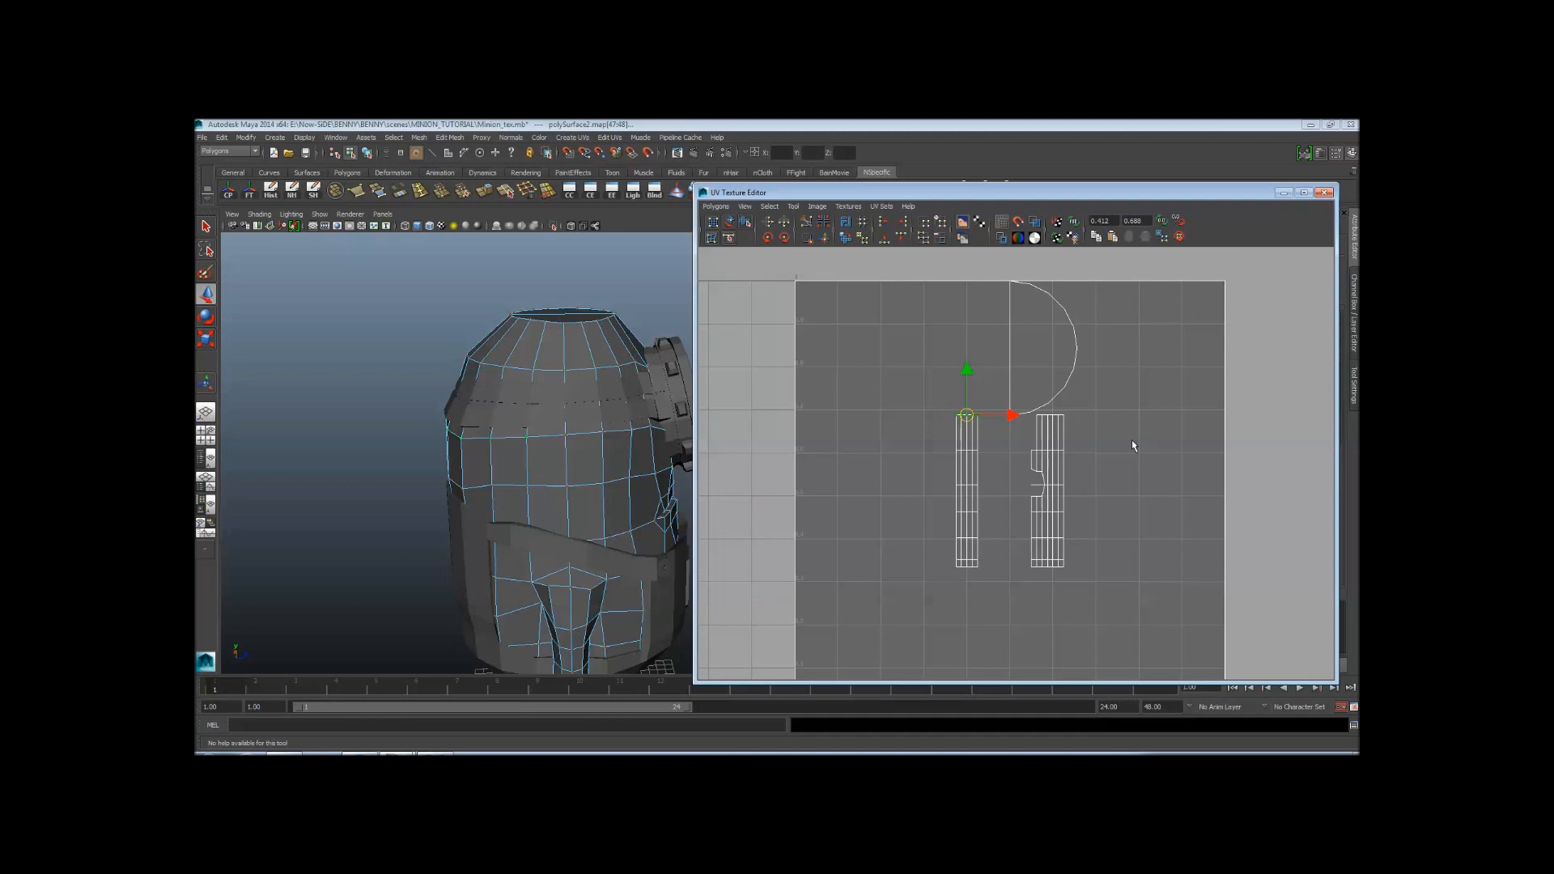
Select the UV at the upper-left corner of the UV square and examine the body mesh around the goggle and mouth
alt+right_drag(789, 347, 931, 338)
alt+middle_drag(931, 339, 1002, 478)
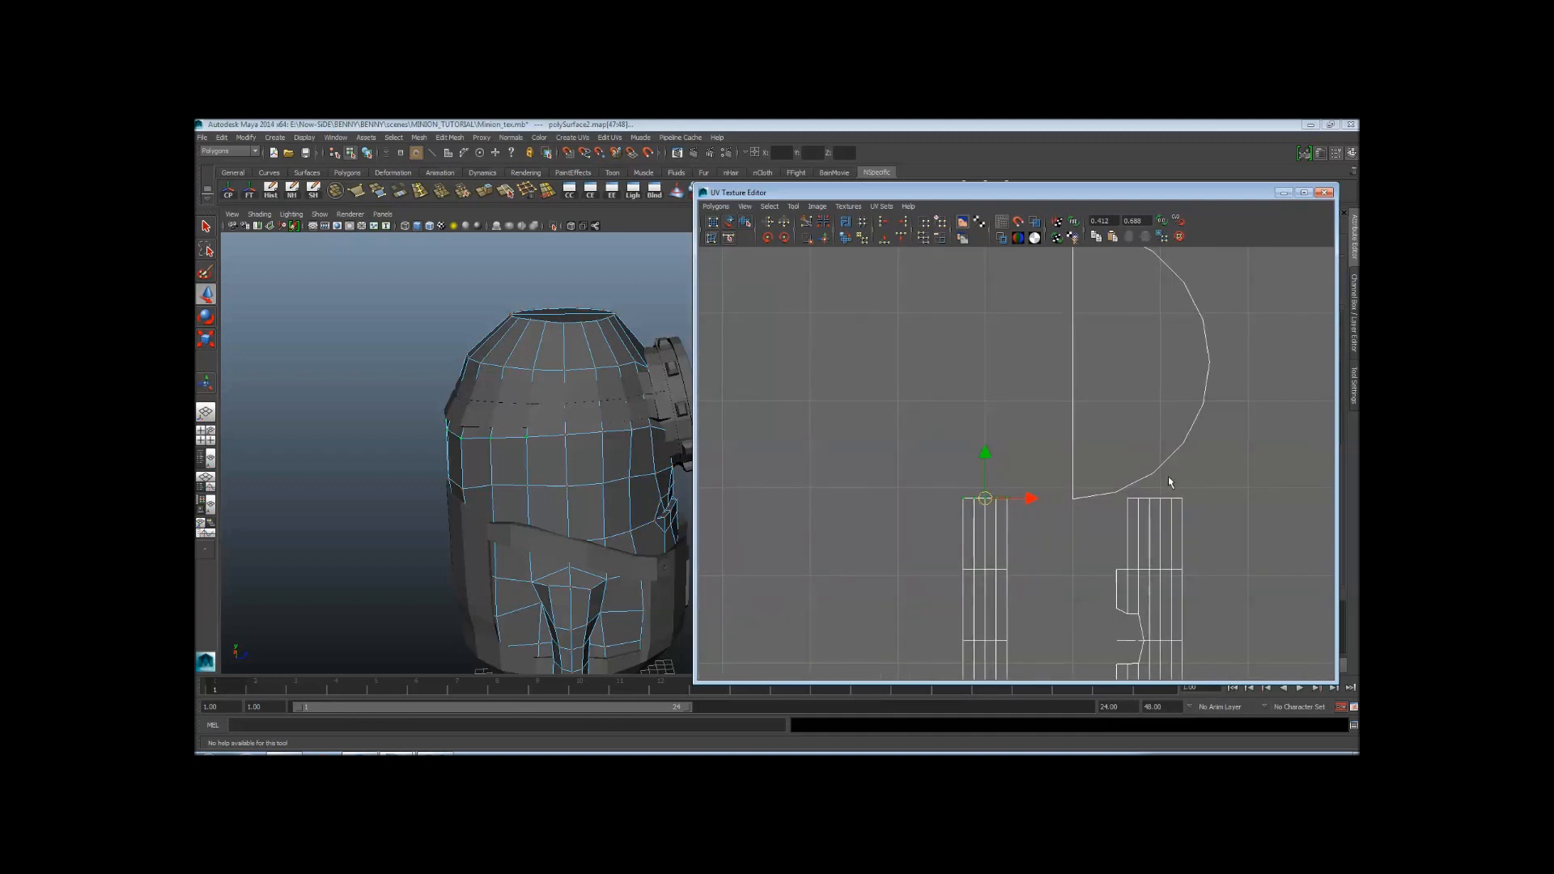
alt+right_drag(1169, 482, 930, 544)
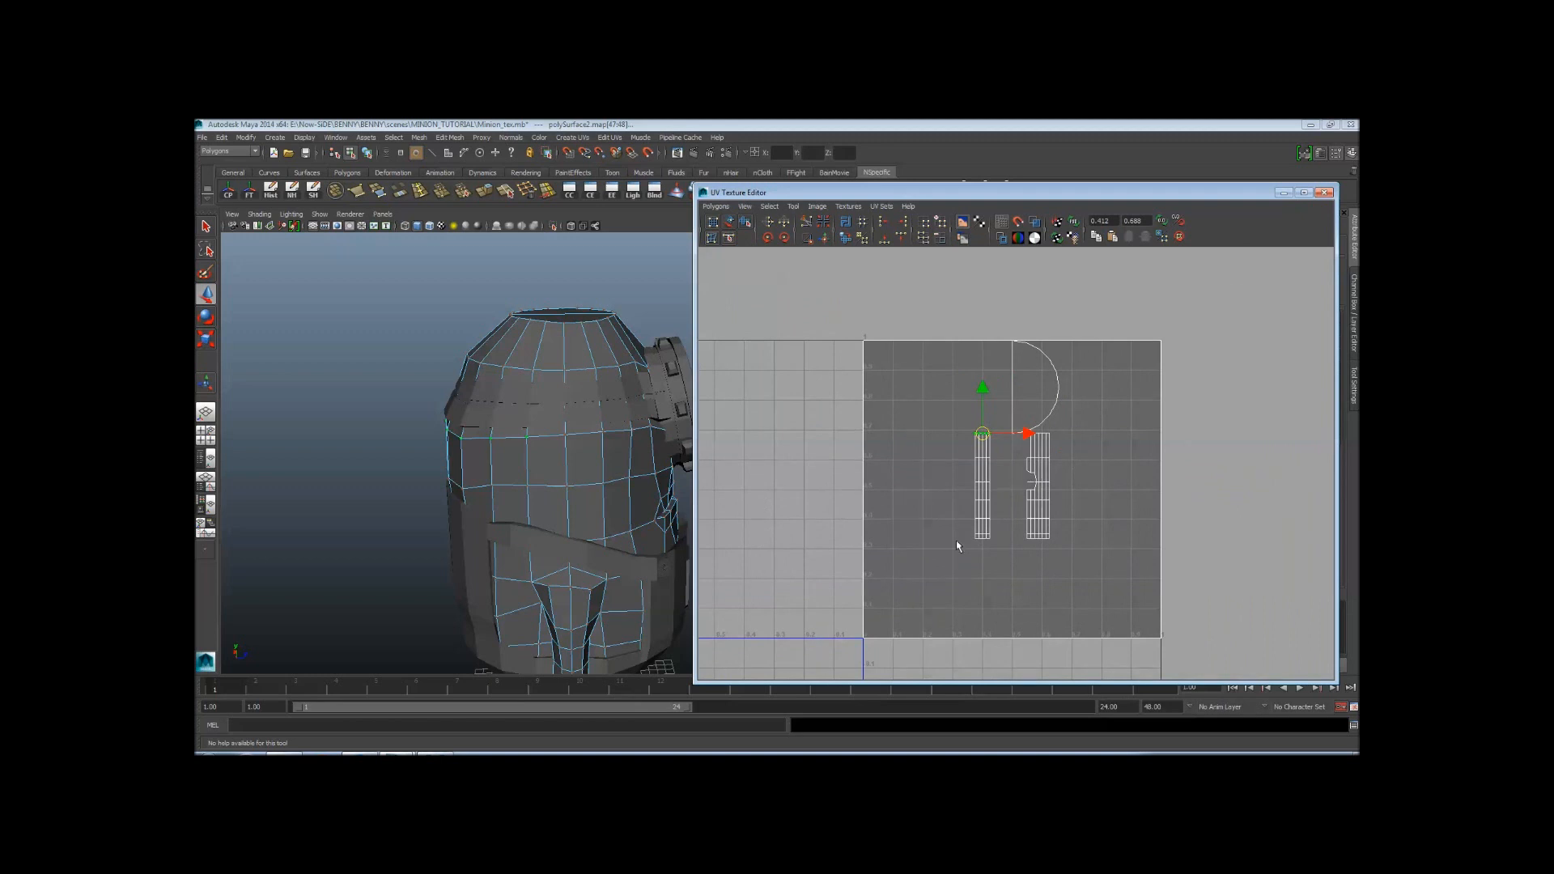
alt+drag(619, 494, 461, 482)
alt+right_drag(461, 482, 598, 479)
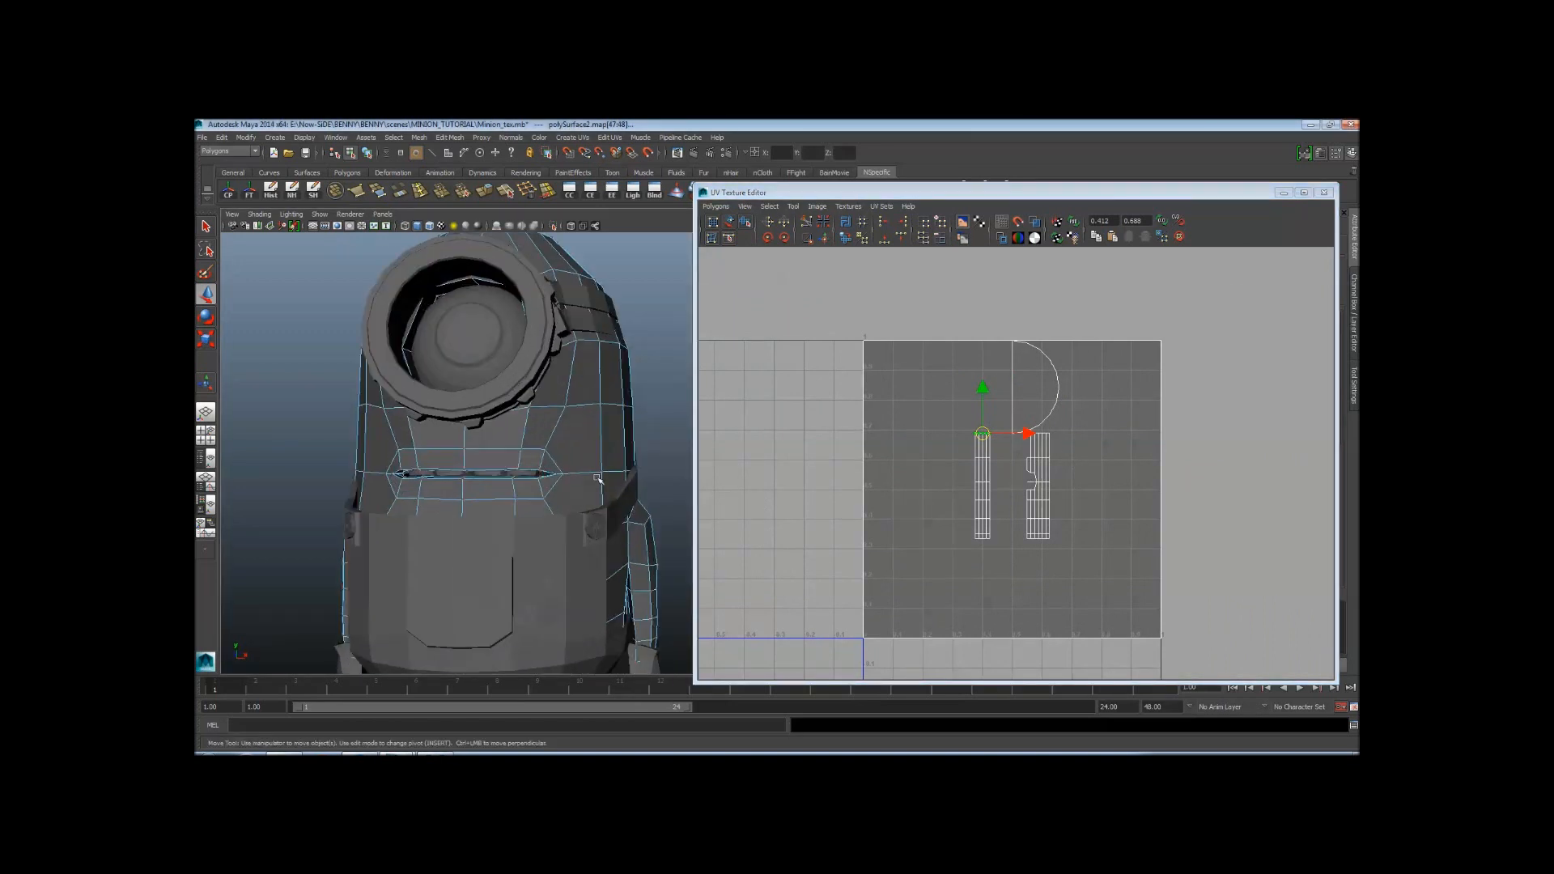
alt+middle_drag(581, 434, 592, 460)
drag(780, 290, 917, 411)
alt+right_drag(526, 486, 681, 565)
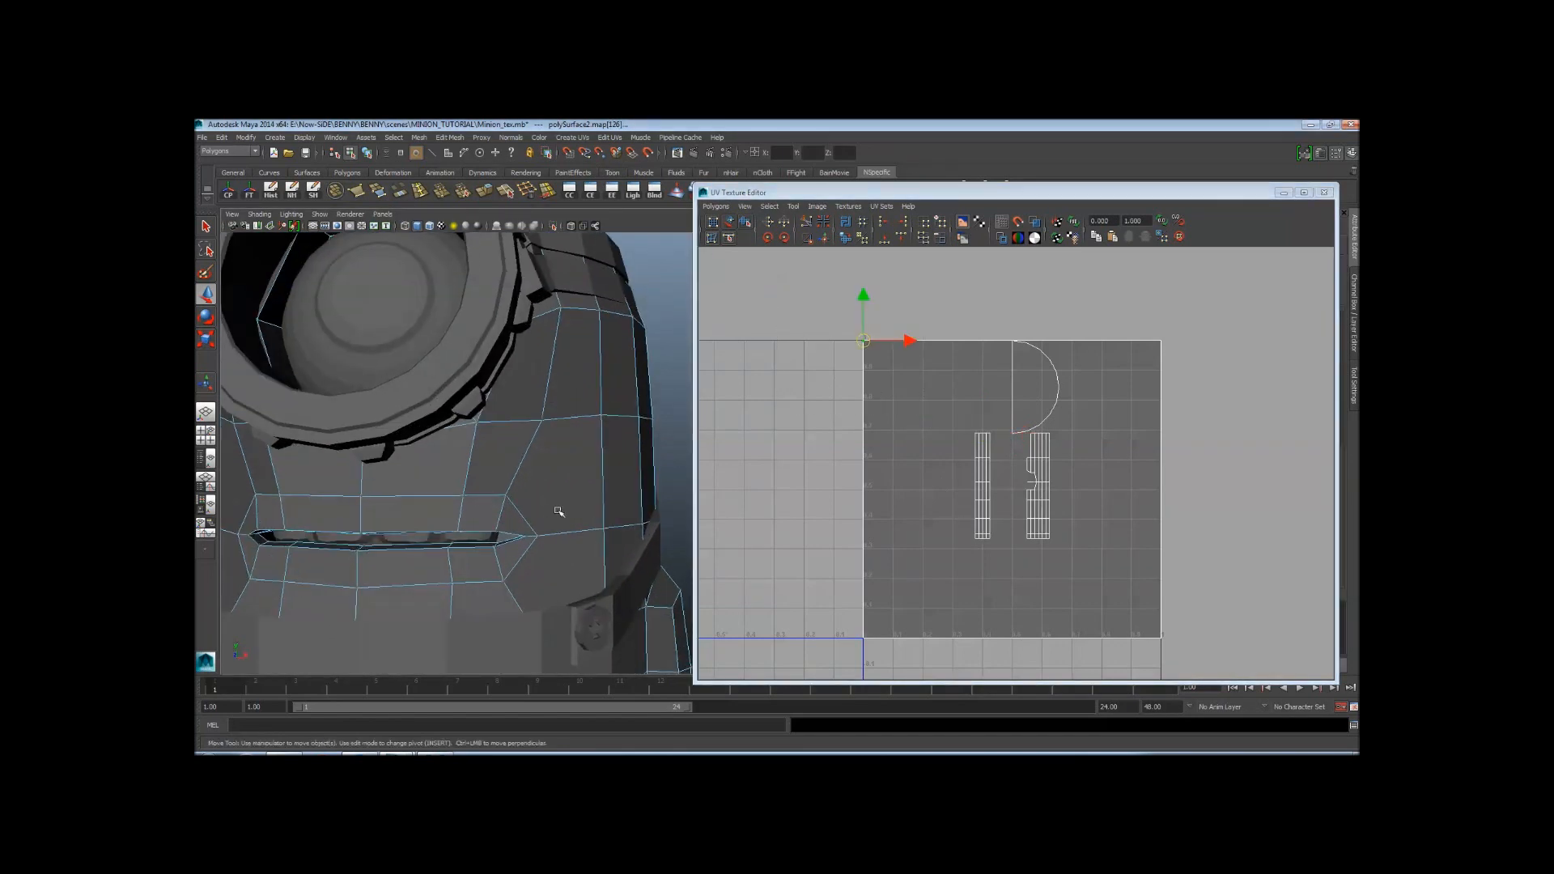
alt+right_drag(626, 439, 385, 456)
alt+drag(385, 455, 520, 480)
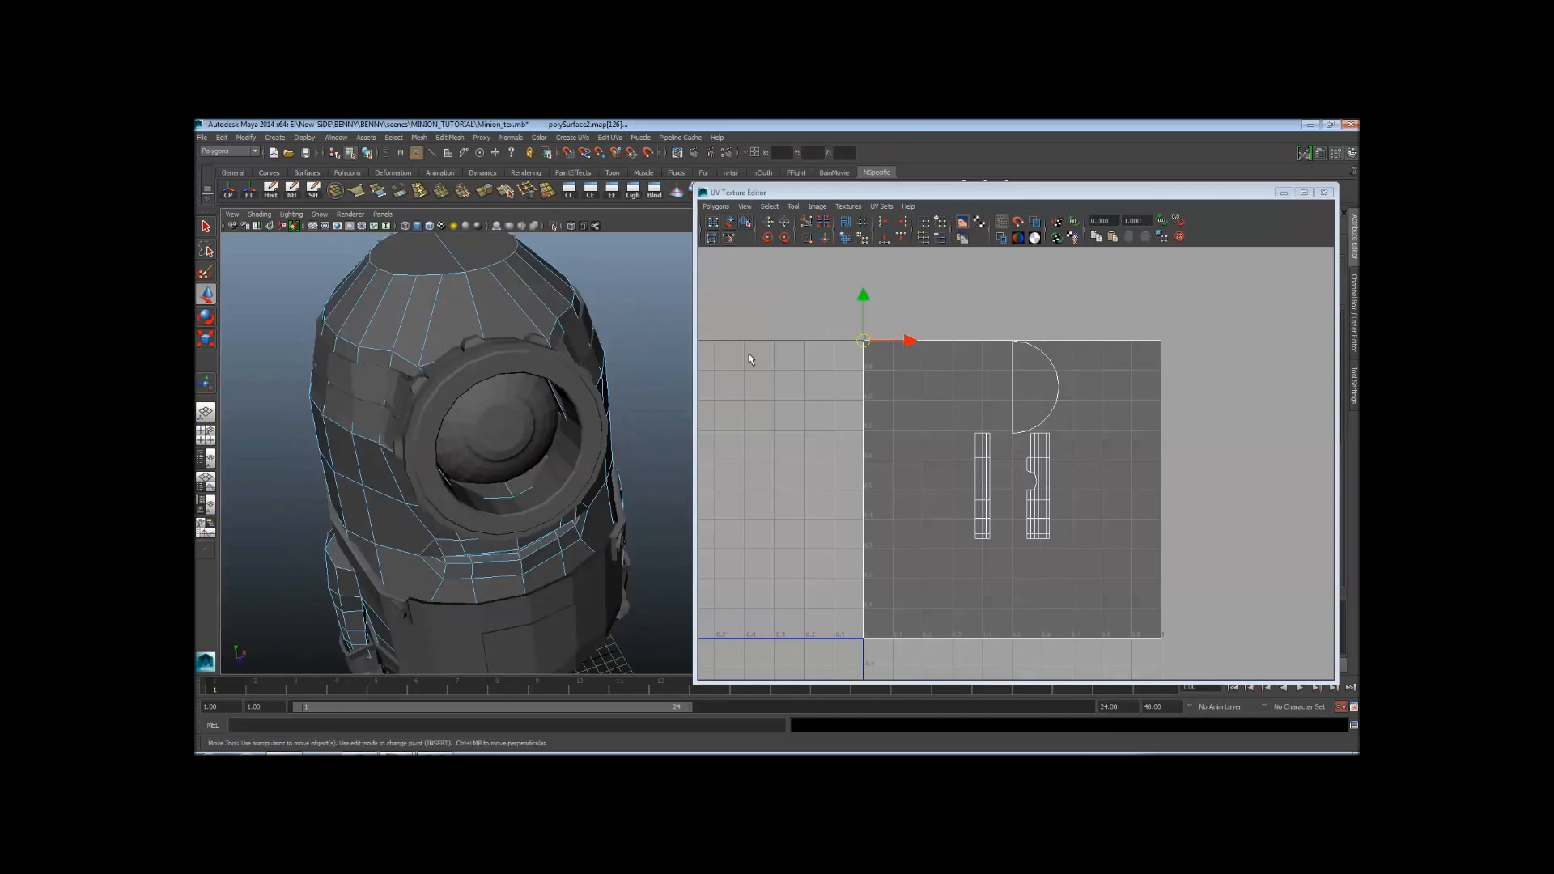
Select all of the body's UVs in the UV Texture Editor to inspect the complete layout
alt+right_drag(858, 379, 872, 382)
alt+right_drag(1075, 432, 903, 399)
alt+middle_drag(902, 399, 866, 354)
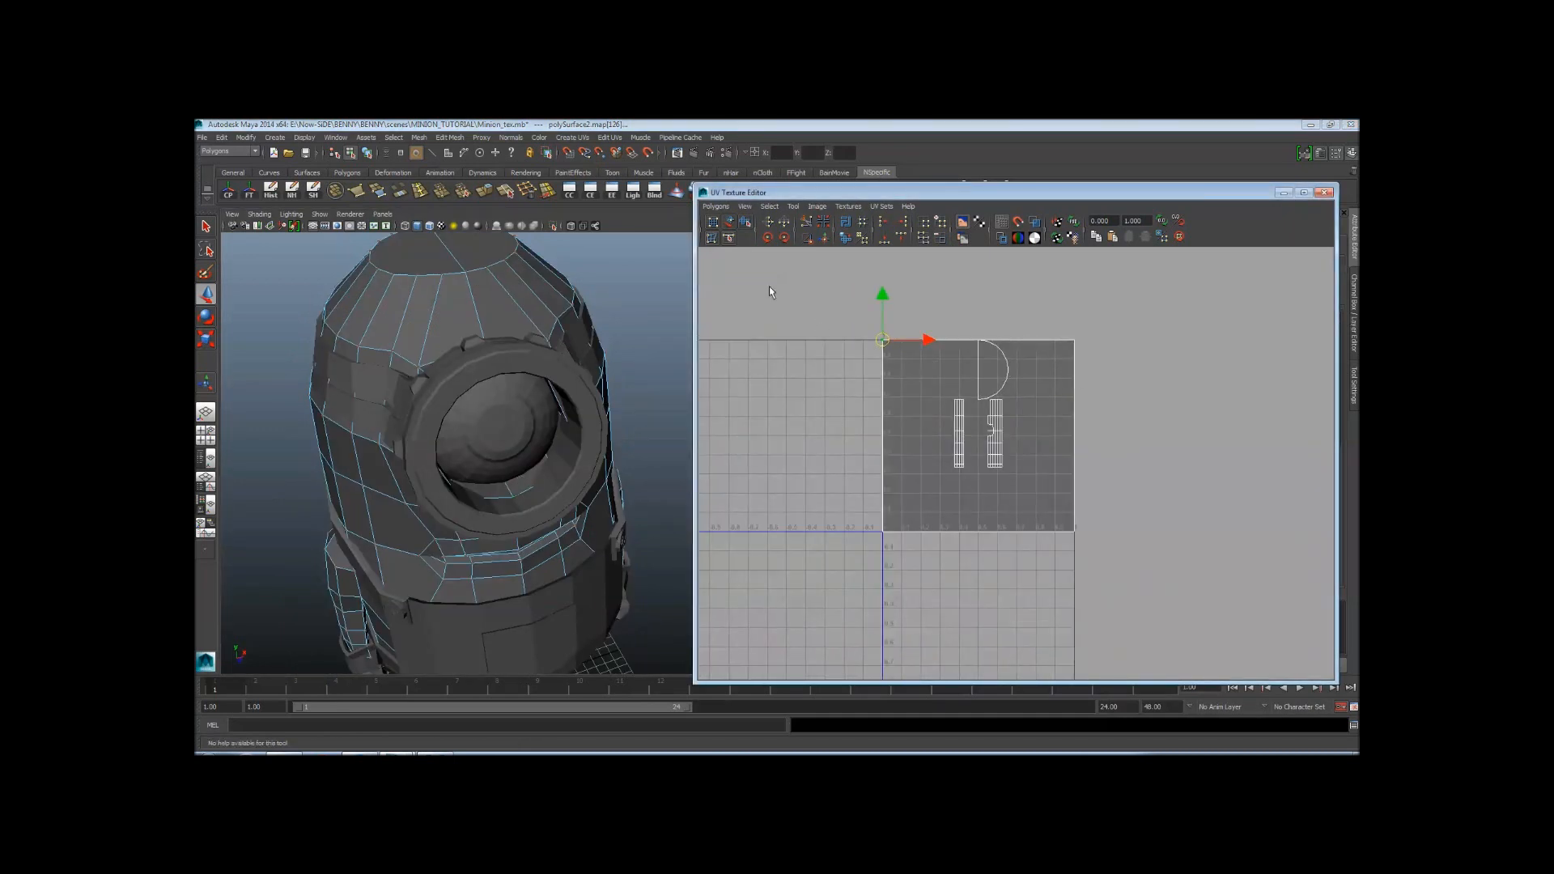
drag(770, 291, 1221, 634)
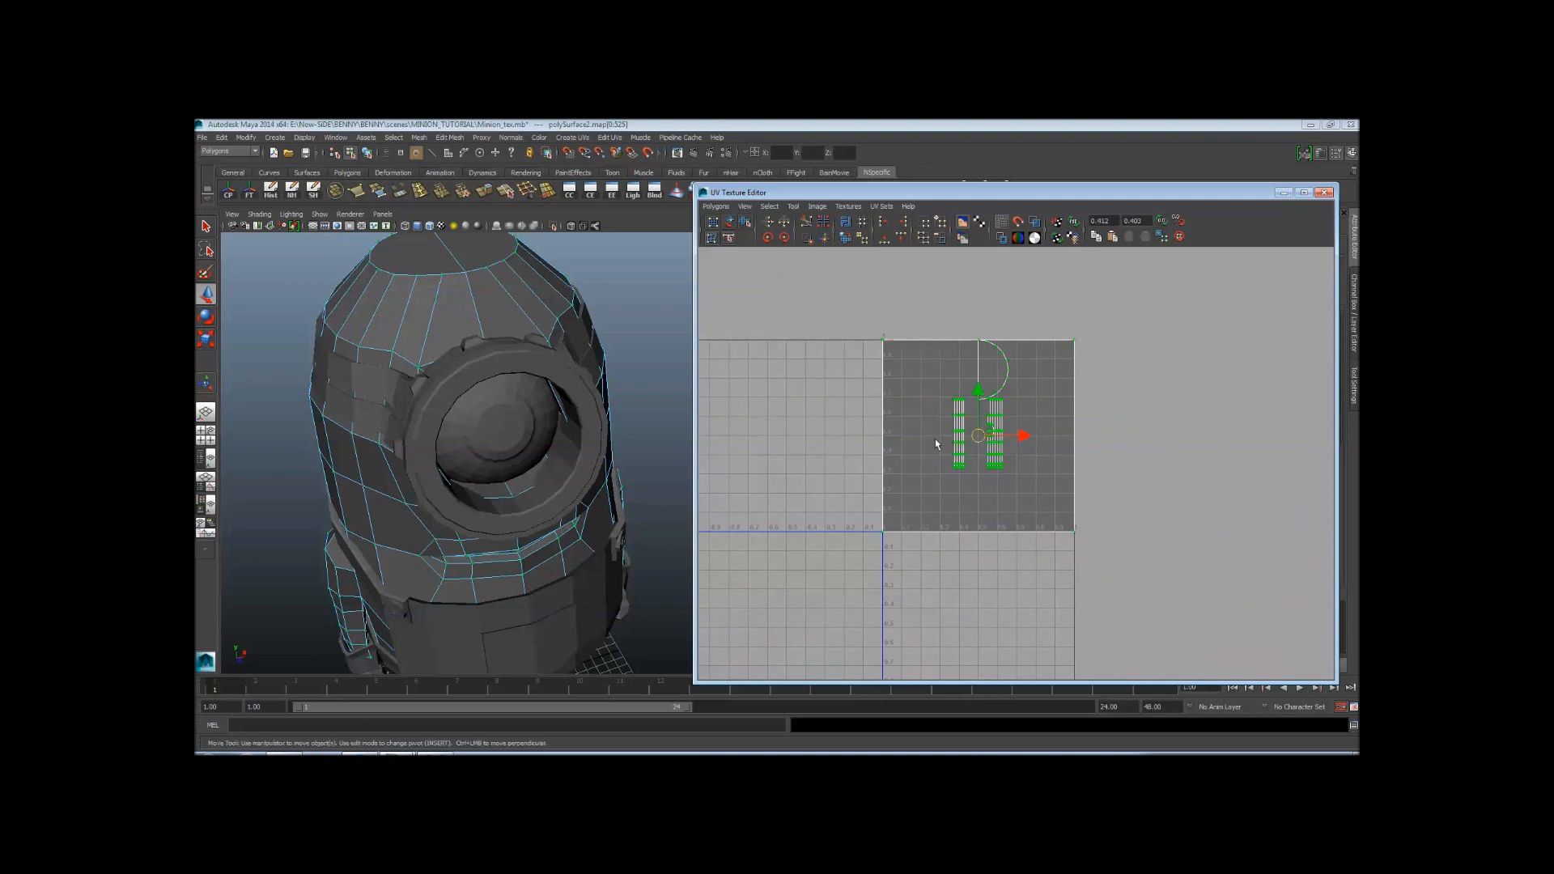
alt+right_drag(847, 392, 996, 441)
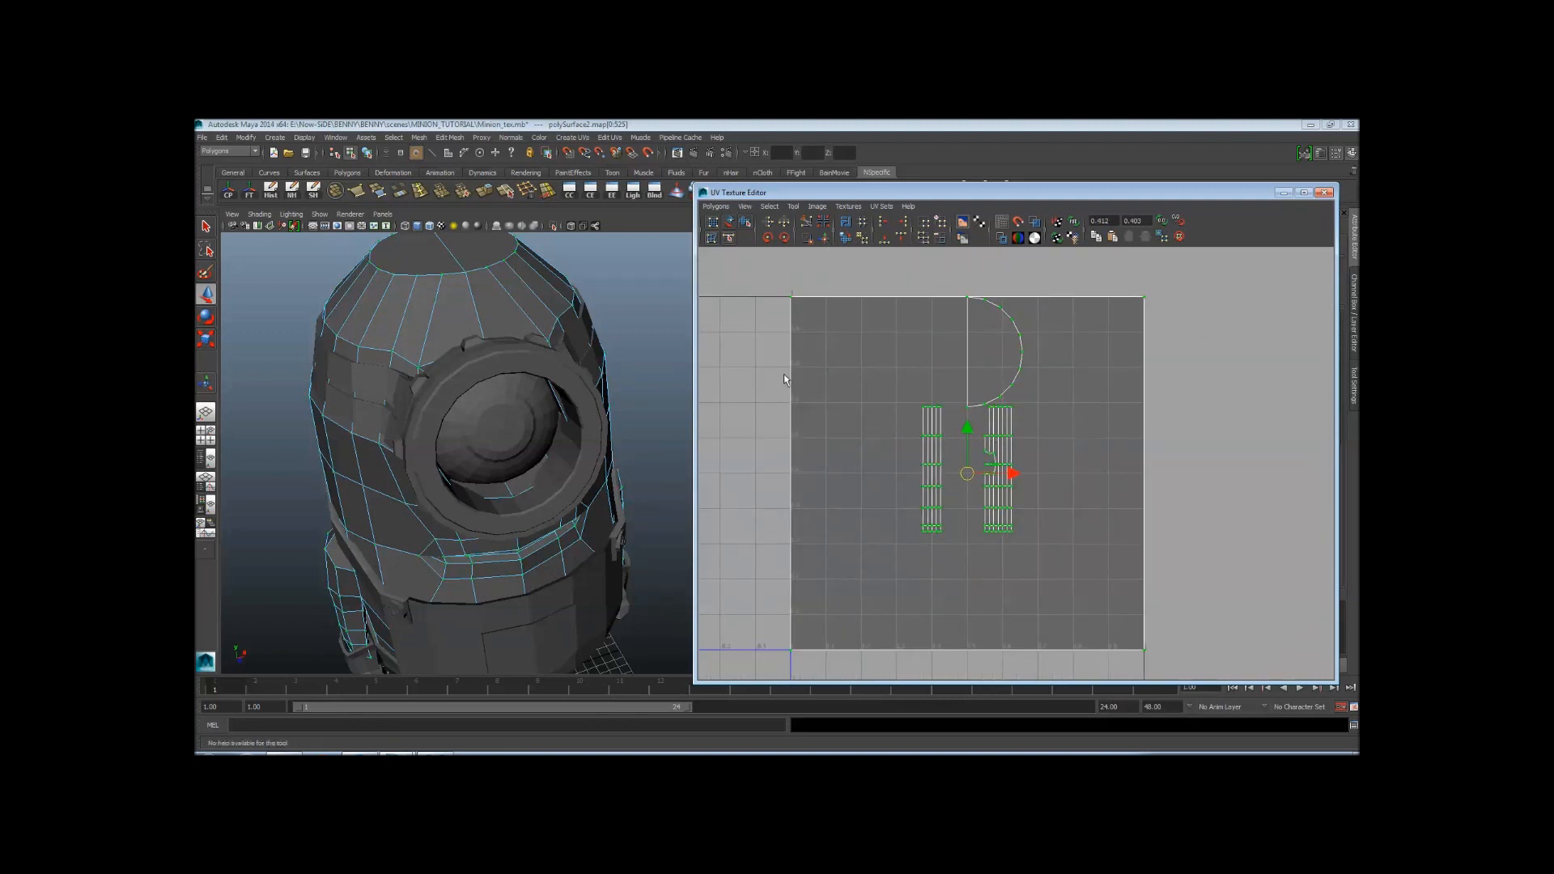
Switch from UV selection back to object mode and select the whole body mesh
right_drag(459, 292, 498, 275)
click(516, 314)
alt+drag(516, 314, 564, 448)
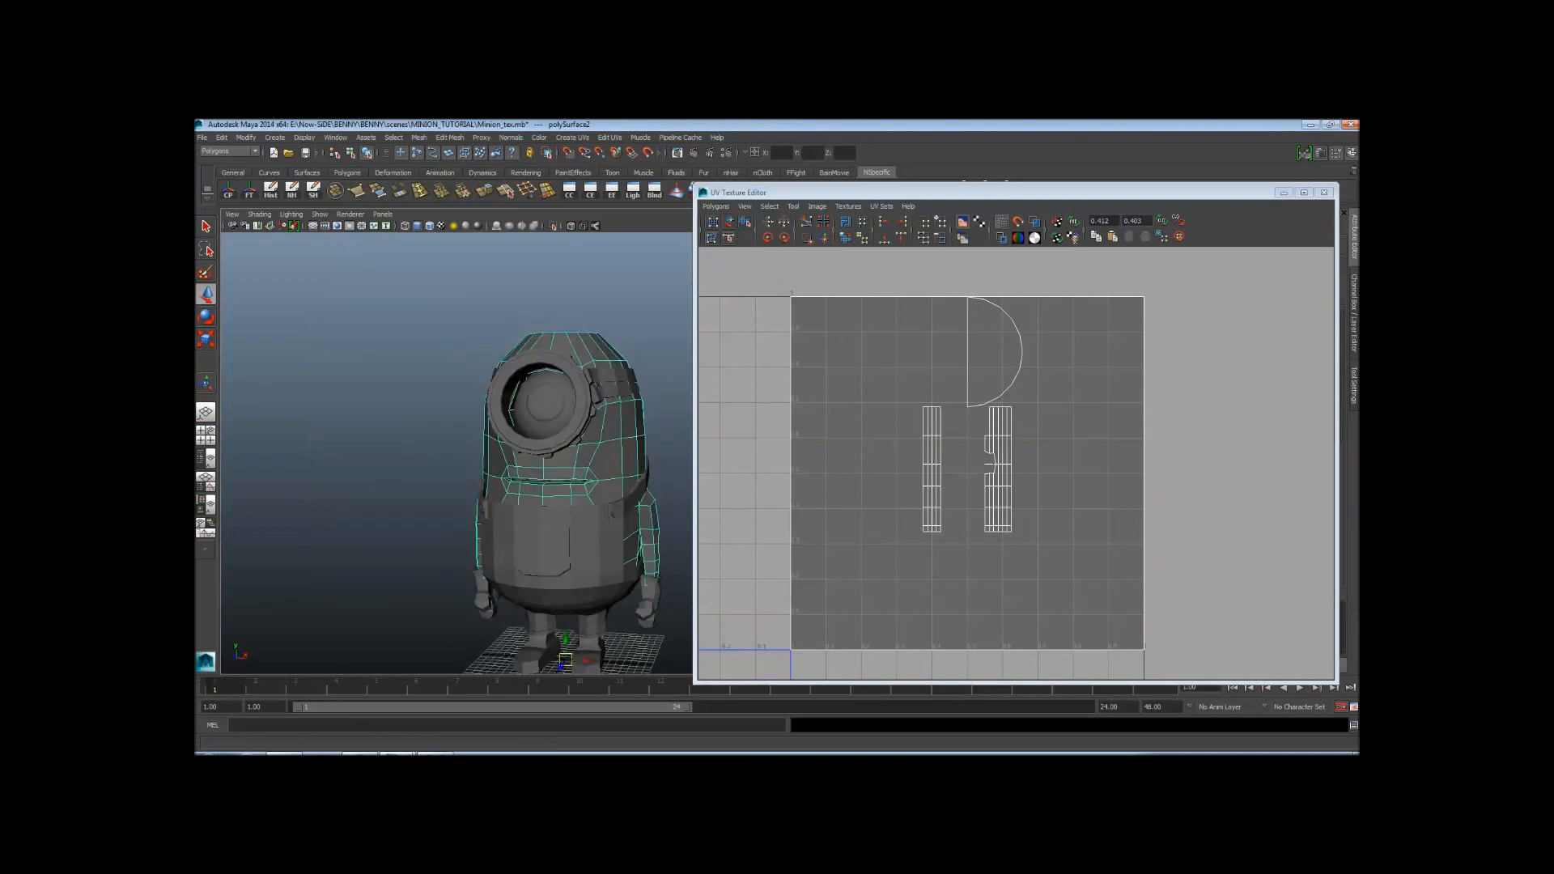
Switch to the minion-clipboard.jpg reference picture, examine the minion's overalls, head and goggles, and minimize the picture
key(alt+Tab)
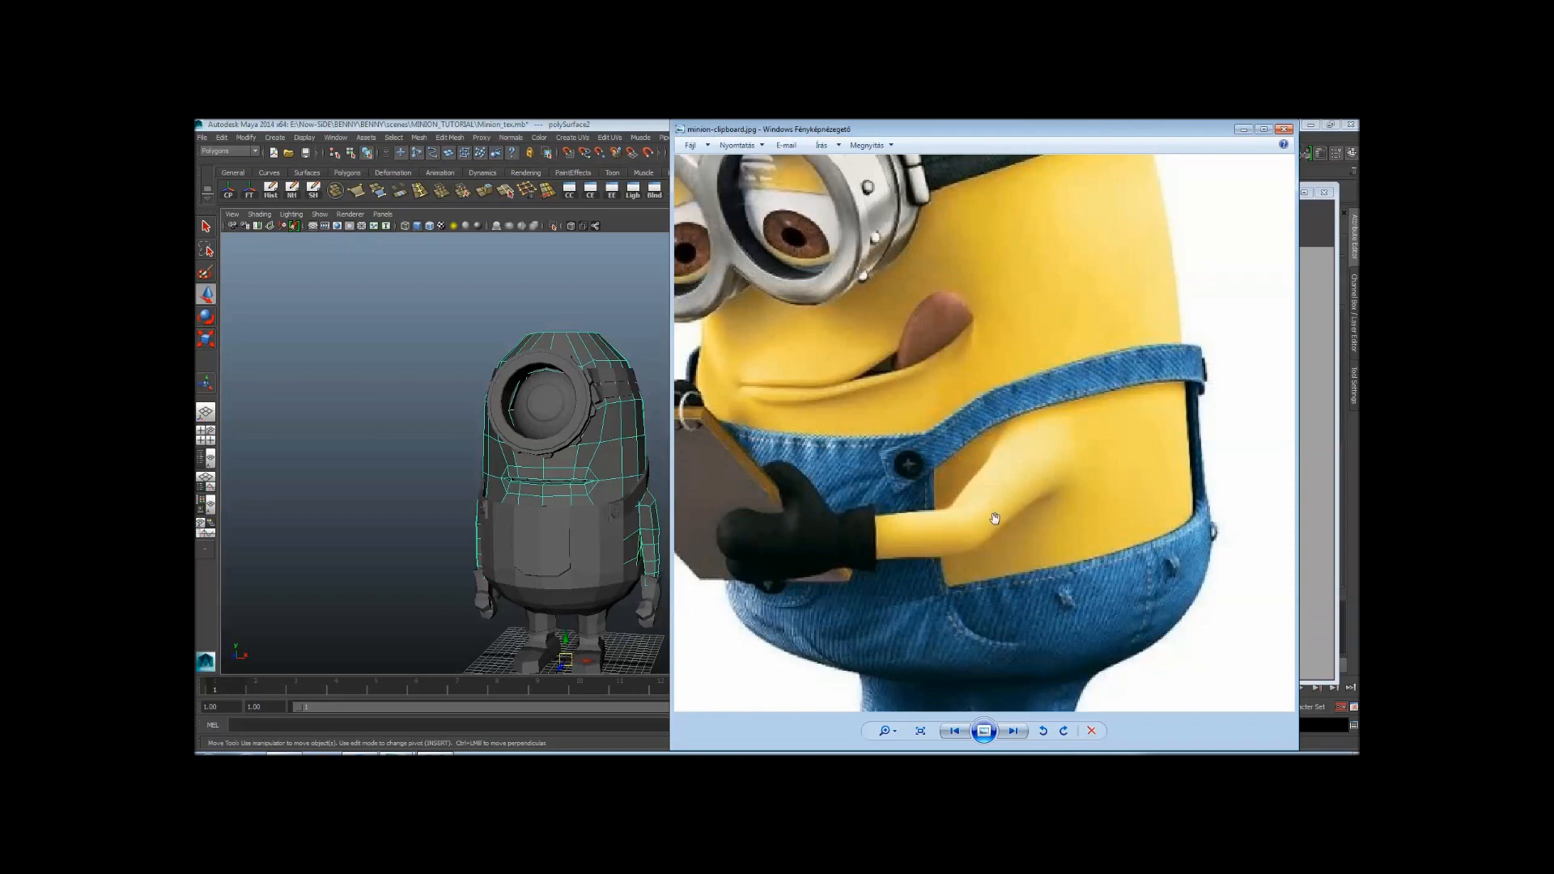
scroll(1044, 446, down, 3)
scroll(1056, 319, up, 3)
scroll(1149, 385, down, 3)
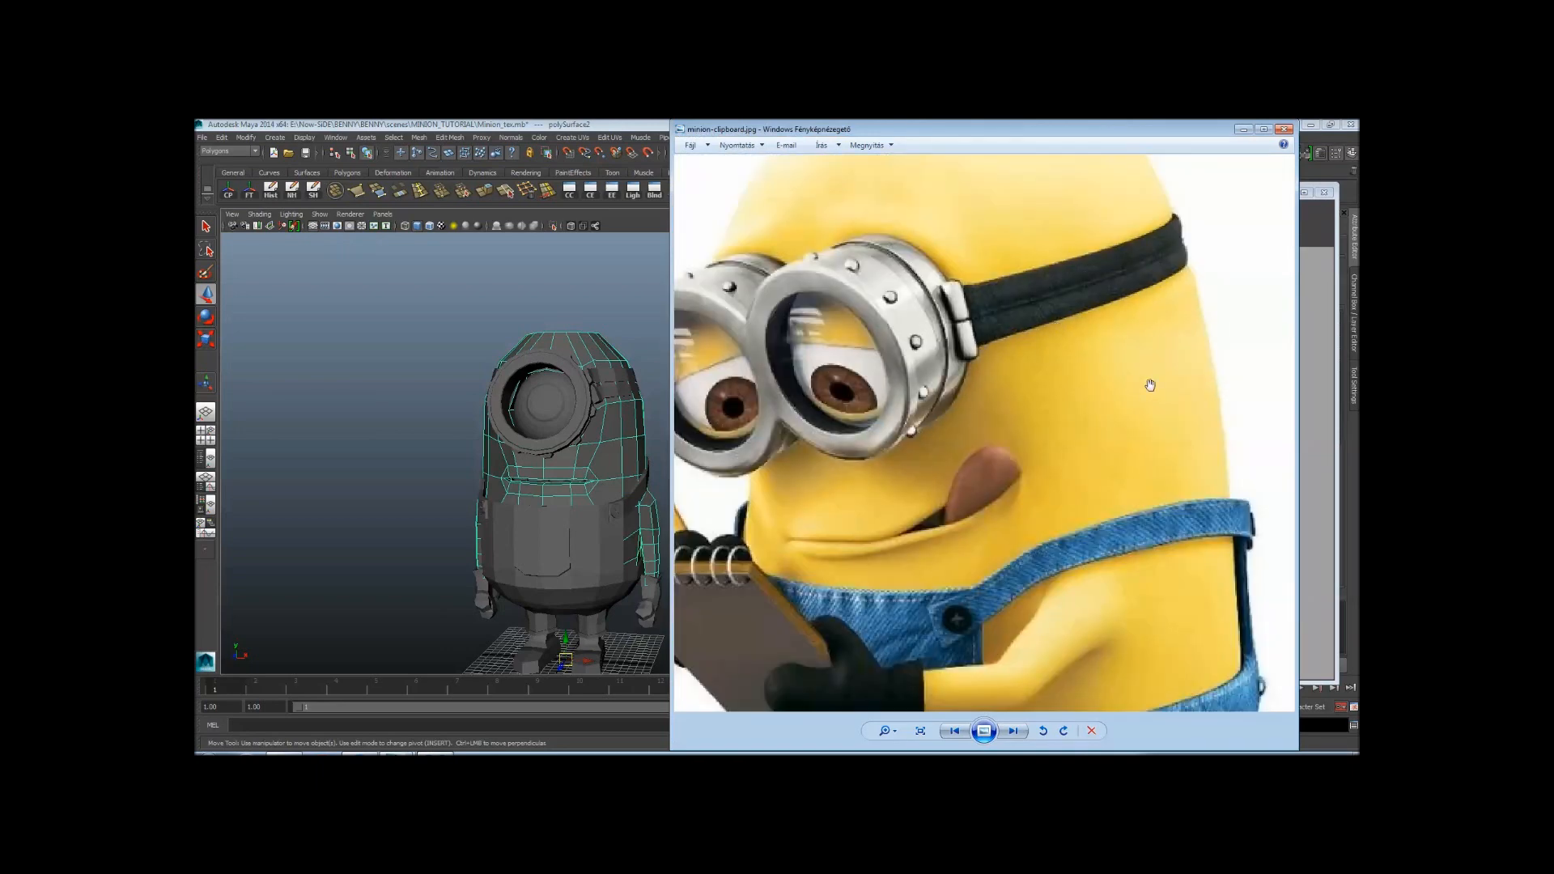
scroll(1175, 260, up, 3)
drag(1176, 259, 1150, 518)
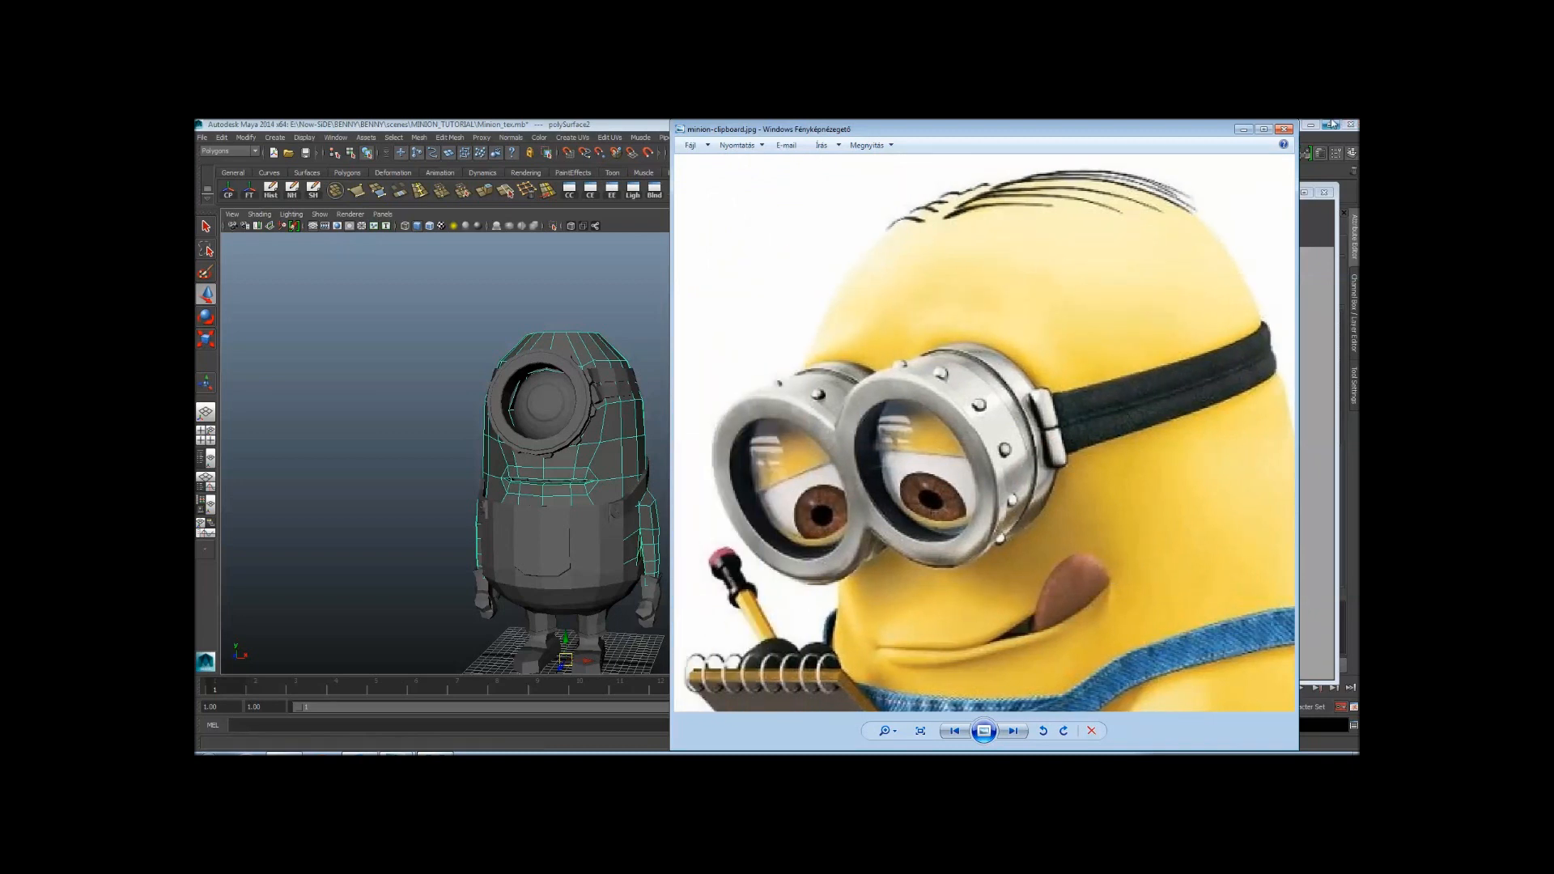
click(1243, 129)
Reposition the UV Texture Editor window beside the minion so the model and the UV layout can be seen together
alt+drag(629, 380, 1075, 454)
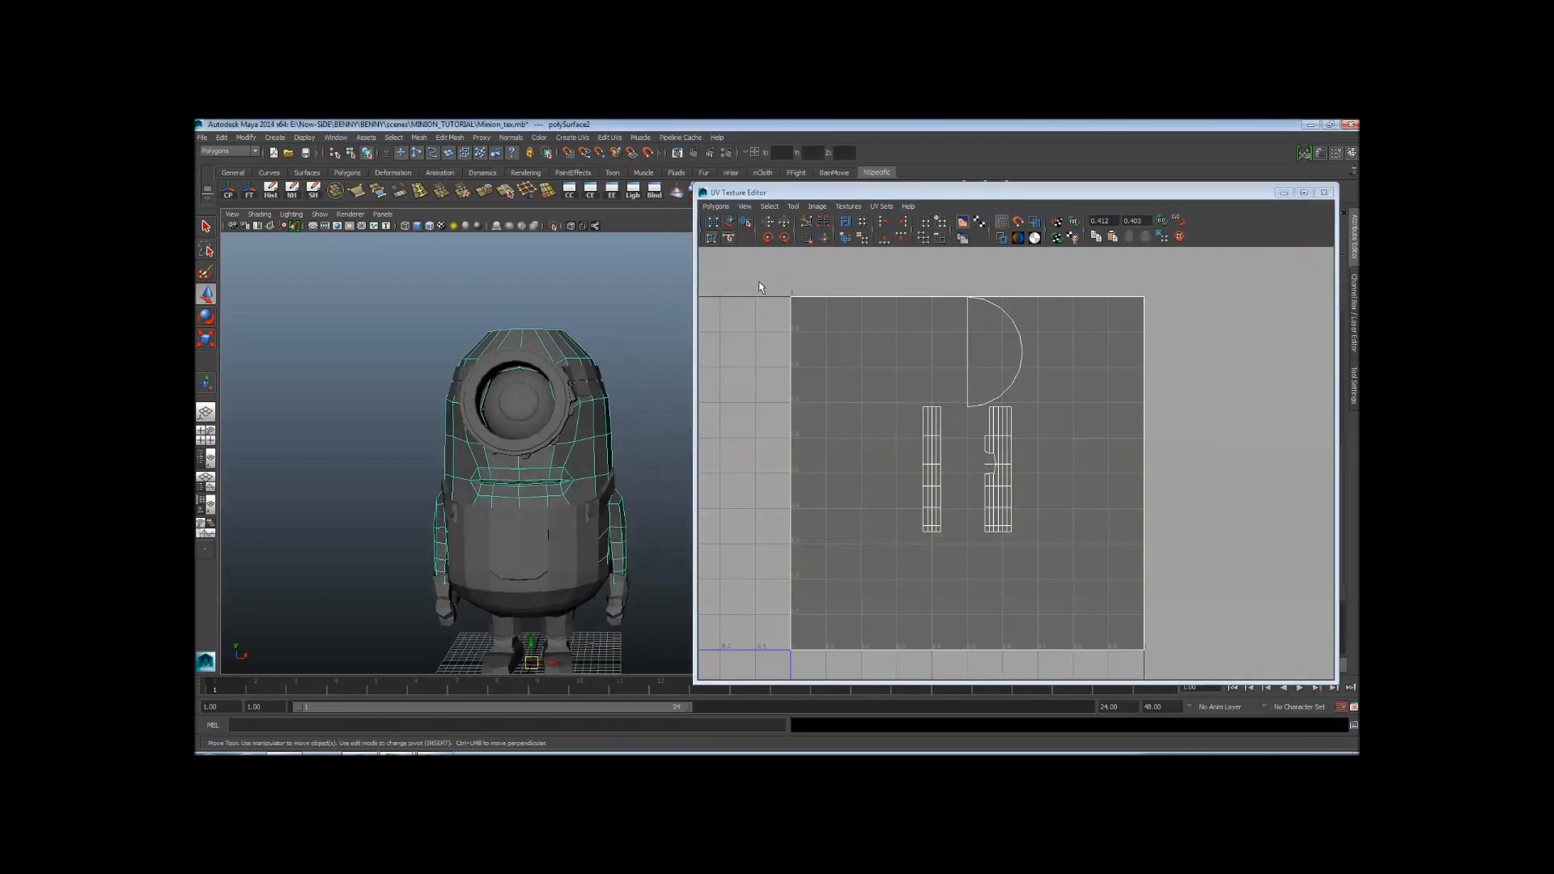
drag(747, 271, 1271, 697)
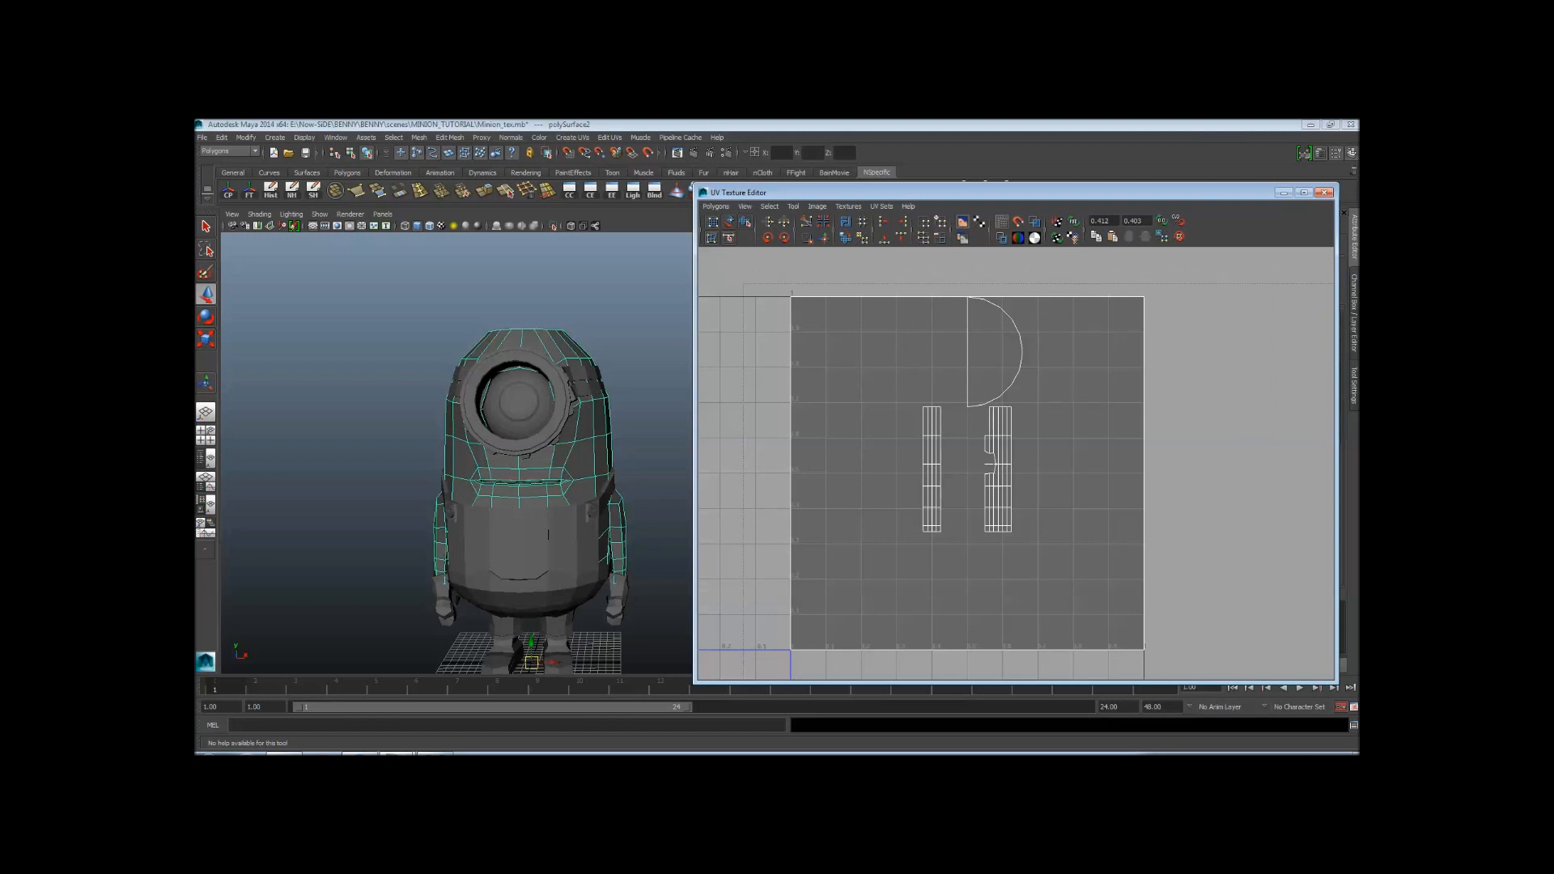
drag(926, 193, 1022, 202)
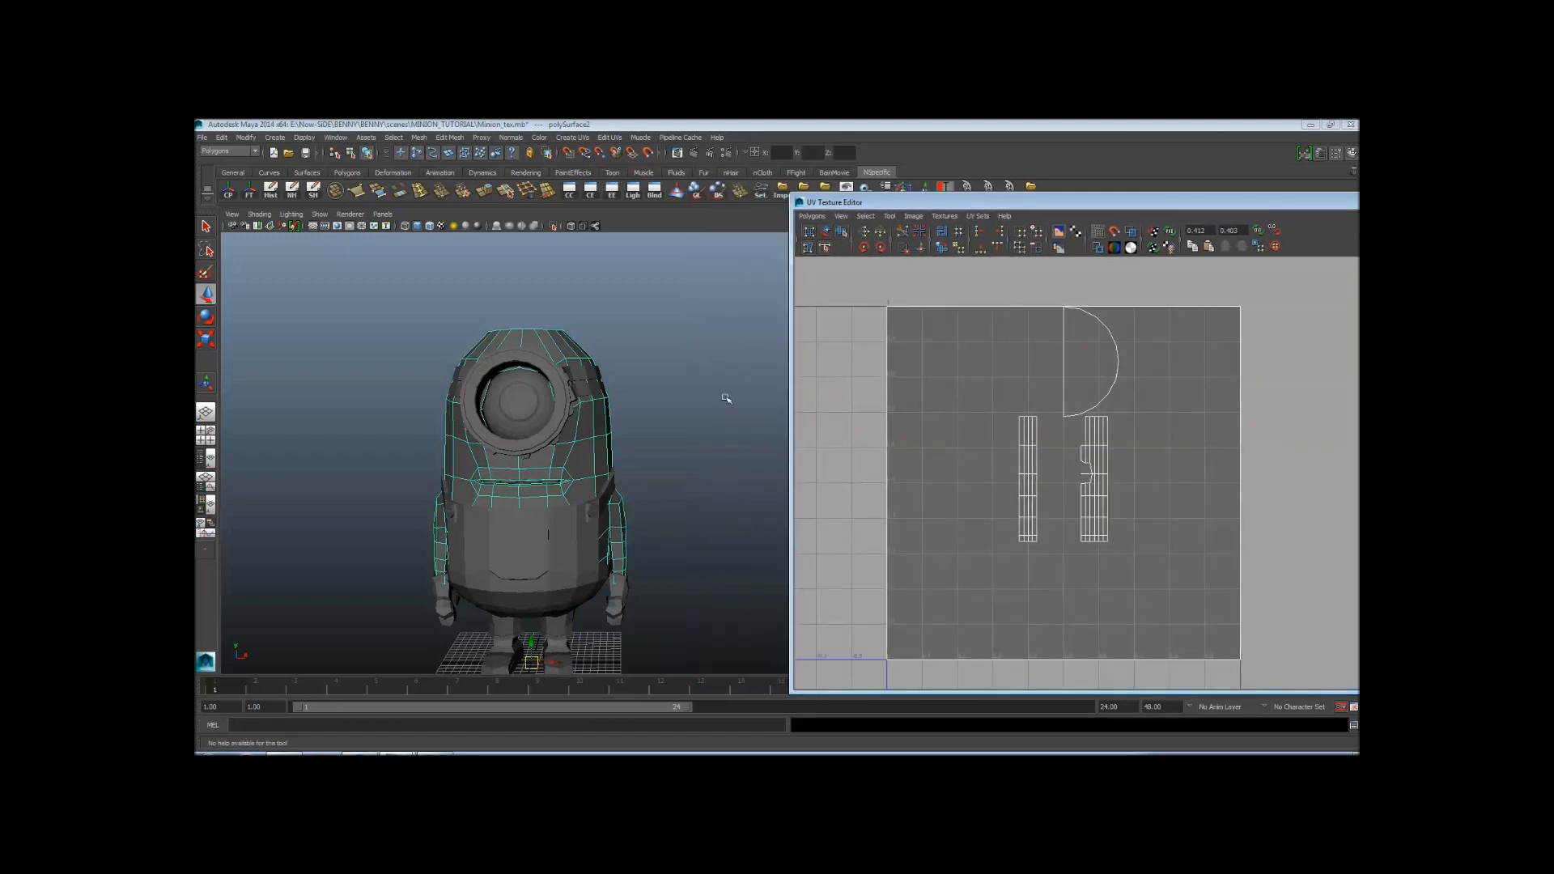
alt+right_drag(725, 395, 661, 482)
alt+middle_drag(661, 482, 687, 470)
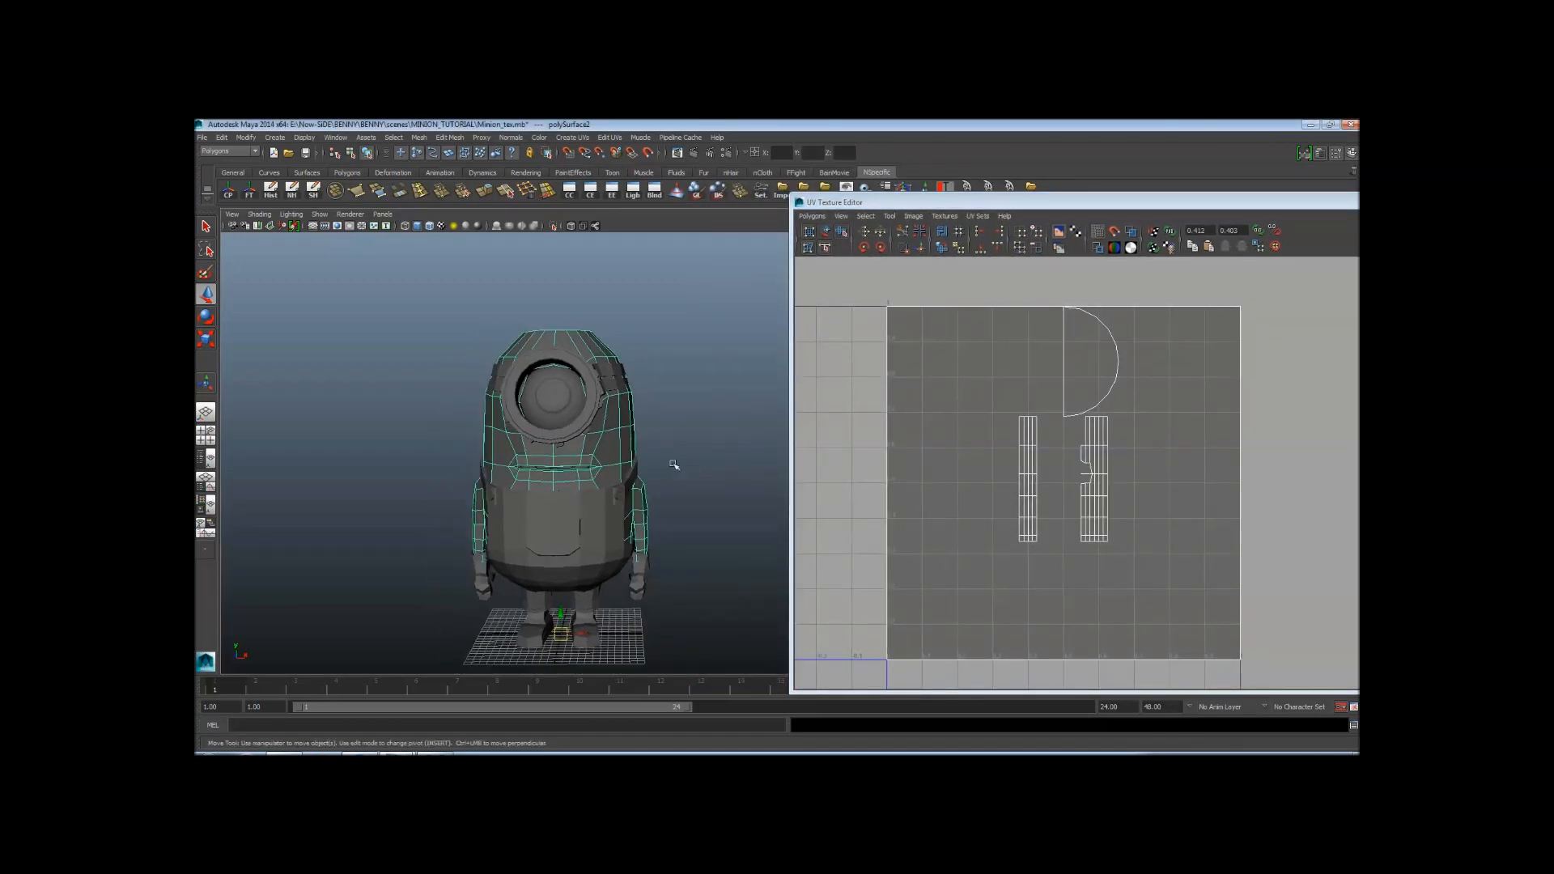
scroll(621, 462, up, 5)
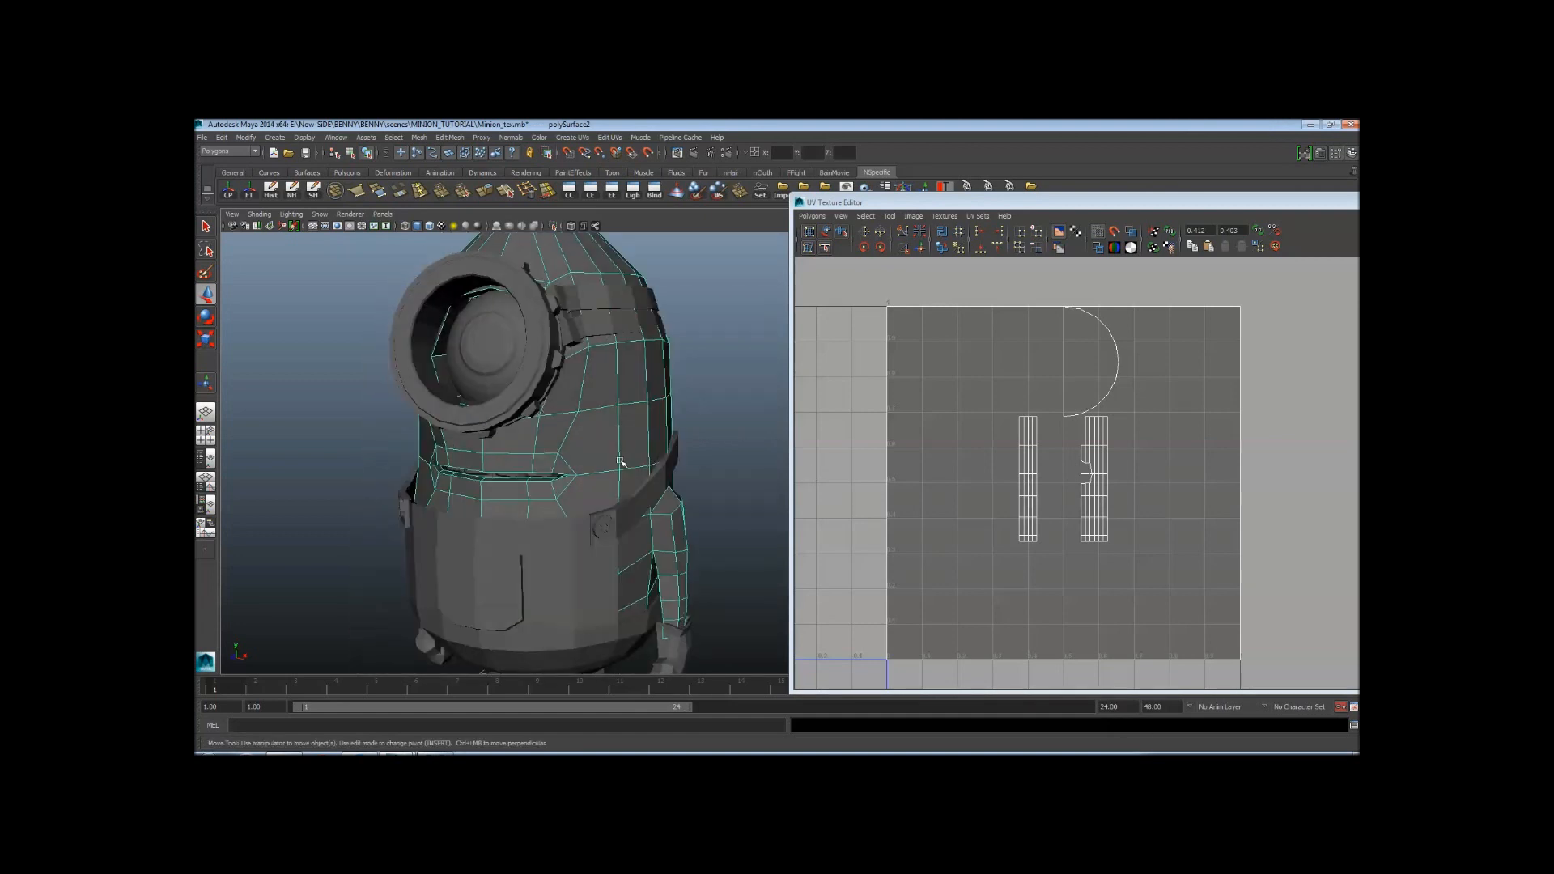
scroll(631, 410, down, 4)
alt+middle_drag(632, 410, 696, 450)
alt+drag(551, 429, 608, 430)
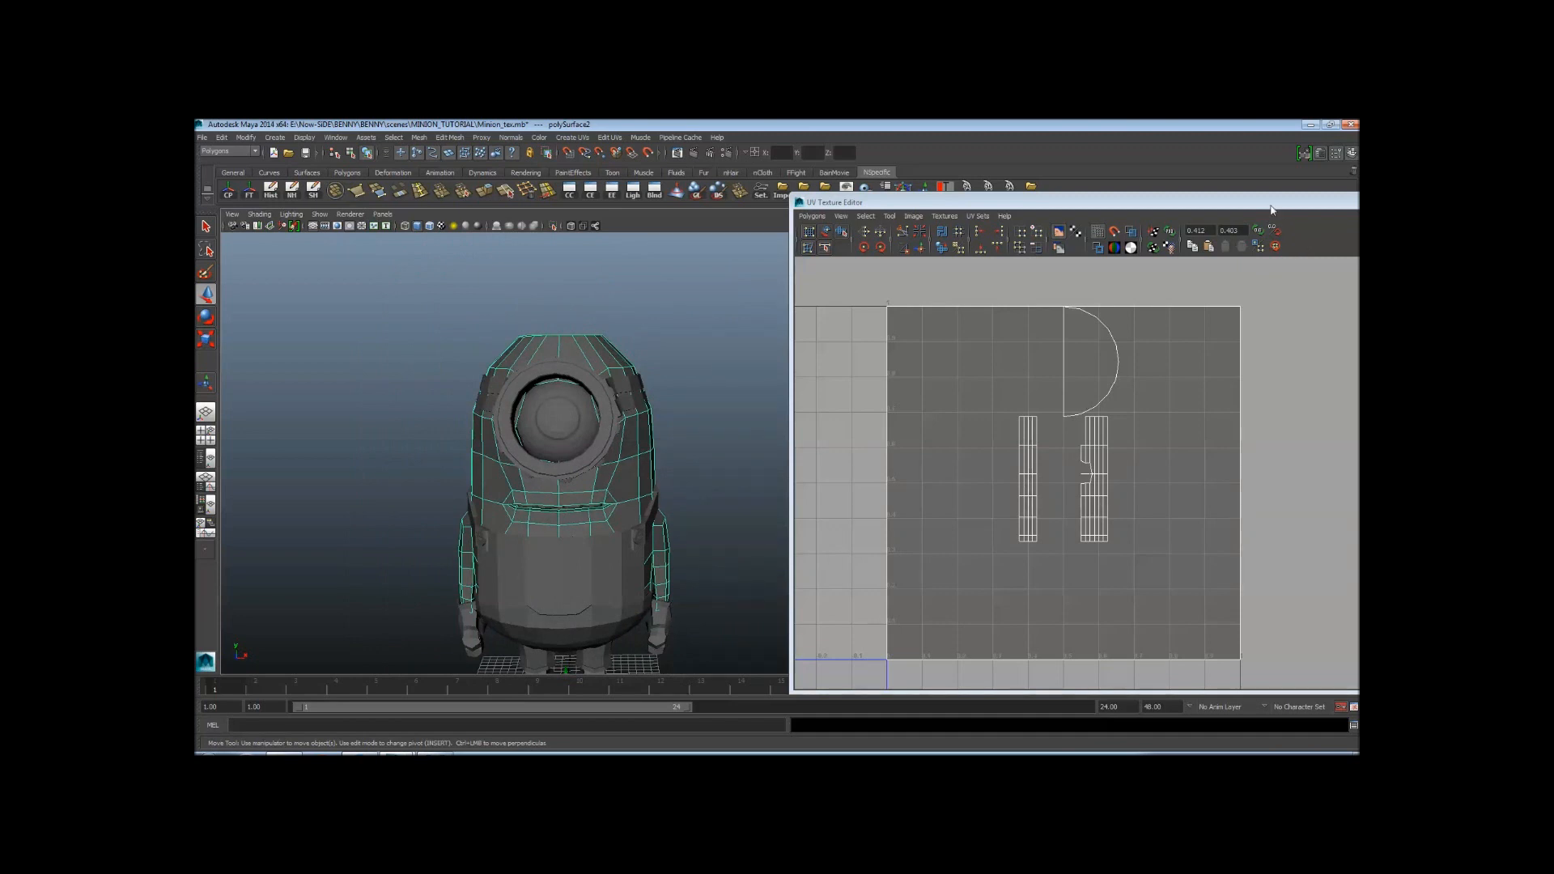
drag(1271, 207, 1221, 206)
Create new UVs for the selected body mesh with Automatic Mapping
alt+middle_drag(640, 473, 639, 435)
alt+drag(638, 436, 595, 437)
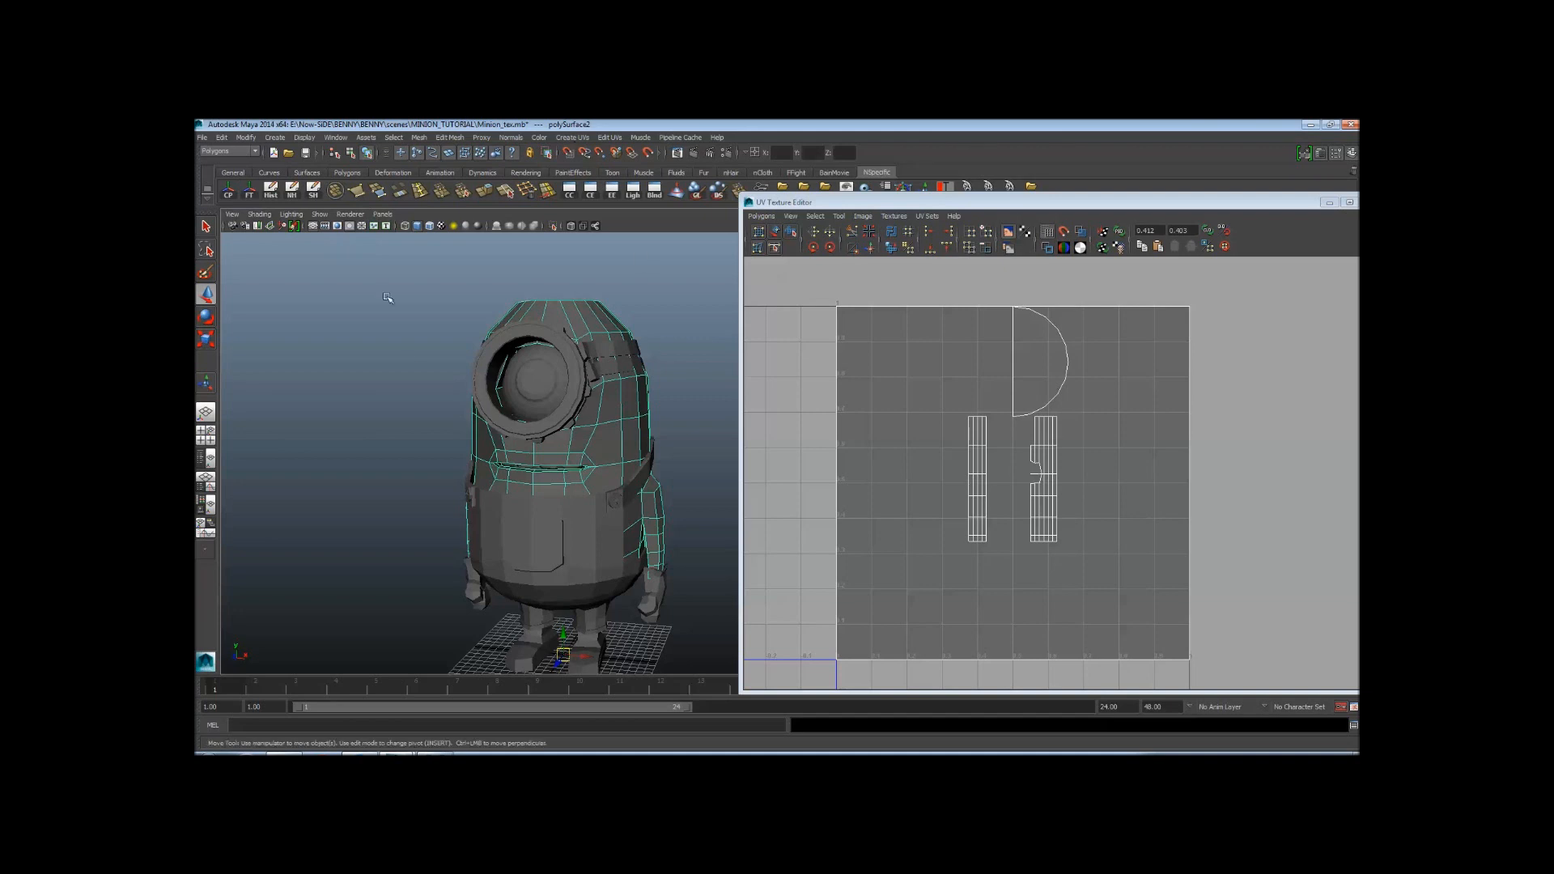
alt+drag(606, 421, 680, 424)
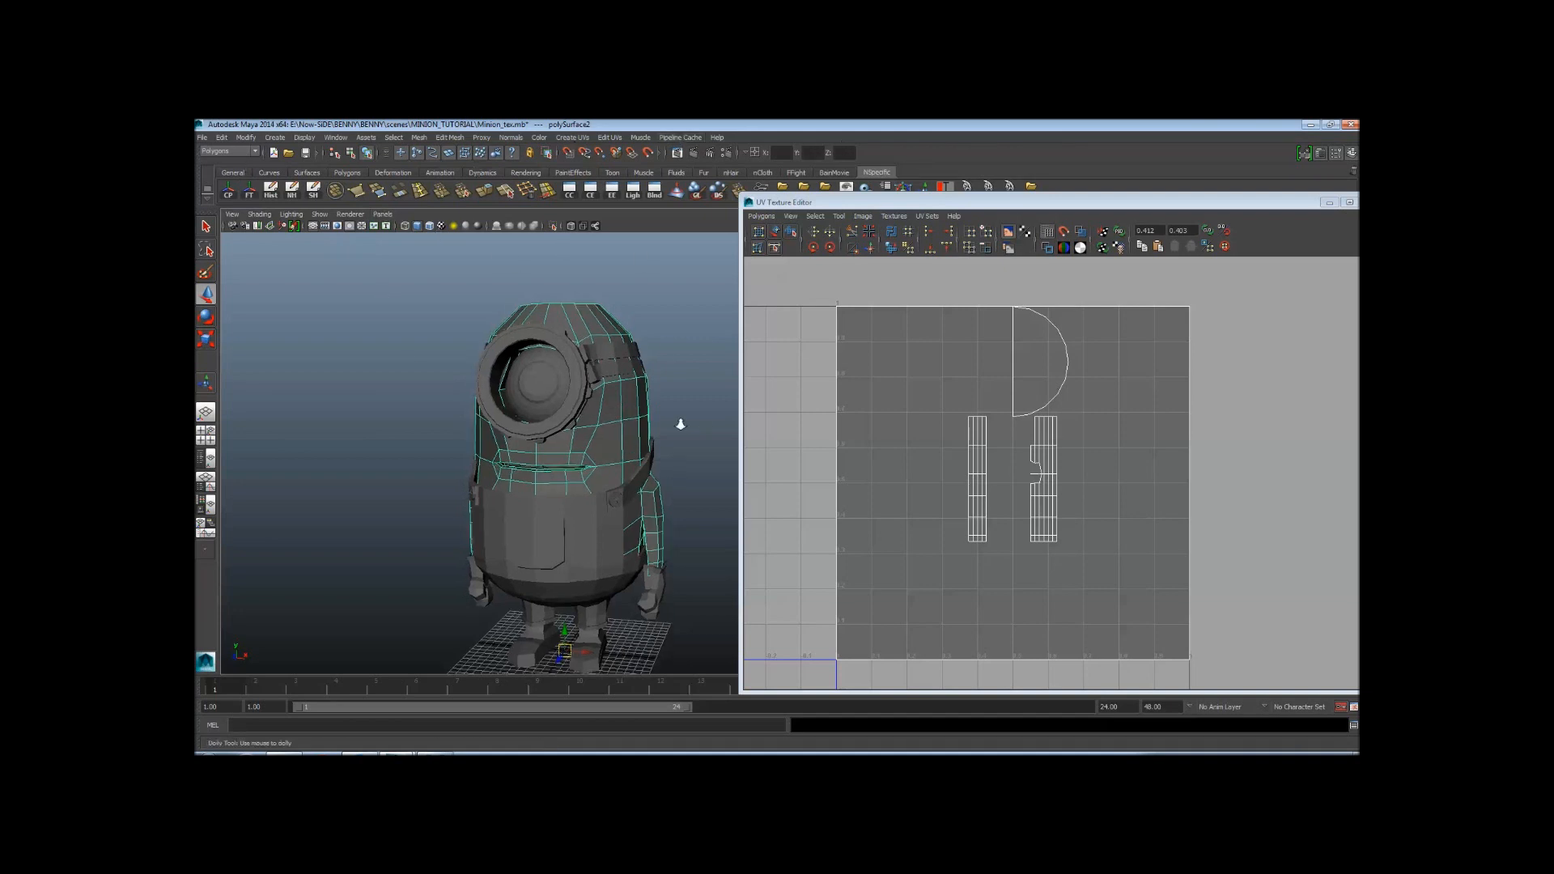
alt+right_drag(680, 424, 637, 431)
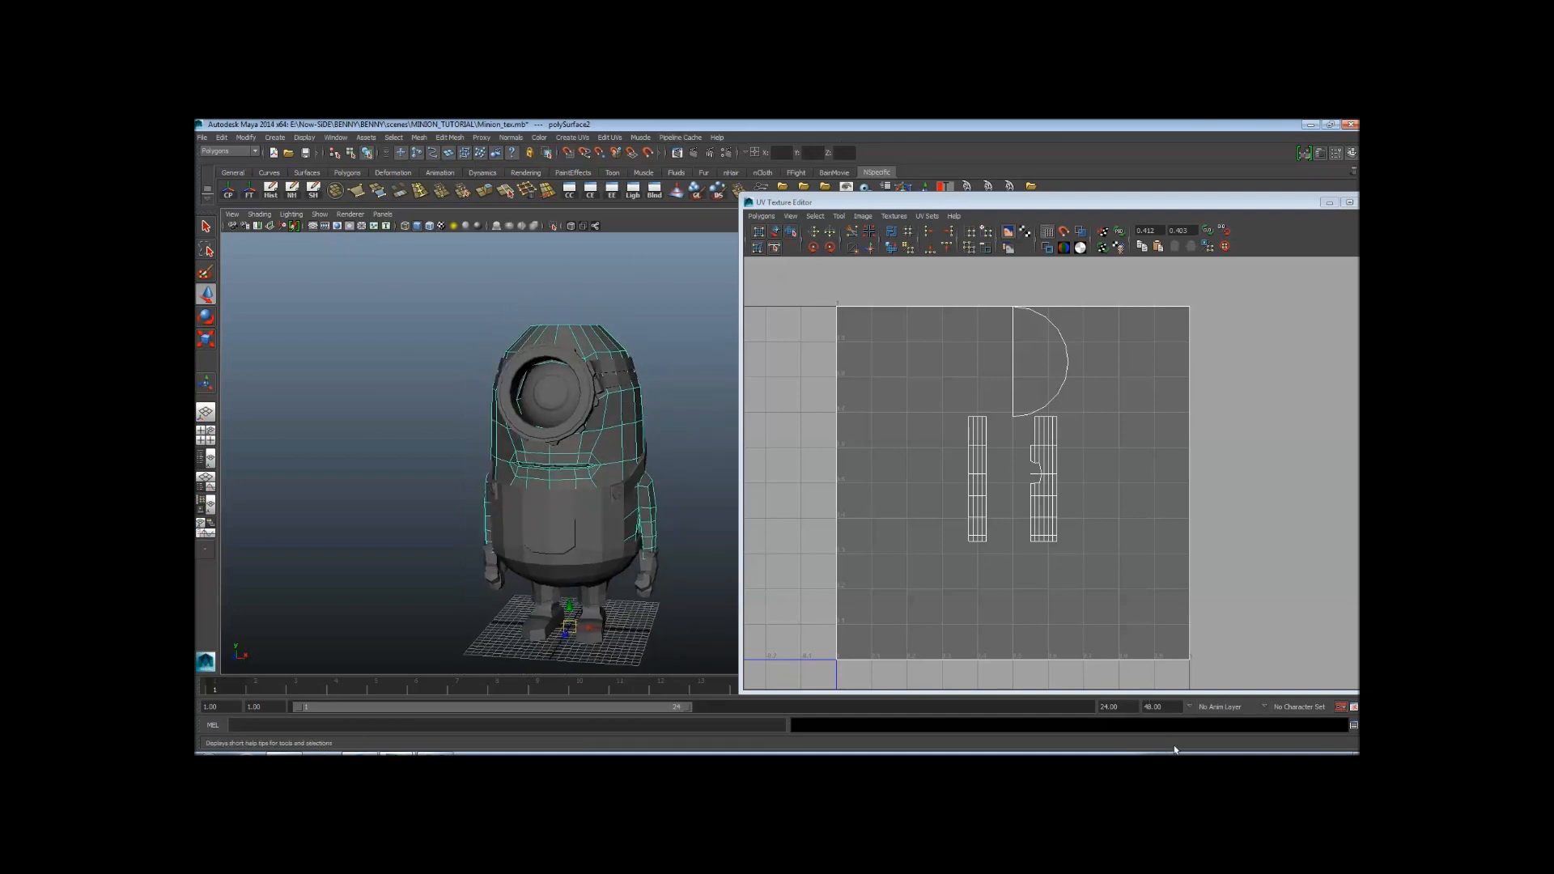
alt+middle_drag(536, 356, 551, 374)
alt+right_drag(550, 374, 577, 298)
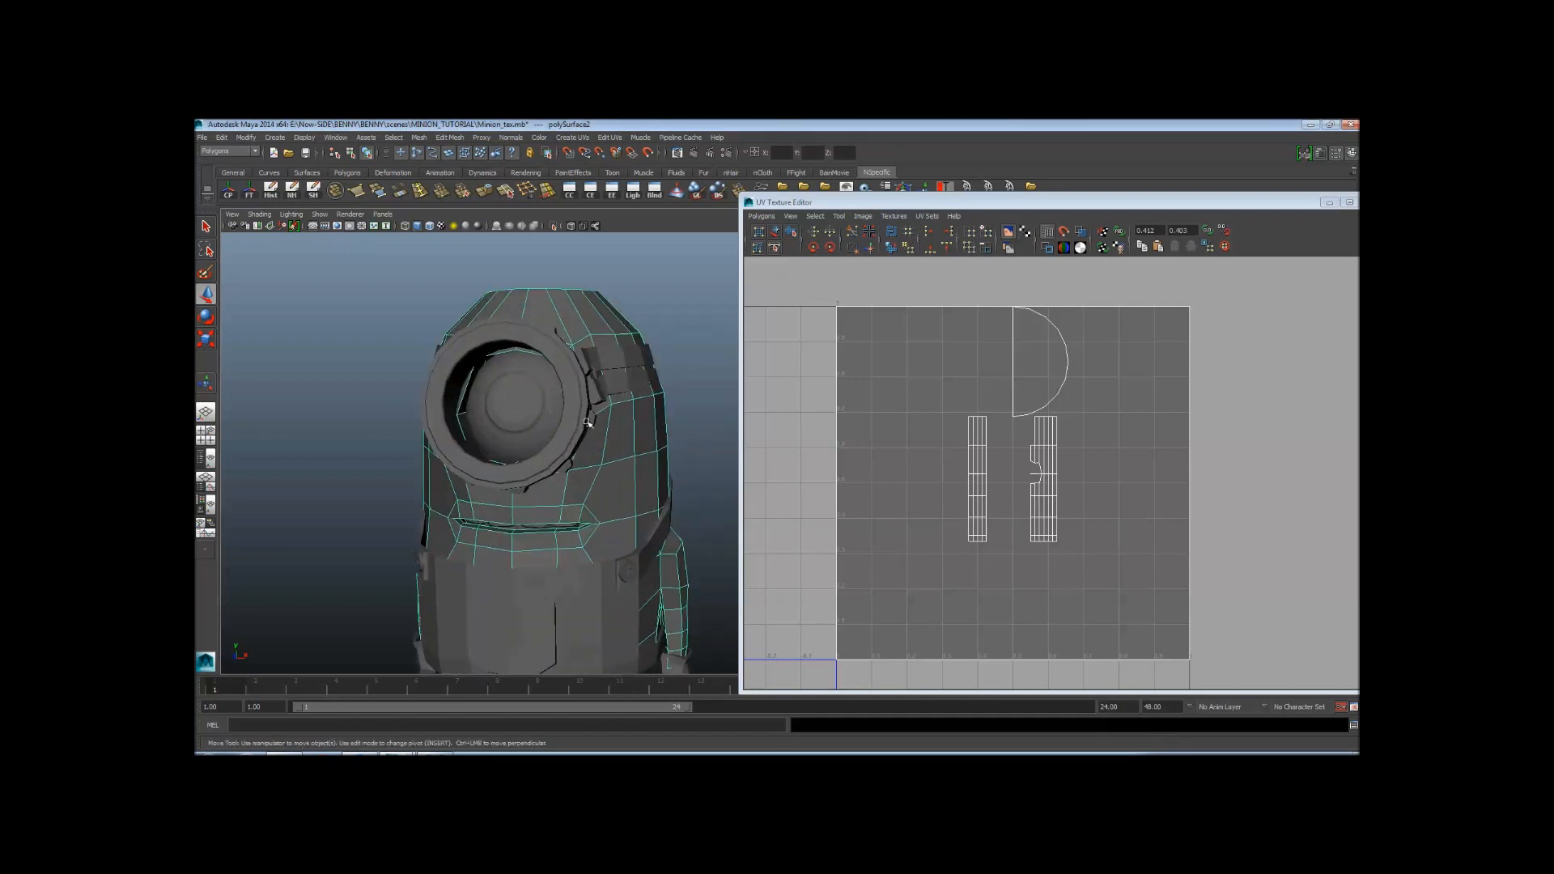
alt+middle_drag(576, 298, 576, 273)
click(572, 138)
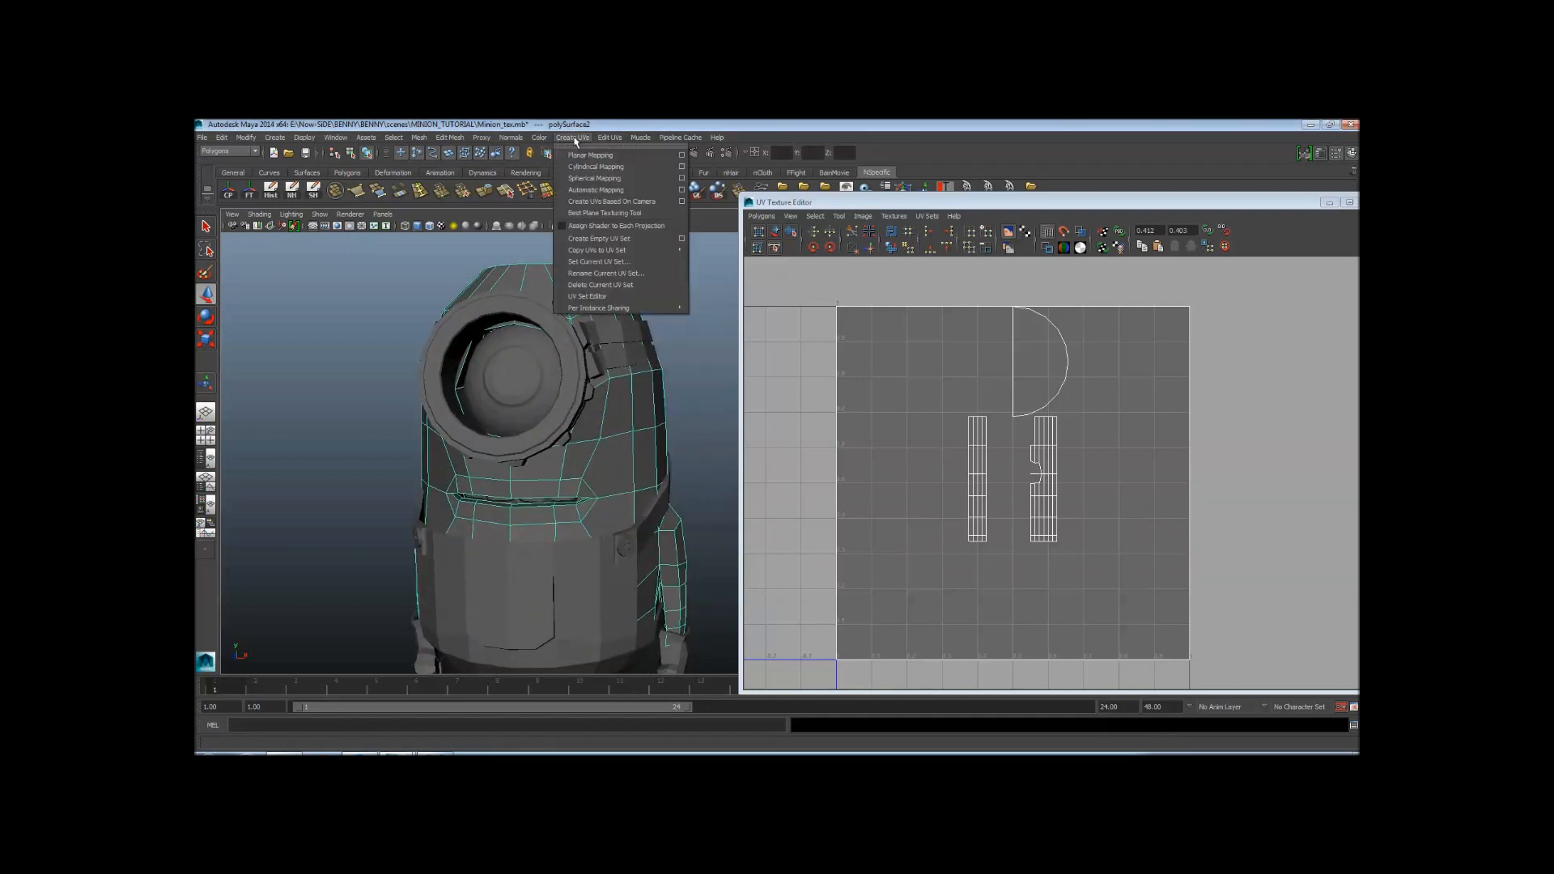
click(595, 190)
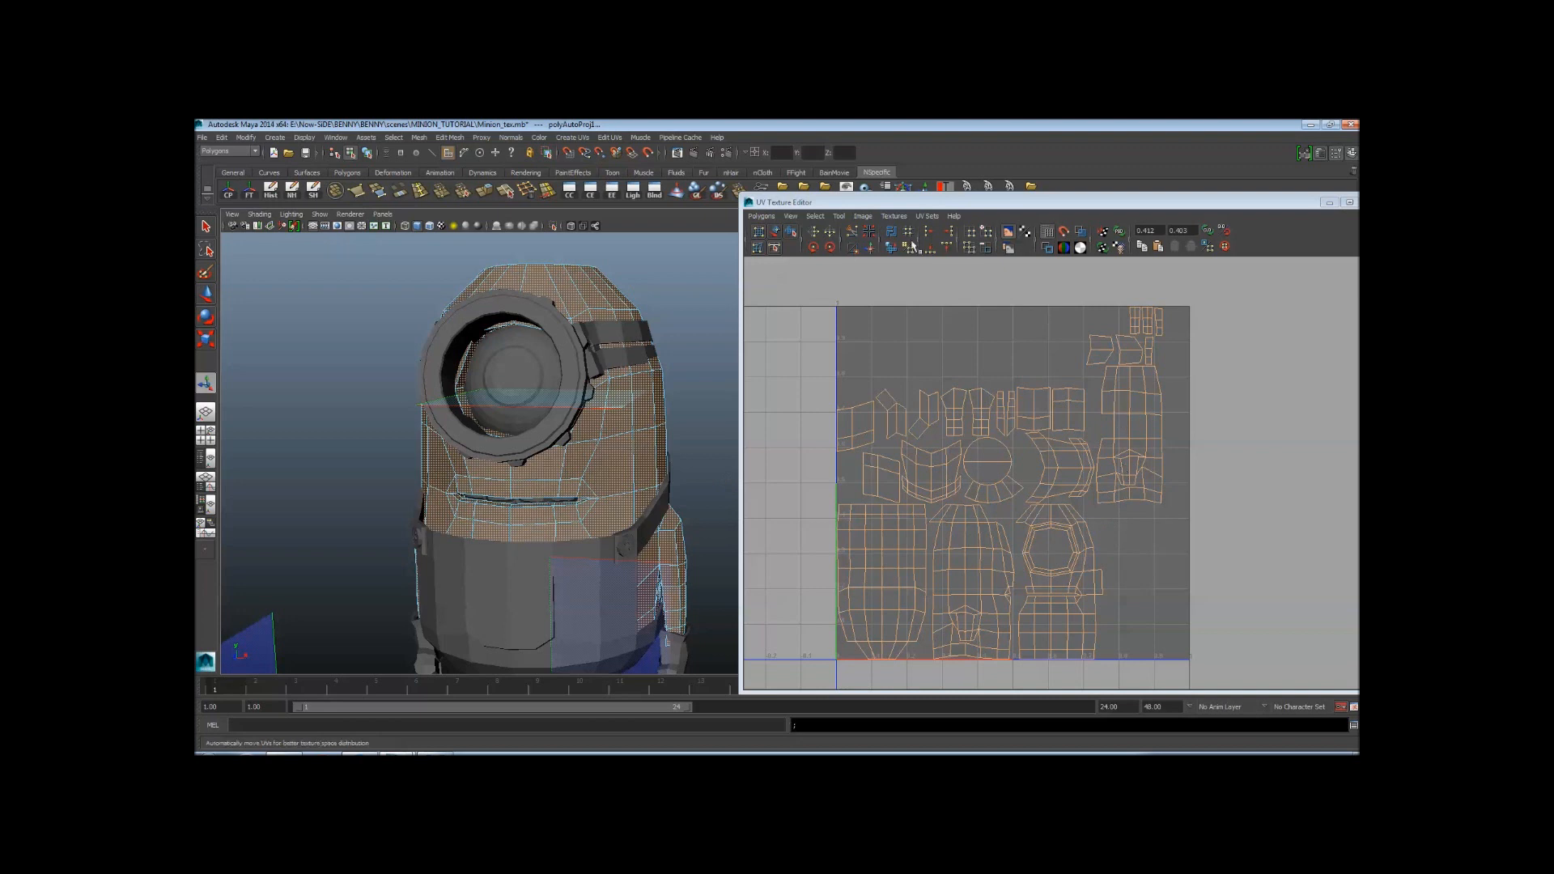
Clear the face selection and display the body's new UV shells shaded in the UV Texture Editor
alt+right_drag(544, 300, 583, 373)
alt+drag(518, 437, 400, 452)
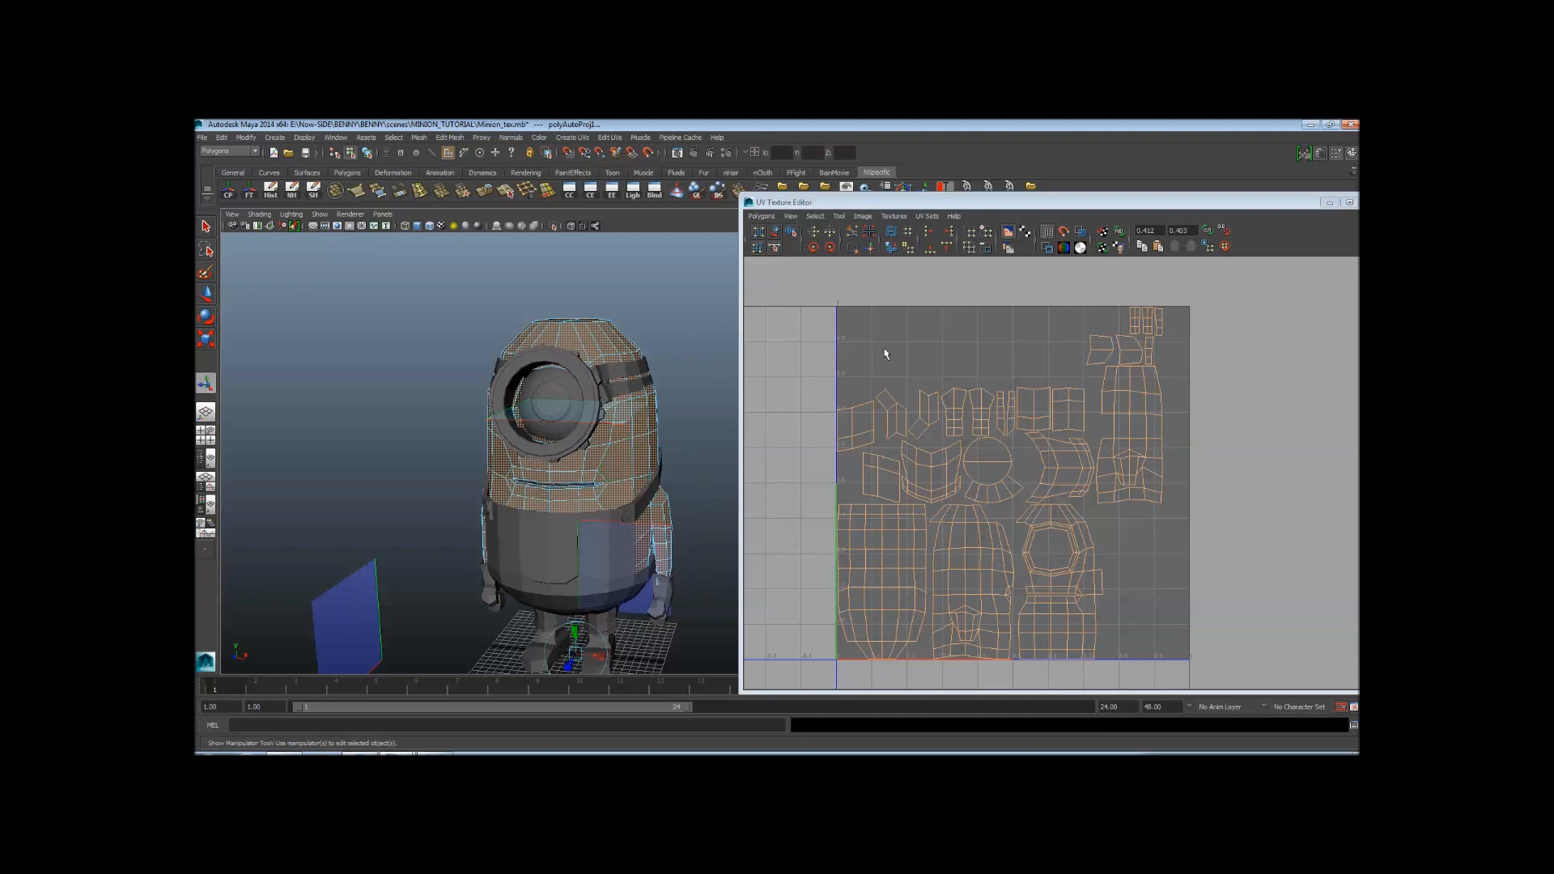
drag(797, 292, 1252, 734)
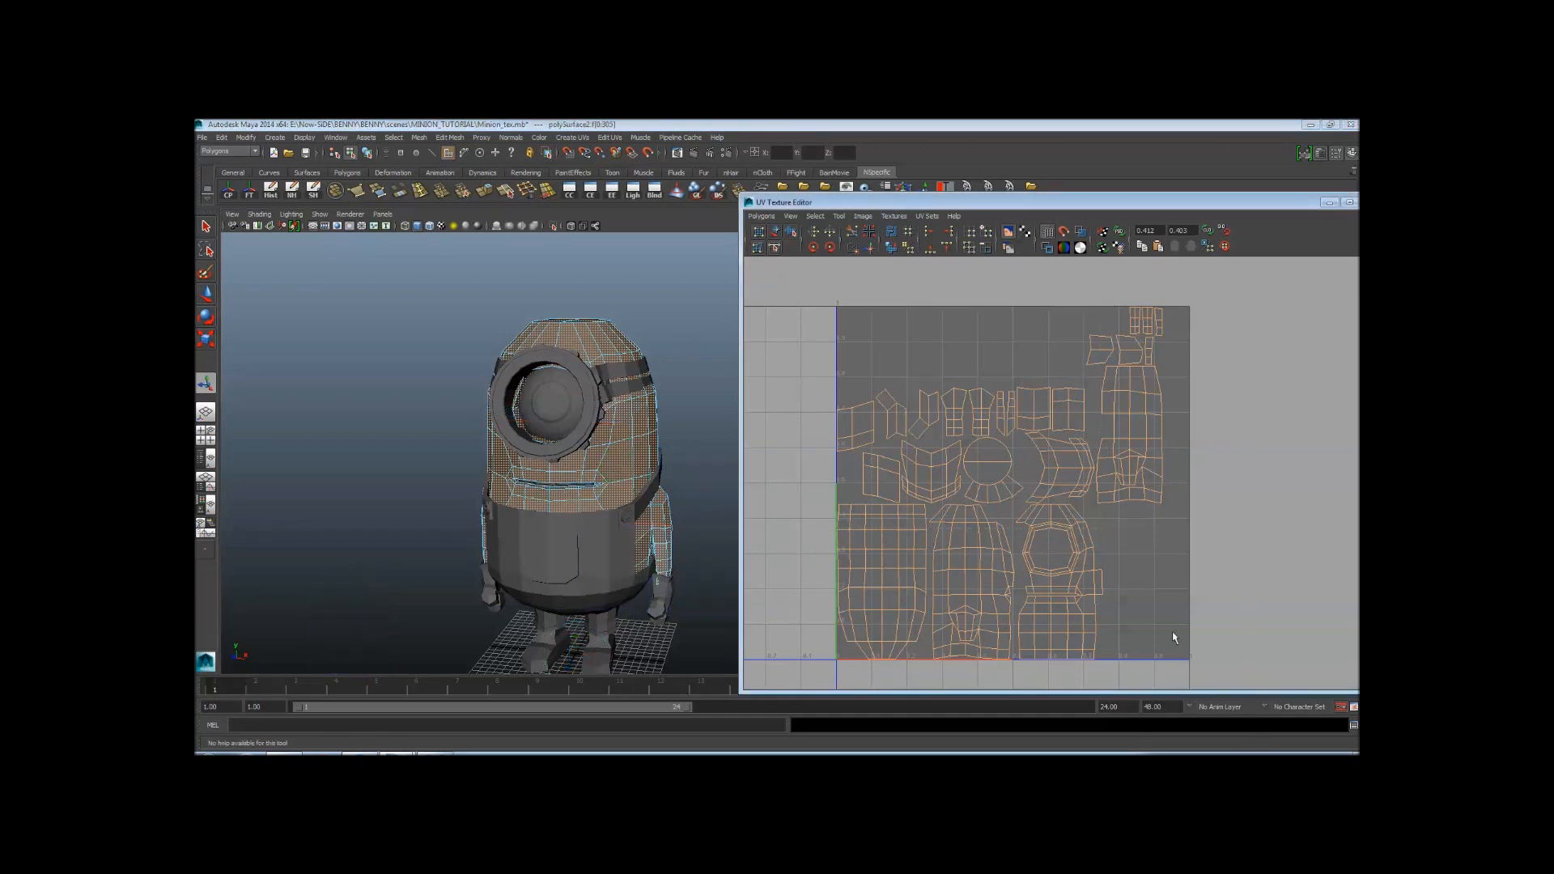
click(1256, 458)
scroll(1067, 500, up, 3)
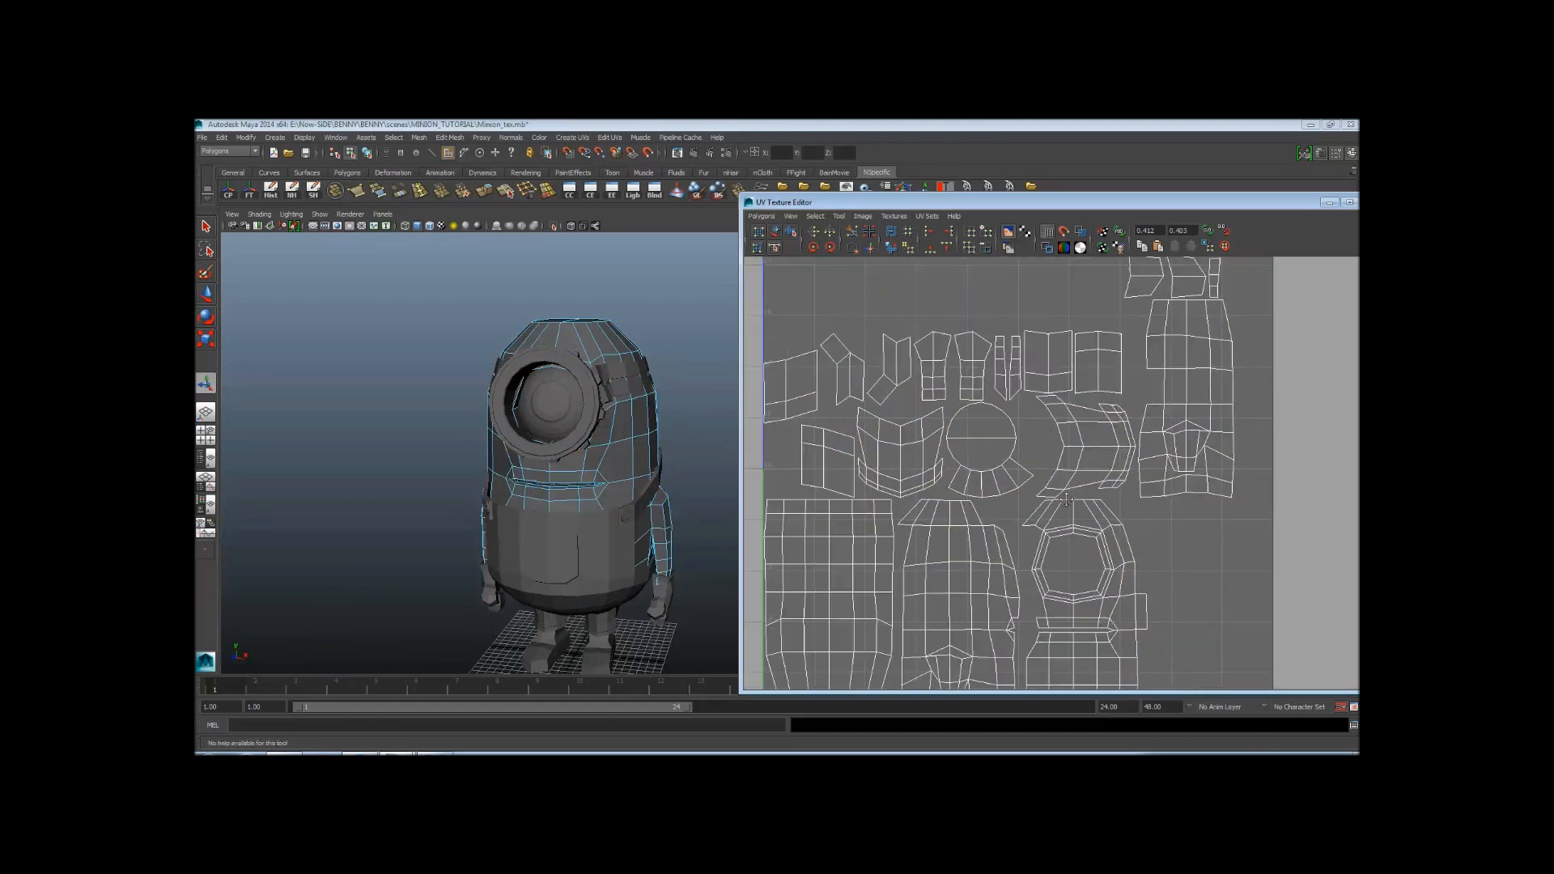
scroll(1067, 500, down, 5)
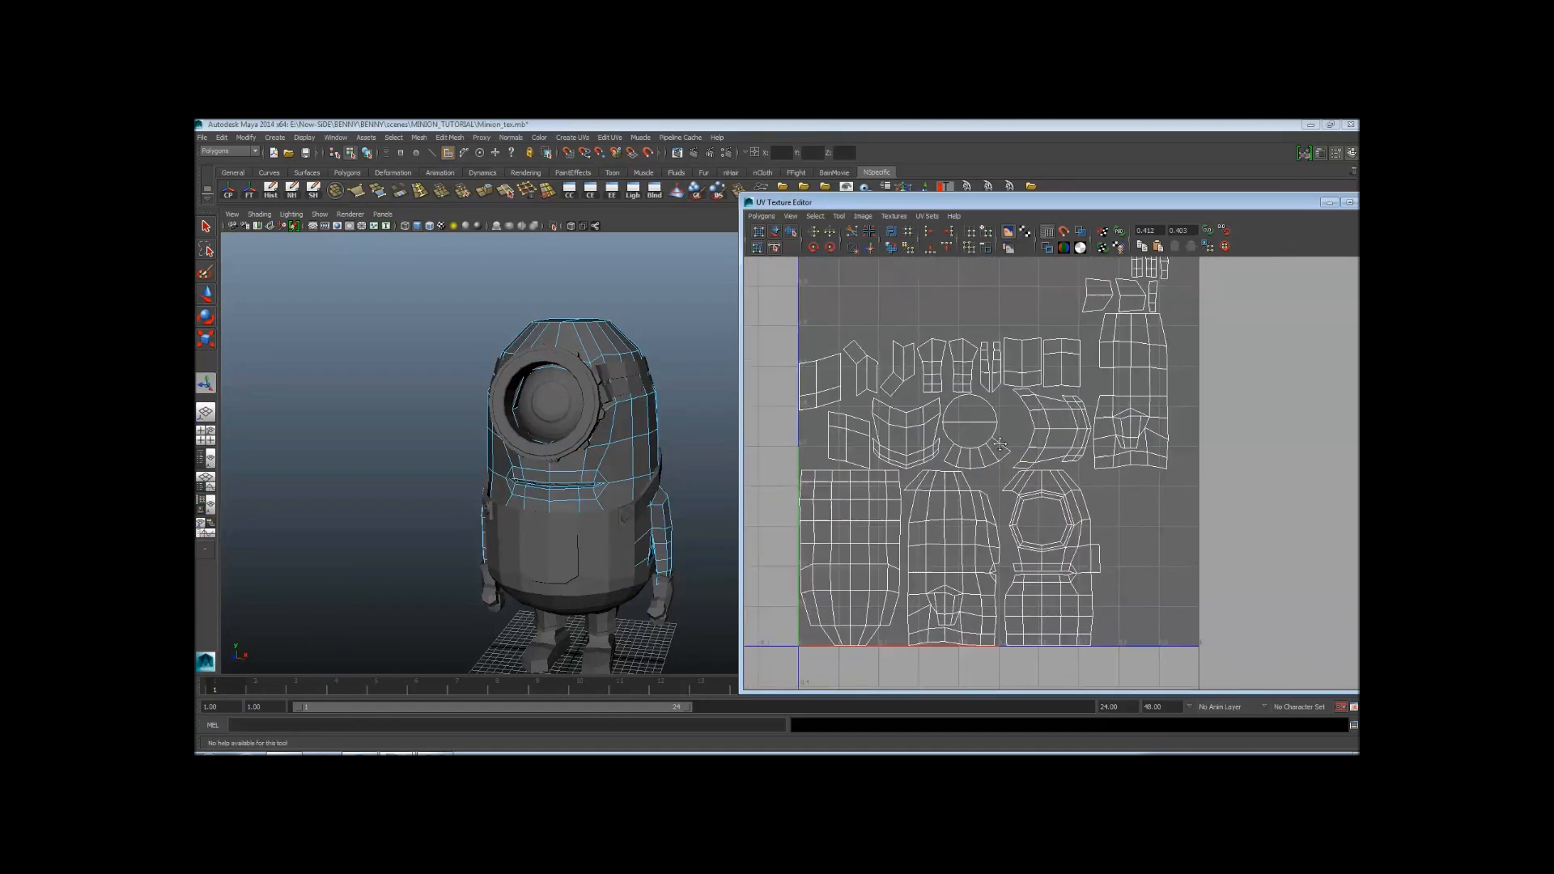
click(1082, 236)
alt+middle_drag(1166, 427, 1131, 498)
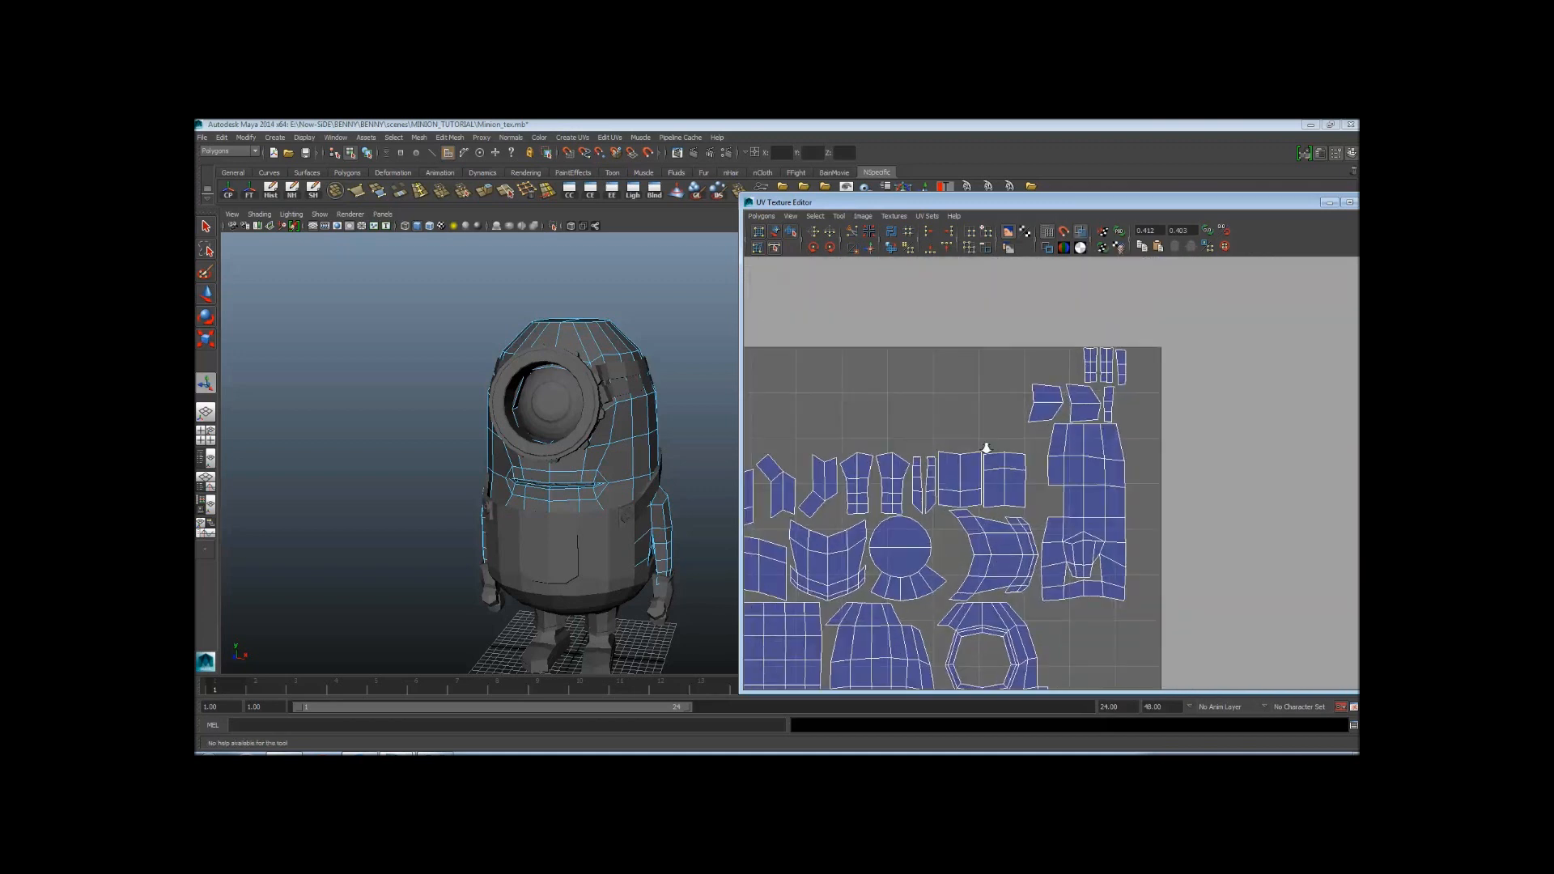
Try moving a UV from the rim of the goggle opening across the front body shell, and undo the move
scroll(1120, 582, up, 10)
right_drag(1057, 407, 1085, 410)
click(1047, 411)
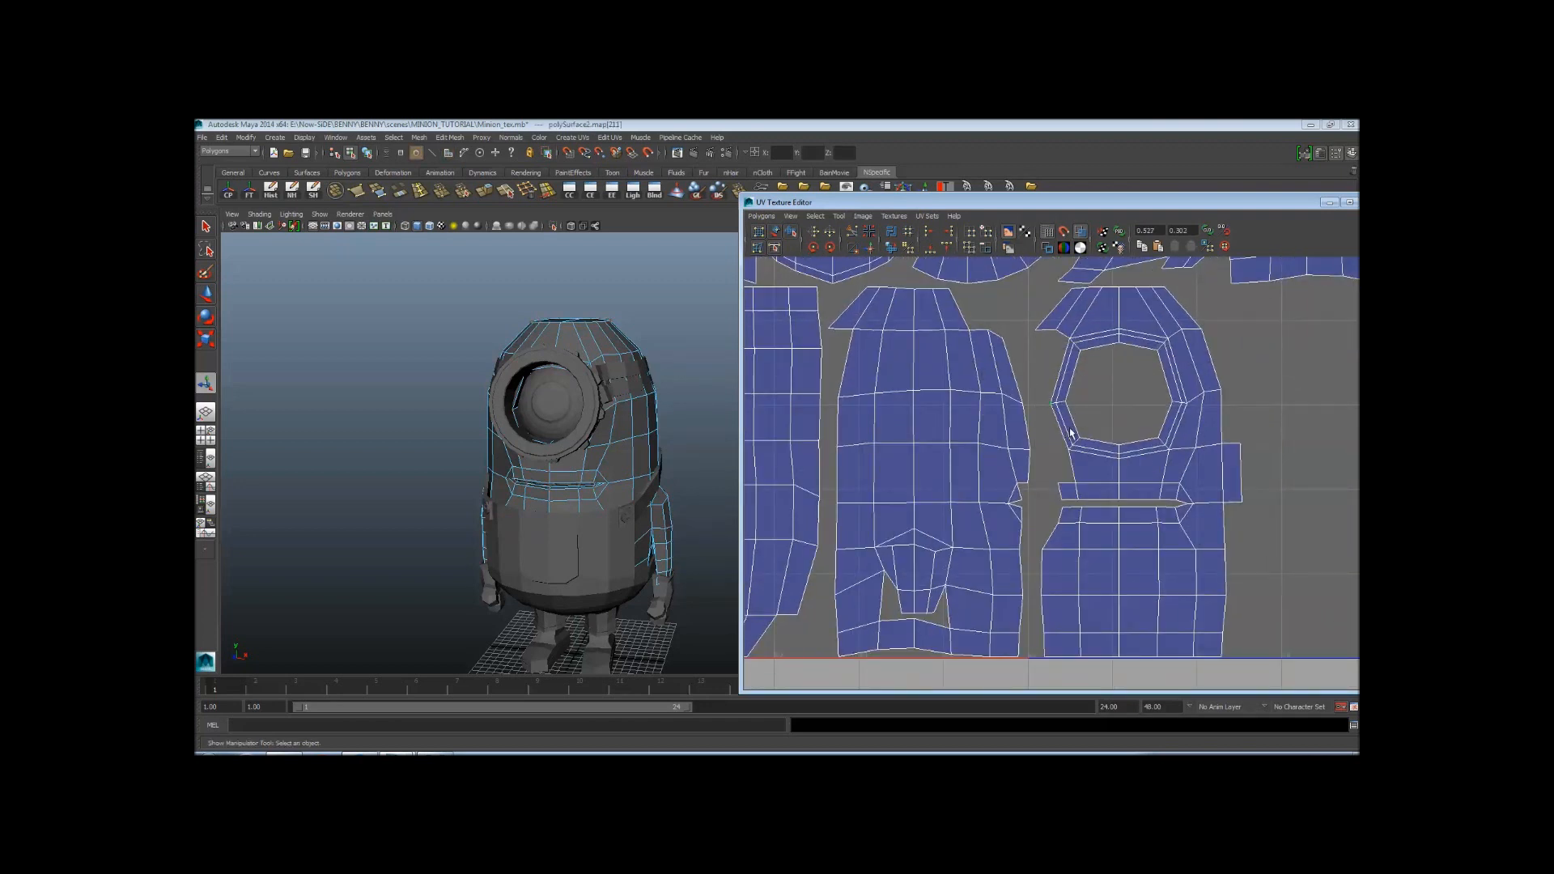
key(w)
middle_drag(1054, 445, 1247, 412)
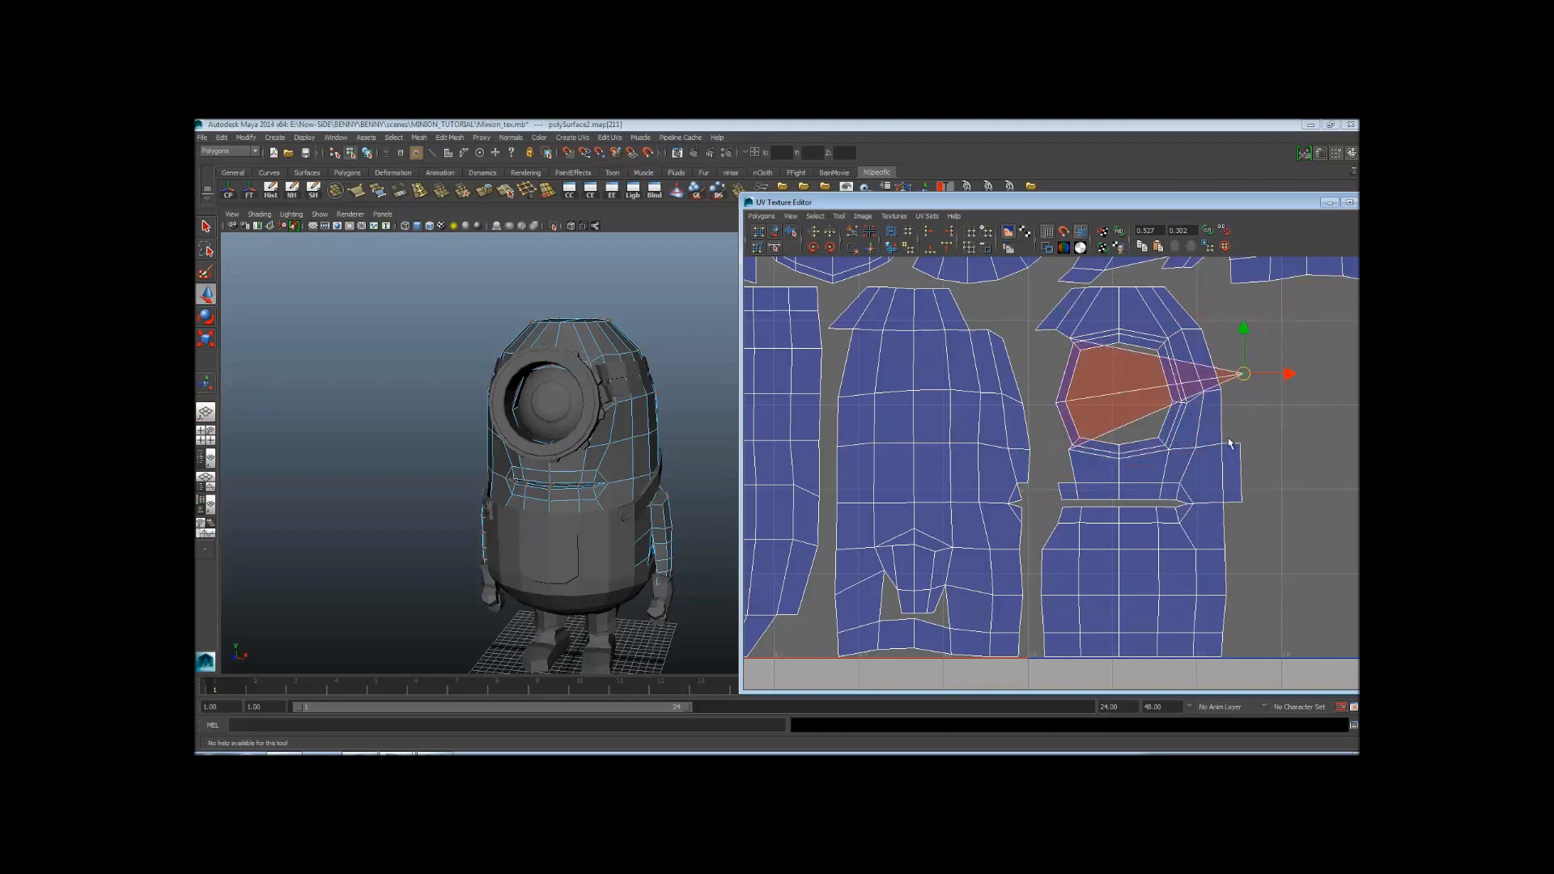
key(z)
scroll(1044, 504, down, 5)
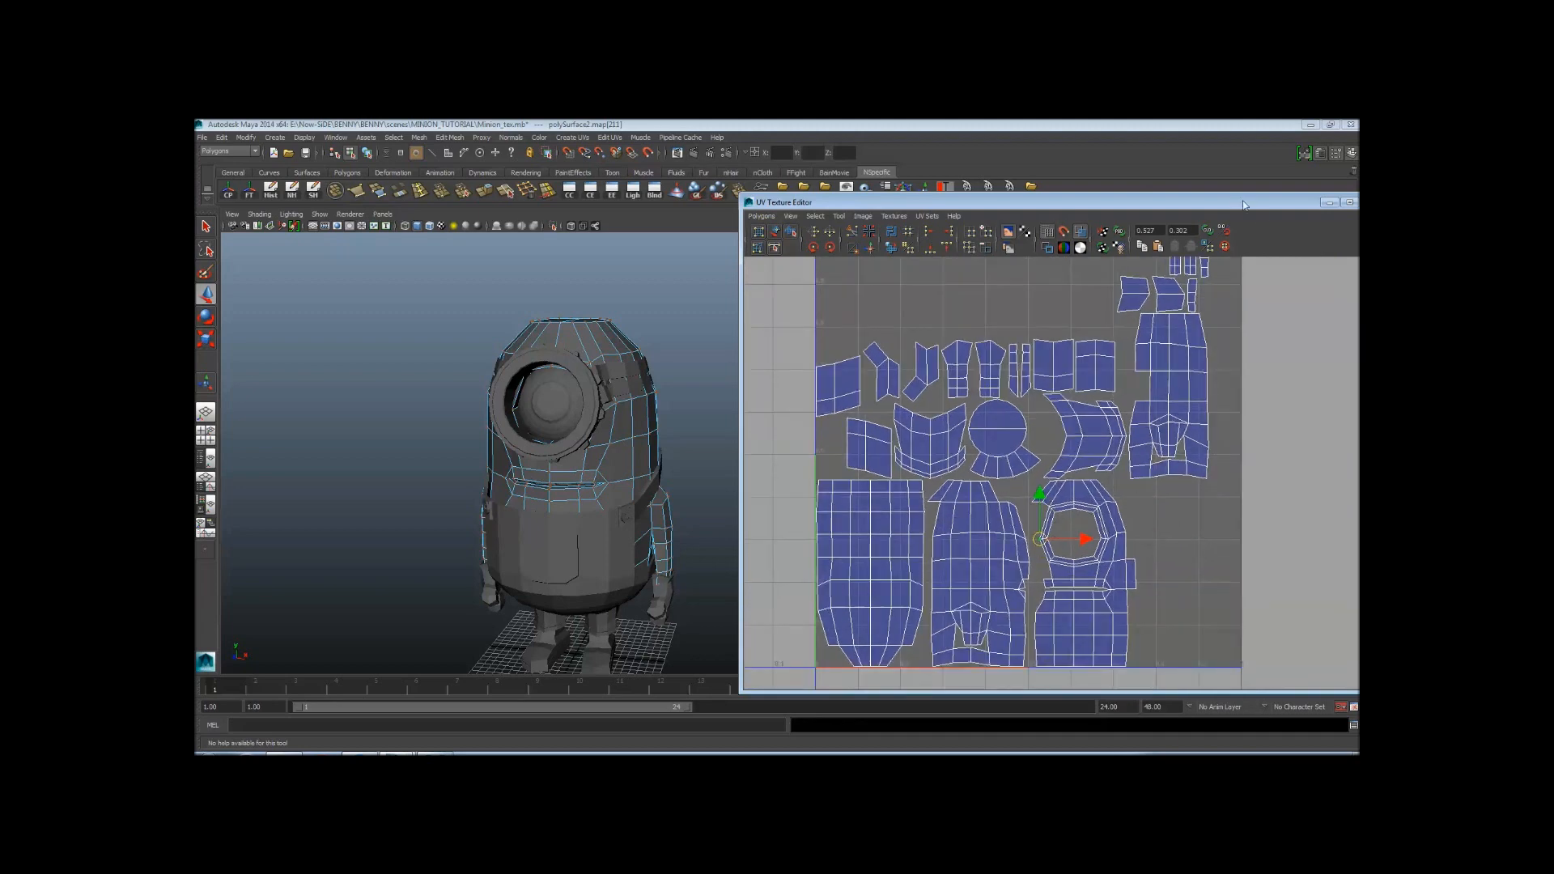
Close the UV Texture Editor, clear the selection and frame the minion's goggle and mouth up close
drag(1244, 204, 794, 233)
click(917, 234)
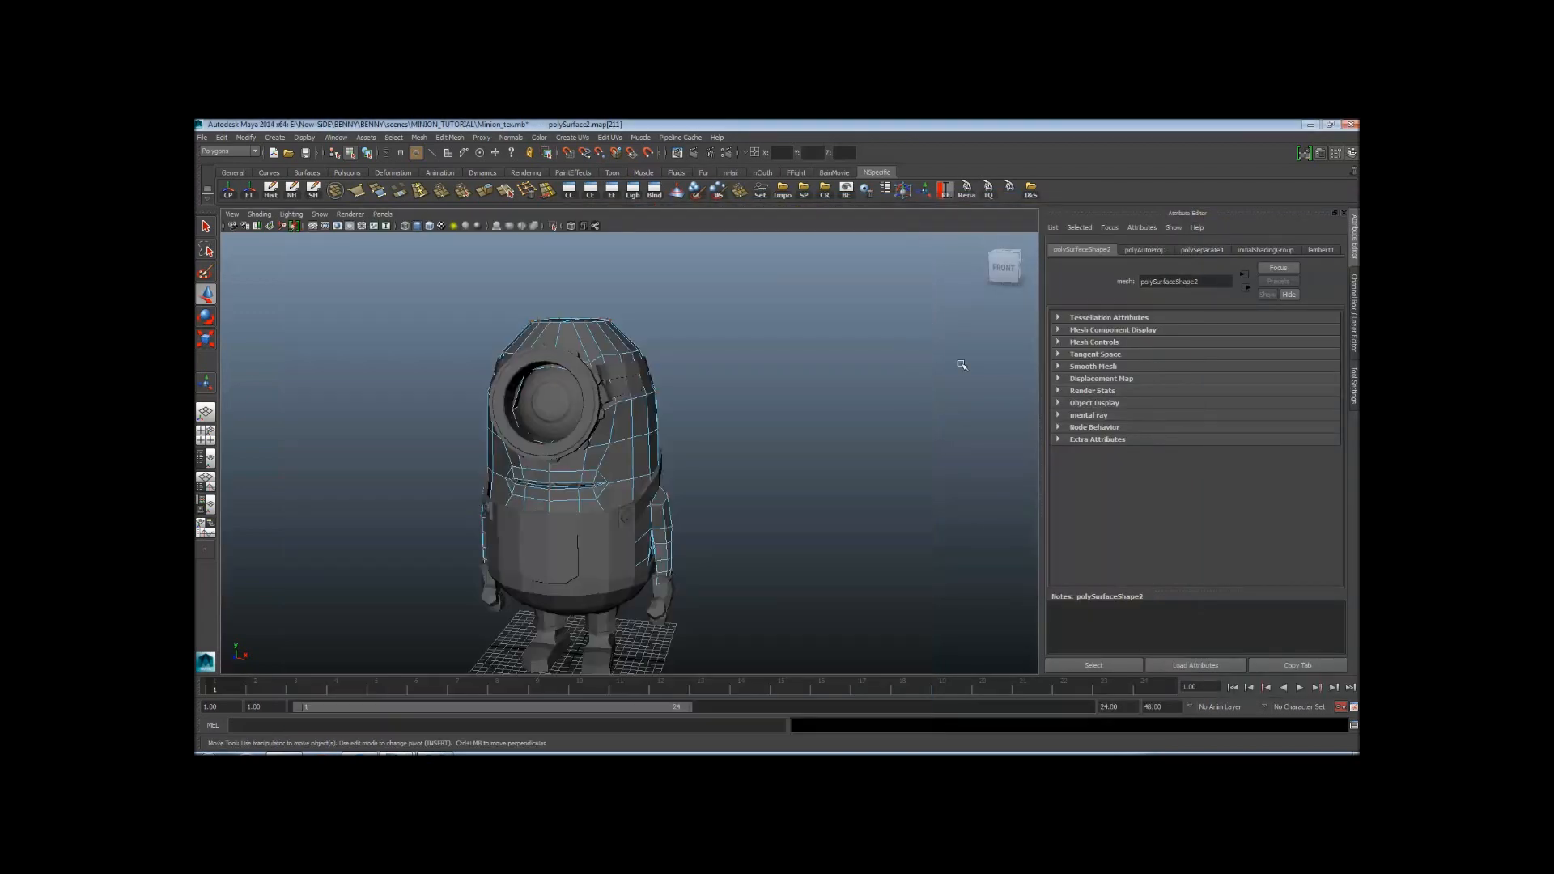
click(648, 460)
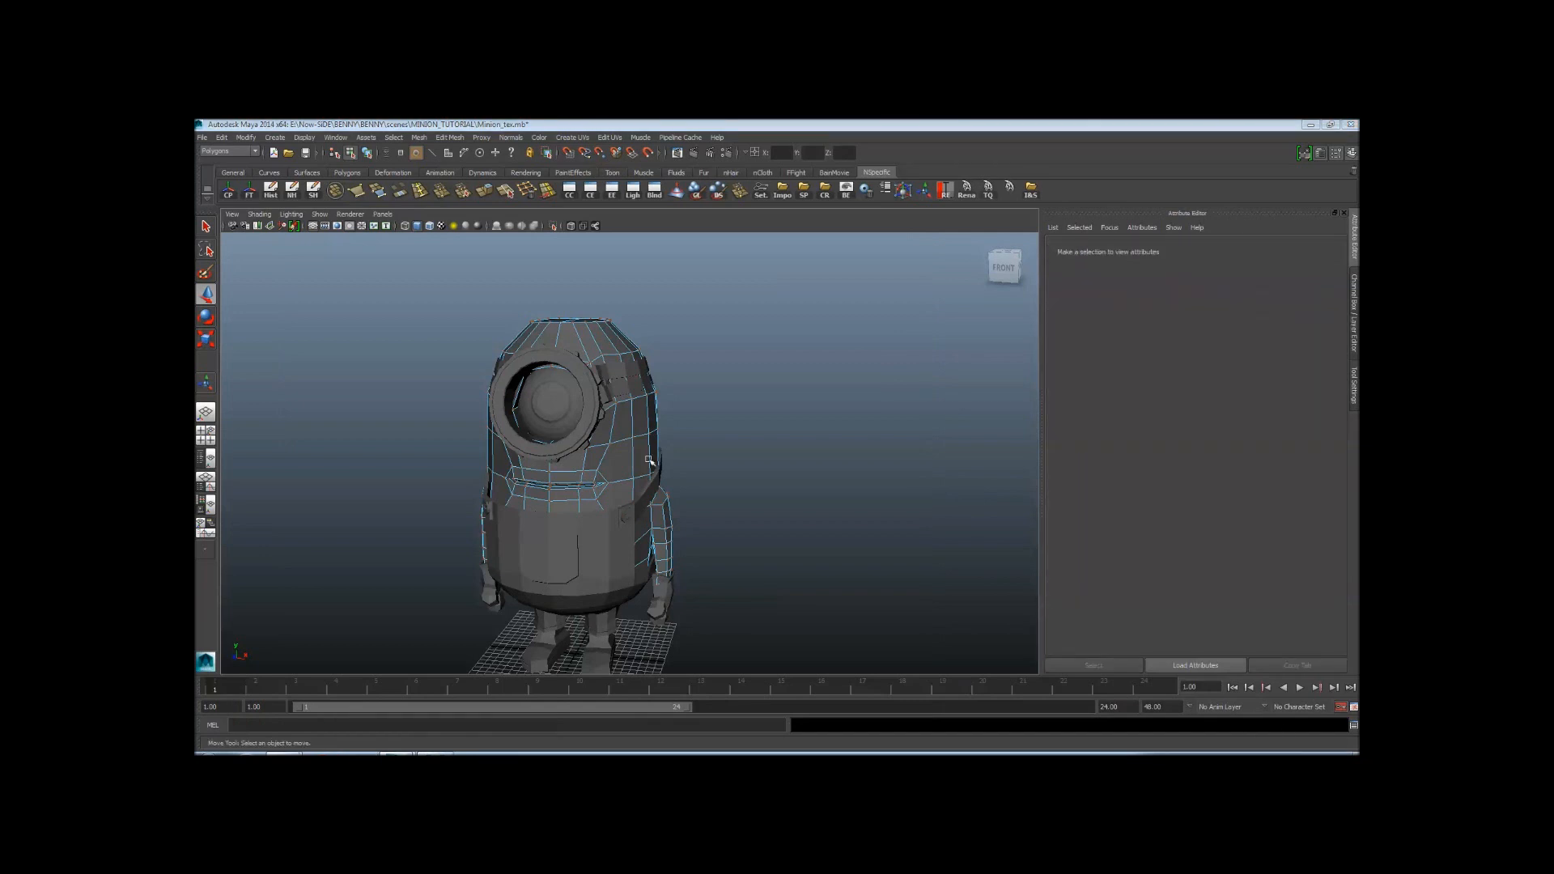
alt+drag(648, 460, 770, 513)
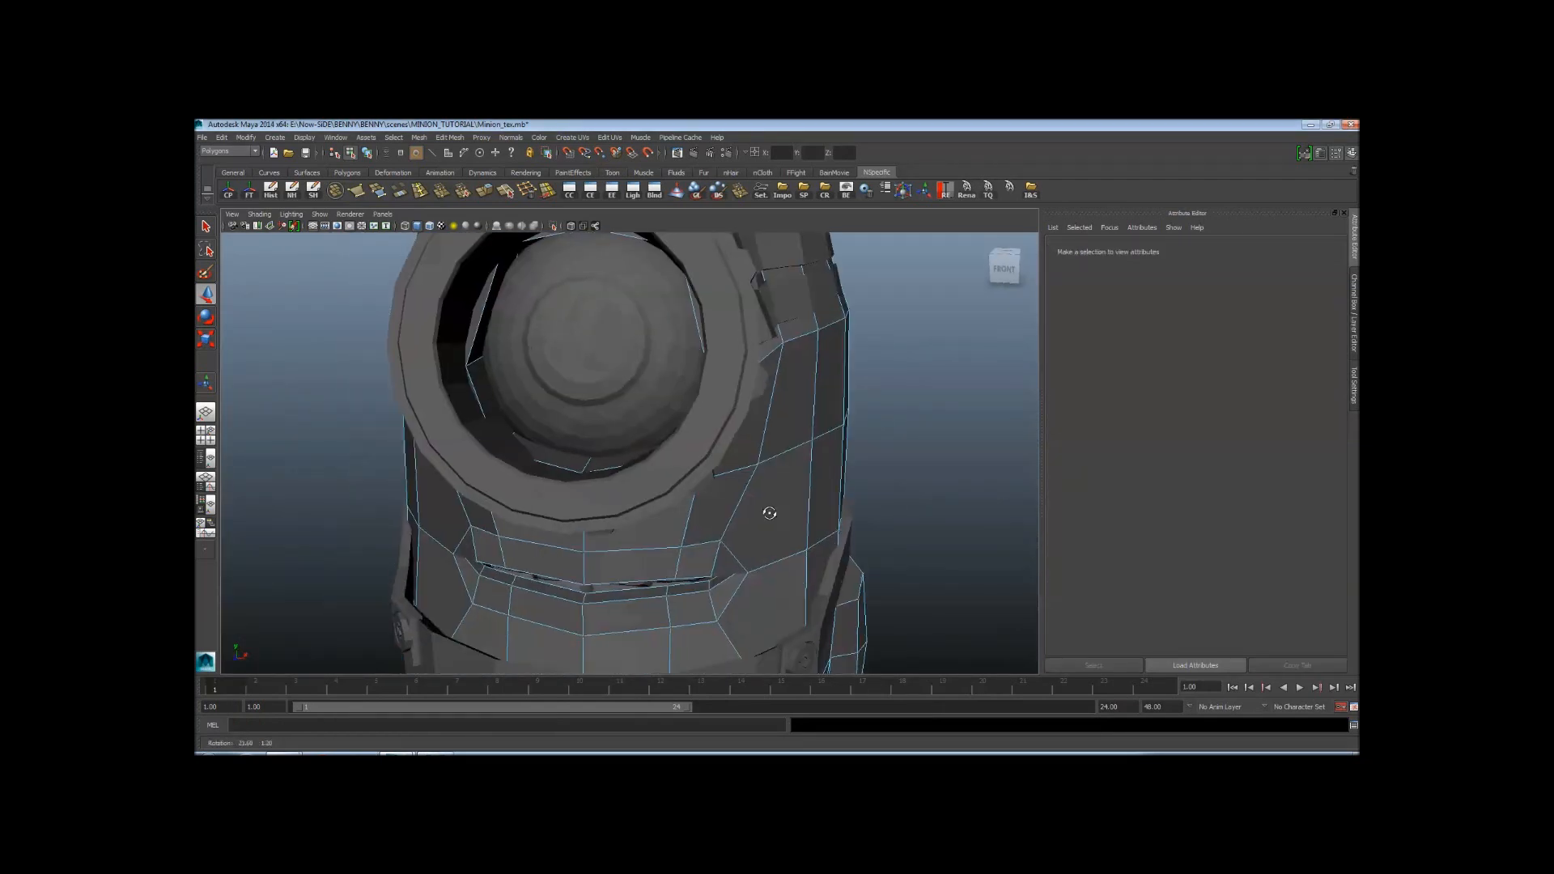
Return the body to object mode and select the ring of the goggle
scroll(850, 503, down, 6)
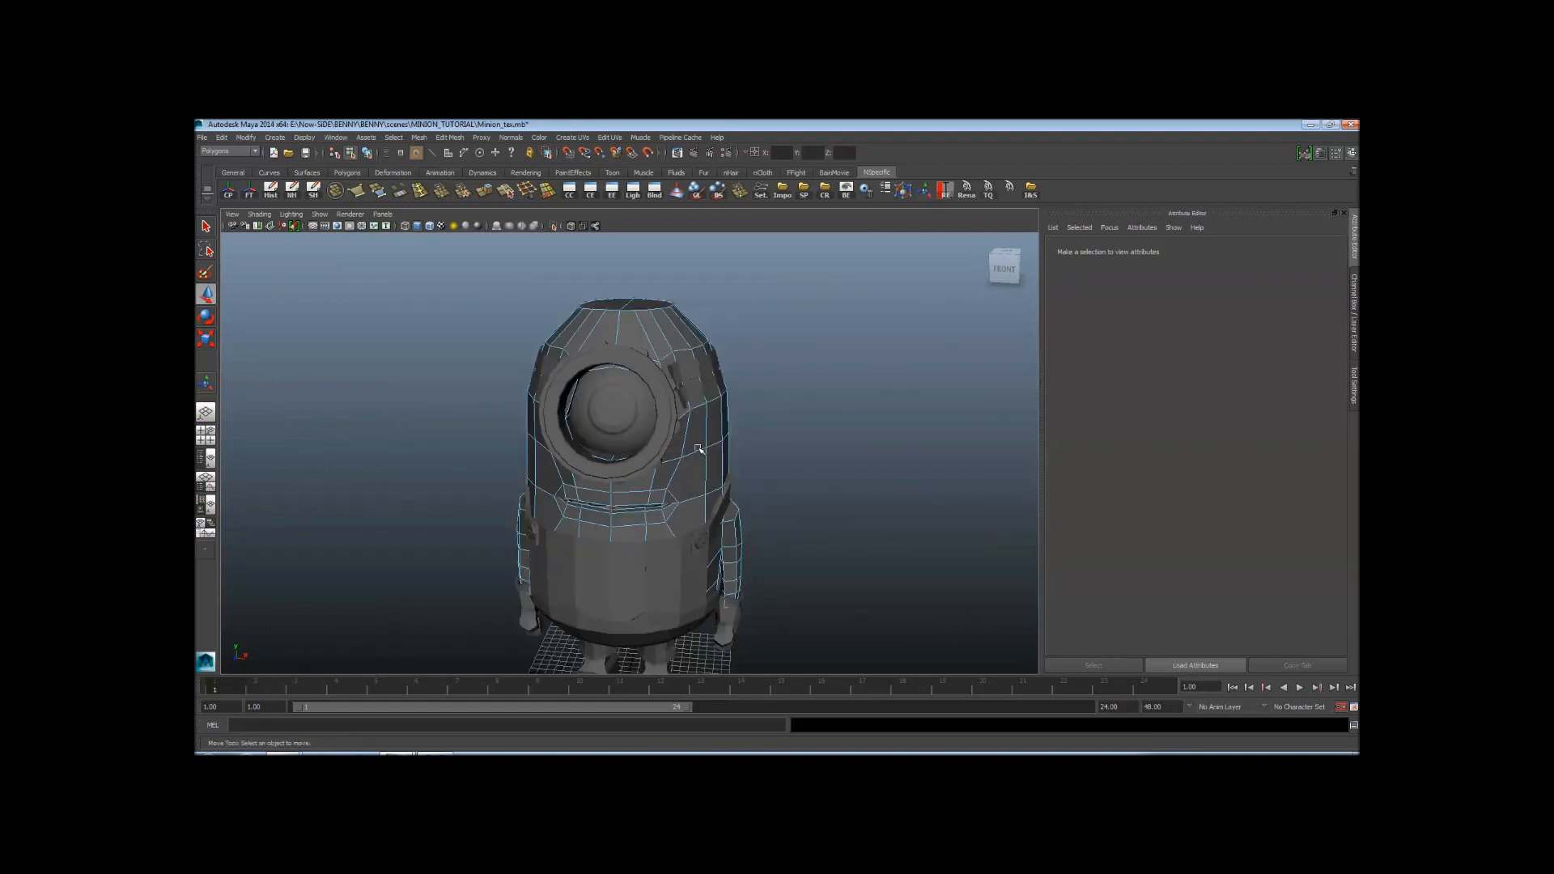
right_drag(697, 447, 733, 426)
alt+drag(730, 442, 739, 448)
scroll(688, 441, down, 4)
alt+drag(595, 428, 686, 463)
scroll(698, 453, up, 5)
click(665, 351)
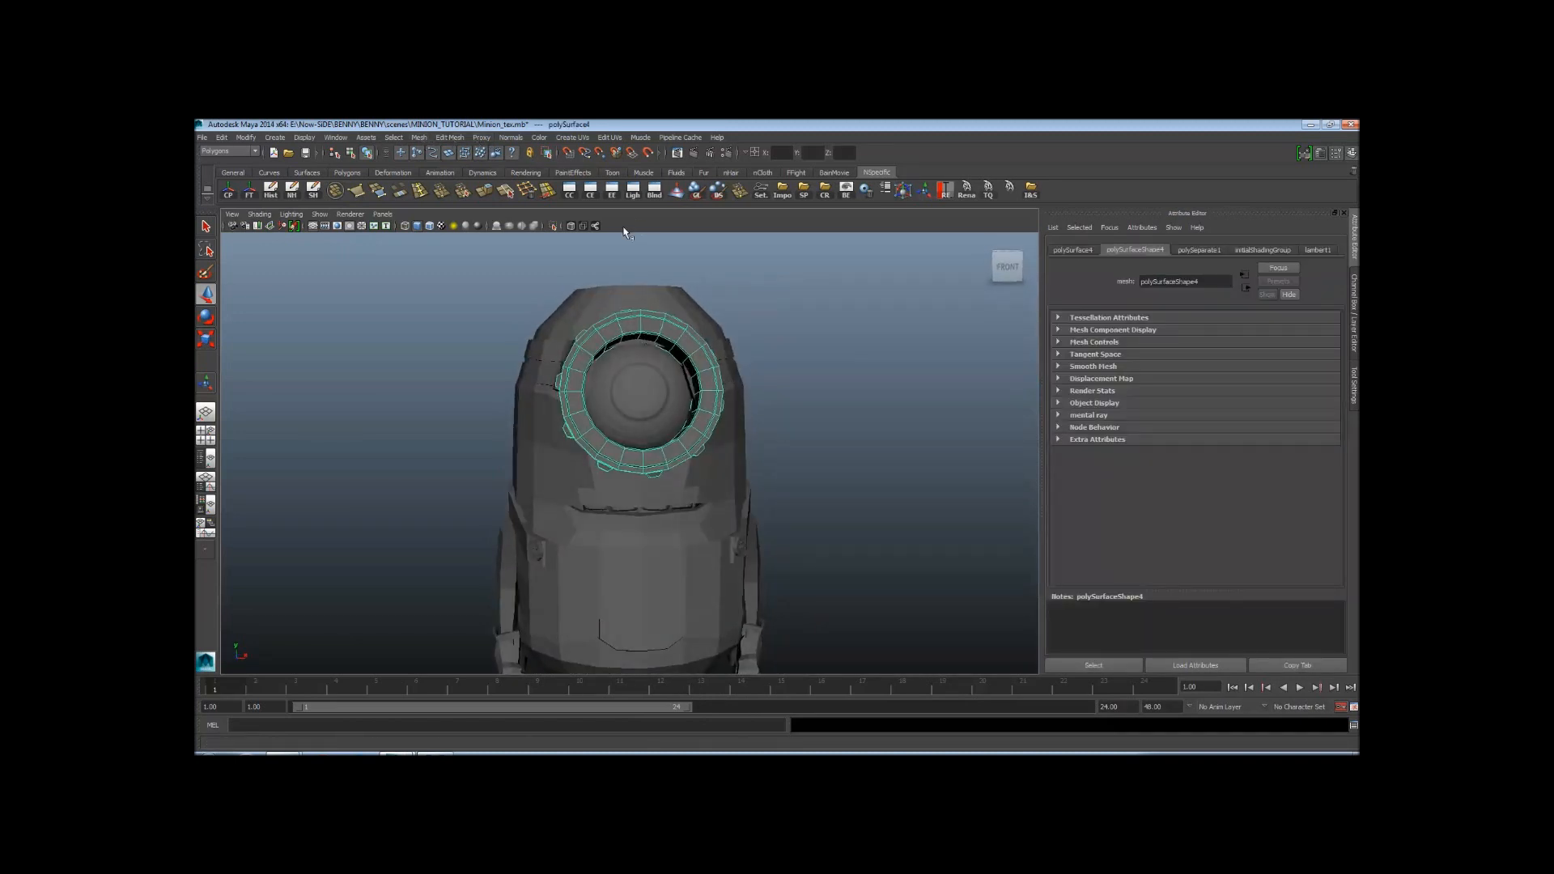
Open the UV Texture Editor for the goggle ring, place it beside the model and frame the ring's UV layout
alt+drag(659, 264, 632, 268)
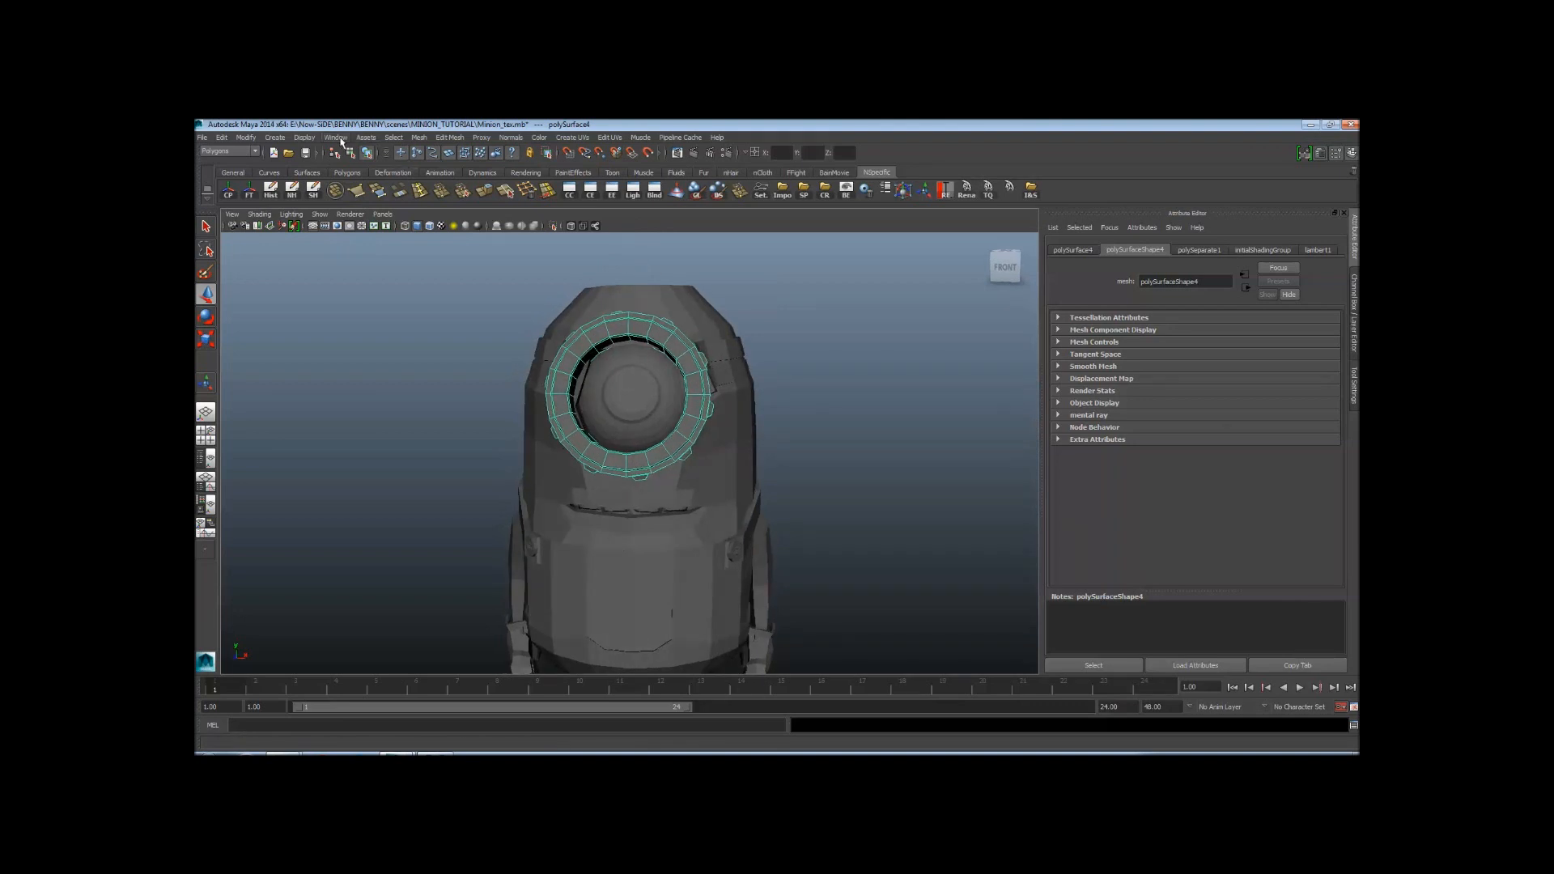
alt+drag(749, 392, 658, 374)
alt+middle_drag(659, 375, 675, 435)
alt+right_drag(675, 435, 777, 410)
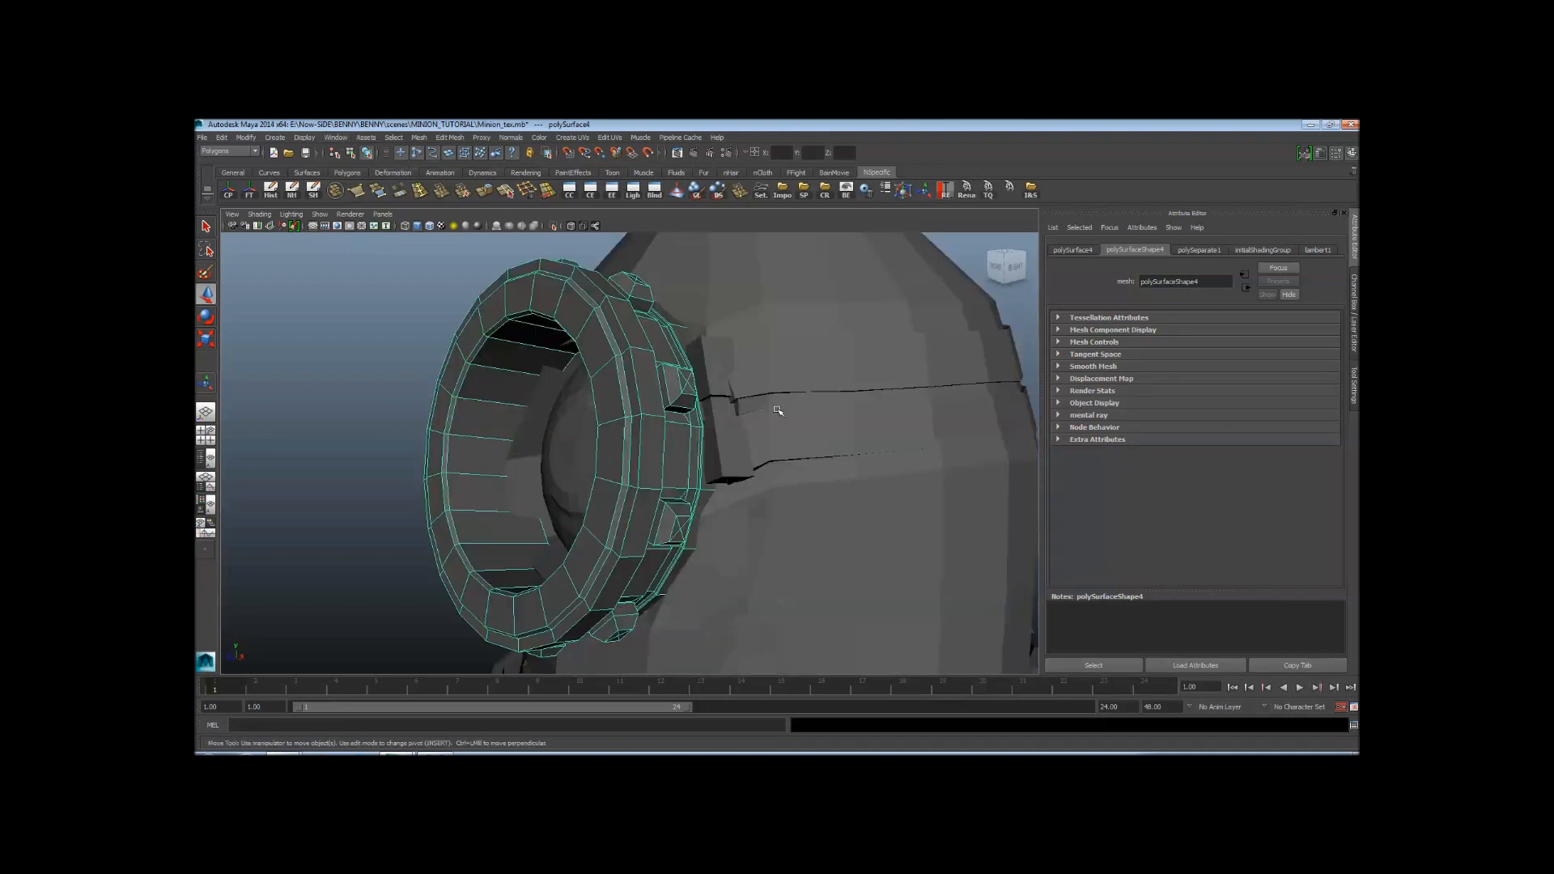
click(340, 144)
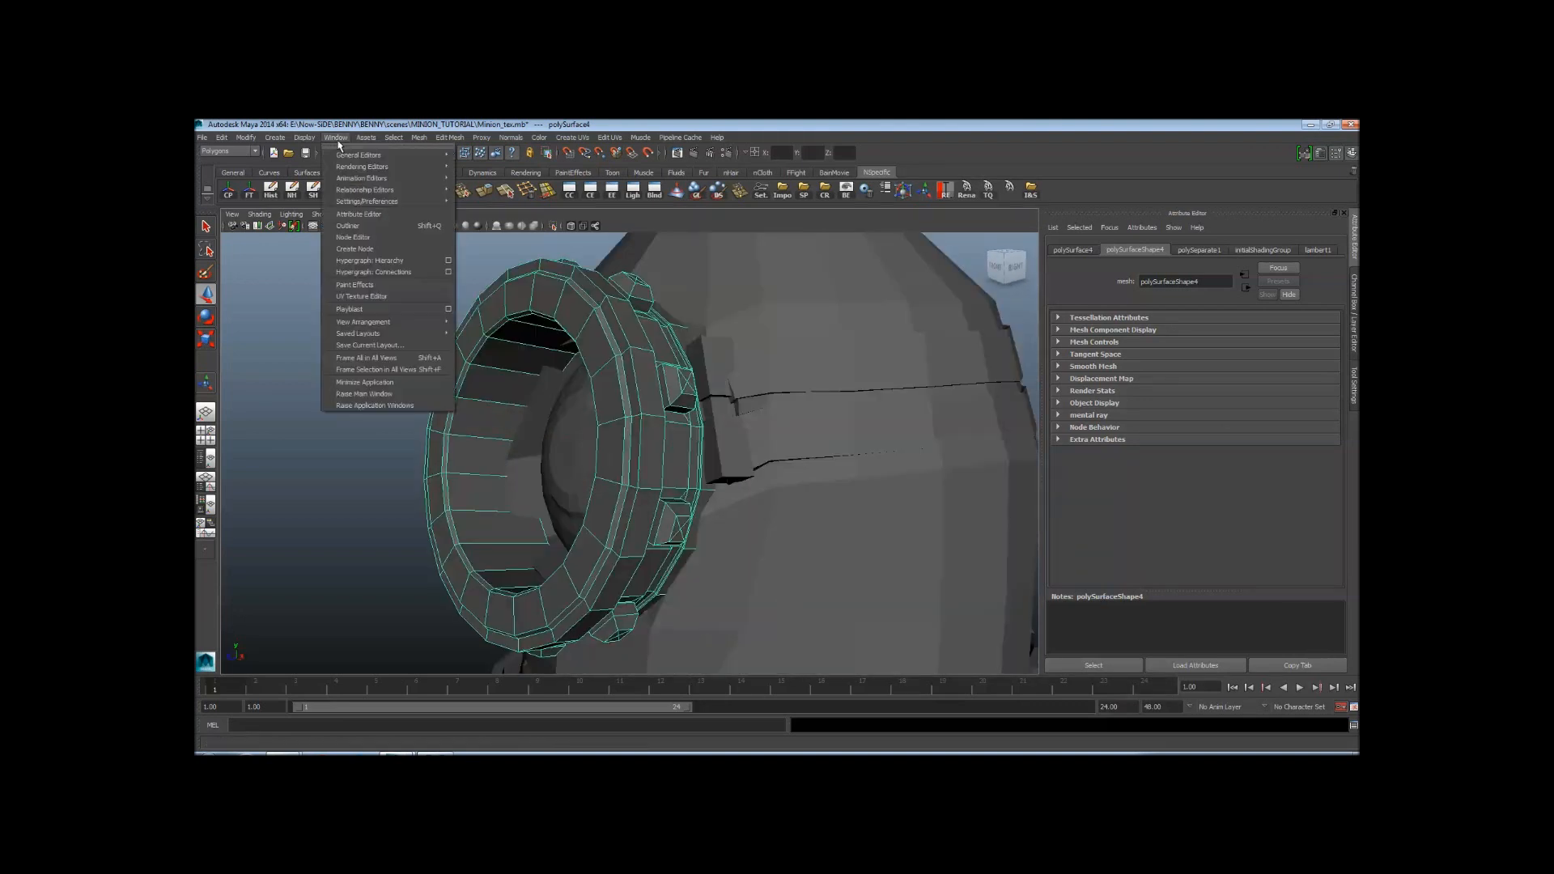
click(375, 304)
alt+right_drag(426, 326, 419, 413)
alt+middle_drag(418, 413, 456, 418)
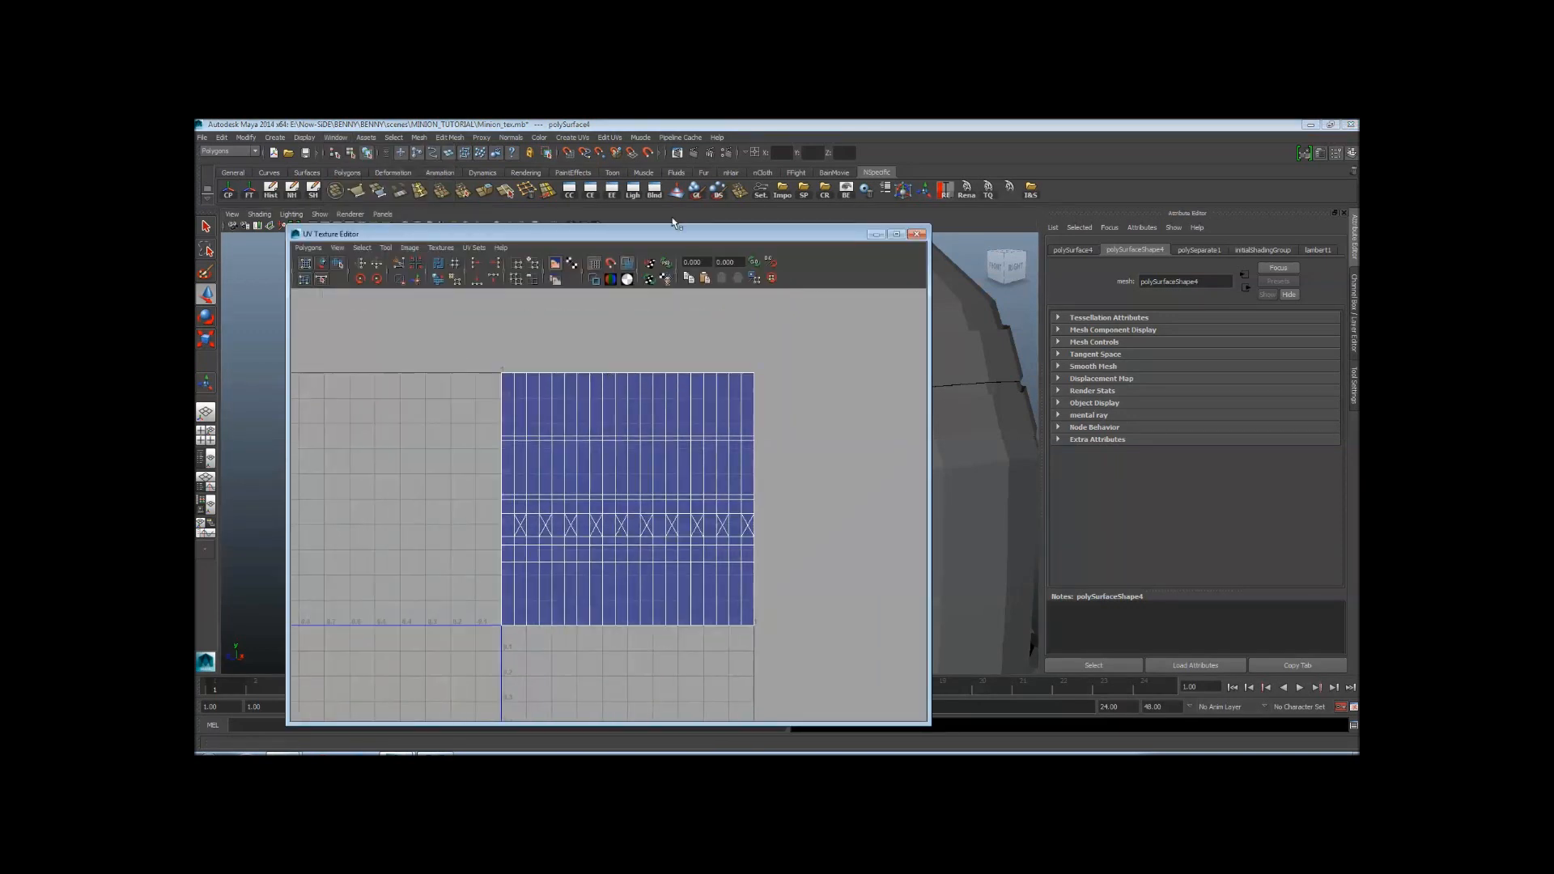
drag(642, 240, 1147, 229)
alt+right_drag(1133, 473, 1029, 526)
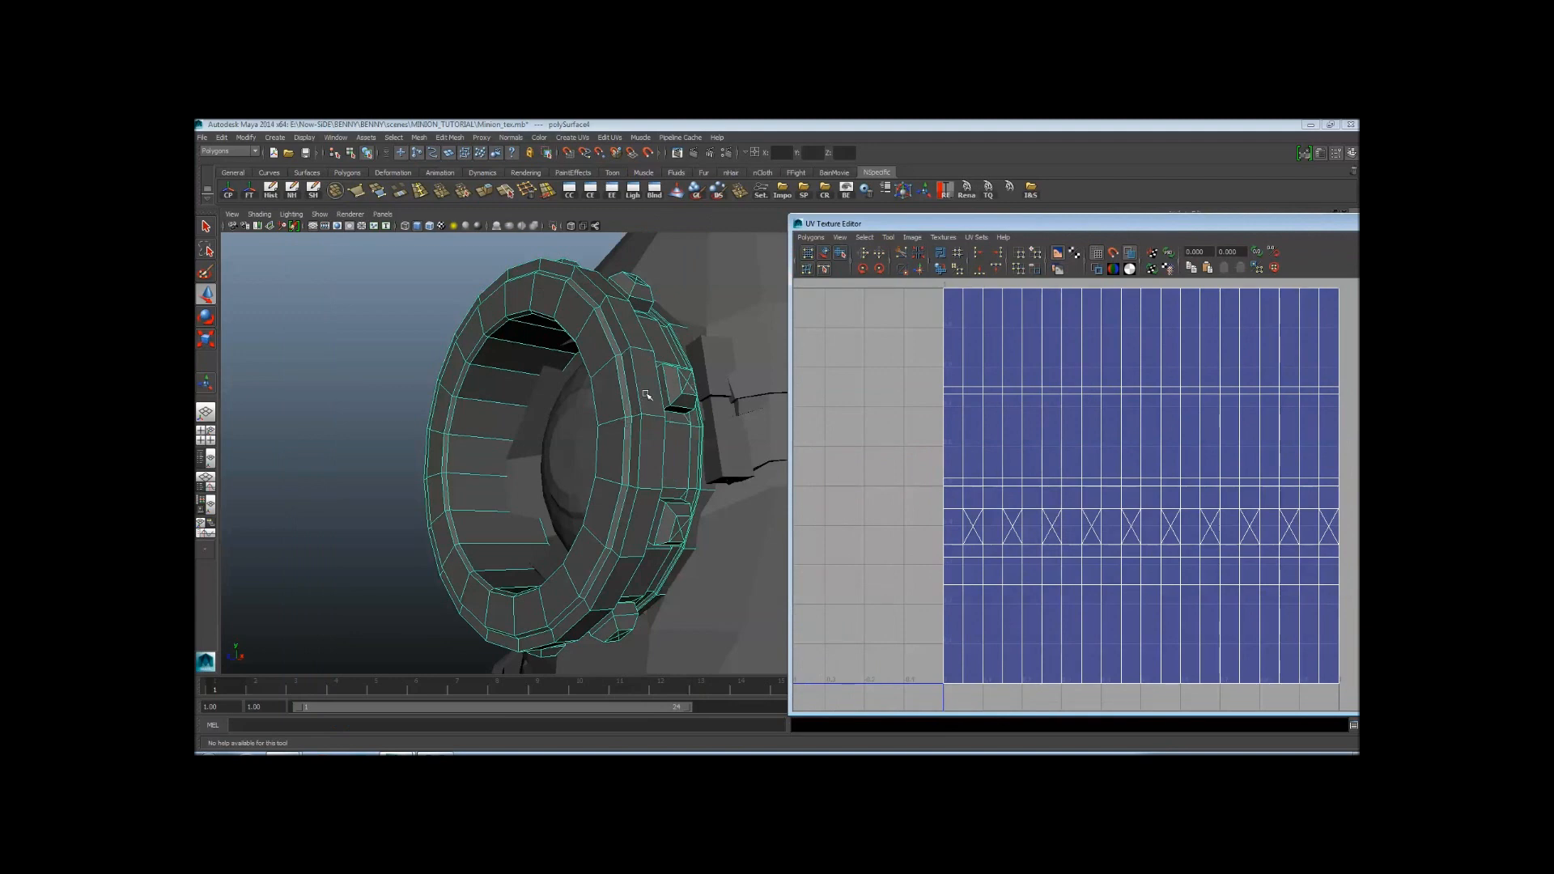
Examine the goggle ring from the side and compare it with its existing UV layout
alt+drag(646, 394, 561, 451)
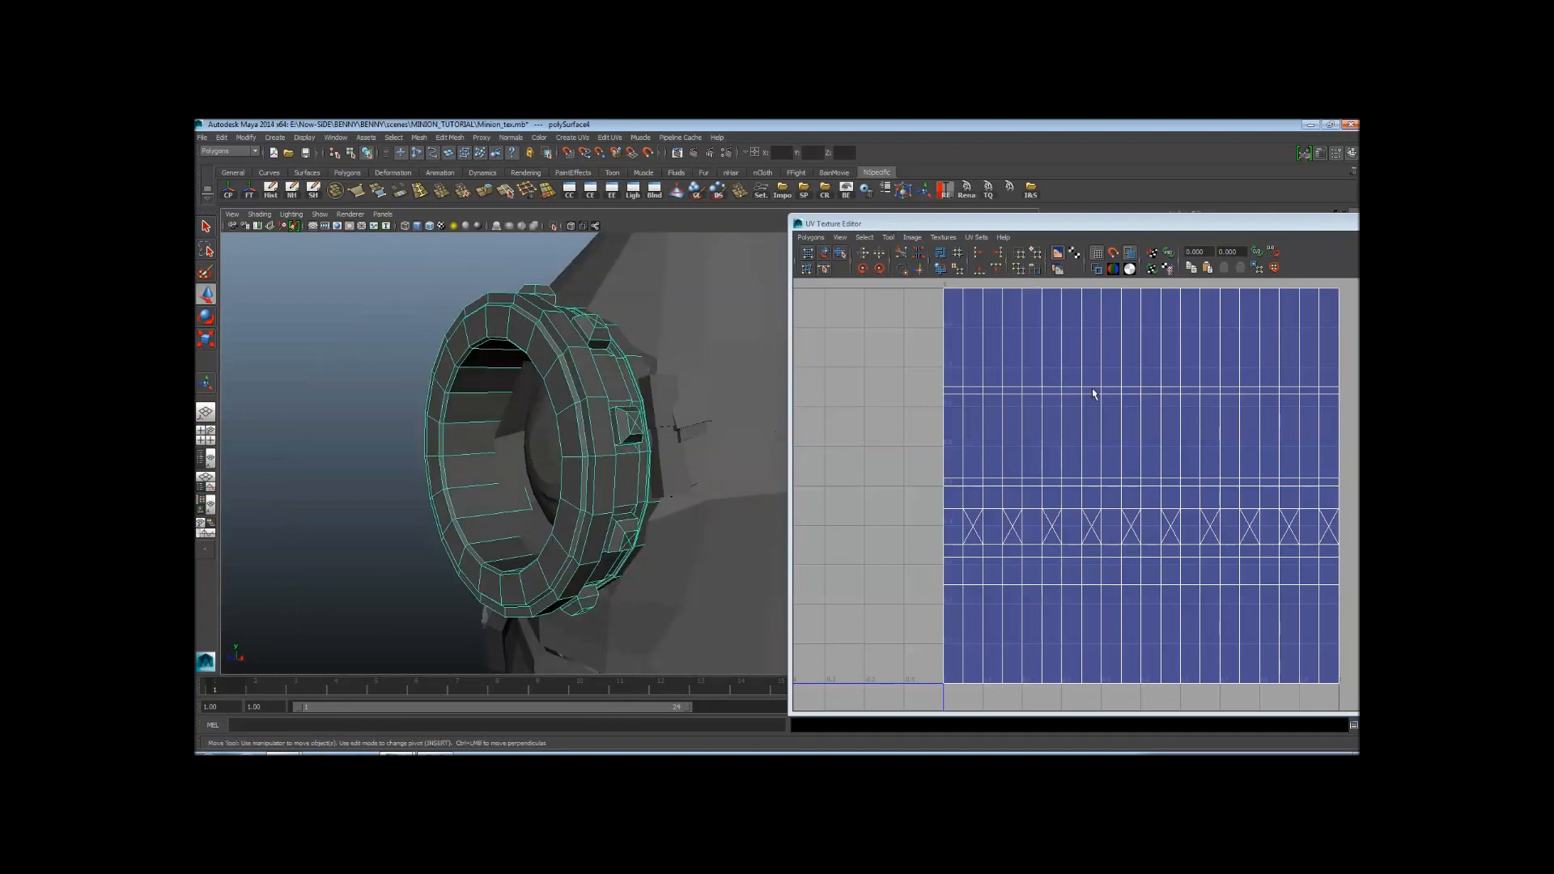
drag(985, 364, 1241, 598)
alt+right_drag(720, 478, 653, 458)
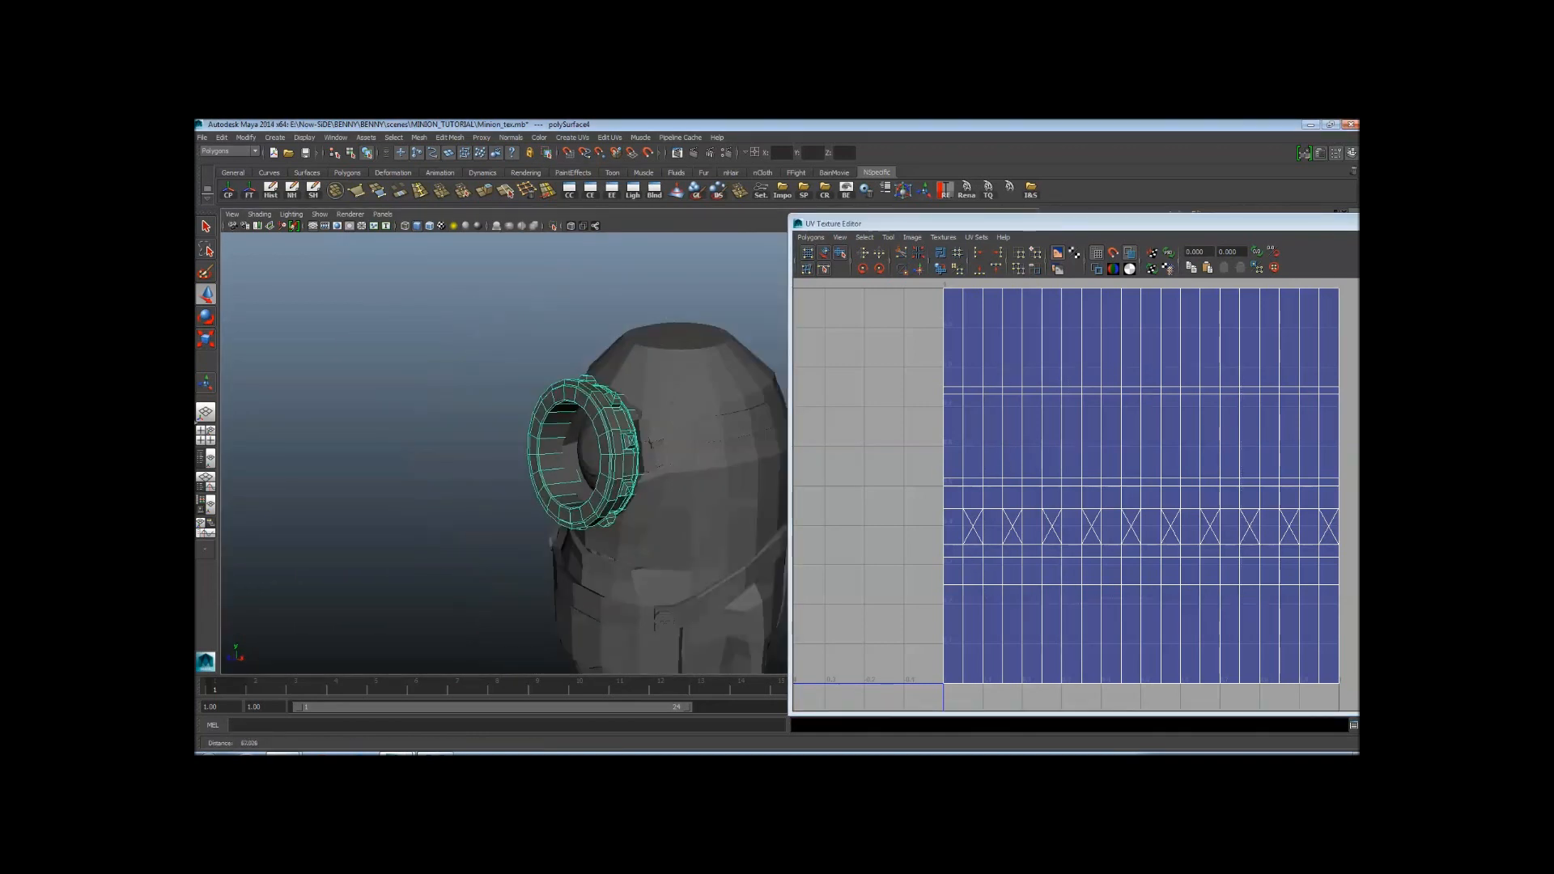
alt+drag(653, 459, 680, 475)
alt+middle_drag(686, 506, 573, 497)
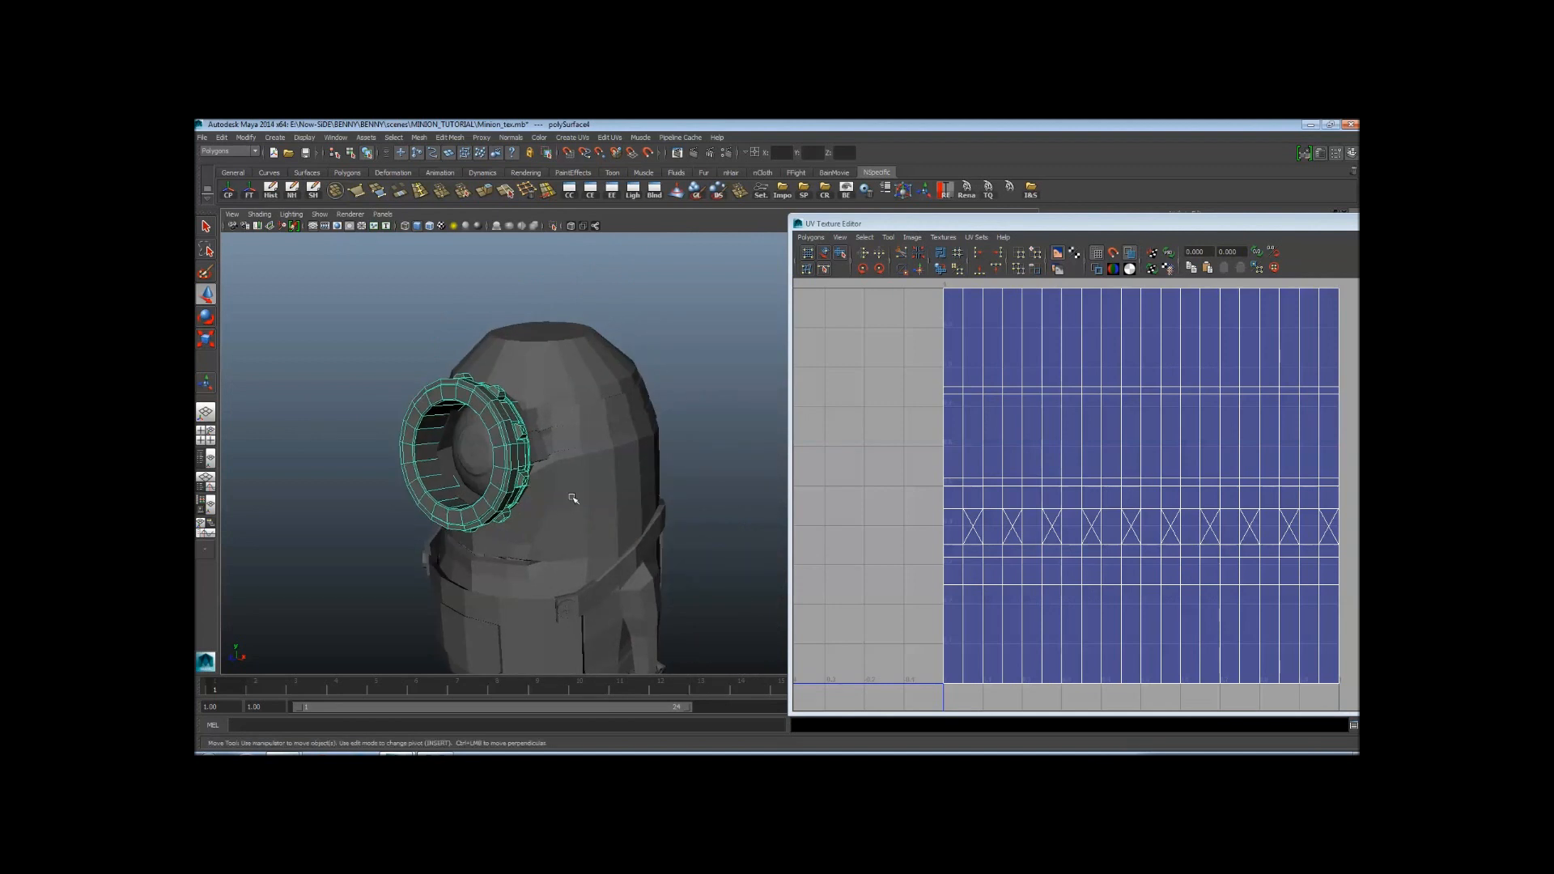
mouse_move(572, 496)
alt+mouse_down()
mouse_move(608, 475)
mouse_move(582, 472)
alt+mouse_up()
Select the goggle strap around the head and create new UVs for it with Cylindrical Mapping
click(590, 421)
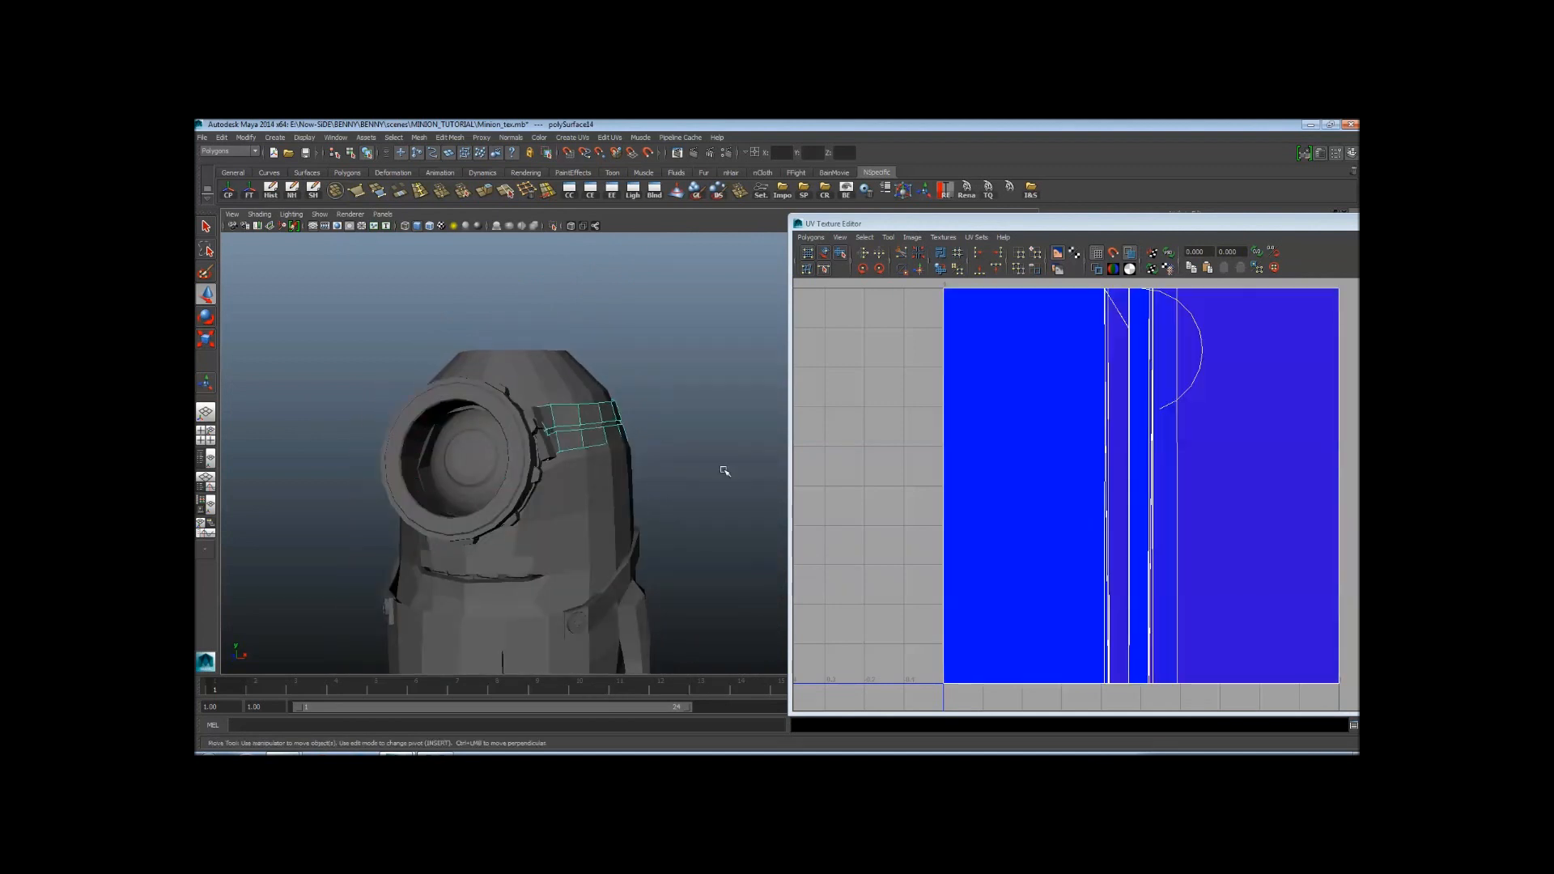
mouse_move(698, 456)
alt+mouse_down()
mouse_move(524, 465)
mouse_move(706, 455)
alt+mouse_up()
alt+middle_drag(630, 417, 680, 464)
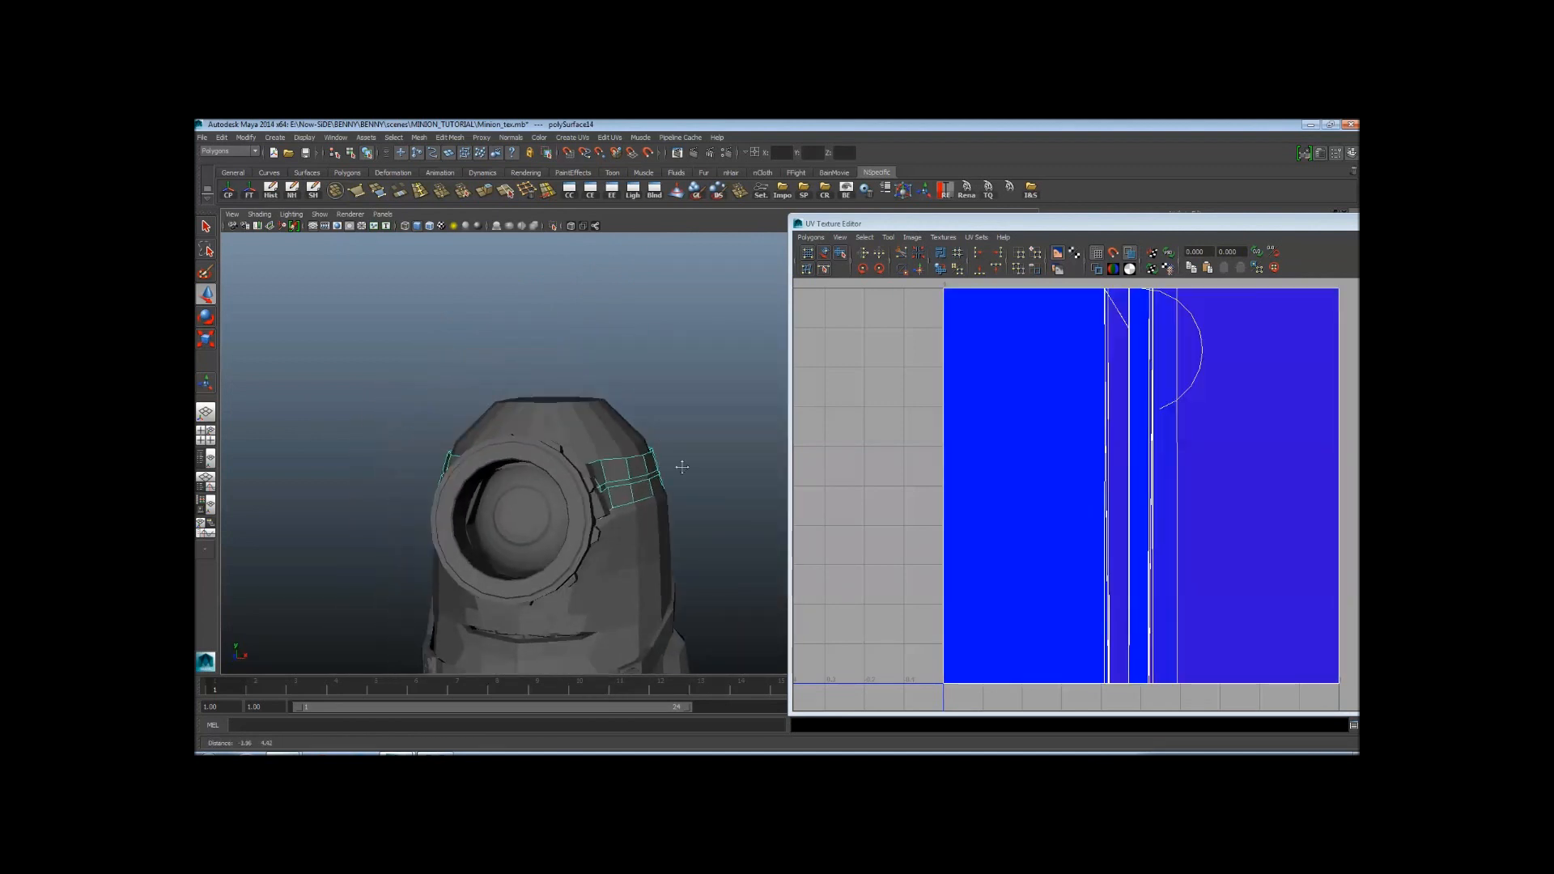
alt+right_drag(680, 465, 723, 499)
alt+drag(722, 499, 566, 580)
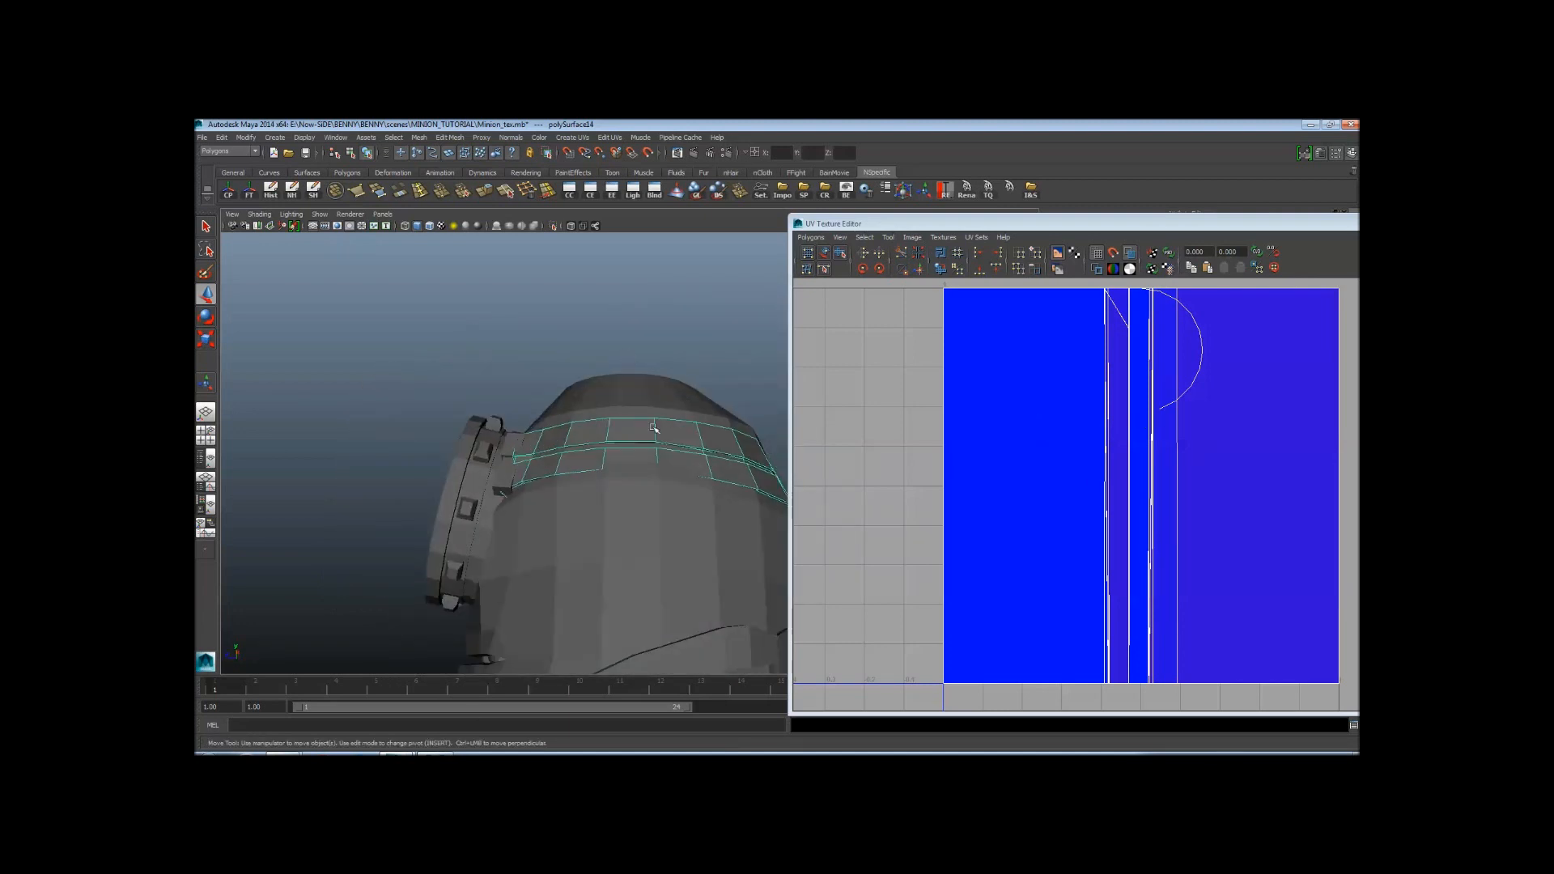
alt+drag(654, 428, 607, 414)
alt+right_drag(607, 415, 534, 381)
alt+middle_drag(534, 380, 550, 382)
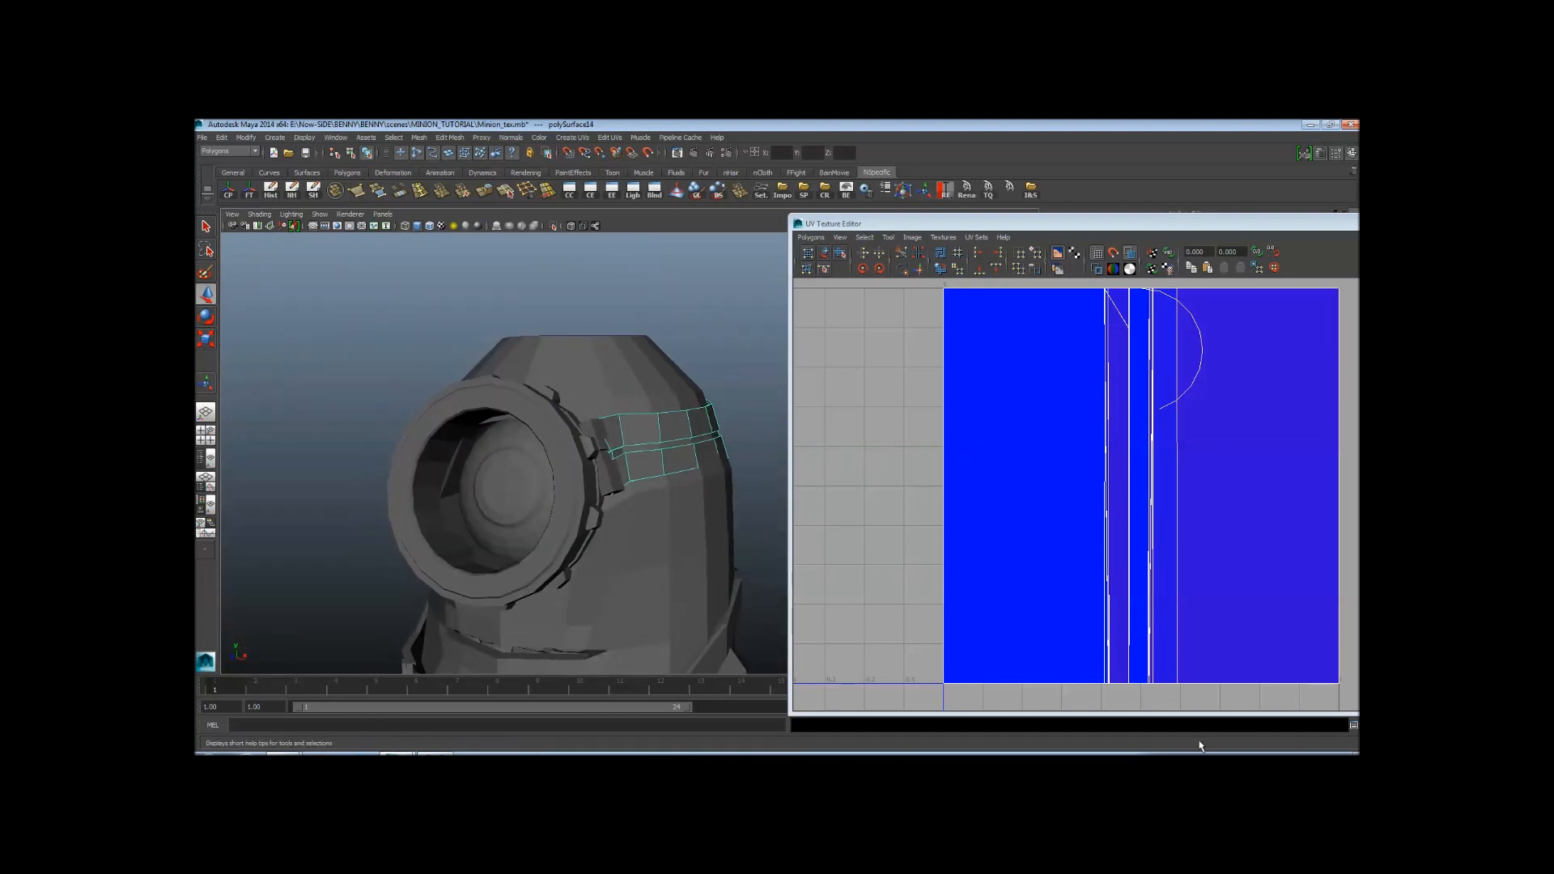
alt+drag(680, 453, 587, 379)
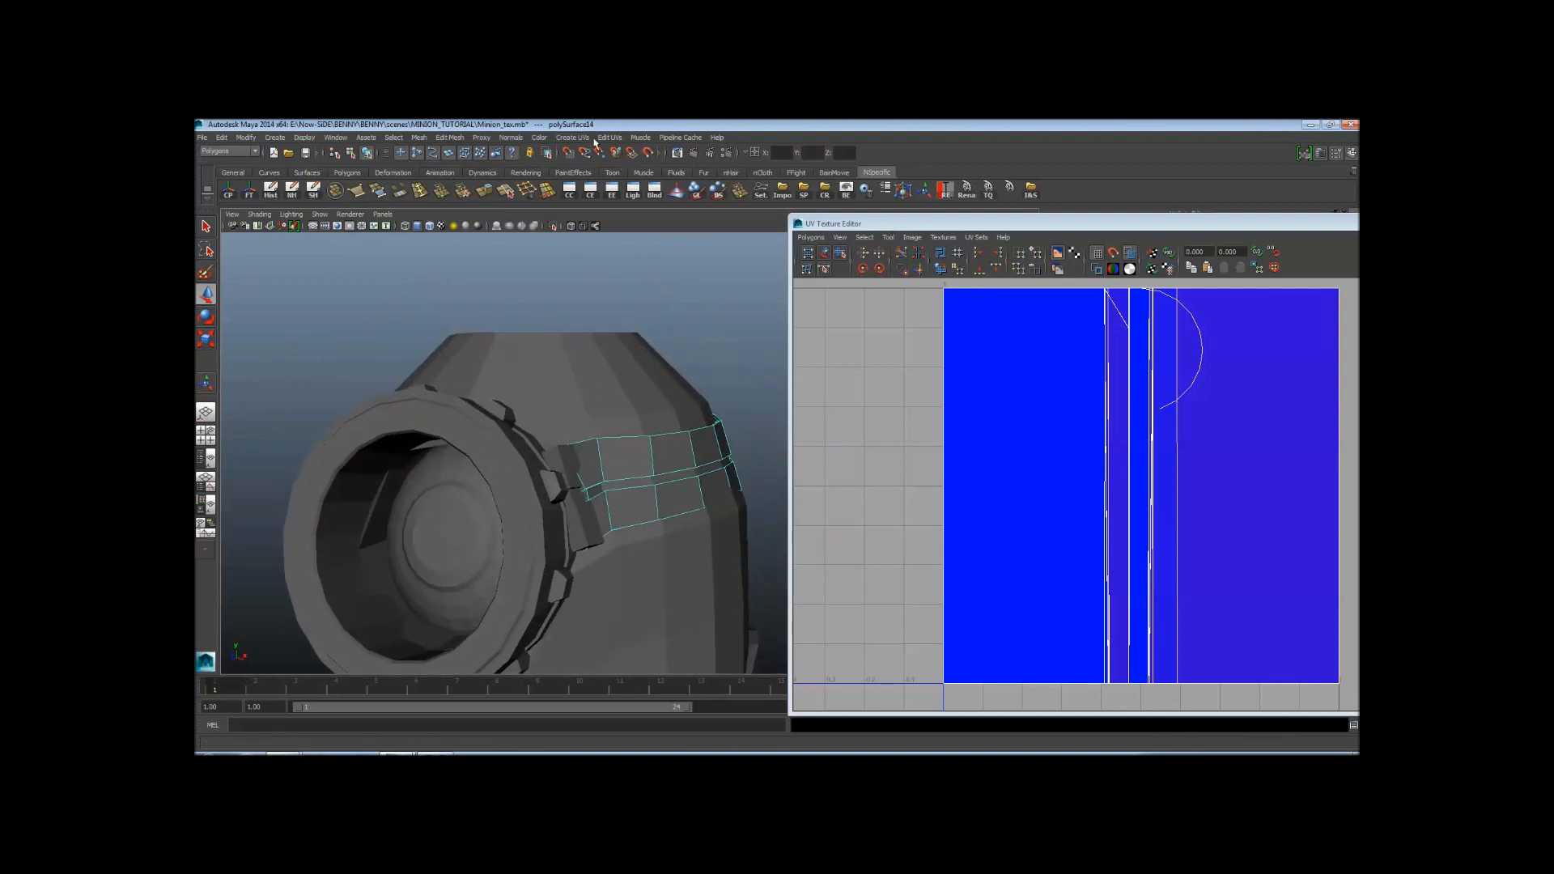
click(570, 137)
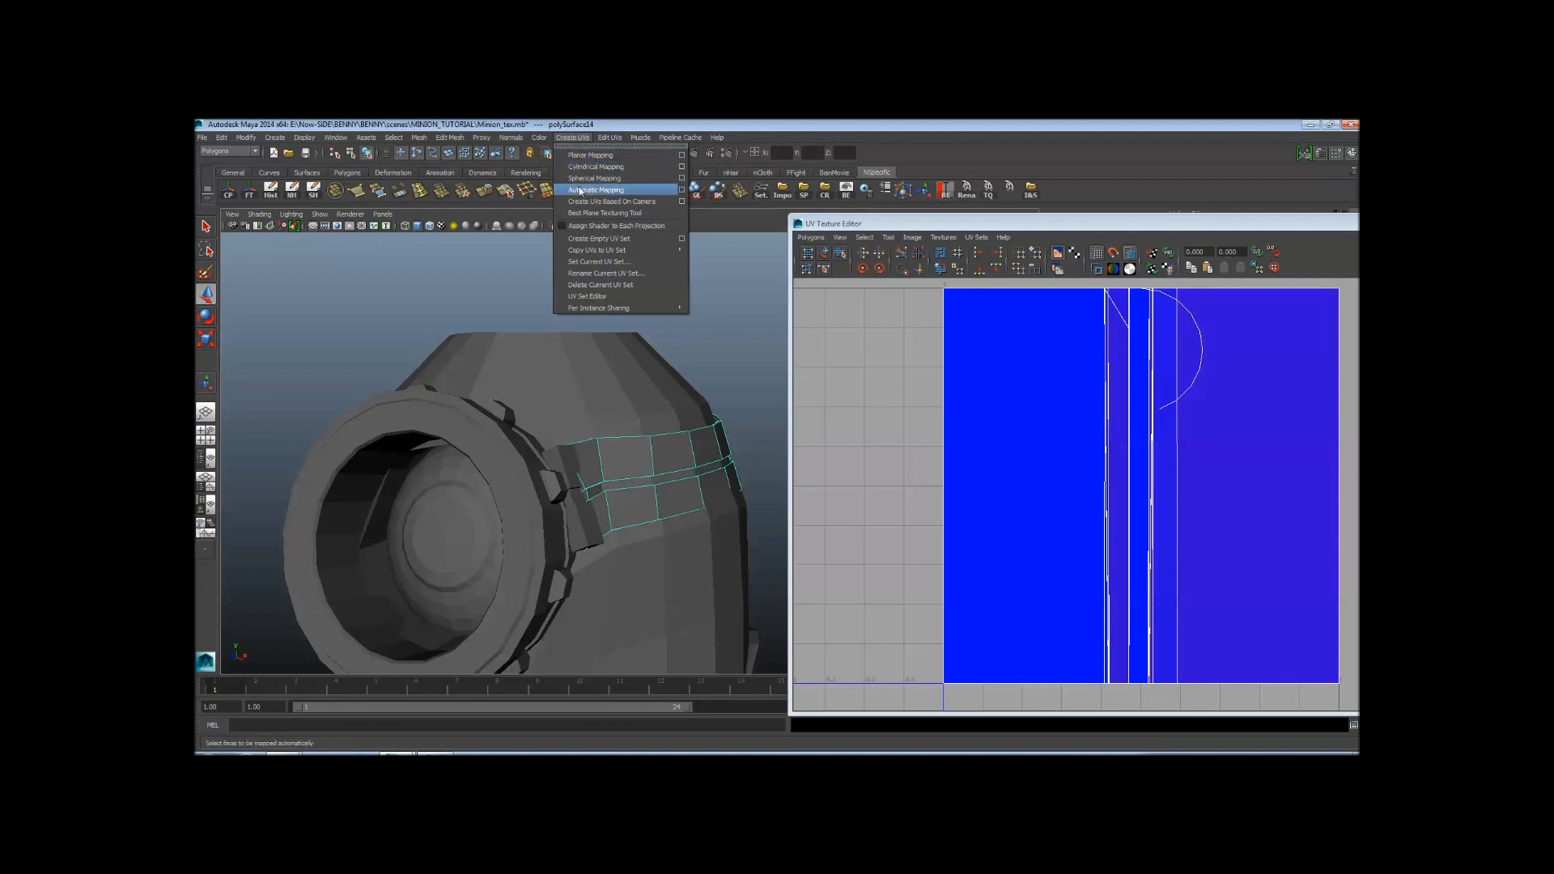
click(652, 175)
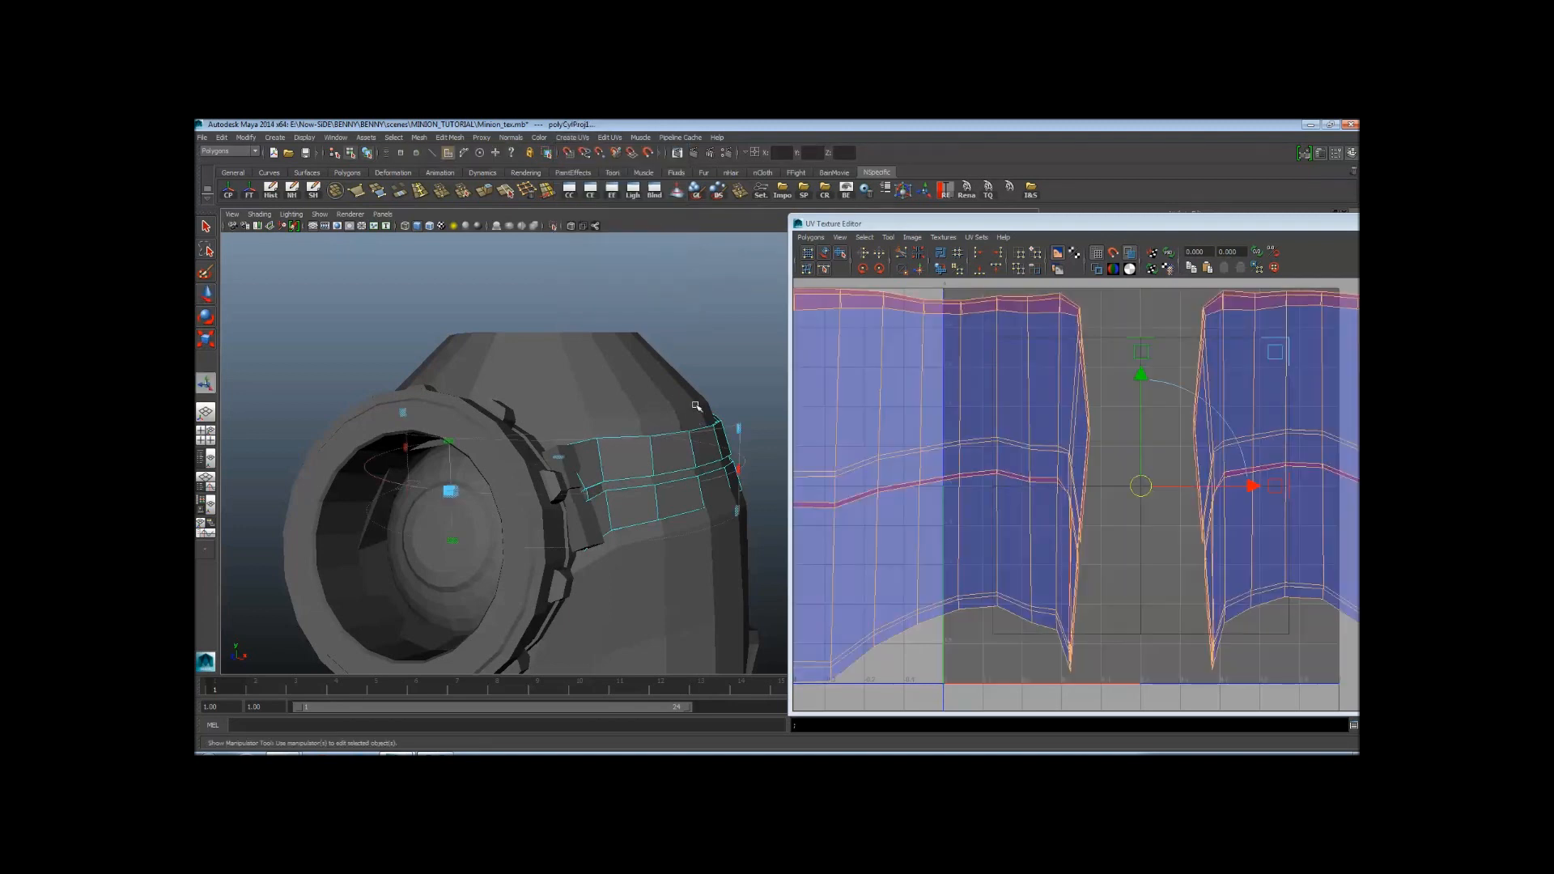
Scale the strap's cylindrical projection in the UV Texture Editor until both shells fit inside the 0–1 UV square, and finish the projection
scroll(501, 454, down, 3)
alt+drag(453, 429, 559, 478)
scroll(556, 469, down, 3)
scroll(555, 468, up, 4)
alt+right_drag(559, 478, 579, 490)
alt+drag(579, 489, 615, 486)
scroll(1058, 454, down, 4)
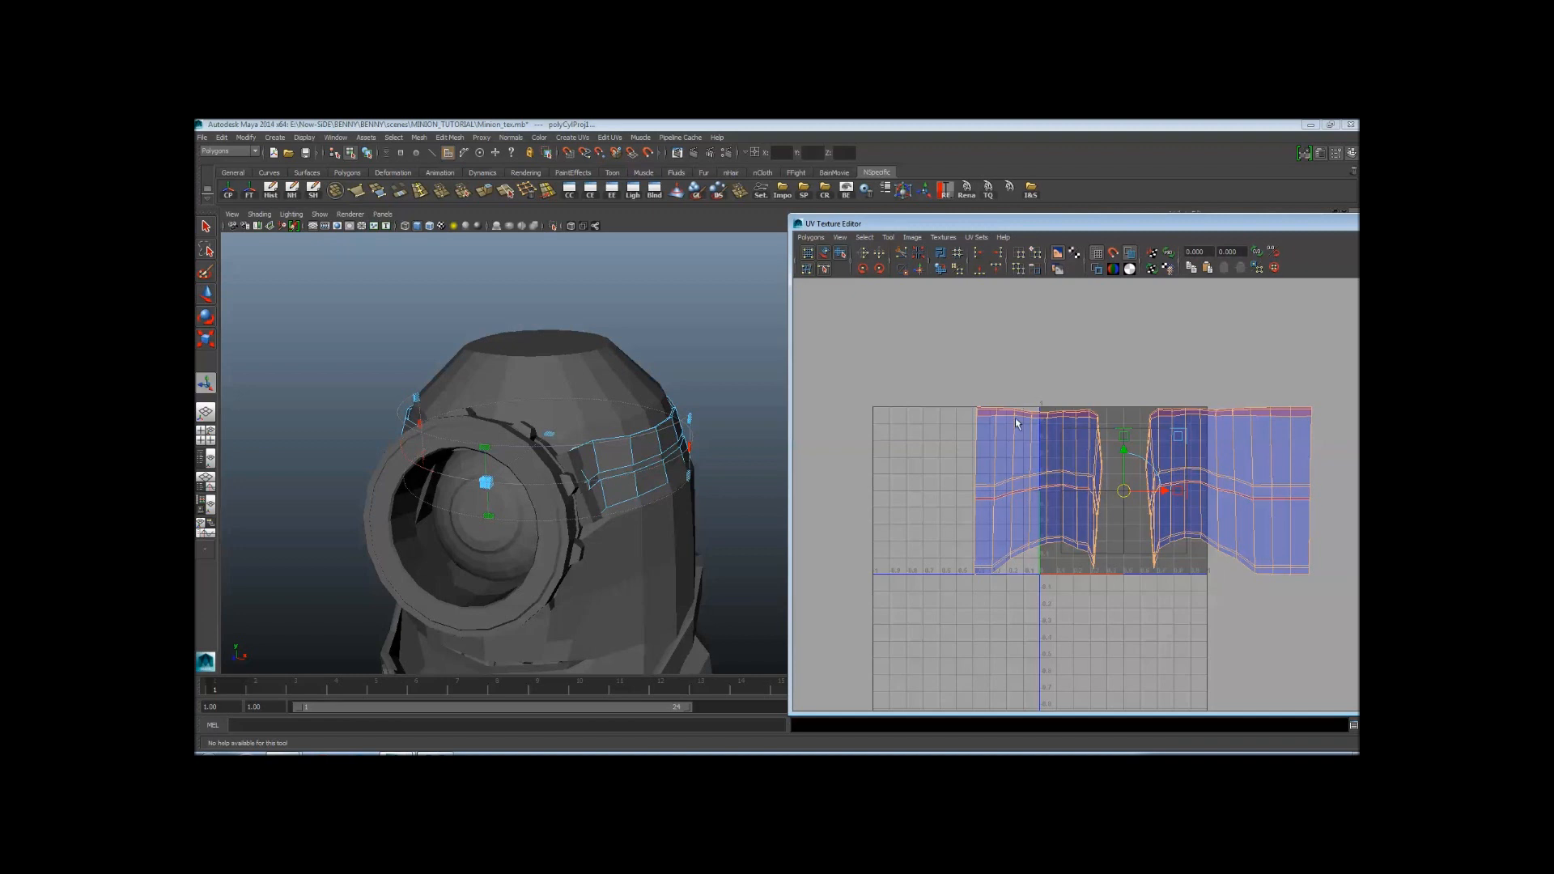
scroll(1015, 417, up, 3)
alt+right_drag(990, 430, 1065, 424)
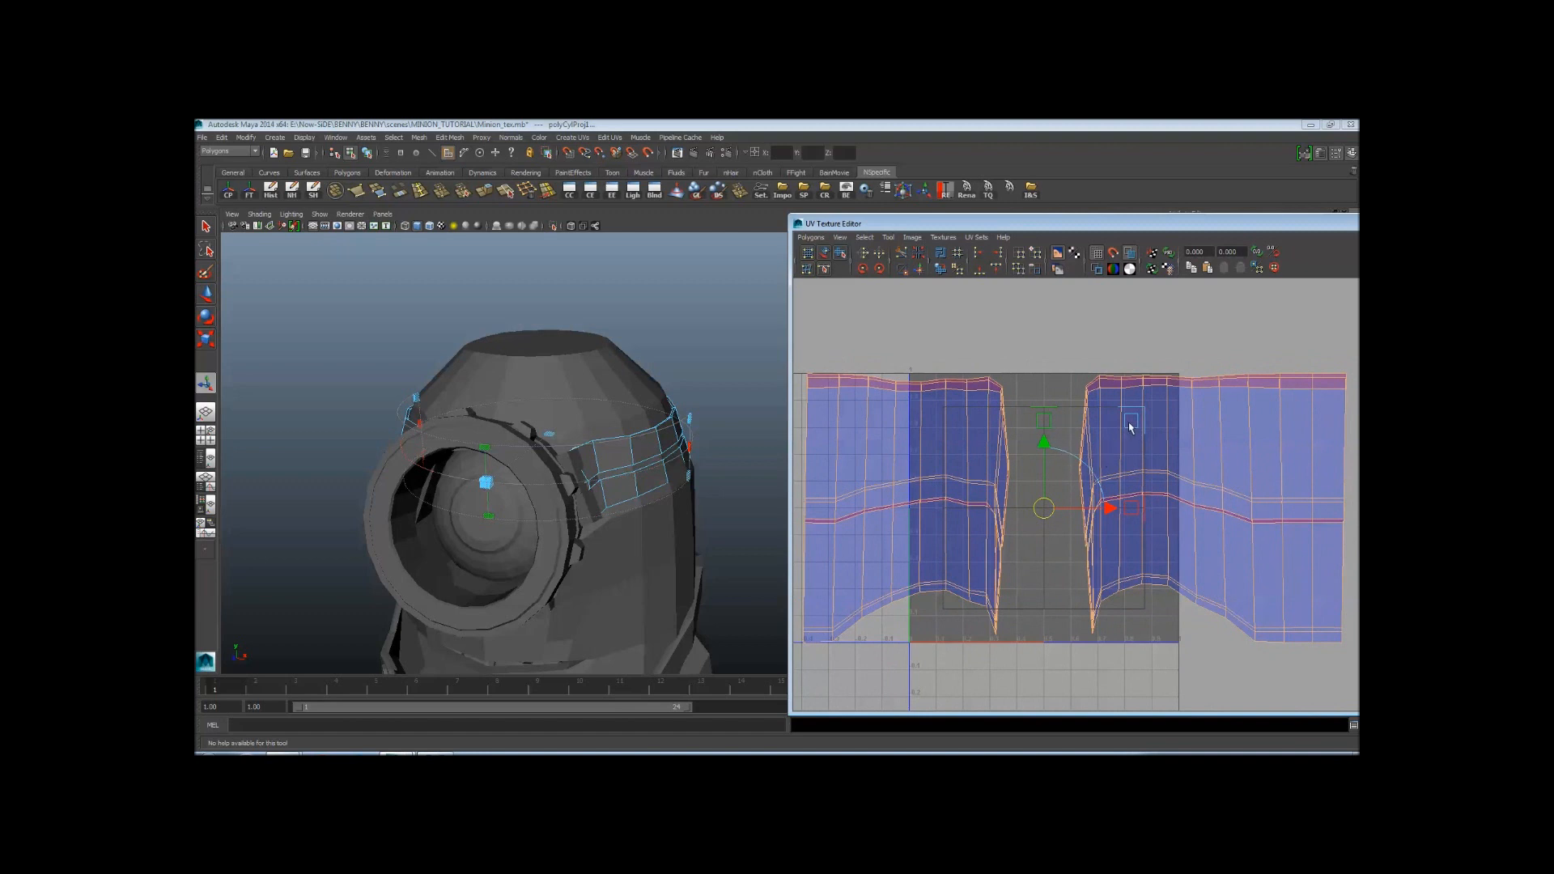
alt+right_drag(962, 455, 887, 368)
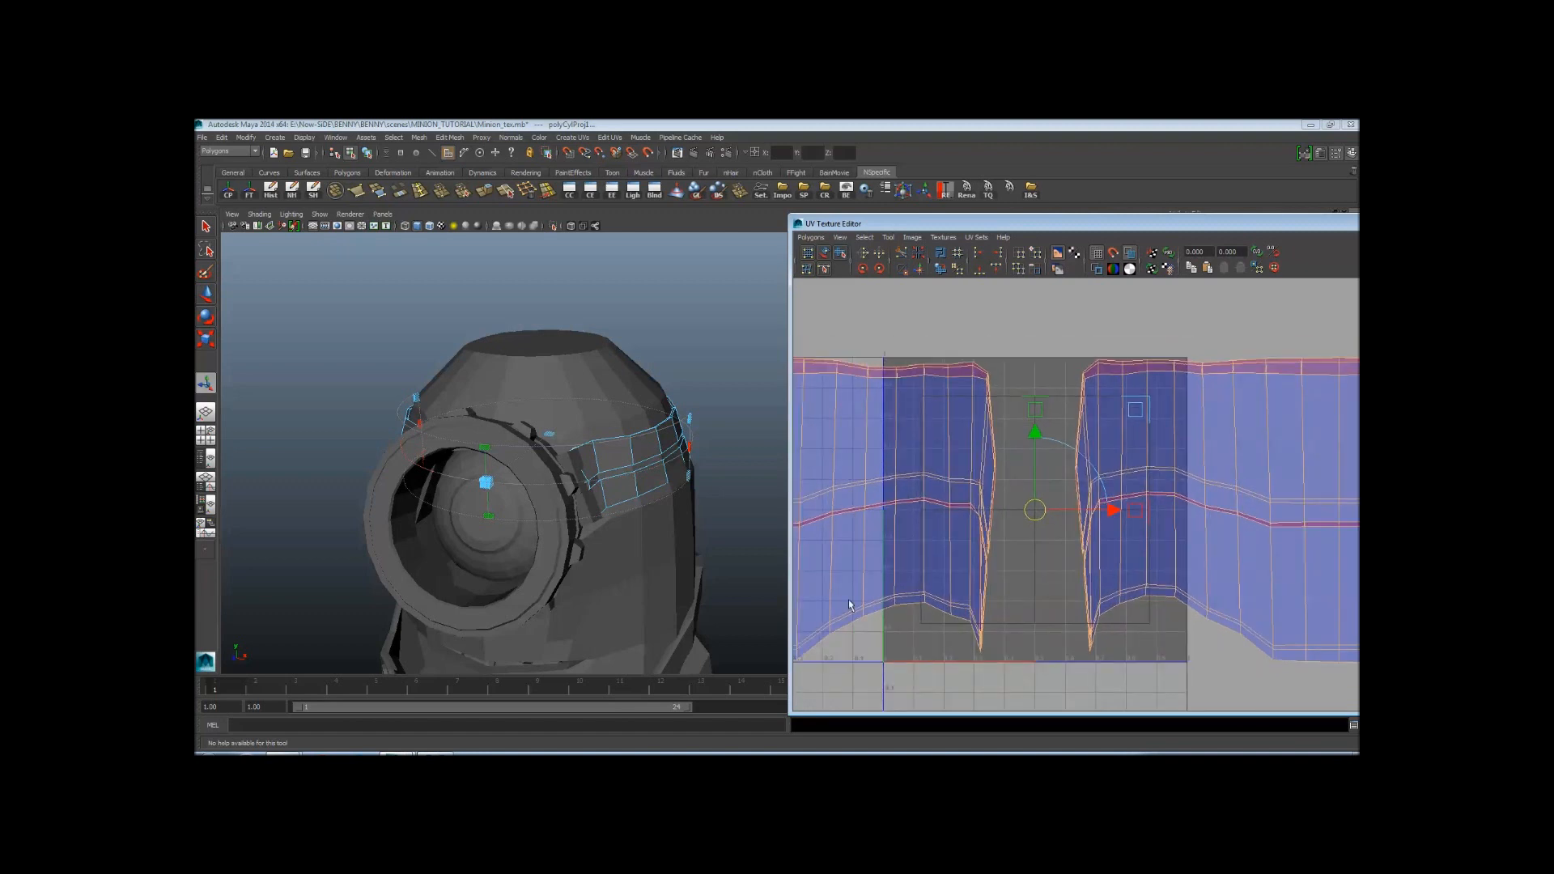
drag(1135, 417, 1069, 446)
scroll(1107, 478, up, 3)
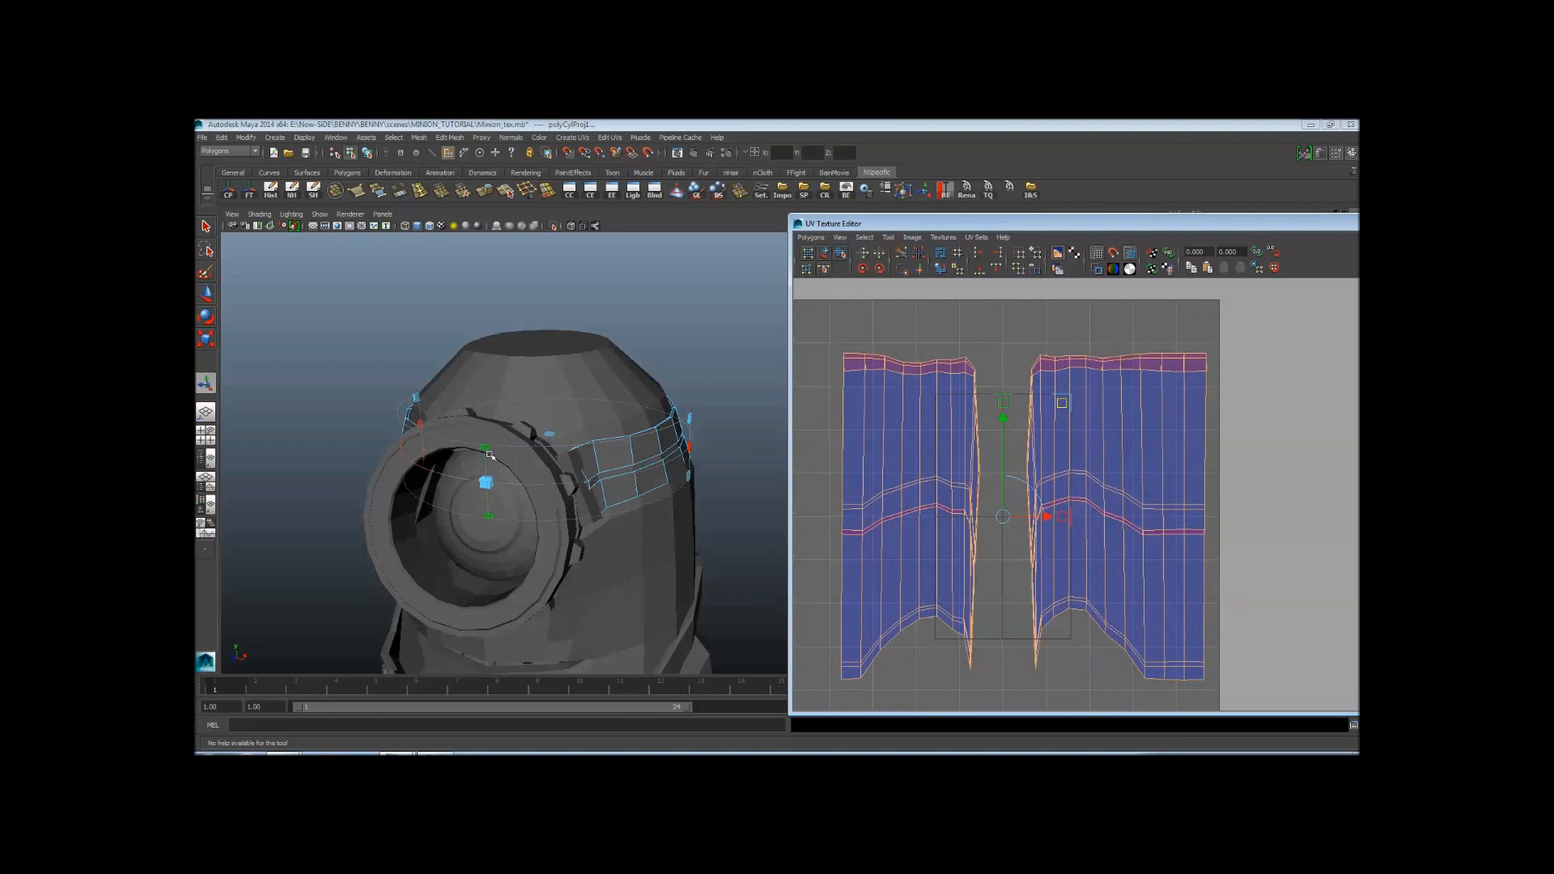
drag(1003, 405, 1068, 422)
click(1012, 359)
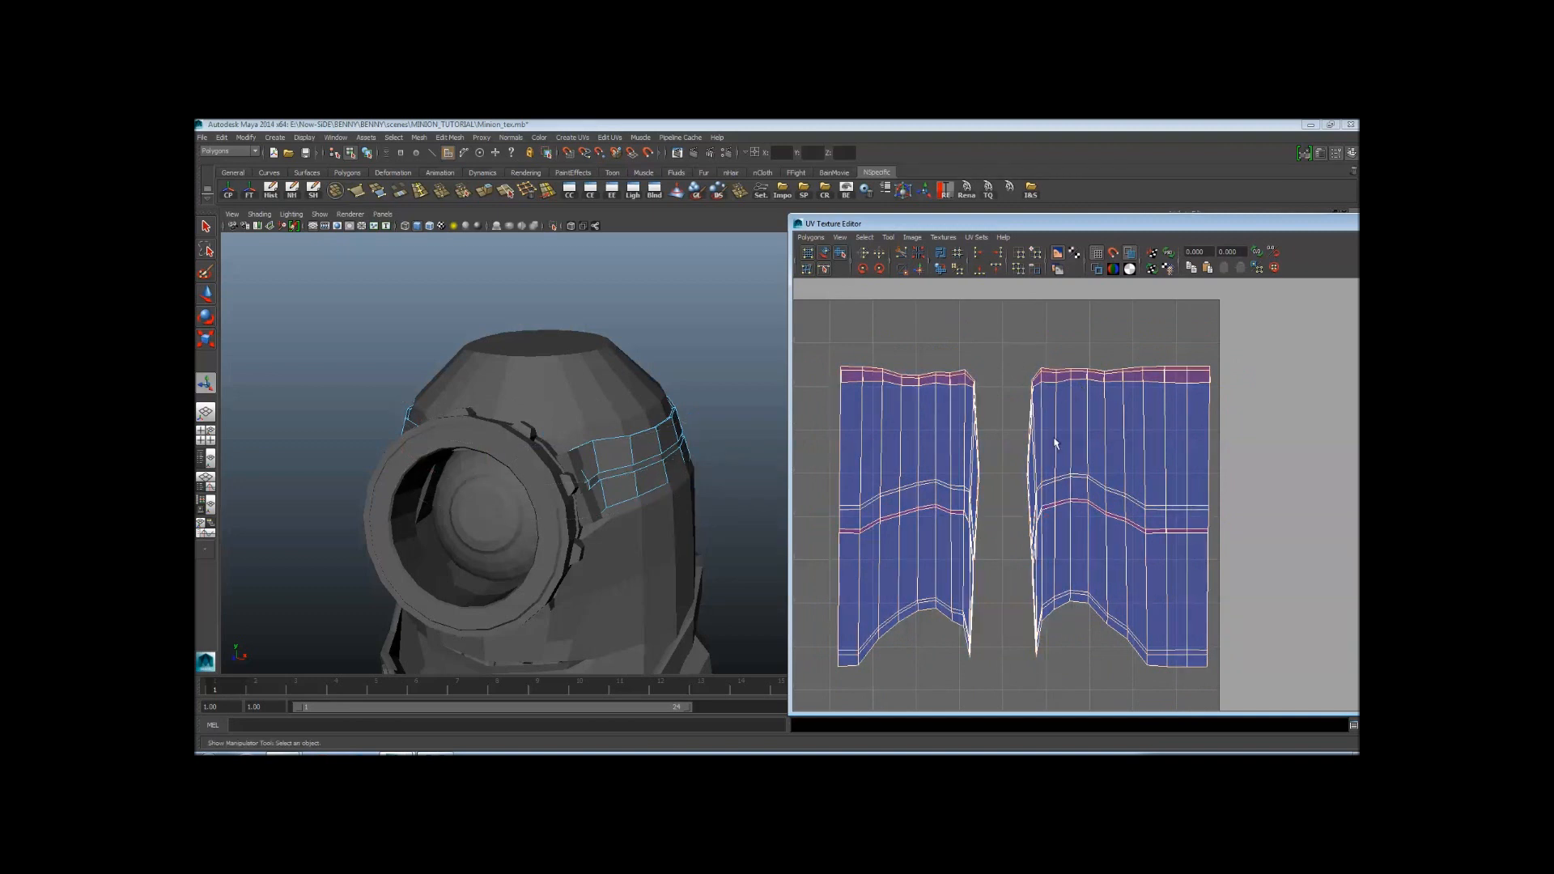
Switch the strap to UV selection, select all UVs of both shells and reduce their height with the Scale tool
right_click(1053, 388)
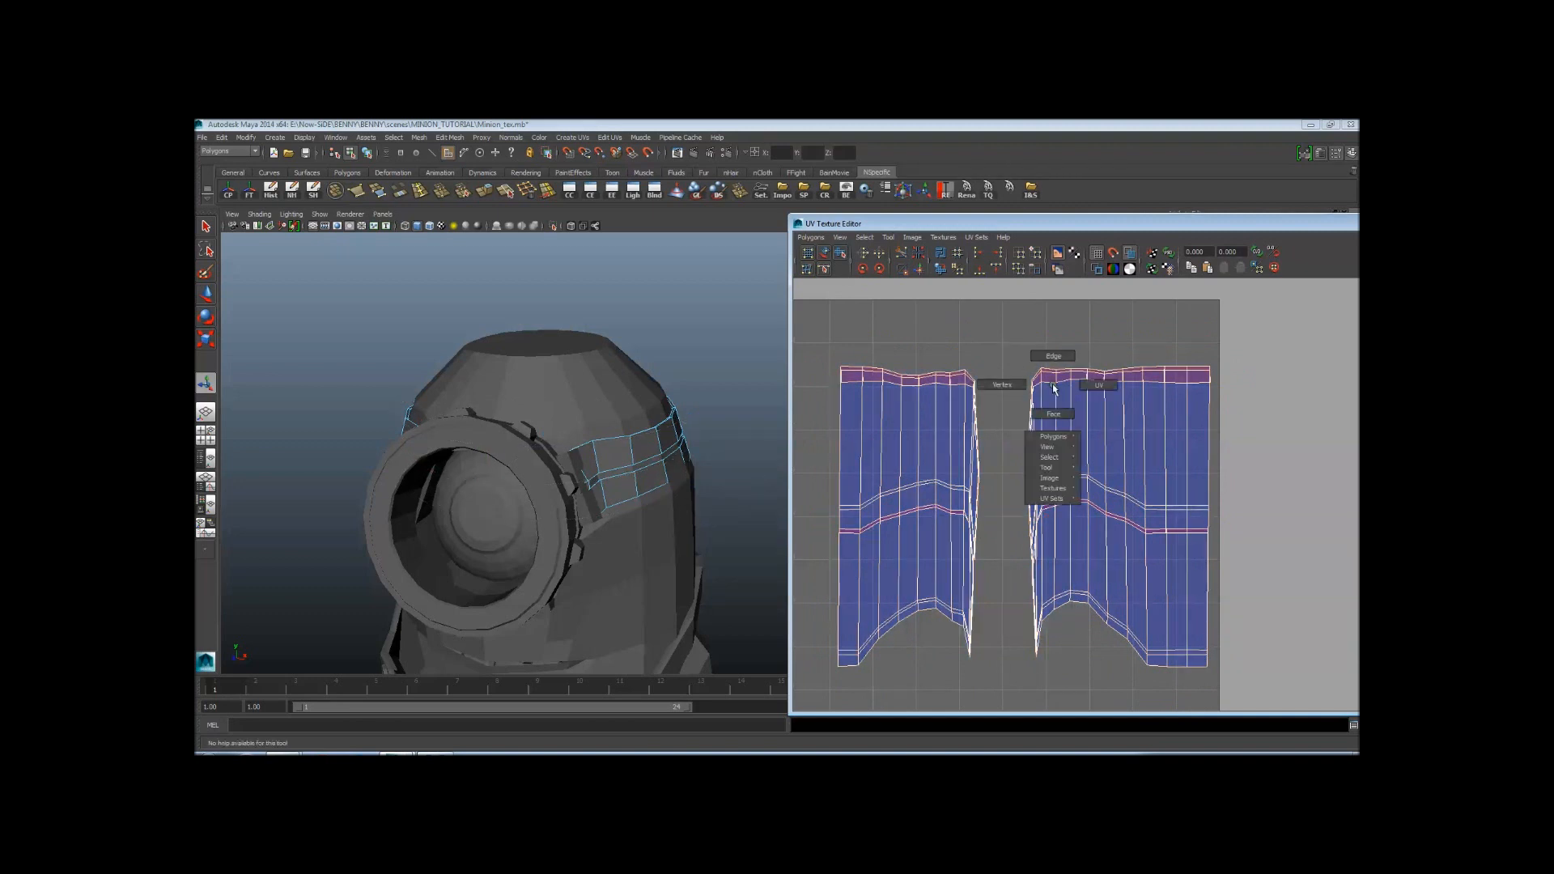
right_drag(1054, 389, 1115, 393)
alt+right_drag(1256, 423, 952, 424)
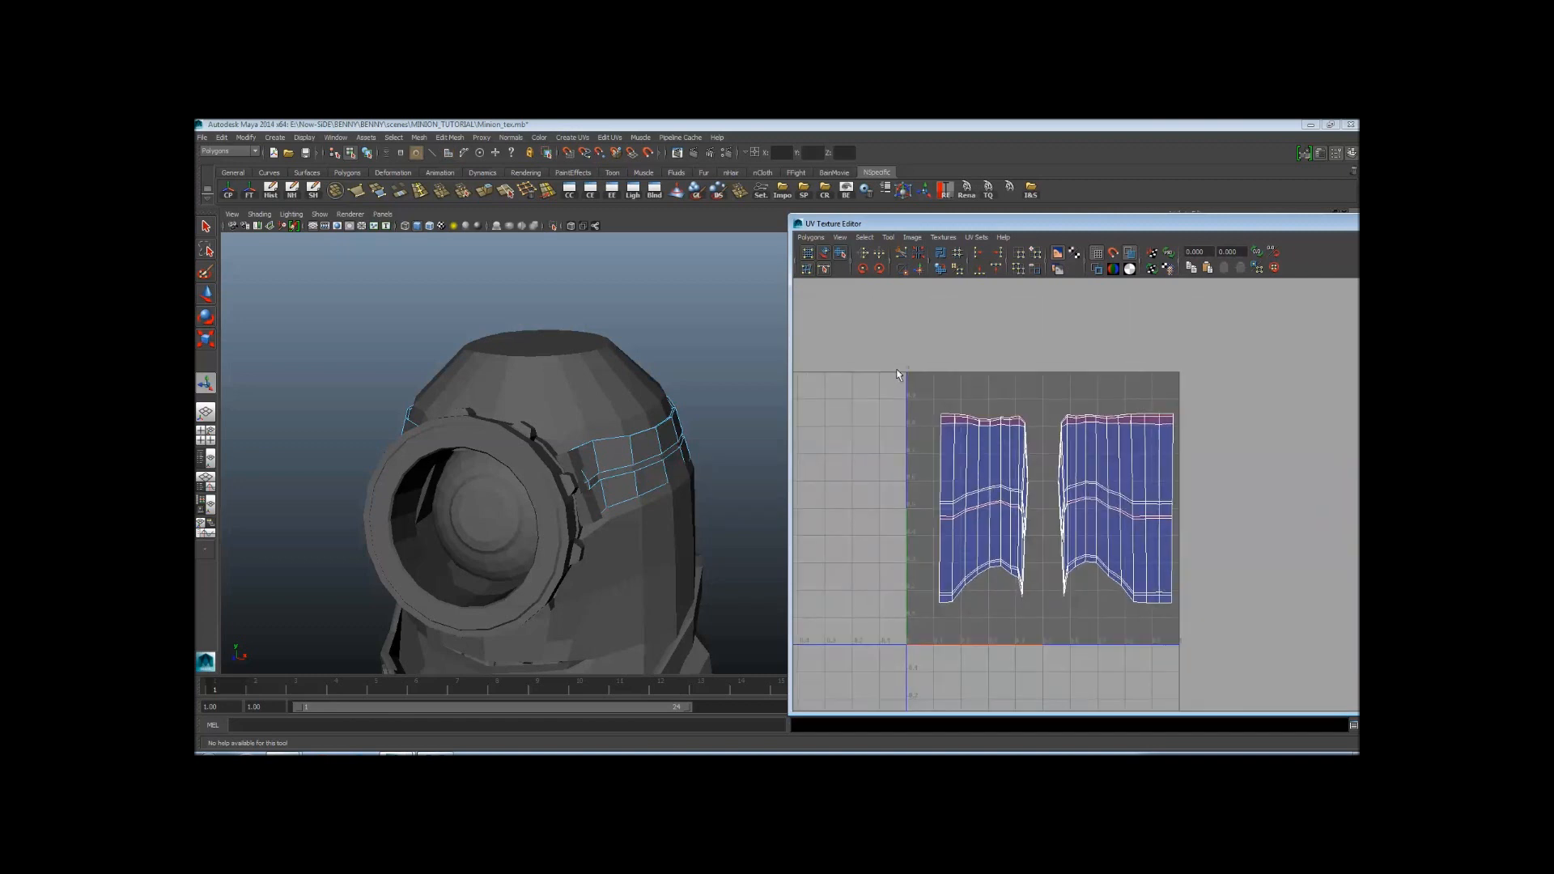
drag(896, 374, 1236, 663)
click(205, 340)
scroll(1147, 499, up, 2)
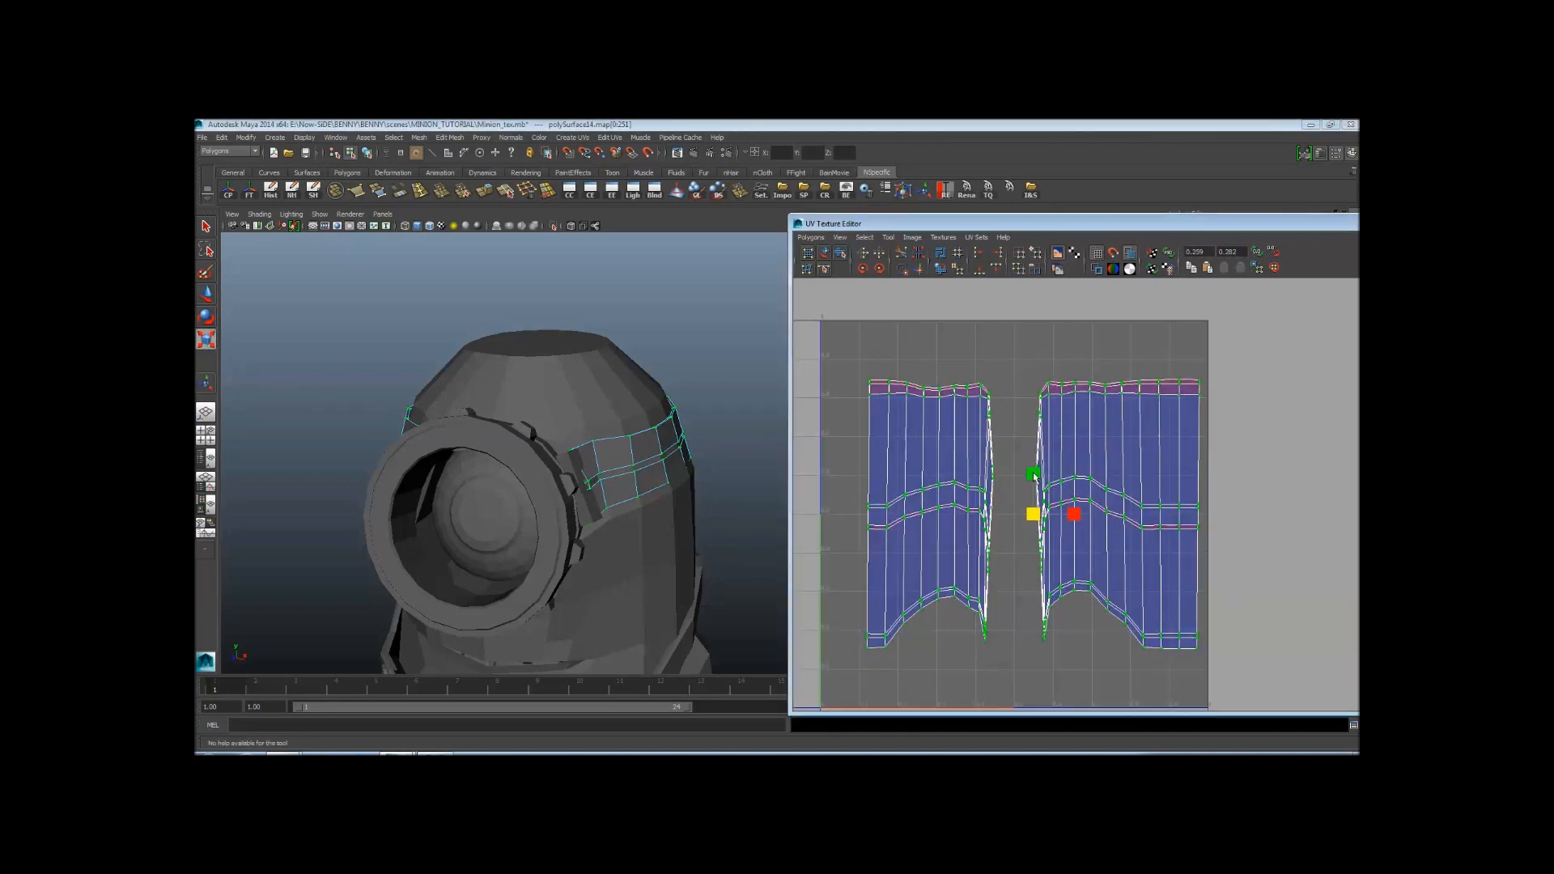
drag(1034, 476, 1072, 515)
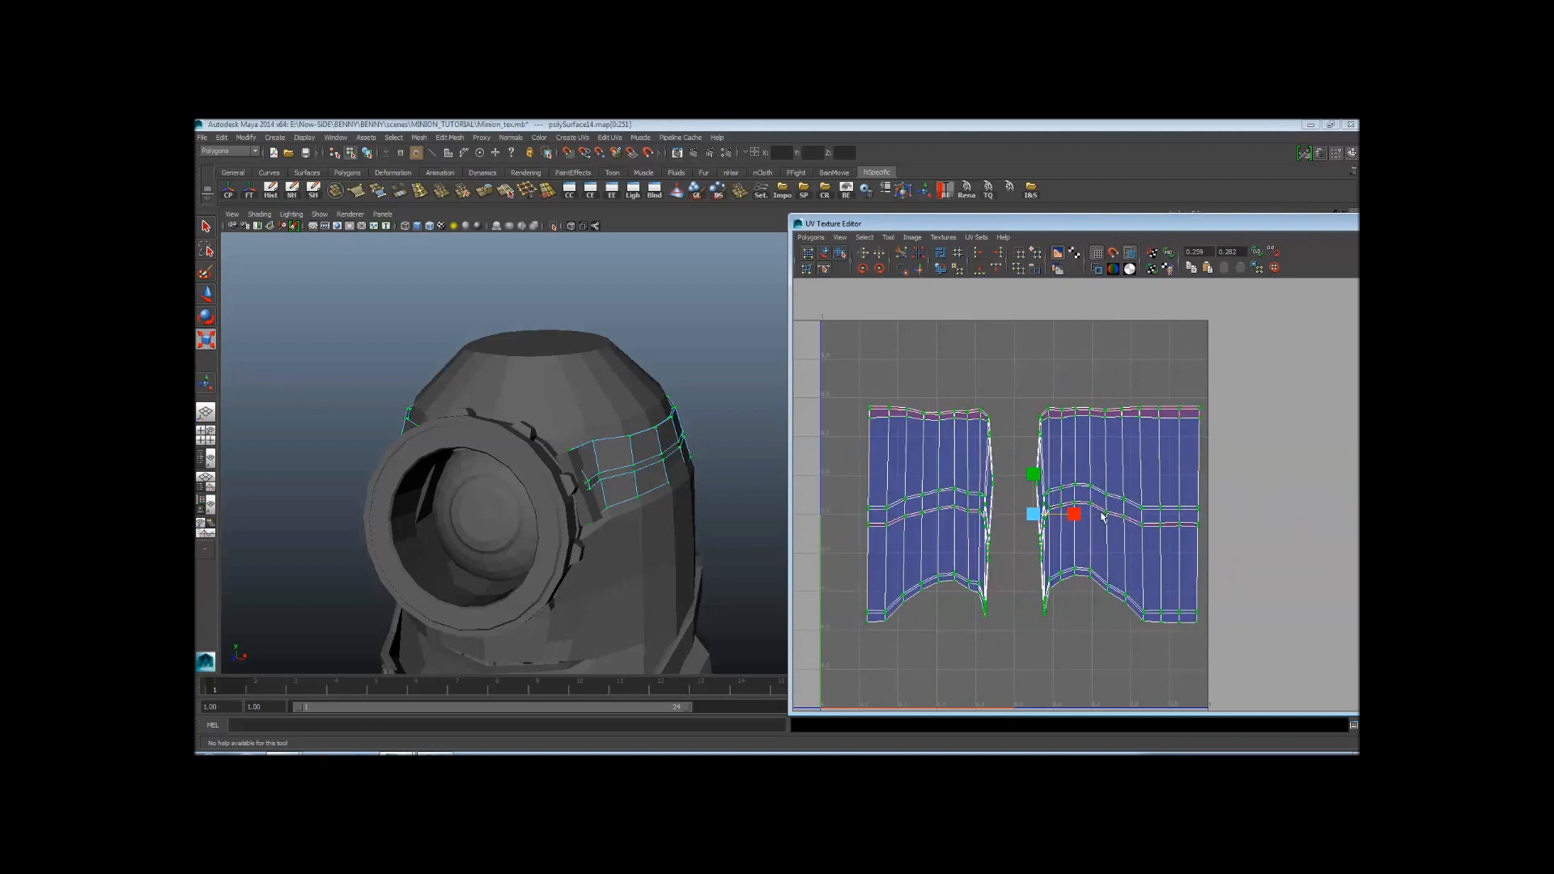
Move the selected strap shells slightly up and toward the left edge of the UV square
key(w)
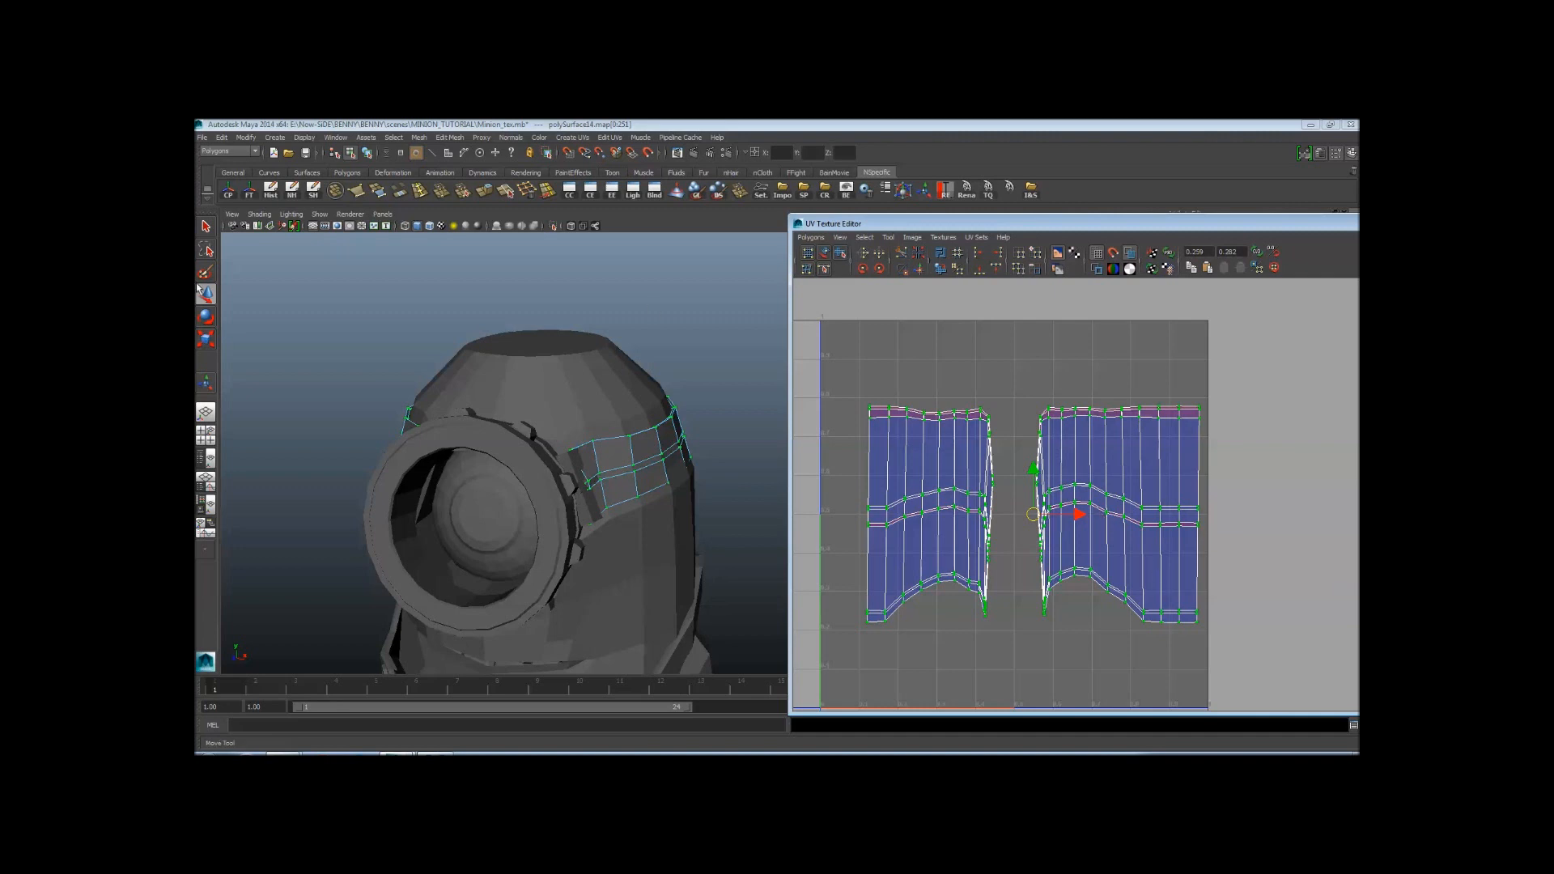
alt+right_drag(1004, 494, 981, 500)
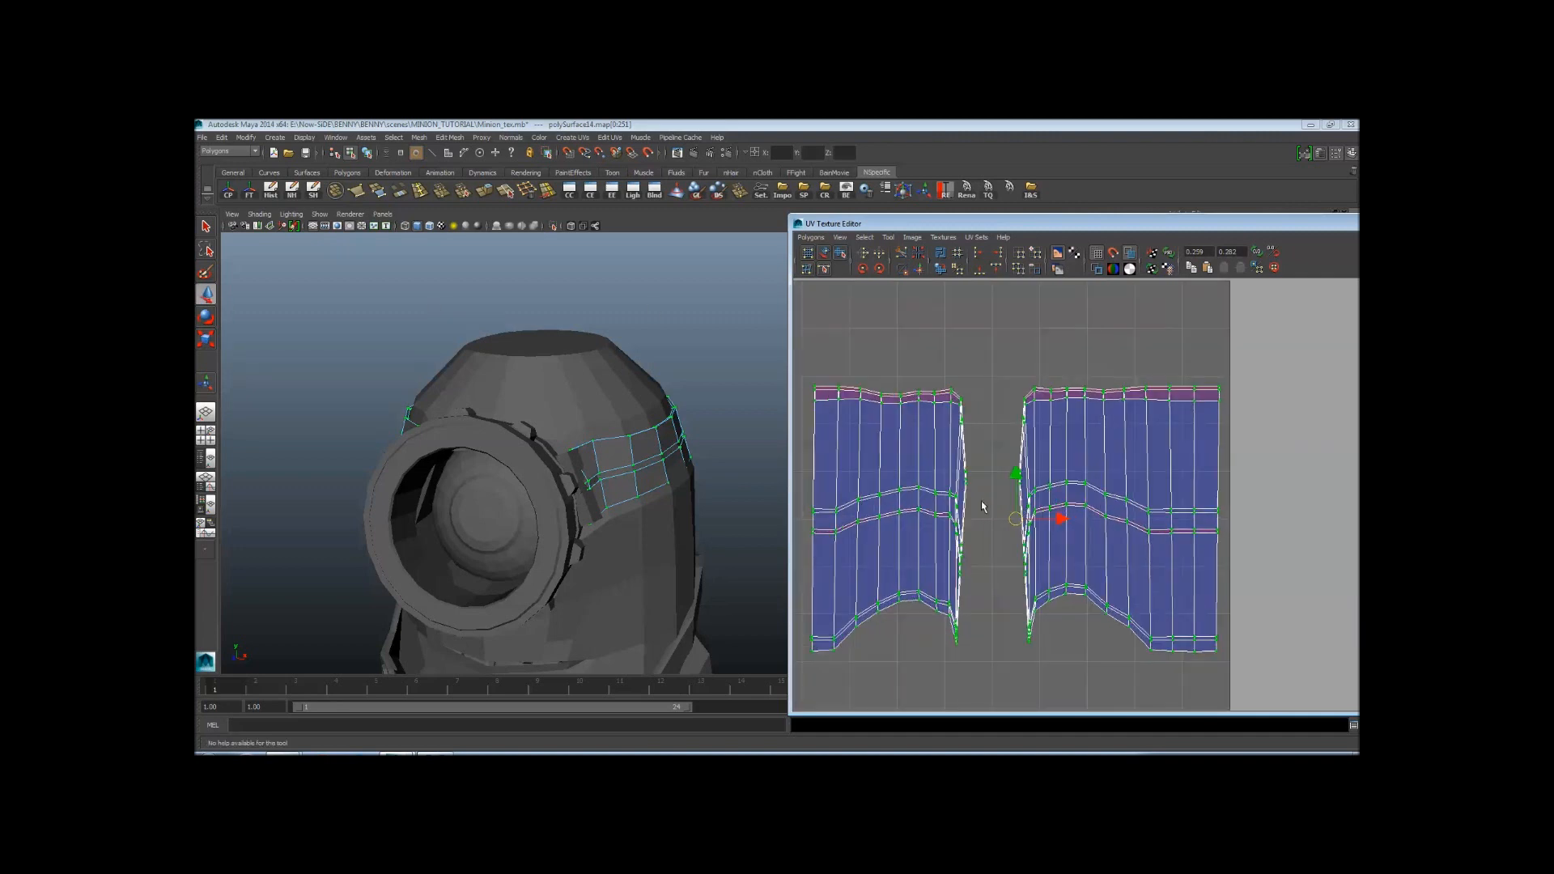
alt+middle_drag(981, 501, 1024, 503)
alt+right_drag(1025, 502, 960, 500)
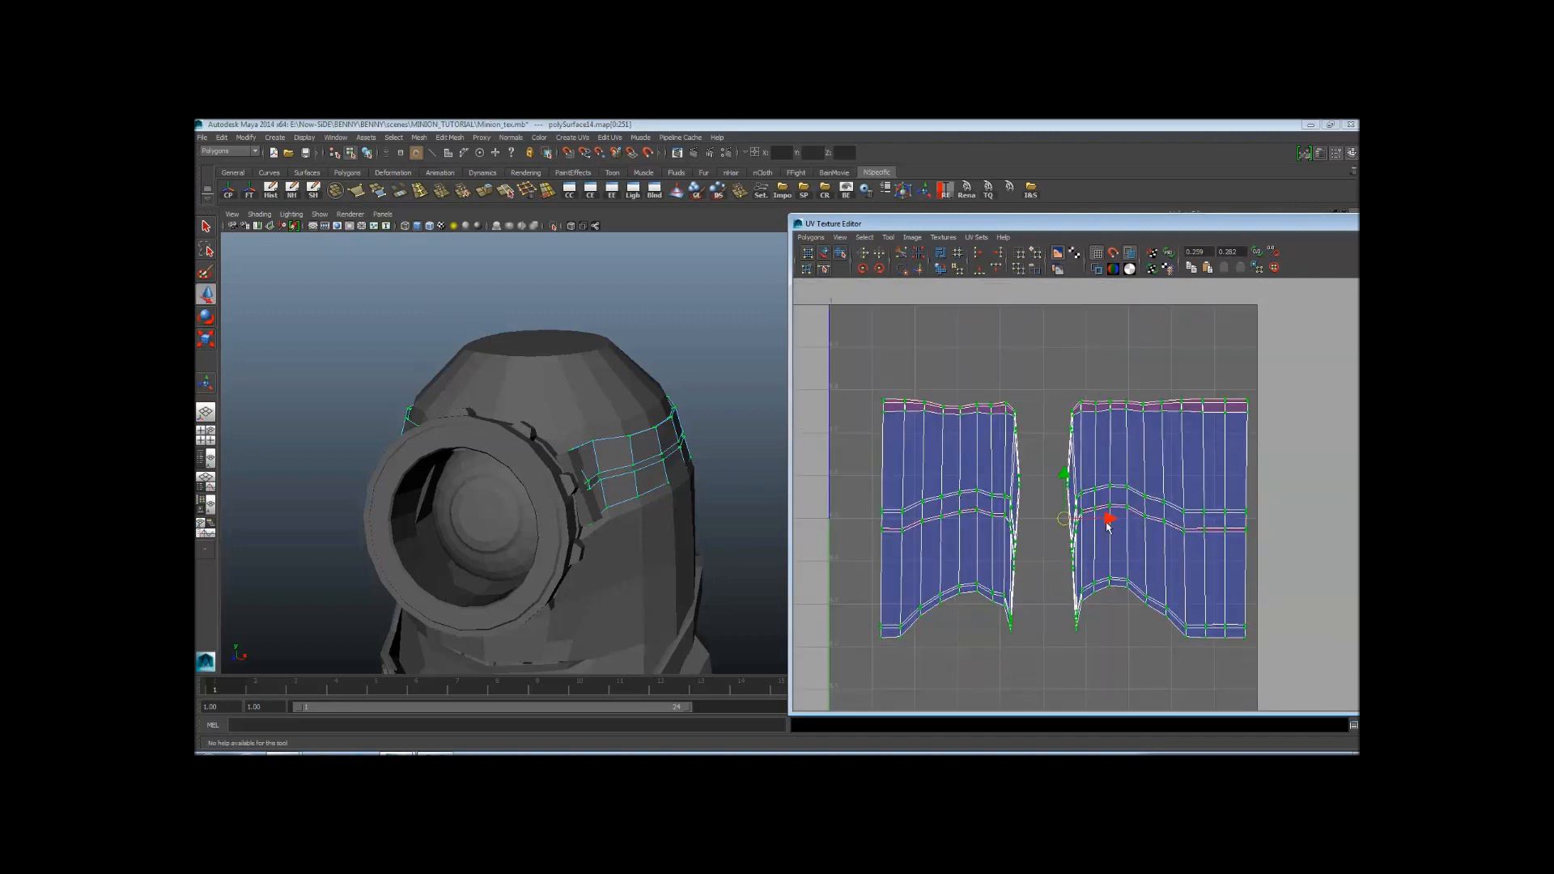
drag(1068, 517, 1056, 492)
Scale the strap shells up slightly and nudge them left to centre them in the UV square
key(e)
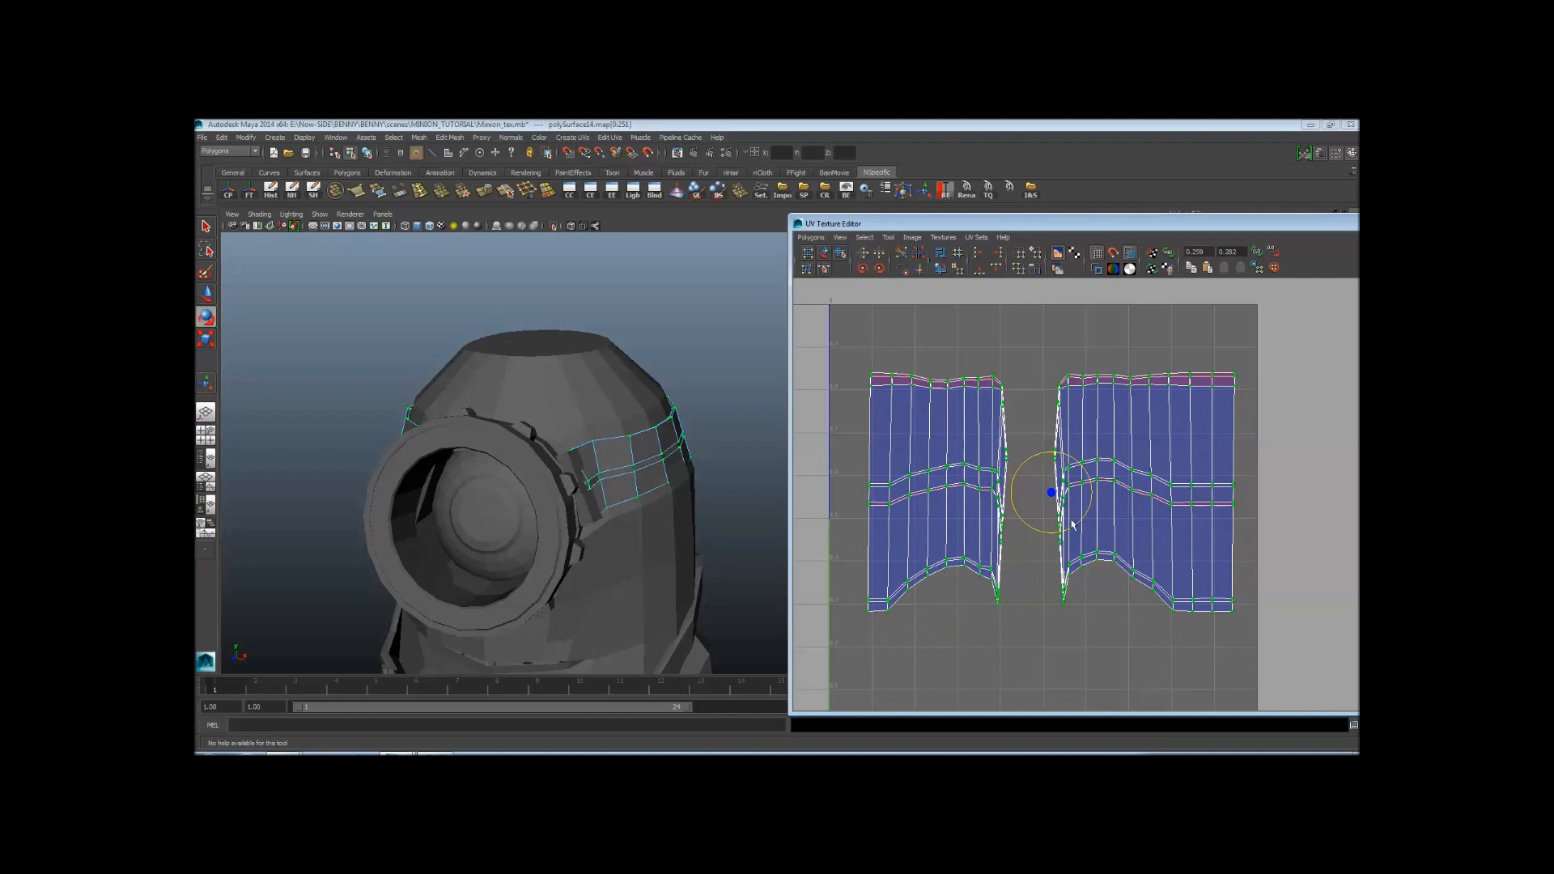
key(r)
middle_drag(1022, 506, 1028, 507)
click(206, 295)
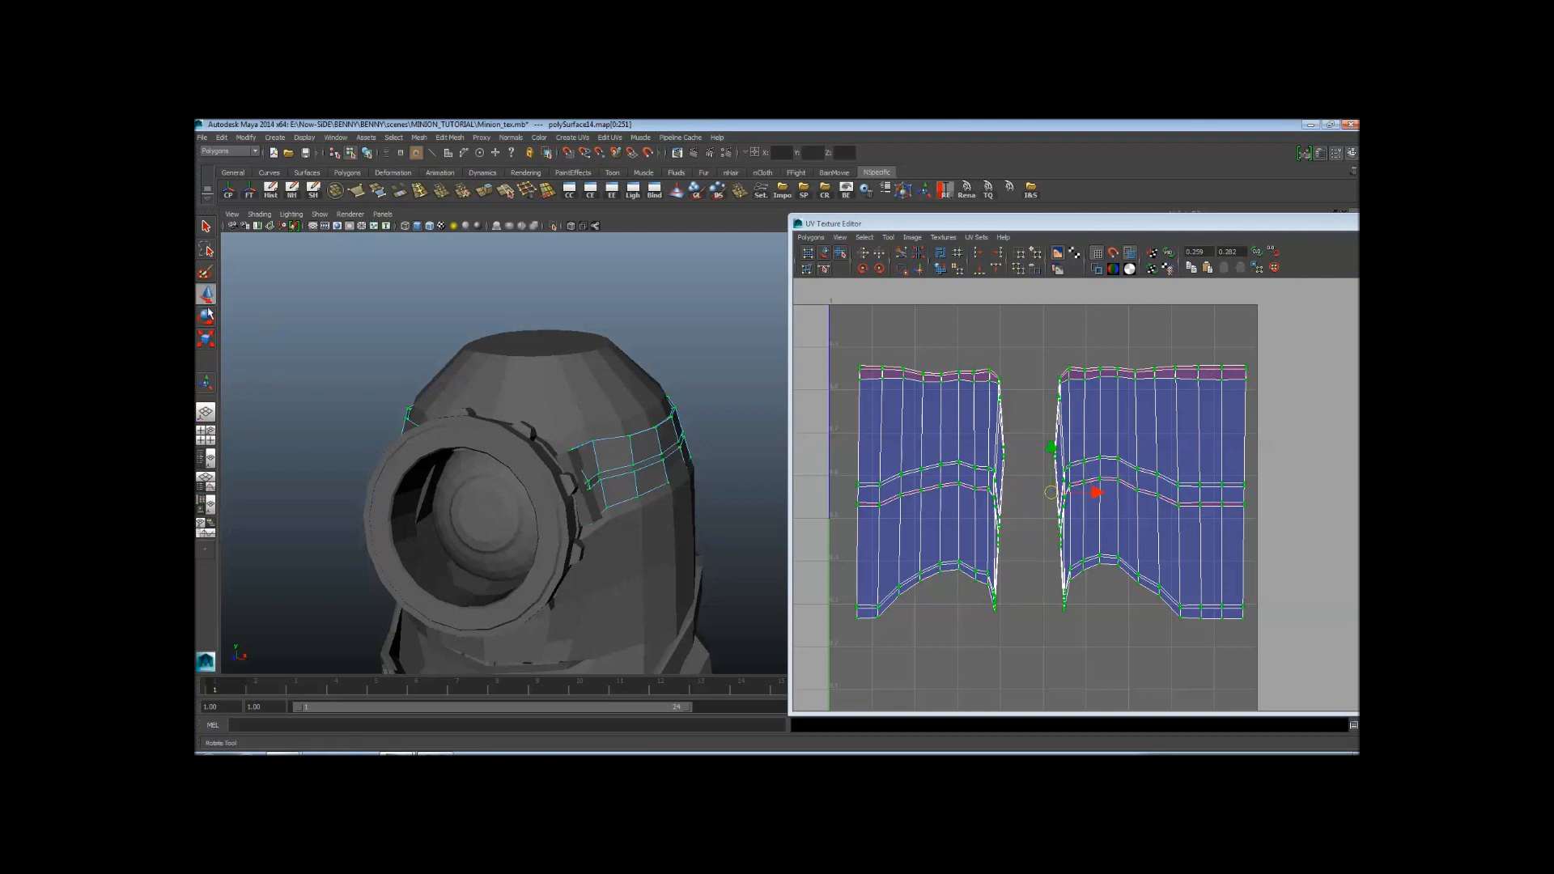
mouse_move(910, 485)
alt+right_down()
mouse_move(1005, 496)
mouse_move(909, 496)
mouse_move(933, 499)
alt+right_up()
alt+right_drag(1092, 520, 1092, 495)
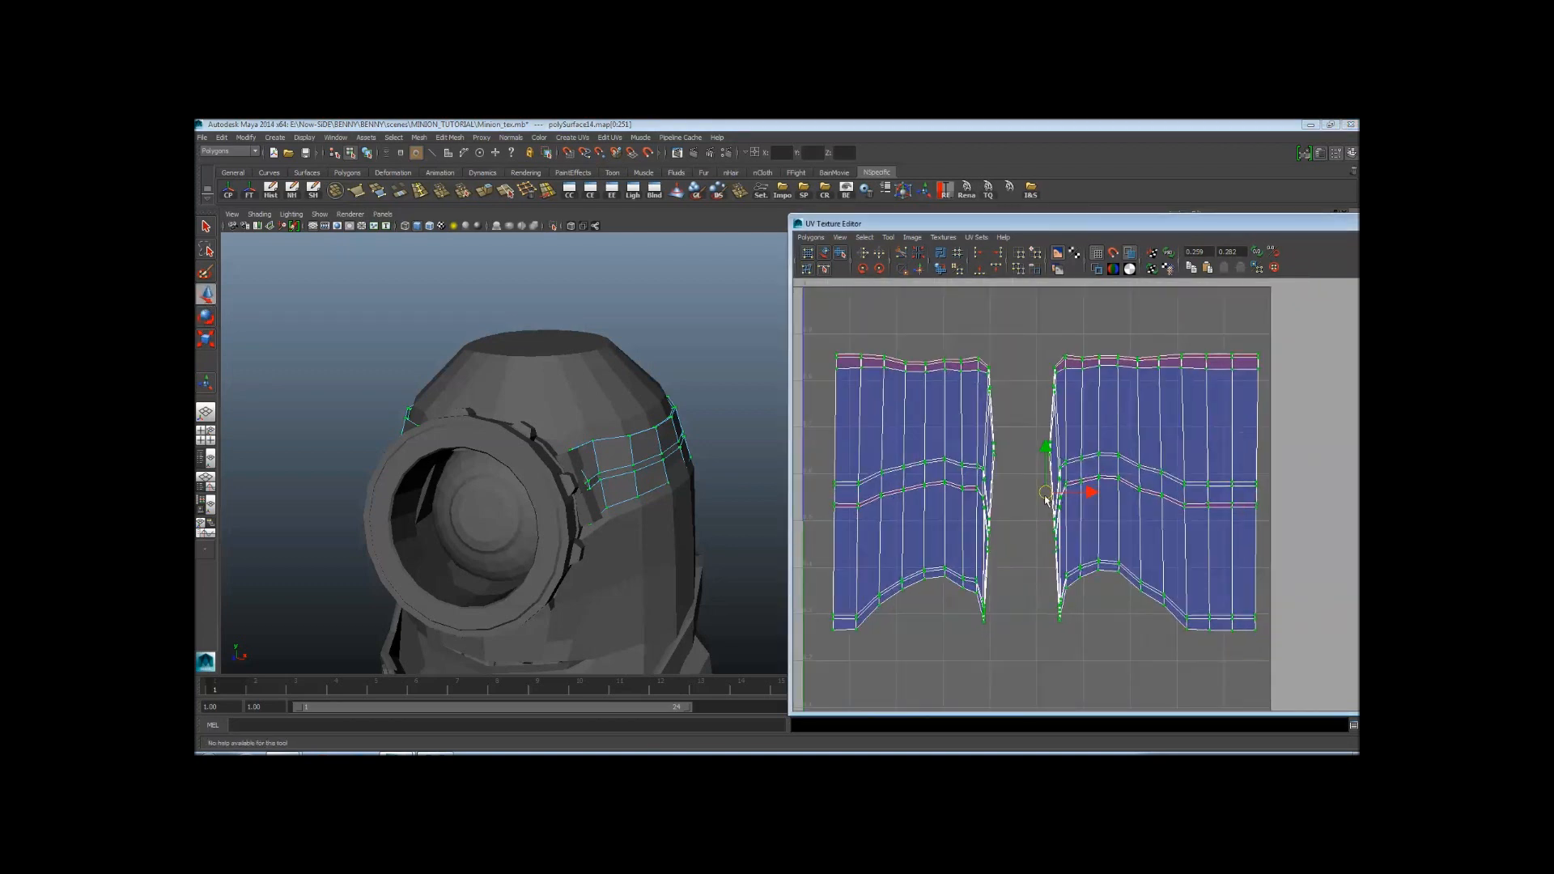
drag(1046, 500, 1038, 499)
Inspect the strap's two UV shells up close along their upper edges and the gap between them
alt+middle_drag(1070, 471, 1088, 512)
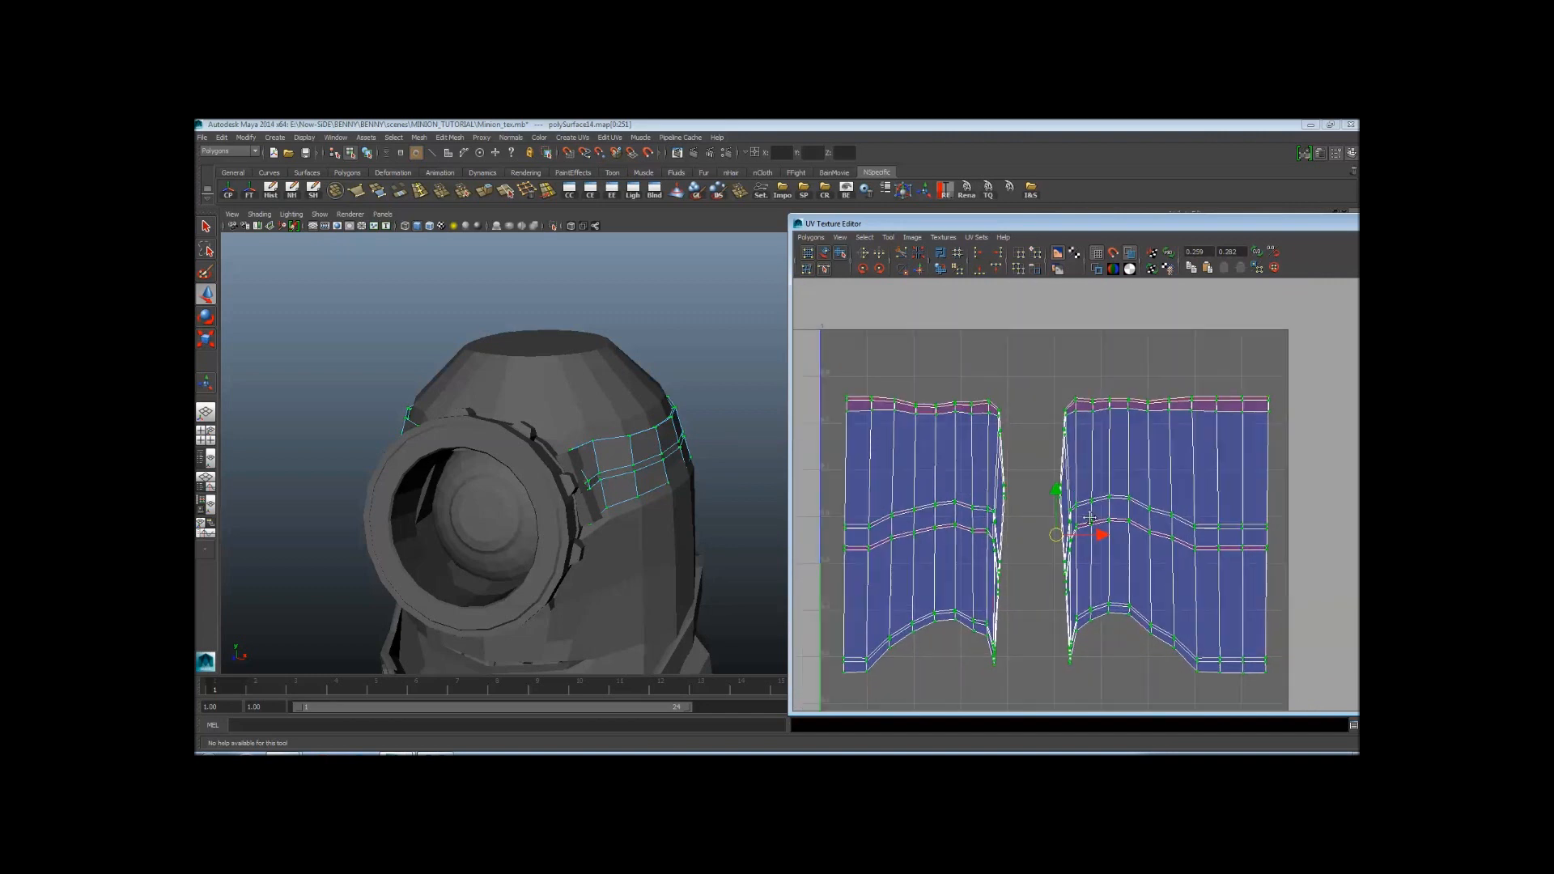
alt+right_drag(1082, 500, 1013, 443)
alt+middle_drag(1012, 443, 1126, 516)
alt+right_drag(977, 468, 1103, 422)
alt+middle_drag(1103, 422, 1145, 431)
alt+right_drag(1222, 463, 1089, 555)
alt+middle_drag(1089, 555, 1051, 510)
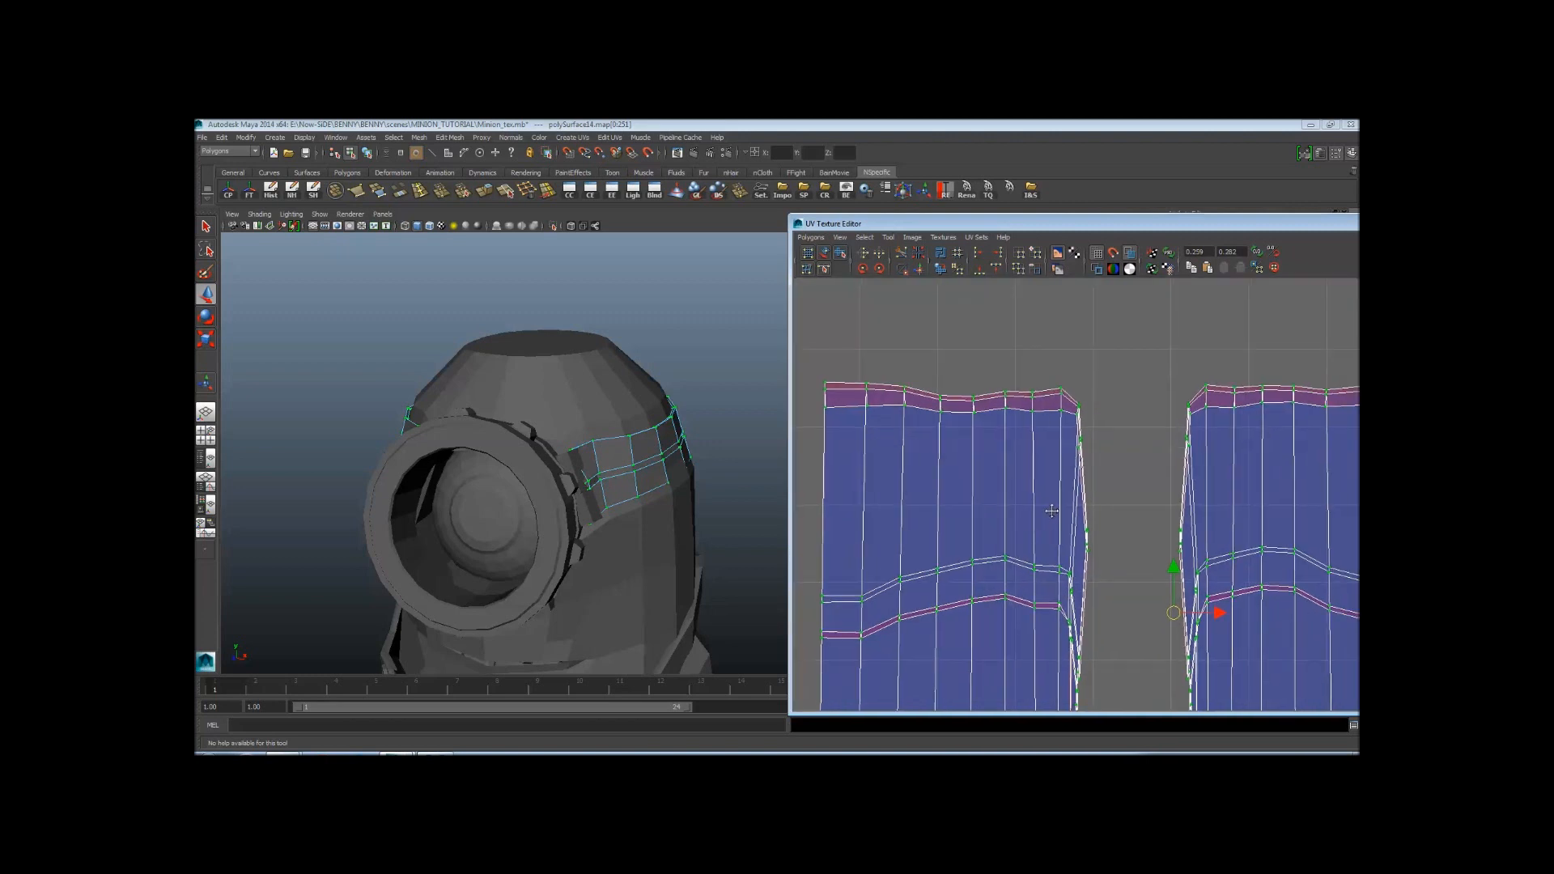
alt+right_drag(1040, 427, 988, 488)
alt+middle_drag(1115, 562, 1033, 511)
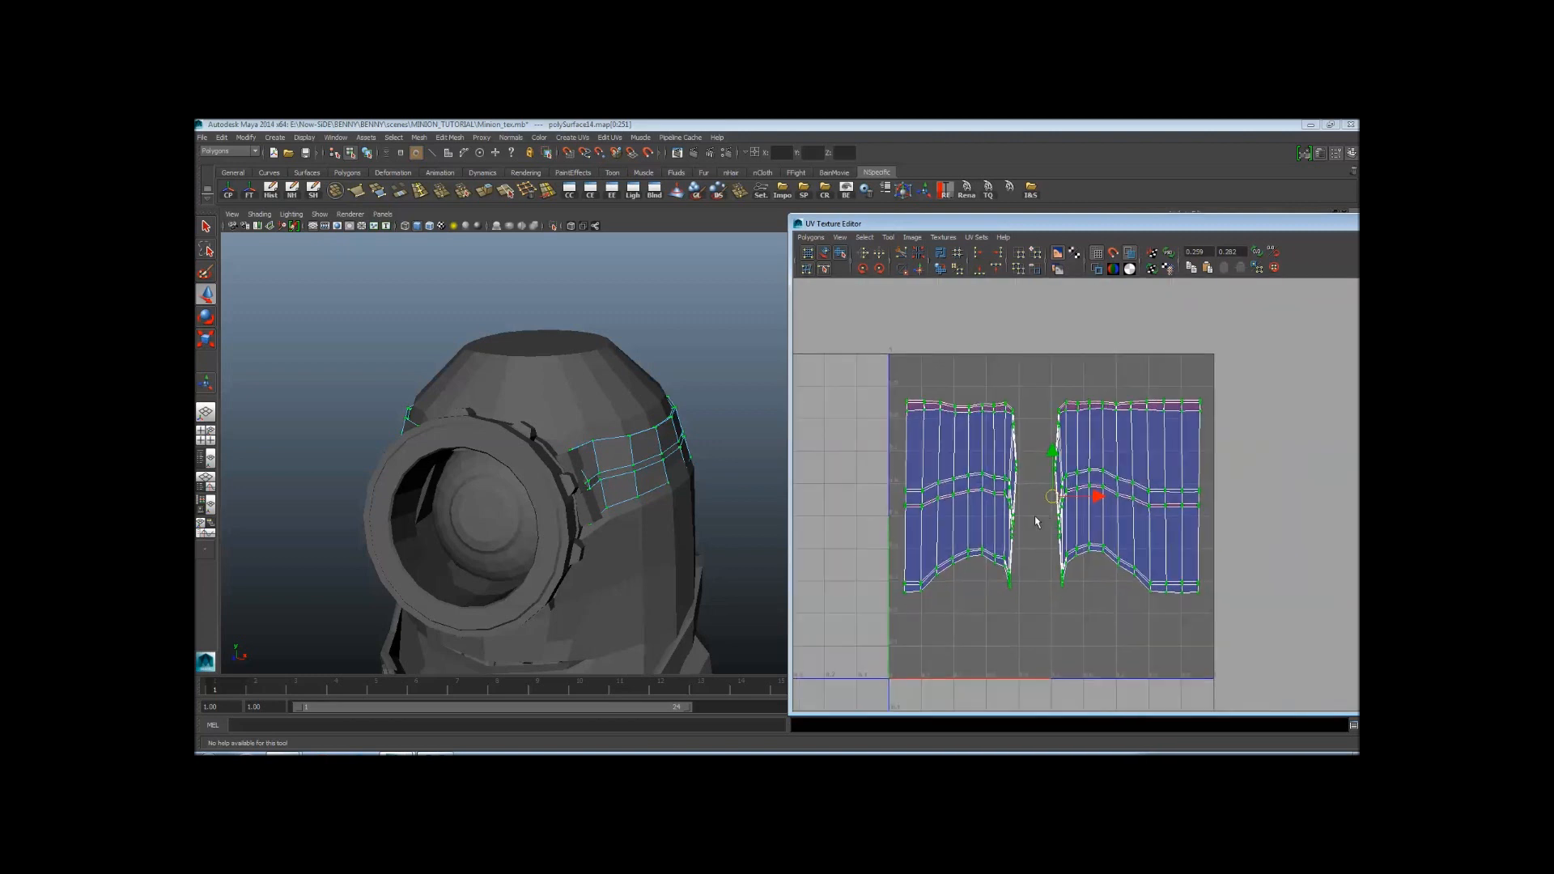
Reposition the UV Texture Editor and activate the Smooth UV Tool on the left strap shell
alt+right_drag(1031, 503, 1061, 445)
alt+middle_drag(1062, 440, 1088, 442)
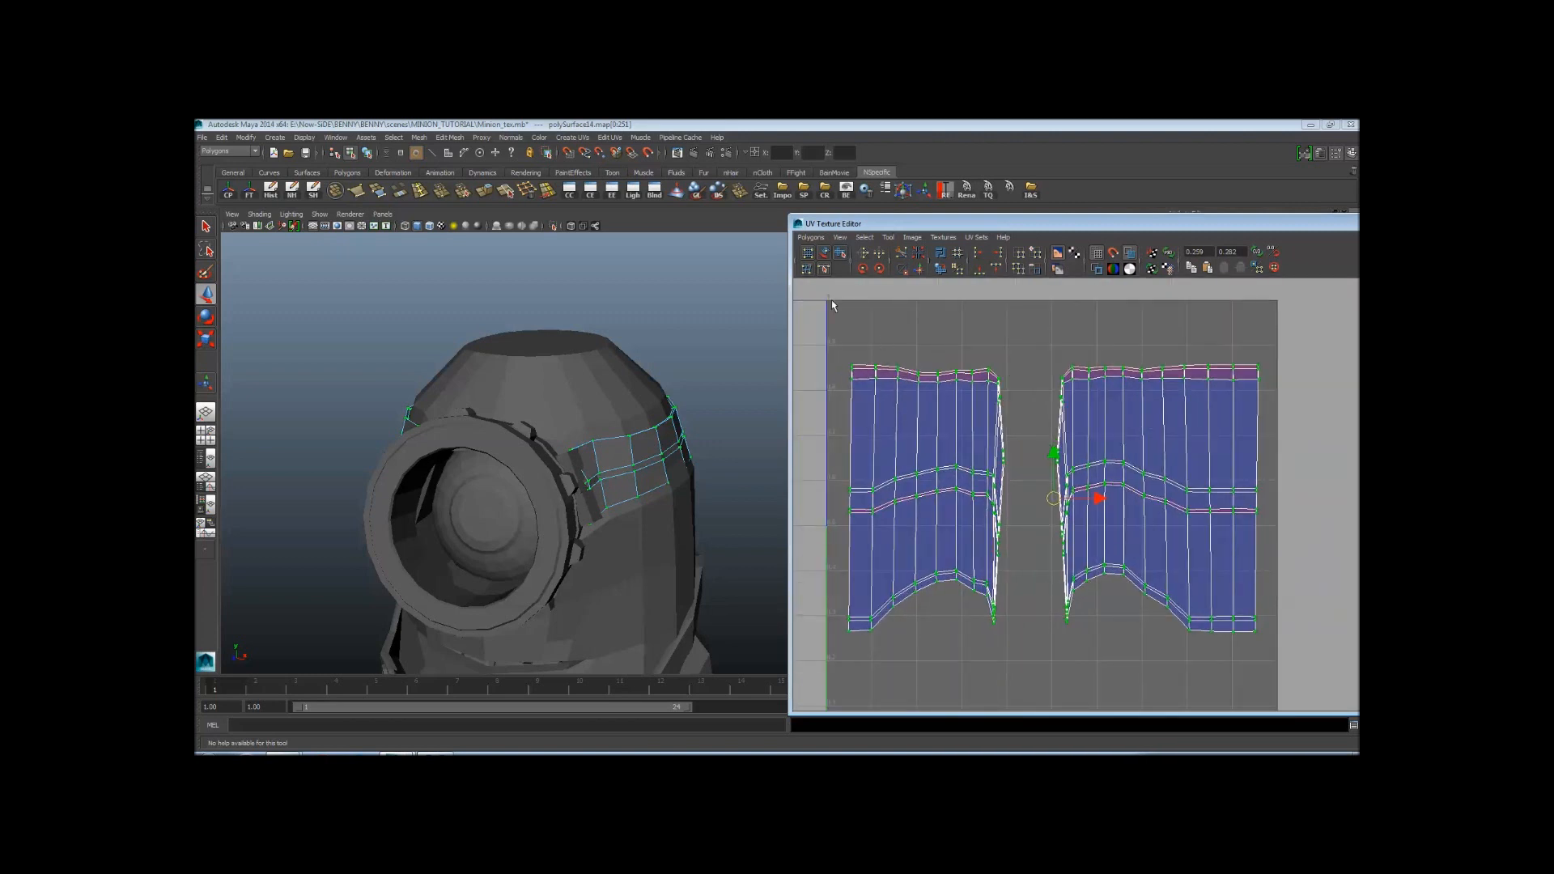
drag(861, 225, 808, 221)
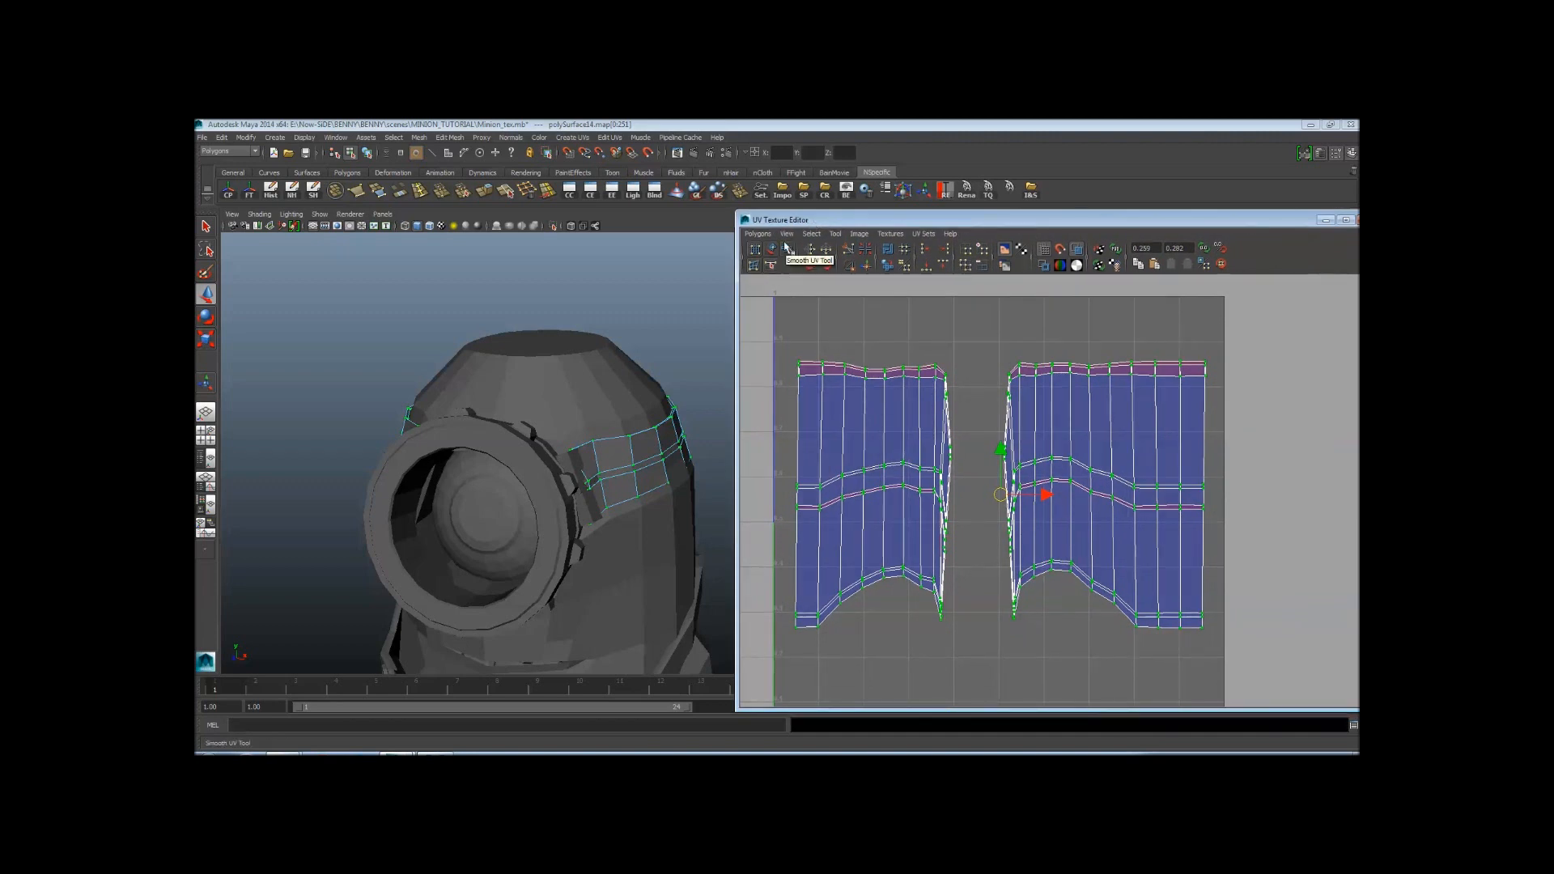
click(789, 252)
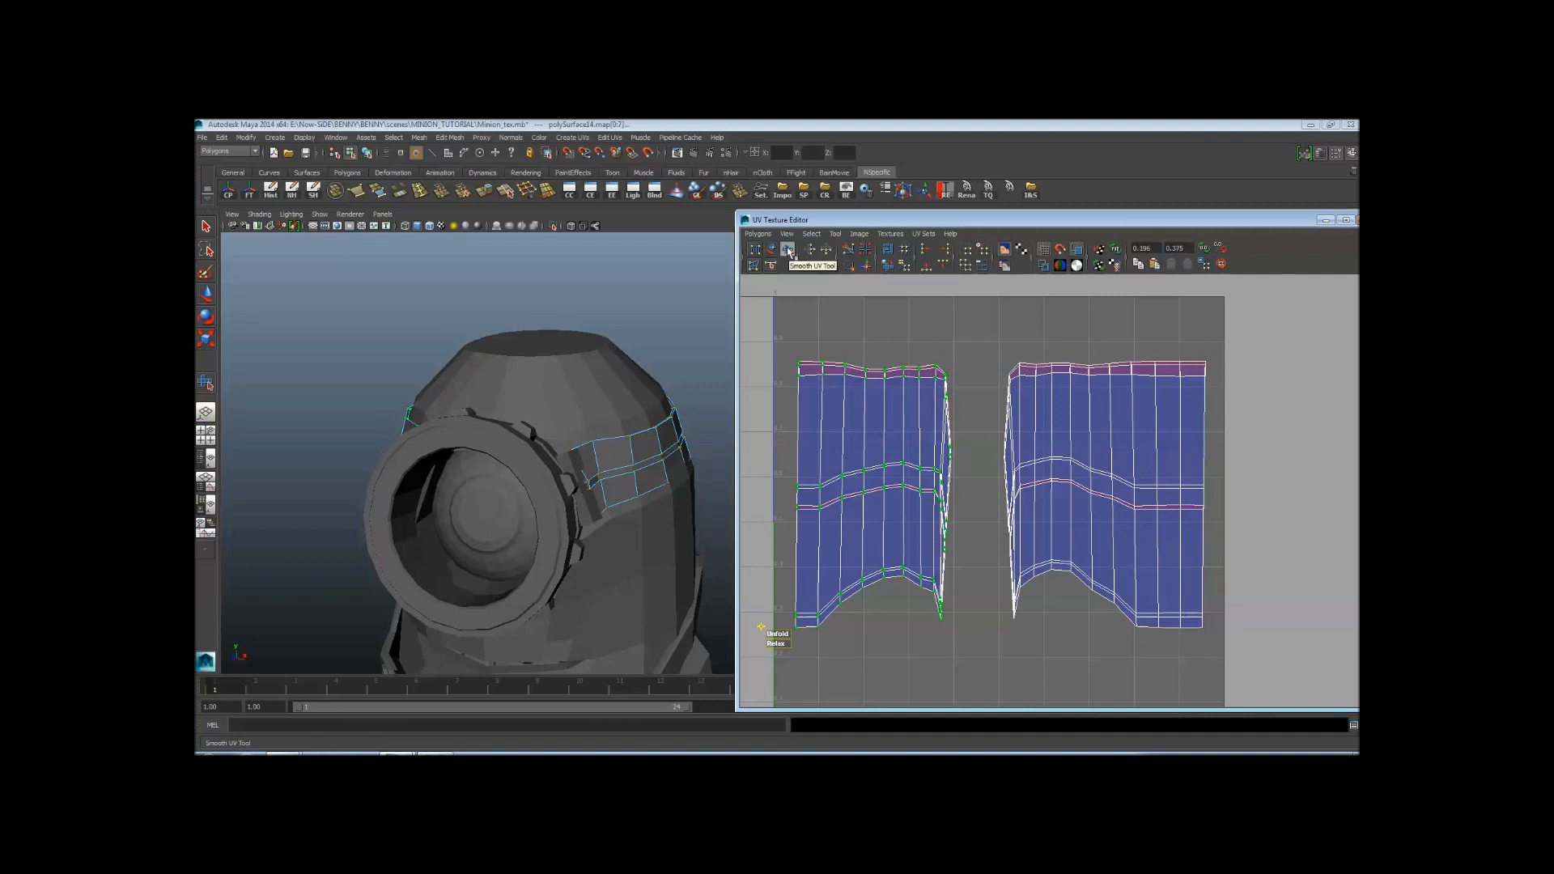
Unfold the left strap shell strongly with the Smooth UV Tool
alt+middle_drag(954, 629, 1015, 529)
alt+right_drag(1015, 529, 1065, 450)
alt+middle_drag(1065, 449, 1095, 545)
alt+right_drag(1095, 546, 960, 492)
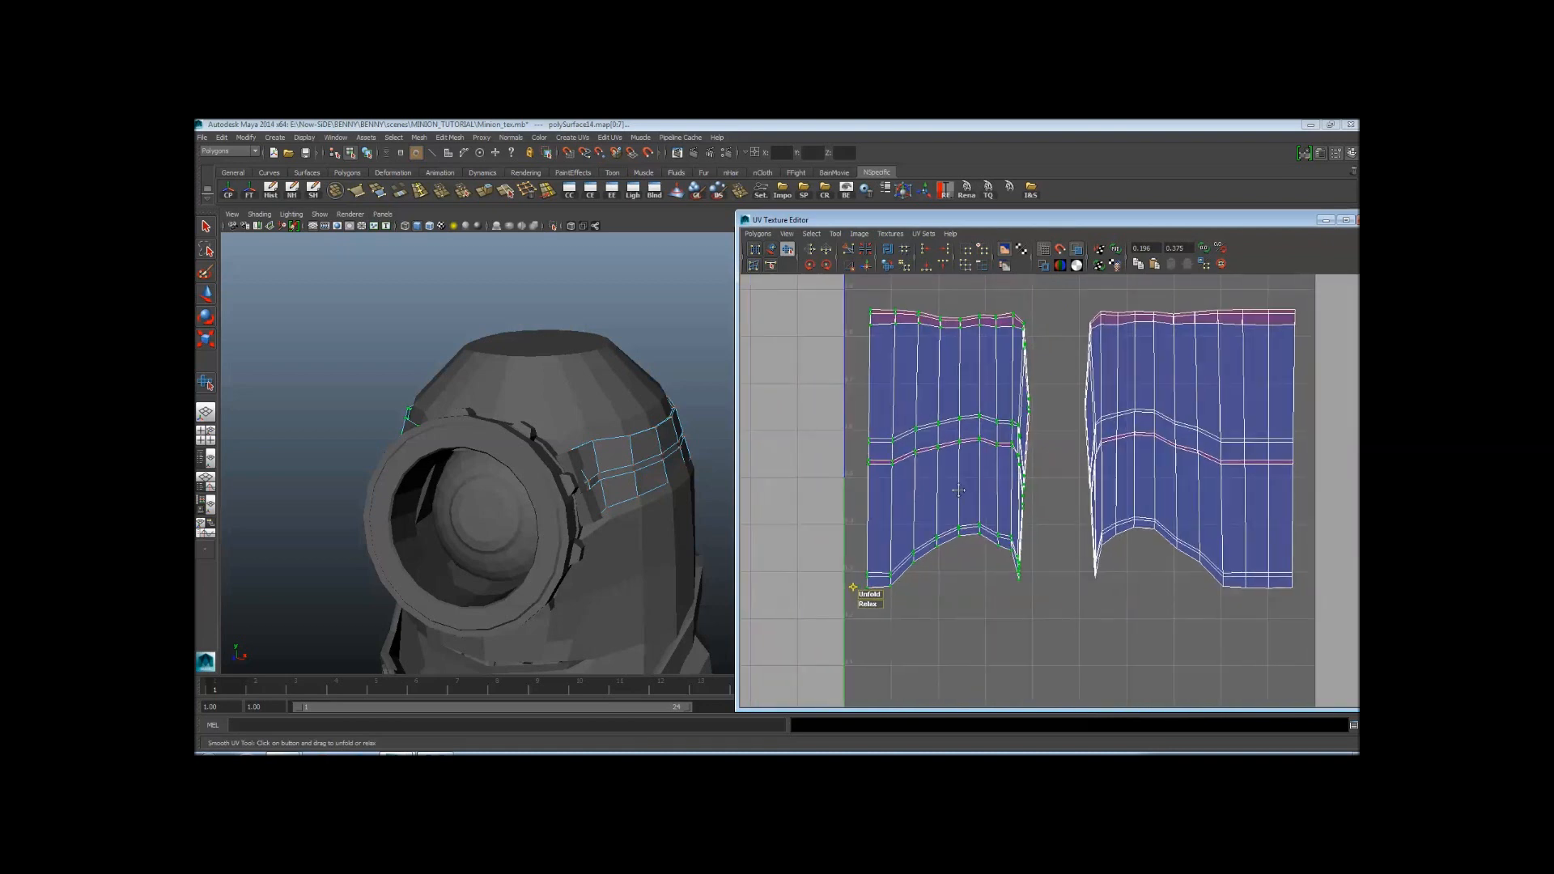
alt+middle_drag(960, 492, 925, 492)
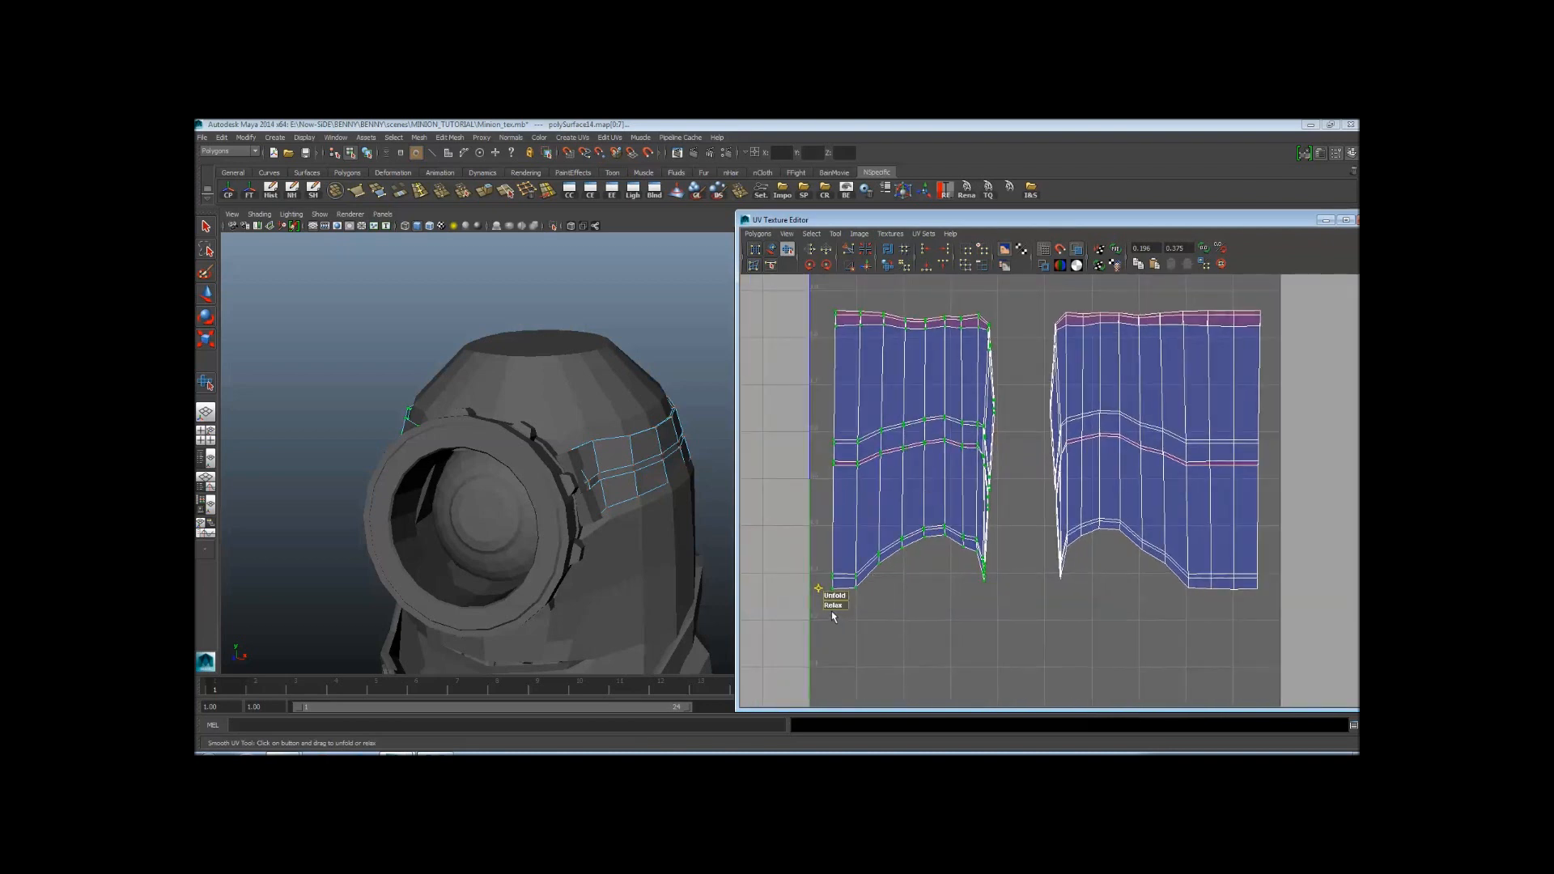
alt+middle_drag(848, 509, 834, 543)
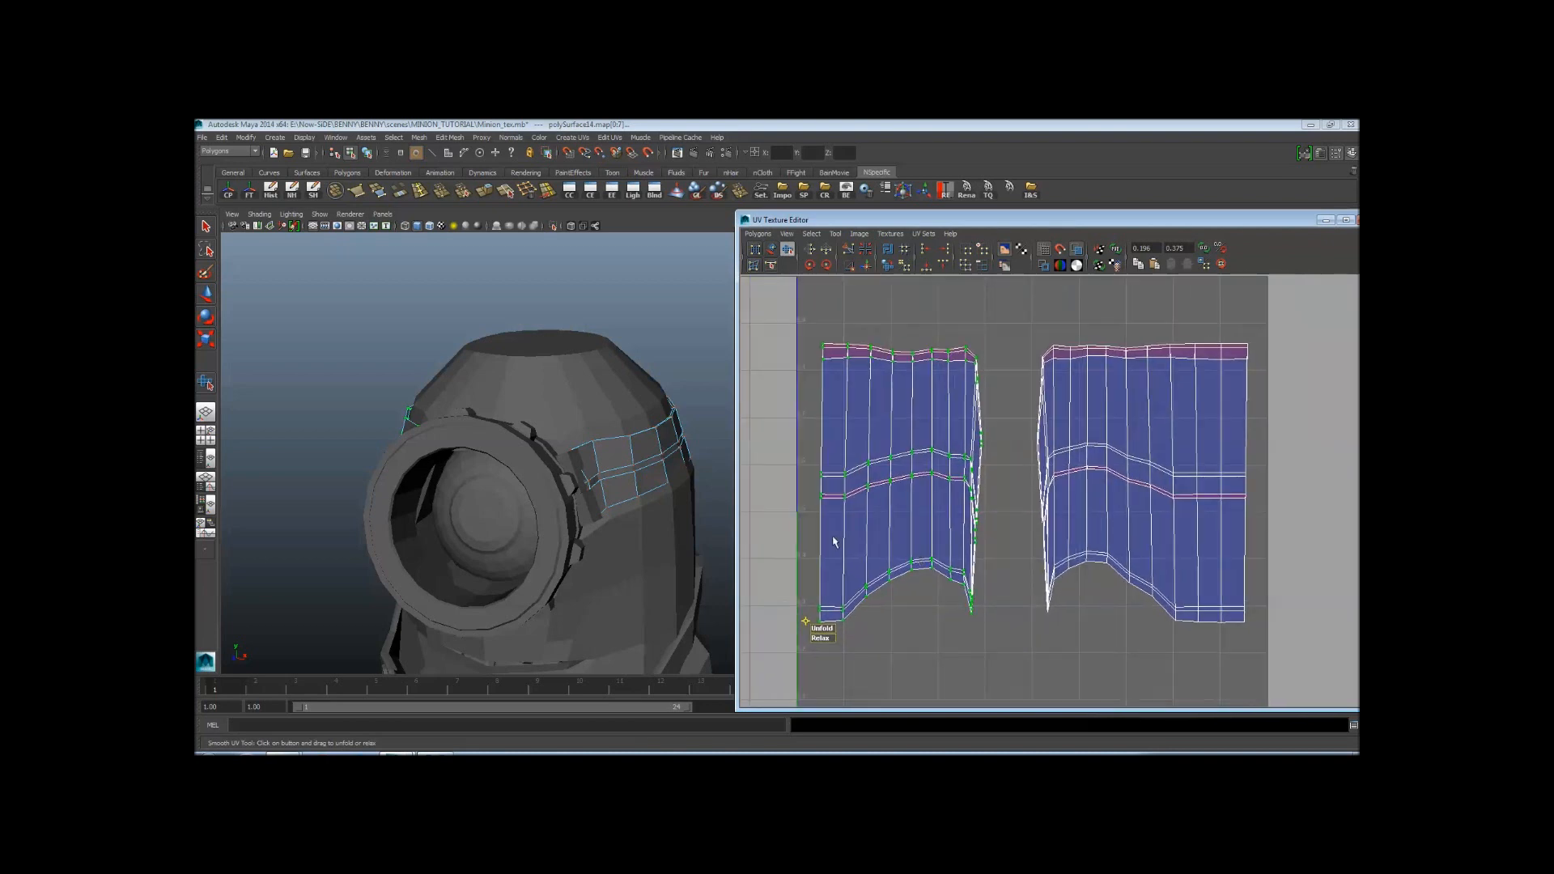
alt+right_drag(834, 542, 852, 573)
alt+middle_drag(851, 573, 919, 558)
alt+middle_drag(1042, 518, 978, 531)
alt+right_drag(978, 531, 937, 586)
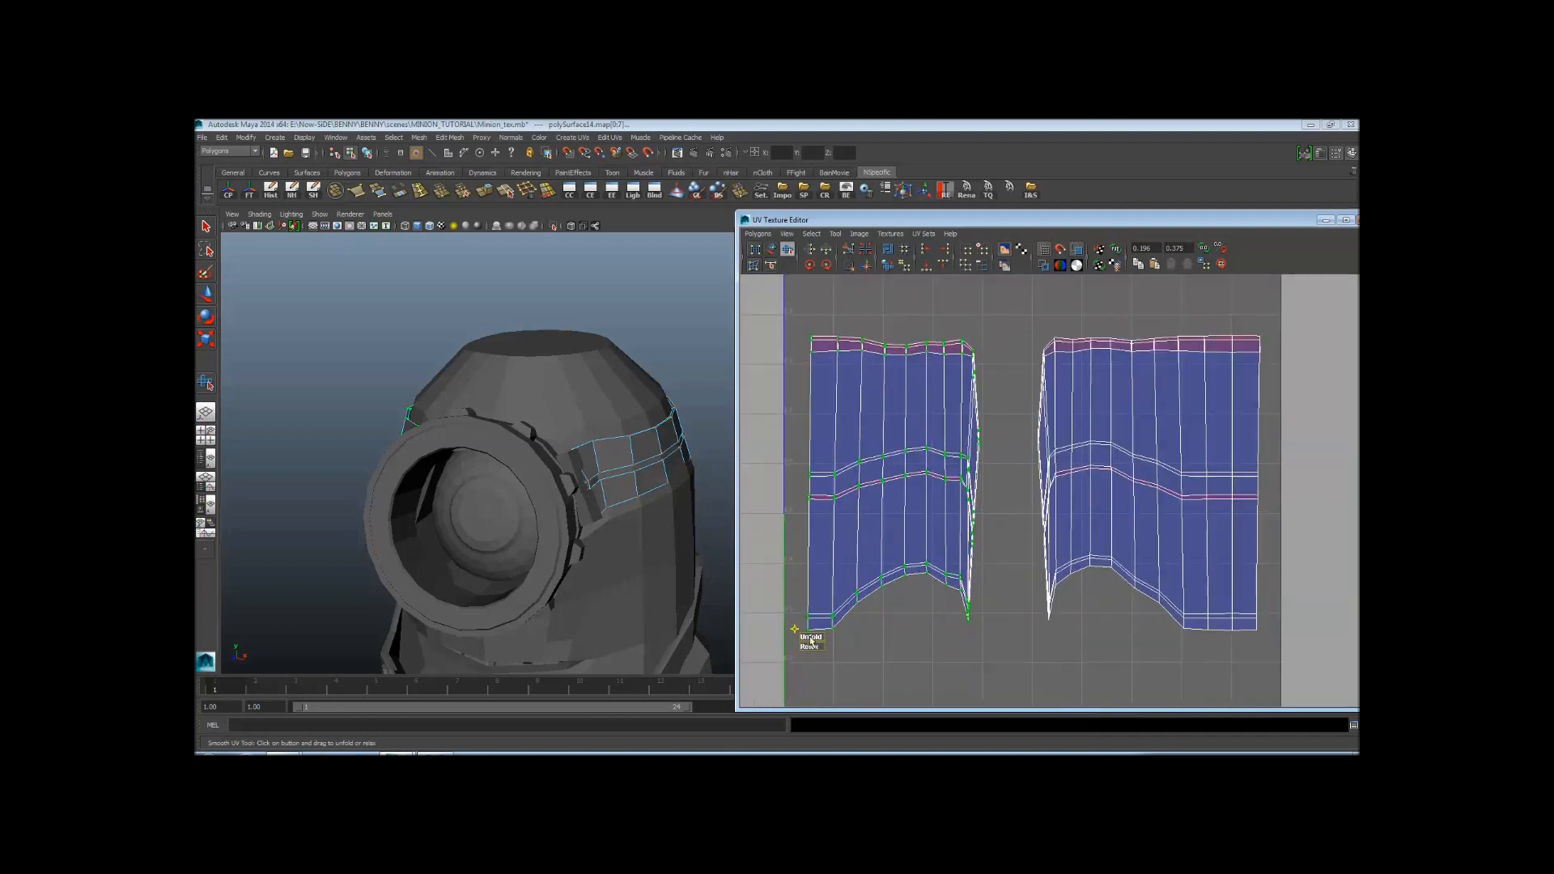
drag(810, 640, 1040, 641)
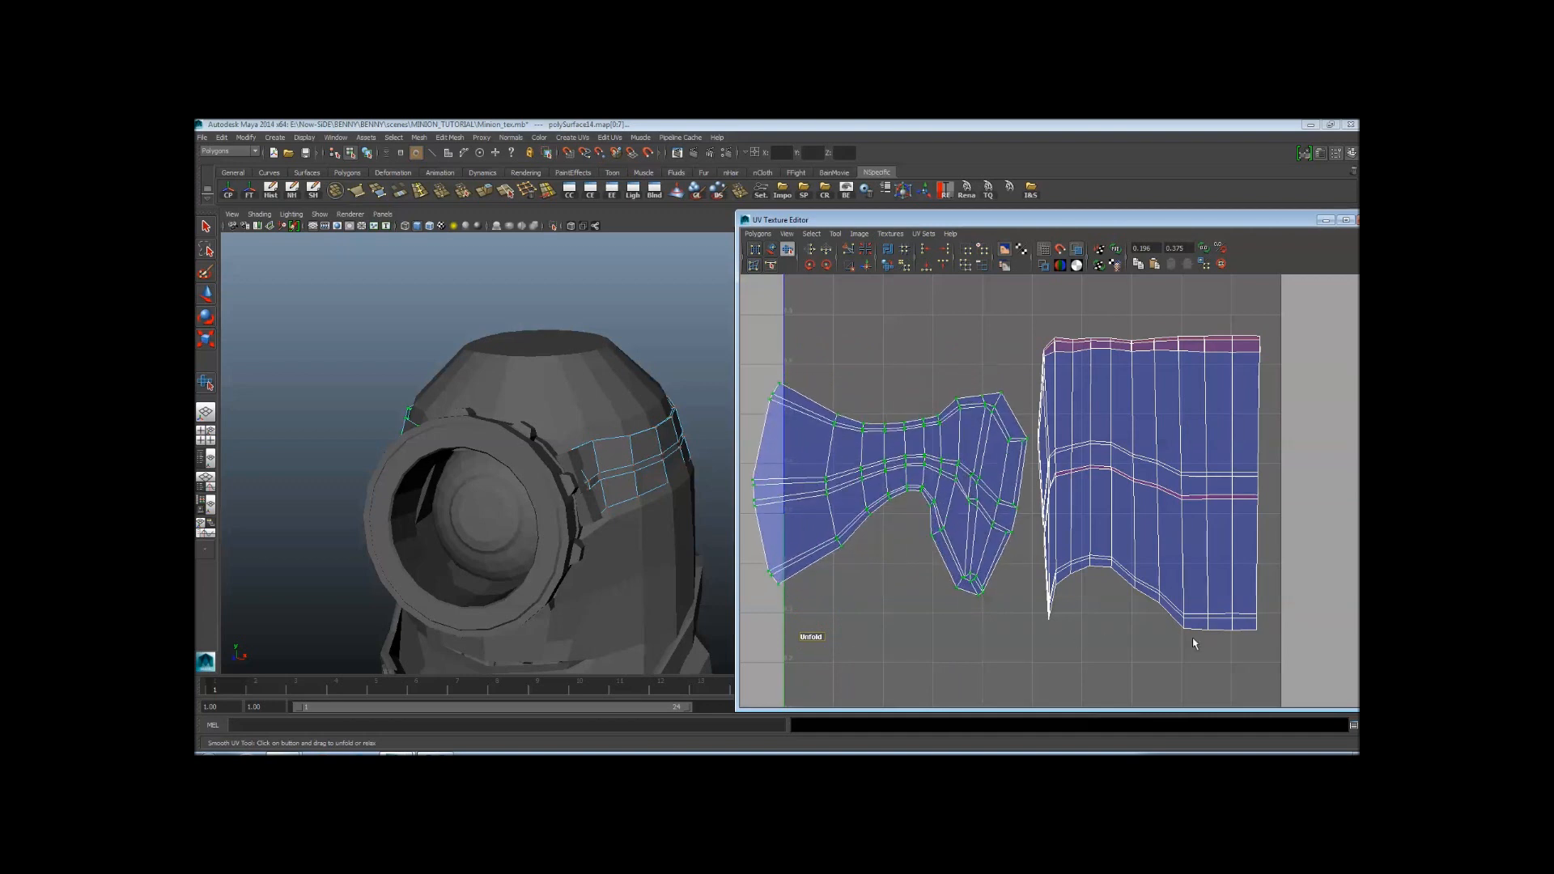
Select the right strap shell, unfold it with the Smooth UV Tool and relax it slightly
alt+middle_drag(1183, 527, 1022, 521)
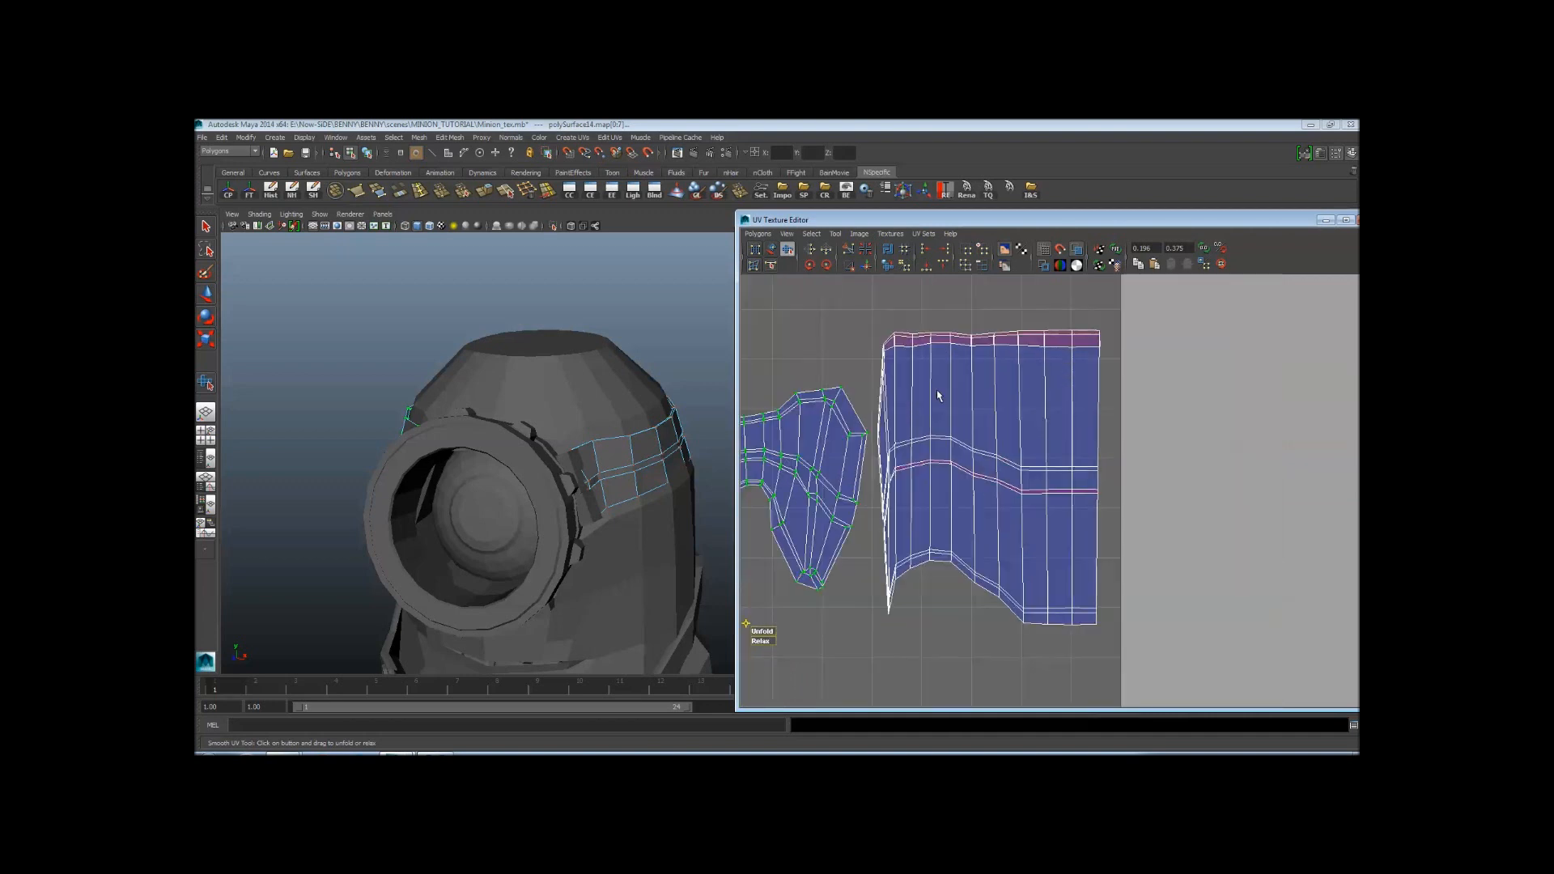
drag(1163, 694, 1164, 693)
alt+right_drag(927, 559, 966, 546)
alt+middle_drag(964, 545, 1001, 548)
alt+right_drag(1001, 547, 891, 522)
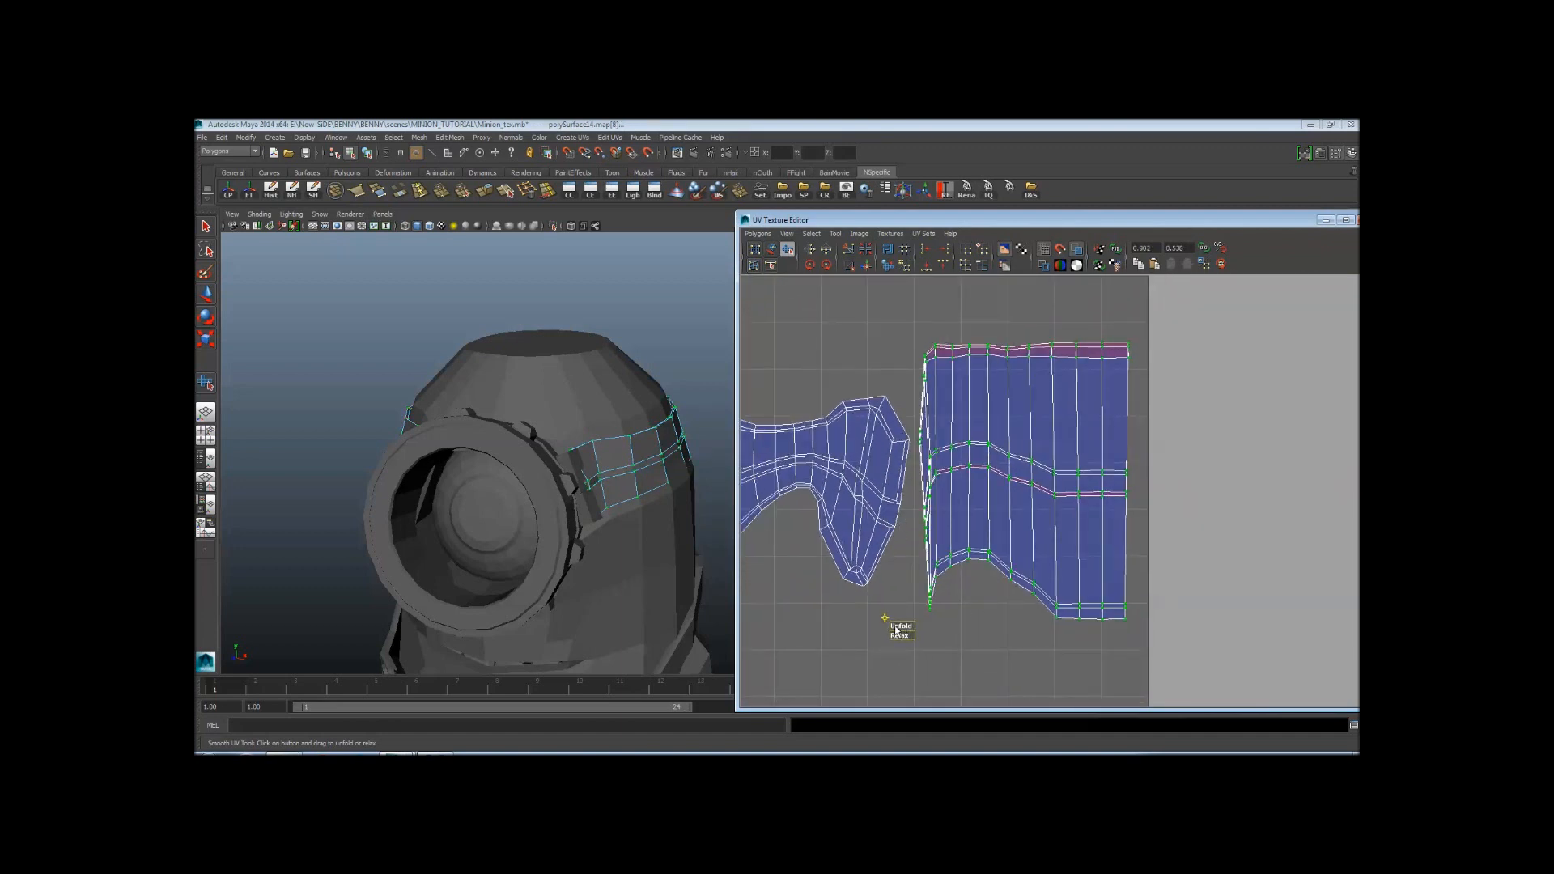
drag(896, 631, 1085, 646)
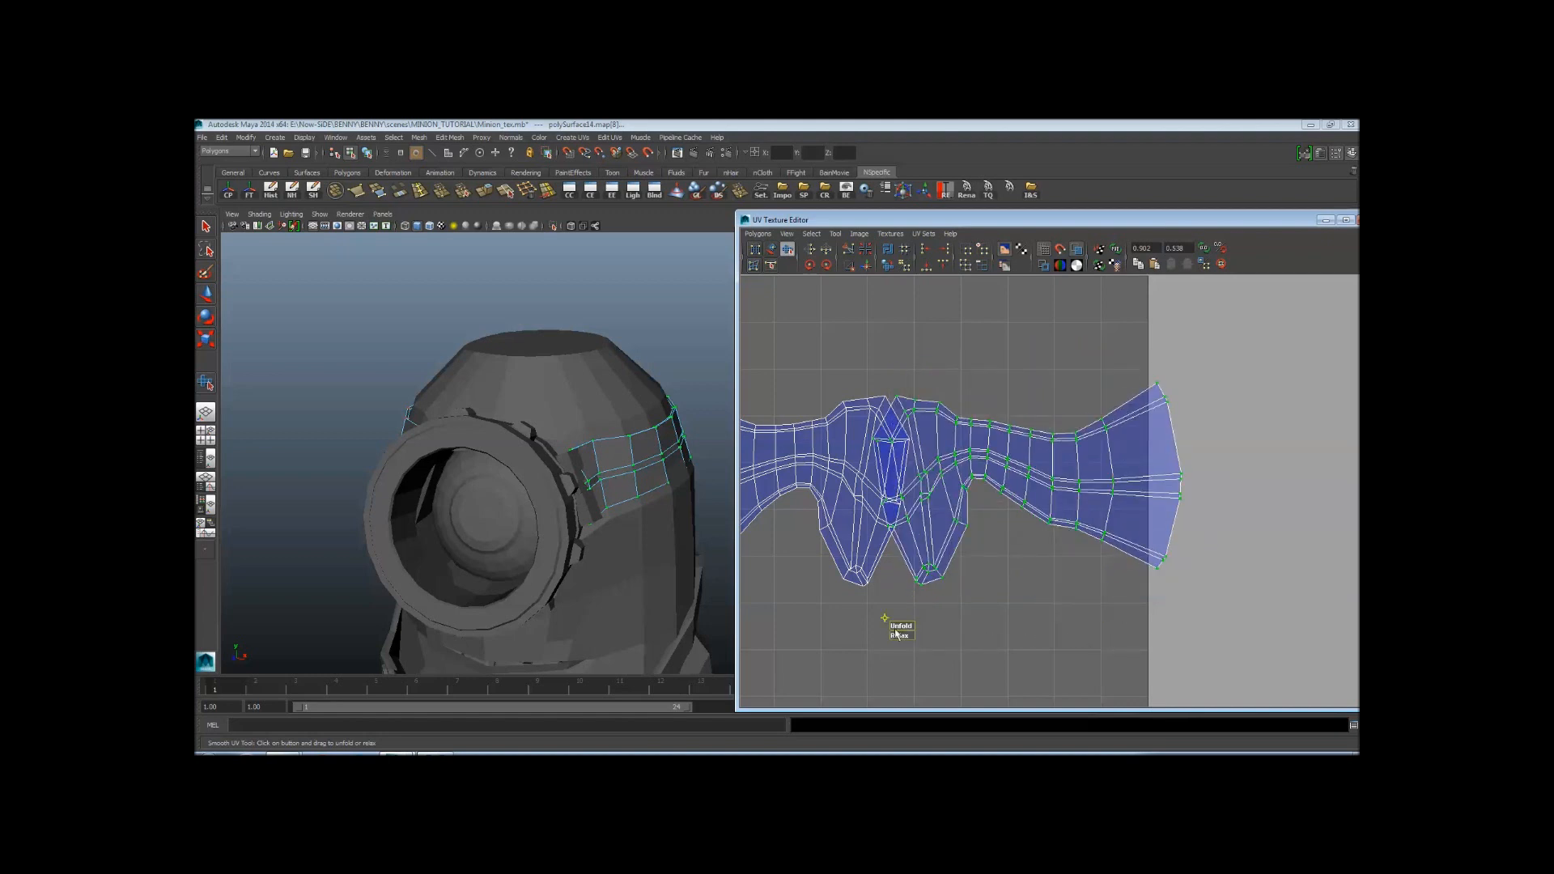
drag(896, 633, 1022, 635)
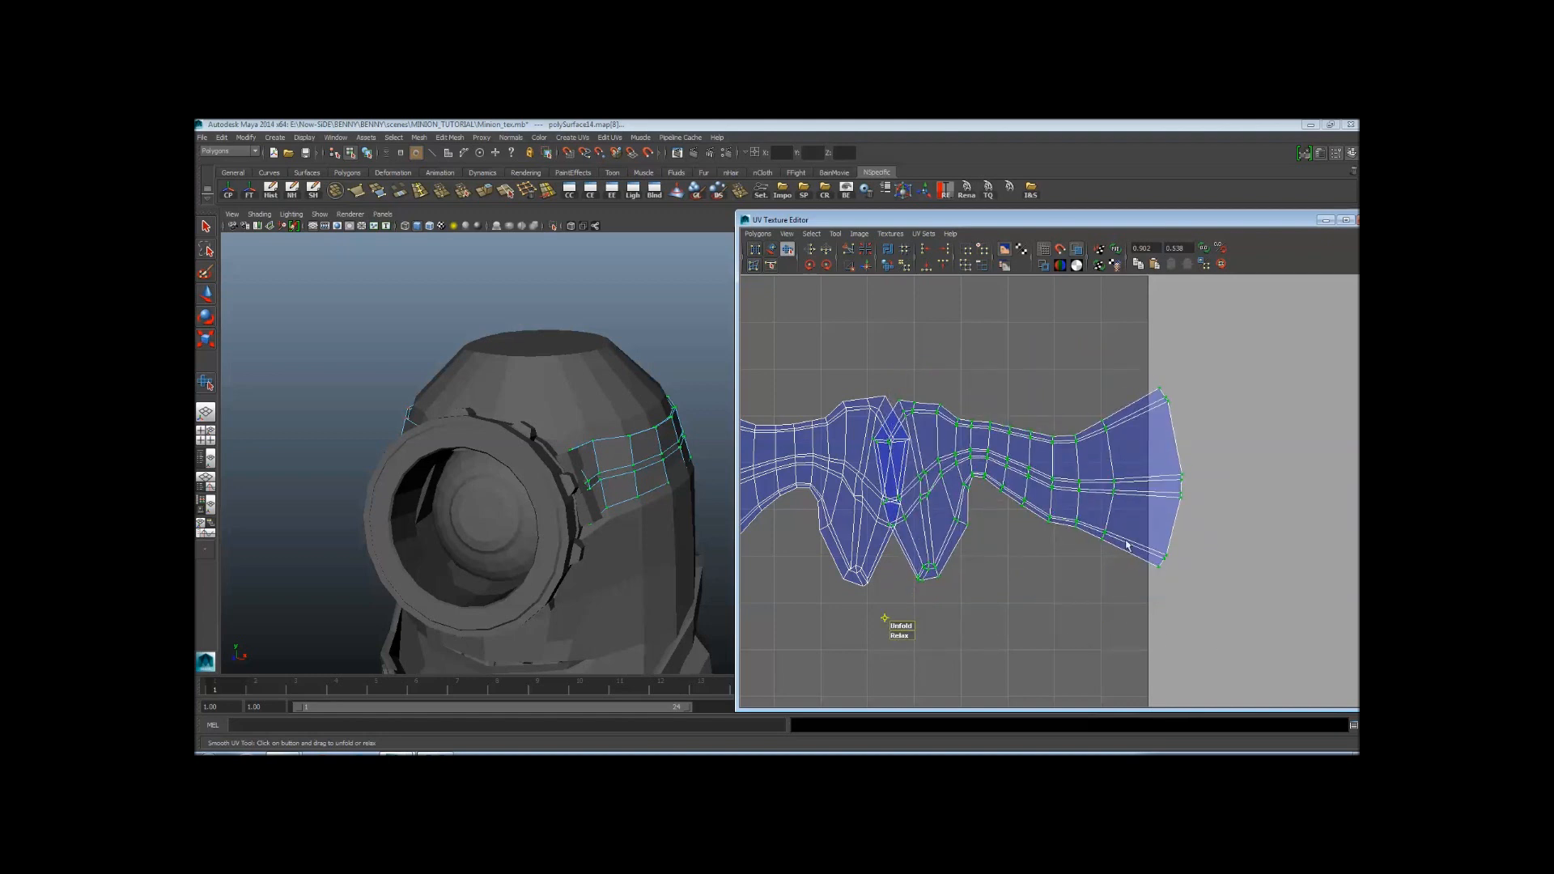
Move the unfolded right strap shell to the right and slightly down, clear of the left shell
alt+middle_drag(950, 537, 1033, 532)
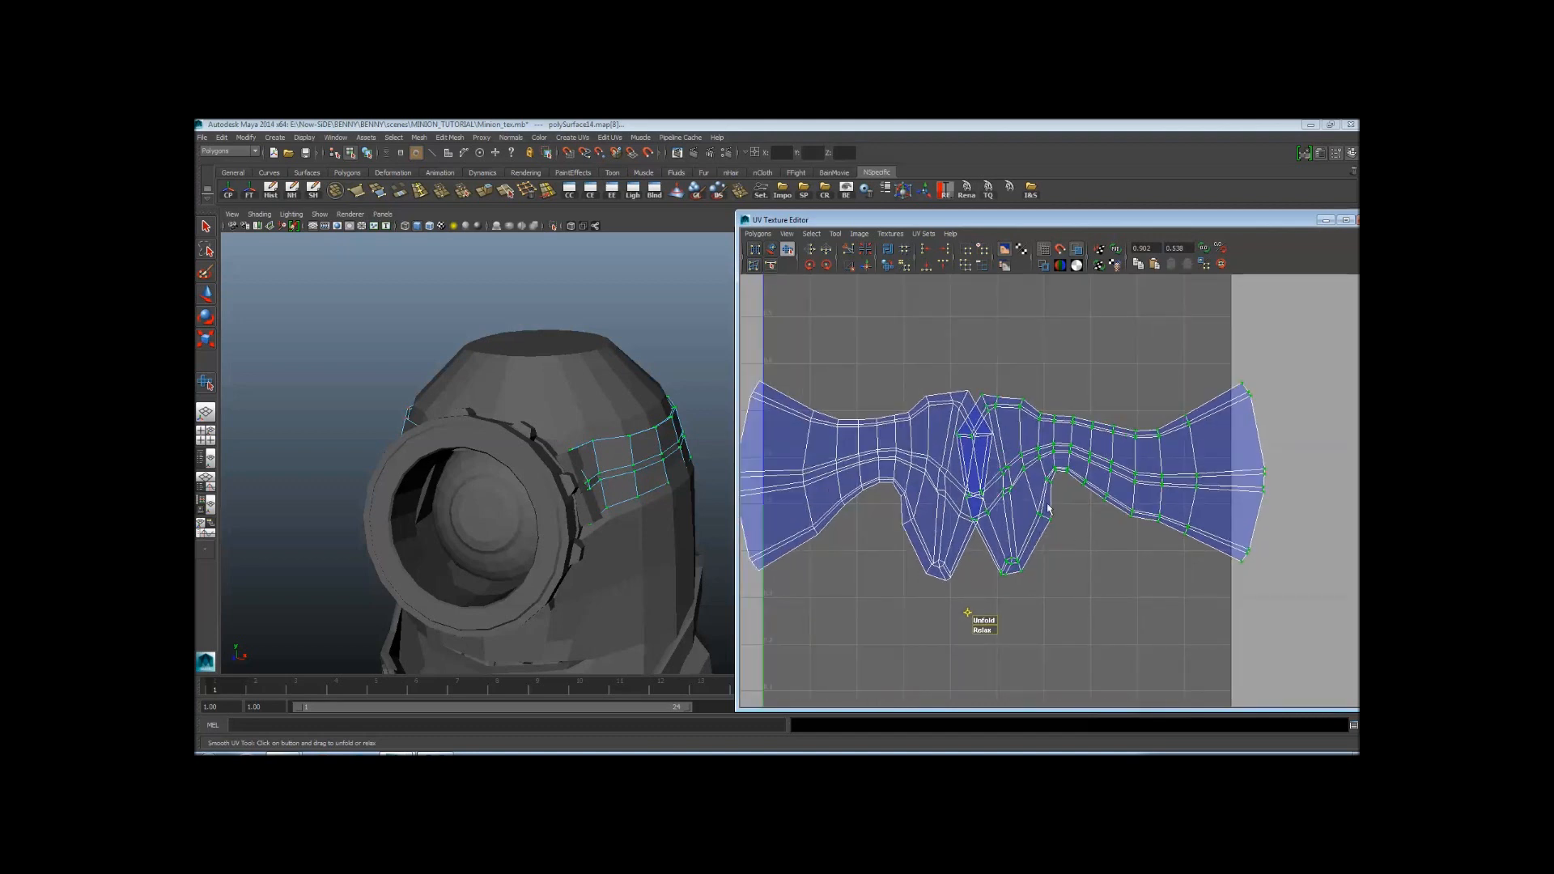
key(w)
alt+middle_drag(1077, 593, 1085, 531)
middle_drag(1109, 454, 1166, 473)
alt+middle_drag(1109, 544, 1037, 628)
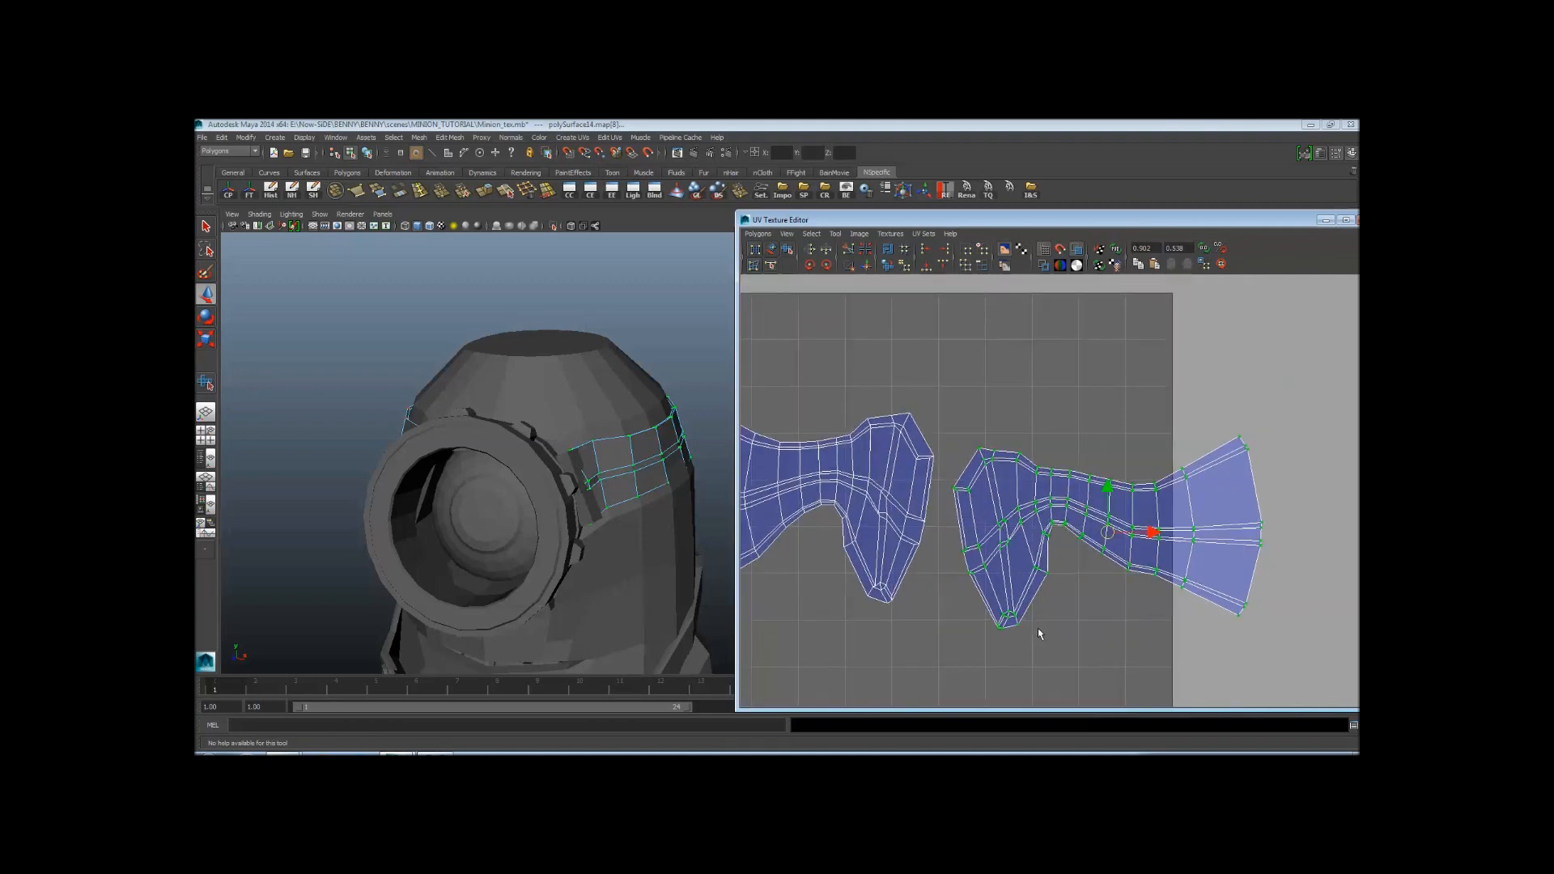
Rotate the right strap shell clockwise until its wide end faces down and move it inside the UV square
alt+middle_drag(841, 300, 821, 316)
click(825, 265)
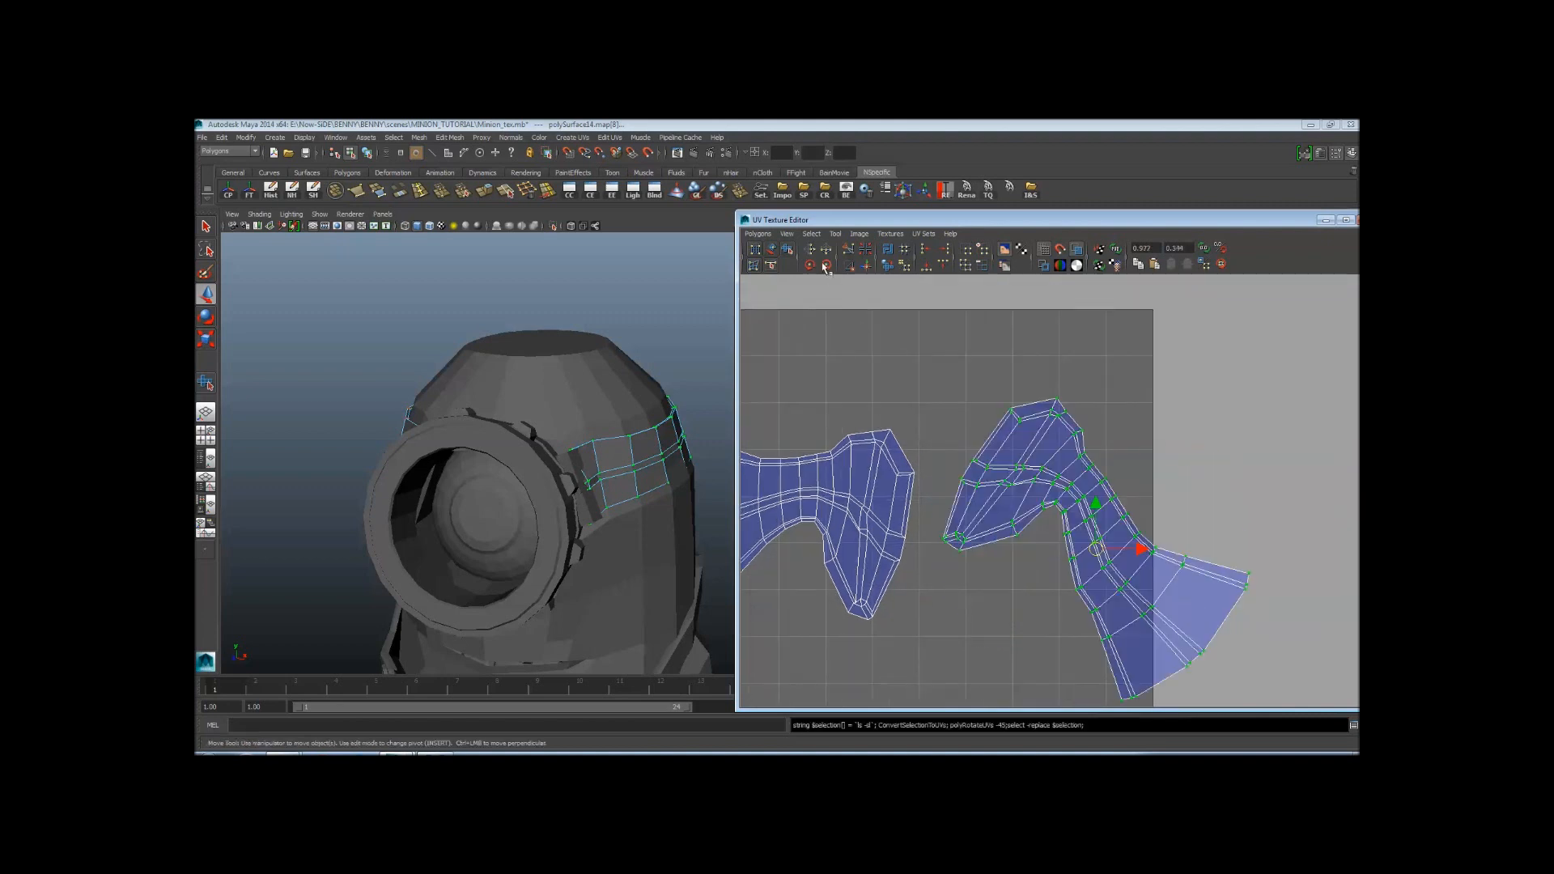
click(826, 266)
alt+middle_drag(1017, 520, 968, 486)
drag(1041, 510, 987, 475)
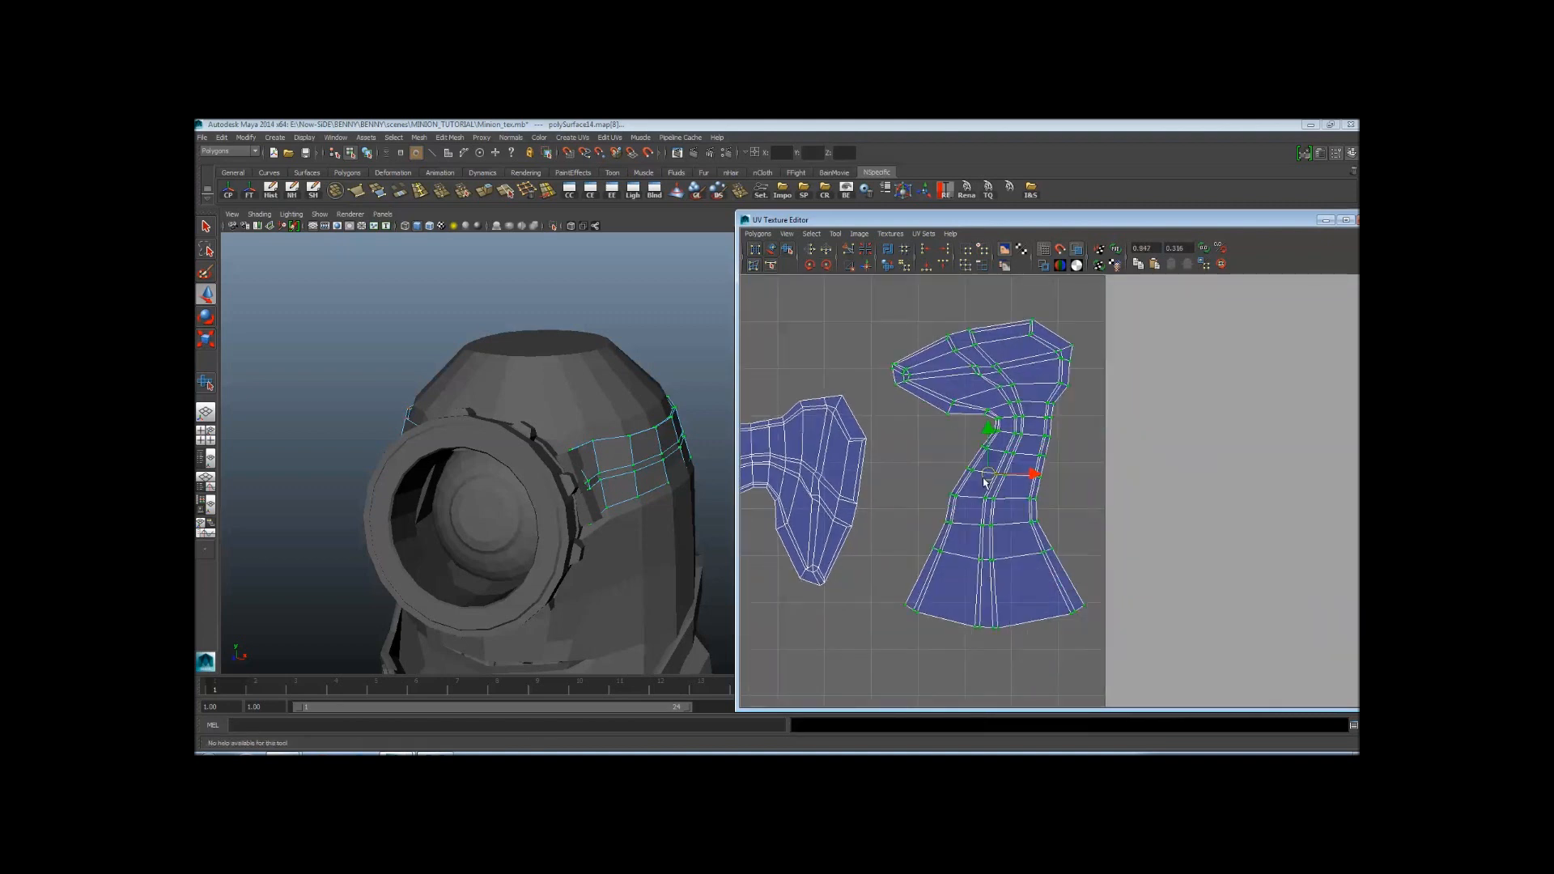
Select the whole left strap shell, rotate it counterclockwise until its wide end faces down and move it right into the UV square
alt+middle_drag(842, 488, 1029, 538)
click(956, 481)
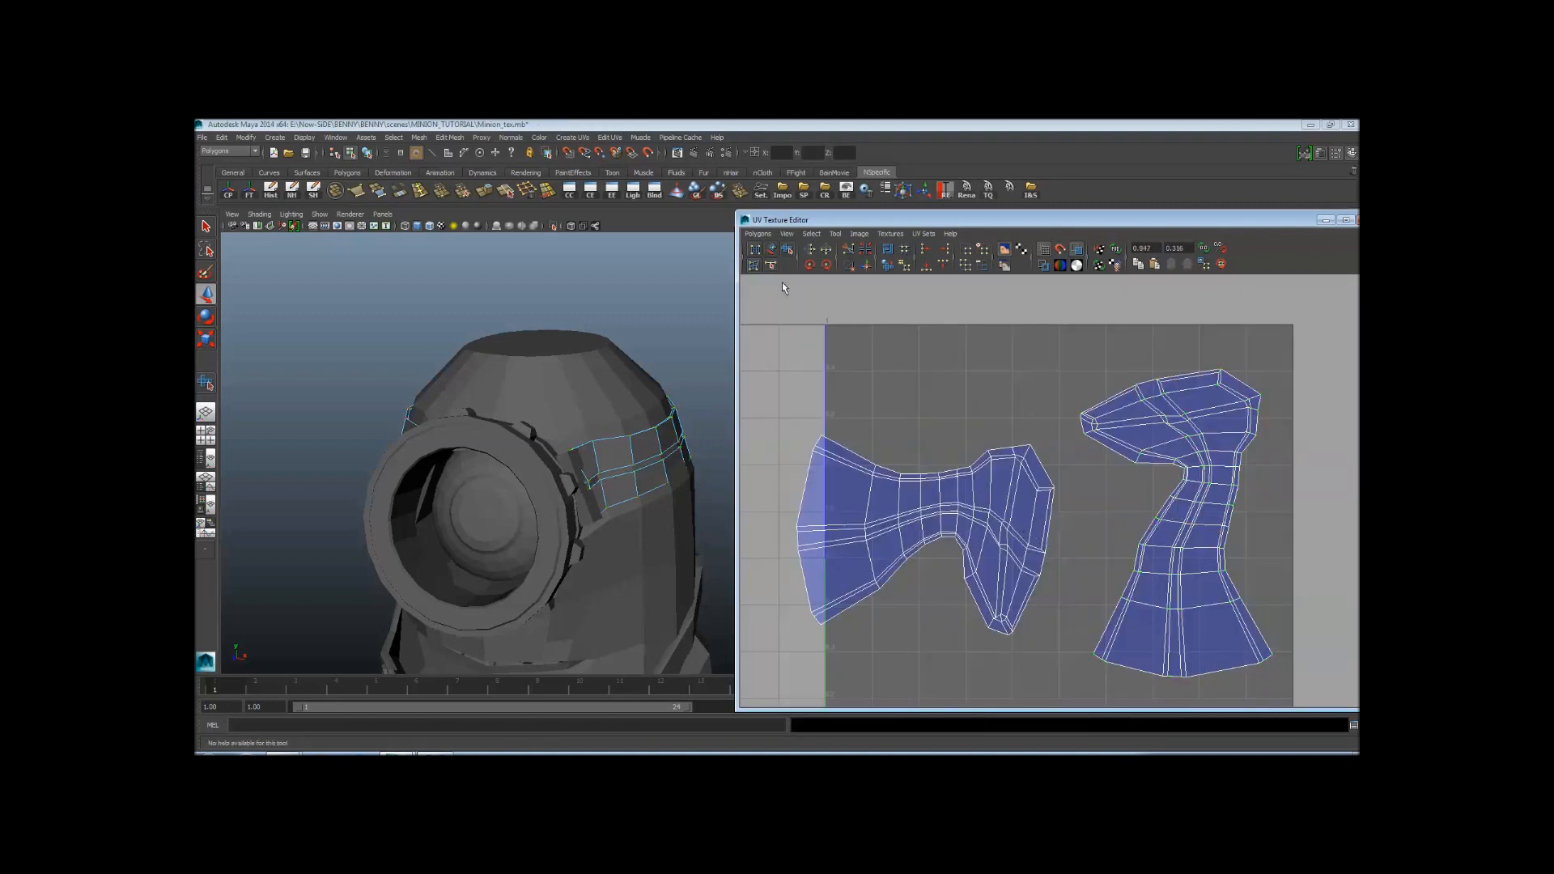
click(771, 253)
drag(757, 377, 998, 626)
drag(1060, 682, 1071, 684)
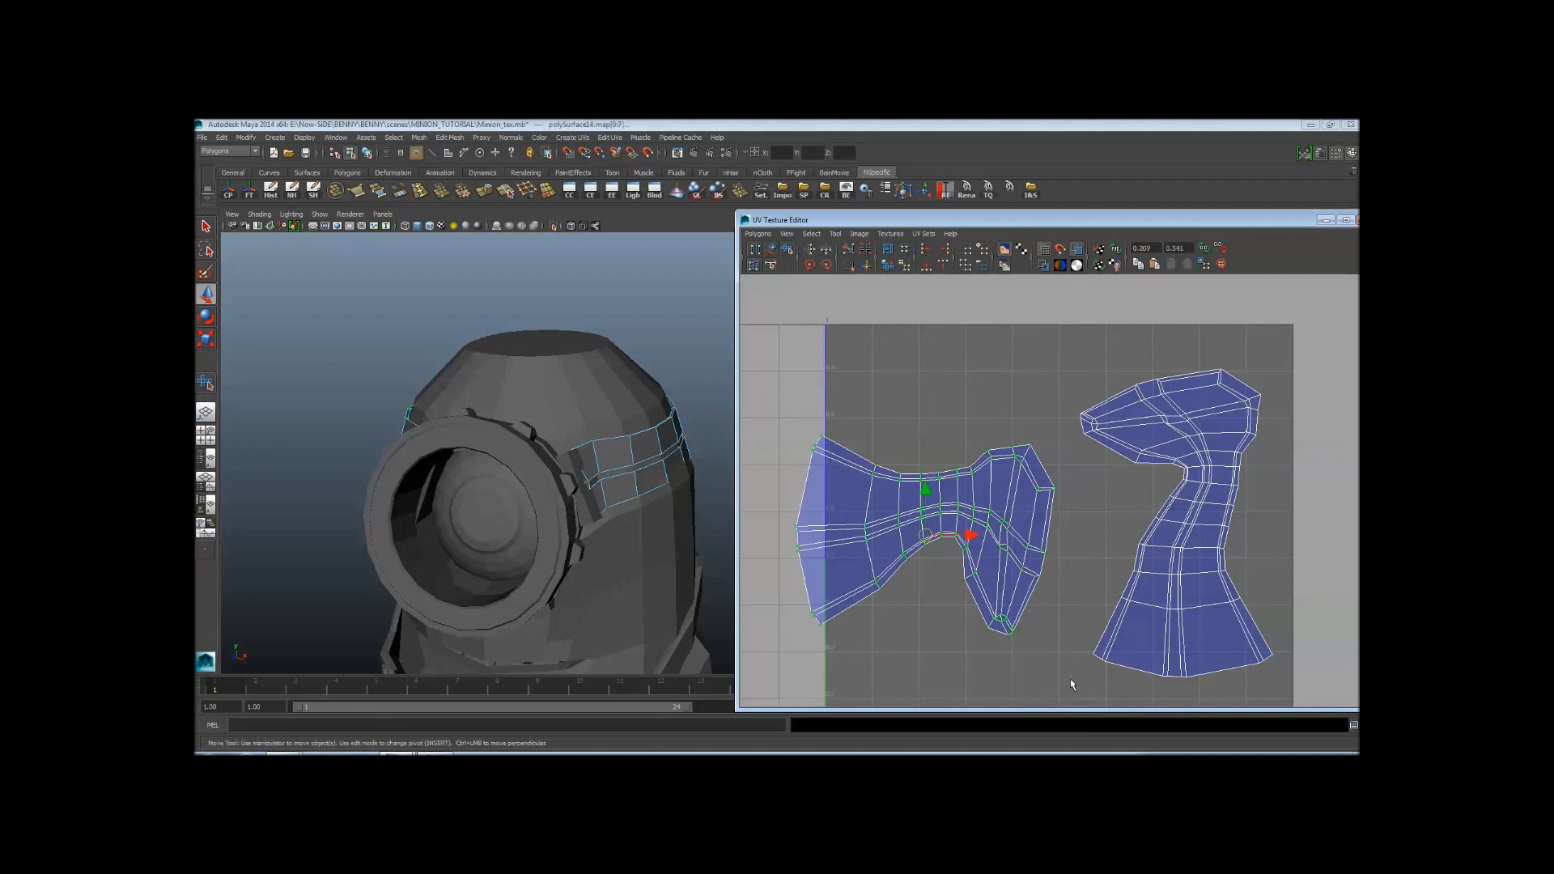
click(810, 265)
click(810, 266)
alt+middle_drag(1044, 567, 998, 542)
drag(876, 517, 923, 518)
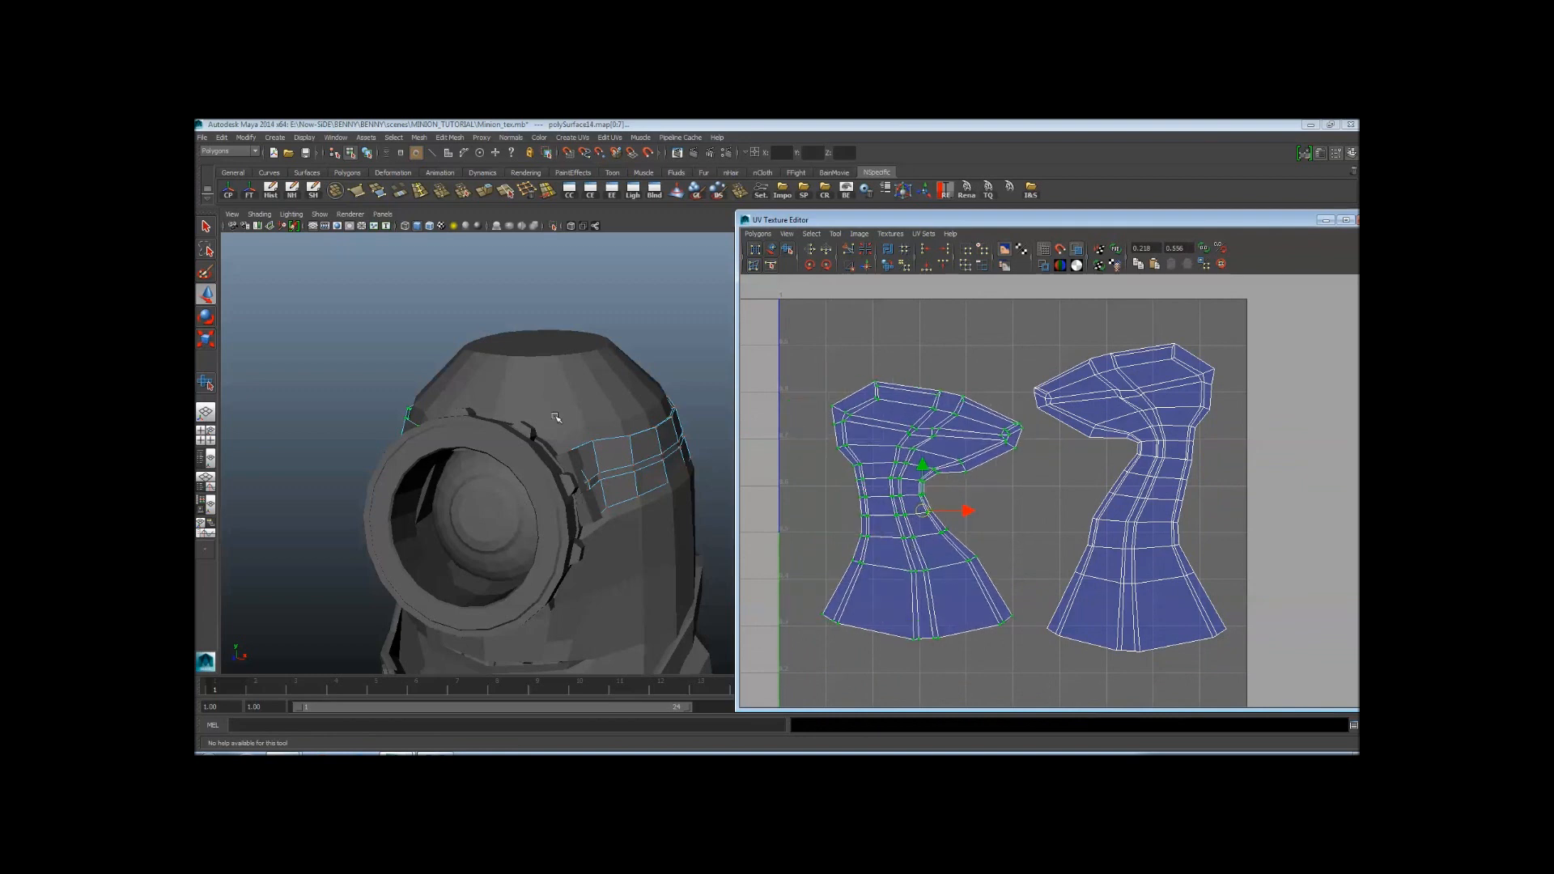
Examine the goggle strap up close in the reference image minion-clipboard.jpg and compare it with the modelled strap
alt+drag(555, 416, 533, 445)
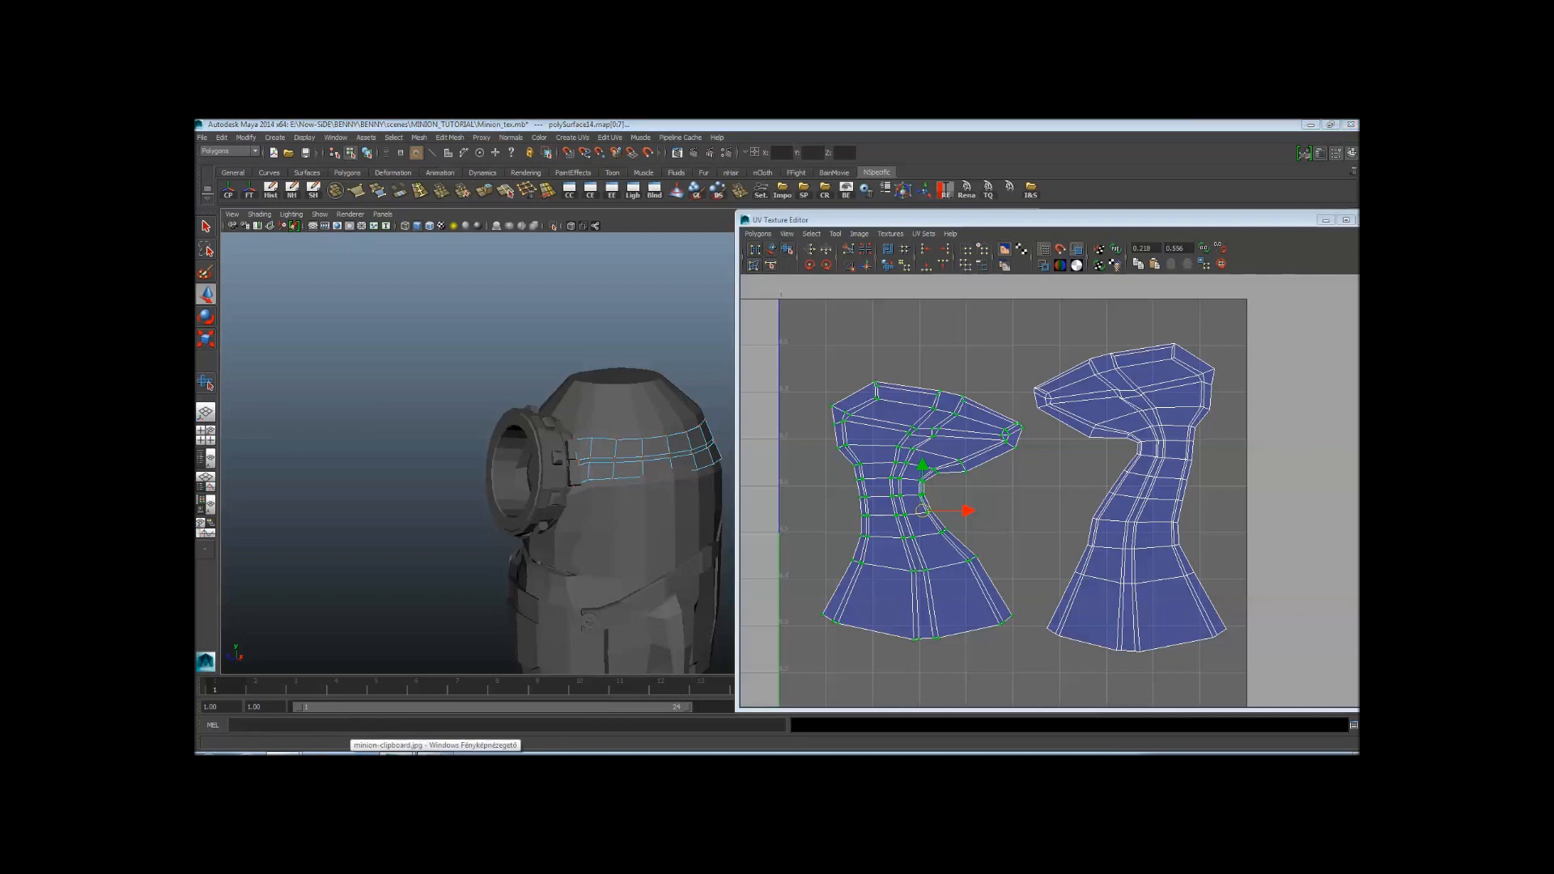
click(435, 754)
scroll(947, 421, up, 5)
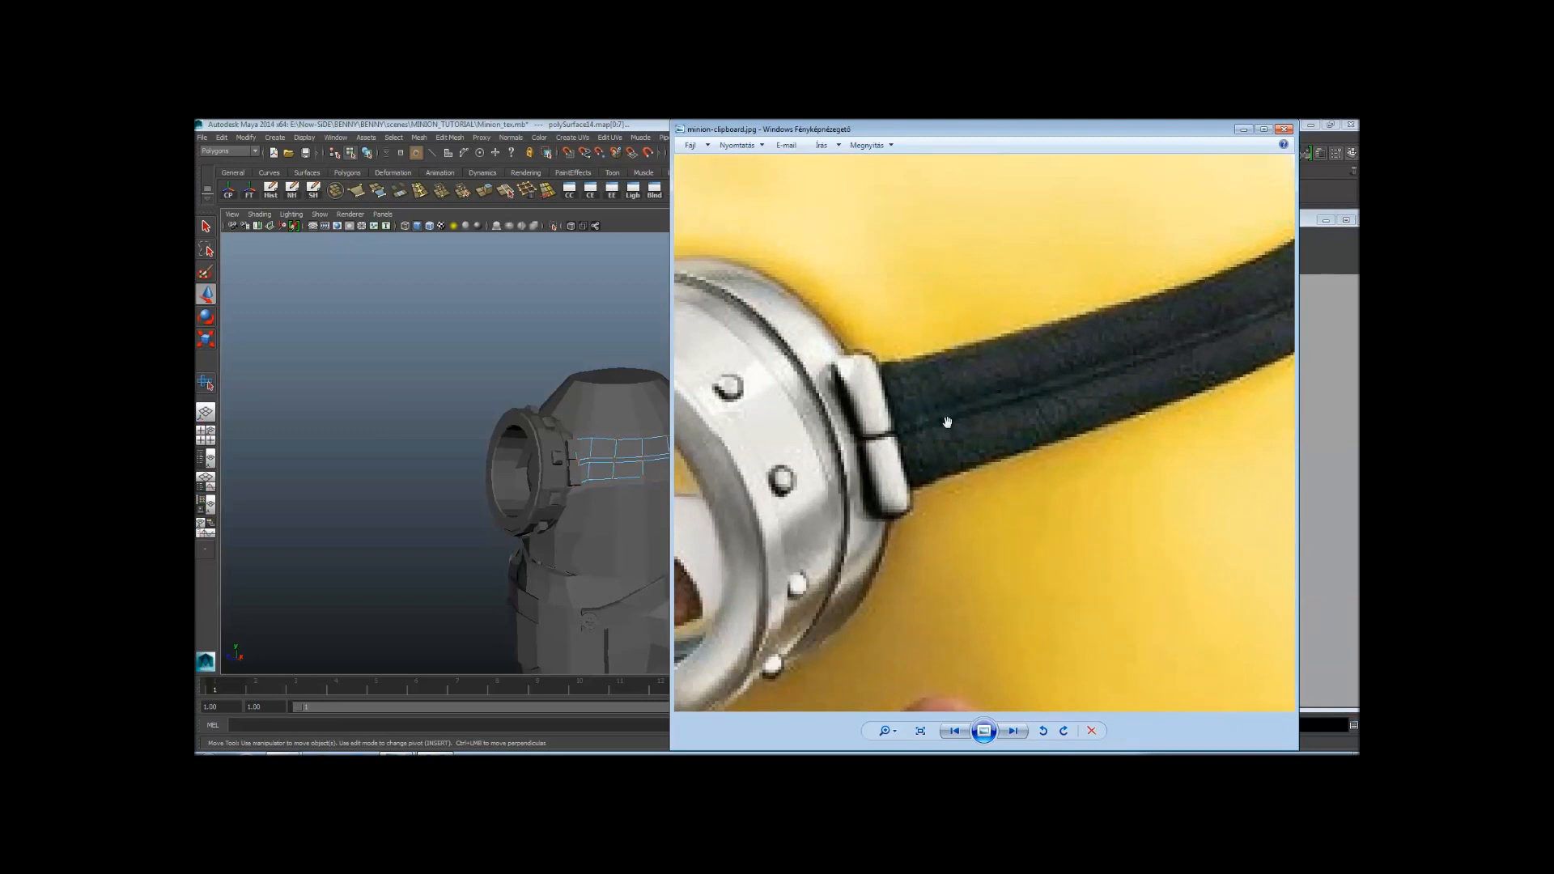
drag(1160, 354, 1027, 350)
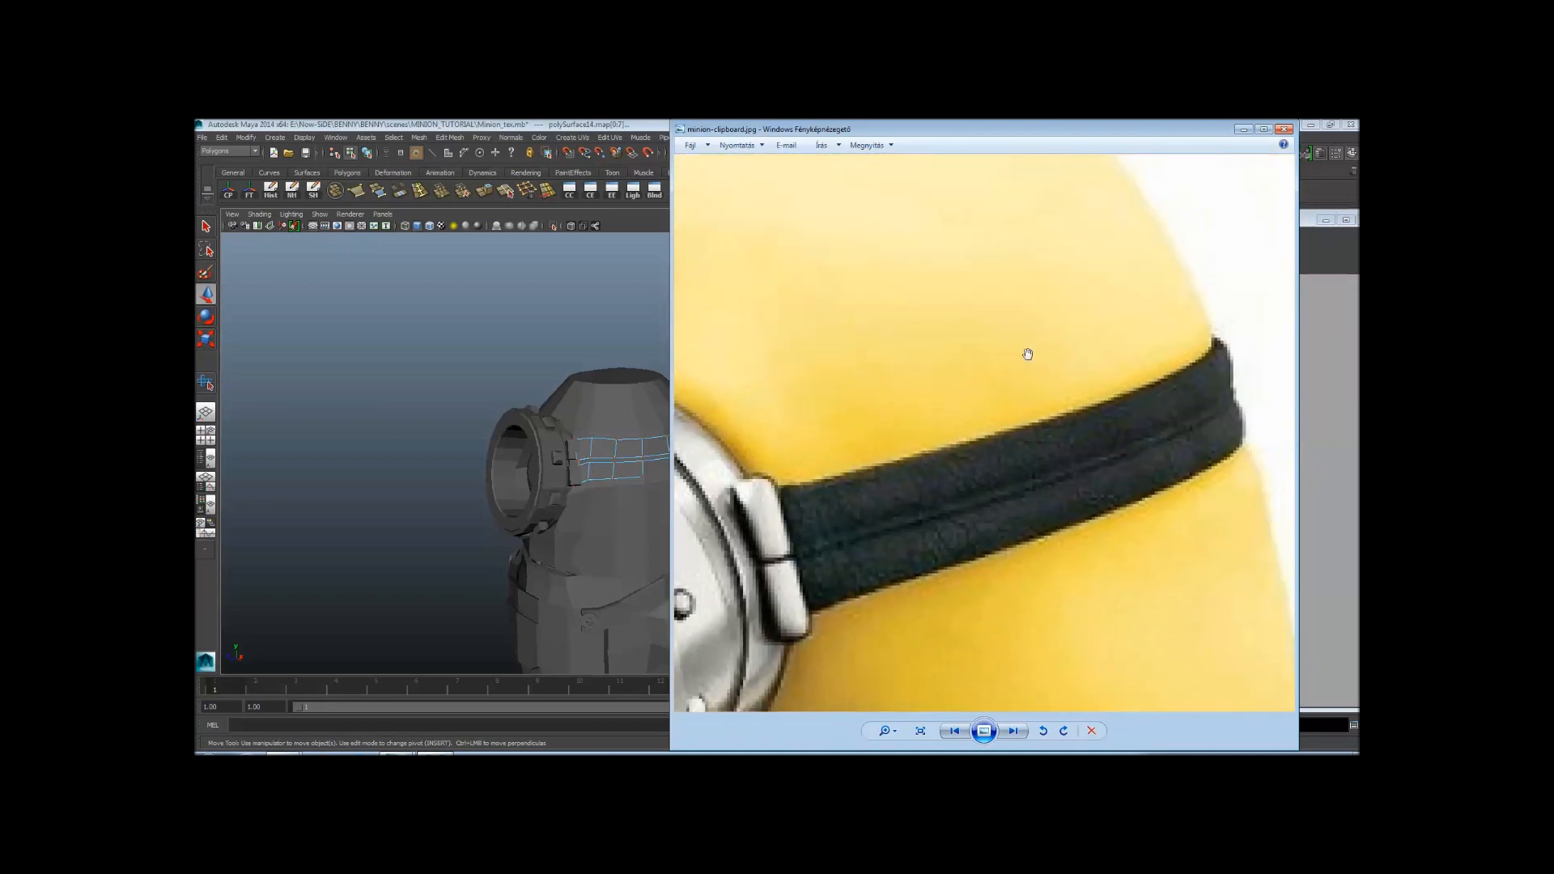
click(1243, 129)
Close the UV Texture Editor and return the goggle strap to object mode
drag(1241, 229, 1095, 239)
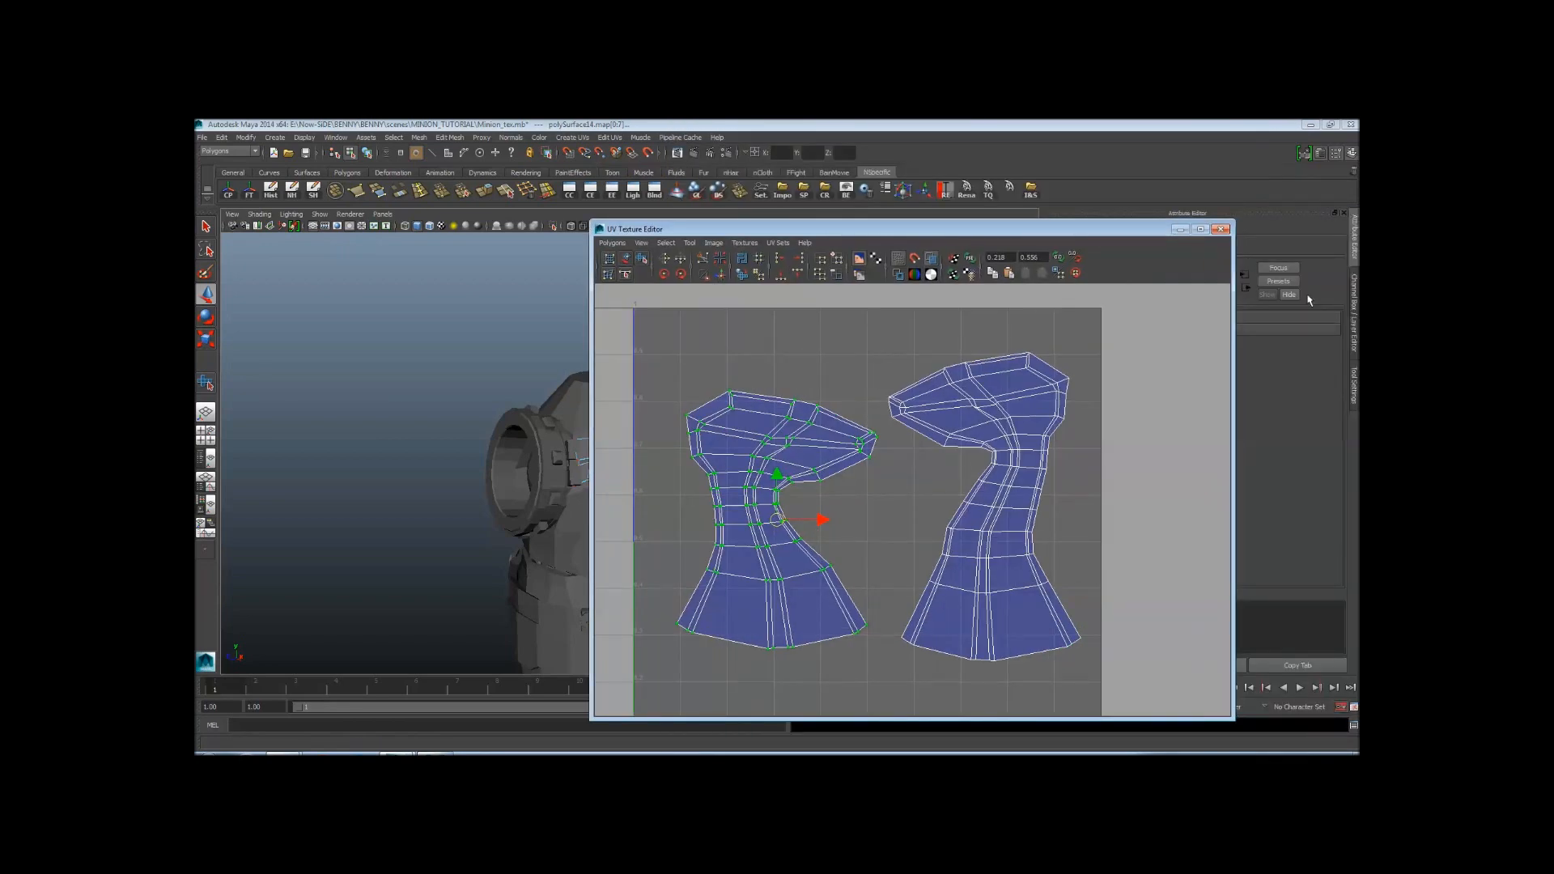
click(1219, 230)
scroll(867, 486, down, 3)
right_click(622, 450)
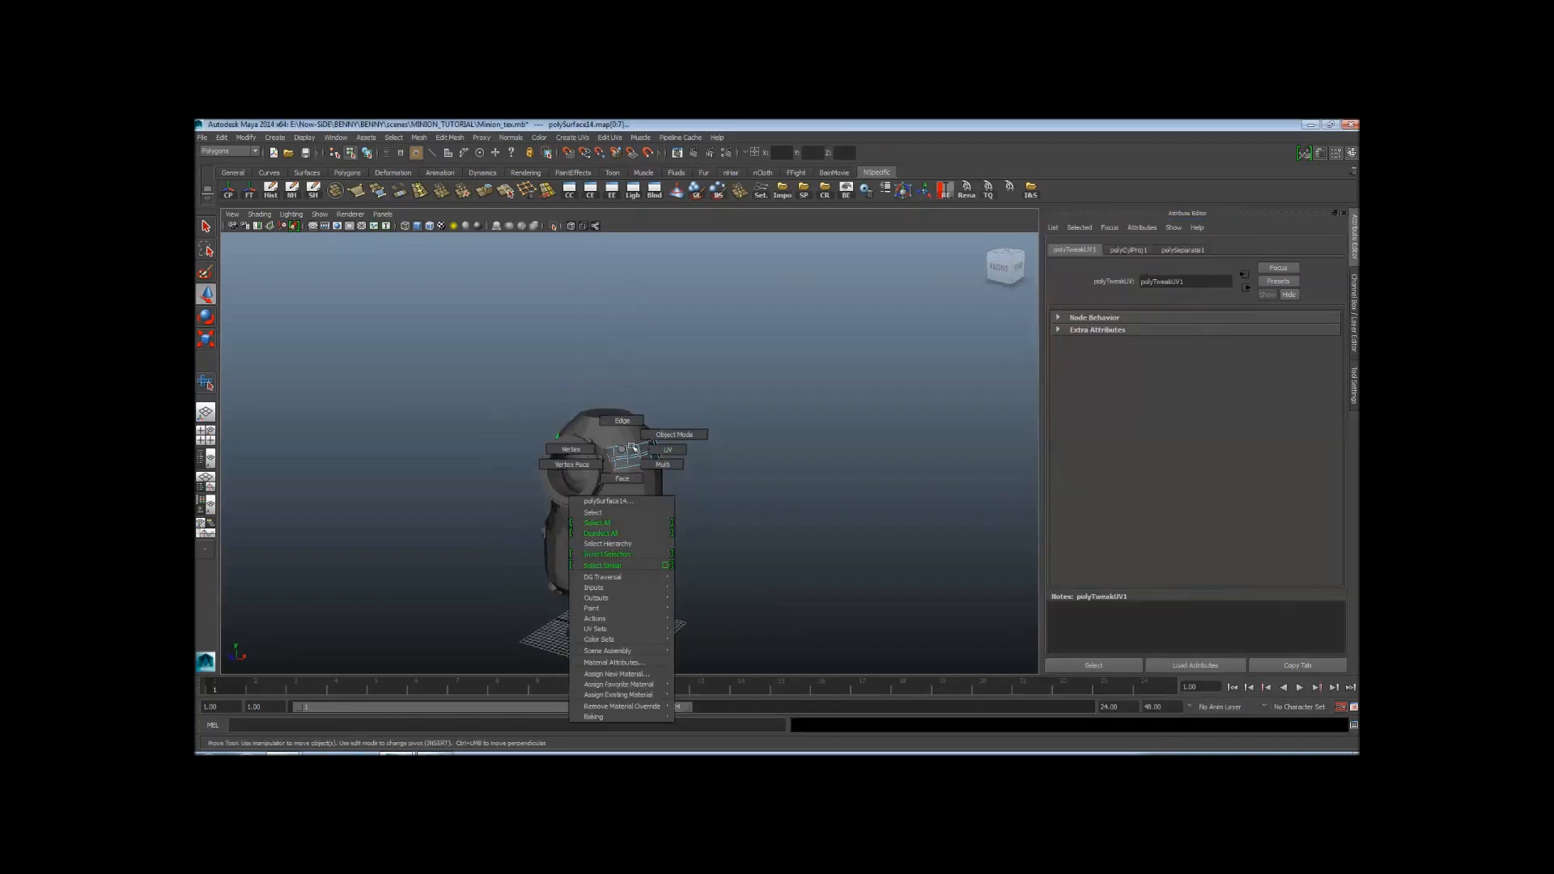
click(675, 434)
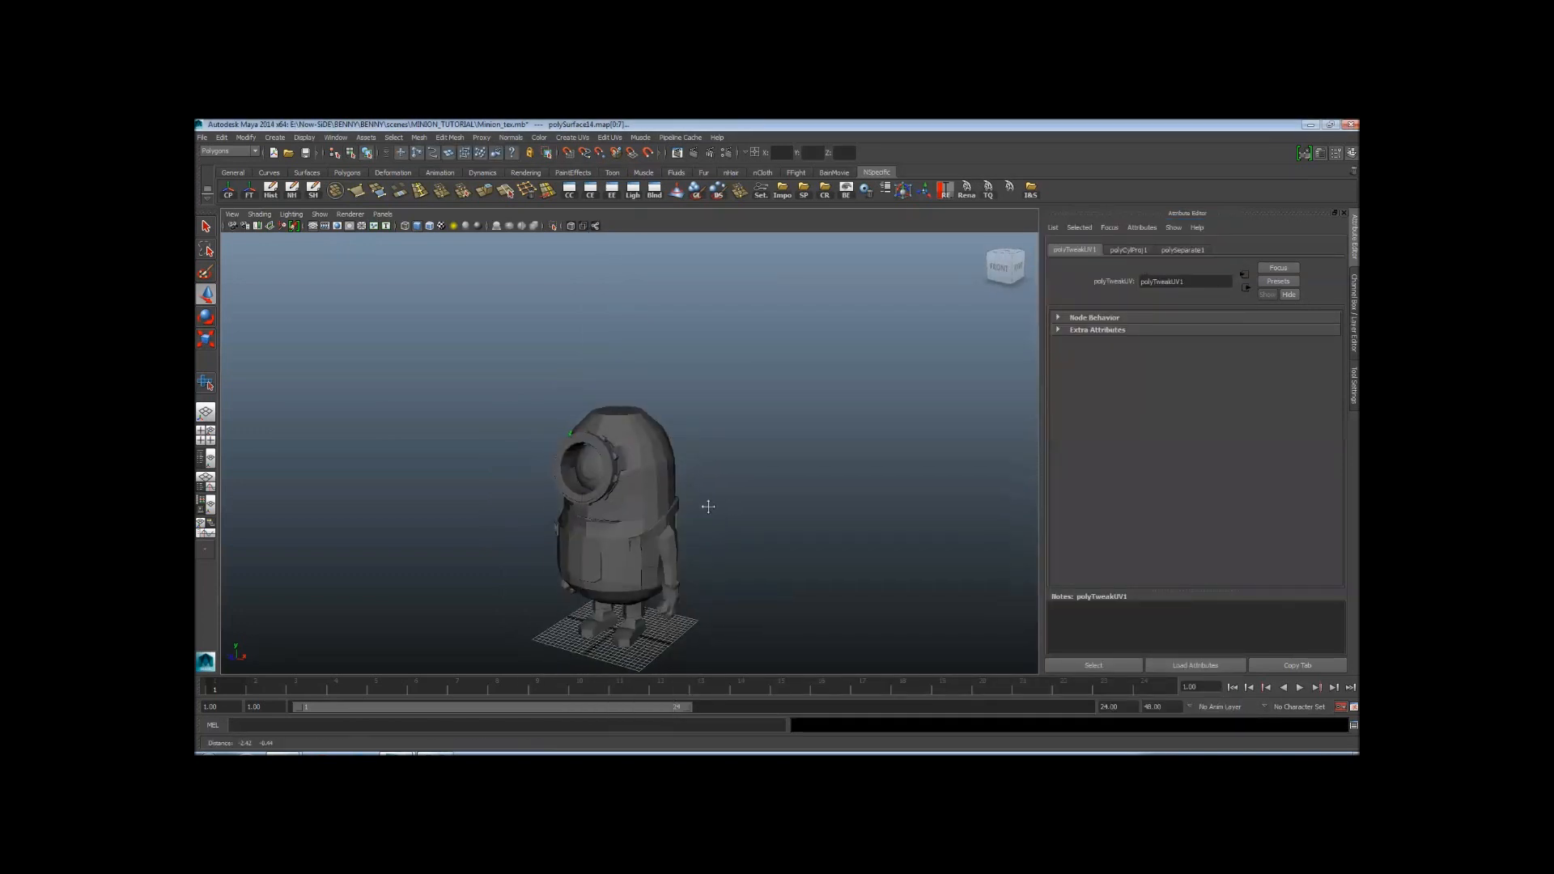
Save the scene and clear the strap selection, bringing the front of the minion's overalls into view
alt+drag(708, 507, 701, 447)
key(ctrl+s)
alt+right_drag(701, 447, 665, 422)
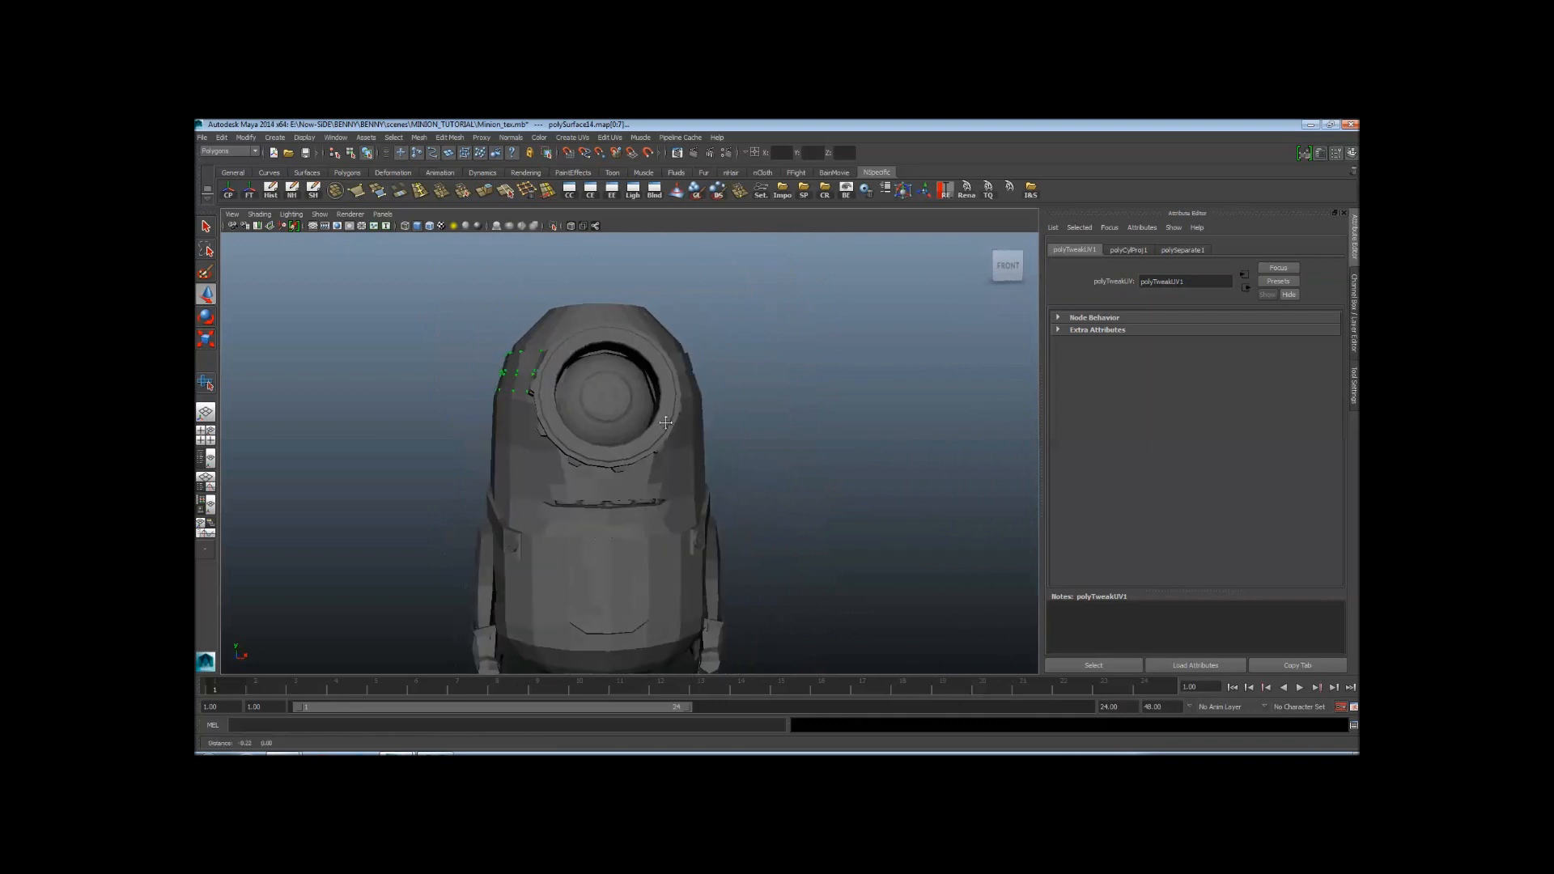
alt+drag(666, 421, 858, 498)
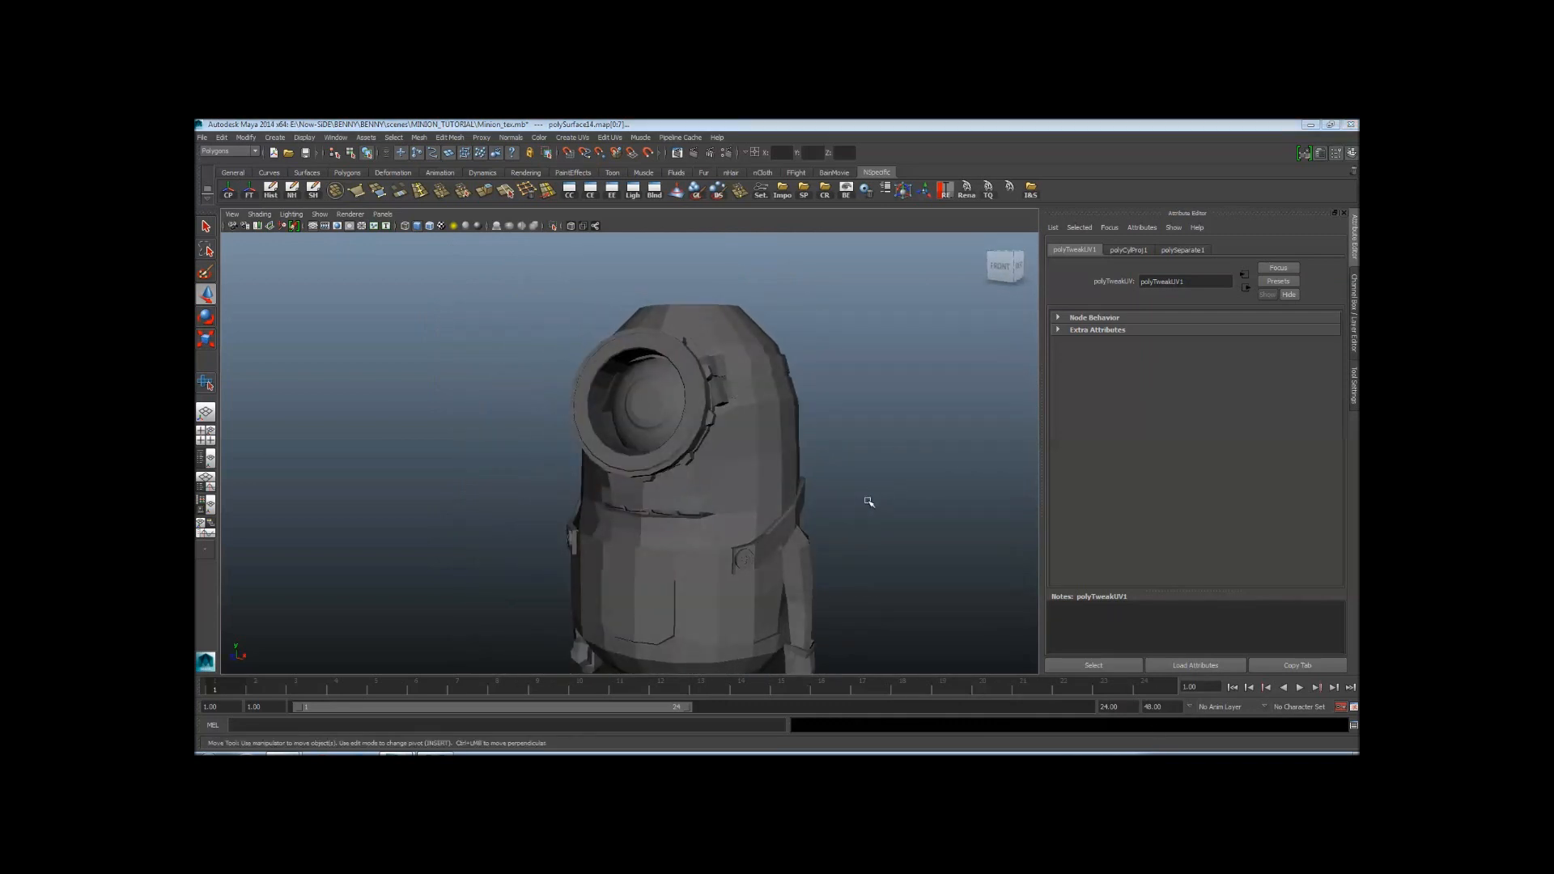
alt+right_drag(865, 513, 850, 416)
alt+drag(850, 416, 853, 416)
alt+right_drag(854, 416, 861, 459)
alt+drag(861, 460, 711, 455)
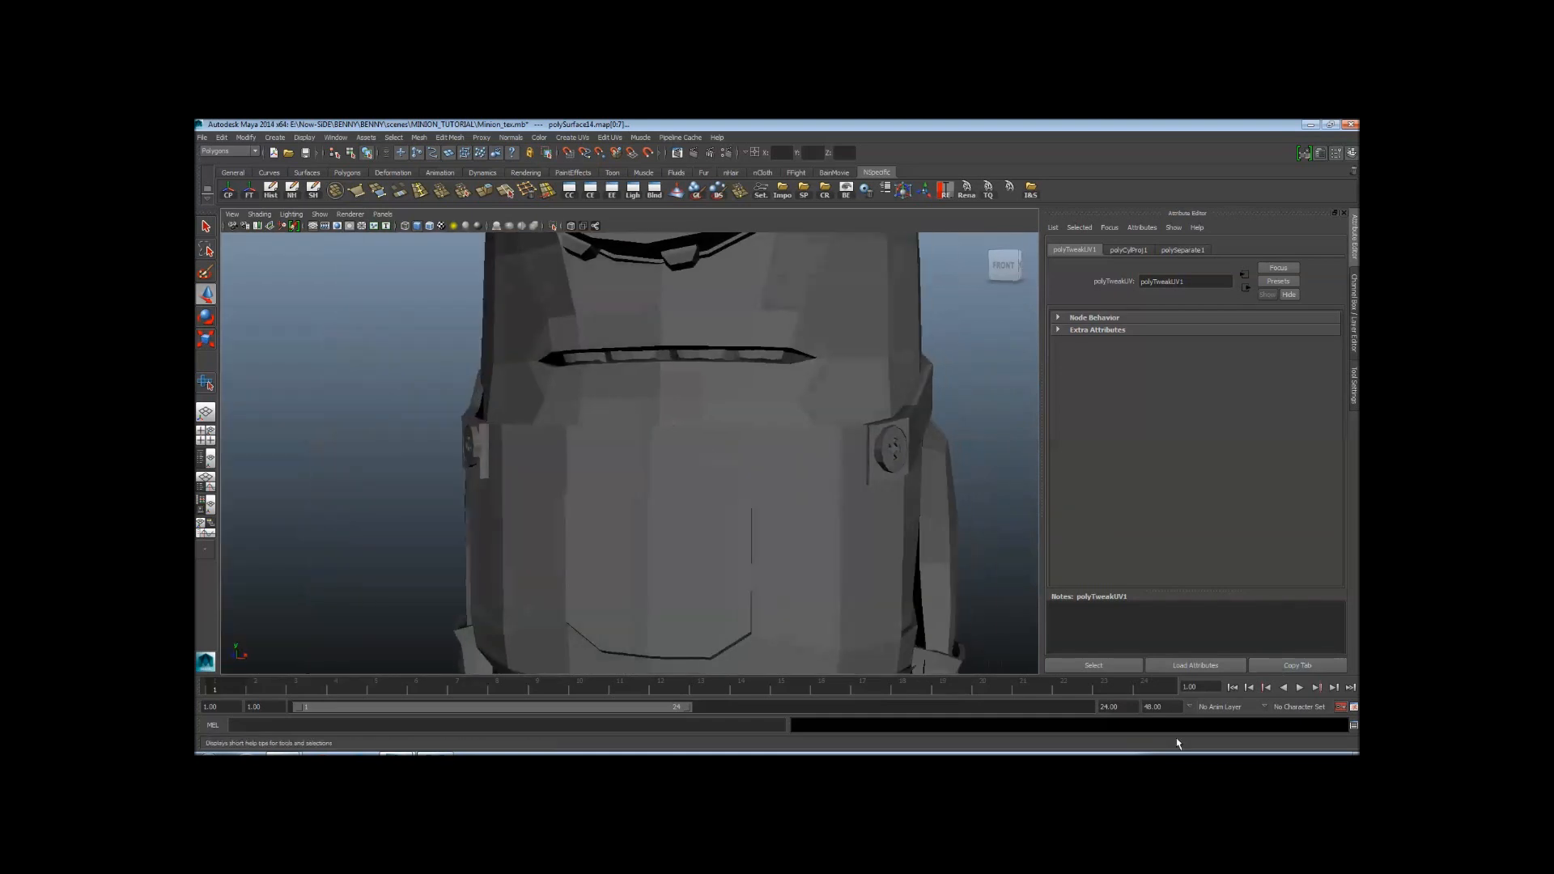
key(q)
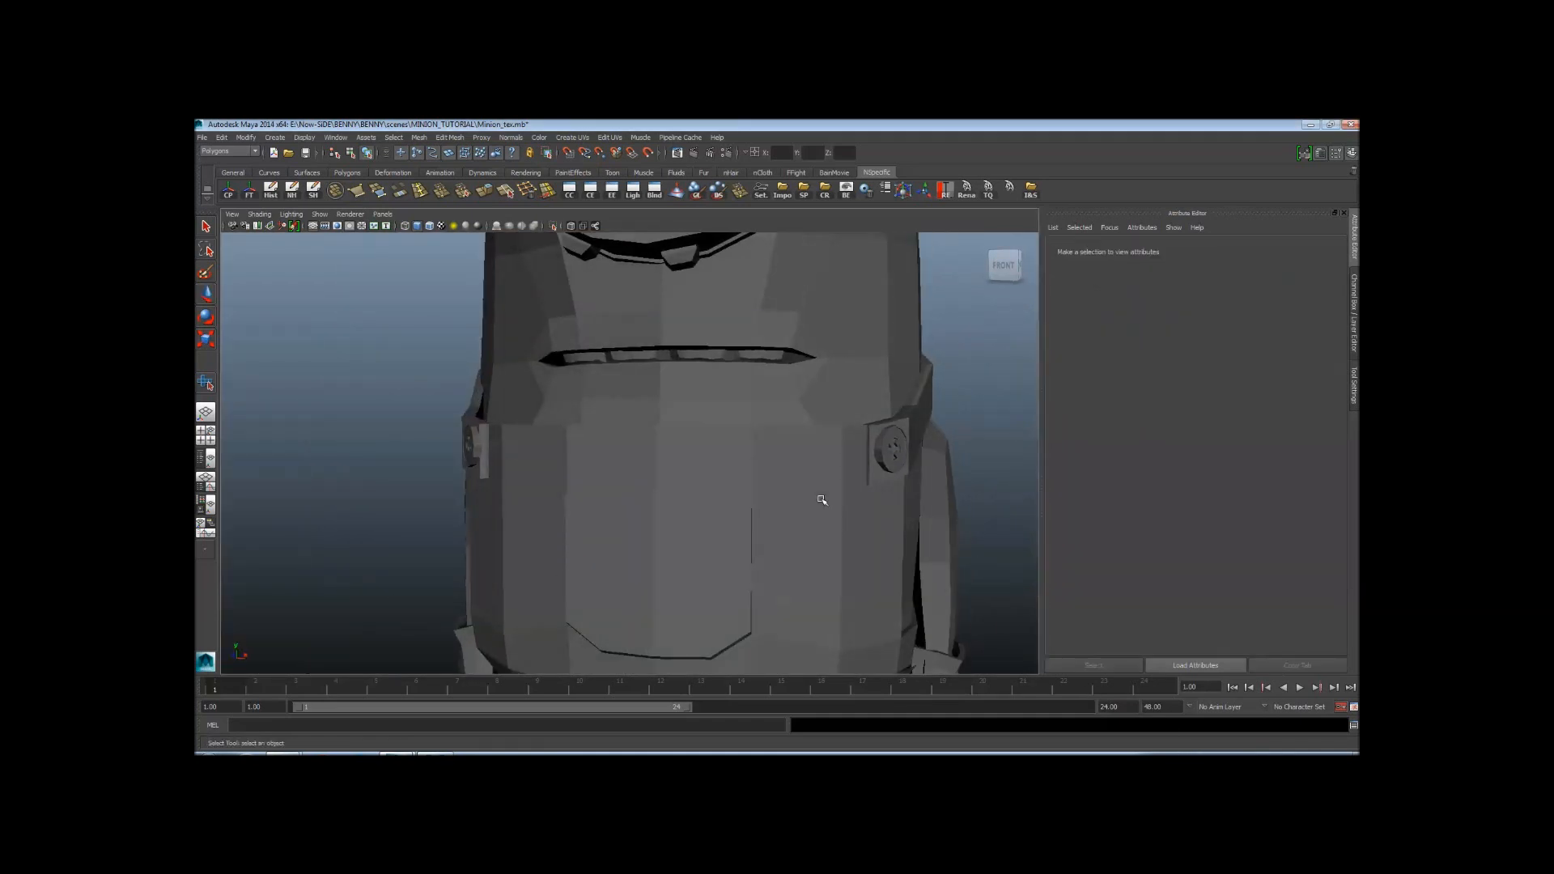
Select the minion's overalls and open their UVs in the UV Texture Editor, placed beside the model
alt+right_drag(888, 504, 636, 487)
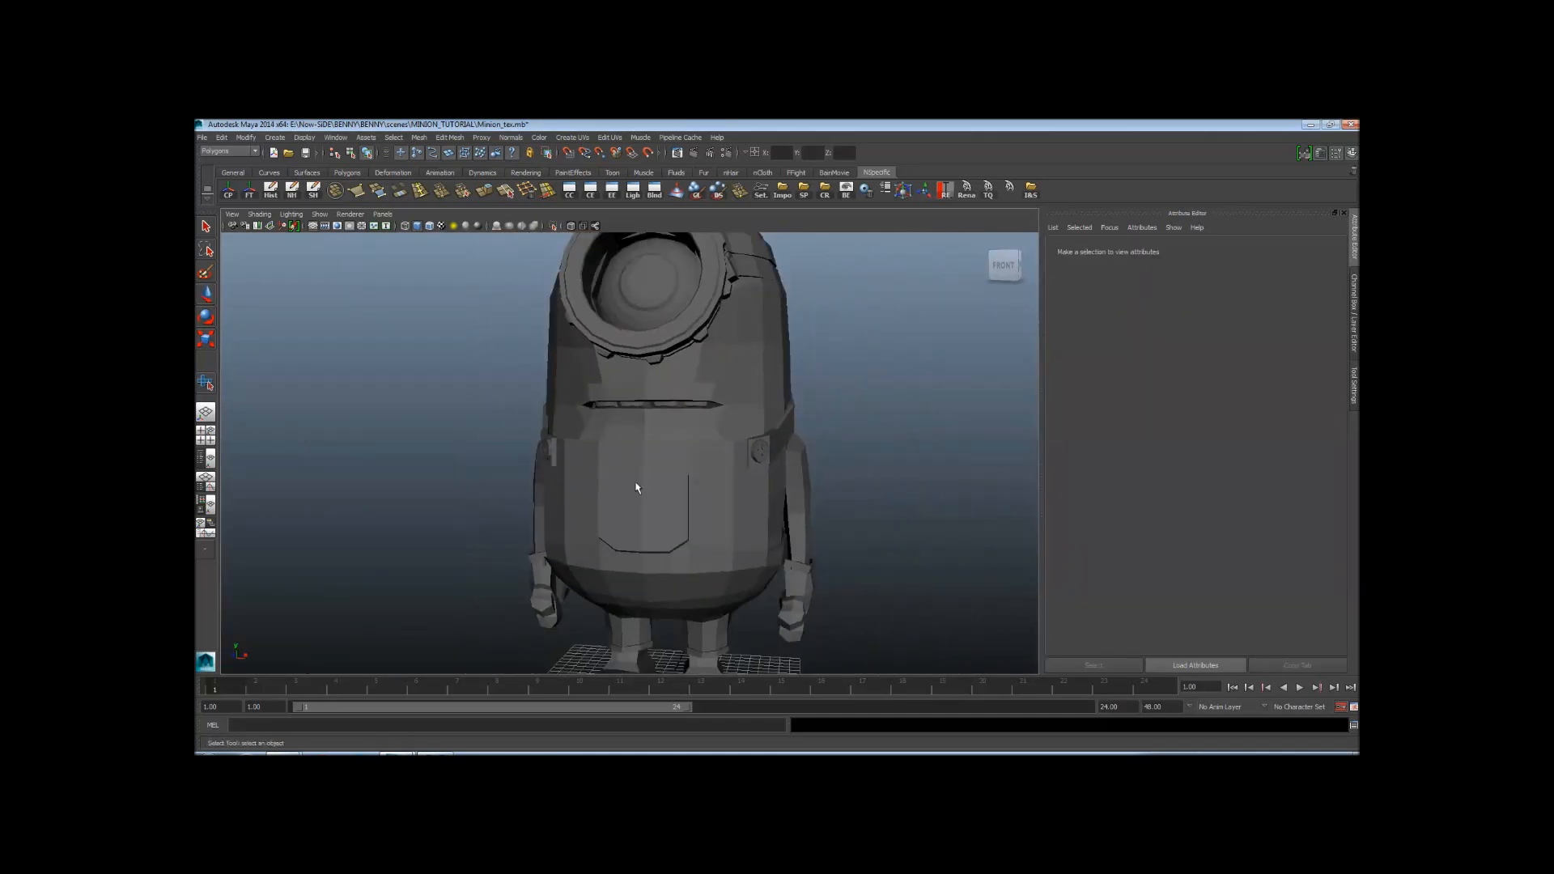
scroll(554, 516, up, 6)
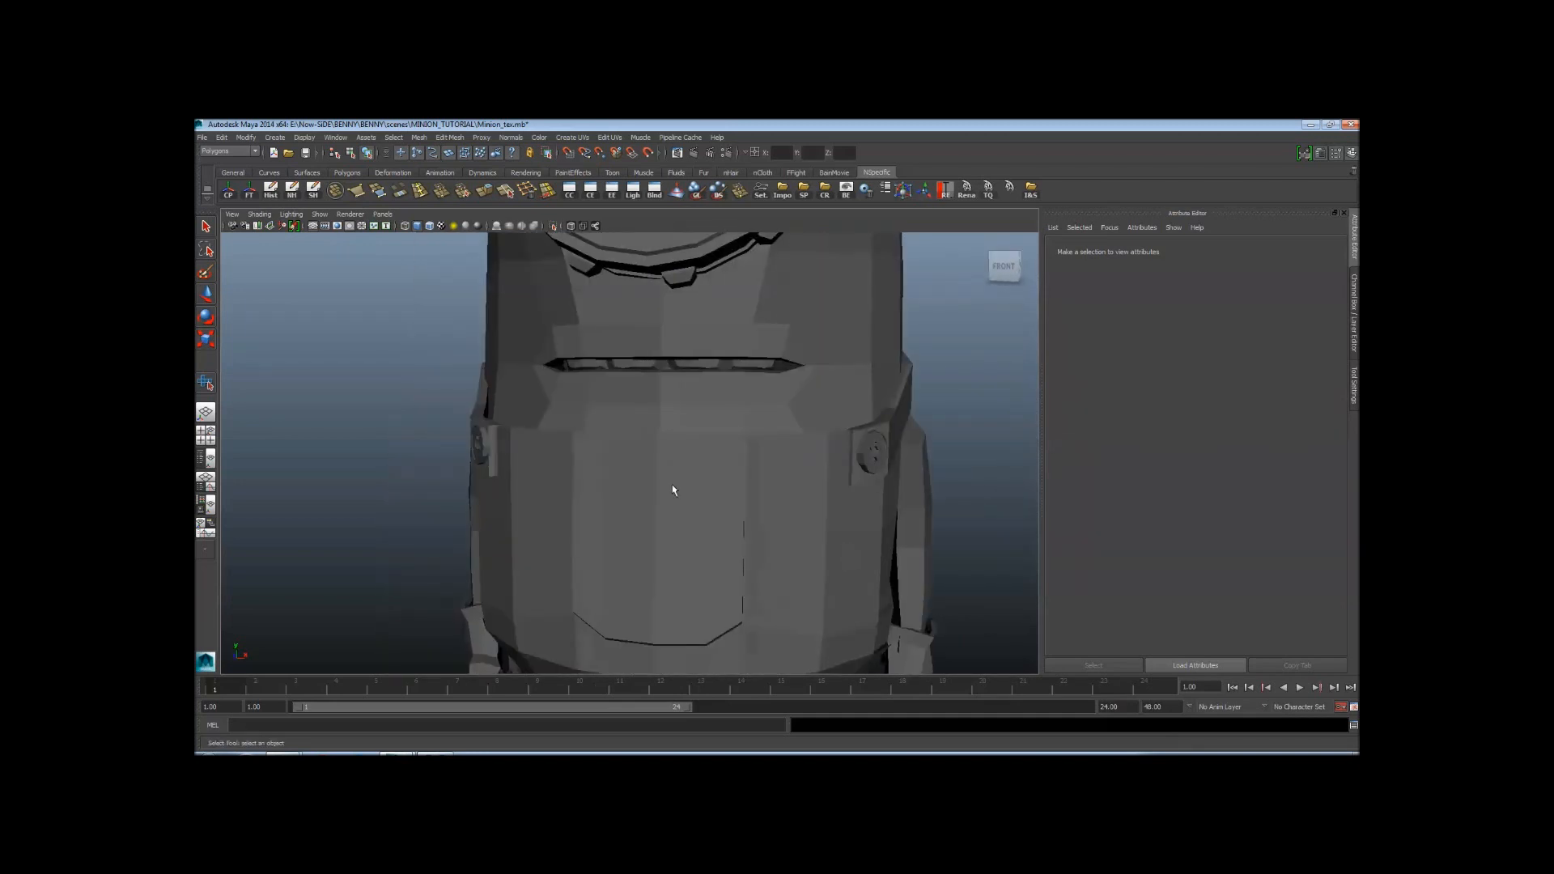
click(672, 490)
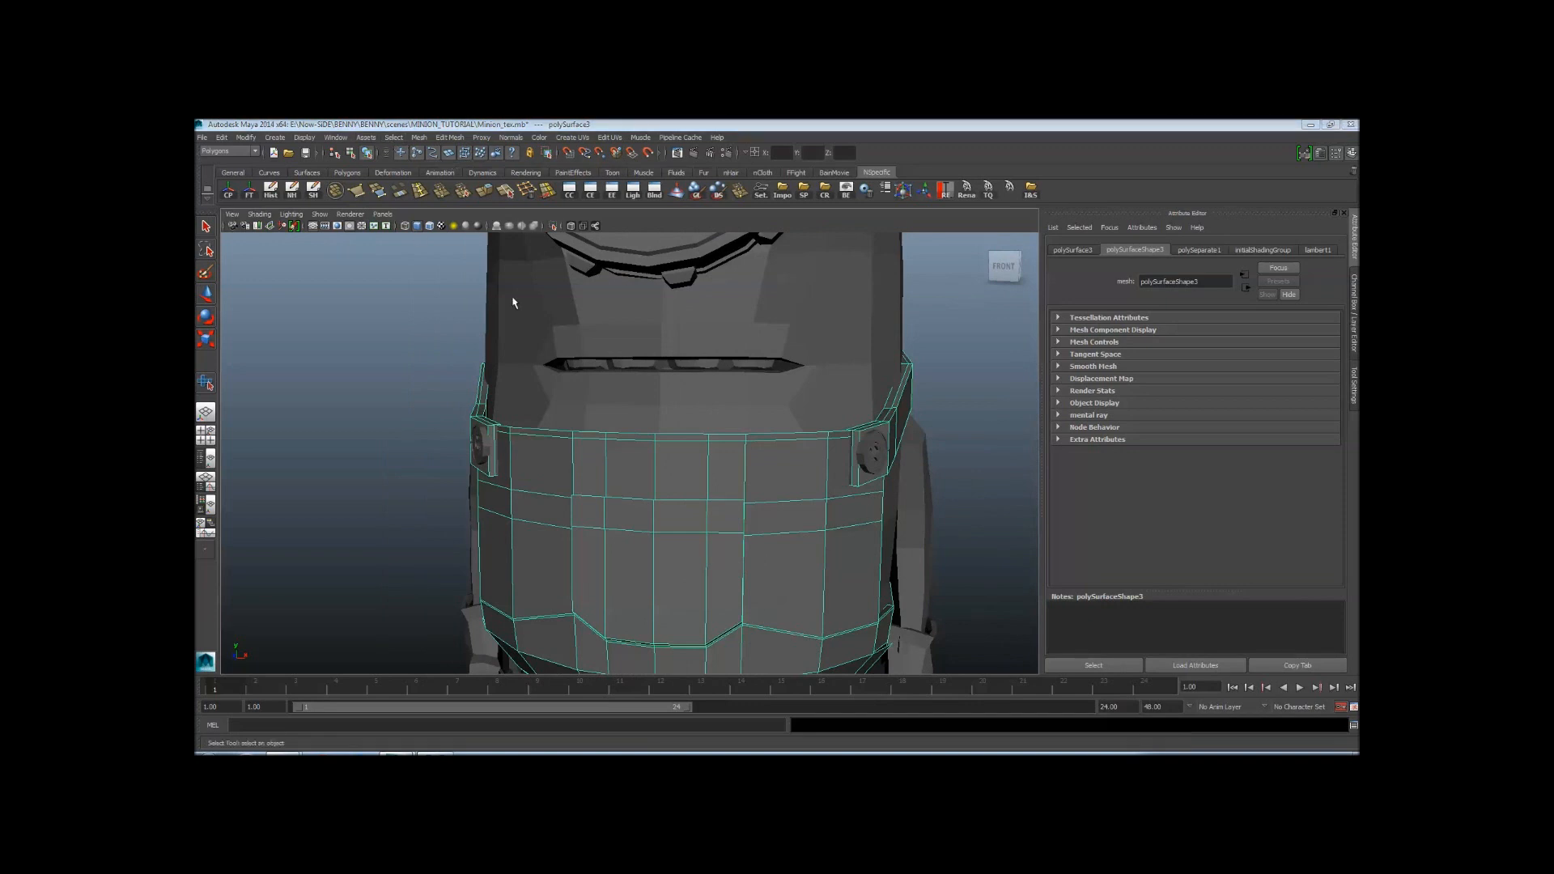
click(339, 139)
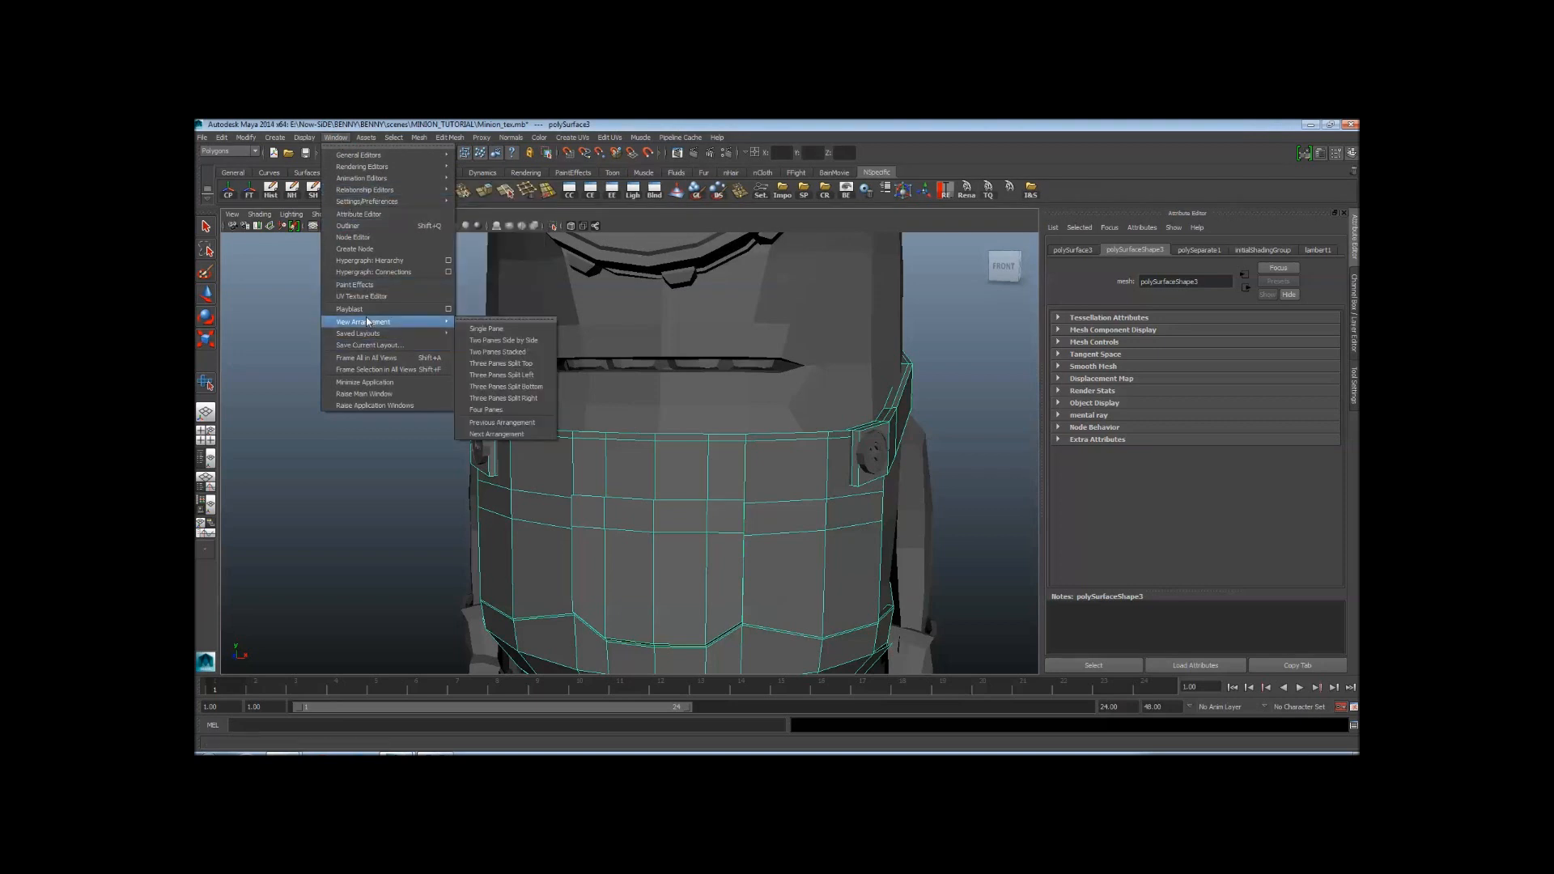
click(382, 297)
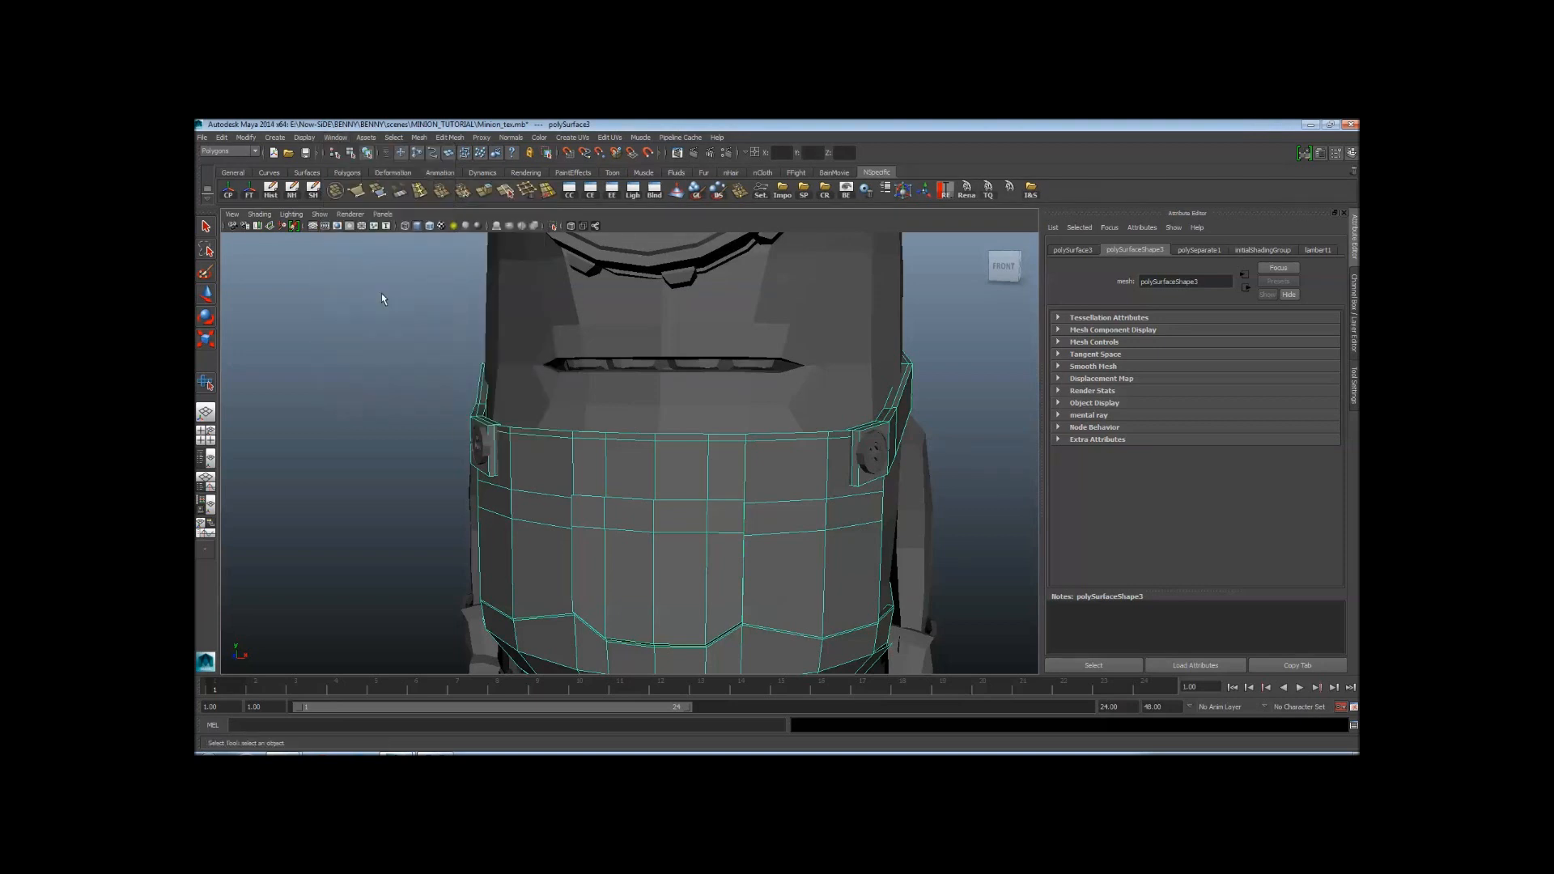
drag(824, 232, 1069, 192)
alt+drag(566, 437, 639, 438)
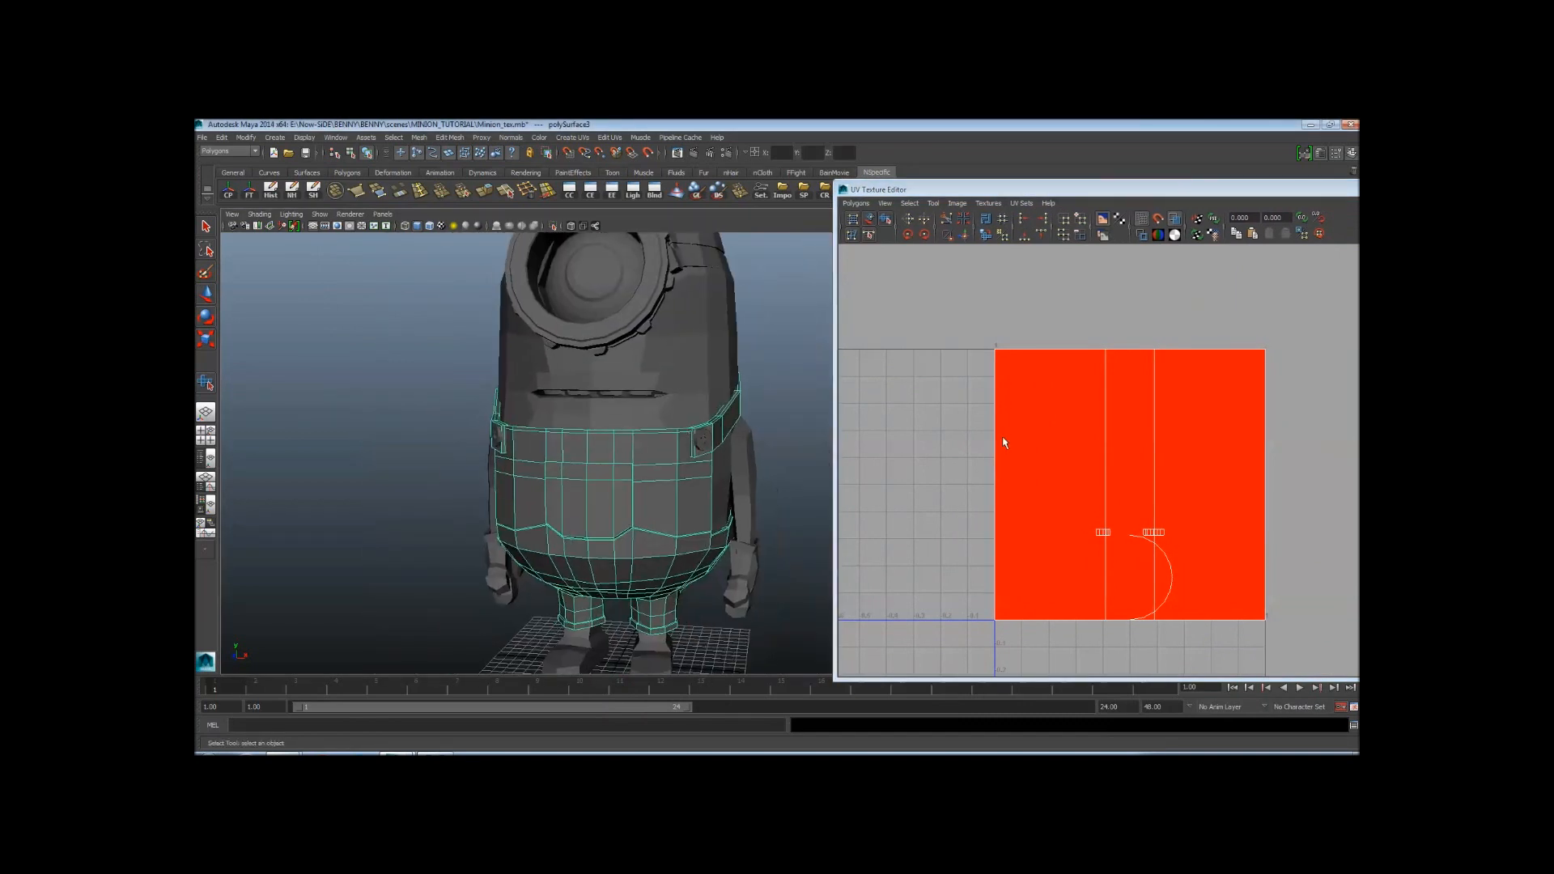
Examine the overalls and their straps from the front and both sides, alongside their existing UVs
scroll(1230, 474, up, 3)
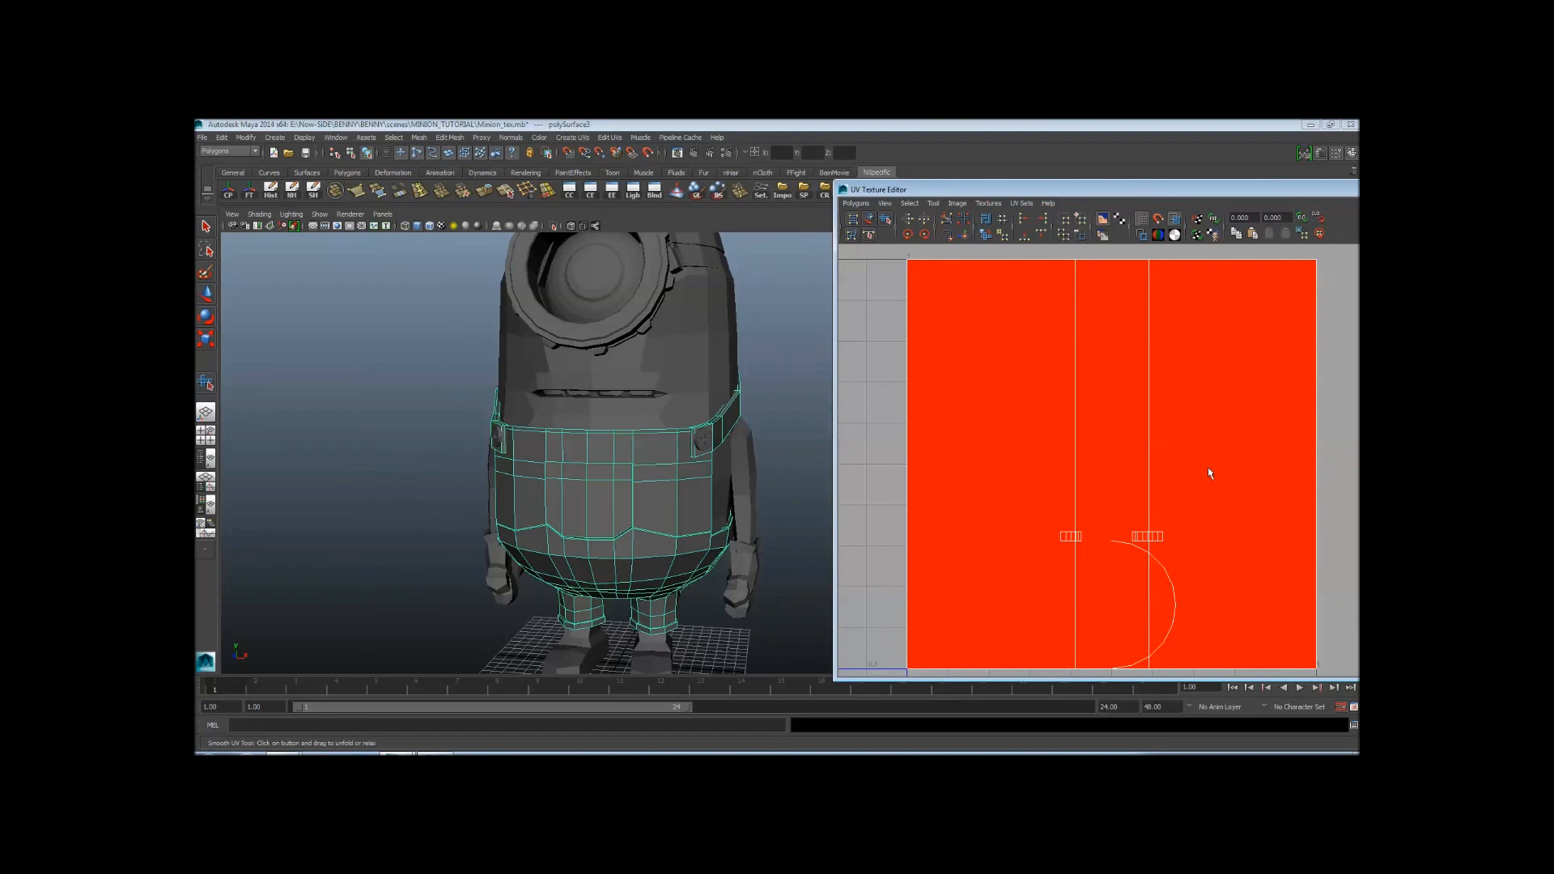
scroll(1149, 506, up, 2)
scroll(1137, 508, down, 4)
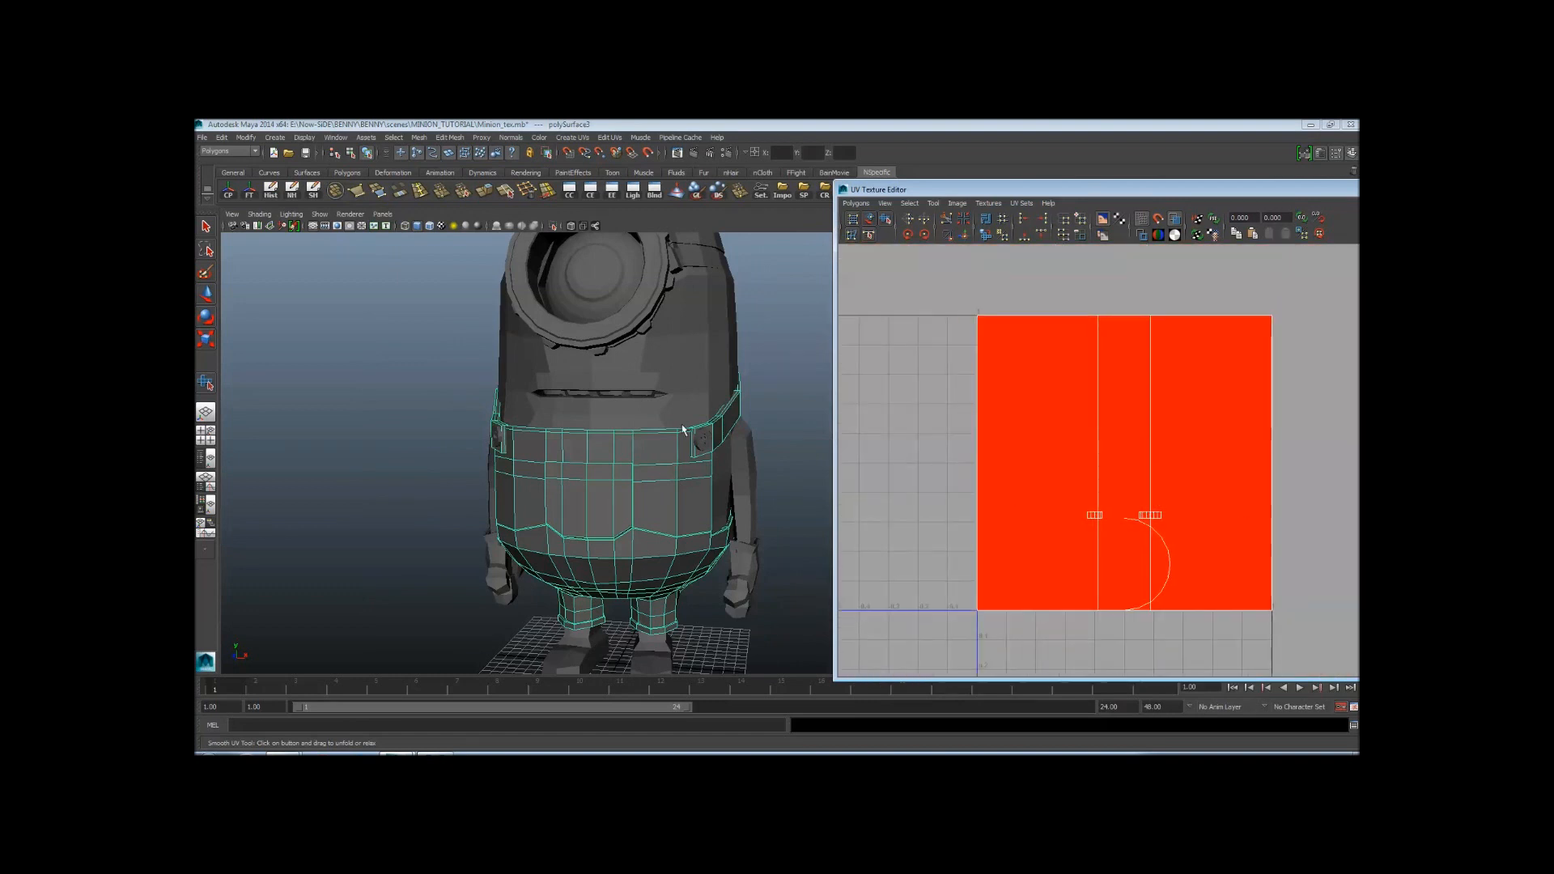
alt+drag(683, 430, 604, 467)
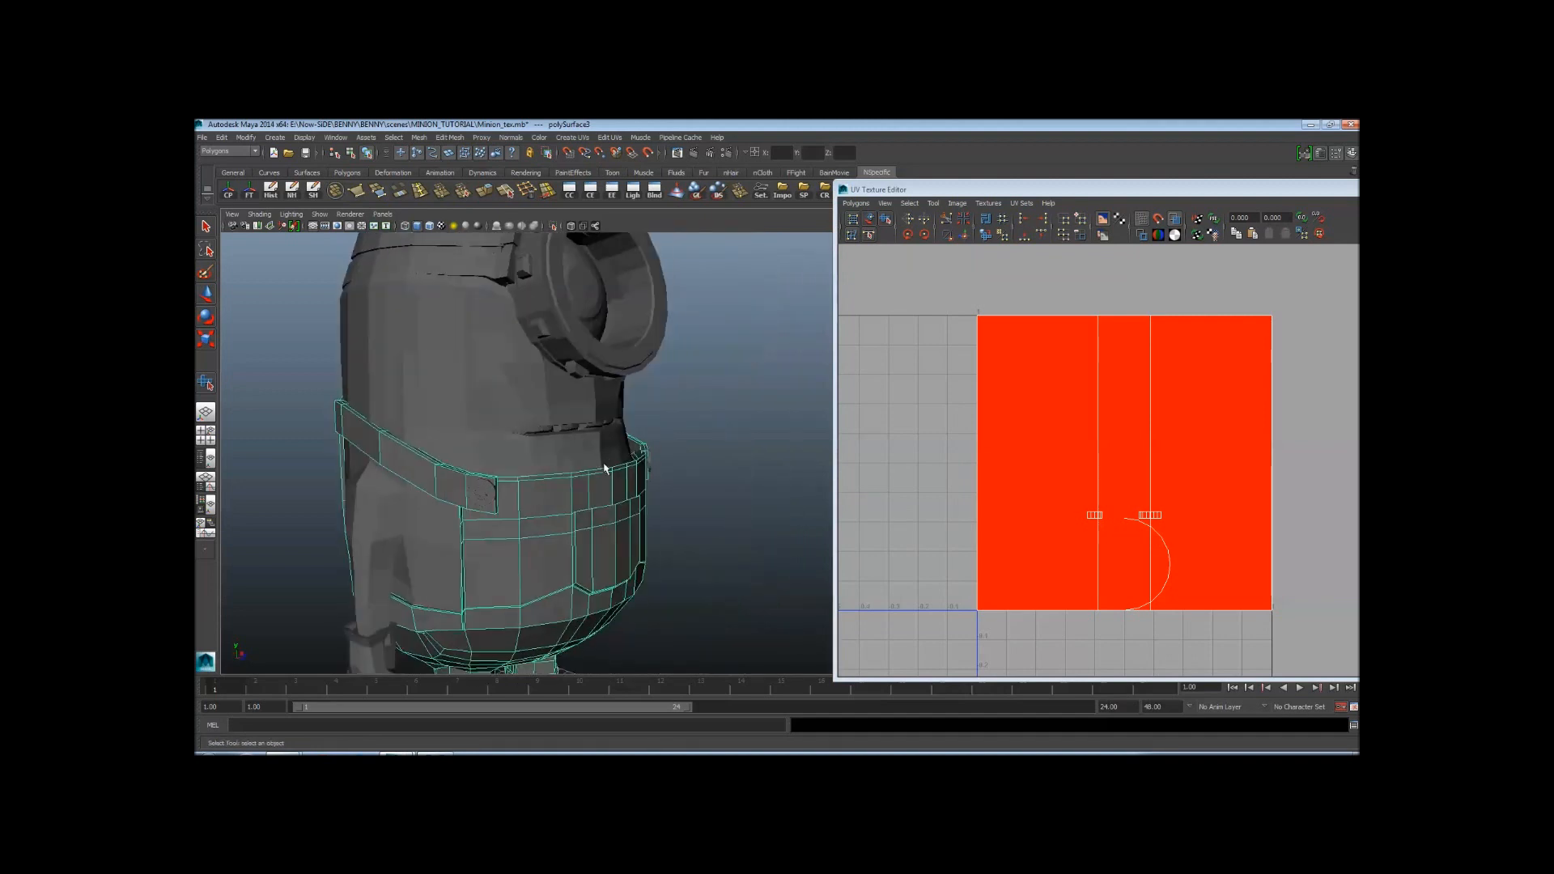
alt+drag(723, 478, 631, 443)
scroll(1166, 445, up, 3)
scroll(1137, 450, down, 2)
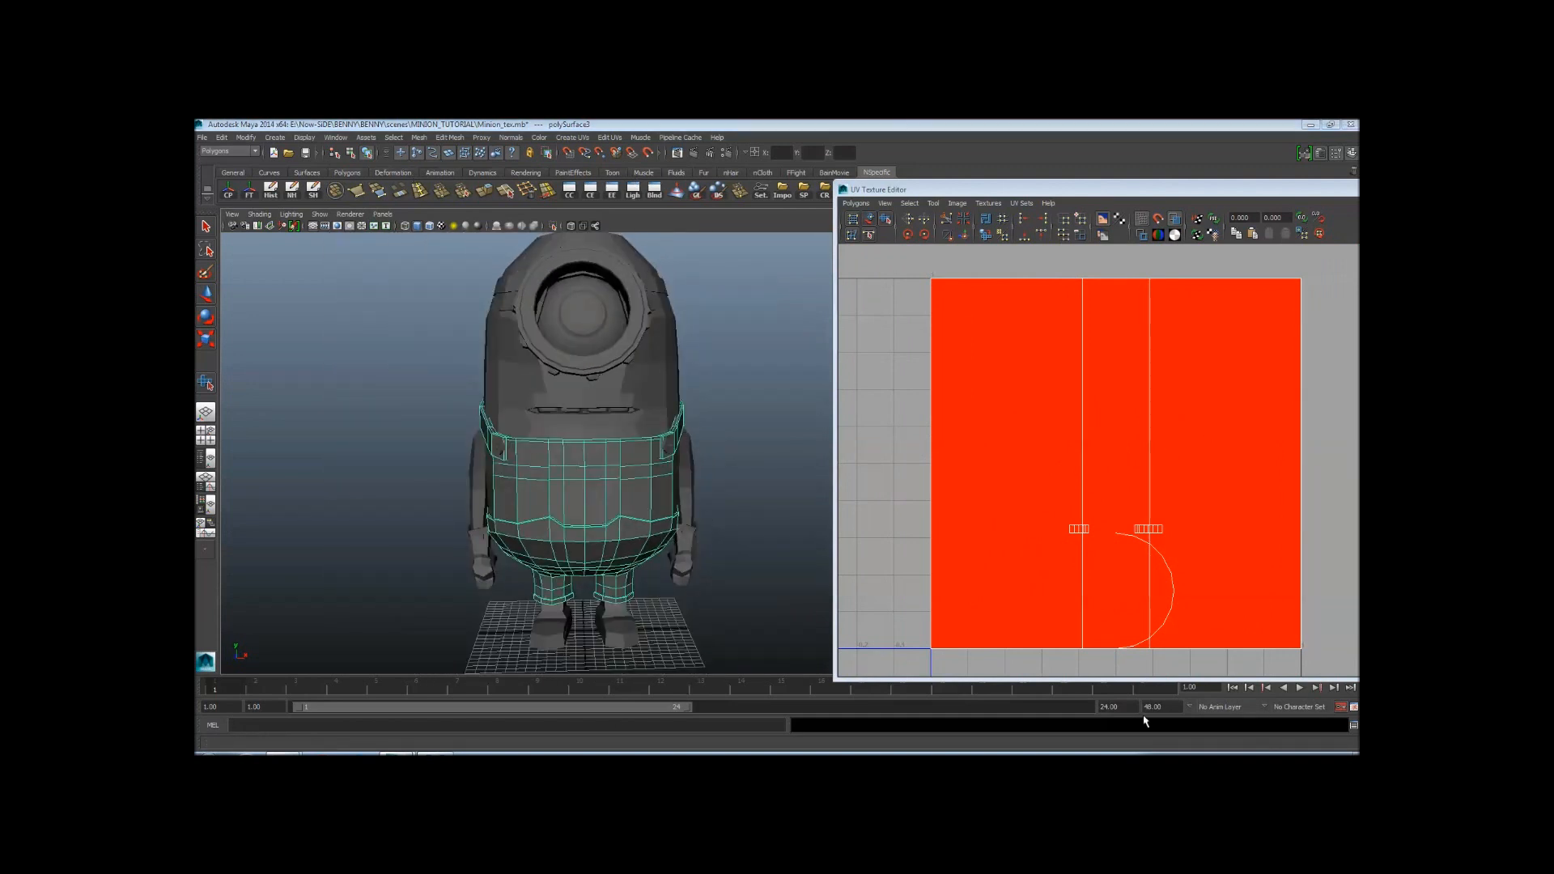
alt+drag(524, 417, 633, 460)
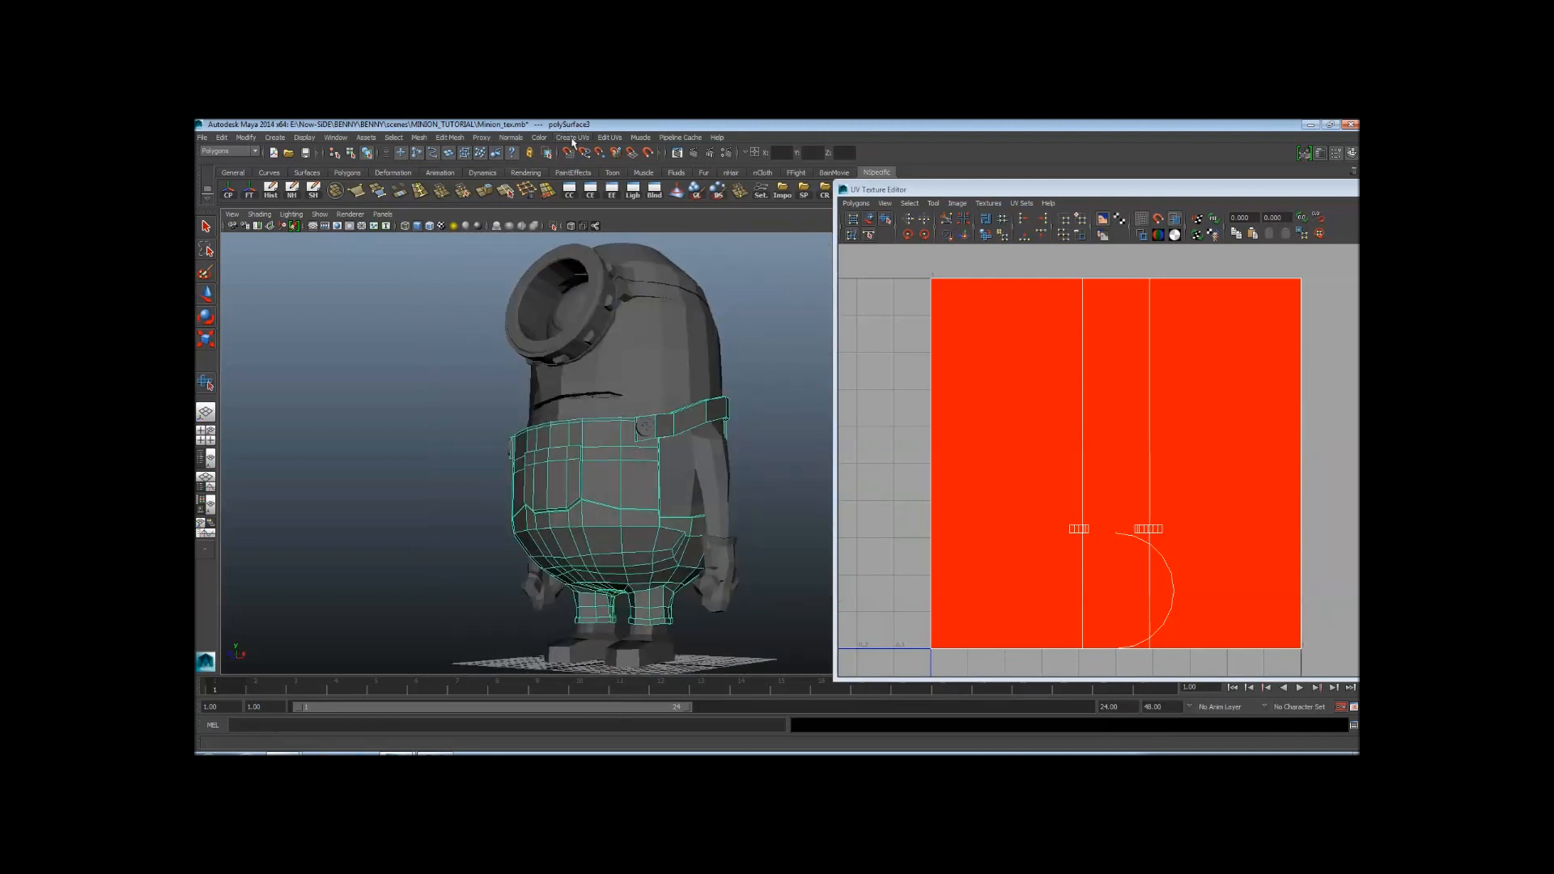
alt+drag(418, 289, 613, 208)
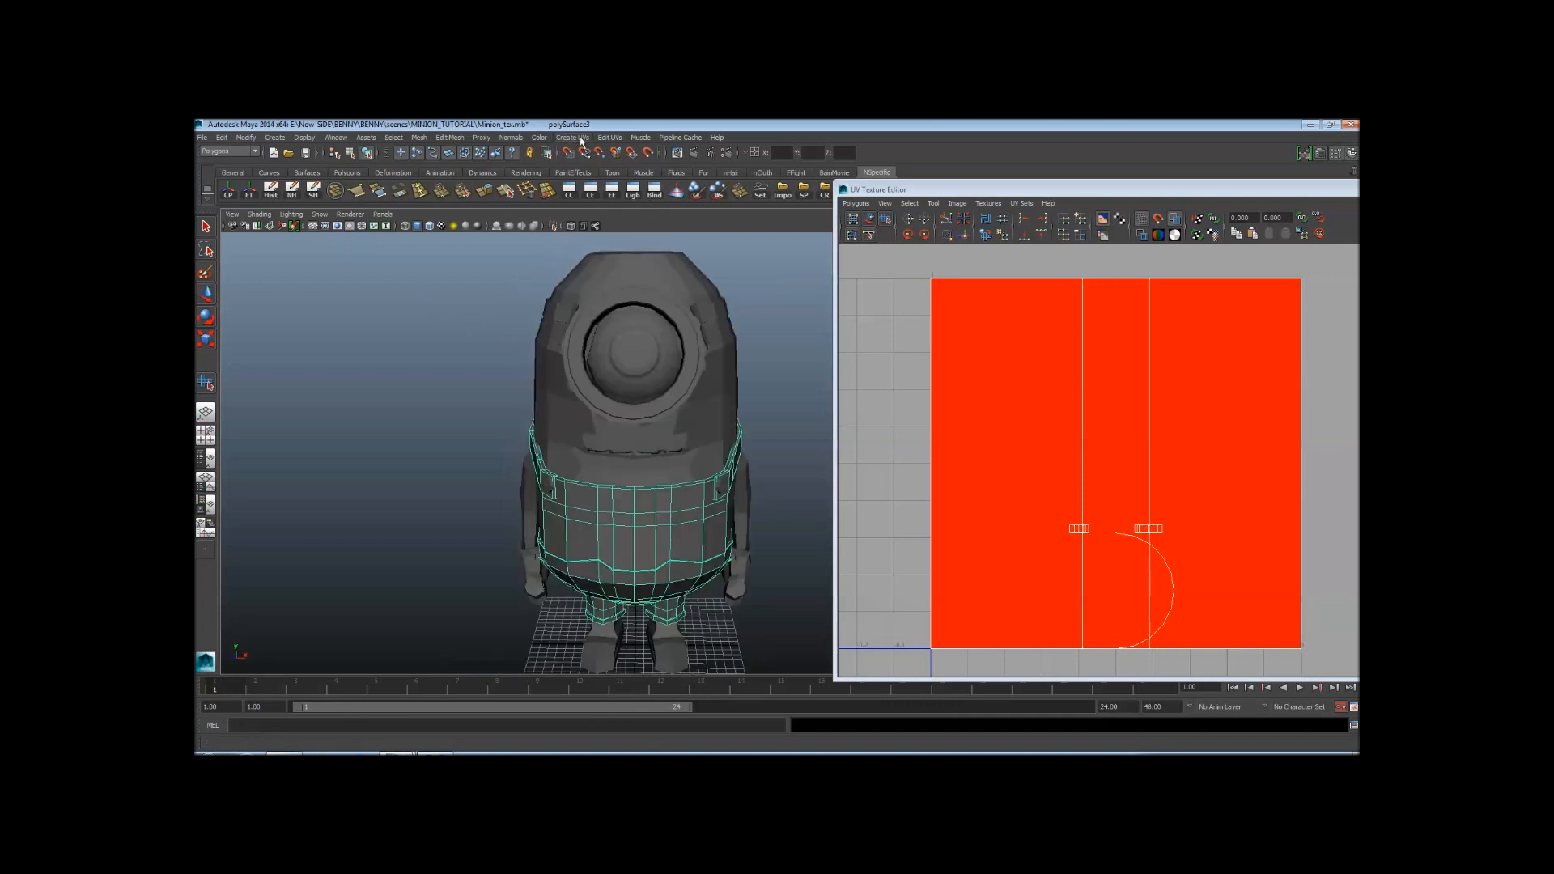
Apply a cylindrical mapping to the overalls and scale the projection down to fit inside the 0-1 UV square
click(579, 138)
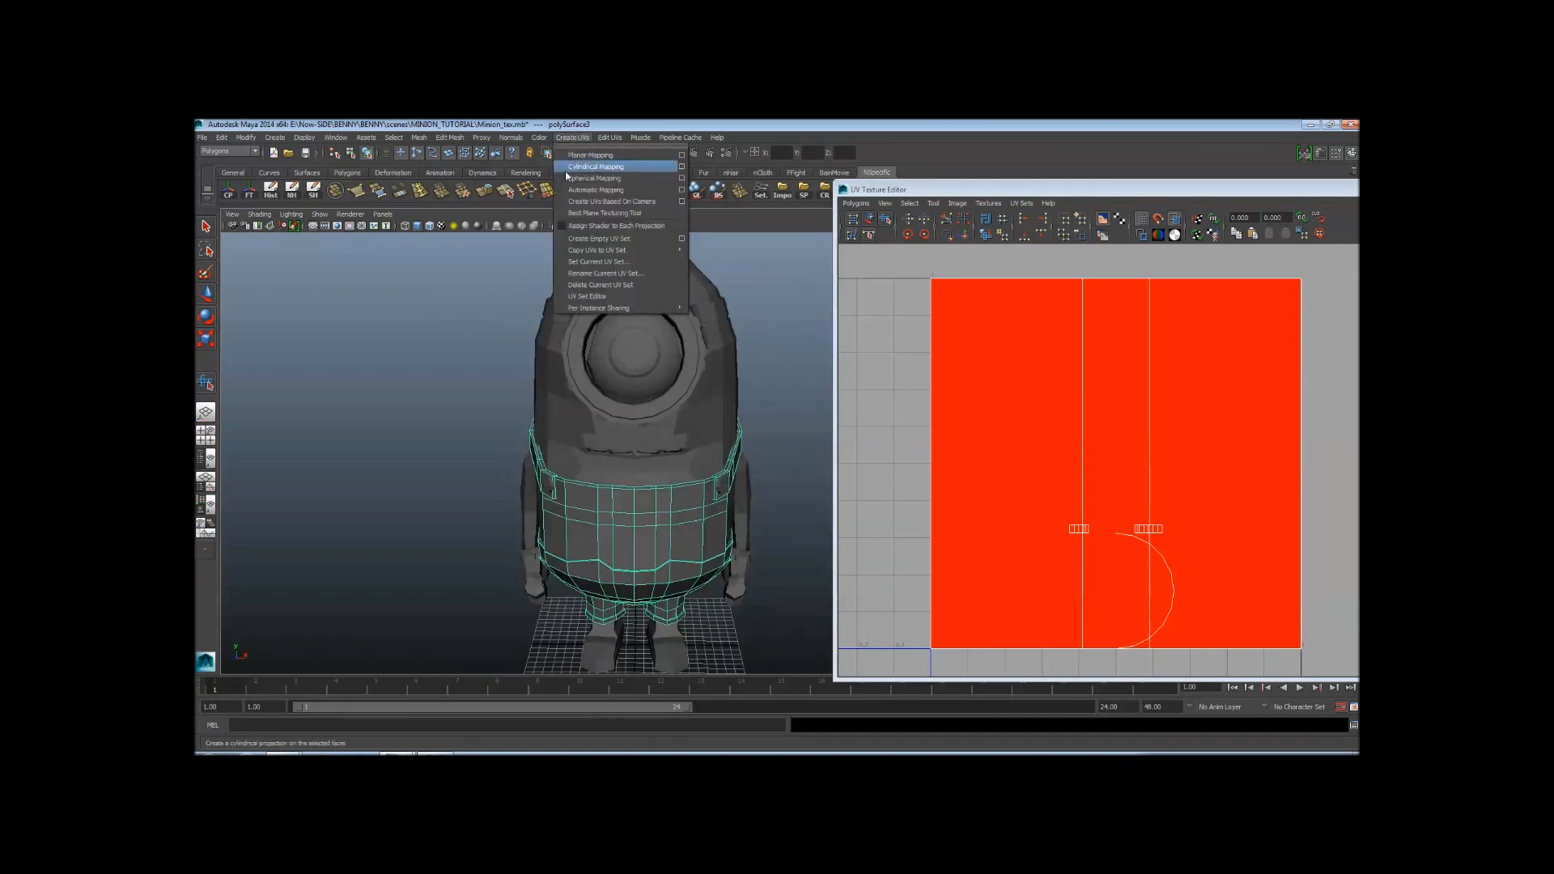
click(630, 169)
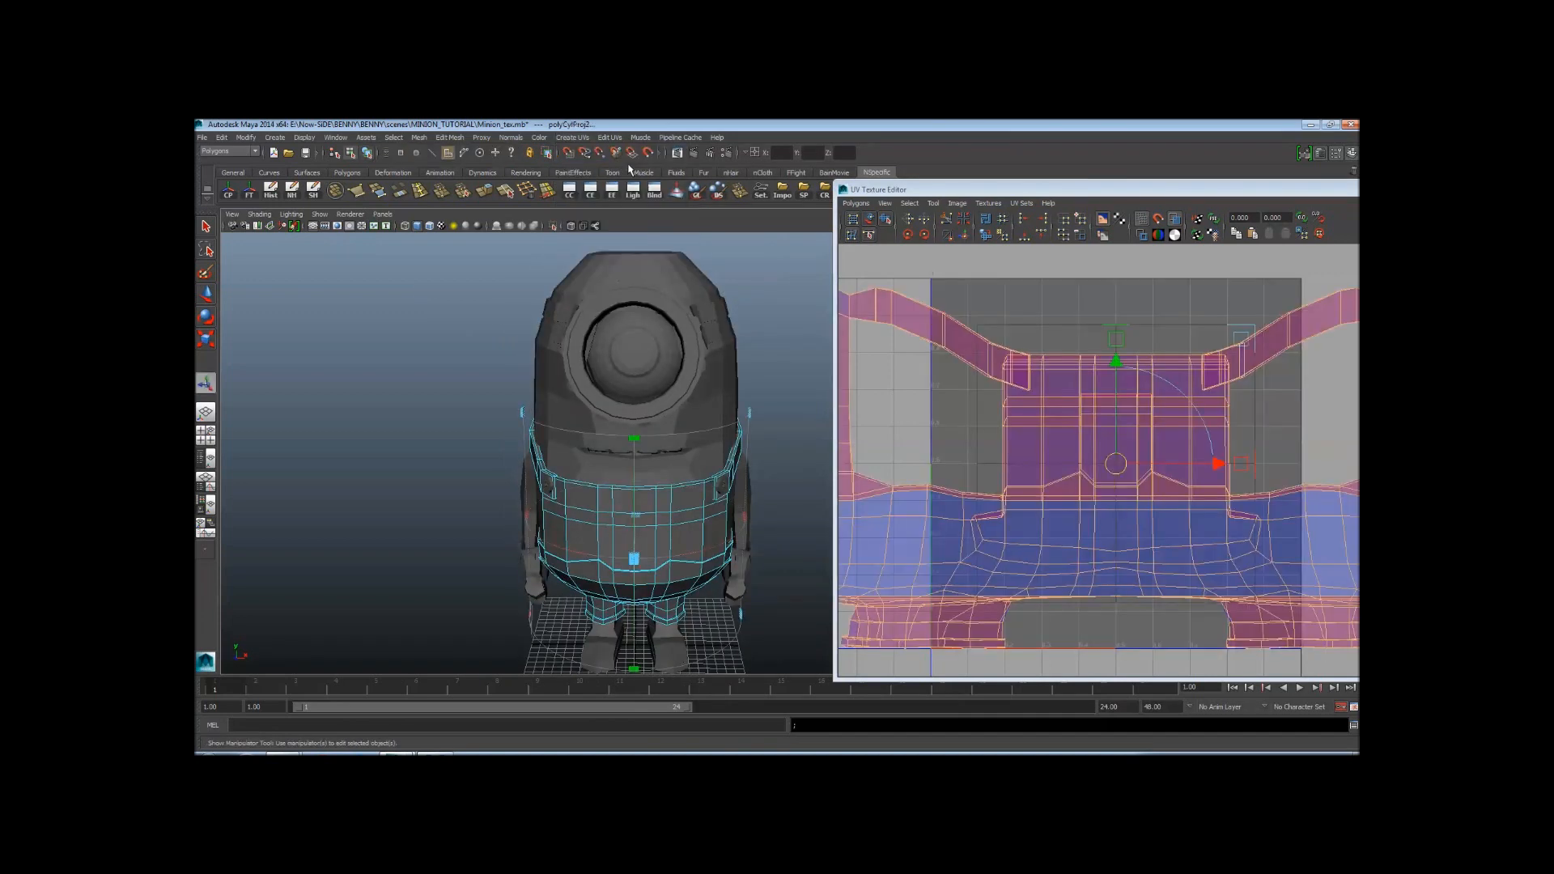
scroll(867, 430, down, 2)
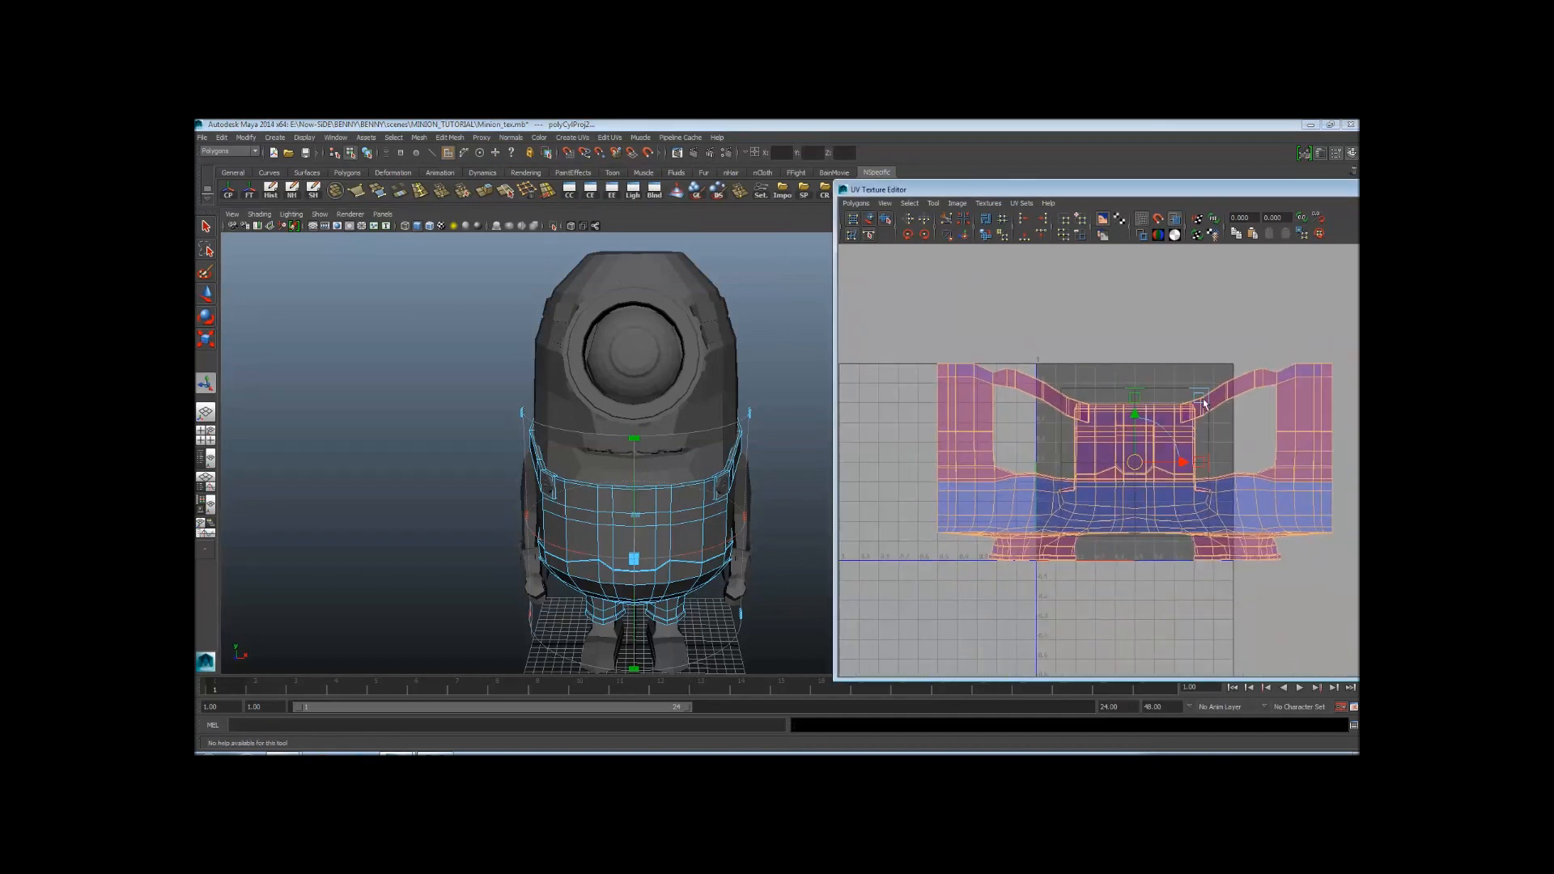
drag(1204, 402, 1163, 421)
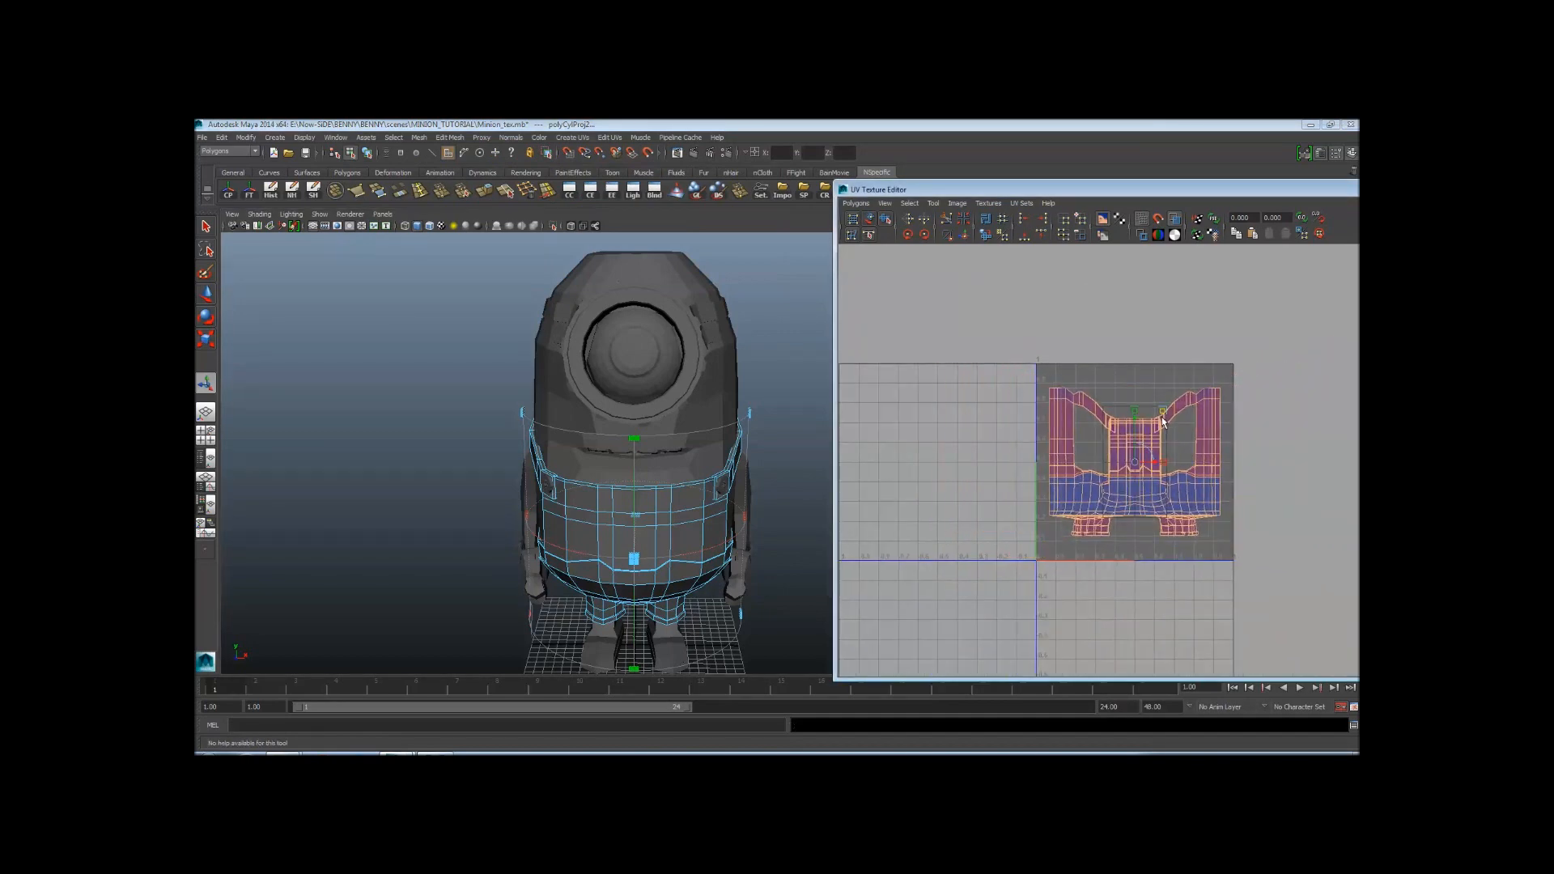
scroll(1149, 461, up, 2)
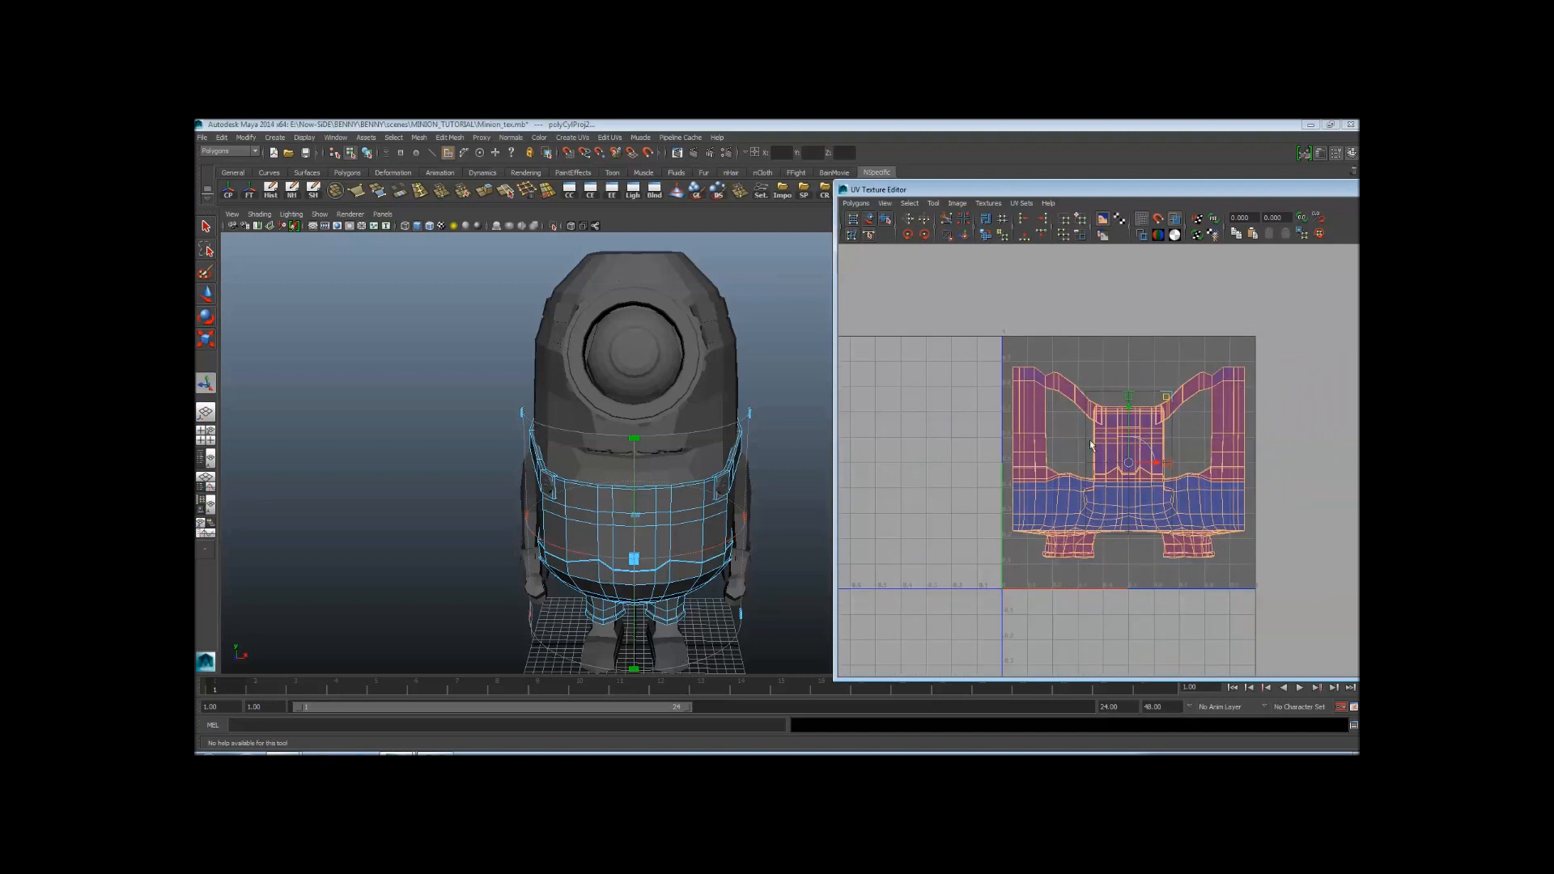
Examine the overalls' projected UV layout up close, picking out the faces of one shoulder strap, then clear the selection
alt+middle_drag(1090, 445, 1059, 468)
alt+right_drag(1058, 468, 1121, 464)
alt+middle_drag(1121, 464, 1120, 415)
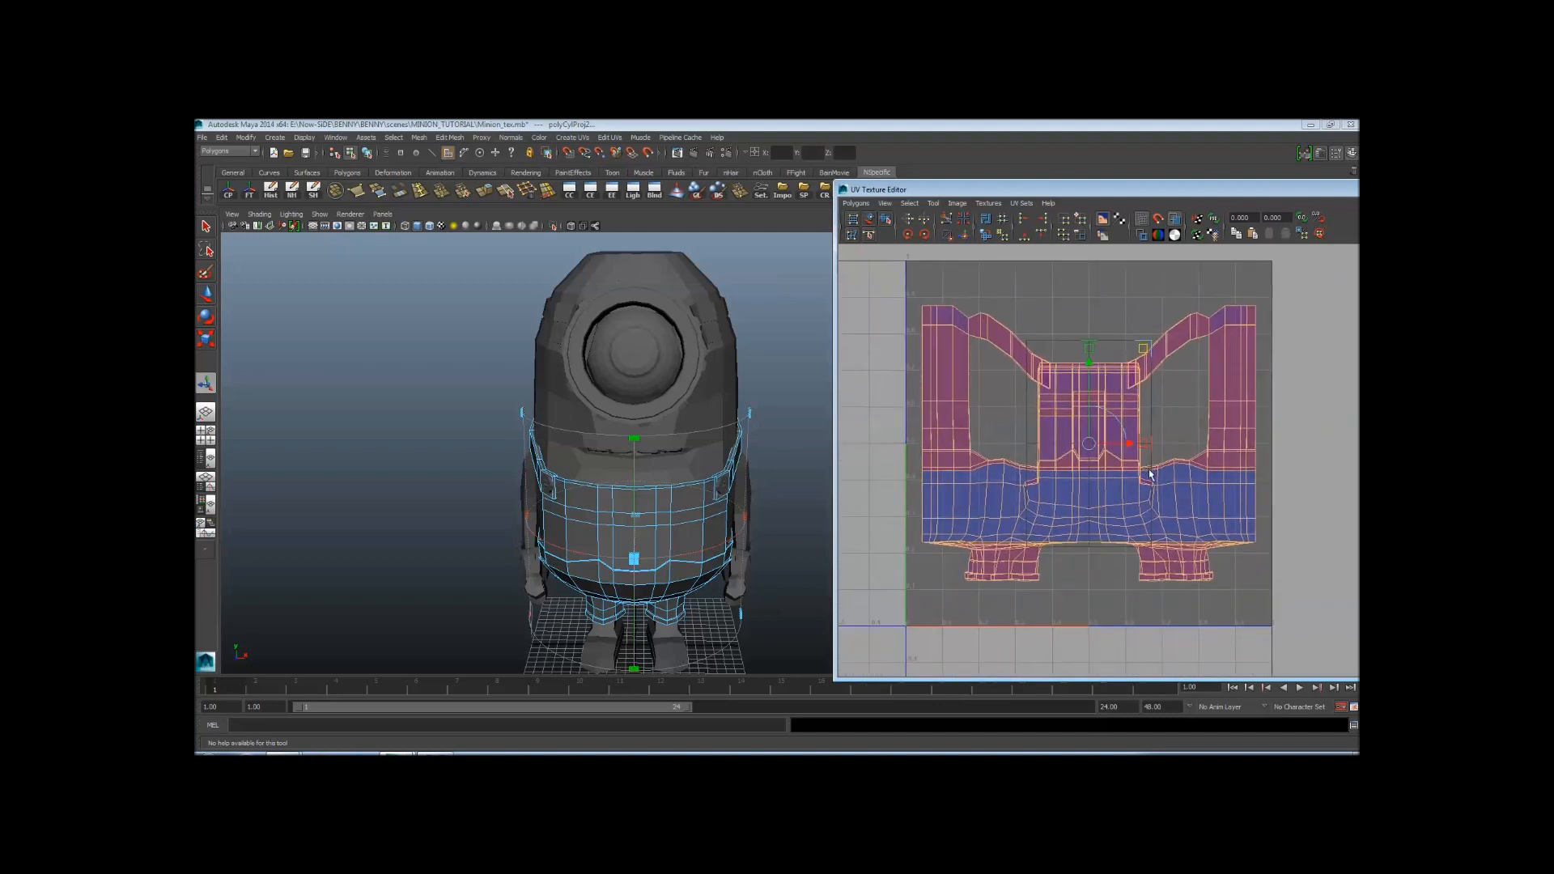
scroll(1097, 389, up, 2)
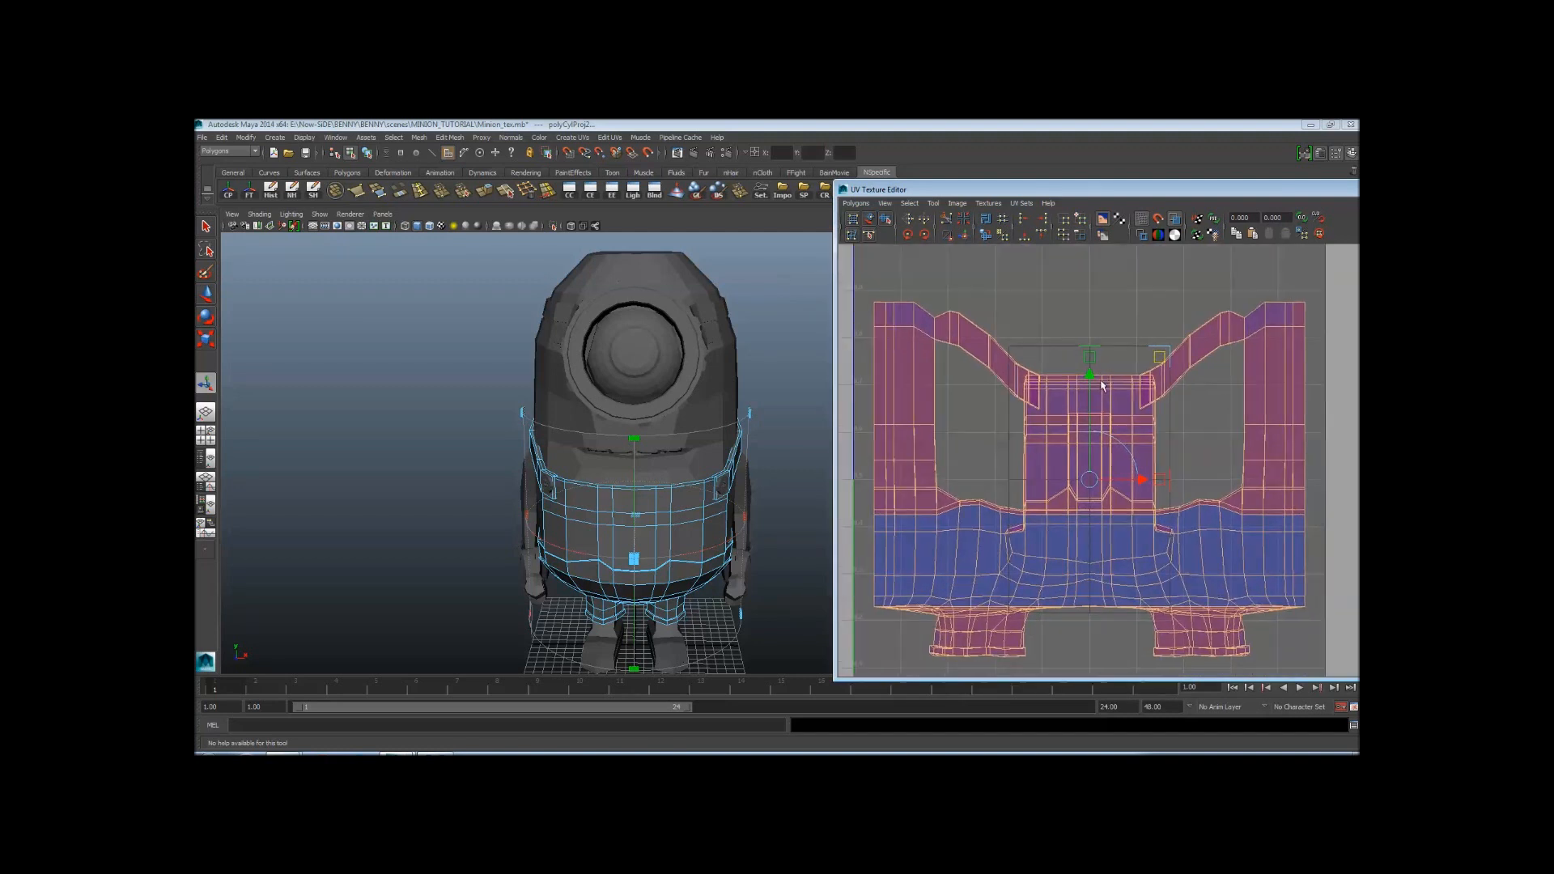
scroll(1160, 362, down, 3)
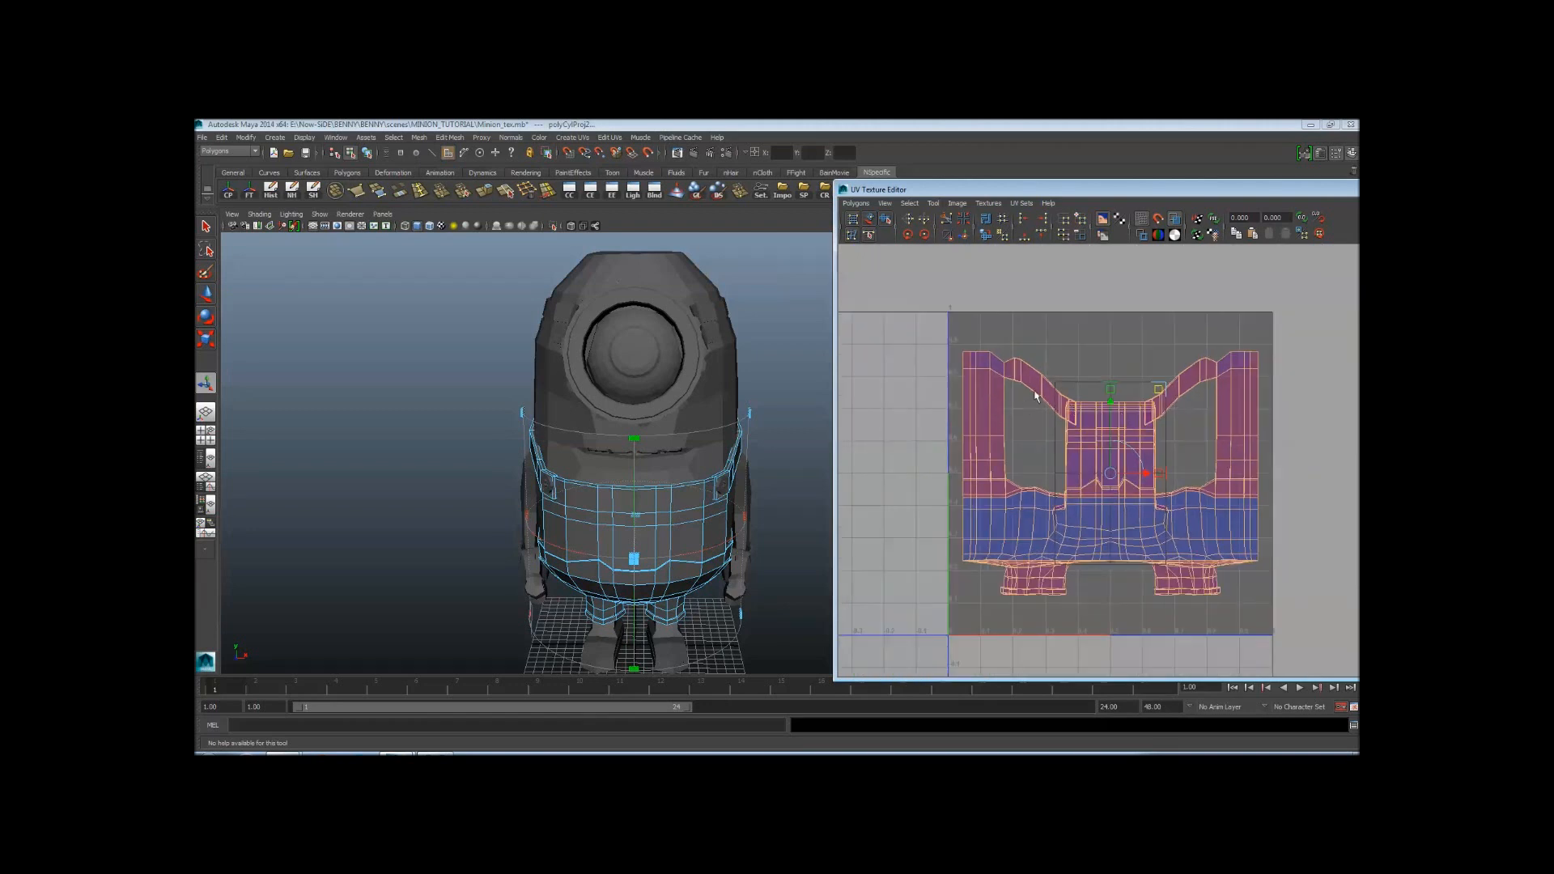
drag(1034, 435, 1036, 438)
scroll(1121, 478, up, 3)
alt+middle_drag(1113, 428, 1163, 518)
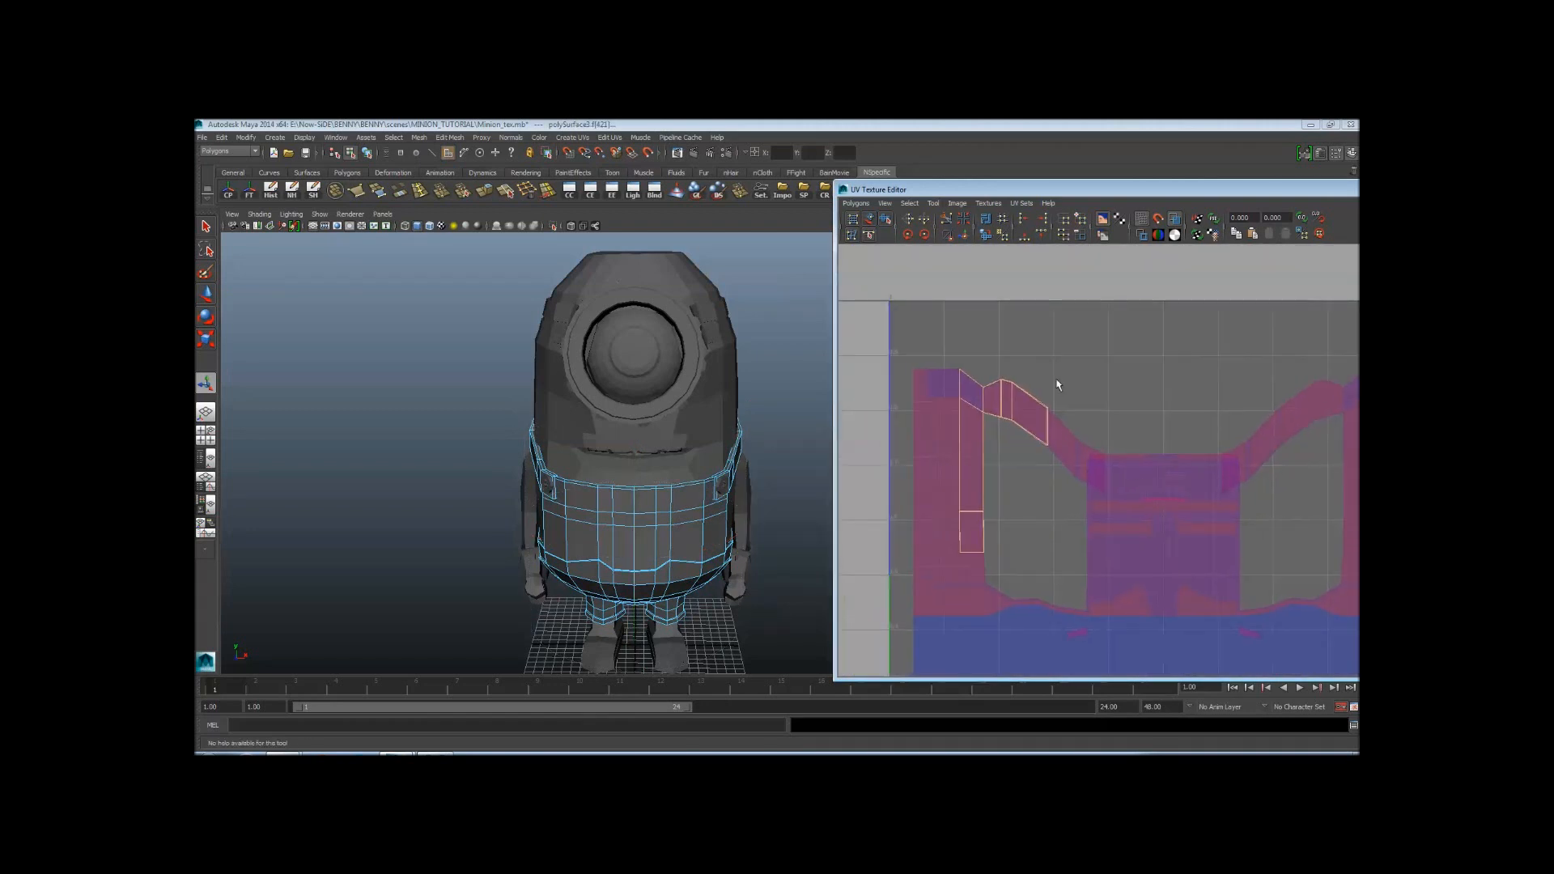
drag(1058, 385, 1031, 406)
scroll(1266, 460, down, 3)
click(1199, 493)
Select all the overalls' UVs and unfold them with the Smooth UV tool
right_drag(1155, 472, 1188, 473)
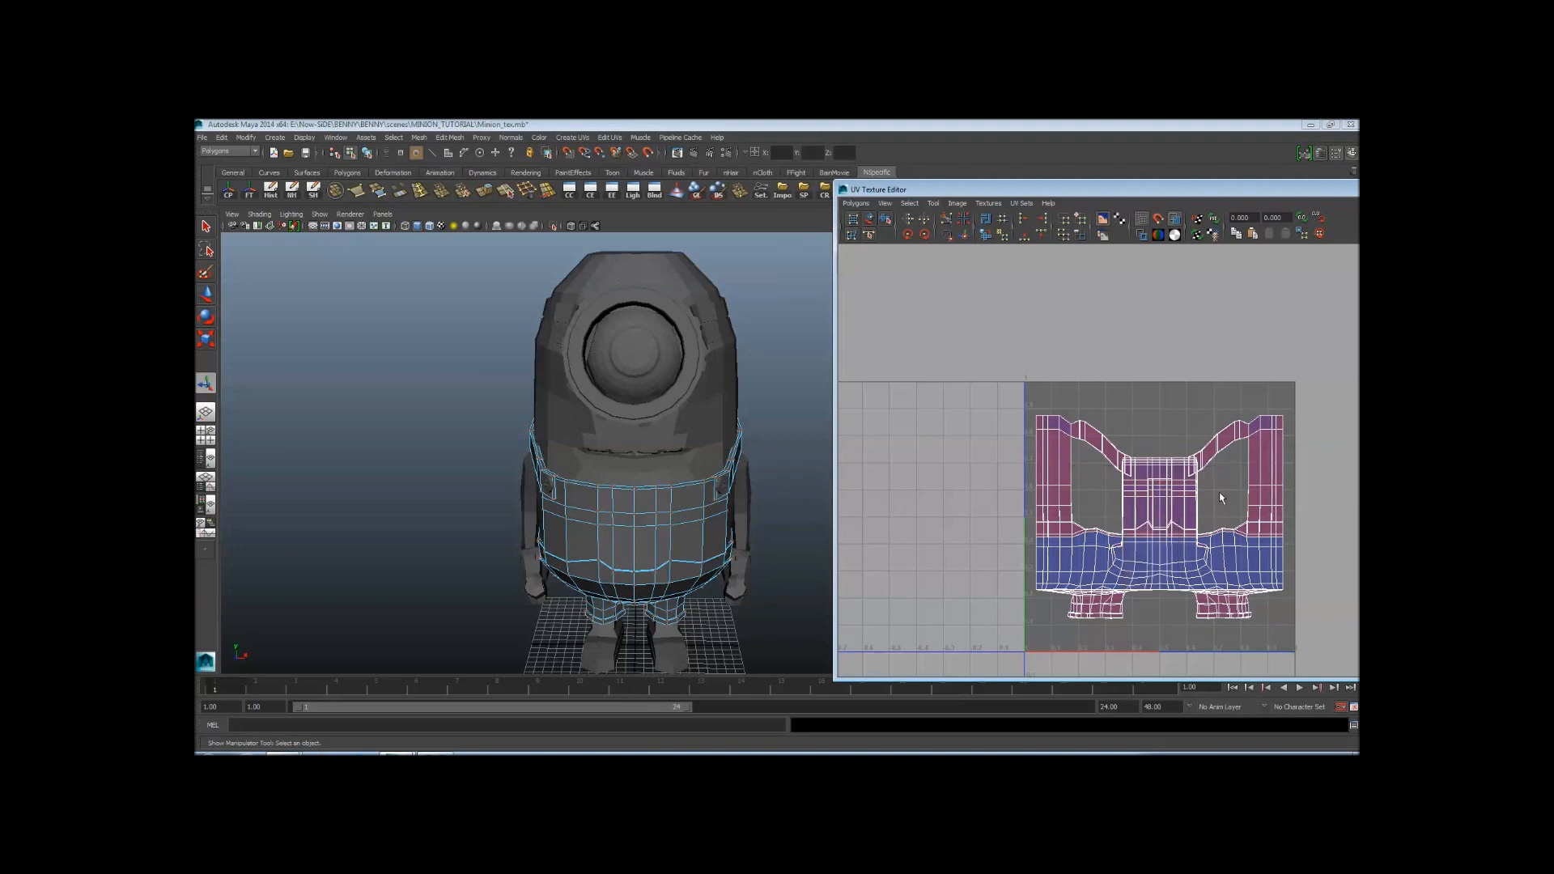
alt+middle_drag(1271, 520, 1187, 480)
drag(1288, 668, 1293, 674)
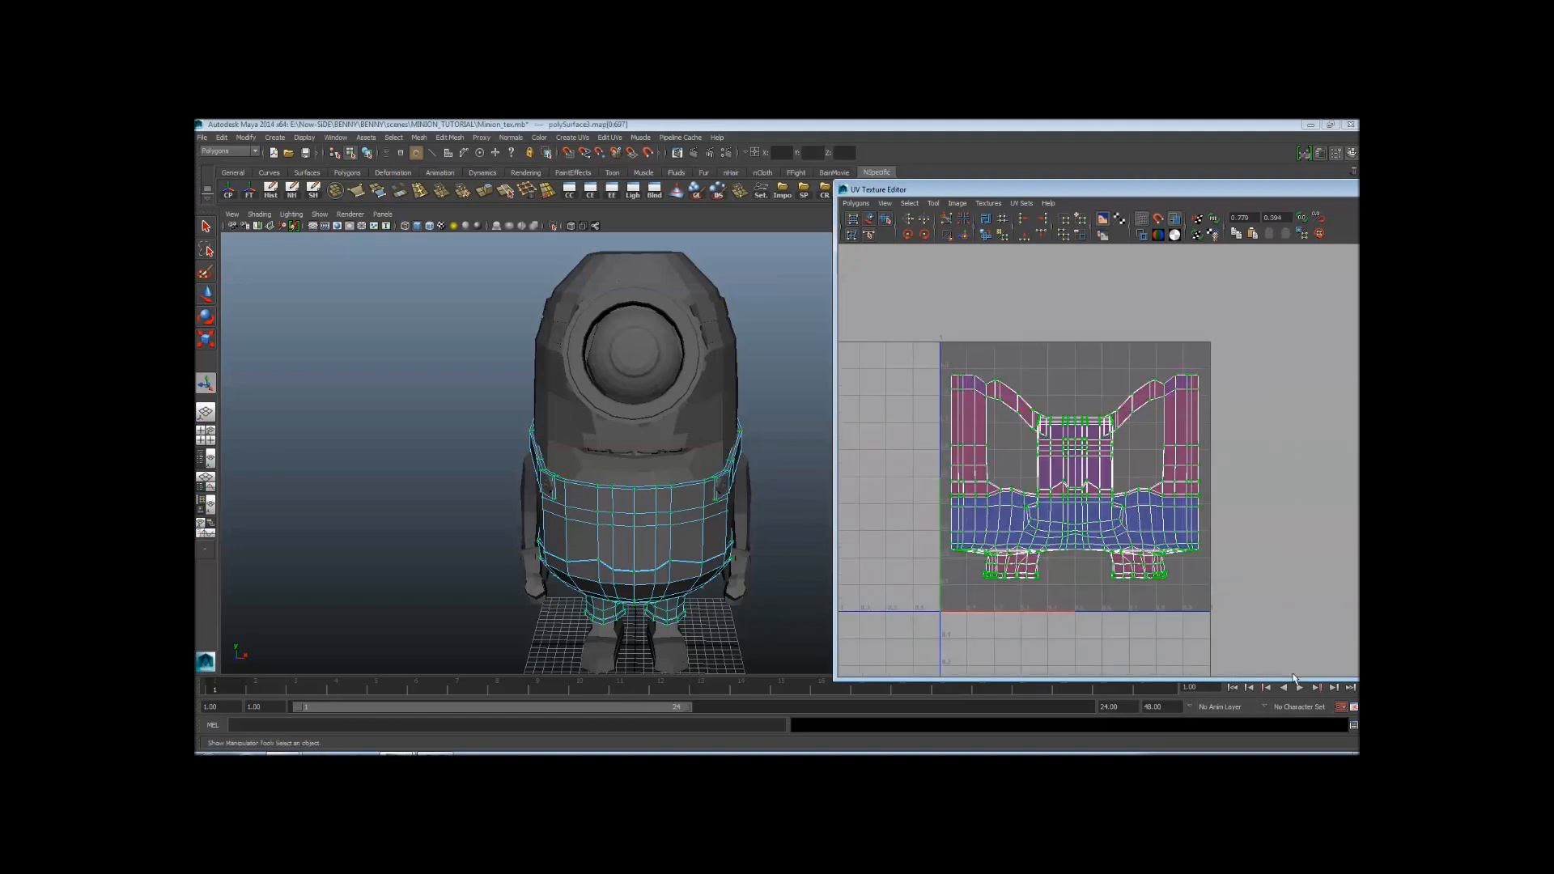
click(885, 221)
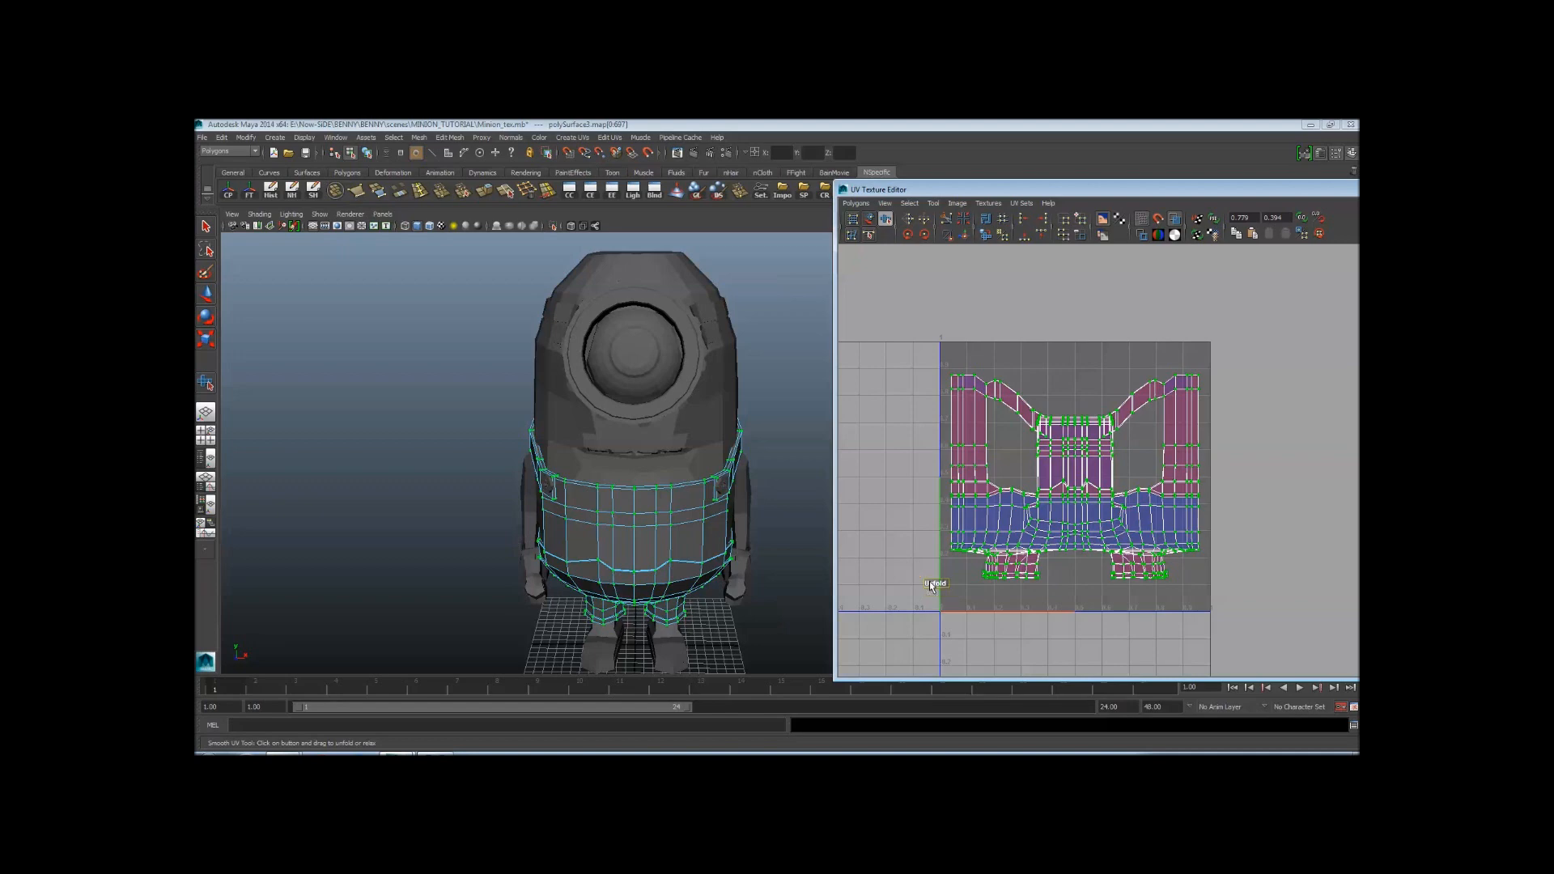
drag(932, 584, 1288, 612)
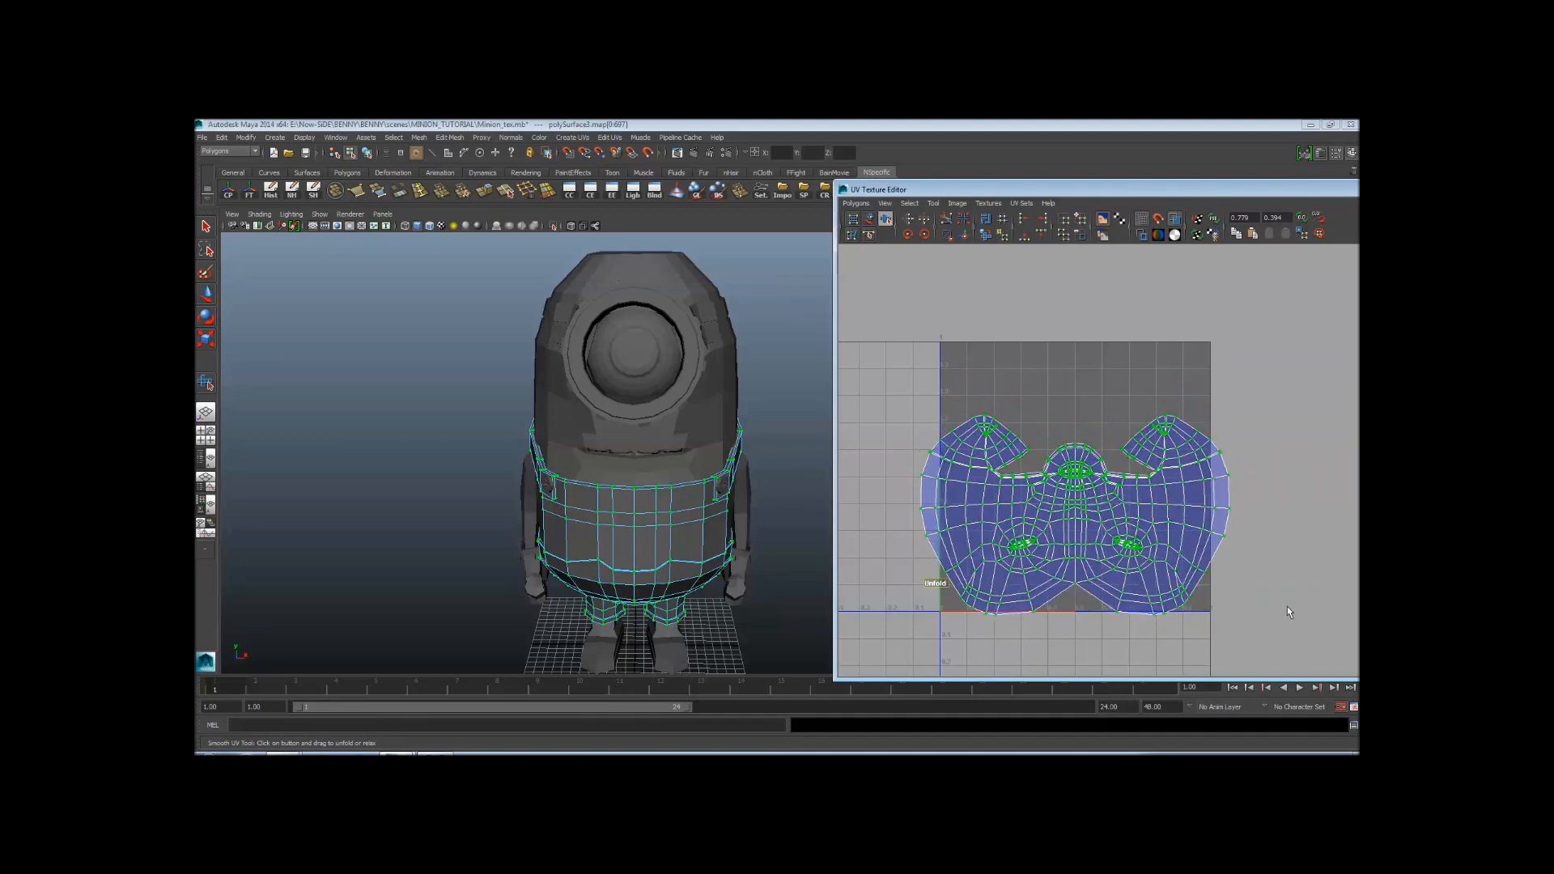
Clear the selection and examine the unfolded UVs, closing in on the collapsed leg opening in the left half of the layout
click(1222, 382)
scroll(1165, 401, up, 5)
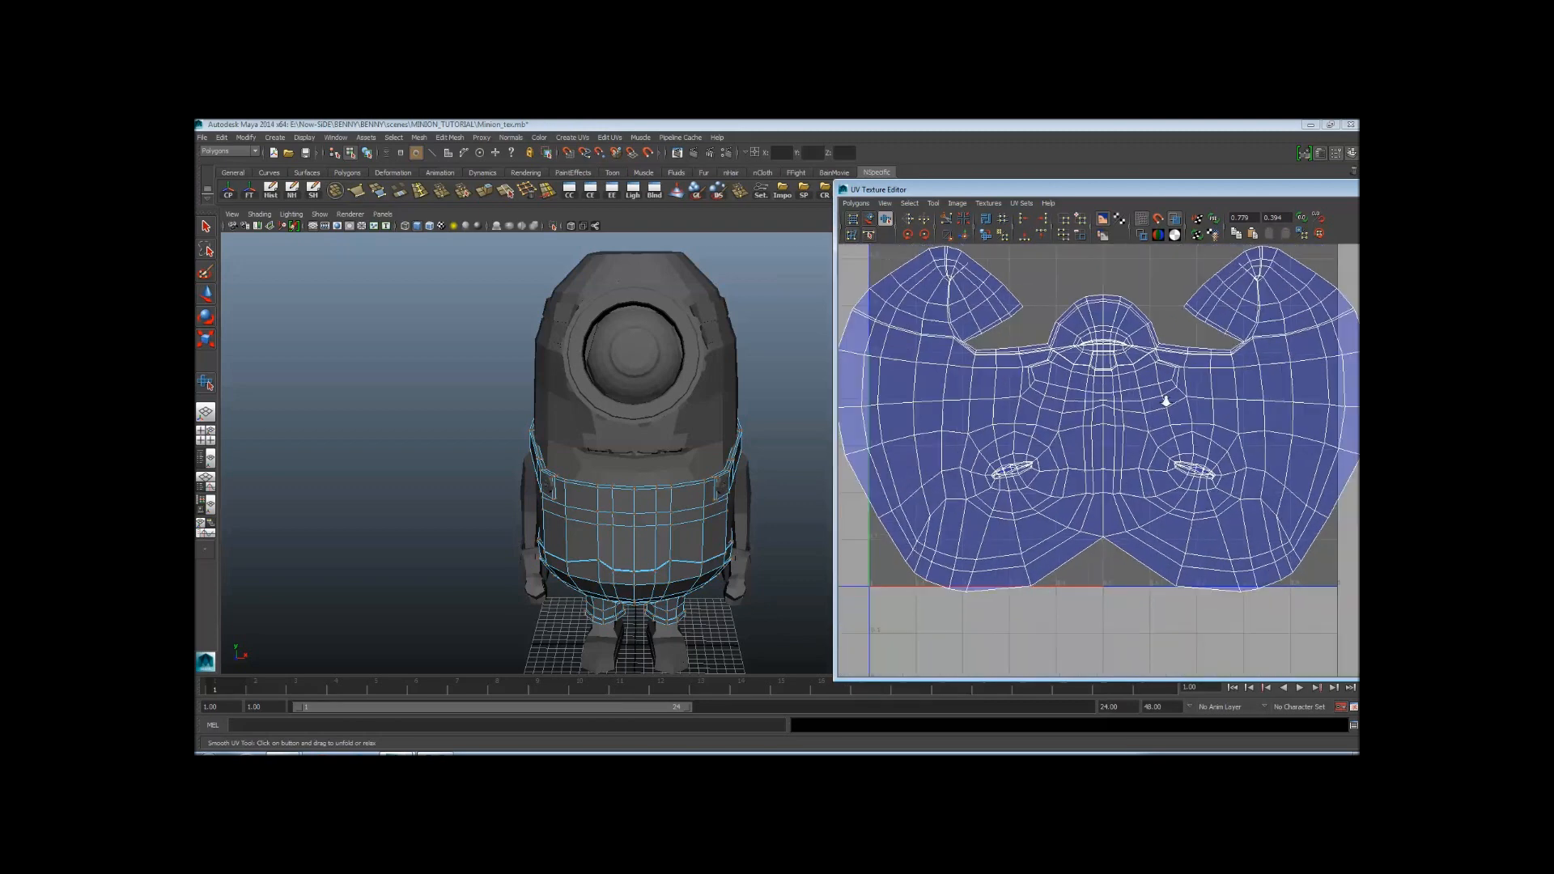
scroll(1166, 401, down, 3)
scroll(1163, 506, up, 5)
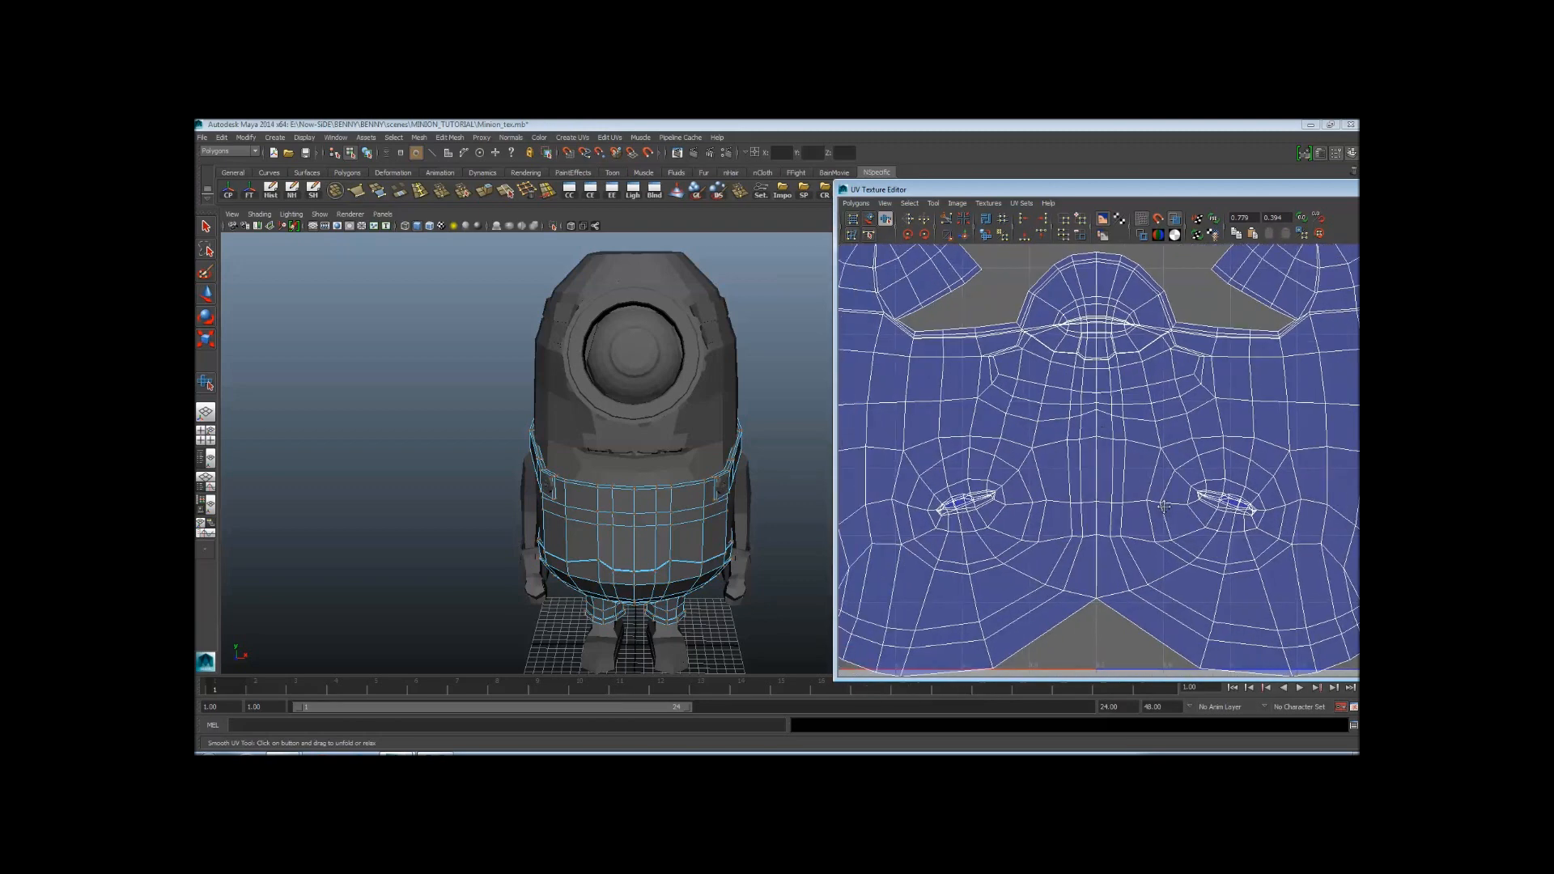
alt+middle_drag(1163, 505, 1228, 478)
alt+right_drag(1135, 480, 1231, 483)
alt+middle_drag(1231, 482, 1357, 483)
alt+right_drag(933, 391, 1008, 441)
alt+middle_drag(1001, 505, 1068, 427)
scroll(1147, 420, up, 3)
scroll(1148, 420, down, 3)
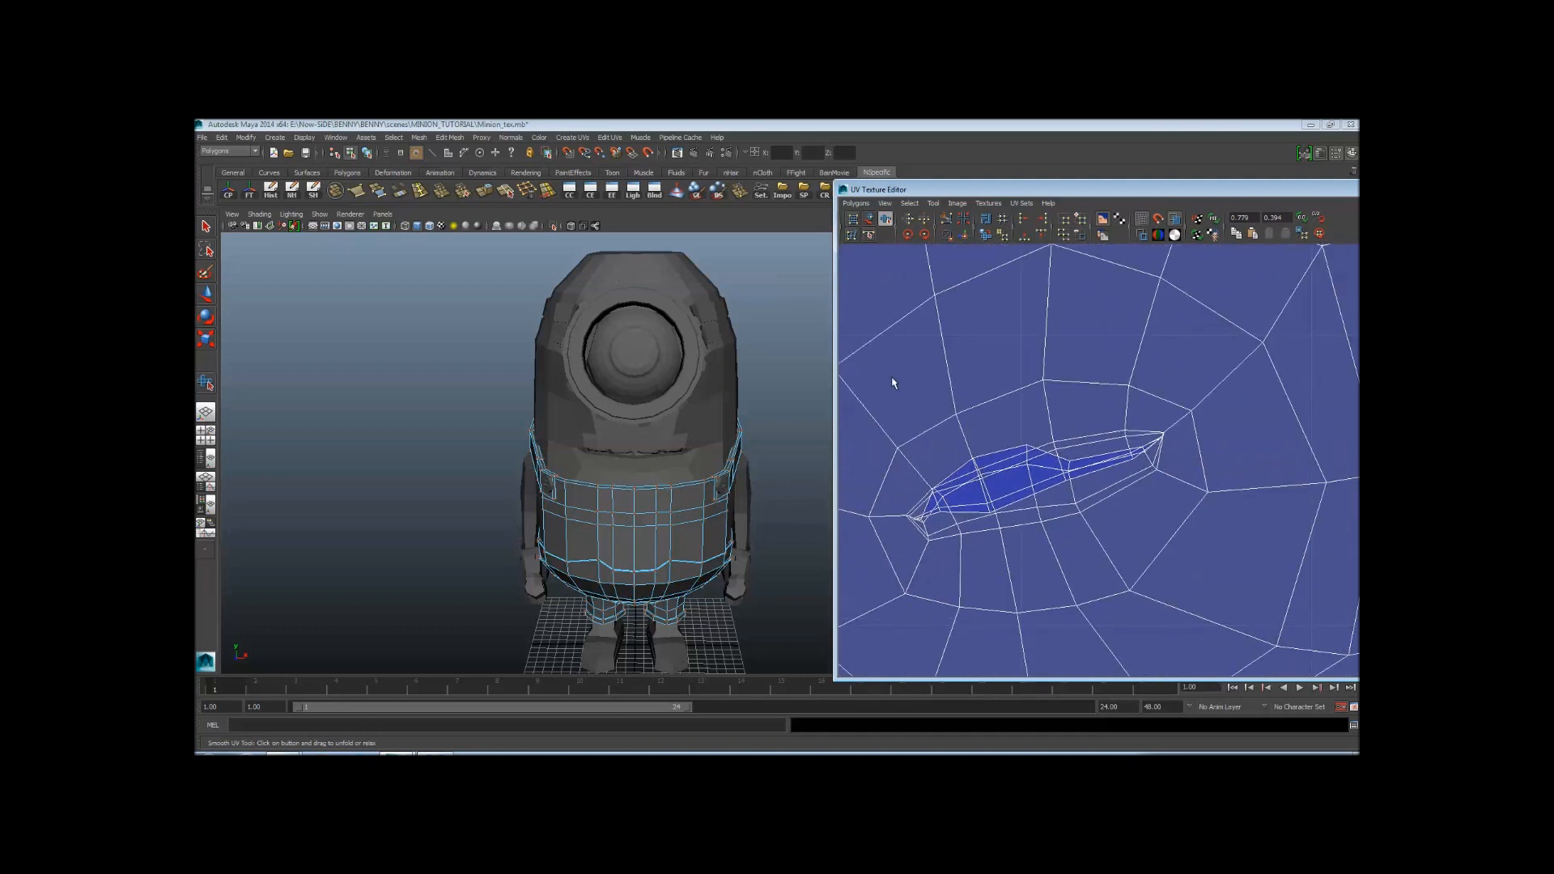
Select the UVs around the left-half leg opening and examine where they lie on the overalls' leg in the model
drag(1051, 503, 1202, 586)
alt+right_drag(1212, 572, 1091, 527)
alt+middle_drag(1090, 528, 1134, 527)
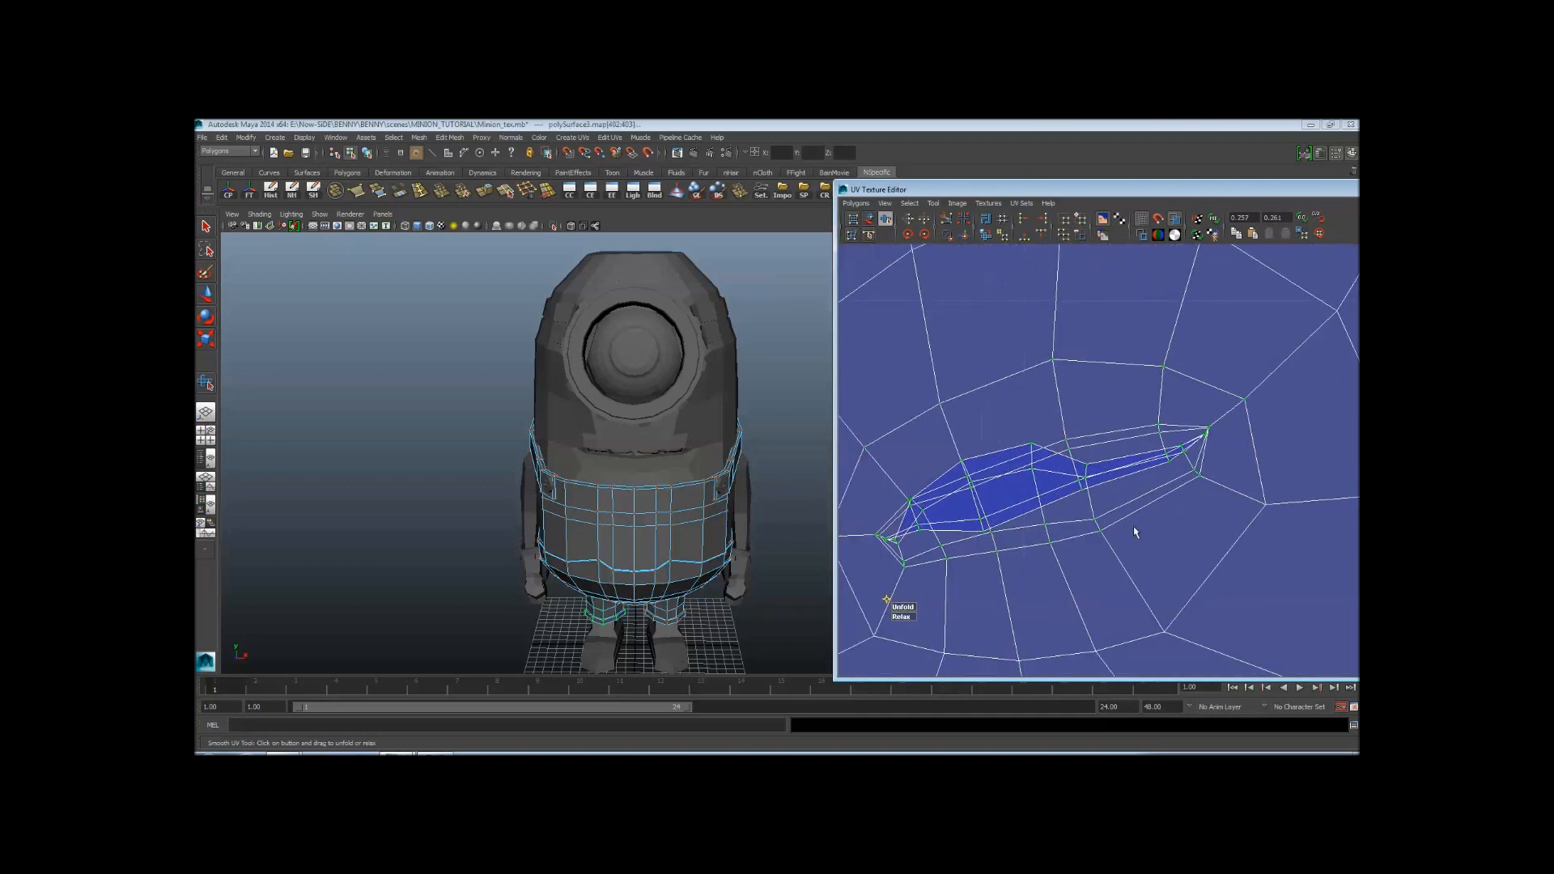
drag(1008, 472, 1010, 473)
mouse_move(1158, 459)
alt+right_down()
mouse_move(968, 458)
mouse_move(1131, 476)
alt+right_up()
drag(887, 411, 1191, 602)
alt+drag(638, 560, 659, 461)
alt+right_drag(659, 462, 808, 459)
alt+middle_drag(808, 460, 652, 497)
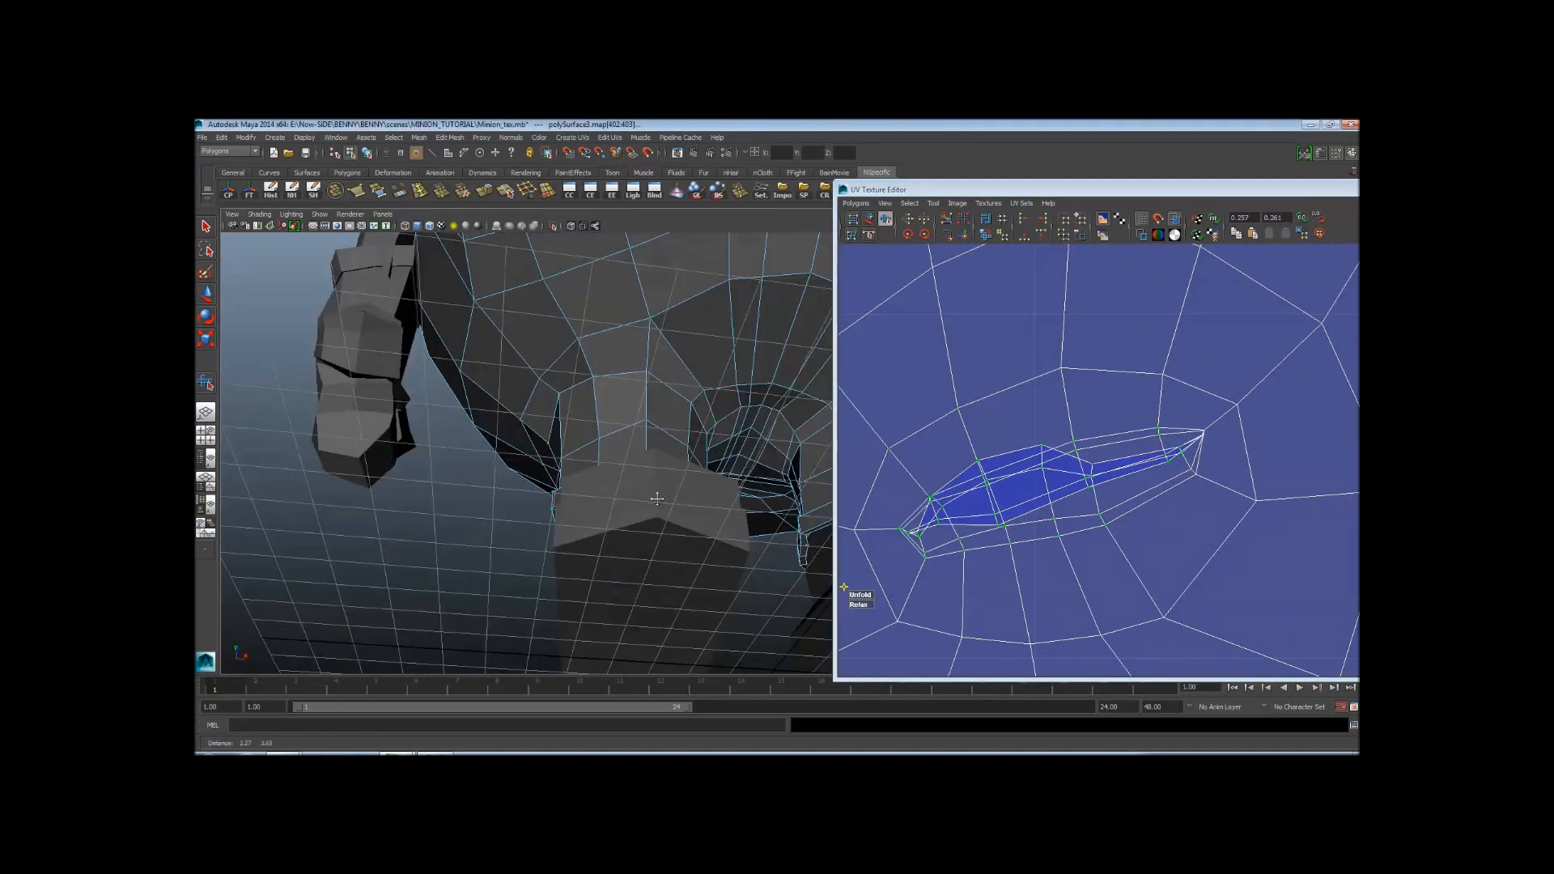
alt+drag(652, 496, 524, 426)
alt+right_drag(524, 426, 576, 422)
alt+middle_drag(576, 423, 689, 482)
alt+right_drag(690, 483, 701, 469)
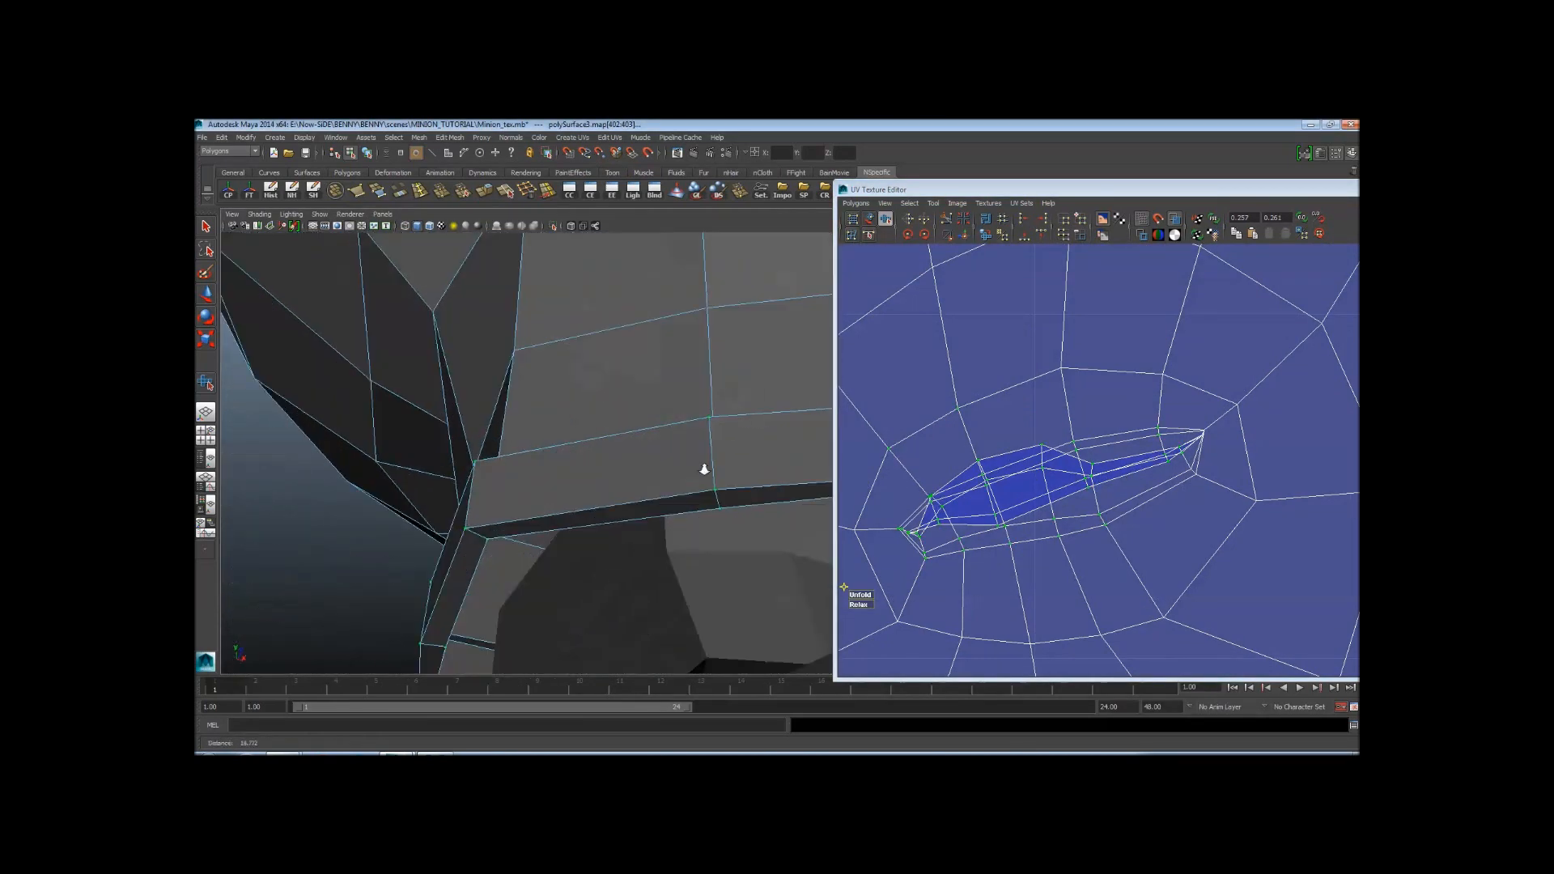
alt+drag(701, 468, 642, 436)
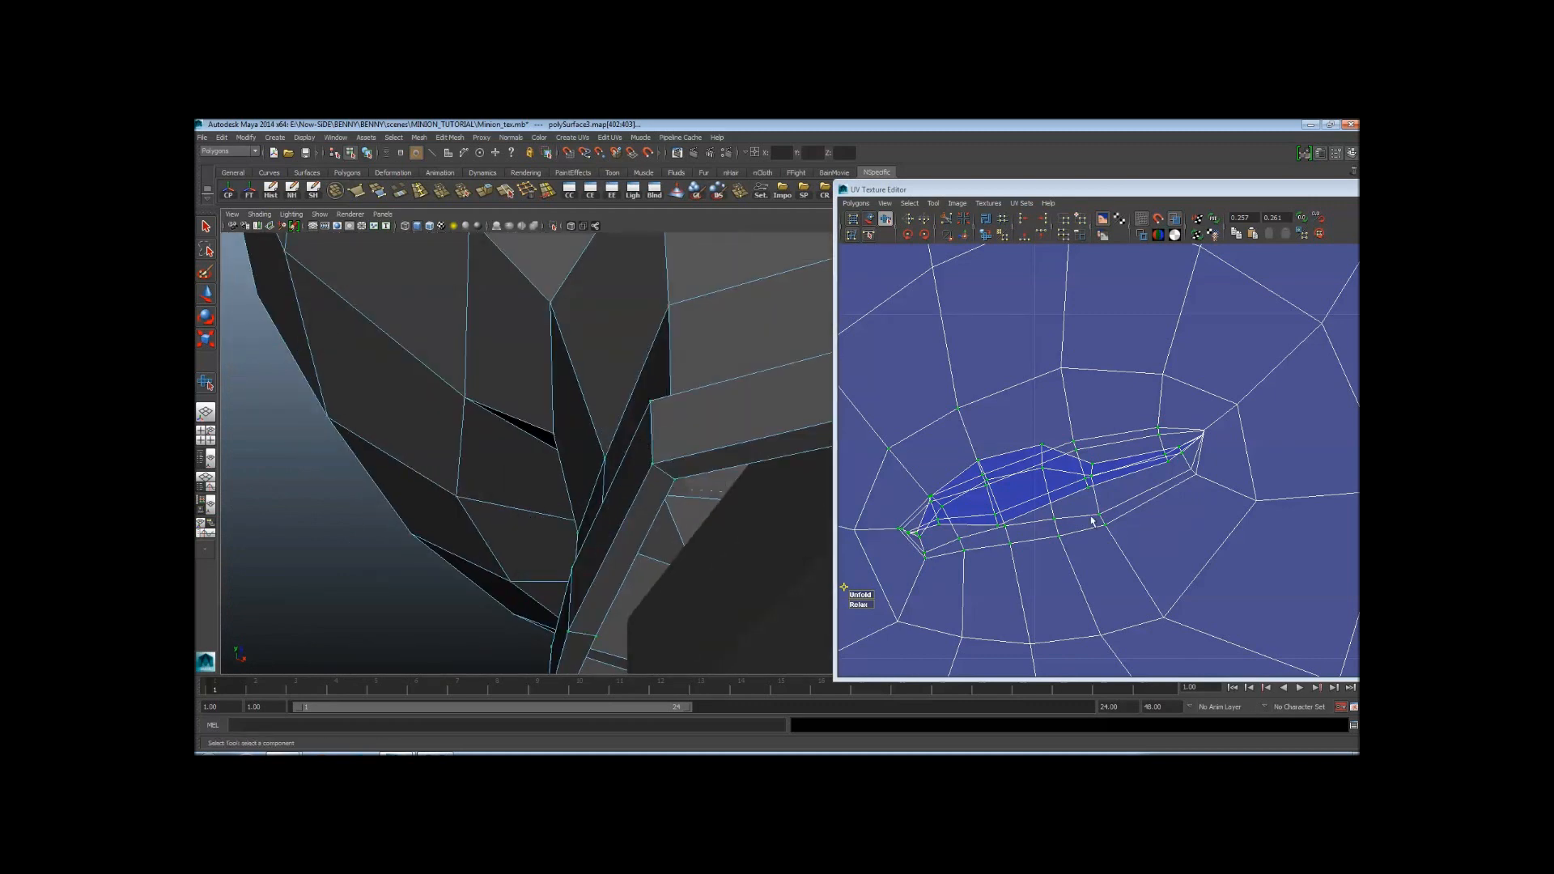
Unfold and relax the UVs around the left-half leg opening with the Smooth UV tool until it forms a clean round hole
alt+right_drag(1093, 522, 890, 431)
alt+middle_drag(1142, 456, 1069, 467)
alt+right_drag(1068, 468, 1006, 462)
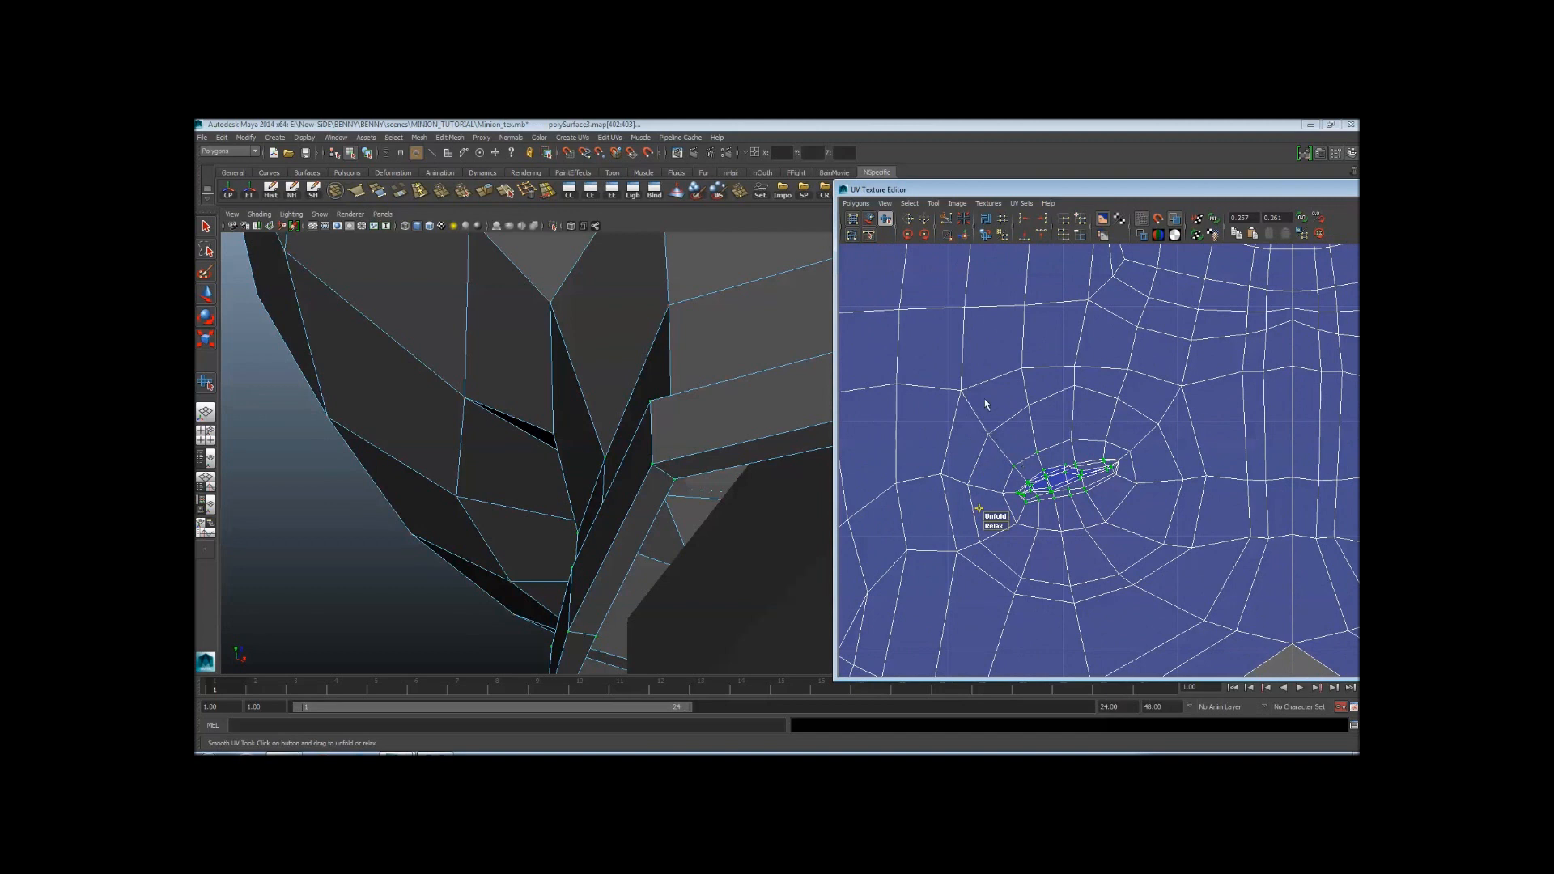
drag(939, 406, 1194, 576)
drag(909, 578, 928, 578)
scroll(1103, 538, up, 3)
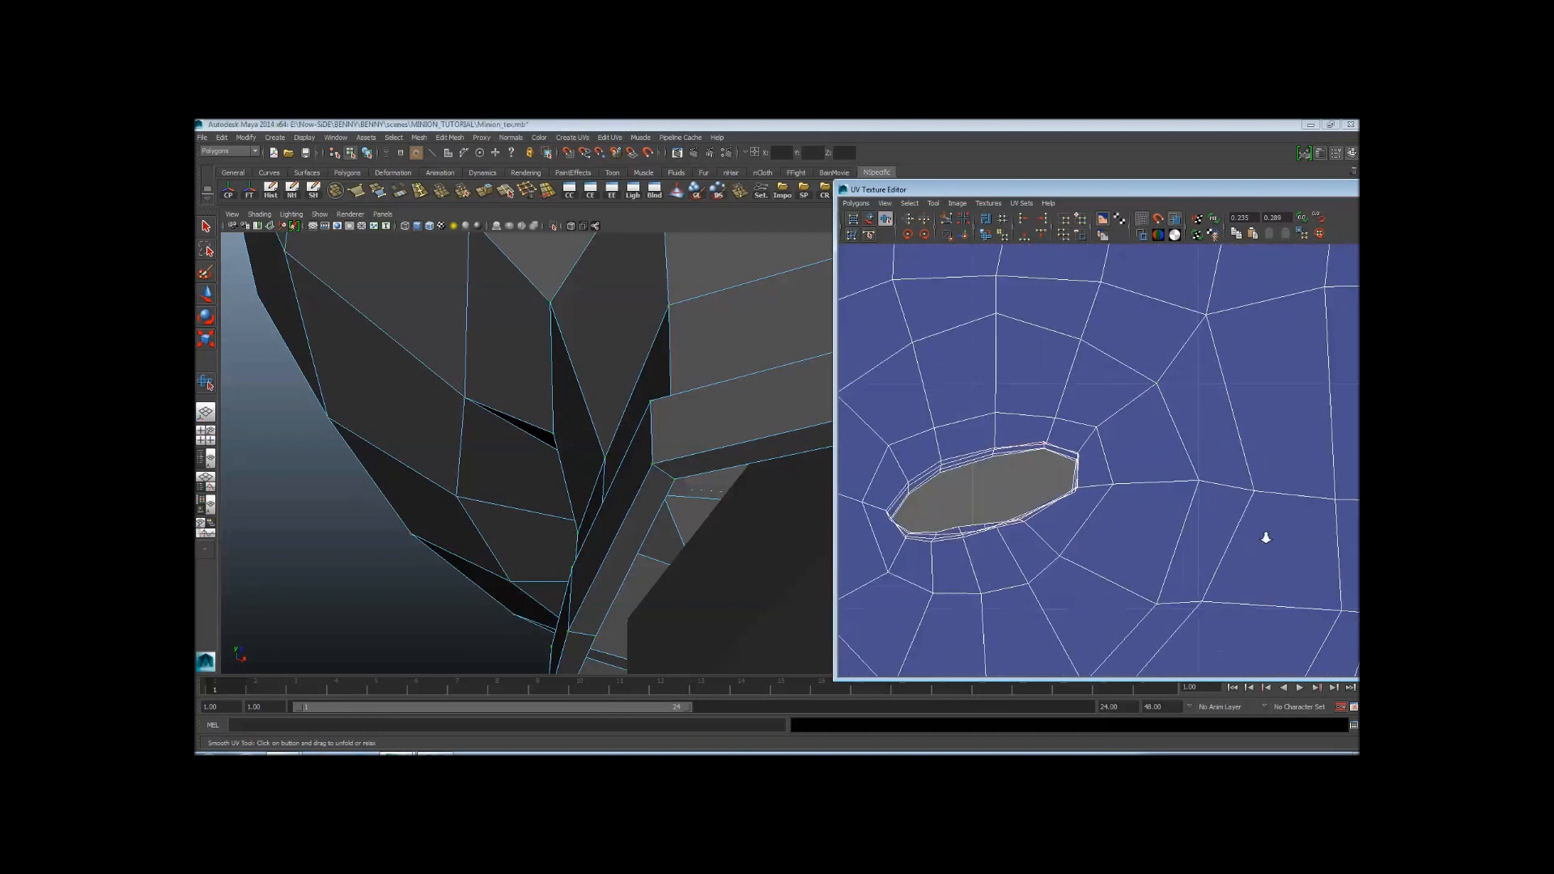
scroll(1158, 506, down, 2)
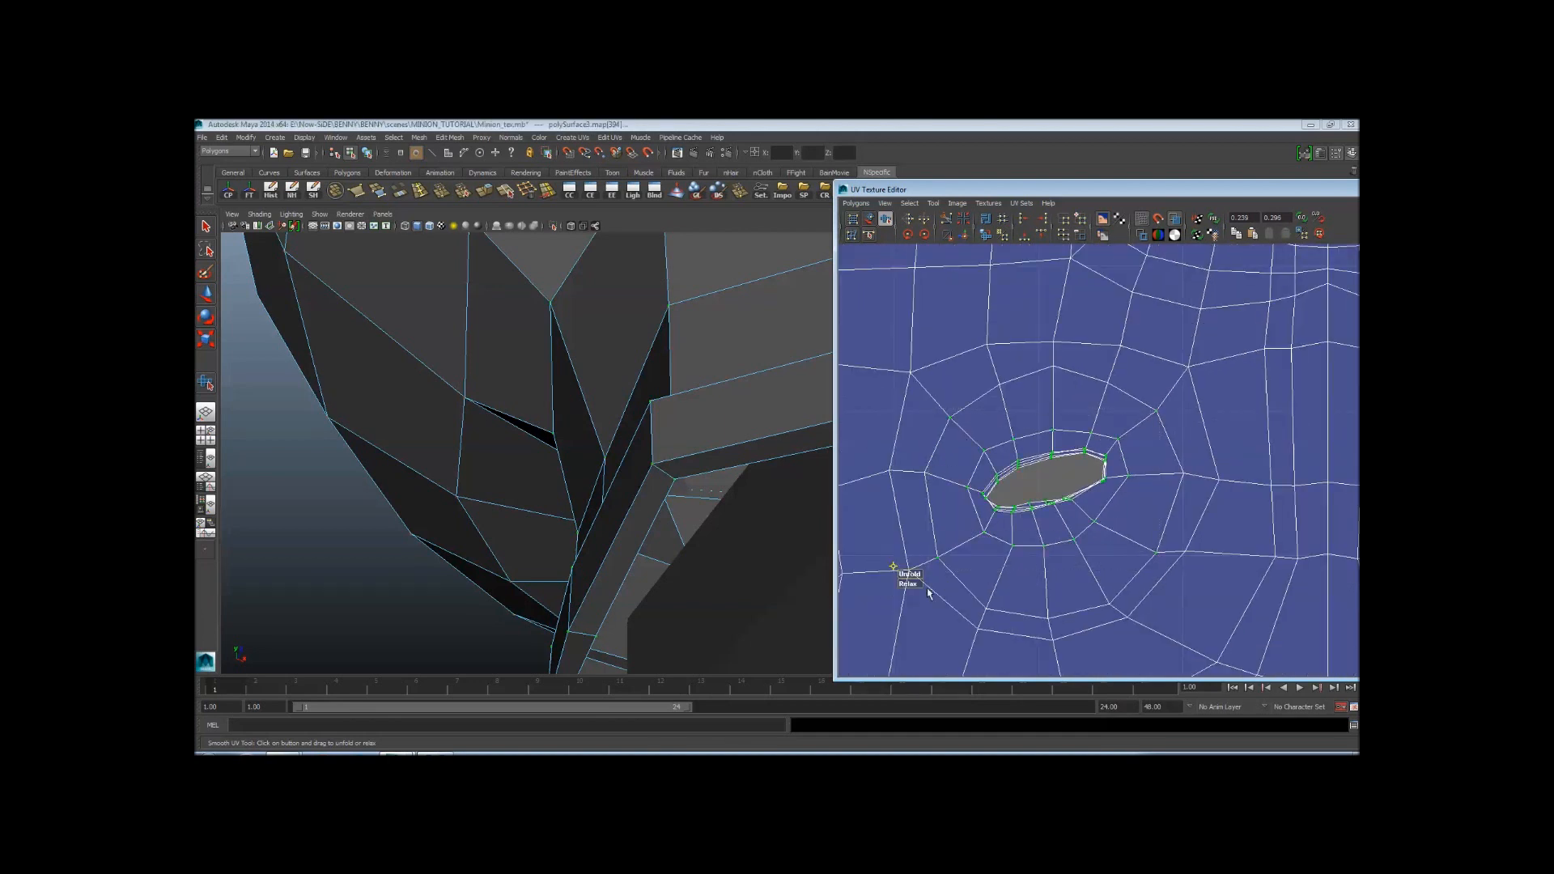
drag(906, 582, 954, 587)
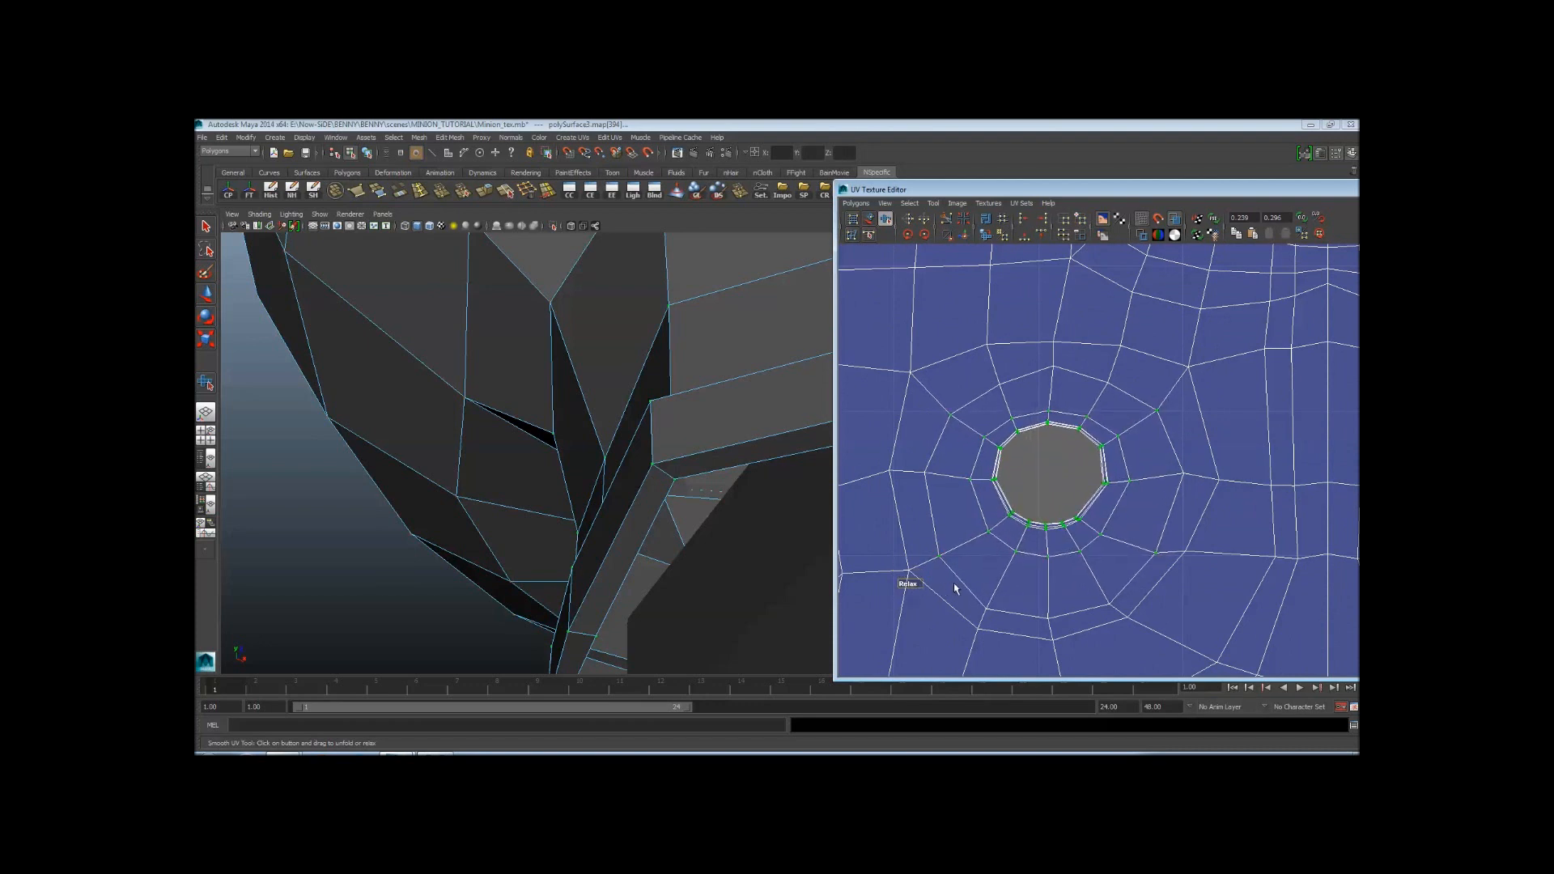
click(1144, 487)
Smooth the UVs around the leg opening in the layout's right half into a matching round hole
scroll(1148, 485, down, 2)
alt+middle_drag(1169, 478, 1079, 499)
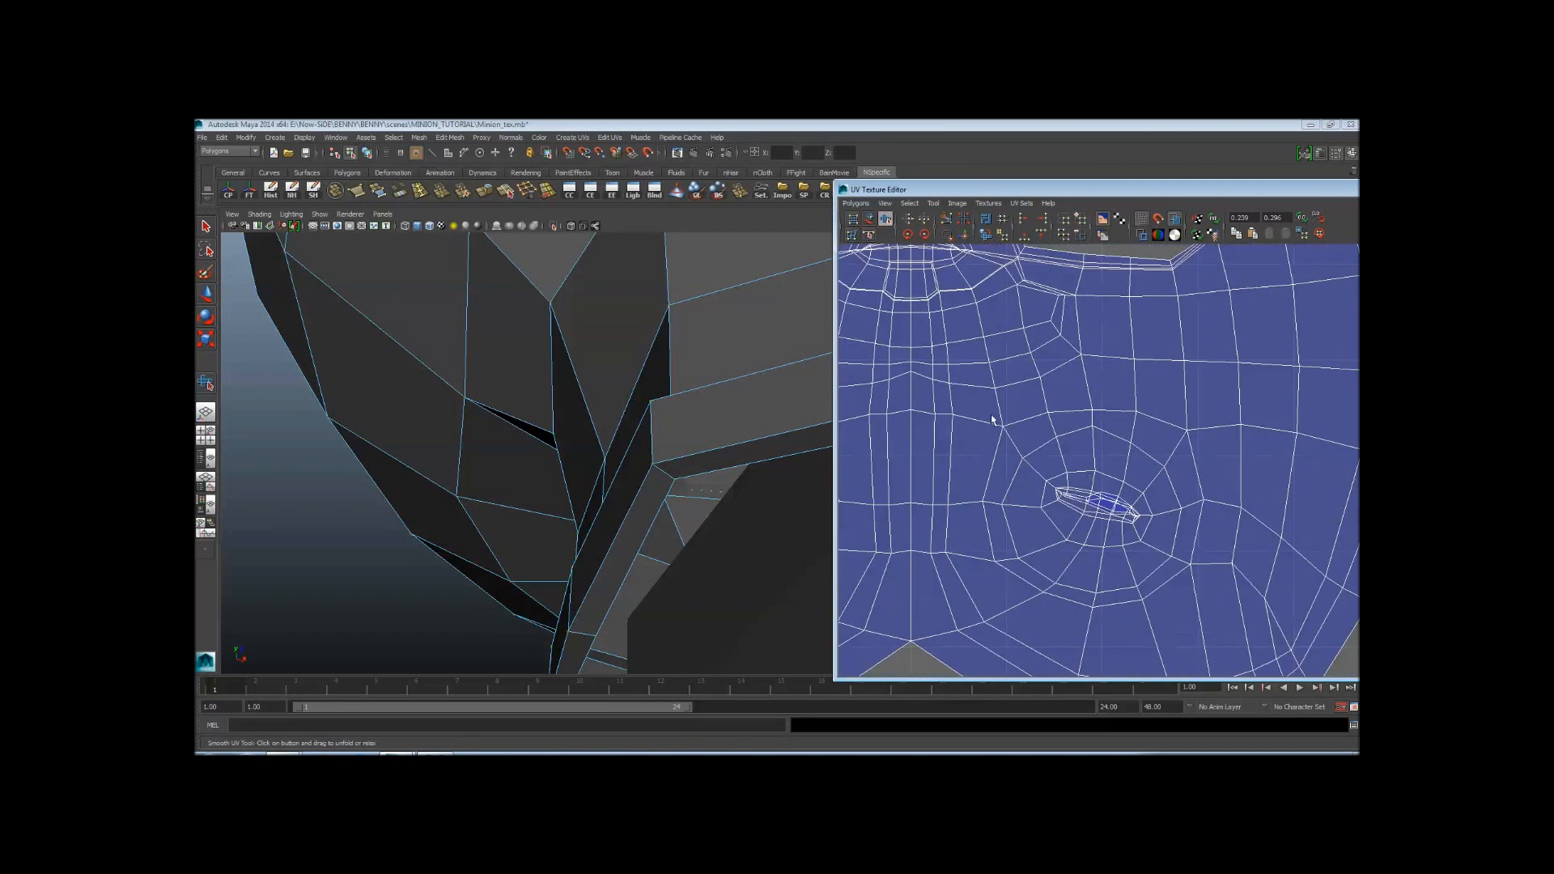
drag(1211, 592, 1212, 594)
drag(959, 615, 1048, 620)
click(1182, 556)
scroll(1196, 506, up, 3)
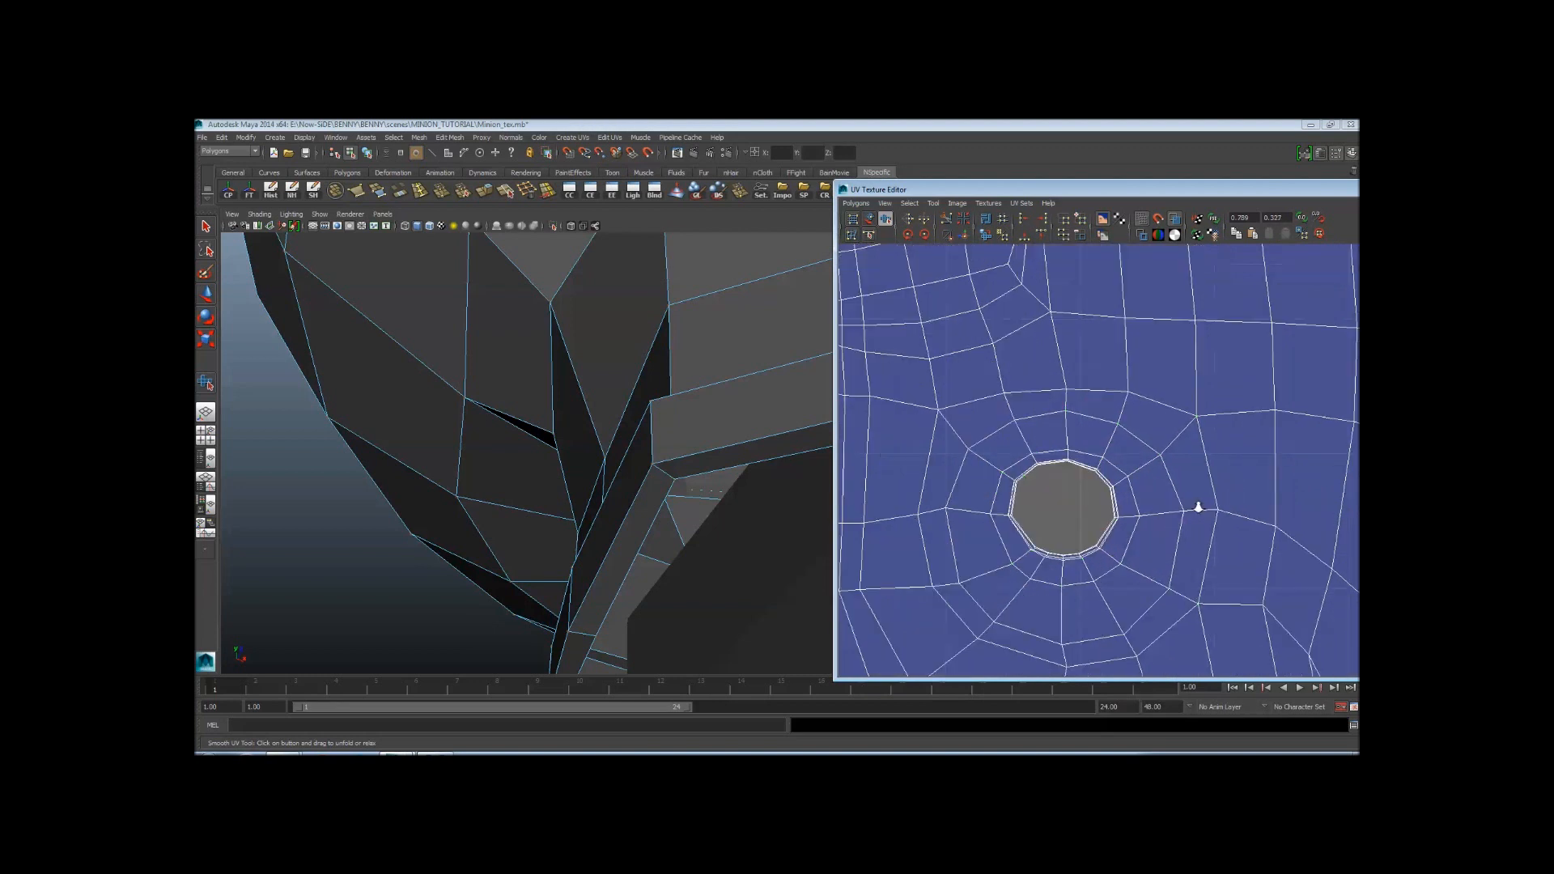
Select all the overalls' UVs and move the whole shell up to the middle of the UV square
alt+right_drag(1304, 528, 988, 481)
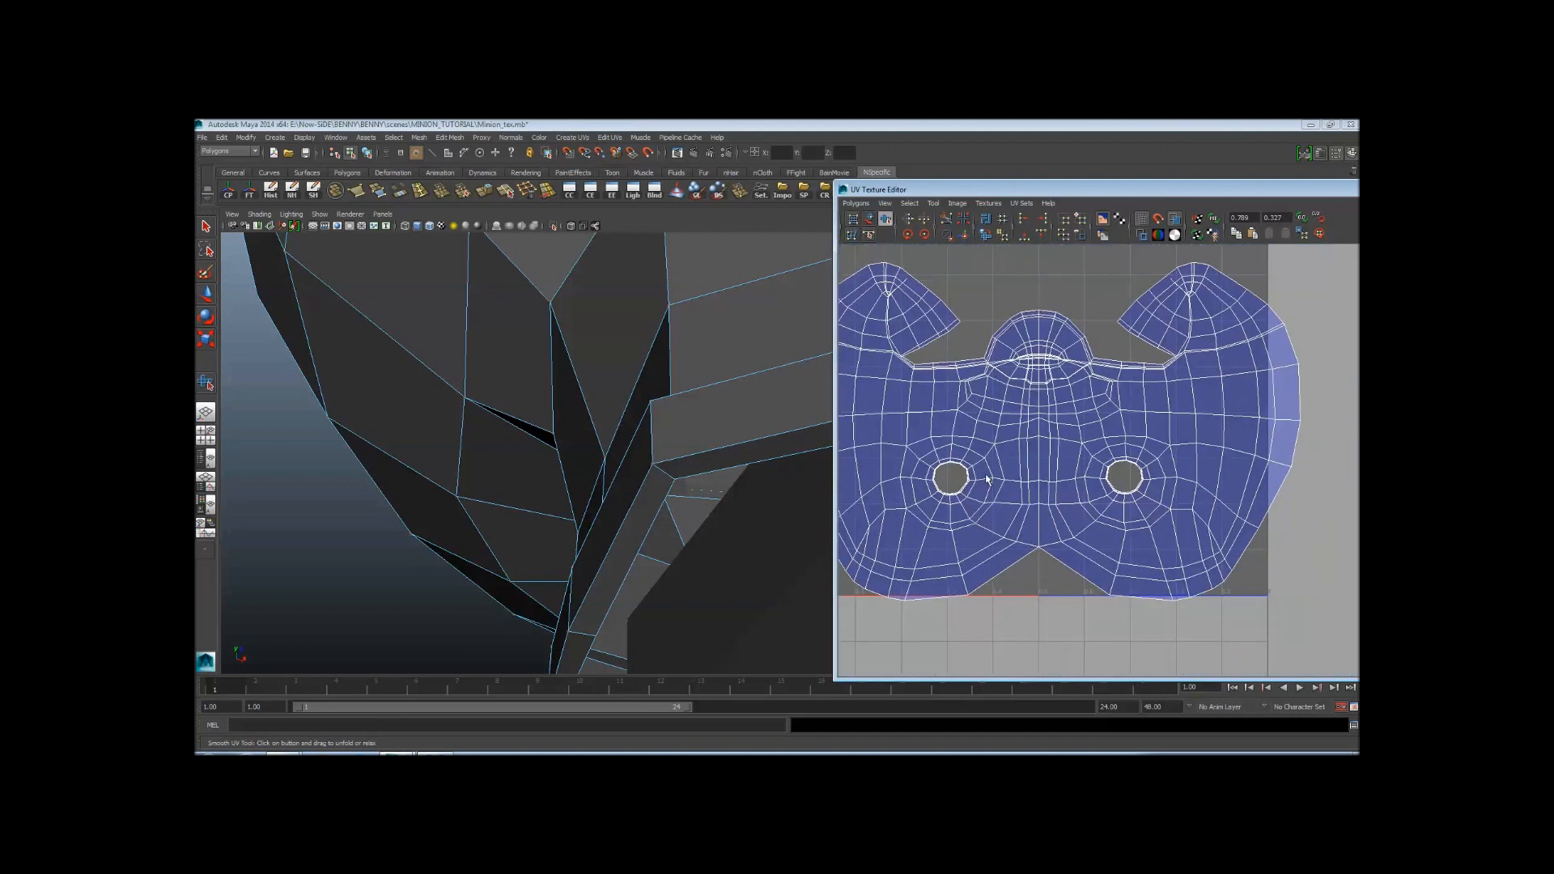
alt+middle_drag(1063, 439, 1086, 493)
alt+right_drag(1086, 493, 941, 485)
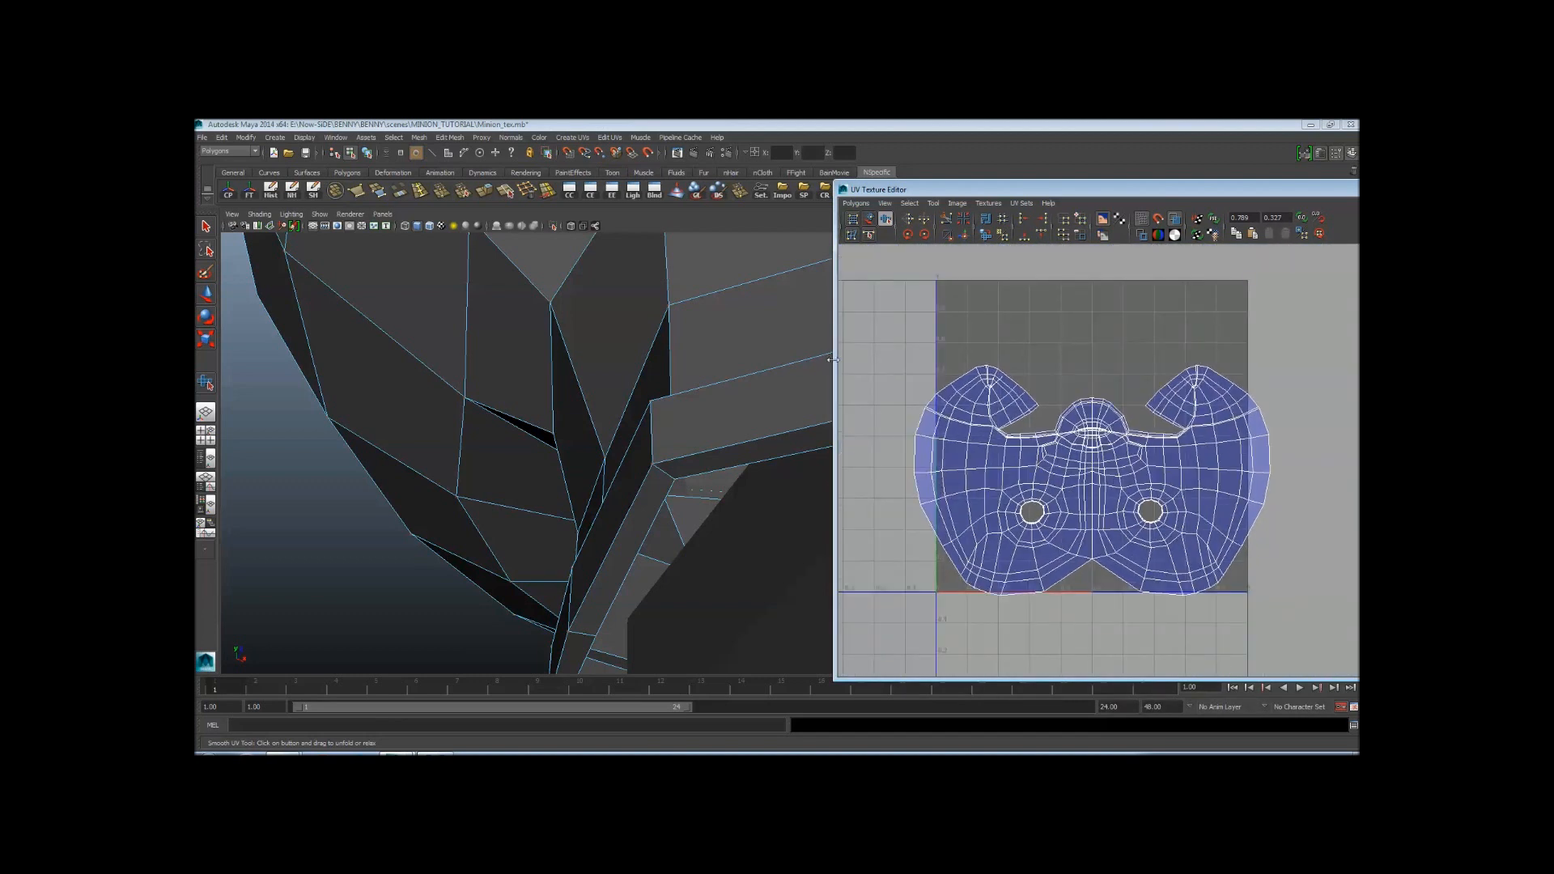
right_drag(939, 392, 965, 392)
drag(878, 328, 1339, 640)
alt+middle_drag(1237, 519, 1237, 528)
key(w)
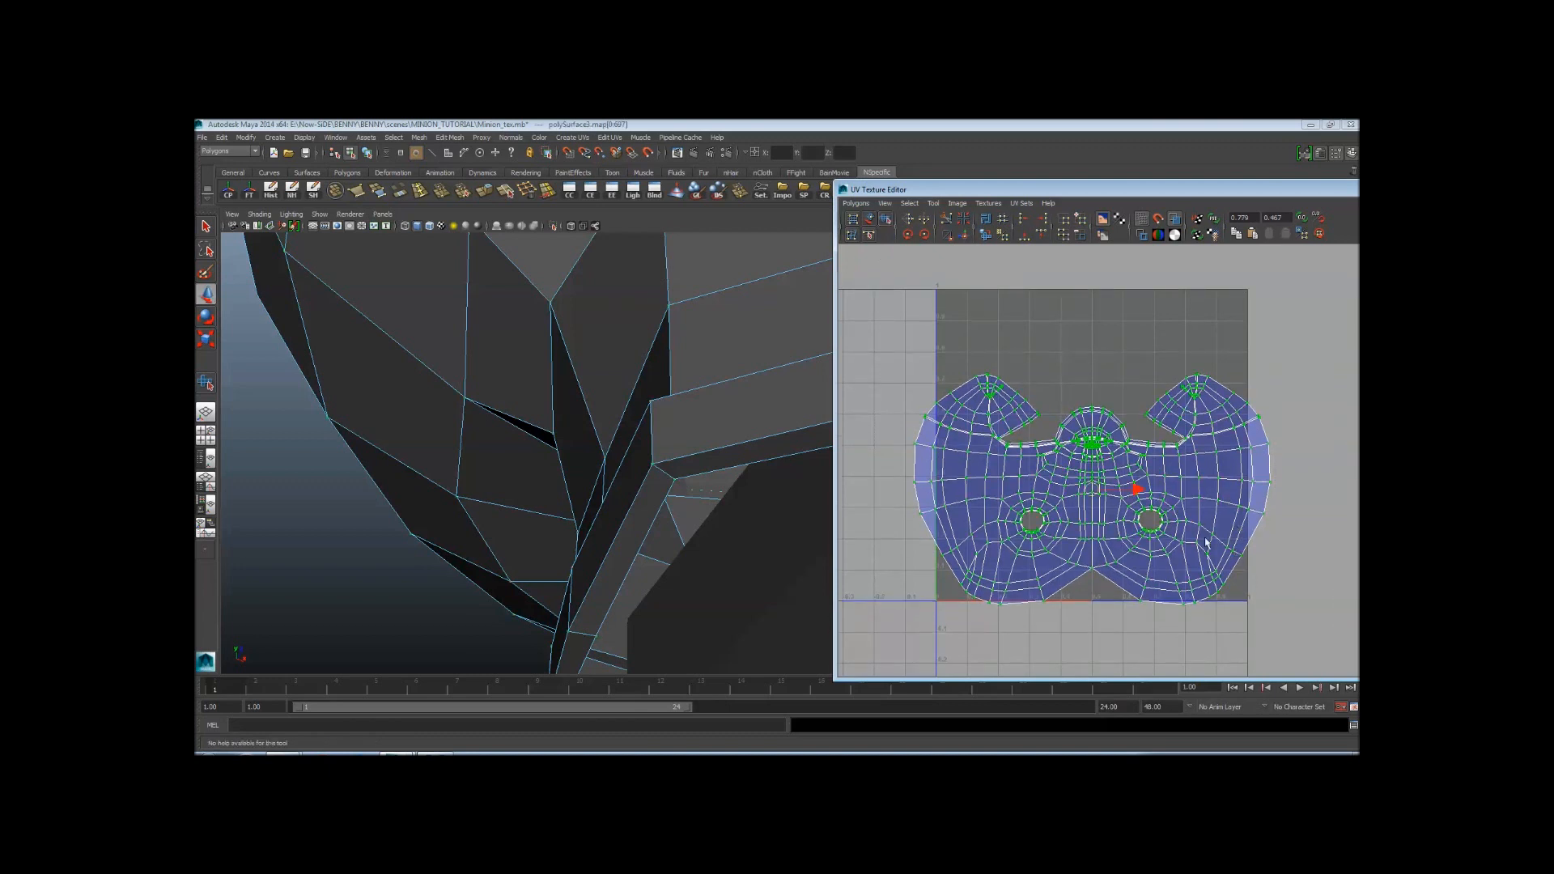
middle_drag(1068, 492, 1067, 448)
Scale the overalls' shell down evenly, stretch it in height and slightly in width to fill the UV square, and centre it horizontally
alt+right_drag(1034, 417, 1073, 440)
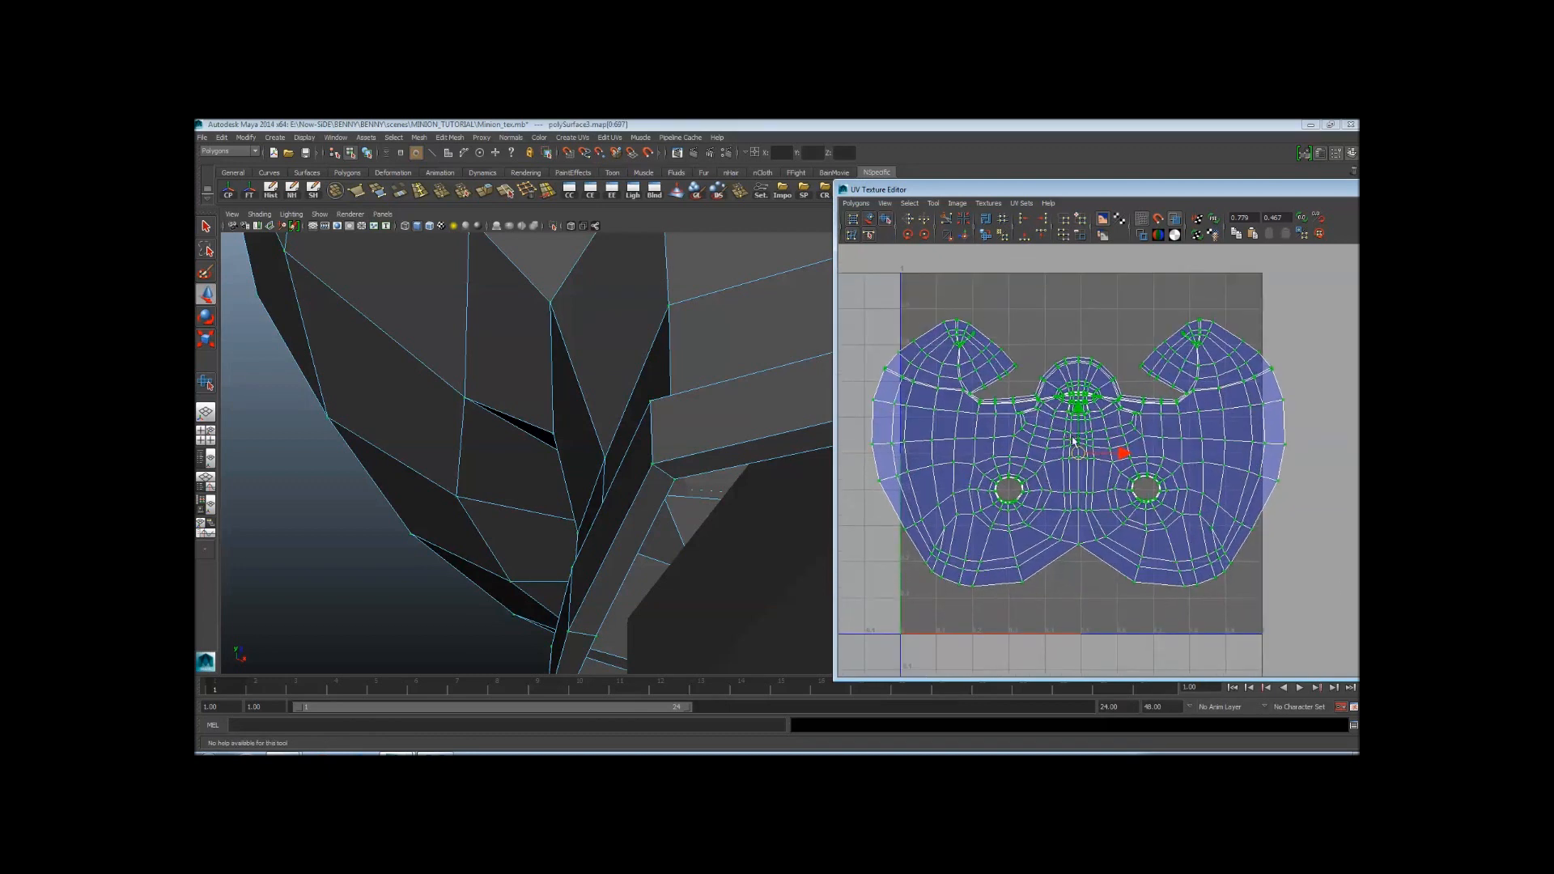
key(r)
drag(1081, 456, 1074, 455)
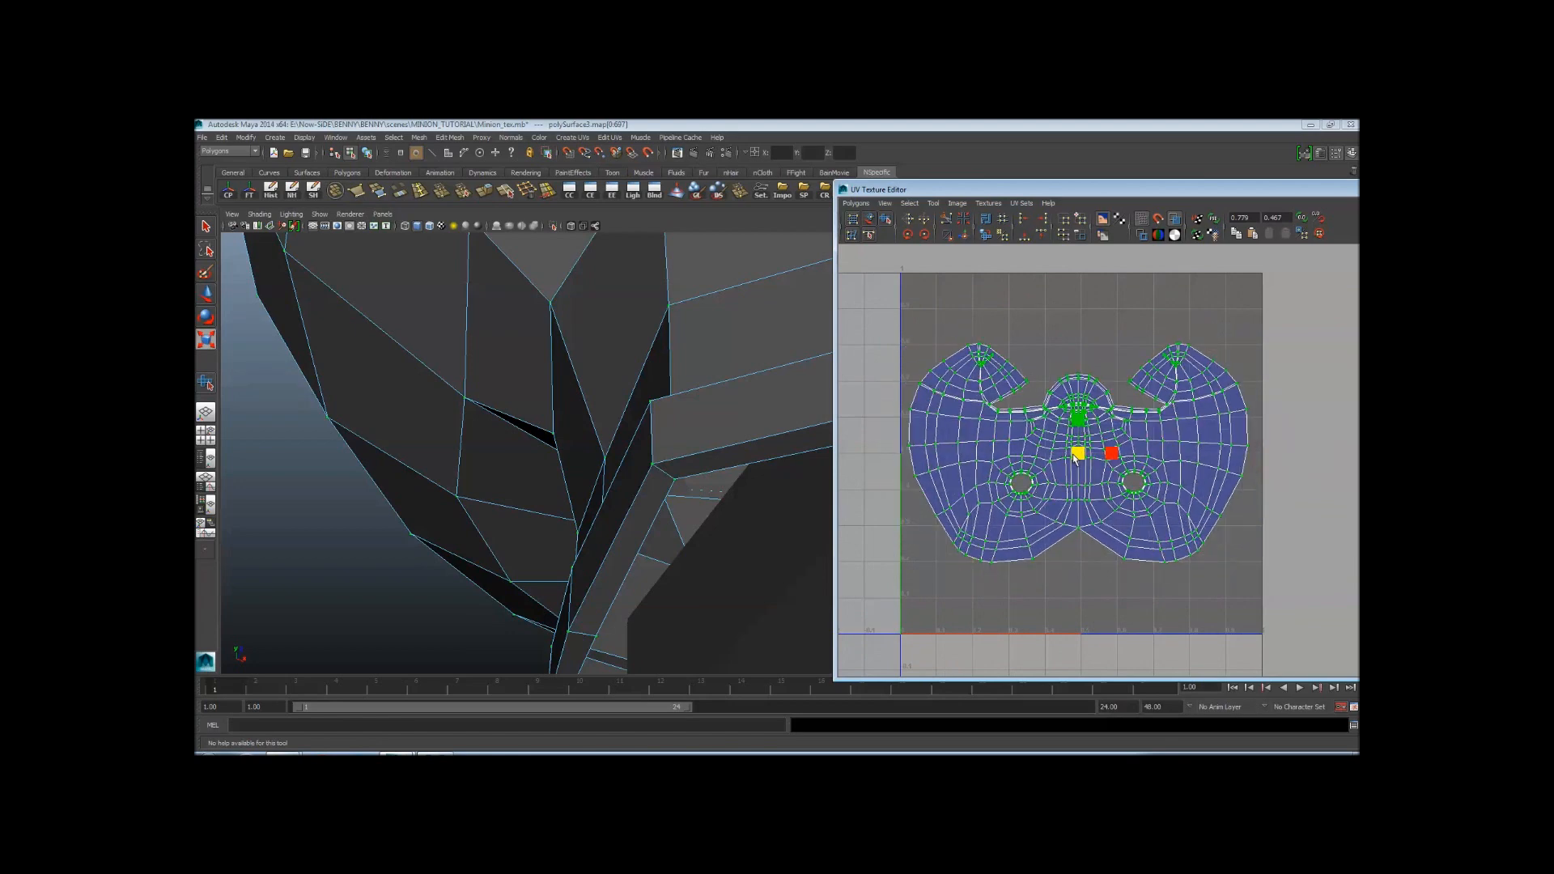
key(f)
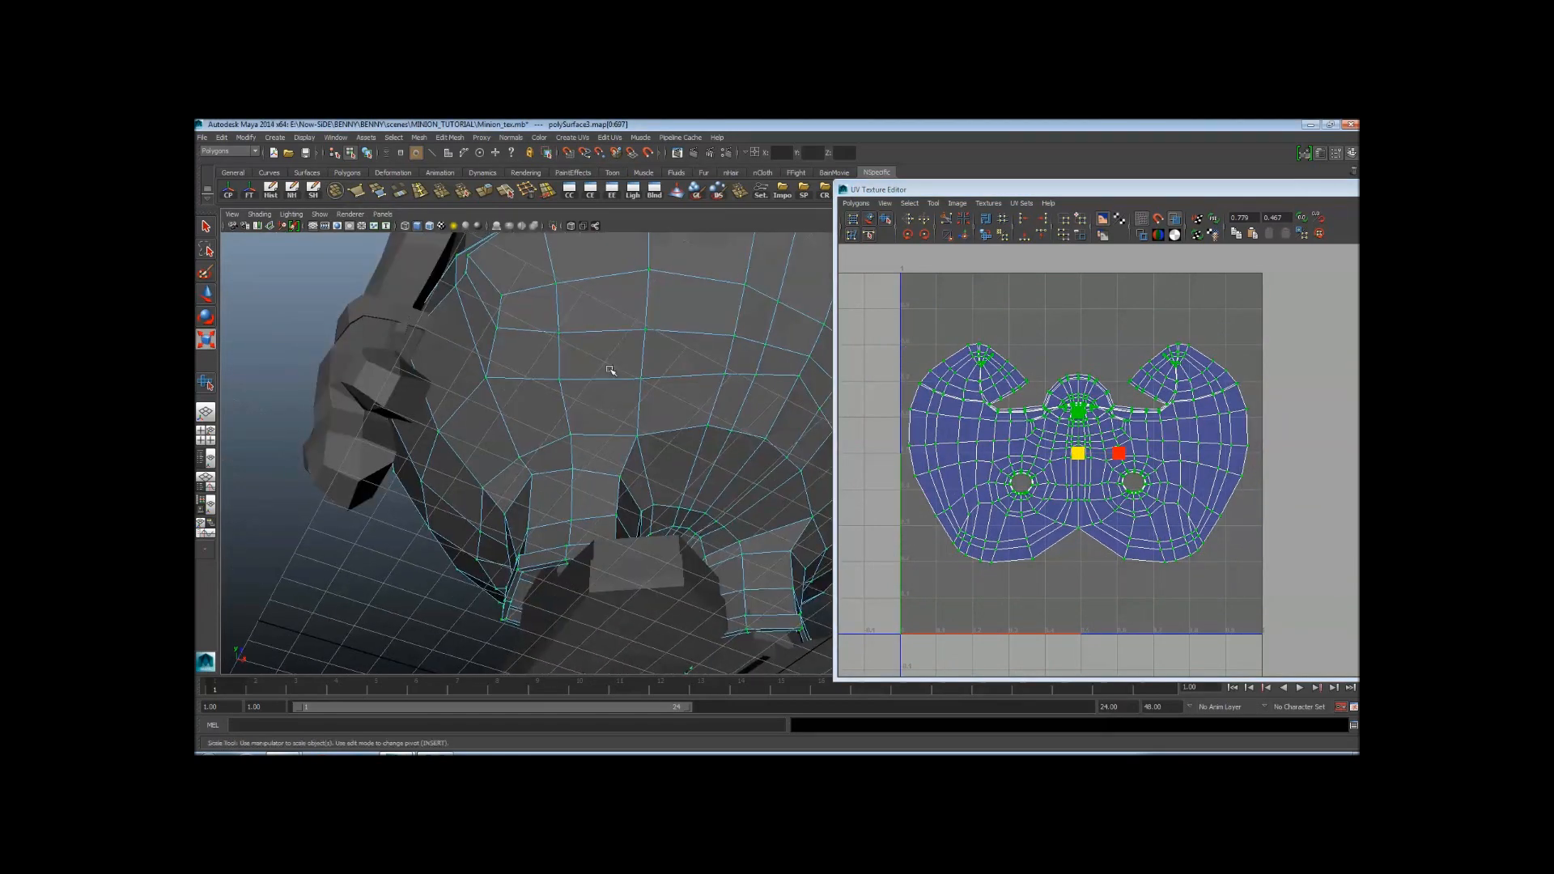
drag(1075, 412, 1078, 398)
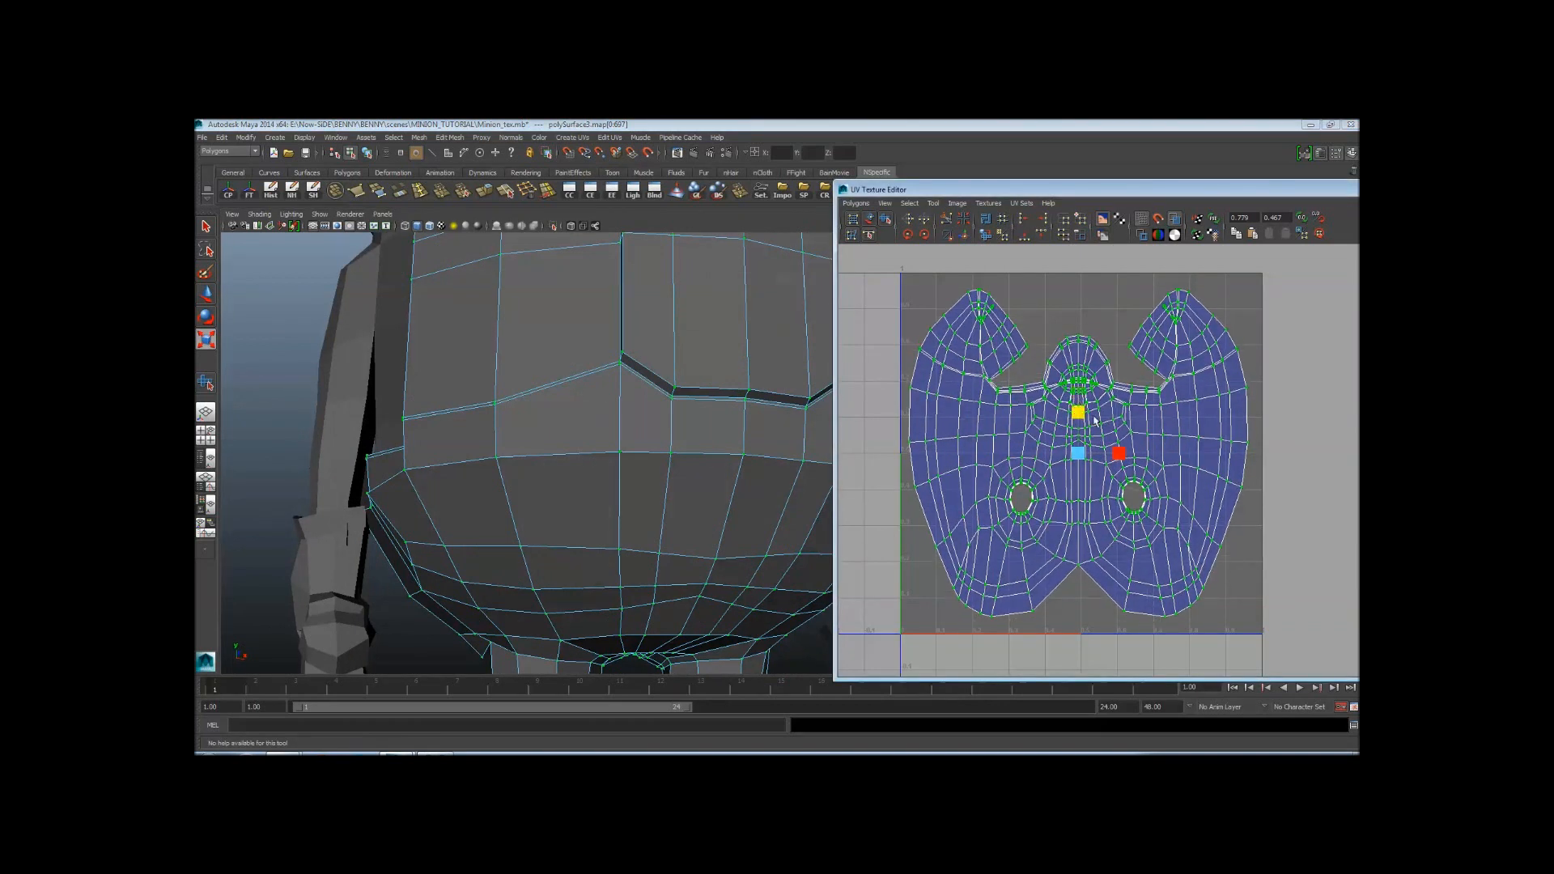
drag(1118, 454, 1122, 456)
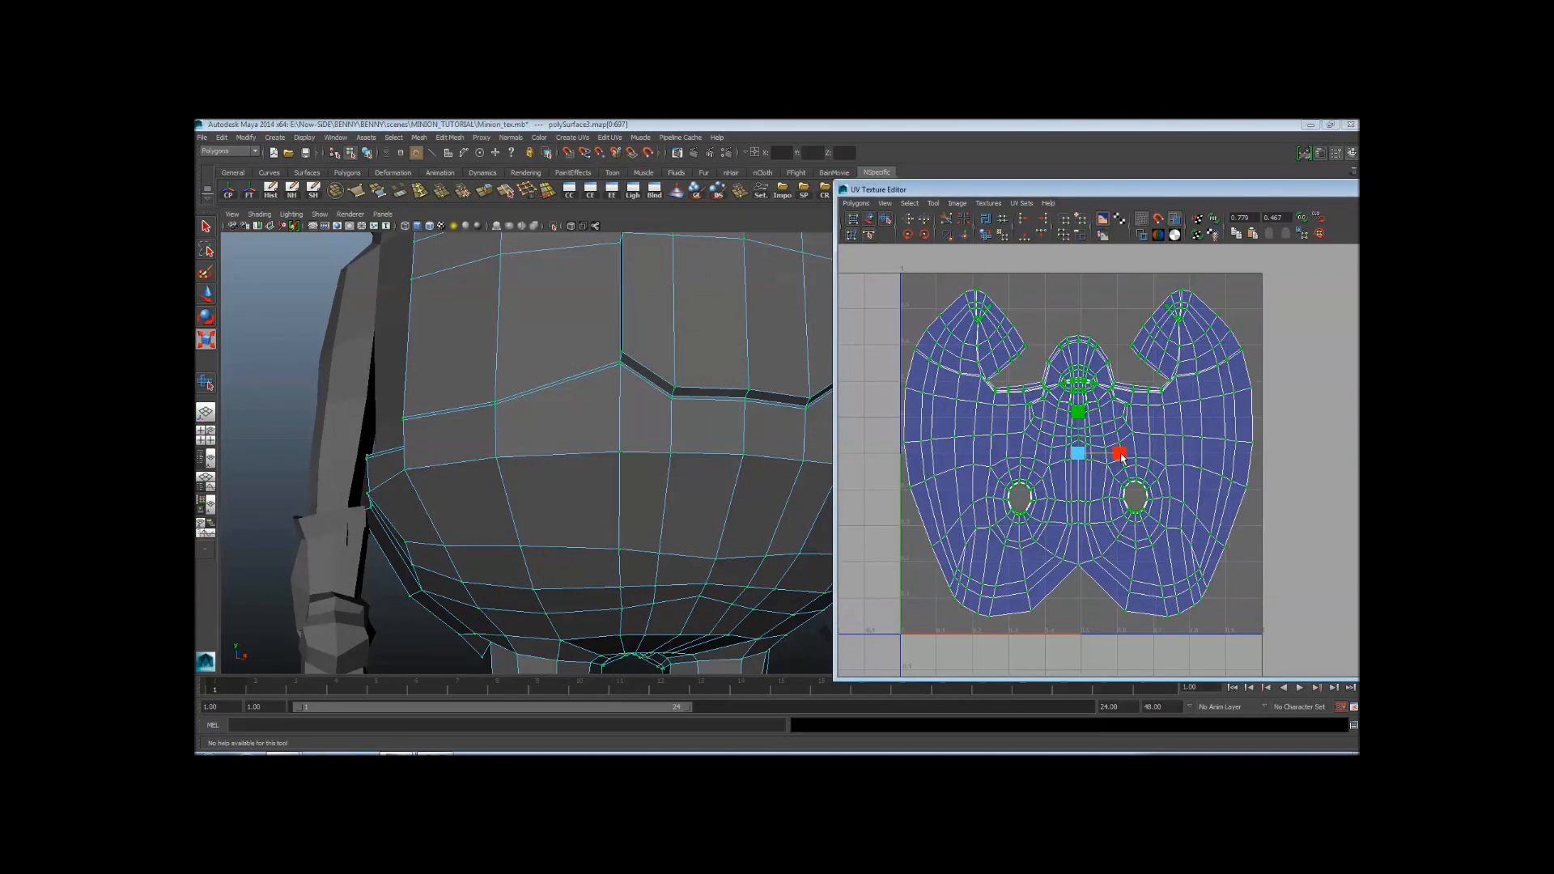
key(w)
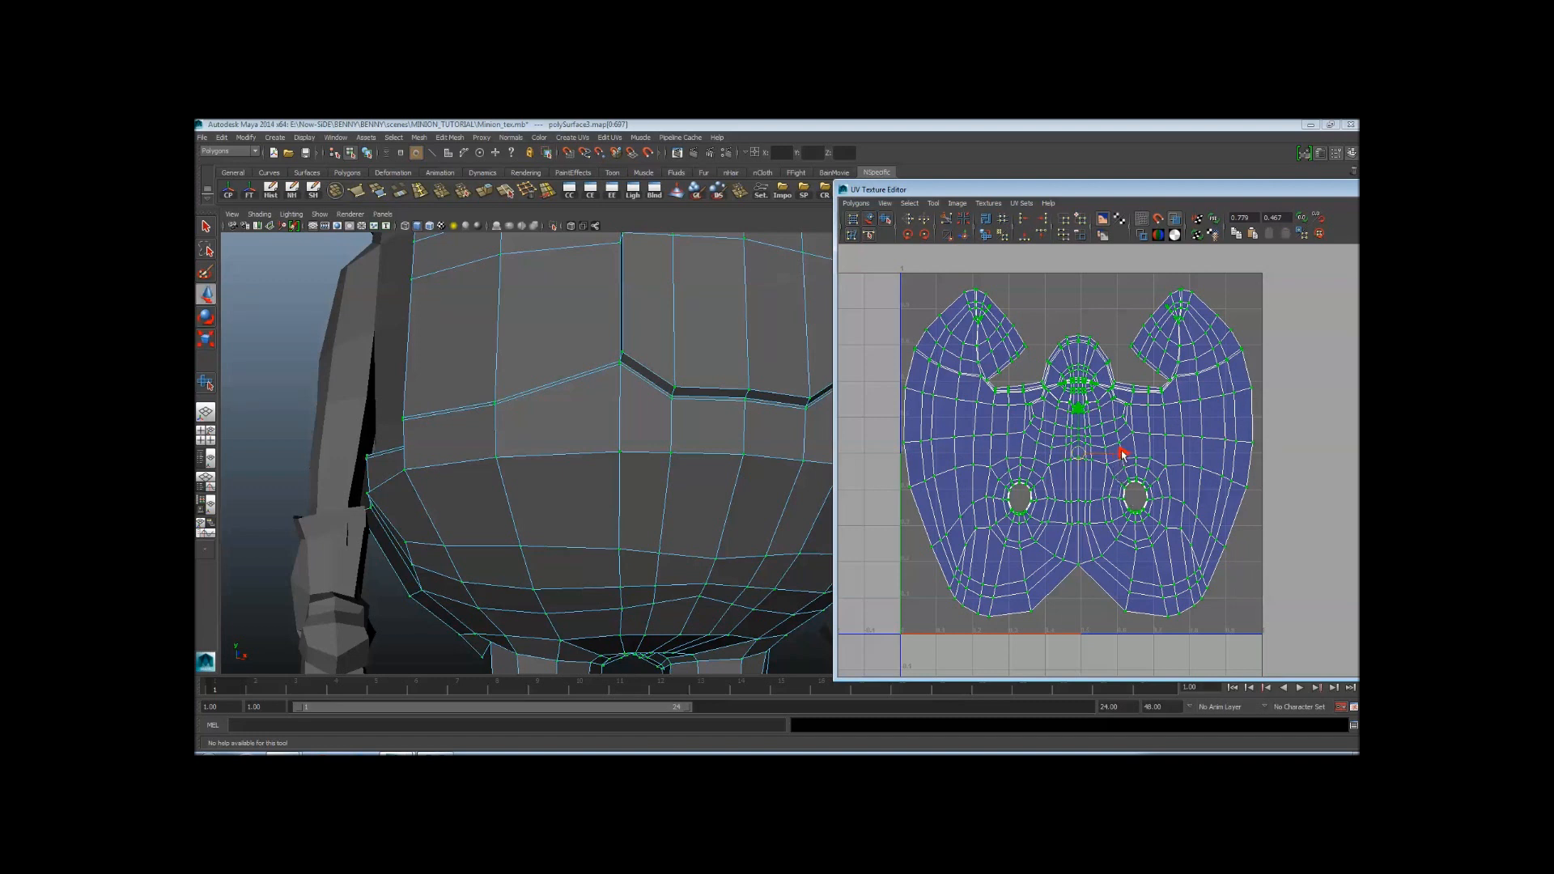
drag(1122, 454, 1123, 454)
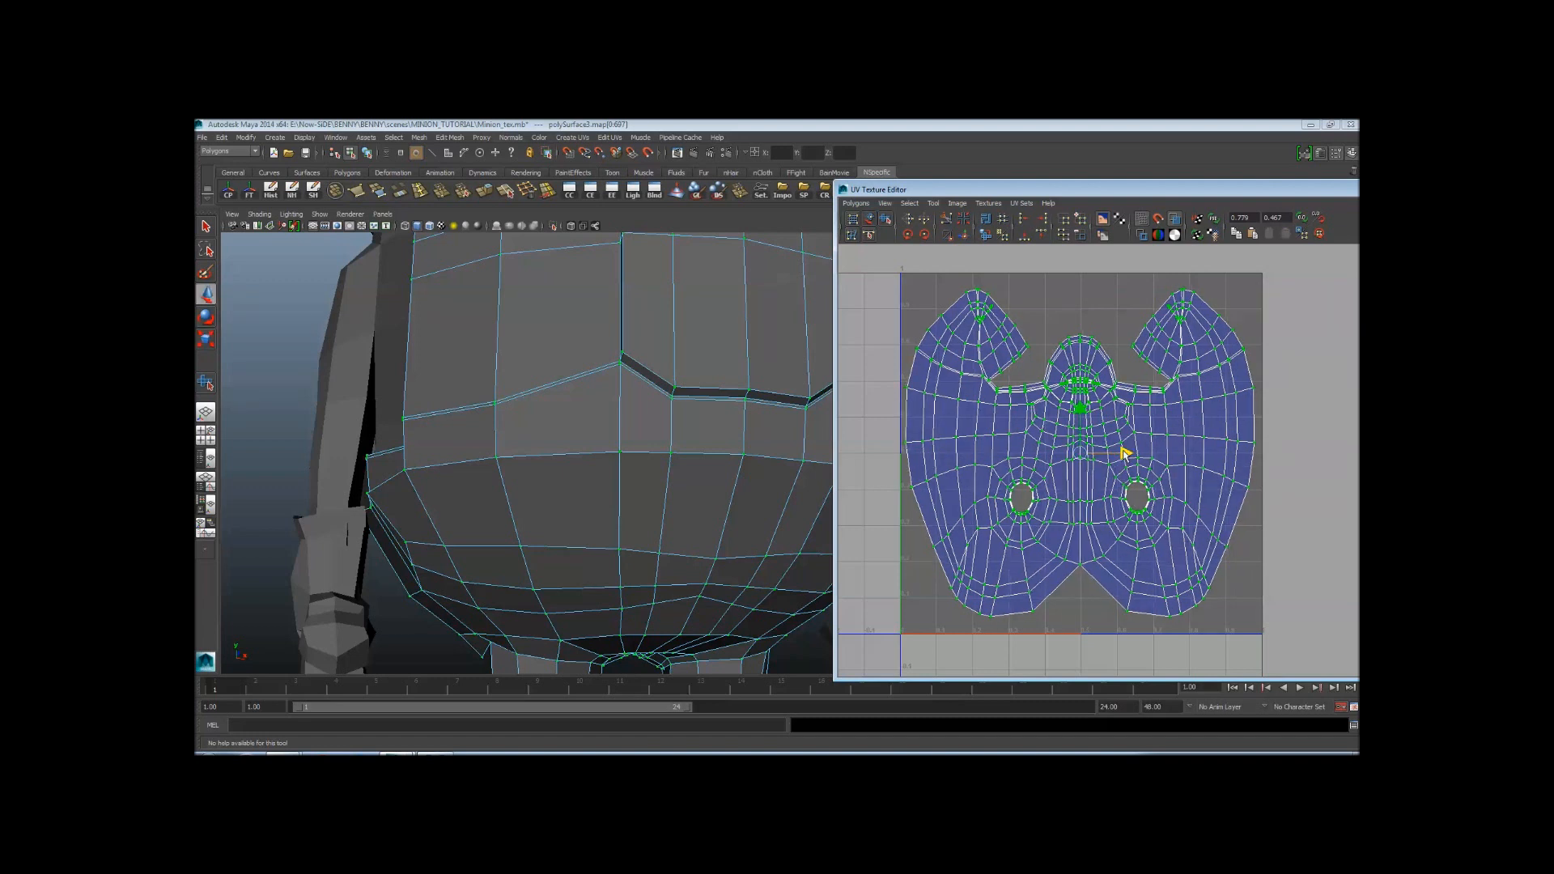
Check the overalls on the whole minion and save the scene incrementally as Minion_tex.0001.mb
scroll(664, 385, down, 5)
scroll(651, 396, up, 3)
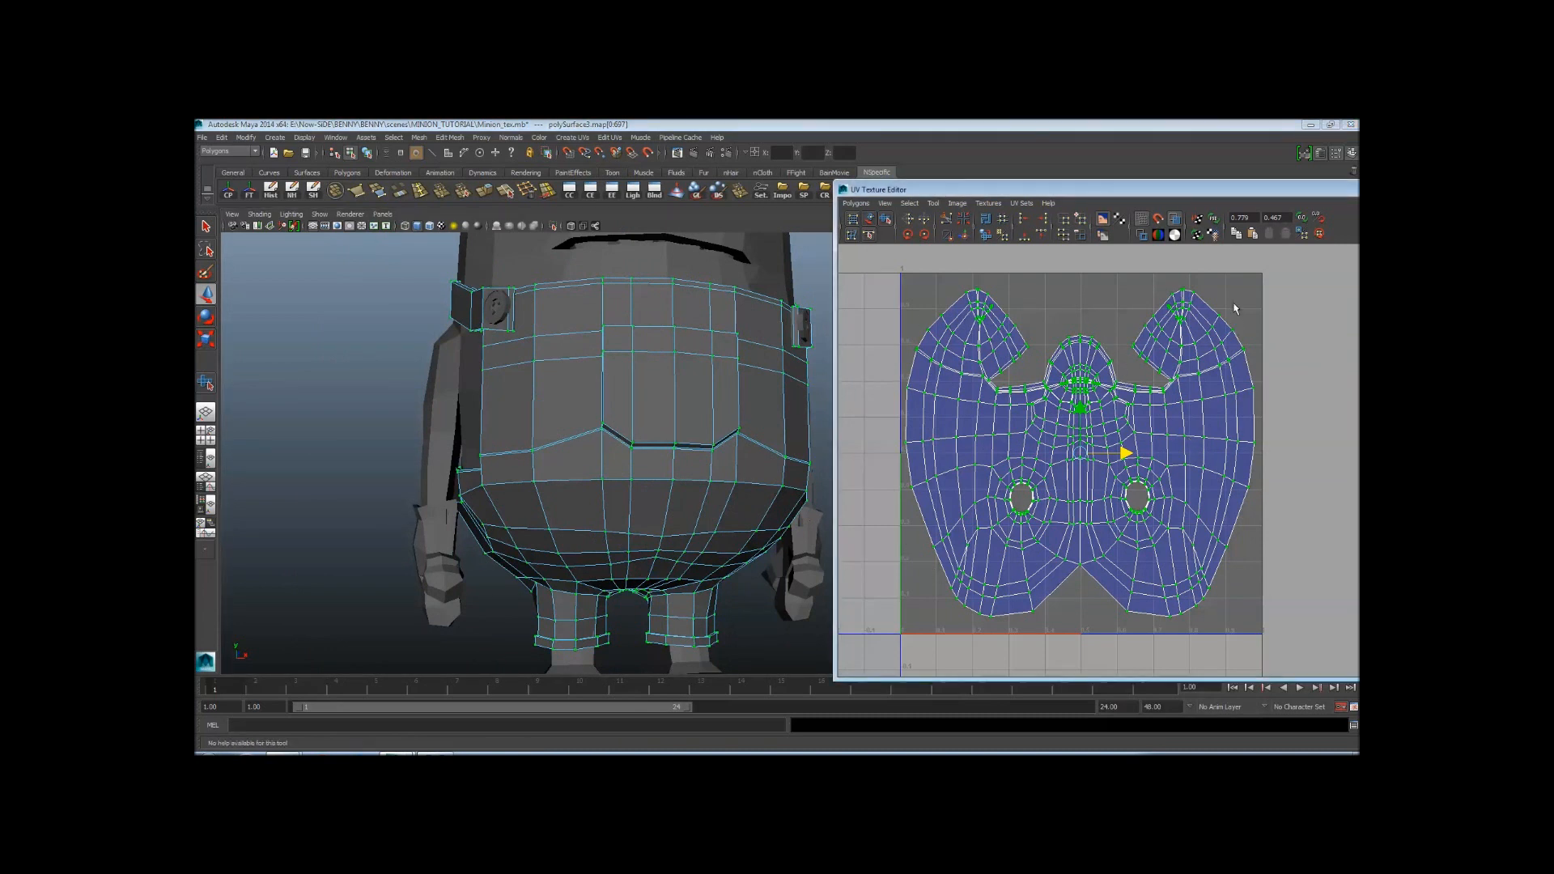
scroll(475, 392, down, 3)
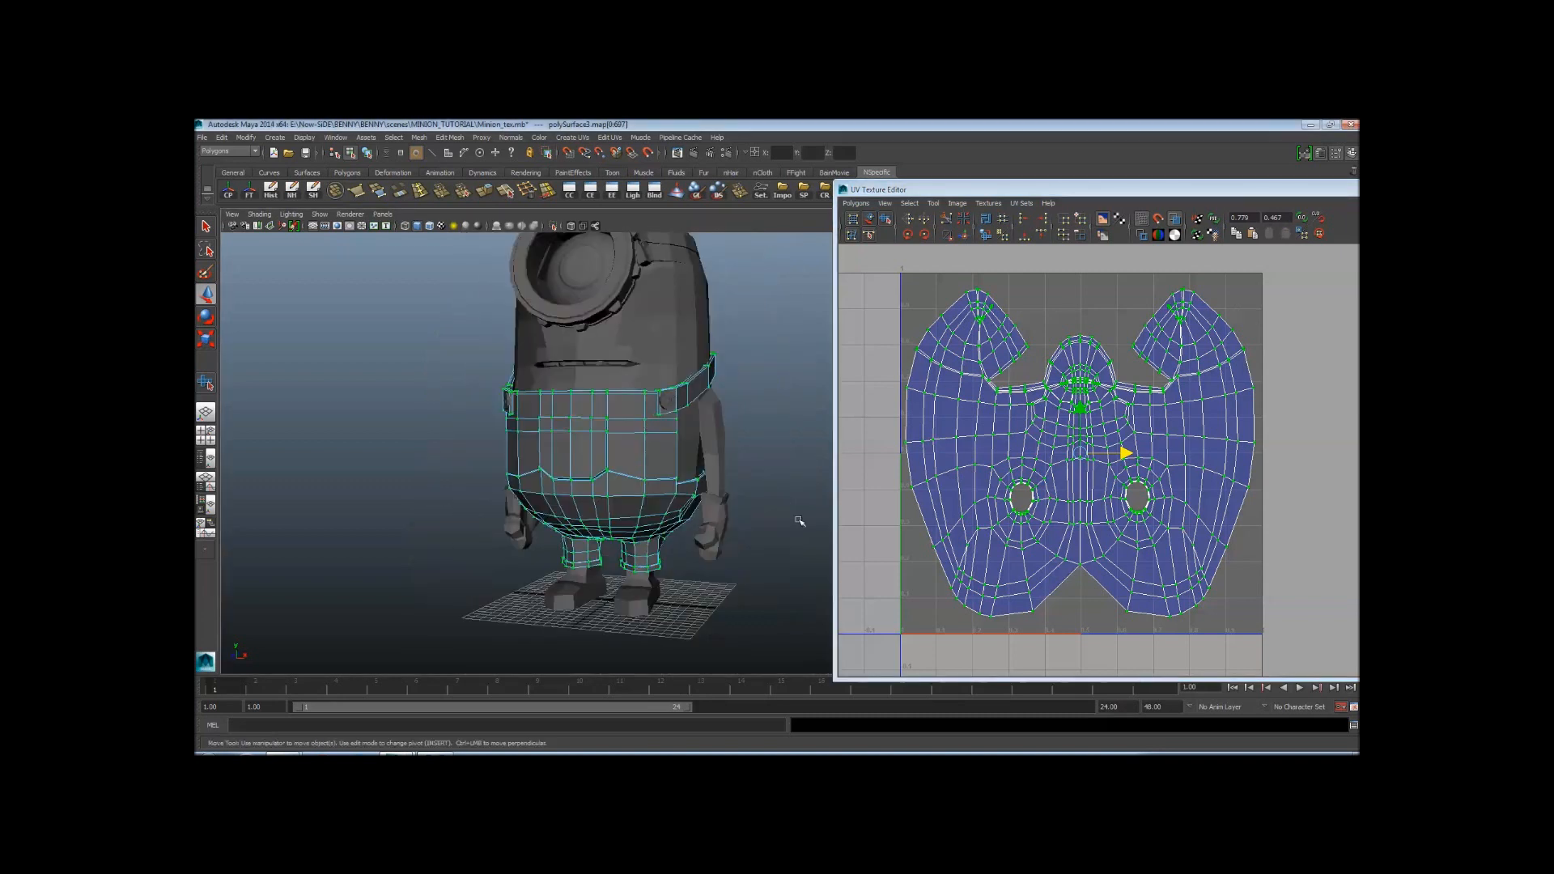
key(ctrl+alt+s)
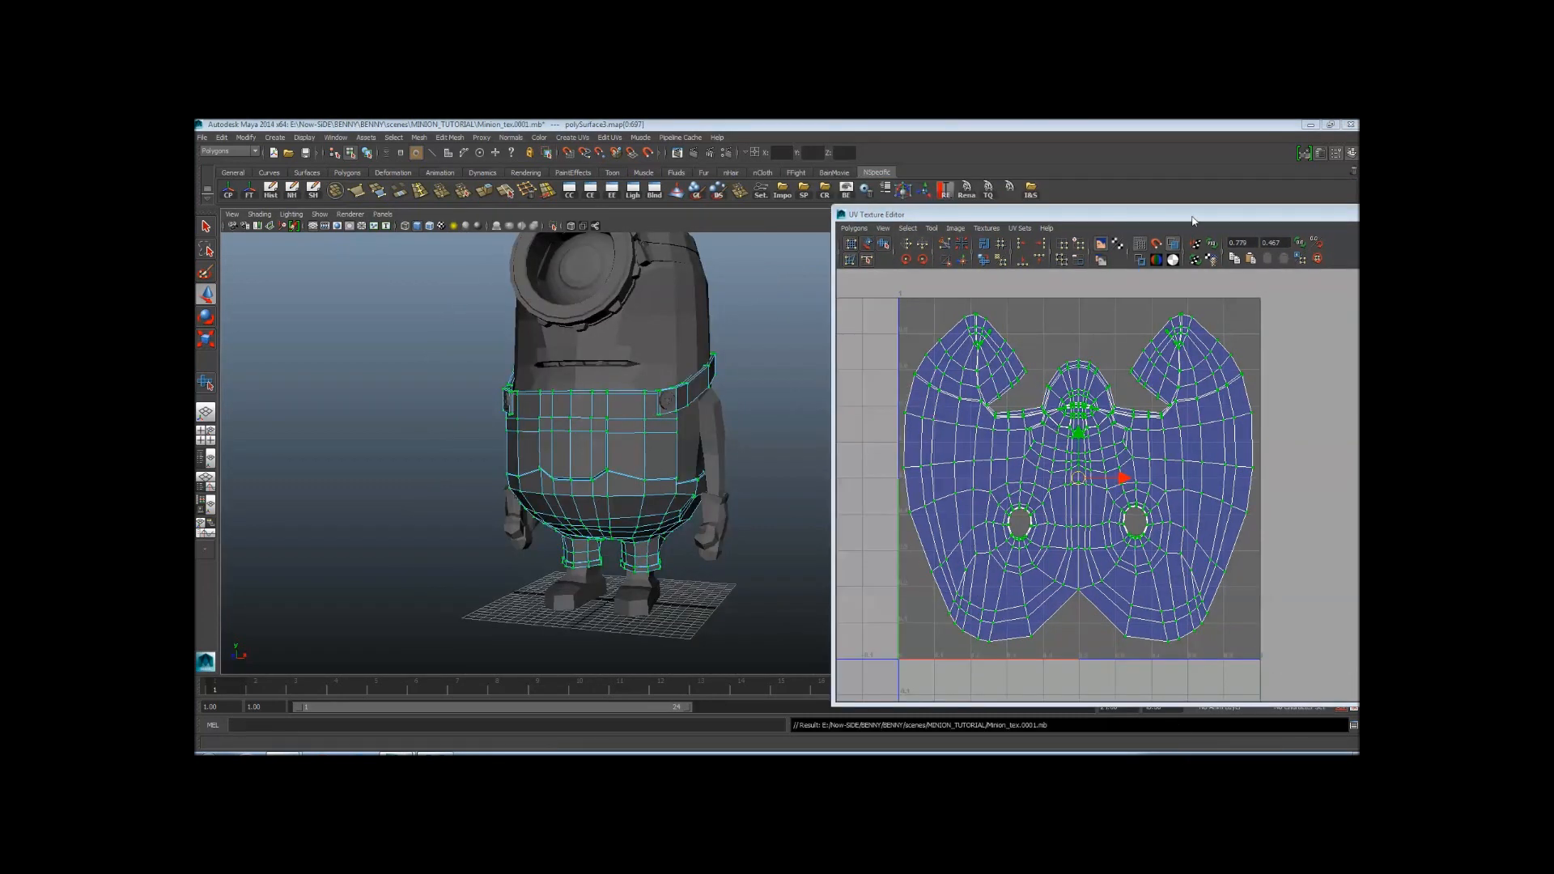
Close the UV Texture Editor, return to object selection and select the minion's left shoe
drag(1193, 220, 812, 218)
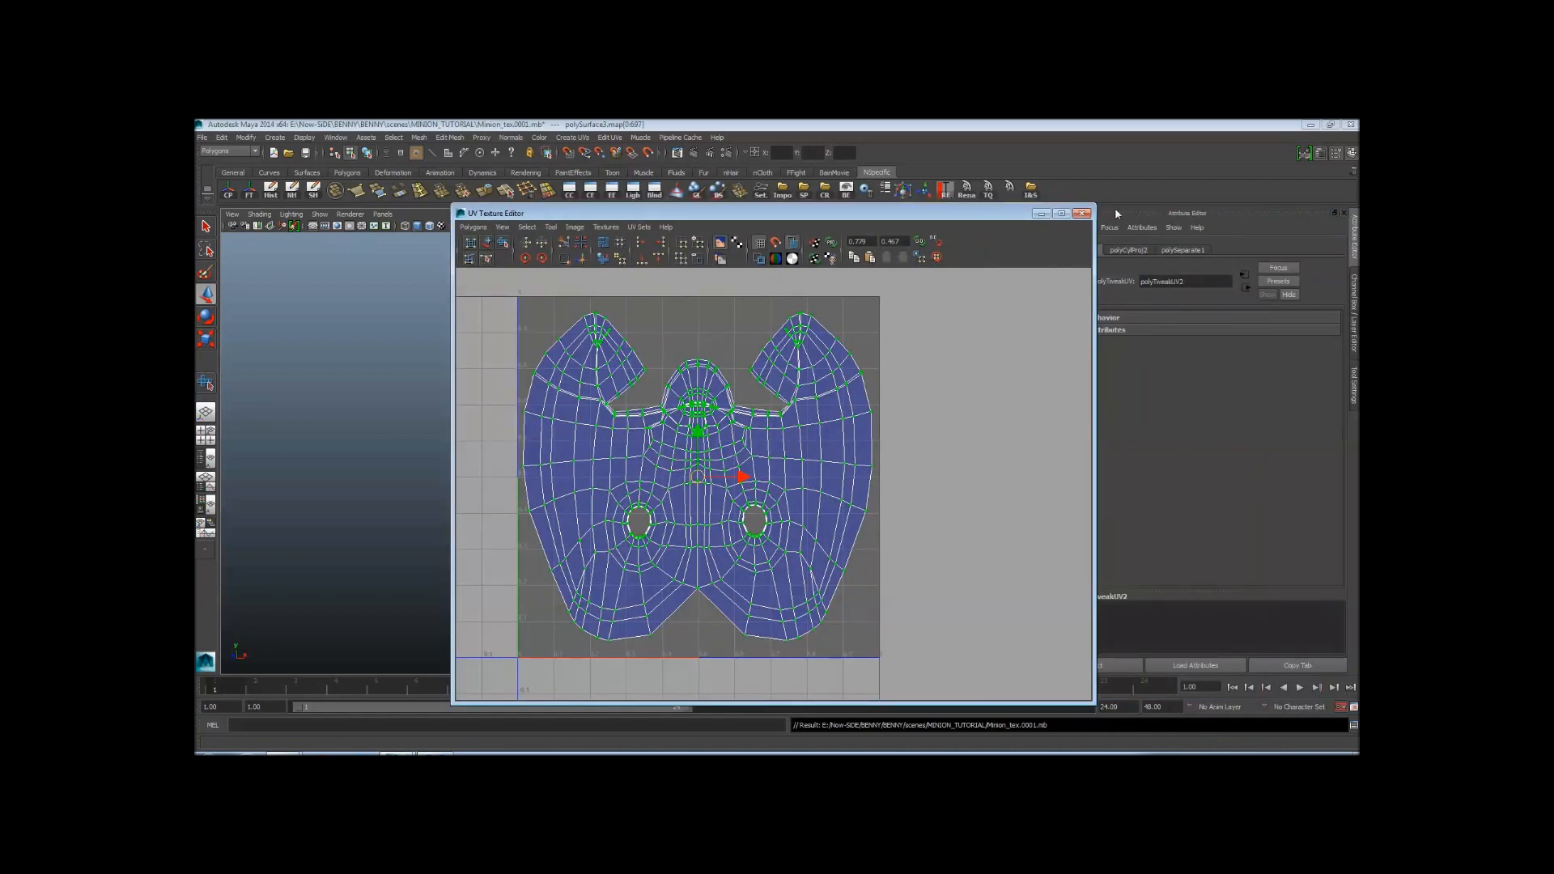
click(1083, 213)
alt+right_drag(712, 478, 812, 525)
alt+middle_drag(813, 525, 806, 392)
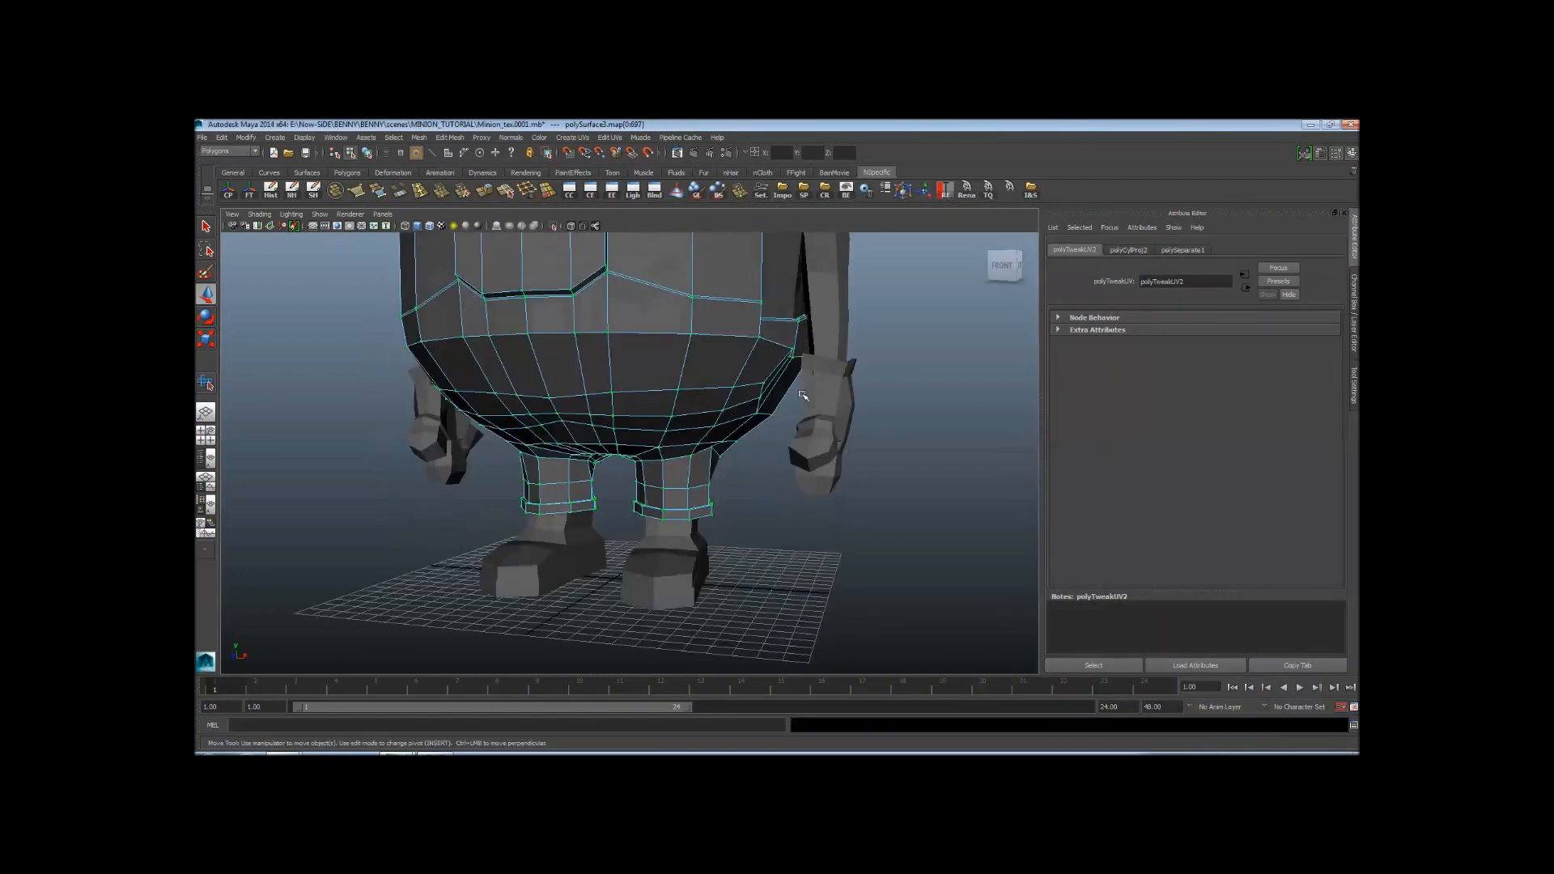
right_drag(678, 560, 686, 545)
click(684, 556)
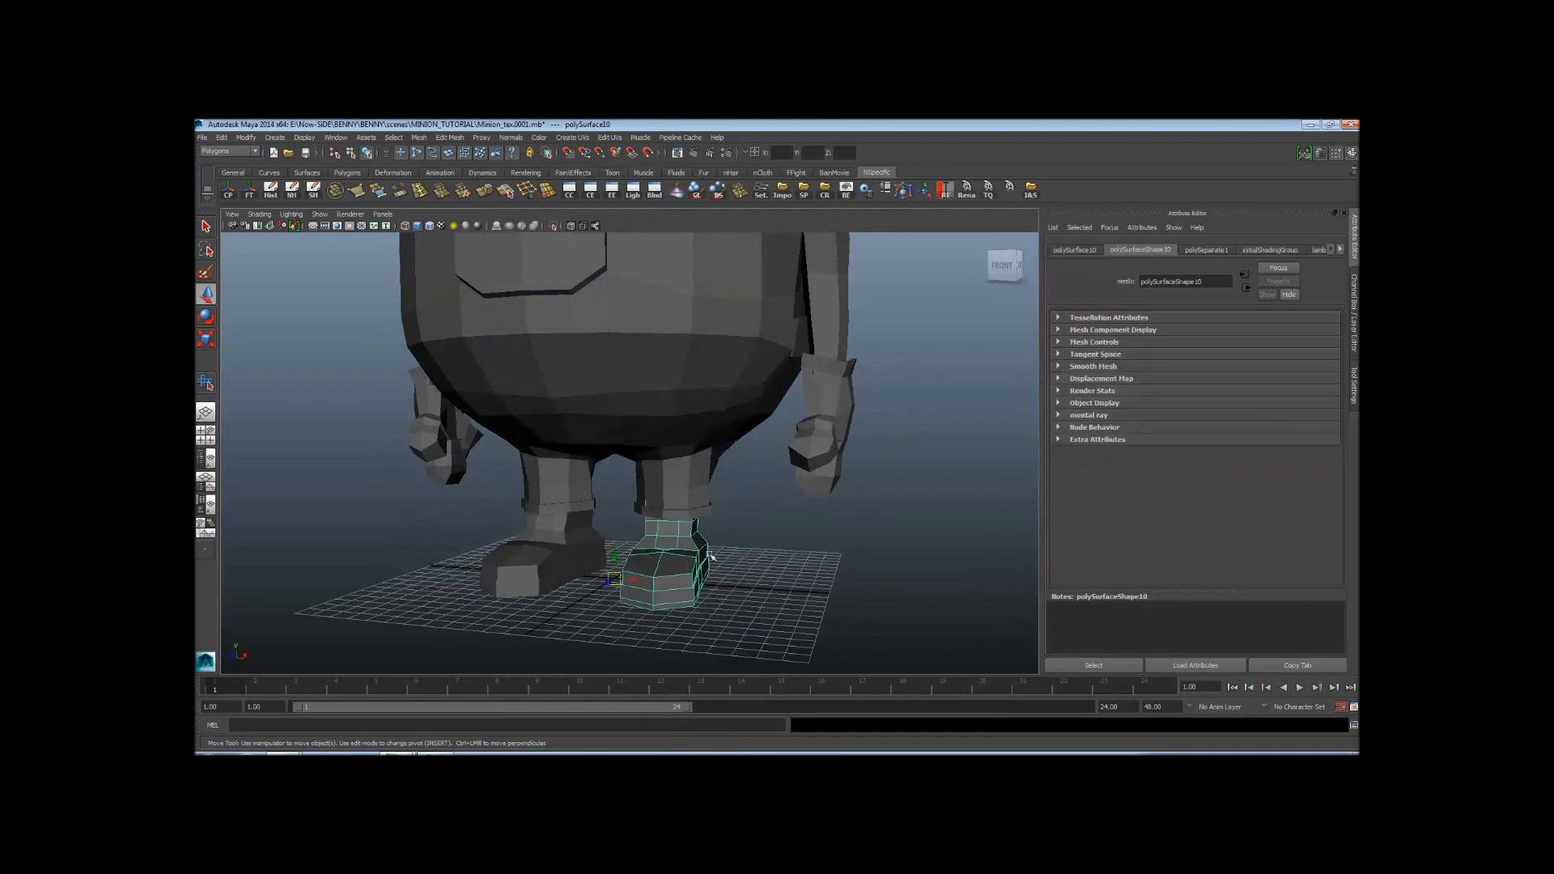
alt+drag(706, 489, 734, 512)
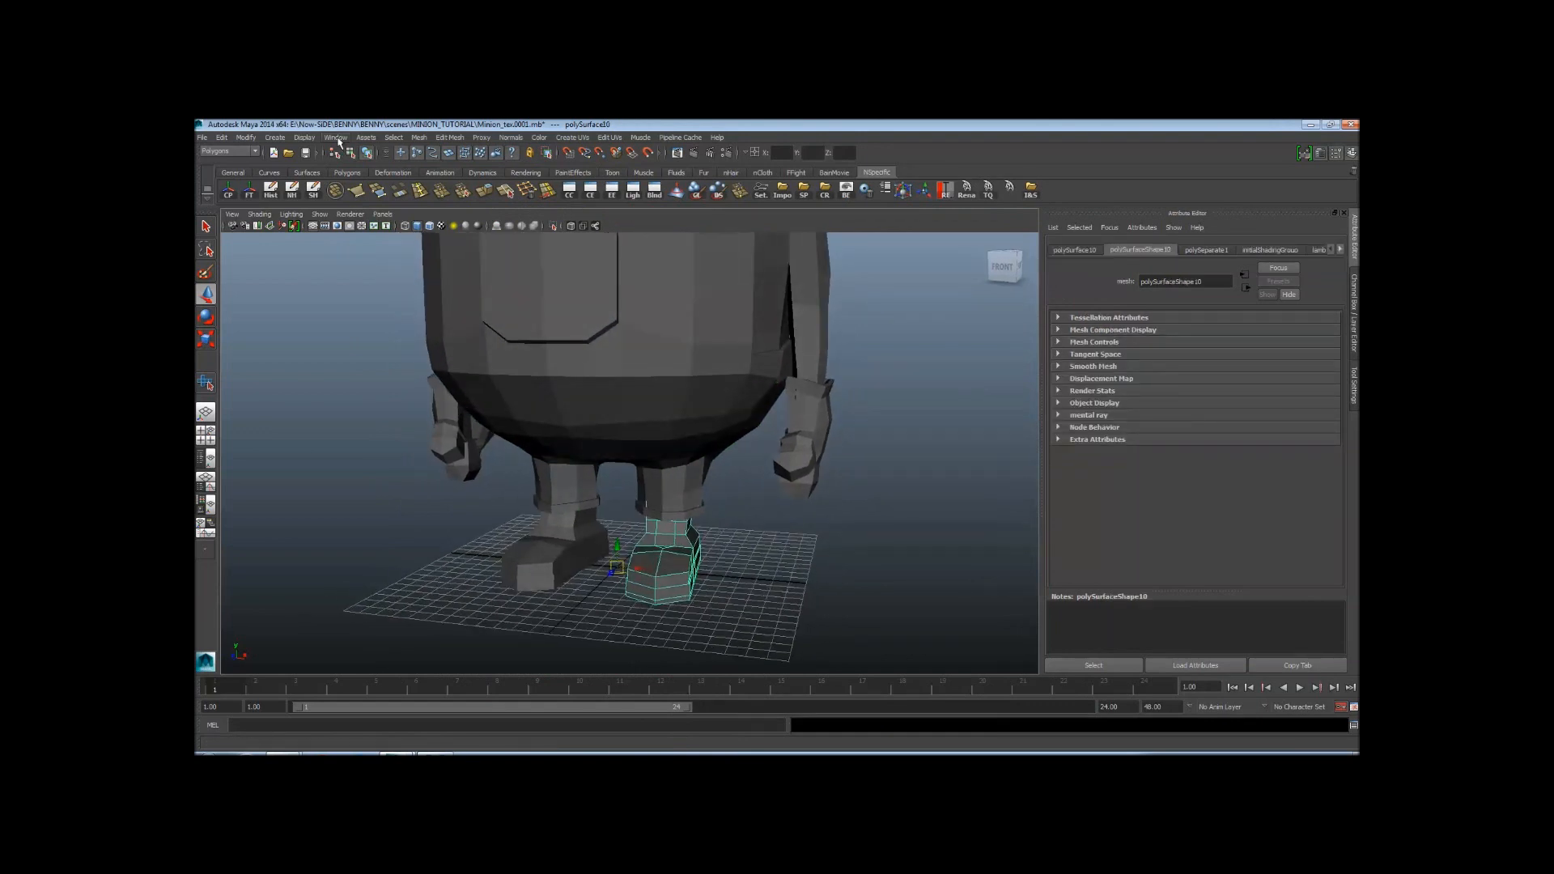
Reopen the UV Texture Editor for the shoe, make the window smaller and place it beside the model
click(338, 140)
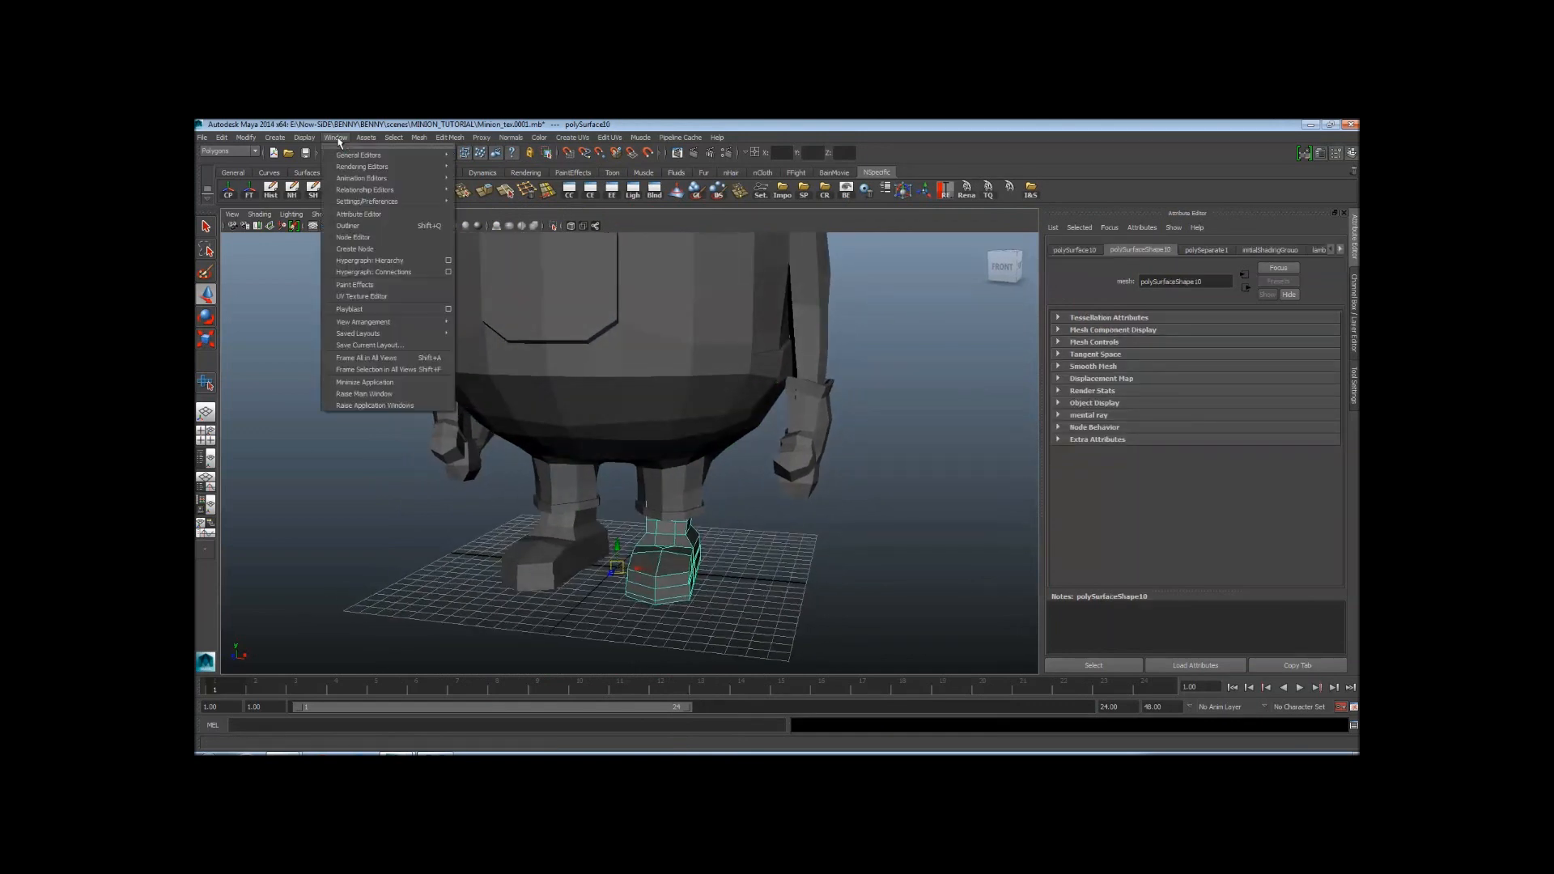
click(364, 297)
drag(698, 209, 980, 197)
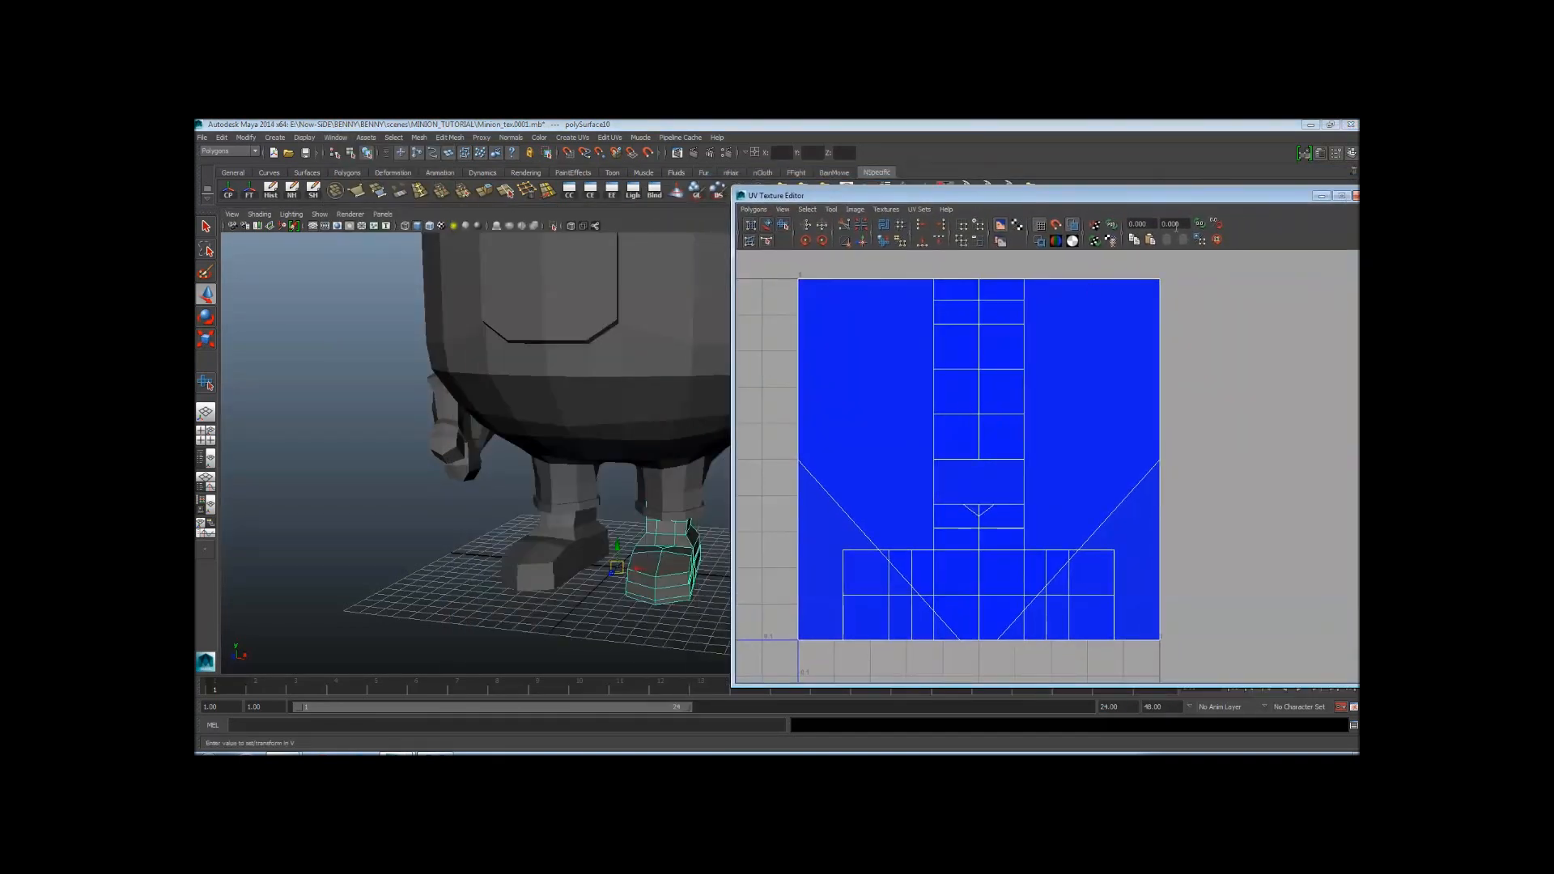
key(ctrl+a)
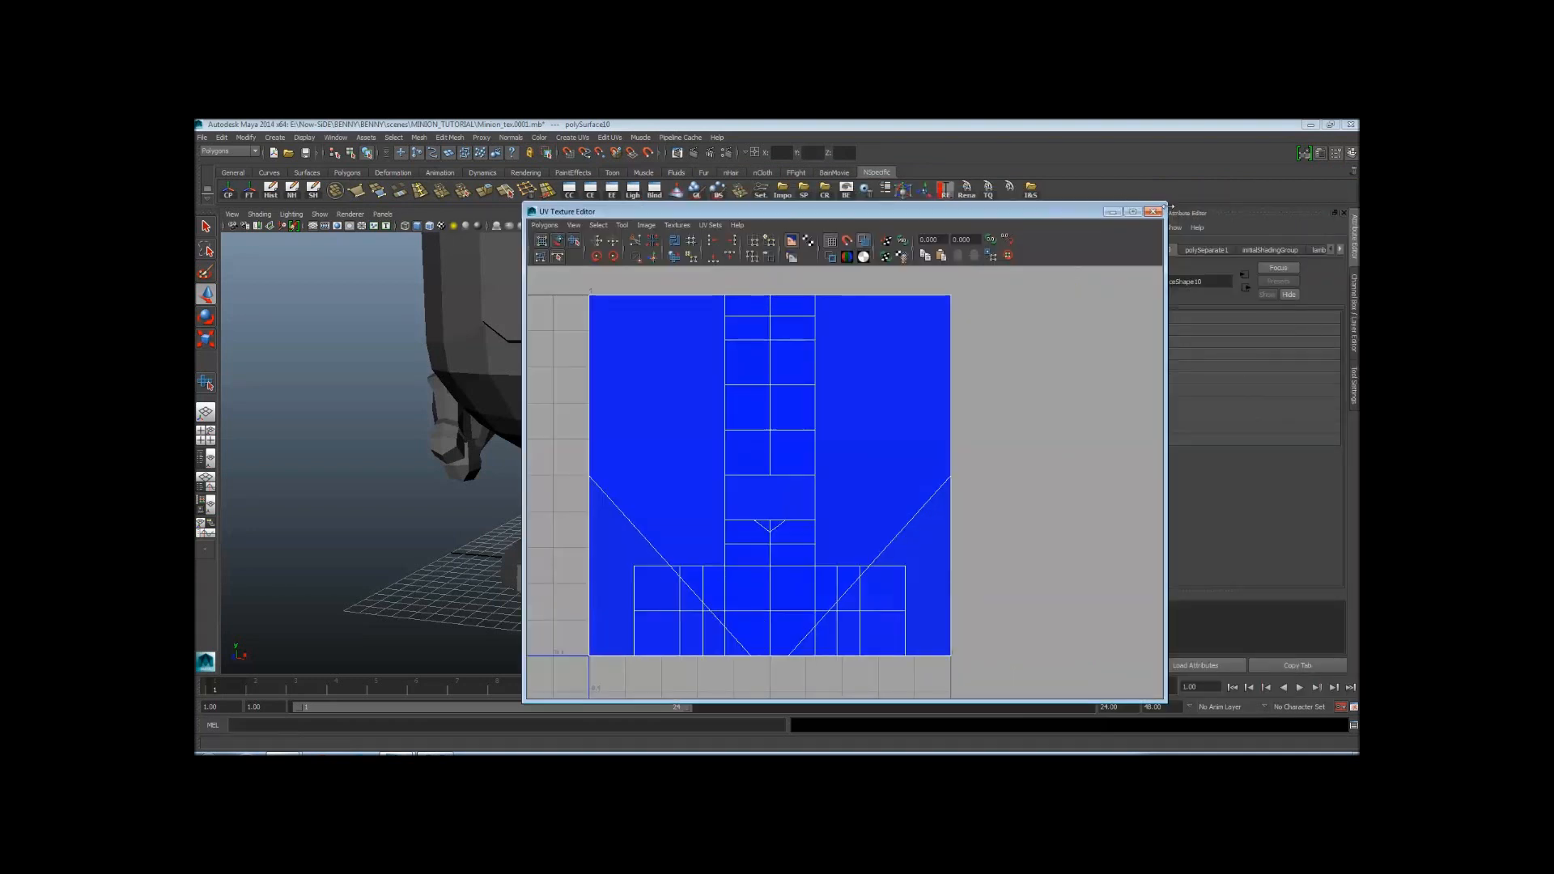
drag(1169, 202, 1048, 215)
drag(931, 224, 1258, 162)
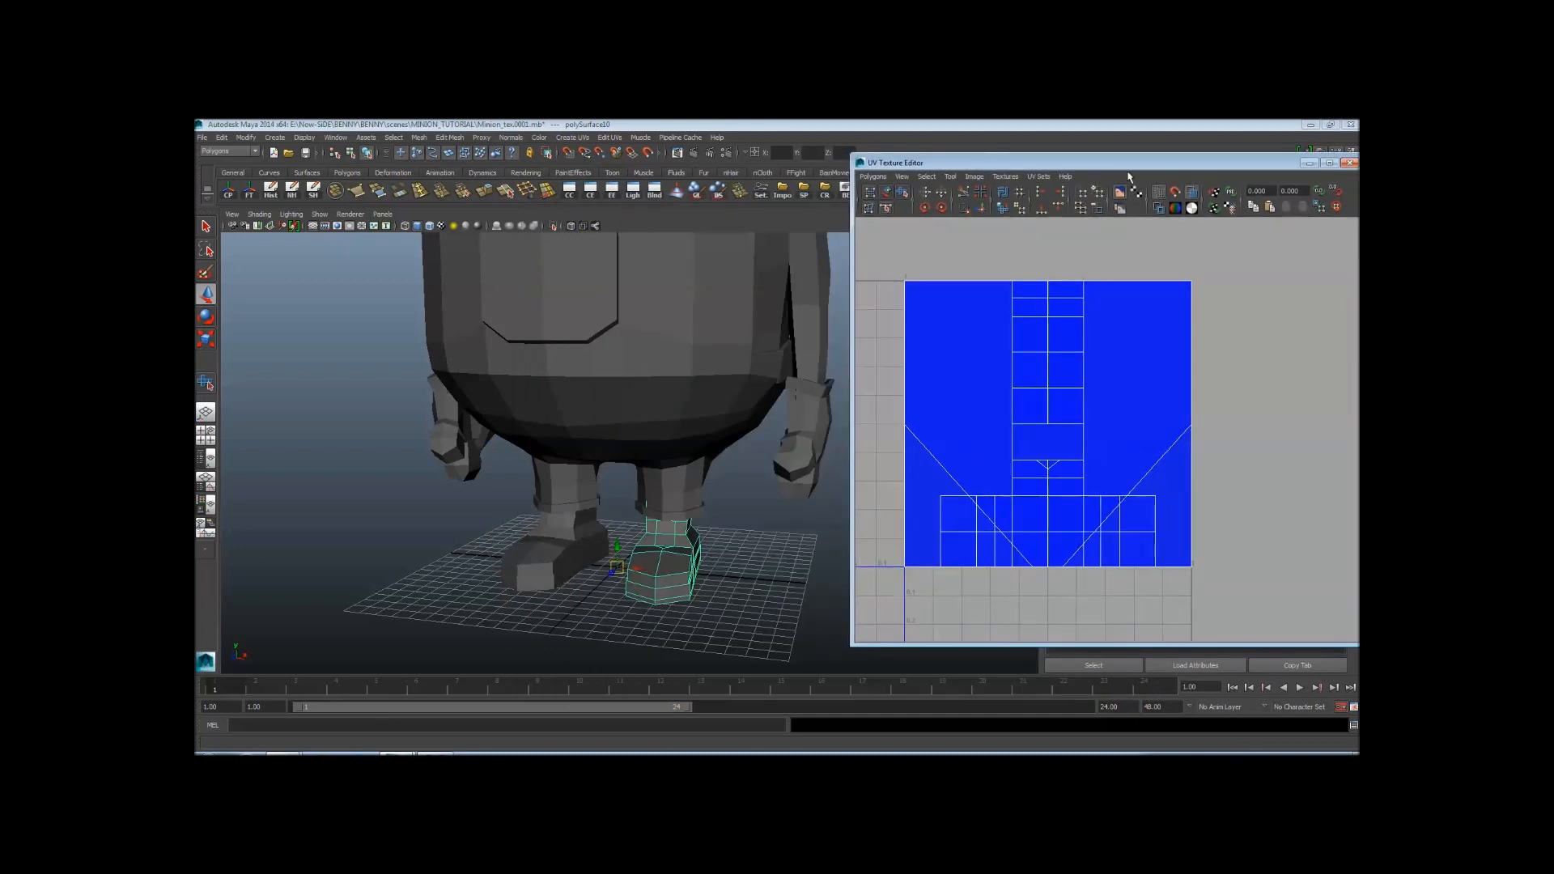
Examine the current UVs of the other shoe, the left glove and the overalls, ending with the left shoe selected
click(553, 536)
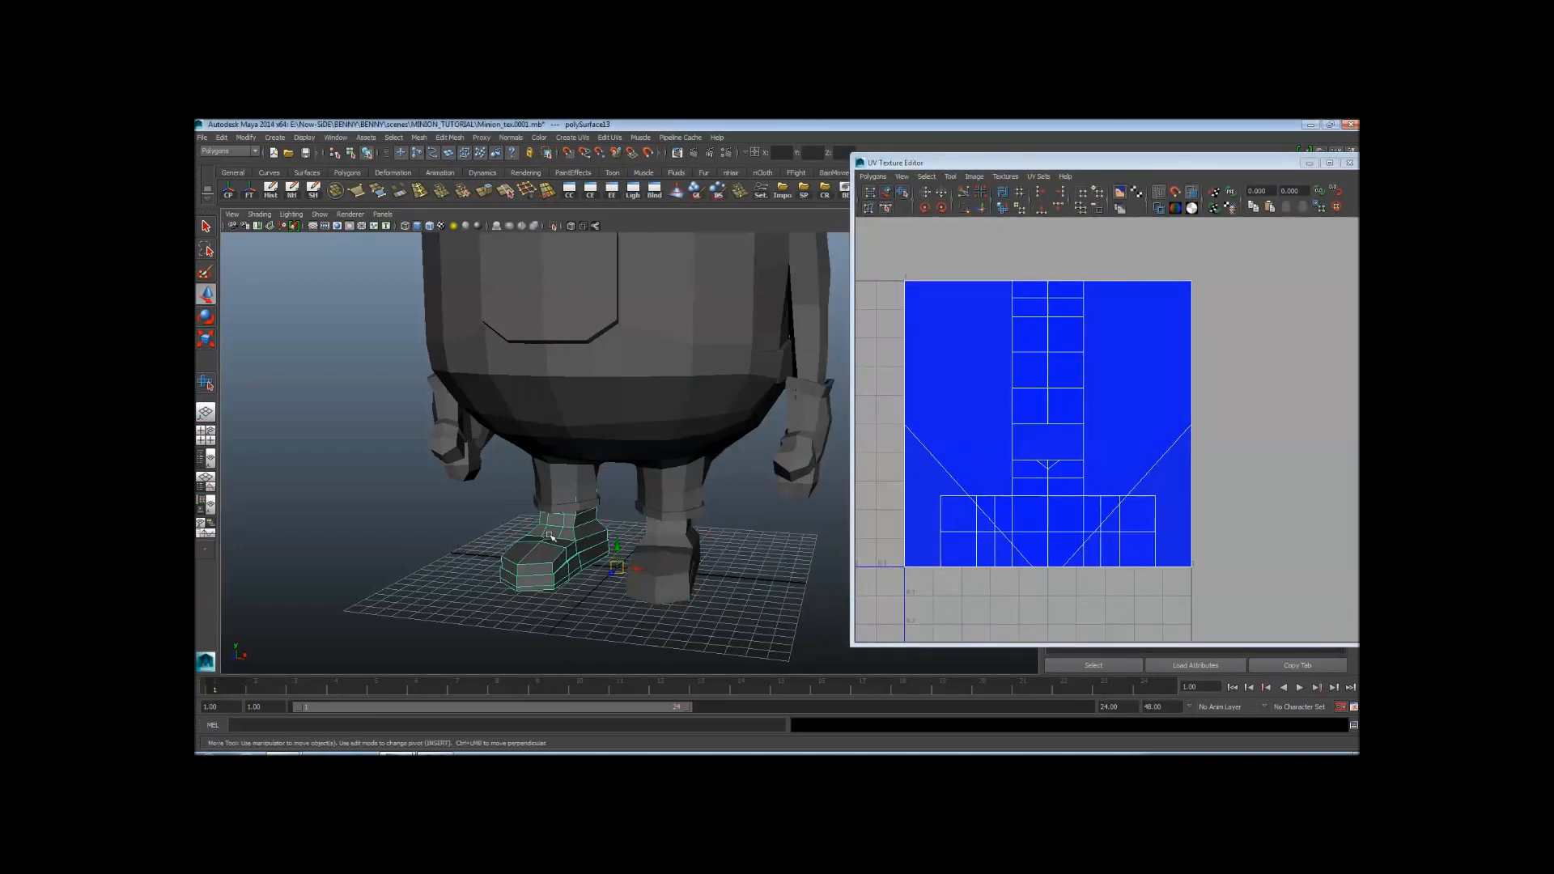
click(710, 460)
click(811, 403)
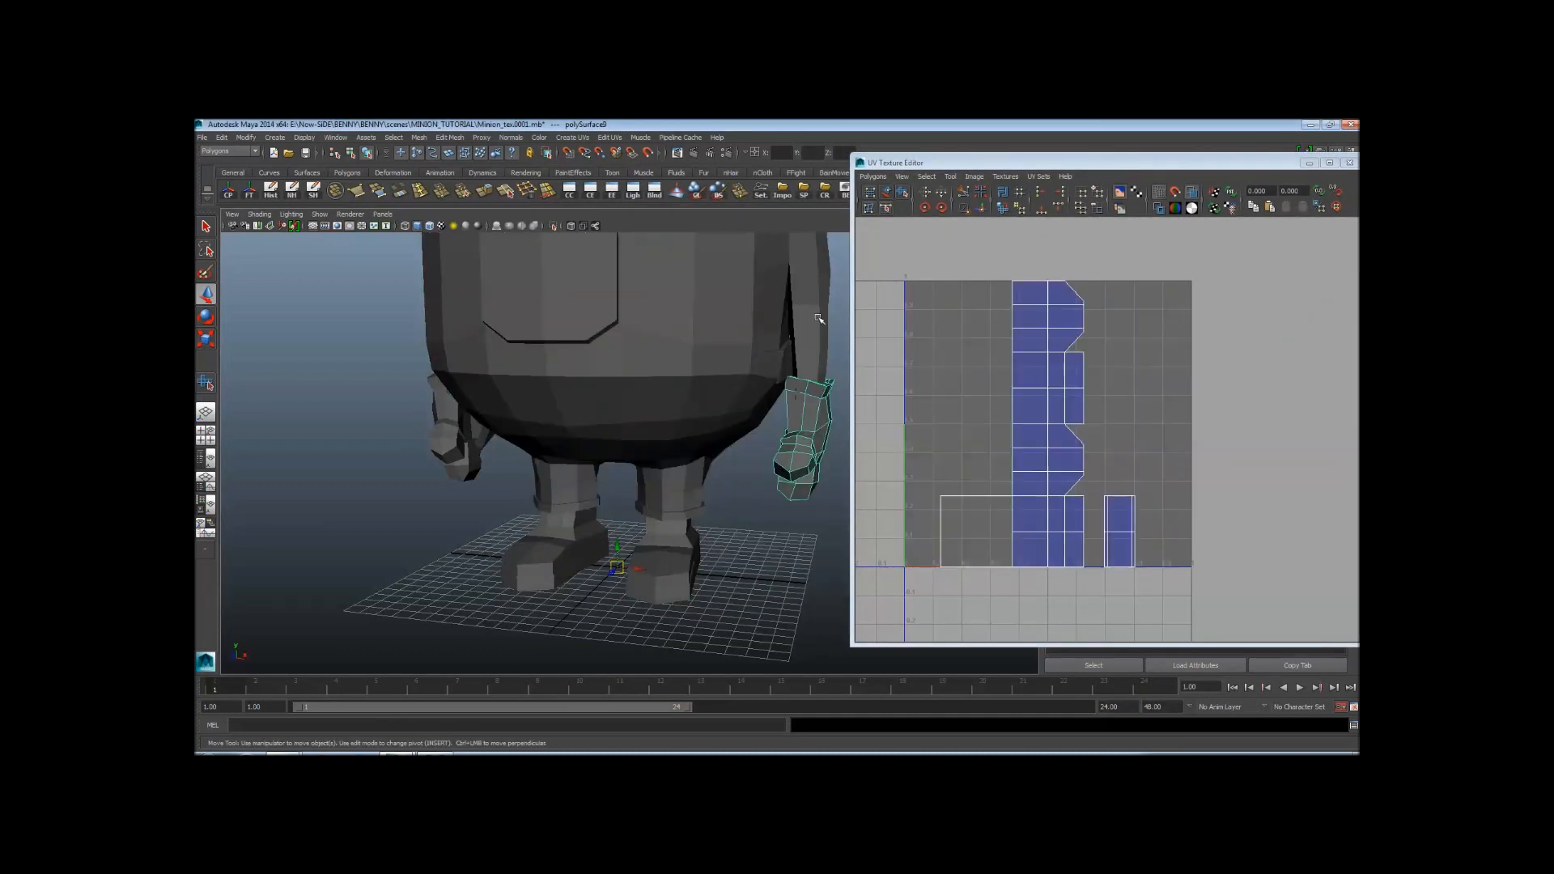
click(770, 409)
click(685, 554)
click(542, 554)
click(695, 518)
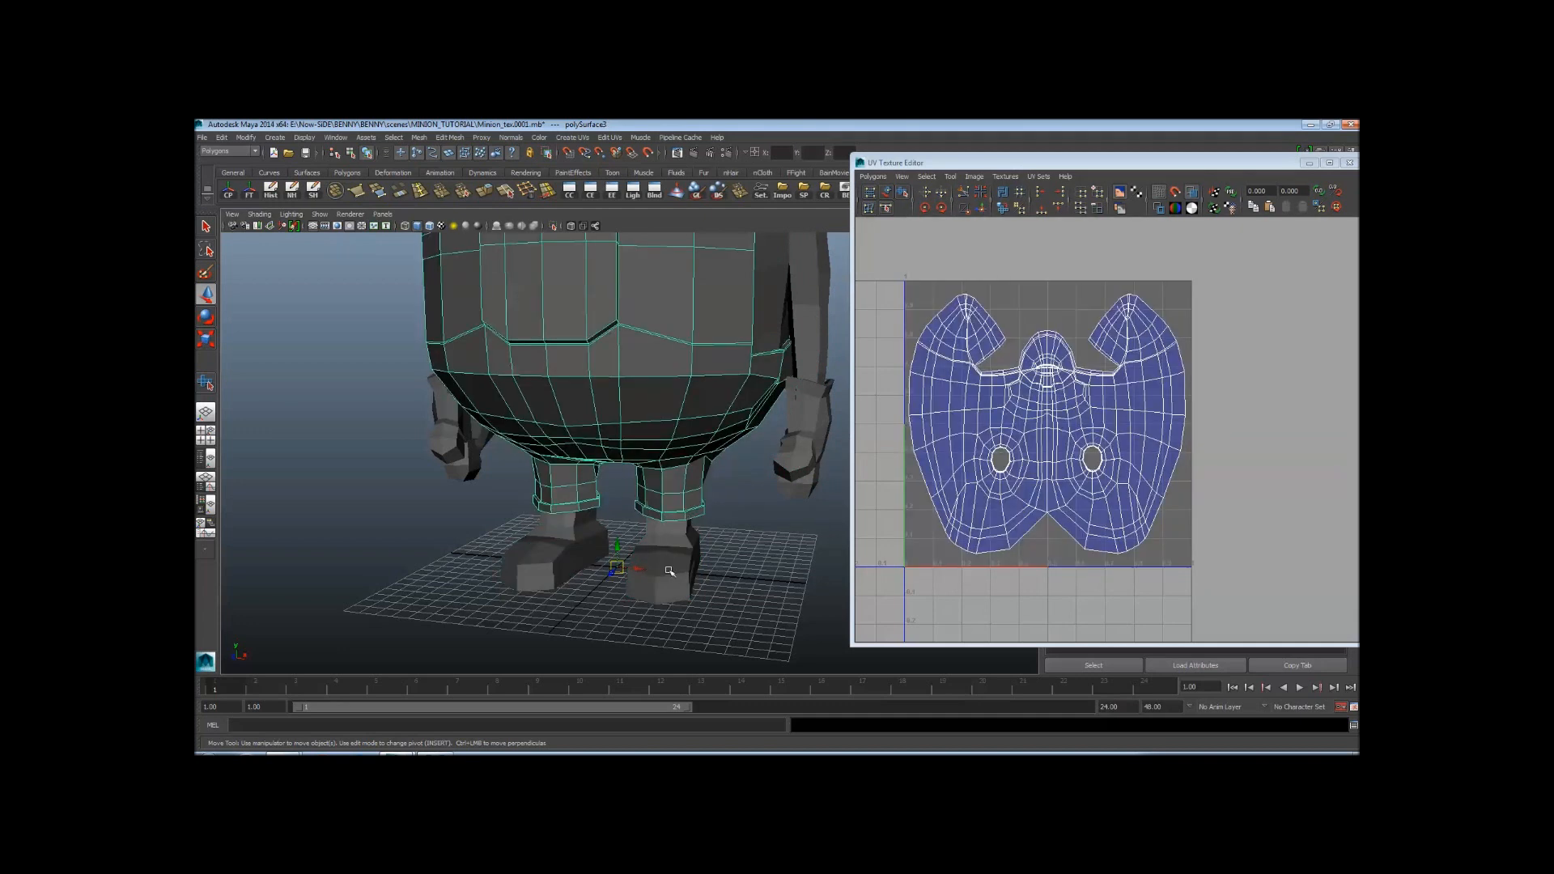
click(680, 558)
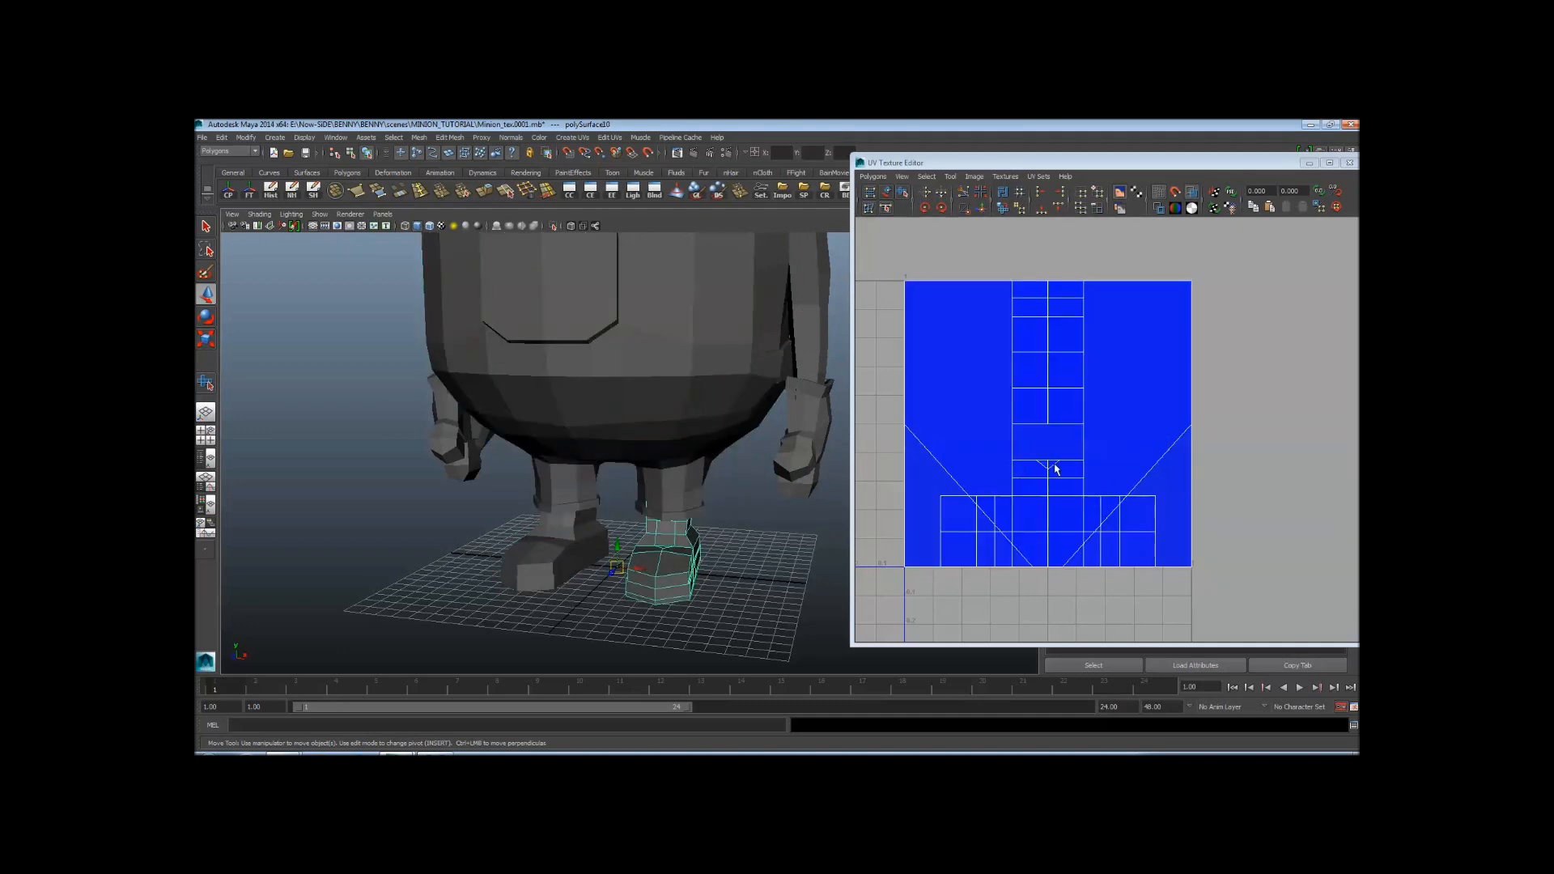
View the left shoe up close and study the shoes in the reference picture minion-clipboard.jpg
alt+right_drag(957, 385, 1025, 438)
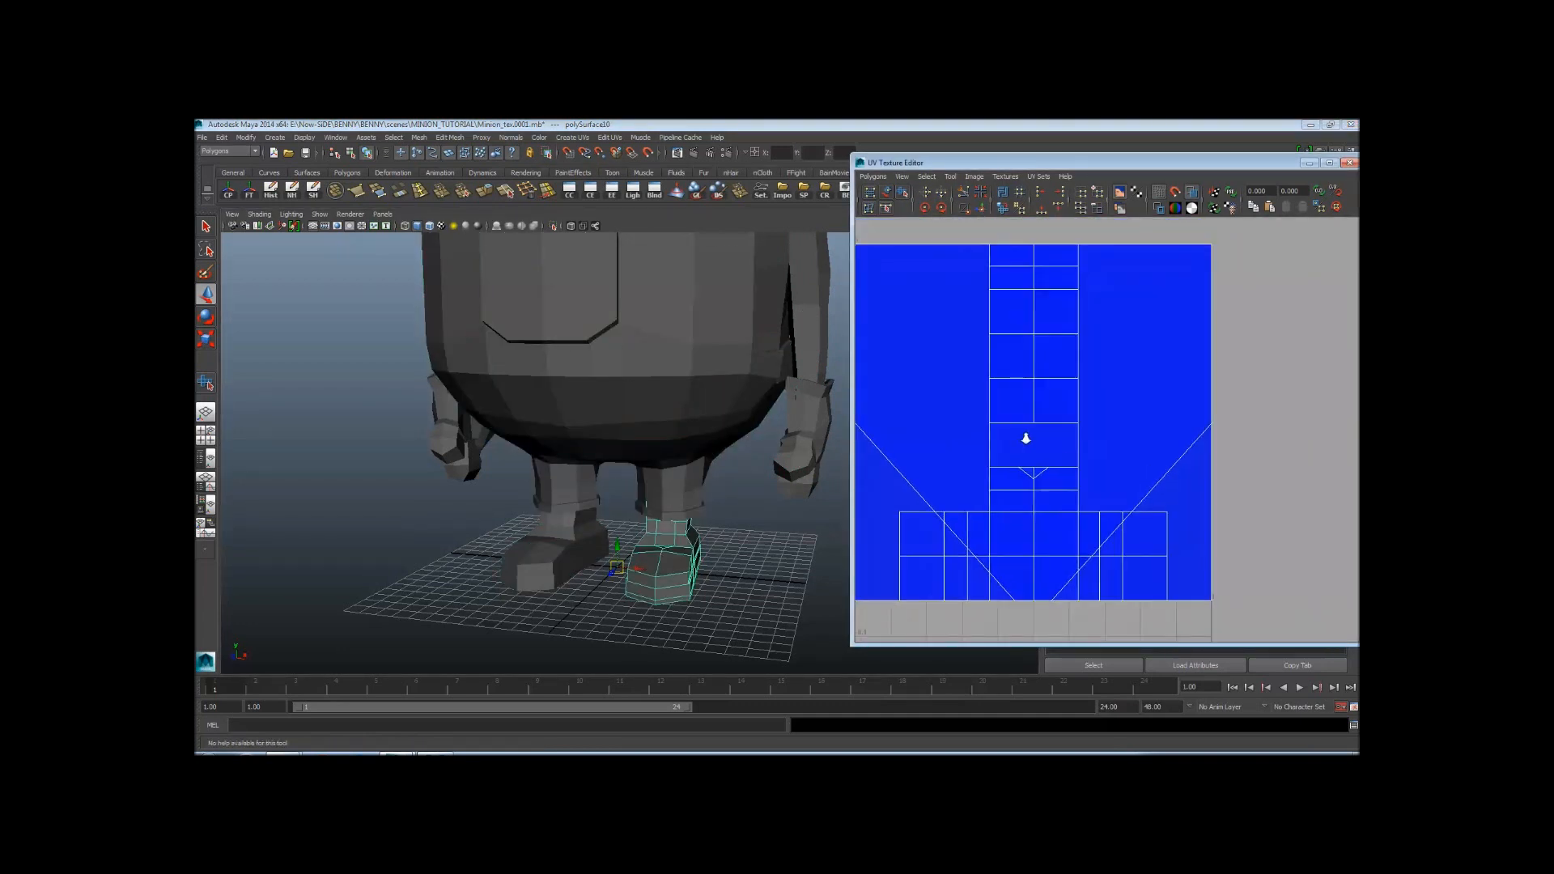
alt+drag(649, 494, 649, 439)
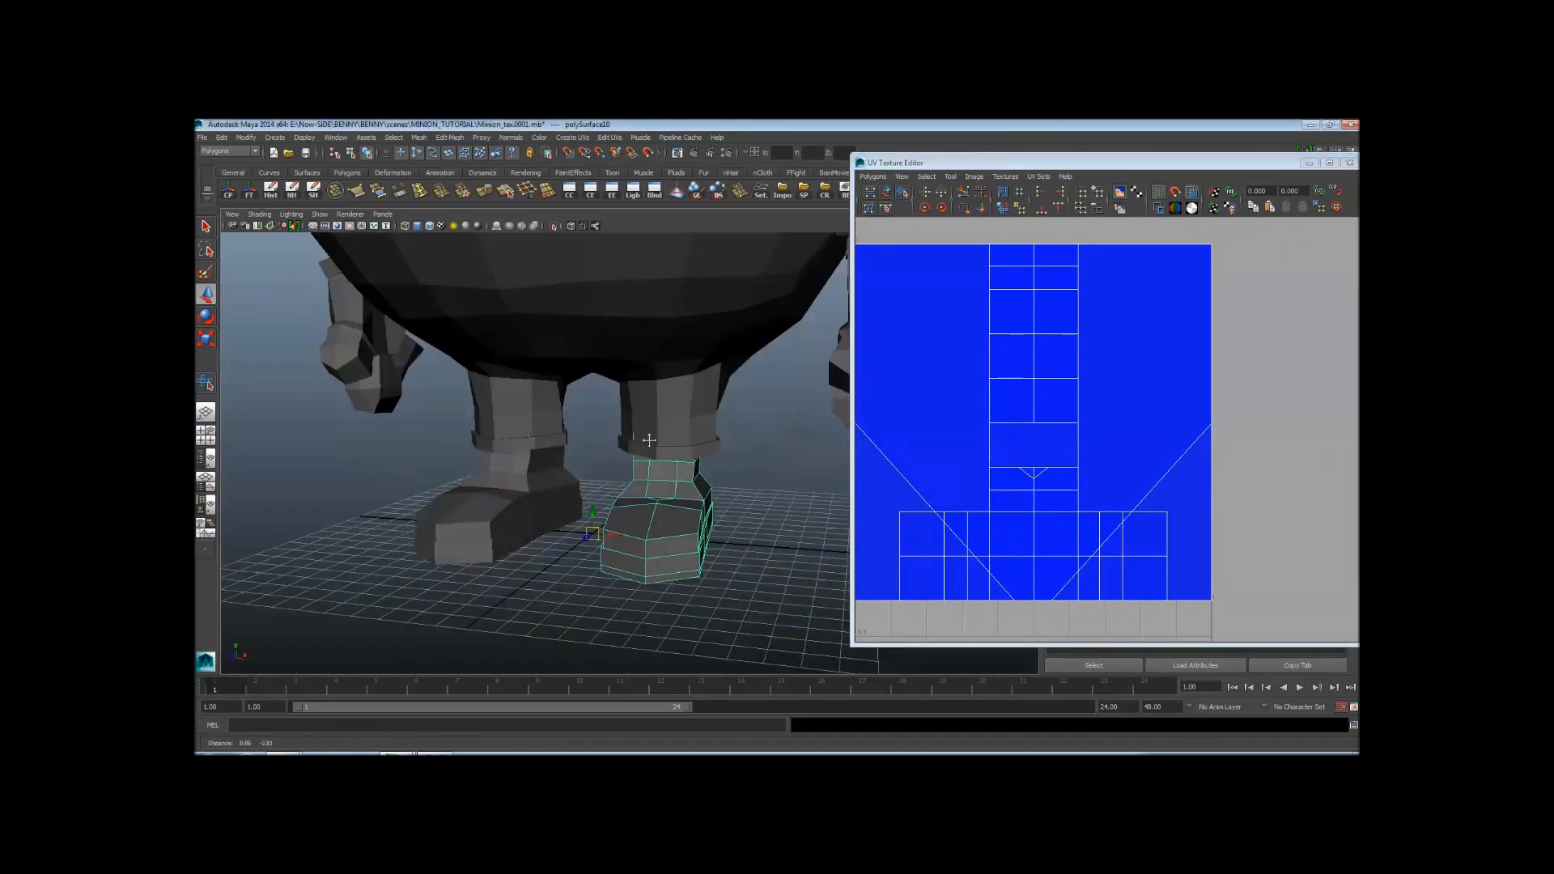
alt+right_drag(649, 440, 697, 466)
alt+drag(698, 466, 643, 490)
click(499, 754)
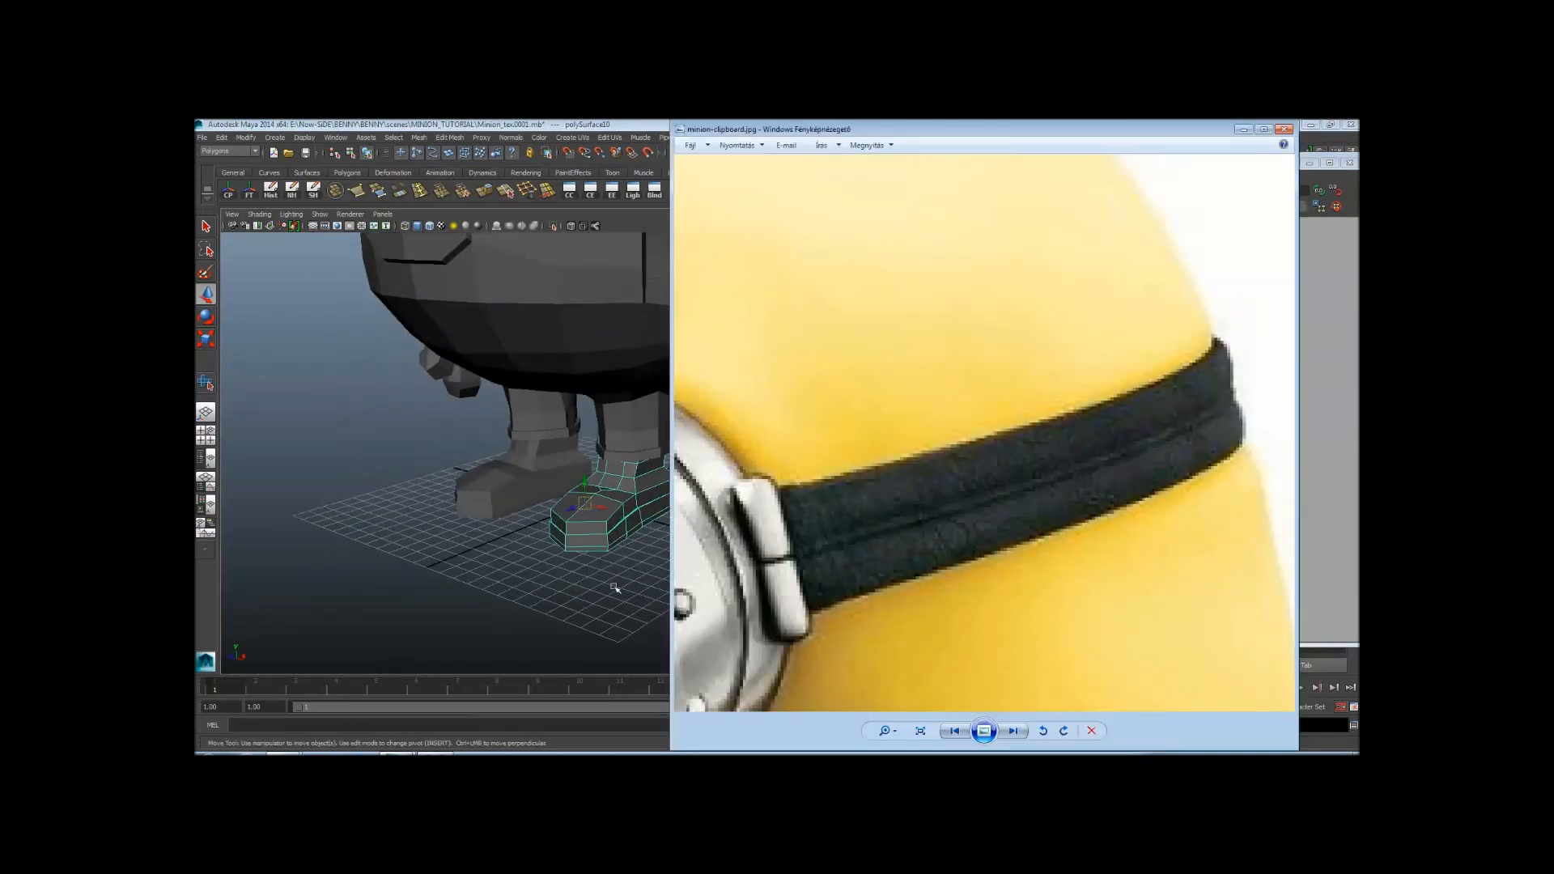
scroll(961, 497, down, 5)
scroll(961, 497, up, 6)
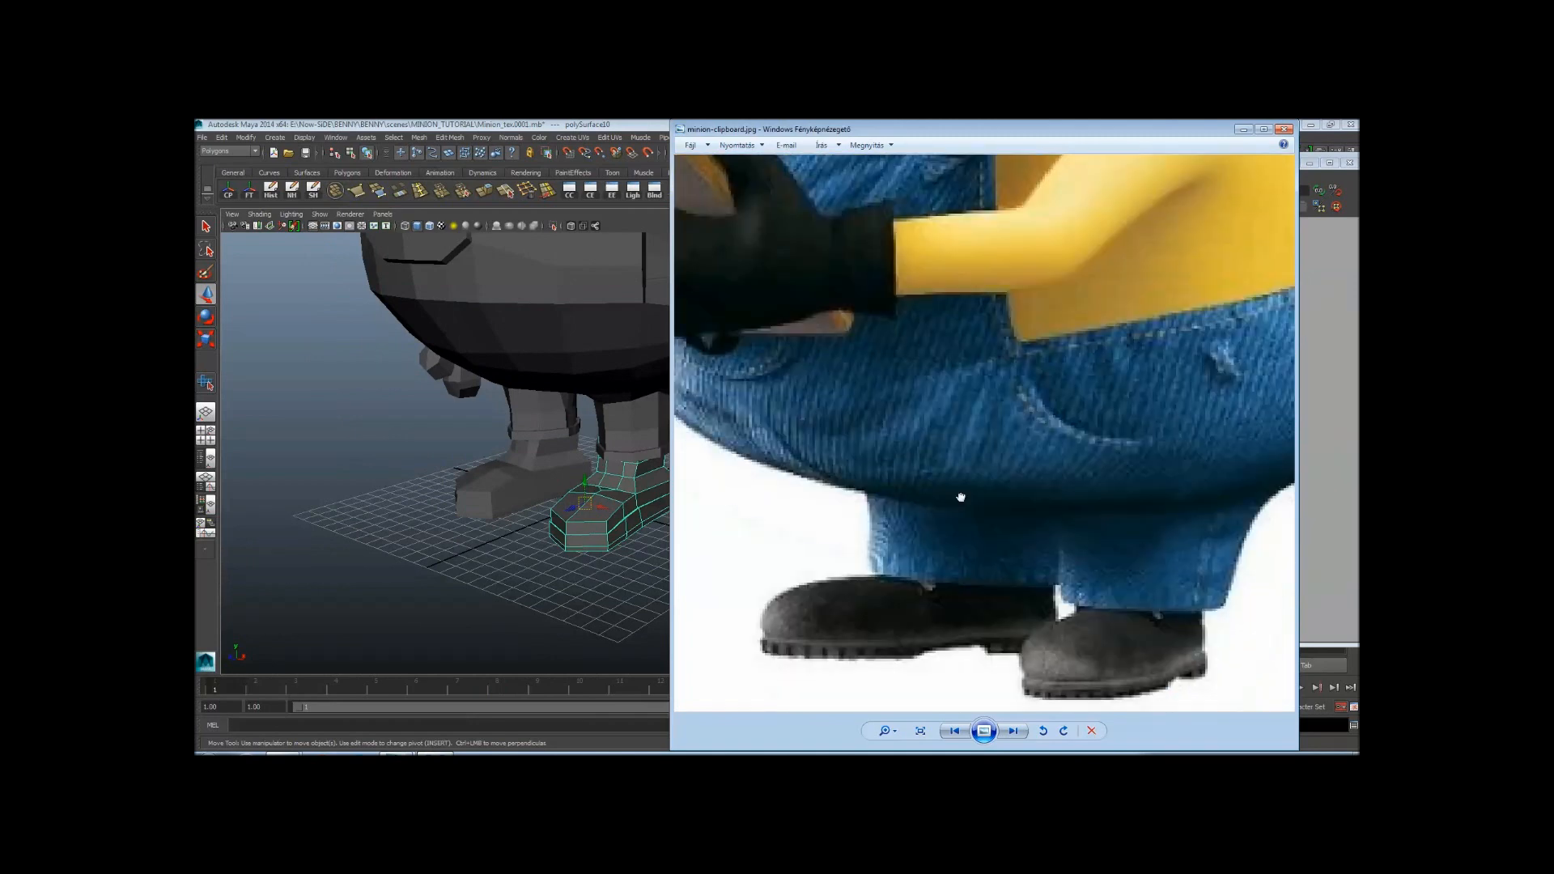
scroll(961, 496, down, 5)
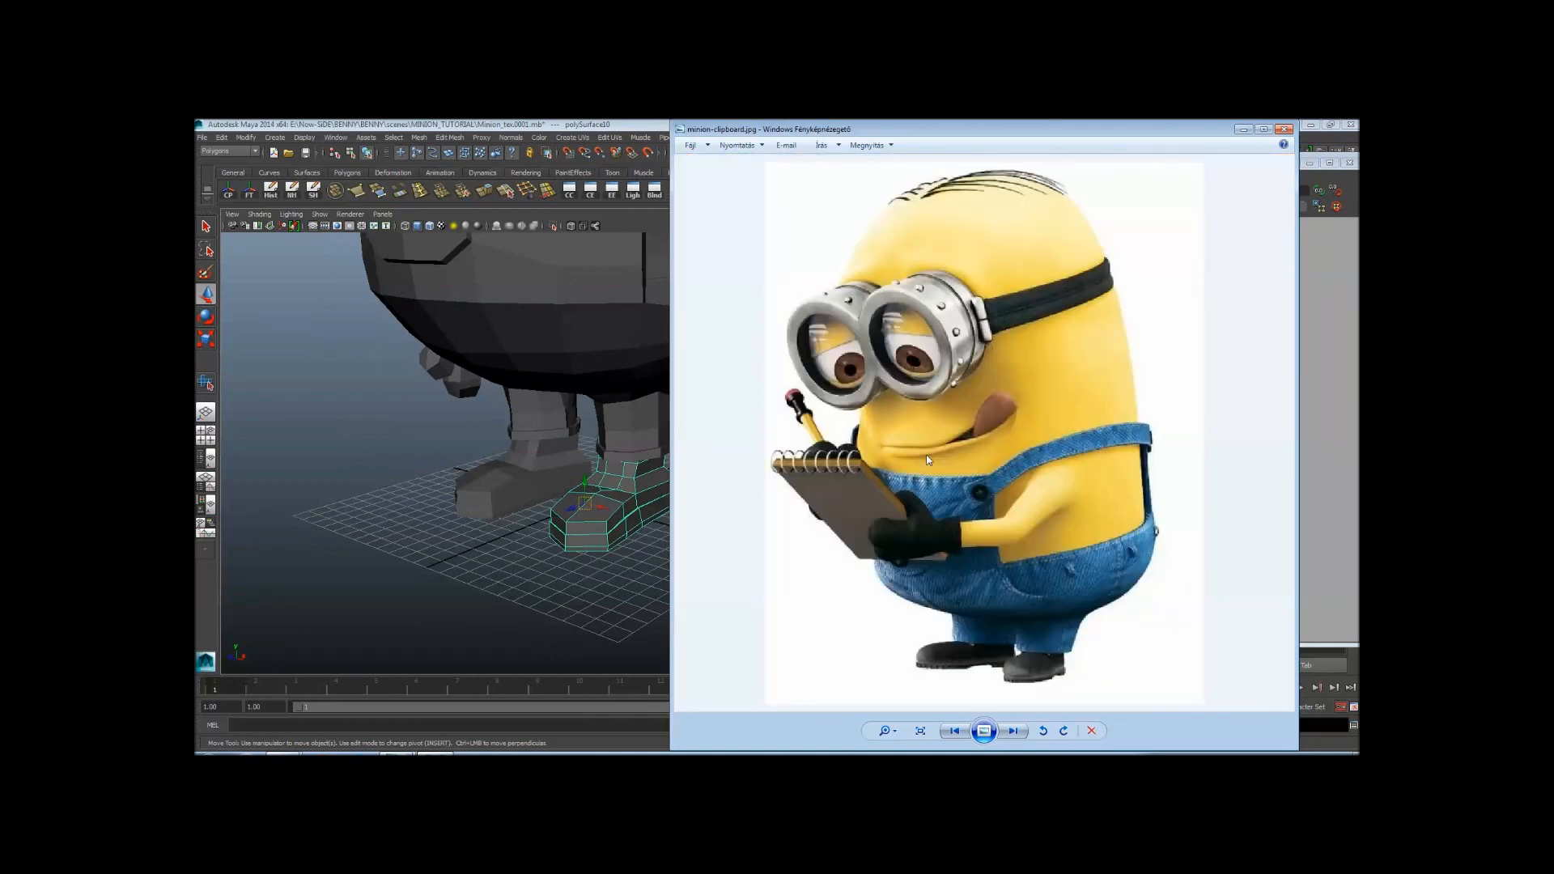
click(1243, 130)
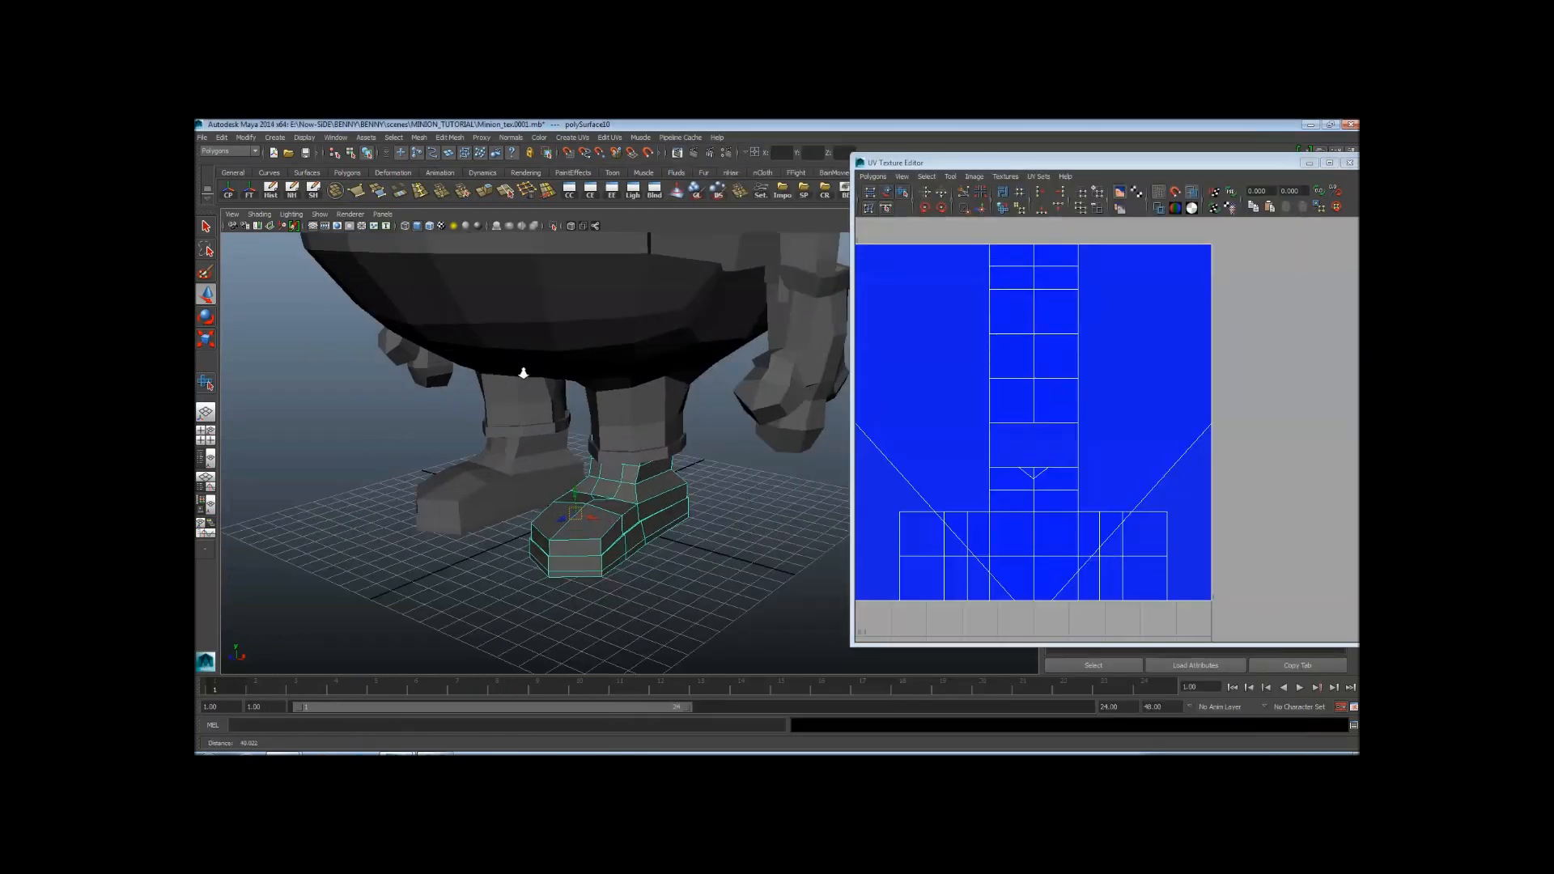
Create new UVs for the left shoe with Automatic Mapping, clear the selection and examine the resulting shells
alt+right_drag(520, 369, 586, 399)
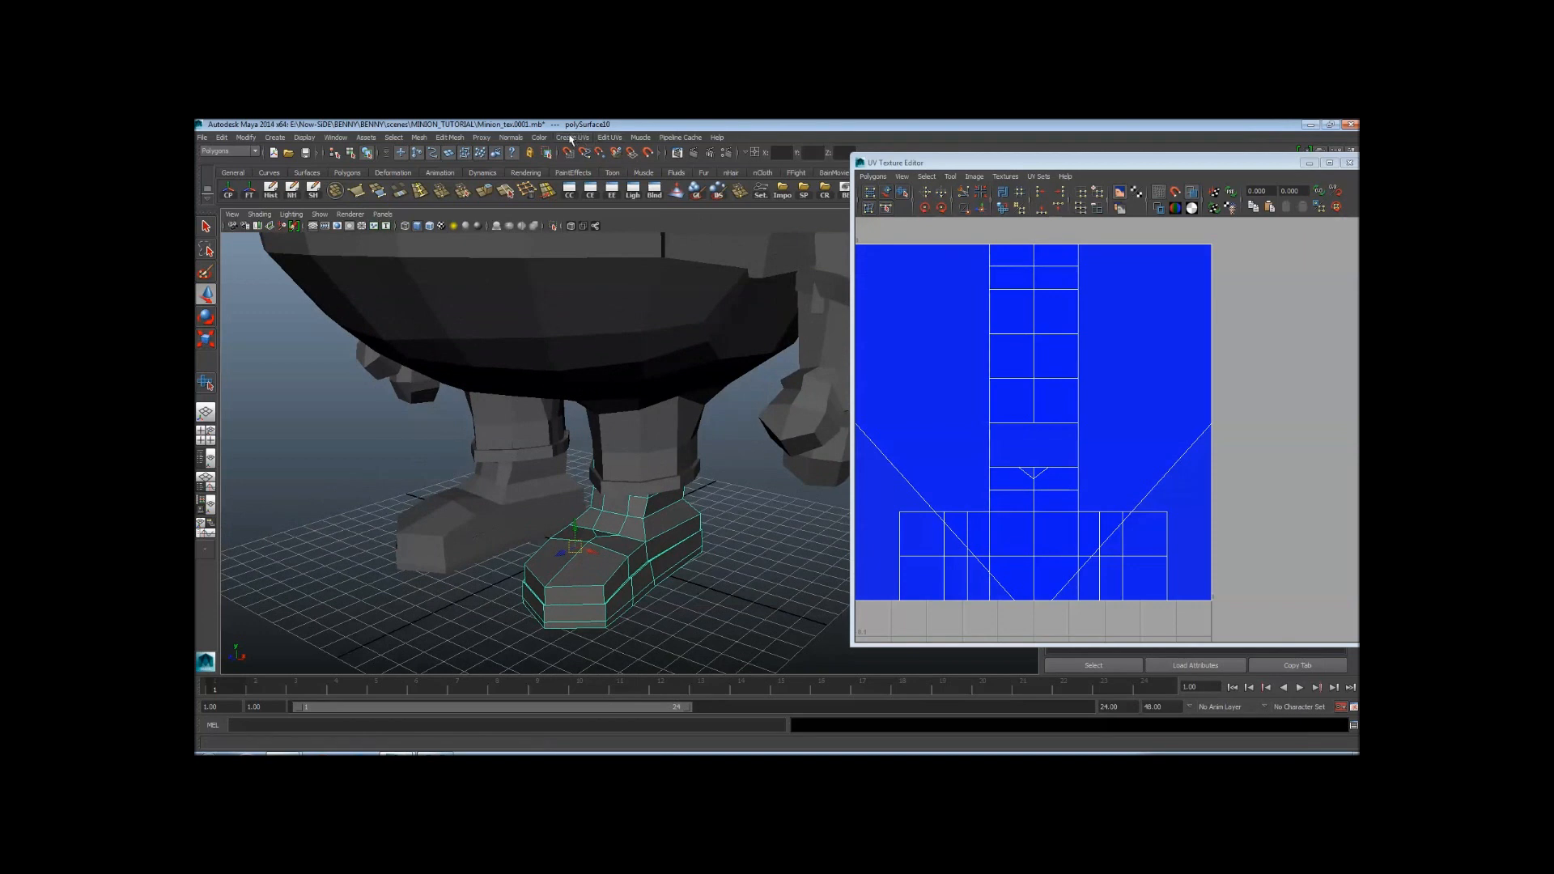
click(571, 138)
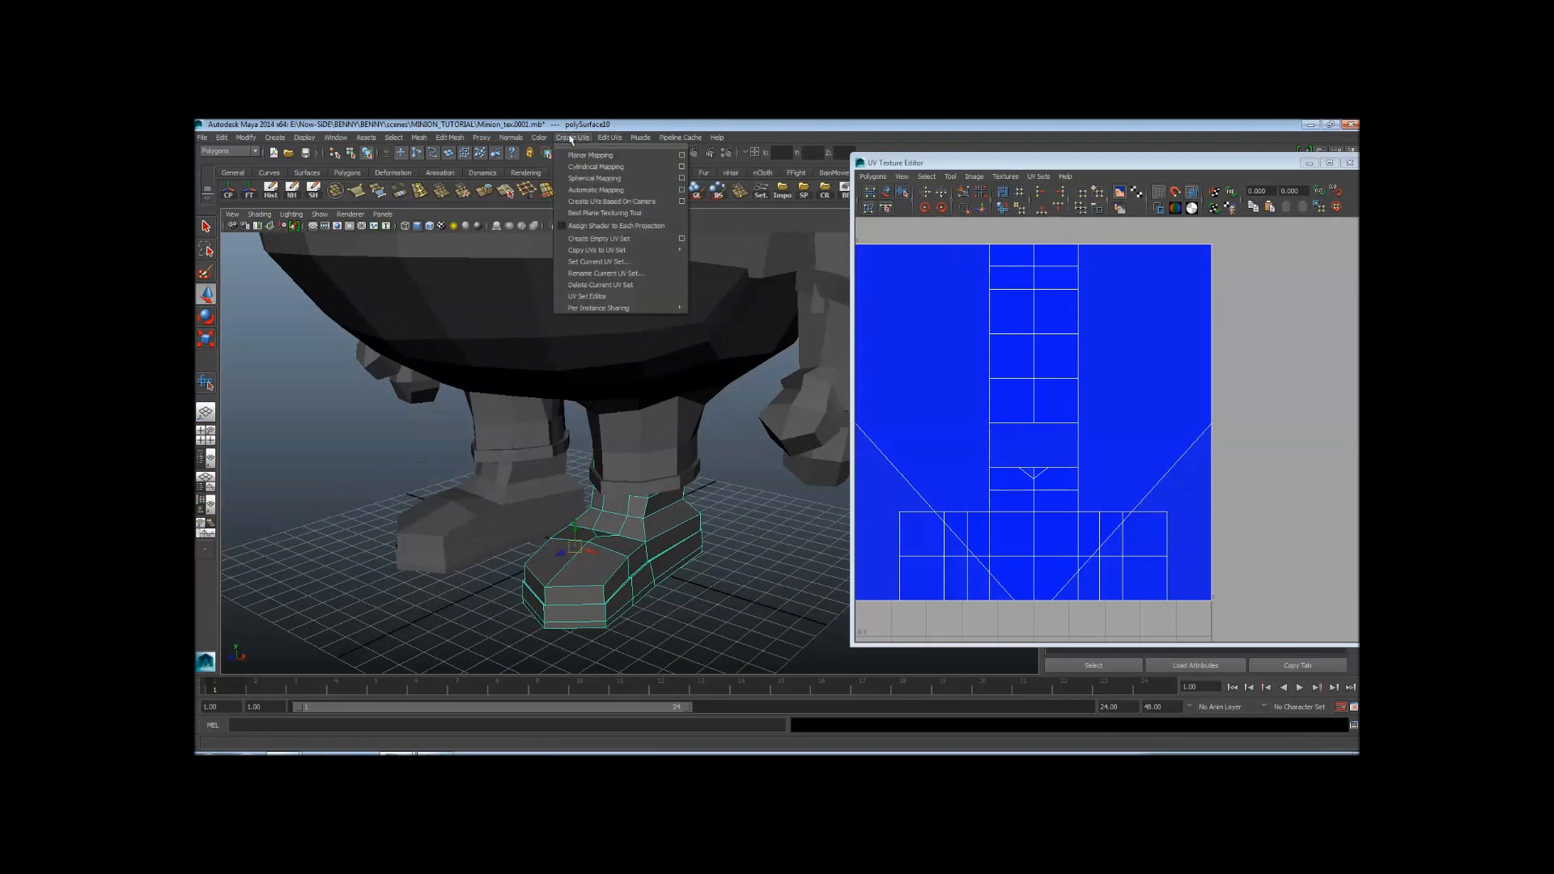
click(596, 190)
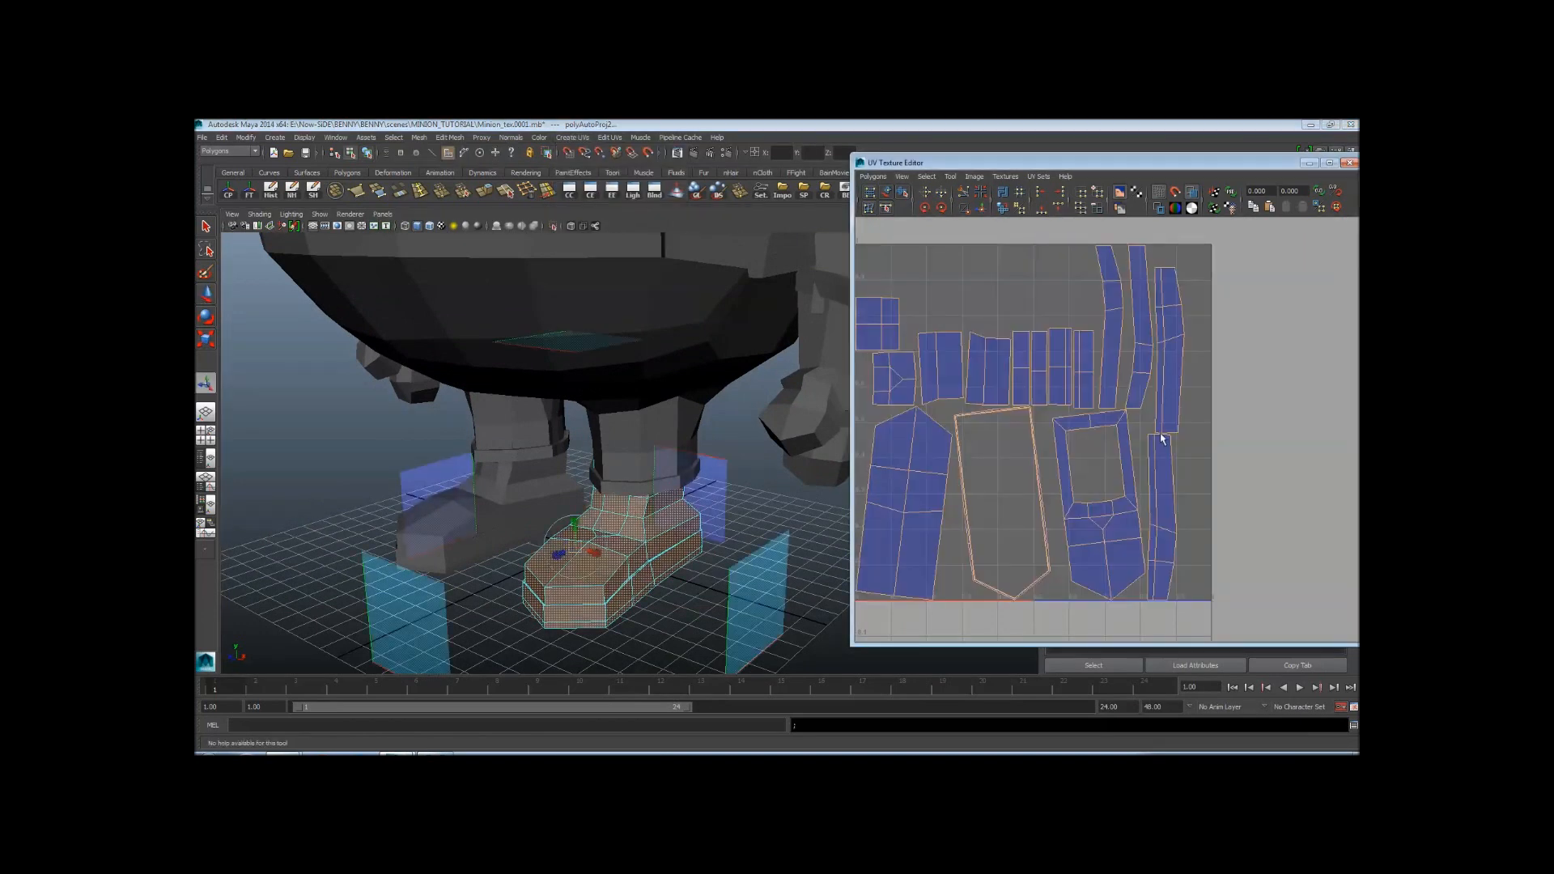
scroll(1101, 449, down, 3)
click(1225, 404)
alt+right_drag(1186, 419, 1213, 486)
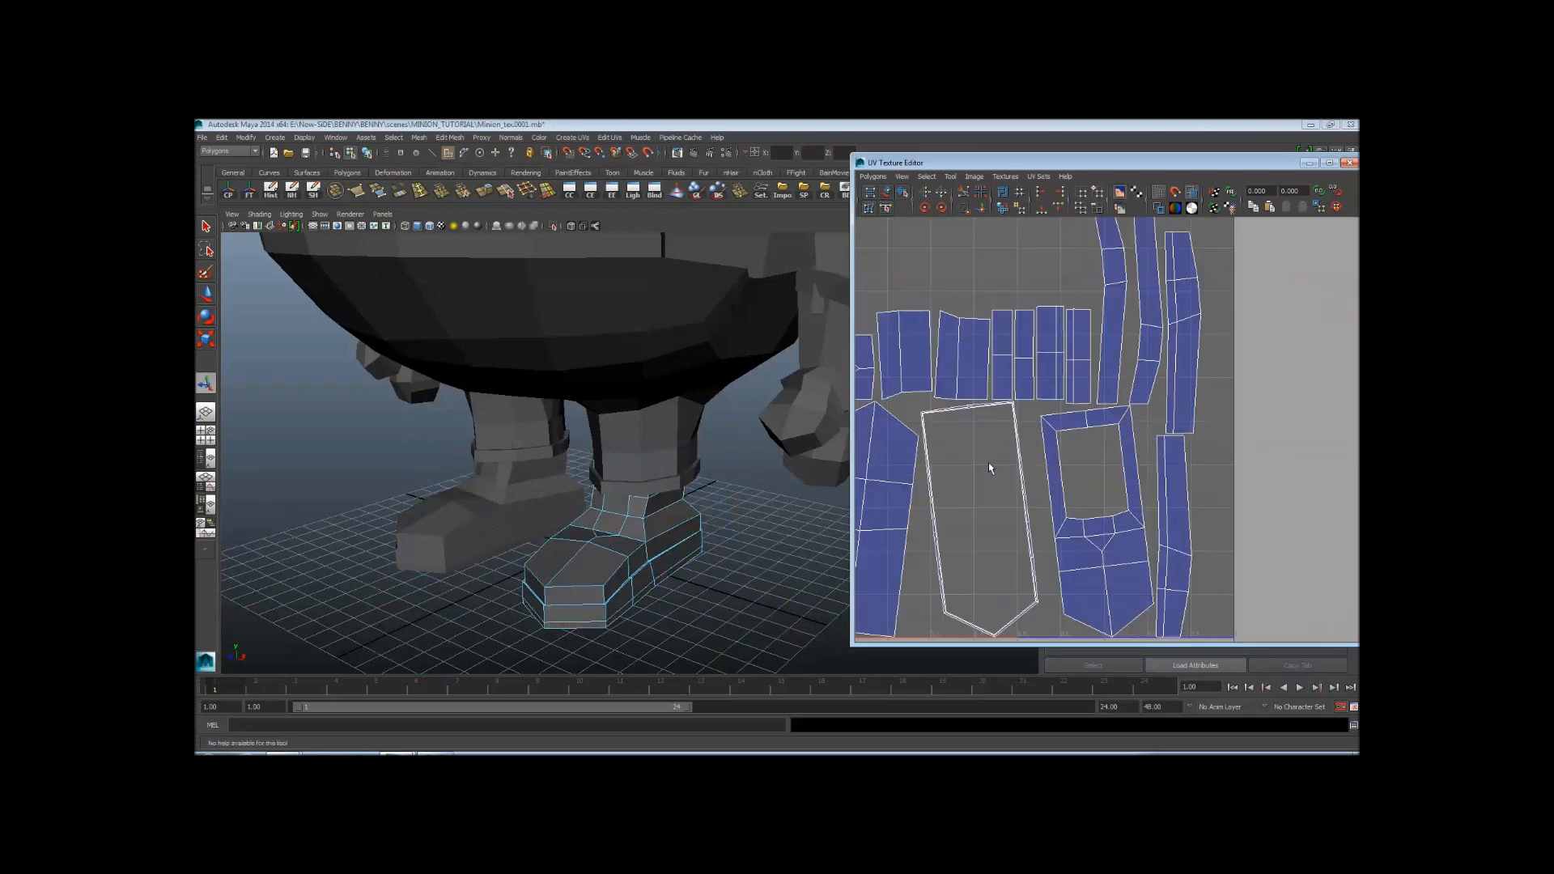
Look over the left shoe's remaining UV shells, switch back to object selection and leave nothing selected
alt+middle_drag(1006, 463, 1089, 468)
alt+right_drag(1089, 468, 1016, 465)
right_drag(682, 515, 711, 485)
alt+drag(710, 485, 730, 525)
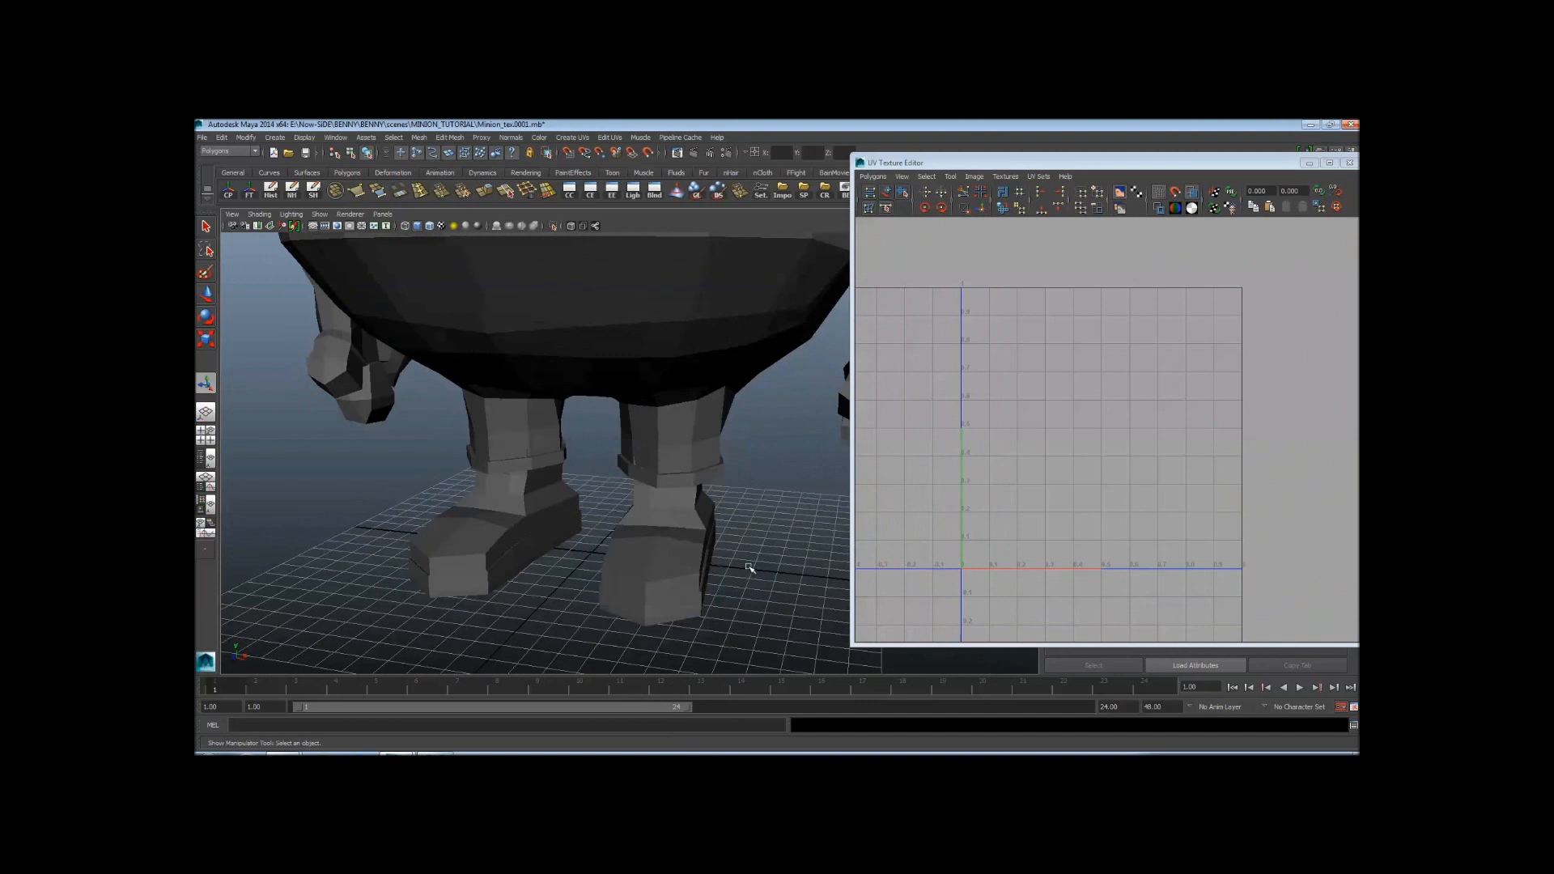
Select the other shoe, bring it into close view and create new UVs for it with Automatic Mapping
click(478, 496)
alt+drag(477, 496, 552, 525)
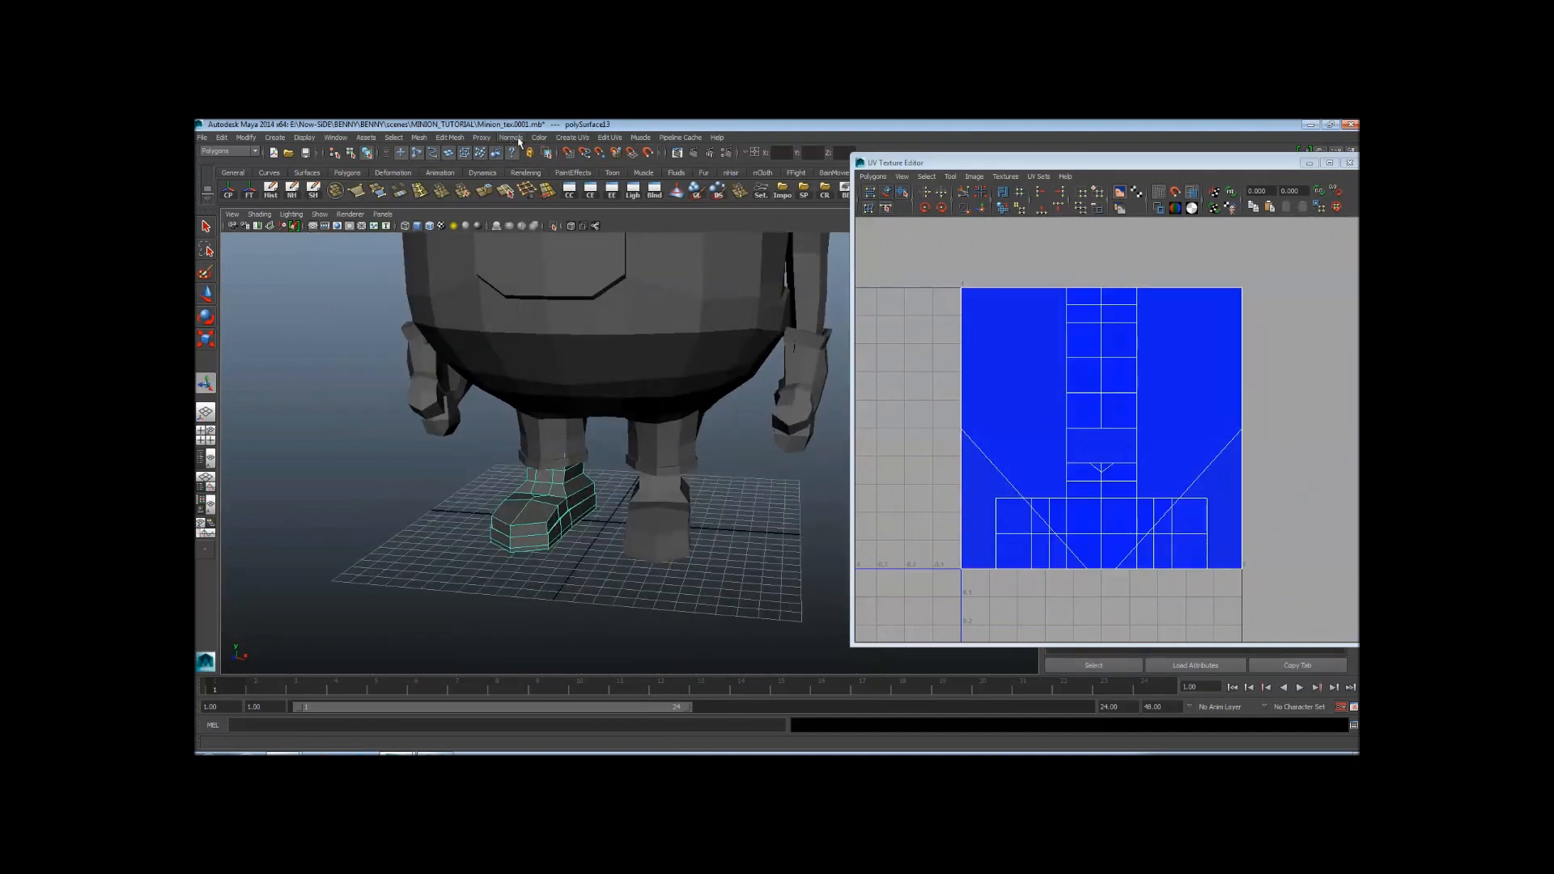
click(611, 138)
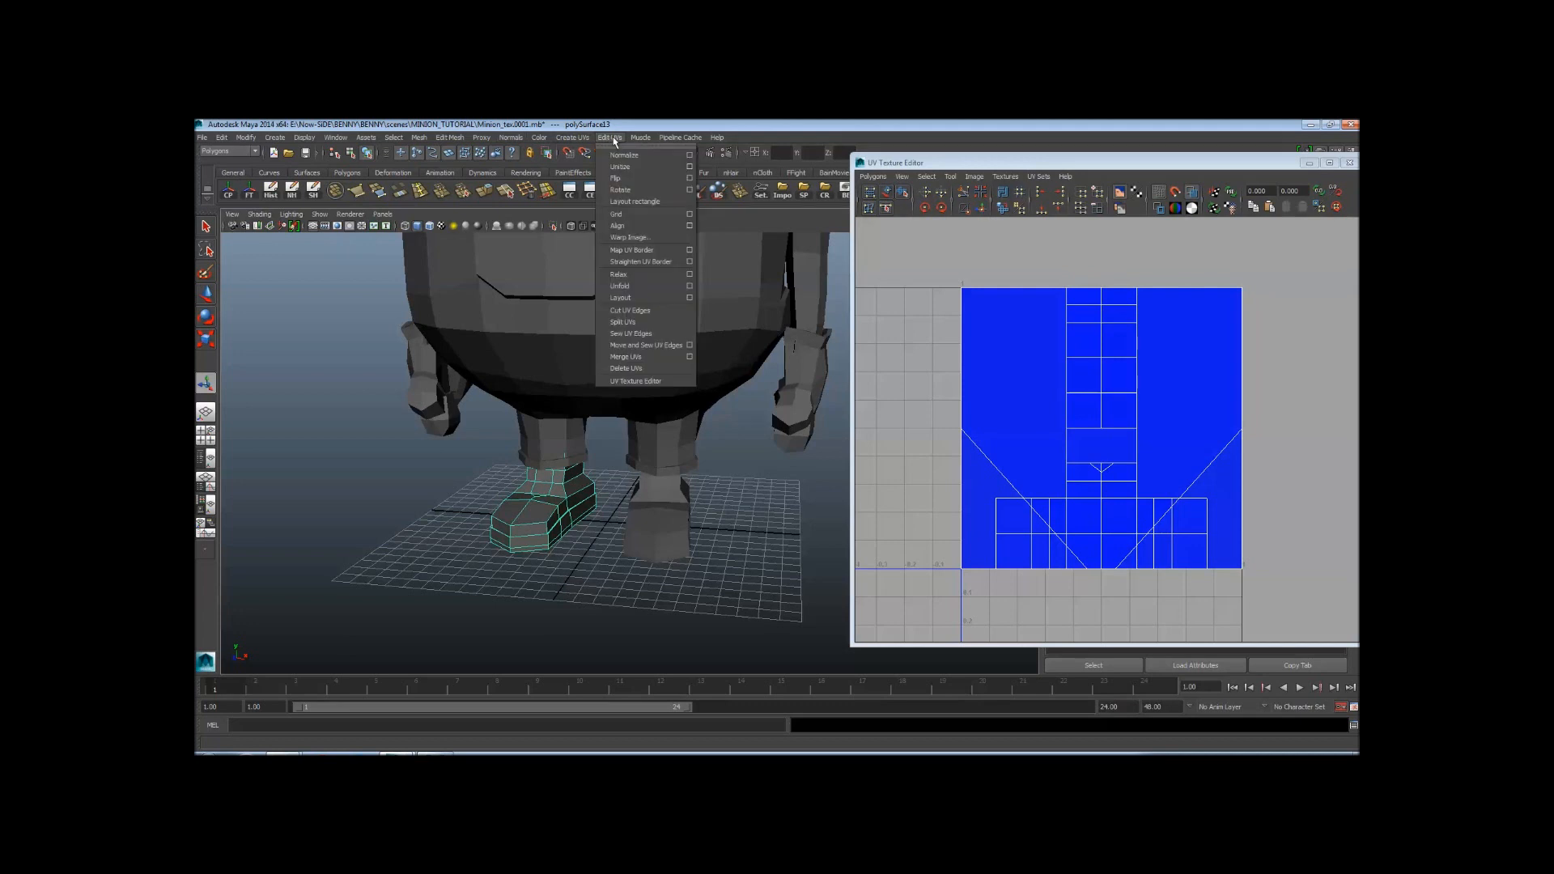
mouse_move(582, 139)
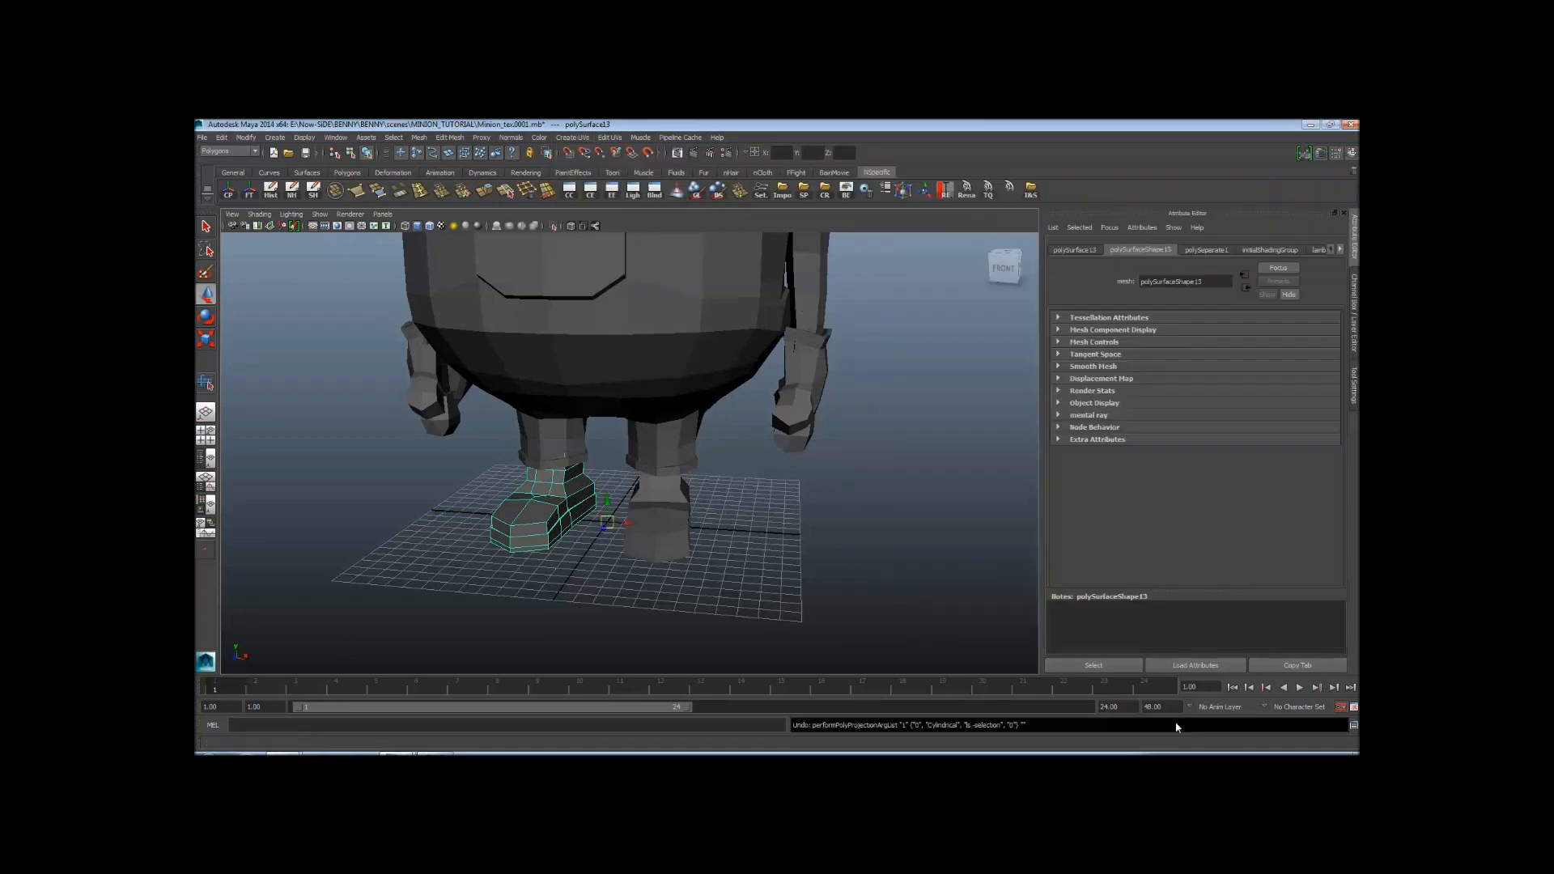
alt+drag(708, 504, 640, 485)
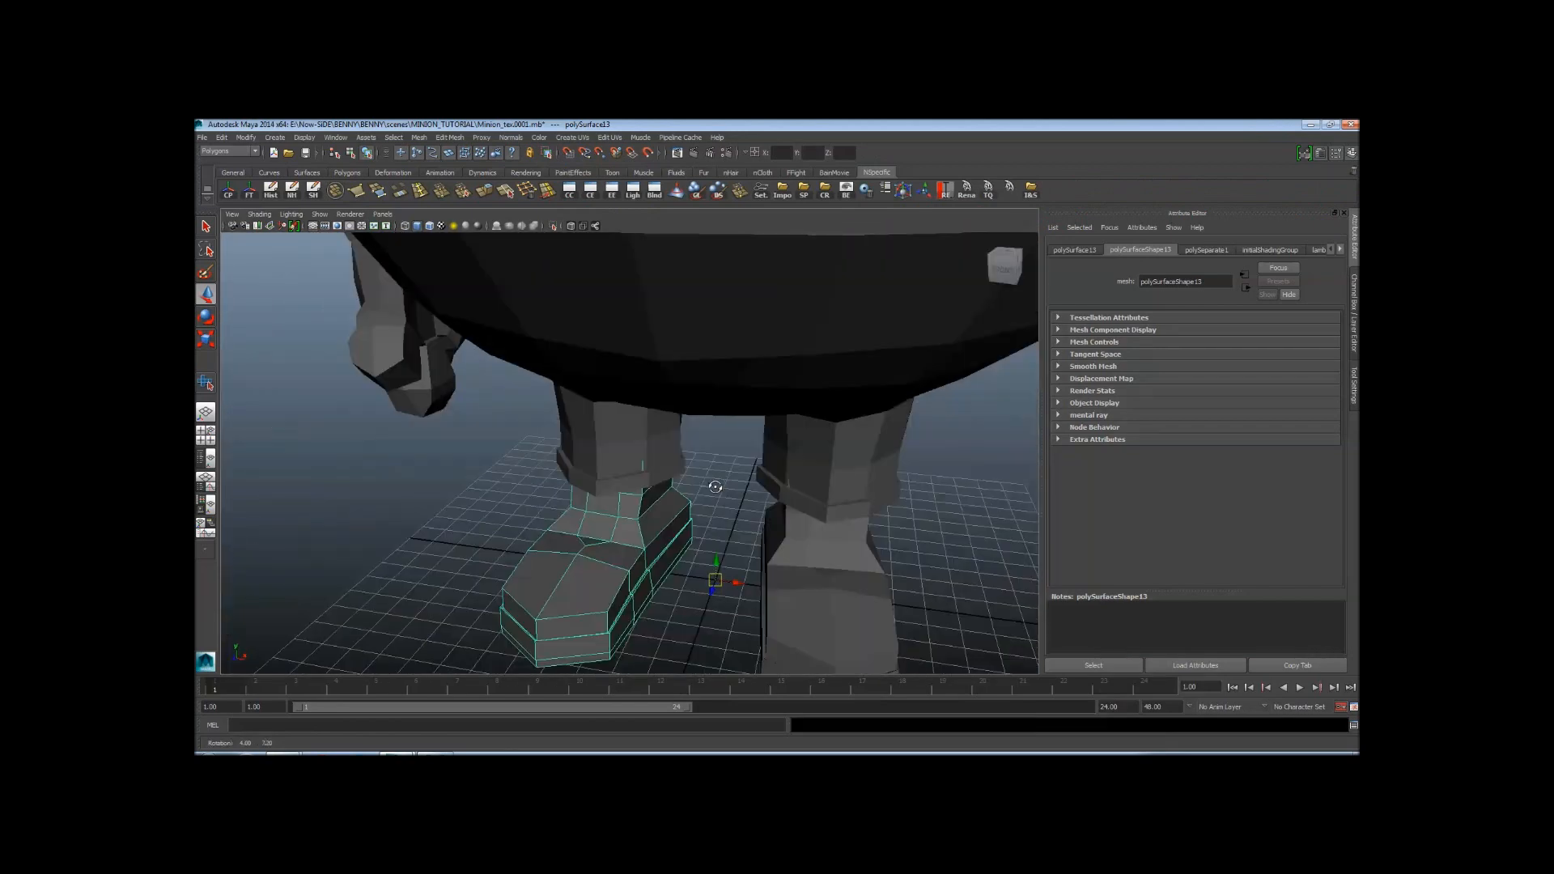
click(580, 139)
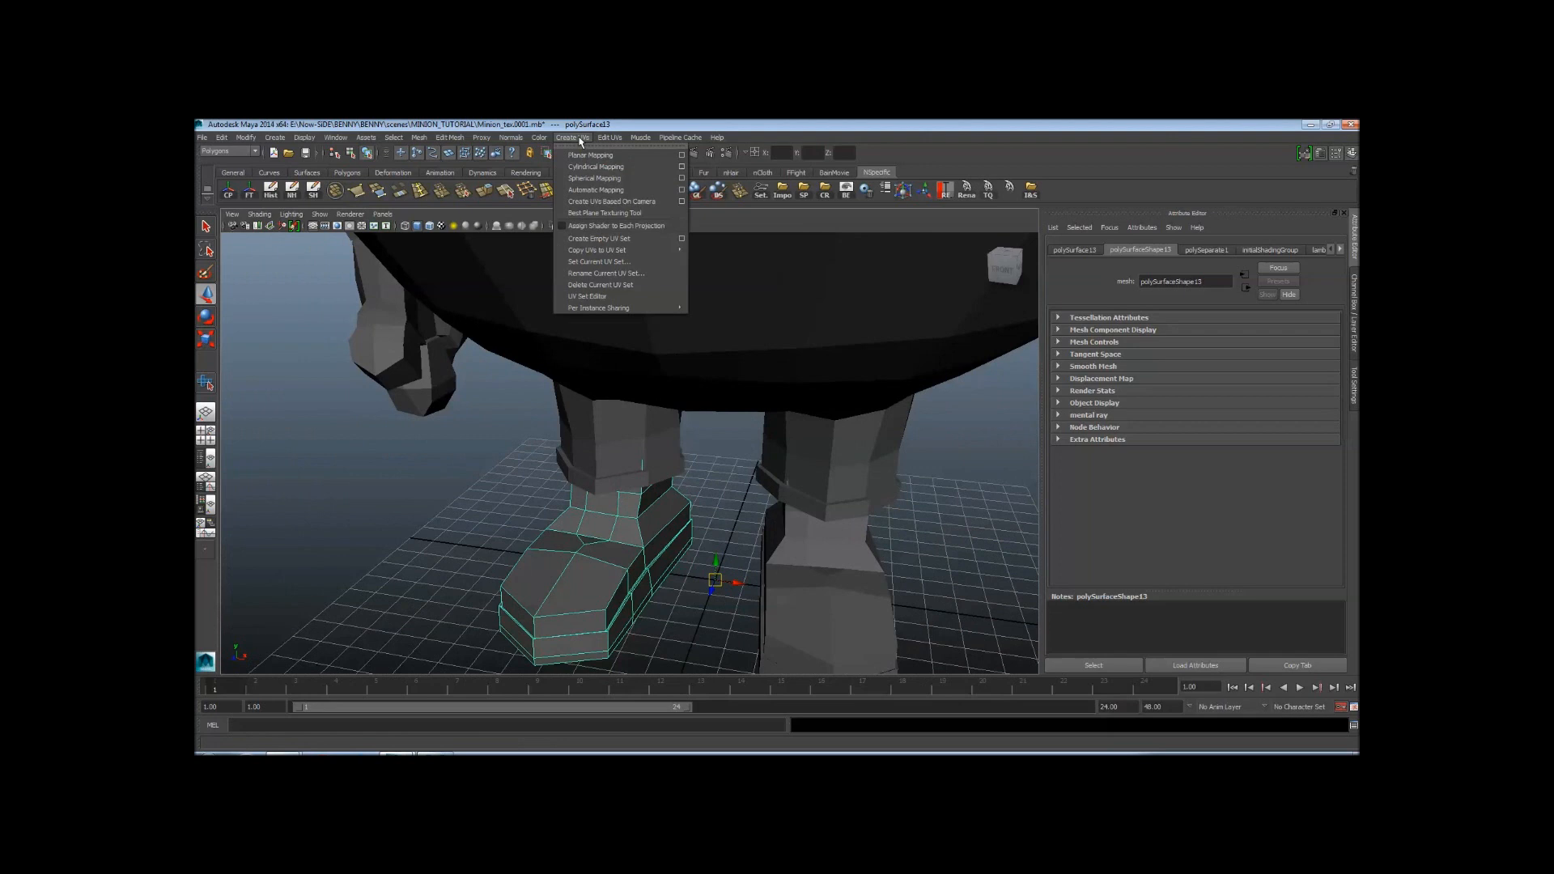
click(586, 191)
scroll(615, 485, down, 5)
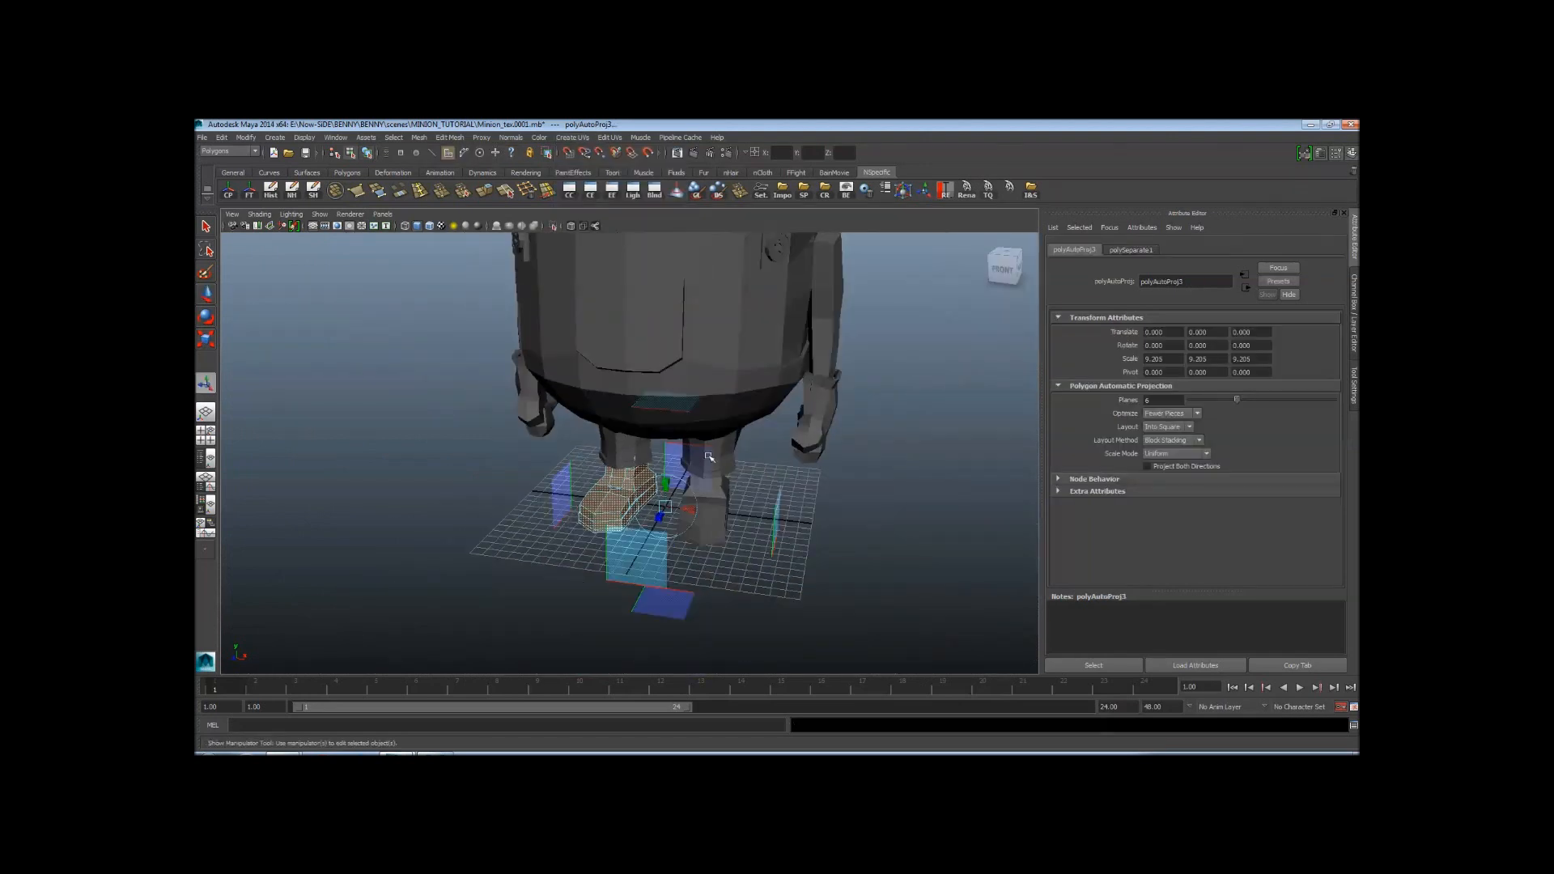
Return the mapped shoe to object selection, select the left glove and undo the last Cylindrical Mapping
click(518, 582)
right_click(624, 487)
right_drag(623, 488, 645, 483)
click(643, 481)
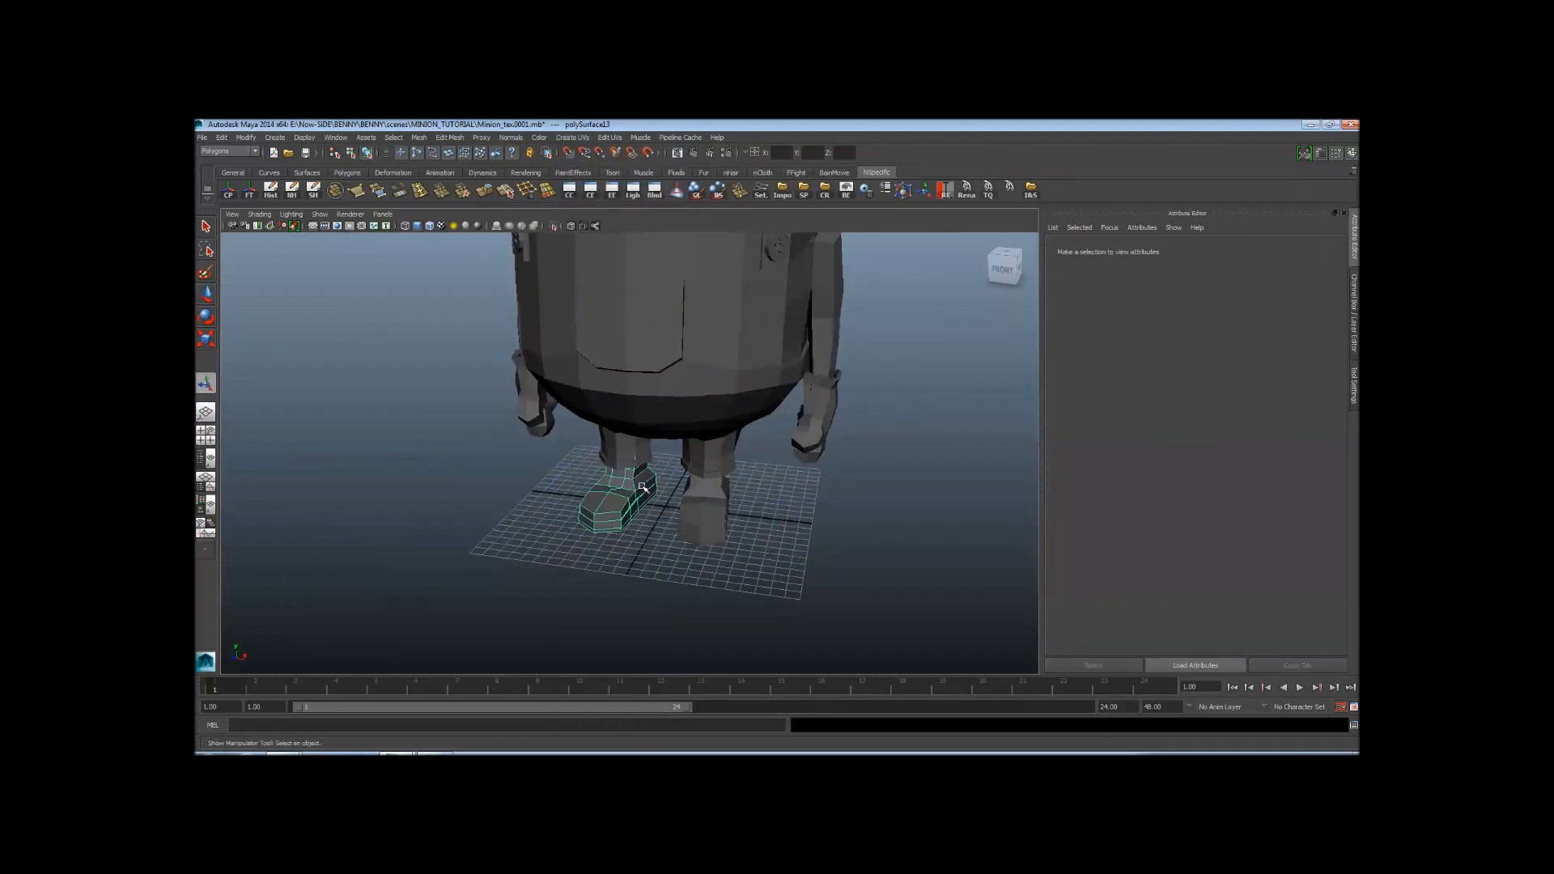
alt+middle_drag(643, 481, 603, 527)
key(ctrl+z)
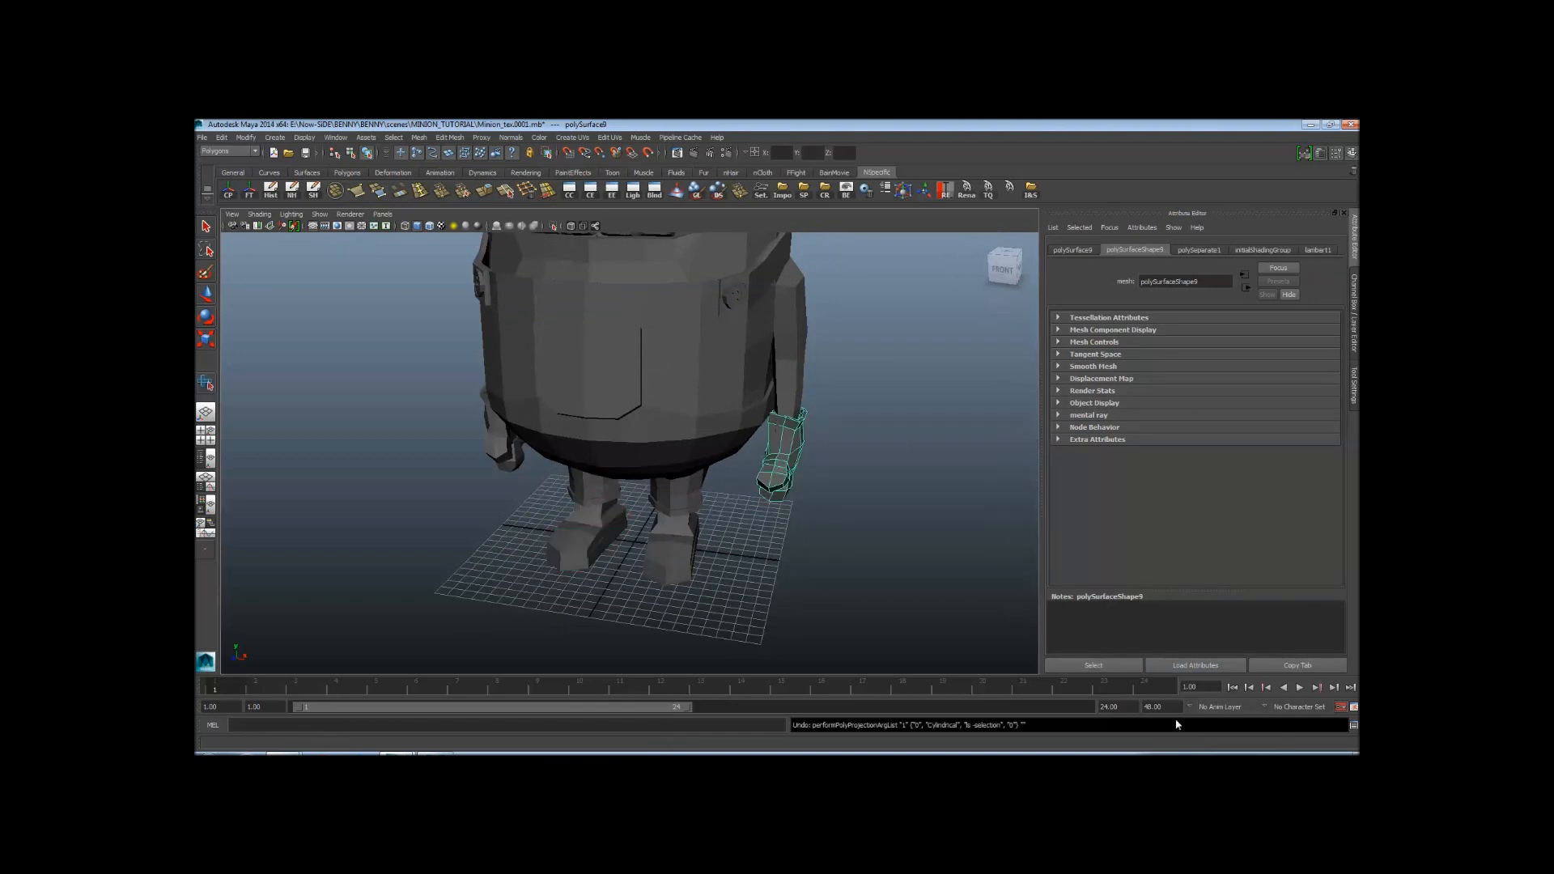
View the left glove from its side and open the UV Texture Editor for it
alt+right_drag(750, 423, 774, 410)
alt+drag(841, 414, 774, 389)
alt+middle_drag(774, 389, 725, 389)
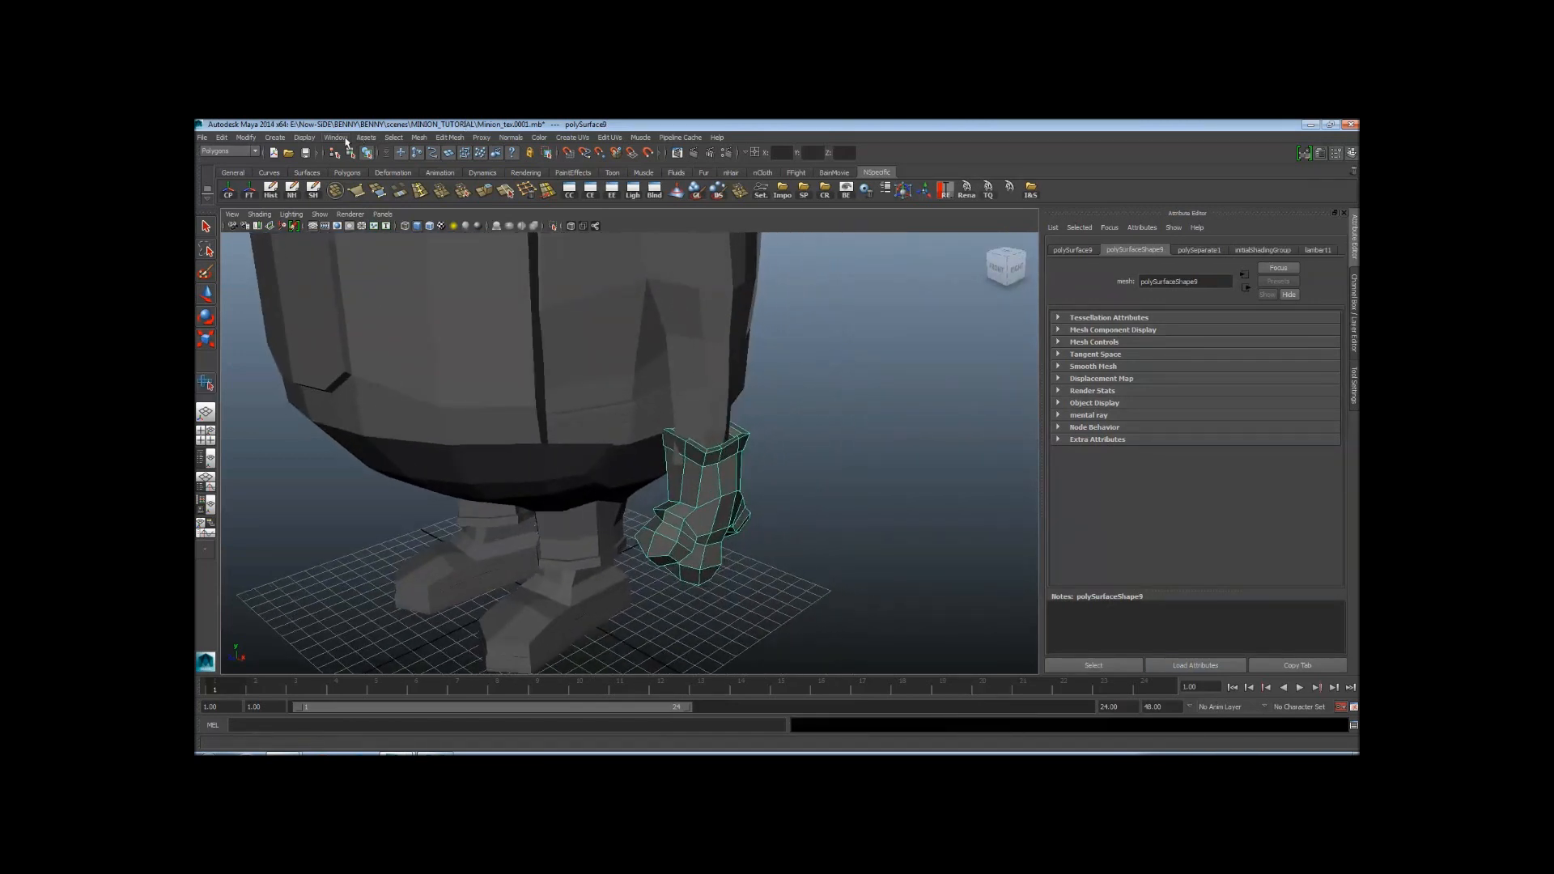
click(338, 137)
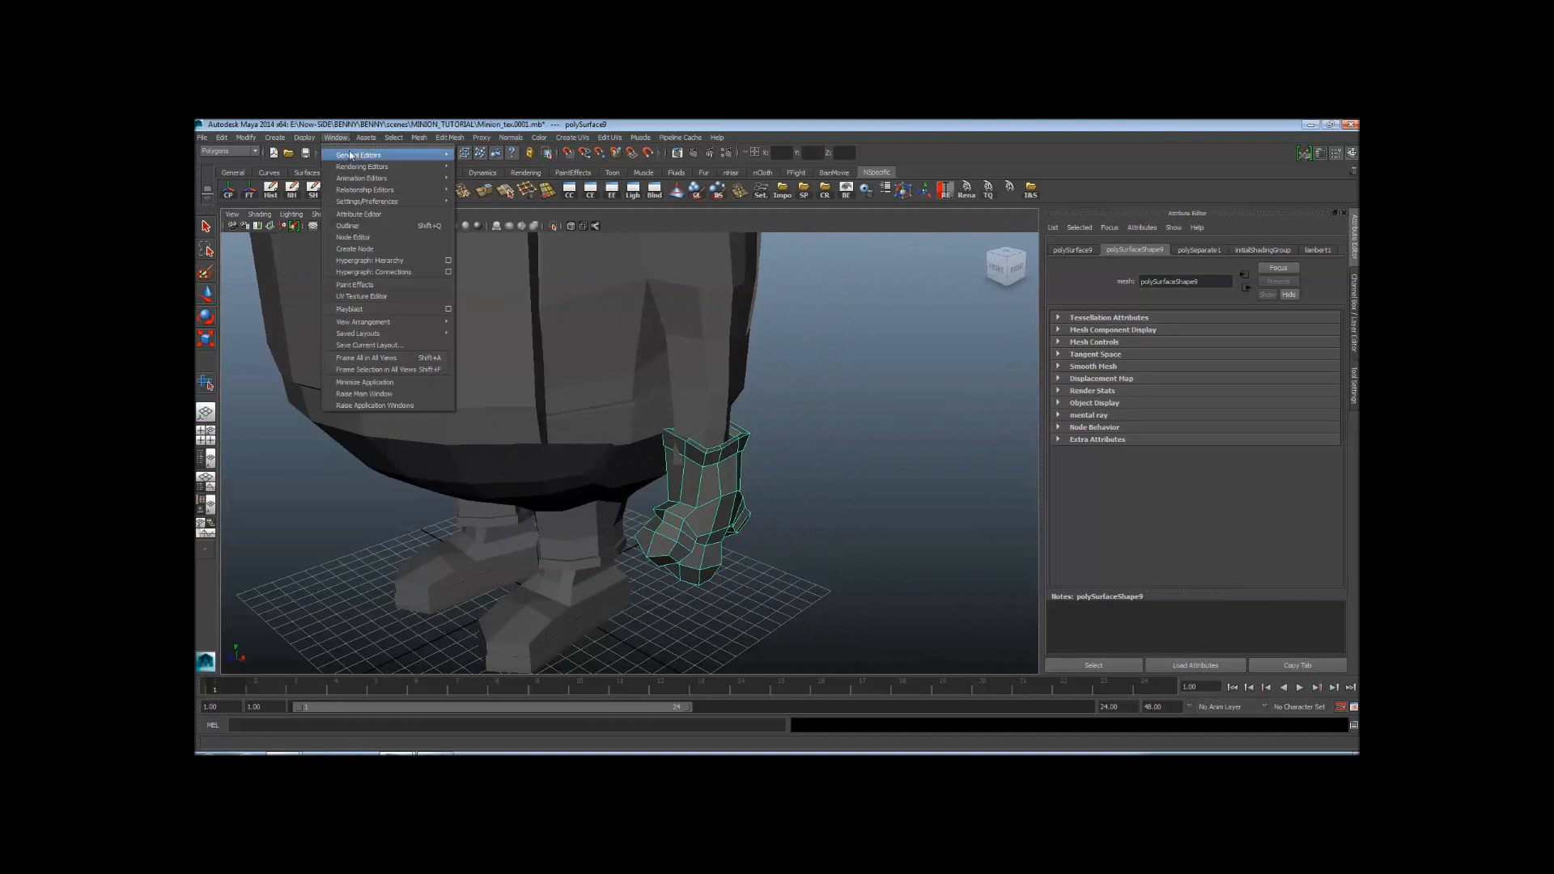
click(367, 298)
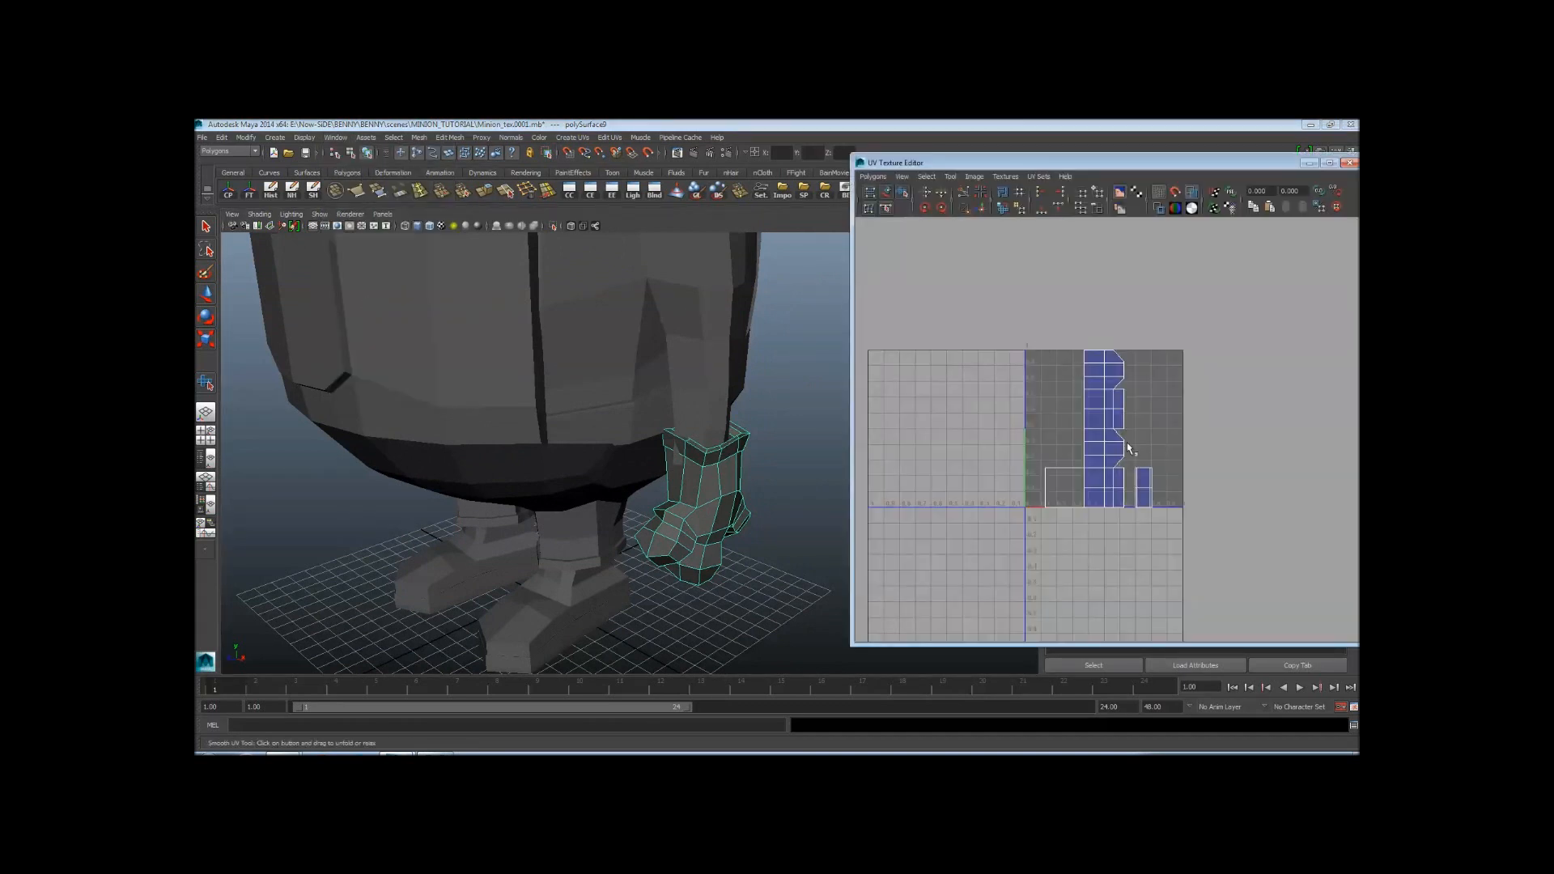
Examine the left glove's current UV layout and compare it with the glove's shape on the model
alt+right_drag(1012, 390, 1256, 458)
mouse_move(1131, 522)
alt+middle_down()
mouse_move(1147, 450)
mouse_move(1150, 503)
alt+middle_up()
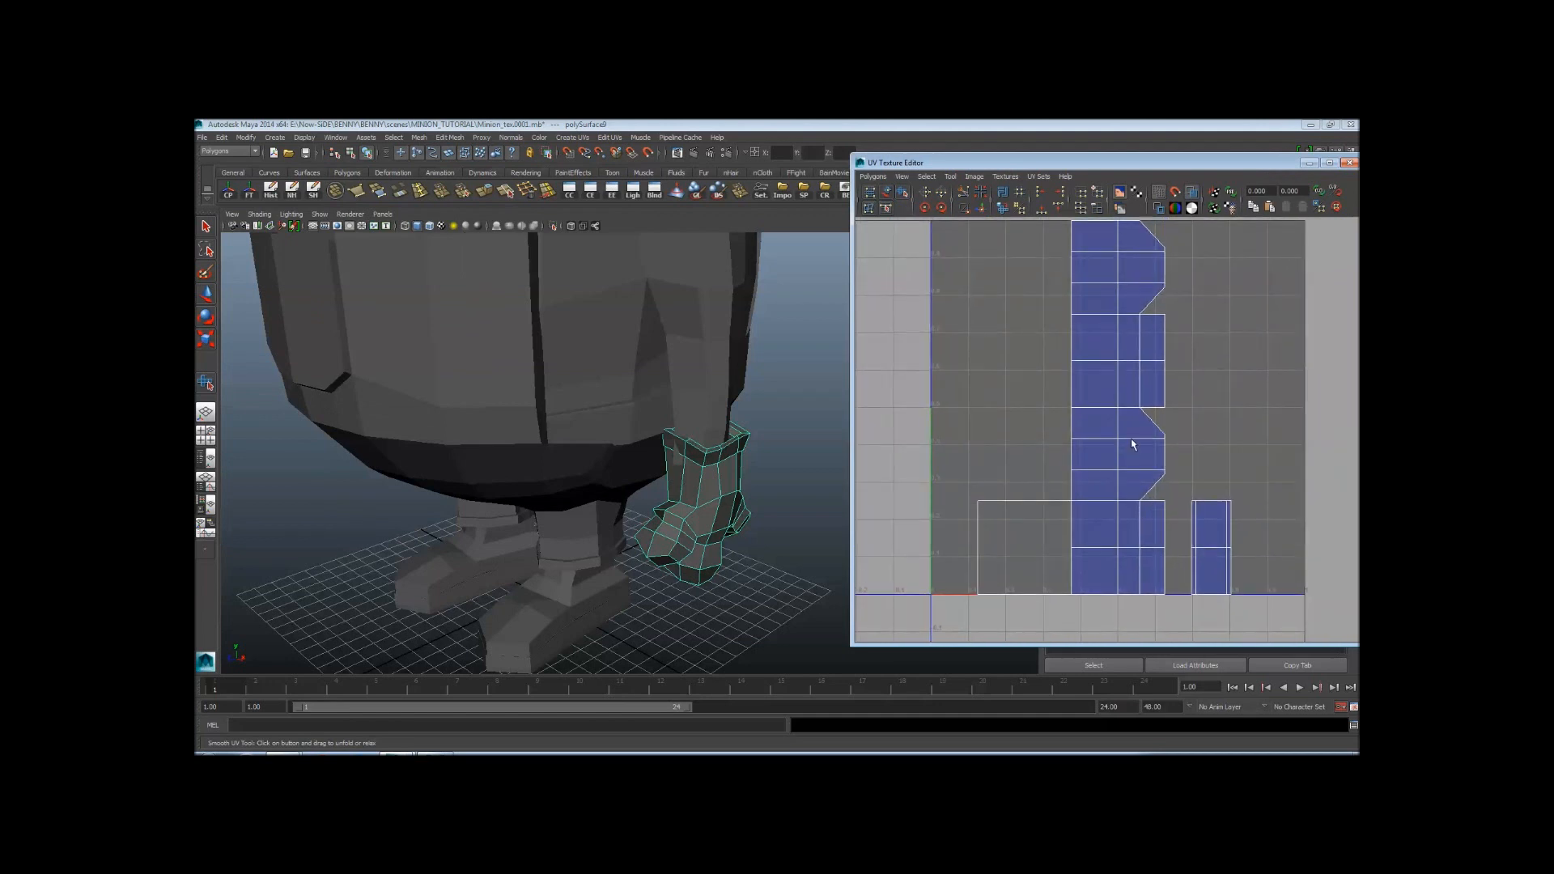
alt+right_drag(1132, 445, 1230, 477)
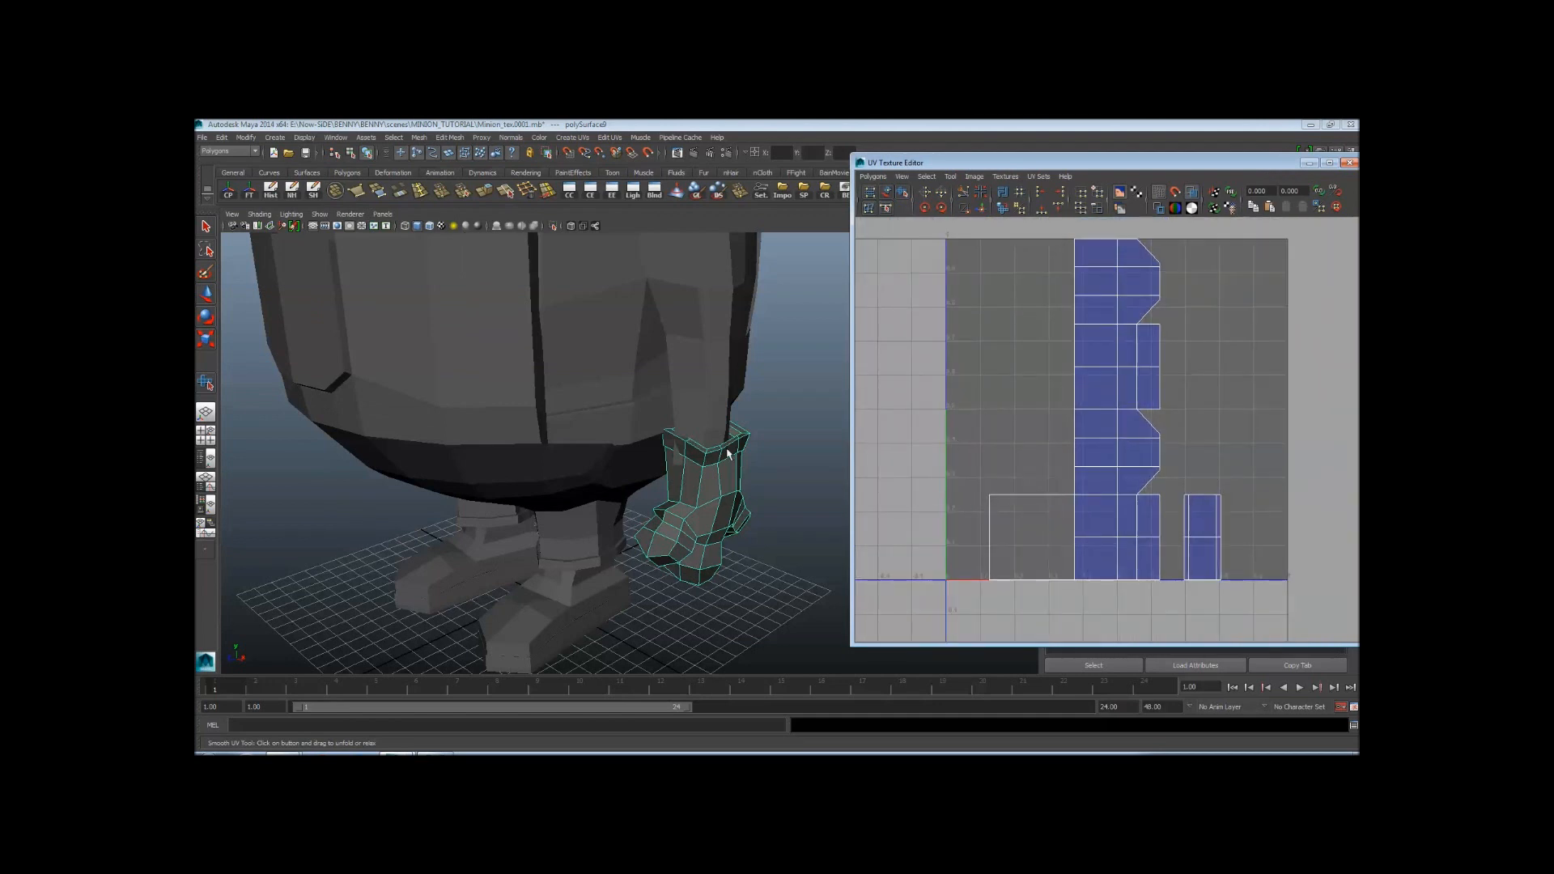
alt+drag(619, 412, 617, 324)
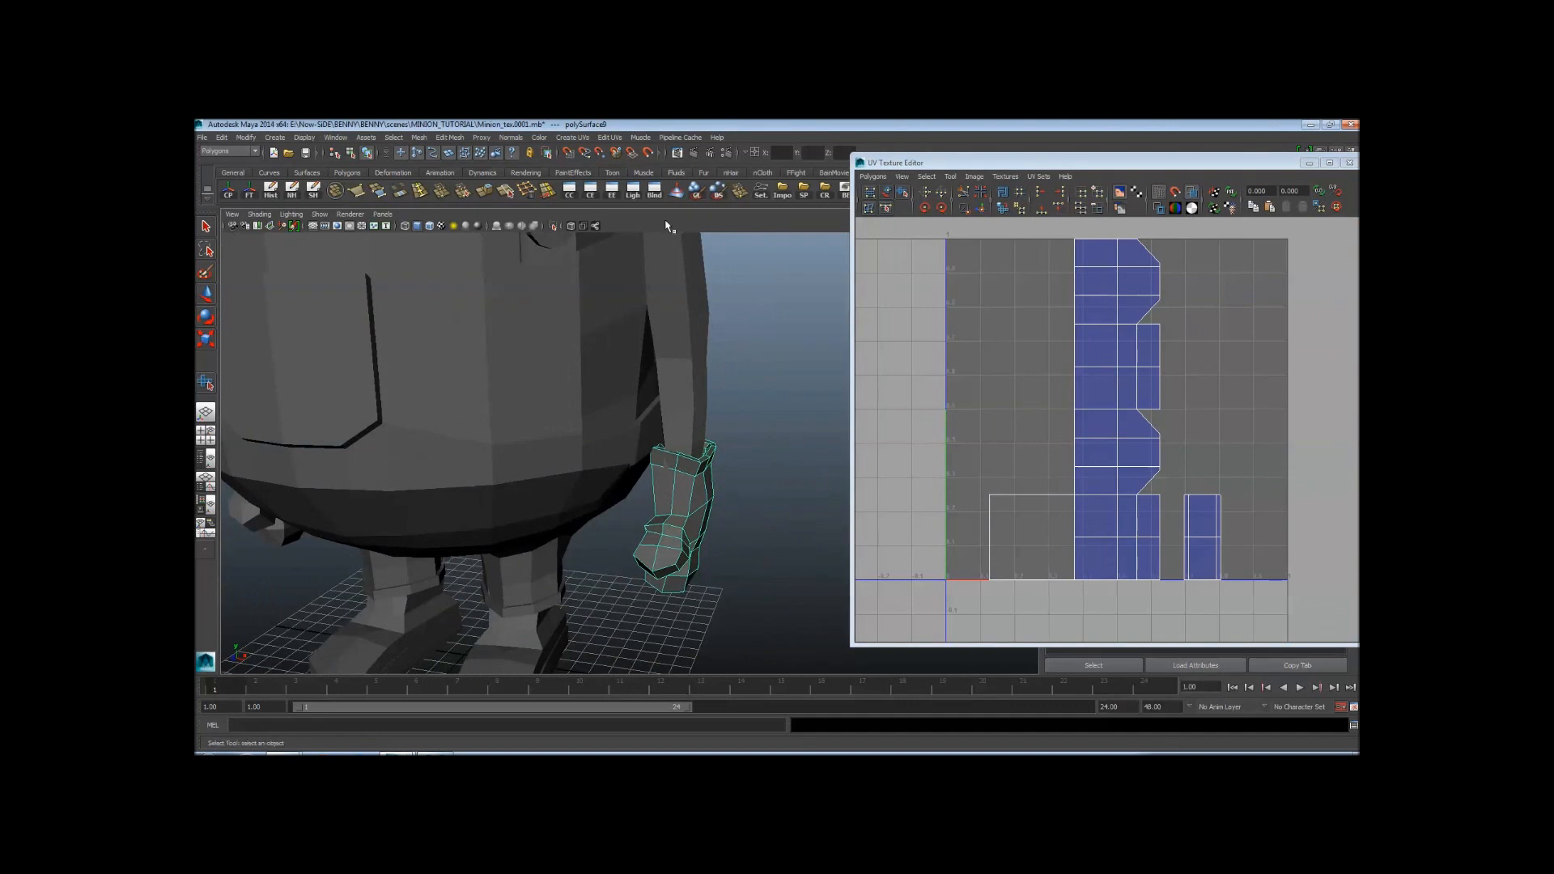
alt+right_drag(1107, 395, 1231, 416)
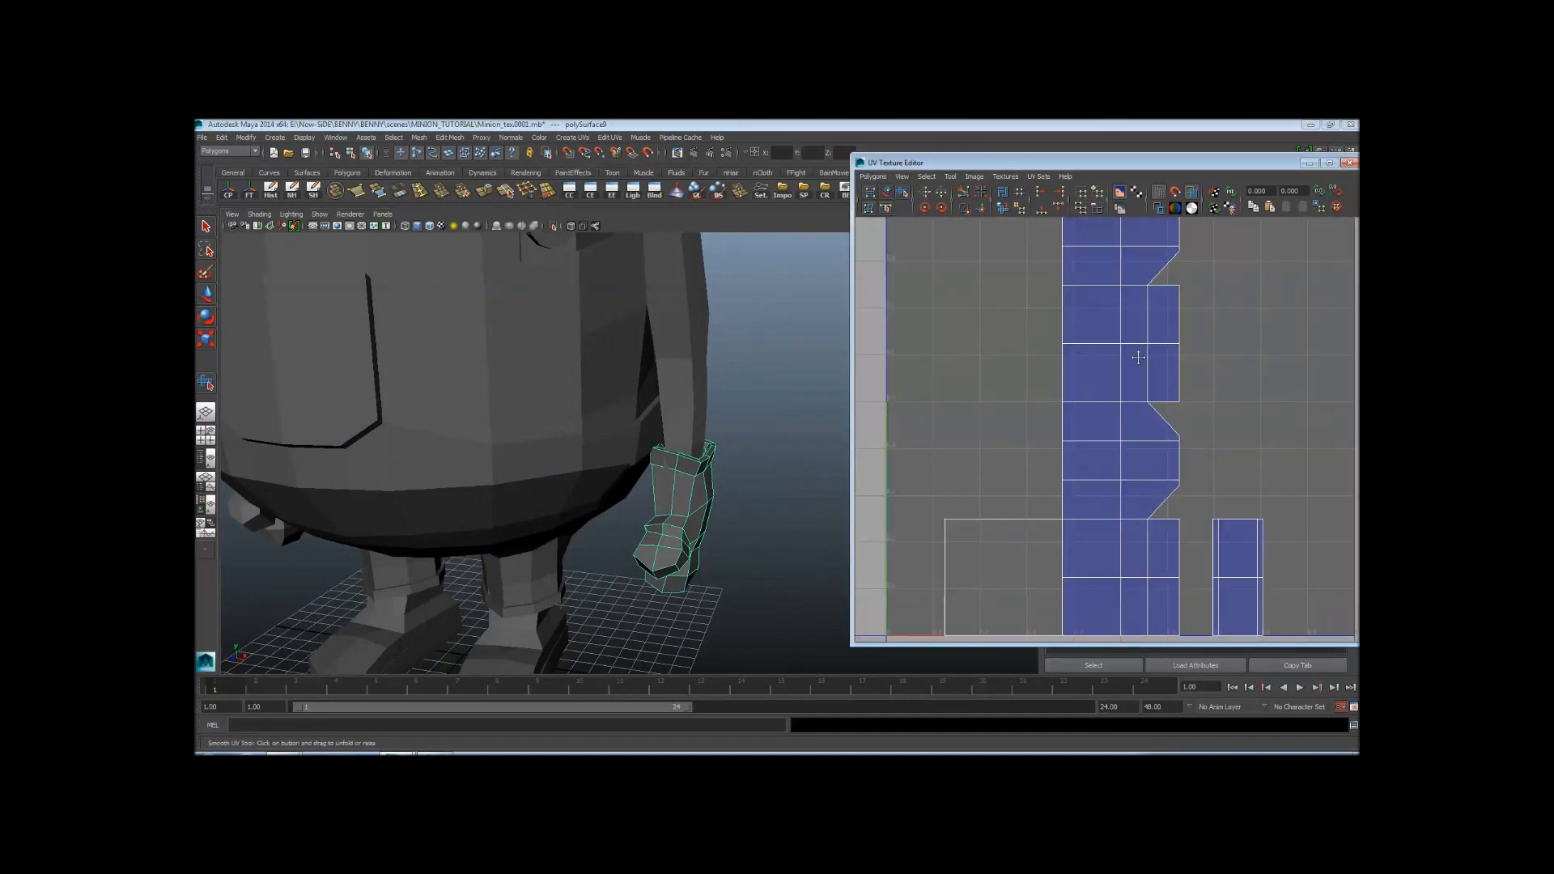
alt+middle_drag(1138, 357, 1126, 534)
drag(999, 281, 1093, 580)
alt+right_drag(1174, 489, 787, 475)
alt+middle_drag(1094, 552, 1091, 528)
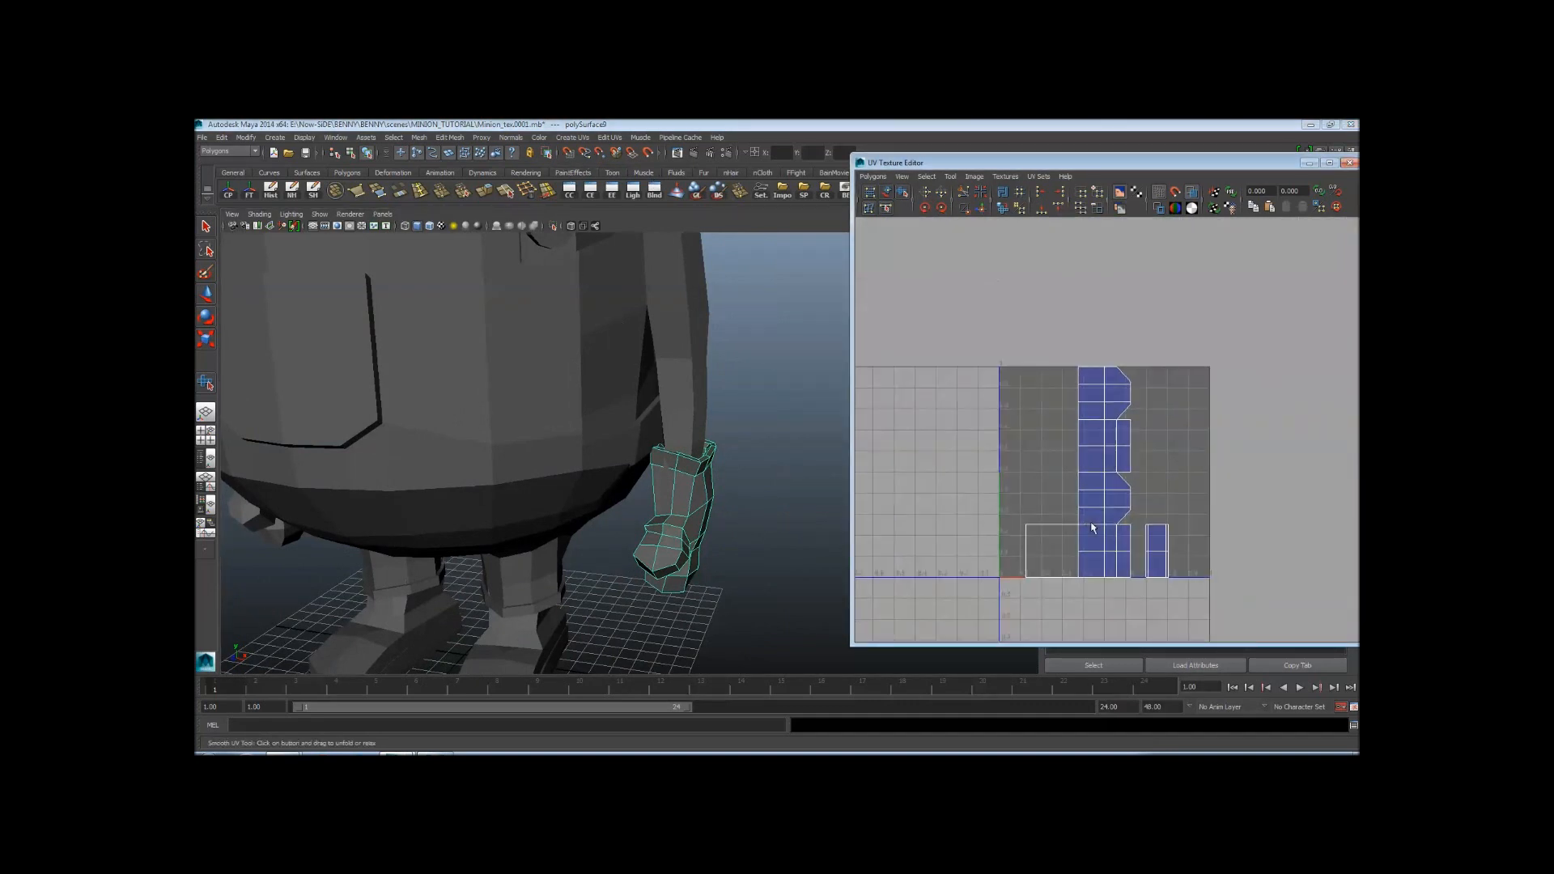
Create new UVs for the left glove with Cylindrical Mapping and select all of its UVs
scroll(635, 461, up, 3)
click(572, 137)
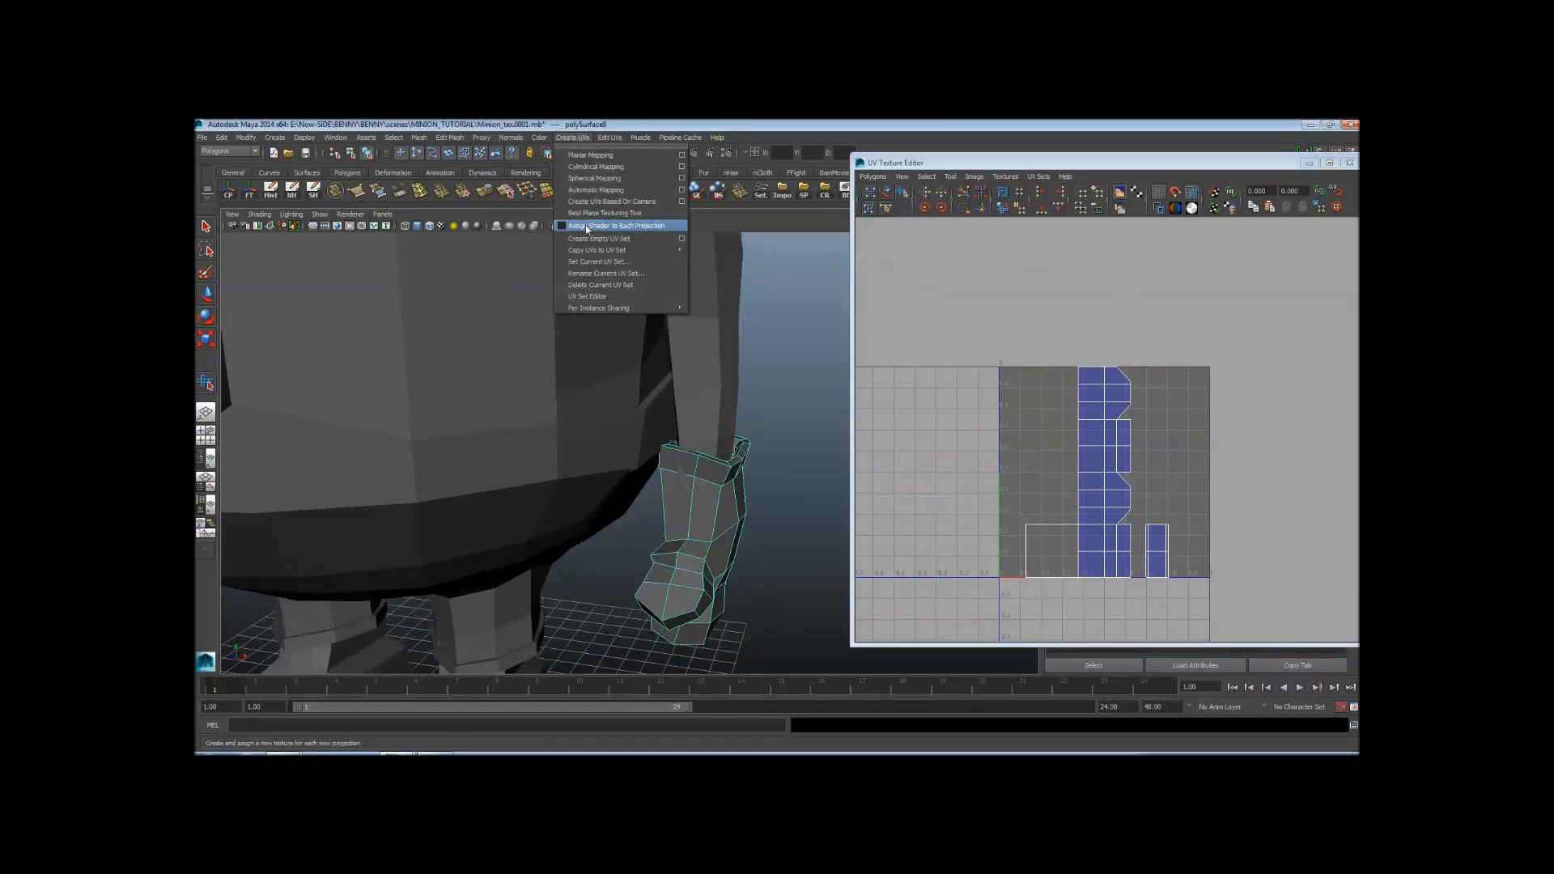
click(589, 168)
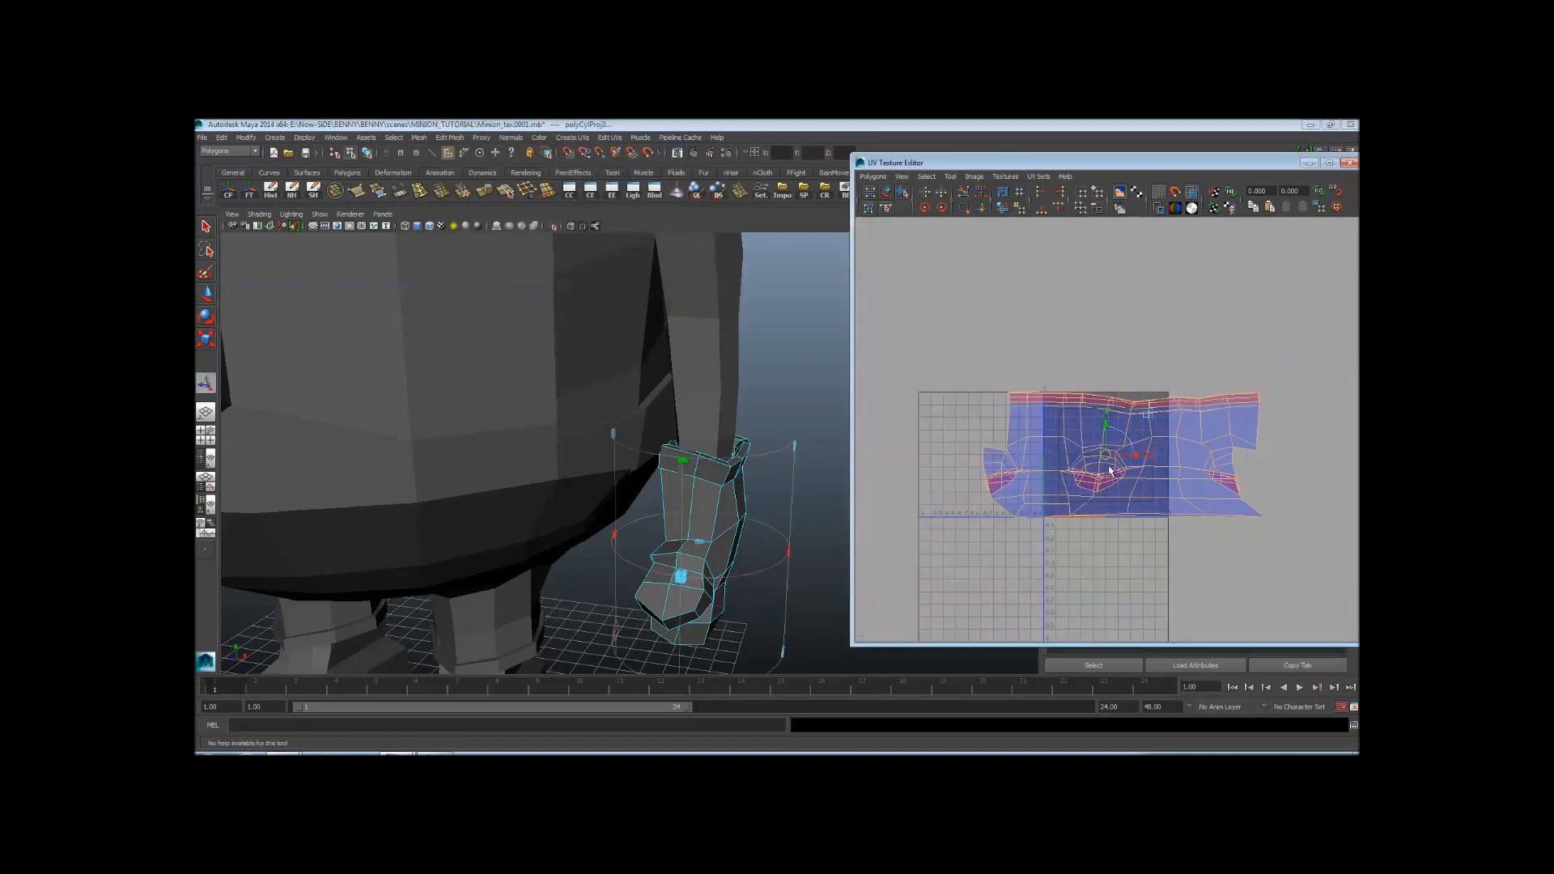
alt+middle_drag(1133, 495, 1100, 498)
alt+right_drag(1128, 505, 1234, 447)
drag(1121, 406, 1073, 436)
right_drag(1072, 430, 1114, 432)
drag(1283, 662, 1285, 663)
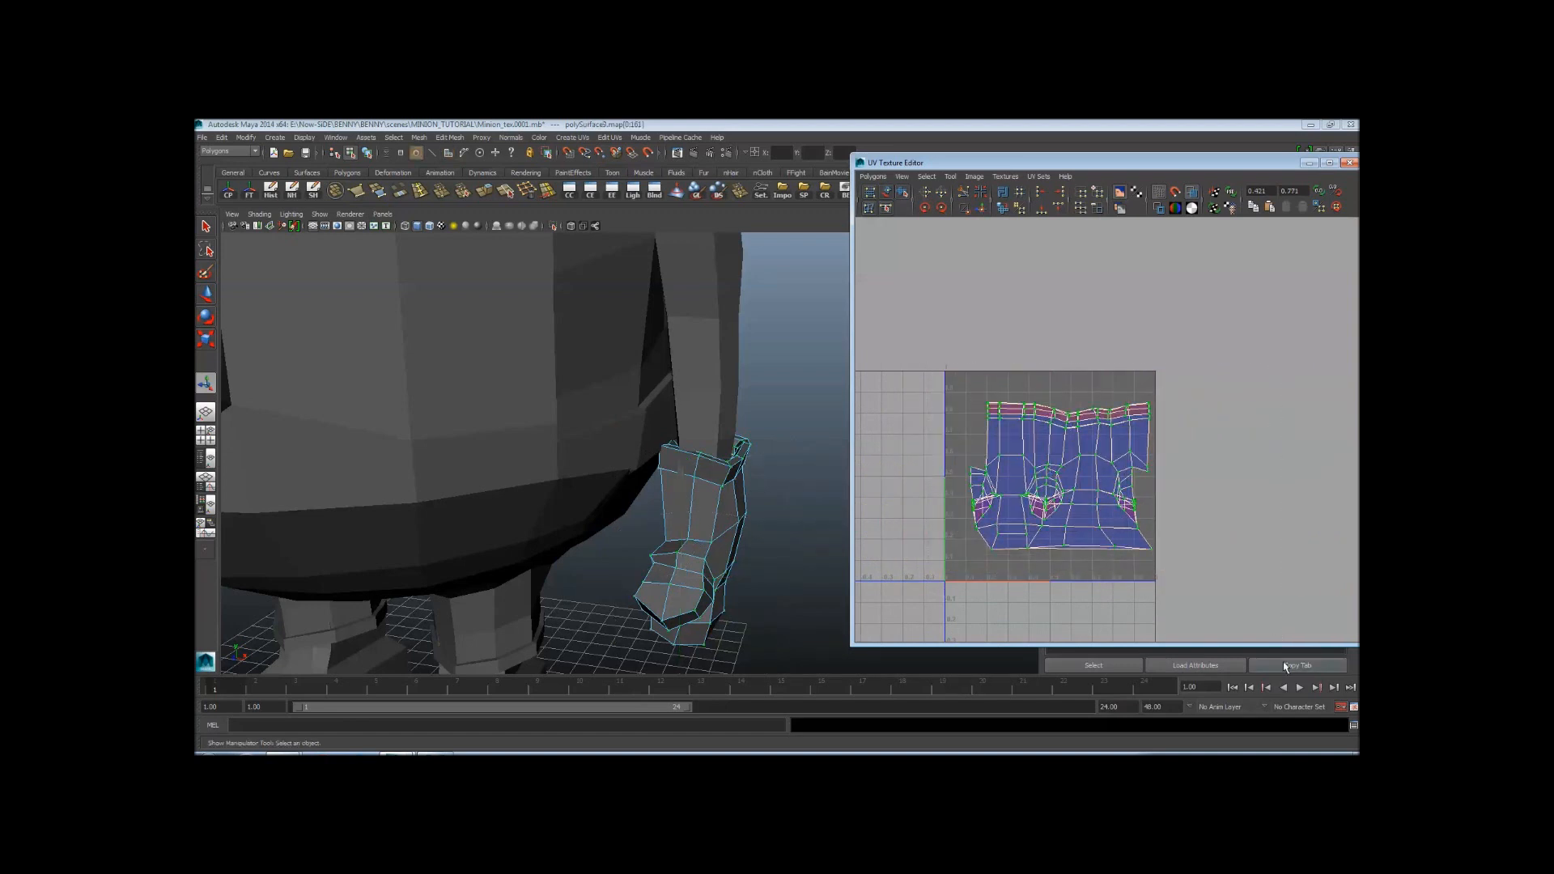
Unfold the left glove's UVs with the Smooth UV Tool, clear the selection and inspect the flattened shell
click(902, 193)
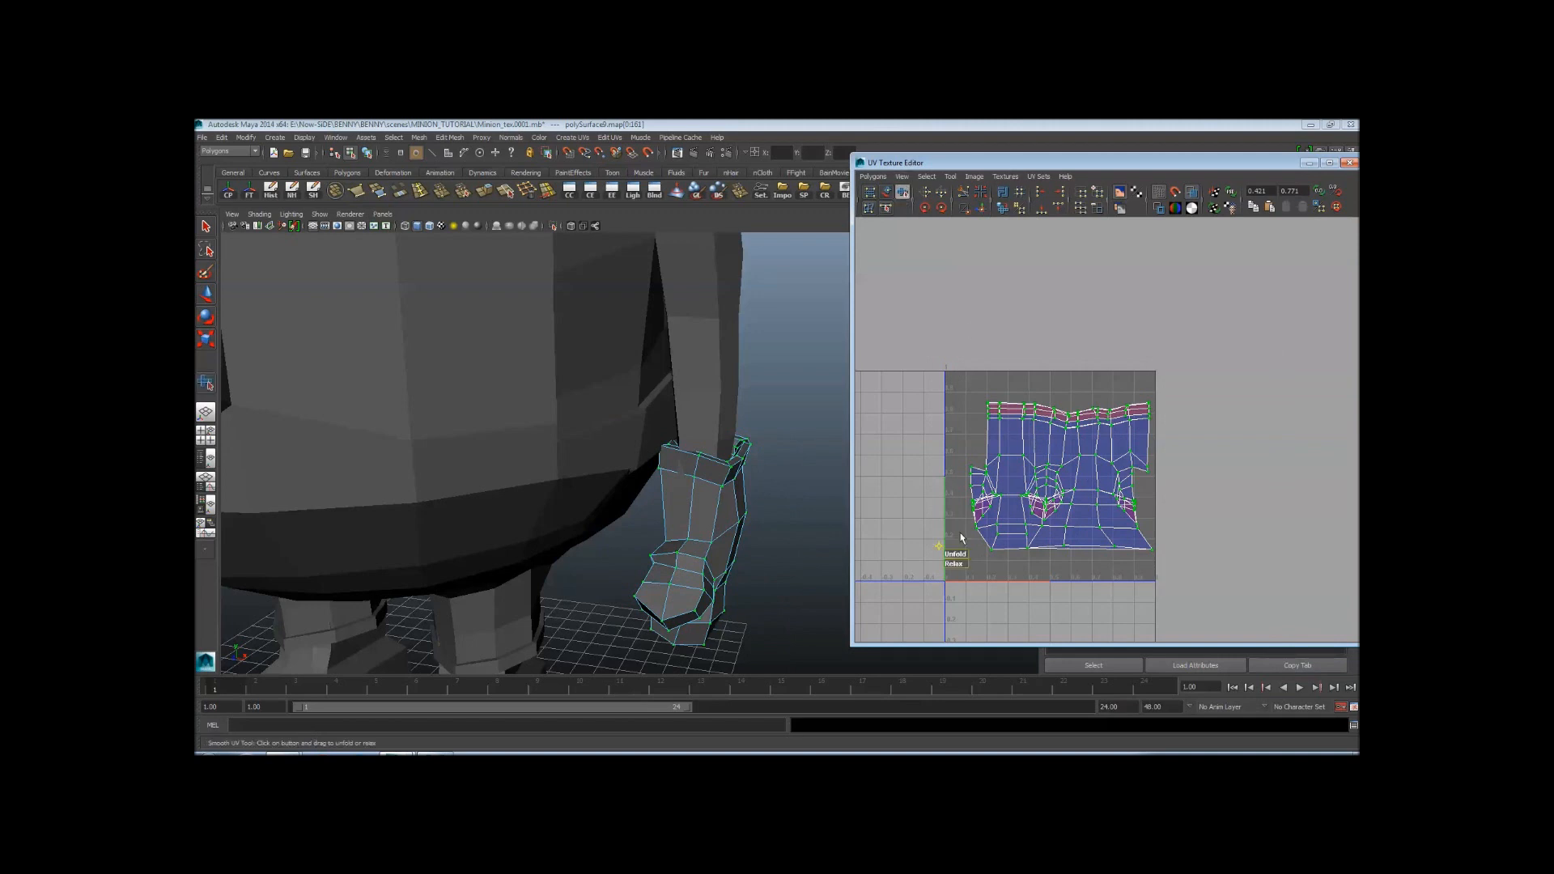
drag(950, 559, 1027, 564)
click(1211, 483)
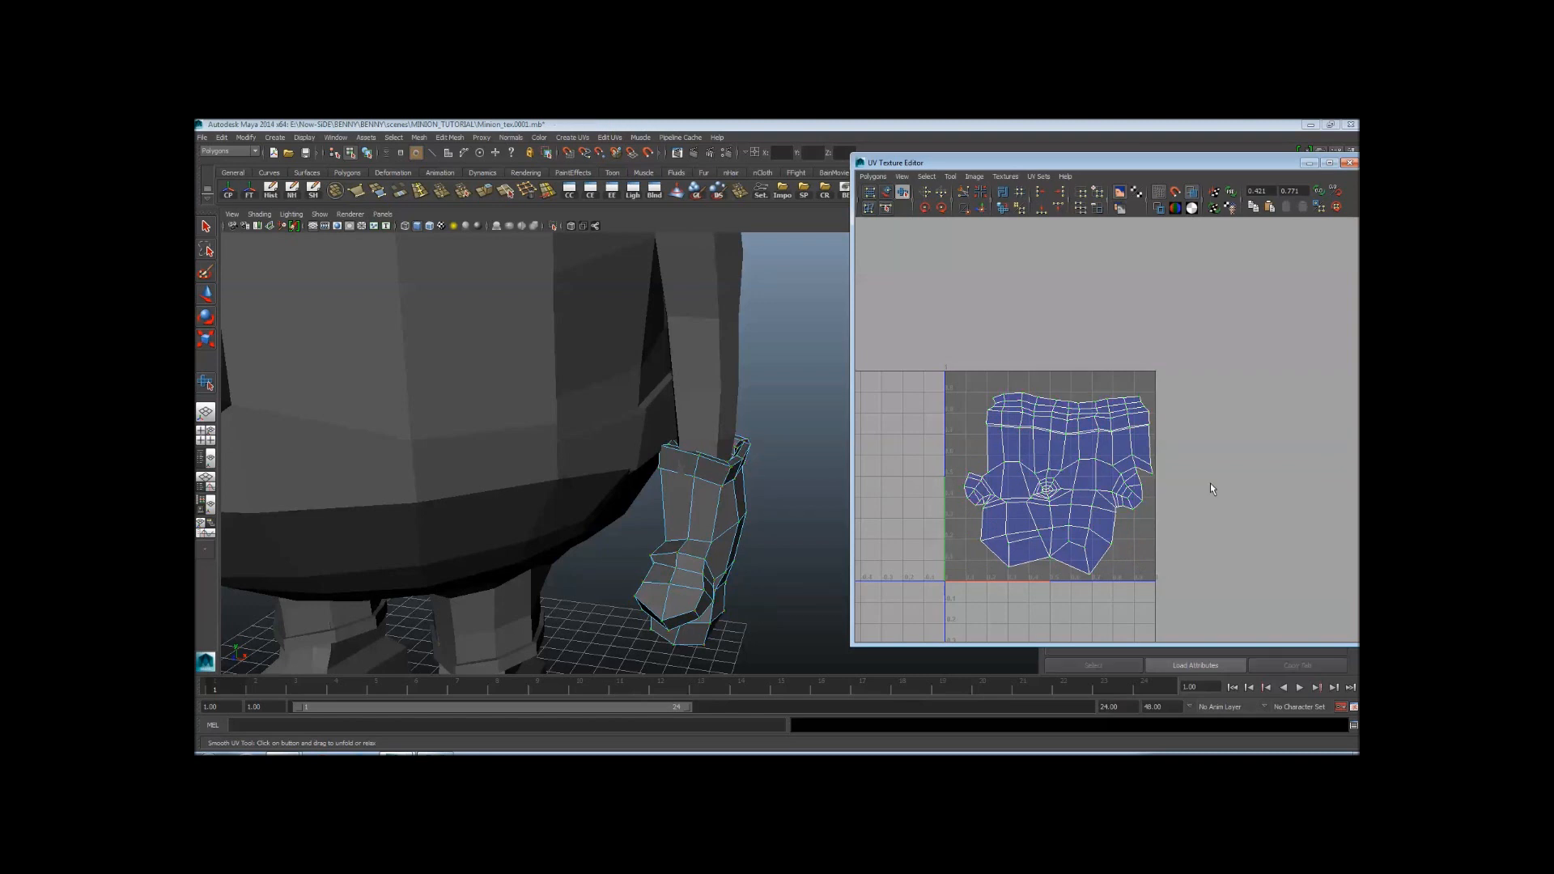
alt+right_drag(1210, 484, 1180, 570)
alt+middle_drag(1180, 570, 1218, 488)
alt+right_drag(1218, 488, 1121, 437)
alt+middle_drag(1121, 437, 1139, 463)
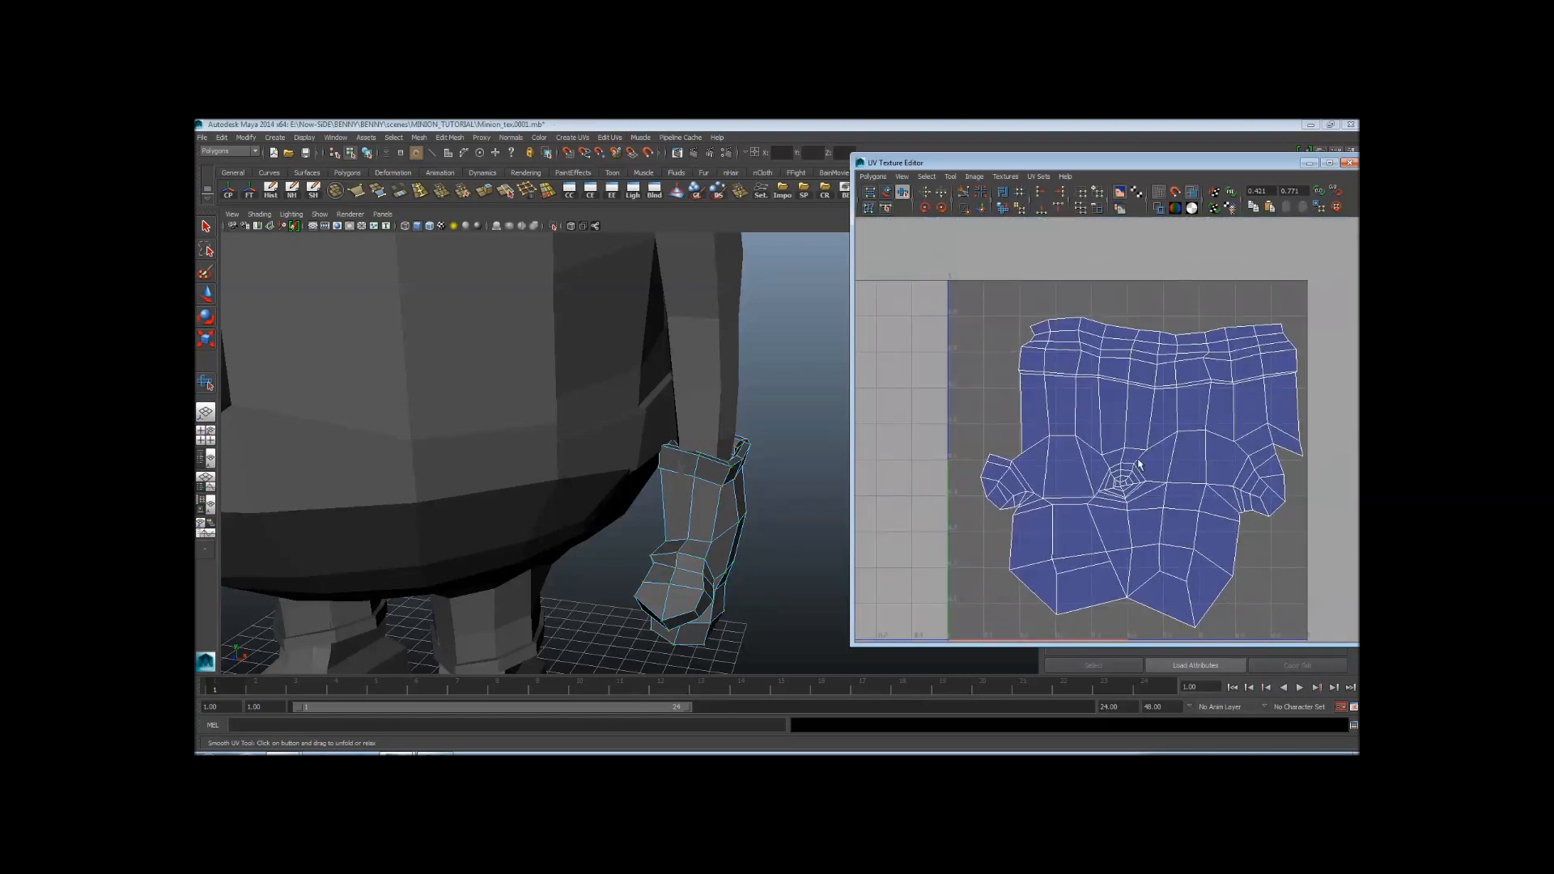
Return to object selection, select the left glove, show the Attribute Editor and reposition the UV Texture Editor beside the model
alt+right_drag(713, 408, 544, 440)
key(q)
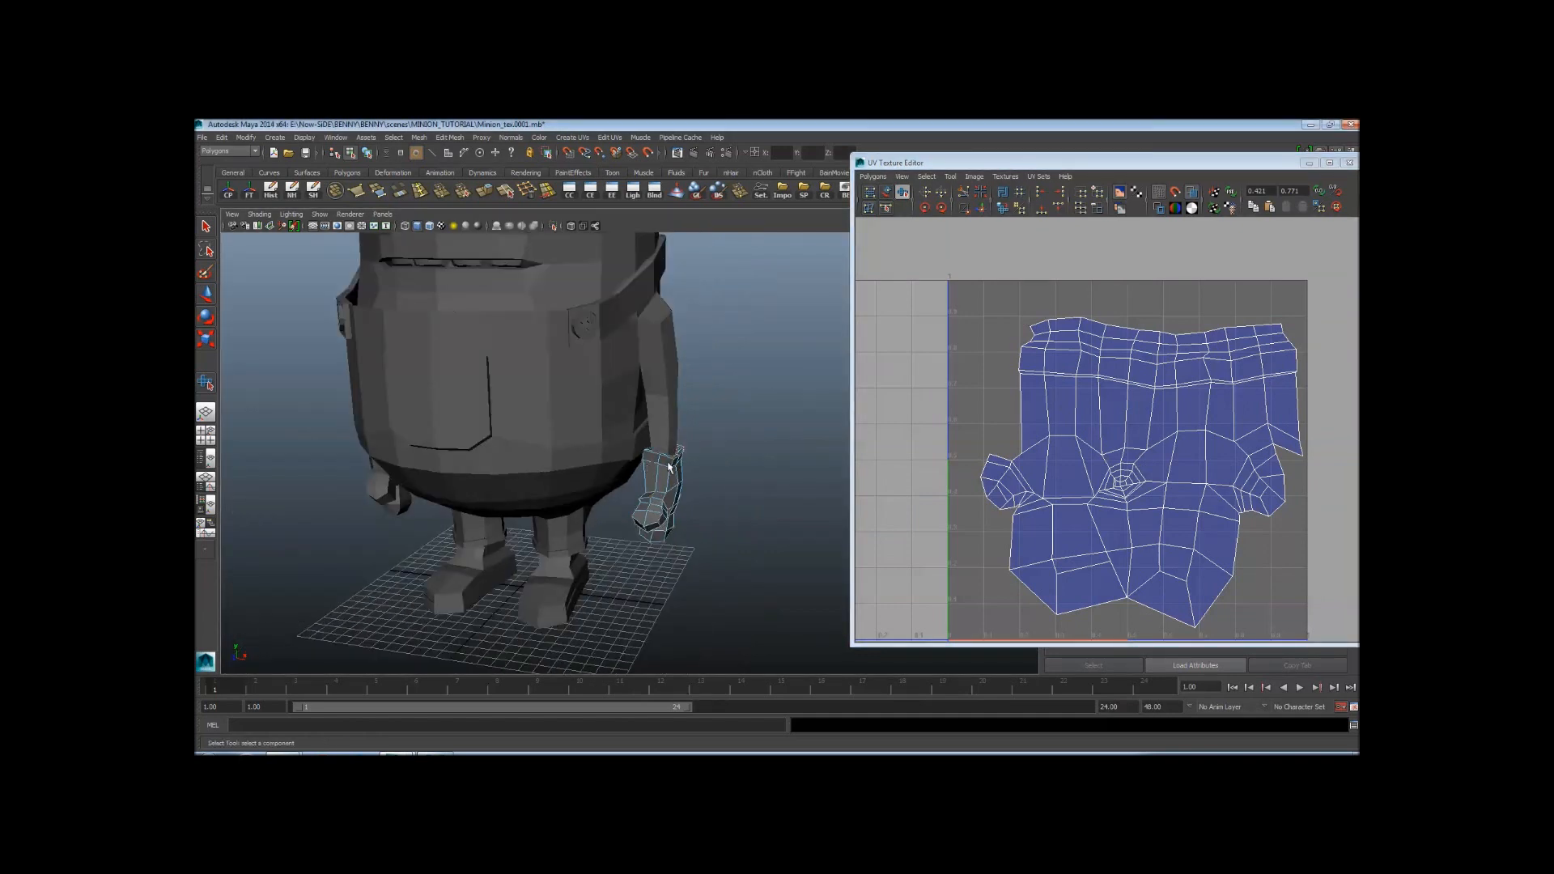
right_drag(668, 477, 693, 454)
click(670, 480)
key(ctrl+a)
drag(1263, 165, 927, 223)
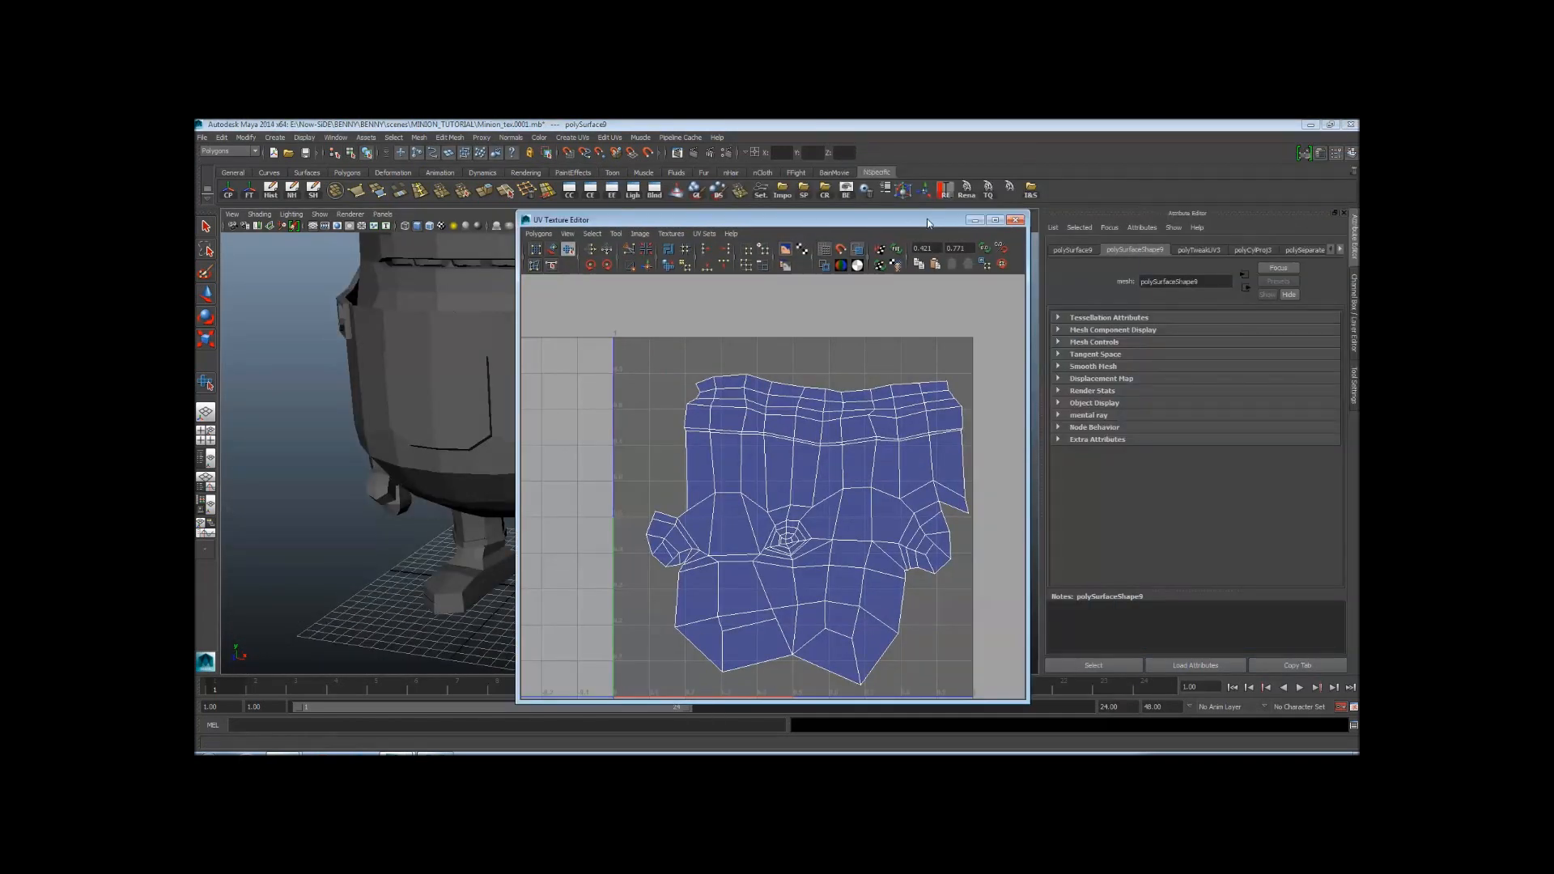
click(1170, 759)
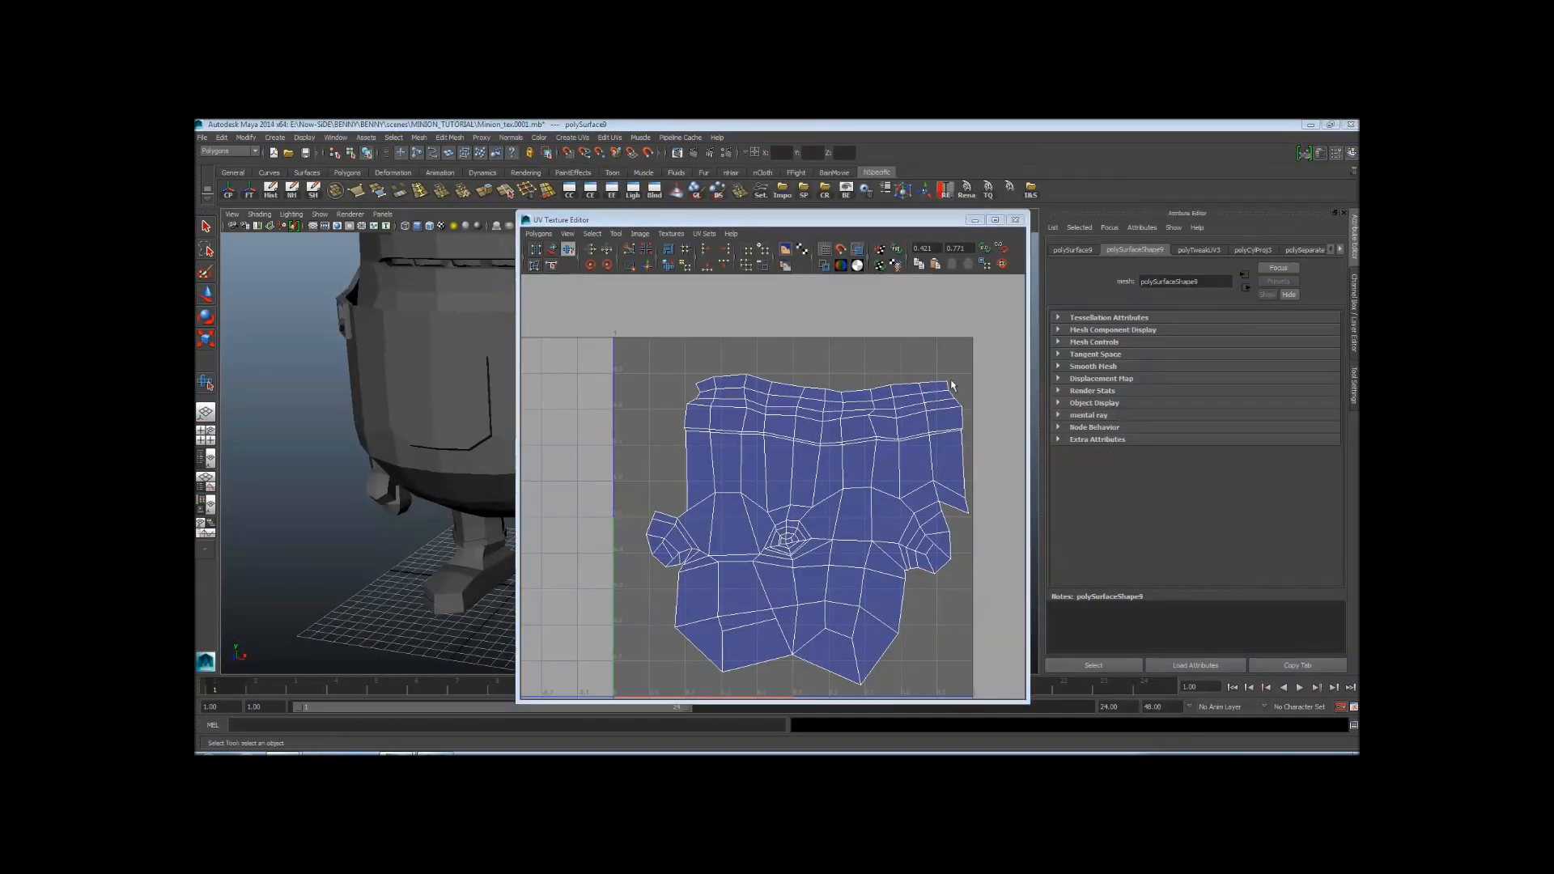
drag(844, 224, 1123, 233)
Examine both gloves on the model and compare the right glove's UV layout with the left glove's
alt+right_drag(683, 392, 565, 419)
alt+drag(565, 420, 595, 424)
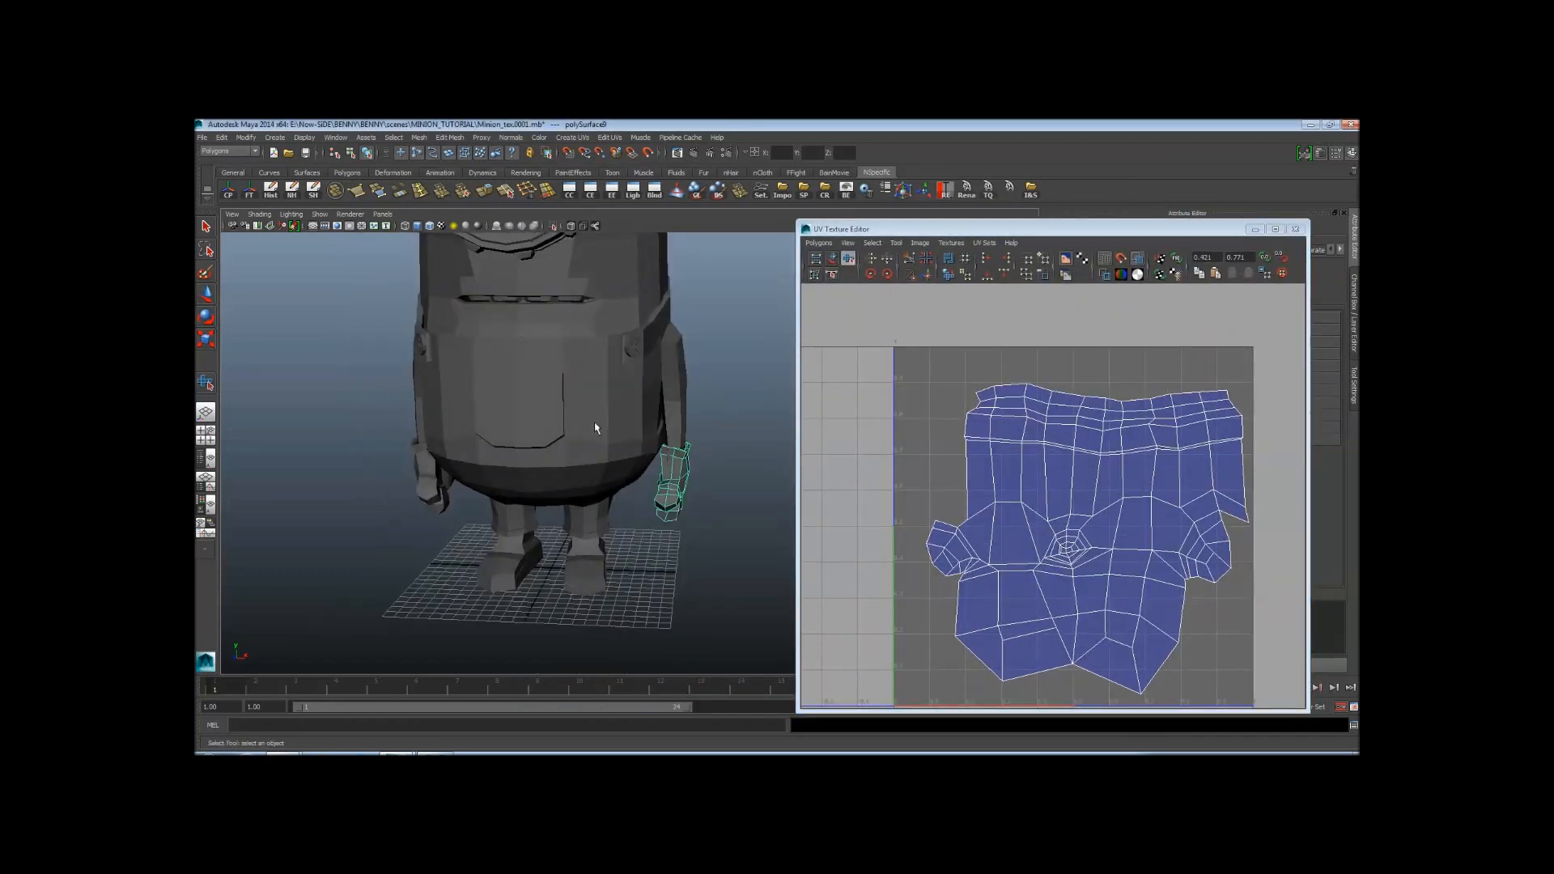
alt+middle_drag(703, 410, 765, 455)
click(490, 547)
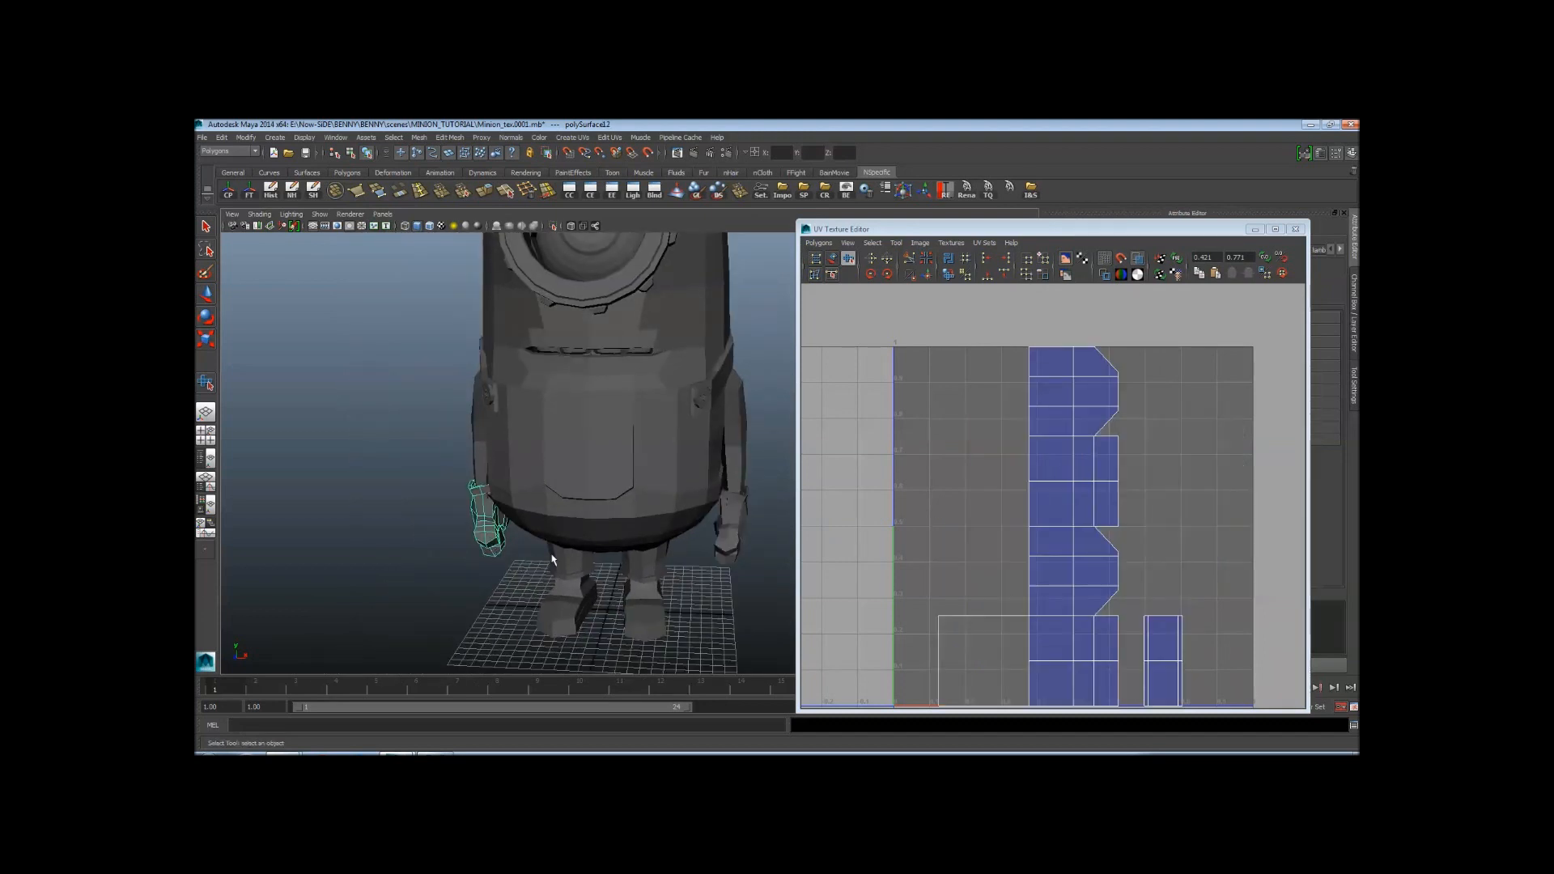
alt+drag(491, 547, 532, 537)
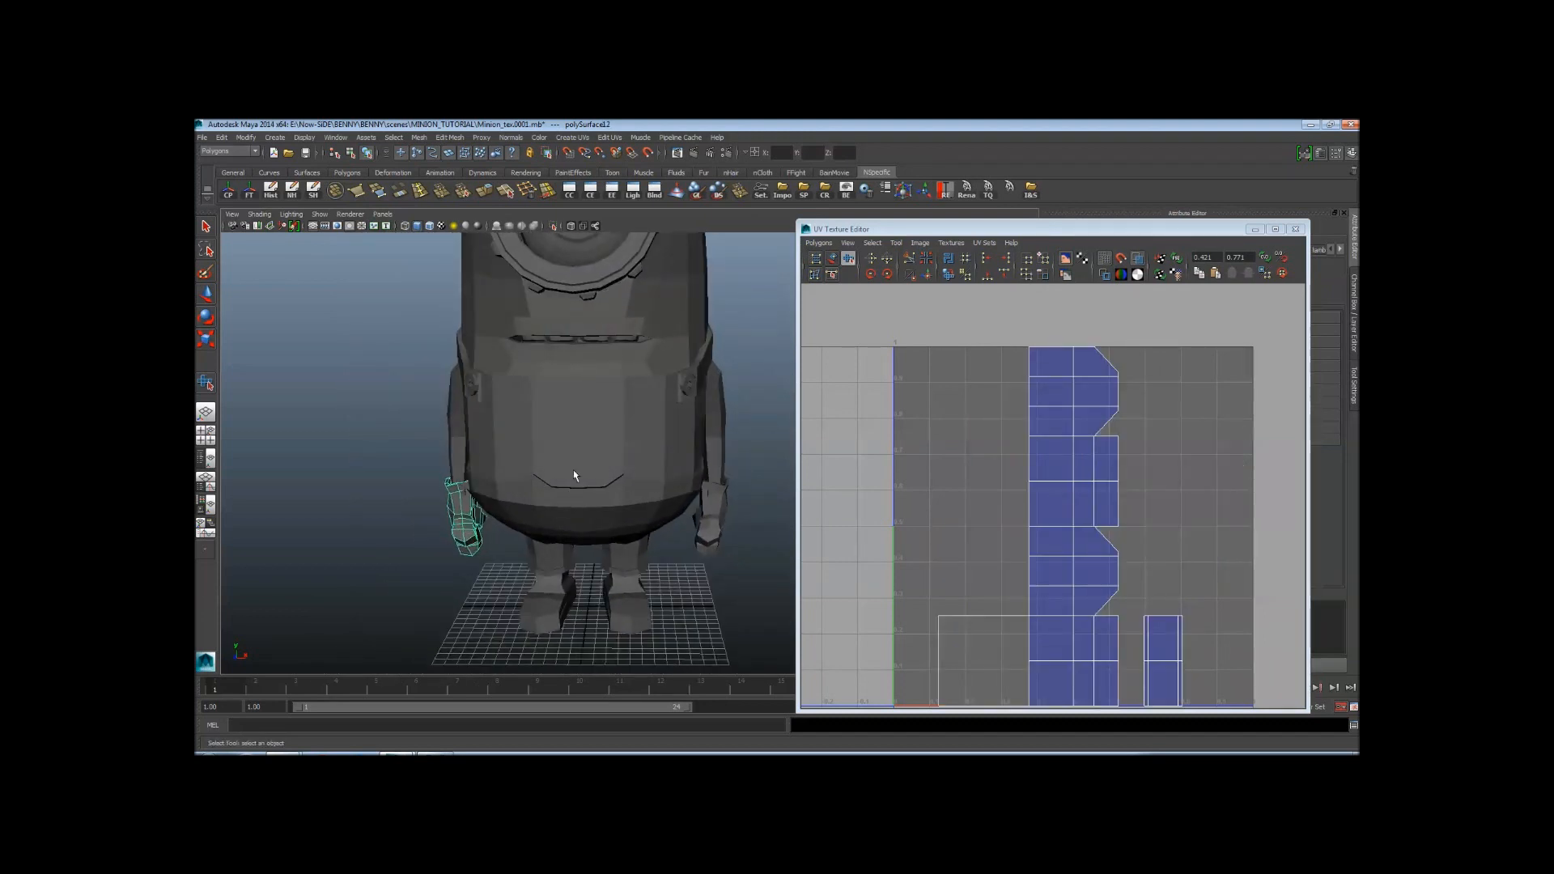
alt+drag(574, 471, 607, 533)
click(727, 506)
click(486, 525)
alt+drag(647, 522, 595, 513)
click(651, 510)
alt+drag(712, 538, 467, 524)
Delete the right glove and select the left glove with the unfolded UVs
click(467, 523)
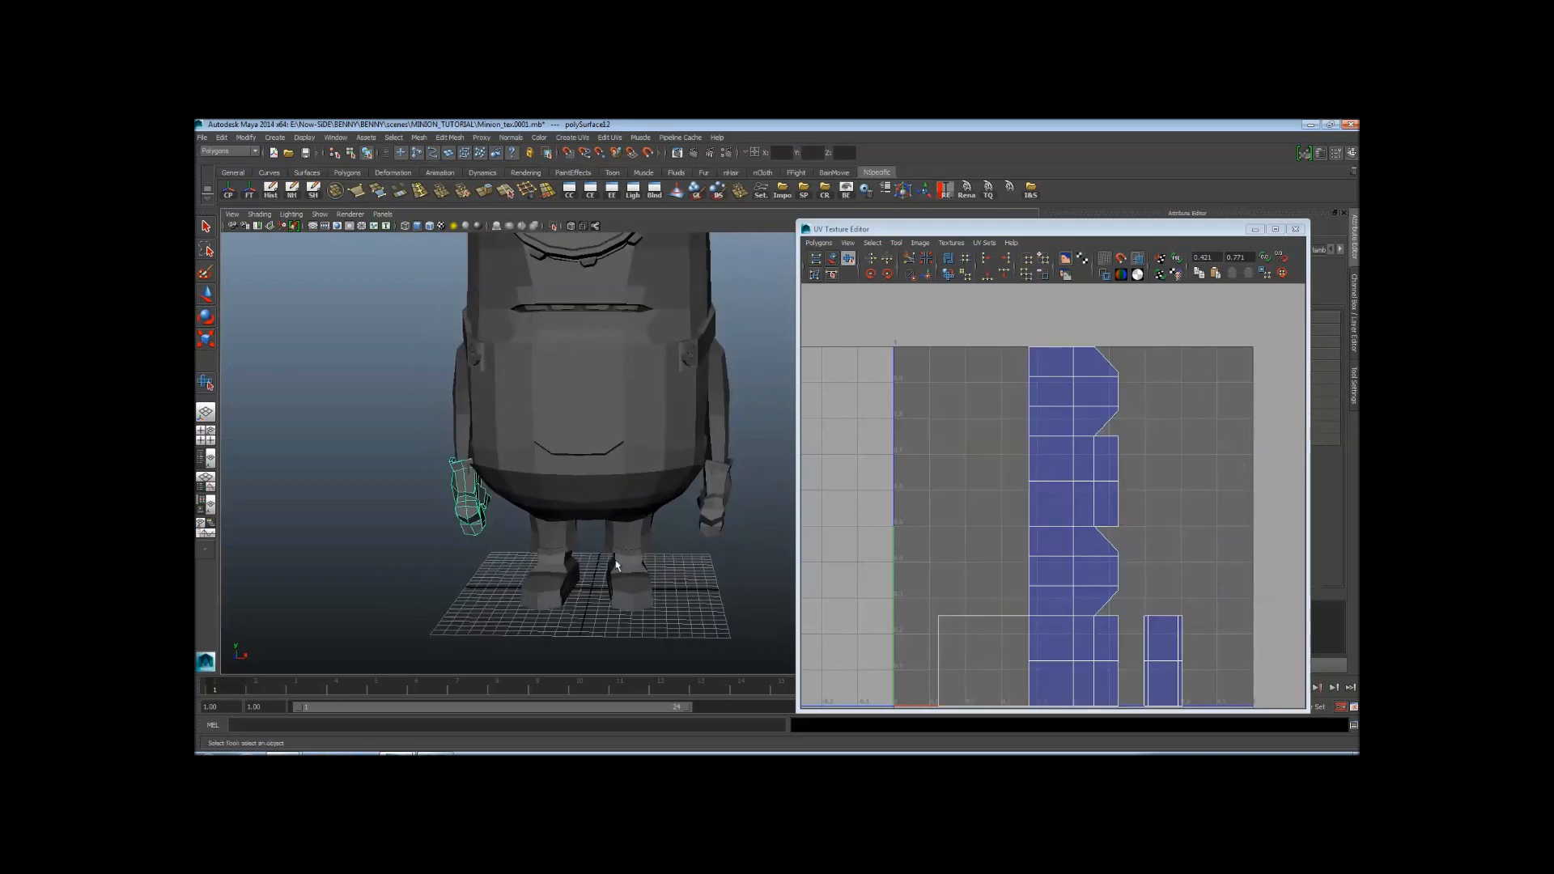
click(616, 565)
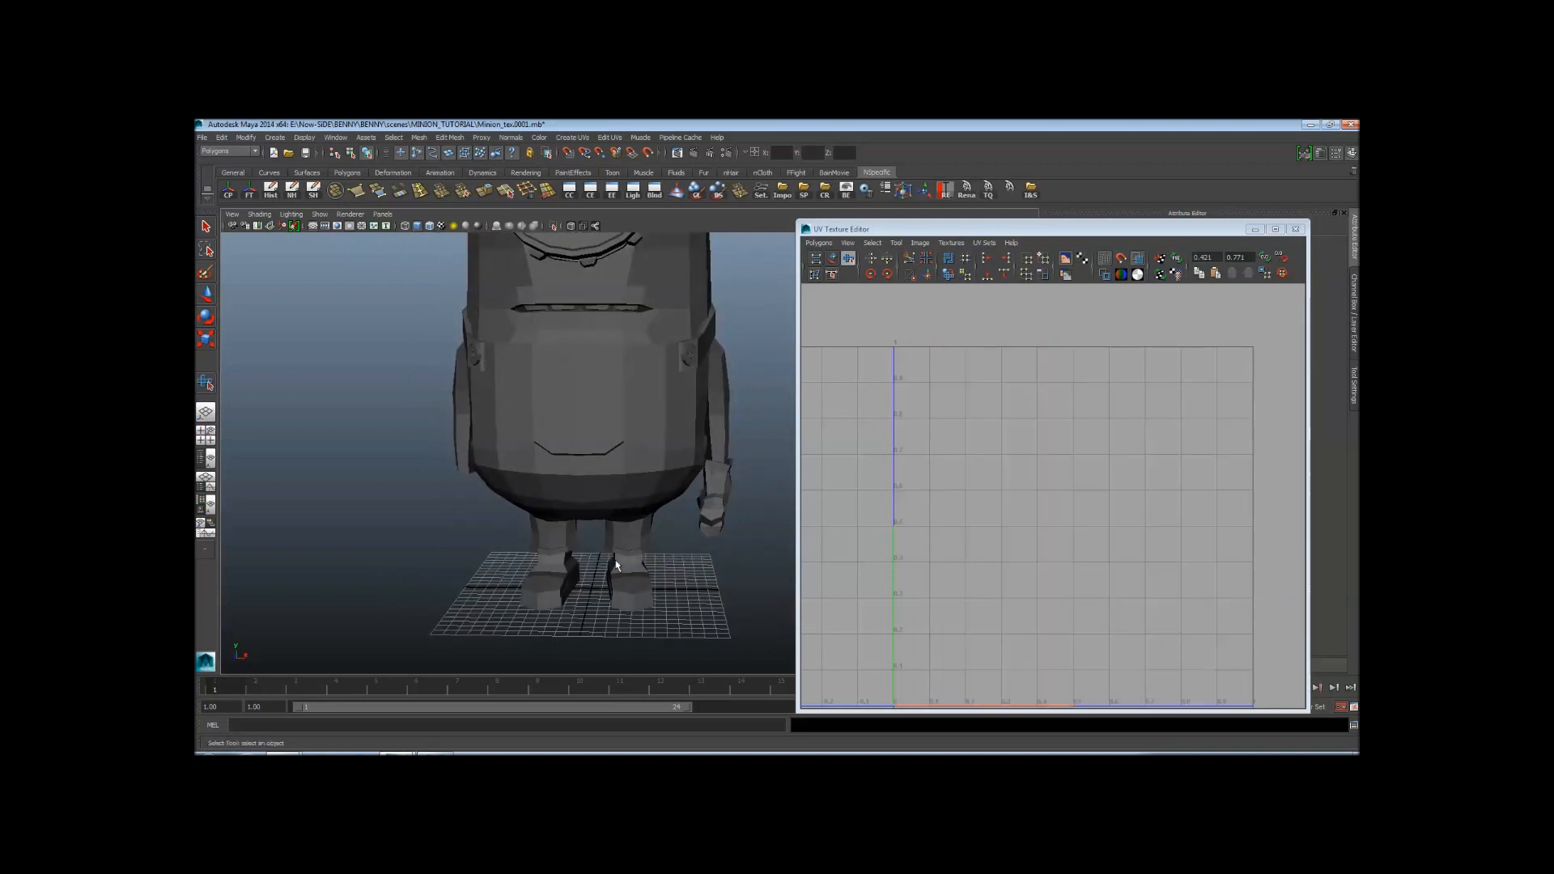
click(716, 498)
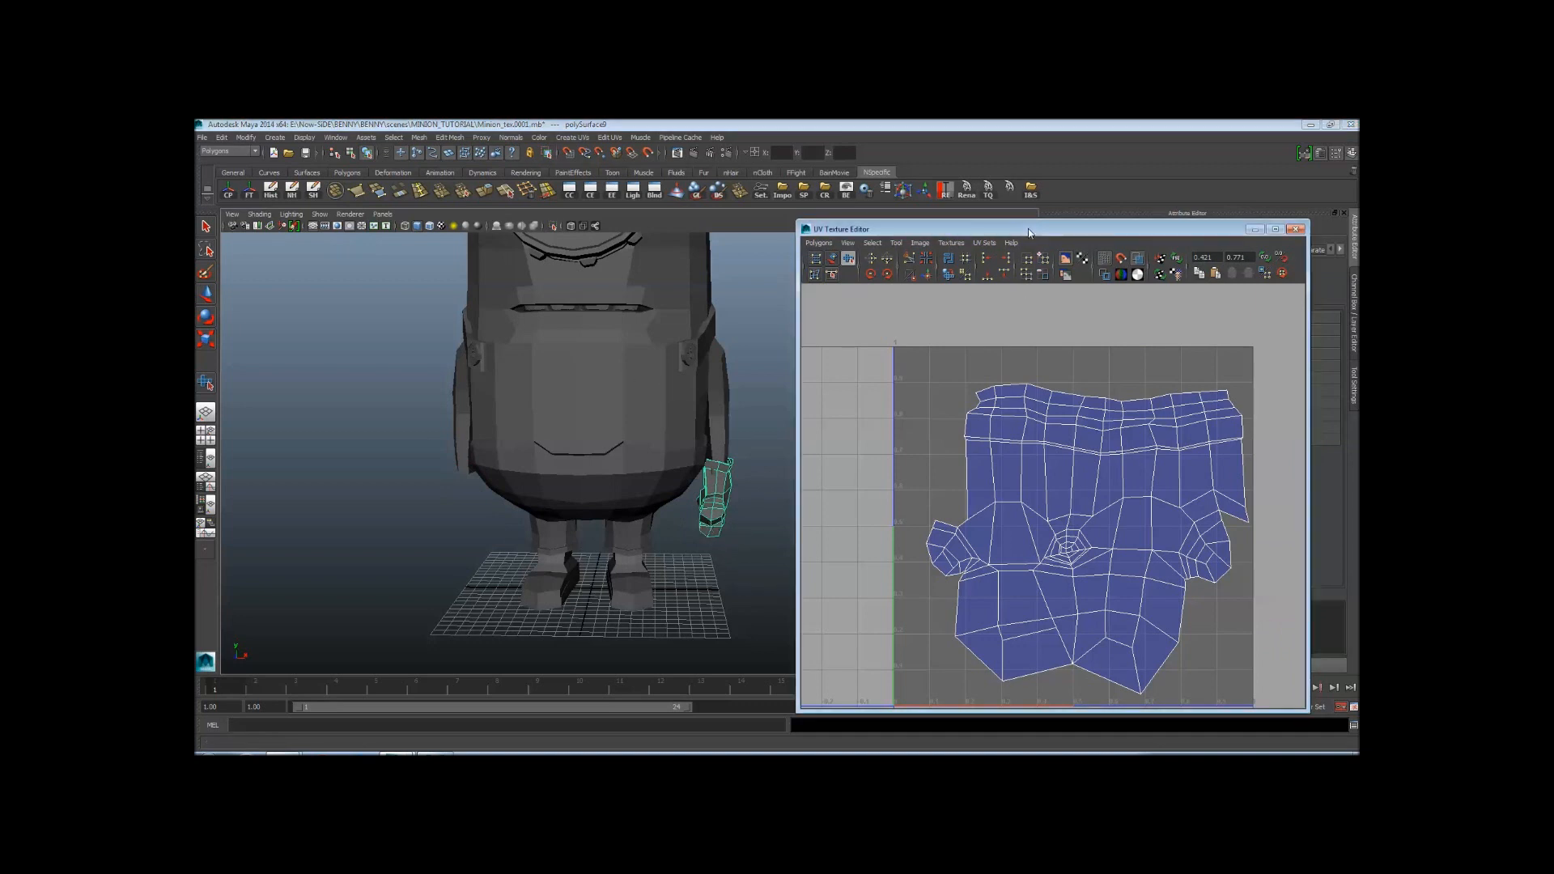
Move the UV Texture Editor window higher and activate the Move tool for the left glove
drag(1030, 233, 1054, 166)
scroll(647, 410, down, 3)
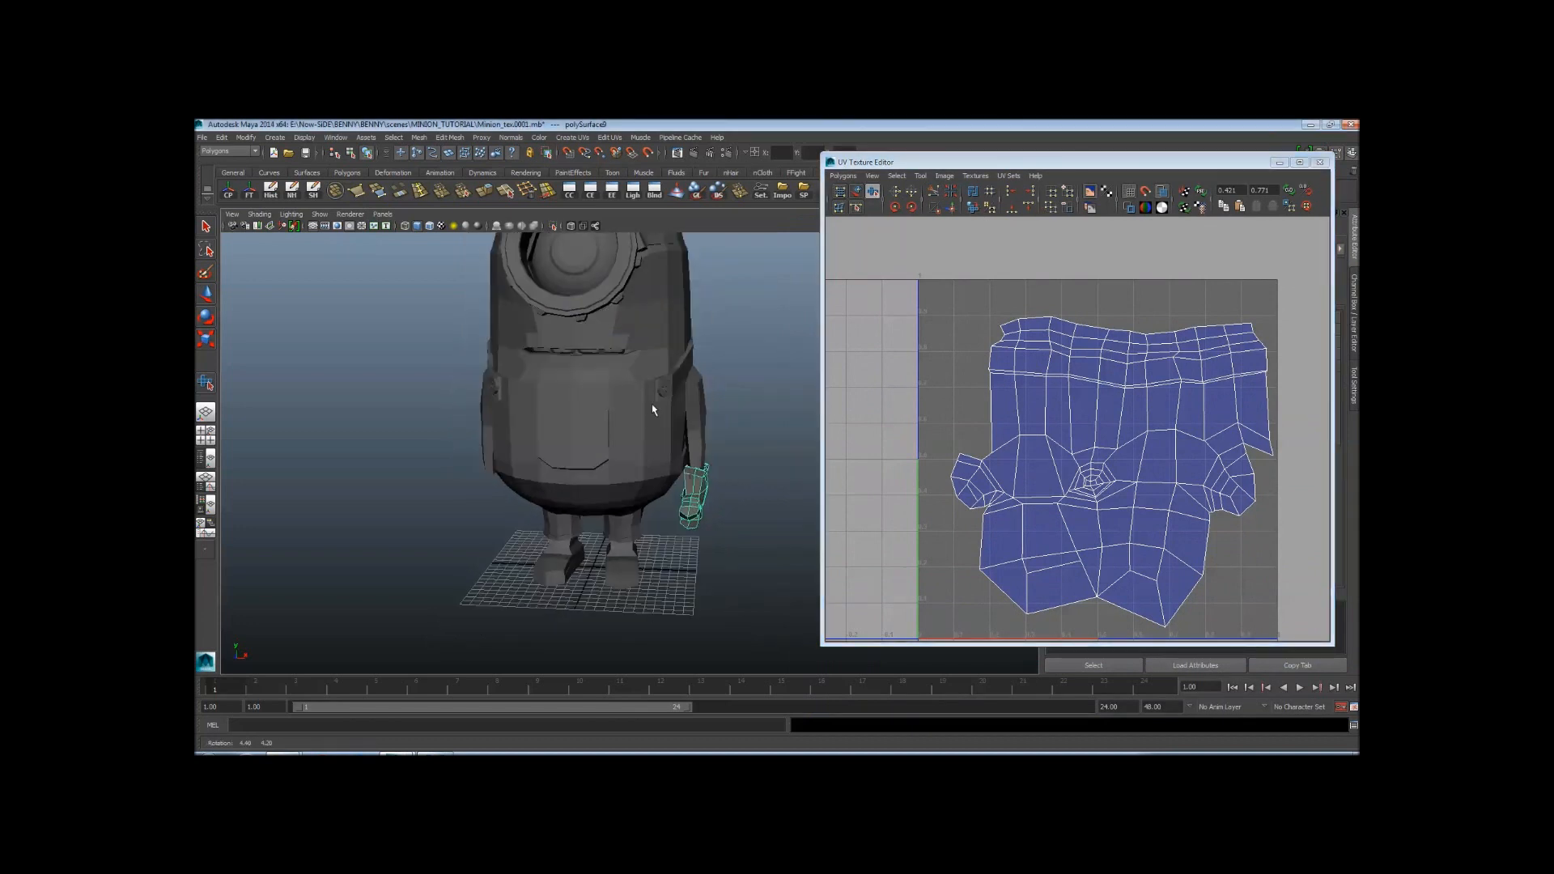
click(207, 293)
alt+right_drag(498, 381, 631, 427)
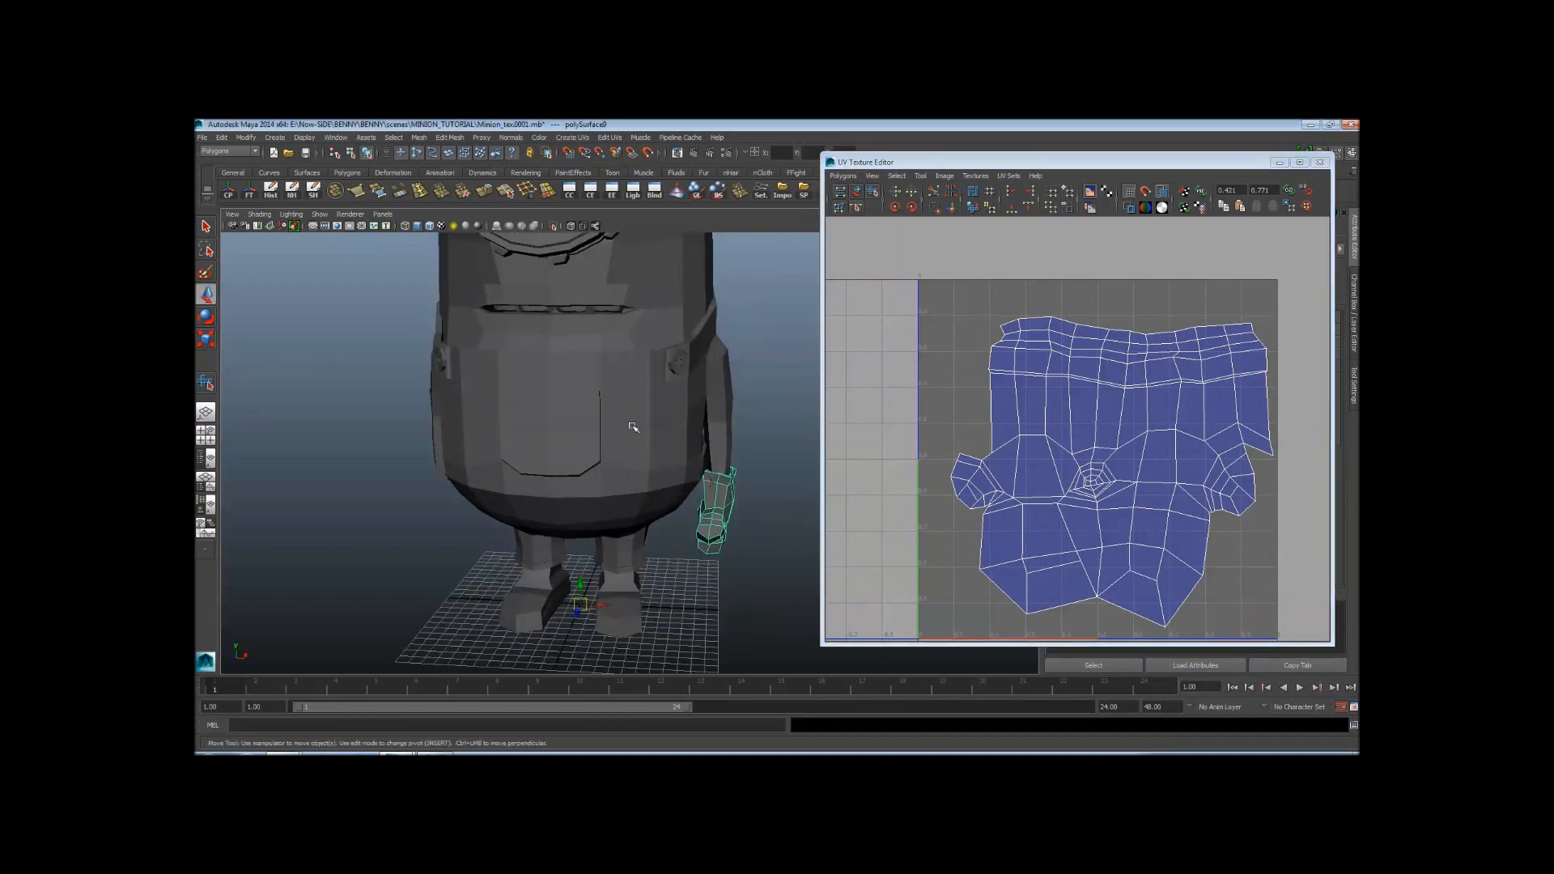
alt+middle_drag(631, 426, 615, 378)
alt+drag(589, 573, 510, 556)
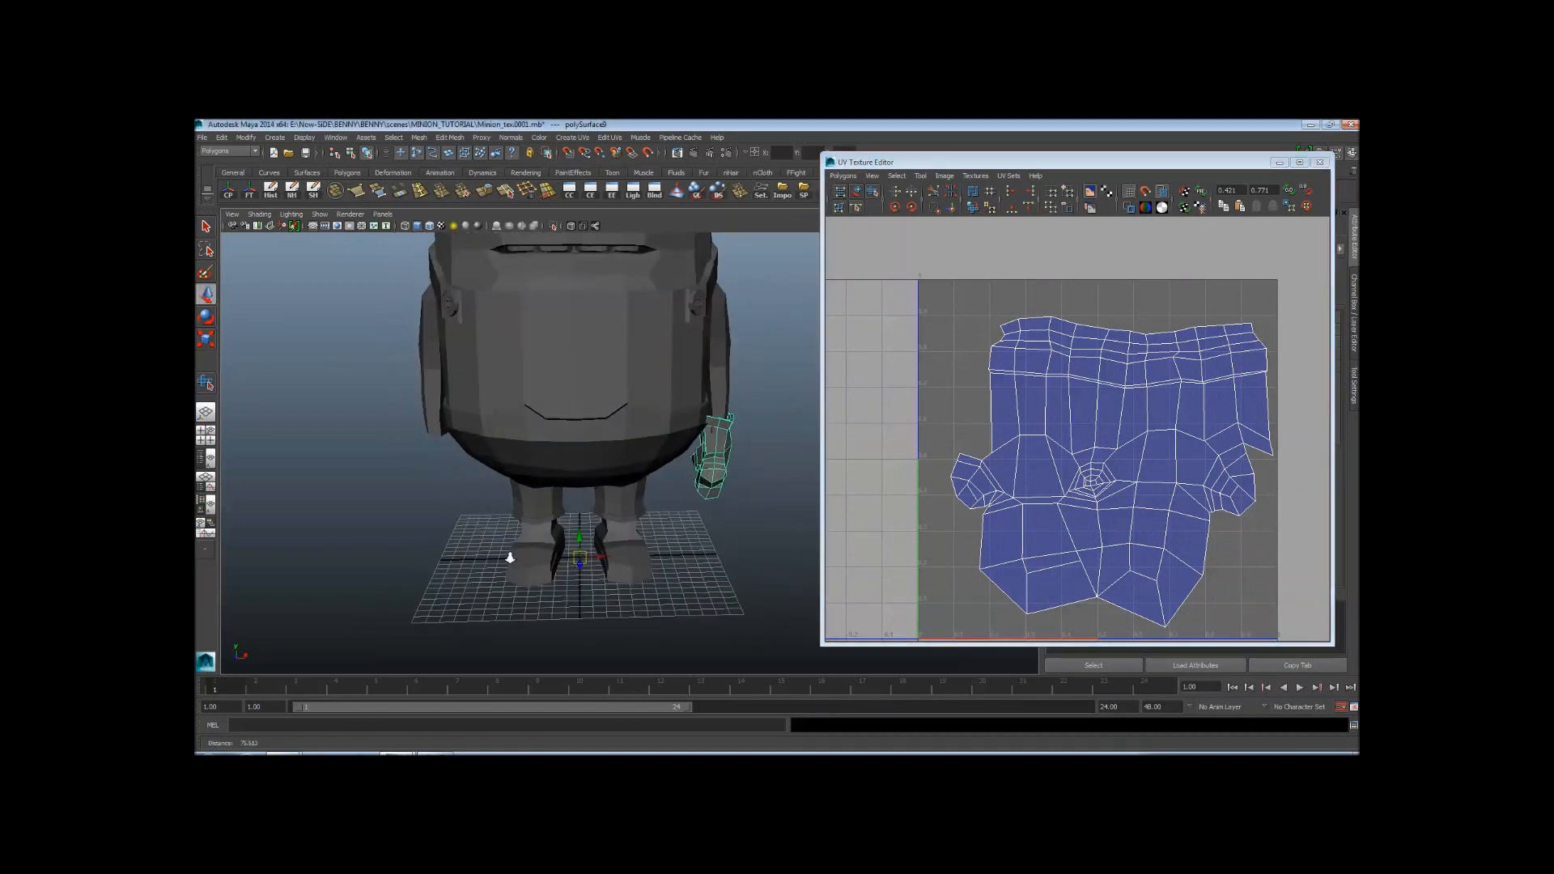
Open the Duplicate Special options for the selected left glove and move the options window clear of the model
alt+right_drag(510, 555, 688, 522)
alt+drag(615, 518, 537, 486)
alt+middle_drag(607, 566, 641, 414)
alt+drag(641, 414, 640, 469)
alt+right_drag(659, 529, 633, 468)
alt+middle_drag(633, 468, 603, 496)
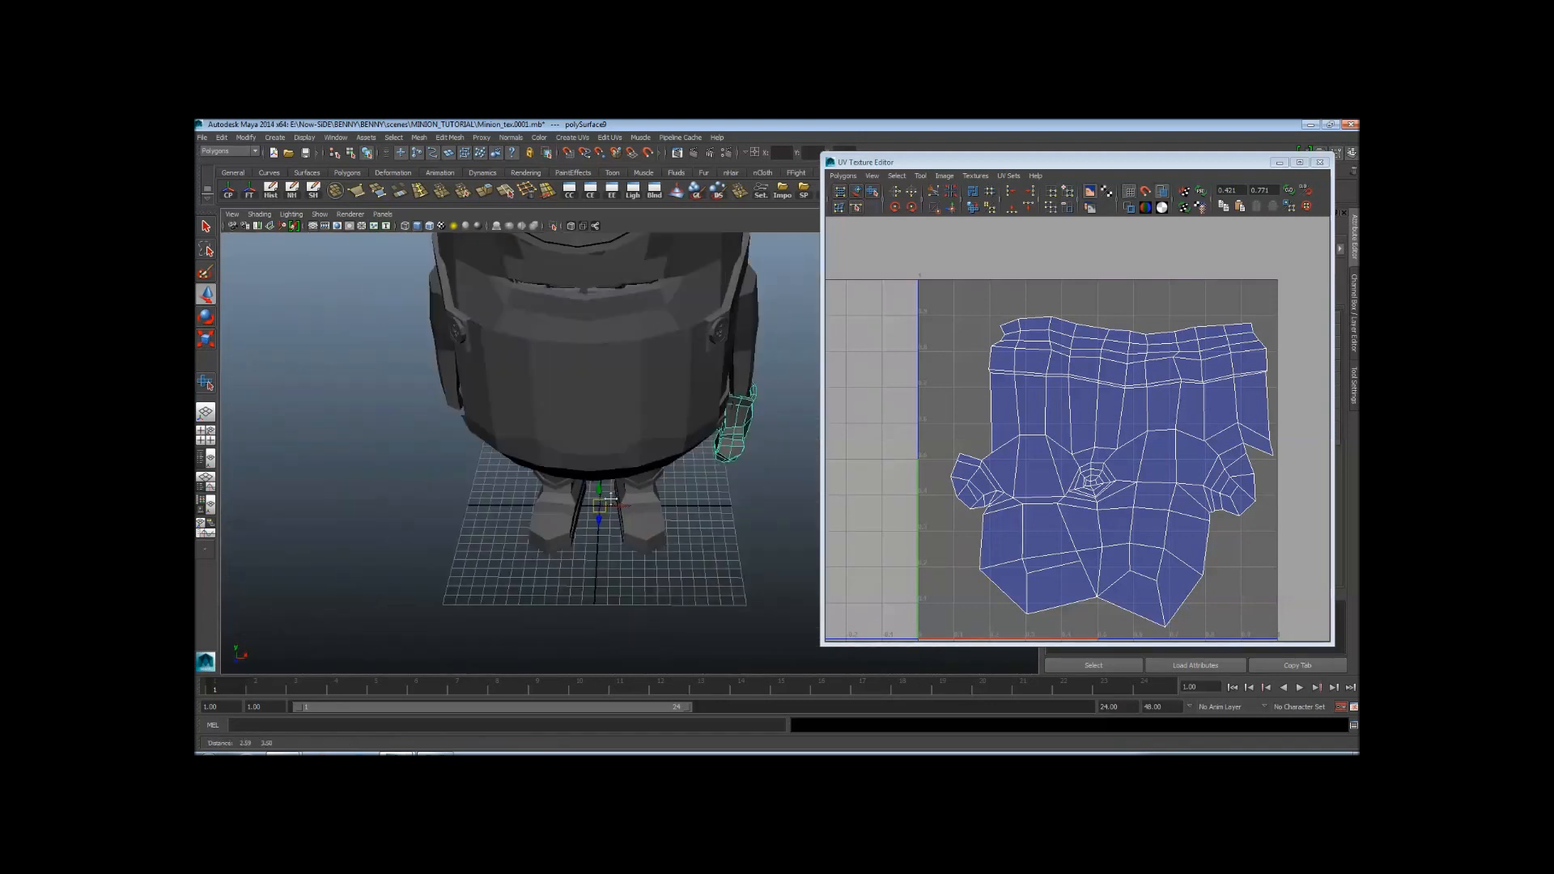
alt+drag(648, 496, 607, 476)
alt+middle_drag(636, 419, 633, 467)
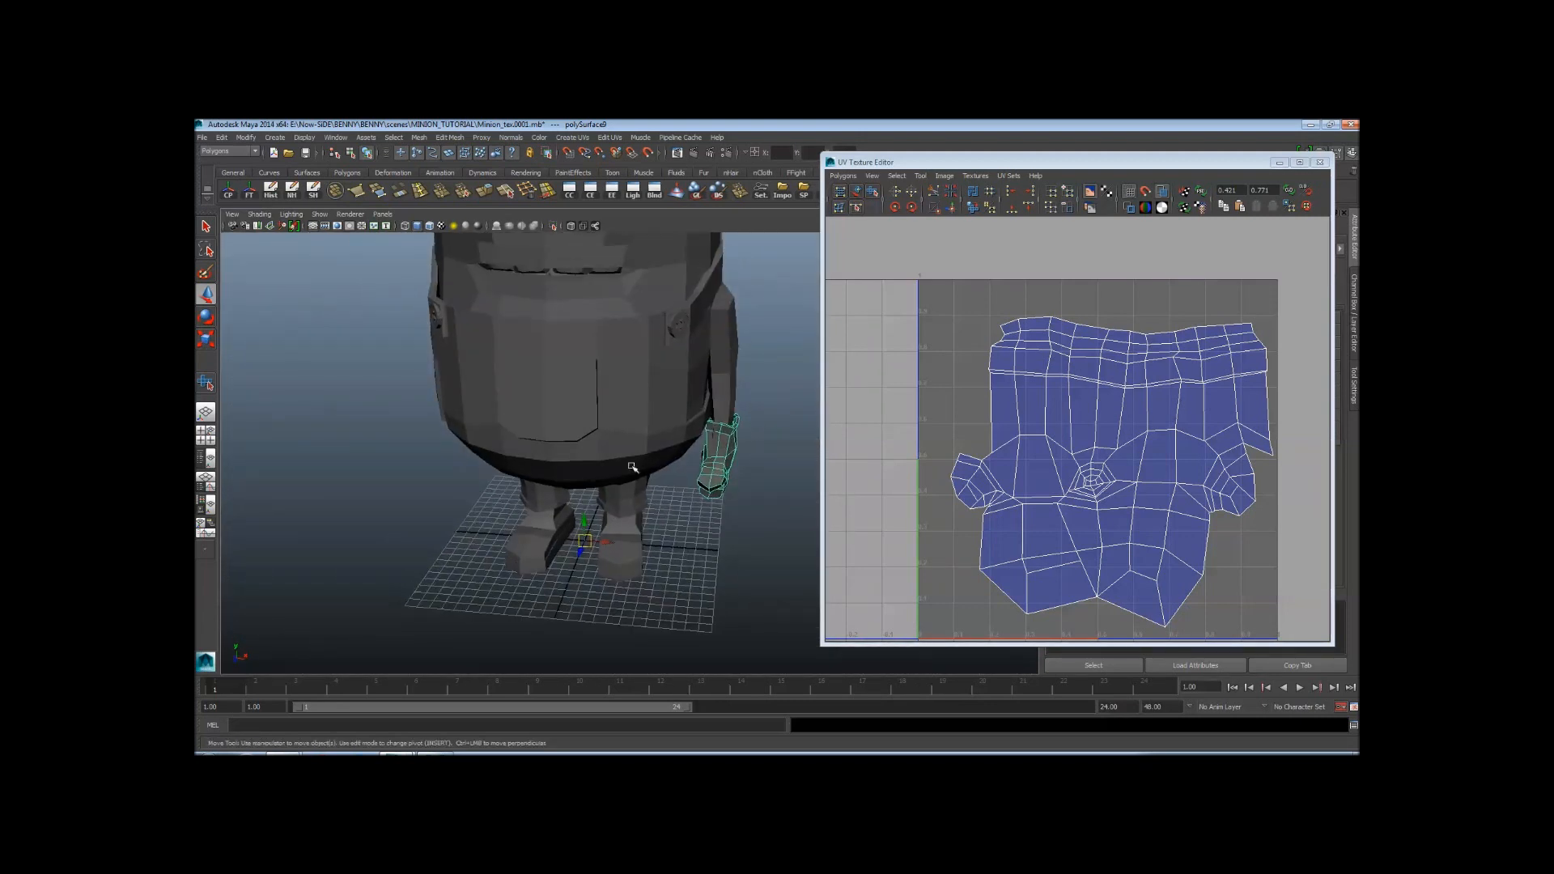
click(225, 140)
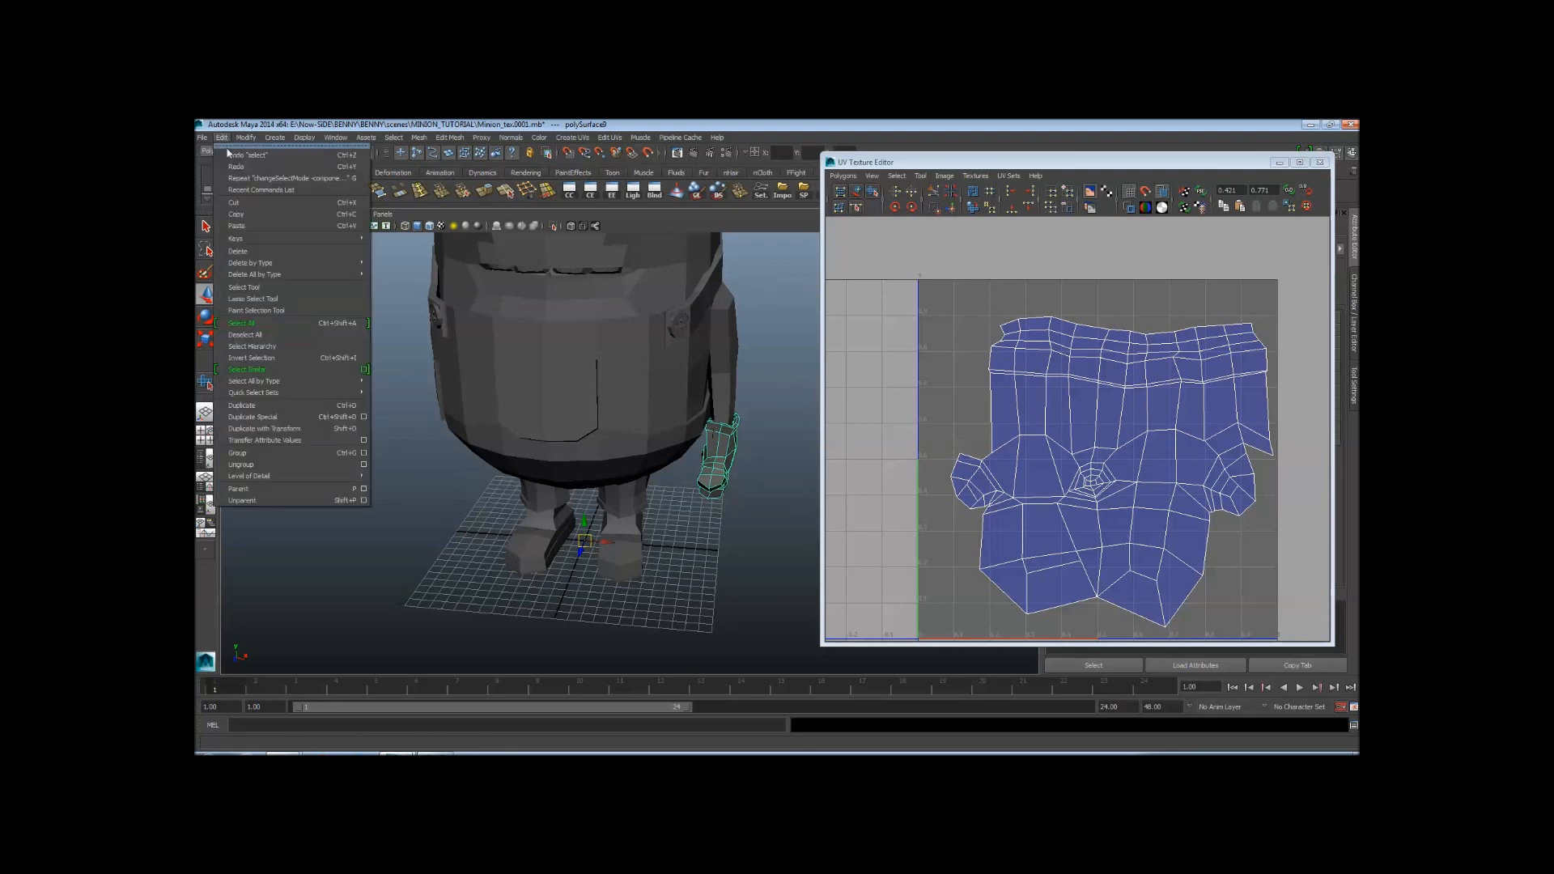
click(363, 418)
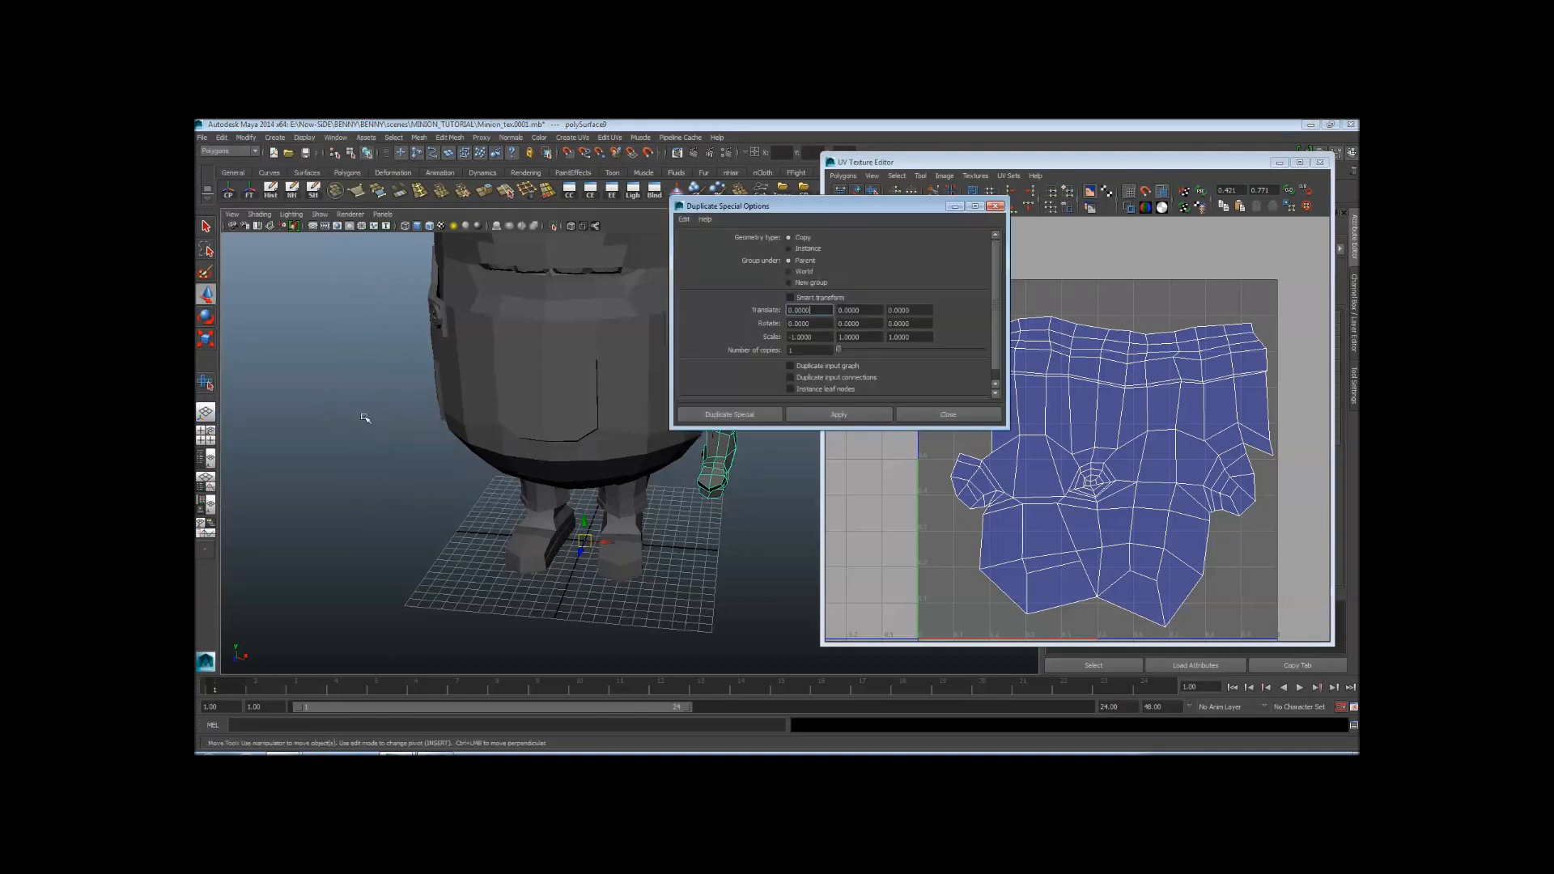
drag(833, 217, 1009, 286)
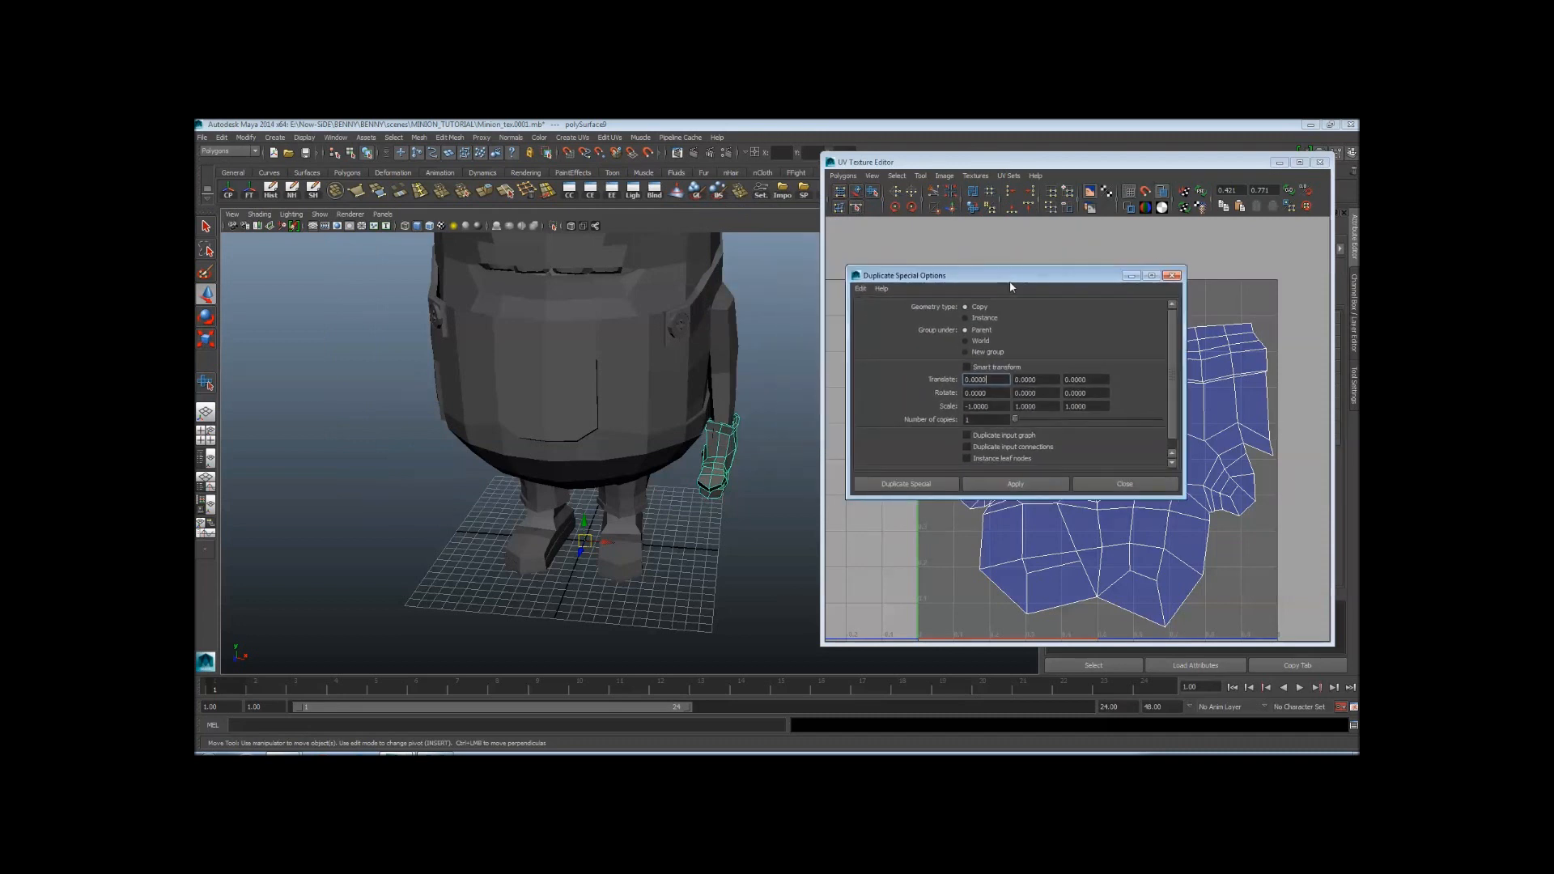
Reset the Duplicate Special settings, set the X scale to -1, create the mirrored glove copy and close the options
click(860, 288)
click(884, 313)
click(1000, 404)
text(-1)
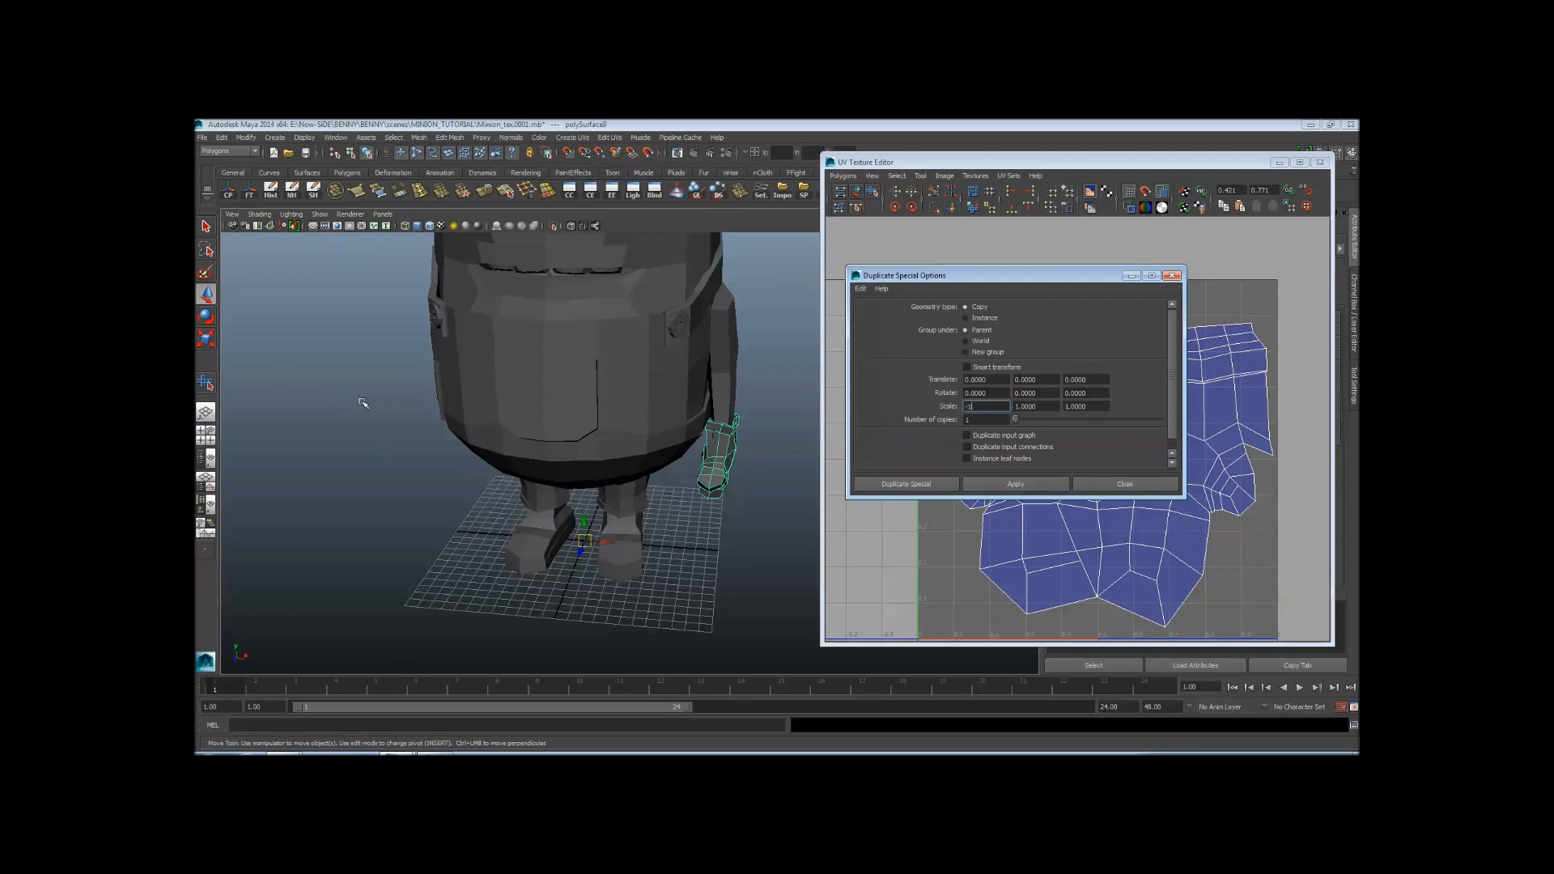
click(1013, 489)
click(1136, 489)
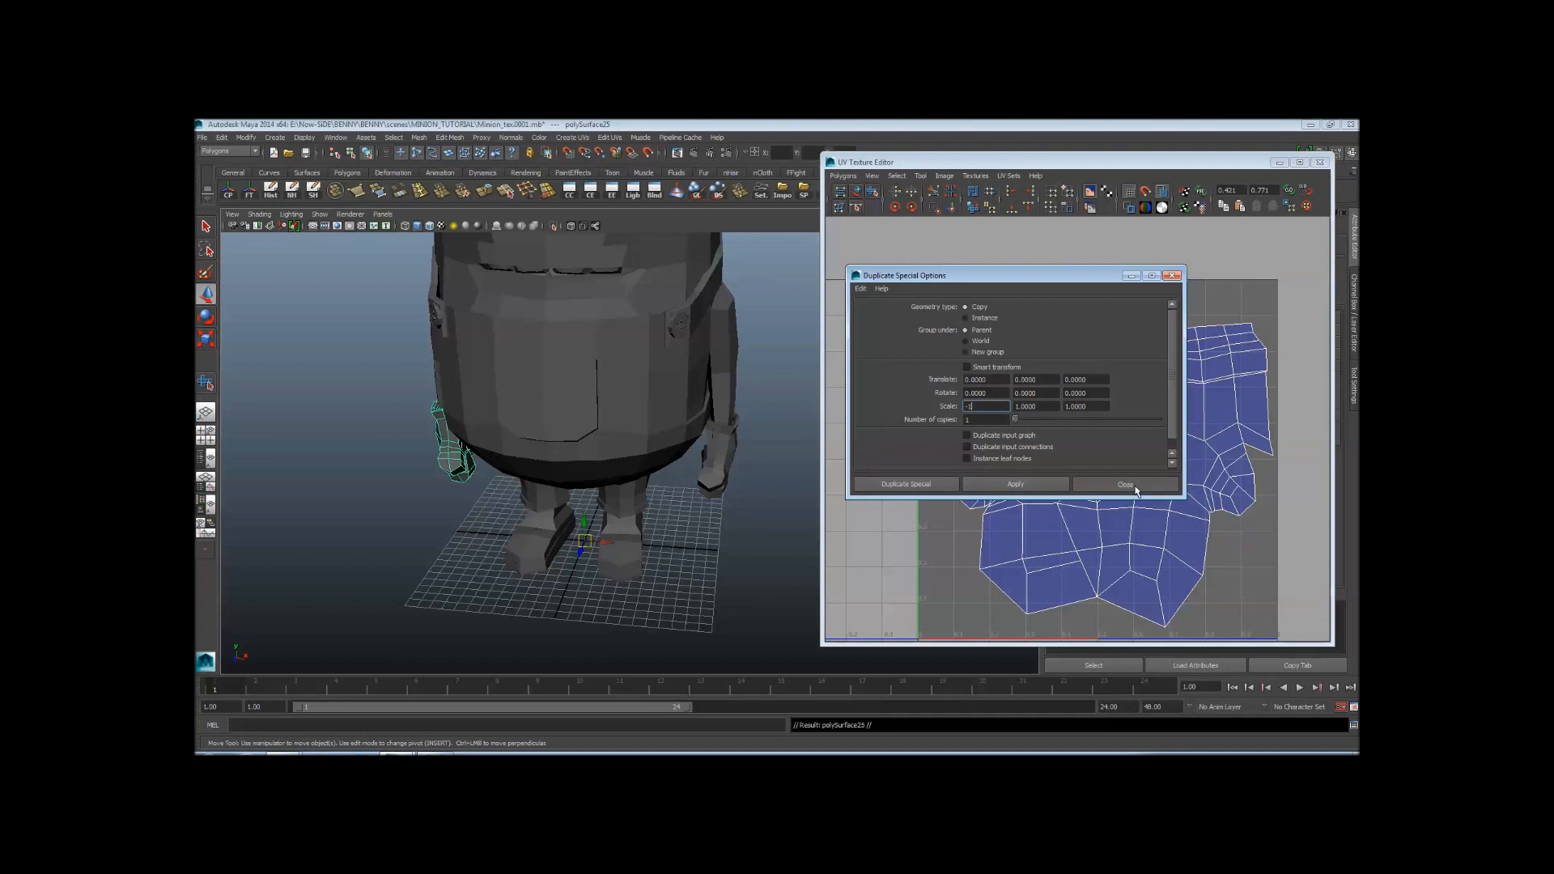
Examine the mirrored glove on the model and compare its UV layout with the original glove's
scroll(654, 449, down, 3)
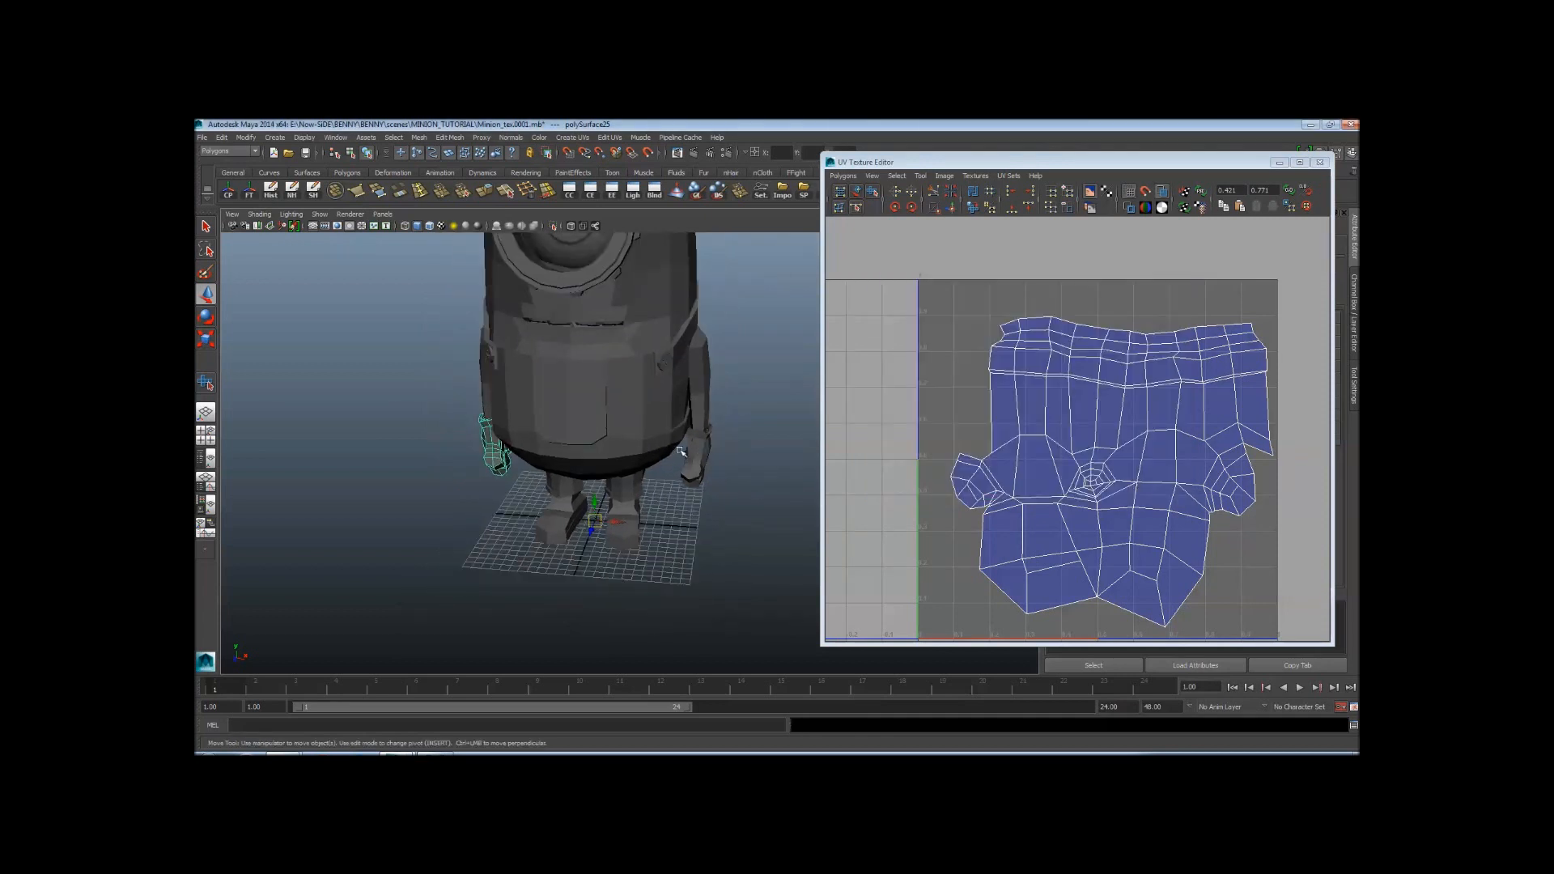
alt+middle_drag(680, 450, 596, 511)
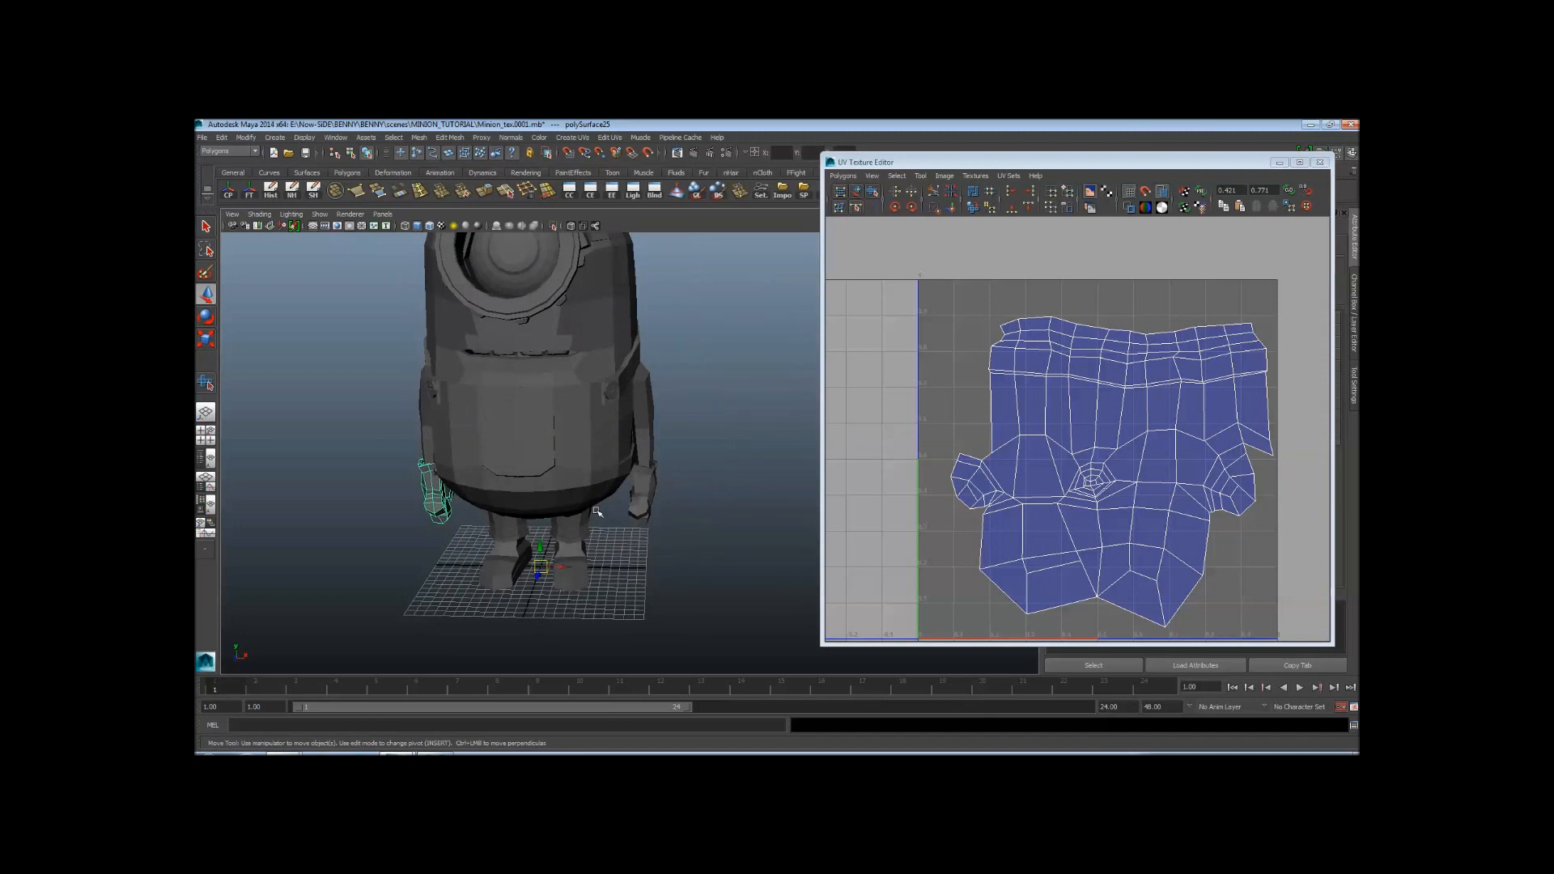
click(597, 511)
scroll(528, 461, up, 4)
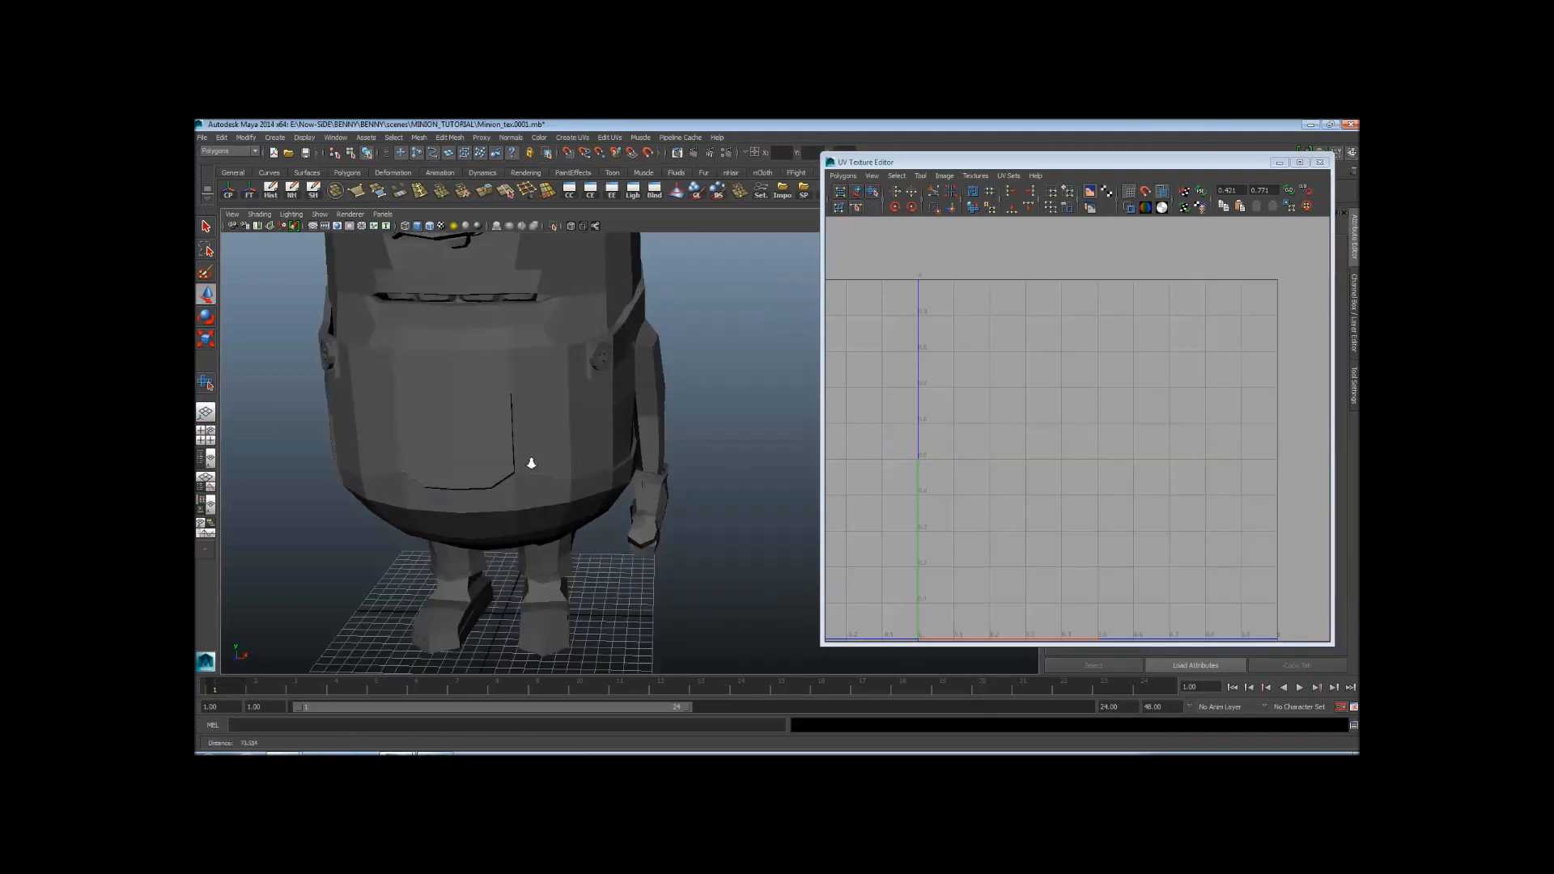
click(650, 526)
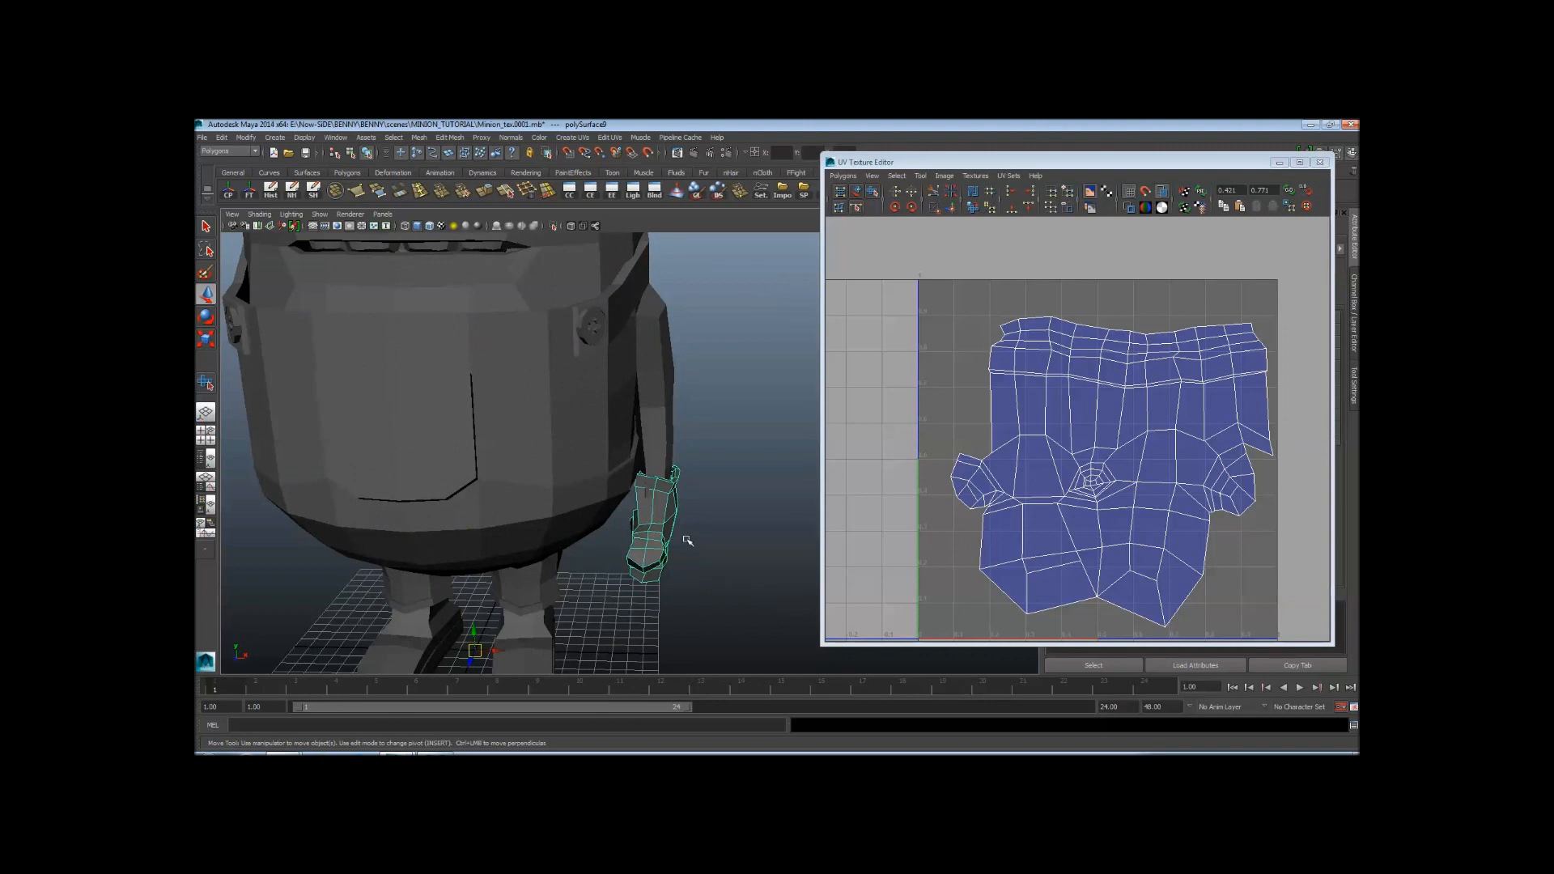
key(ctrl+z)
key(ctrl+z)
alt+right_drag(615, 518, 478, 483)
alt+drag(477, 483, 535, 507)
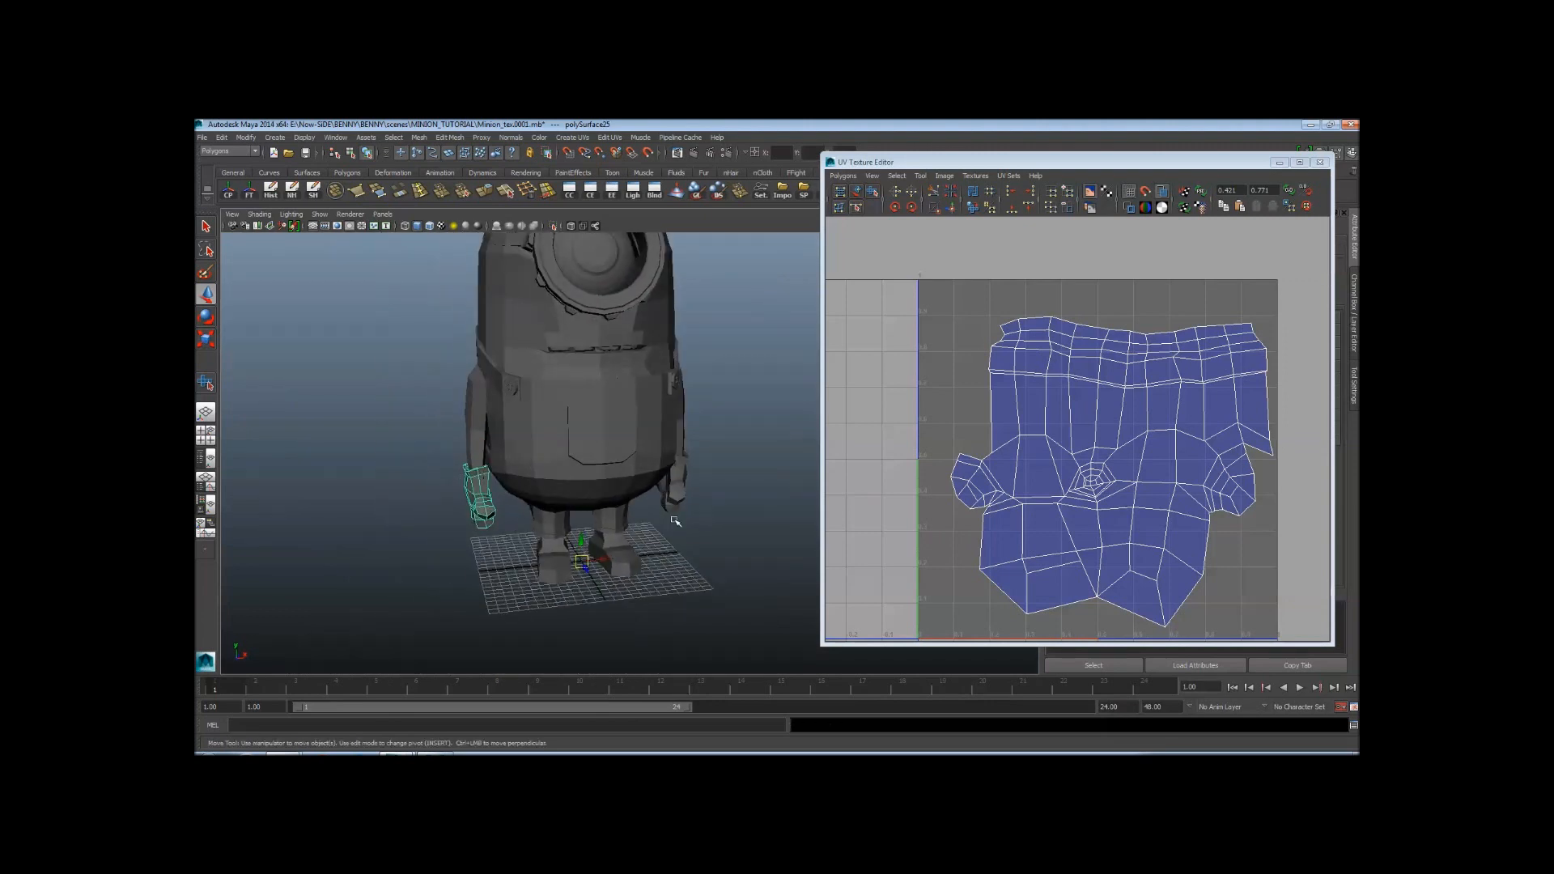
Clear the selection, close the UV Texture Editor and save an incremented version of the scene
alt+drag(664, 474, 661, 399)
click(730, 385)
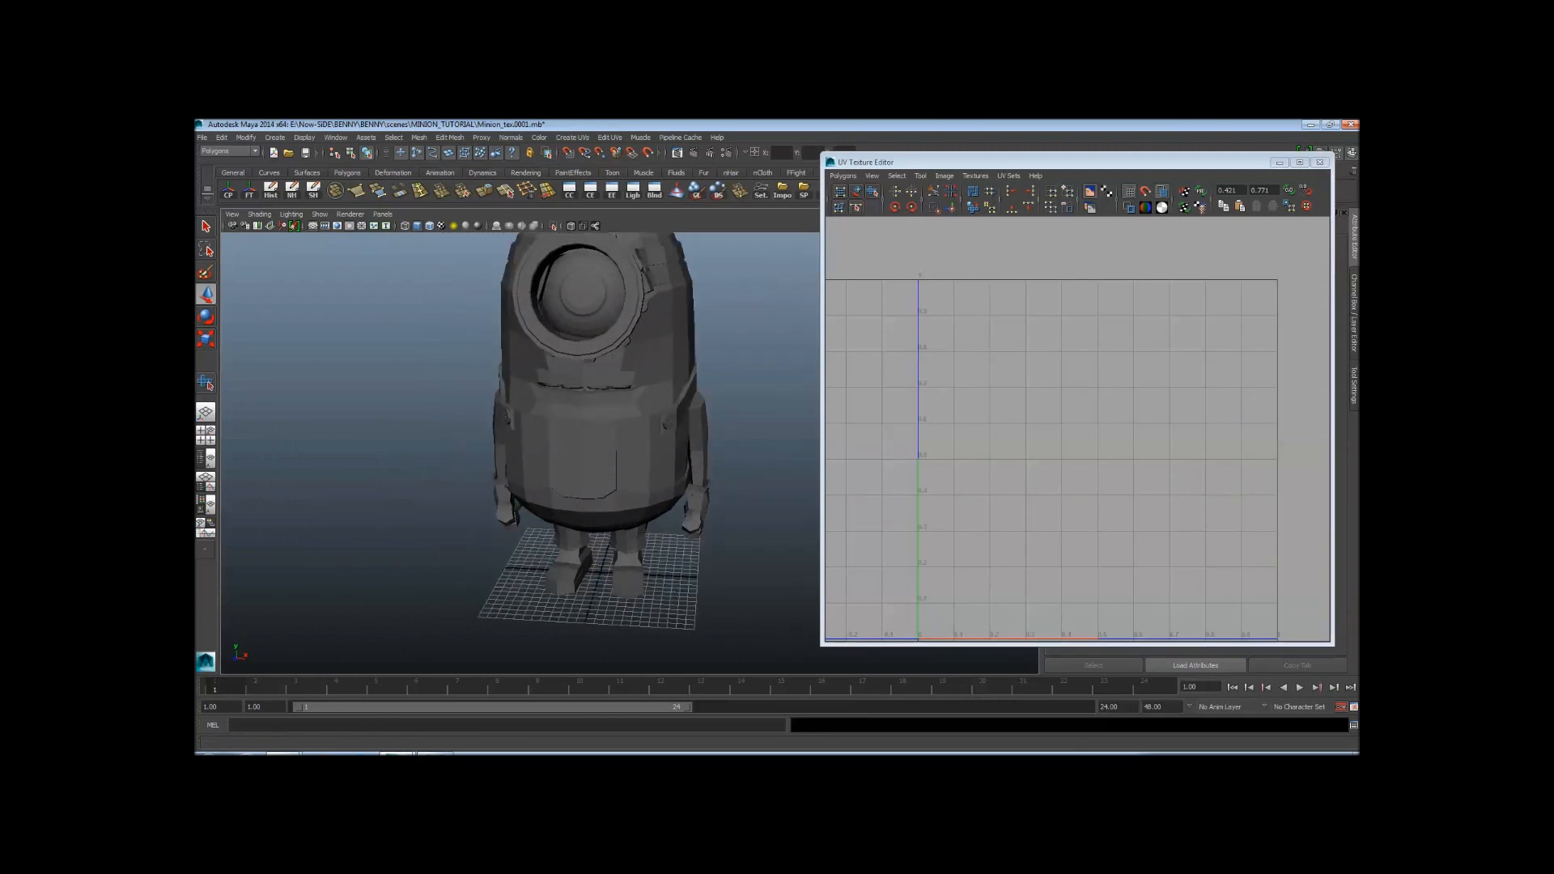
click(1320, 162)
key(ctrl+alt+s)
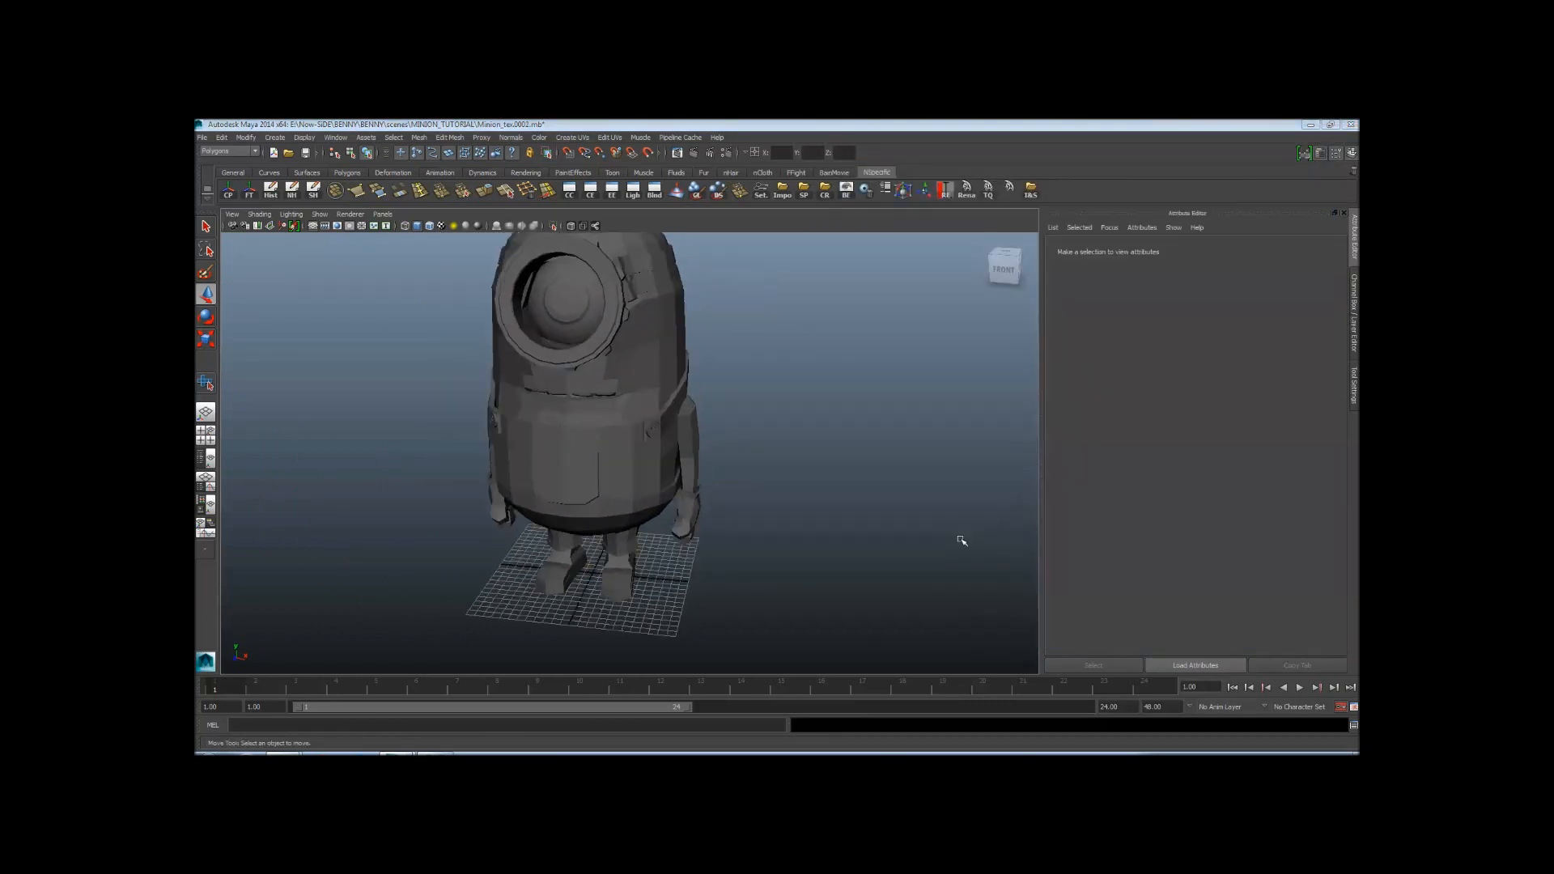
Select the round button on the overalls' left strap and show its UVs in the UV Texture Editor
mouse_move(712, 381)
alt+right_down()
mouse_move(805, 409)
mouse_move(770, 377)
mouse_move(732, 389)
alt+right_up()
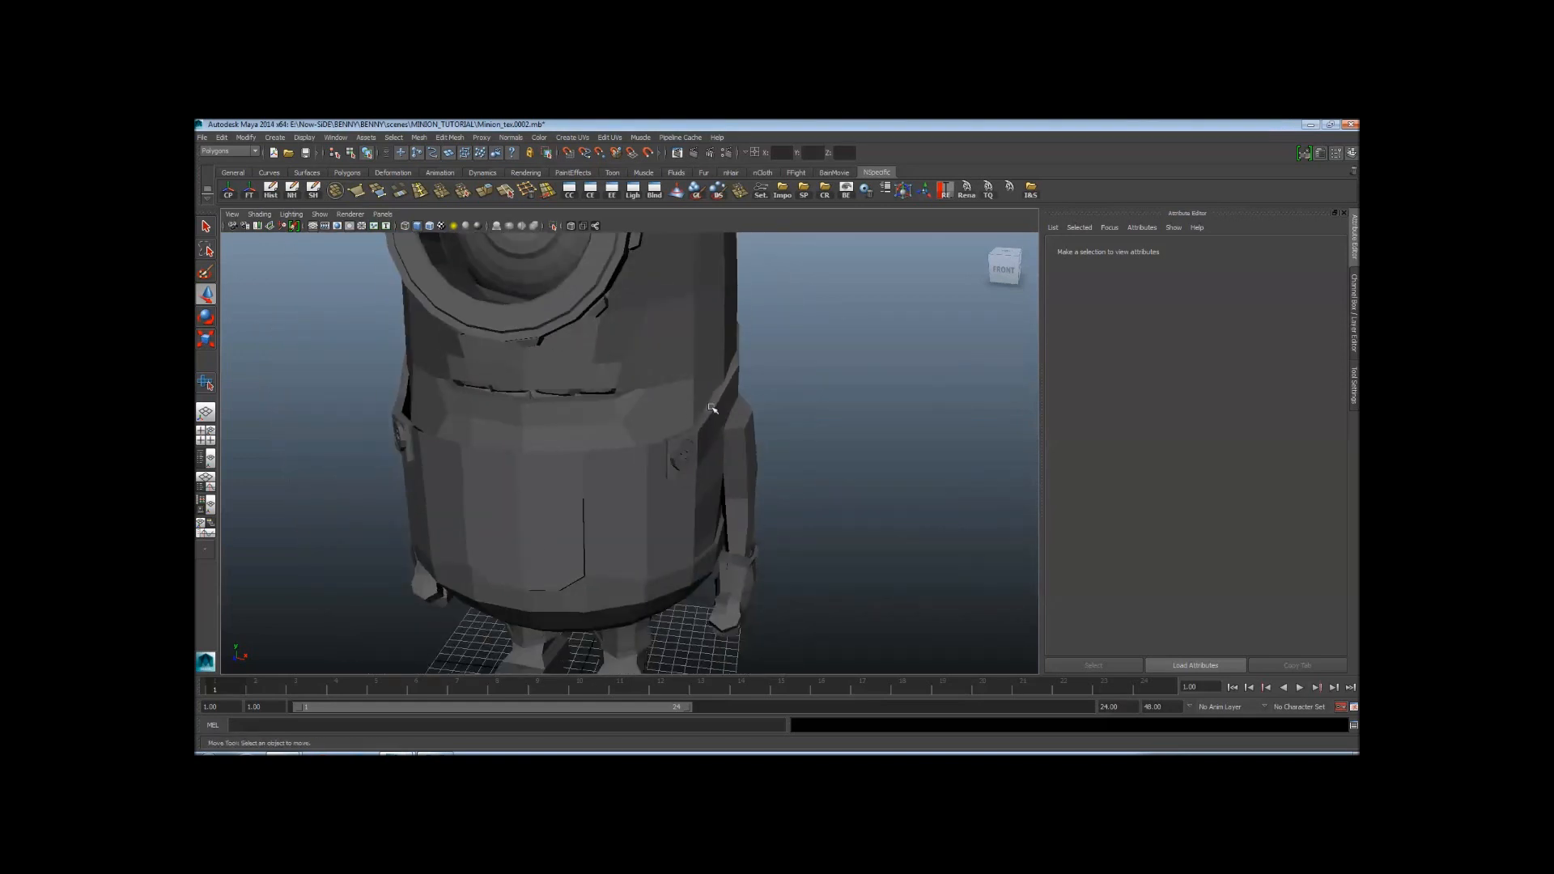
alt+drag(733, 388, 687, 420)
click(628, 407)
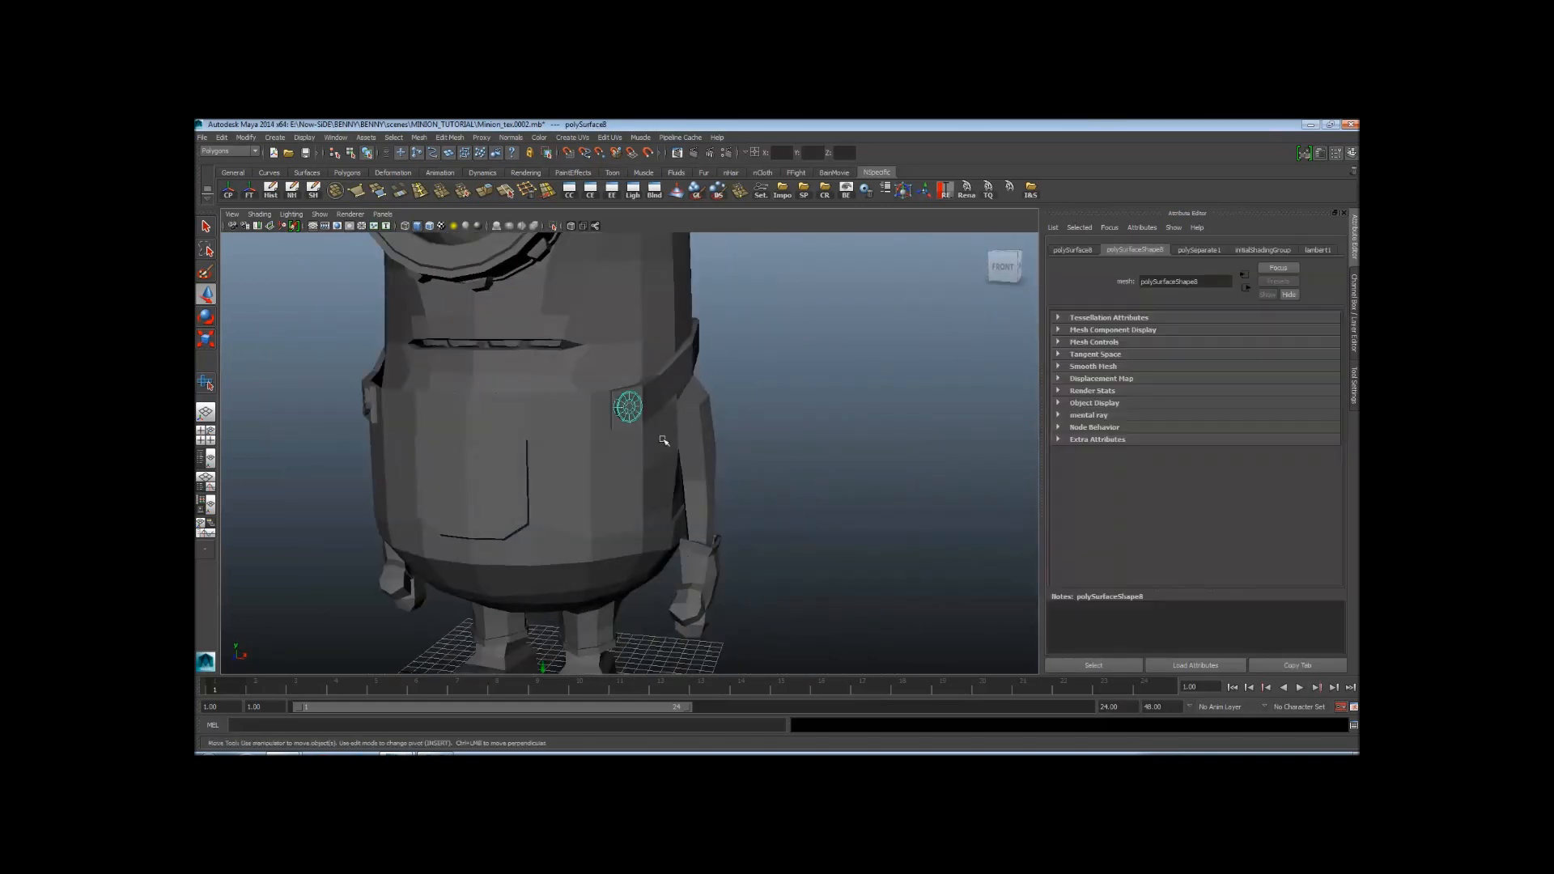
click(336, 138)
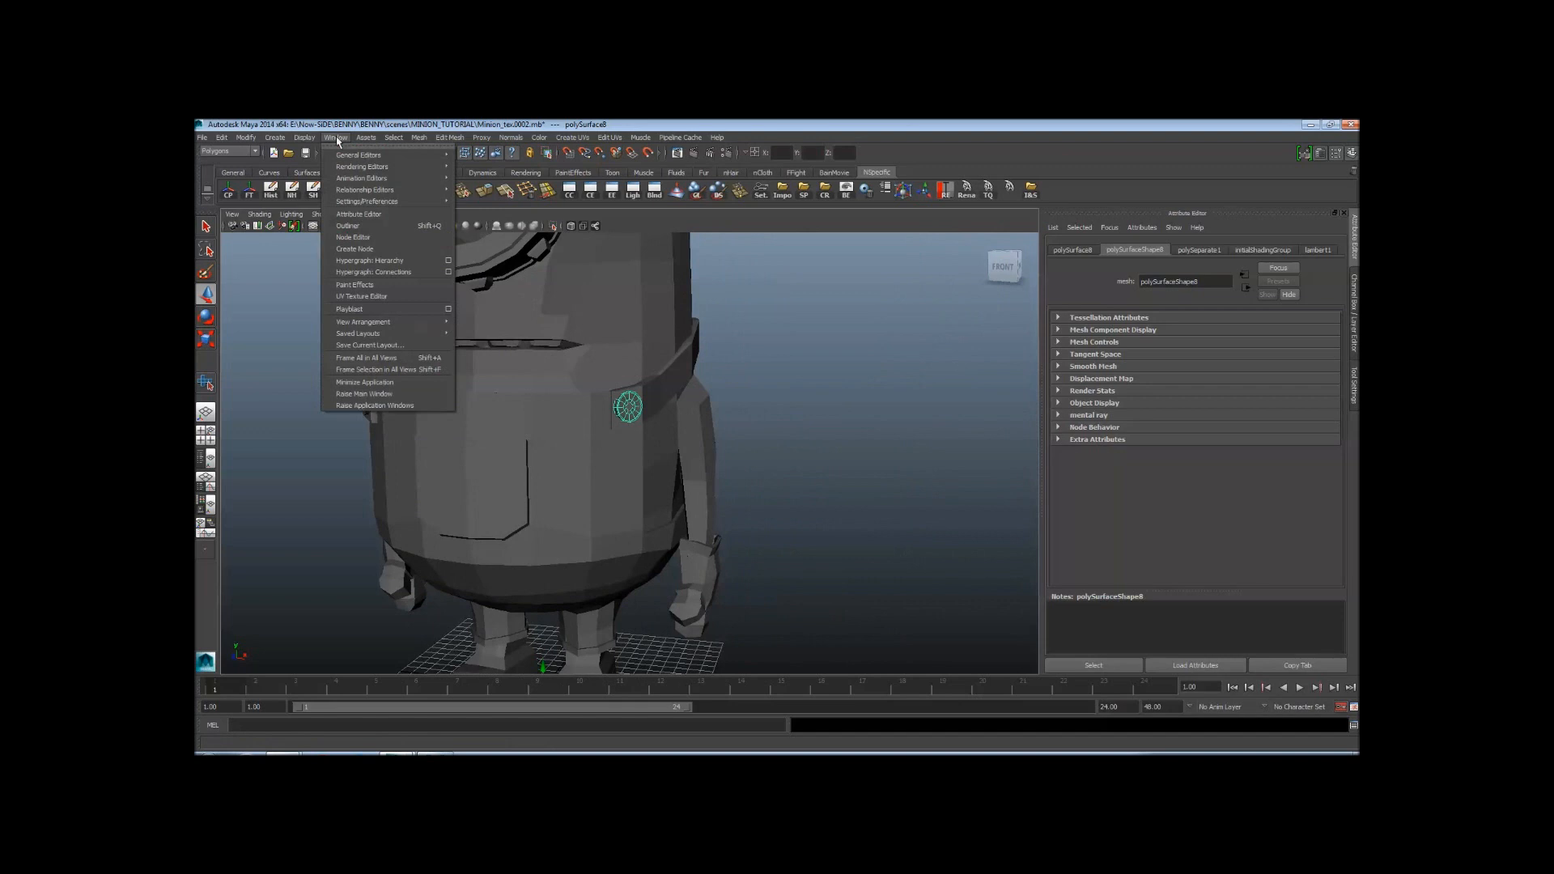
click(386, 297)
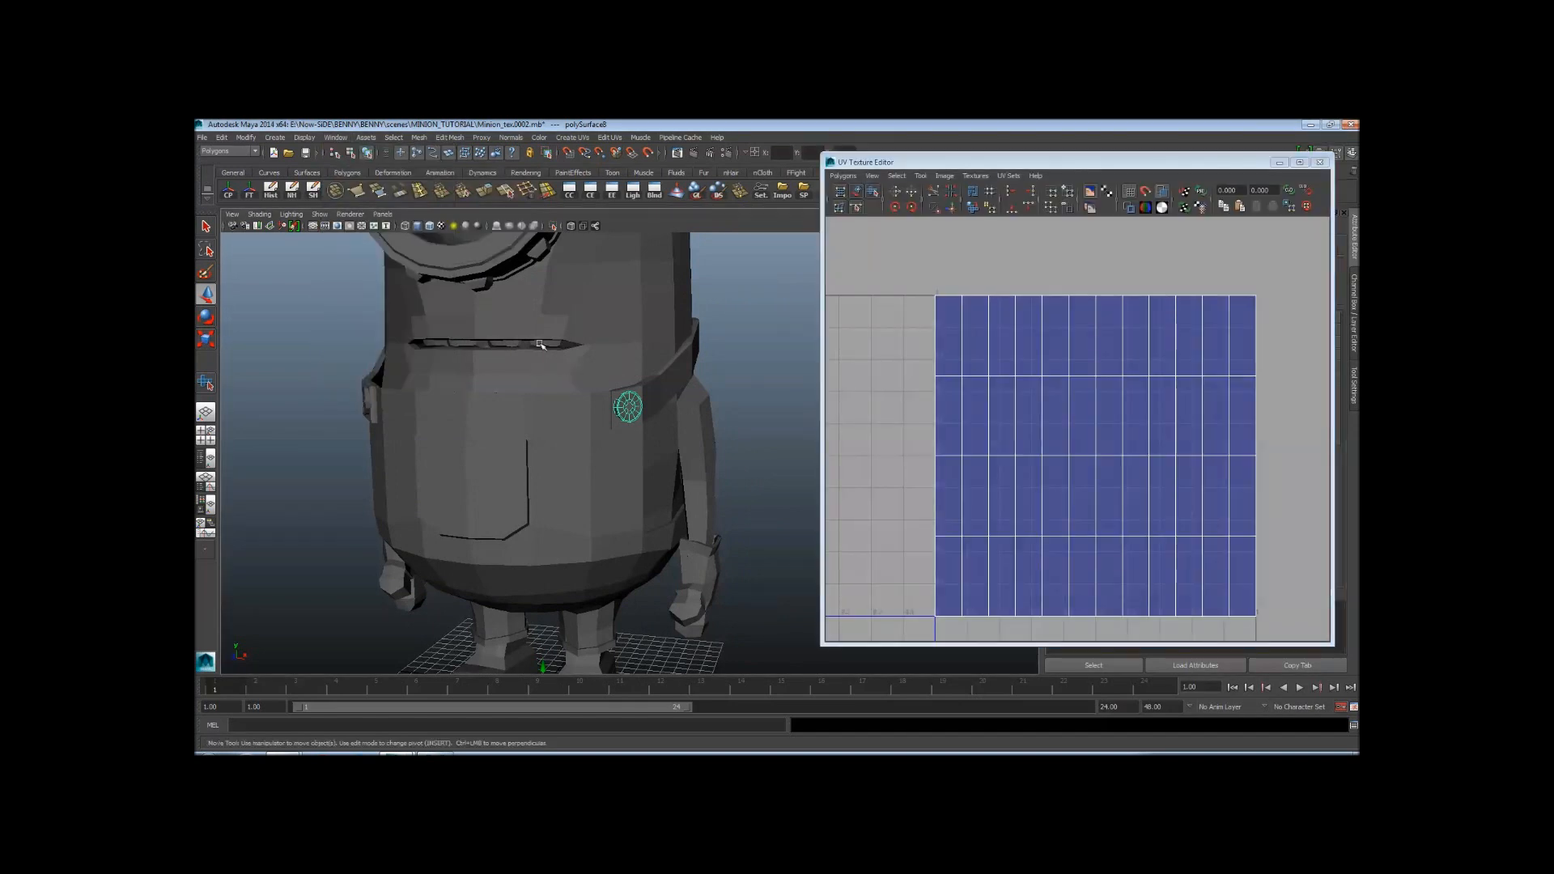
scroll(564, 402, up, 3)
scroll(591, 402, up, 2)
scroll(639, 453, up, 3)
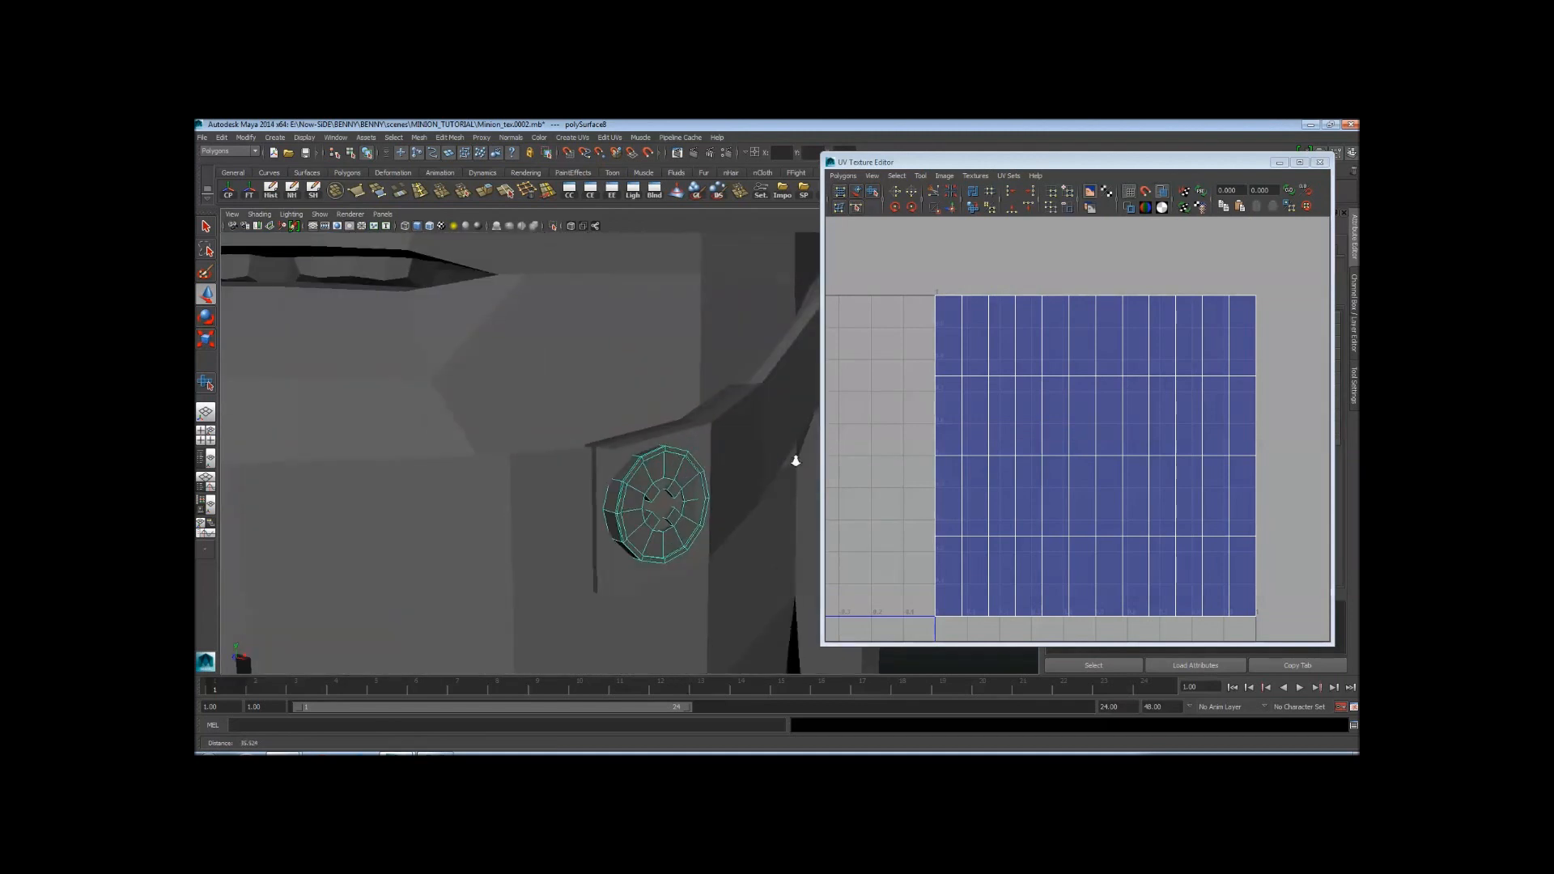
scroll(643, 456, down, 2)
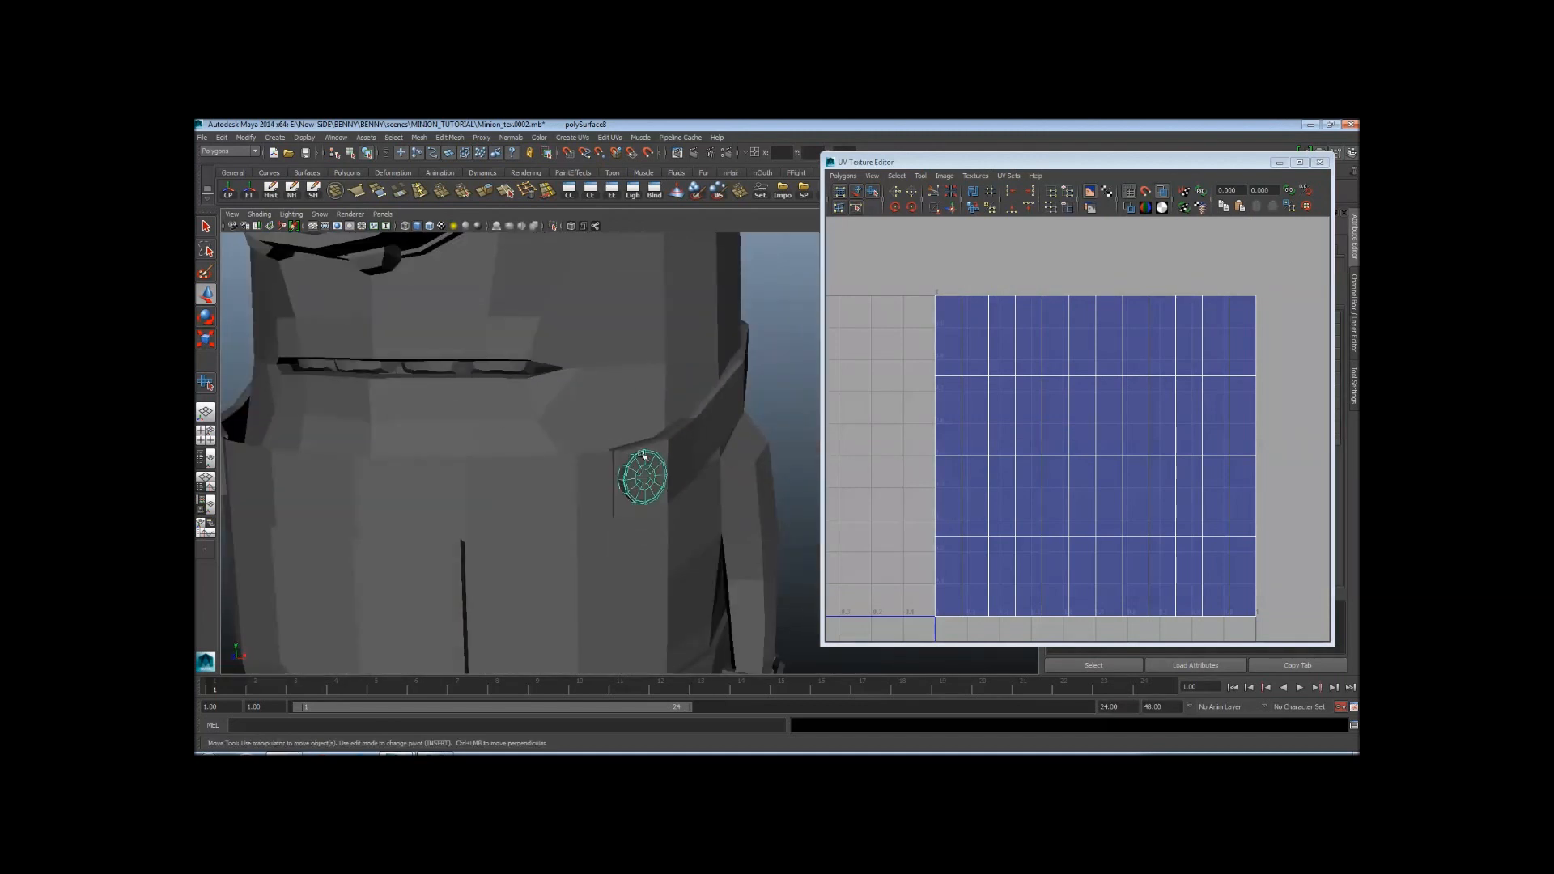
Select the outermost upper tooth in the mouth and examine its UV layout alongside the model
alt+drag(684, 393, 613, 463)
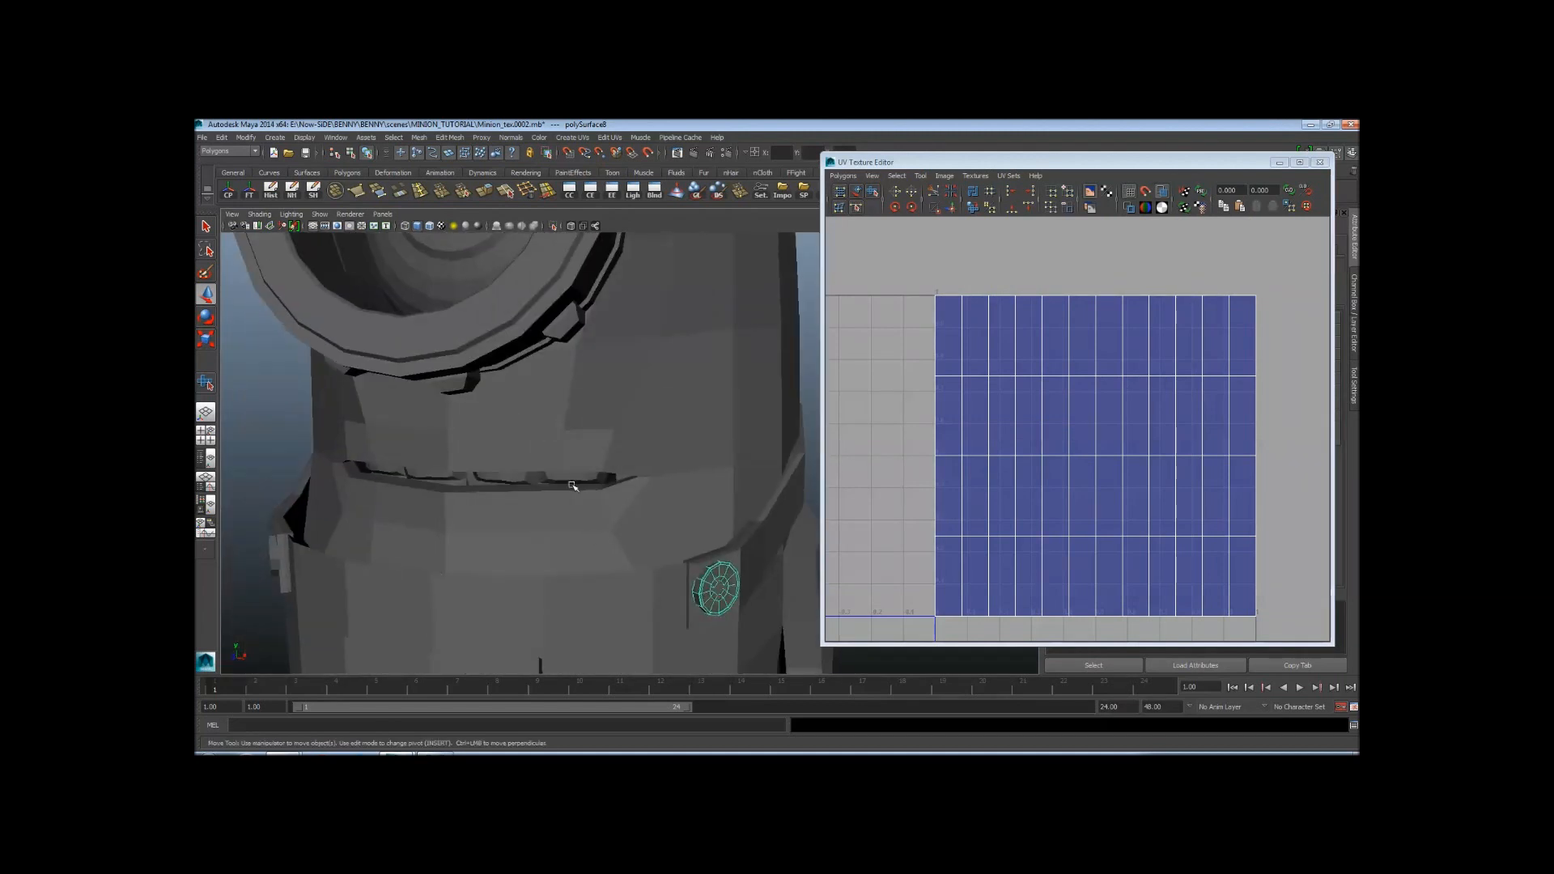
click(574, 486)
click(574, 479)
scroll(648, 453, down, 5)
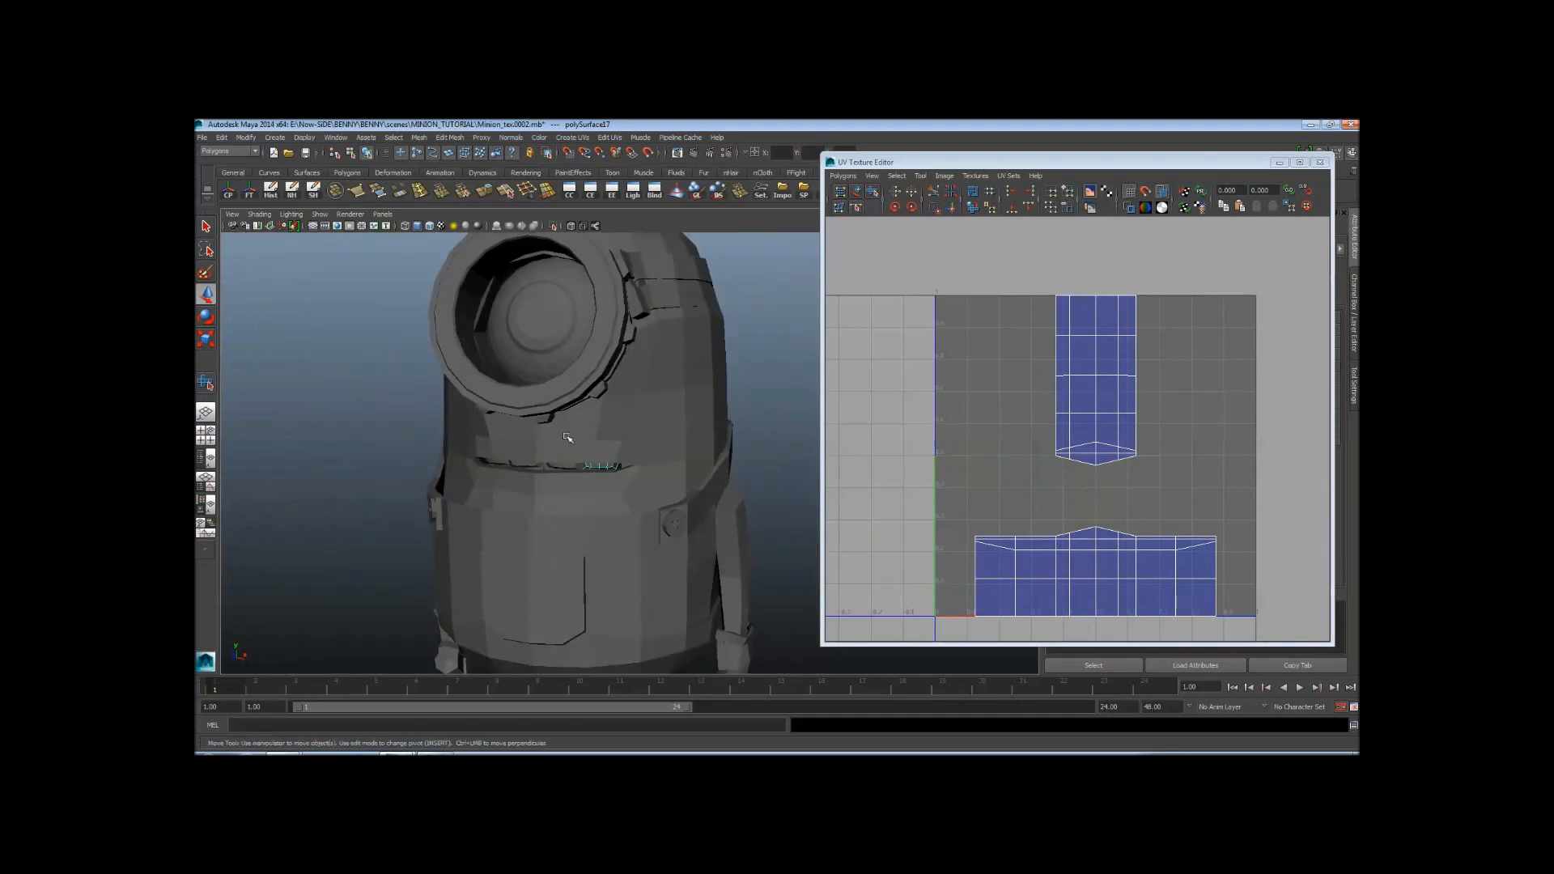
scroll(913, 478, down, 2)
scroll(1165, 513, up, 3)
scroll(1155, 507, up, 1)
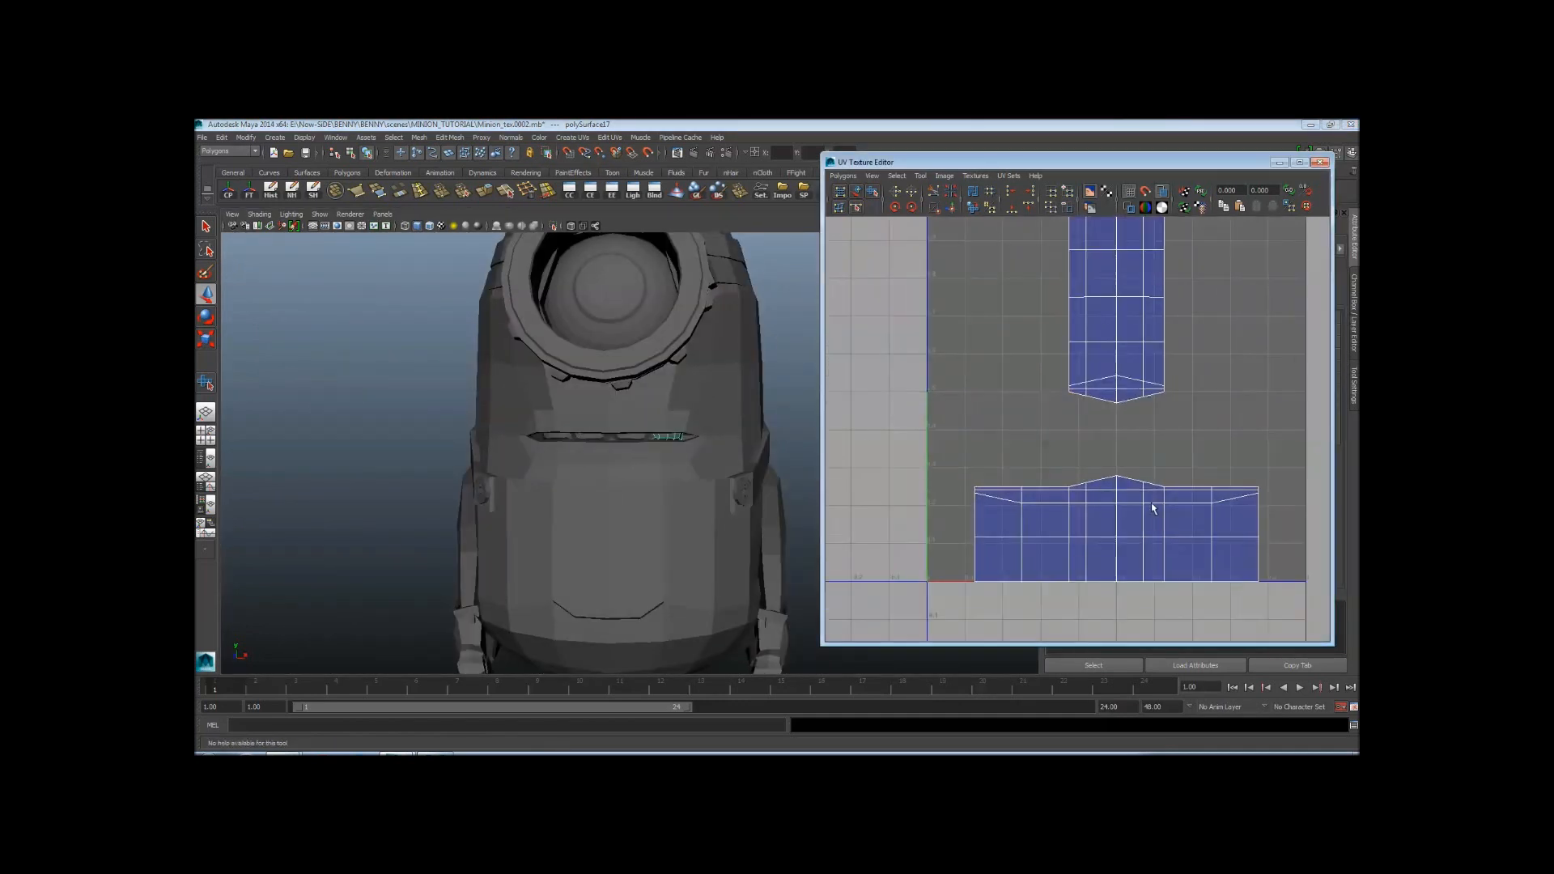
scroll(585, 375, up, 6)
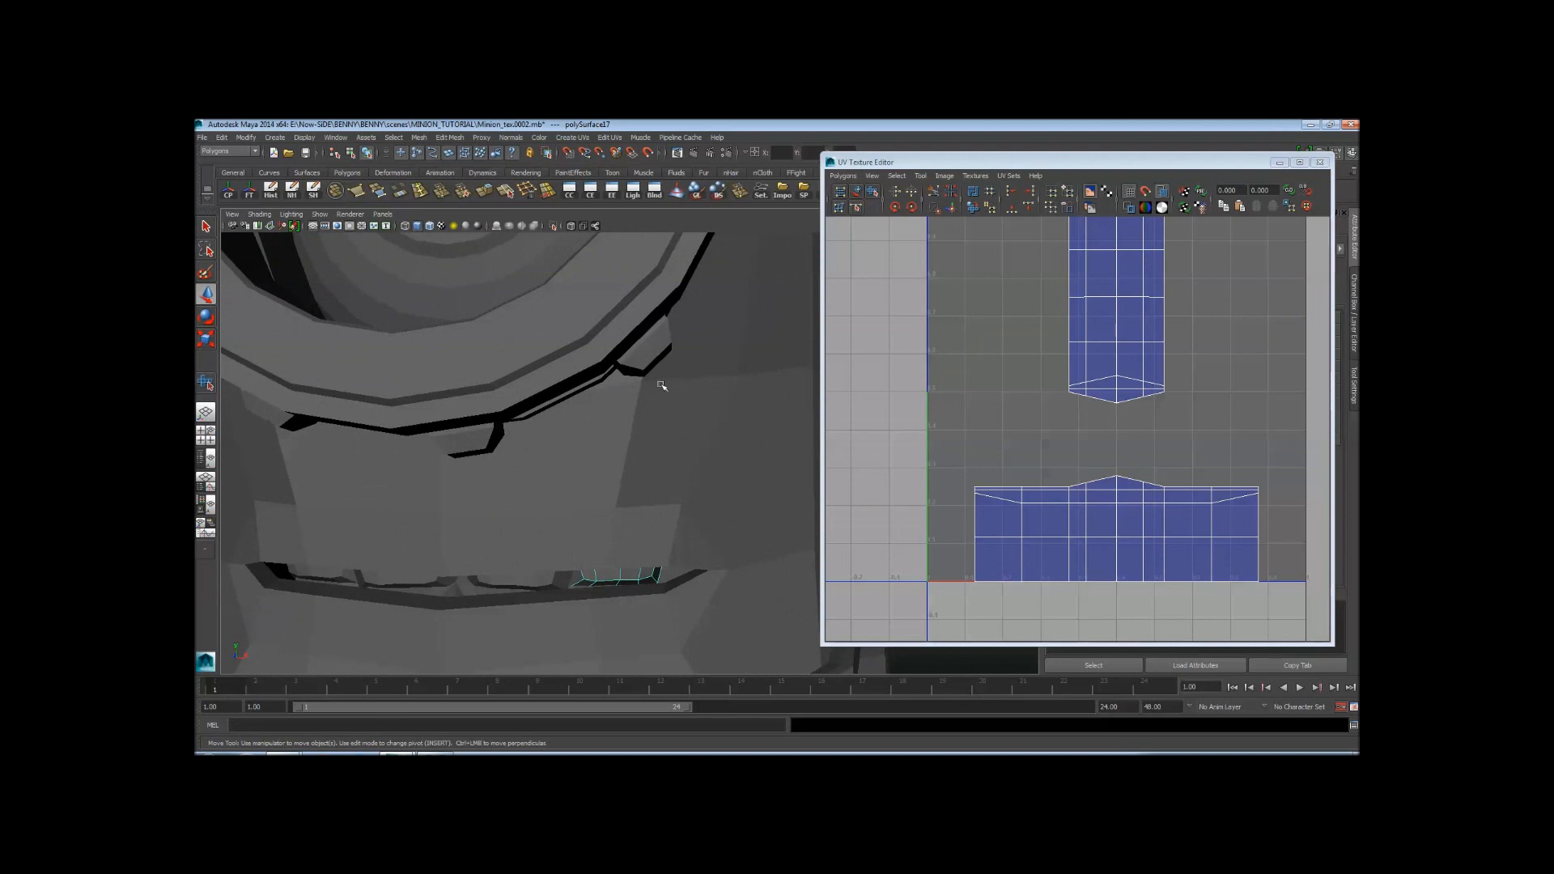
scroll(660, 385, down, 5)
scroll(745, 513, up, 5)
mouse_move(683, 453)
alt+mouse_down()
mouse_move(660, 412)
mouse_move(671, 437)
alt+mouse_up()
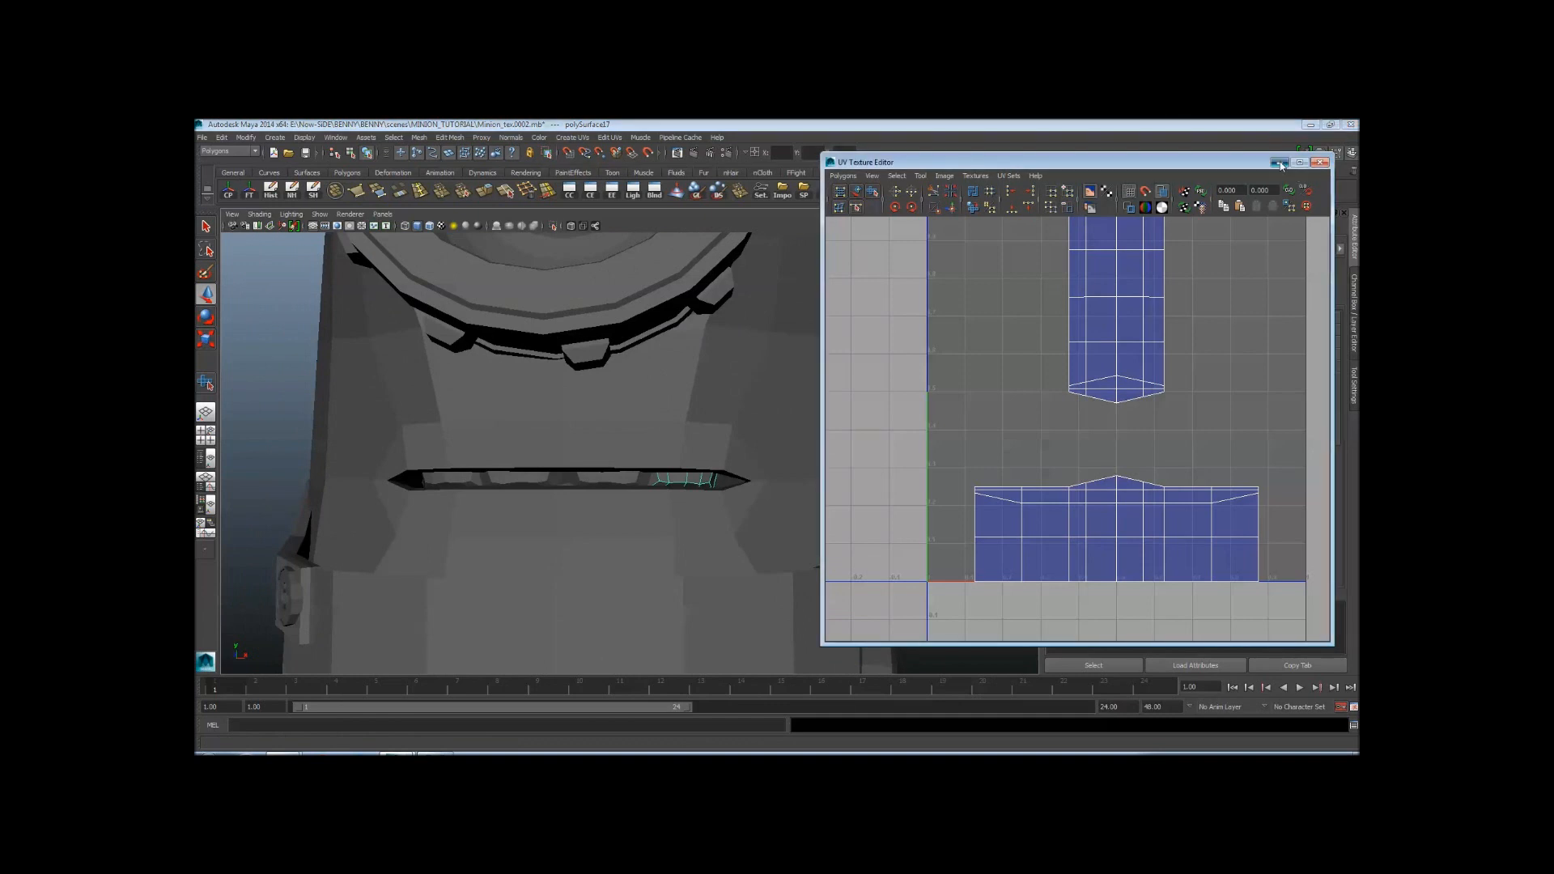
Minimise the UV Texture Editor, examine the teeth up close in the Windows Photo Viewer reference photo, and return to Maya with nothing selected
click(1279, 162)
click(572, 606)
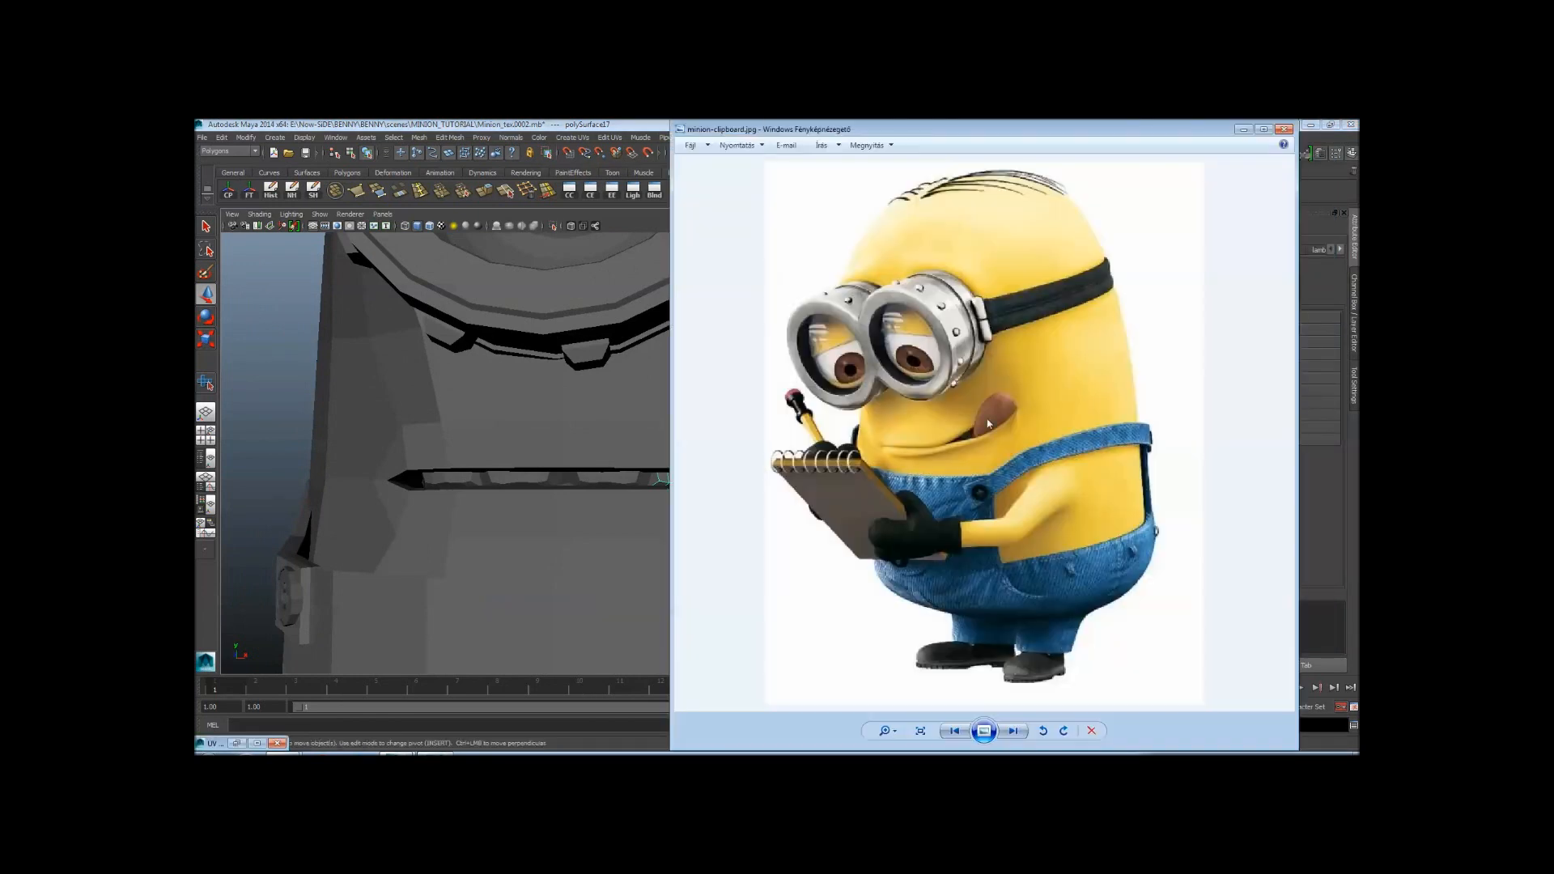
key(Right)
scroll(995, 388, up, 6)
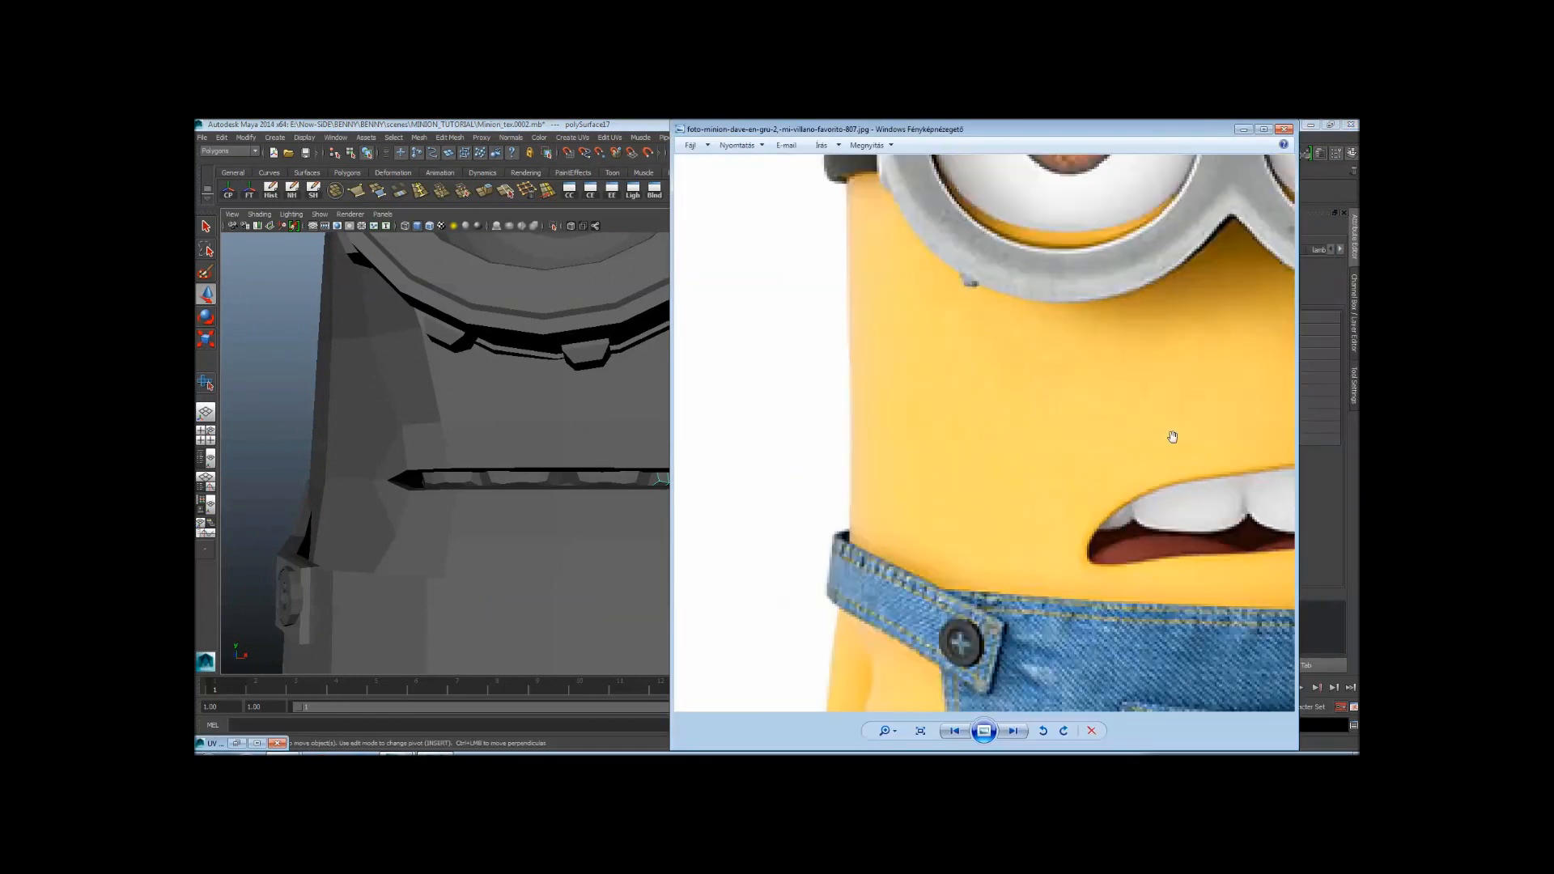
drag(959, 427, 893, 418)
scroll(963, 495, up, 4)
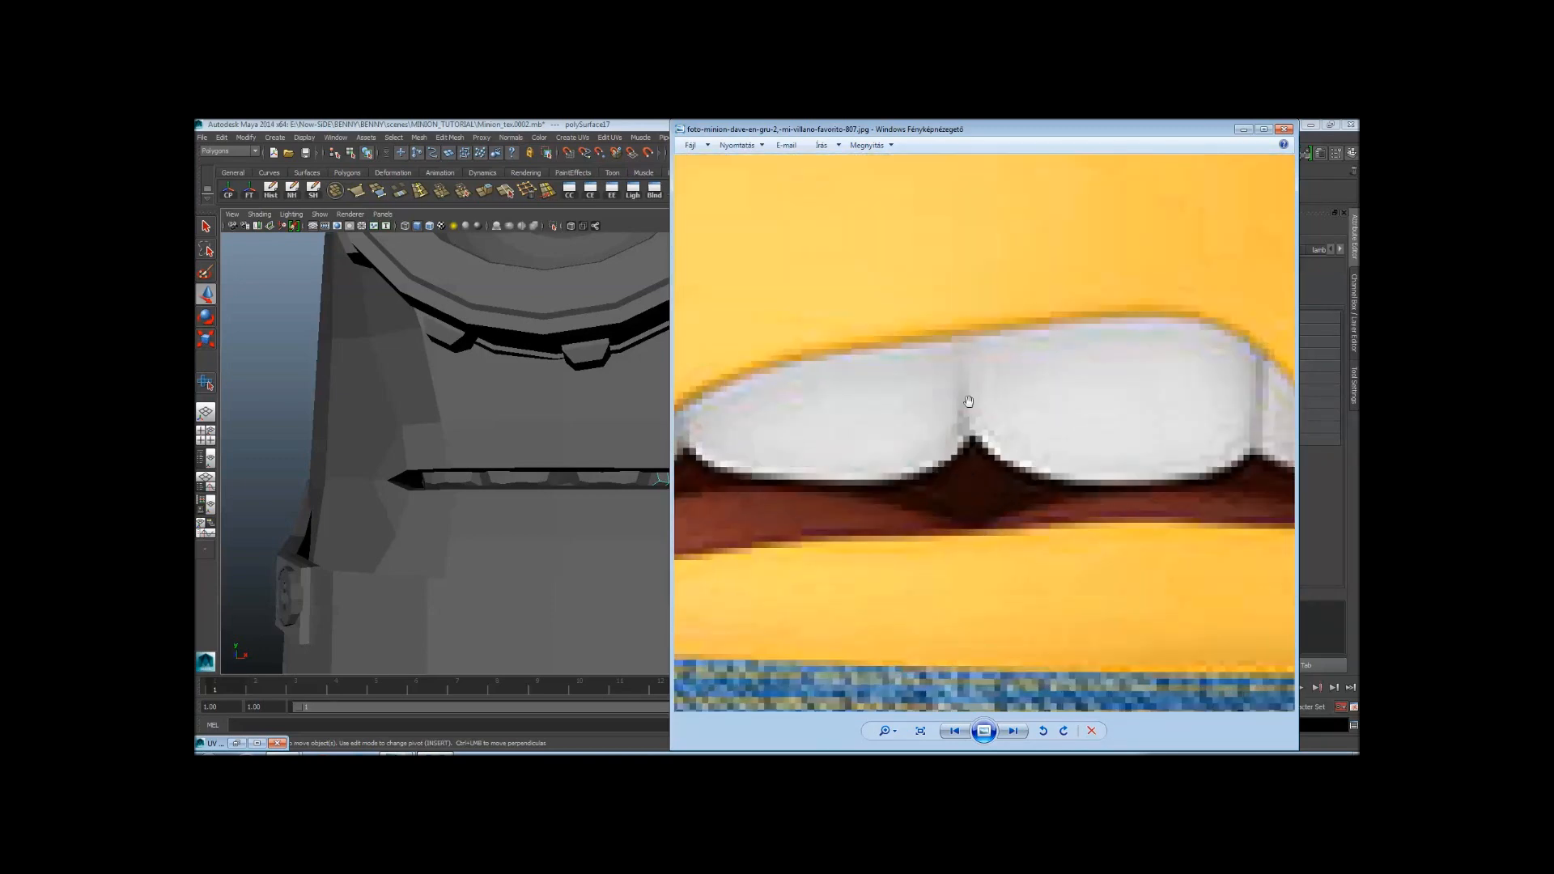
click(271, 337)
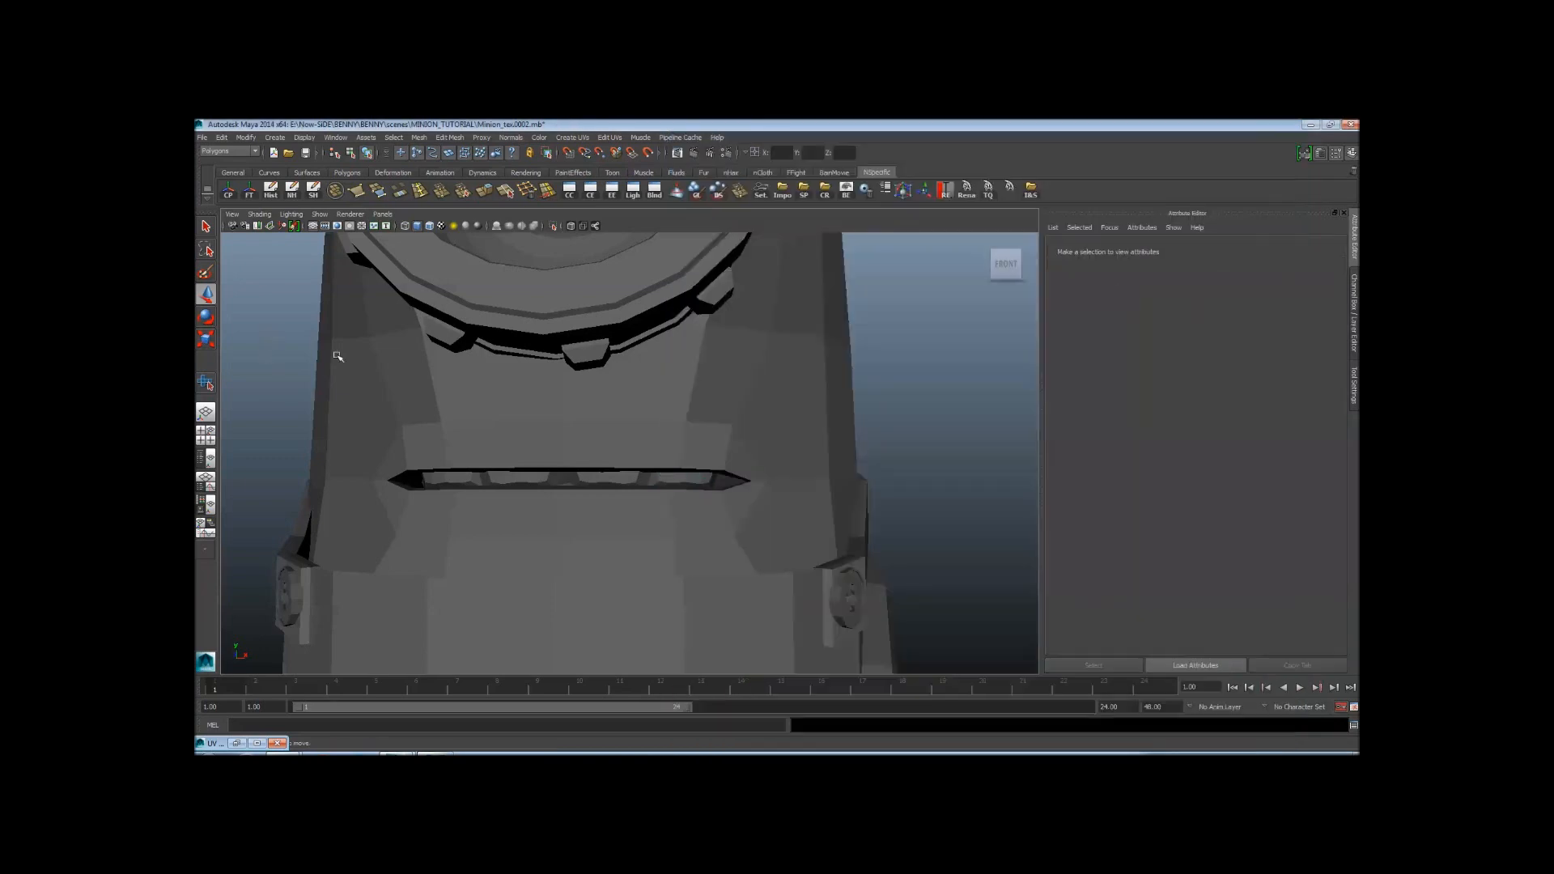
Examine the mouth, teeth and whole minion model from several angles
scroll(453, 385, down, 4)
alt+drag(604, 423, 748, 444)
click(718, 458)
click(820, 444)
alt+right_drag(749, 444, 540, 457)
alt+drag(540, 457, 639, 441)
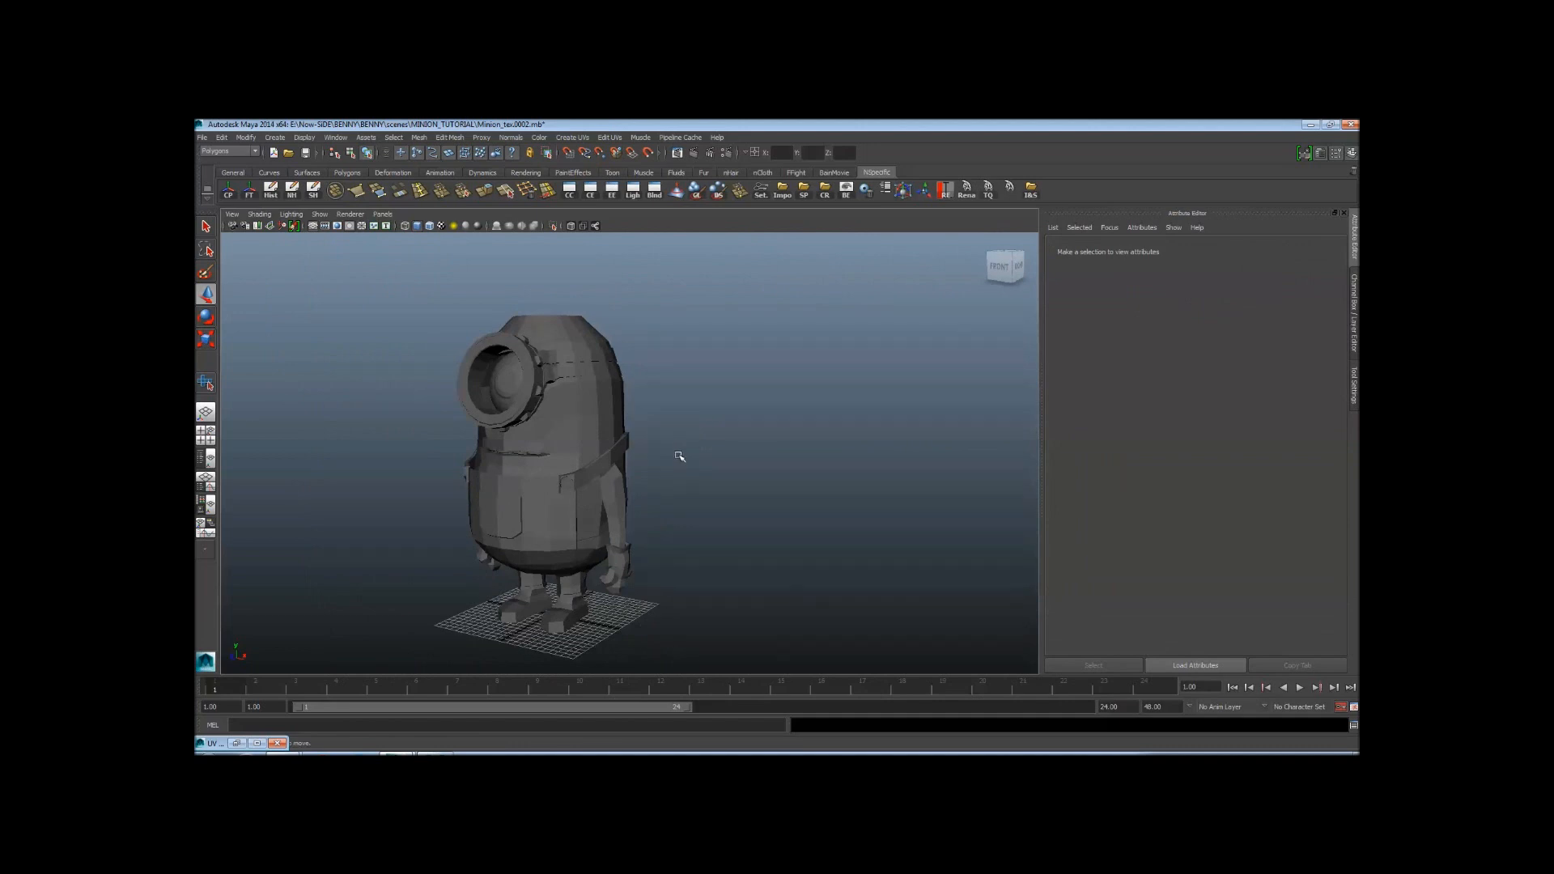
alt+middle_drag(654, 481, 719, 482)
alt+right_drag(720, 483, 826, 493)
alt+drag(648, 478, 733, 475)
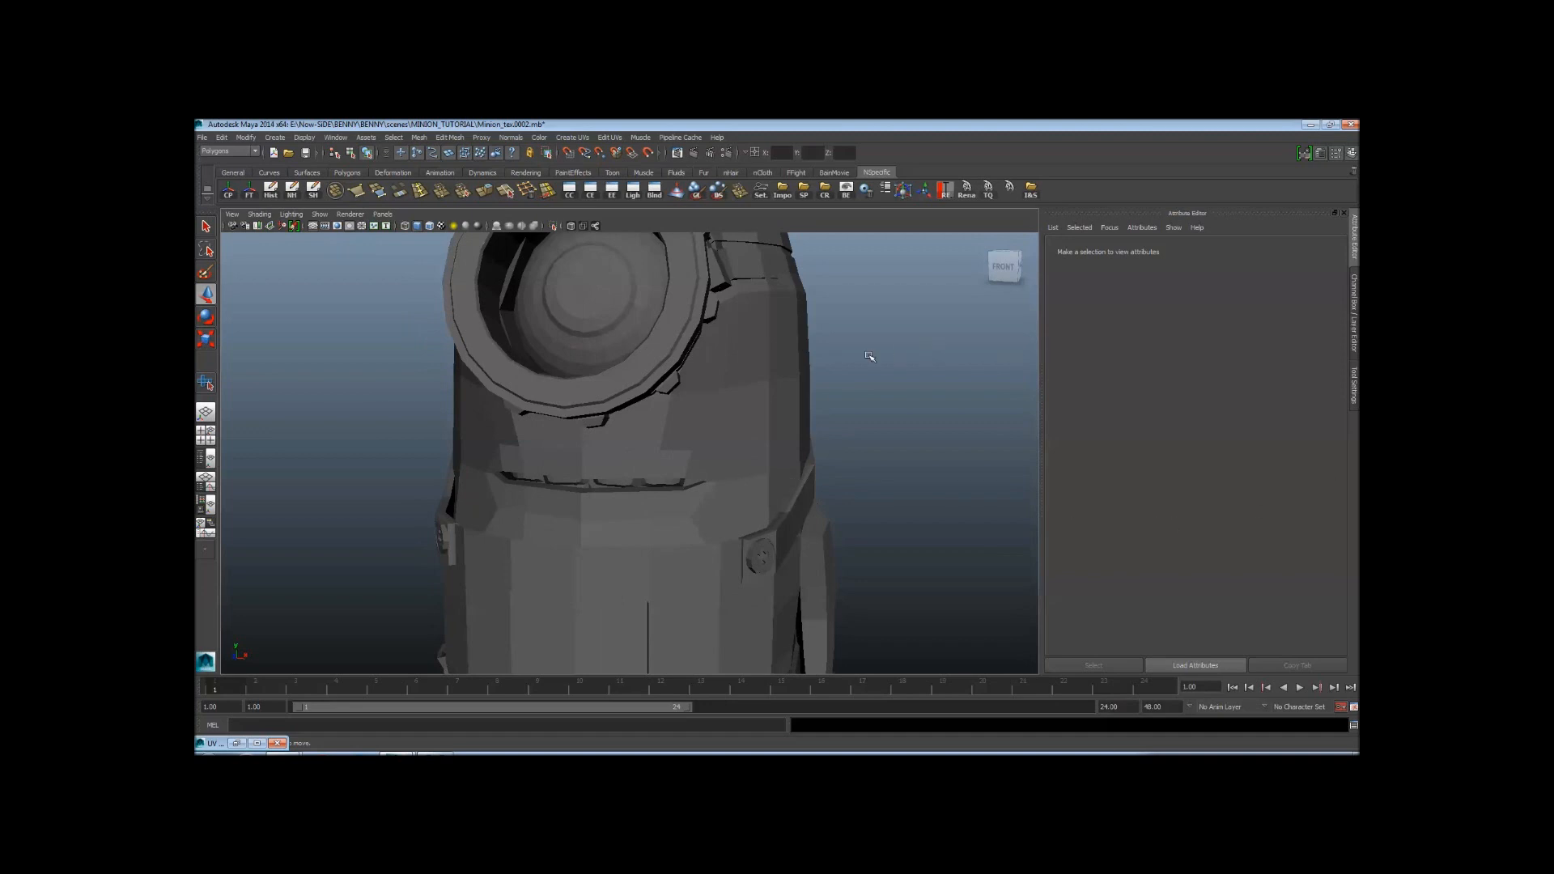
Remove the yellow body mesh from view to expose the mouth interior, and select the tongue mesh behind the teeth
click(753, 390)
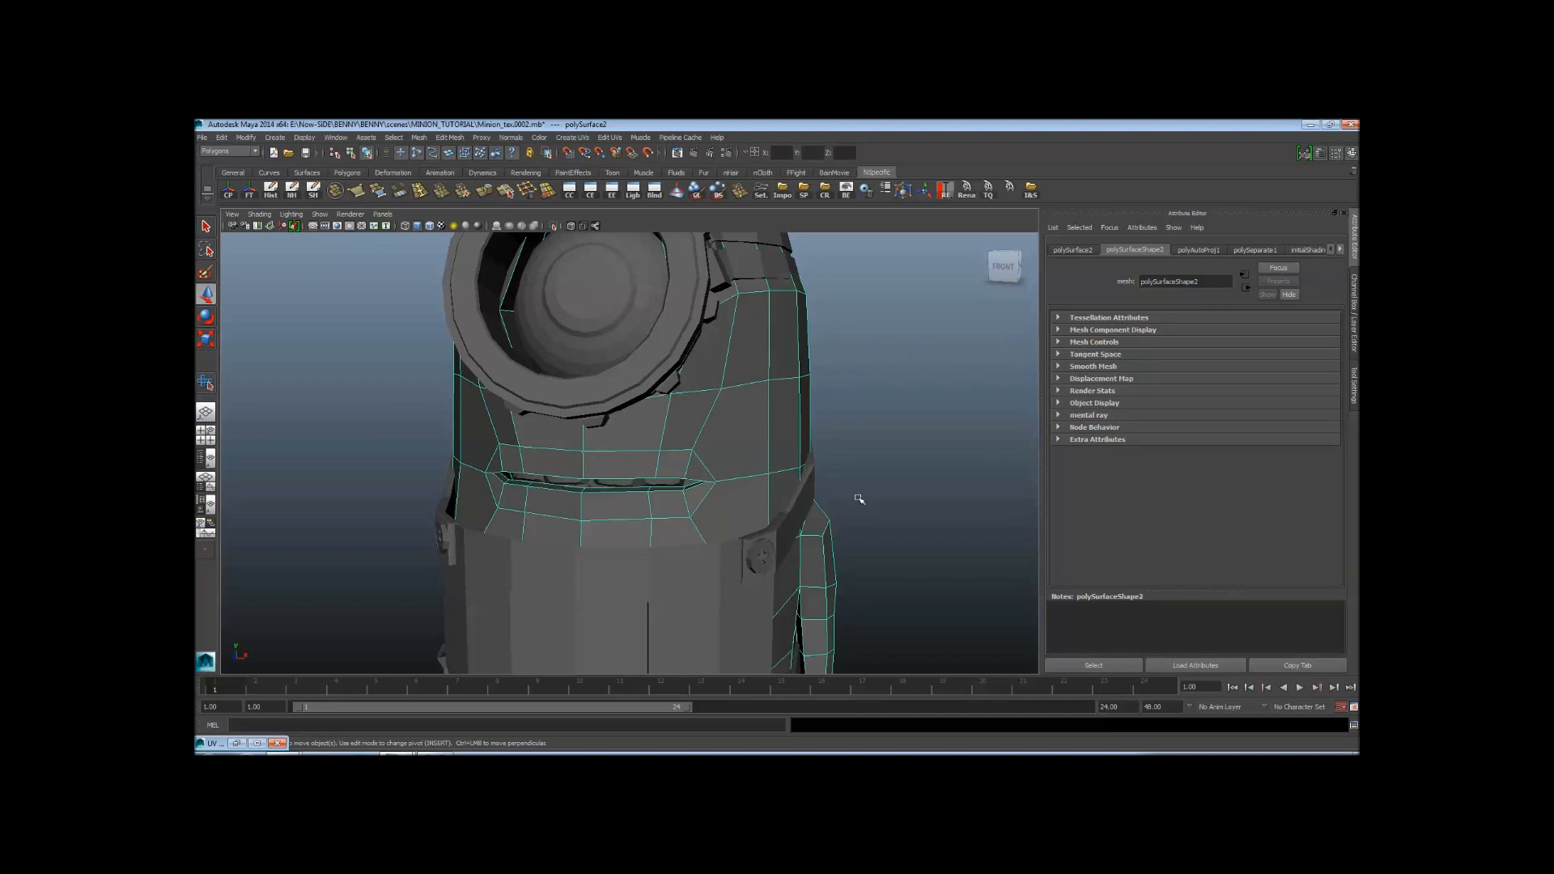
key(Delete)
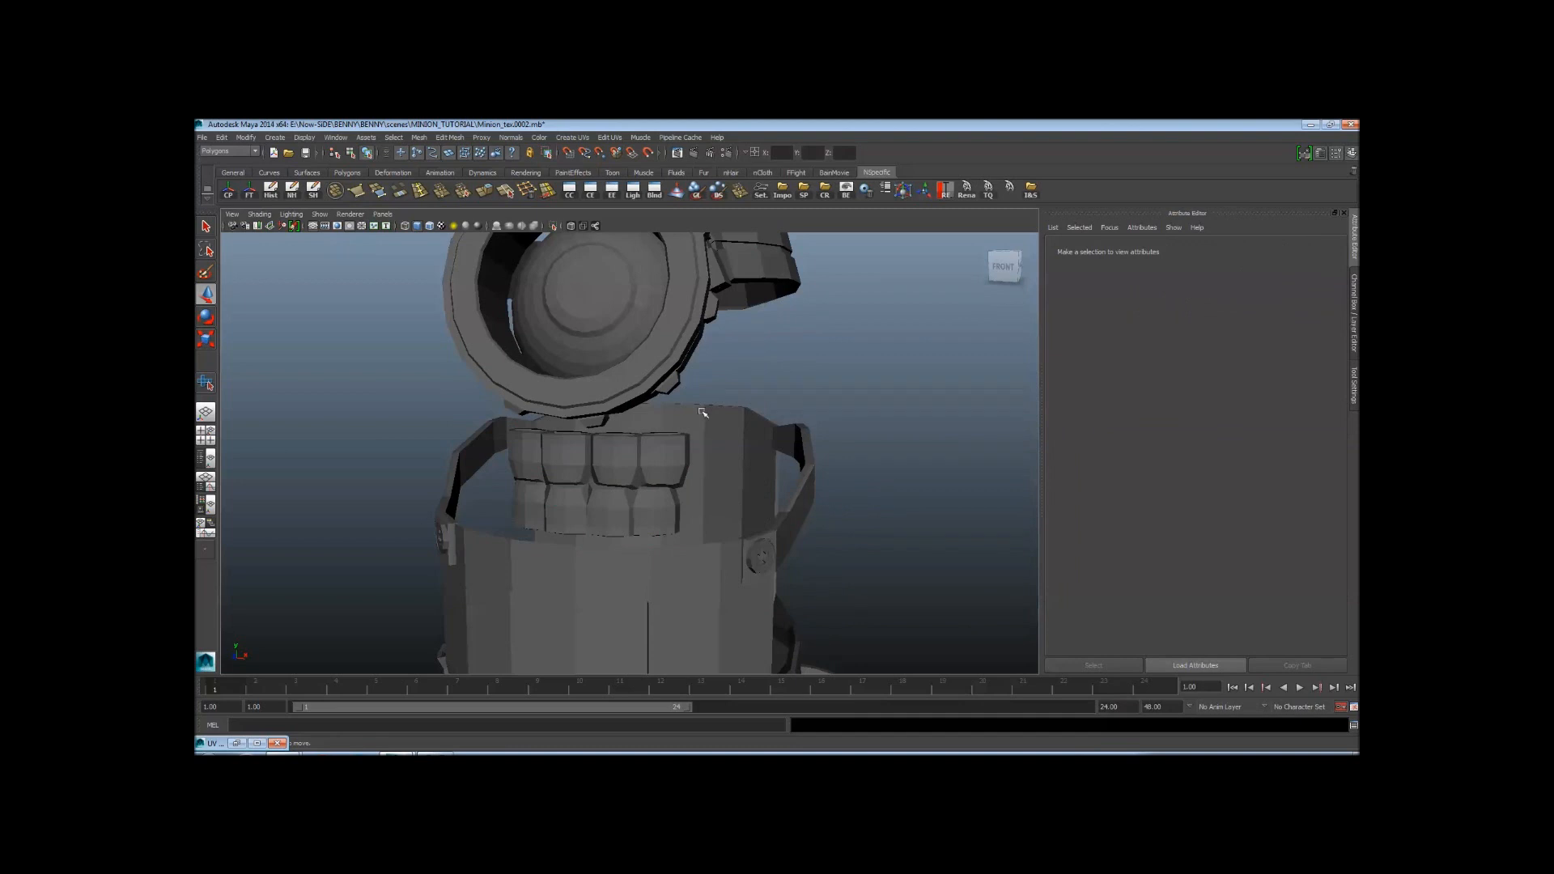
alt+drag(703, 412, 558, 467)
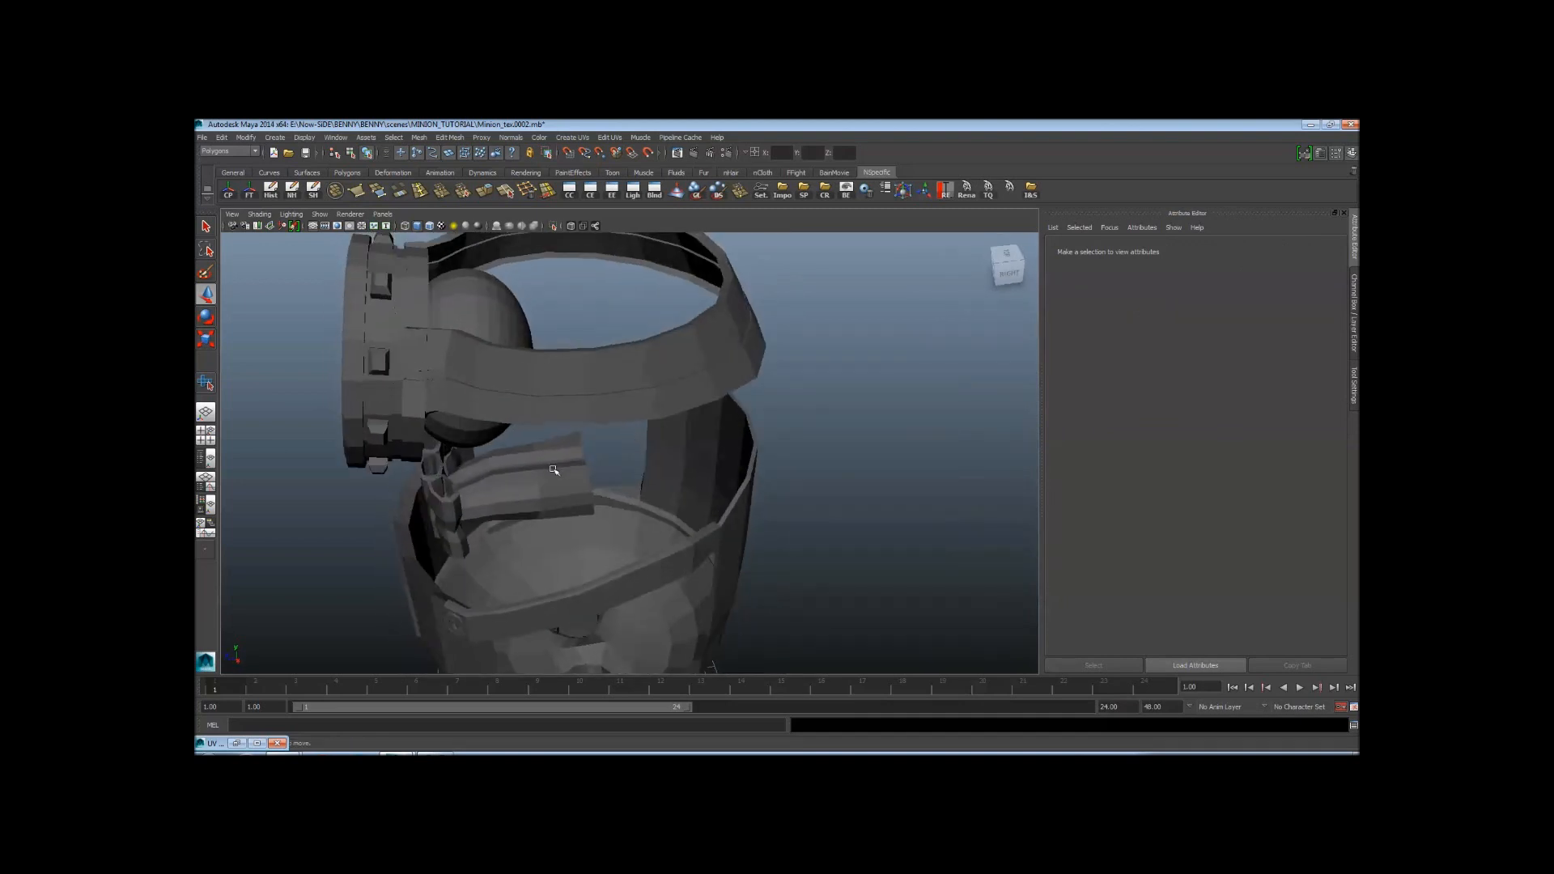
click(554, 470)
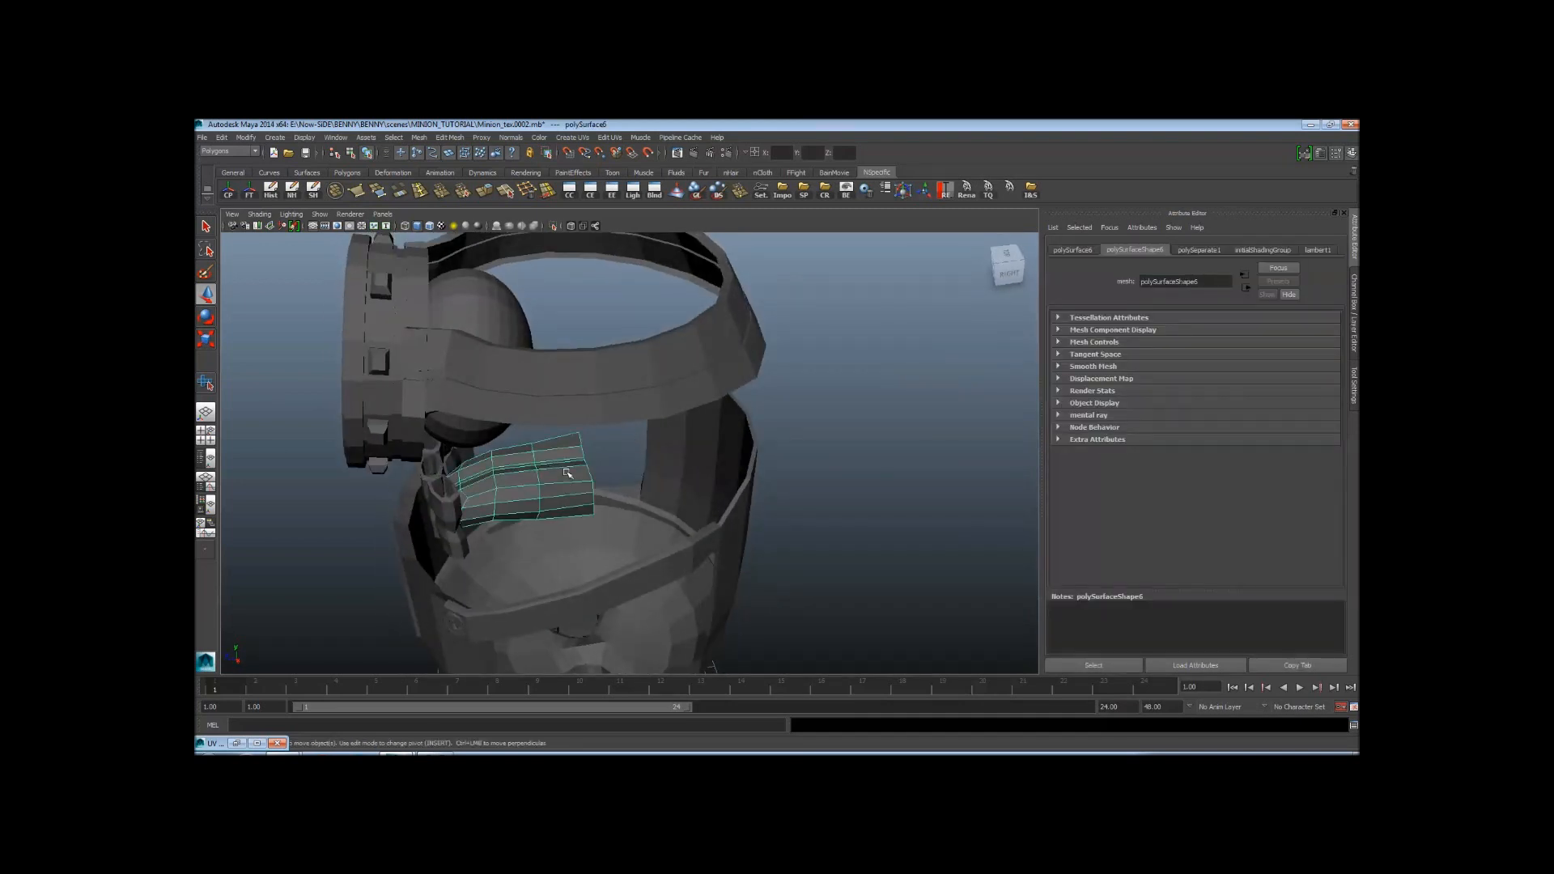
Open the UV Texture Editor for the tongue mesh and examine its UV layout across the texture square
click(338, 138)
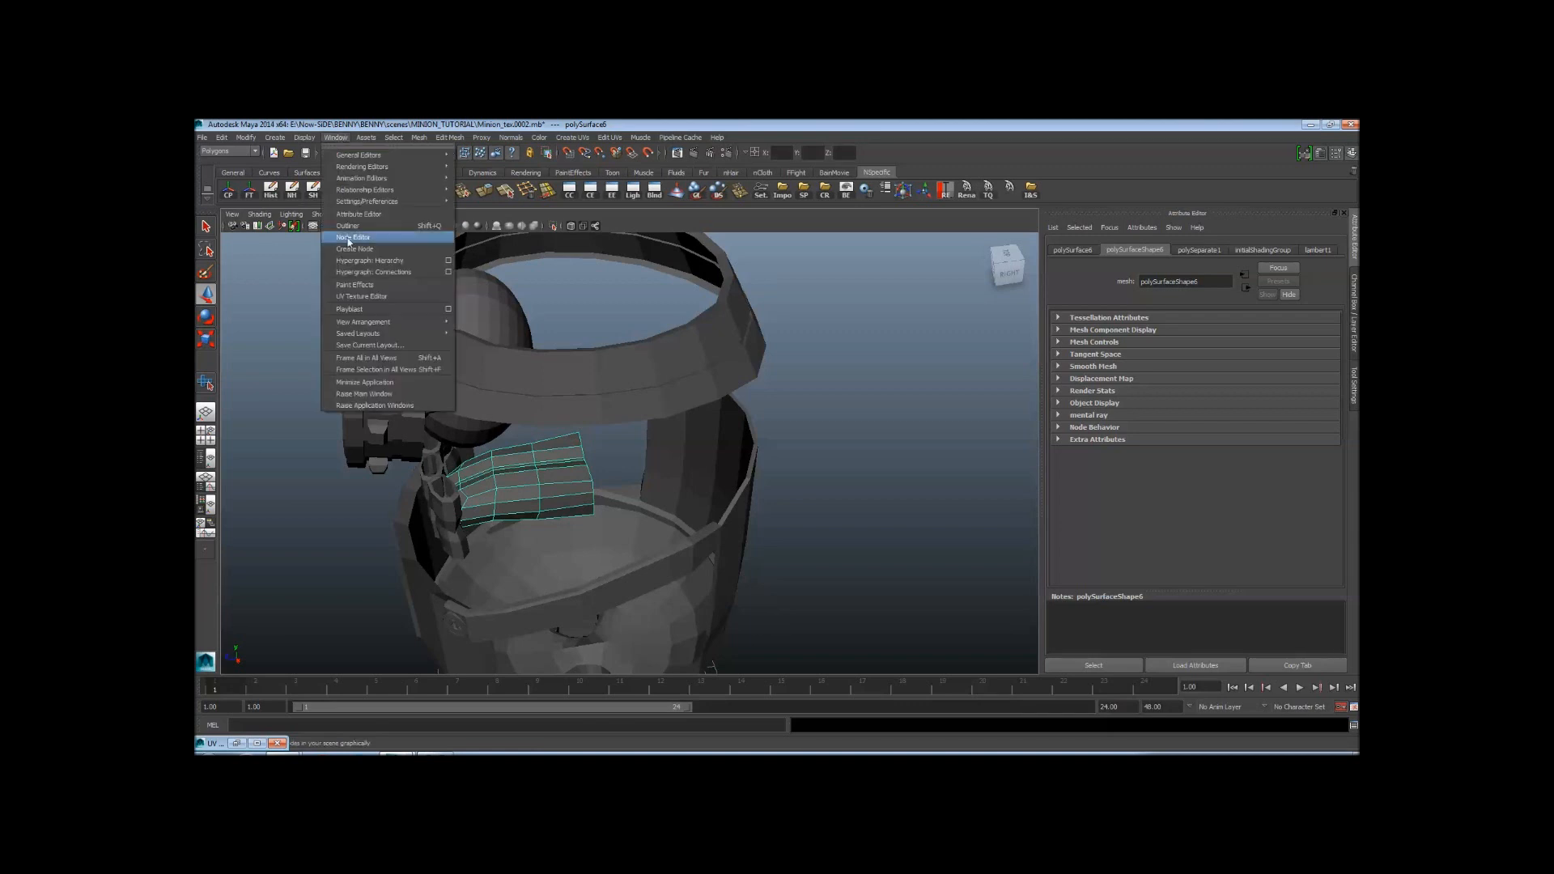
click(355, 297)
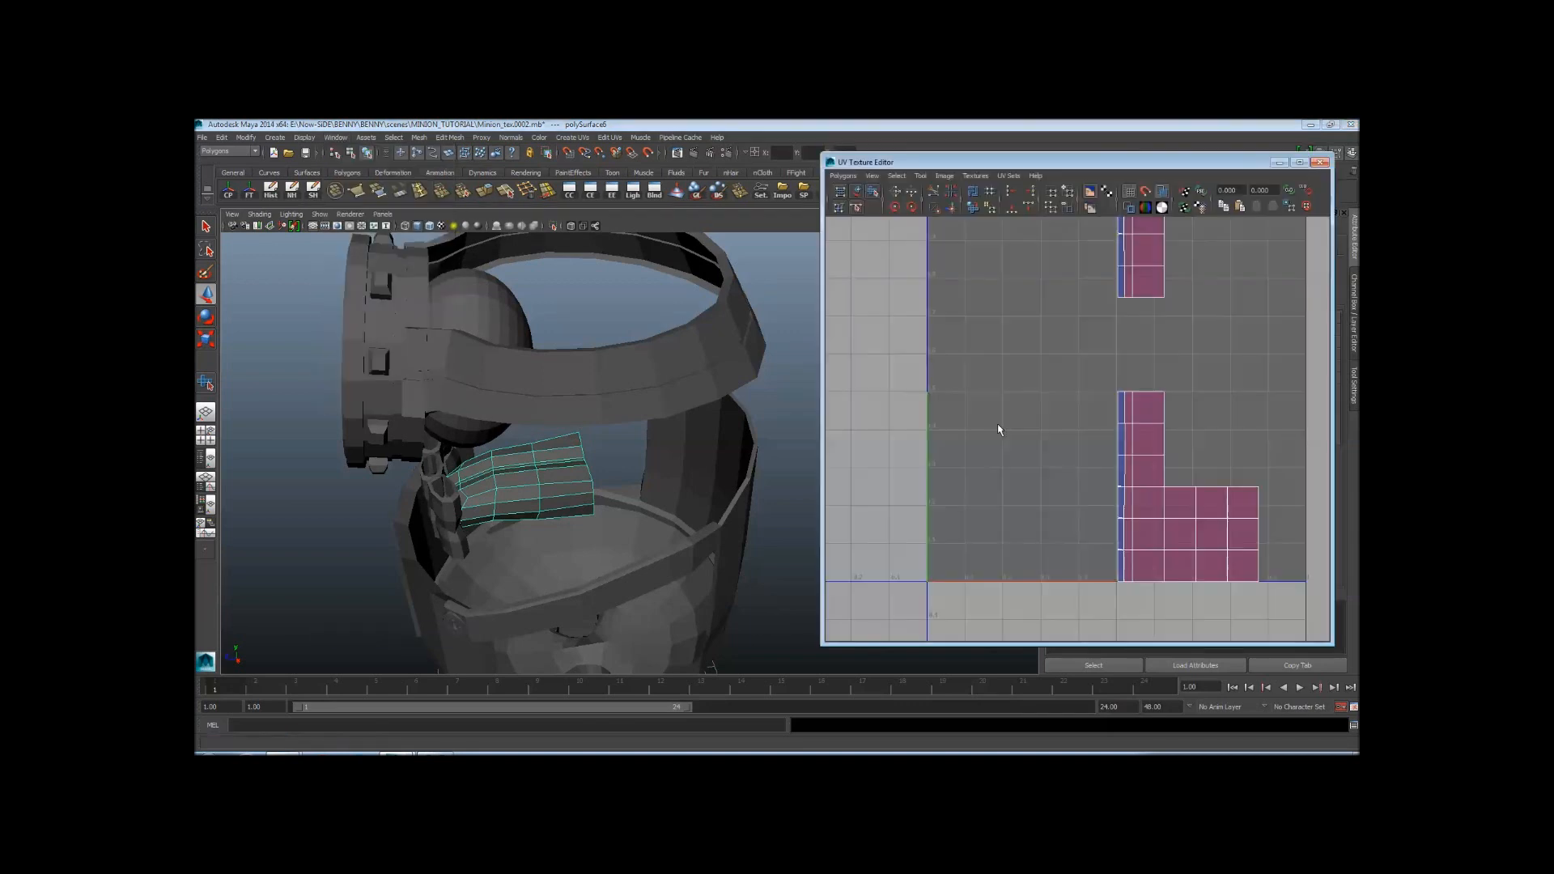
alt+middle_drag(1108, 359, 1087, 396)
alt+right_drag(1087, 396, 1222, 430)
alt+middle_drag(1203, 462, 1173, 445)
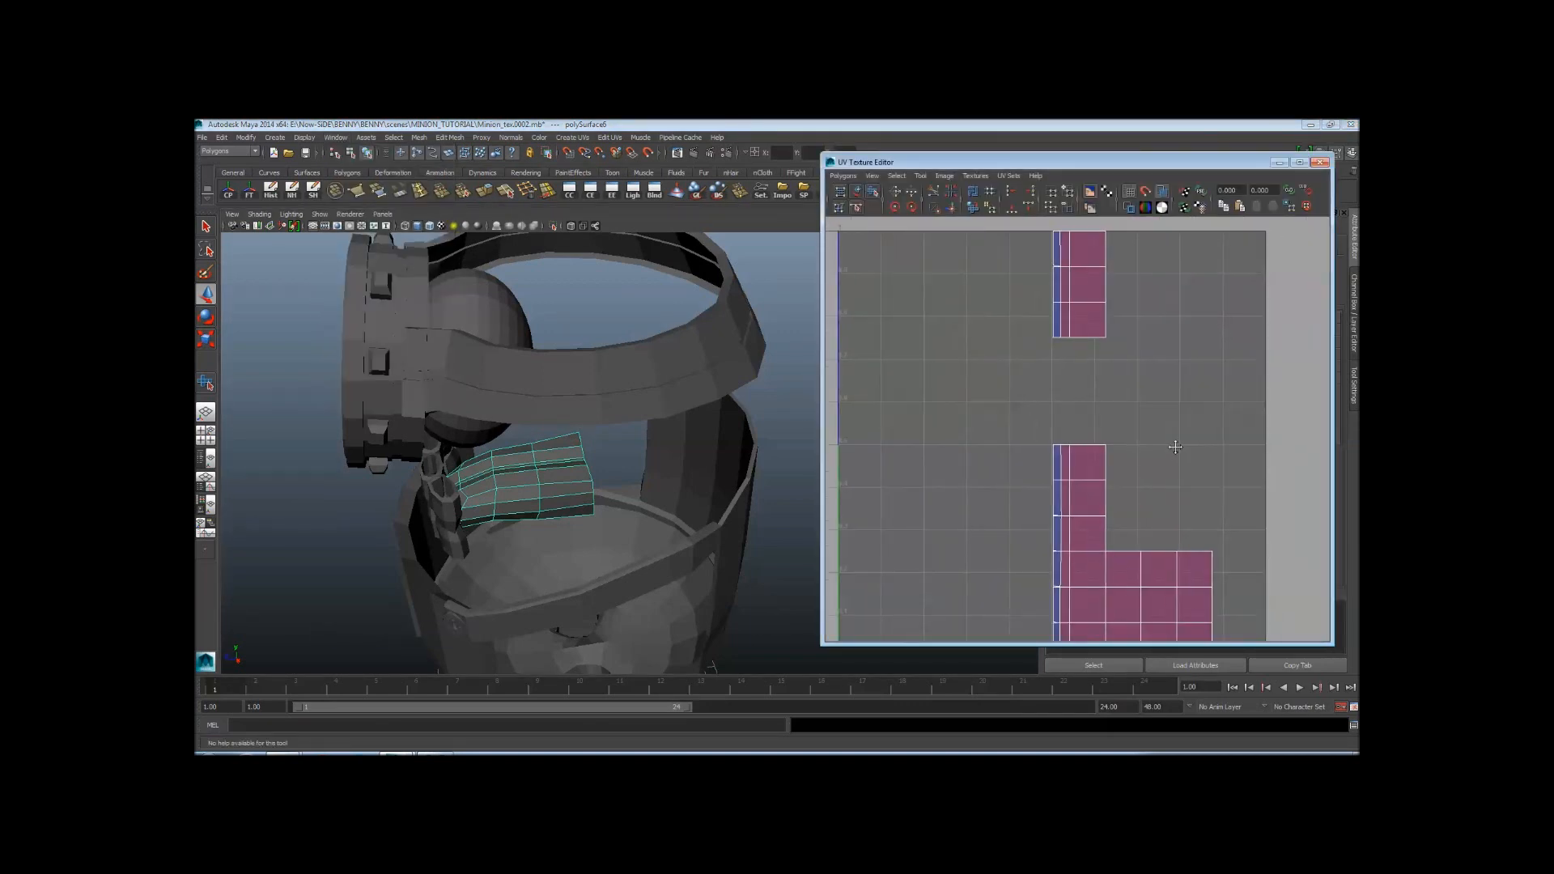
alt+right_drag(1173, 444, 1070, 445)
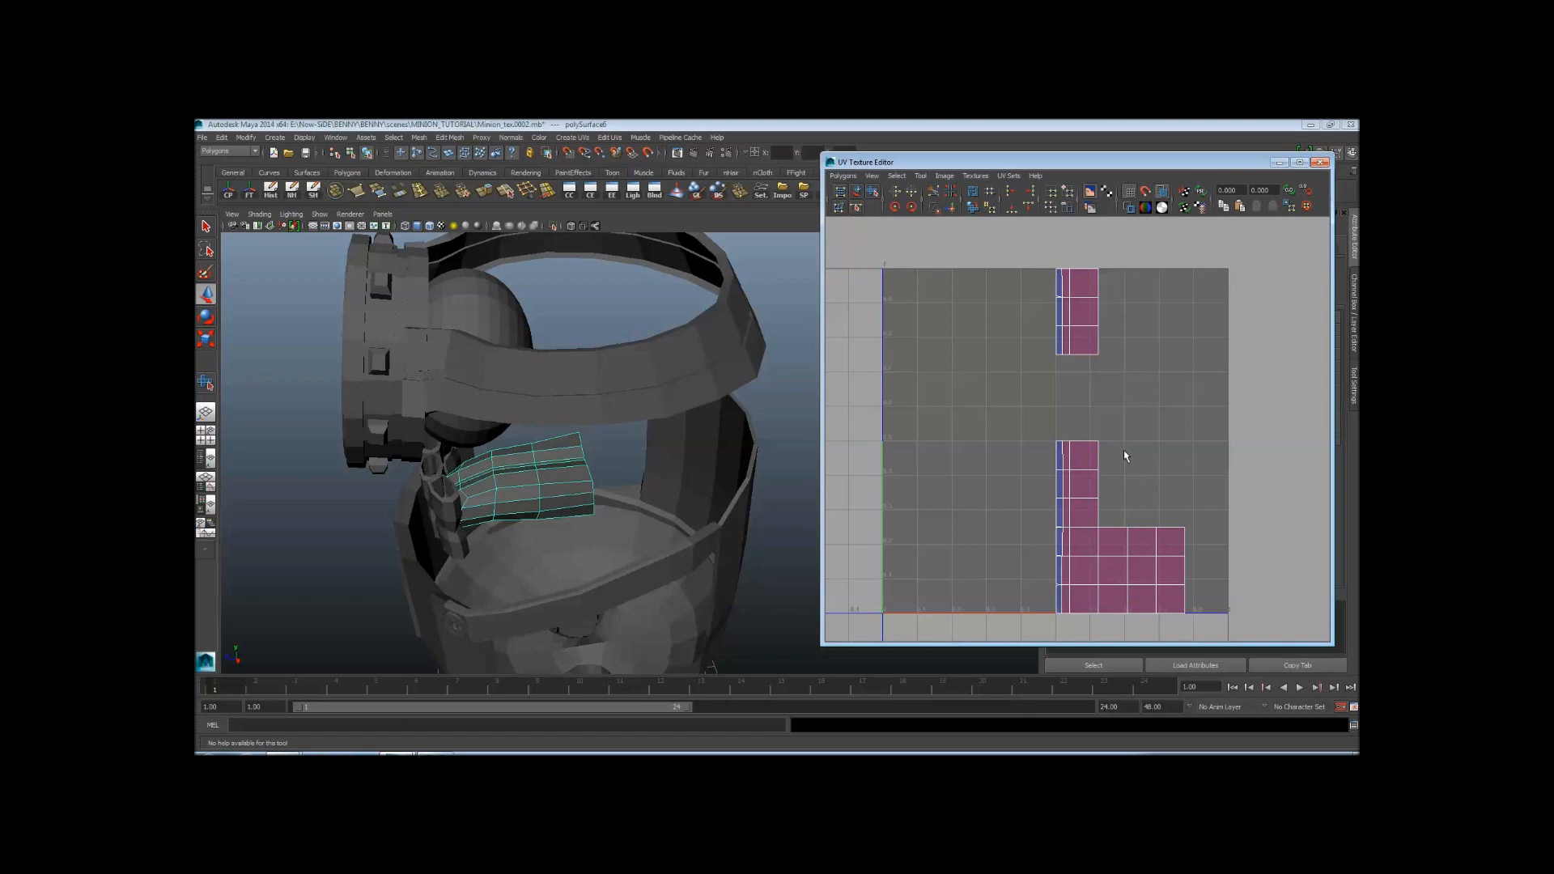
Switch to Windows Photo Viewer, examine the tongue up close in minion-clipboard.jpg, and return to Maya
click(437, 754)
scroll(987, 510, down, 3)
key(Right)
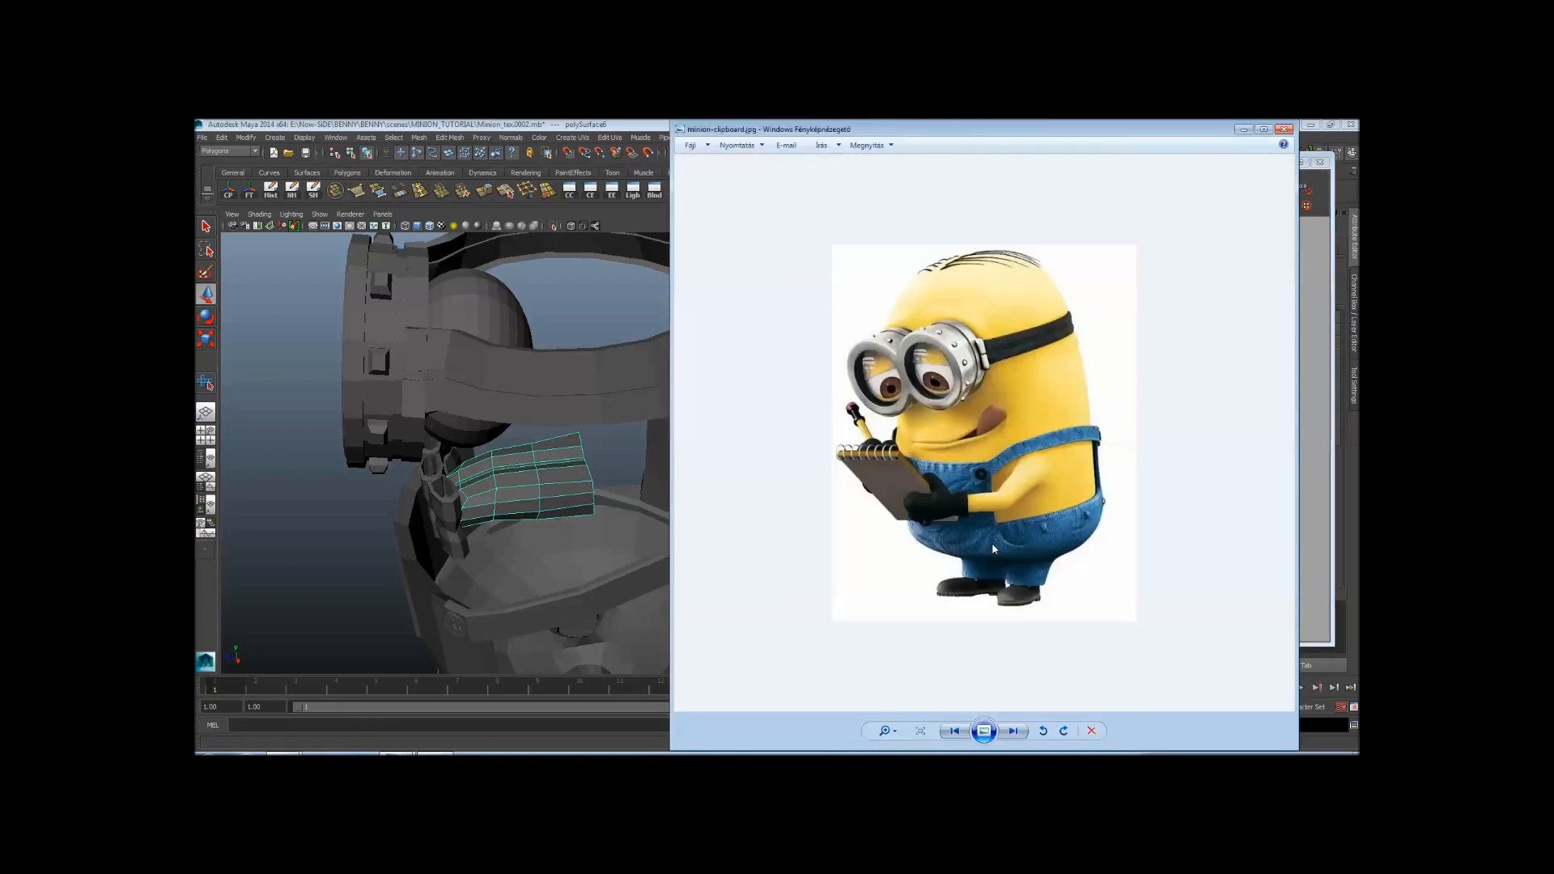
scroll(994, 445, up, 5)
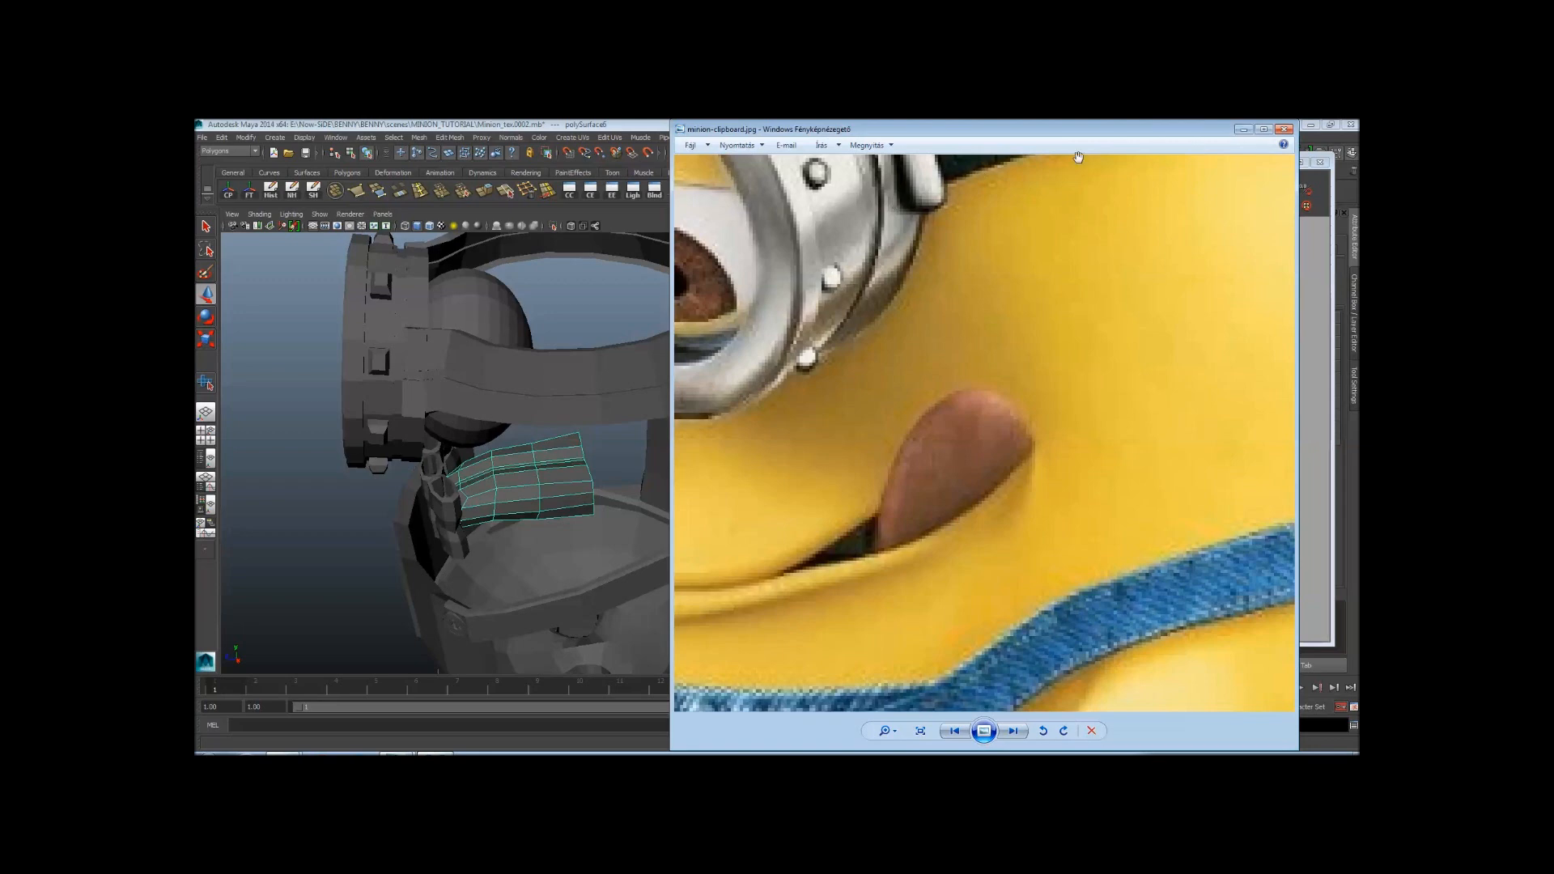
drag(1137, 136, 693, 182)
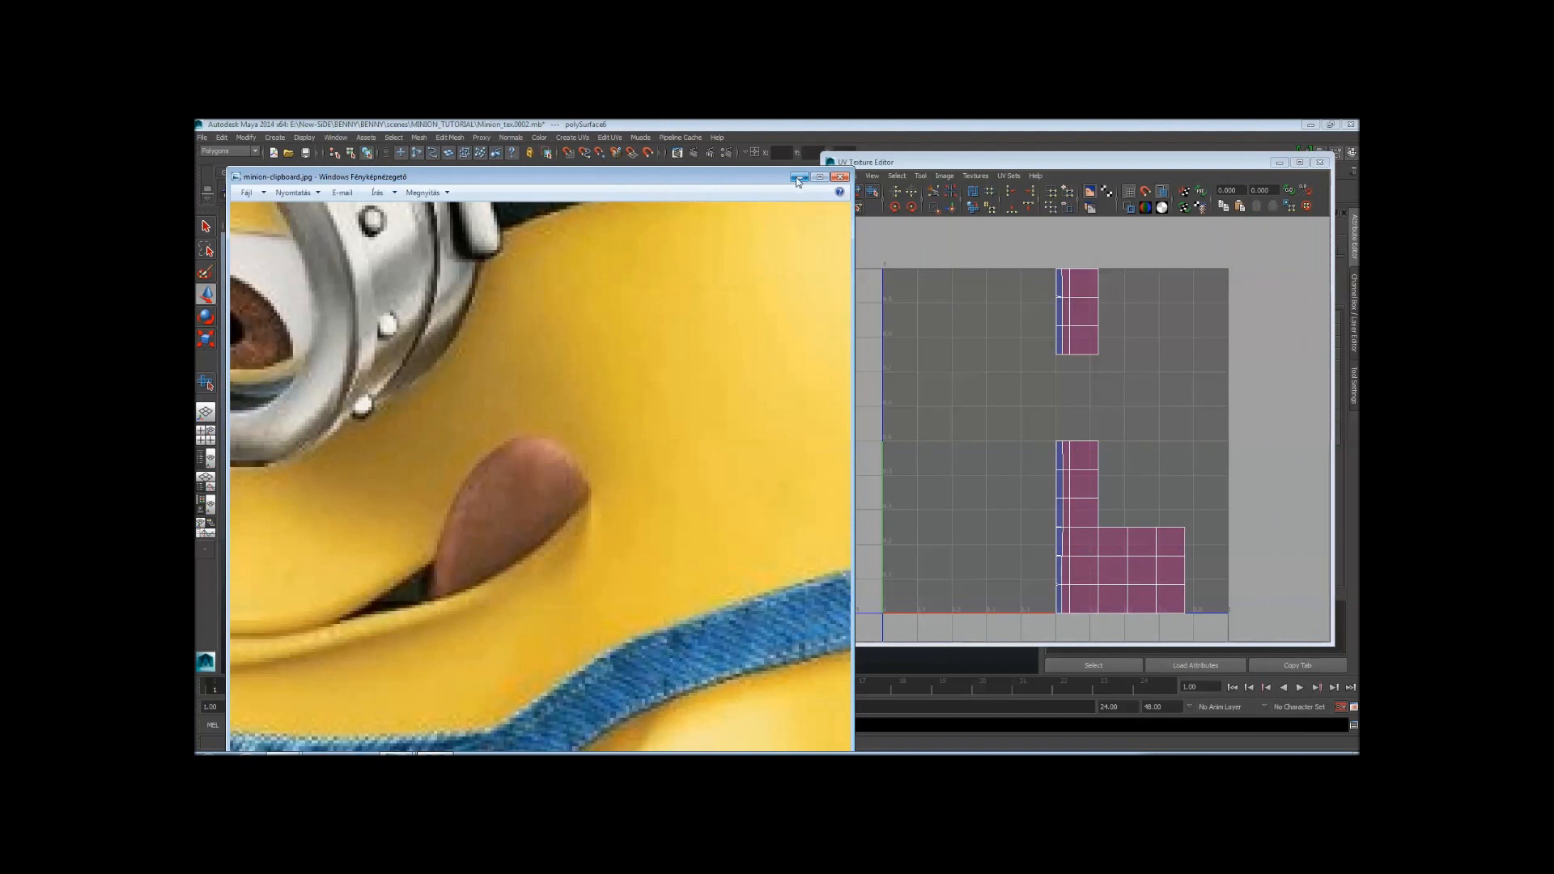
click(798, 180)
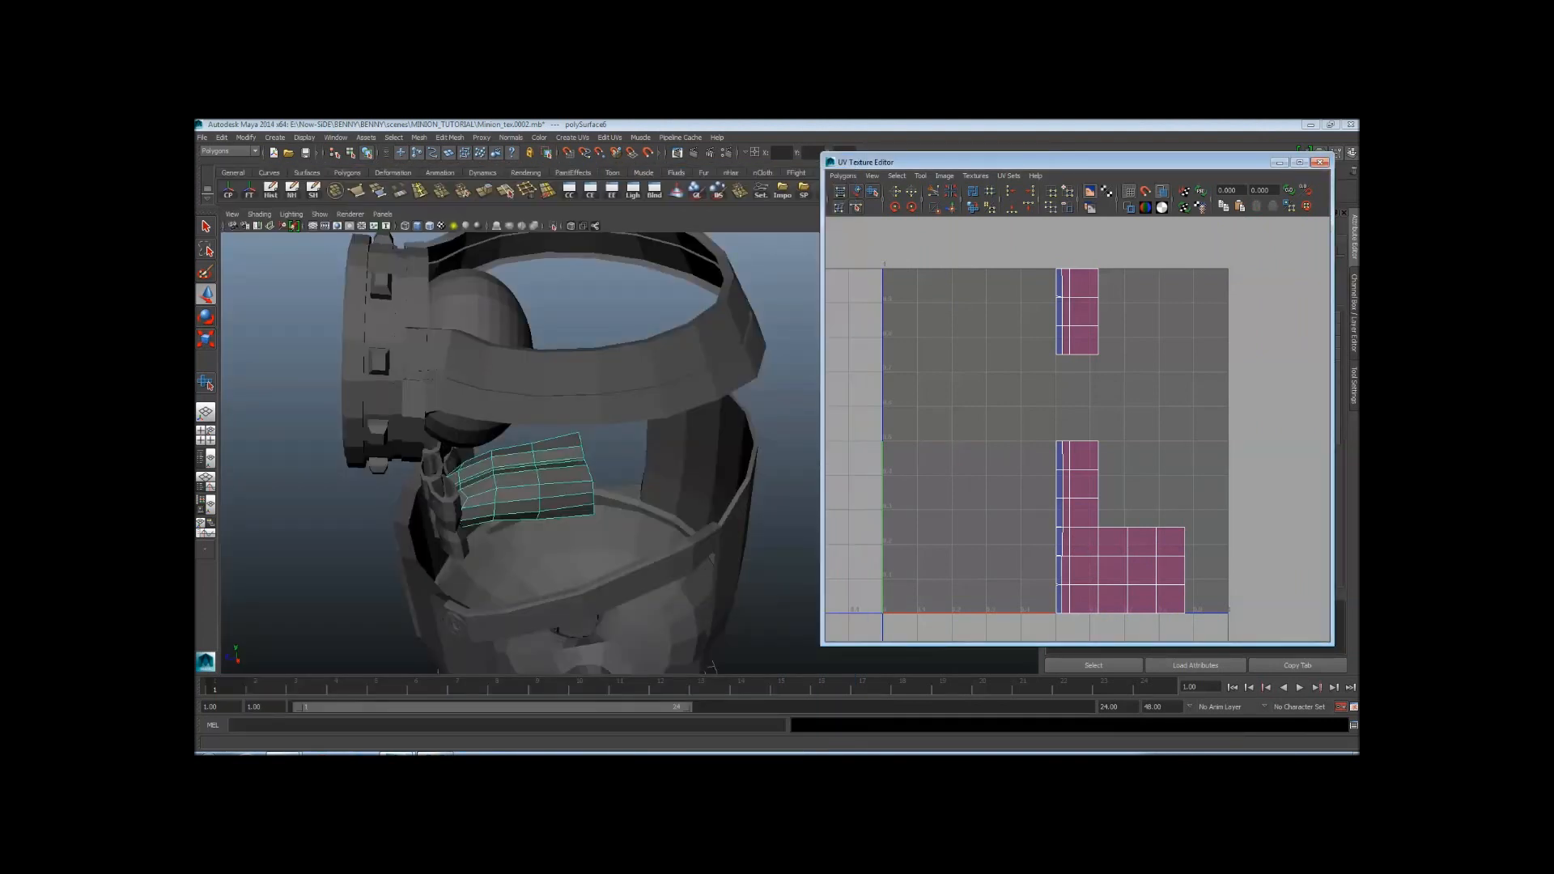
Apply a cylindrical UV mapping to the tongue mesh behind the teeth
key(t)
alt+right_drag(470, 445, 537, 444)
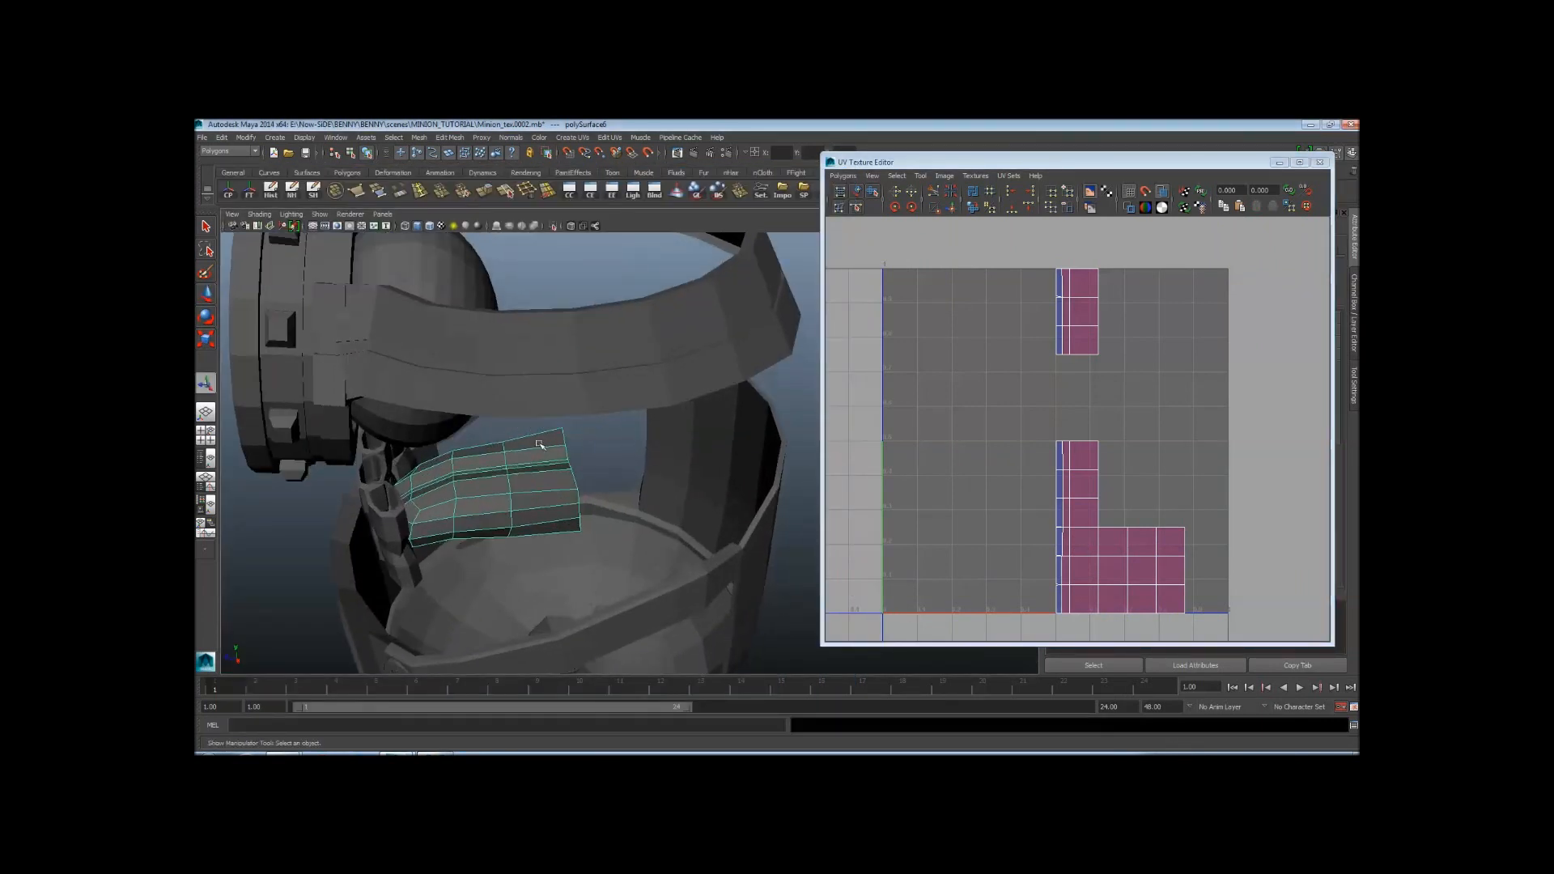
alt+drag(538, 445, 645, 406)
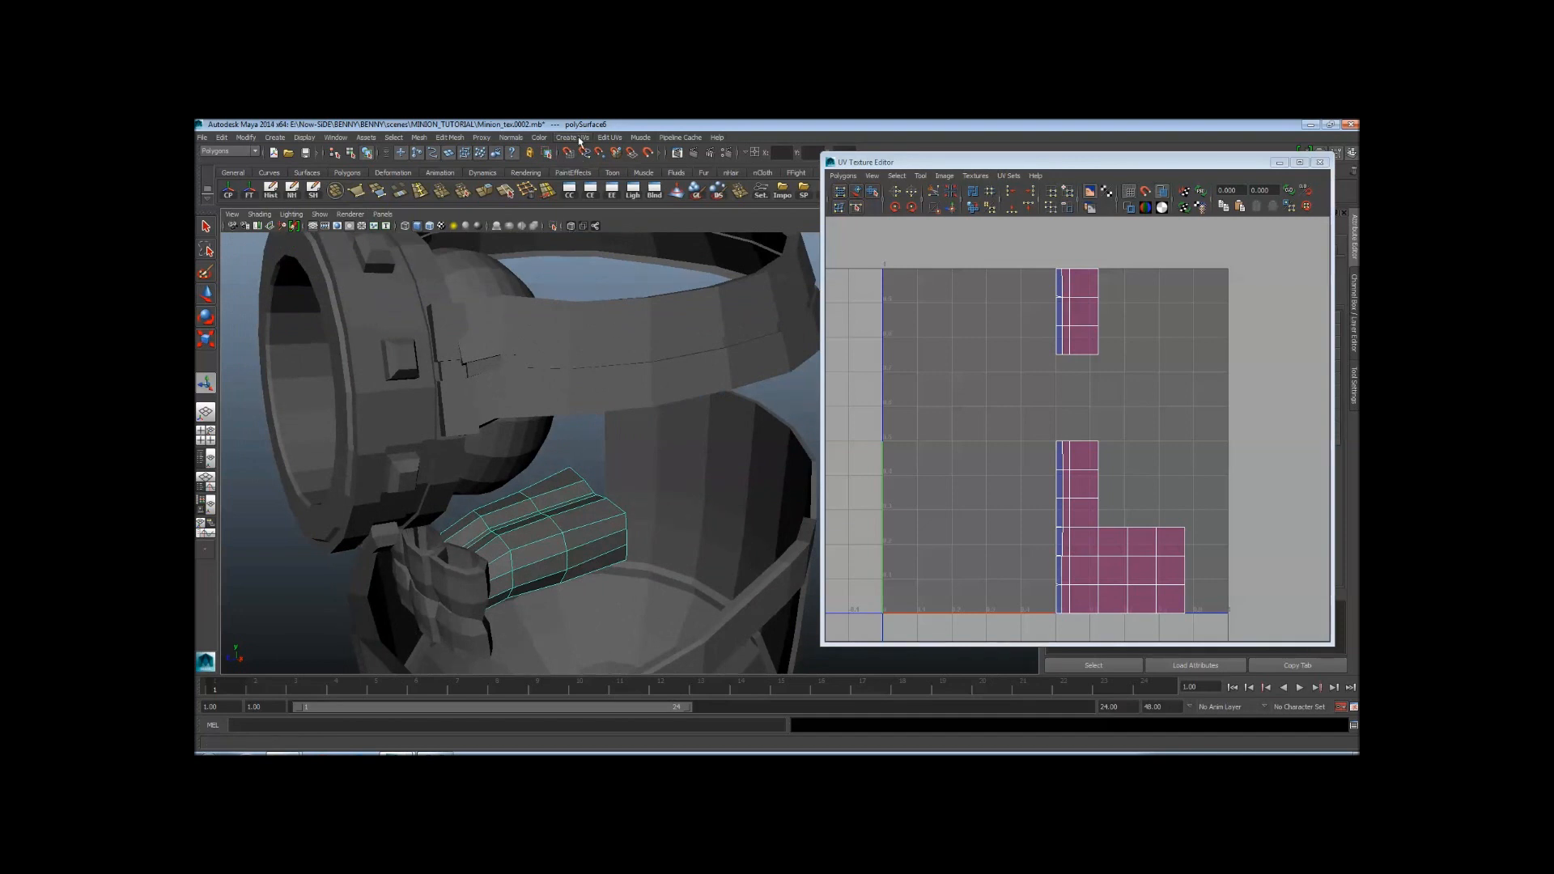
click(579, 139)
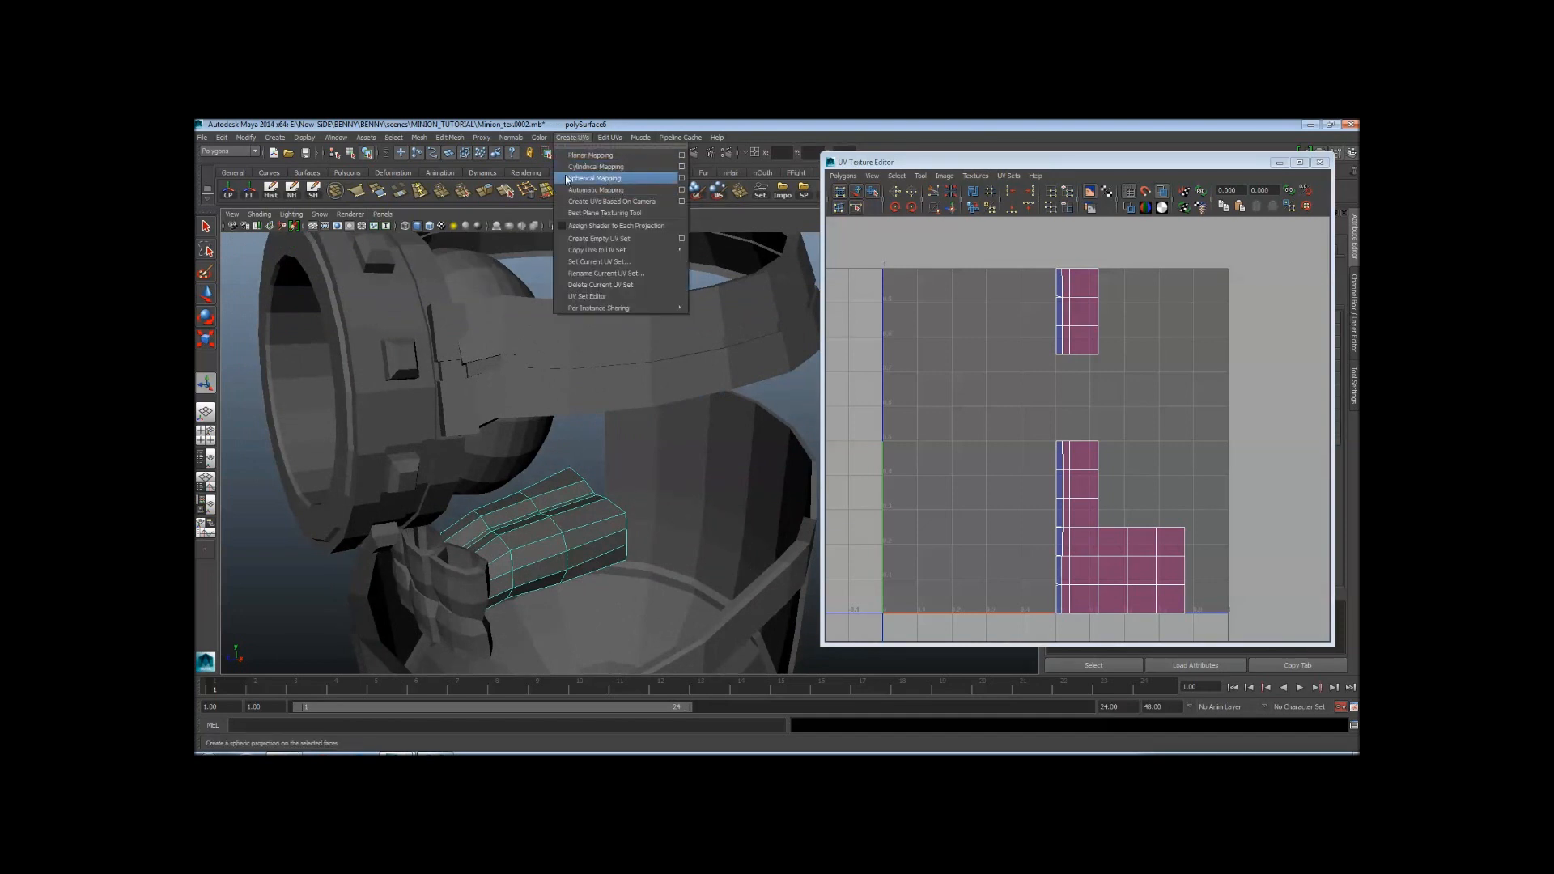
click(610, 168)
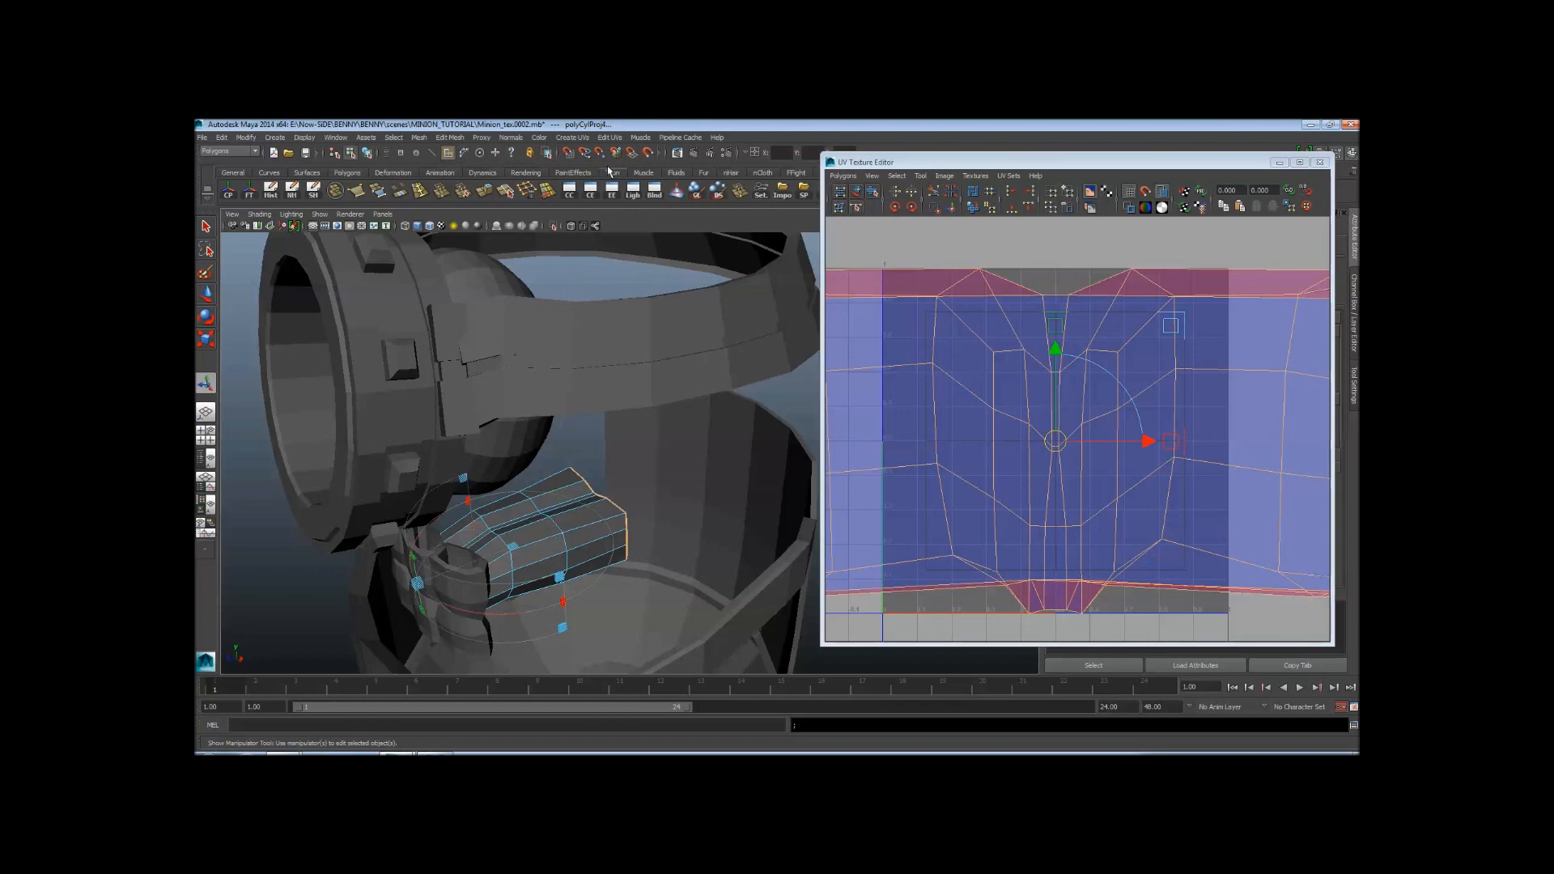
Rotate the cylindrical projection around the tongue so that its axis follows the tongue's length
alt+drag(625, 519, 622, 427)
scroll(597, 420, up, 5)
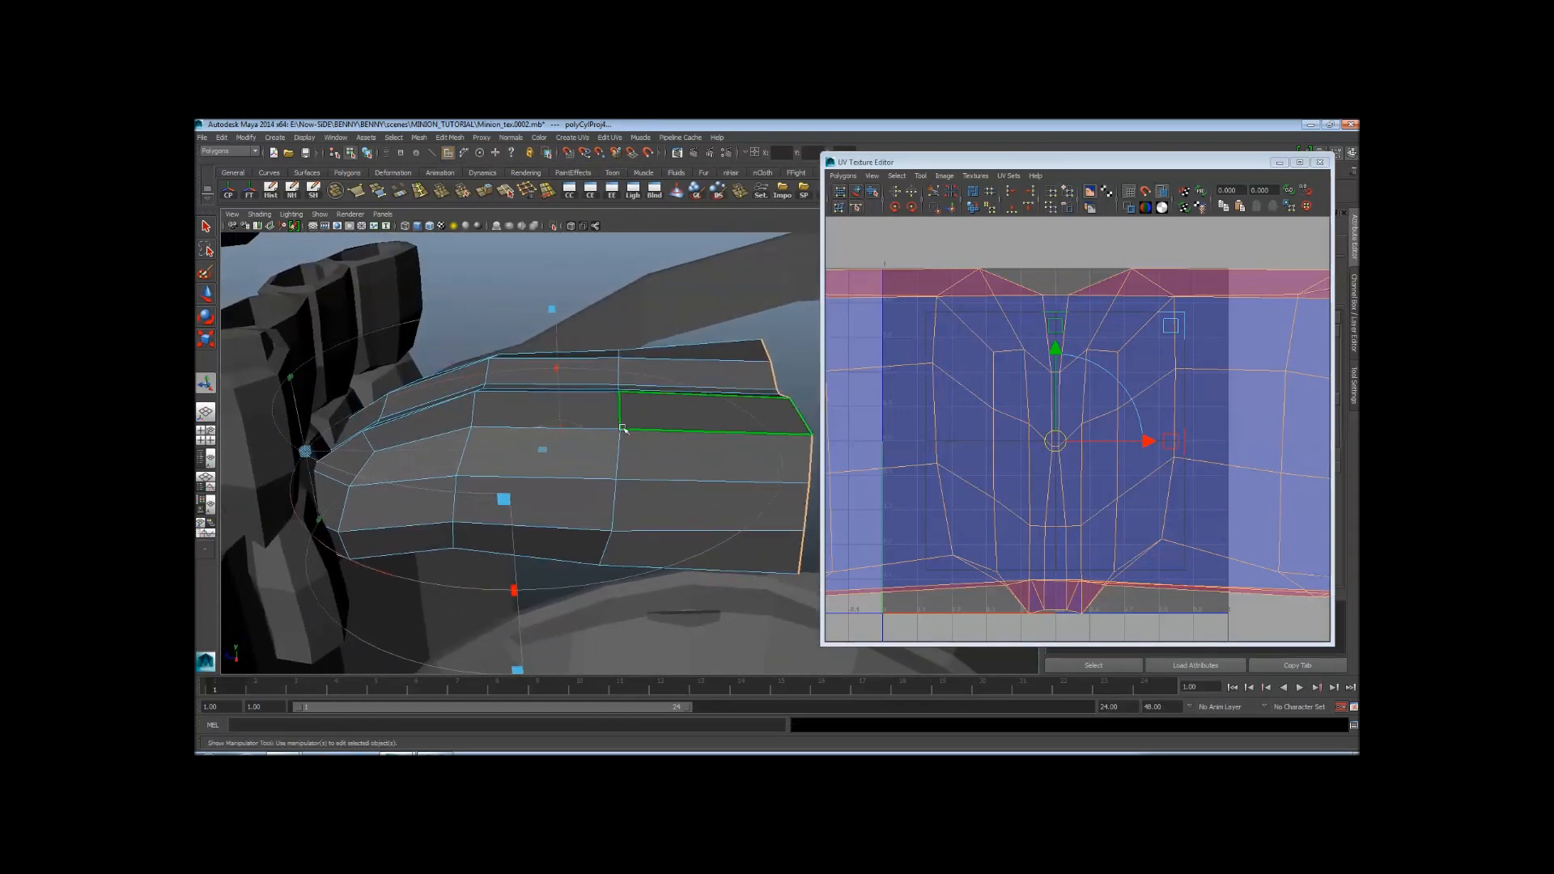
alt+drag(588, 480, 637, 437)
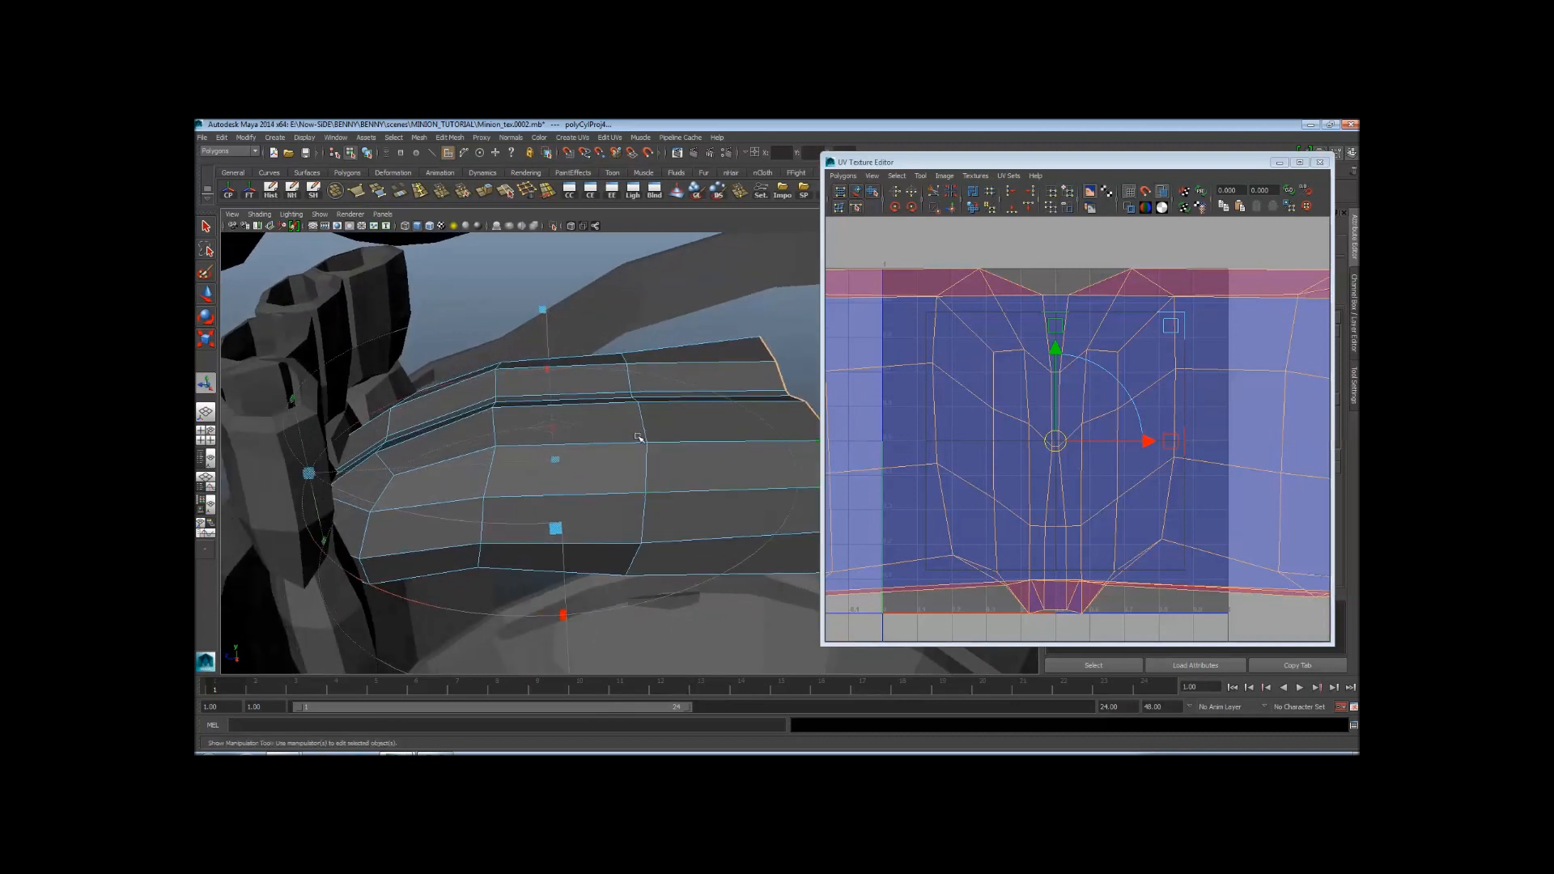
click(552, 426)
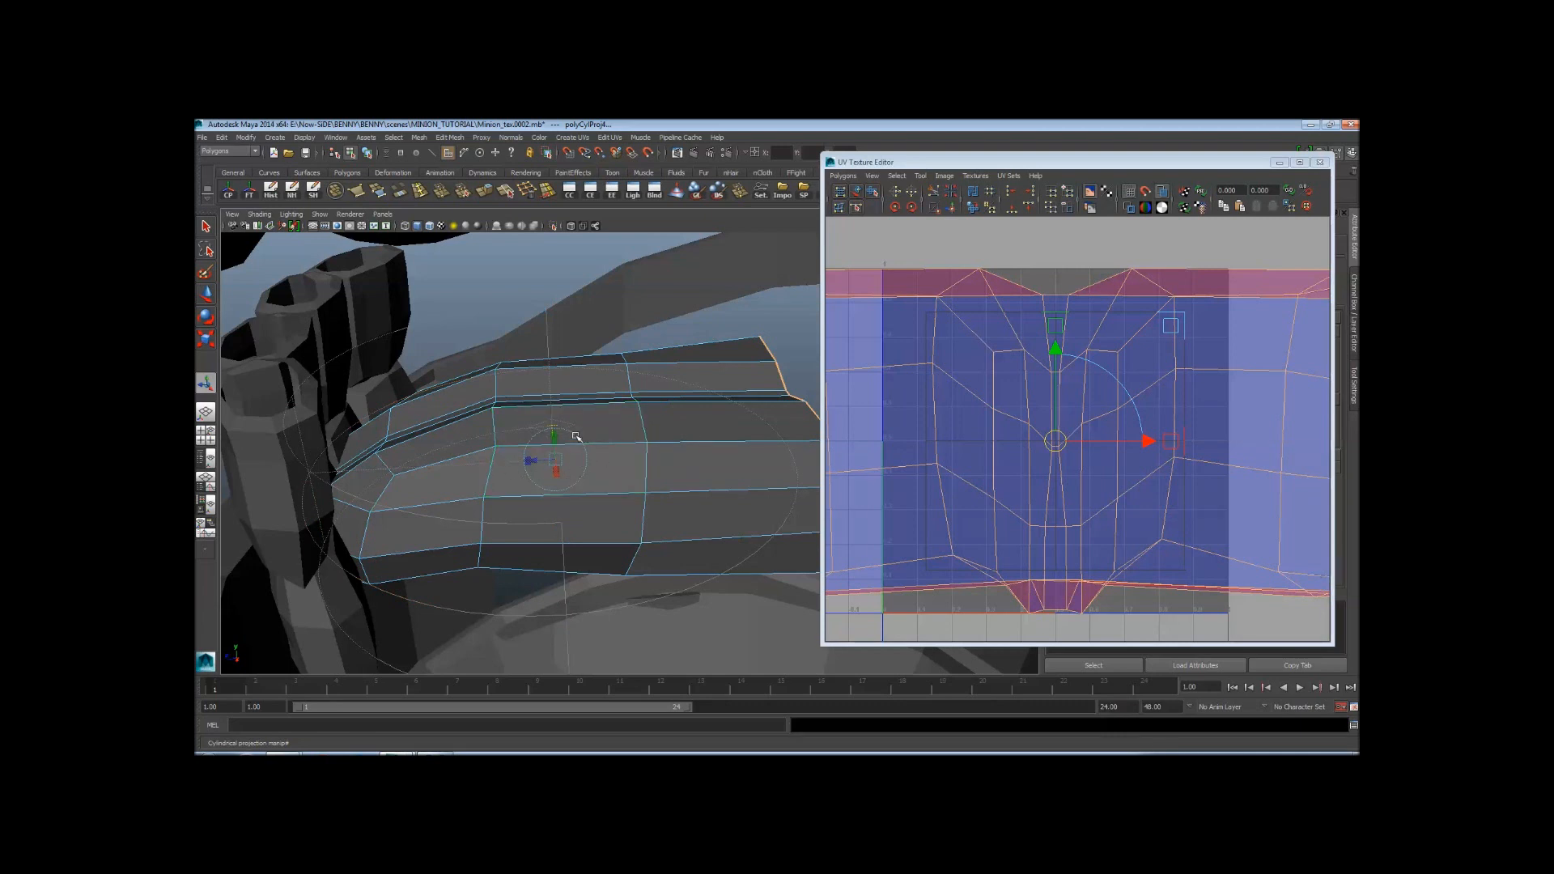
click(576, 437)
drag(563, 438, 685, 548)
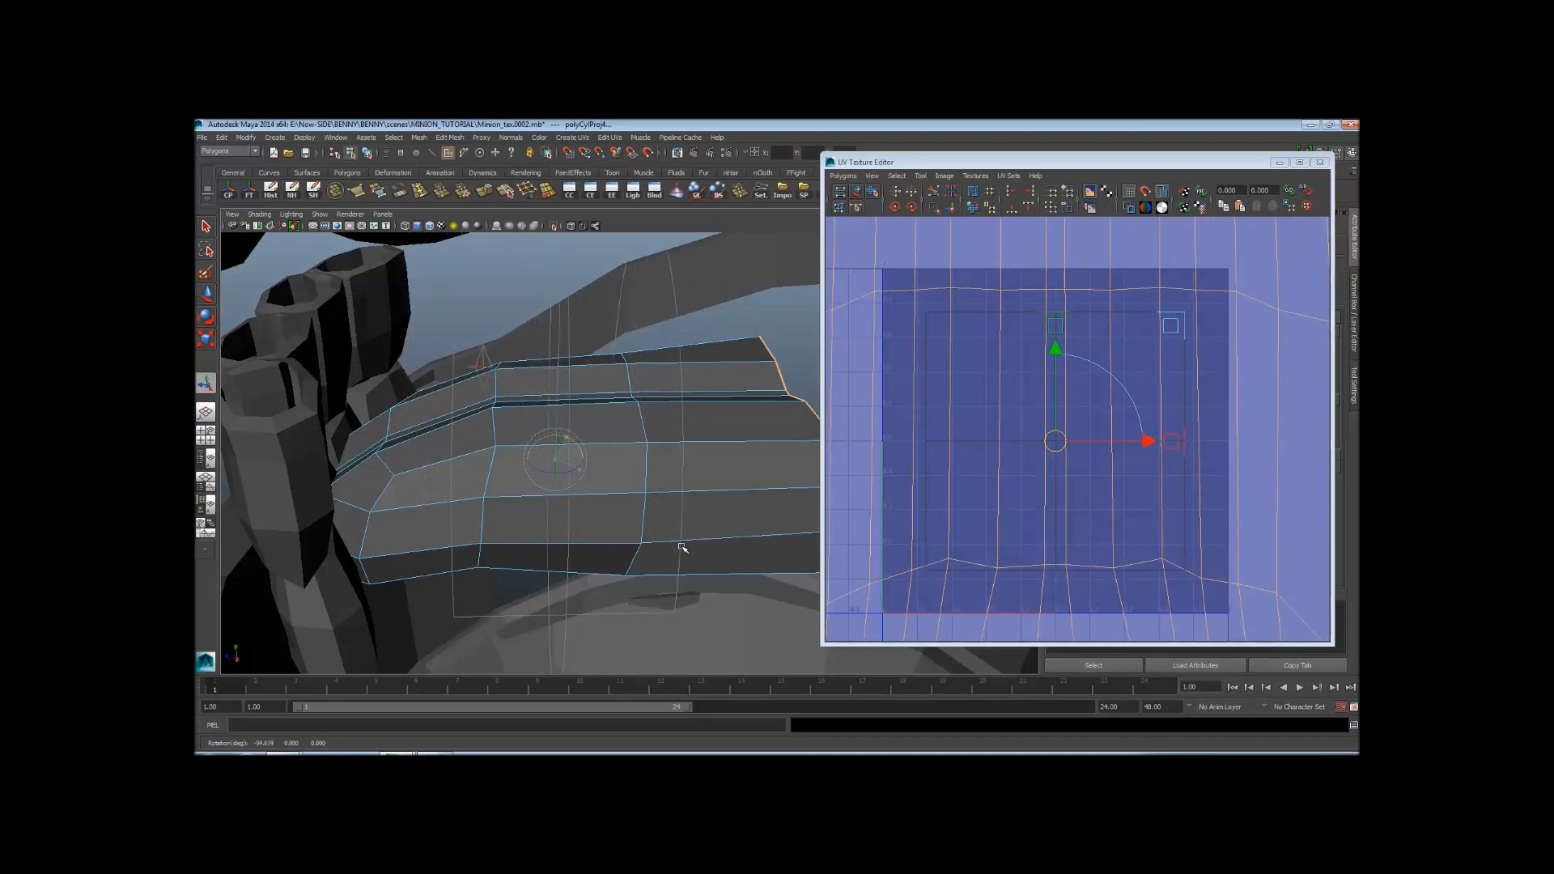
Scale the cylindrical projection along the tongue and shrink its UV layout to fit within the 0–1 texture square
scroll(976, 434, down, 5)
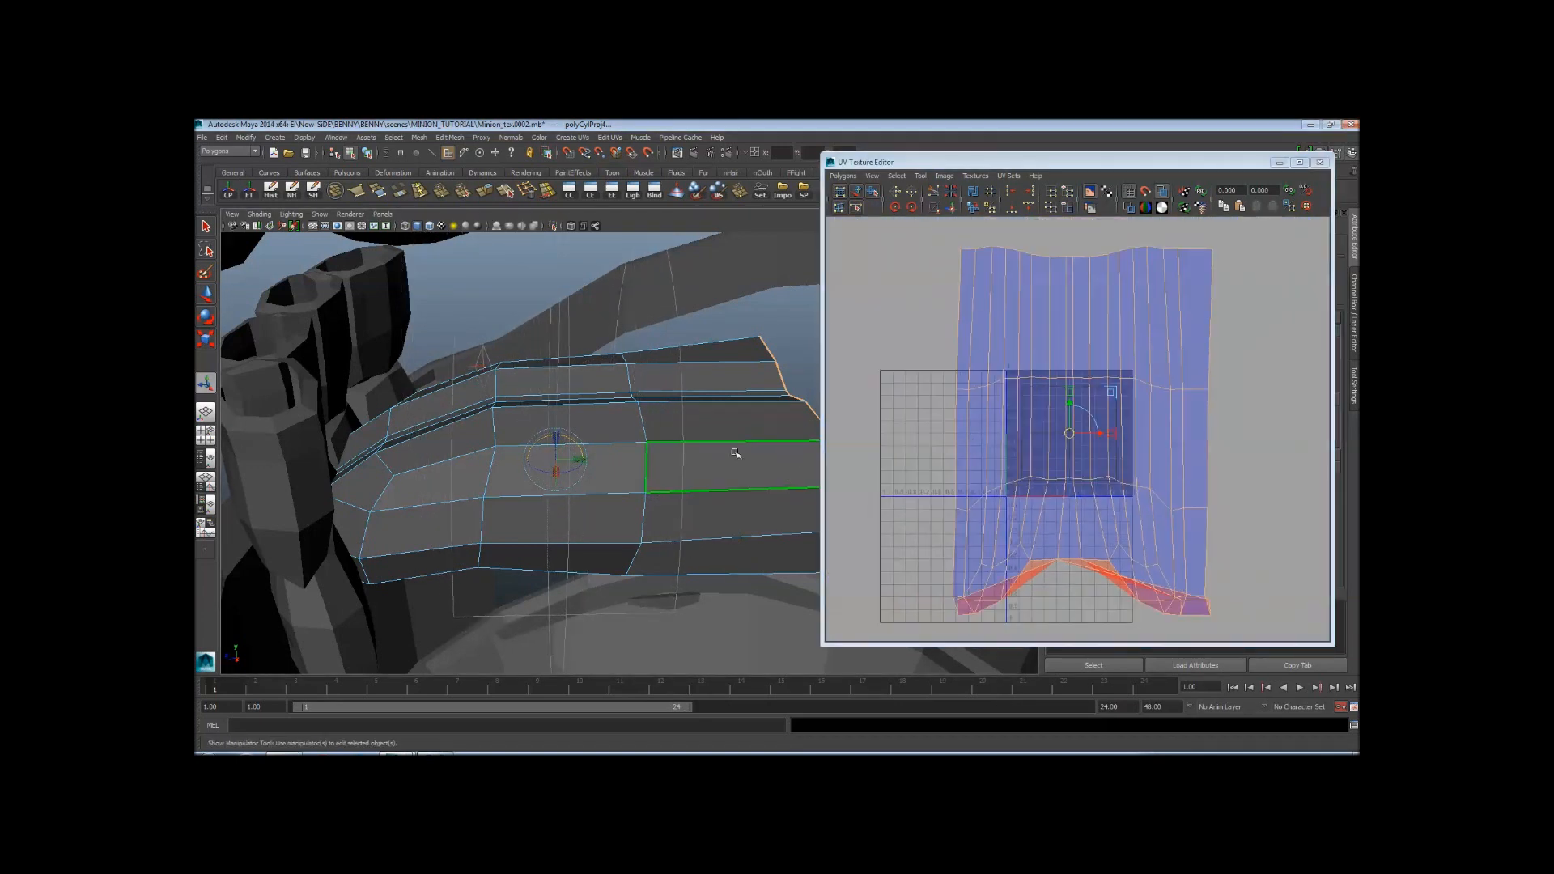
alt+drag(739, 451, 652, 461)
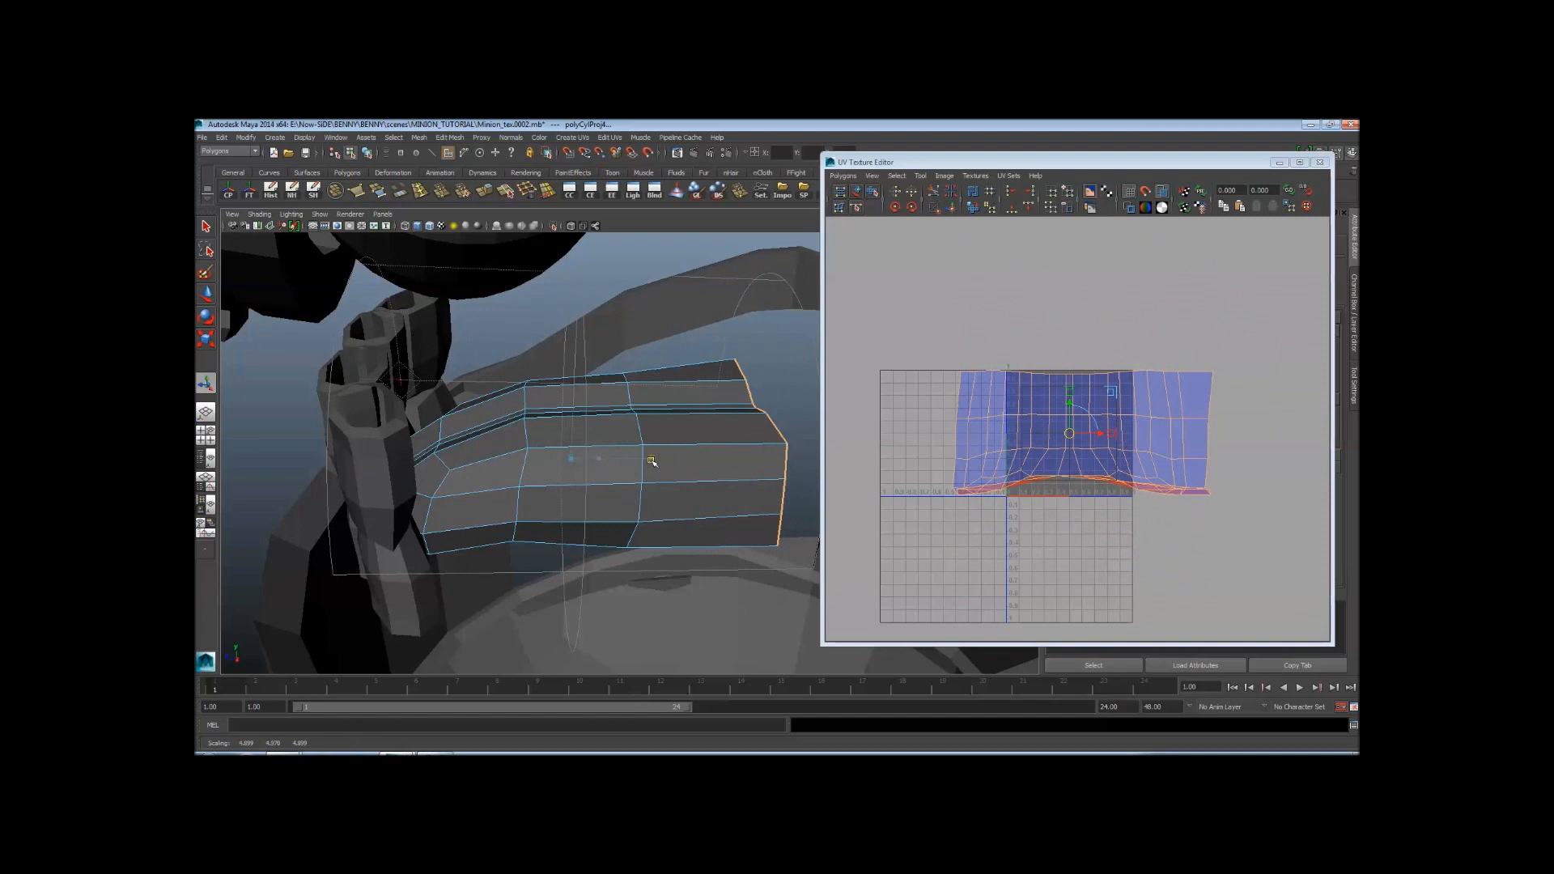
scroll(1103, 396, up, 2)
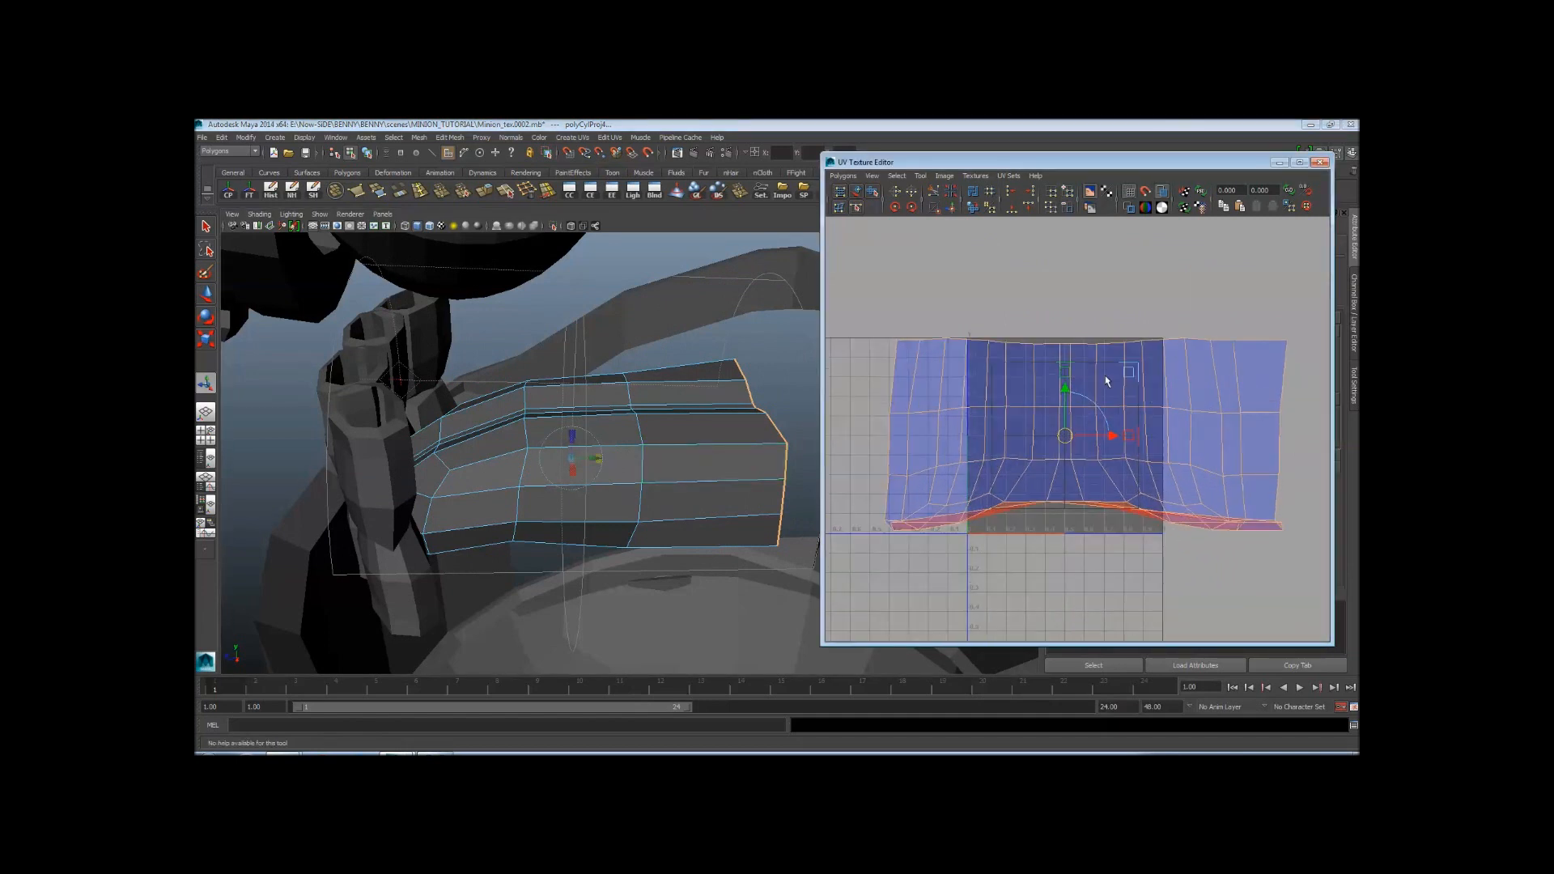
drag(1130, 377, 1083, 388)
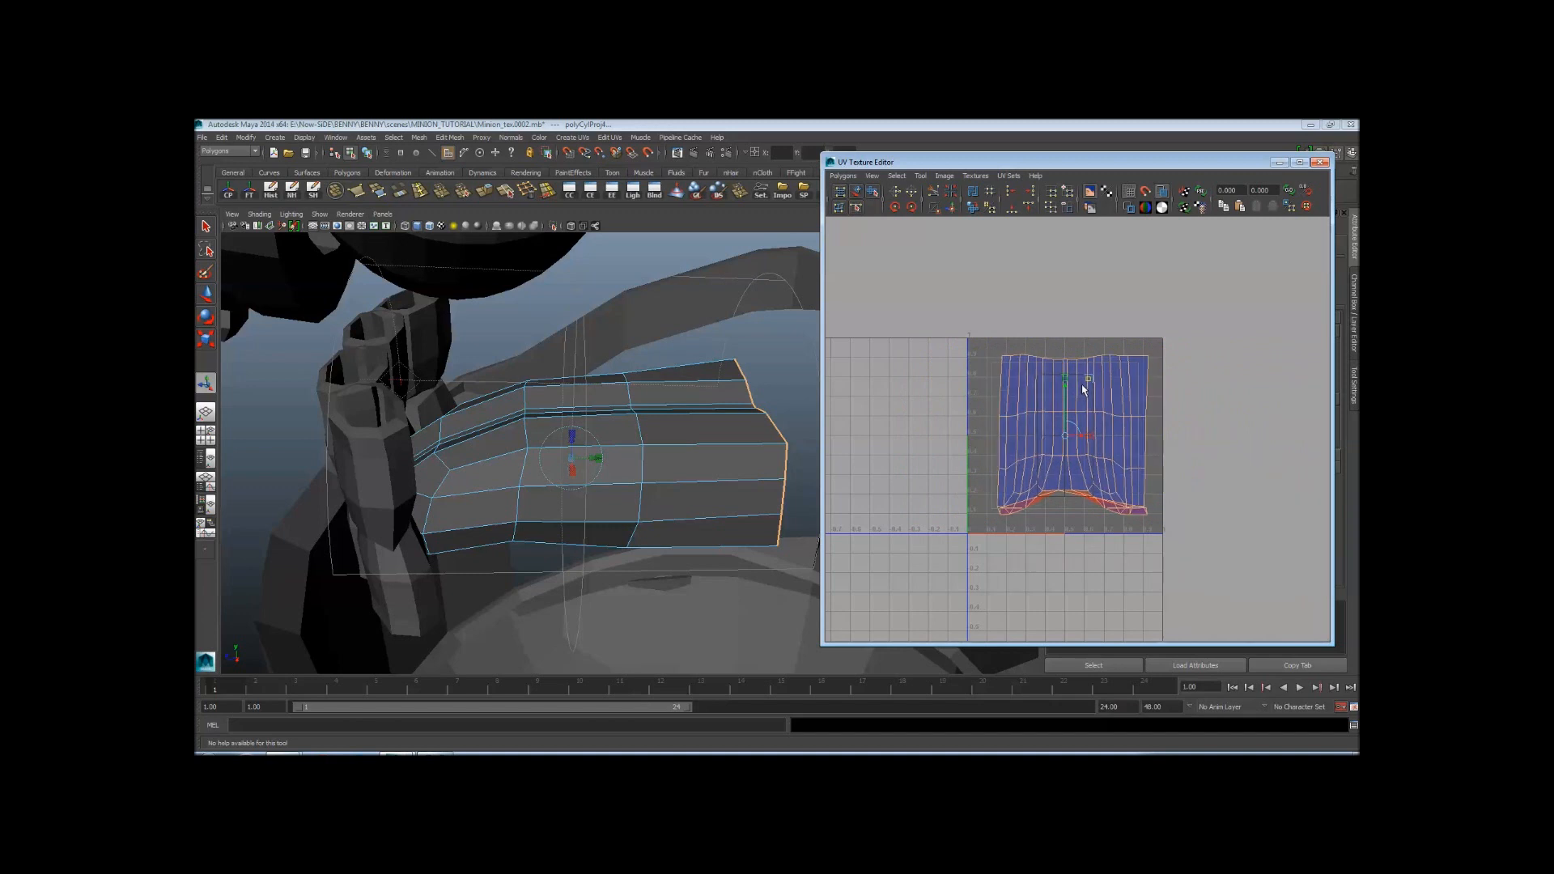
scroll(1166, 424, up, 3)
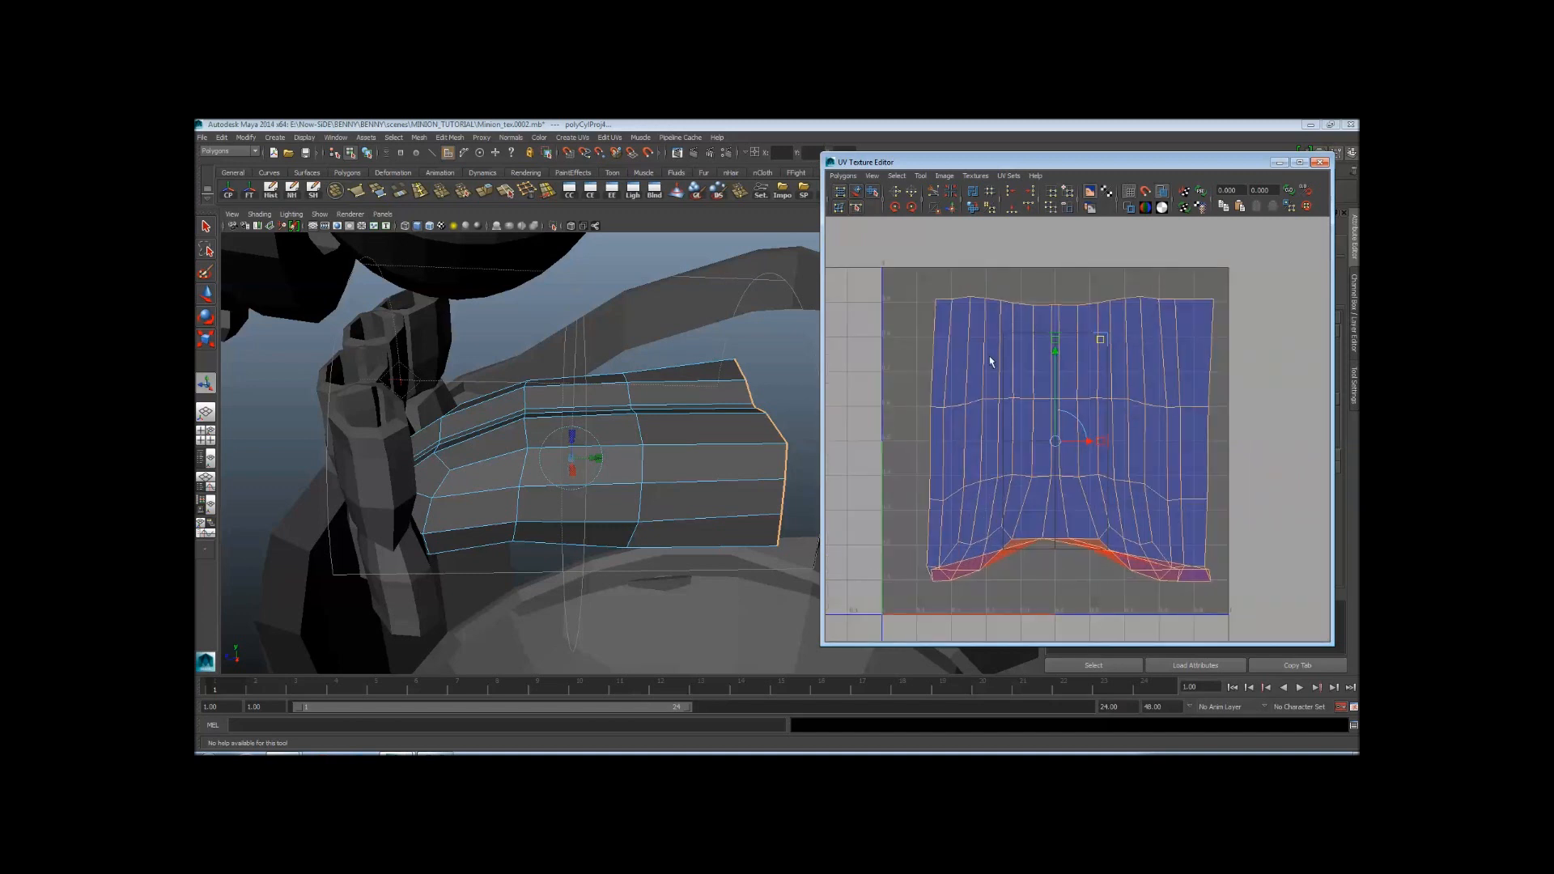
Select all the tongue's UVs and unfold them with the Smooth UV Tool until the overlapping tip opens out
right_drag(989, 357, 1033, 359)
drag(916, 279, 1321, 658)
click(873, 191)
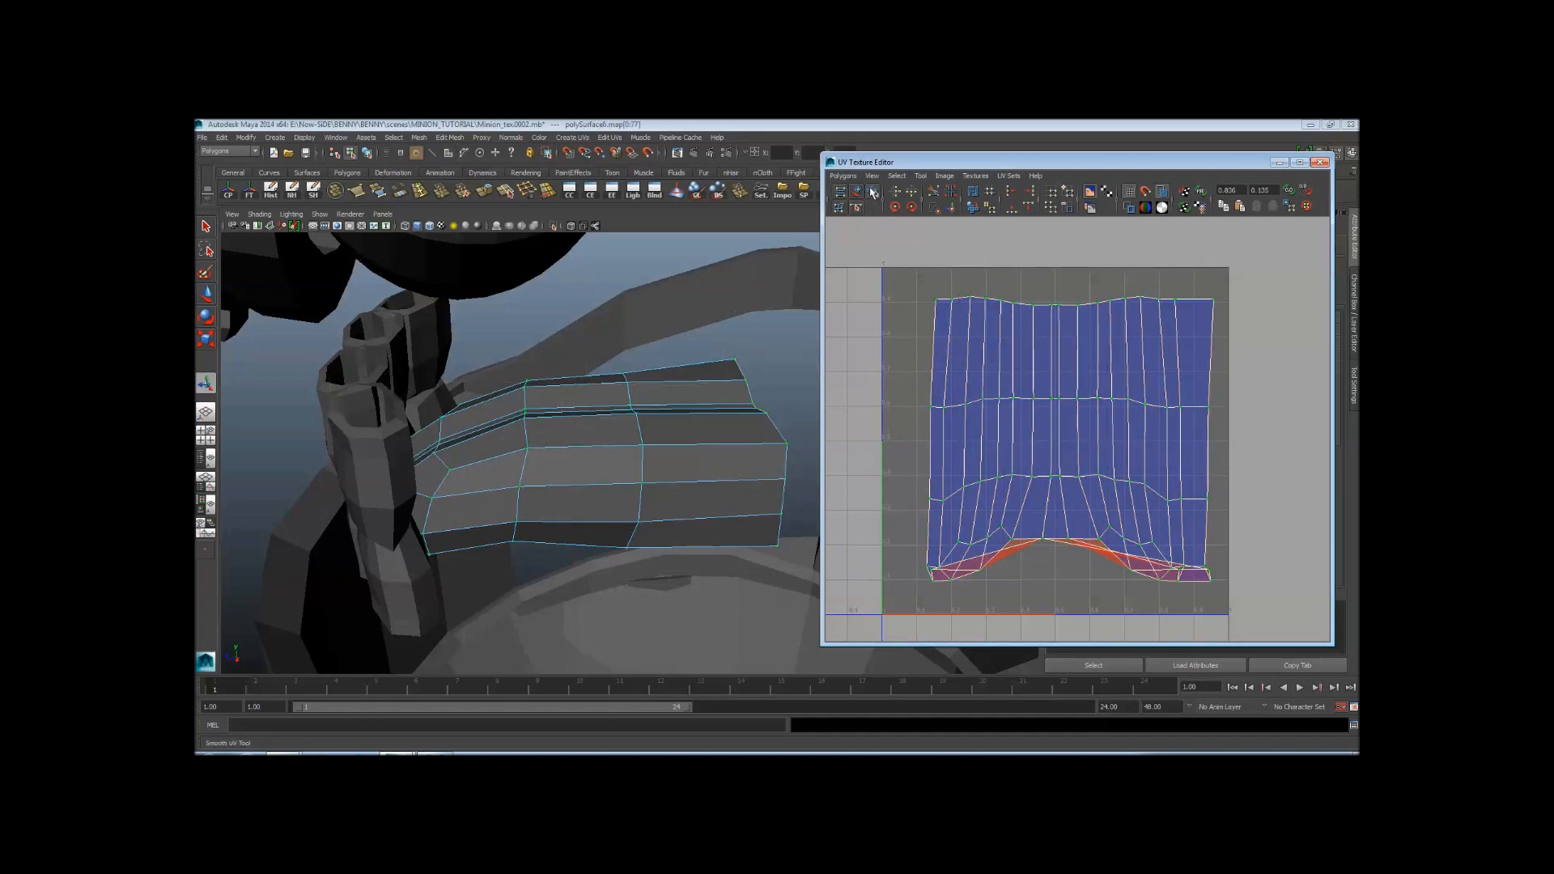
drag(907, 593, 964, 593)
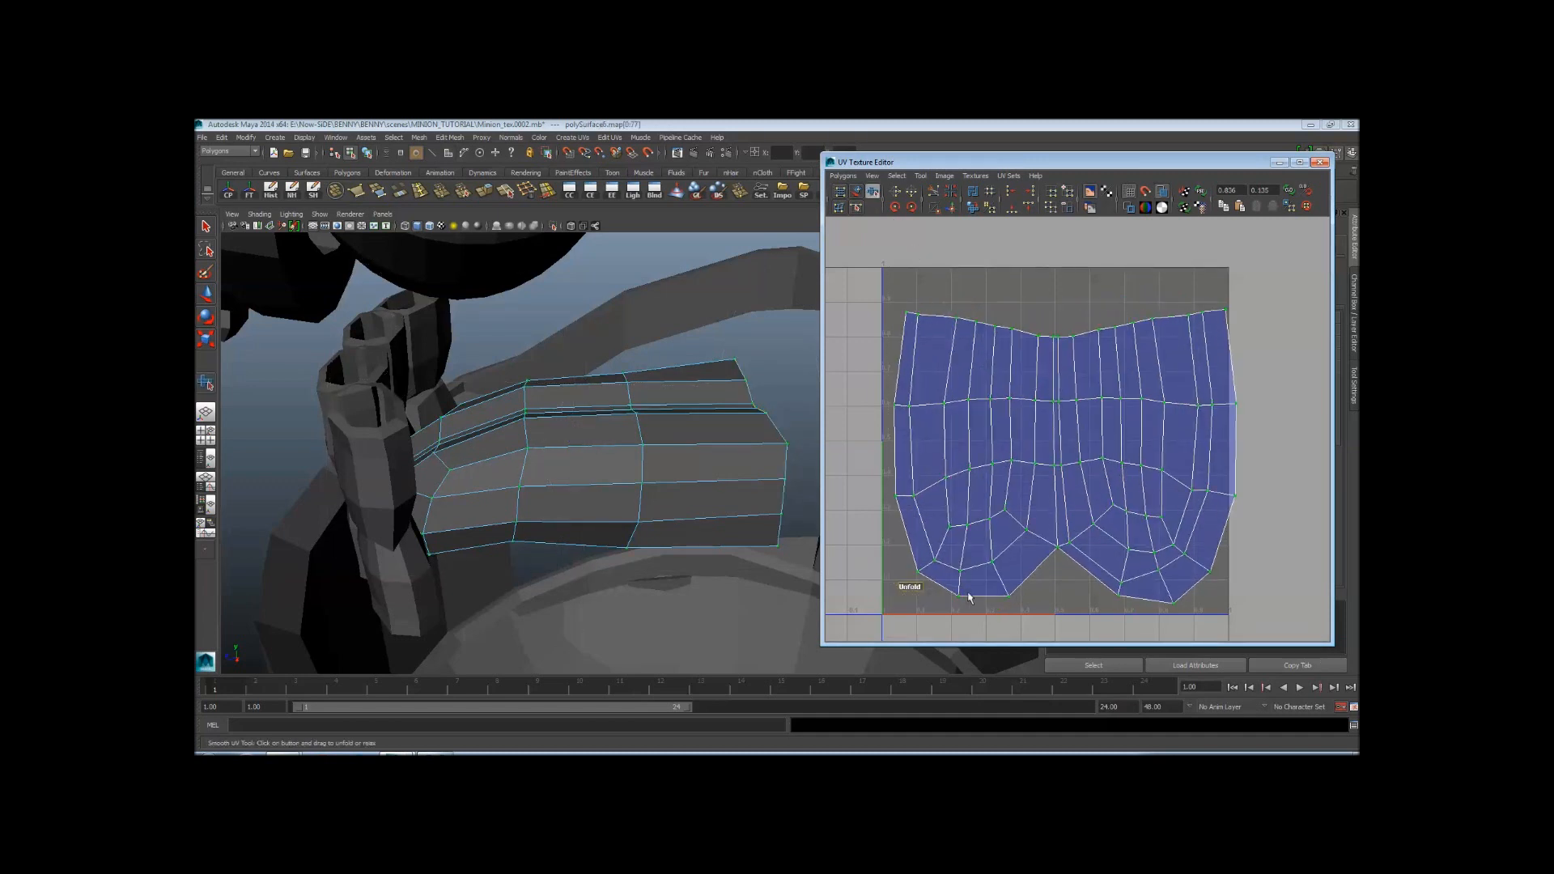
Scale and position the unfolded tongue UVs inside the 0–1 texture square, and close the UV Texture Editor
alt+middle_drag(1123, 491, 1053, 500)
key(w)
key(r)
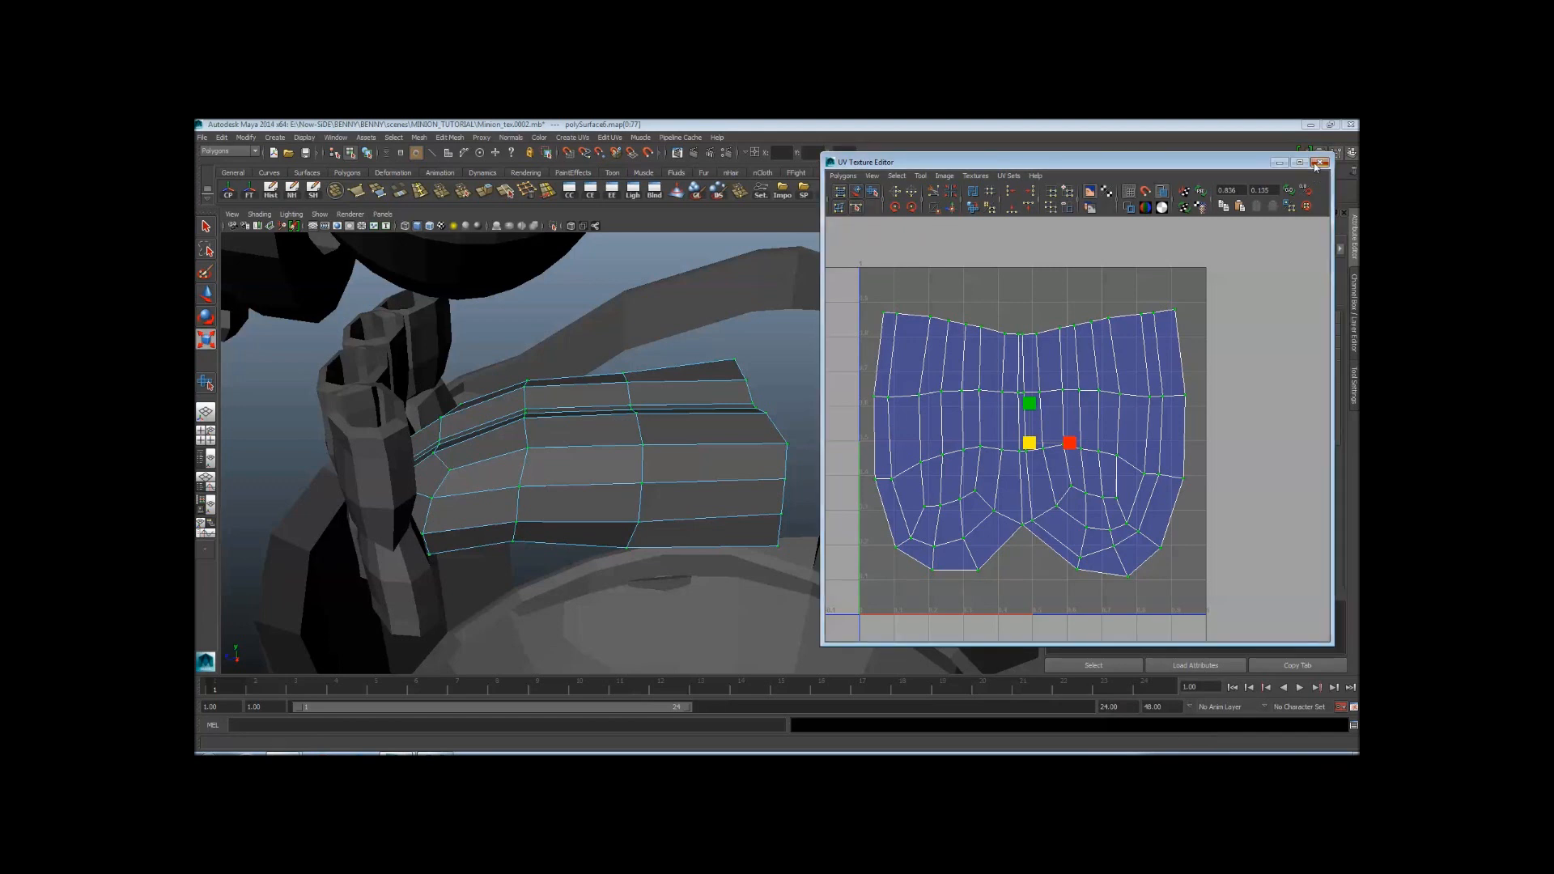
click(1320, 162)
Bring the hidden yellow body mesh back into view, show all hidden objects, and view the complete minion from the front
alt+drag(729, 381, 807, 422)
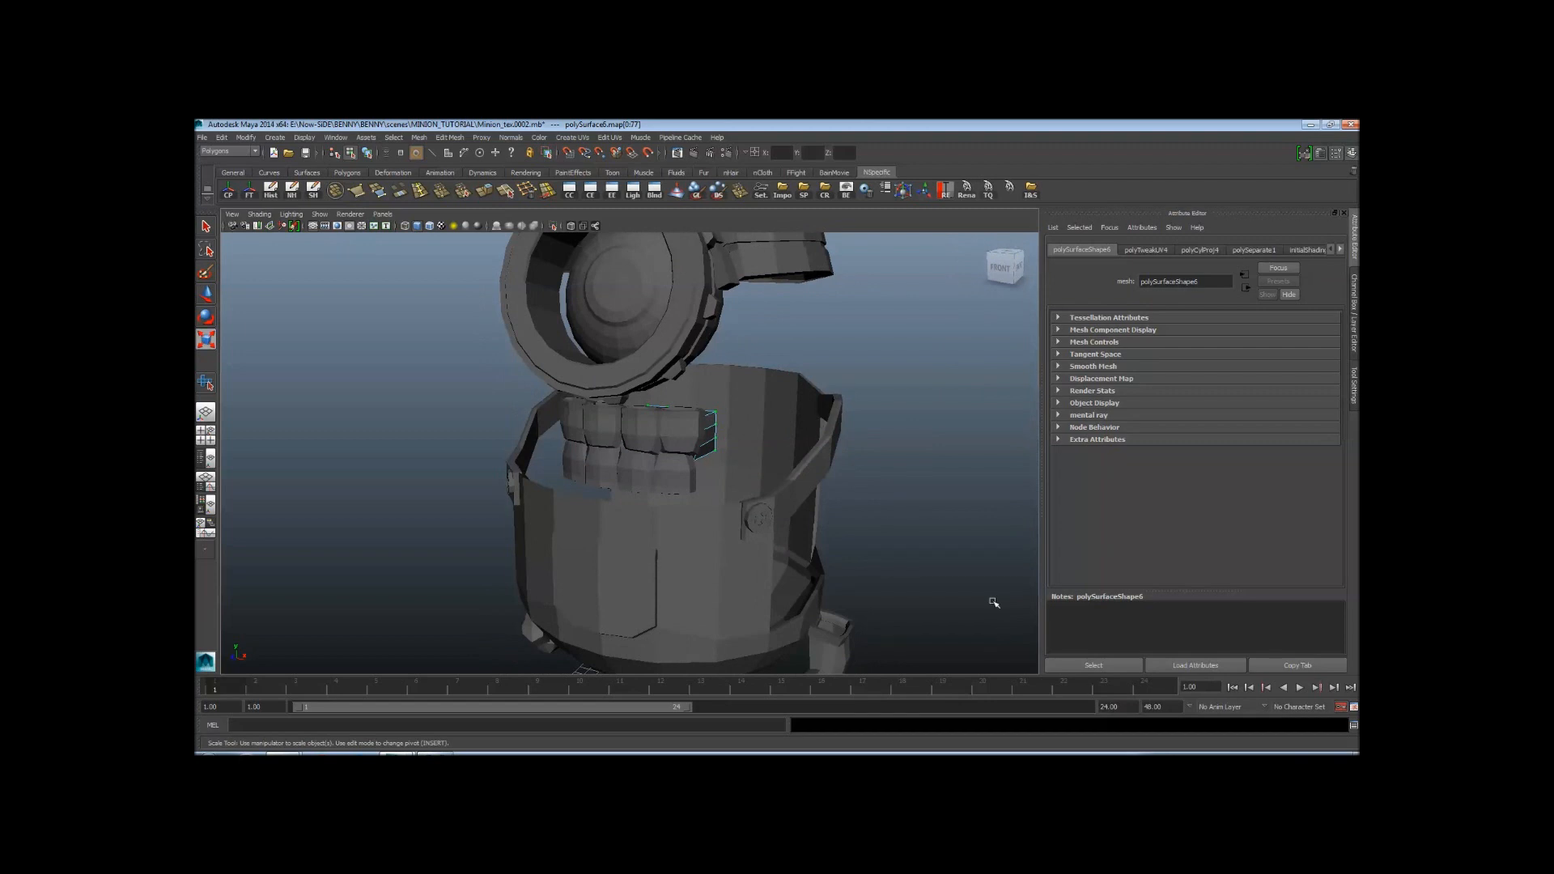
key(ctrl+z)
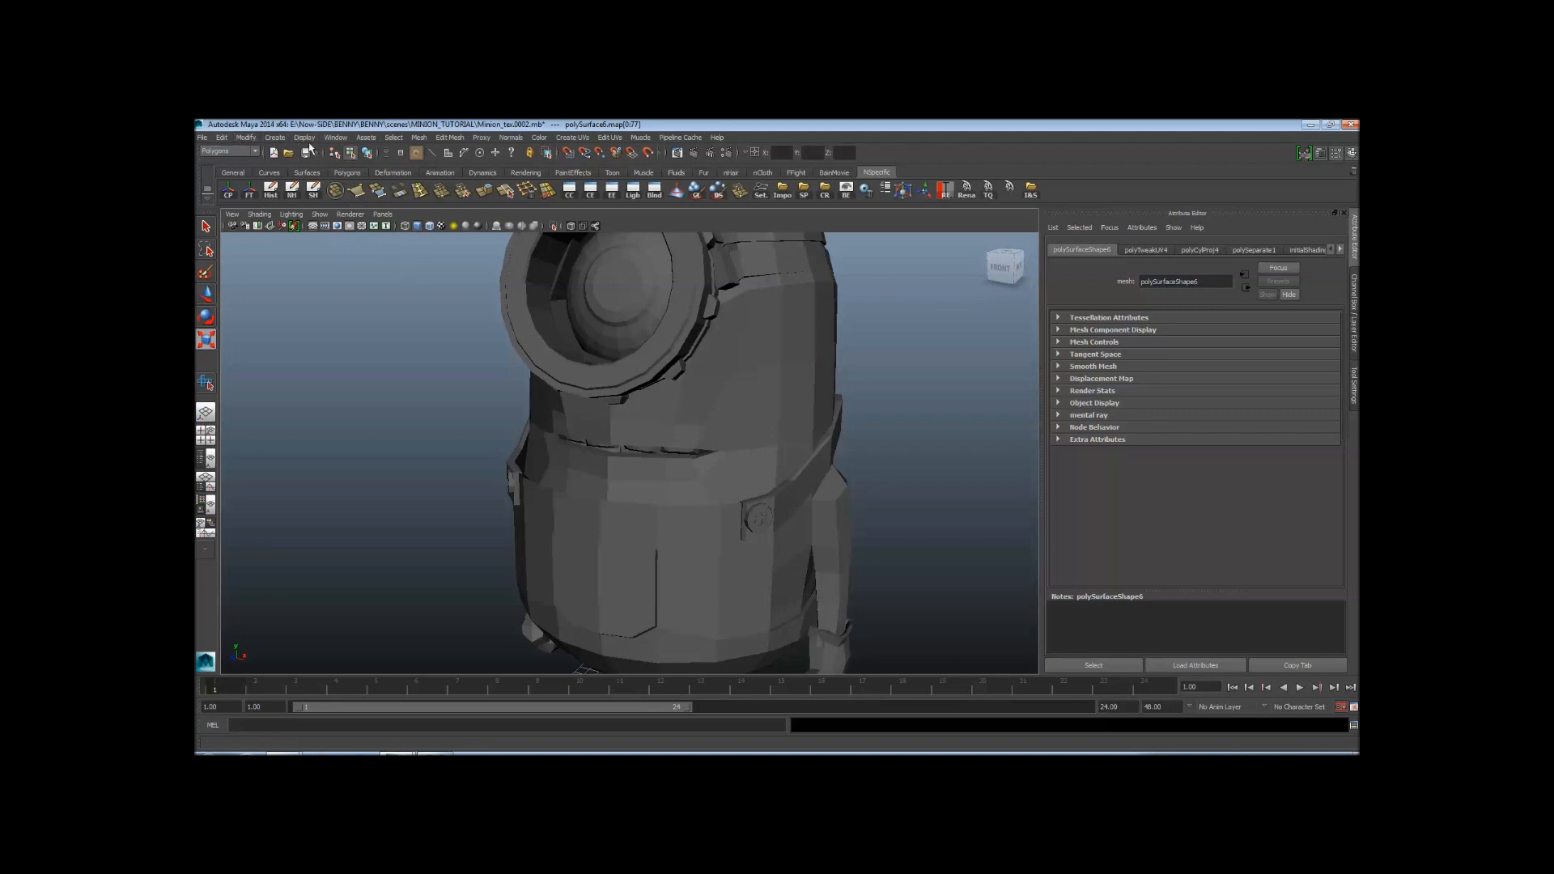
click(306, 138)
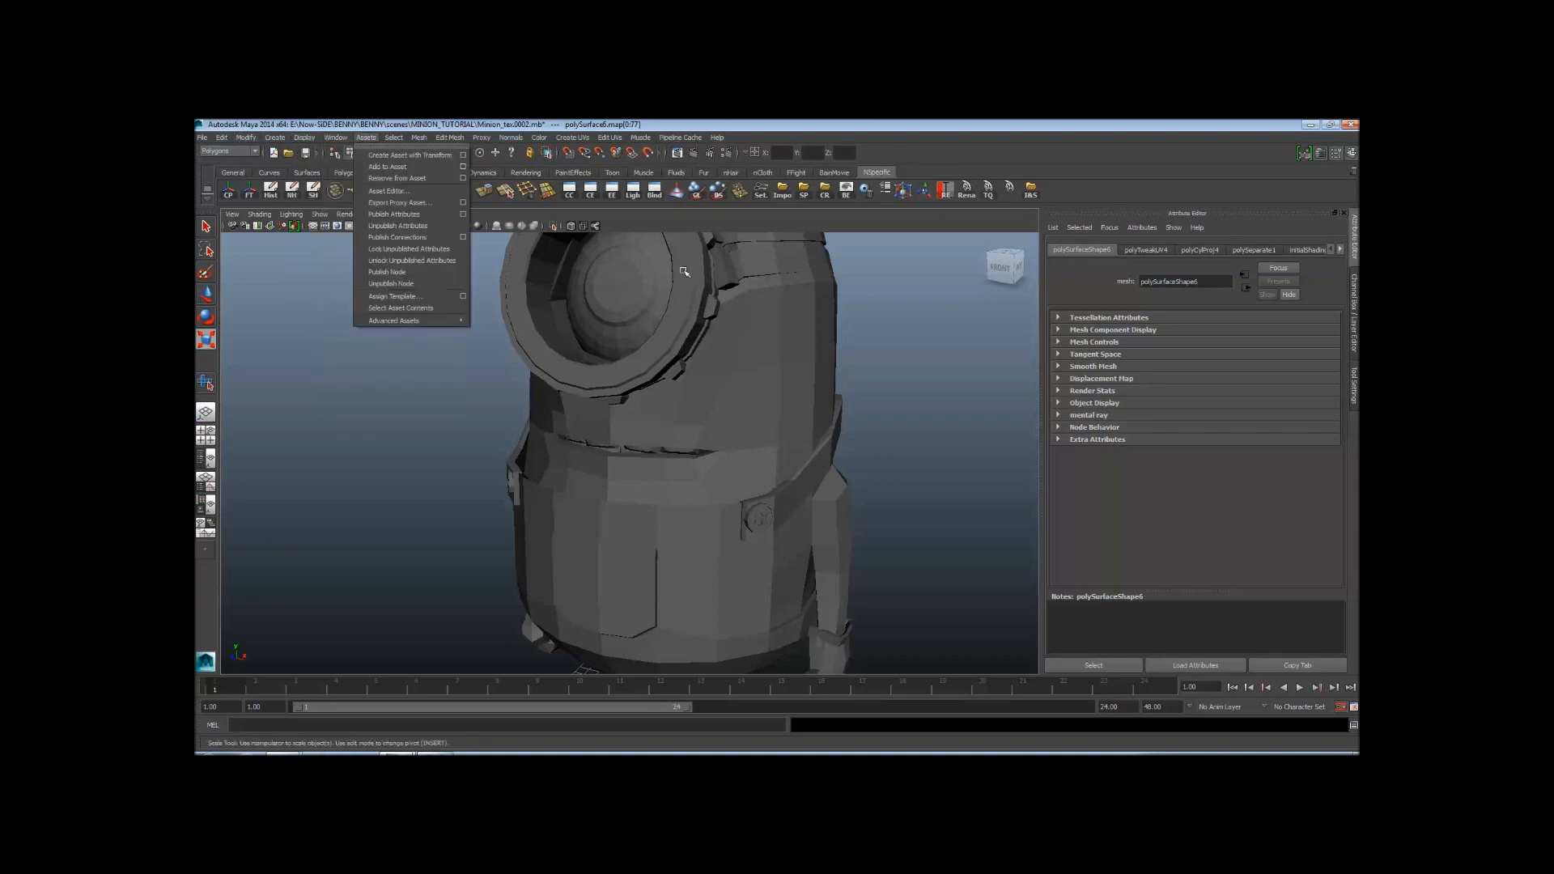
click(1162, 730)
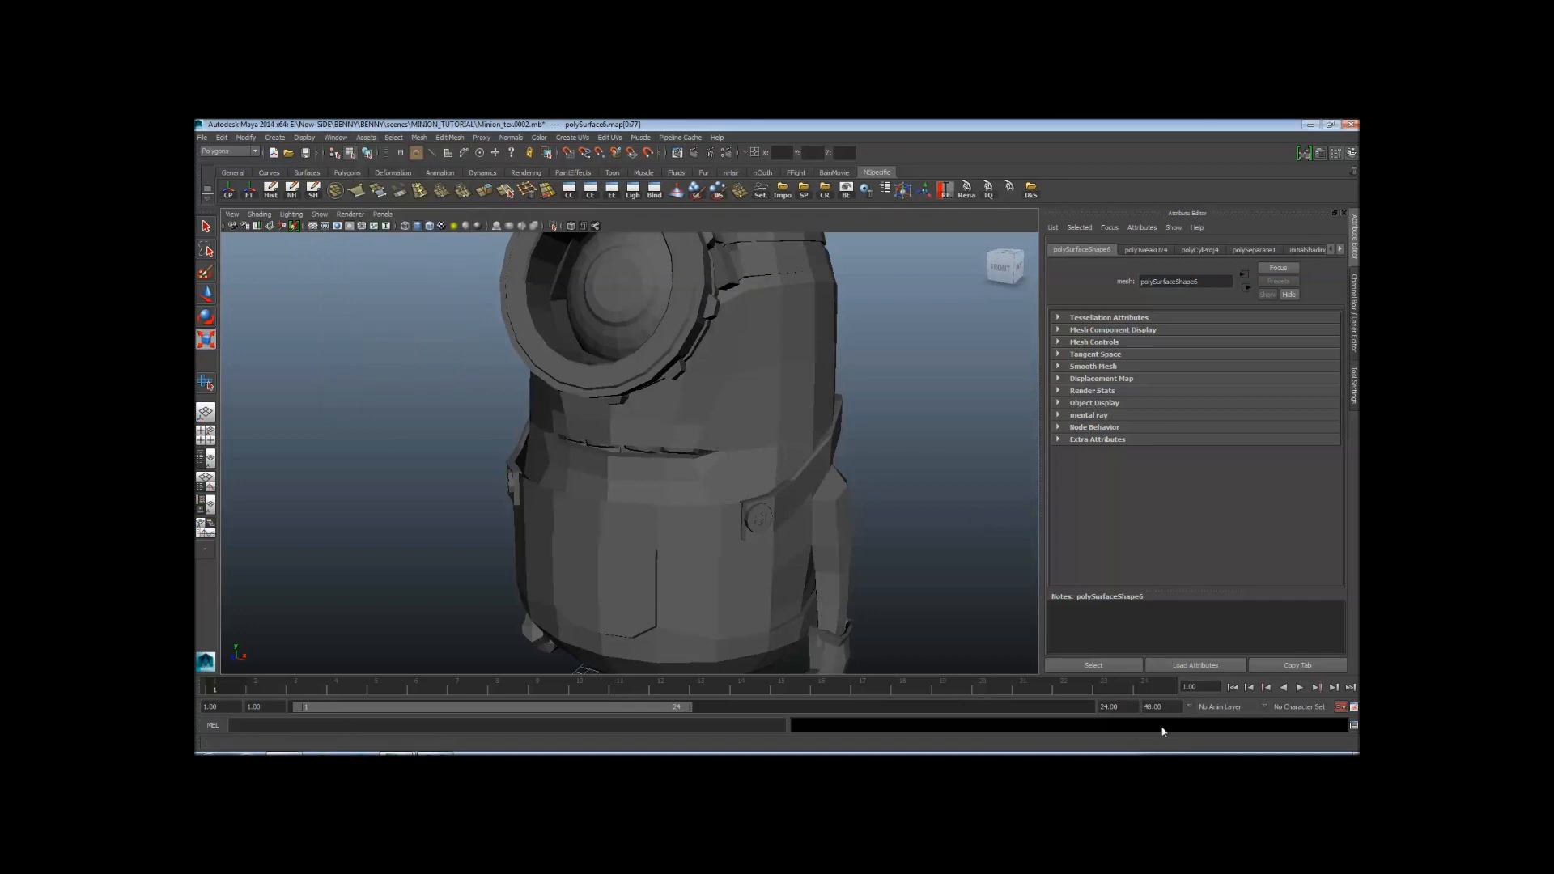
click(306, 137)
mouse_move(308, 228)
mouse_move(341, 206)
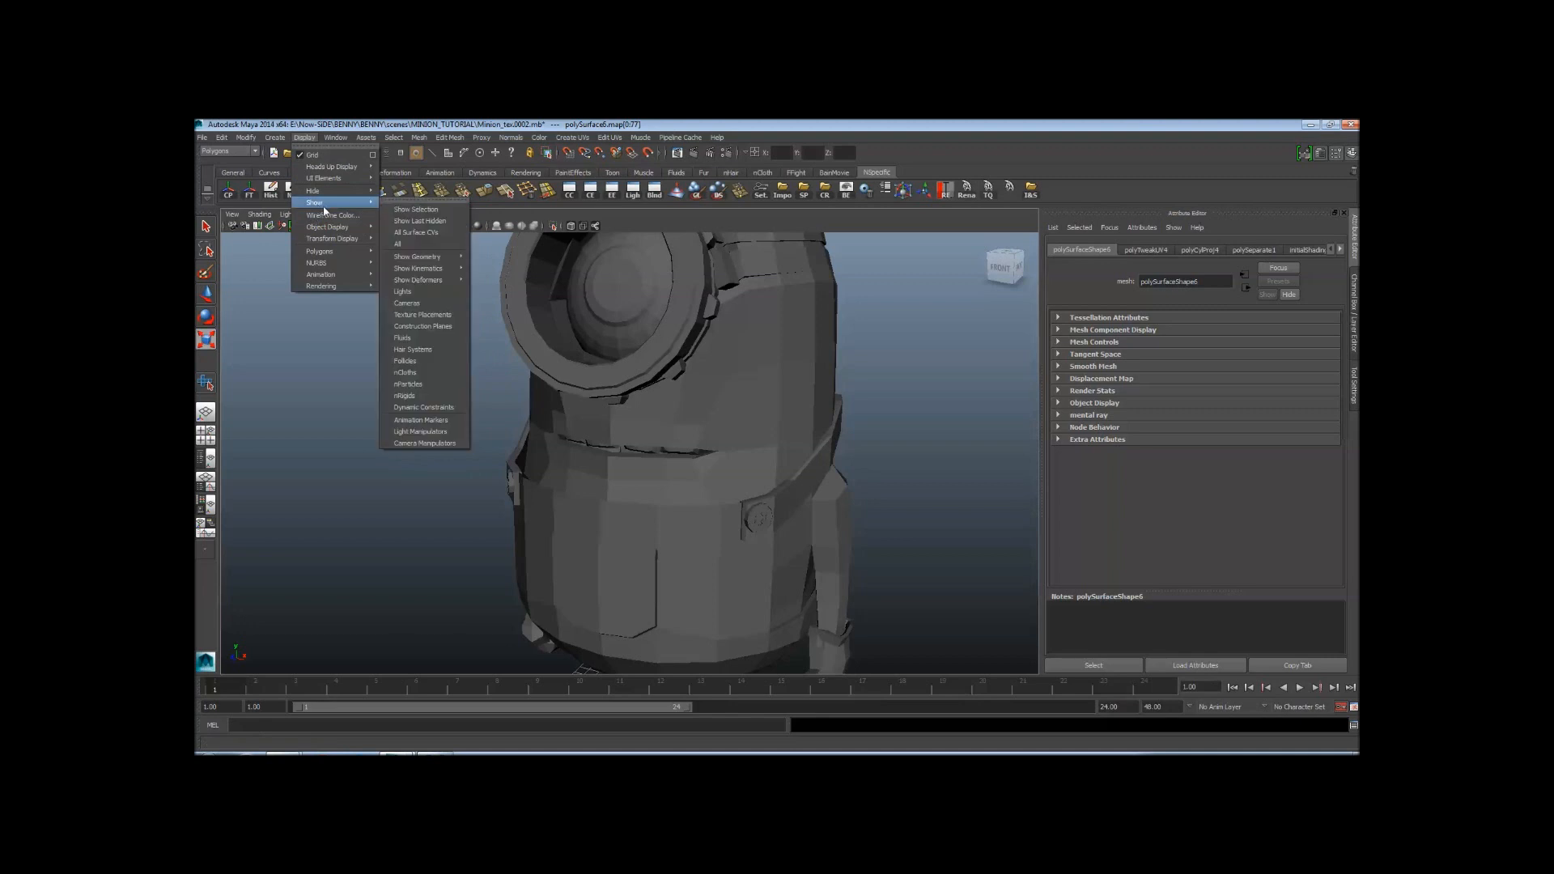
click(417, 246)
alt+right_drag(926, 453, 583, 413)
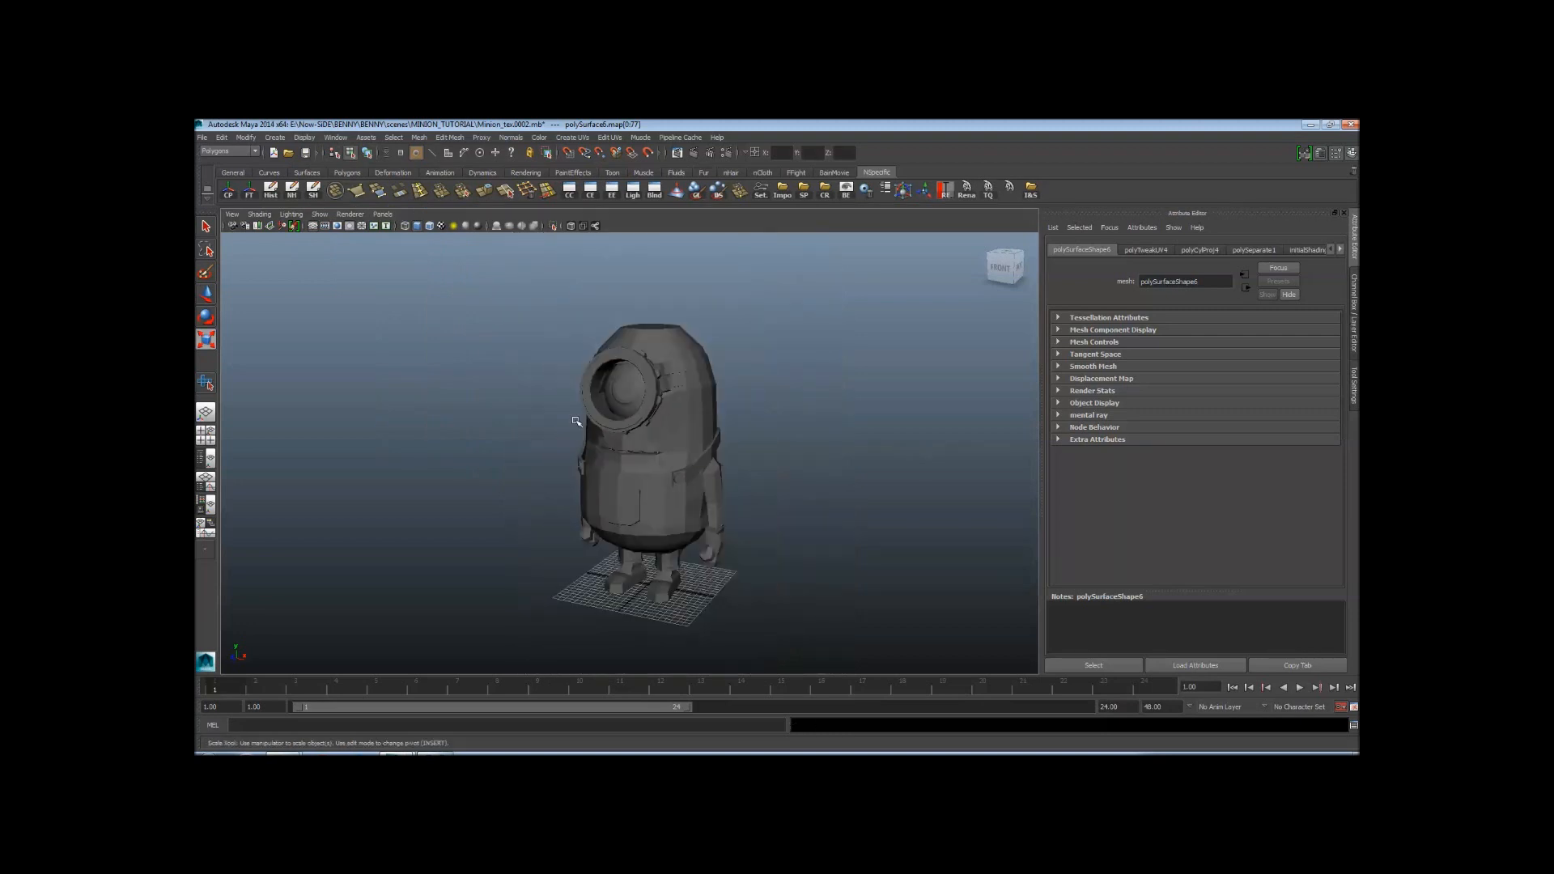
alt+drag(583, 413, 780, 392)
alt+right_drag(780, 392, 975, 493)
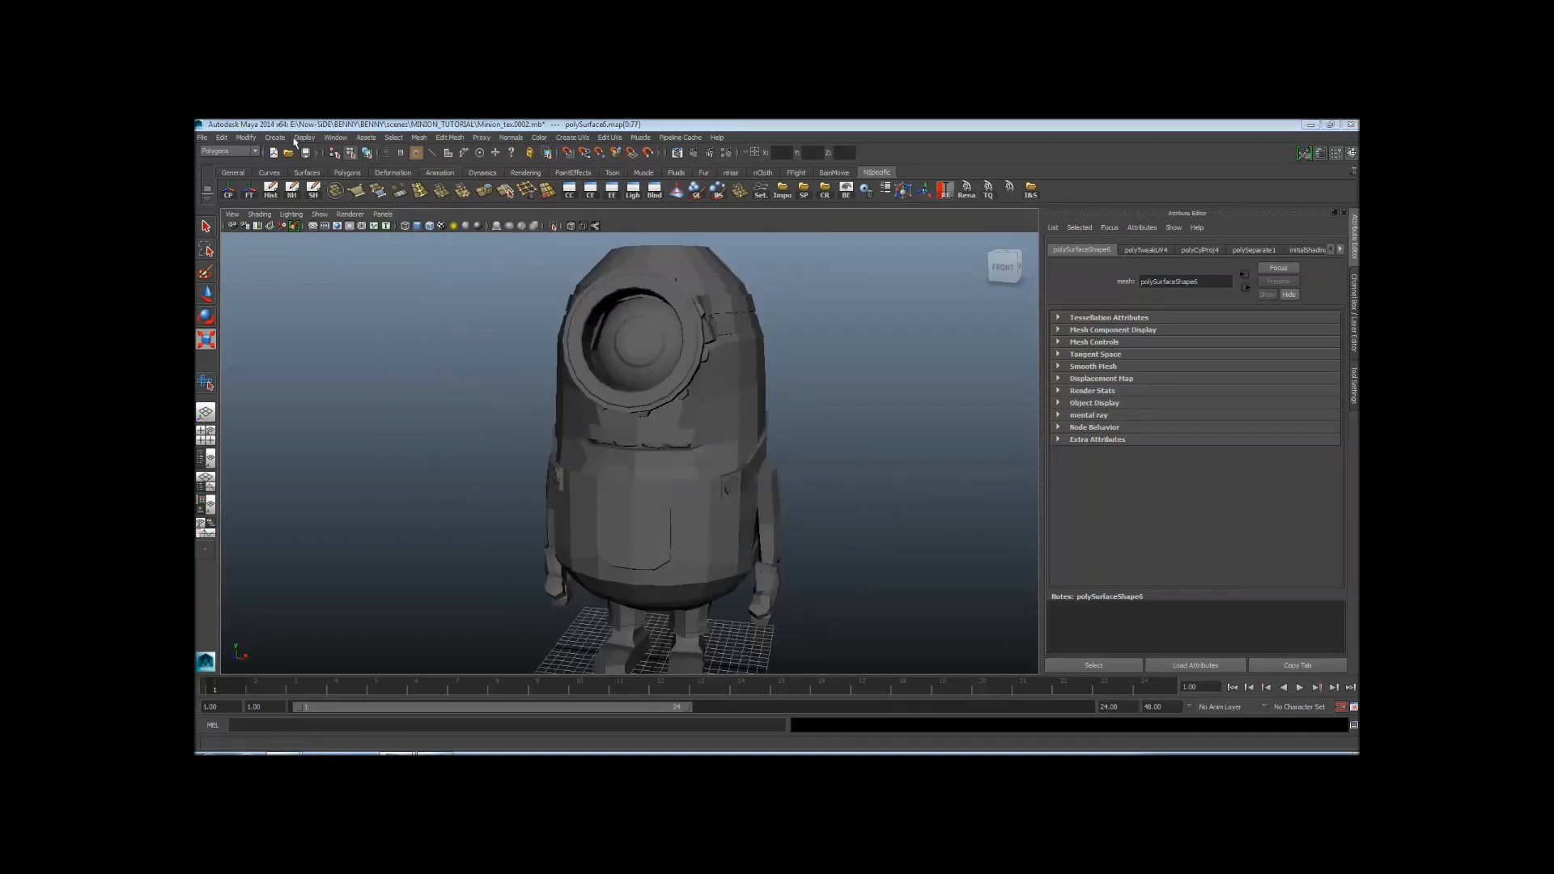
Clear the selection of the tongue's UVs, leaving nothing in the scene selected
click(303, 137)
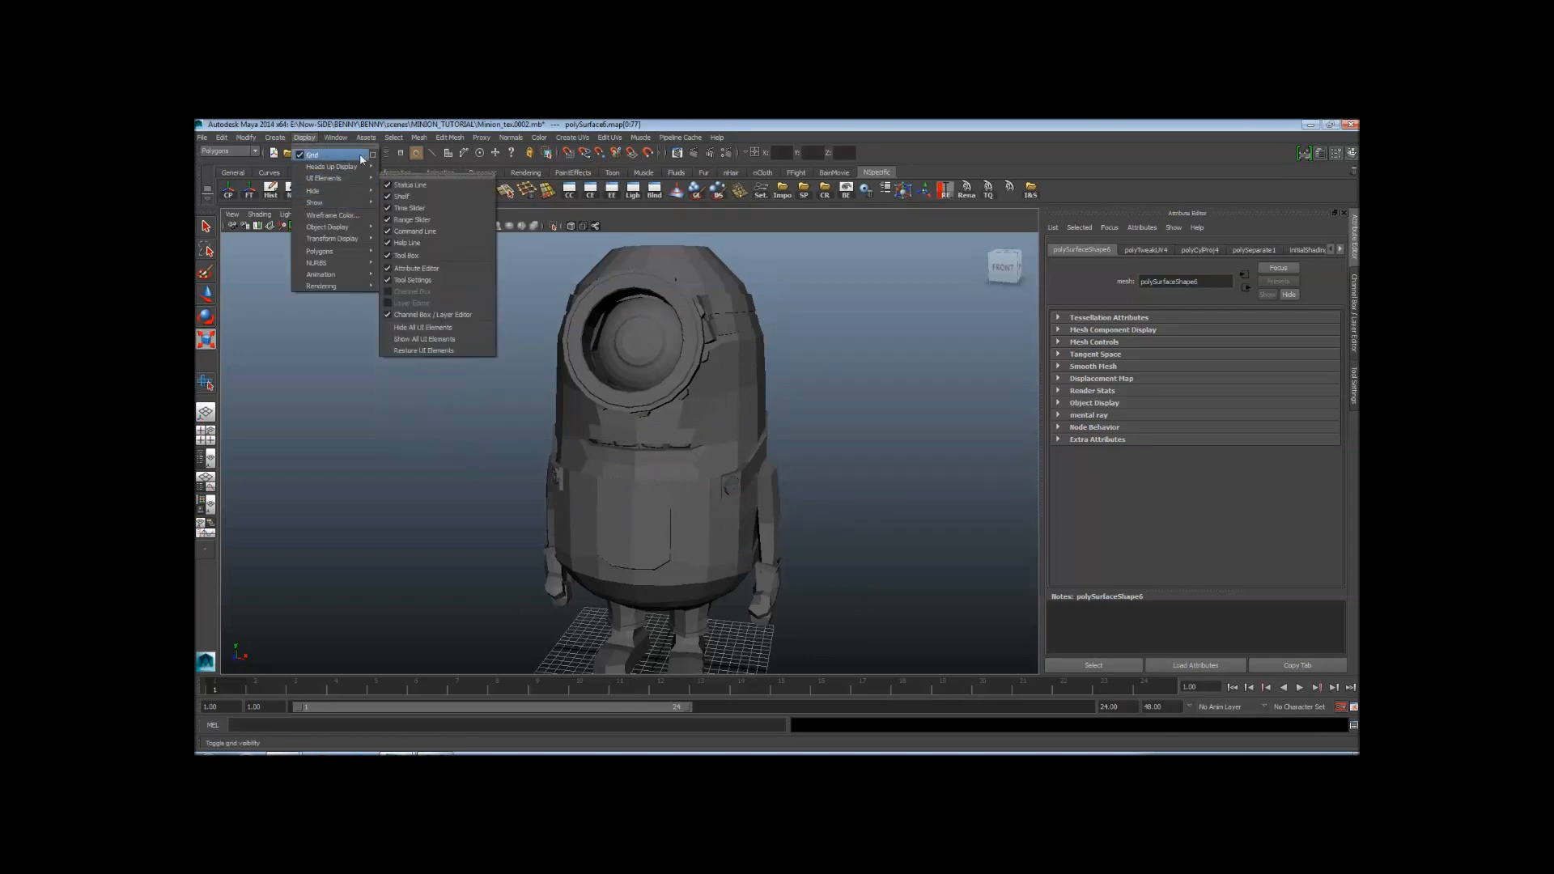
mouse_move(414, 137)
mouse_move(306, 137)
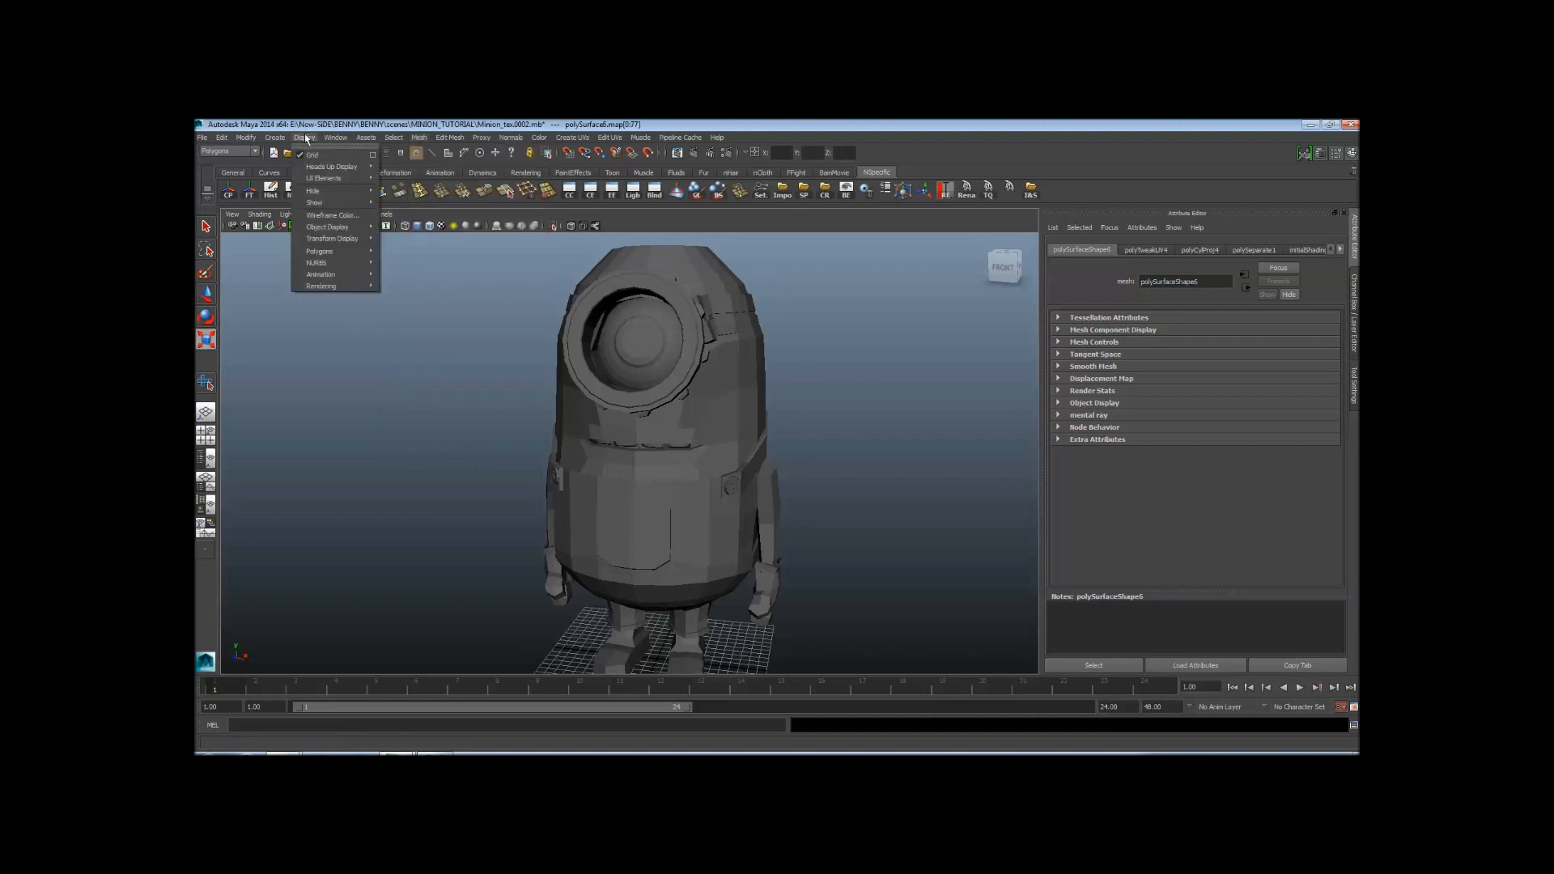
mouse_move(245, 138)
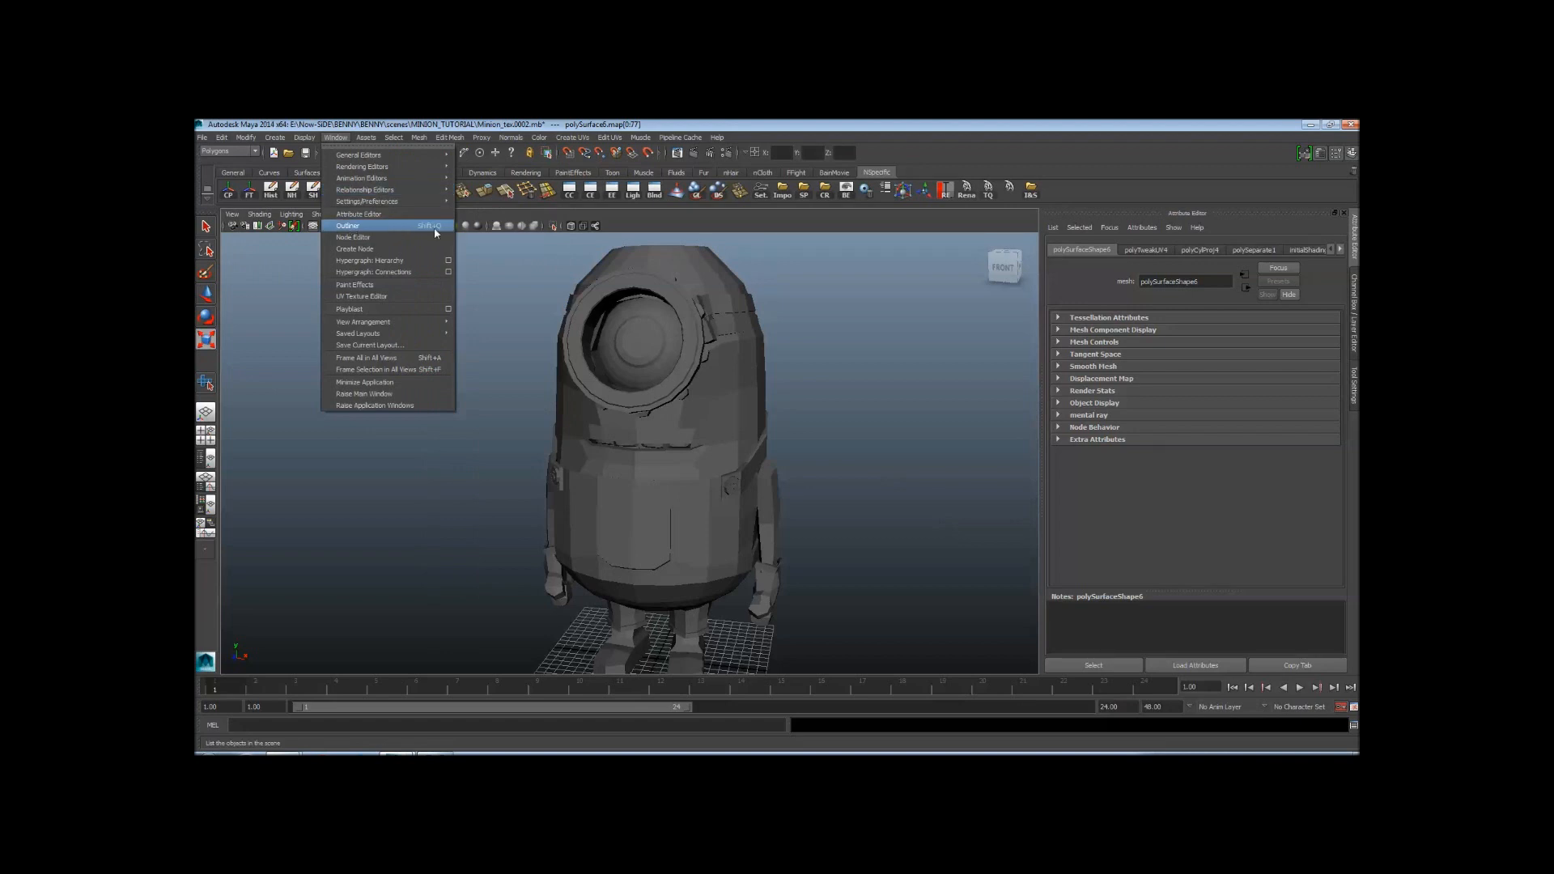
click(851, 412)
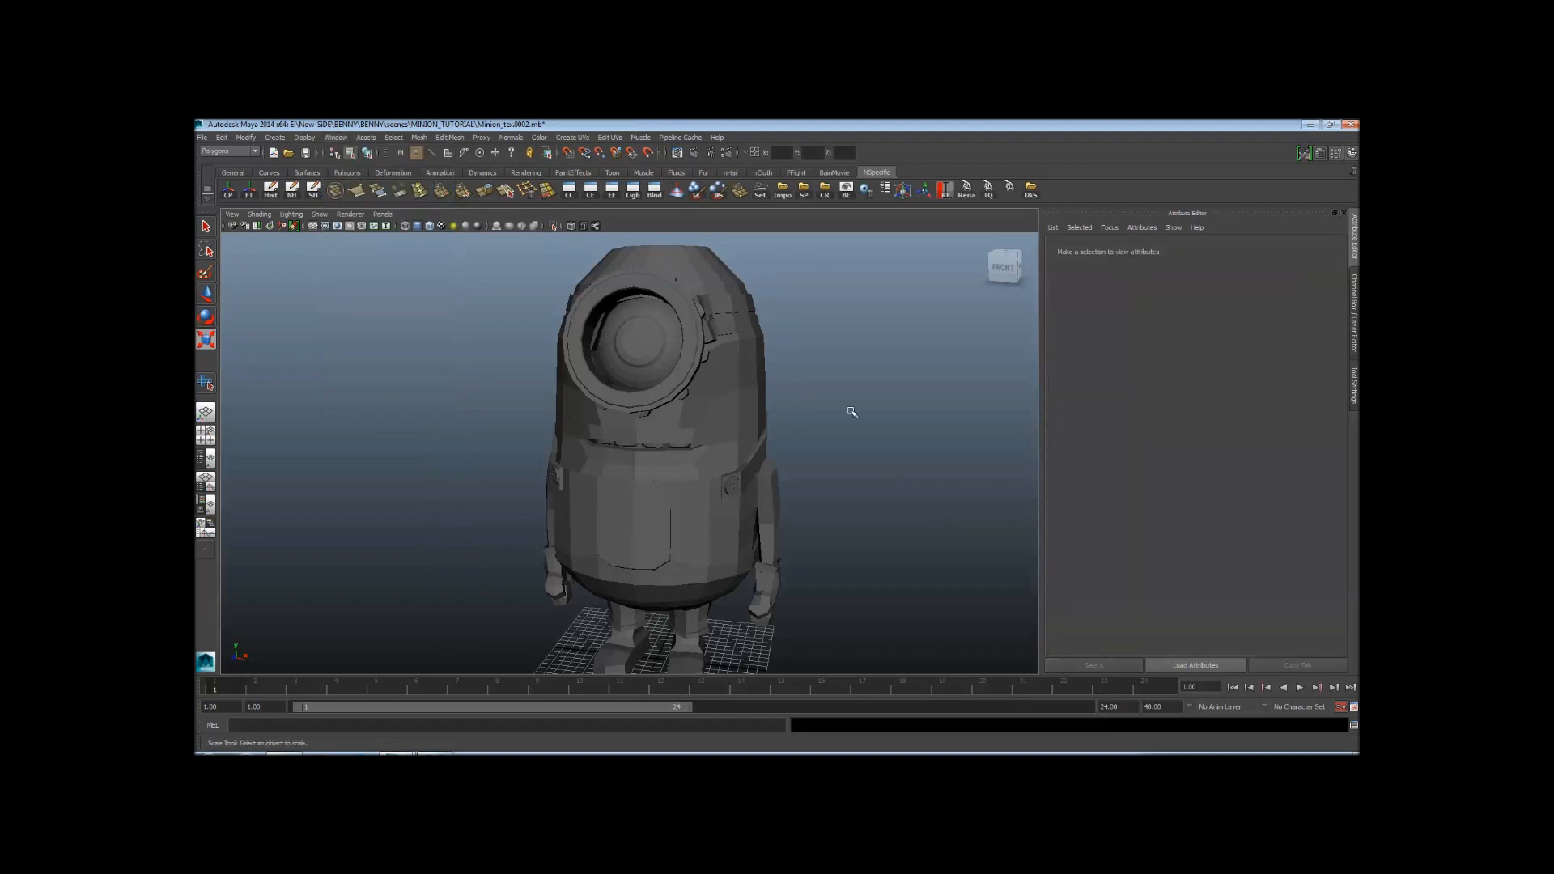
Examine the complete minion model from the front and at a slight angle, checking all its parts together
scroll(662, 397, down, 3)
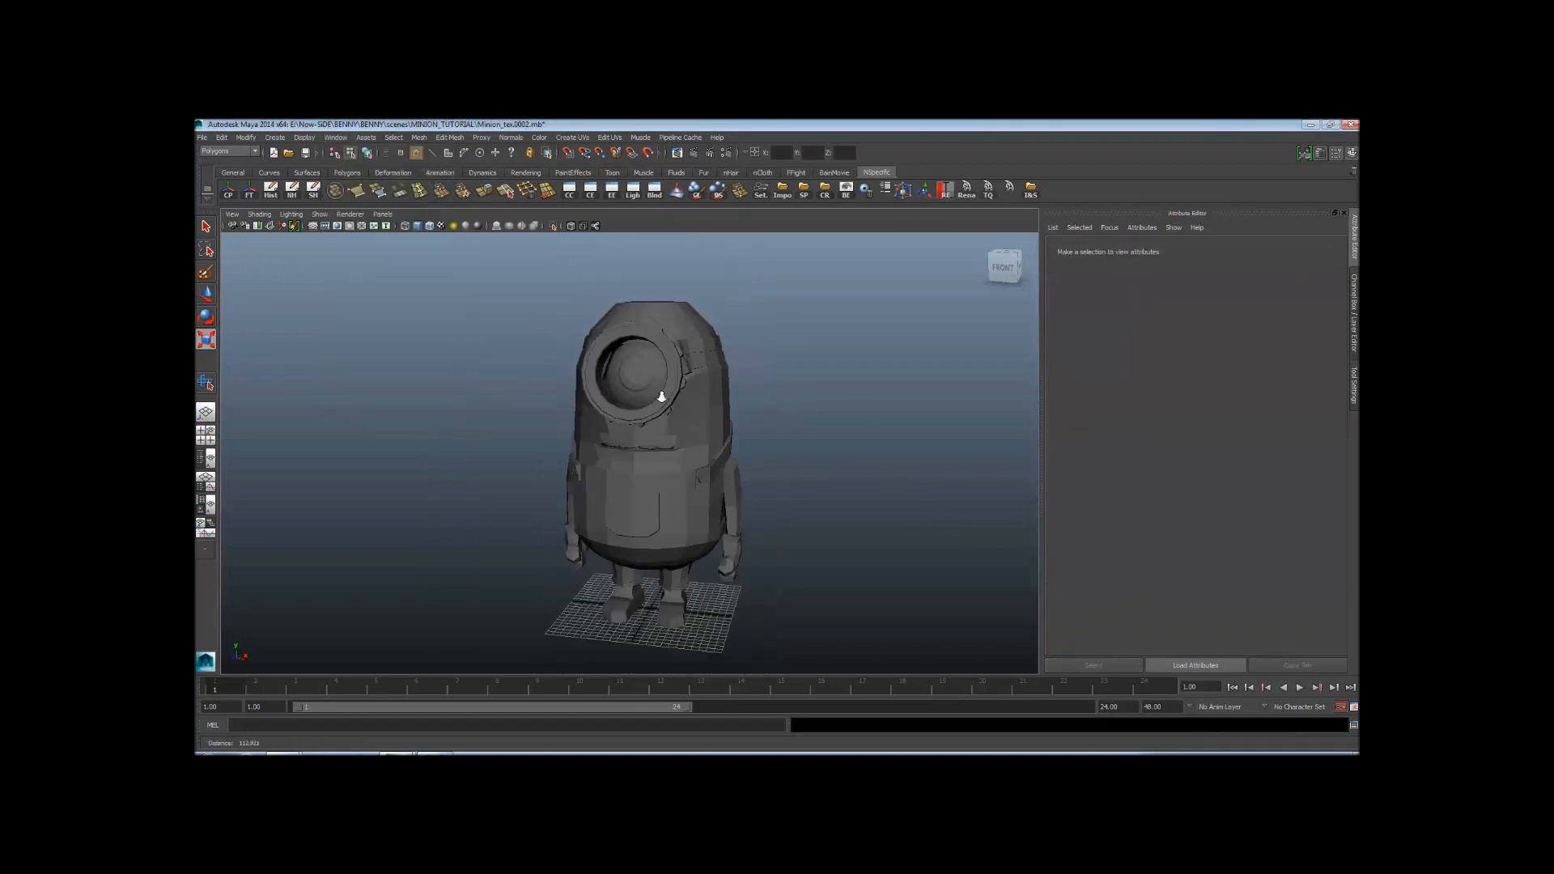
alt+right_drag(661, 397, 581, 389)
alt+drag(581, 389, 611, 382)
alt+right_drag(611, 382, 787, 469)
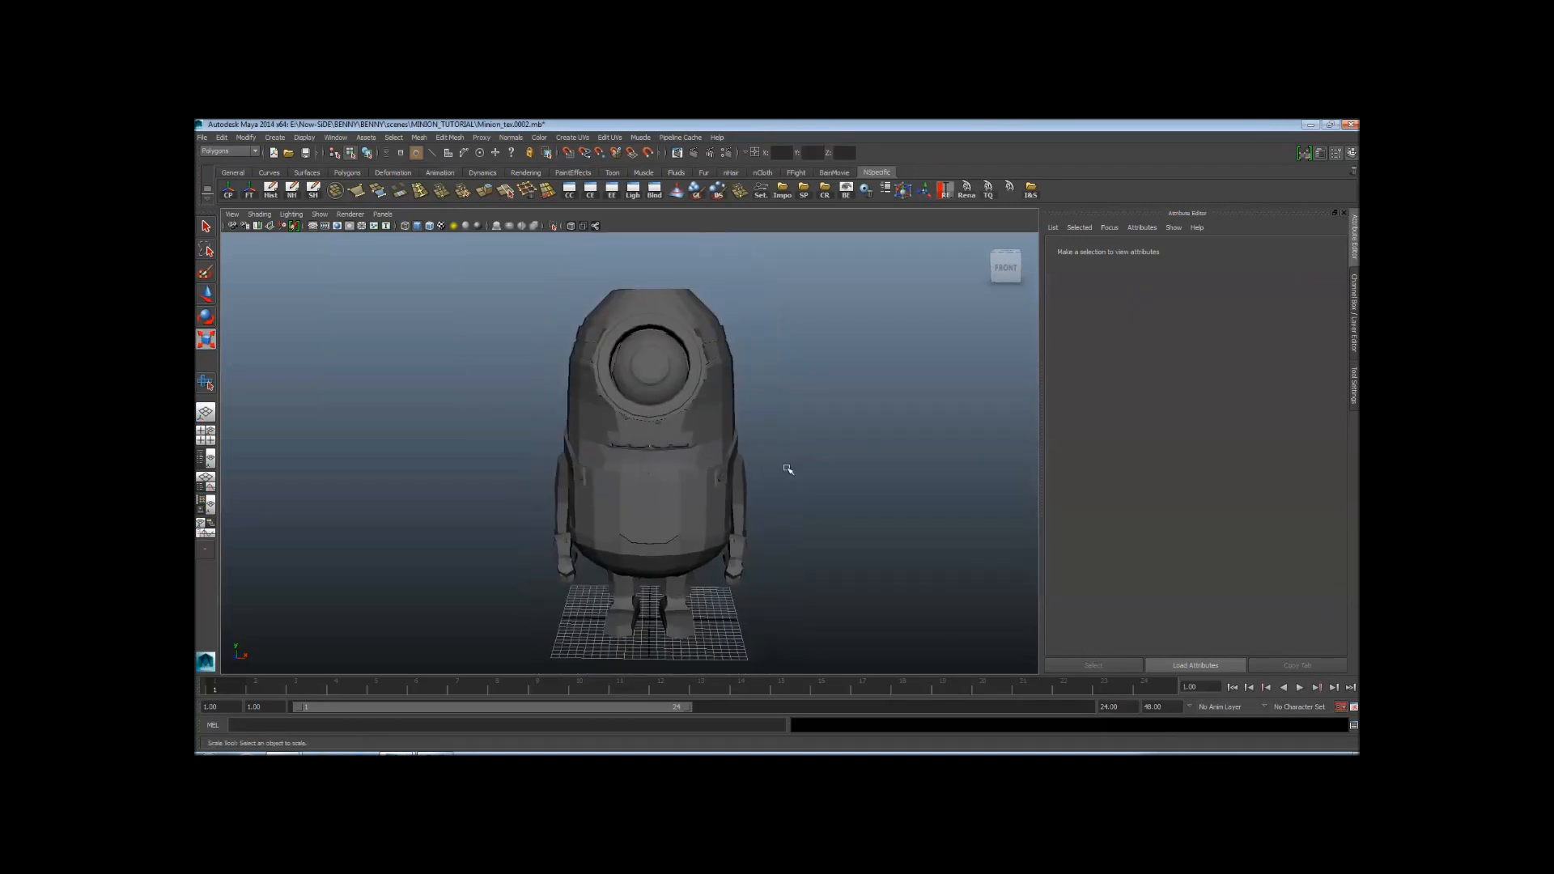
alt+drag(787, 469, 773, 451)
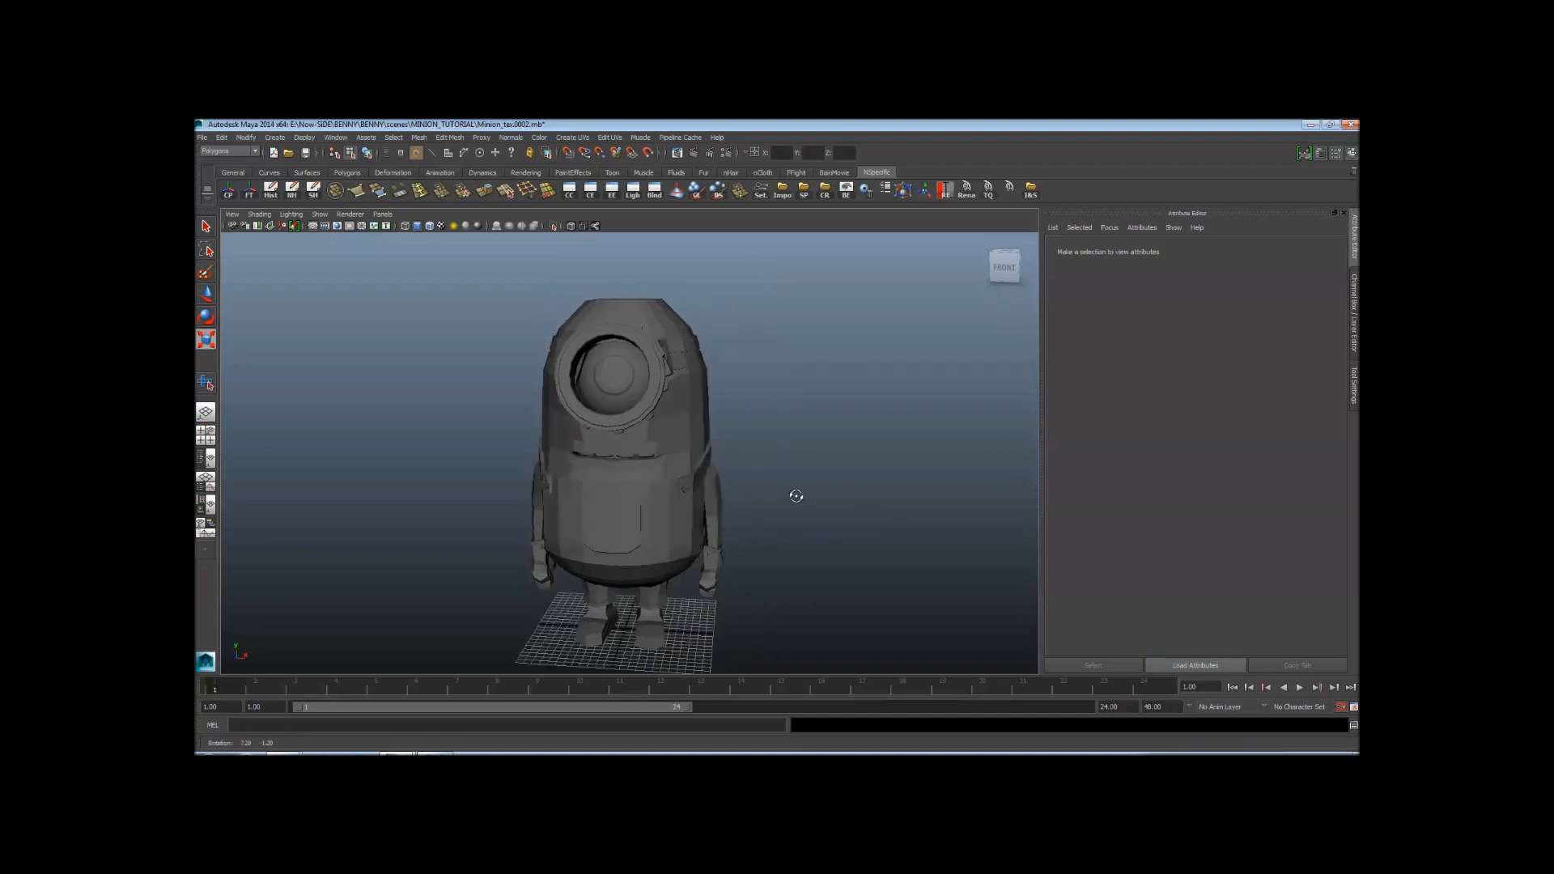
Select the eyeball inside the goggle, frame it from the front, and show its UVs in the UV Texture Editor
alt+drag(794, 497, 718, 434)
alt+right_drag(718, 434, 609, 472)
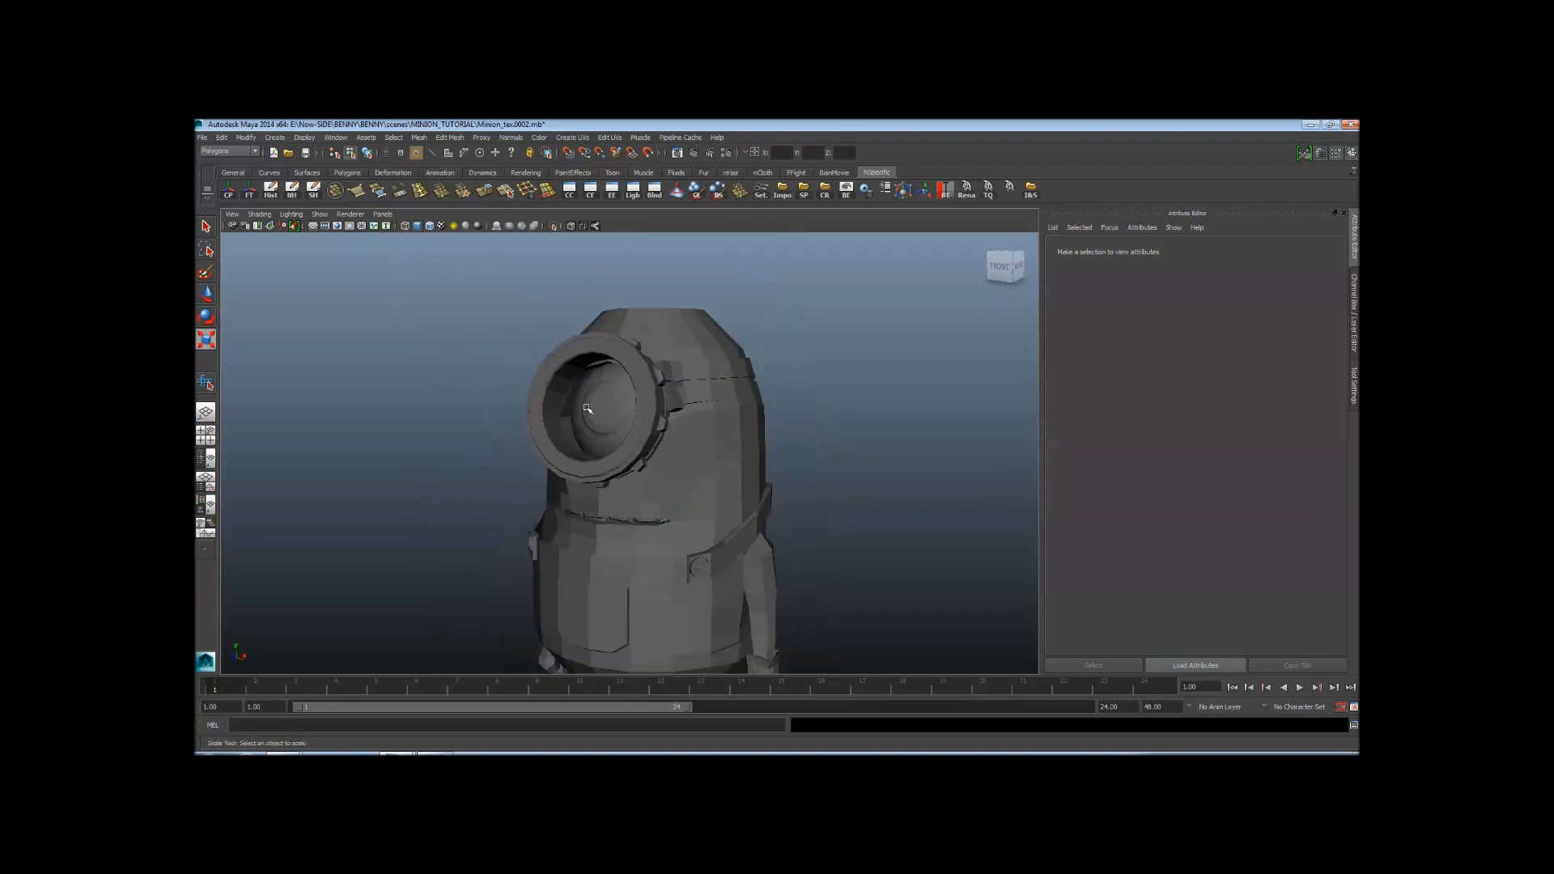
click(586, 408)
alt+drag(701, 479, 767, 477)
right_drag(670, 411, 703, 397)
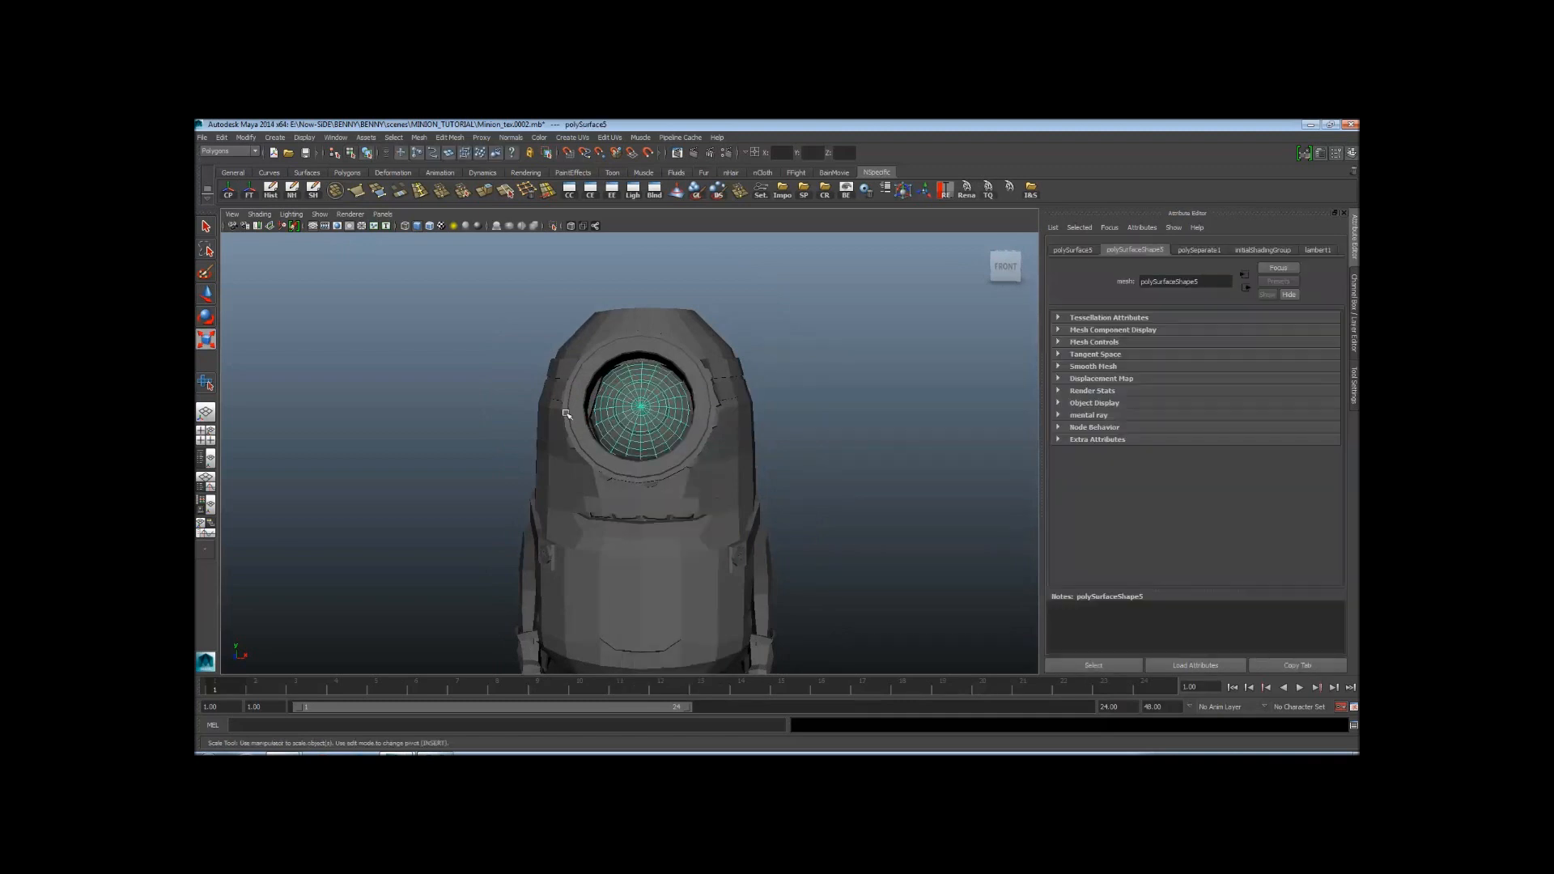
key(f)
click(335, 137)
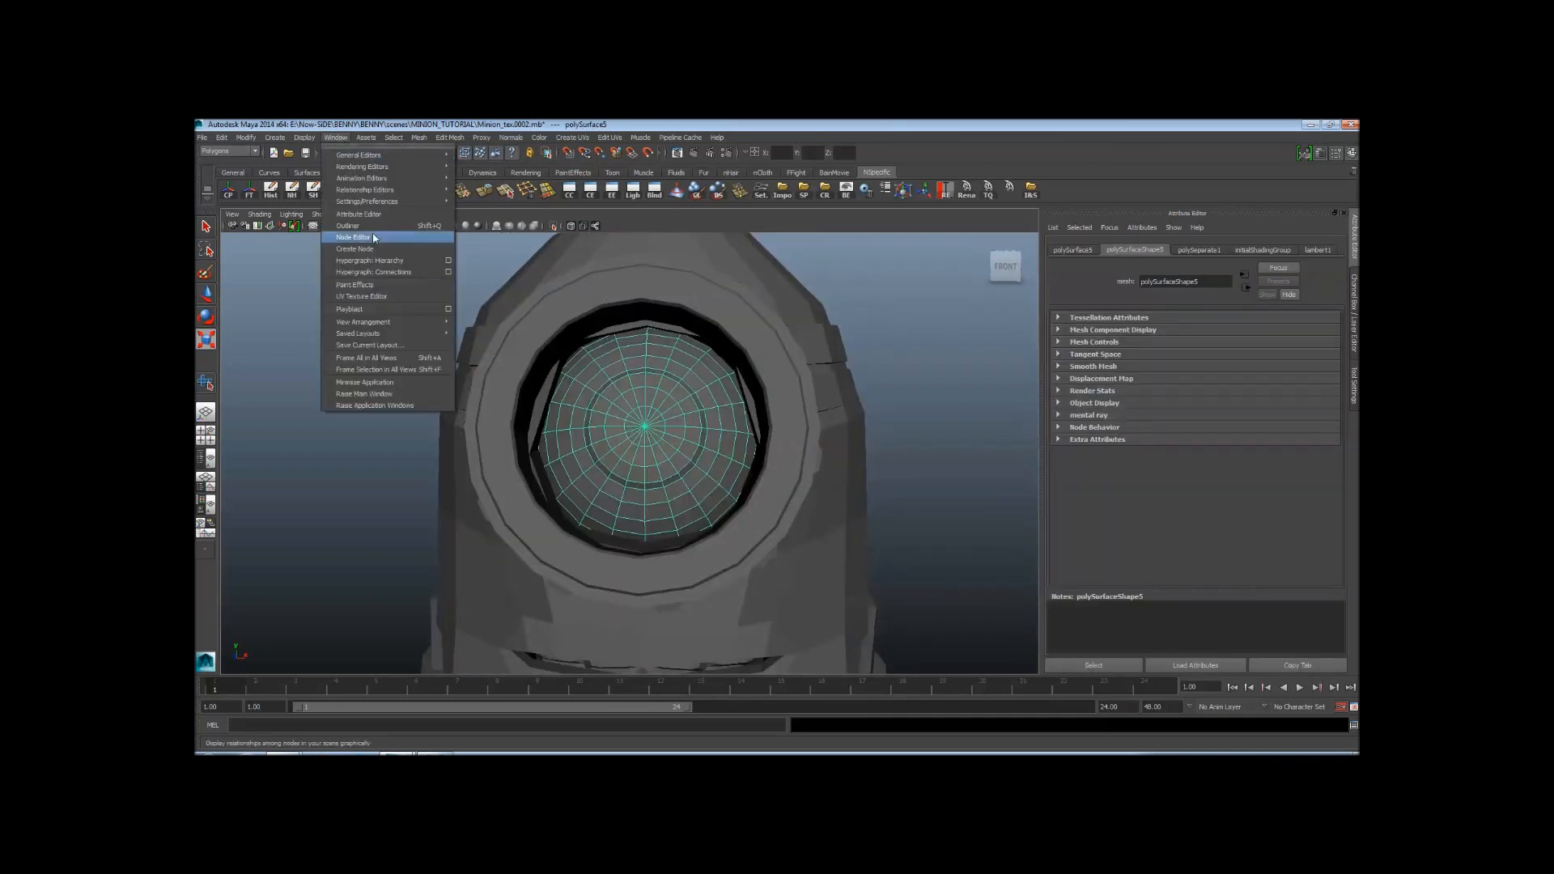
click(375, 297)
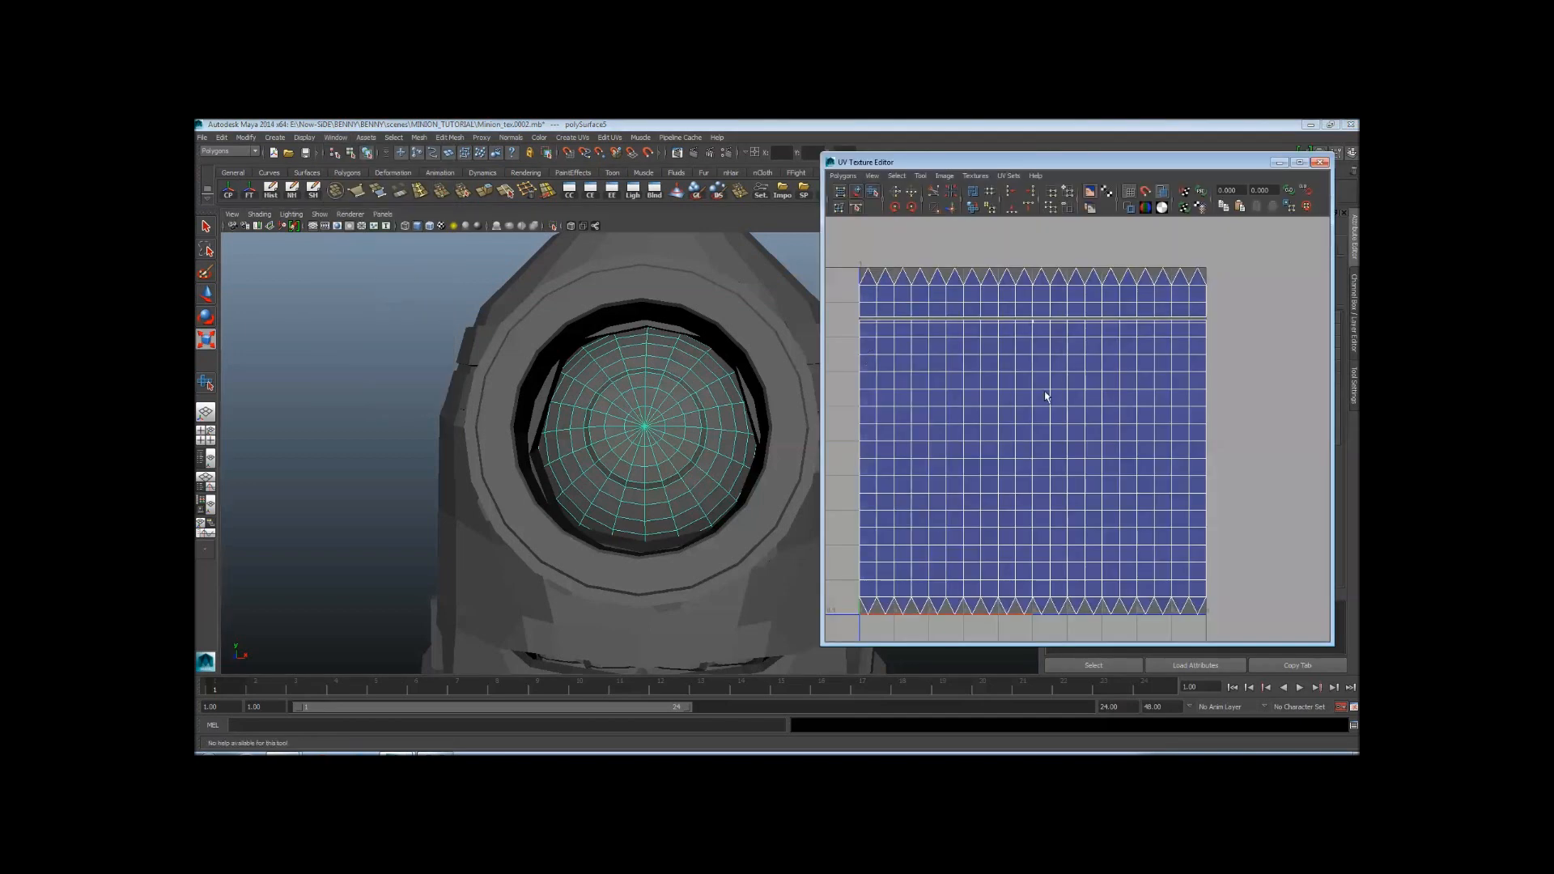
Examine the eyeball's UV layout and the narrow row near its upper edge, and close the UV Texture Editor
alt+right_drag(1106, 341, 1086, 423)
right_click(923, 420)
drag(995, 422, 1054, 452)
alt+right_drag(566, 417, 709, 437)
right_drag(1120, 437, 1148, 437)
alt+right_drag(1147, 437, 1120, 462)
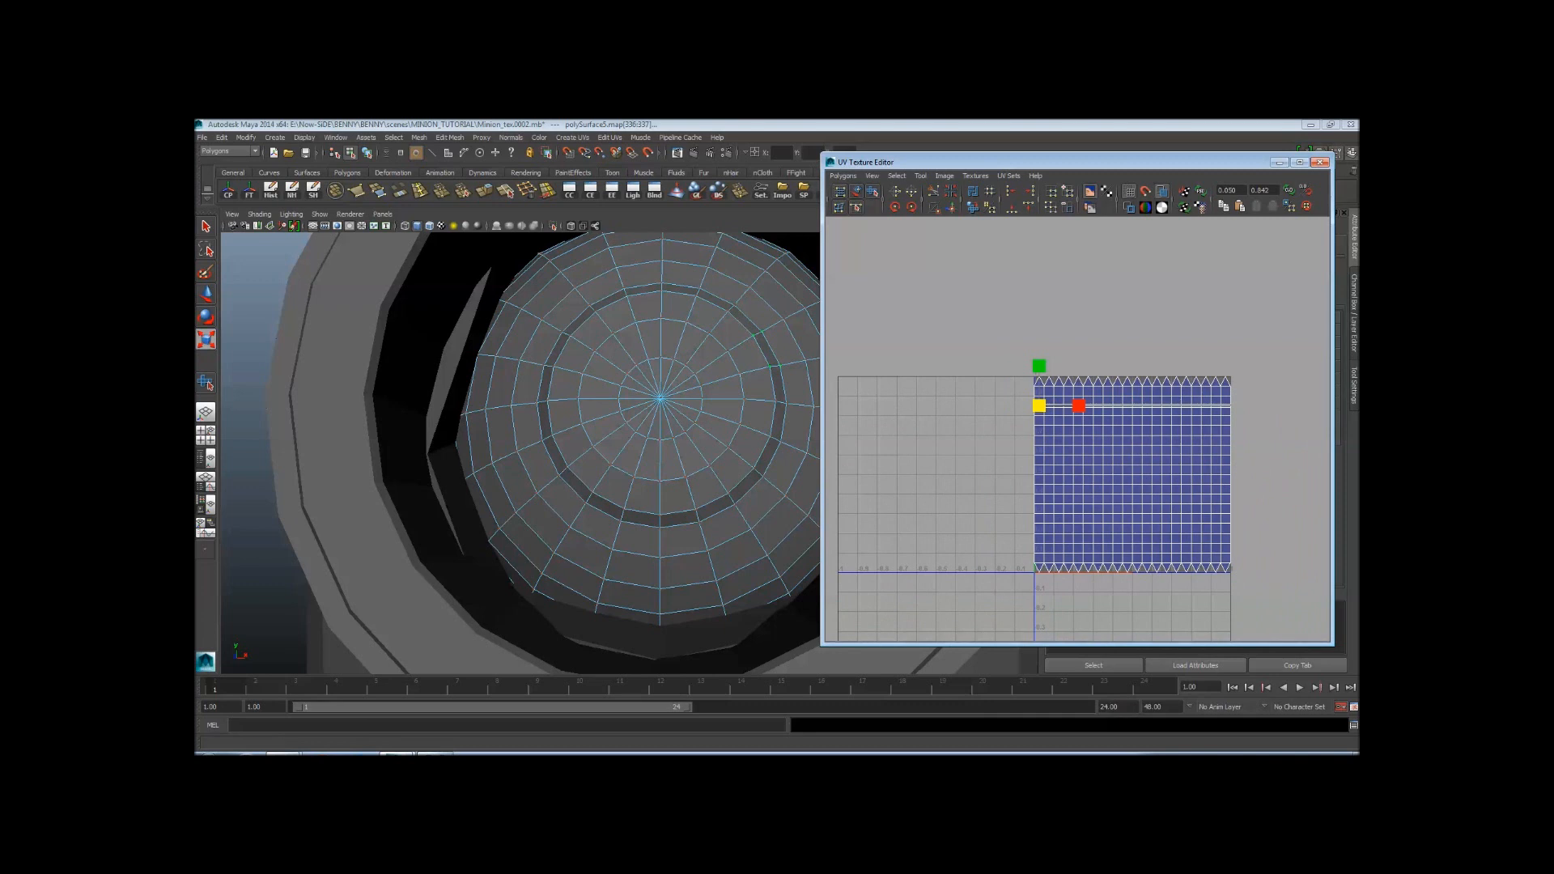
scroll(1102, 429, up, 5)
scroll(1102, 429, up, 3)
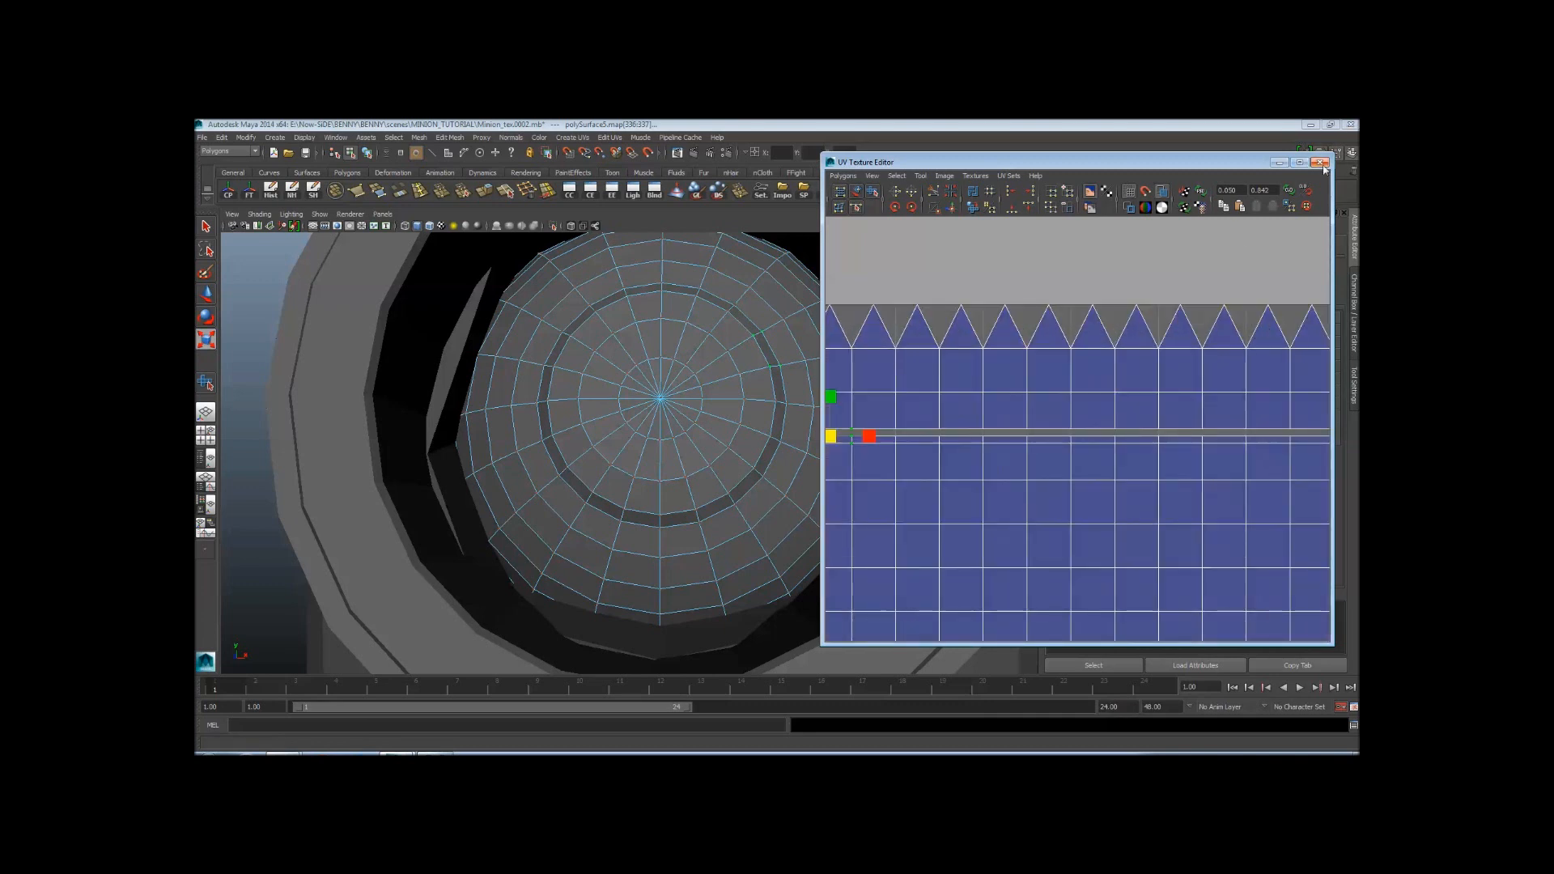
click(1320, 163)
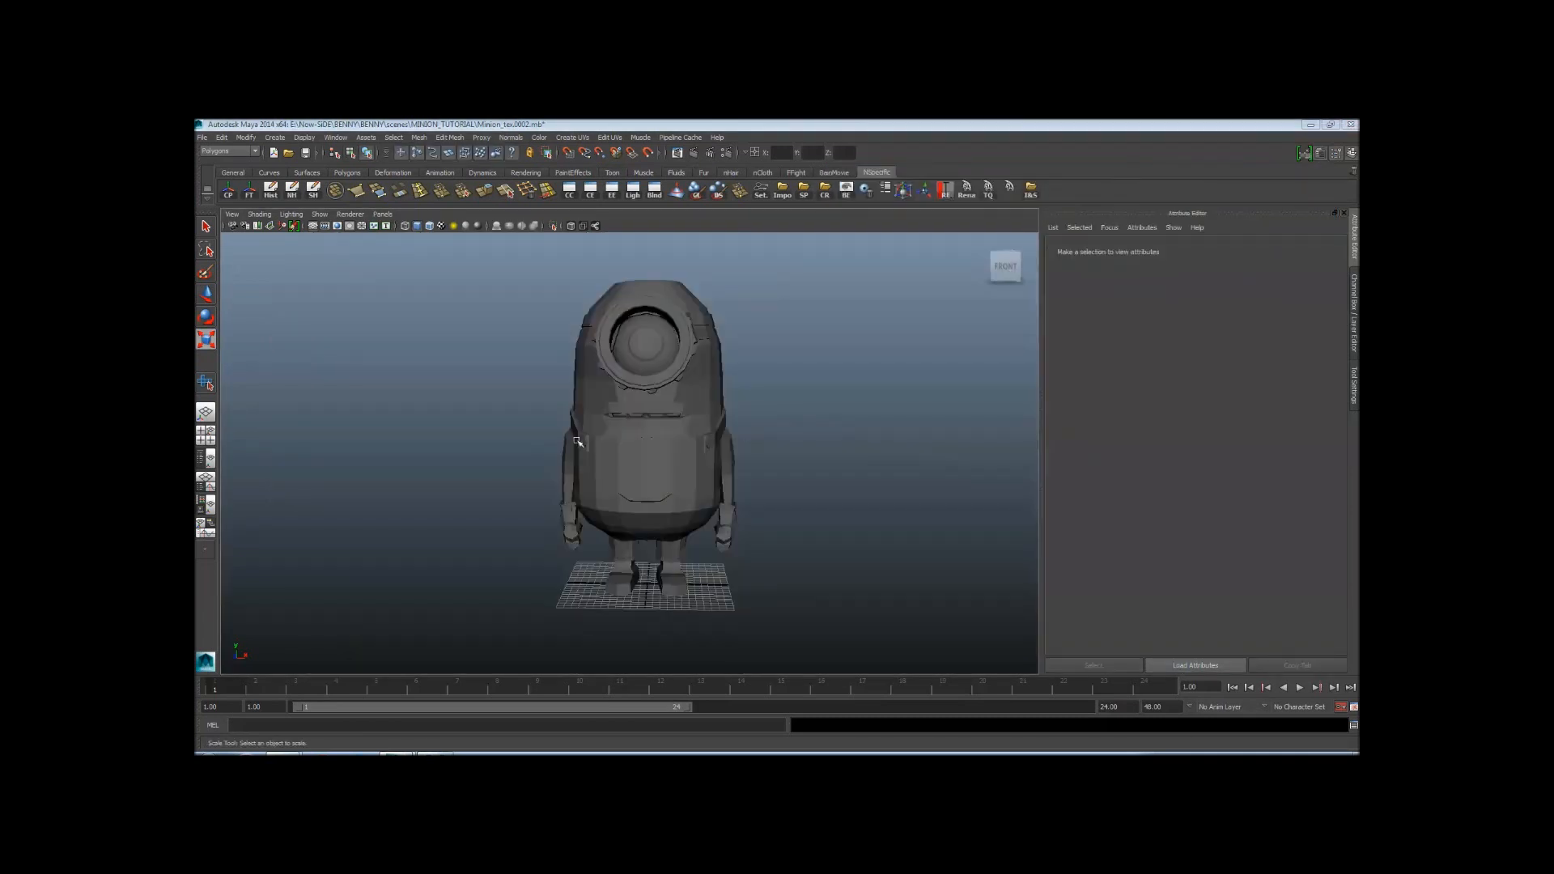
Look over the whole untextured minion model from several angles
alt+right_drag(524, 351, 642, 406)
alt+drag(643, 406, 964, 420)
alt+right_drag(964, 421, 676, 445)
alt+drag(672, 455, 800, 431)
alt+right_drag(800, 431, 712, 429)
mouse_move(712, 429)
alt+mouse_down()
mouse_move(698, 430)
mouse_move(712, 431)
alt+mouse_up()
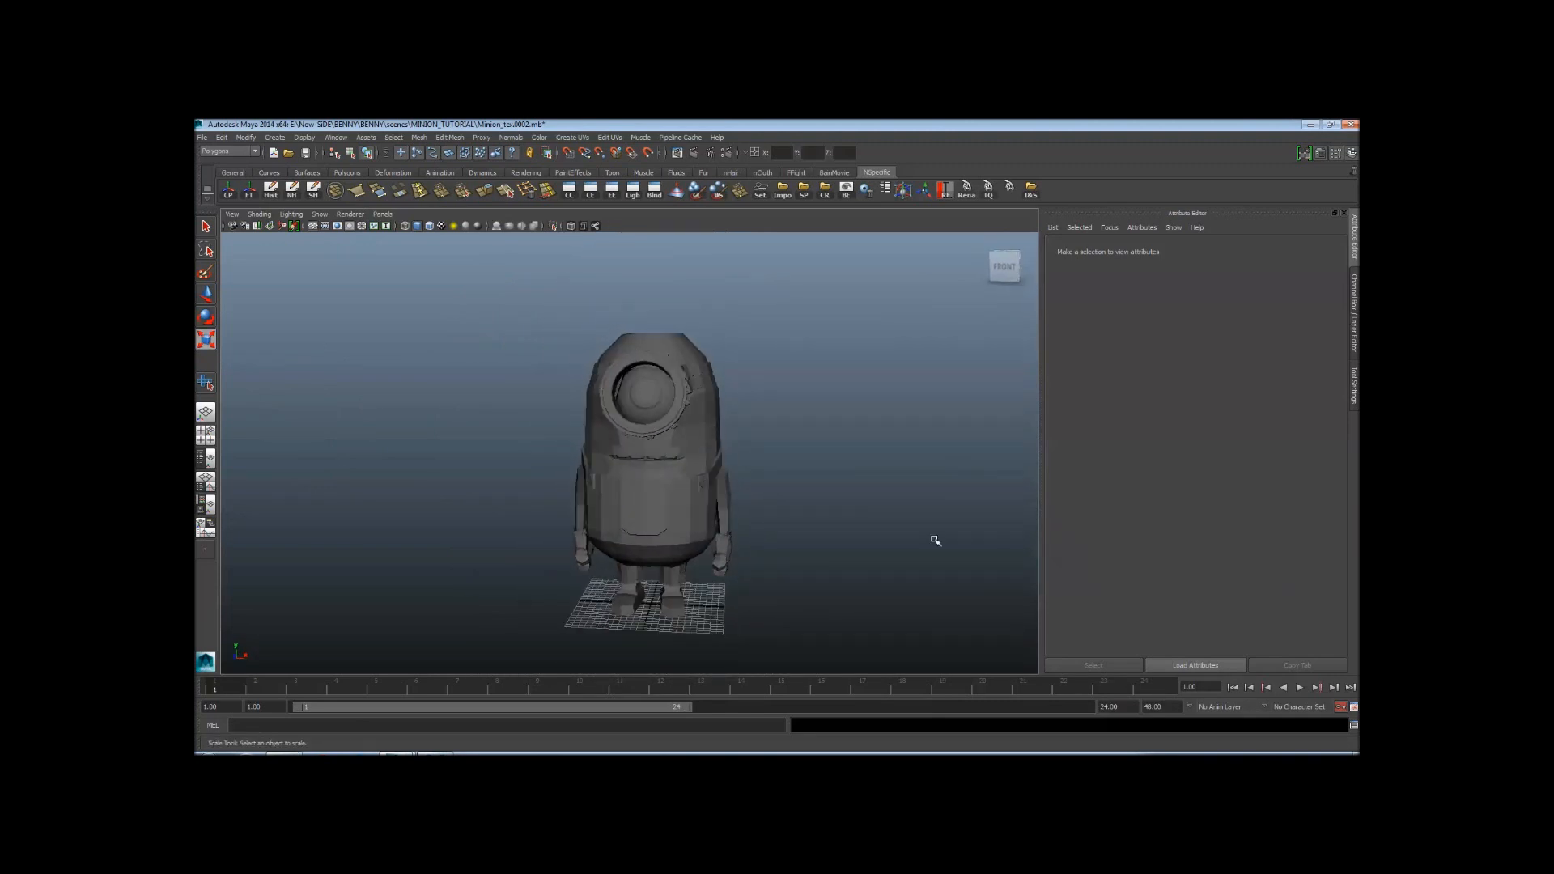
alt+drag(782, 482, 704, 427)
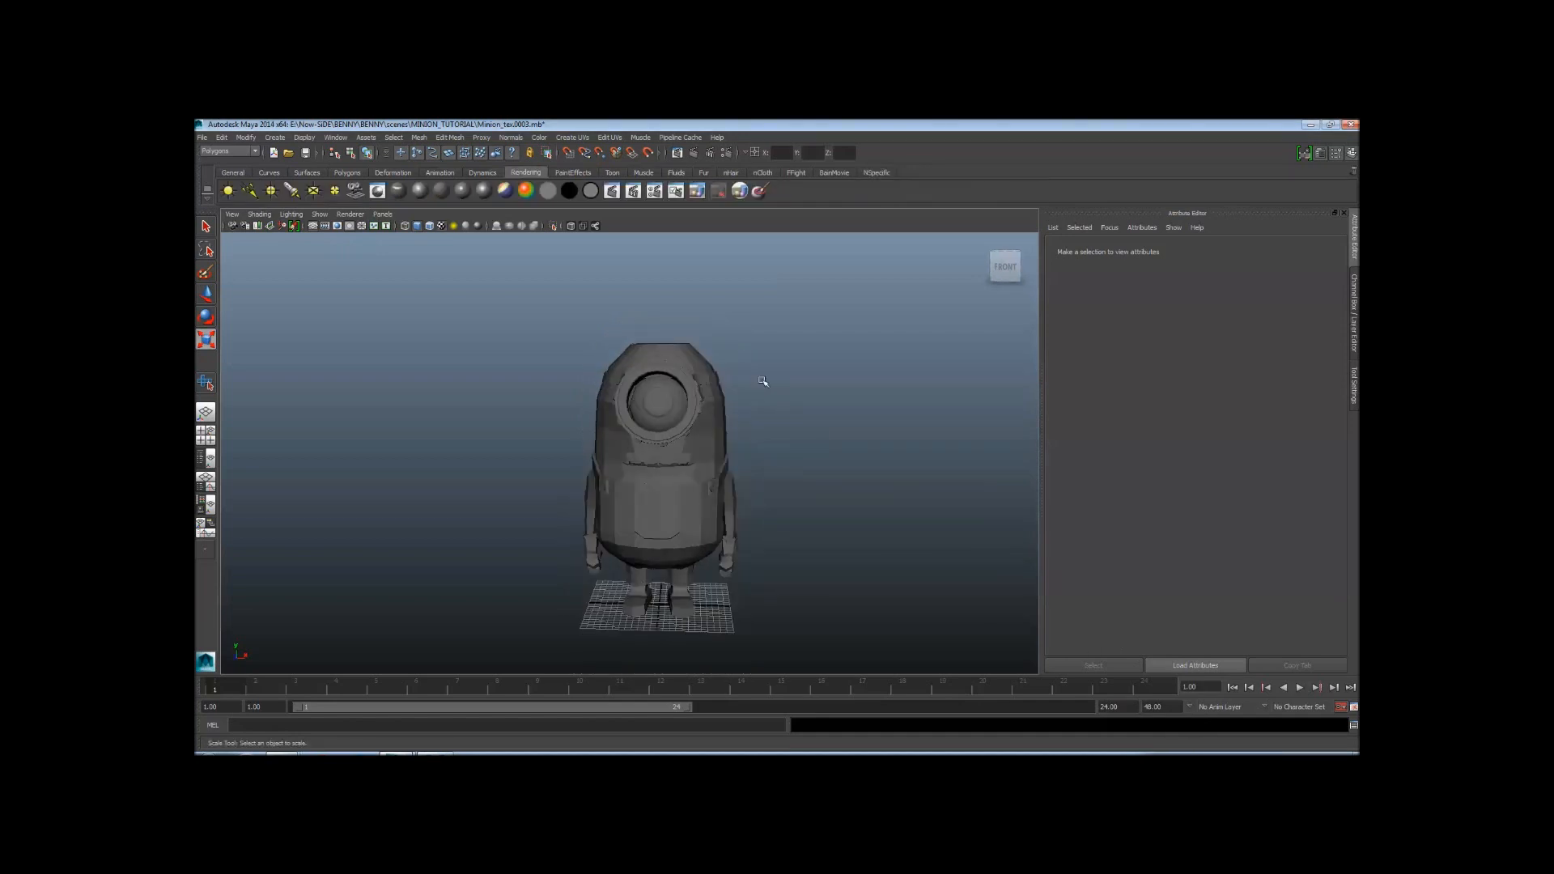
alt+drag(649, 388, 753, 429)
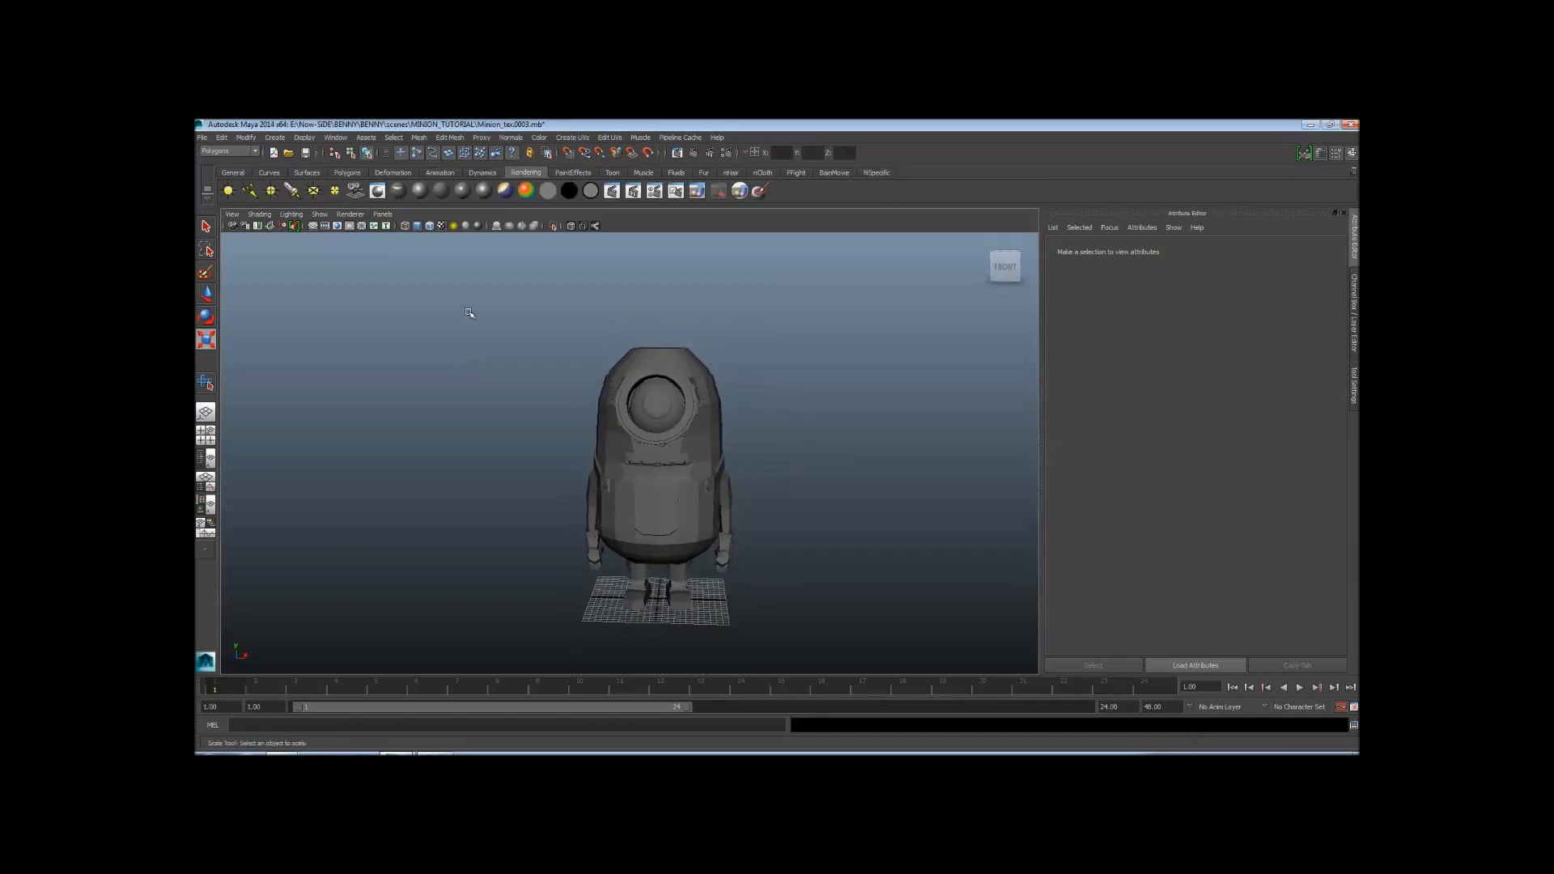
Select all parts of the minion and assign them a new Lambert material
drag(470, 314, 872, 675)
alt+middle_drag(804, 513, 802, 452)
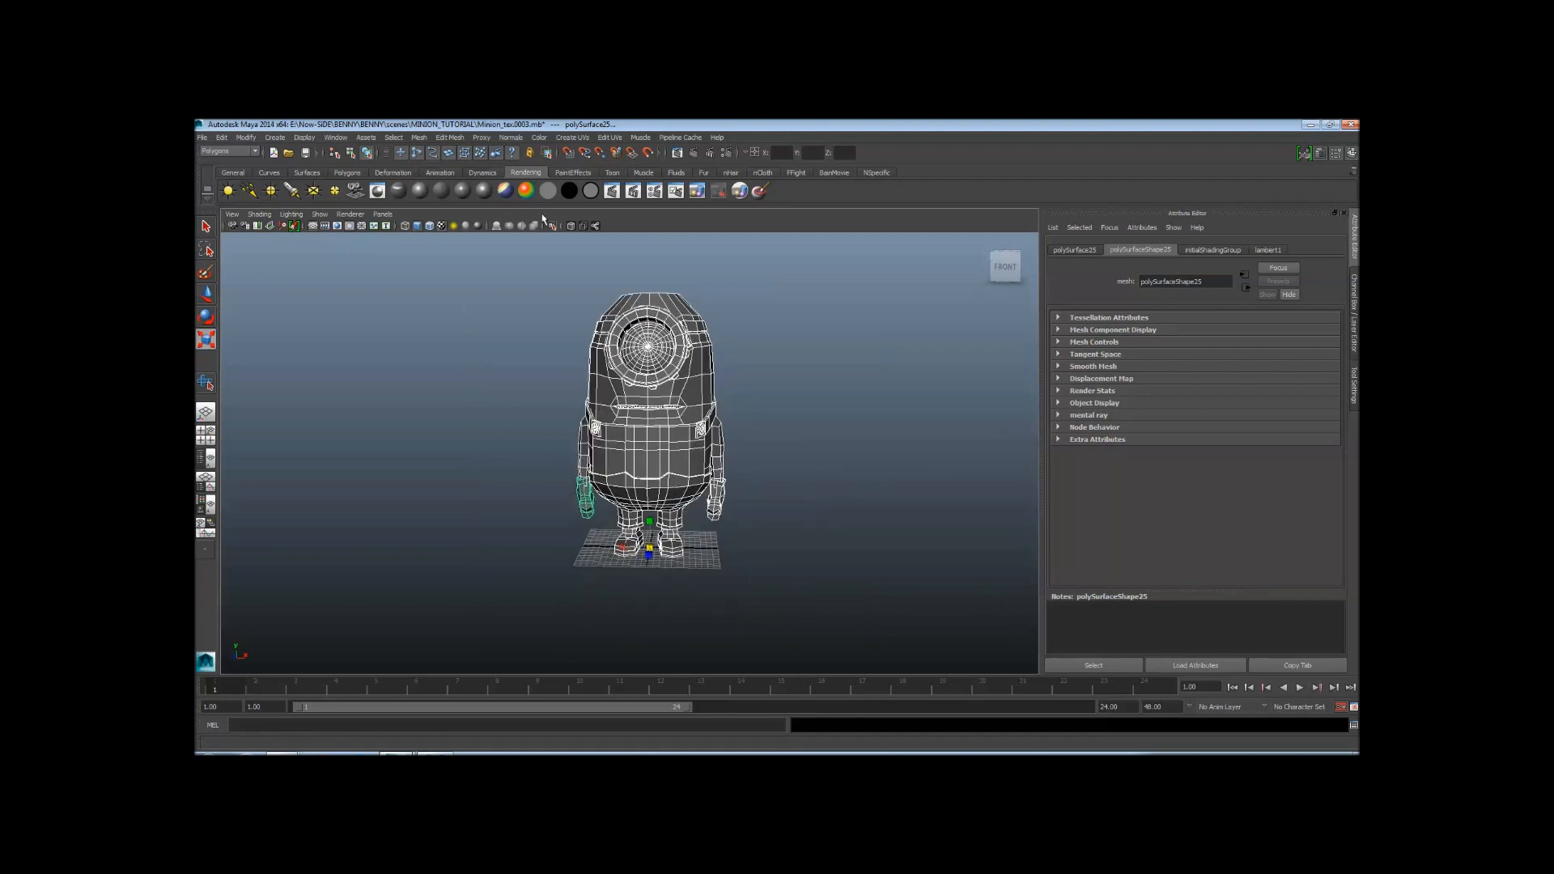
click(444, 197)
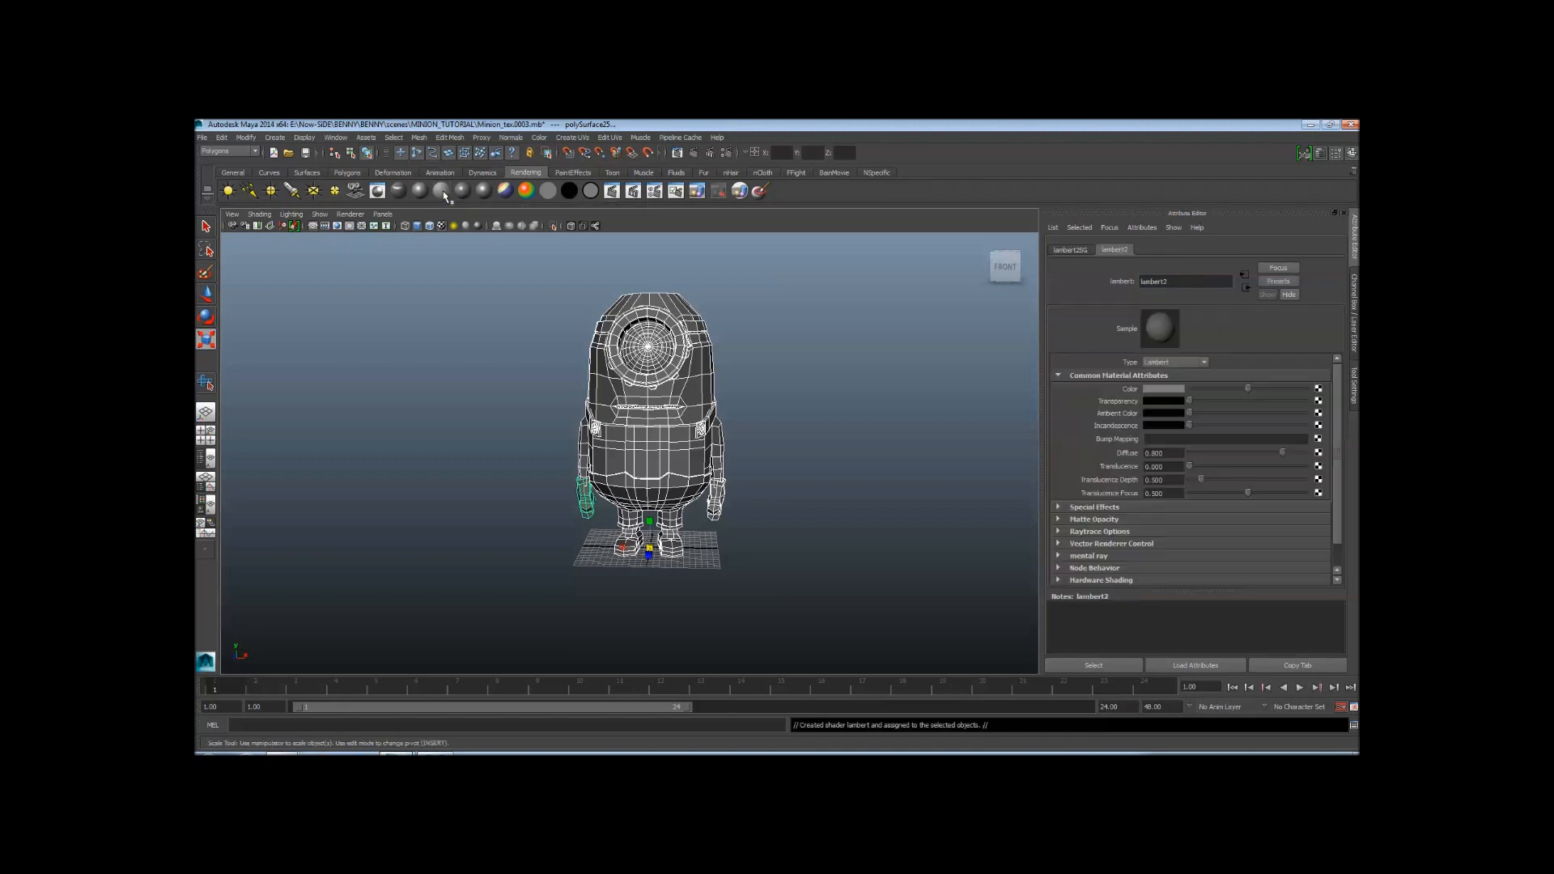
key(a)
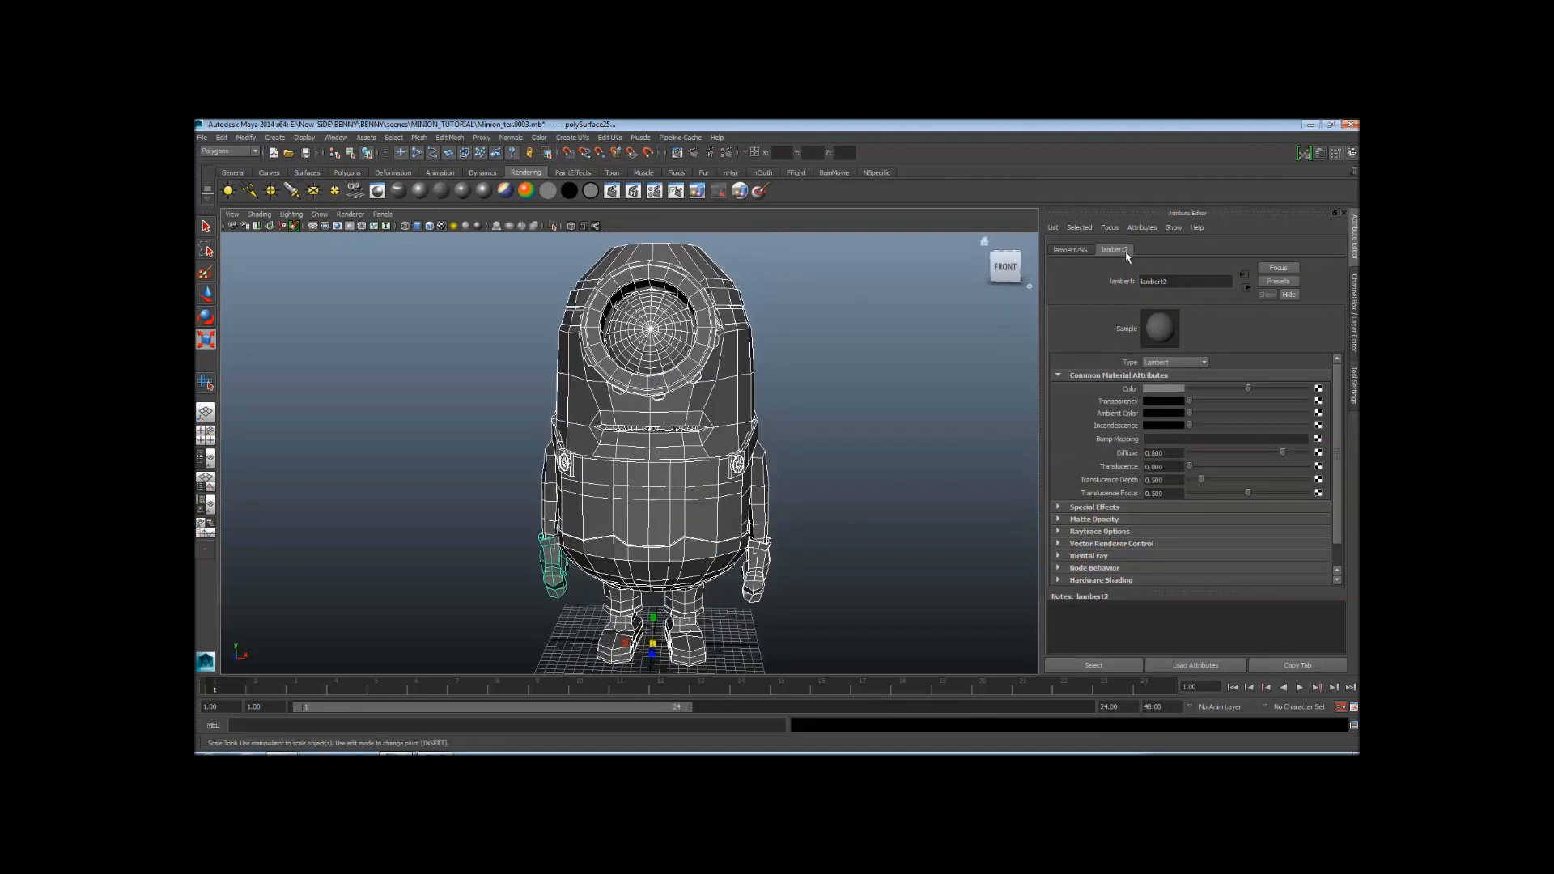
Map the new Lambert's color to a File texture using uvtemplate001-lg.jpg from the minions folder in sourceimages
click(1319, 389)
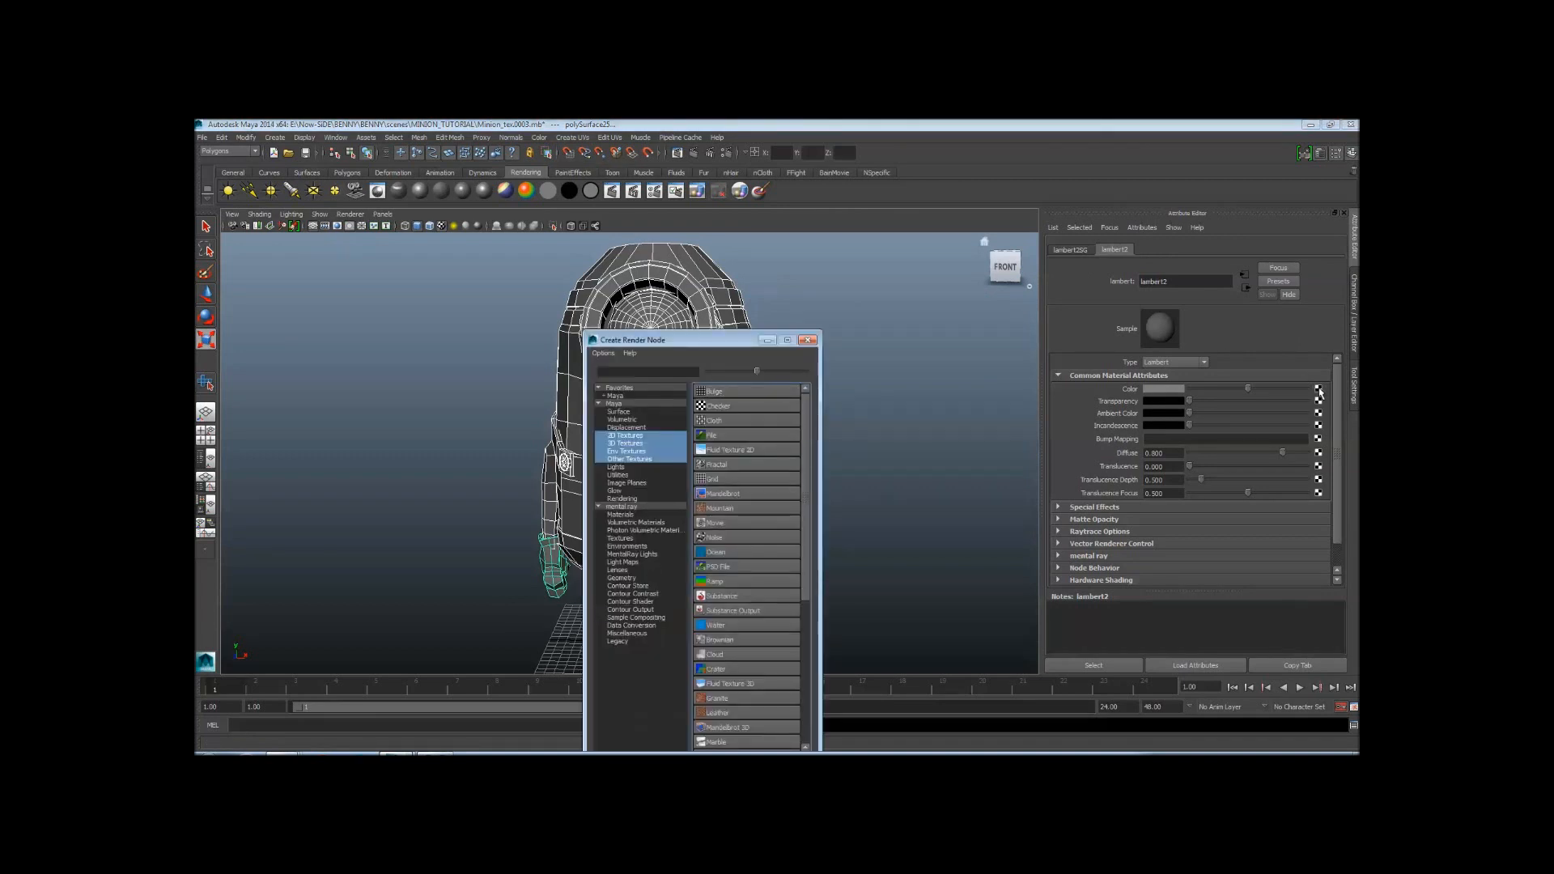
click(714, 437)
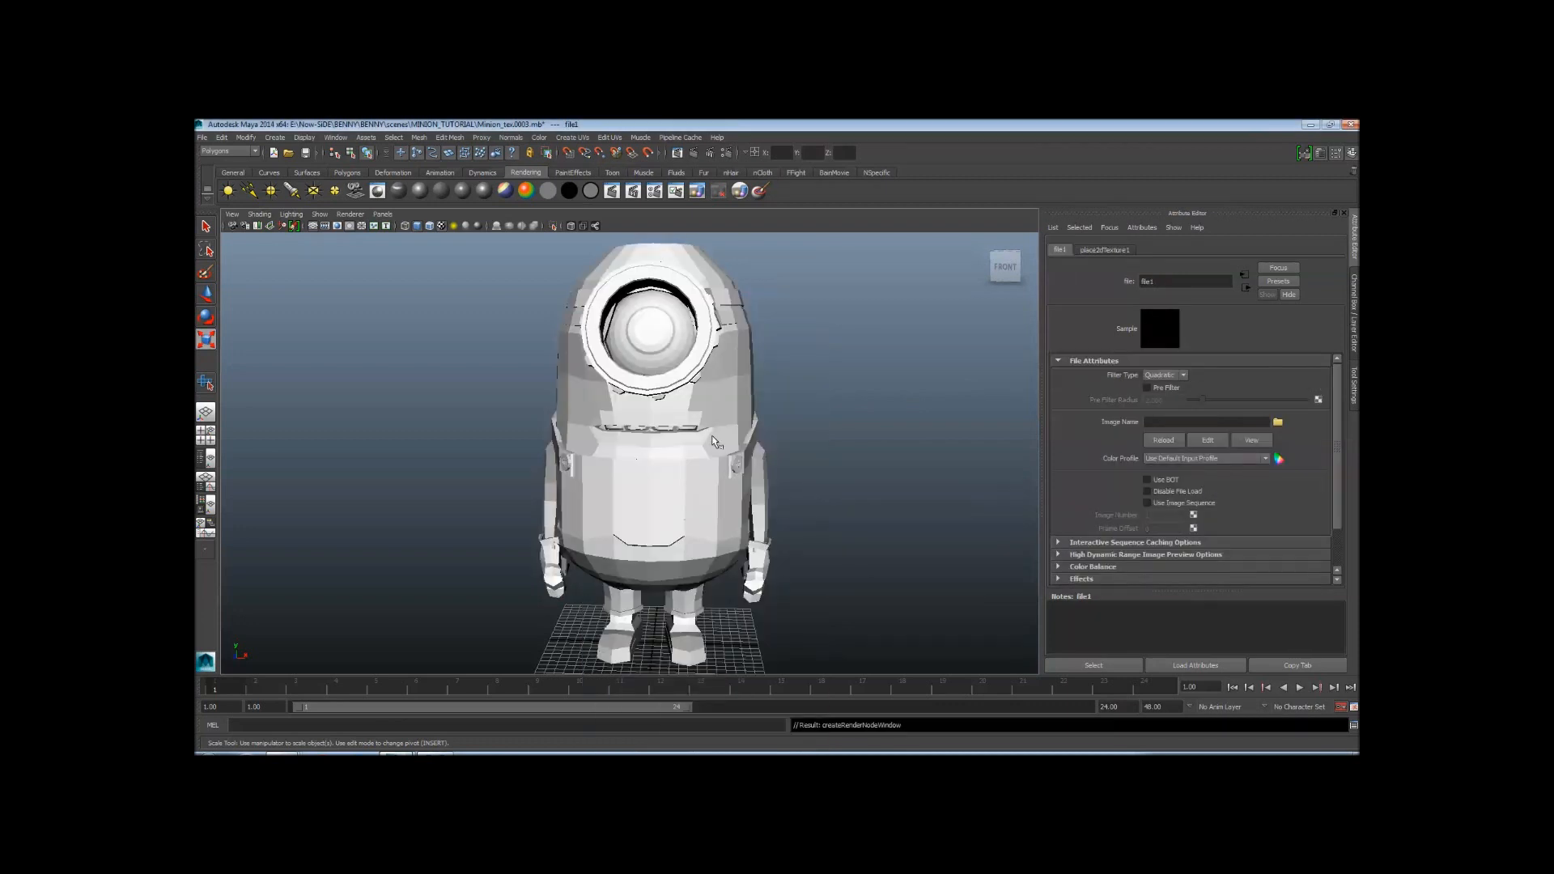
click(1278, 422)
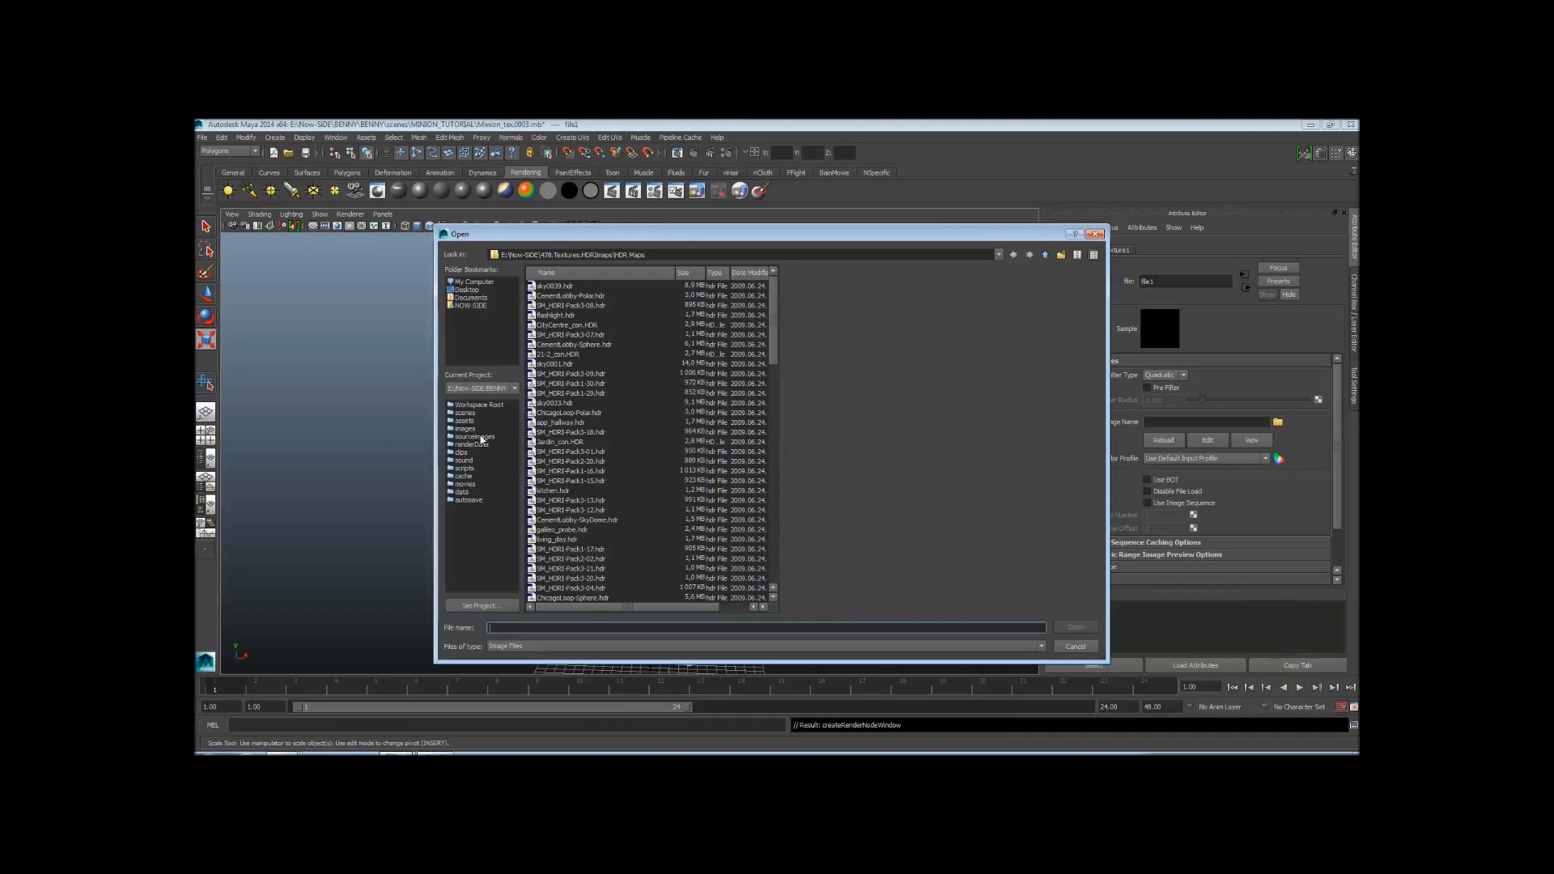
click(478, 437)
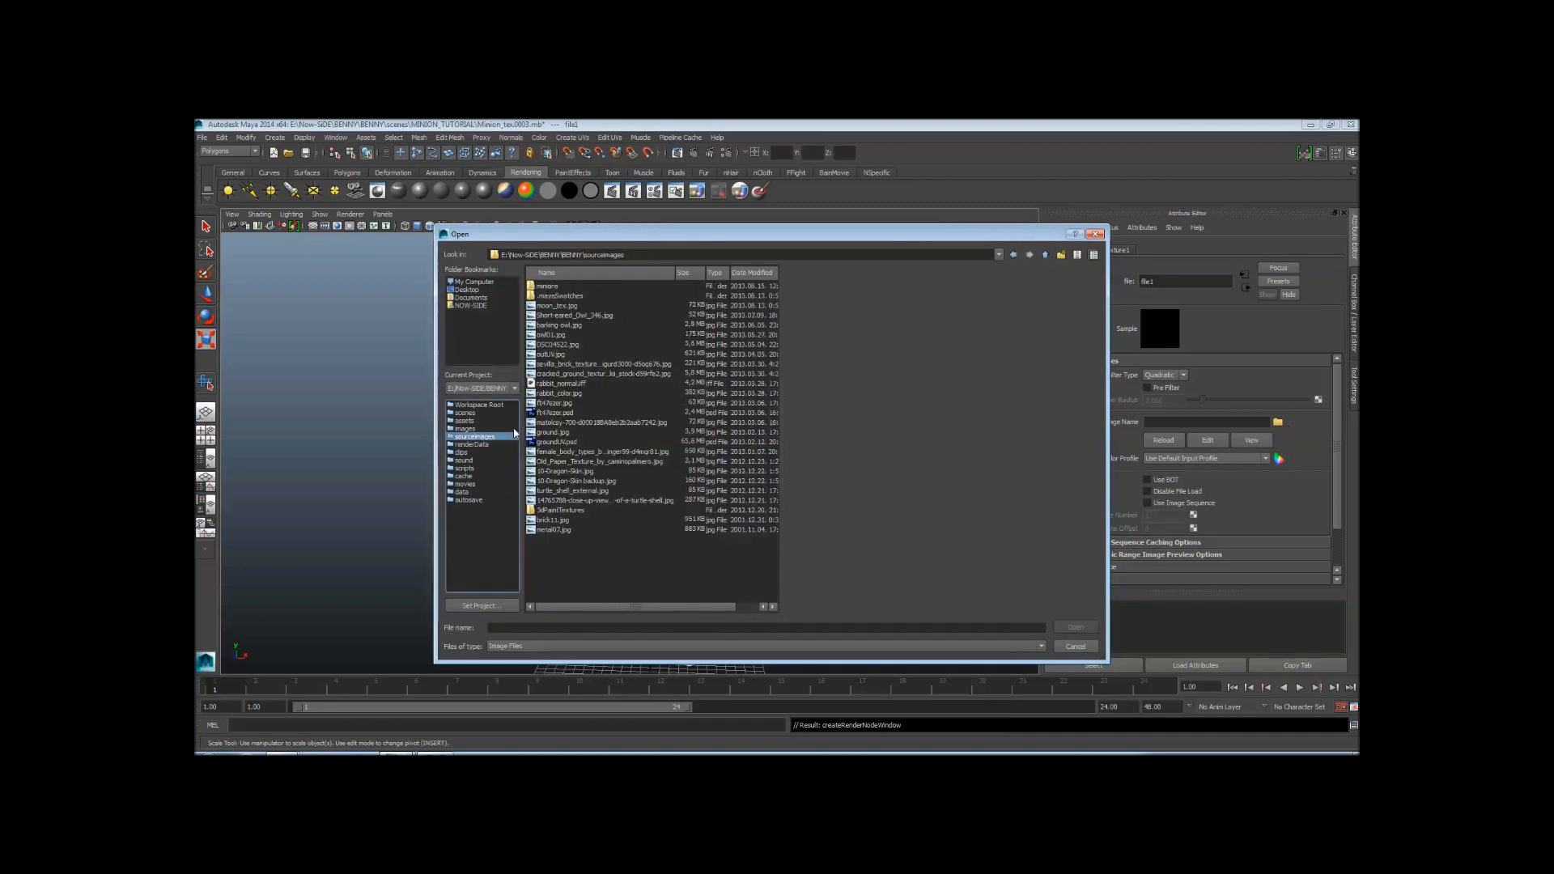
double_click(555, 288)
click(567, 335)
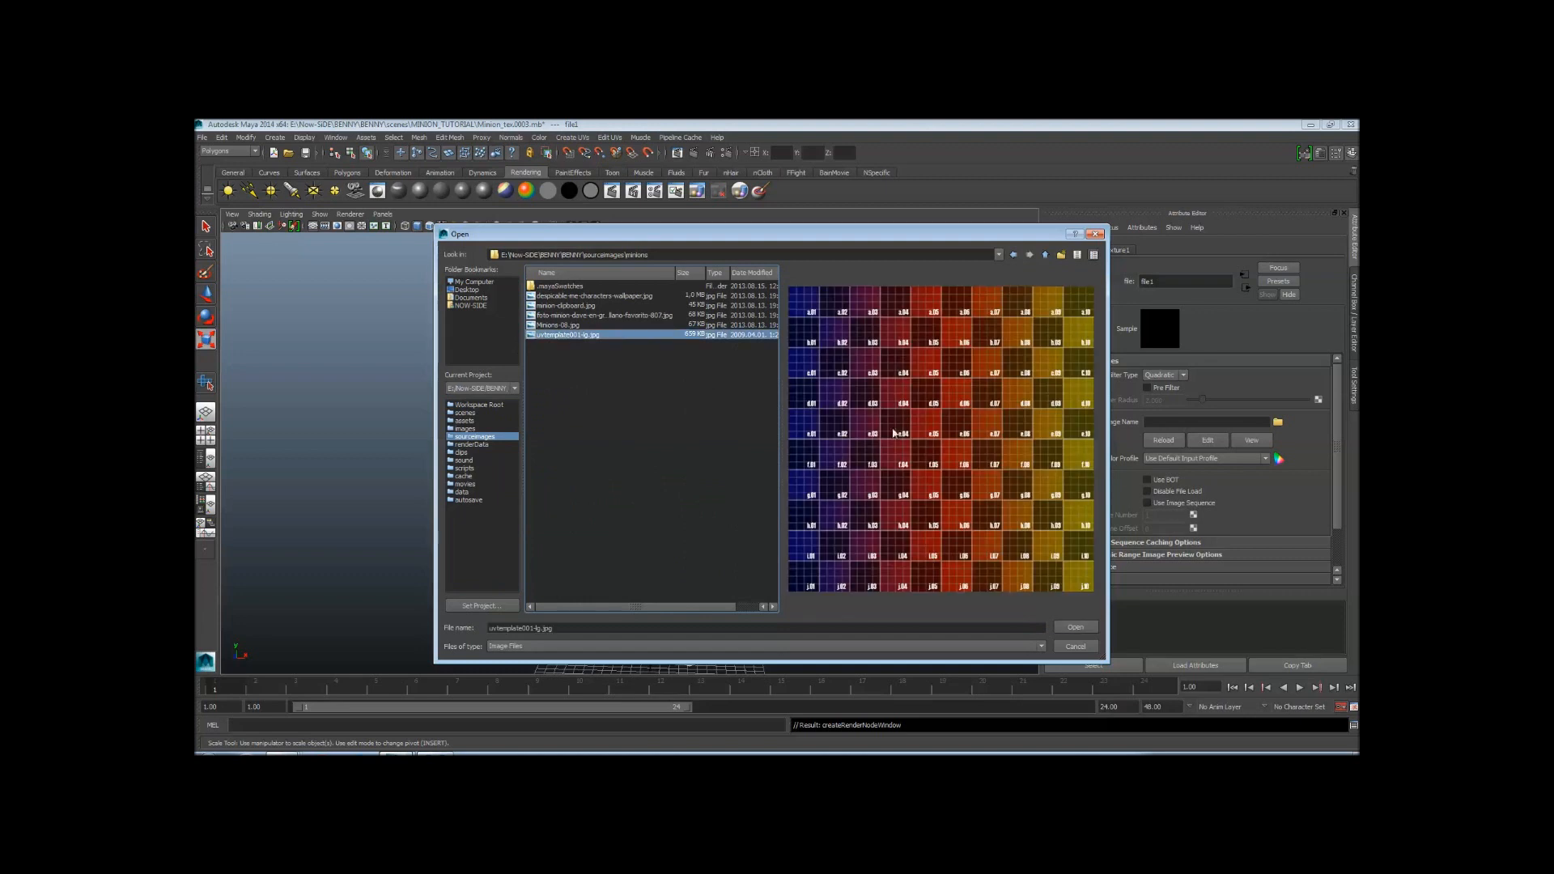
drag(982, 228, 849, 215)
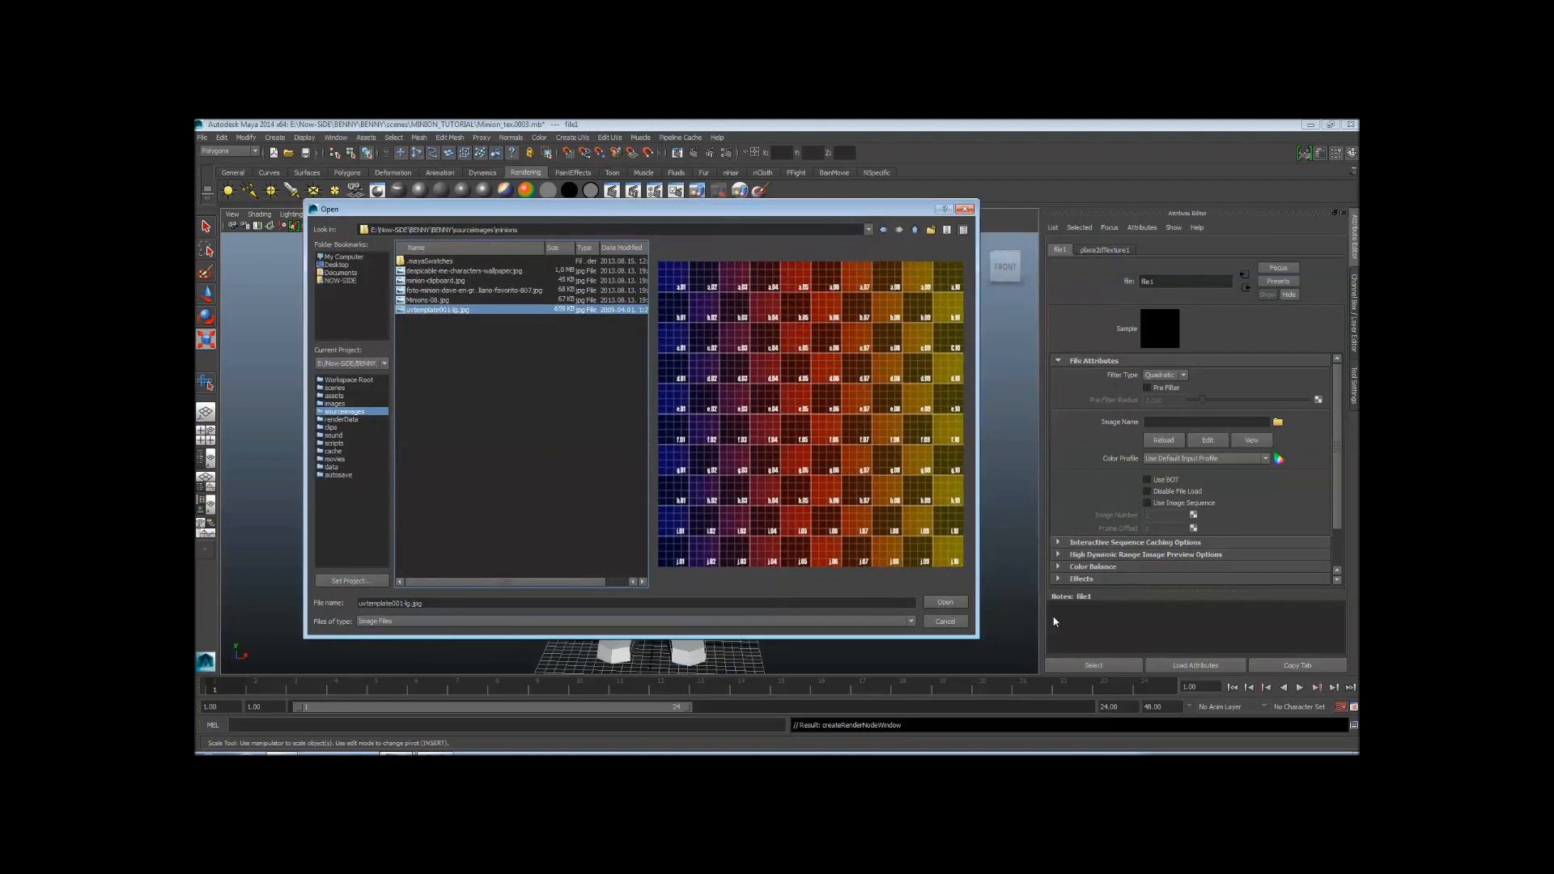
click(954, 609)
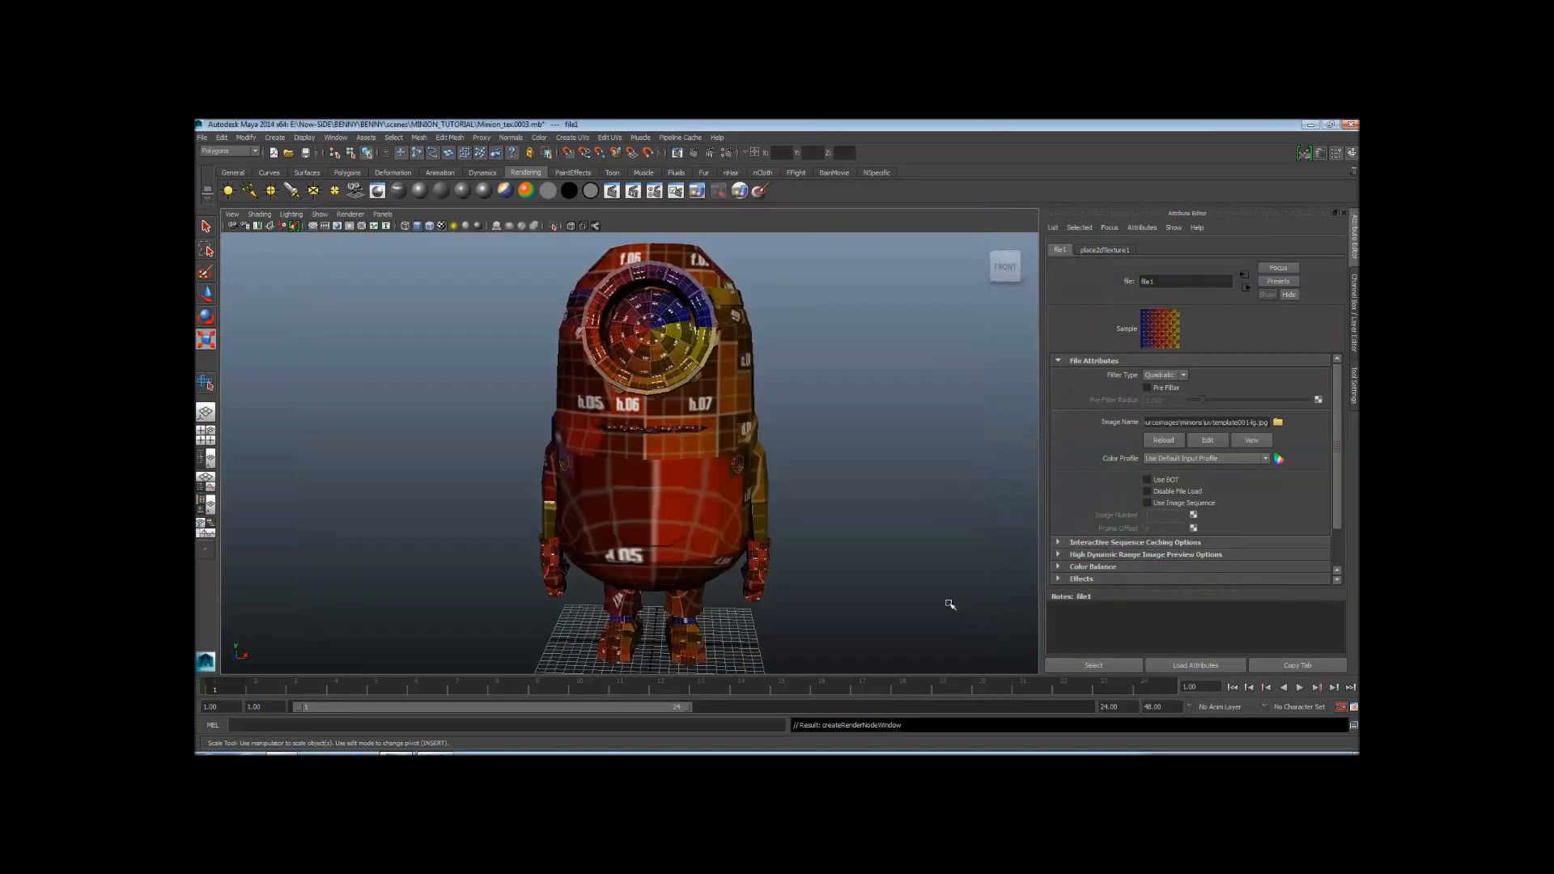
Inspect the UV template pattern on the minion's head, strap and body sides for stretching and seams
scroll(801, 500, up, 6)
alt+middle_drag(783, 382, 735, 416)
scroll(735, 416, up, 3)
alt+drag(735, 416, 628, 440)
scroll(821, 435, down, 6)
scroll(628, 440, down, 3)
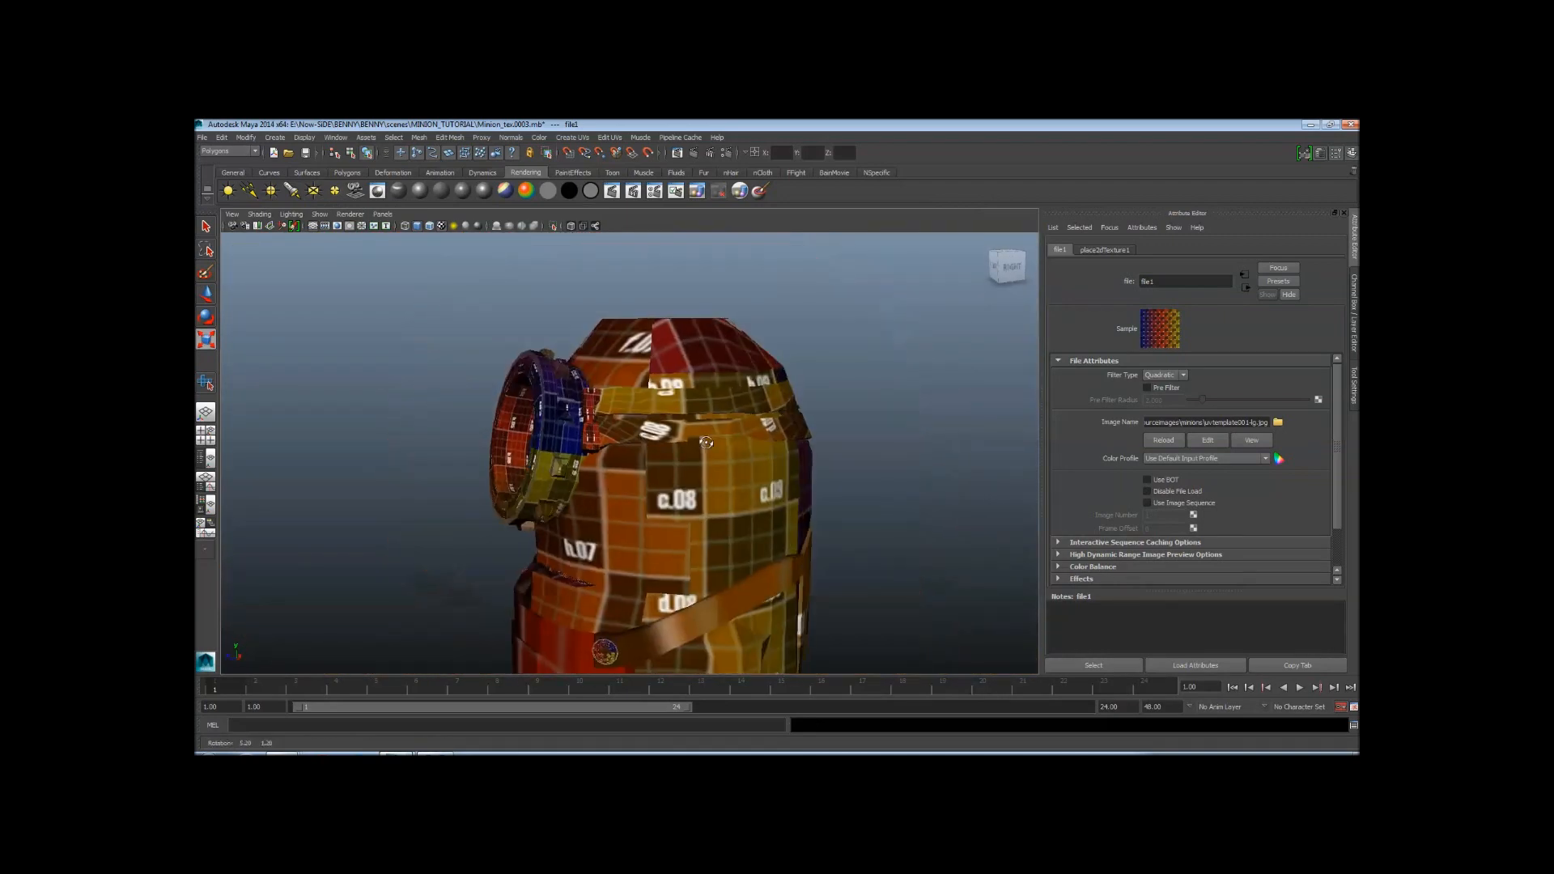
alt+drag(797, 429, 676, 405)
alt+middle_drag(676, 405, 668, 364)
alt+right_drag(668, 364, 458, 430)
alt+drag(458, 429, 704, 444)
alt+drag(559, 477, 670, 486)
alt+middle_drag(670, 485, 671, 356)
alt+right_drag(591, 433, 842, 477)
alt+drag(842, 478, 640, 477)
alt+right_drag(777, 486, 670, 454)
alt+middle_drag(670, 324, 712, 475)
alt+right_drag(712, 475, 574, 453)
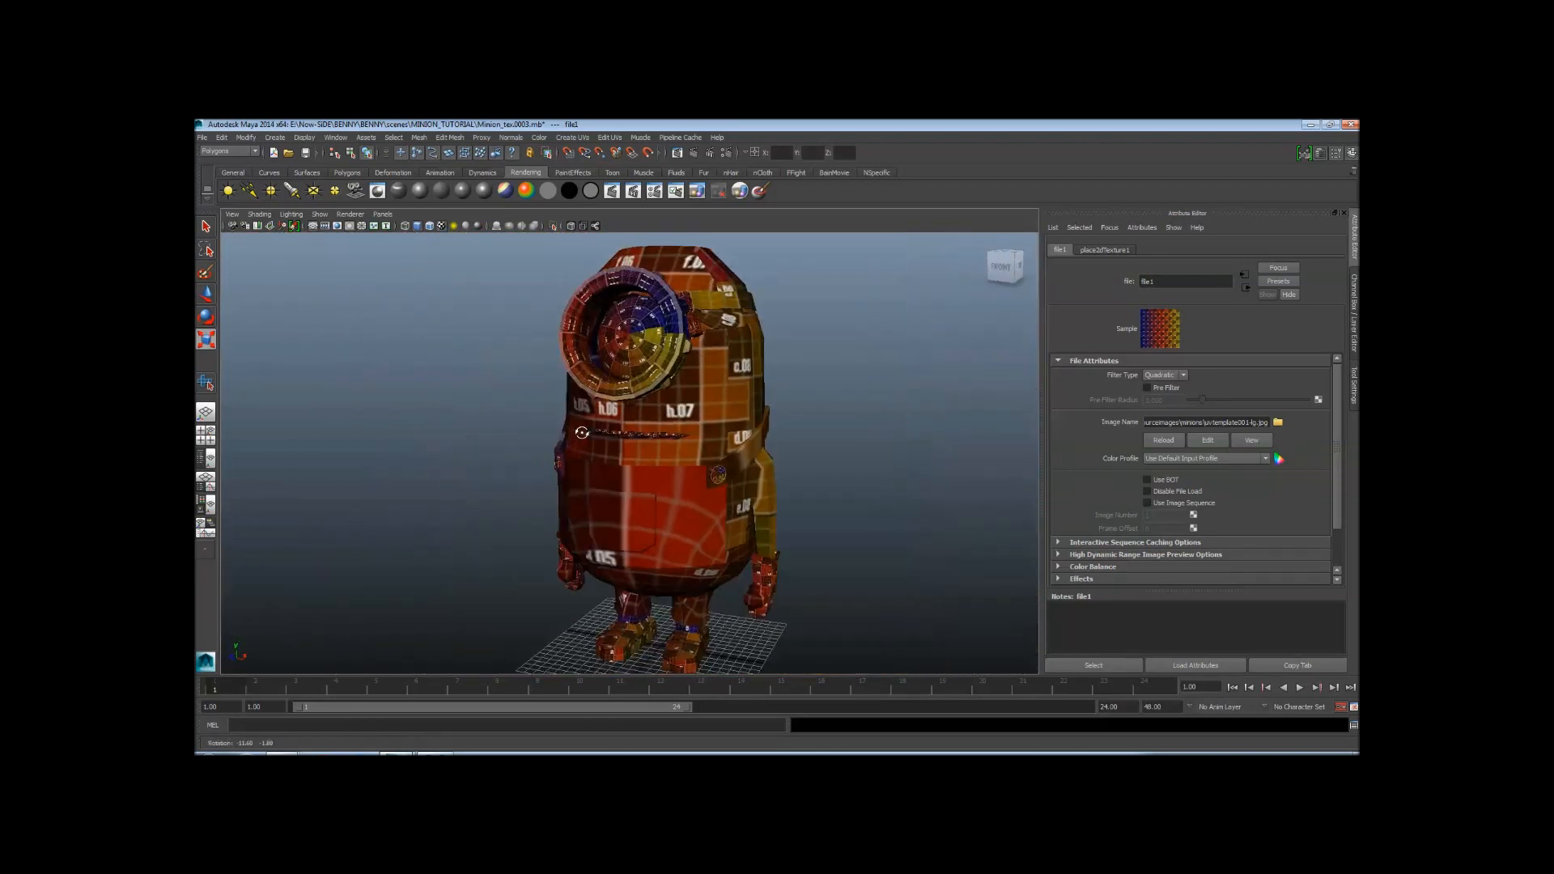
Check how the UV template pattern runs over the whole minion, including the overalls, arms and legs
alt+drag(574, 454, 619, 447)
alt+right_drag(619, 447, 730, 449)
alt+drag(730, 450, 817, 441)
alt+right_drag(817, 441, 688, 429)
alt+drag(688, 429, 988, 425)
alt+right_drag(753, 428, 625, 424)
alt+drag(625, 425, 649, 431)
alt+right_drag(649, 430, 753, 413)
alt+middle_drag(752, 401, 700, 444)
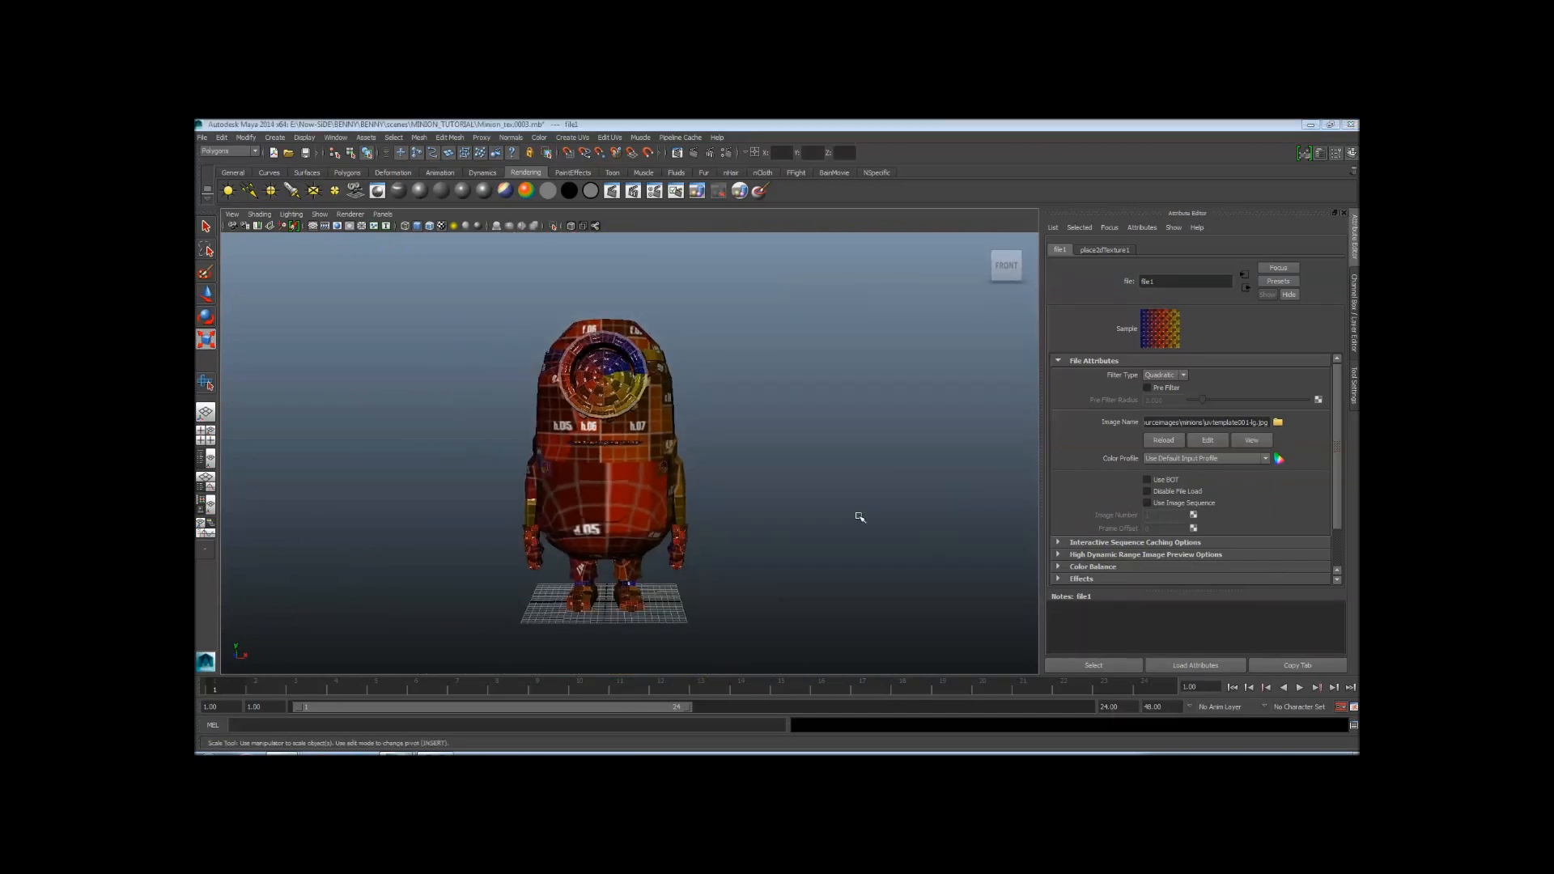
alt+right_drag(650, 423, 684, 421)
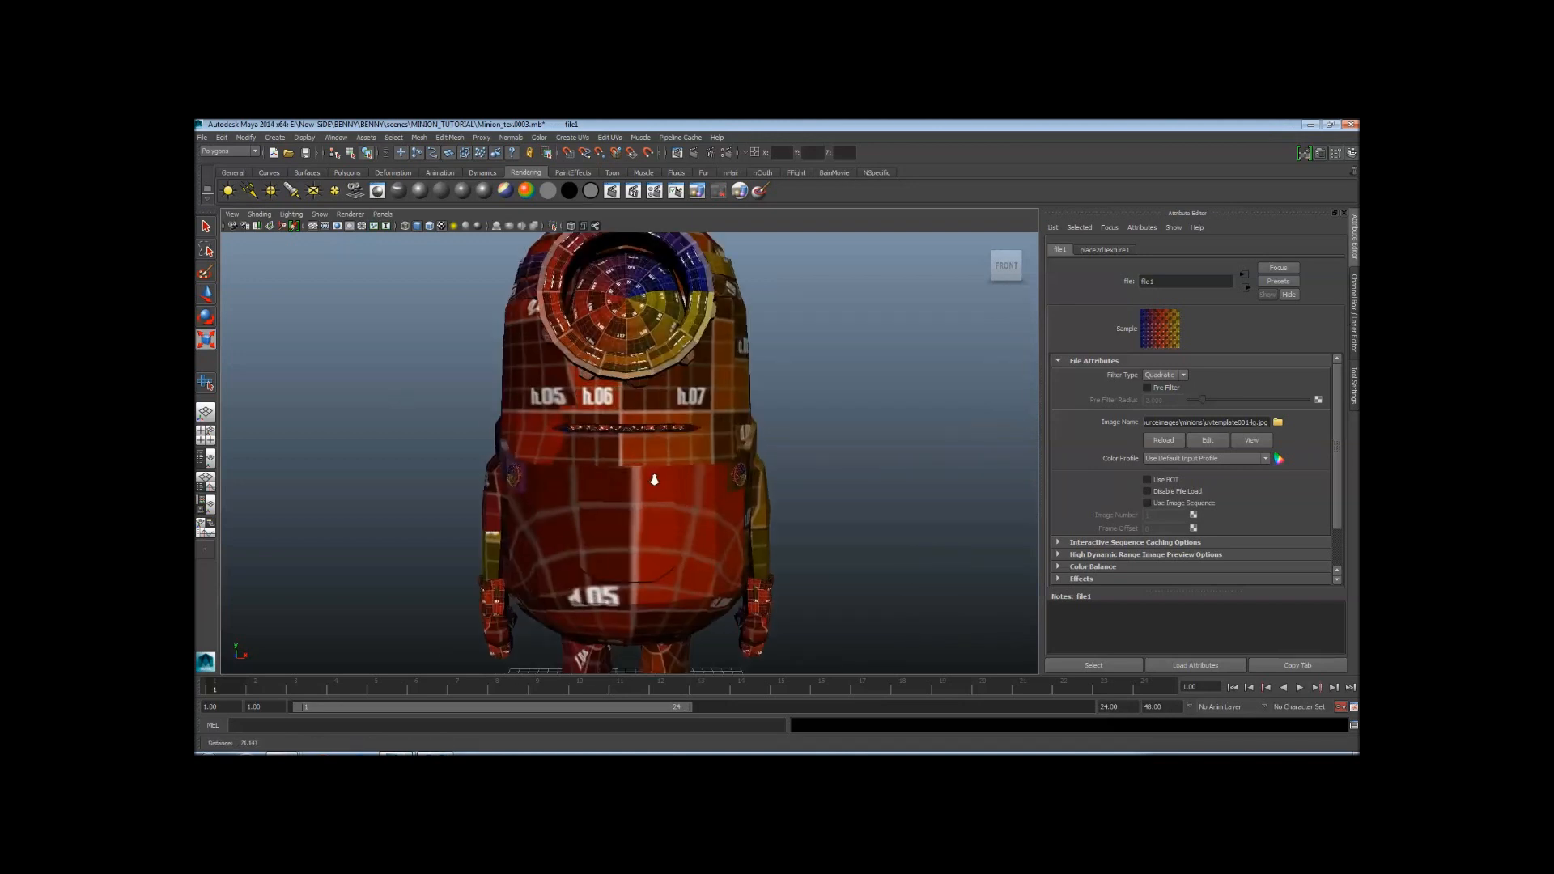
alt+drag(654, 480, 648, 481)
alt+right_drag(822, 458, 801, 455)
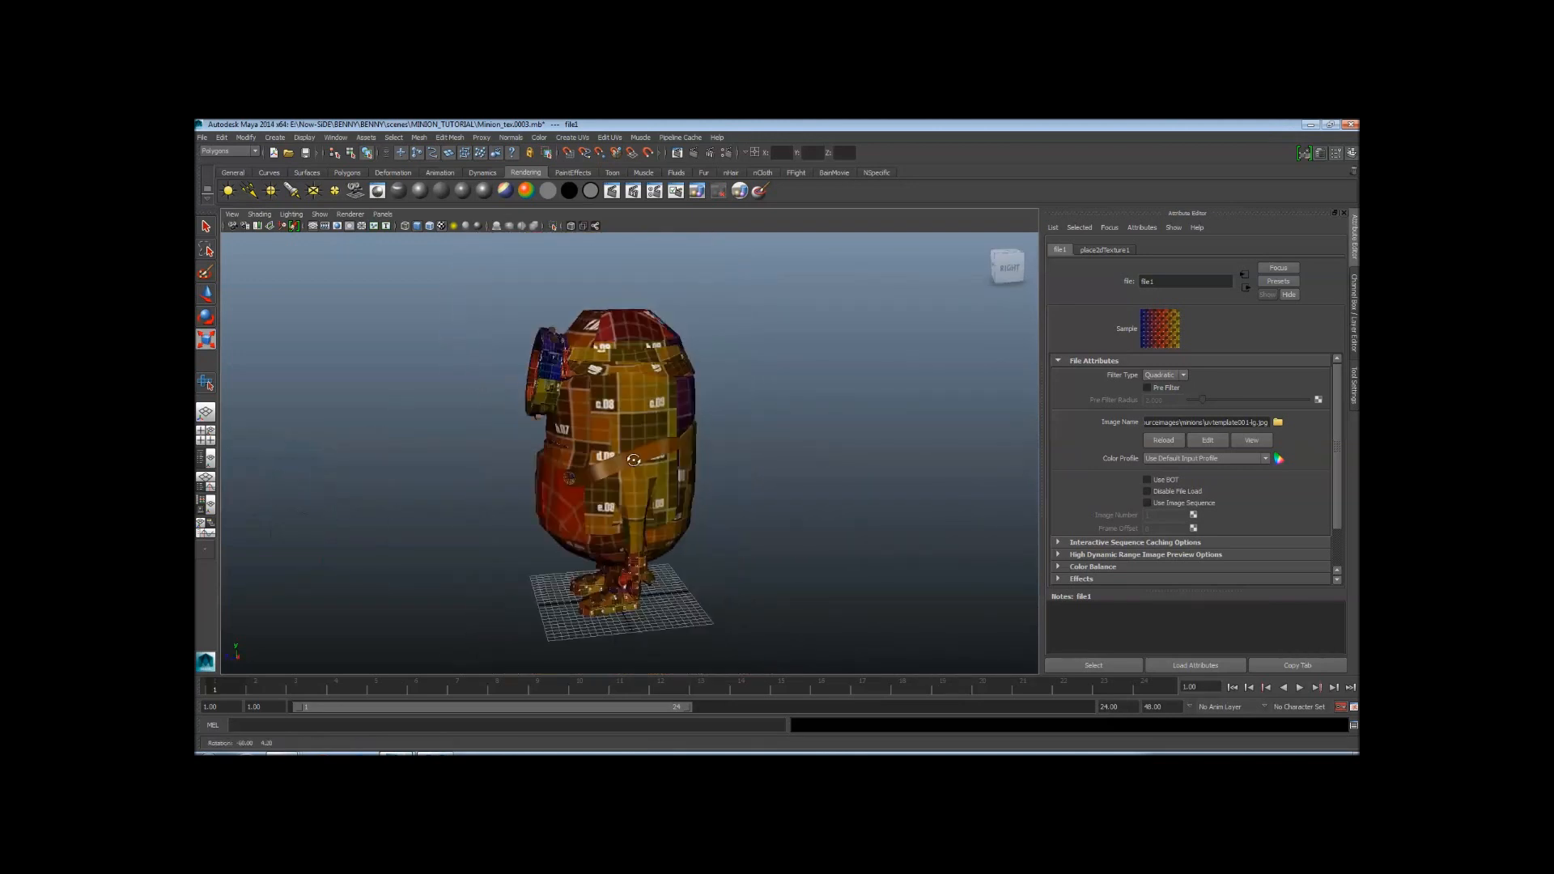
alt+drag(802, 454, 781, 451)
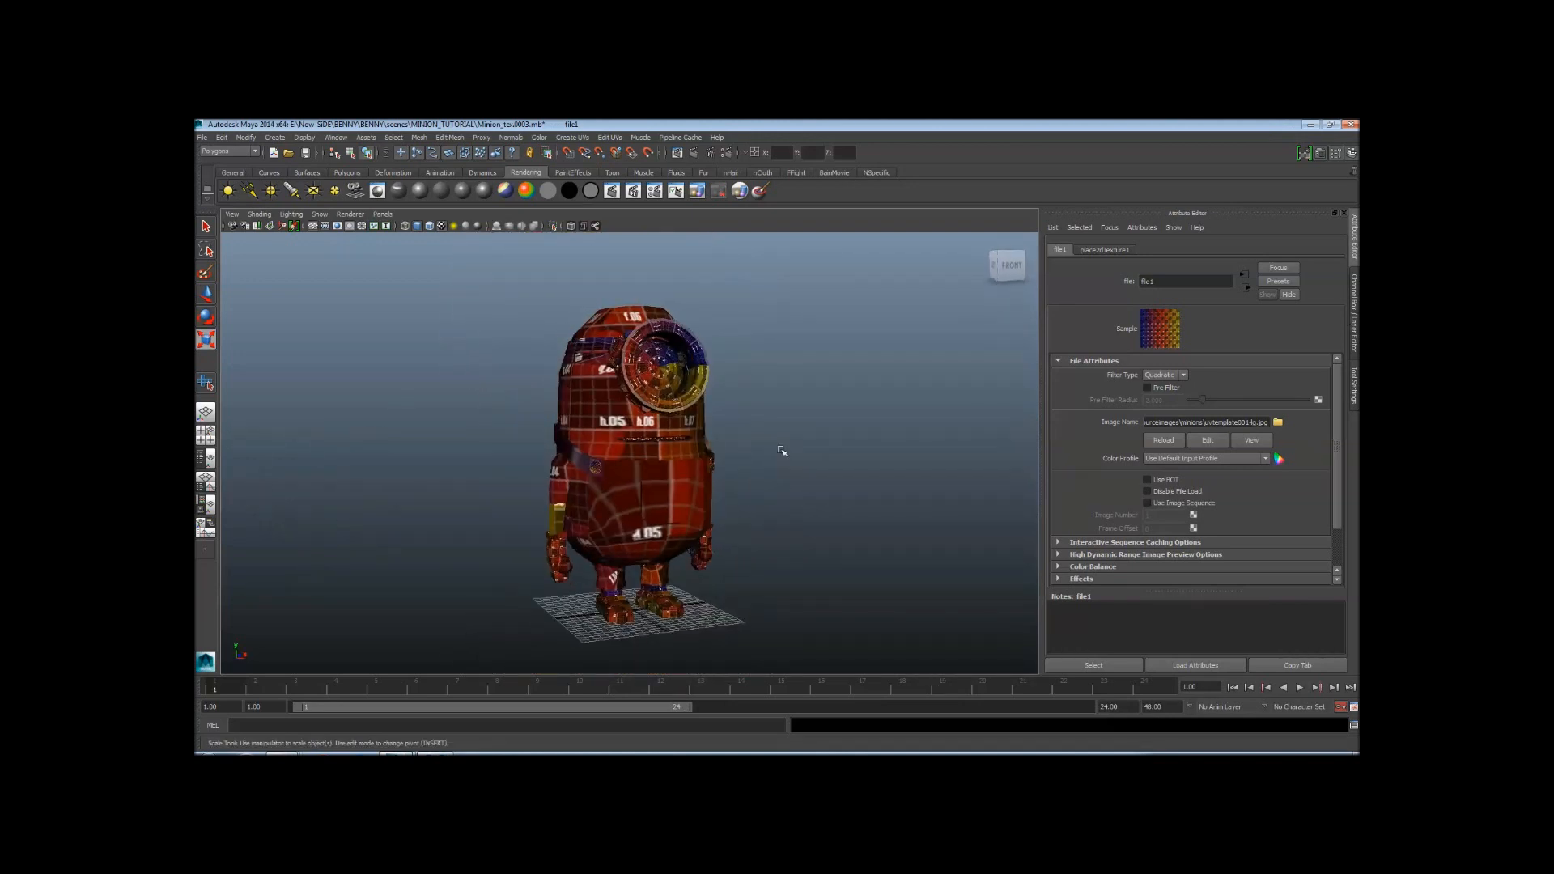
Compare the UV template's square size on the goggle and eye with that on the surrounding head and body
alt+right_drag(730, 443, 714, 429)
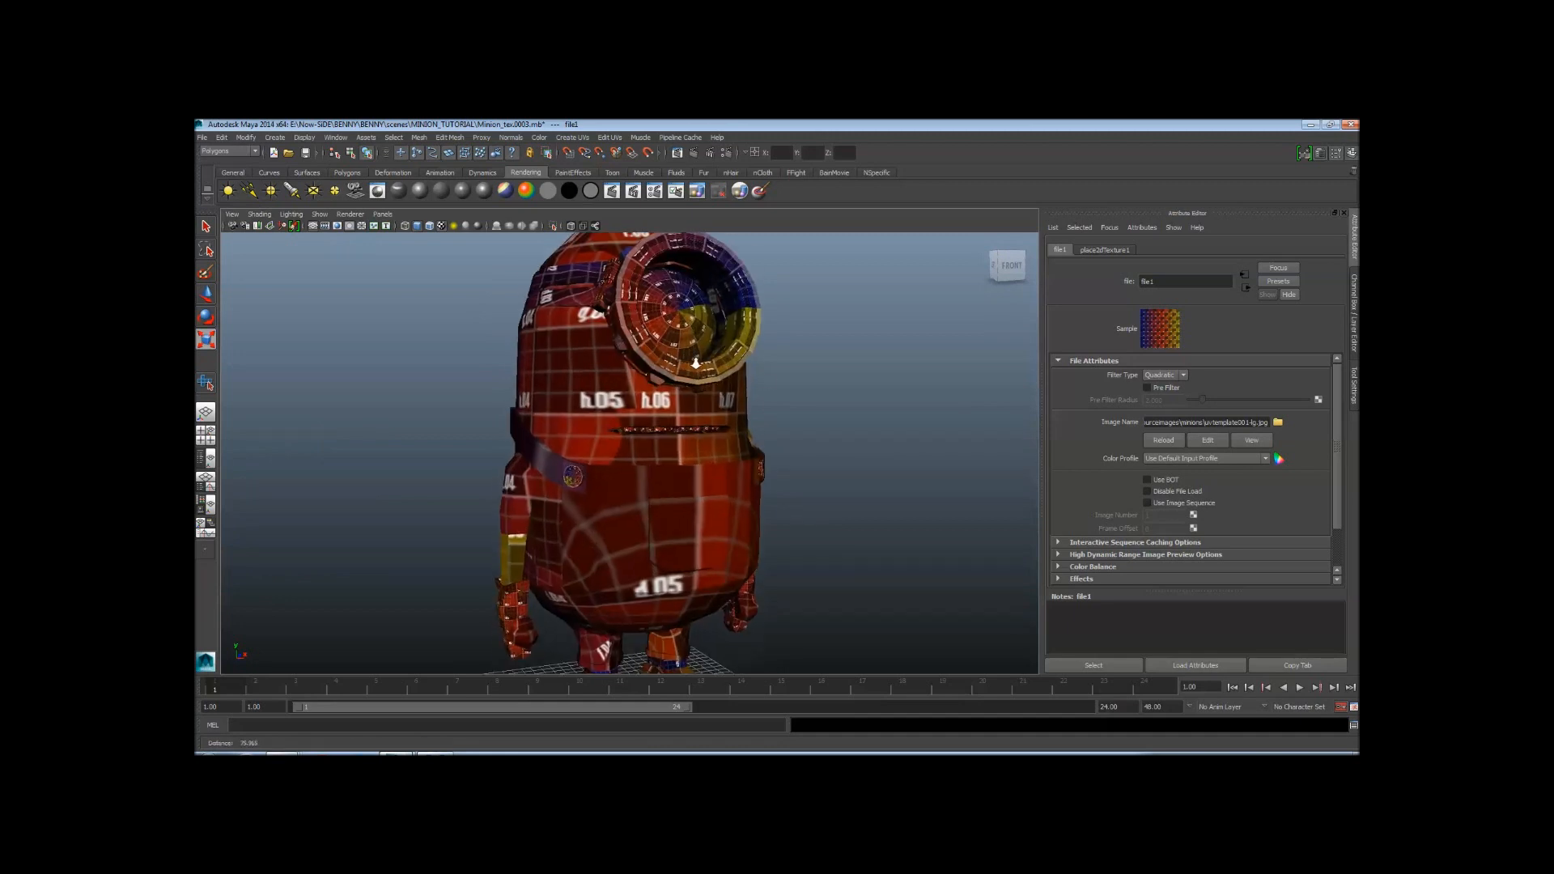
alt+drag(714, 429, 667, 388)
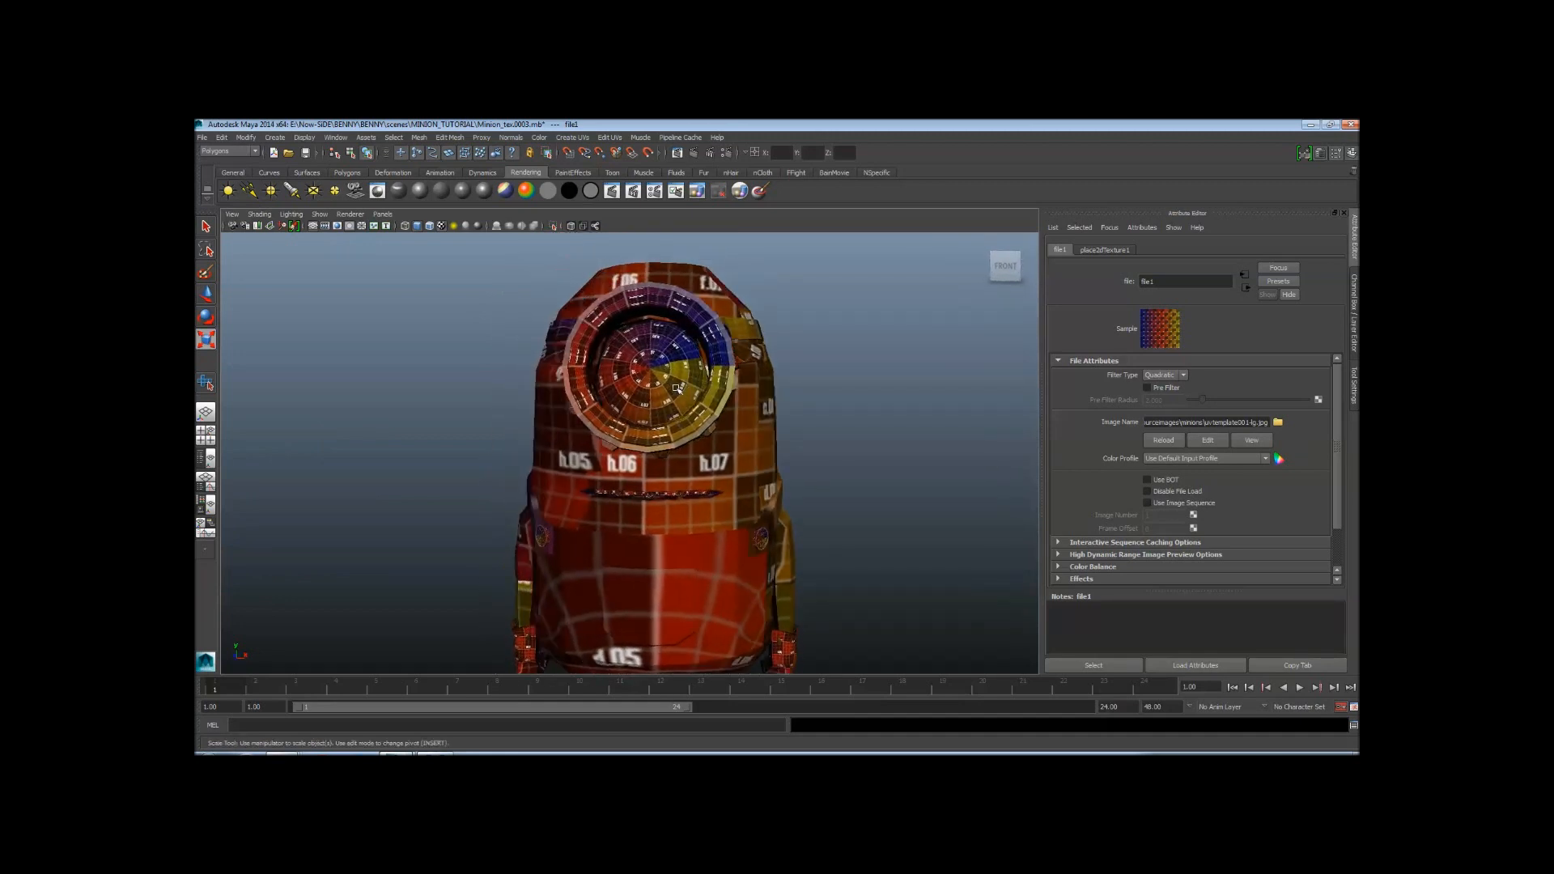
alt+right_drag(667, 387, 761, 383)
alt+drag(761, 383, 299, 415)
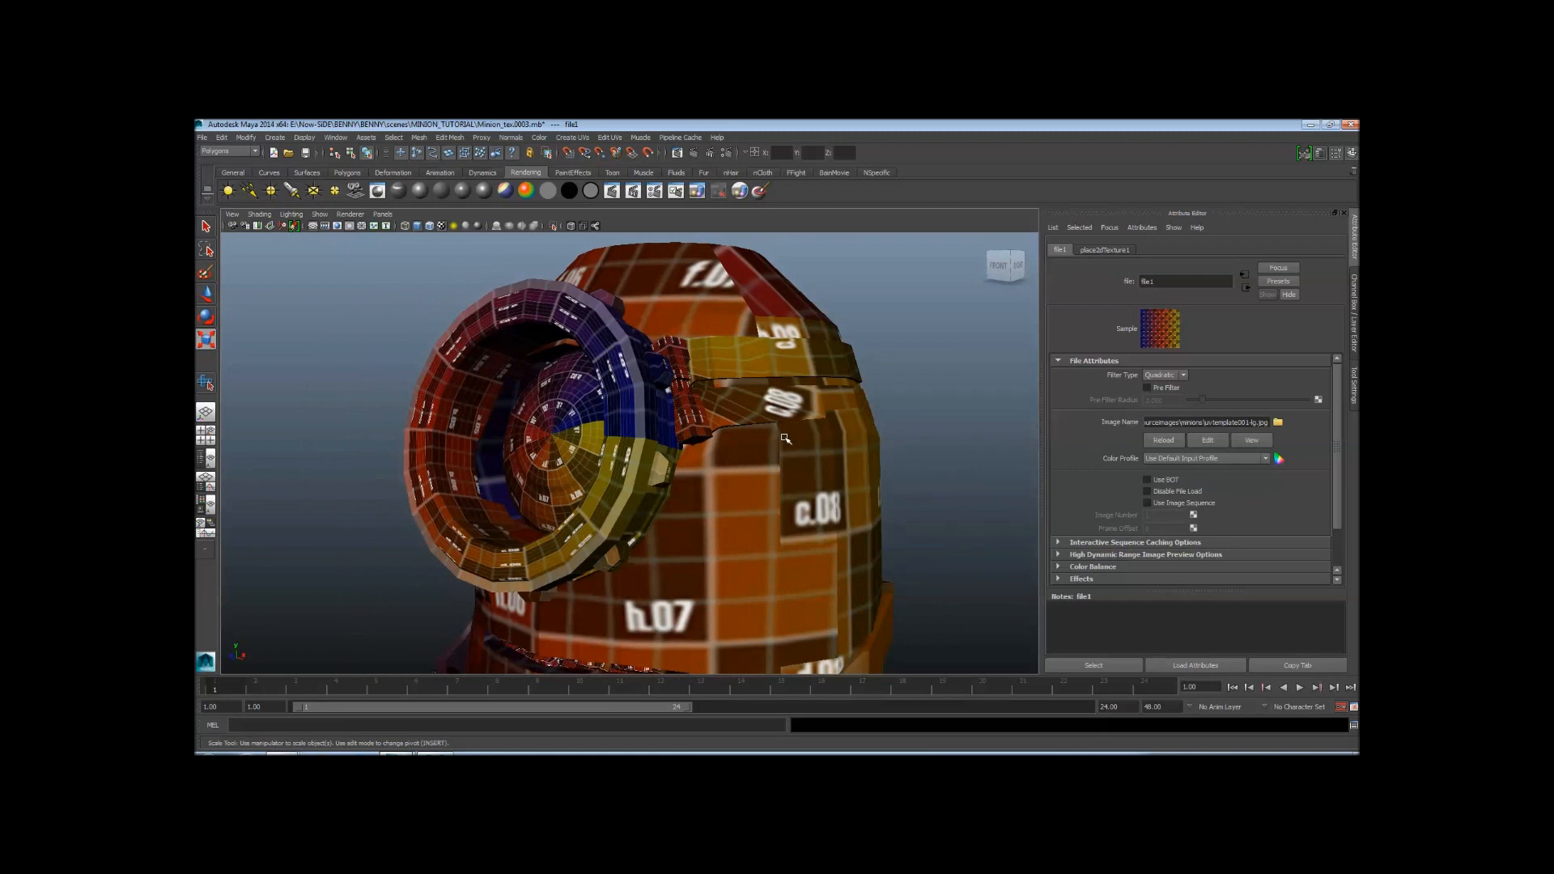
click(1002, 264)
alt+right_drag(547, 375, 745, 428)
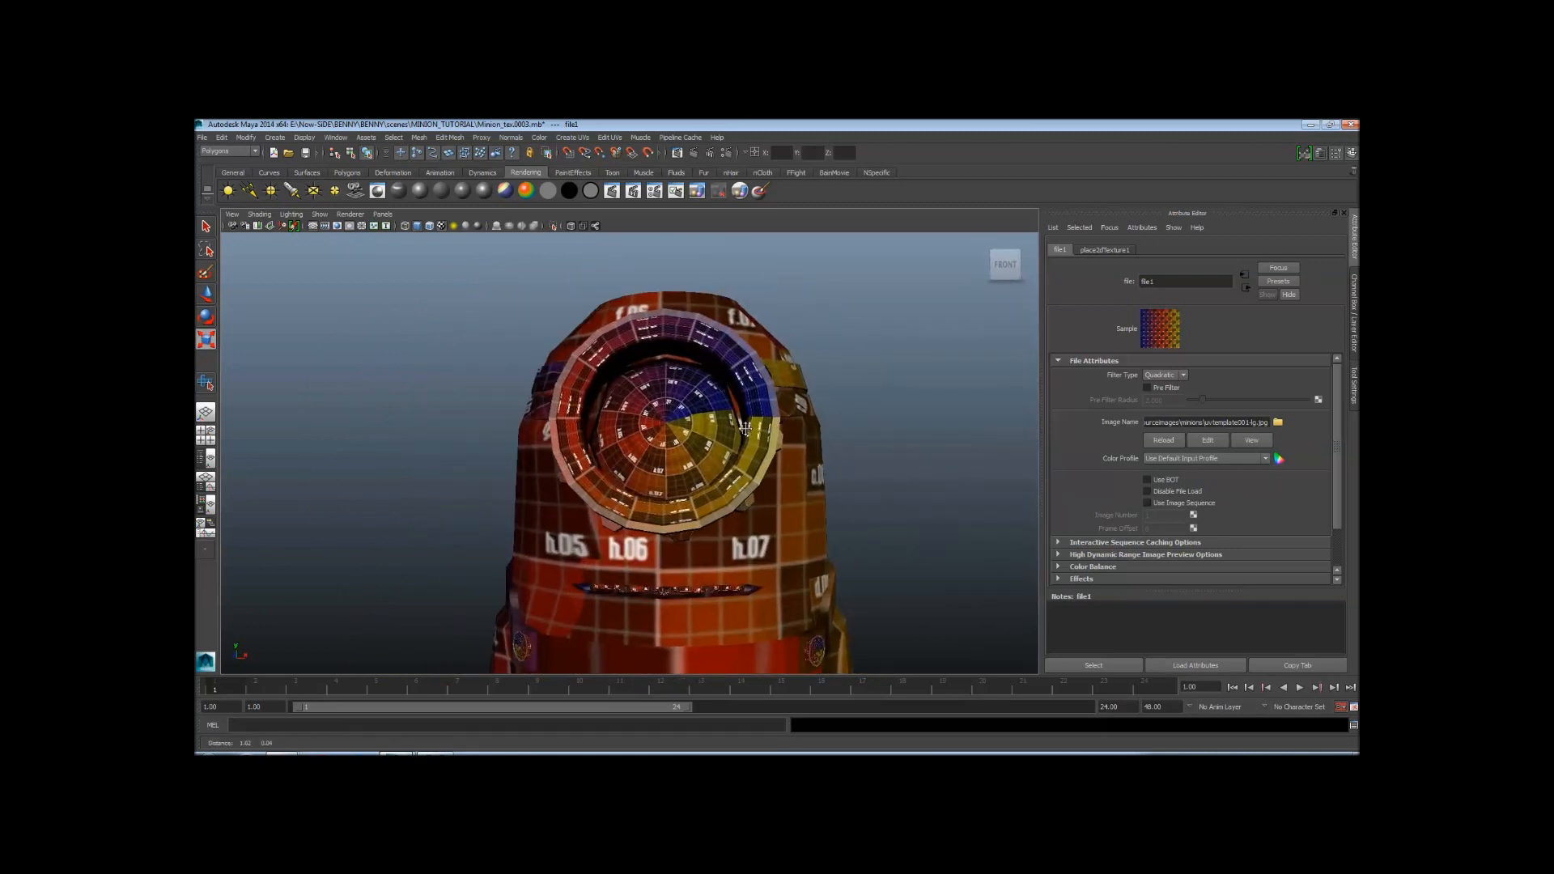
alt+middle_drag(746, 428, 715, 429)
mouse_move(647, 431)
alt+mouse_down()
mouse_move(724, 435)
mouse_move(636, 435)
alt+mouse_up()
alt+right_drag(853, 440, 590, 434)
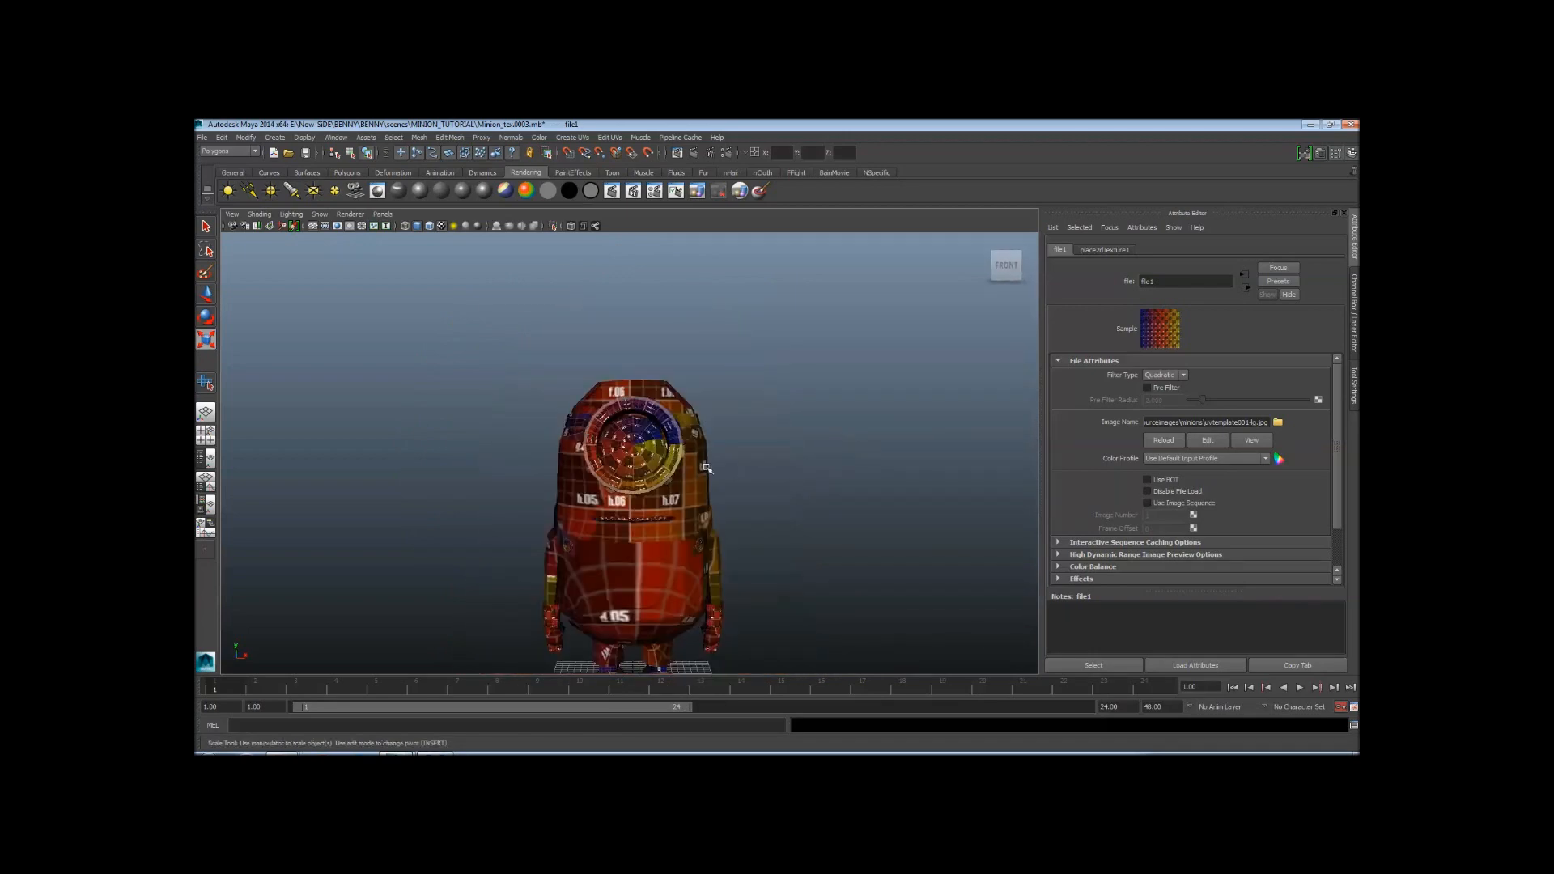
alt+right_drag(706, 467, 915, 465)
alt+drag(931, 463, 494, 443)
alt+drag(838, 453, 614, 443)
scroll(703, 499, down, 4)
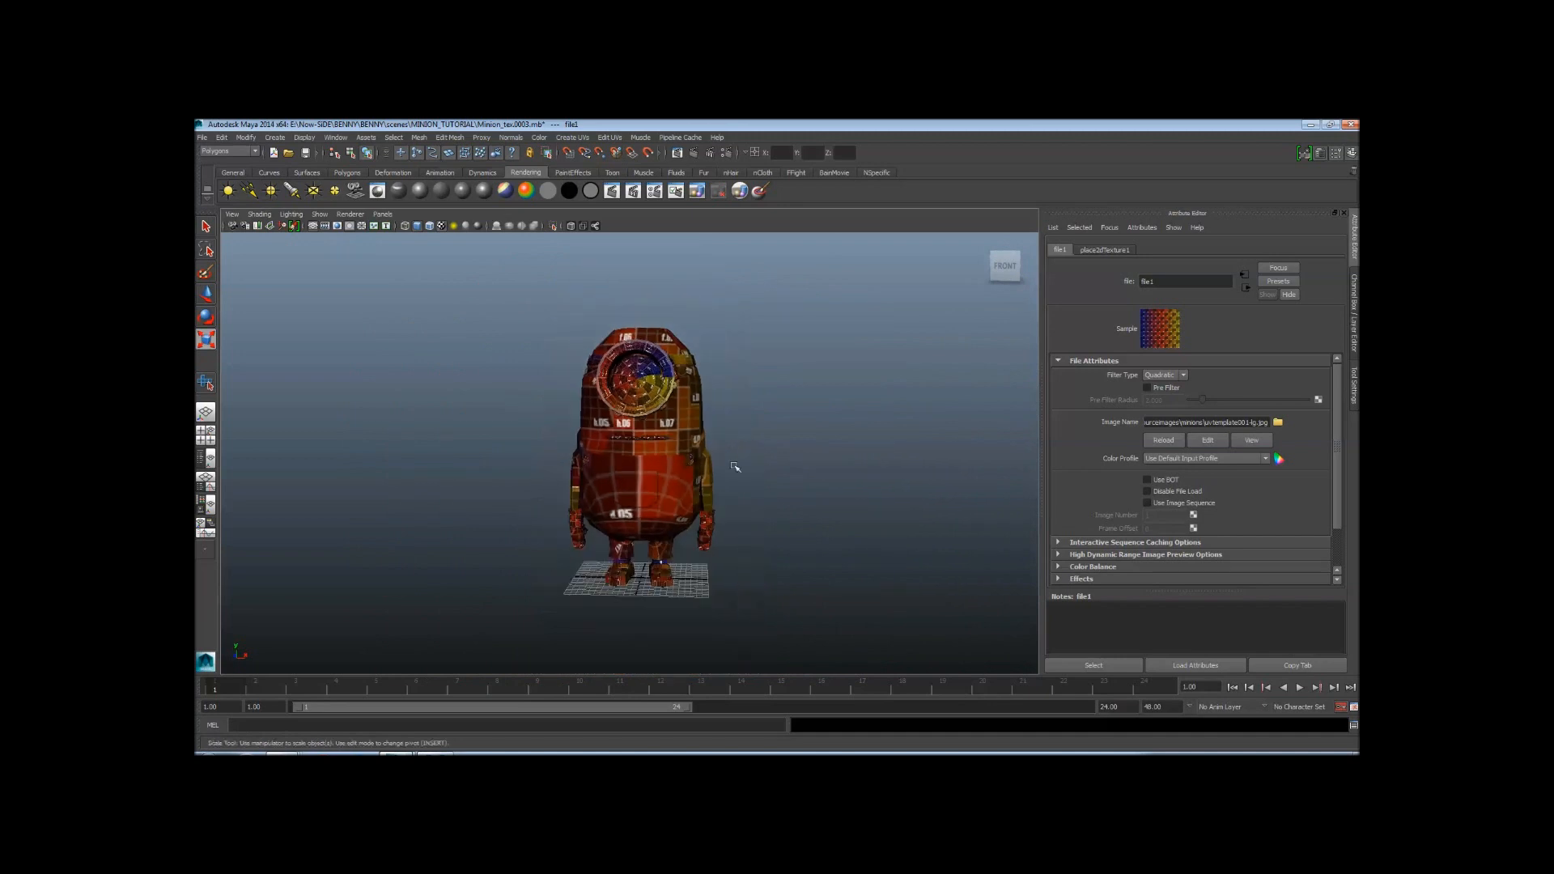
alt+drag(451, 449, 575, 399)
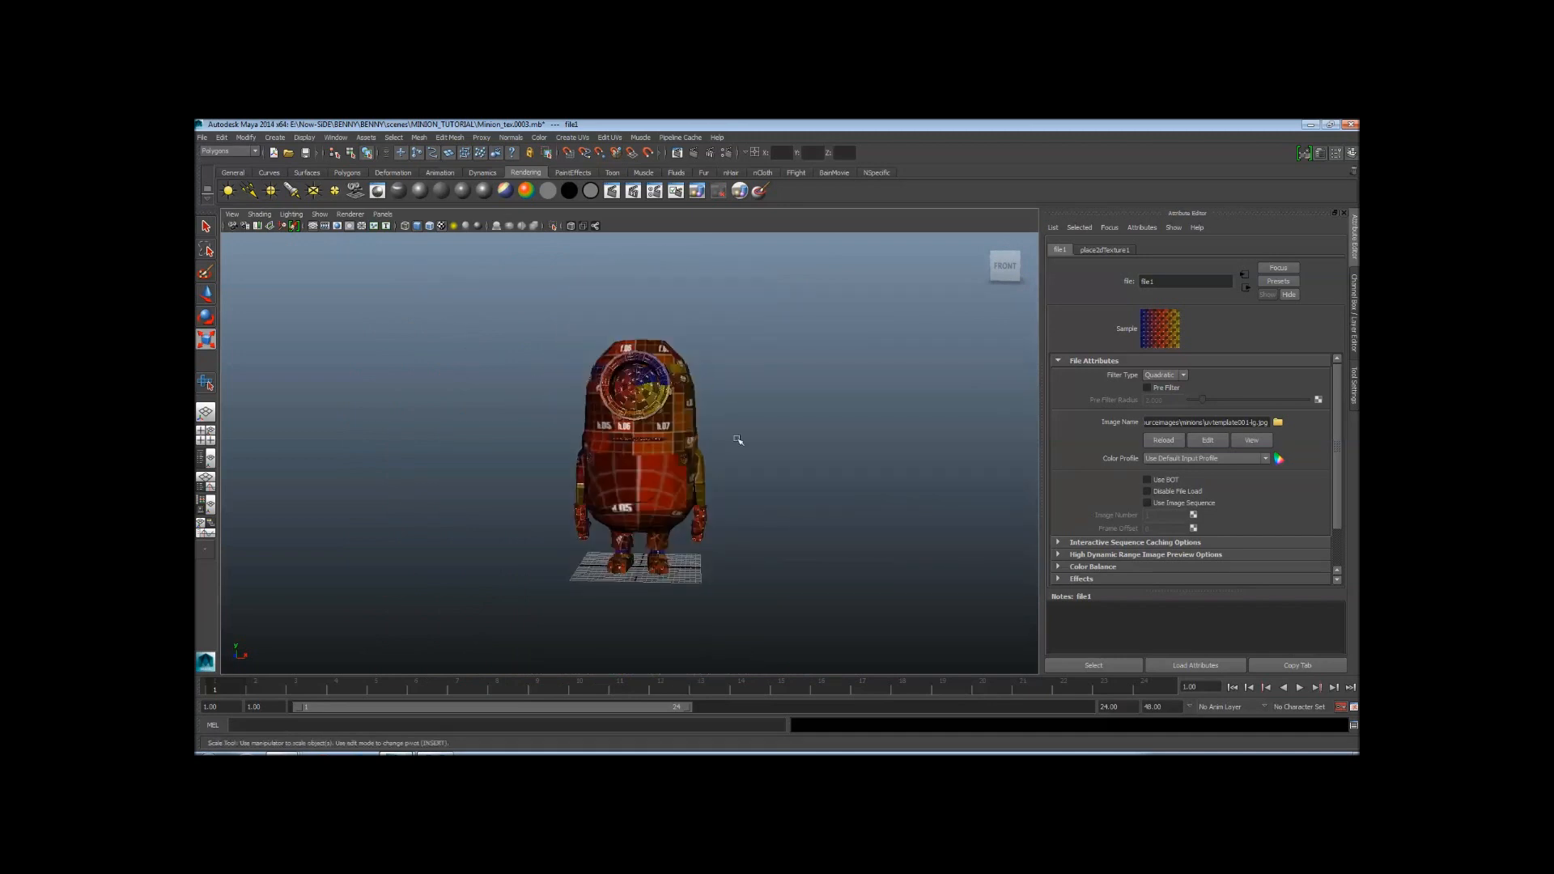
scroll(738, 439, up, 2)
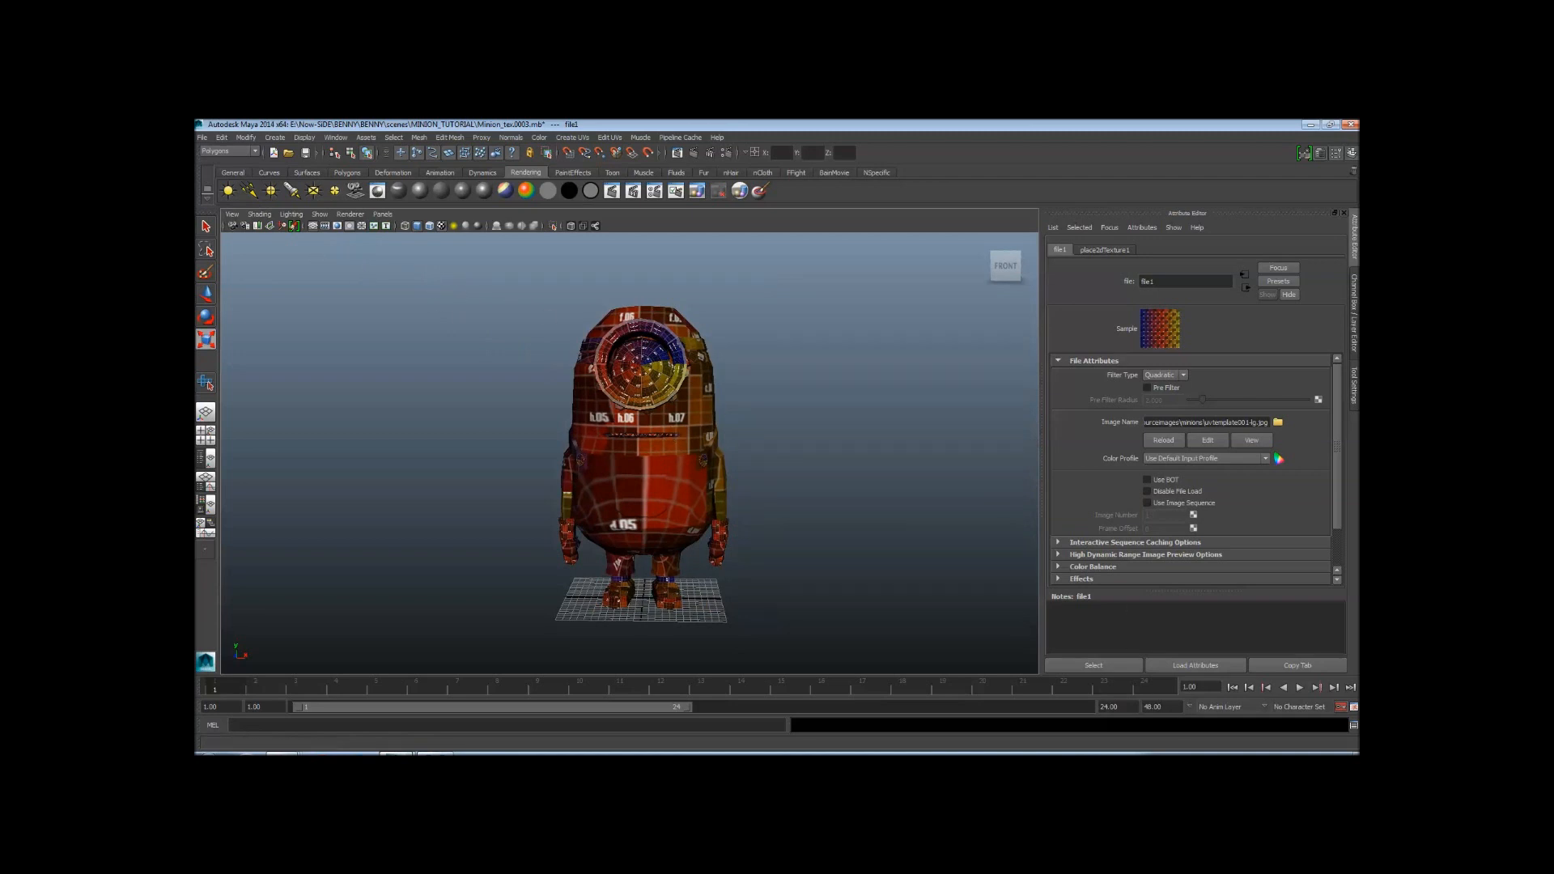
Select the whole minion, assign the existing lambert1 material to it, and clear the selection
click(860, 524)
drag(538, 376, 873, 687)
right_click(641, 368)
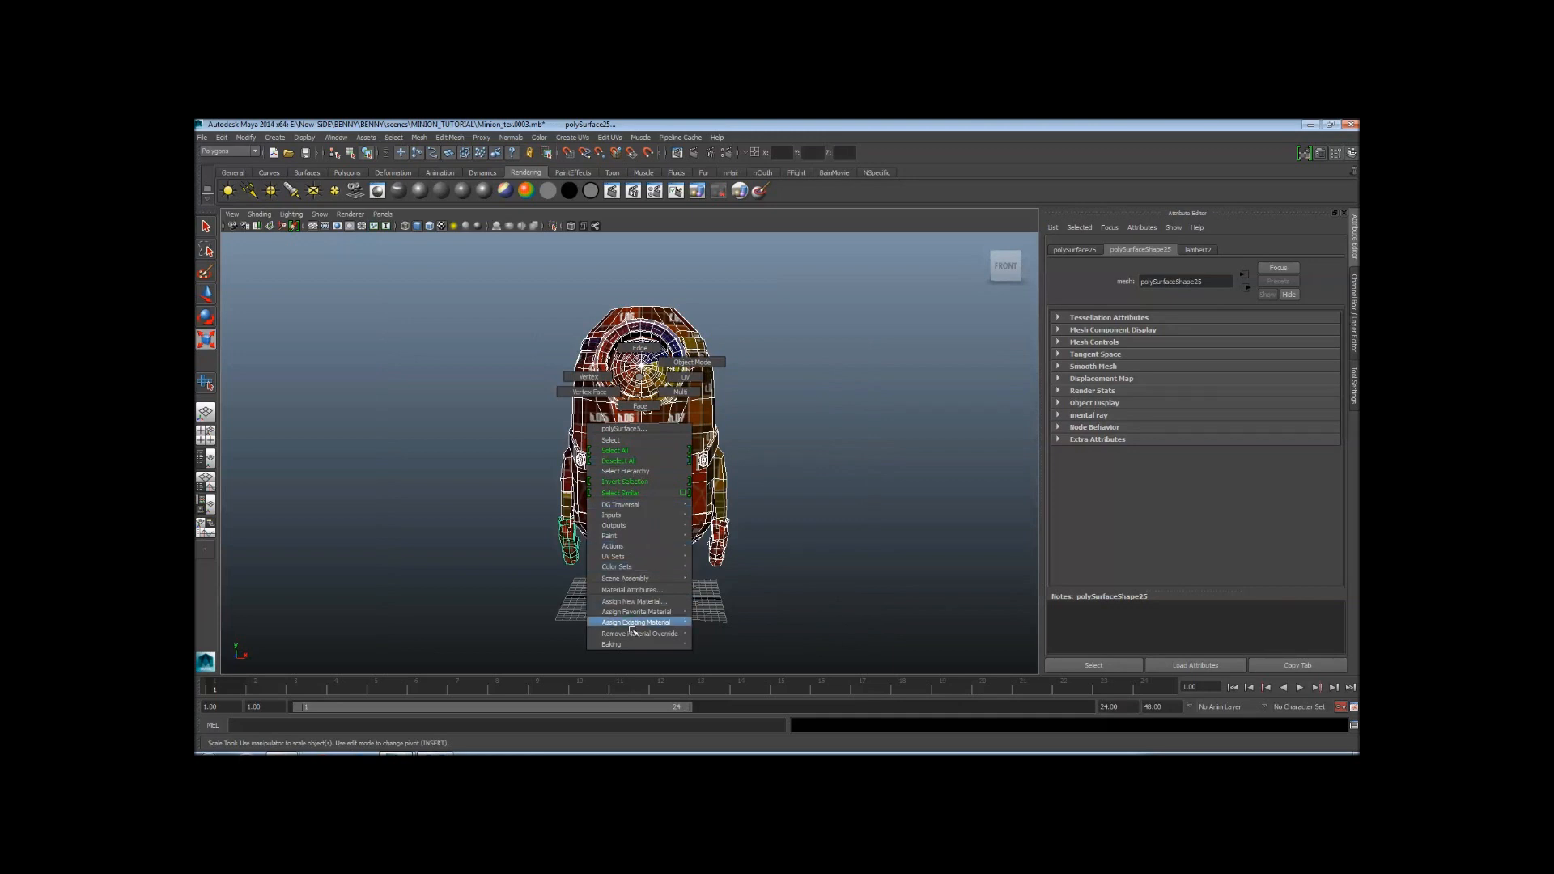
mouse_move(643, 625)
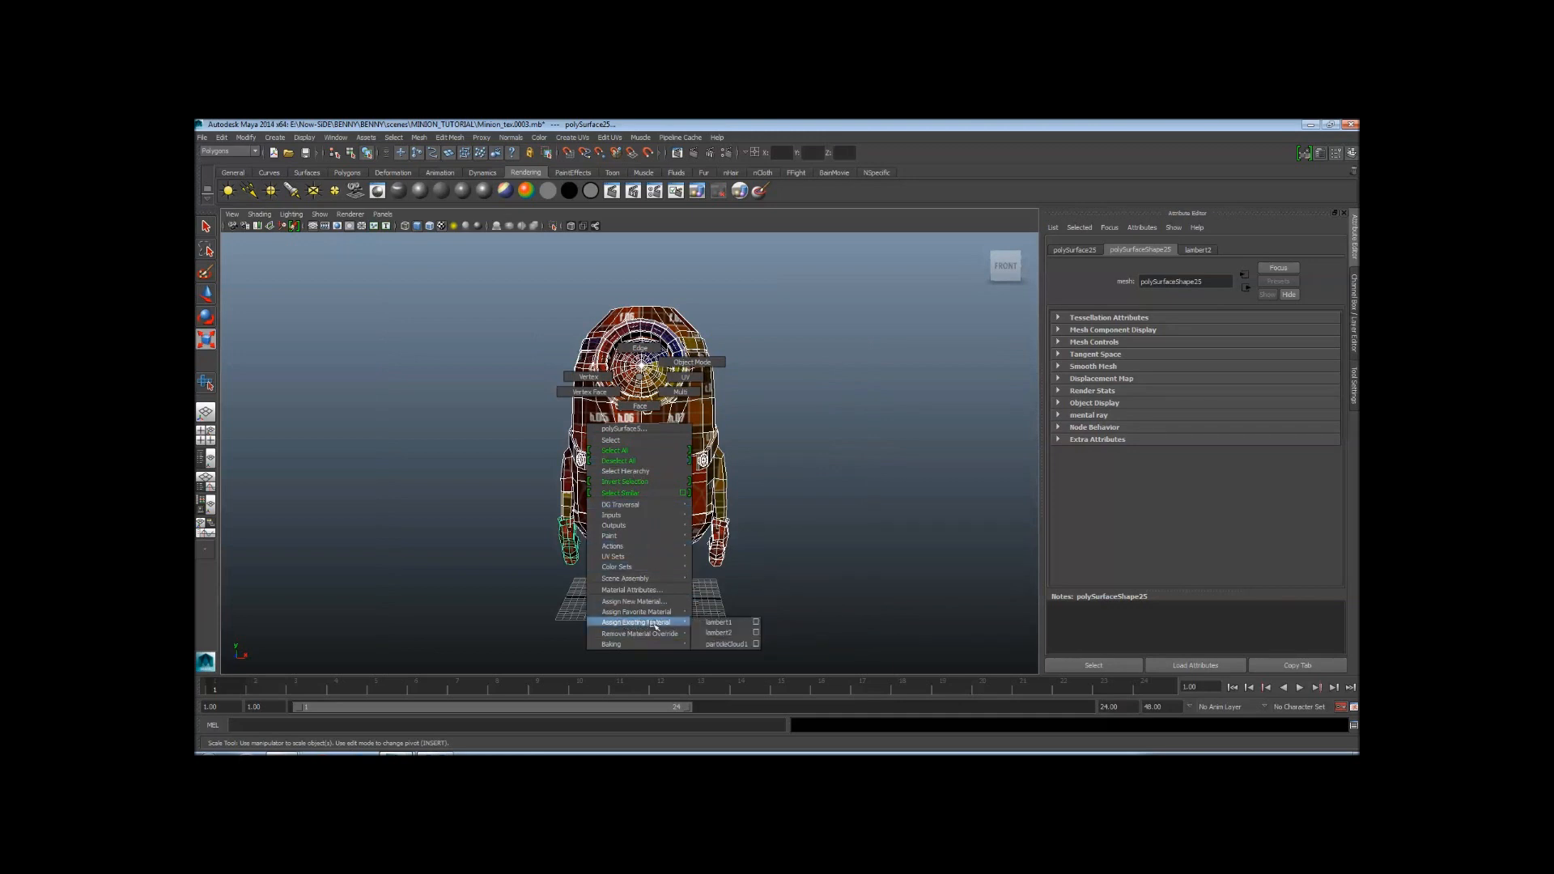
click(720, 624)
click(890, 429)
alt+drag(877, 433, 684, 450)
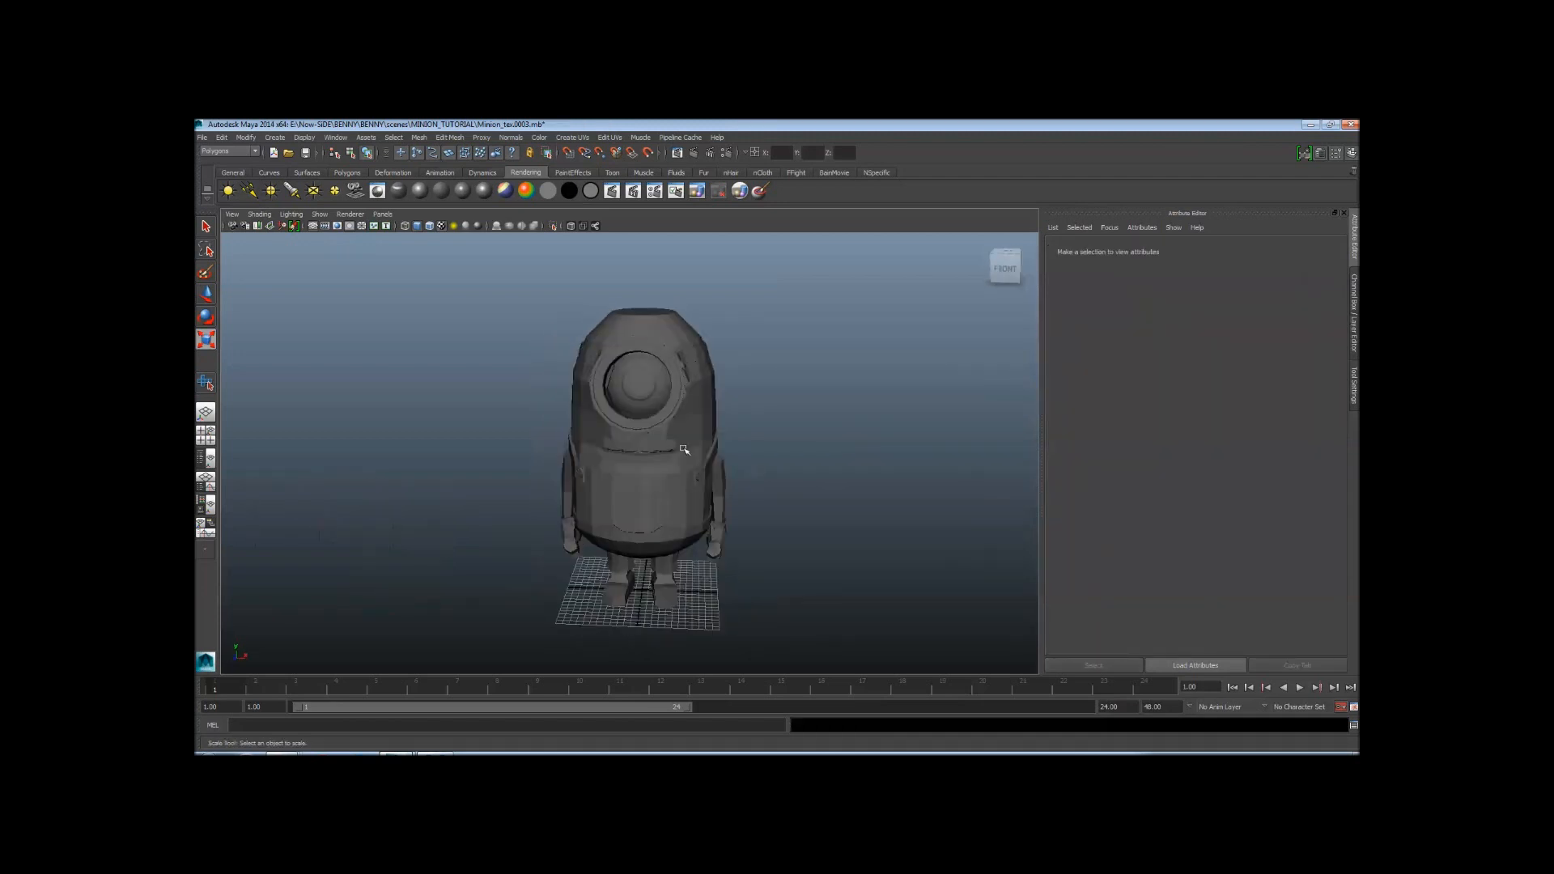
alt+right_drag(684, 450, 808, 461)
alt+drag(808, 461, 767, 451)
alt+right_drag(767, 451, 714, 456)
alt+drag(715, 456, 724, 455)
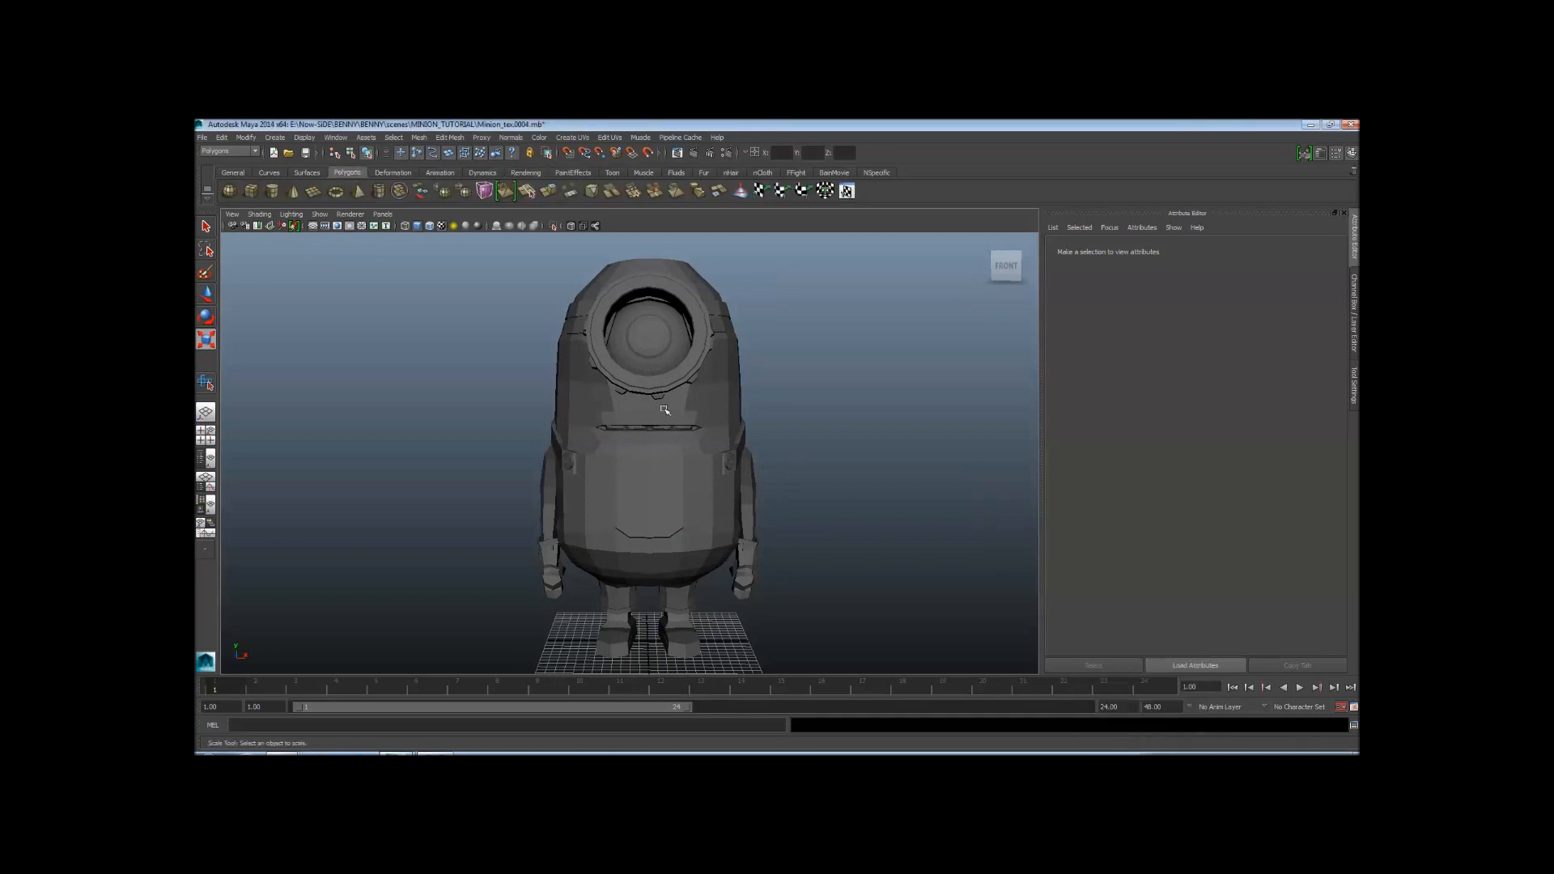
alt+right_drag(510, 405, 740, 430)
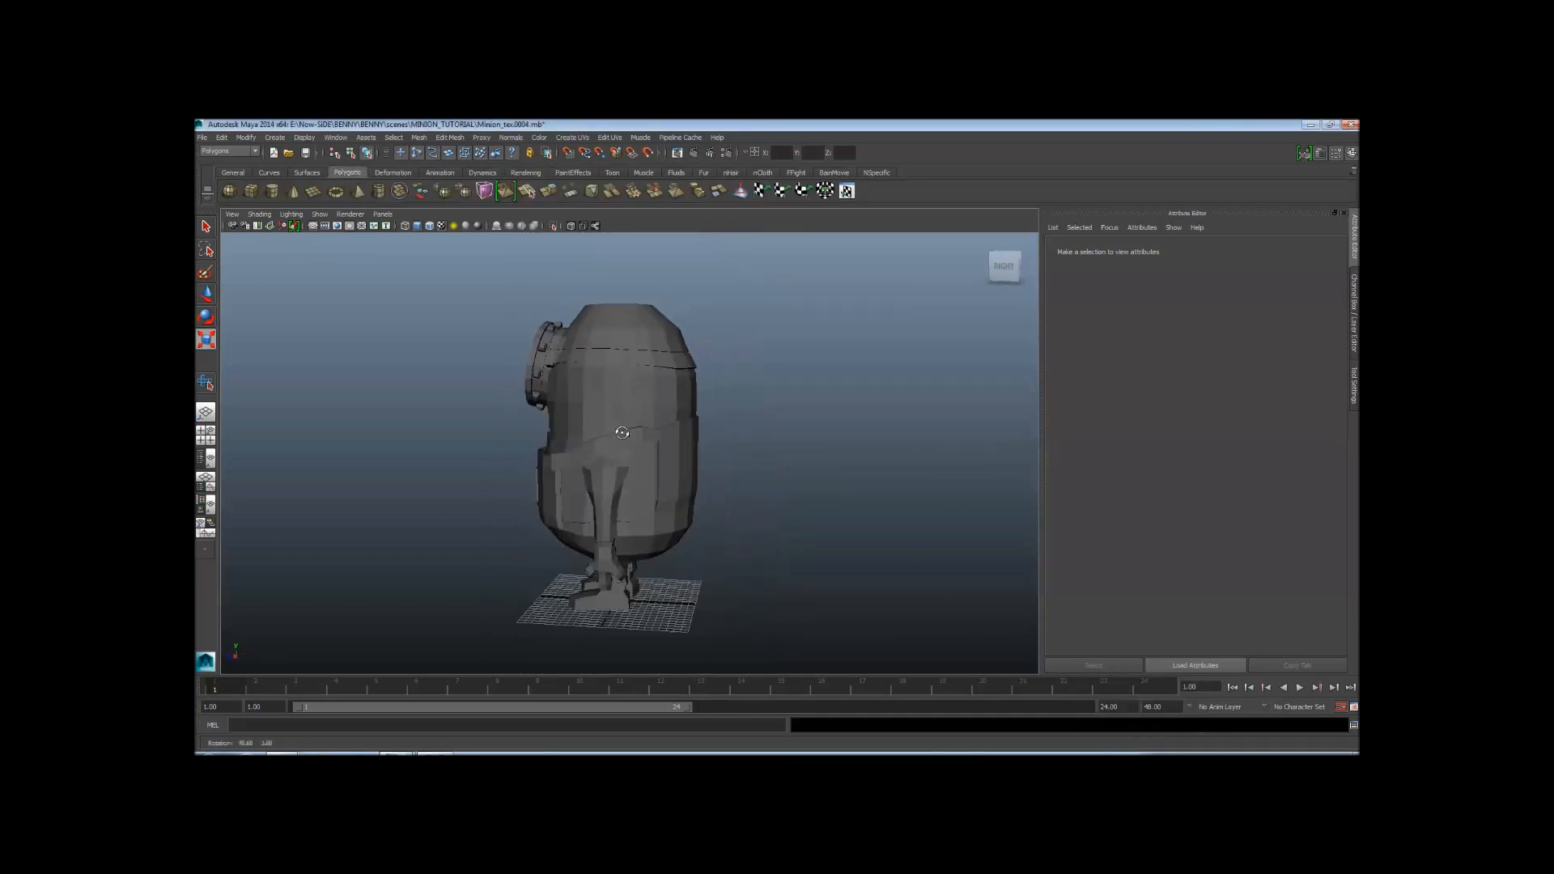
Examine the plain grey, unsmoothed minion from the side, the three-quarter view and the front
alt+drag(622, 432, 720, 436)
alt+drag(588, 377, 489, 391)
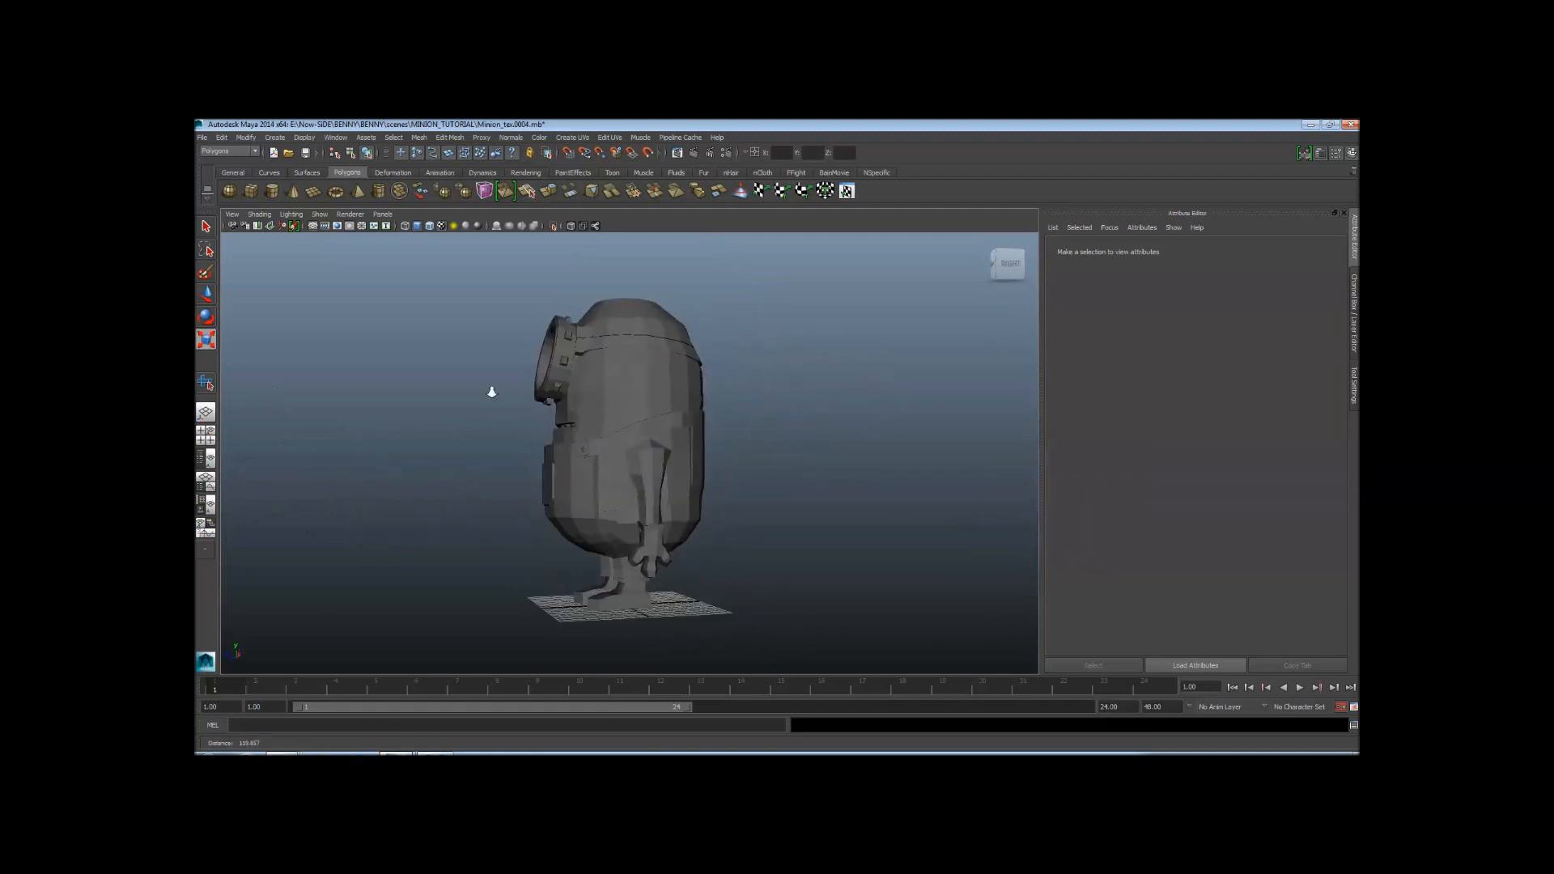
alt+right_drag(489, 392, 708, 430)
alt+drag(708, 430, 760, 437)
alt+right_drag(761, 437, 636, 450)
alt+drag(636, 450, 594, 443)
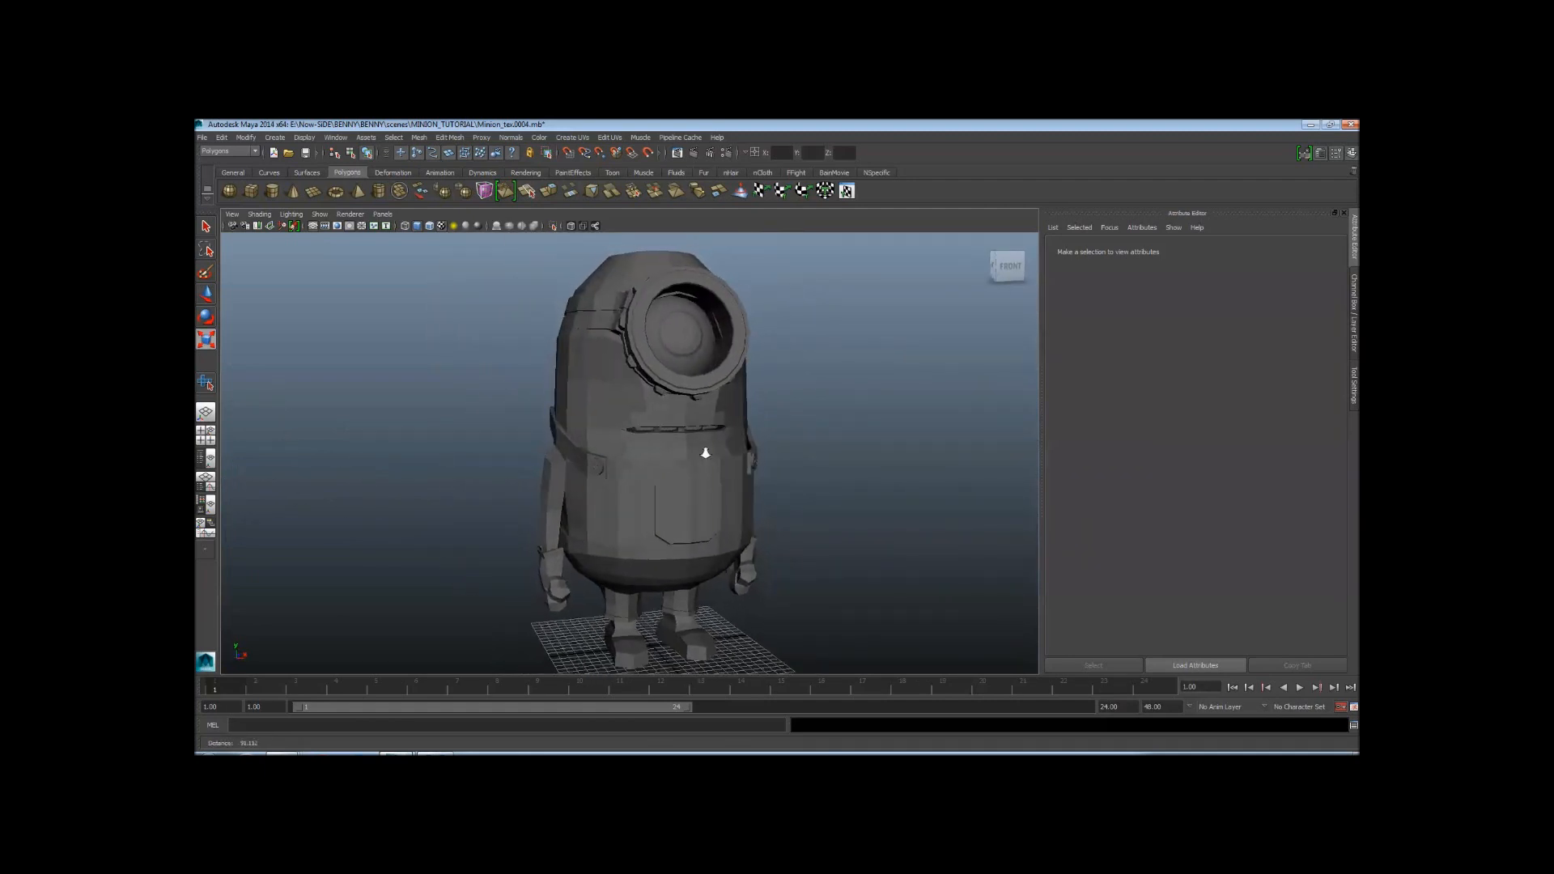
alt+right_drag(705, 454, 639, 455)
alt+drag(639, 455, 623, 455)
Select the whole minion and turn on its smooth mesh preview
click(629, 439)
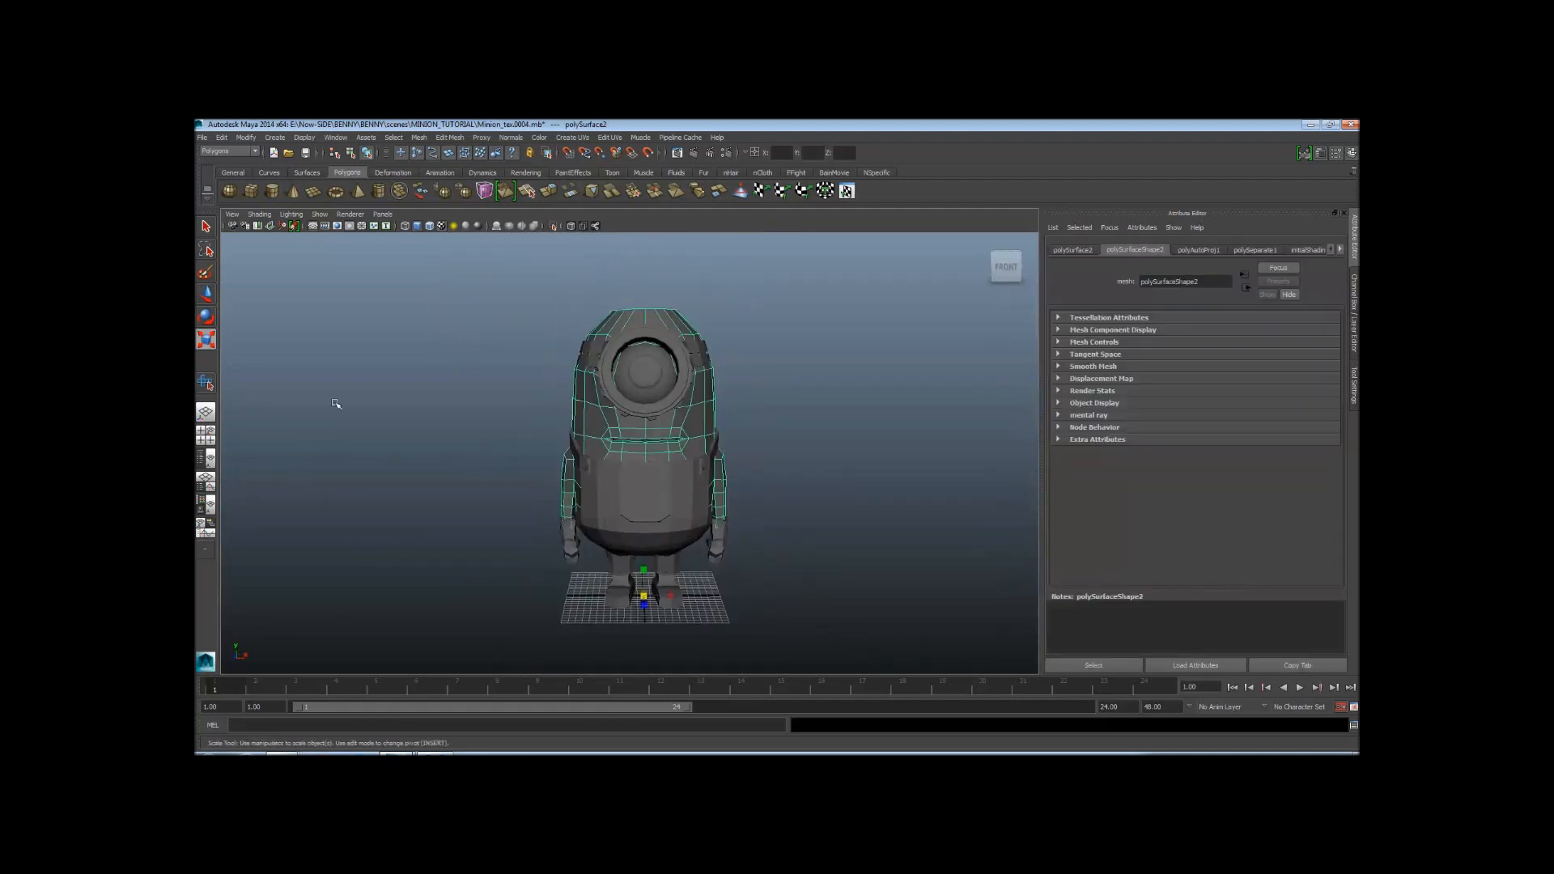
alt+right_drag(337, 402, 429, 437)
alt+drag(430, 437, 672, 441)
alt+right_drag(672, 441, 430, 430)
alt+drag(430, 430, 403, 409)
alt+right_drag(402, 410, 486, 440)
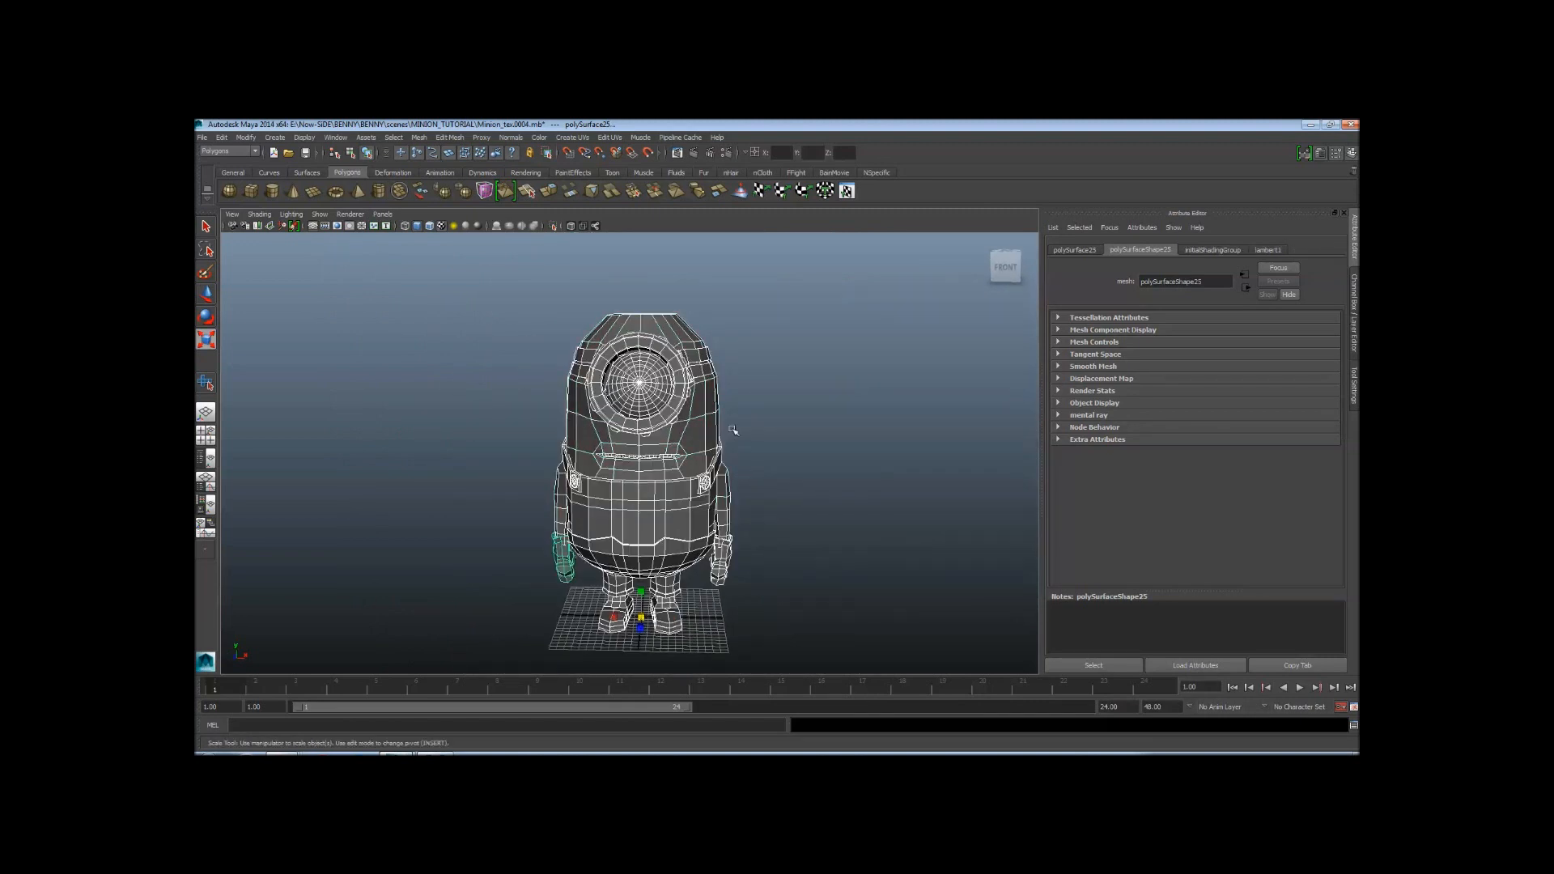
key(3)
Examine the smooth-previewed minion's goggle, mouth and body from the front and the side
scroll(817, 495, up, 10)
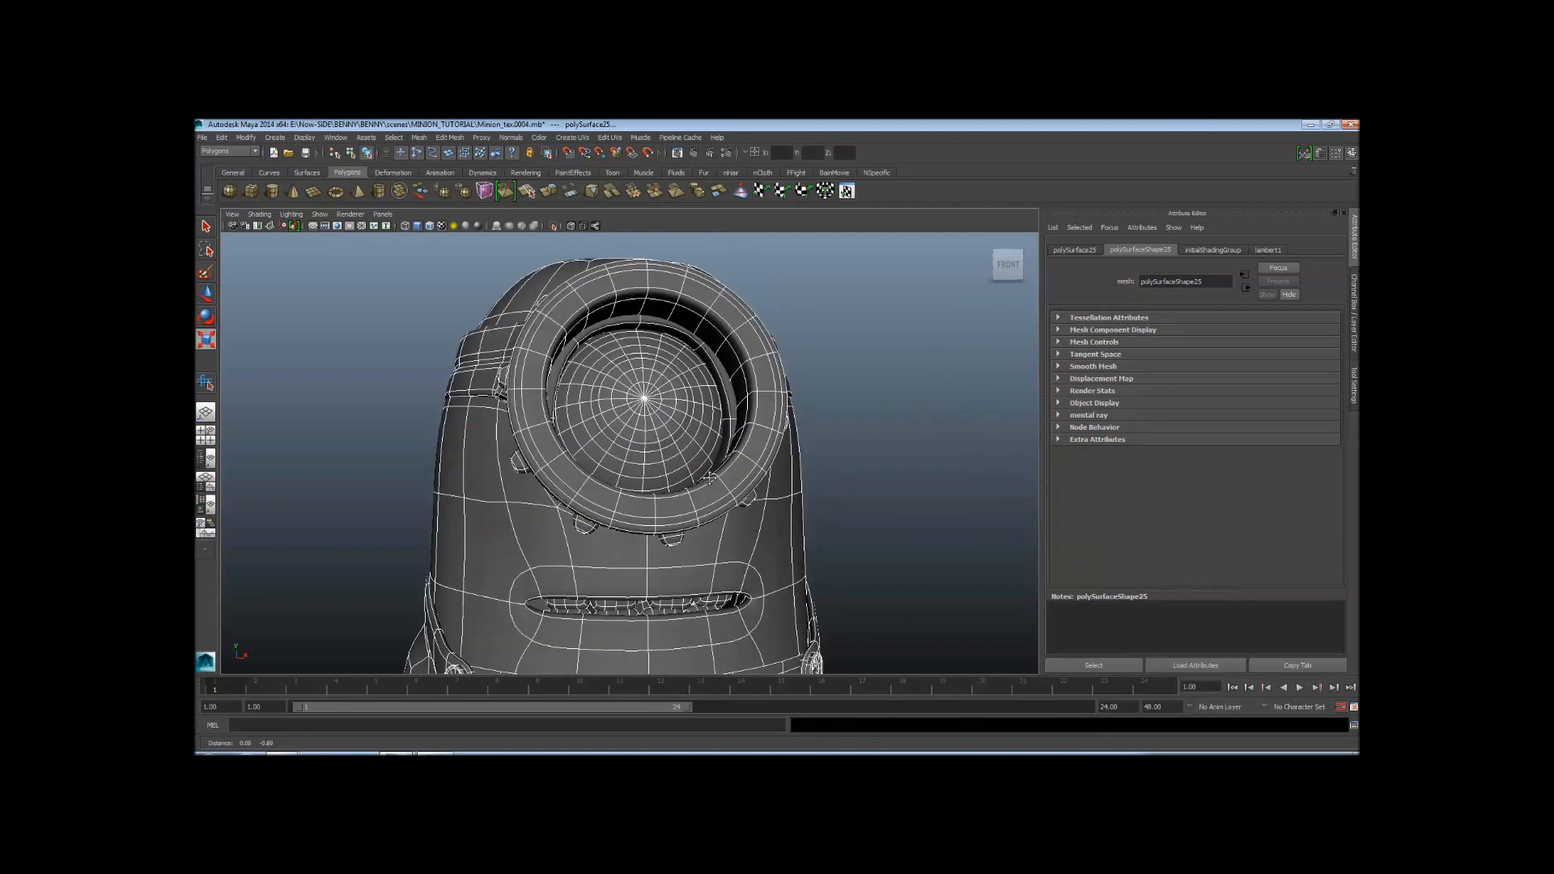
alt+right_drag(708, 478, 416, 391)
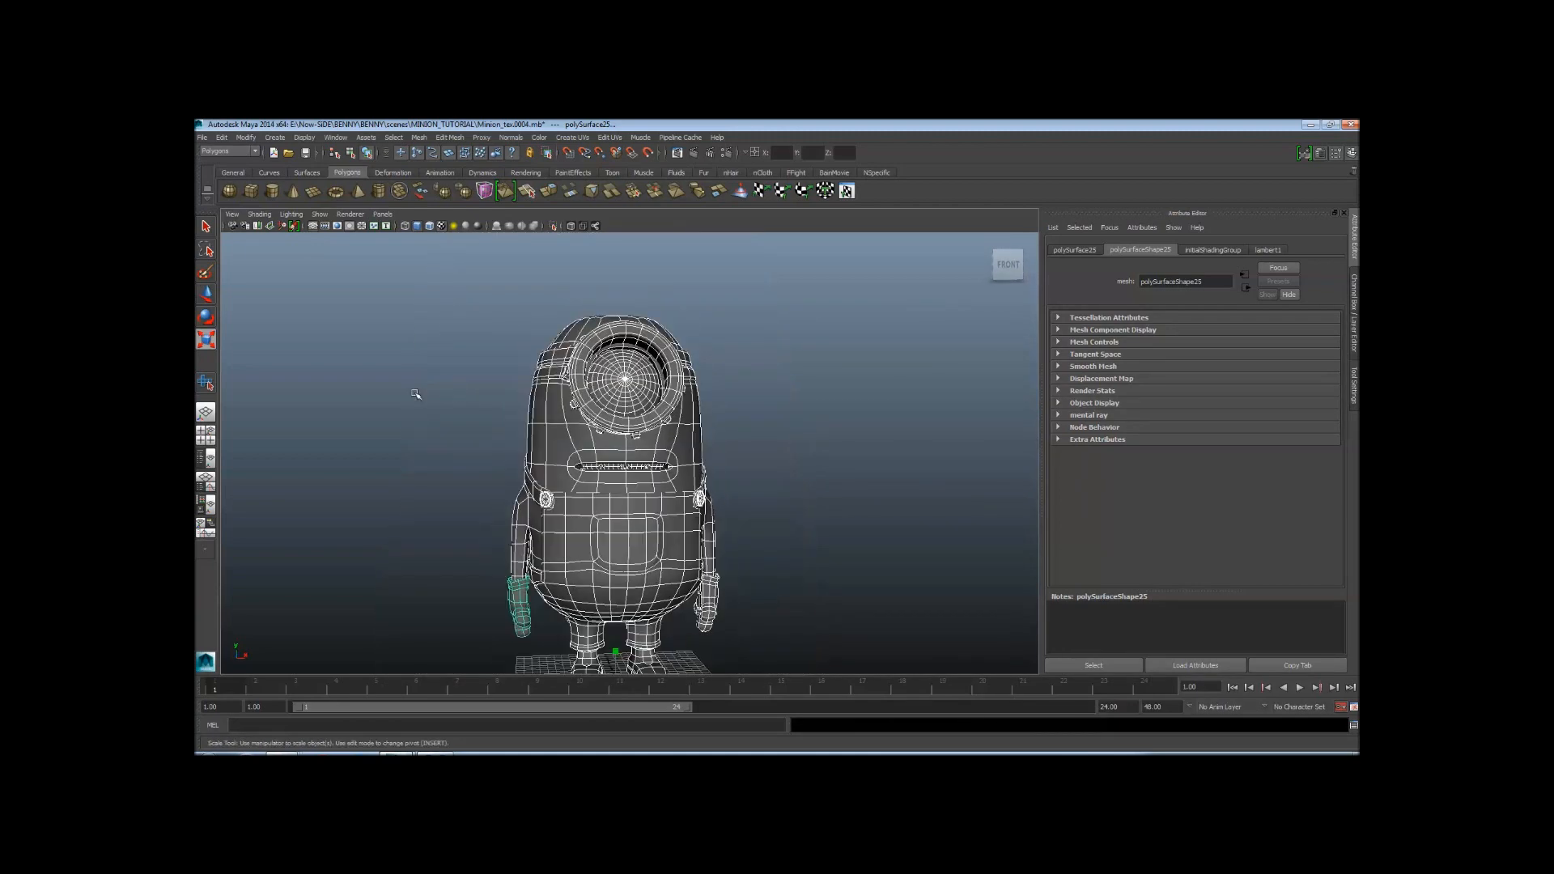
alt+drag(416, 392, 784, 391)
click(1015, 263)
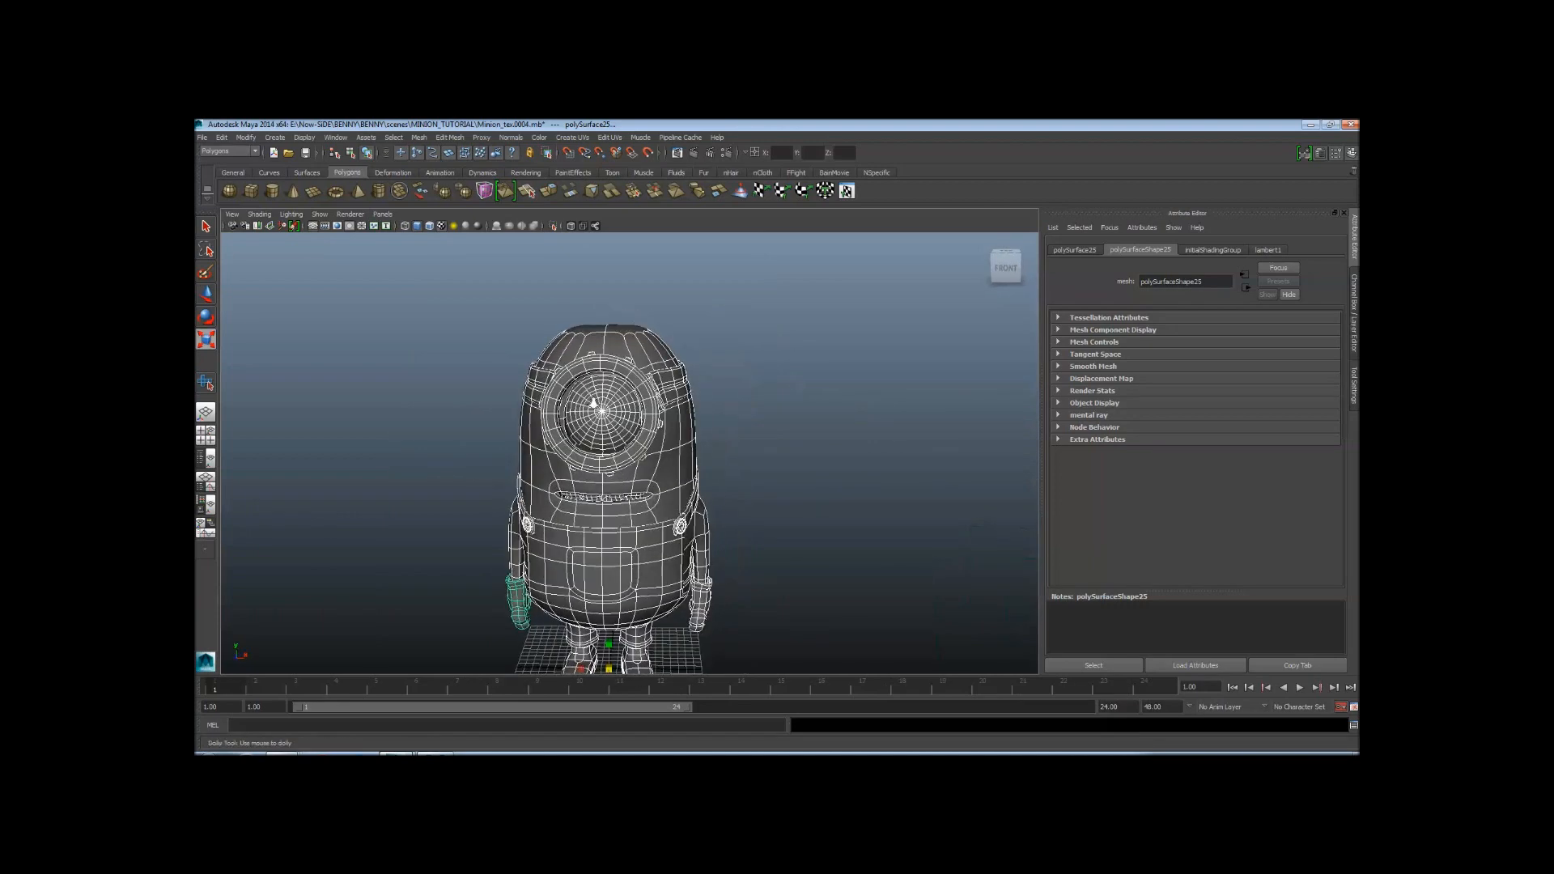
scroll(842, 329, up, 5)
key(space)
key(space)
alt+right_drag(841, 329, 518, 428)
alt+drag(518, 429, 639, 455)
Select the minion's body mesh and toggle its smooth preview off and back on for comparison
click(635, 459)
key(r)
key(1)
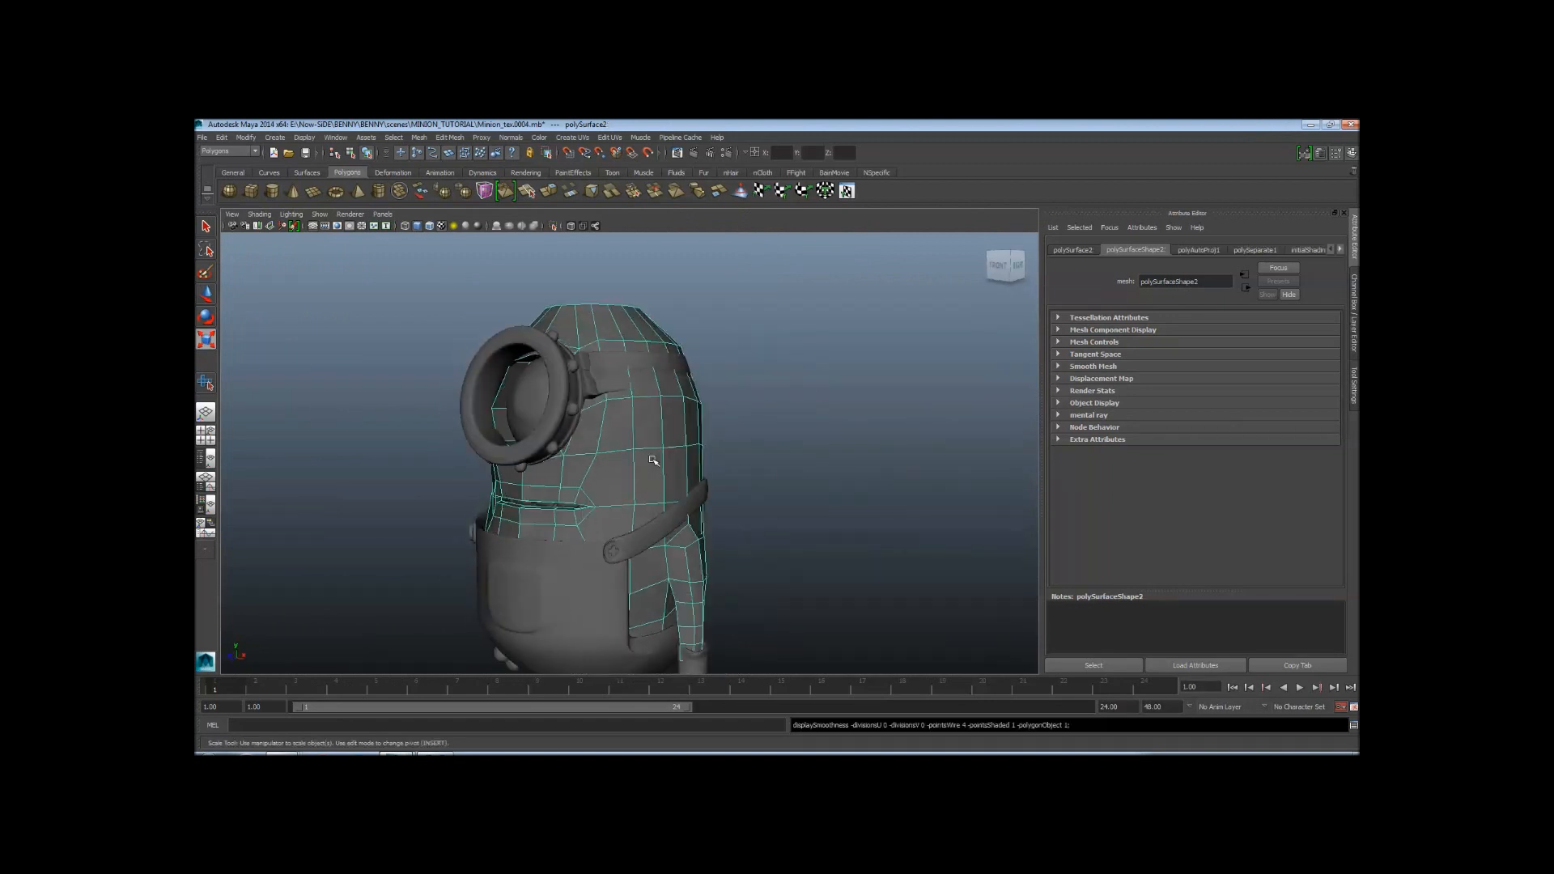
key(3)
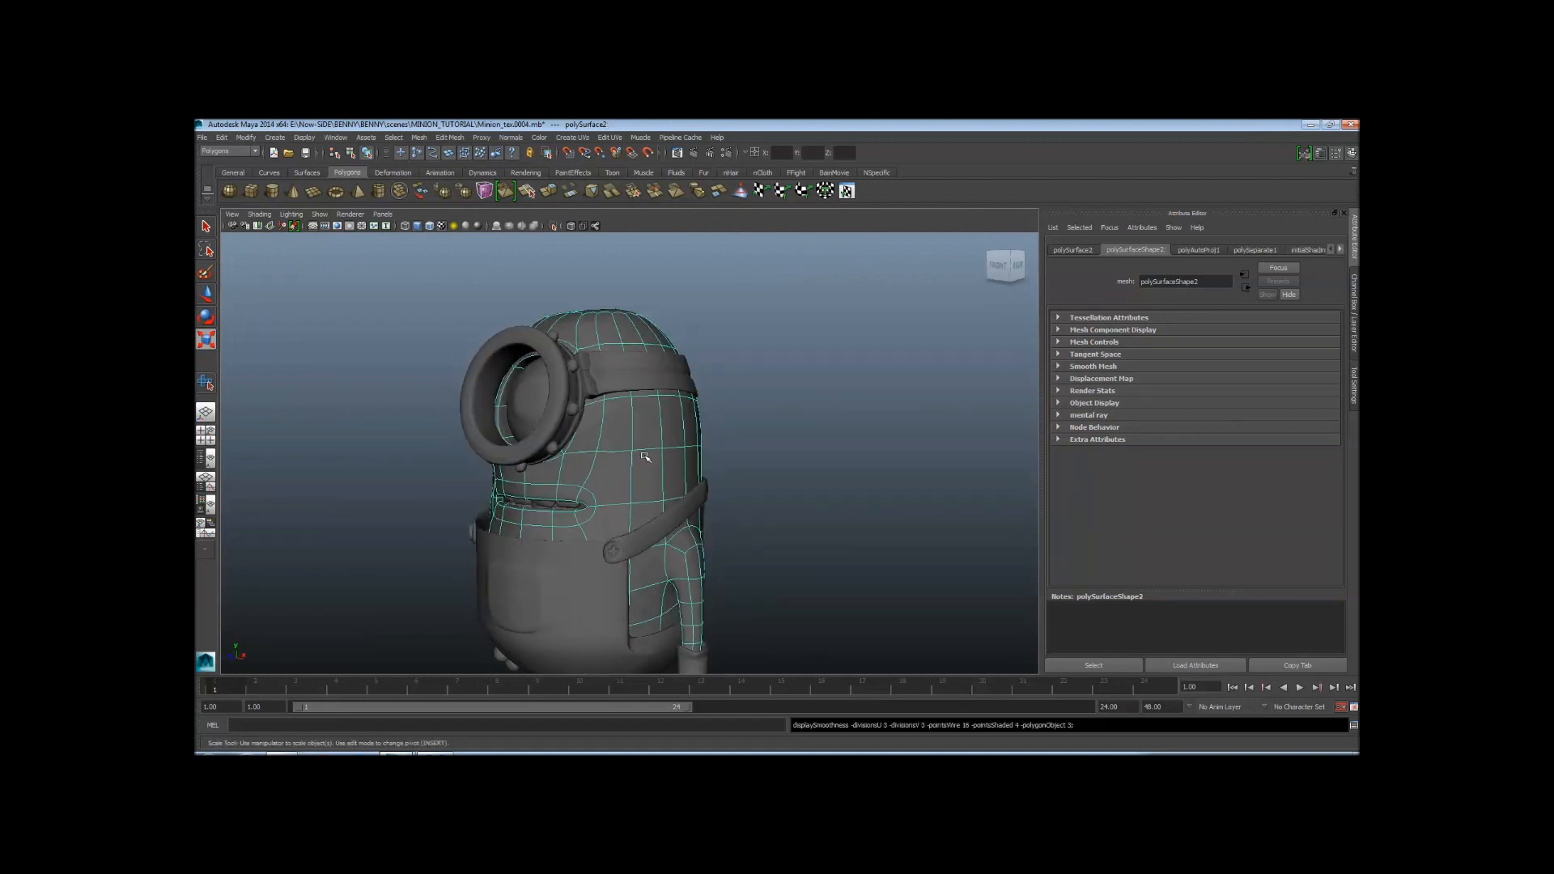
Select all of the minion's meshes and turn off their smooth mesh preview
click(857, 451)
alt+drag(857, 451, 690, 460)
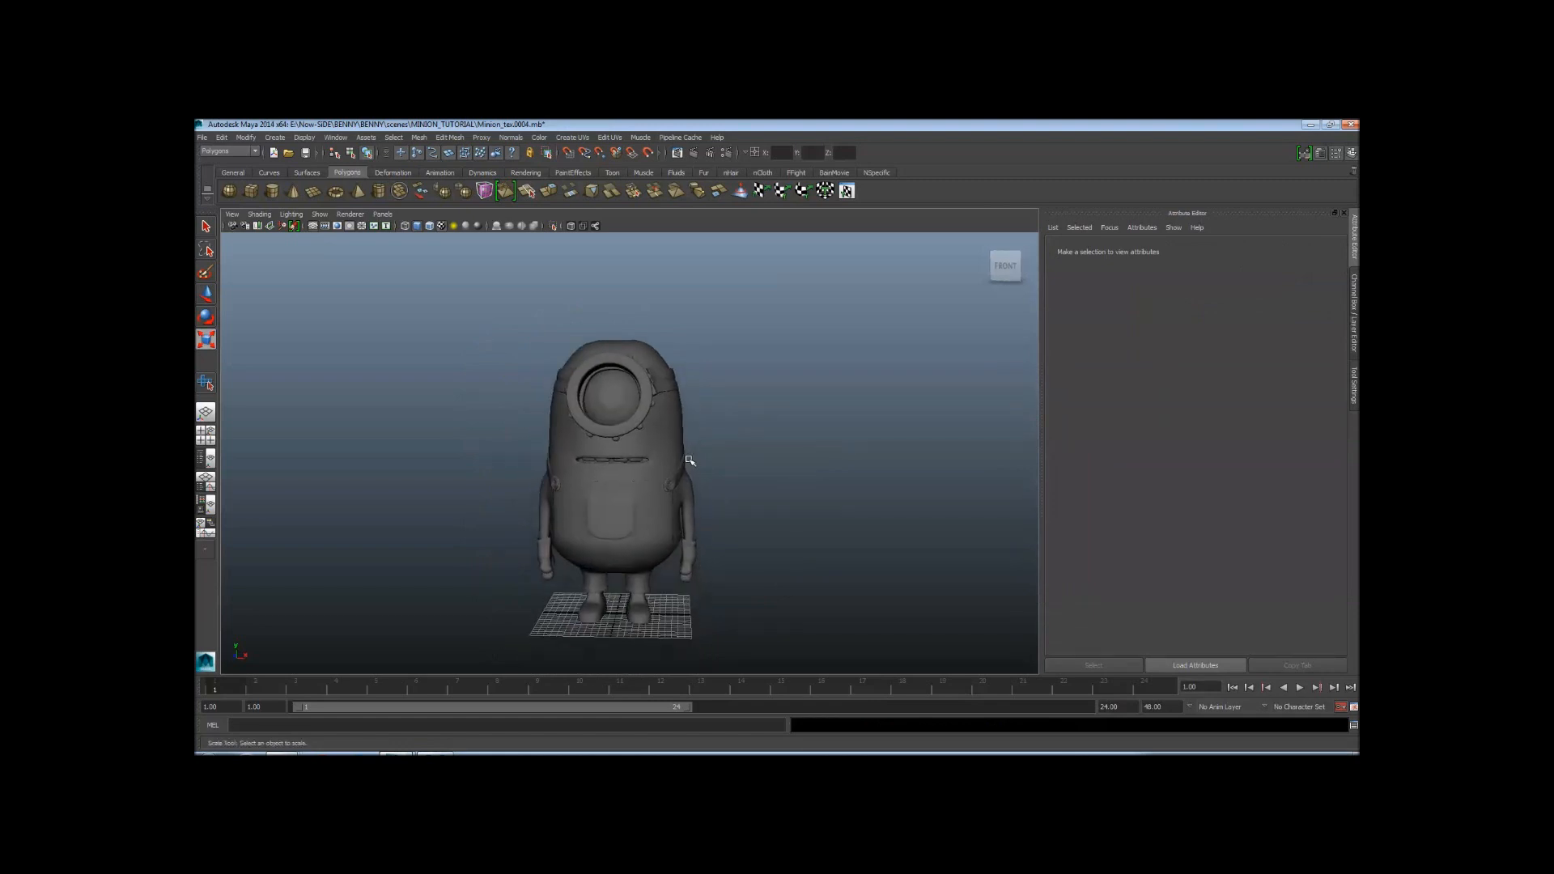
drag(469, 414, 803, 663)
key(1)
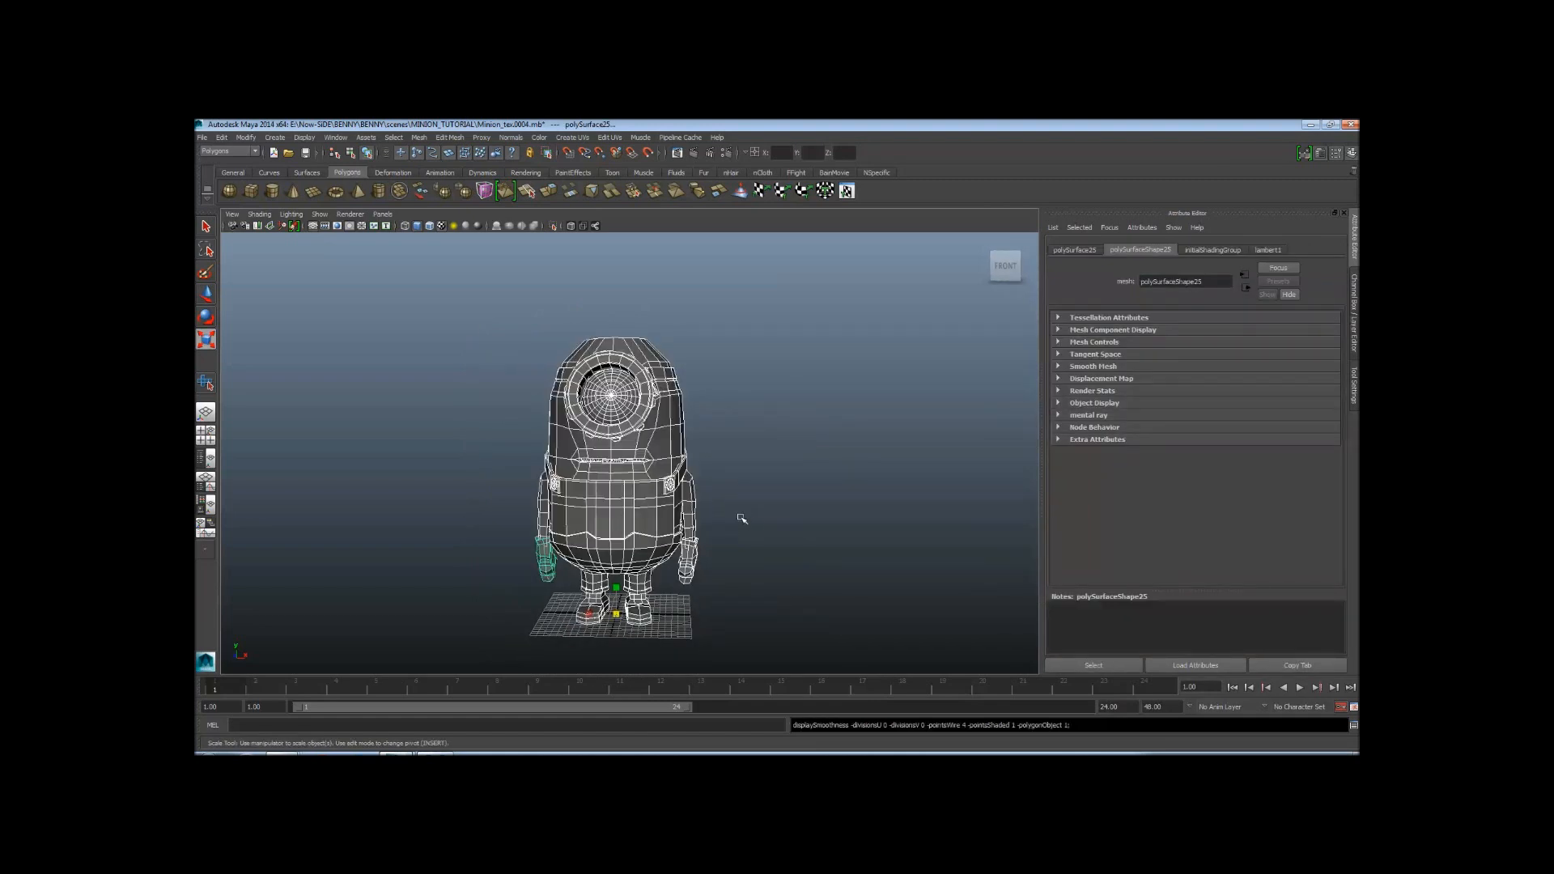
Restore the selection of the whole minion and apply the polygon Smooth operation to all its meshes
click(785, 442)
alt+drag(784, 475, 781, 482)
key(r)
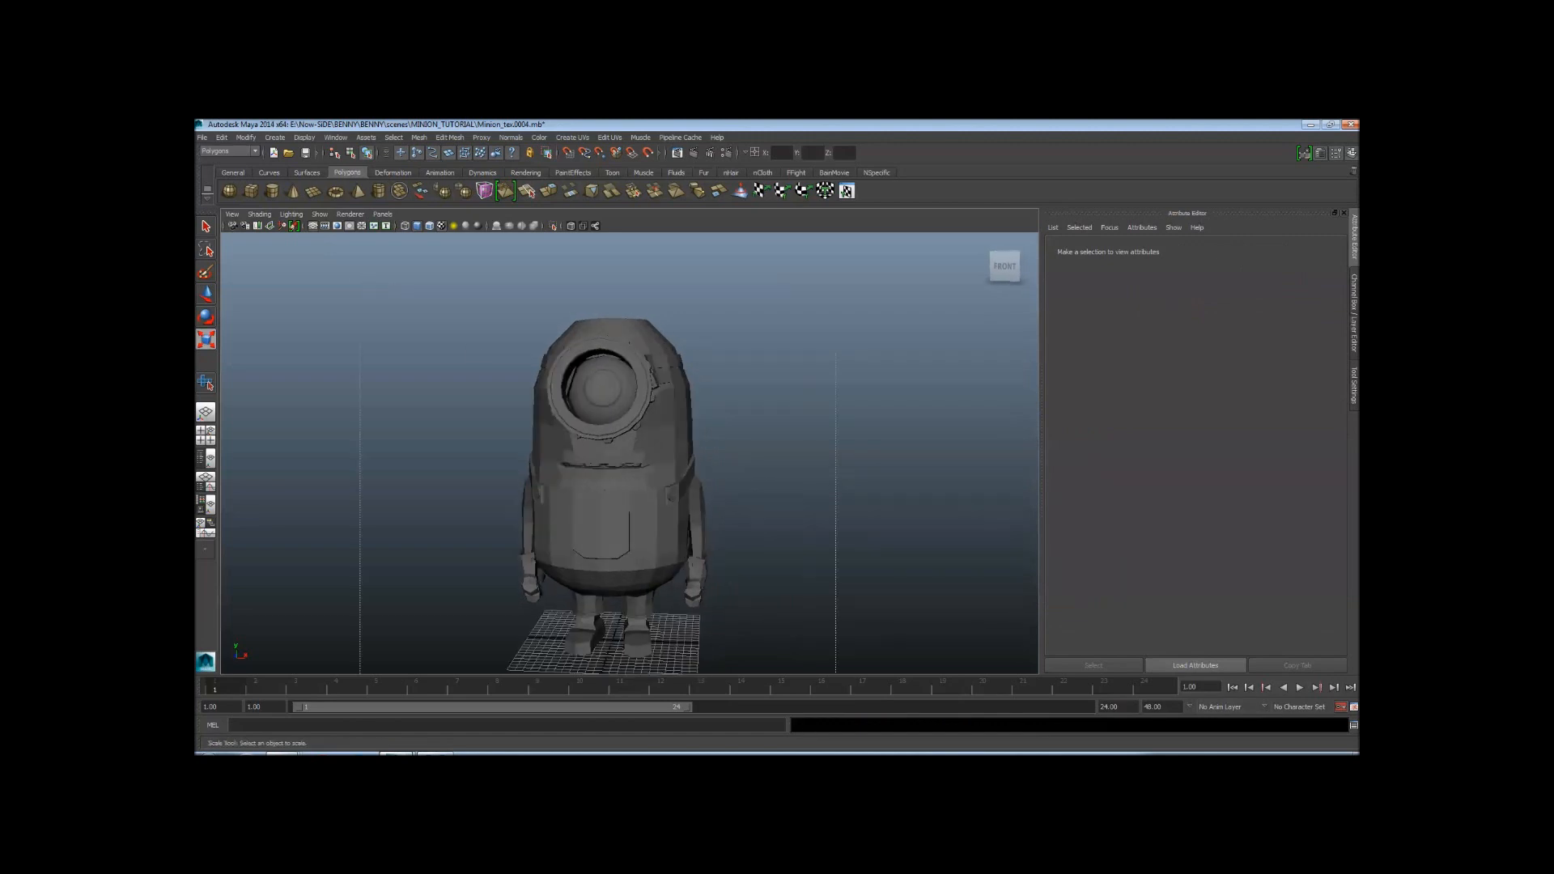
key(ctrl+z)
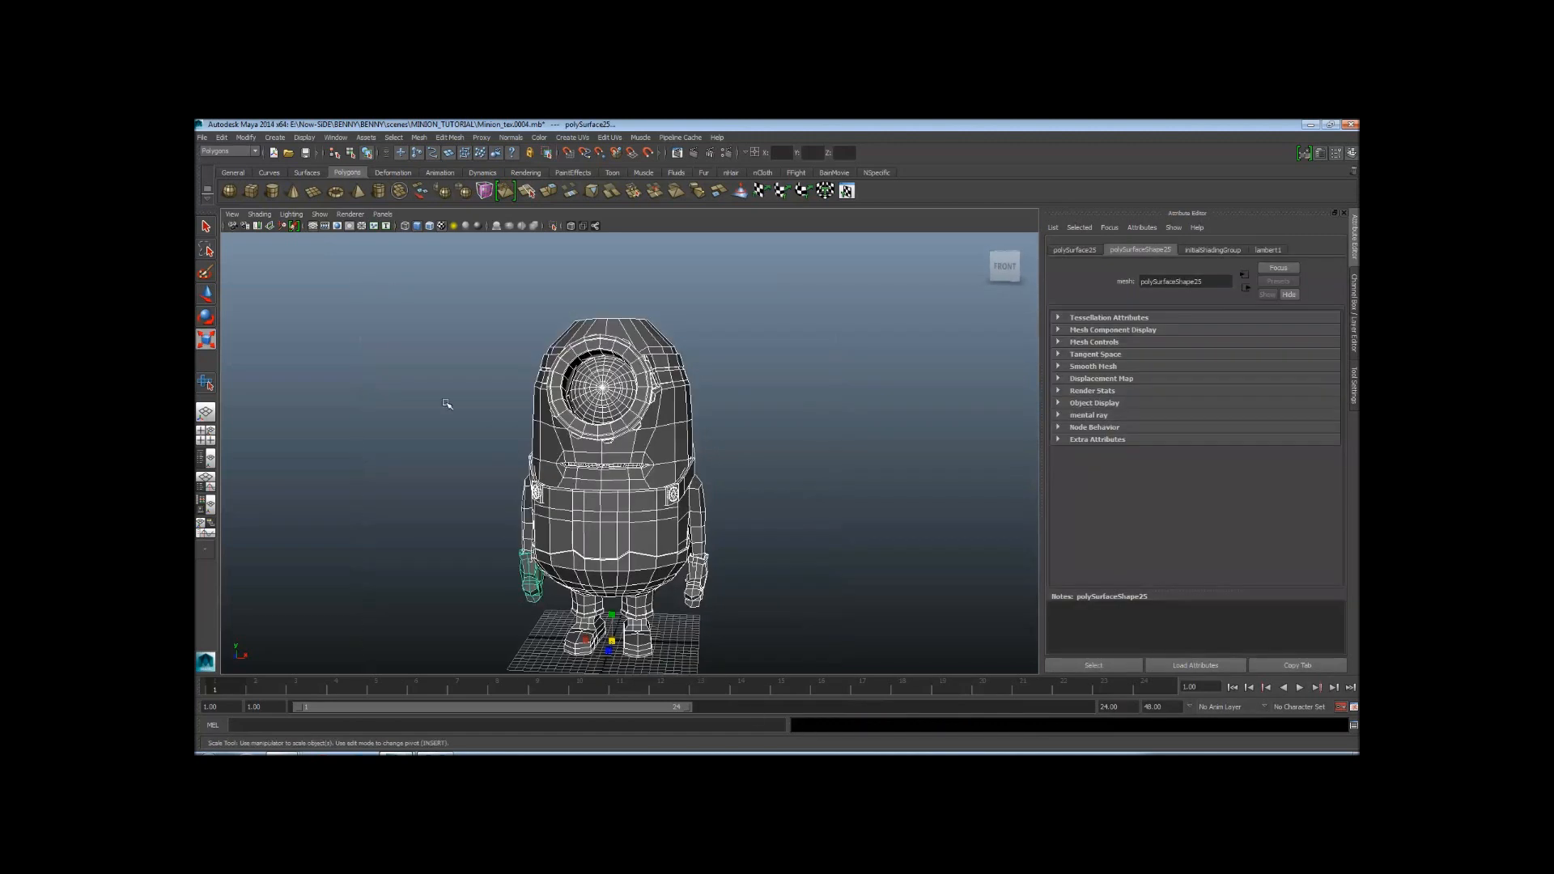
click(466, 197)
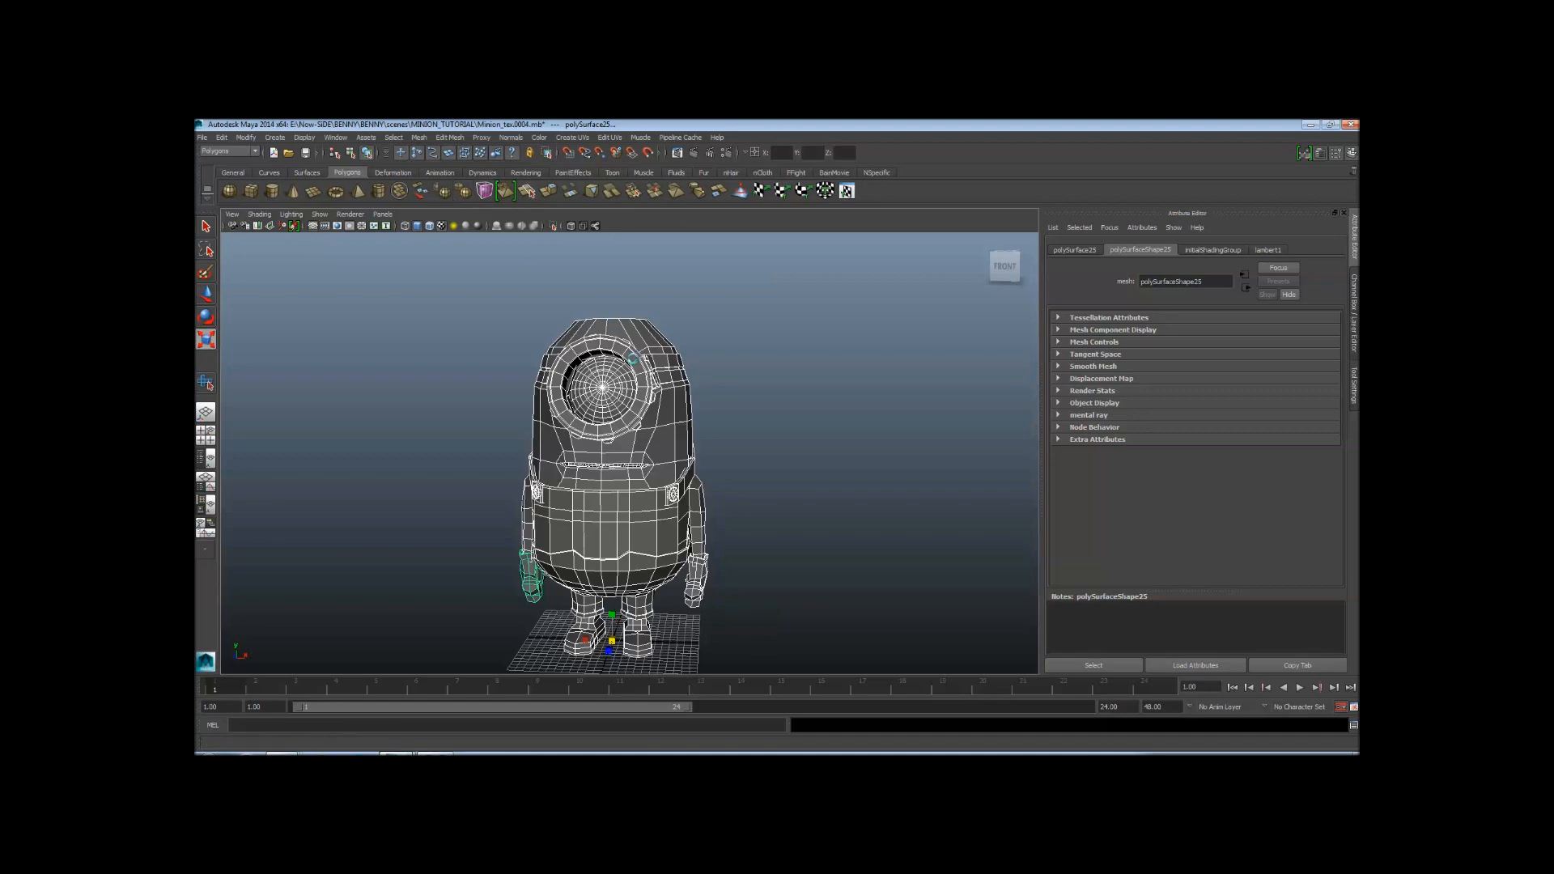
Inspect the subdivided wireframe around the minion's mouth, goggle, straps and overalls
alt+right_drag(688, 404, 894, 364)
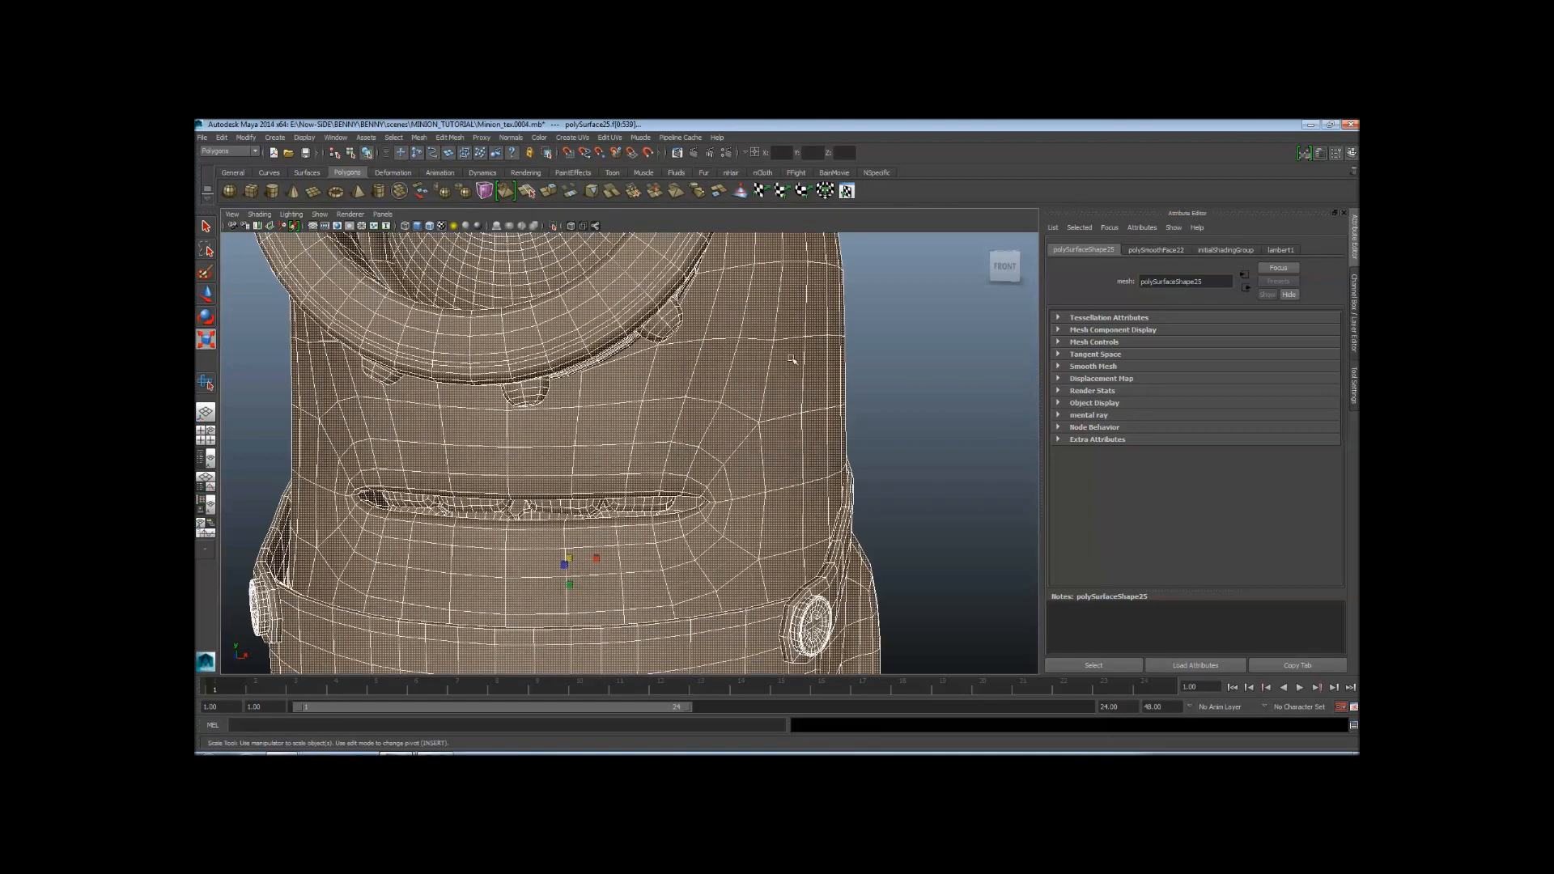
alt+middle_drag(895, 352, 860, 440)
alt+drag(860, 441, 779, 442)
alt+right_drag(779, 442, 611, 437)
alt+drag(611, 437, 761, 429)
mouse_move(566, 429)
alt+right_down()
mouse_move(833, 427)
mouse_move(384, 419)
mouse_move(595, 422)
alt+right_up()
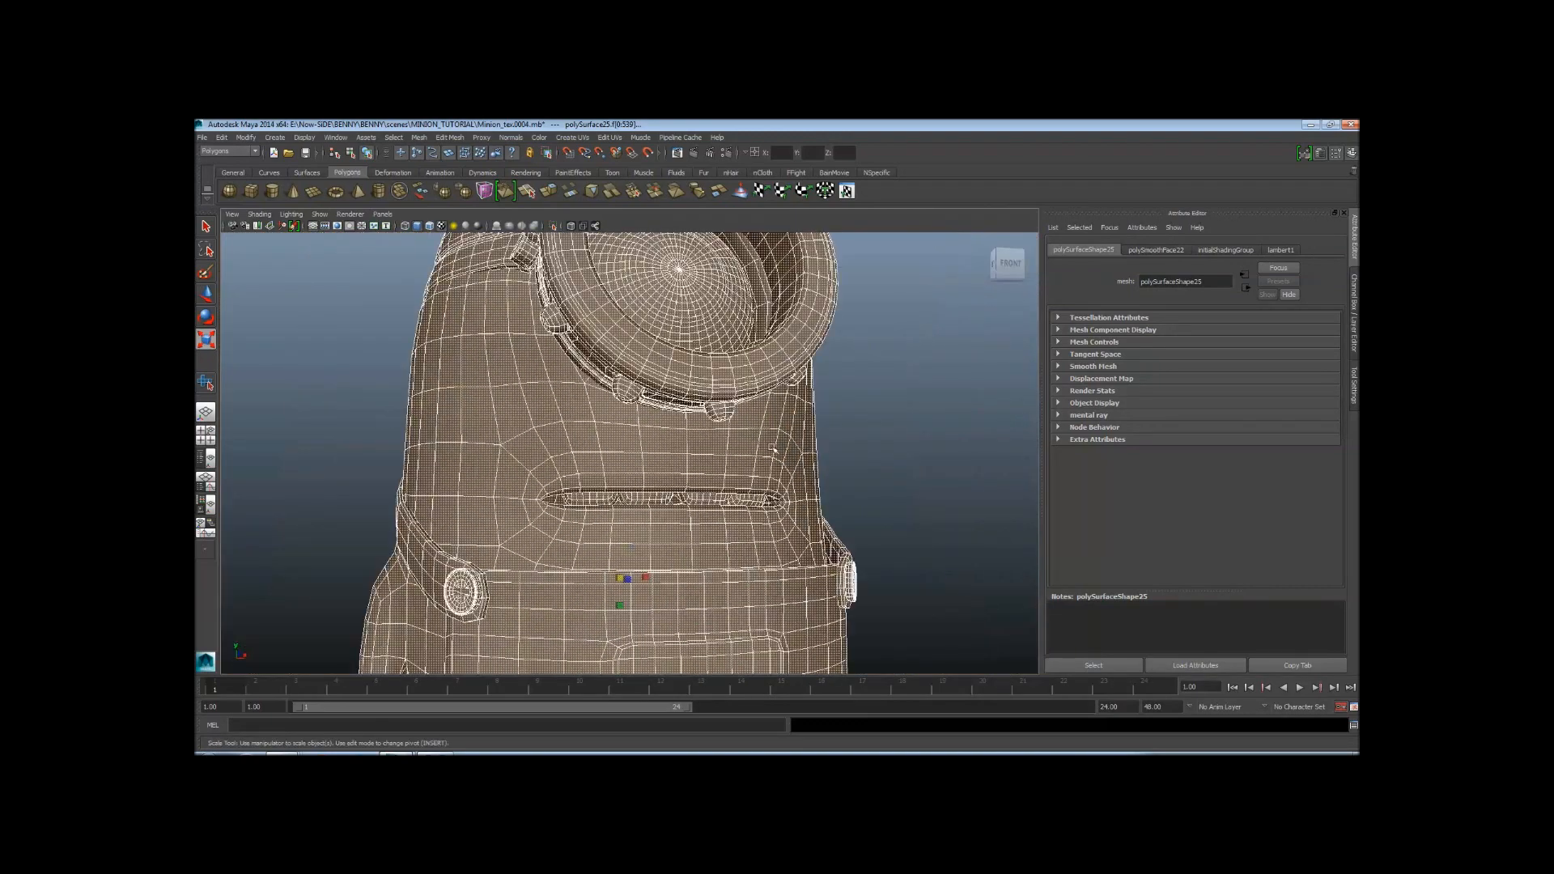
alt+drag(648, 425, 624, 445)
alt+right_drag(712, 449, 517, 454)
Clear the selection on the smoothed minion and save the scene as a new version, Minion_tex.0005.mb
click(783, 398)
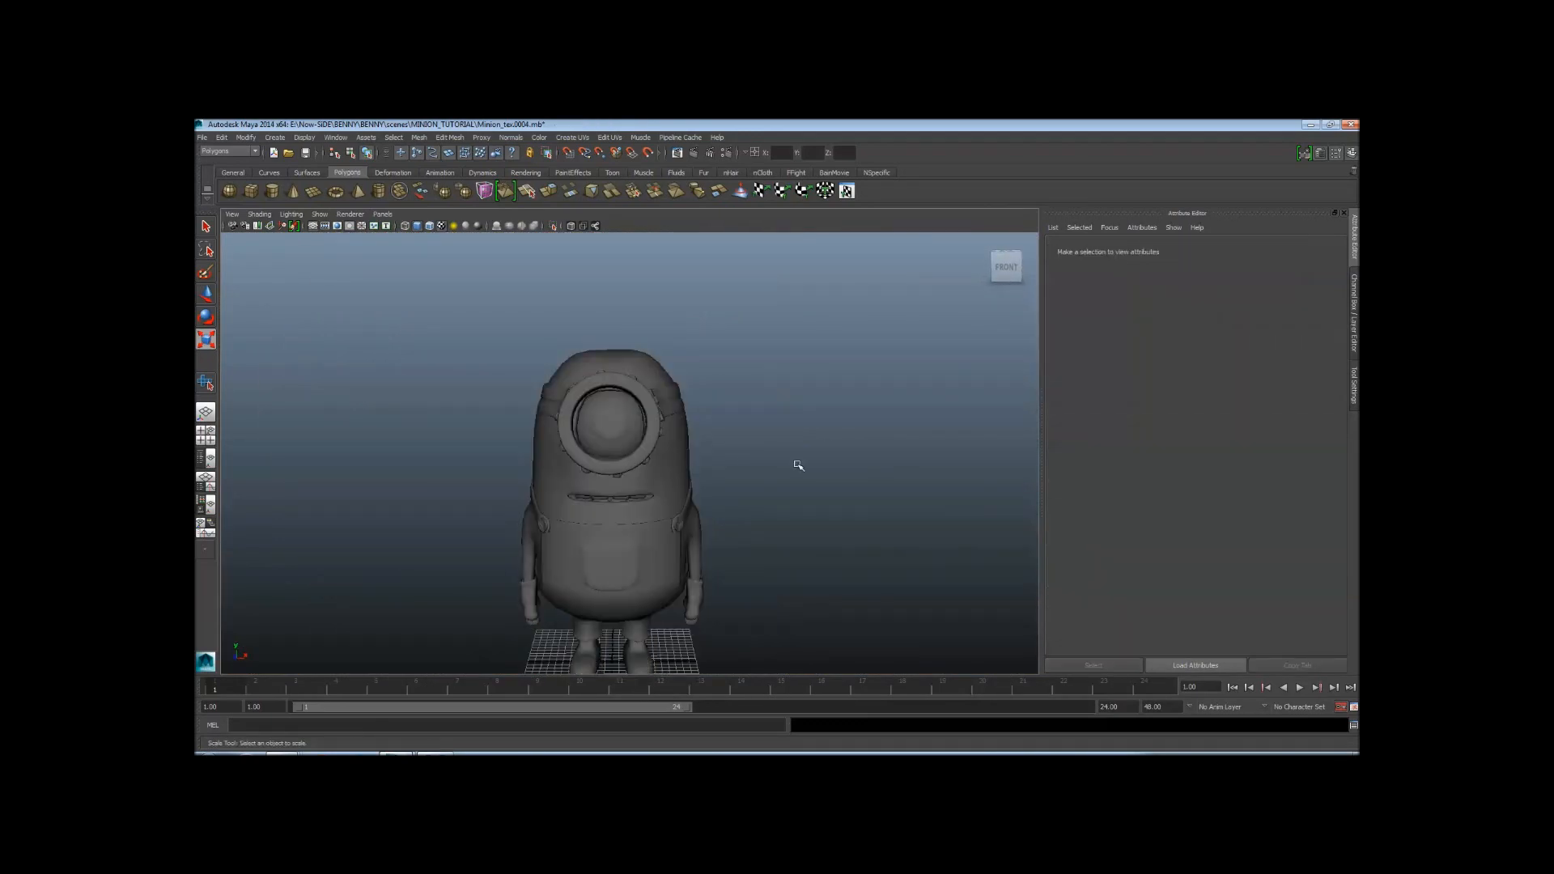
alt+drag(794, 462, 701, 470)
click(701, 469)
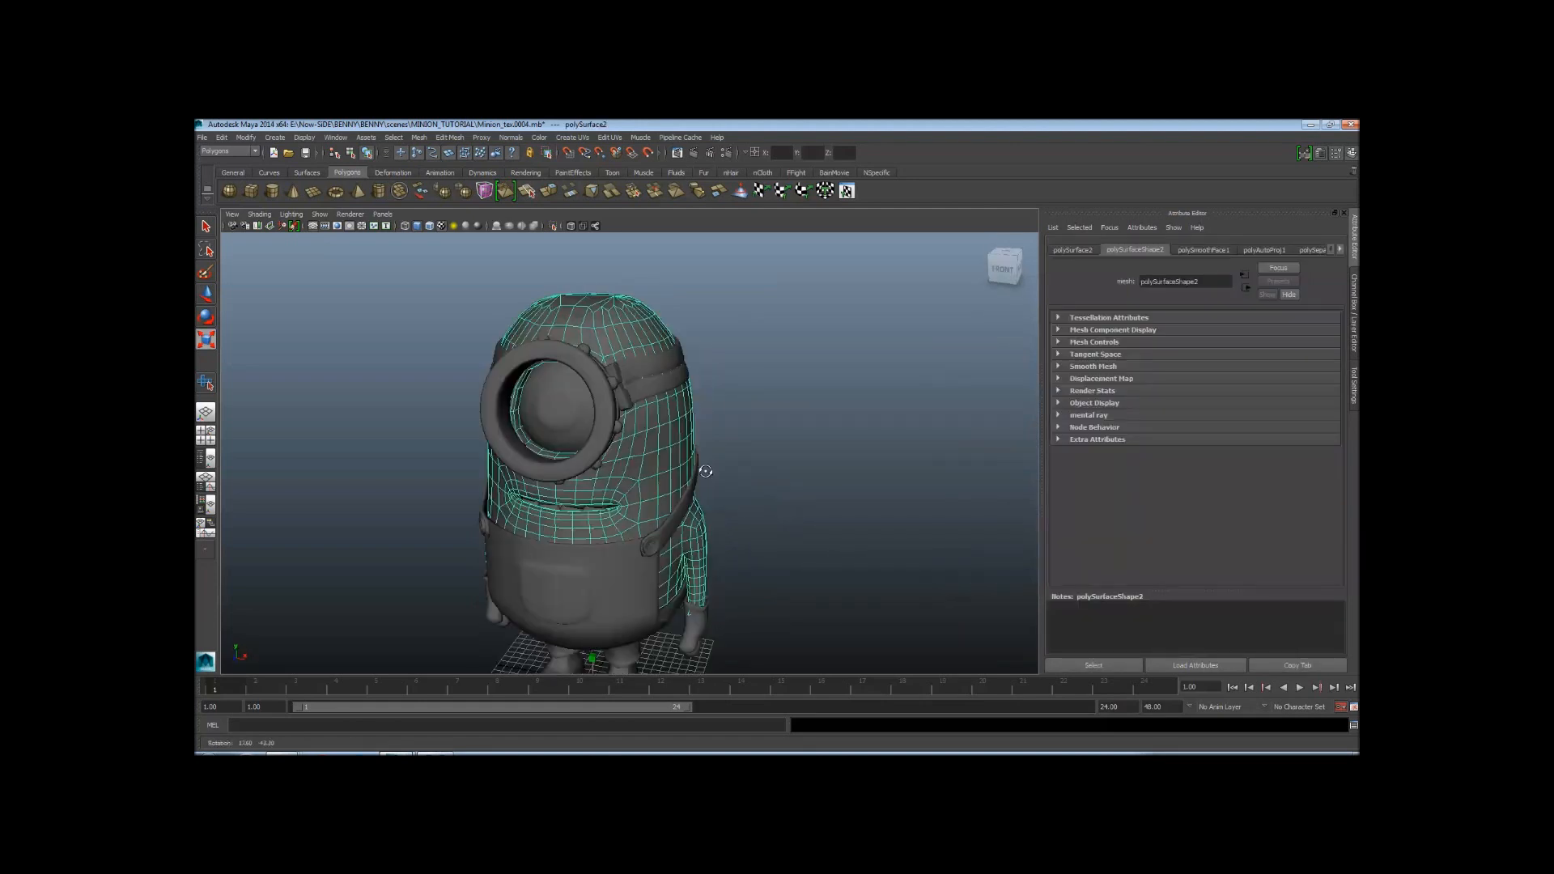
click(826, 441)
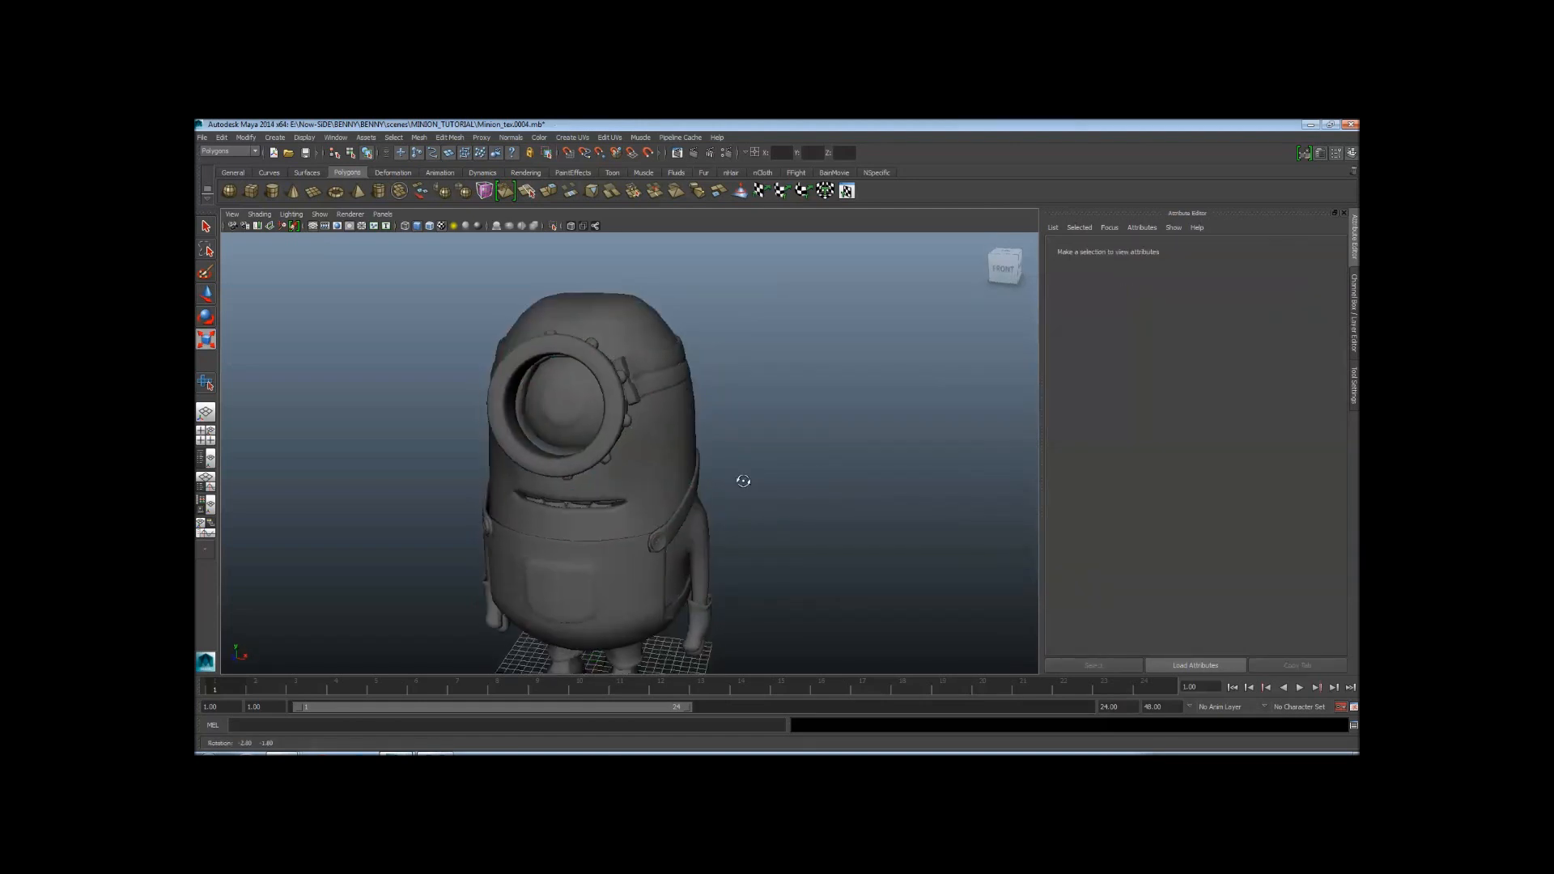
mouse_move(739, 482)
alt+right_down()
mouse_move(609, 494)
mouse_move(756, 489)
alt+right_up()
alt+drag(756, 489, 688, 454)
mouse_move(615, 449)
alt+right_down()
mouse_move(650, 447)
mouse_move(631, 454)
alt+right_up()
alt+drag(631, 454, 617, 447)
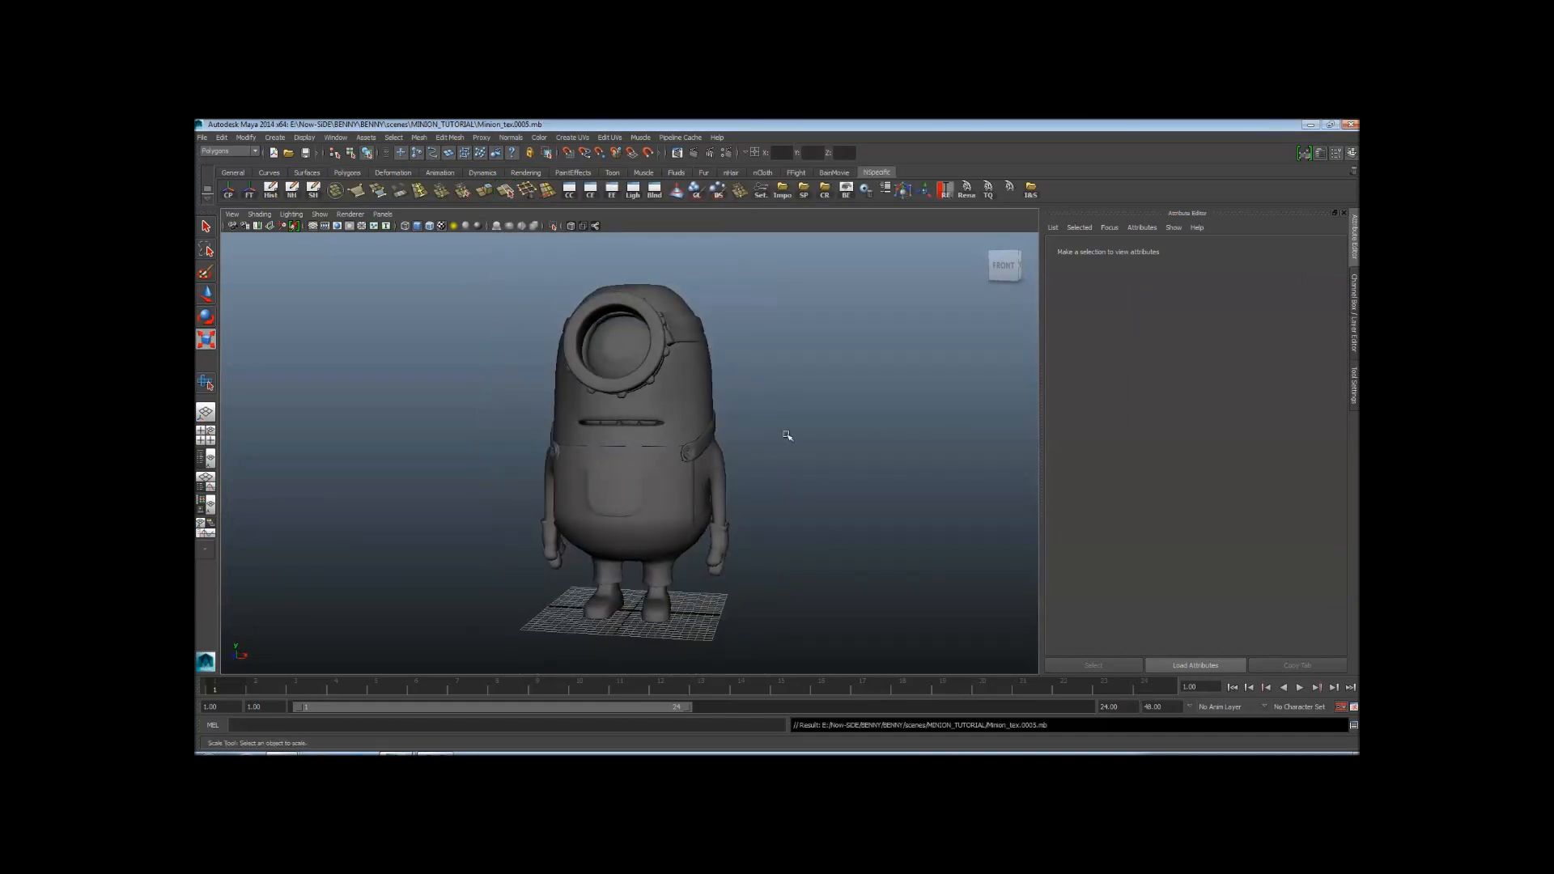
Examine the smoothed minion's eye, goggle, teeth and strap up close, and the whole figure from the front
alt+right_drag(672, 398, 721, 385)
alt+drag(630, 380, 675, 377)
alt+middle_drag(675, 377, 678, 480)
alt+right_drag(619, 469, 693, 458)
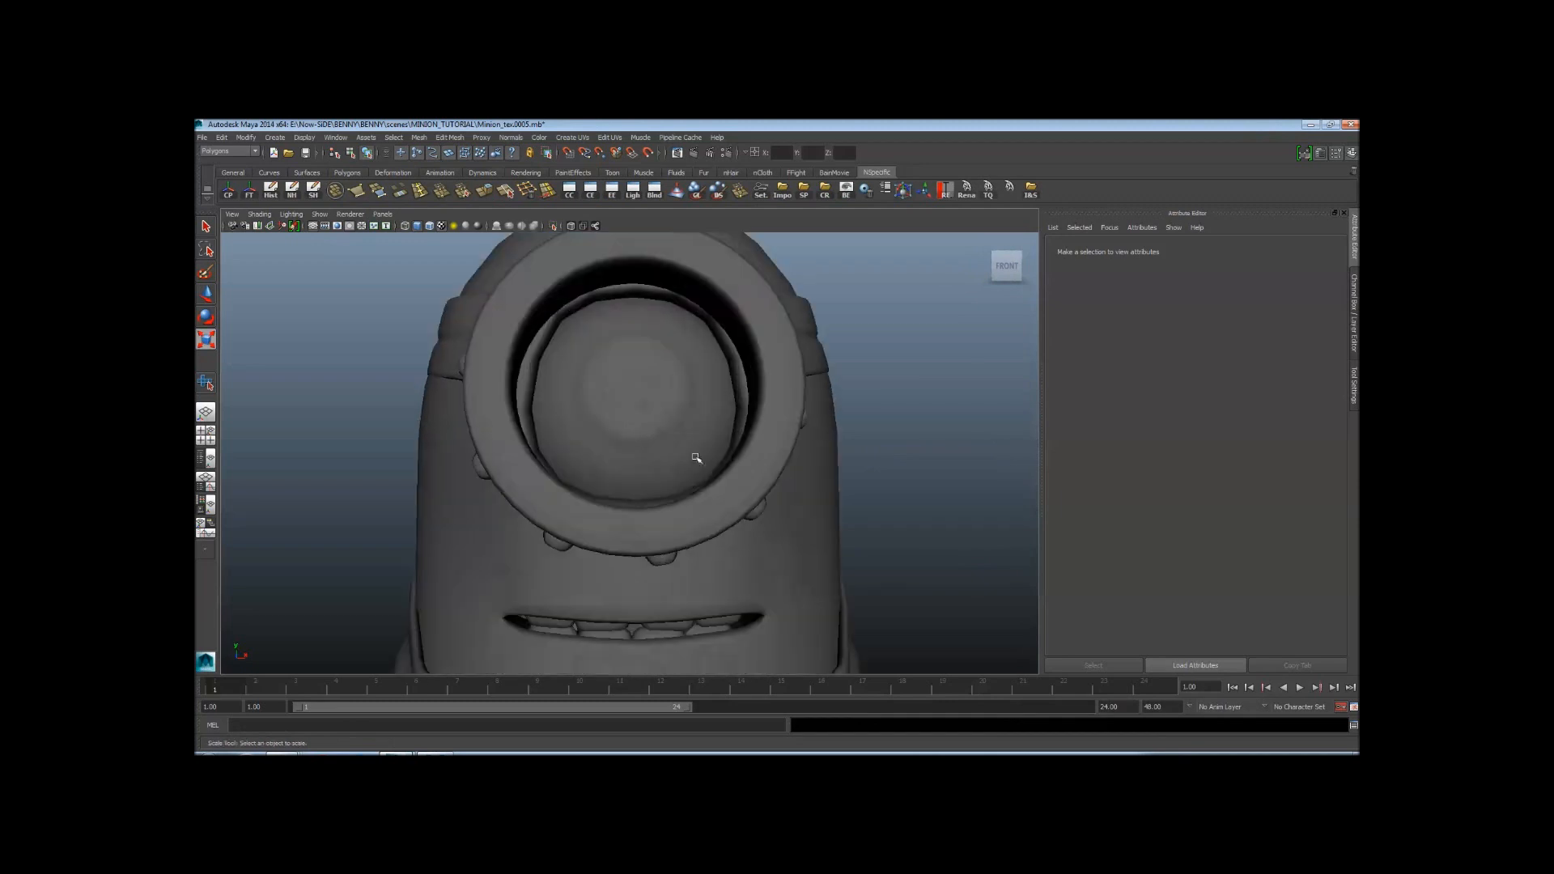
alt+drag(647, 455, 893, 459)
alt+right_drag(672, 463, 531, 460)
alt+drag(530, 460, 728, 447)
alt+right_drag(728, 447, 876, 481)
alt+drag(876, 481, 845, 480)
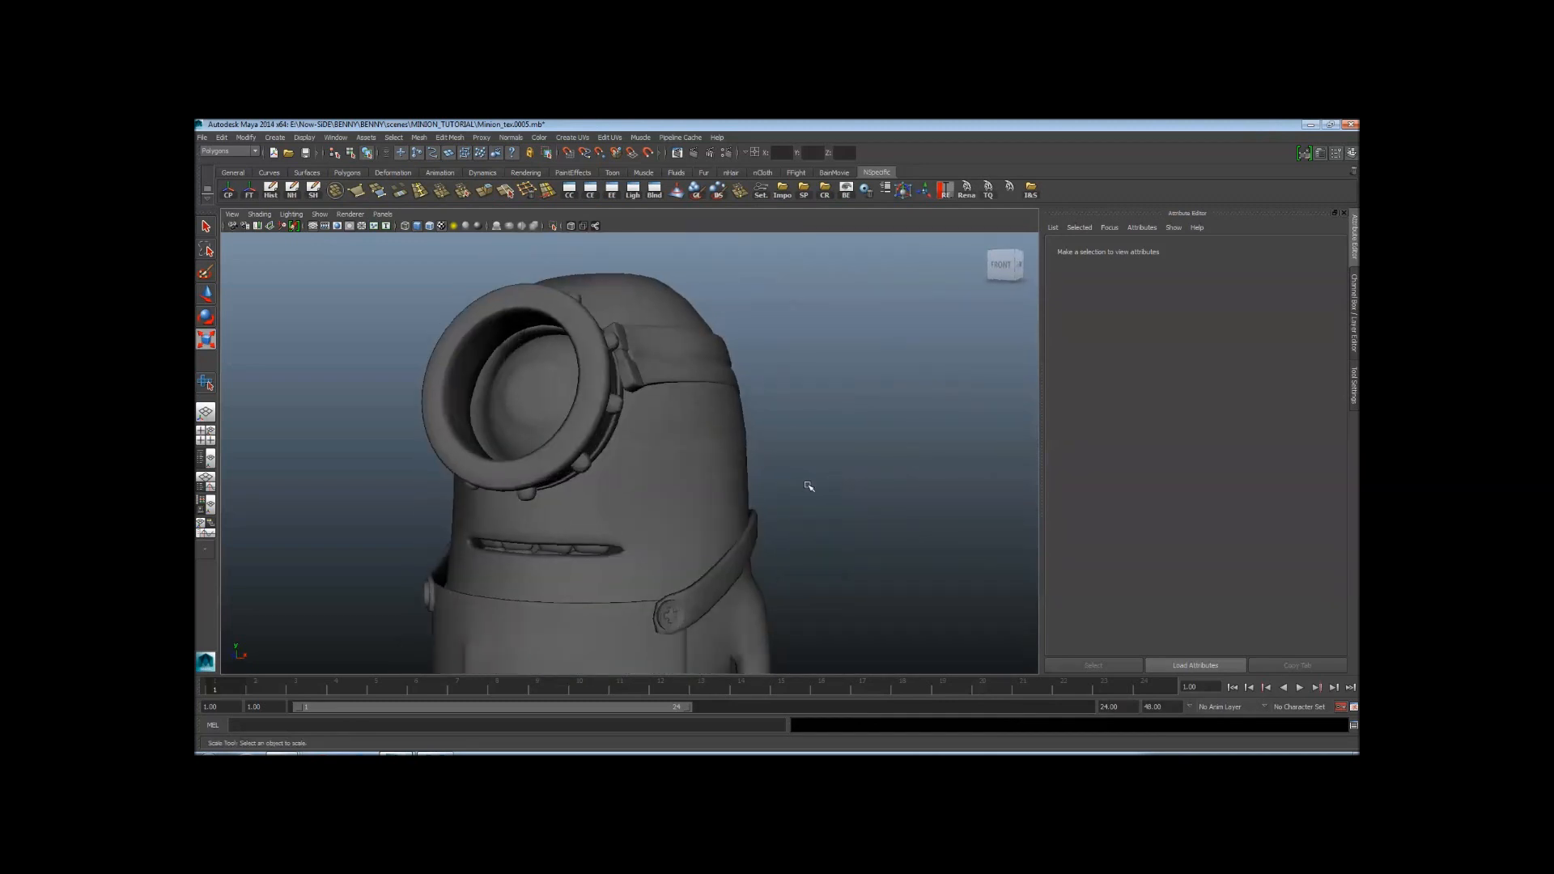
alt+middle_drag(803, 508, 822, 396)
alt+right_drag(822, 396, 732, 440)
alt+drag(707, 454, 785, 458)
alt+right_drag(784, 459, 743, 500)
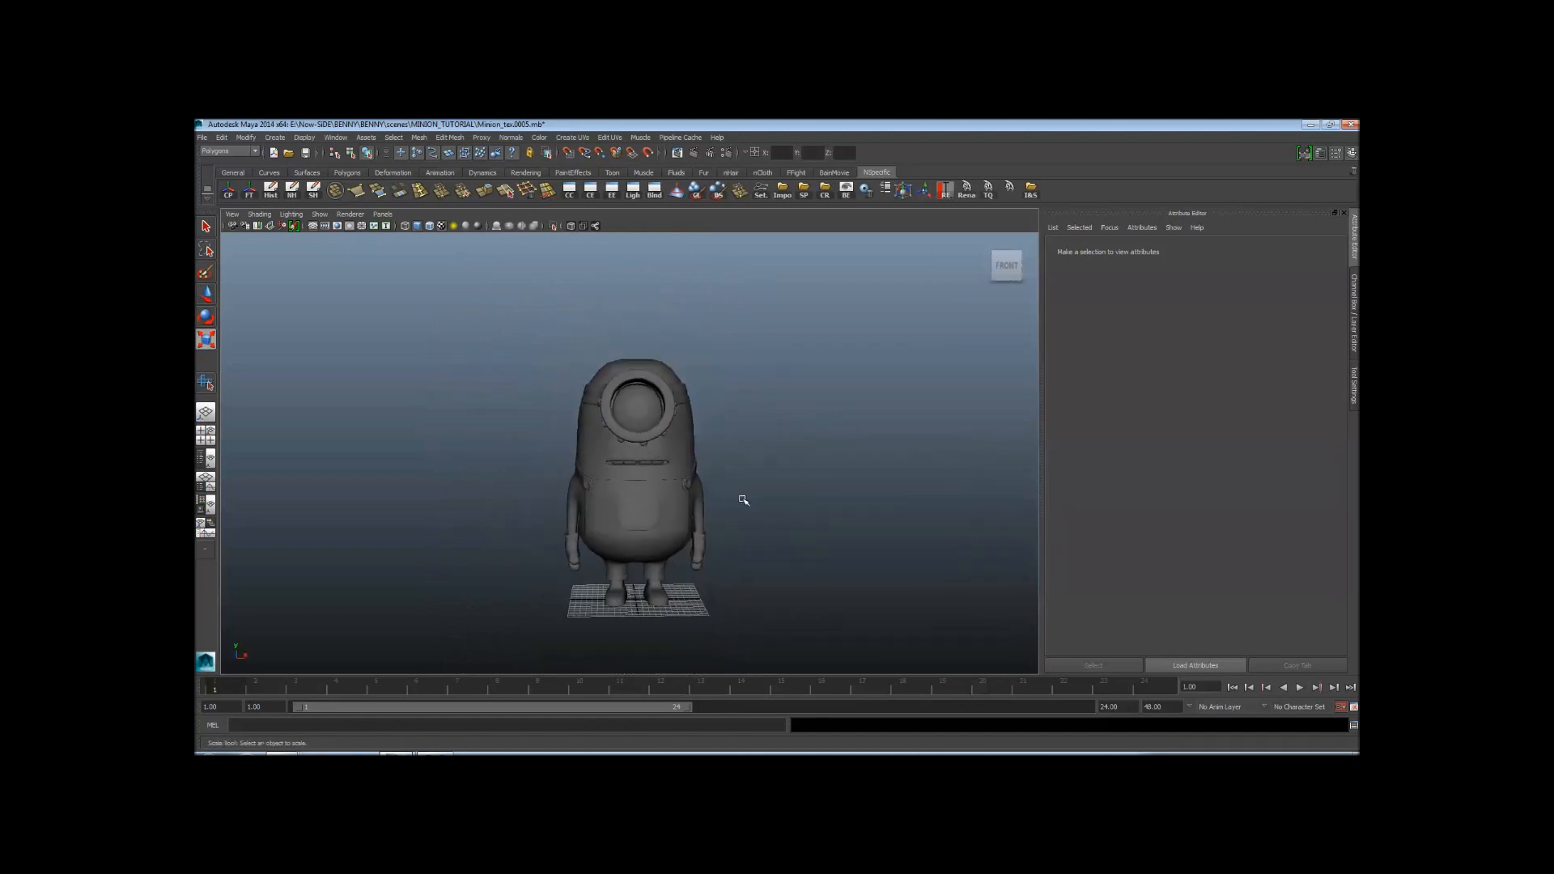
alt+drag(743, 501, 721, 451)
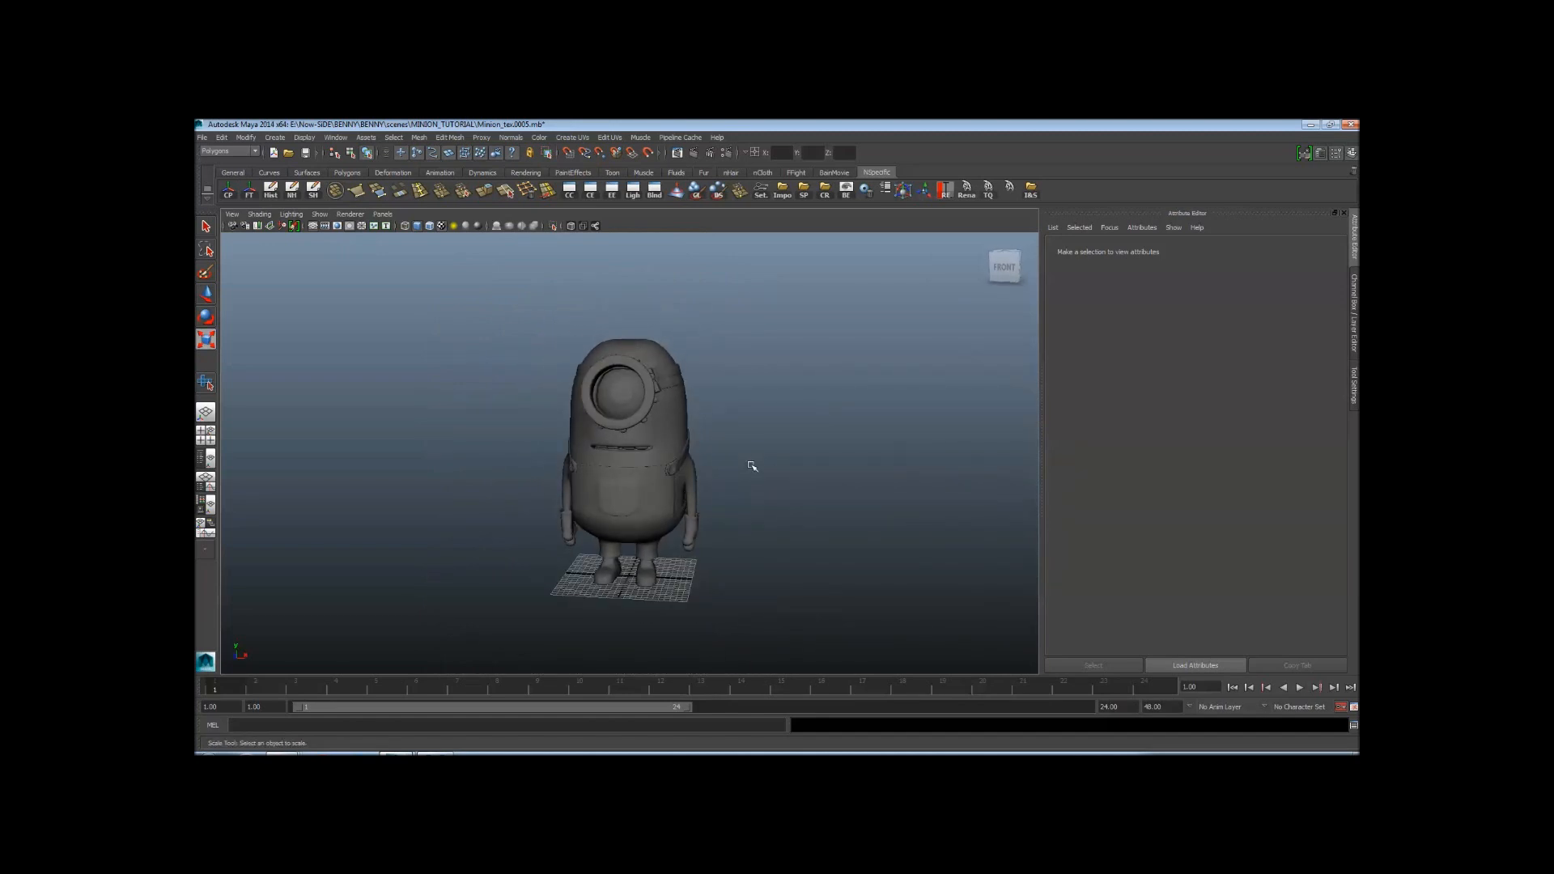
alt+right_drag(552, 405, 659, 427)
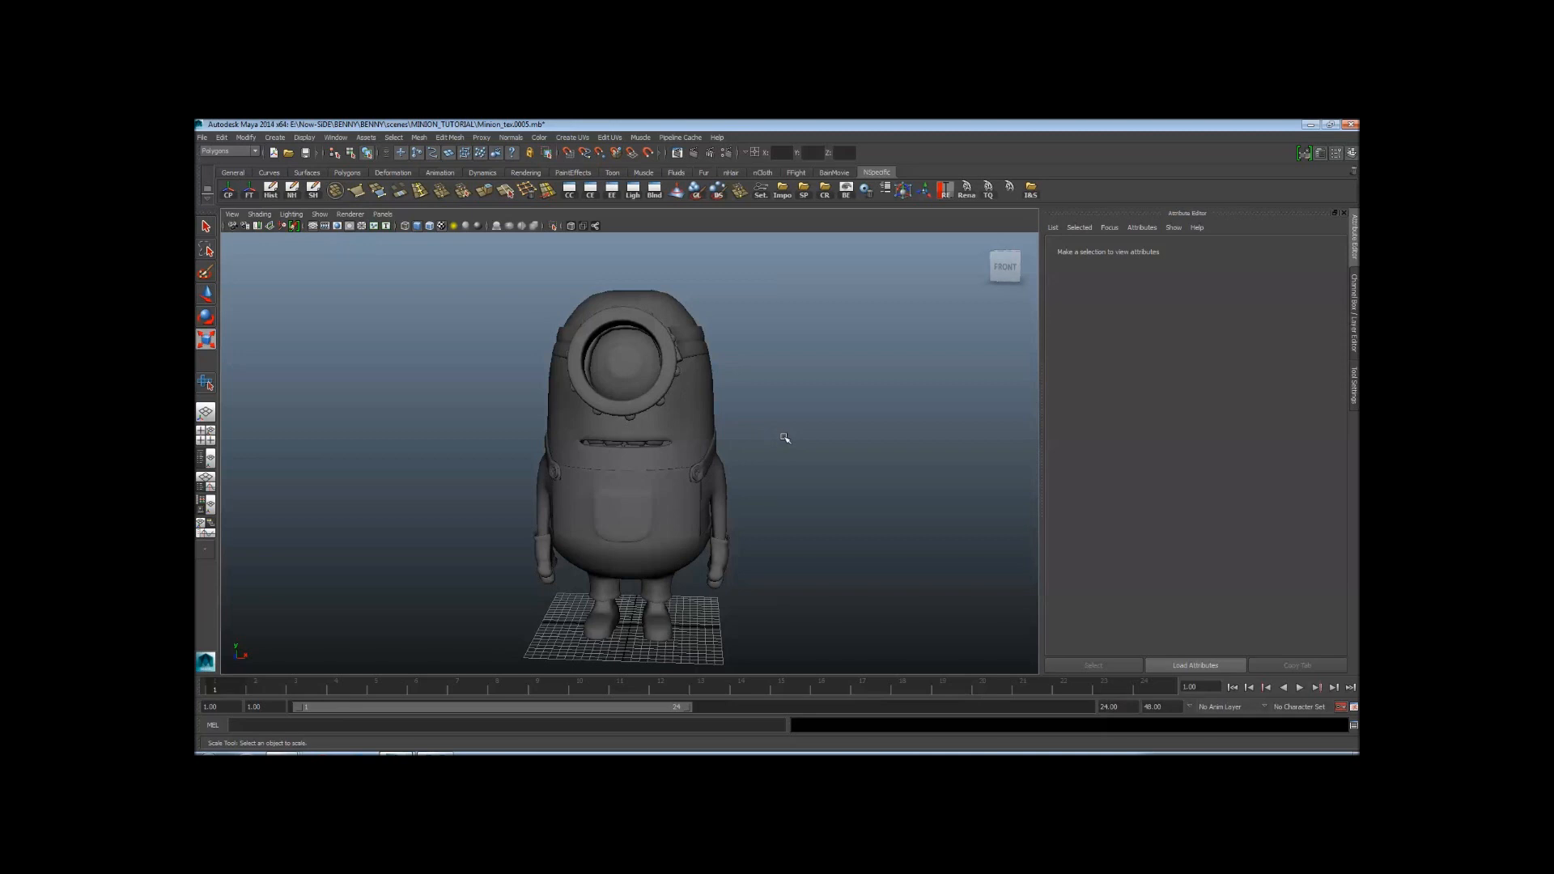
alt+drag(829, 445, 769, 431)
alt+right_drag(769, 430, 664, 439)
alt+right_drag(846, 486, 948, 511)
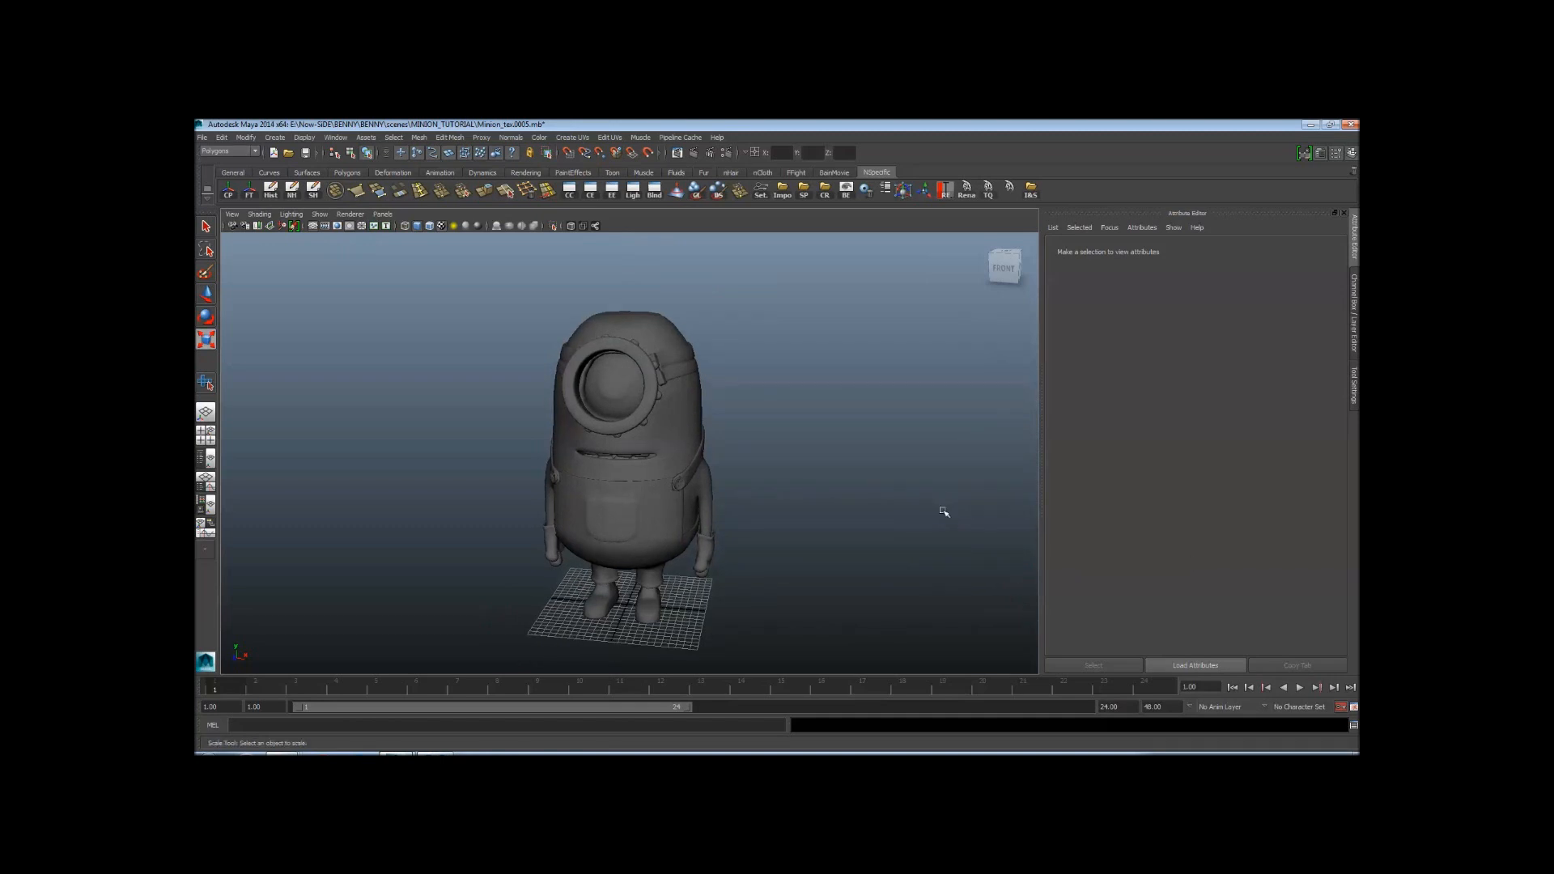
alt+right_drag(608, 408, 644, 416)
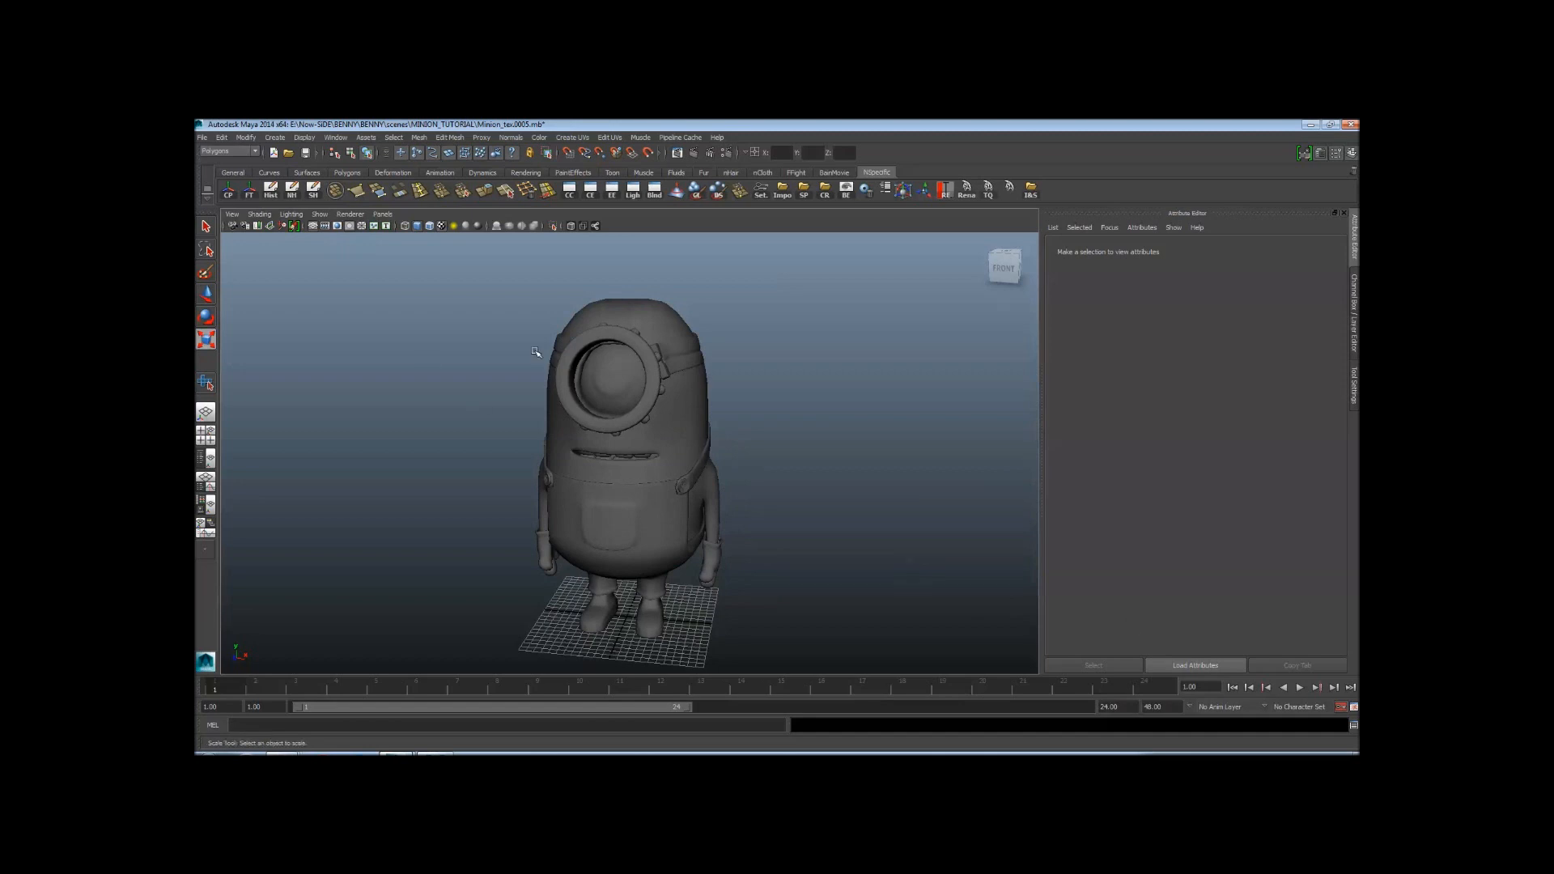
mouse_move(811, 424)
alt+right_down()
mouse_move(660, 392)
mouse_move(701, 401)
alt+right_up()
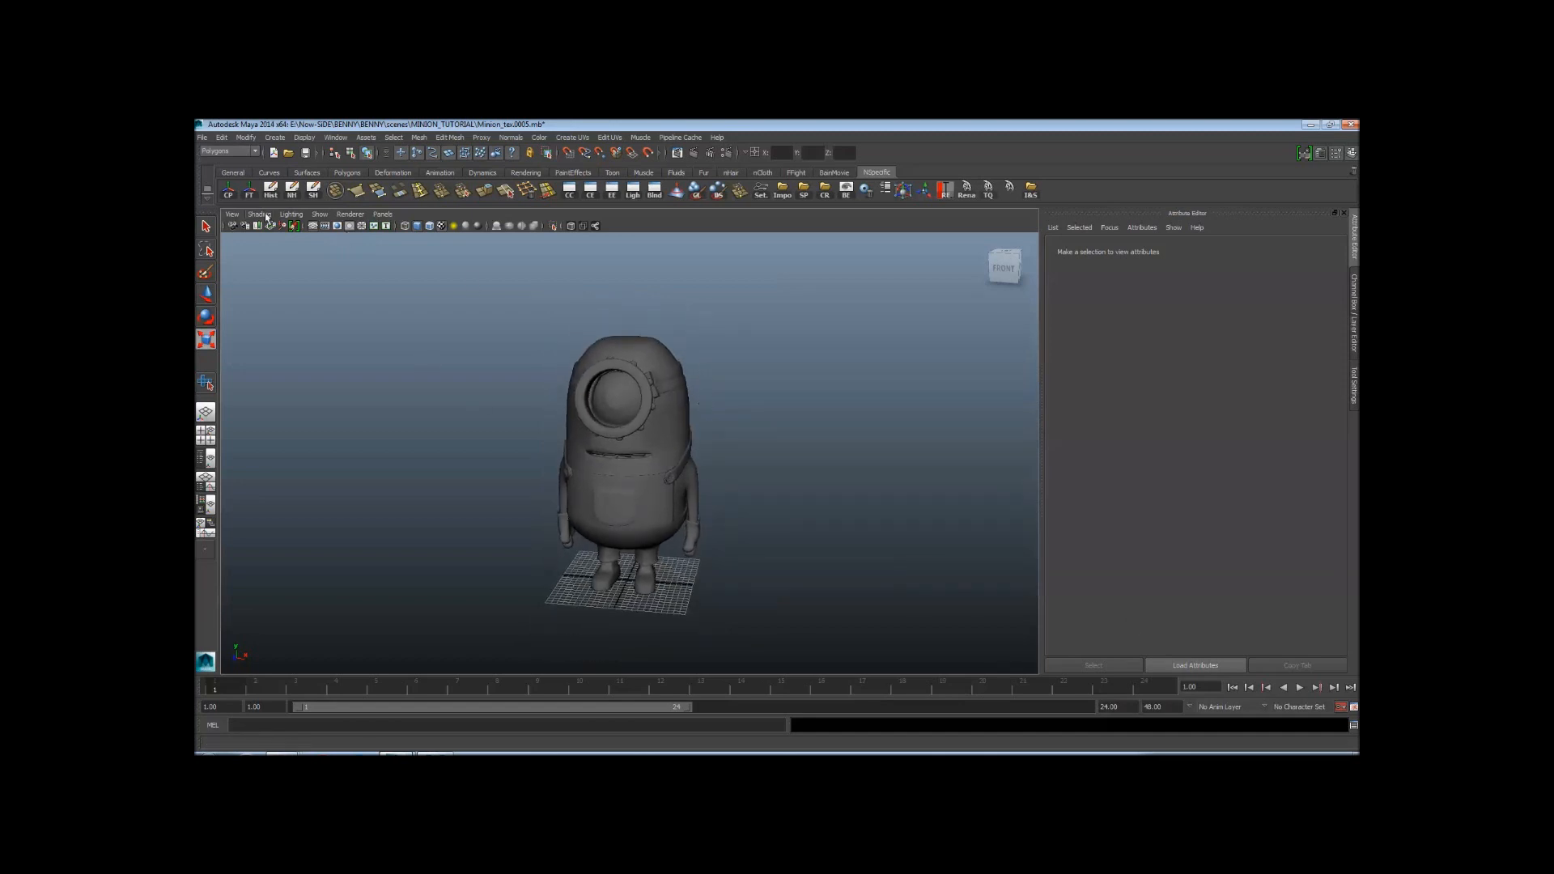
Create a point light in the scene and switch to the Move tool for positioning it
click(527, 173)
alt+right_drag(688, 385, 552, 393)
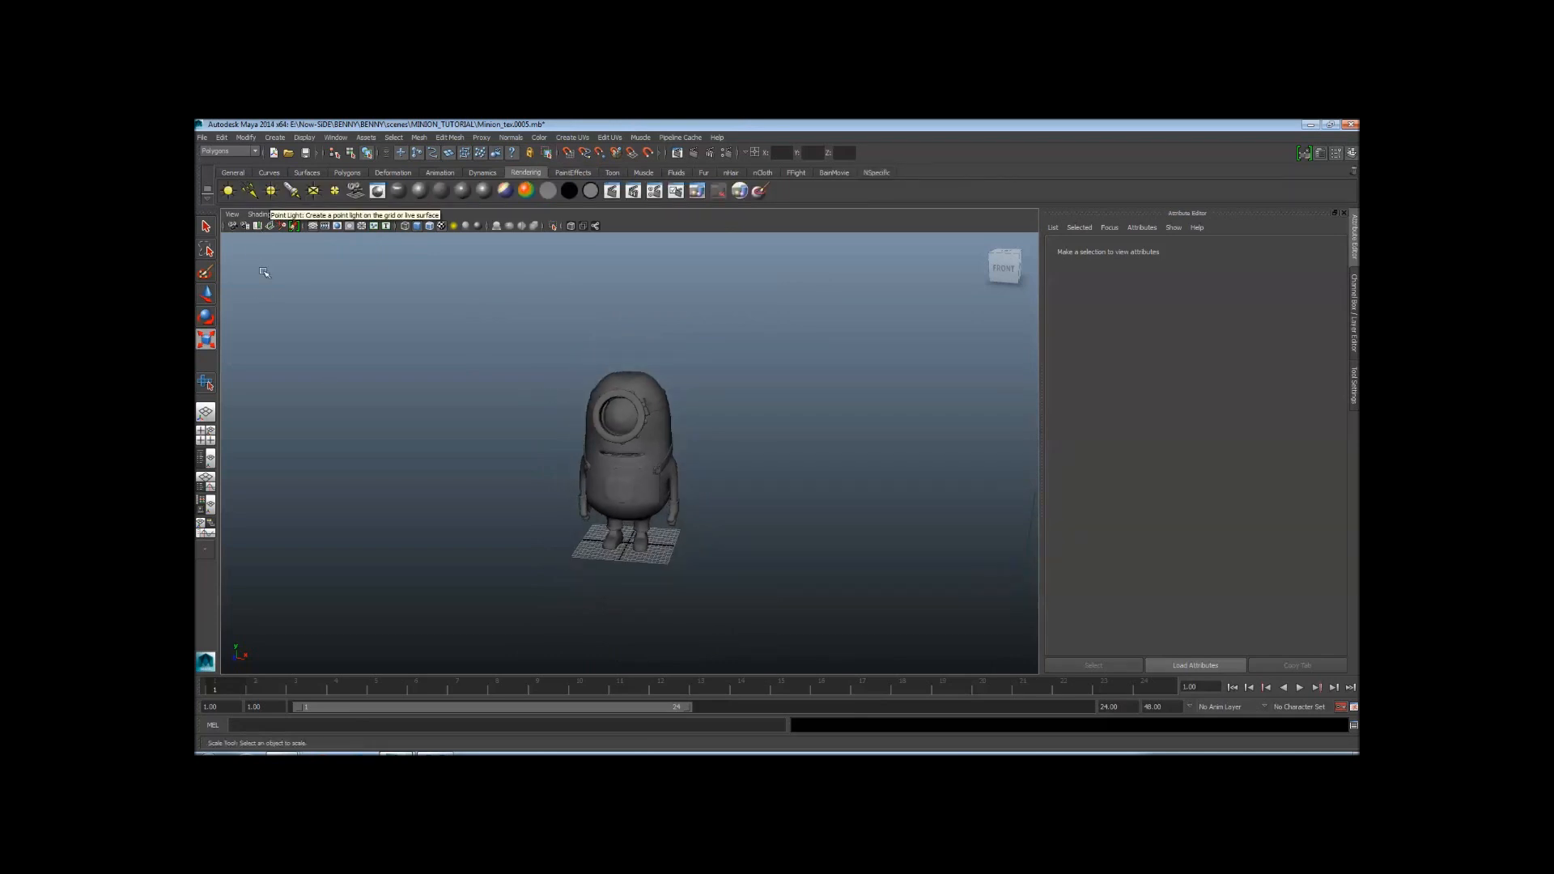
click(206, 293)
alt+middle_drag(600, 349, 610, 381)
click(272, 193)
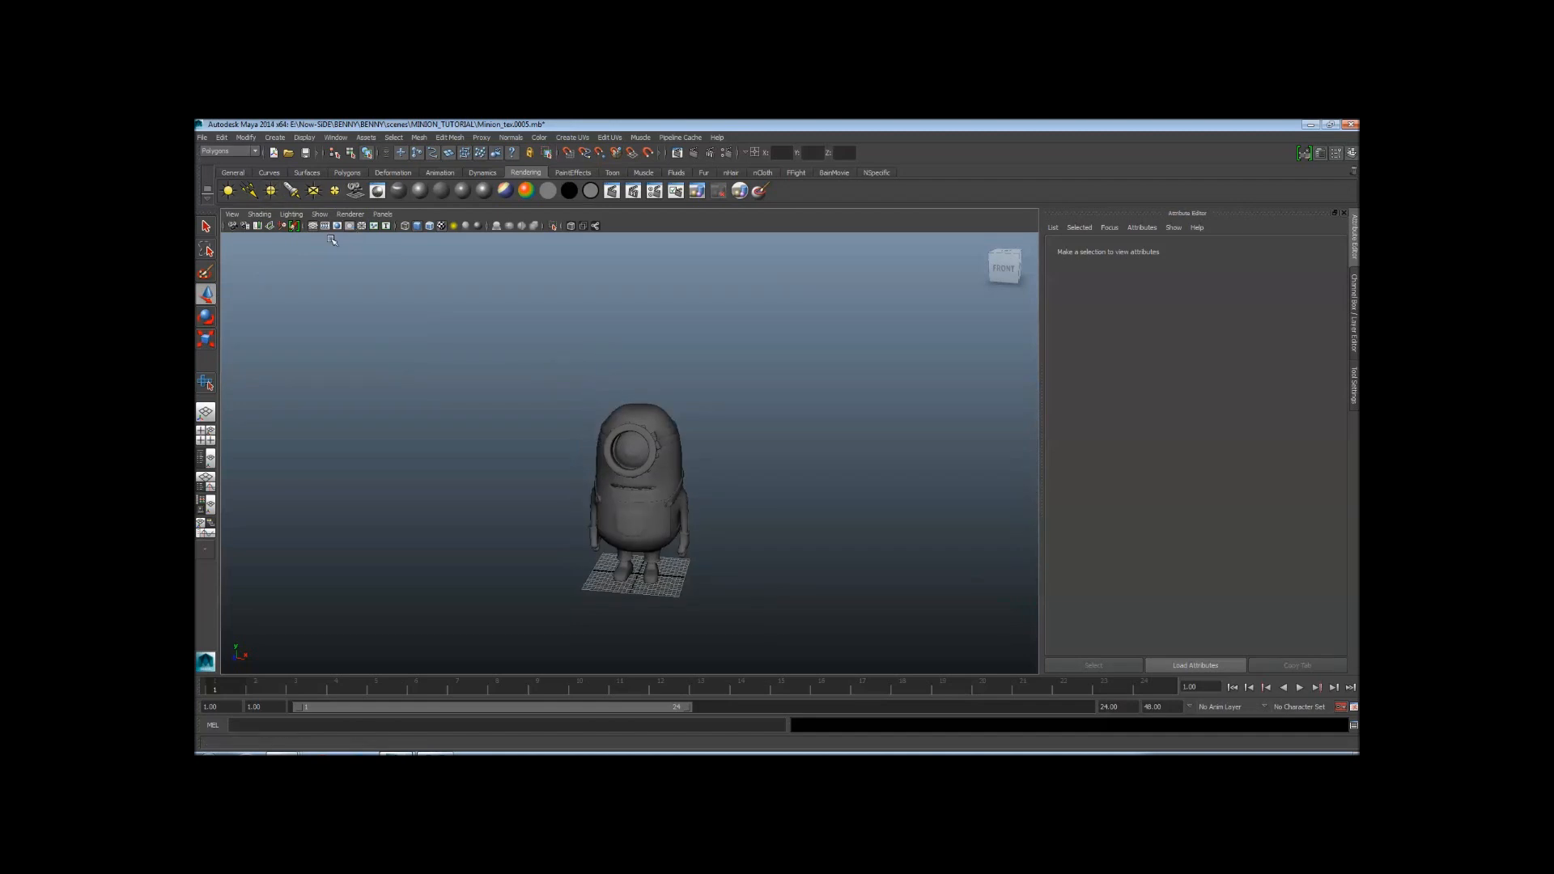
Move the point light above and in front of the minion, offset toward the minion's right side
alt+right_drag(798, 427, 720, 430)
alt+drag(719, 430, 608, 431)
middle_drag(694, 581, 574, 432)
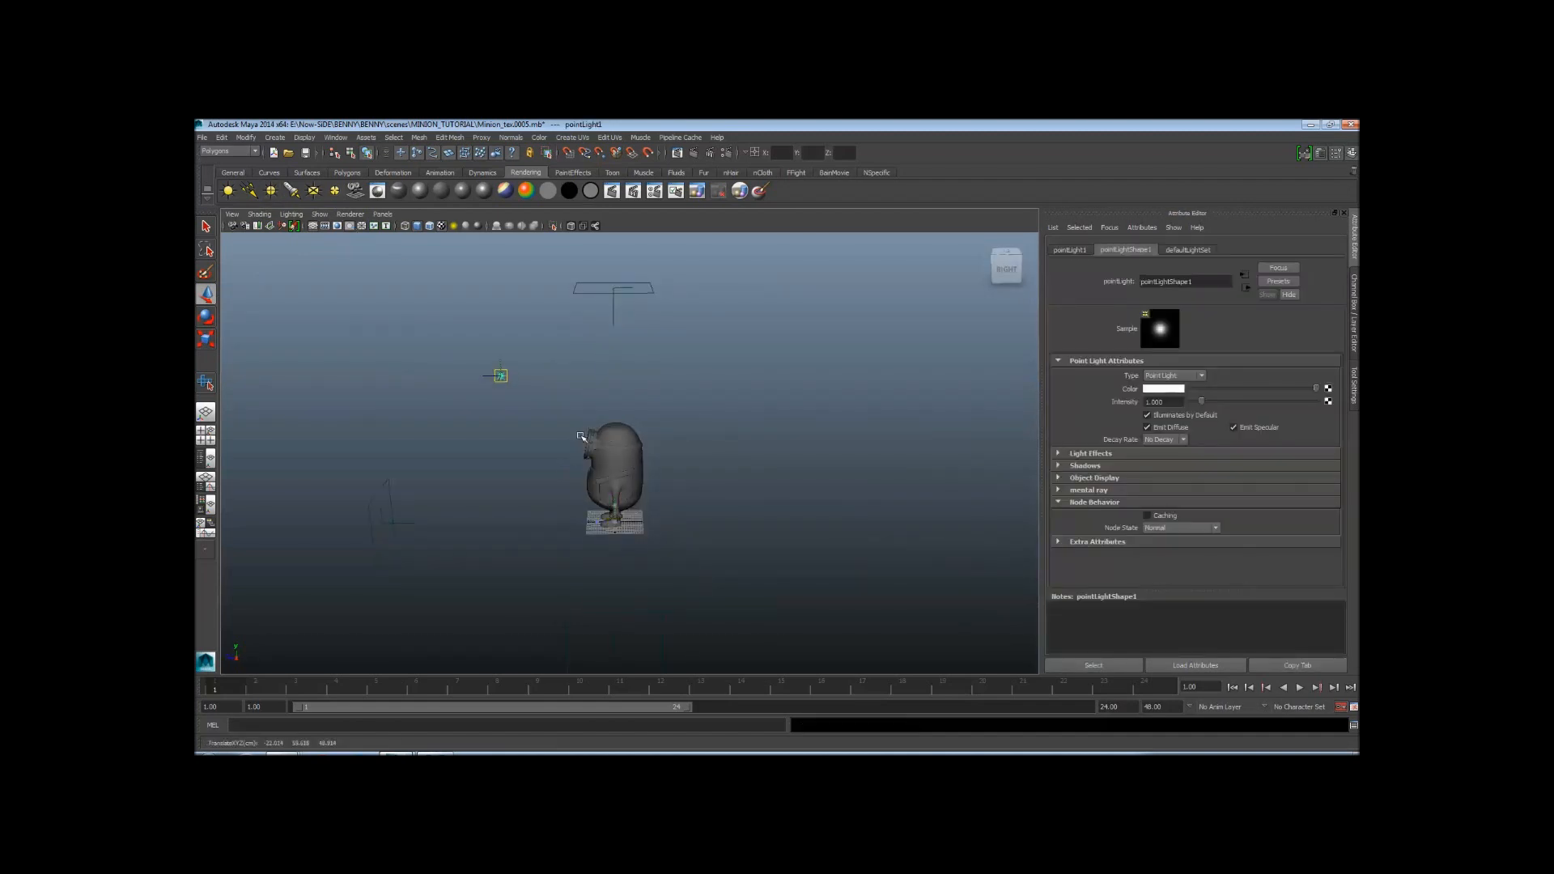
alt+drag(555, 462, 670, 476)
drag(592, 414, 566, 415)
alt+right_drag(686, 442, 735, 459)
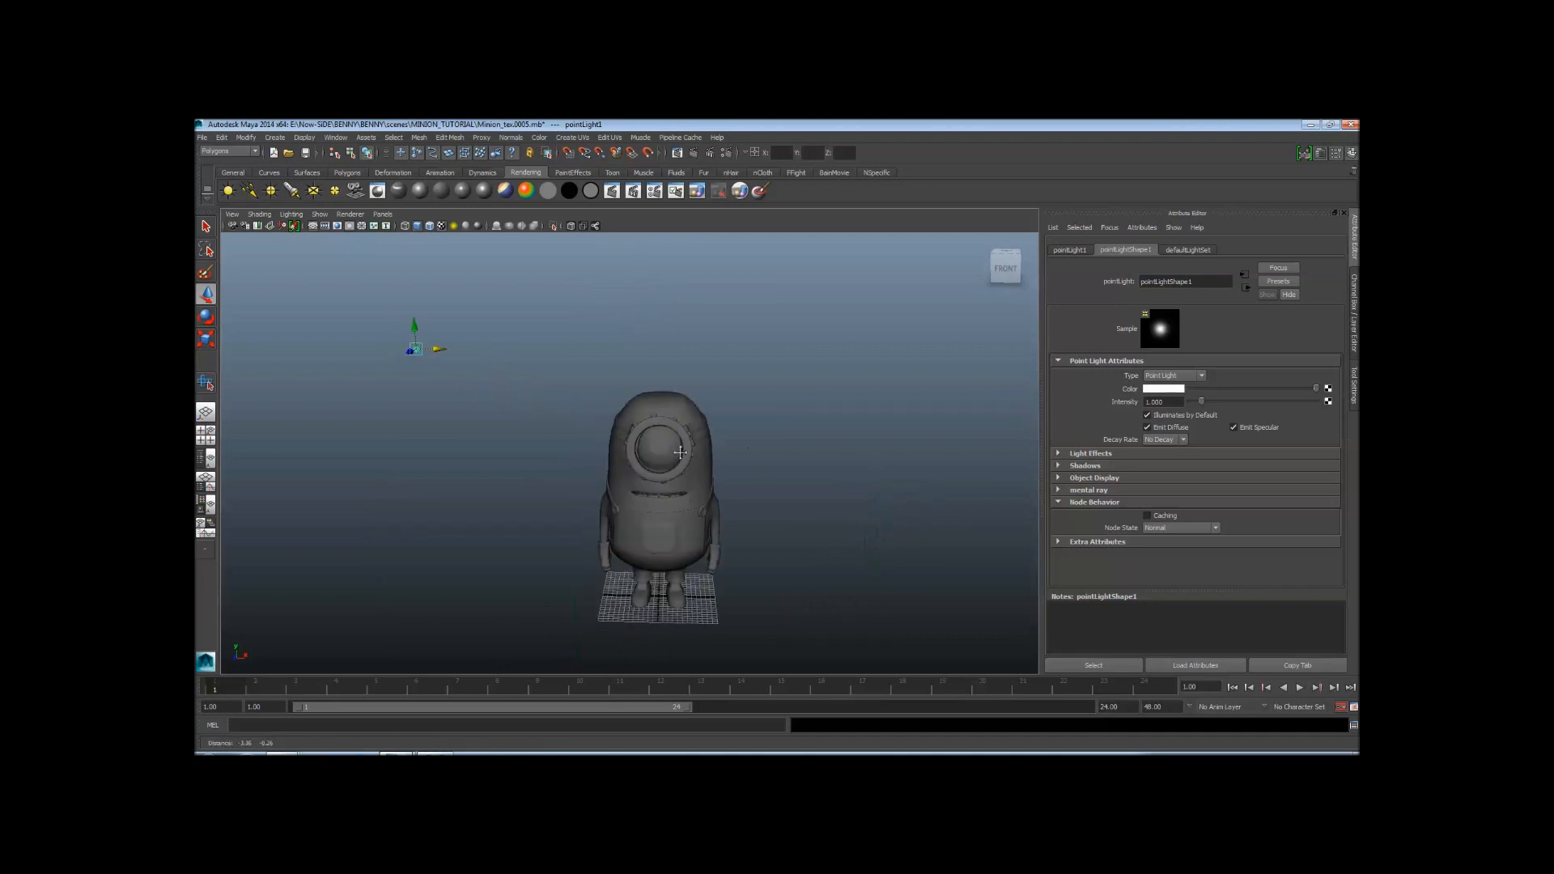
alt+middle_drag(716, 469, 746, 469)
alt+drag(745, 469, 709, 474)
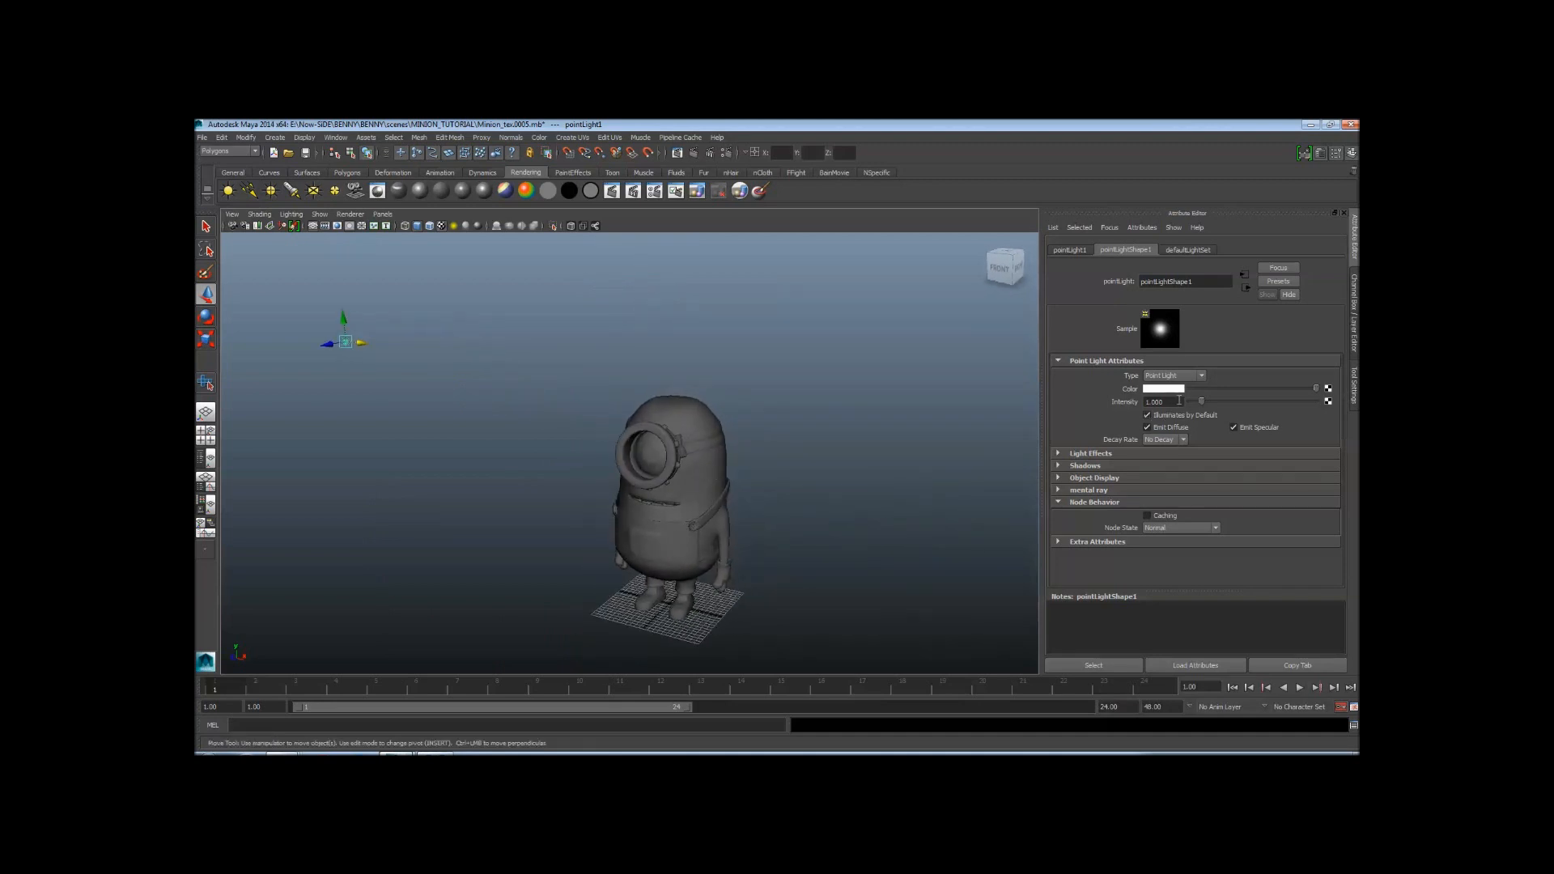
Open the point light's shadow attributes and make sure Use Ray Trace Shadows is enabled
click(1084, 466)
scroll(1214, 478, down, 5)
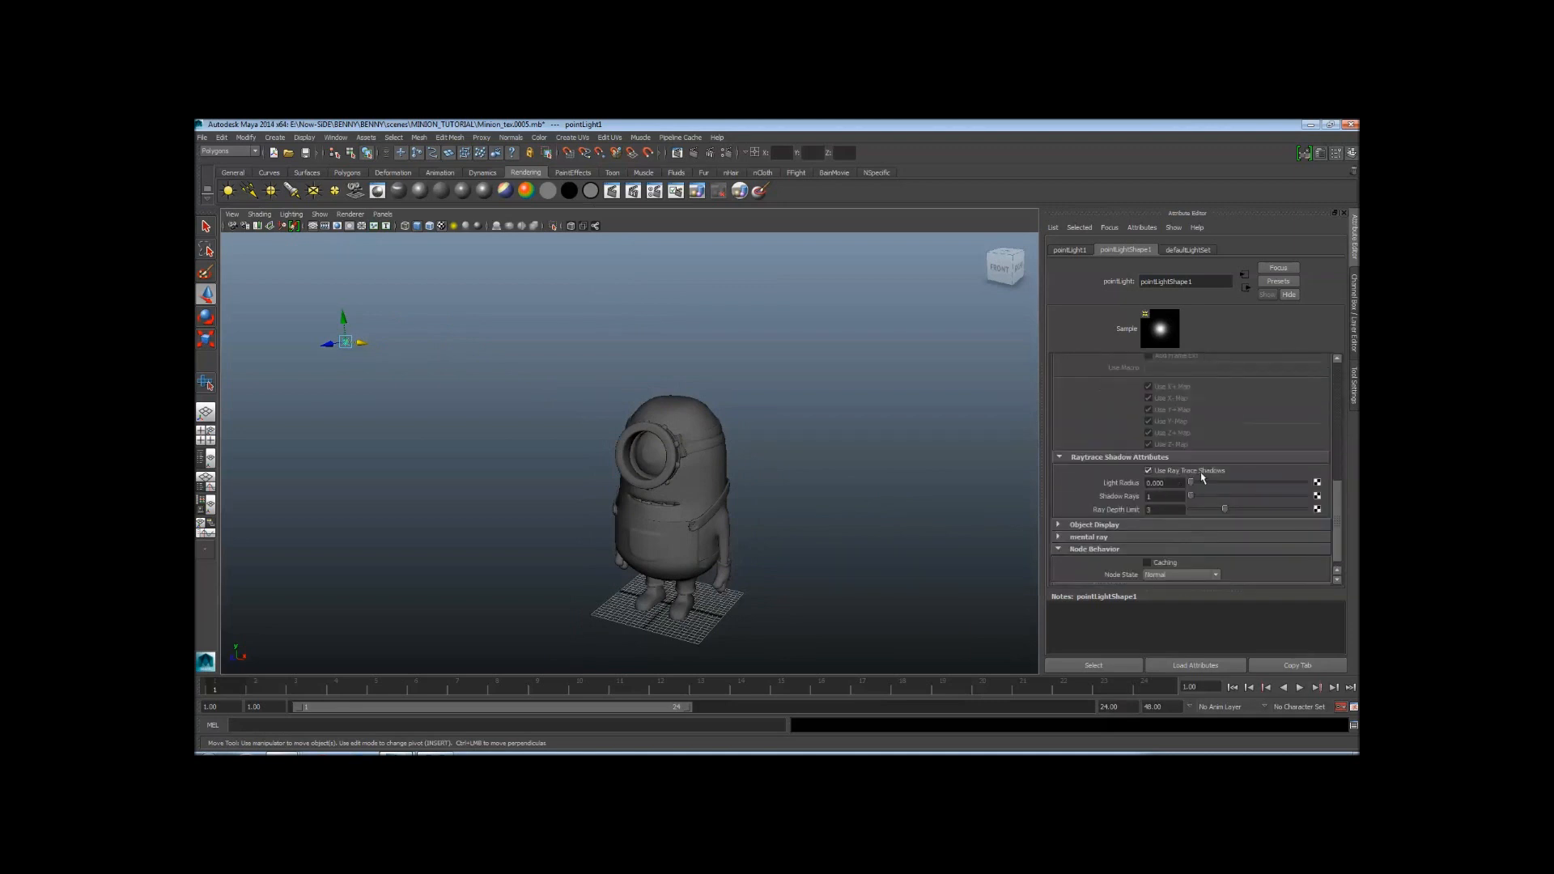
alt+right_drag(838, 439, 526, 390)
alt+drag(527, 391, 458, 406)
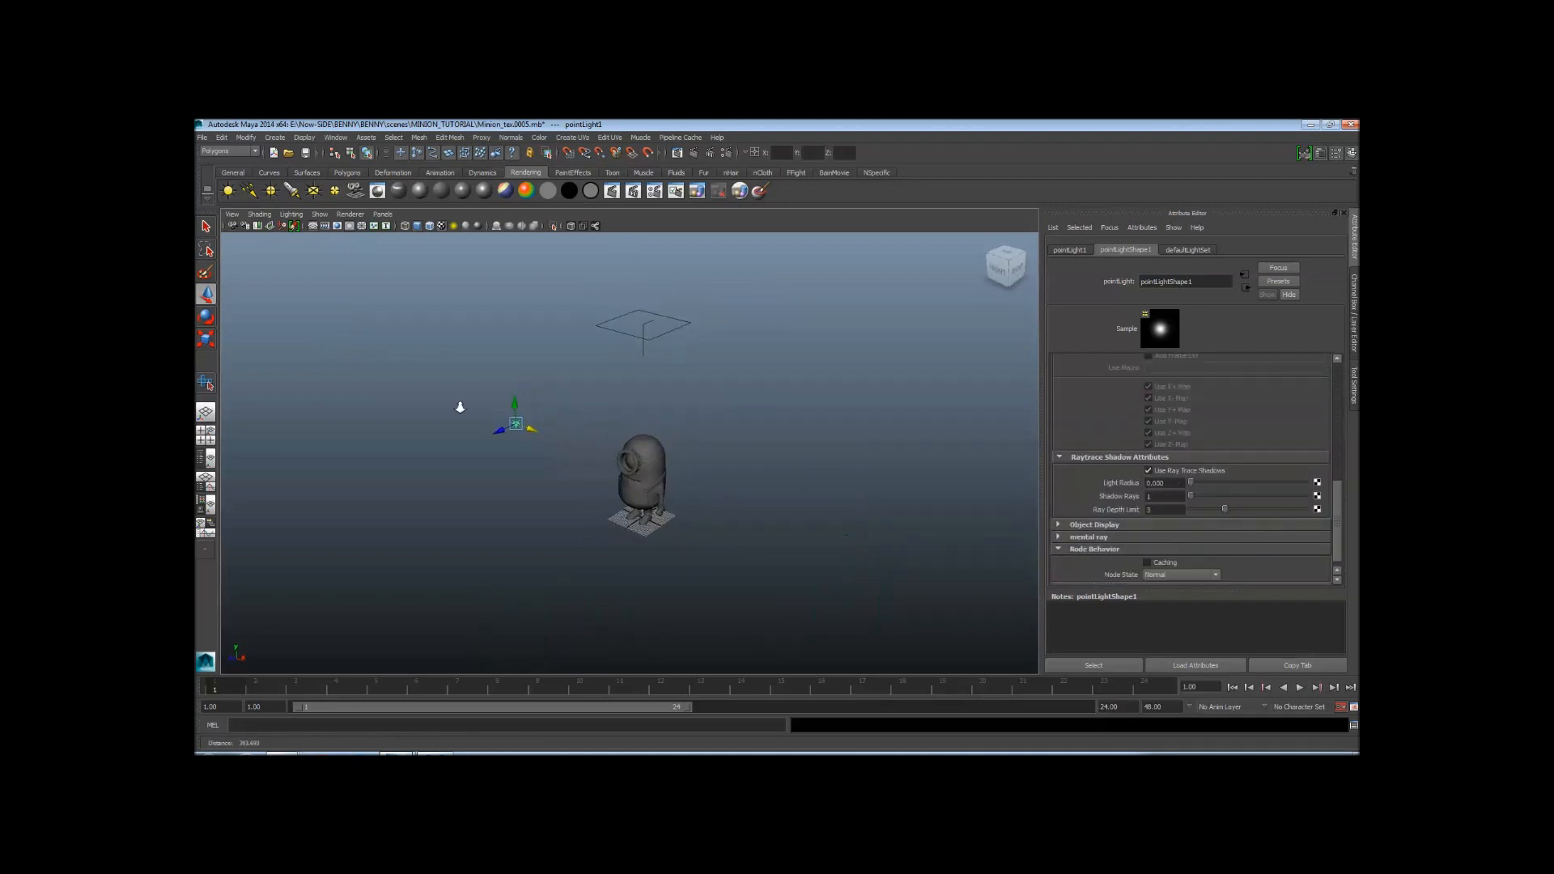
Create a second point light and move it well behind the minion, raised above its head and offset toward its left side
alt+right_drag(459, 406, 699, 455)
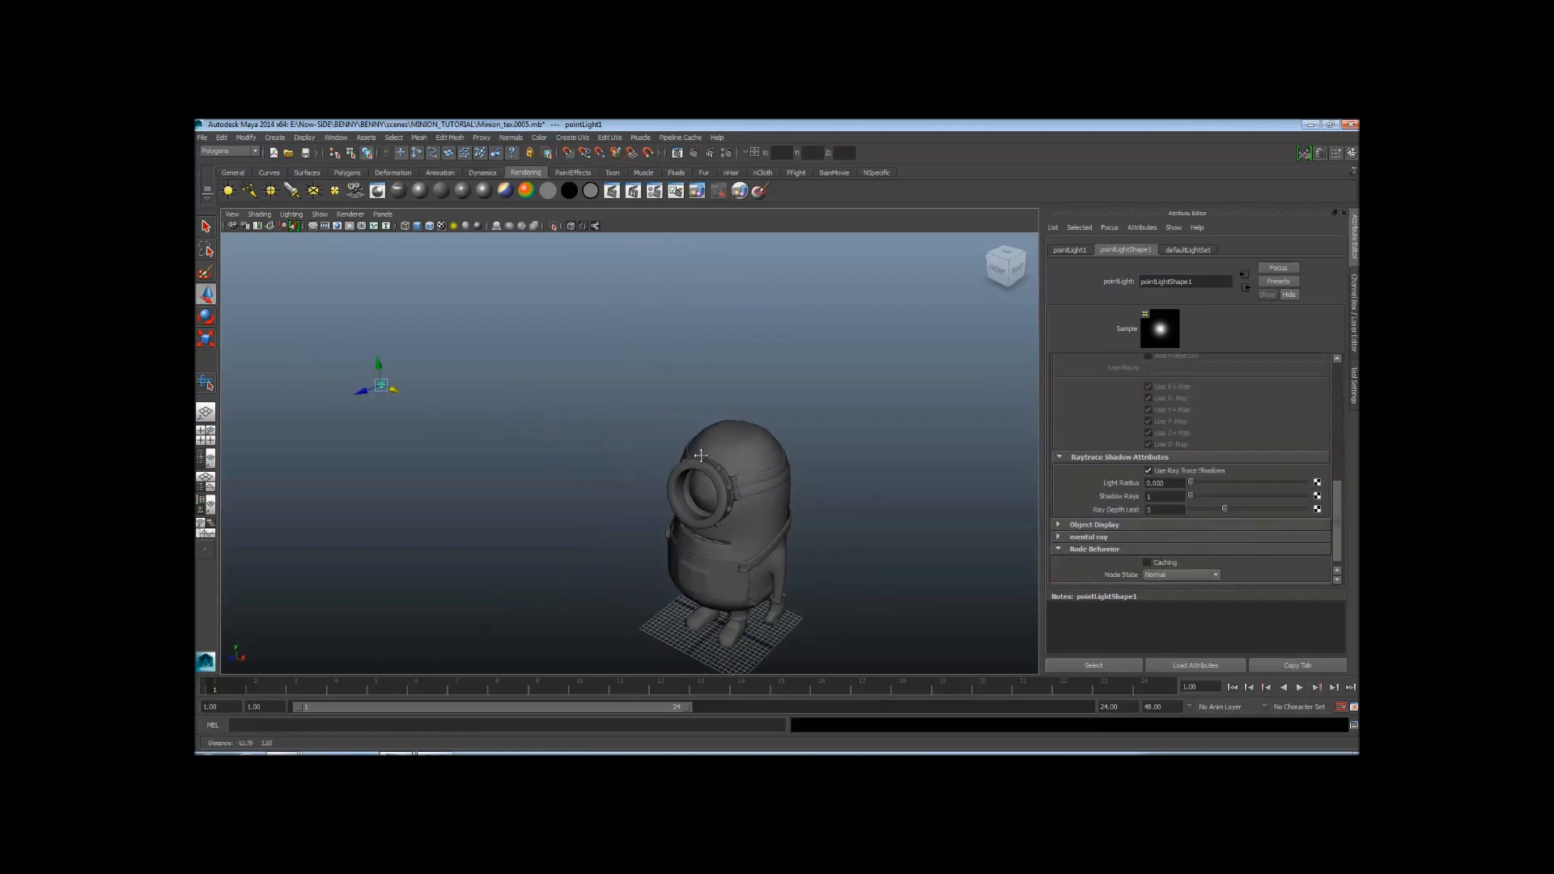
click(271, 190)
scroll(690, 560, down, 3)
drag(671, 559, 837, 507)
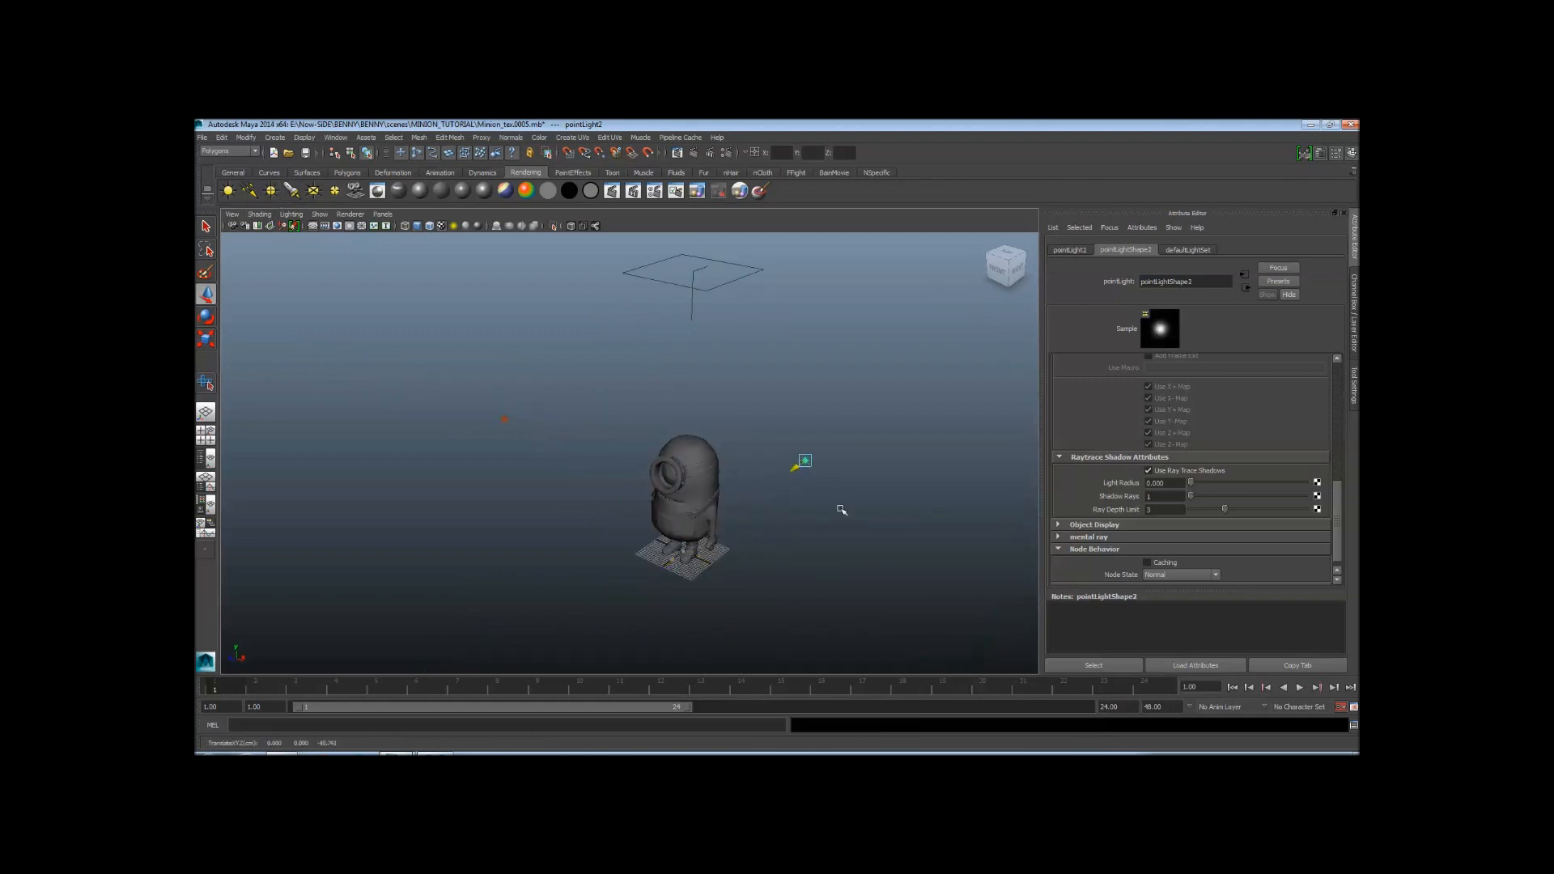
alt+drag(753, 482, 843, 455)
alt+drag(784, 503, 792, 344)
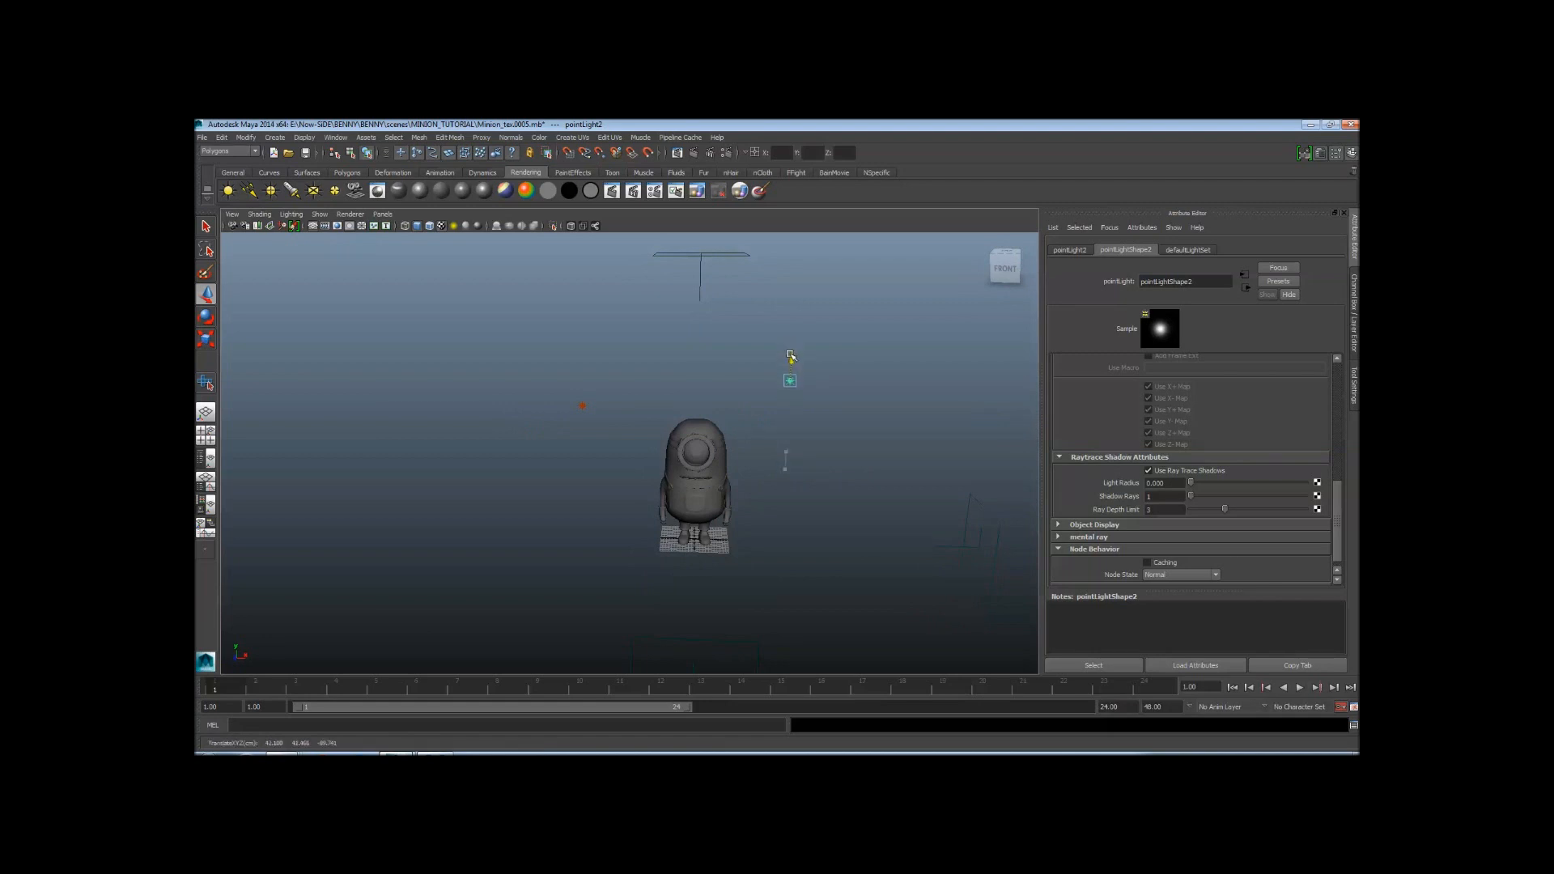
scroll(800, 405, up, 3)
alt+drag(801, 441, 754, 450)
Change the second point light's colour to blue with a hue of about 214
key(ctrl+a)
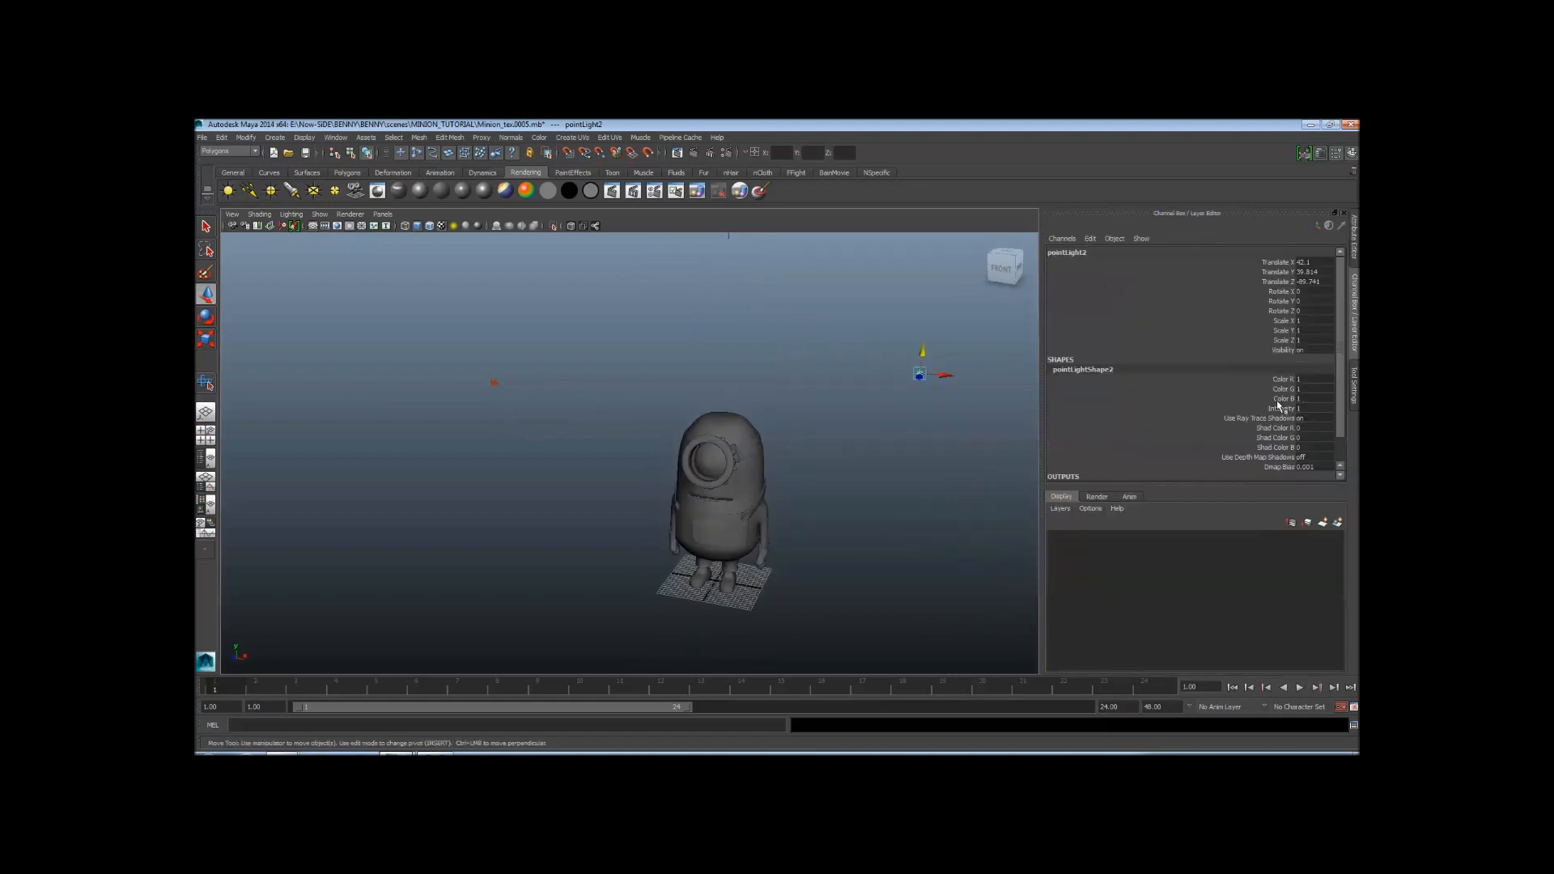
click(1355, 251)
scroll(1226, 494, up, 2)
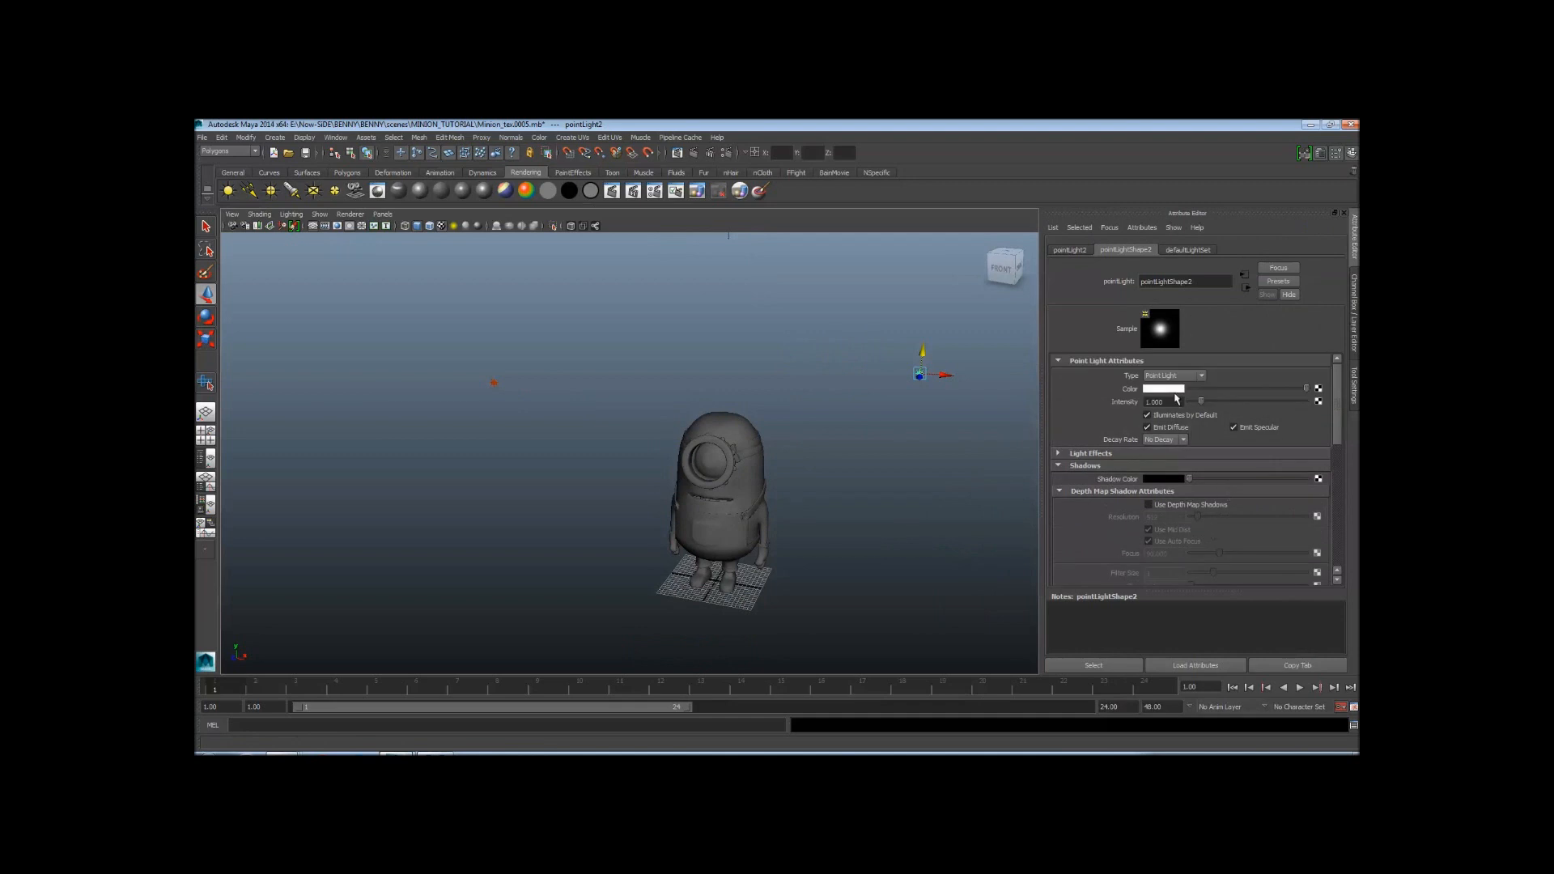
click(1171, 394)
click(1166, 407)
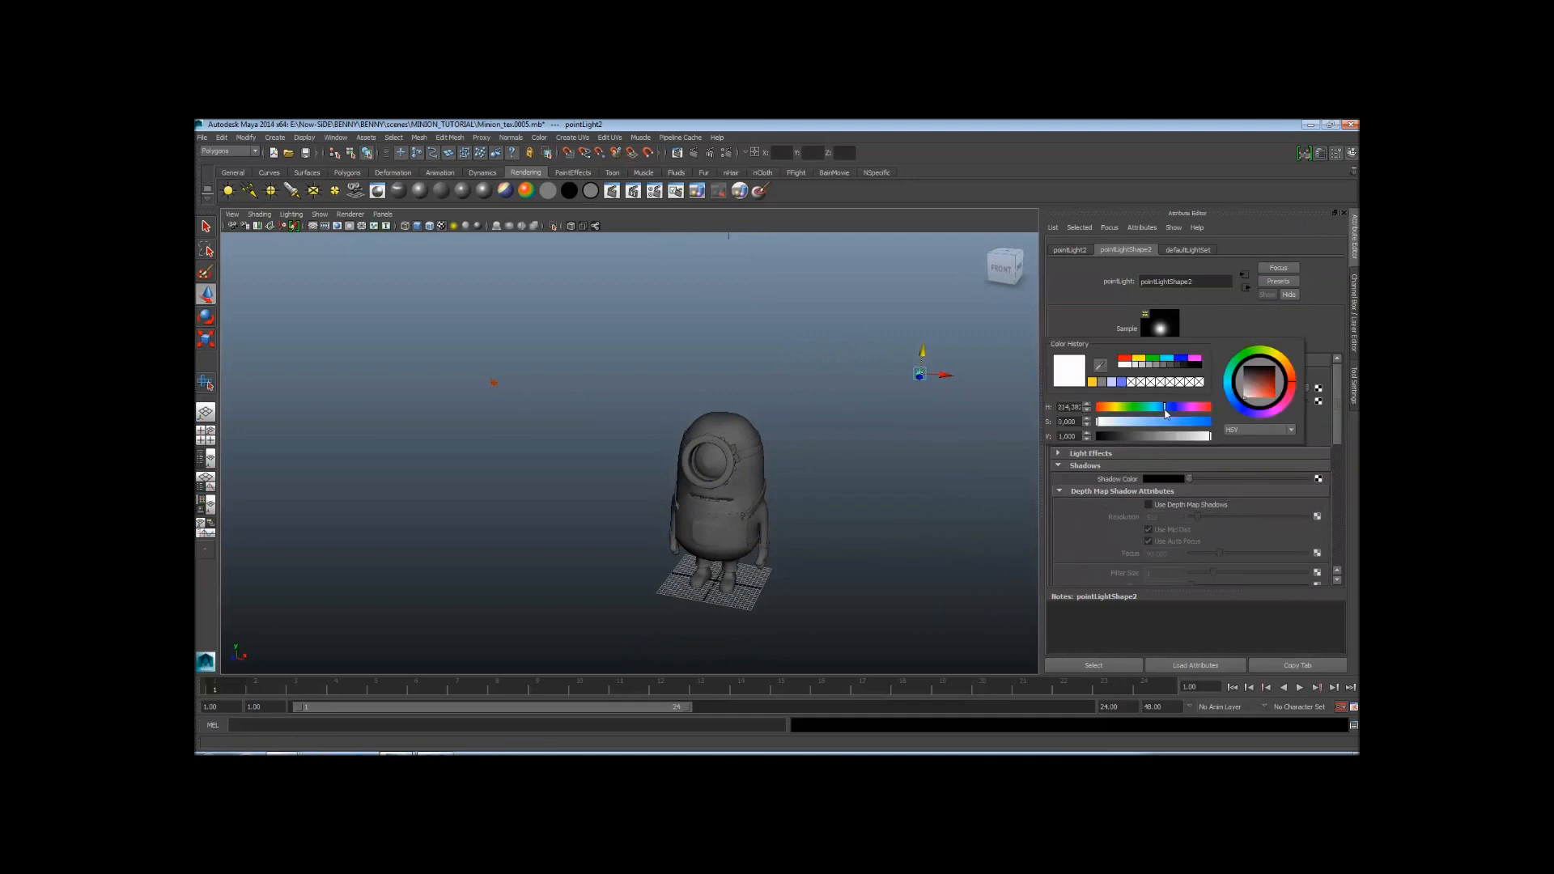
click(1165, 421)
Create a third point light and move it up and in front of the minion, offset toward its left side
scroll(713, 437, down, 3)
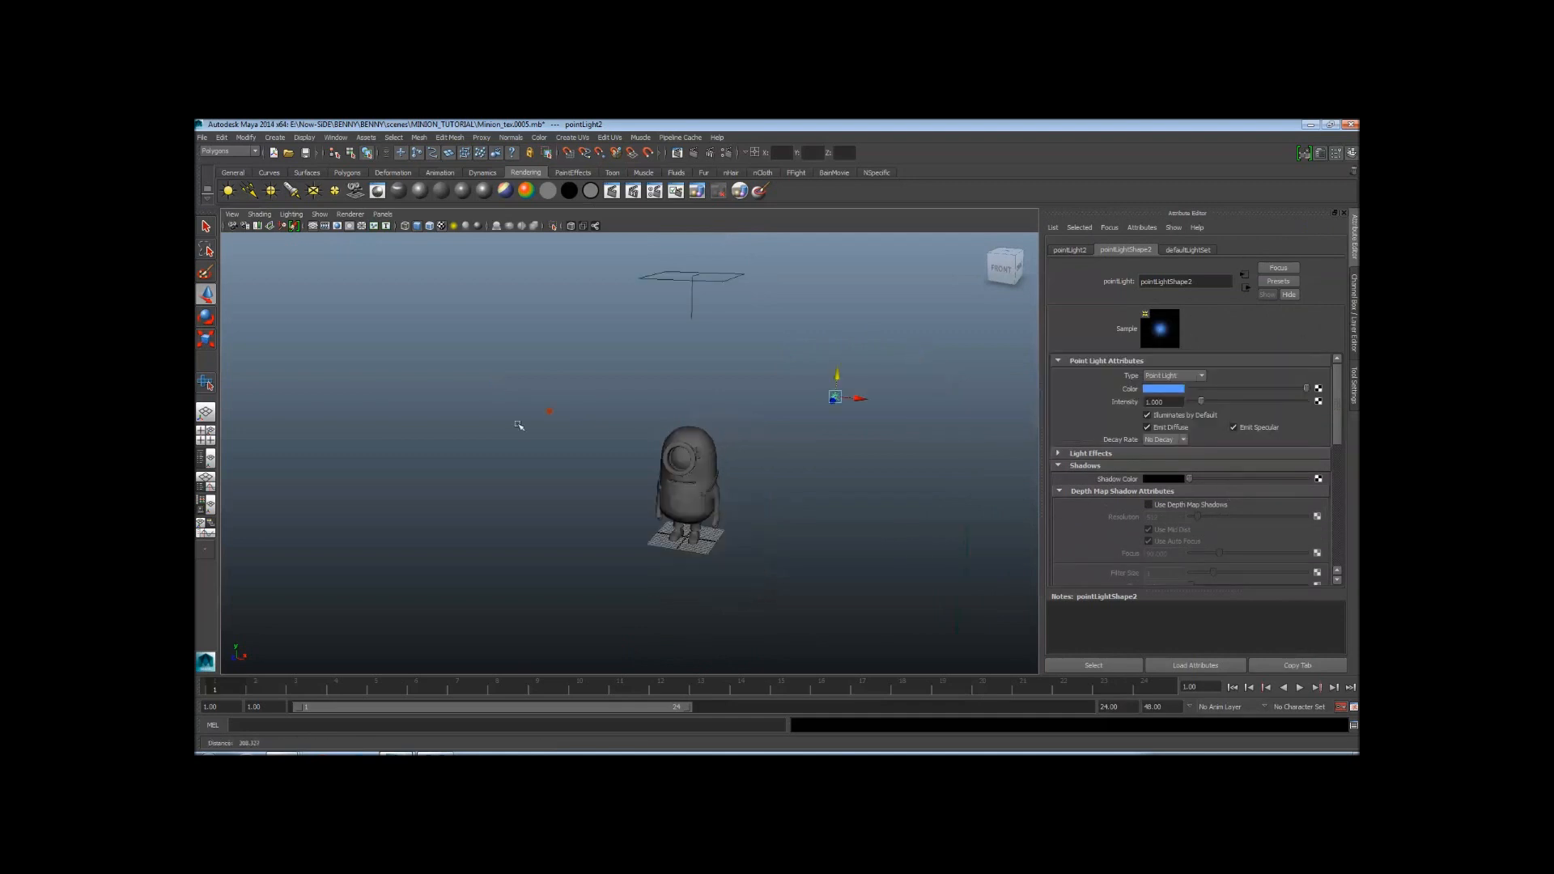
alt+drag(712, 437, 527, 450)
drag(906, 507, 729, 454)
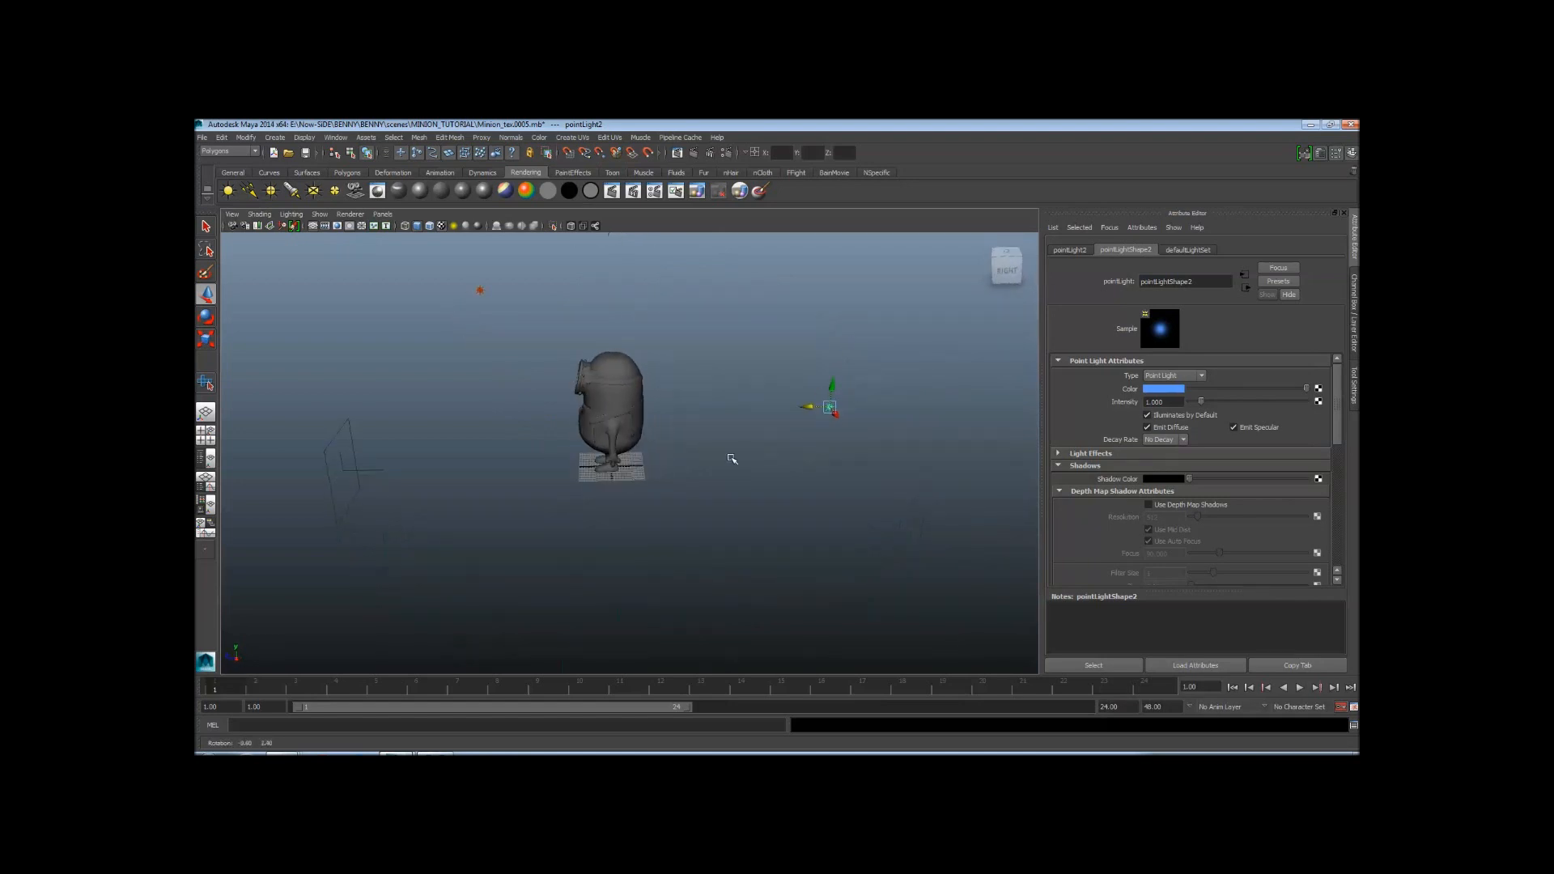
click(270, 190)
drag(541, 468, 618, 492)
drag(701, 525, 781, 388)
Set the third point light's intensity to 0.5 and deselect the light
click(1177, 402)
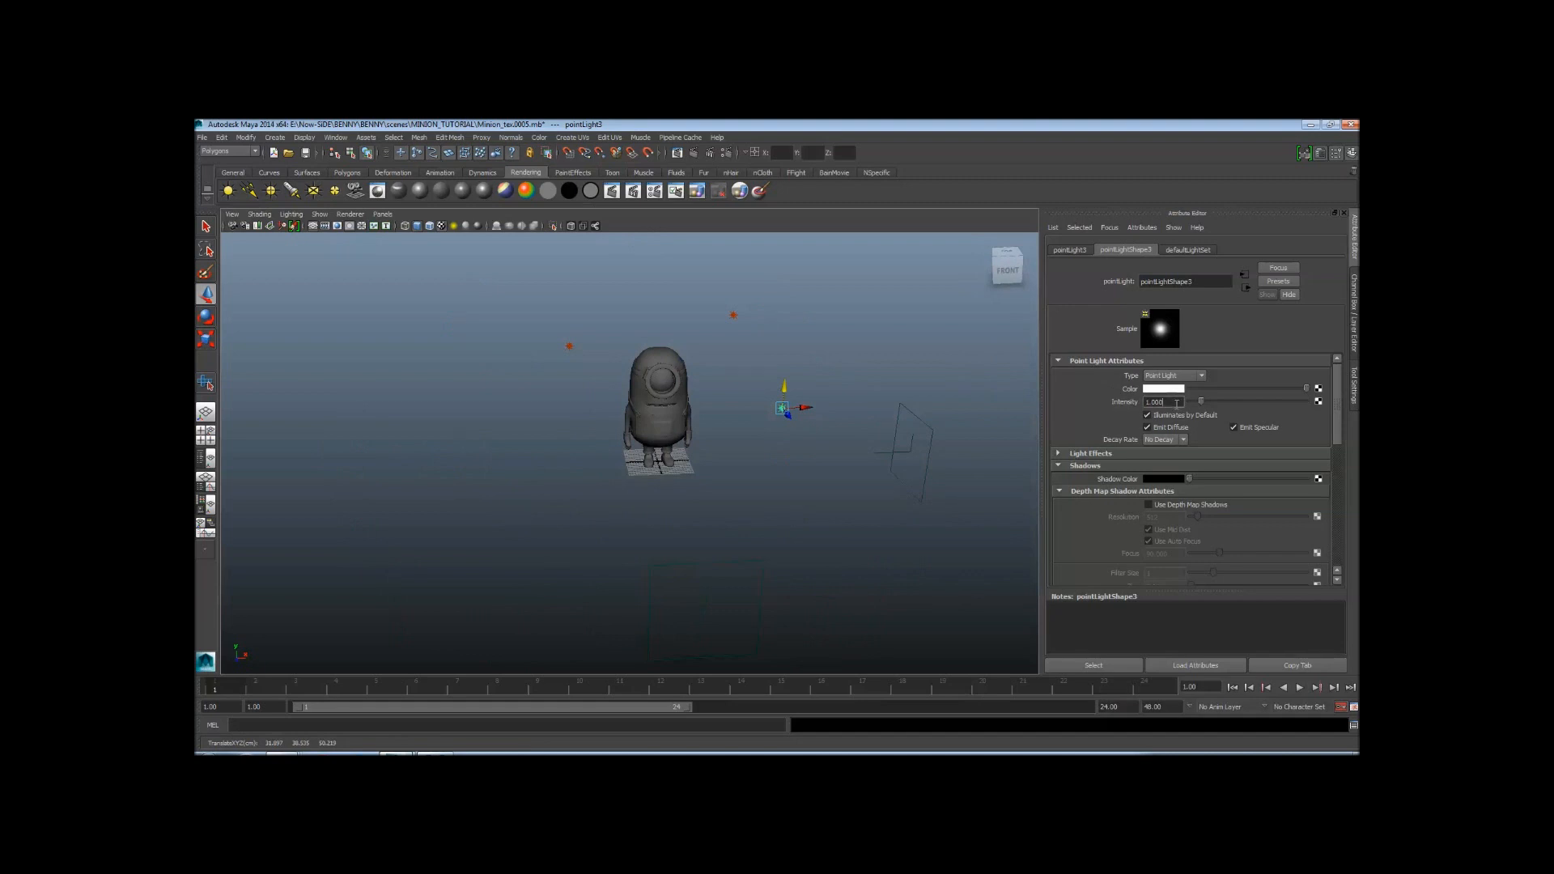
text(.5)
key(Return)
click(912, 458)
Display the minion in the viewport illuminated by all of the scene's lights
scroll(913, 457, up, 2)
alt+drag(912, 457, 815, 388)
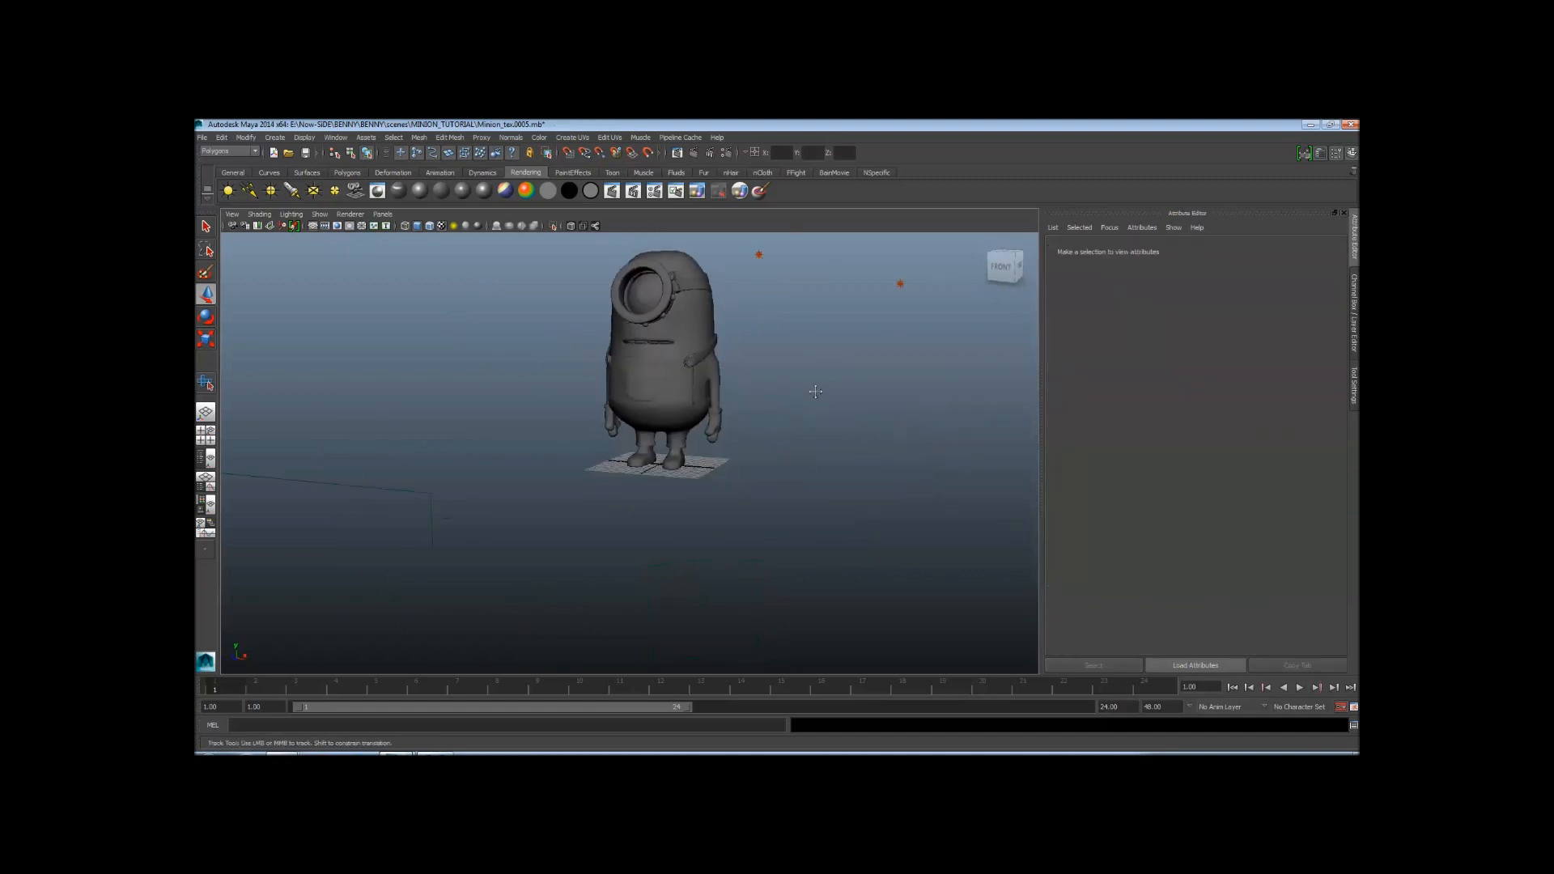
alt+middle_drag(815, 388, 782, 484)
scroll(775, 474, up, 3)
alt+drag(774, 474, 801, 462)
alt+right_drag(801, 462, 723, 474)
alt+drag(752, 511, 719, 495)
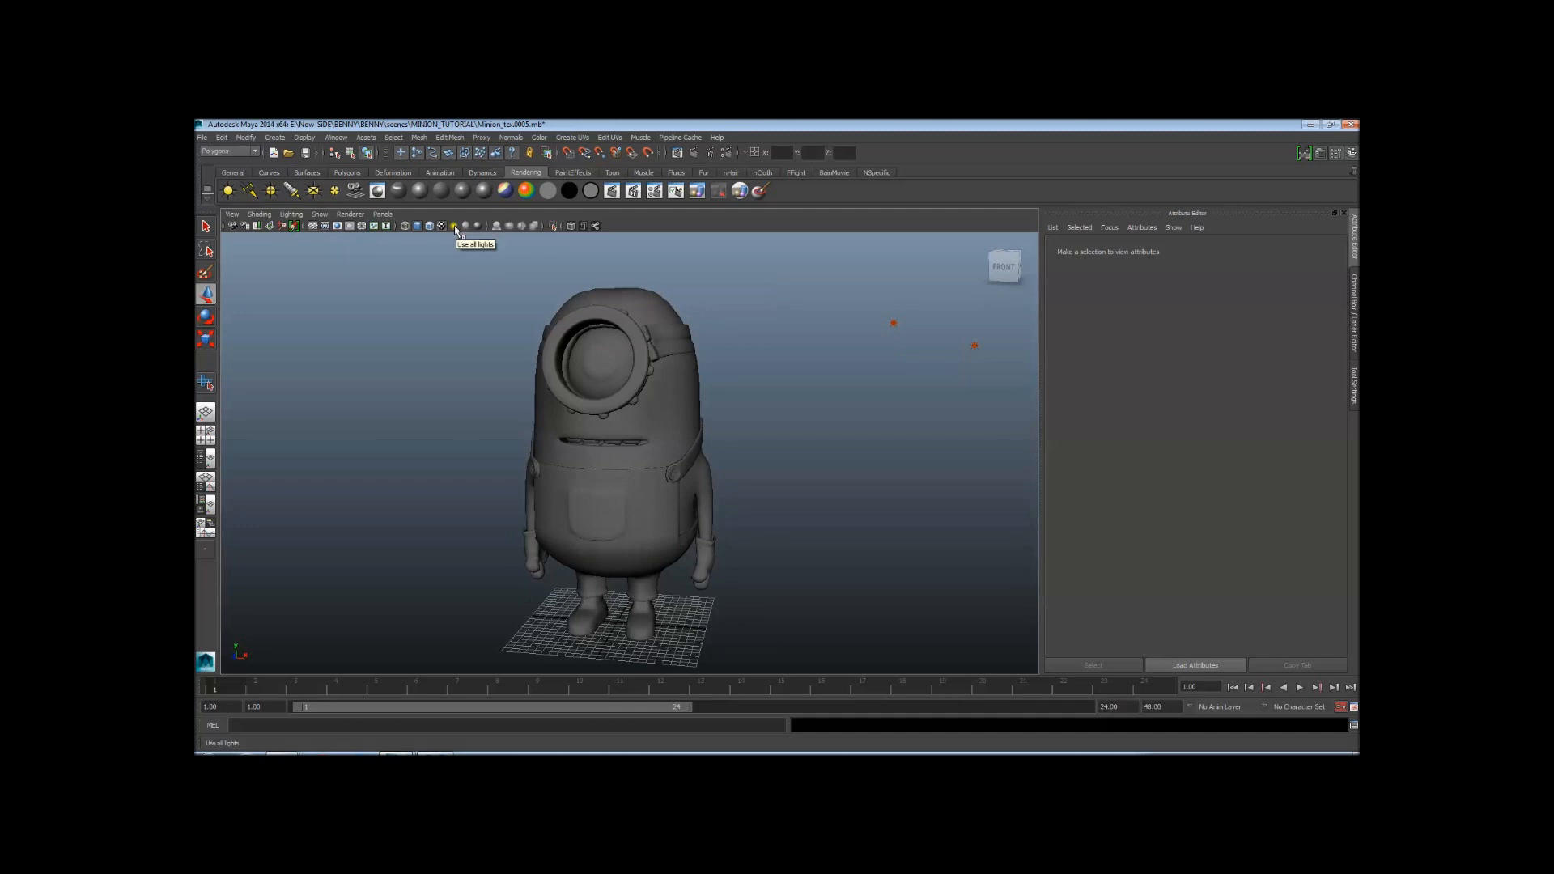
click(454, 225)
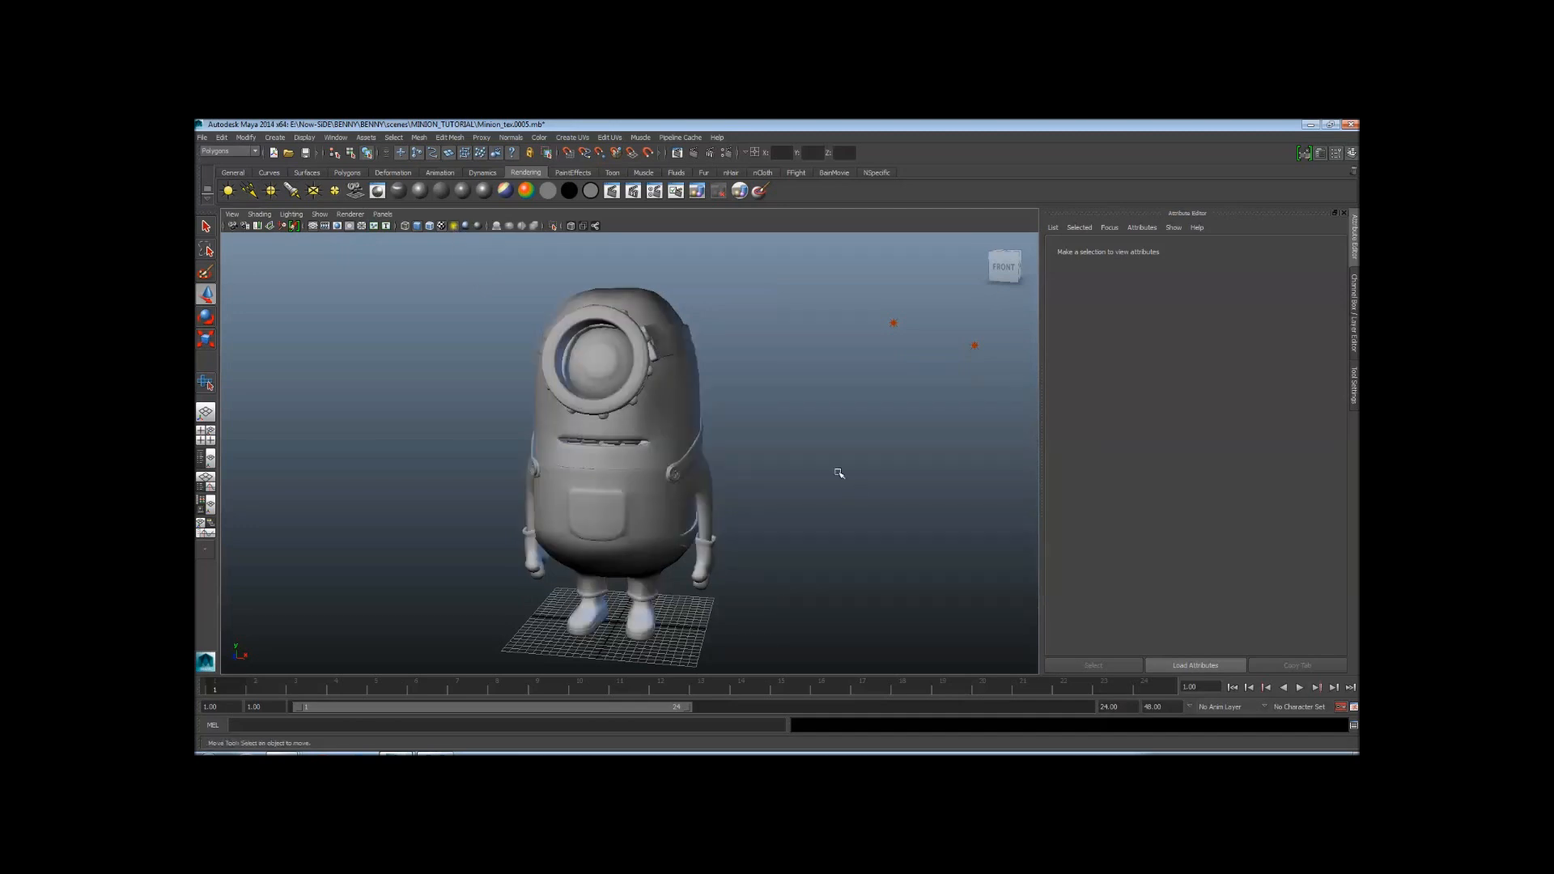
Examine how the lights fall on the minion's mouth, overalls, sides and whole figure in the viewport
mouse_move(839, 475)
alt+mouse_down()
mouse_move(683, 461)
mouse_move(547, 409)
alt+mouse_up()
alt+right_drag(547, 409, 573, 459)
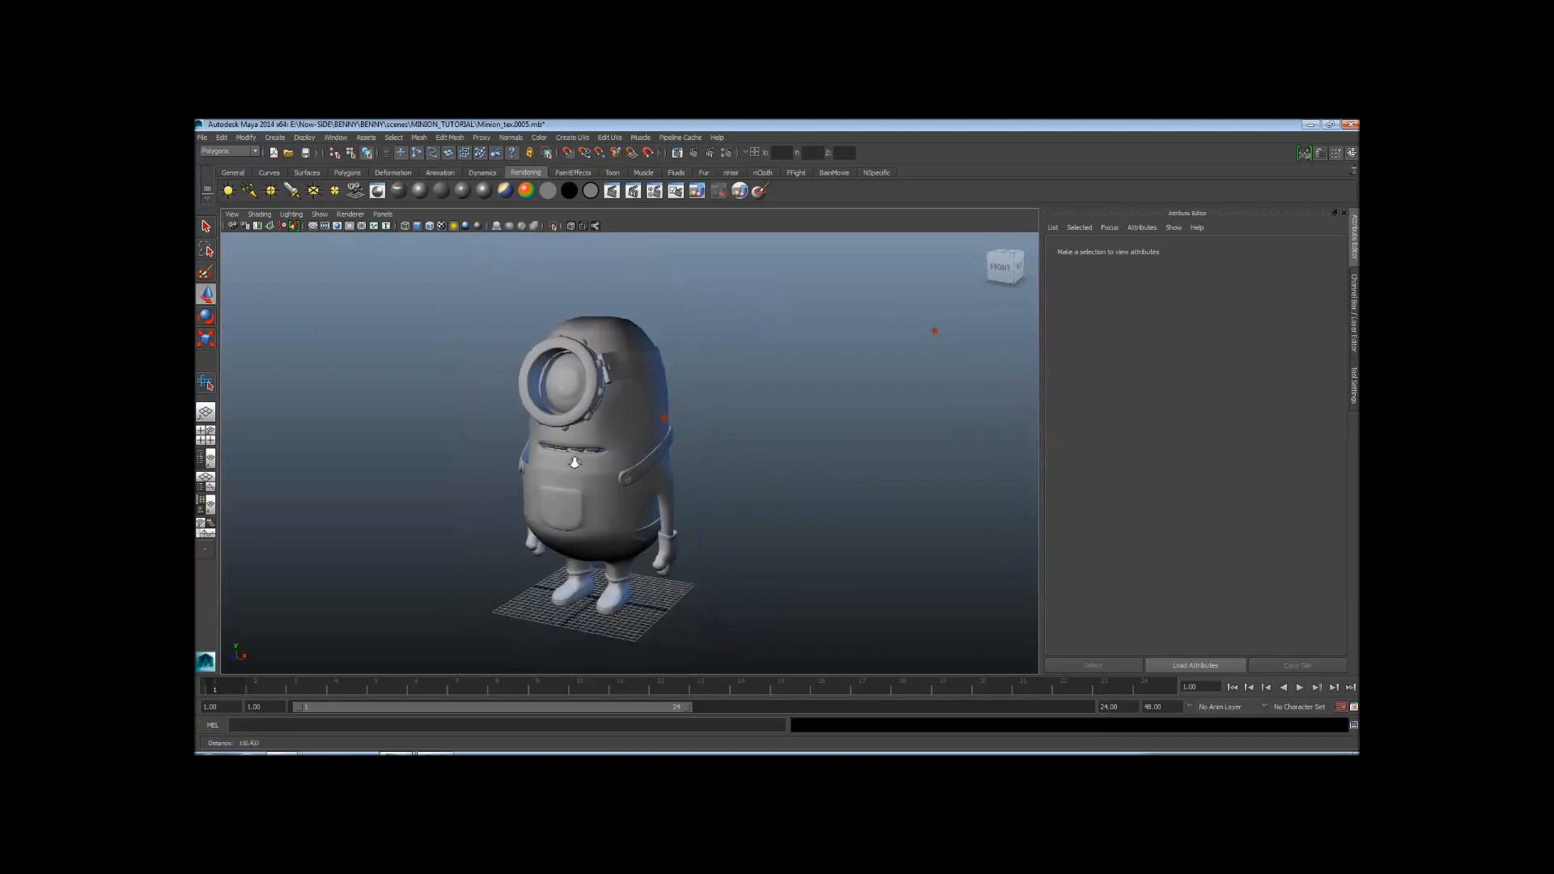
alt+drag(573, 459, 849, 444)
alt+right_drag(607, 437, 777, 450)
alt+drag(818, 453, 539, 455)
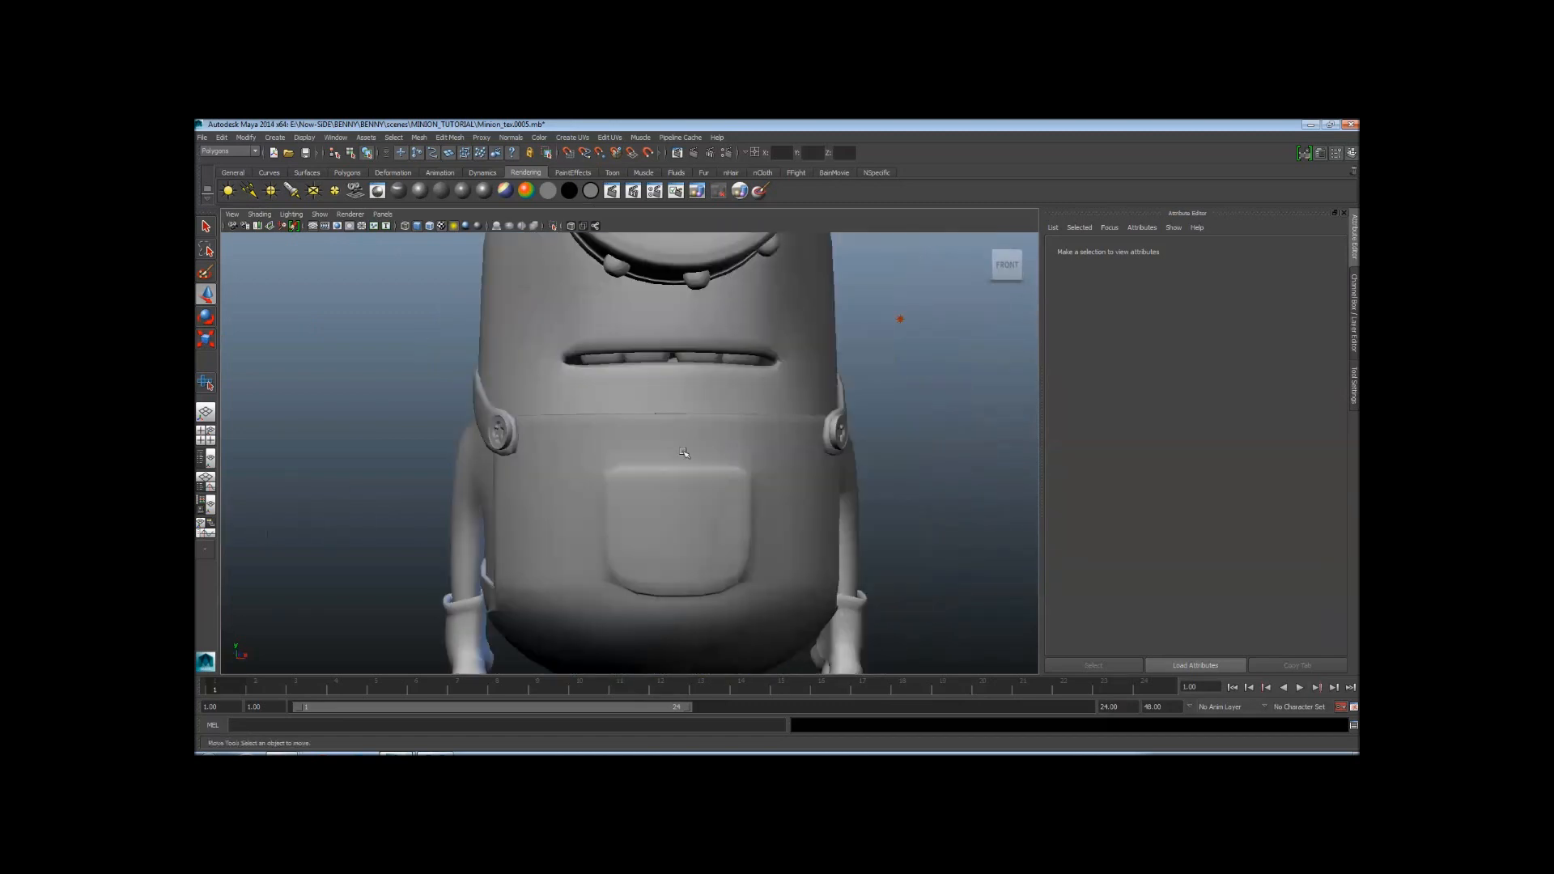
alt+right_drag(866, 466, 794, 468)
alt+drag(840, 471, 726, 473)
alt+right_drag(726, 473, 631, 461)
alt+drag(631, 461, 874, 470)
mouse_move(753, 477)
alt+right_down()
mouse_move(701, 488)
mouse_move(777, 486)
alt+right_up()
alt+drag(777, 486, 846, 484)
alt+right_drag(846, 484, 712, 470)
alt+middle_drag(657, 458, 611, 473)
alt+right_drag(611, 474, 673, 477)
alt+drag(673, 477, 700, 493)
alt+right_drag(579, 467, 678, 473)
alt+right_drag(801, 481, 735, 486)
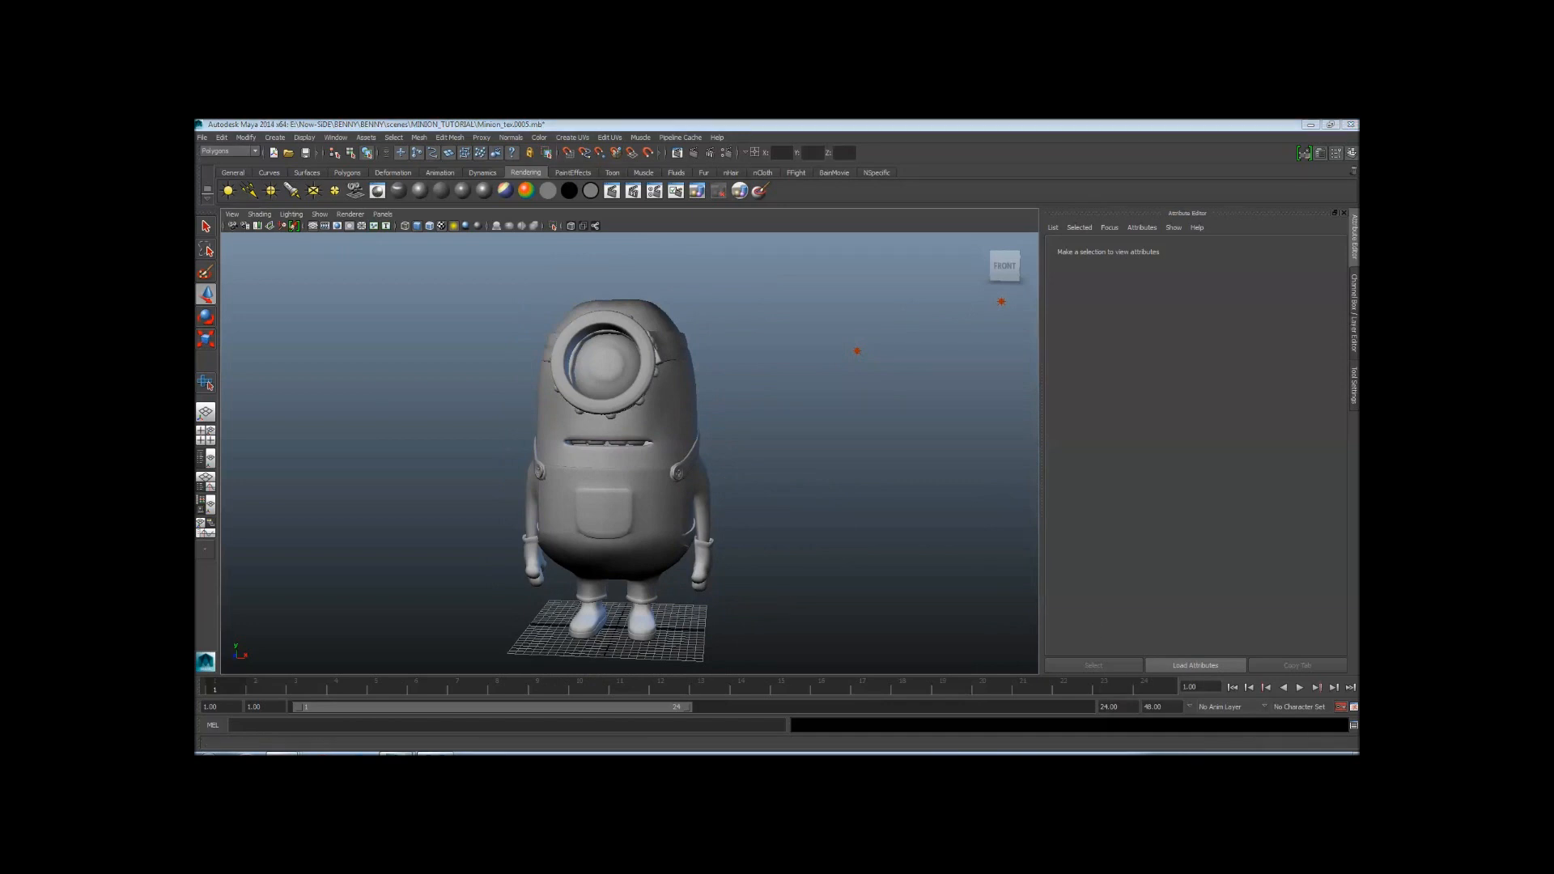
Frame the whole minion from a slight angle and render the current frame with mental ray
alt+right_drag(639, 429, 712, 441)
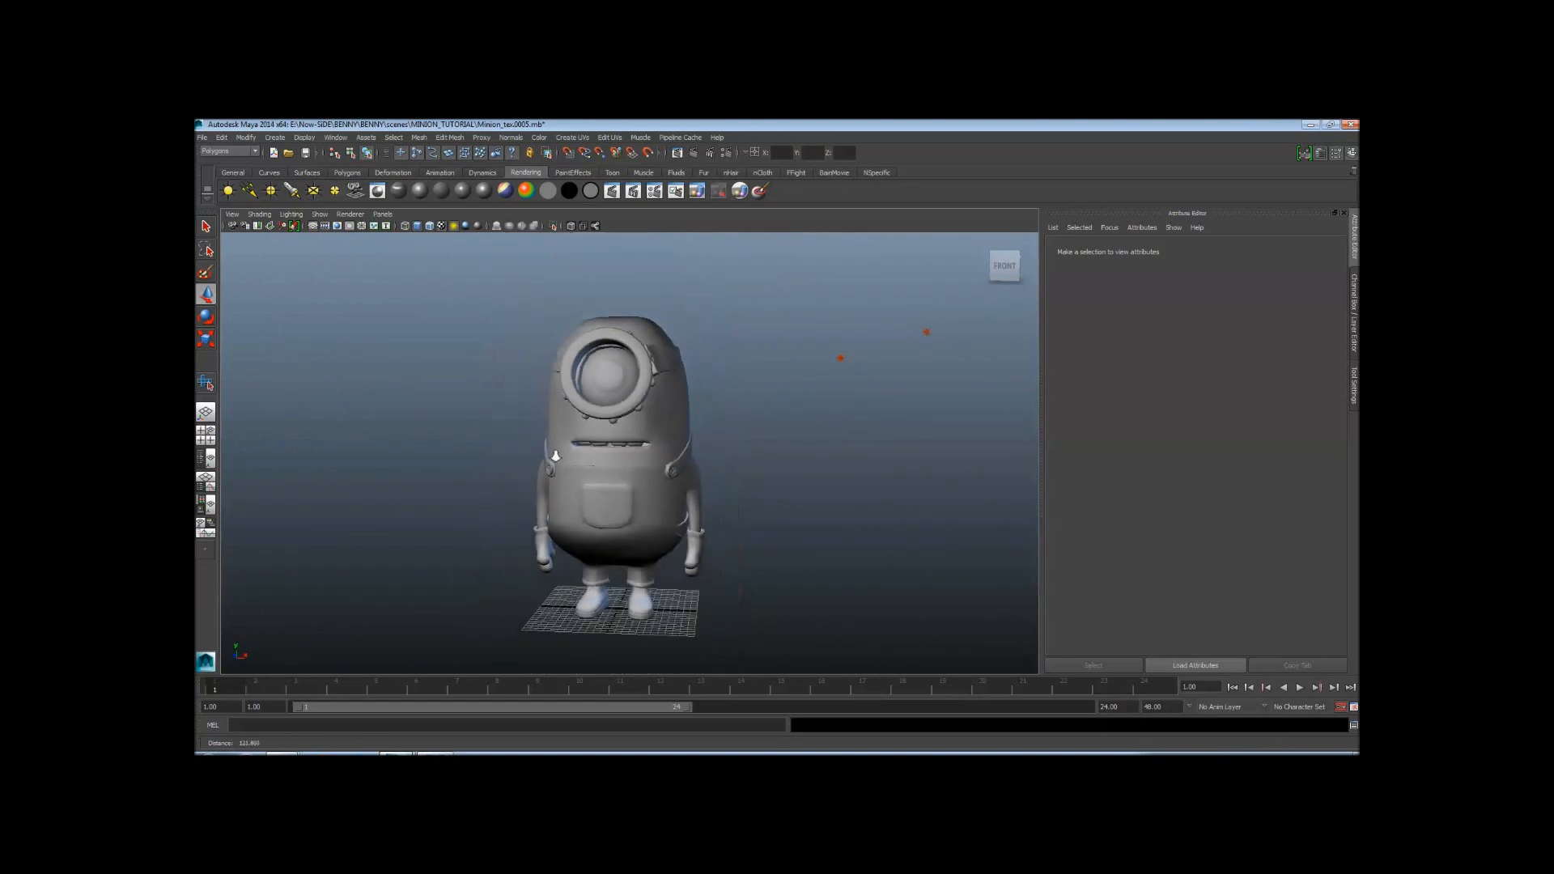
alt+drag(713, 441, 774, 434)
alt+right_drag(641, 385, 756, 405)
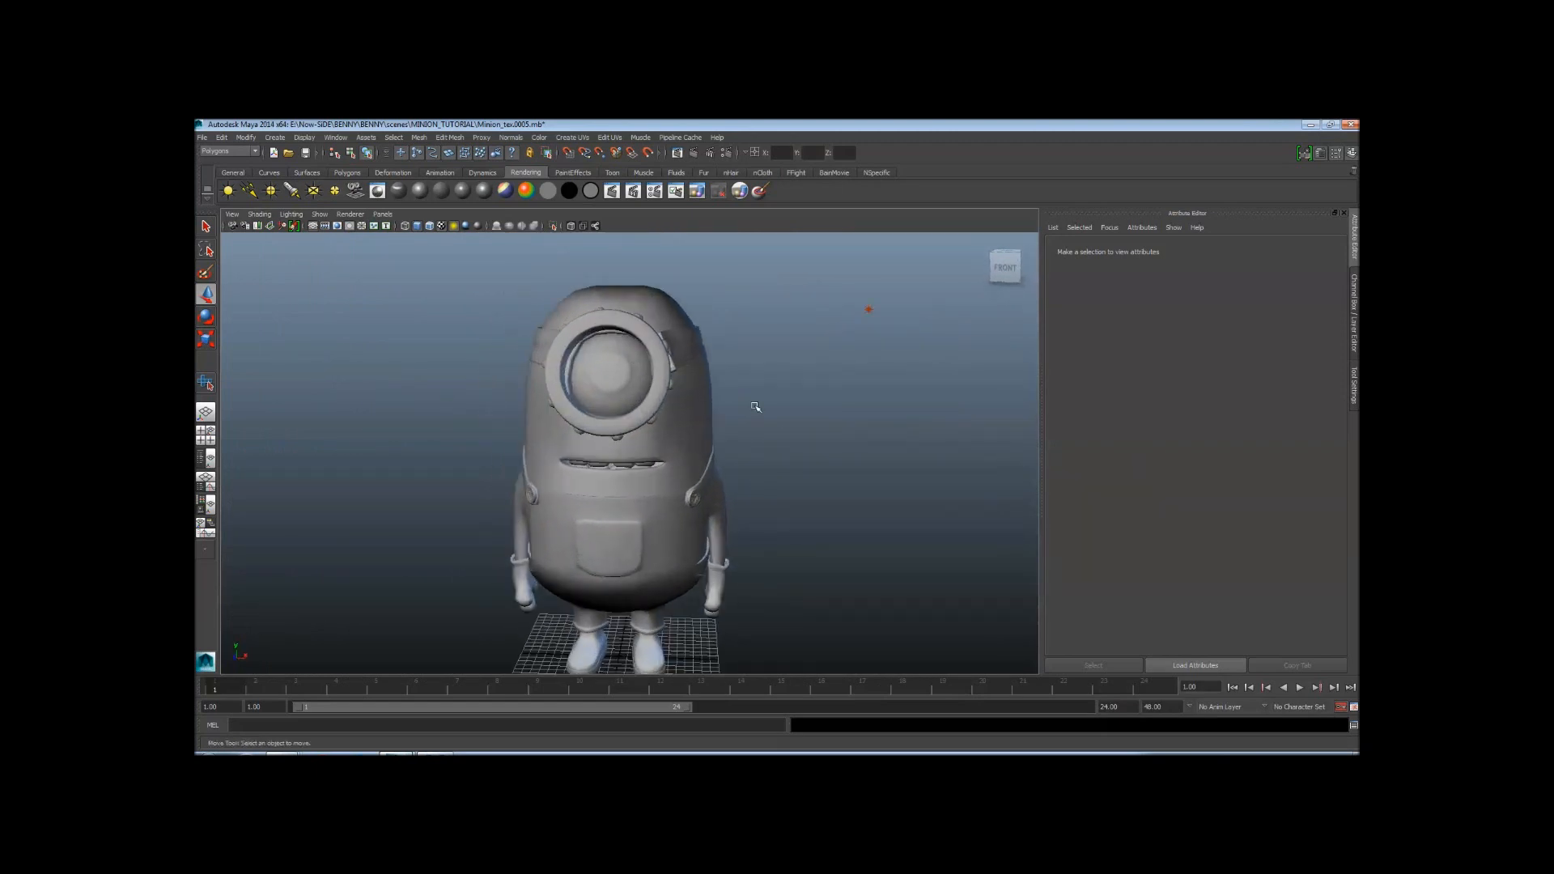
alt+drag(756, 405, 741, 459)
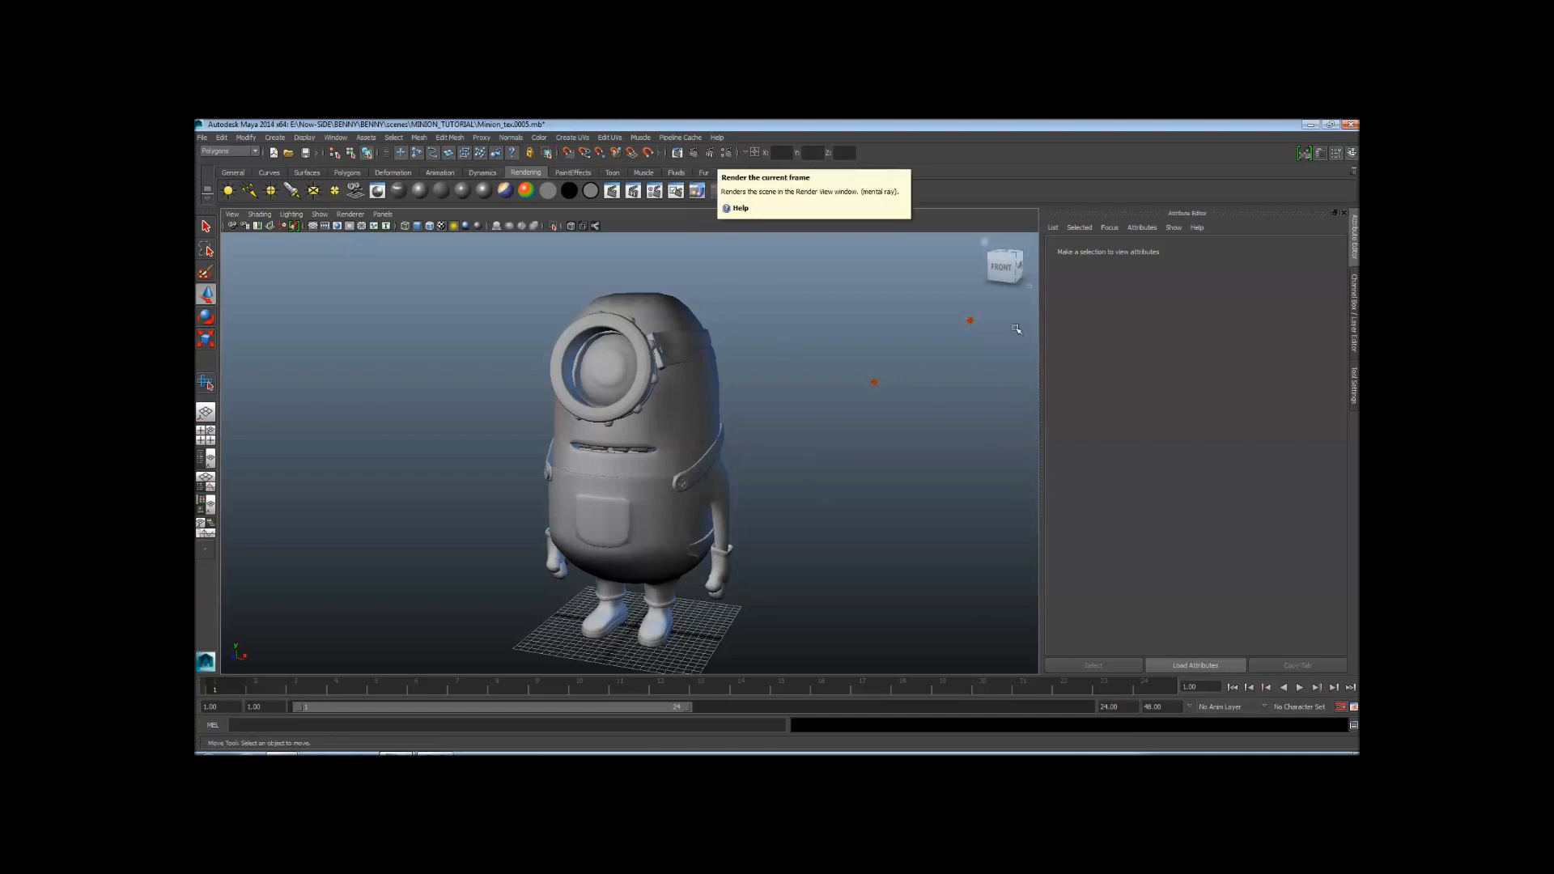
scroll(733, 384, up, 2)
alt+drag(733, 384, 637, 393)
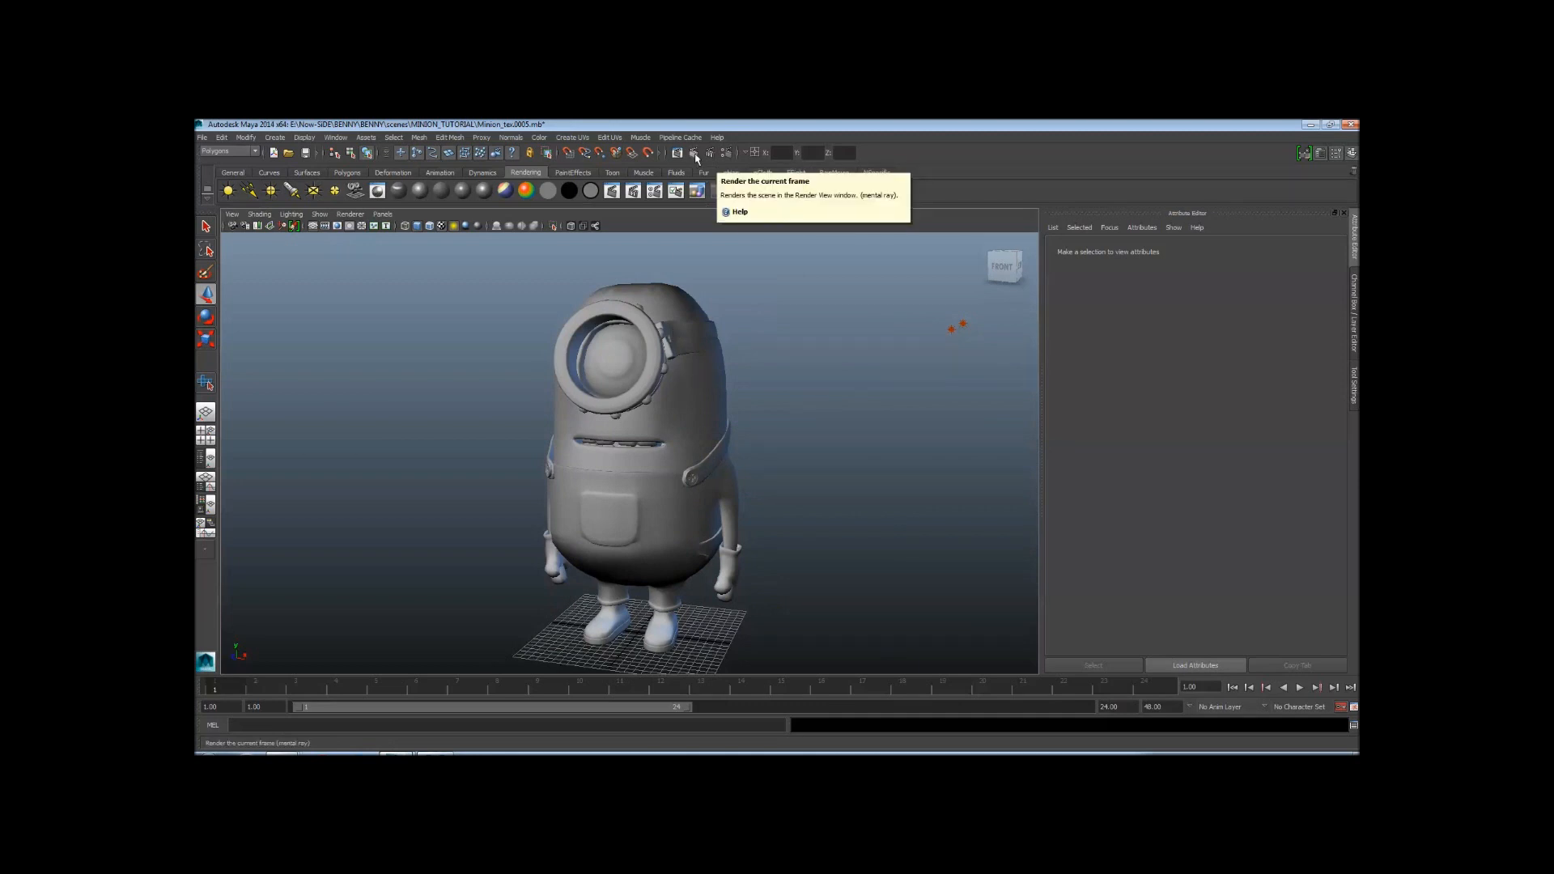
click(695, 154)
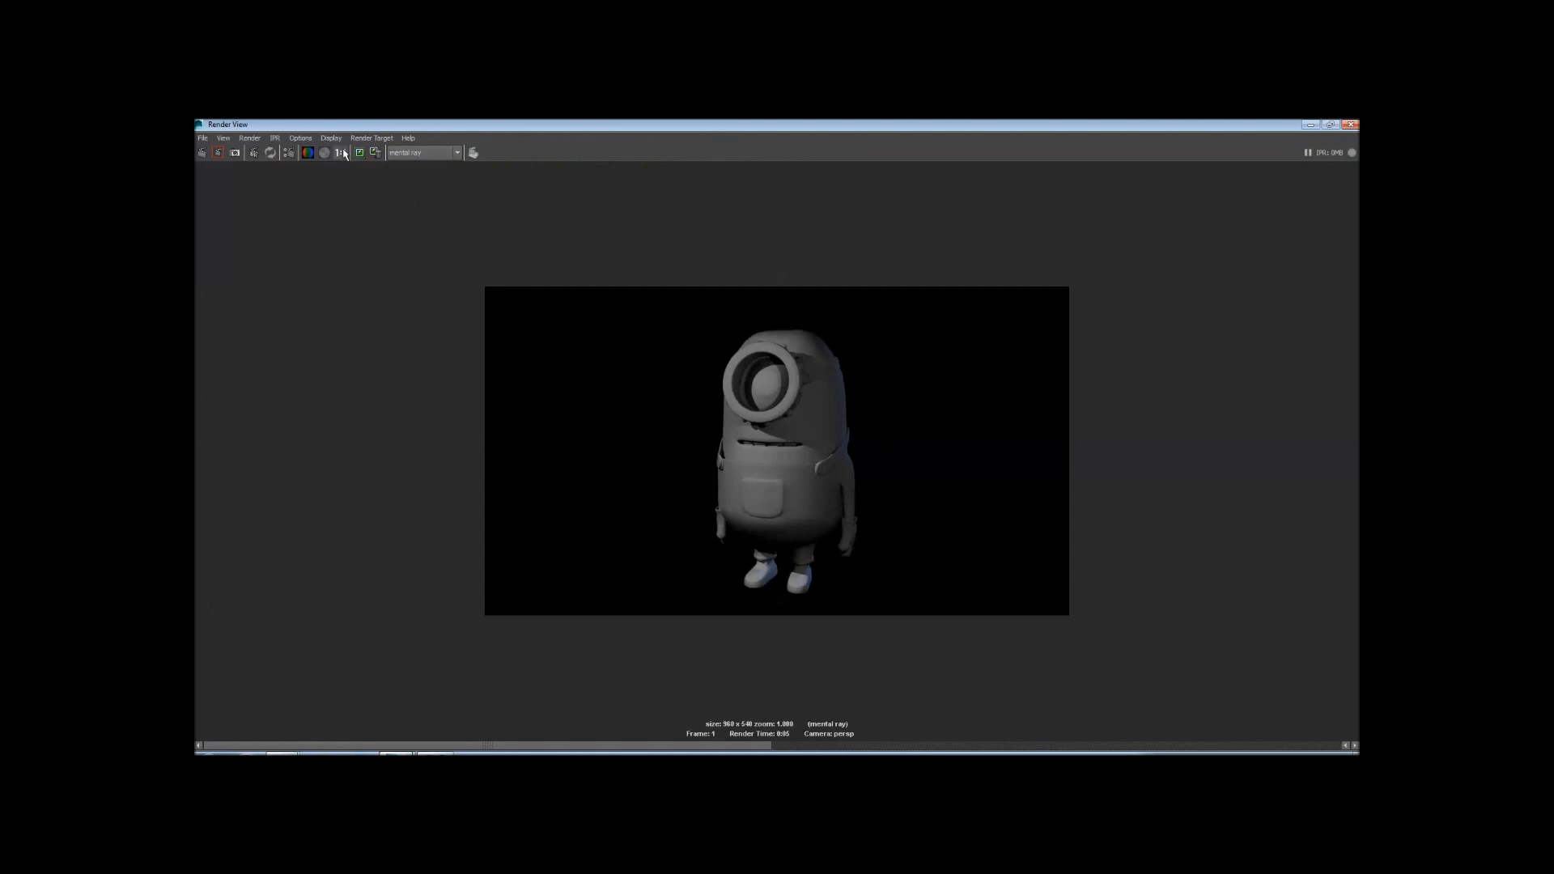
Examine the rendered minion's goggle, mouth and feet up close, restore the image to actual size and close the render
alt+right_drag(658, 305, 984, 305)
alt+middle_drag(958, 344, 947, 440)
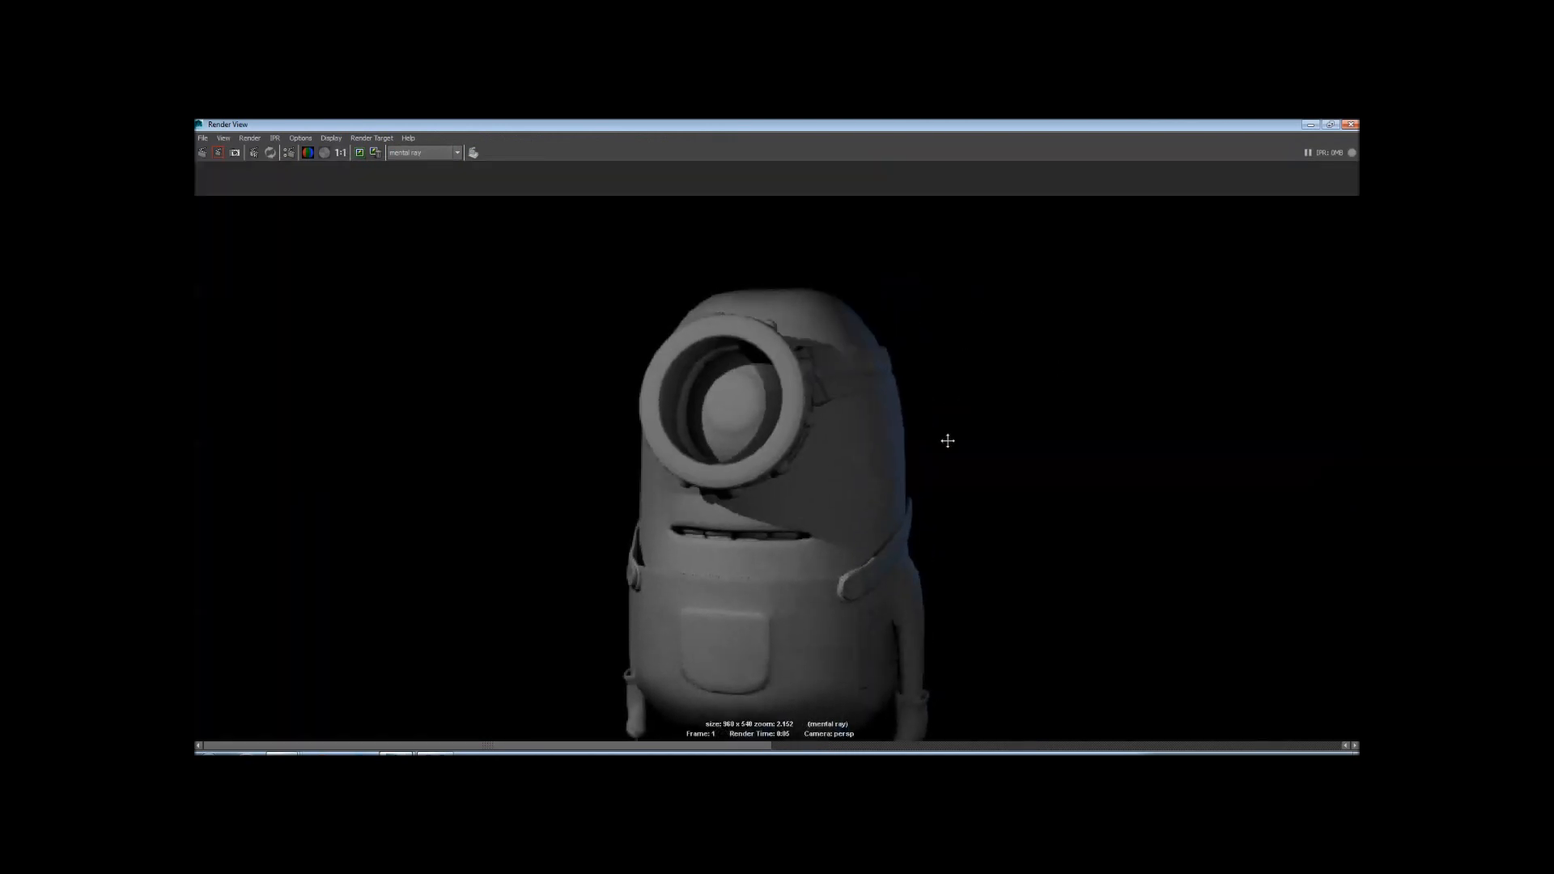
alt+right_drag(518, 316, 920, 396)
alt+middle_drag(911, 555, 943, 278)
alt+right_drag(943, 278, 535, 323)
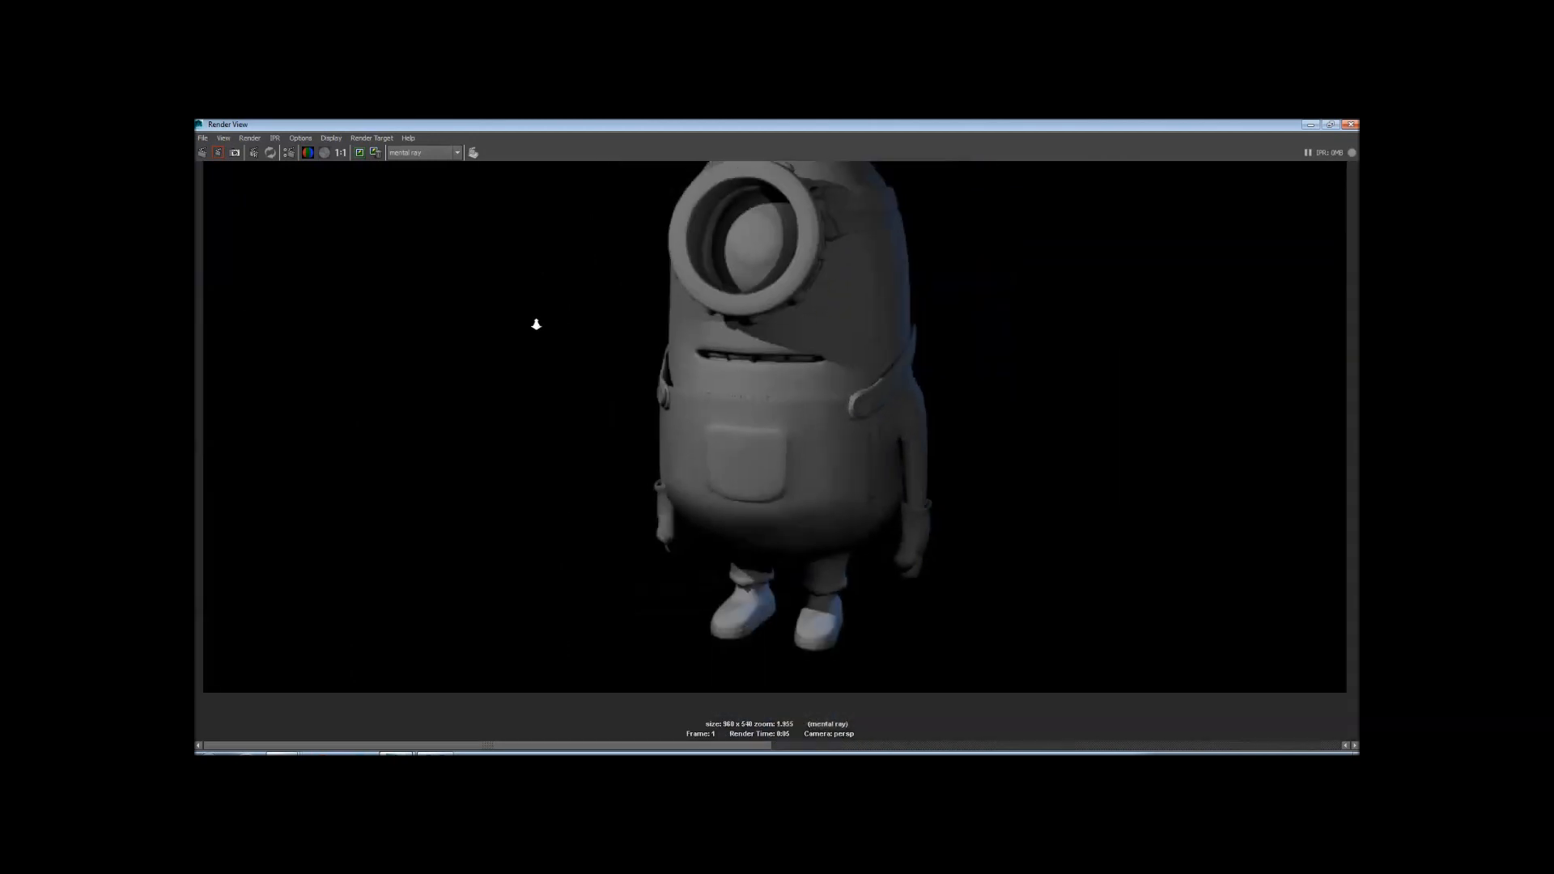
alt+right_drag(1037, 391, 527, 361)
alt+middle_drag(527, 361, 571, 395)
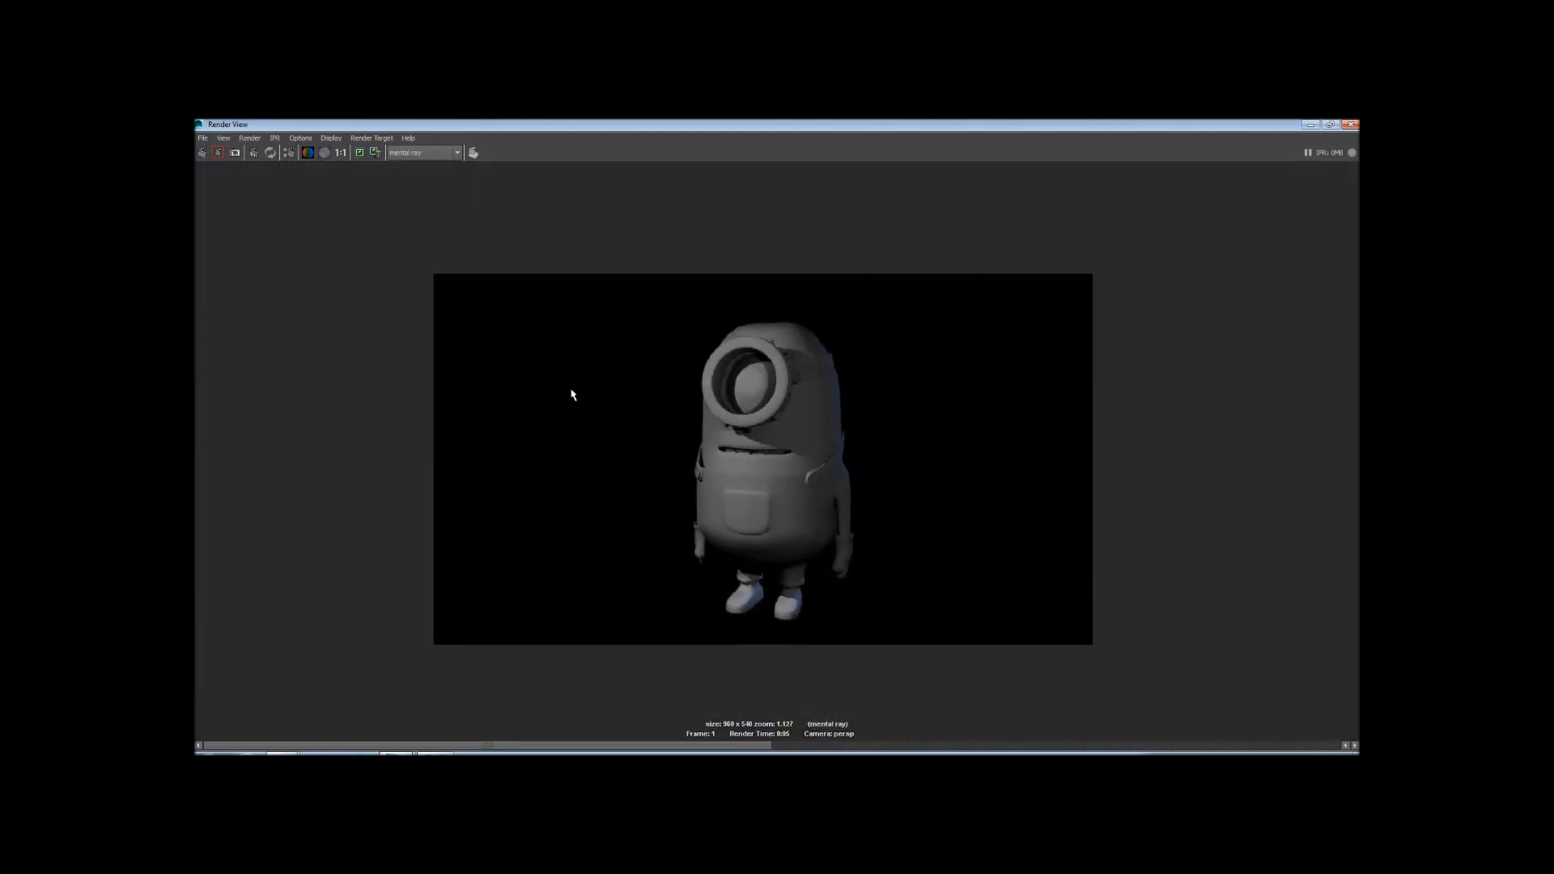
click(340, 152)
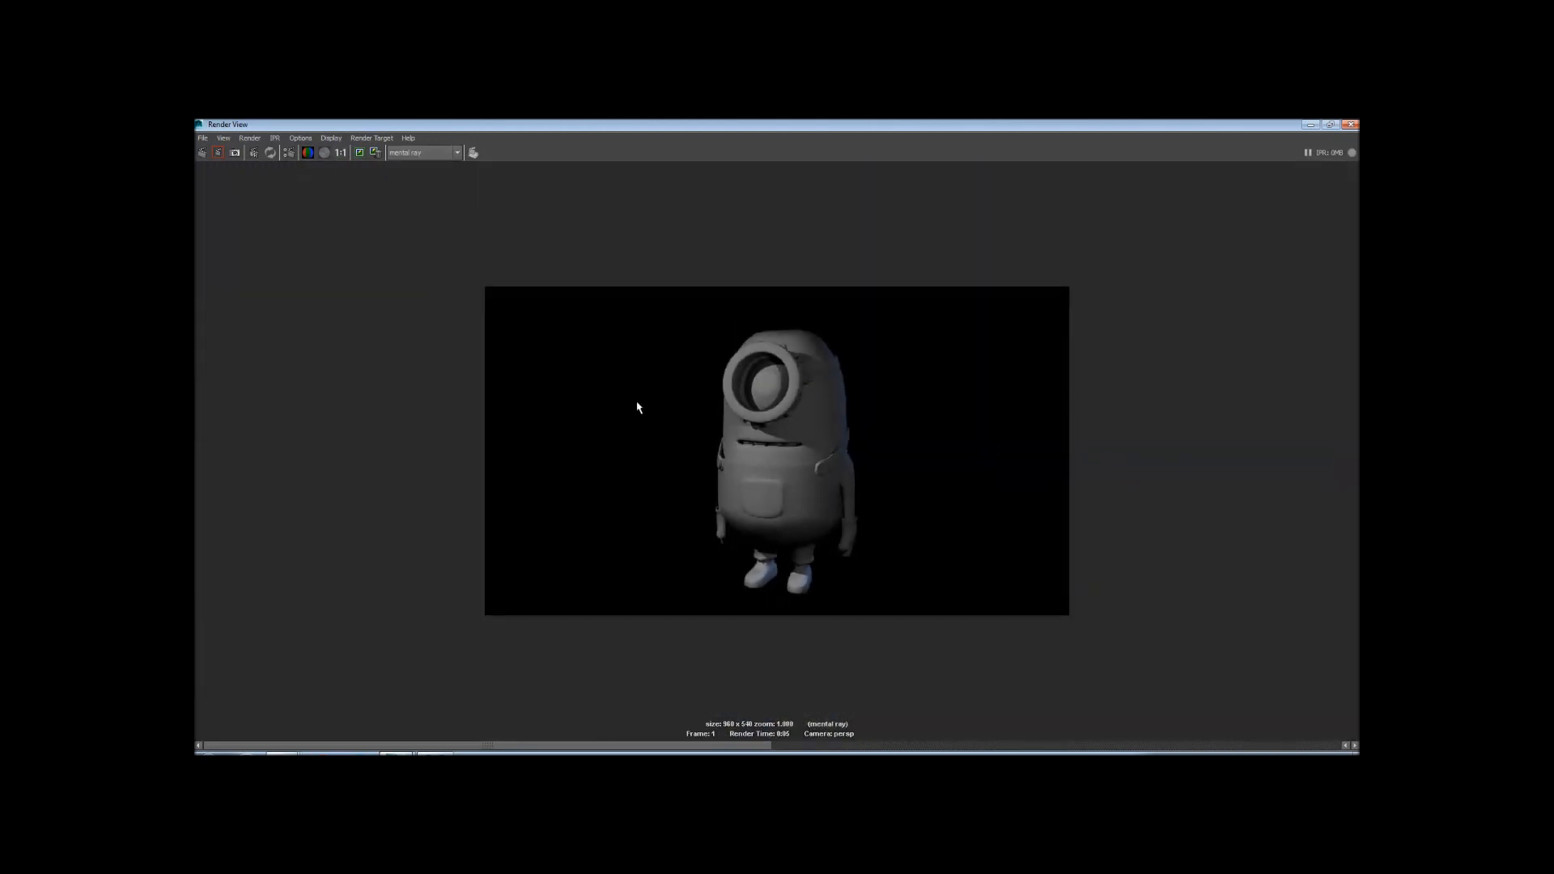
click(1350, 124)
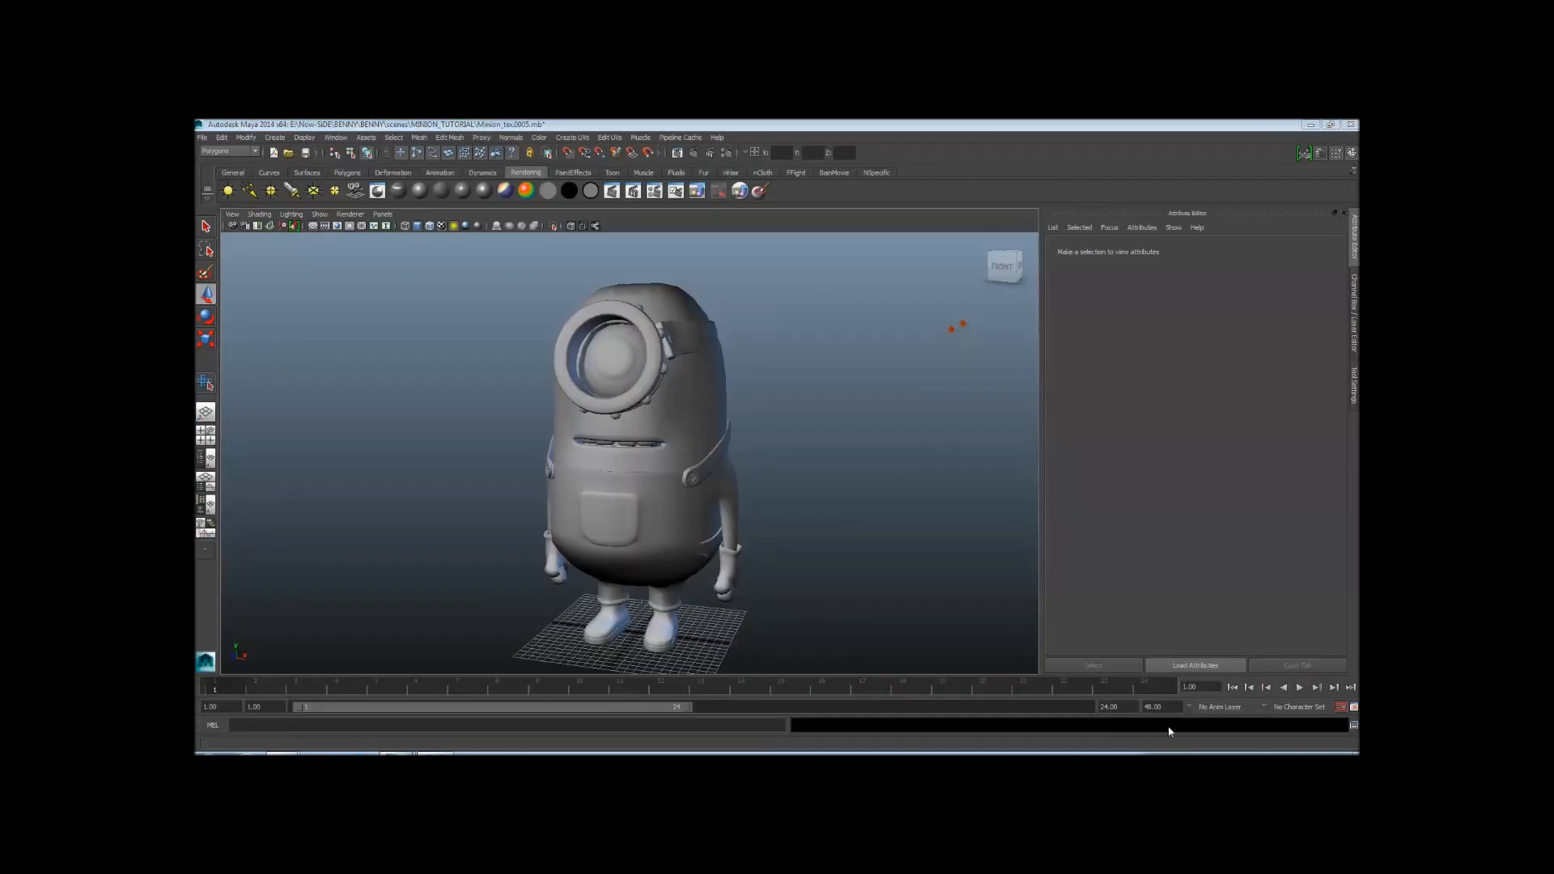
Set Max Samples to 4 in the mental ray quality sampling settings and close Render Settings
alt+right_drag(666, 330, 712, 334)
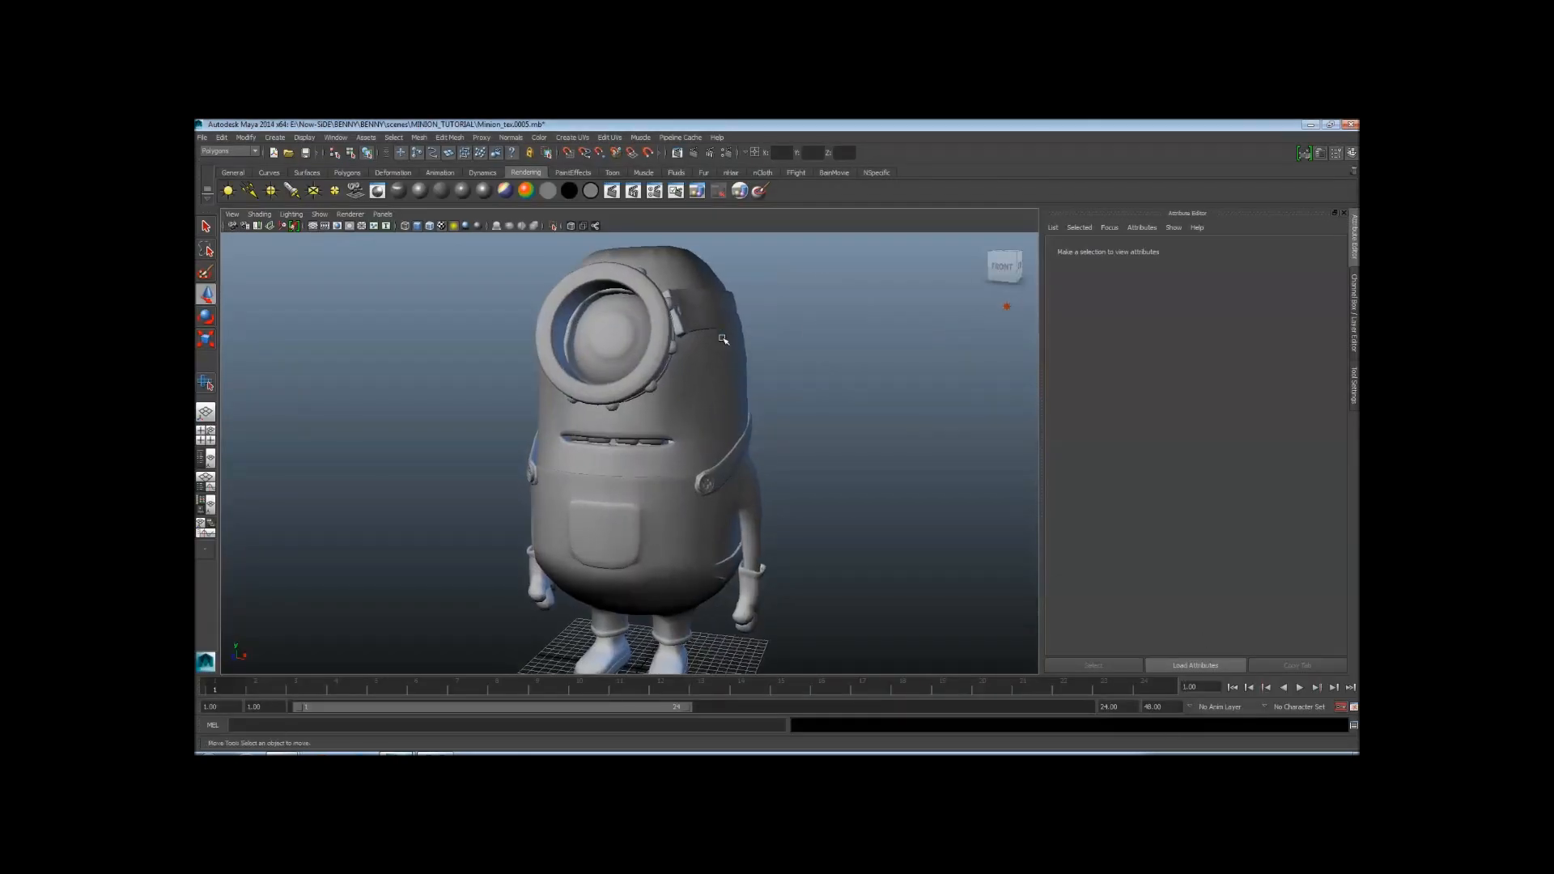
alt+middle_drag(665, 333, 649, 376)
alt+drag(617, 379, 678, 374)
alt+right_drag(664, 373, 692, 366)
alt+middle_drag(692, 366, 670, 392)
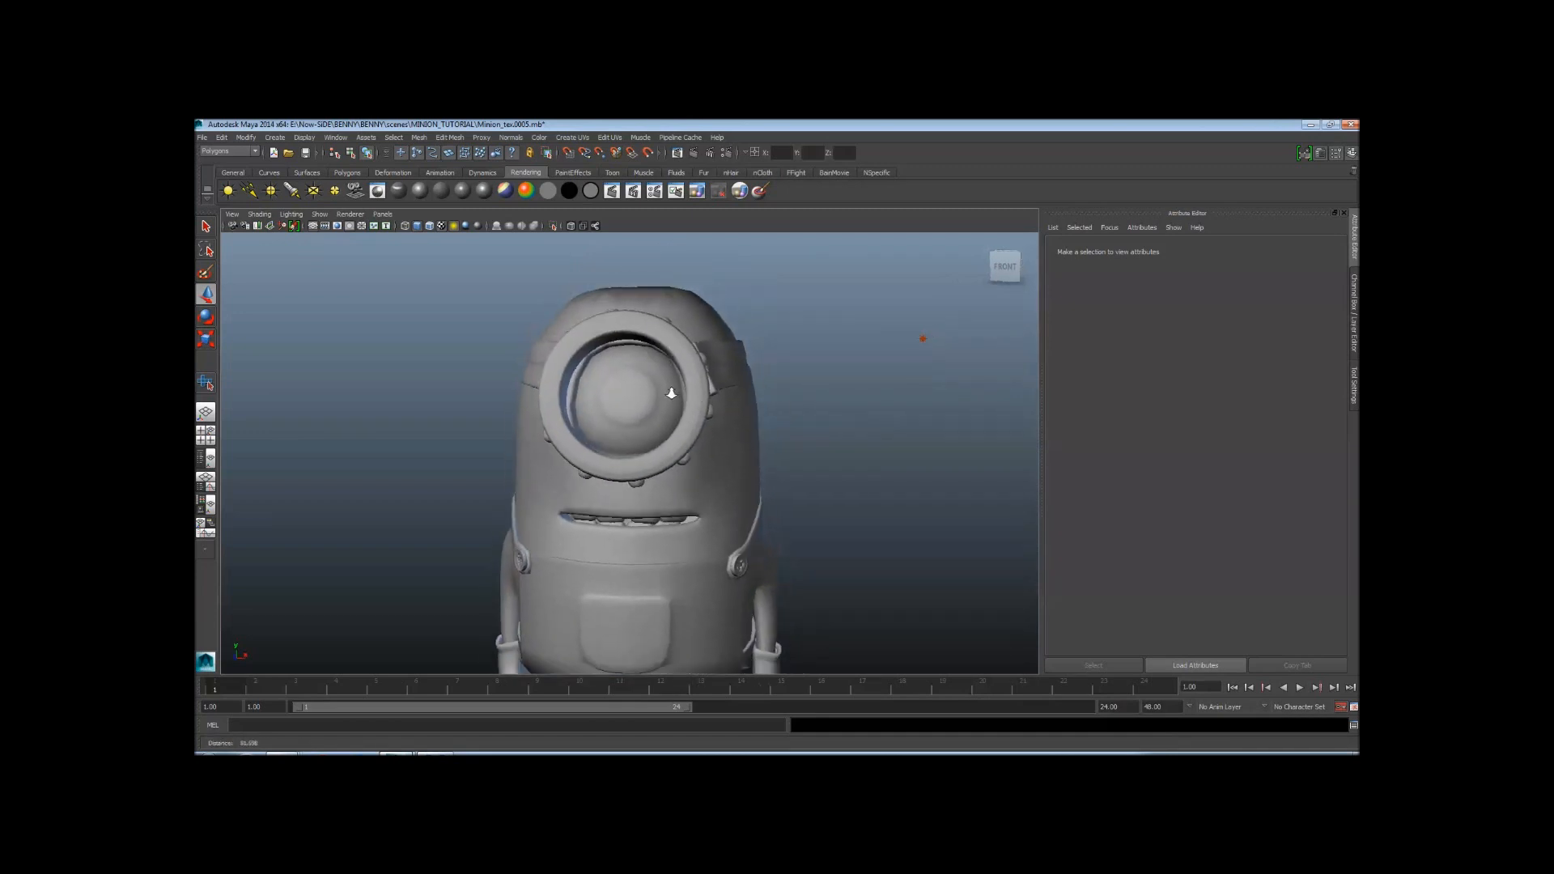
alt+right_drag(669, 392, 581, 395)
alt+drag(582, 395, 597, 397)
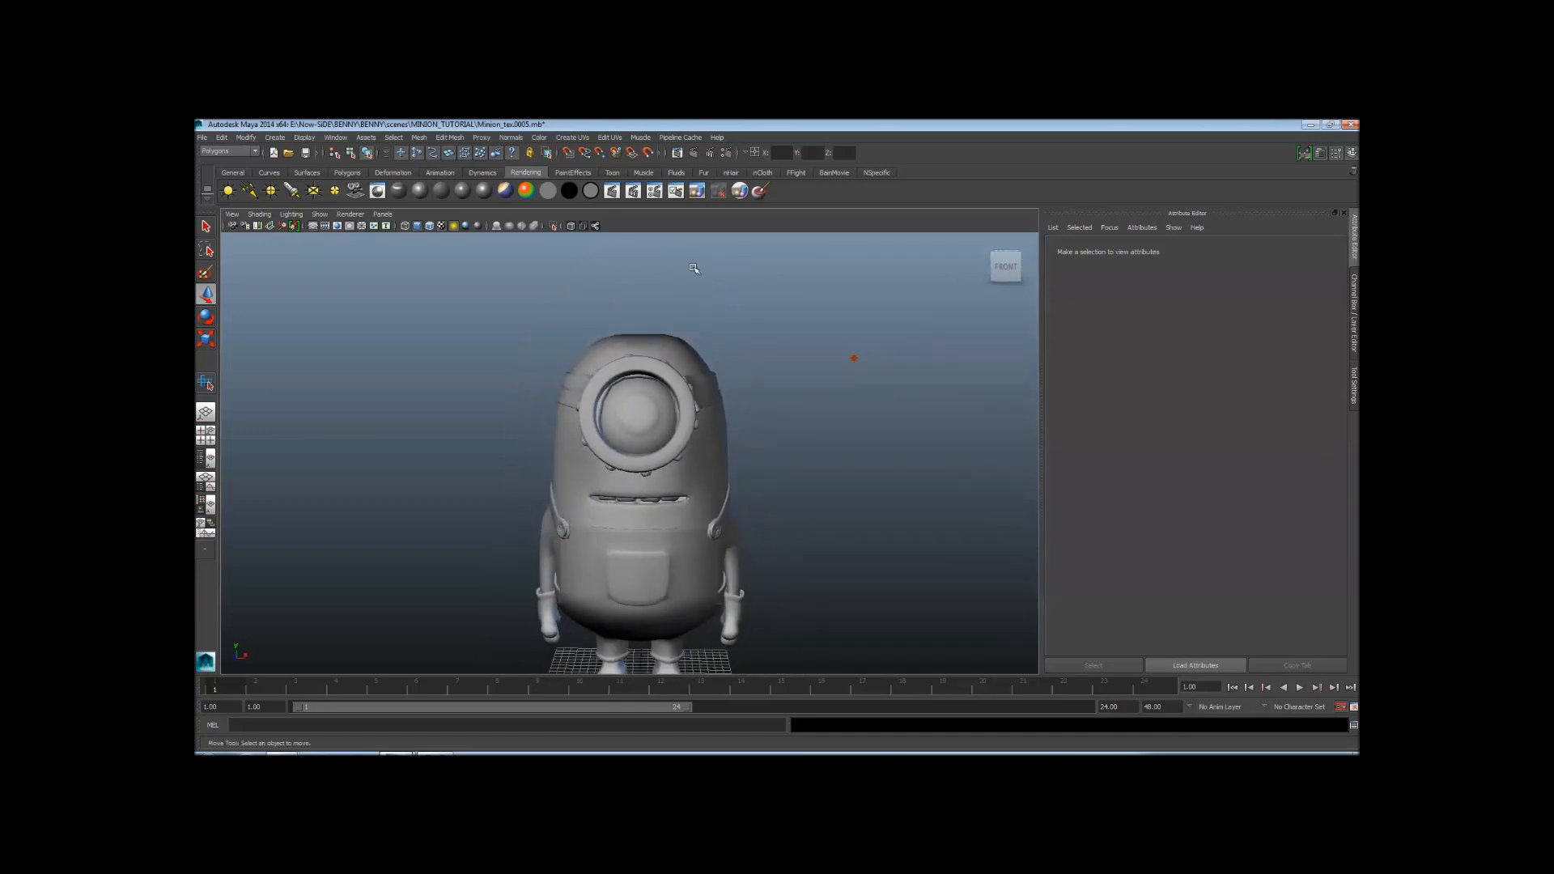
click(728, 154)
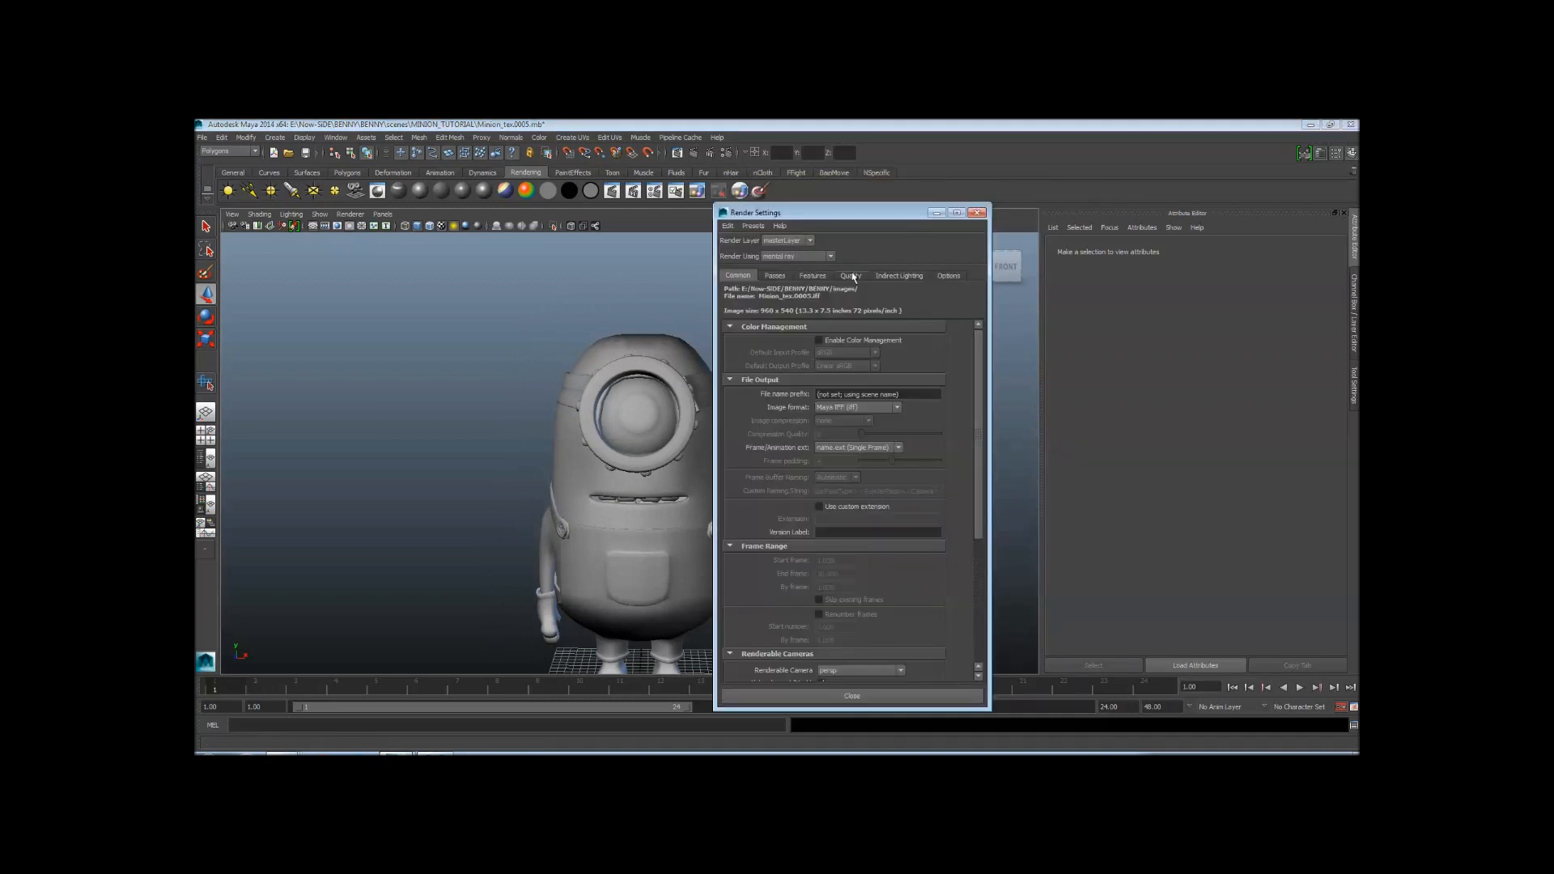
click(851, 276)
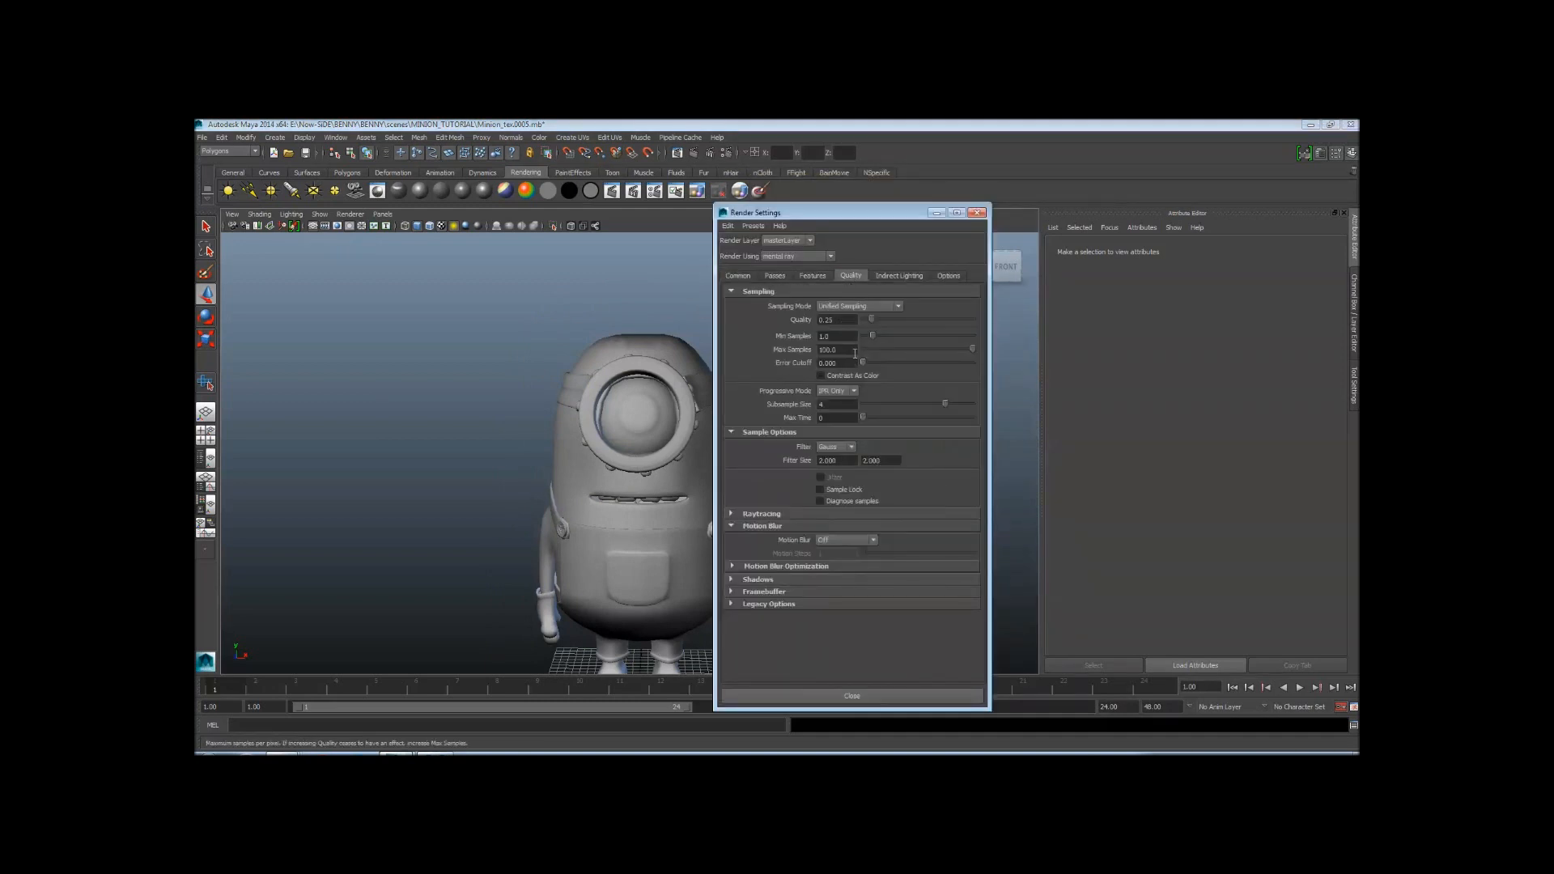
double_click(834, 350)
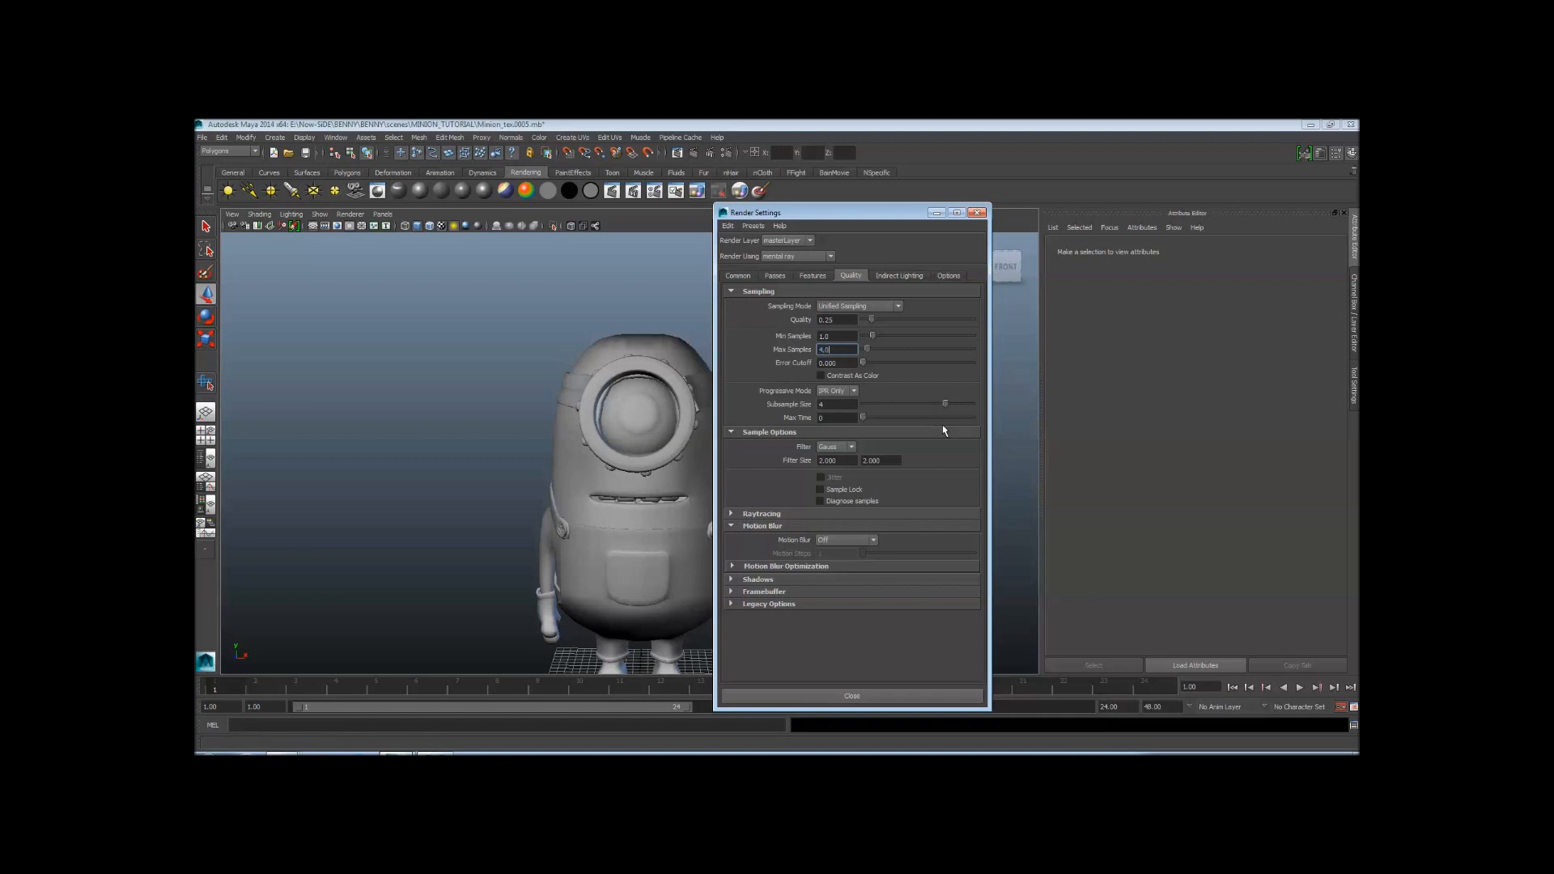
click(833, 336)
key(Tab)
click(977, 213)
Render the current frame again from a three-quarter view of the minion
alt+drag(809, 373, 890, 356)
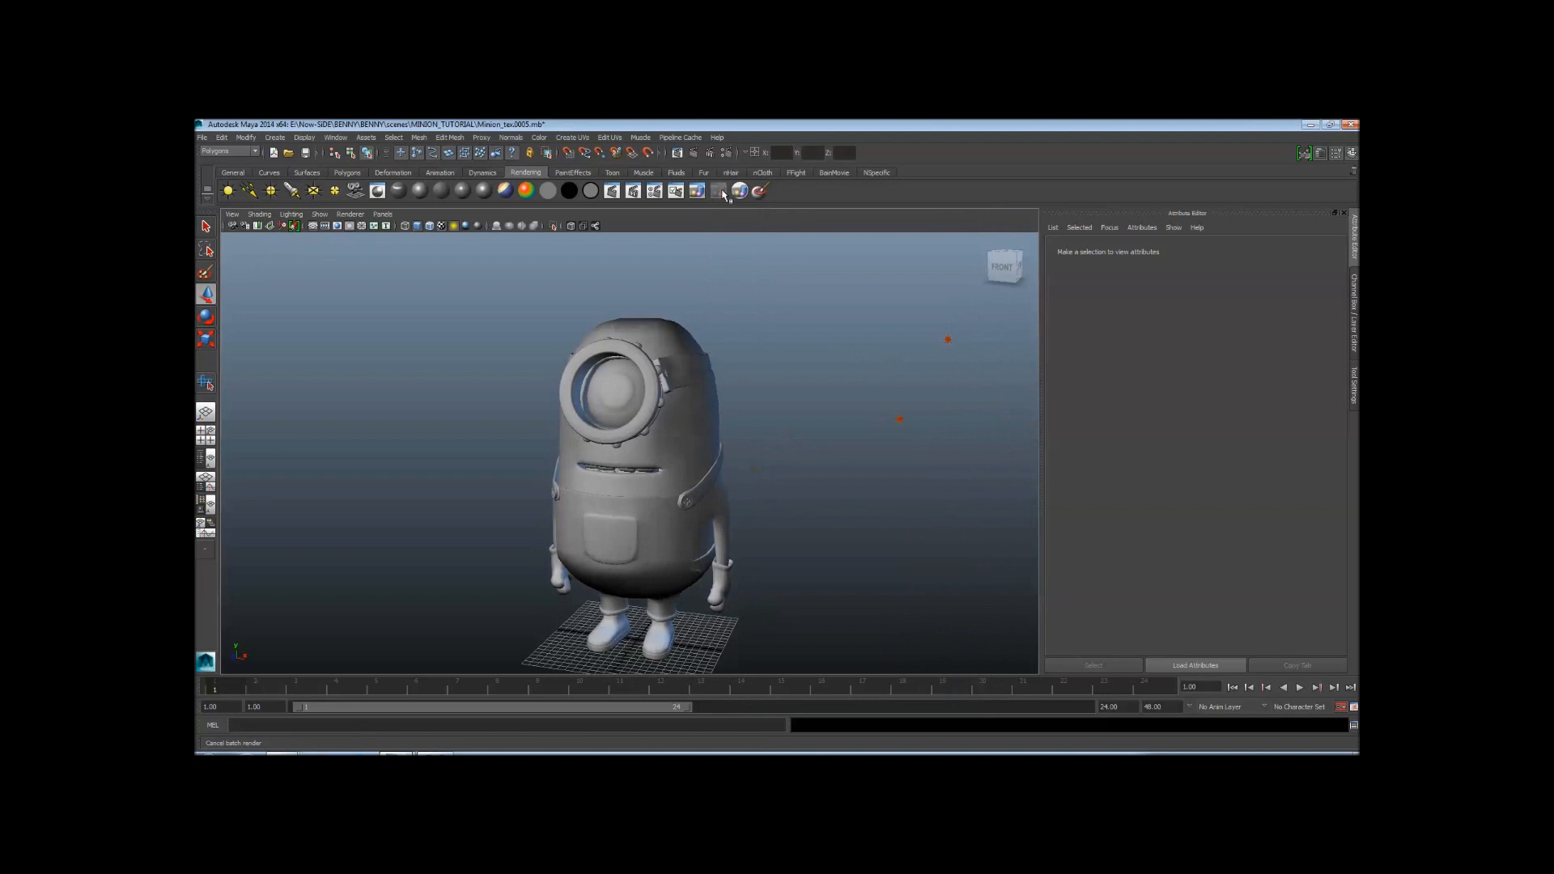
click(694, 154)
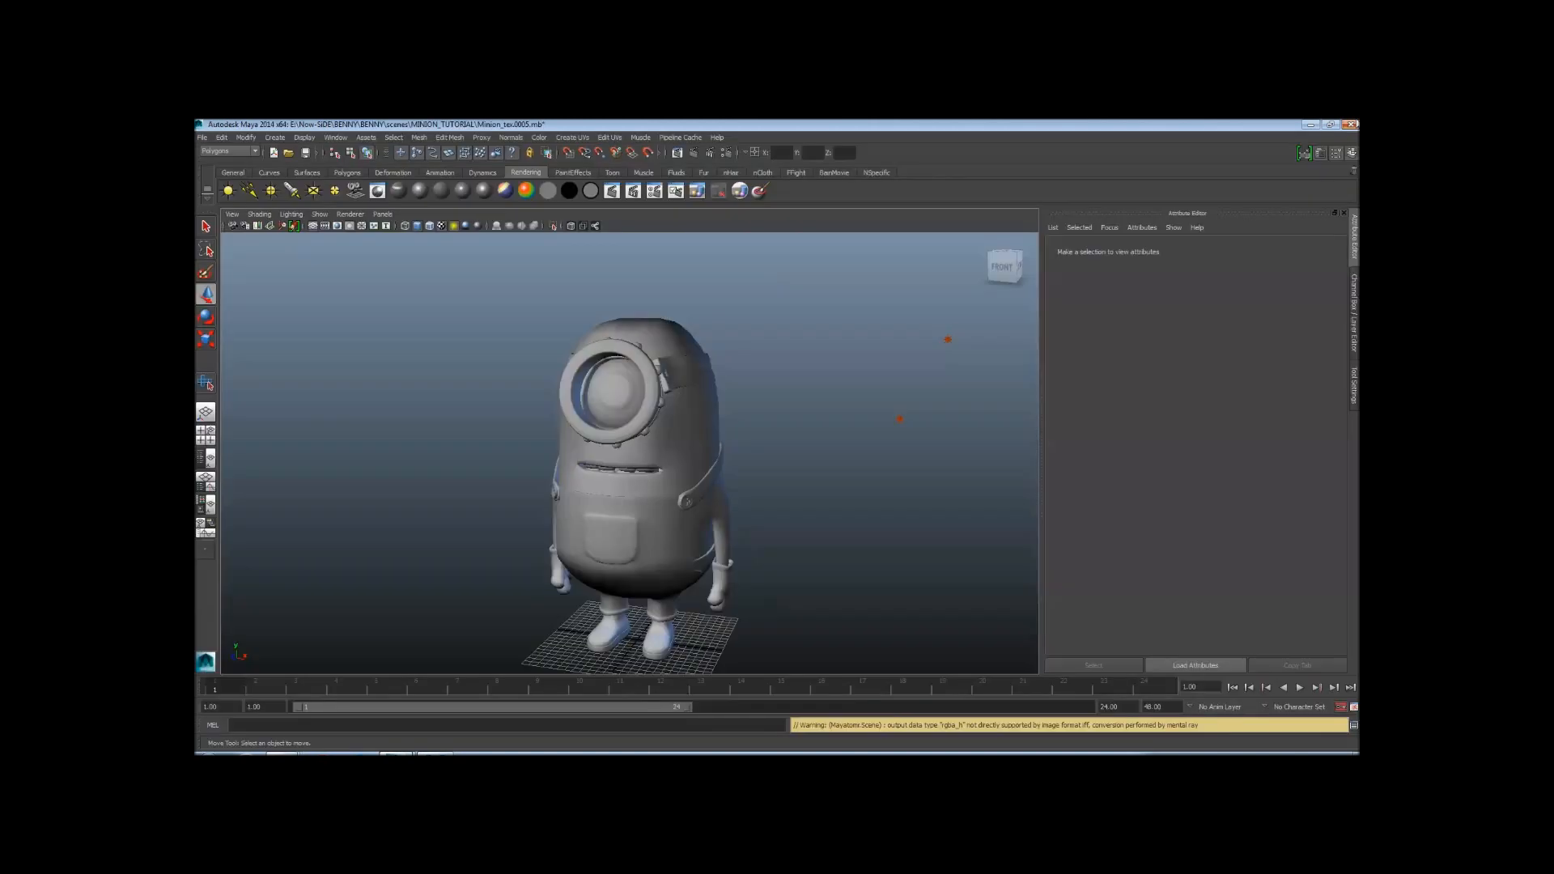
Review the minion and the placement of its three point lights from several angles and from the front
alt+drag(688, 364, 610, 423)
alt+right_drag(610, 423, 505, 437)
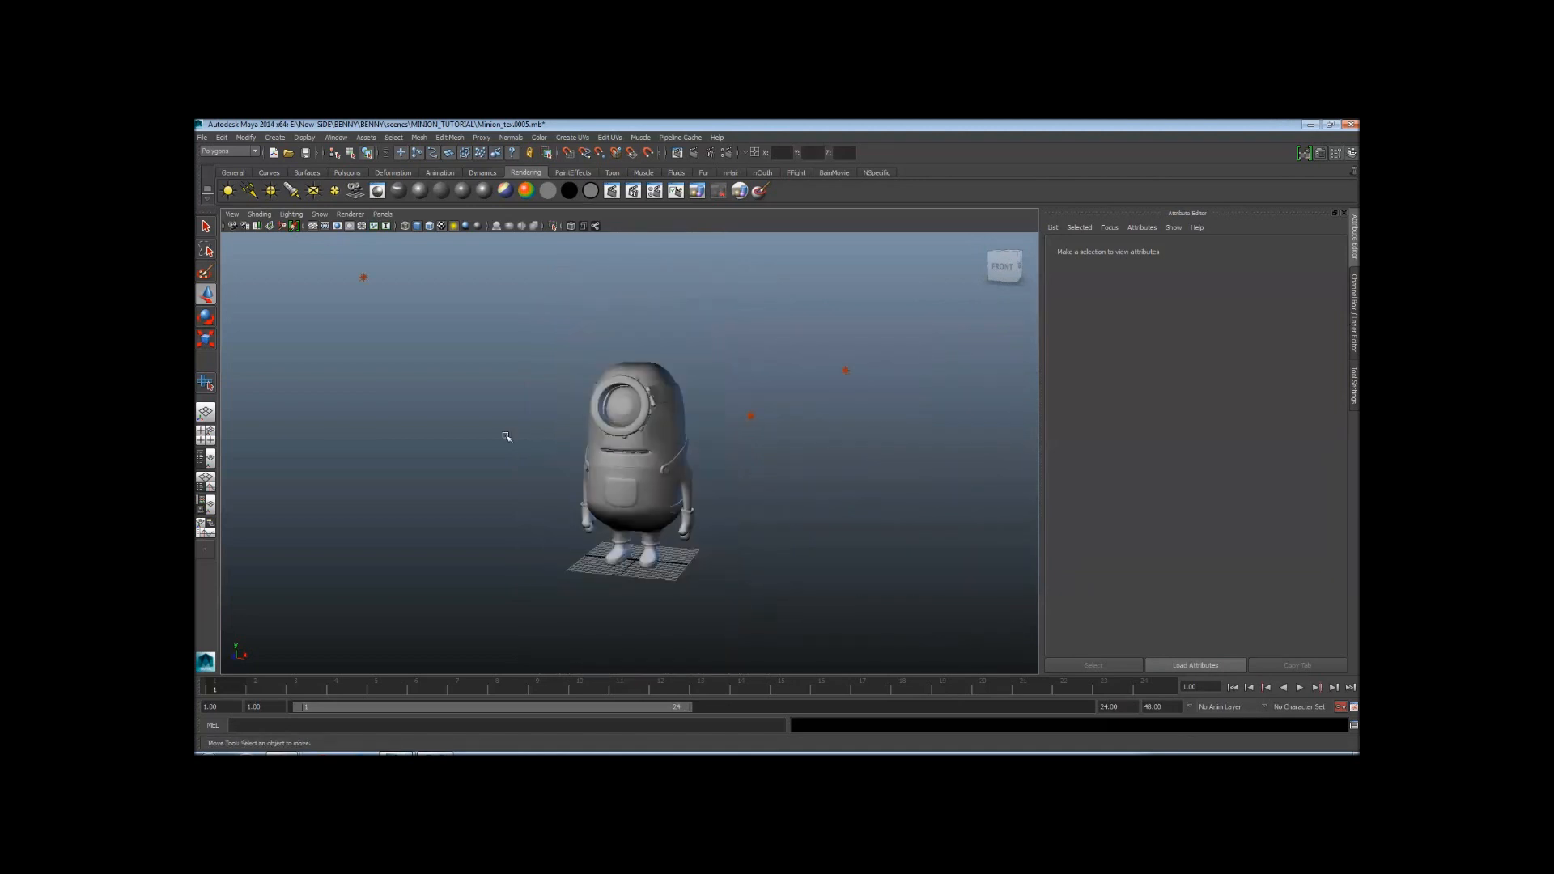
alt+drag(506, 437, 372, 472)
alt+right_drag(371, 472, 523, 437)
alt+drag(524, 438, 656, 433)
alt+right_drag(656, 433, 738, 444)
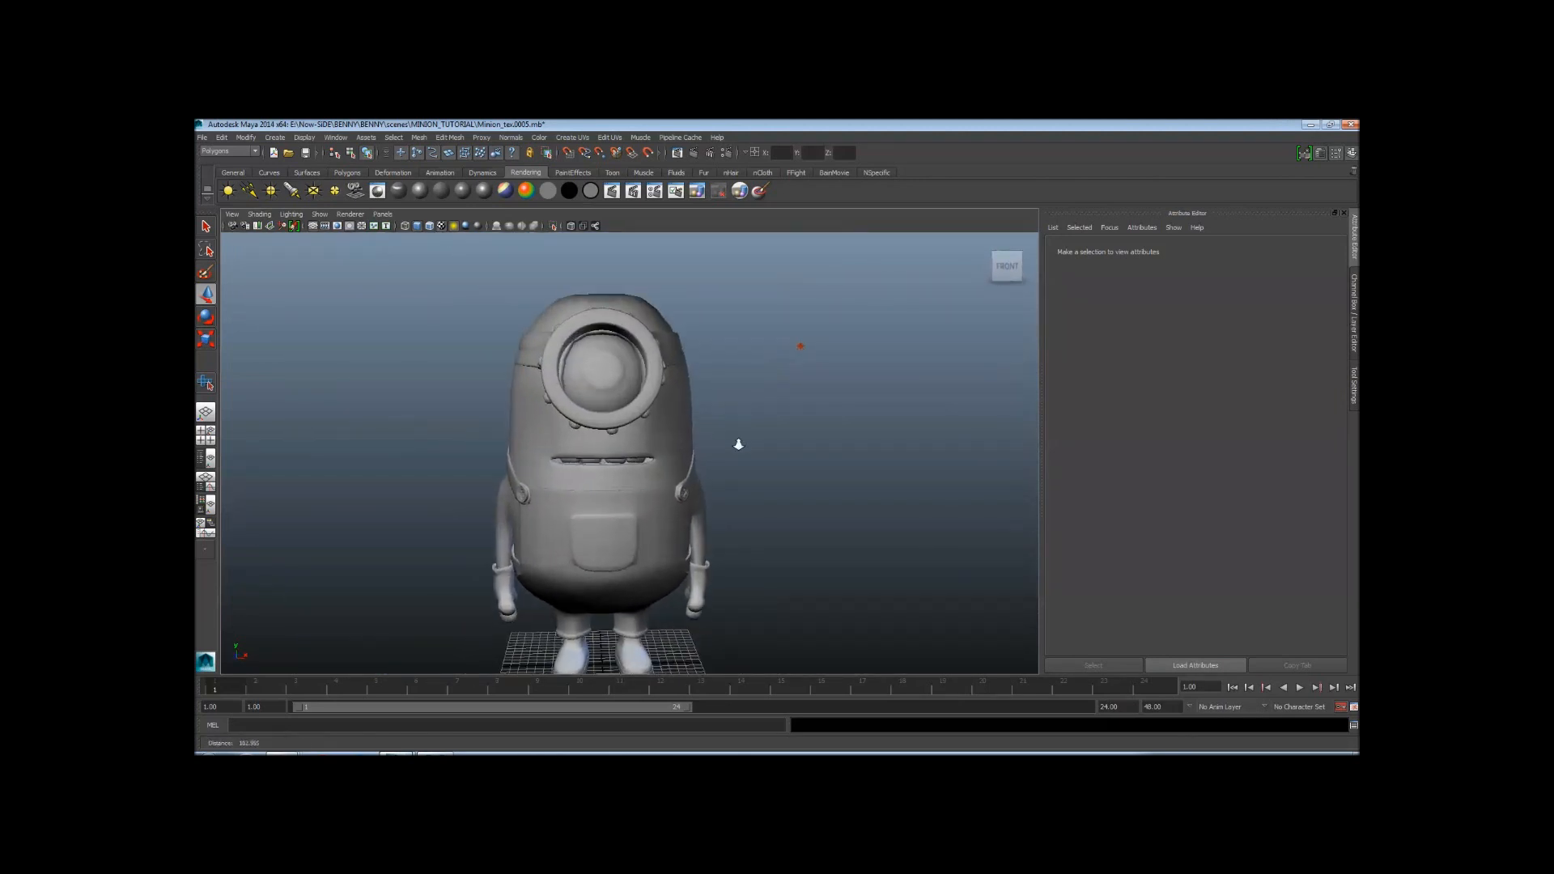
Save the scene as the next incremental version, Minion_tex.0006.mb
alt+drag(738, 444, 717, 447)
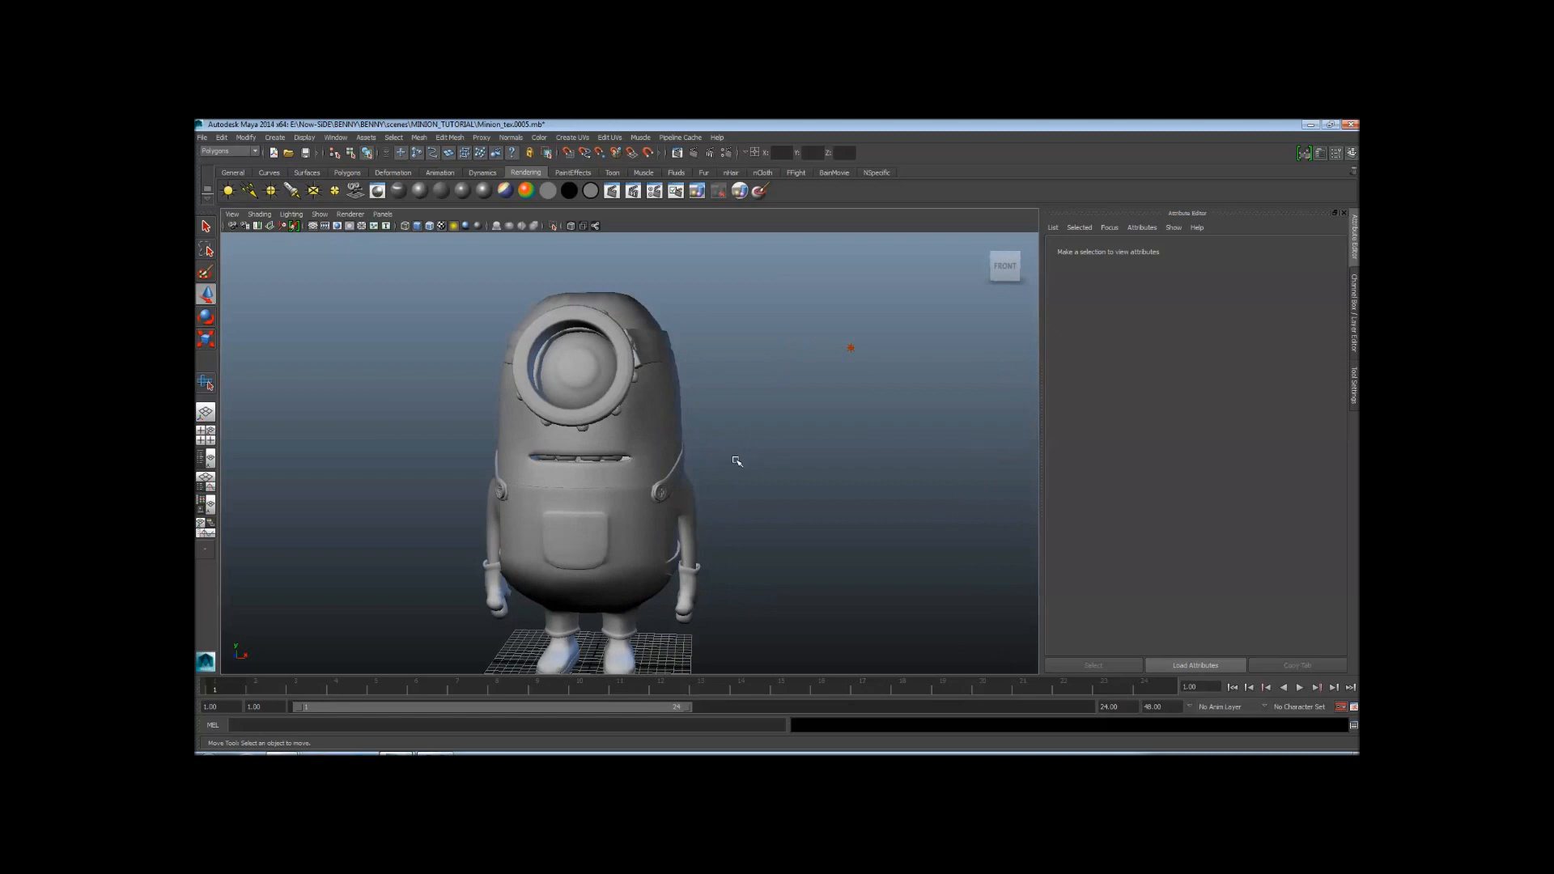
alt+right_drag(858, 473, 763, 527)
alt+middle_drag(719, 518, 777, 491)
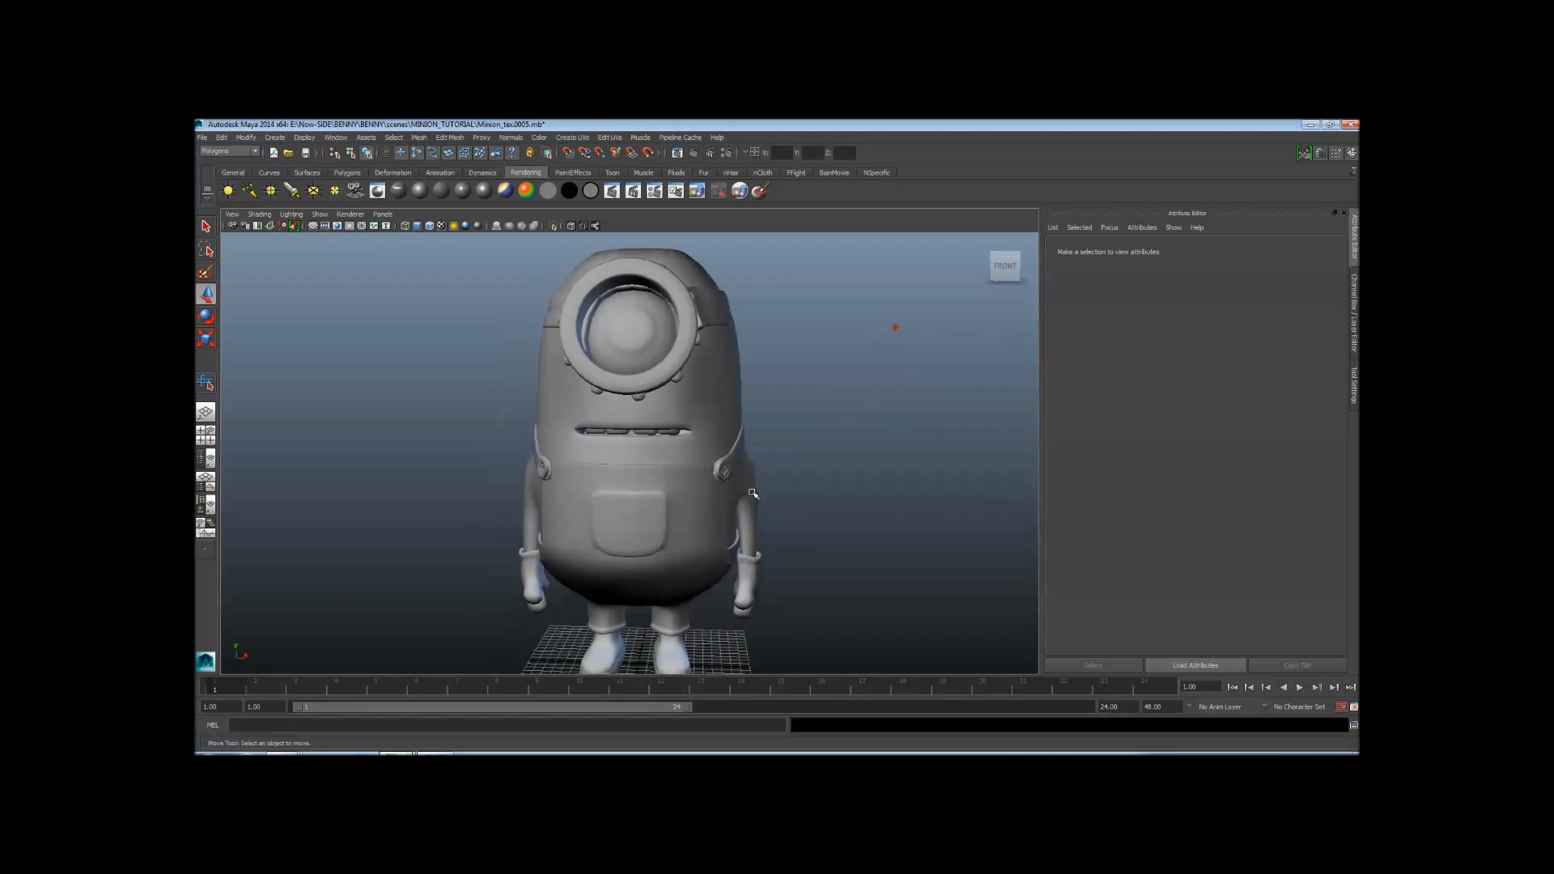
alt+right_drag(749, 484, 659, 479)
alt+middle_drag(702, 523, 718, 520)
alt+right_drag(796, 508, 741, 506)
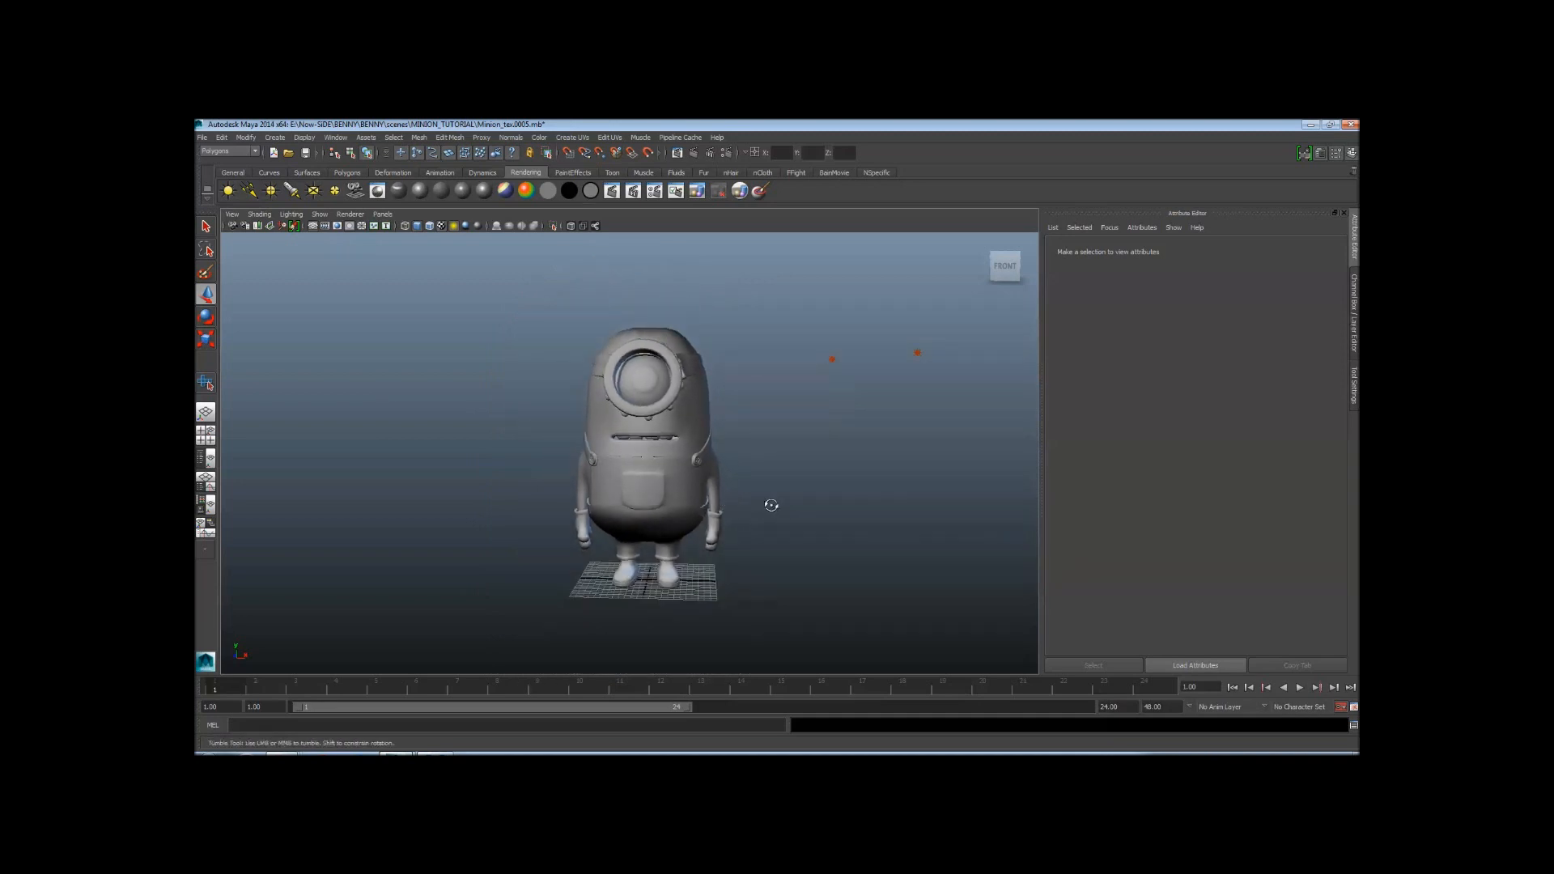
alt+drag(770, 507, 681, 491)
alt+right_drag(559, 434, 688, 412)
alt+middle_drag(665, 356, 670, 414)
alt+right_drag(671, 414, 568, 411)
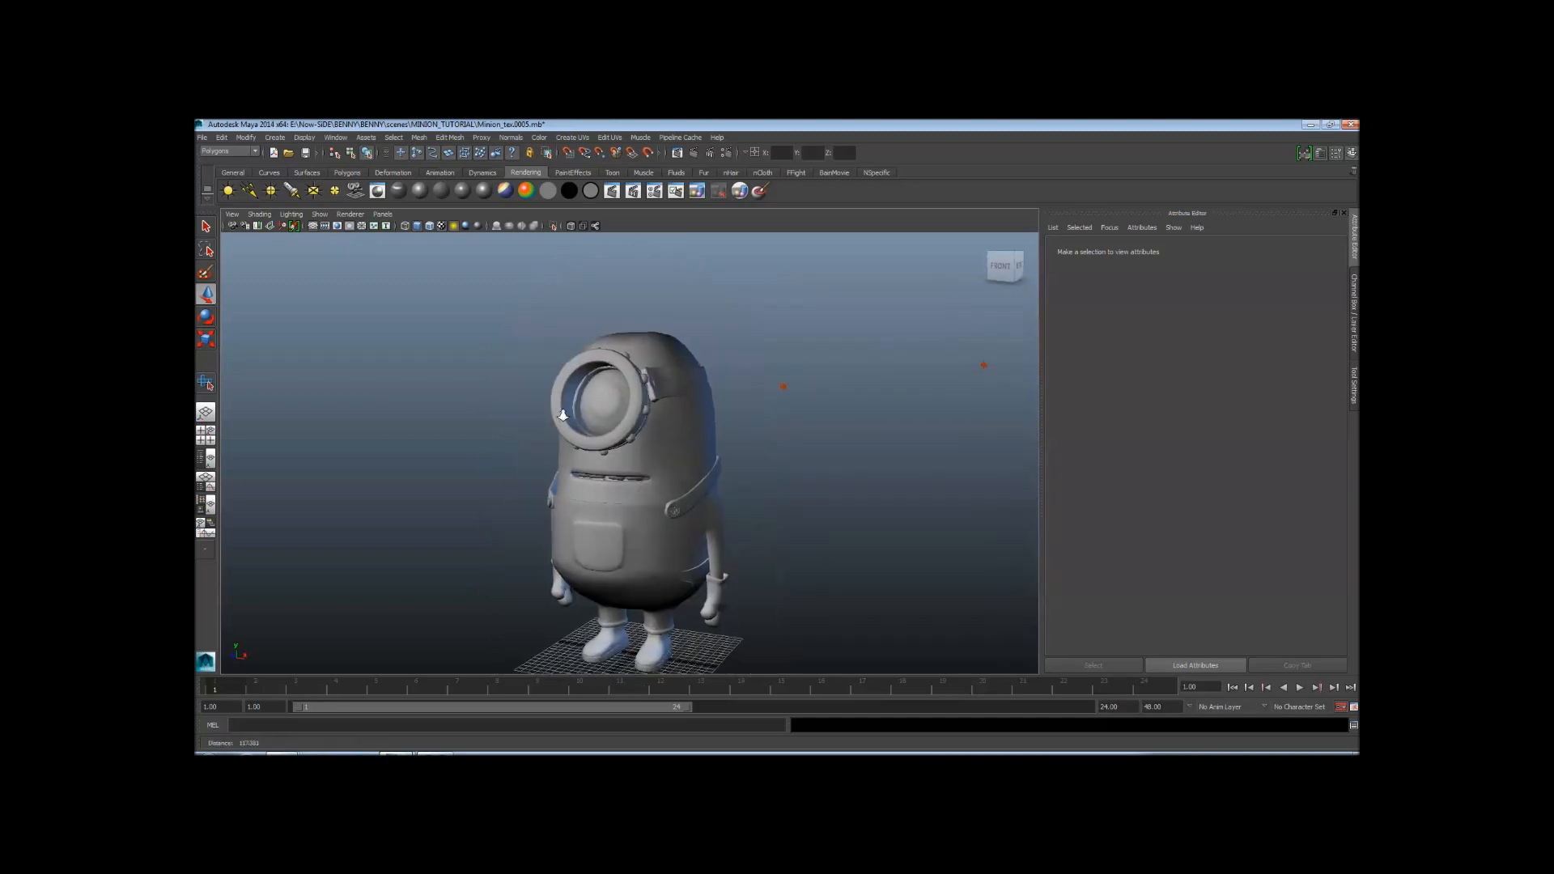
alt+drag(568, 411, 648, 422)
key(ctrl+alt+s)
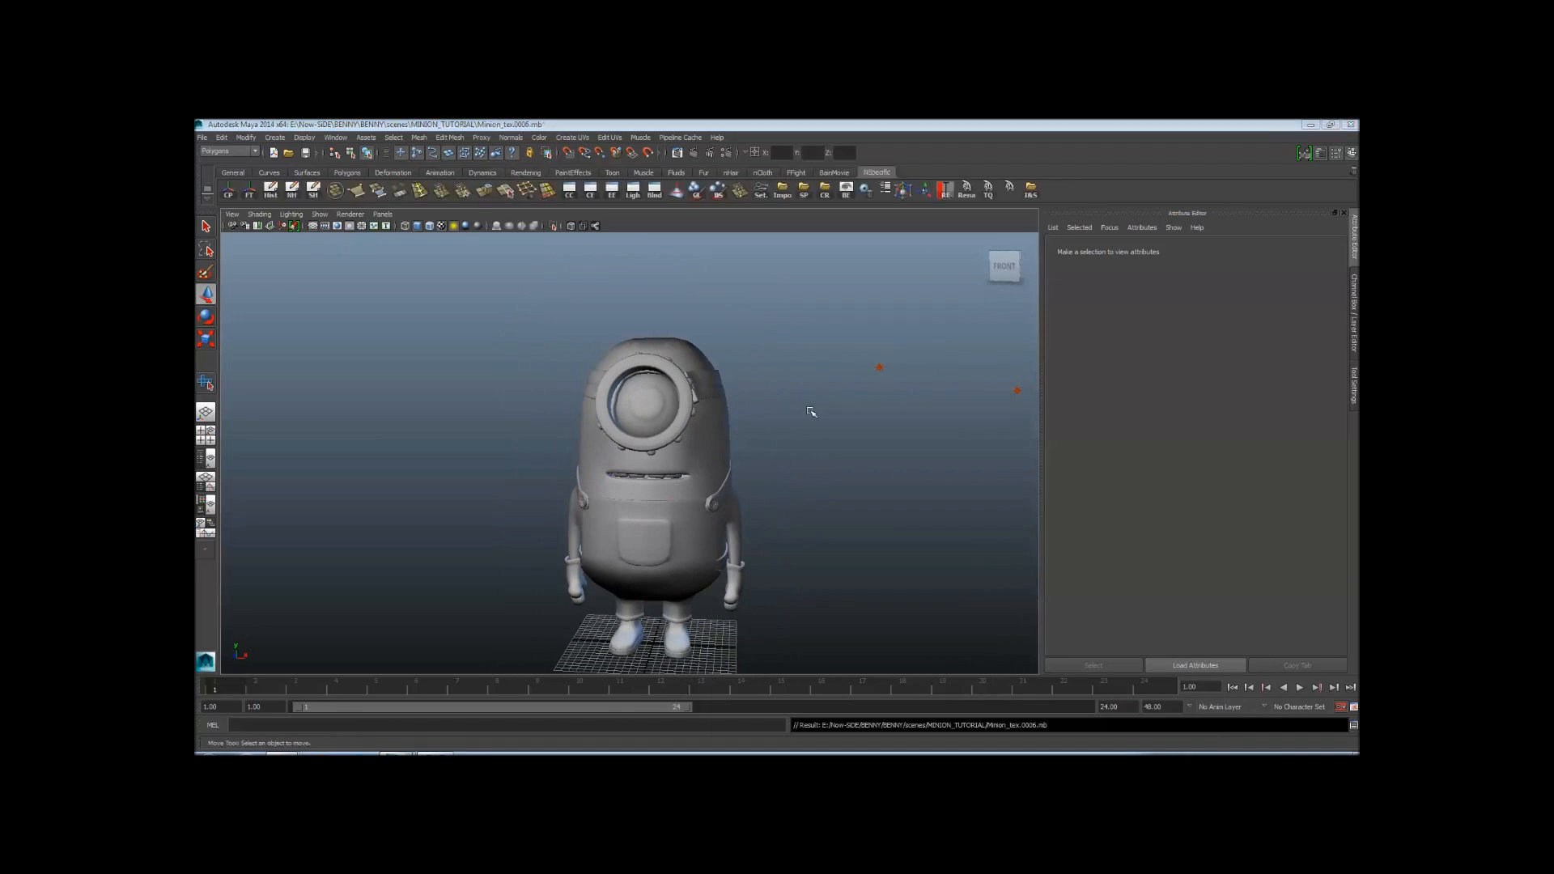
alt+drag(713, 440, 623, 383)
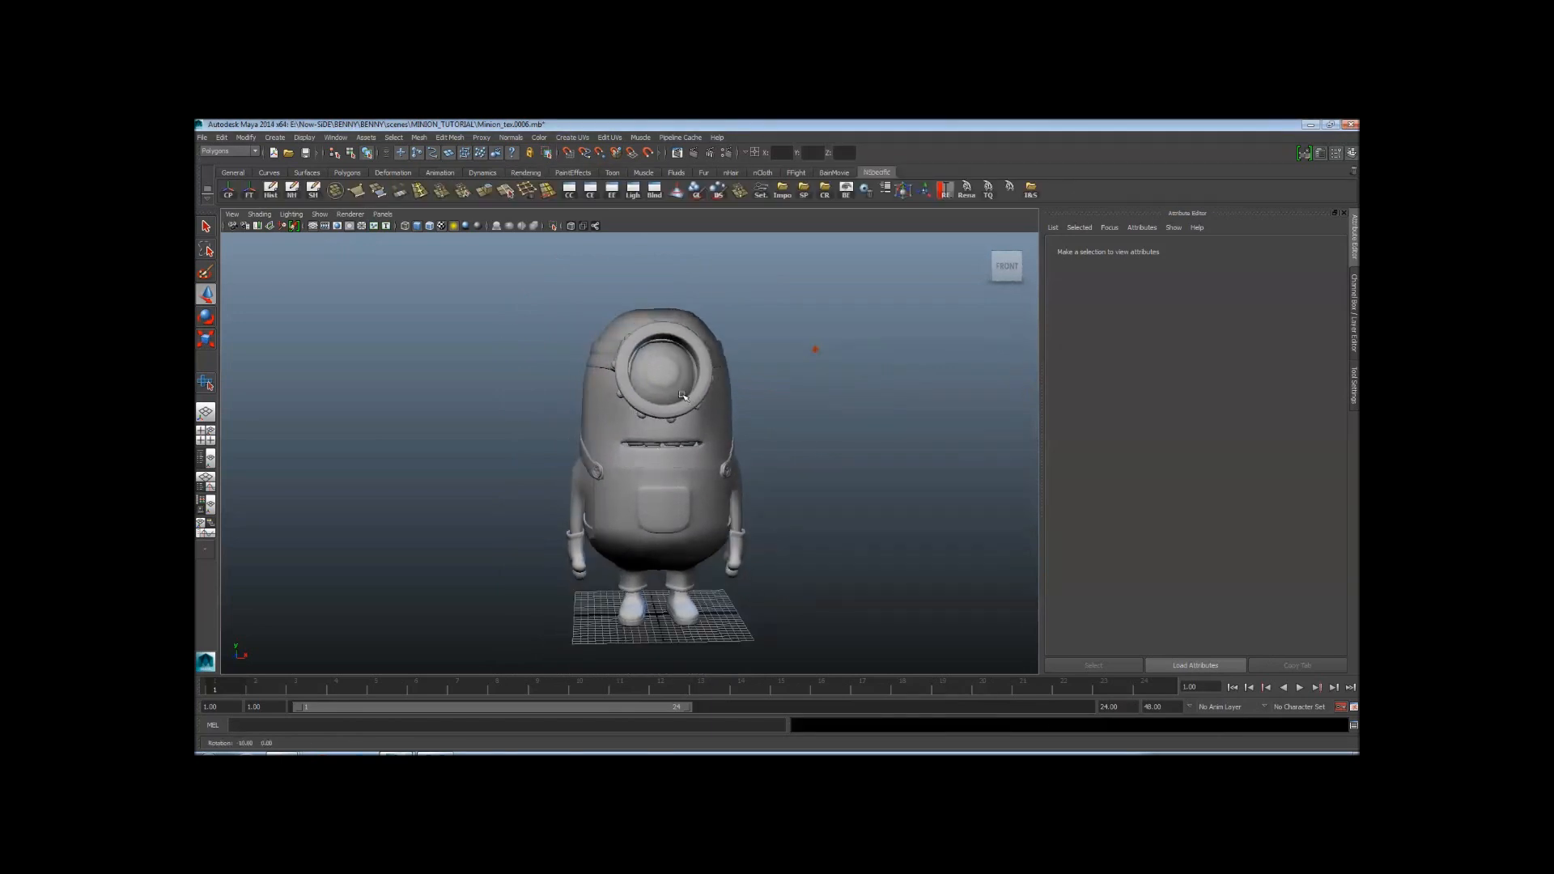
alt+right_drag(546, 361, 688, 366)
mouse_move(757, 376)
alt+mouse_down()
mouse_move(659, 375)
mouse_move(765, 384)
alt+mouse_up()
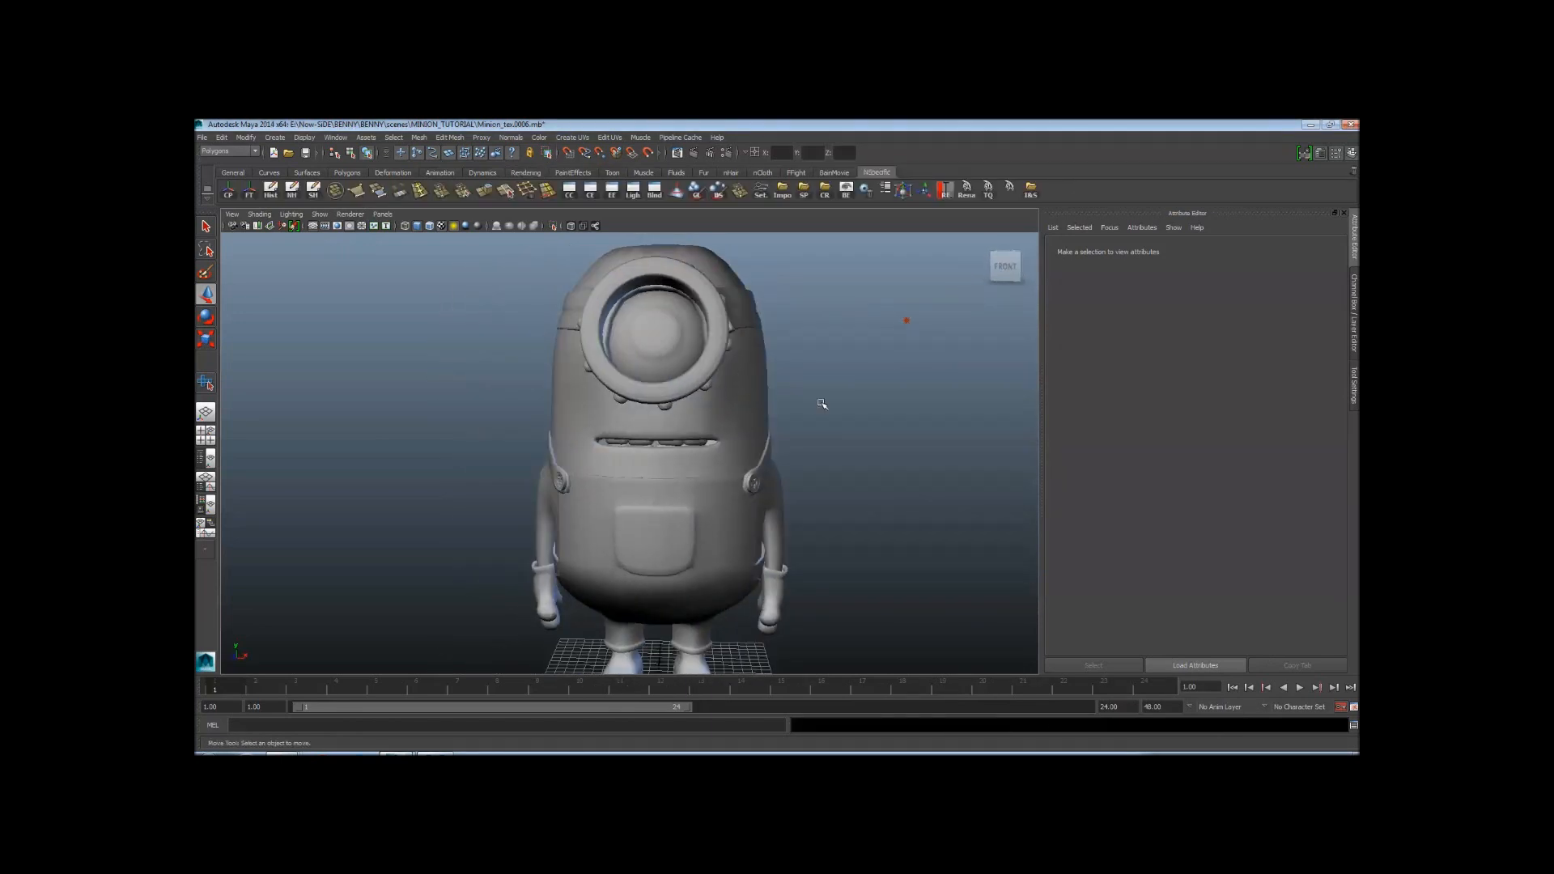
mouse_move(822, 405)
alt+right_down()
mouse_move(704, 413)
mouse_move(833, 405)
alt+right_up()
alt+middle_drag(688, 340, 623, 390)
alt+right_drag(624, 390, 666, 388)
alt+drag(665, 388, 688, 390)
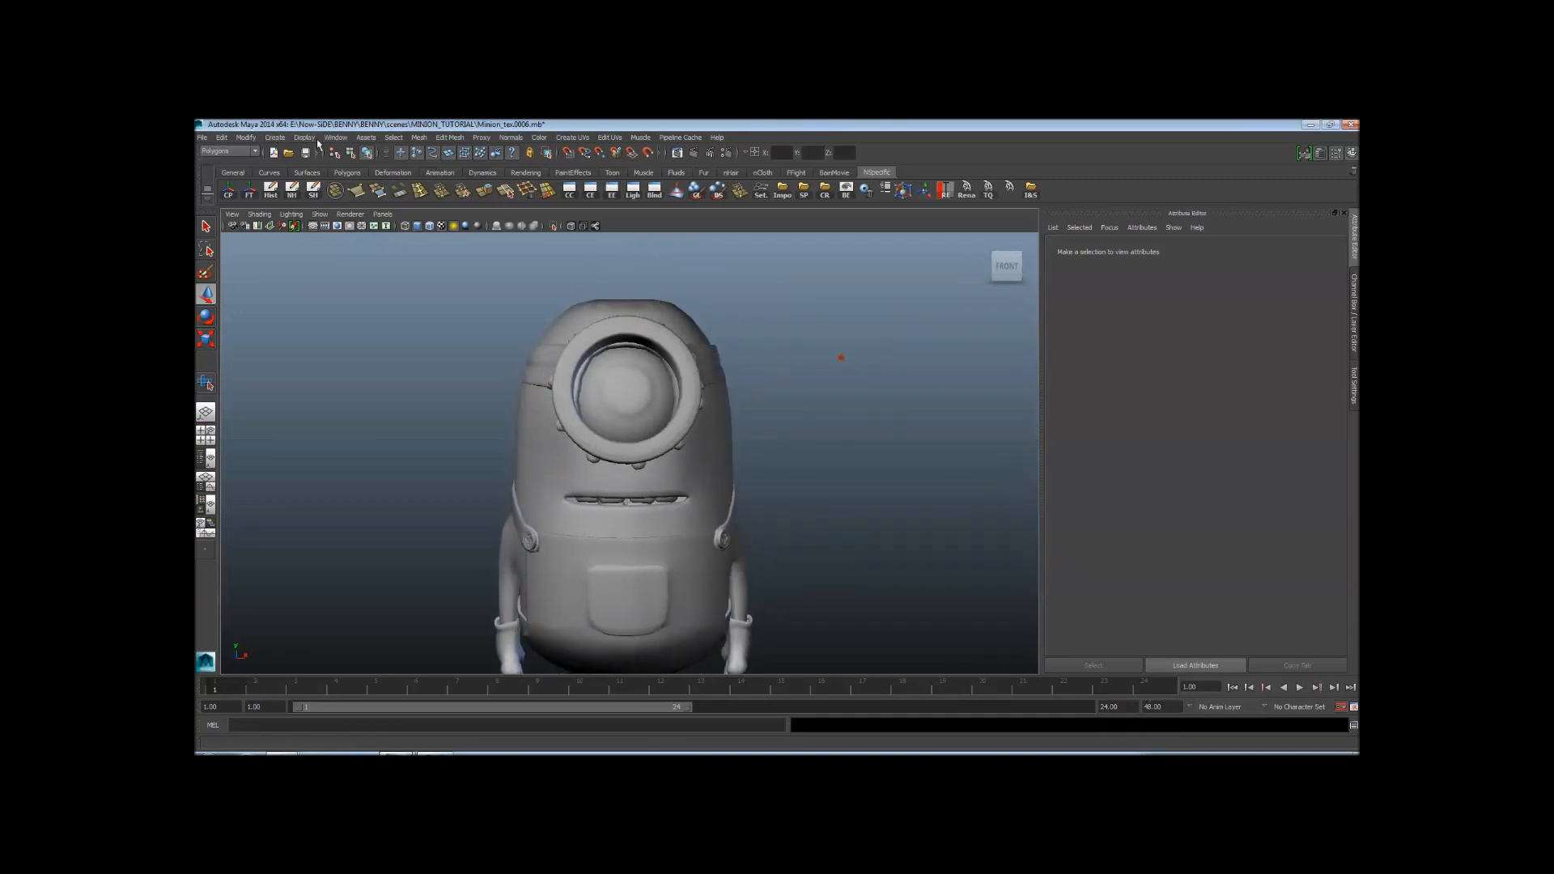
click(335, 138)
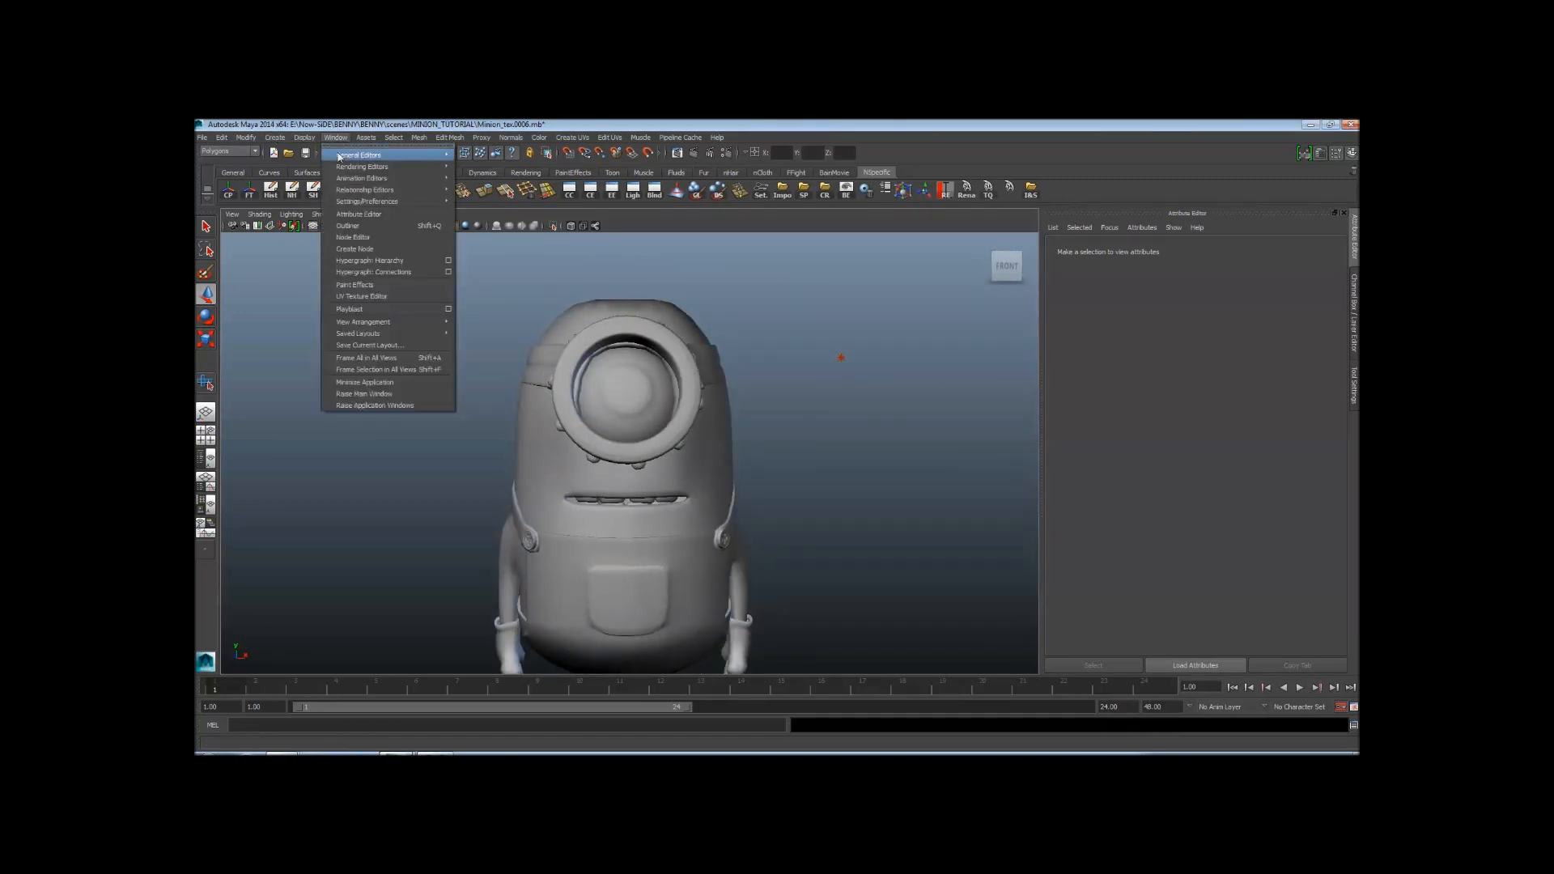
mouse_move(305, 138)
click(696, 421)
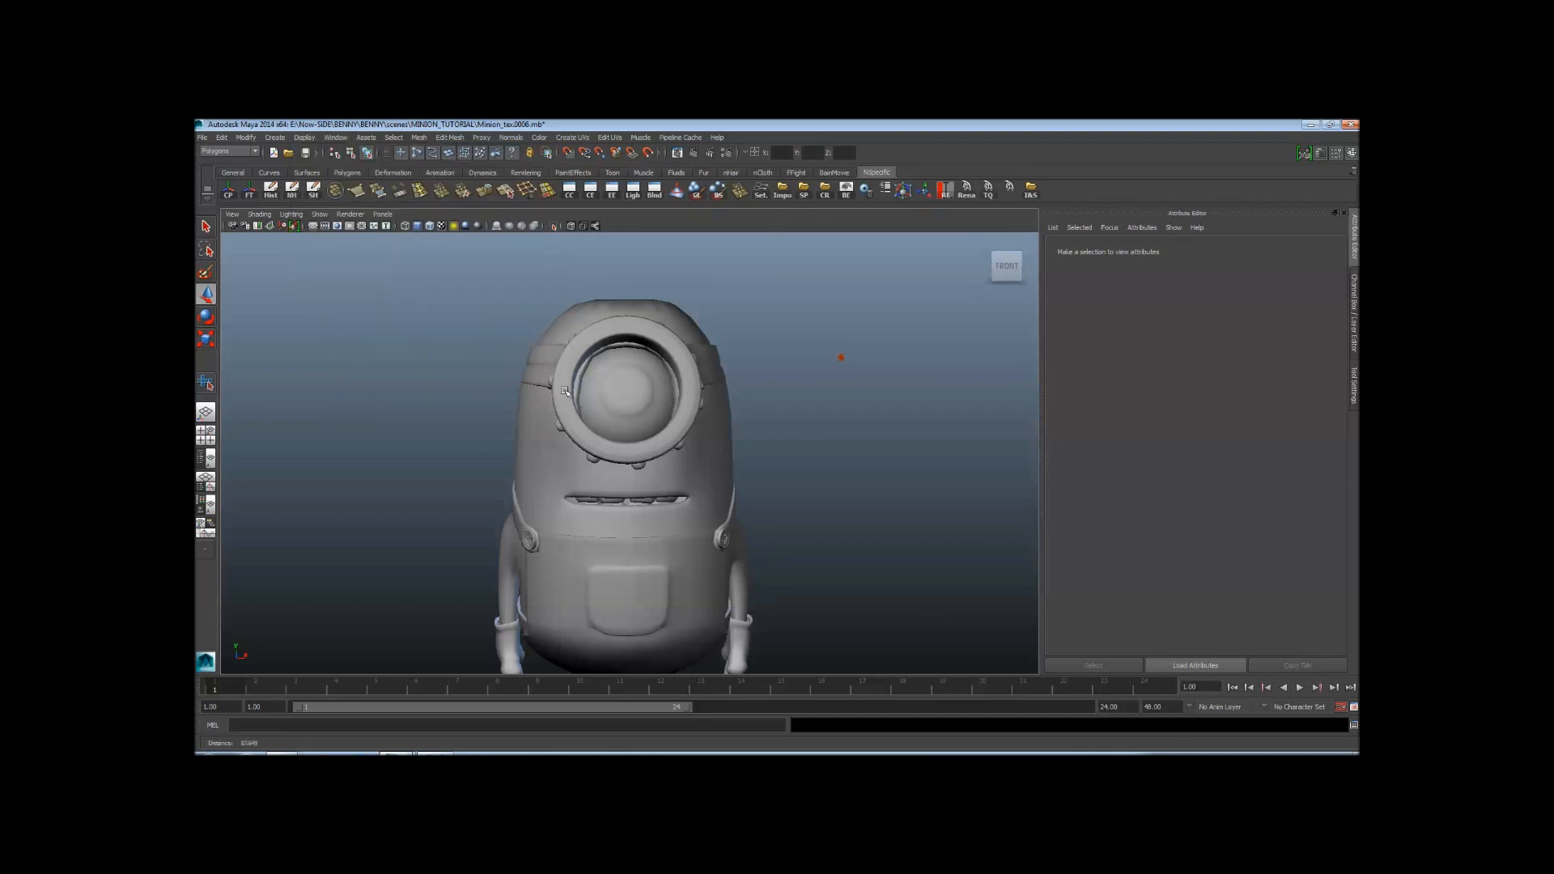
alt+drag(696, 421, 663, 421)
alt+right_drag(664, 421, 704, 421)
alt+drag(704, 421, 672, 419)
alt+right_drag(672, 419, 617, 419)
alt+drag(617, 418, 592, 419)
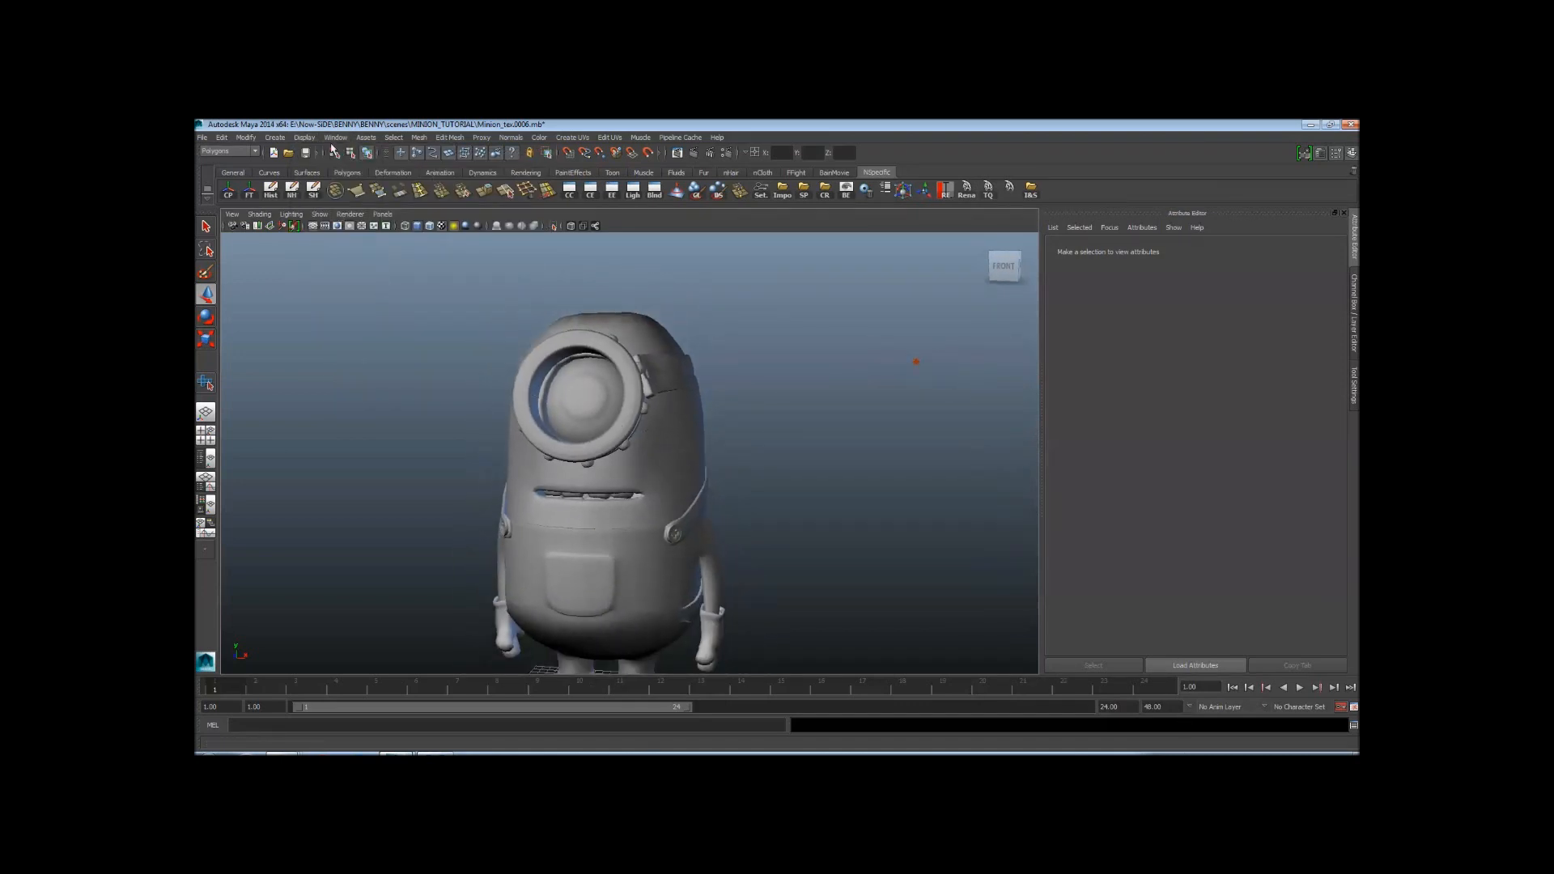
Open the Hypershade and maximize its window
click(343, 139)
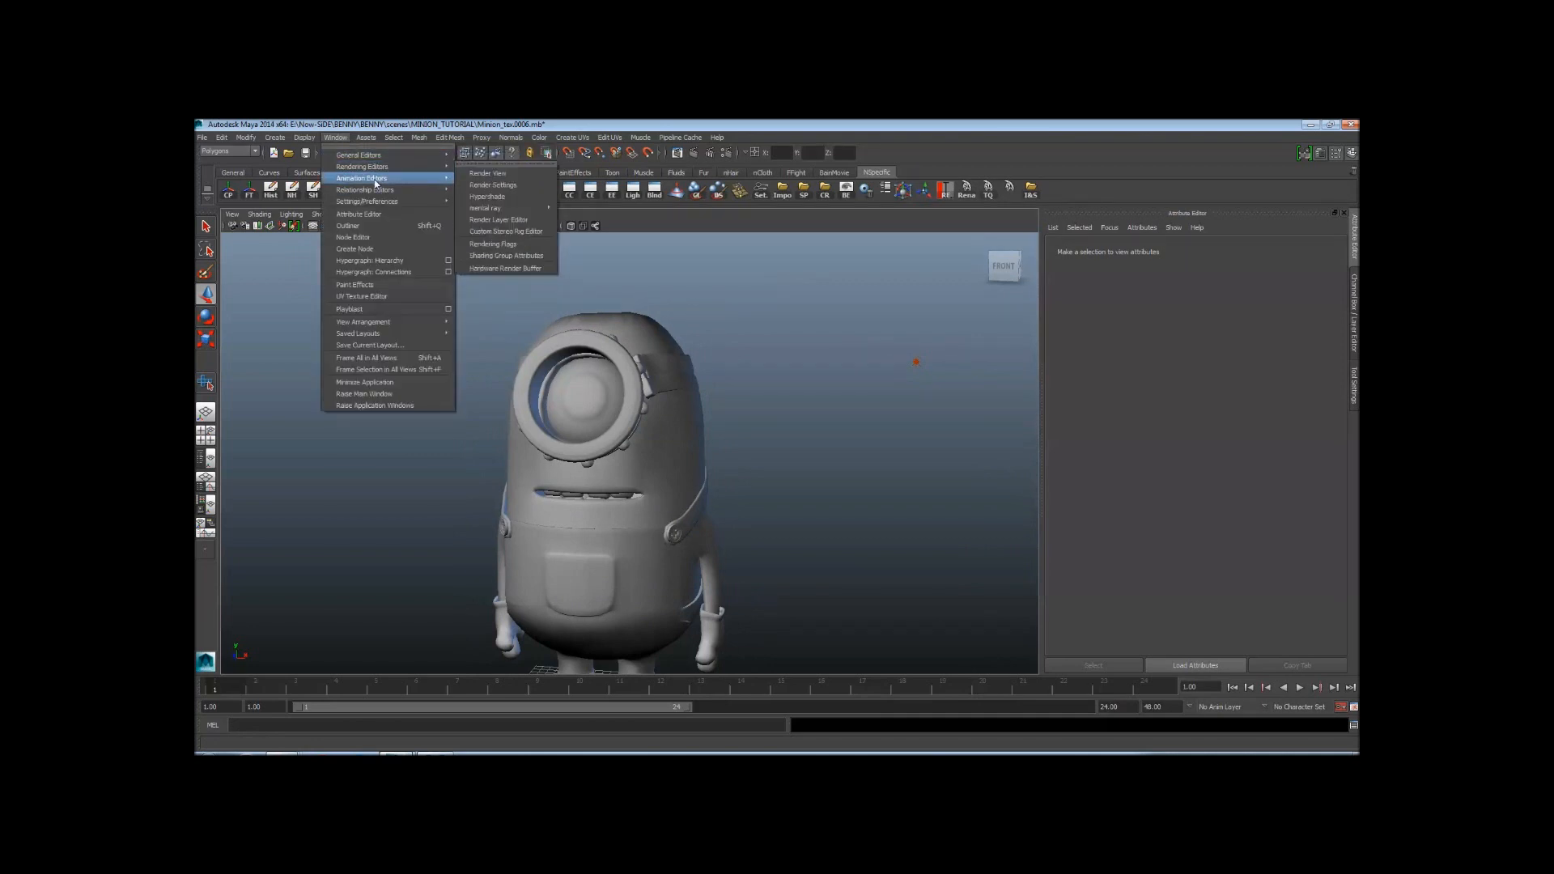
mouse_move(373, 191)
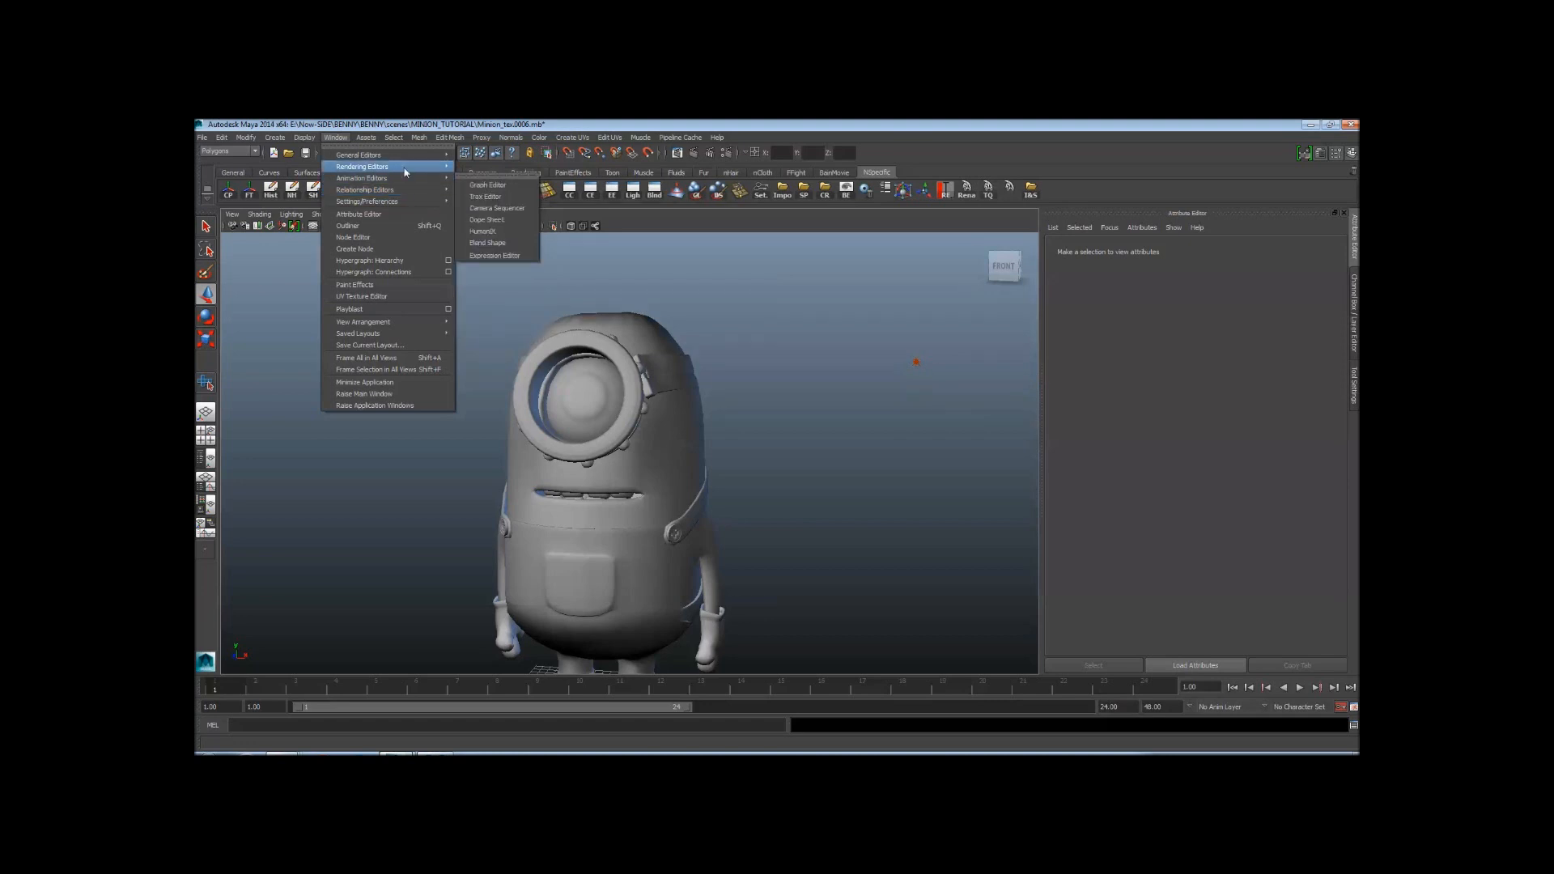
mouse_move(407, 170)
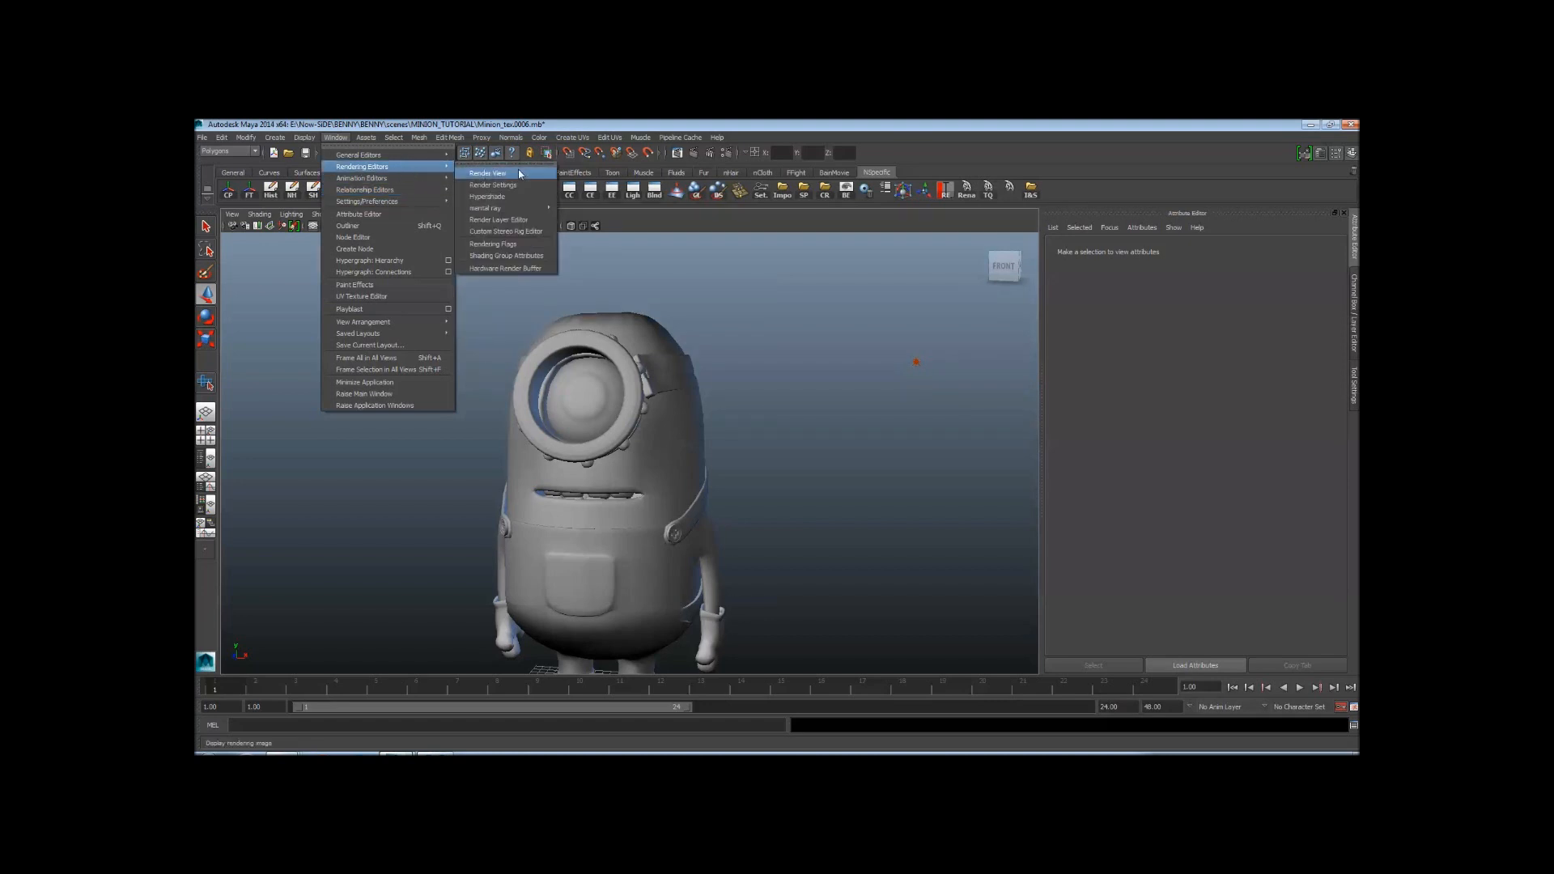
click(490, 198)
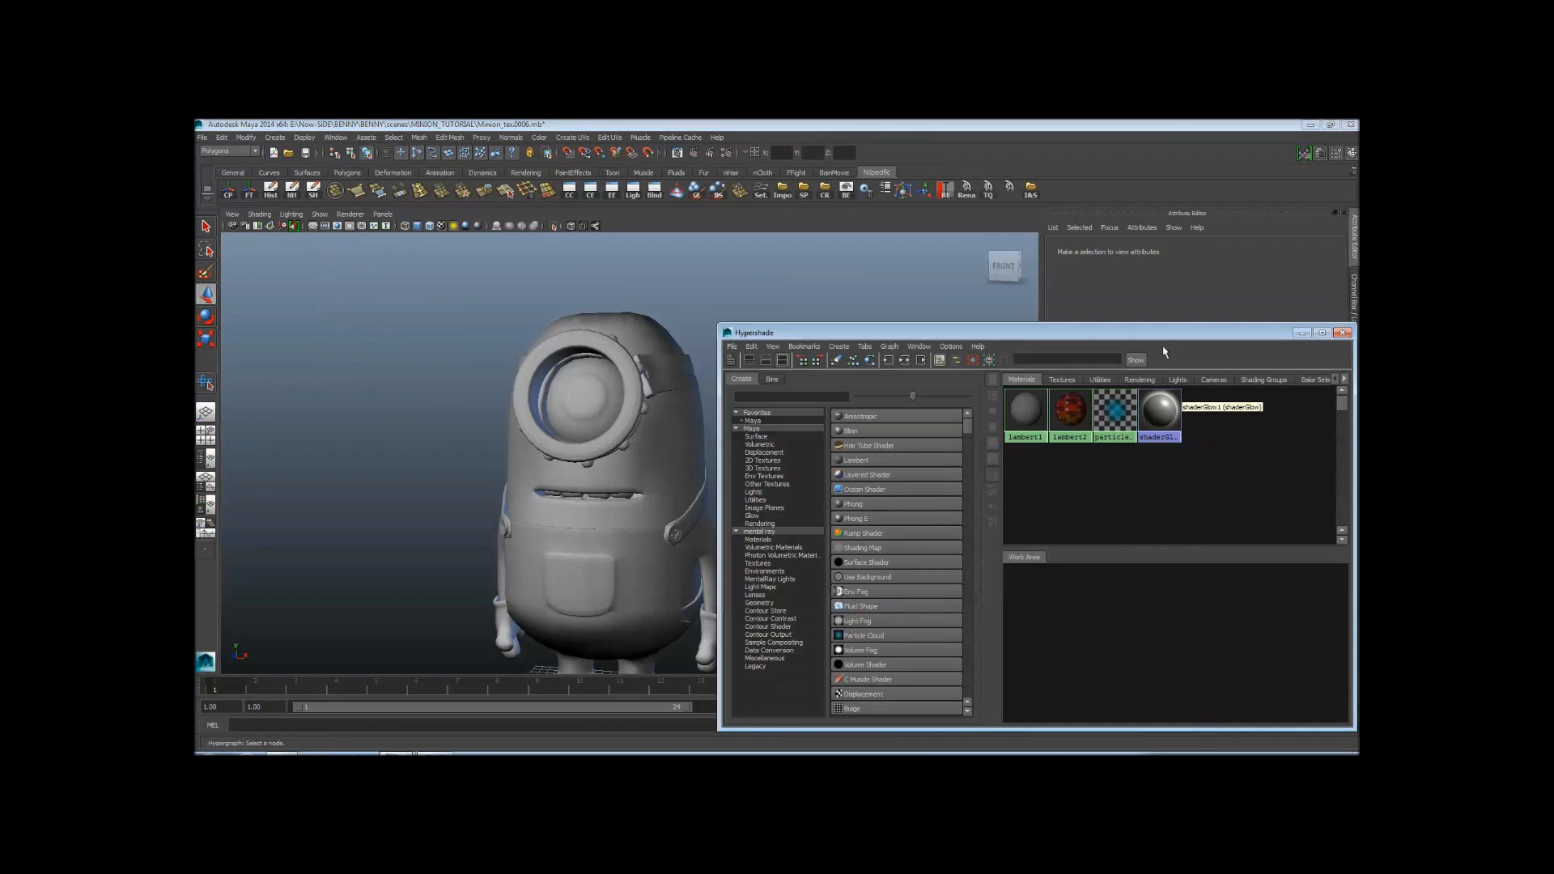
drag(1165, 334, 775, 247)
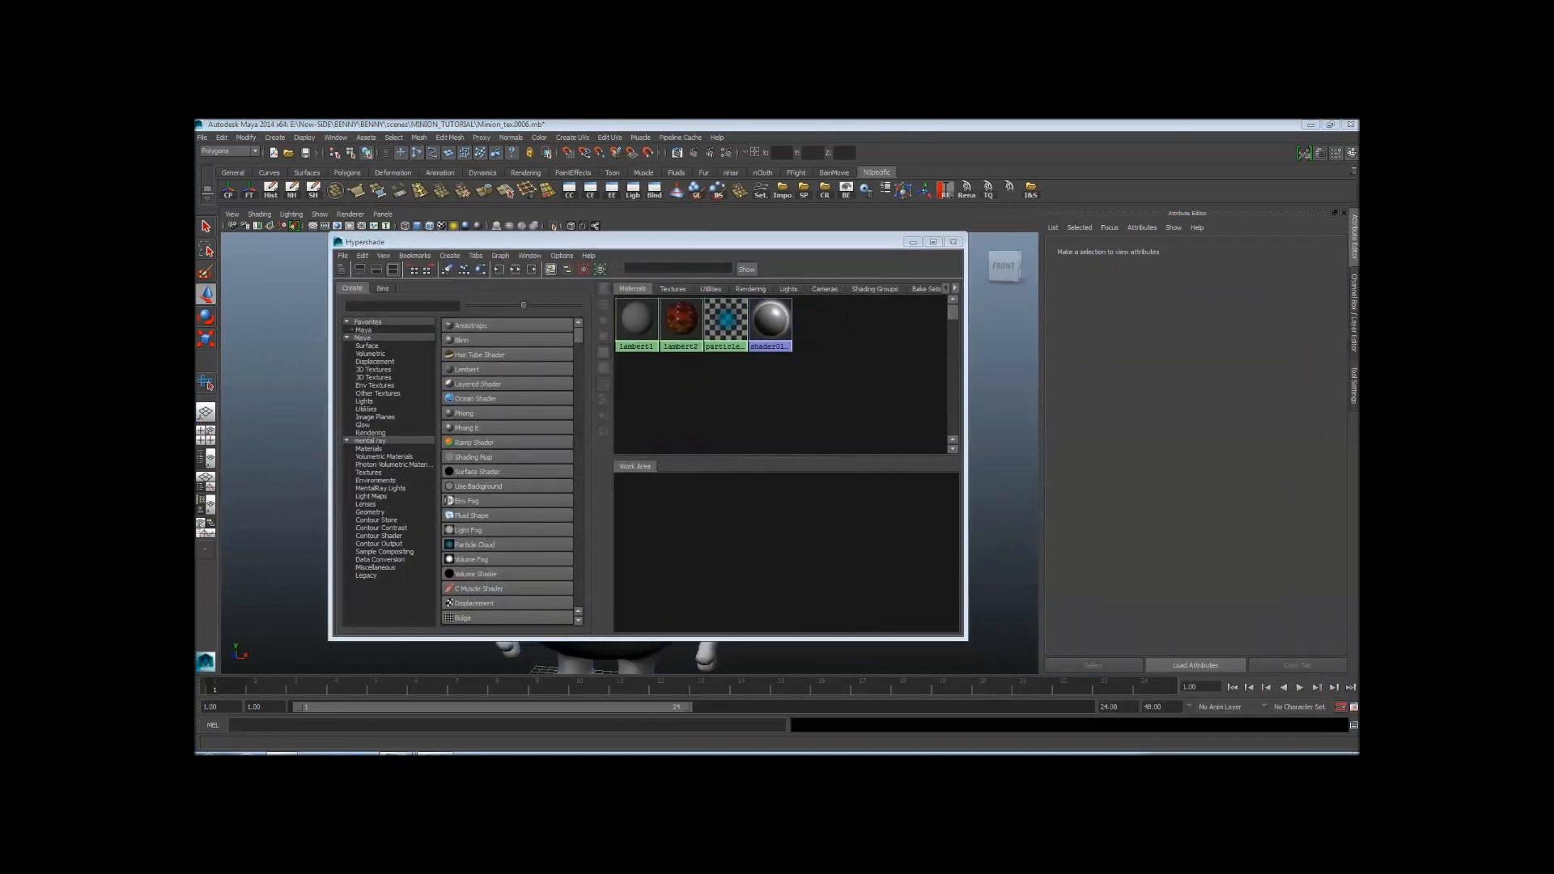
click(933, 241)
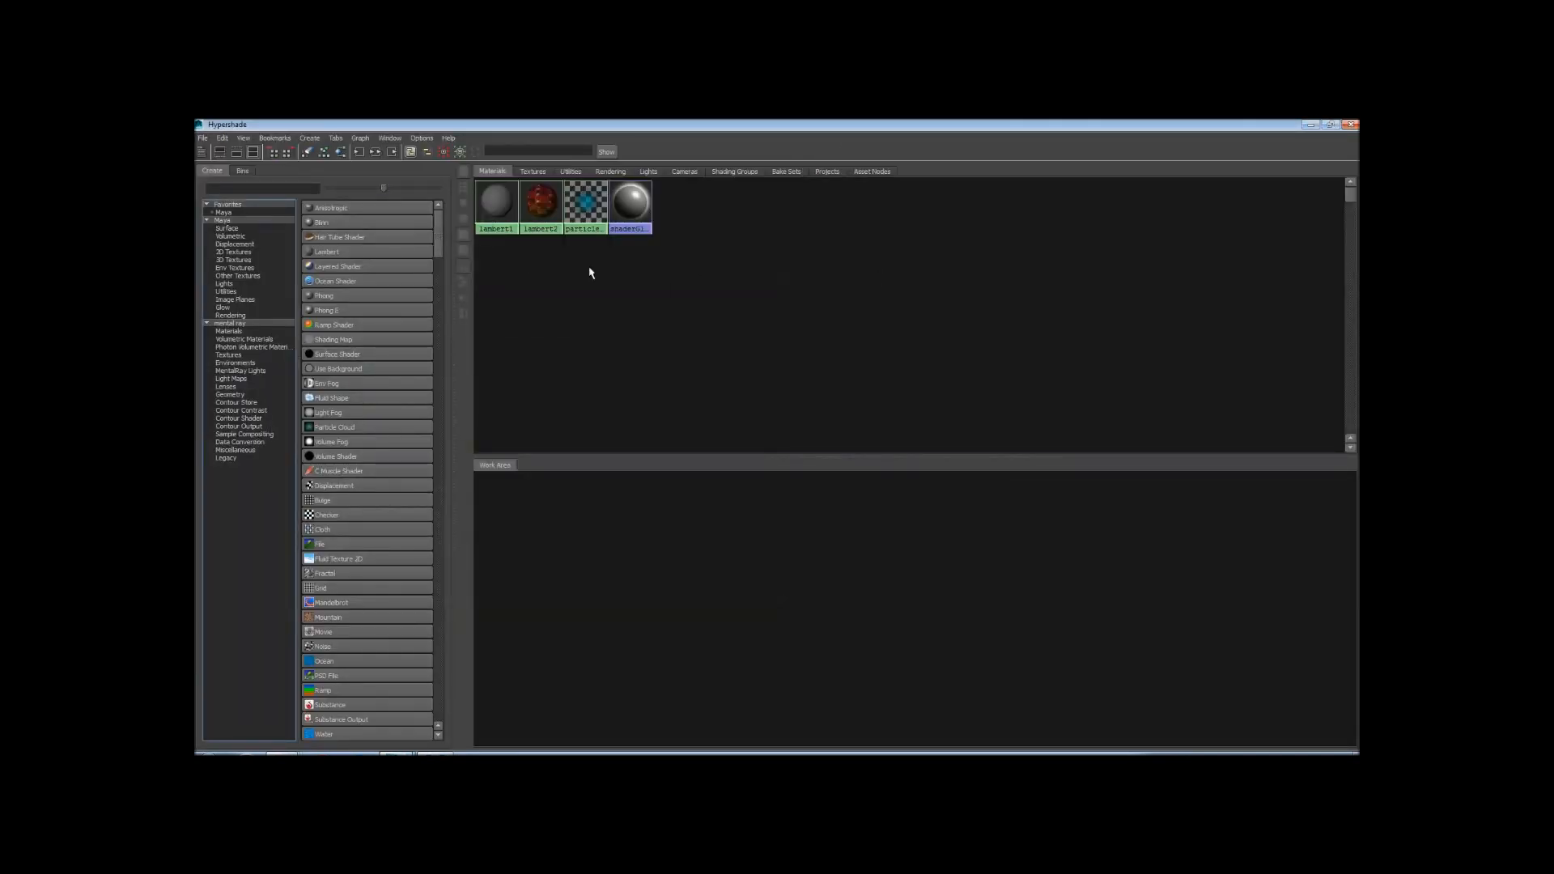
Examine the scene's existing materials and the available node types in the Hypershade
drag(892, 296, 350, 151)
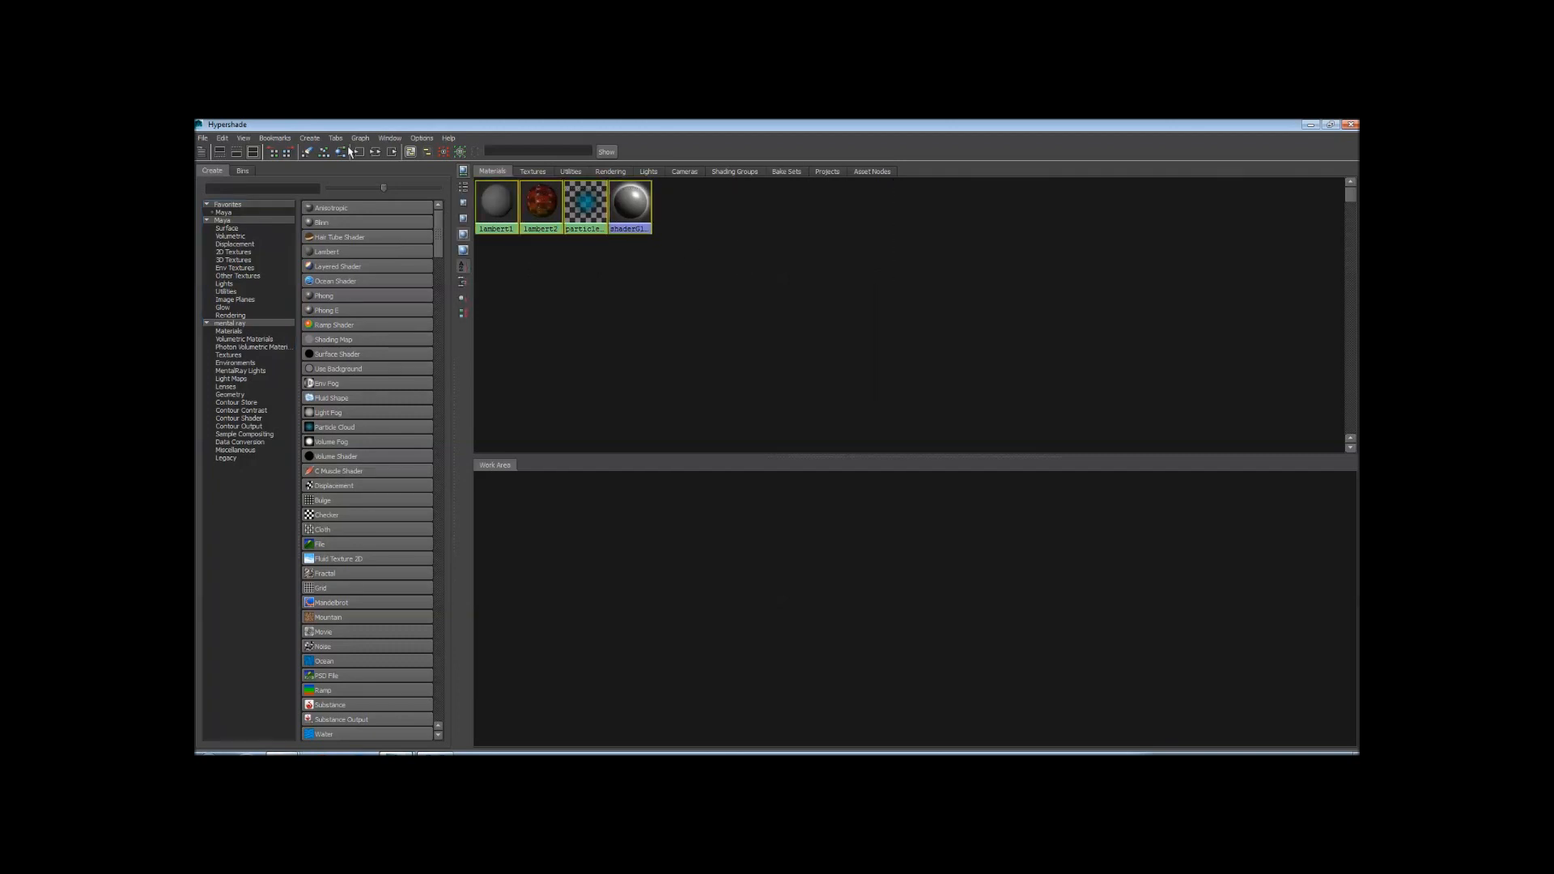
drag(854, 326, 353, 185)
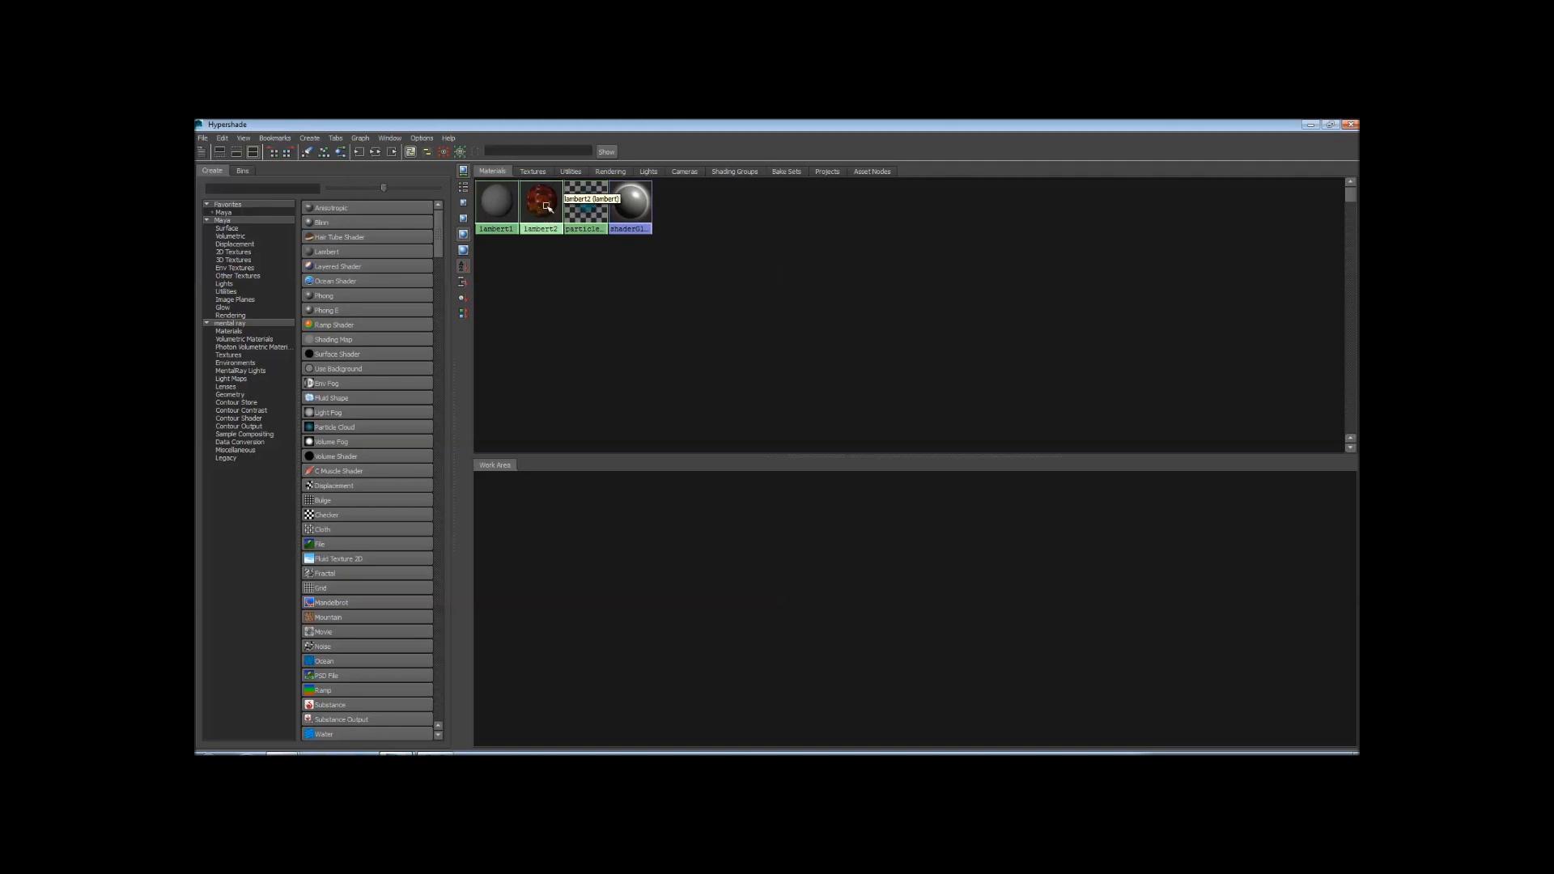
click(496, 202)
drag(906, 321, 575, 194)
drag(894, 340, 587, 190)
mouse_move(441, 233)
mouse_down()
mouse_move(435, 680)
mouse_move(435, 231)
mouse_move(430, 638)
mouse_move(430, 235)
mouse_move(439, 611)
mouse_move(409, 218)
mouse_move(444, 508)
mouse_move(445, 208)
mouse_up()
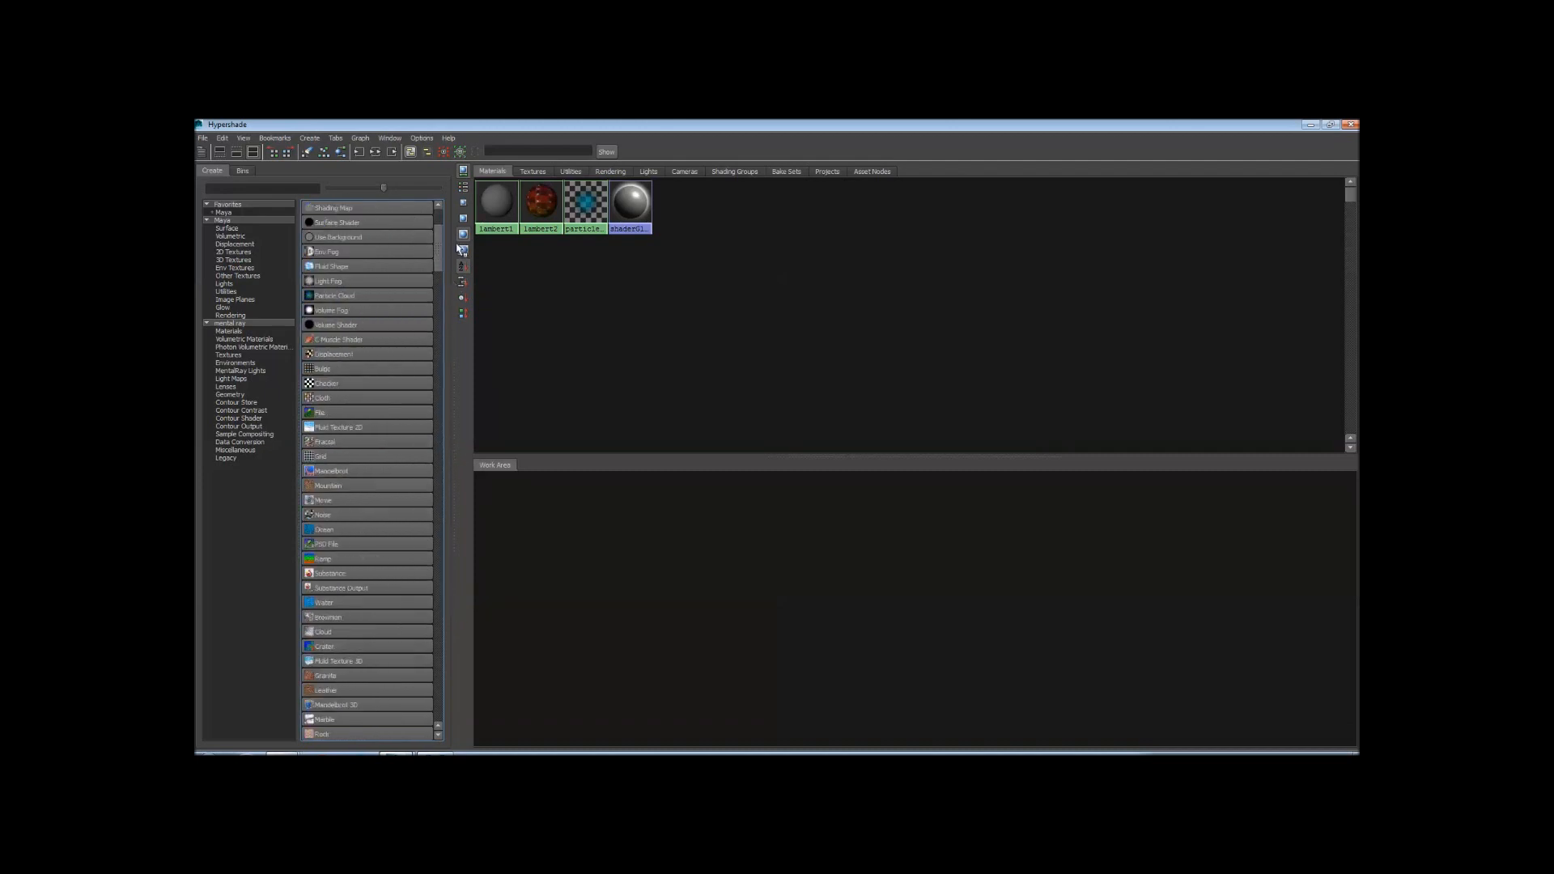
Restore the Hypershade to a smaller window and place it beside the minion in the viewport
click(1330, 123)
drag(773, 238, 1070, 178)
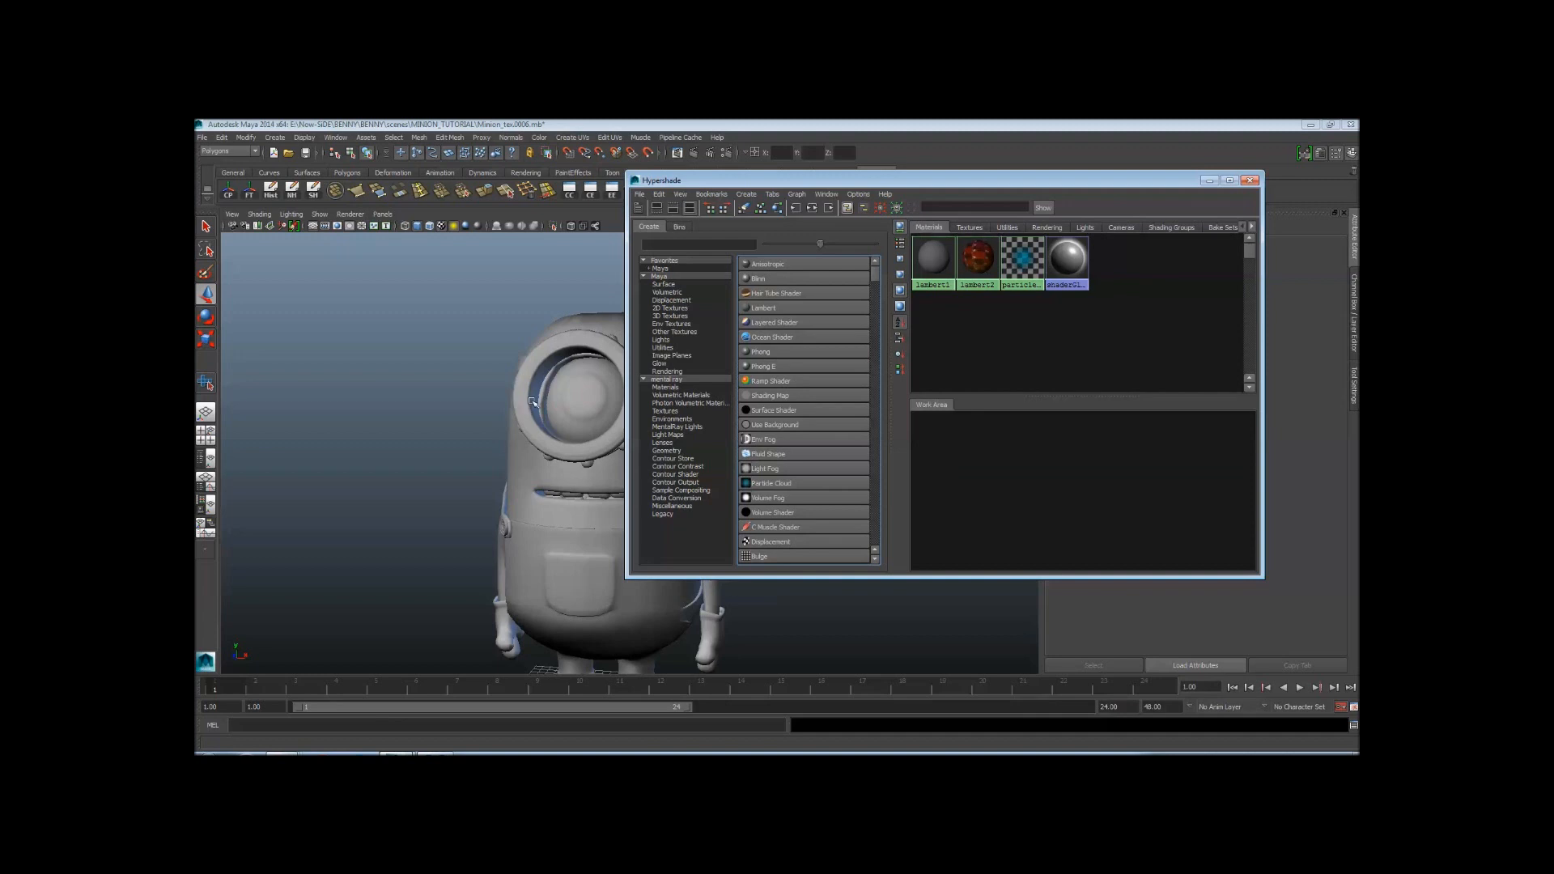
click(1170, 753)
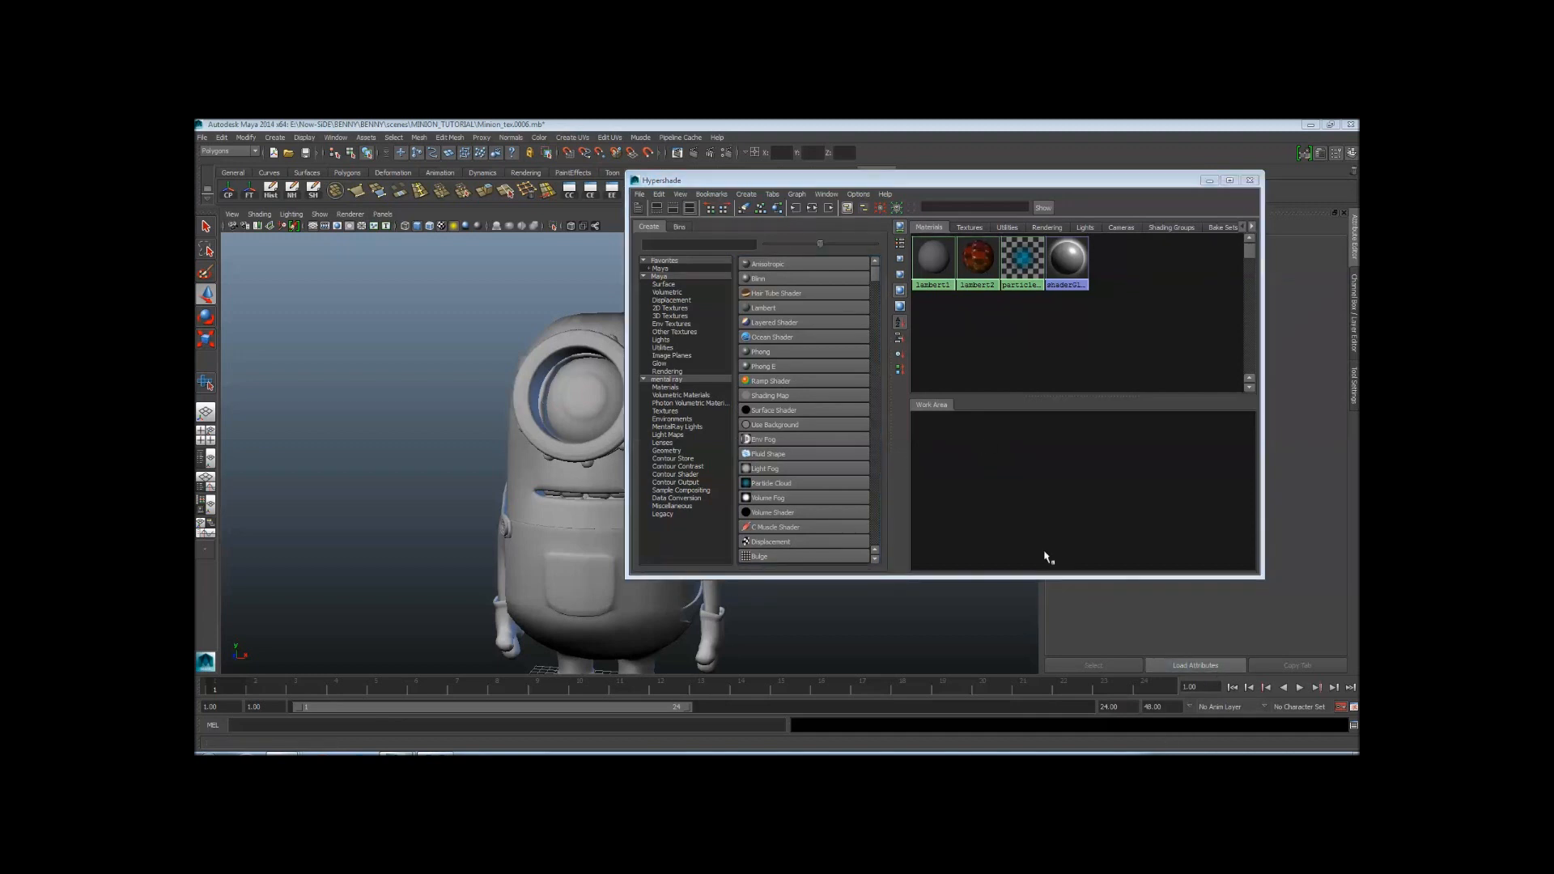
Look through the Hypershade's node types and list only the mental ray materials
drag(874, 274, 886, 325)
scroll(852, 300, up, 6)
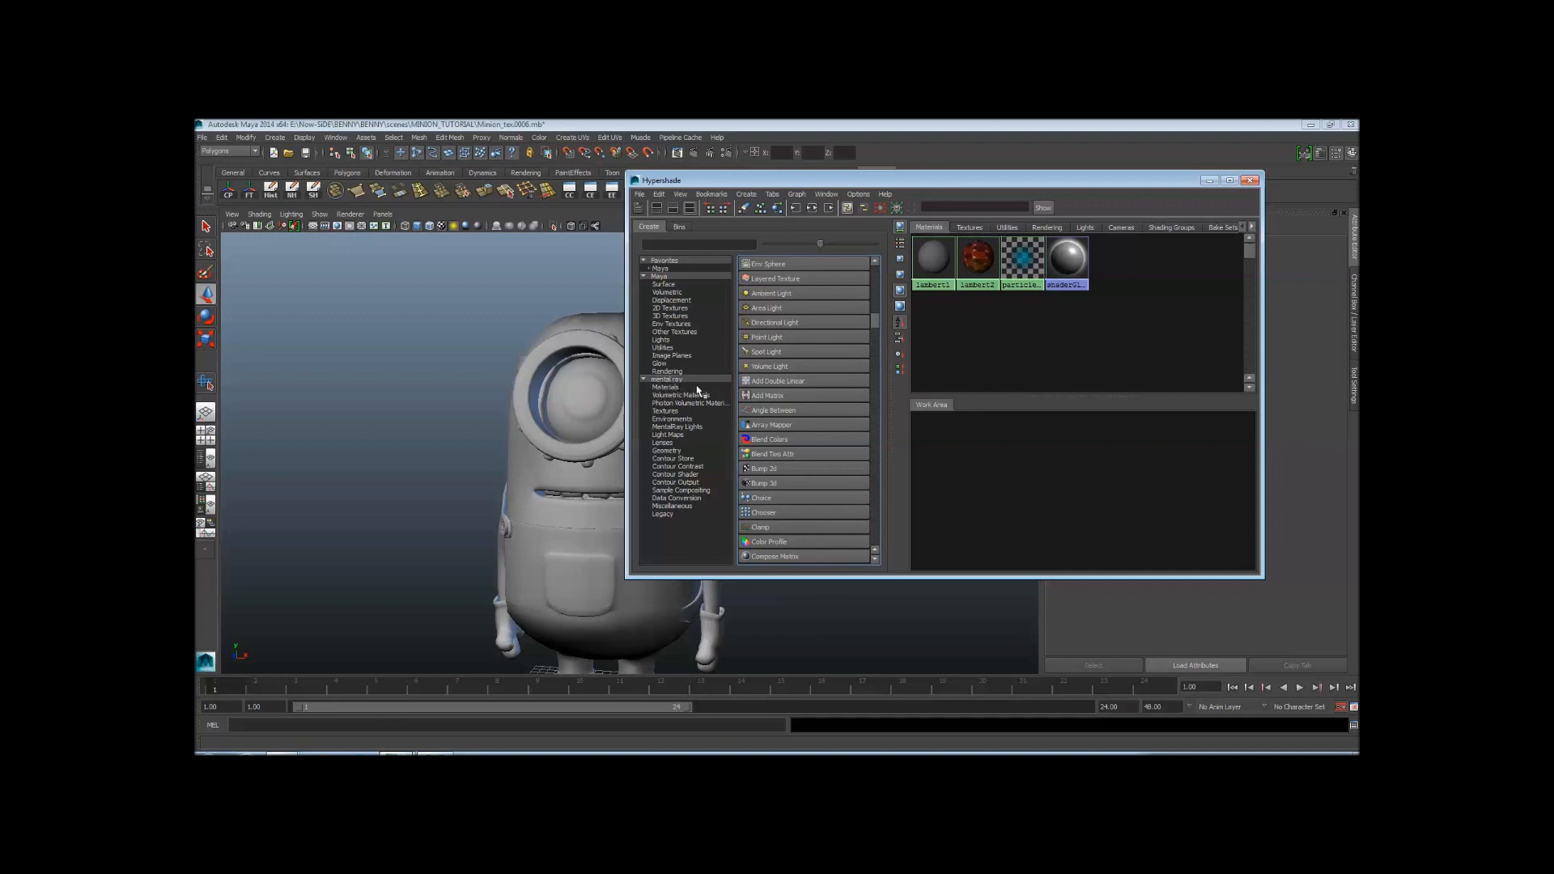
click(665, 387)
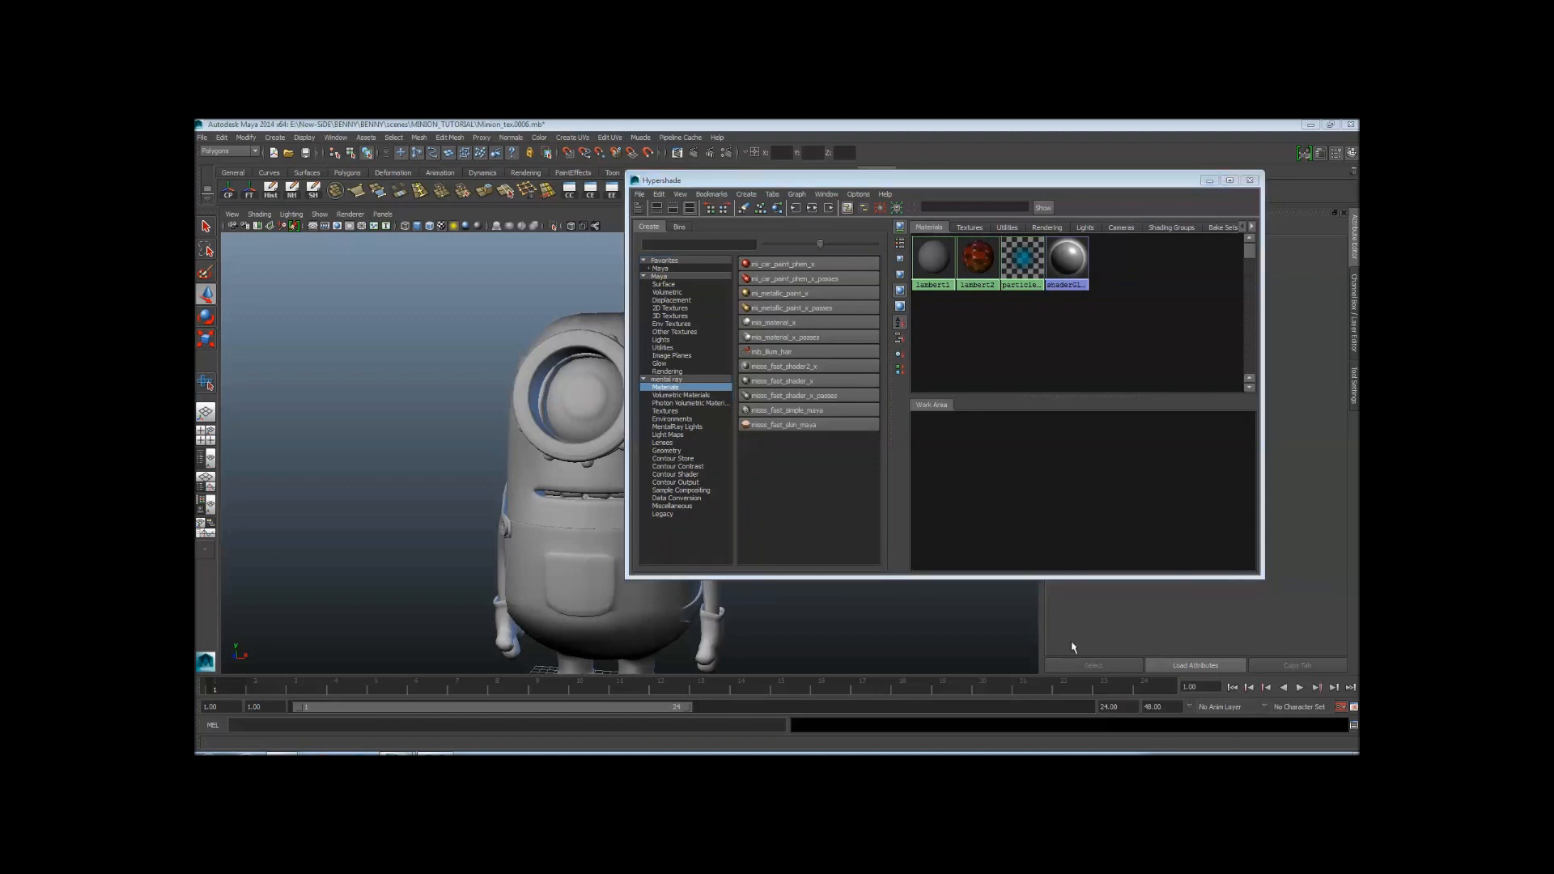
Inspect the minion's goggle and whole body in the viewport beside the Hypershade
scroll(490, 414, up, 5)
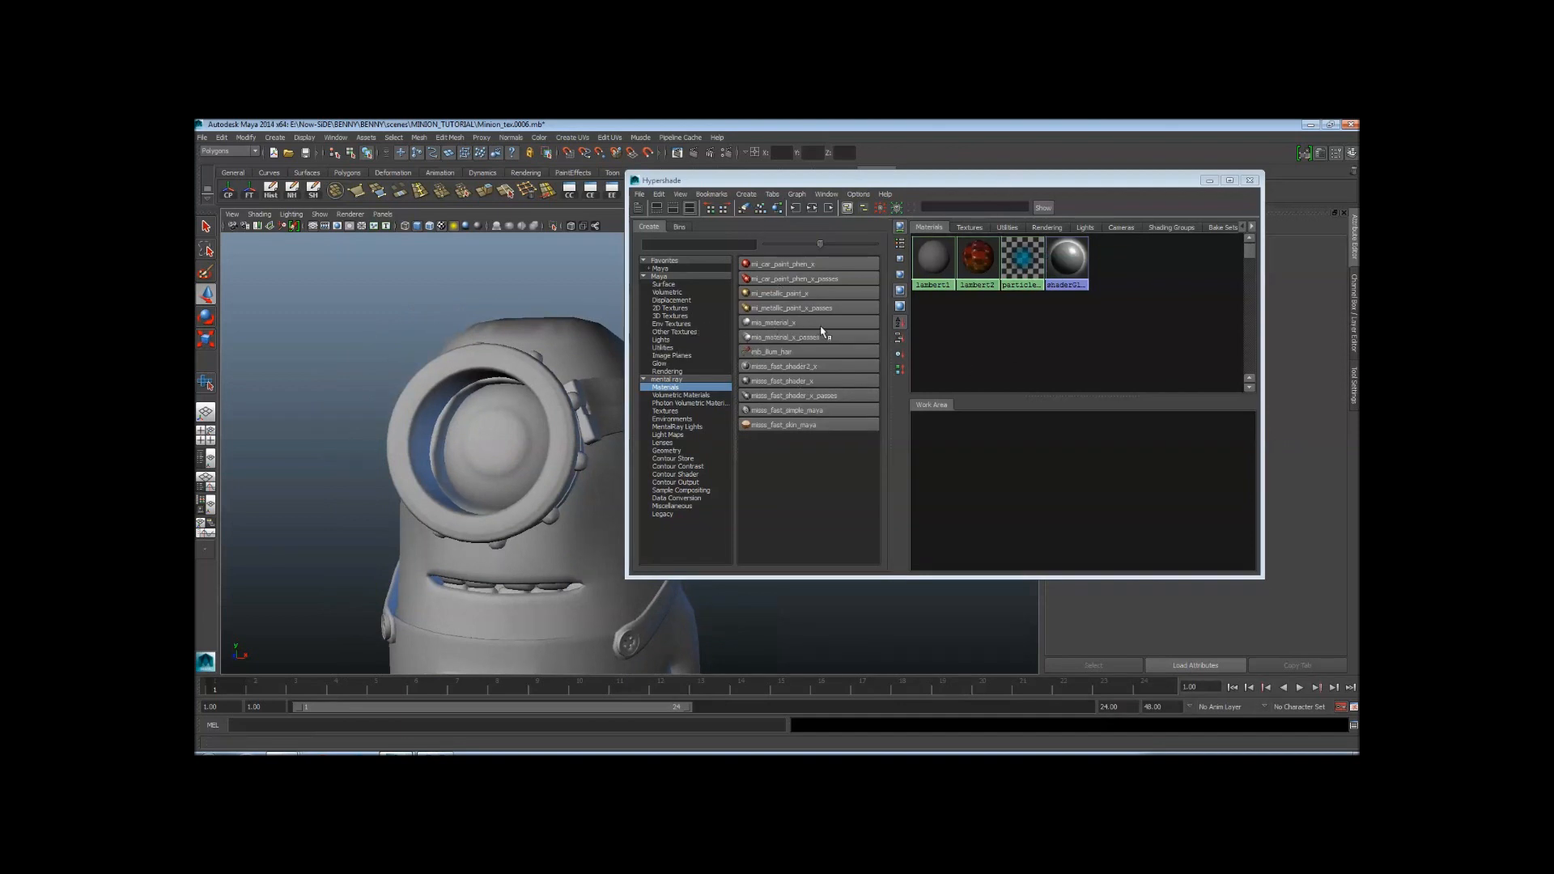
scroll(521, 392, down, 8)
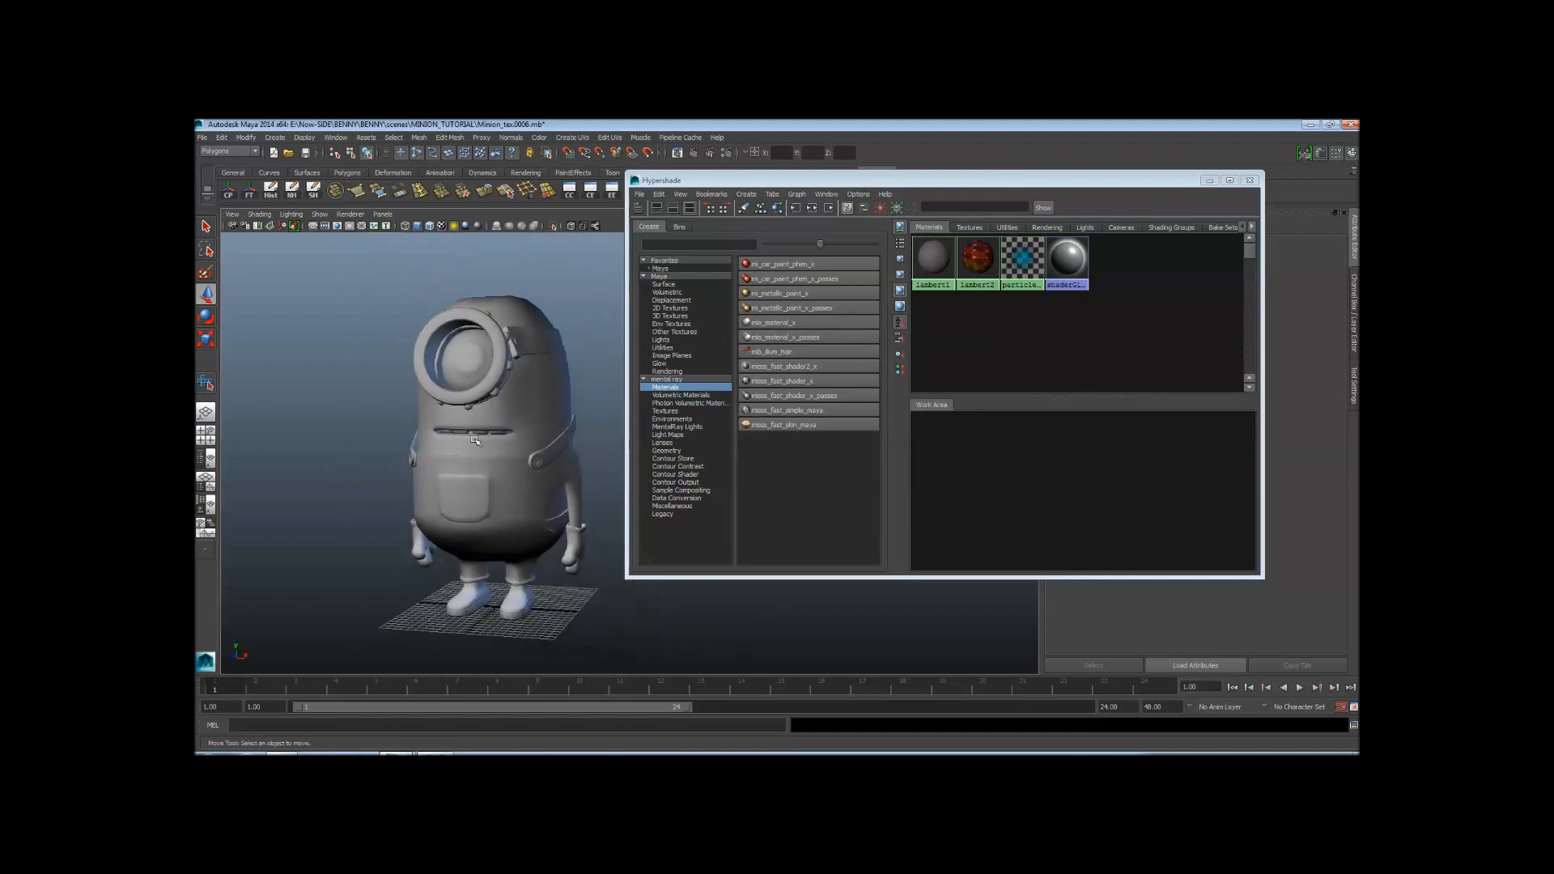
mouse_move(475, 439)
alt+mouse_down()
mouse_move(591, 442)
mouse_move(514, 405)
mouse_move(477, 437)
alt+mouse_up()
alt+right_drag(477, 437, 579, 434)
alt+middle_drag(497, 369, 543, 394)
alt+right_drag(545, 403, 528, 409)
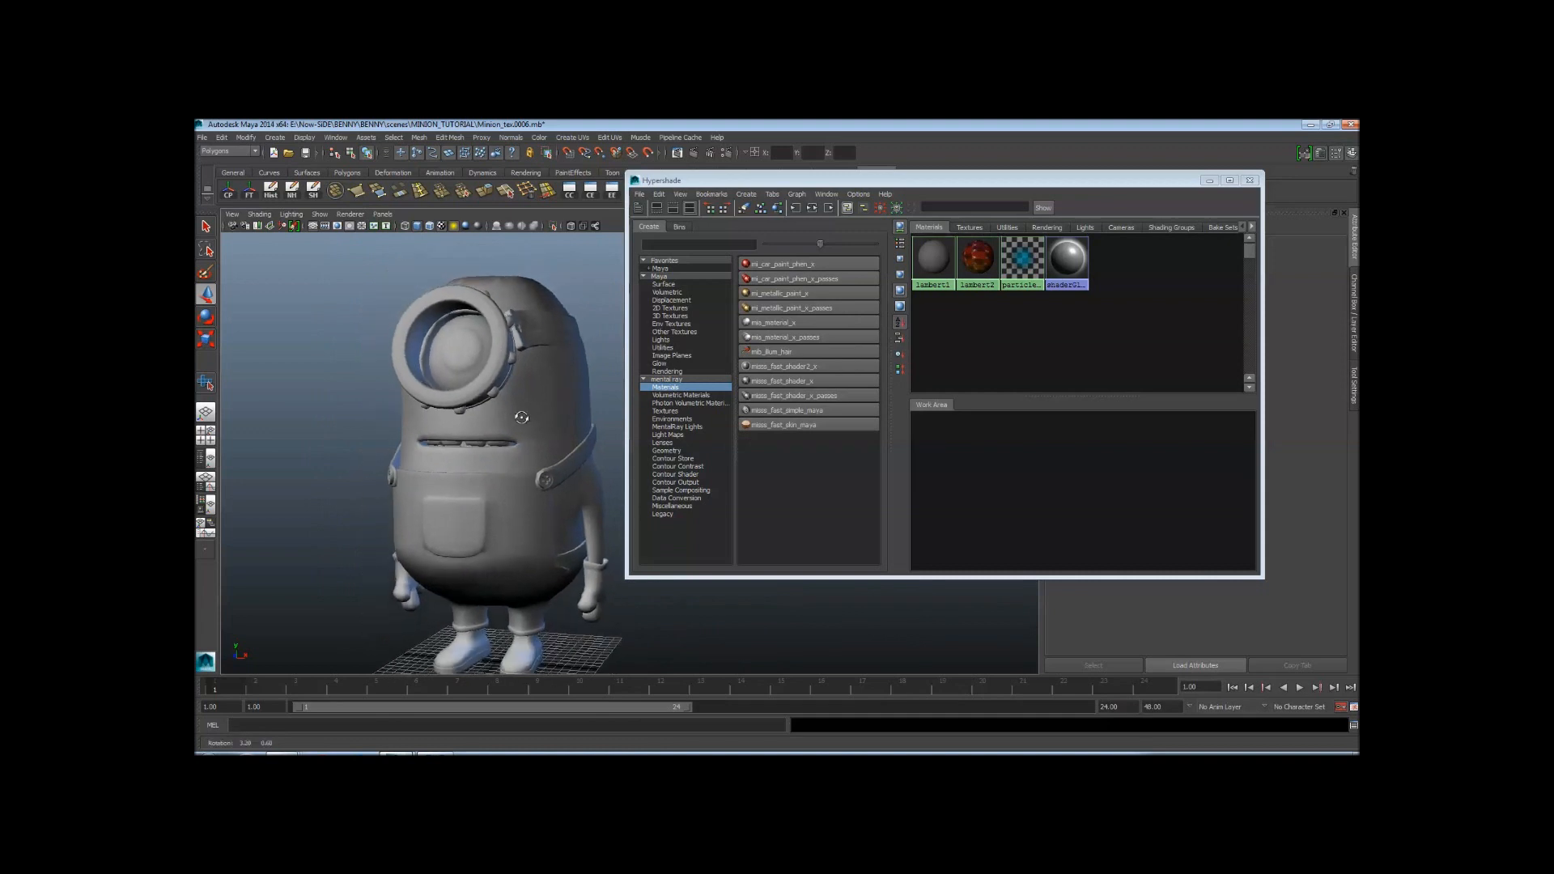
alt+drag(527, 410, 522, 414)
mouse_move(522, 414)
alt+middle_down()
mouse_move(536, 398)
mouse_move(537, 413)
alt+middle_up()
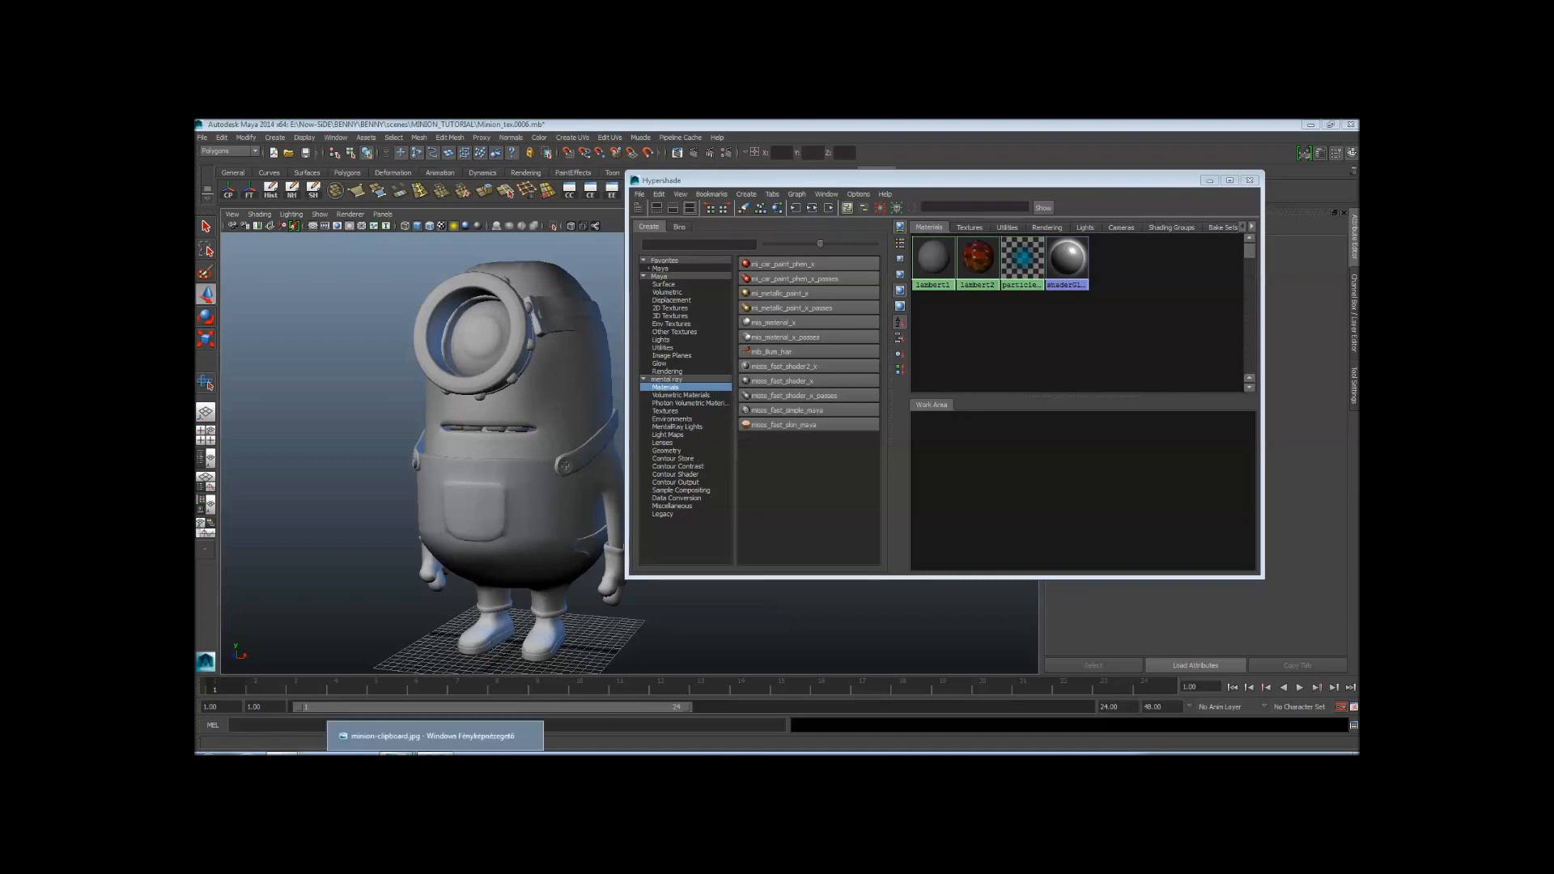
Switch to Windows Photo Viewer and browse the minion reference pictures as far as the one-eyed minion
click(435, 753)
scroll(688, 422, down, 5)
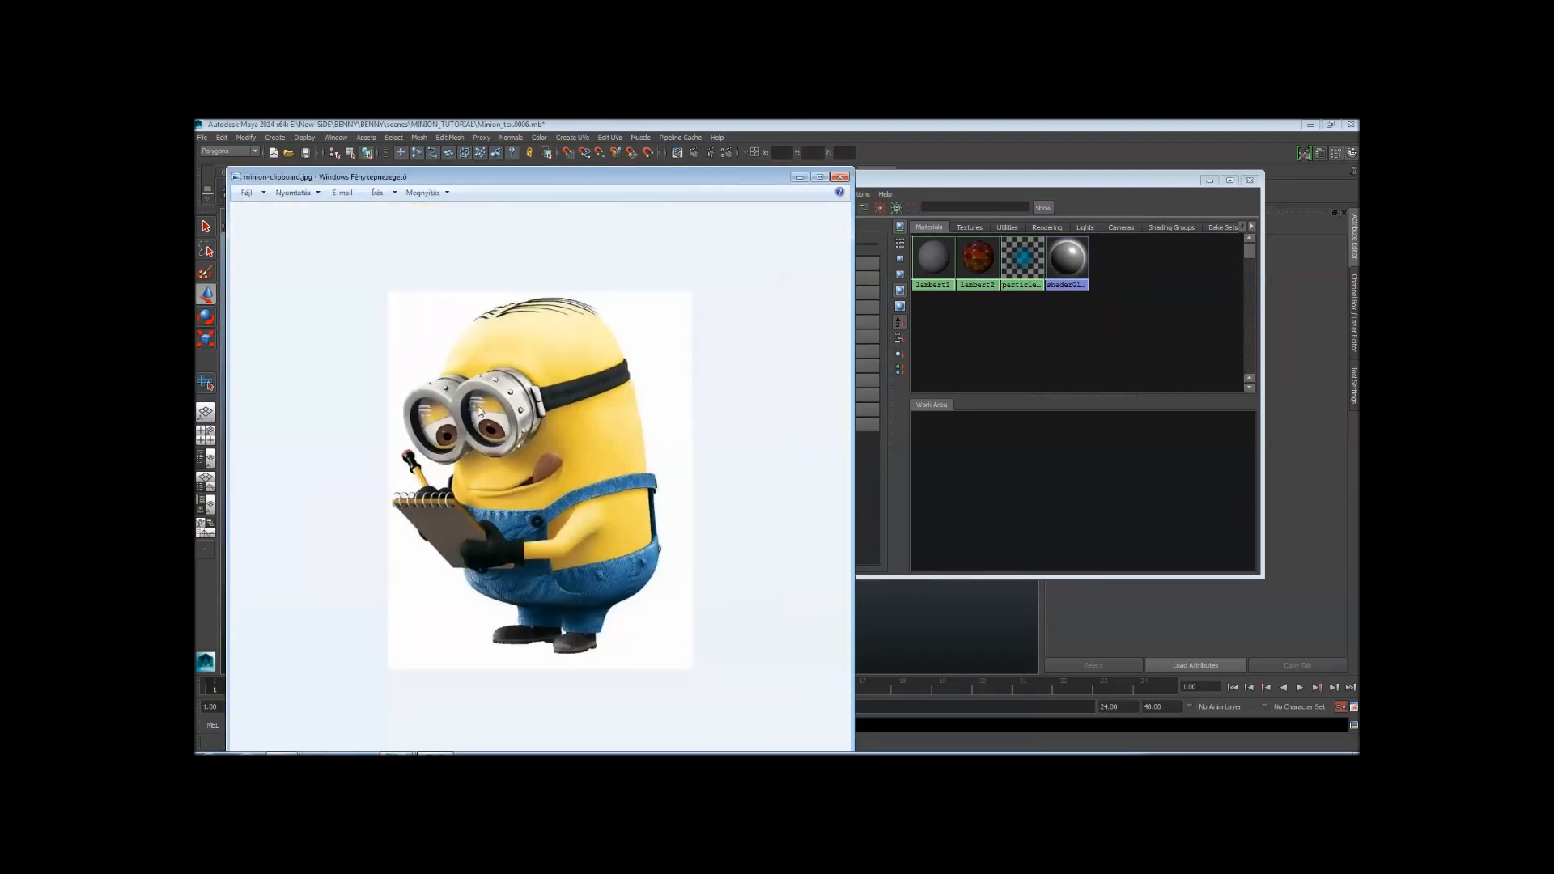
key(Right)
key(Right)
key(Right)
key(Right)
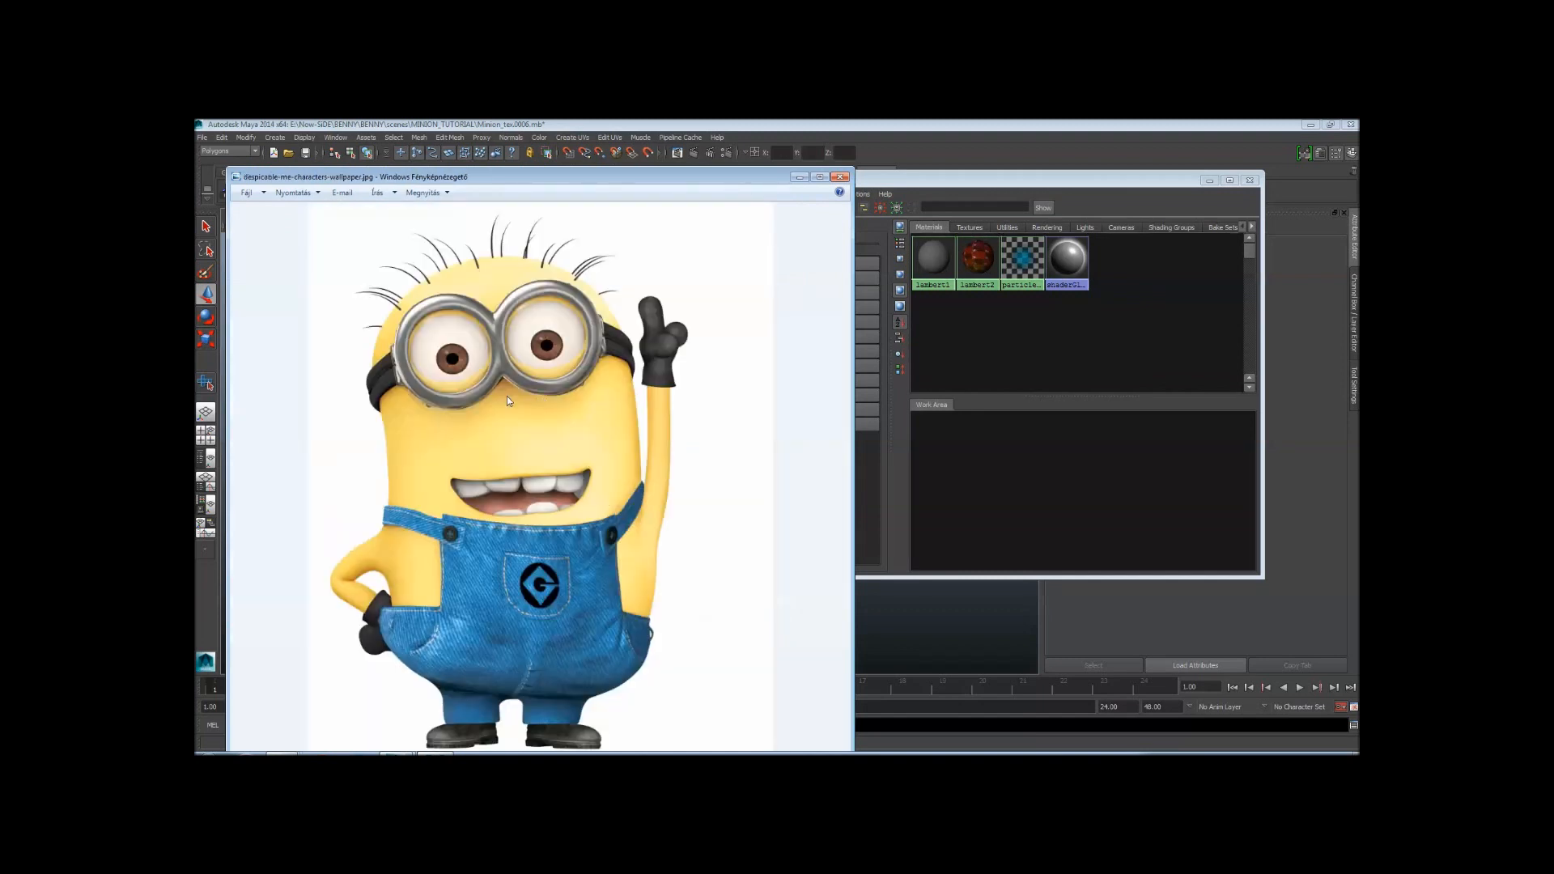
key(Right)
key(Right)
key(Right)
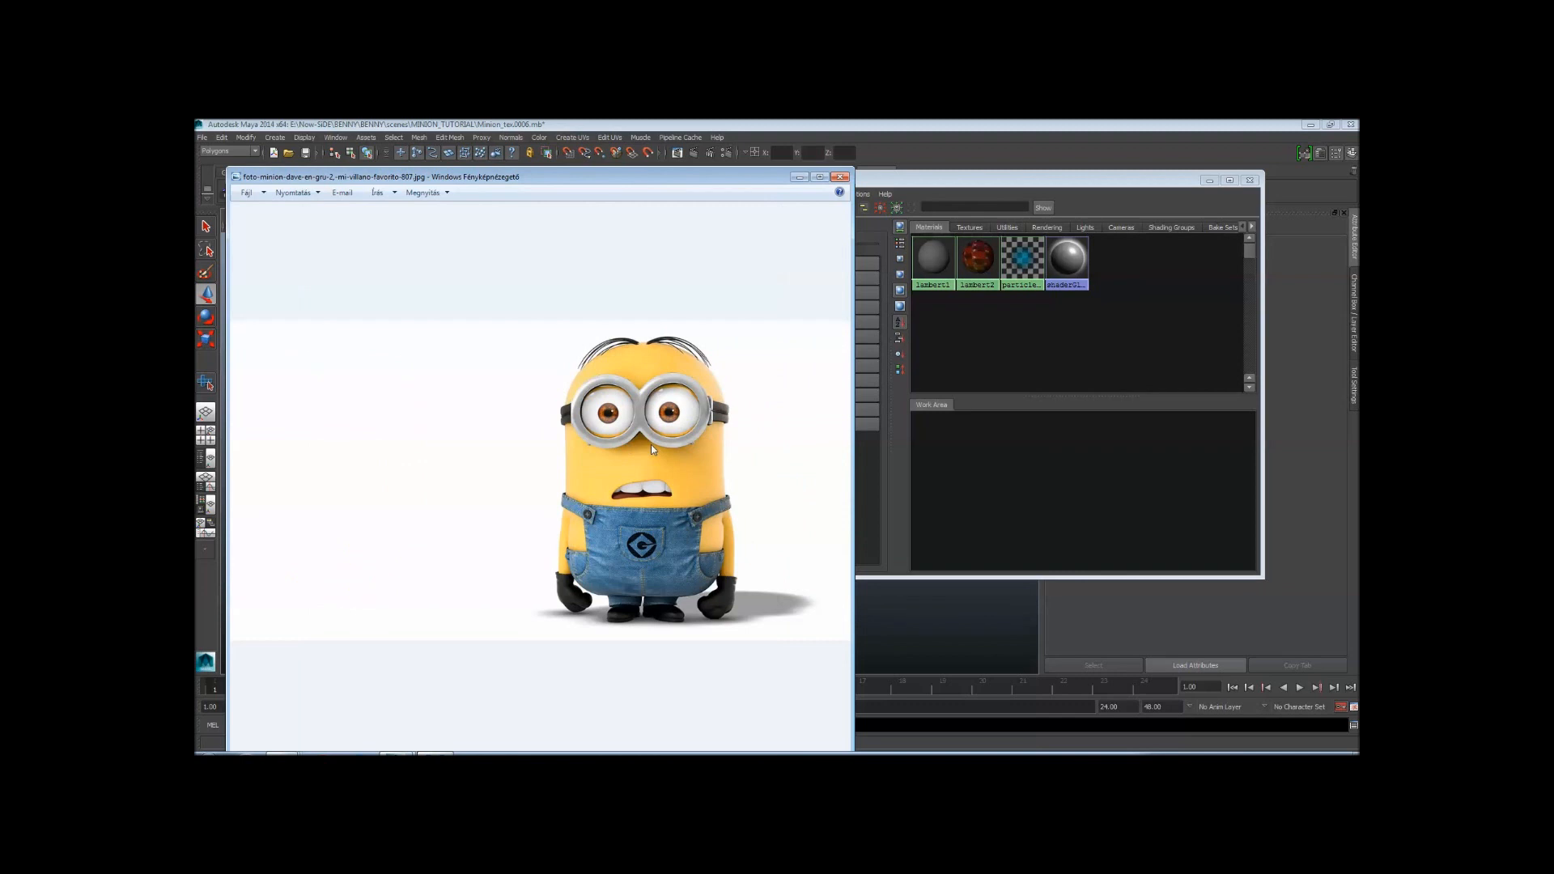
key(Right)
key(Right)
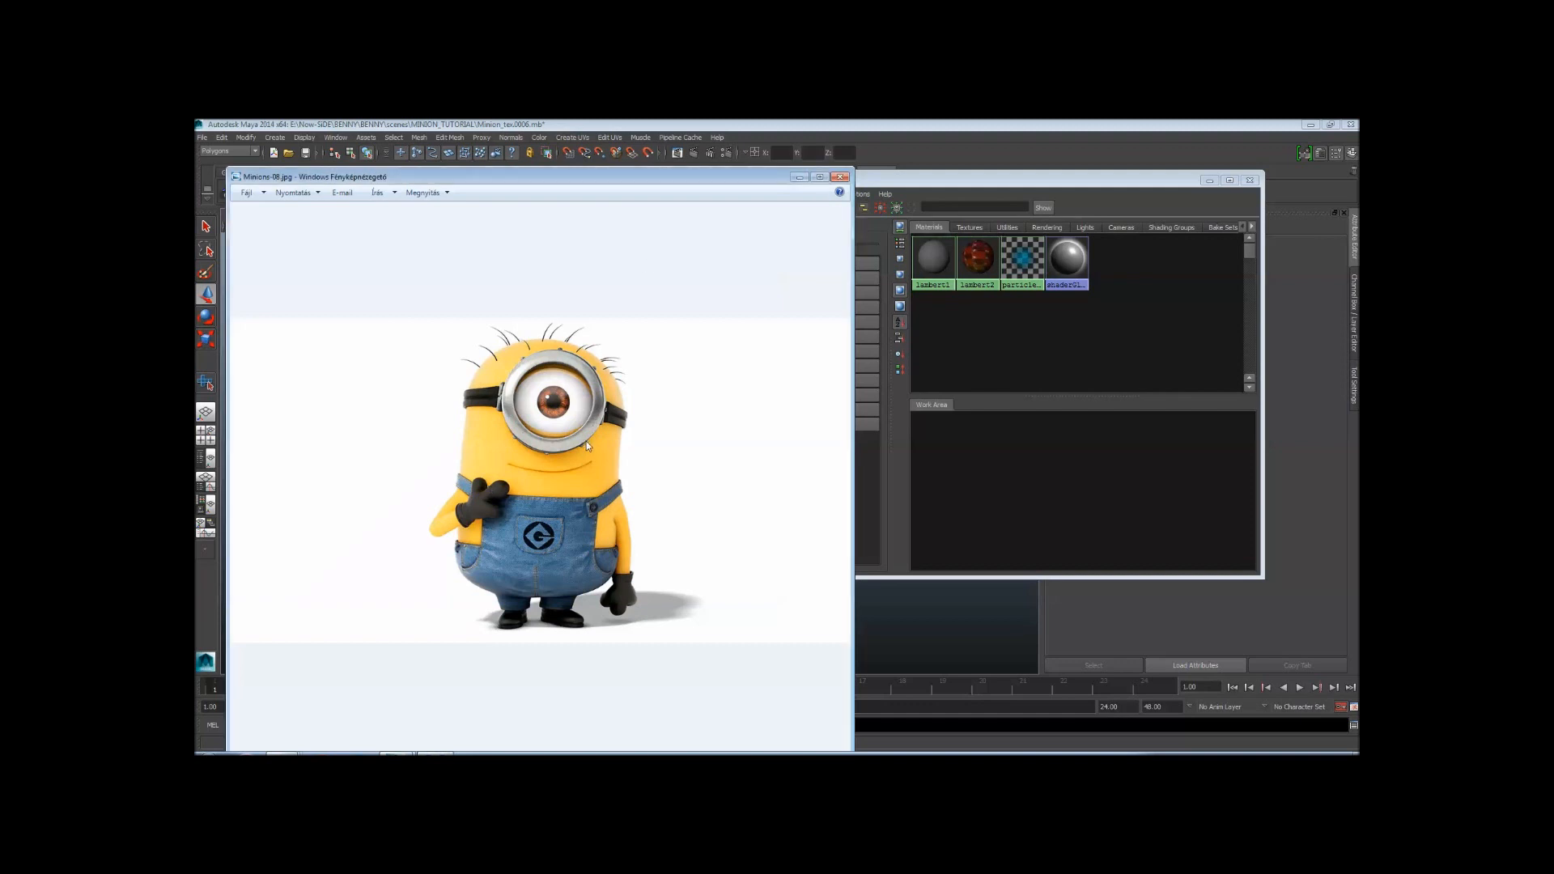
Examine the one-eyed minion reference up close, minimize the photo viewer and compare it with the model in Maya
scroll(586, 440, up, 4)
scroll(696, 429, down, 3)
scroll(690, 448, down, 1)
click(799, 176)
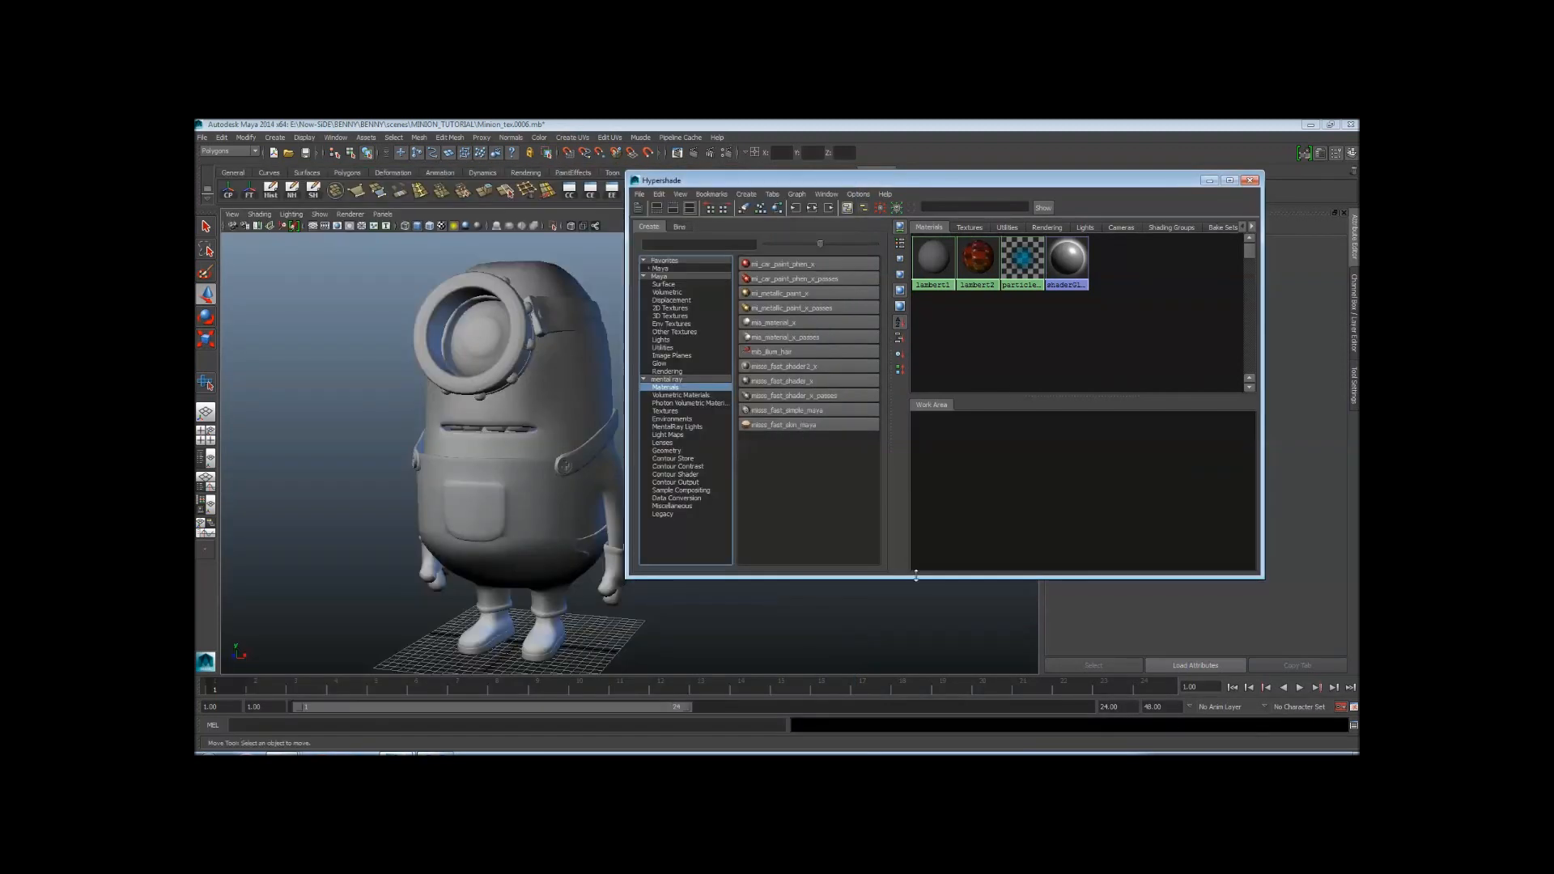
alt+drag(491, 395, 768, 493)
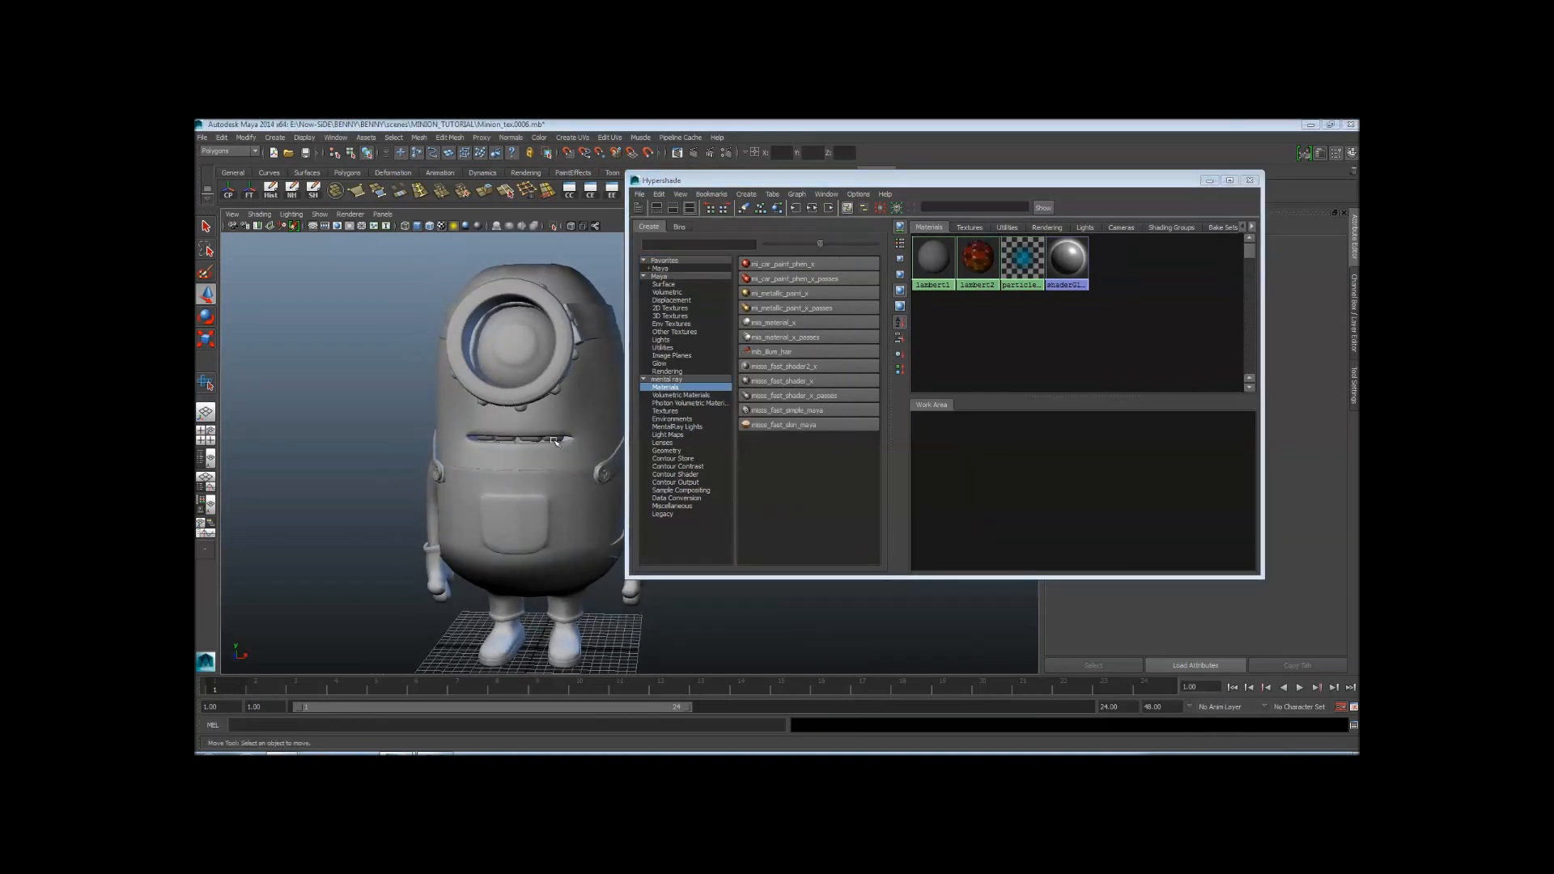
scroll(535, 397, up, 5)
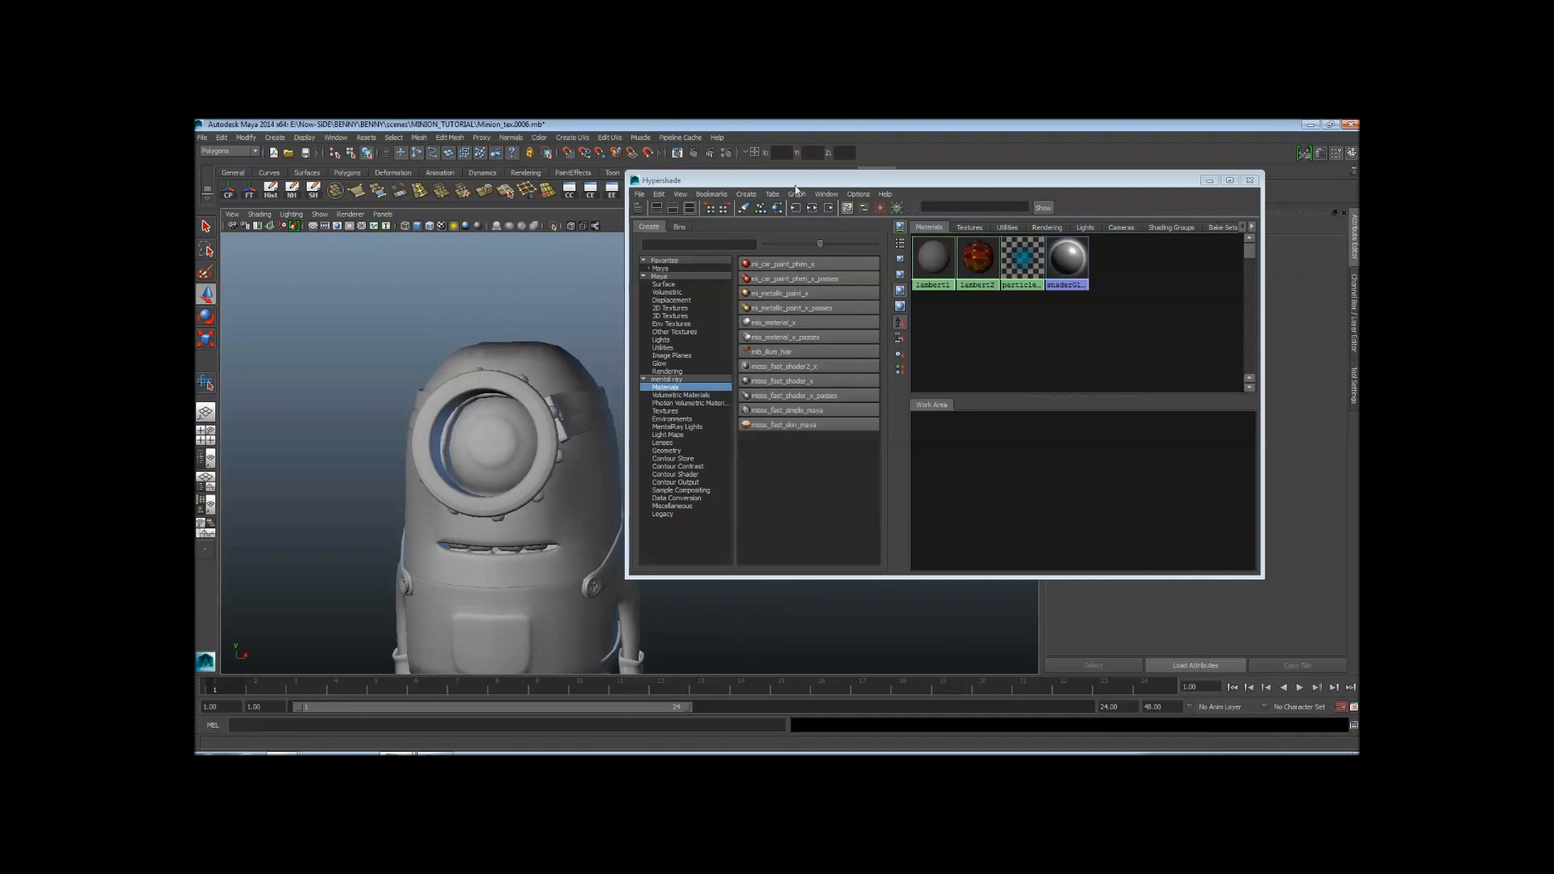
Examine the minion's goggle and eyeball up close from several angles, with the eyeball selected
drag(795, 185, 1019, 205)
scroll(588, 446, up, 5)
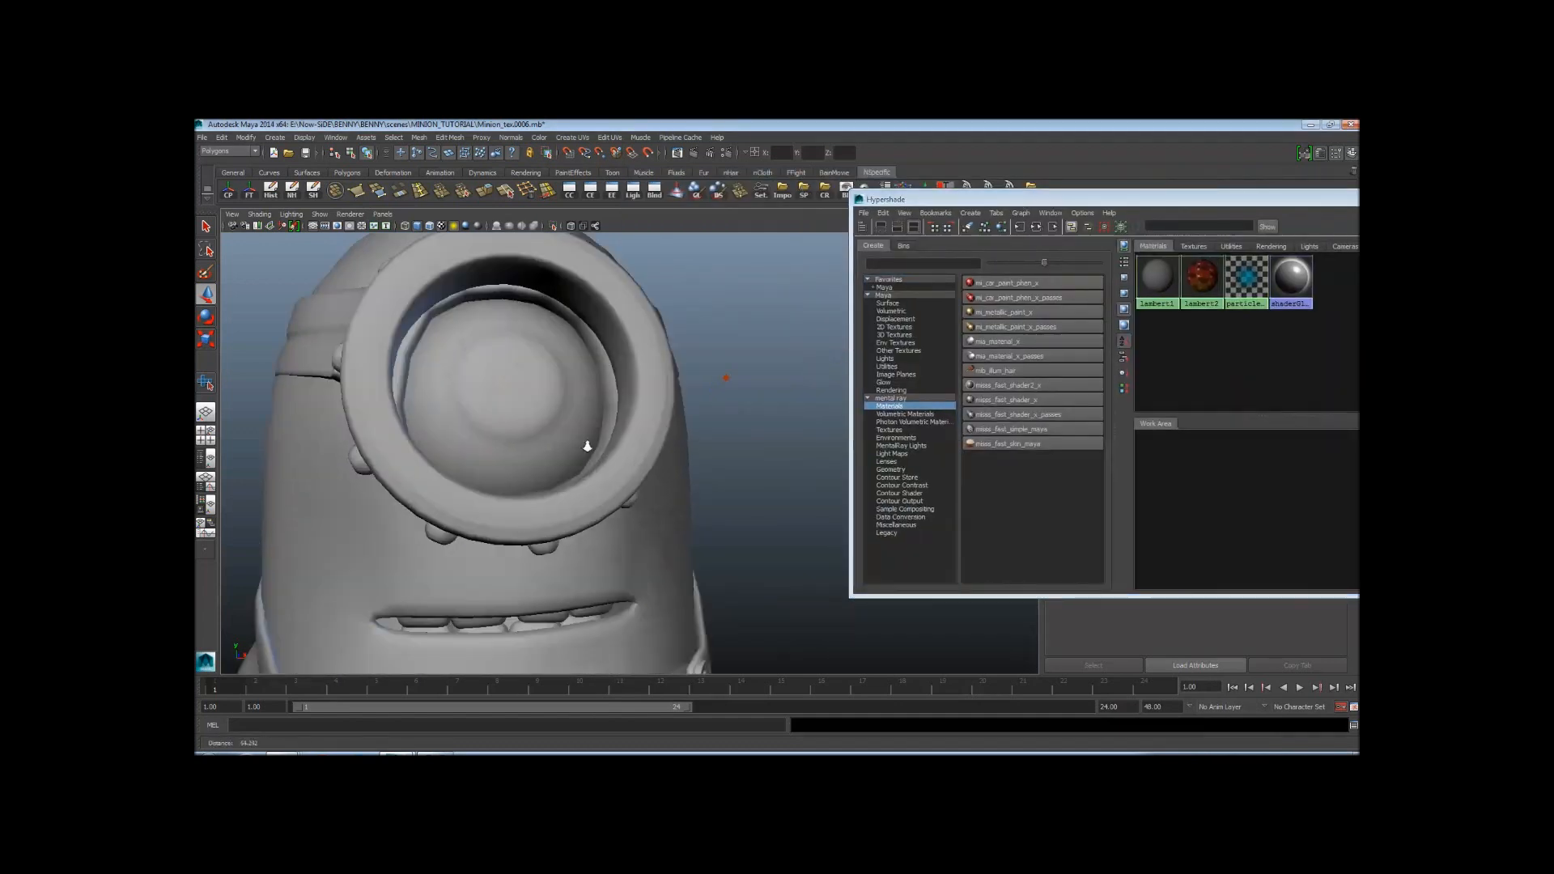
alt+drag(587, 446, 517, 416)
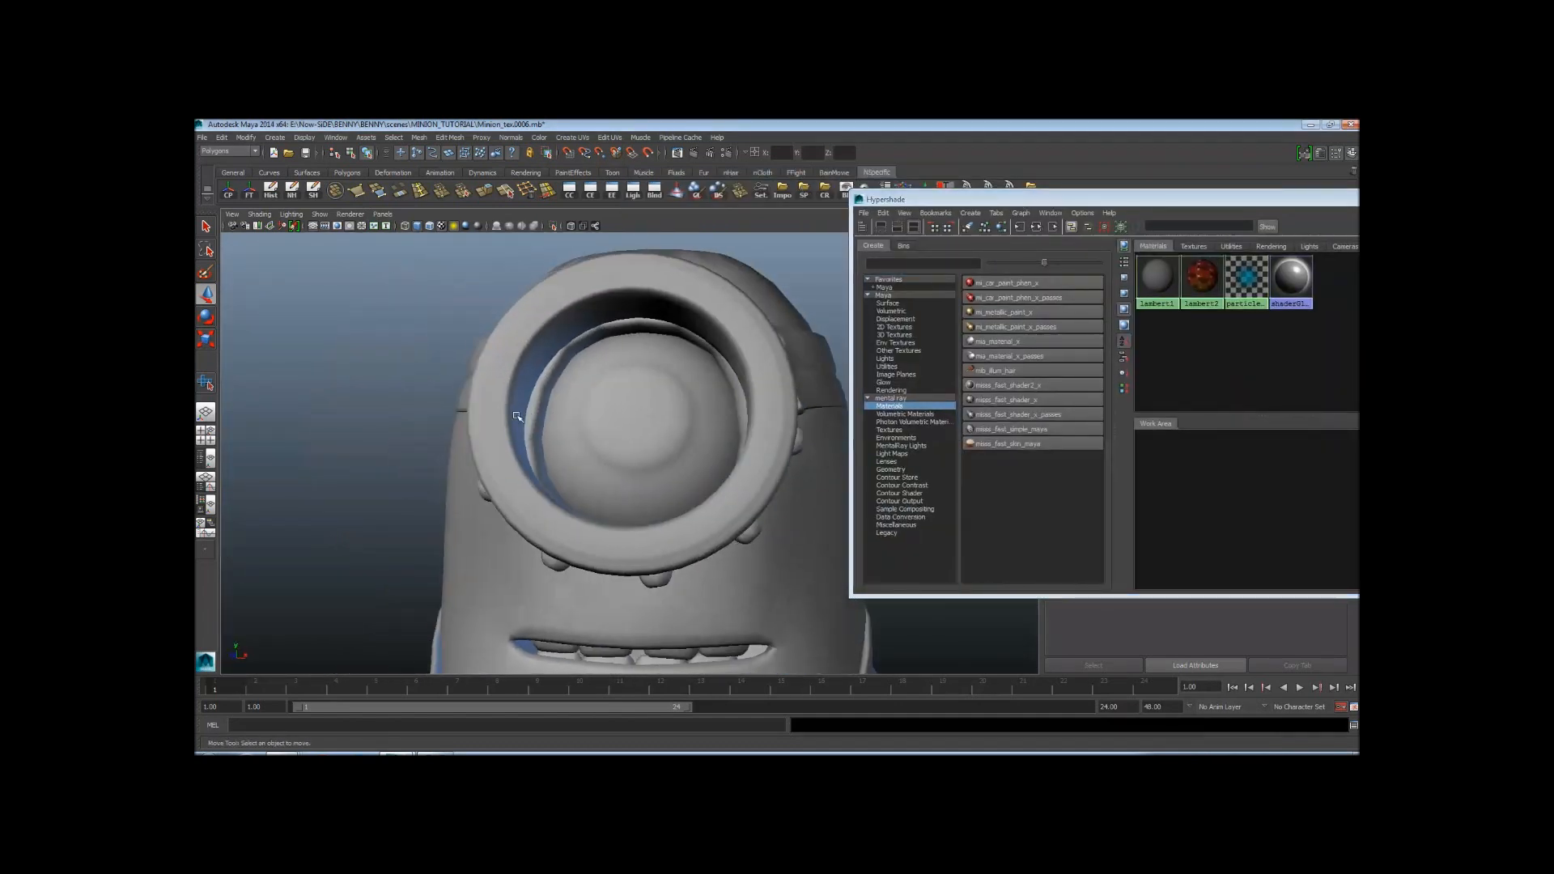
alt+right_drag(517, 416, 430, 406)
alt+drag(430, 405, 551, 409)
alt+right_drag(551, 409, 517, 401)
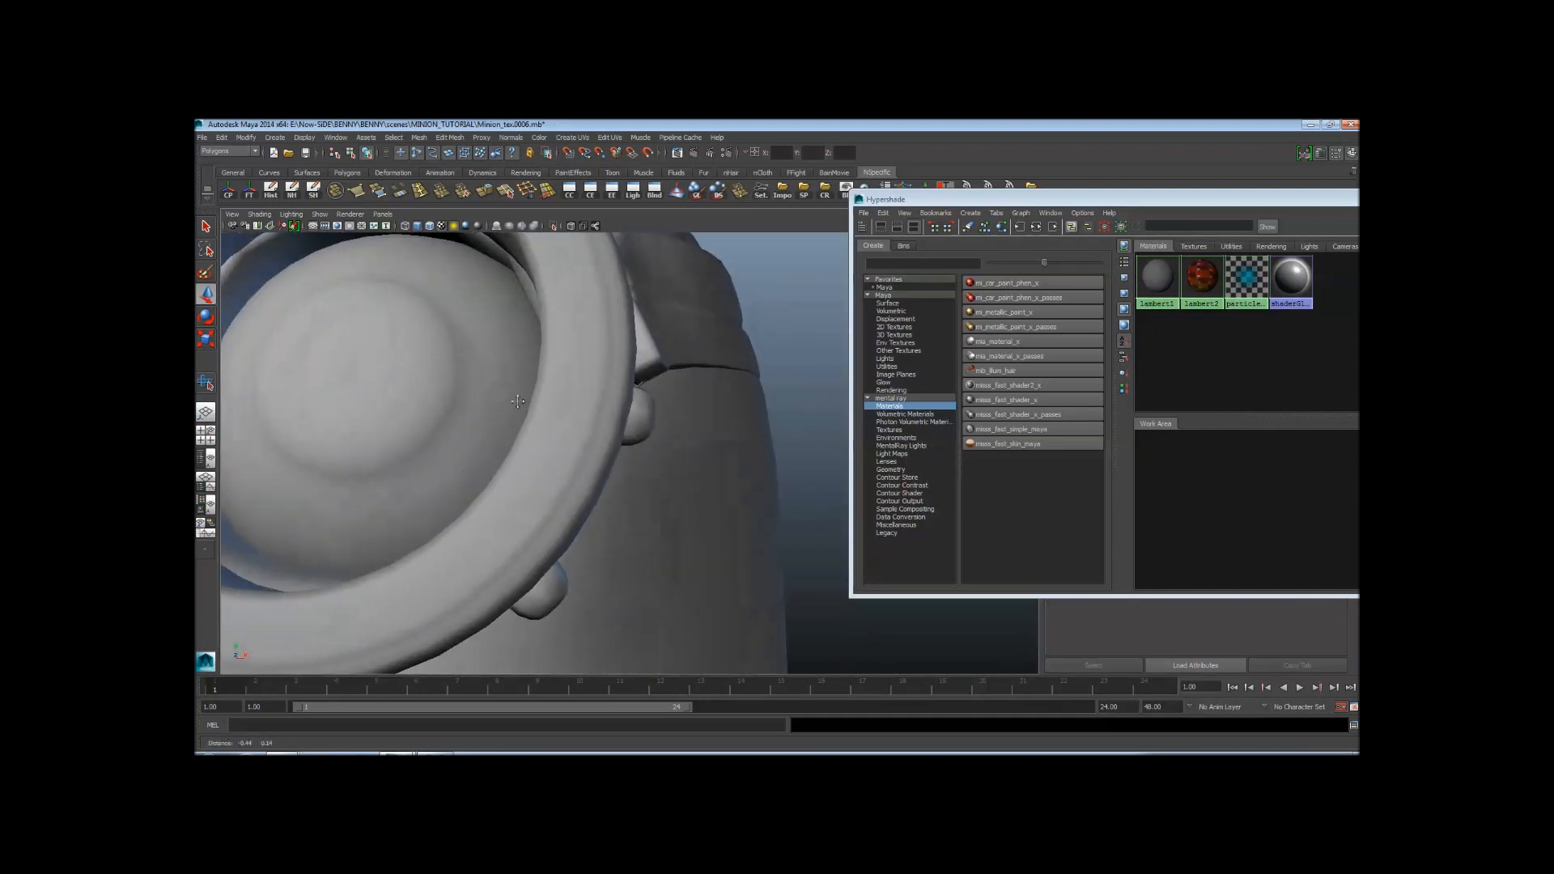
alt+drag(517, 401, 607, 399)
click(611, 408)
alt+right_drag(611, 409, 541, 459)
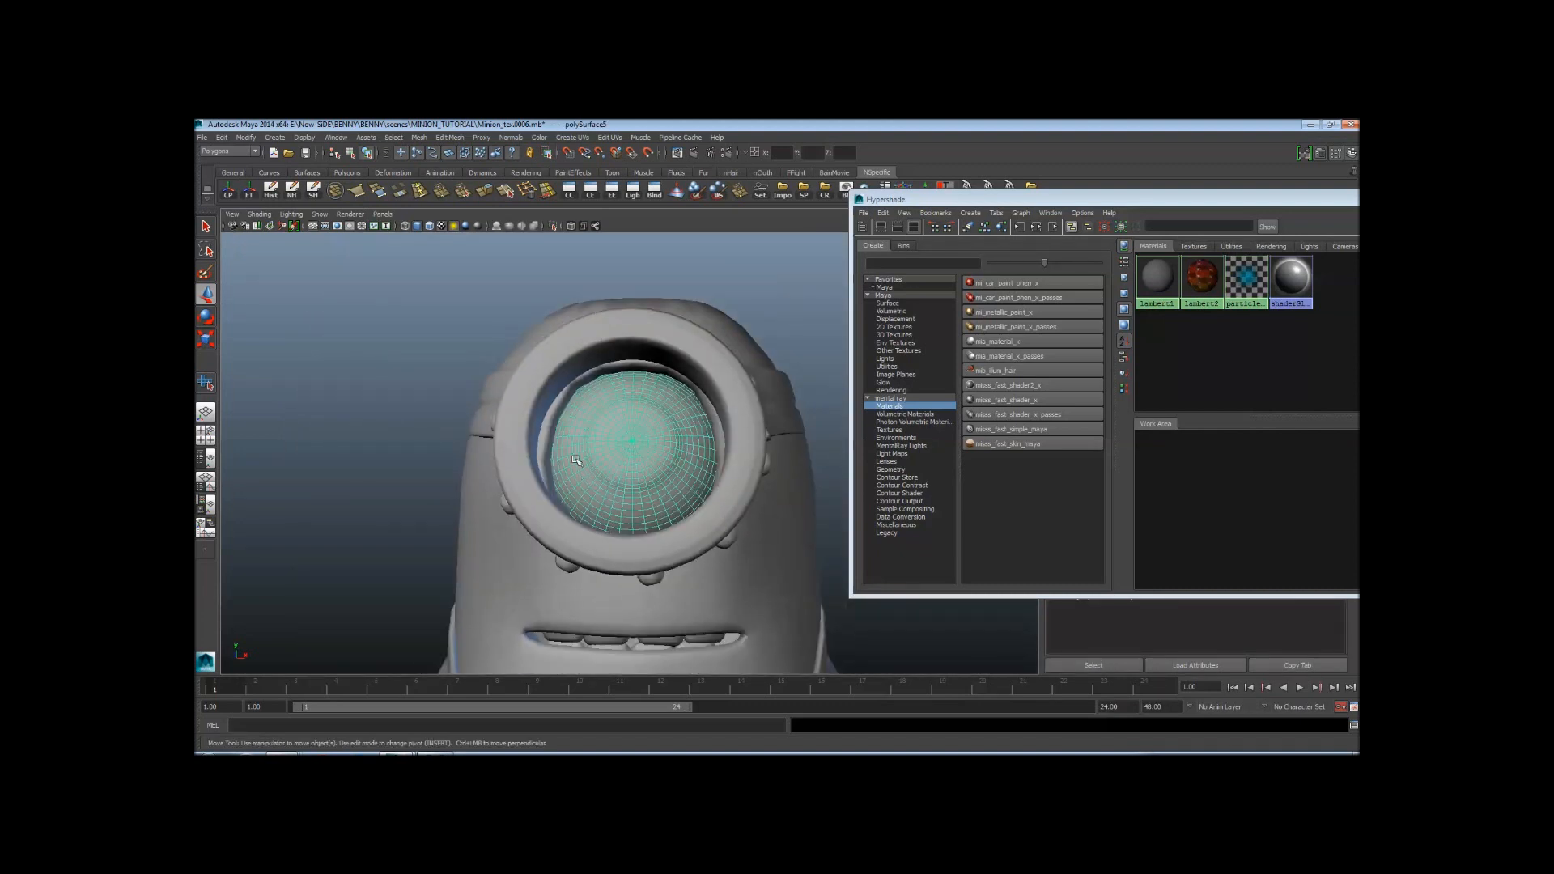
alt+drag(576, 460, 558, 390)
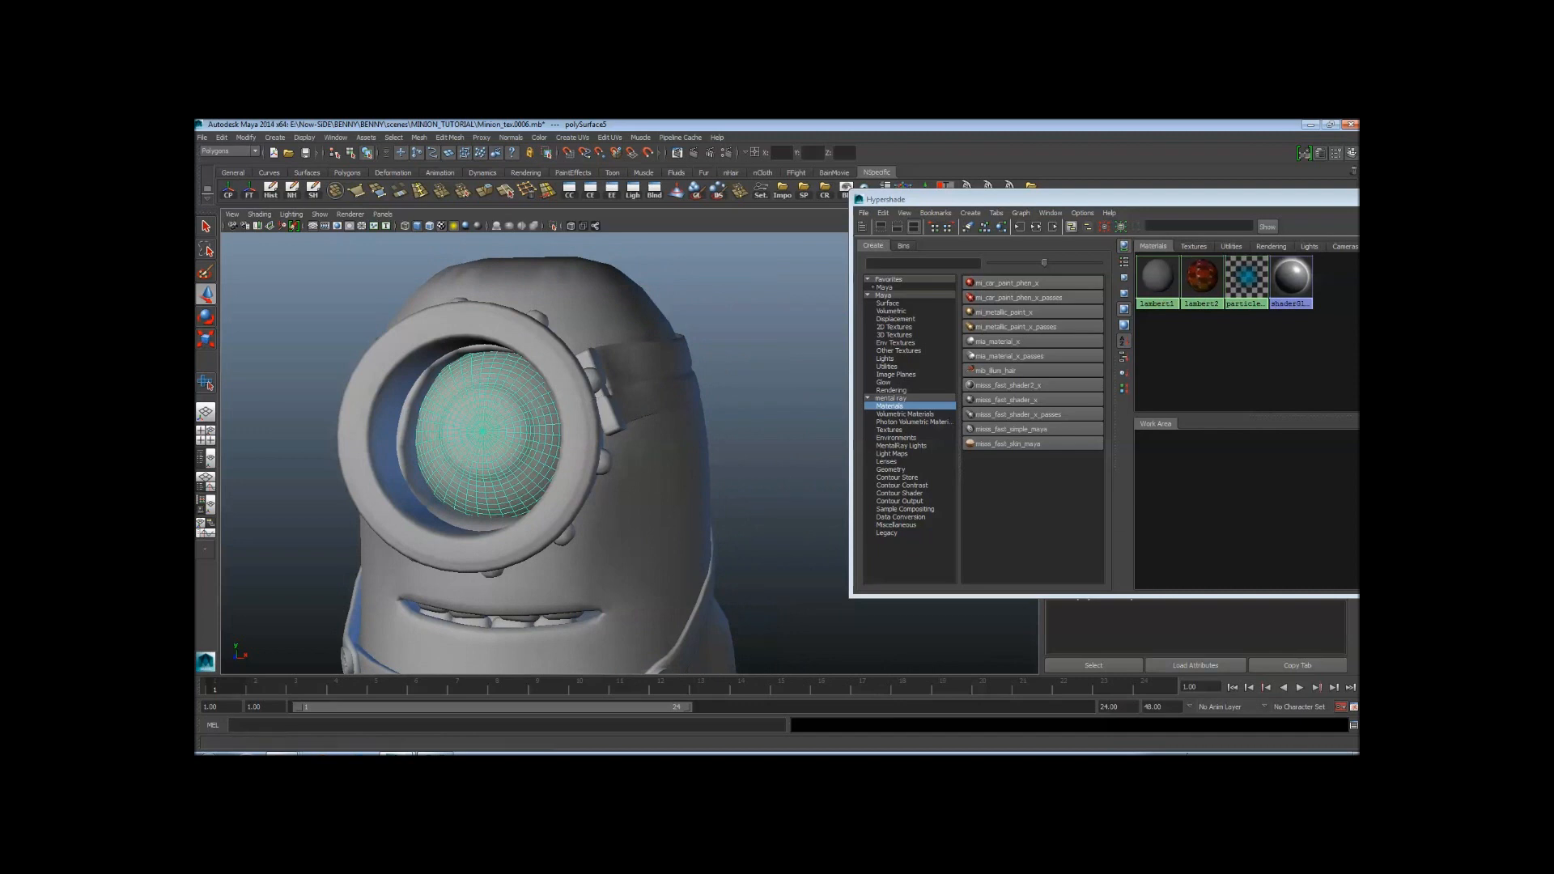
Create a mental ray mia_material_x material and assign it to the minion's eyeball
drag(972, 199, 693, 210)
key(ctrl+z)
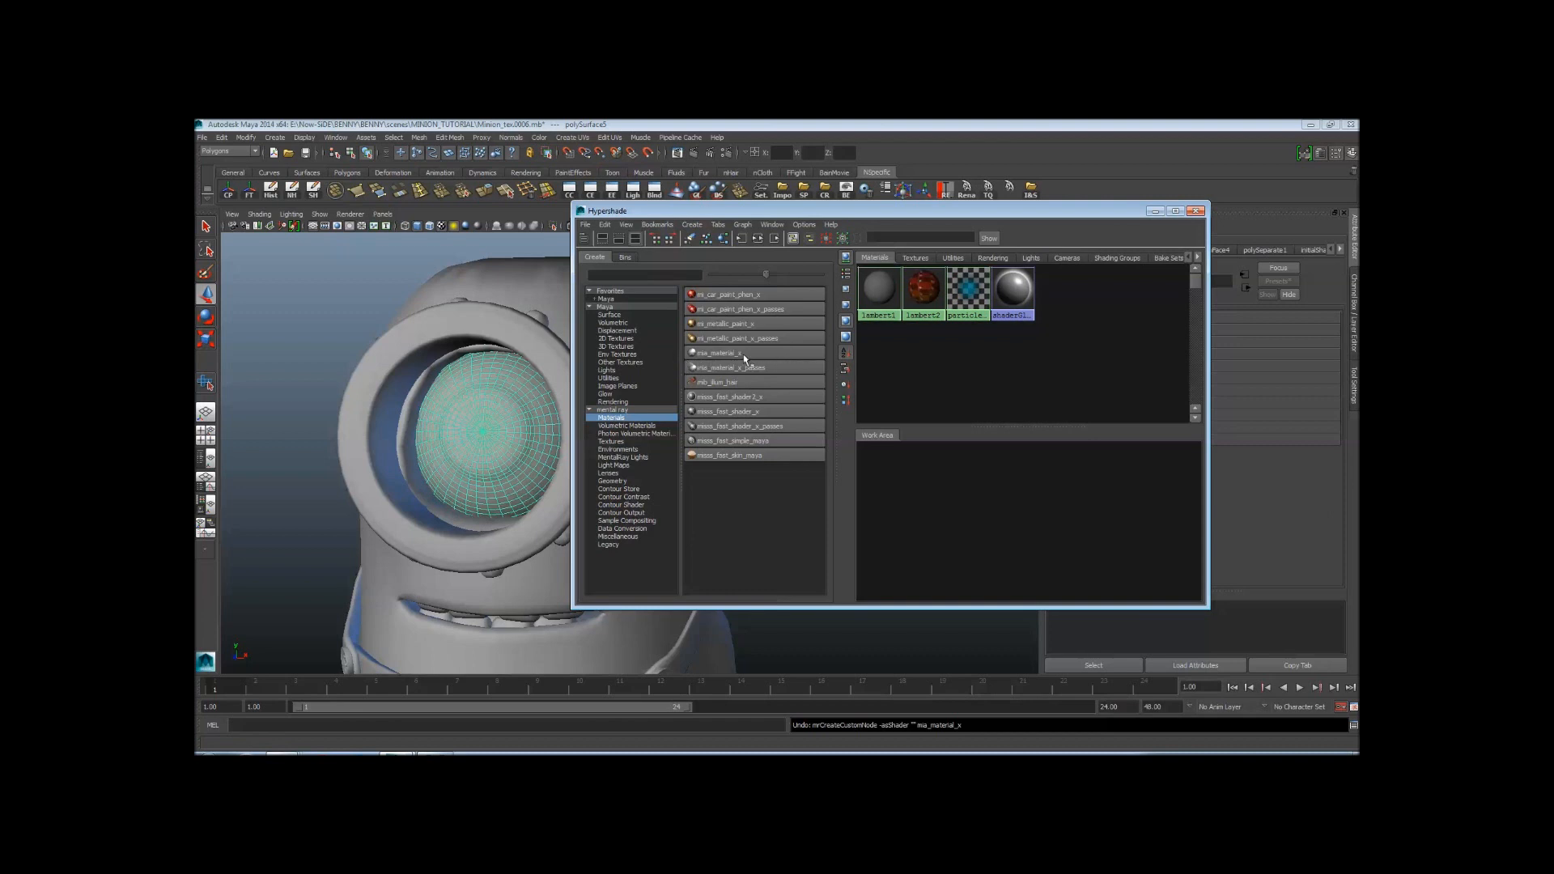
click(719, 352)
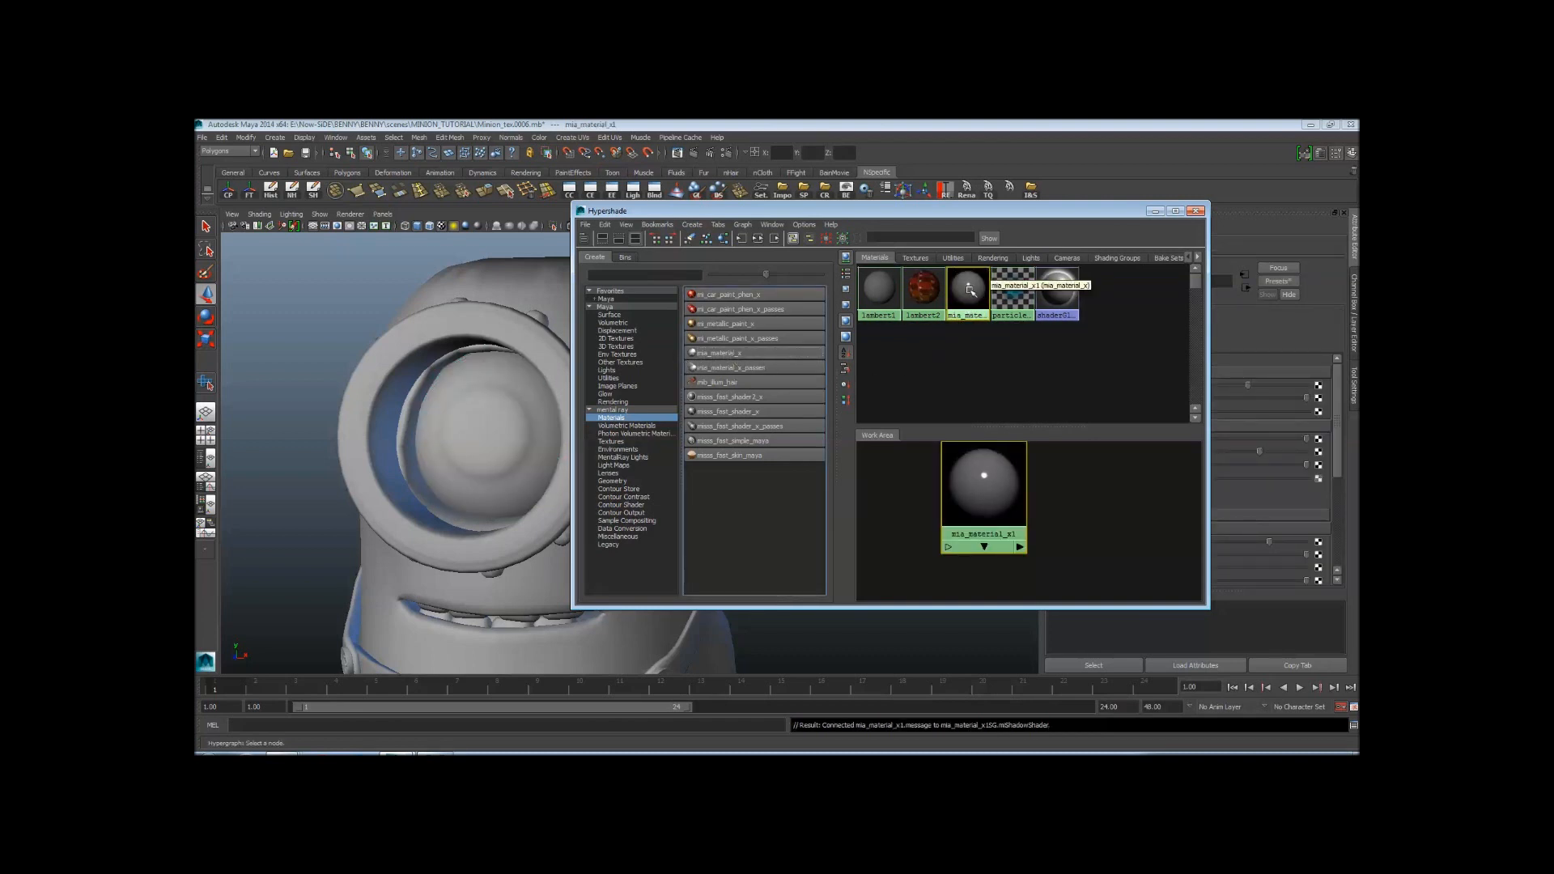
drag(846, 216, 957, 237)
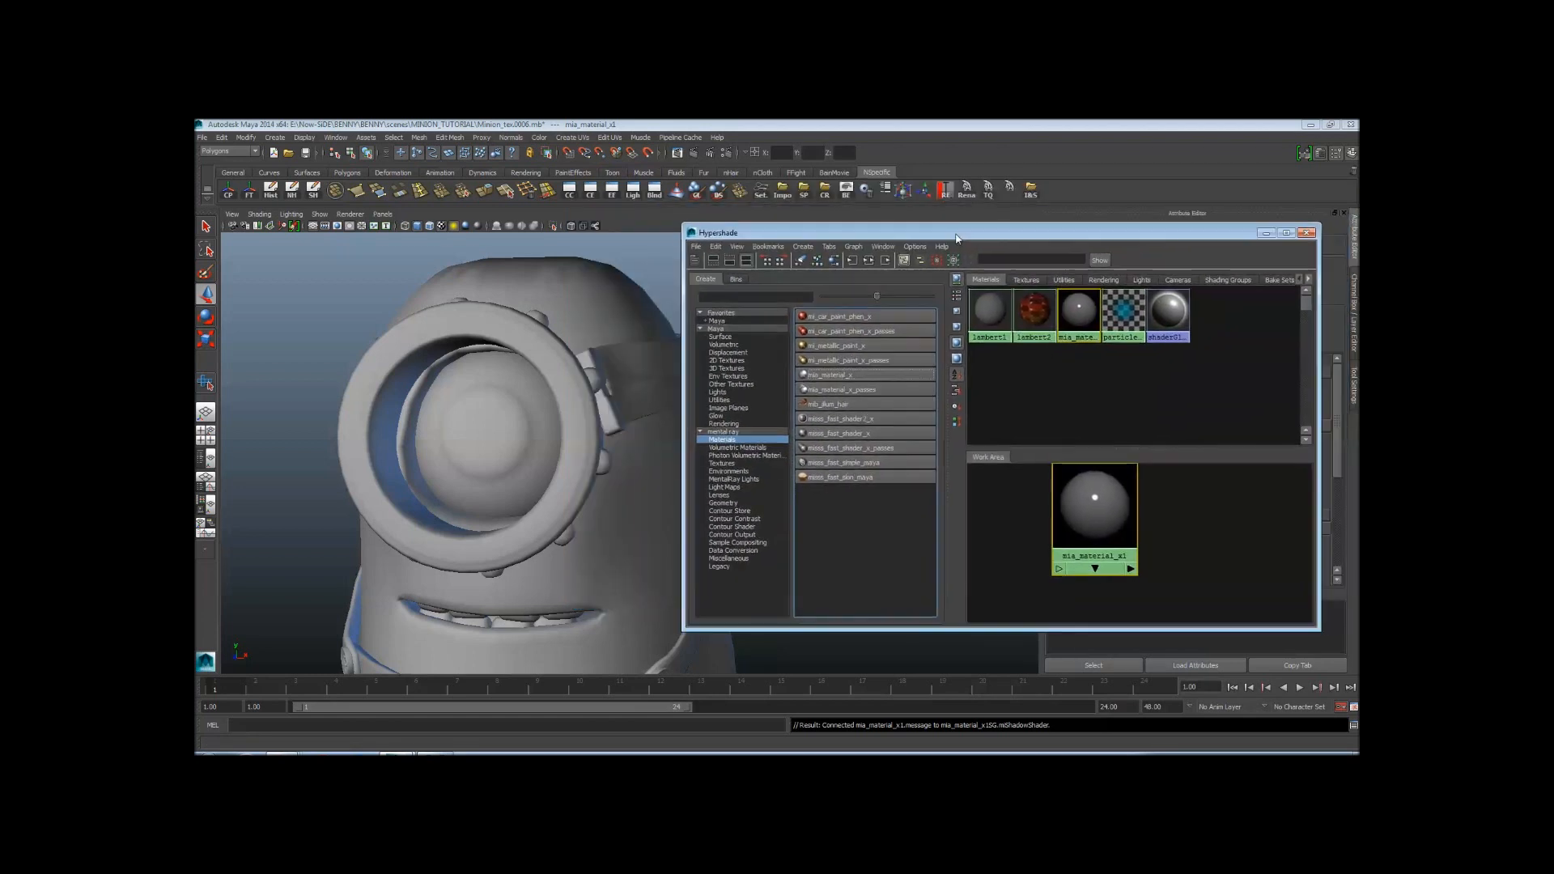
alt+drag(478, 412, 519, 440)
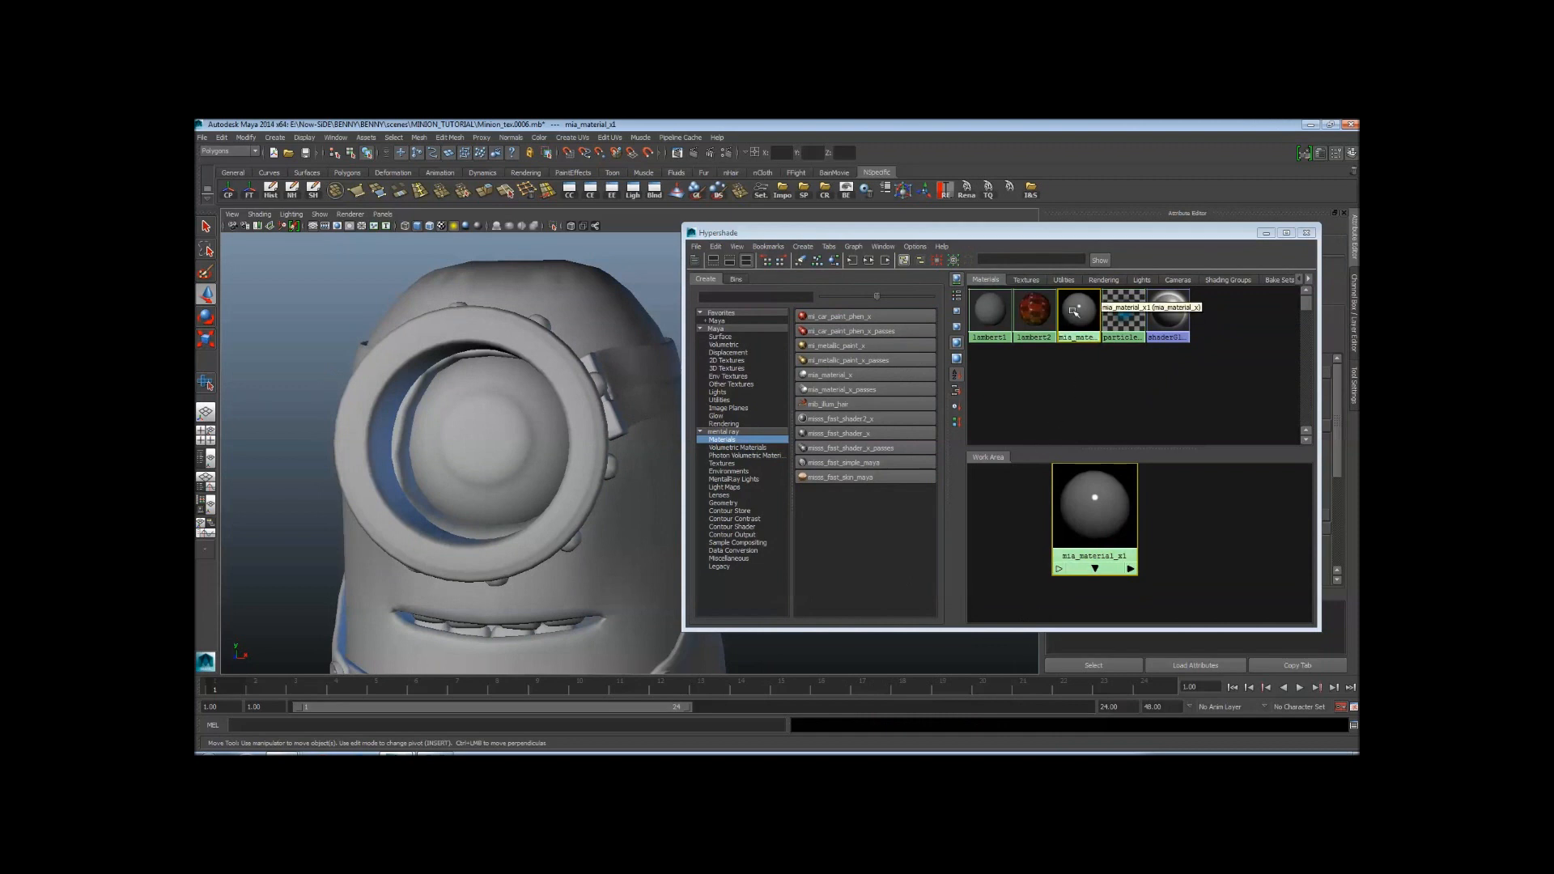
middle_drag(1074, 310, 465, 447)
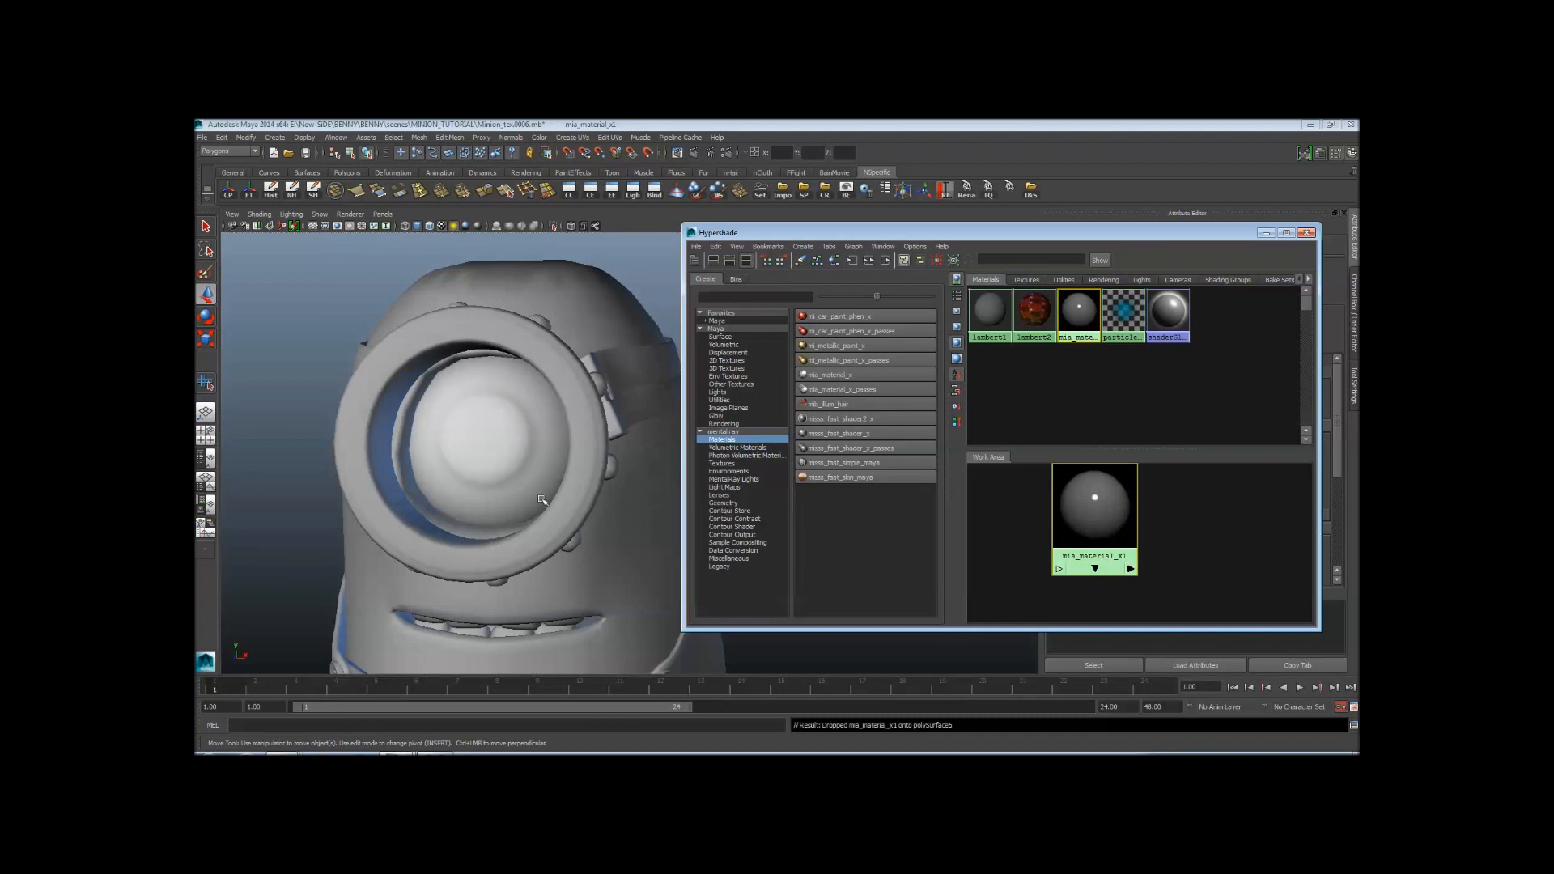
click(551, 358)
shift+click(585, 308)
shift+click(631, 401)
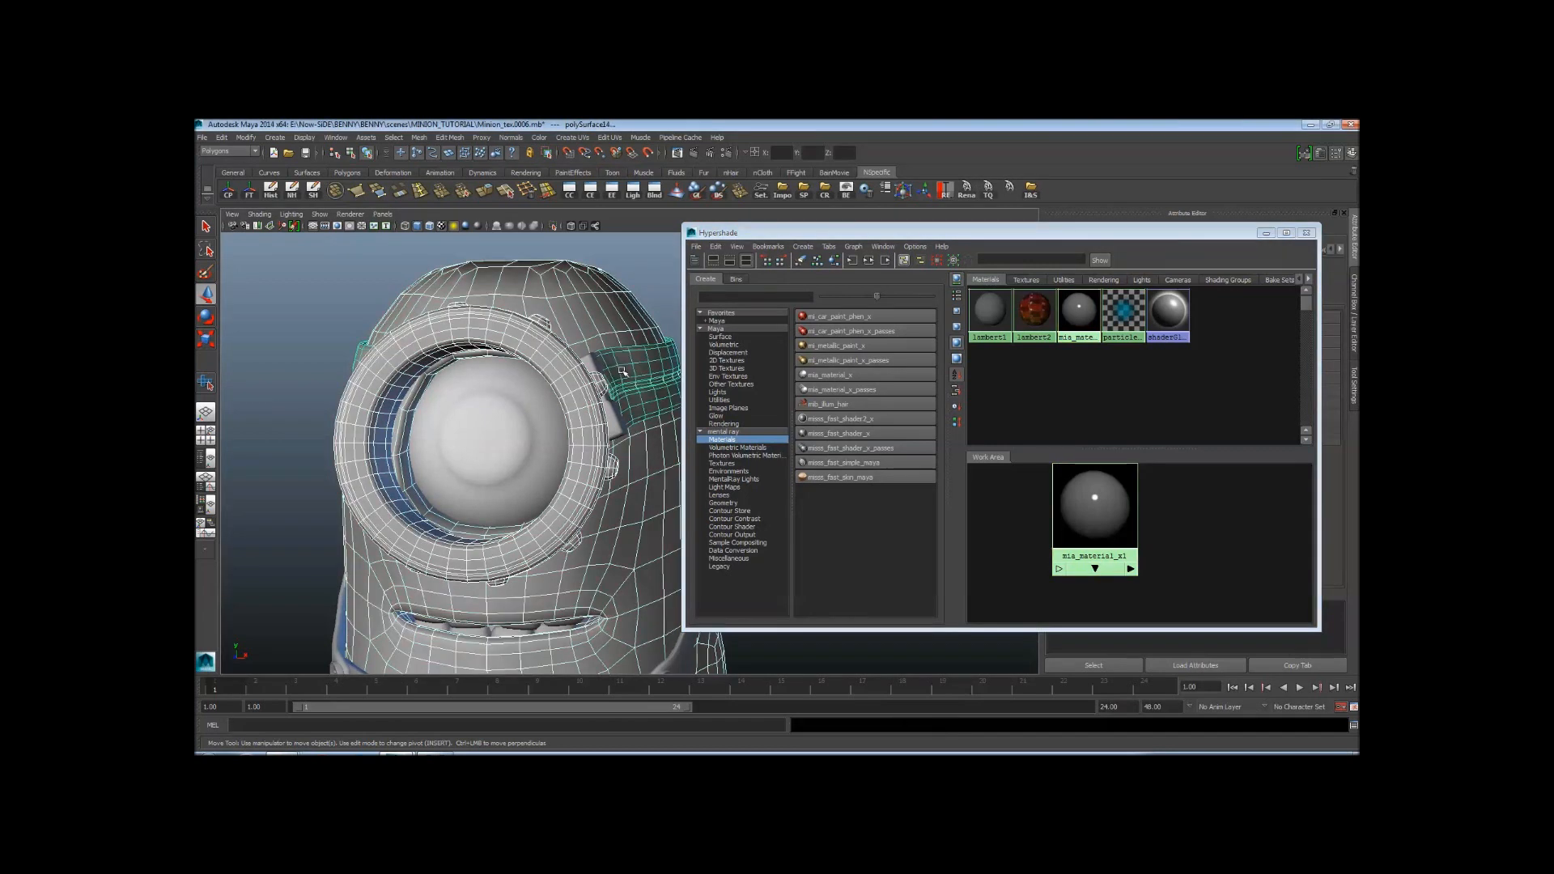
right_click(1078, 316)
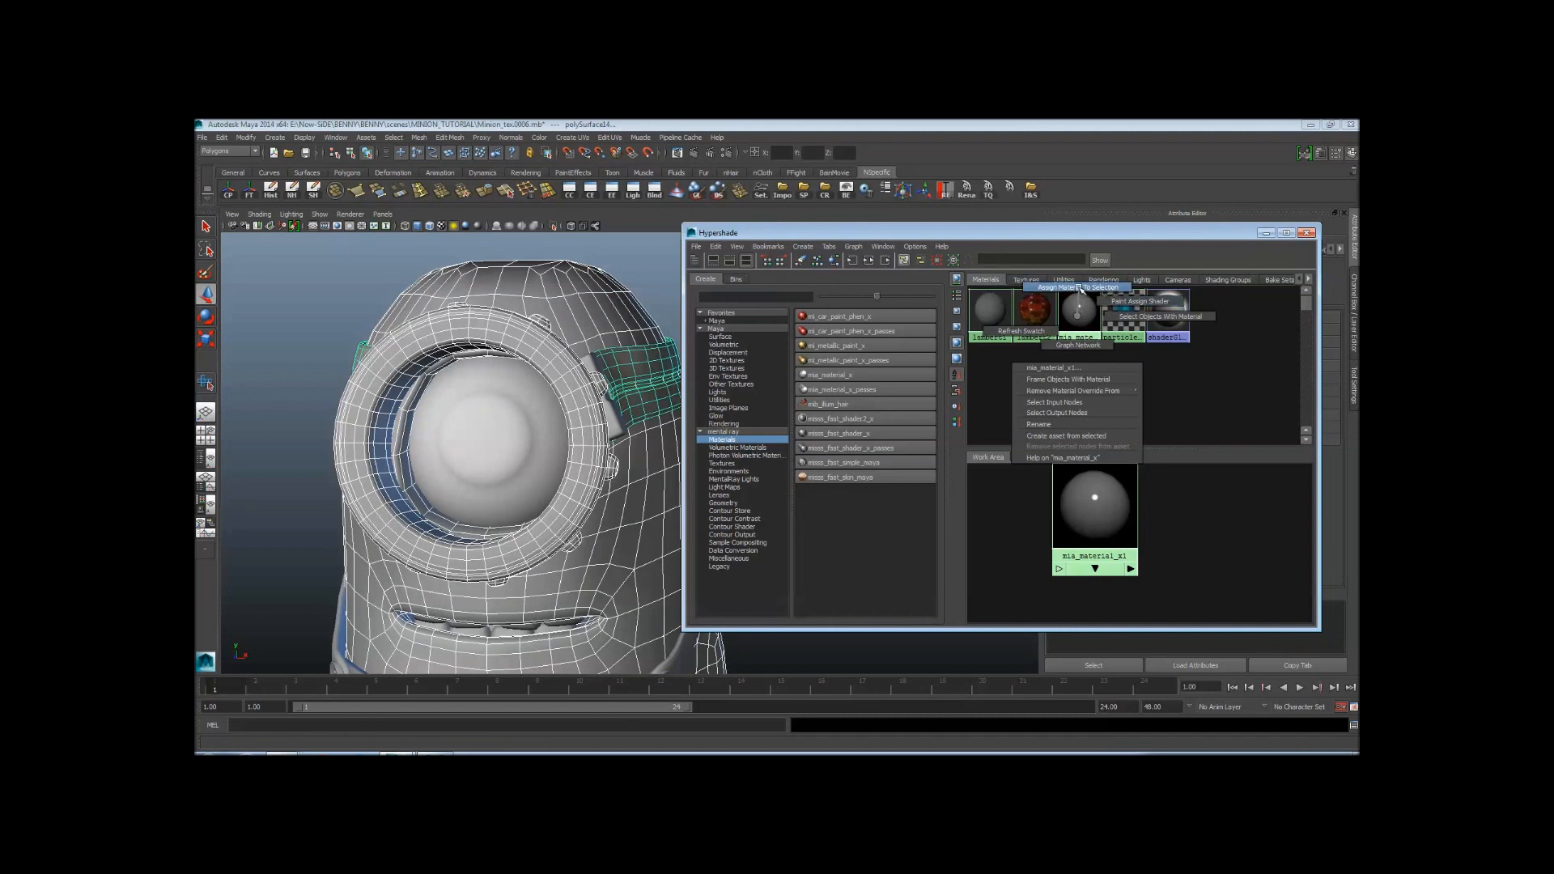
click(1080, 287)
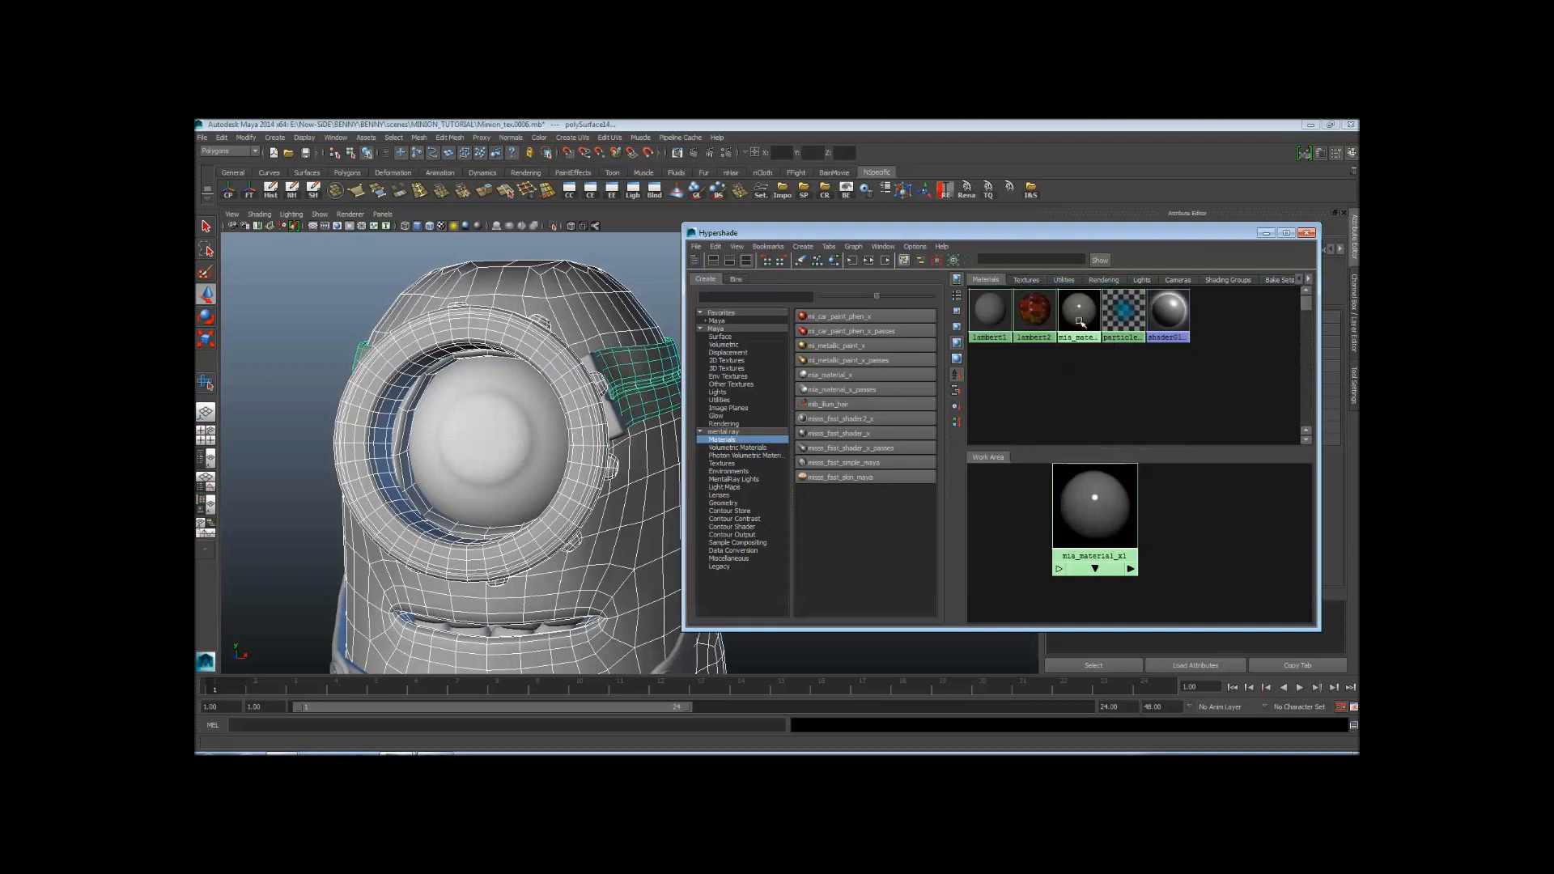
click(1172, 392)
Check the eyeball in the viewport and display the mia_material_x1 attributes in the Attribute Editor
click(504, 430)
scroll(510, 449, down, 5)
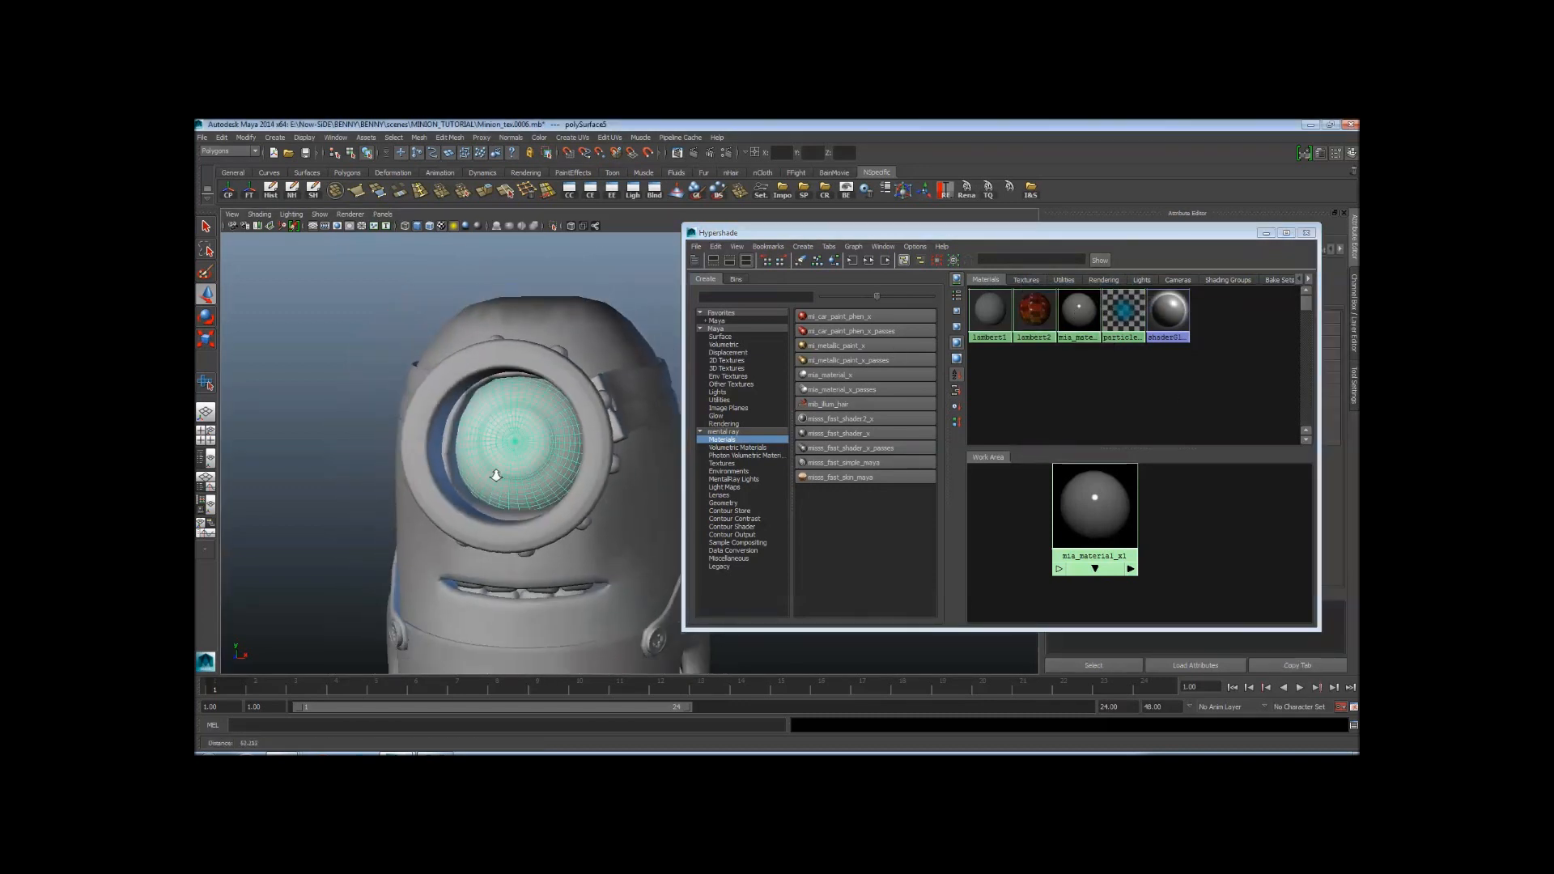
scroll(595, 459, up, 3)
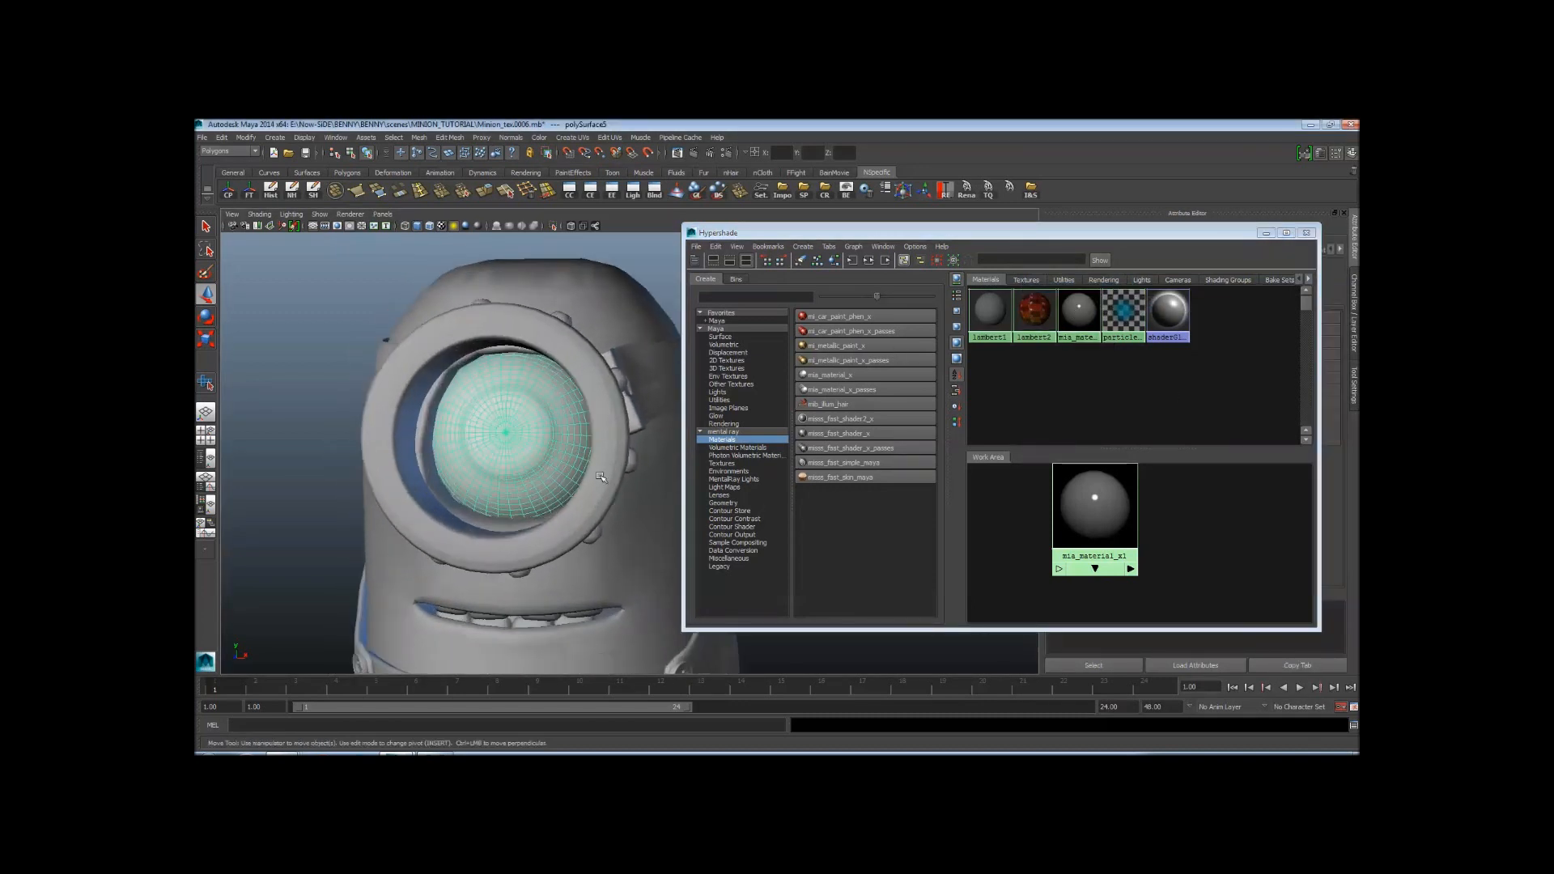
click(359, 405)
alt+drag(474, 425, 401, 437)
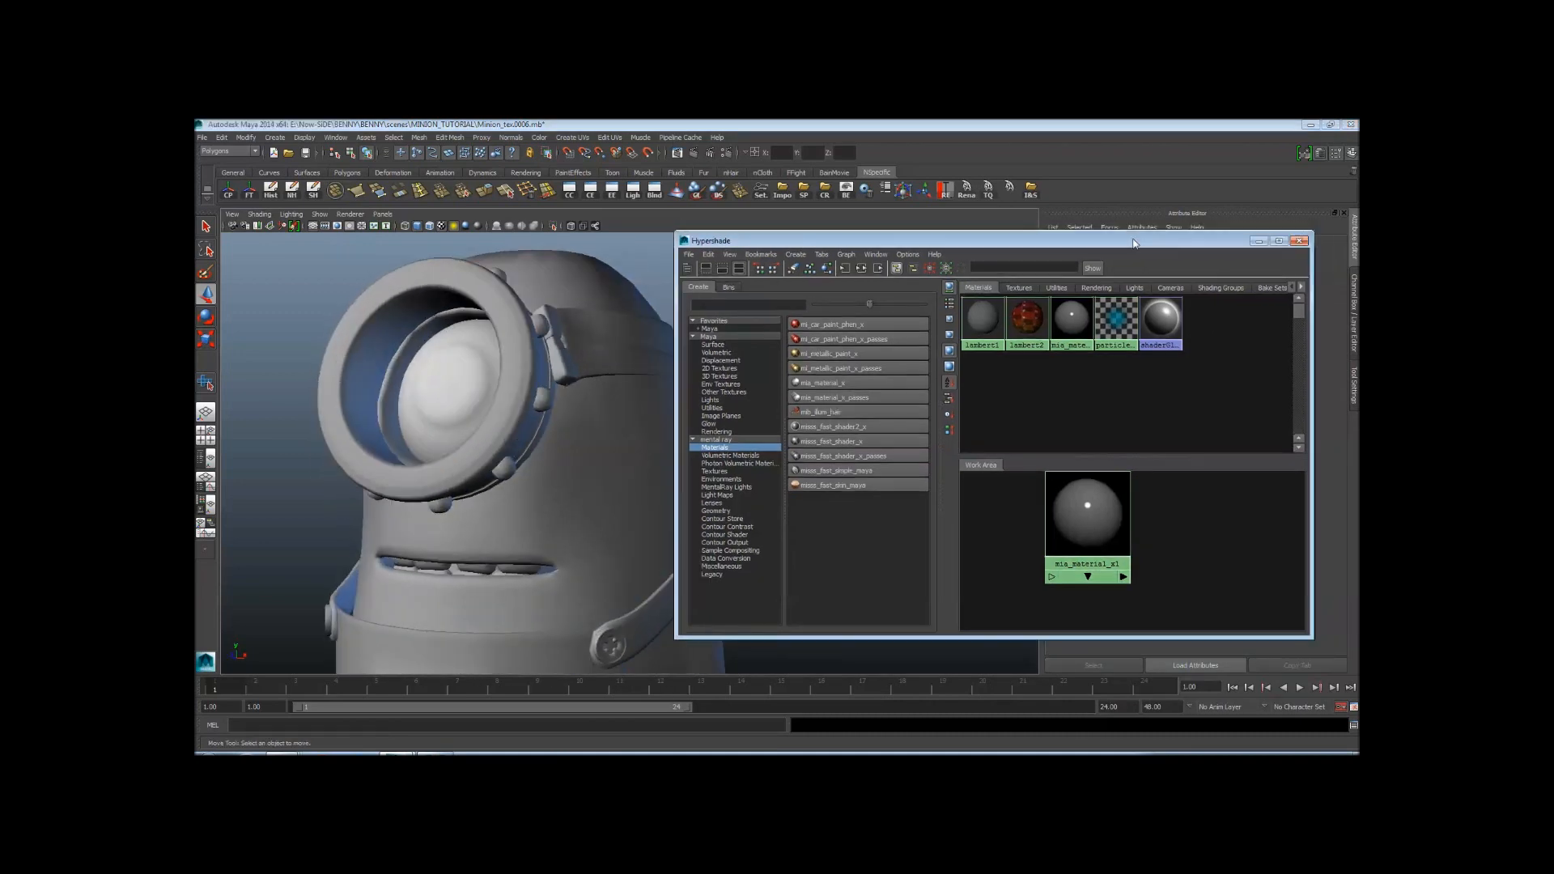
drag(1140, 233, 708, 202)
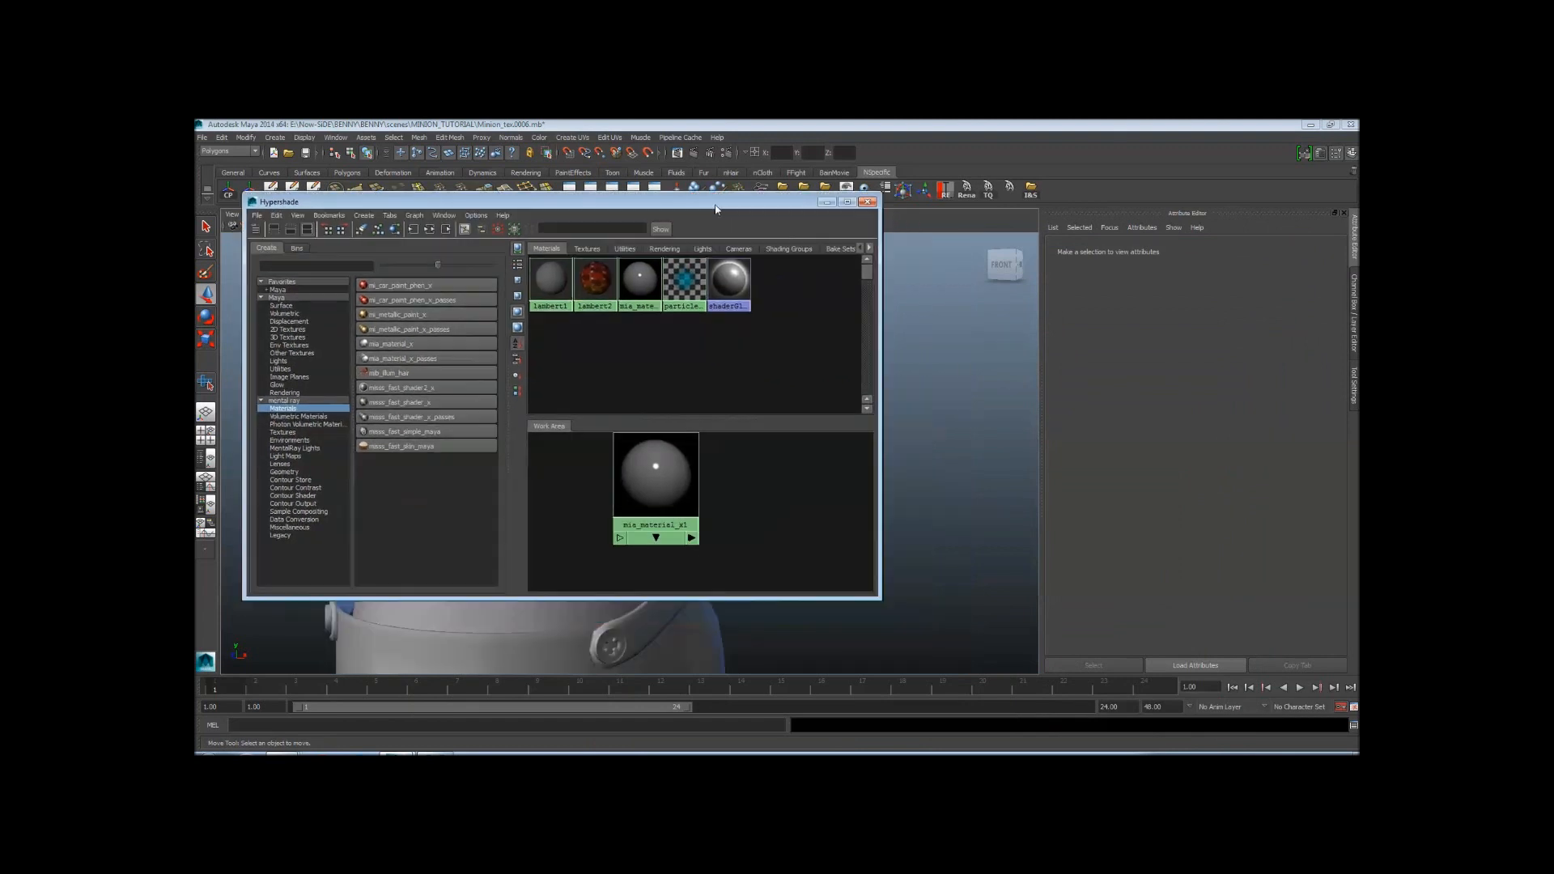
click(651, 465)
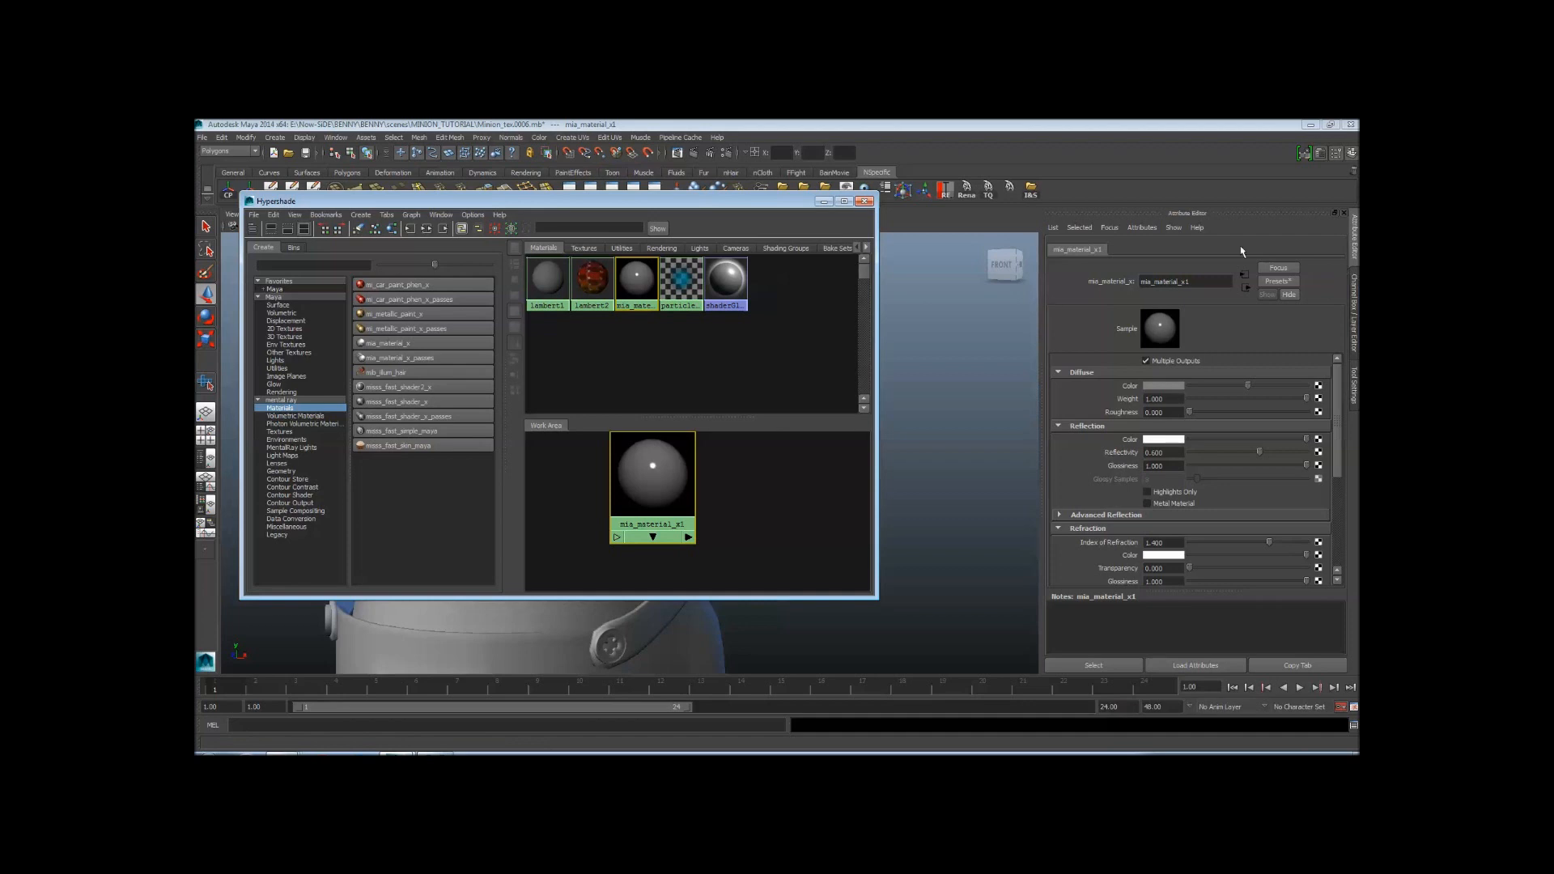
click(1322, 155)
click(1322, 155)
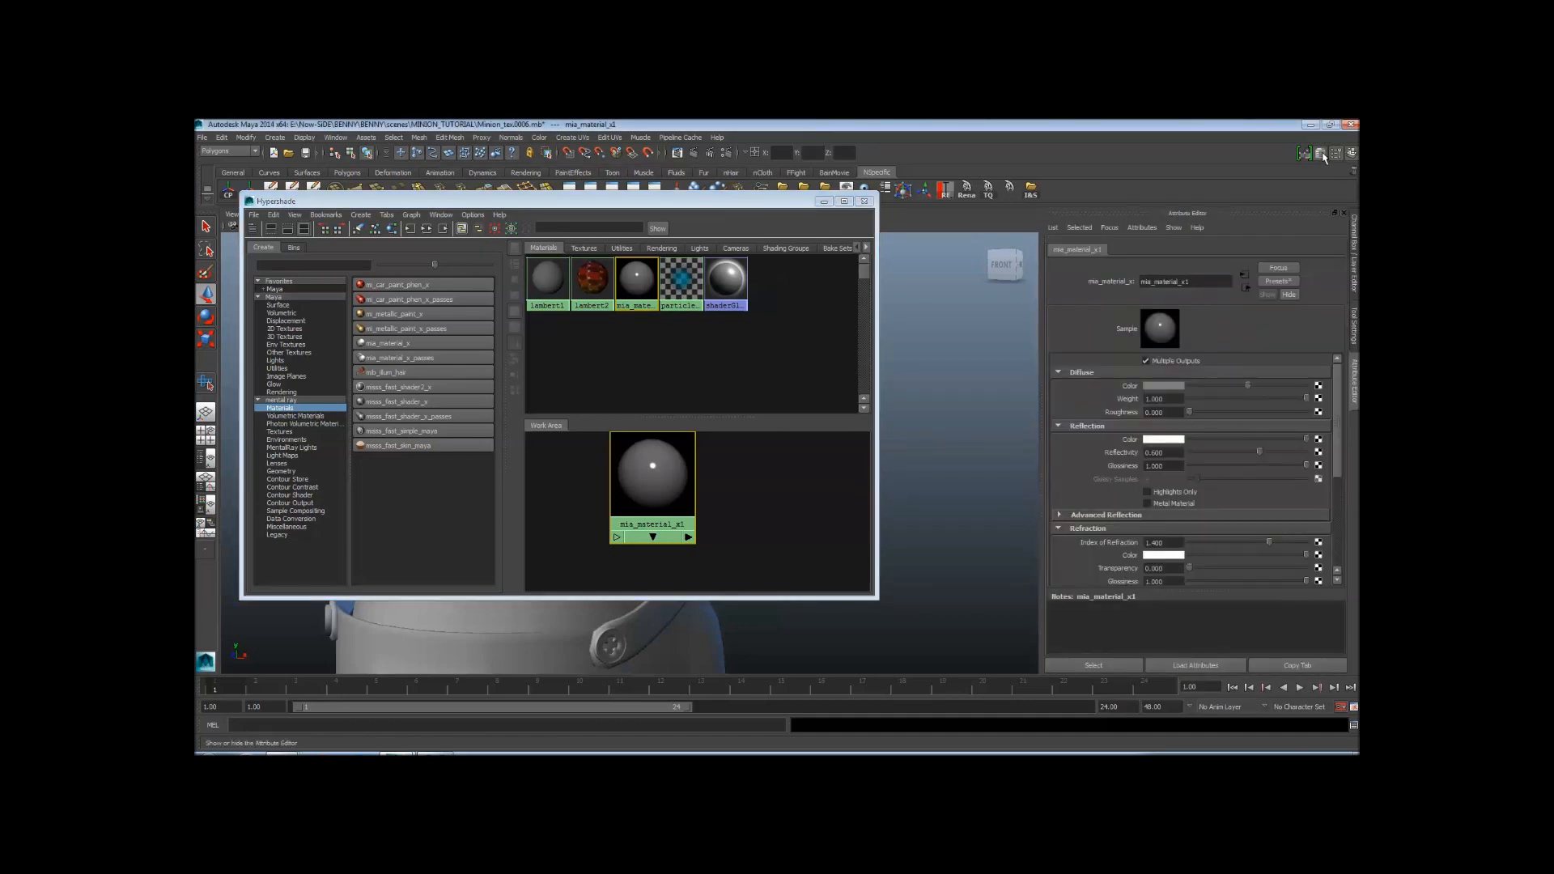
click(1322, 155)
click(1322, 155)
Try a dark grey and a medium grey diffuse color on the eyeball's material, checking the eye in the viewport
drag(648, 204, 801, 620)
alt+right_drag(552, 356, 453, 356)
mouse_move(566, 373)
alt+mouse_down()
mouse_move(579, 389)
mouse_move(550, 380)
alt+mouse_up()
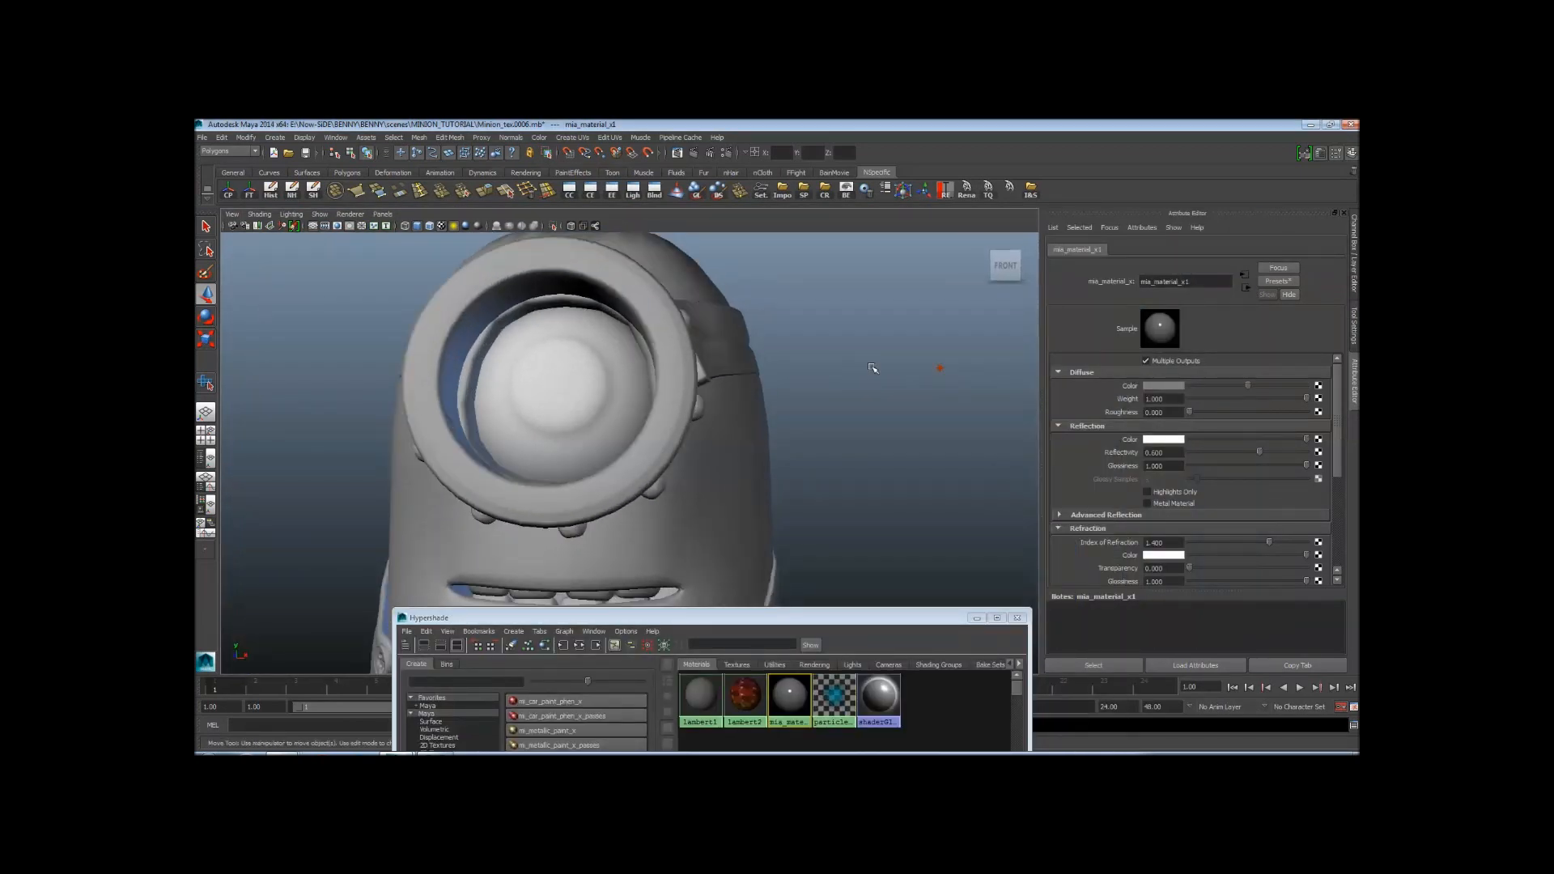
drag(1214, 387, 1222, 423)
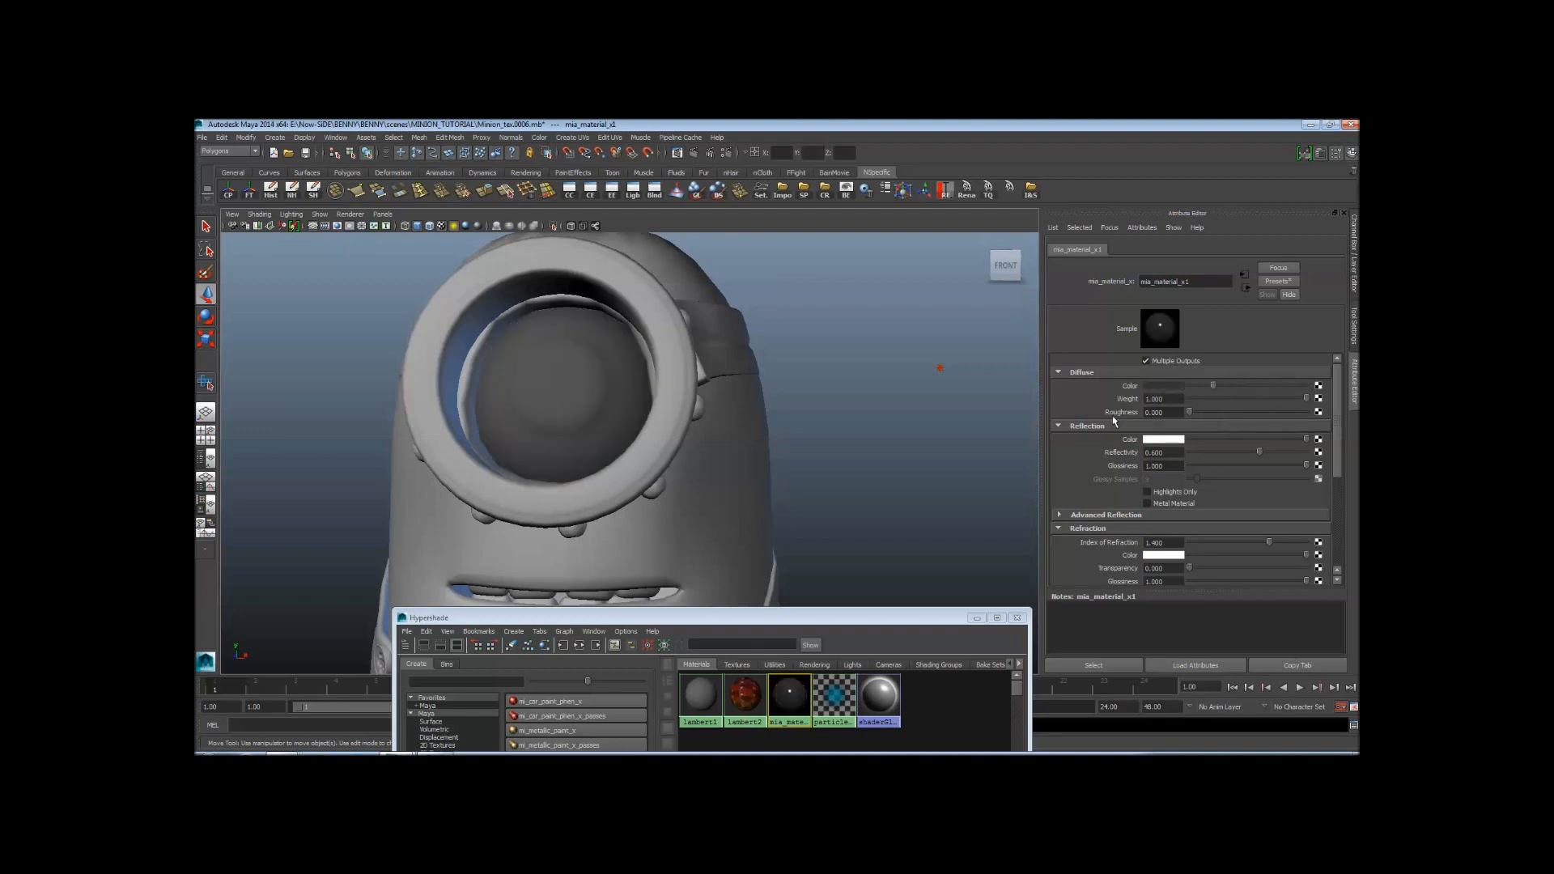
mouse_move(631, 380)
alt+right_down()
mouse_move(704, 385)
mouse_move(640, 366)
alt+right_up()
alt+middle_drag(639, 365, 683, 392)
alt+drag(682, 393, 752, 396)
alt+right_drag(753, 397, 696, 393)
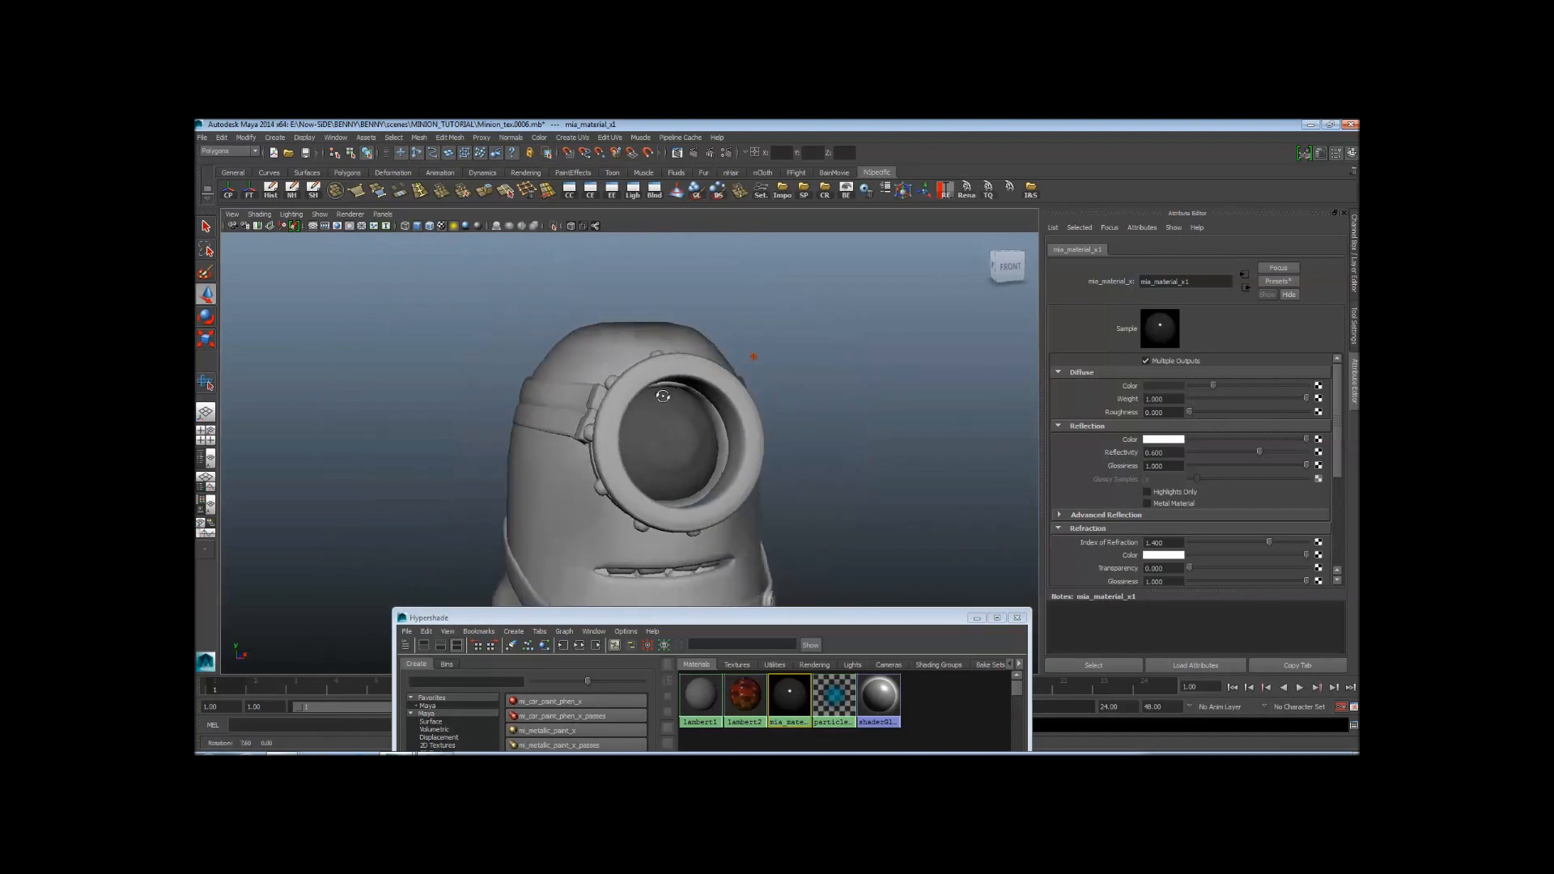
alt+drag(793, 394, 738, 391)
mouse_move(1209, 398)
mouse_down()
mouse_move(1275, 398)
mouse_move(1239, 400)
mouse_up()
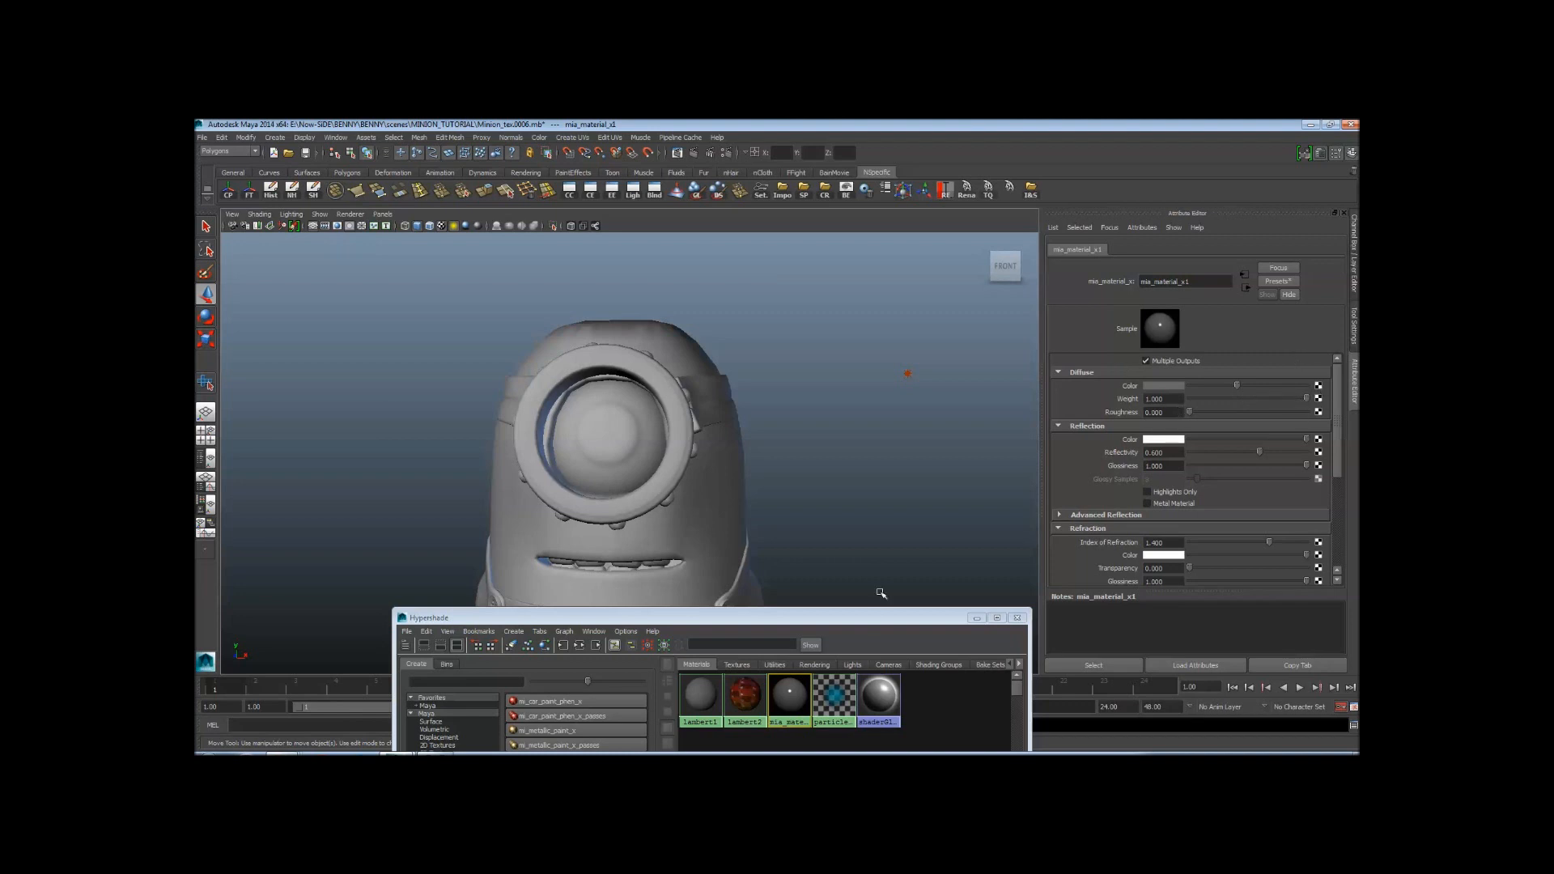
Minimize the Hypershade and map a Ramp texture to the diffuse color of the eyeball's material
drag(872, 619, 799, 588)
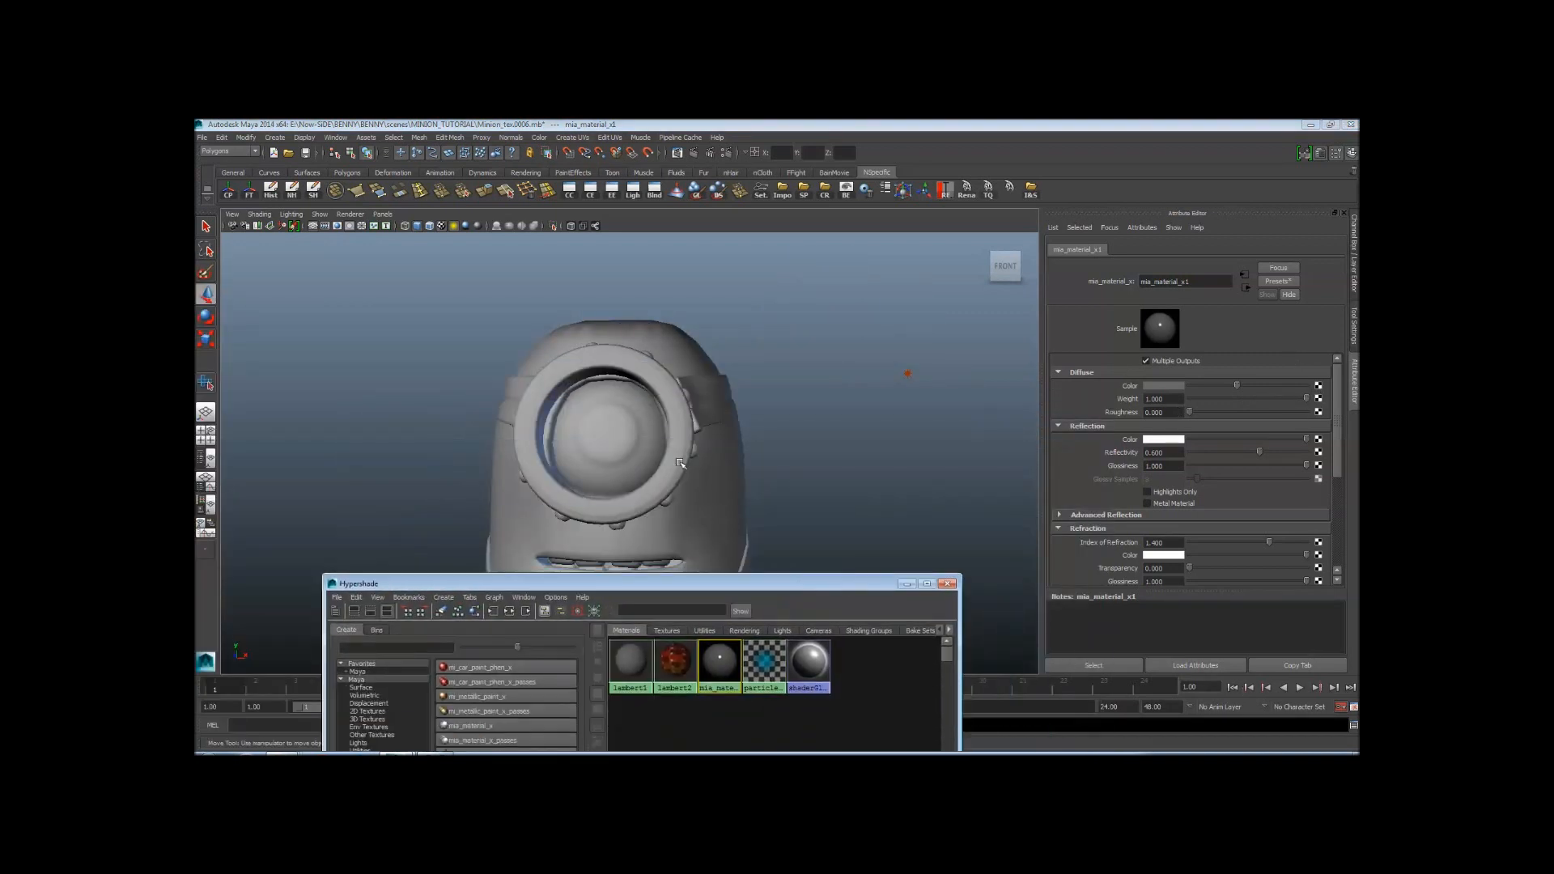
alt+right_drag(680, 463, 764, 484)
alt+middle_drag(763, 484, 791, 477)
alt+right_drag(790, 478, 749, 471)
drag(870, 584, 807, 337)
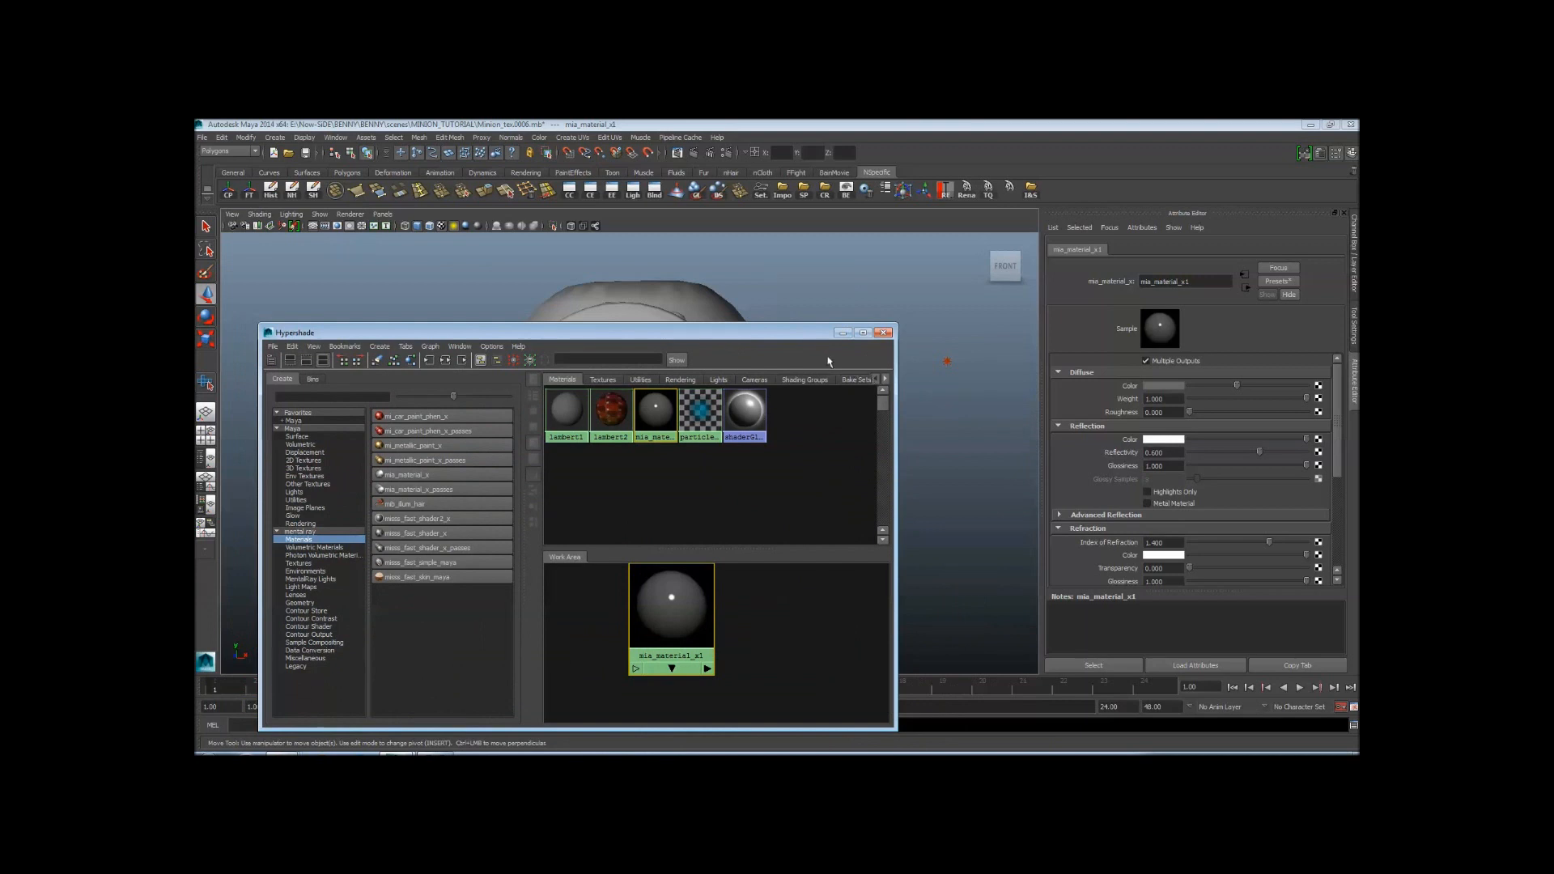
mouse_move(782, 326)
mouse_down()
mouse_move(782, 342)
mouse_move(782, 327)
mouse_up()
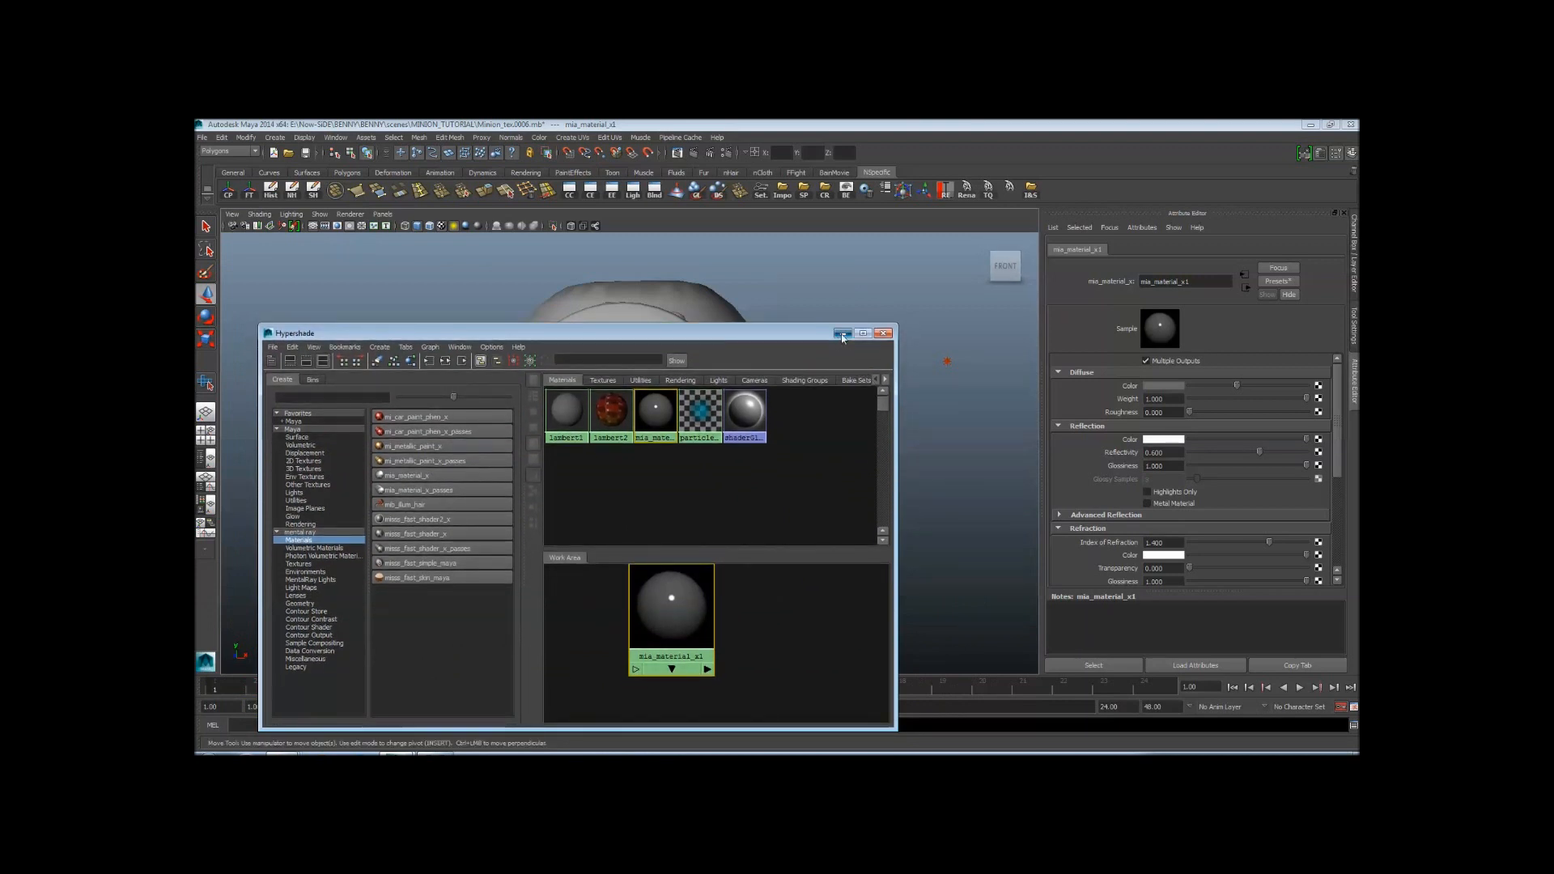
click(842, 333)
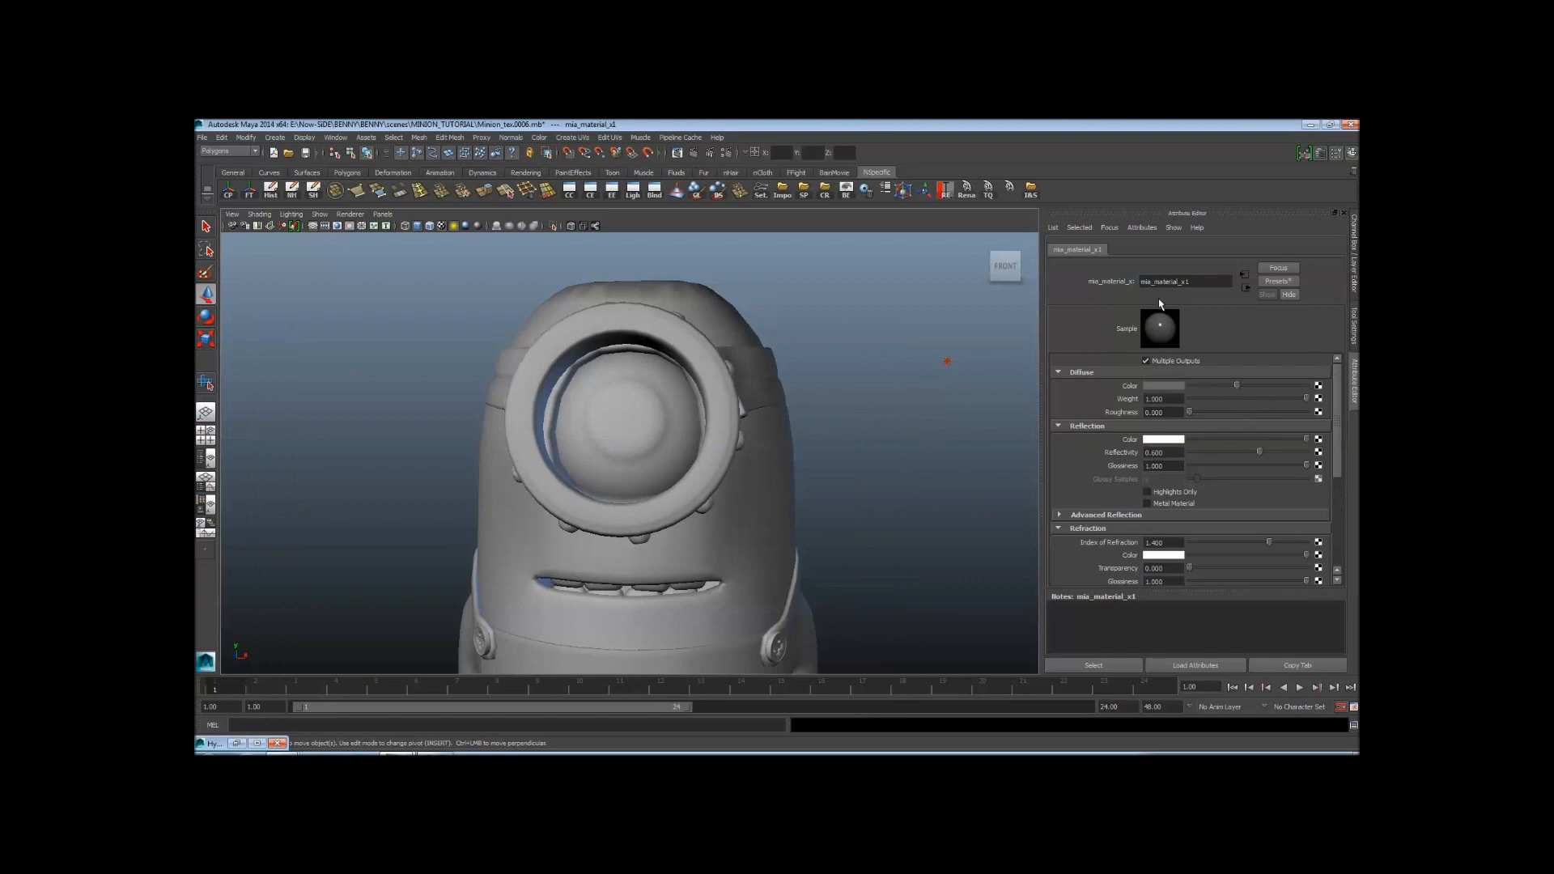
click(1319, 386)
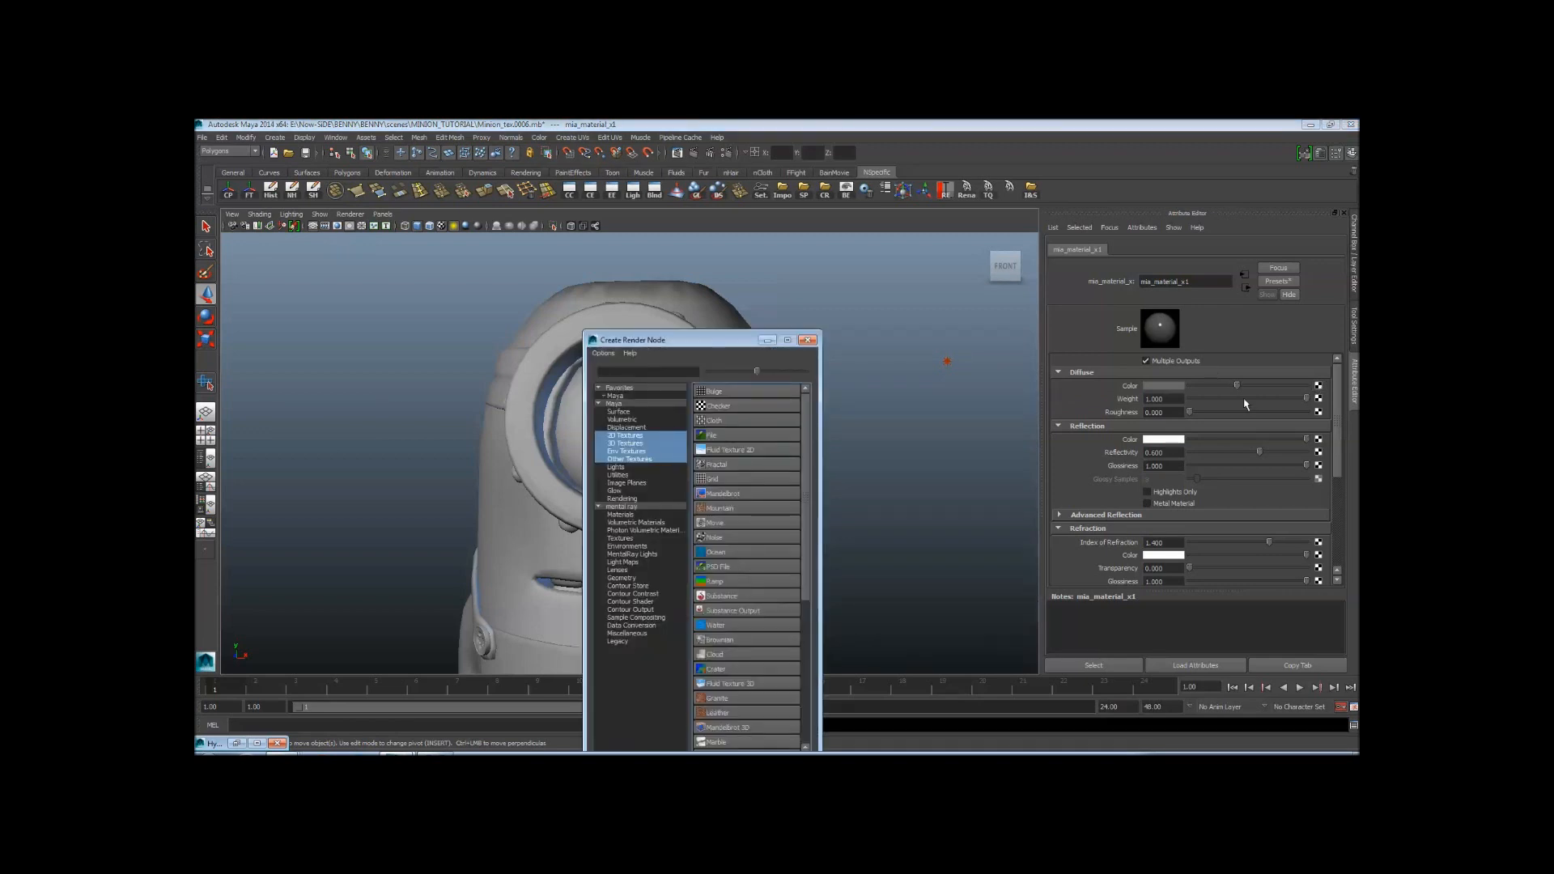
drag(713, 344, 896, 197)
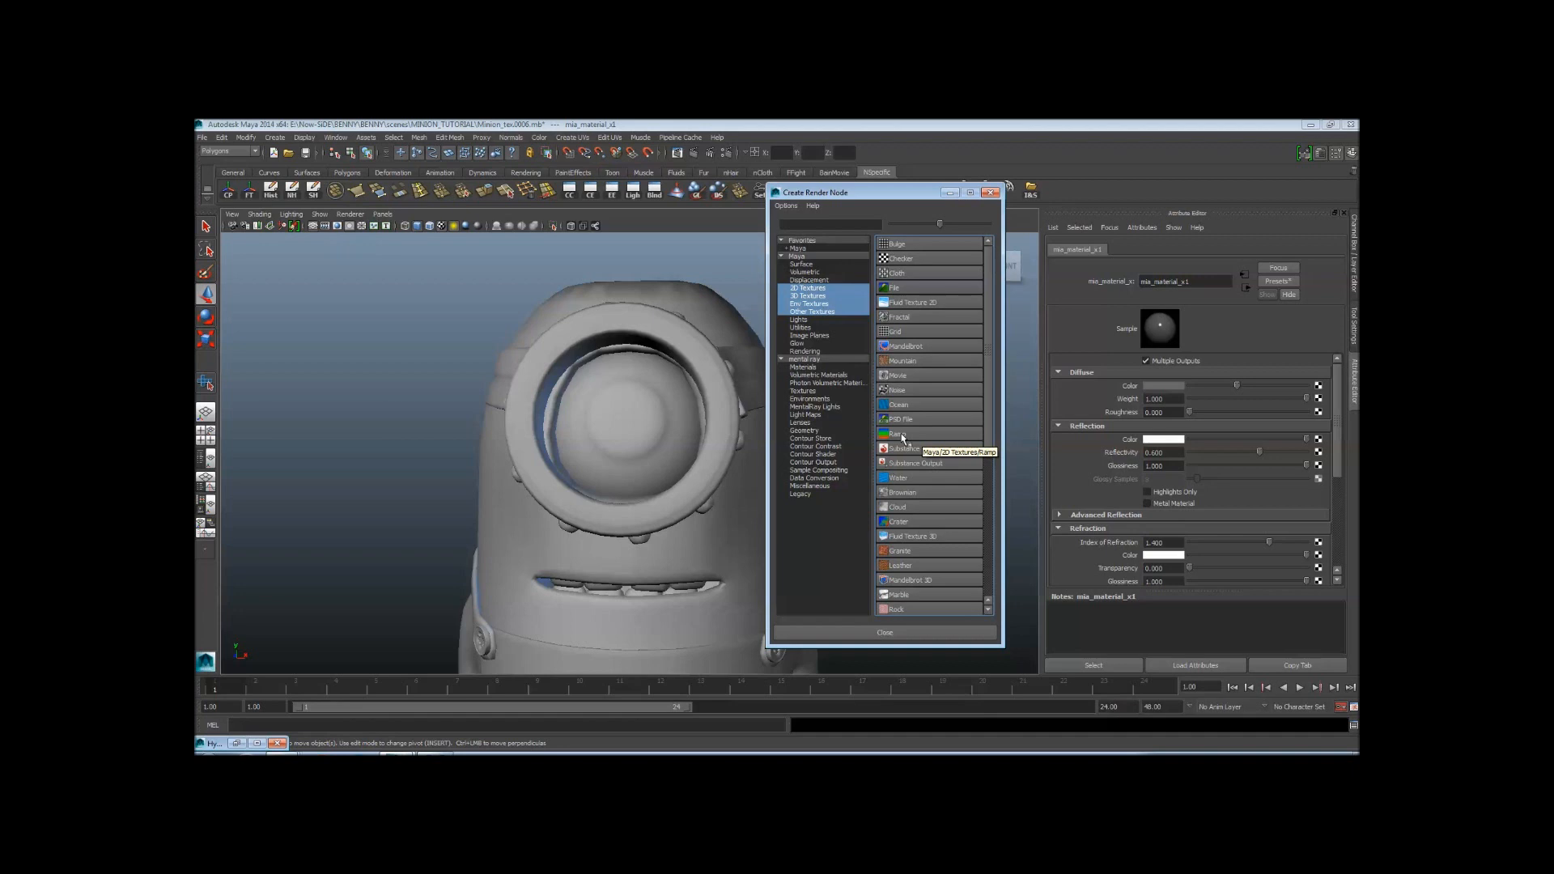
click(903, 438)
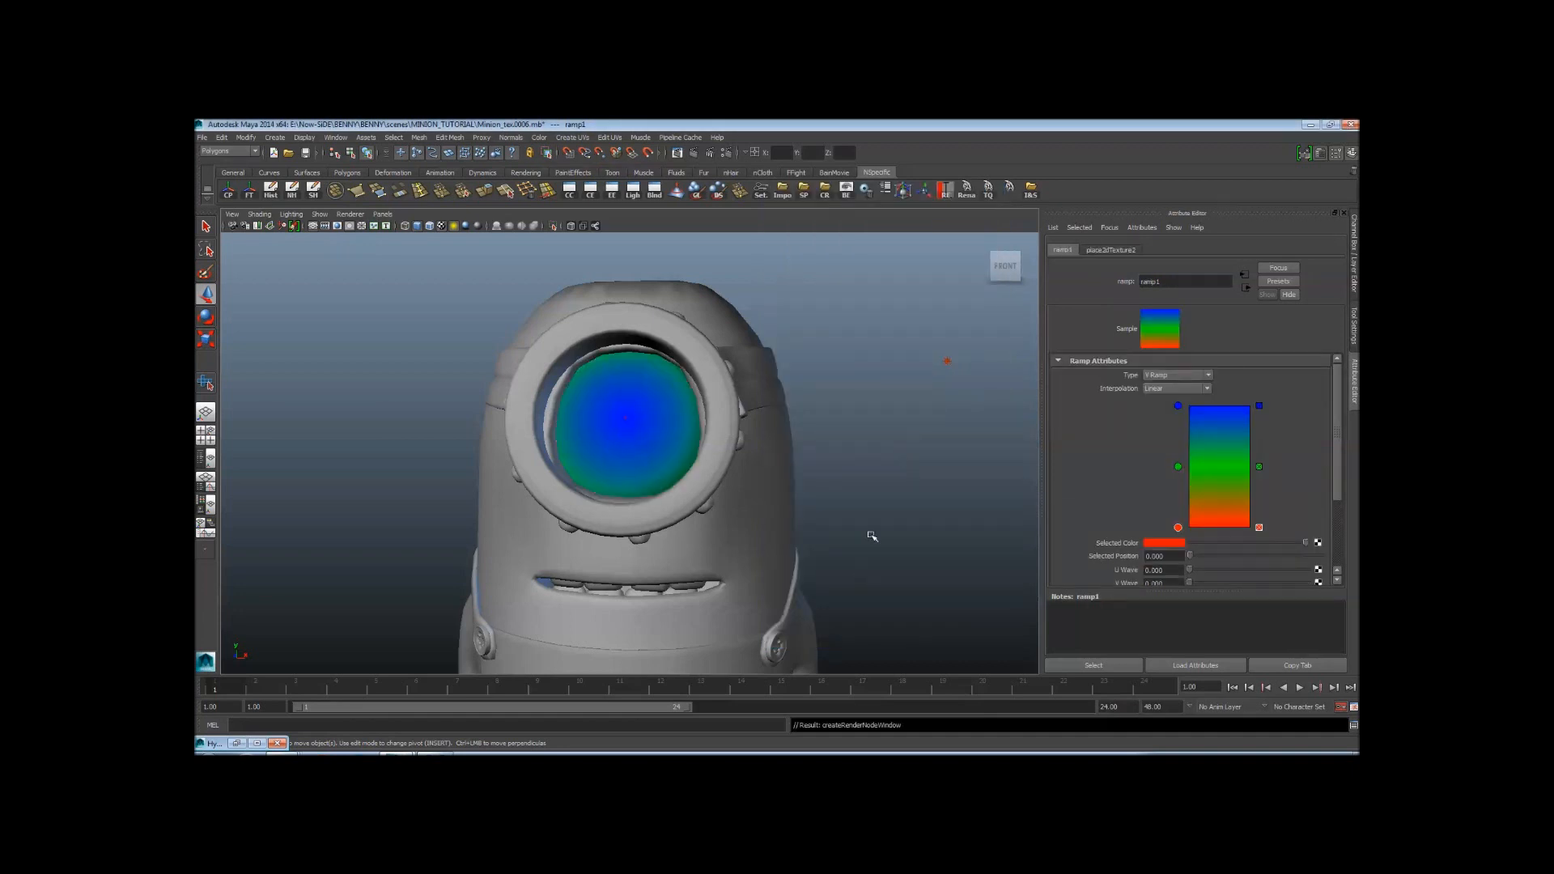
Move the ramp's green entry closer to the blue one, set blue at about 0.95 and delete the red entry
alt+drag(636, 361, 728, 393)
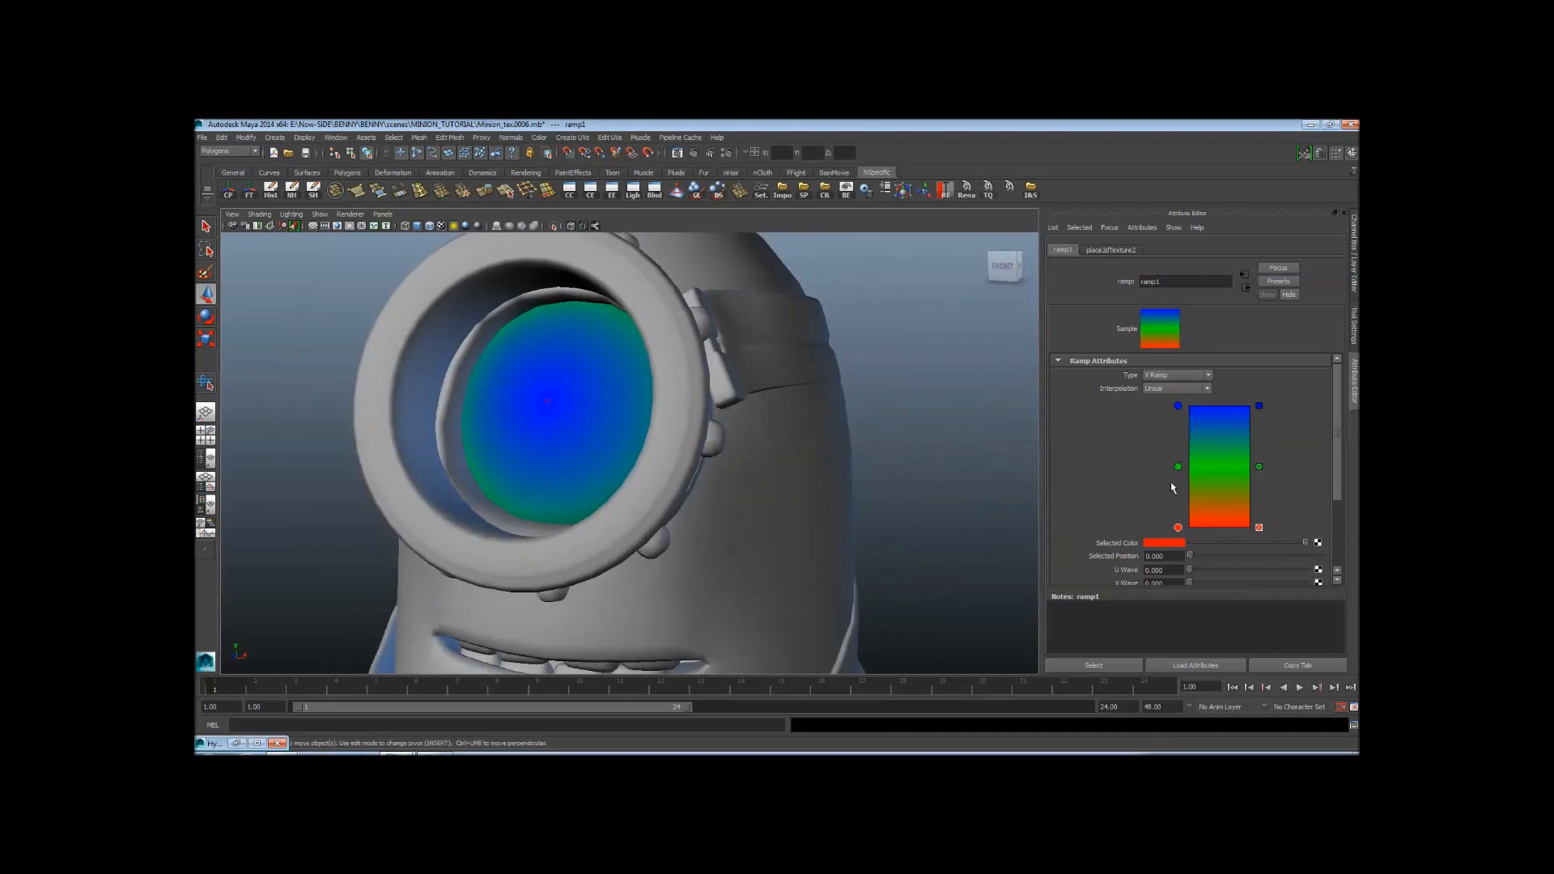
scroll(1330, 391, down, 3)
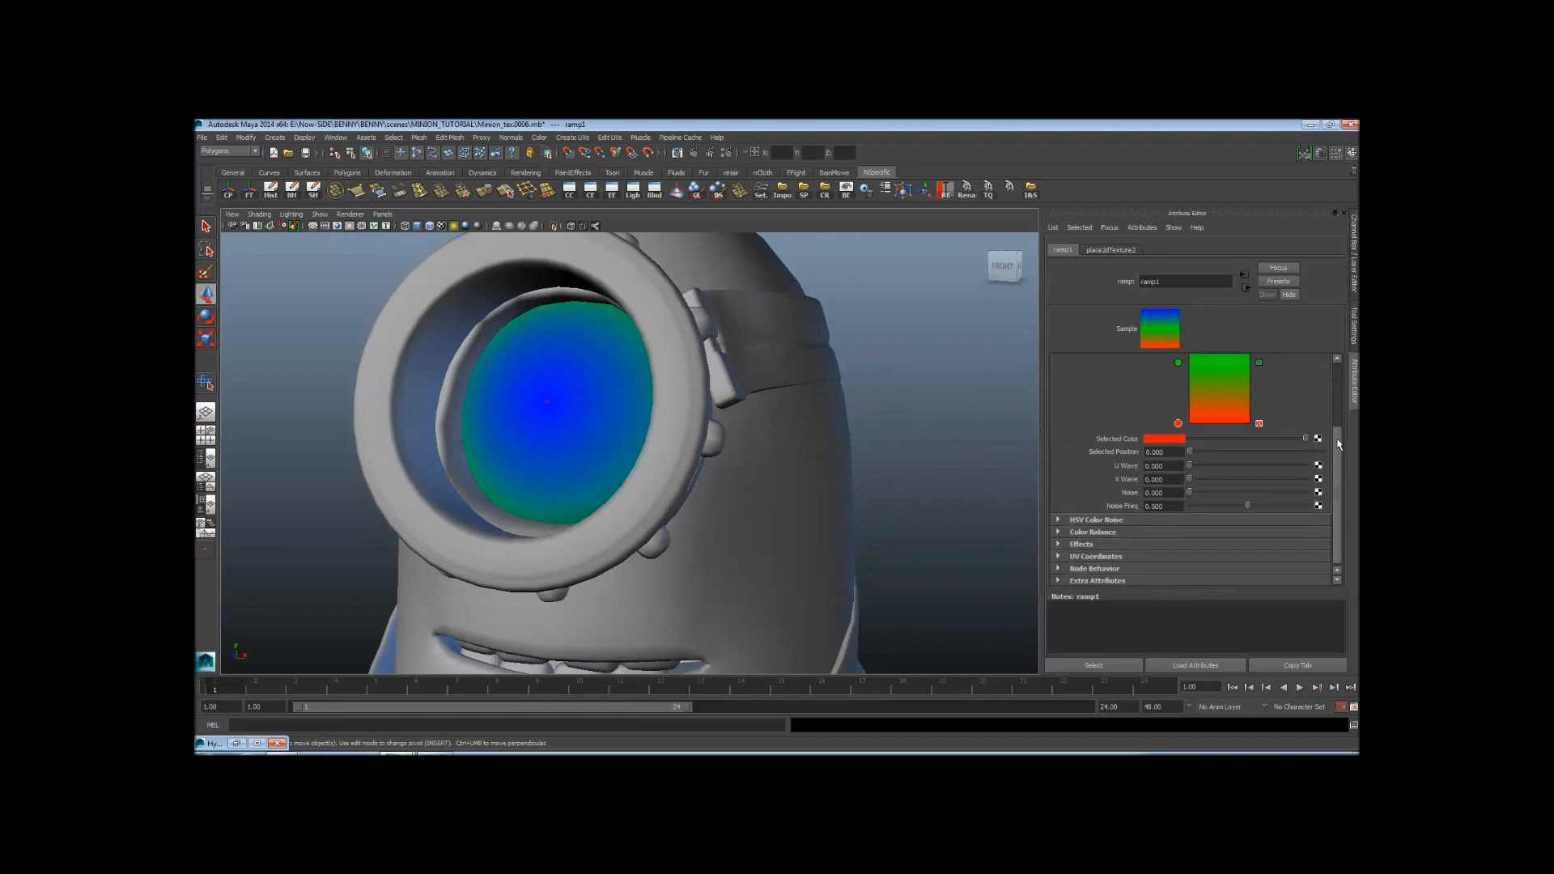
scroll(1295, 437, up, 3)
drag(1180, 469, 1186, 414)
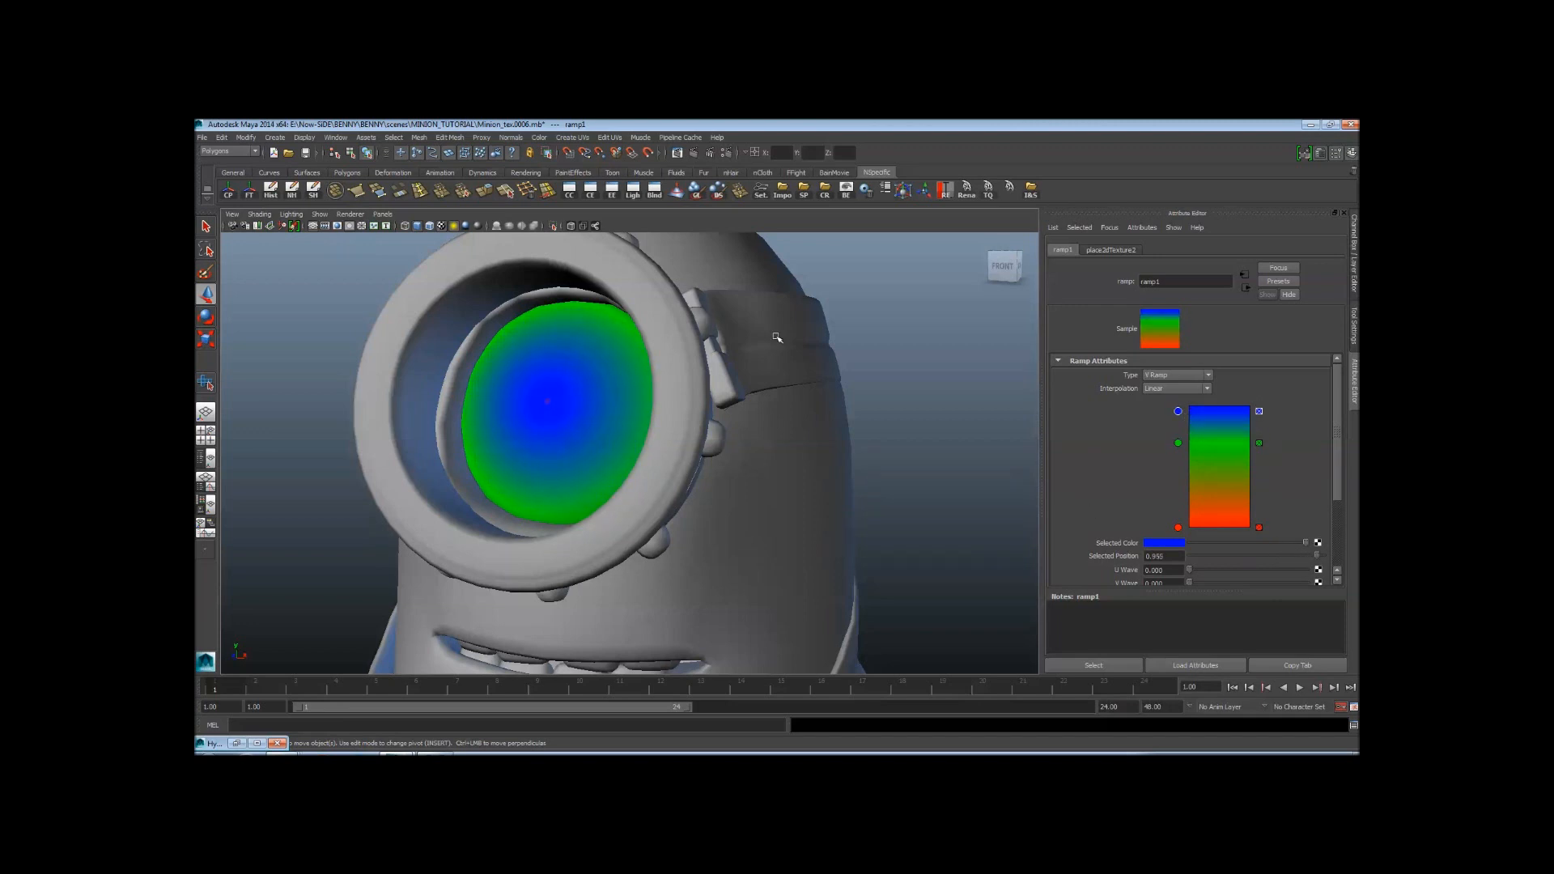
alt+middle_drag(644, 481, 657, 442)
alt+drag(657, 442, 653, 444)
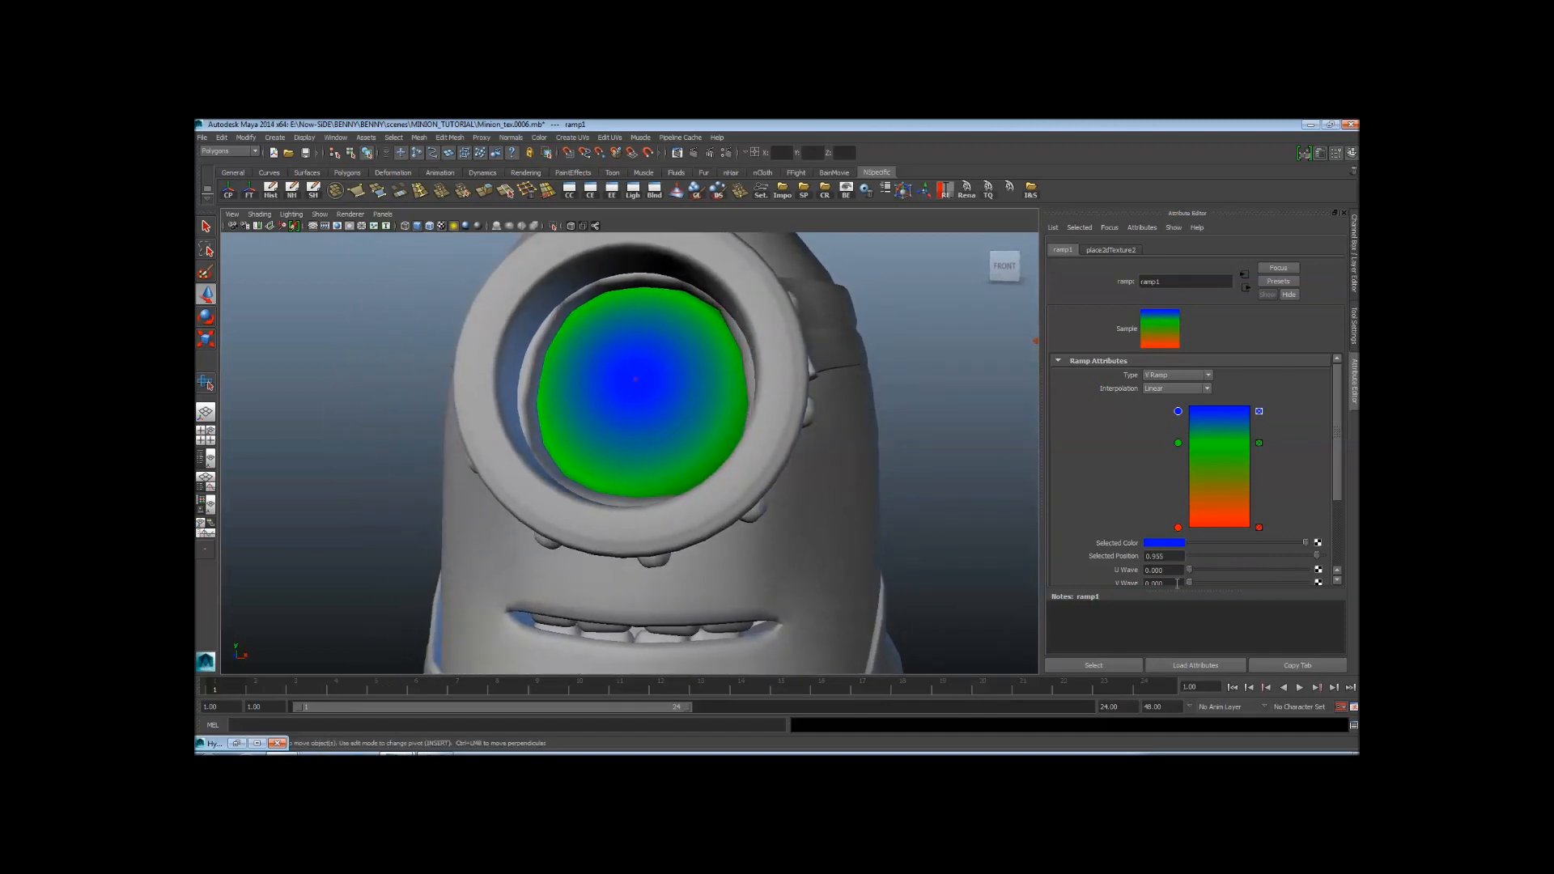
click(1259, 528)
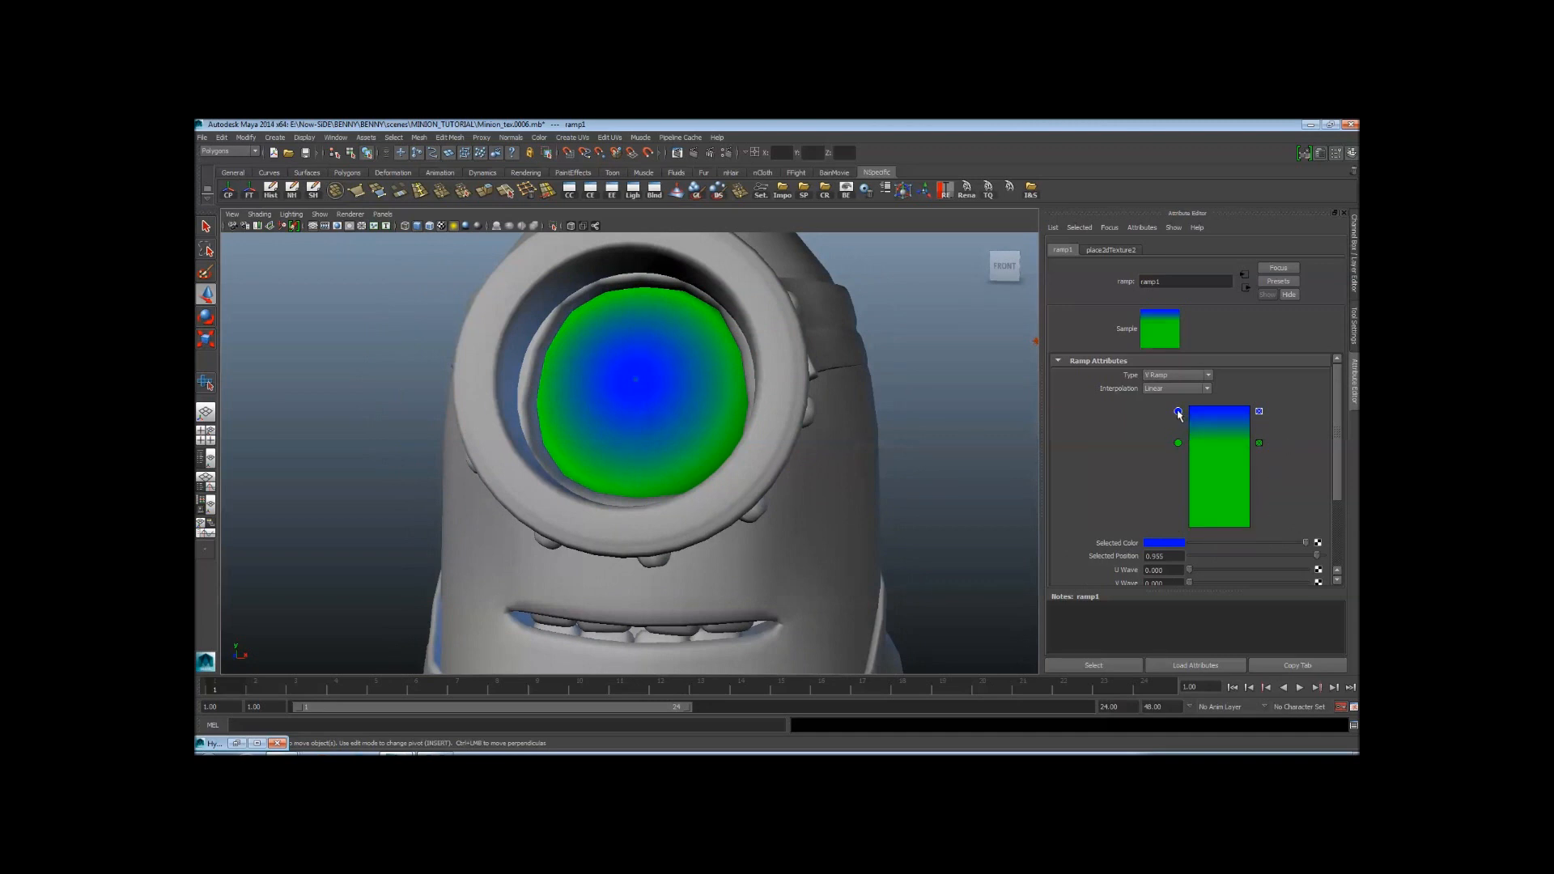
Change the ramp's blue entry to black and place it at about 0.945
drag(1178, 413, 1179, 404)
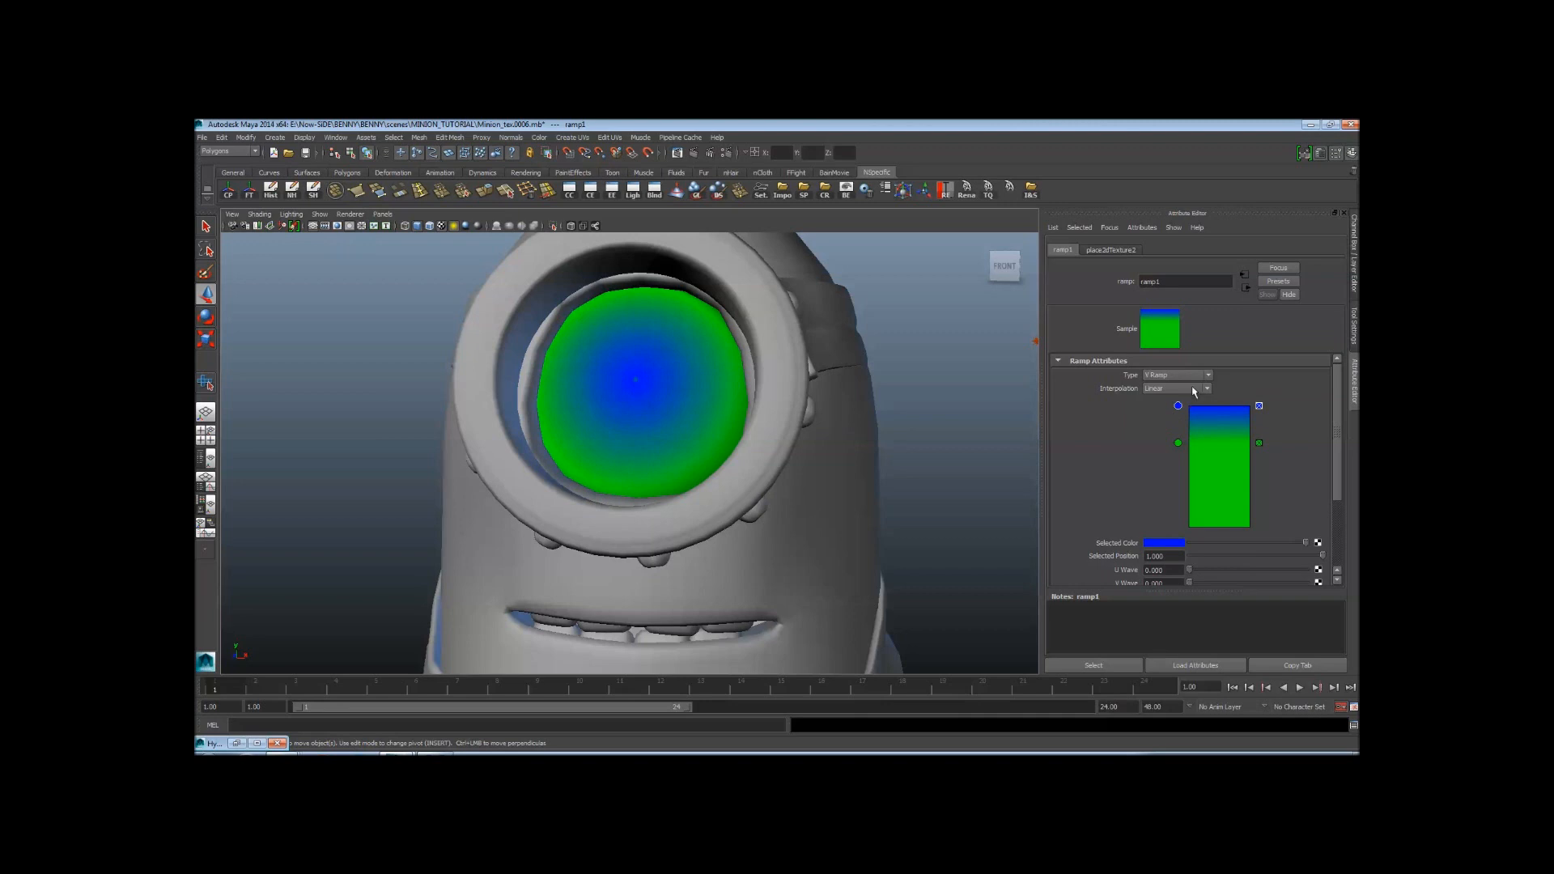
click(1161, 544)
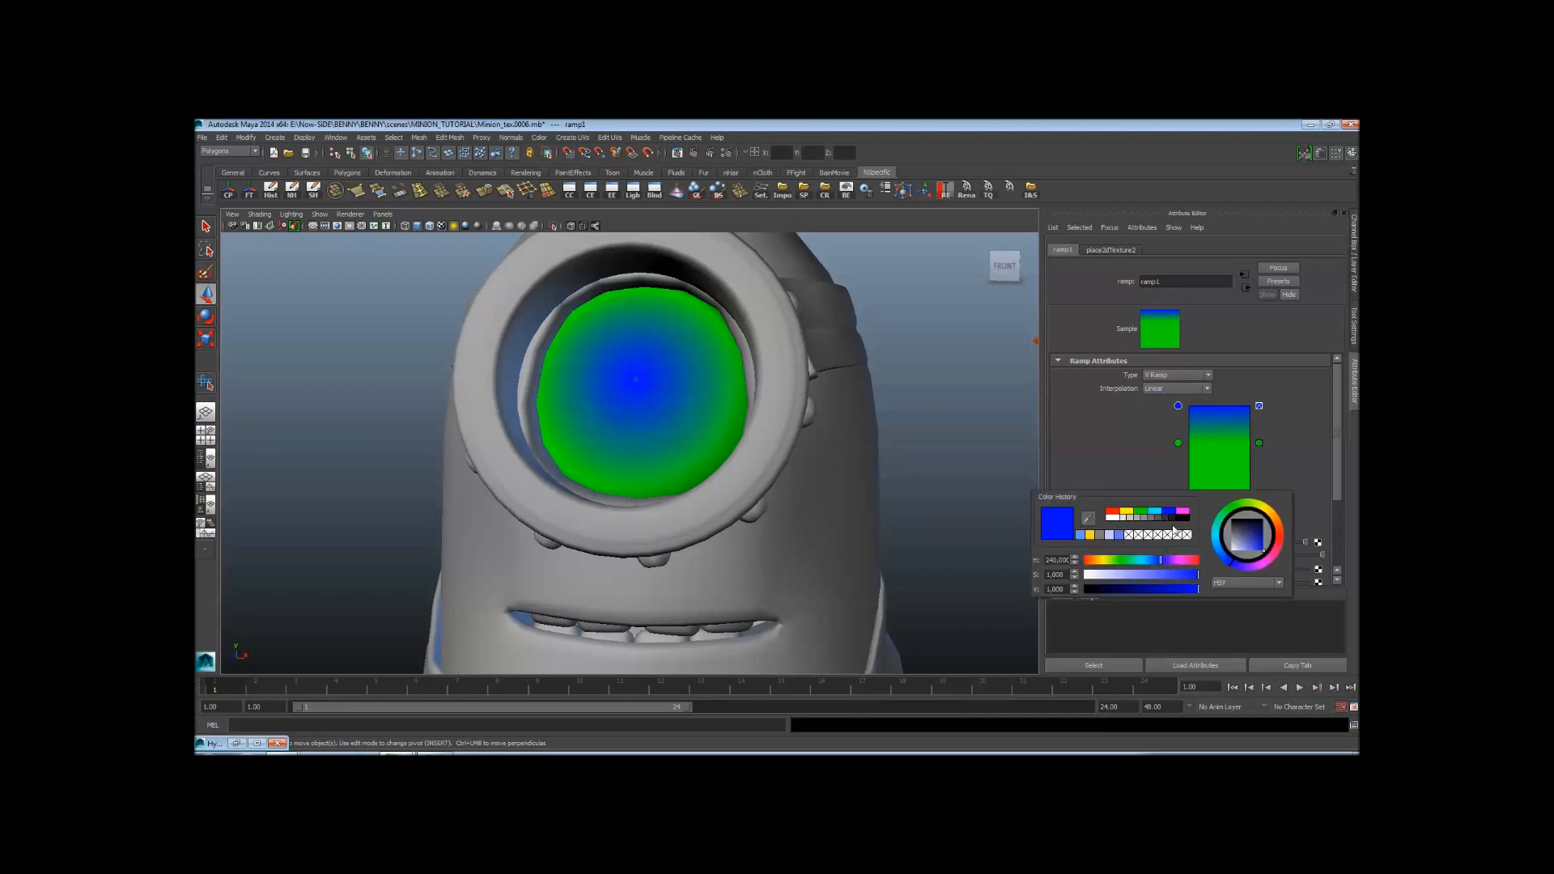
click(1183, 518)
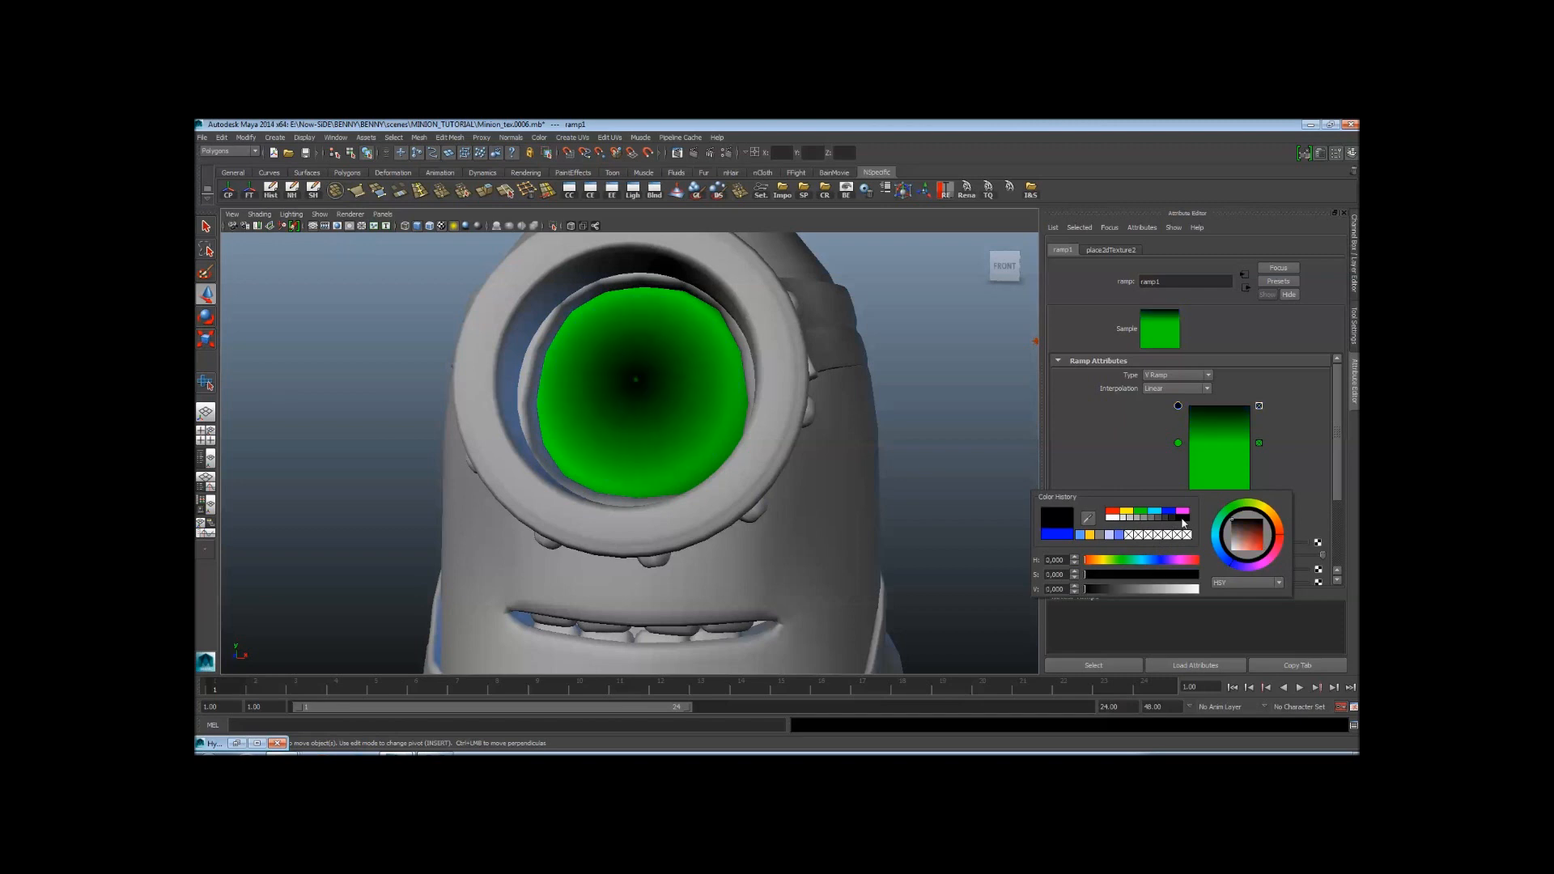
drag(1177, 405, 1178, 412)
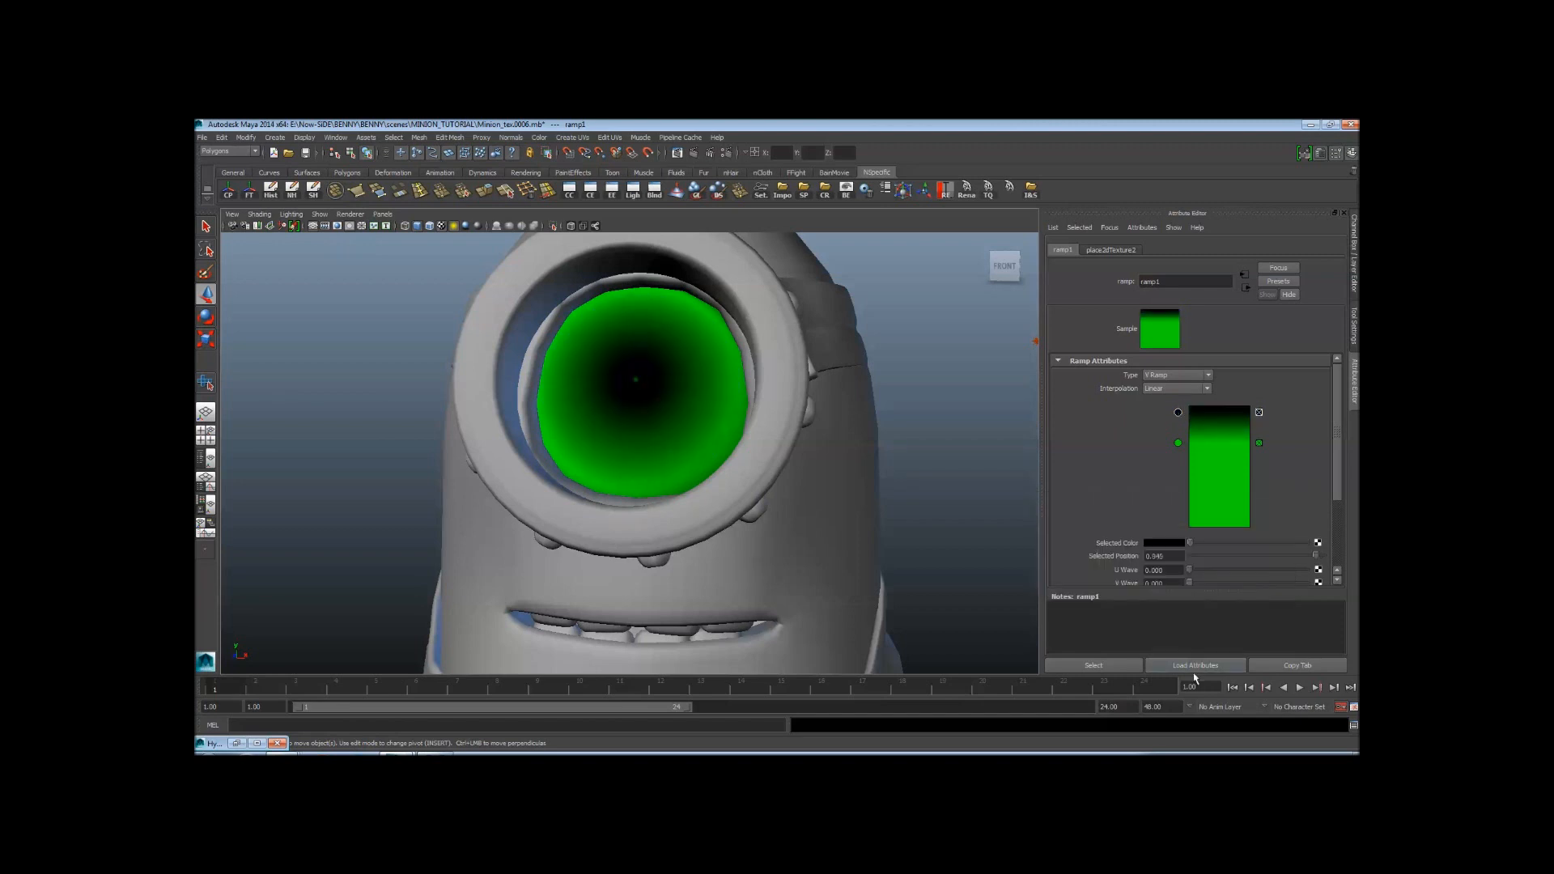
Examine the minion's pupil and iris up close in the Minions-08.jpg reference picture, then minimize the picture
click(442, 753)
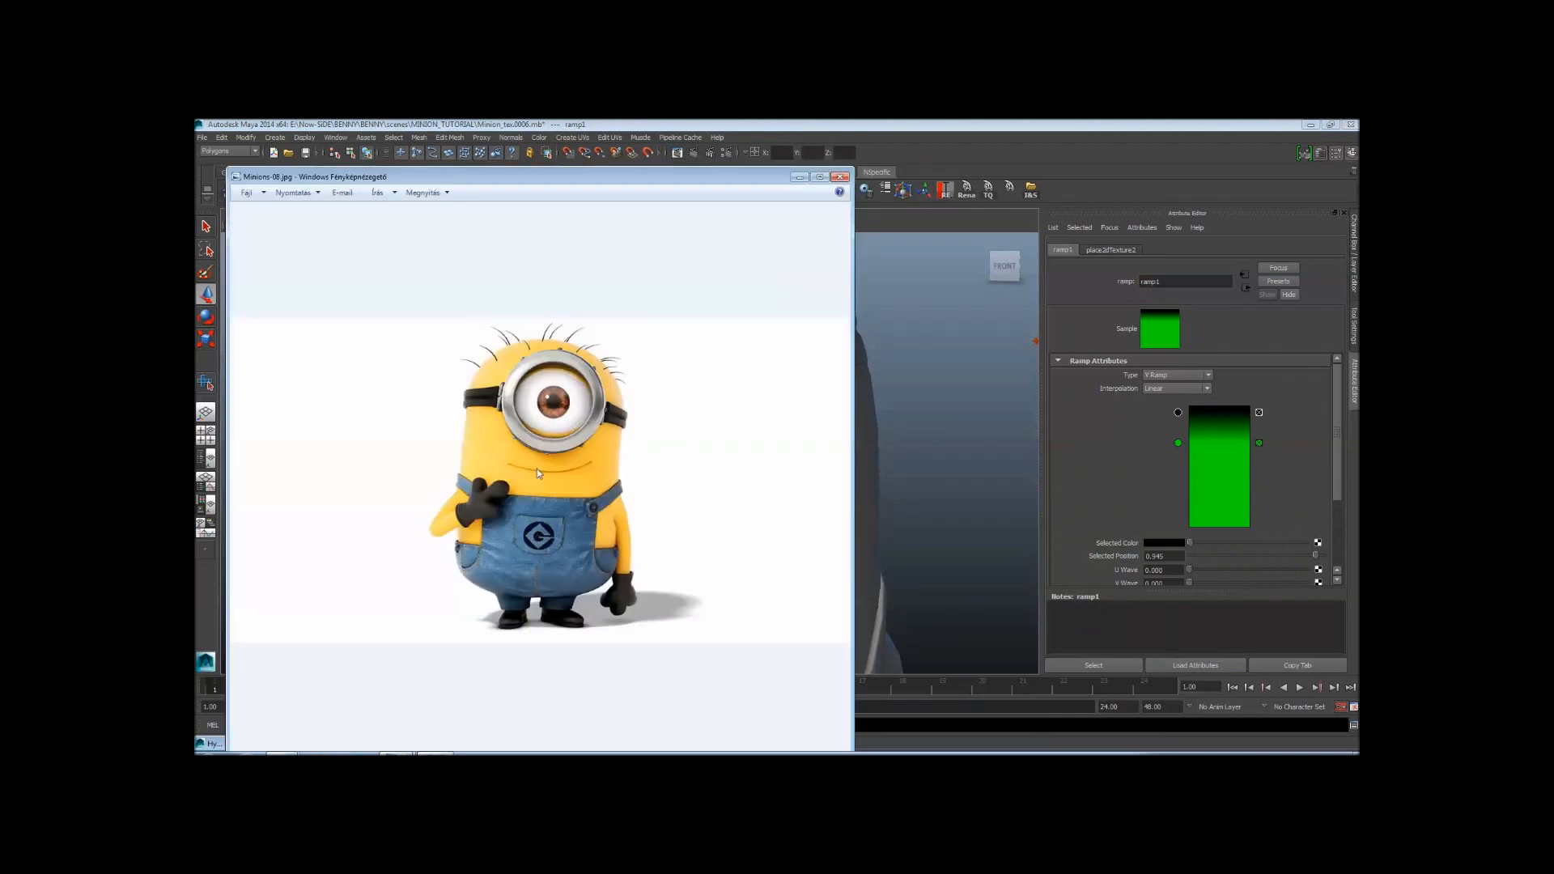
scroll(546, 429, up, 5)
scroll(550, 341, up, 4)
drag(580, 333, 566, 472)
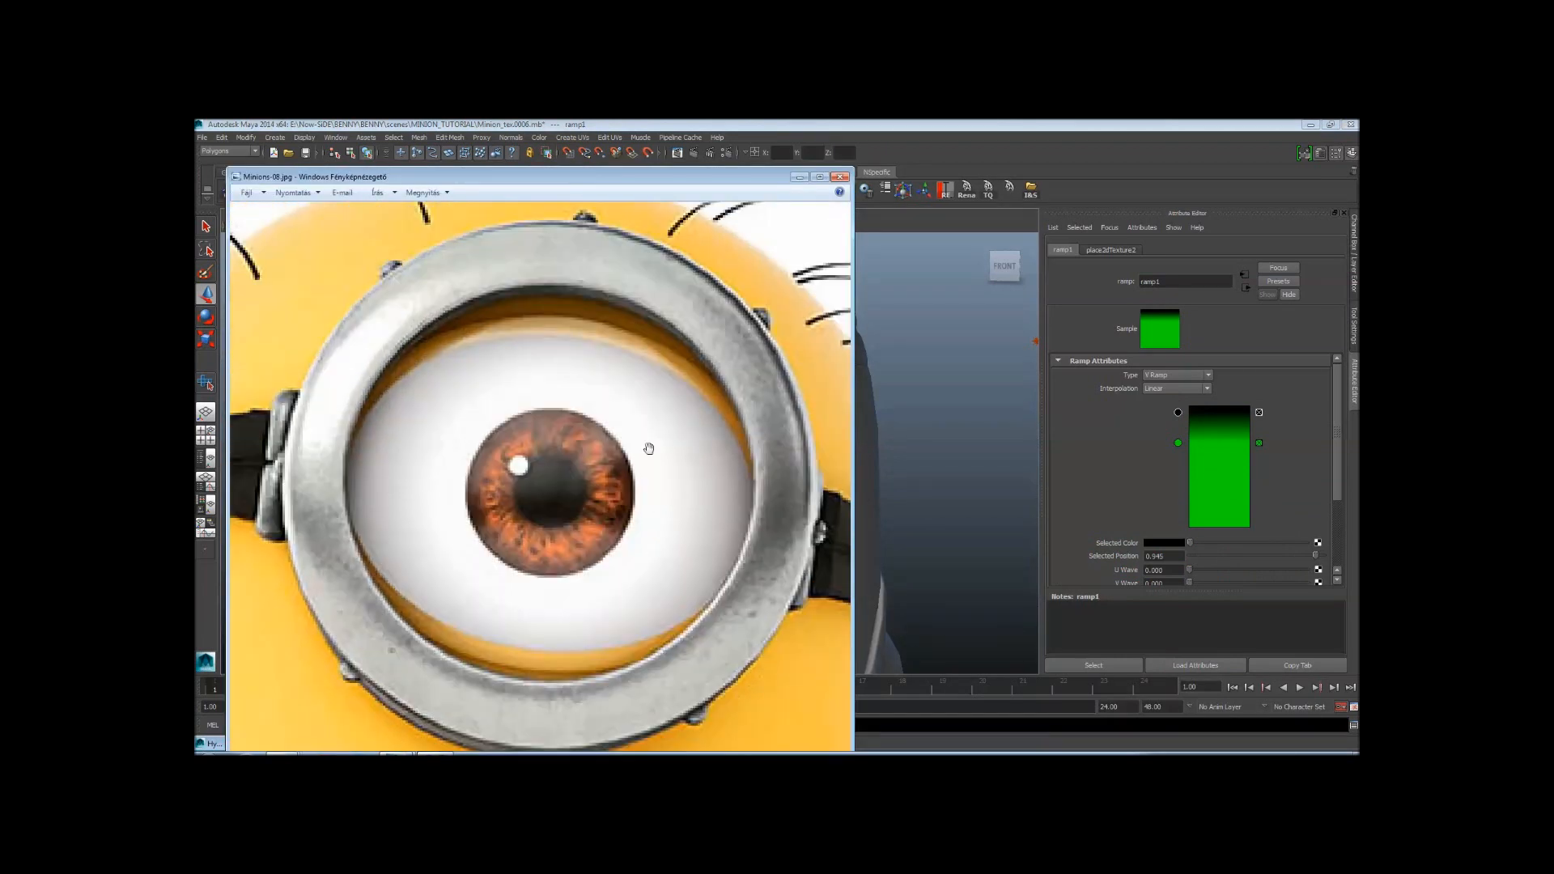
drag(790, 179, 847, 185)
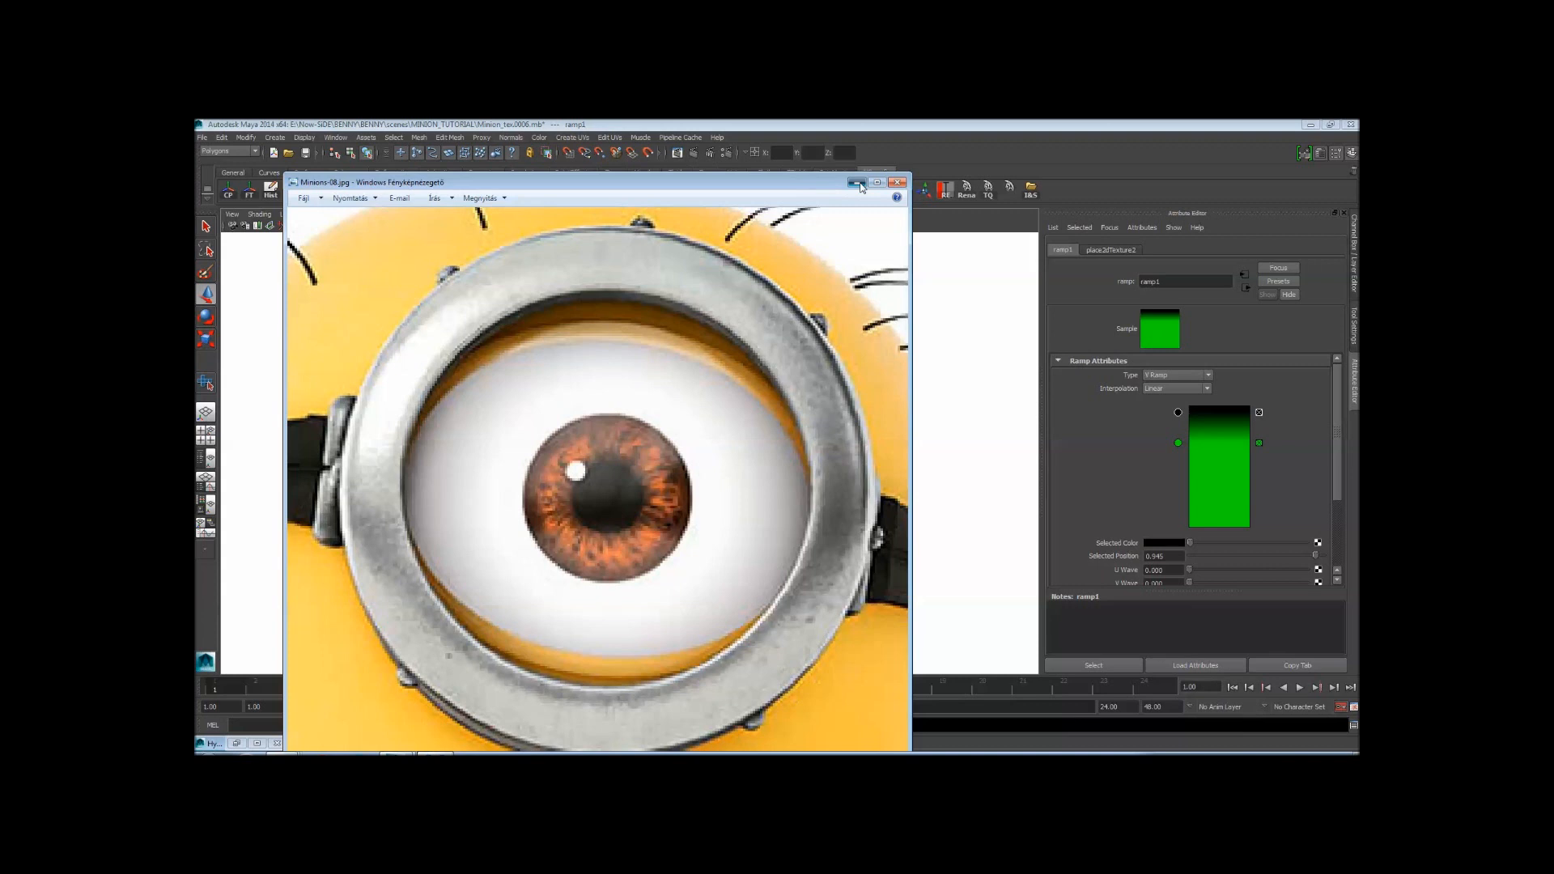
click(861, 187)
Move the ramp's black and green entries close together, with green at about 0.915, for a small, sharper-edged pupil
scroll(887, 293, up, 3)
alt+middle_drag(790, 320, 742, 420)
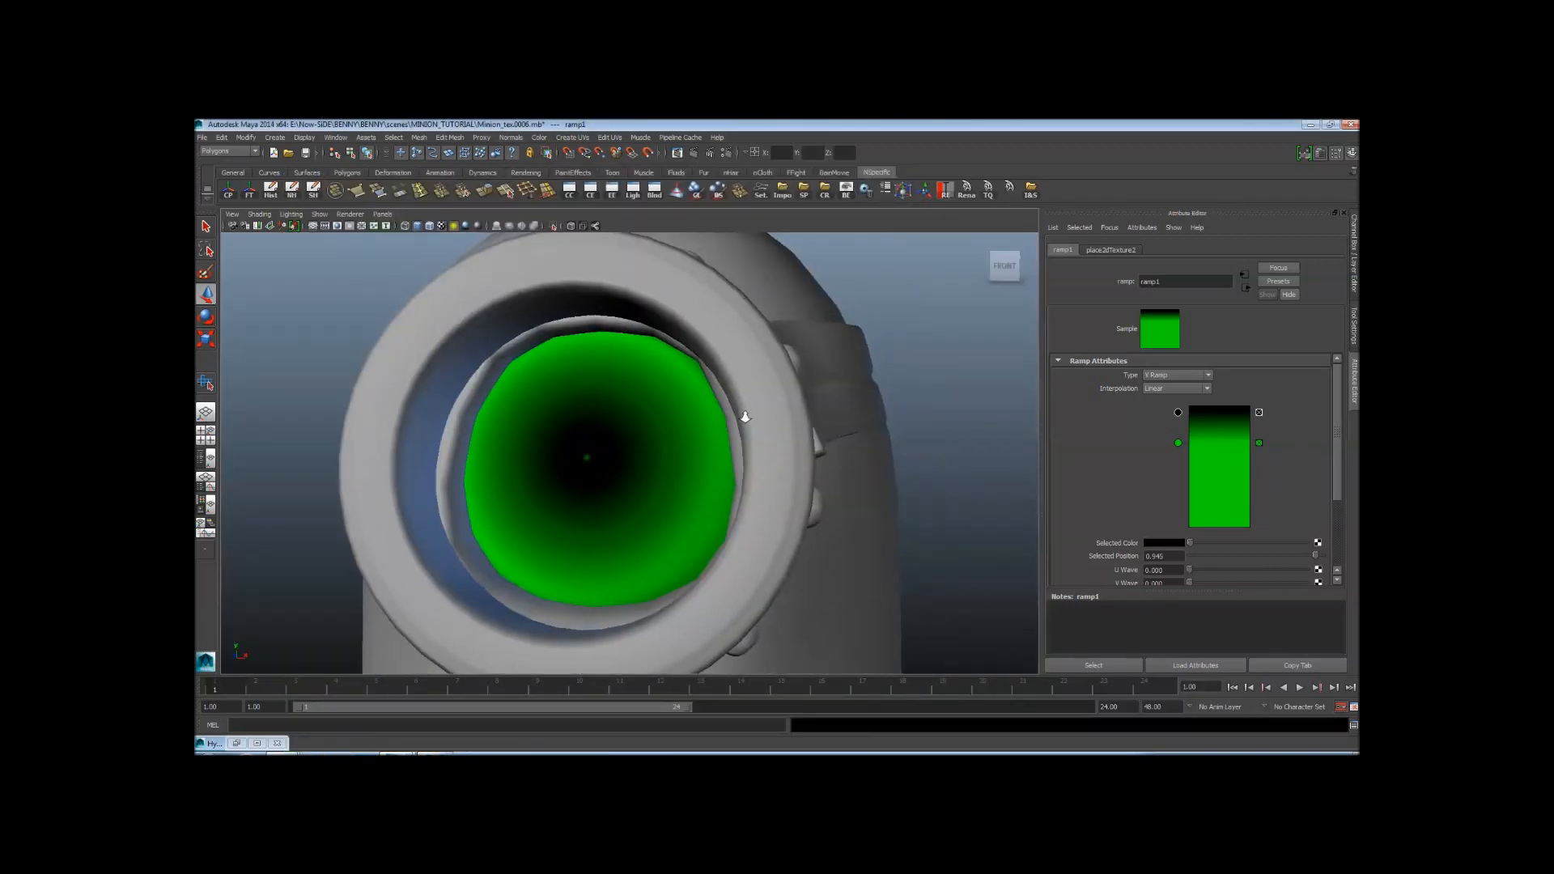
scroll(777, 426, up, 1)
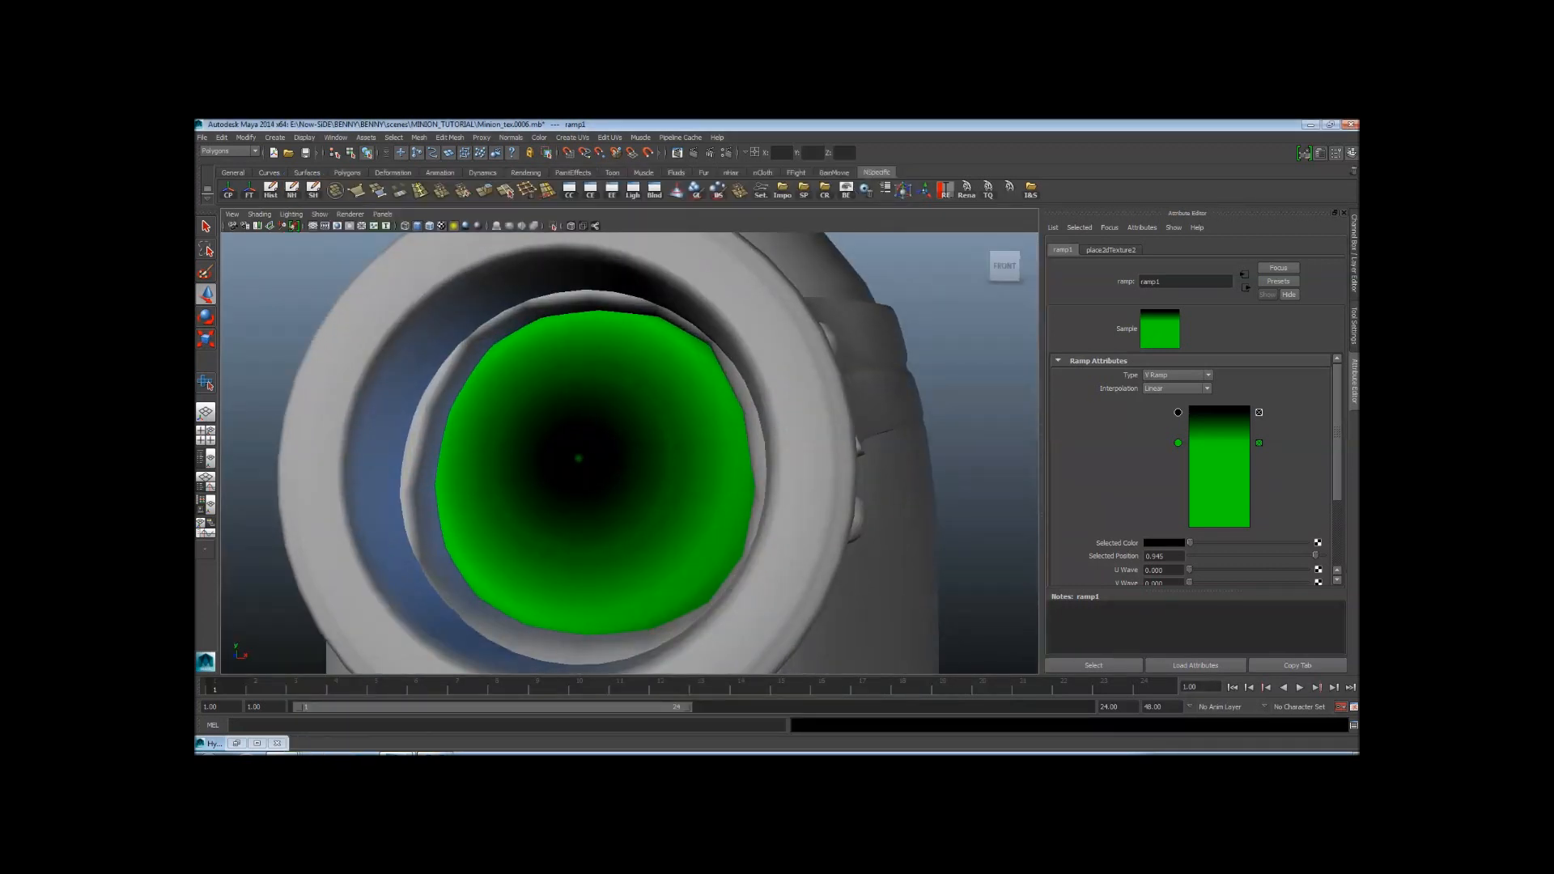
drag(1179, 412, 1178, 419)
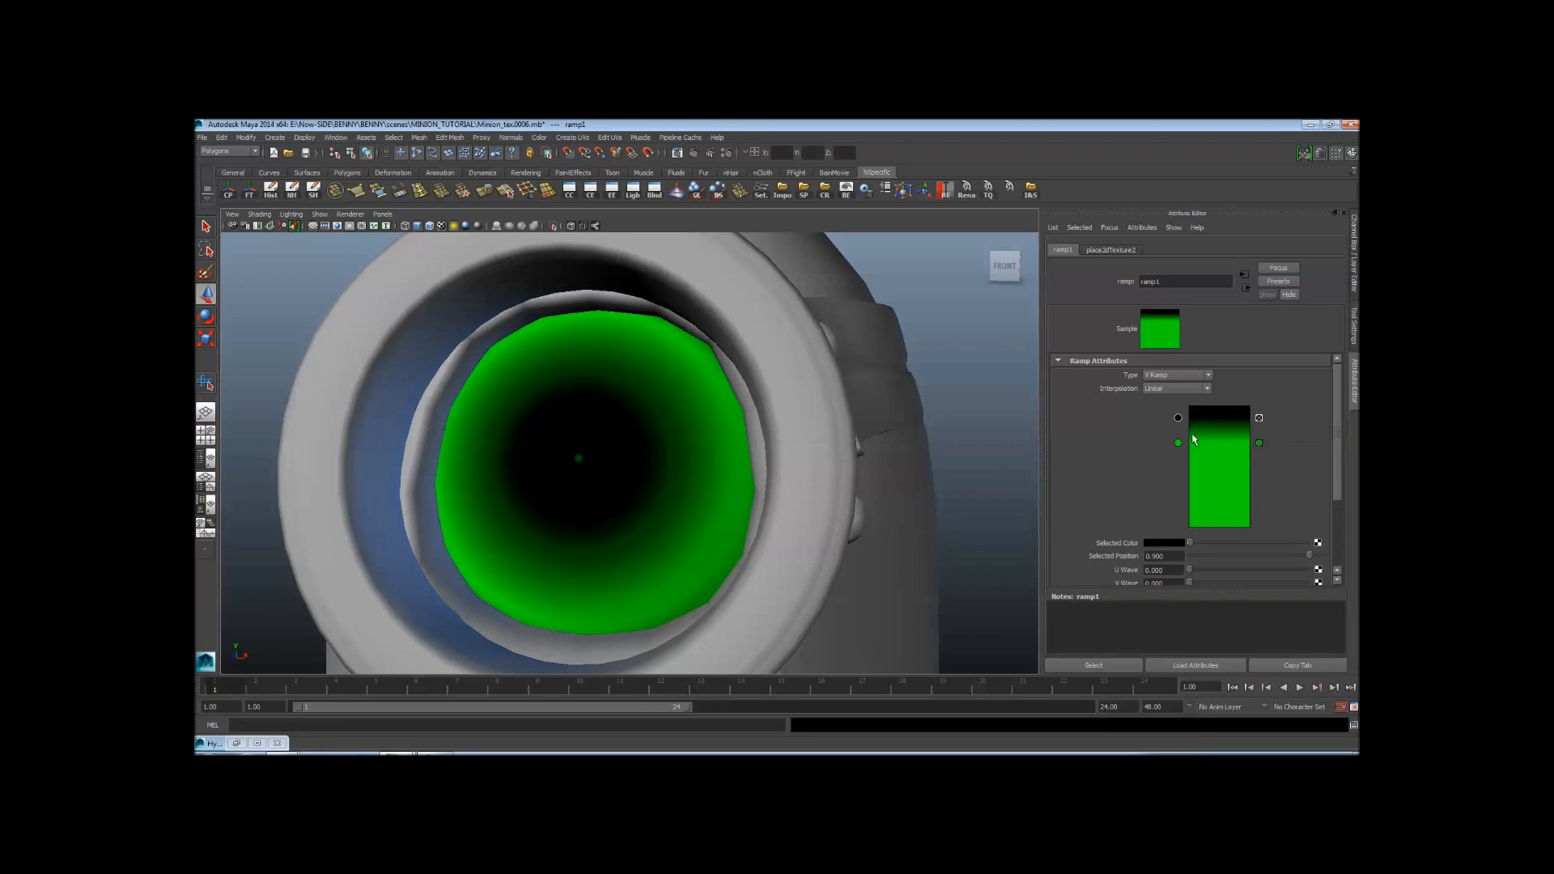
click(1178, 444)
drag(1179, 445, 1190, 426)
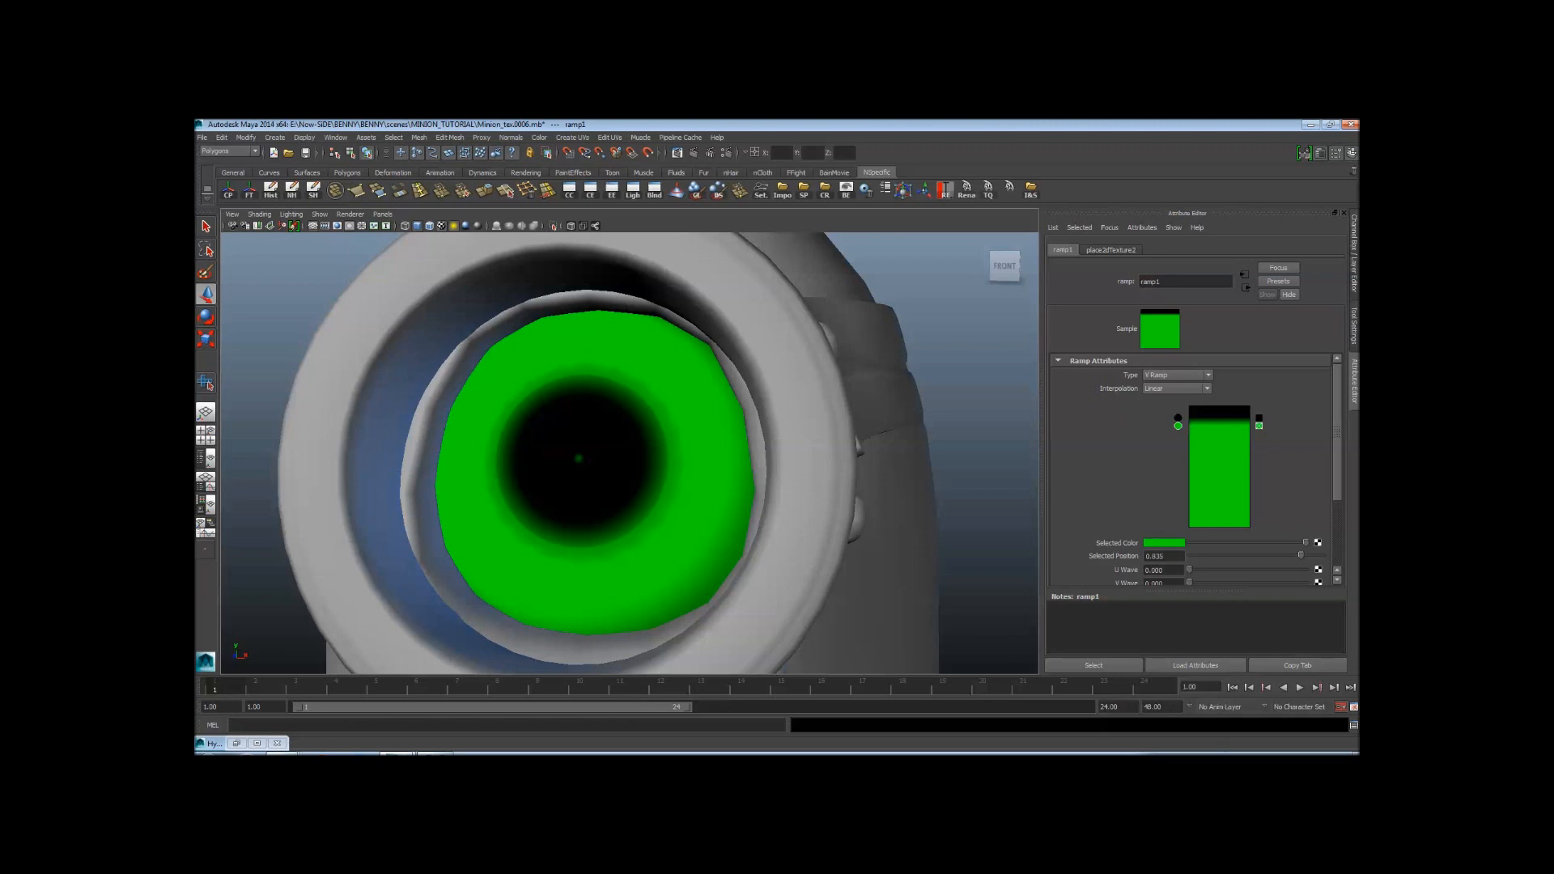
click(1178, 419)
drag(1179, 422, 1192, 420)
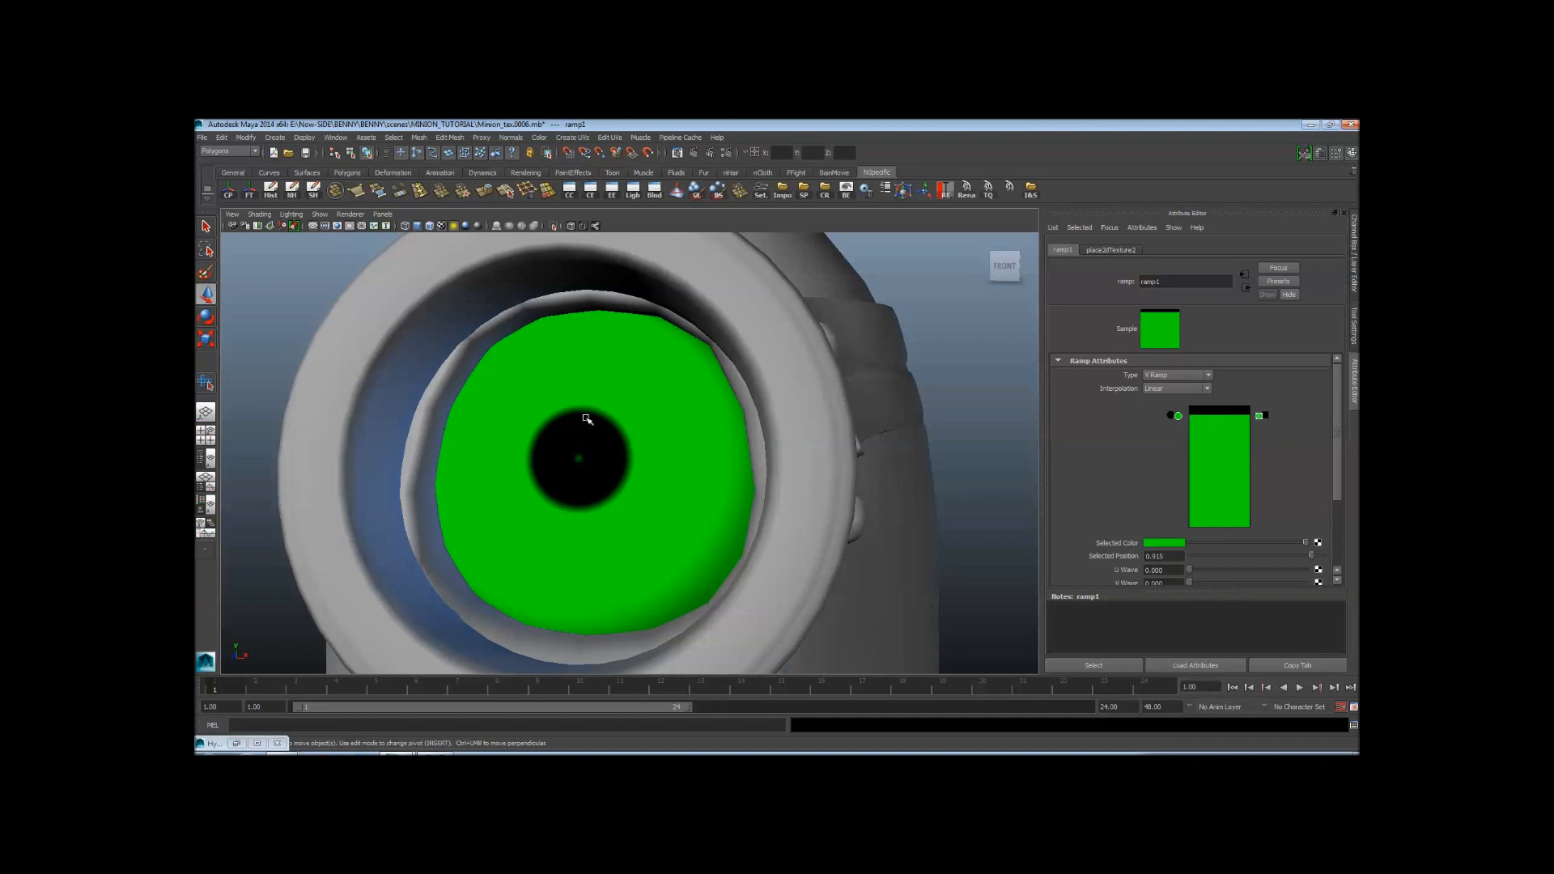
alt+right_drag(537, 410, 693, 433)
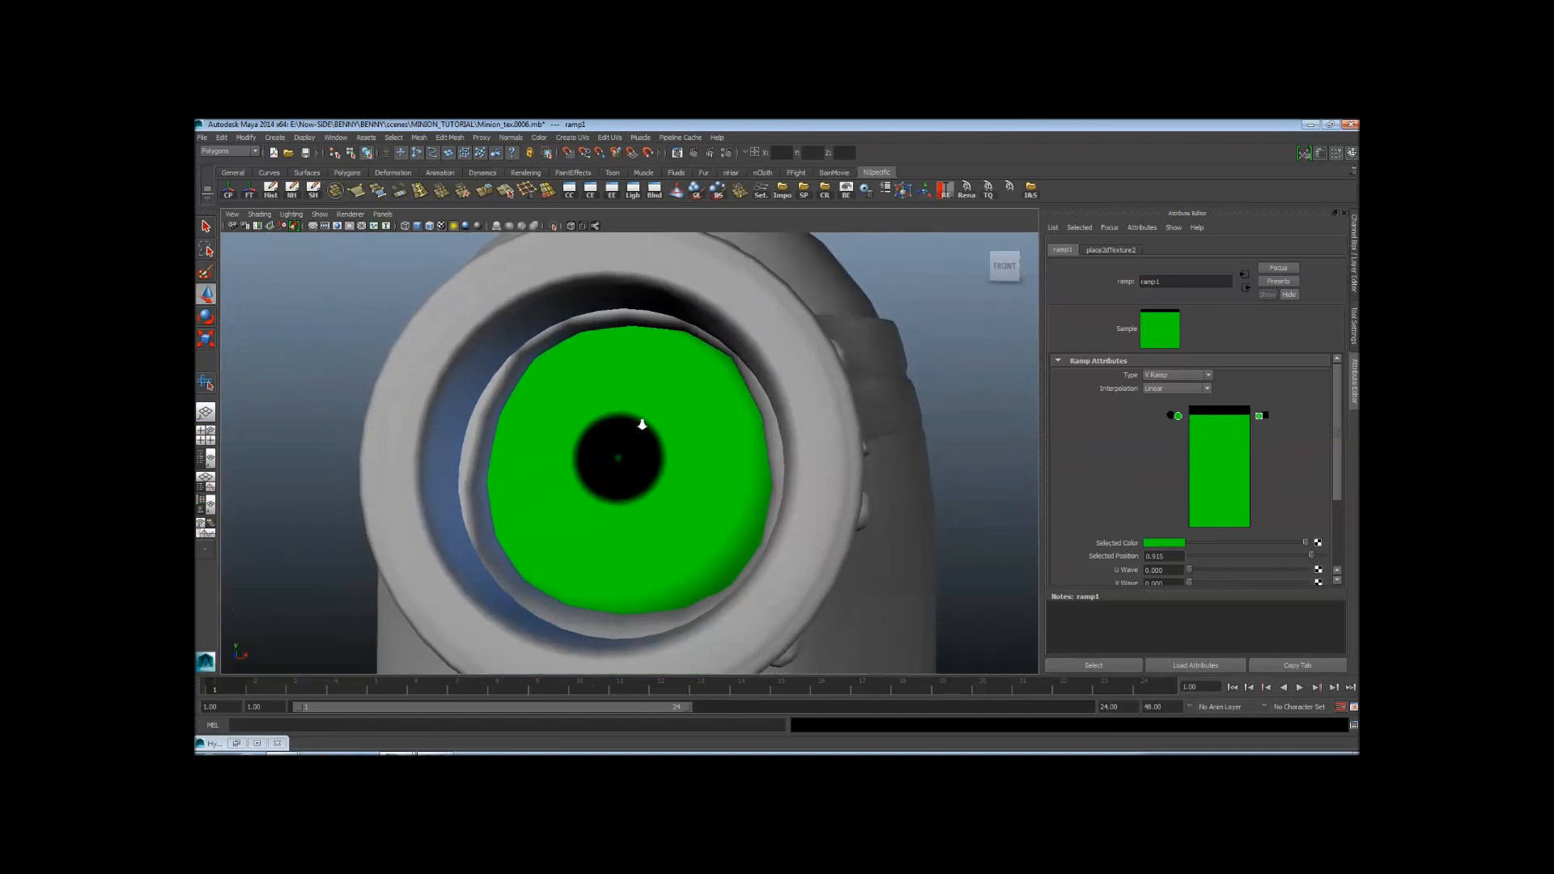
Add a white entry to the ramp below the green one and place it at about 0.785
click(1205, 442)
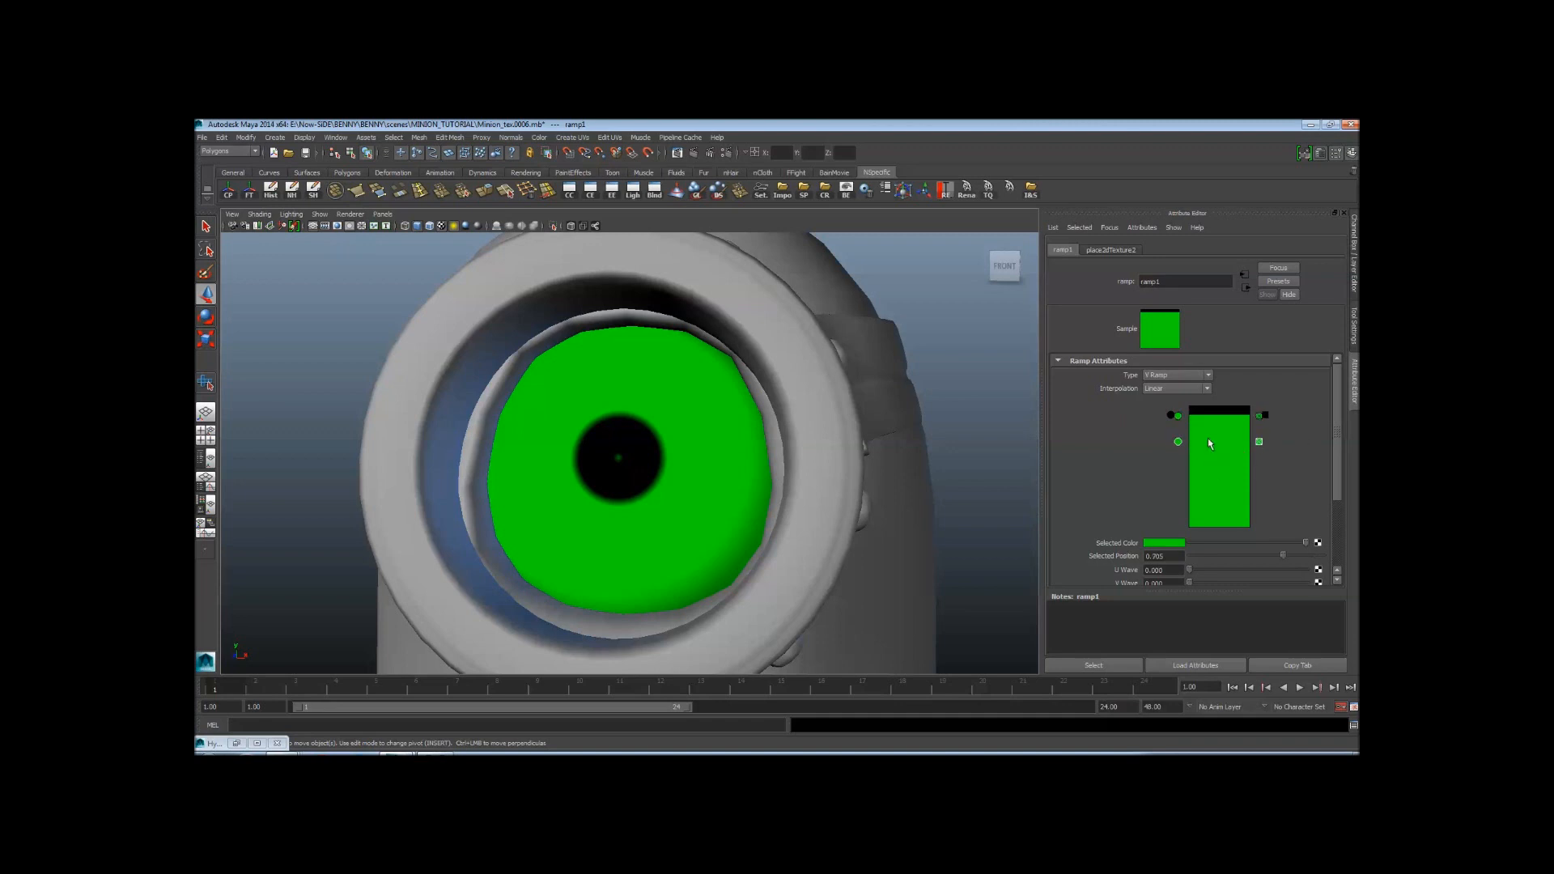
click(1168, 544)
click(1093, 576)
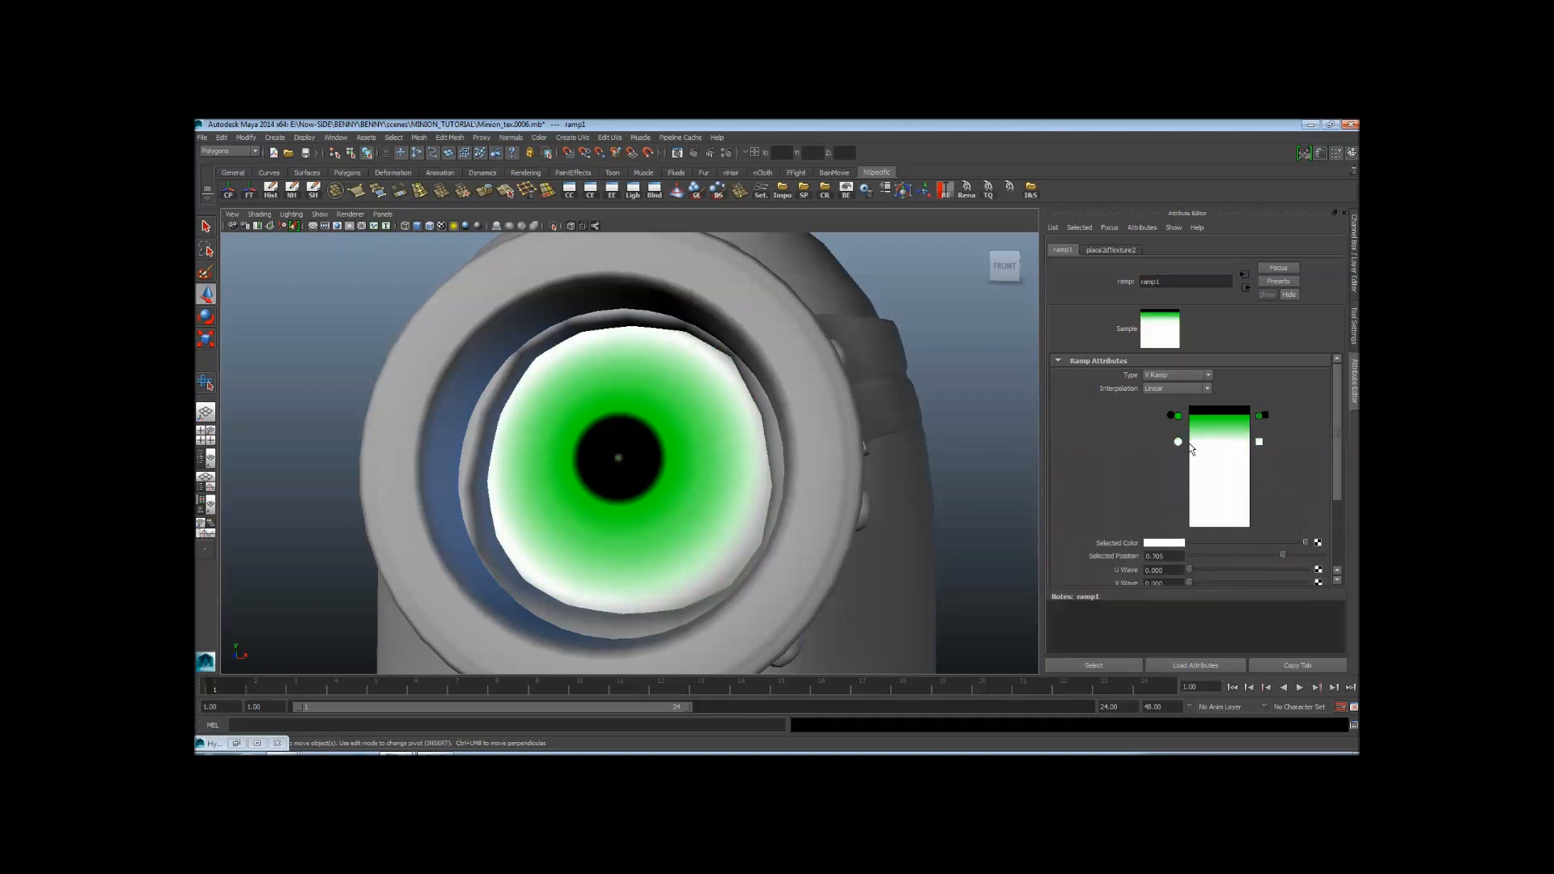
drag(1180, 444, 1194, 437)
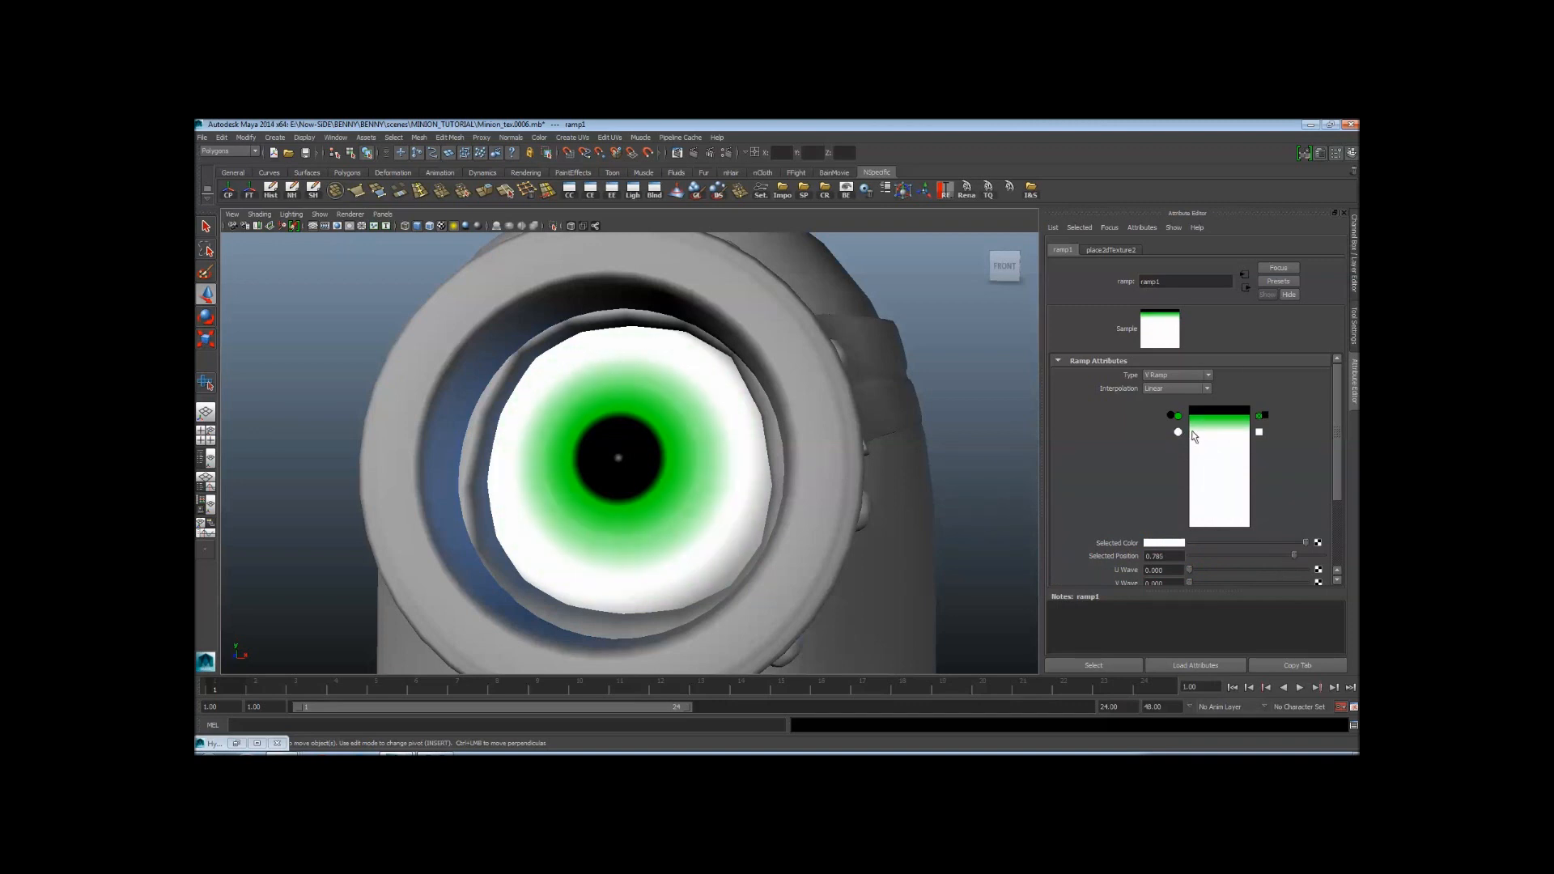
Examine the pupil, iris and white of the eyeball in the viewport from several angles and distances
scroll(810, 441, down, 5)
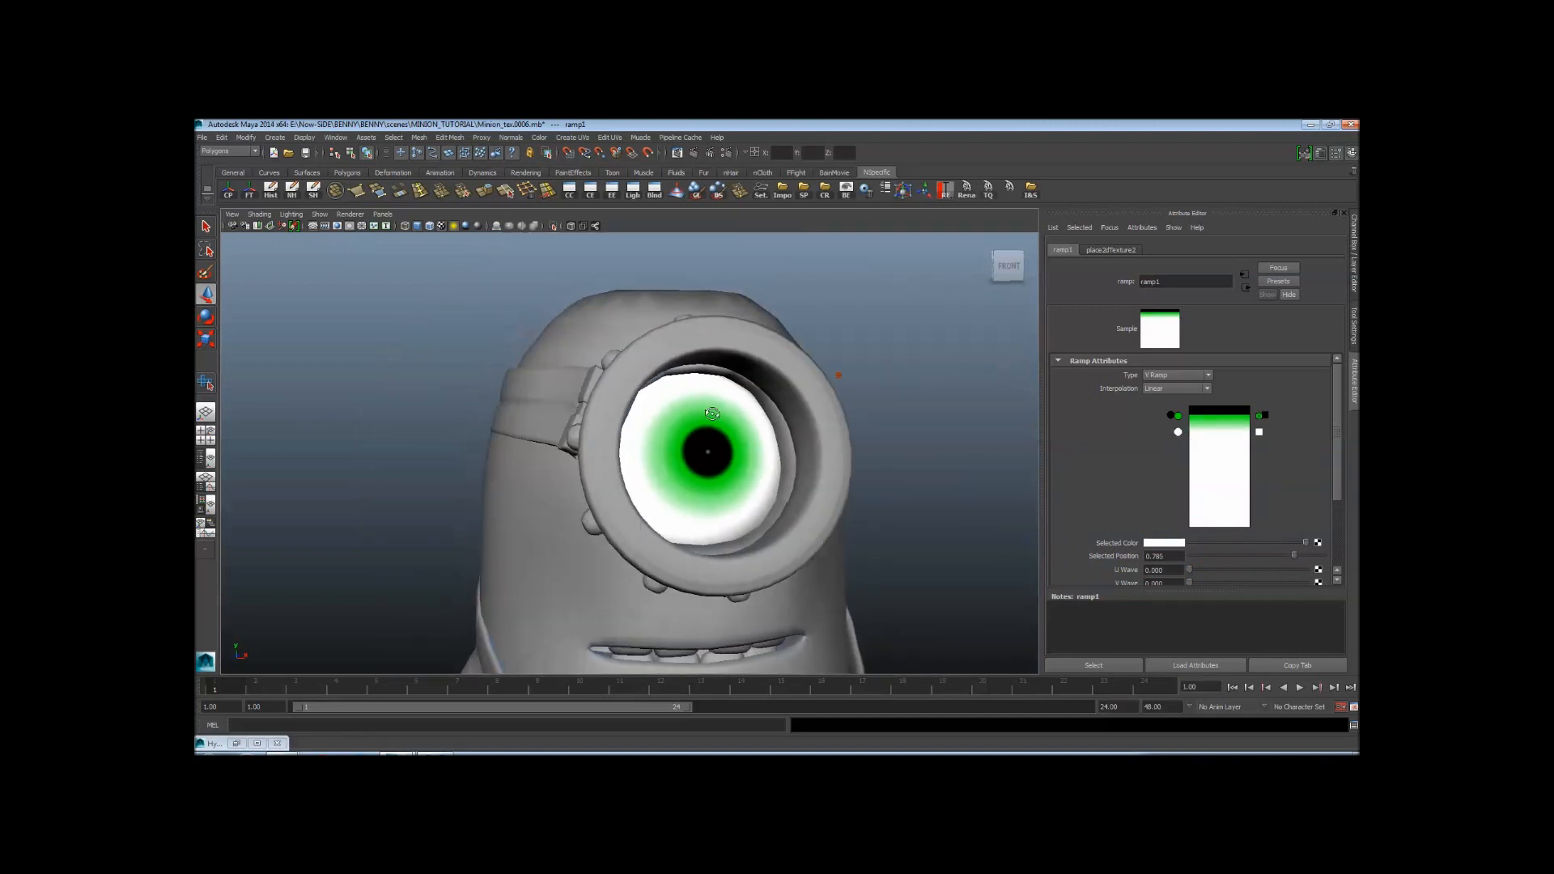
alt+drag(813, 436, 760, 430)
mouse_move(760, 430)
alt+right_down()
mouse_move(500, 423)
mouse_move(760, 423)
alt+right_up()
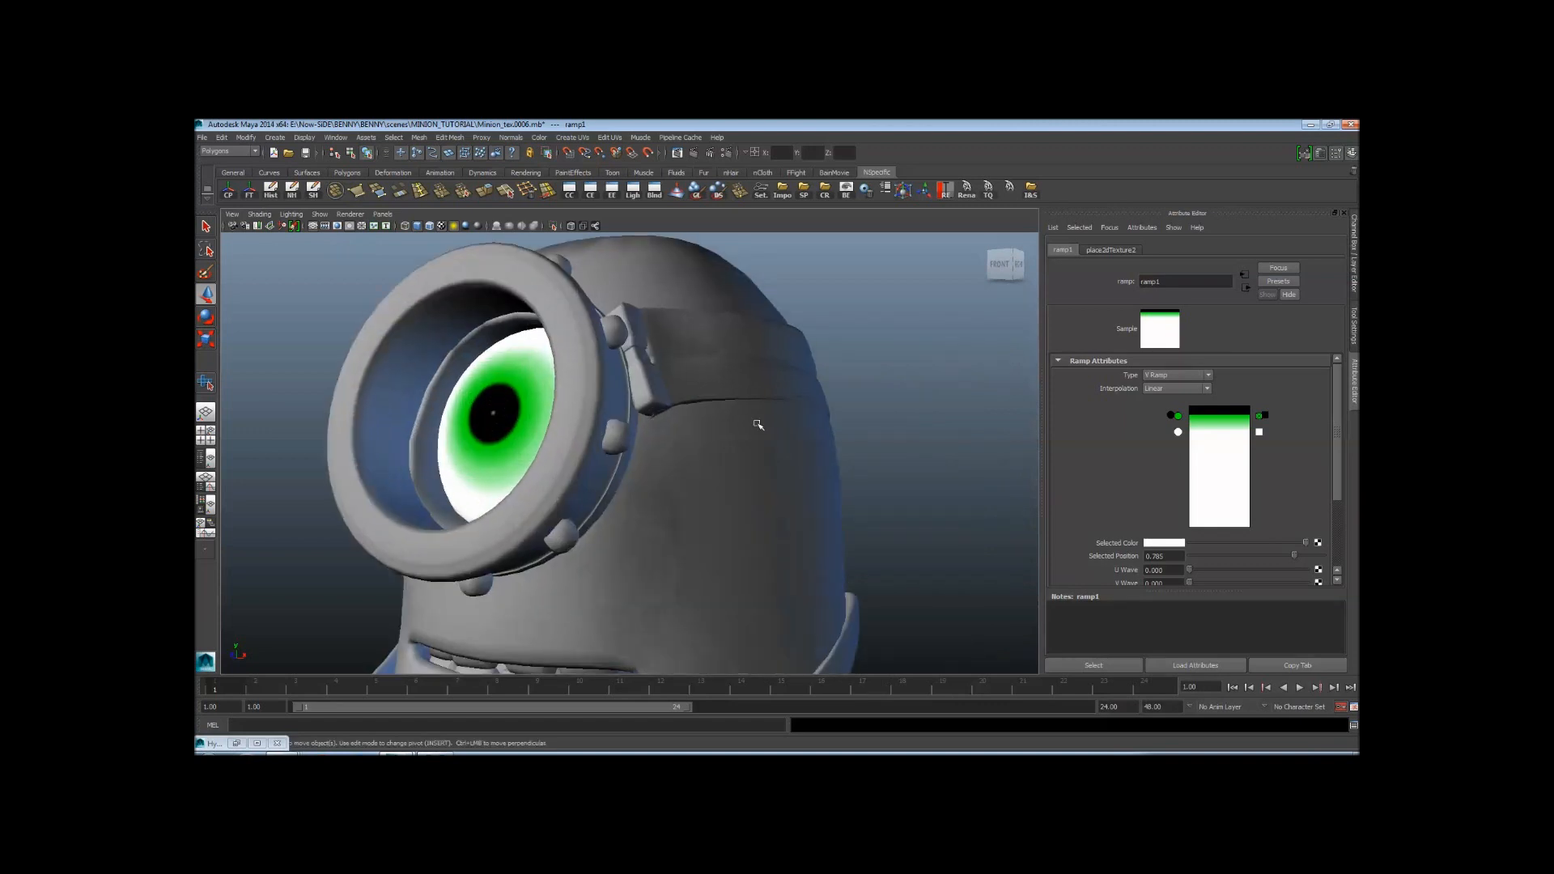
alt+drag(663, 419, 735, 413)
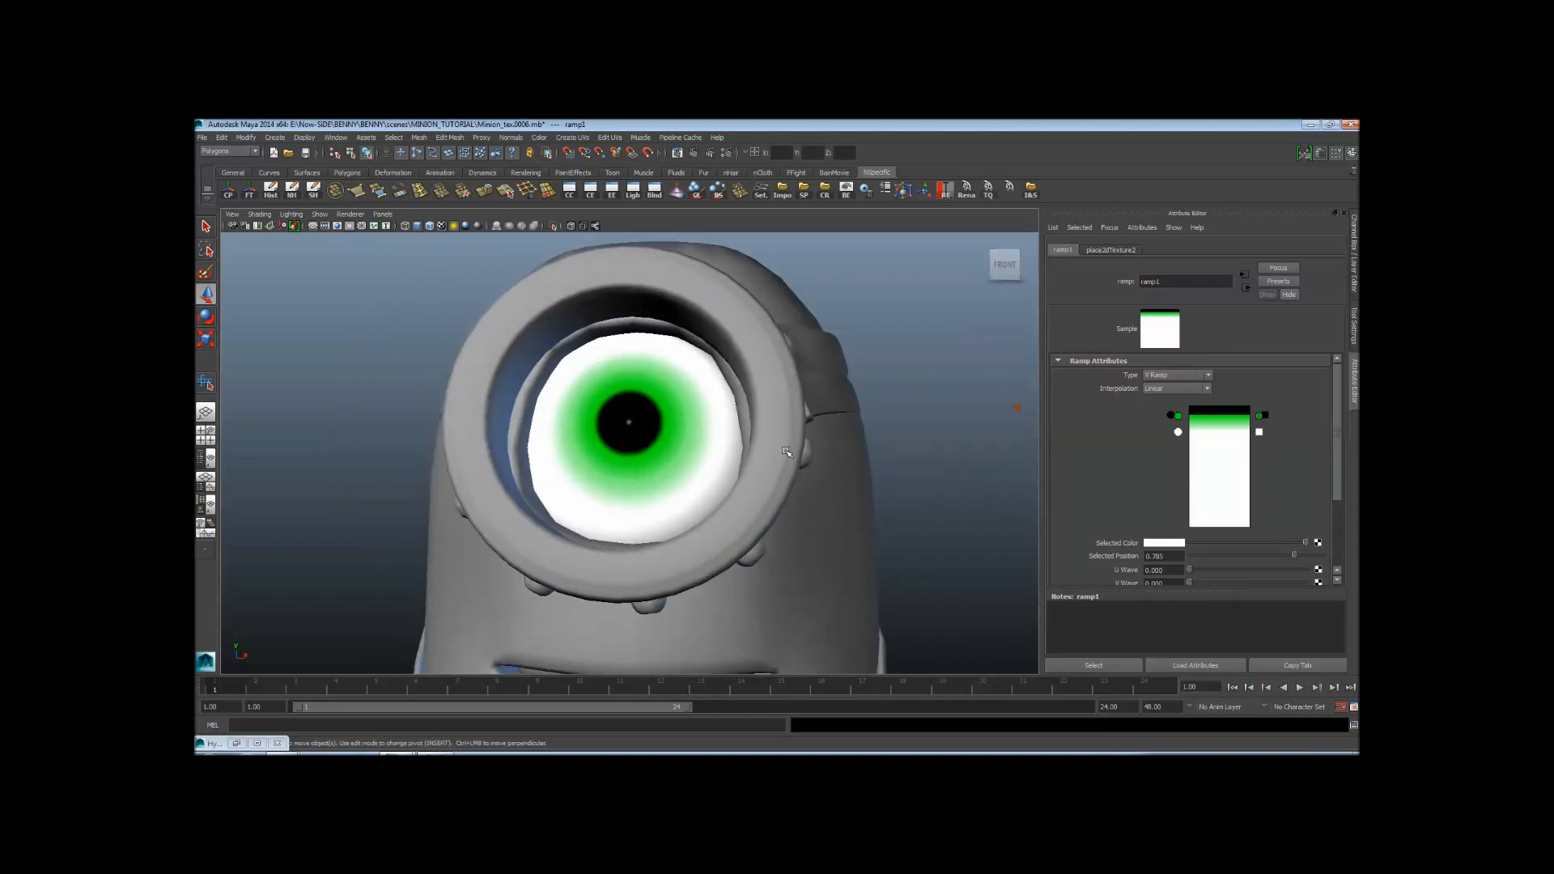
scroll(640, 413, up, 3)
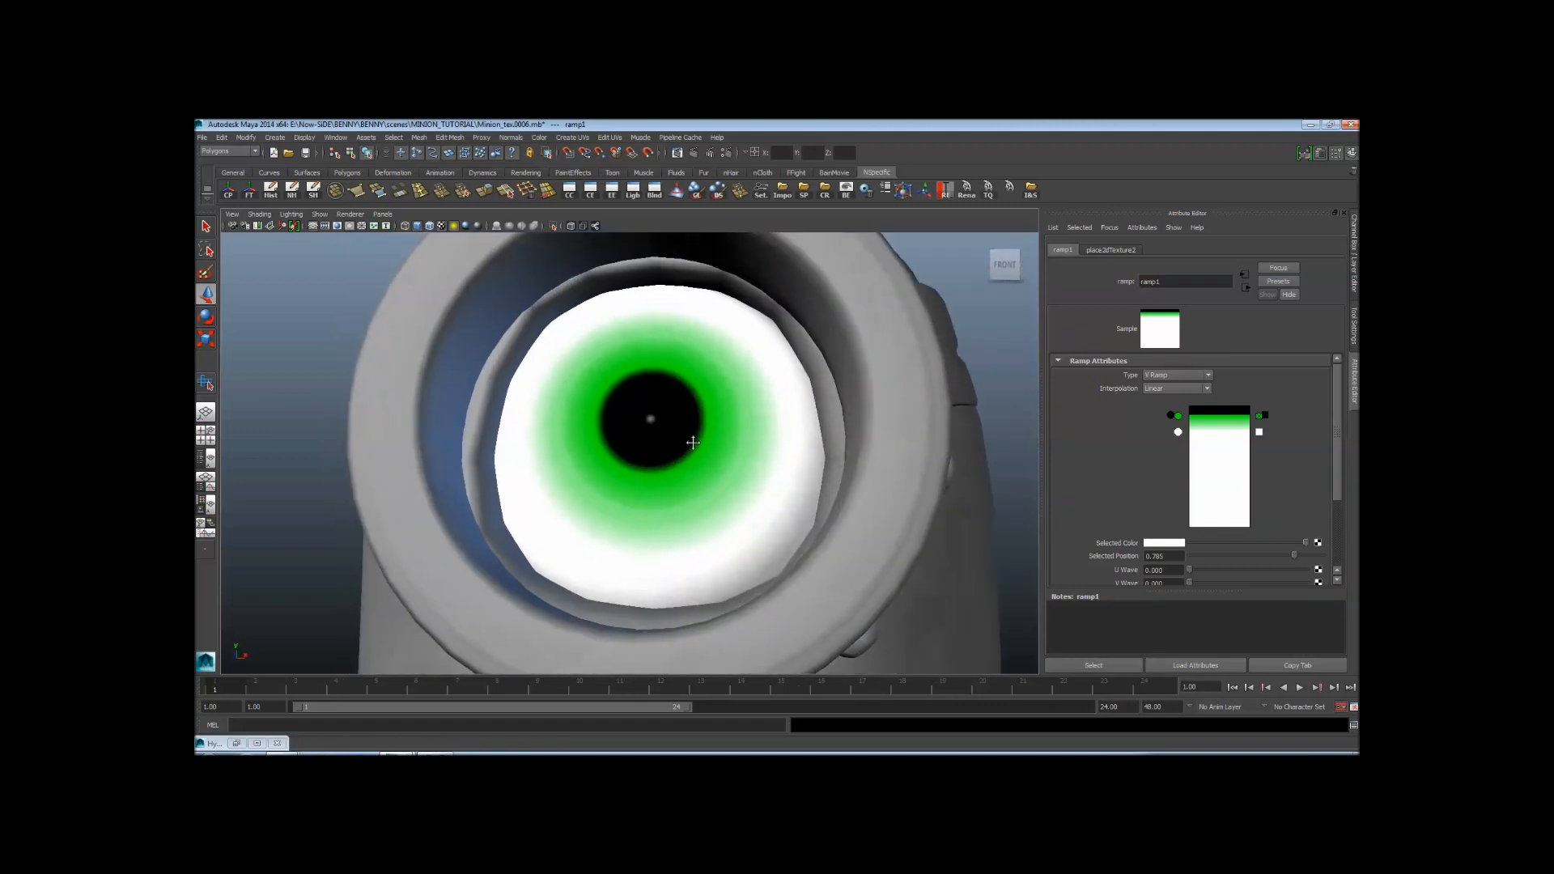
scroll(647, 419, down, 5)
scroll(812, 479, up, 7)
alt+middle_drag(813, 479, 858, 491)
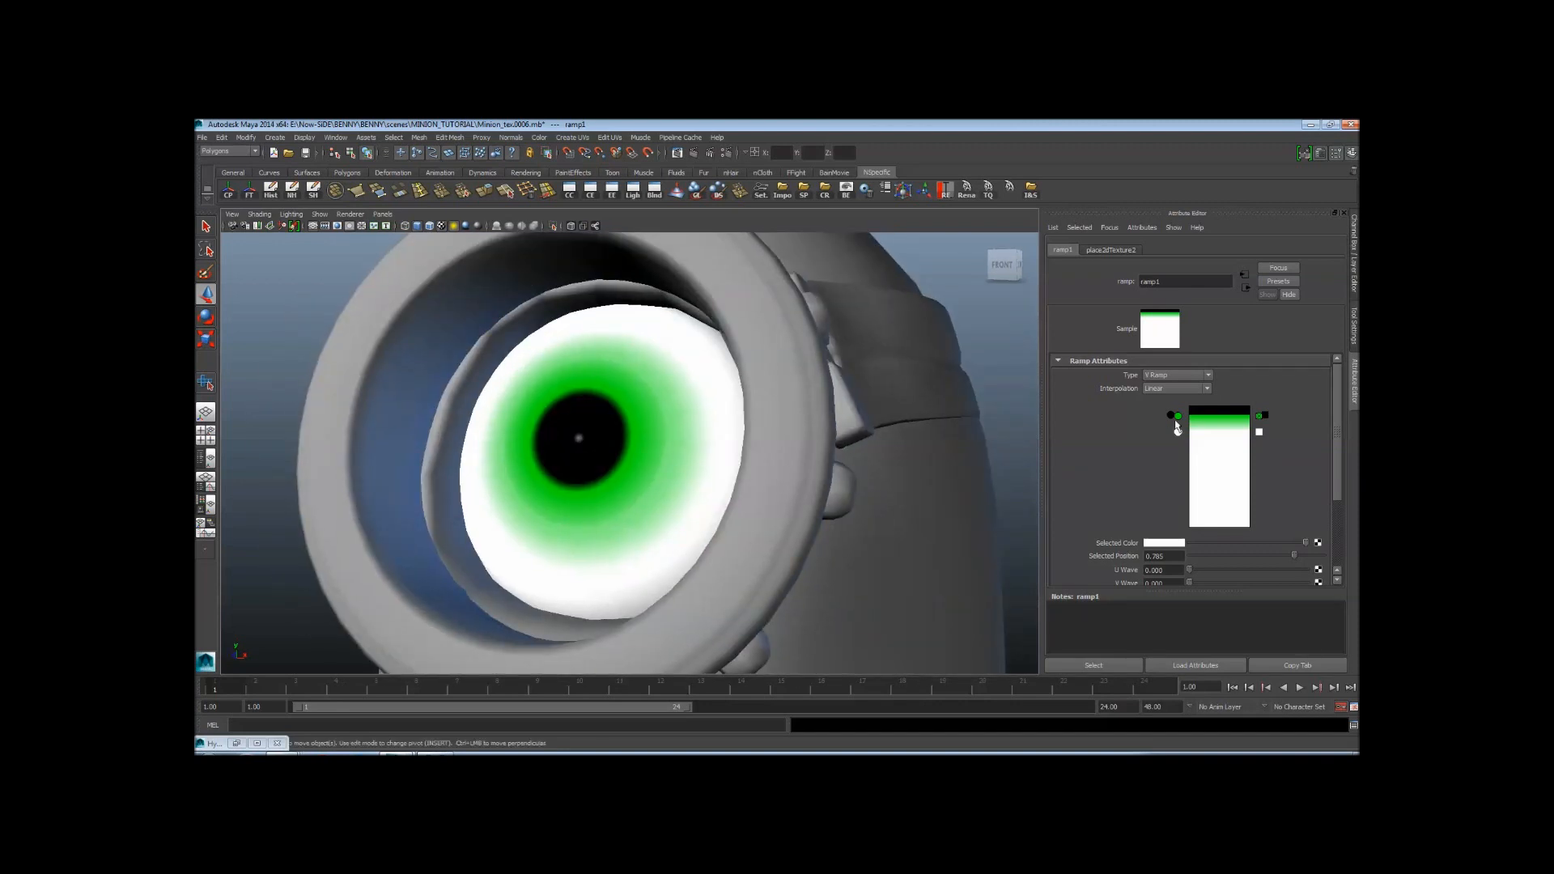
Map a Fractal texture to the color of the ramp's green entry and check the iris in the viewport
click(1179, 417)
click(1317, 544)
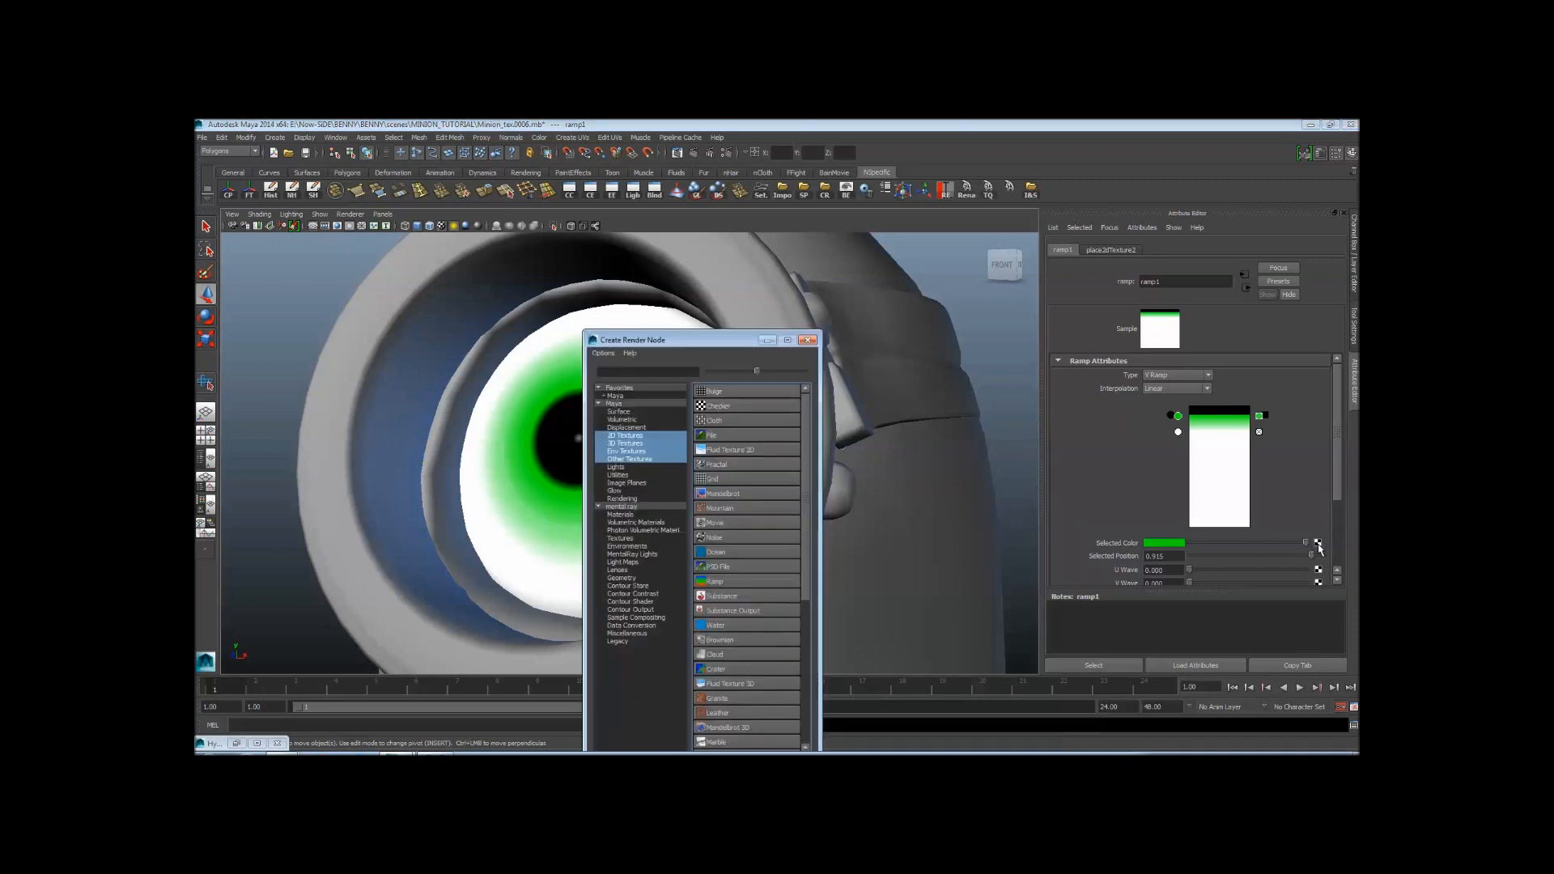
drag(705, 341, 671, 250)
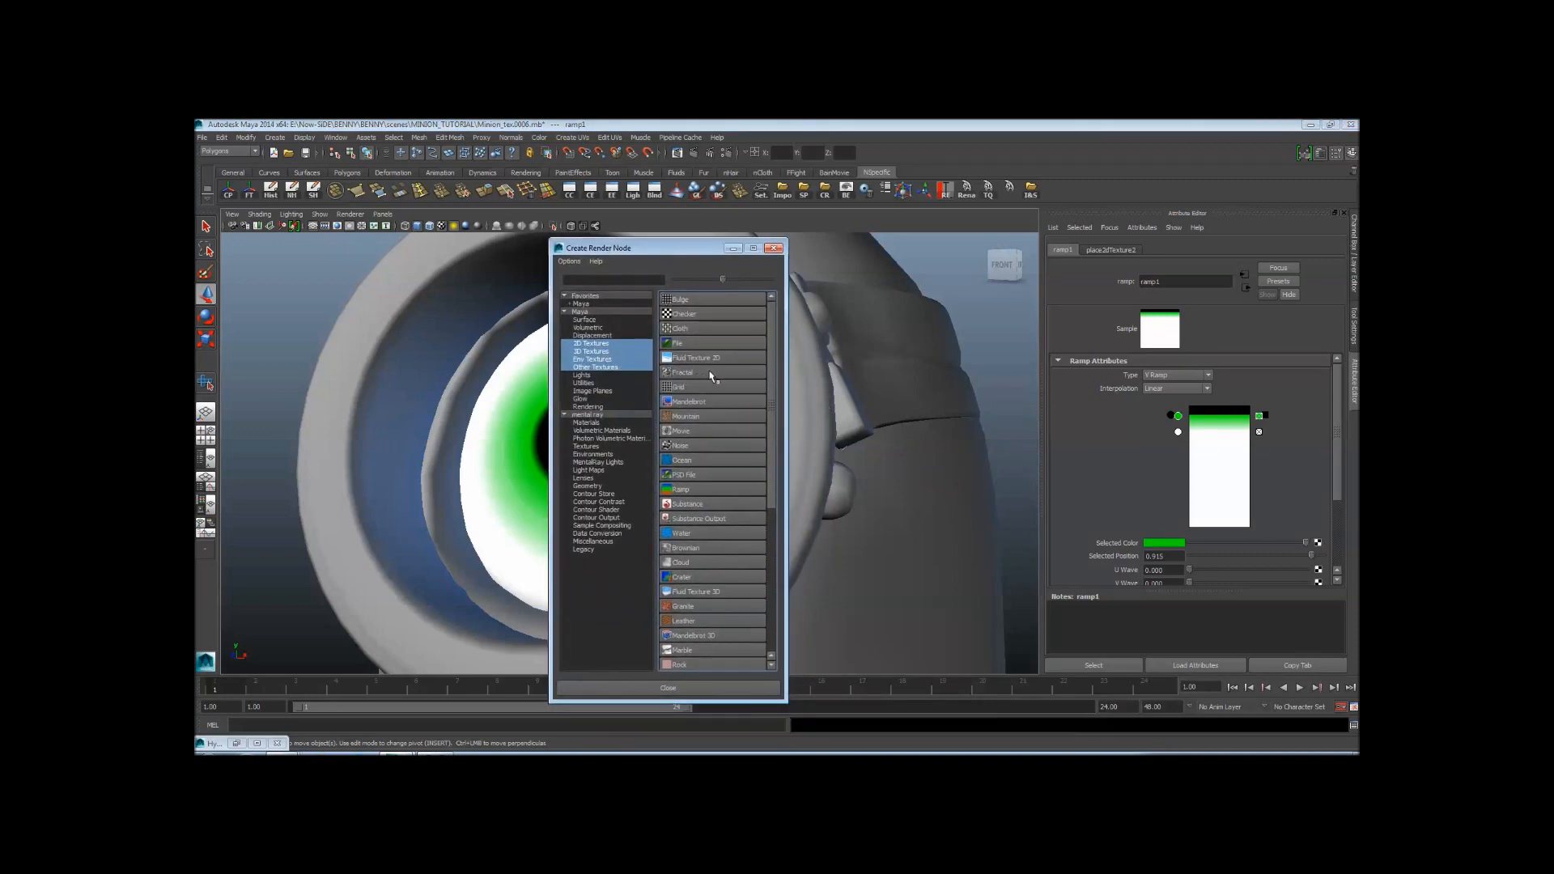
click(683, 373)
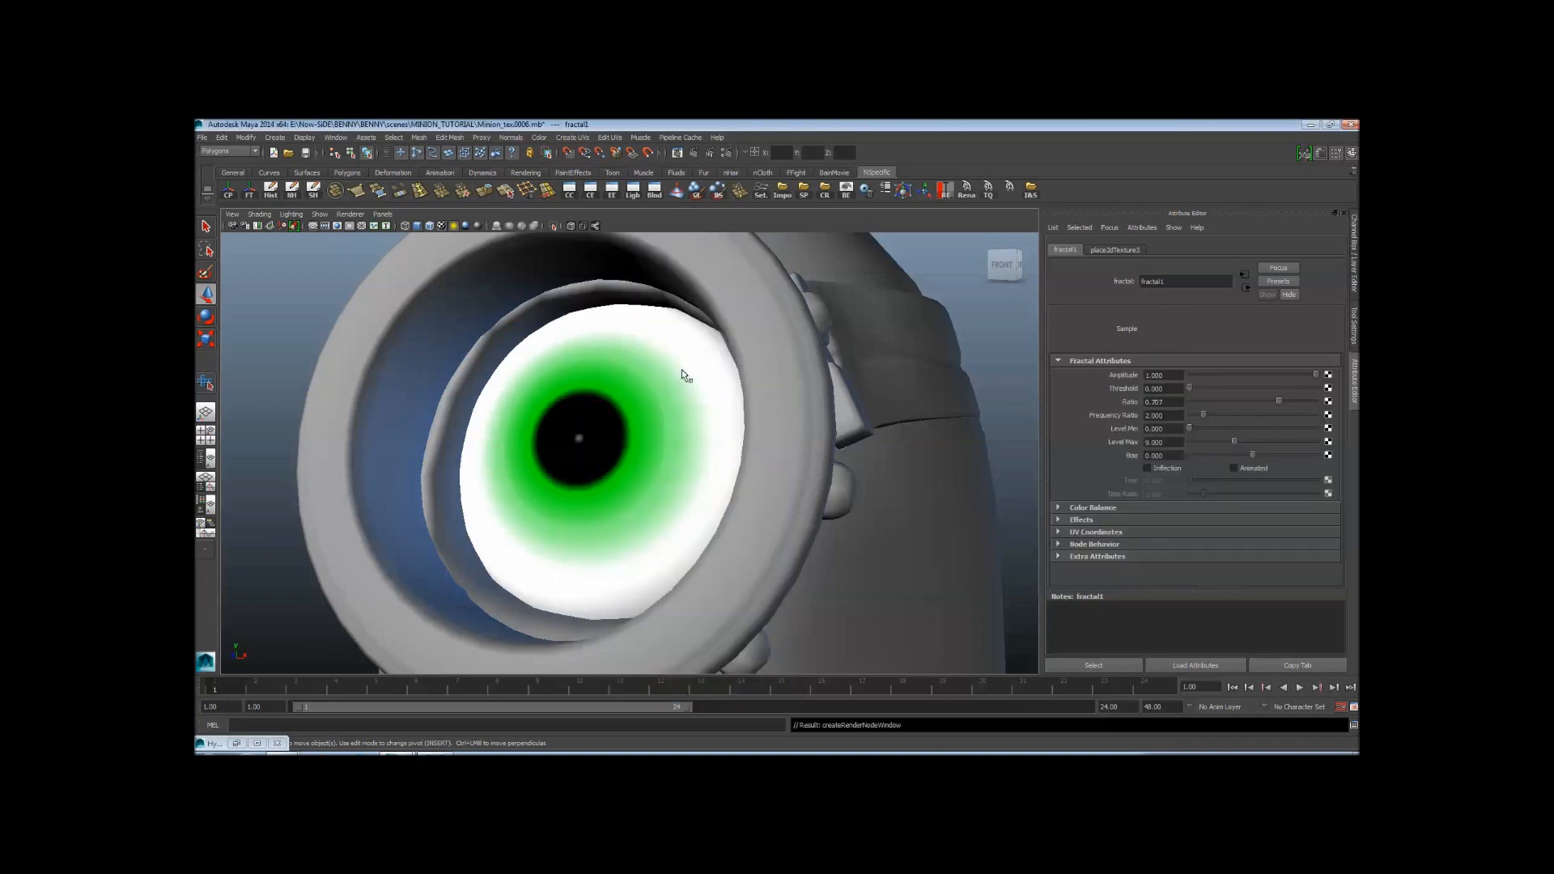
scroll(809, 400, up, 4)
alt+drag(742, 375, 731, 405)
scroll(766, 392, down, 6)
scroll(731, 406, up, 3)
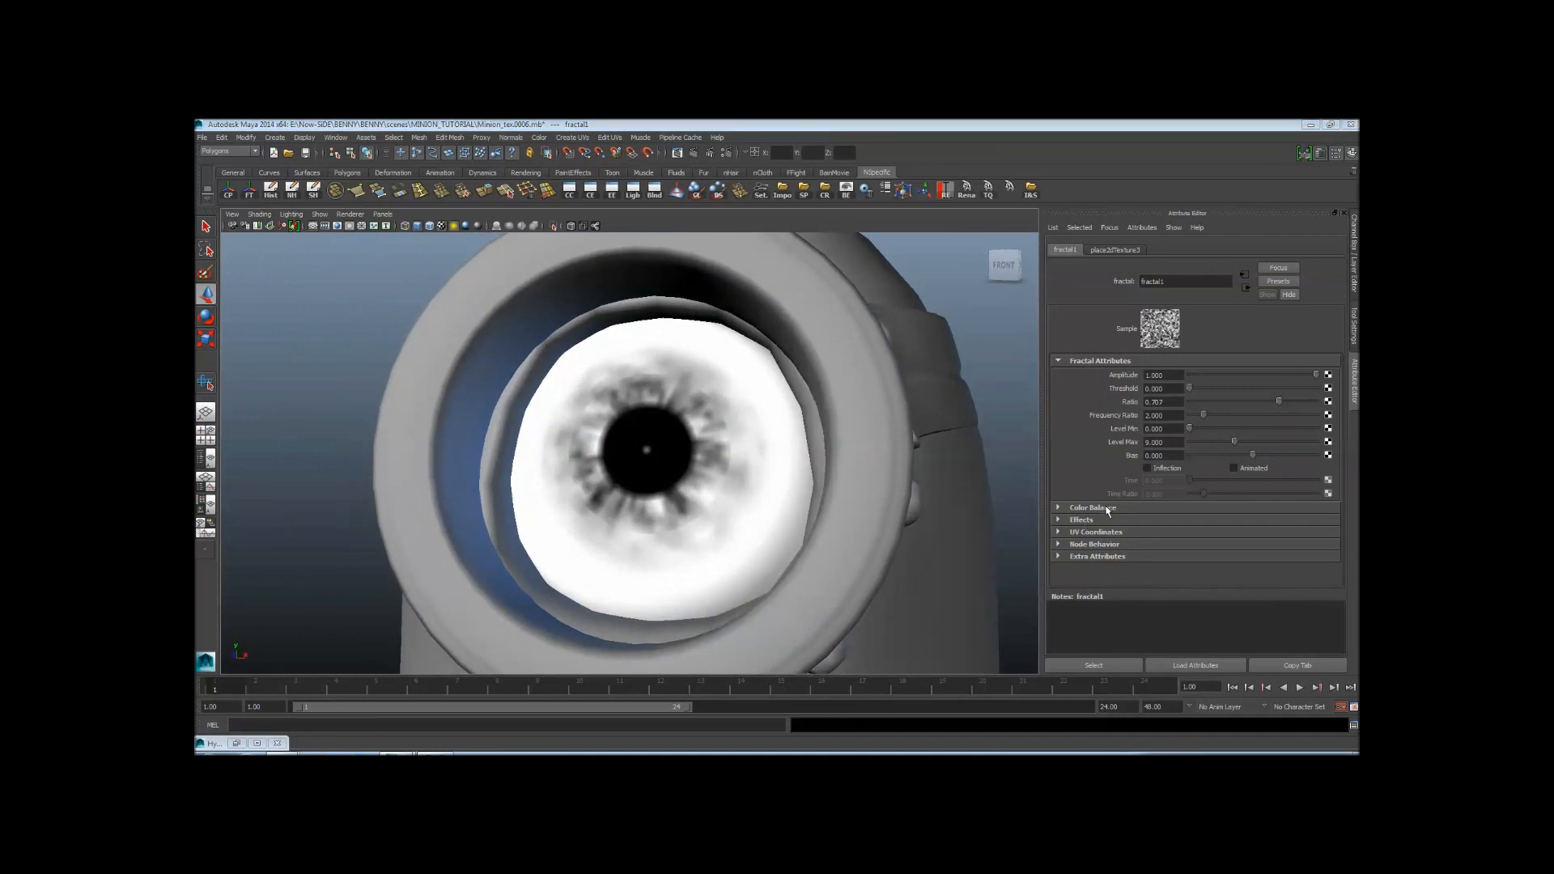
Set the fractal's Color Gain to a muted dark green and darken its Default Color
click(1108, 508)
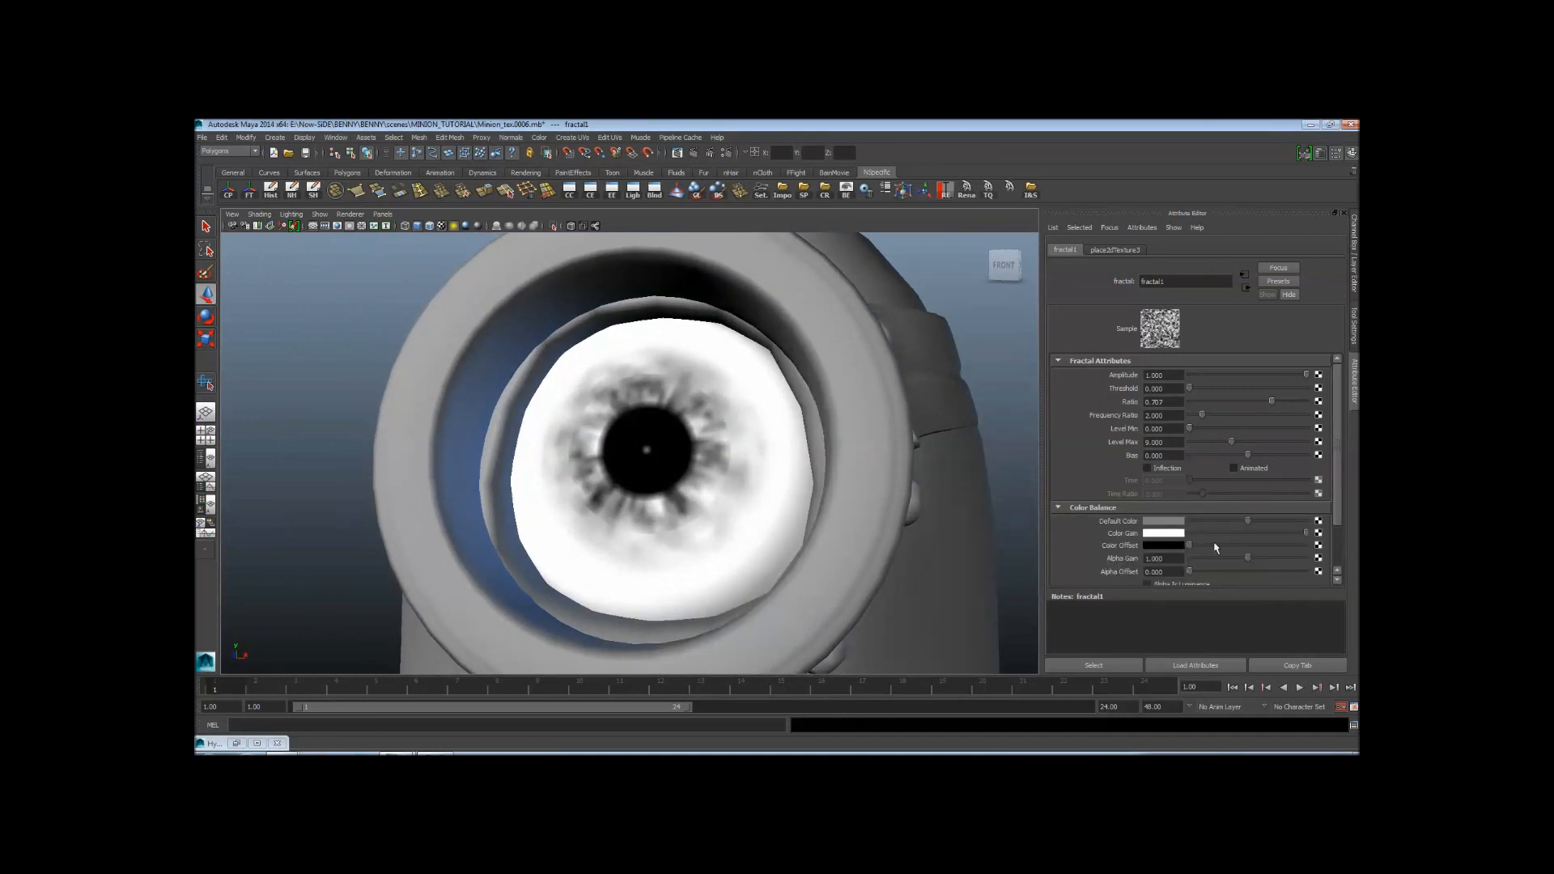
click(1166, 533)
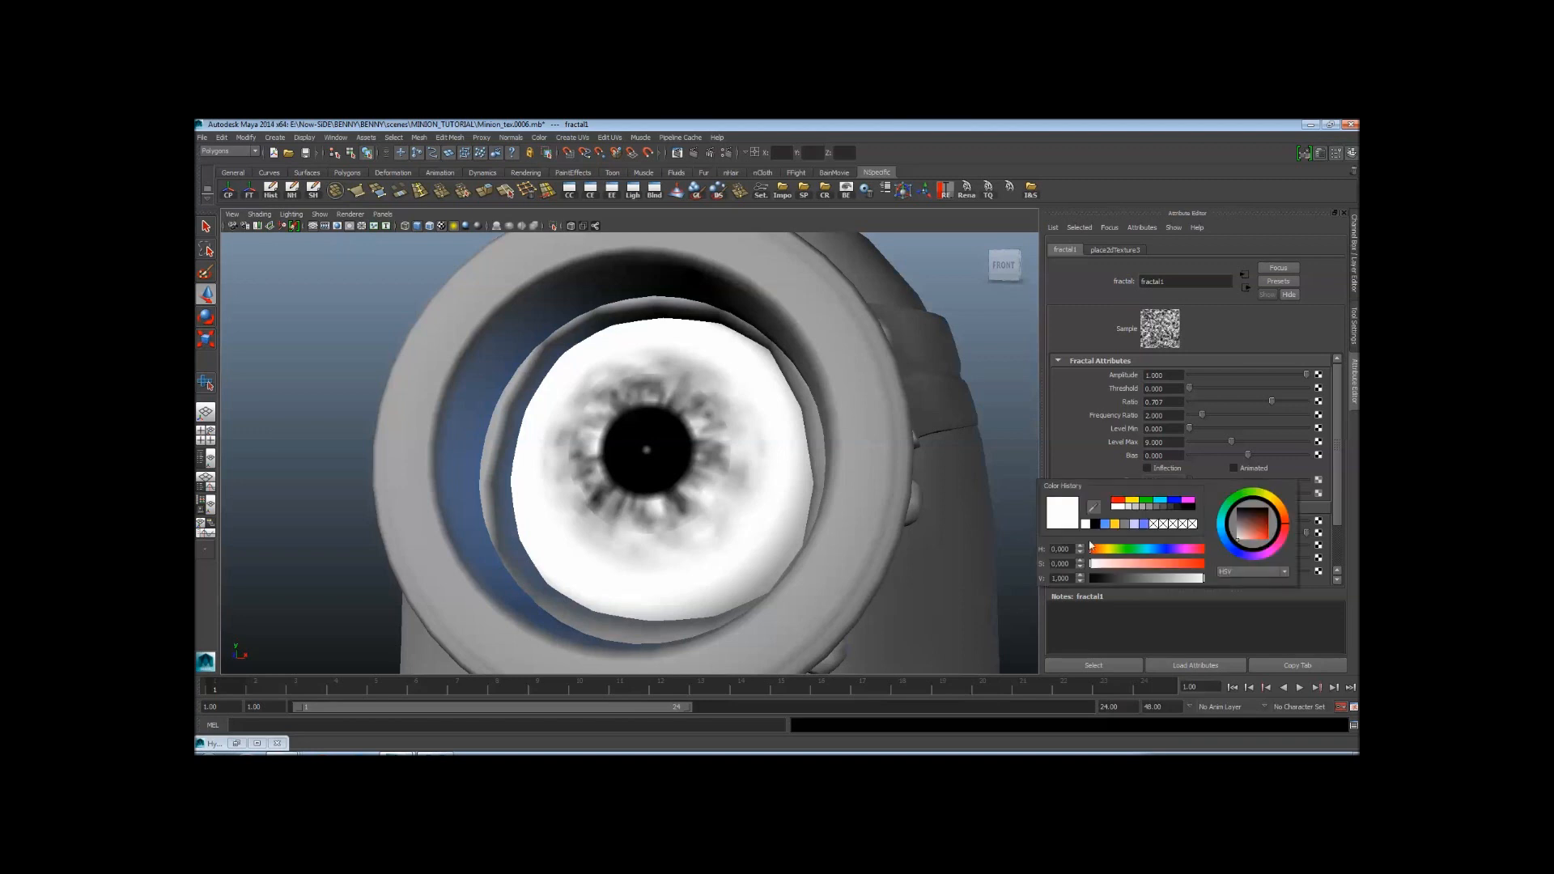
click(1151, 501)
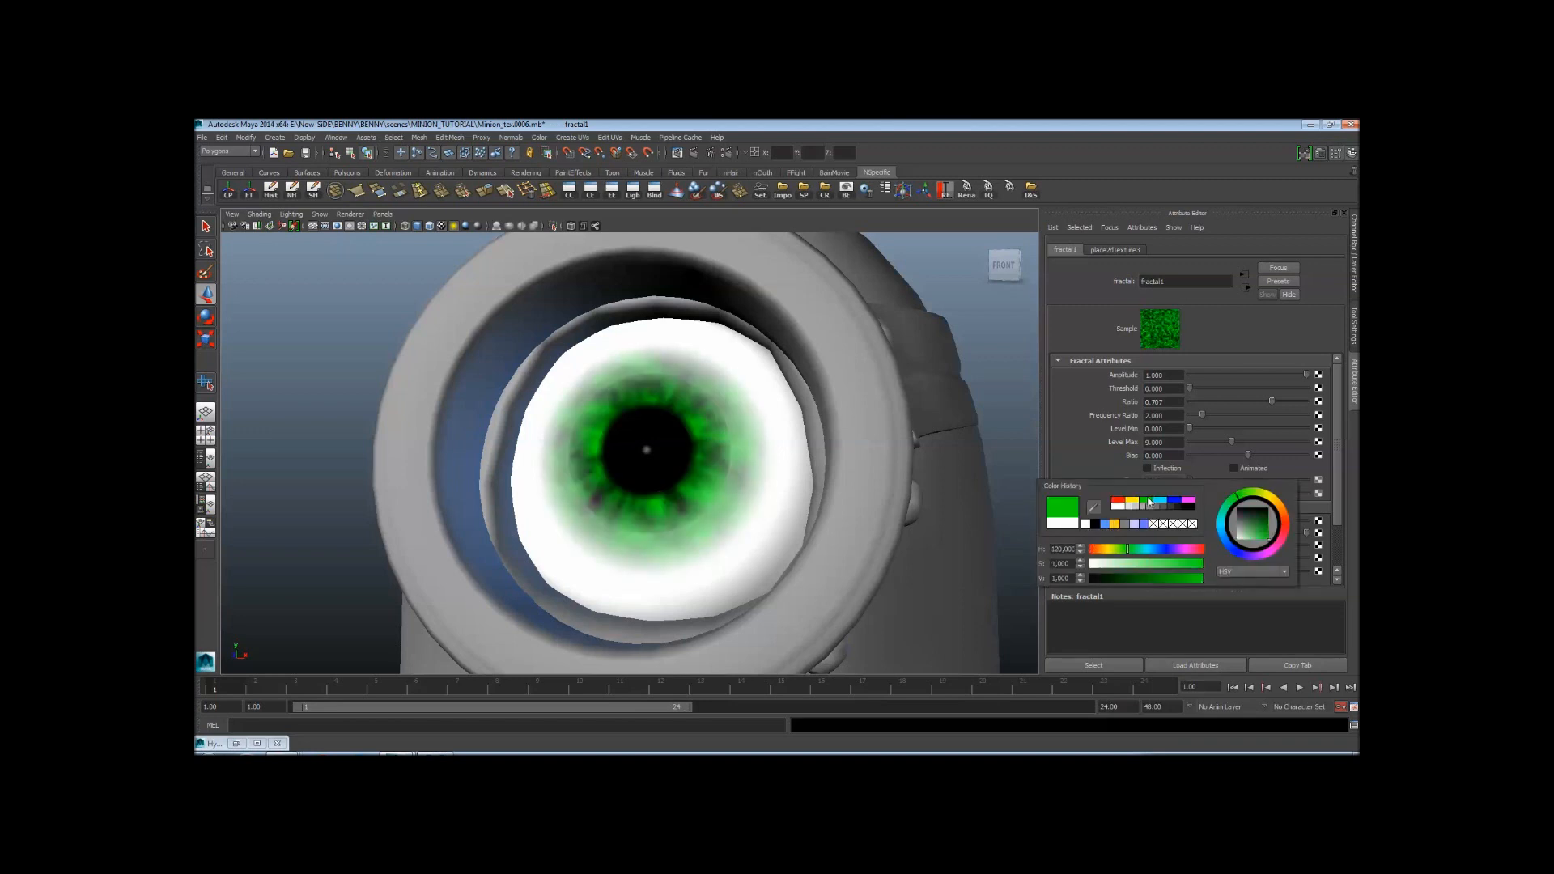
click(1176, 534)
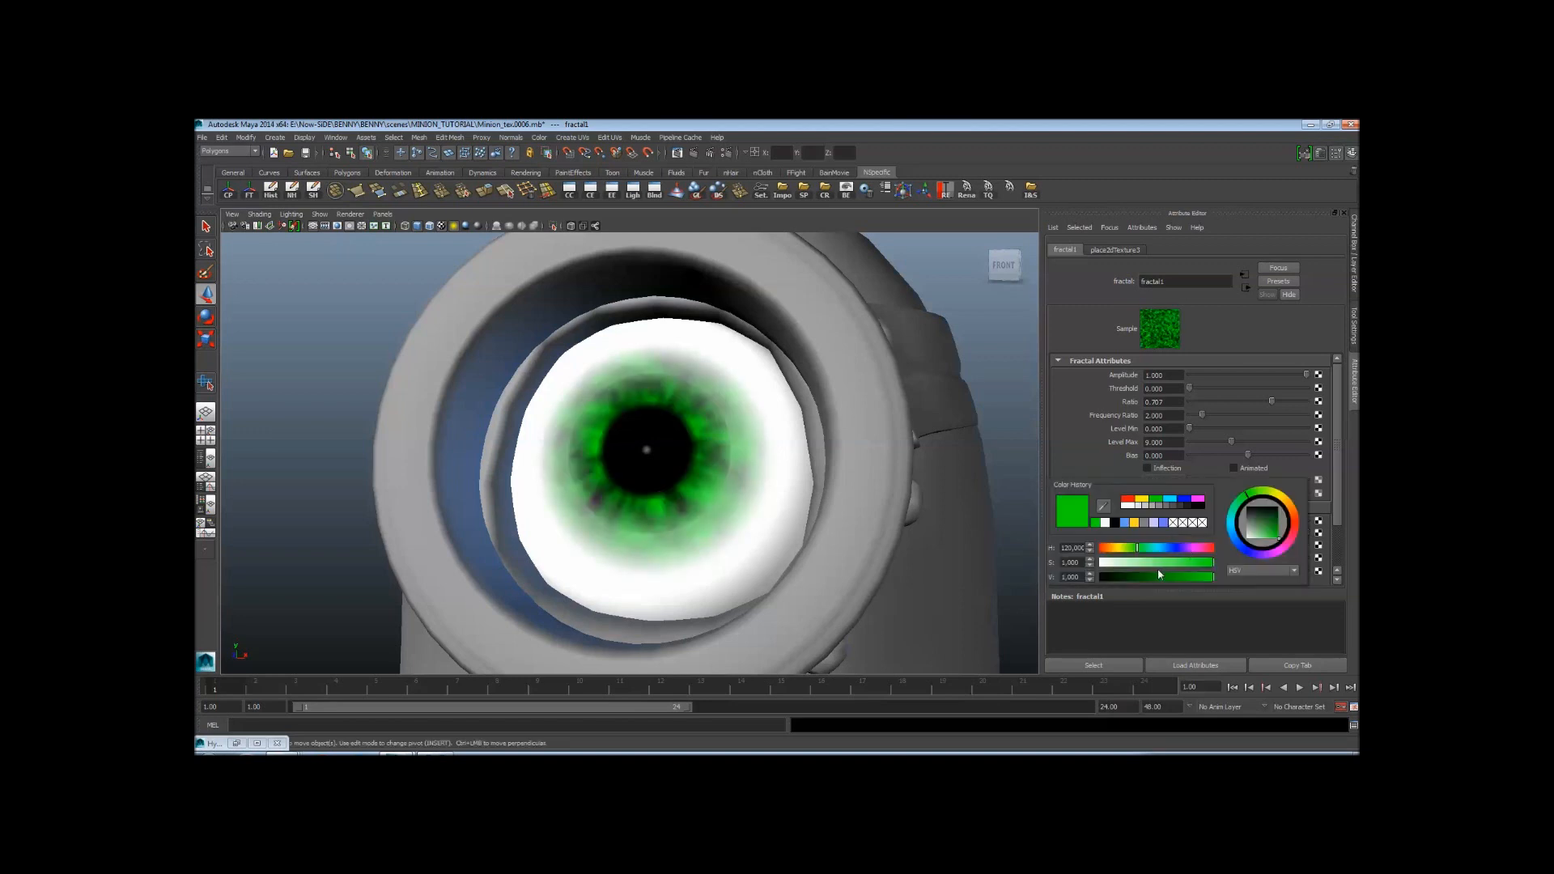
mouse_move(1160, 574)
mouse_down()
mouse_move(1179, 565)
mouse_move(1149, 564)
mouse_up()
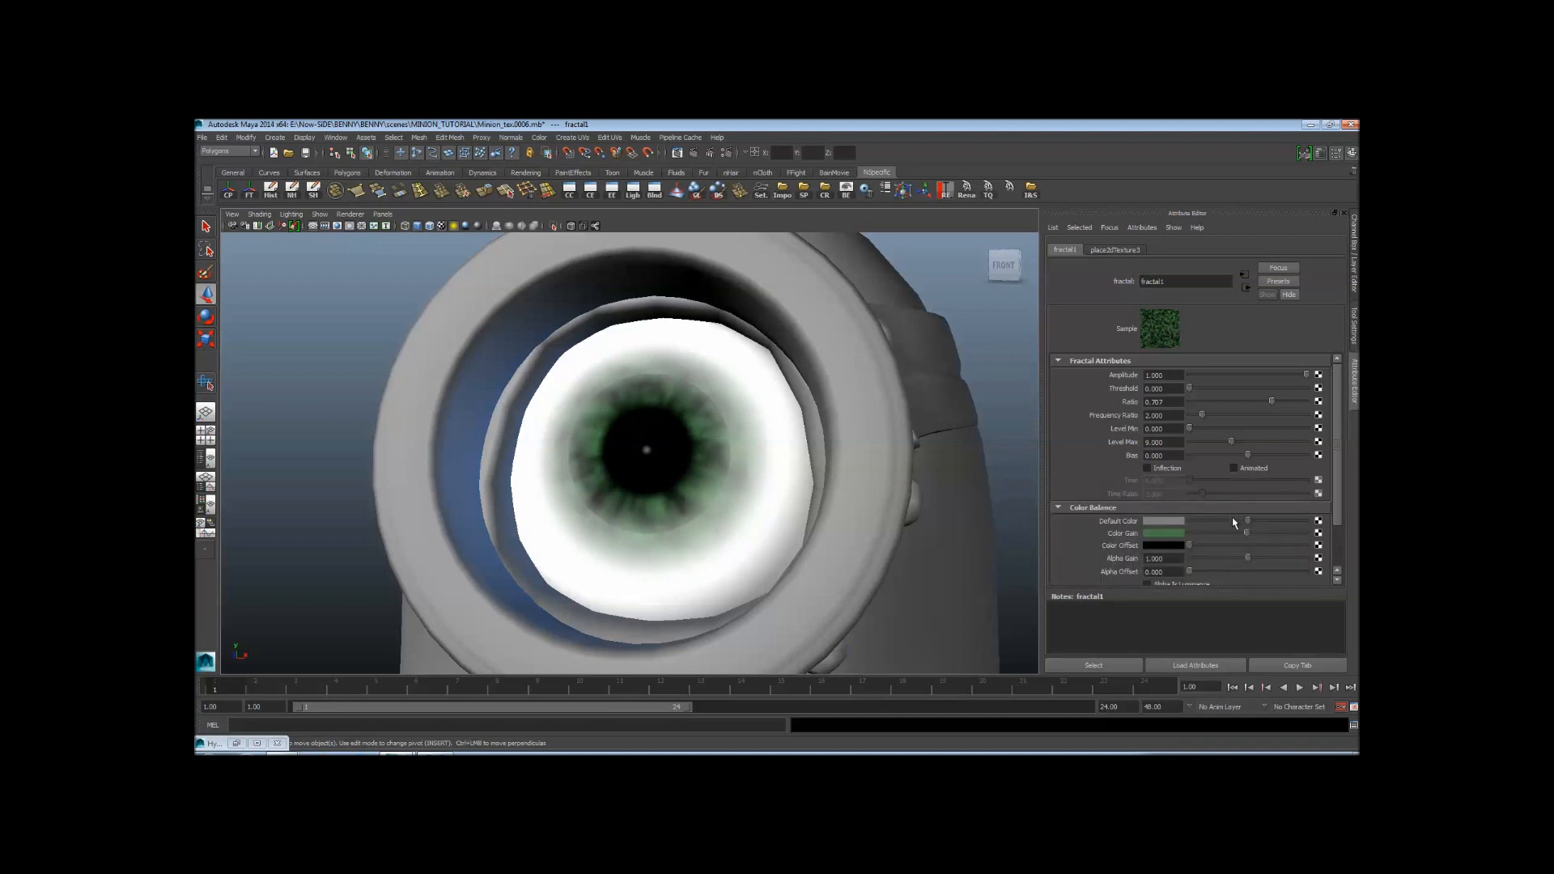
drag(1233, 520, 1211, 521)
scroll(1214, 421, down, 2)
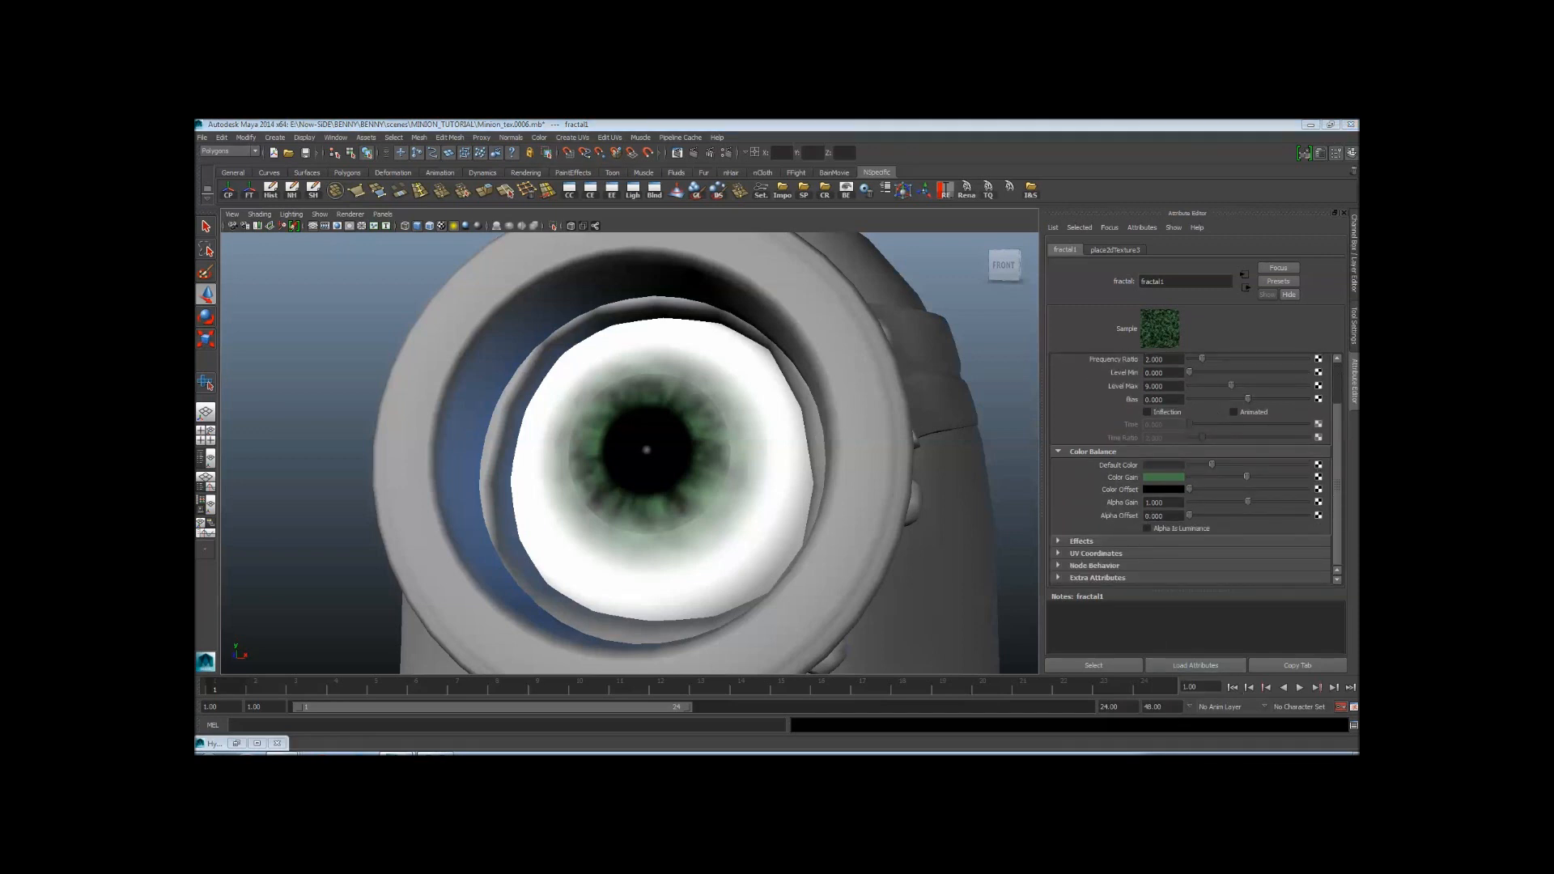
Set the V value of Repeat UV to 0.5 in the fractal's 2D texture placement
alt+right_drag(646, 353, 736, 401)
alt+middle_drag(752, 419, 767, 438)
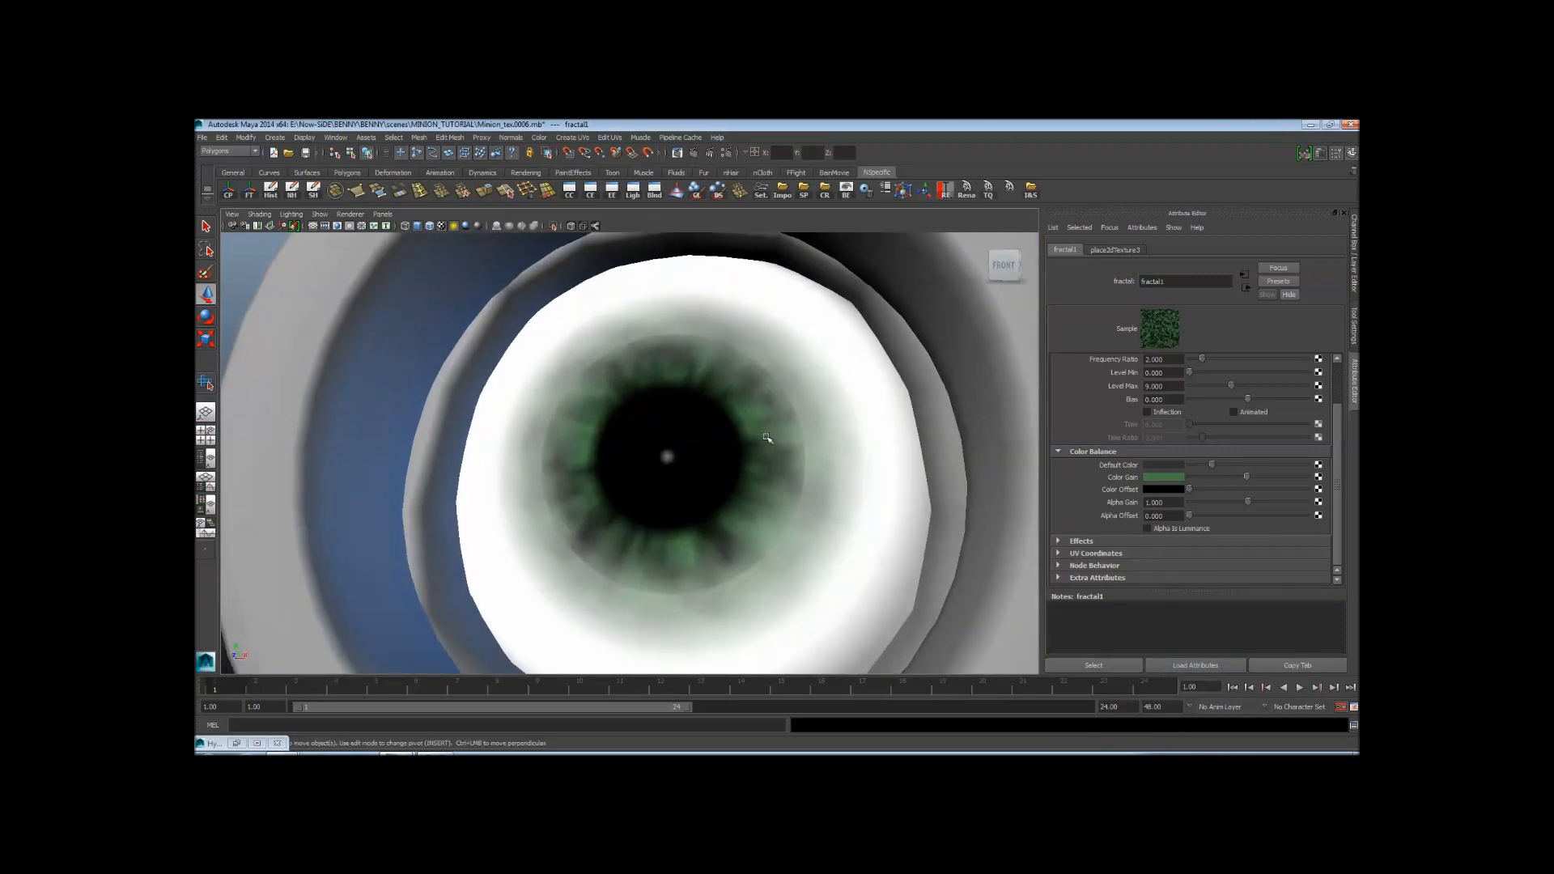
click(1096, 554)
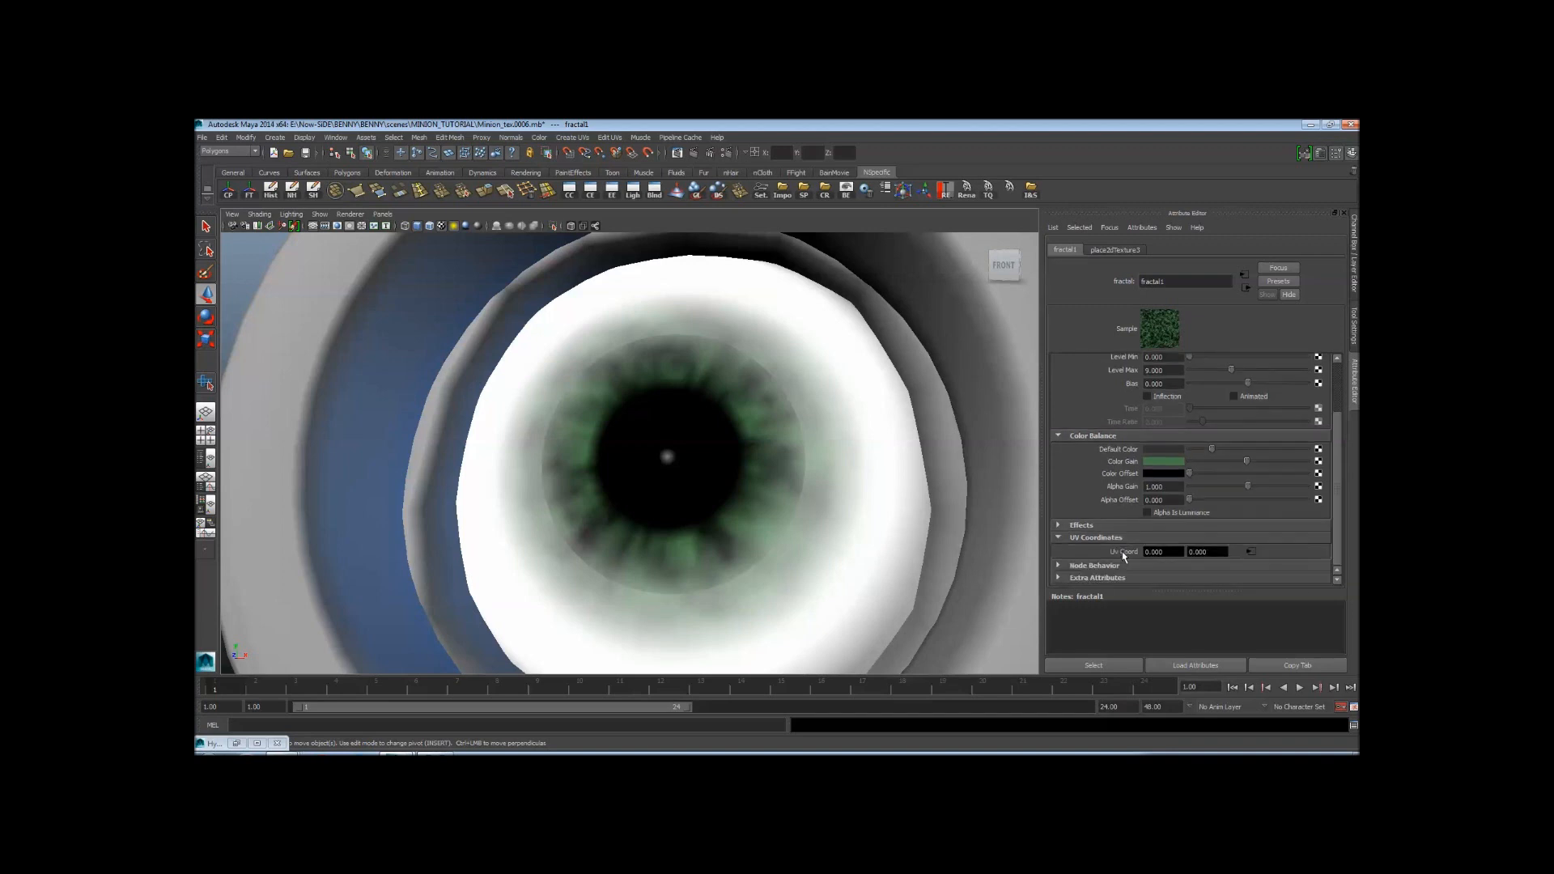
click(1250, 553)
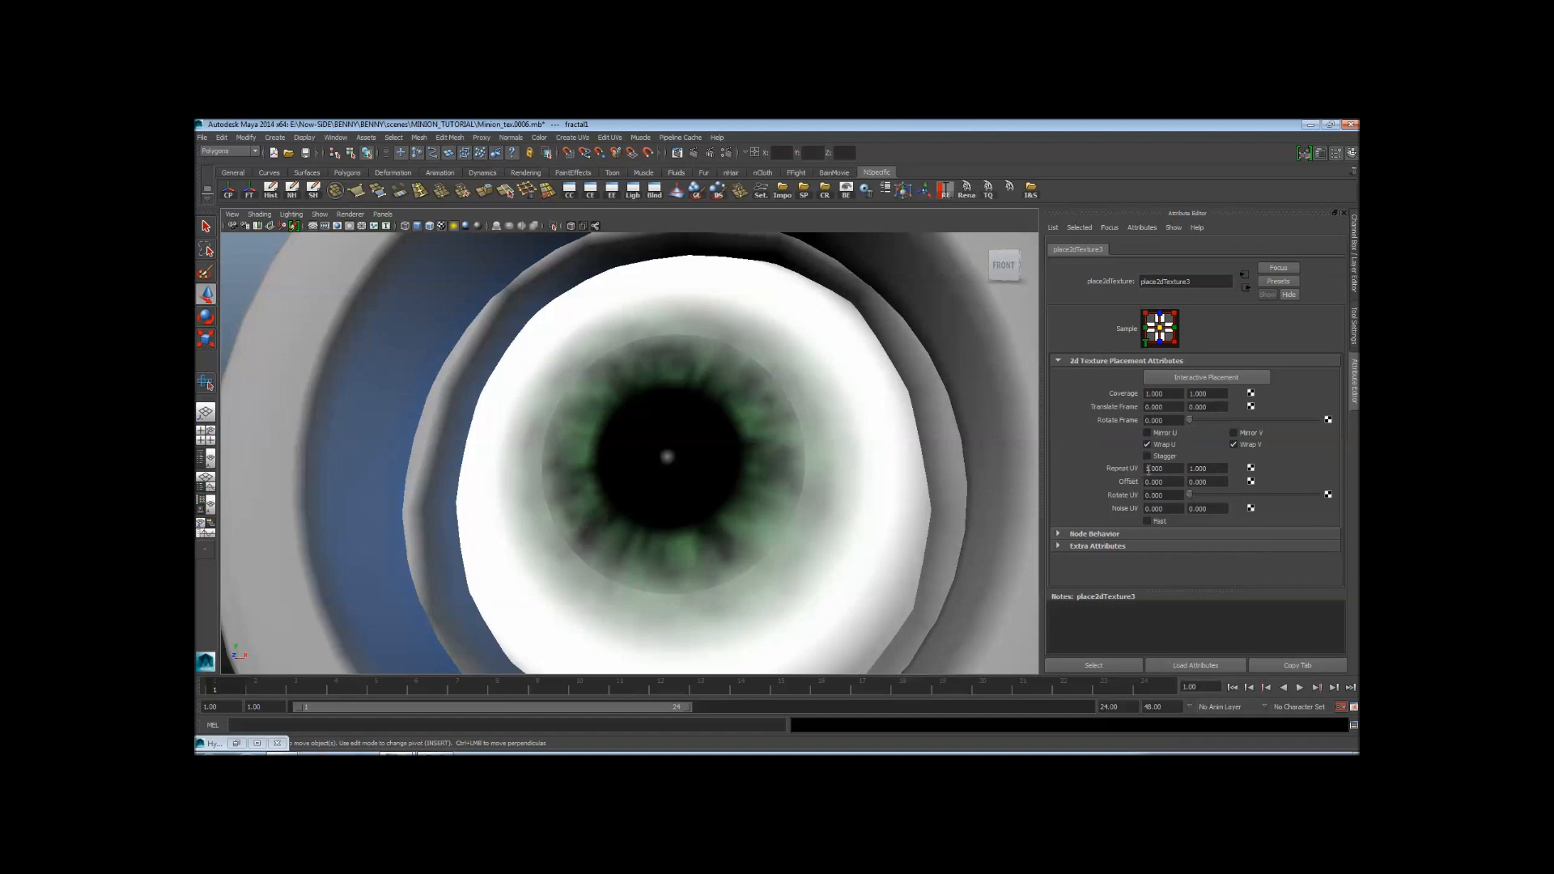
click(1218, 468)
text(.5)
key(Return)
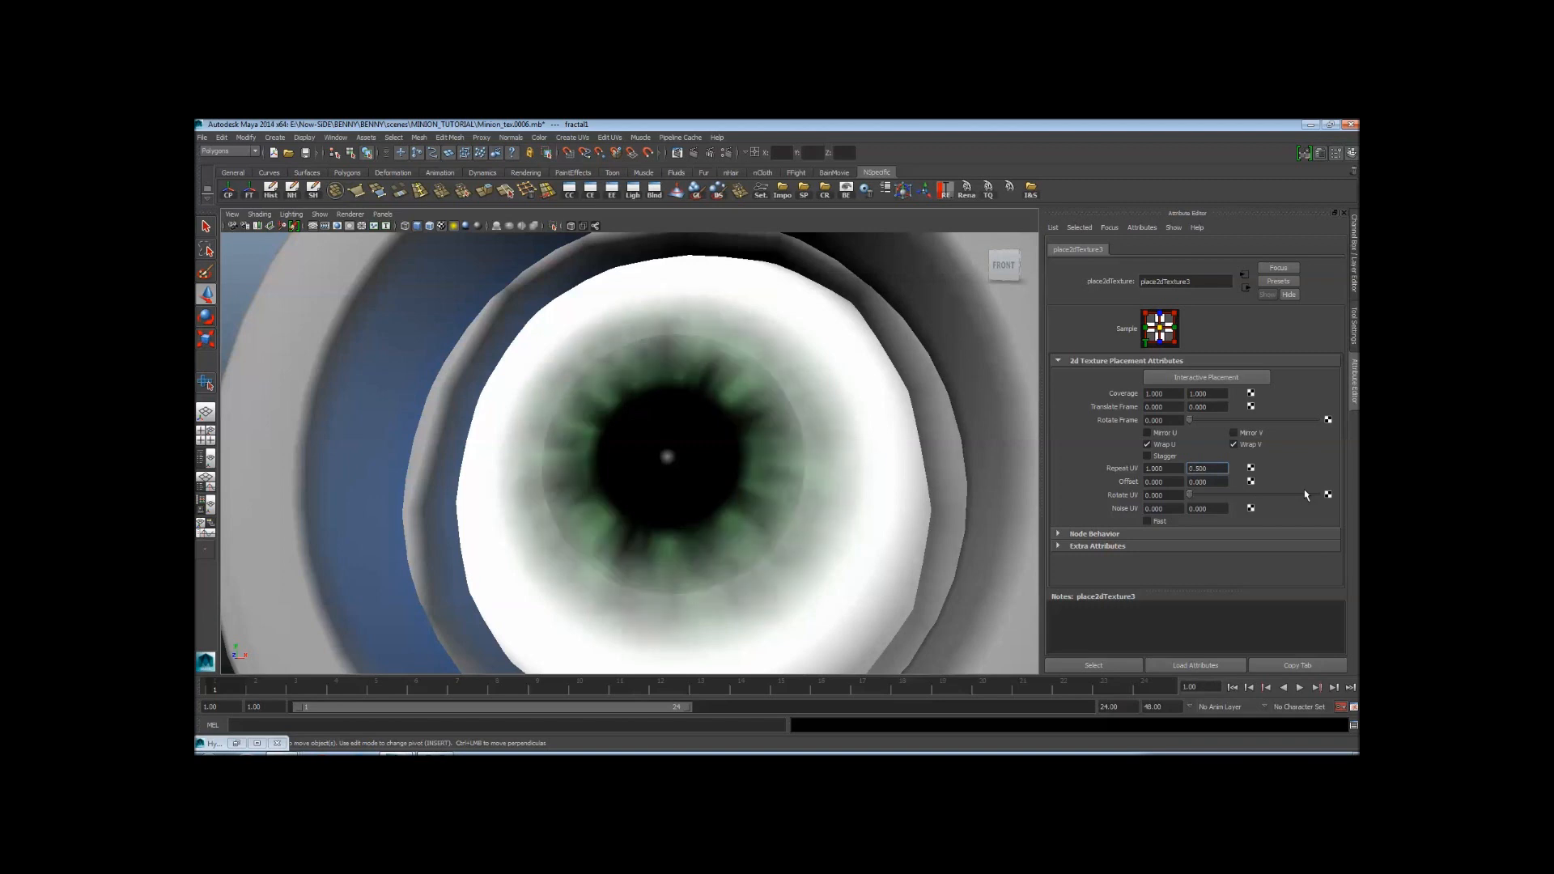
Add a dark green entry to the eye ramp between the fractal and white entries, then shift it slightly toward the pupil
alt+right_drag(966, 426, 760, 450)
alt+drag(760, 449, 698, 468)
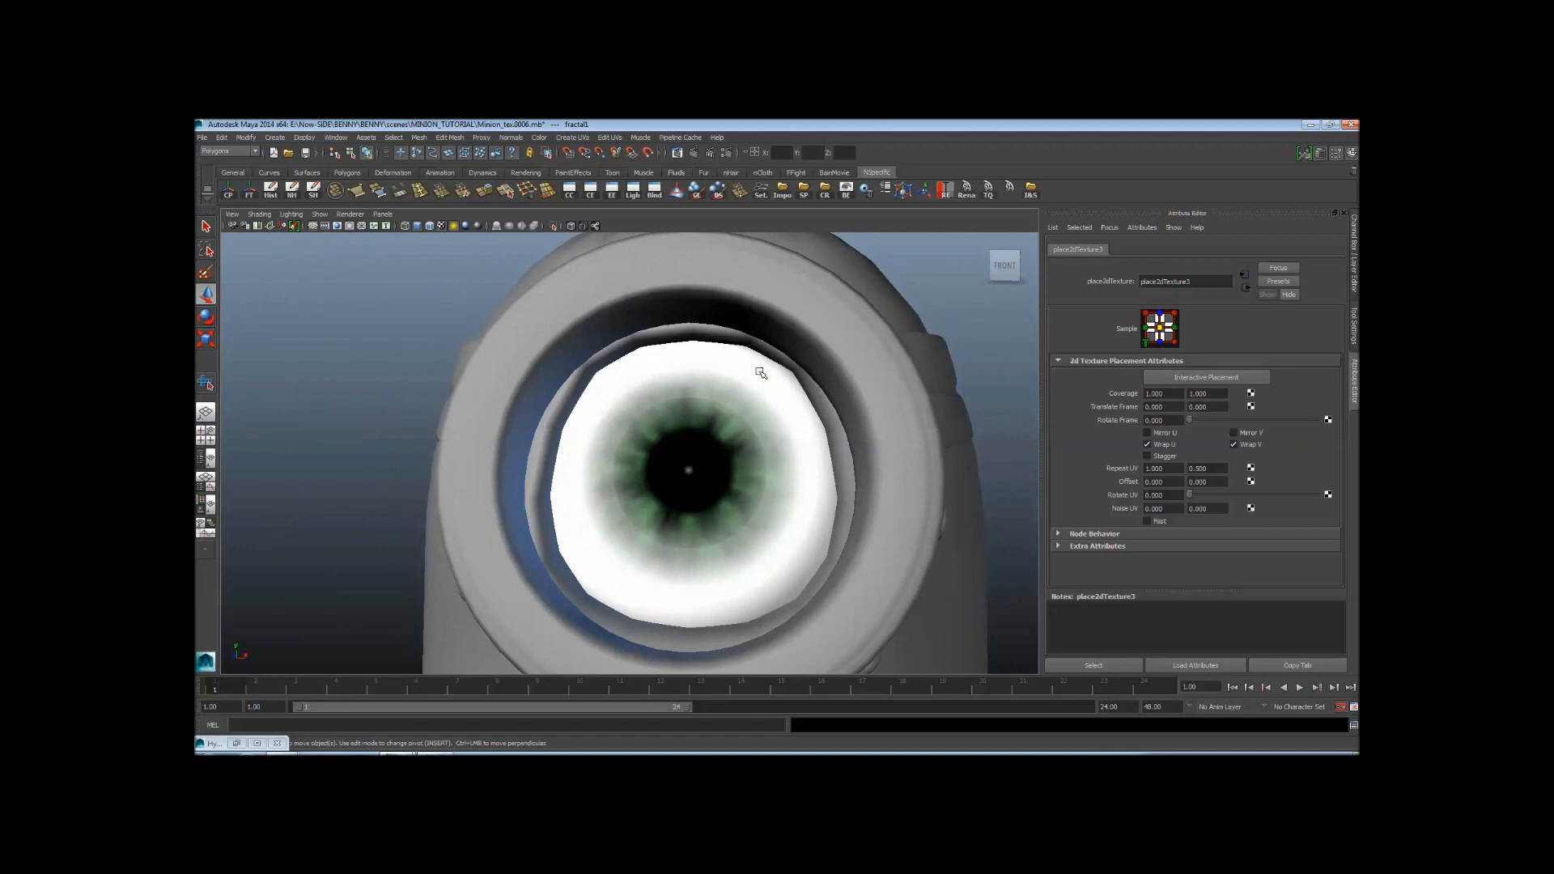
click(1246, 288)
click(1247, 290)
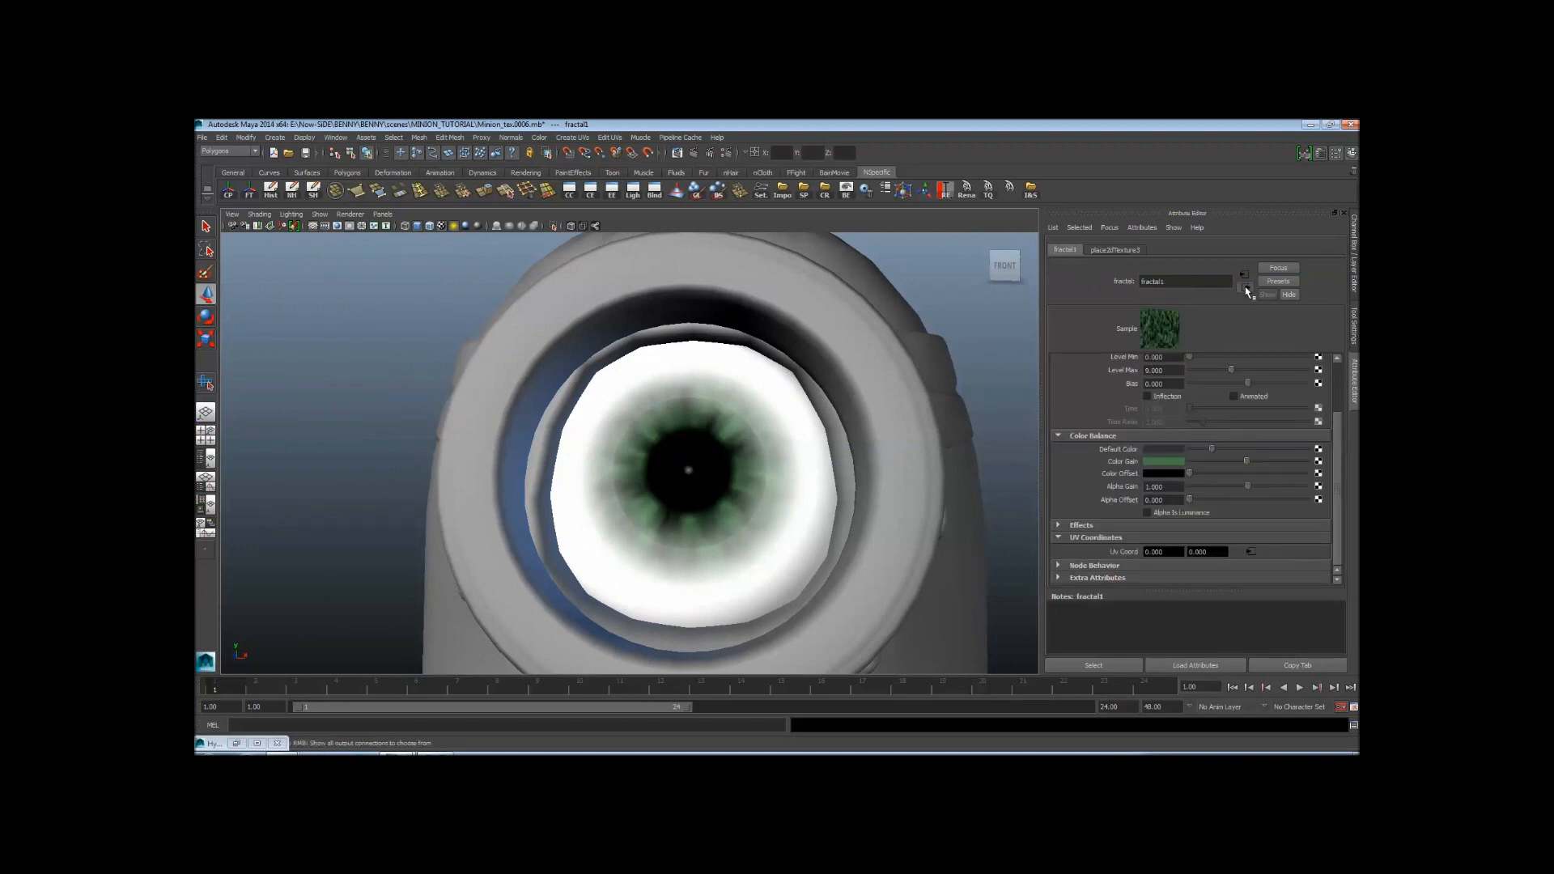
scroll(754, 454, up, 4)
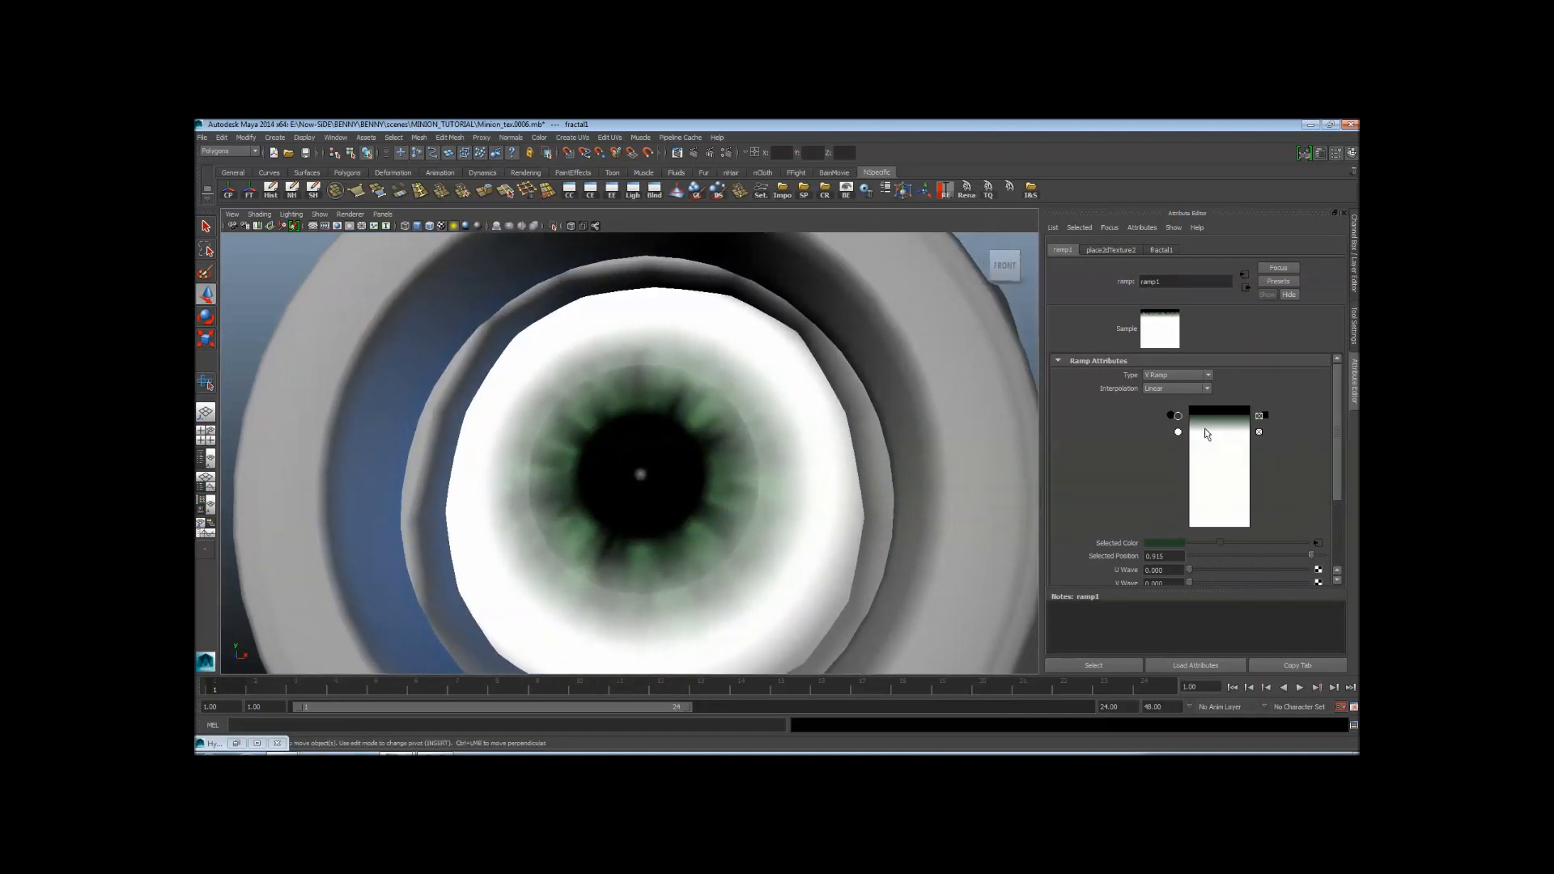
click(1217, 432)
click(1164, 543)
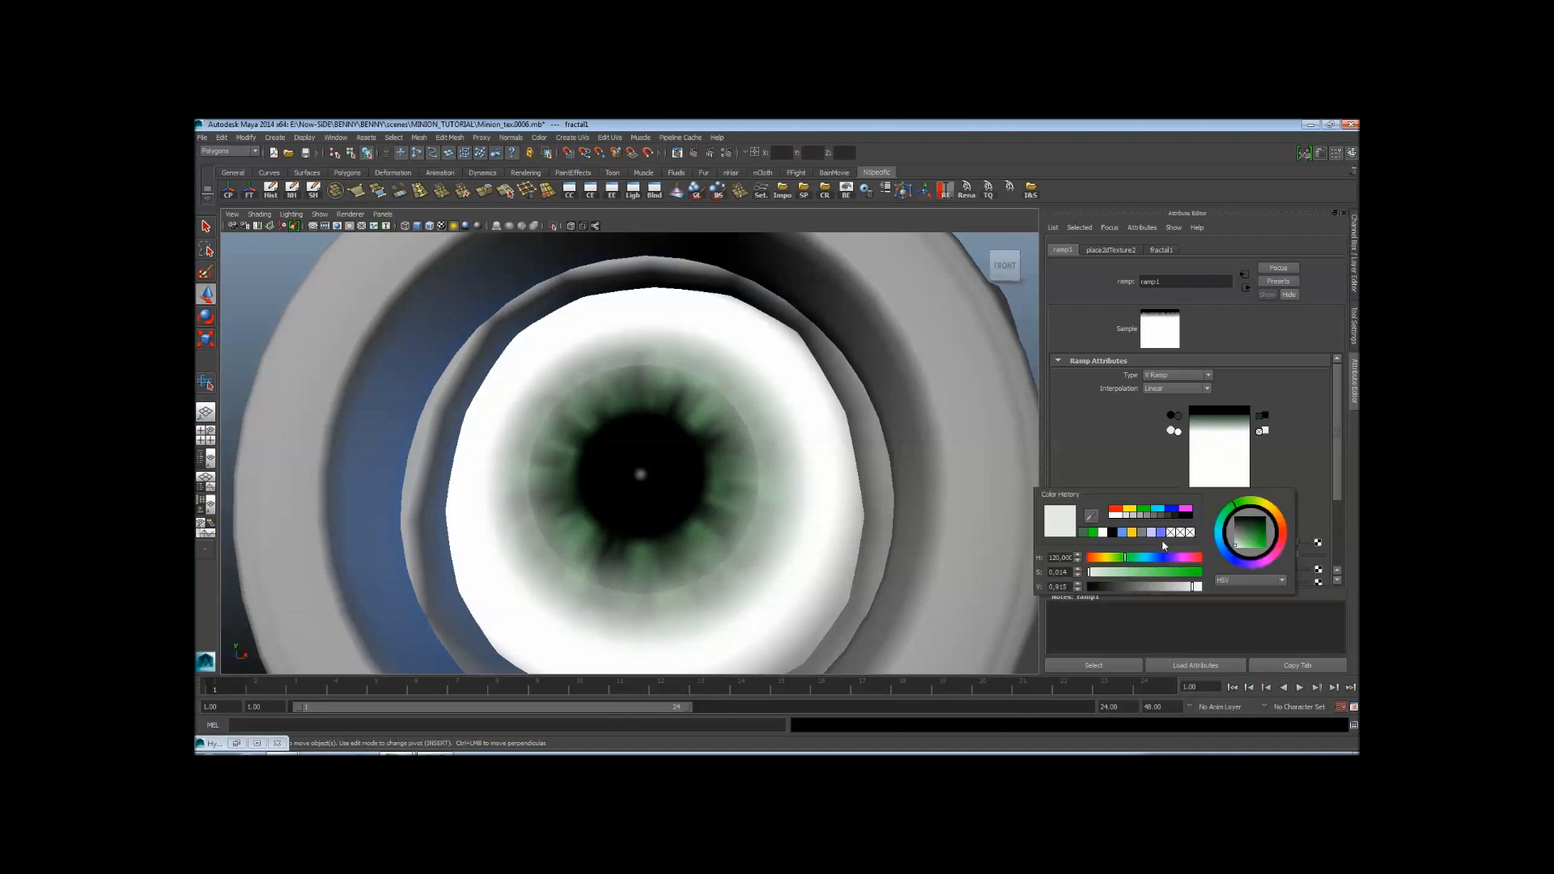
click(1095, 533)
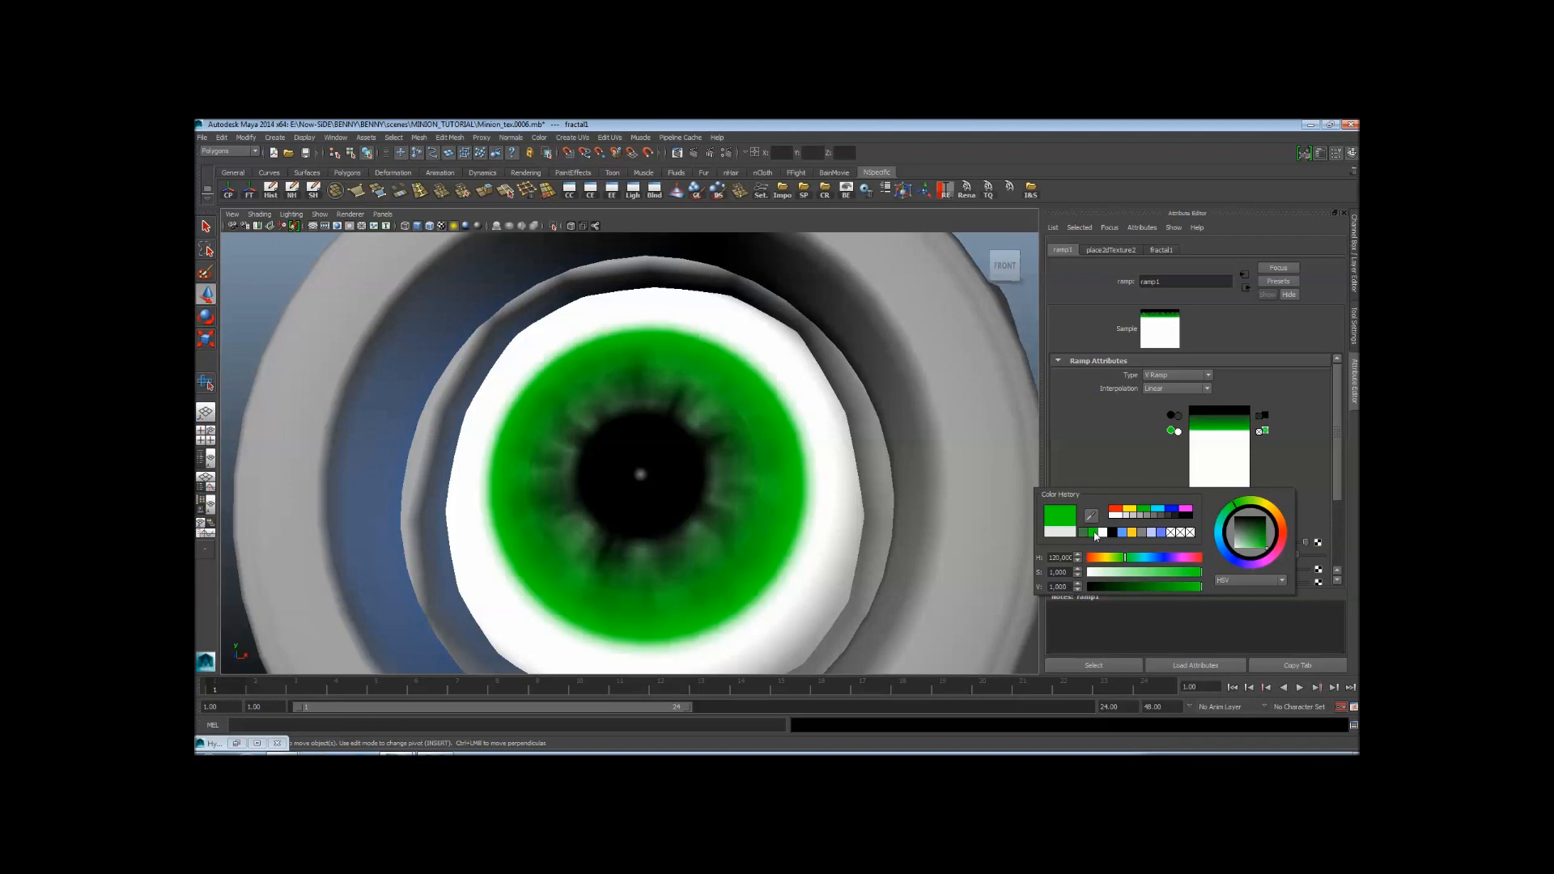
drag(1251, 532, 1255, 528)
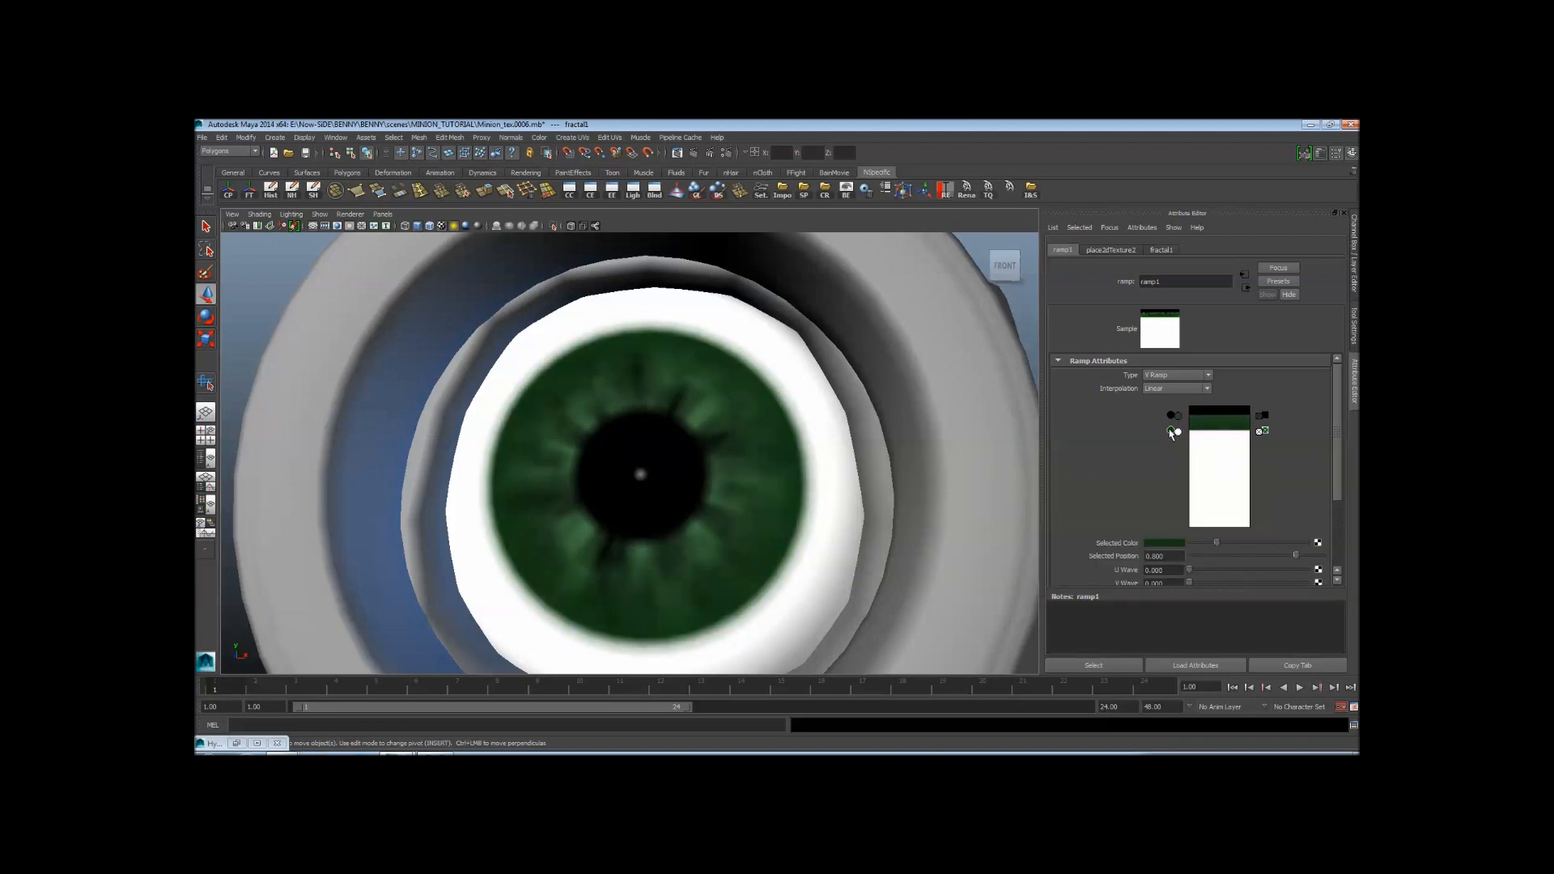
drag(1171, 433, 1178, 429)
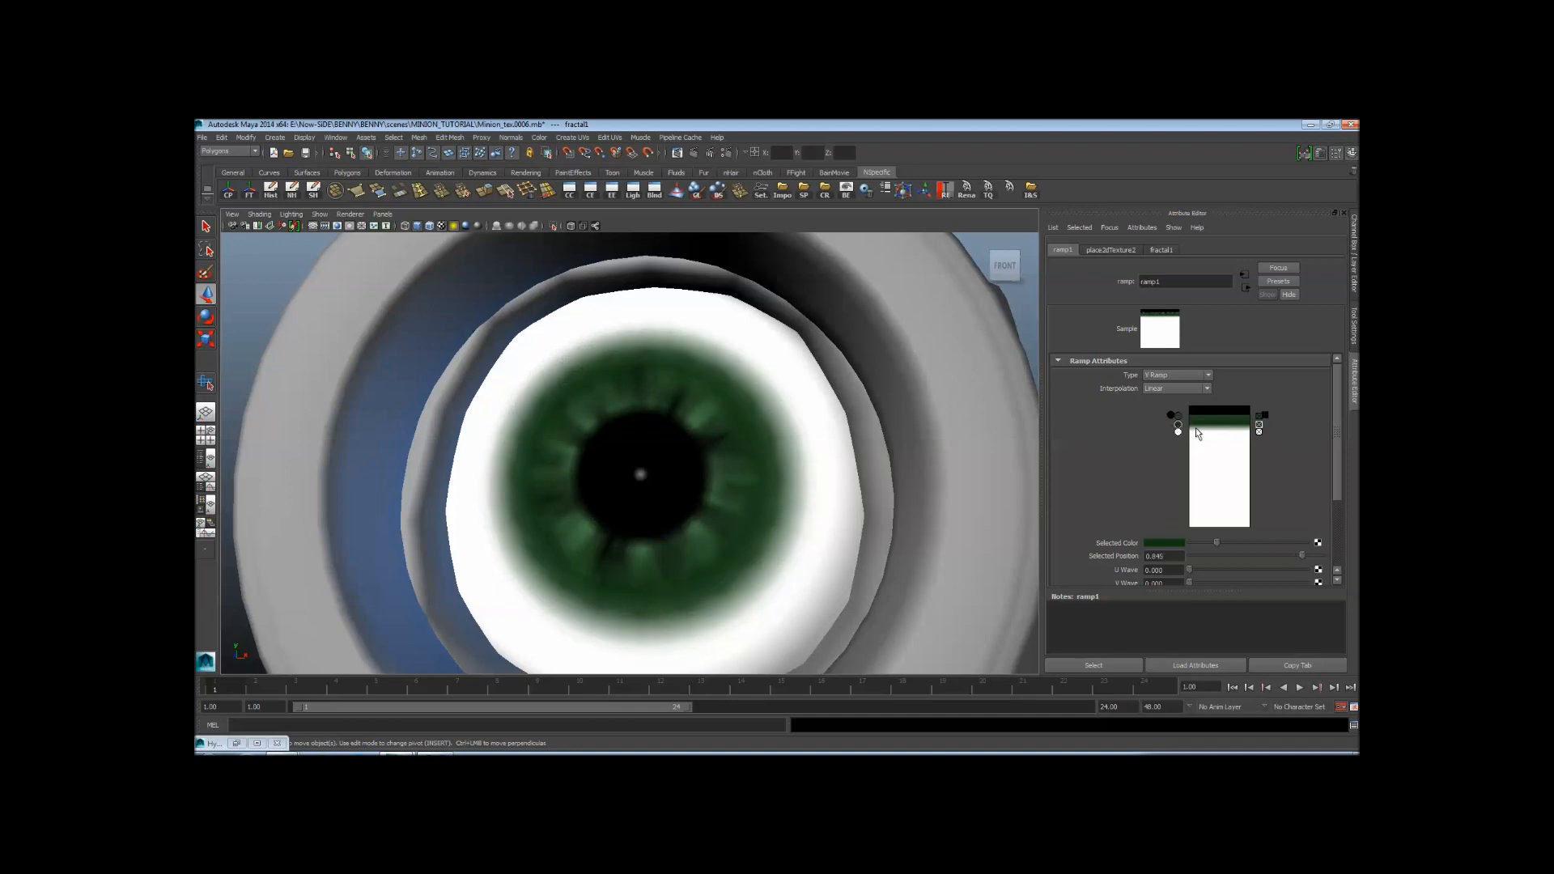
Add a ramp entry at the iris's outer edge and color it a nearly black green to form a dark rim
click(1198, 427)
click(1164, 542)
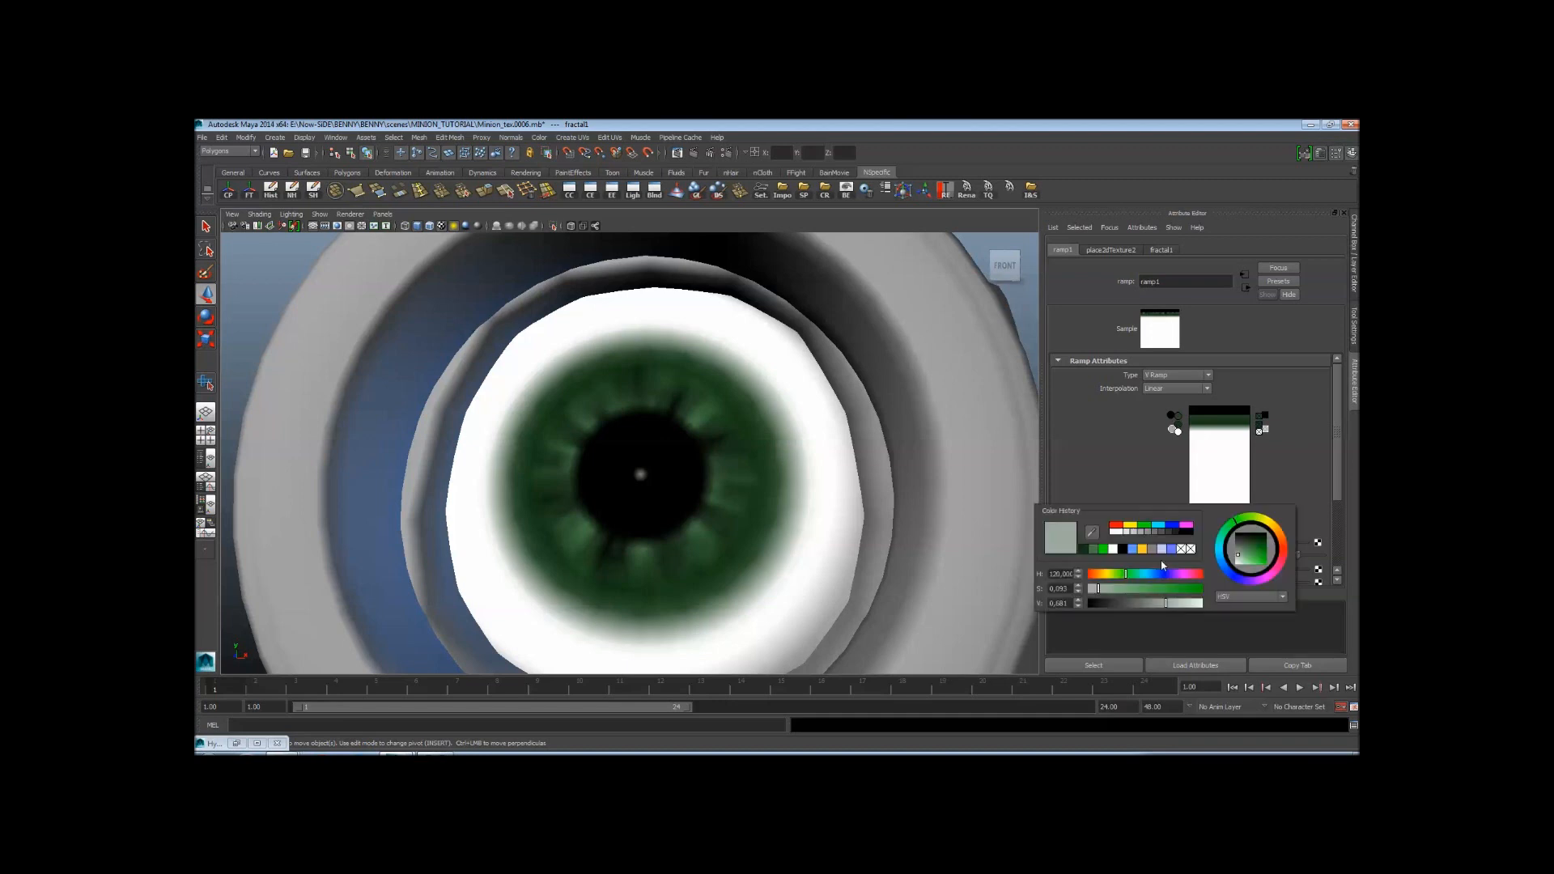
click(1121, 550)
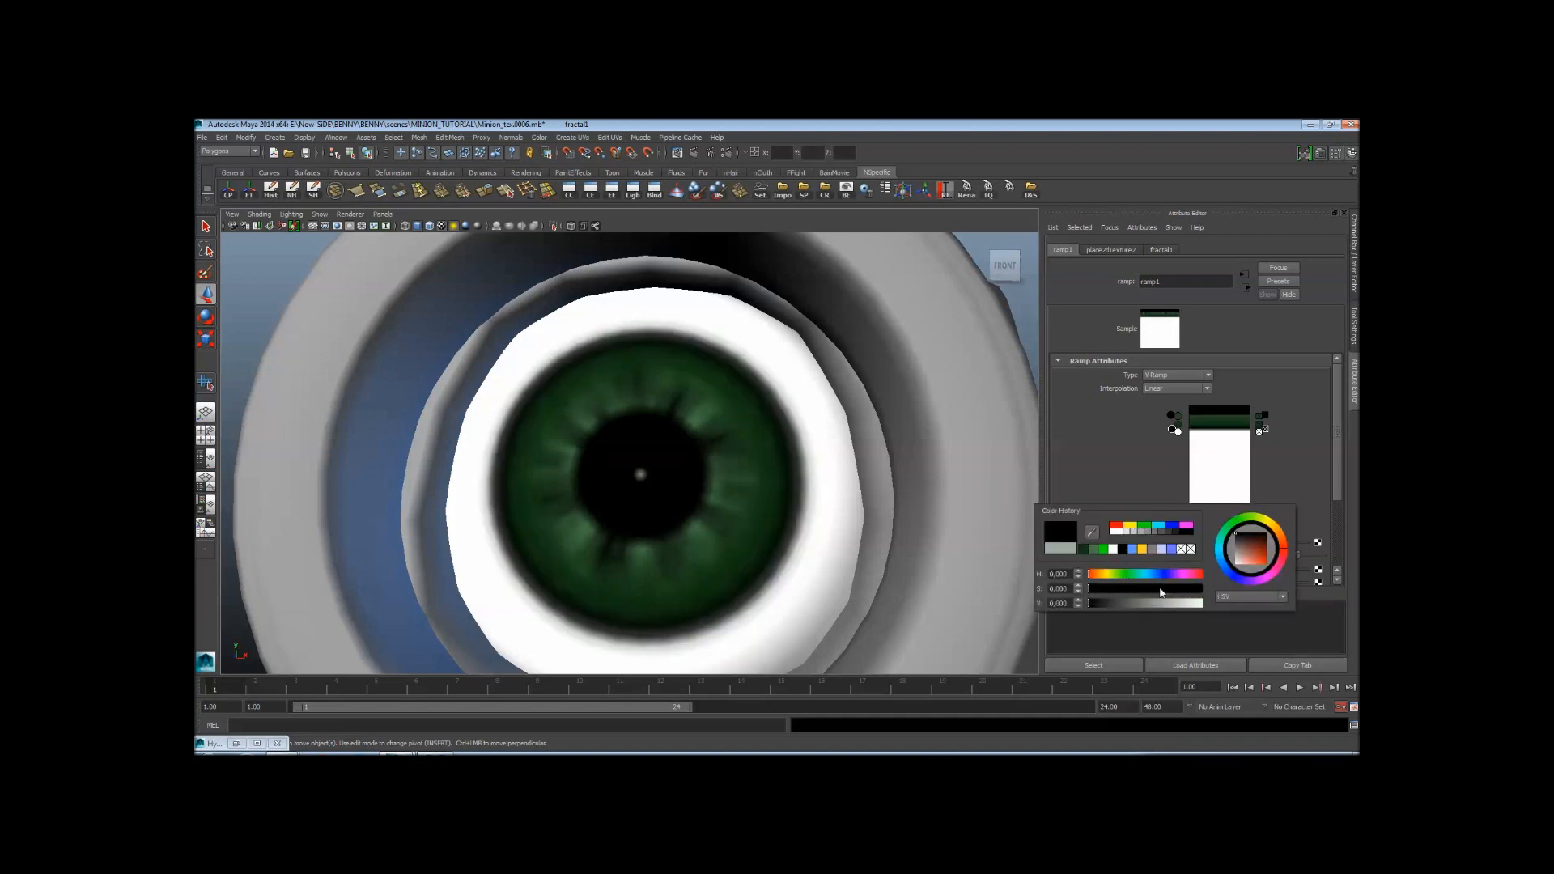
click(1134, 589)
drag(1134, 589, 1108, 604)
click(1129, 574)
click(1107, 603)
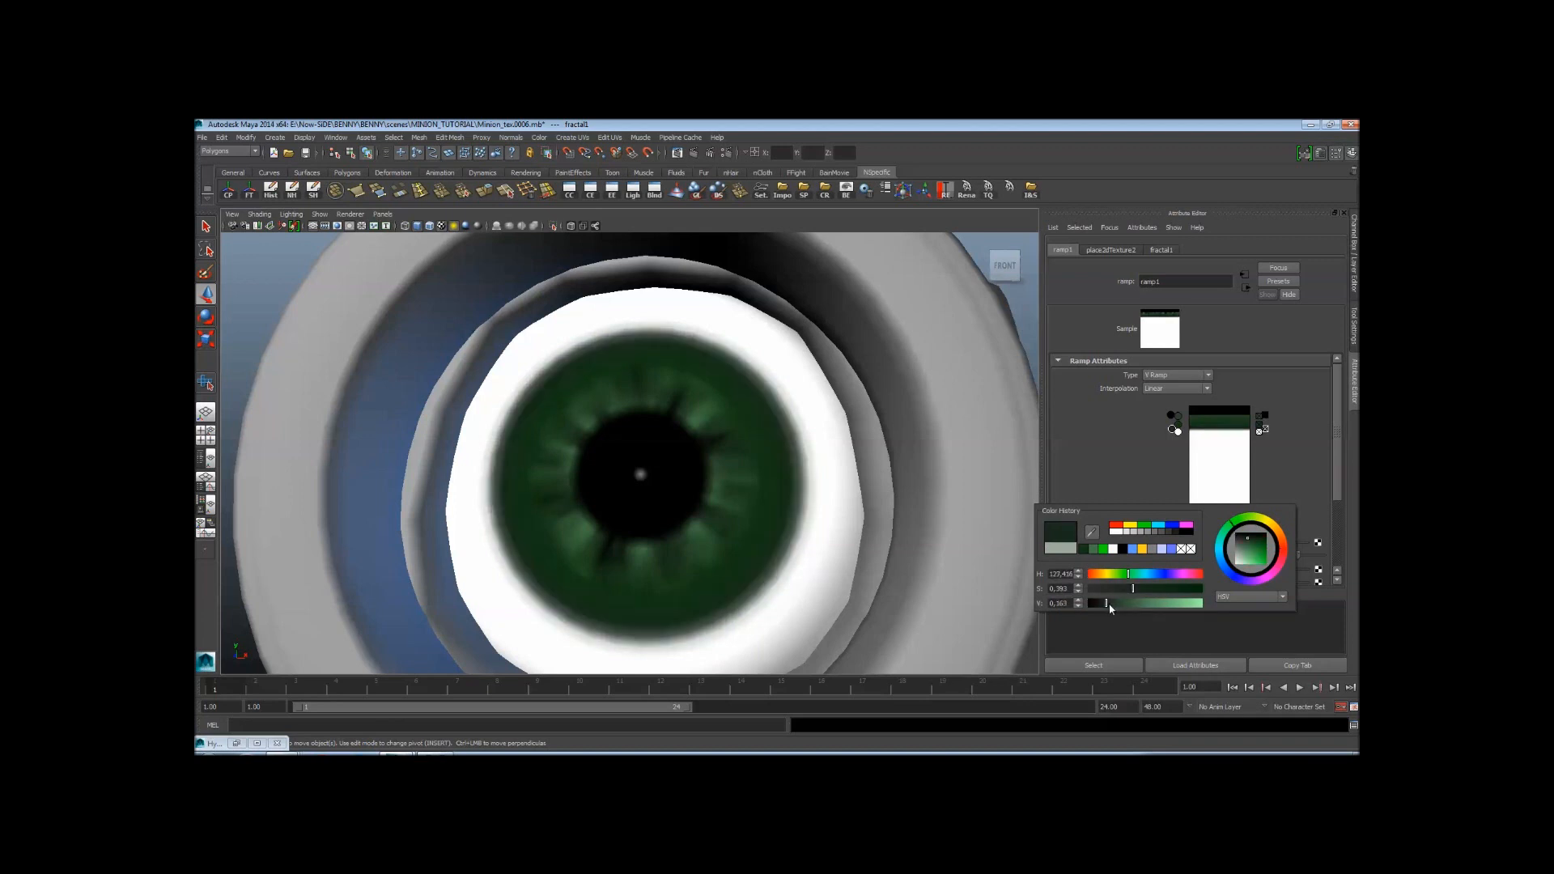
scroll(753, 425, down, 5)
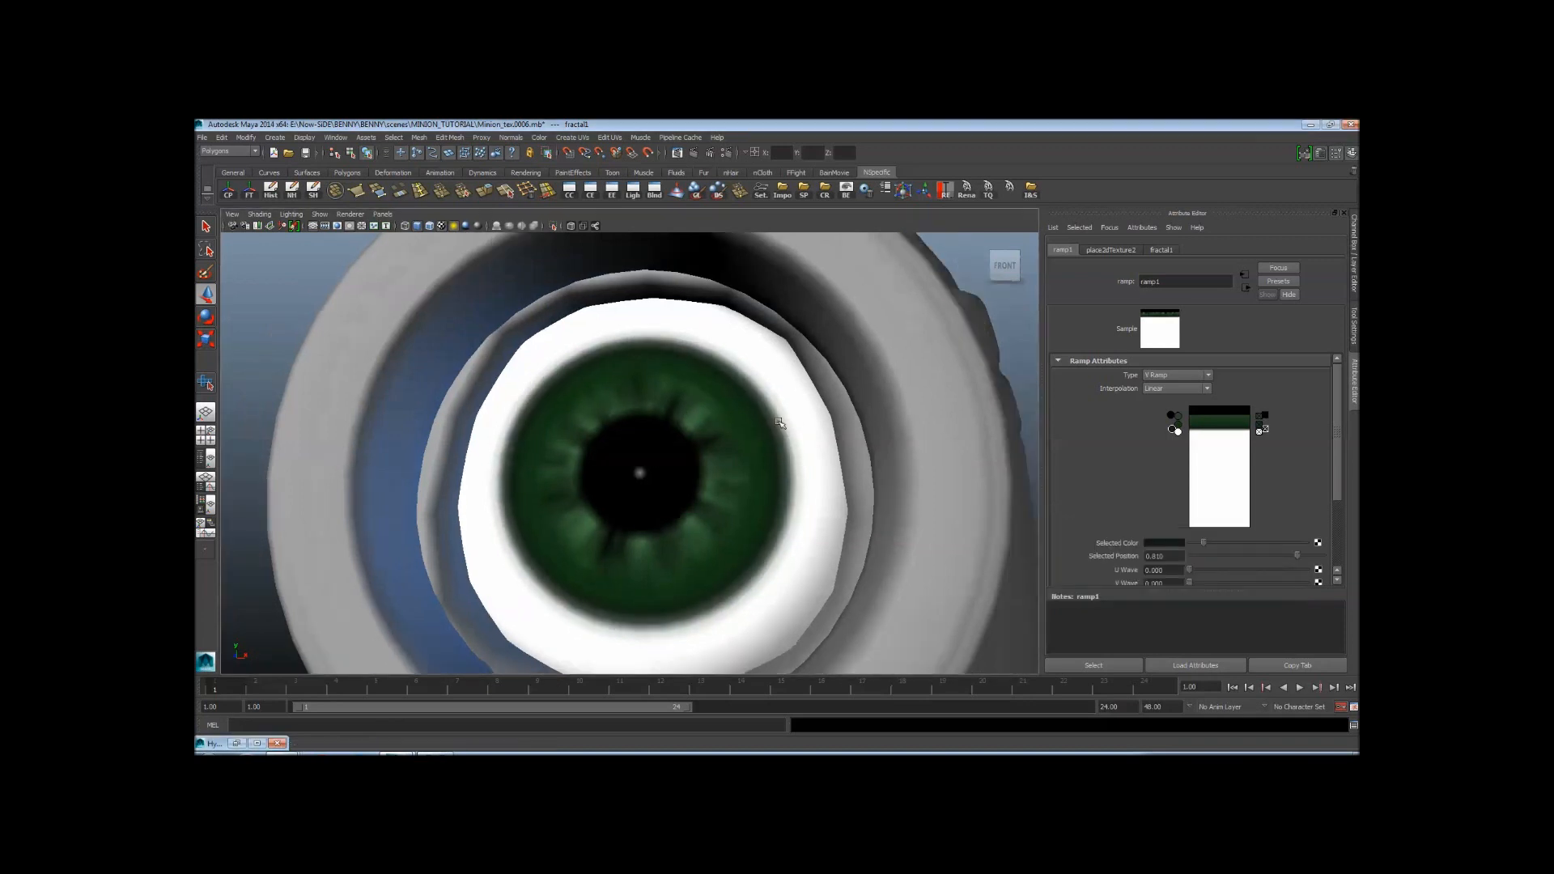
mouse_move(760, 423)
alt+mouse_down()
mouse_move(697, 427)
mouse_move(742, 420)
alt+mouse_up()
scroll(742, 420, up, 2)
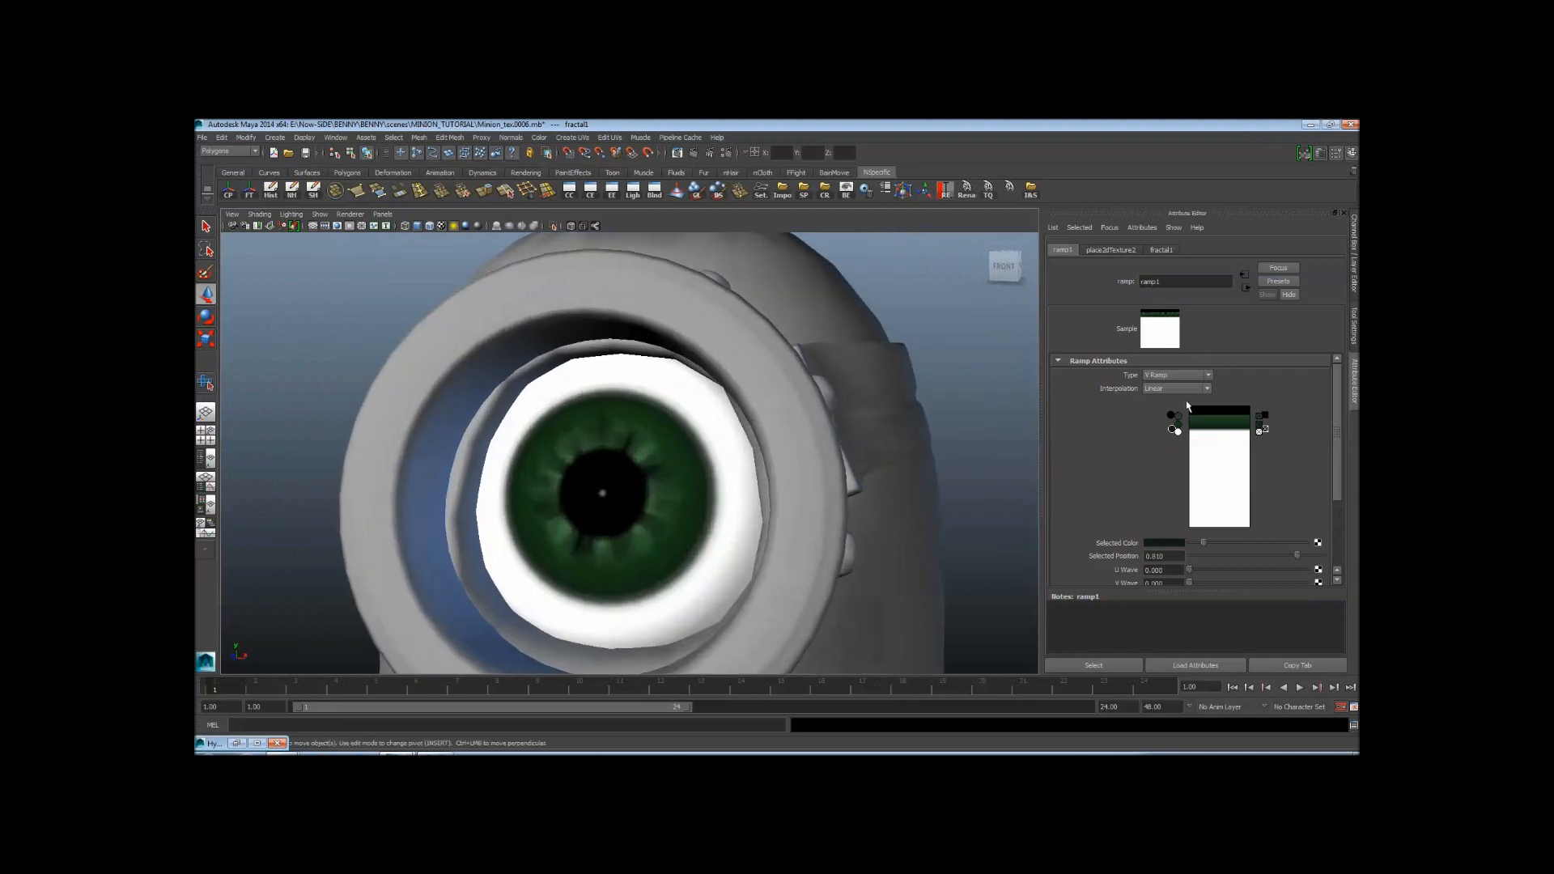
Move the ramp's black pupil entry to position 0.940, shift the fractal entry closer to it and select the white entry
click(1170, 416)
drag(1171, 417, 1175, 416)
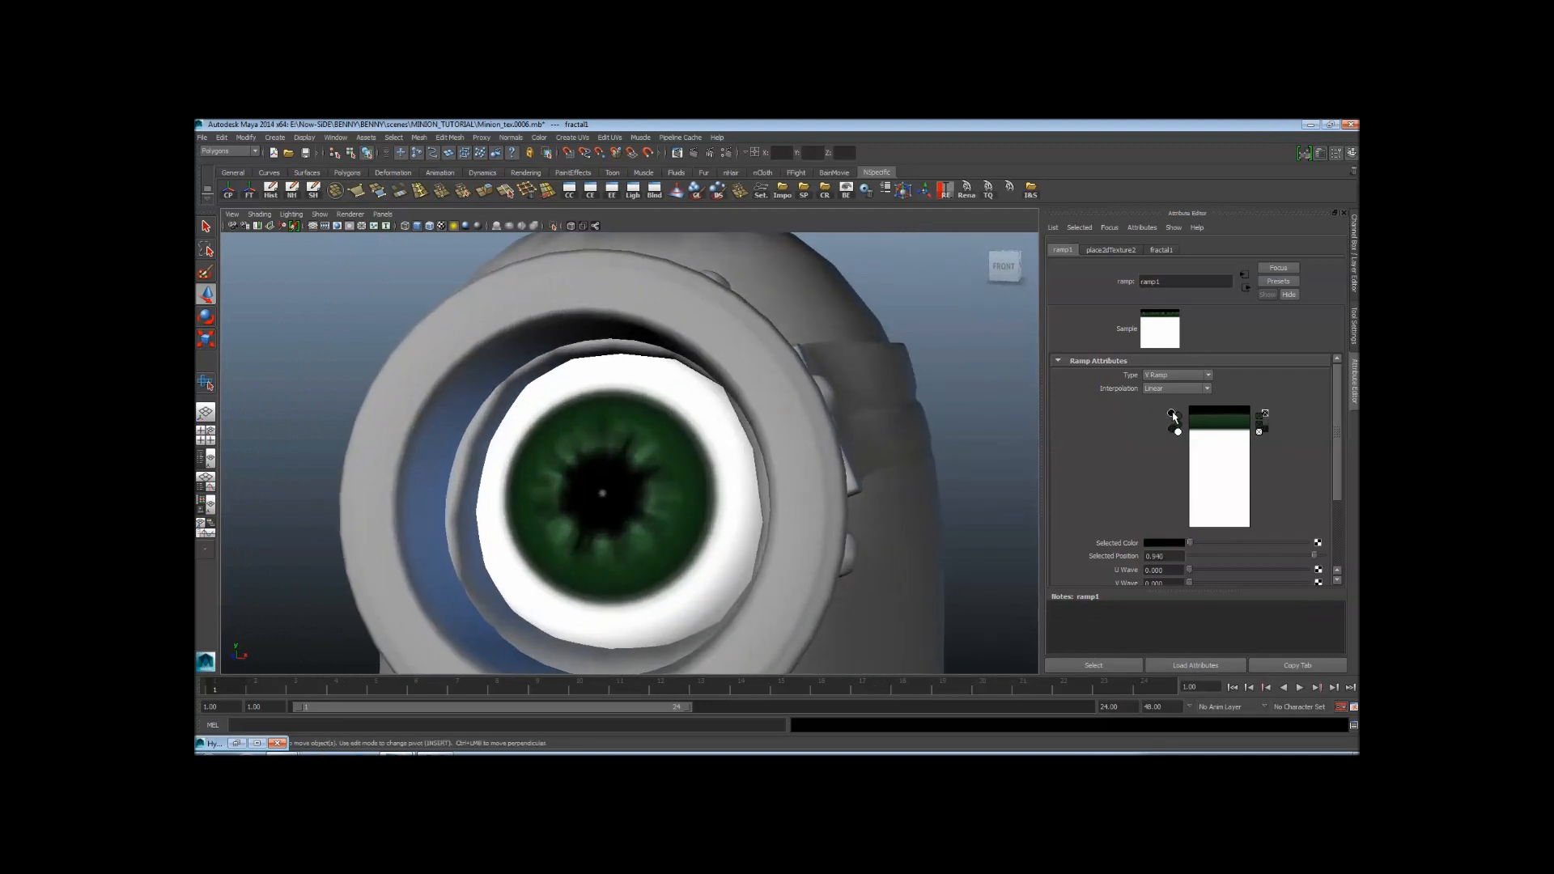
click(1178, 426)
drag(1178, 429, 1182, 419)
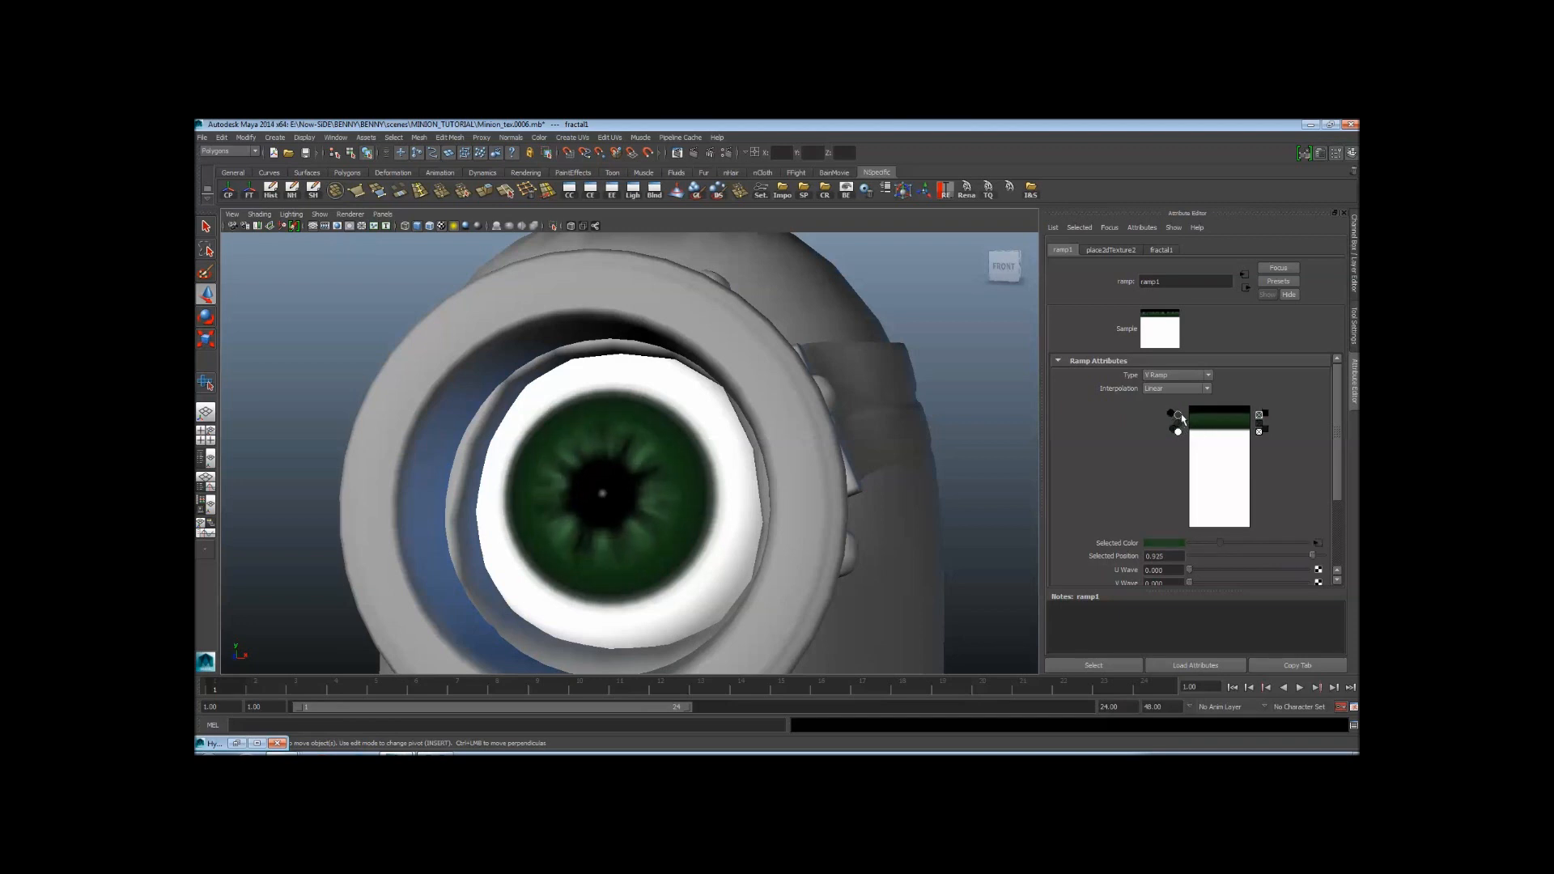
click(1179, 431)
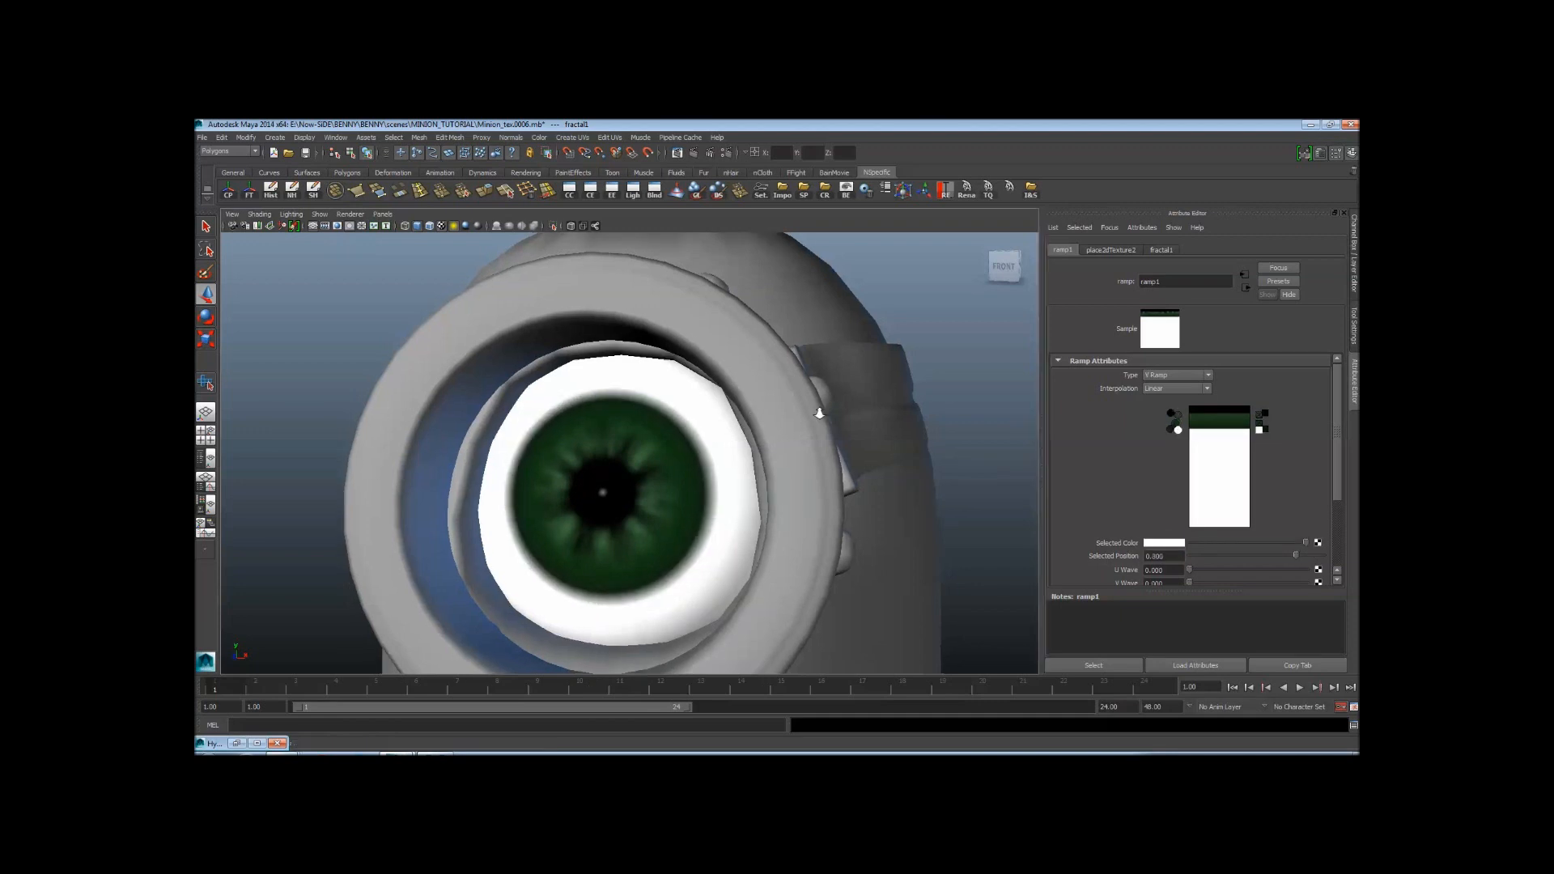
Examine the iris rim and pupil edge in the viewport from several distances and angles
scroll(753, 413, down, 5)
mouse_move(961, 541)
alt+mouse_down()
mouse_move(905, 534)
mouse_move(943, 518)
alt+mouse_up()
scroll(905, 531, down, 5)
scroll(903, 506, up, 5)
scroll(903, 506, down, 5)
scroll(907, 508, up, 5)
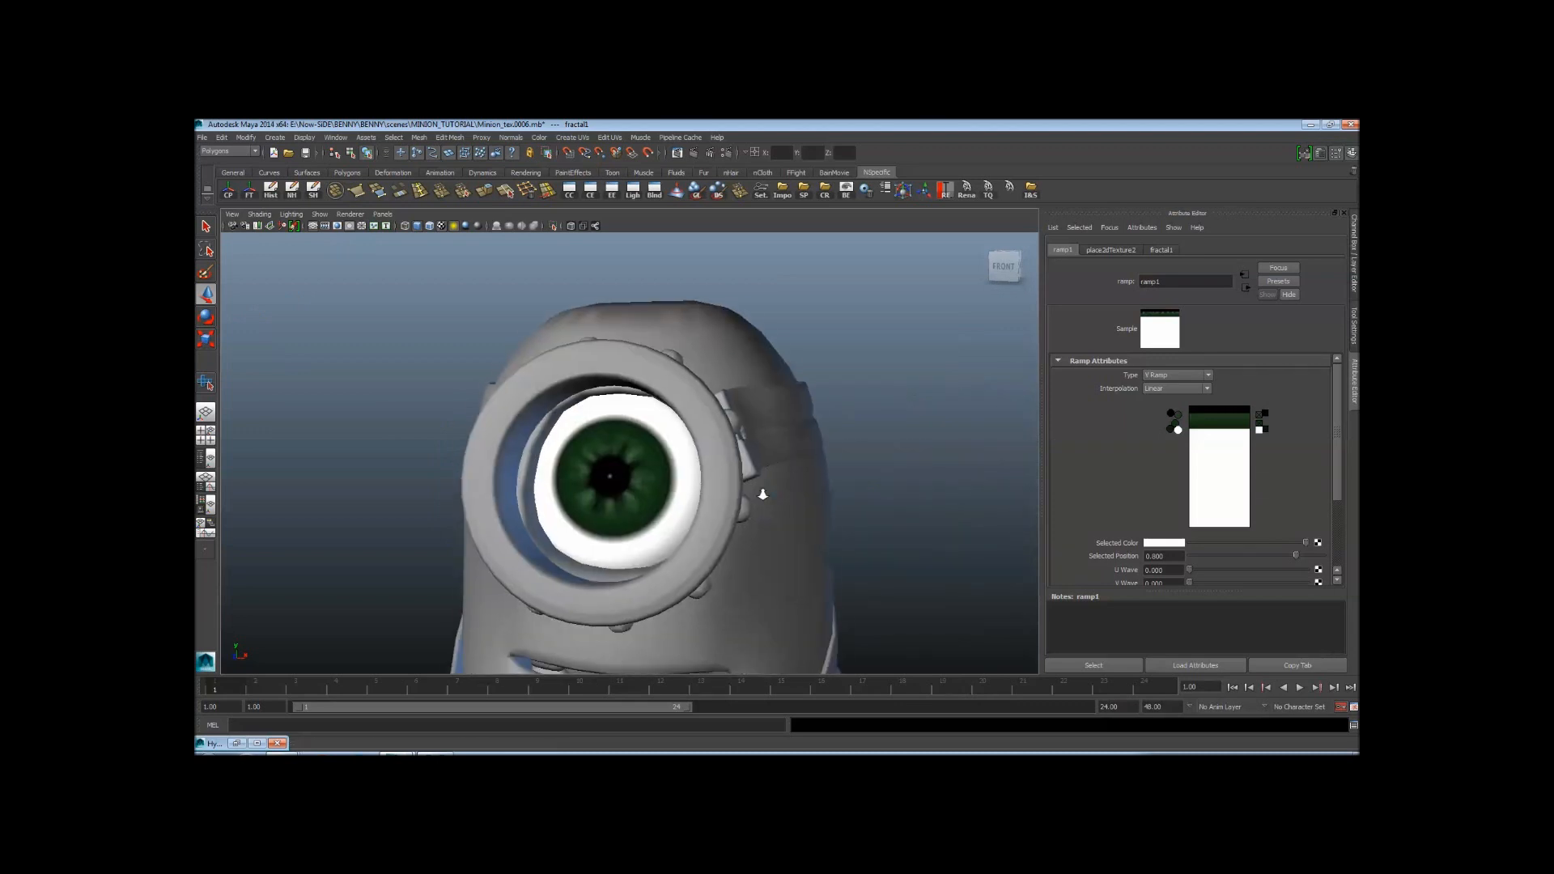
scroll(910, 509, down, 5)
scroll(918, 512, up, 6)
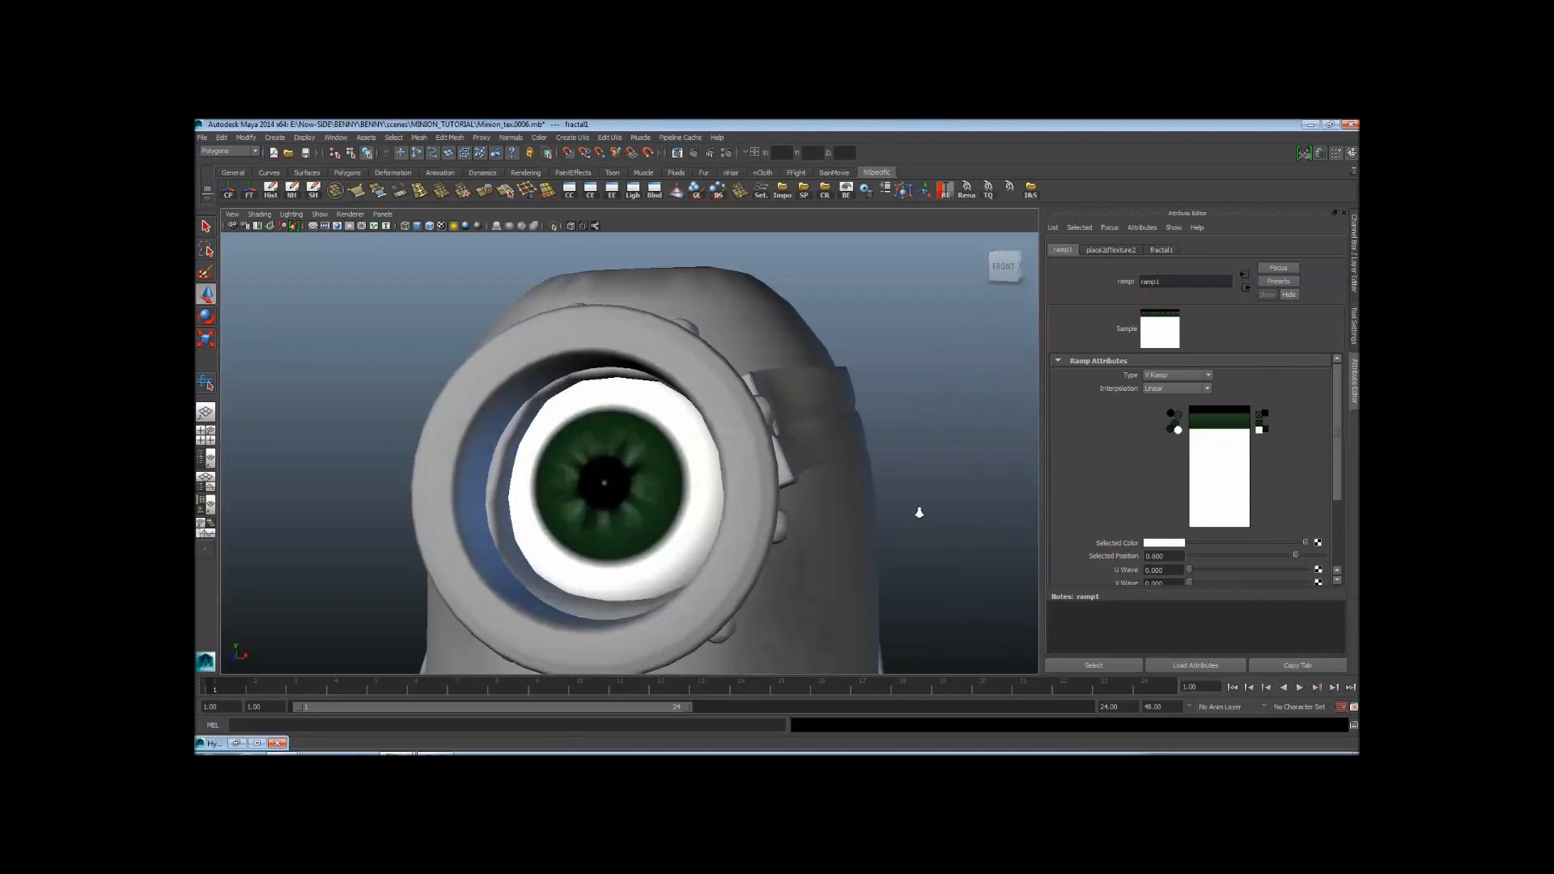
alt+drag(918, 512, 635, 424)
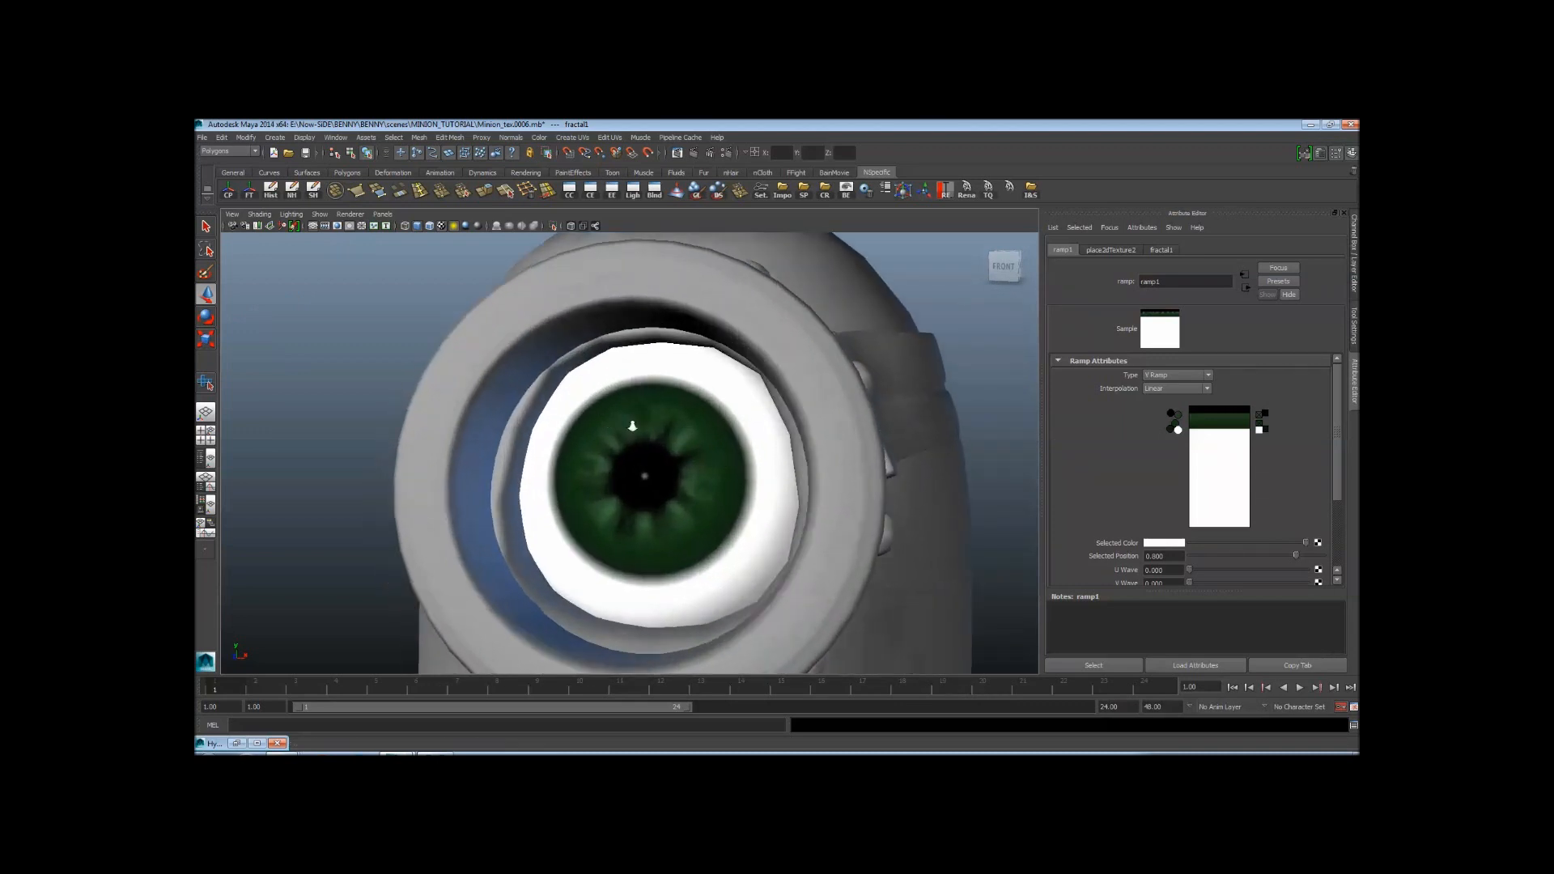
Frame the goggle and eye, render a mental ray test of the view and close the render
scroll(635, 424, up, 4)
scroll(703, 453, down, 2)
alt+right_drag(702, 453, 669, 454)
alt+middle_drag(779, 467, 755, 466)
click(694, 154)
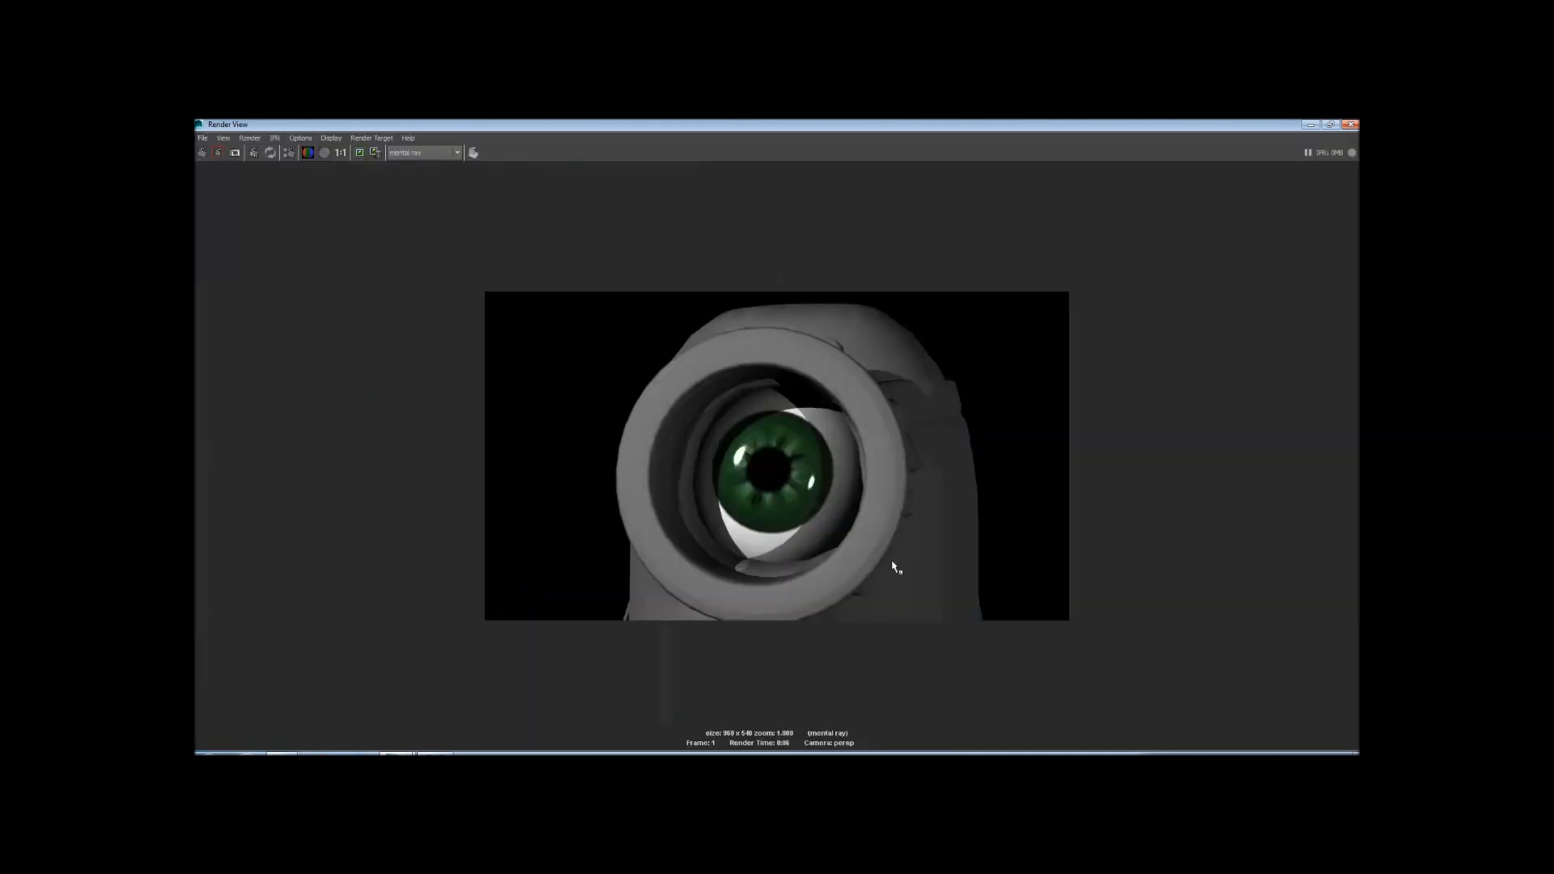
click(1350, 124)
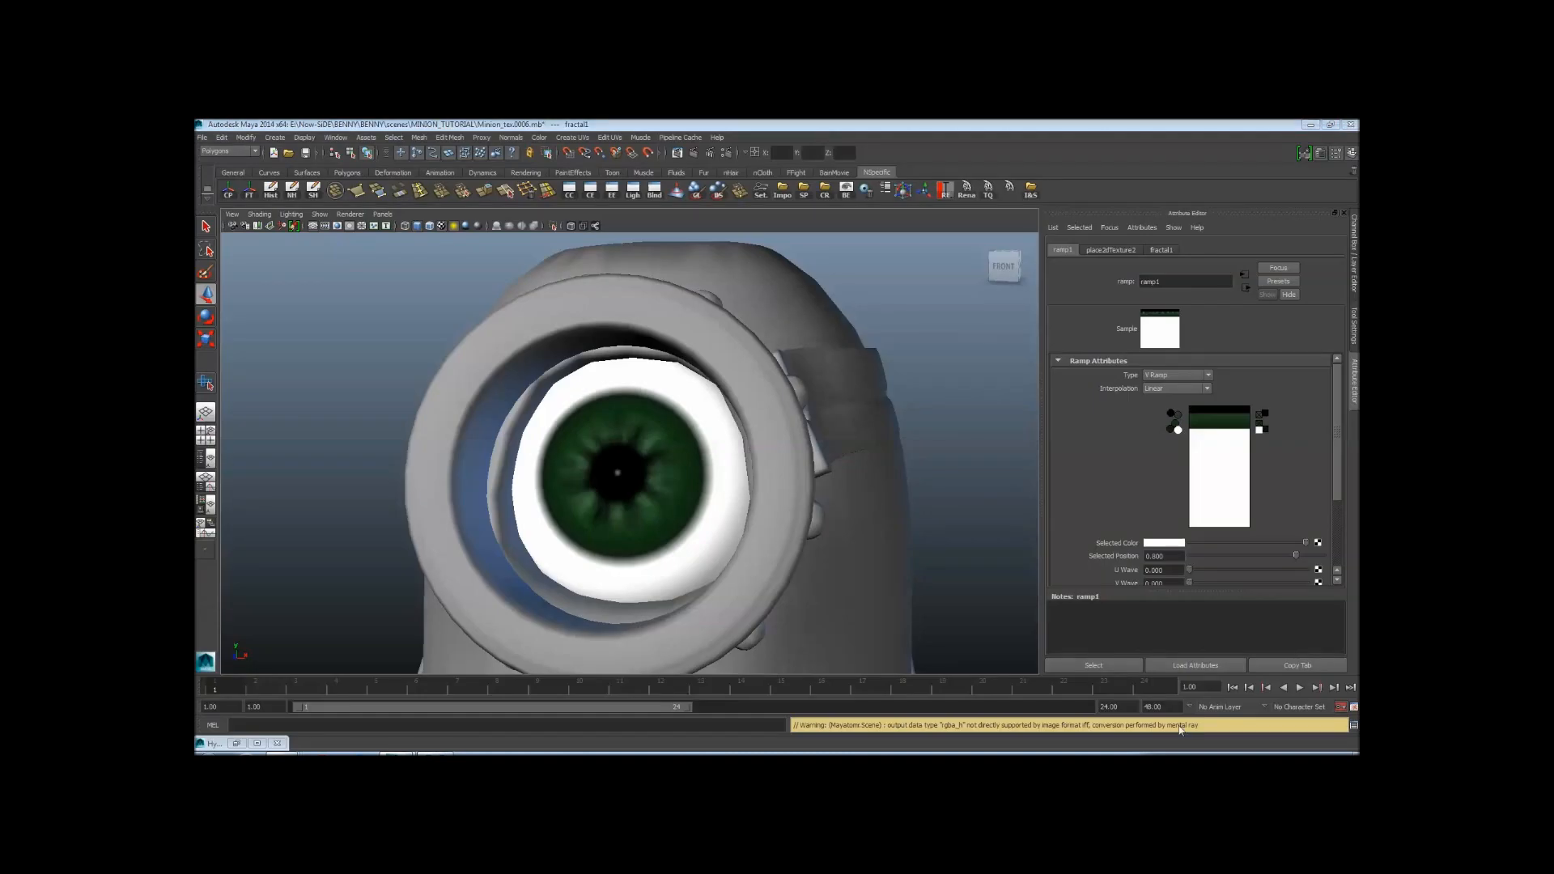
Rename the eye's ramp texture as eye_ramp
click(1191, 283)
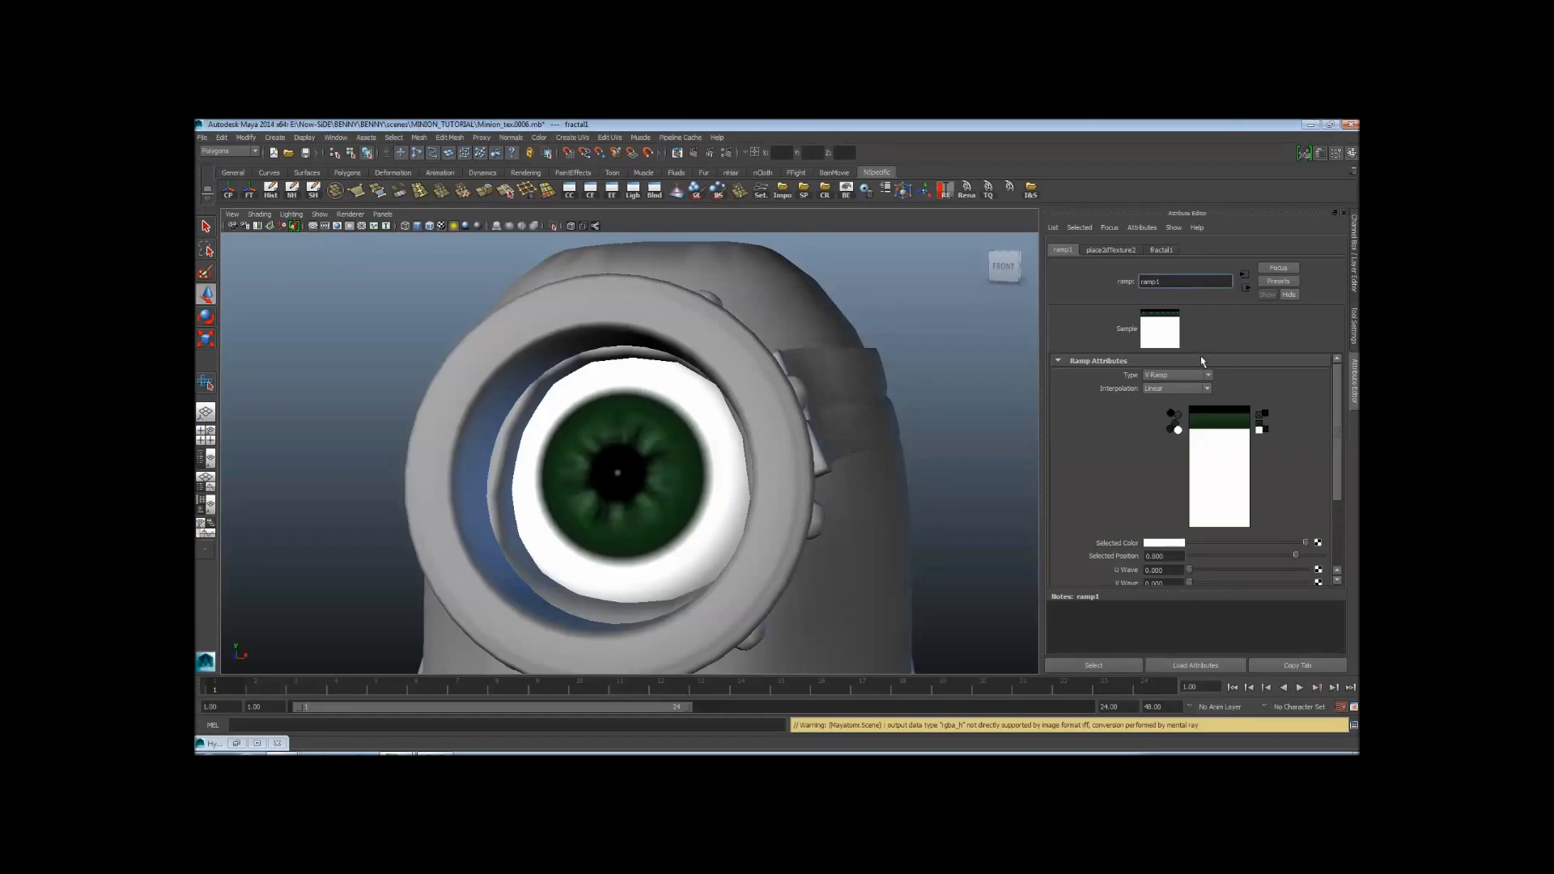
drag(1162, 283, 1148, 282)
key(Left)
text(eye_)
key(Return)
Rename the iris's fractal texture as eye_fractal
click(1175, 250)
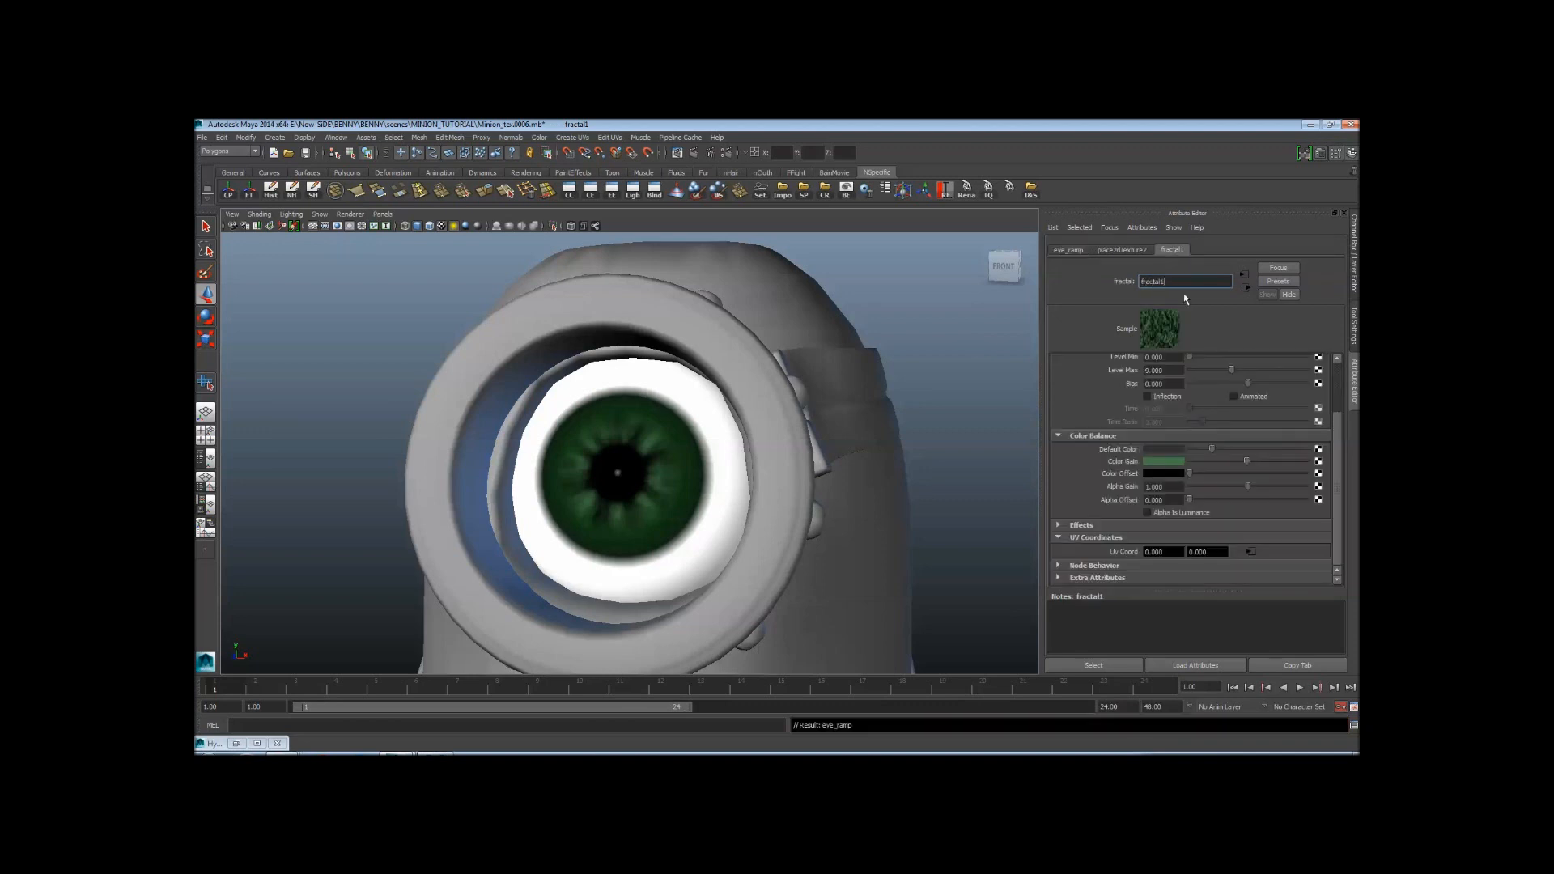
key(Home)
text(eye_)
key(Return)
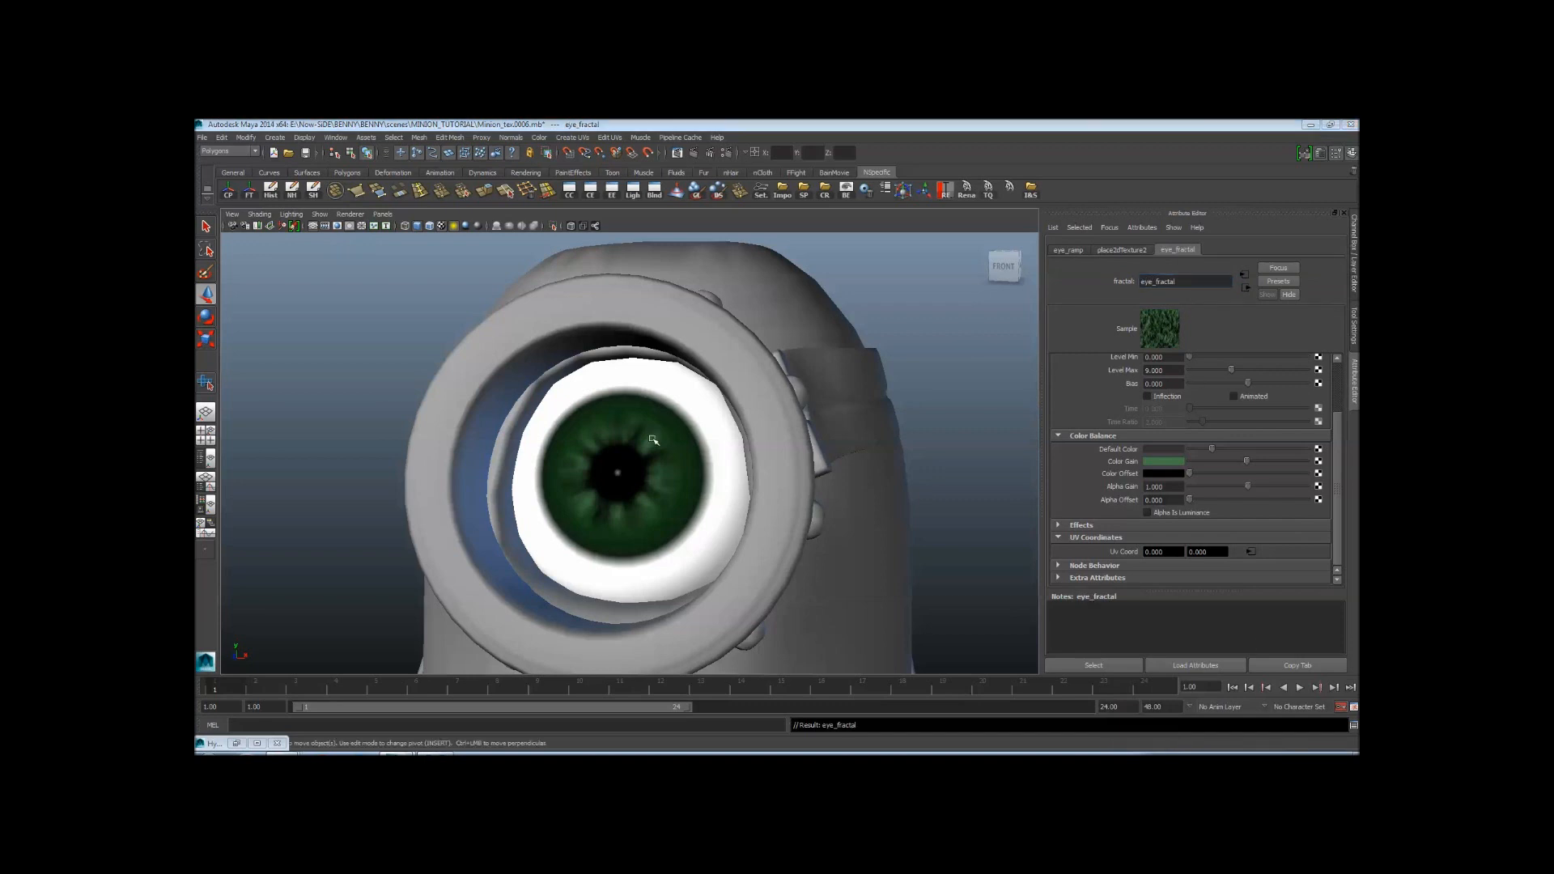
Select the eyeball and rename its mia_material_x shader as eyeSH
click(654, 441)
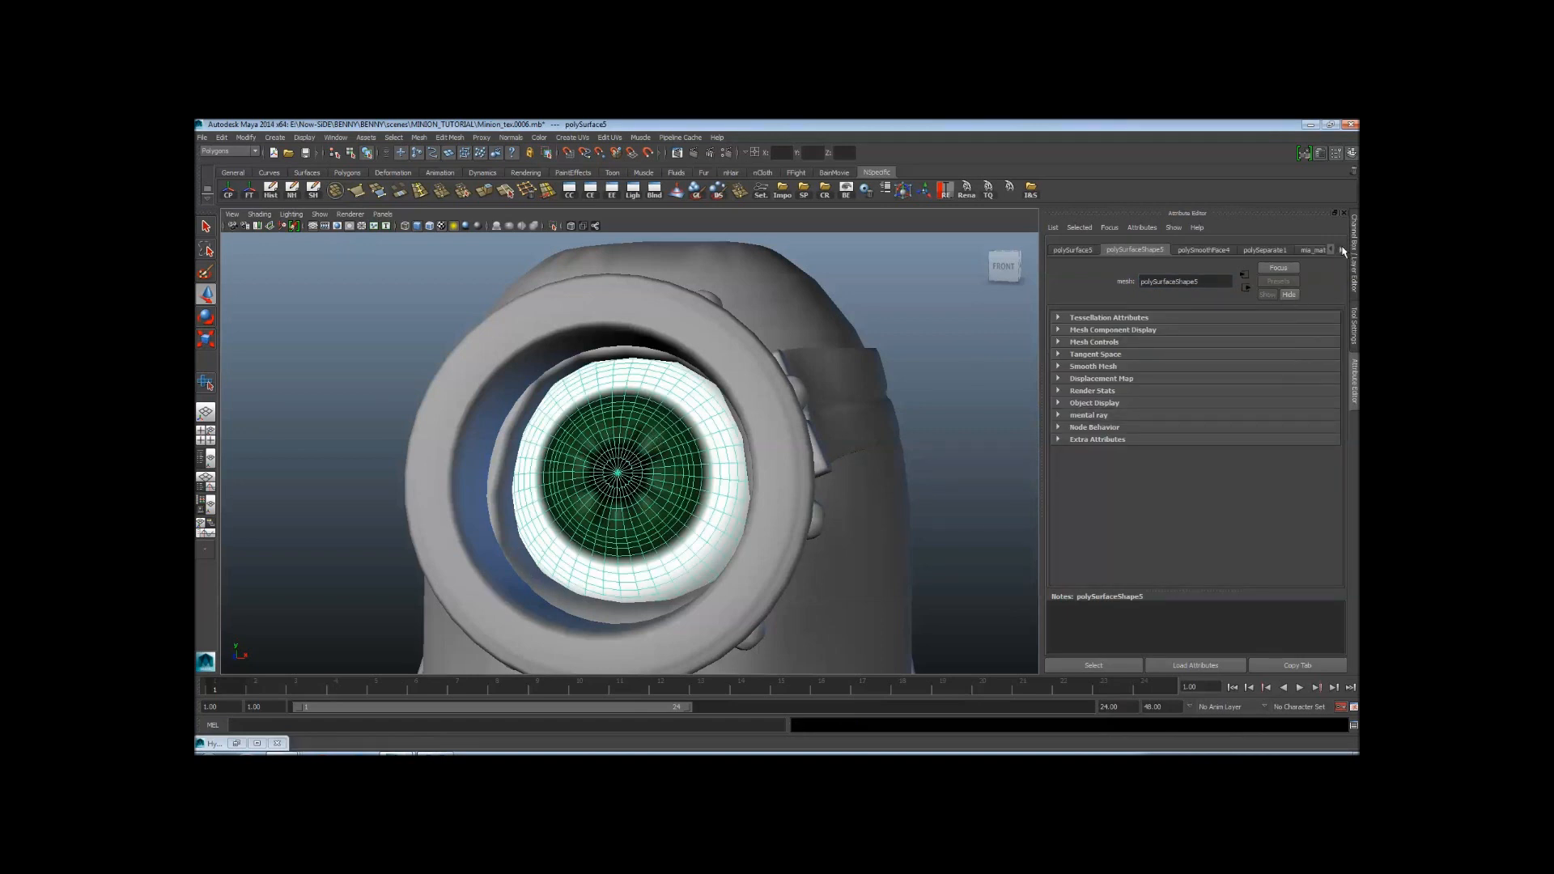
click(1341, 250)
click(1311, 251)
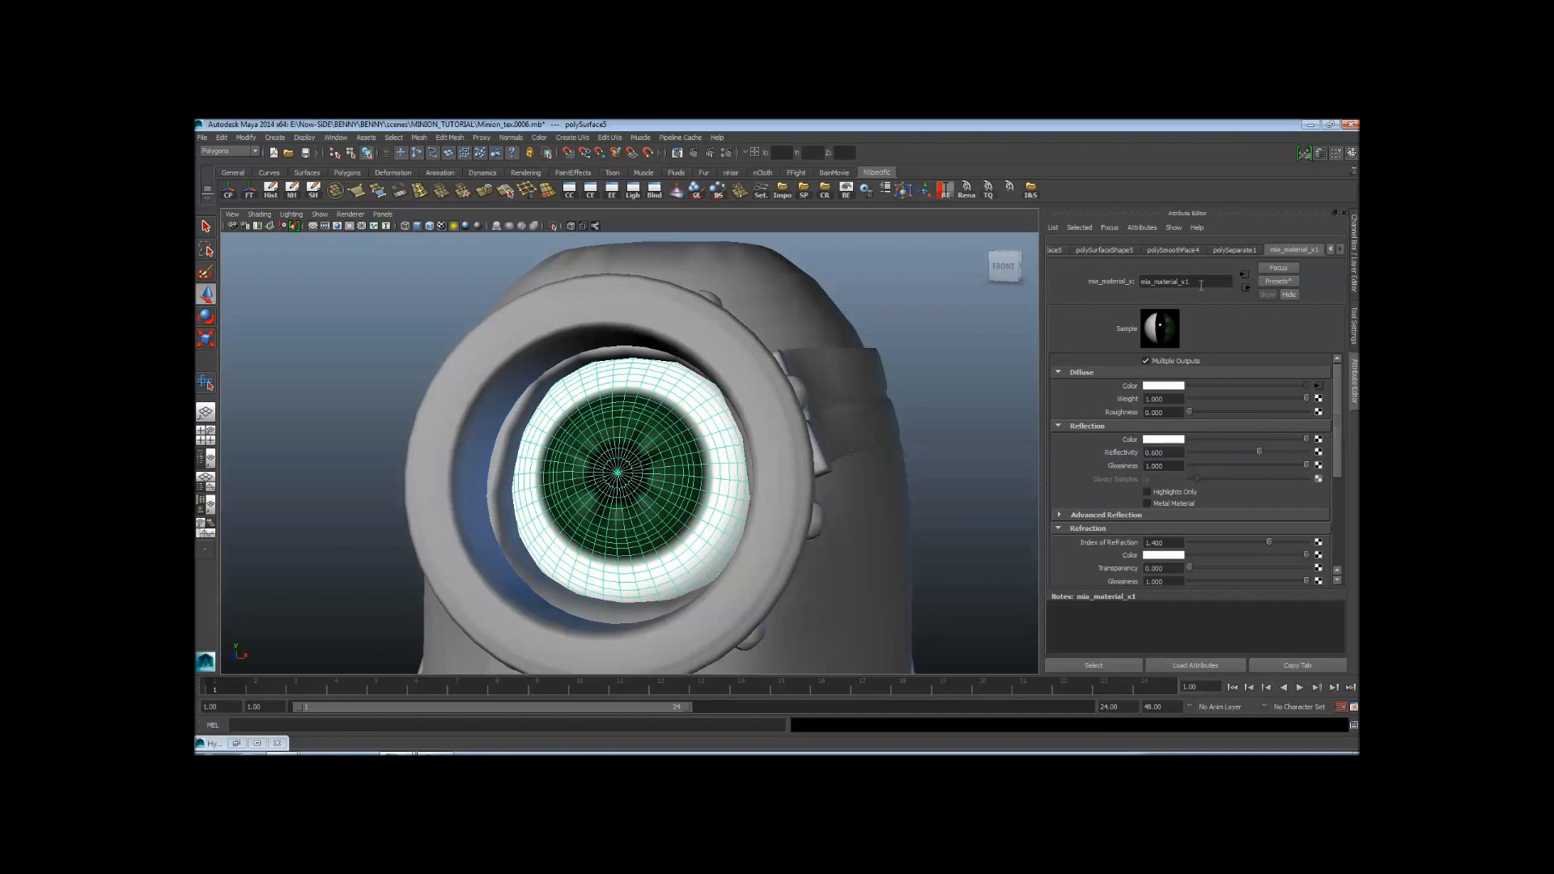
drag(1201, 285, 1148, 288)
text(eyeSH)
key(Return)
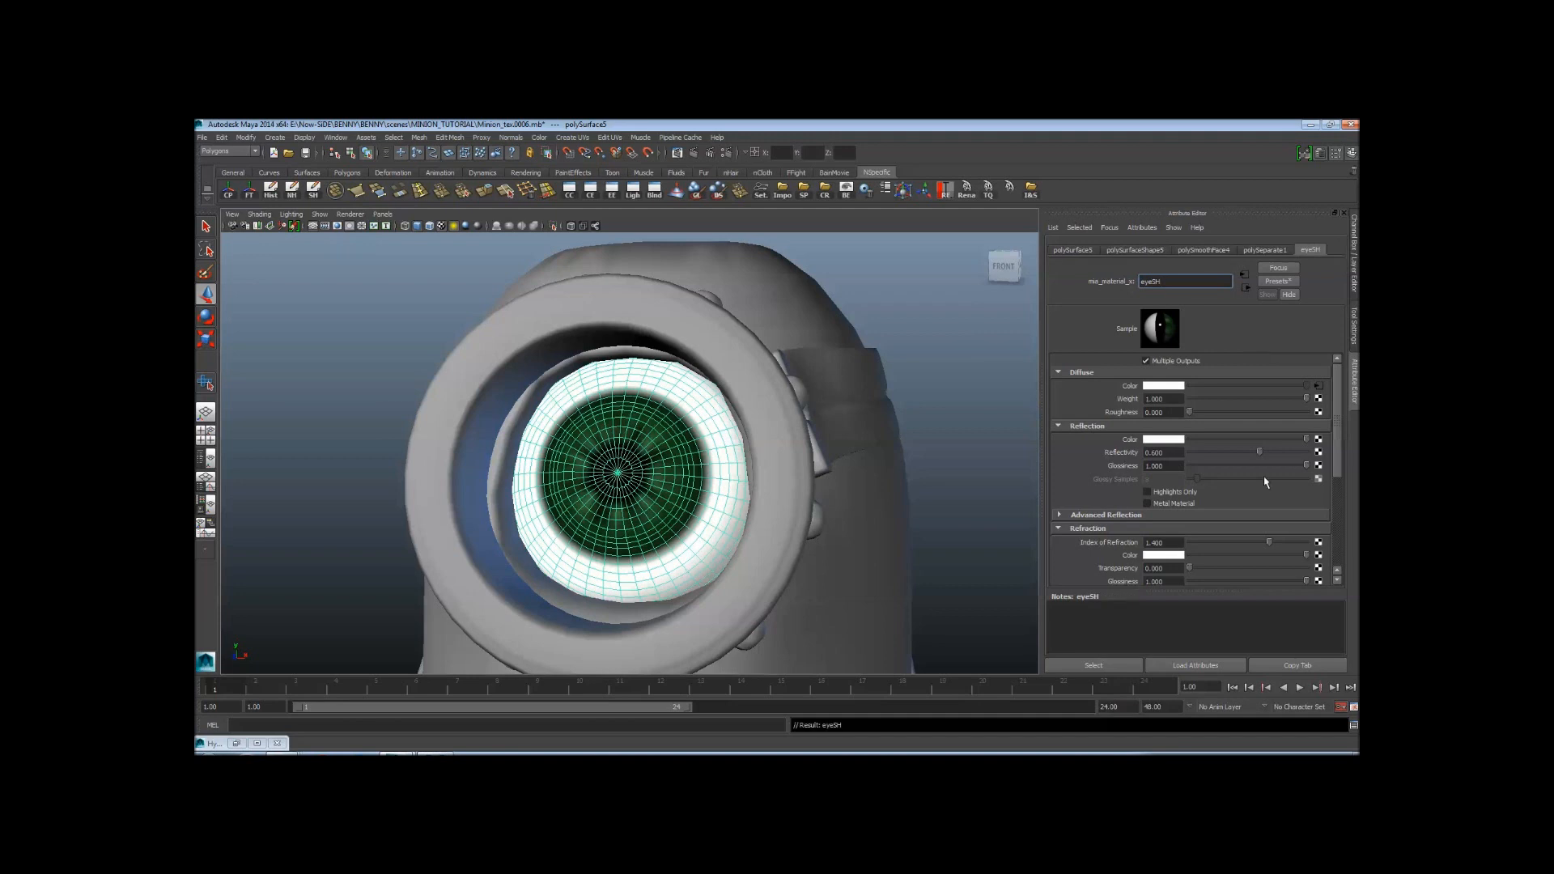
click(726, 515)
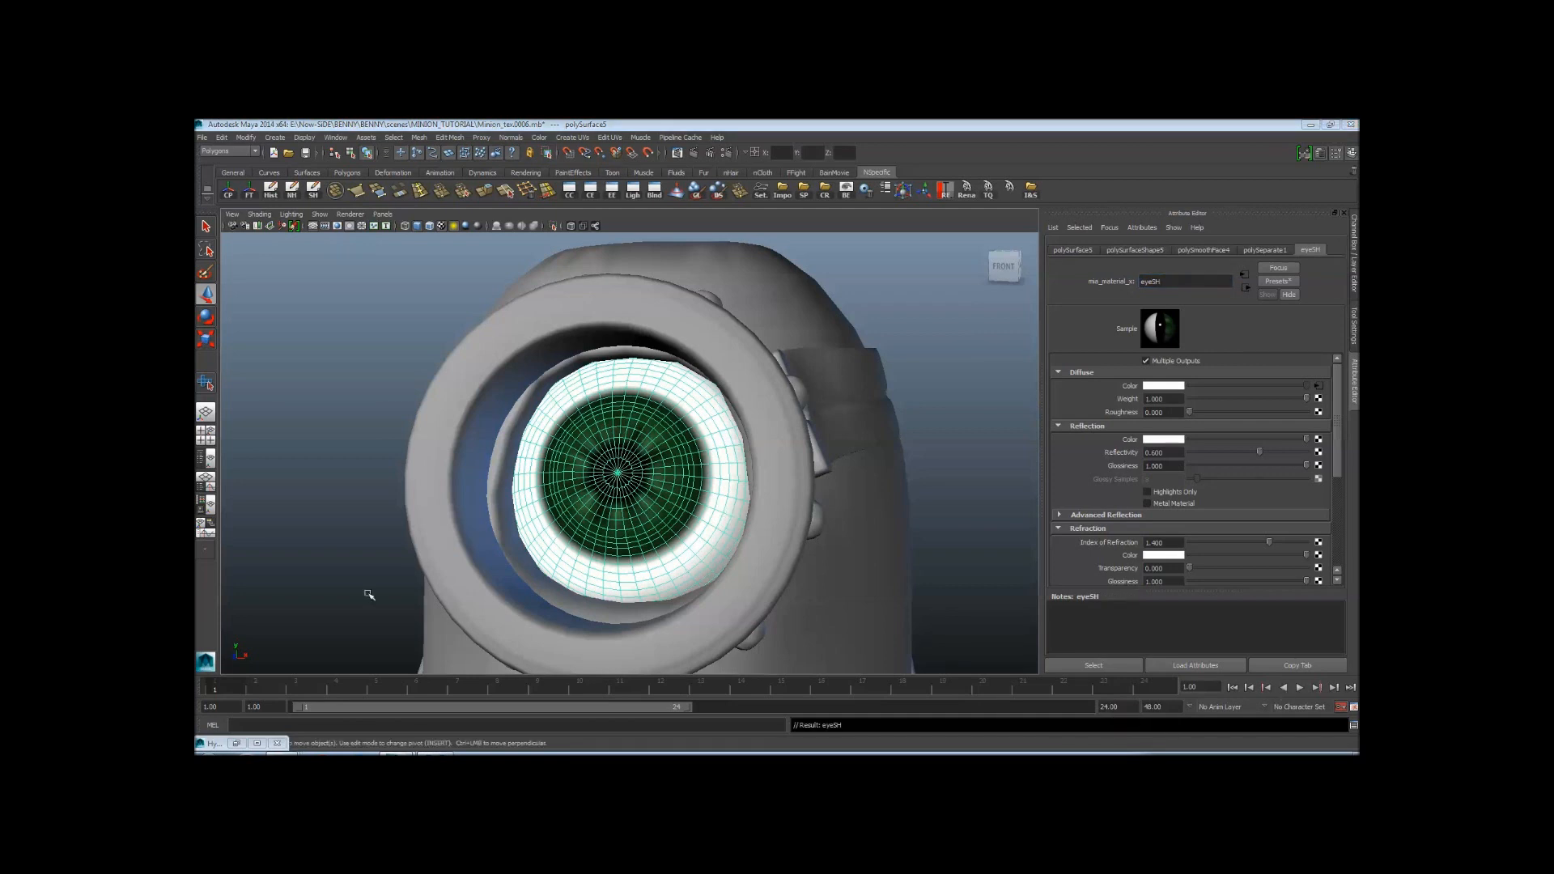
Graph the eyeSH material's network in the Hypershade, inspect its connected nodes and minimize the Hypershade
click(251, 744)
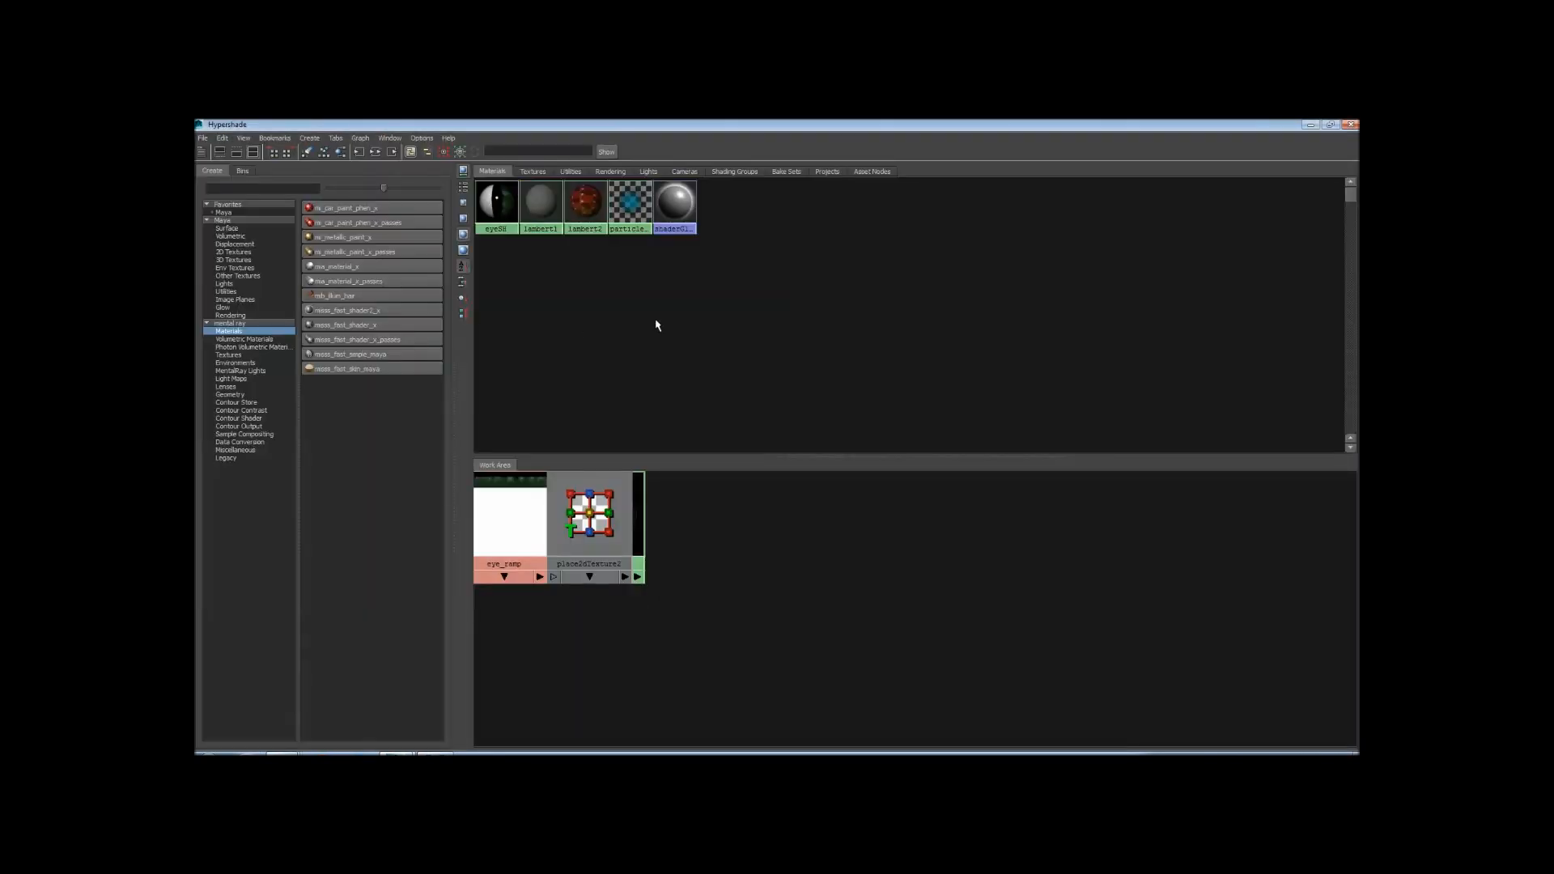
right_click(496, 210)
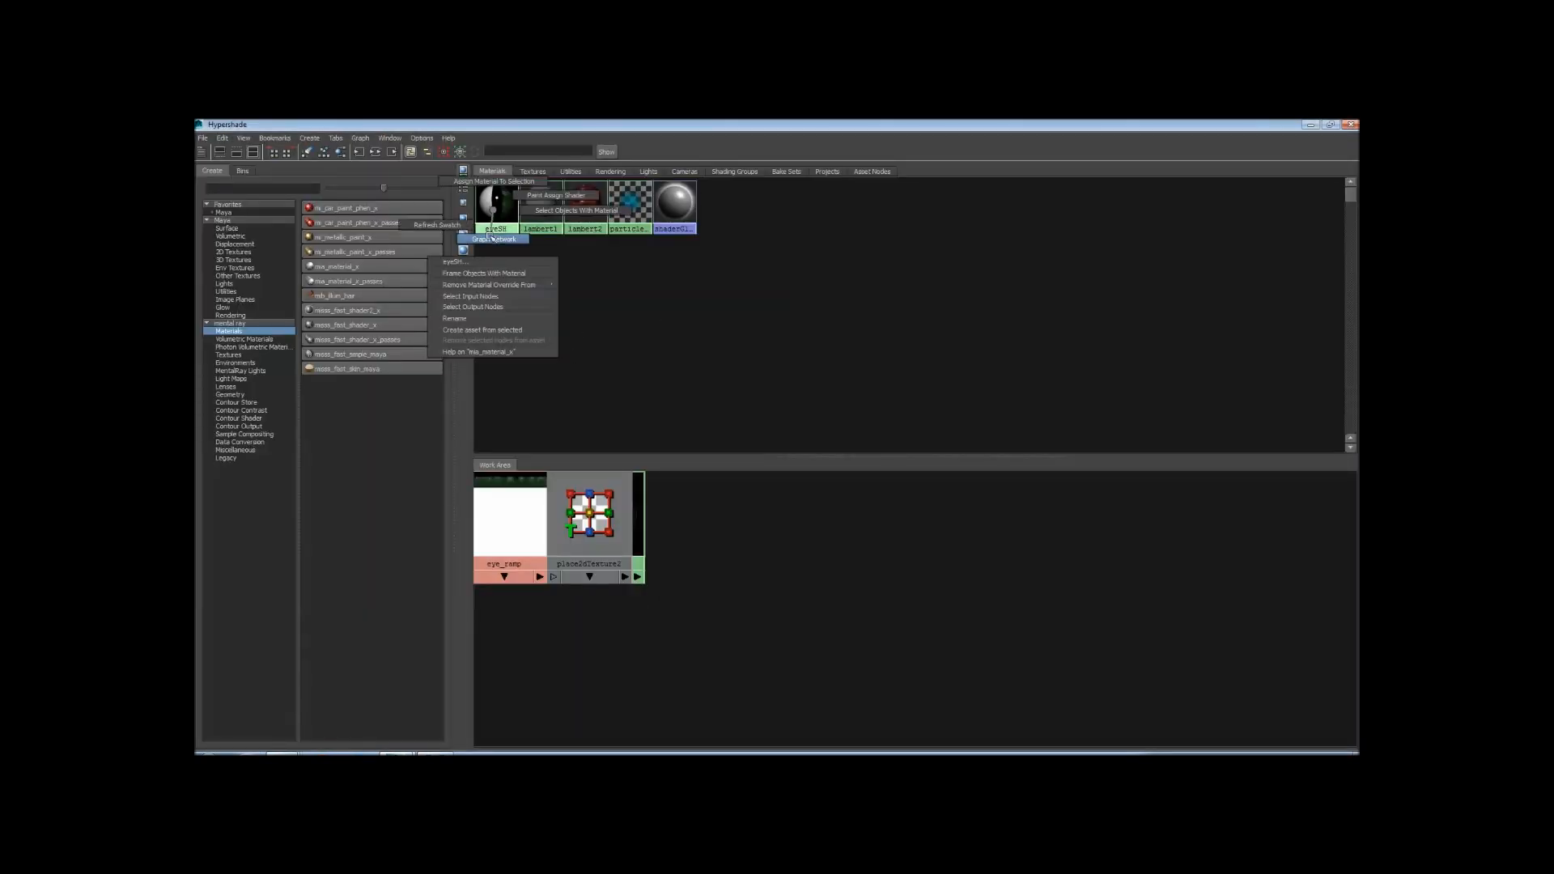
click(492, 237)
alt+middle_drag(712, 683, 732, 607)
alt+right_drag(732, 607, 891, 721)
alt+middle_drag(803, 476, 851, 592)
alt+right_drag(852, 588, 745, 552)
alt+middle_drag(779, 536, 848, 645)
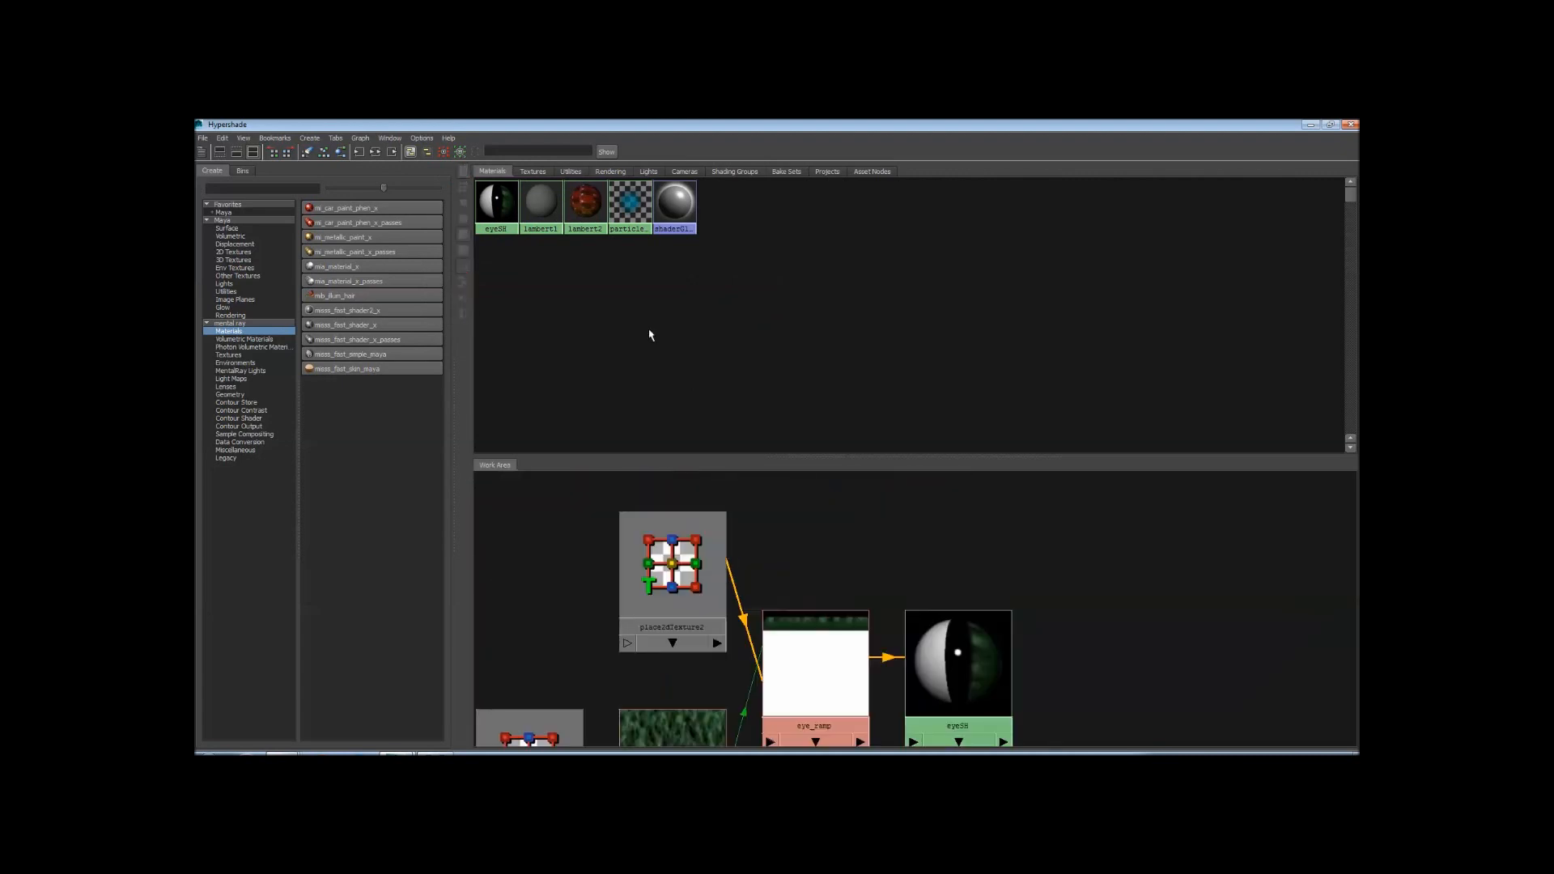
click(1310, 125)
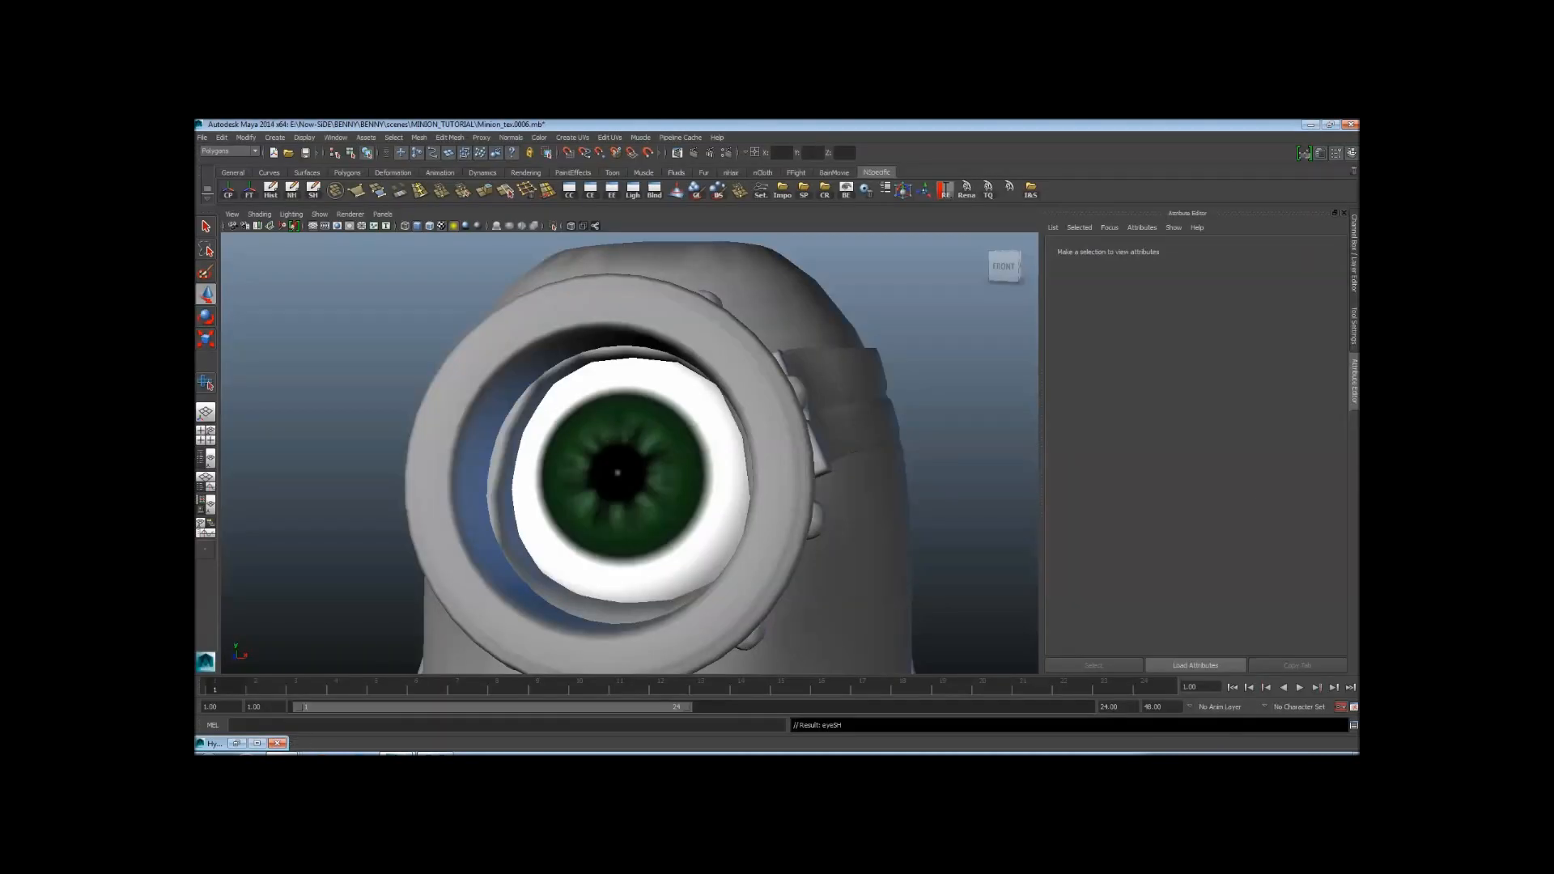
Save the scene as Minion_tex0007.mb, check the eye from several angles and select the eyeball to show its eyeSH attributes
click(923, 410)
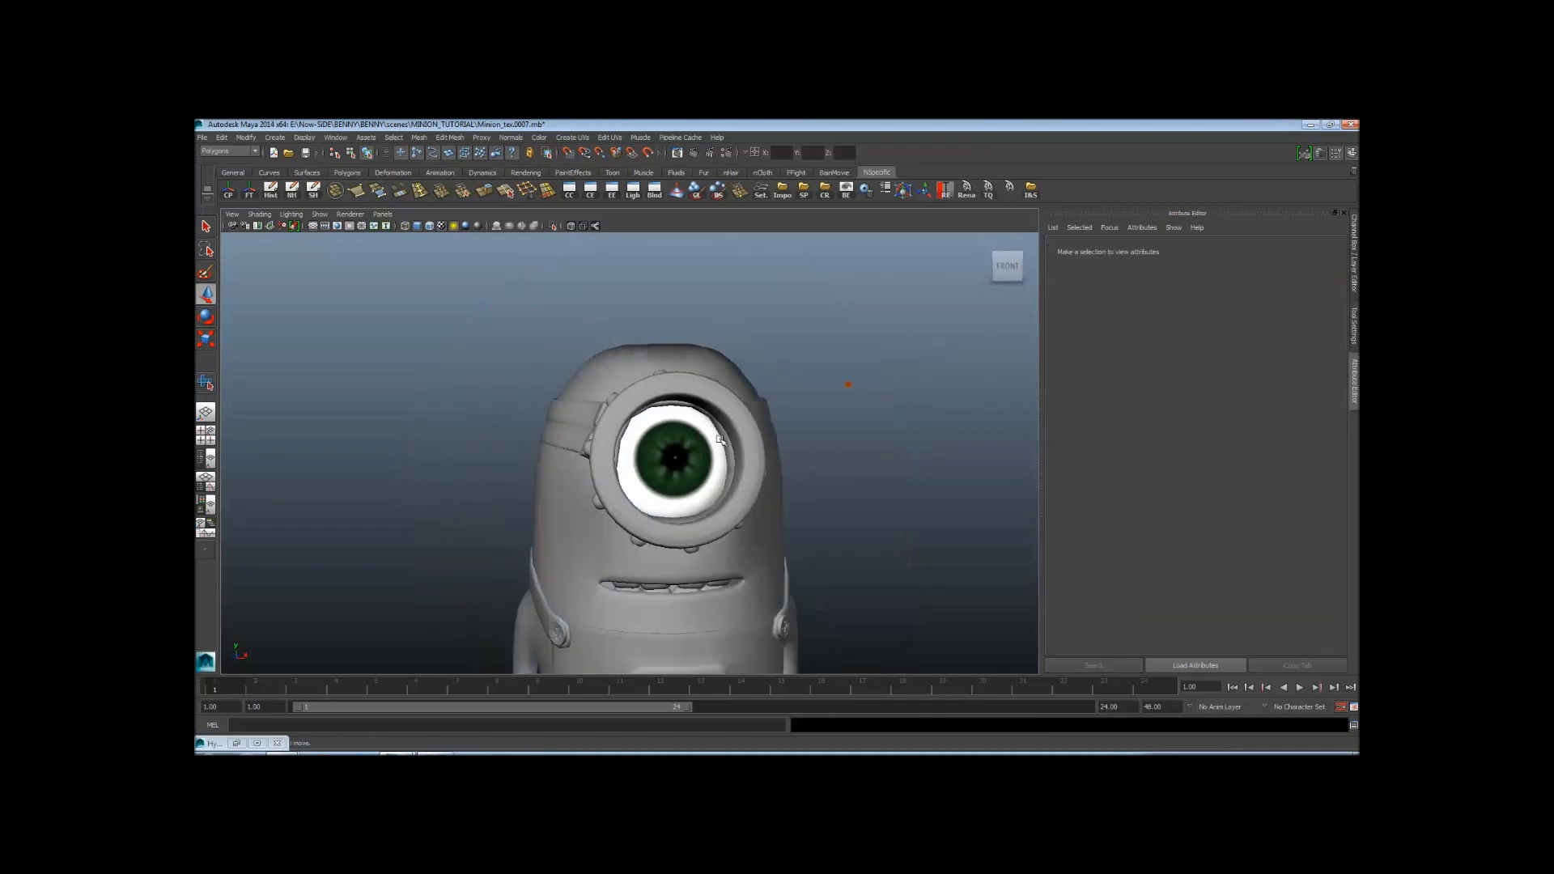
click(719, 440)
alt+drag(719, 440, 777, 434)
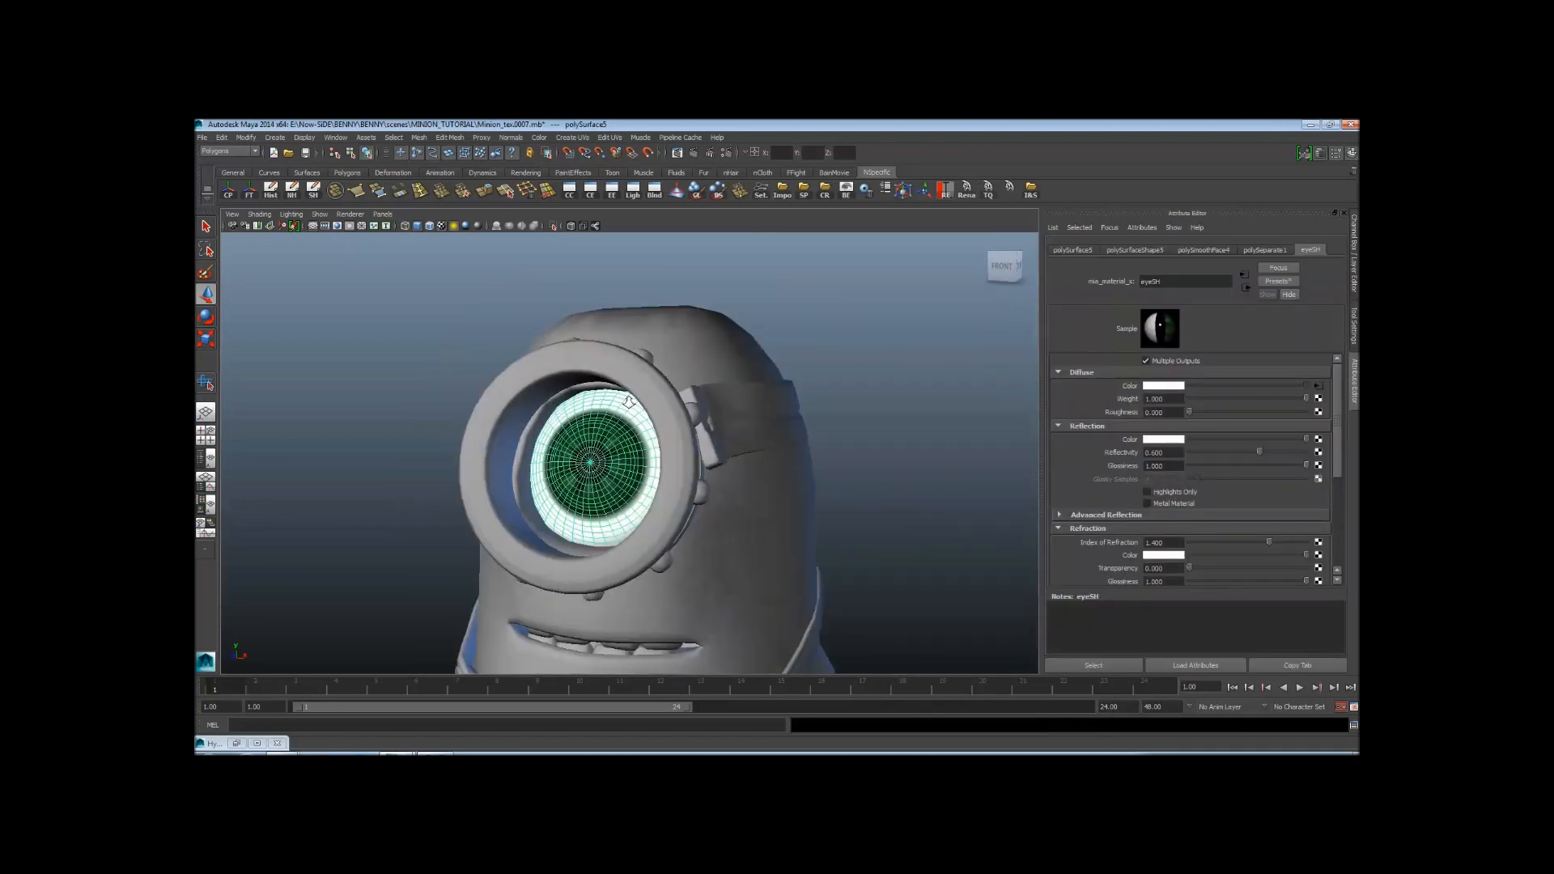
scroll(787, 432, up, 5)
scroll(788, 433, down, 5)
click(909, 384)
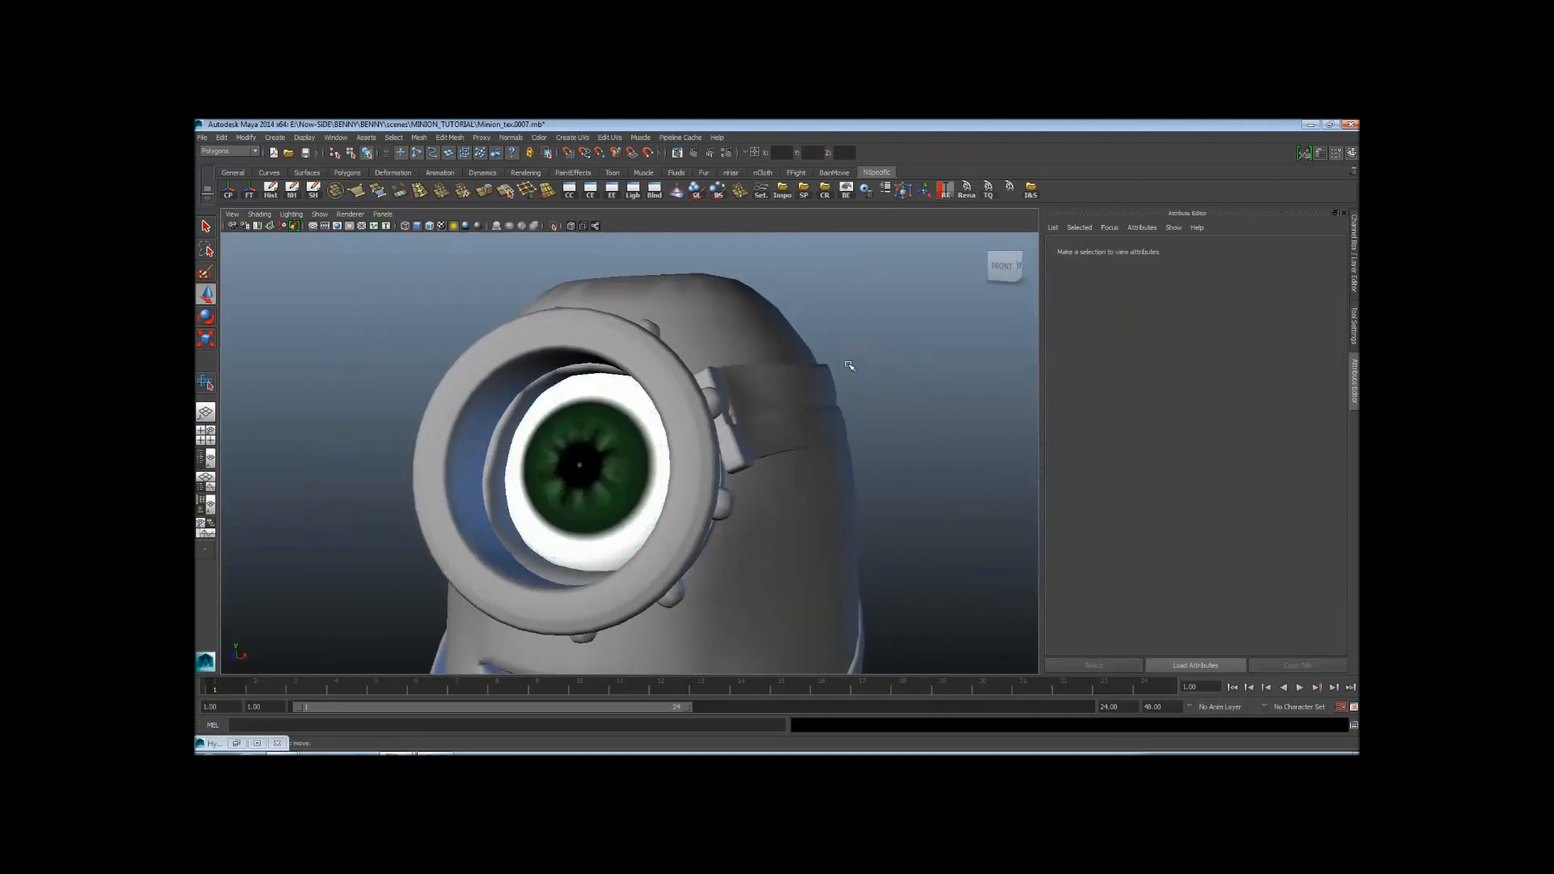
alt+drag(910, 383, 623, 447)
click(705, 446)
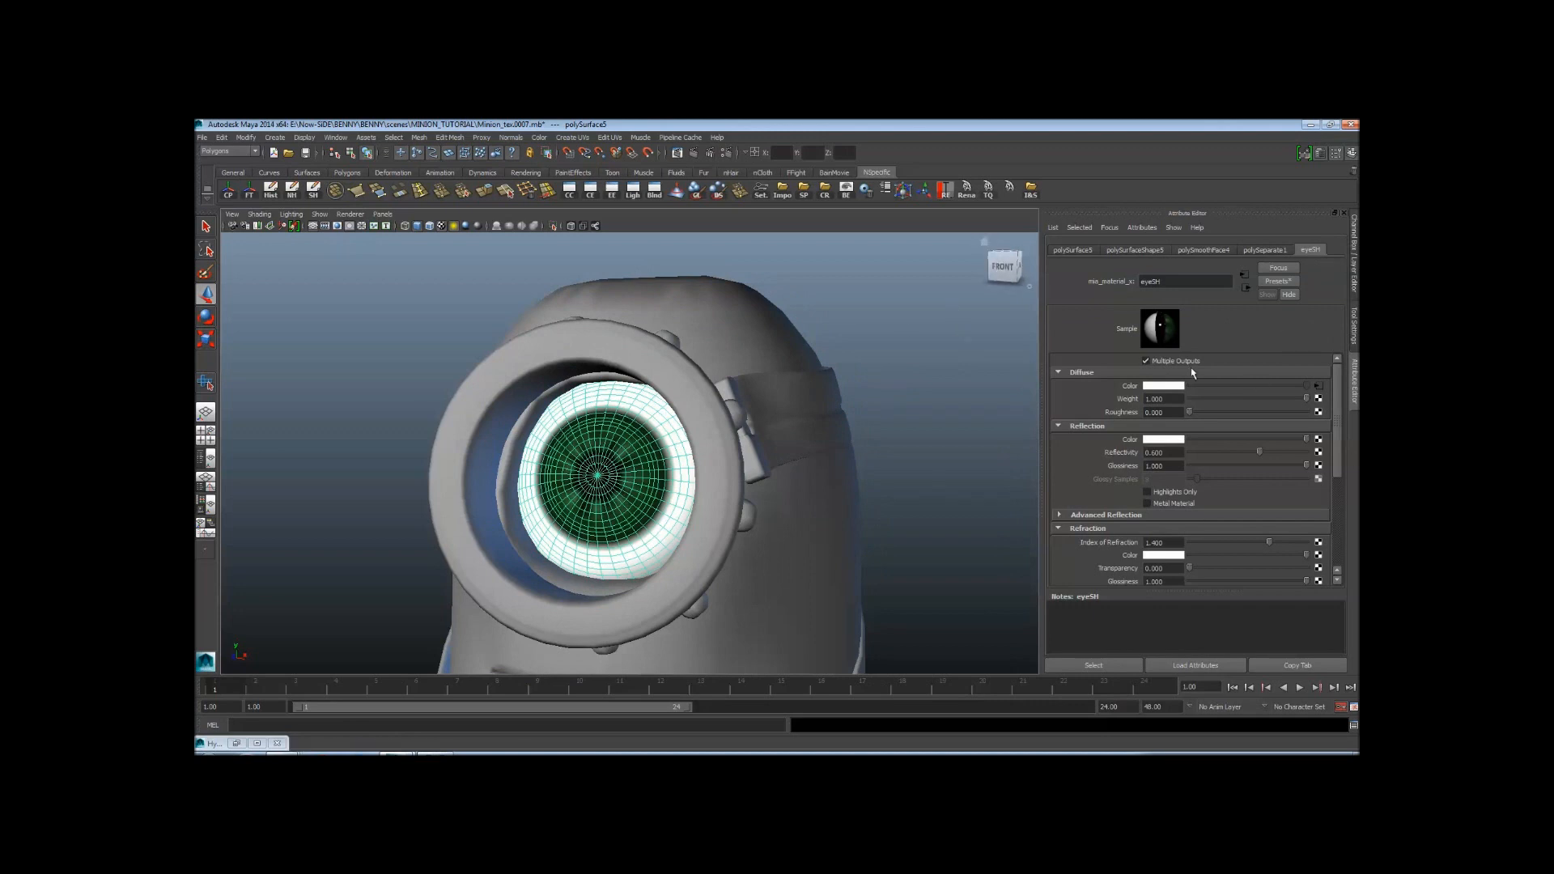
Try replacing the eyeSH material's settings with the GlassThin preset
click(1274, 282)
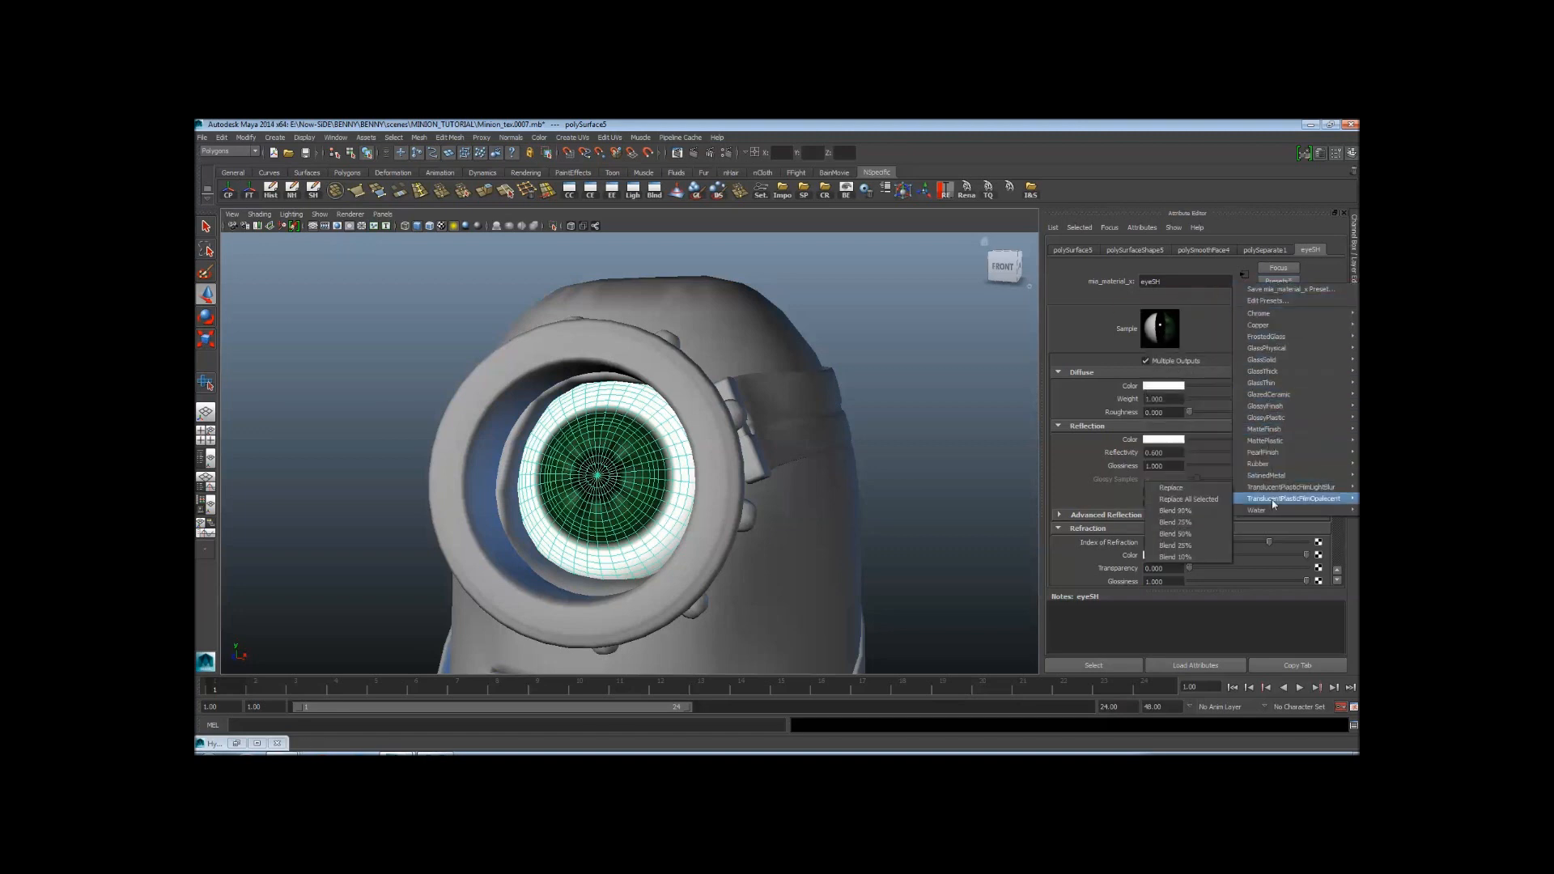
mouse_move(1273, 511)
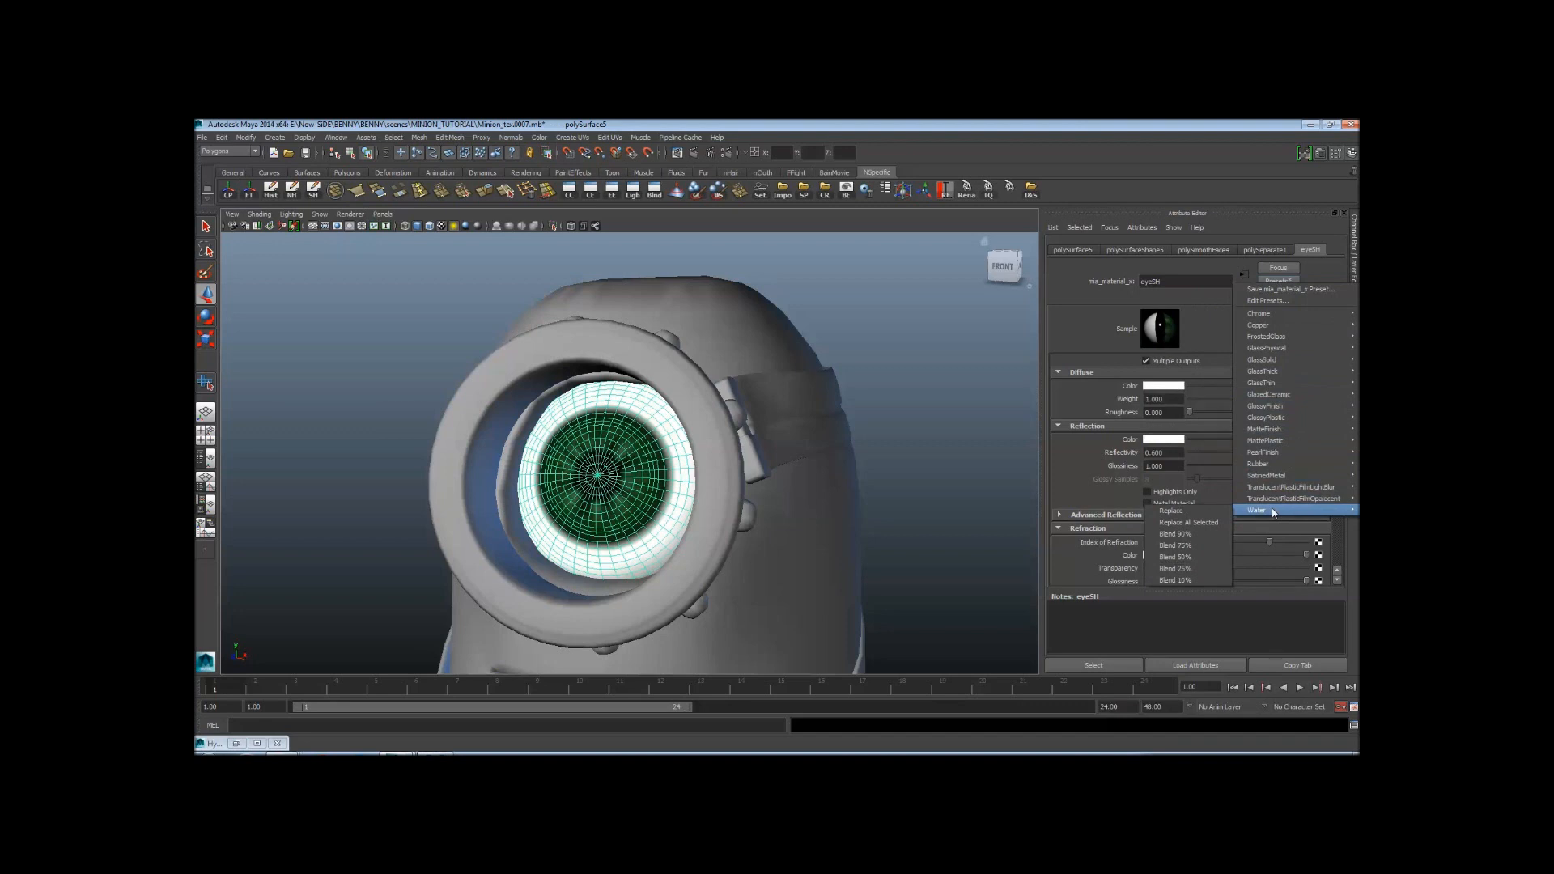
mouse_move(1321, 313)
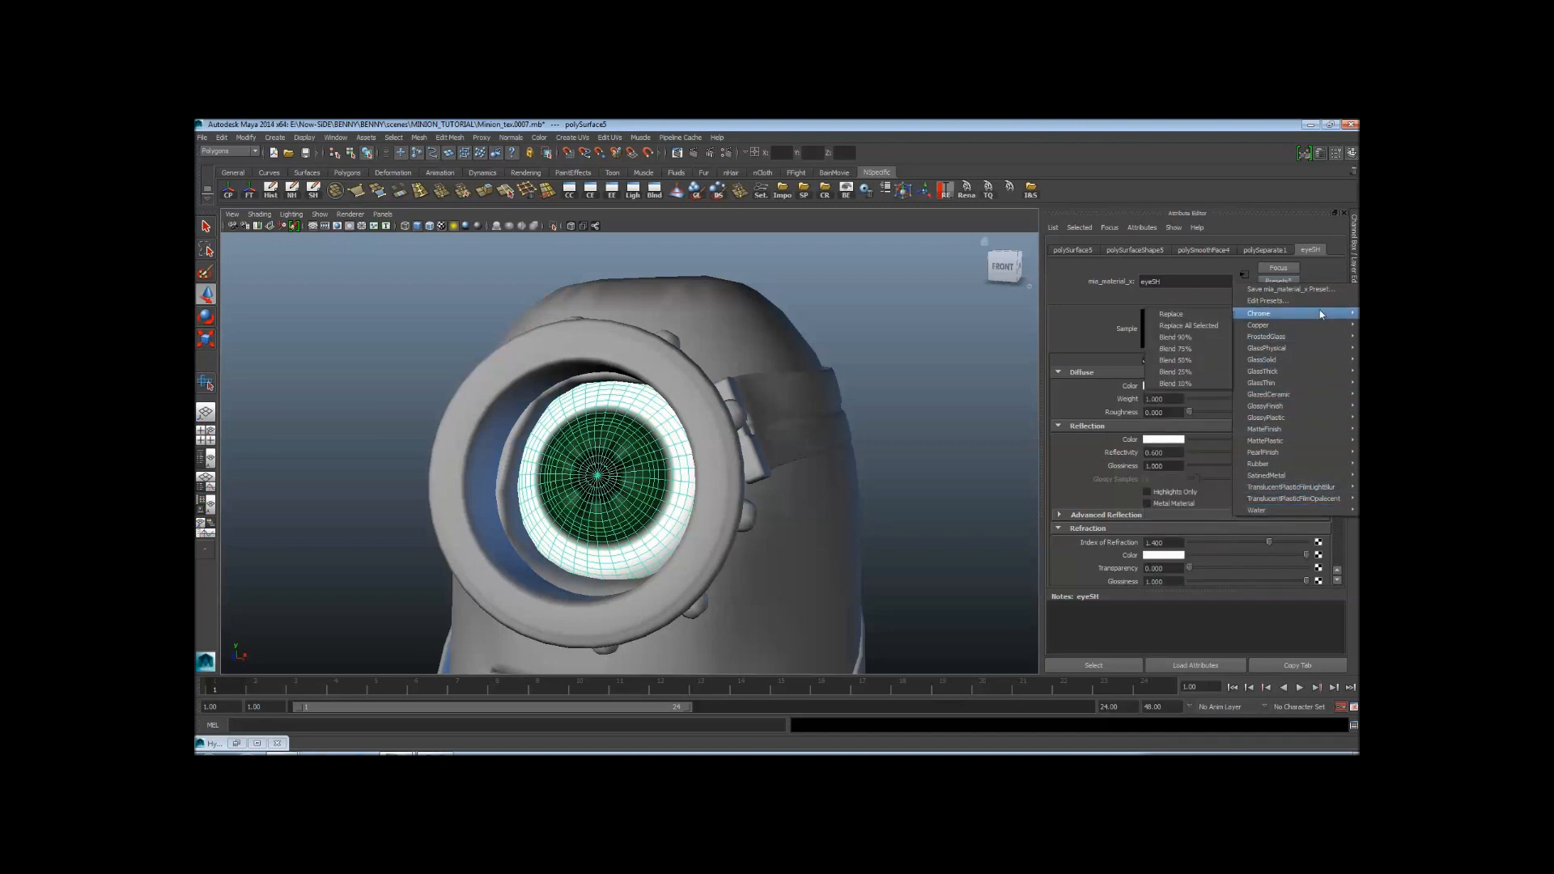
mouse_move(1295, 338)
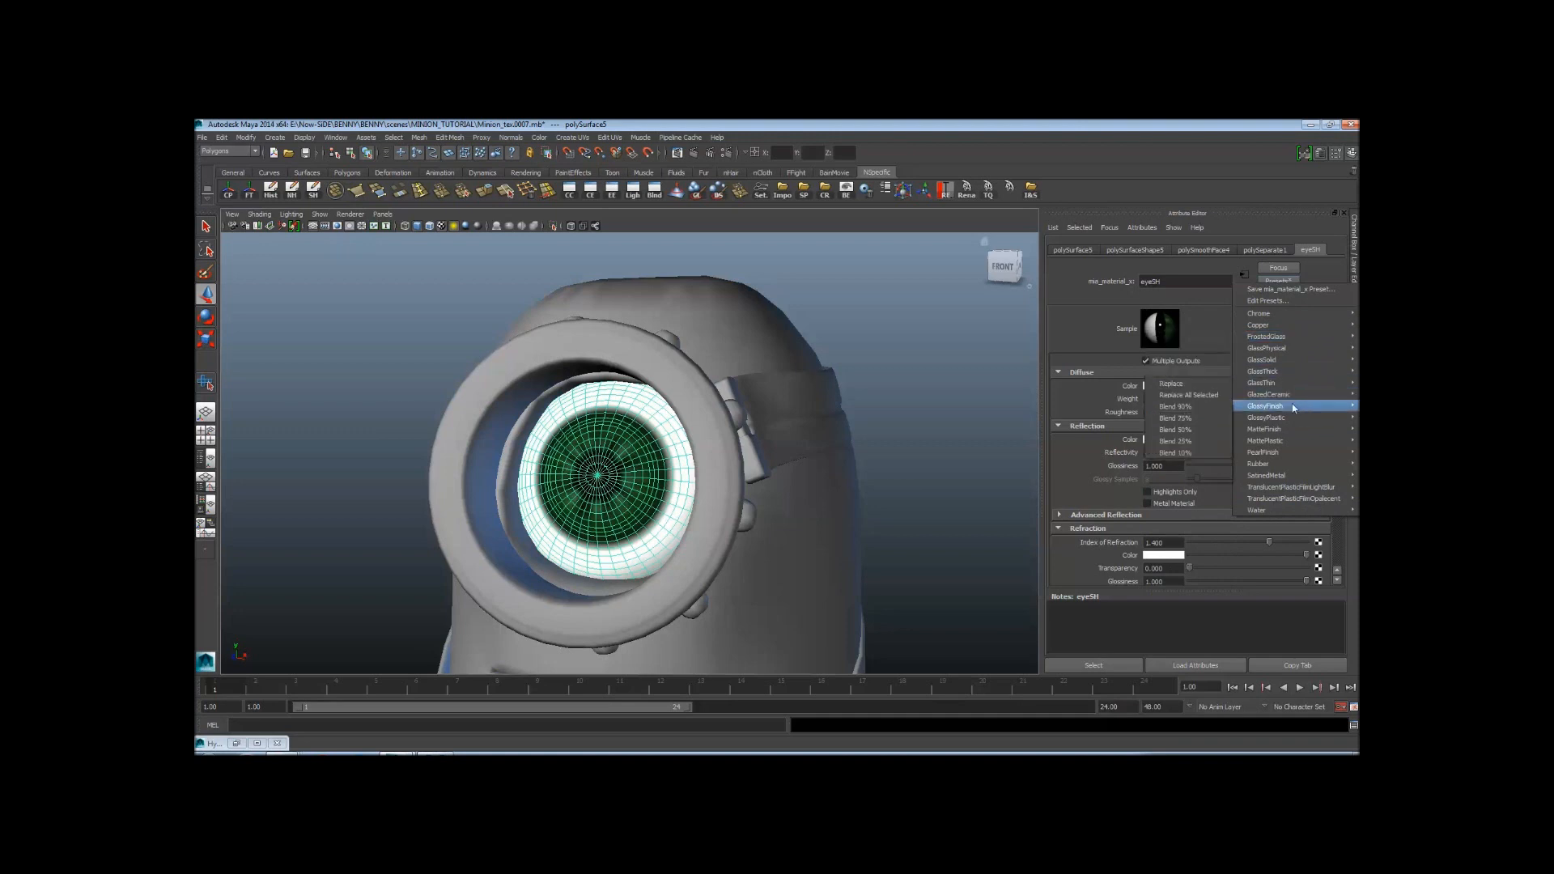
mouse_move(1290, 390)
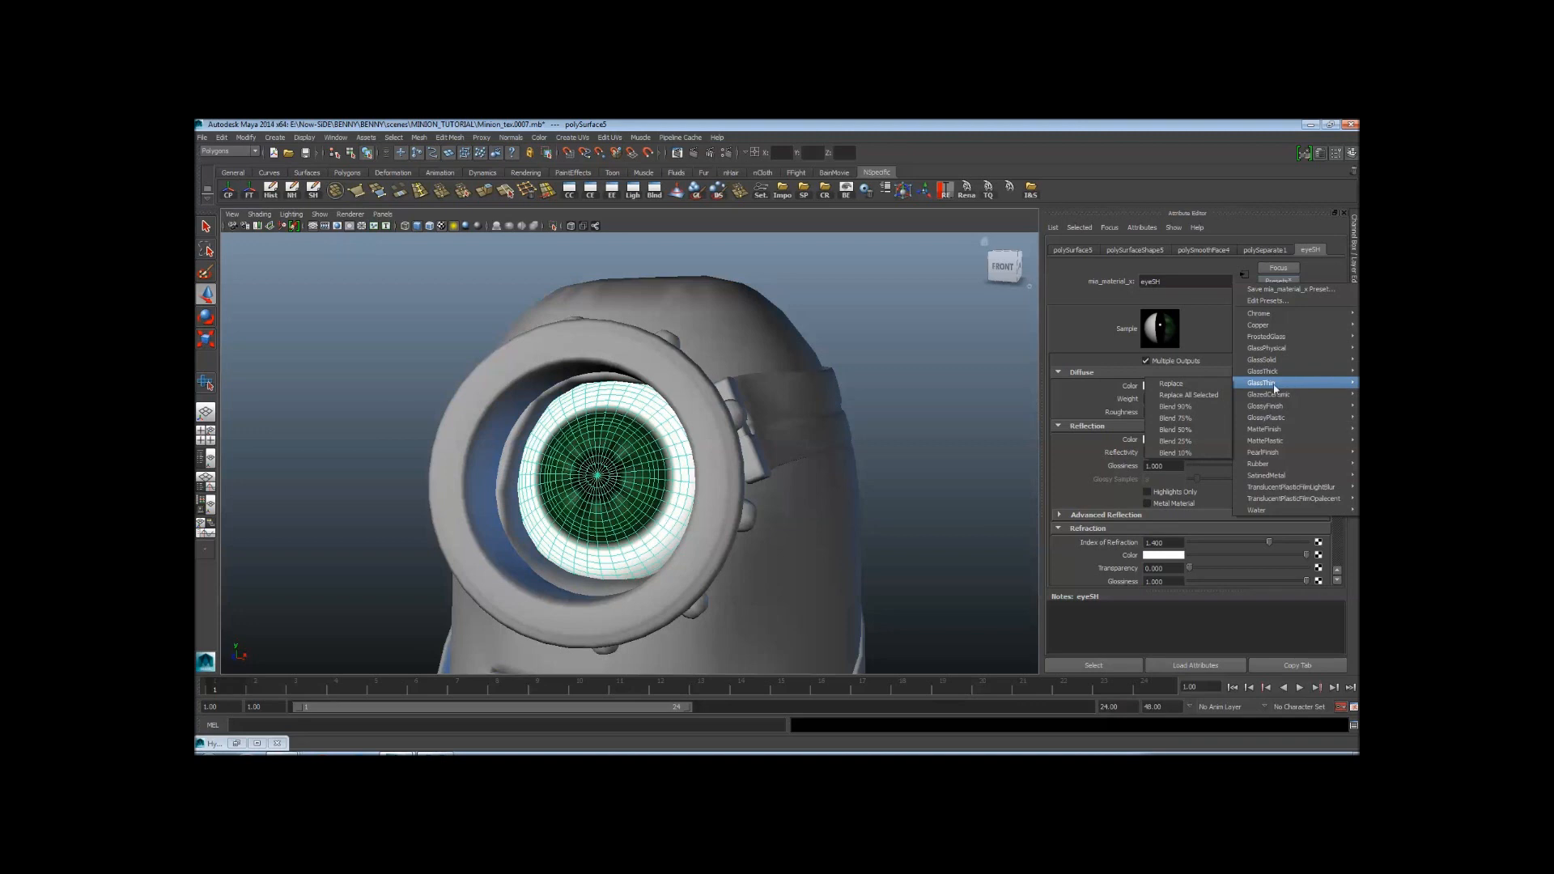
click(1200, 384)
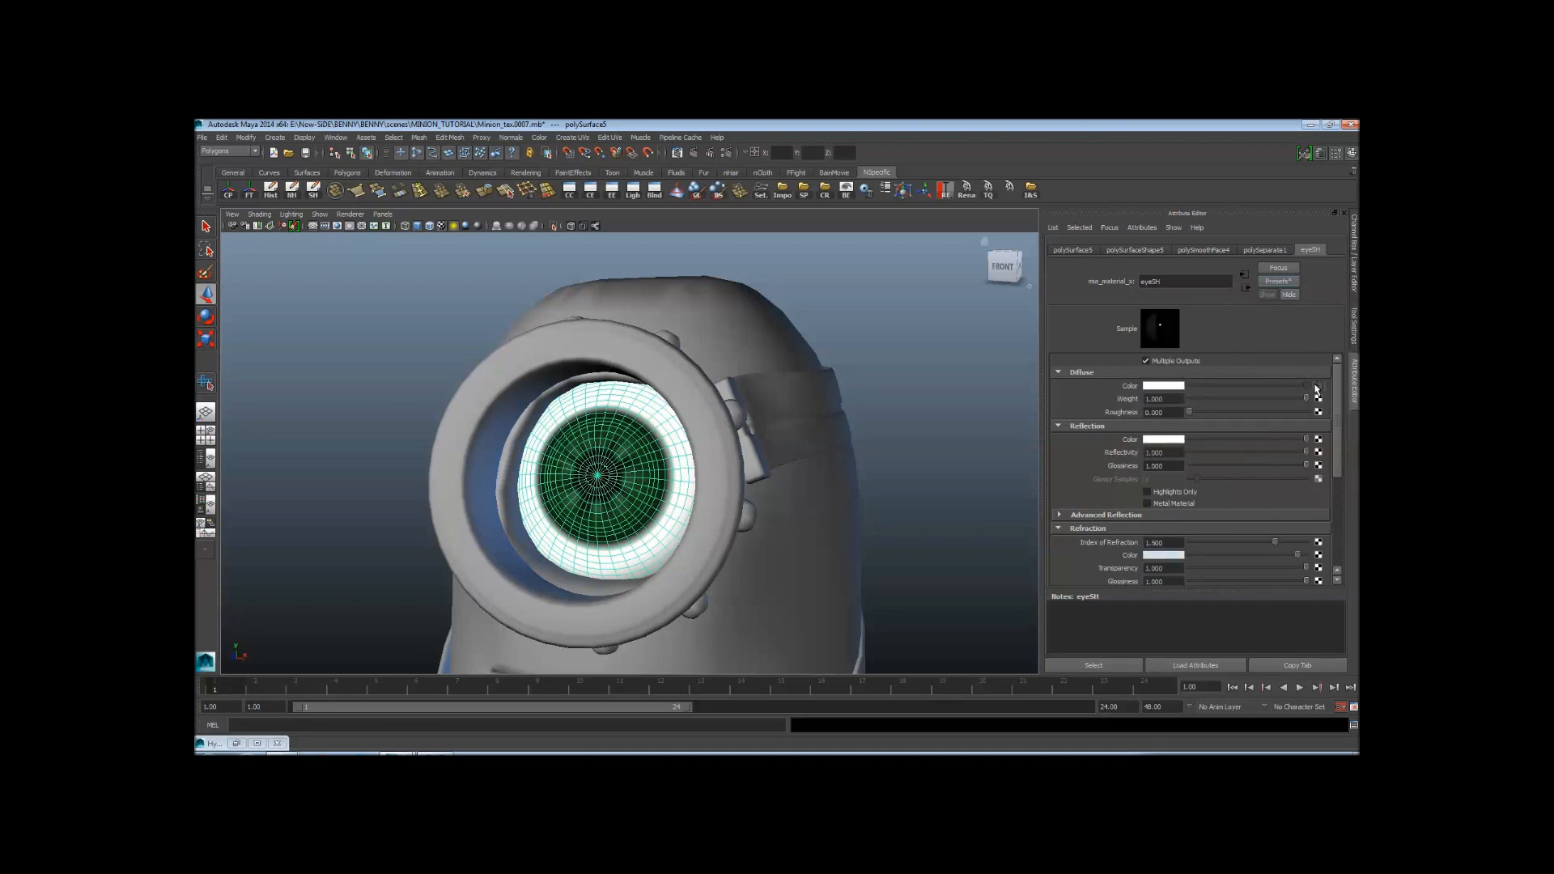
Open the ramp feeding eyeSH's diffuse color, return to eyeSH and try replacing its settings with the GlassSolid preset
click(1318, 386)
click(1247, 288)
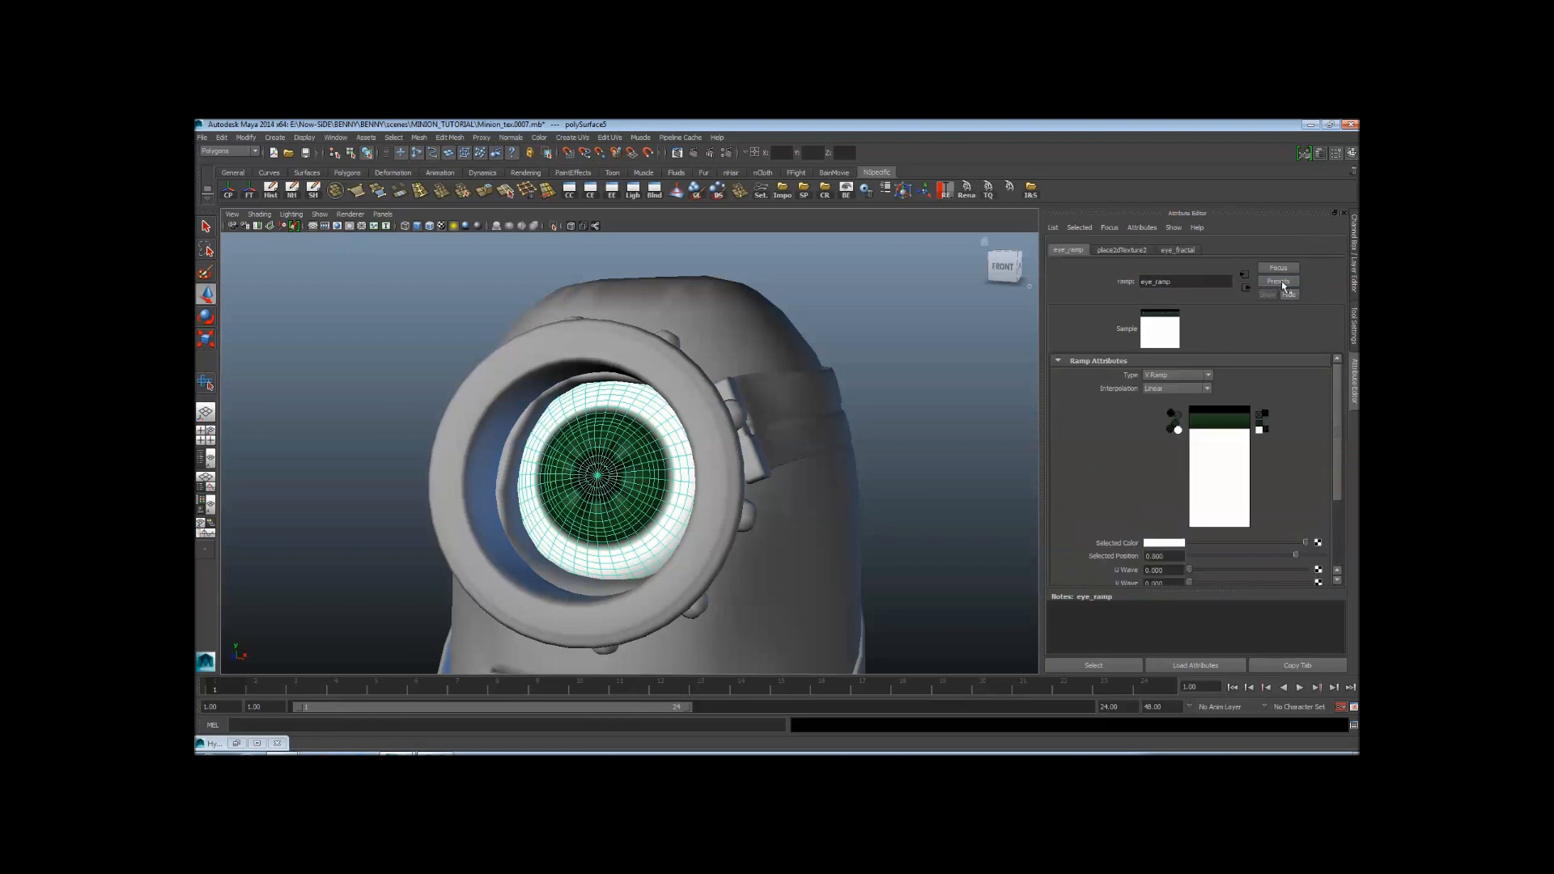
click(1279, 283)
click(1247, 347)
click(1245, 289)
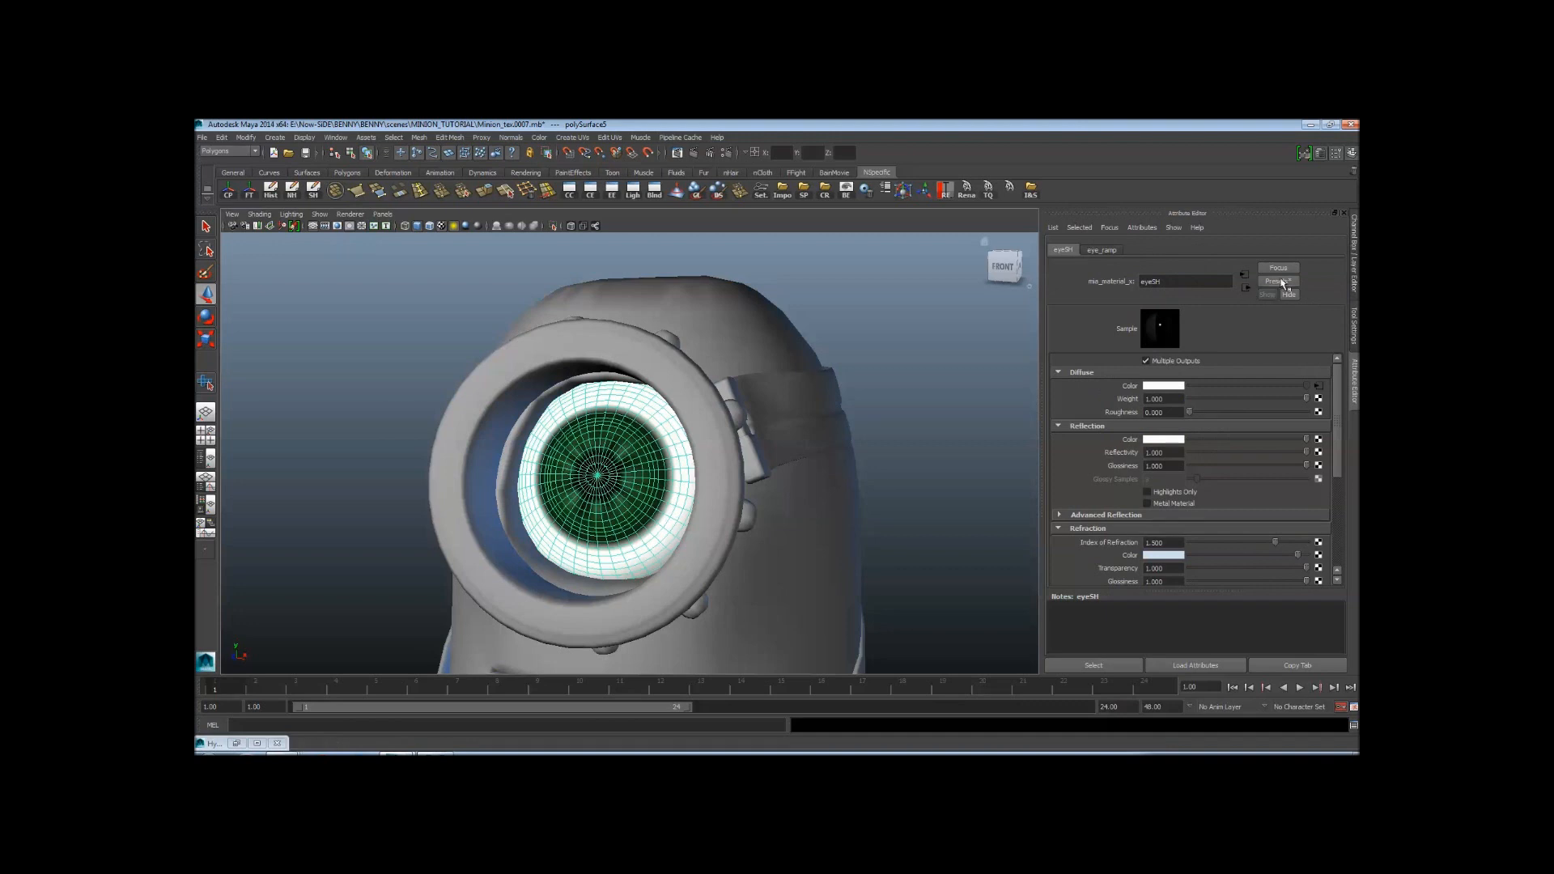
click(1278, 281)
mouse_move(1277, 390)
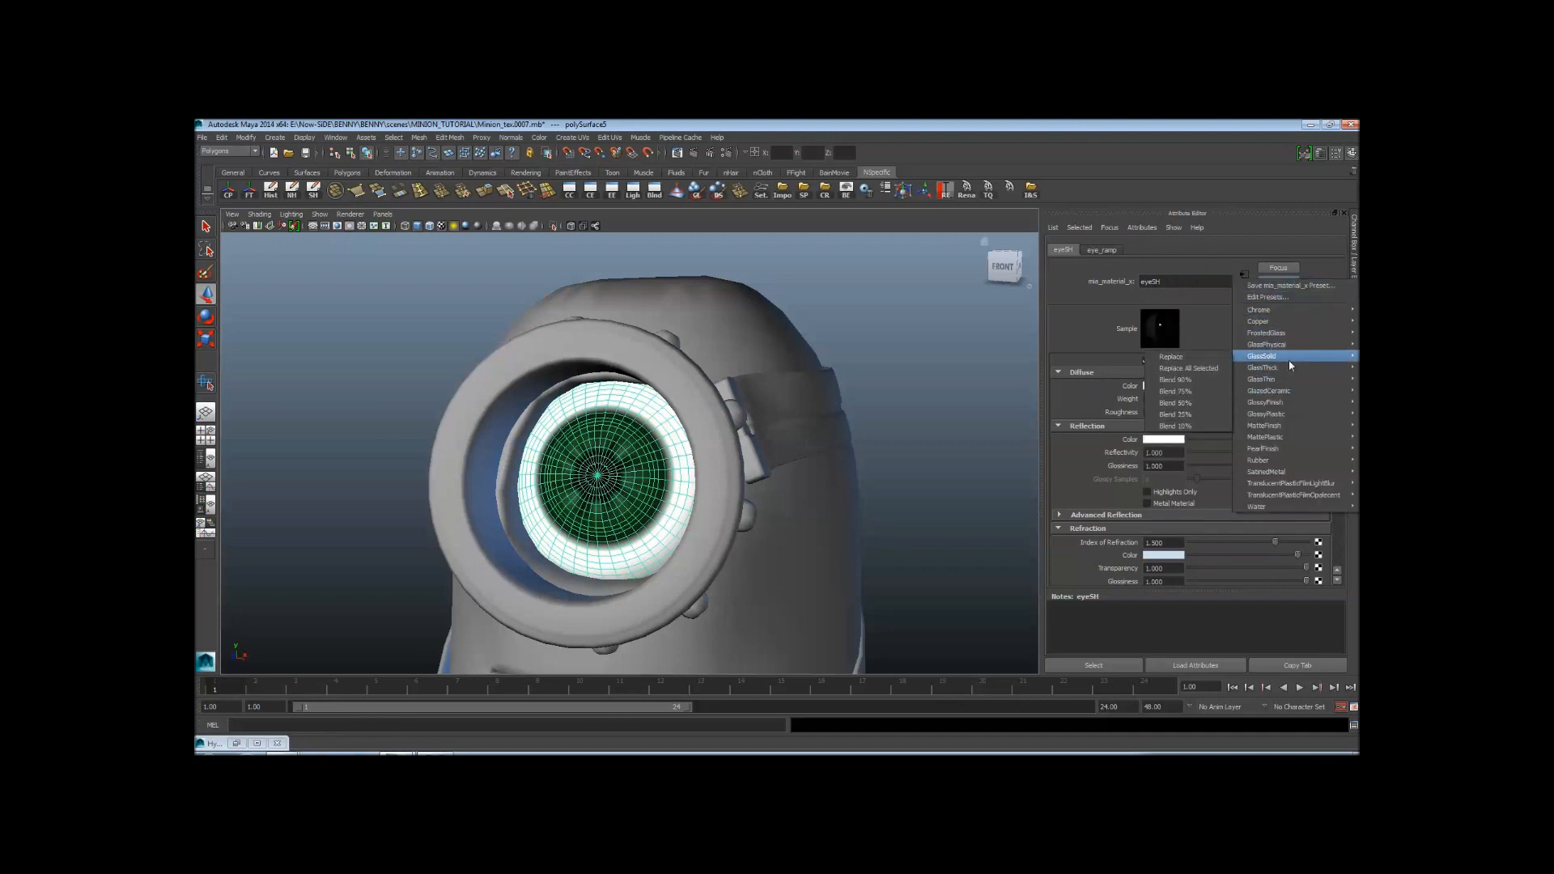
click(1218, 364)
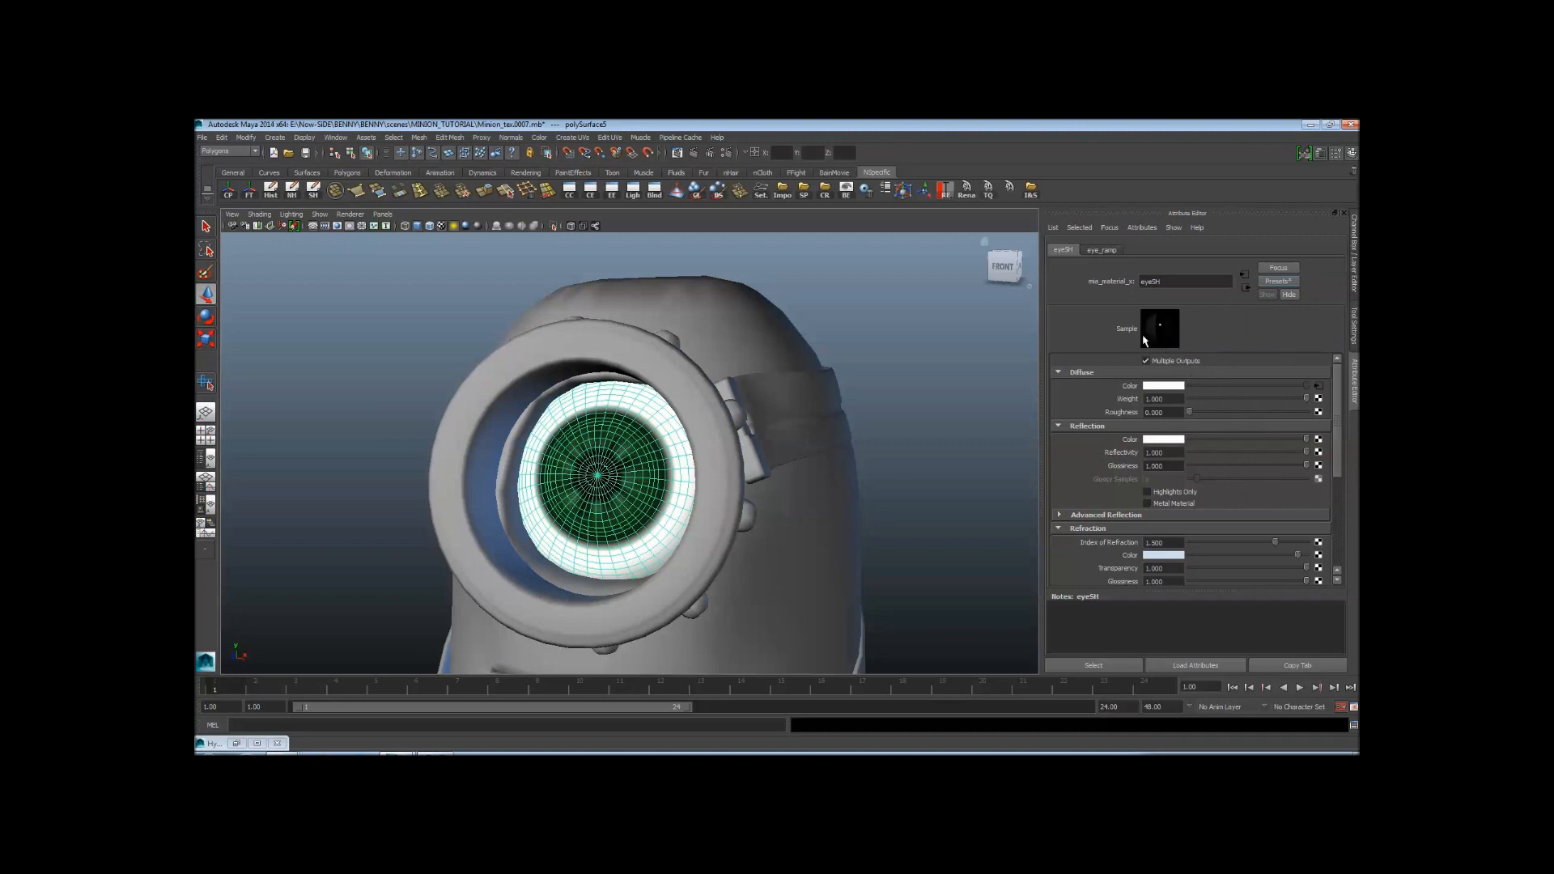
Deselect the eyeball, frame the eye closely and render the current view
click(918, 431)
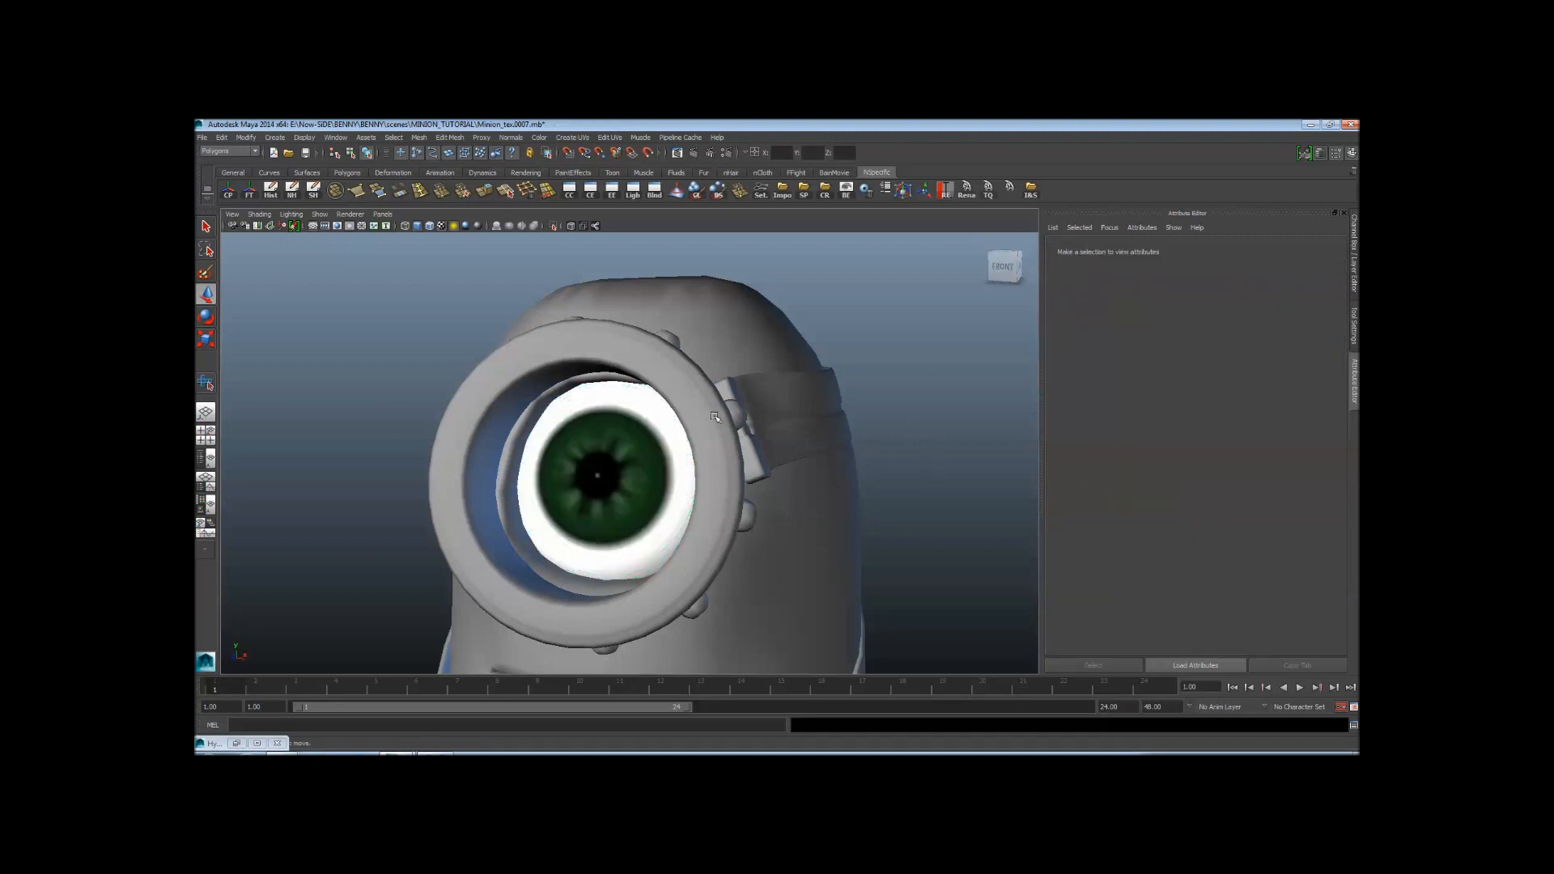
scroll(714, 417, up, 3)
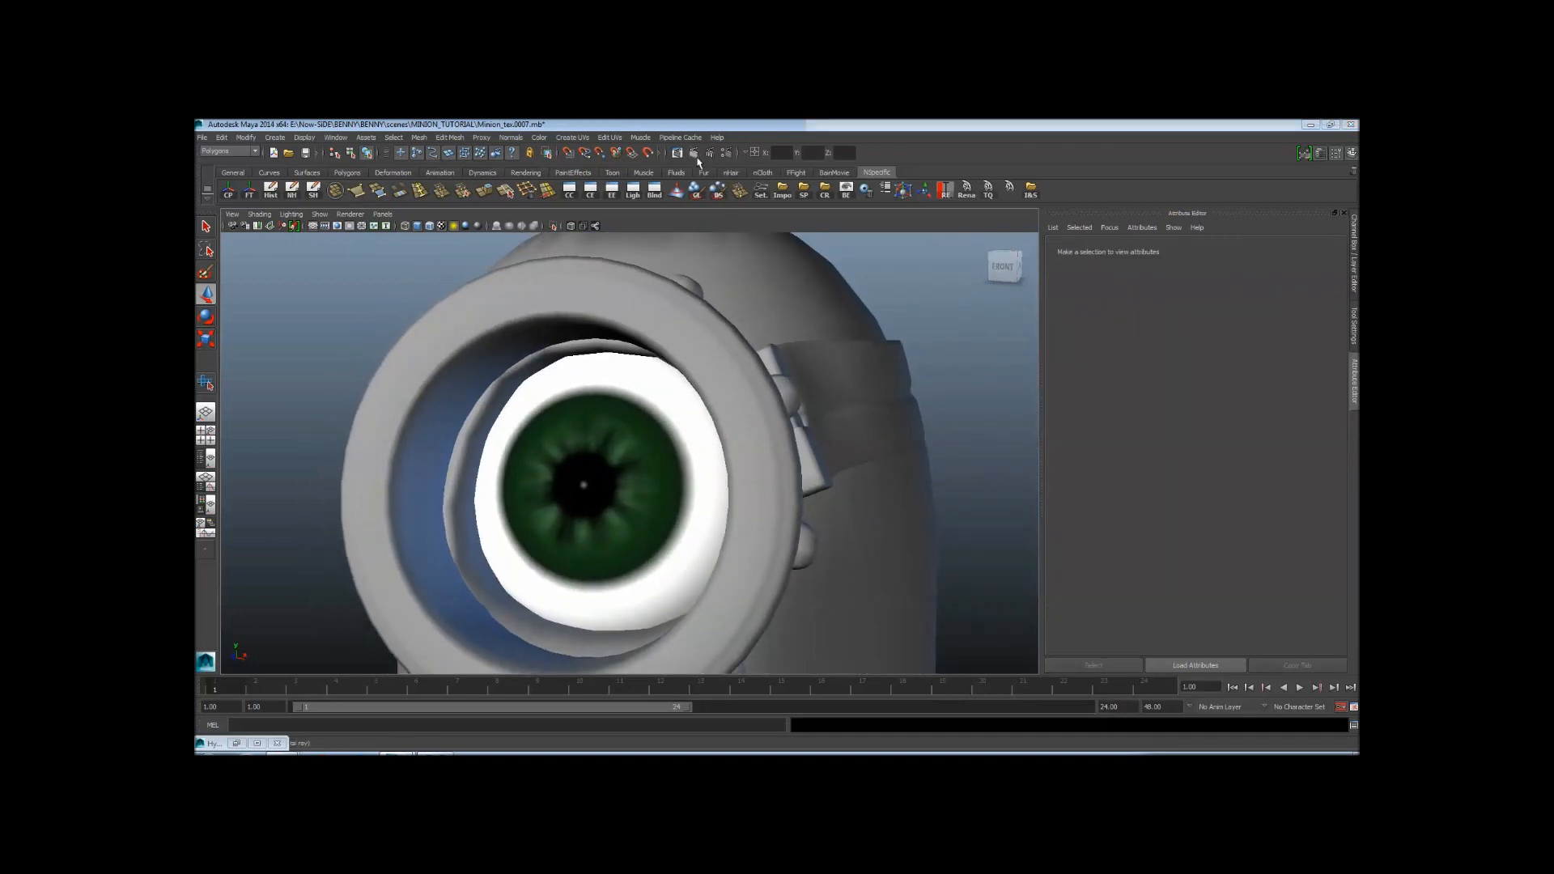
click(695, 156)
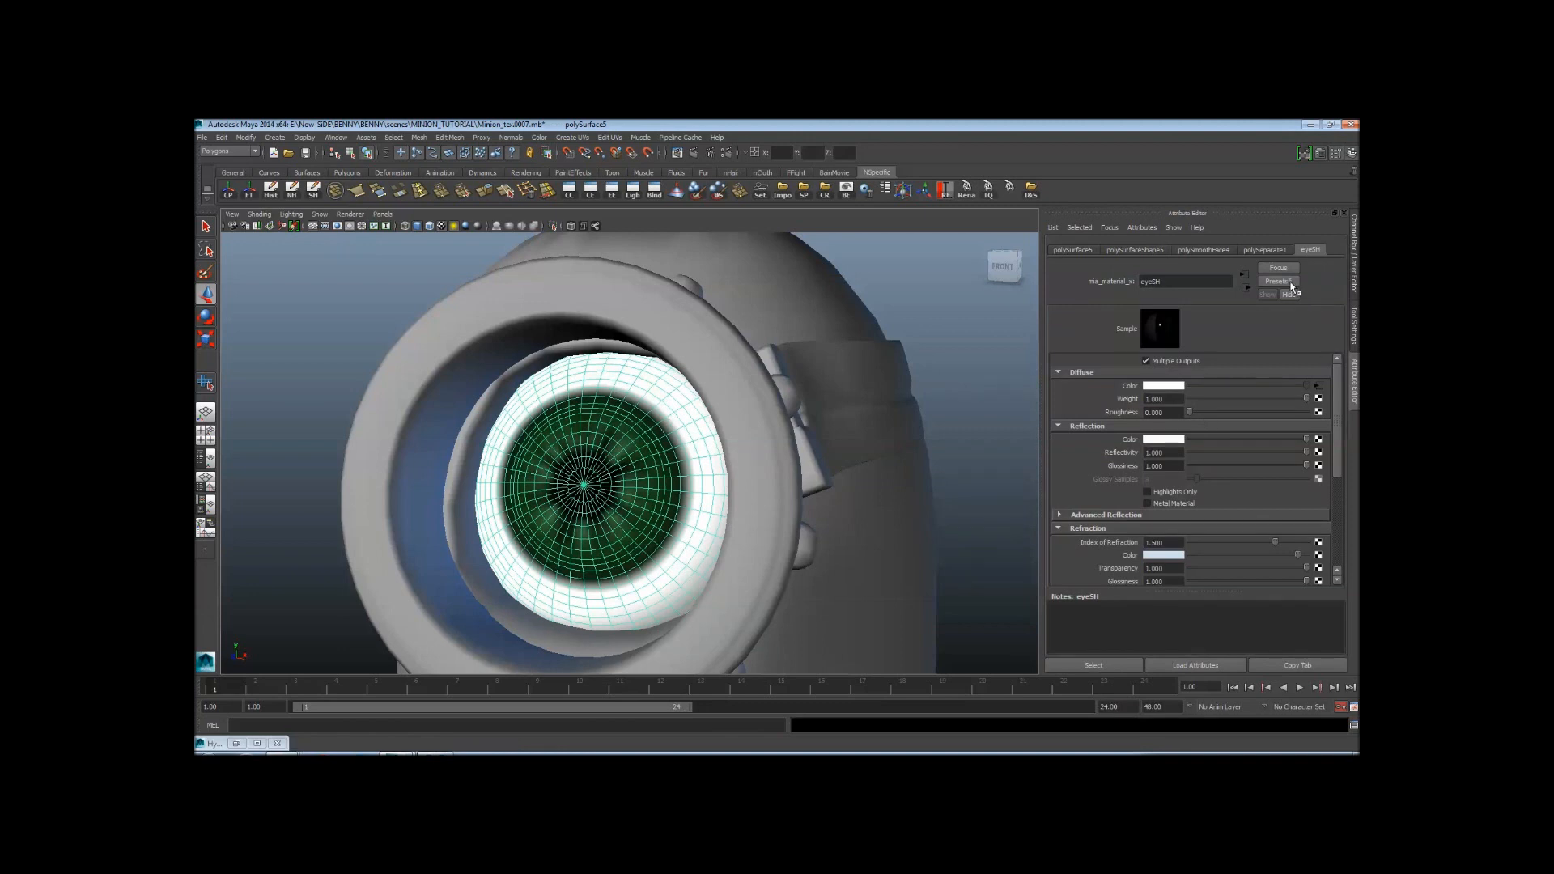
Look through the eyeSH presets with the eyeball selected, render the eye again and close the Render View
click(1287, 283)
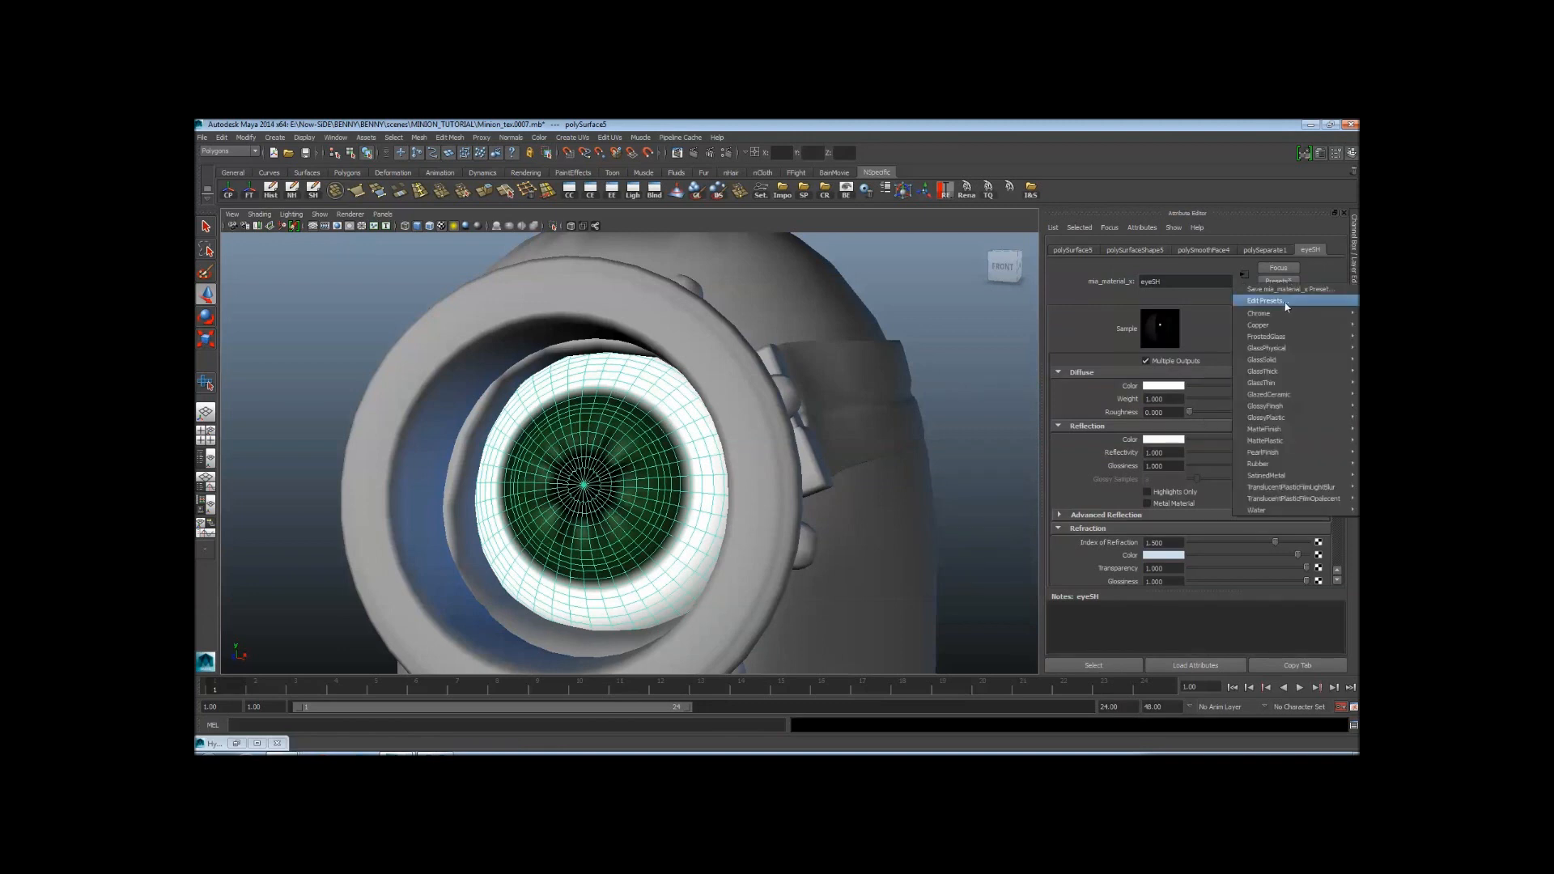
mouse_move(1294, 360)
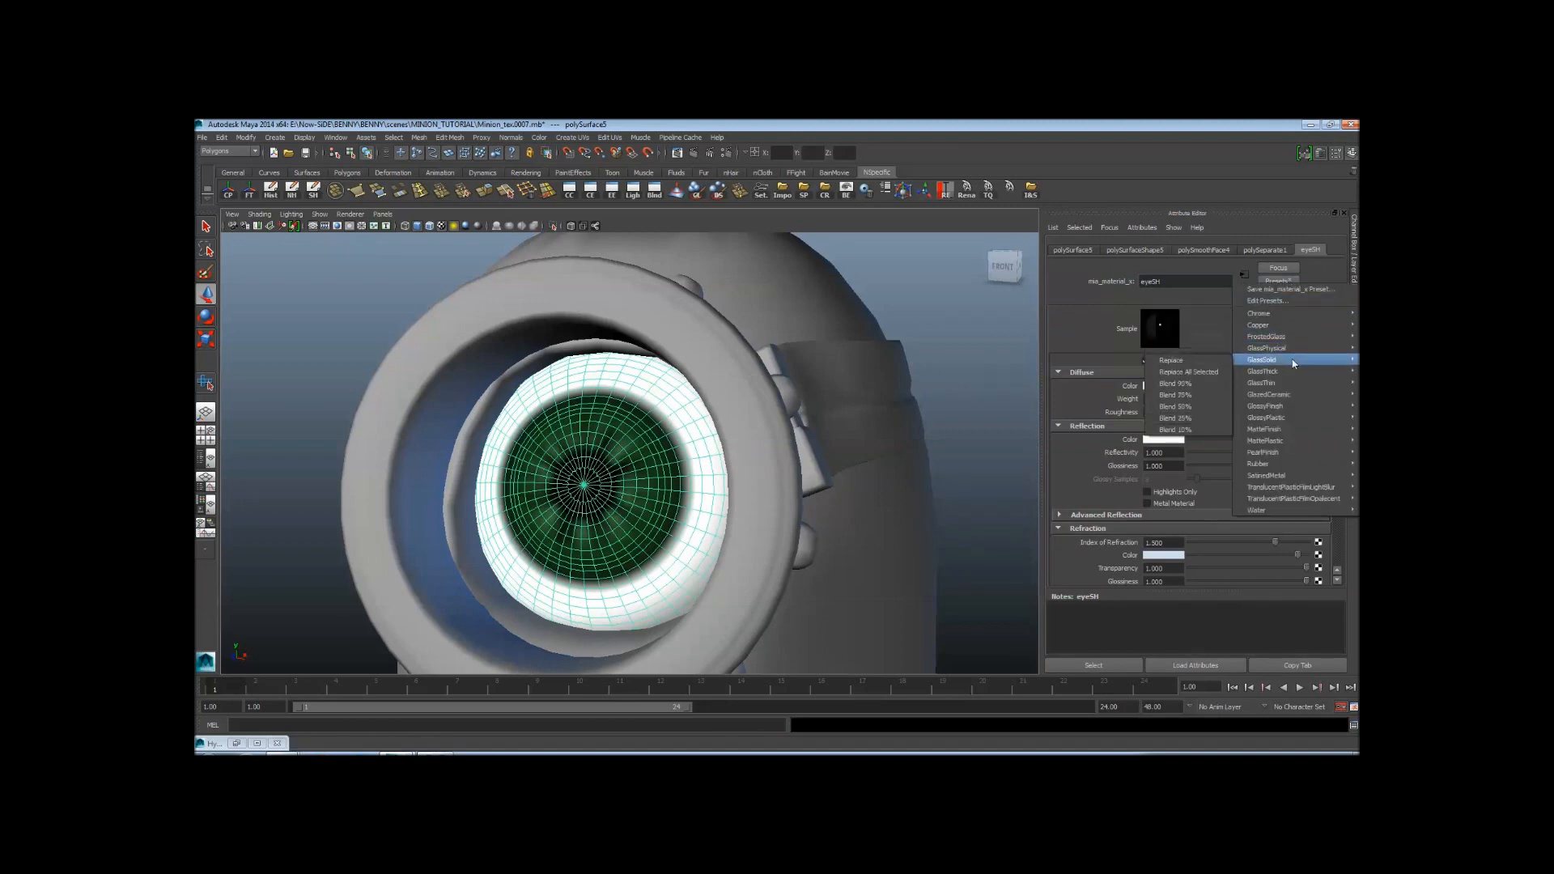
mouse_move(1271, 395)
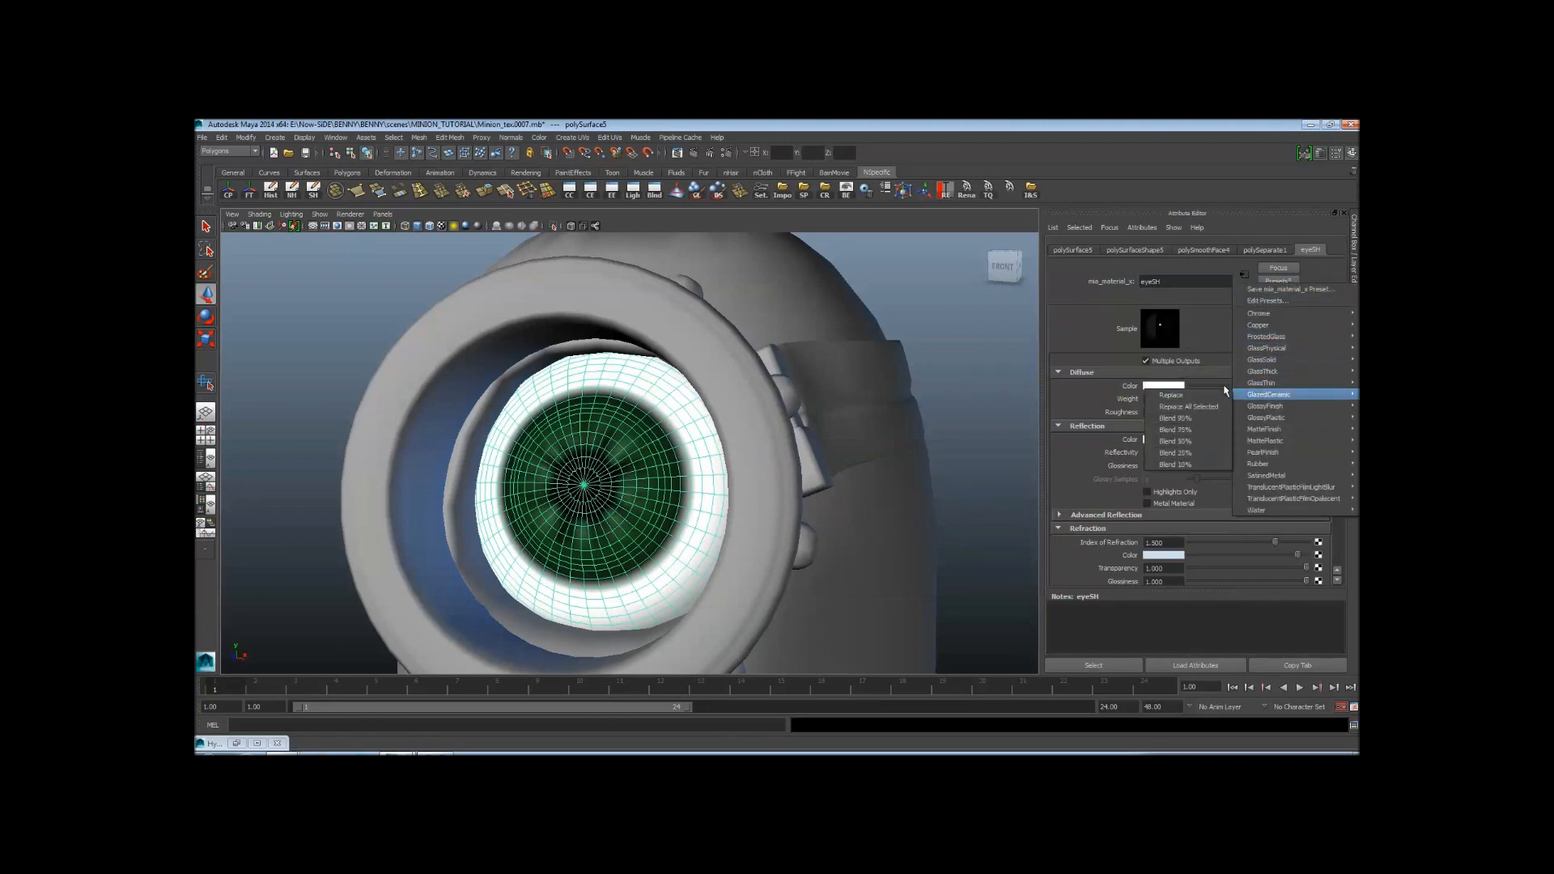
click(1227, 388)
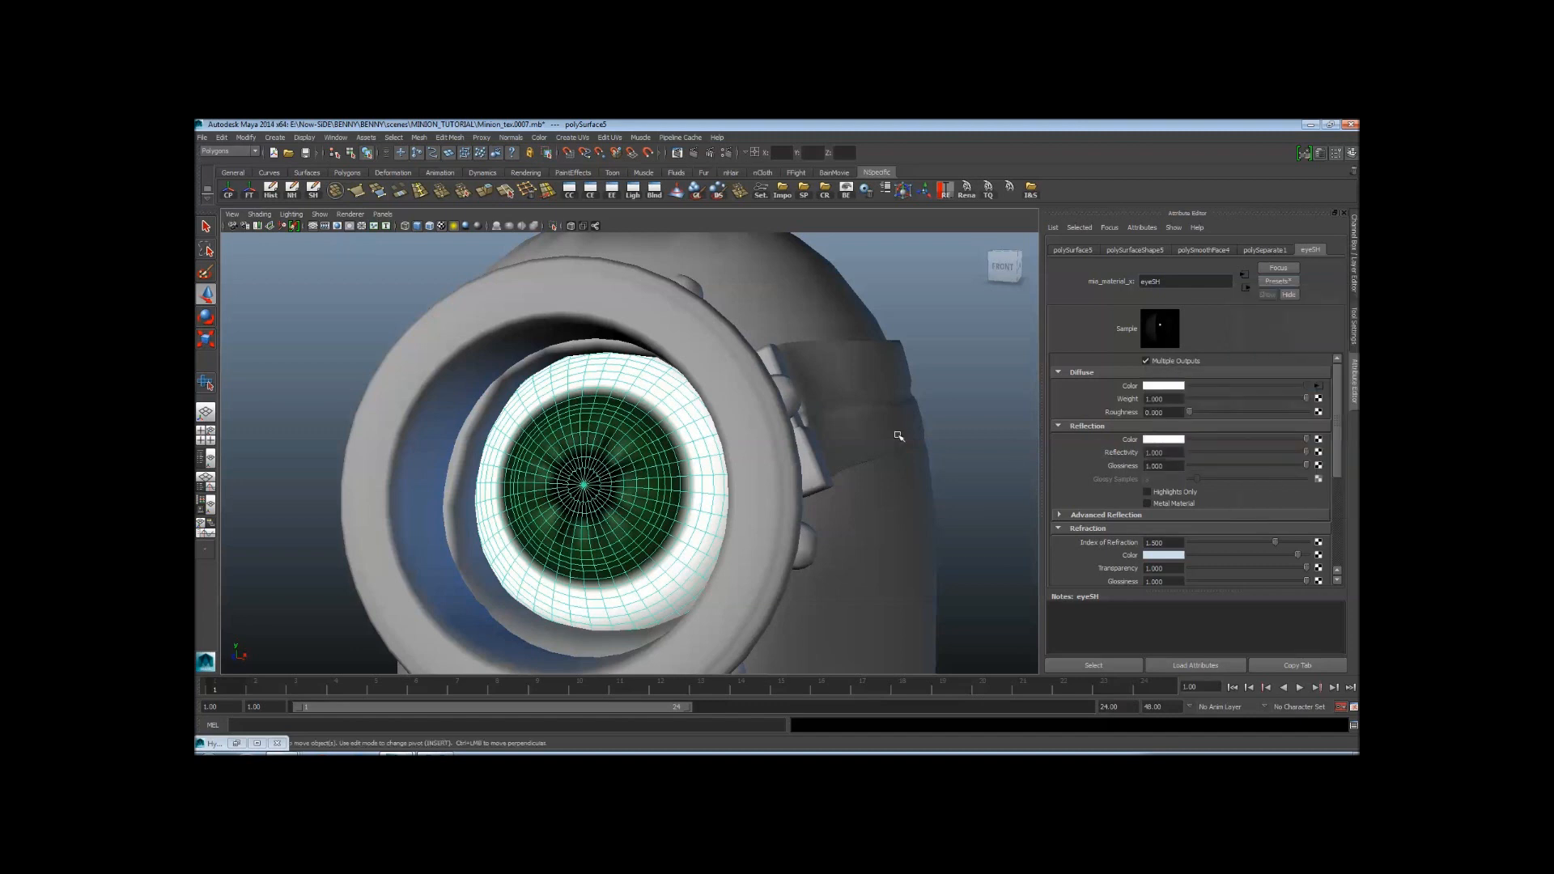
click(693, 152)
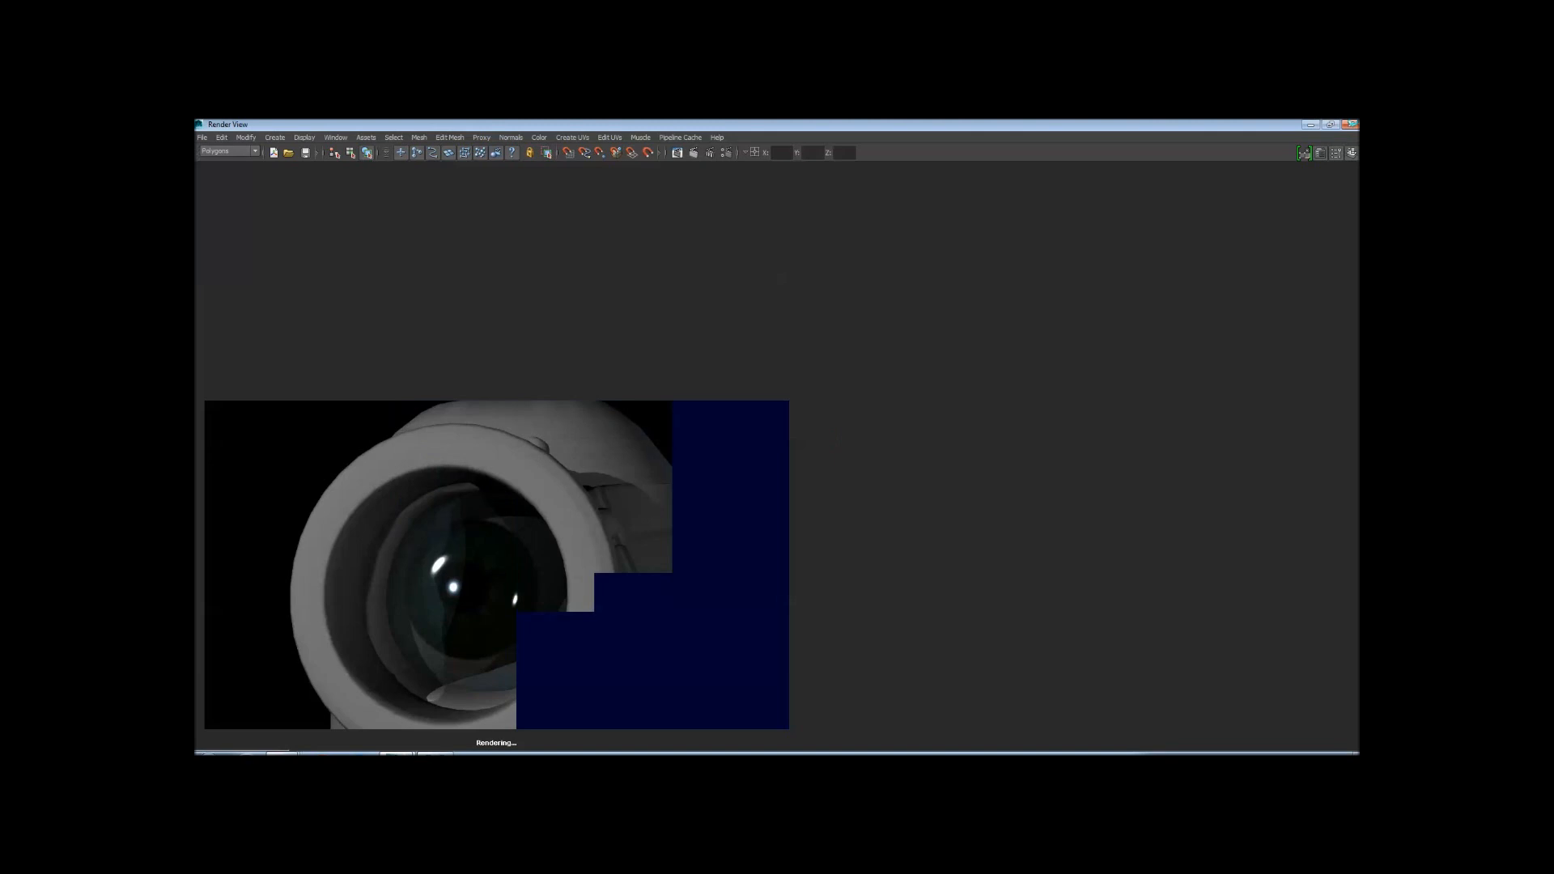
click(1351, 125)
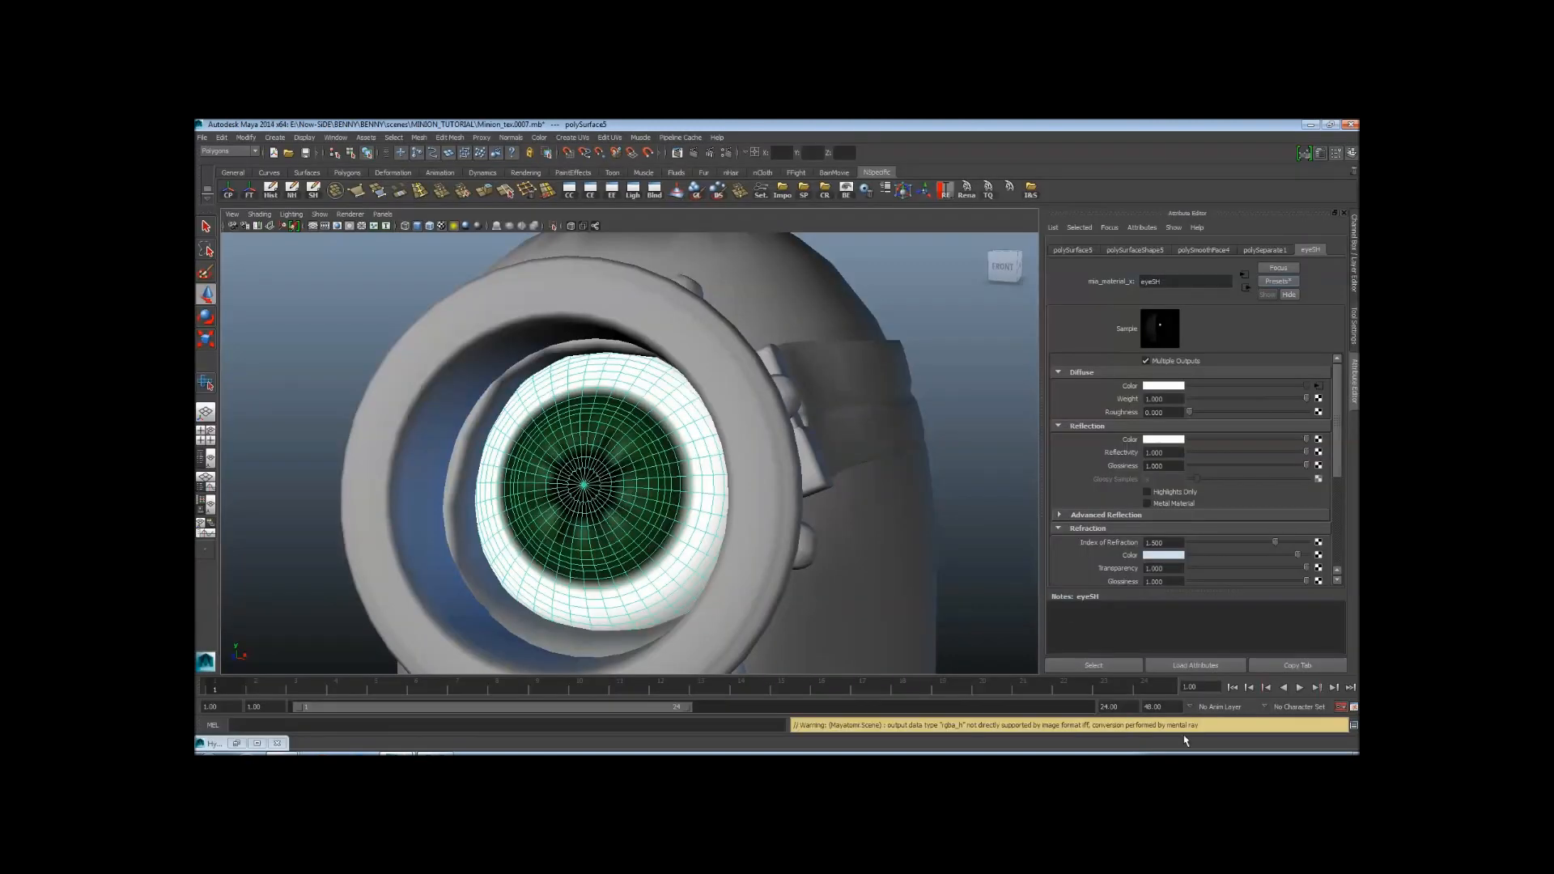
Undo the glass presets applied to the eyeSH material and deselect the eyeball
scroll(874, 444, down, 6)
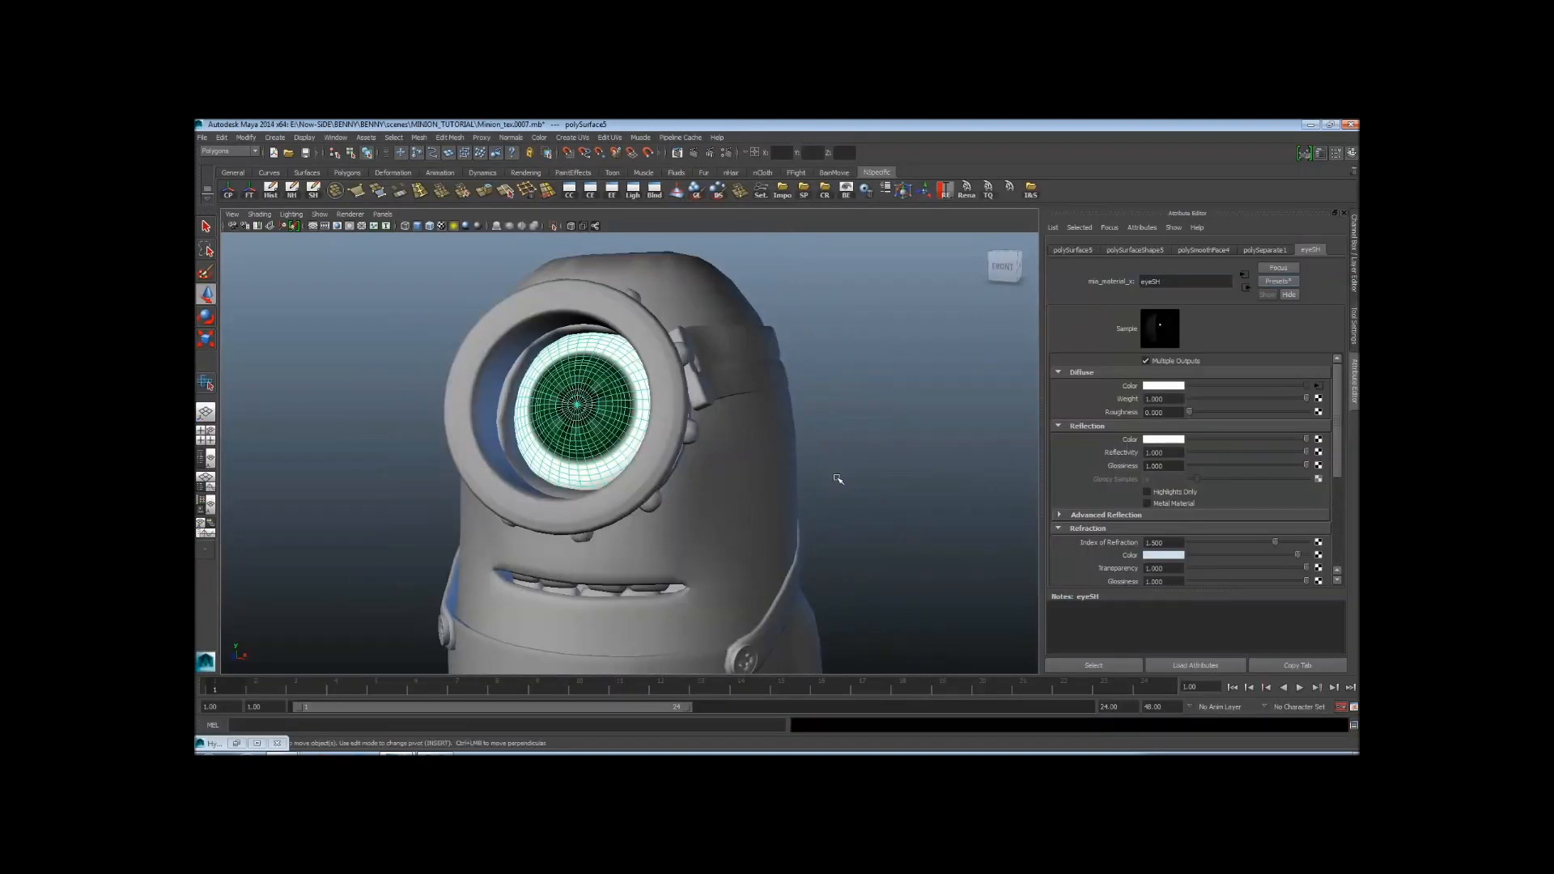
key(ctrl+z)
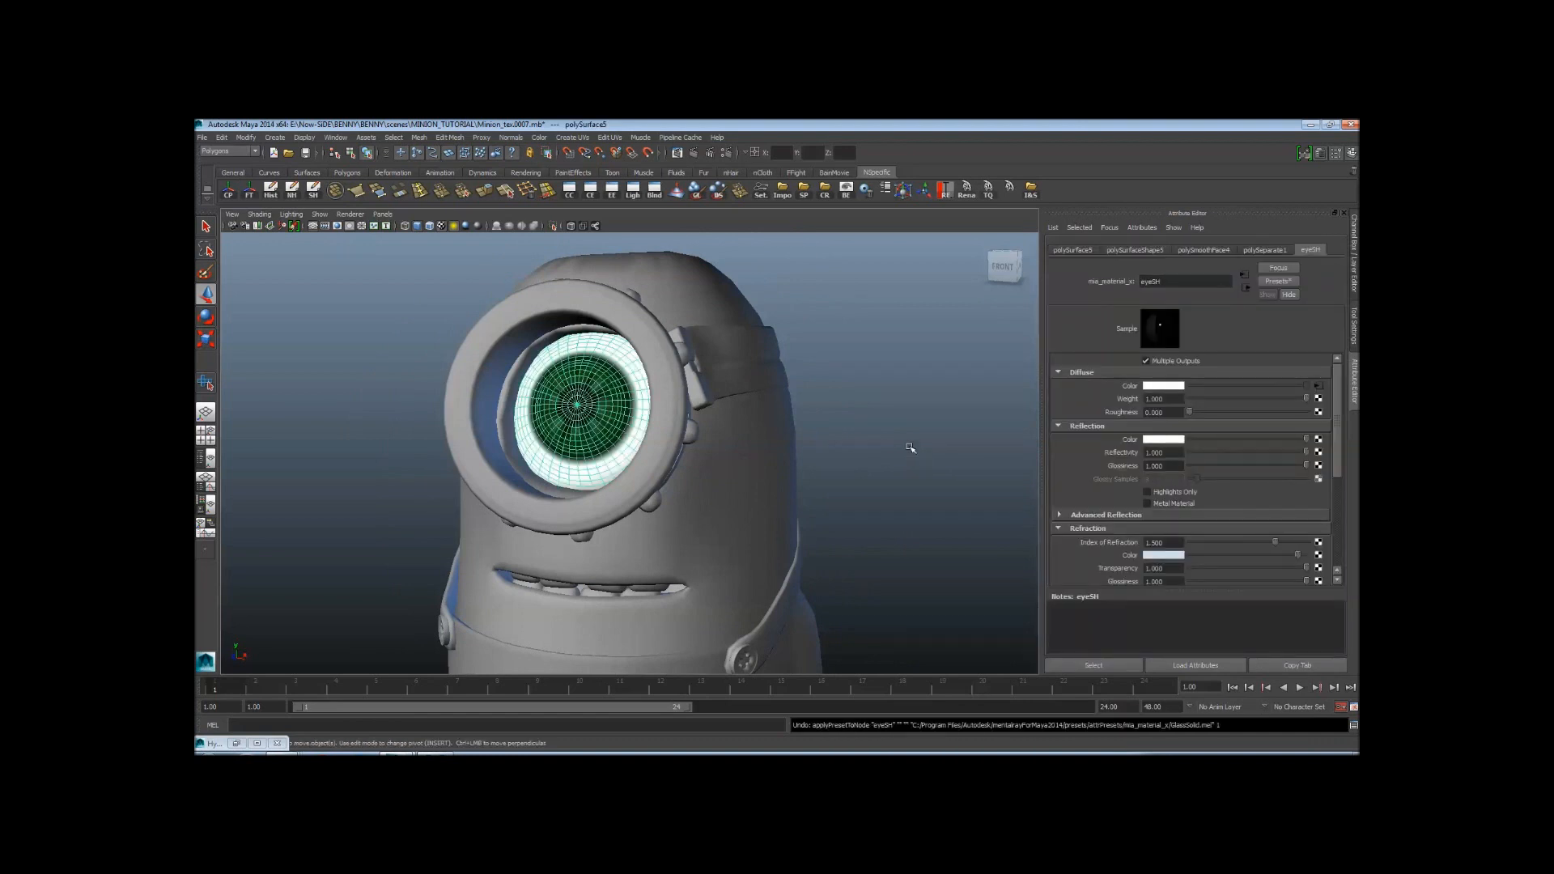
key(ctrl+z)
click(822, 385)
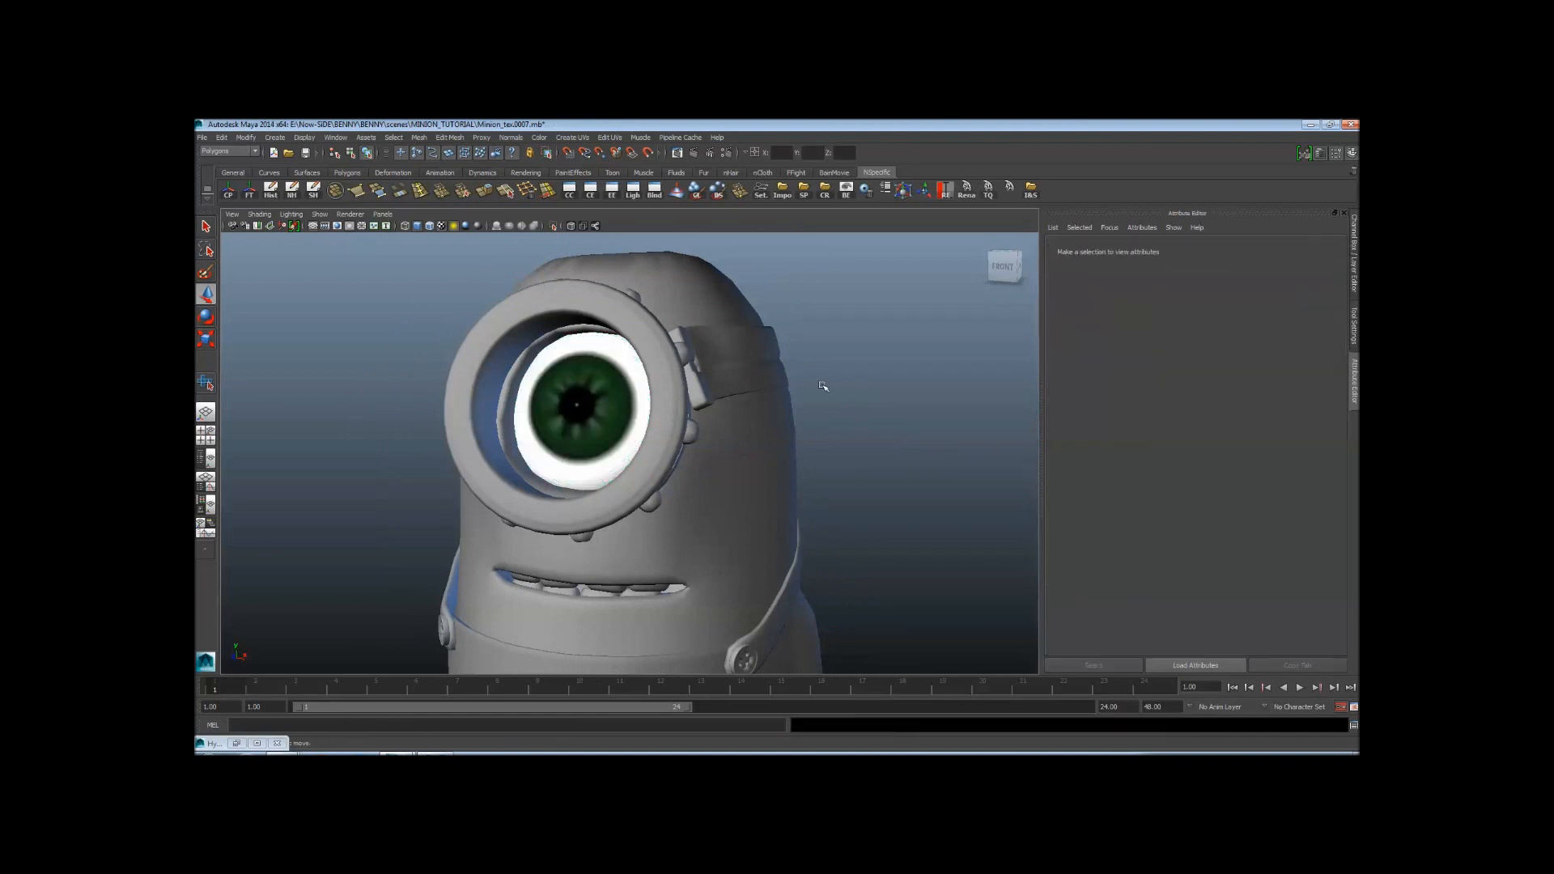
Examine the green eye inside the goggle from several angles and distances
scroll(797, 413, up, 3)
scroll(796, 411, down, 2)
alt+middle_drag(631, 400, 653, 438)
alt+drag(673, 437, 786, 506)
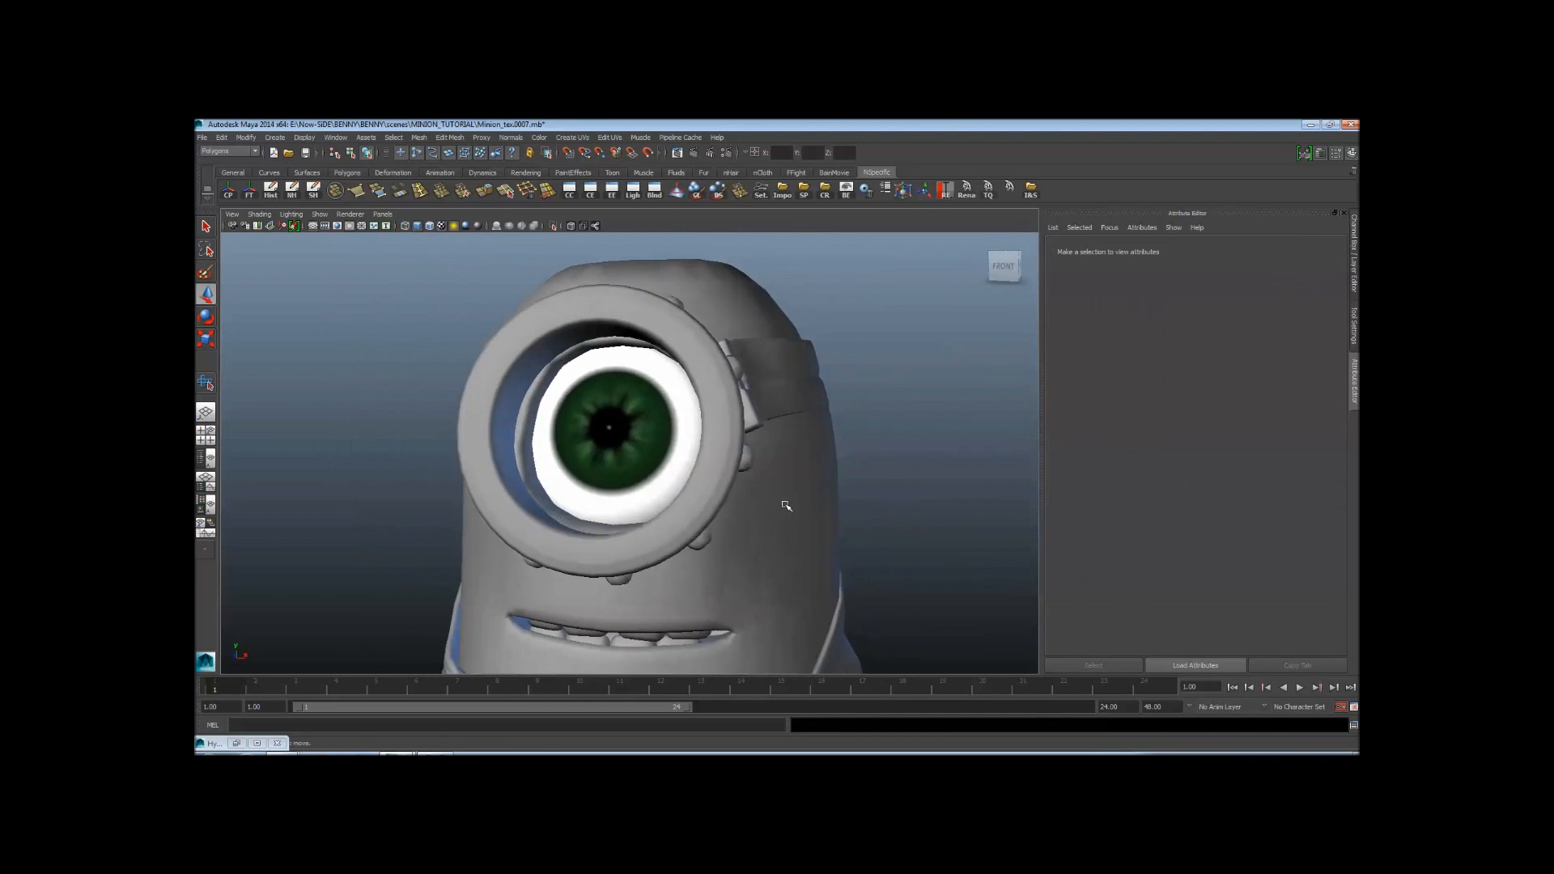
alt+right_drag(635, 438, 736, 455)
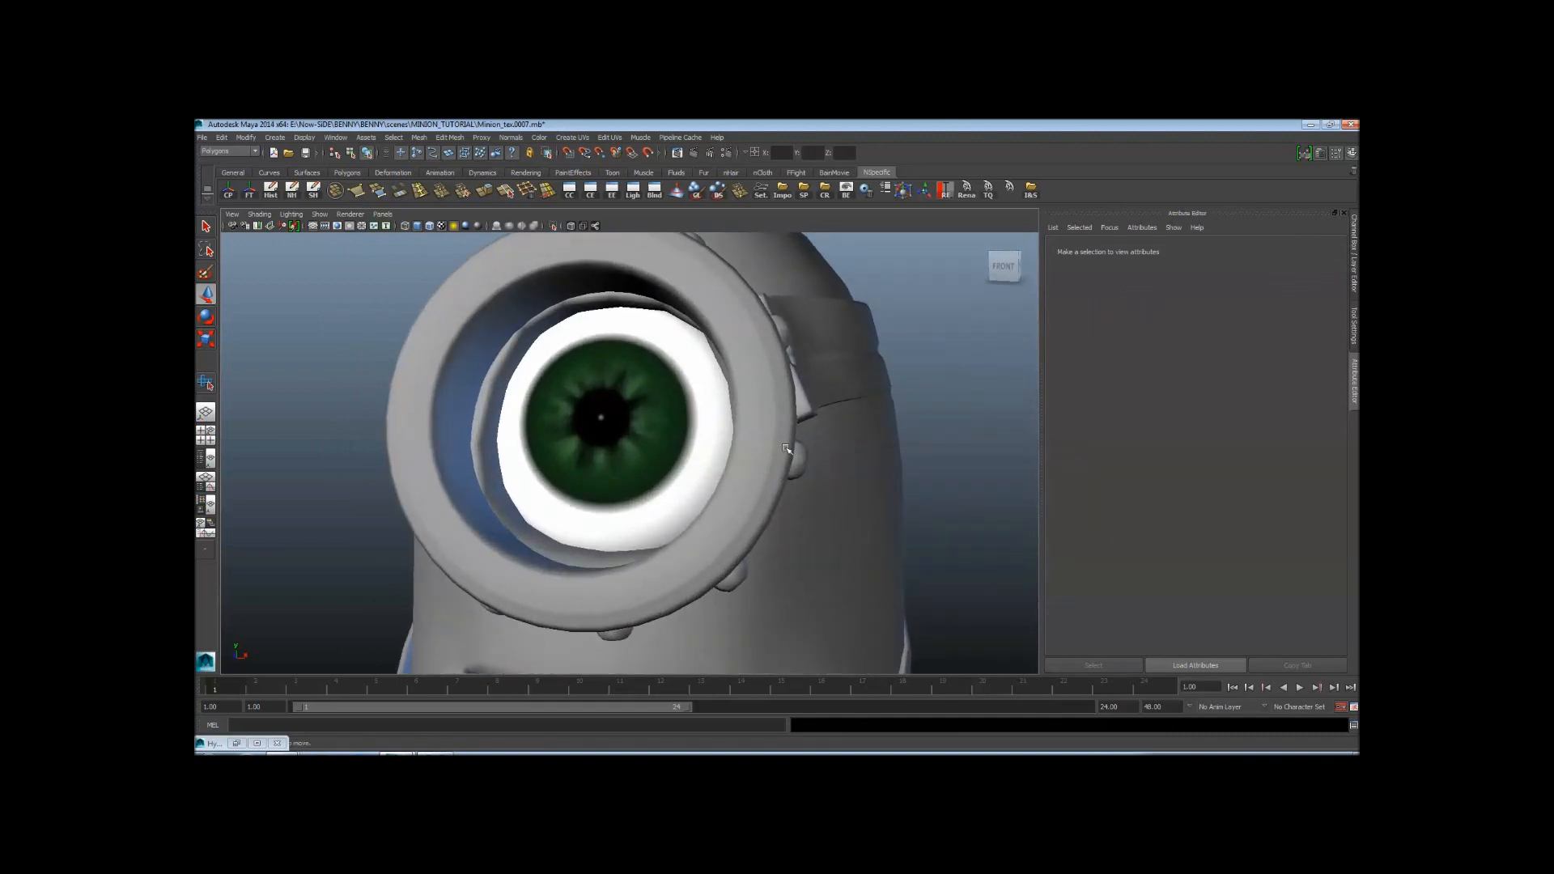
key([)
key([)
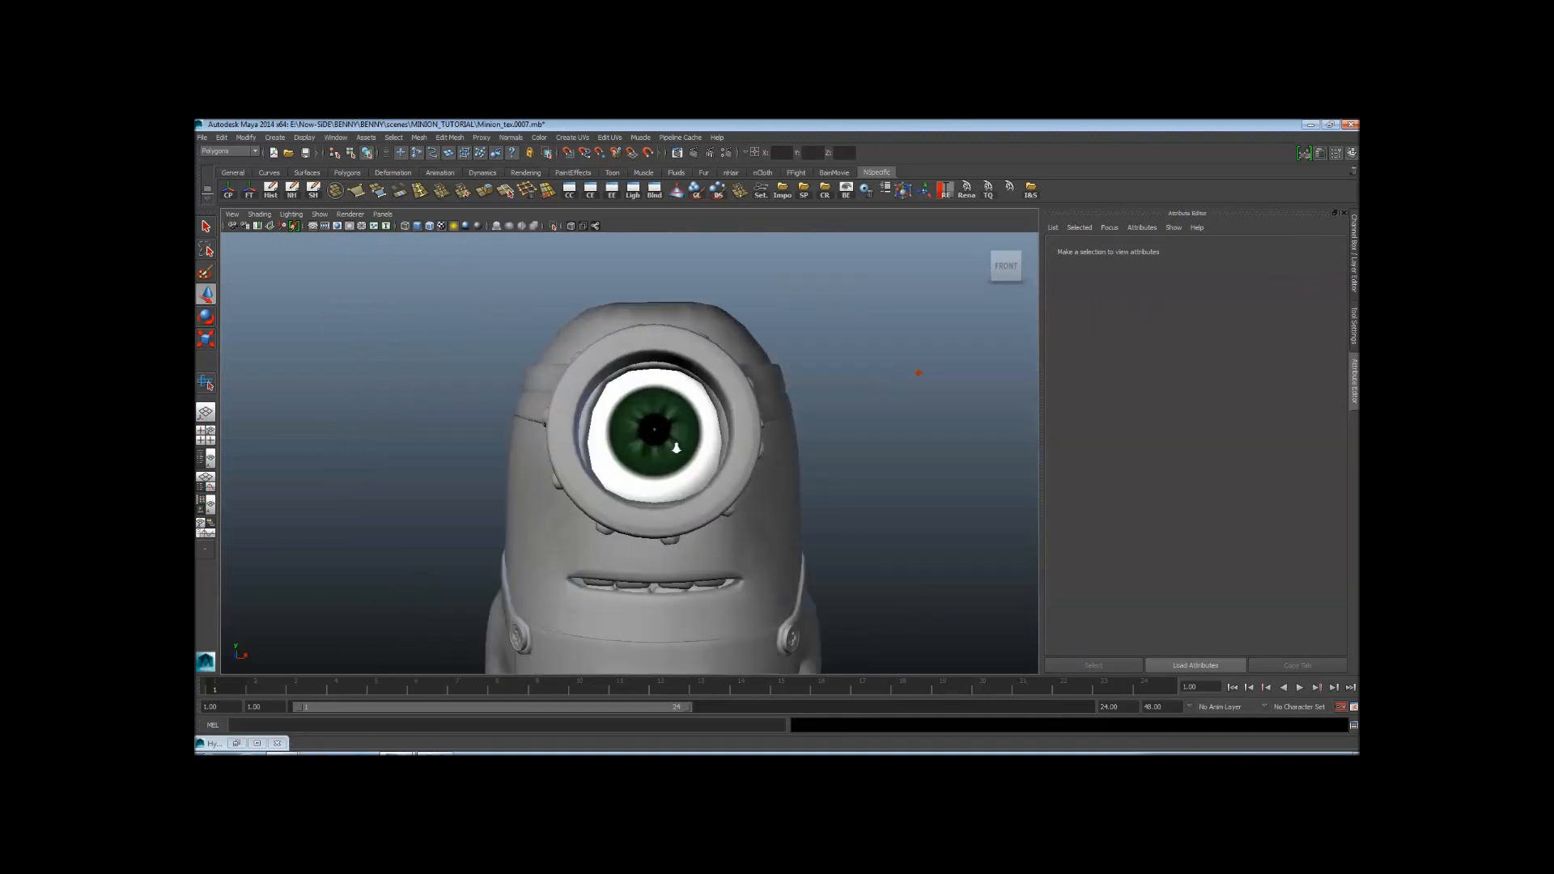
alt+drag(631, 453, 726, 460)
mouse_move(817, 509)
alt+mouse_down()
mouse_move(624, 513)
mouse_move(836, 514)
alt+mouse_up()
alt+right_drag(836, 514, 847, 441)
alt+drag(846, 440, 842, 489)
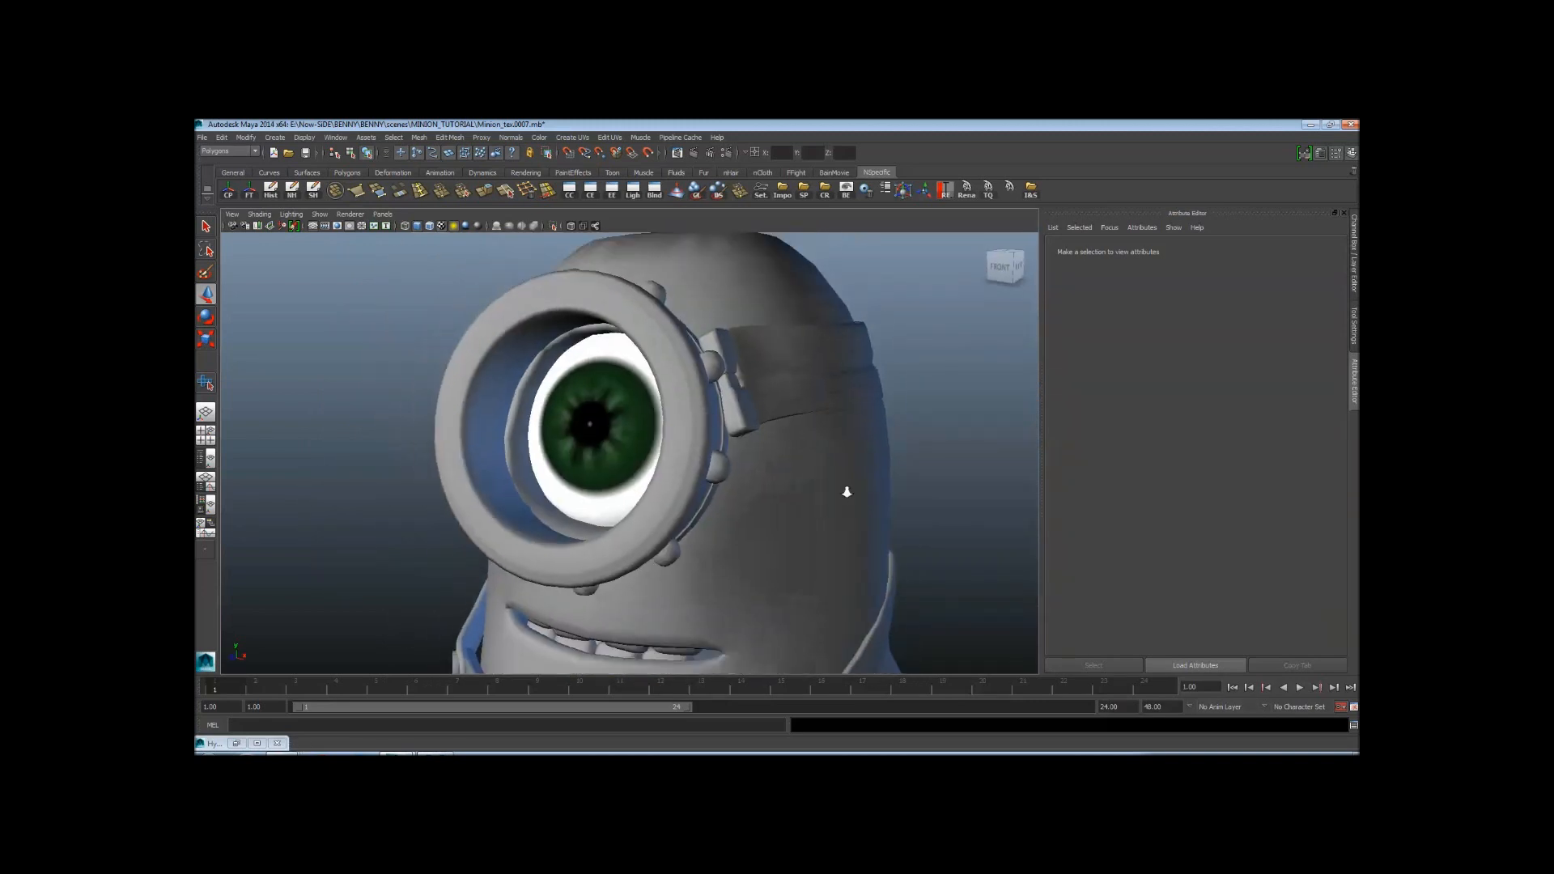
alt+right_drag(842, 489, 777, 493)
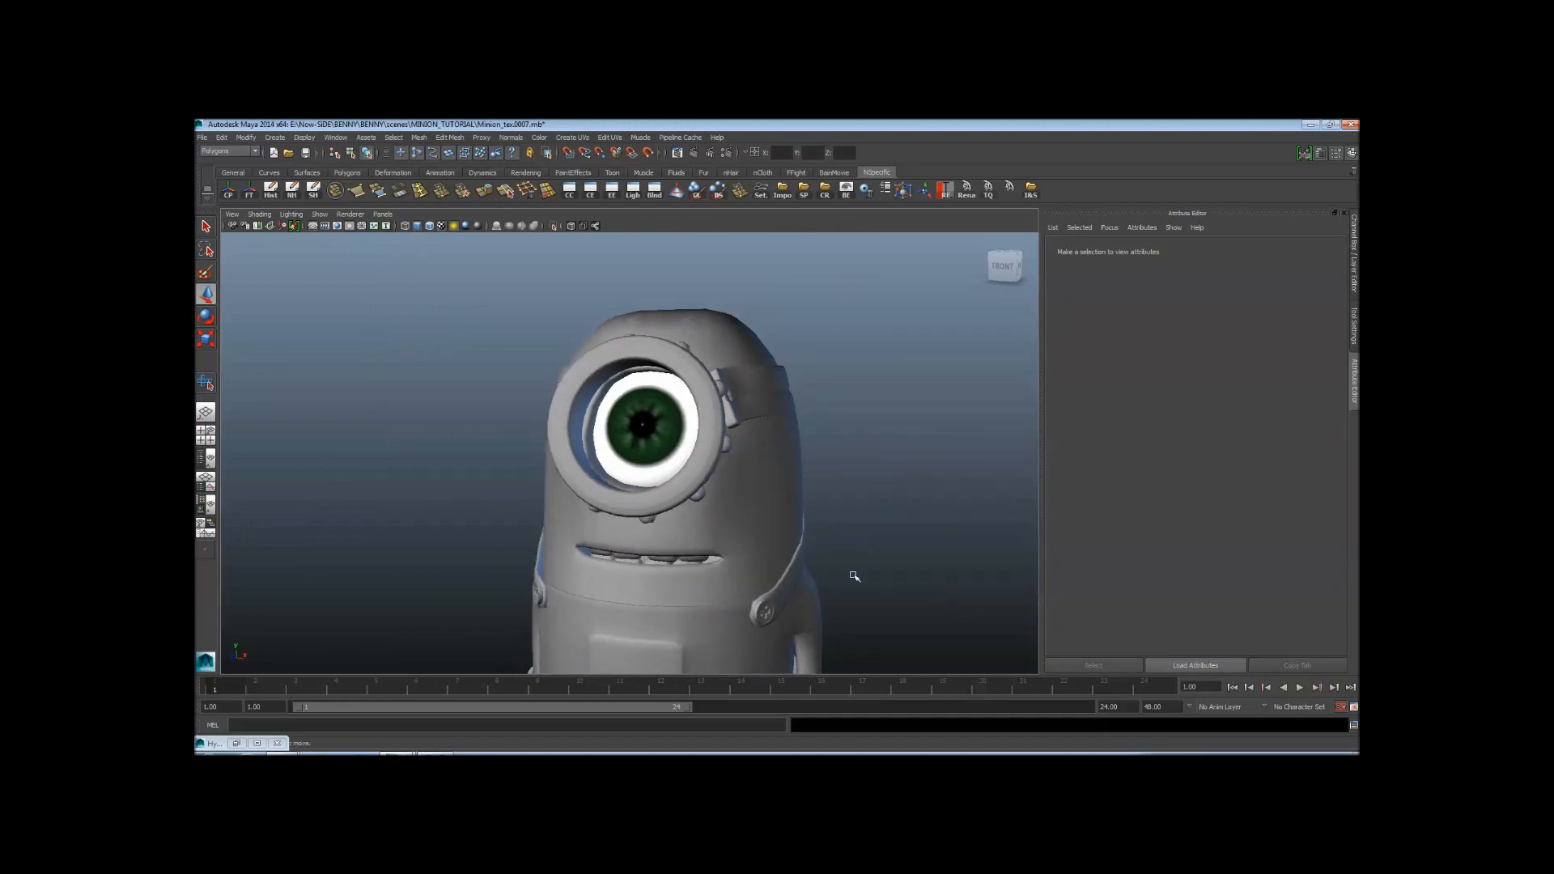
alt+drag(850, 572, 853, 524)
Select the goggle ring around the eye and inspect it up close
click(713, 425)
key(w)
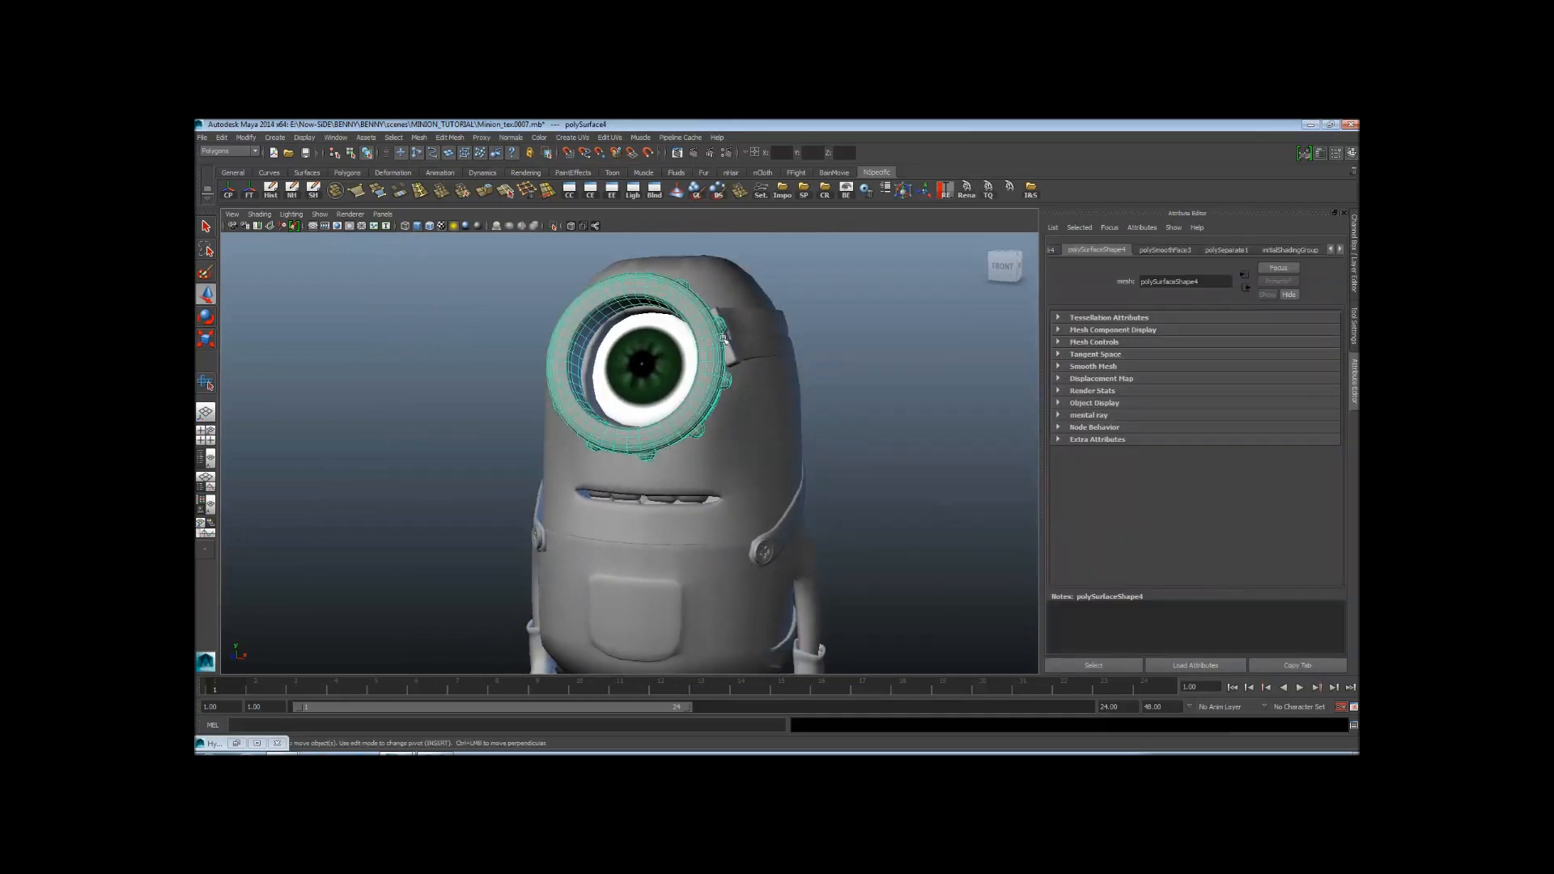
alt+drag(723, 340, 718, 394)
mouse_move(663, 413)
alt+right_down()
mouse_move(742, 427)
mouse_move(664, 441)
alt+right_up()
alt+drag(664, 441, 514, 691)
Switch to the Minions-08.jpg reference in the Windows photo viewer, show the minion's upper body and place the window beside the model
click(440, 742)
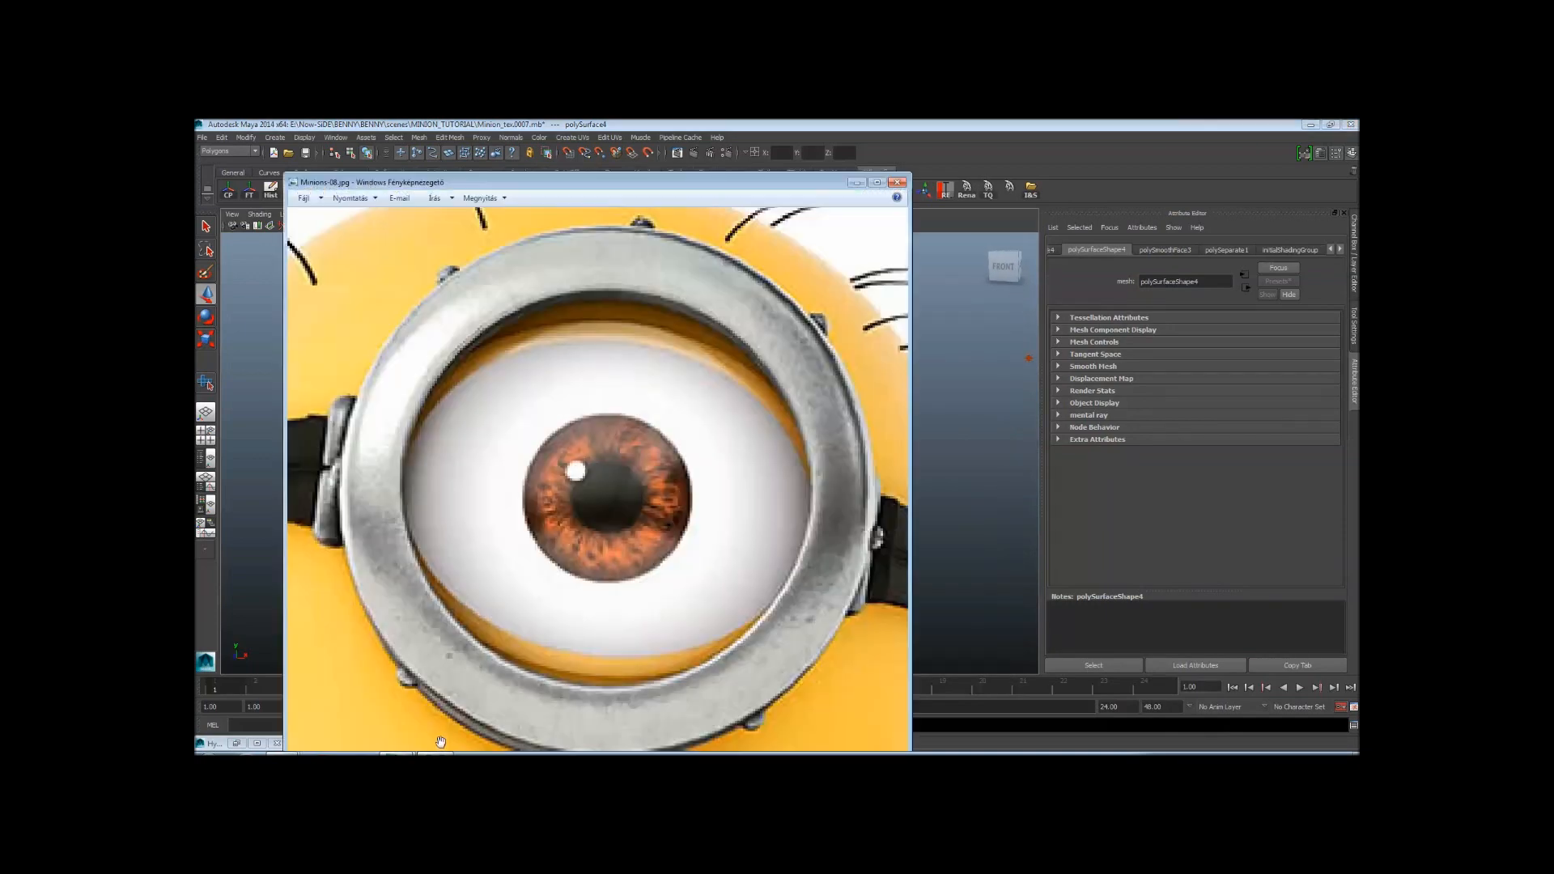
scroll(647, 397, down, 4)
scroll(654, 474, up, 2)
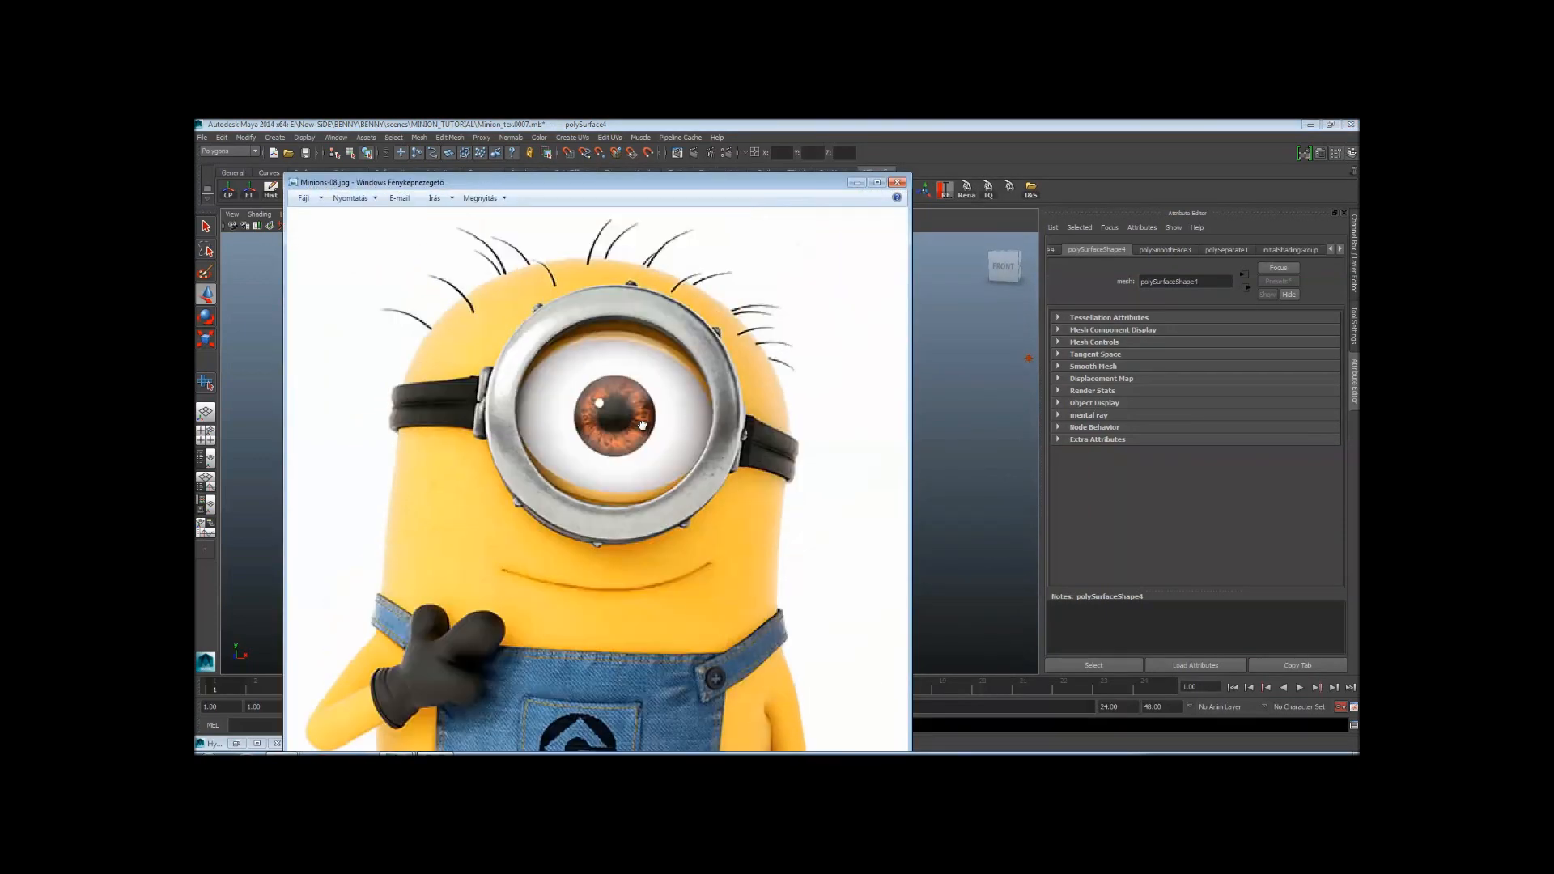
drag(758, 188, 1065, 194)
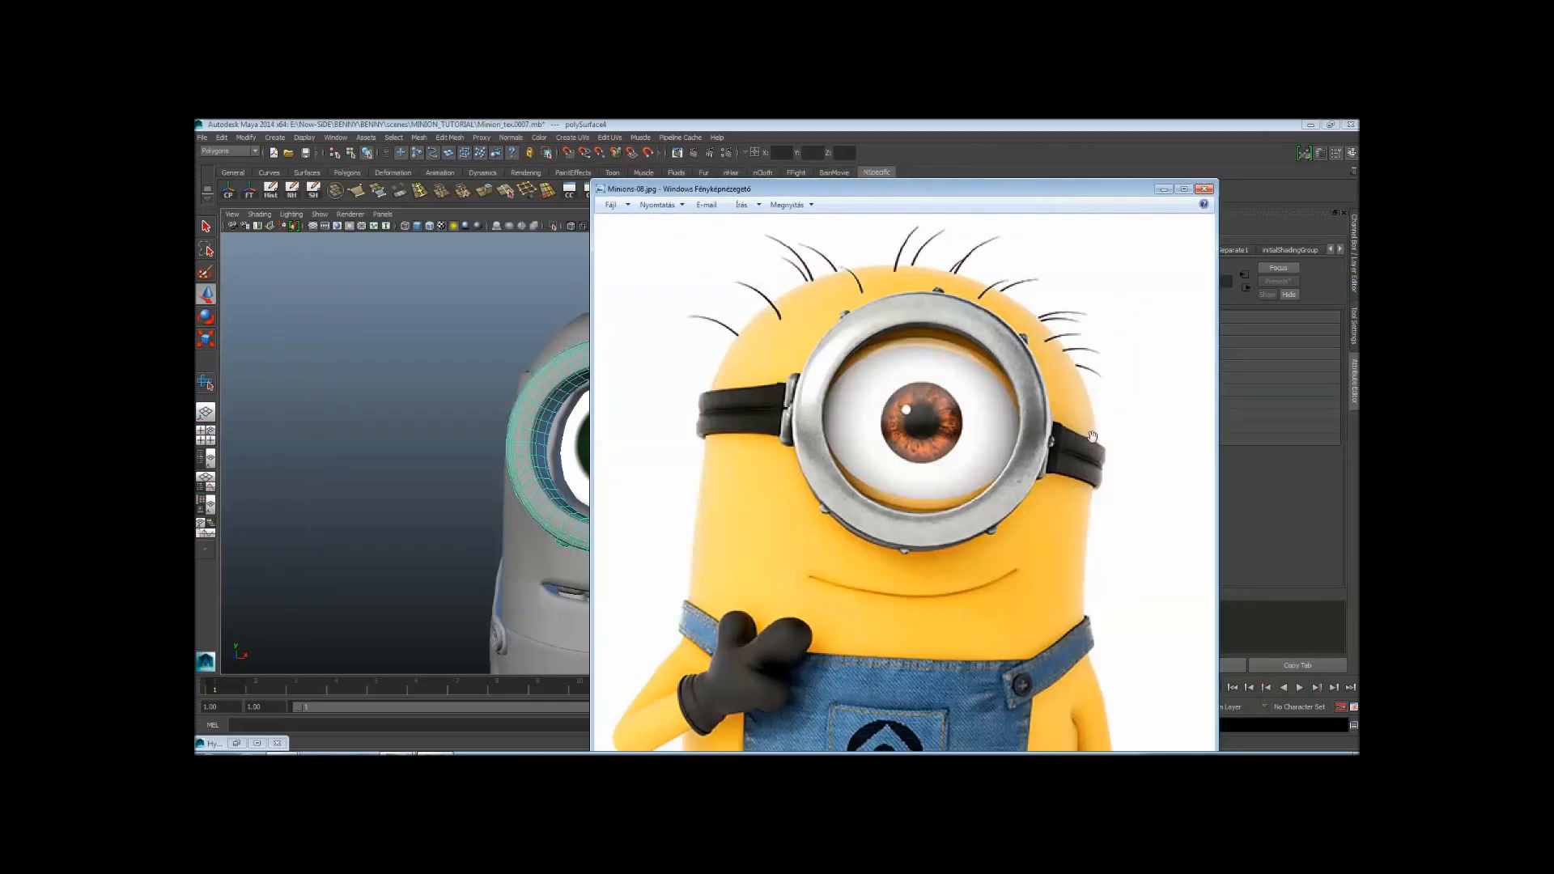
Browse the other minion reference pictures and examine how the metal goggles look in them
key(Right)
key(Right)
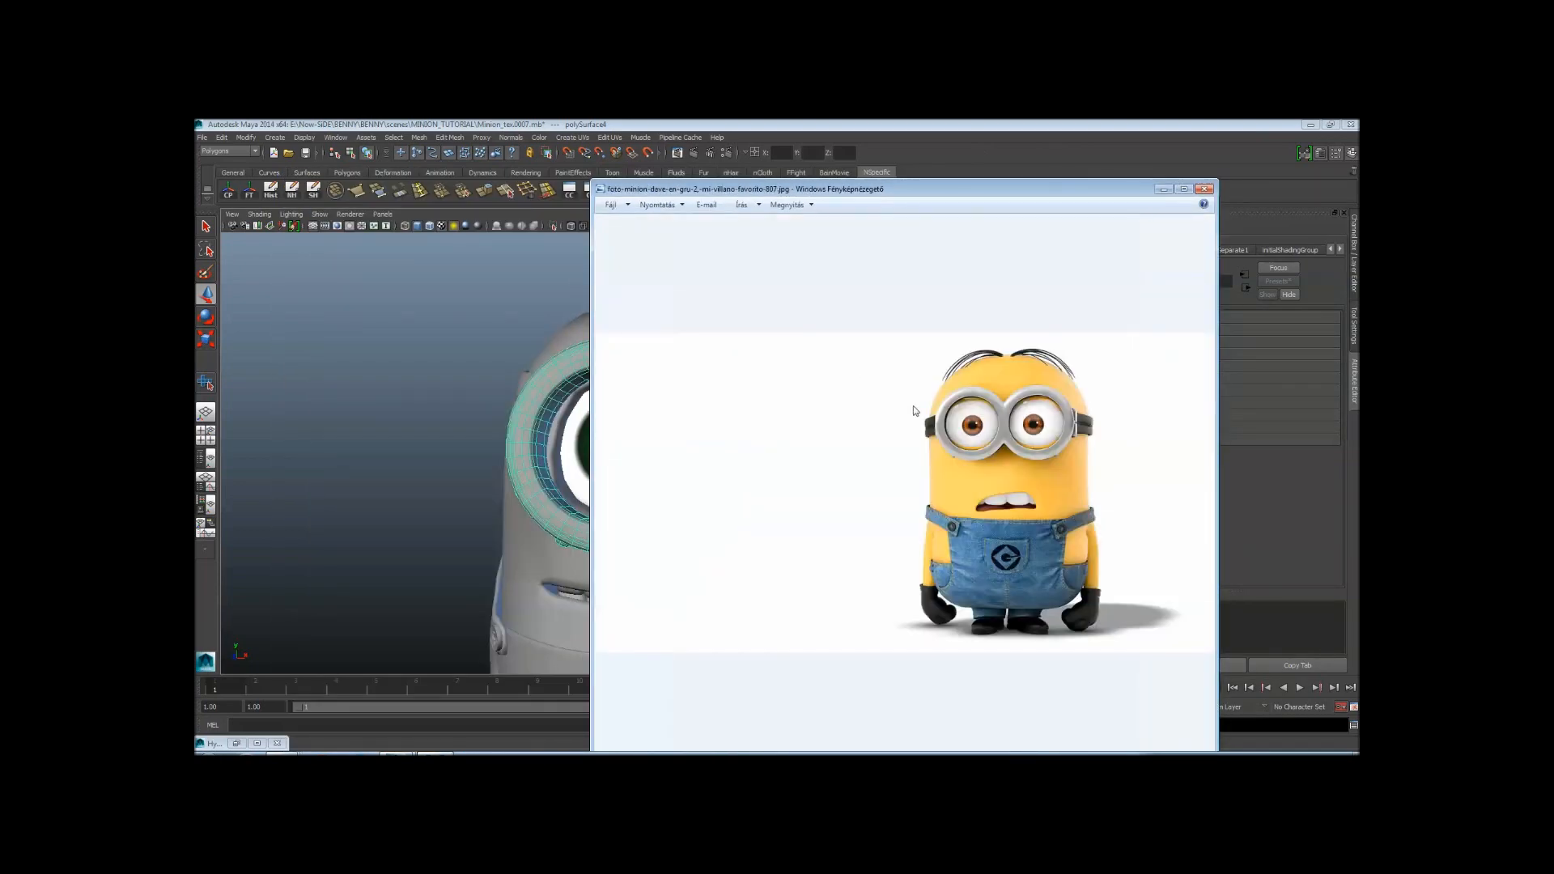
key(Left)
key(Left)
scroll(963, 387, up, 4)
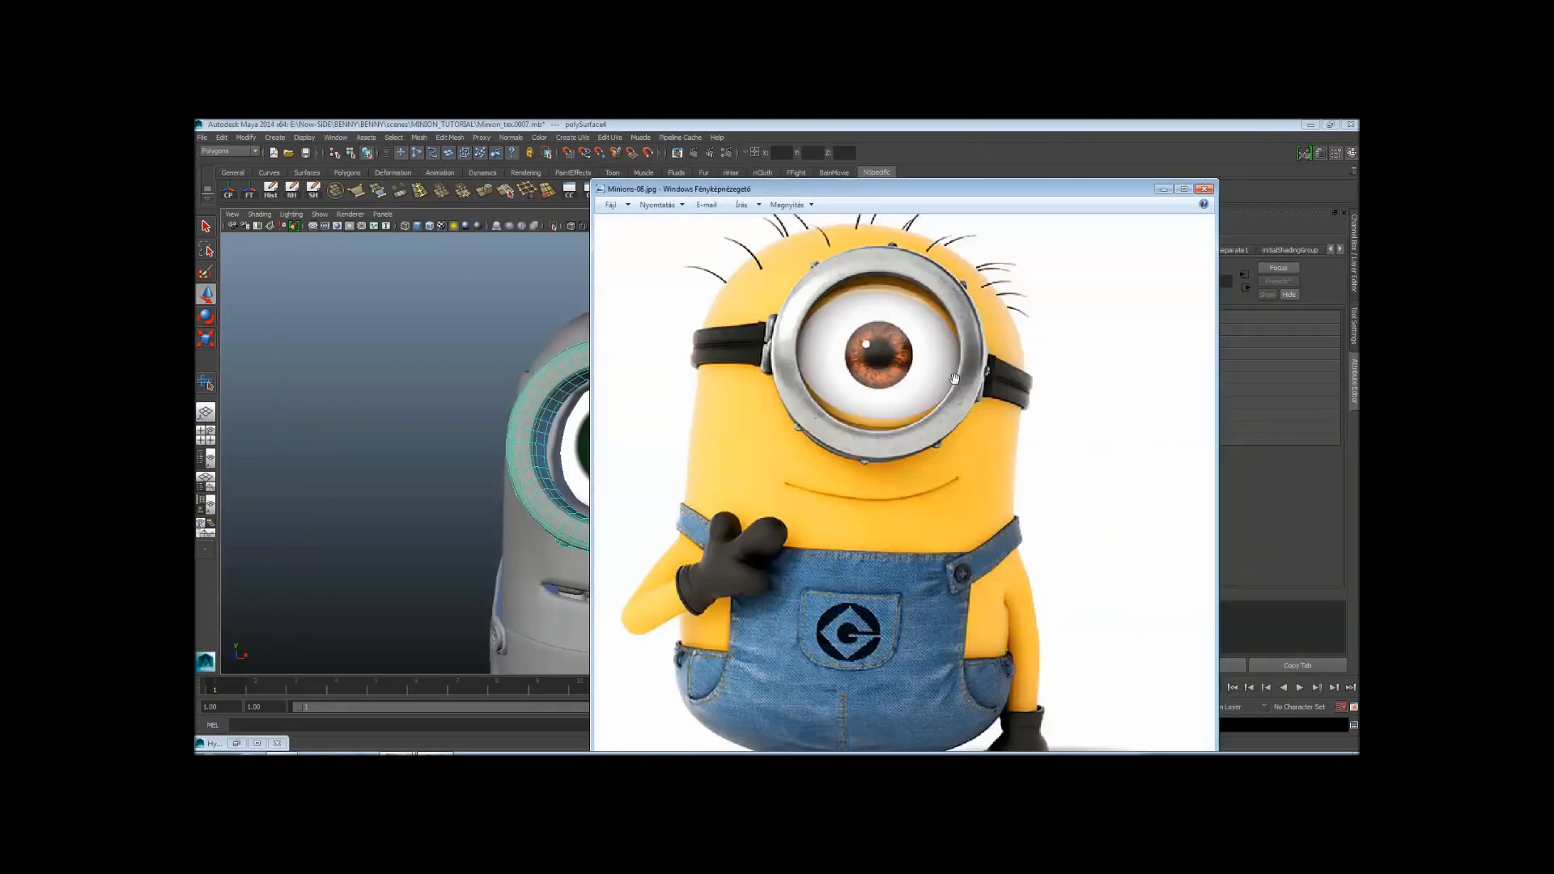
key(Right)
scroll(984, 330, up, 3)
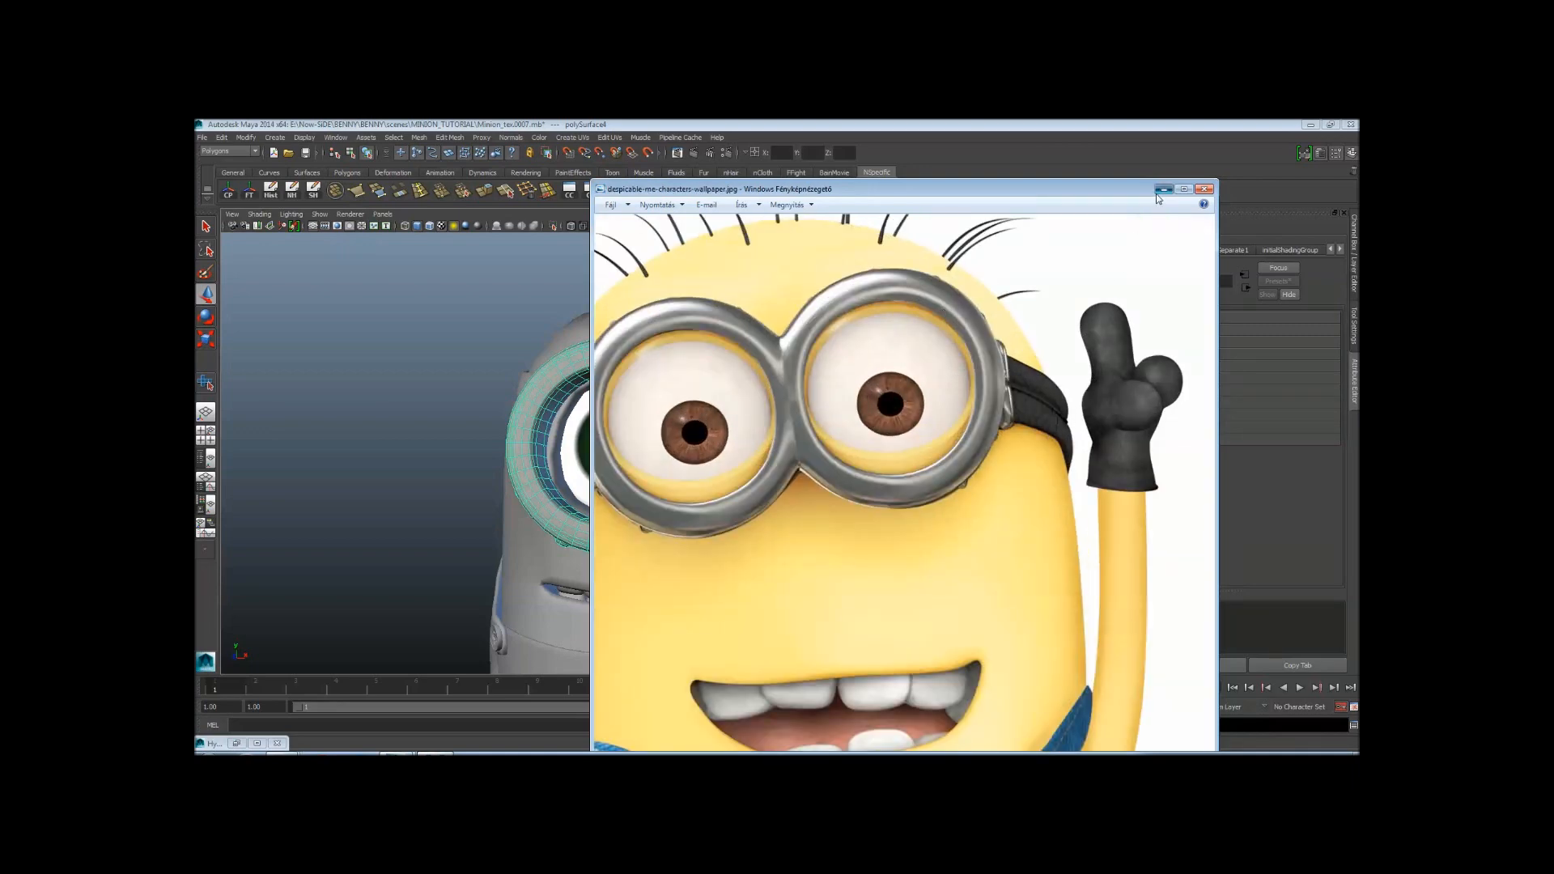
key(Right)
key(Right)
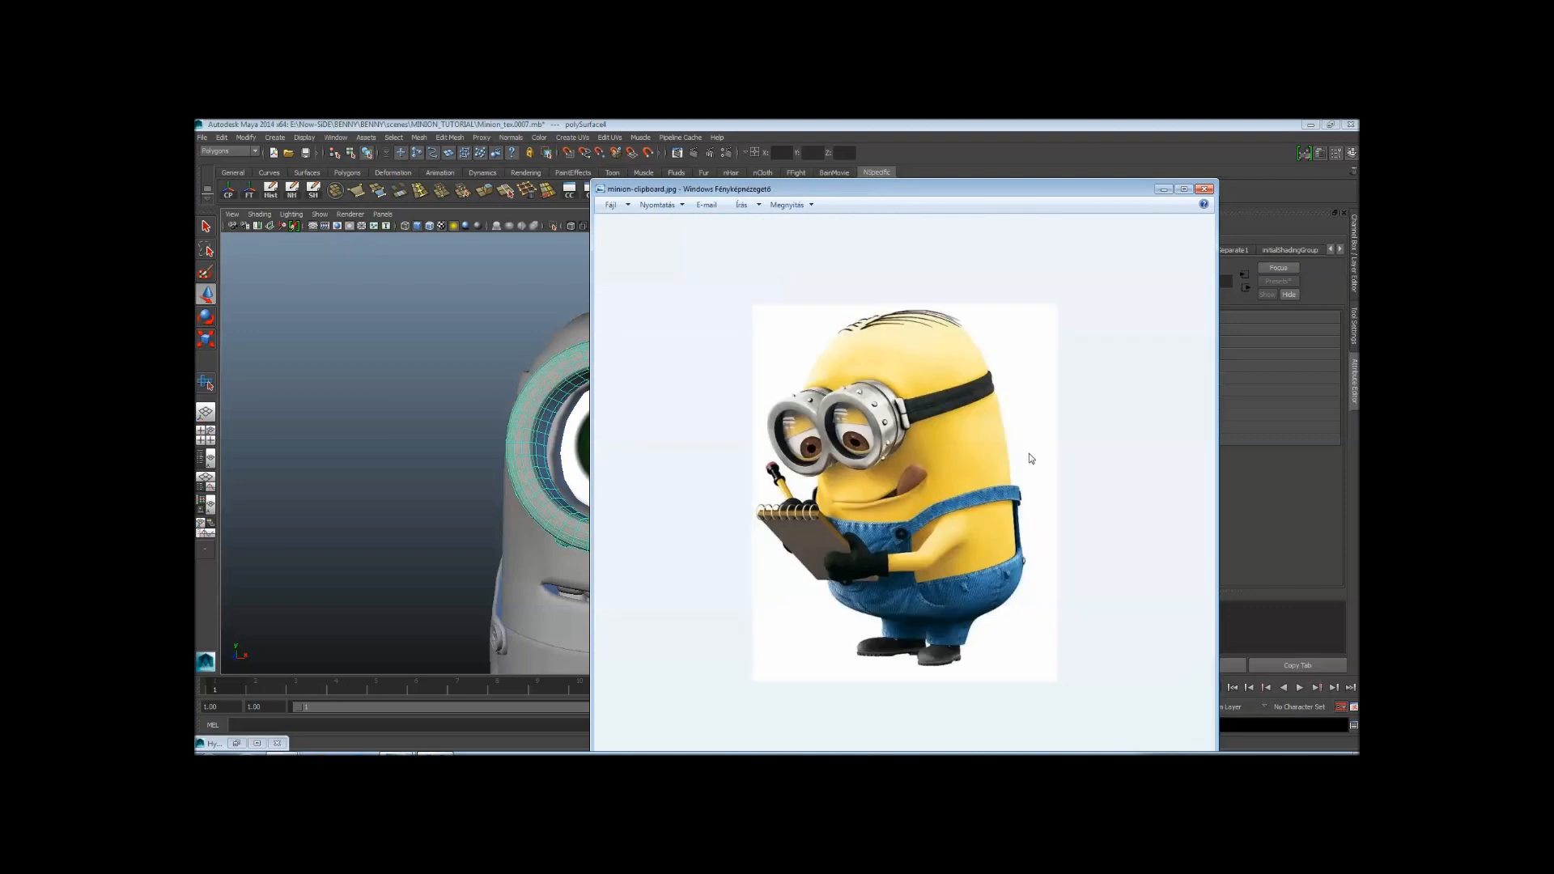
Examine the metal goggles up close in the minion-clipboard.jpg reference and return to the minion model in Maya
scroll(1028, 453, up, 3)
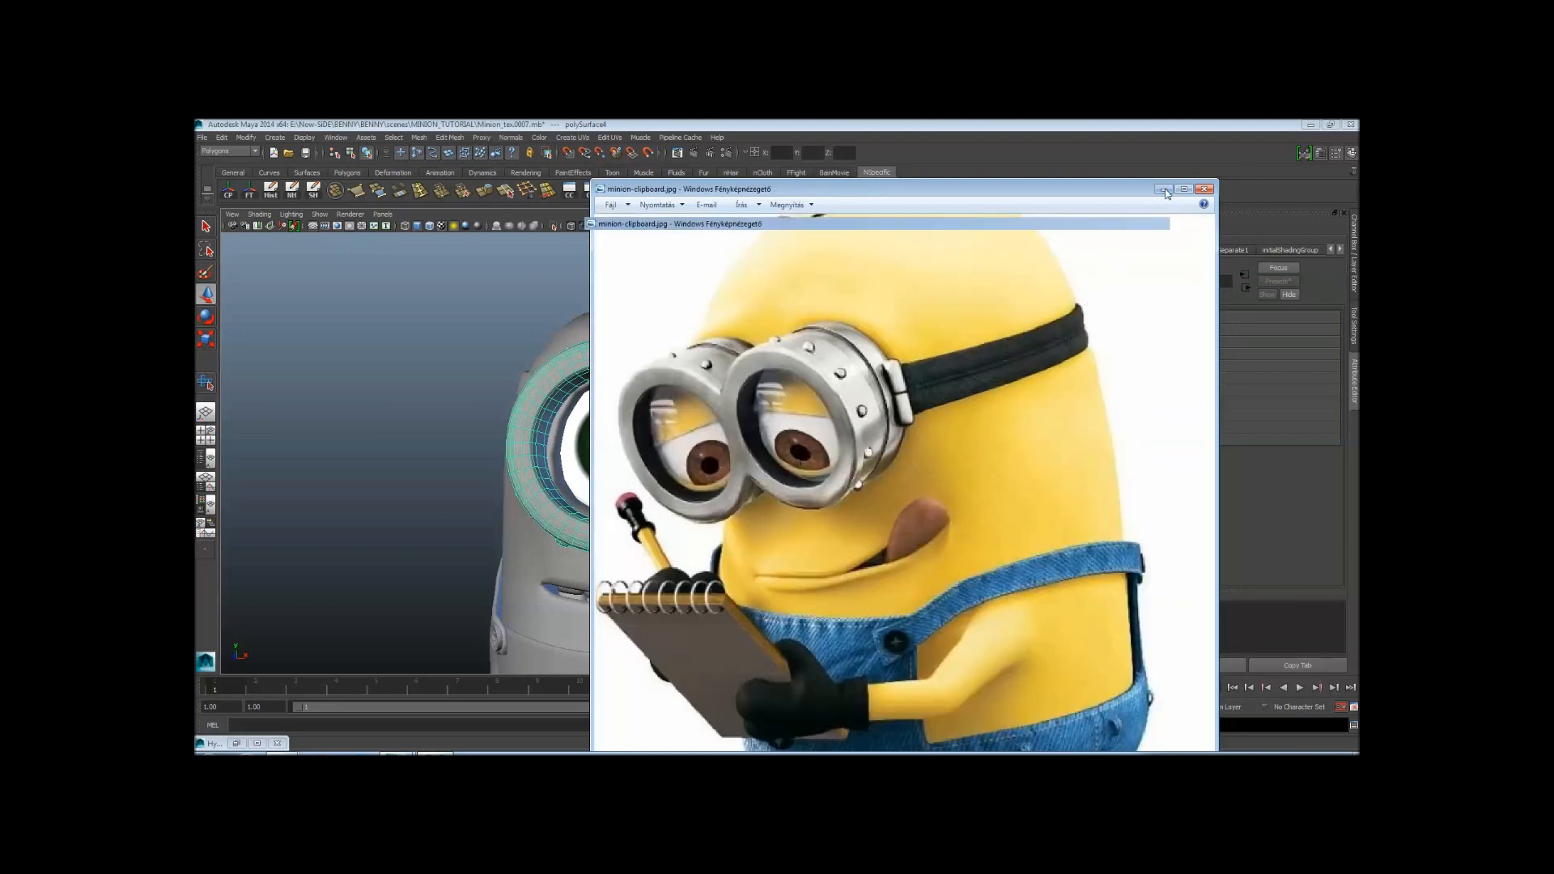
click(1163, 189)
scroll(518, 397, down, 3)
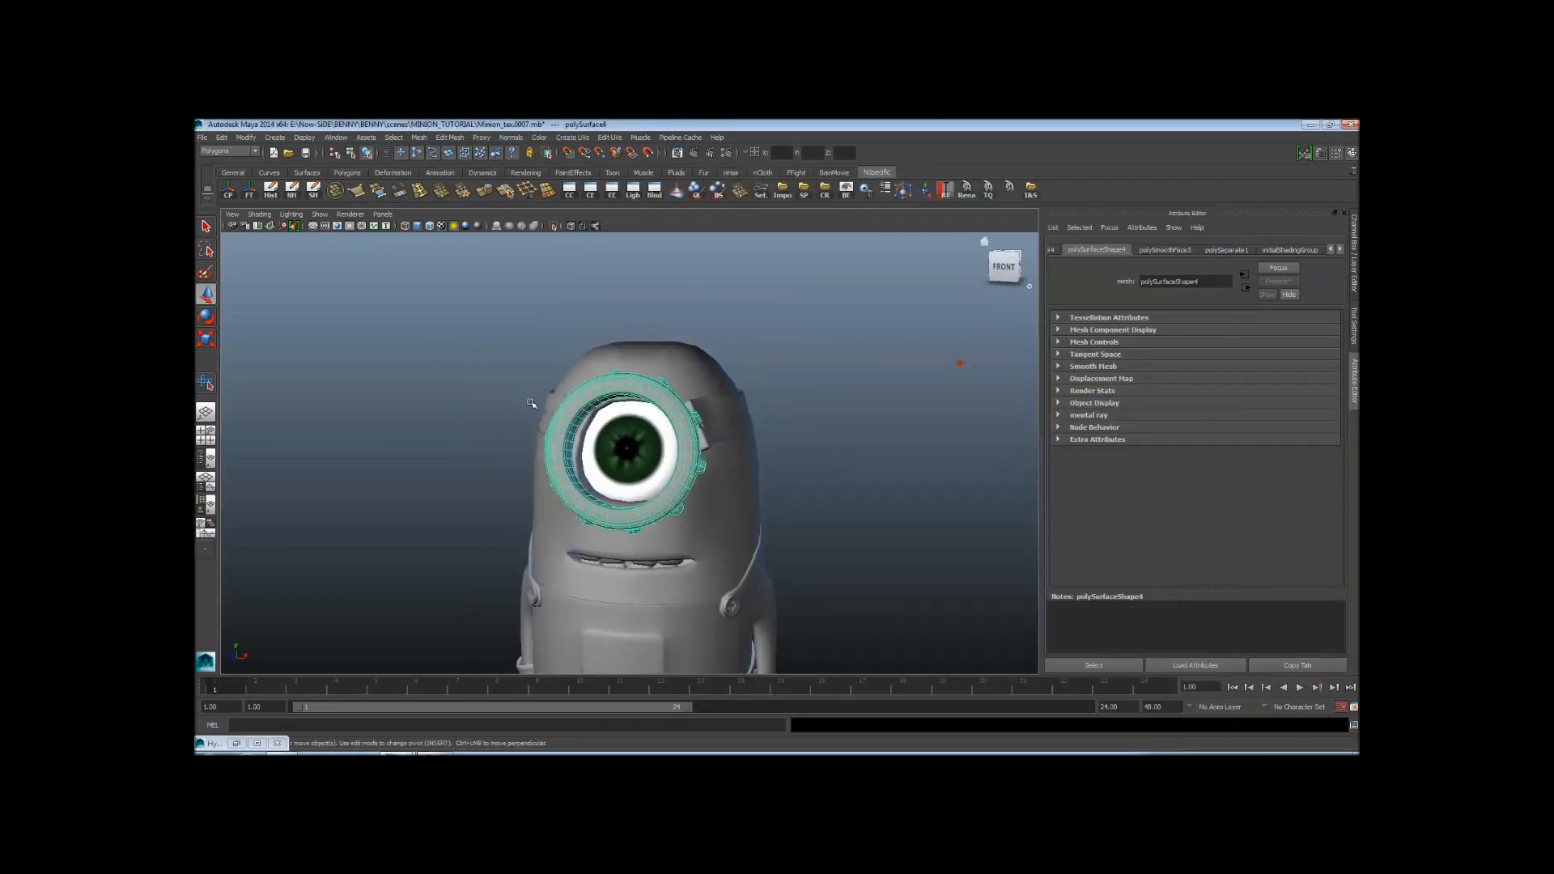
Open the Hypershade, place it beside the goggle and create a mental ray mia_material_x material
click(337, 138)
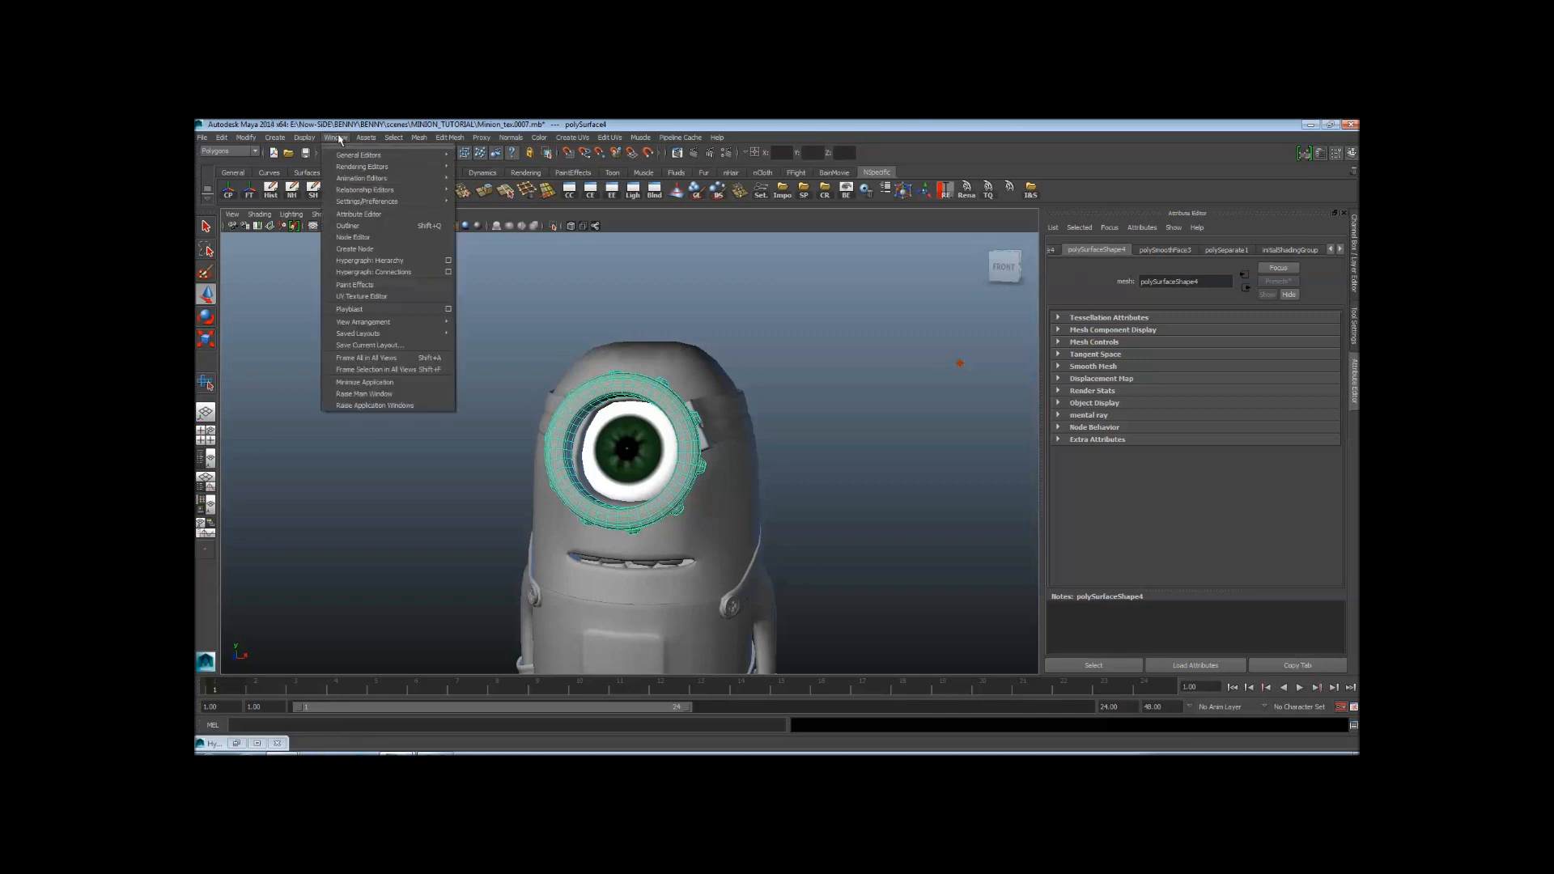
mouse_move(356, 168)
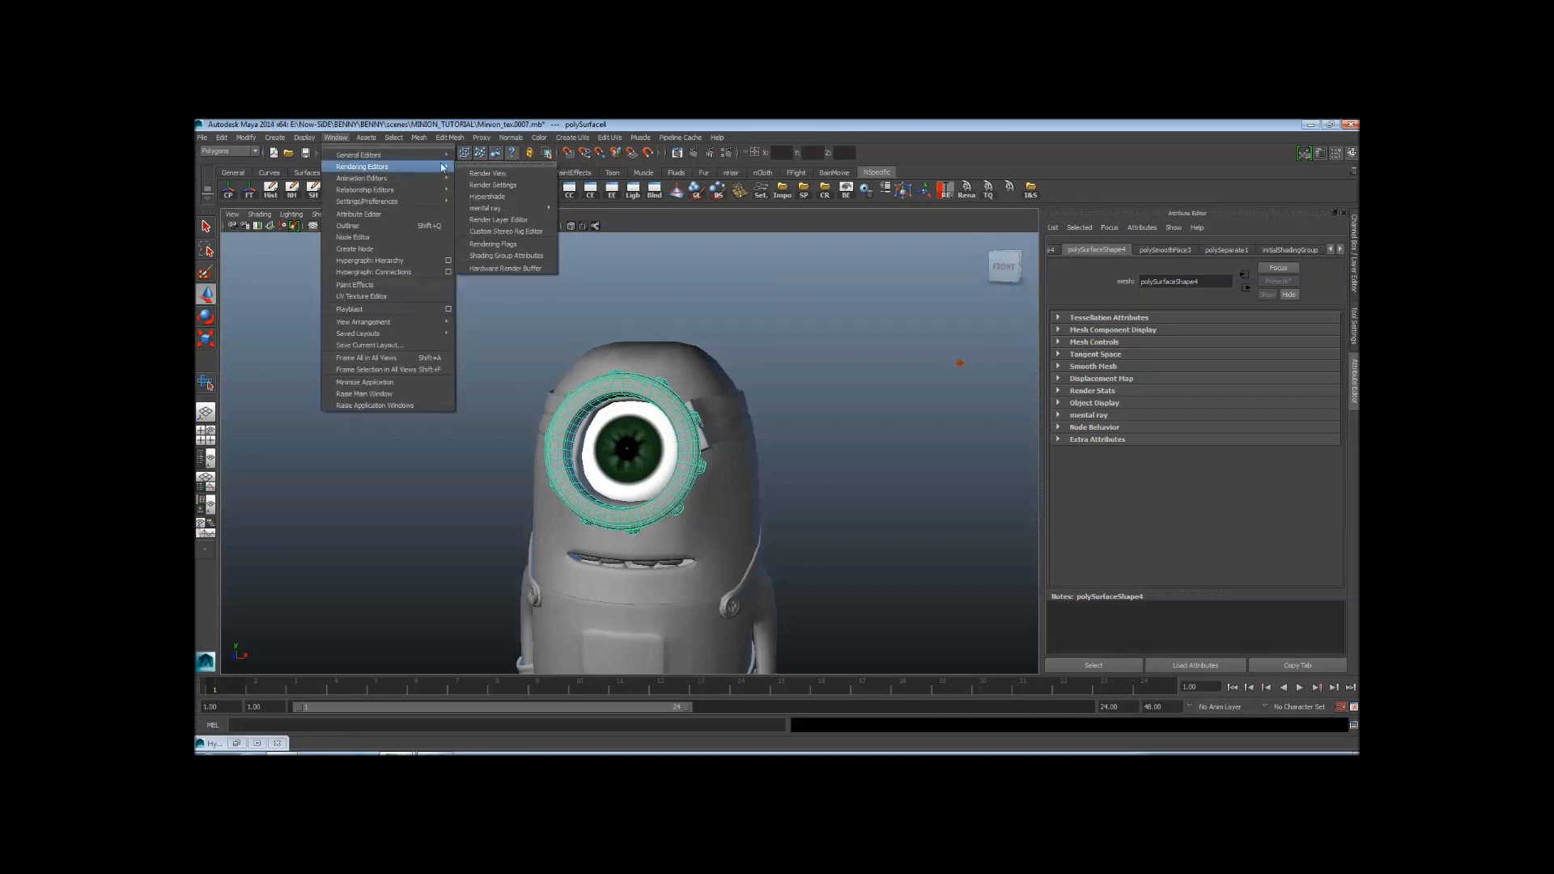
click(488, 197)
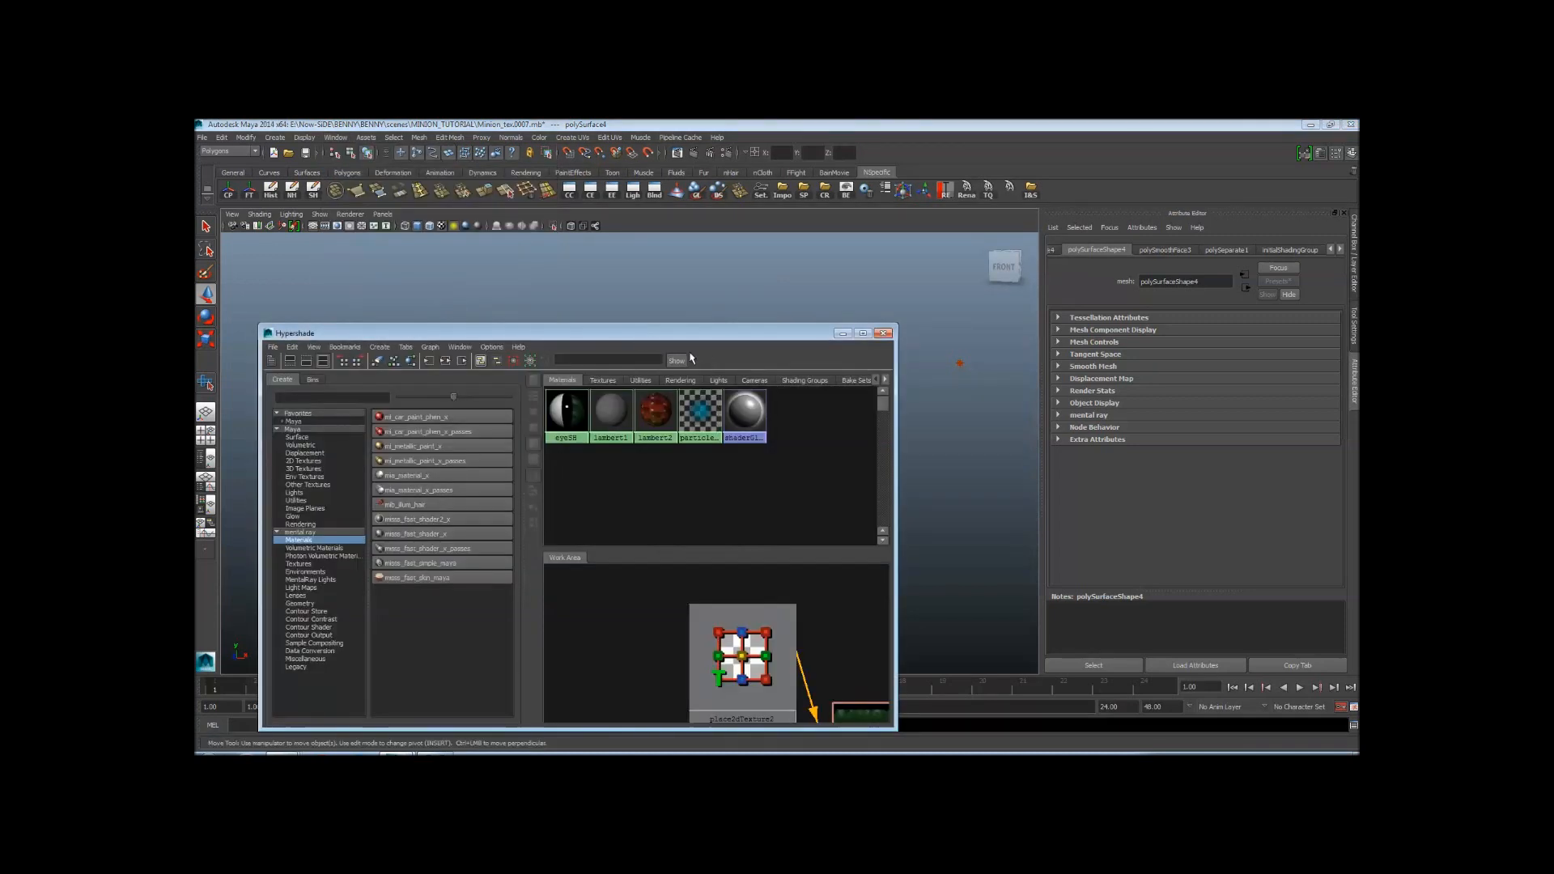
drag(619, 342, 1075, 230)
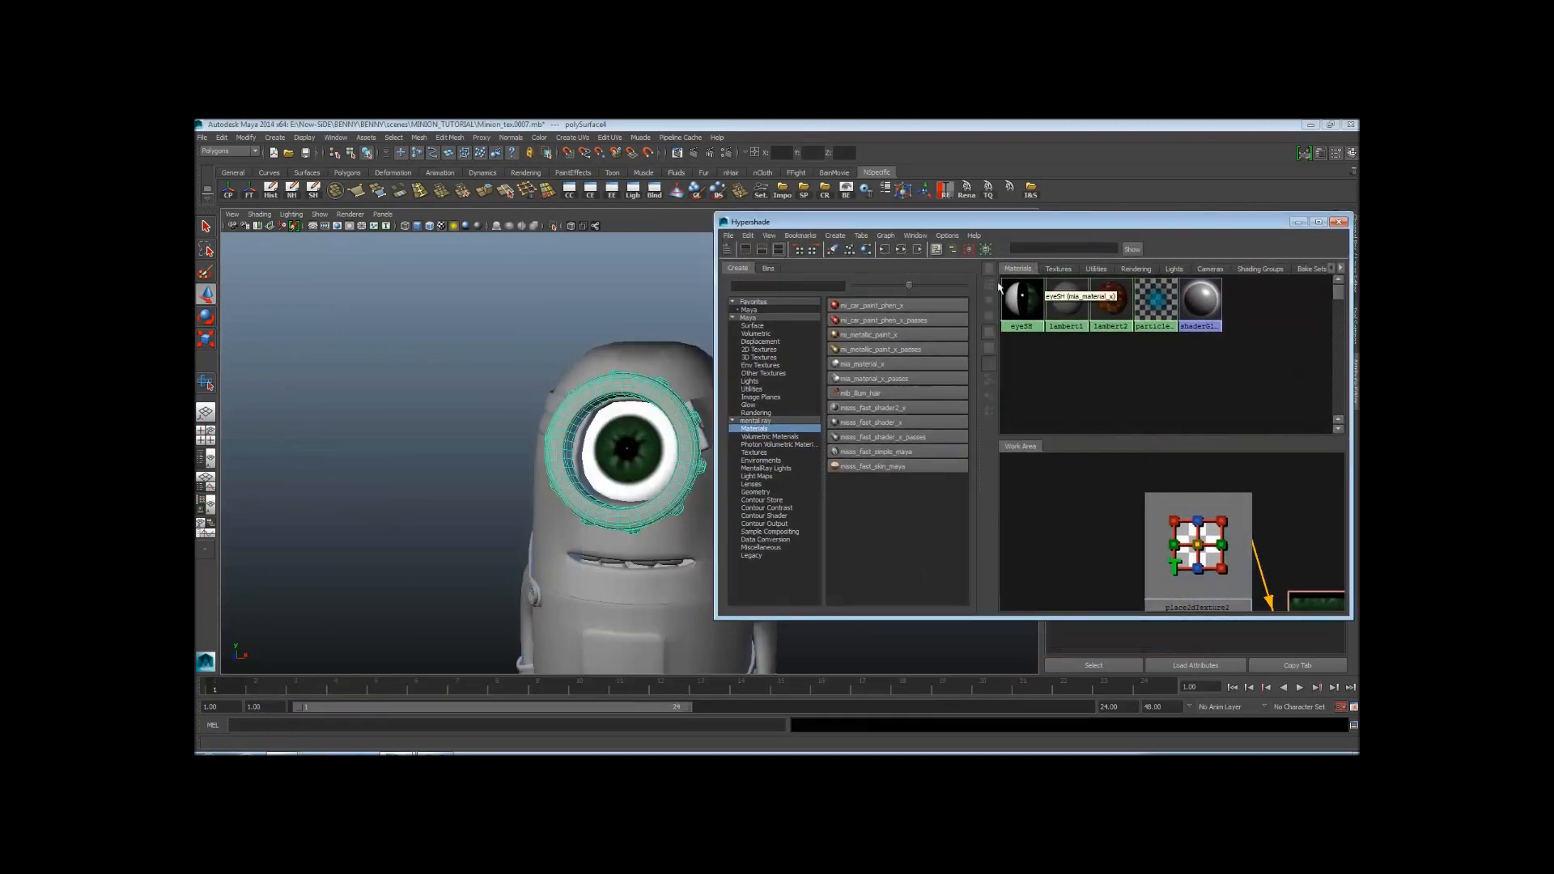
click(863, 364)
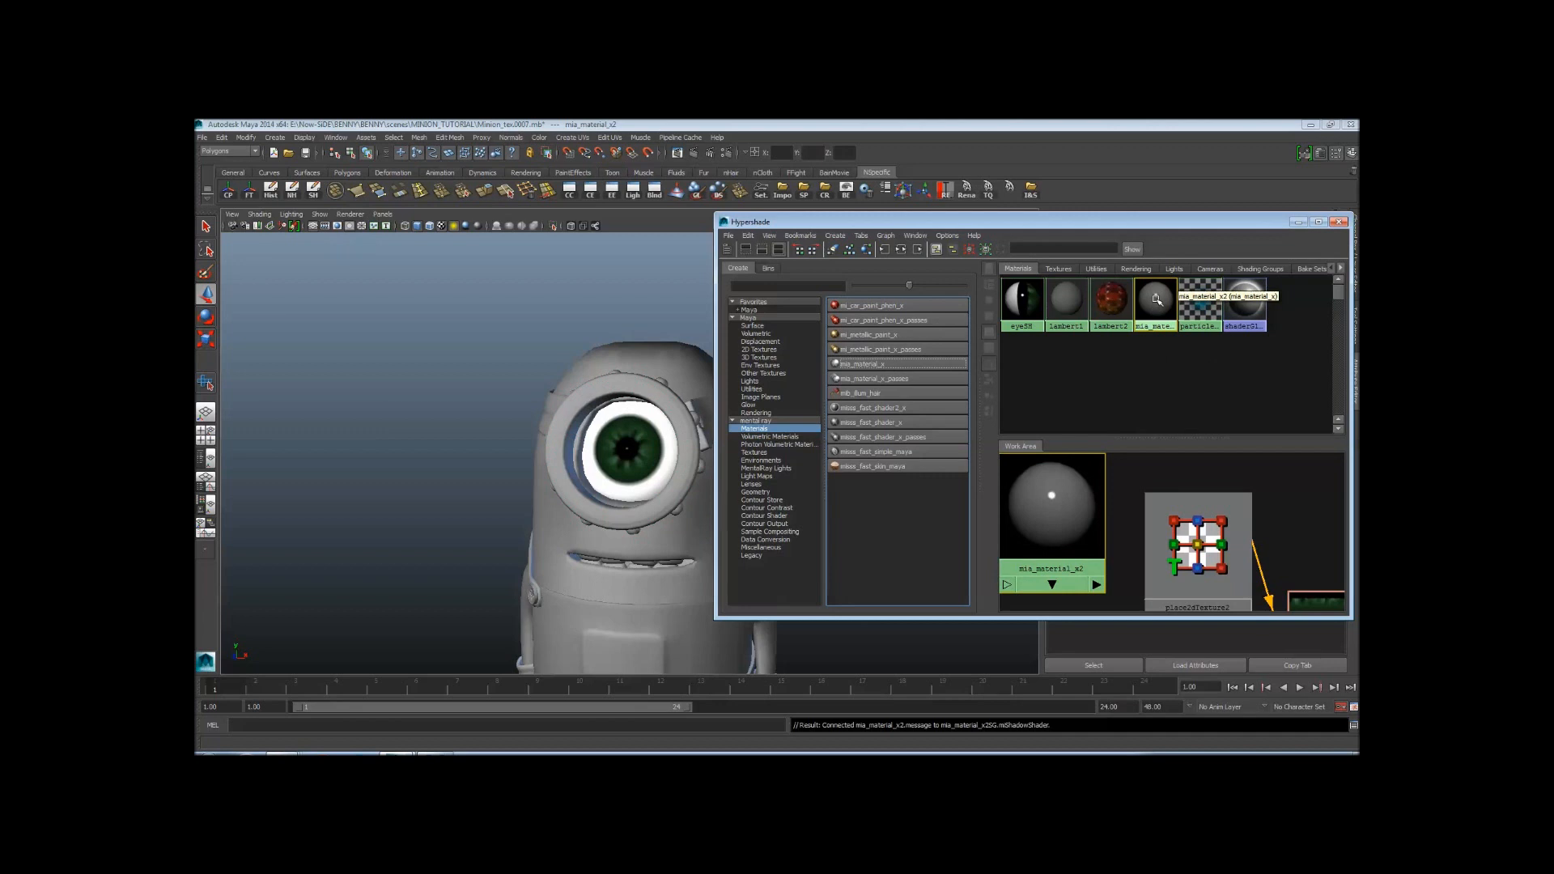
Assign the new mia_material_x to the goggle ring around the eye
alt+drag(668, 485, 568, 497)
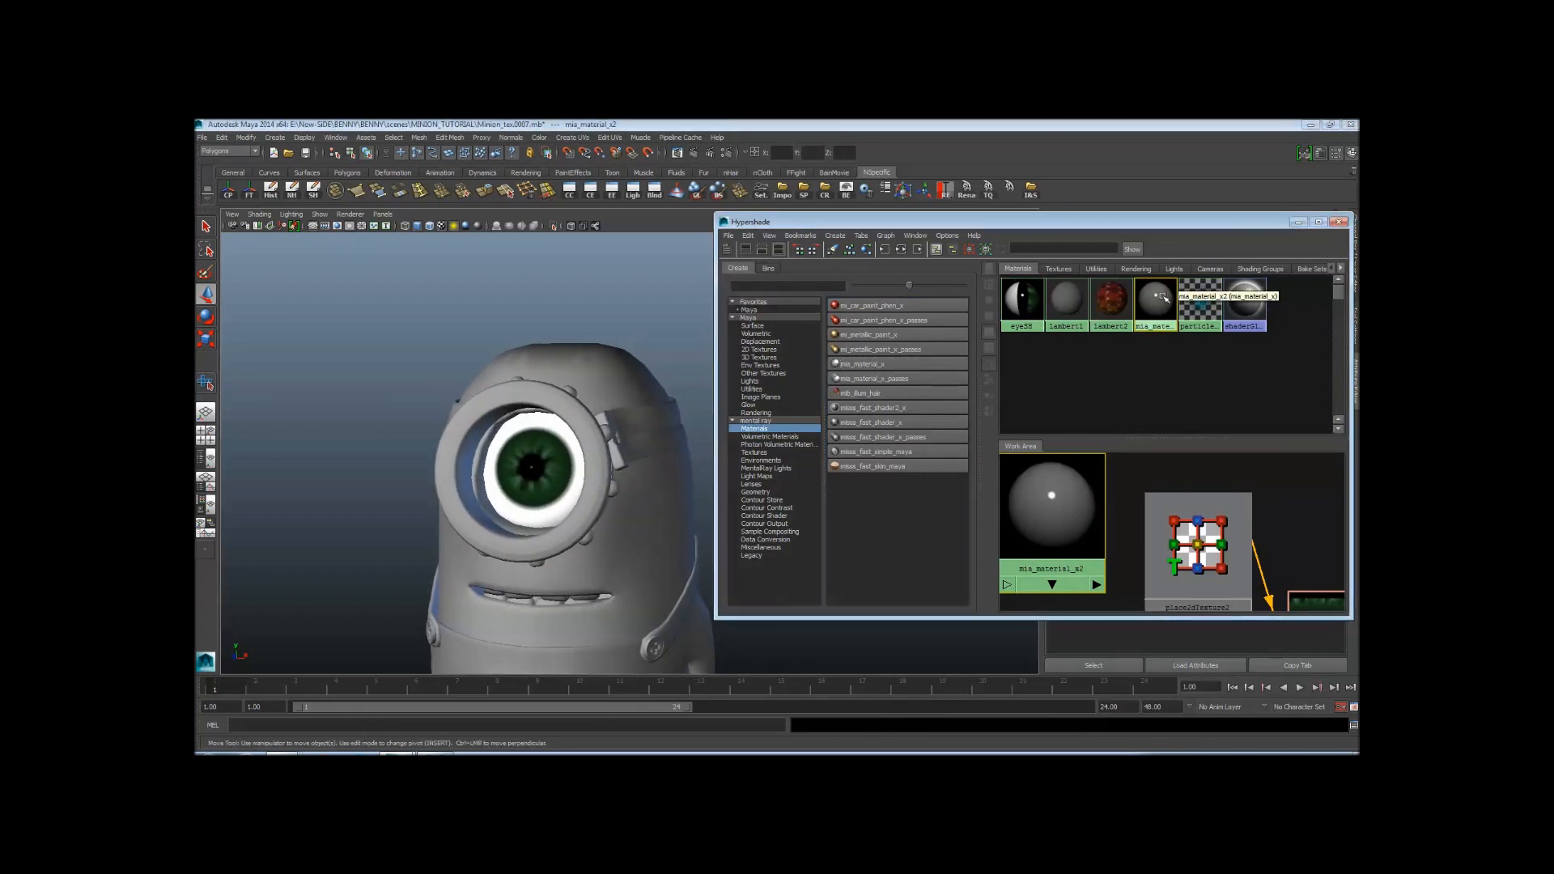
middle_drag(1163, 298, 678, 437)
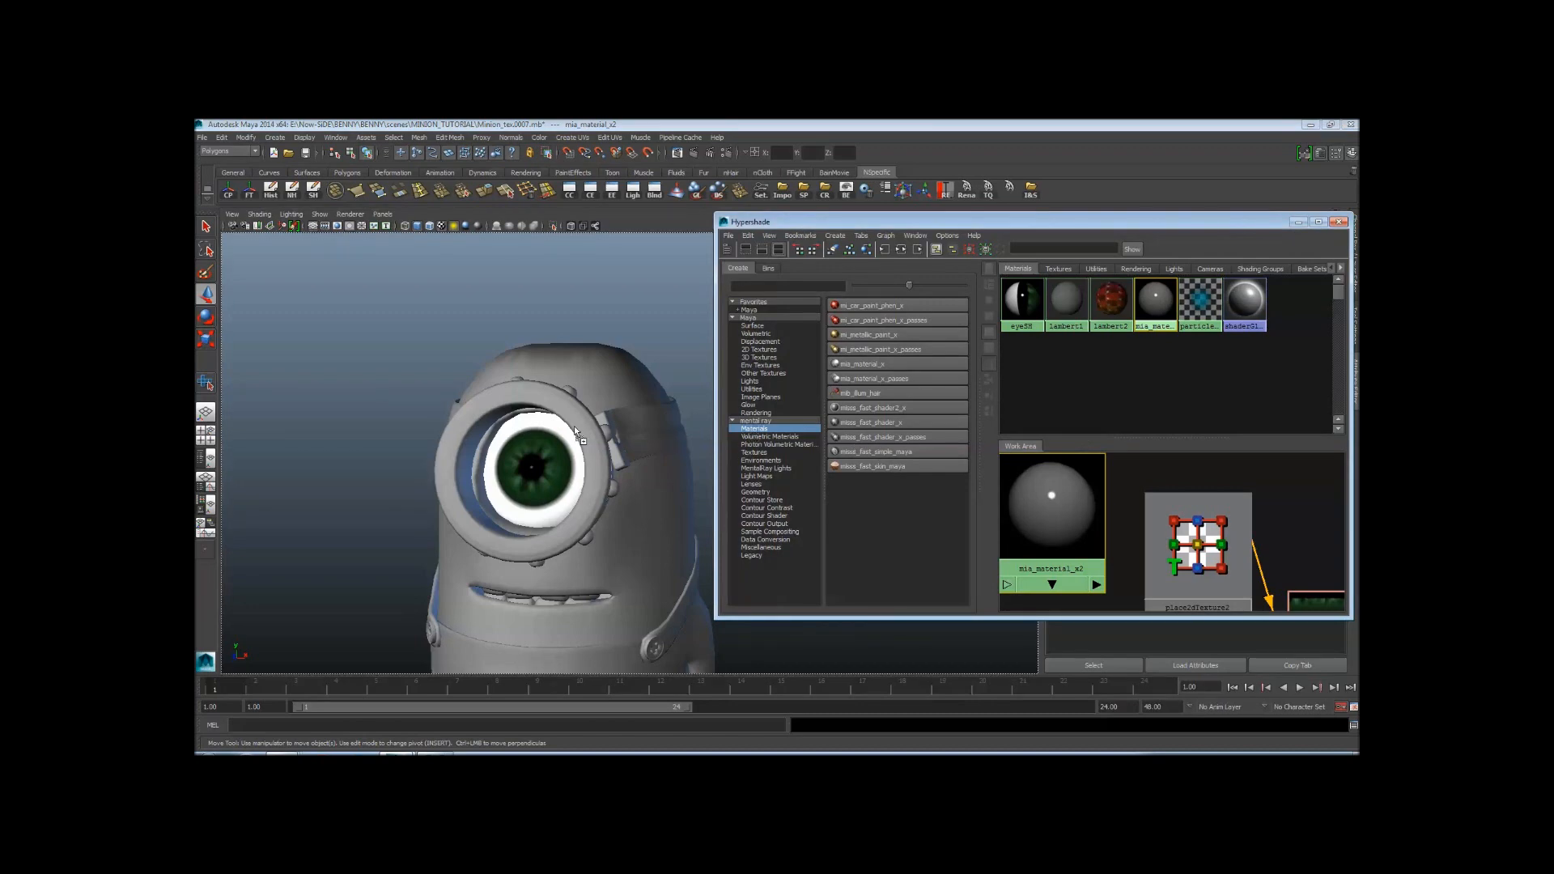
middle_drag(574, 426, 575, 426)
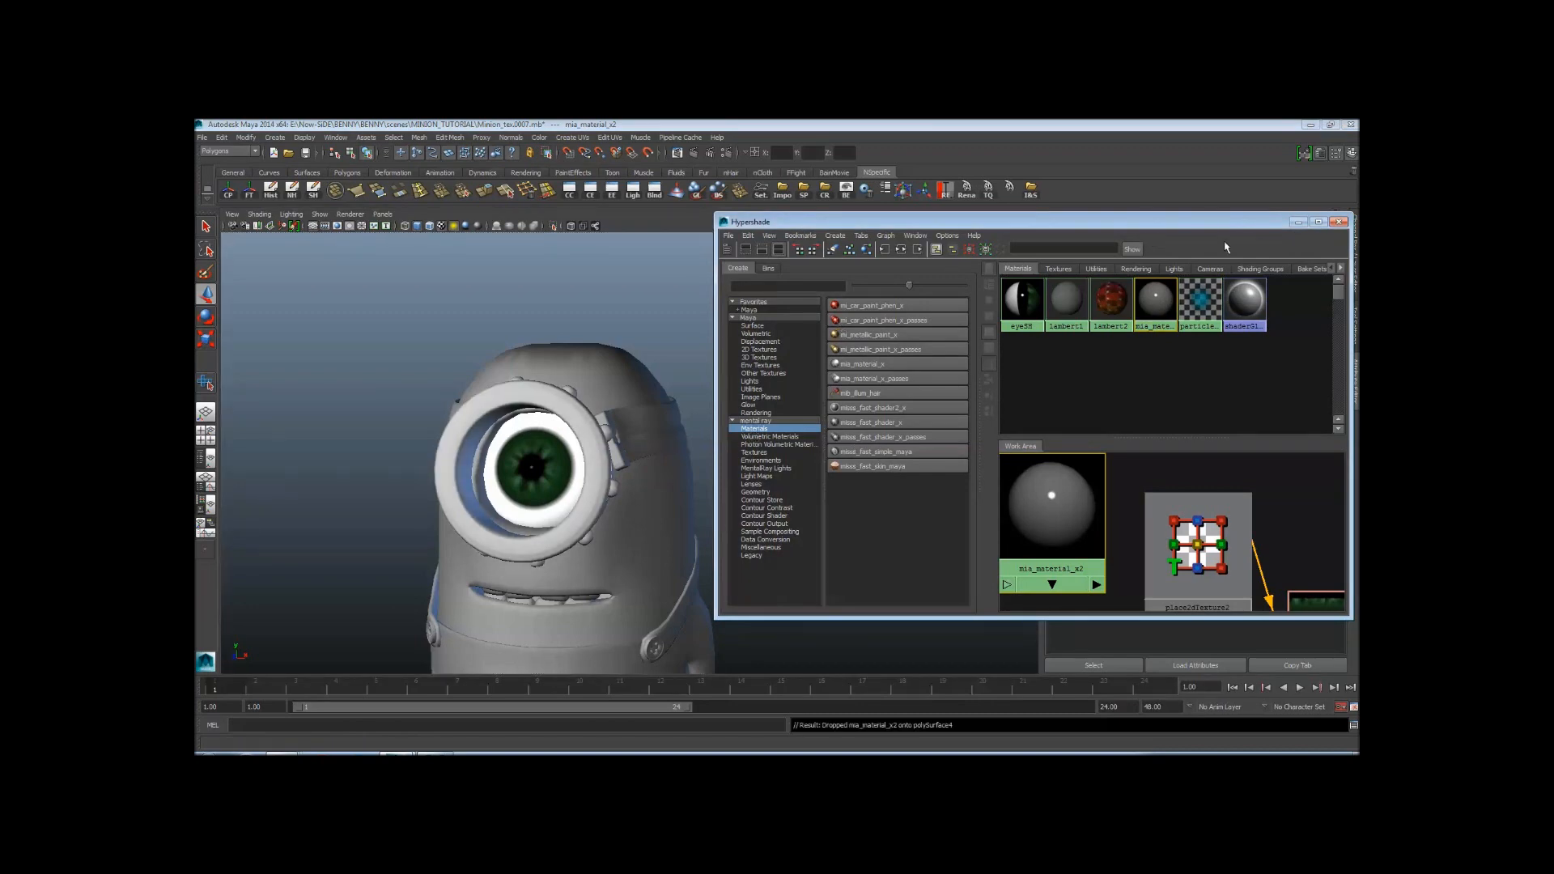
Select the goggle ring to inspect its shading up close and open the attributes of its assigned material
drag(1251, 224, 1193, 597)
click(576, 433)
click(577, 434)
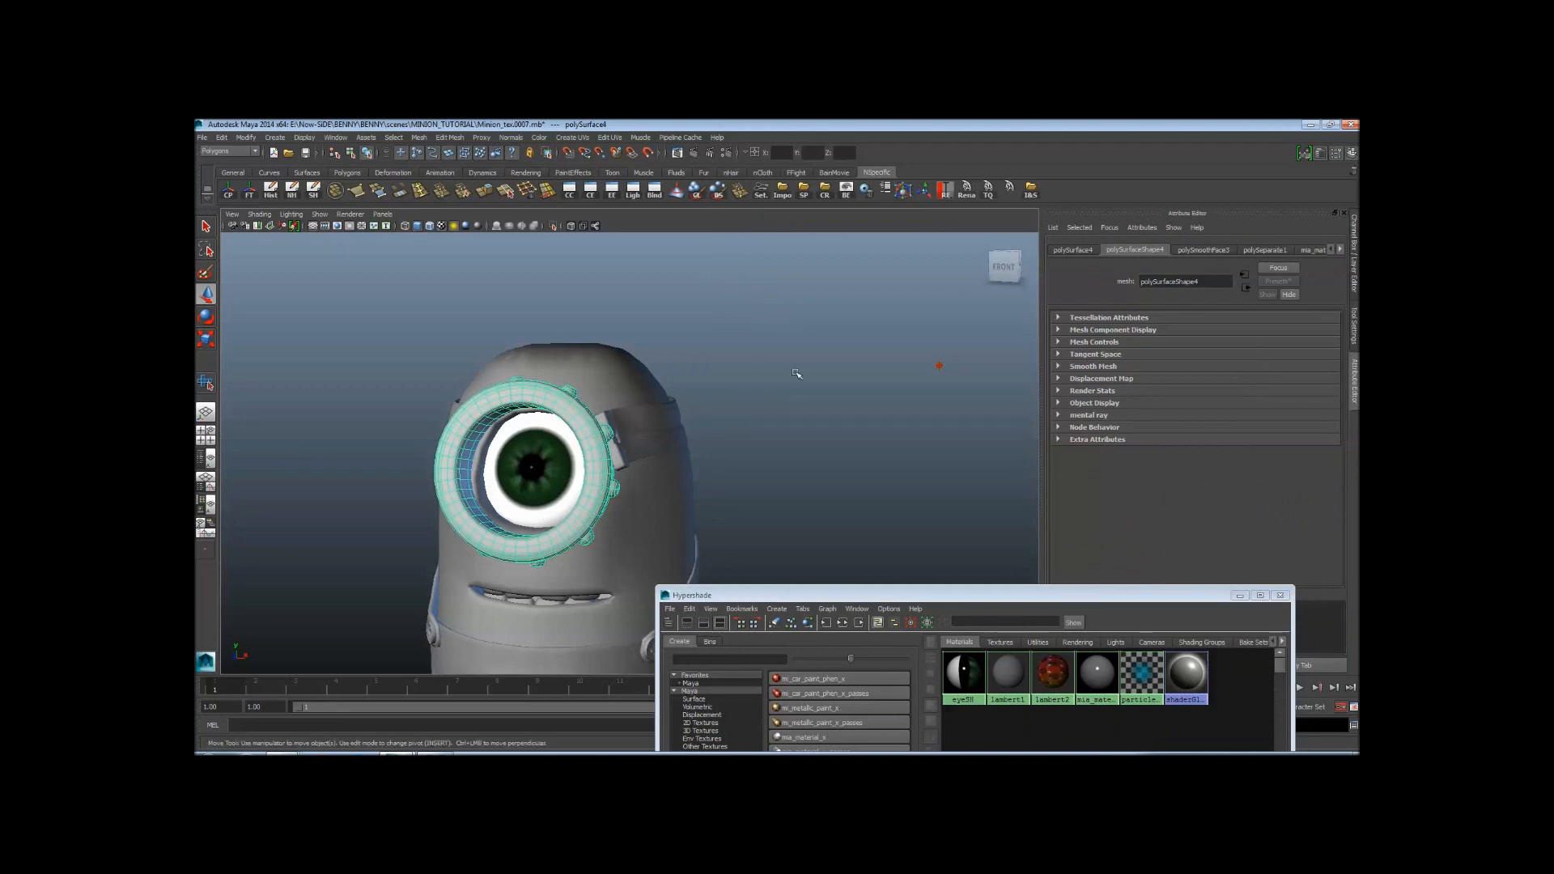
scroll(687, 381, up, 2)
alt+middle_drag(687, 381, 763, 359)
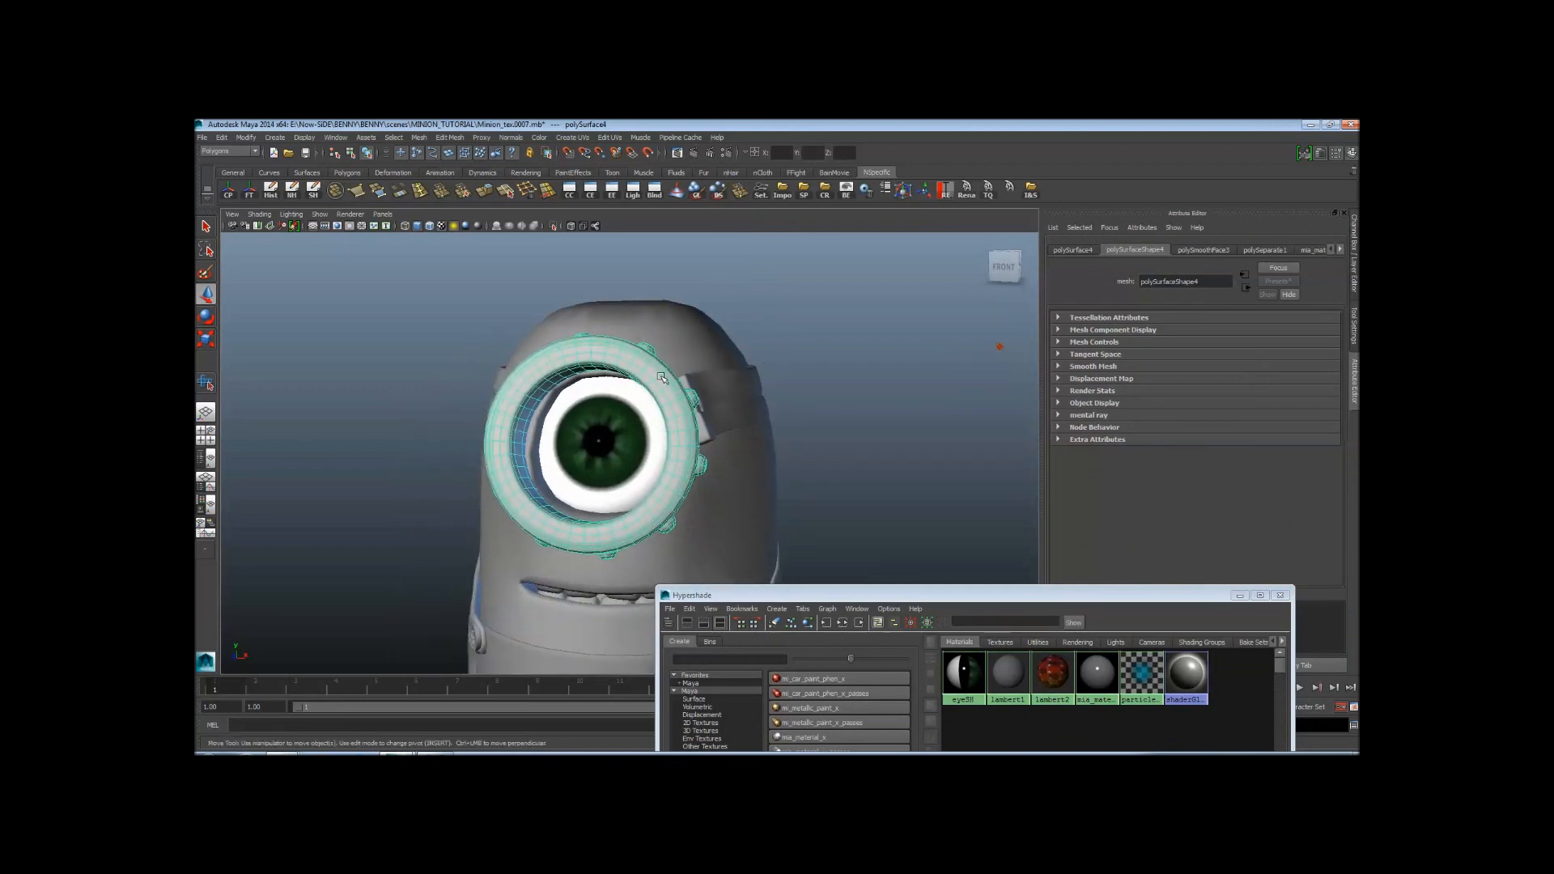
scroll(706, 432, up, 3)
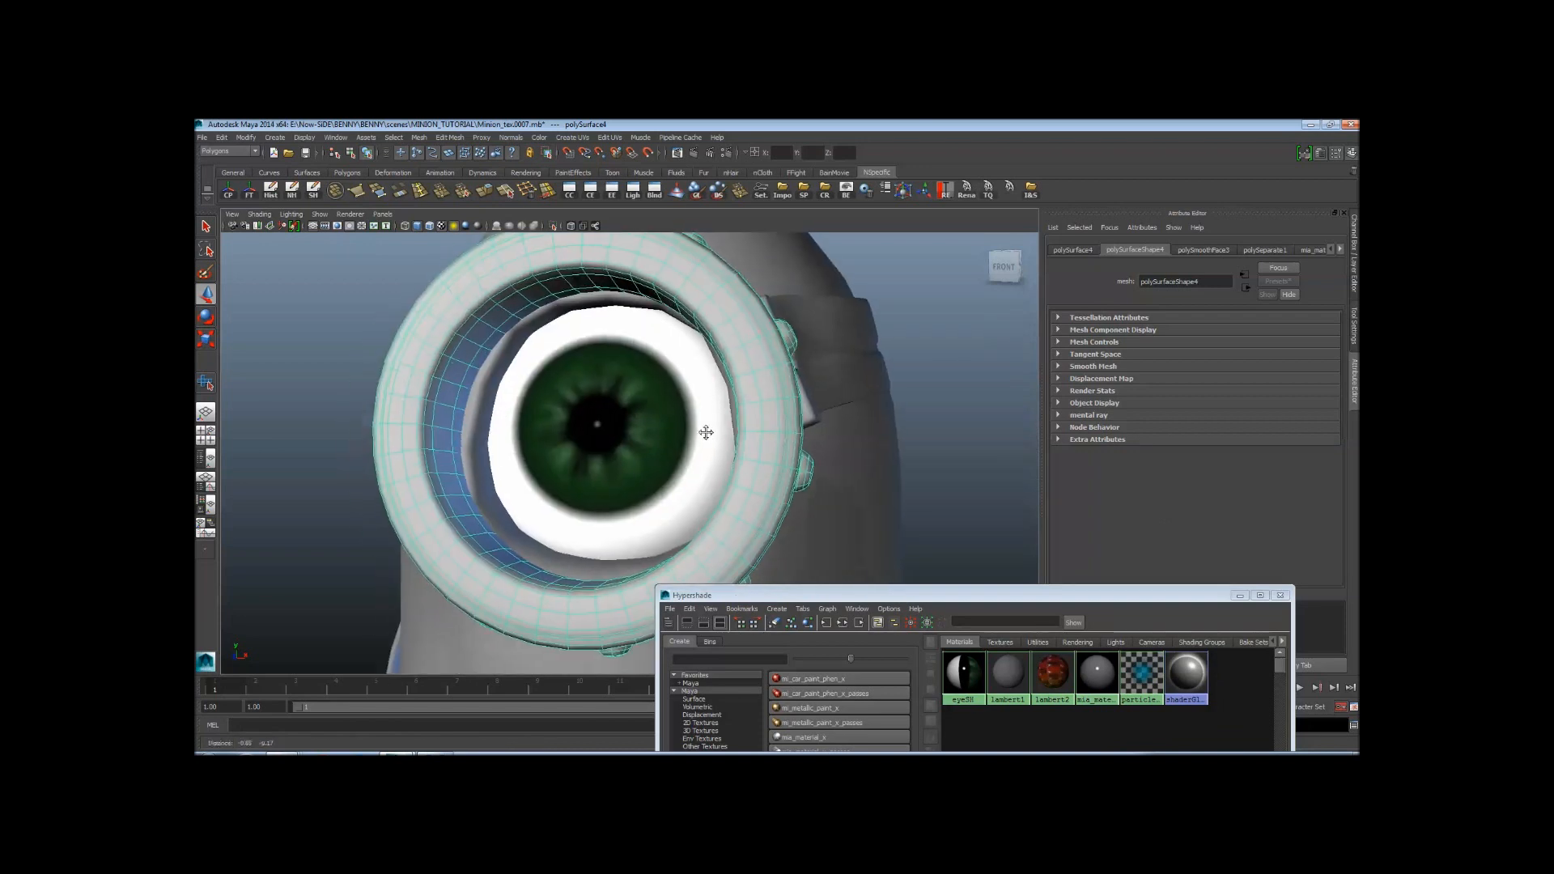
scroll(706, 432, down, 3)
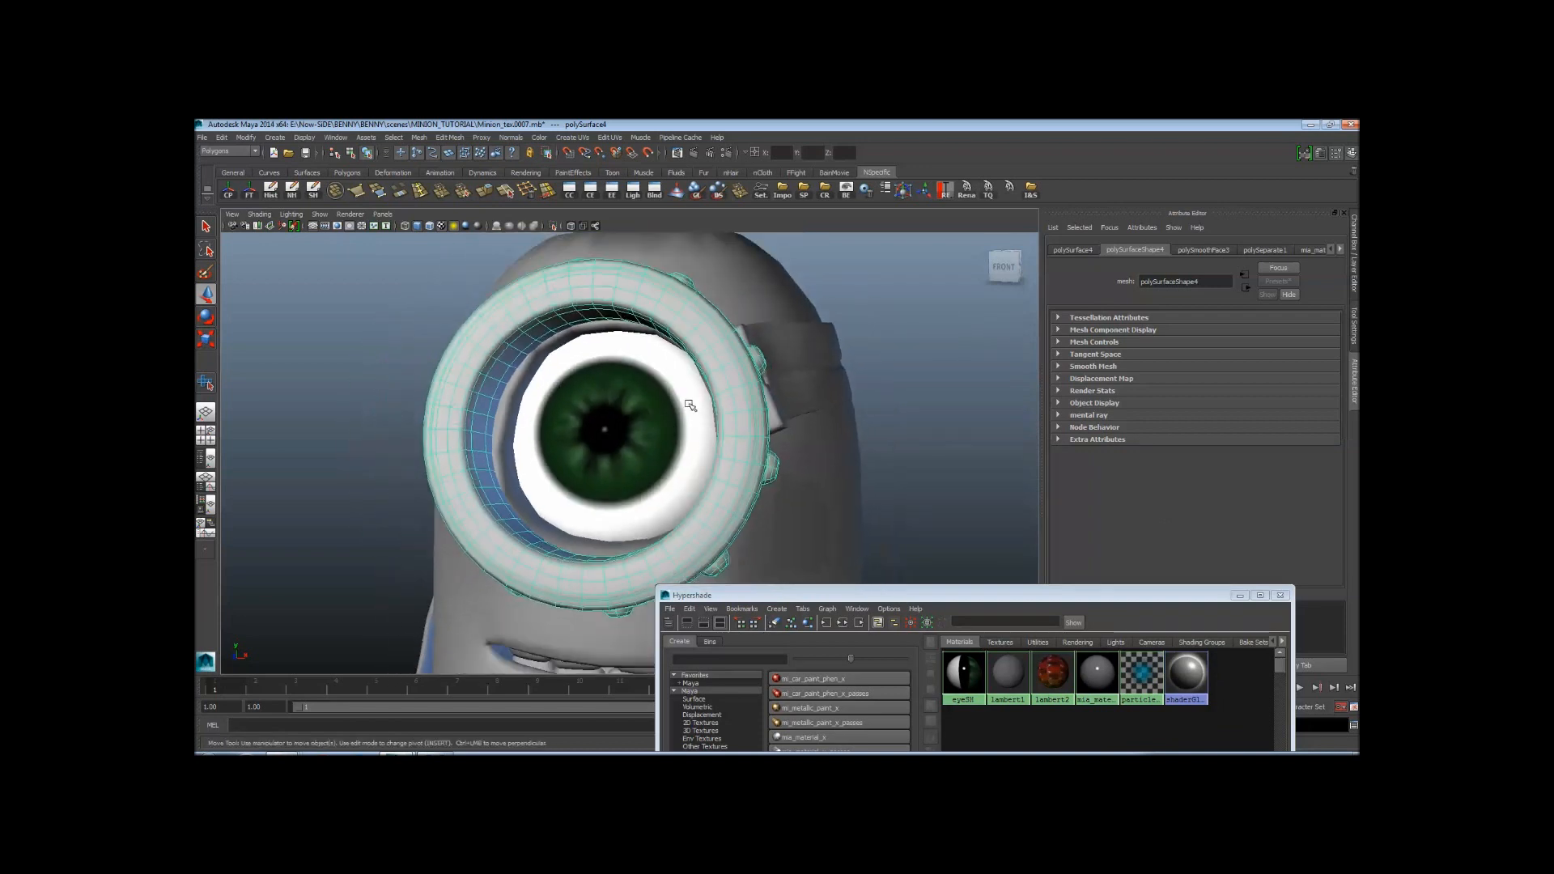
click(1344, 252)
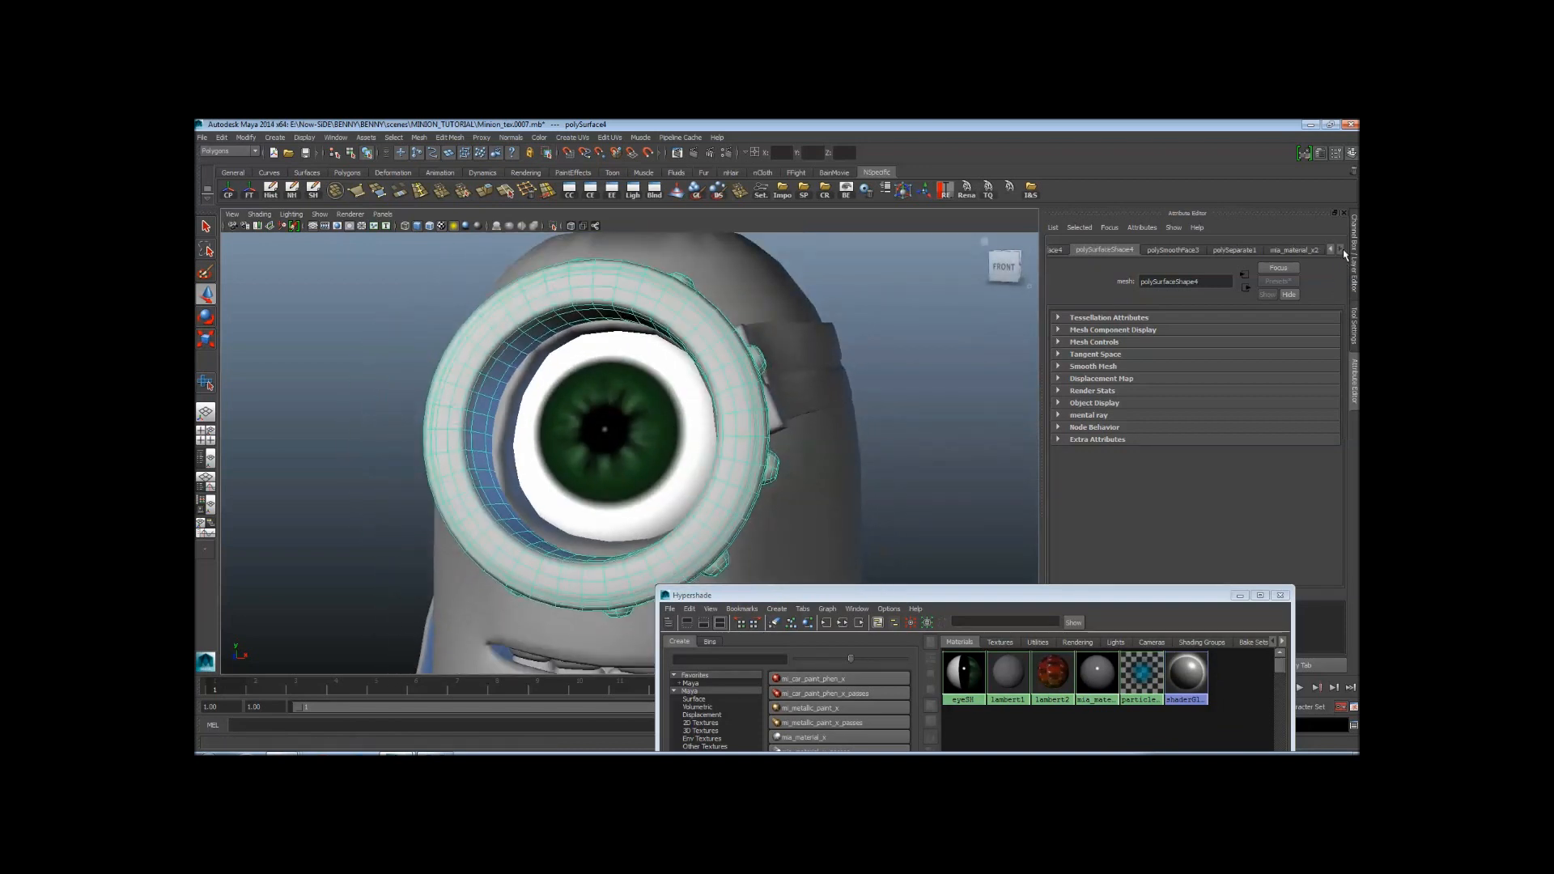
click(1299, 252)
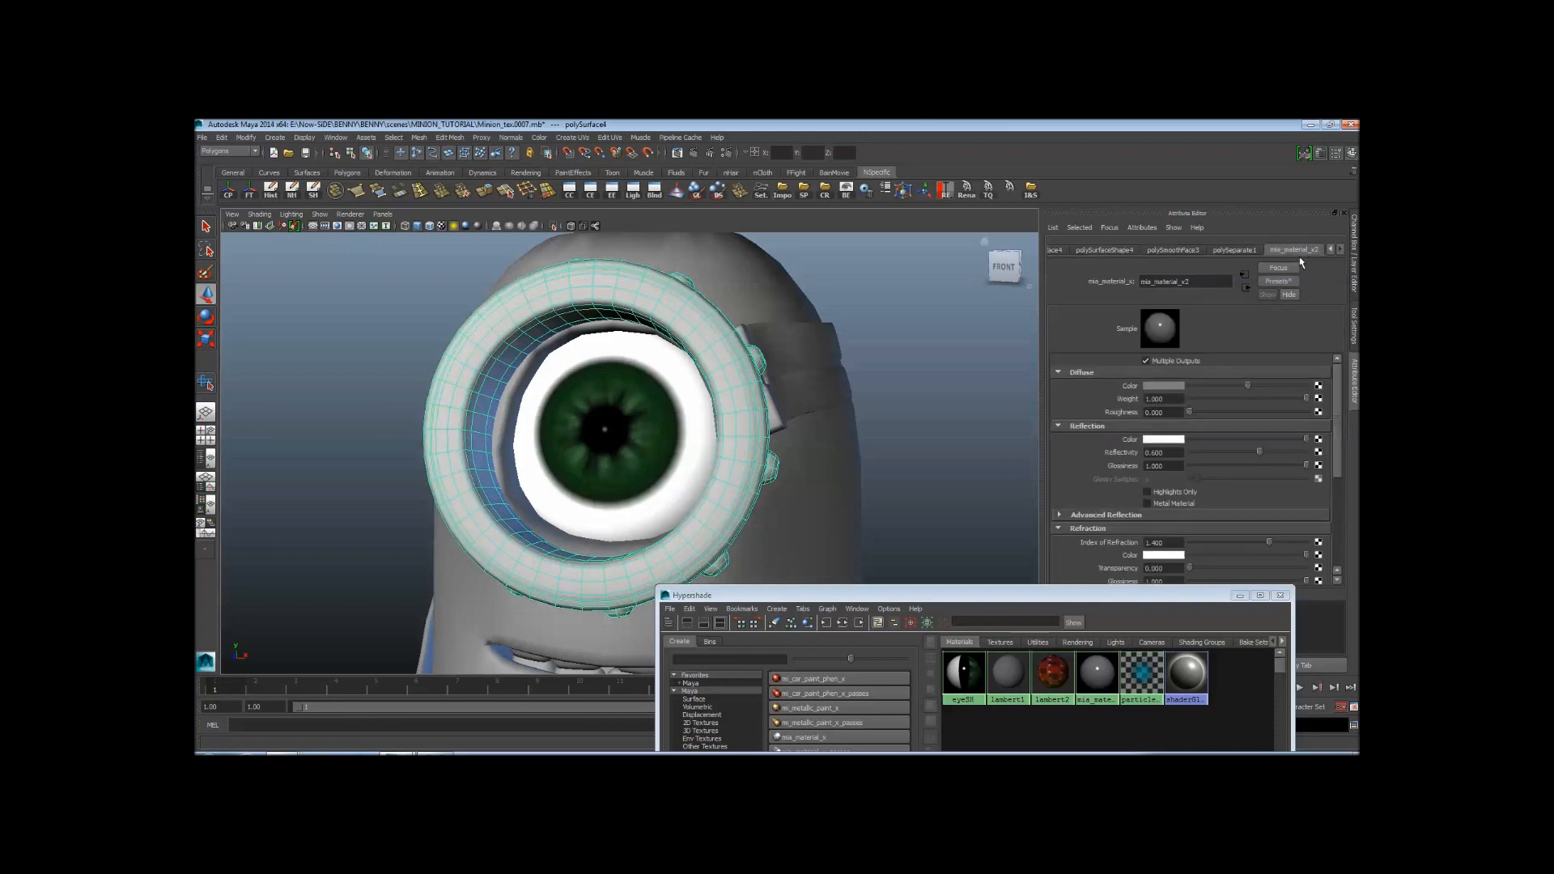
click(1094, 676)
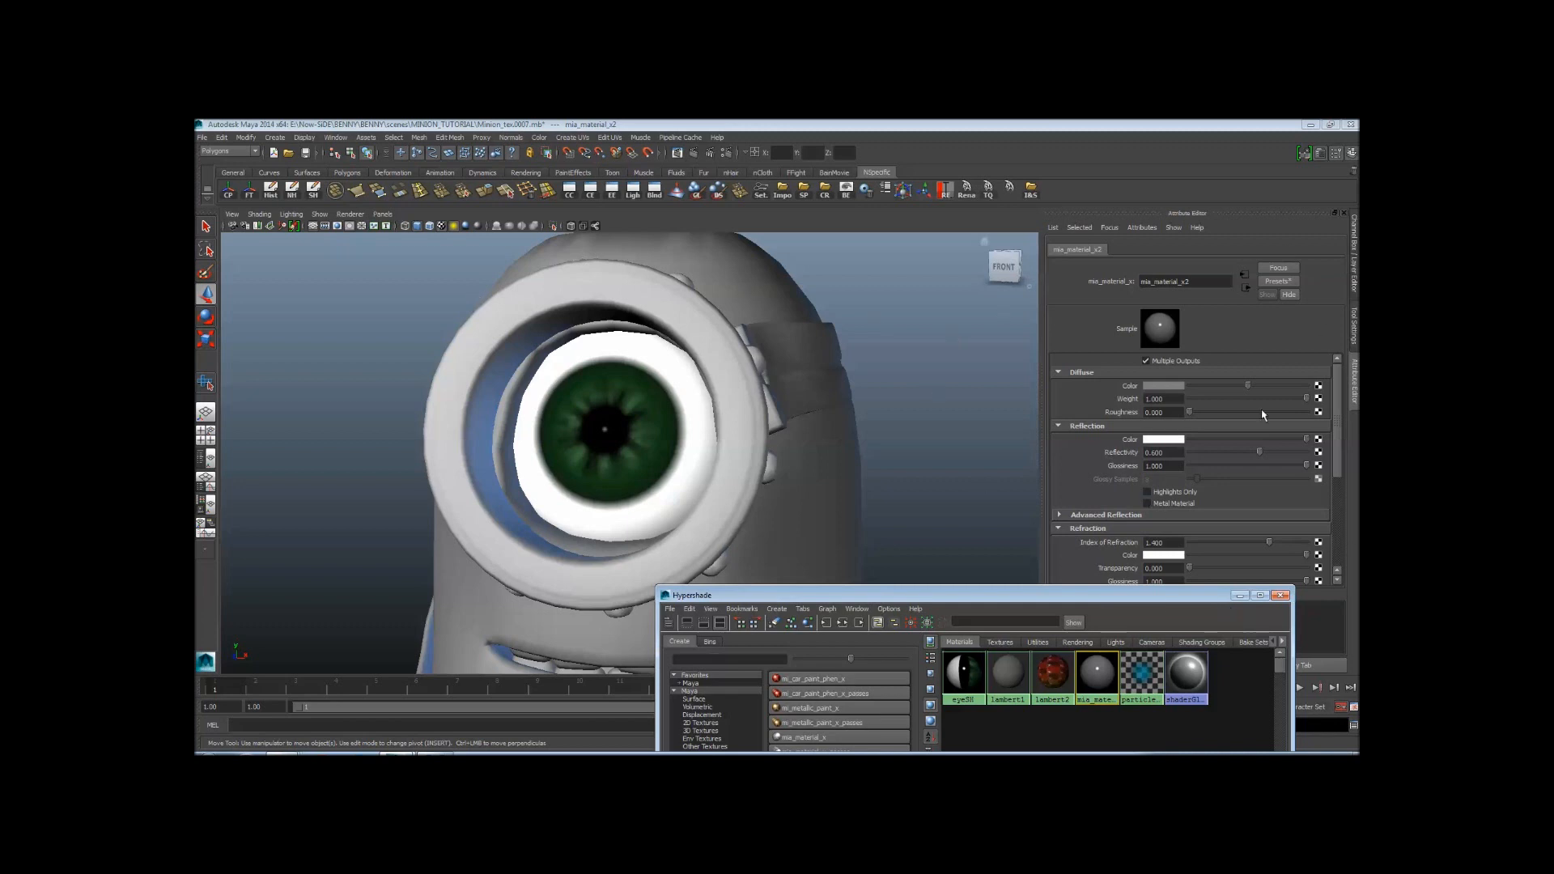
Darken the ring material's diffuse color and replace the material's settings with the Chrome preset
mouse_move(1247, 385)
mouse_down()
mouse_move(1215, 389)
mouse_move(1253, 395)
mouse_move(1219, 396)
mouse_move(1250, 397)
mouse_move(1234, 397)
mouse_up()
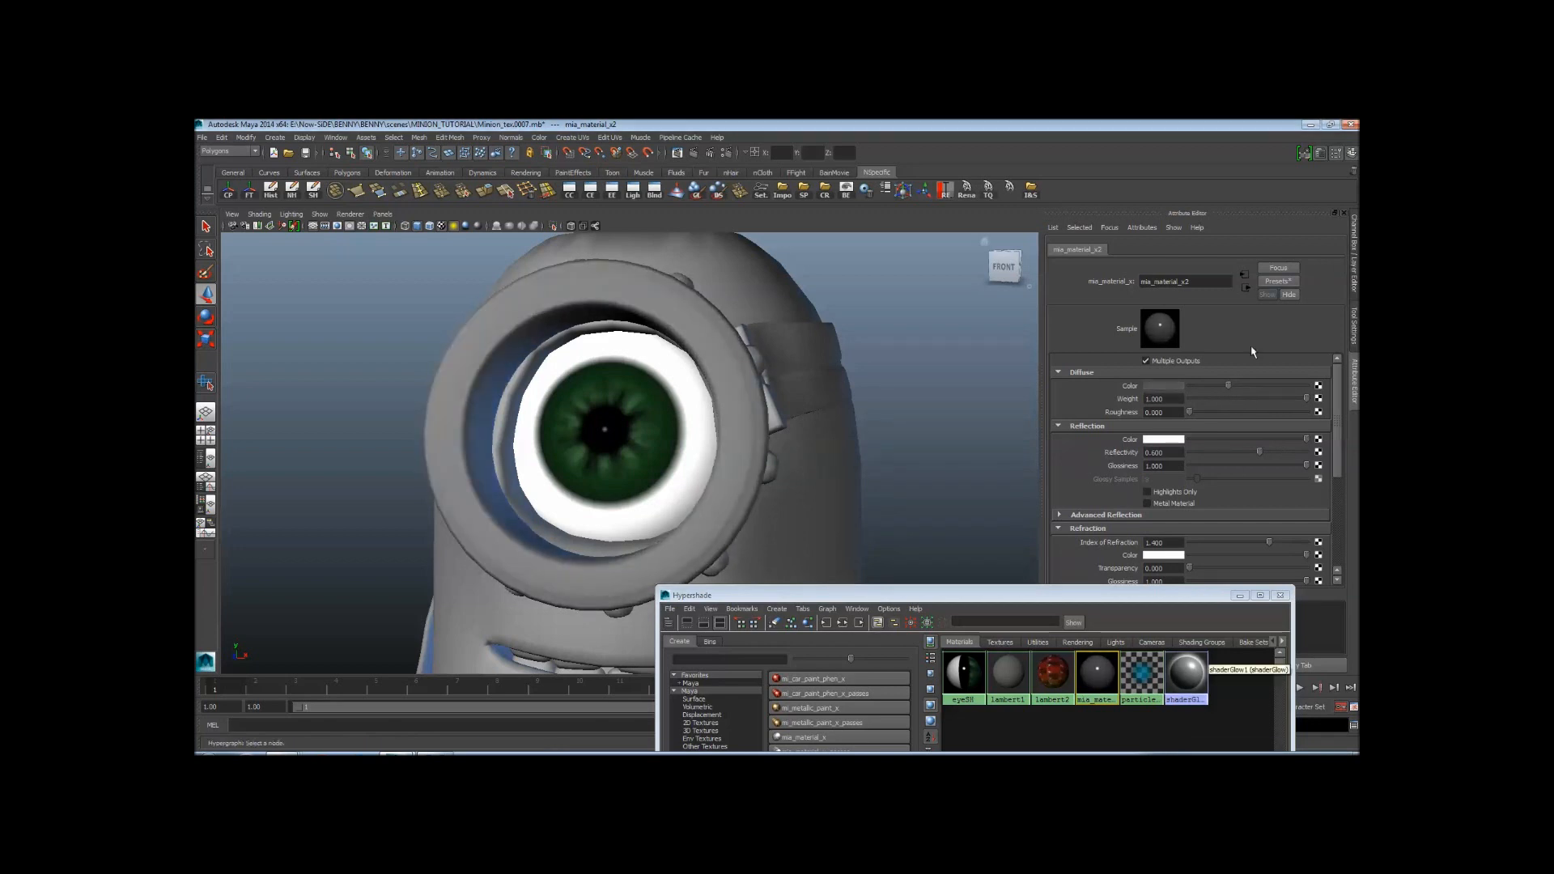
click(1278, 281)
mouse_move(1275, 312)
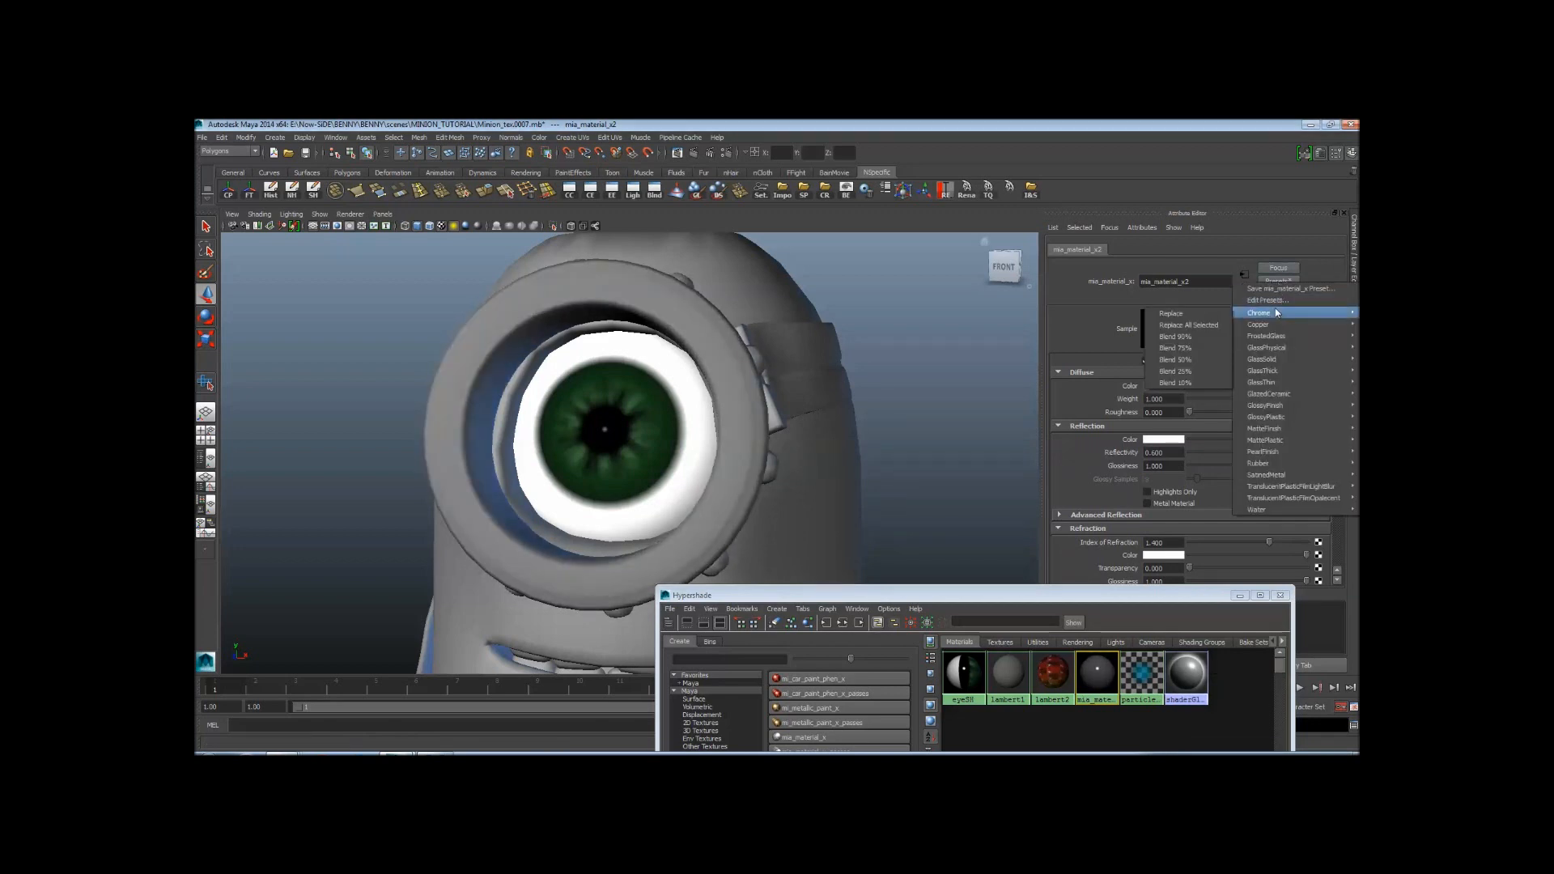
click(1183, 314)
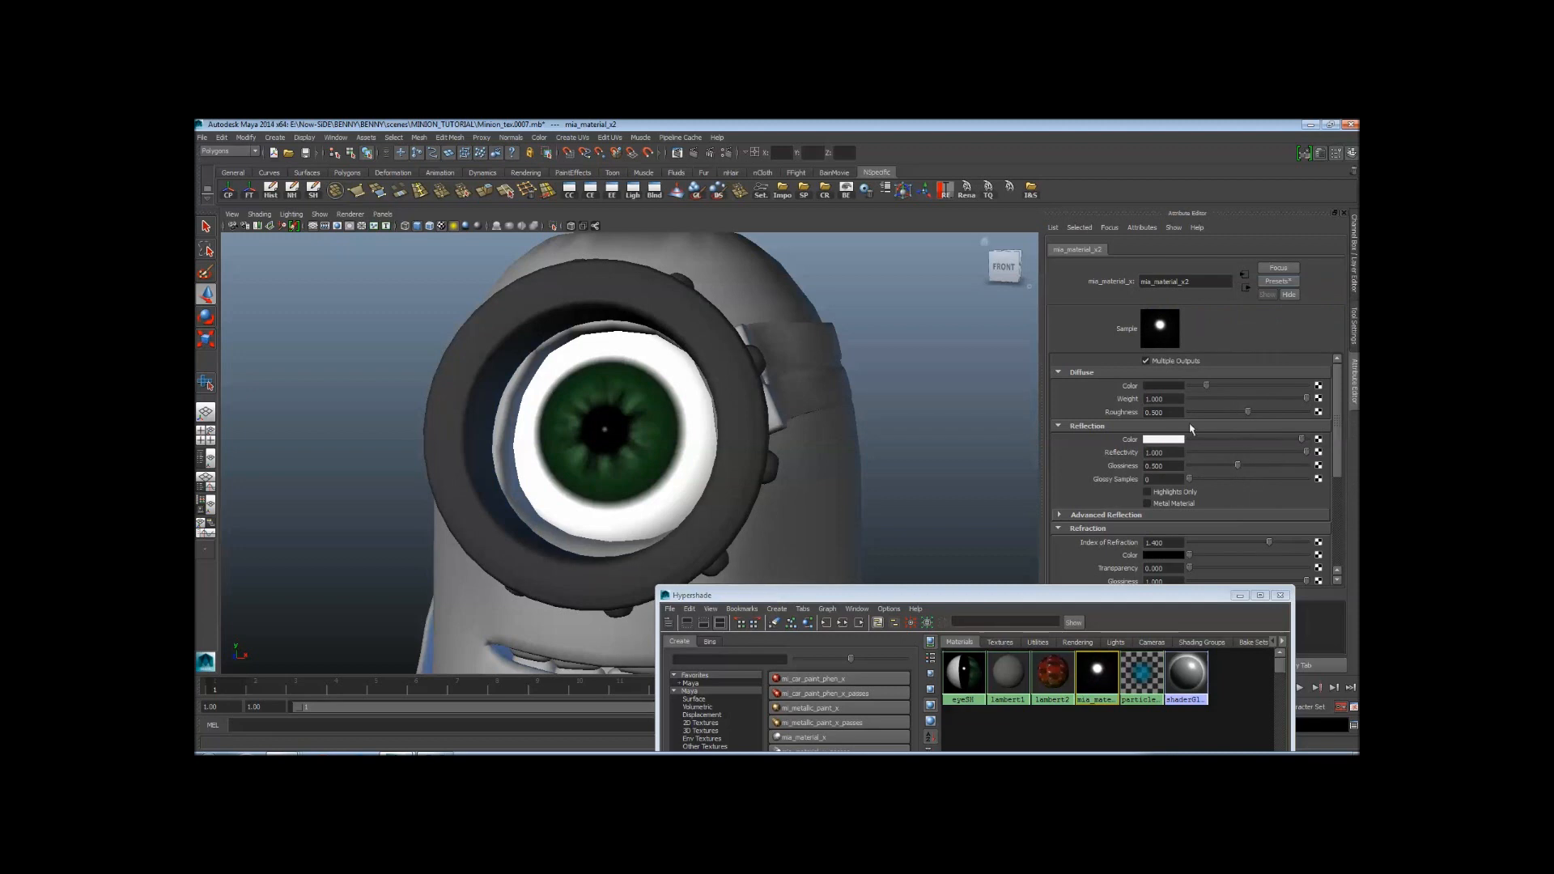
Frame the goggle from the front, render it with mental ray to check the chrome ring and close the render
drag(1138, 597, 1129, 691)
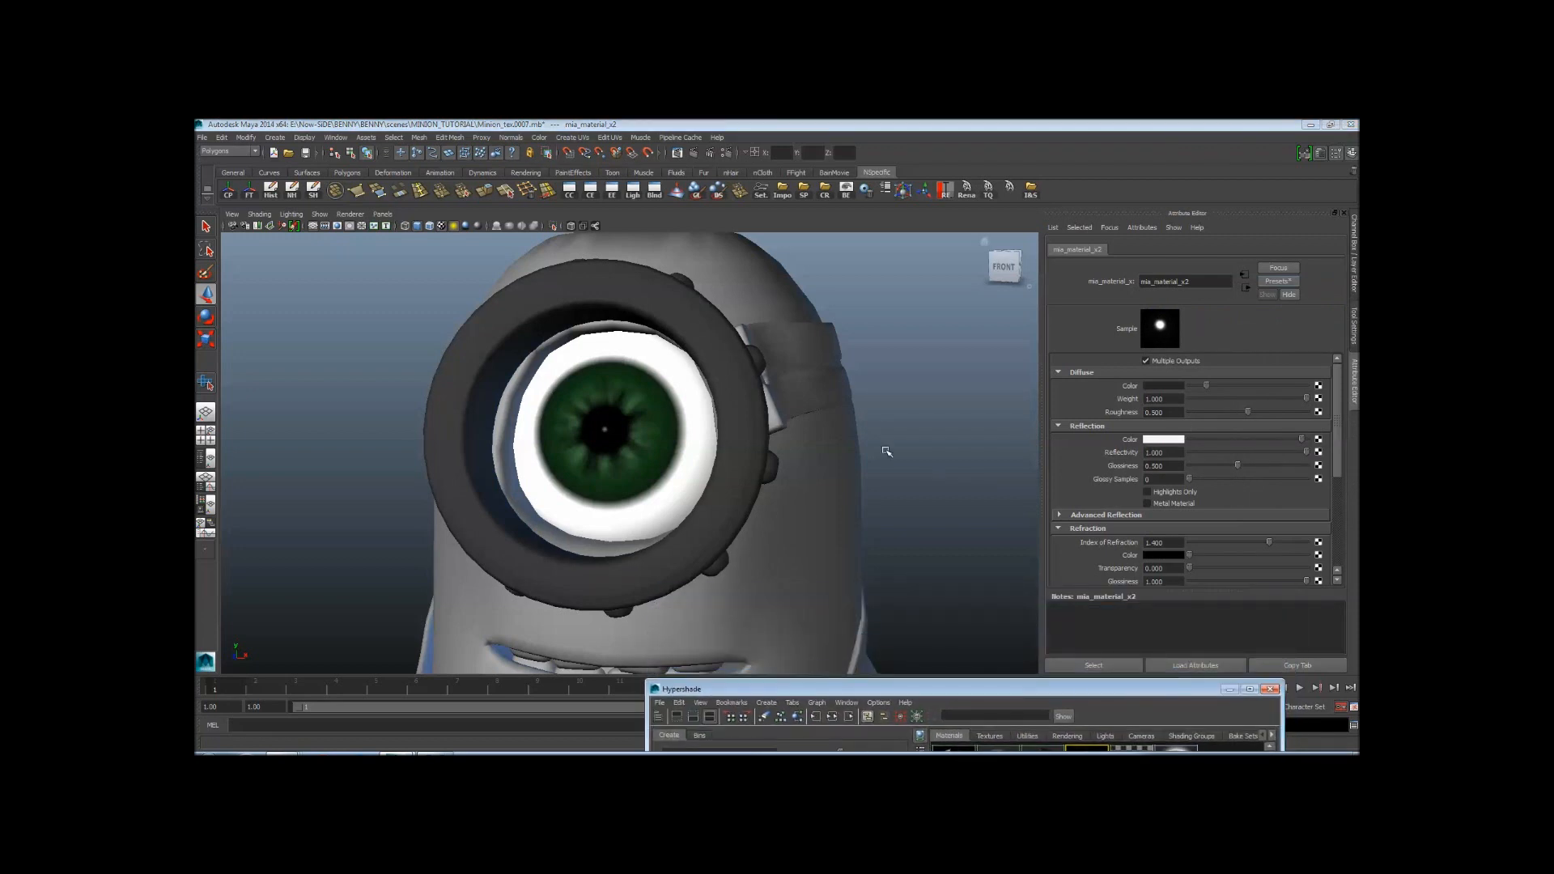
scroll(764, 371, up, 1)
alt+middle_drag(764, 371, 781, 384)
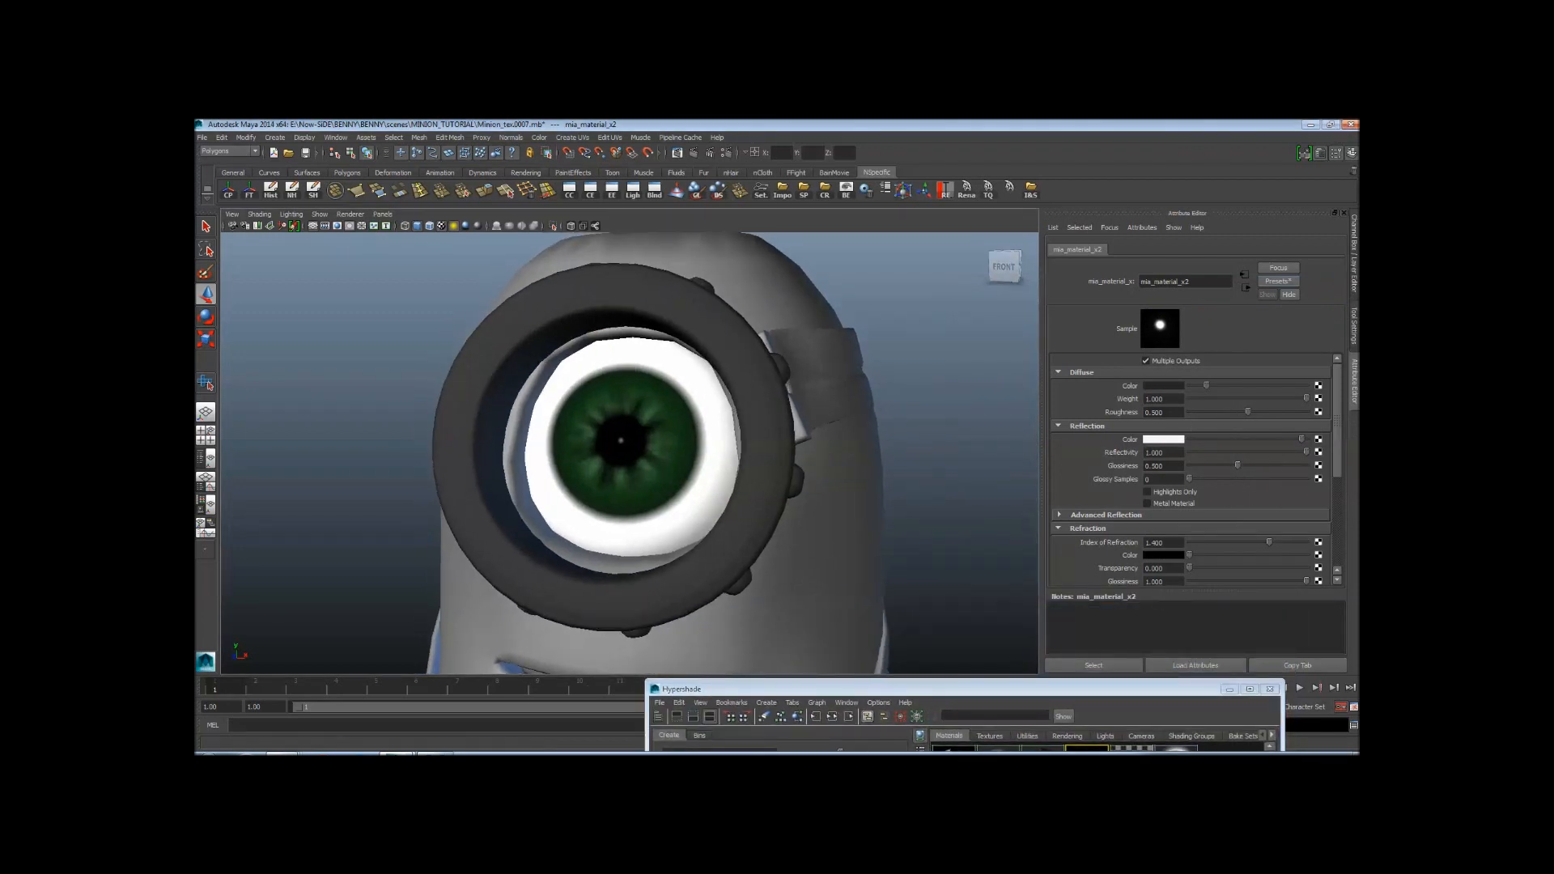
scroll(842, 424, down, 2)
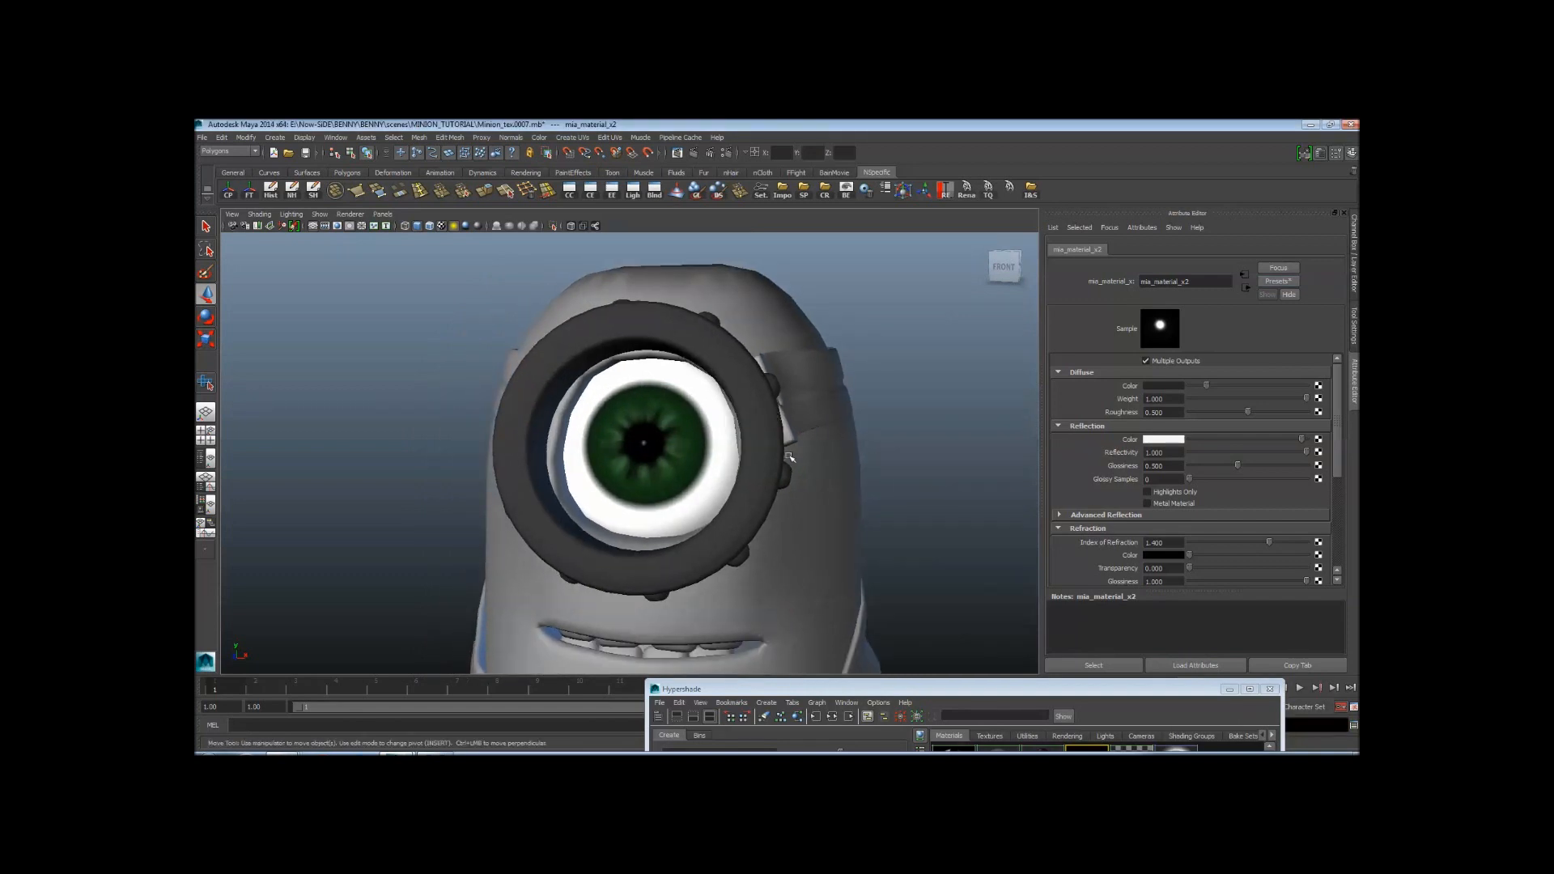
click(694, 153)
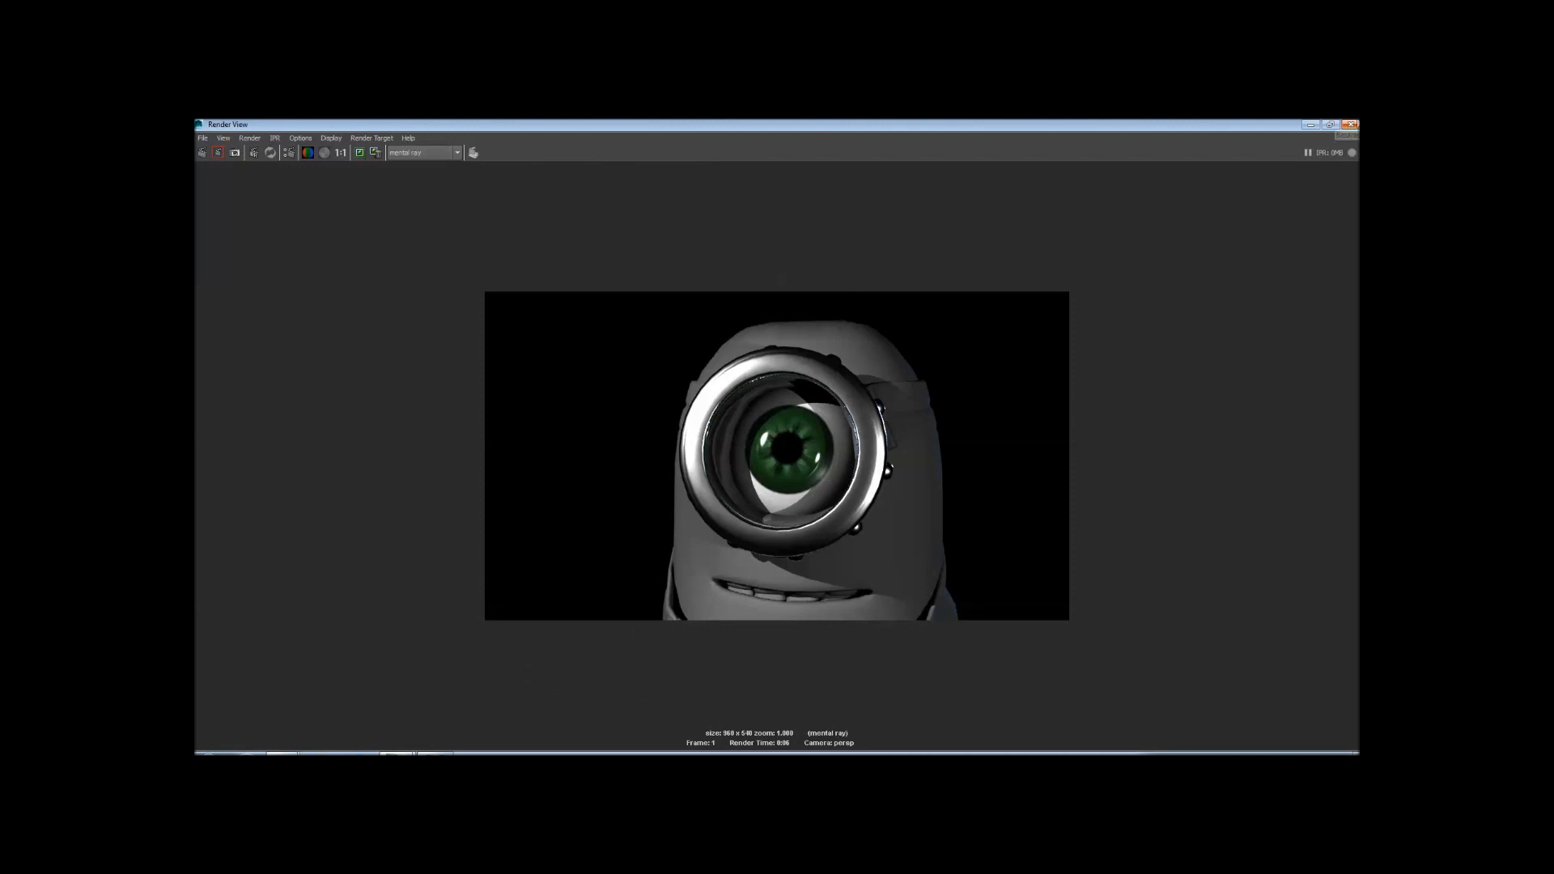
click(1350, 125)
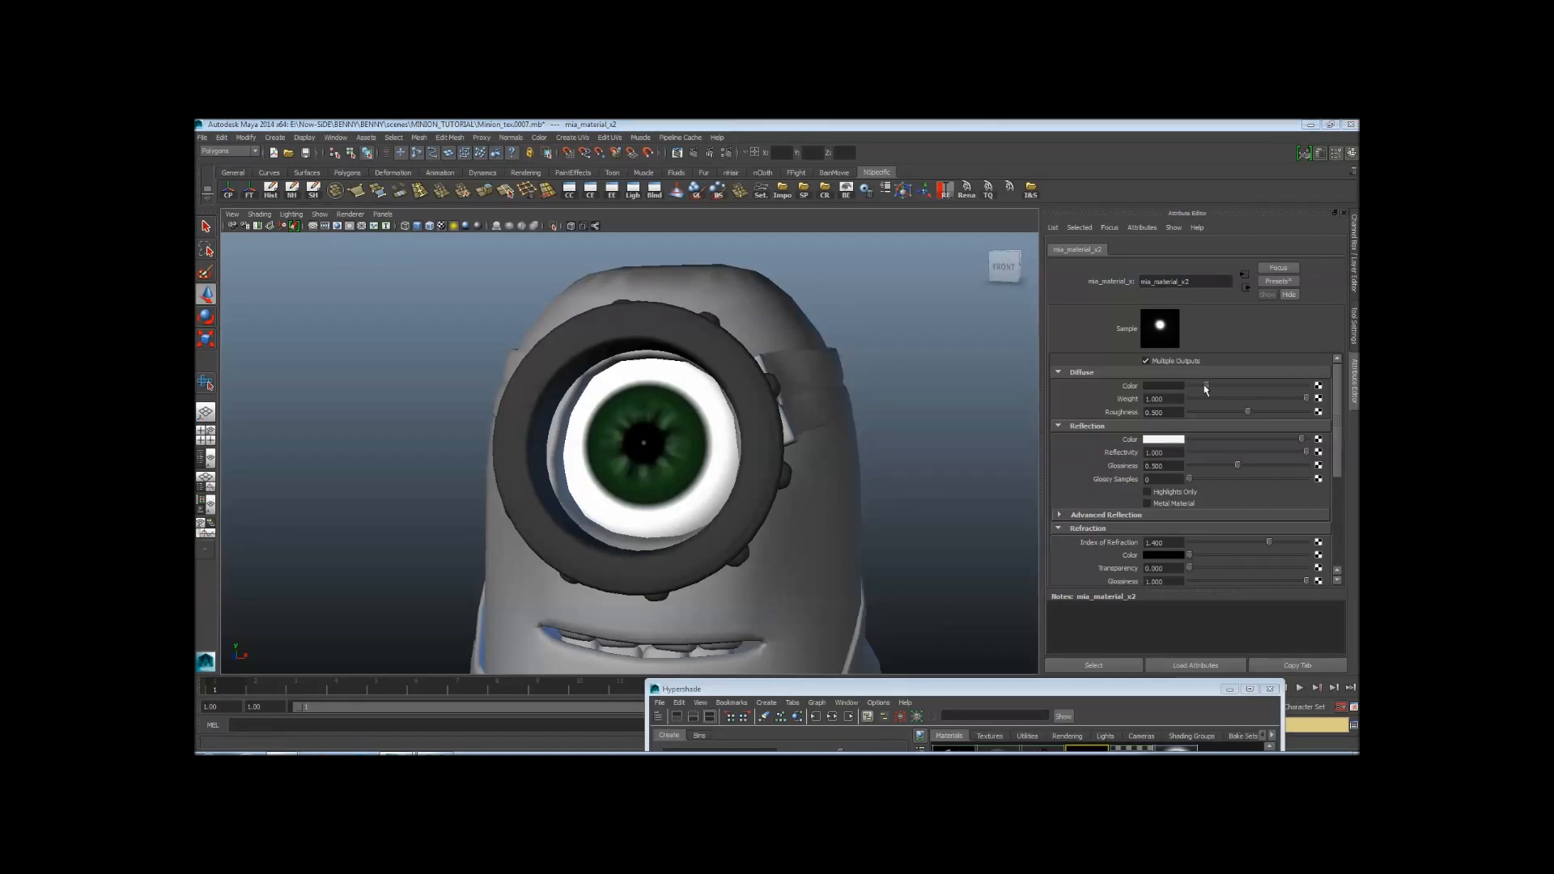
Lighten the chrome material's diffuse color to a mid grey and check it in a new render
drag(1206, 385, 1238, 390)
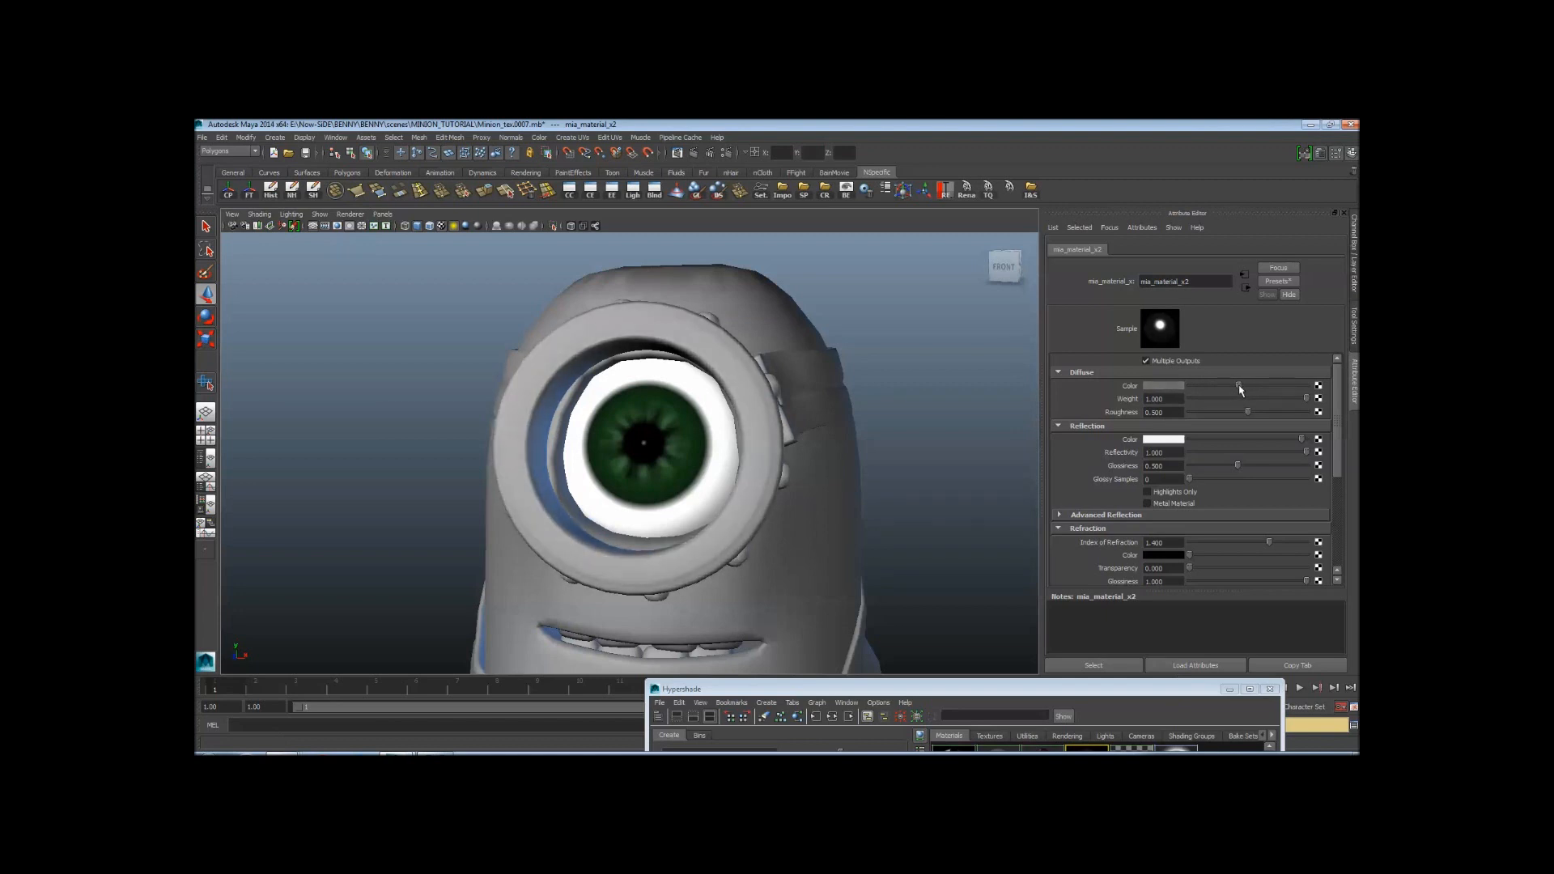
click(694, 152)
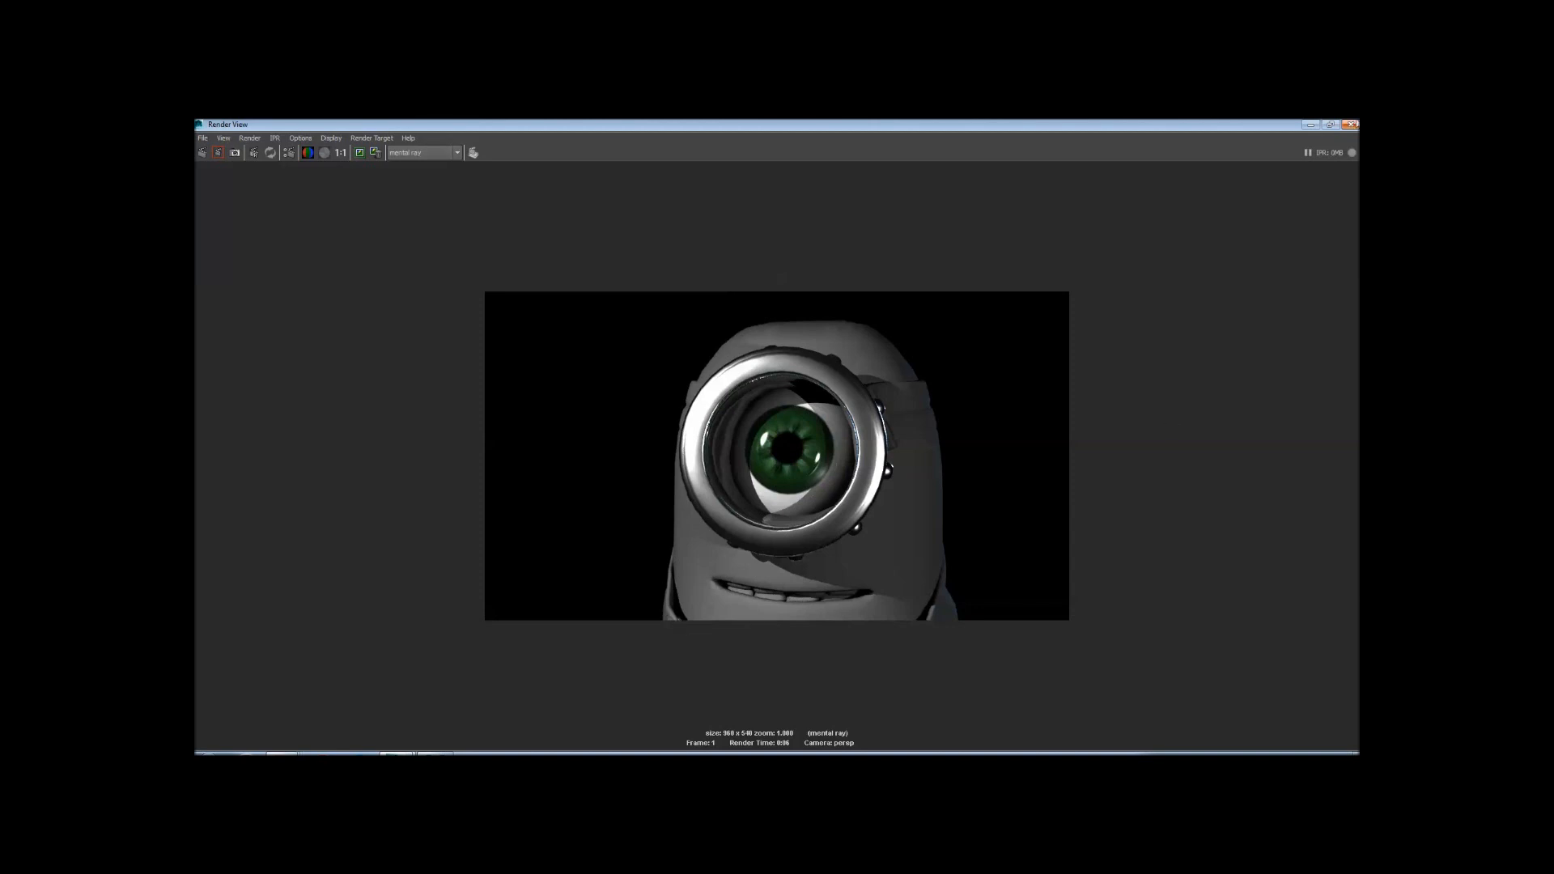
click(1354, 124)
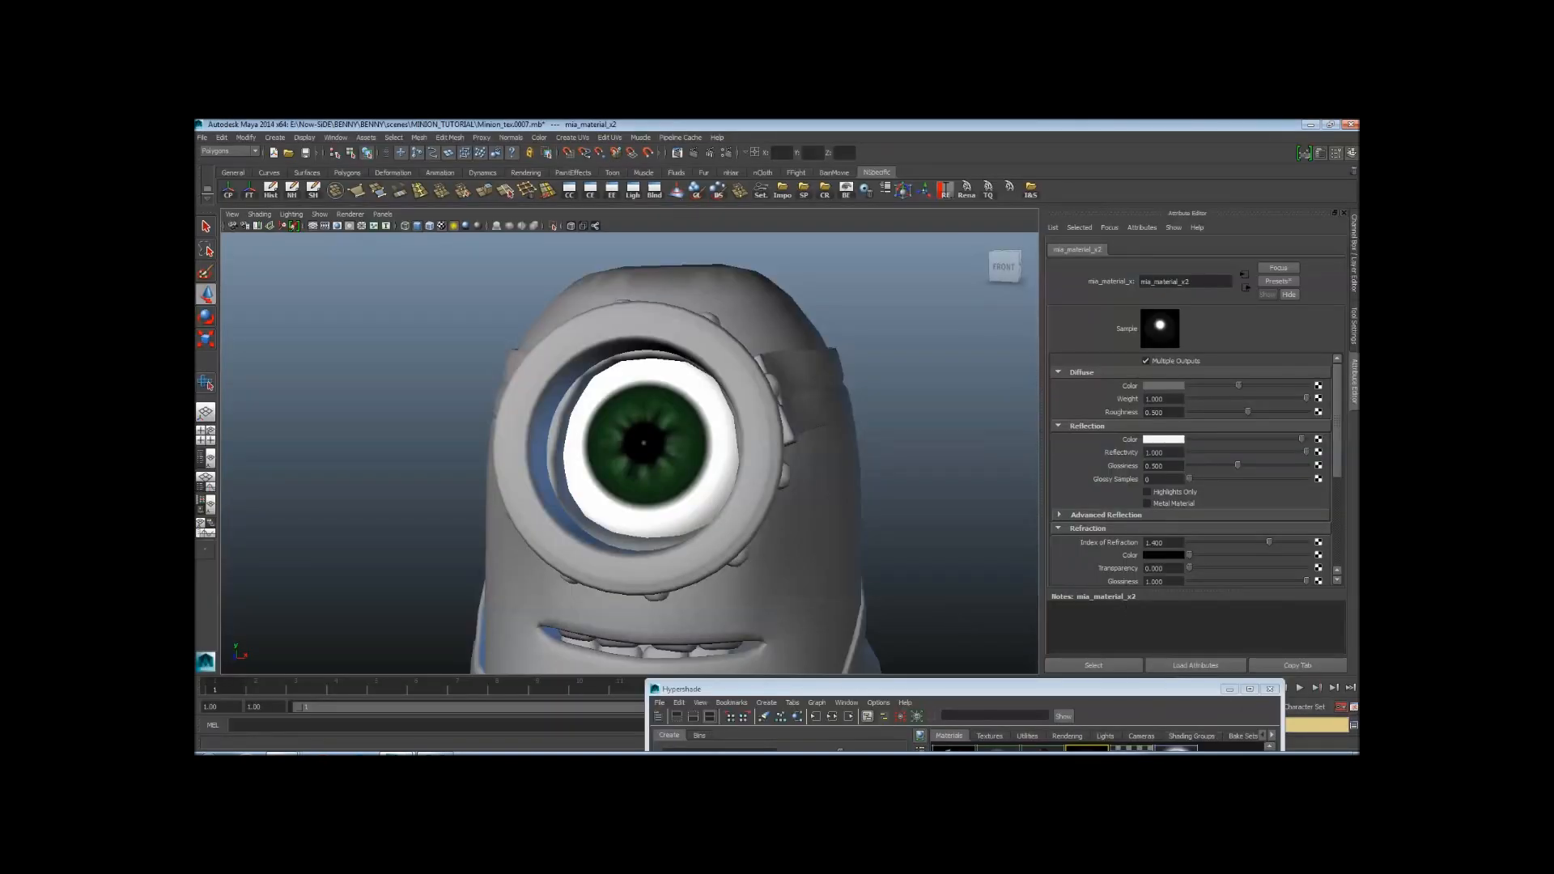
Rename the goggle ring's chrome material to glassSH
drag(1076, 690, 1011, 239)
alt+middle_drag(560, 481, 475, 464)
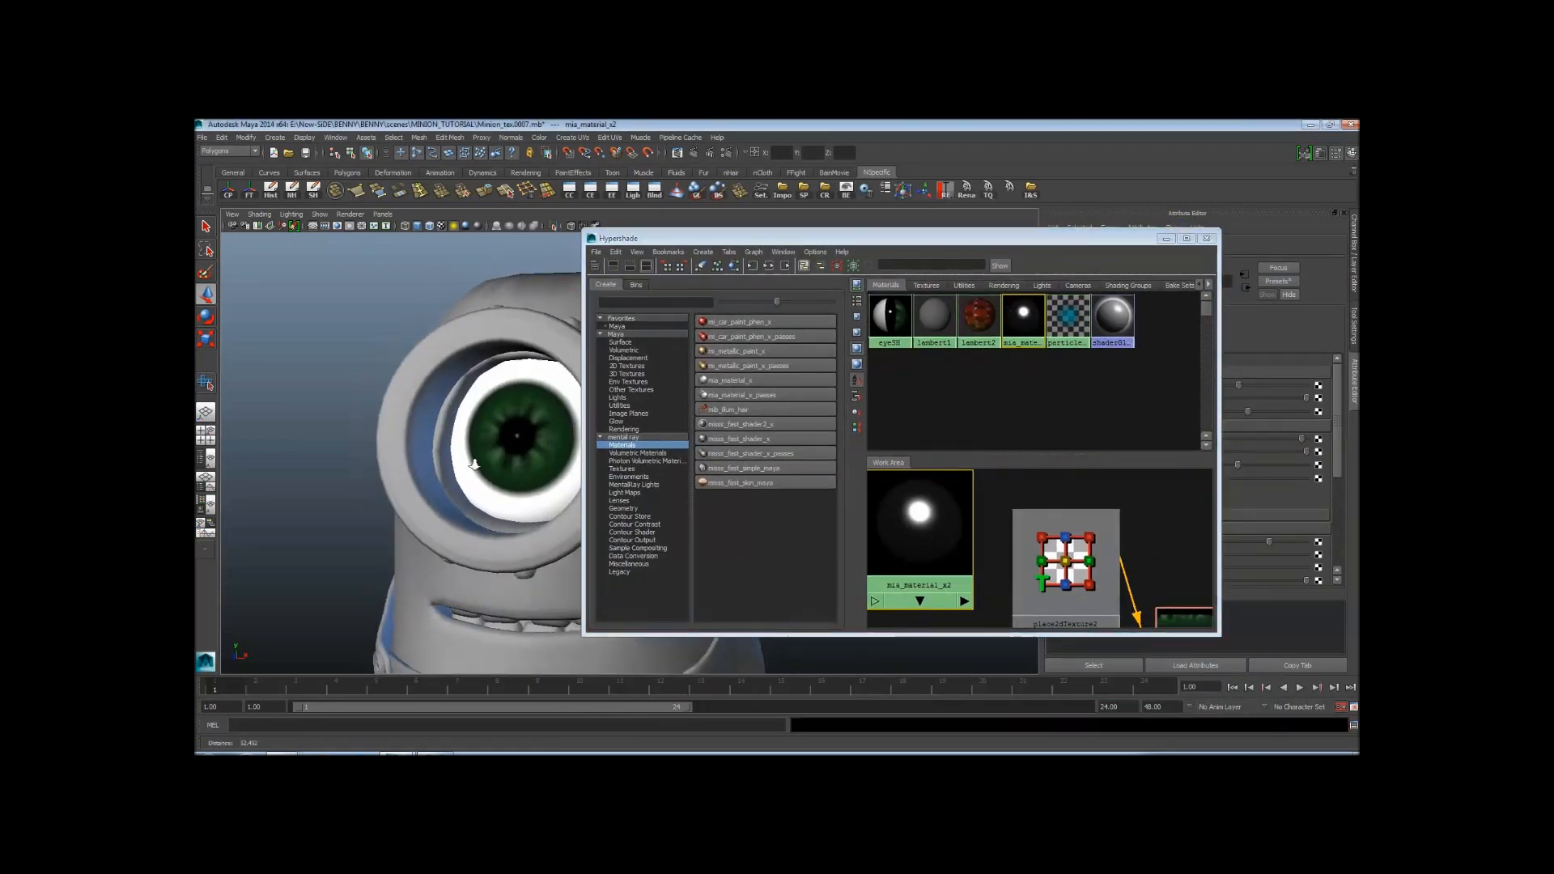
alt+right_drag(474, 465, 394, 490)
alt+right_drag(505, 591, 793, 441)
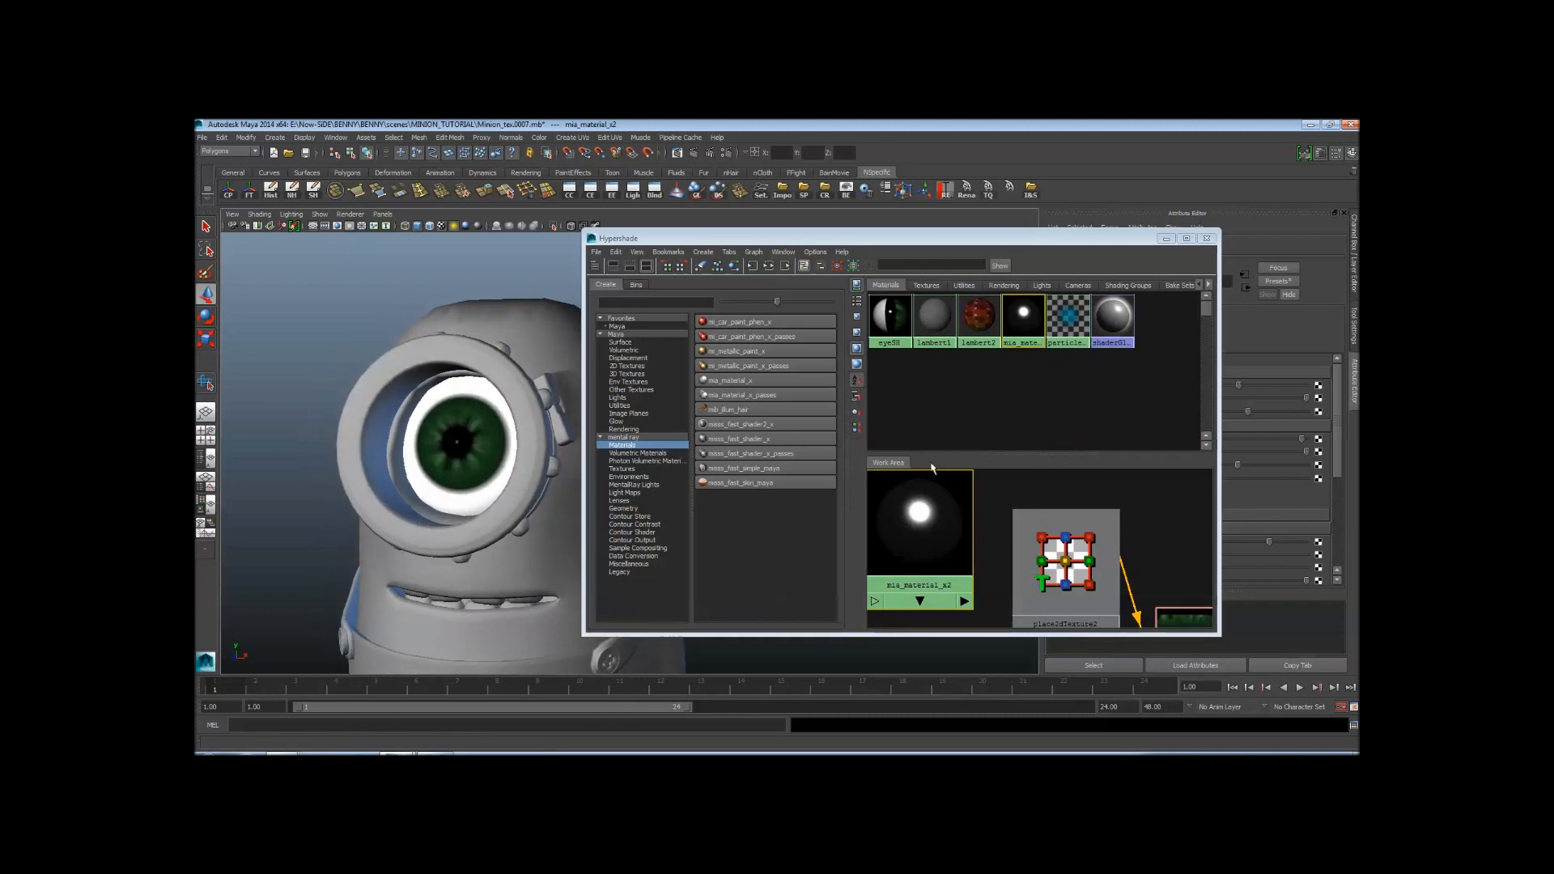
drag(840, 245, 873, 215)
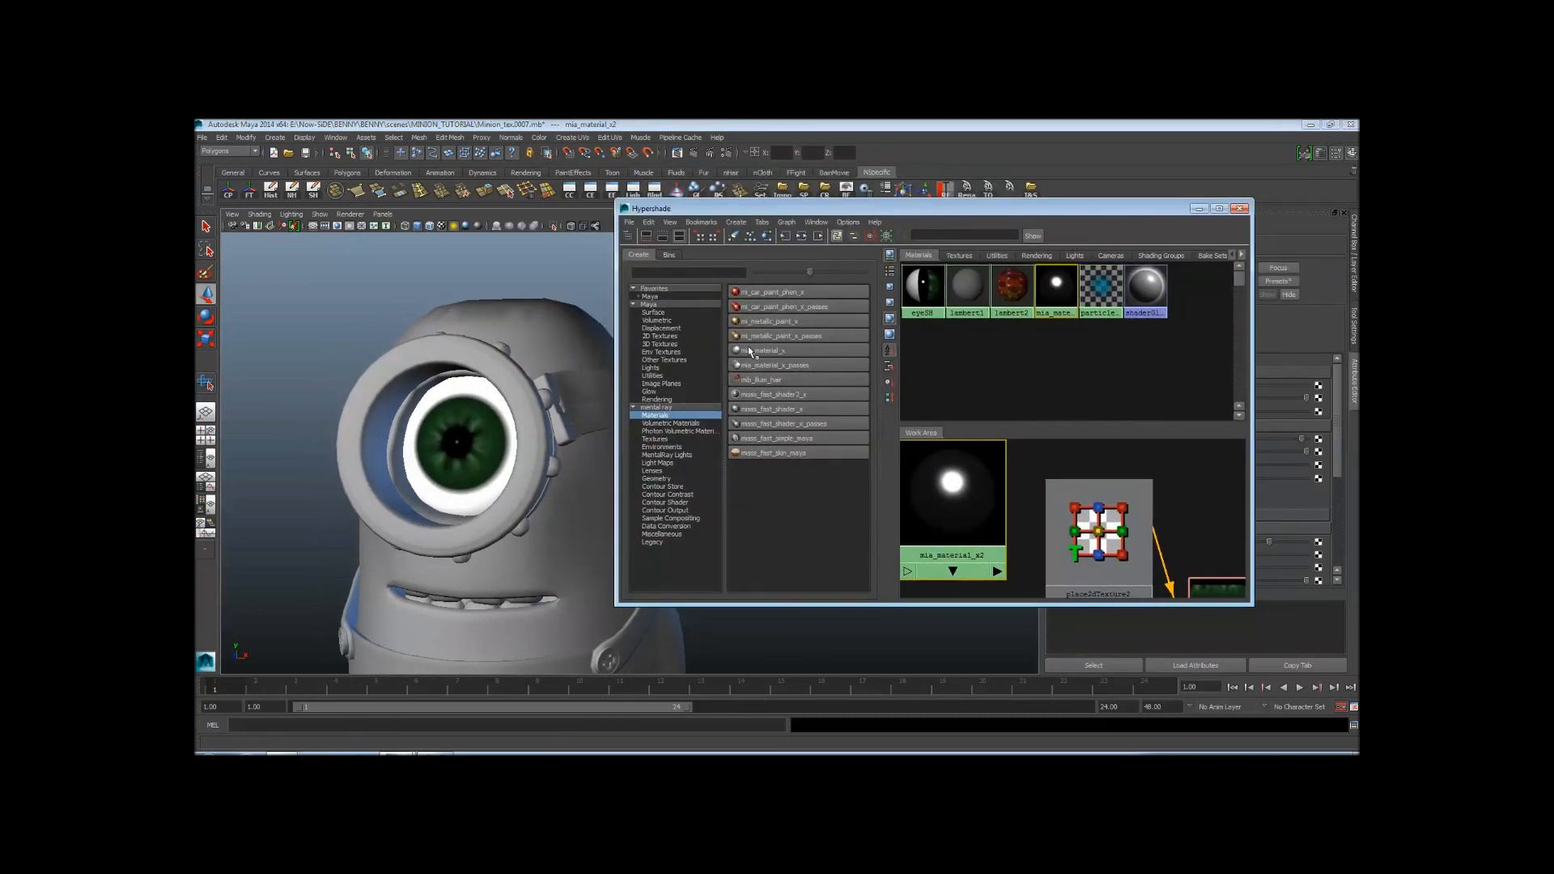
drag(1093, 214, 964, 422)
double_click(1201, 282)
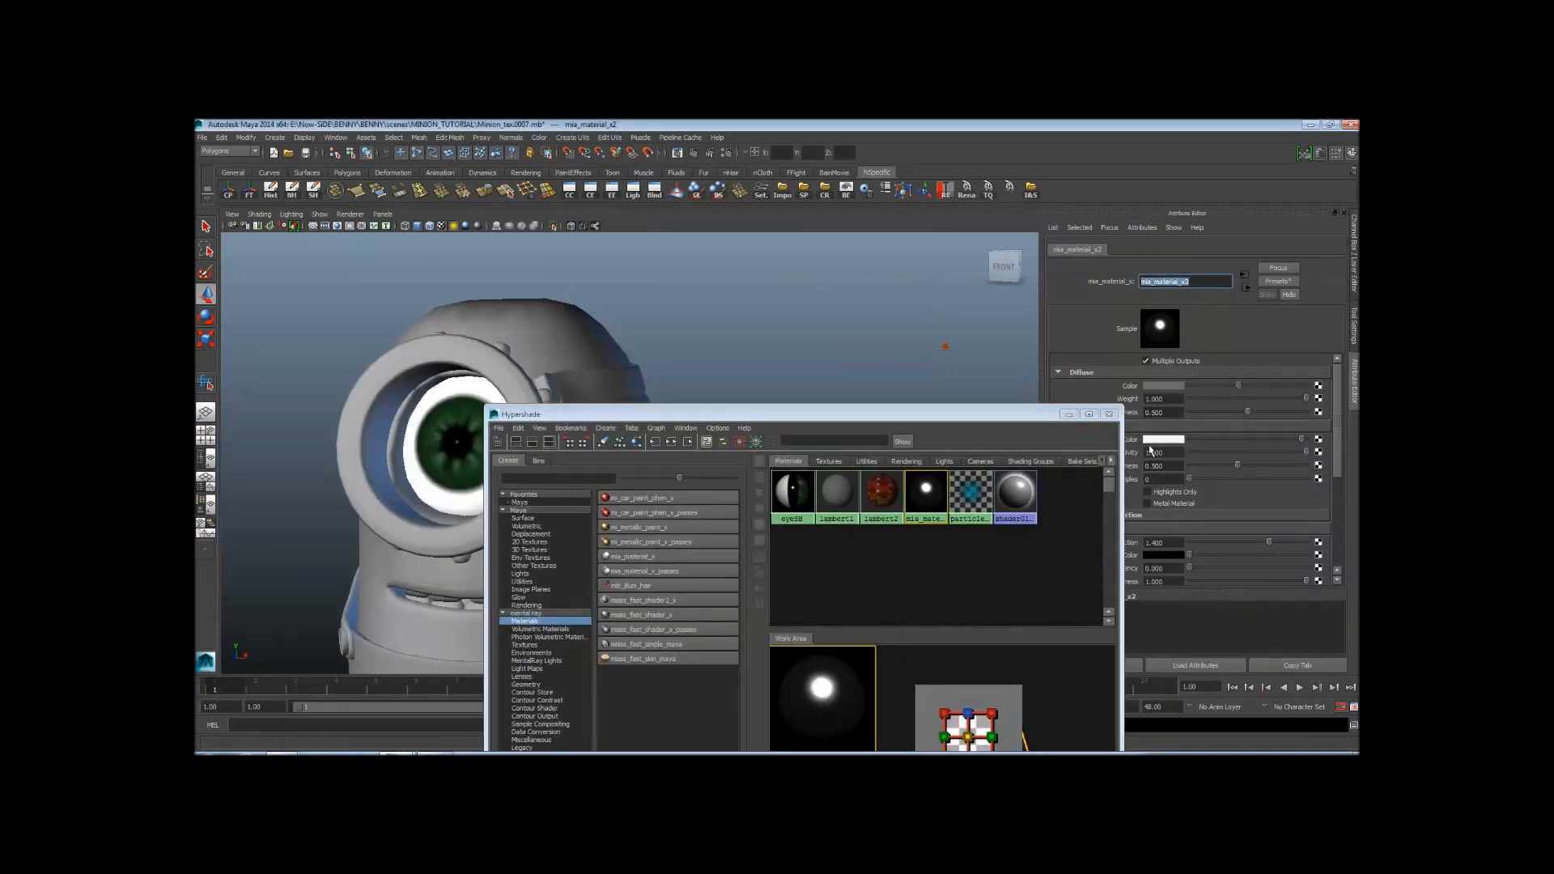
text(glassSH)
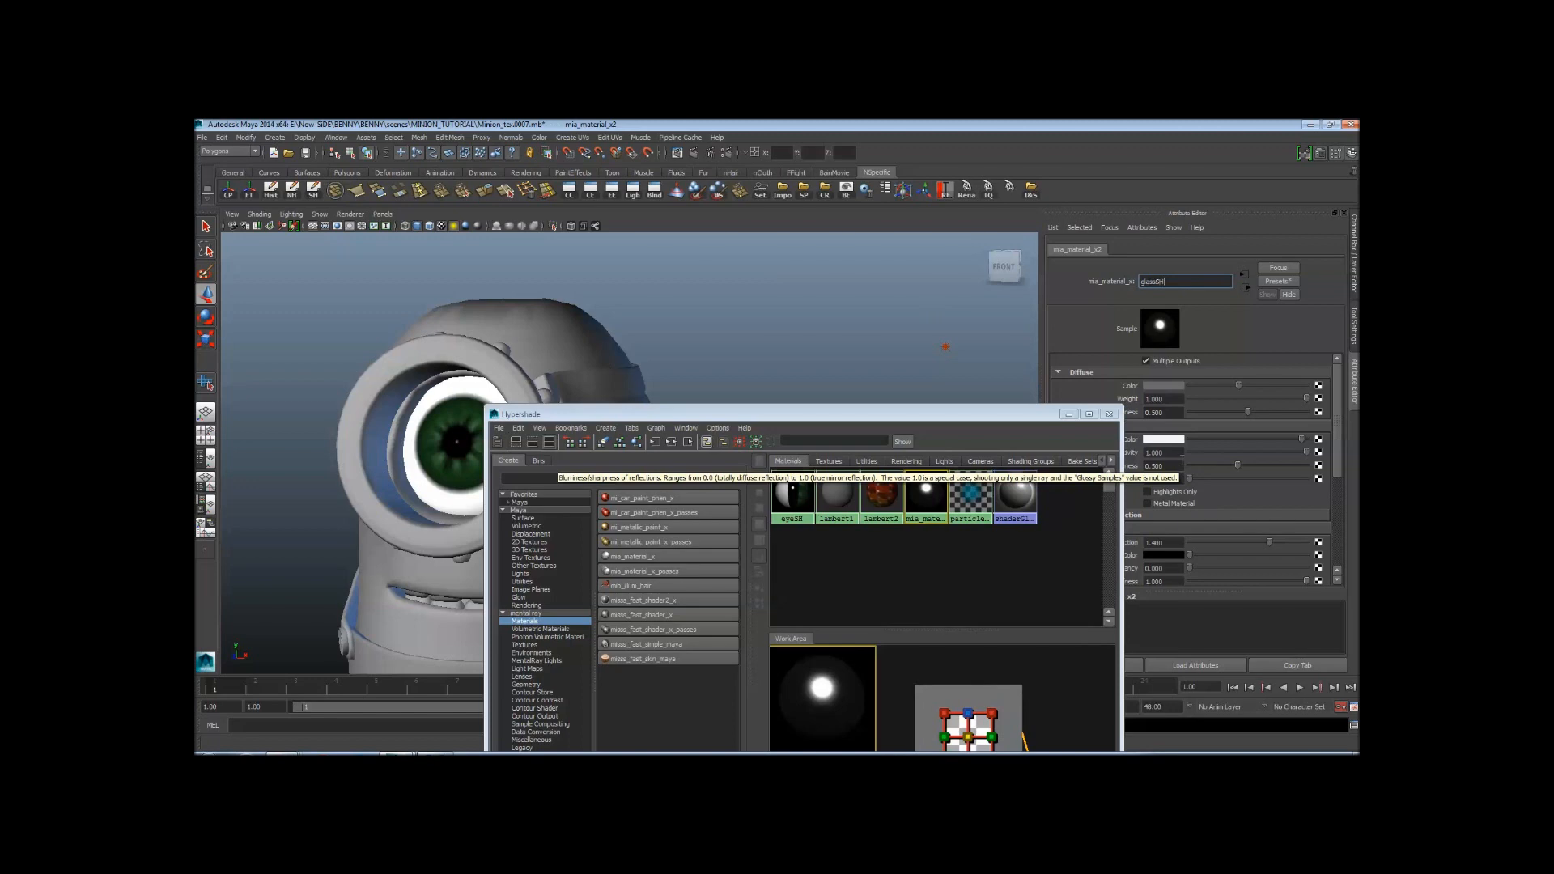
key(Return)
Create another mental ray mia_material_x material in the Hypershade
drag(839, 420, 955, 360)
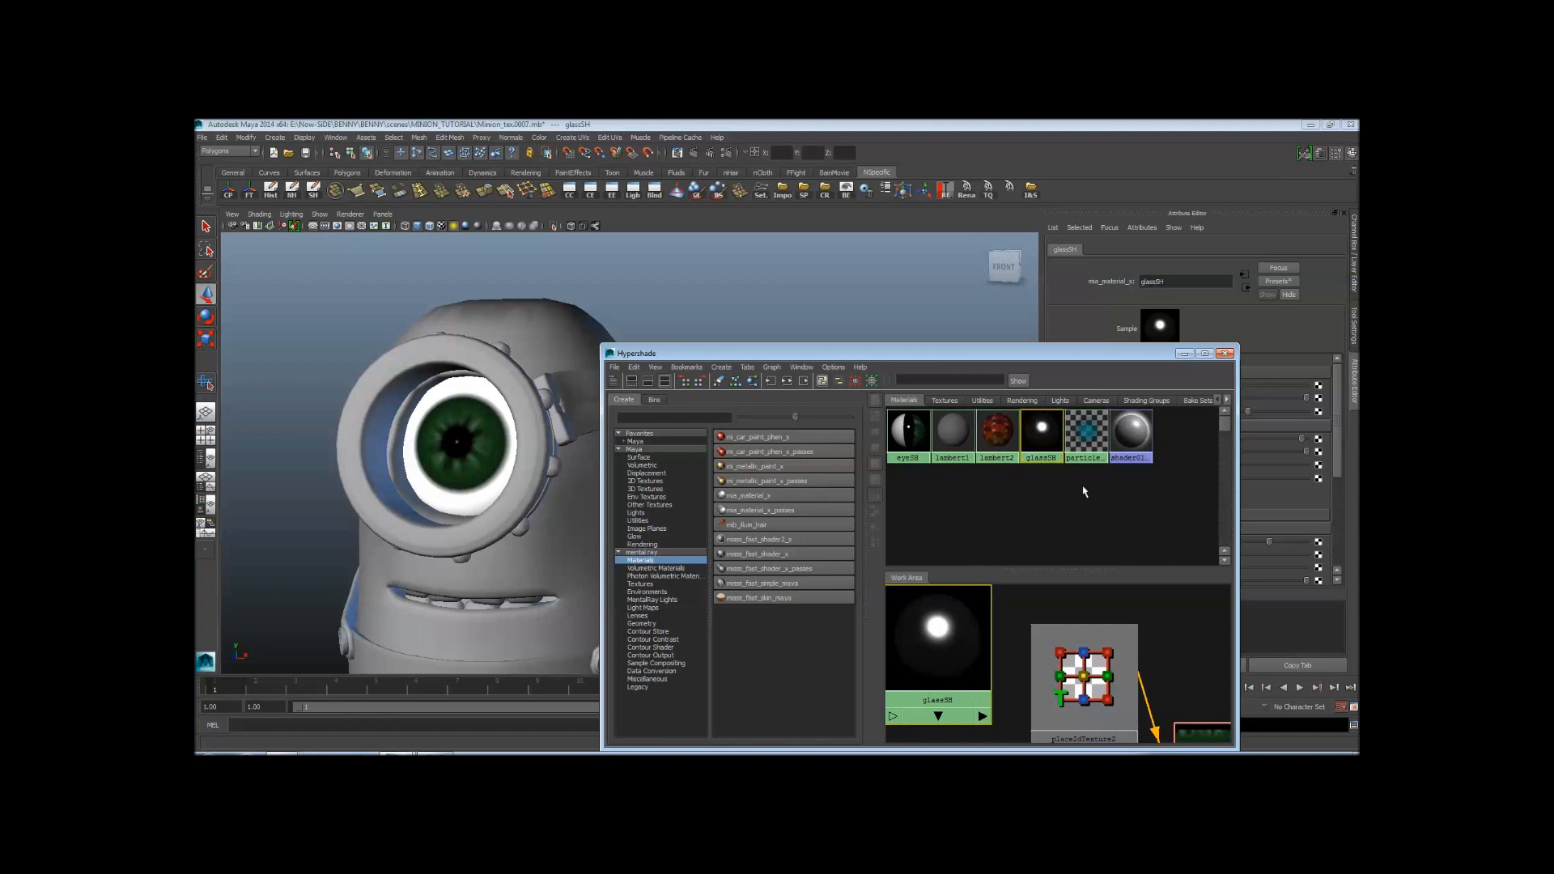
click(764, 498)
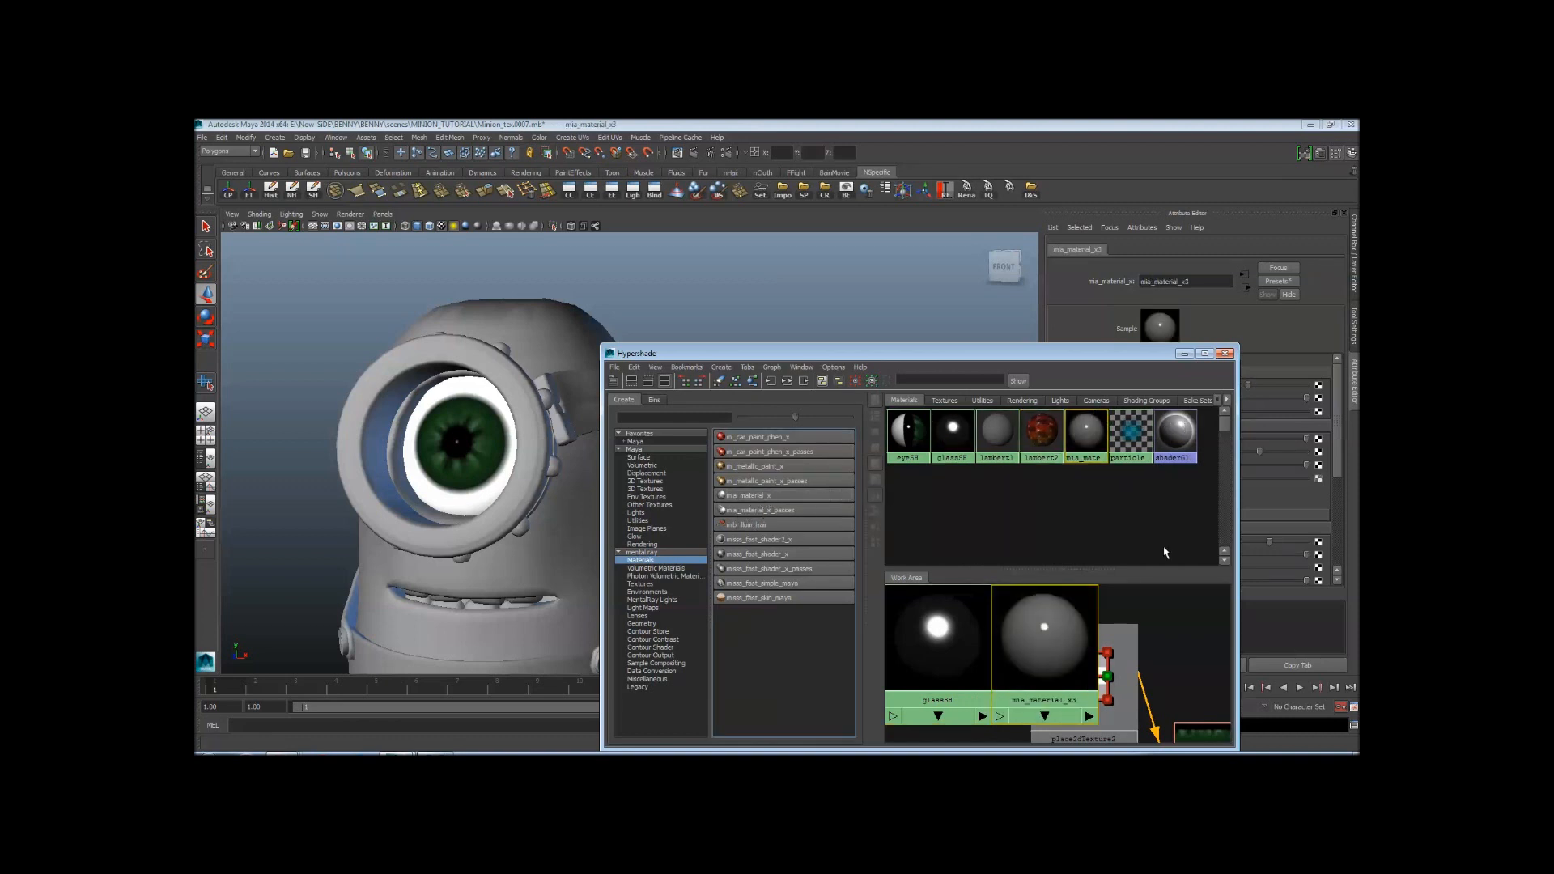
Assign the new mia_material_x material to the goggle strap and minimize the Hypershade
alt+drag(551, 469, 495, 491)
middle_drag(1083, 436, 534, 411)
alt+right_drag(506, 404, 542, 401)
alt+middle_drag(542, 401, 507, 438)
click(1184, 356)
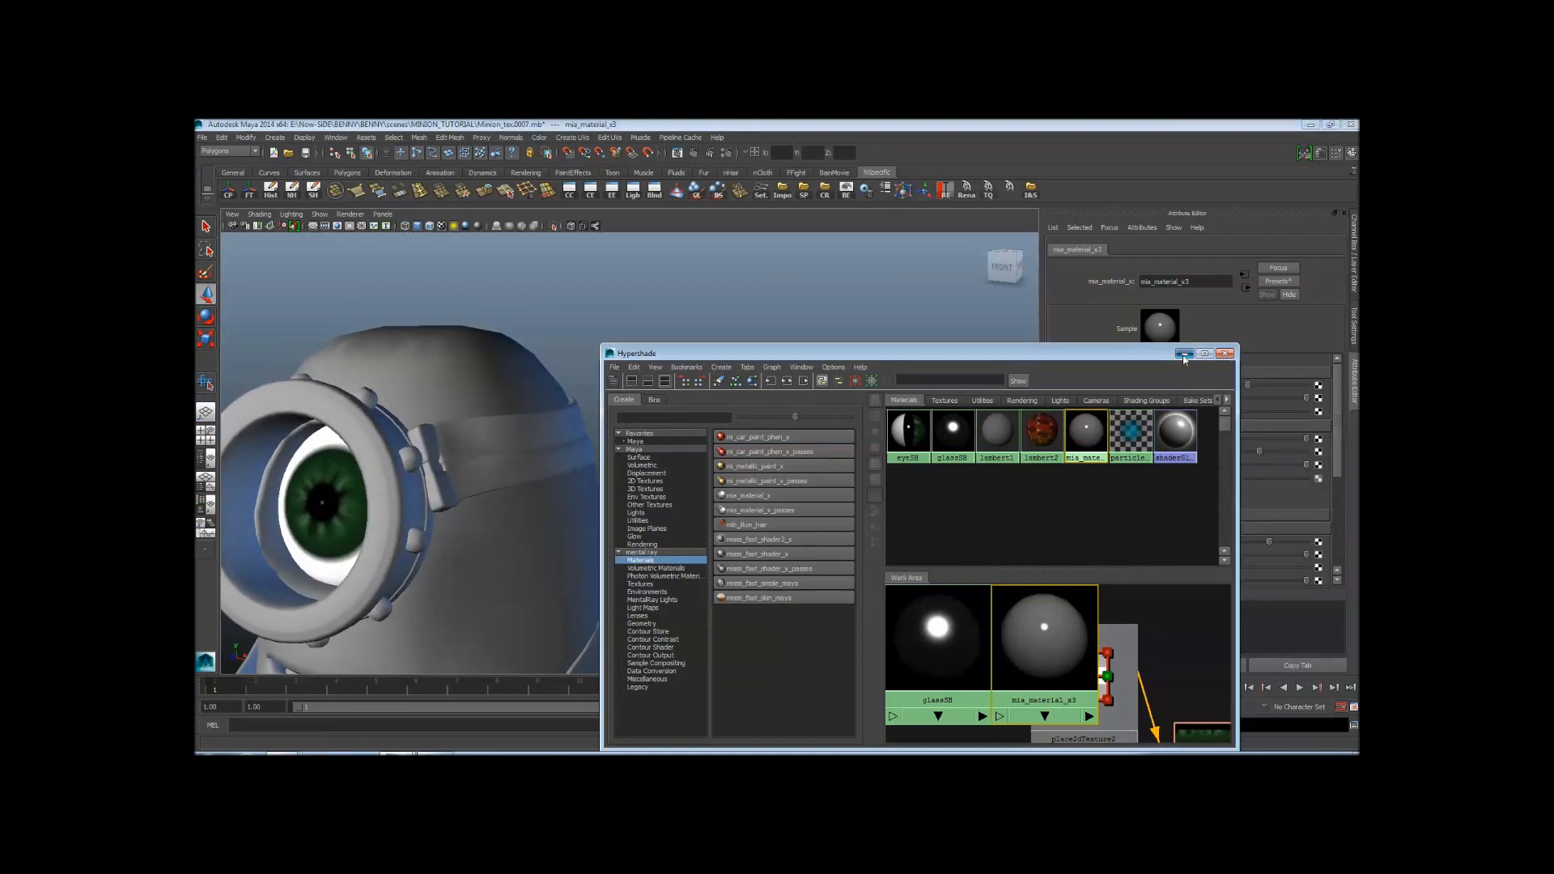
Replace the strap material's settings with the Rubber preset
alt+right_drag(569, 430, 659, 465)
alt+middle_drag(659, 465, 793, 450)
mouse_move(793, 451)
alt+mouse_down()
mouse_move(833, 441)
mouse_move(580, 440)
mouse_move(797, 441)
alt+mouse_up()
alt+right_drag(797, 441, 437, 419)
mouse_move(421, 416)
alt+mouse_down()
mouse_move(742, 445)
mouse_move(646, 445)
mouse_move(719, 401)
alt+mouse_up()
click(1283, 281)
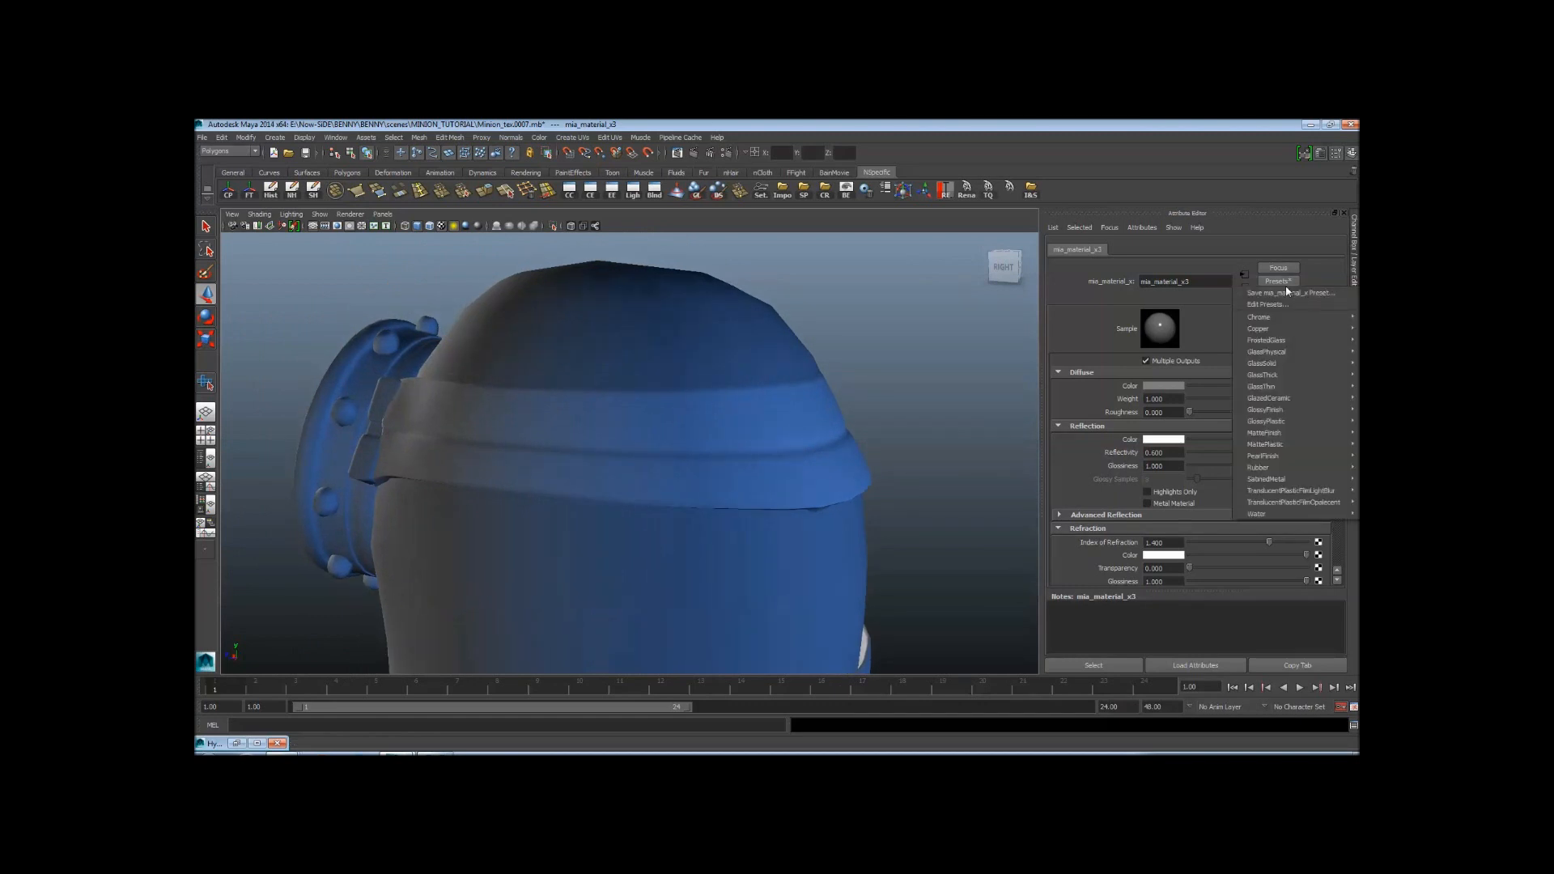
mouse_move(1259, 468)
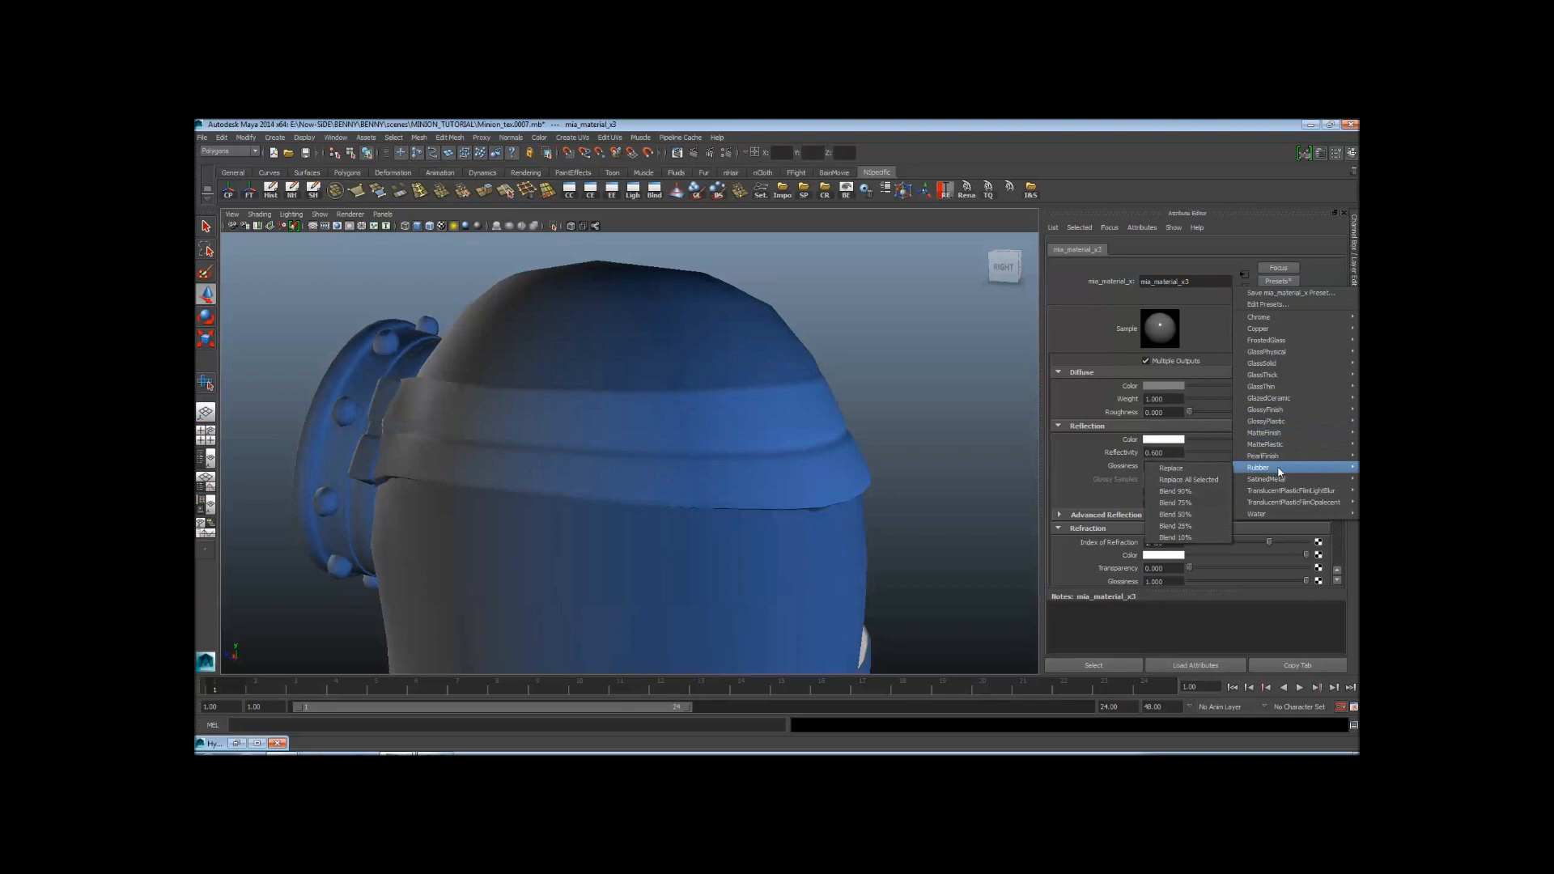
click(1213, 470)
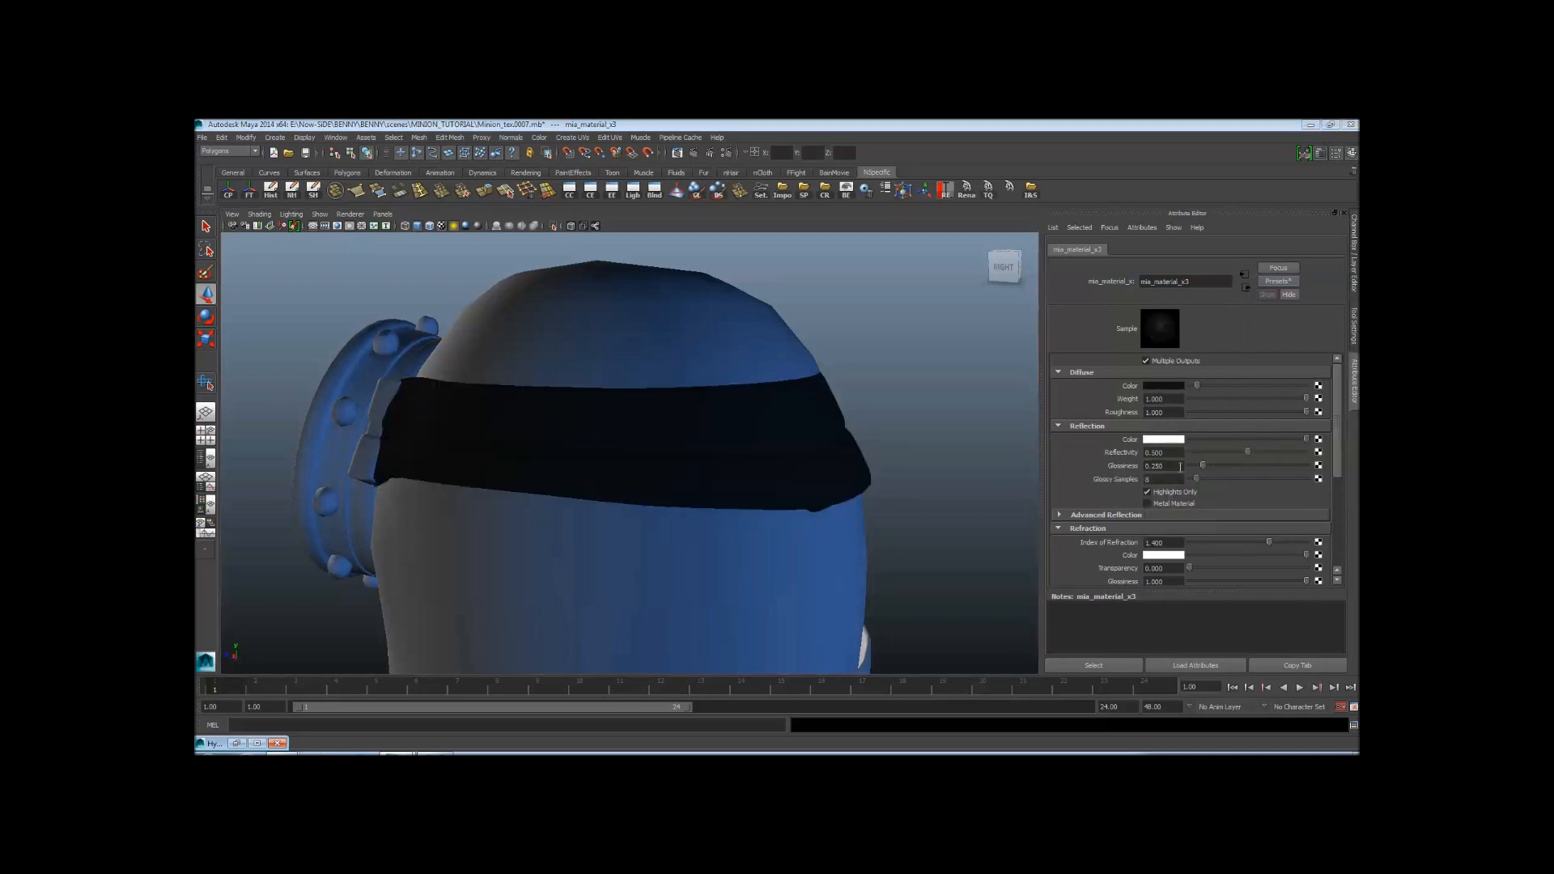
Compare the strap and its buckle with the minion-clipboard.jpg reference picture, close up
alt+drag(712, 413, 837, 411)
alt+right_drag(696, 412, 809, 413)
alt+drag(809, 413, 779, 413)
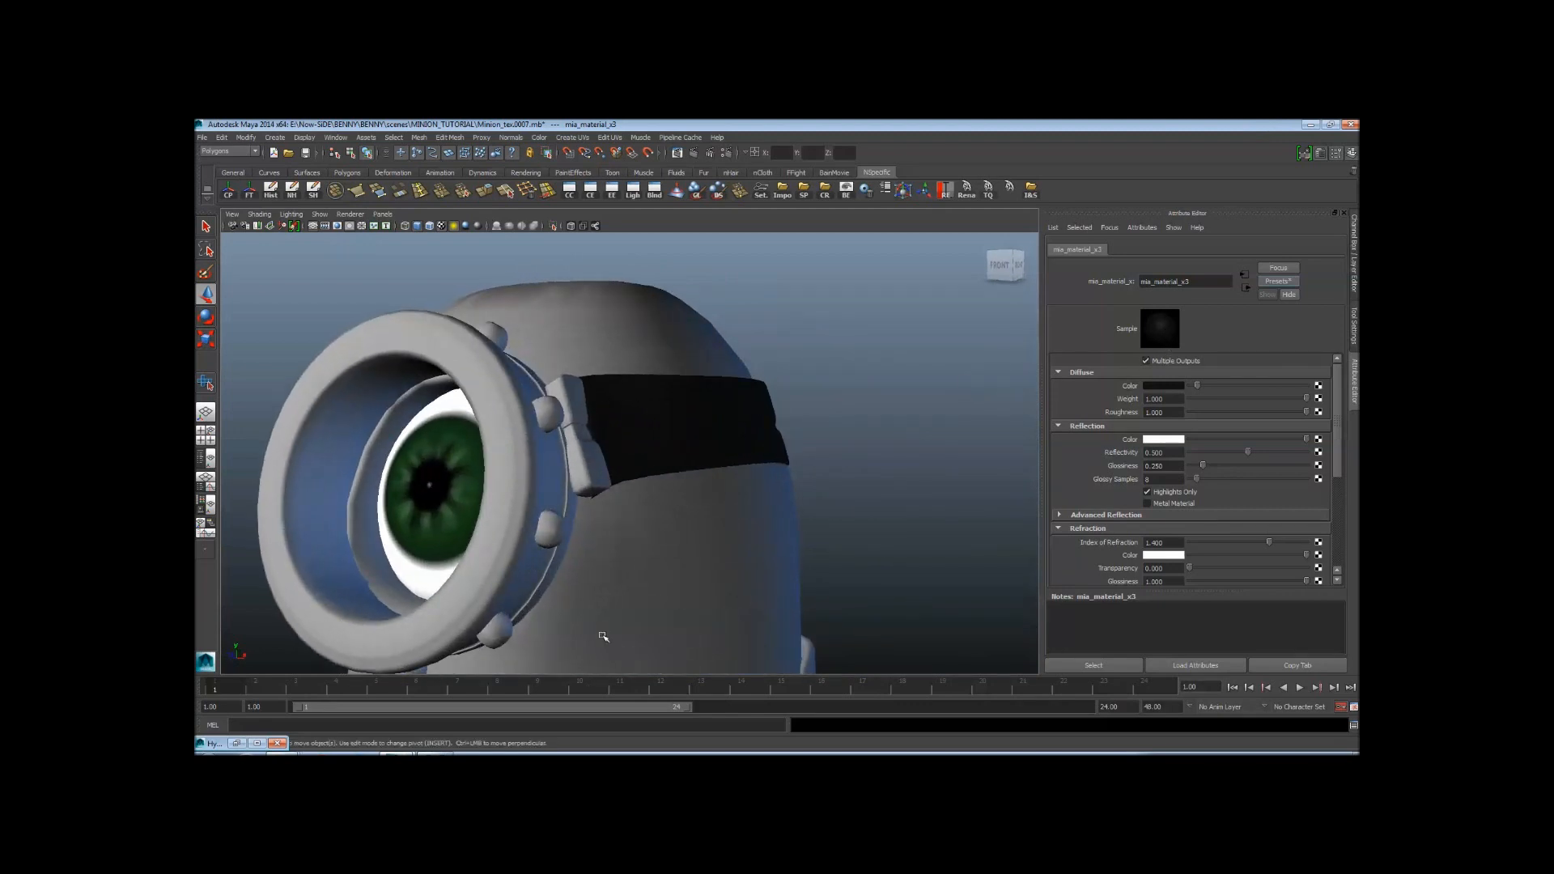
click(441, 754)
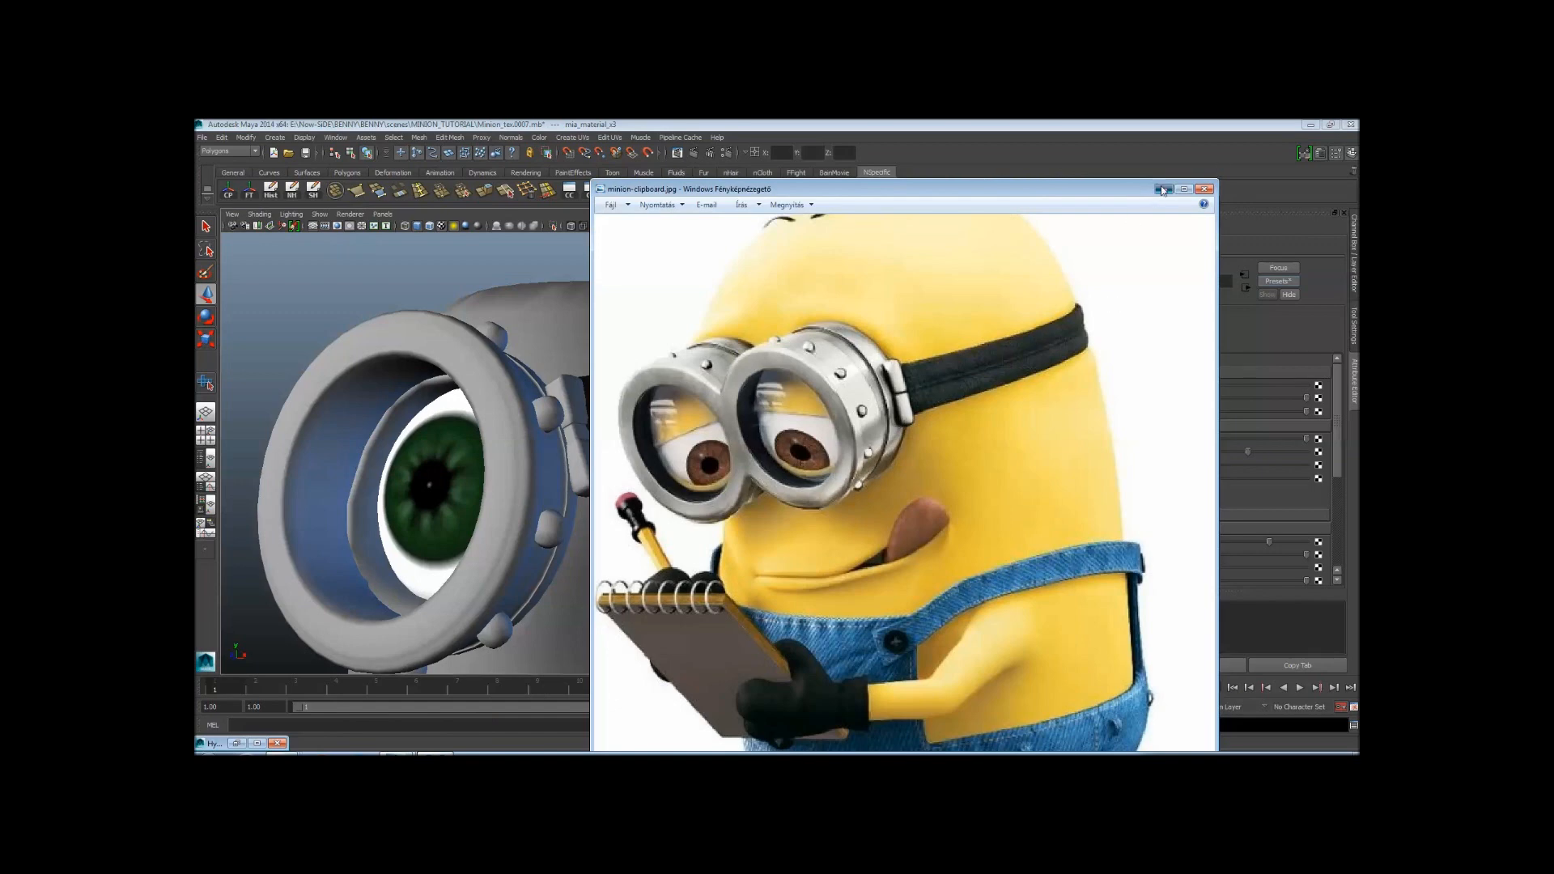
click(1204, 189)
click(437, 754)
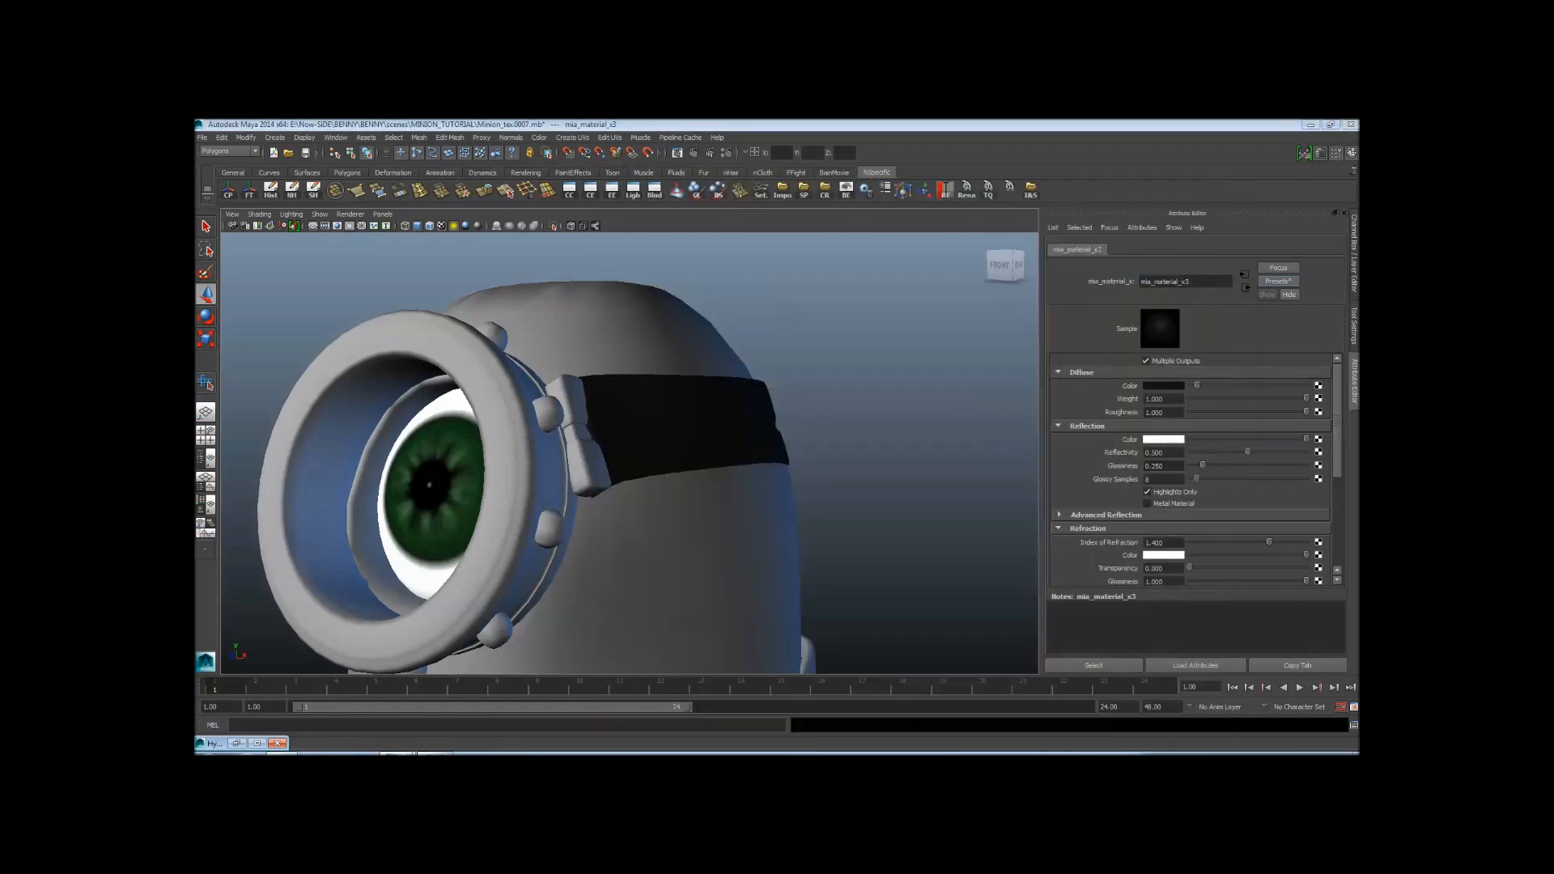
scroll(1021, 348, up, 5)
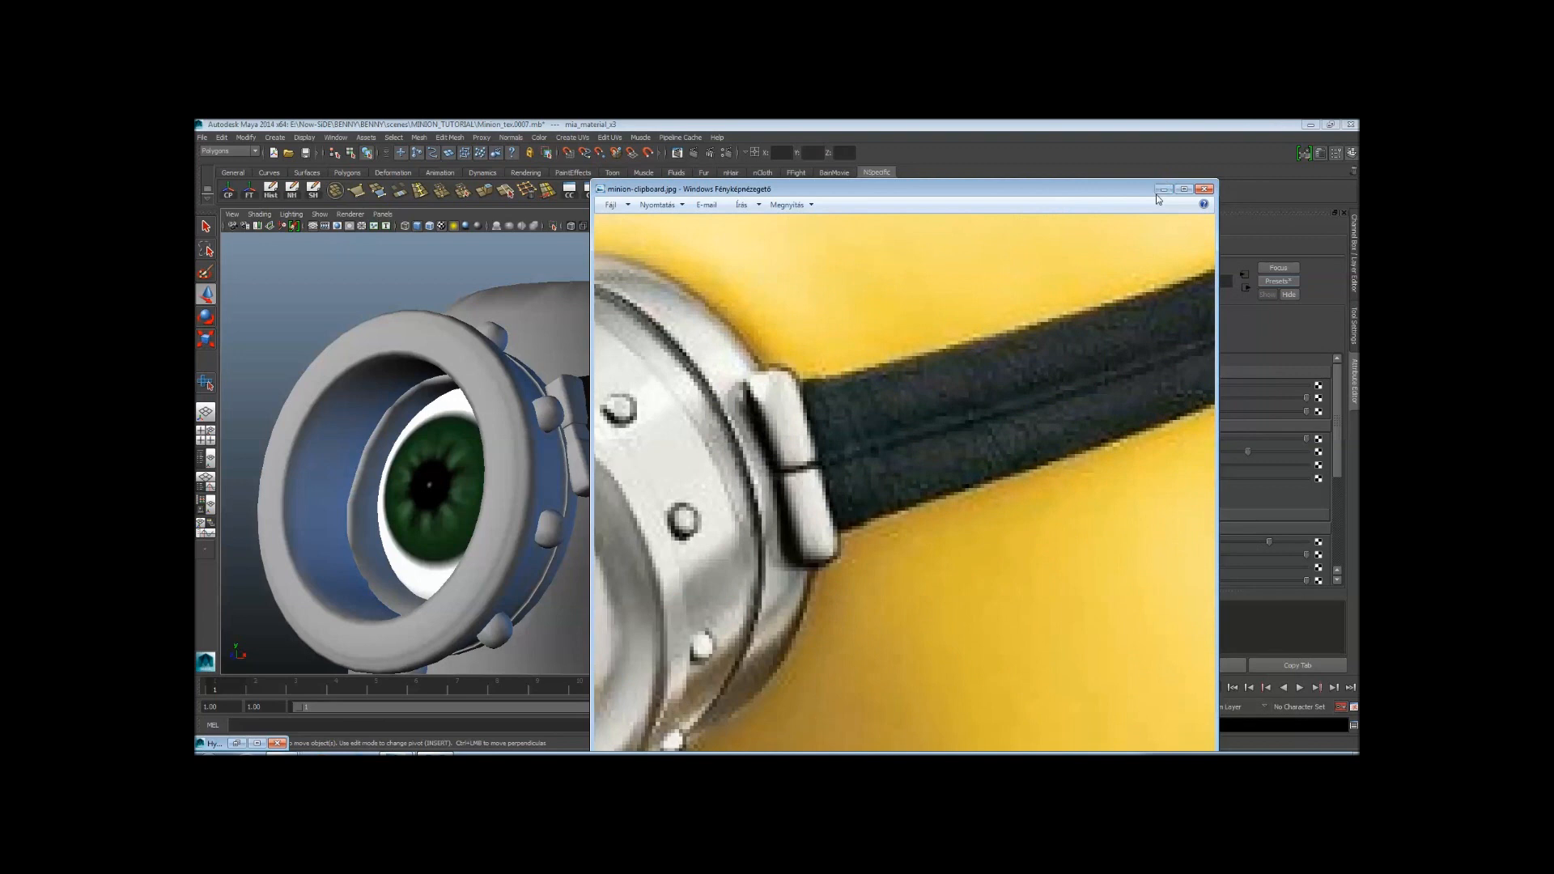
click(1162, 189)
Render the goggle and strap with mental ray, inspect the rubber strap up close and close the render
alt+drag(711, 416, 726, 289)
alt+drag(784, 364, 752, 390)
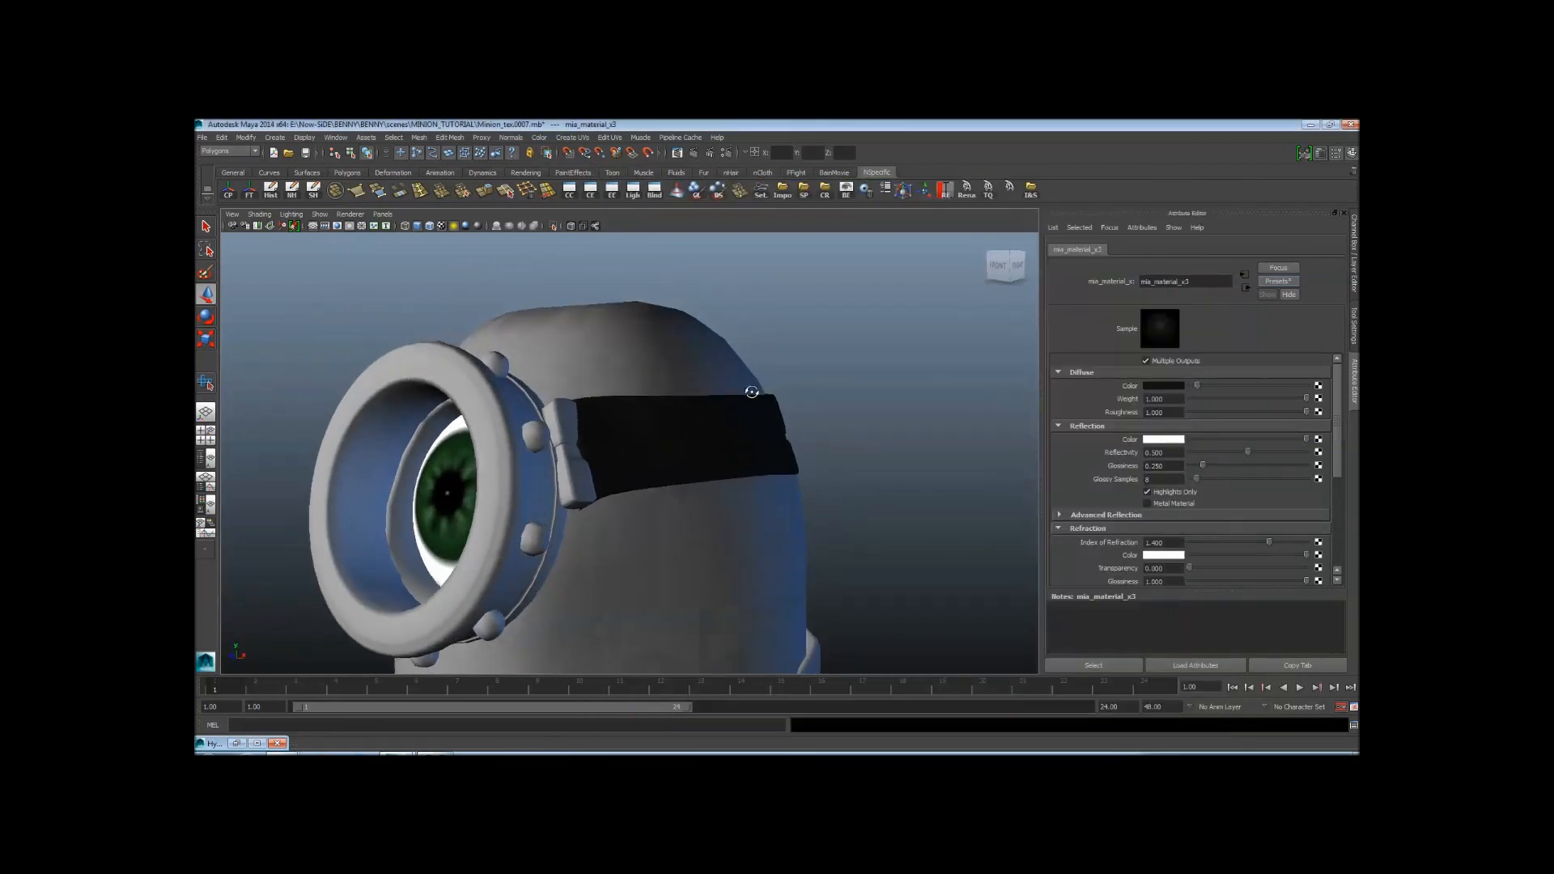
click(693, 154)
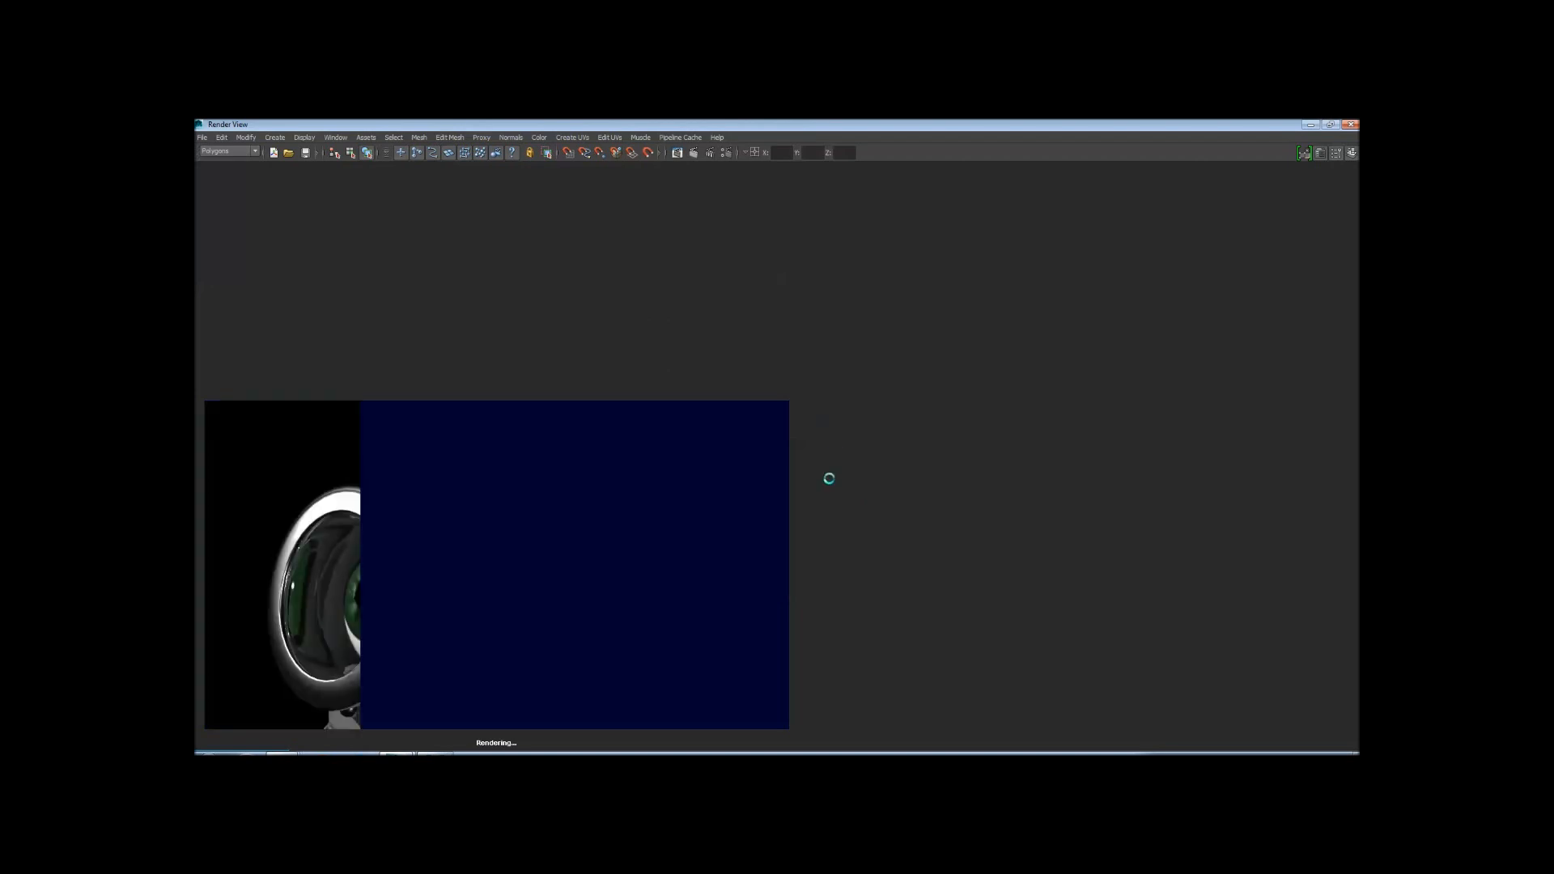
mouse_move(881, 506)
alt+right_down()
mouse_move(937, 423)
mouse_move(923, 423)
mouse_move(1033, 440)
mouse_move(891, 478)
alt+right_up()
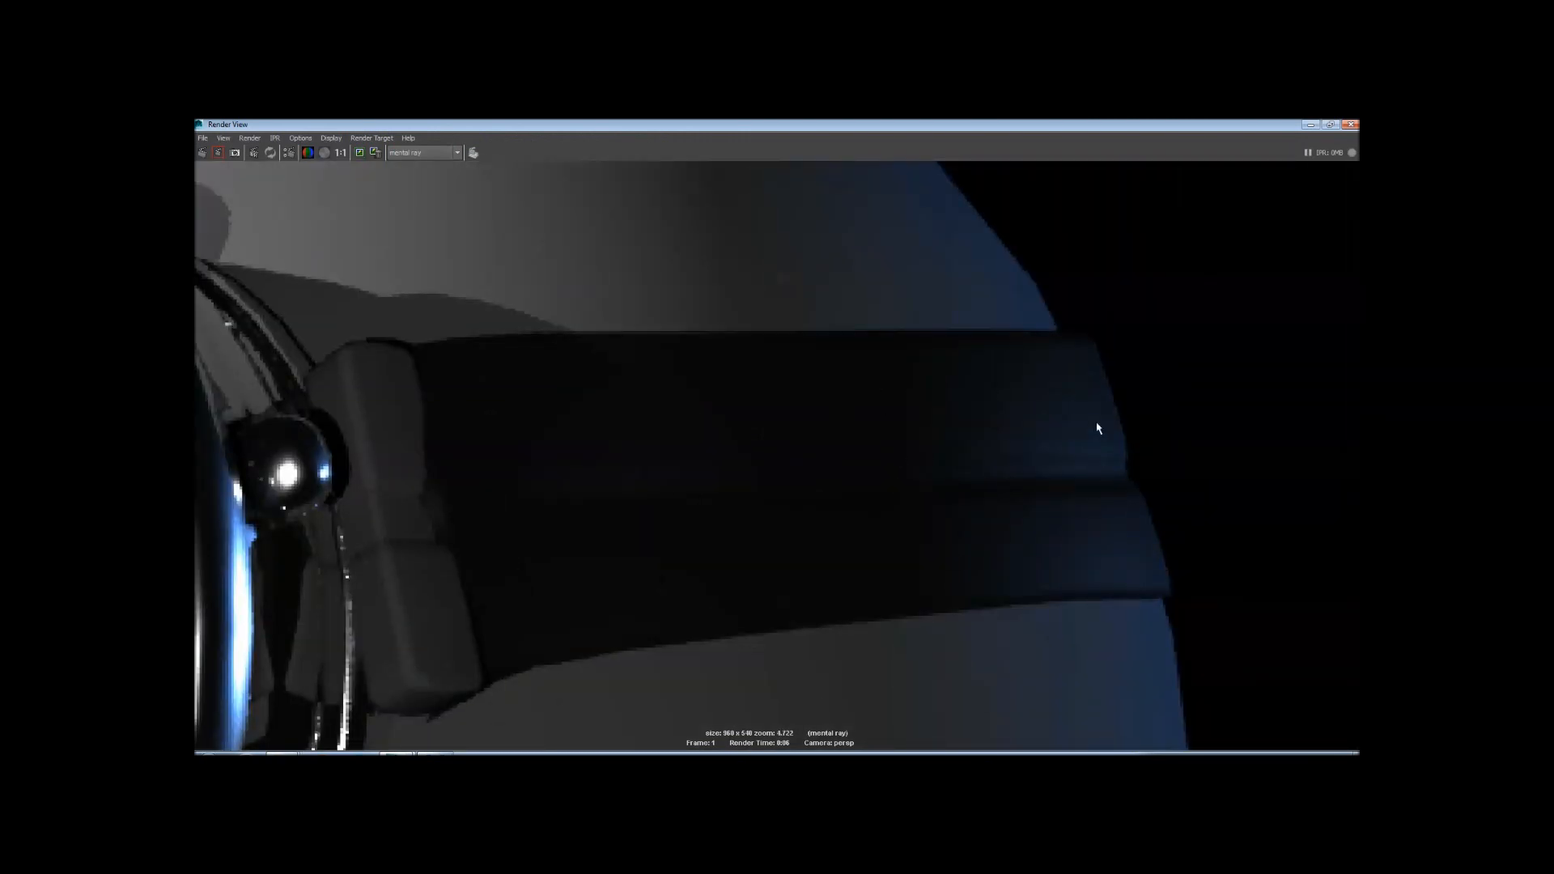
alt+right_drag(1098, 428, 560, 465)
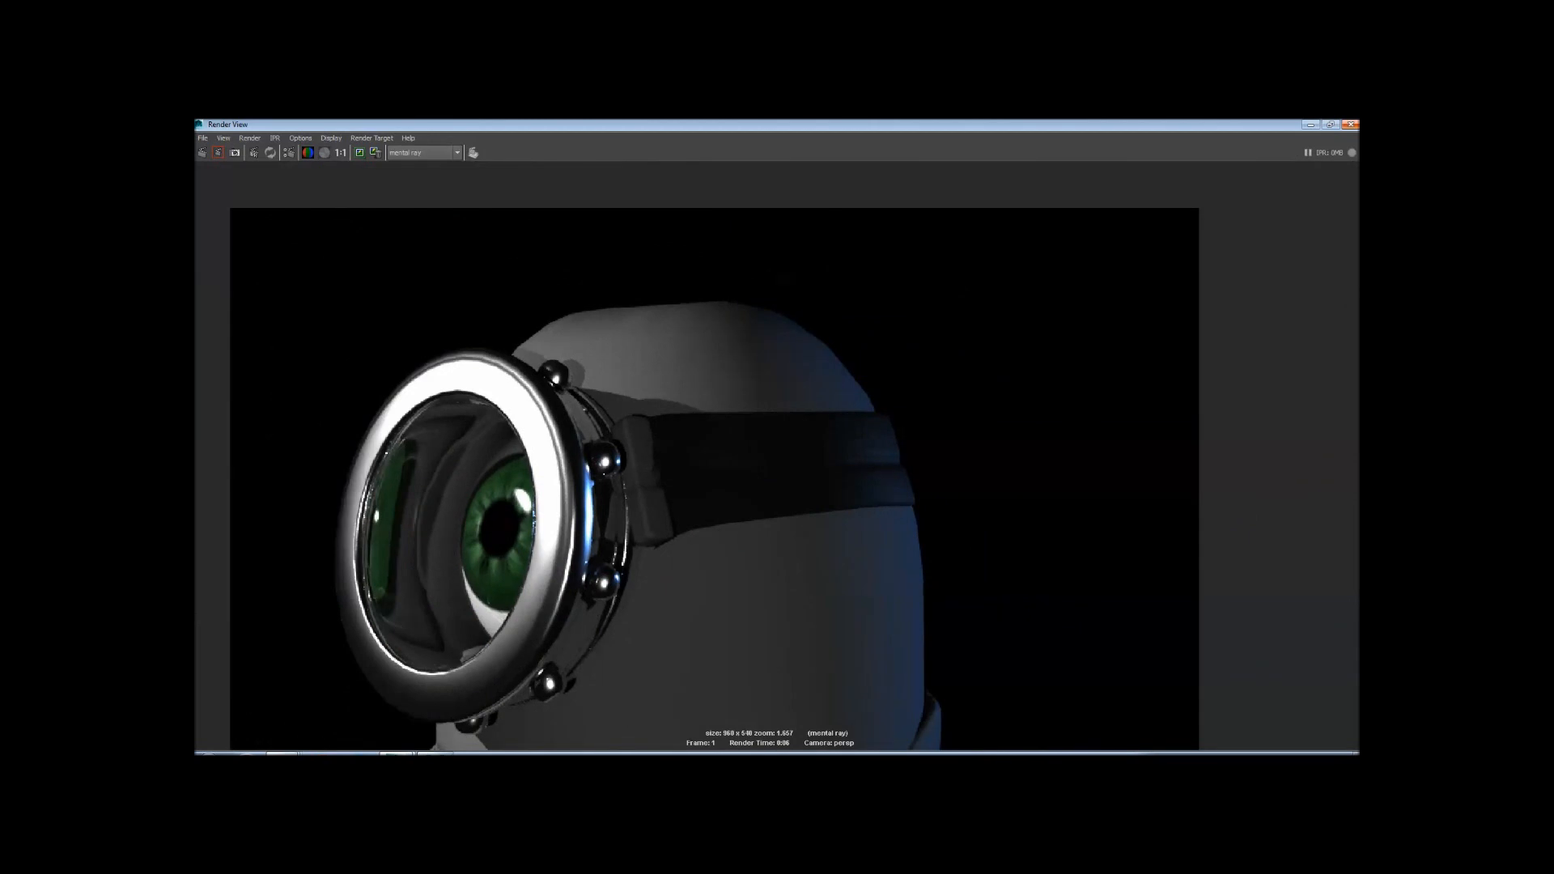
click(1351, 124)
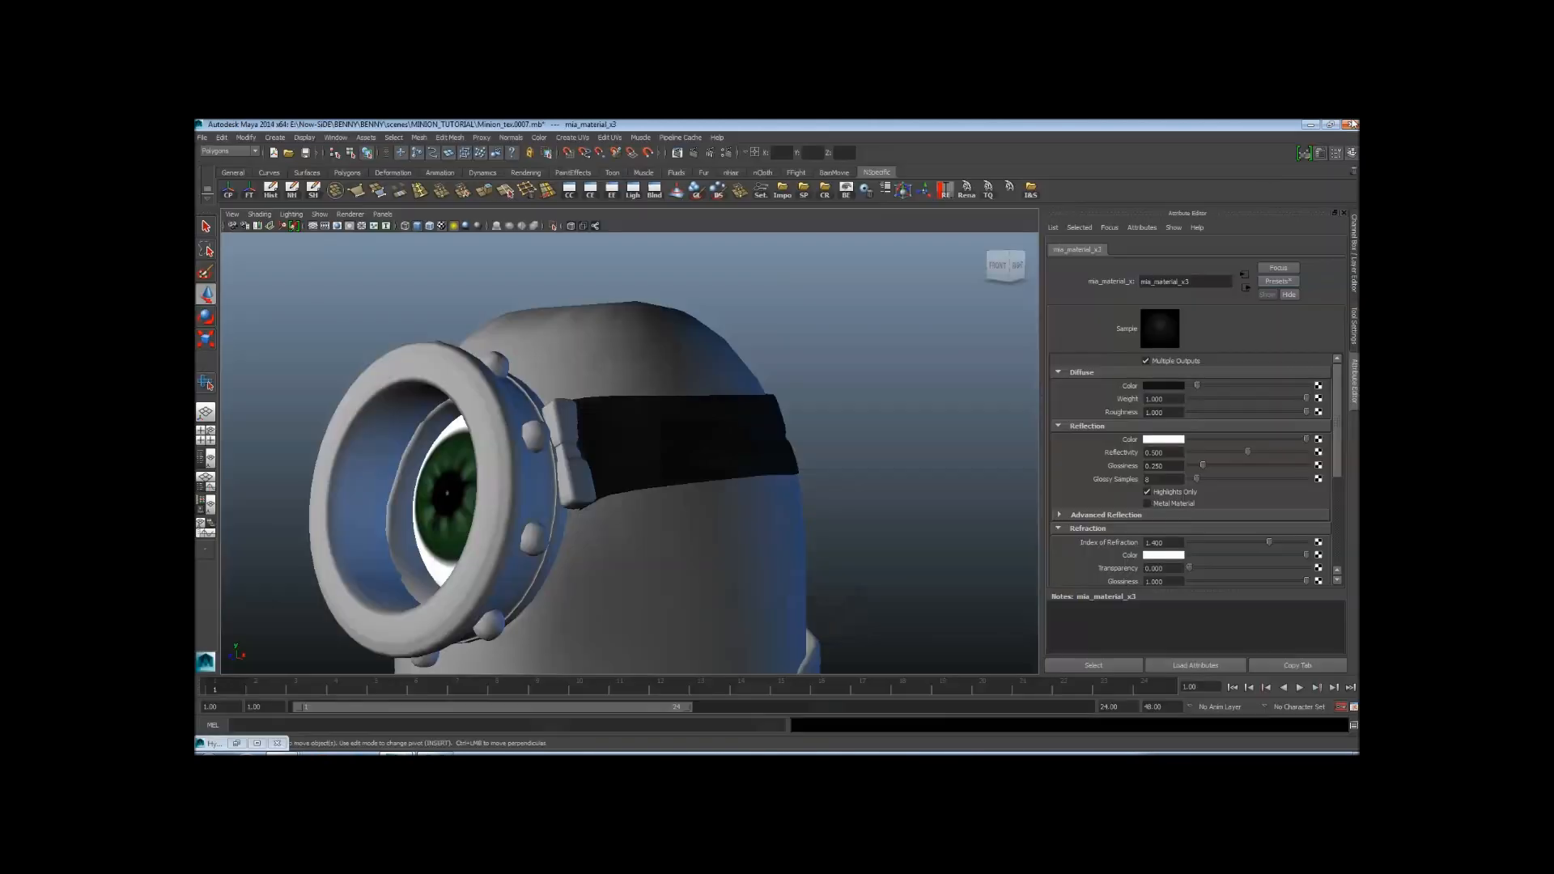
Assign the existing glassSH material to the strap buckles beside the goggle ring and deselect them
click(553, 406)
alt+drag(769, 481, 675, 449)
click(837, 398)
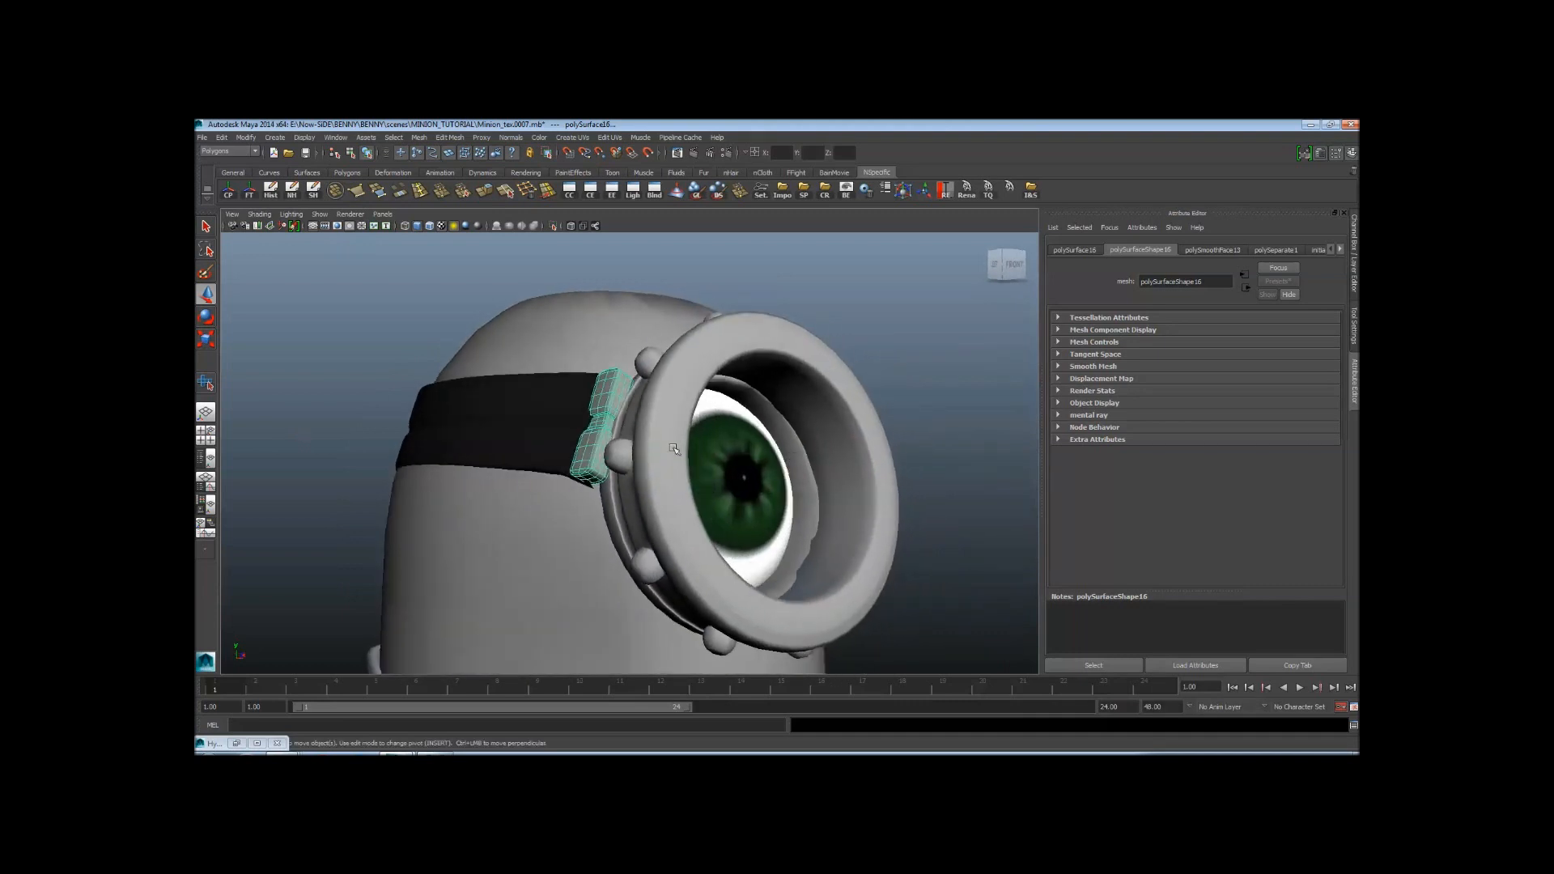
right_drag(611, 384, 692, 664)
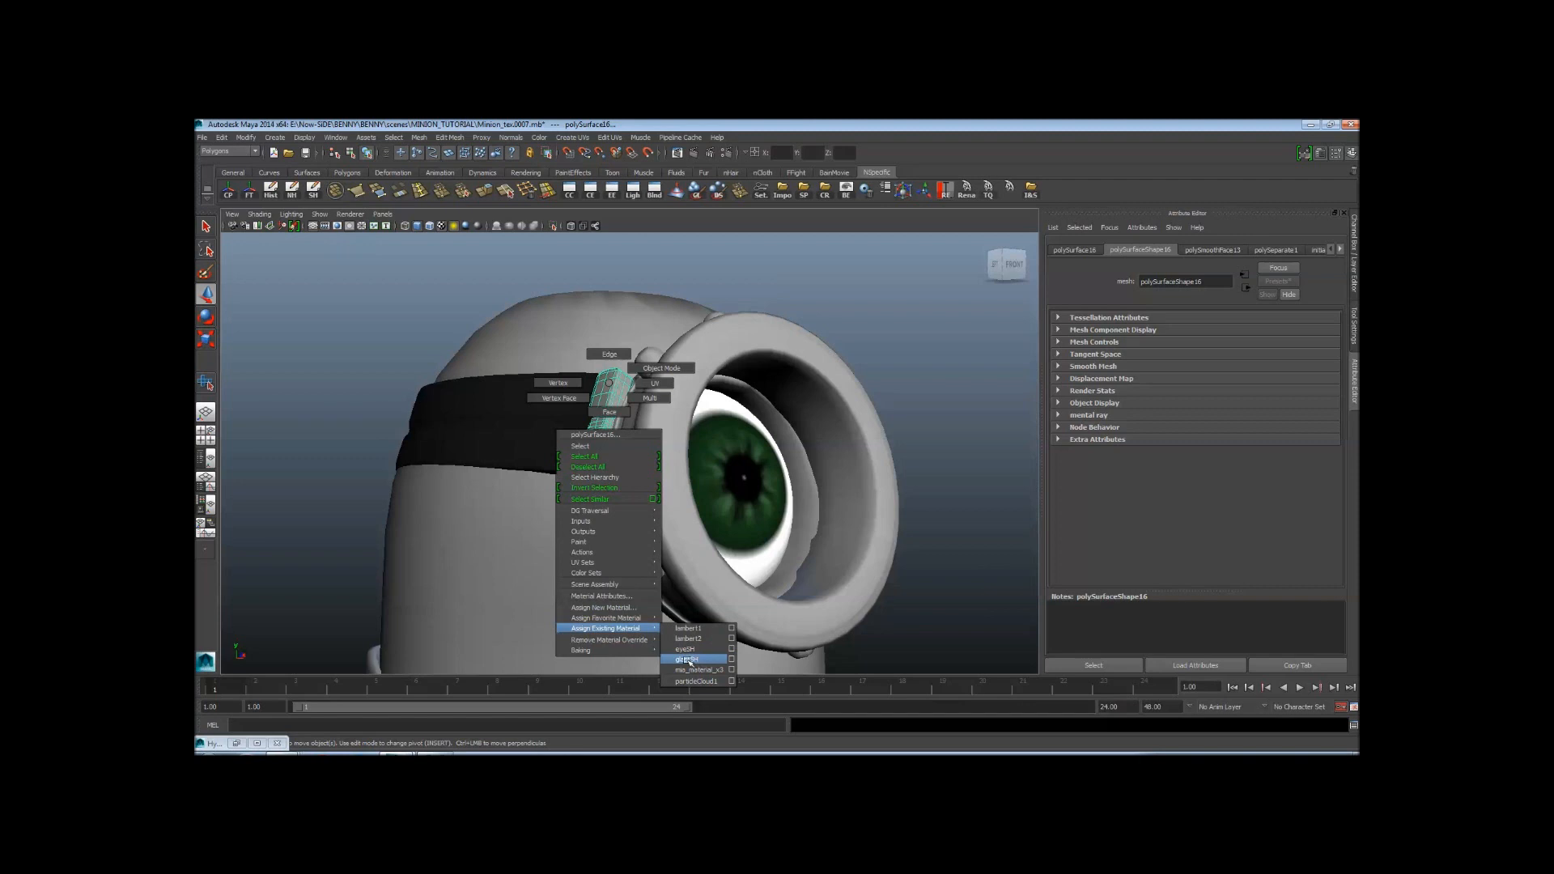
right_drag(692, 663, 689, 660)
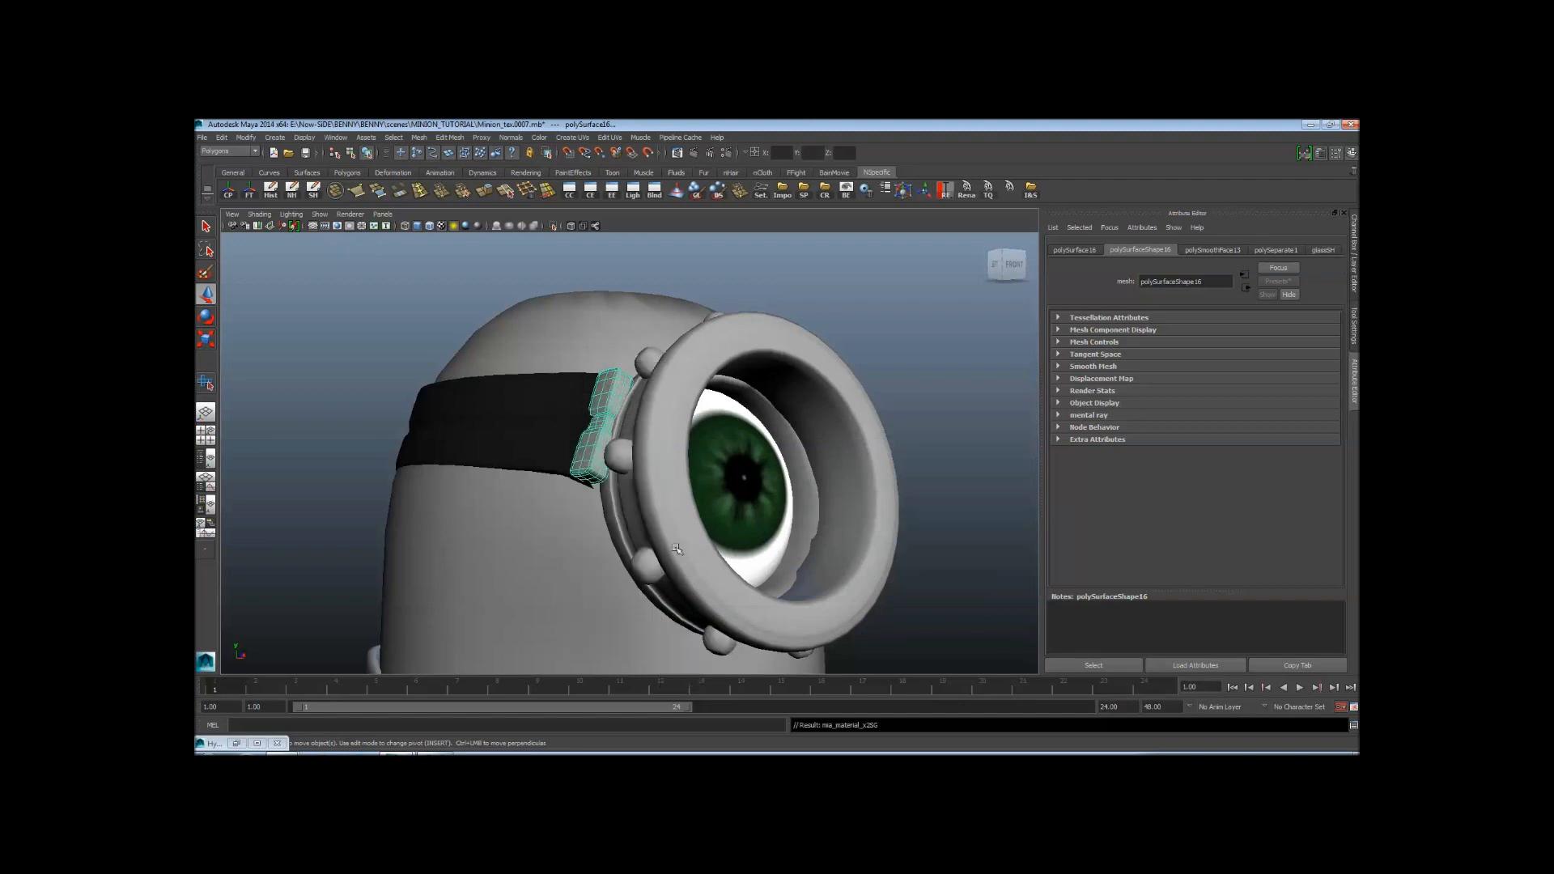
alt+drag(688, 660, 590, 486)
click(915, 423)
Save the scene as a new incremental version
alt+drag(915, 423, 692, 438)
scroll(773, 511, down, 10)
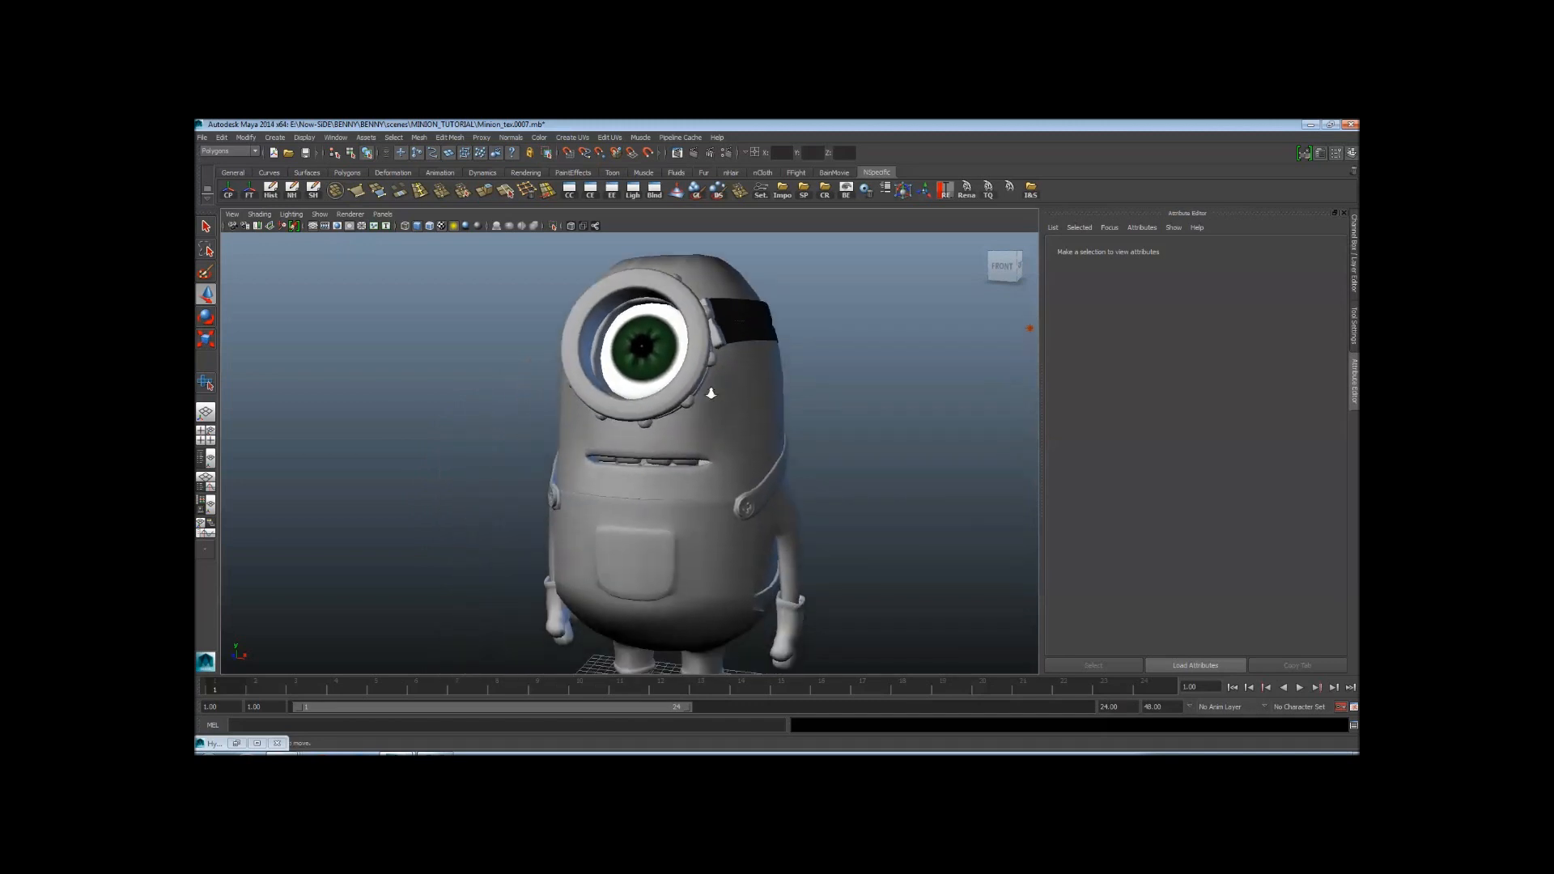
key(ctrl+alt+s)
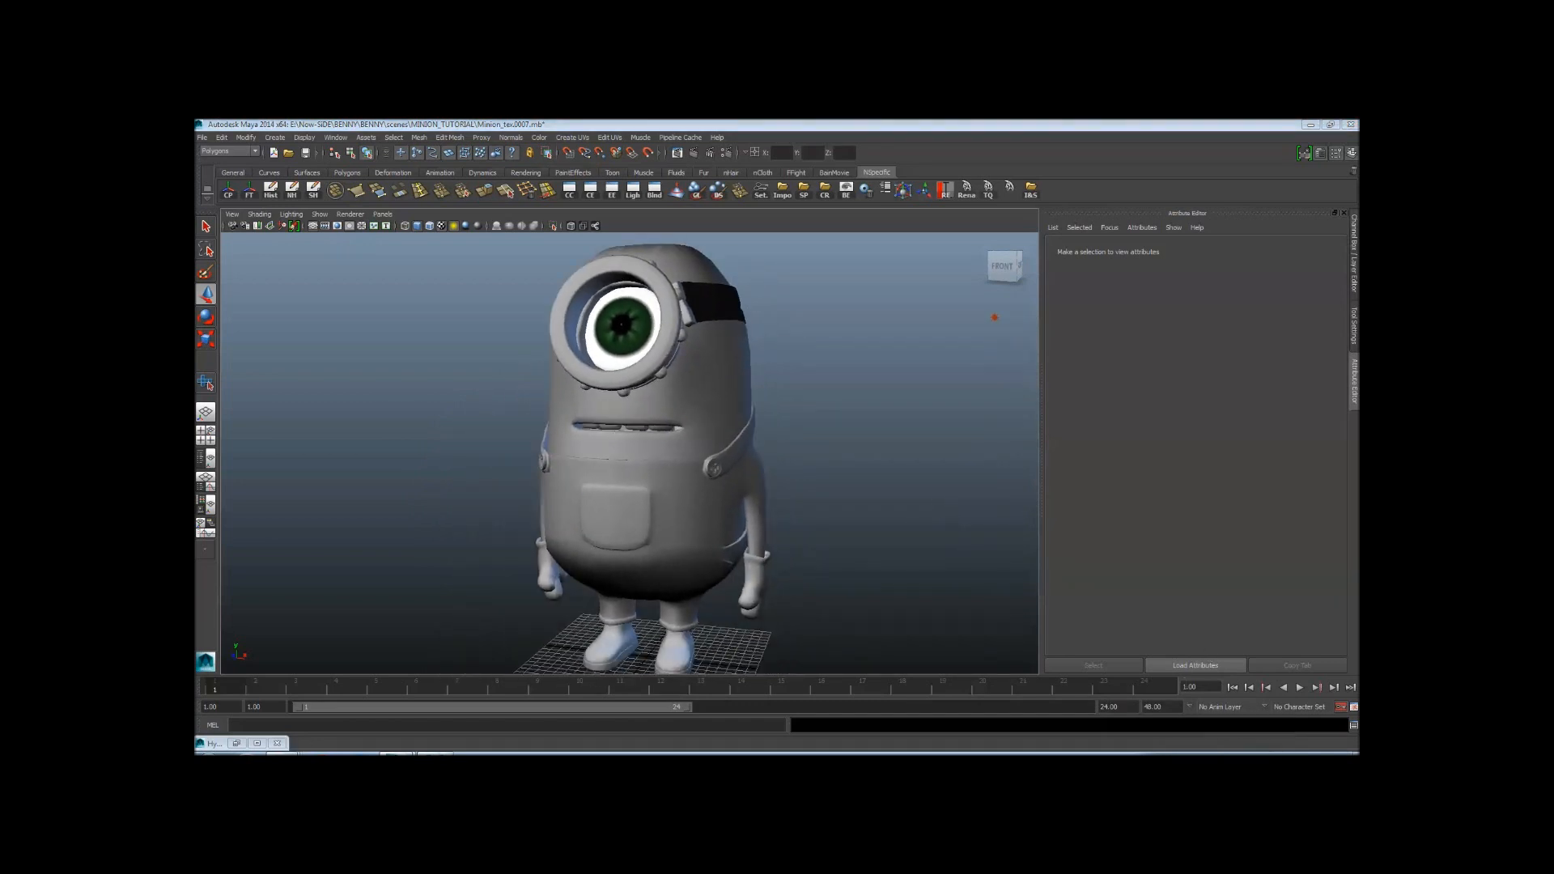
scroll(650, 469, up, 8)
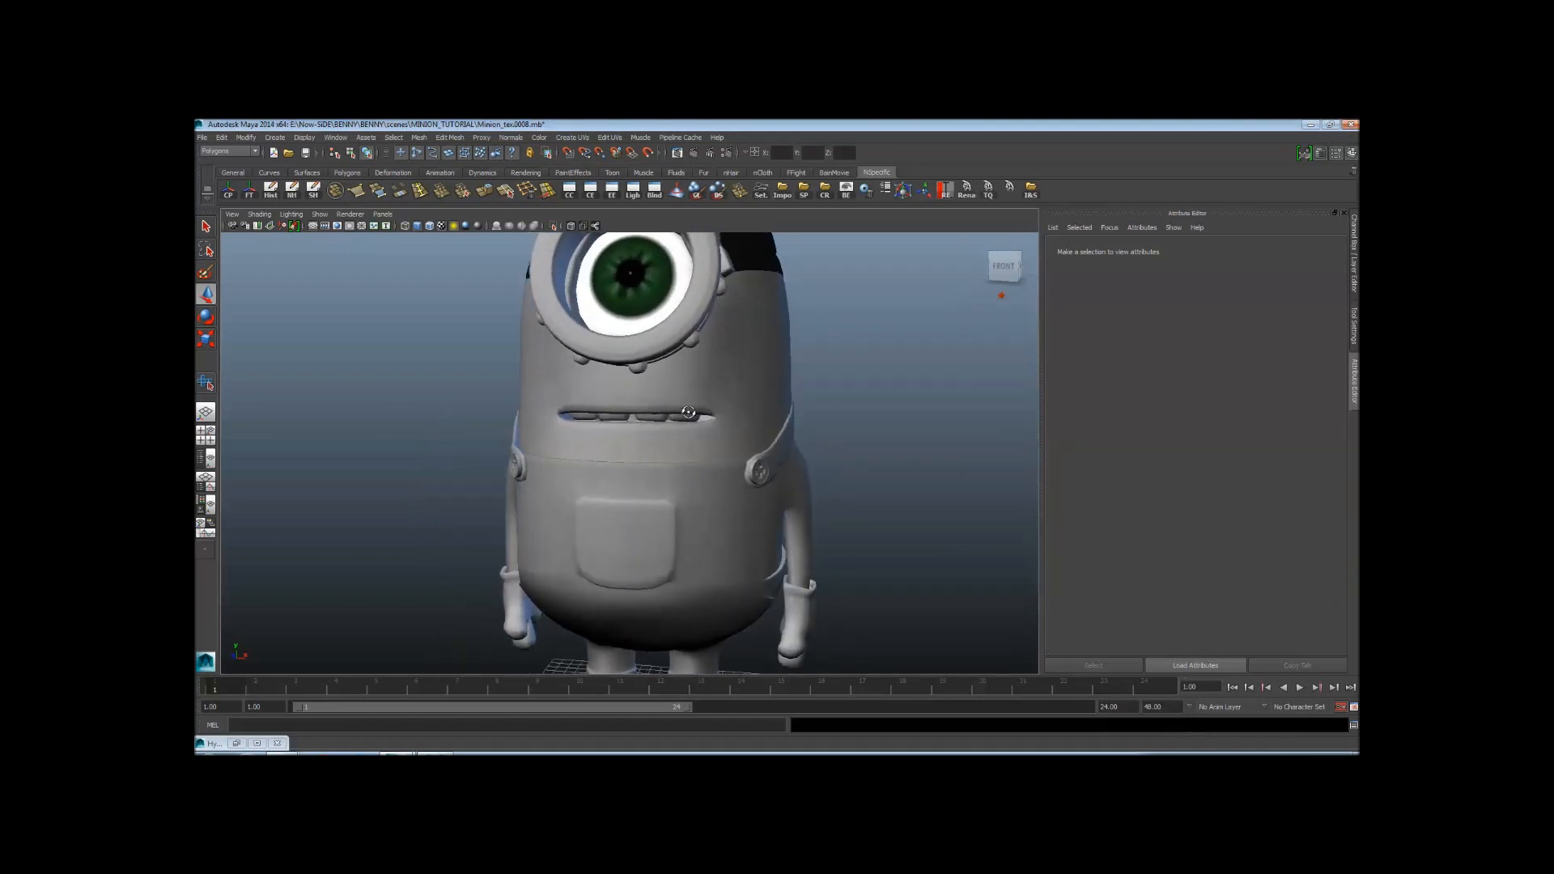
Rename the strap's rubber material to glSH
alt+drag(702, 459, 836, 406)
click(727, 402)
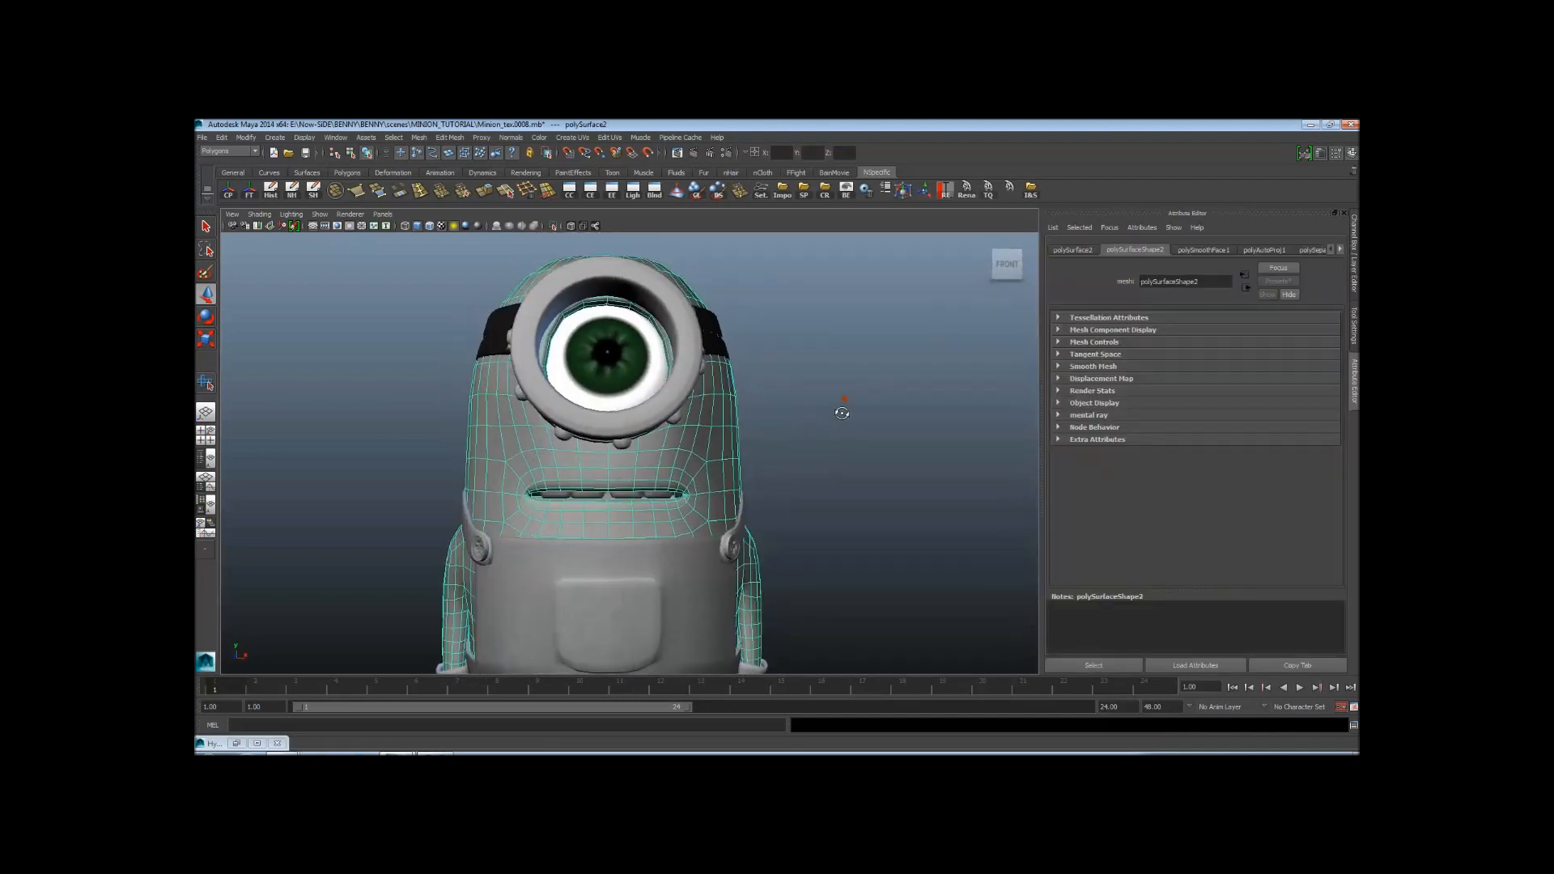
click(254, 742)
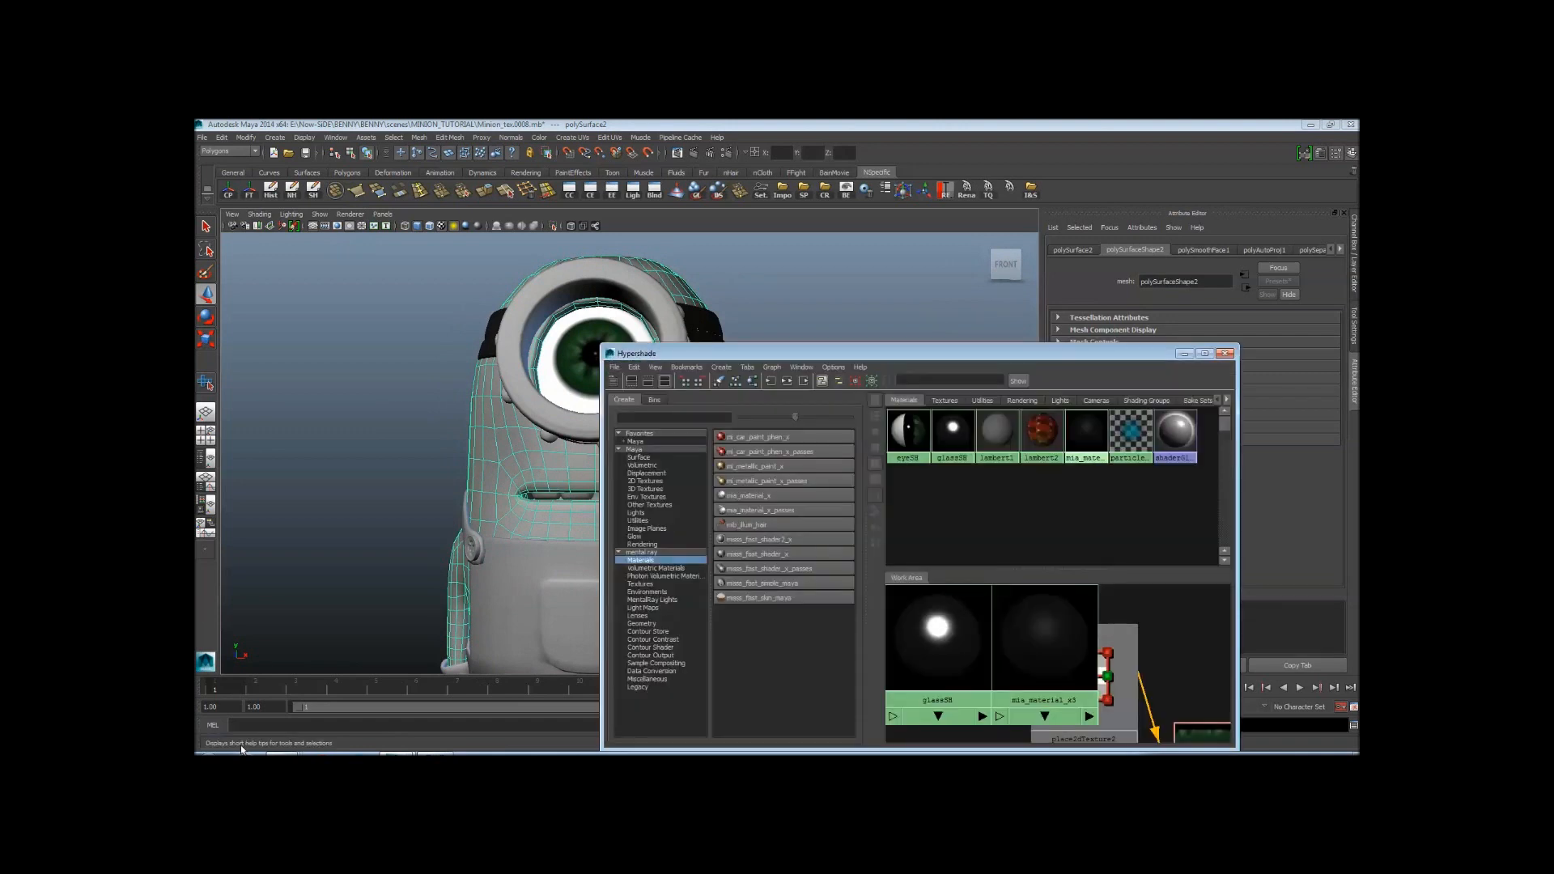
drag(1001, 358, 926, 206)
click(964, 493)
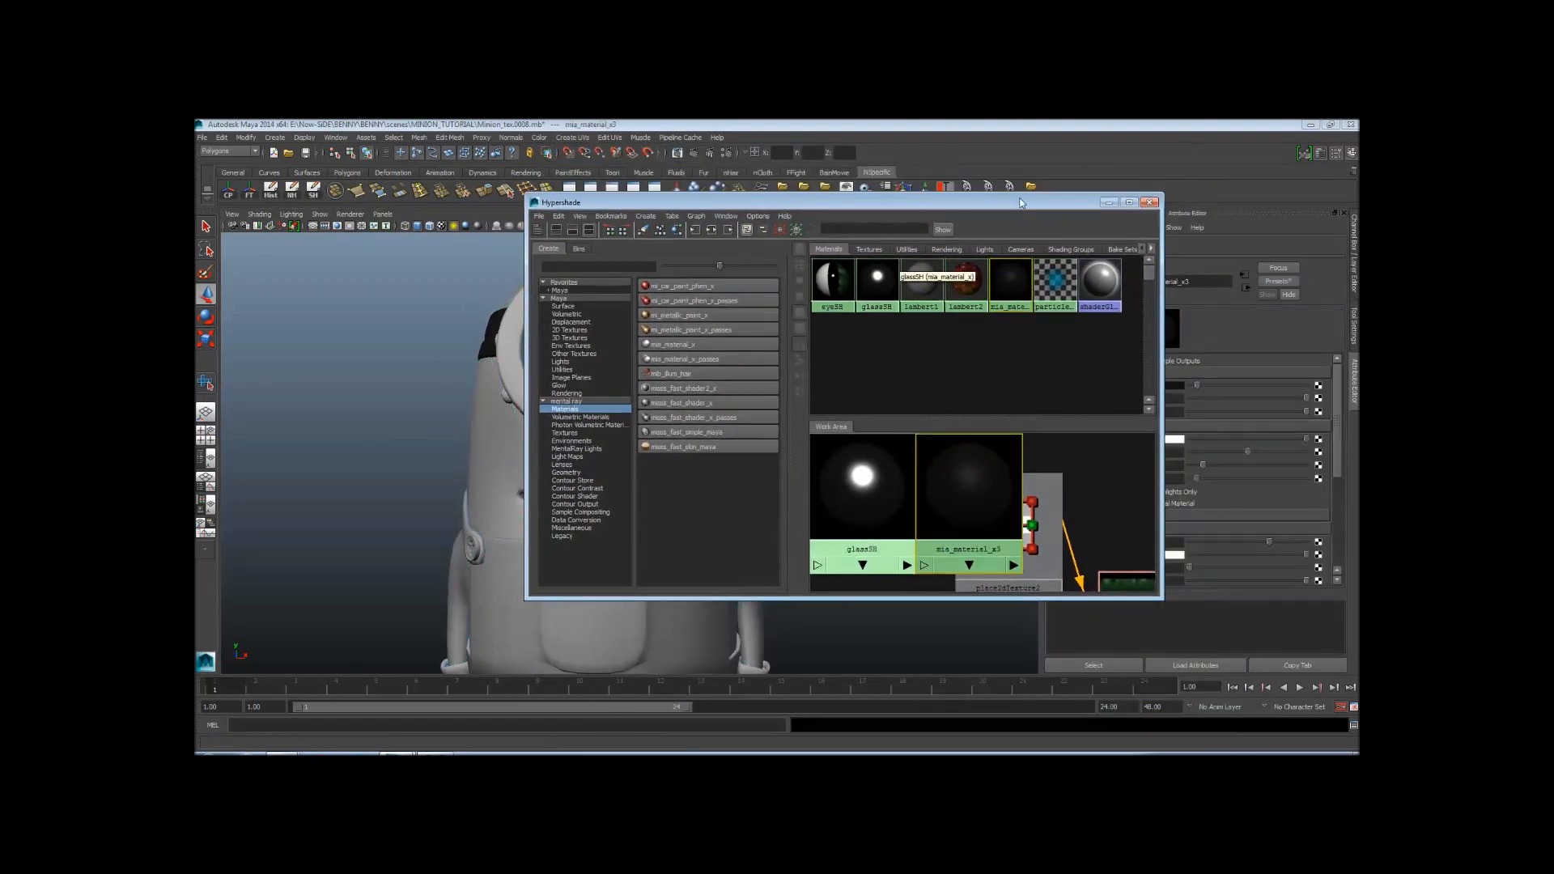
drag(1024, 204, 1031, 583)
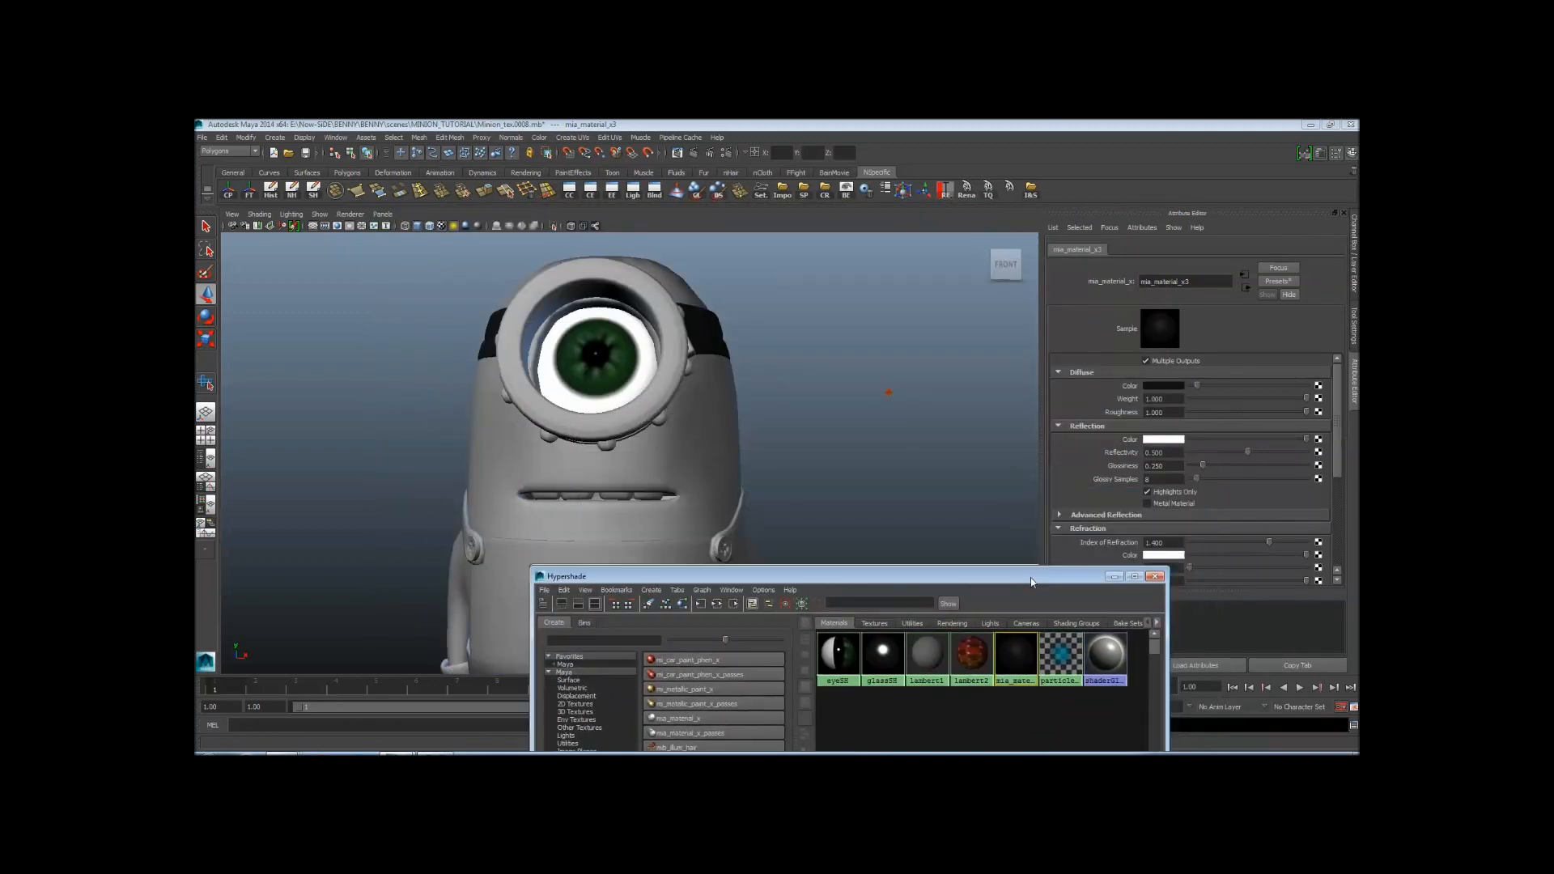
drag(1208, 284, 1138, 282)
text(glSH)
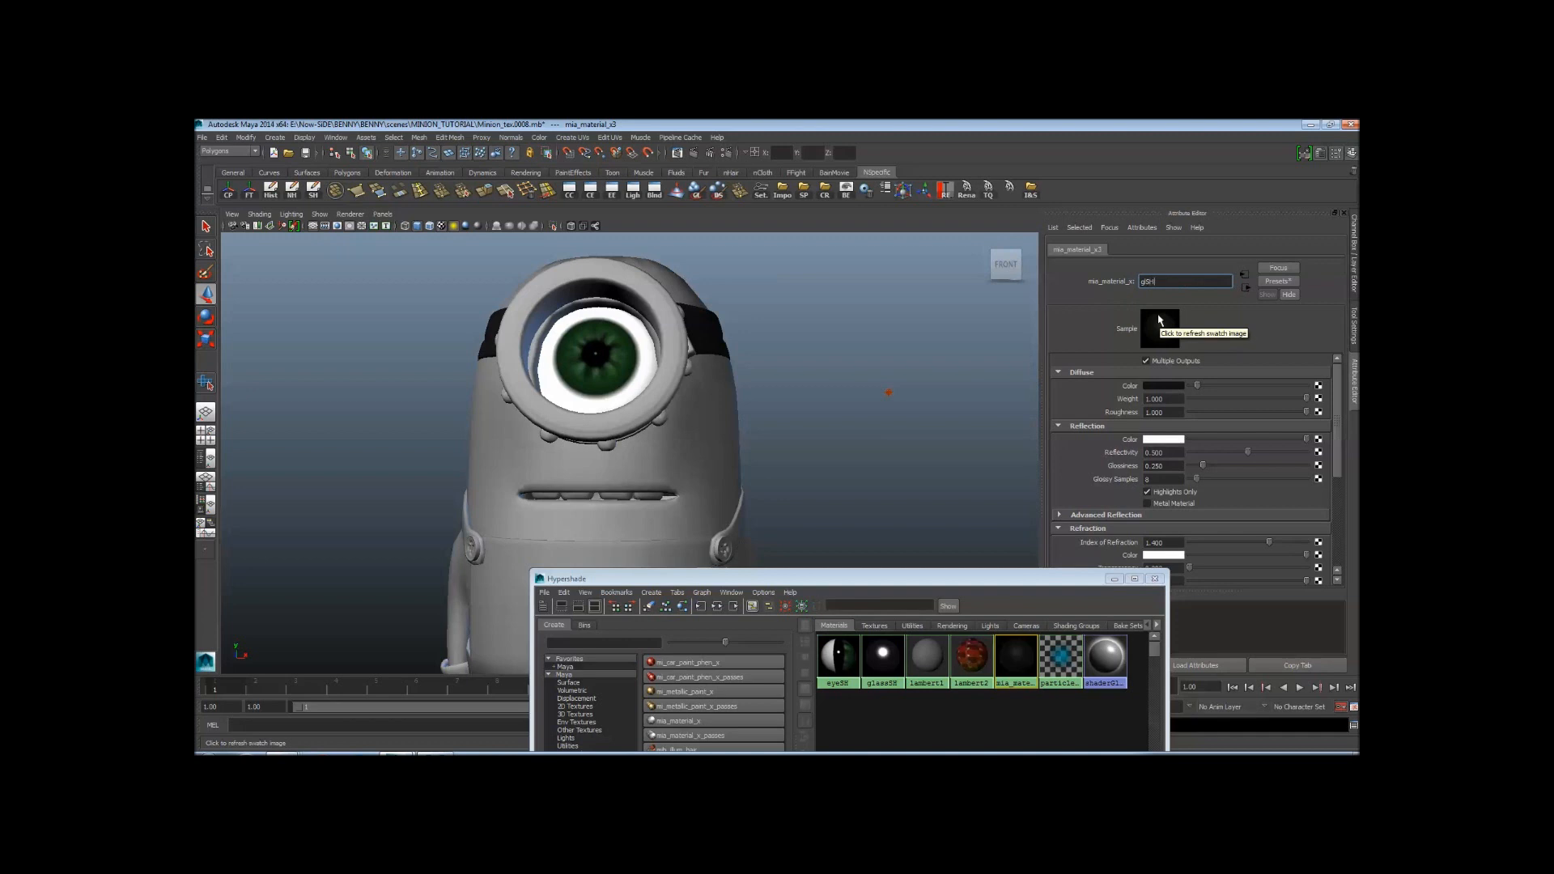
key(Return)
alt+drag(705, 440, 693, 380)
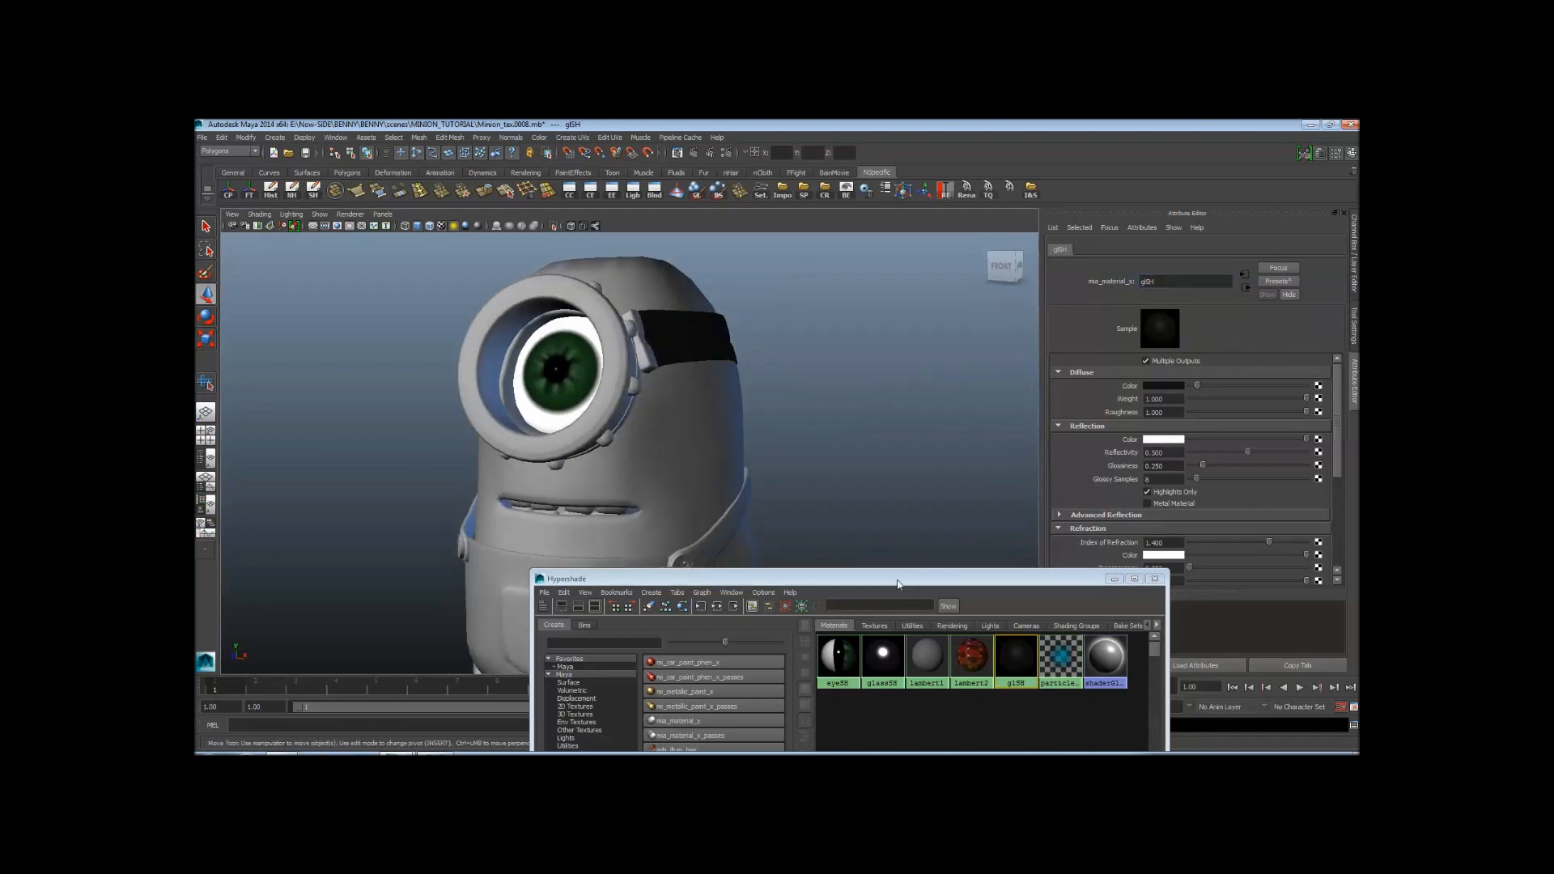
Create another mental ray mia_material_x material and assign it to the minion's body
drag(897, 584, 979, 574)
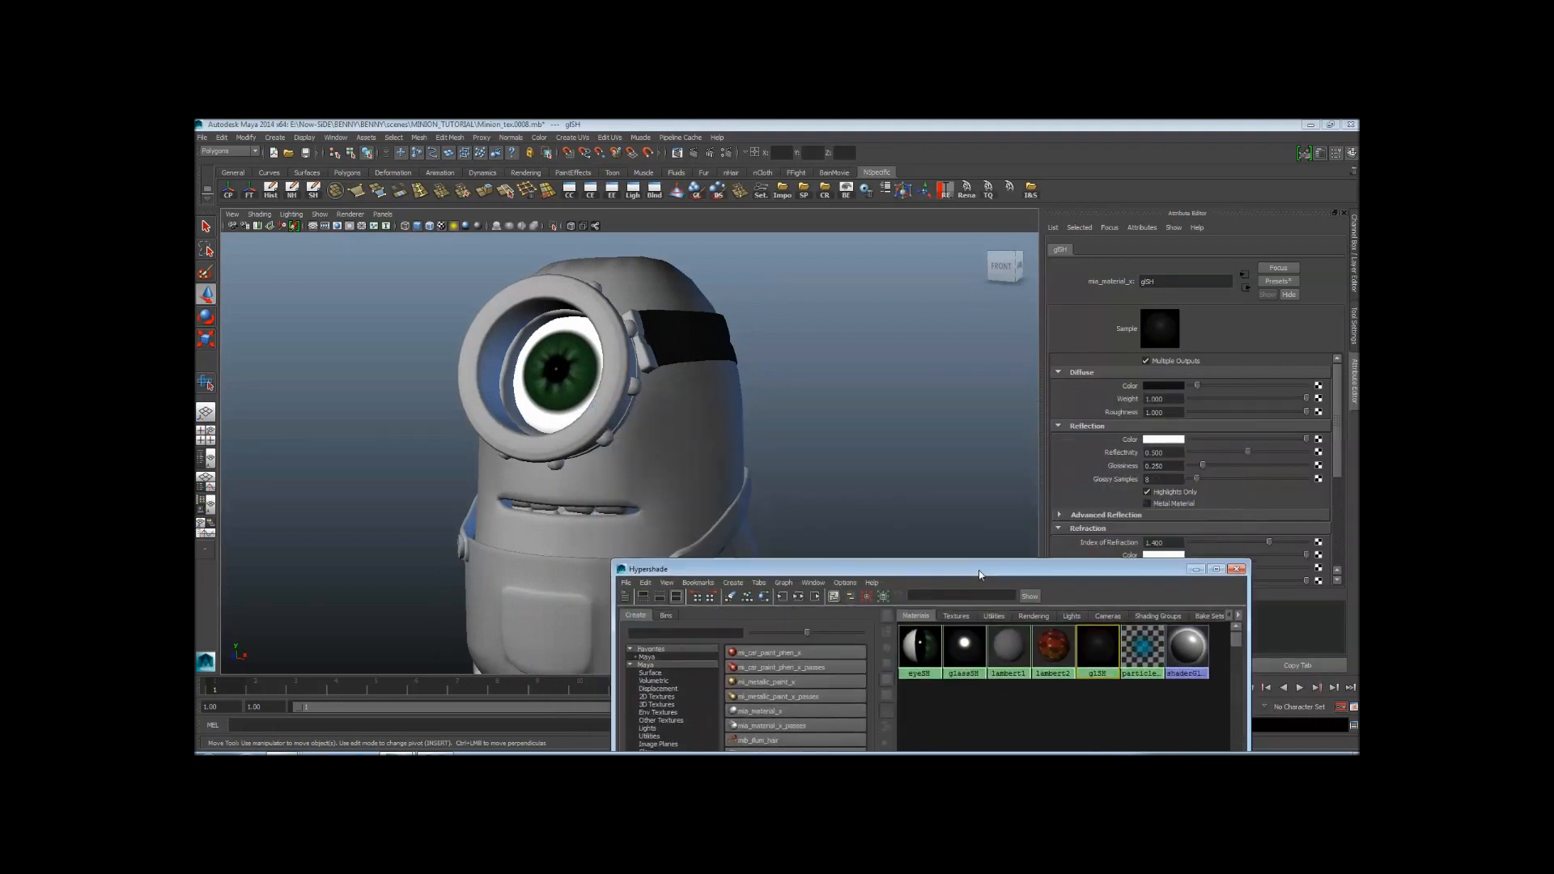
drag(829, 393, 725, 410)
alt+drag(944, 445, 696, 433)
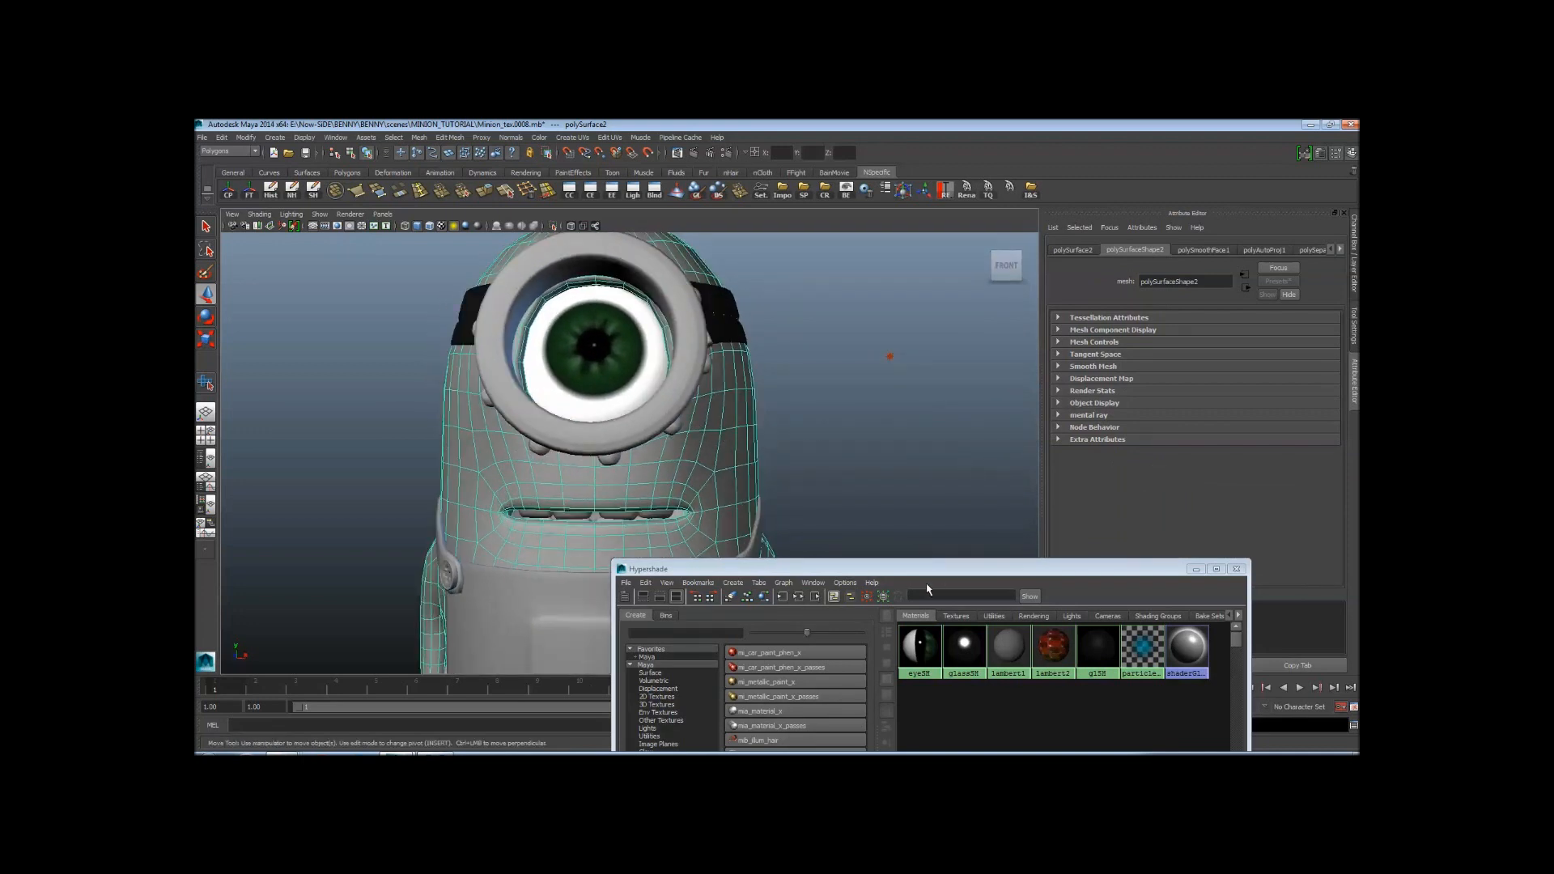
drag(928, 569, 973, 337)
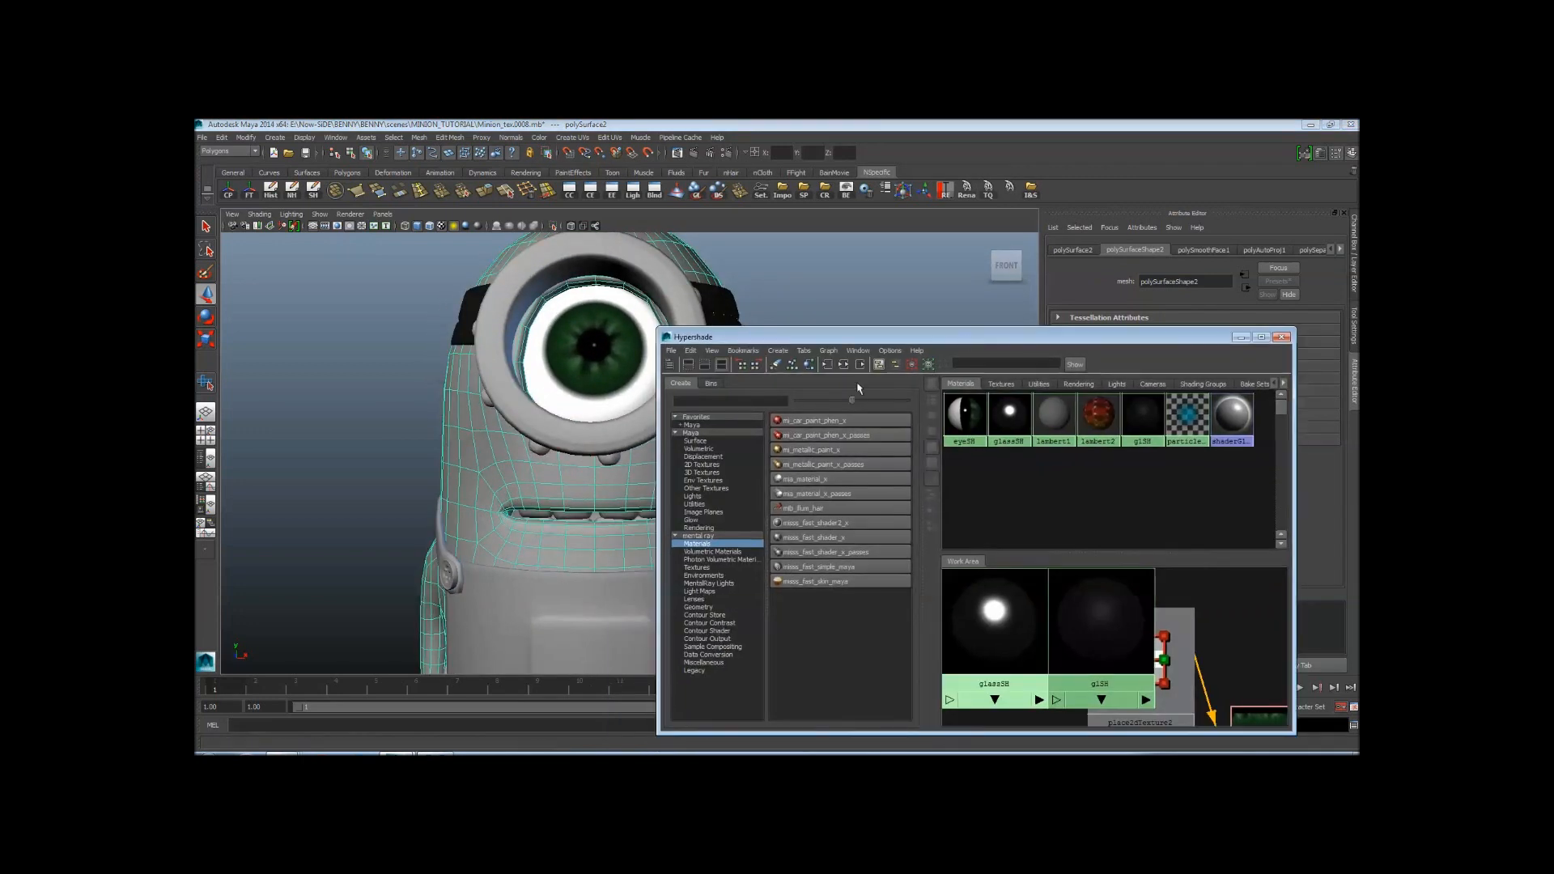
click(818, 481)
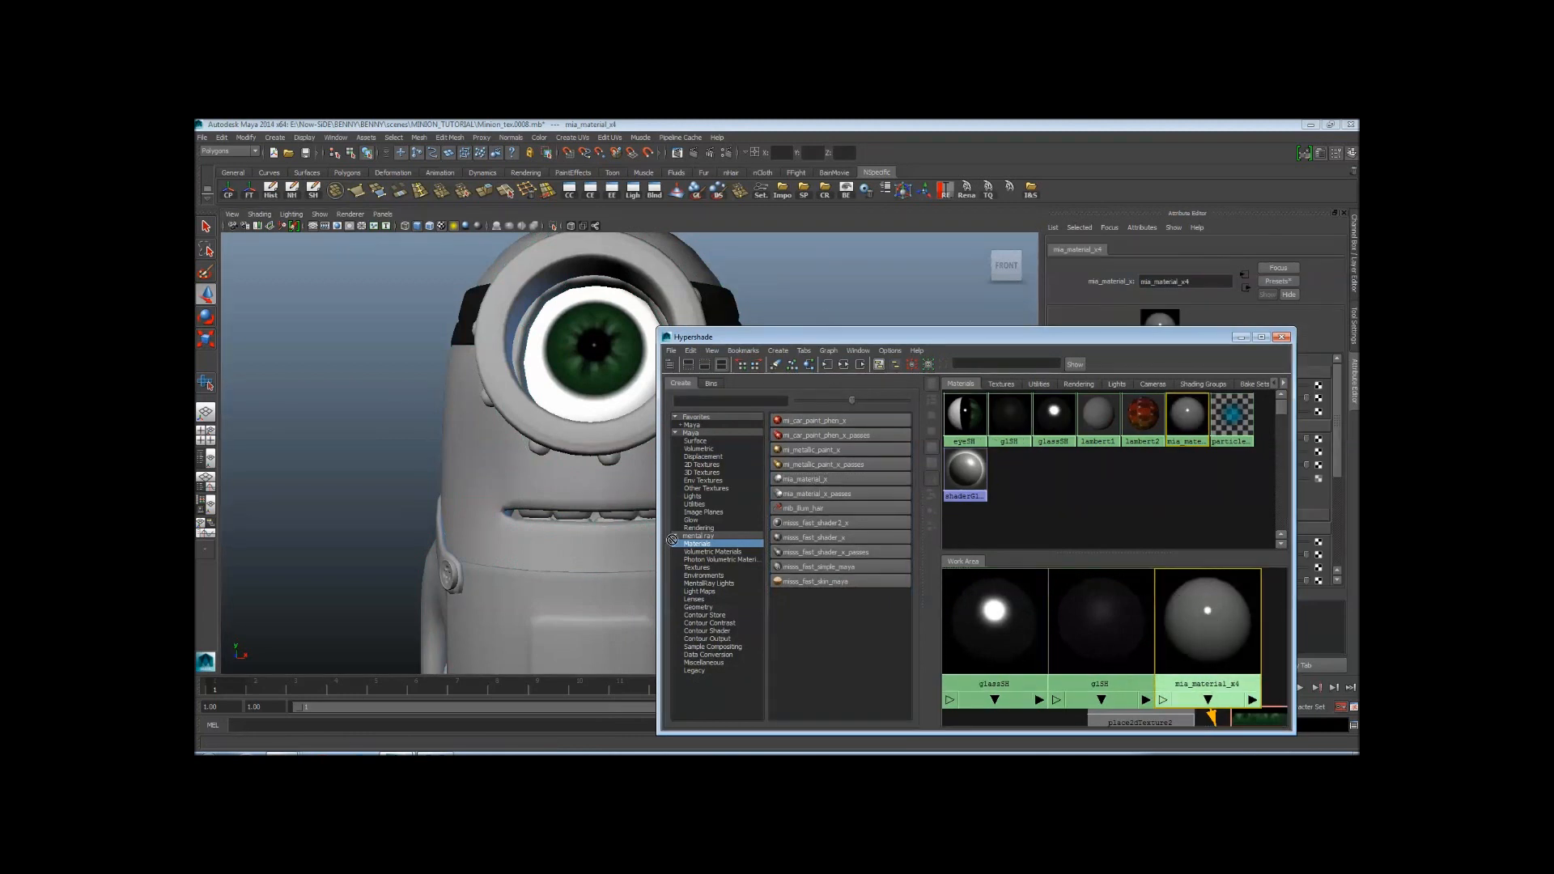
middle_drag(672, 539, 454, 468)
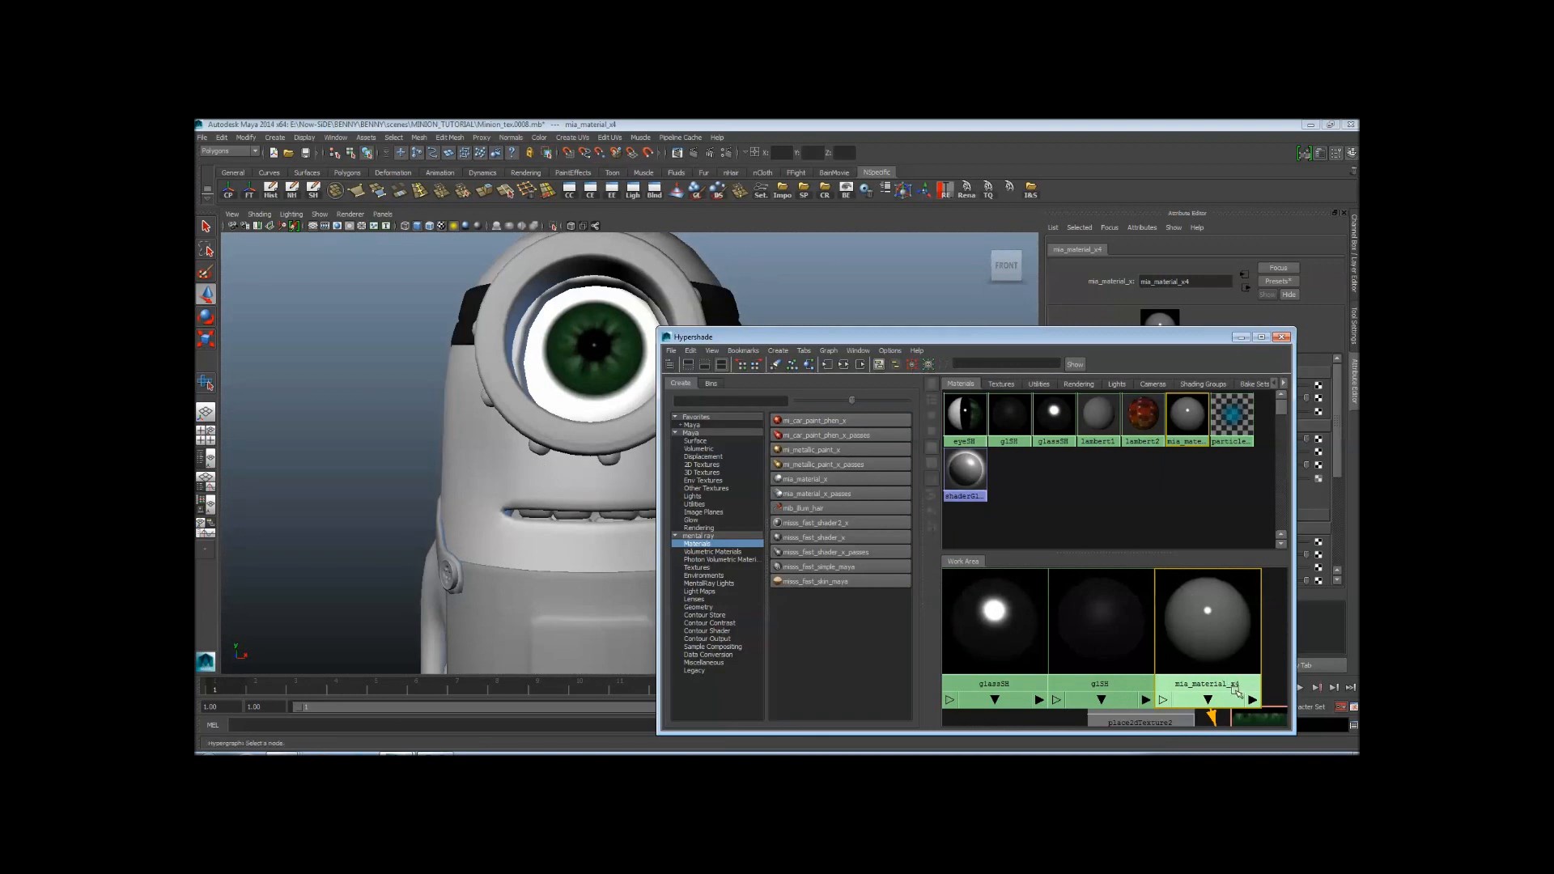
Replace the body material's settings with the Rubber preset
drag(1087, 342, 1106, 237)
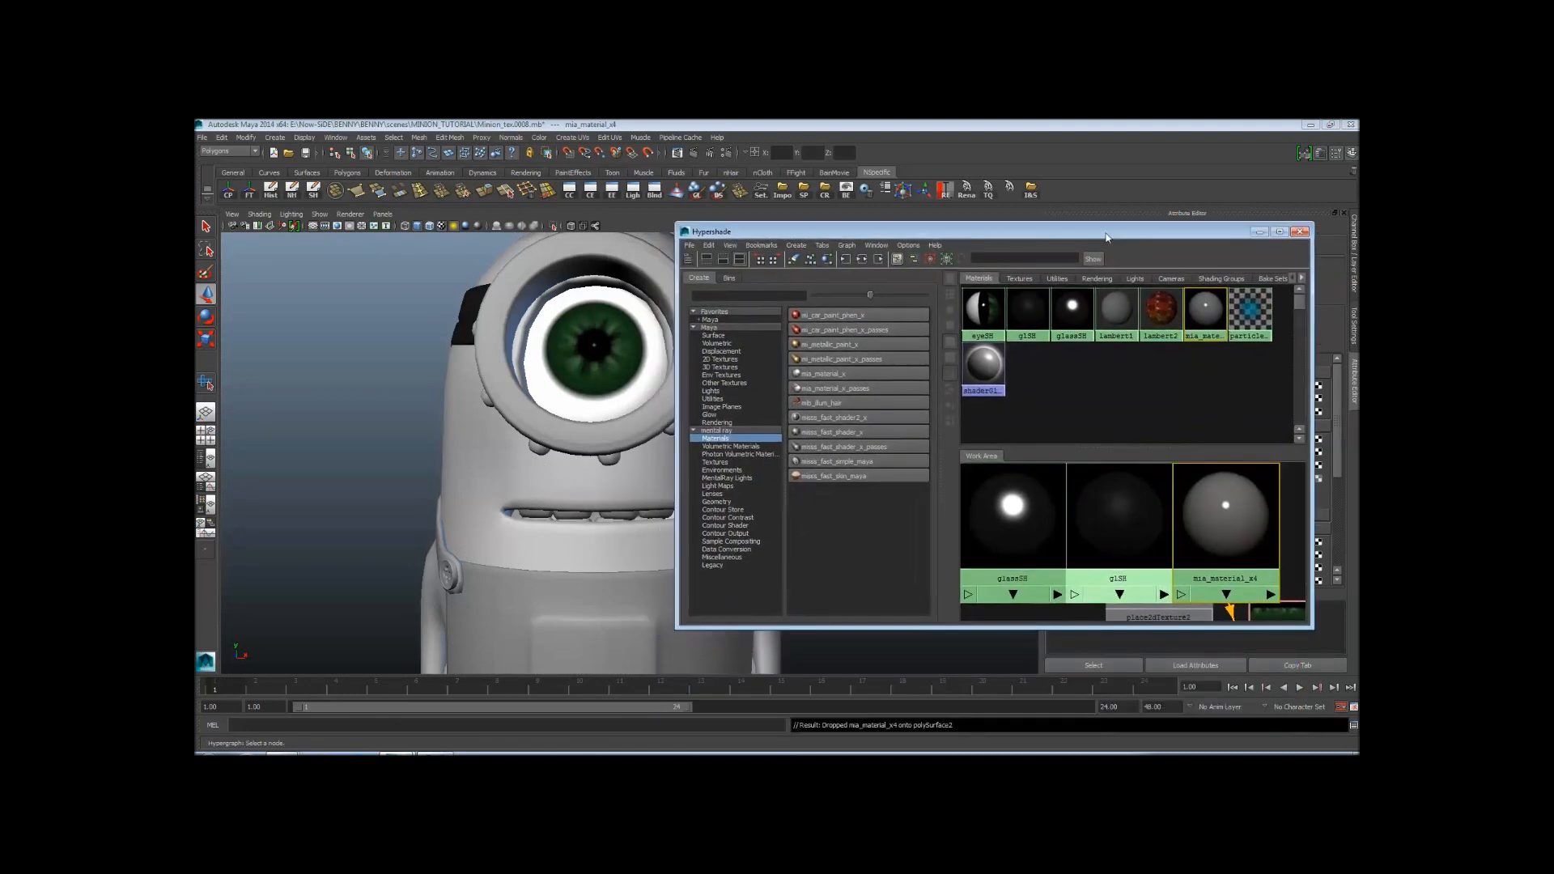
alt+middle_drag(591, 501, 534, 516)
alt+drag(533, 515, 518, 506)
drag(810, 232, 687, 600)
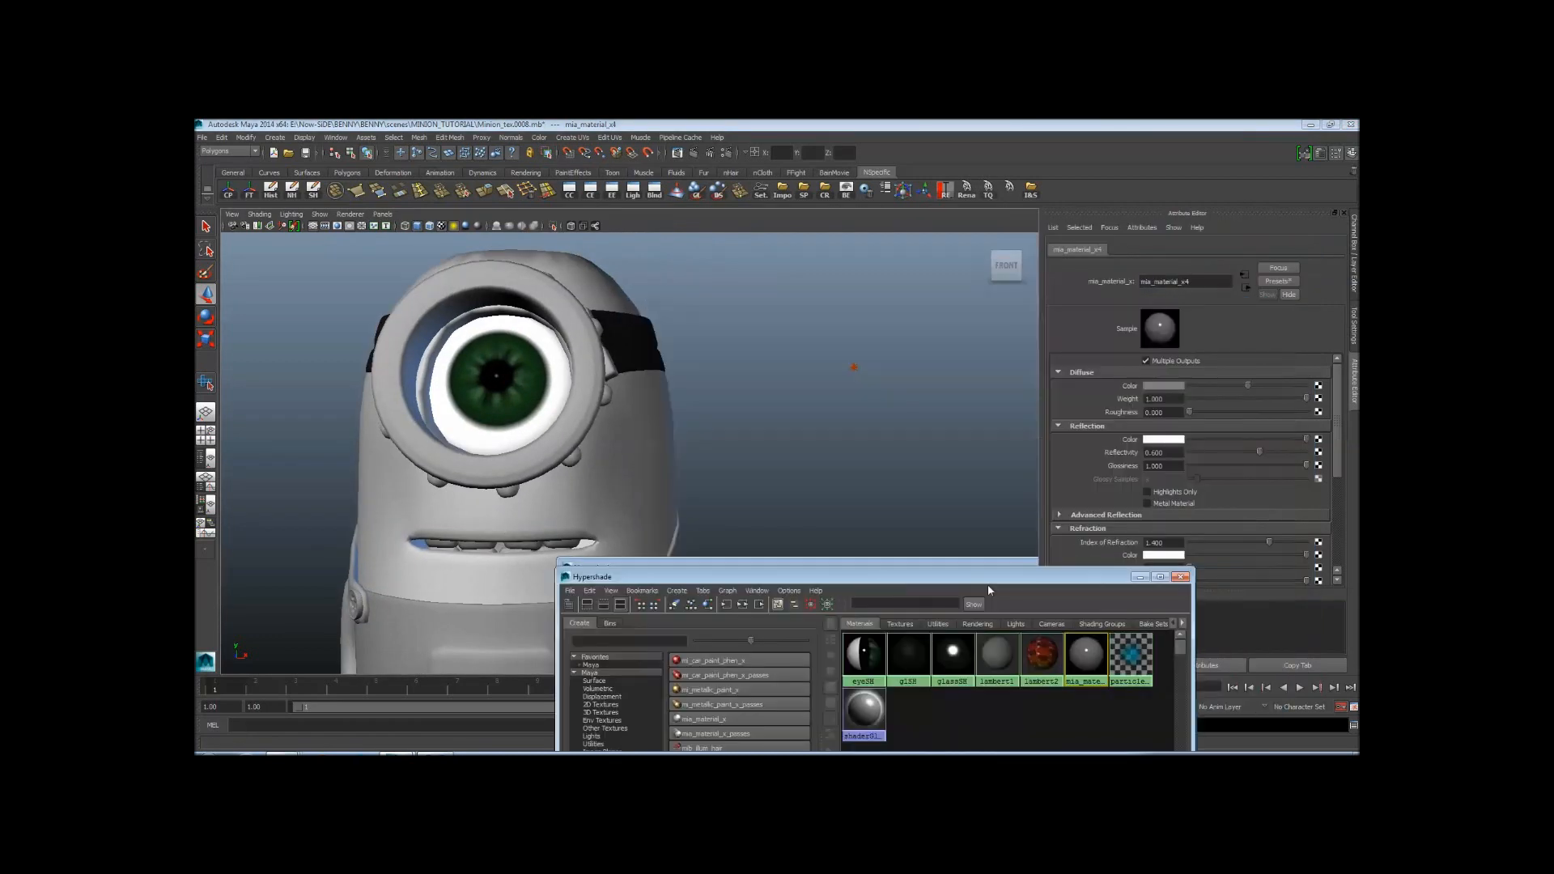
click(662, 453)
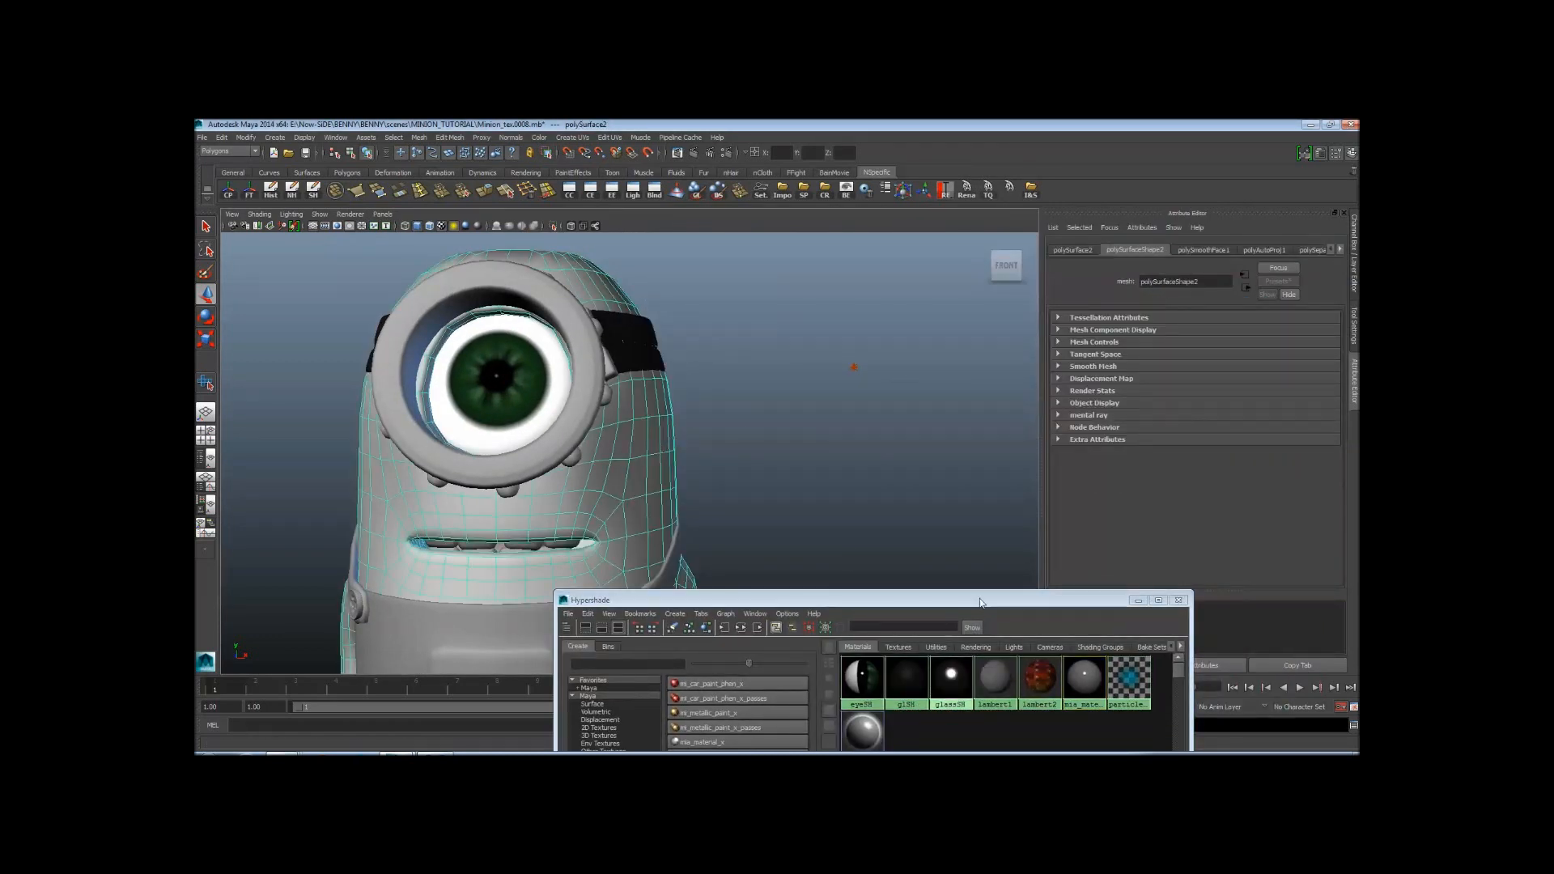
click(1078, 679)
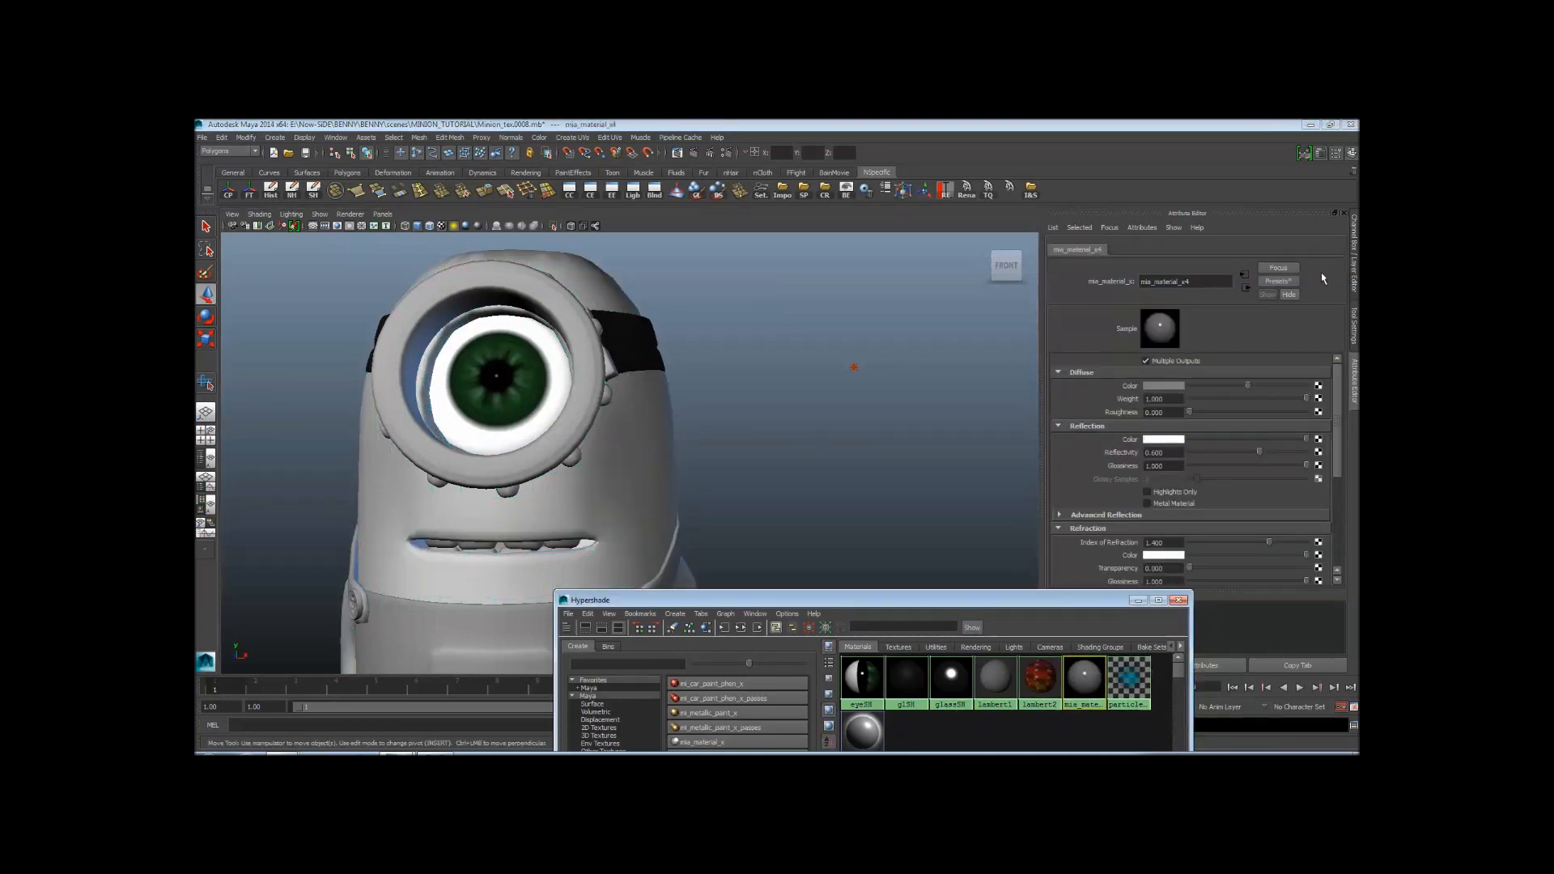
click(1290, 285)
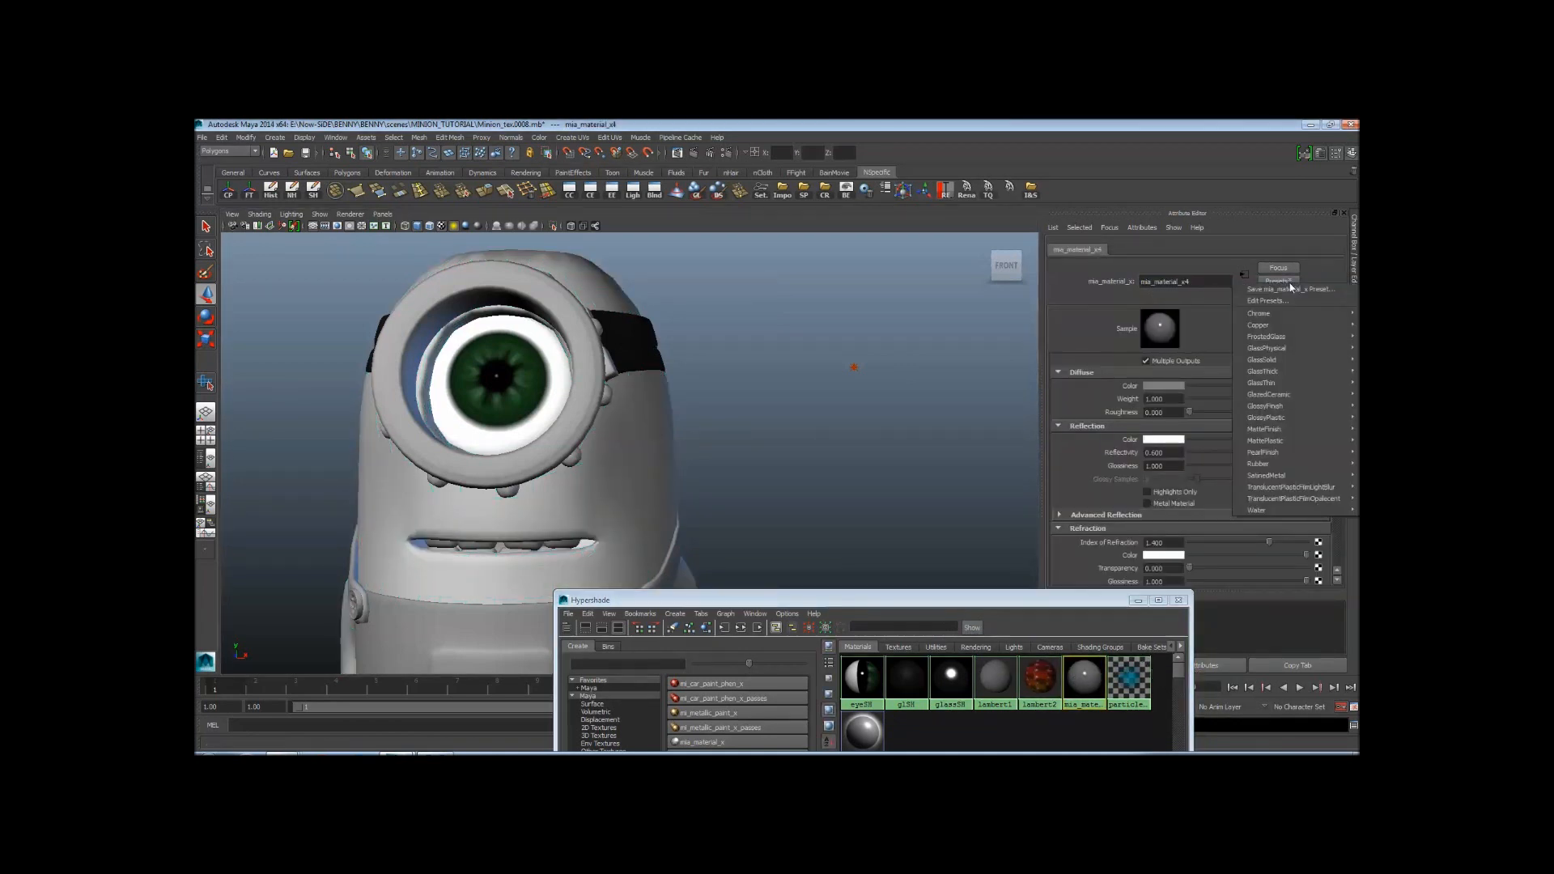
mouse_move(1273, 466)
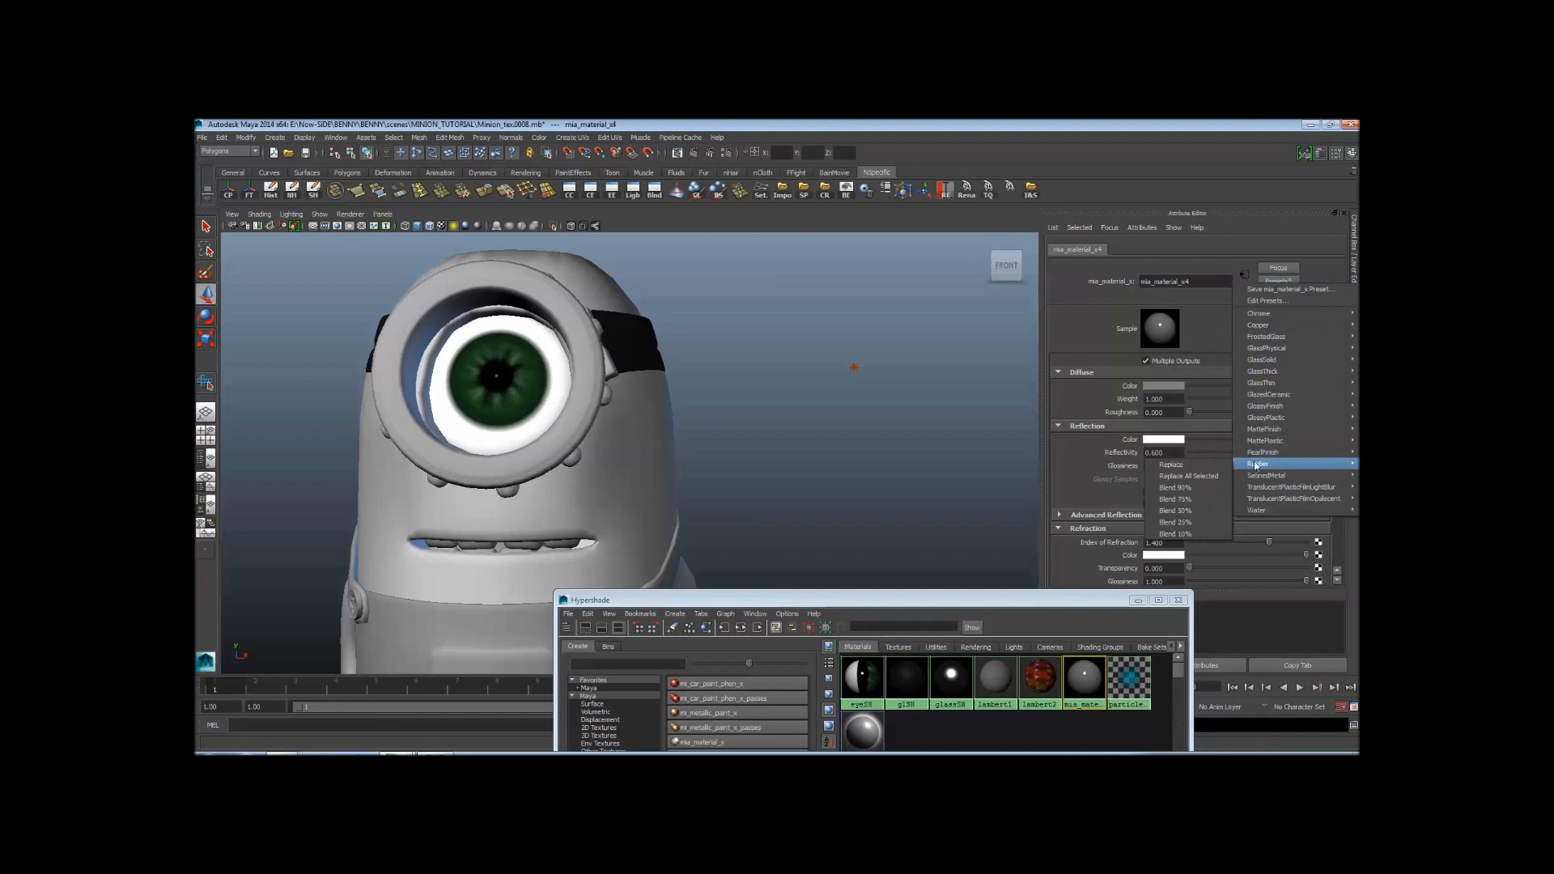
click(1181, 466)
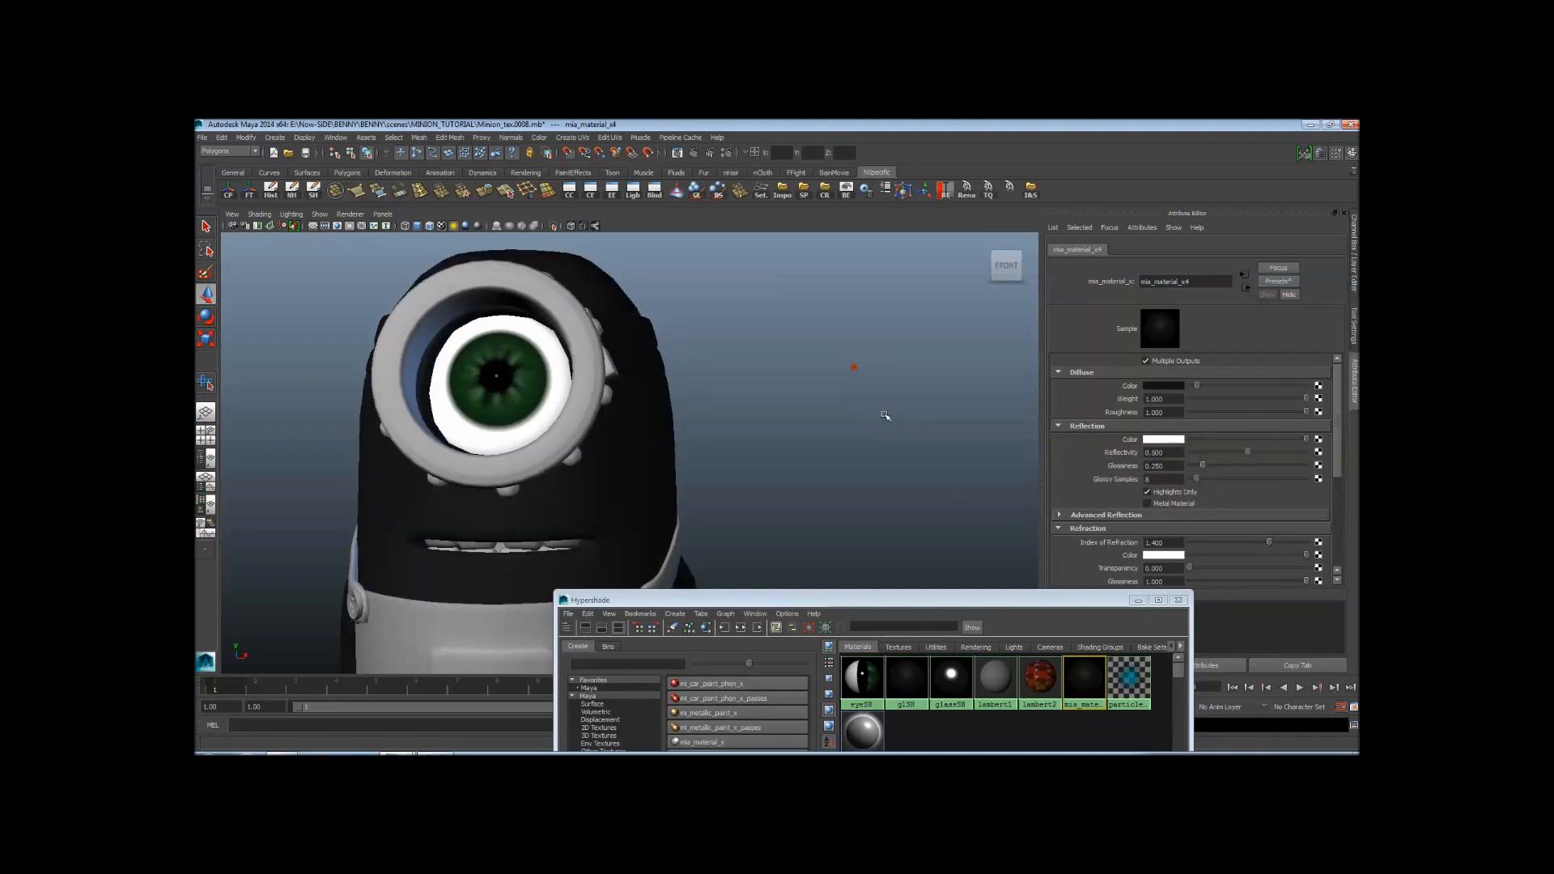
Set the body material's diffuse color to a warm yellow with full value and a reduced saturation of about 0.67
click(1163, 386)
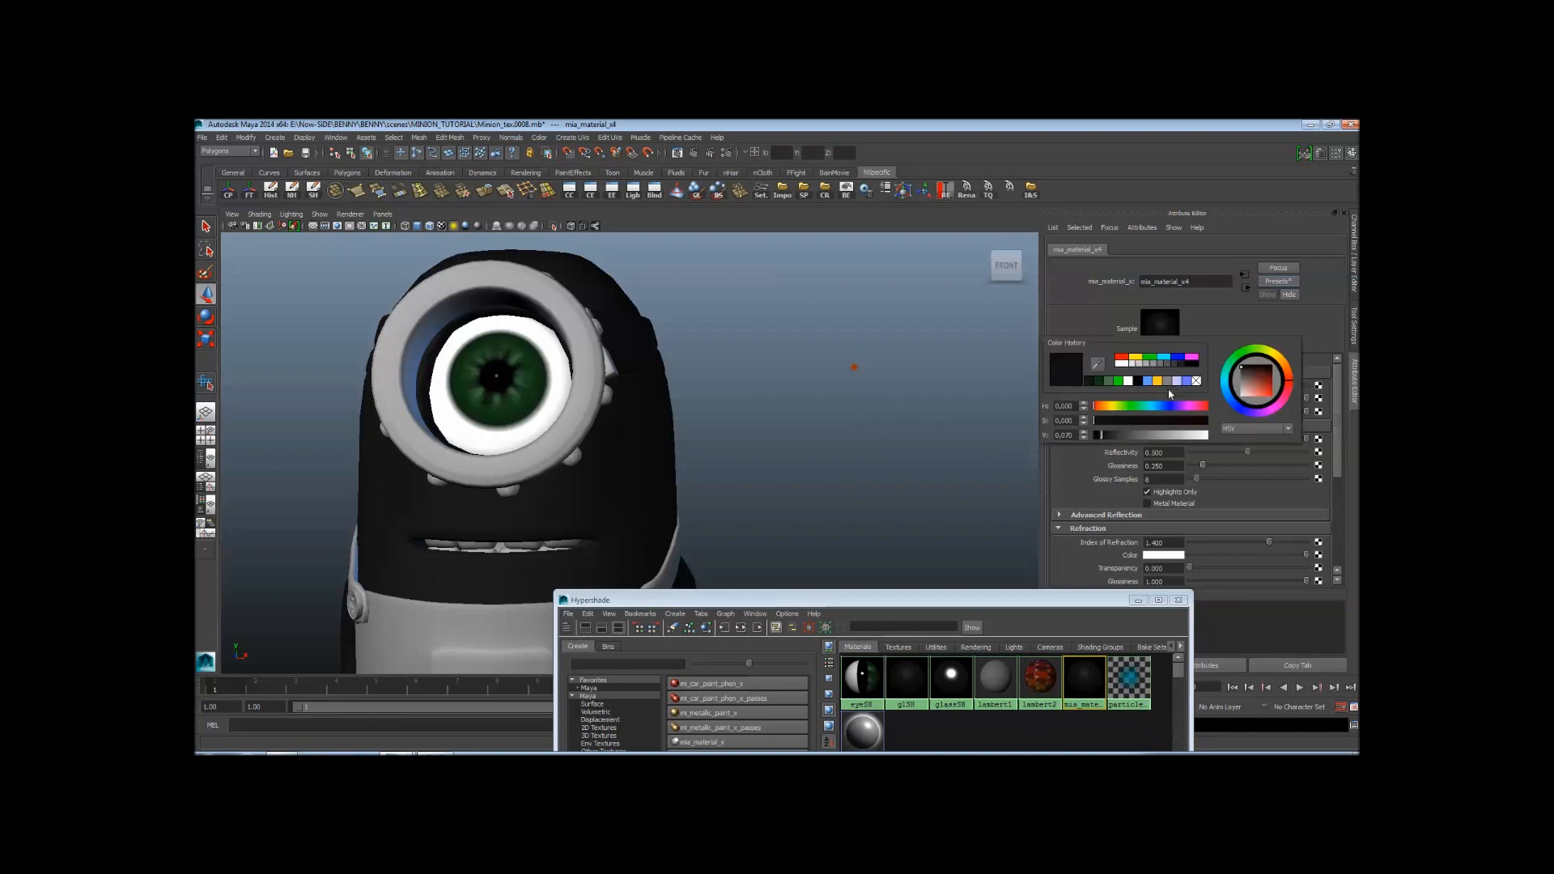
click(1162, 386)
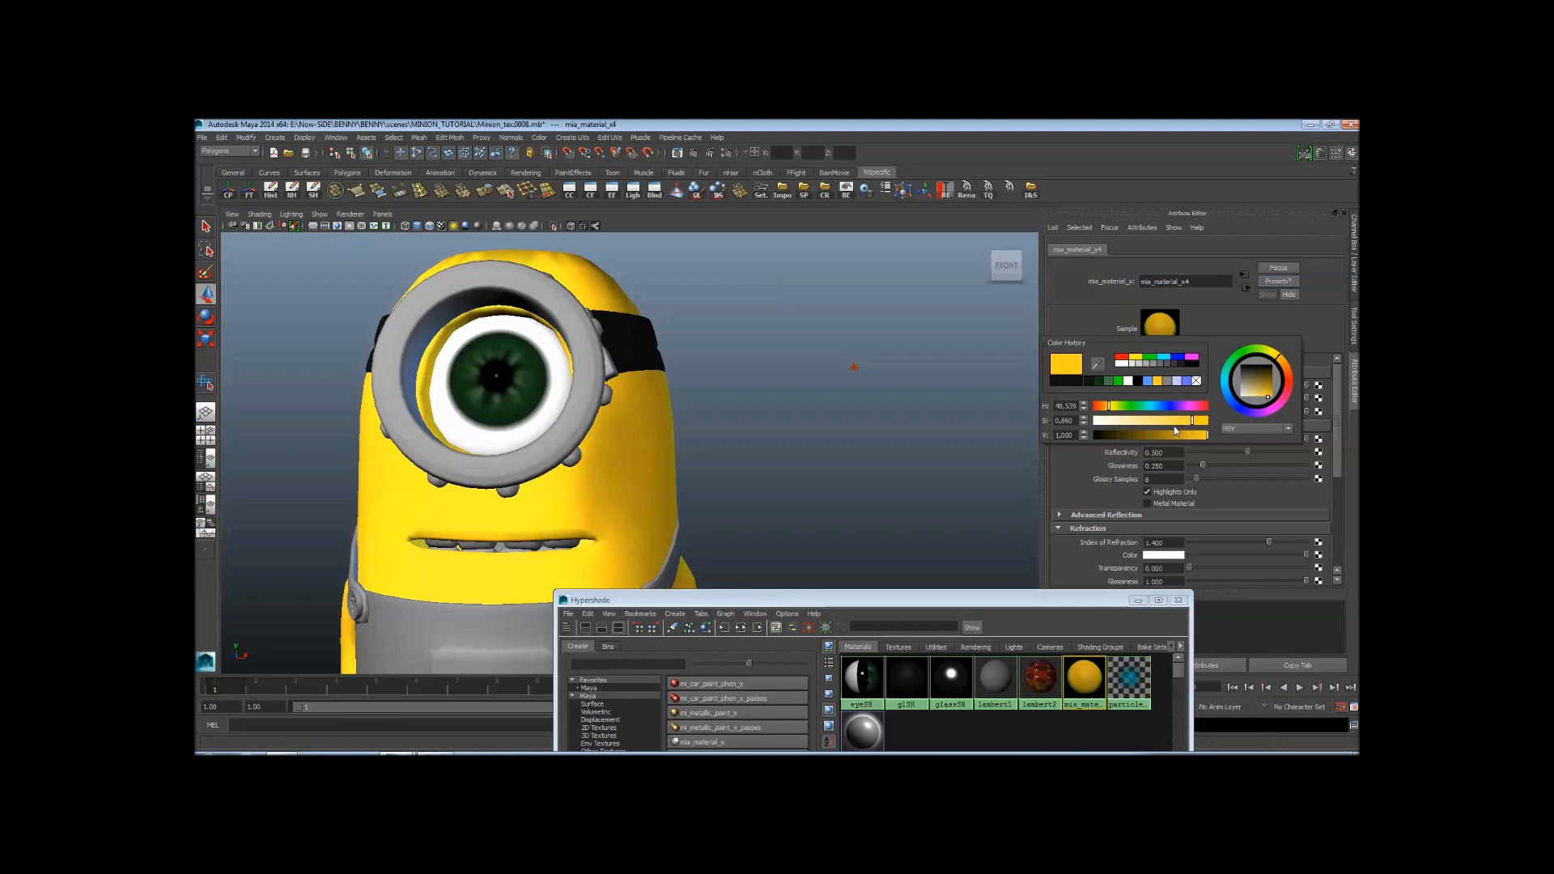
drag(1182, 422, 1159, 422)
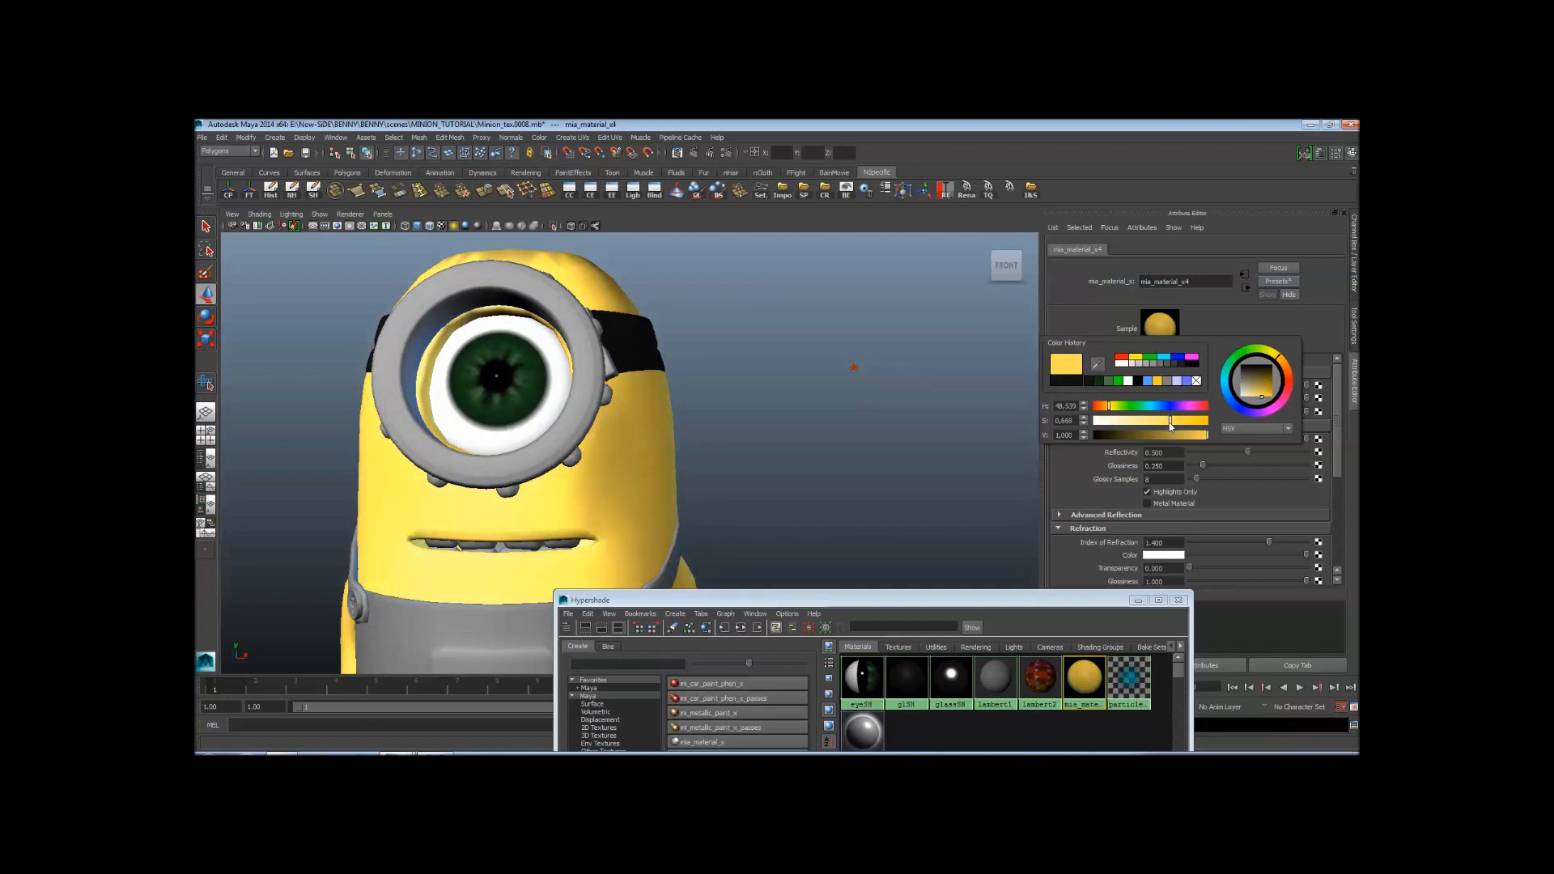
Render the minion's upper body from a slightly angled front view to check the yellow skin material
alt+middle_drag(732, 454, 798, 389)
alt+right_drag(798, 388, 721, 440)
alt+drag(721, 441, 815, 416)
alt+right_drag(815, 416, 773, 484)
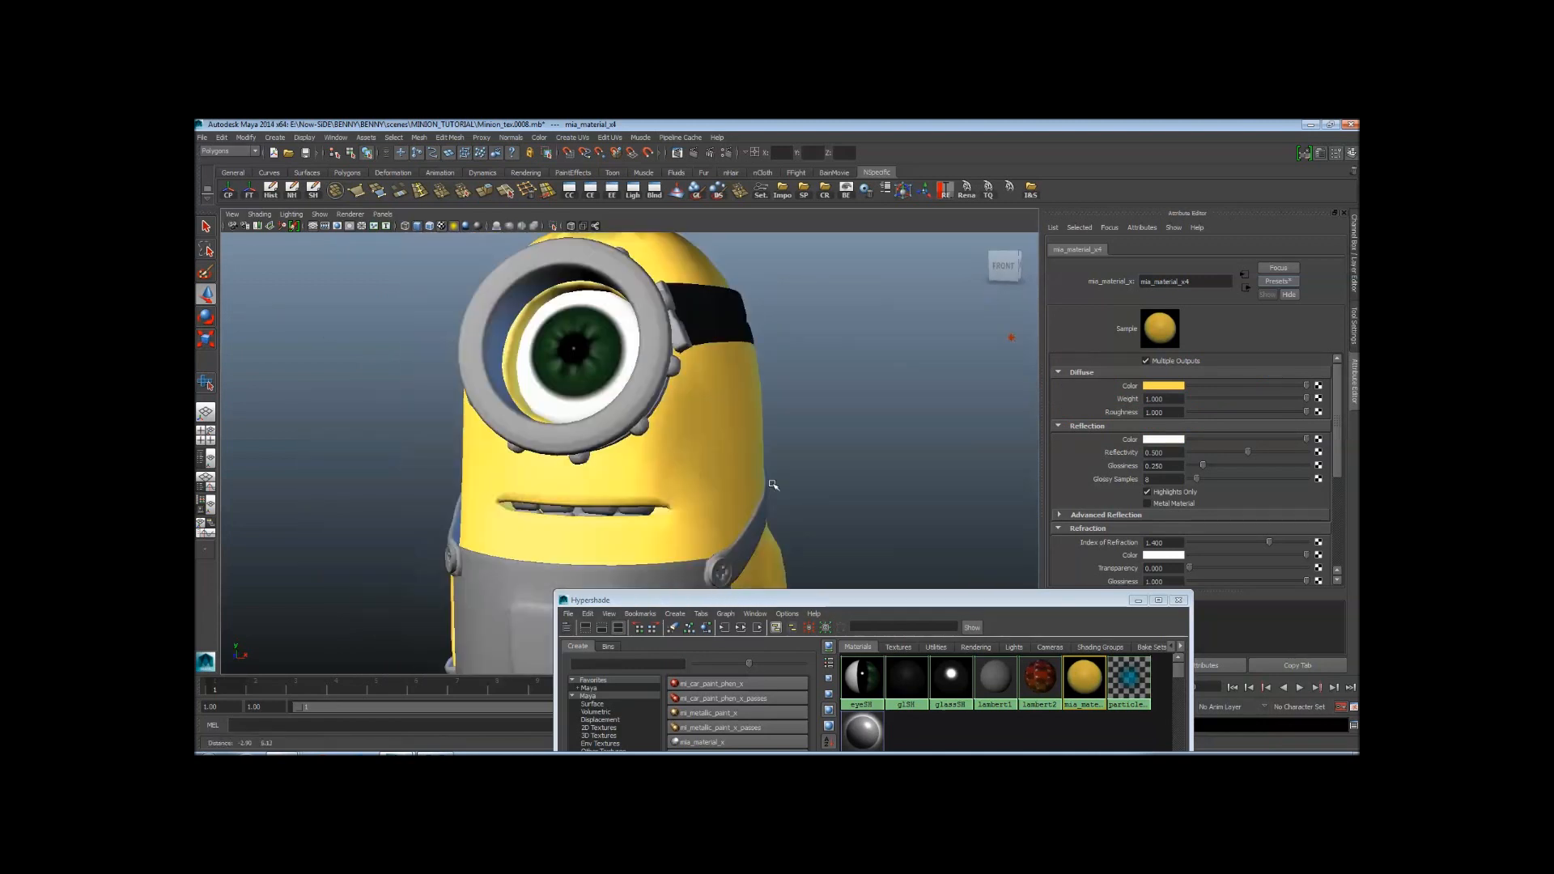
alt+drag(773, 484, 550, 548)
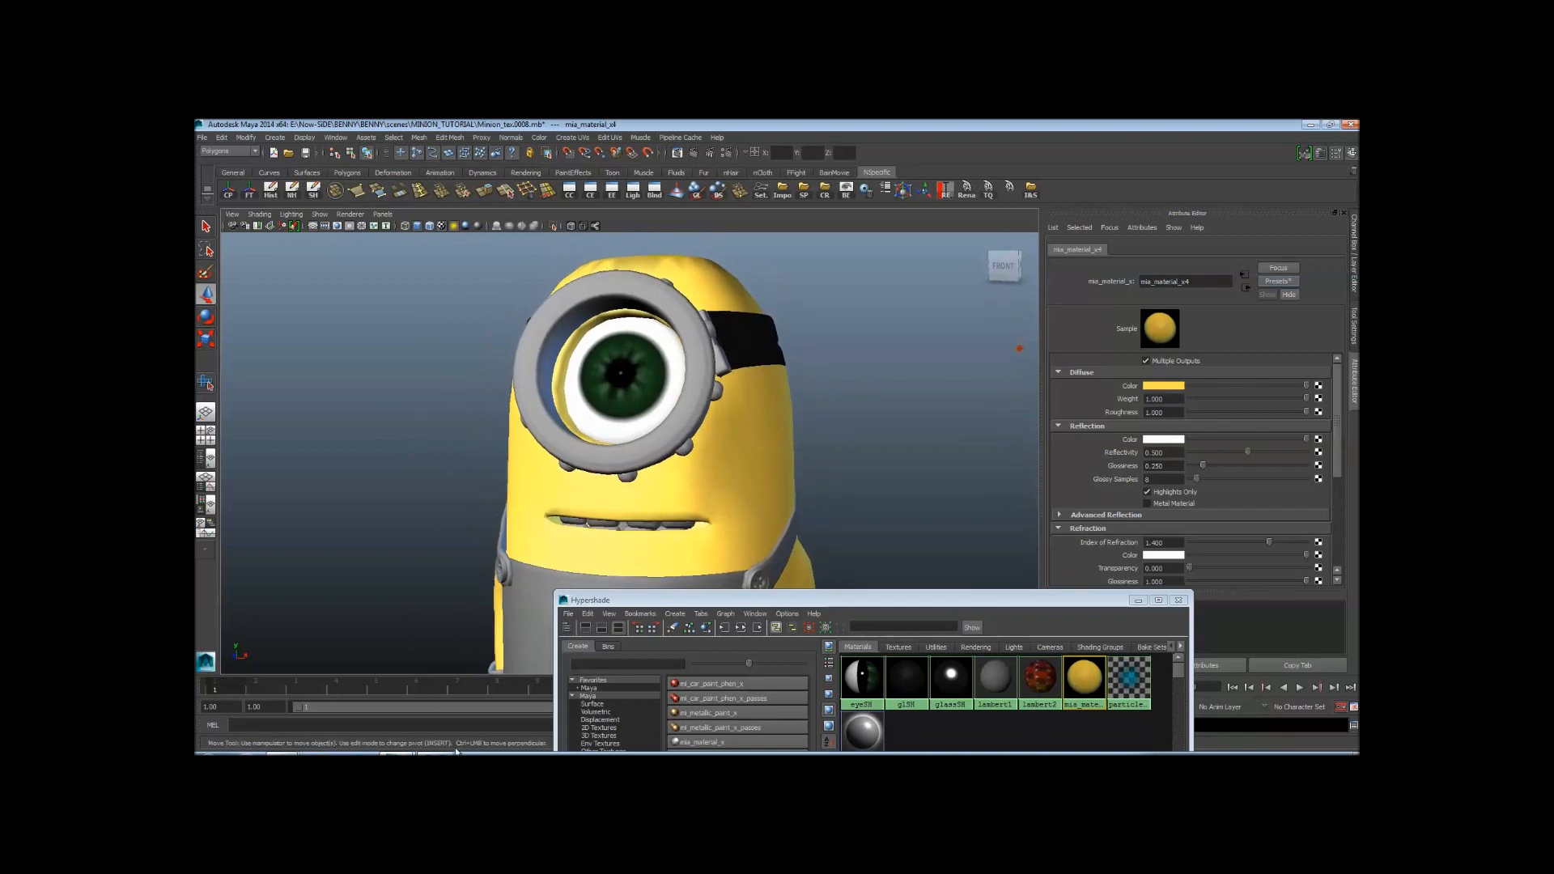
alt+drag(688, 489, 706, 484)
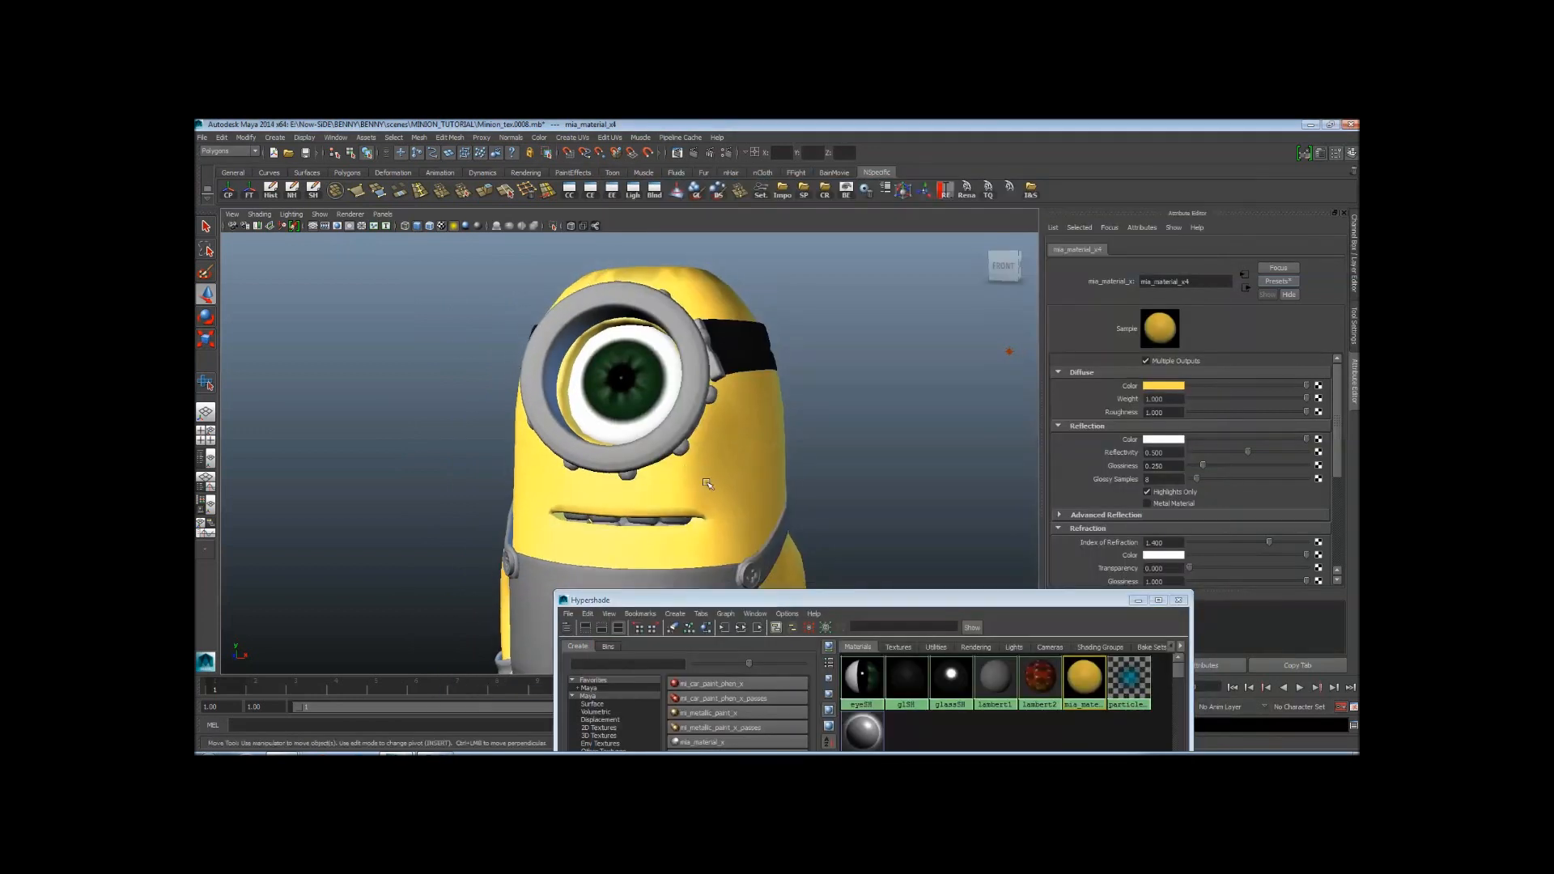
click(1139, 600)
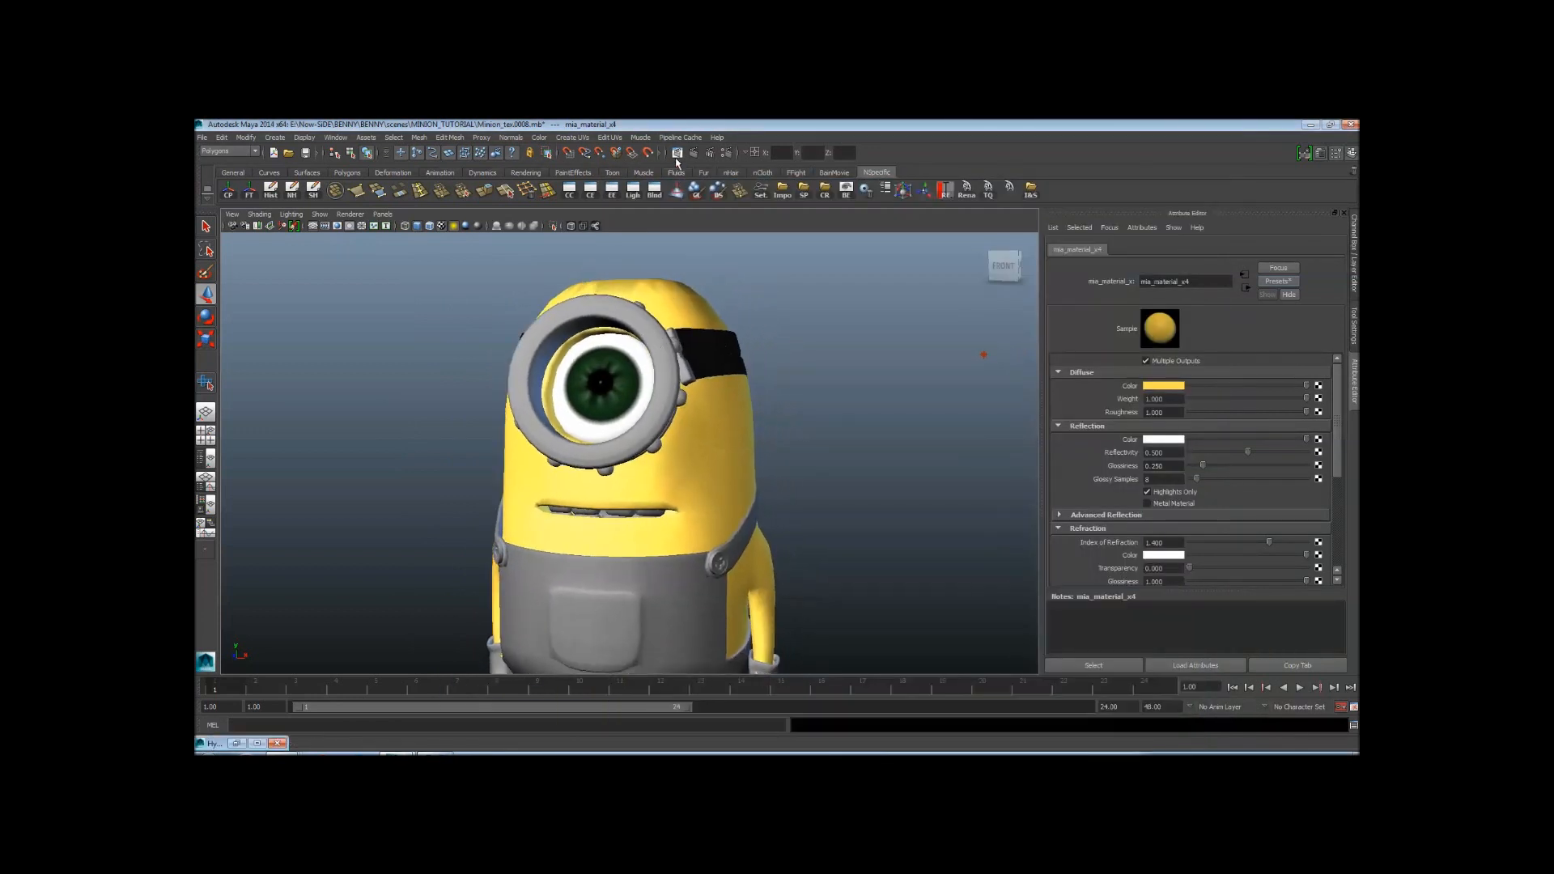
click(694, 153)
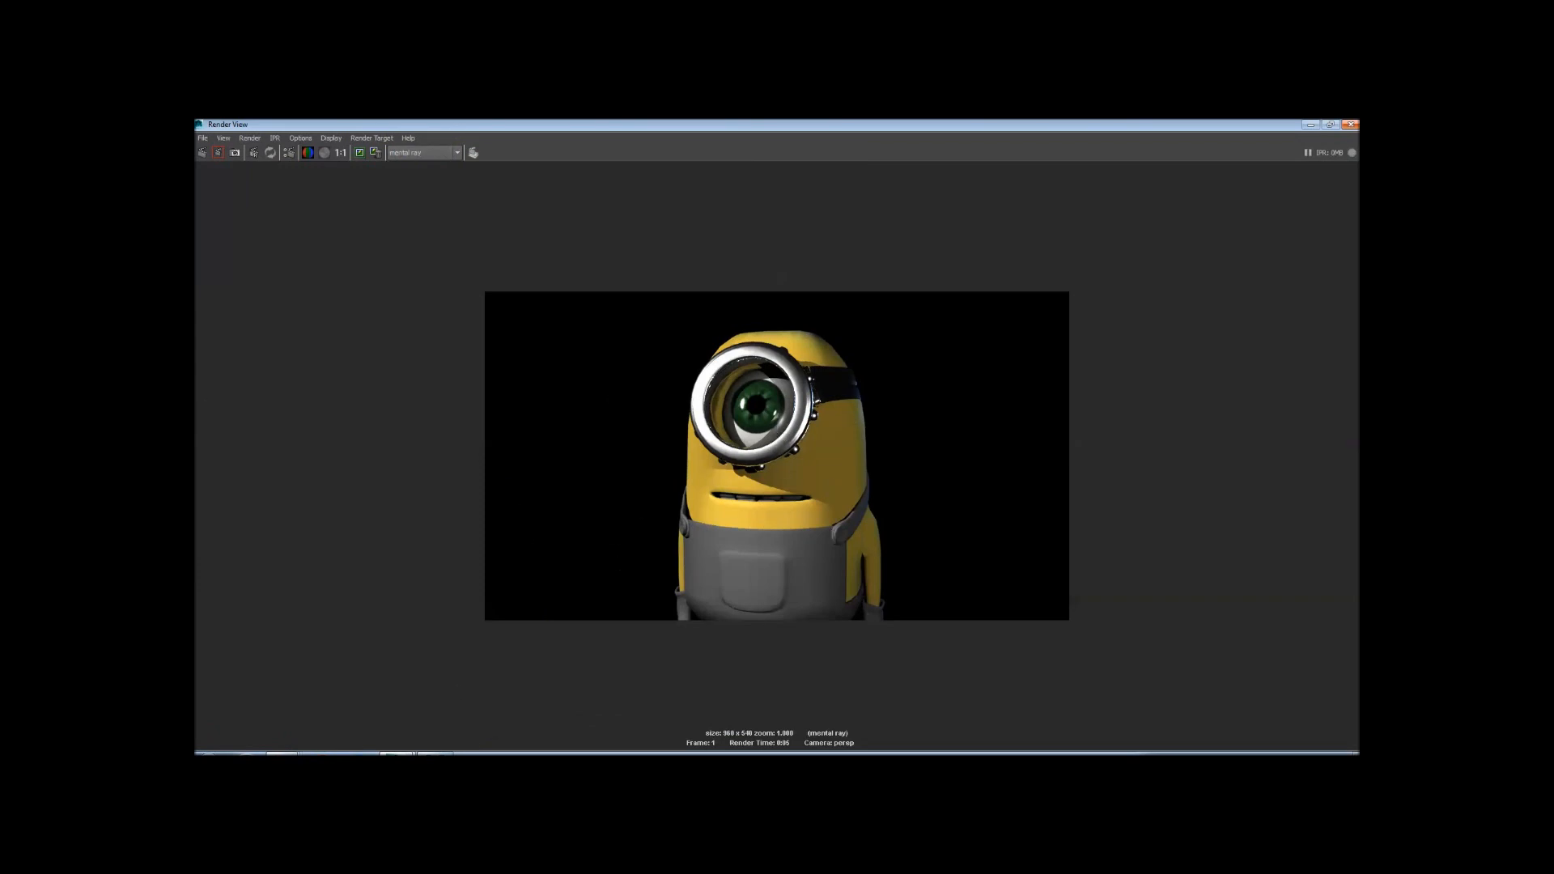
click(1350, 124)
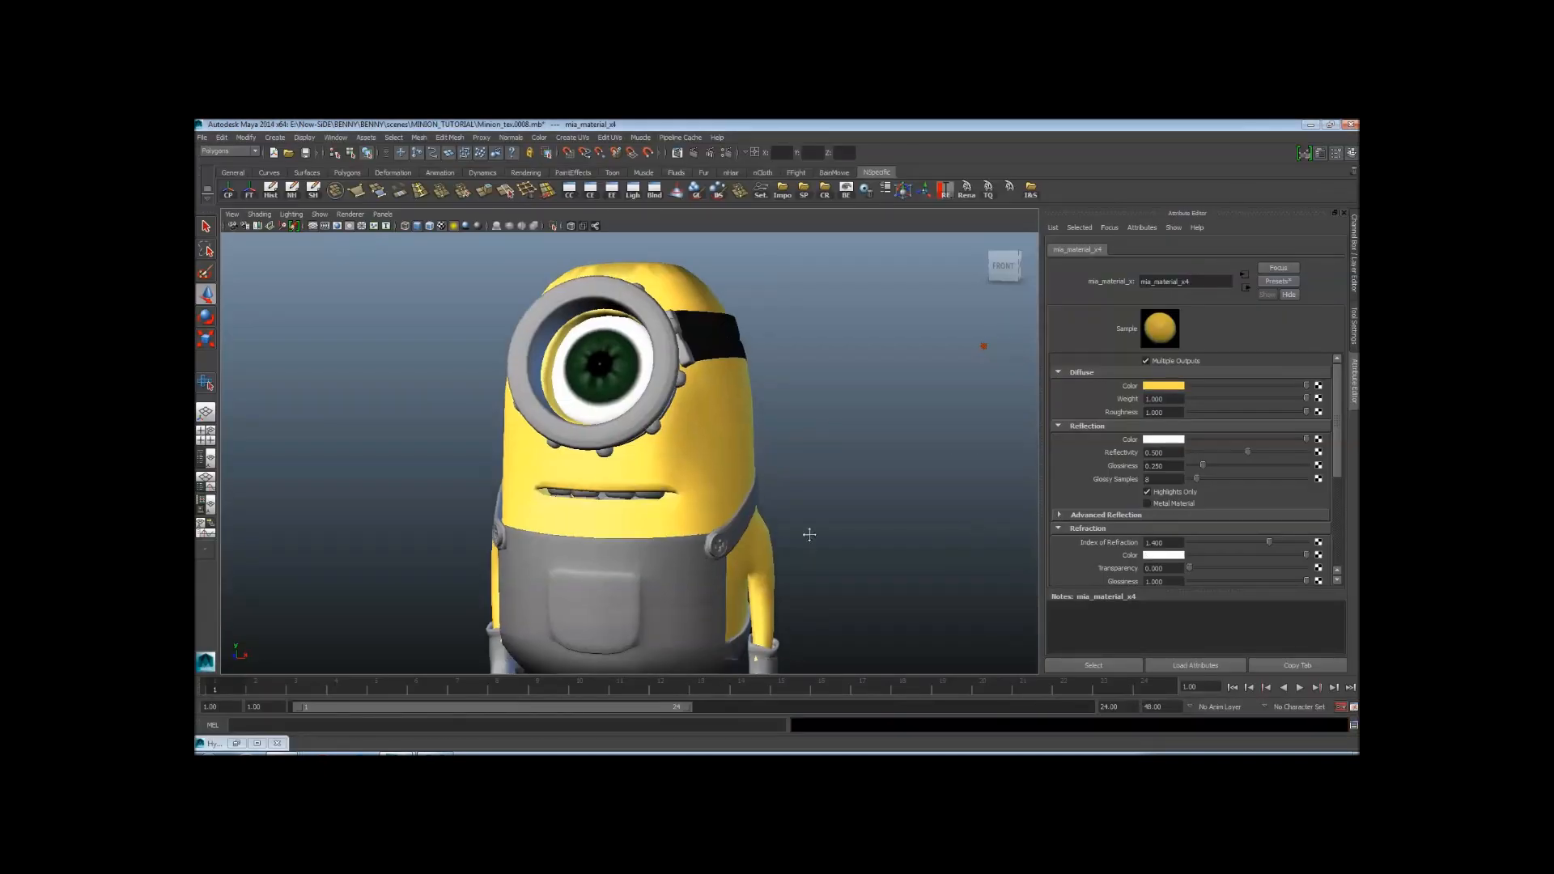
Hide the yellow body mesh to expose the teeth inside the mouth
alt+right_drag(804, 531, 776, 438)
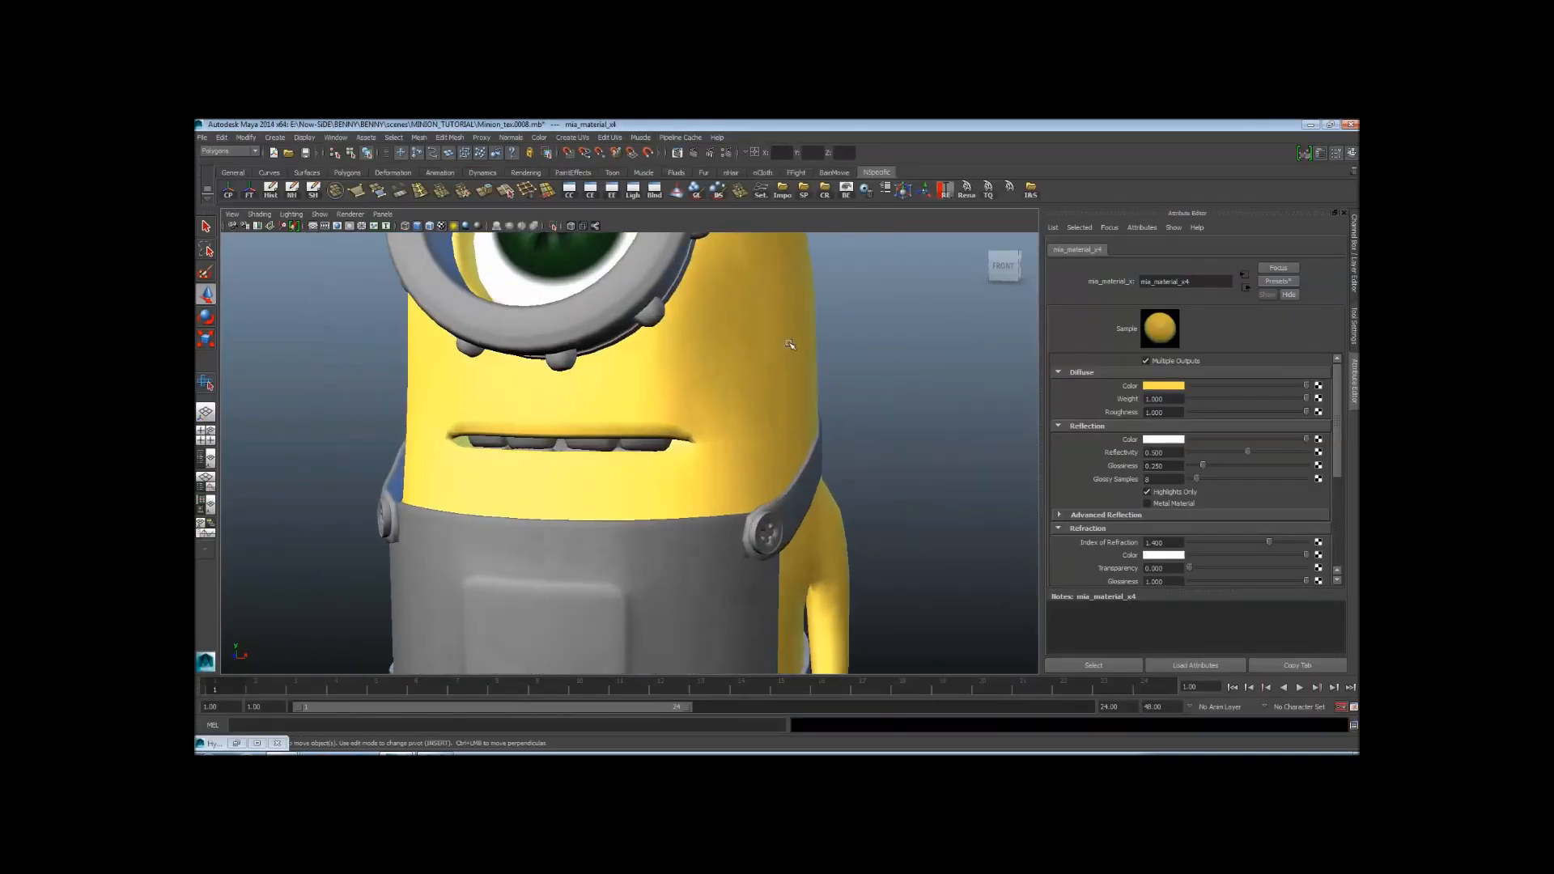
click(789, 346)
alt+drag(834, 440, 723, 443)
key(ctrl+h)
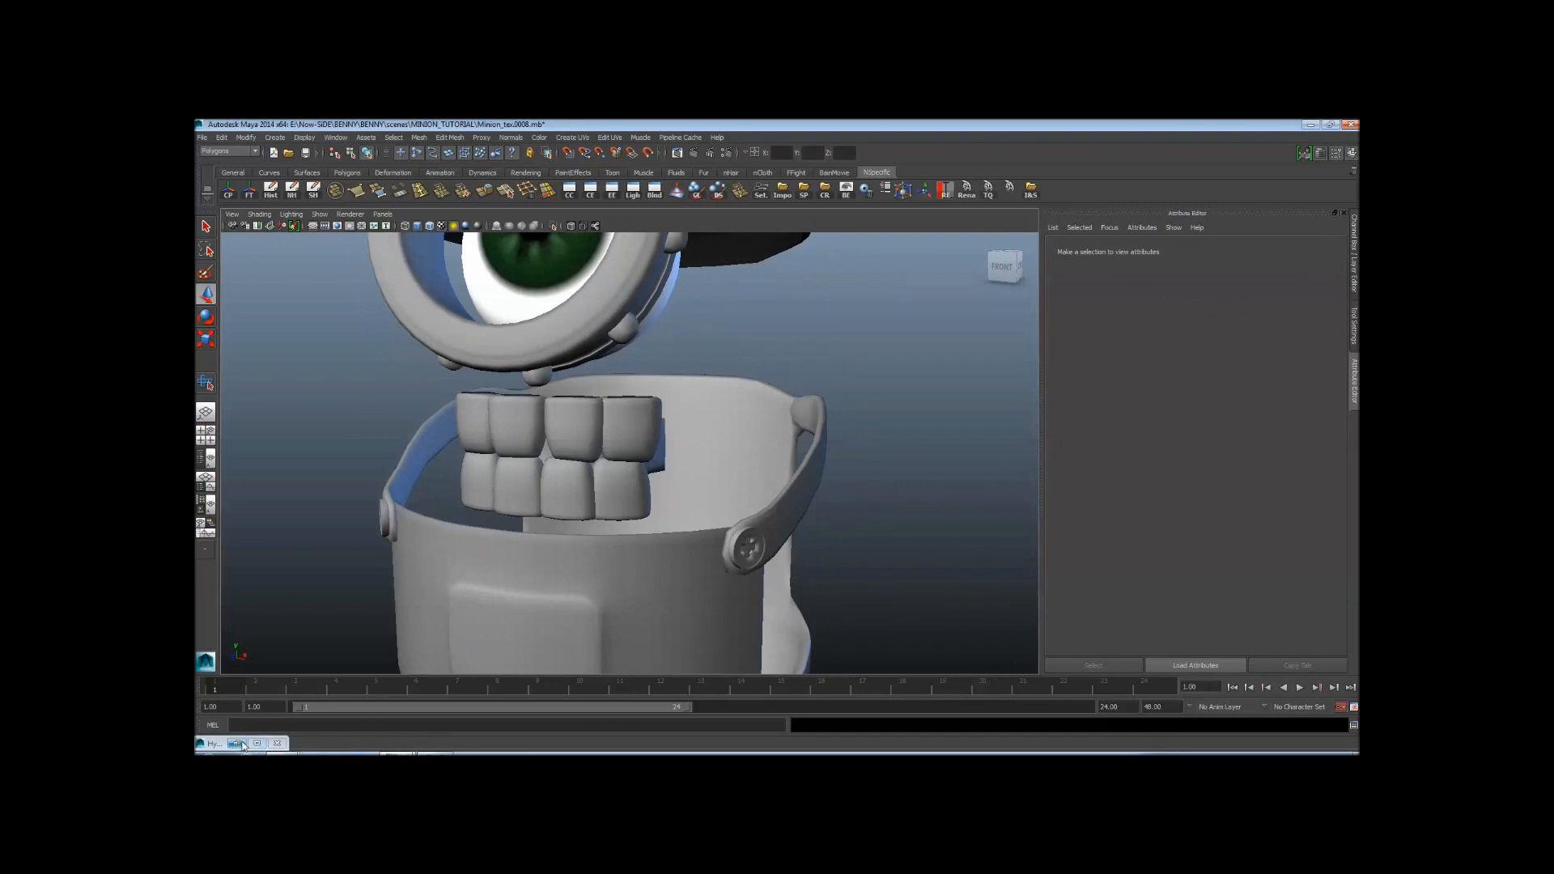
Rename the yellow skin material as skinSH in the Hypershade
click(239, 743)
drag(952, 602, 1124, 219)
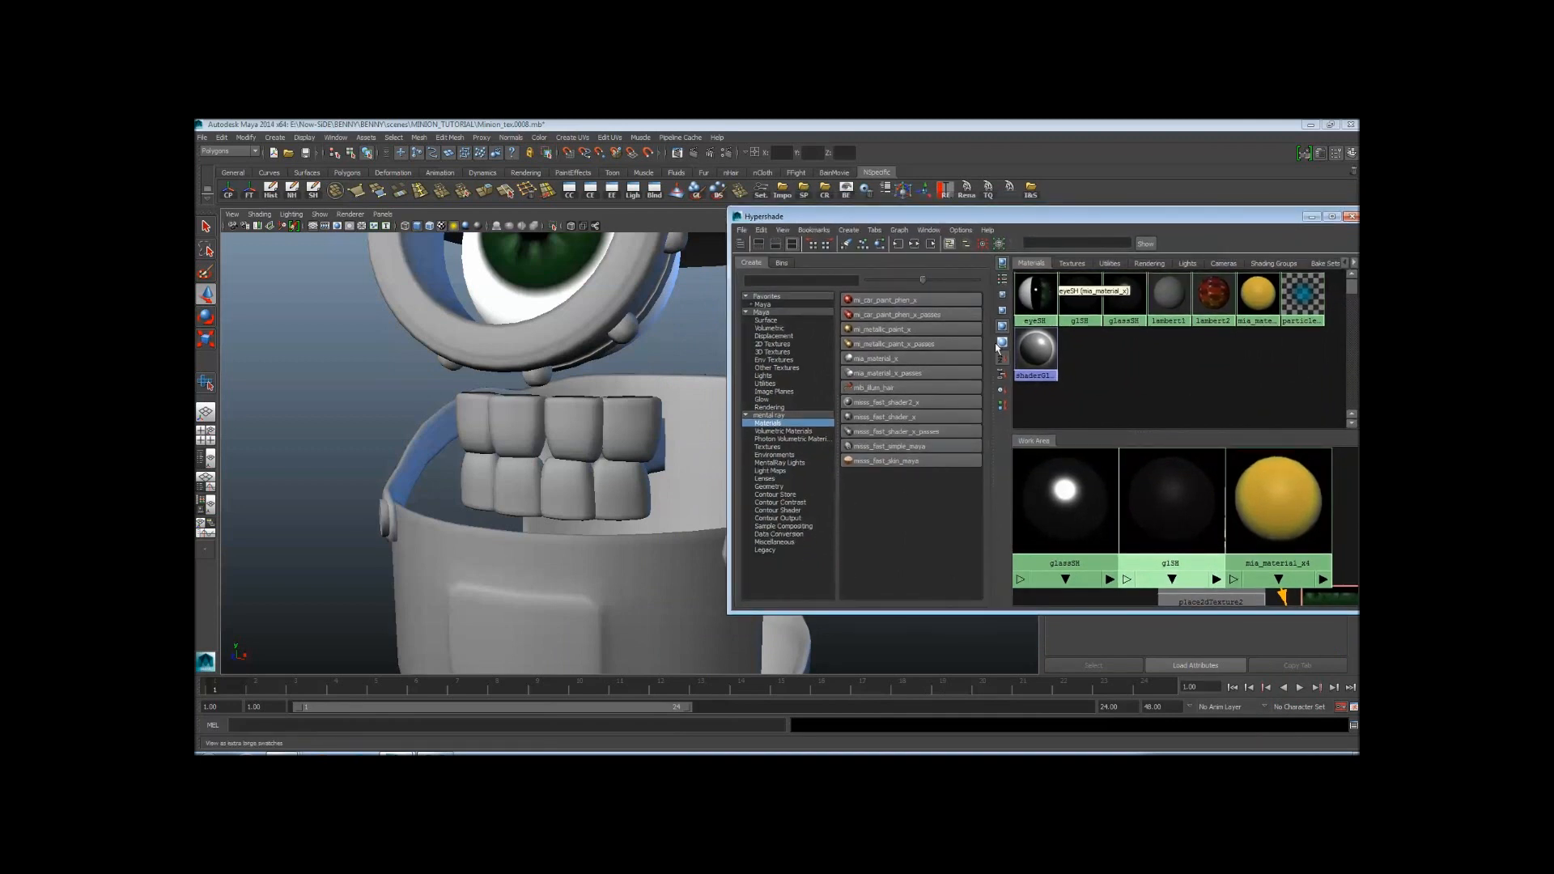
right_drag(1218, 492, 1206, 601)
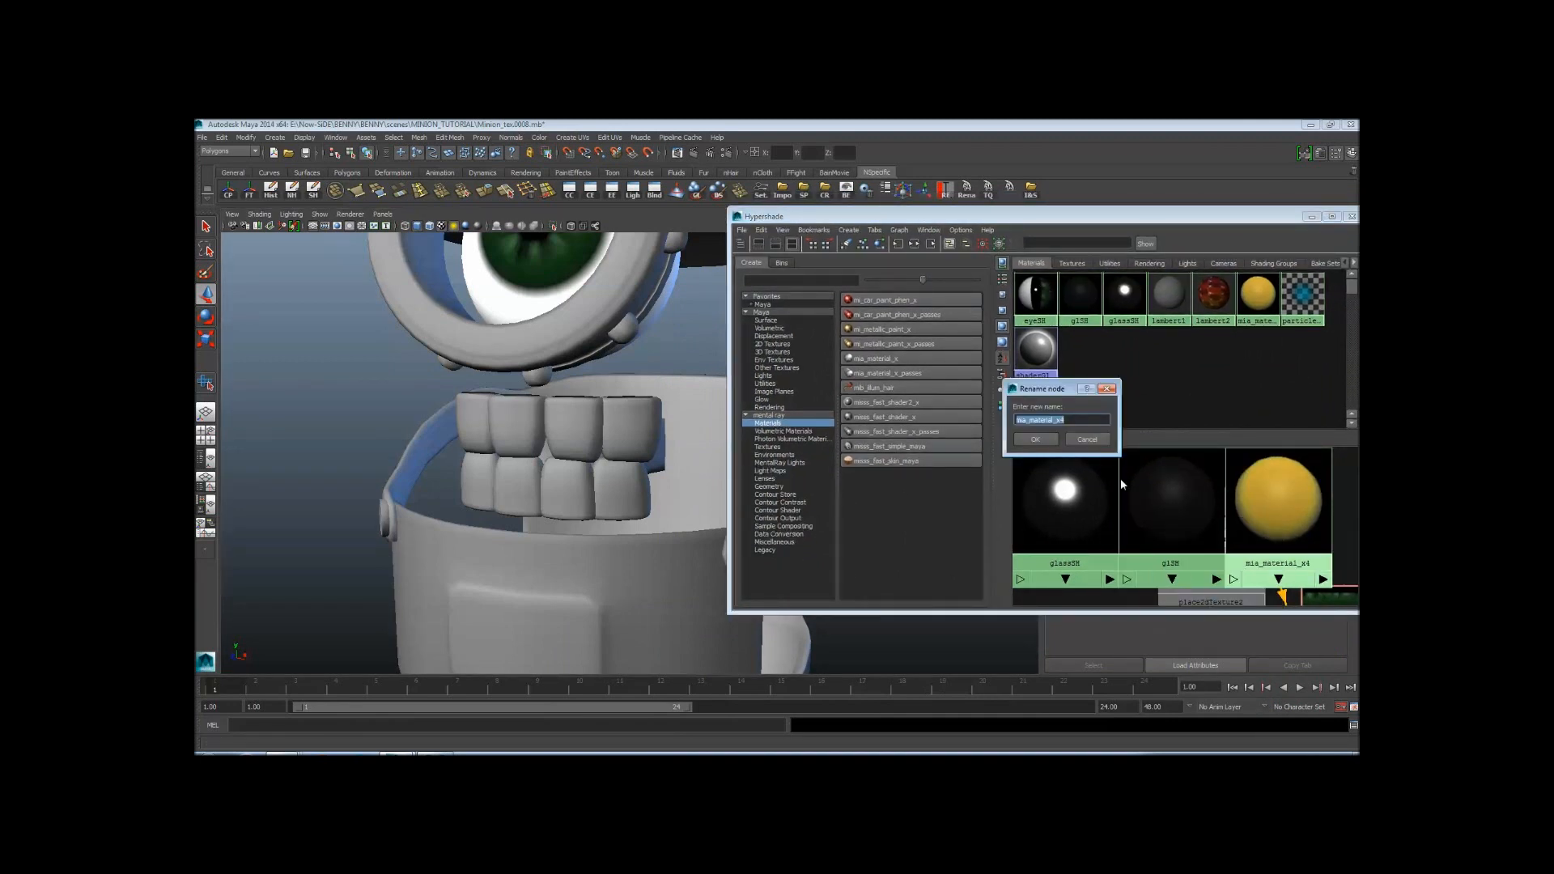
text(skinSH)
key(Return)
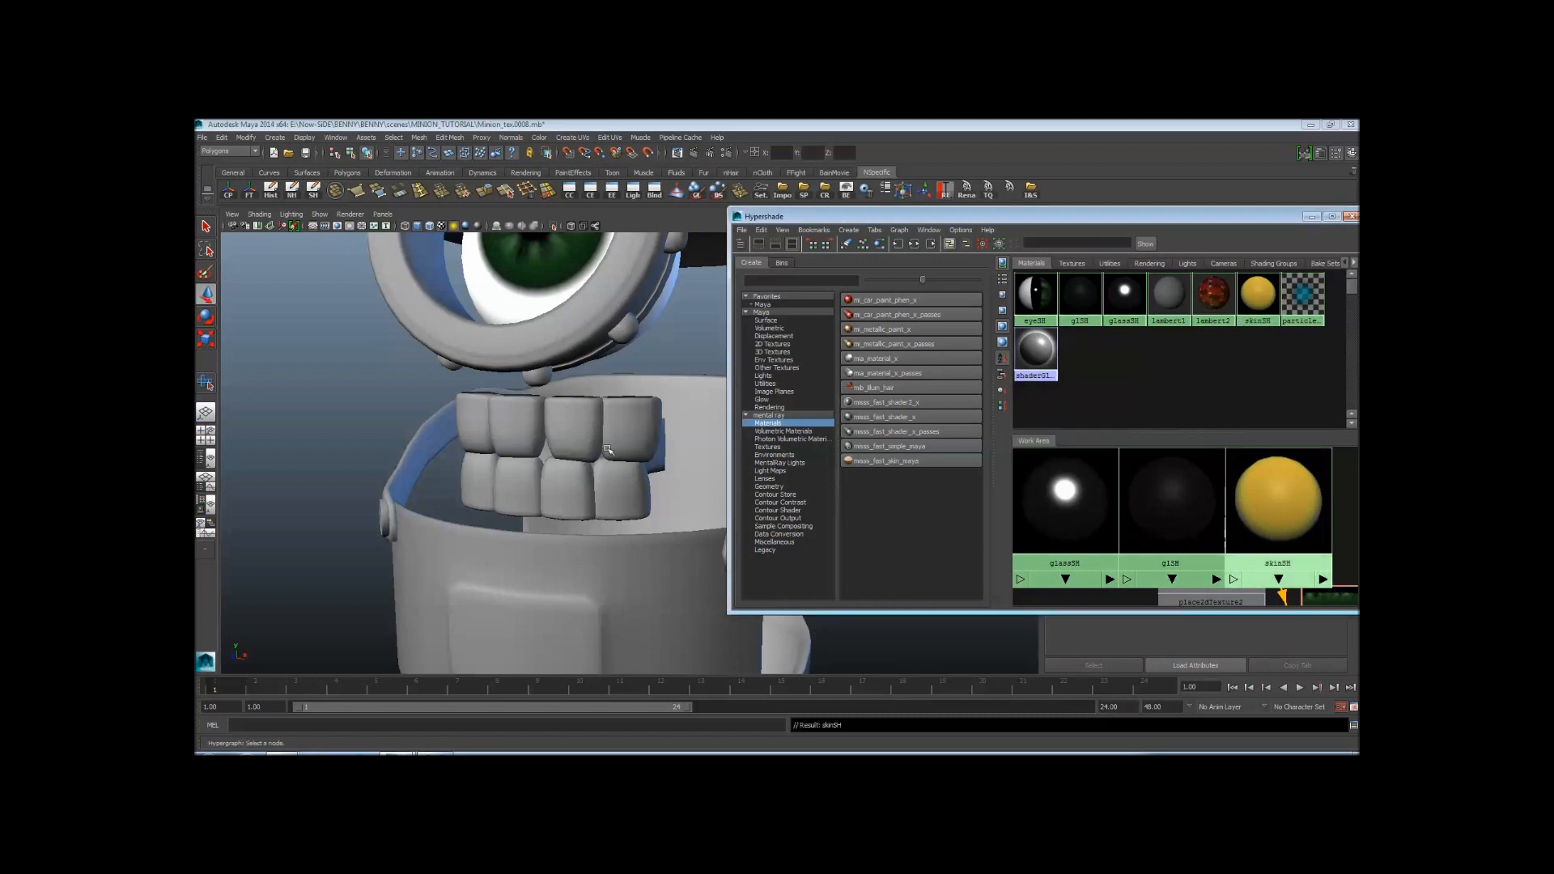
Create a new mia_material_x for the teeth in the Hypershade
click(631, 428)
alt+drag(631, 428, 599, 448)
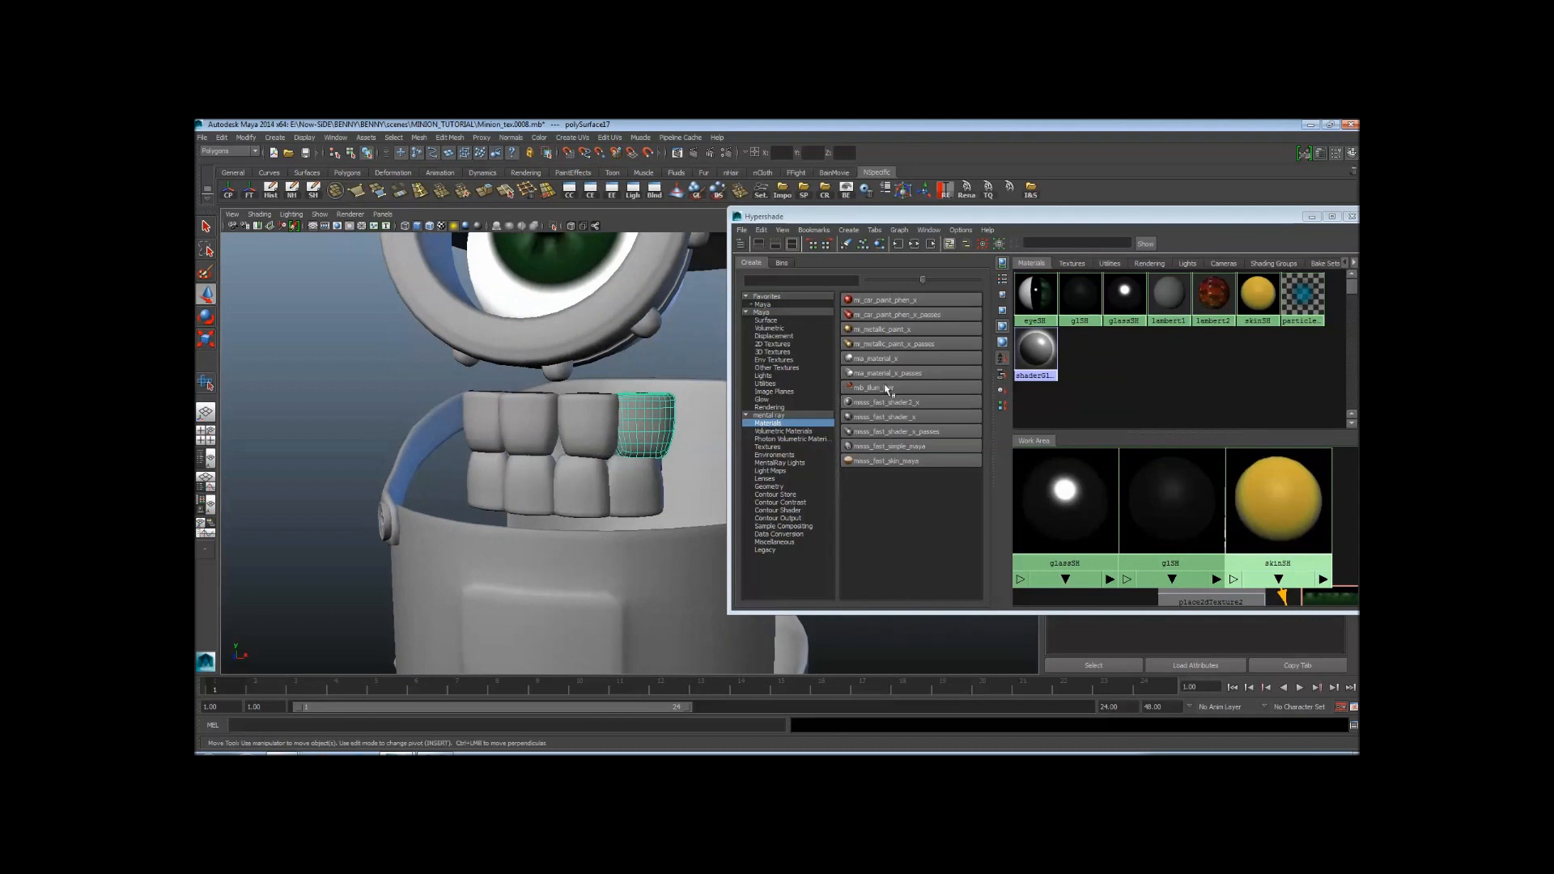
click(891, 361)
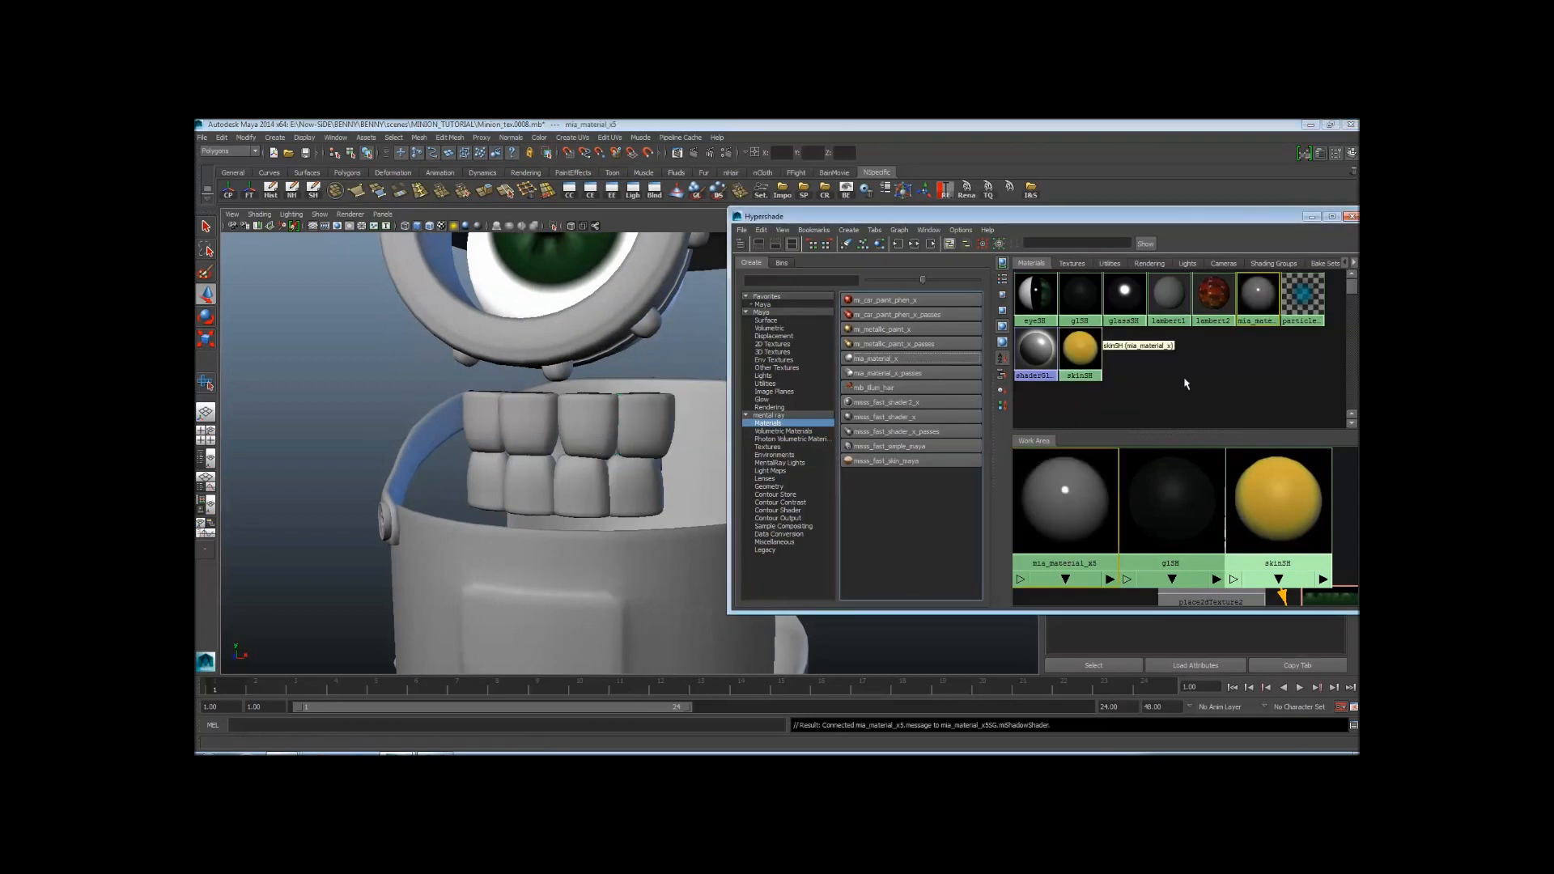
Assign the new grey mia_material_x to all eight upper and lower teeth
click(626, 404)
click(626, 404)
shift+click(586, 417)
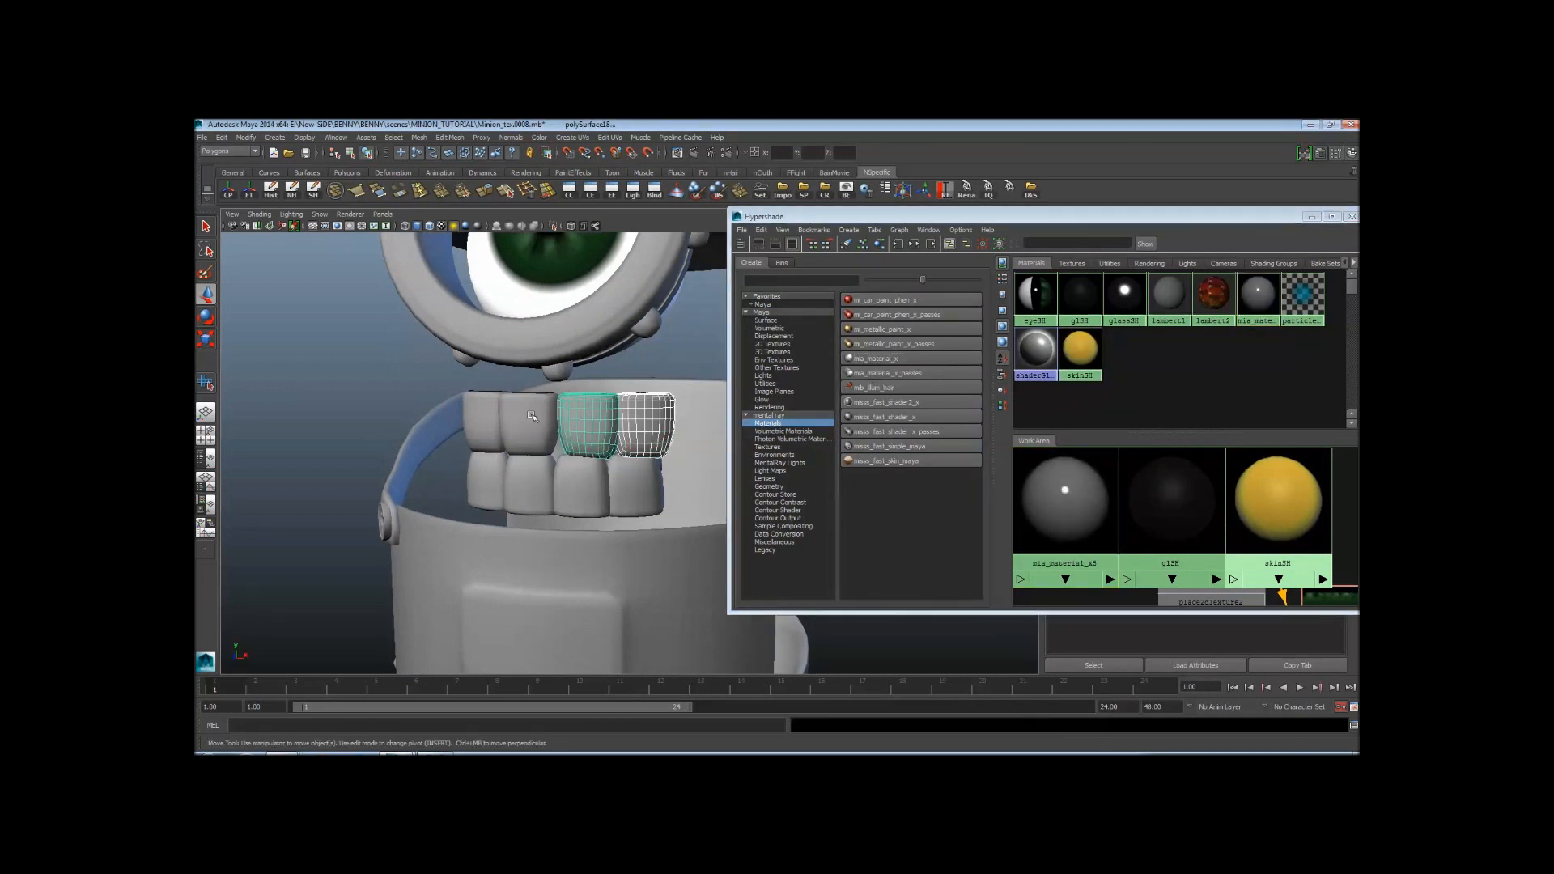
shift+click(536, 419)
shift+click(496, 411)
shift+click(484, 490)
shift+click(530, 486)
shift+click(581, 486)
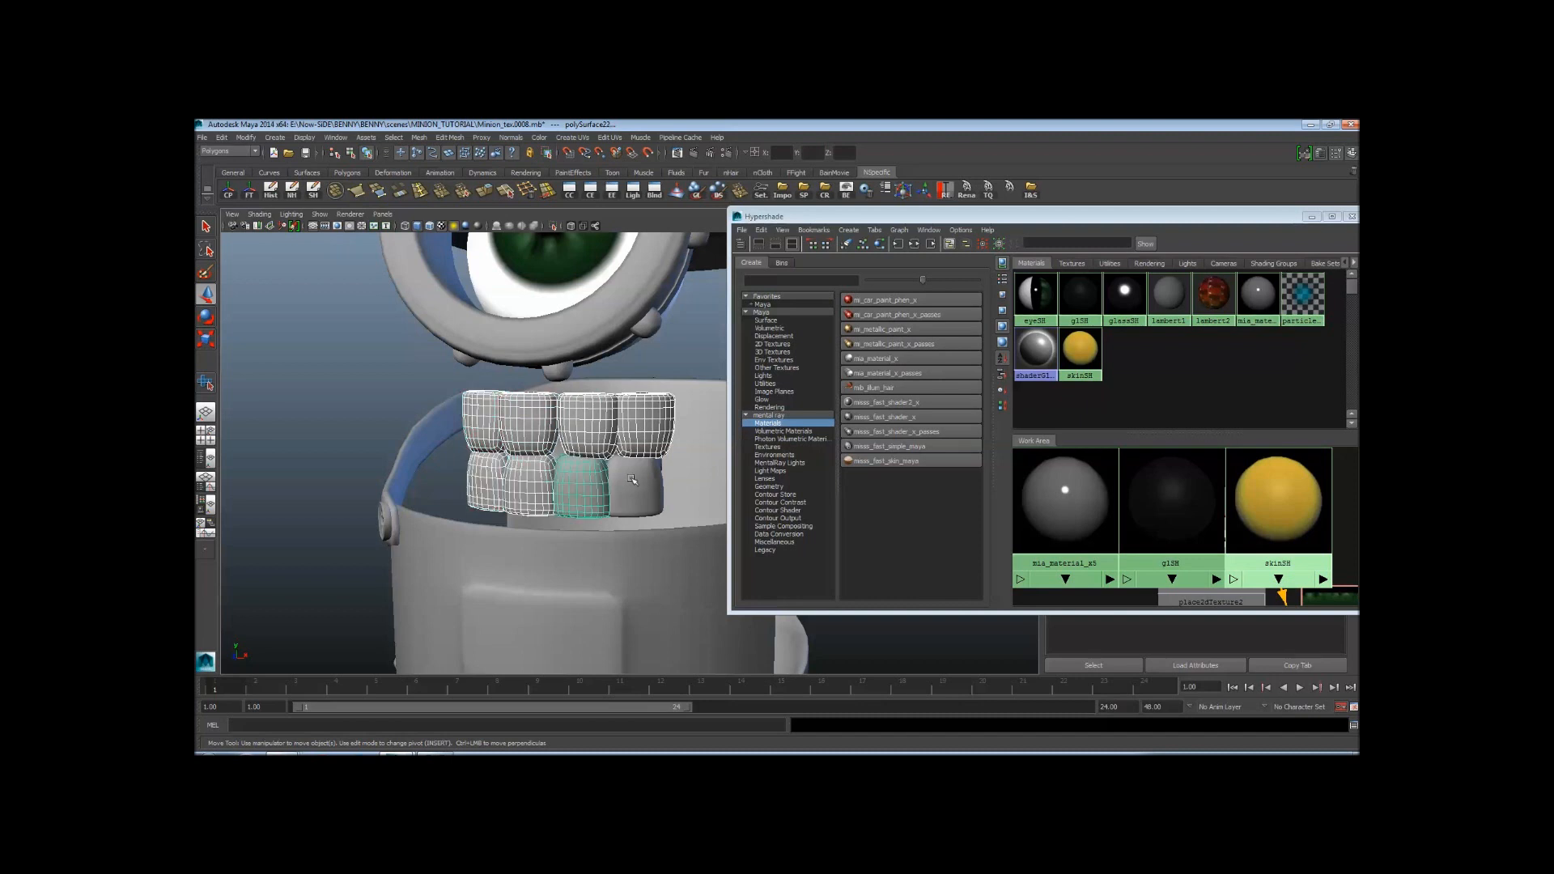
shift+click(636, 484)
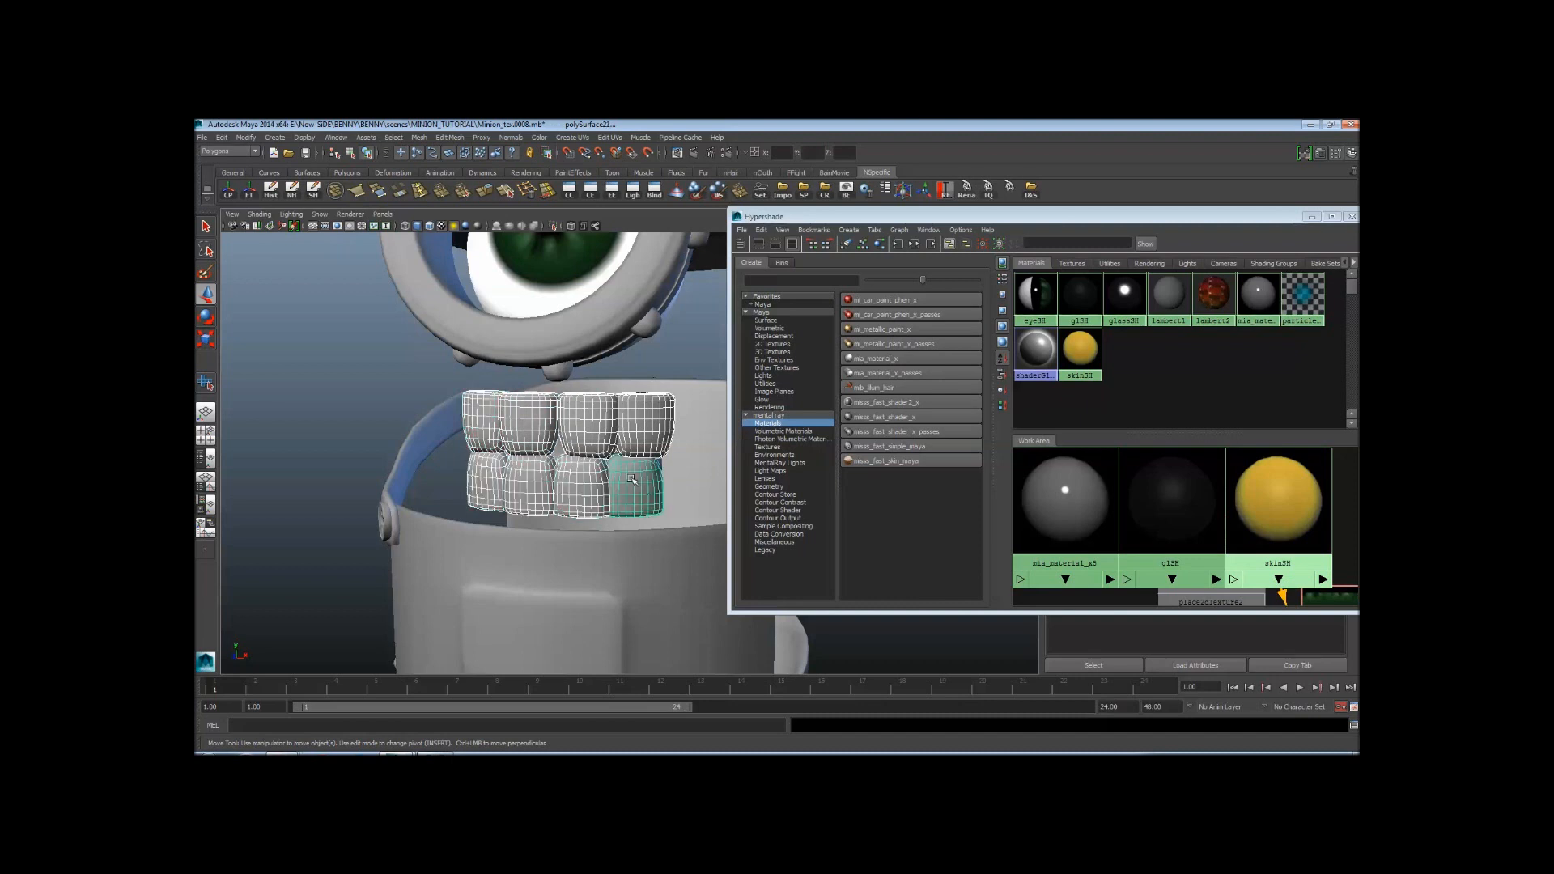
right_click(1258, 301)
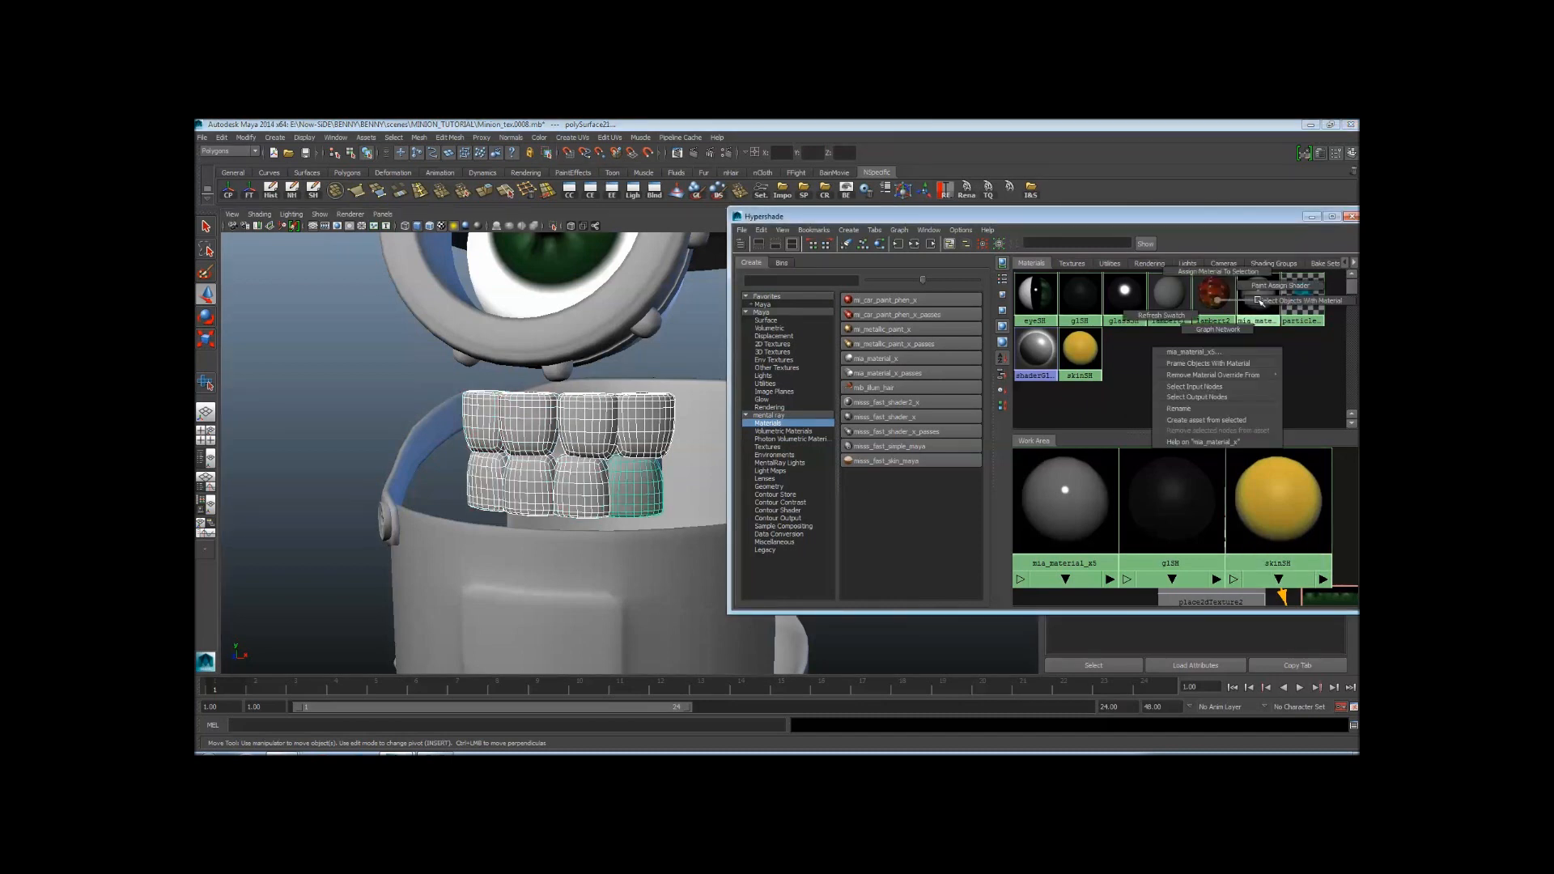
click(1204, 275)
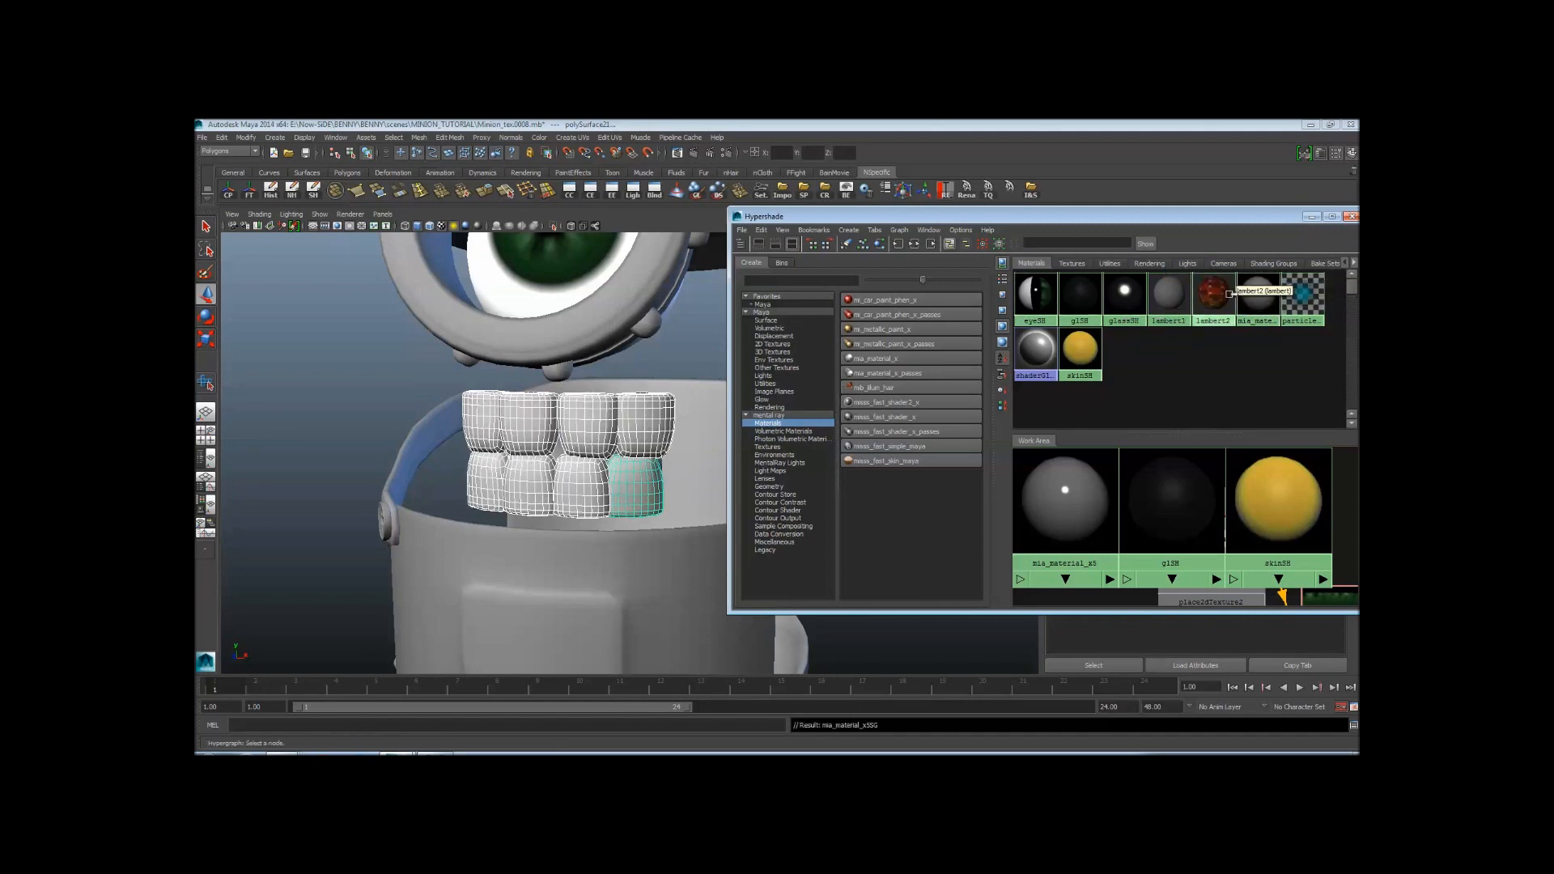
Rename the material assigned to the teeth as teethSH
drag(1252, 228, 1196, 556)
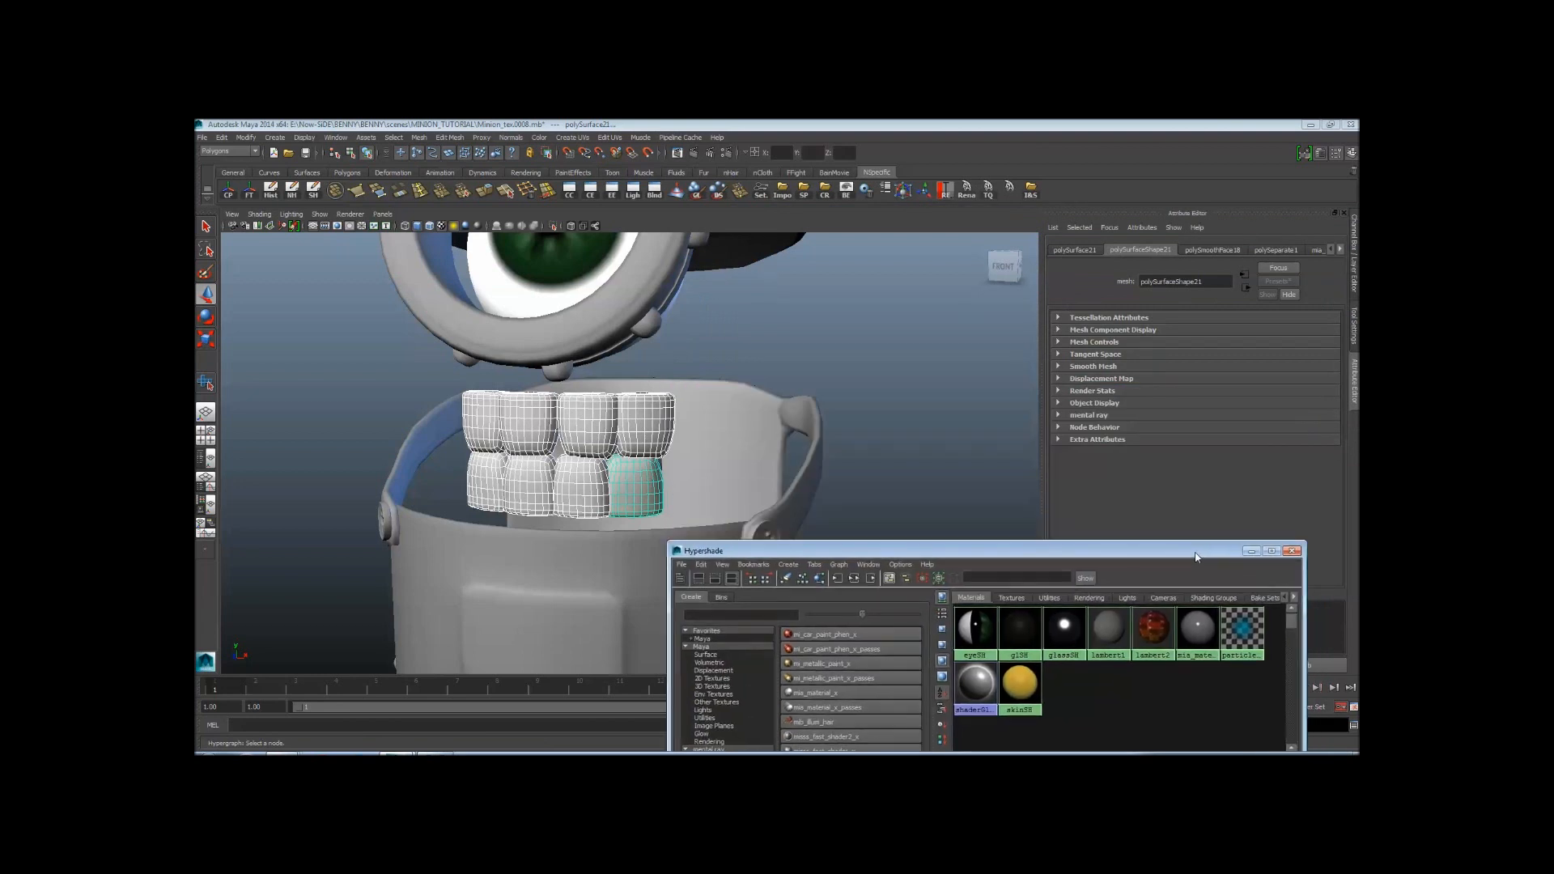
click(1341, 250)
click(1295, 250)
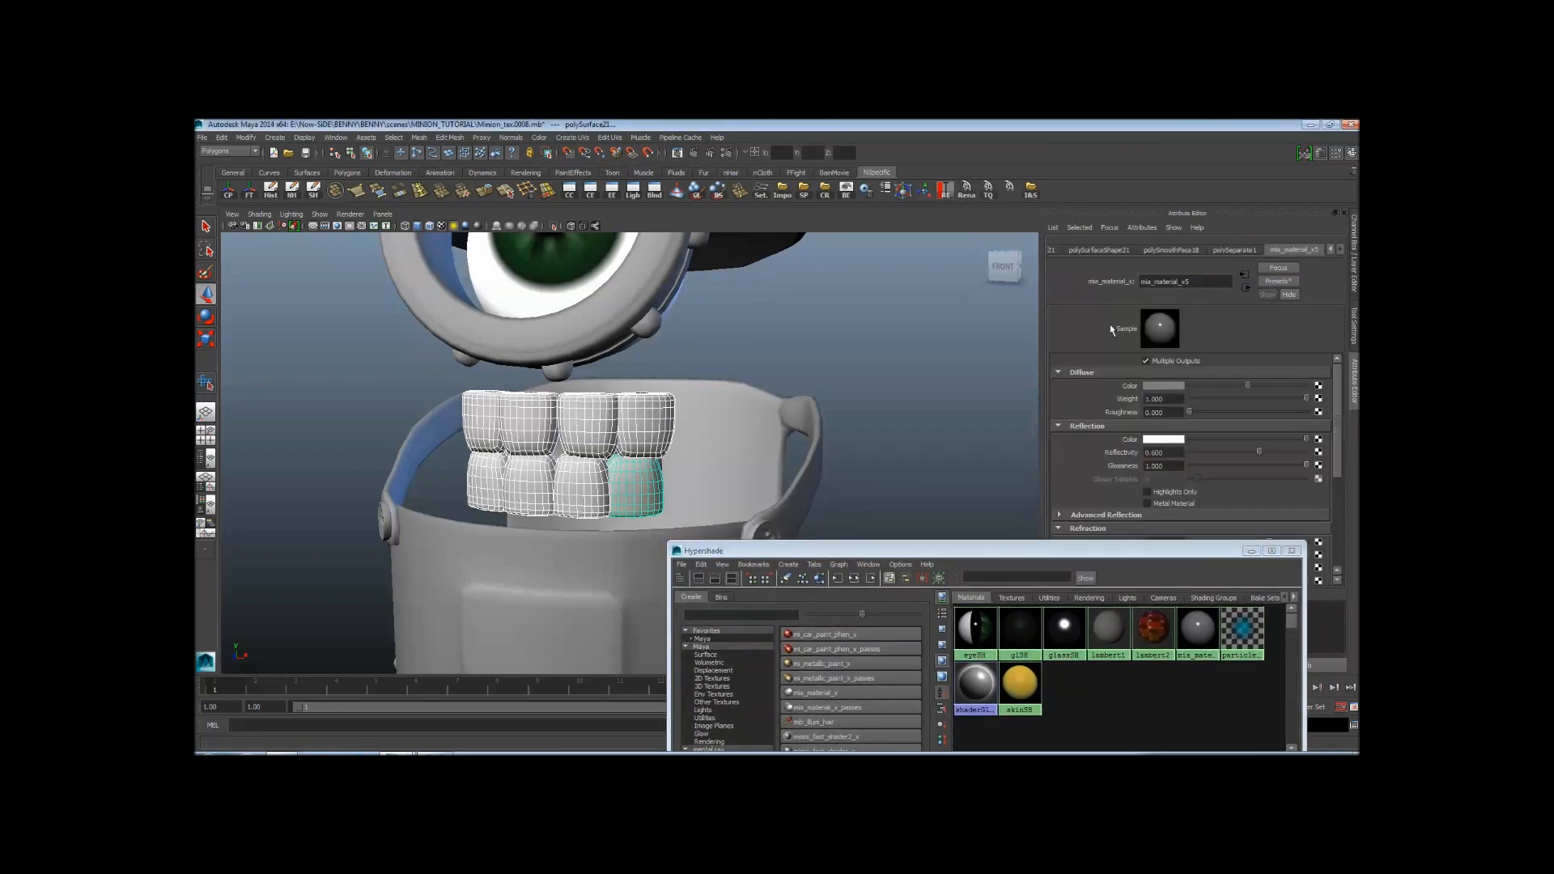
drag(1188, 281, 1115, 293)
text(teethSH)
key(Return)
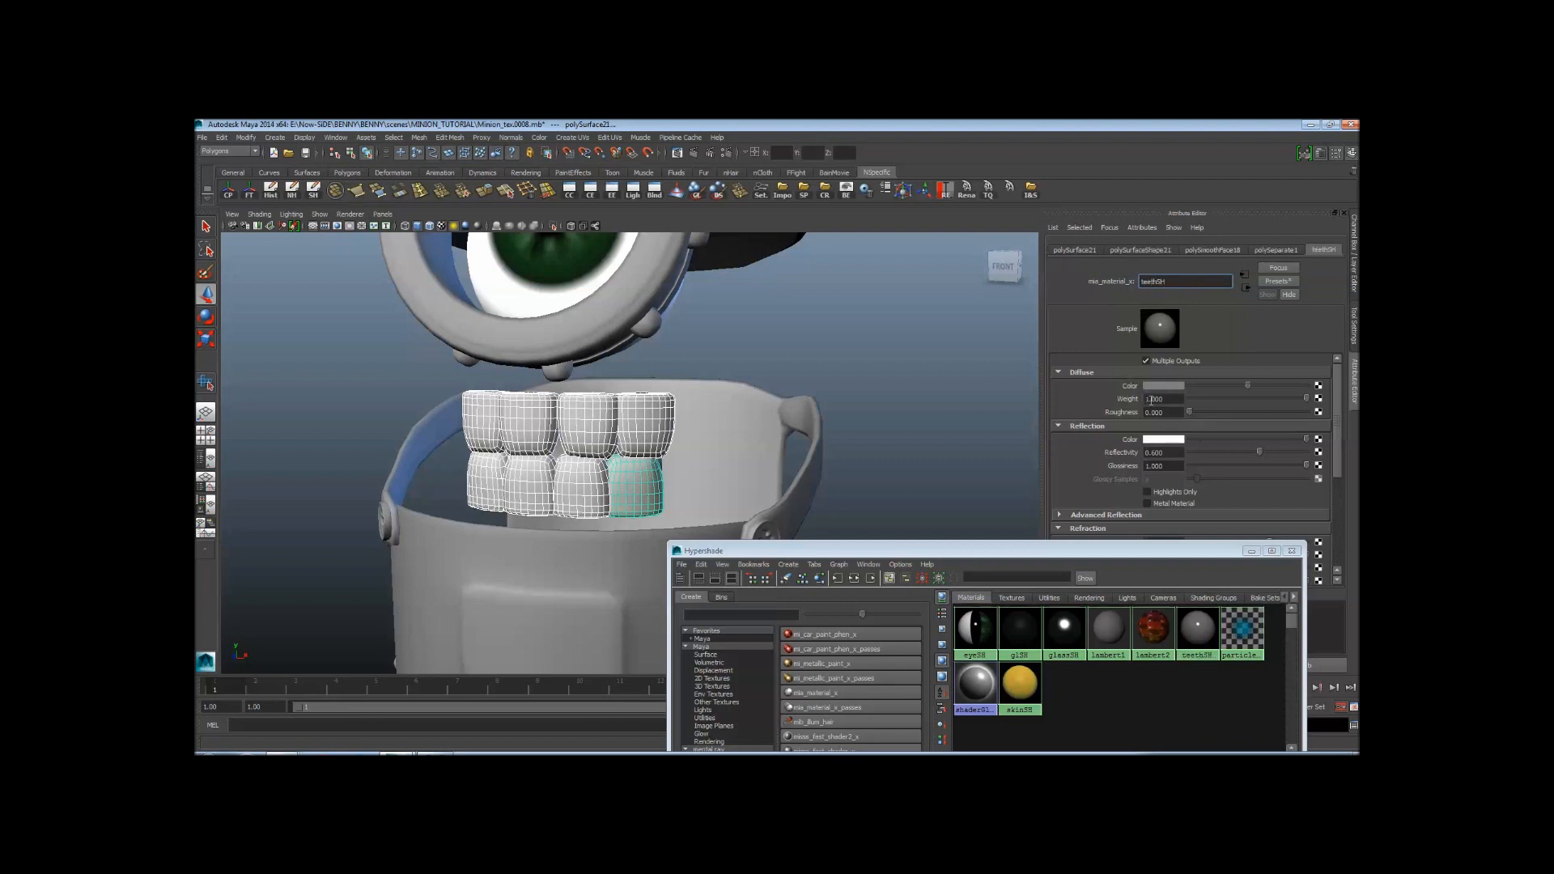
Set teethSH's reflectivity to 0 and glossiness to 1, and lighten its diffuse color to near white
alt+drag(804, 414, 794, 389)
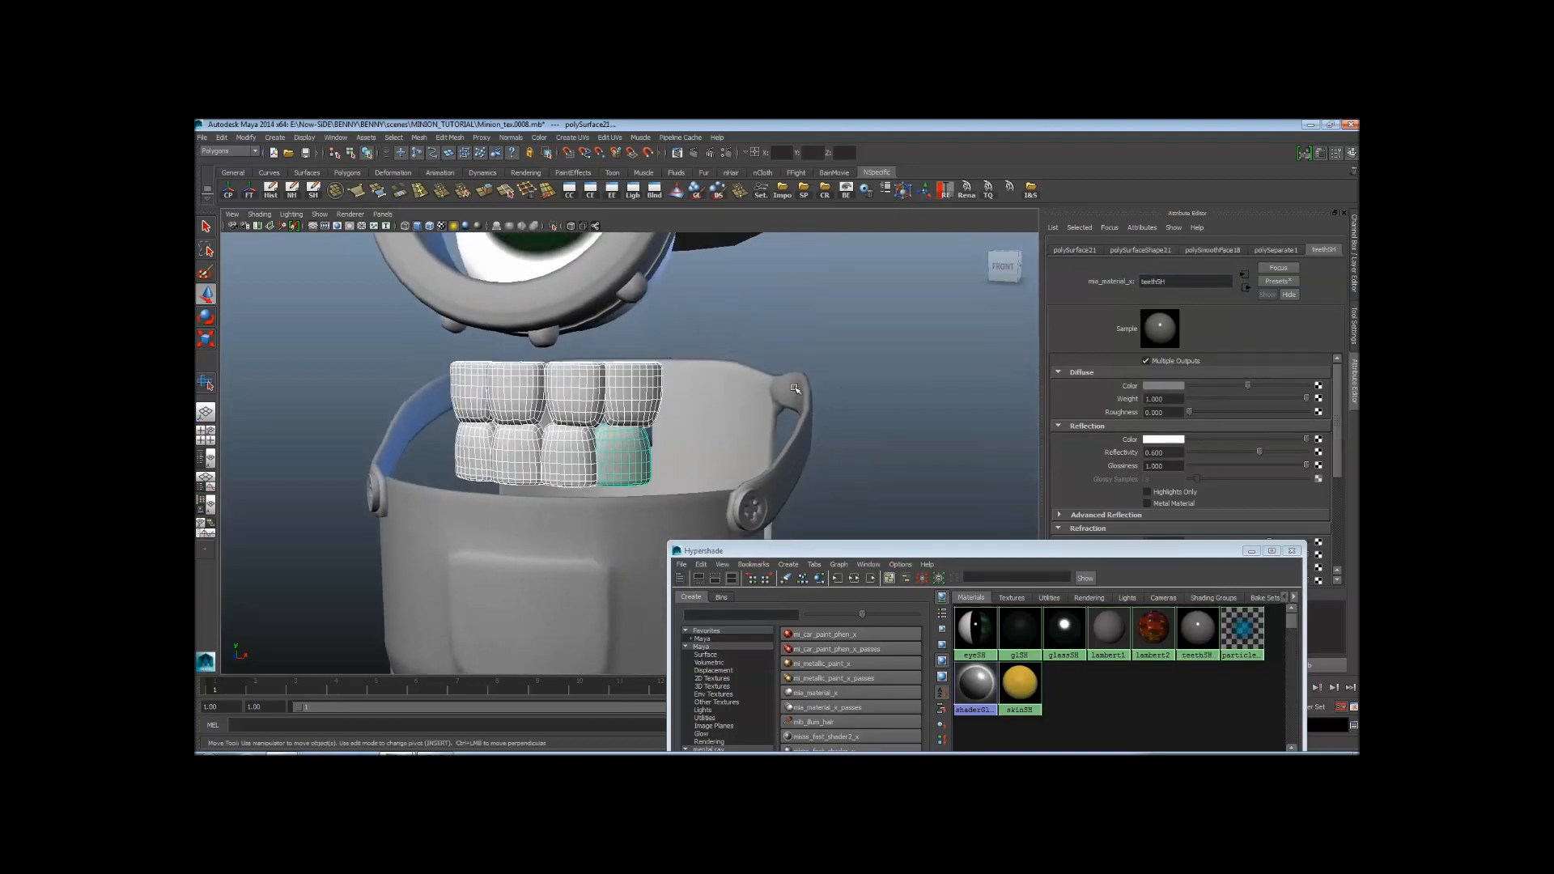
drag(1201, 456, 1162, 460)
drag(1281, 466, 1353, 465)
alt+right_drag(625, 387, 693, 378)
alt+middle_drag(693, 379, 775, 405)
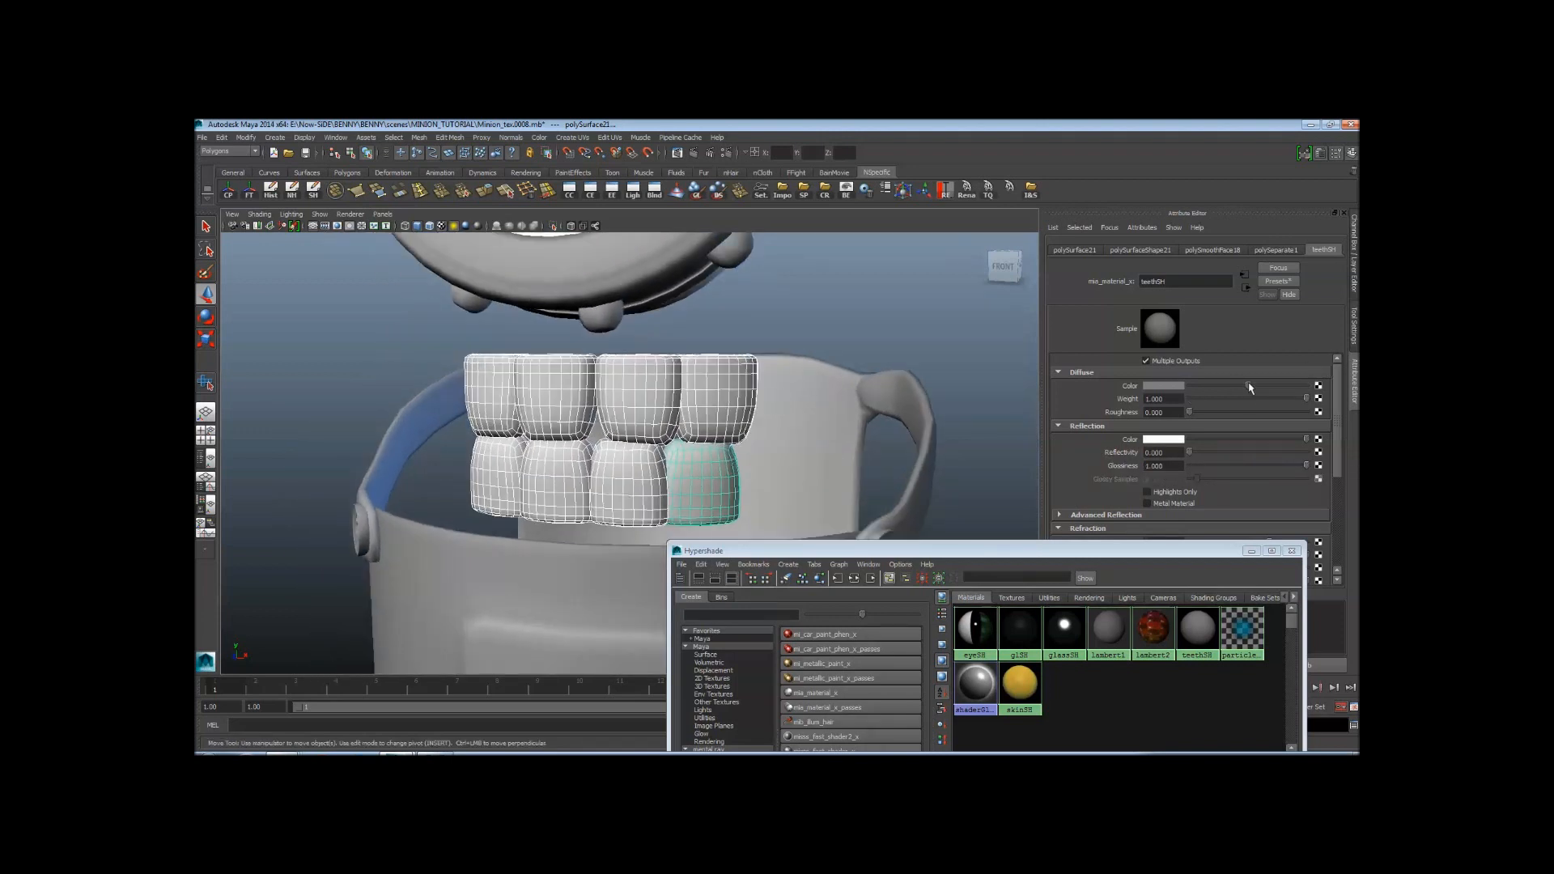
drag(1250, 389, 1289, 393)
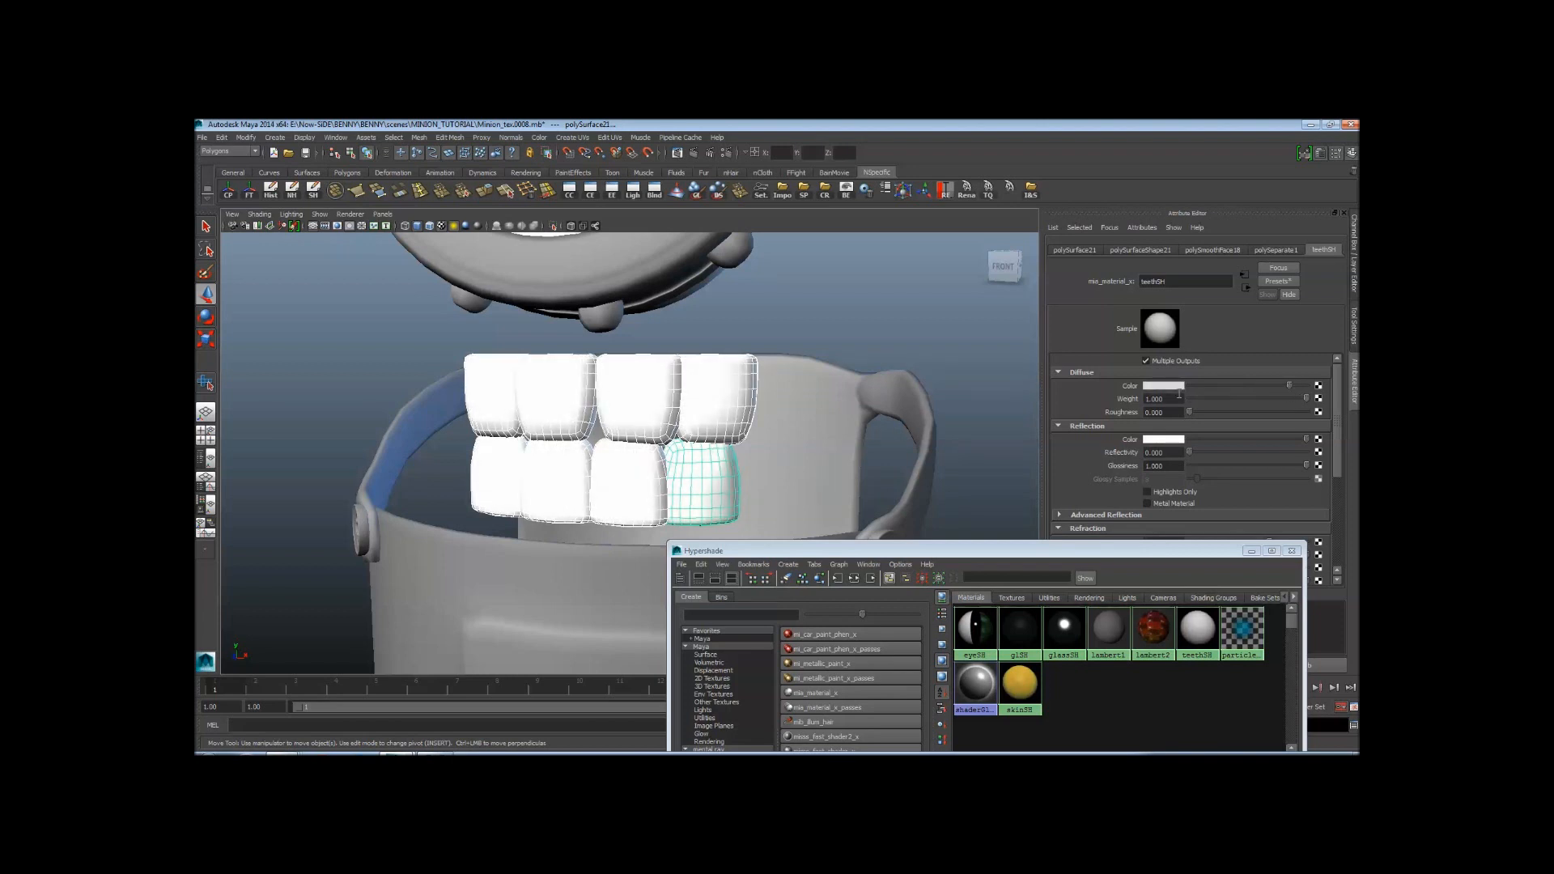
Select the tongue mesh behind the teeth from a close side view
alt+right_drag(832, 347, 740, 385)
alt+drag(741, 385, 793, 410)
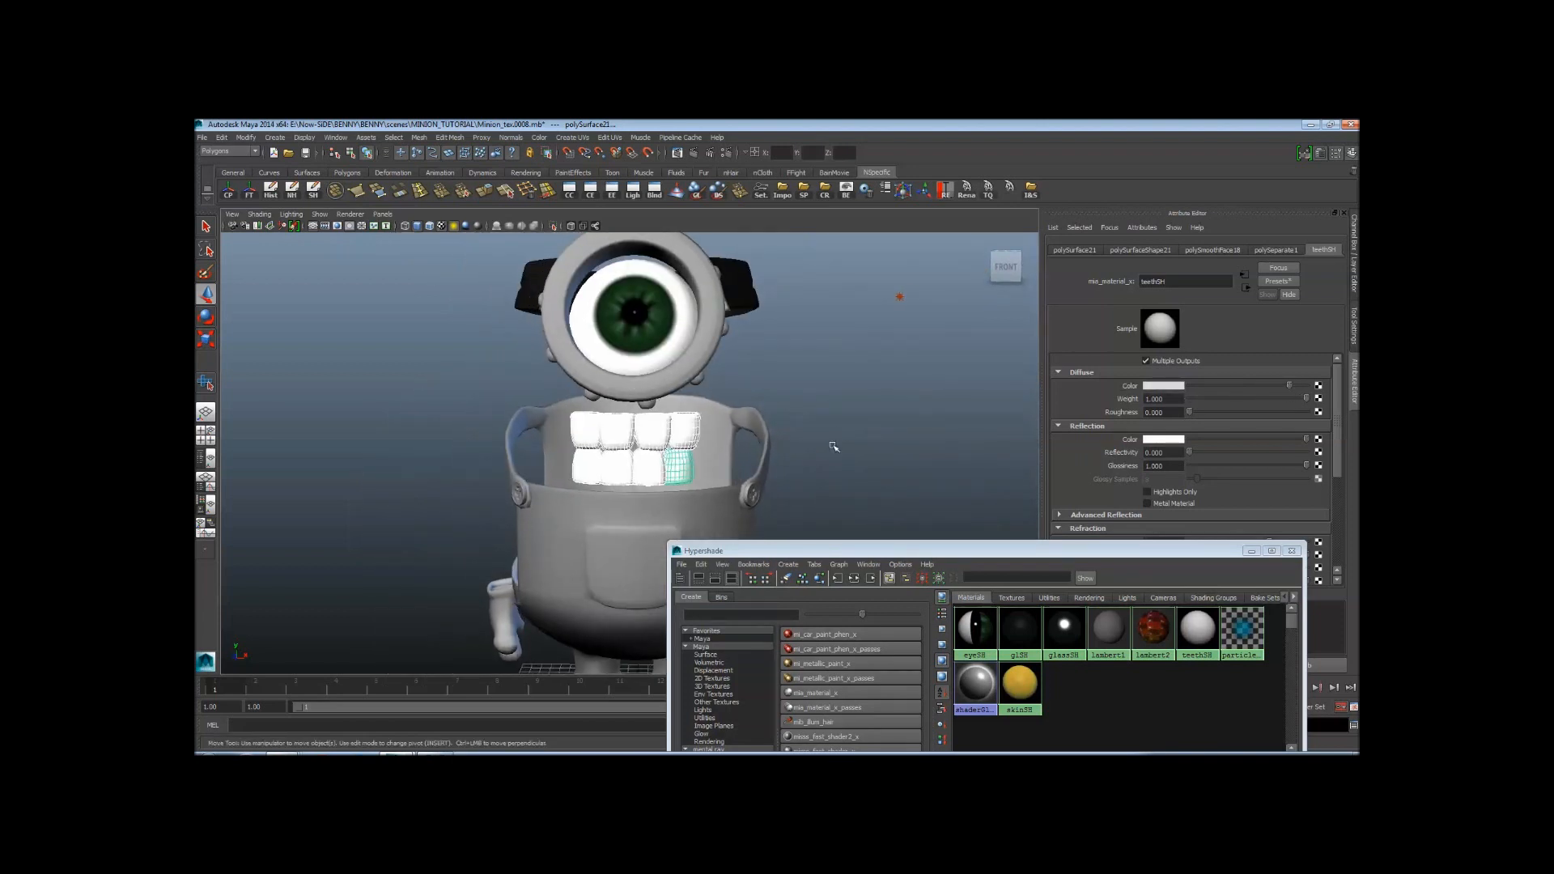
alt+middle_drag(833, 447, 827, 410)
alt+drag(850, 404, 790, 427)
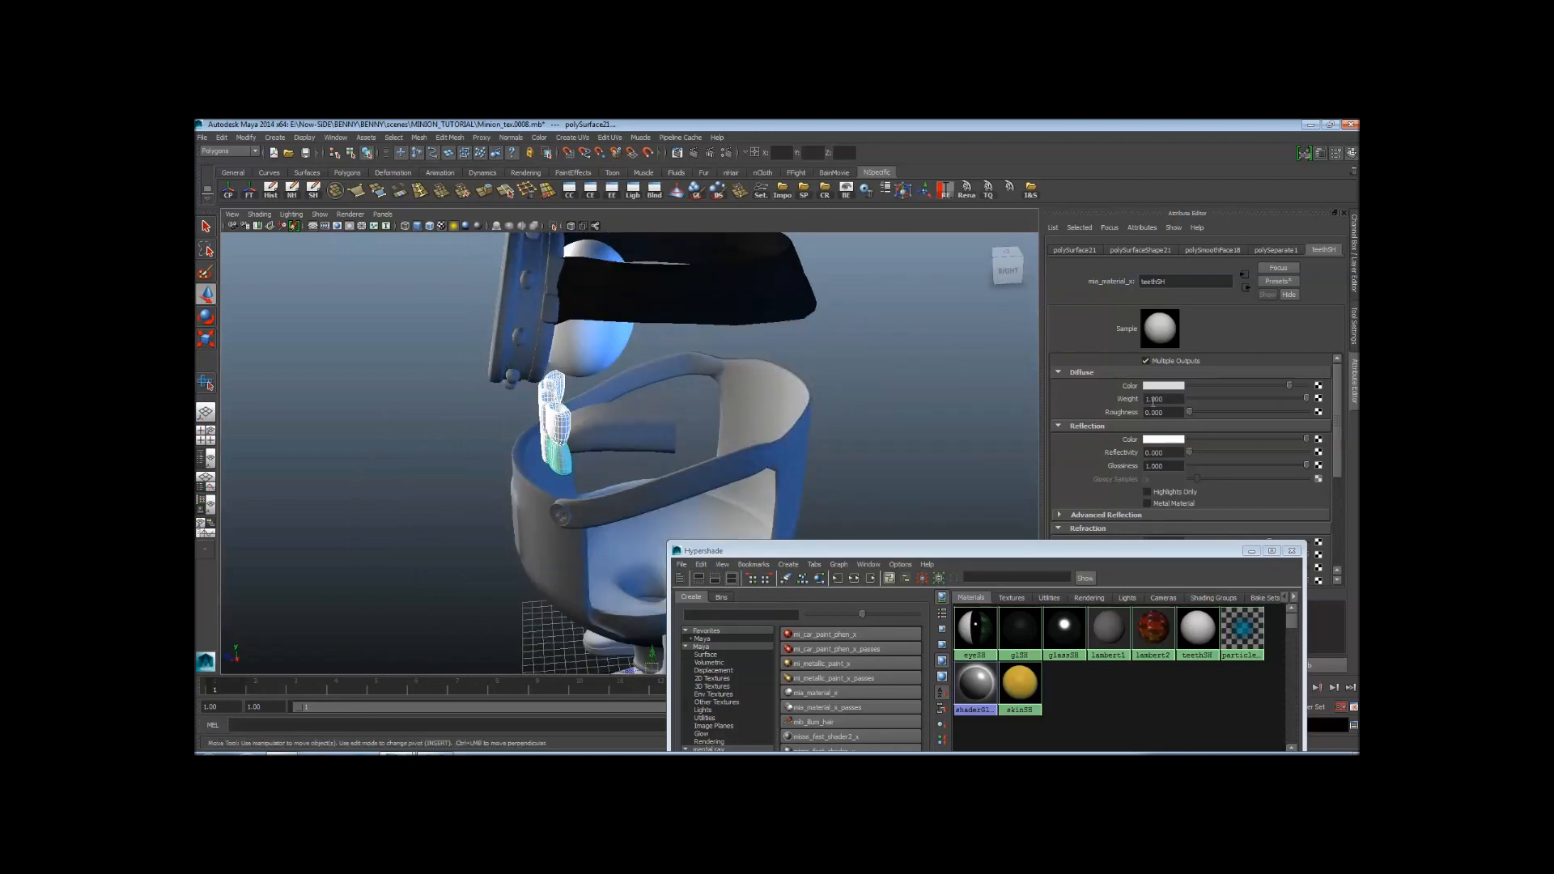
alt+right_drag(792, 391, 996, 400)
alt+drag(743, 390, 785, 383)
click(916, 287)
mouse_move(648, 372)
alt+mouse_down()
mouse_move(682, 359)
mouse_move(553, 366)
alt+mouse_up()
click(621, 392)
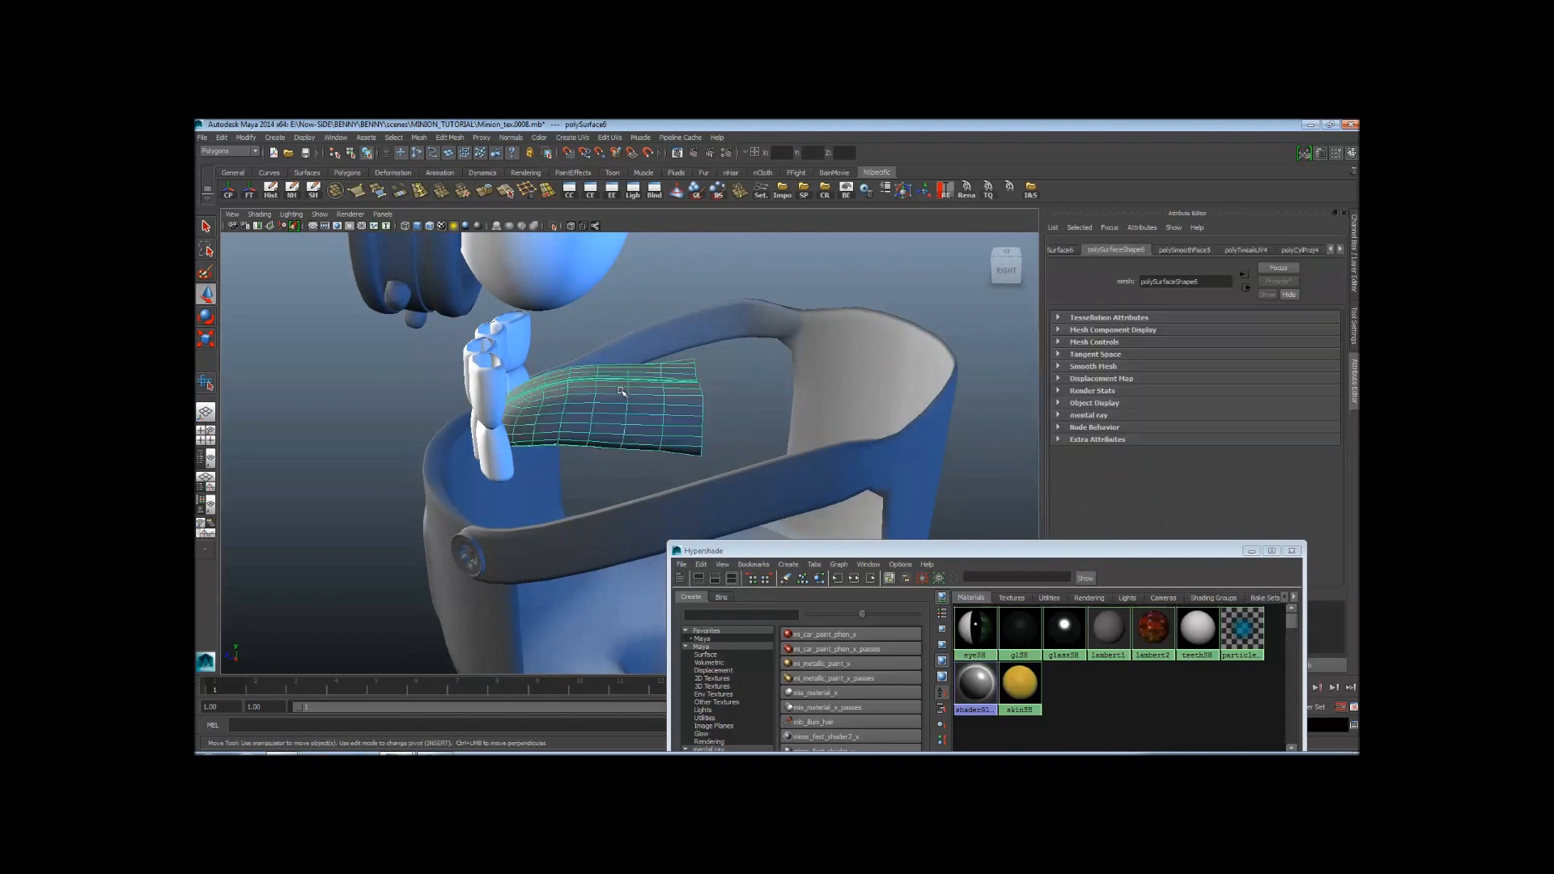
Create a mia_material_x named tongueSH and assign it to the tongue mesh
drag(1013, 547, 864, 298)
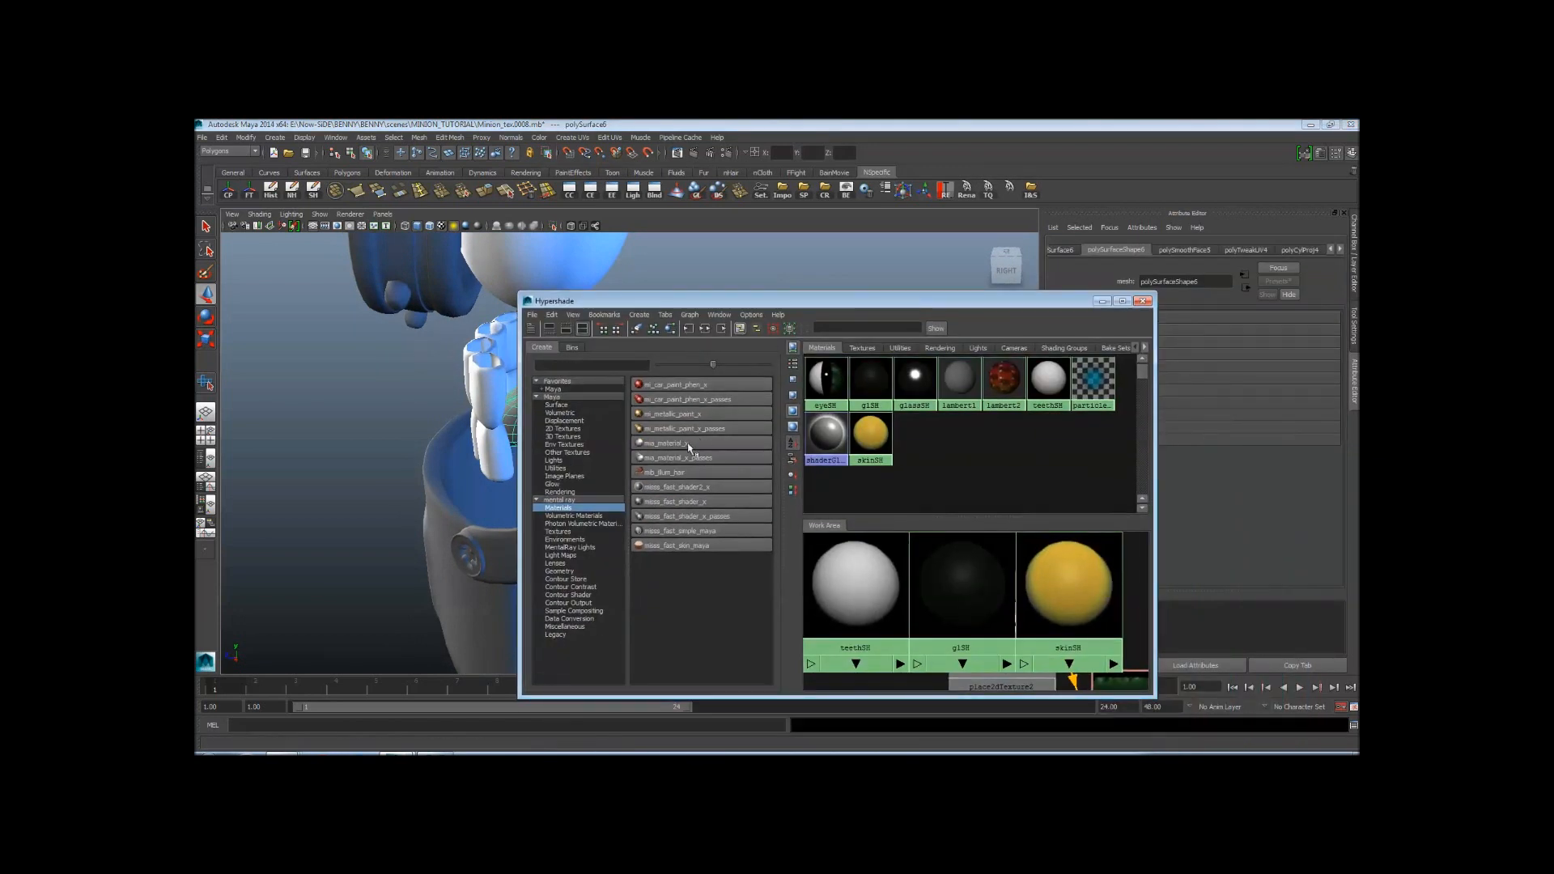
click(670, 445)
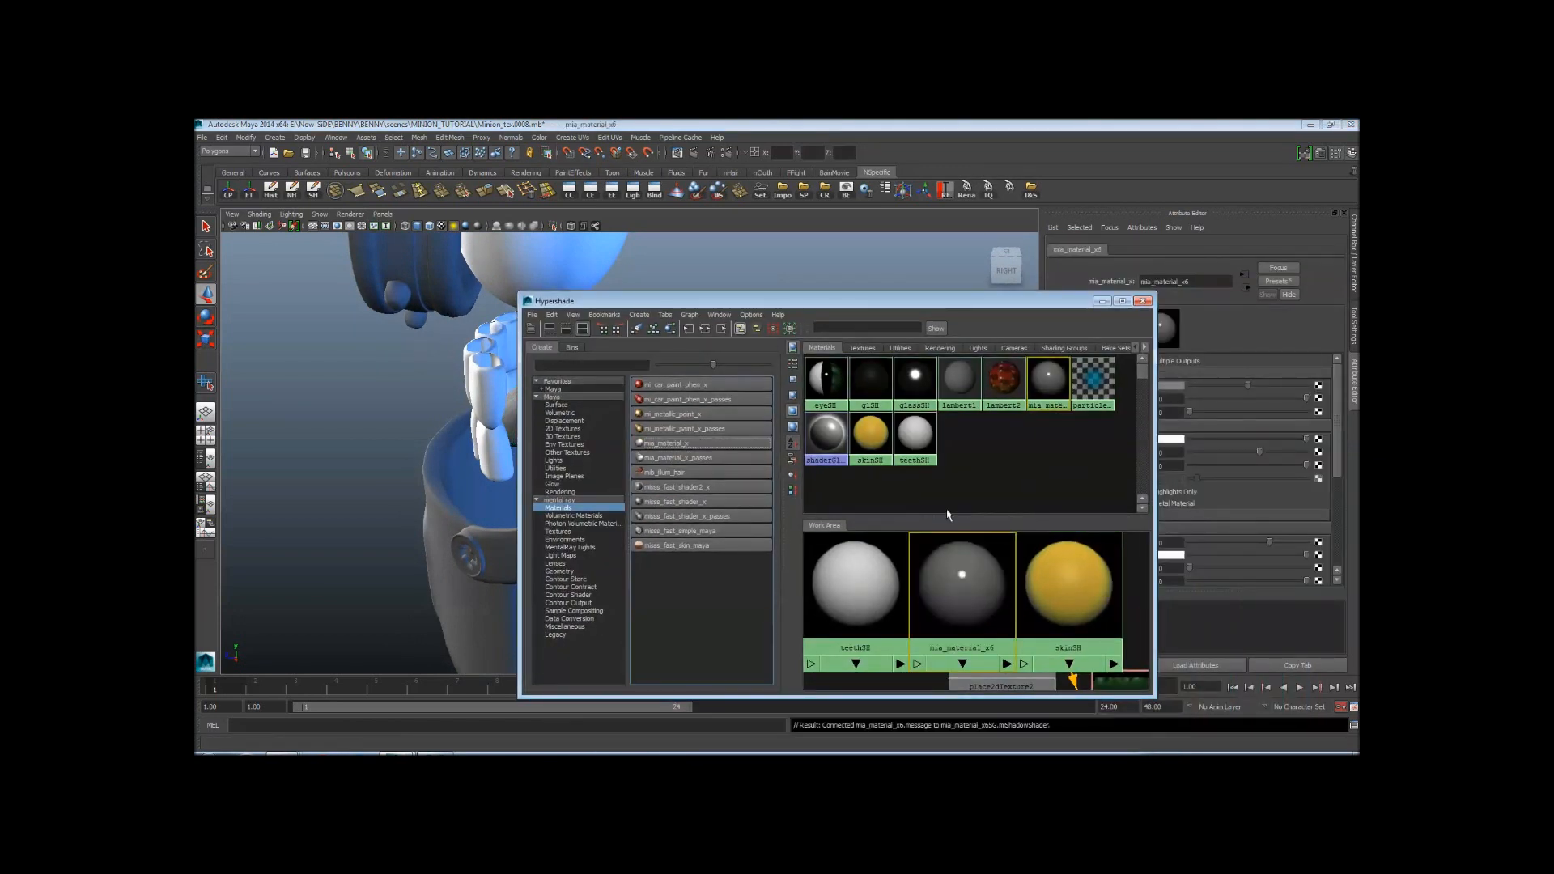
drag(1043, 300, 1029, 438)
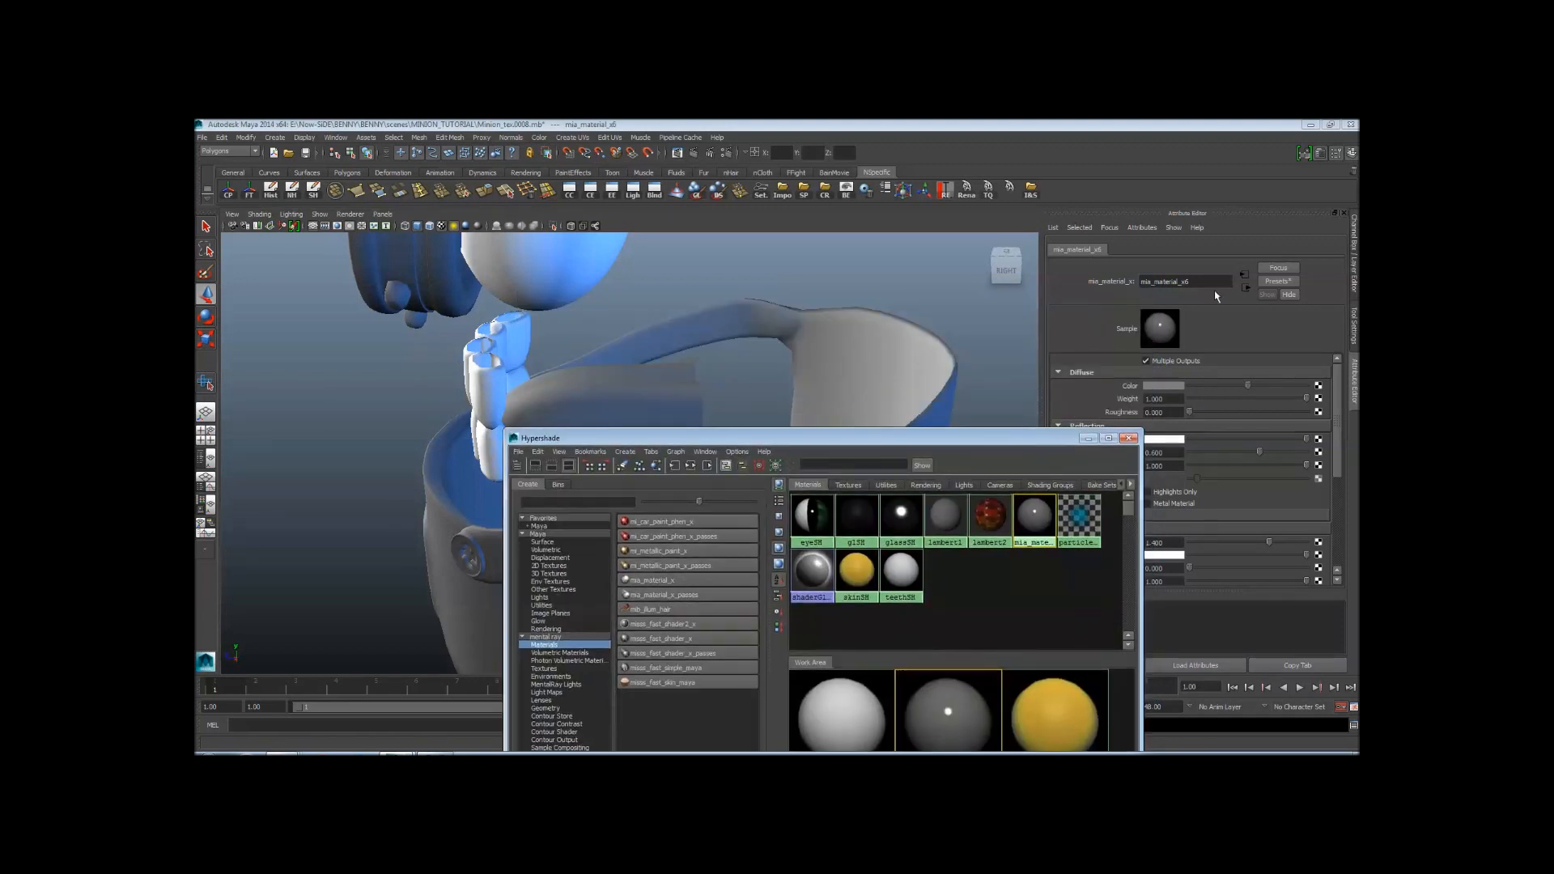
double_click(1186, 280)
text(tong)
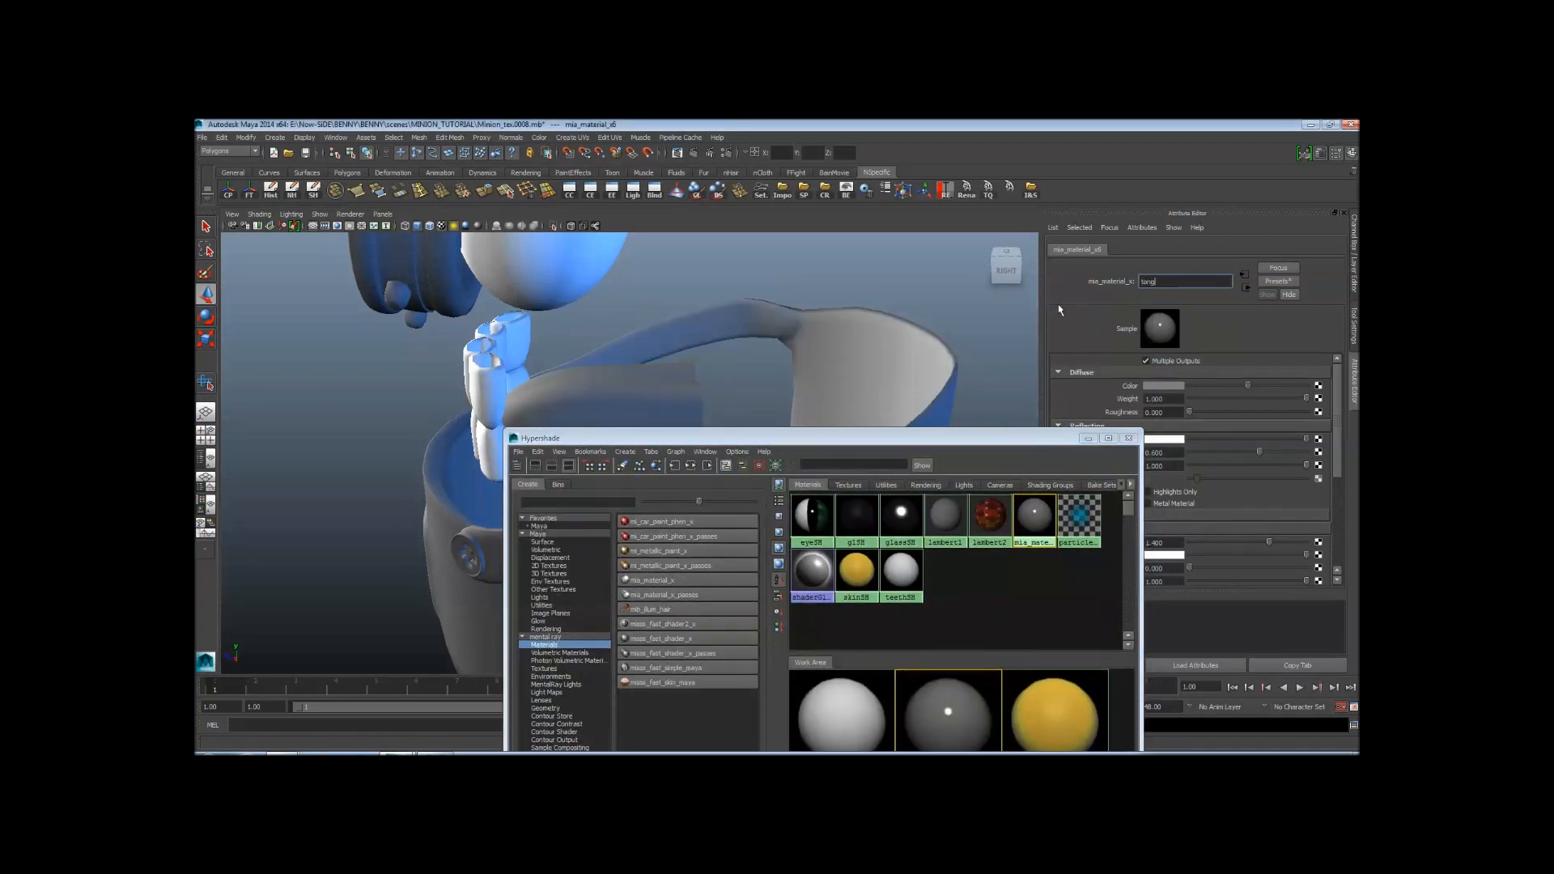
text(ueSH)
key(Return)
drag(1017, 454, 1118, 578)
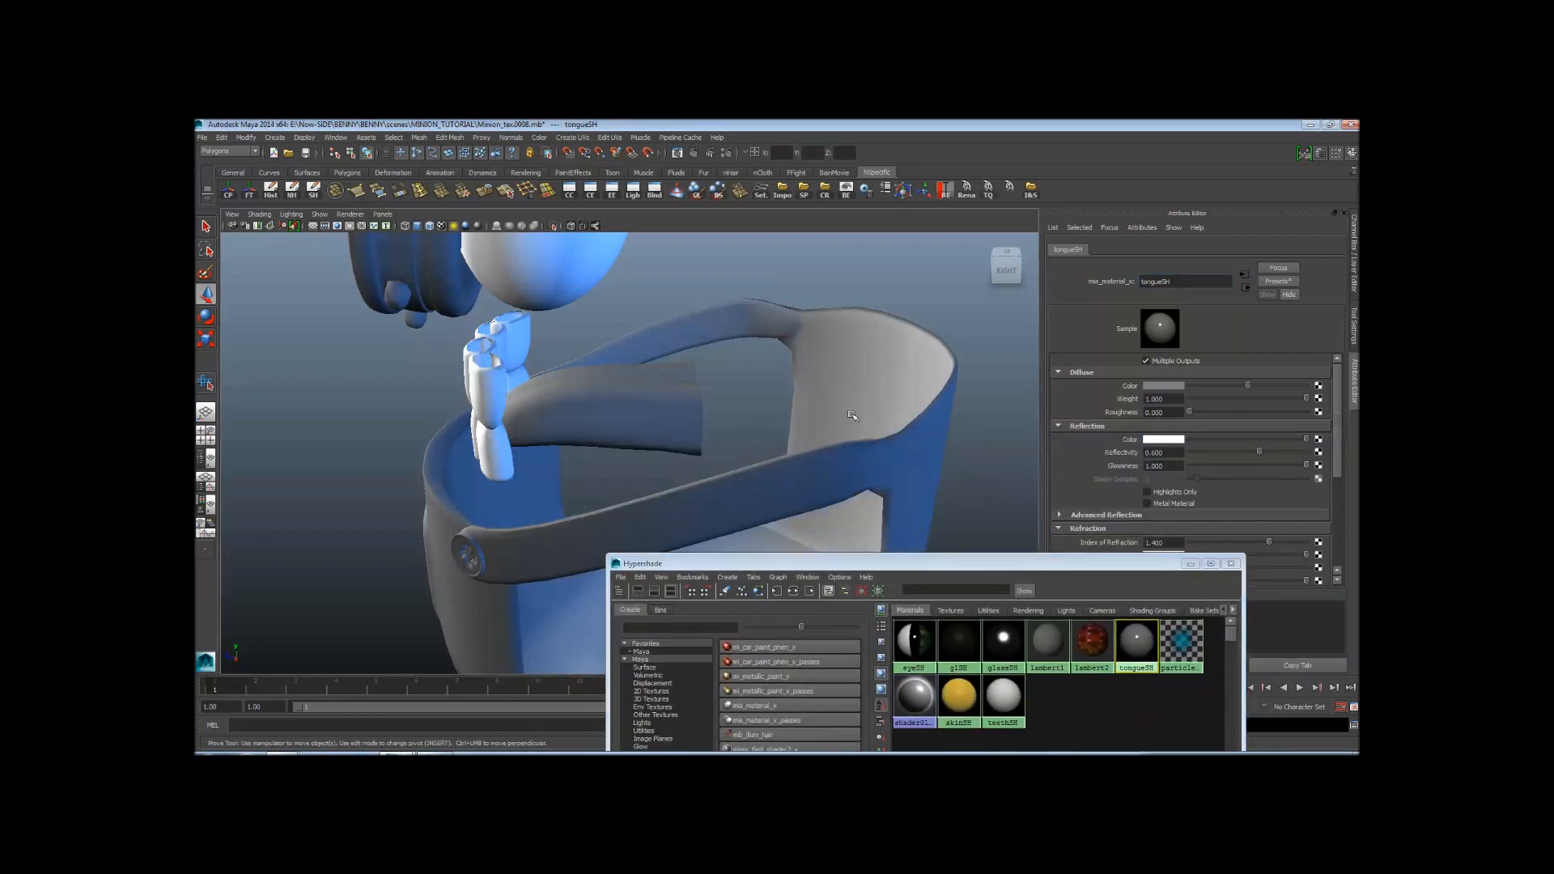
alt+middle_drag(826, 396, 864, 411)
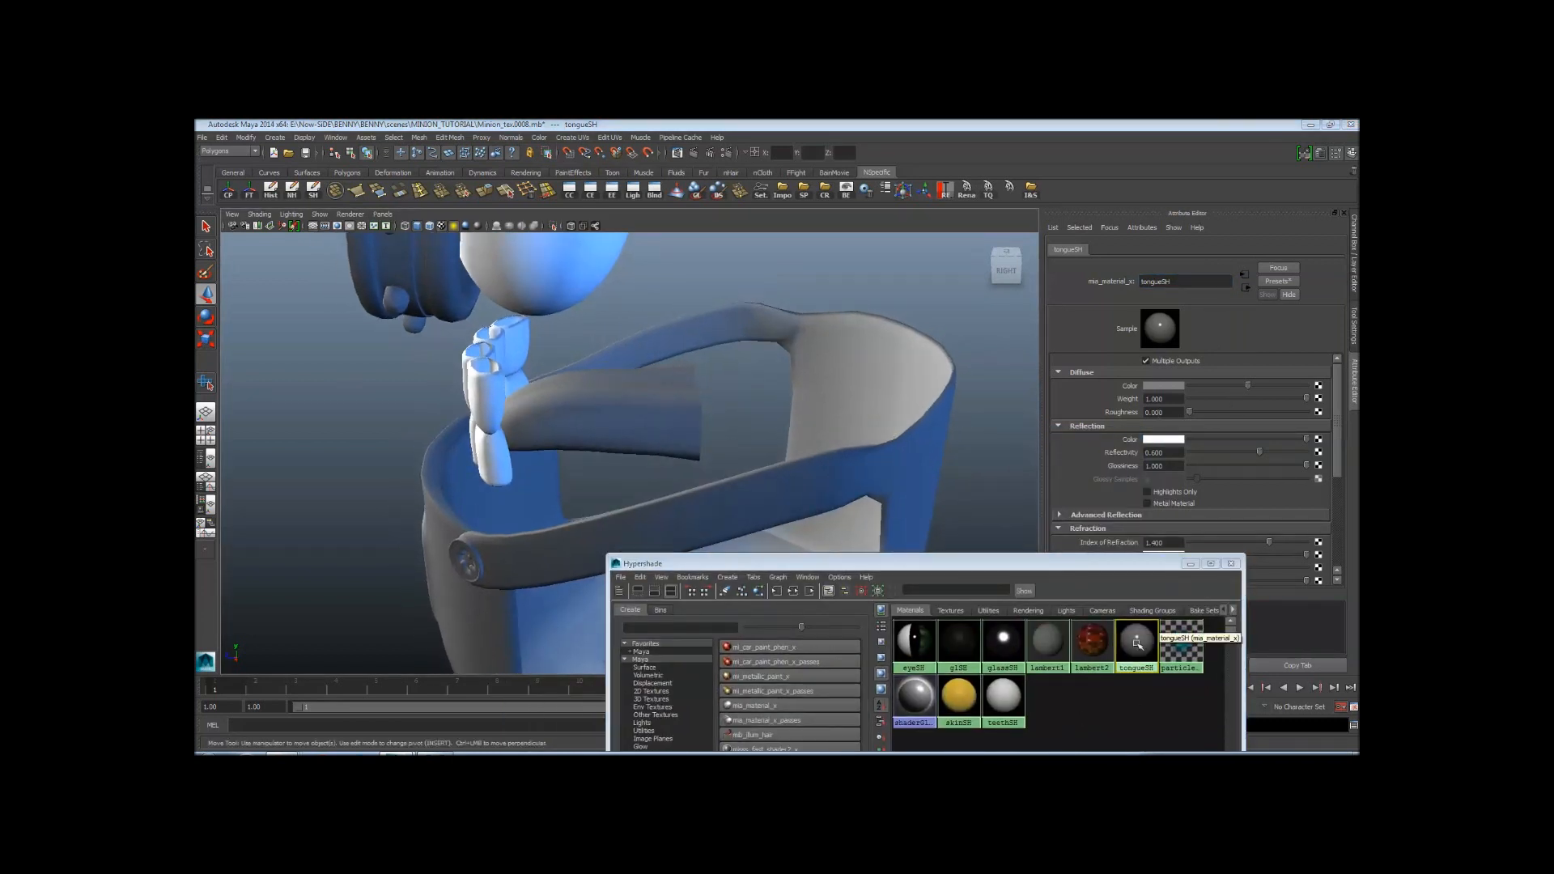
middle_drag(1137, 644, 610, 400)
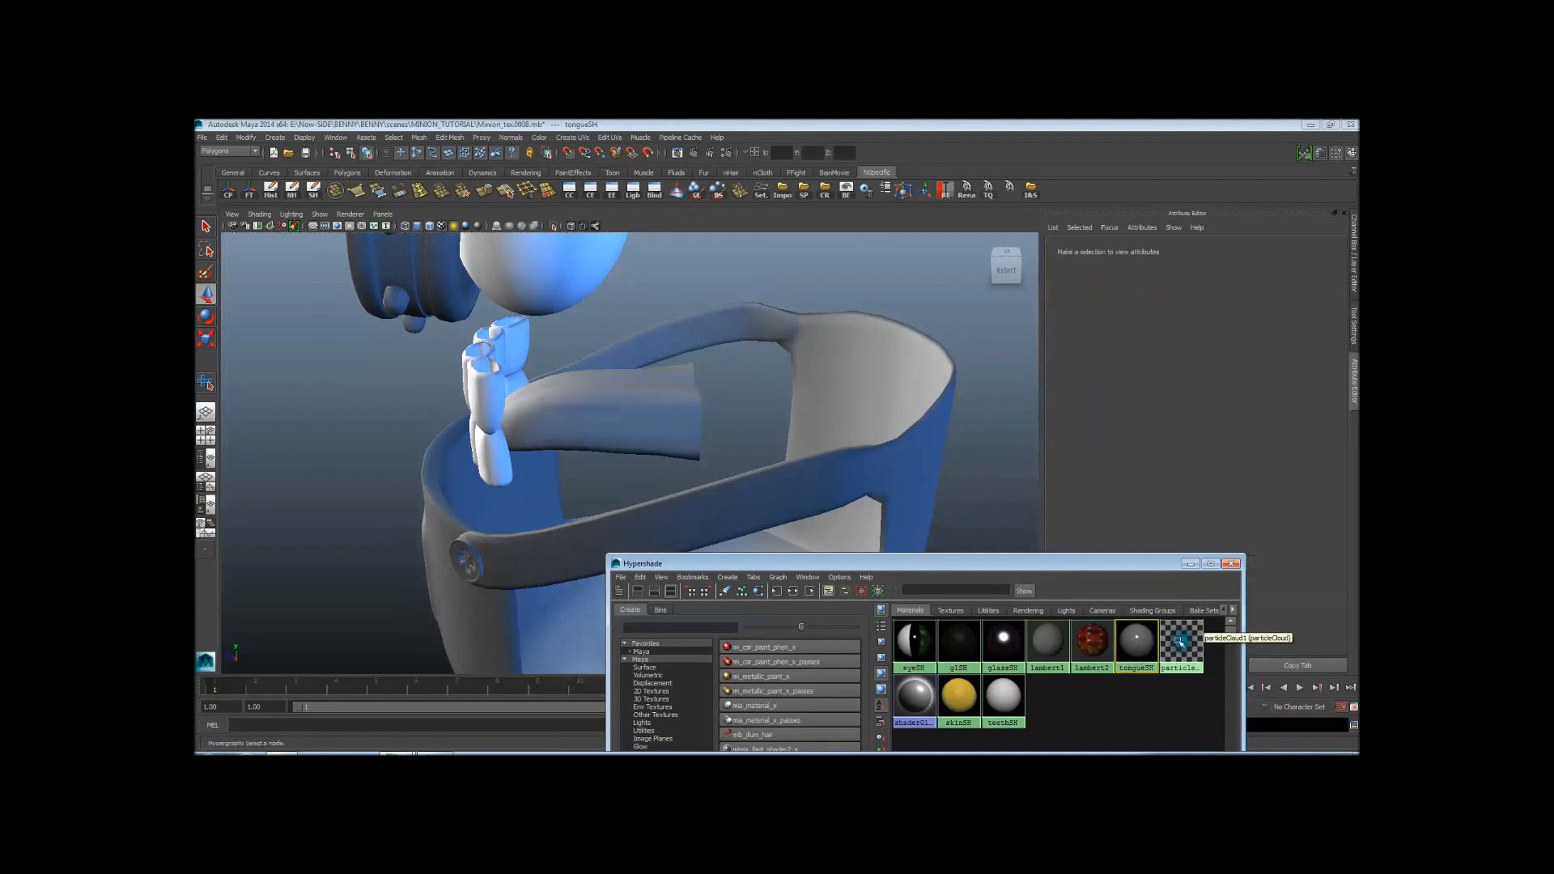
Lower tongueSH's reflectivity to about 0.07 and reduce its glossiness
click(675, 412)
click(1341, 252)
click(1341, 252)
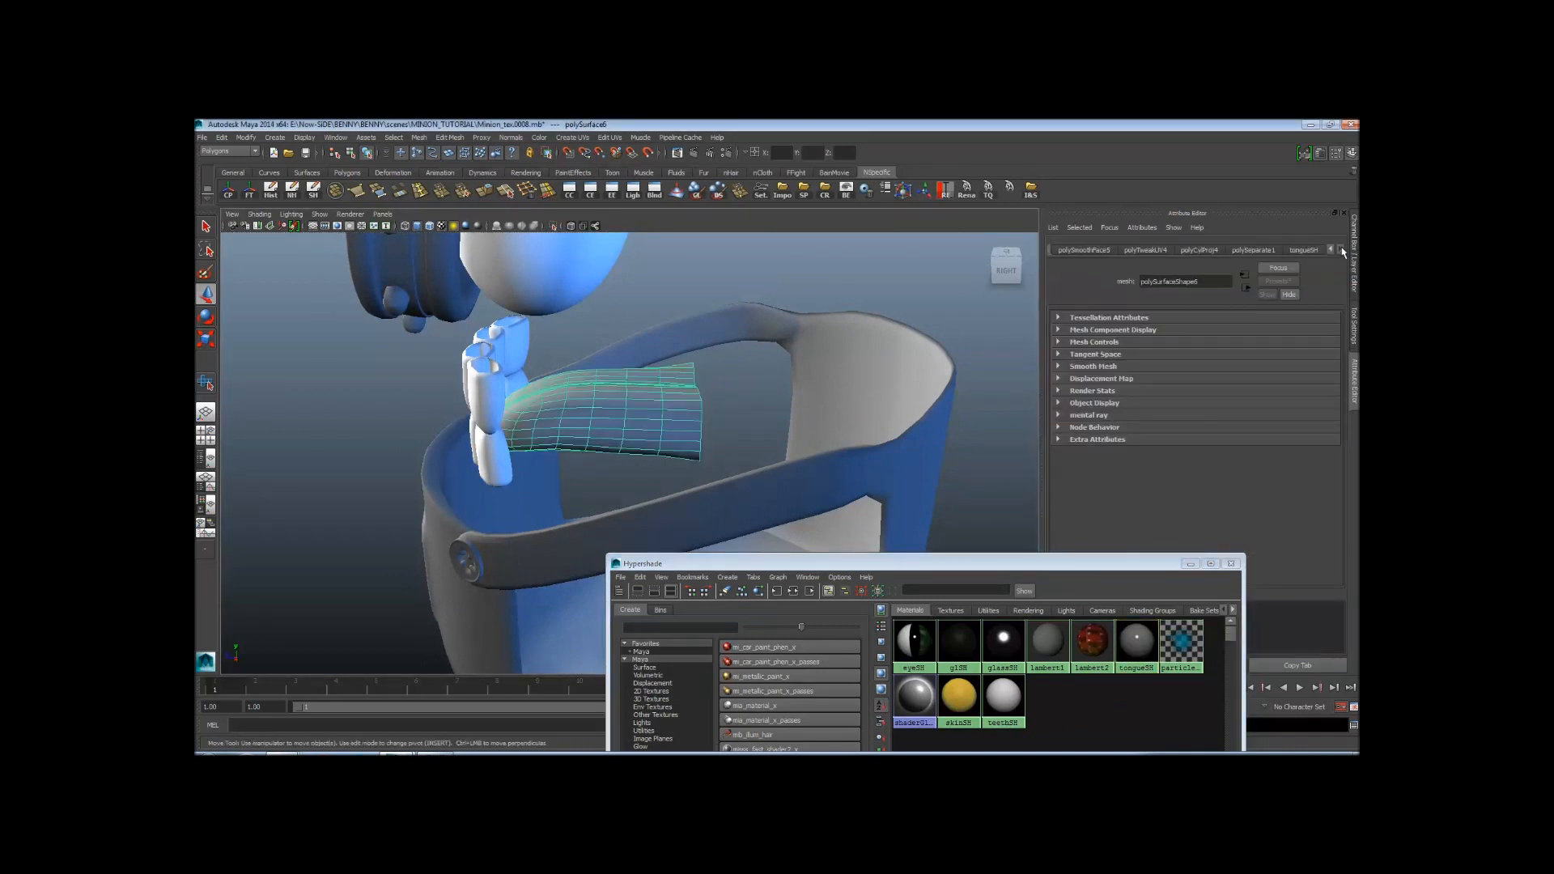
click(1307, 251)
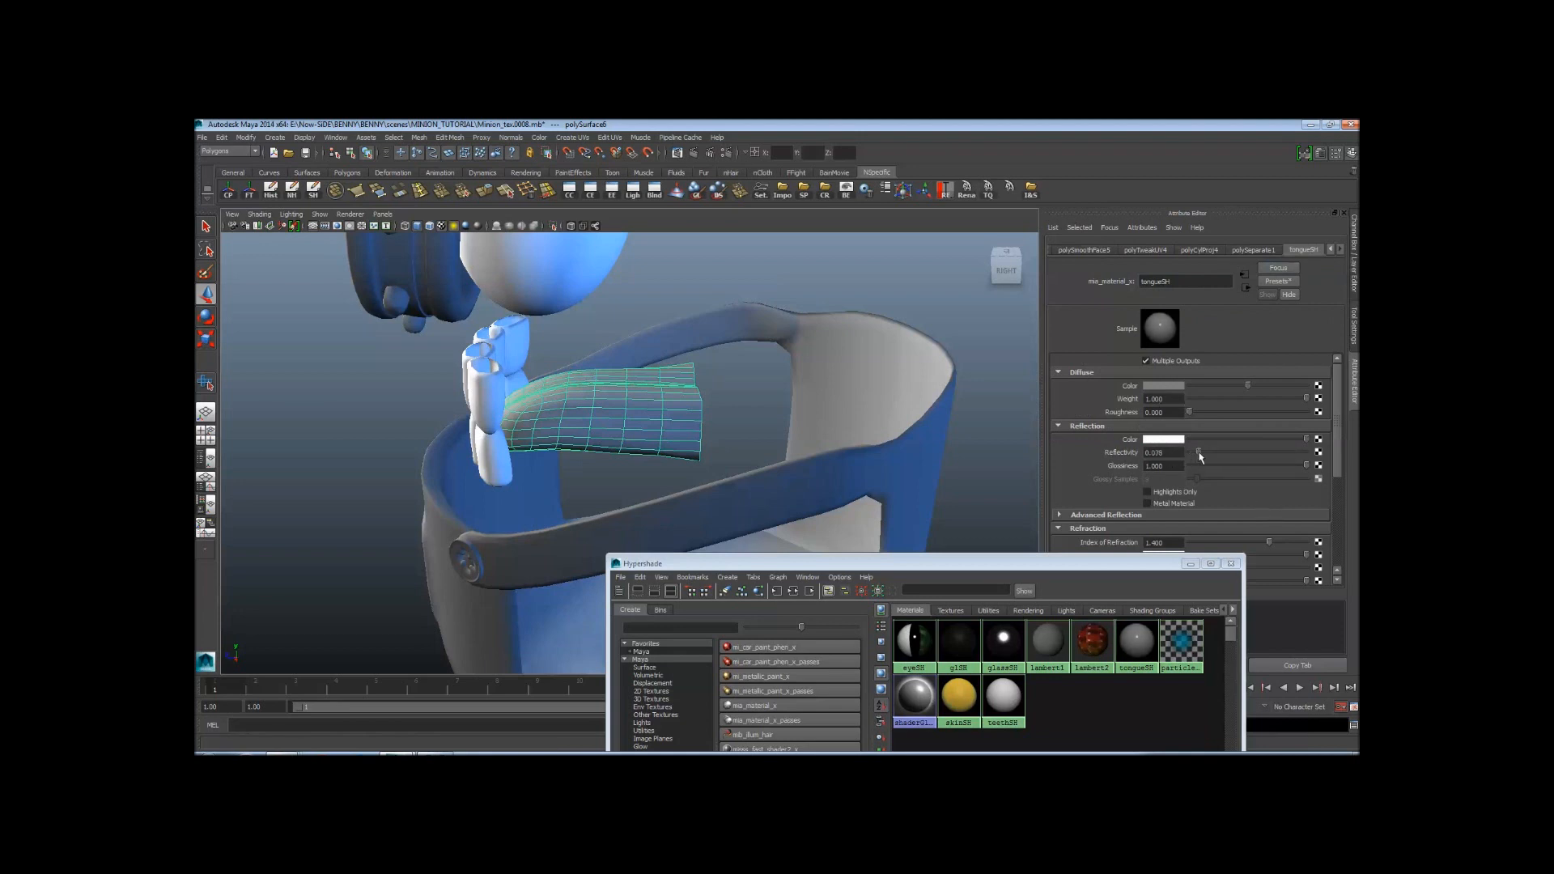
drag(1198, 454, 1197, 452)
drag(1307, 466, 1253, 467)
alt+drag(906, 437, 768, 412)
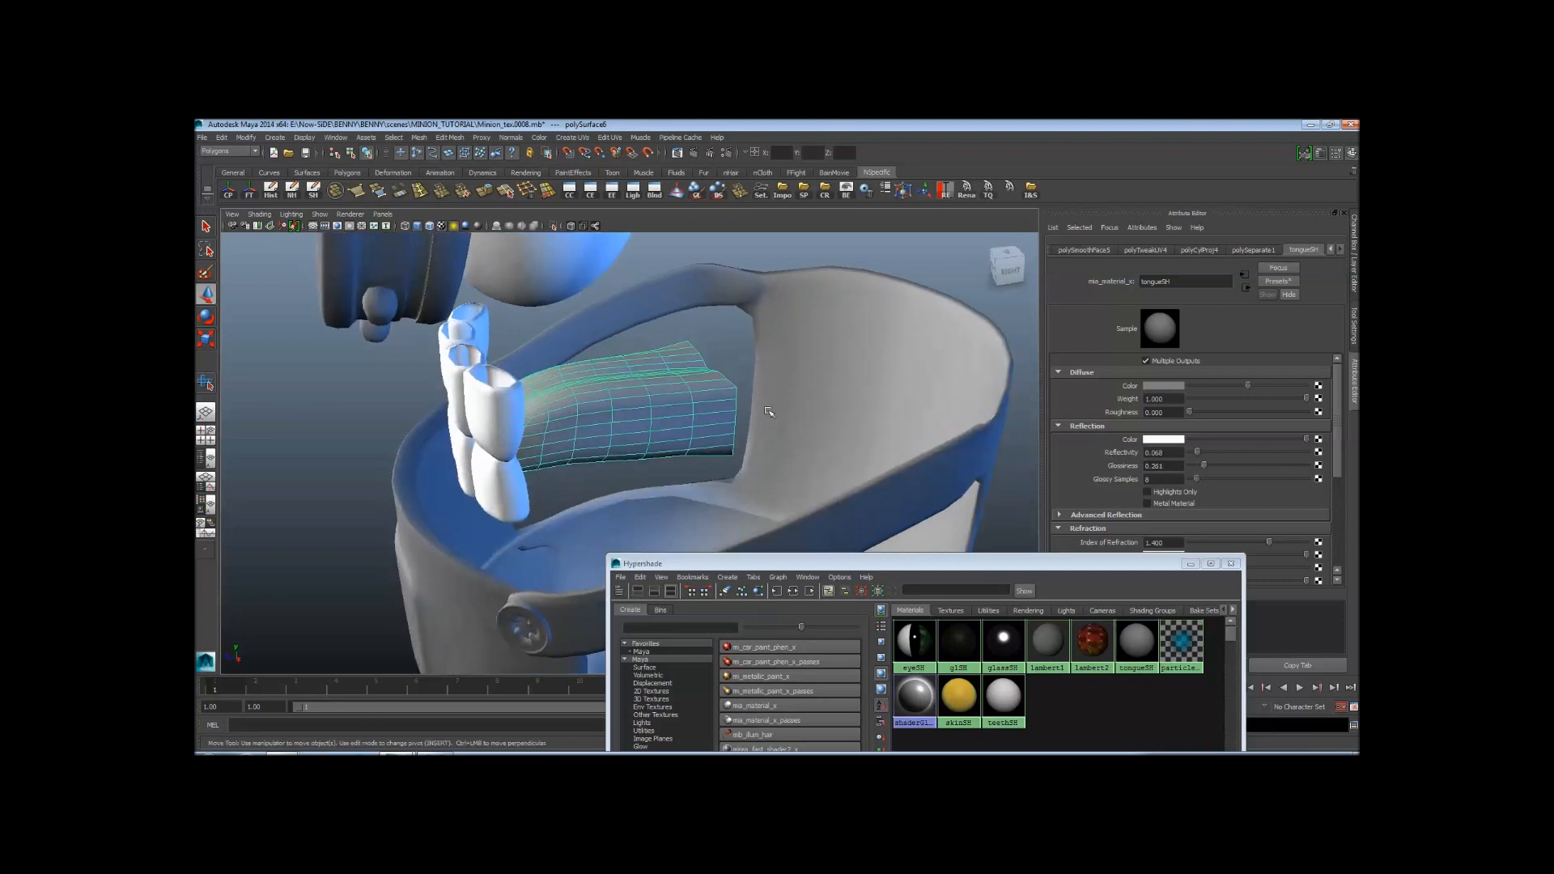
Set tongueSH's diffuse color to a muted brick red with saturation about 0.63 and value about 0.55
click(1157, 388)
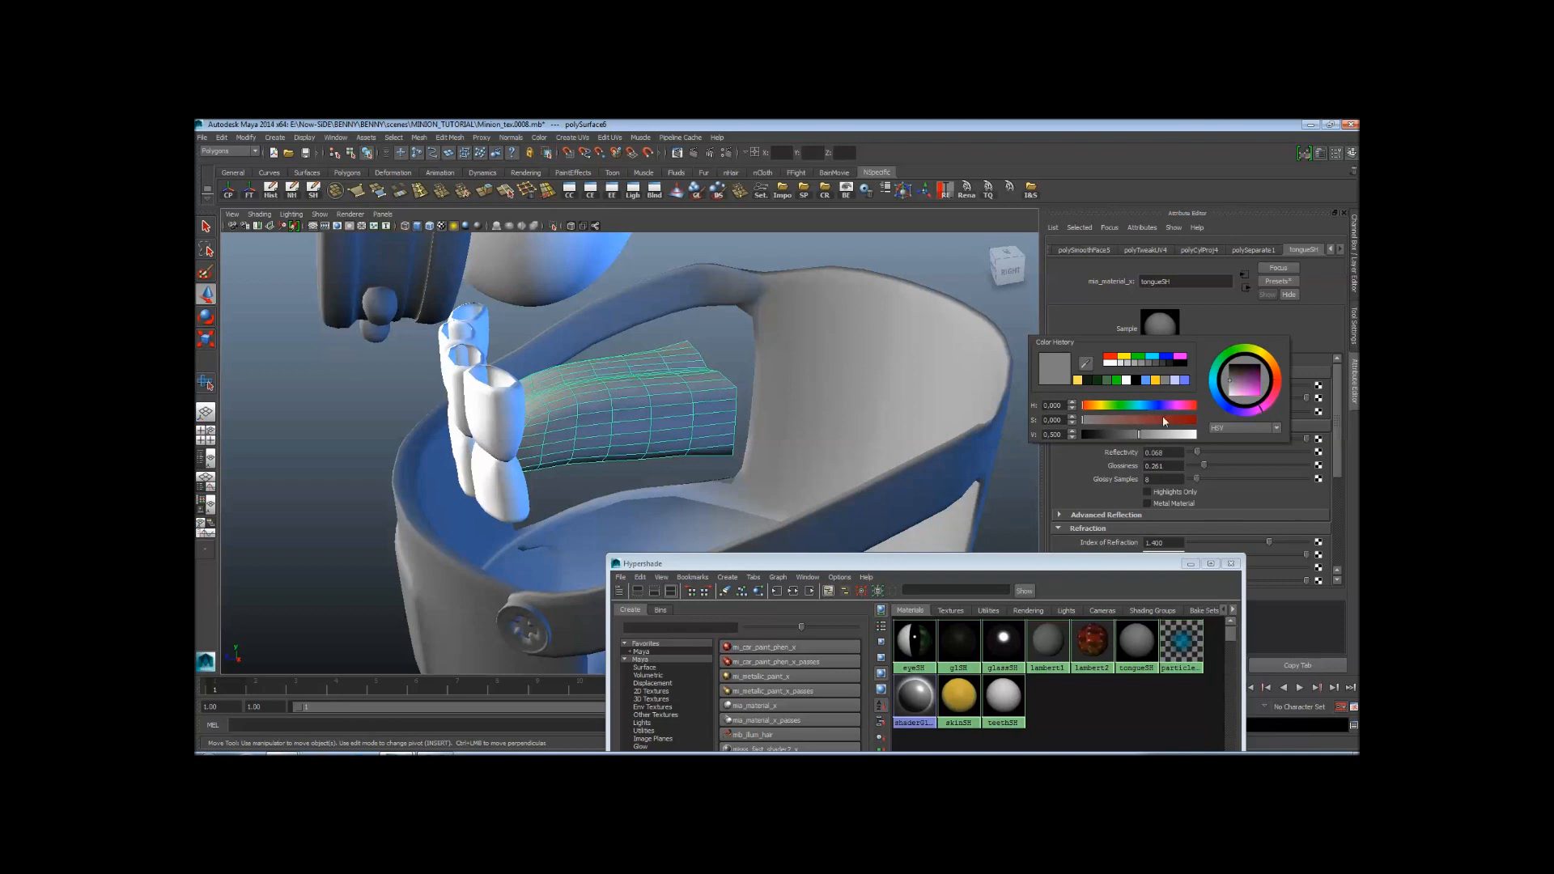
click(1121, 420)
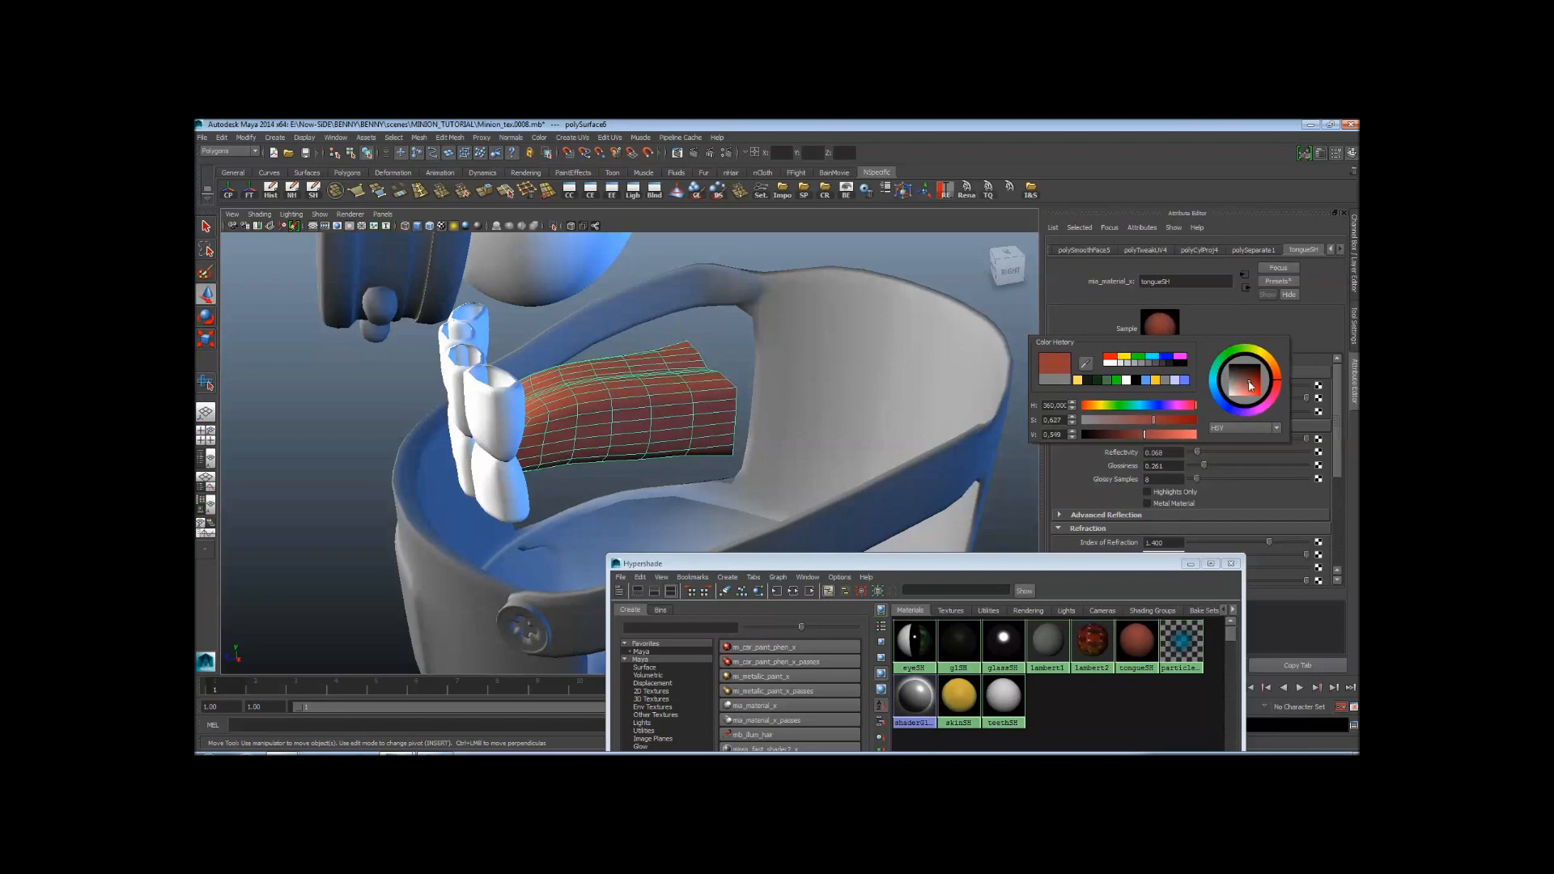
scroll(767, 371, down, 1)
alt+drag(767, 371, 710, 387)
click(858, 398)
Show the minion's hidden meshes again and check the whole character from several angles
scroll(867, 406, down, 2)
scroll(810, 387, down, 2)
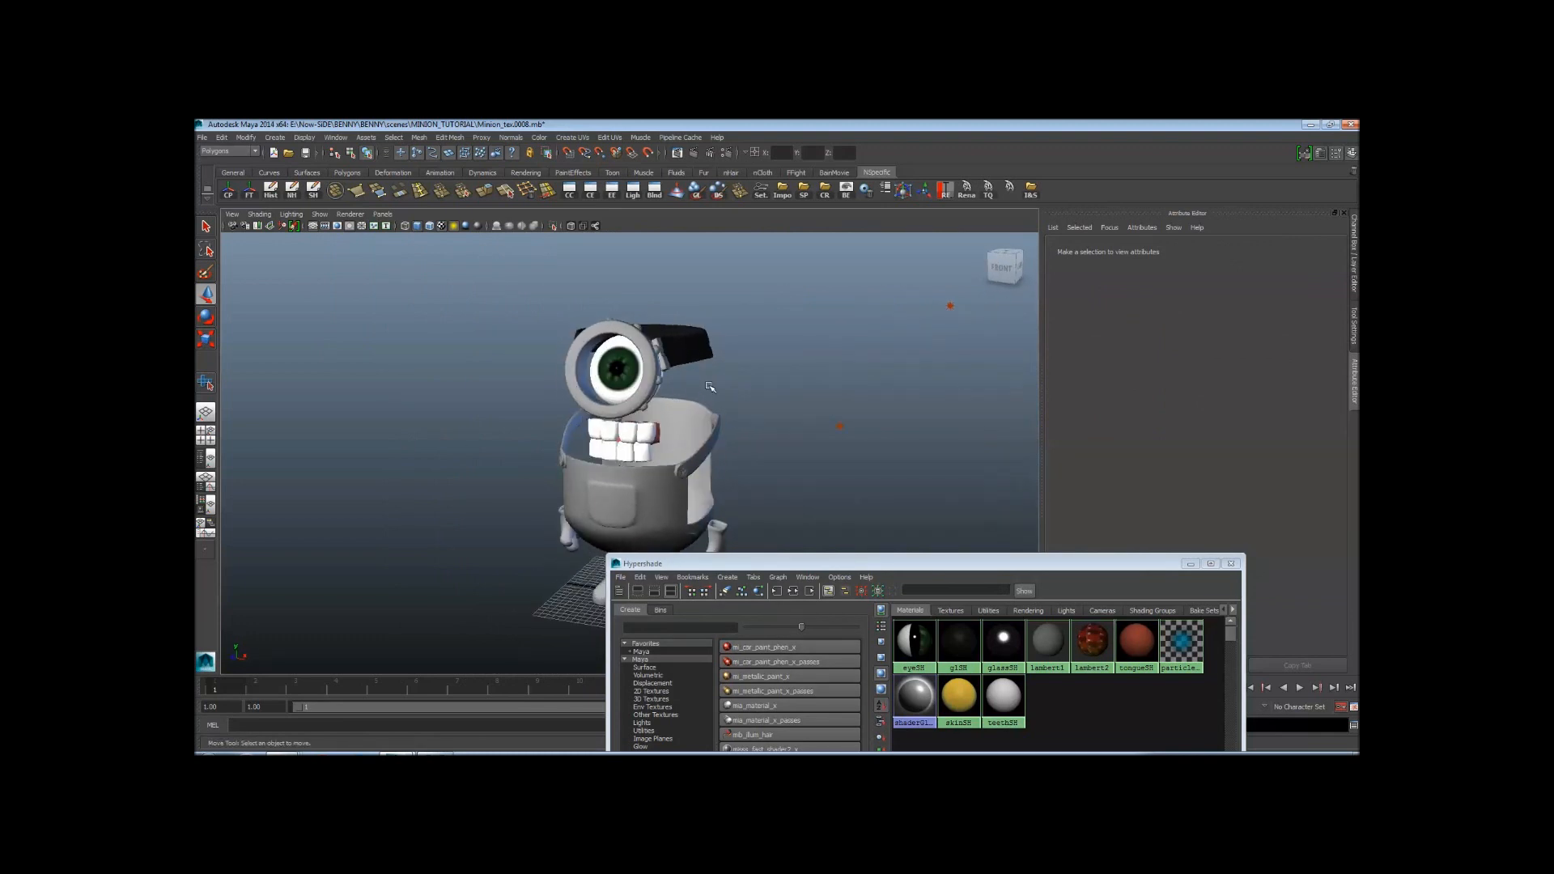
alt+drag(683, 399, 728, 396)
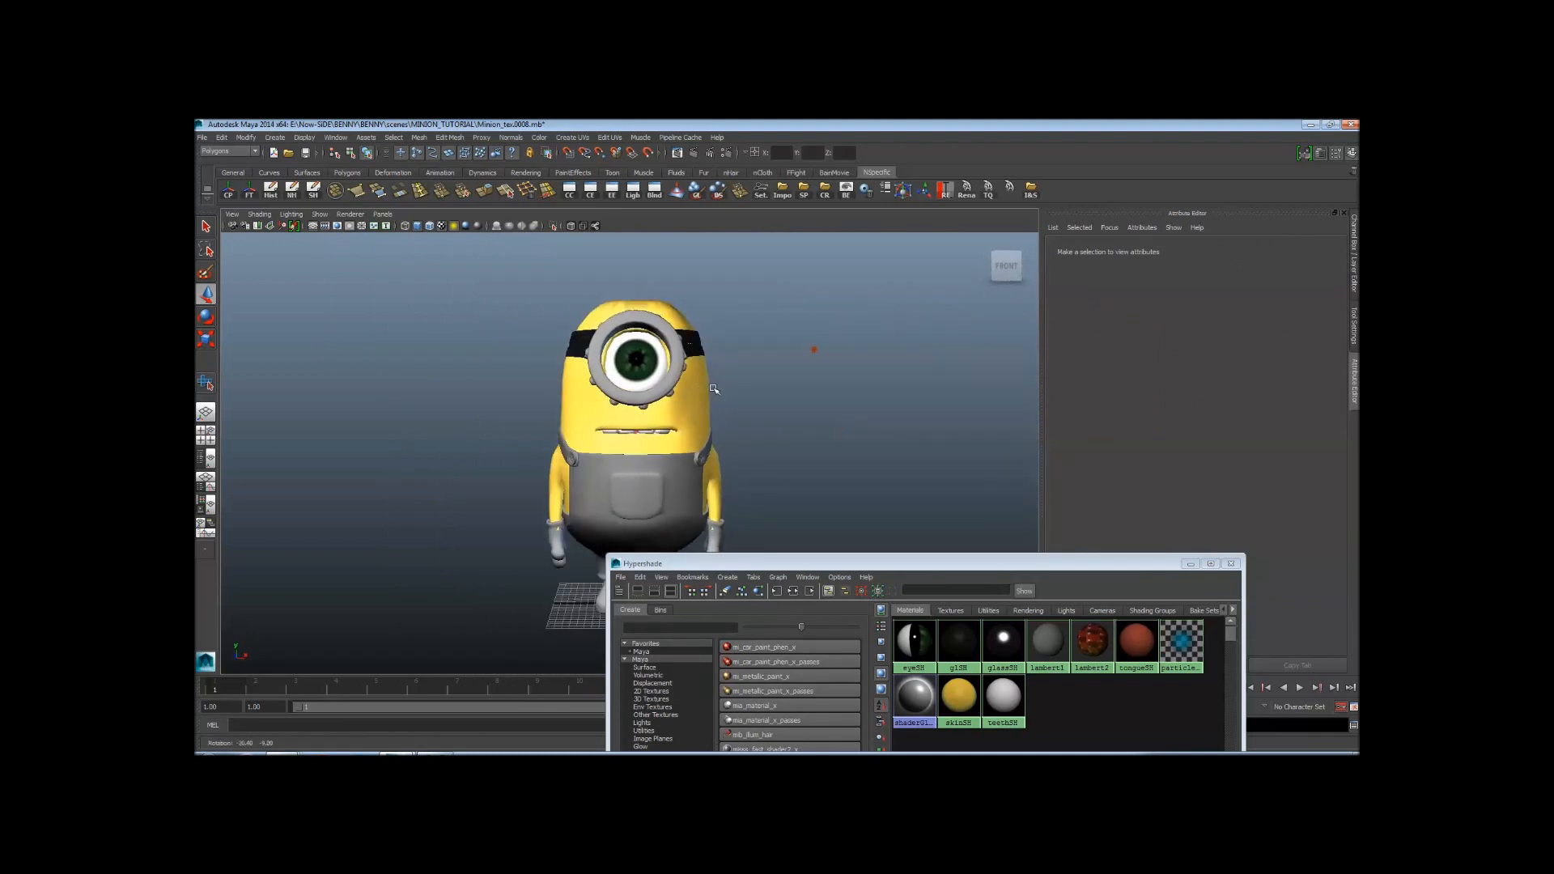
alt+right_drag(728, 397, 926, 413)
alt+drag(926, 413, 817, 419)
alt+right_drag(818, 419, 753, 413)
alt+drag(753, 412, 807, 391)
alt+right_drag(807, 392, 770, 440)
mouse_move(770, 440)
alt+mouse_down()
mouse_move(746, 400)
mouse_move(765, 433)
alt+mouse_up()
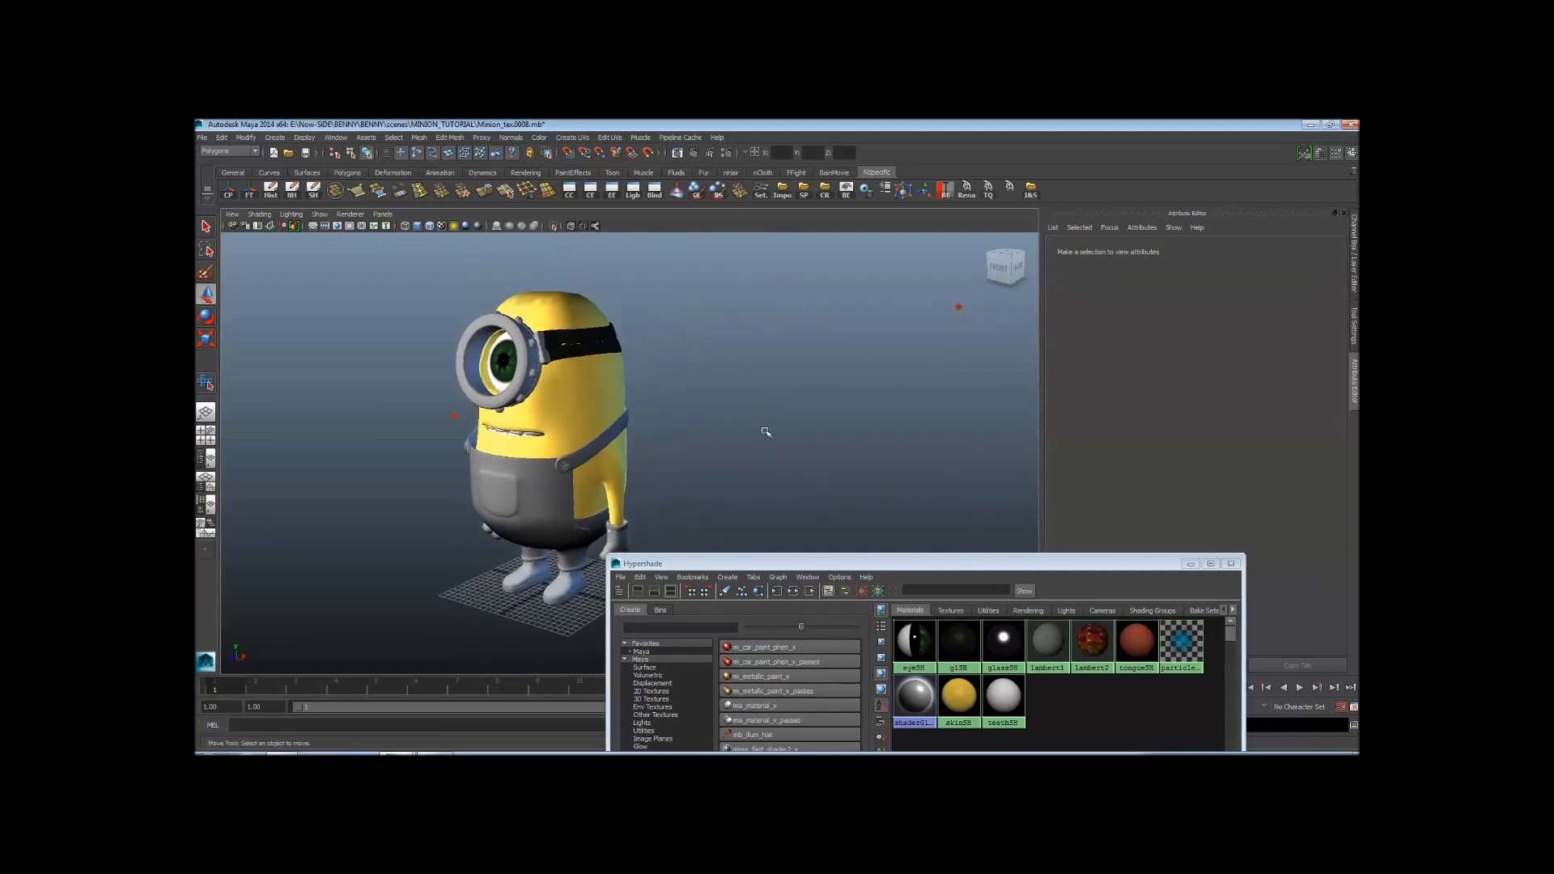
Move the Hypershade clear of the minion's legs and select both gloves and both shoes
drag(978, 563, 1081, 290)
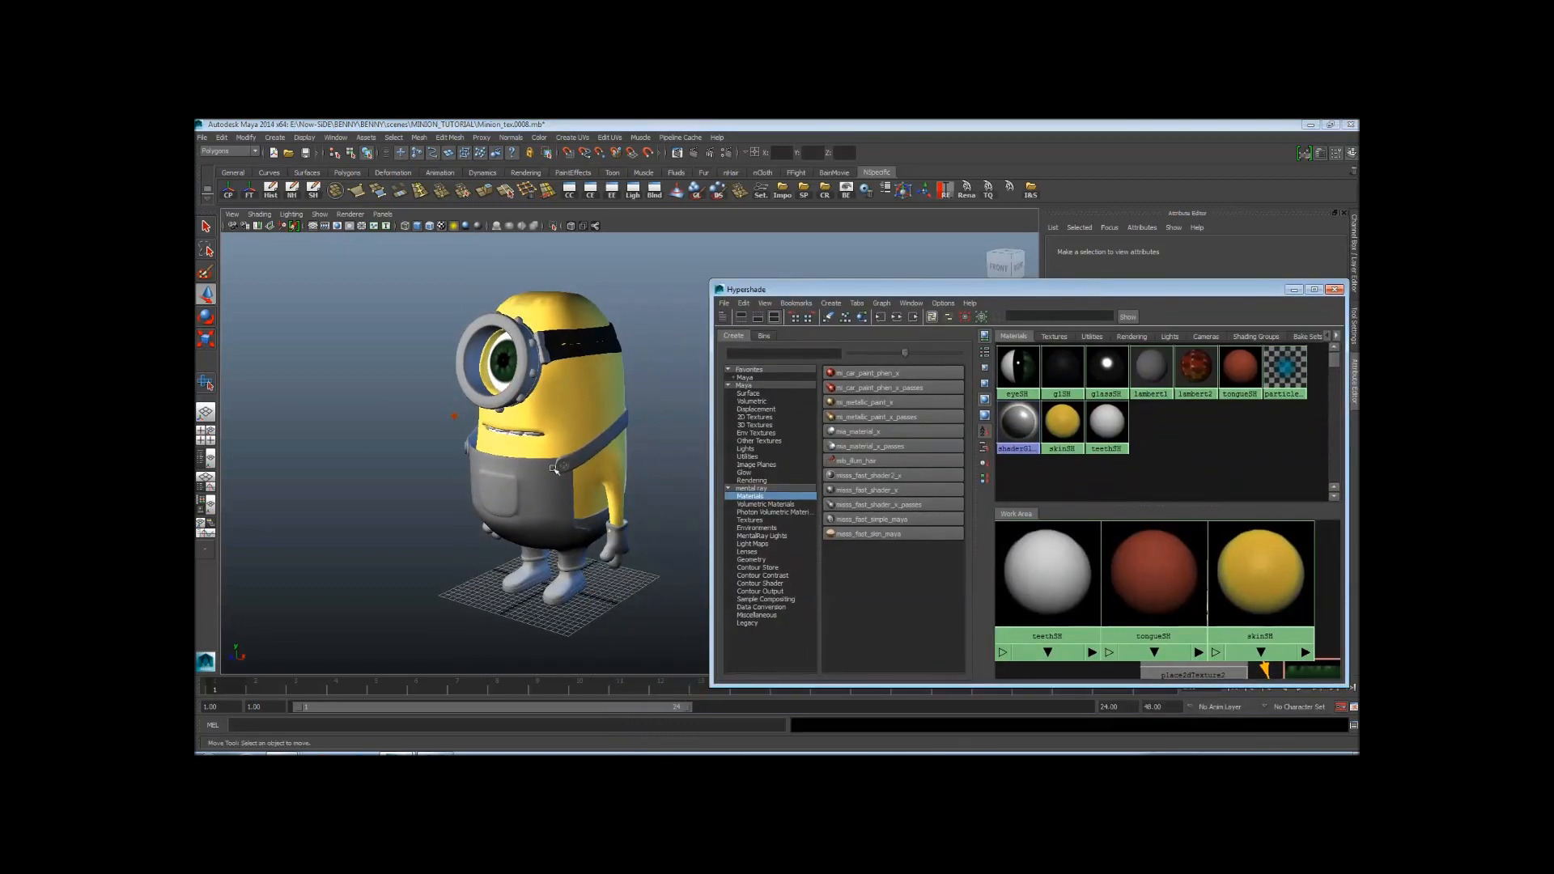
alt+right_drag(542, 494, 579, 527)
alt+drag(580, 527, 519, 426)
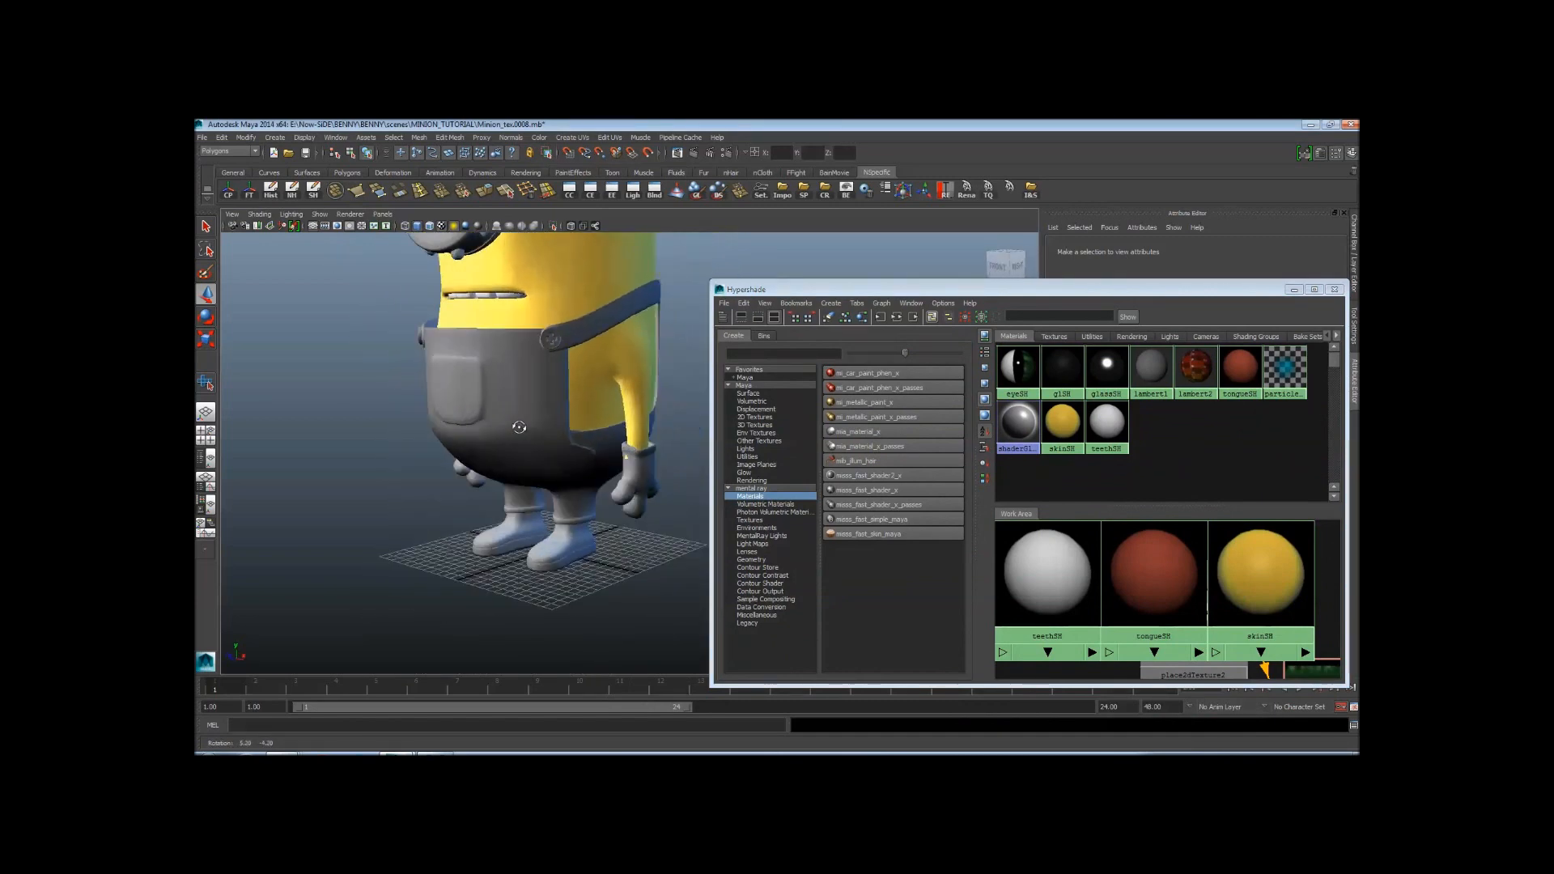
click(618, 483)
alt+drag(617, 483, 584, 512)
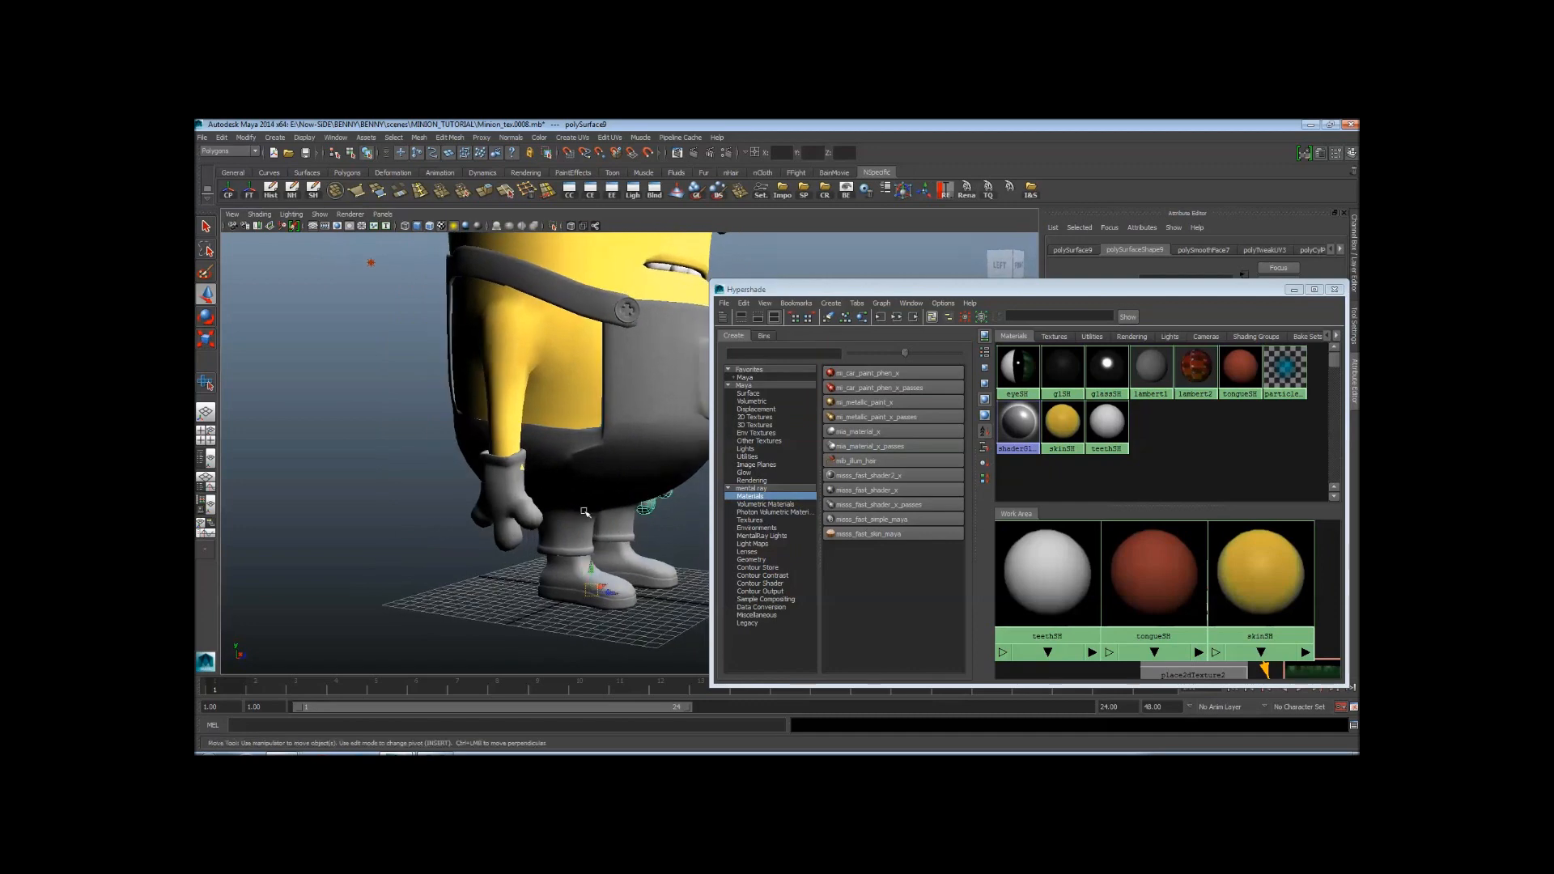
alt+drag(513, 562, 564, 540)
alt+middle_drag(550, 323, 561, 551)
scroll(555, 413, up, 5)
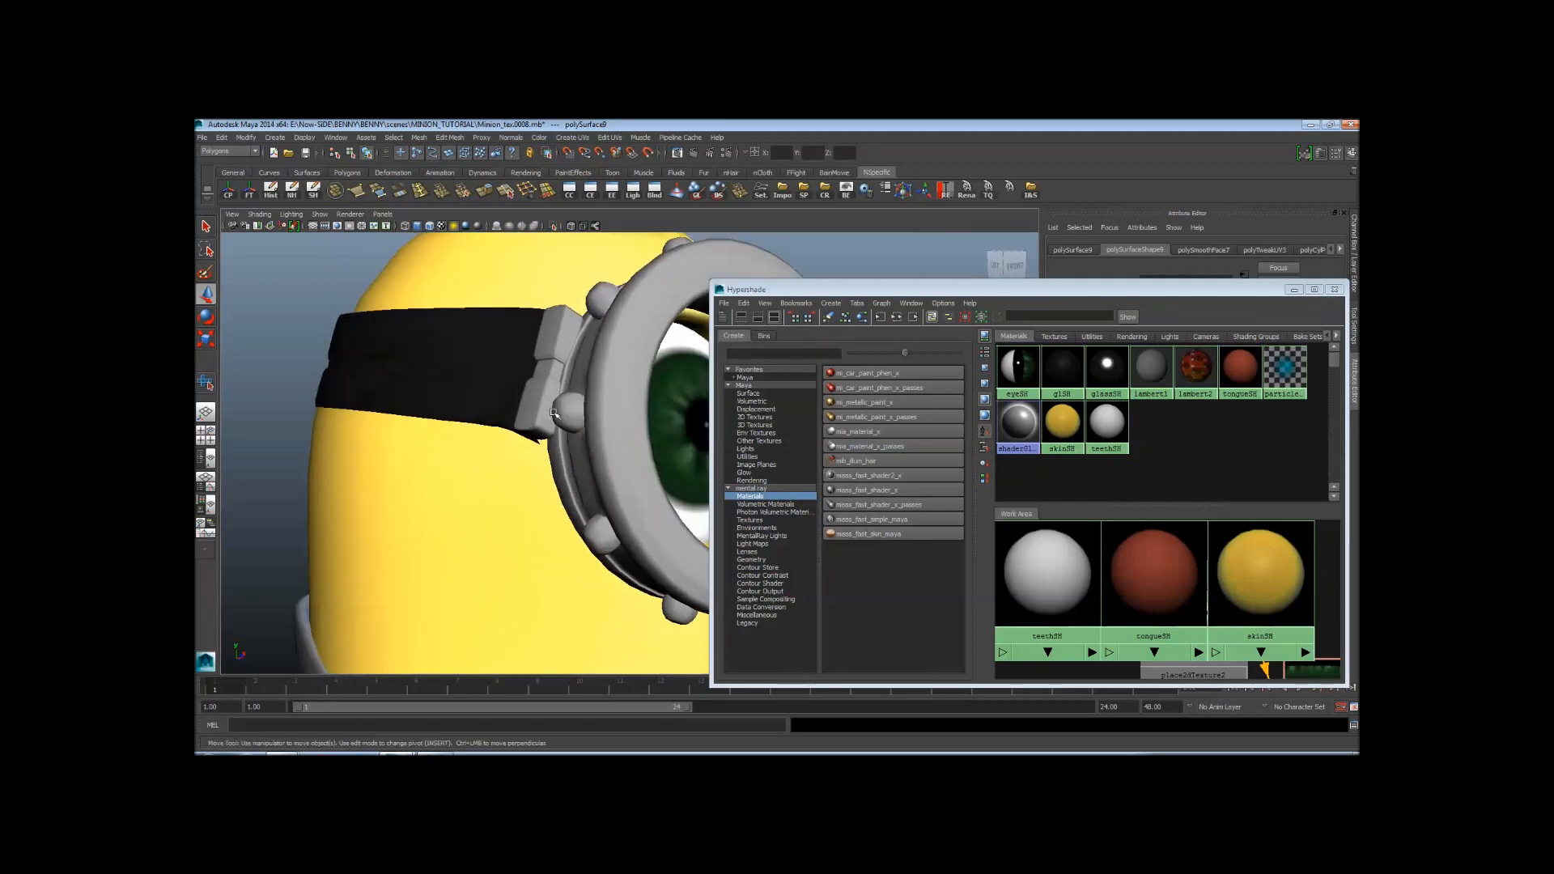
alt+right_drag(528, 419, 427, 444)
alt+middle_drag(523, 518, 493, 409)
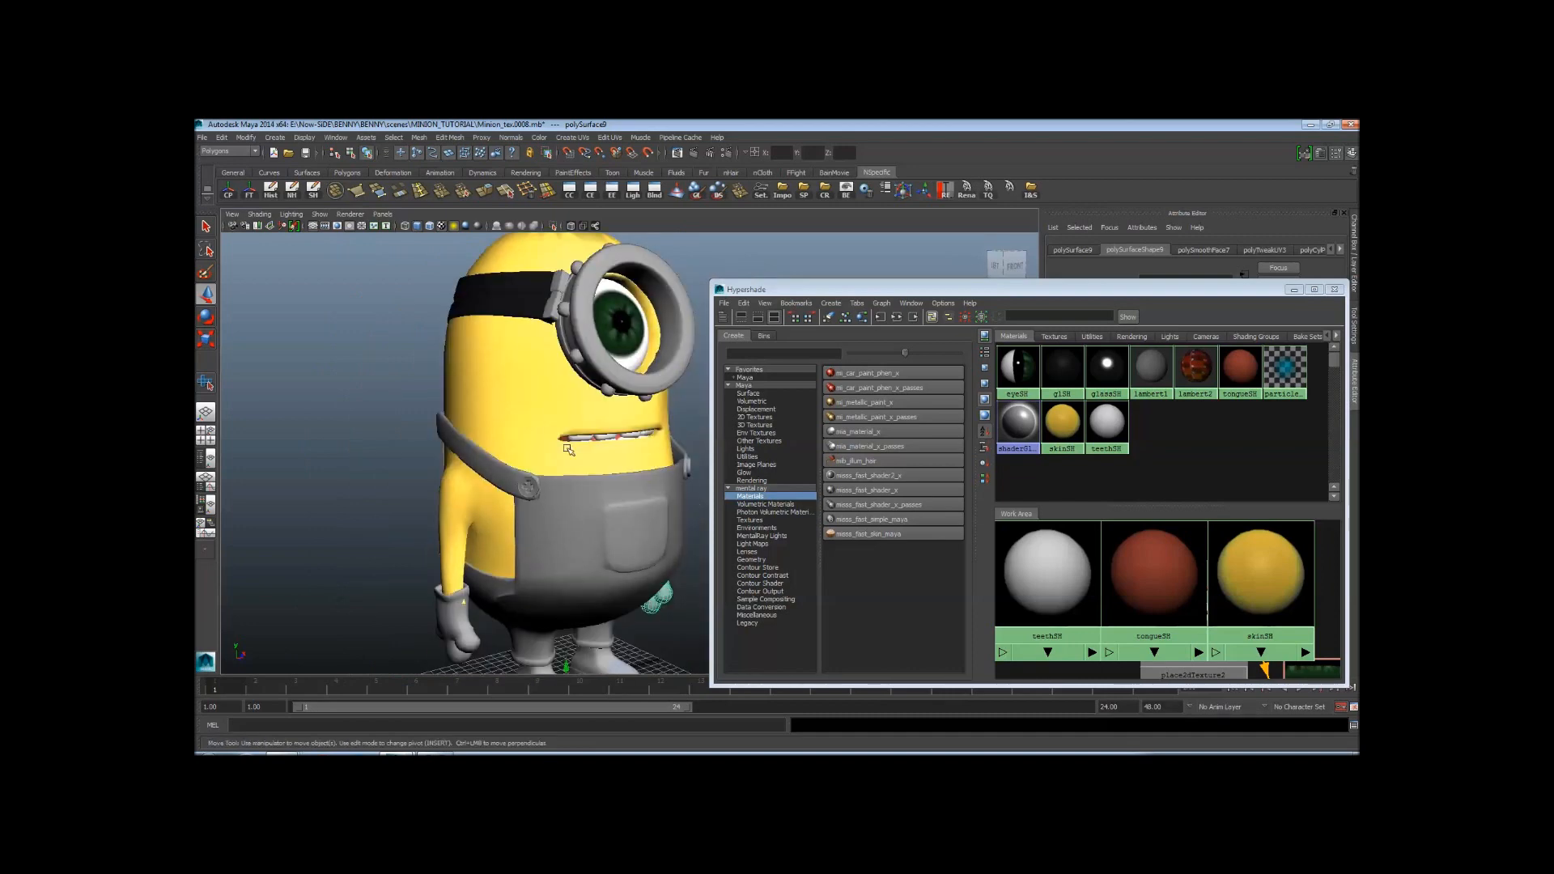
alt+middle_drag(603, 534, 583, 416)
shift+click(430, 524)
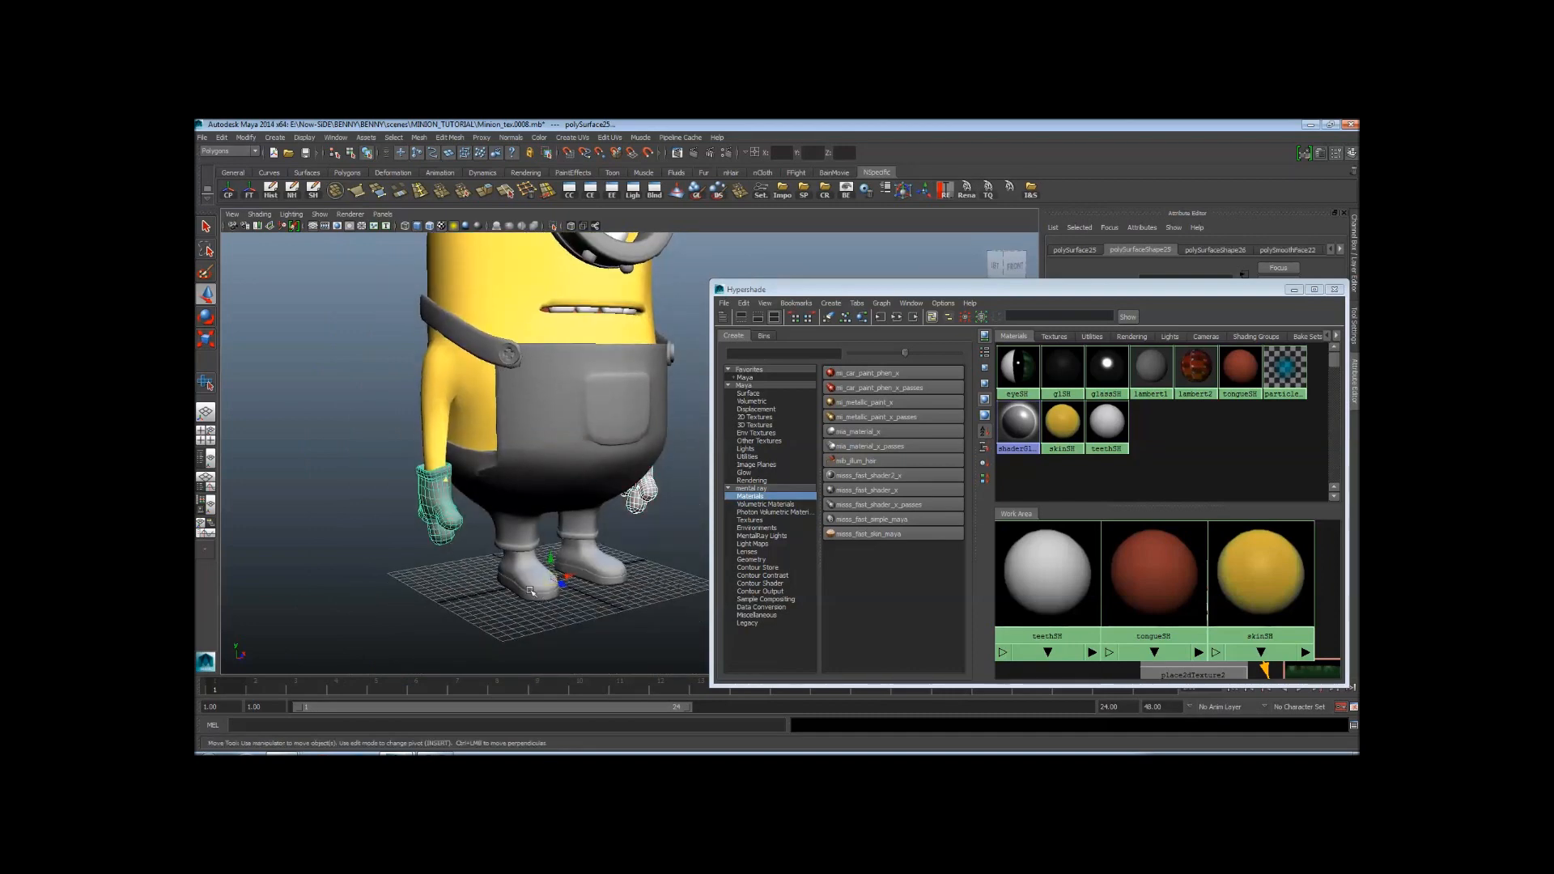
shift+click(527, 587)
shift+click(608, 562)
Assign the existing black glSH material to the selected gloves and shoes
alt+drag(608, 563, 558, 464)
right_click(1056, 378)
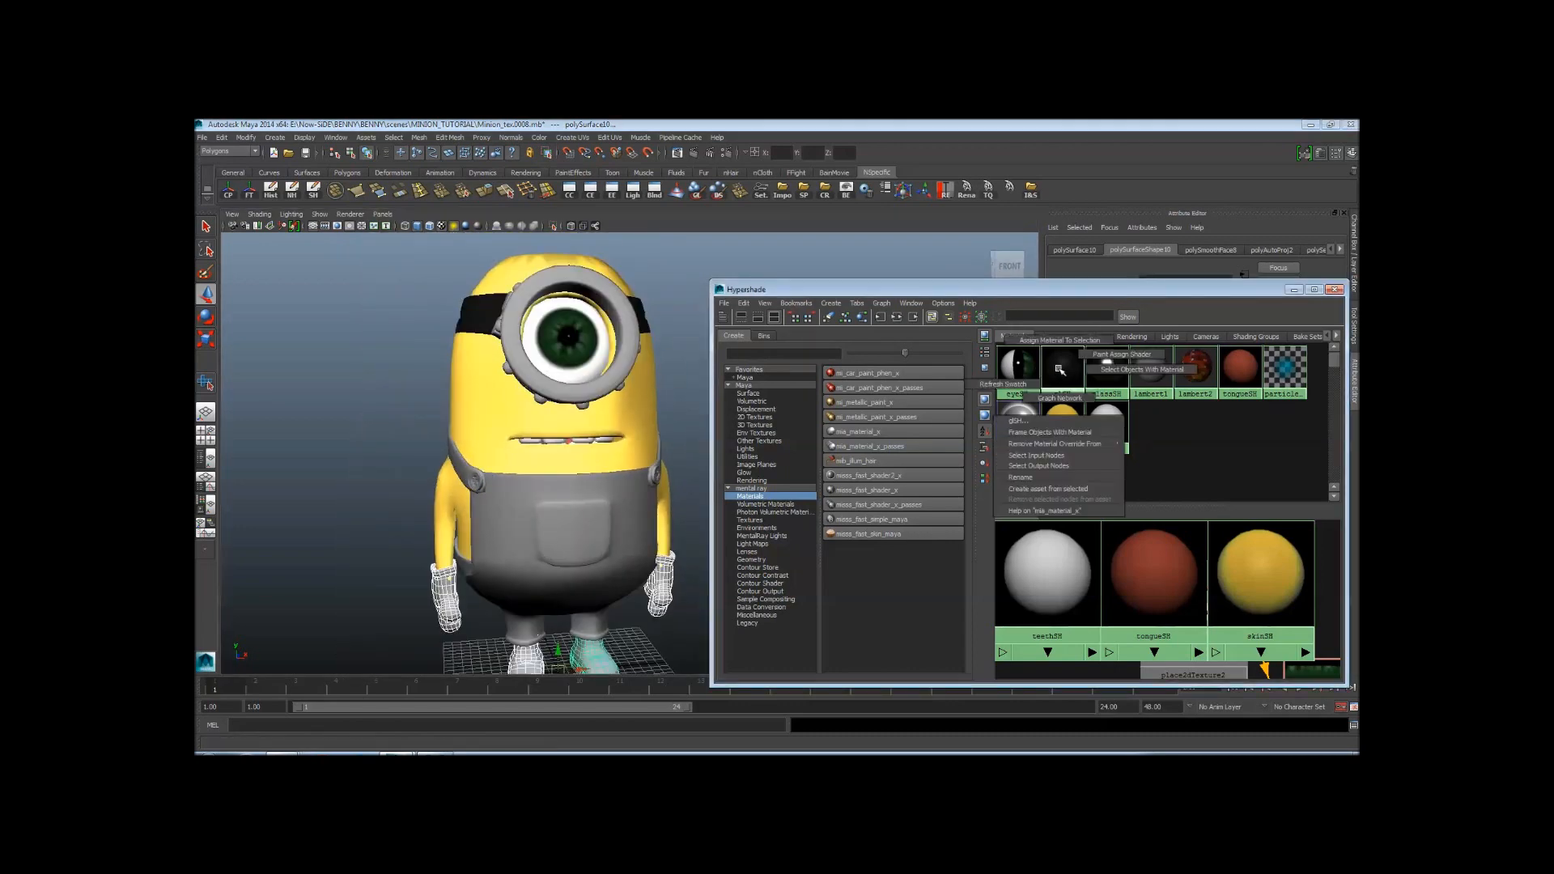
click(1056, 341)
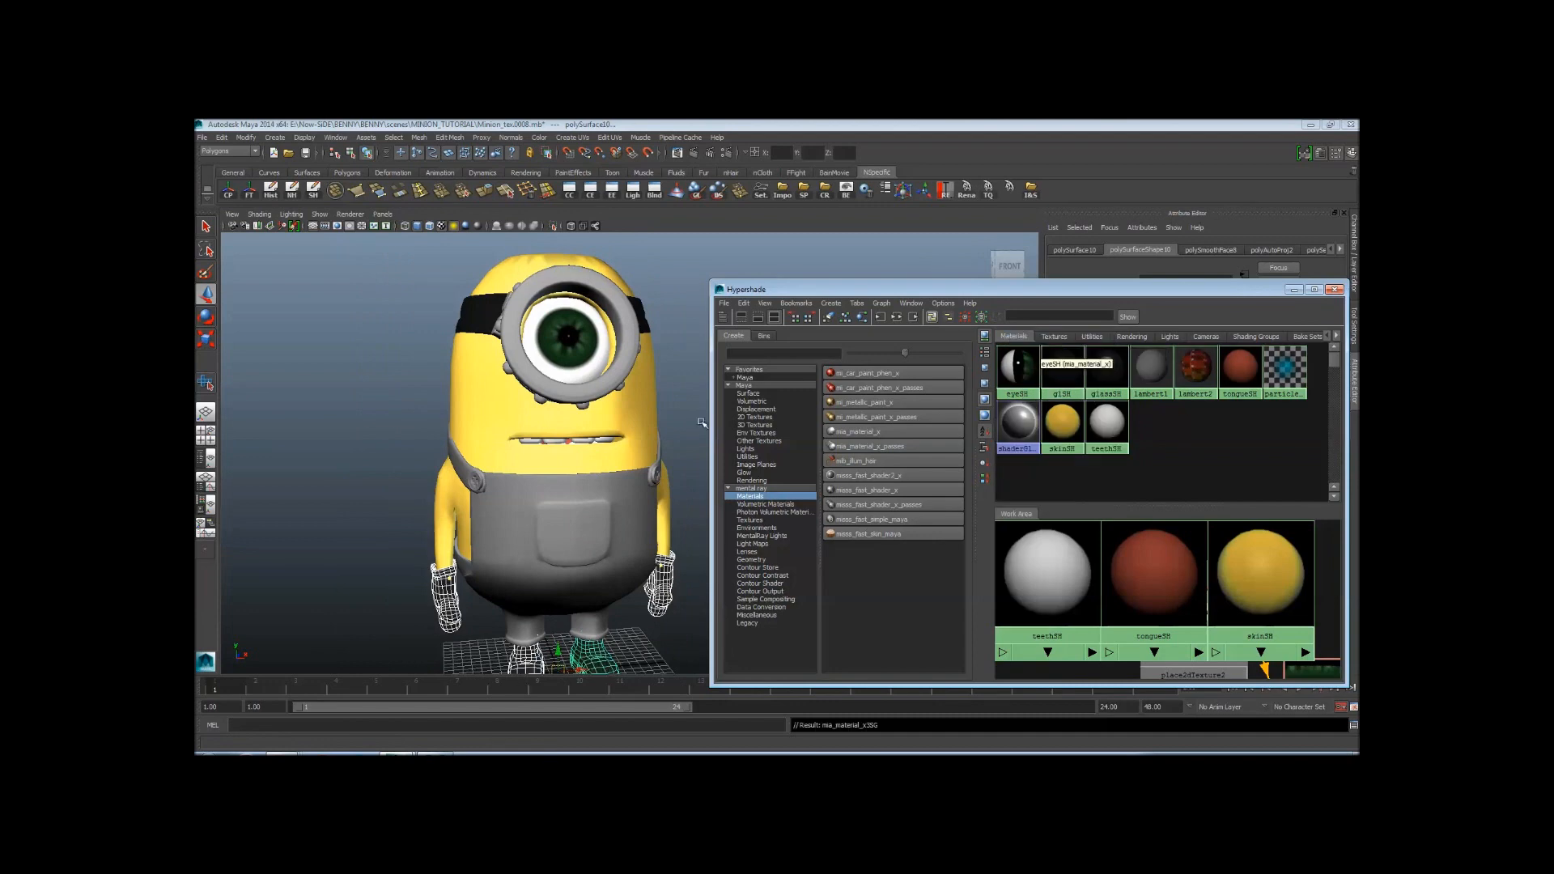
click(566, 492)
Pull the cuff of one glove outward from the wrist by moving a cuff vertex with soft selection
alt+drag(566, 492, 655, 485)
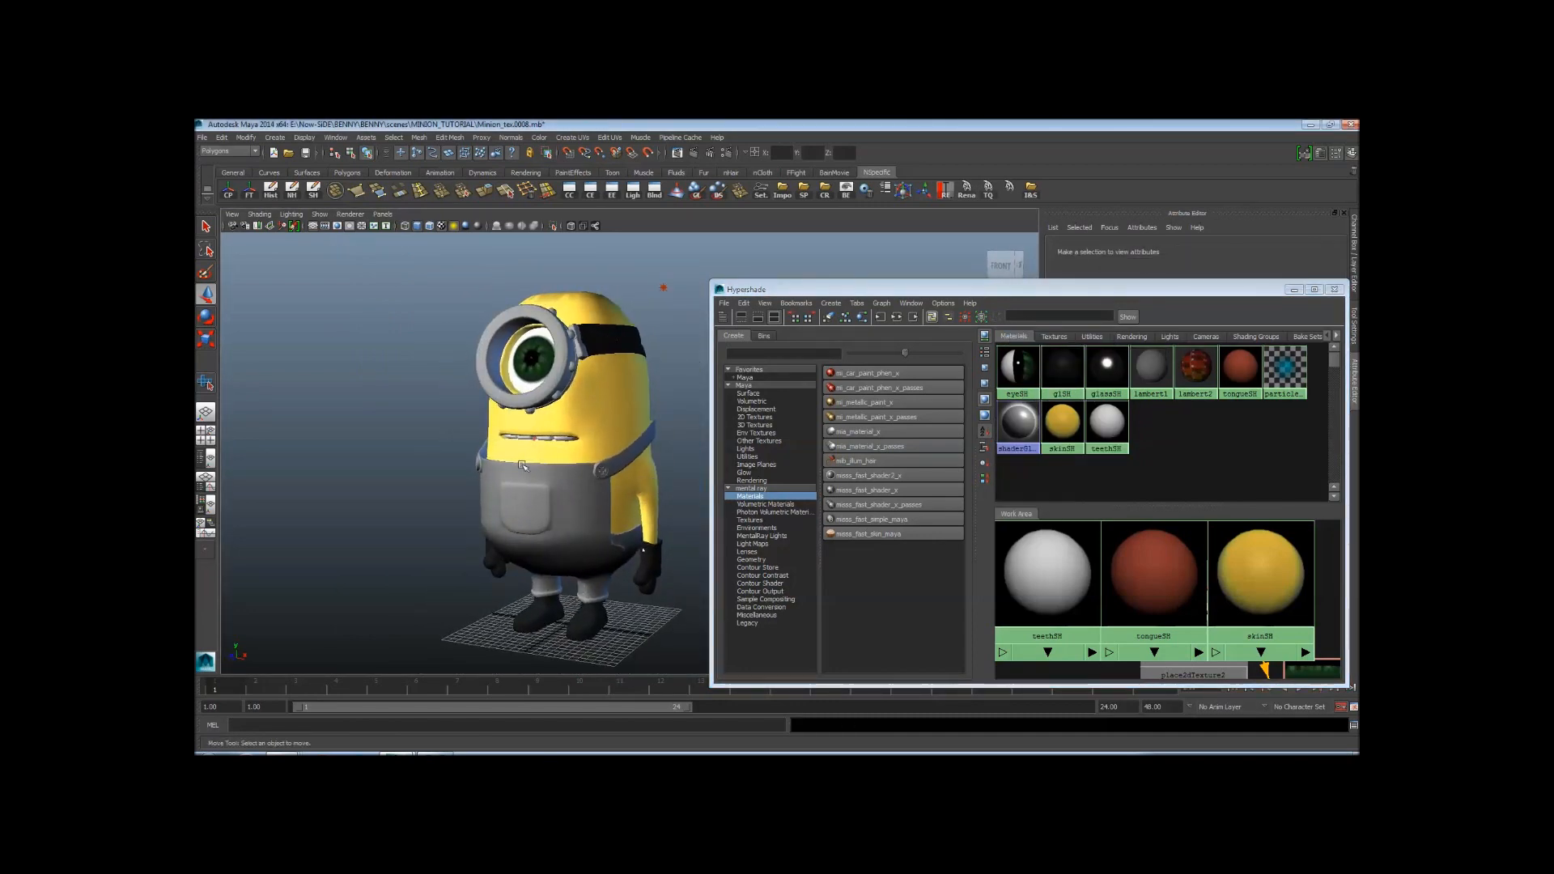
mouse_move(522, 465)
alt+mouse_down()
mouse_move(497, 464)
mouse_move(547, 460)
alt+mouse_up()
alt+right_drag(546, 460, 607, 402)
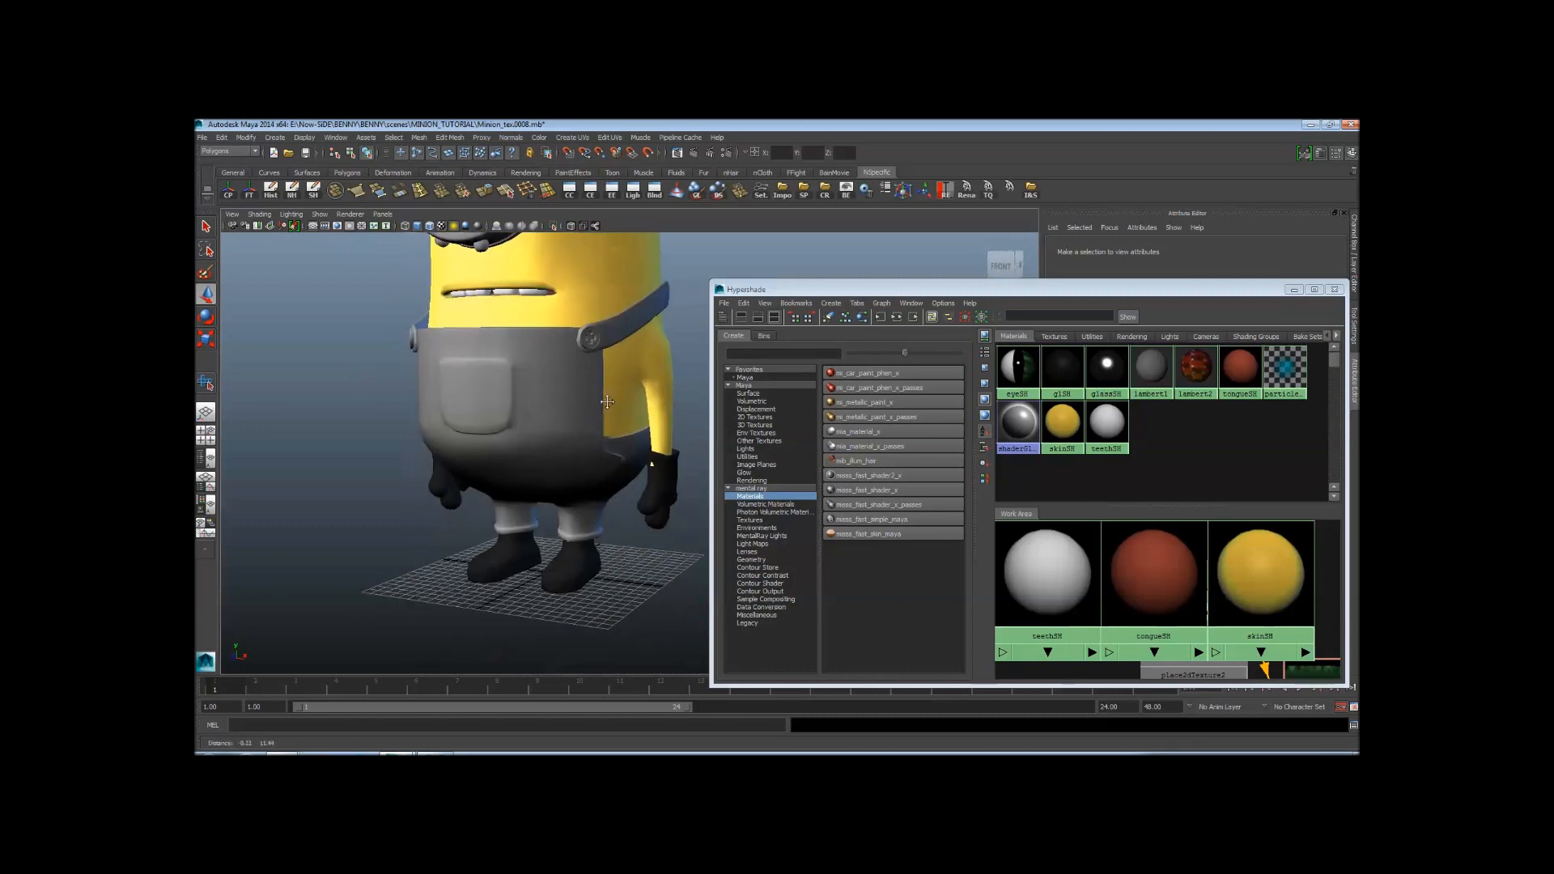
alt+drag(607, 403, 585, 456)
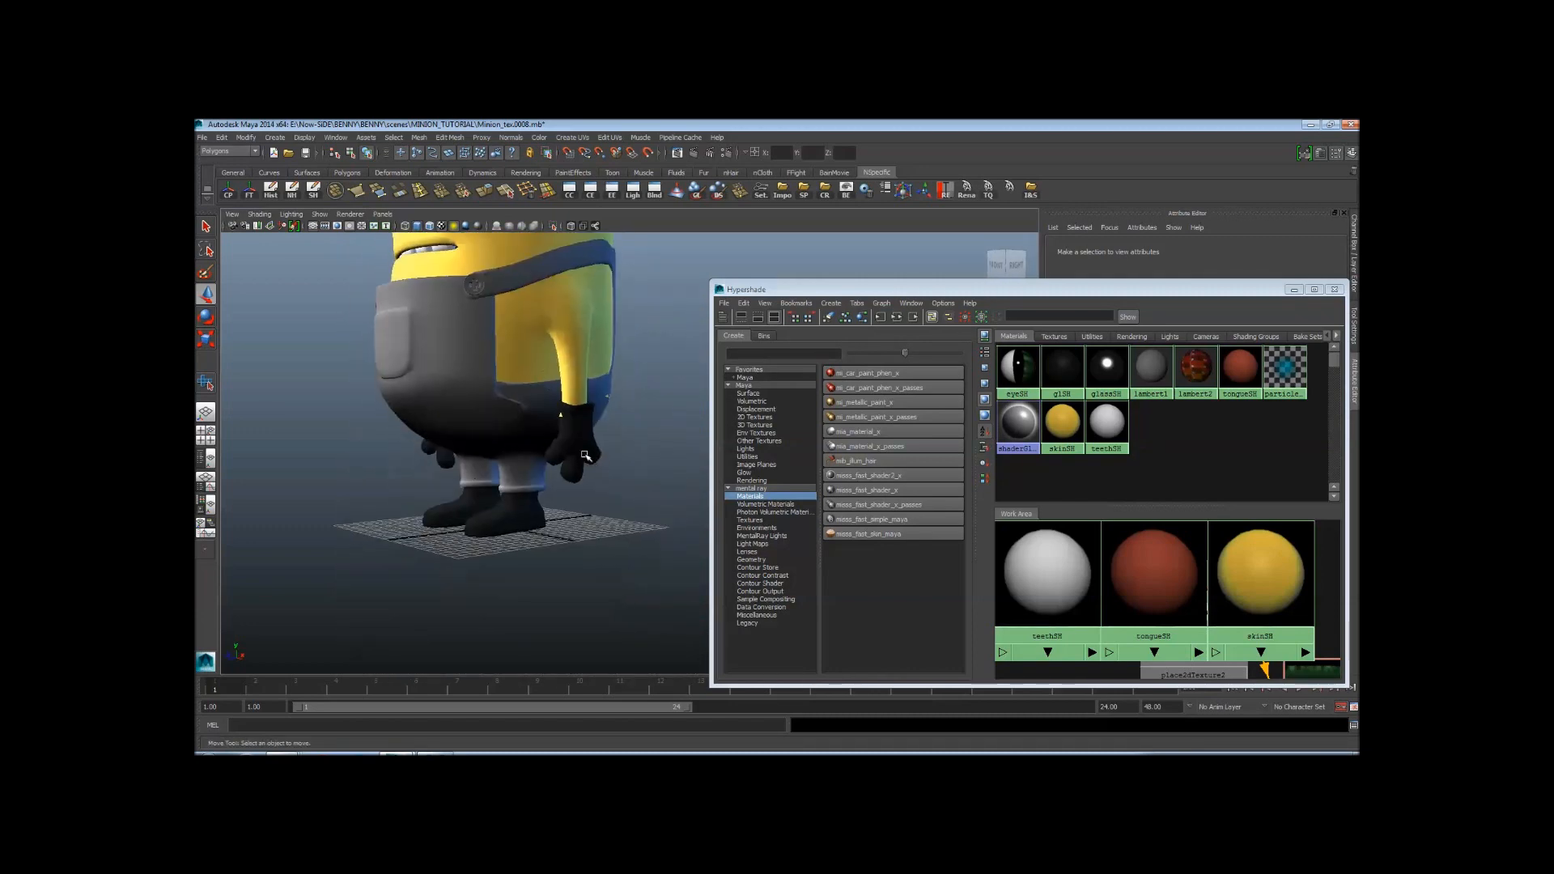
click(585, 456)
scroll(566, 437, up, 8)
right_click(544, 407)
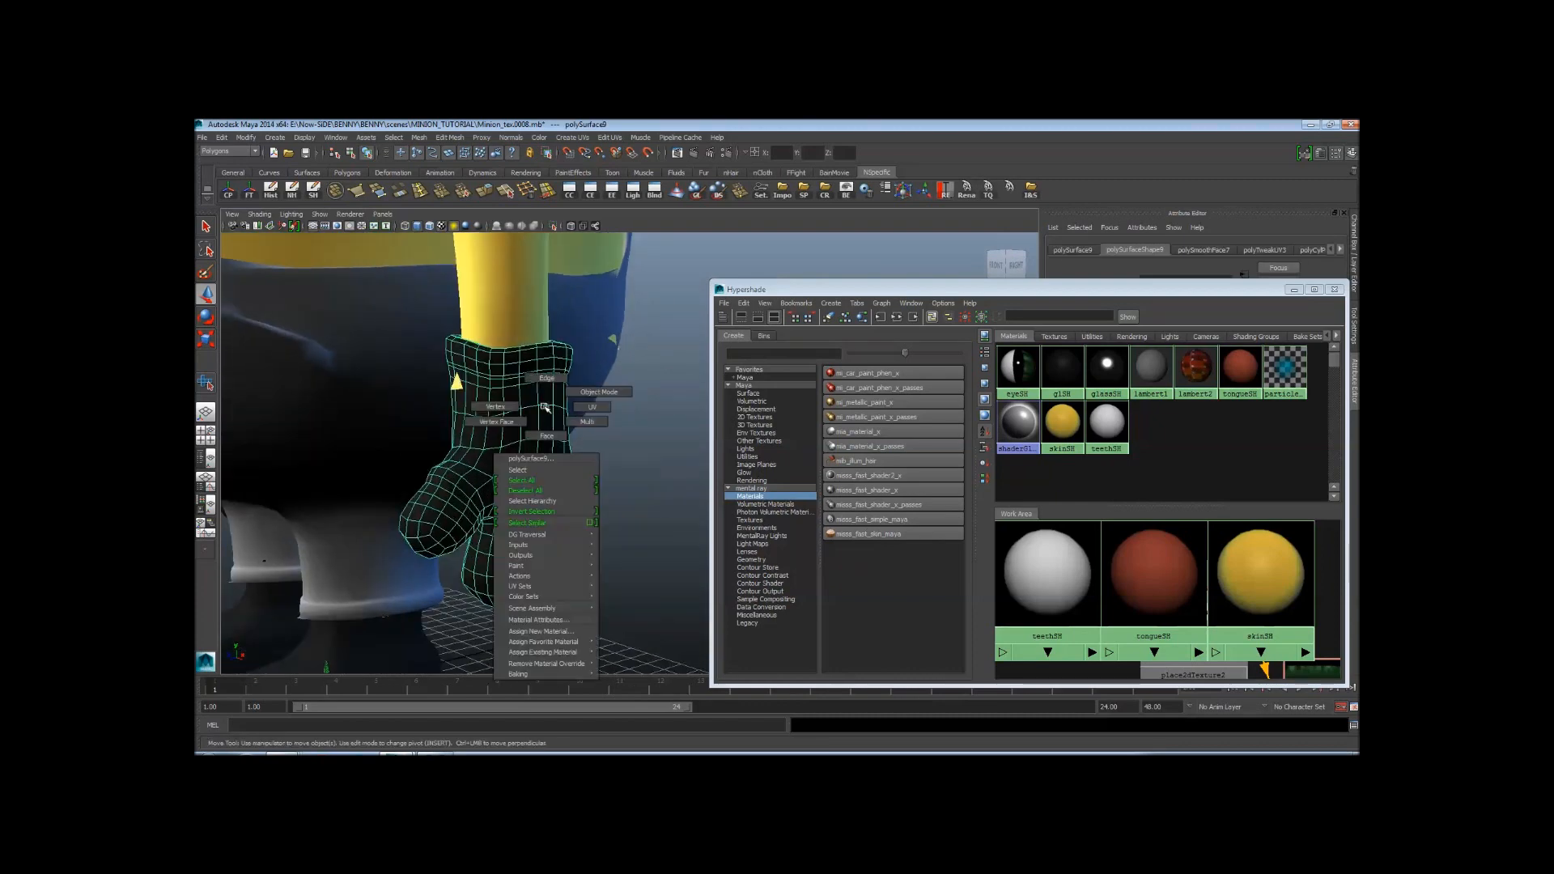
right_drag(545, 407, 518, 402)
click(467, 383)
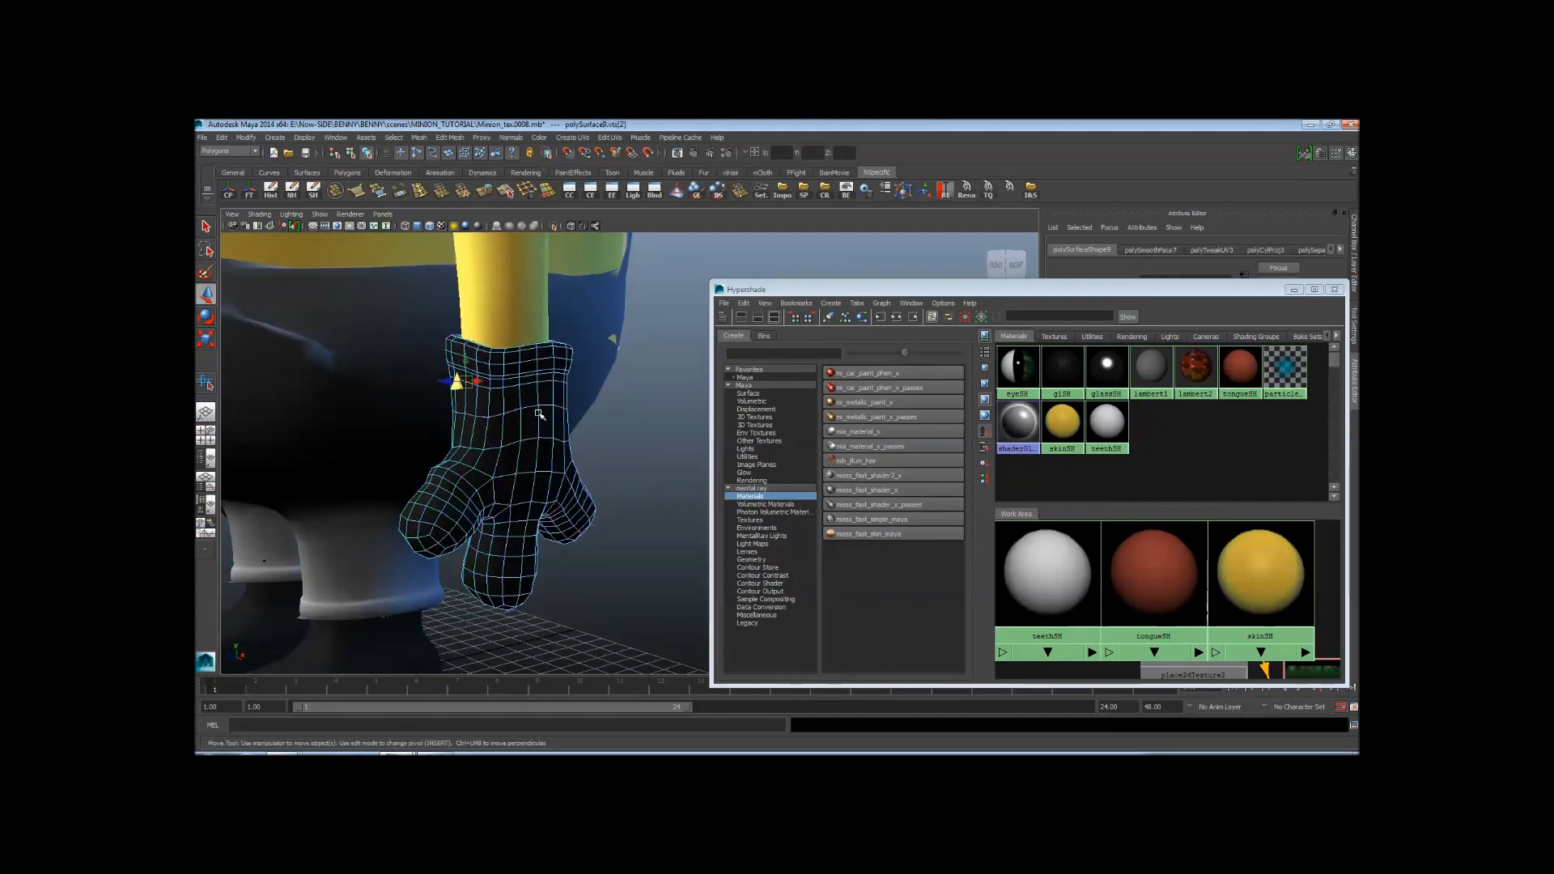
key(b)
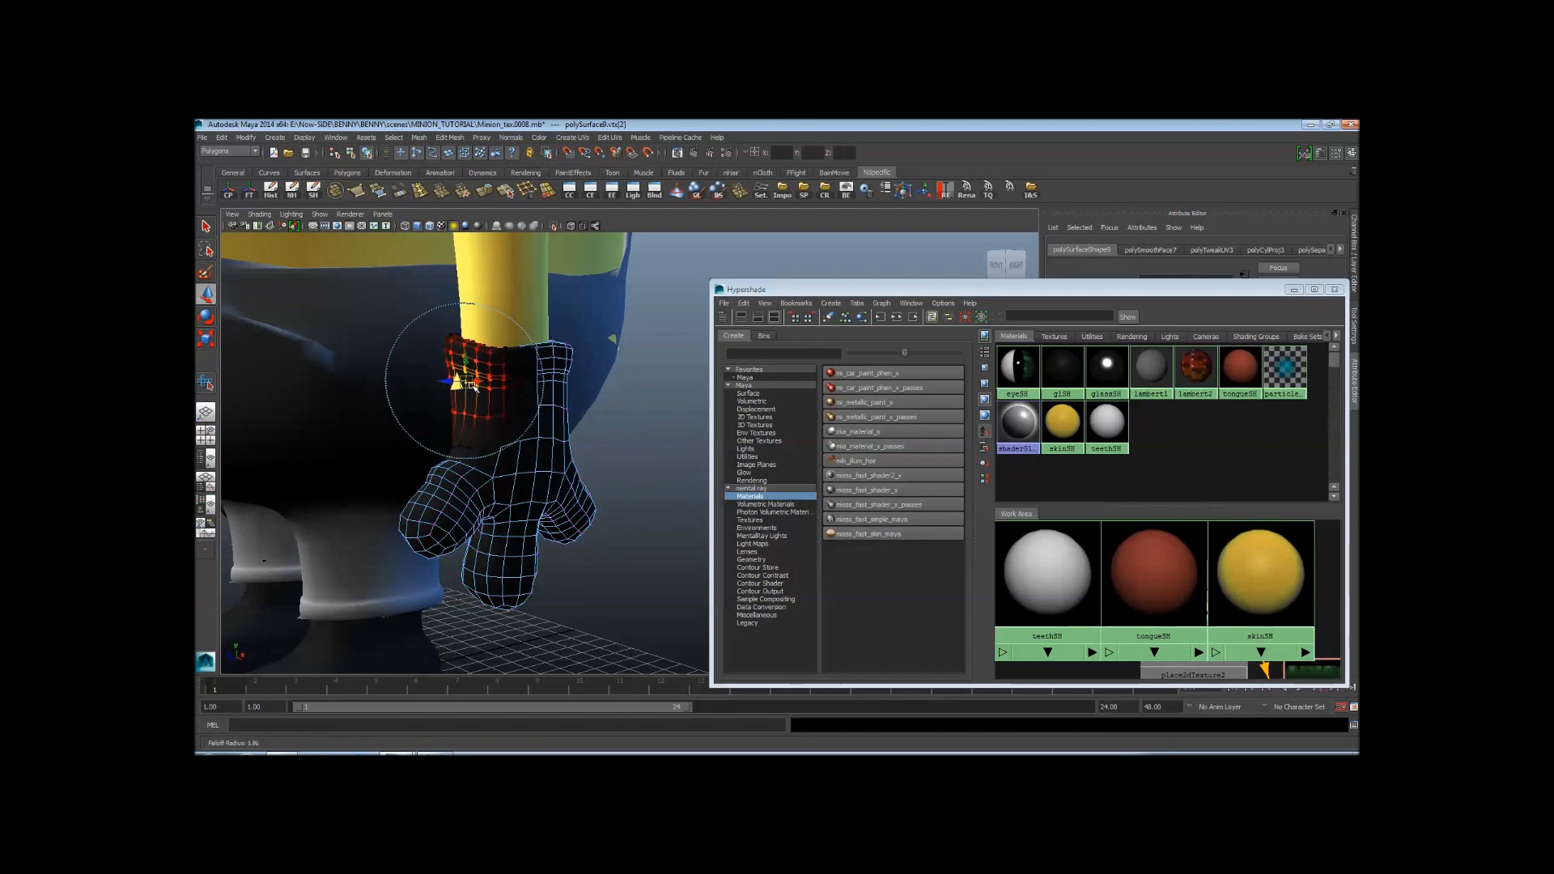
click(443, 377)
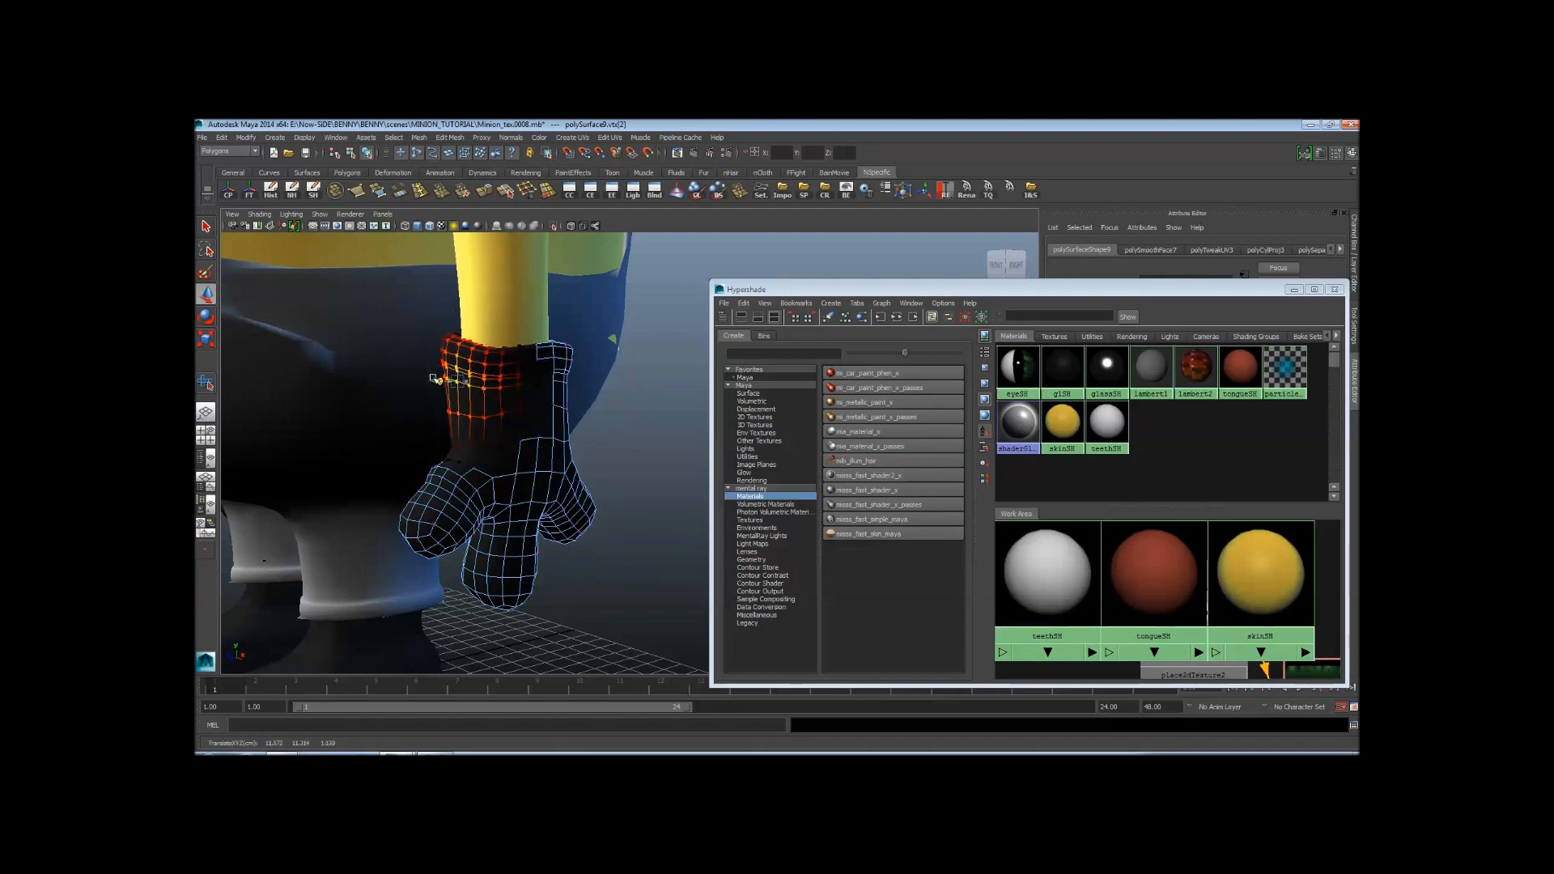
Adjust the cuff of the opposite glove around the wrist in vertex mode with soft selection
alt+drag(435, 378, 387, 462)
click(389, 464)
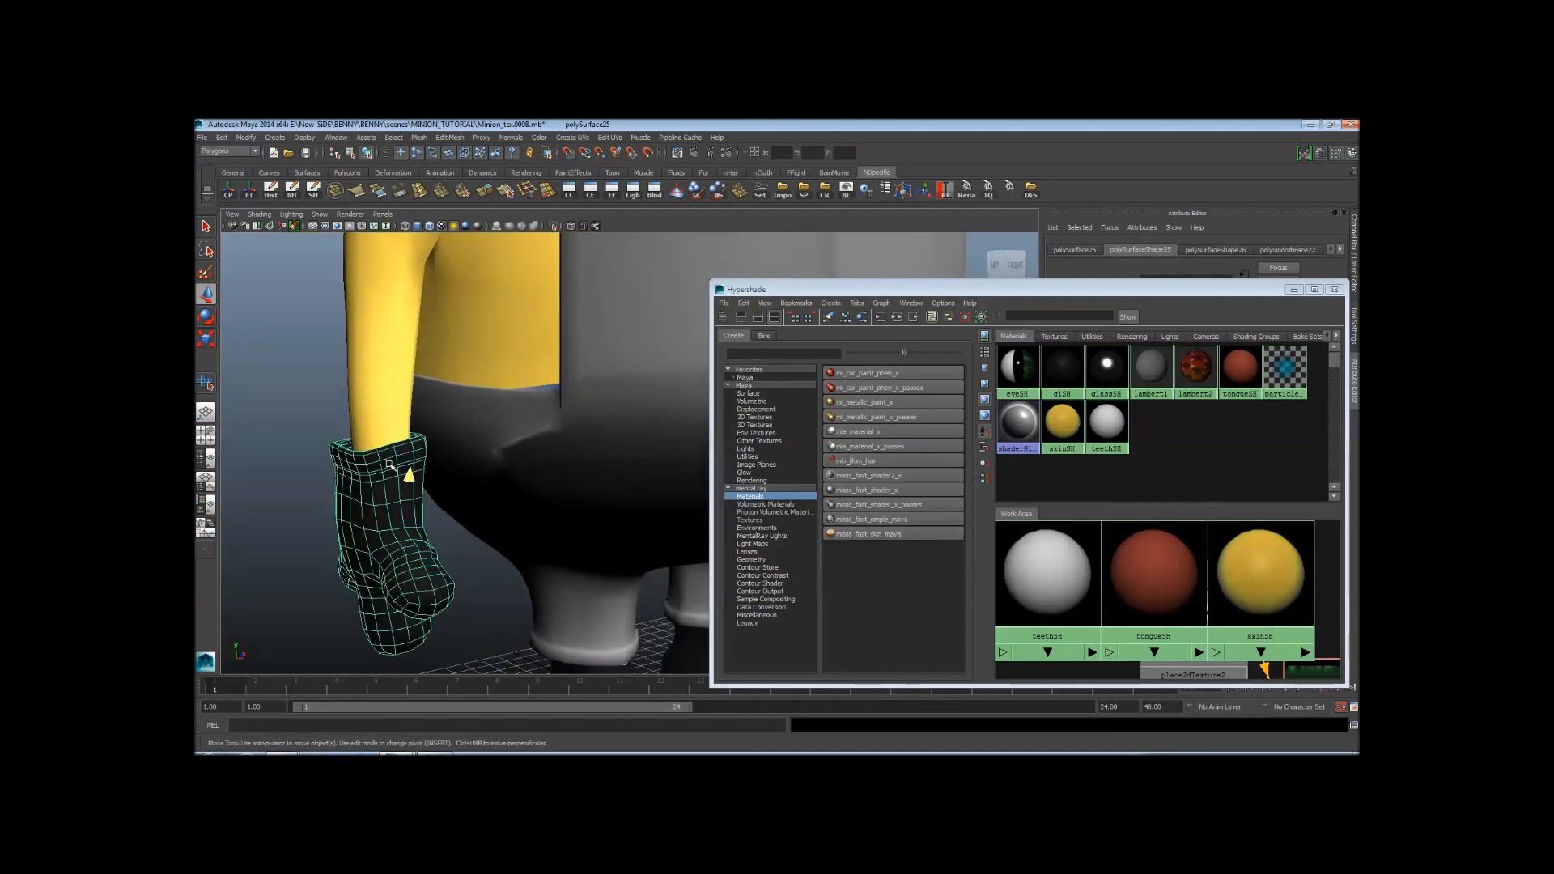
right_drag(390, 465, 409, 475)
click(411, 473)
alt+drag(411, 473, 494, 499)
right_drag(424, 500, 486, 423)
alt+drag(486, 423, 571, 420)
alt+right_drag(571, 420, 541, 418)
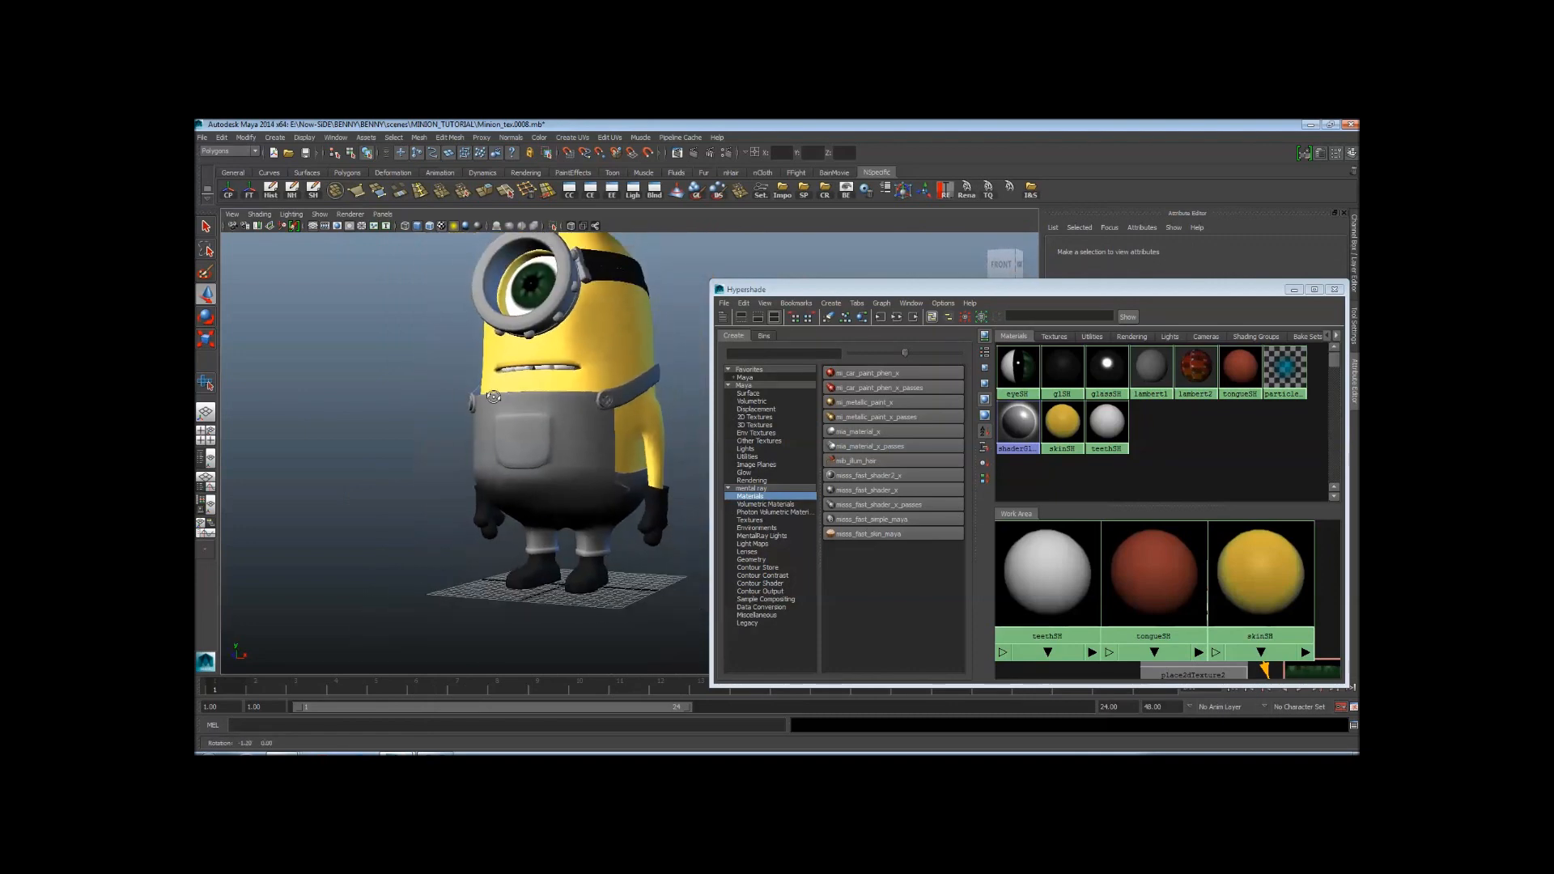
Save an incremental version of the minion scene
alt+drag(541, 417, 518, 447)
alt+right_drag(518, 447, 522, 453)
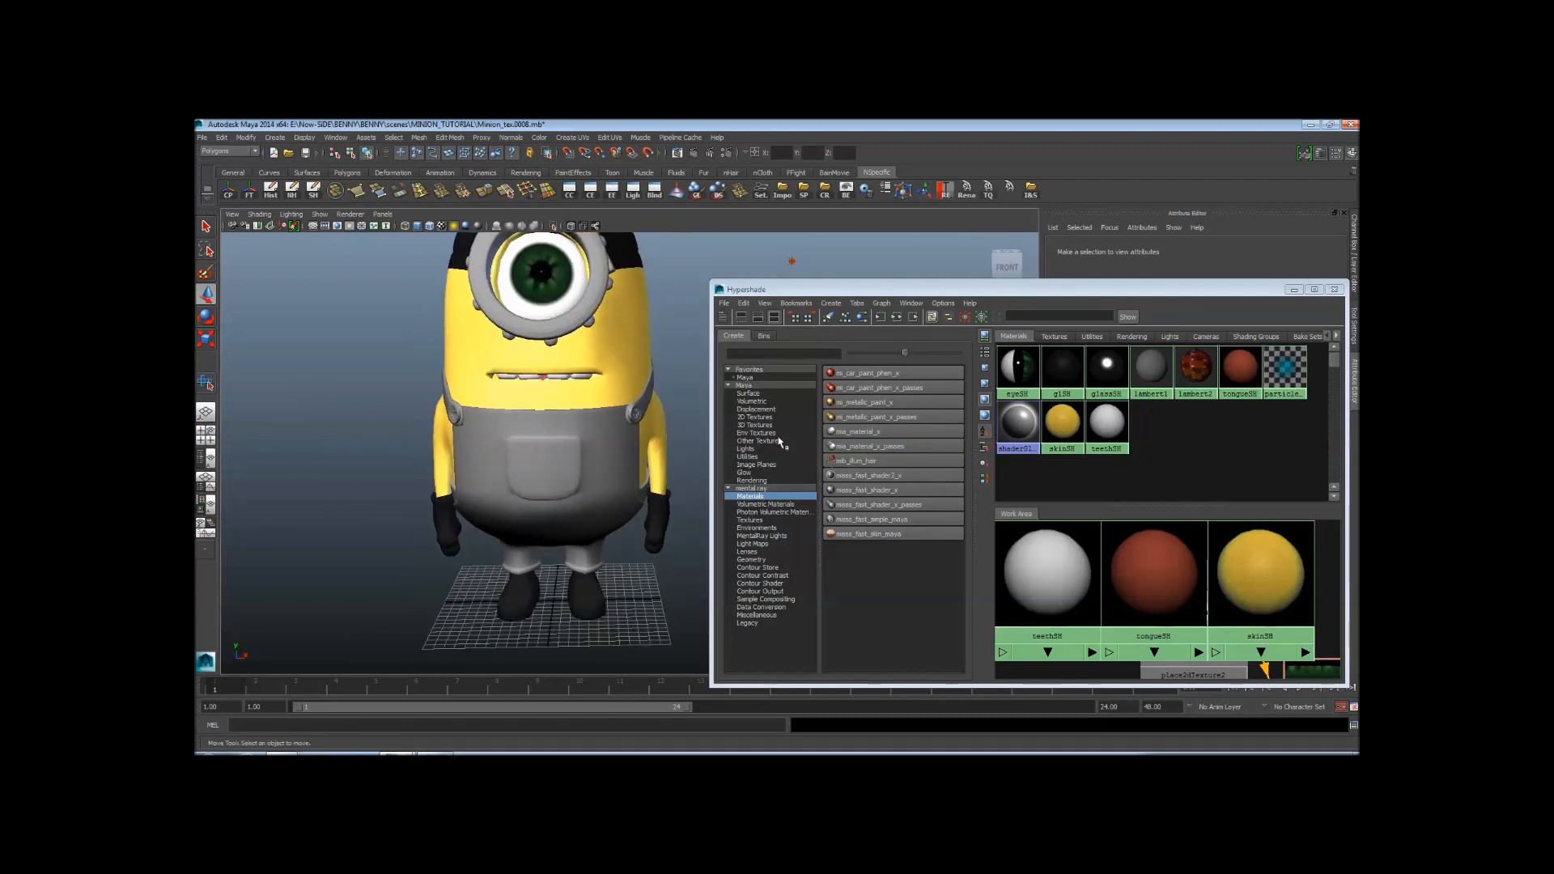
alt+drag(399, 397, 453, 405)
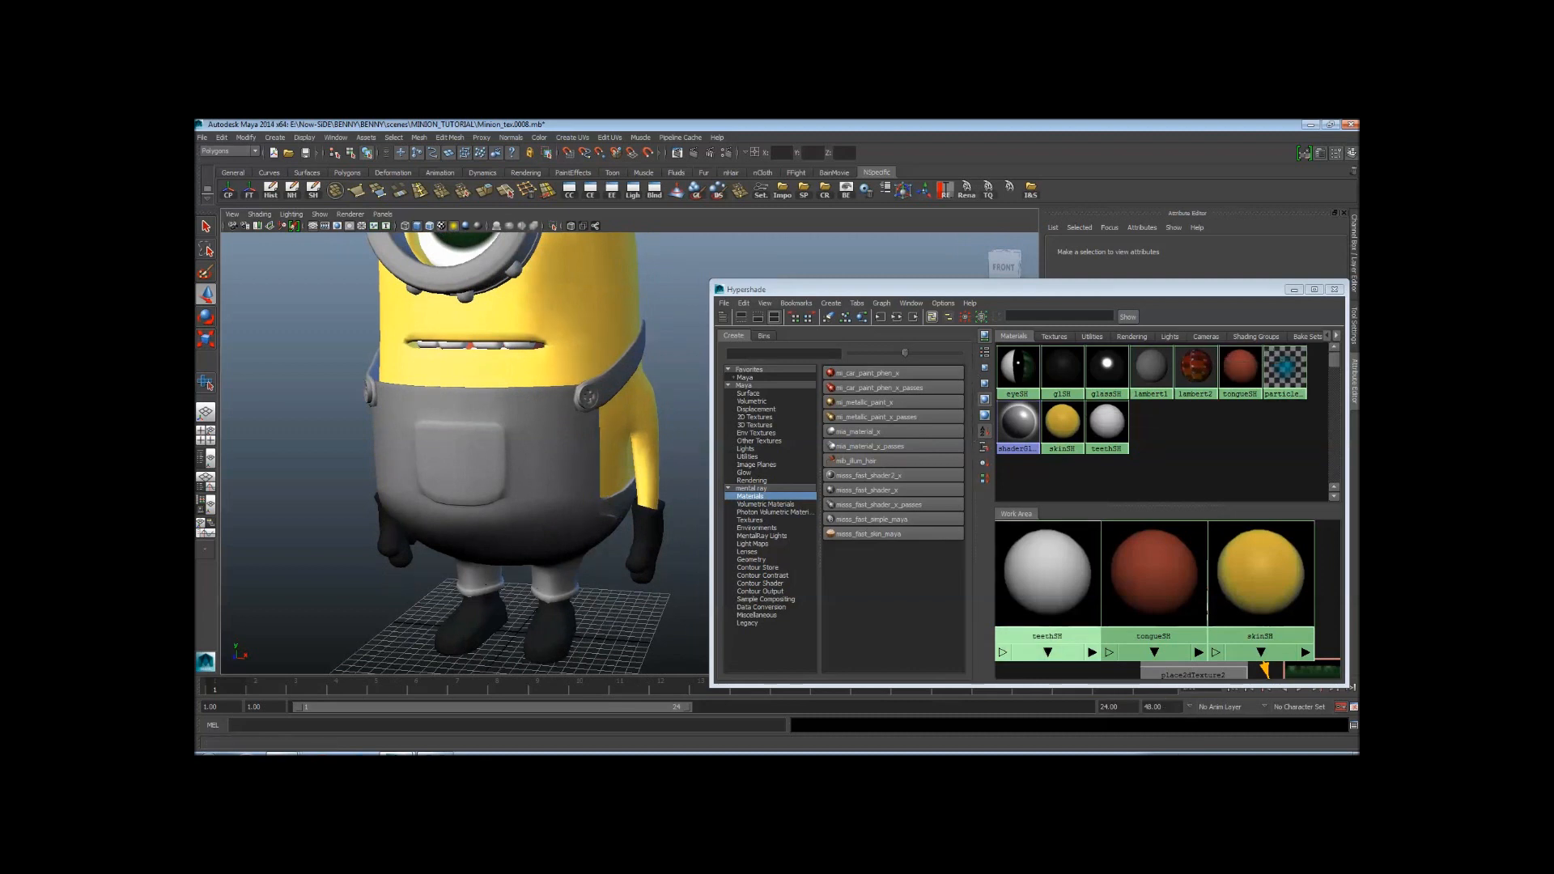
key(ctrl+alt+s)
Examine the minion's mouth, goggle, overall straps and side from close up and from different angles
alt+drag(356, 415, 511, 417)
alt+right_drag(510, 417, 538, 418)
alt+middle_drag(526, 348, 517, 496)
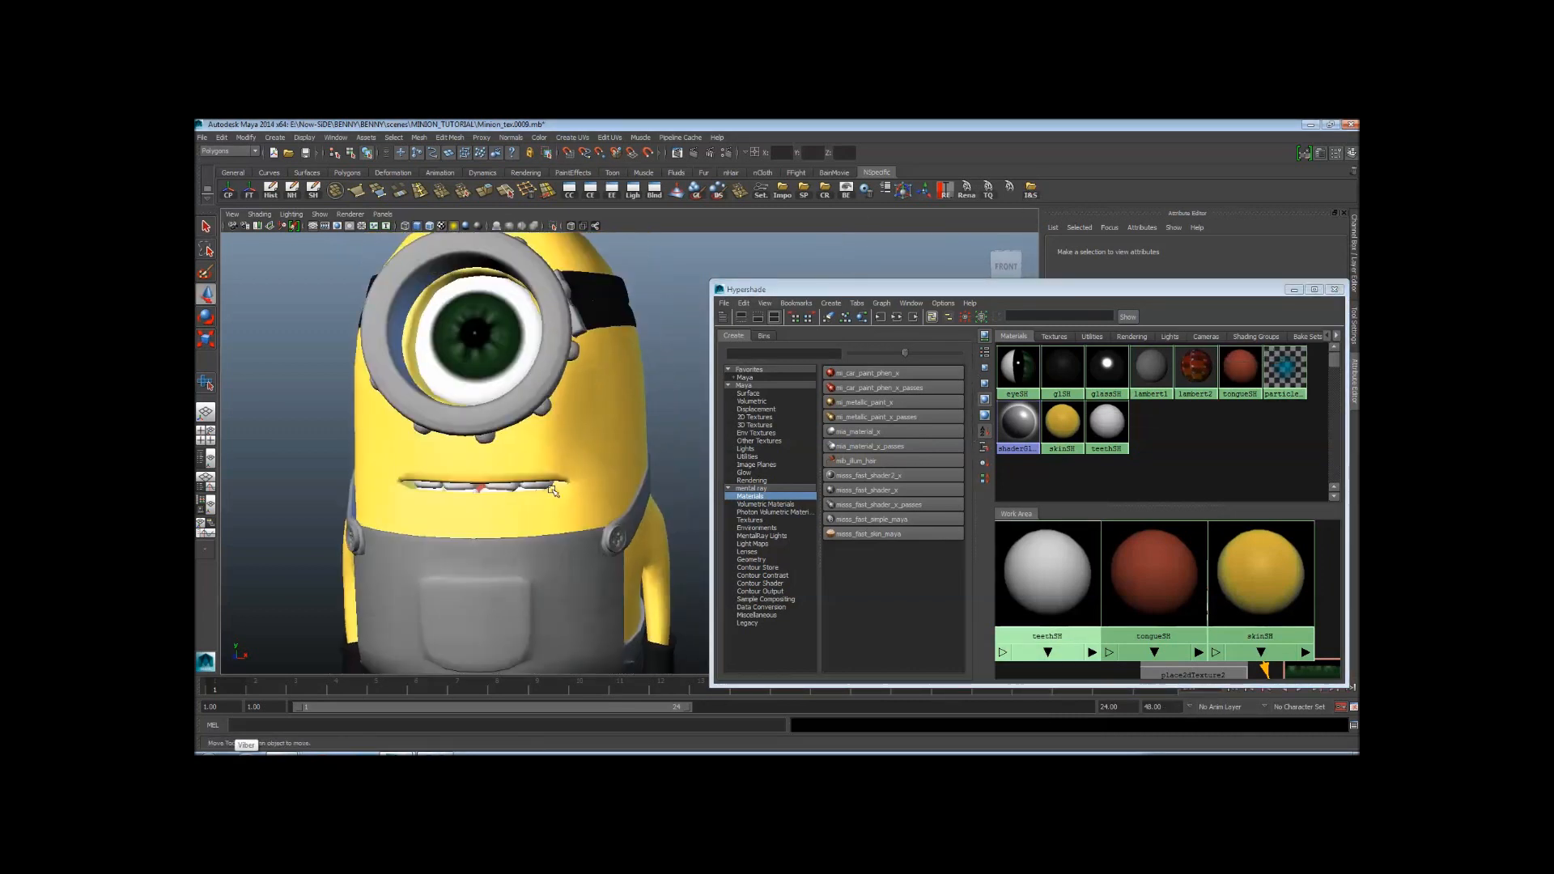
alt+right_drag(461, 453, 508, 437)
alt+drag(507, 437, 471, 430)
alt+middle_drag(474, 431, 492, 344)
alt+drag(493, 344, 495, 390)
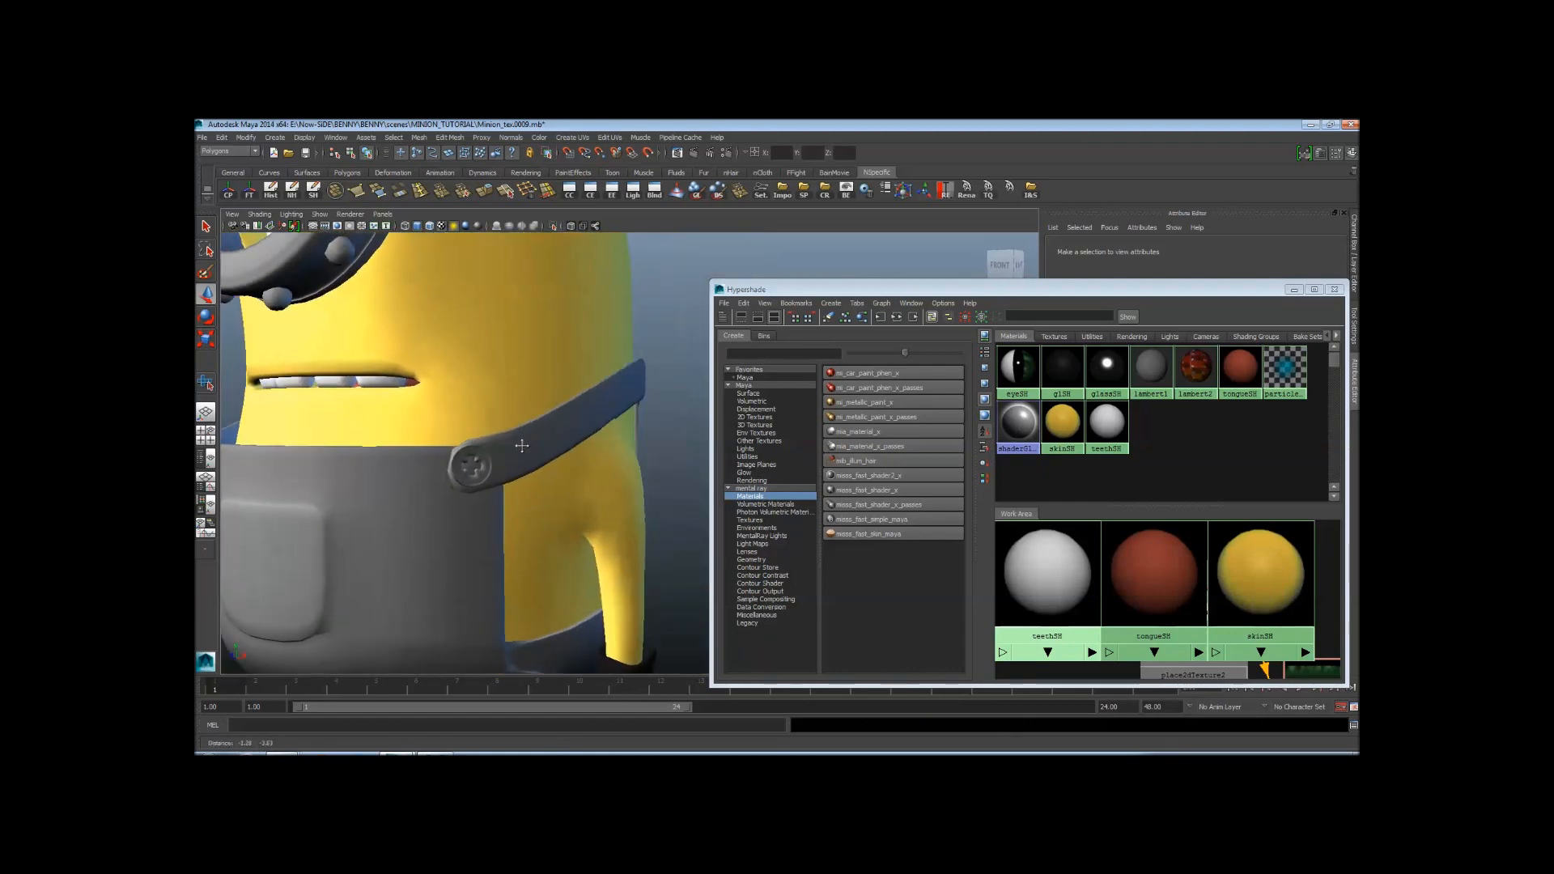
alt+middle_drag(495, 390, 611, 584)
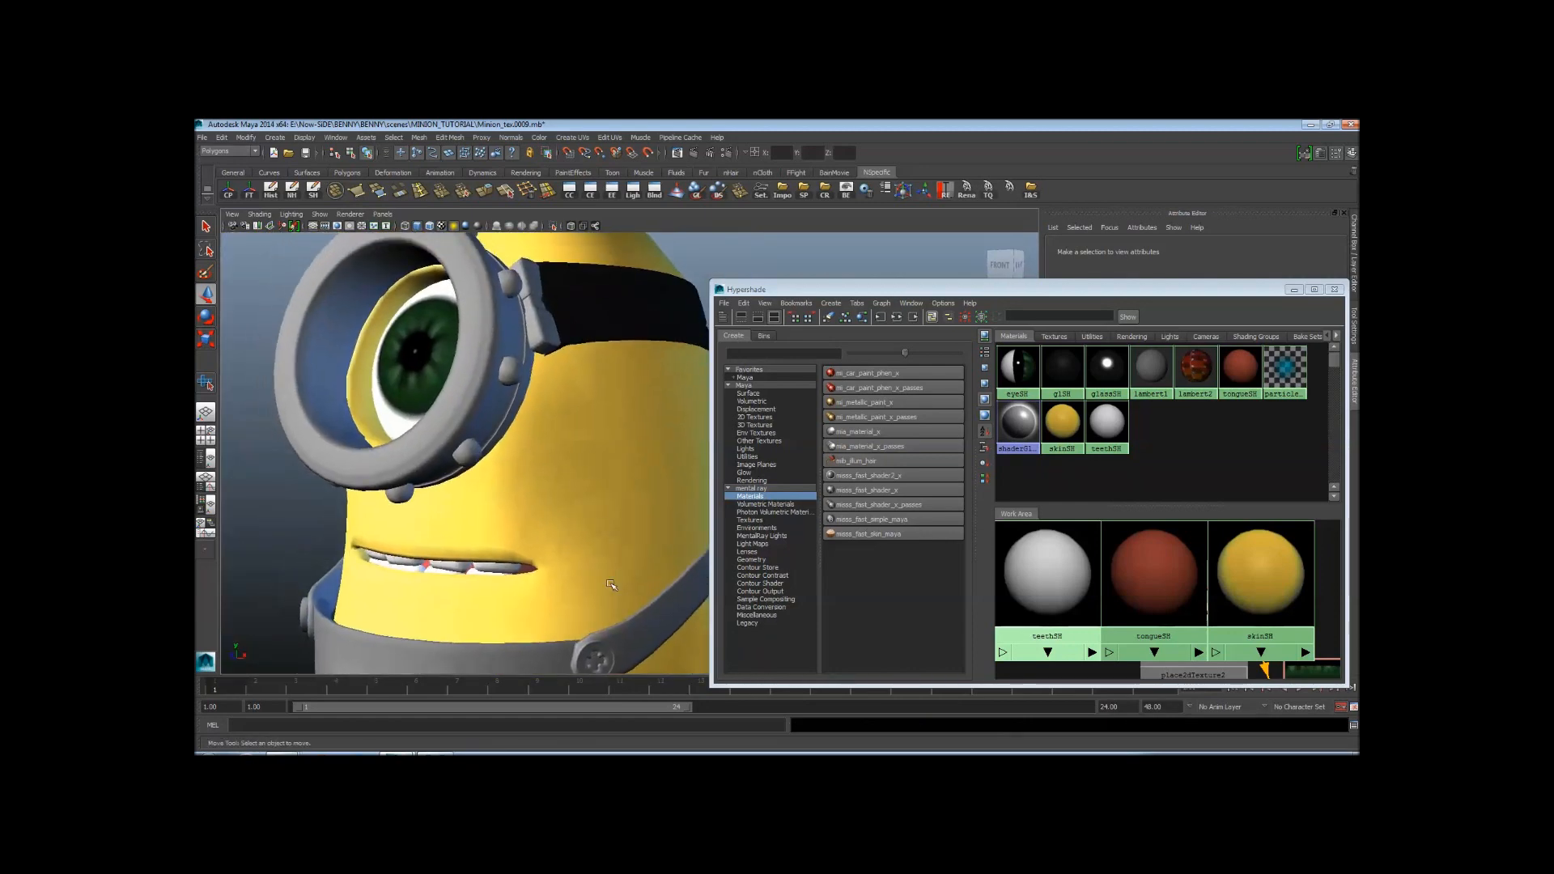
alt+right_drag(611, 584, 567, 578)
alt+drag(567, 579, 526, 566)
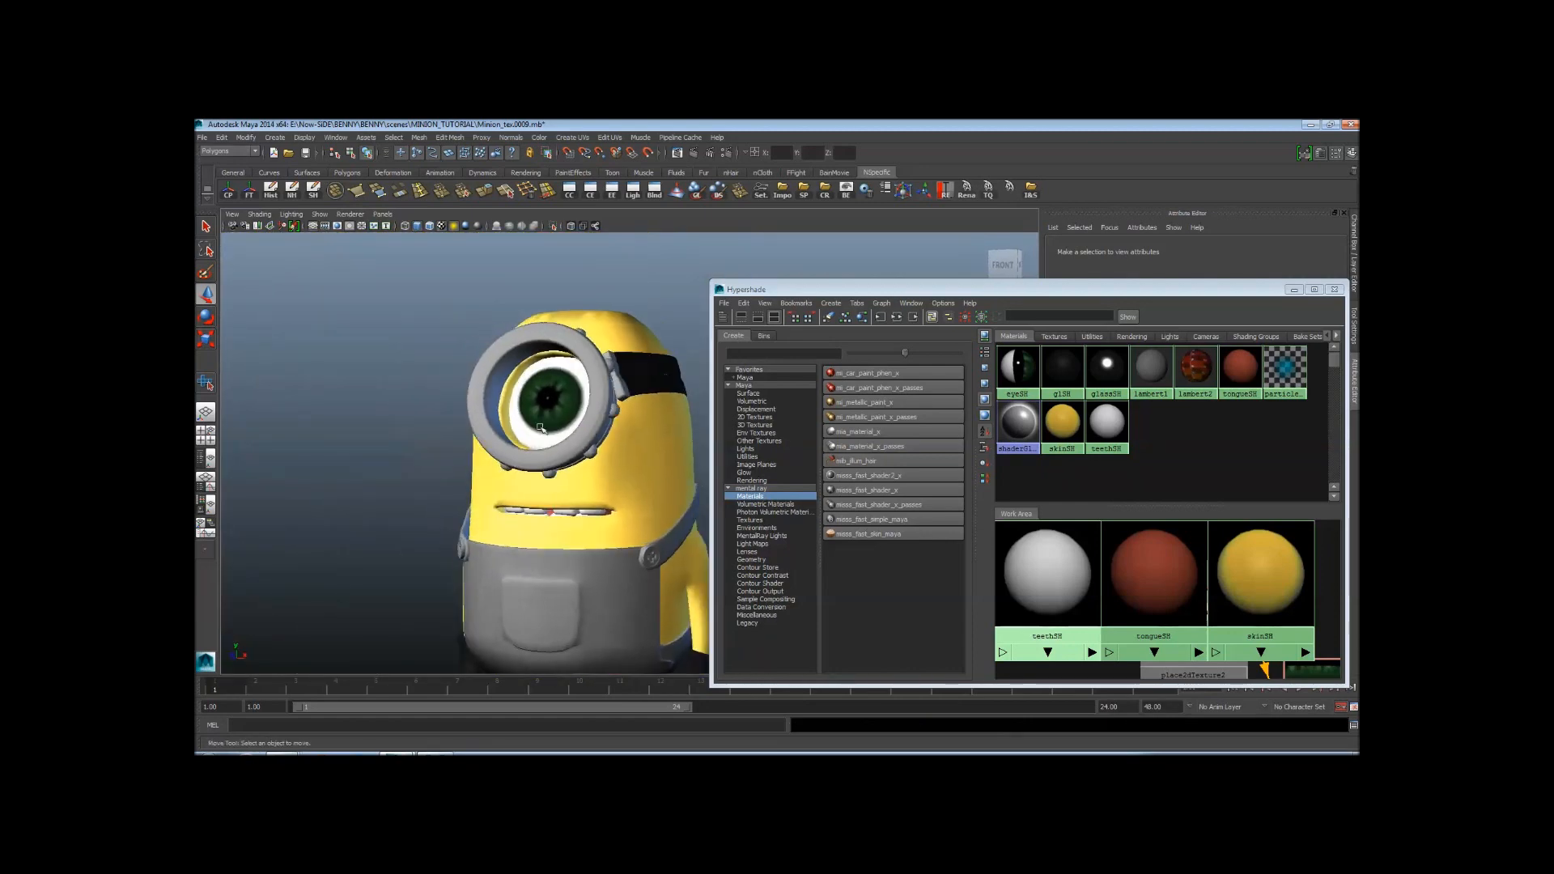
Select the round buttons on both overall straps
alt+right_drag(526, 567, 570, 487)
click(485, 501)
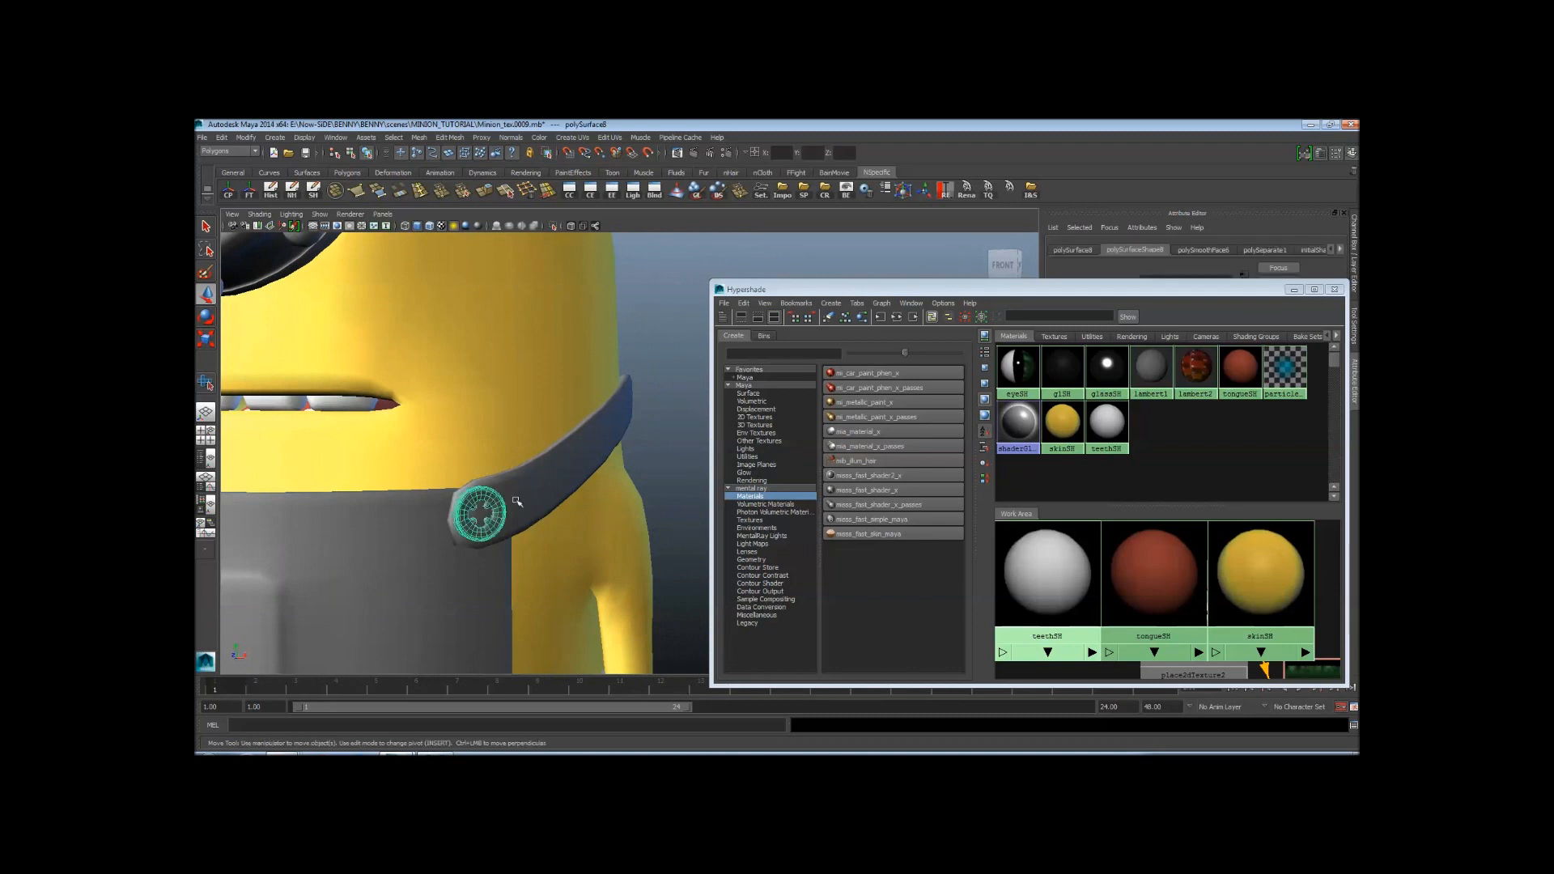
mouse_move(486, 502)
alt+mouse_down()
mouse_move(510, 503)
mouse_move(482, 509)
alt+mouse_up()
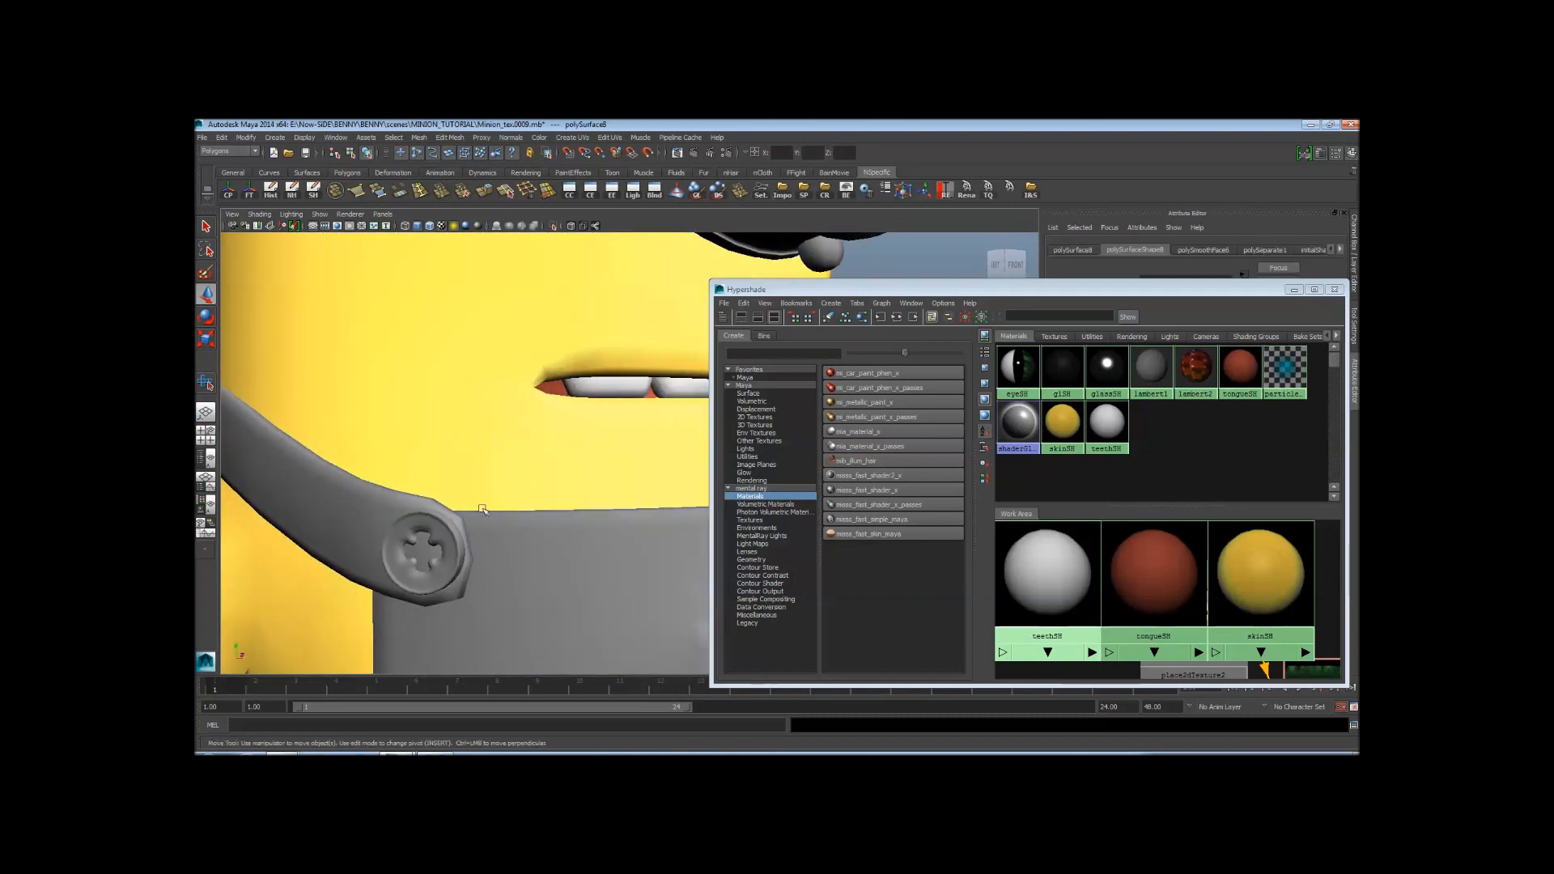
shift+click(408, 527)
alt+right_drag(408, 526, 289, 510)
alt+drag(680, 478, 555, 462)
alt+right_drag(446, 492, 517, 483)
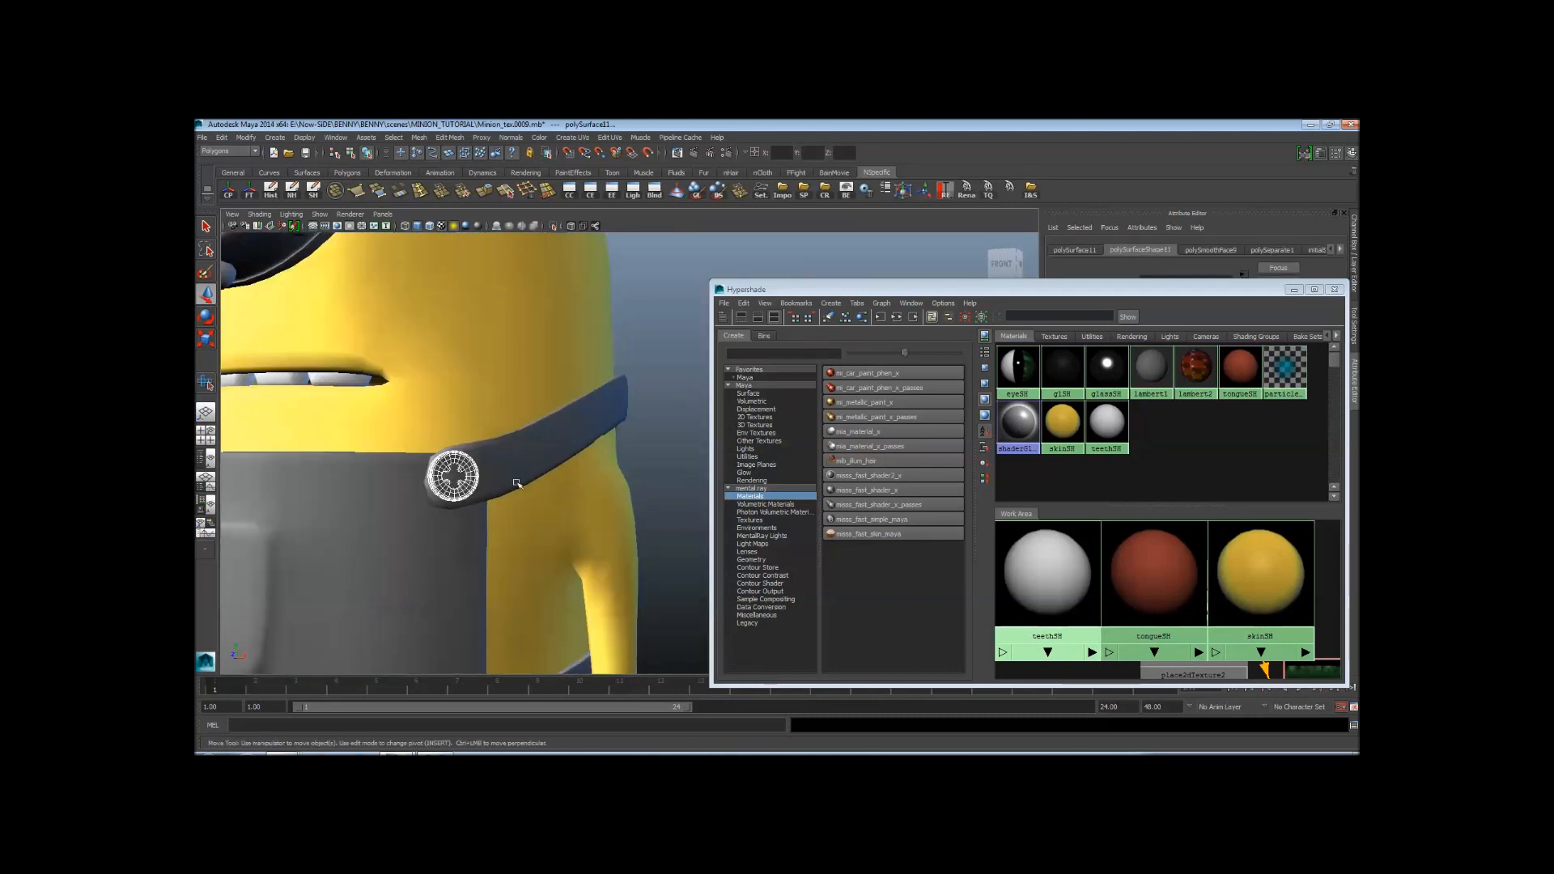
alt+middle_drag(517, 483, 688, 471)
alt+right_drag(595, 429, 472, 424)
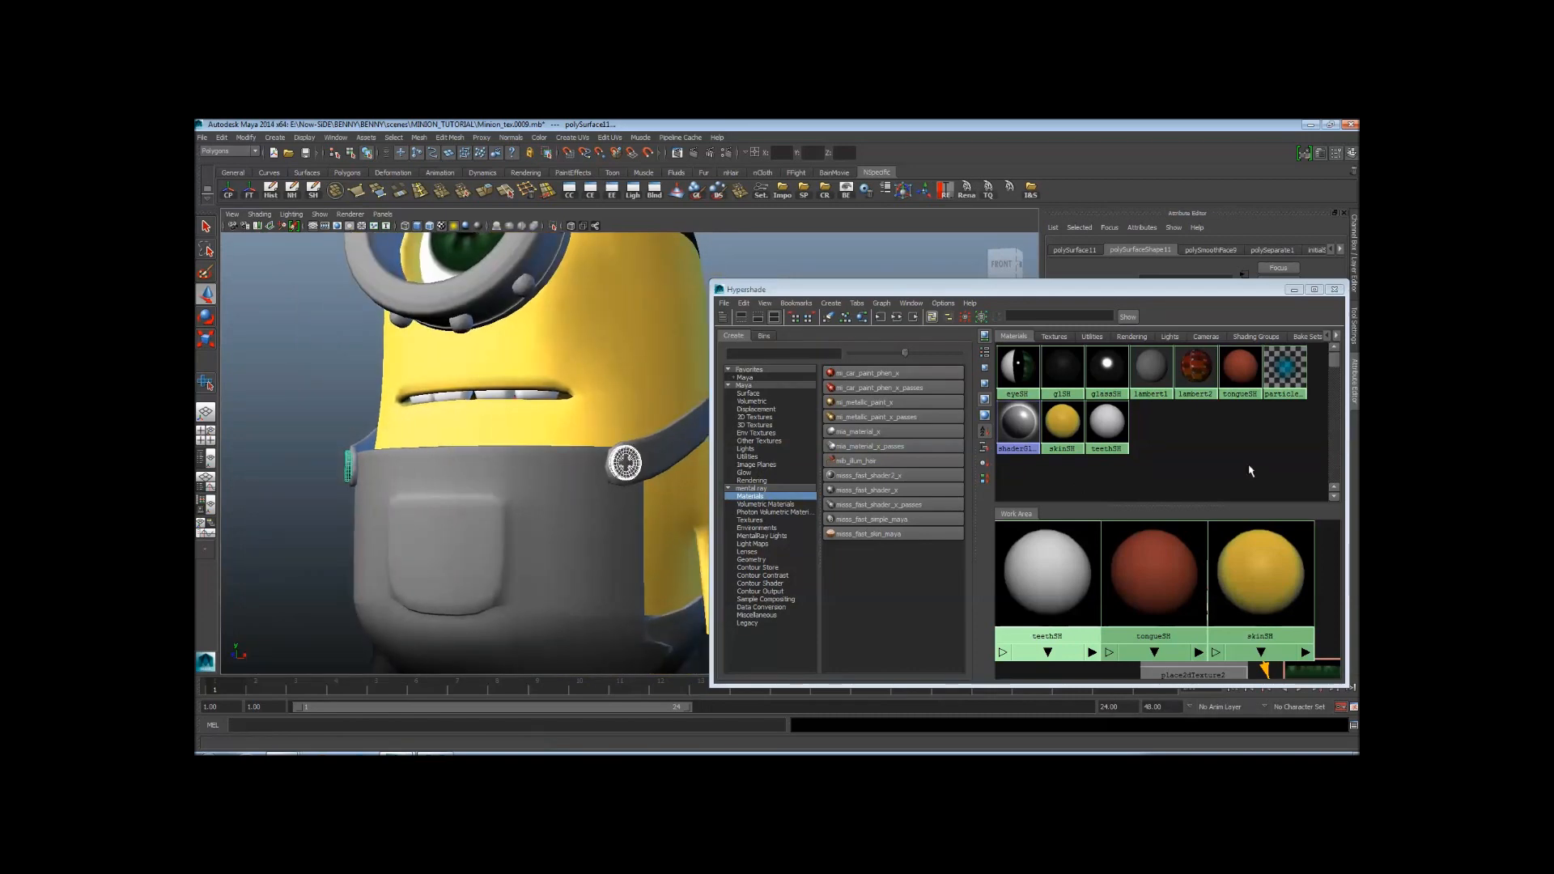
Assign the glassSH material to the selected round buttons on the overall straps and inspect them from the front
drag(1111, 290, 1142, 221)
alt+right_drag(407, 363, 561, 411)
alt+middle_drag(560, 412, 604, 406)
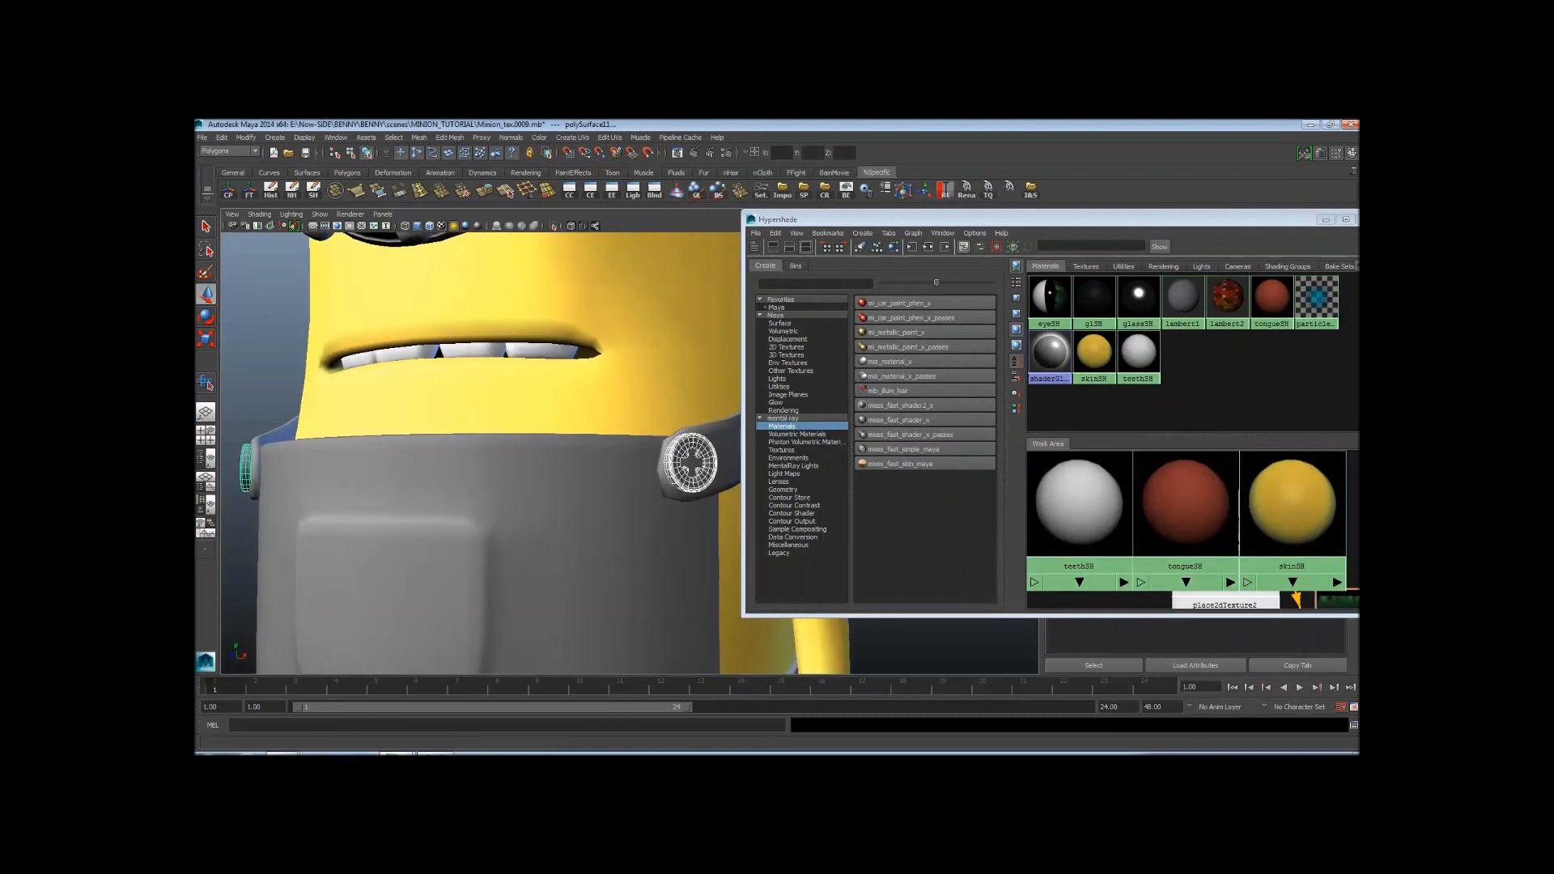
alt+middle_drag(555, 406, 552, 443)
right_click(1138, 296)
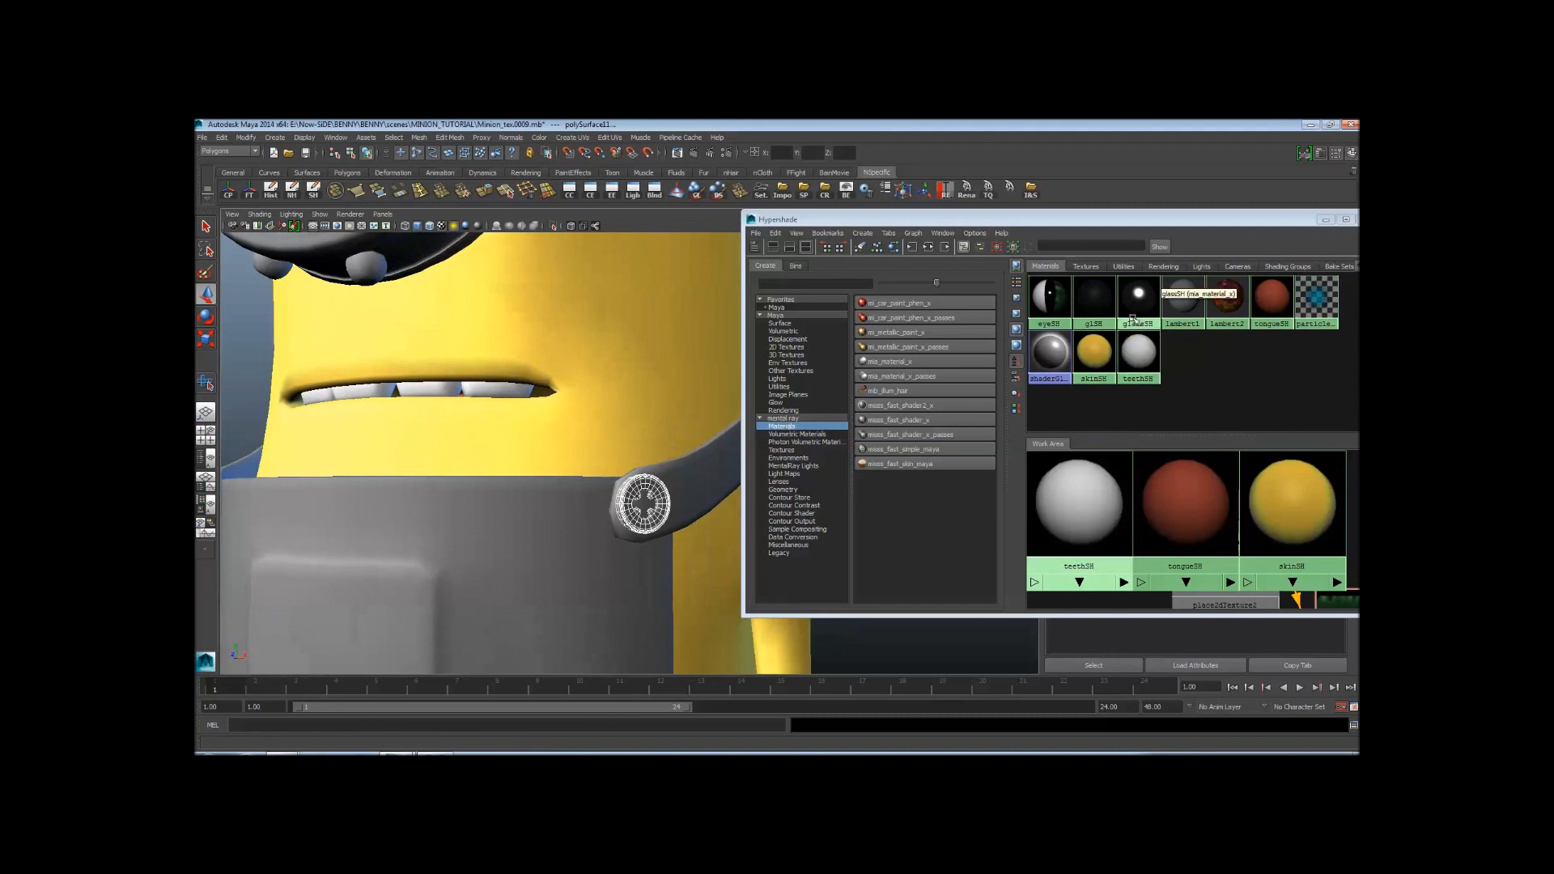
right_drag(1137, 290, 1136, 267)
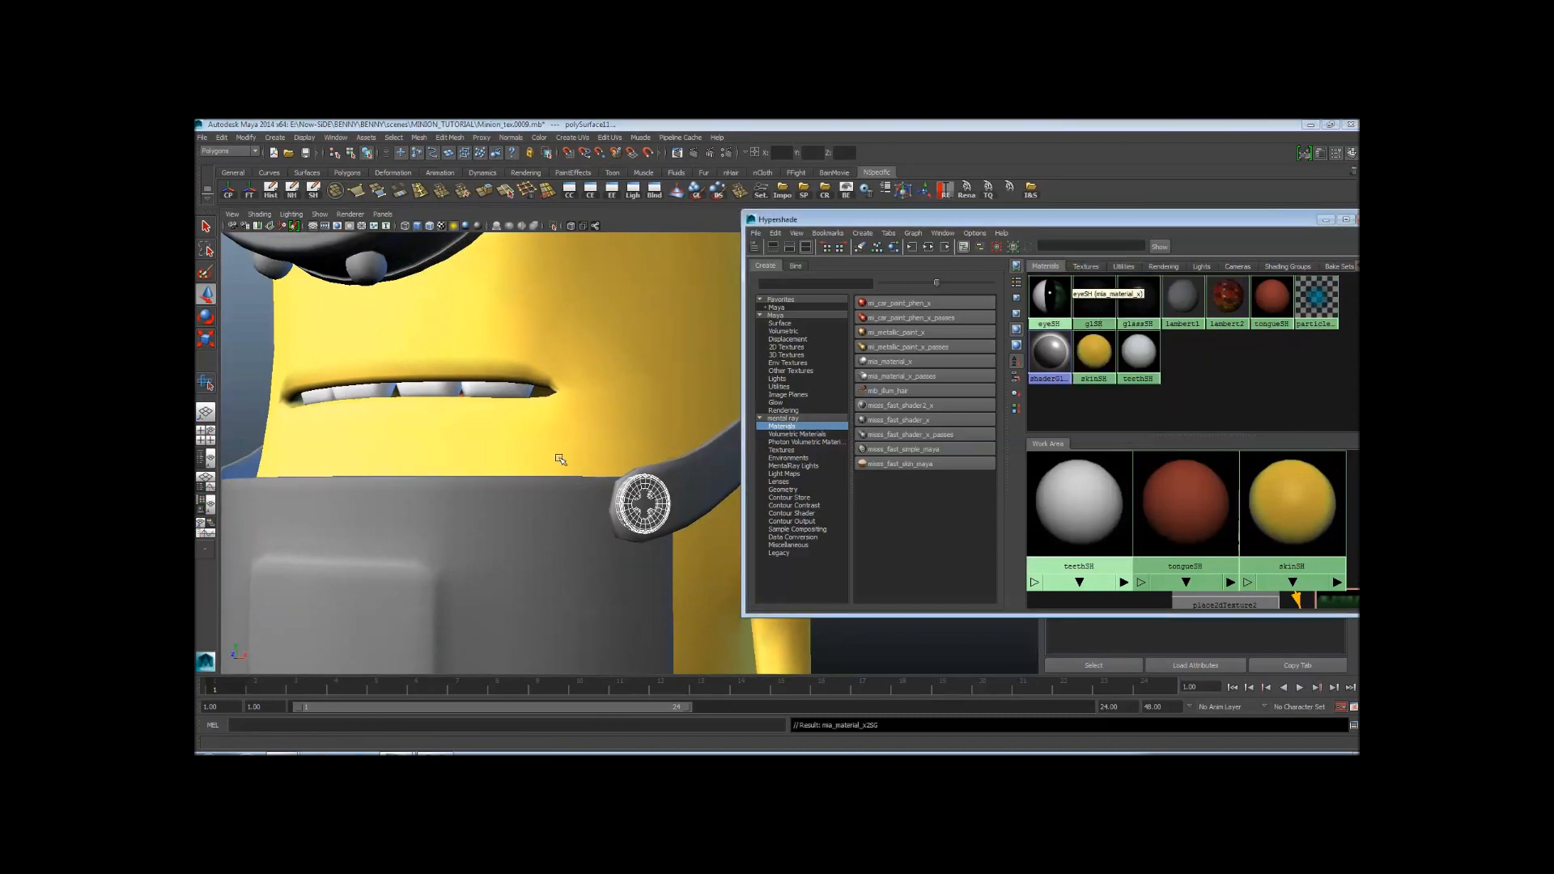
alt+right_drag(560, 459, 589, 462)
click(650, 483)
alt+drag(644, 522, 666, 539)
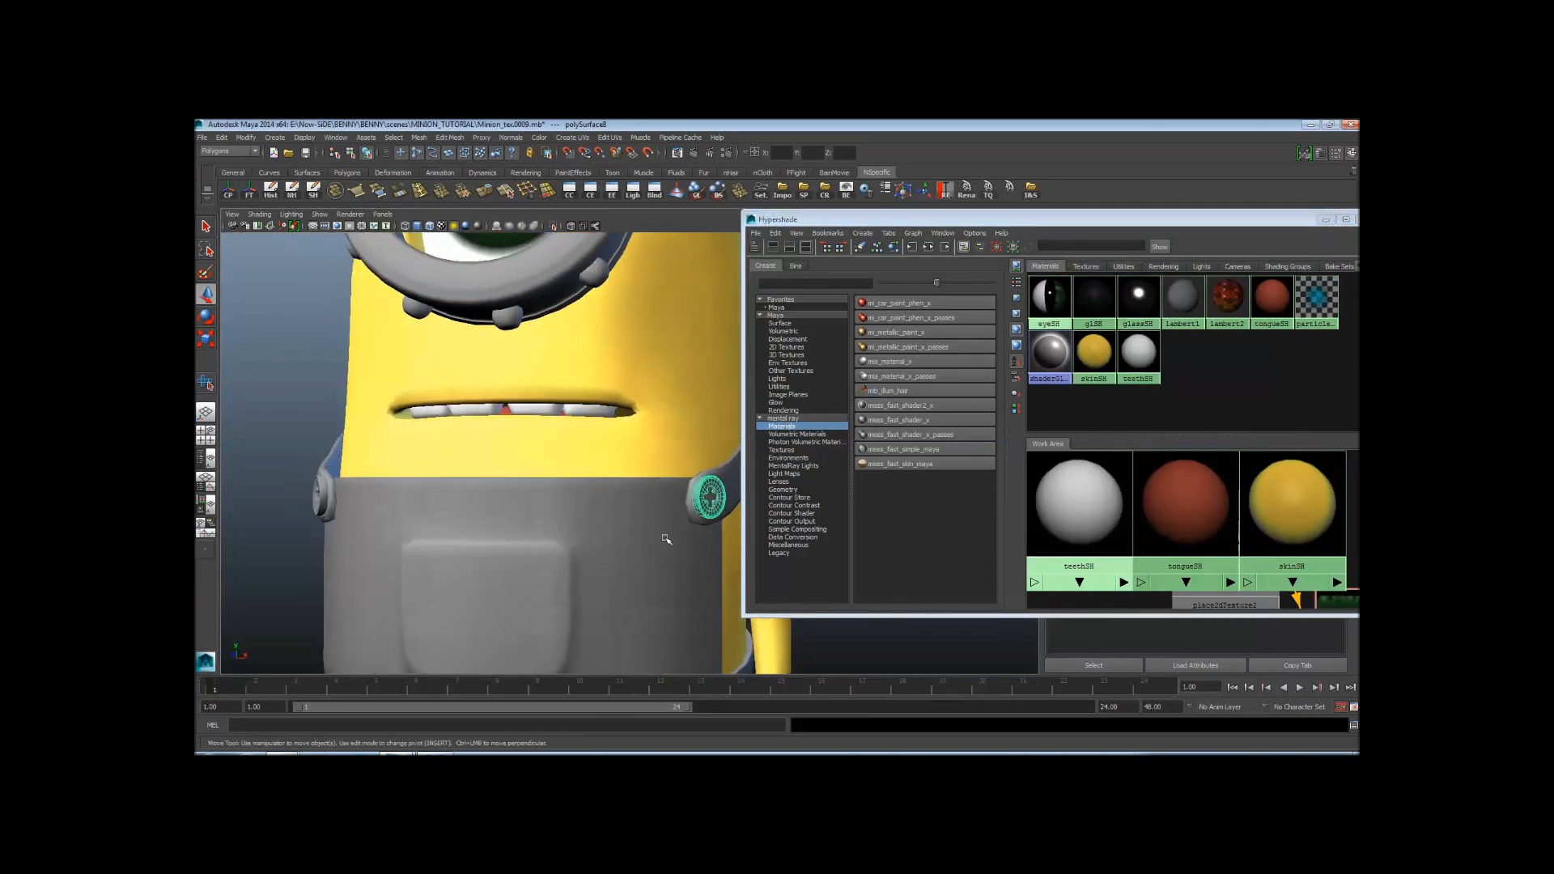
alt+drag(407, 459, 432, 459)
click(252, 357)
Create a new mental ray mia_material_x and assign it to the overalls
alt+drag(558, 459, 515, 451)
click(509, 503)
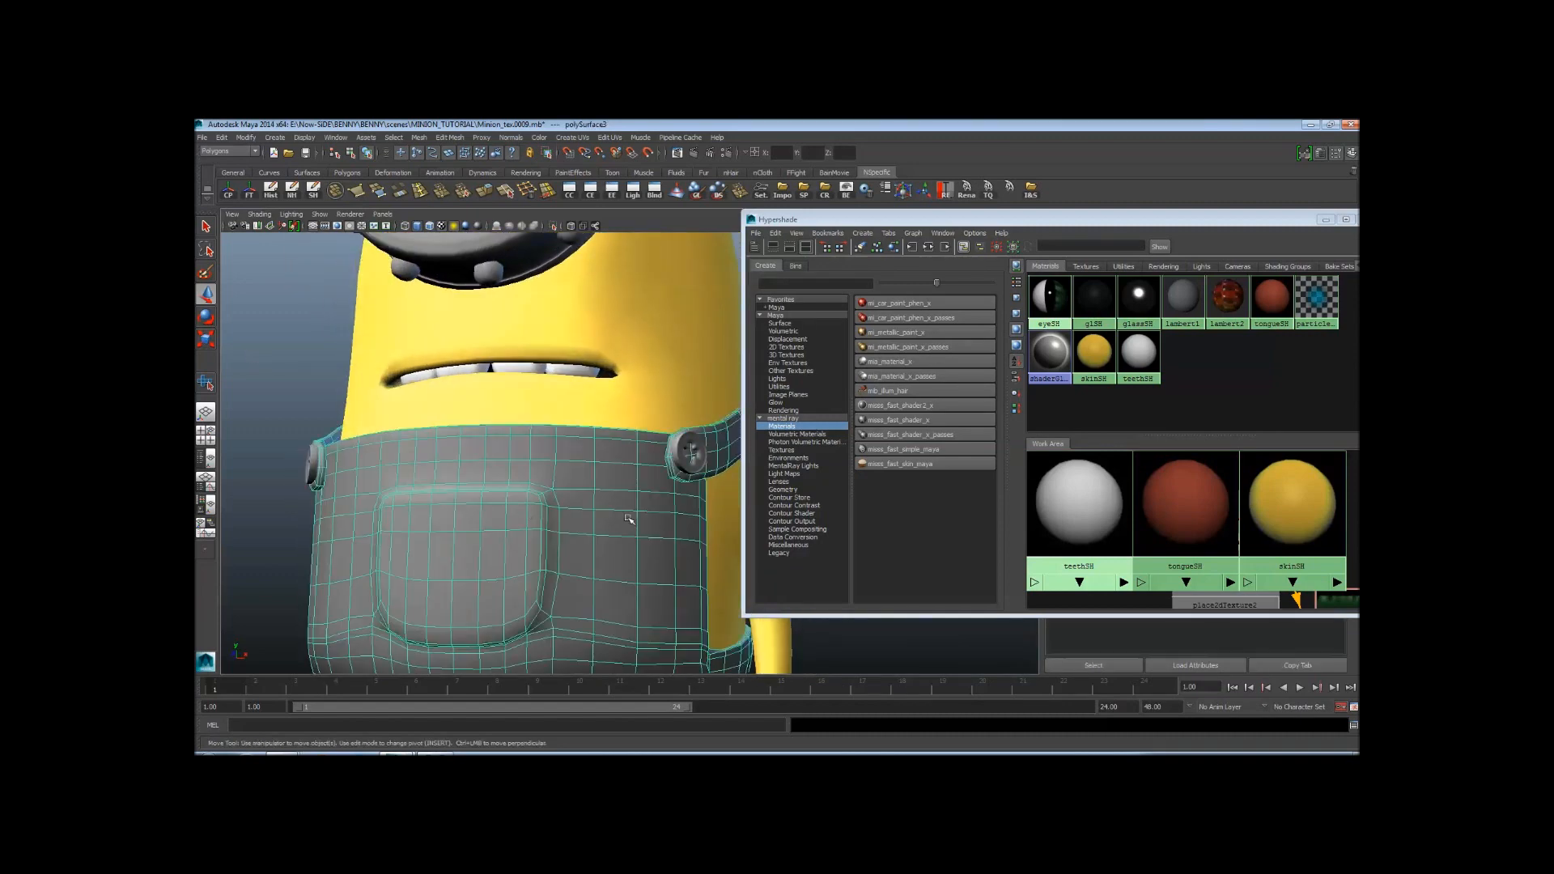
alt+right_drag(630, 518, 528, 491)
alt+drag(528, 491, 538, 535)
alt+middle_drag(537, 534, 488, 455)
alt+right_drag(487, 455, 503, 461)
alt+middle_drag(504, 461, 527, 460)
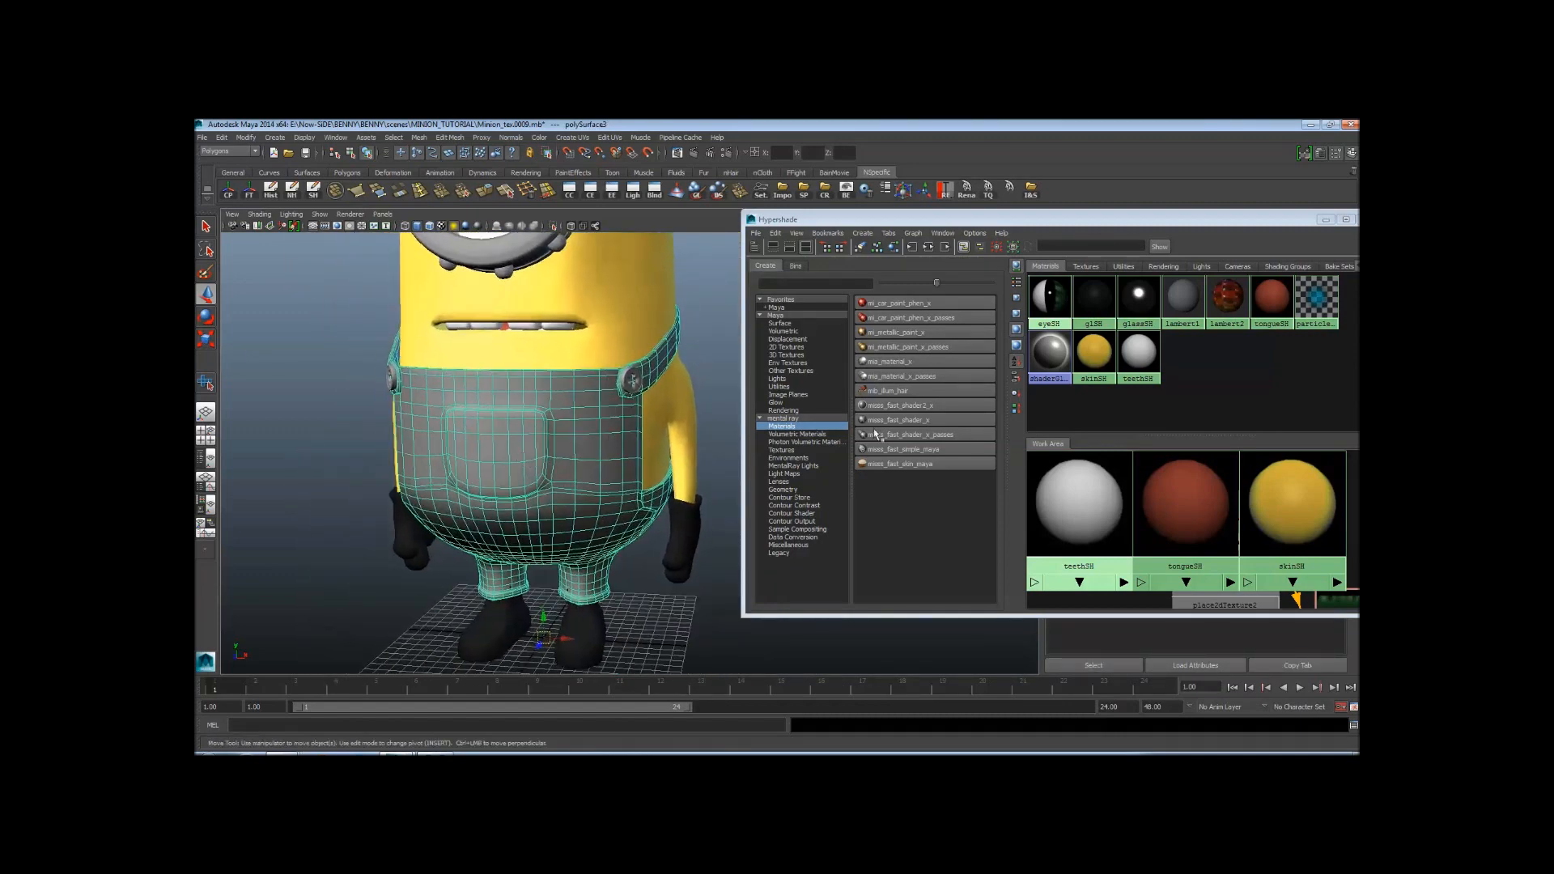
click(893, 362)
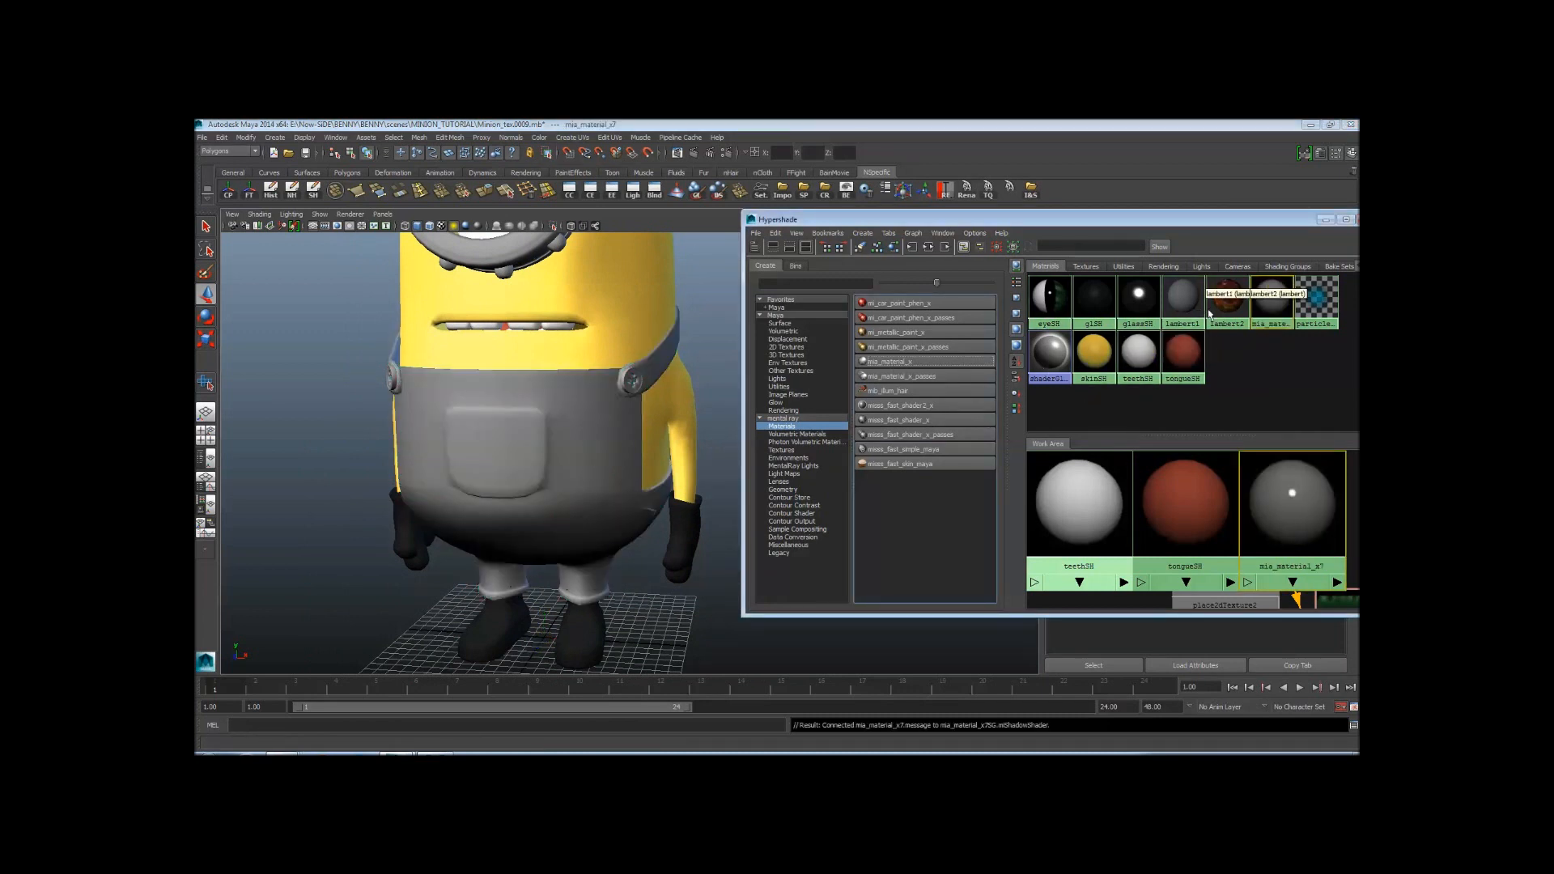
middle_drag(1271, 299, 544, 406)
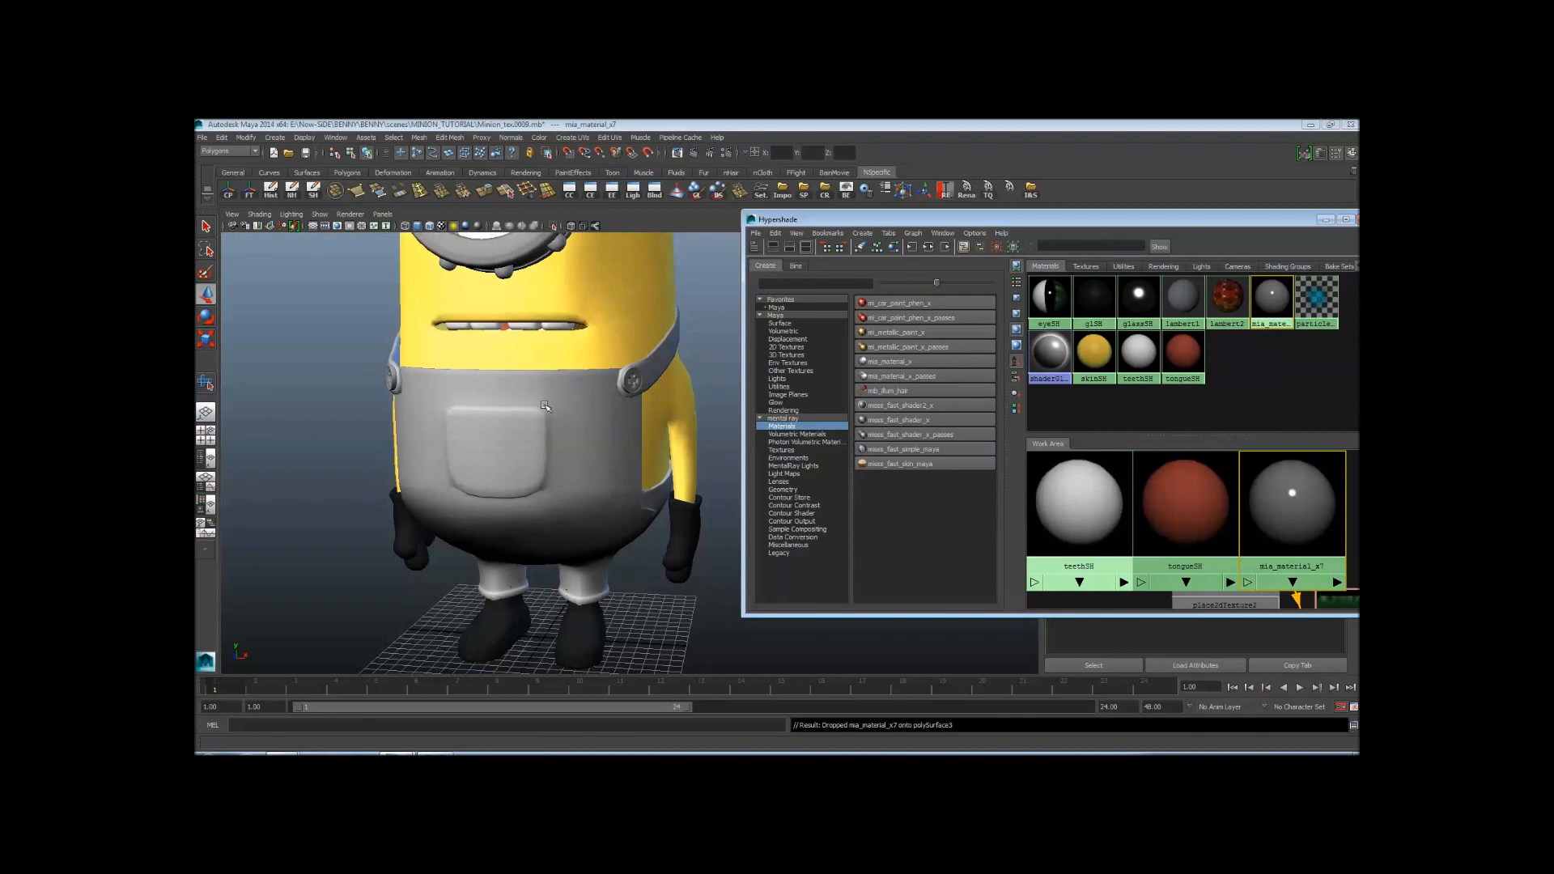
click(545, 405)
Rename the overalls' new material as clothSH
drag(1216, 219, 1078, 534)
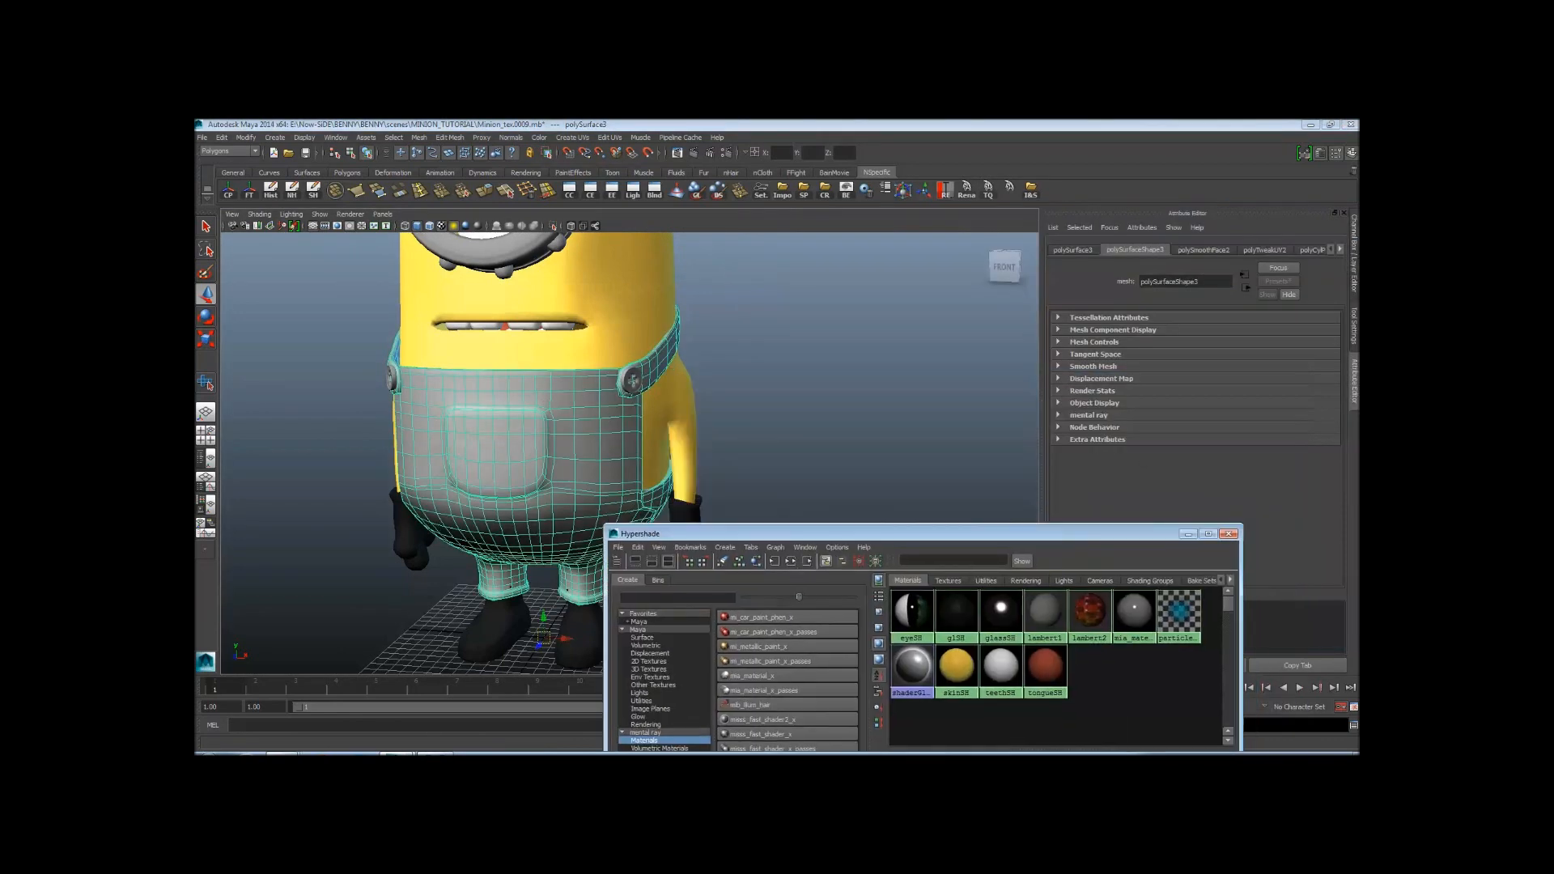
click(1341, 249)
click(1340, 250)
click(1314, 252)
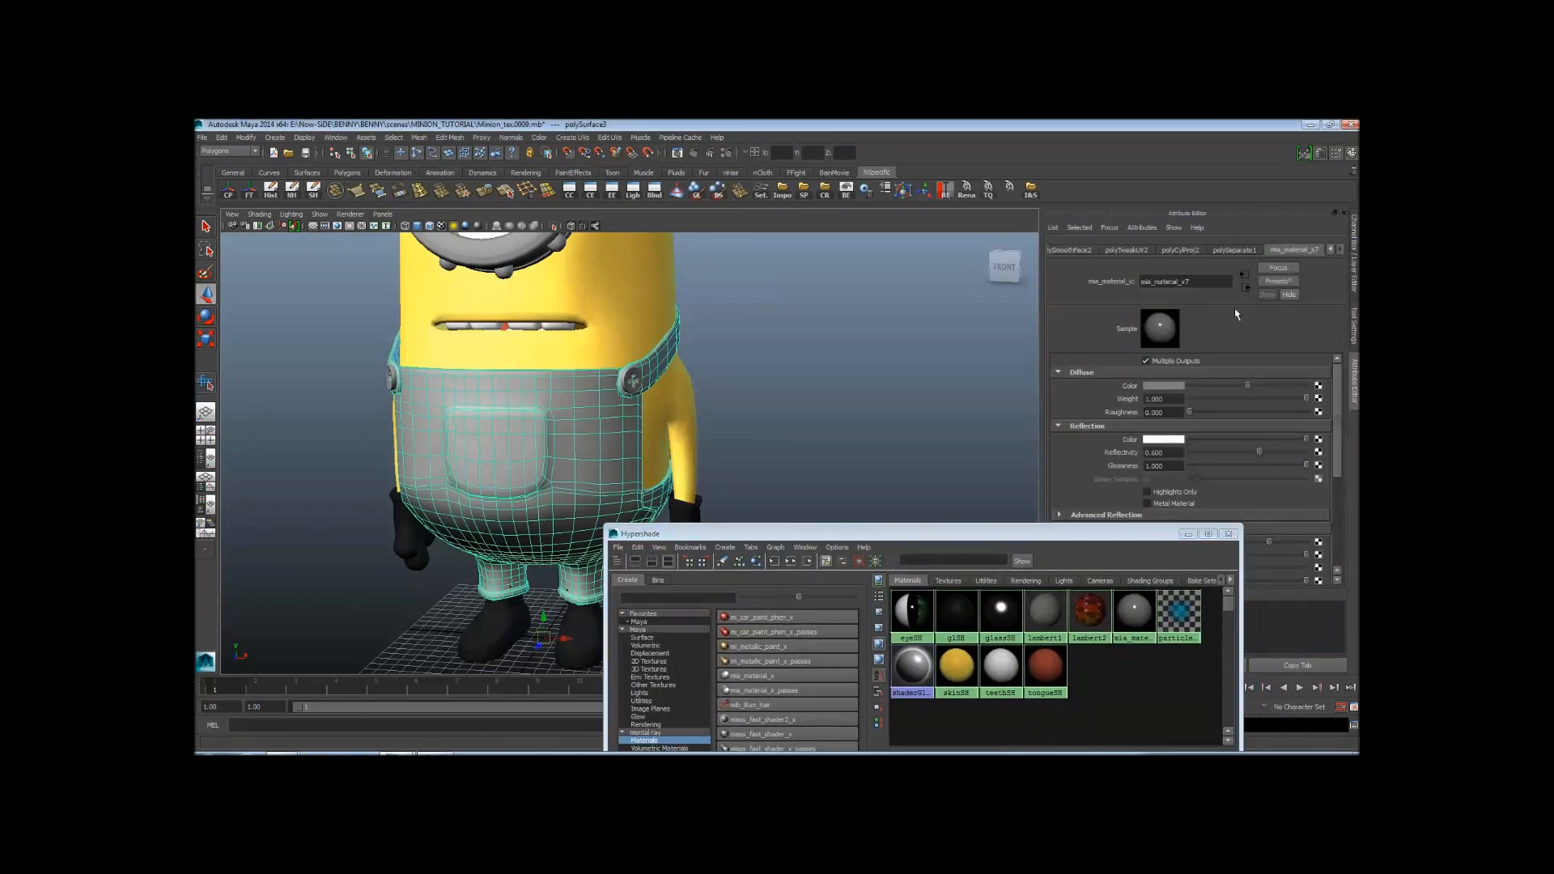
drag(1196, 283, 1113, 288)
text(clothSH)
key(Return)
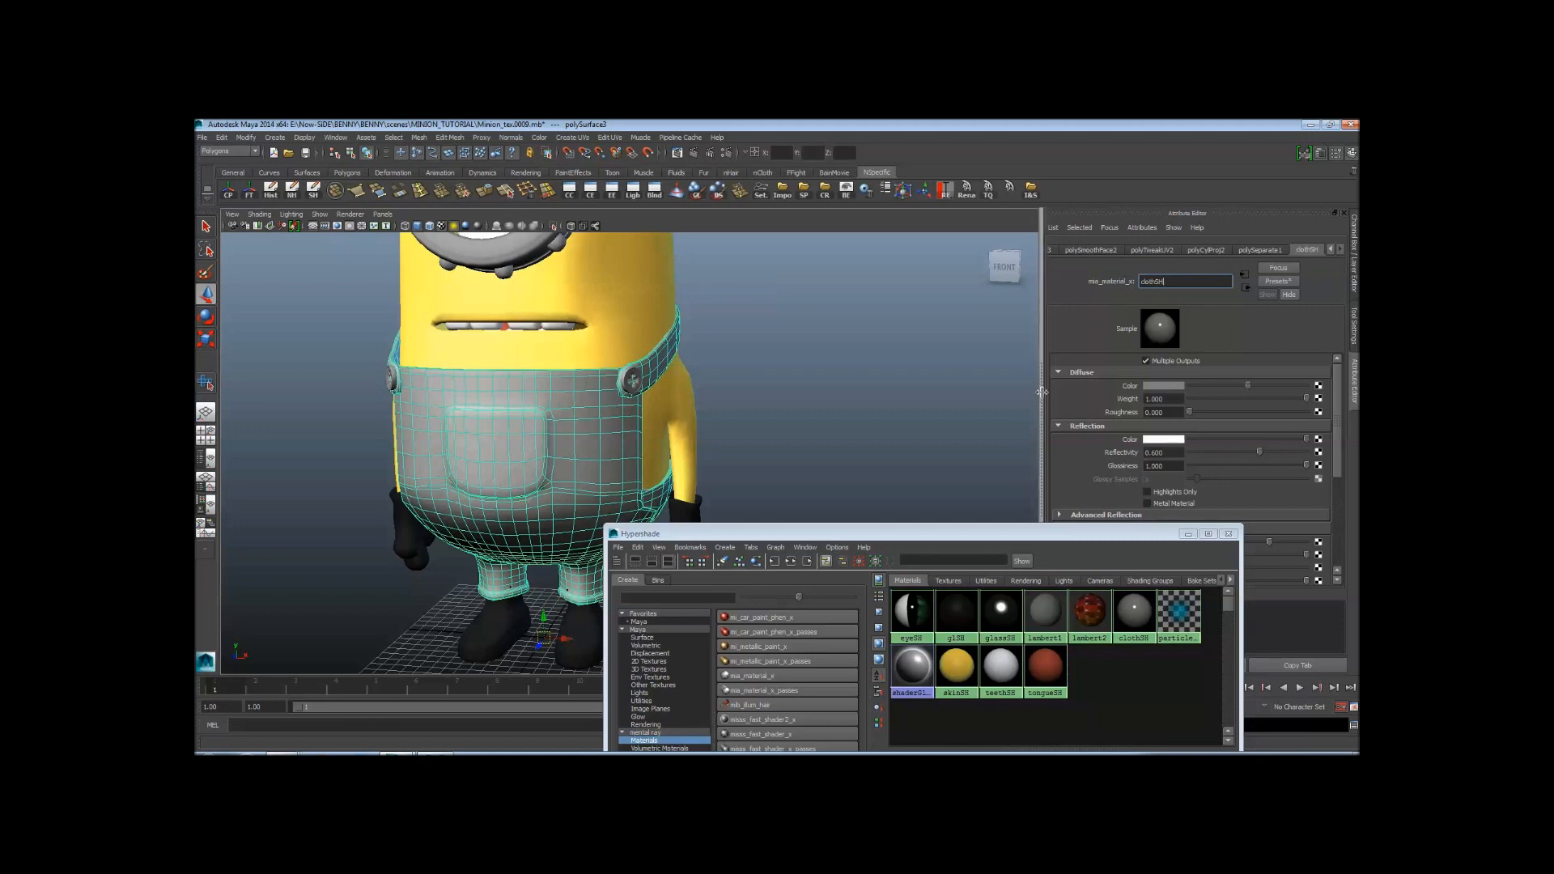
Set the clothSH reflectivity to 0 and its glossiness to 0.150
drag(956, 536, 998, 512)
alt+right_drag(481, 360, 499, 361)
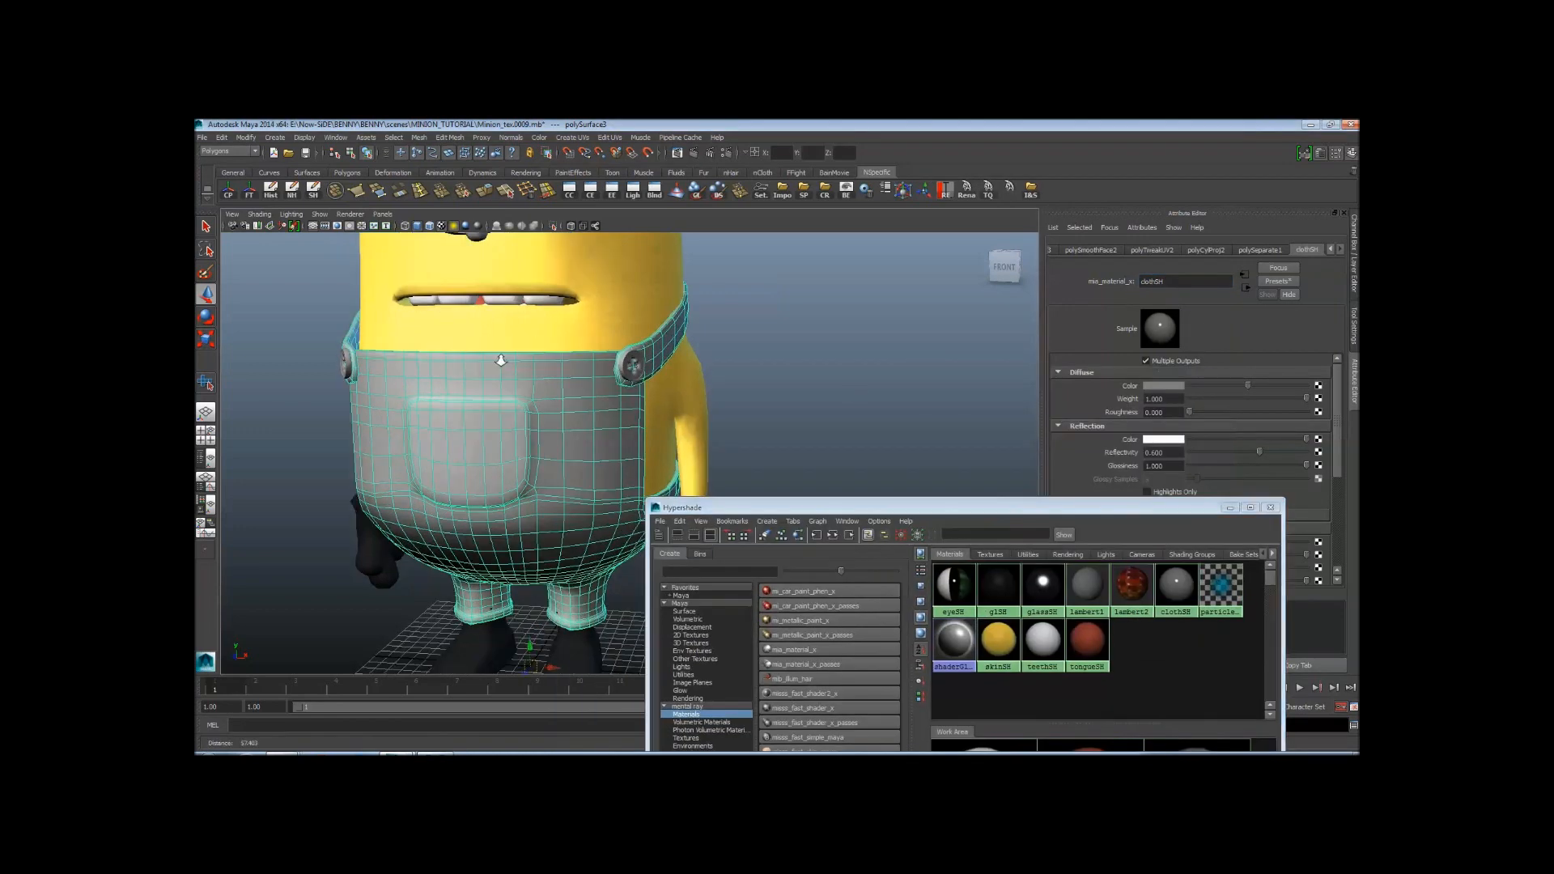
alt+middle_drag(500, 361, 576, 369)
mouse_move(576, 369)
alt+right_down()
mouse_move(624, 382)
mouse_move(577, 369)
alt+right_up()
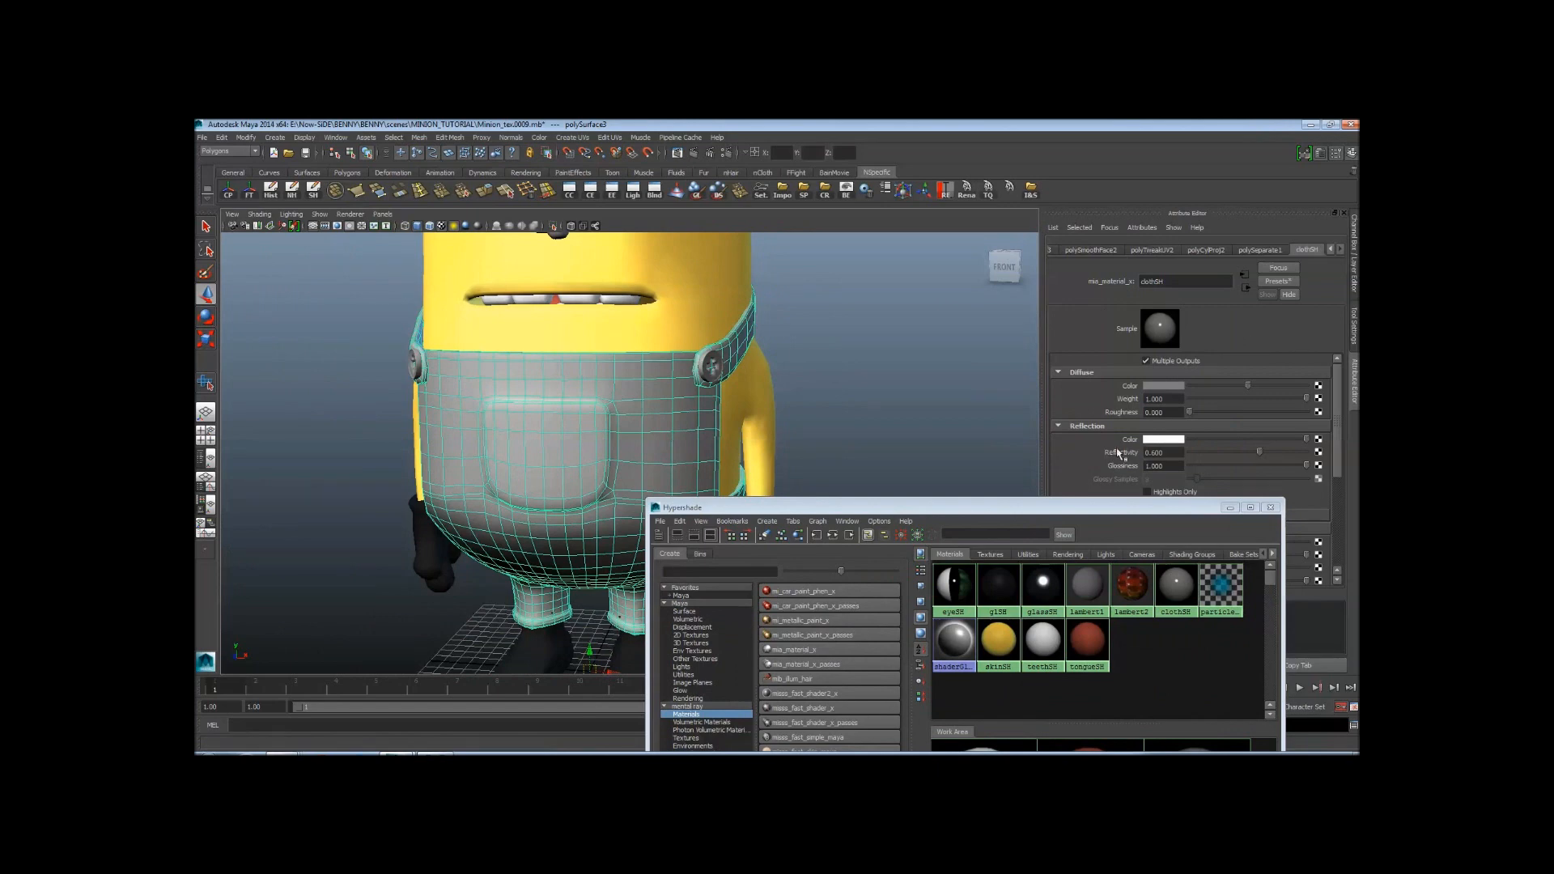
drag(1104, 508, 1124, 588)
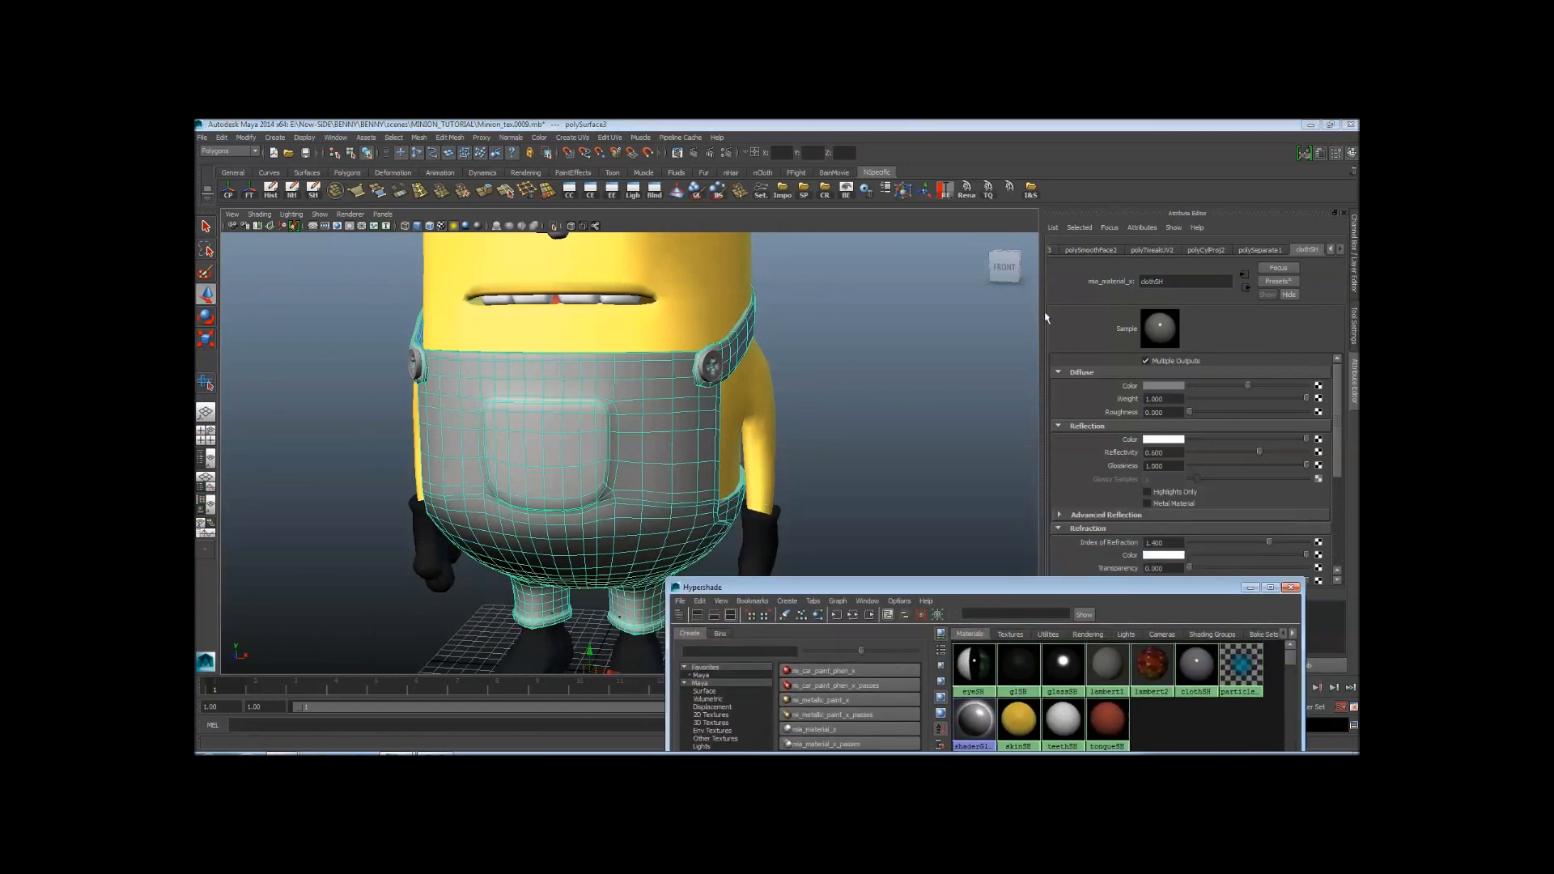
alt+right_drag(595, 387, 688, 397)
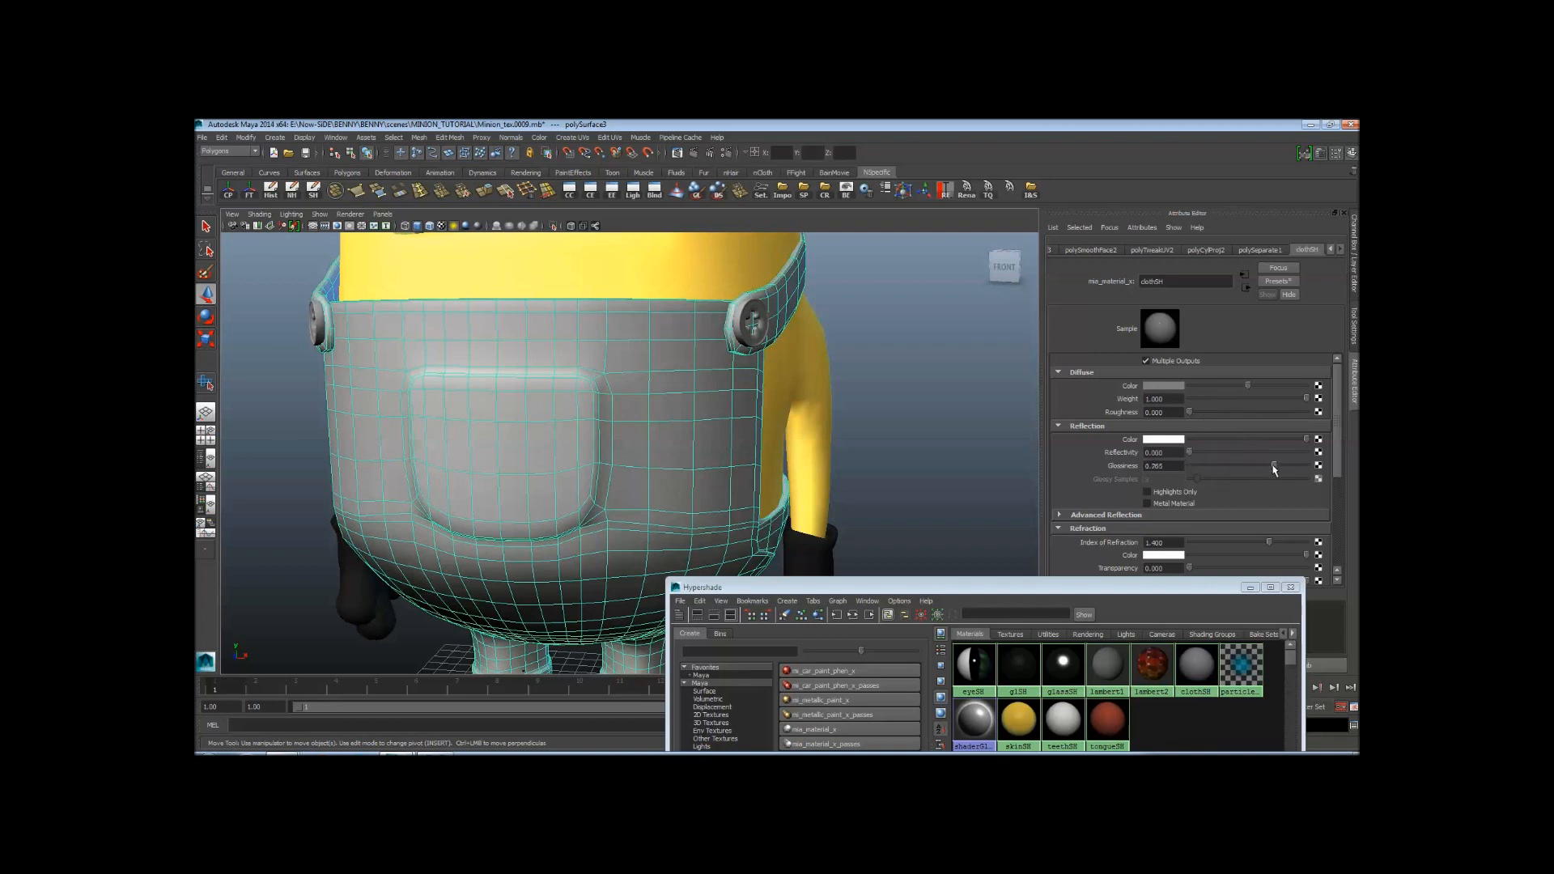
drag(1274, 467, 1159, 478)
scroll(841, 461, down, 3)
Set the diffuse color of clothSH to a medium blue and deselect the overalls
click(1164, 387)
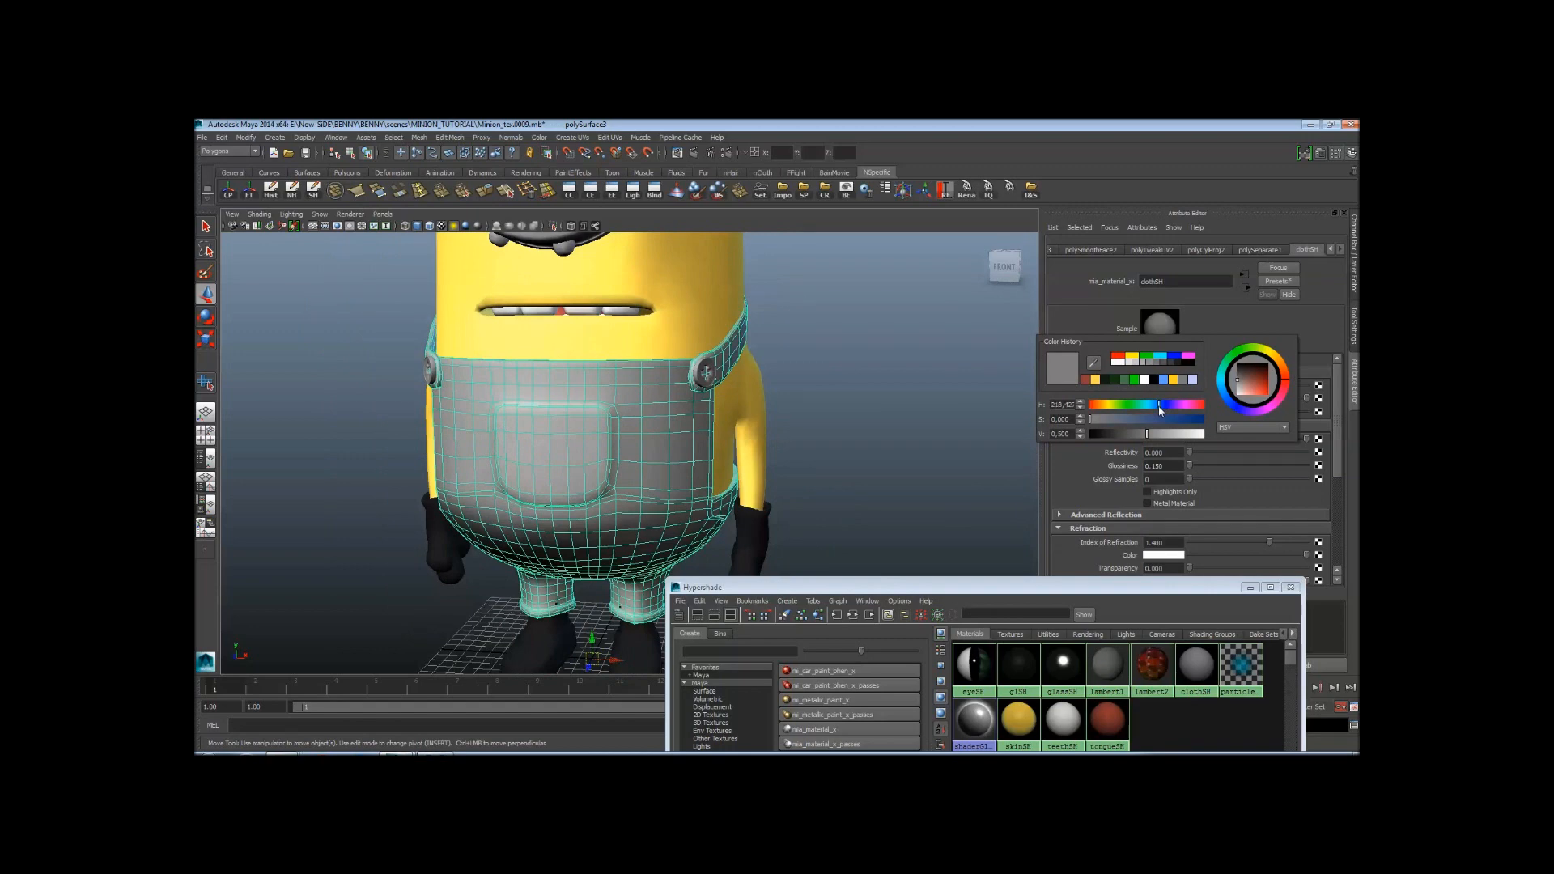
drag(1155, 421, 1159, 420)
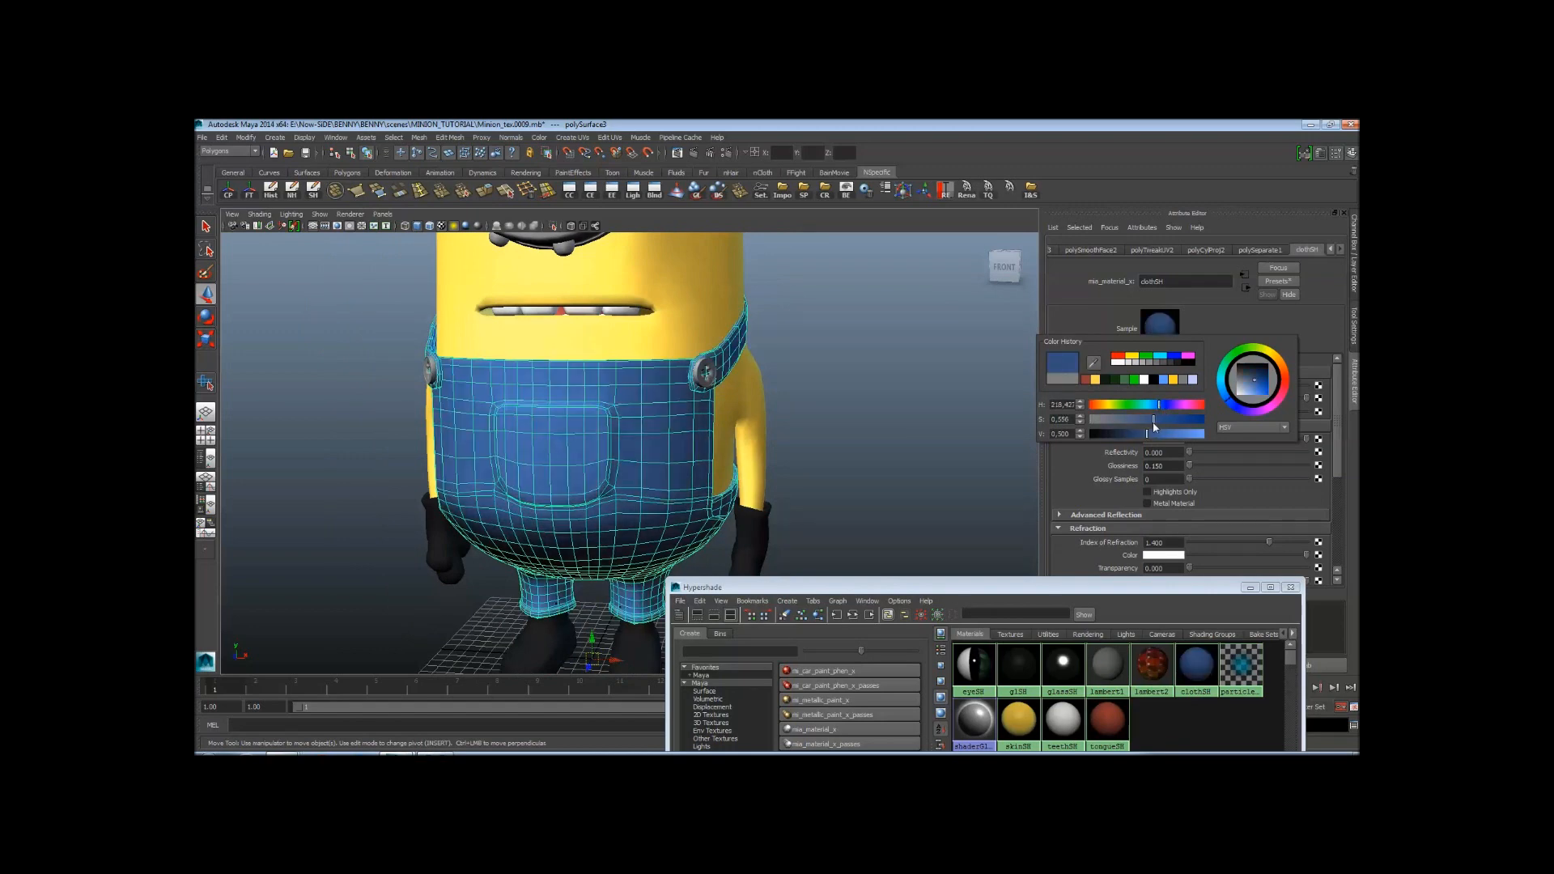
click(843, 349)
Examine the overalls from the back and side, especially where they meet the body below the arm
scroll(843, 352, down, 5)
alt+drag(797, 406, 755, 424)
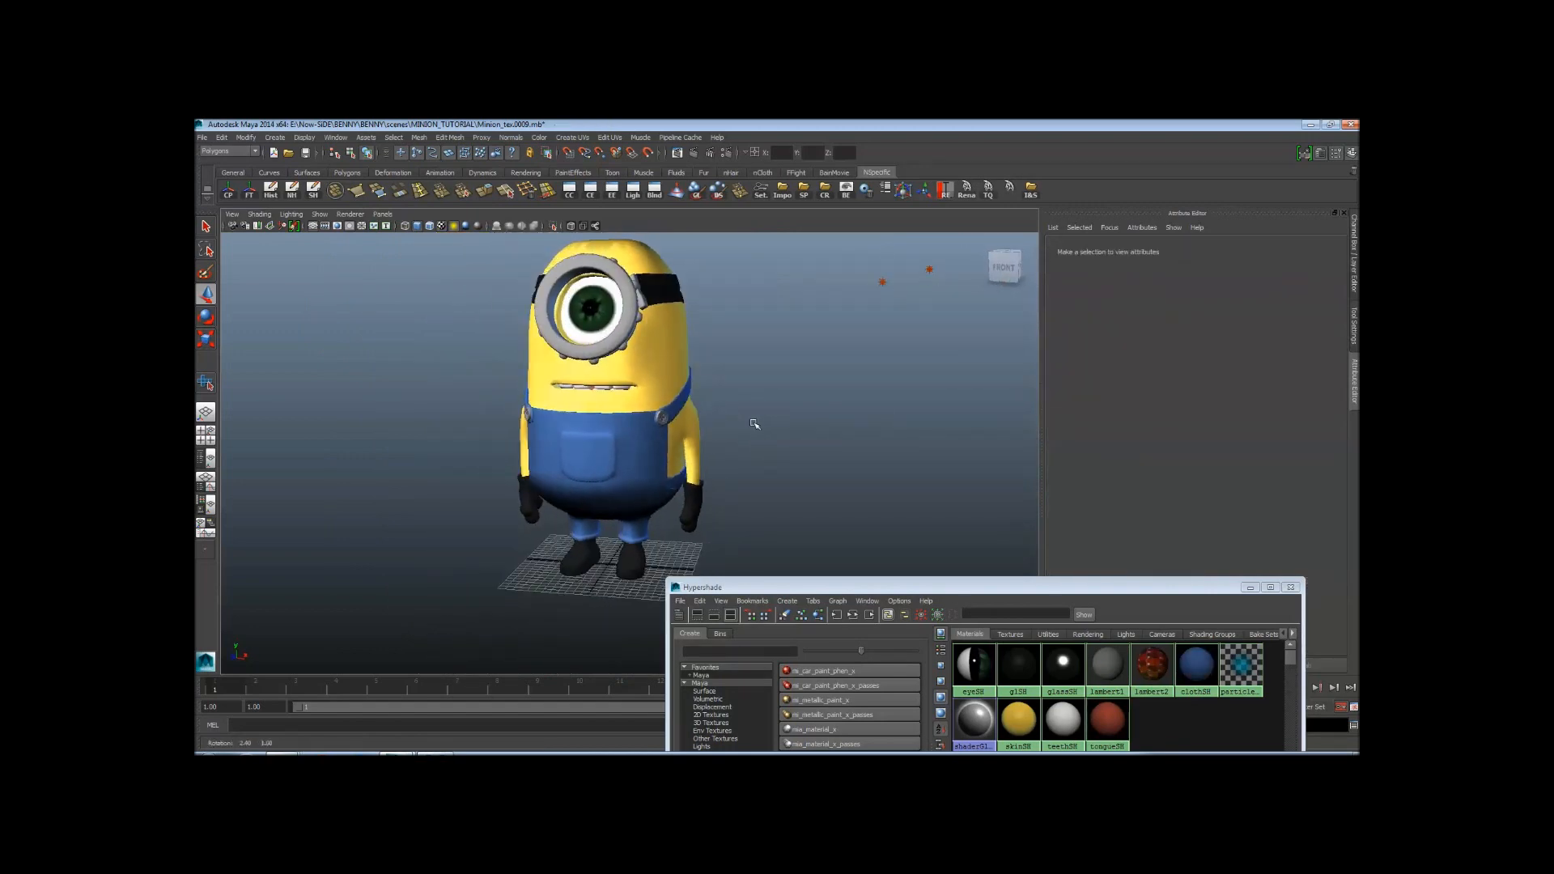
alt+right_drag(755, 424, 843, 434)
alt+drag(843, 434, 638, 419)
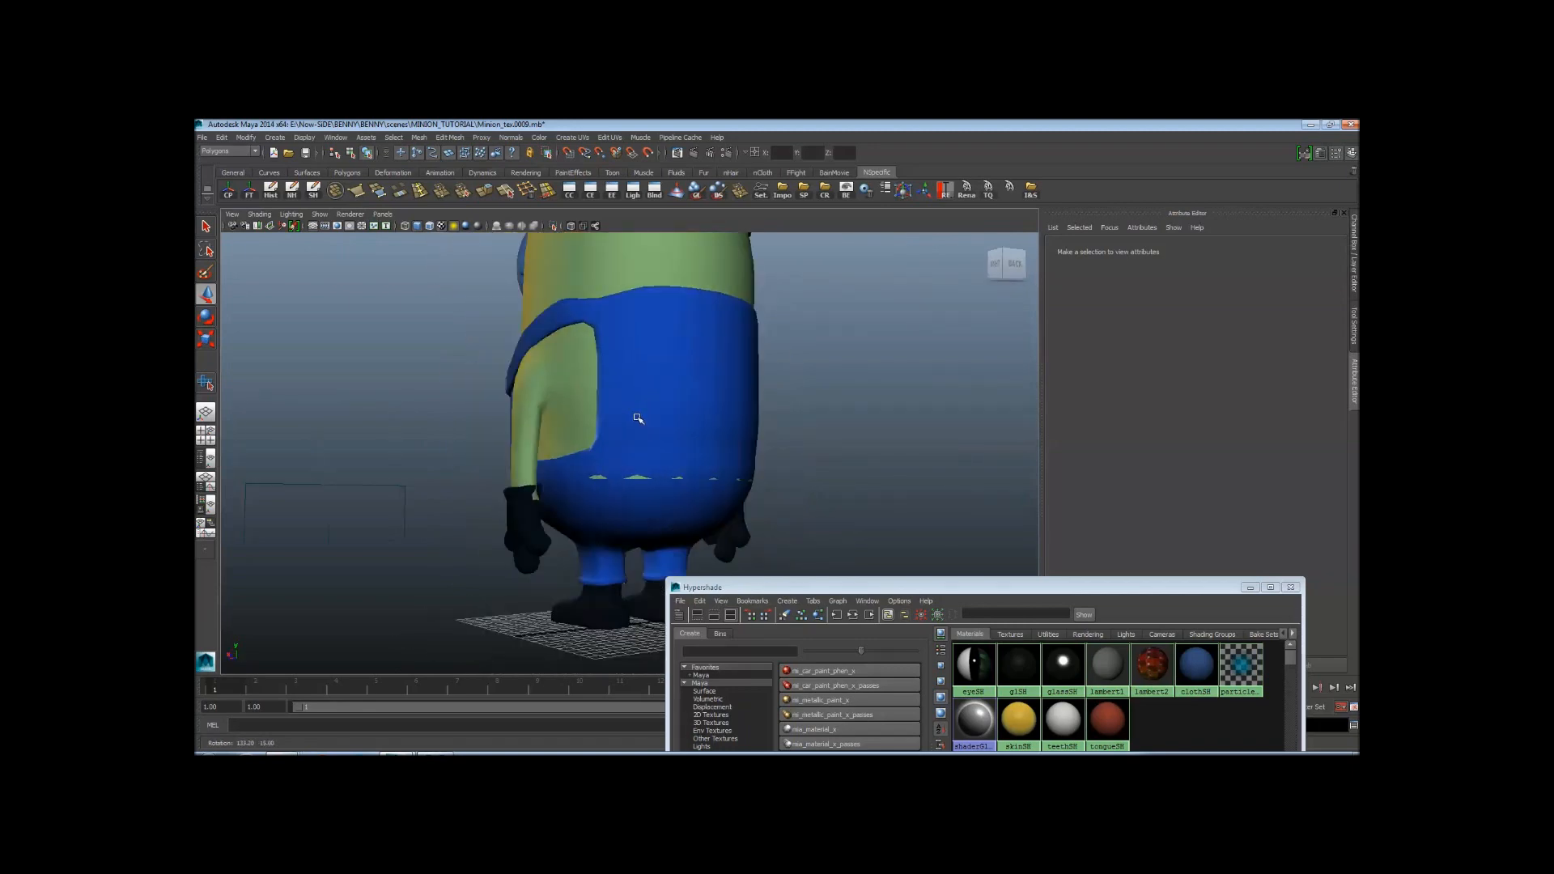
click(638, 418)
alt+right_drag(638, 419, 753, 444)
alt+drag(627, 441, 801, 438)
click(693, 408)
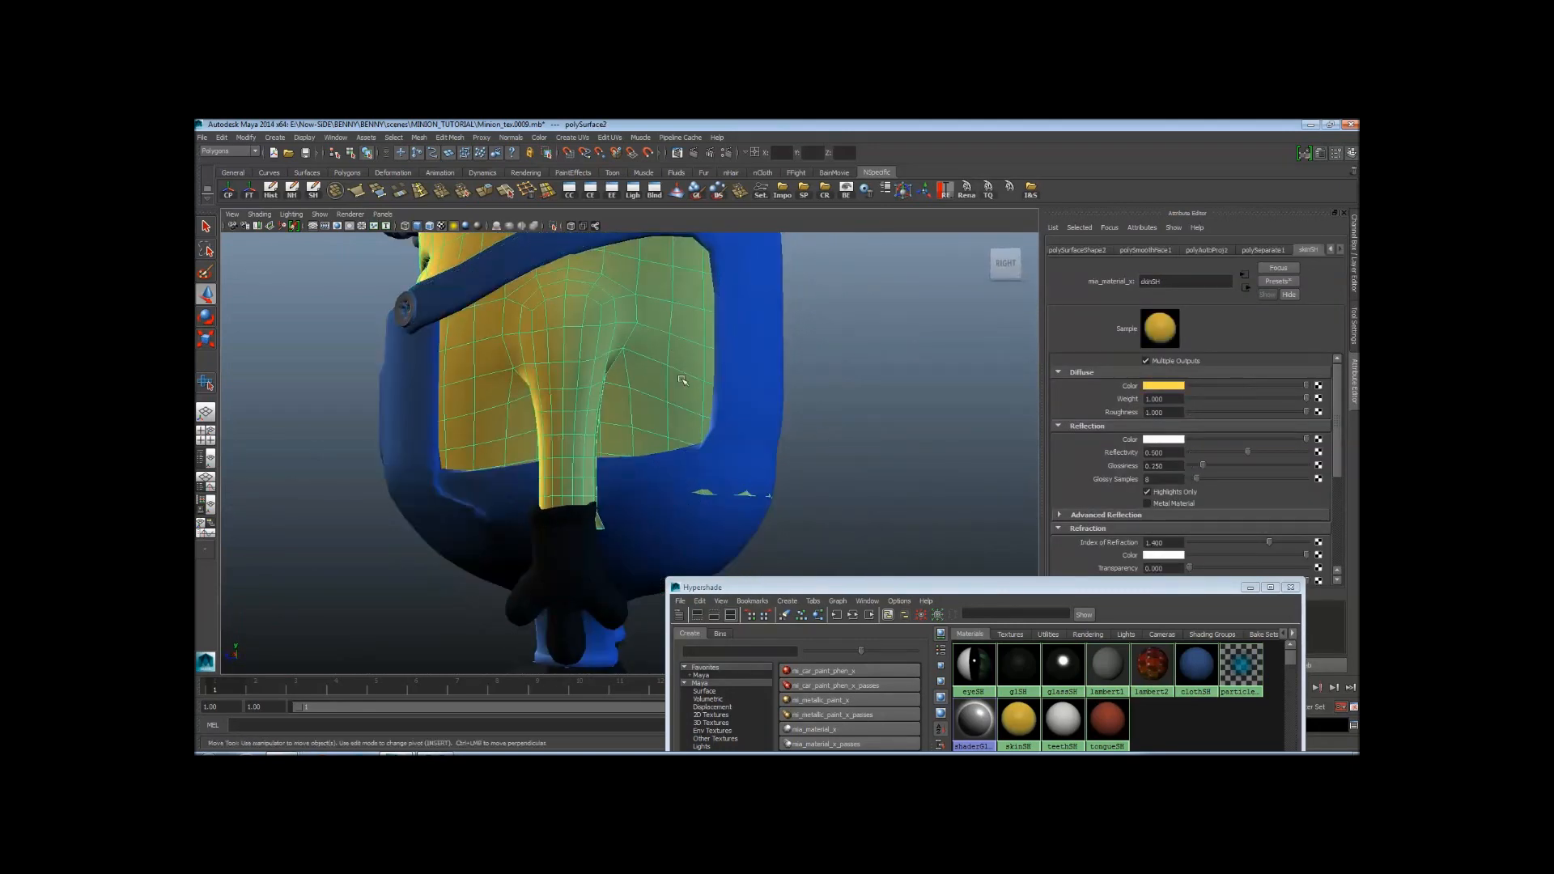
alt+drag(668, 342, 739, 404)
click(739, 370)
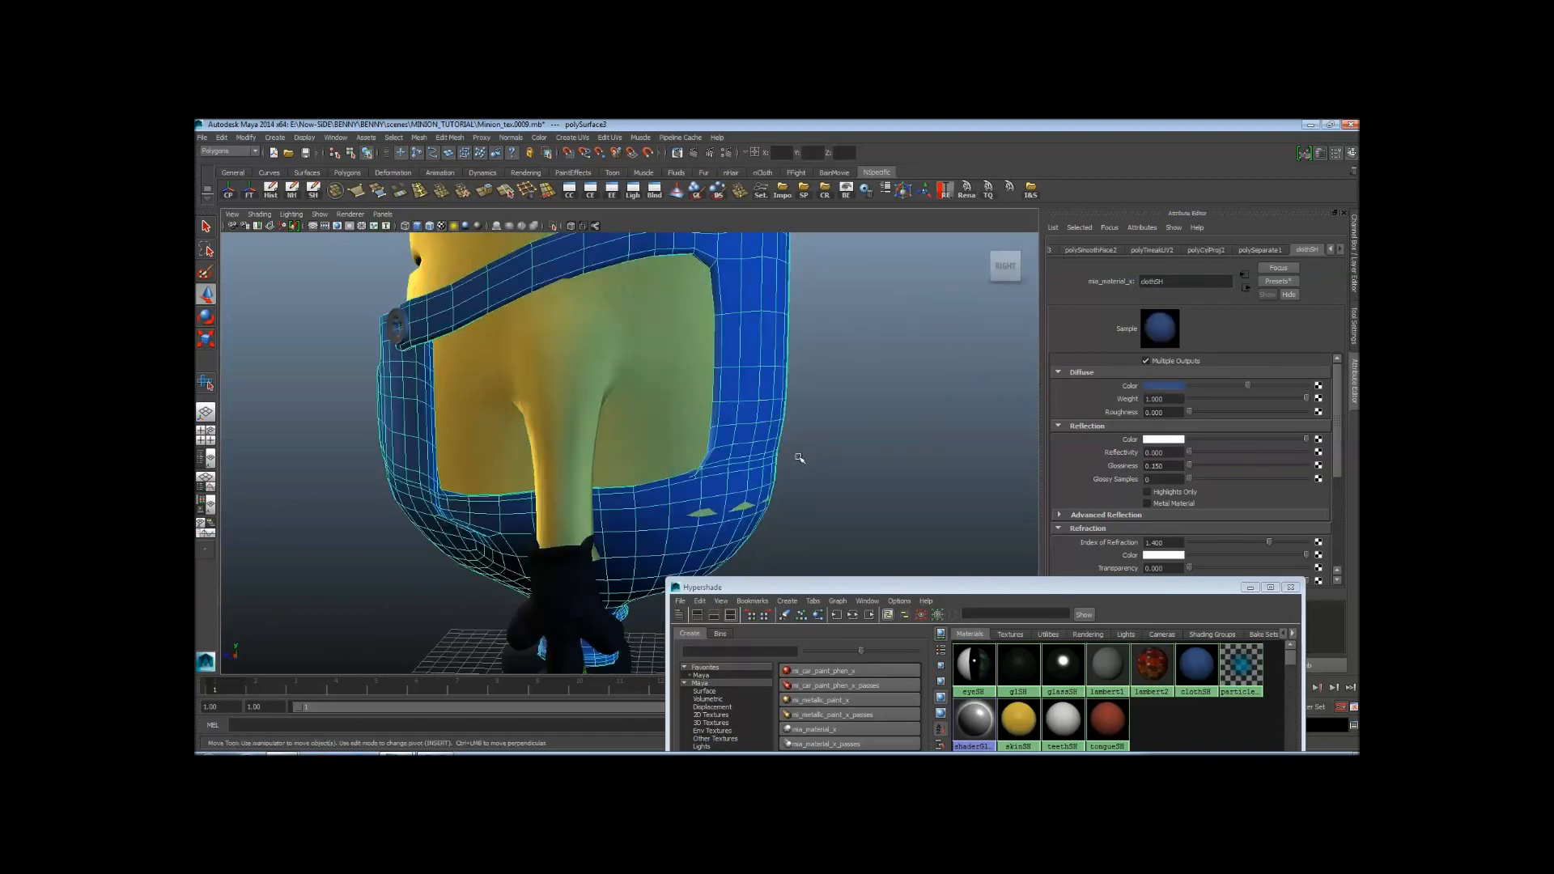
Move the overalls' rear lower side vertices outward over the skin with a wider soft selection
alt+drag(800, 456, 777, 399)
right_drag(748, 350, 723, 349)
alt+drag(723, 348, 821, 478)
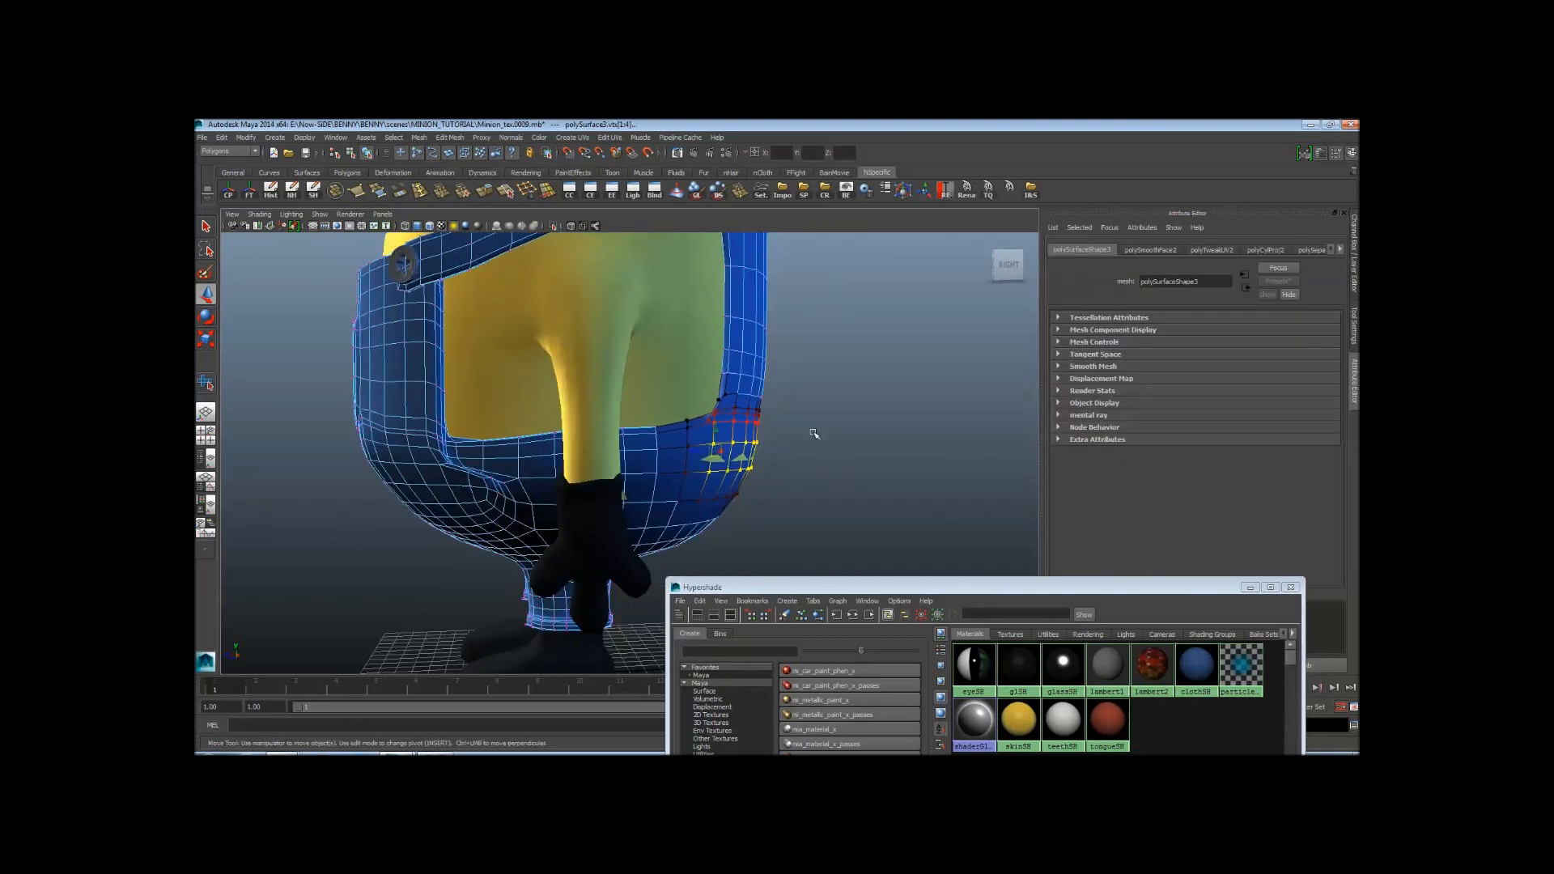
alt+drag(717, 465, 764, 483)
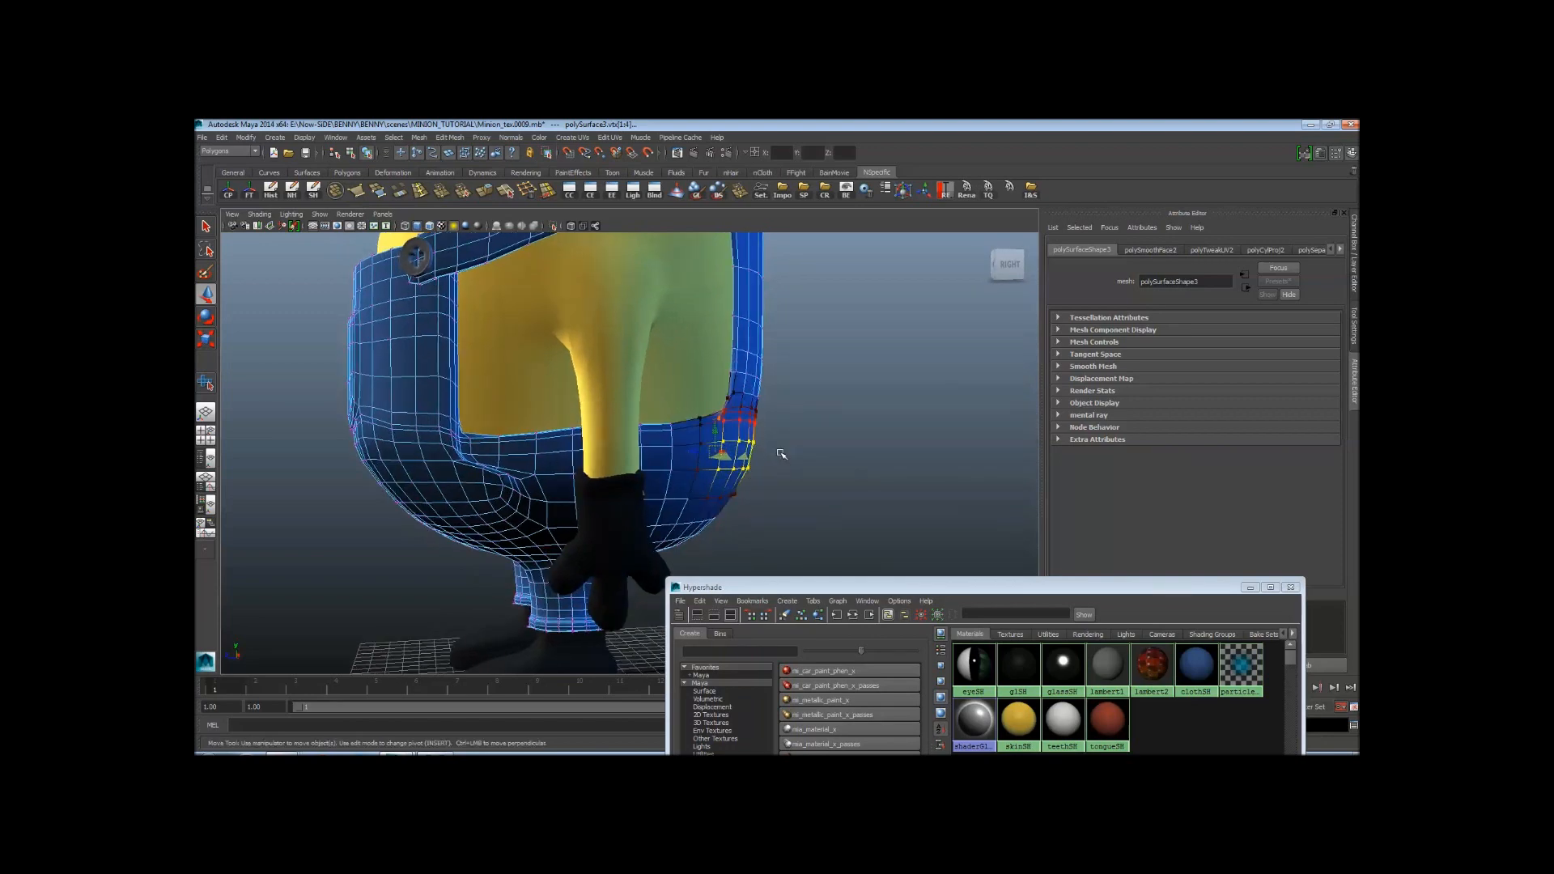
key(f)
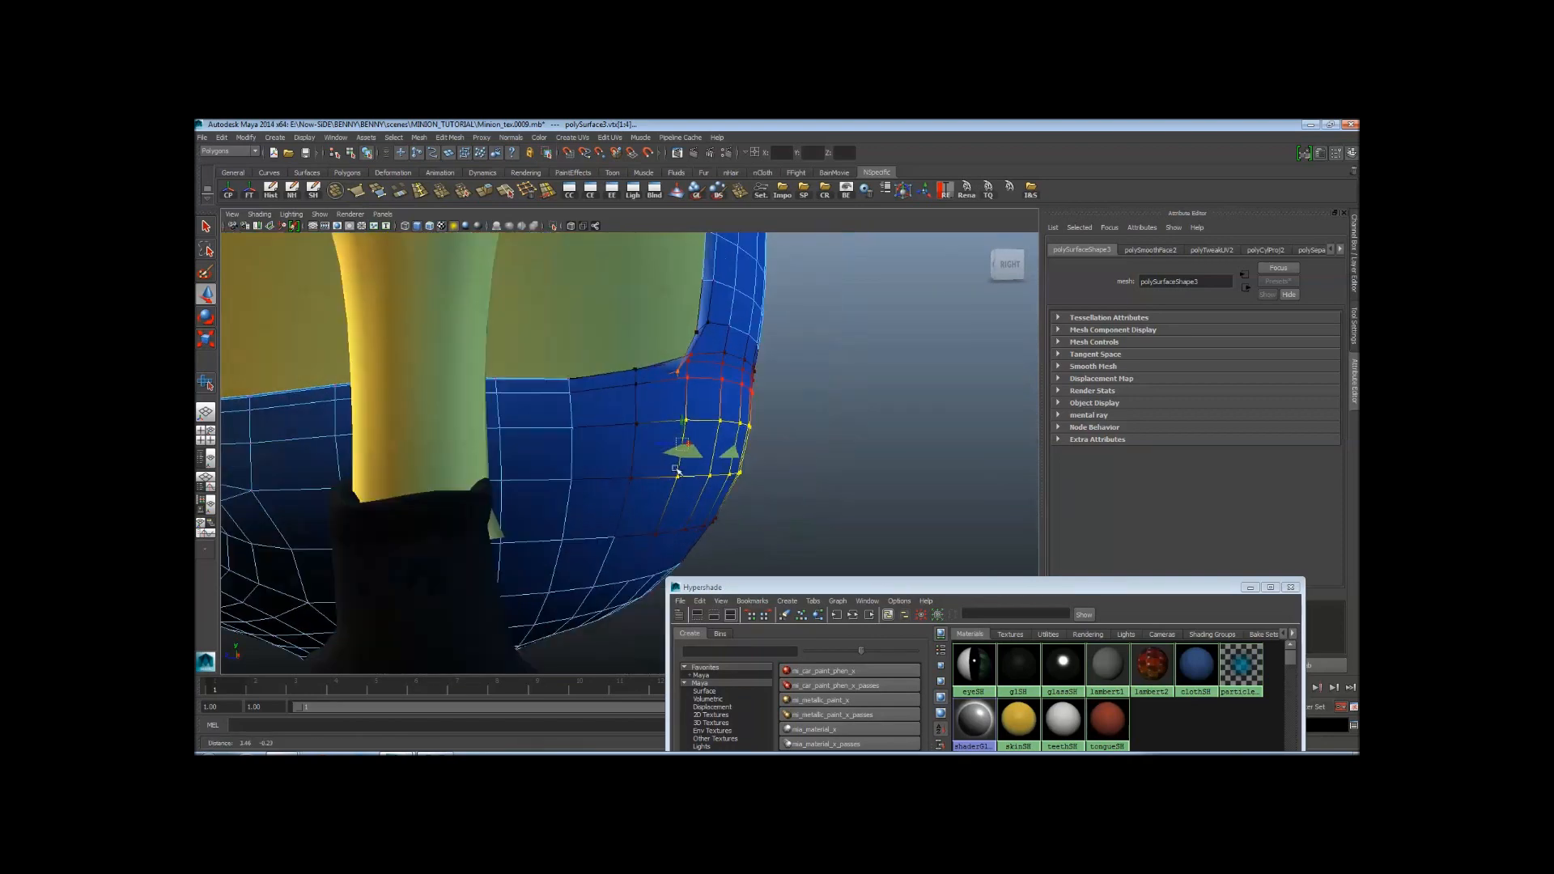
drag(631, 442, 635, 444)
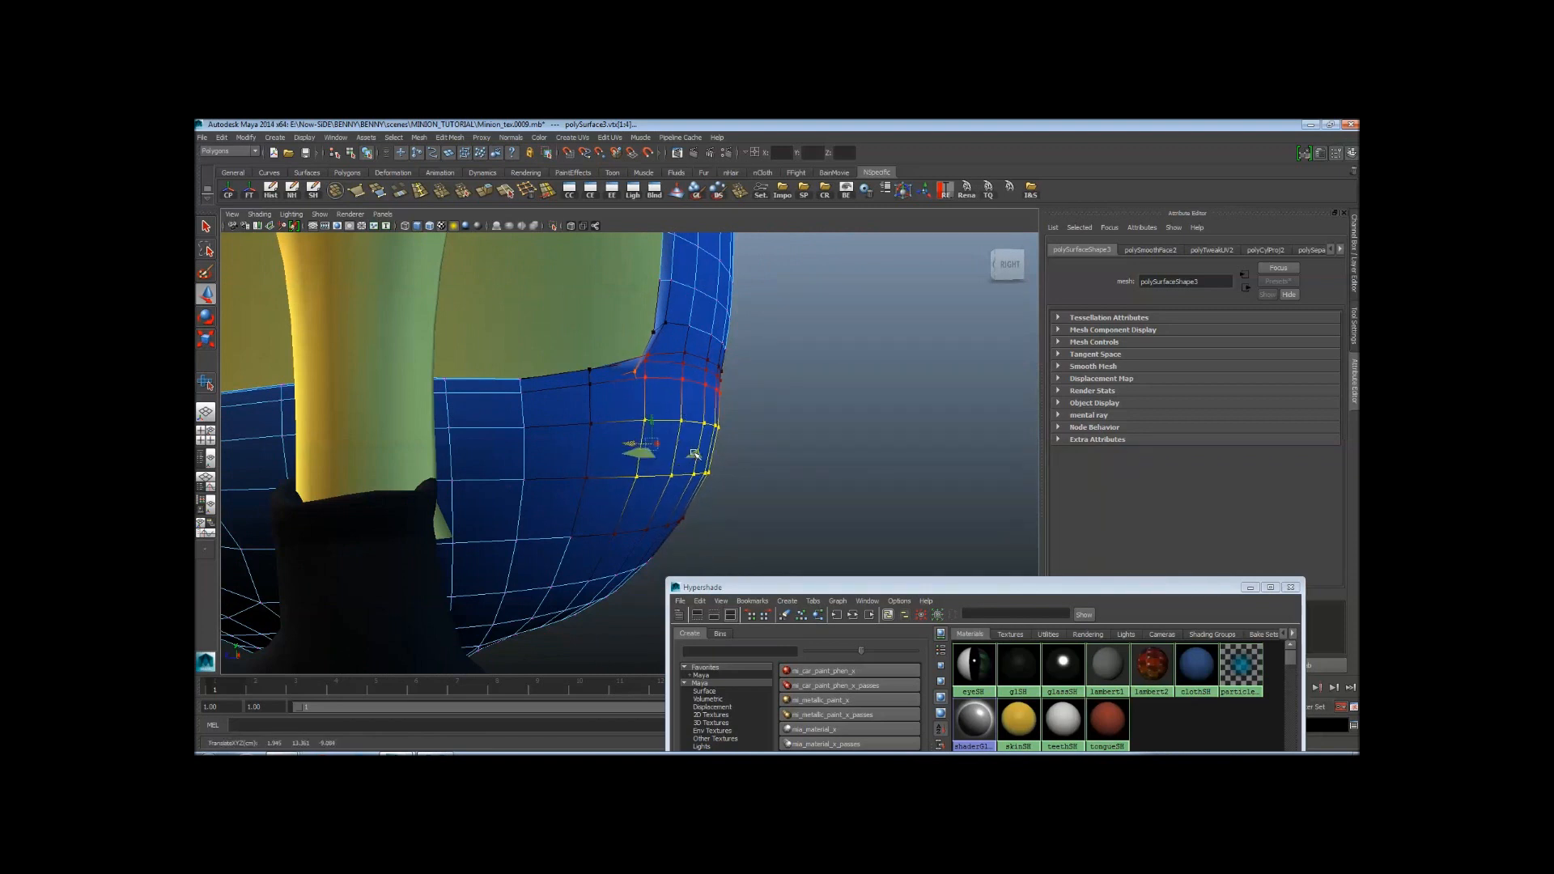
key(b)
drag(648, 454, 770, 429)
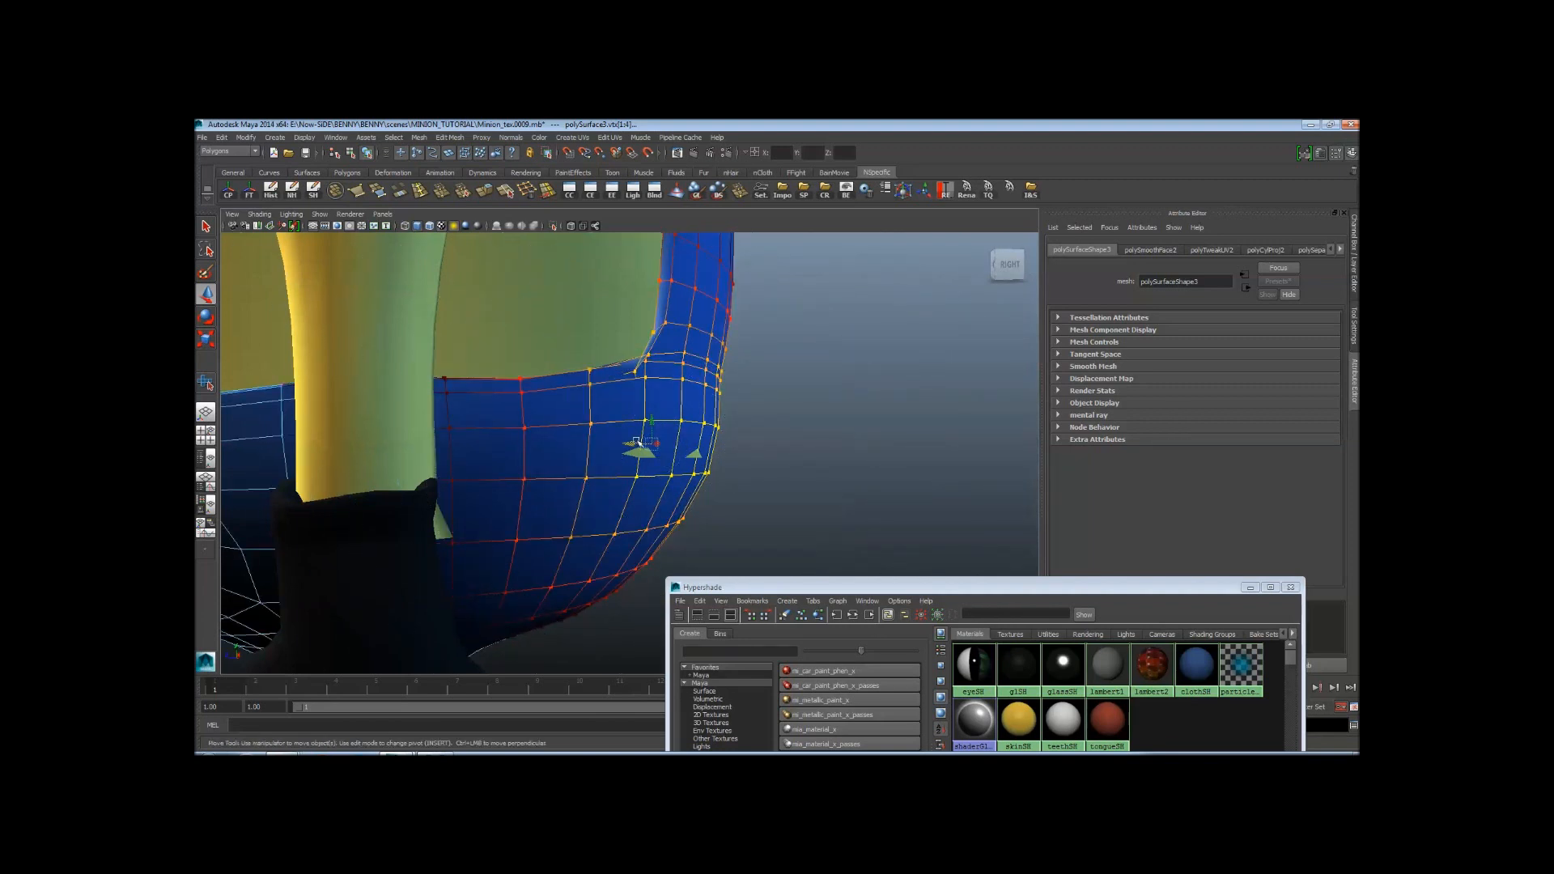
drag(637, 443, 633, 444)
scroll(583, 458, down, 5)
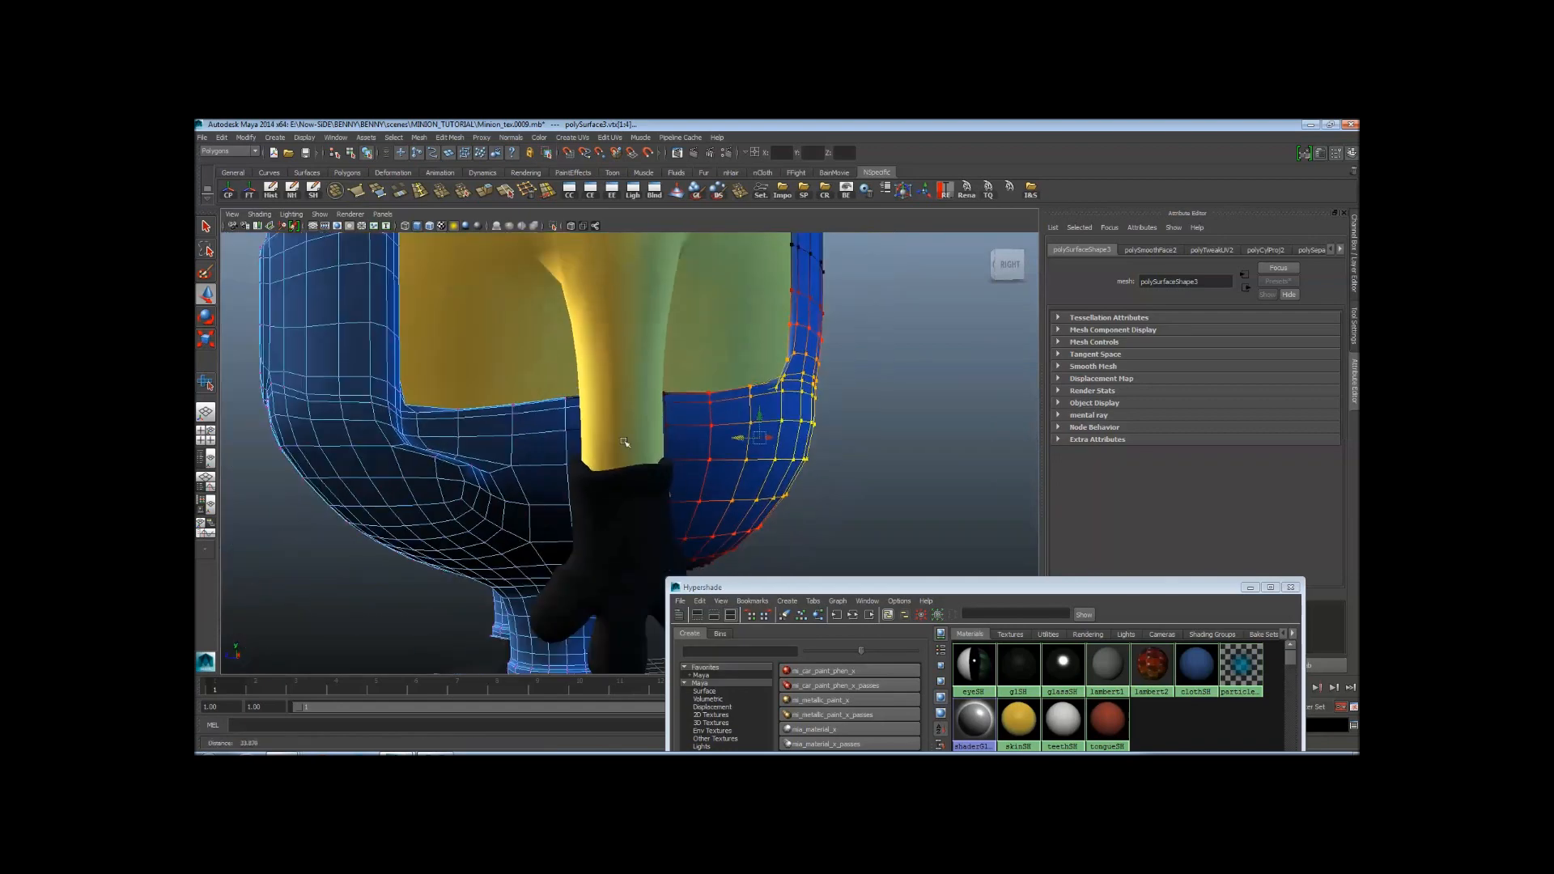
Select a vertex on the glove's cuff in vertex mode and reduce the soft selection radius
scroll(577, 483, up, 4)
click(576, 483)
key(F9)
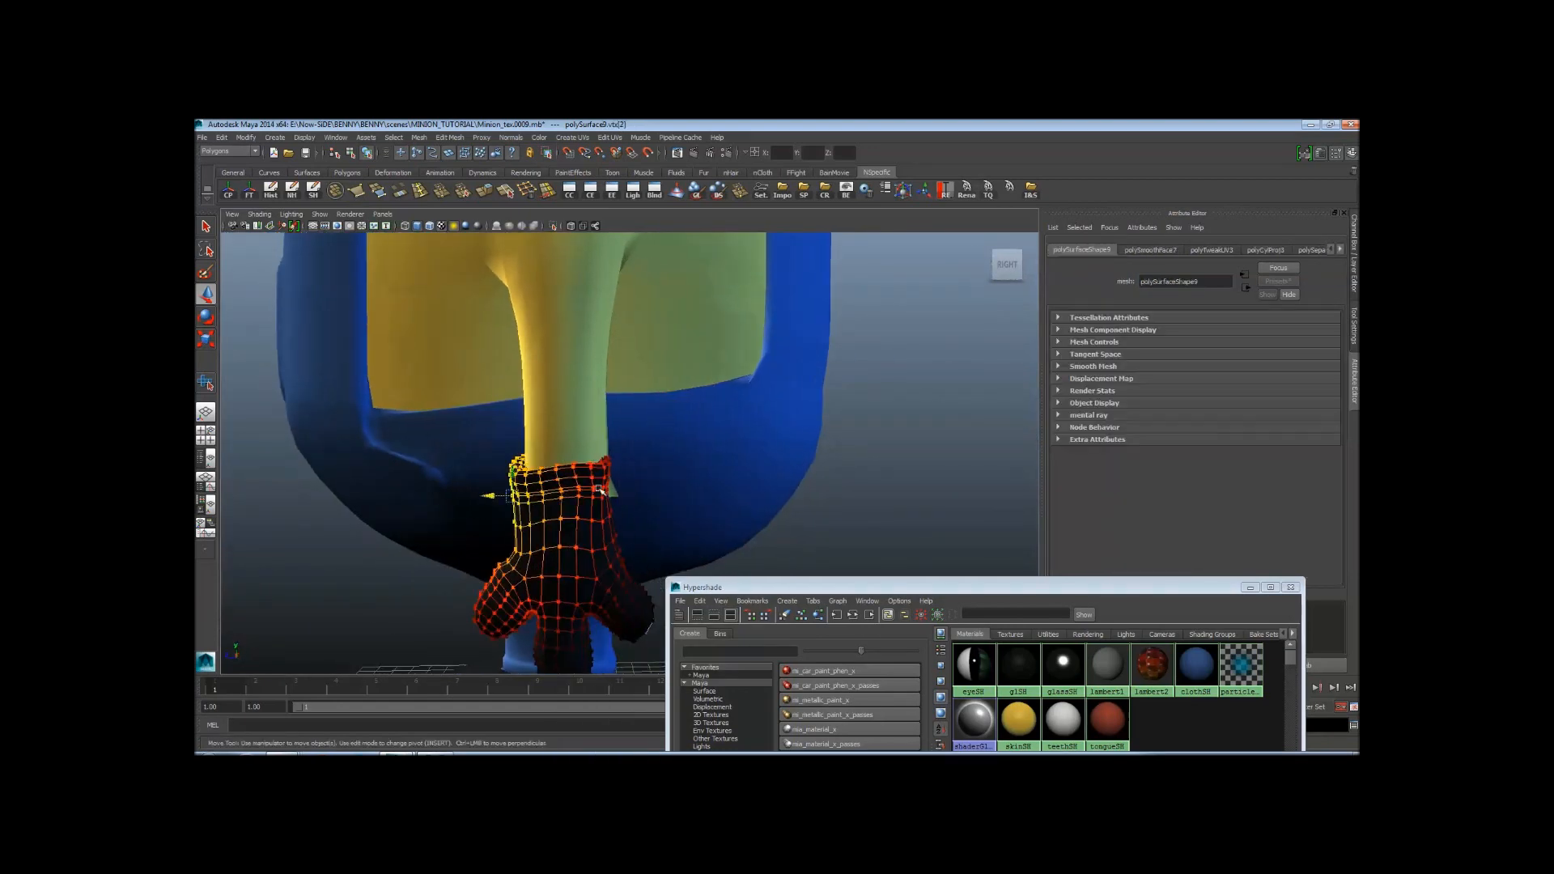
click(616, 488)
alt+drag(633, 508, 650, 469)
key(b)
alt+right_drag(571, 464, 742, 488)
alt+drag(743, 487, 729, 488)
drag(503, 487, 509, 487)
Move the body's stray wrist vertex beside the cuff down into the glove
click(558, 487)
right_drag(558, 487, 515, 485)
click(572, 502)
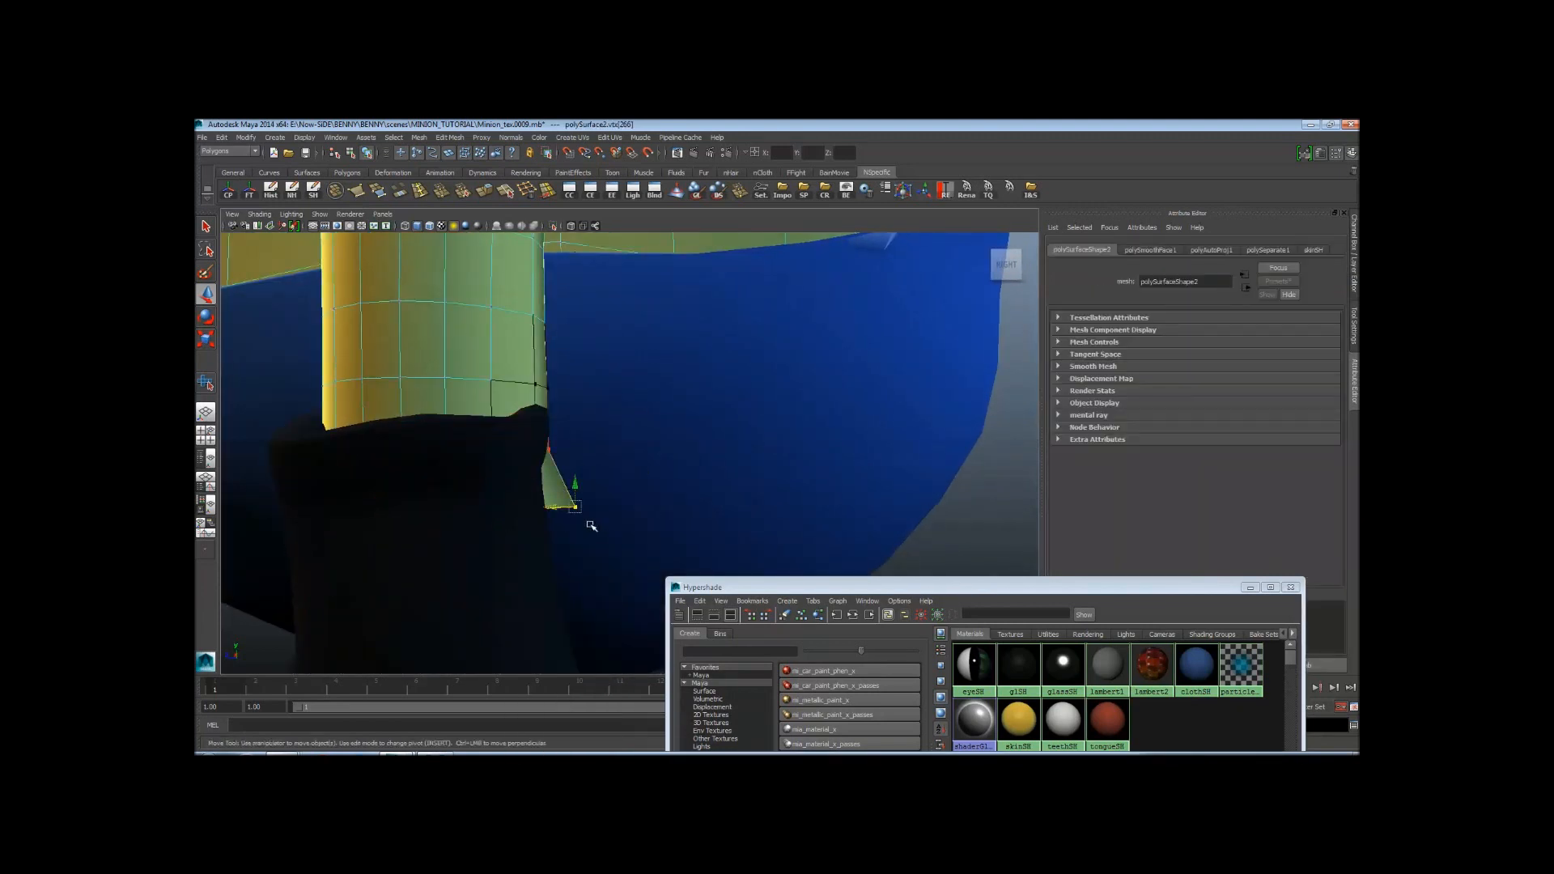
drag(555, 503, 527, 542)
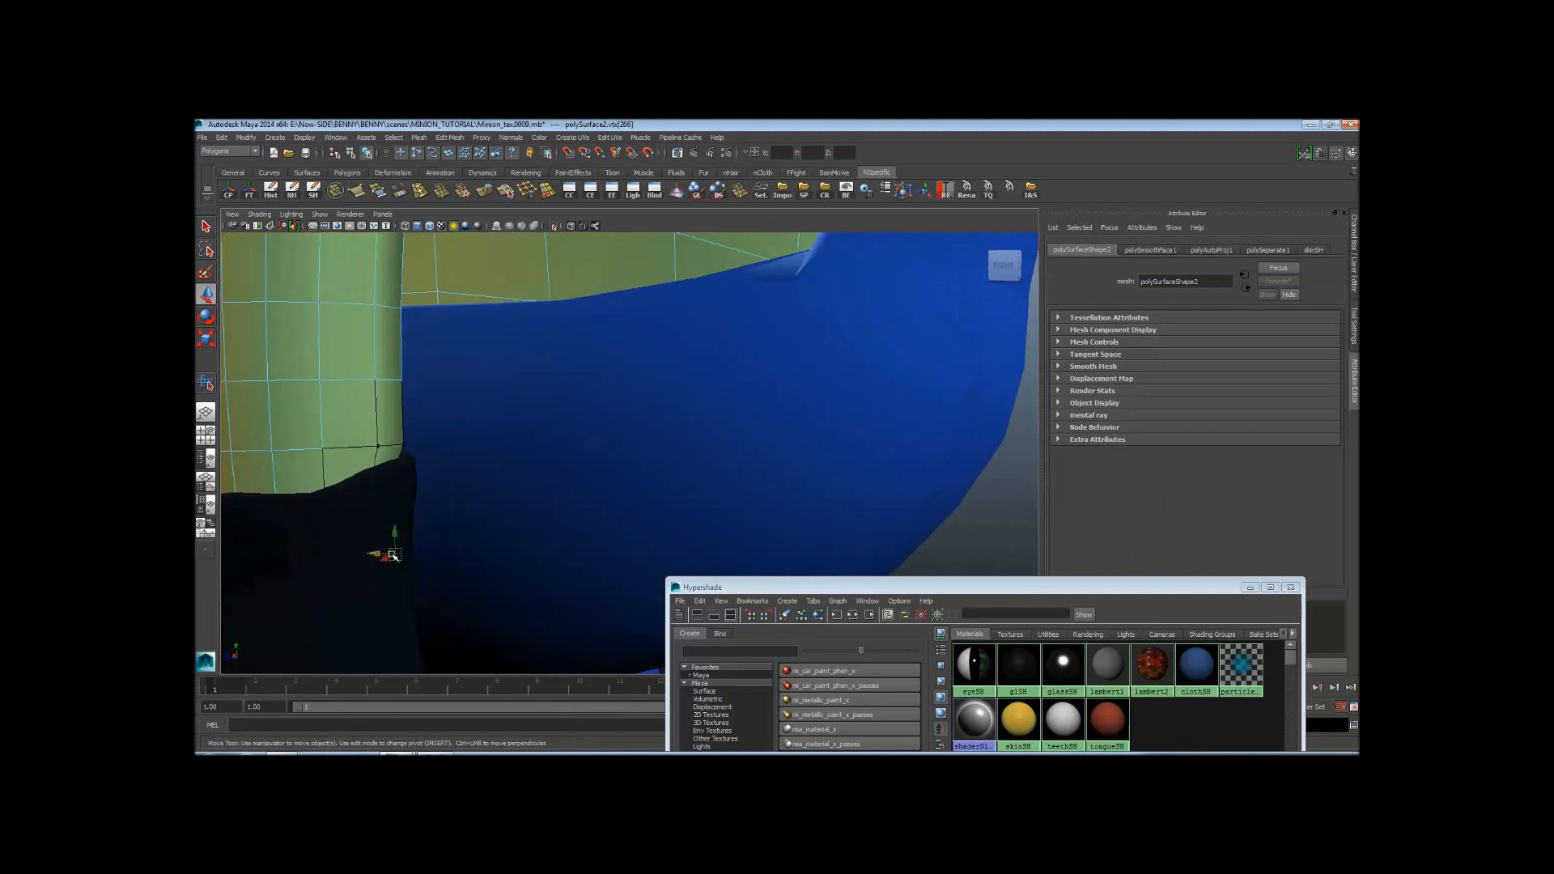
Move the stray wrist vertex of the opposite arm into its glove and check the arm from several angles
alt+right_drag(391, 555, 389, 505)
alt+drag(389, 505, 784, 364)
alt+middle_drag(784, 364, 698, 429)
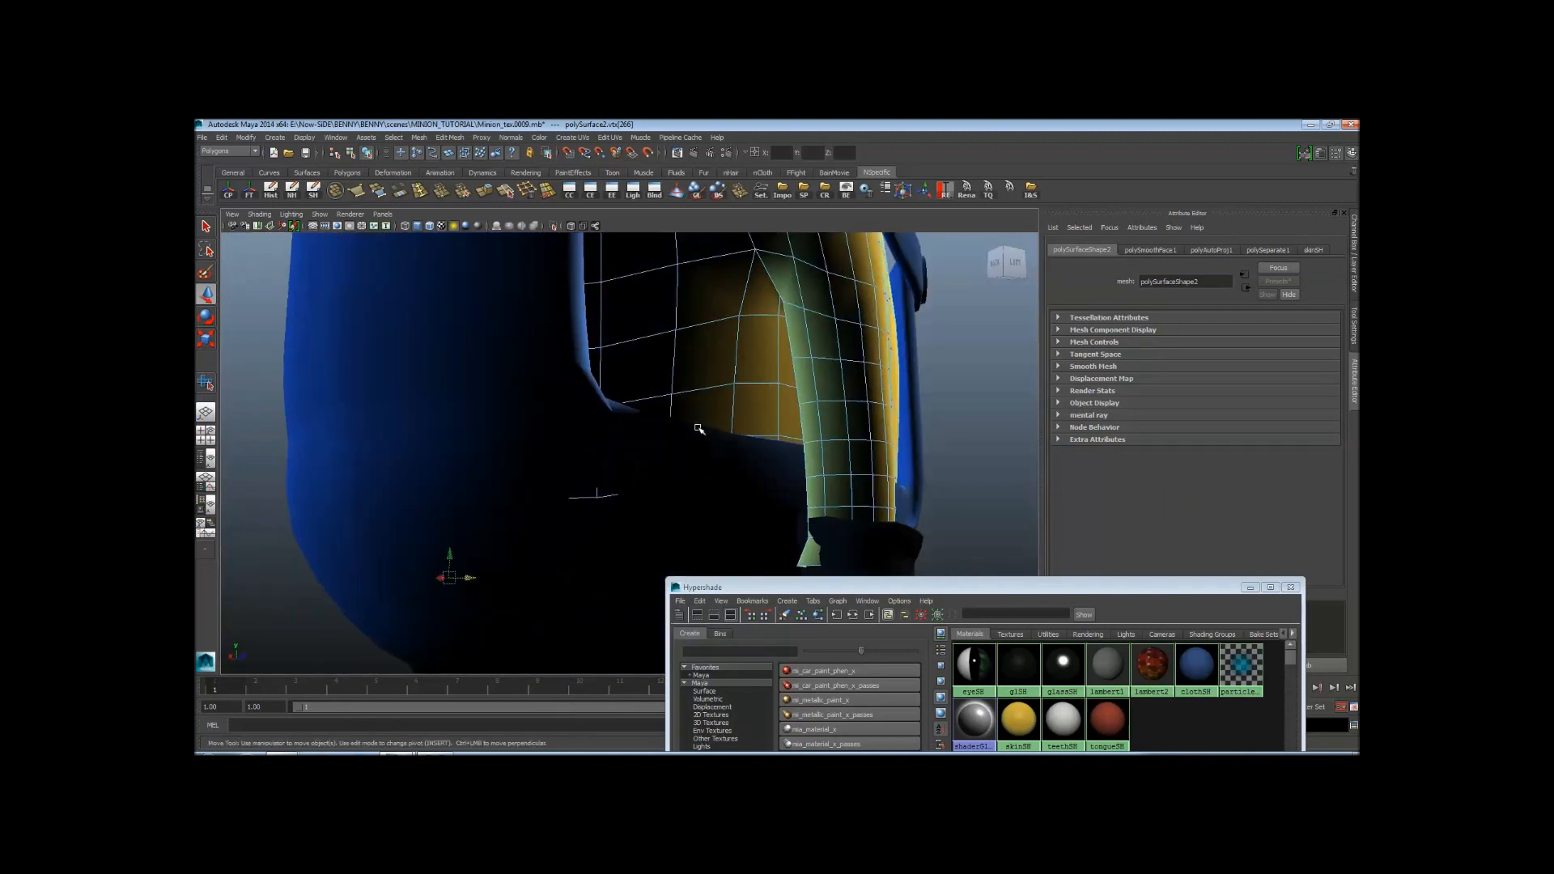
alt+drag(760, 416, 797, 453)
alt+middle_drag(797, 453, 736, 396)
right_drag(729, 389, 681, 388)
alt+right_drag(684, 429, 680, 502)
alt+drag(669, 511, 607, 503)
drag(478, 509, 501, 527)
alt+drag(595, 530, 462, 521)
alt+drag(465, 521, 466, 446)
click(467, 443)
alt+right_drag(583, 454, 488, 458)
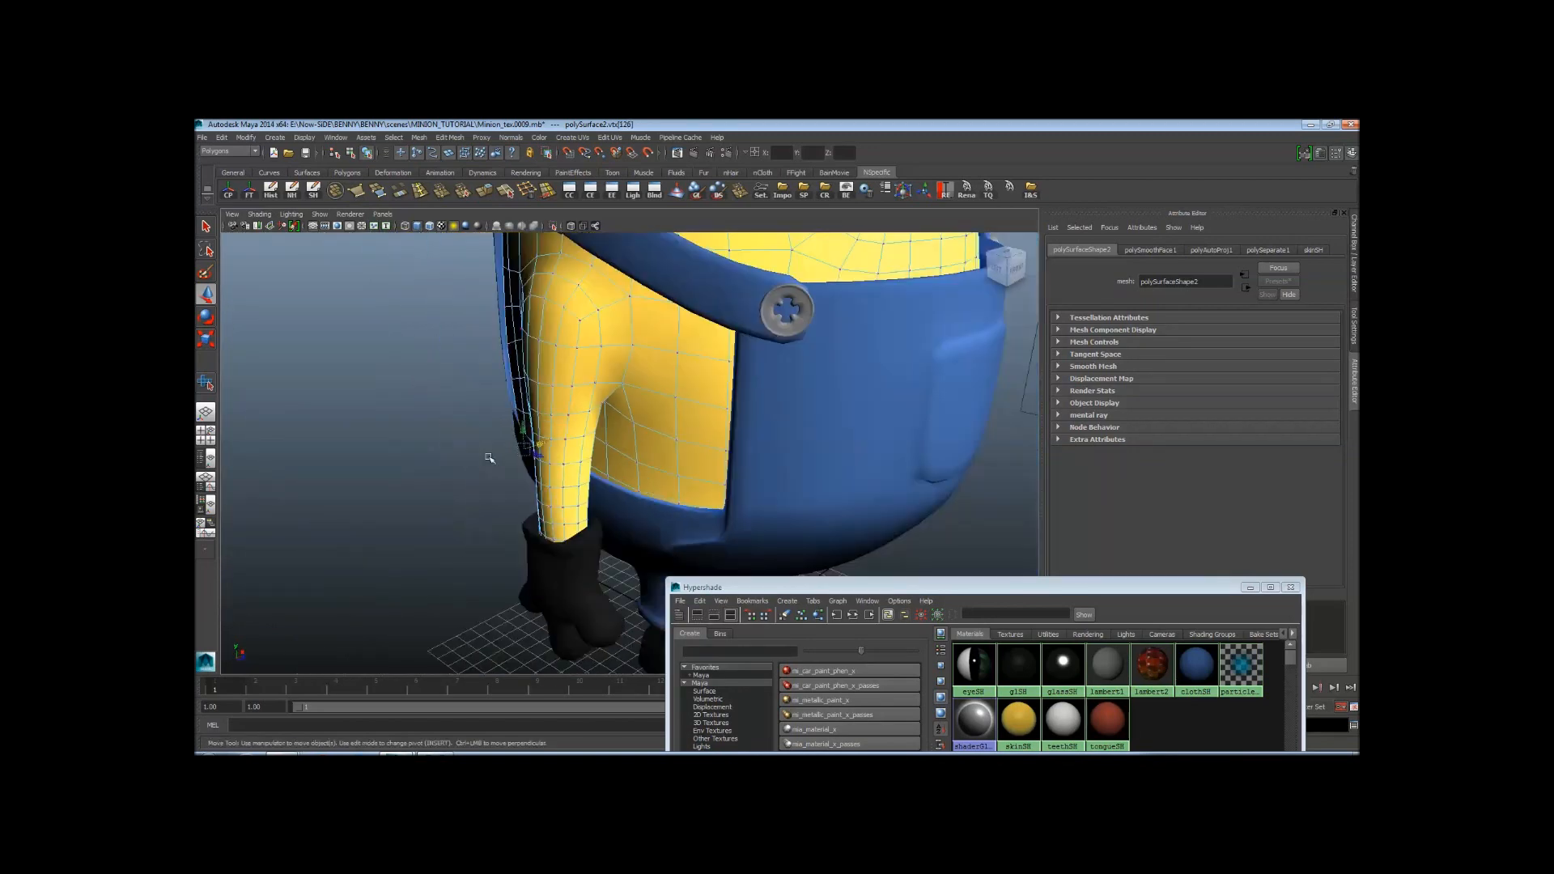
Return the body to object mode, clear the selection and bring the full material editor back into view
alt+drag(777, 470, 710, 430)
right_drag(617, 375, 635, 365)
alt+drag(639, 382, 648, 458)
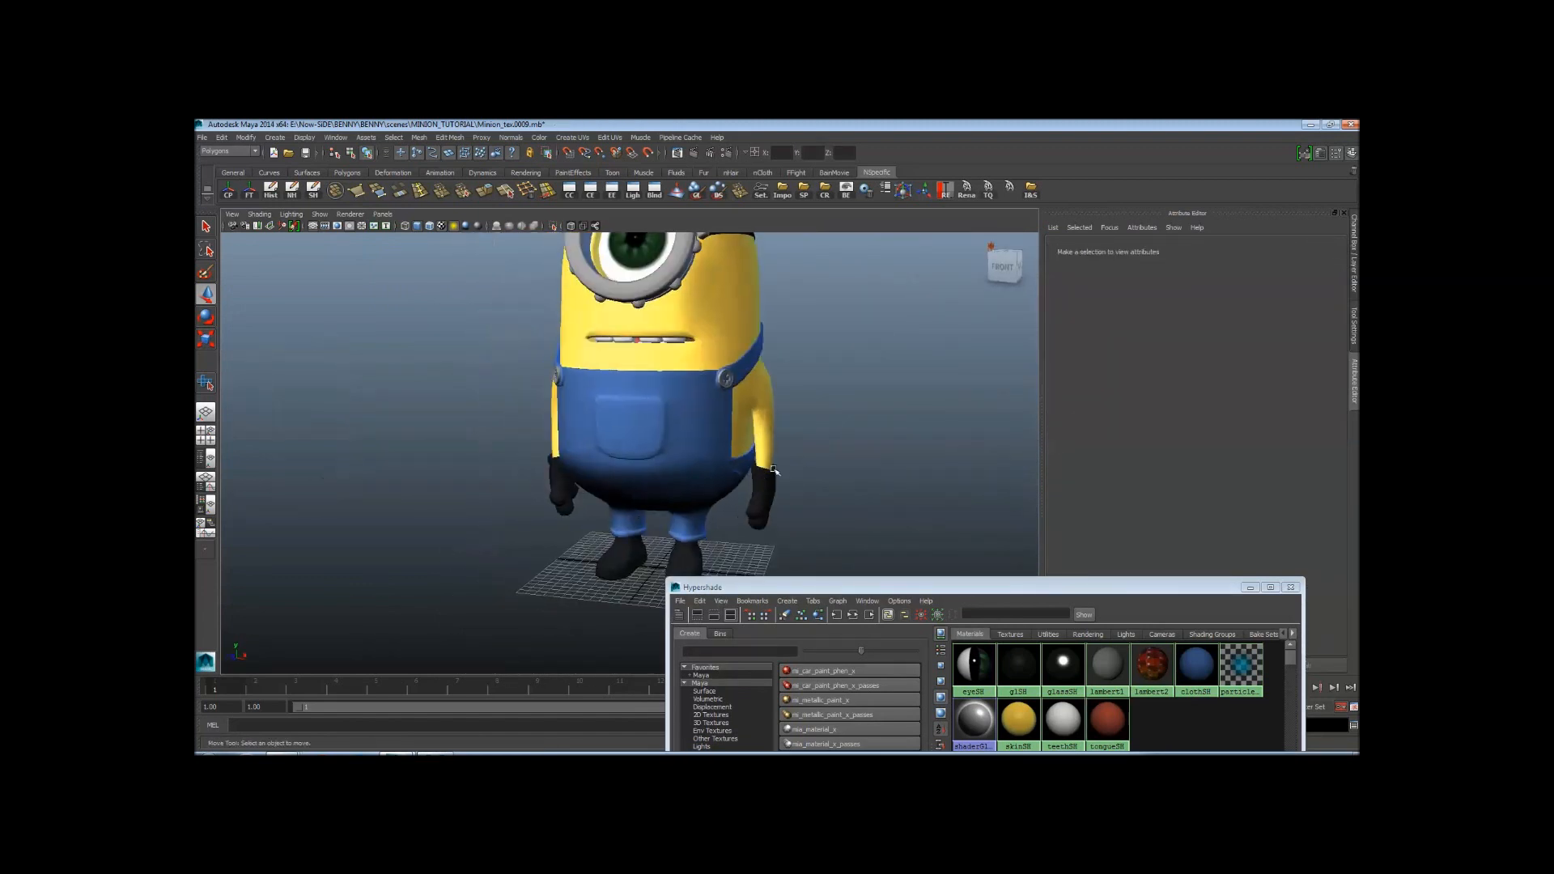
alt+right_drag(647, 457, 709, 450)
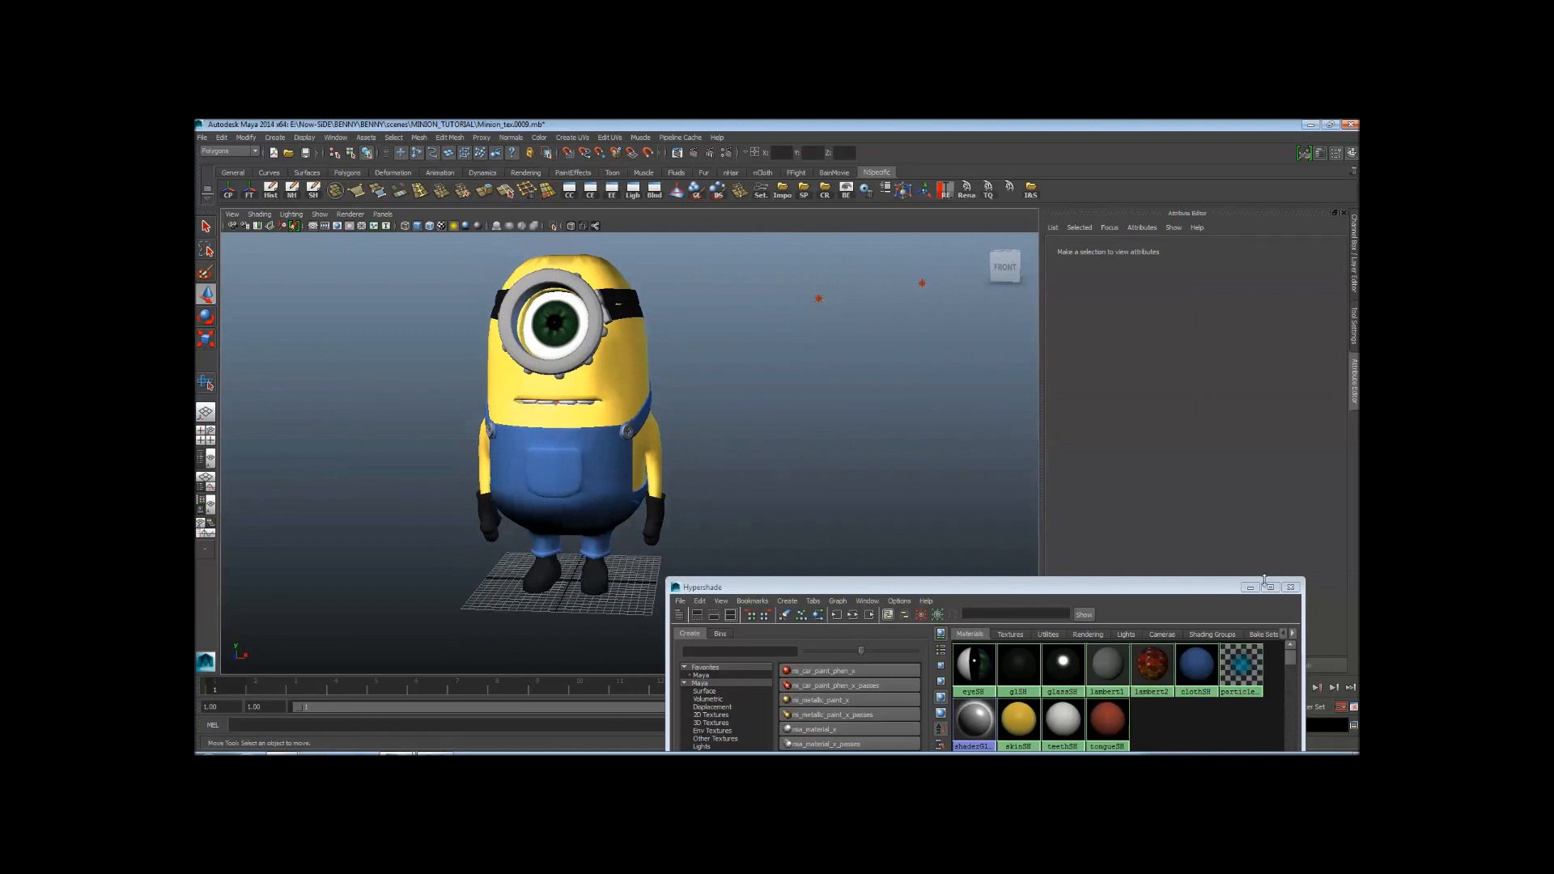
drag(1201, 590, 1140, 310)
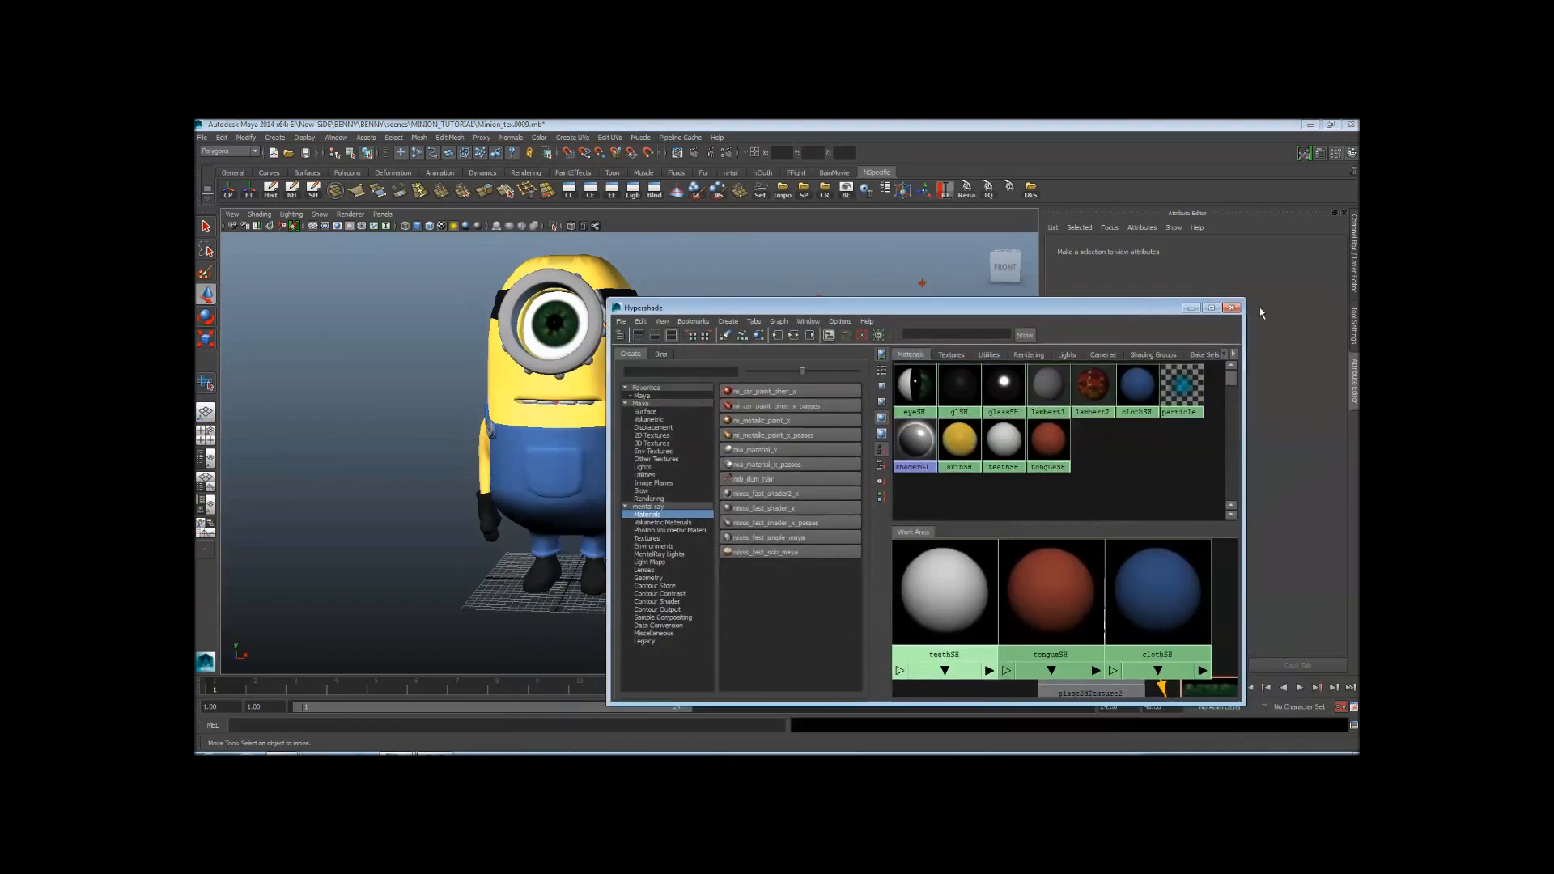
Close the material editor and save an incremental version of the minion scene
click(1234, 309)
alt+middle_drag(718, 341, 761, 375)
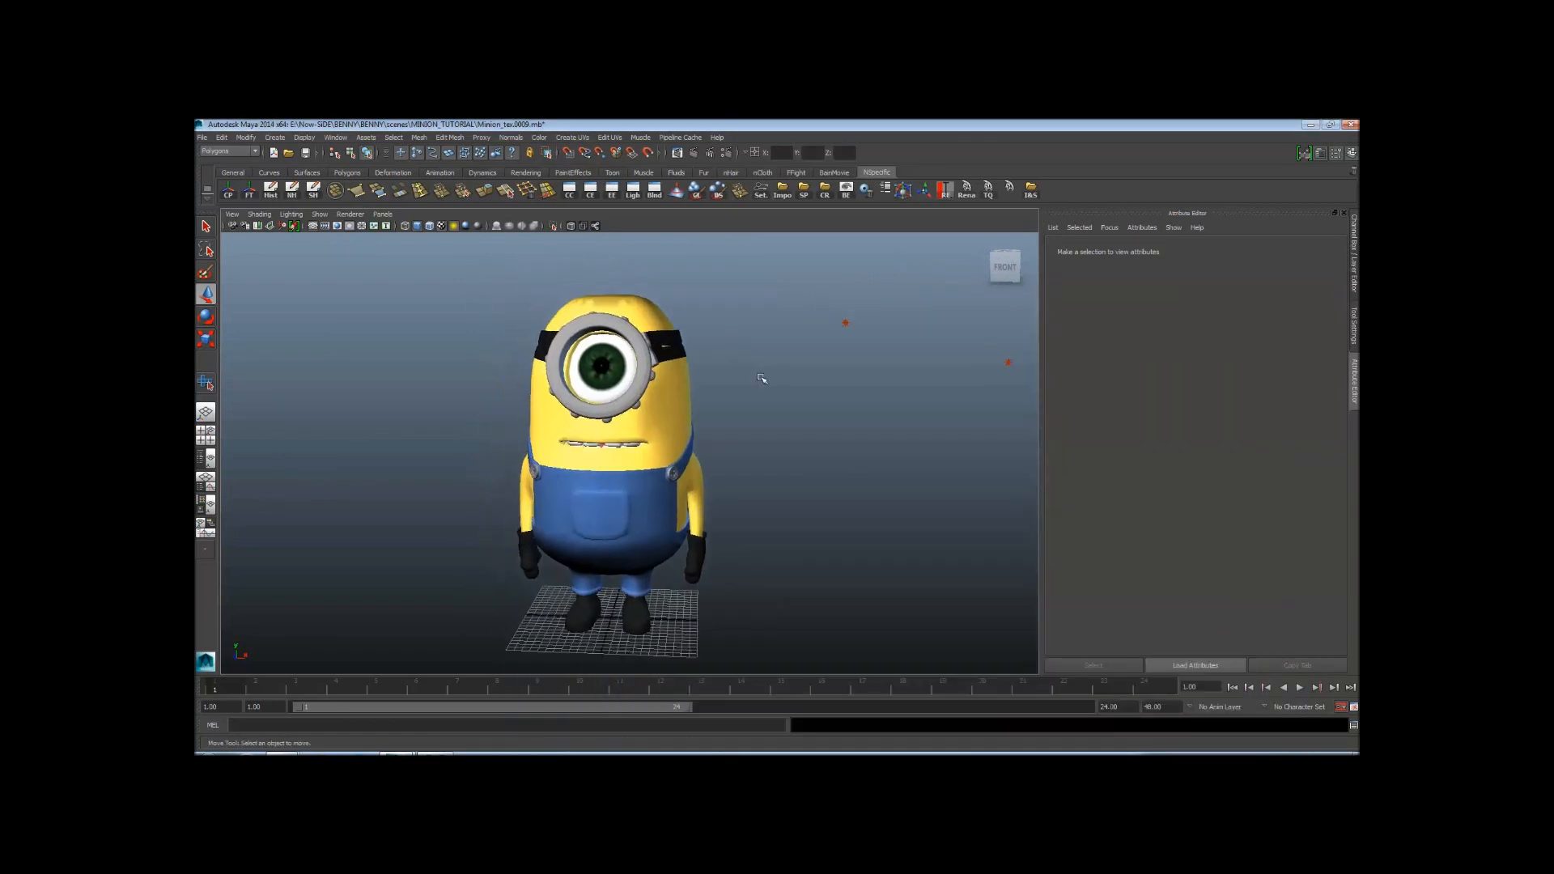
click(997, 195)
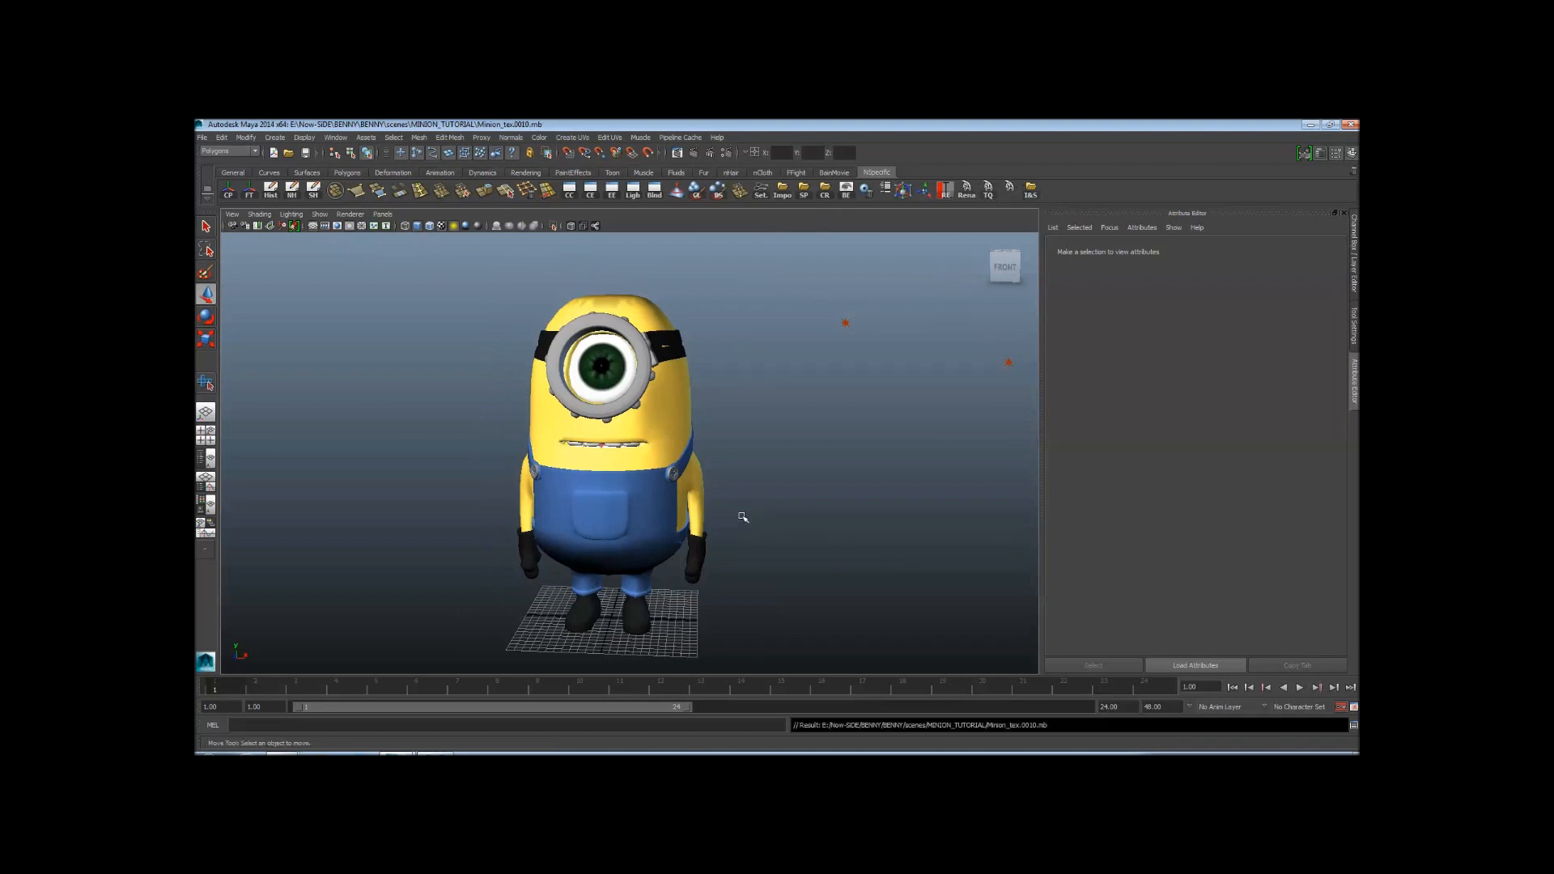
click(335, 137)
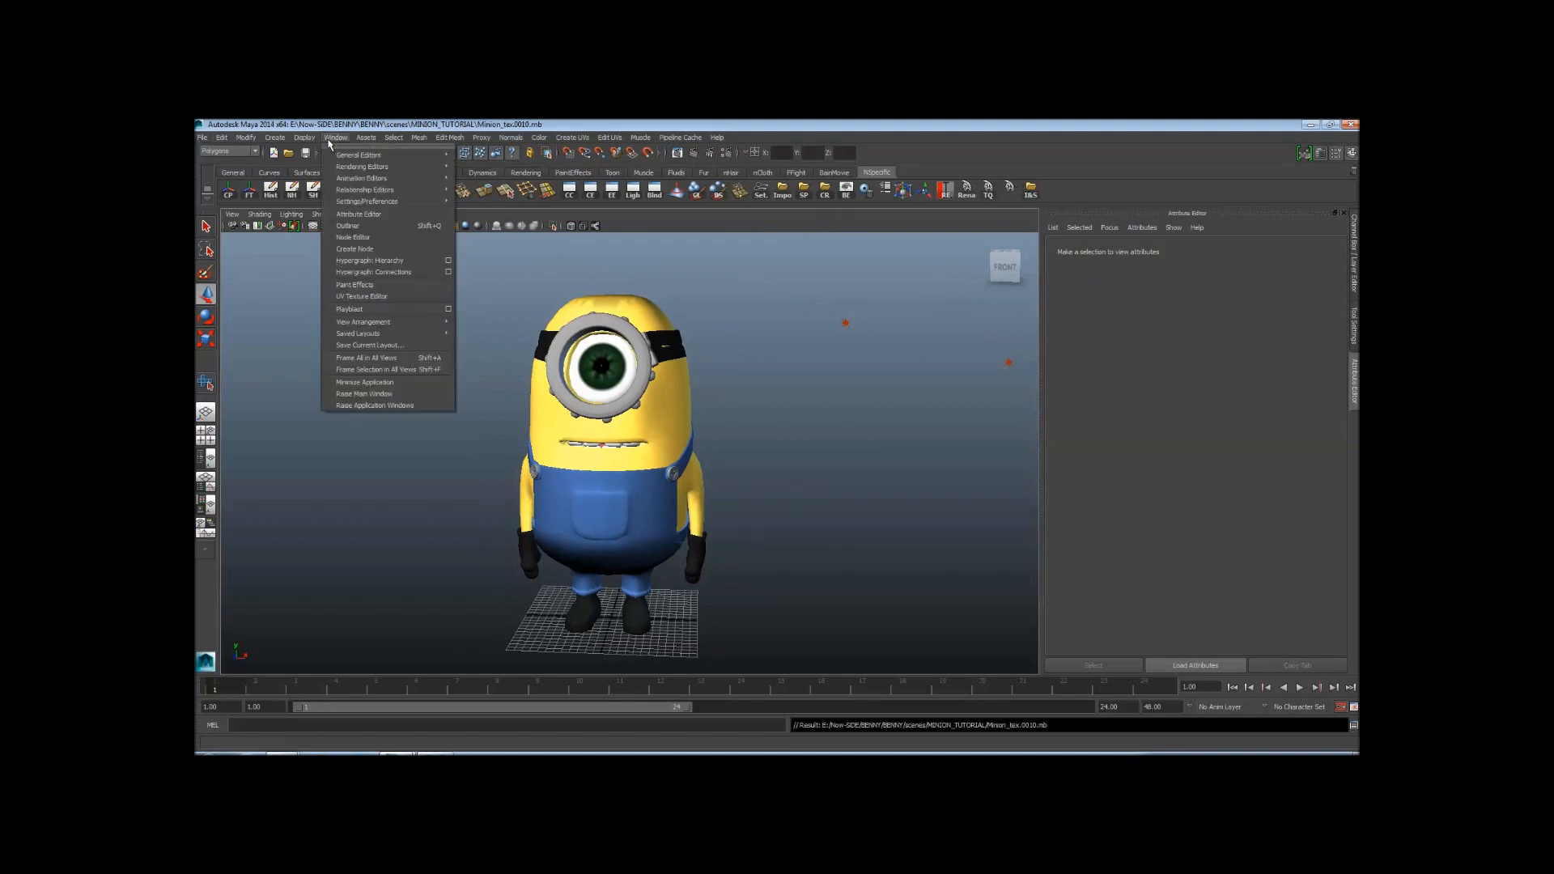
click(608, 427)
scroll(609, 428, down, 4)
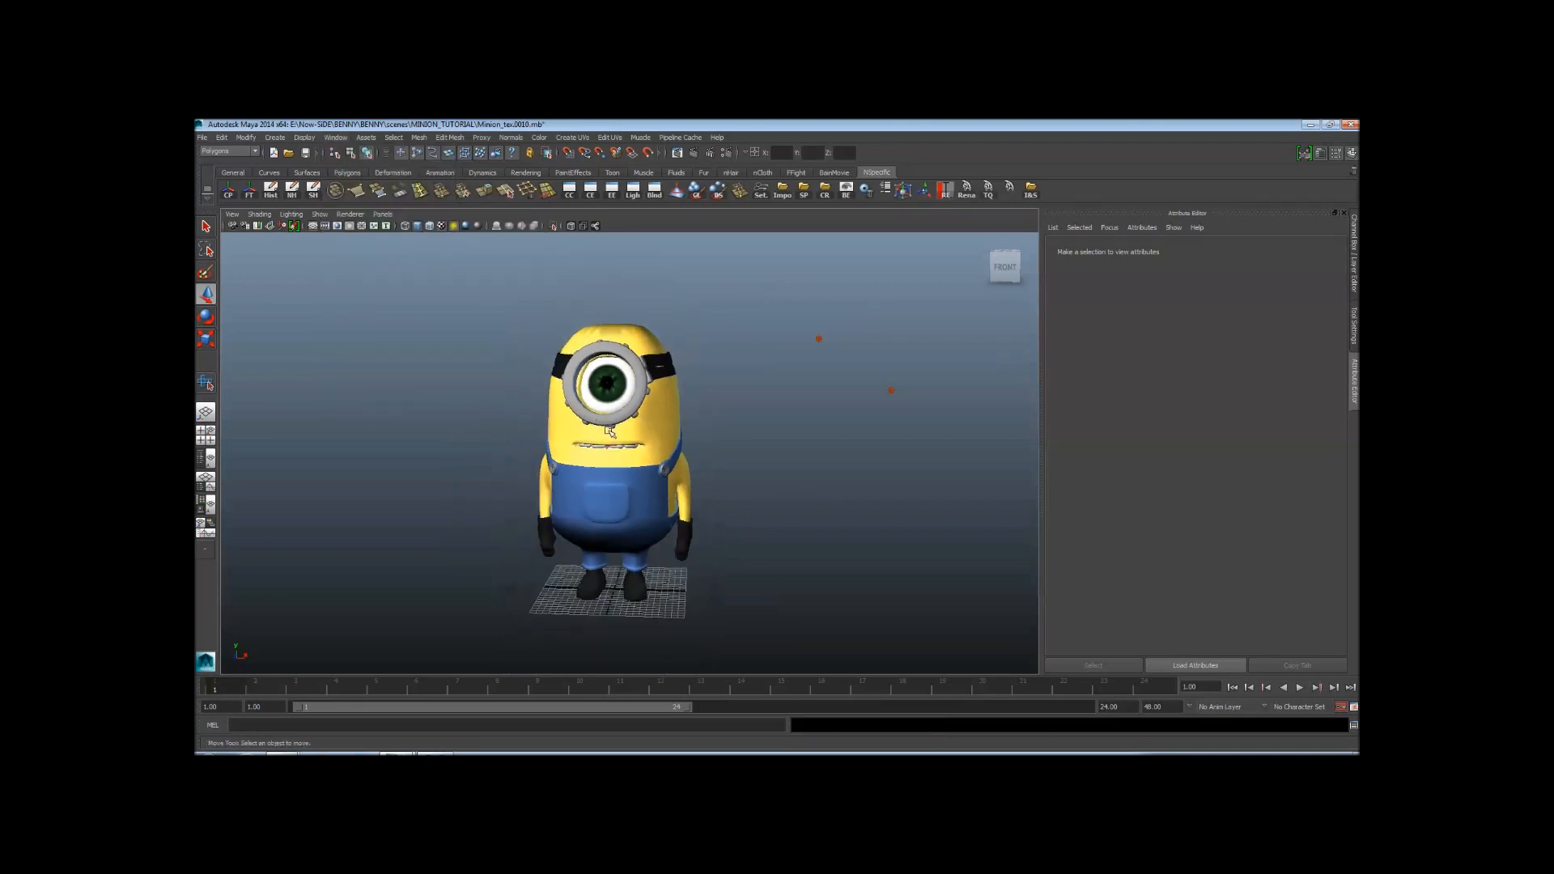
scroll(594, 422, up, 3)
alt+drag(599, 459, 646, 440)
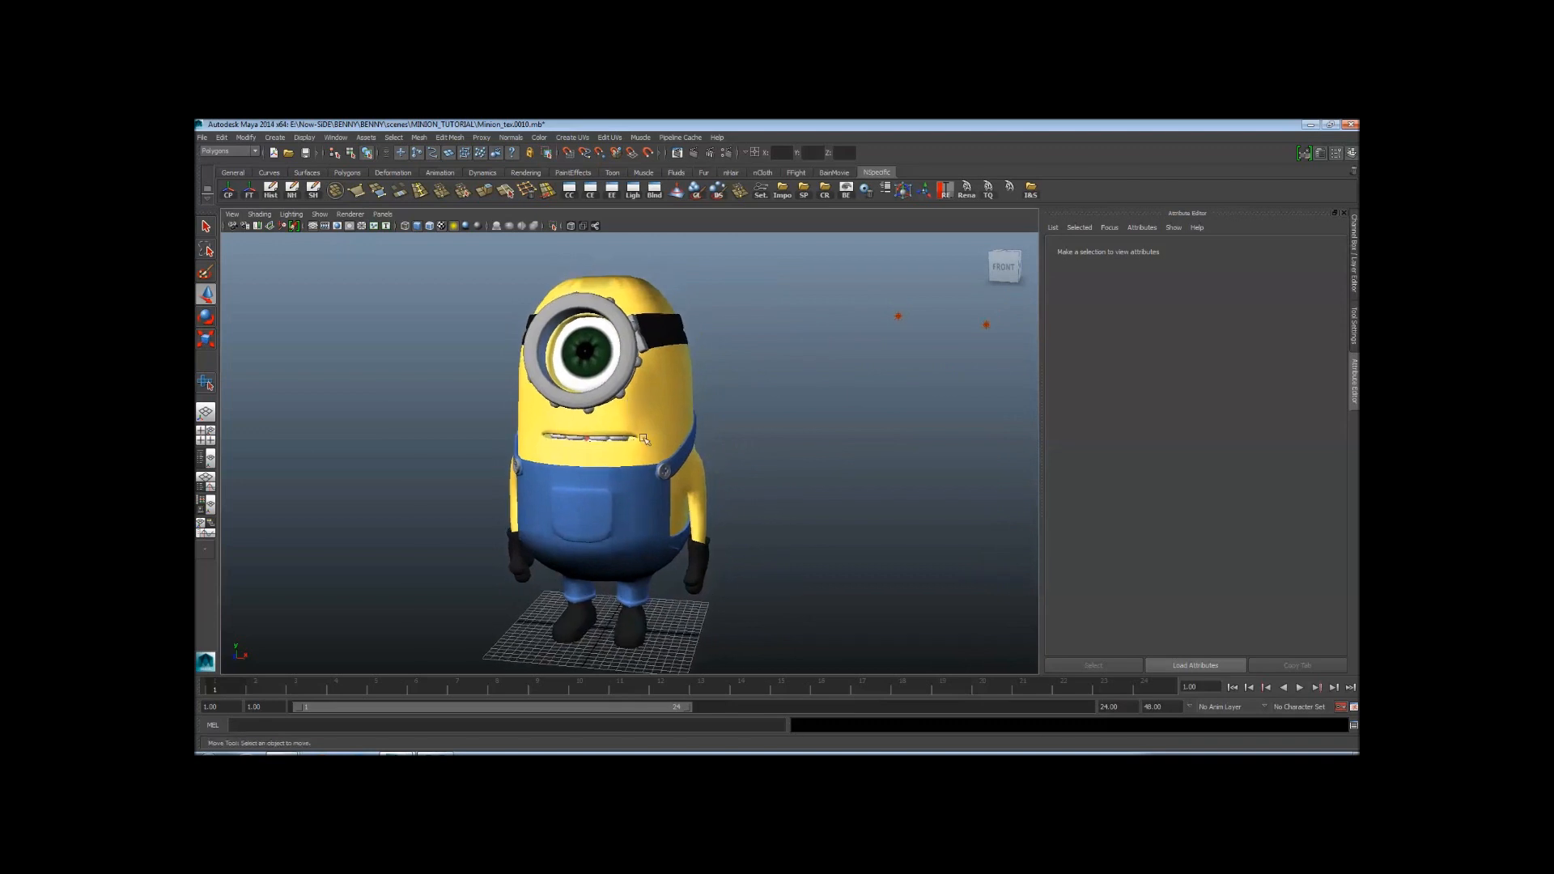
click(694, 154)
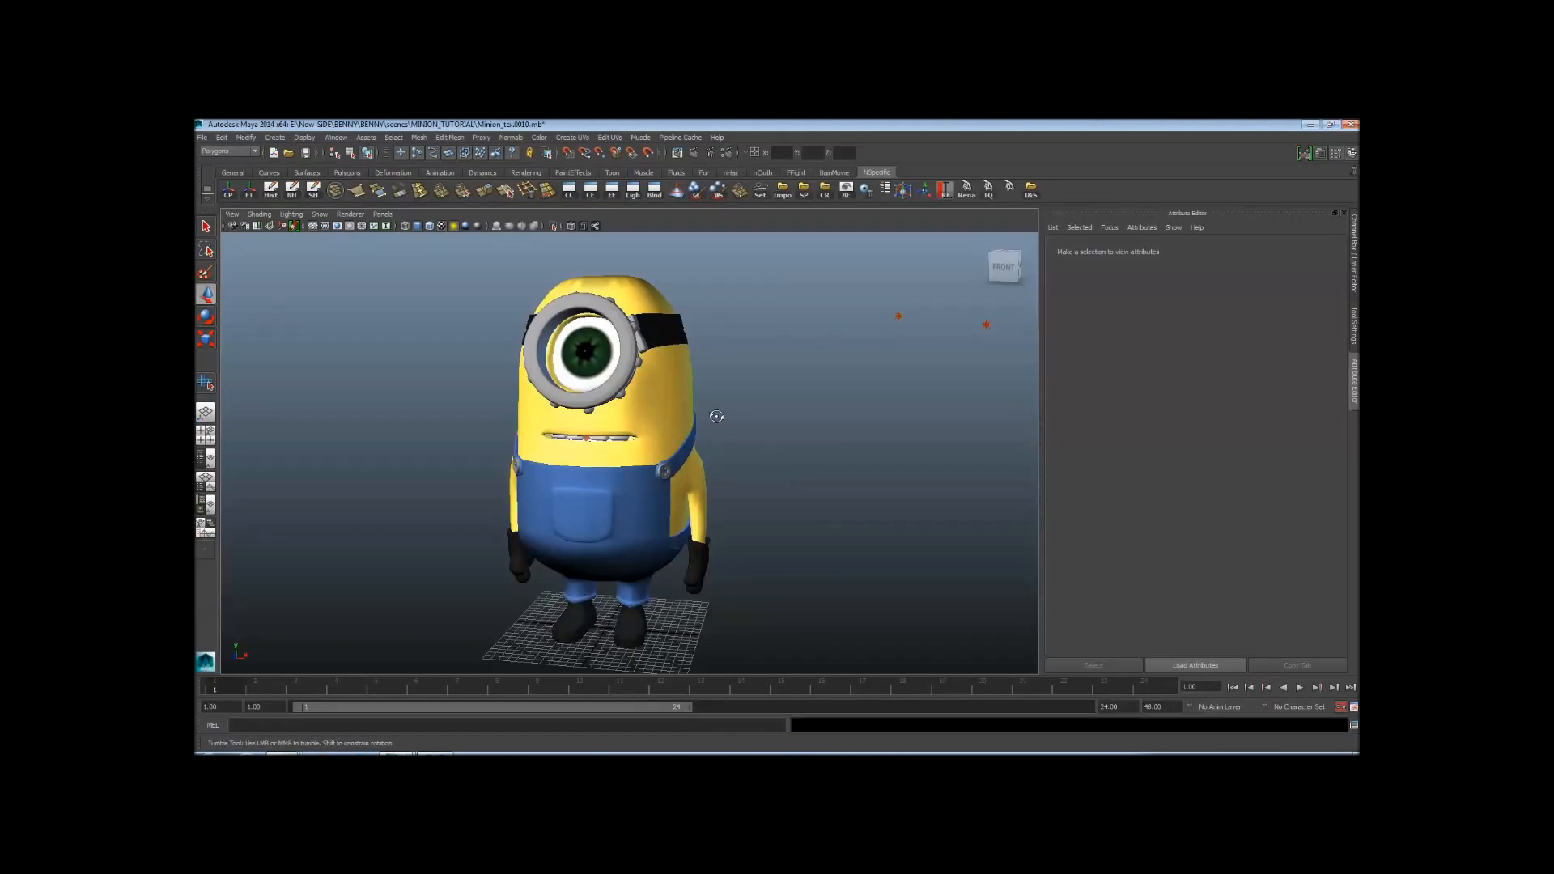
drag(716, 416, 700, 405)
drag(783, 458, 732, 460)
Select the blue overalls and examine their pocket, straps and trouser legs from several angles
click(555, 462)
scroll(676, 468, up, 5)
scroll(732, 460, down, 5)
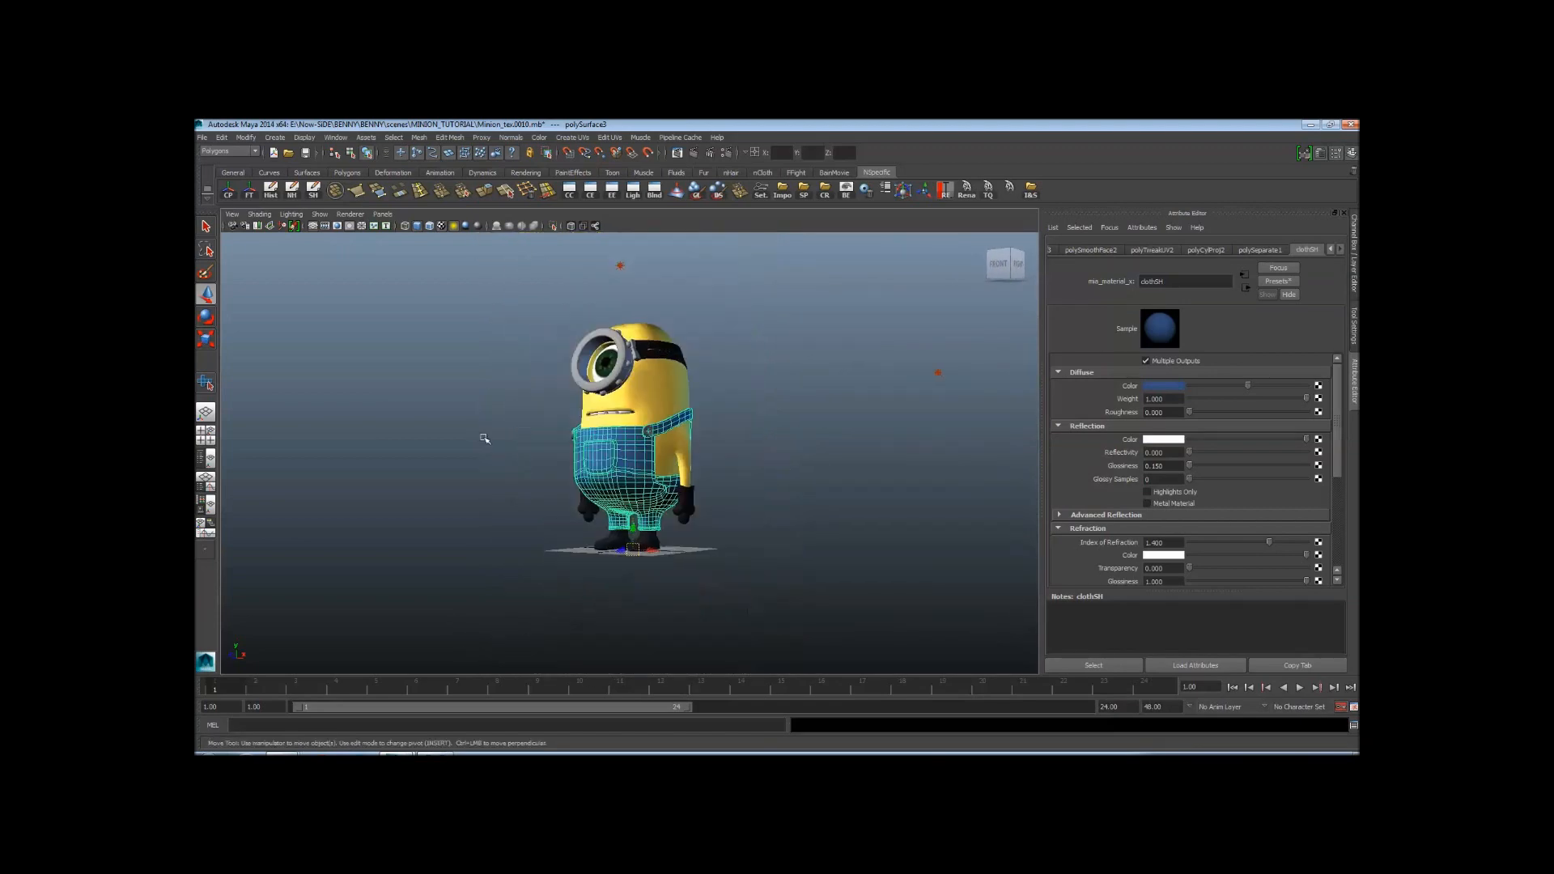
alt+drag(482, 437, 760, 440)
scroll(760, 440, up, 8)
alt+drag(576, 458, 606, 476)
scroll(743, 468, down, 8)
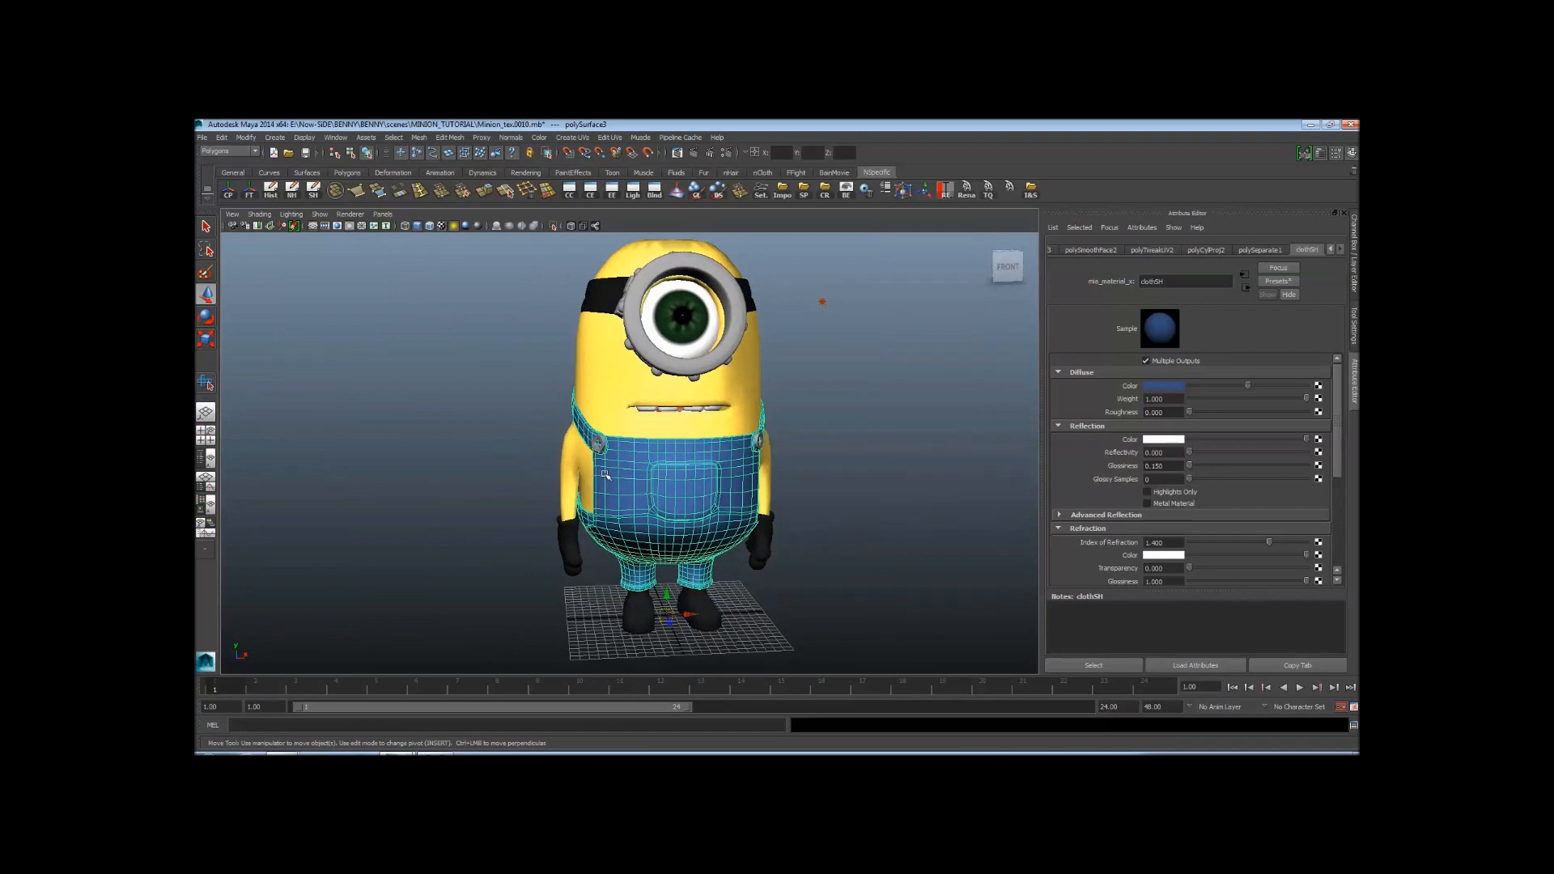
scroll(606, 476, up, 3)
alt+drag(606, 476, 656, 452)
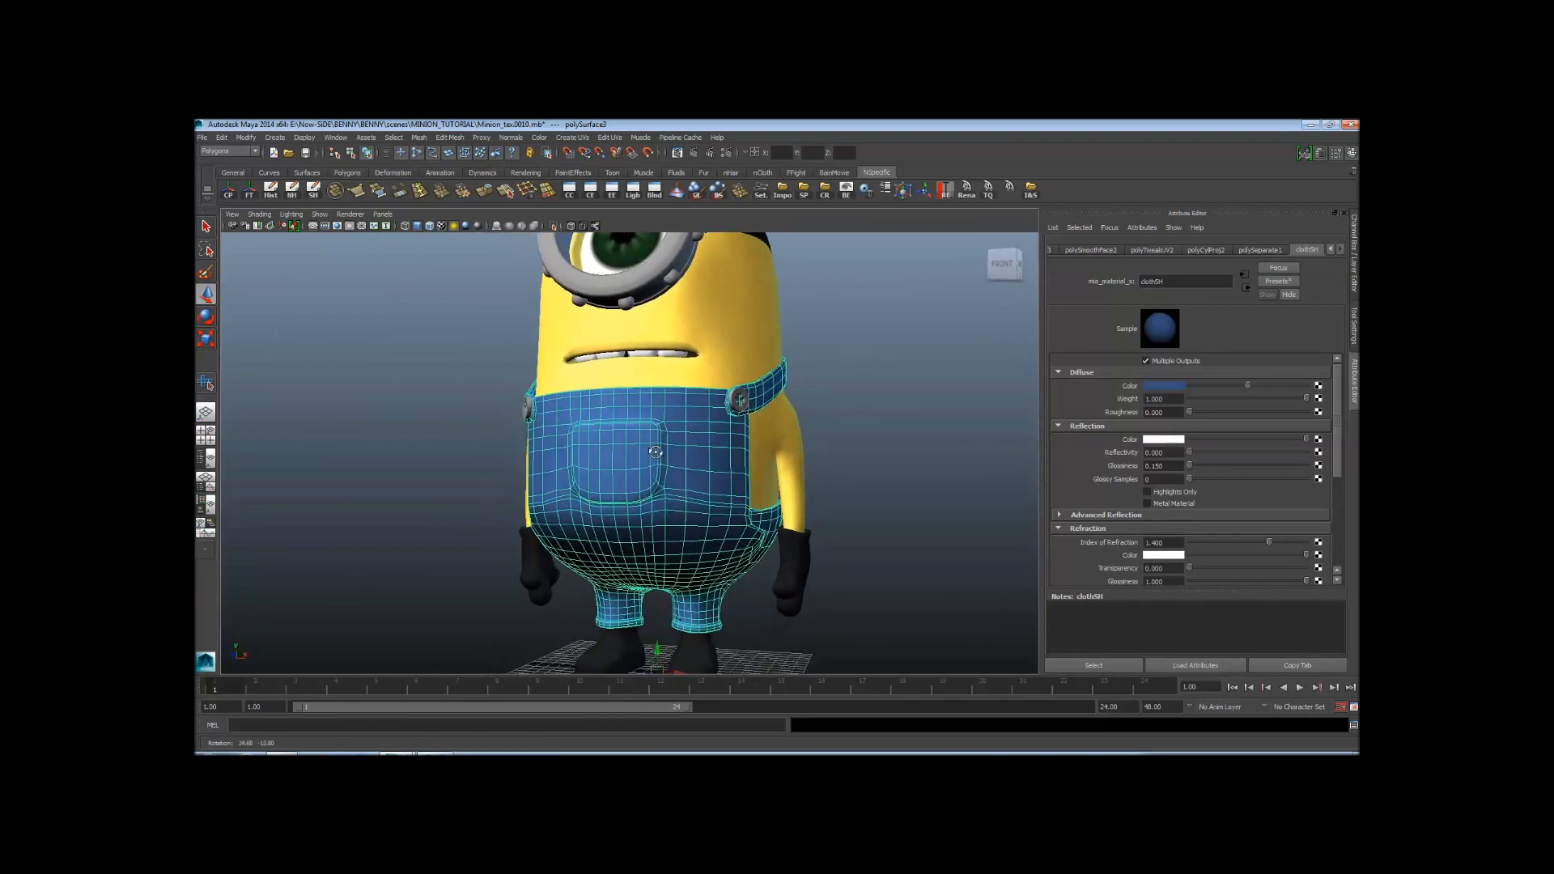
alt+middle_drag(652, 453, 609, 464)
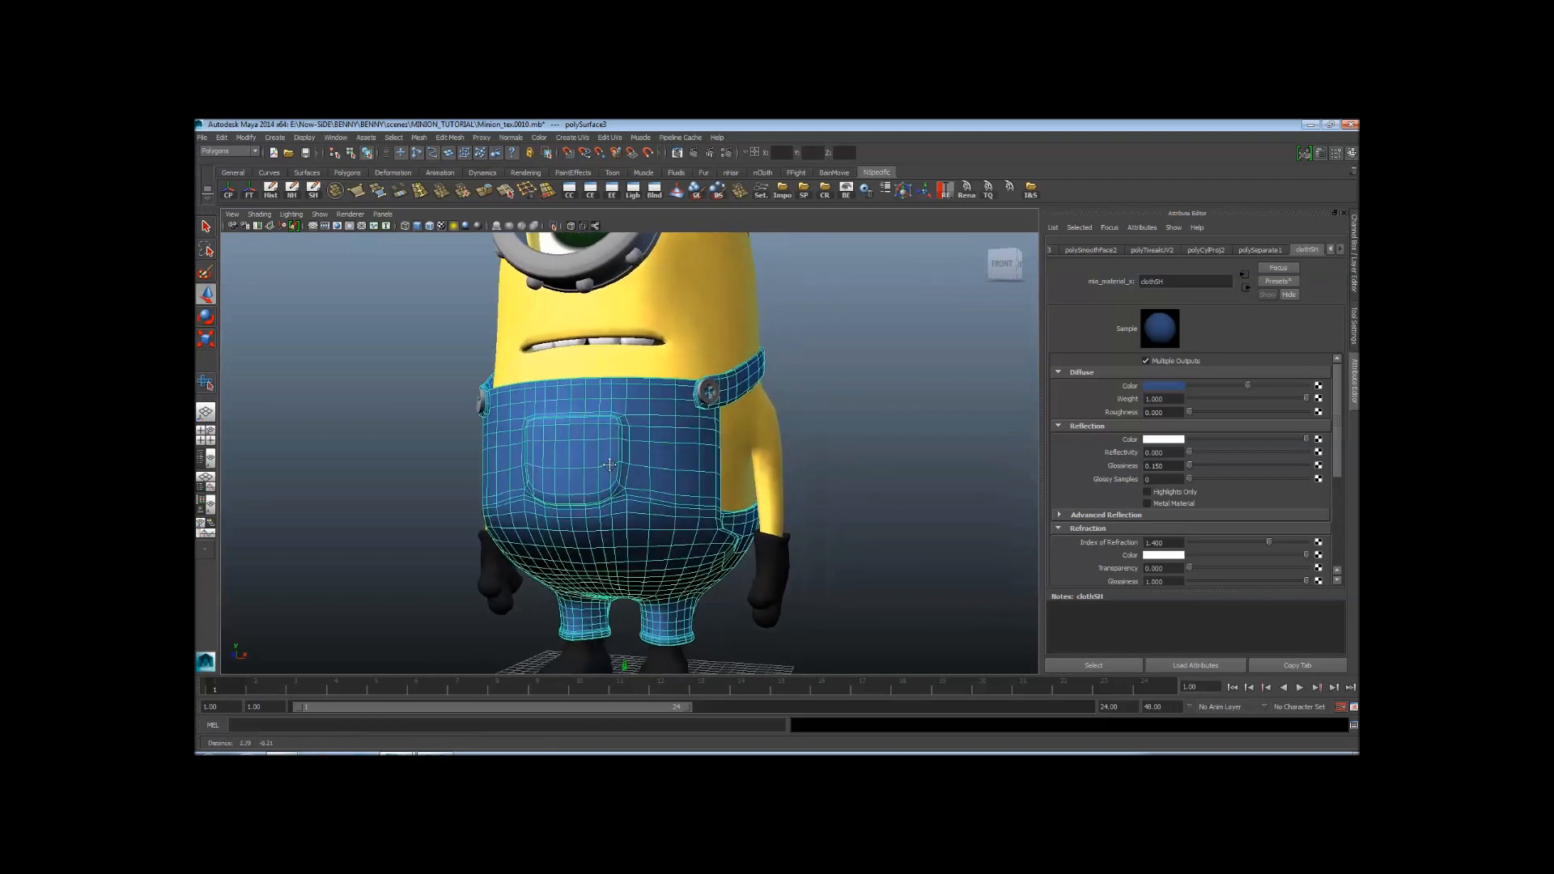
alt+drag(609, 465, 568, 420)
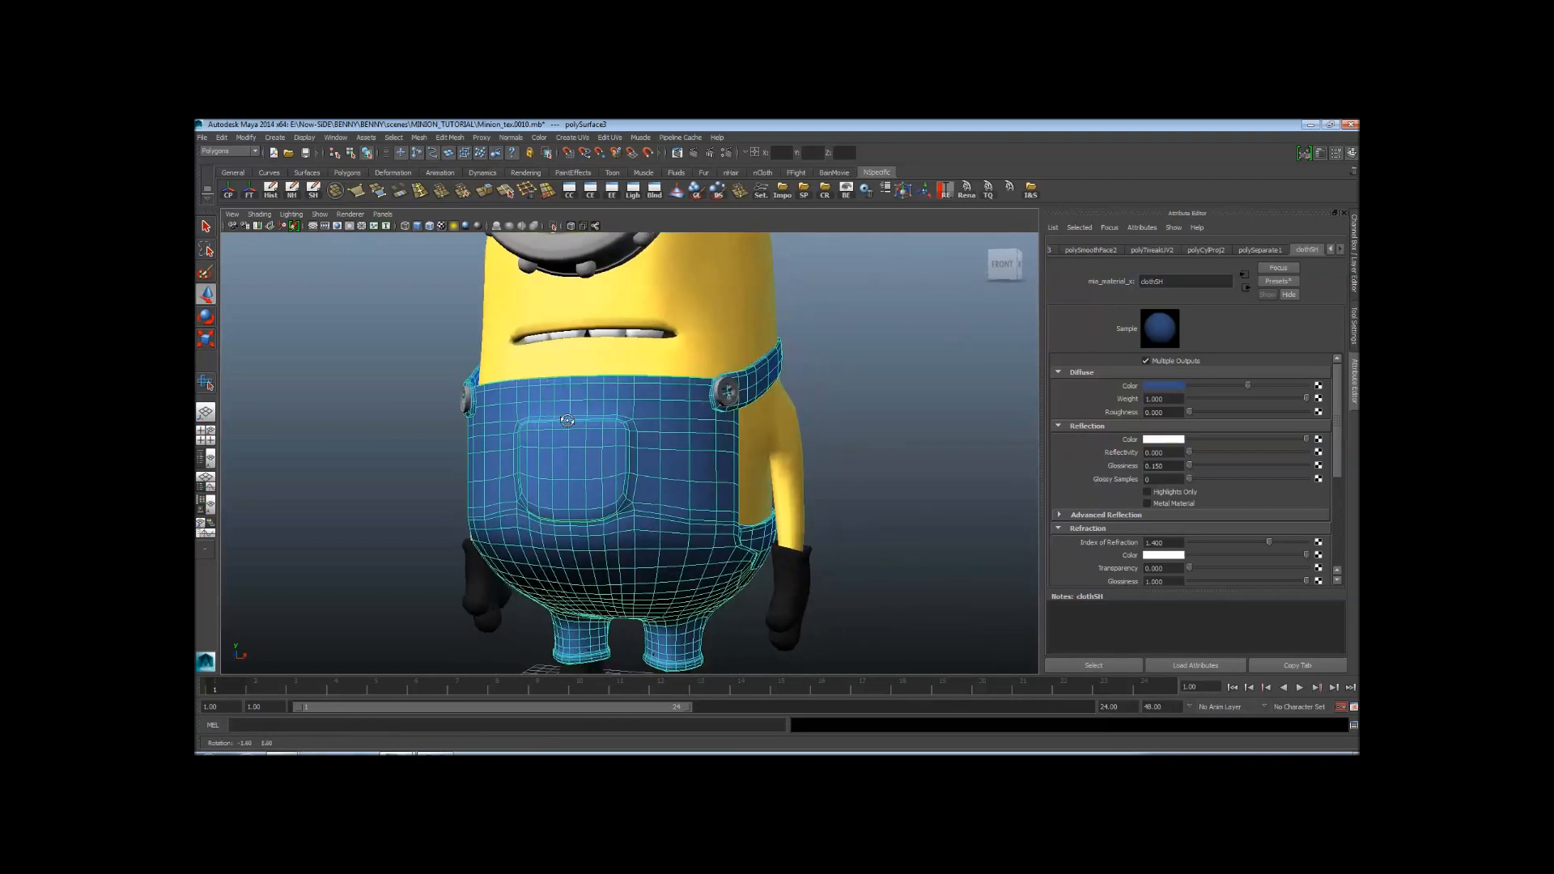
click(1319, 387)
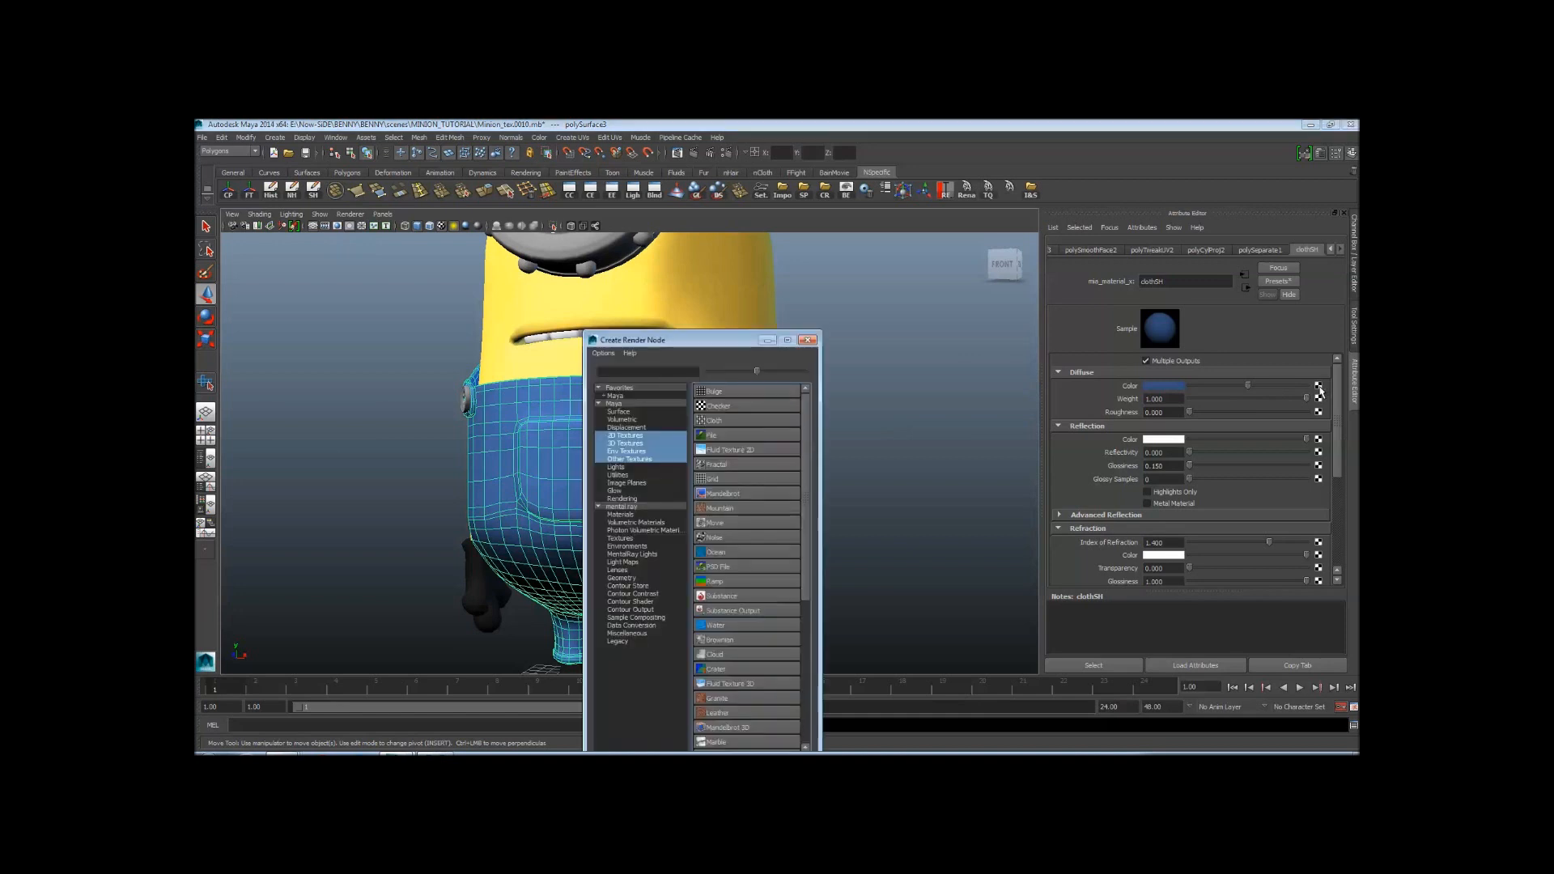
click(808, 340)
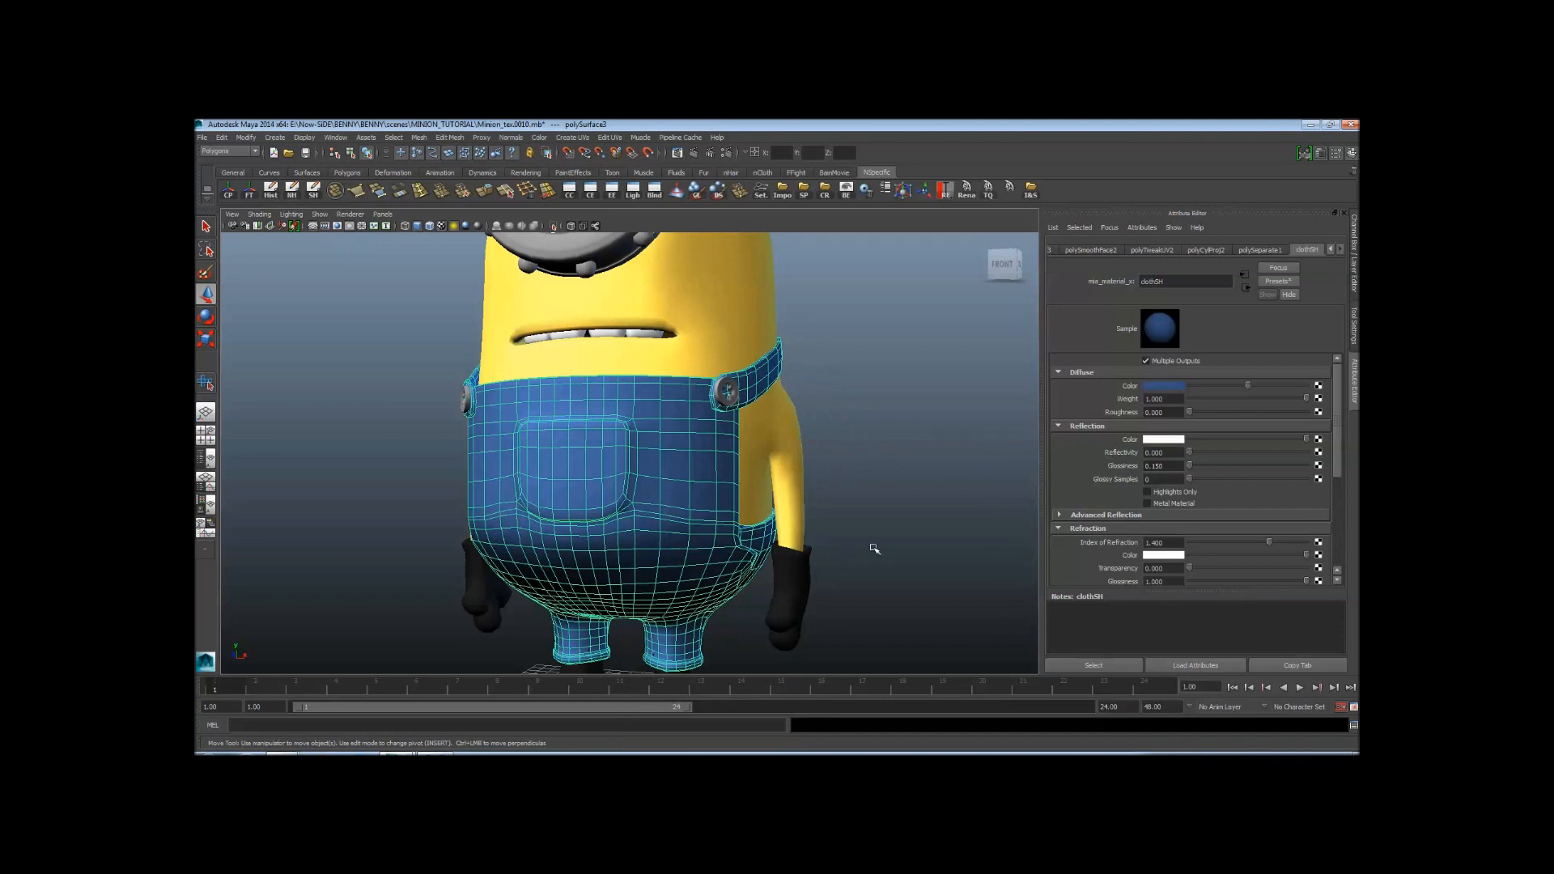
click(336, 138)
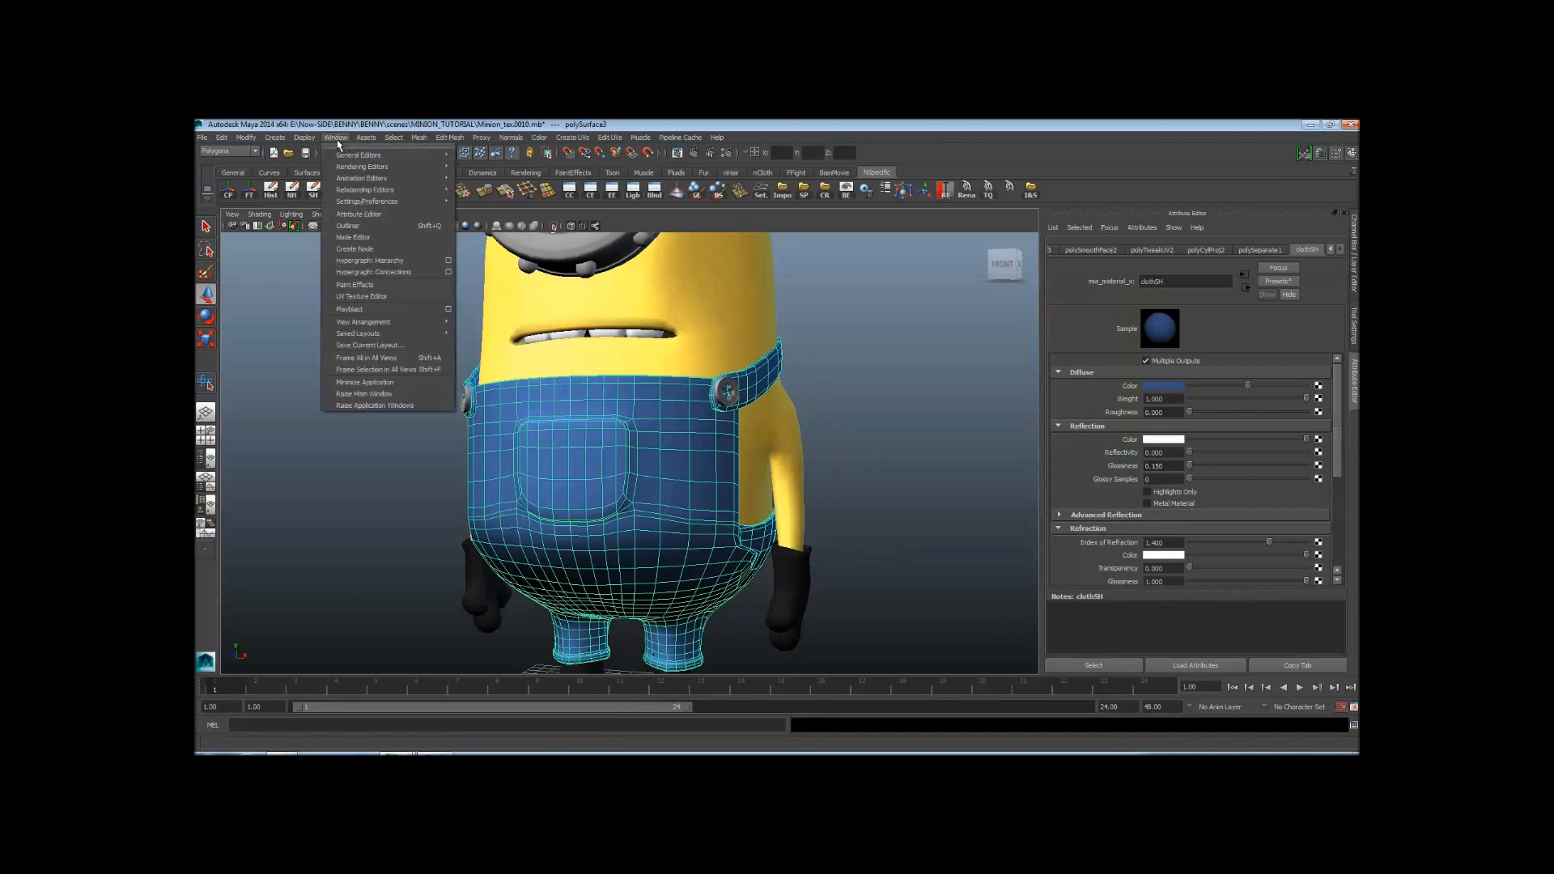
Switch to the minion-clipboard.jpg reference image and examine the overalls' denim and stitching, then minimise it
click(435, 754)
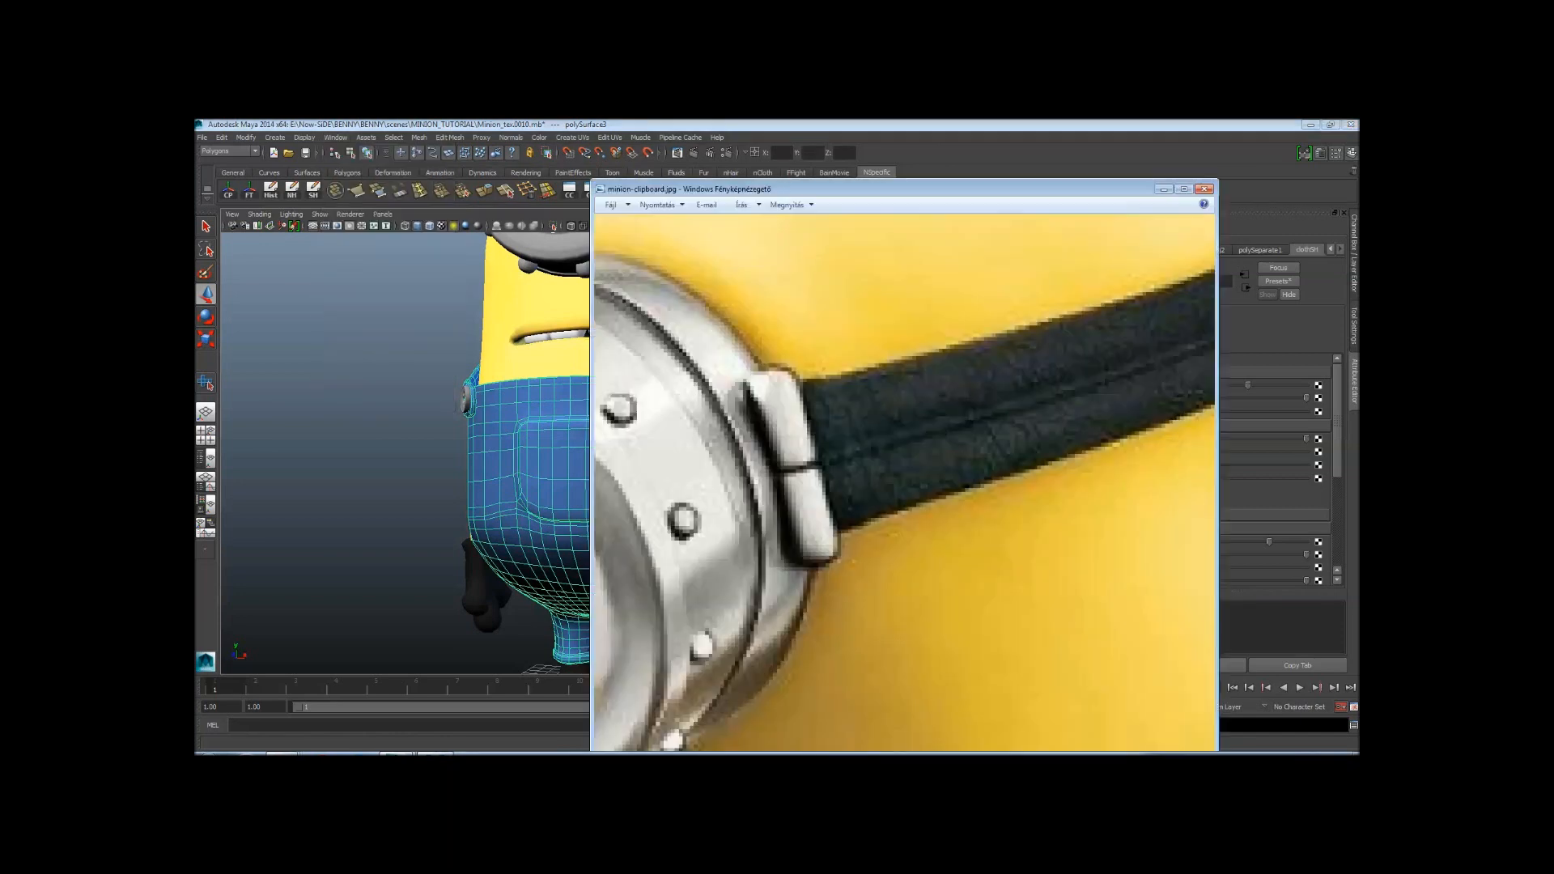
drag(794, 530, 946, 429)
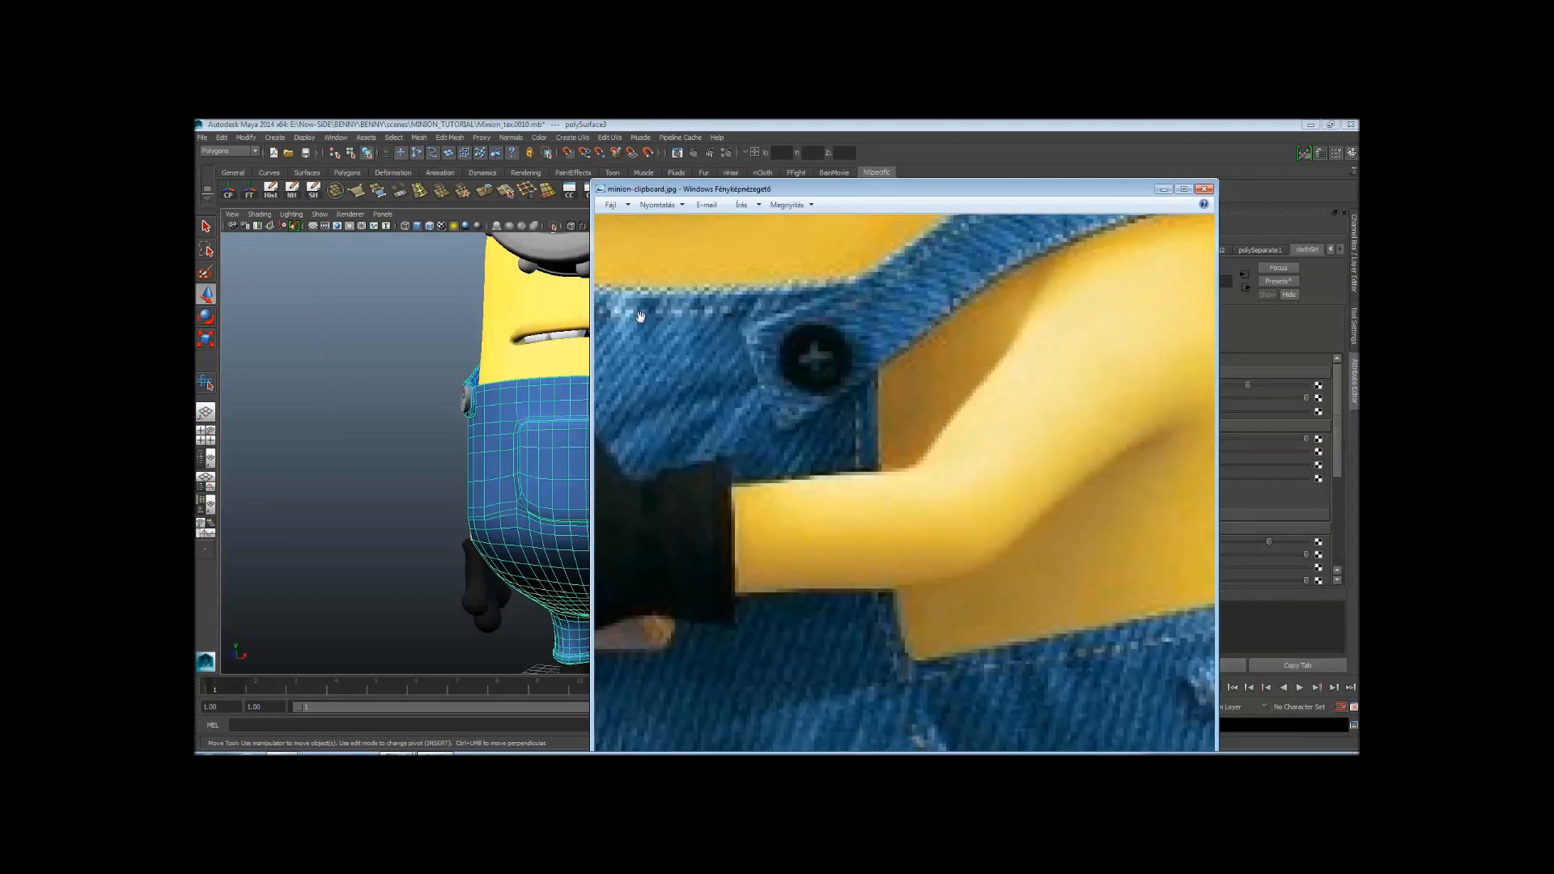
click(1164, 190)
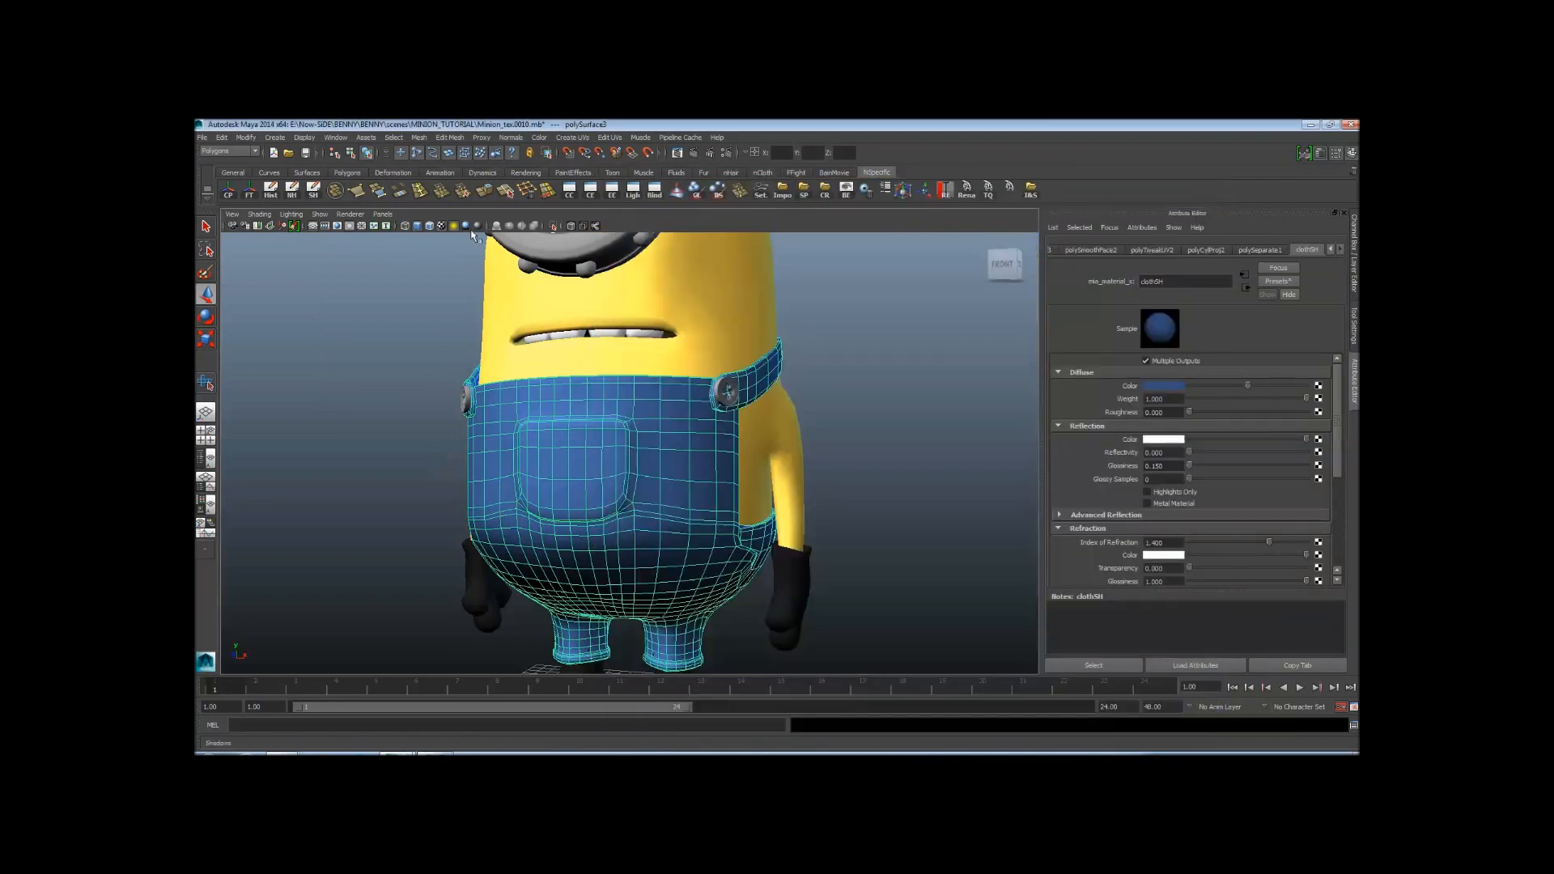
Show the selected overalls' UV layout in the UV Texture Editor
scroll(605, 424, down, 10)
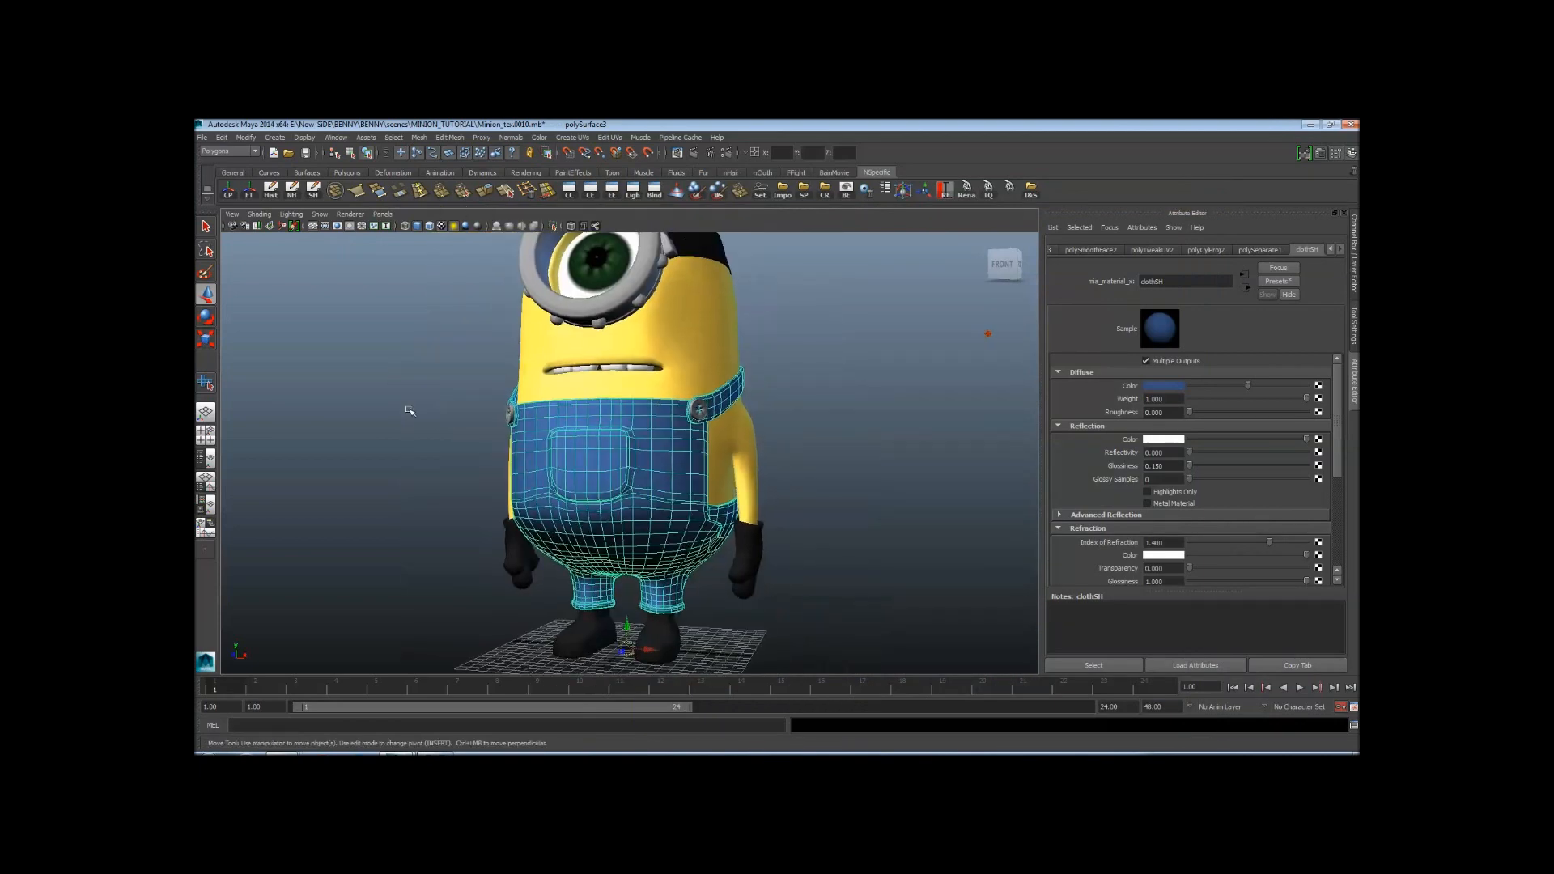
alt+right_drag(374, 412, 671, 429)
alt+drag(672, 429, 624, 448)
alt+right_drag(624, 448, 533, 437)
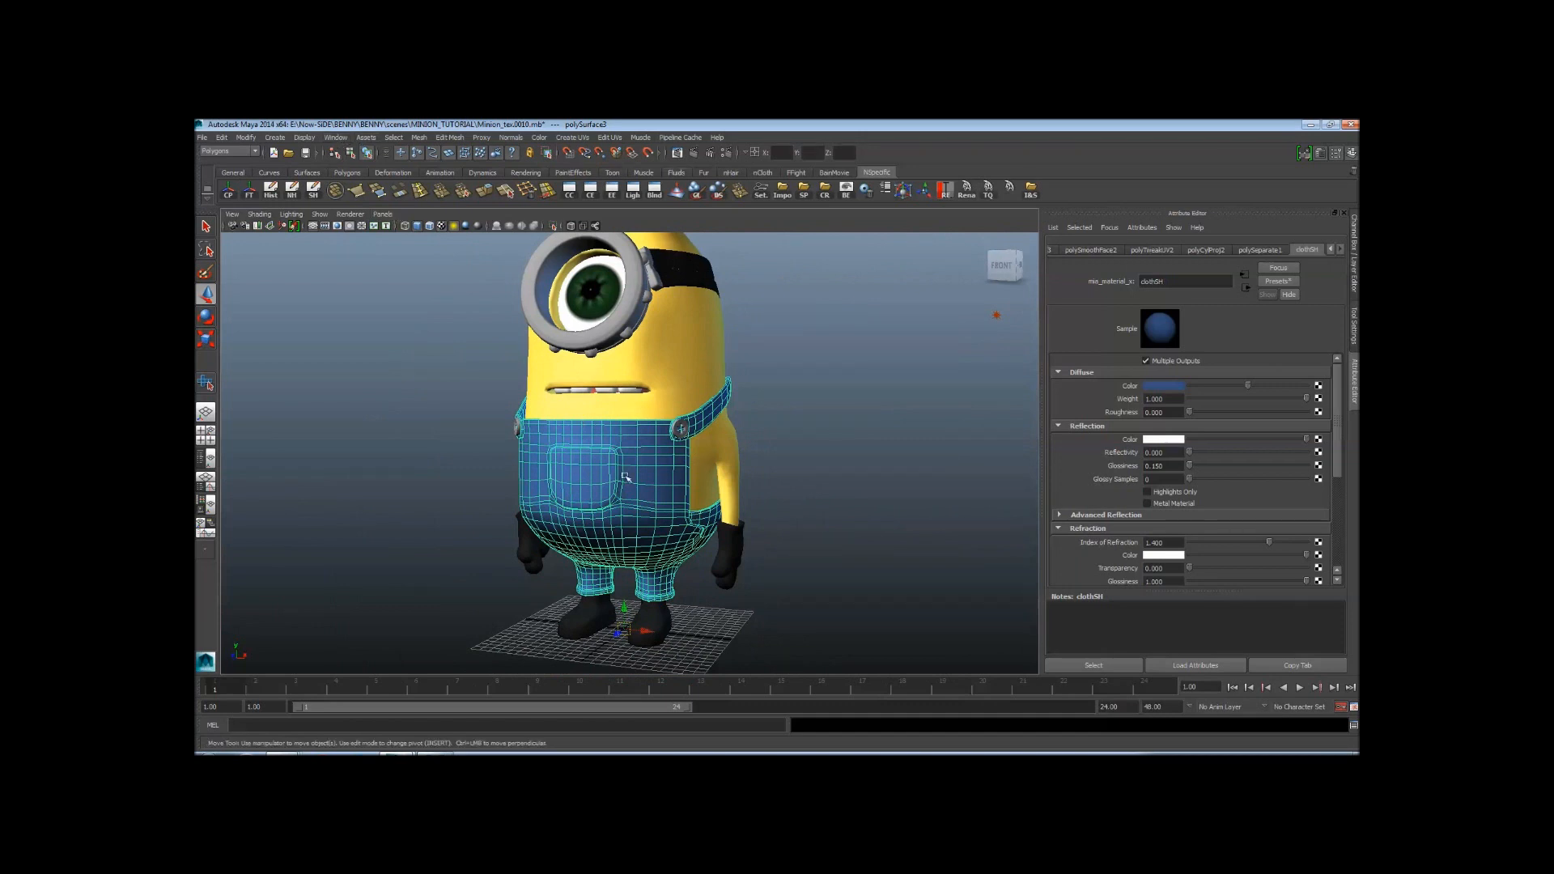
alt+drag(628, 478, 672, 457)
click(336, 139)
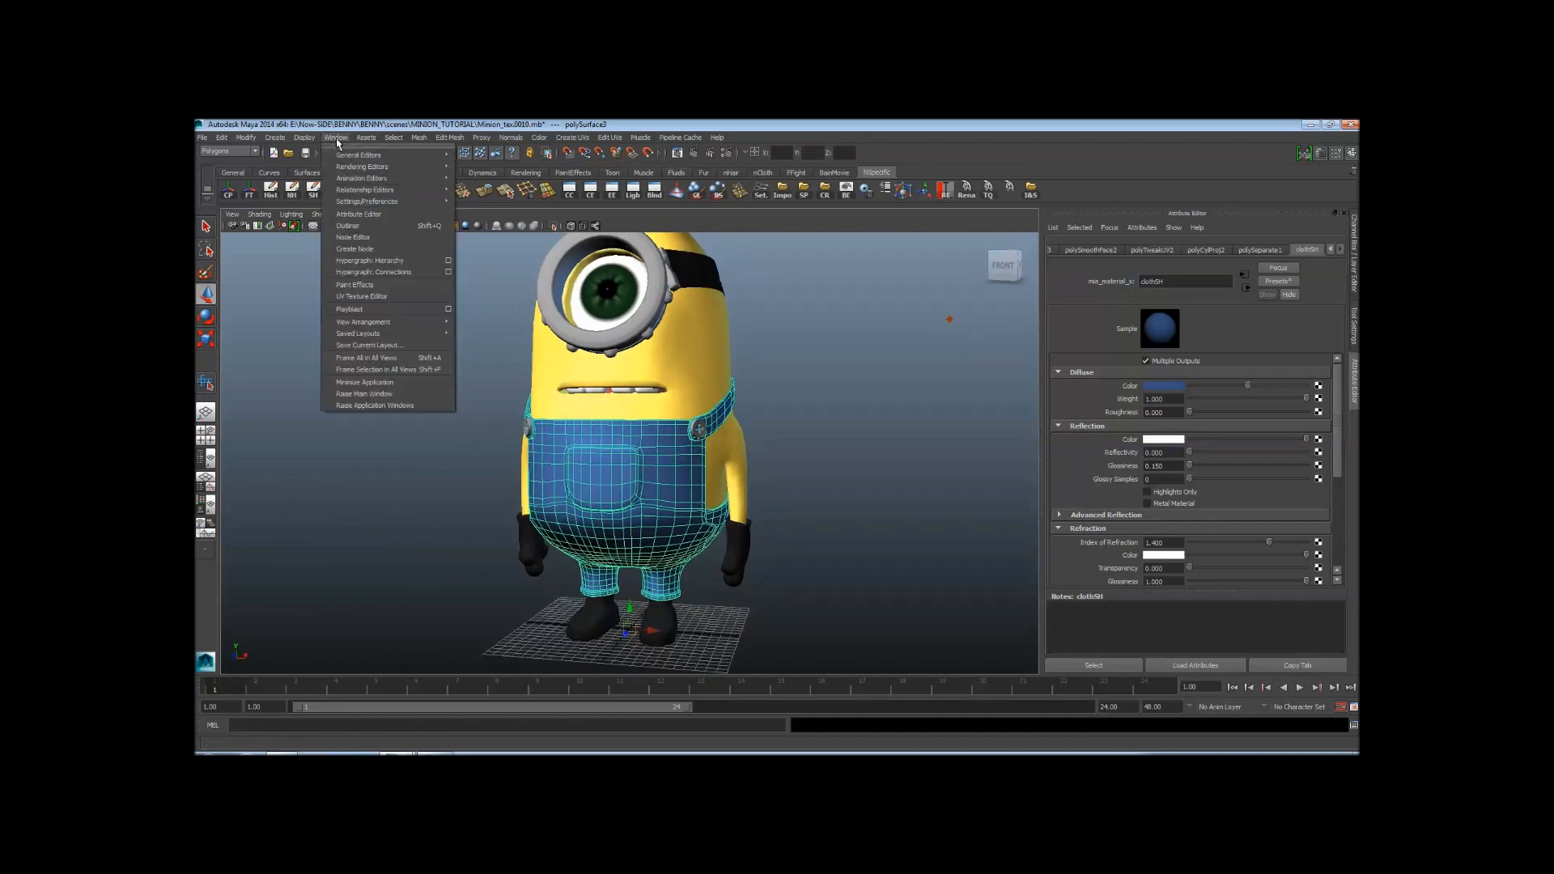
click(388, 296)
scroll(1053, 437, up, 2)
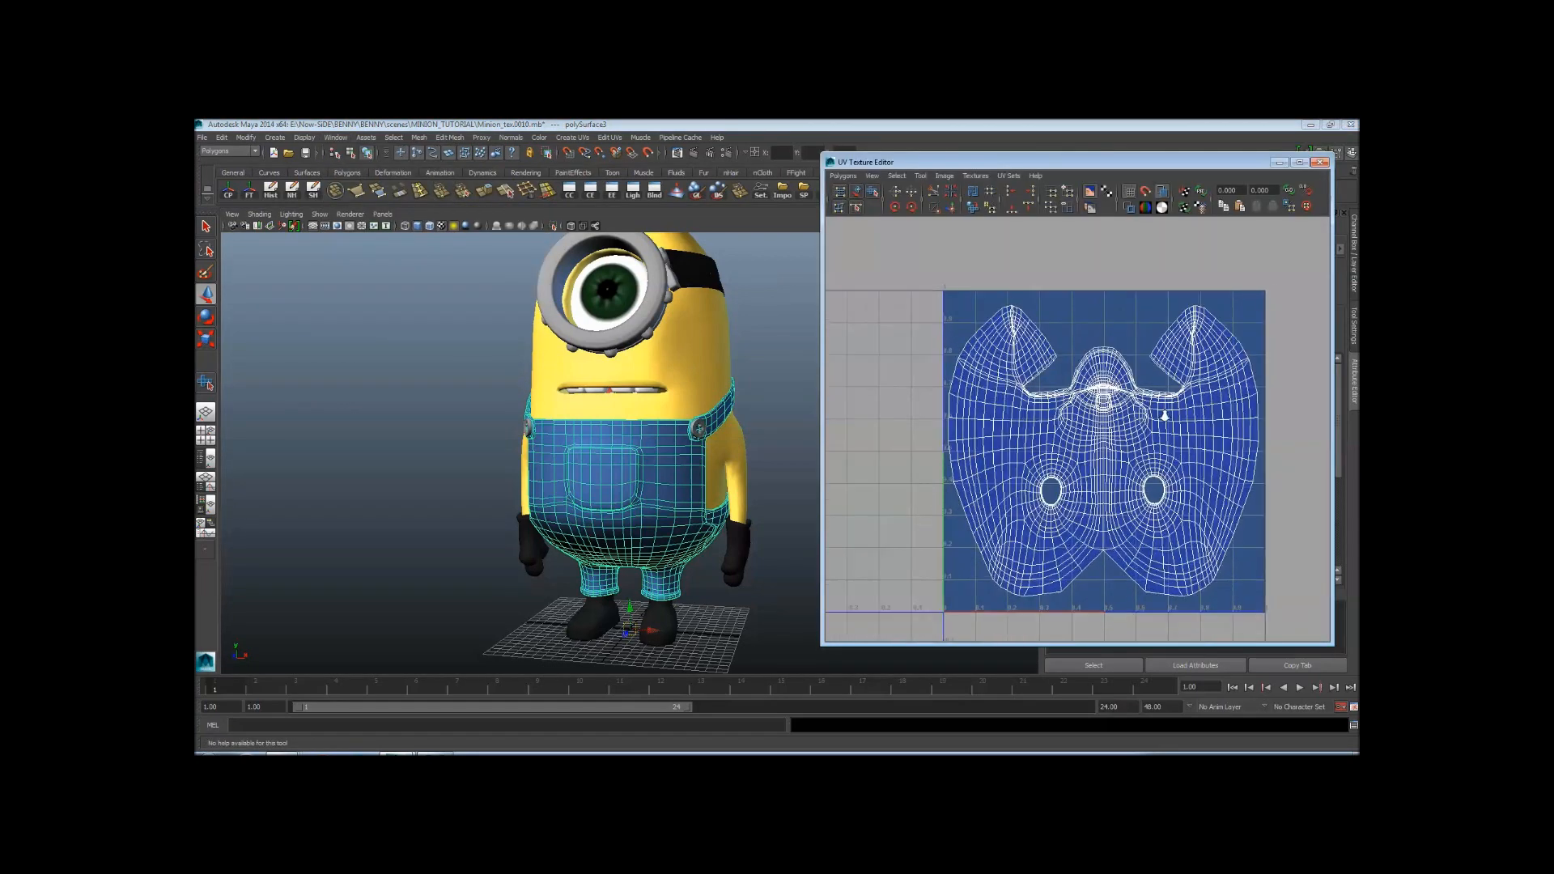
Set up a UV snapshot of the overalls with the file name outUV in the project's sourceimages/minions folder
click(846, 175)
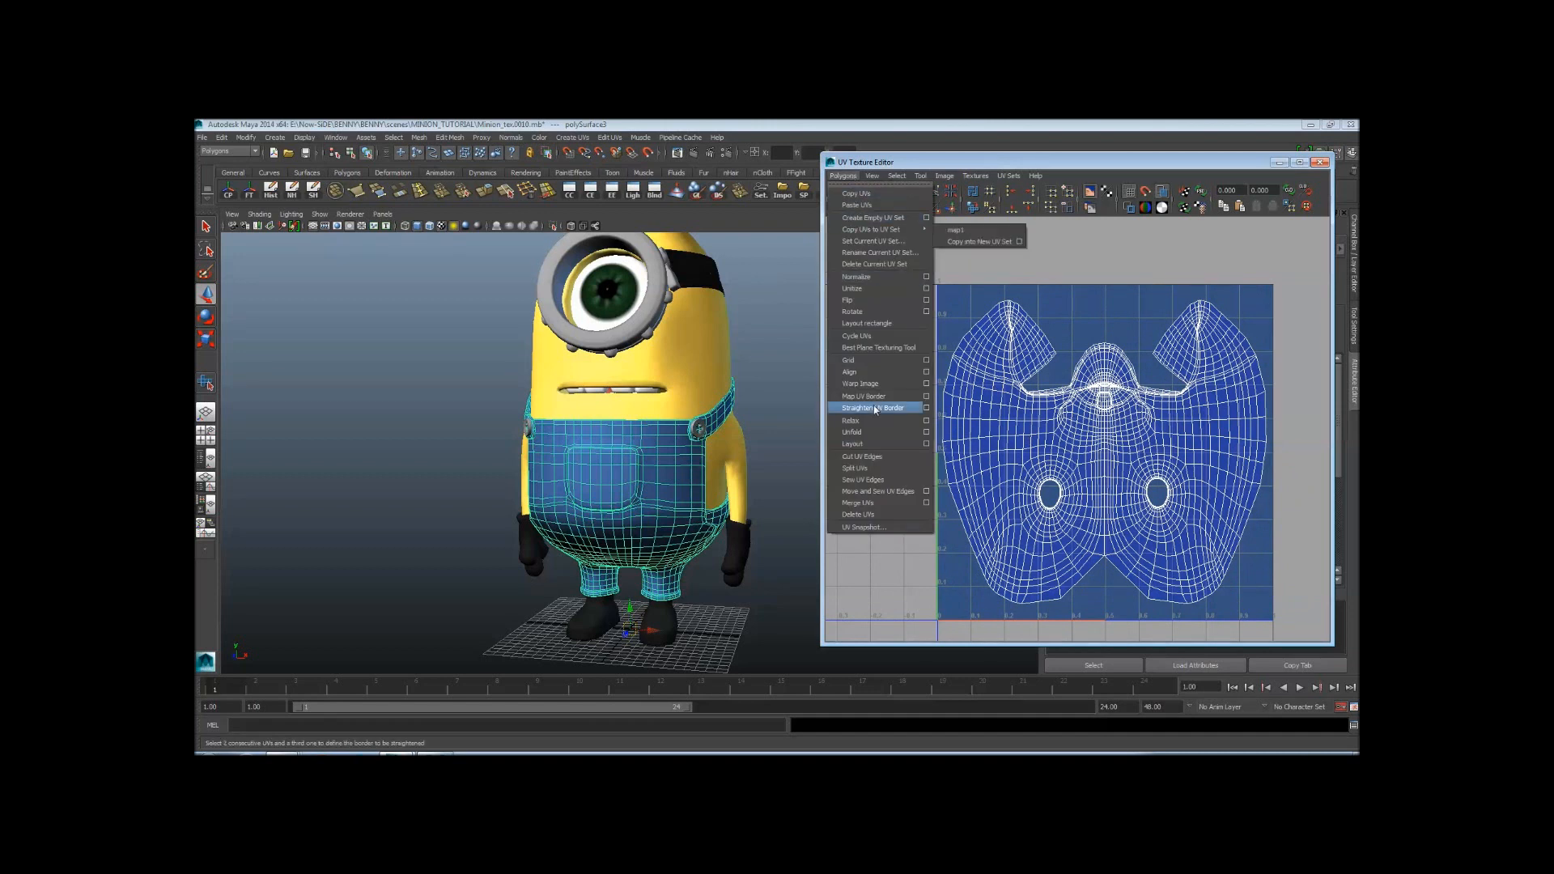
click(895, 530)
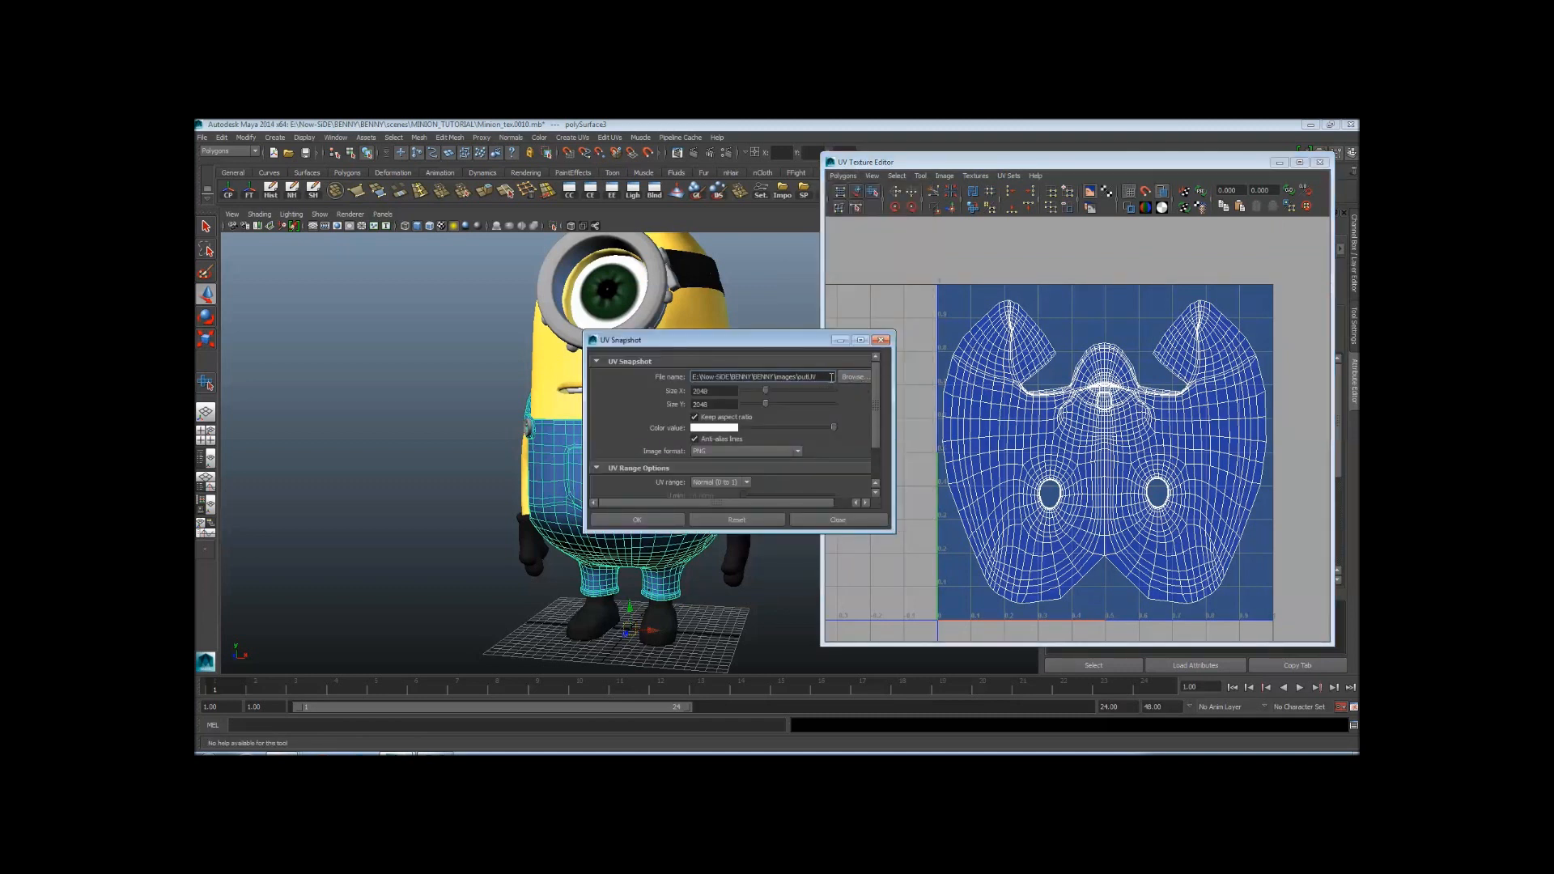
click(853, 378)
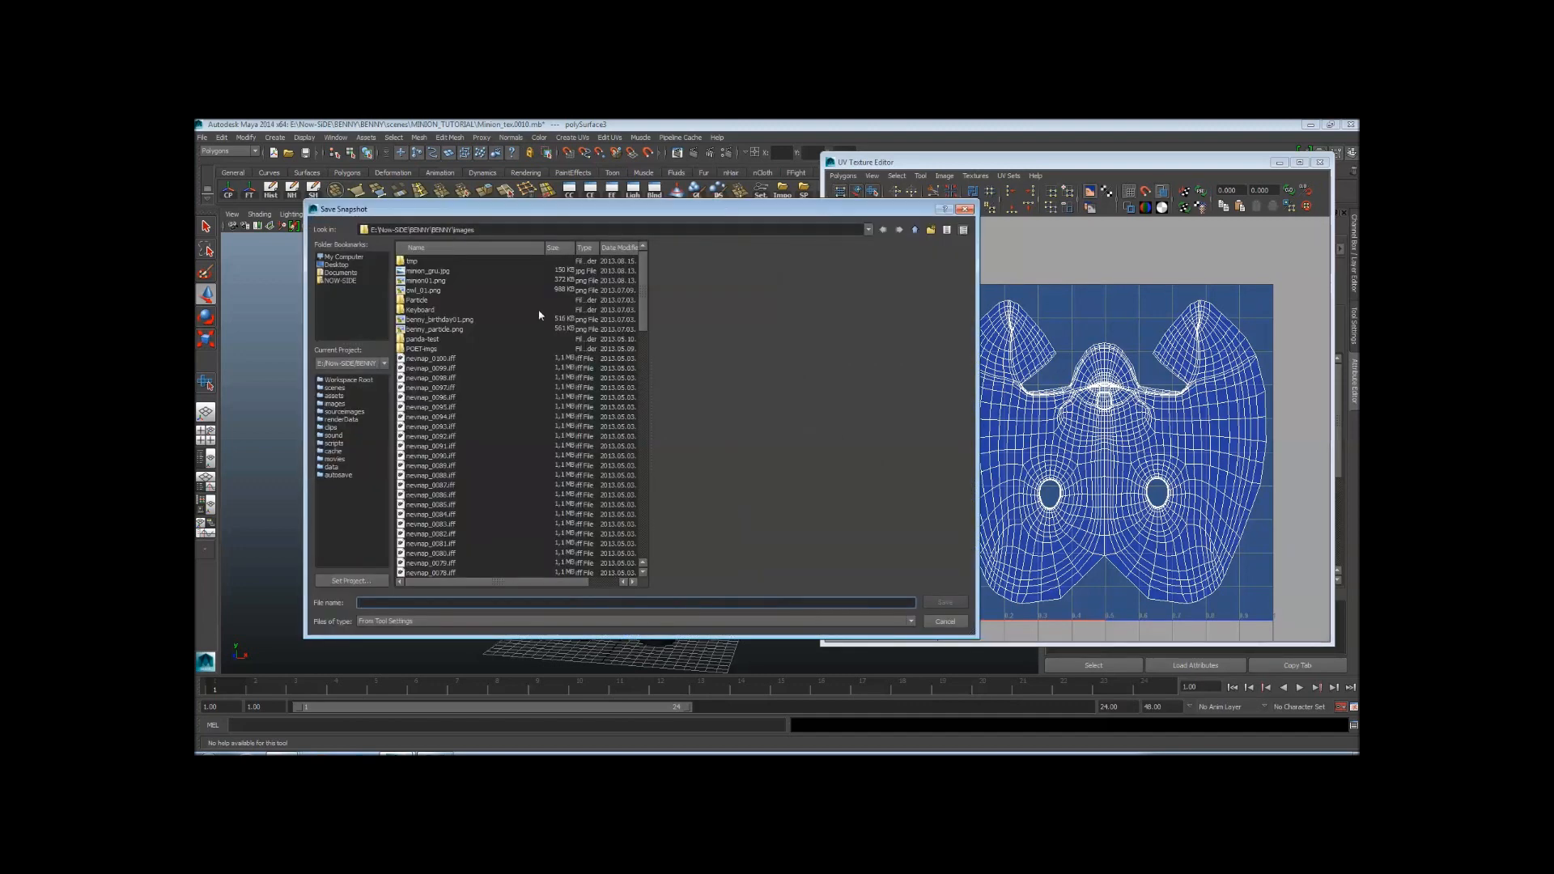
click(354, 412)
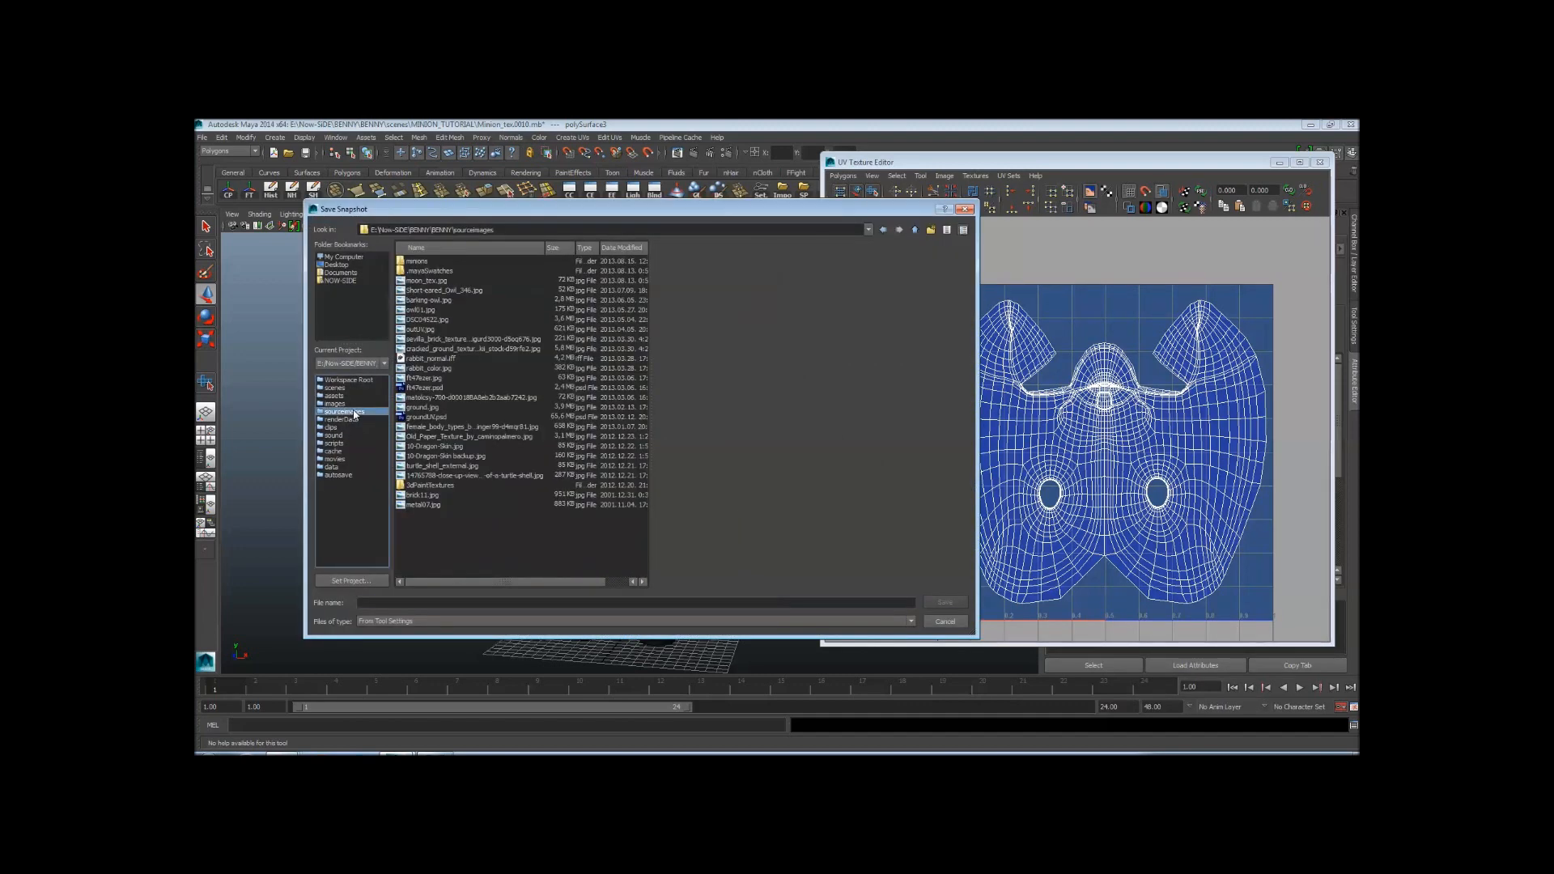
double_click(421, 263)
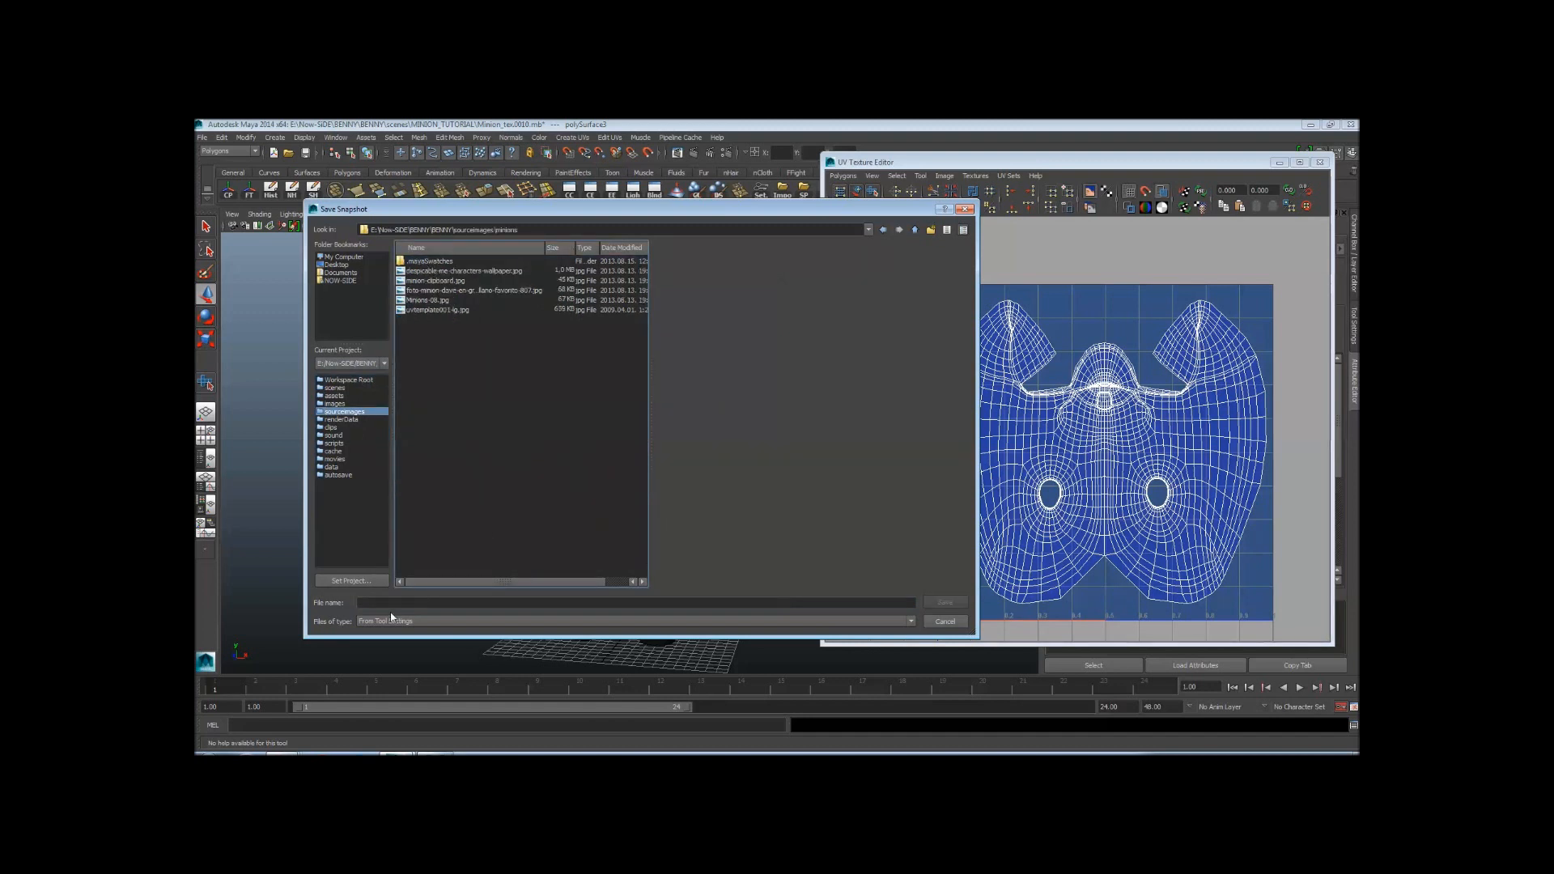
click(422, 602)
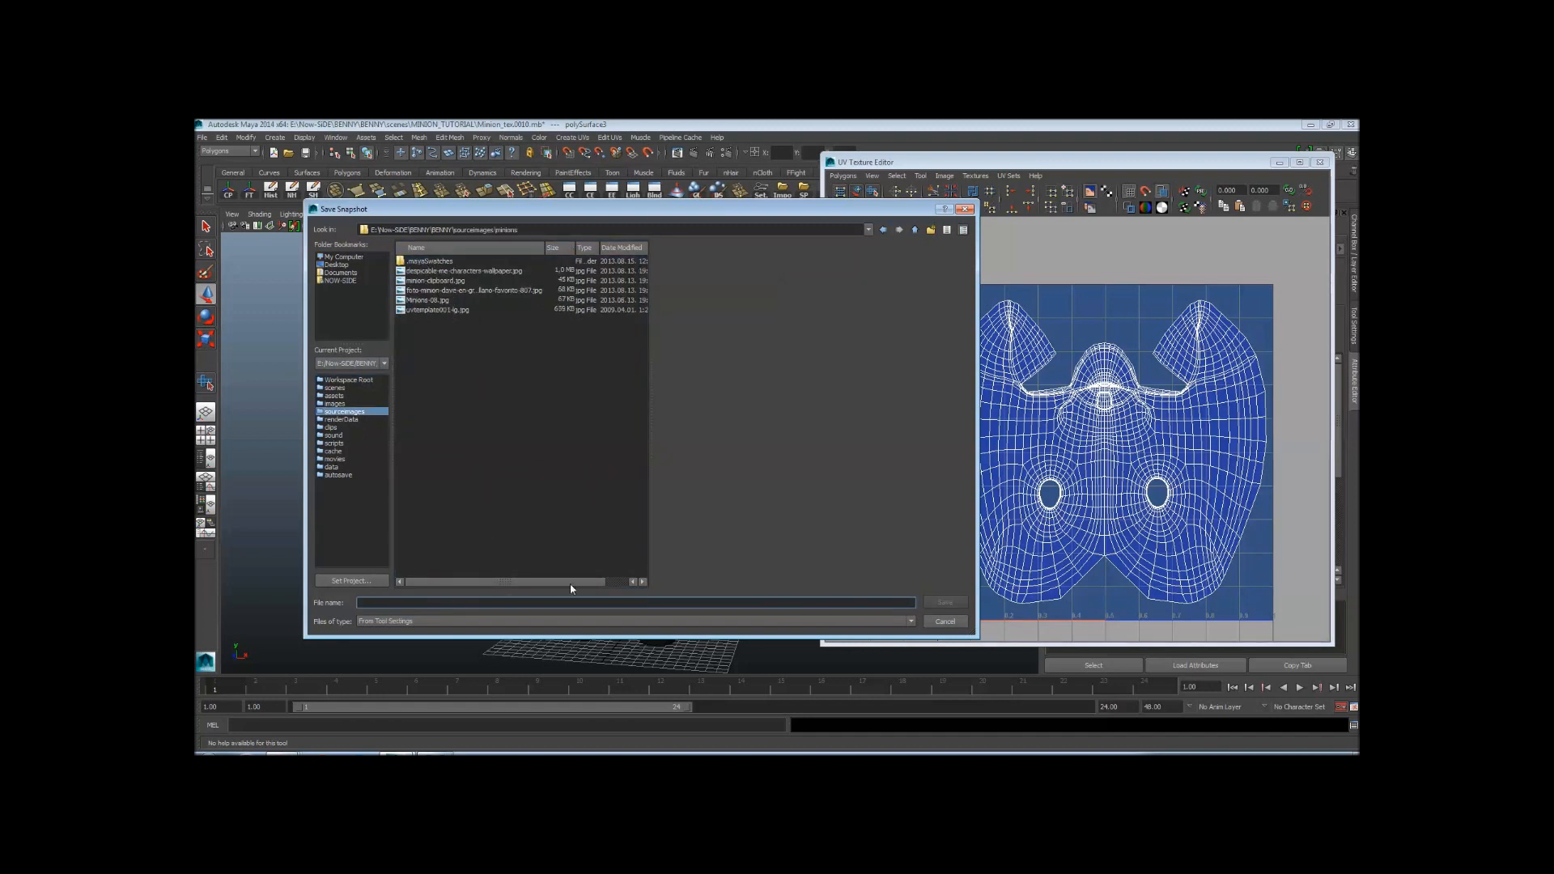
text(outUV)
click(945, 602)
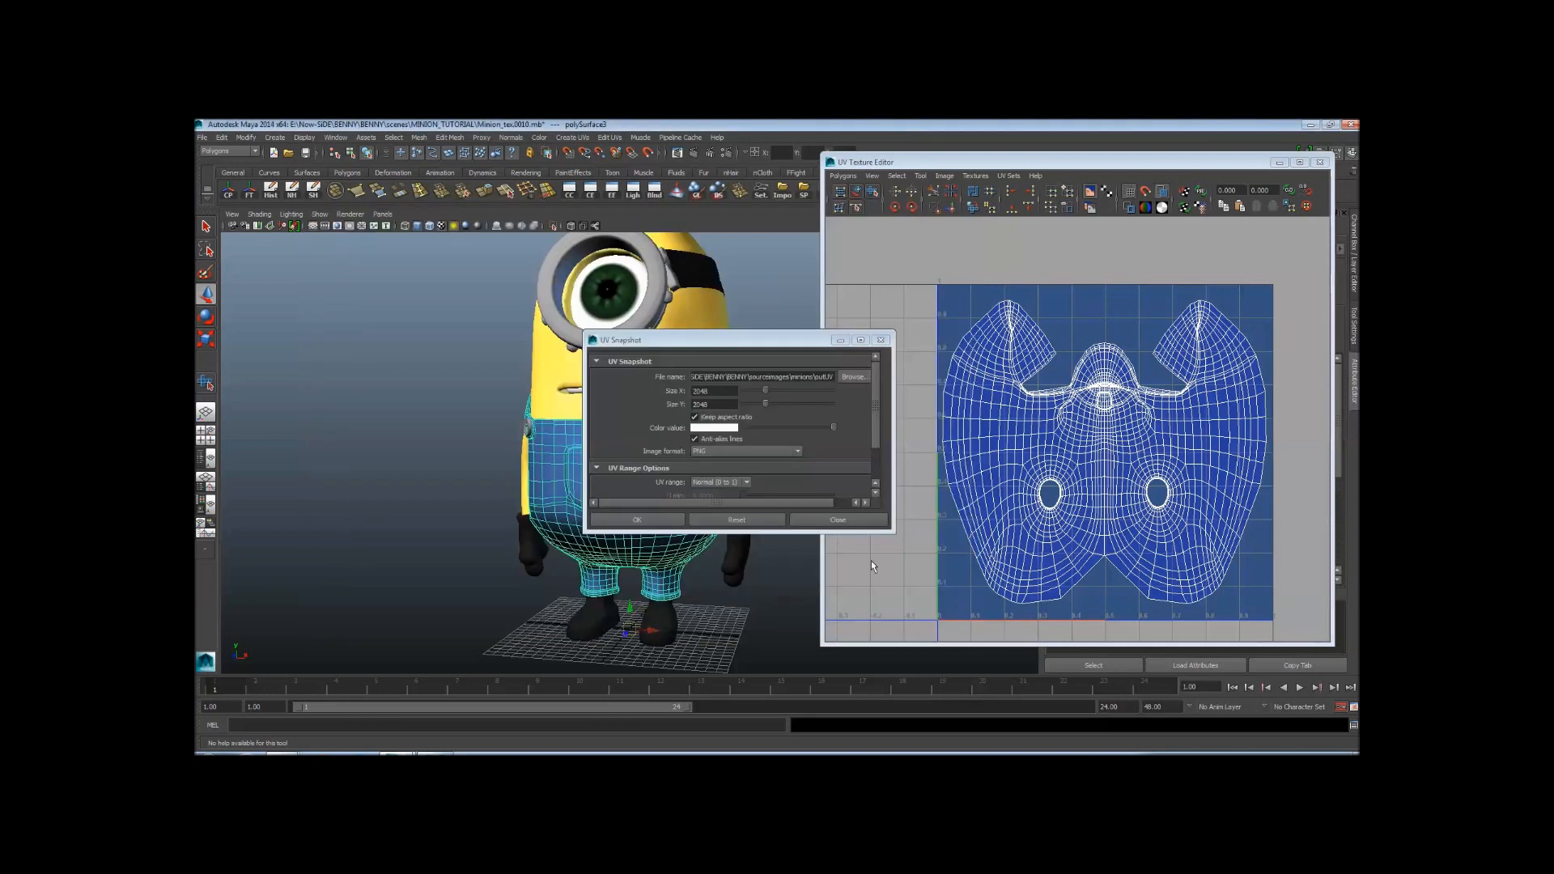
Export the overalls' UV snapshot as a 2048 by 2048 PNG and check the saved file path
click(781, 430)
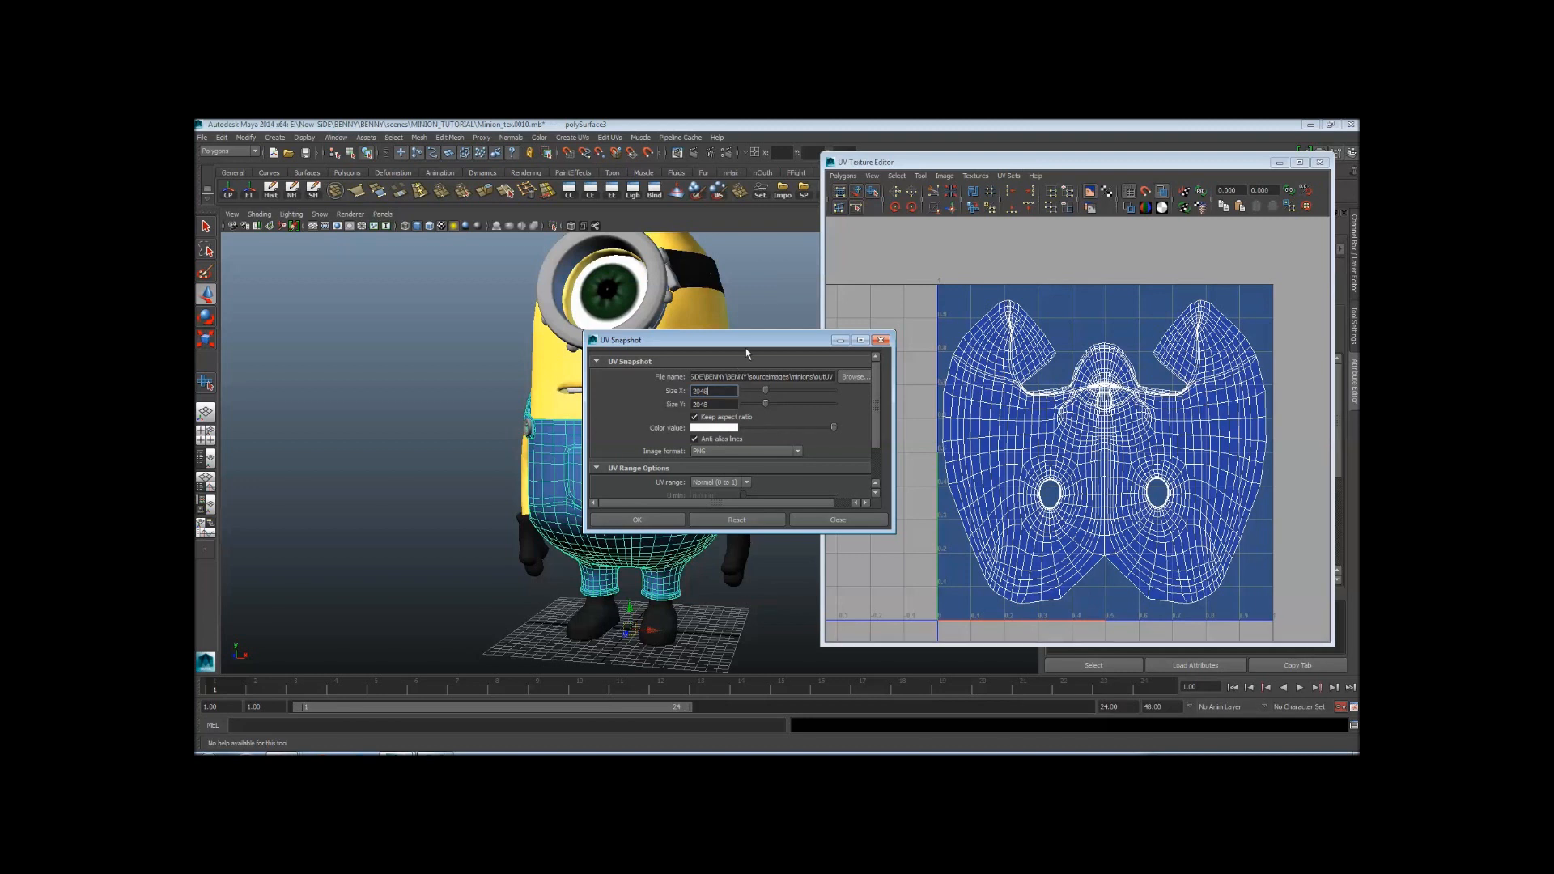
drag(747, 353, 790, 353)
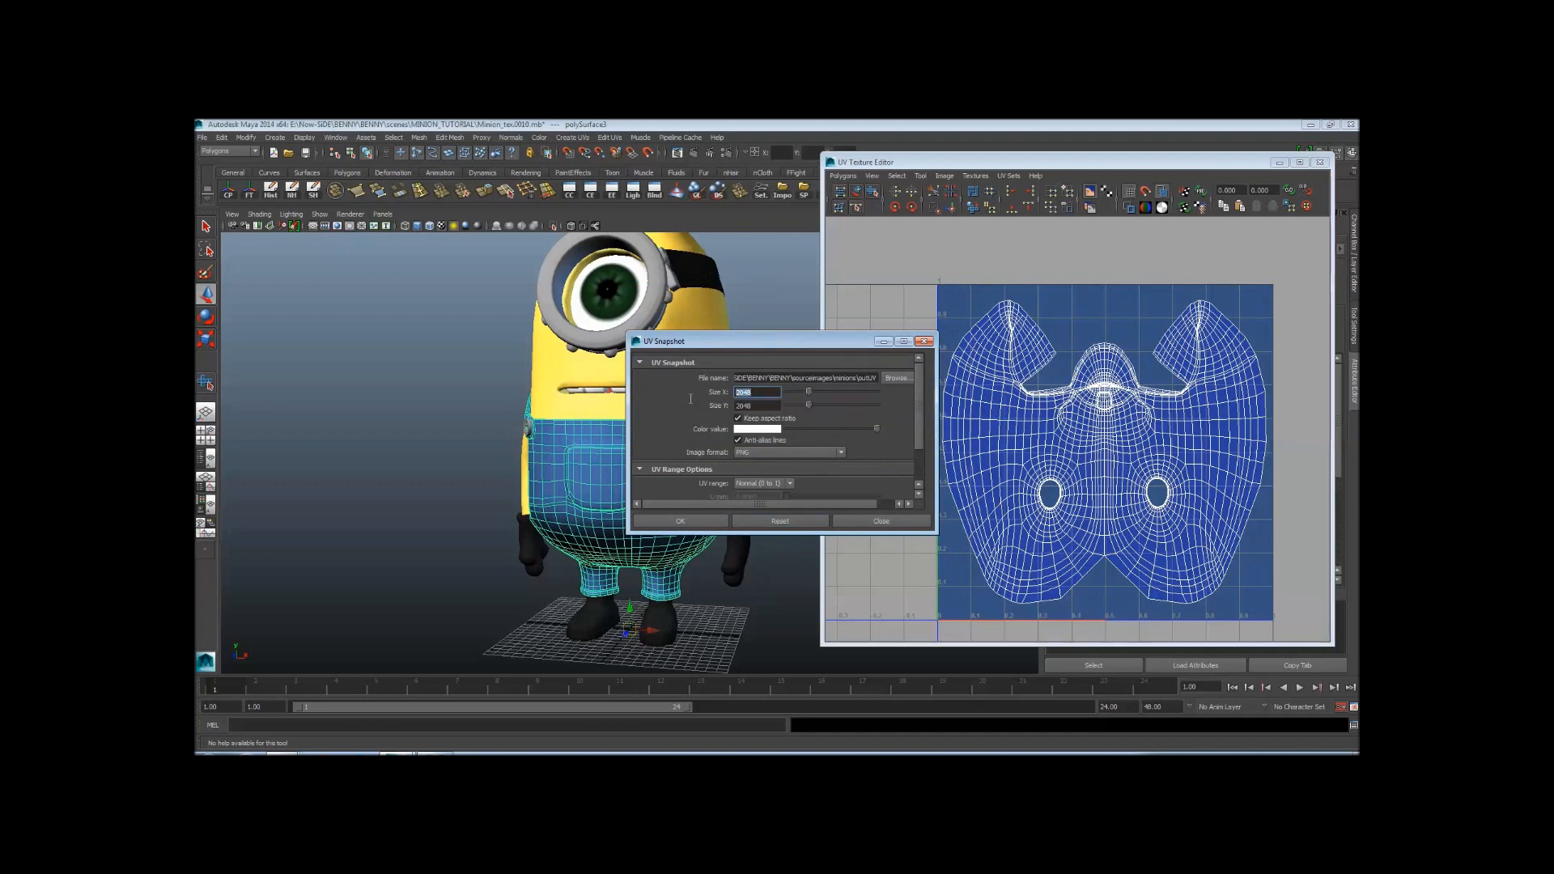
double_click(750, 394)
key(Tab)
double_click(763, 389)
drag(779, 341, 751, 262)
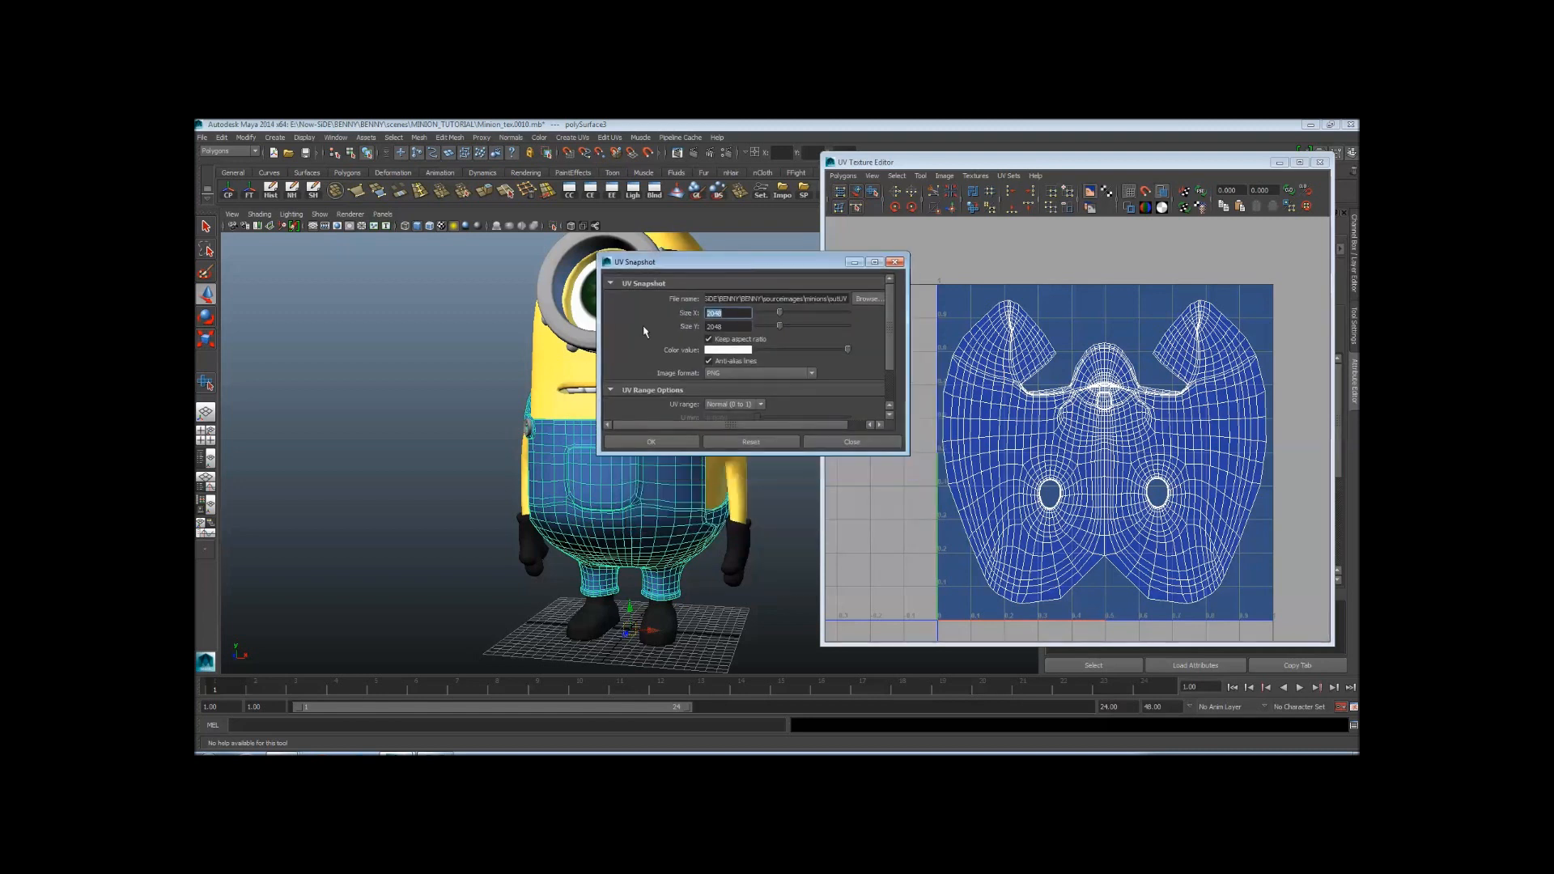
click(761, 373)
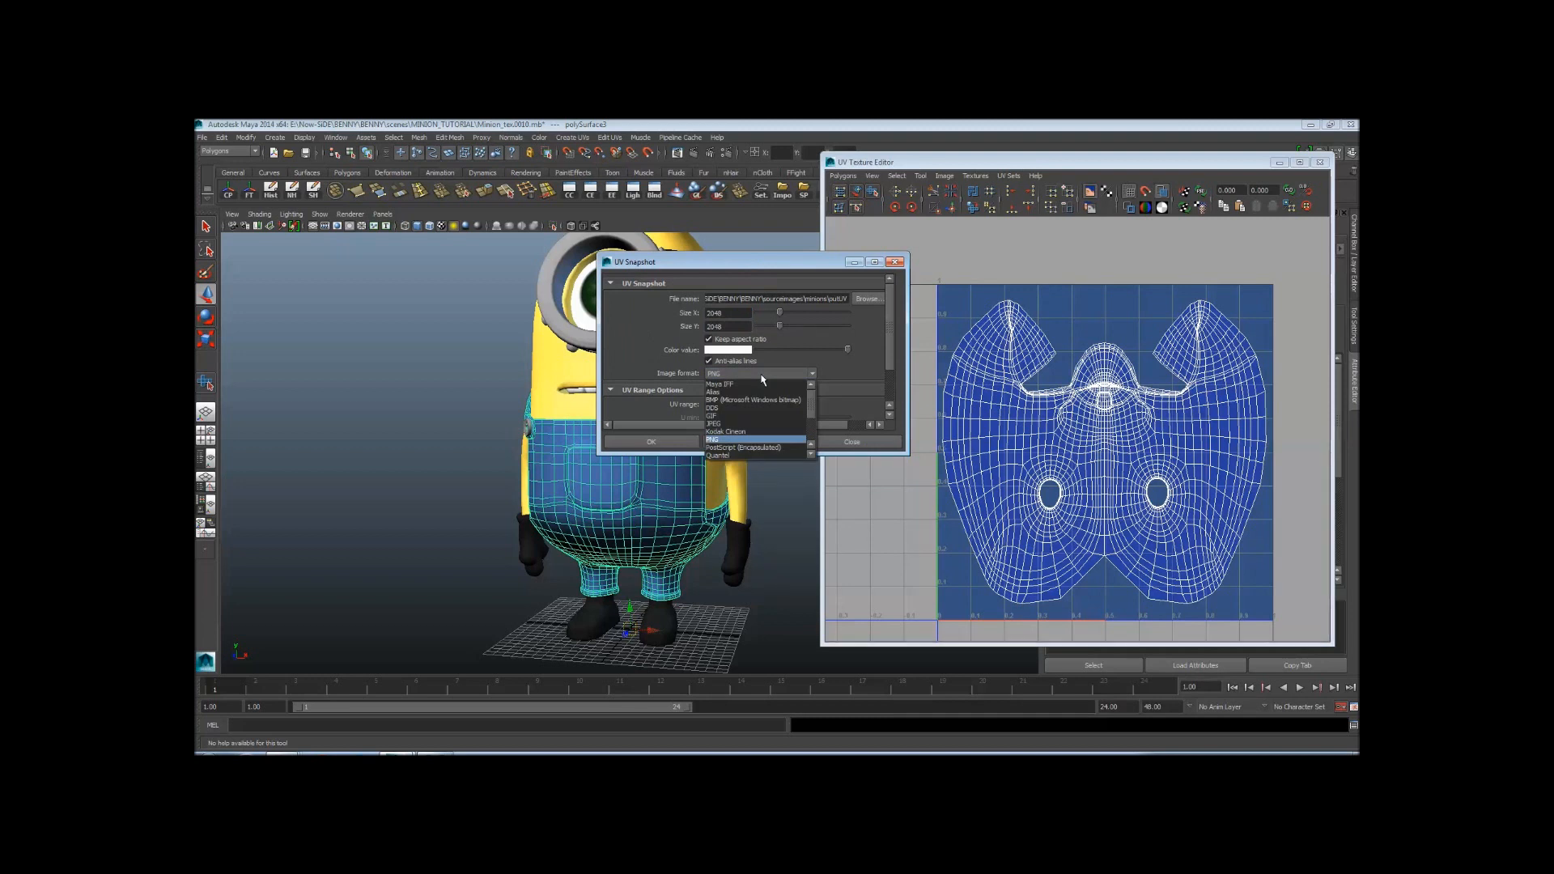
click(761, 376)
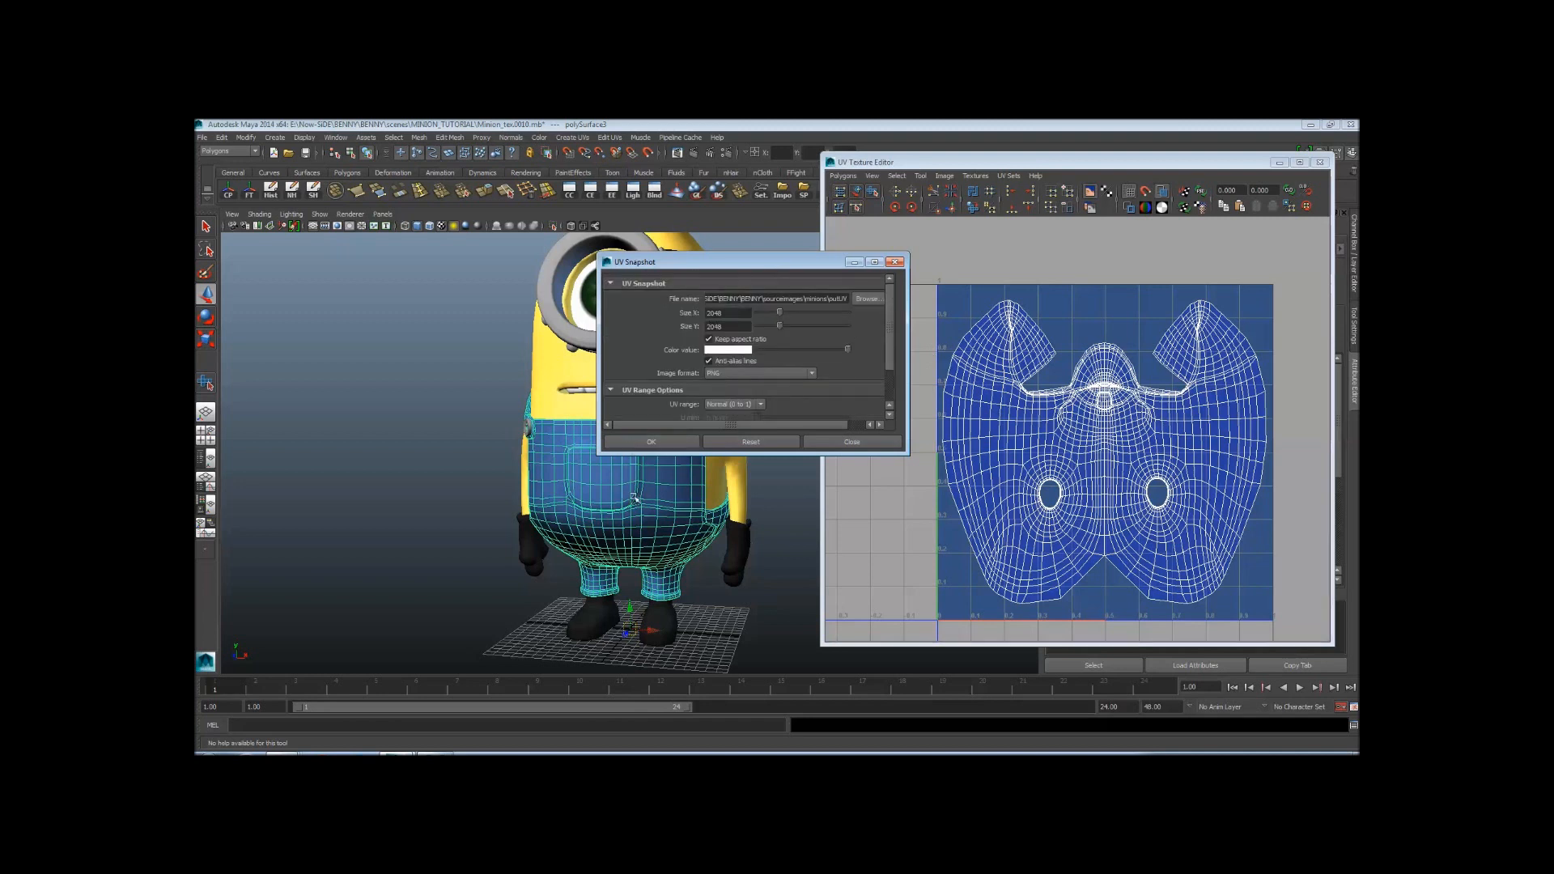
click(651, 442)
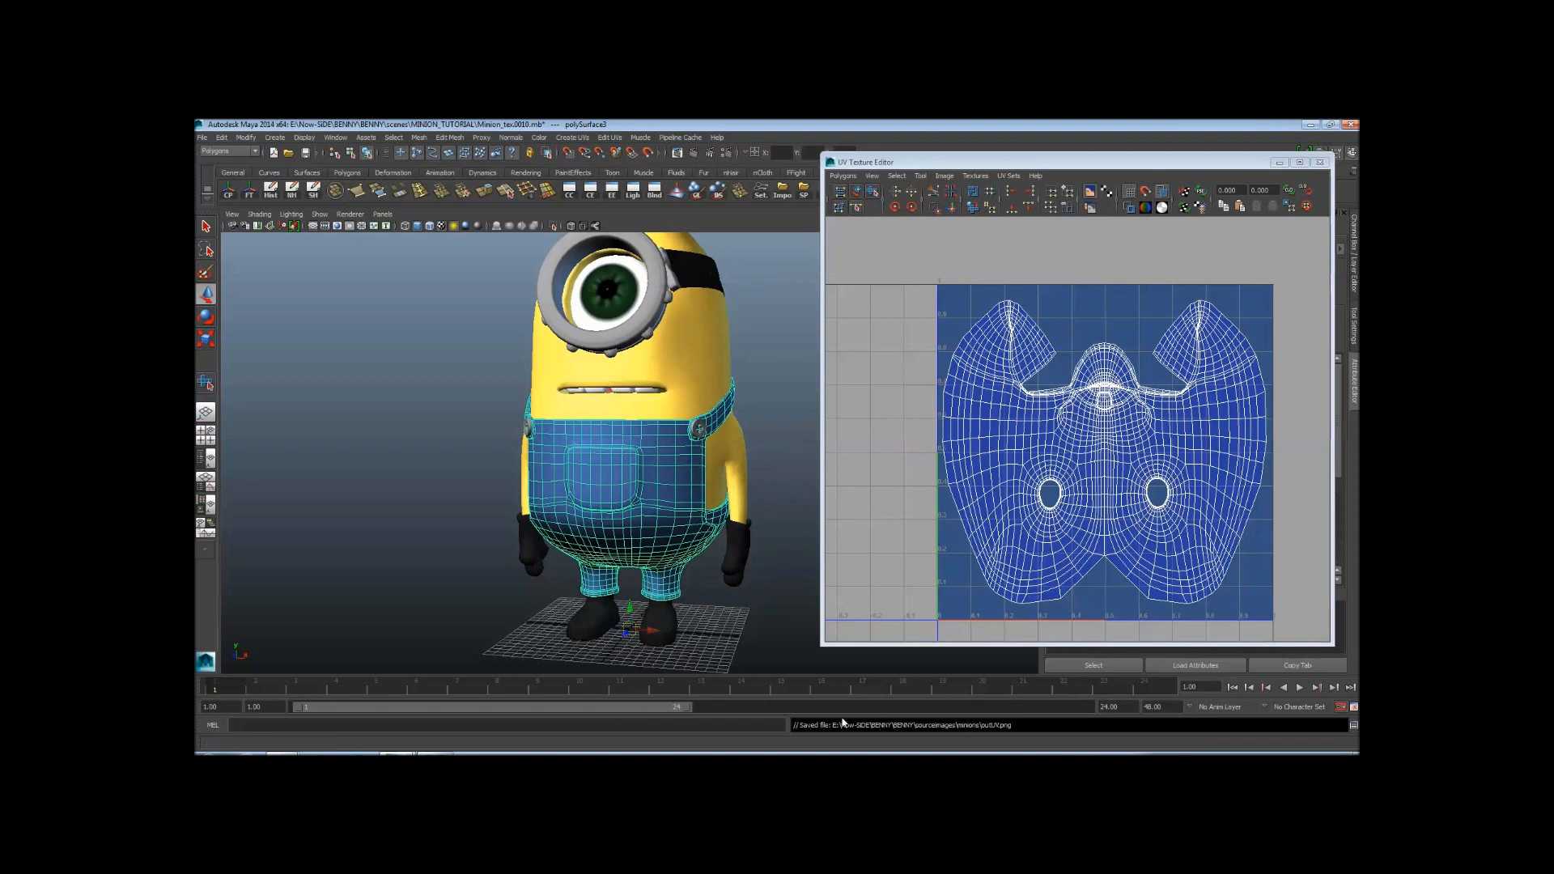
drag(795, 726, 1080, 729)
click(1081, 727)
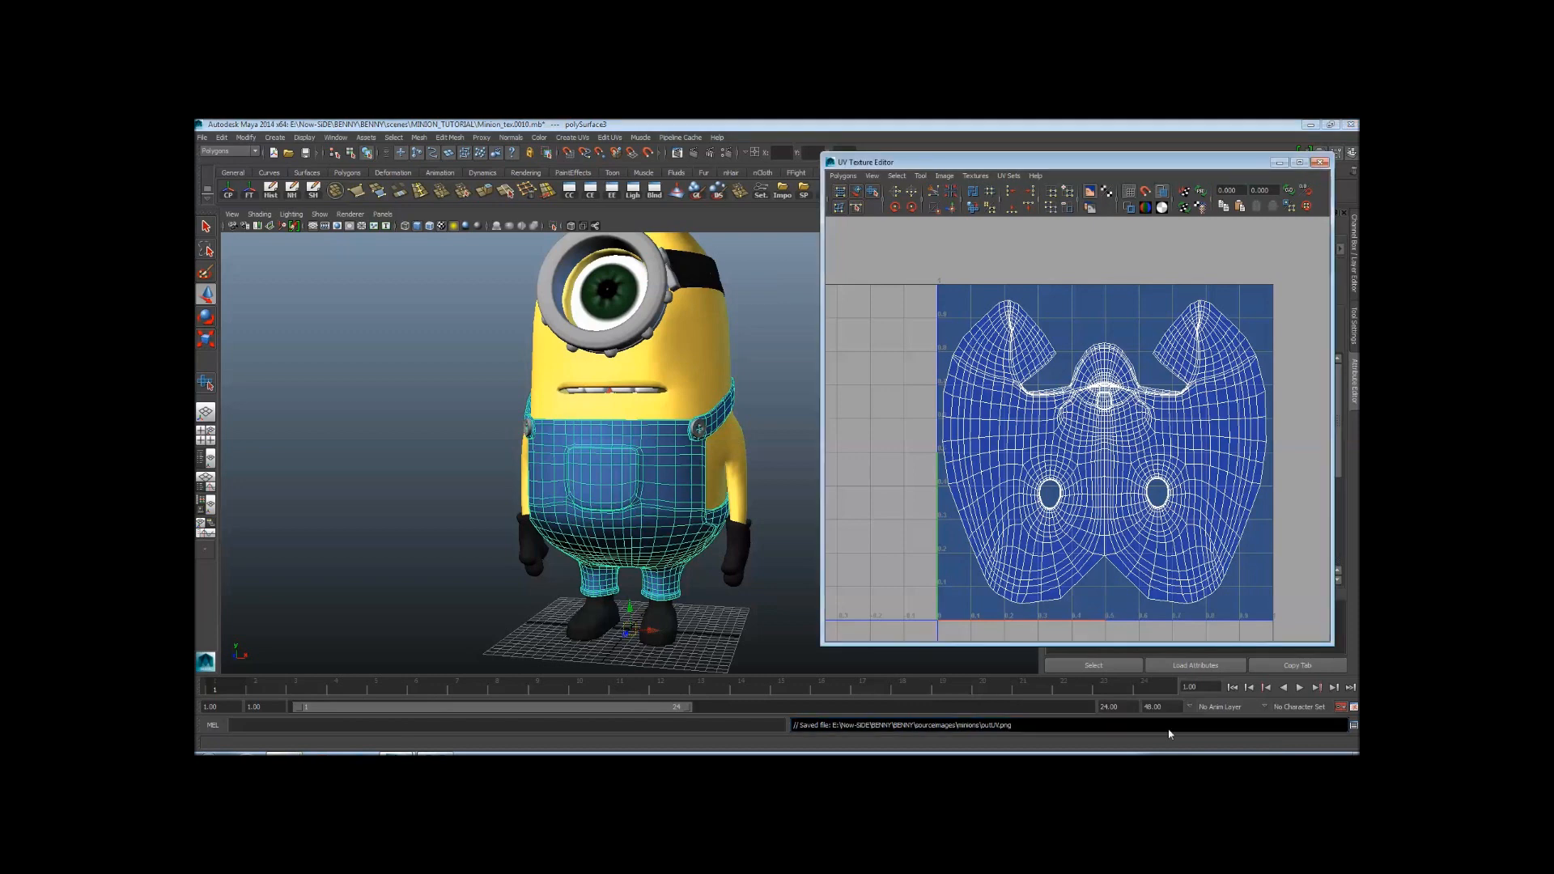
Open outUV.png from the minions folder in the image viewer and examine the overalls' wireframe up close
click(283, 754)
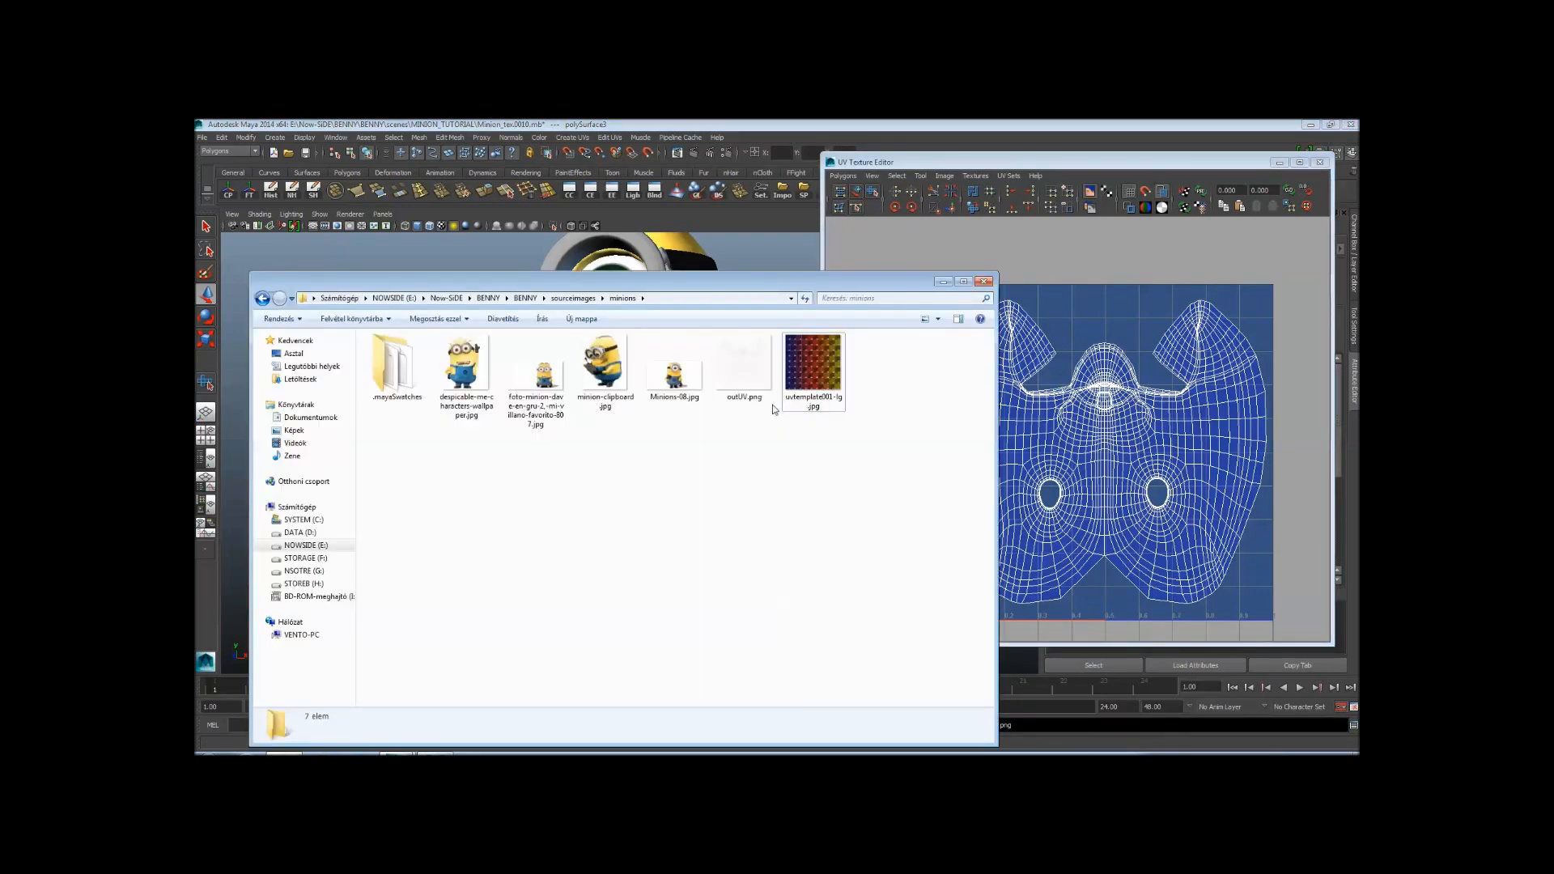
double_click(753, 373)
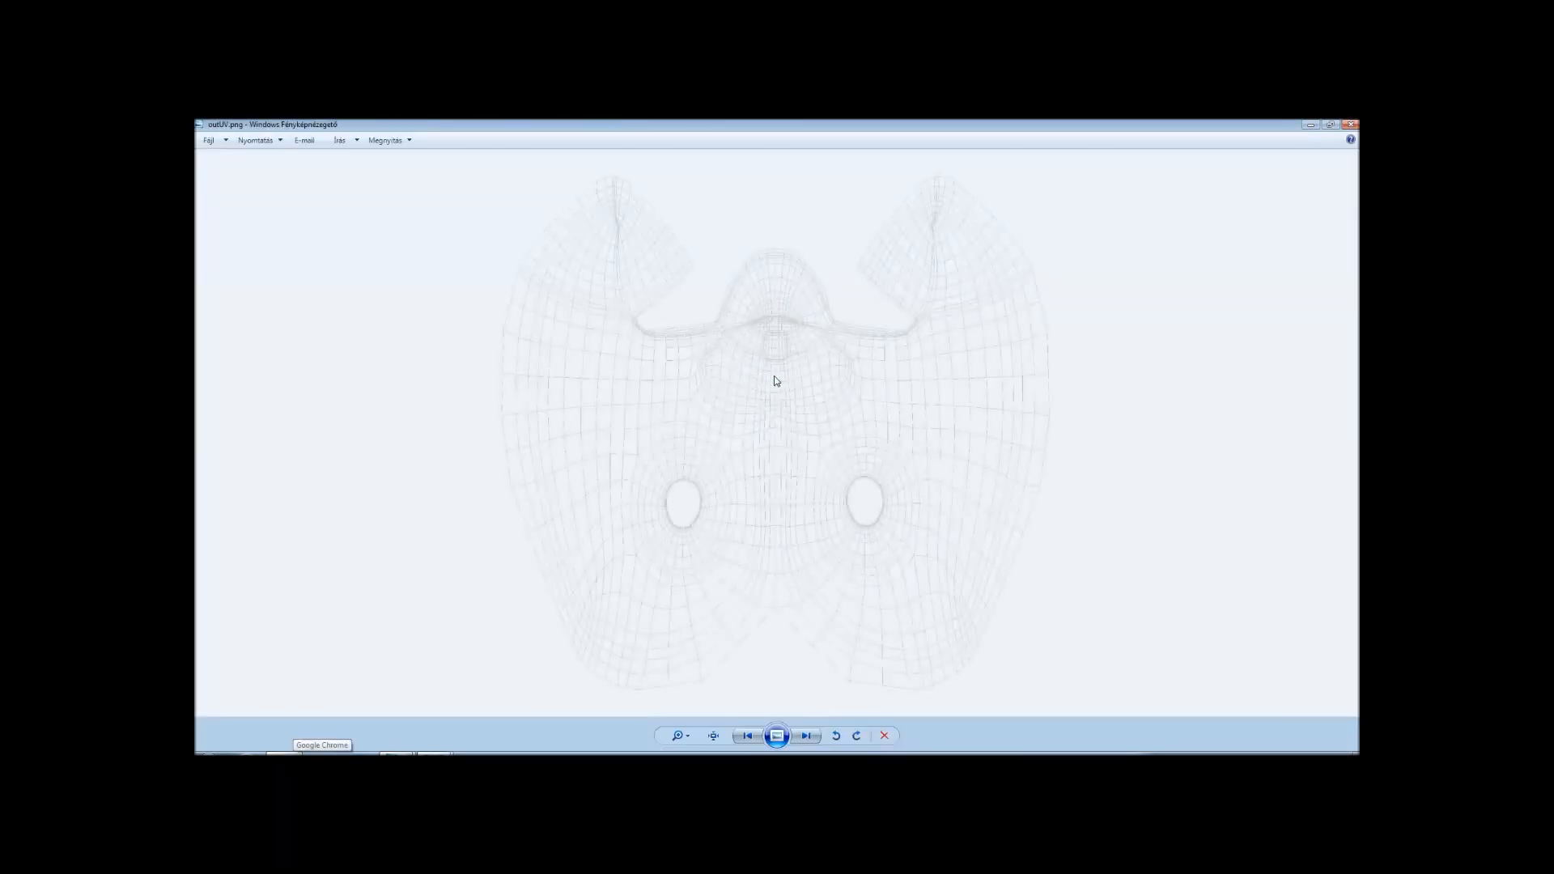
click(713, 736)
scroll(828, 462, down, 2)
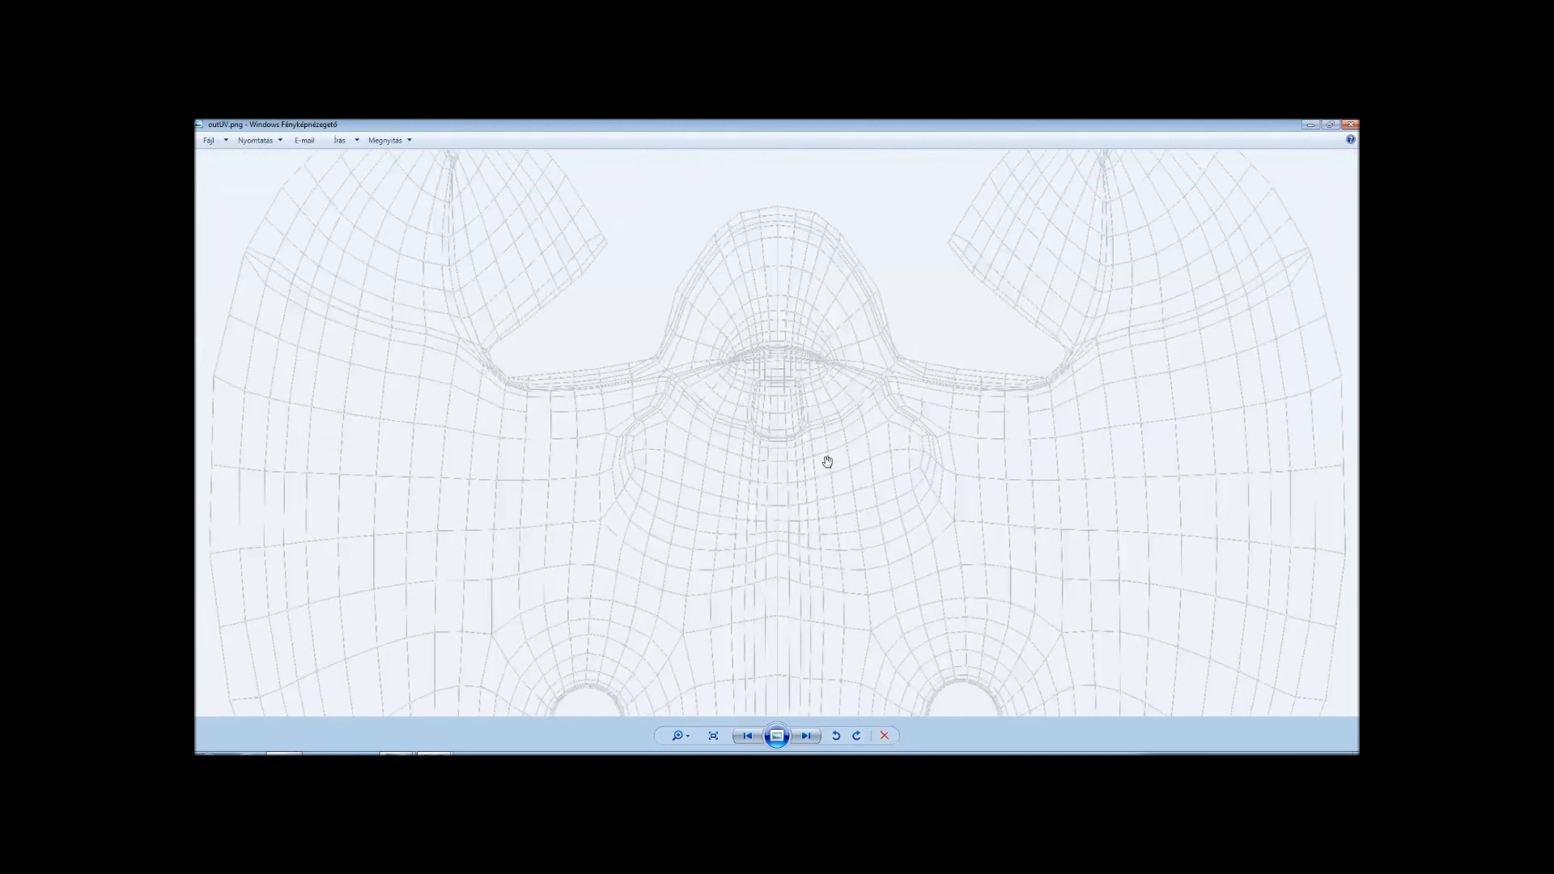
scroll(827, 462, down, 2)
scroll(815, 430, up, 2)
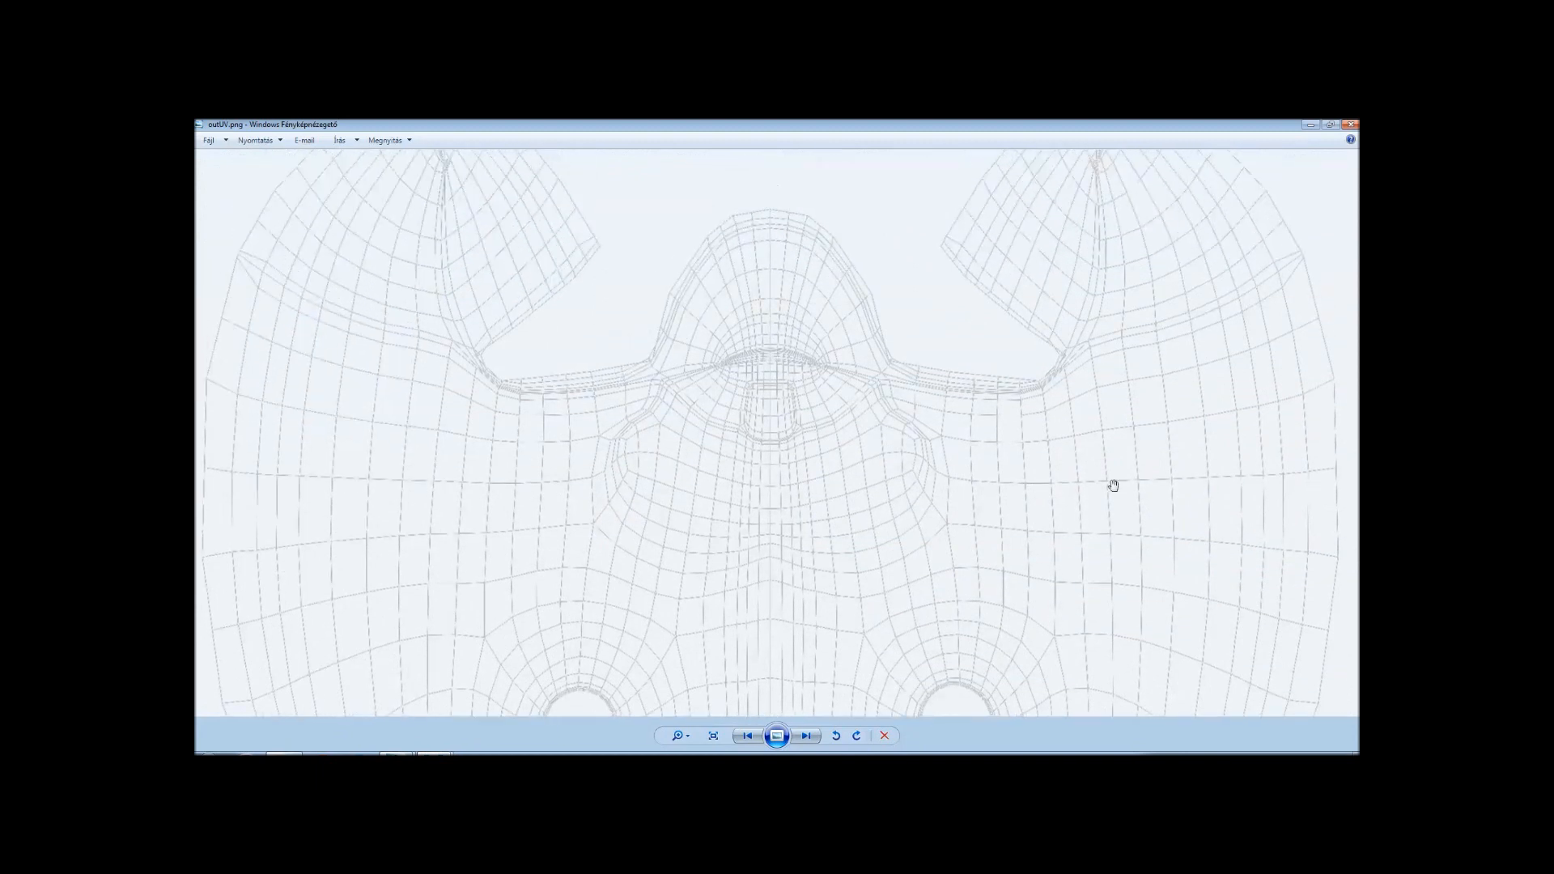
scroll(916, 427, down, 2)
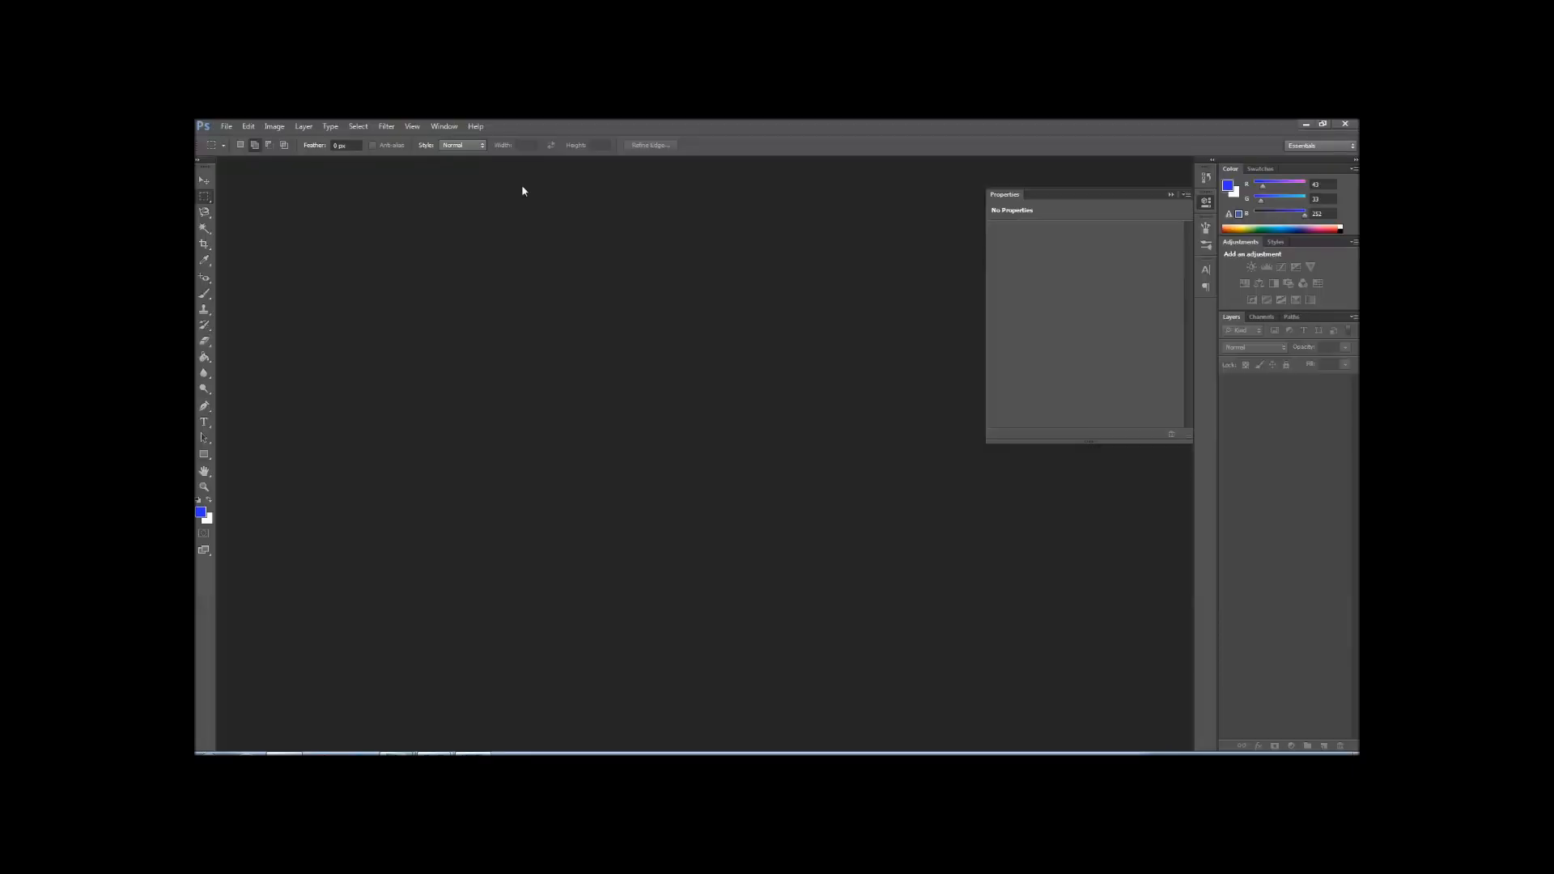
Switch to Photoshop and open outUV.png from the project's sourceimages/minions folder
click(227, 126)
click(239, 152)
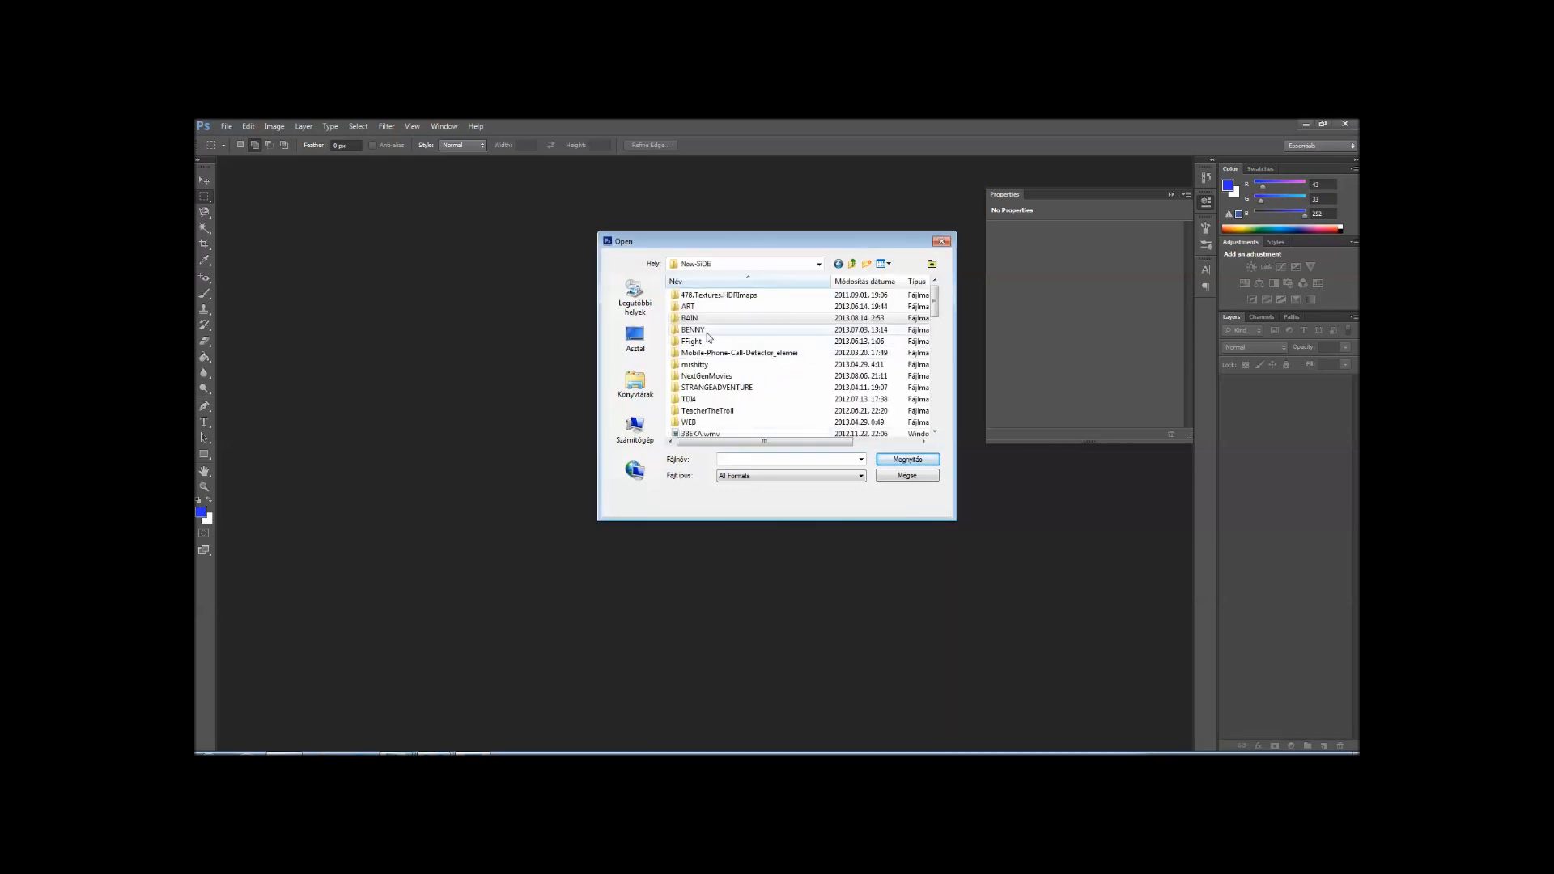
double_click(697, 317)
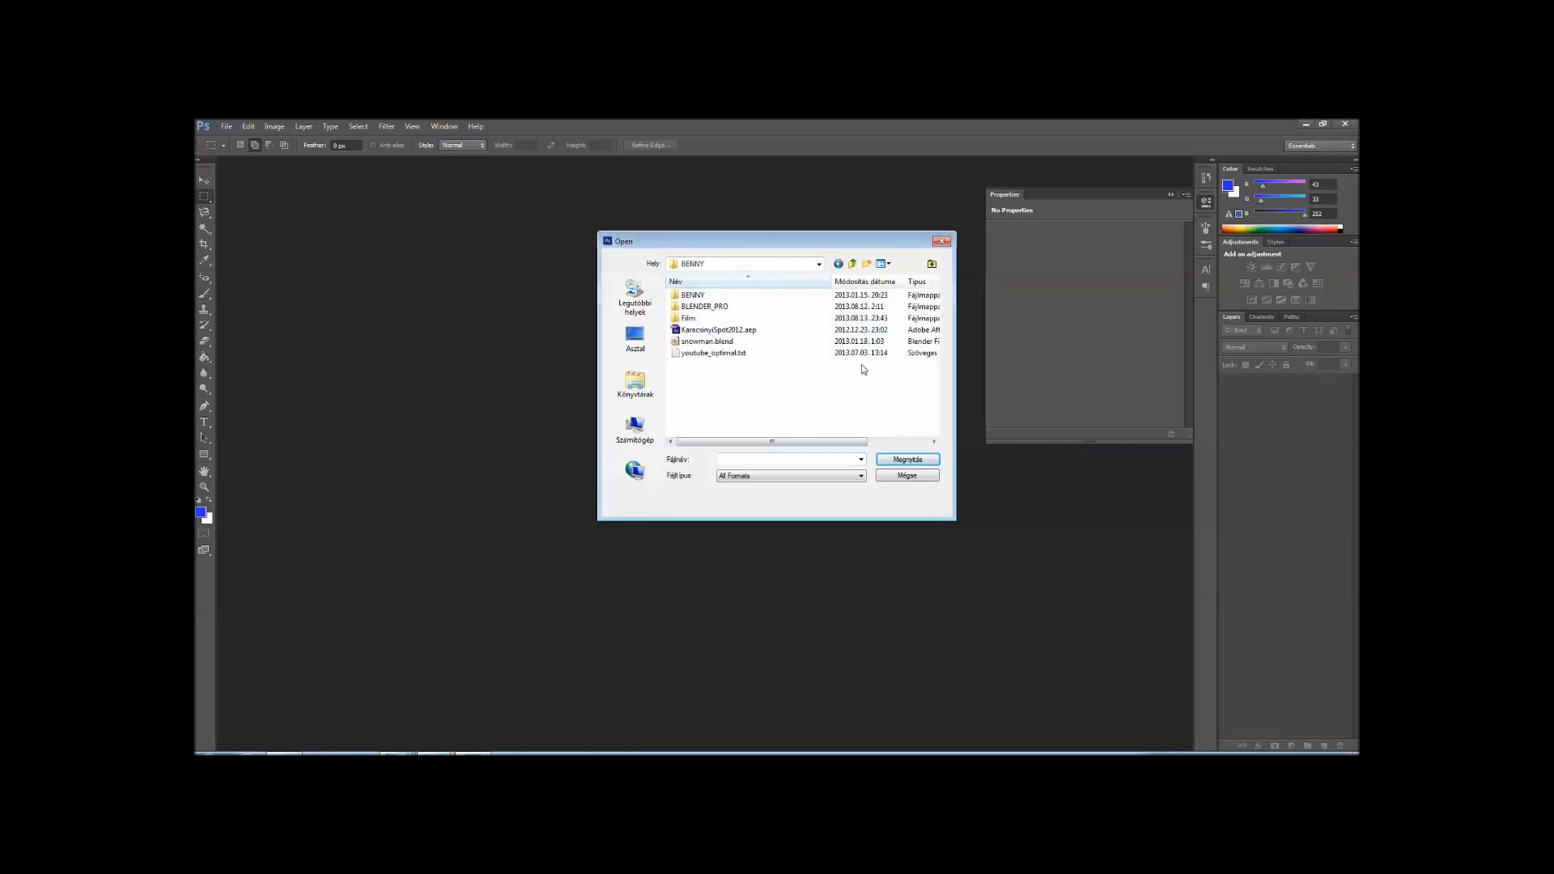
double_click(701, 296)
double_click(711, 435)
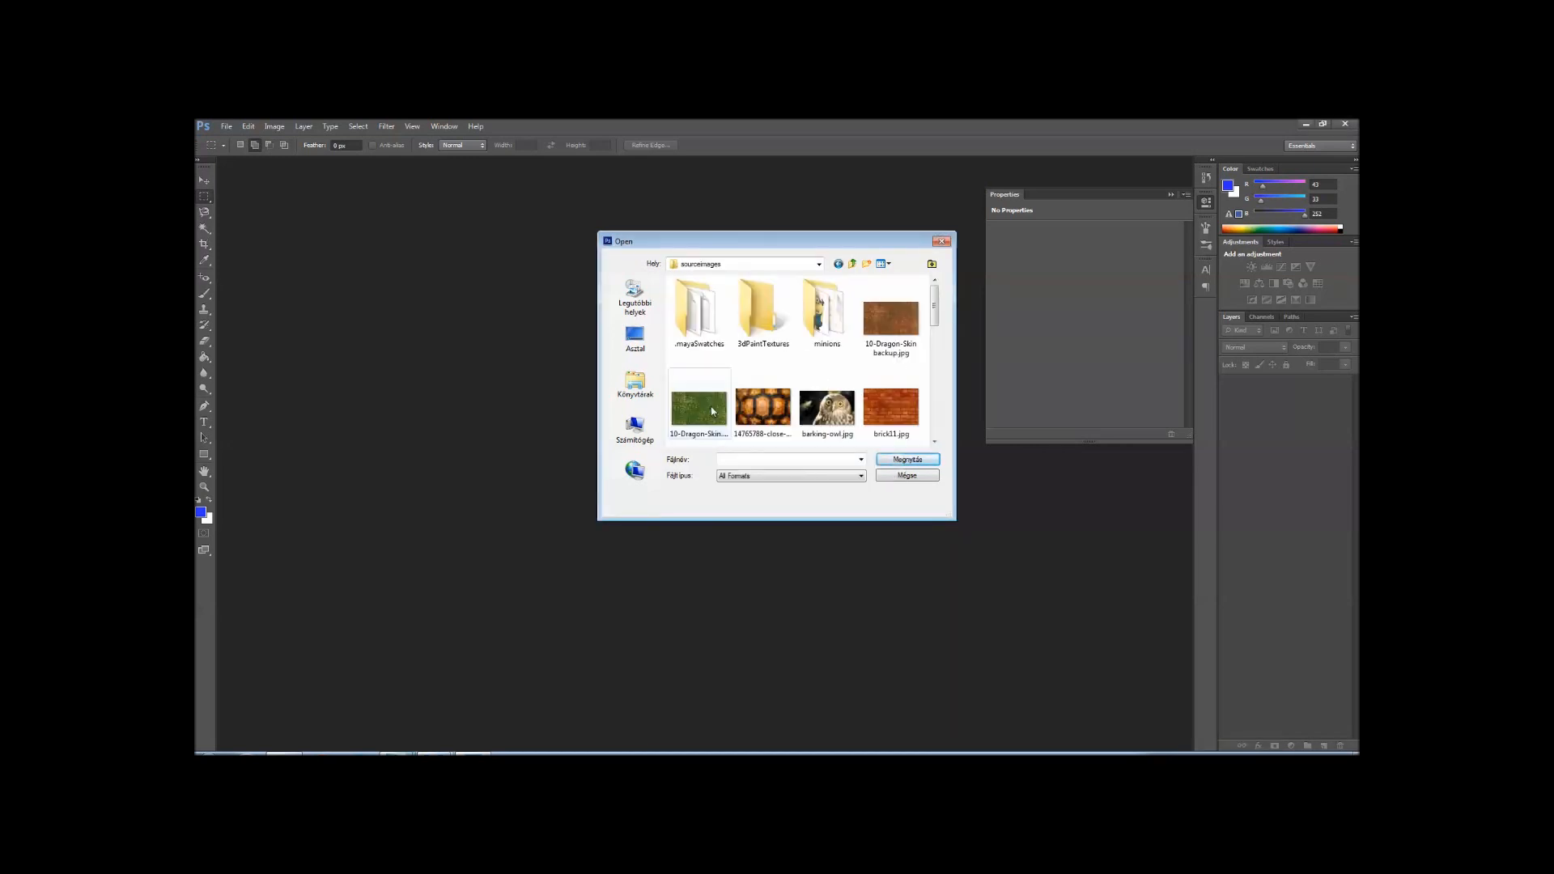
double_click(829, 320)
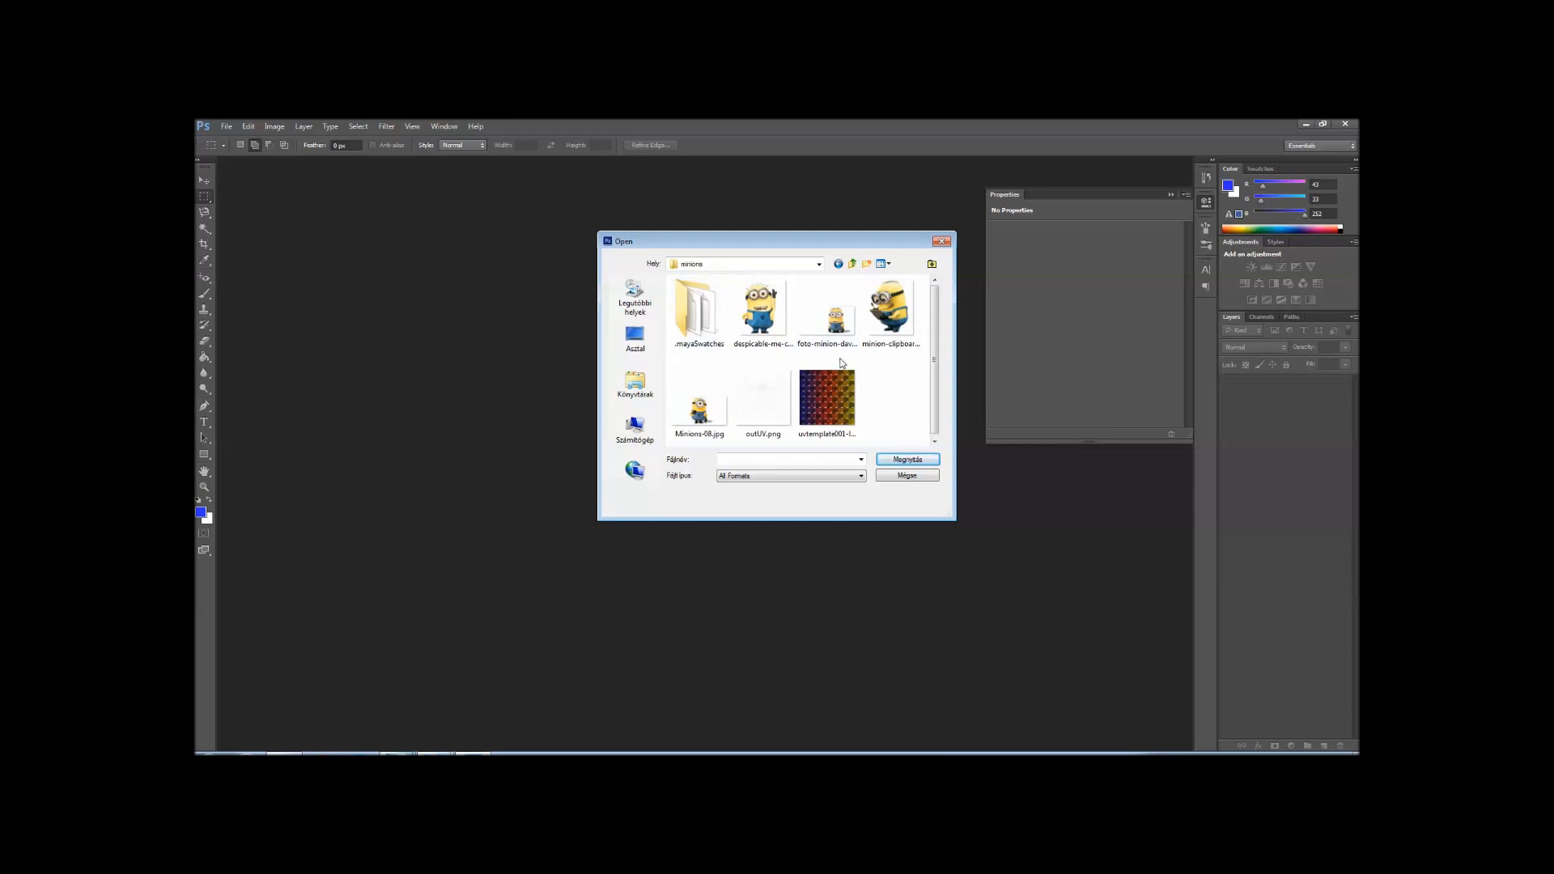
double_click(785, 412)
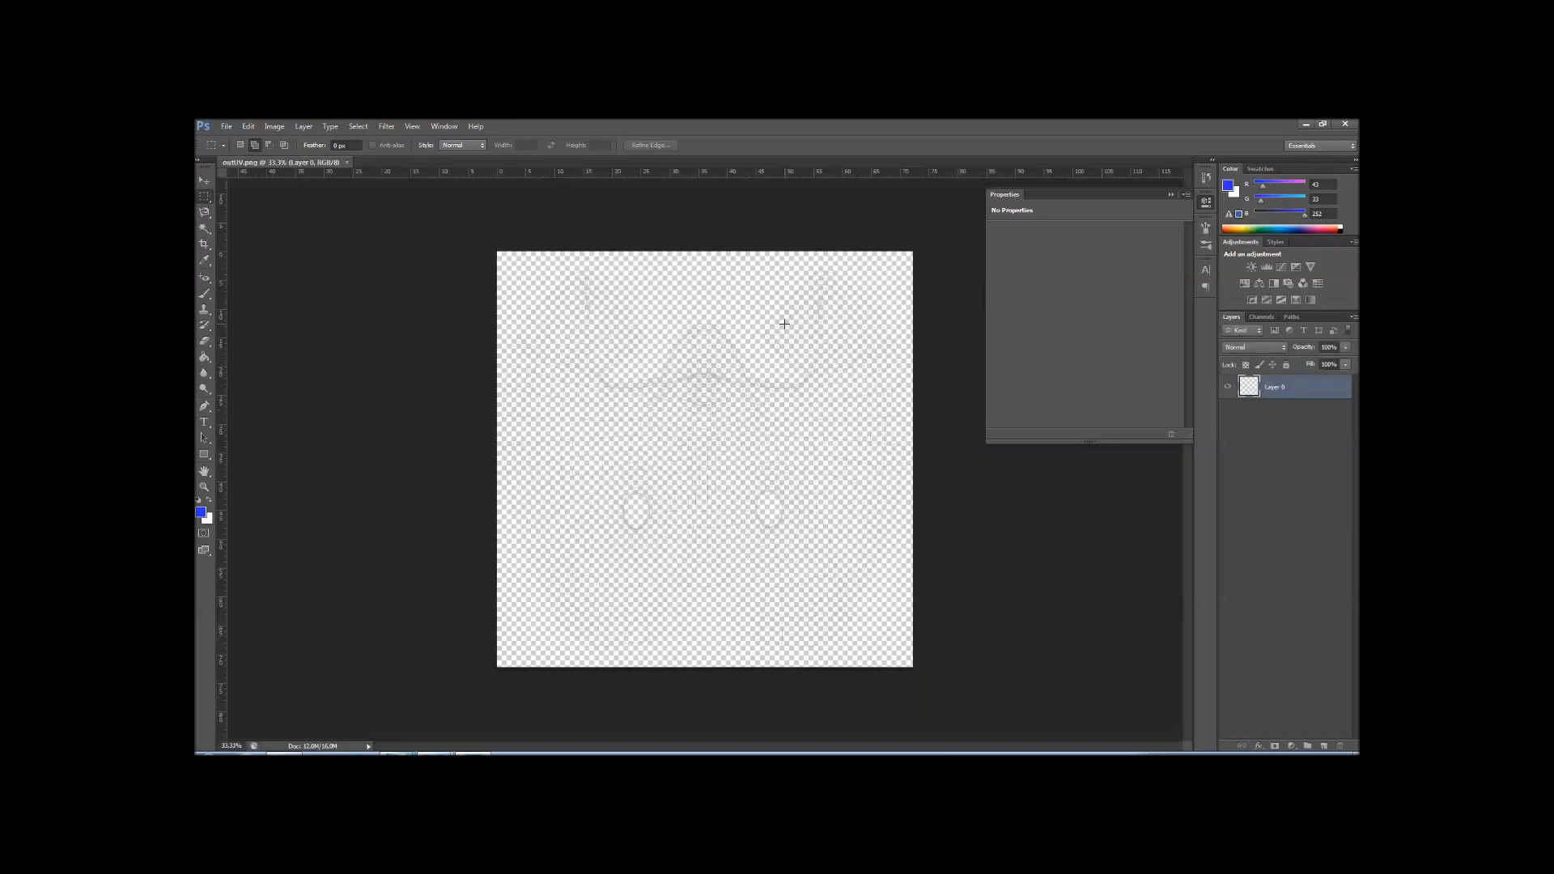
Add a new layer beneath the UV wireframe layer and fill it with the blue foreground colour
click(1324, 745)
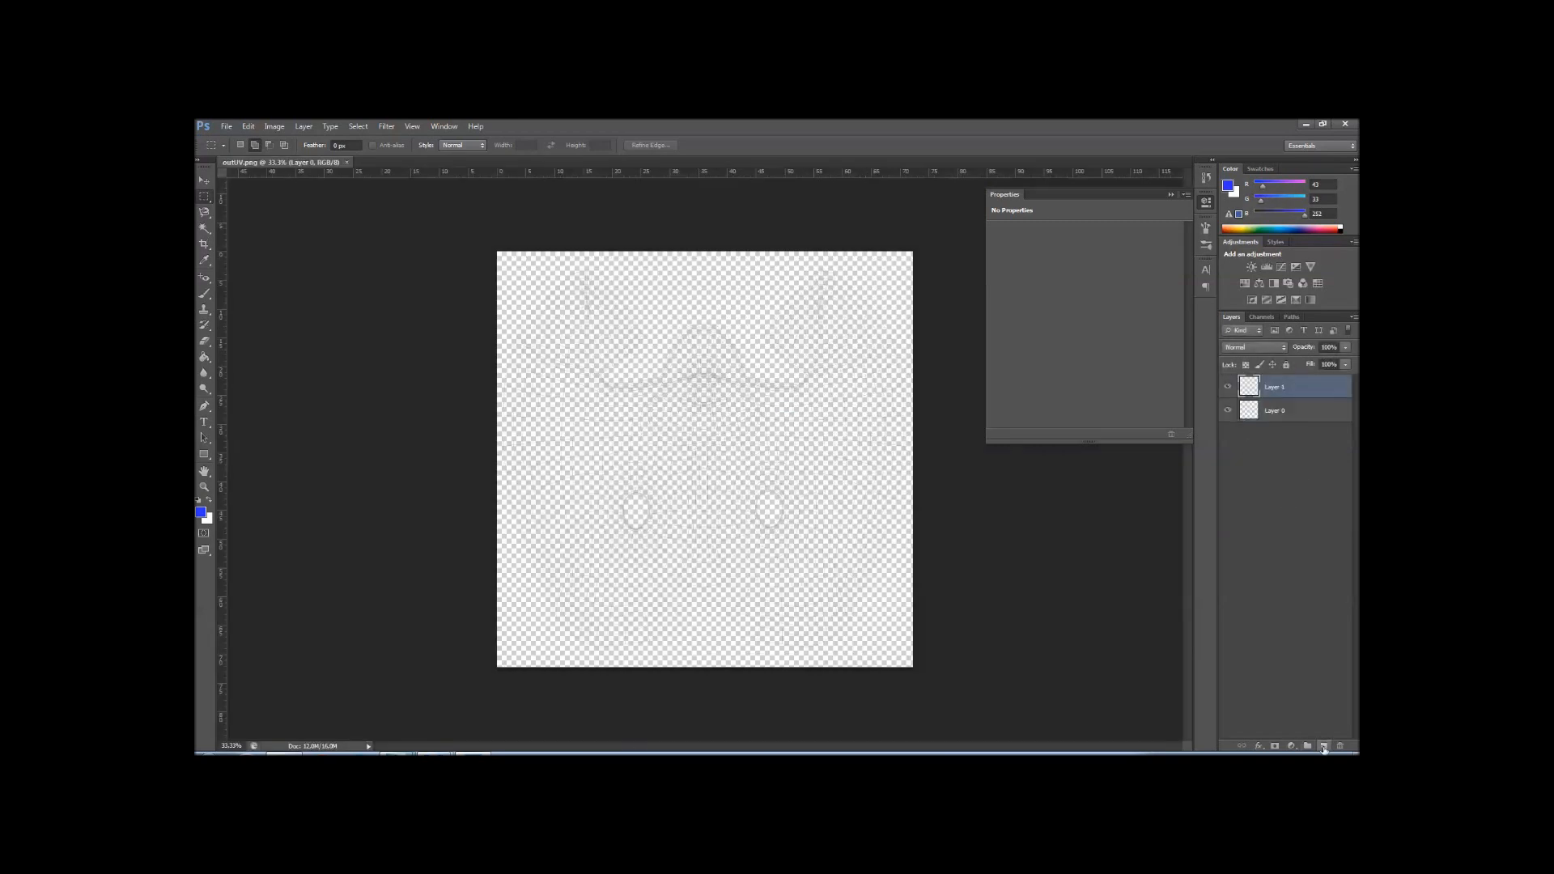
drag(1291, 388, 1292, 486)
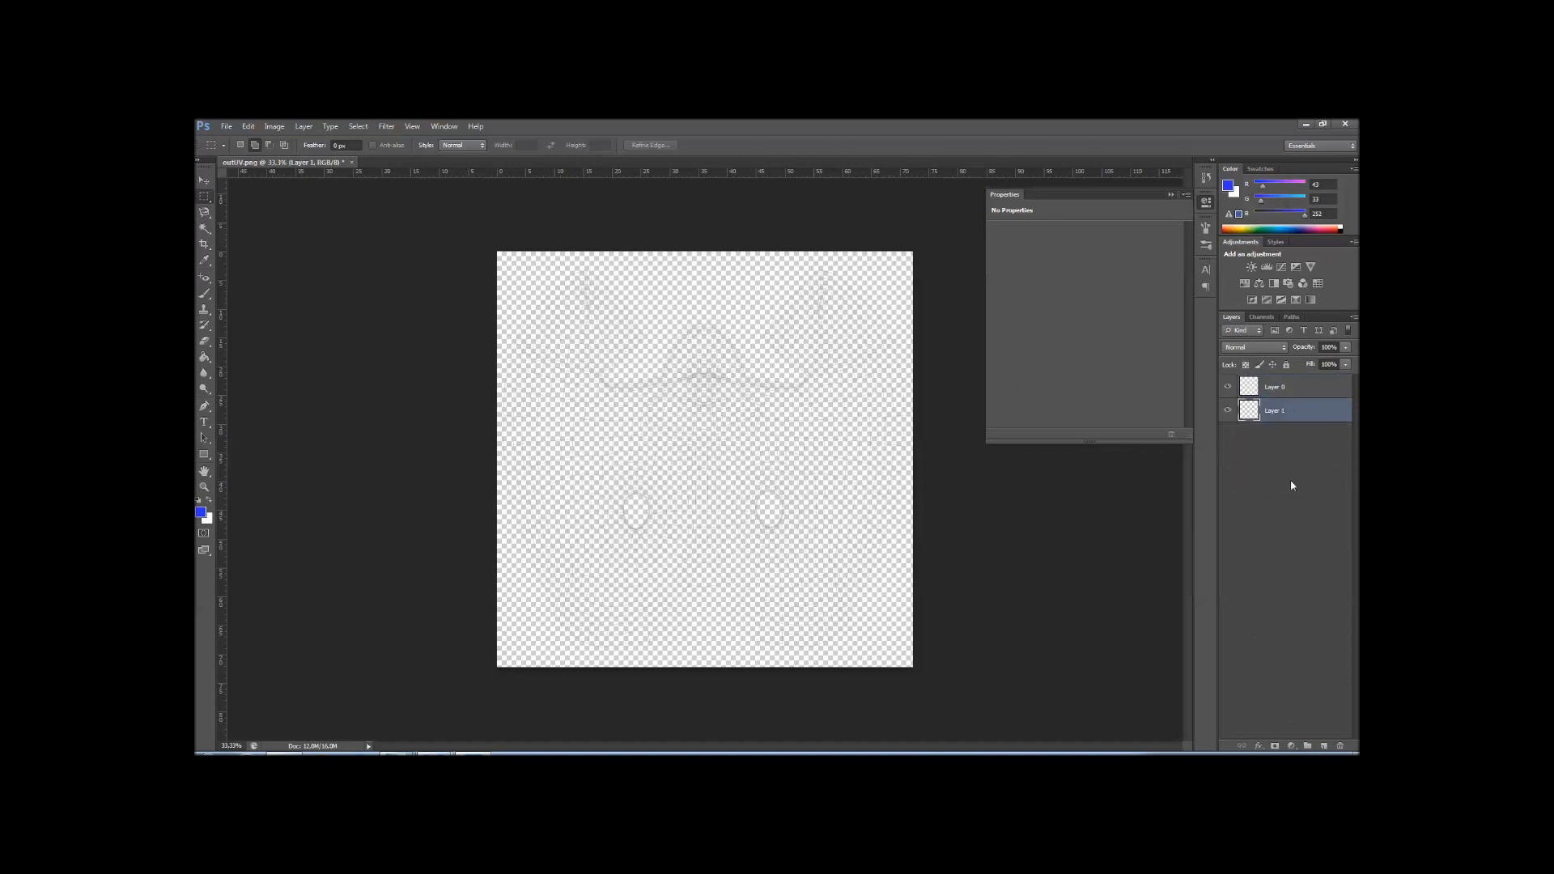
click(204, 357)
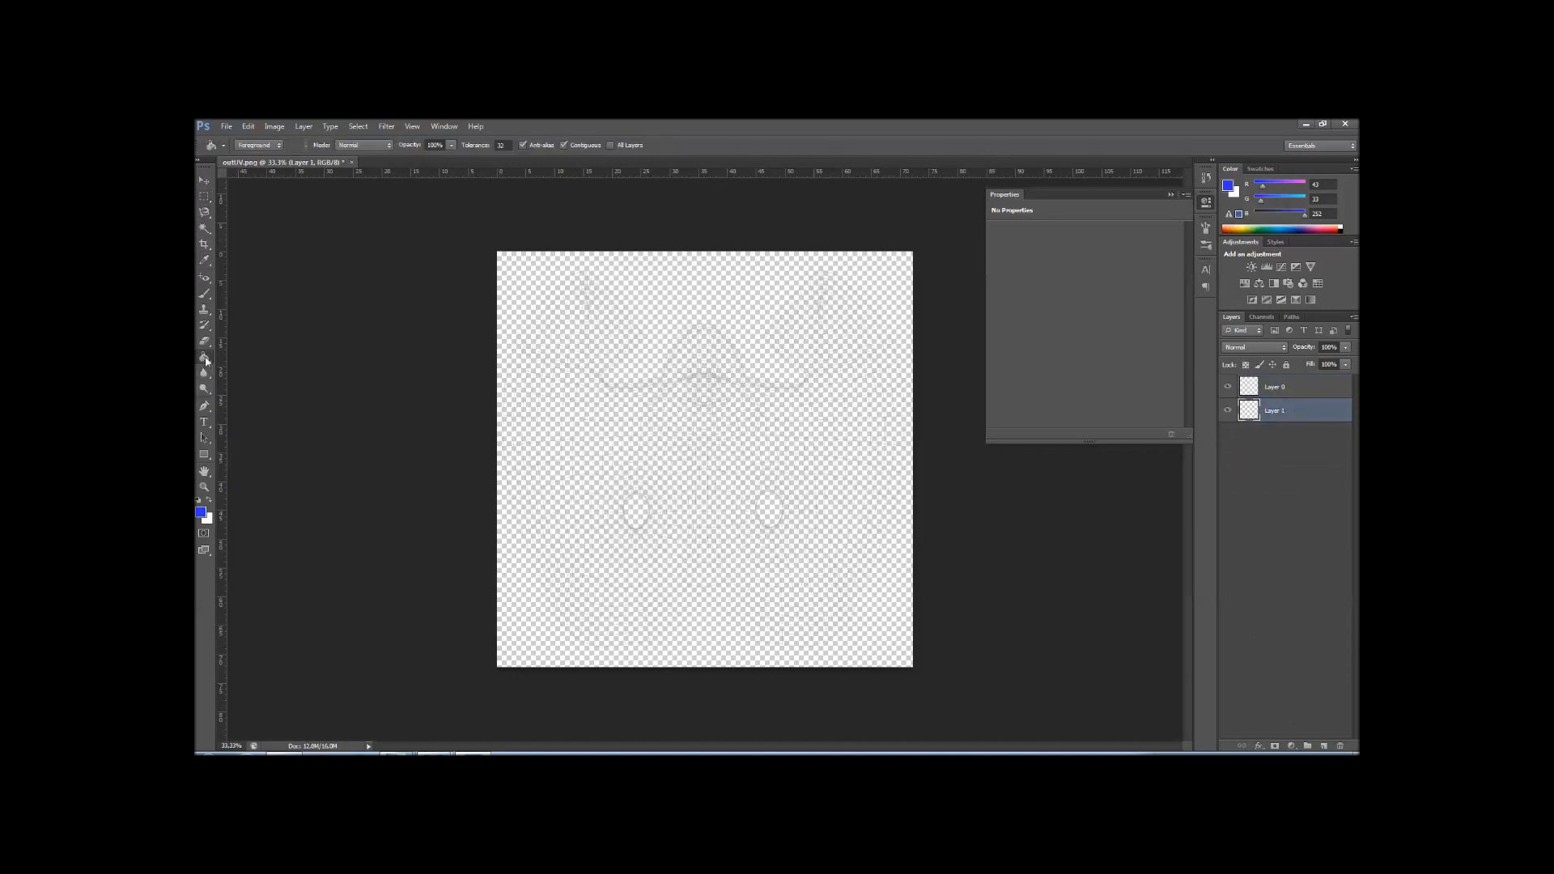
click(594, 379)
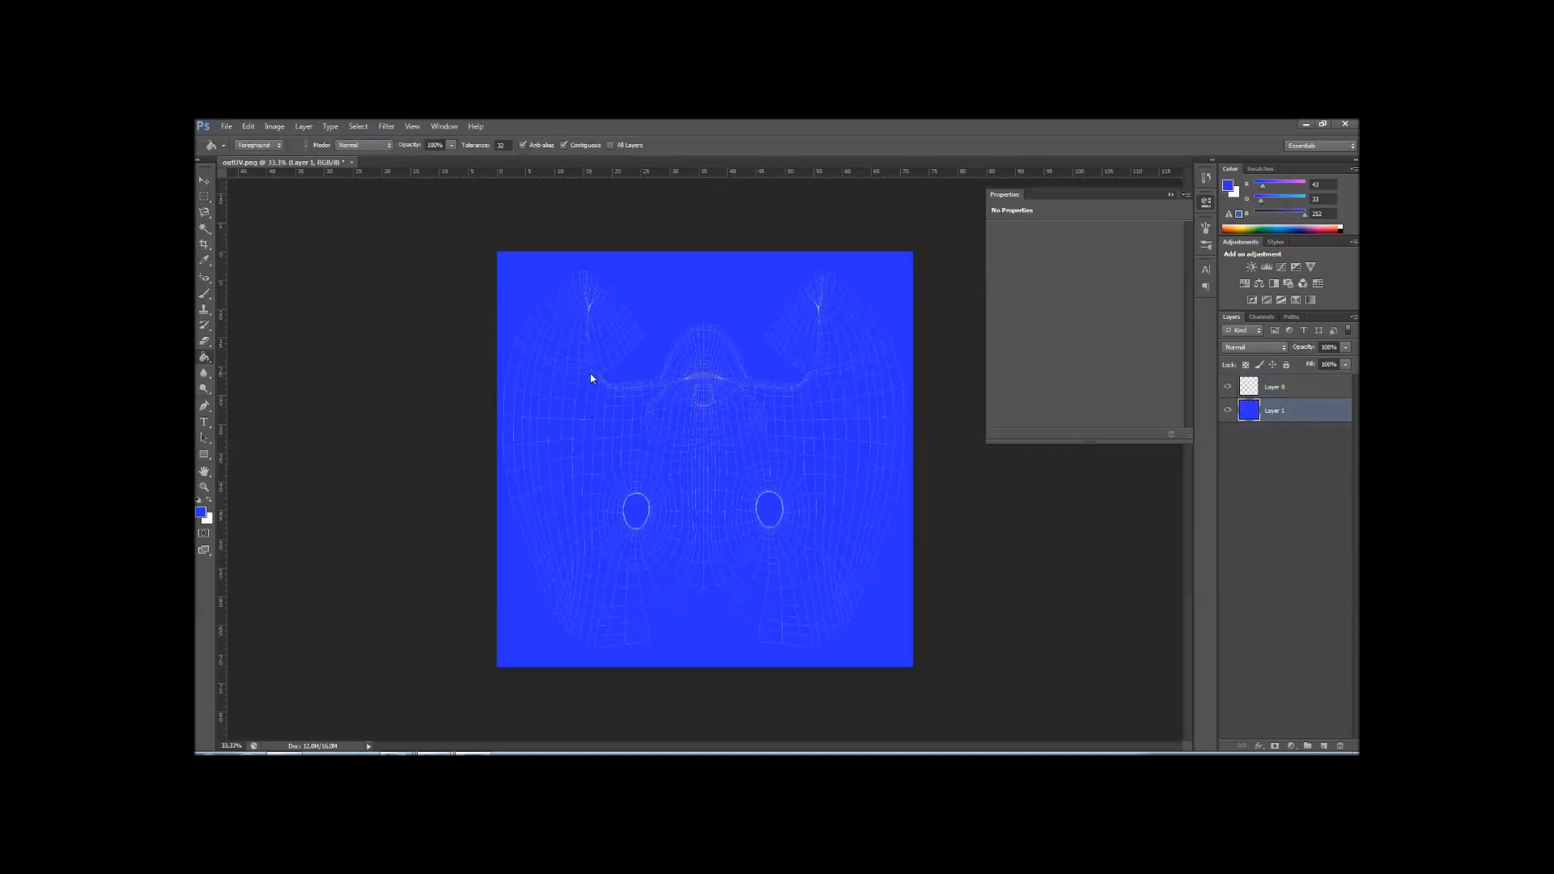
Refill the background layer with a more muted blue, colour 645fd1
click(203, 514)
drag(1013, 375, 986, 384)
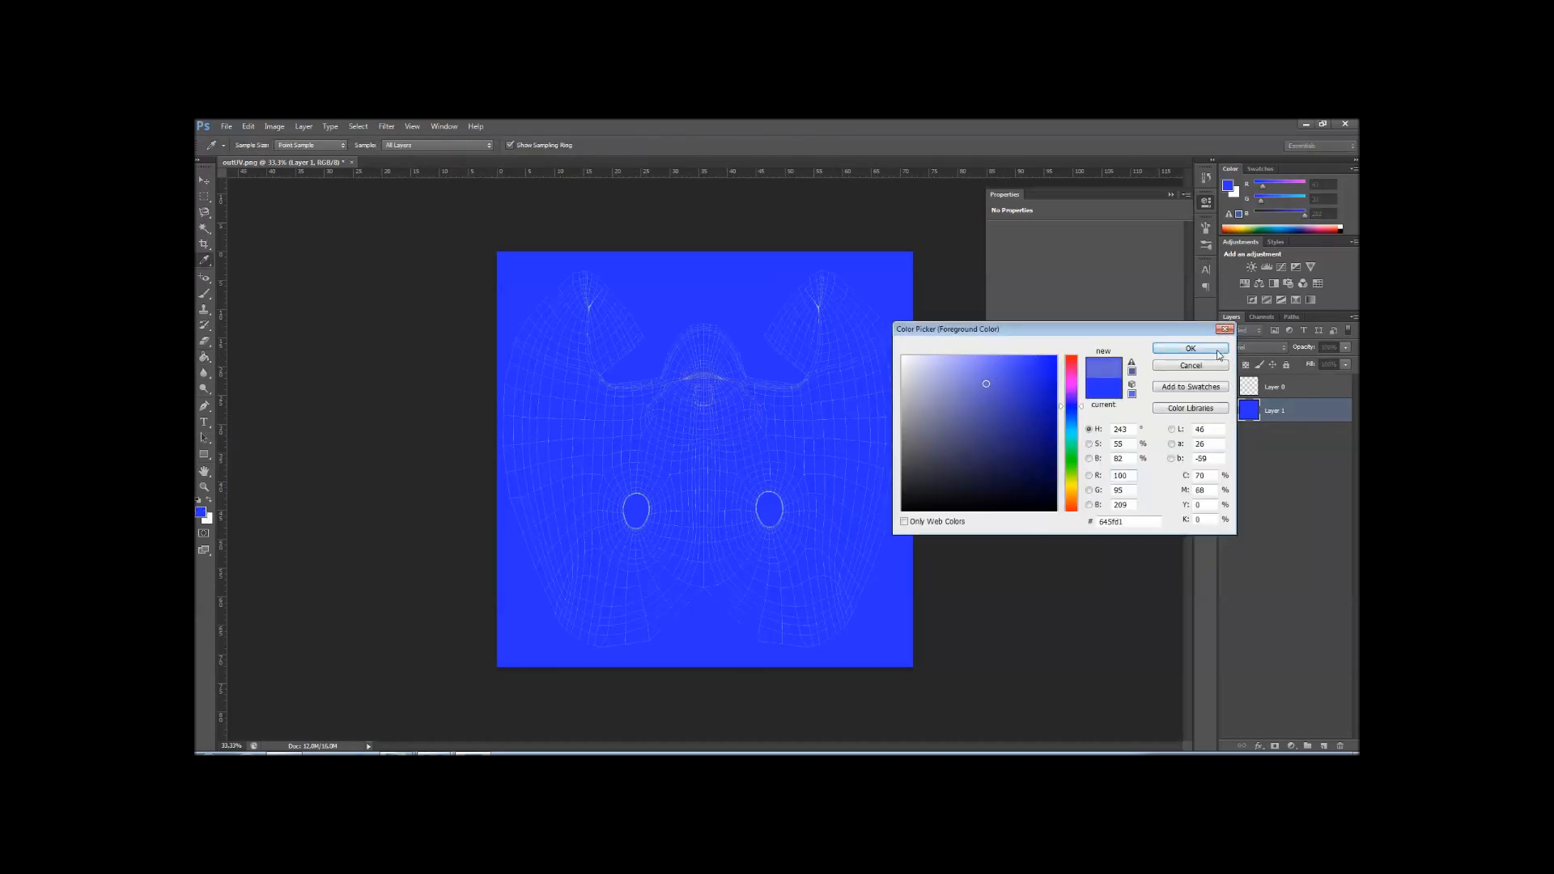
click(1191, 348)
click(752, 391)
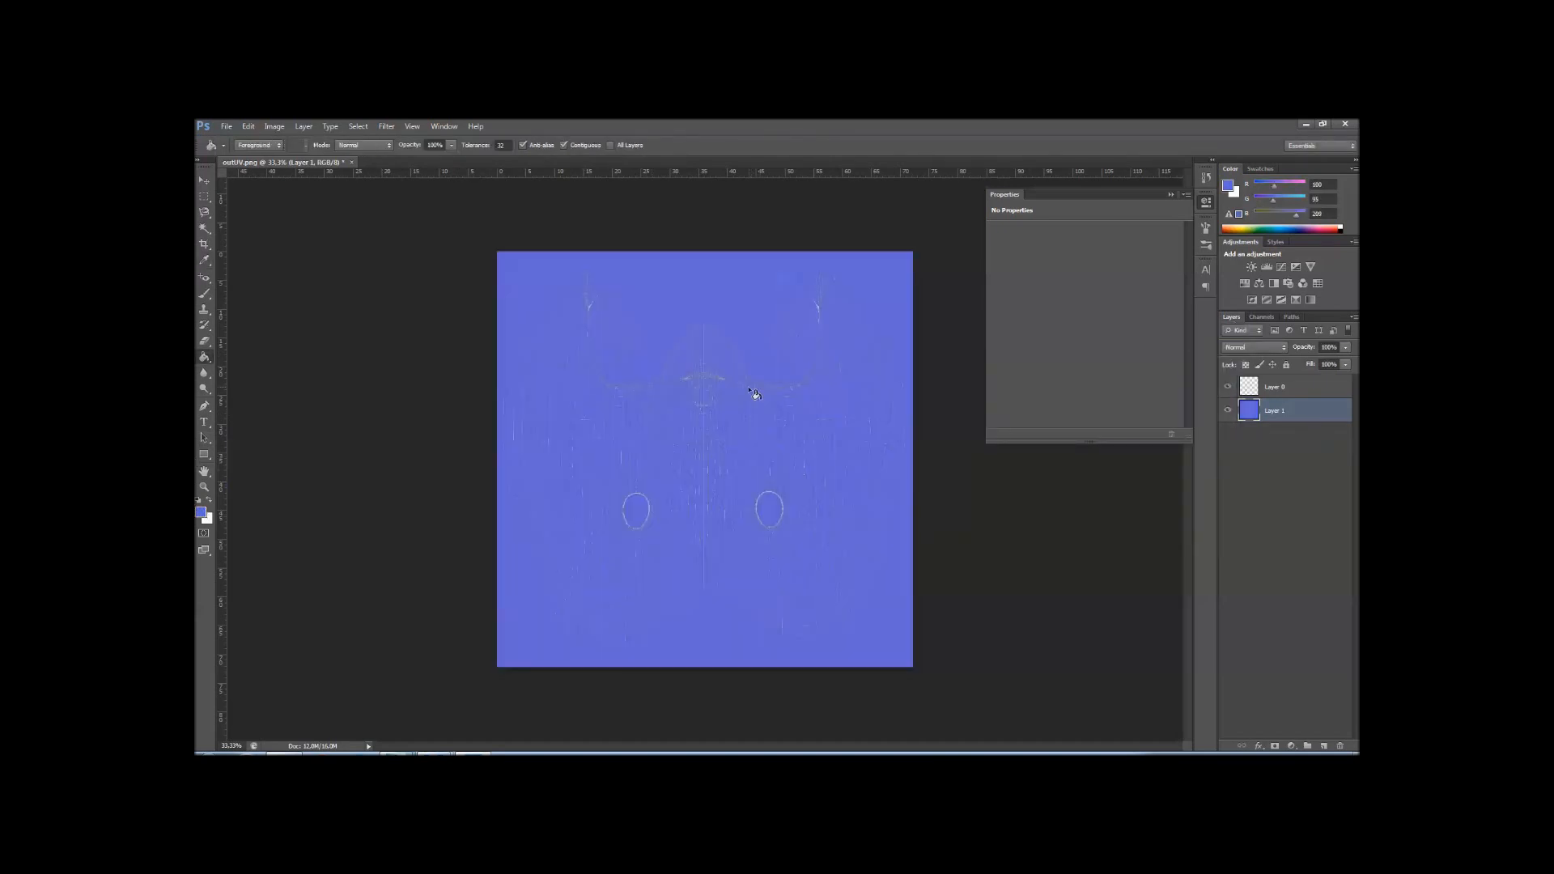
Choose the Brush tool and set the foreground colour to a saturated orange
alt+scroll(788, 392, up, 5)
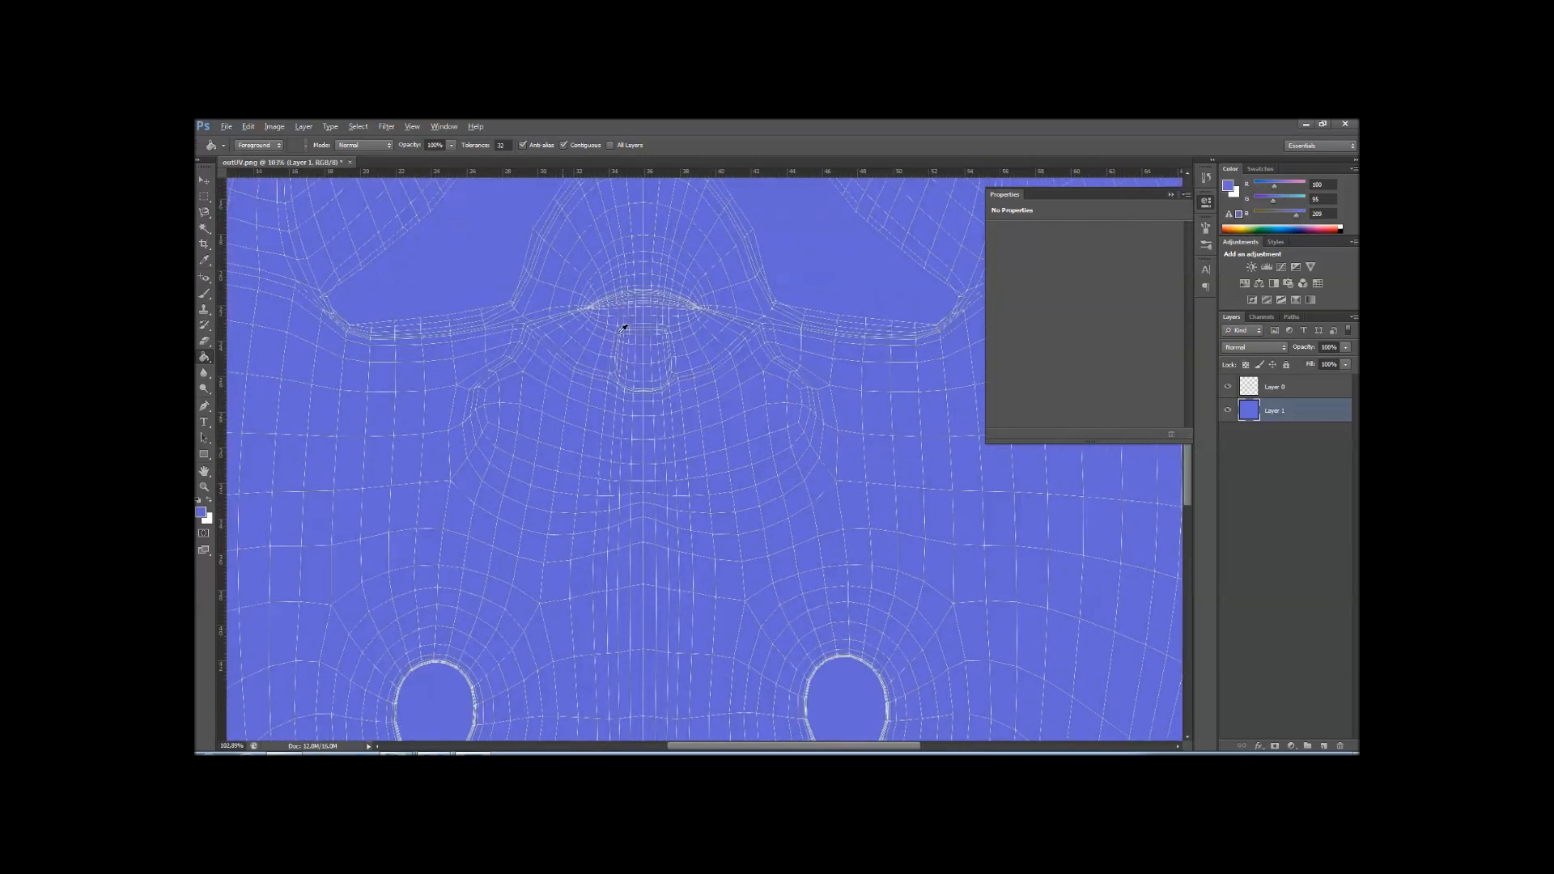
alt+scroll(851, 430, up, 1)
key(b)
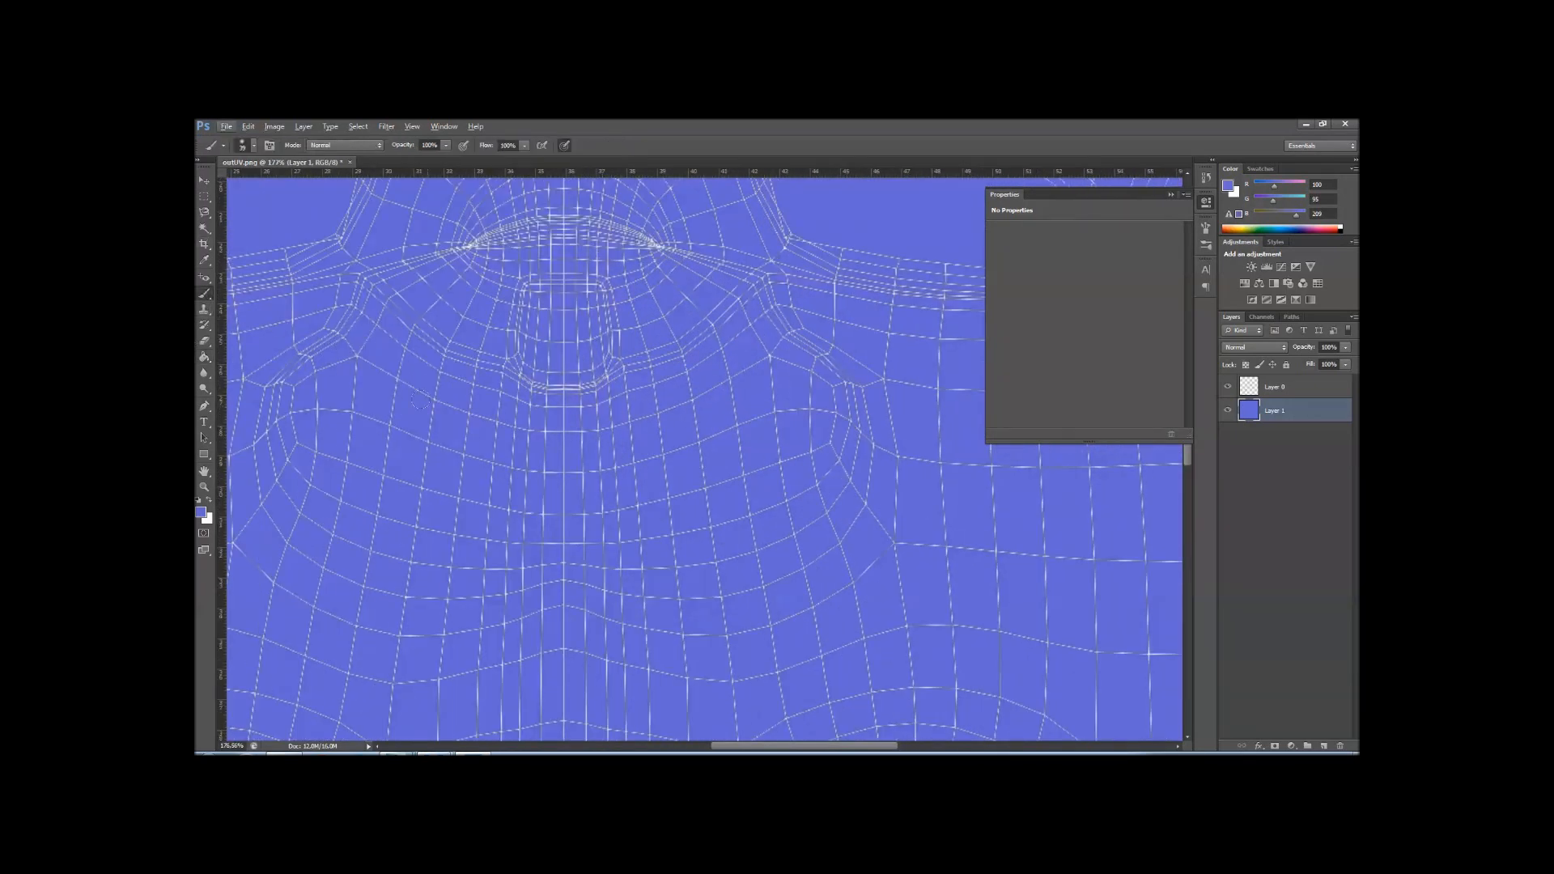
click(201, 514)
drag(1066, 460, 1065, 503)
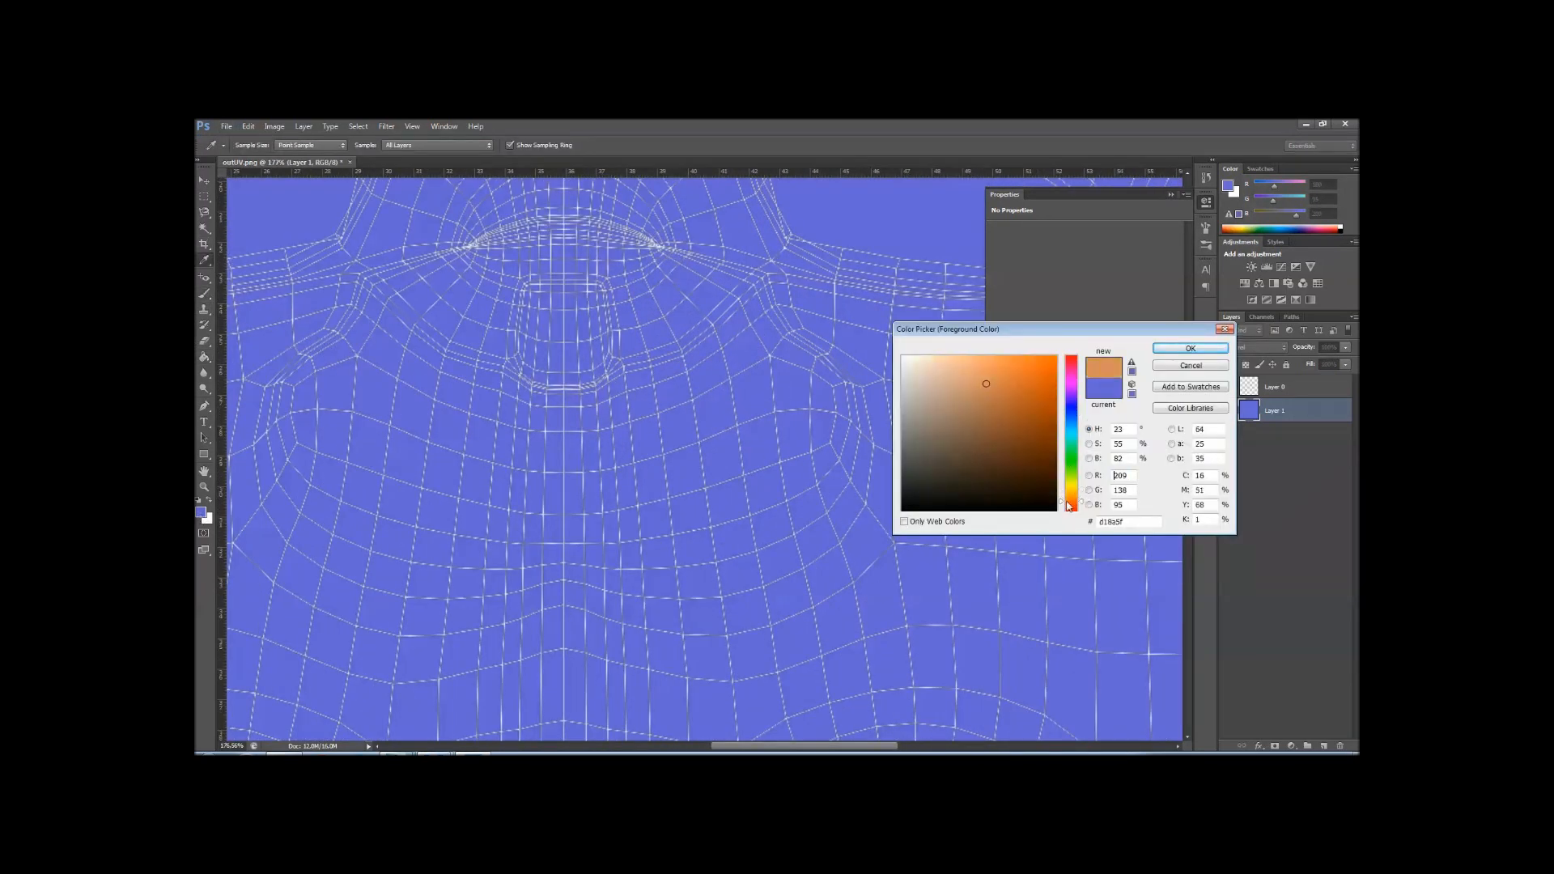
click(1021, 383)
click(1189, 348)
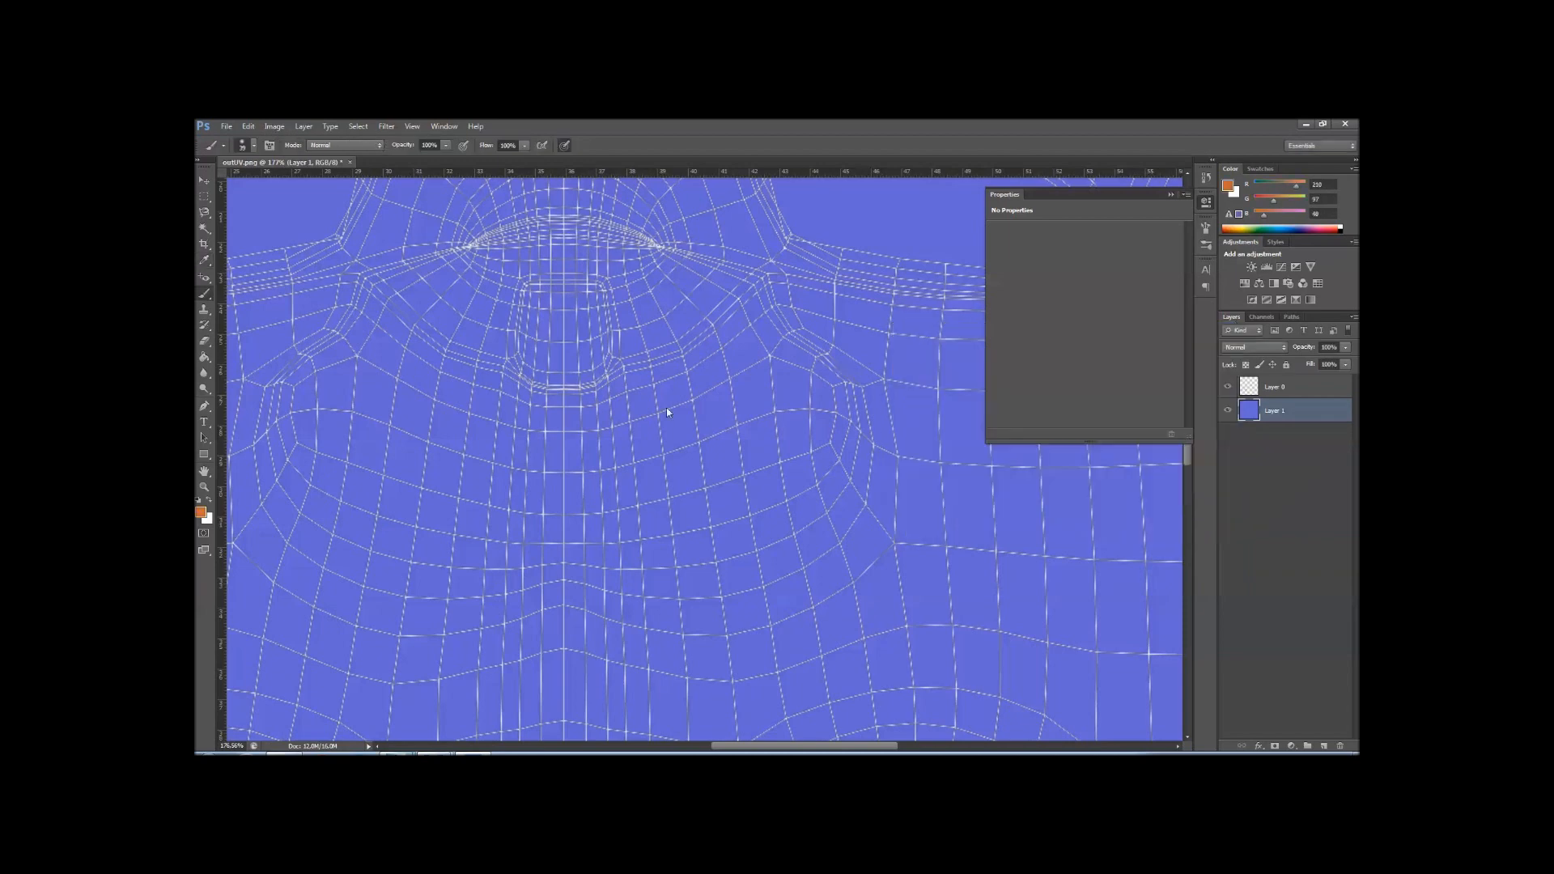
Paint an orange four-sided outline on the blue layer, around the small central patch of the overalls' UV wireframe
alt+scroll(688, 408, down, 3)
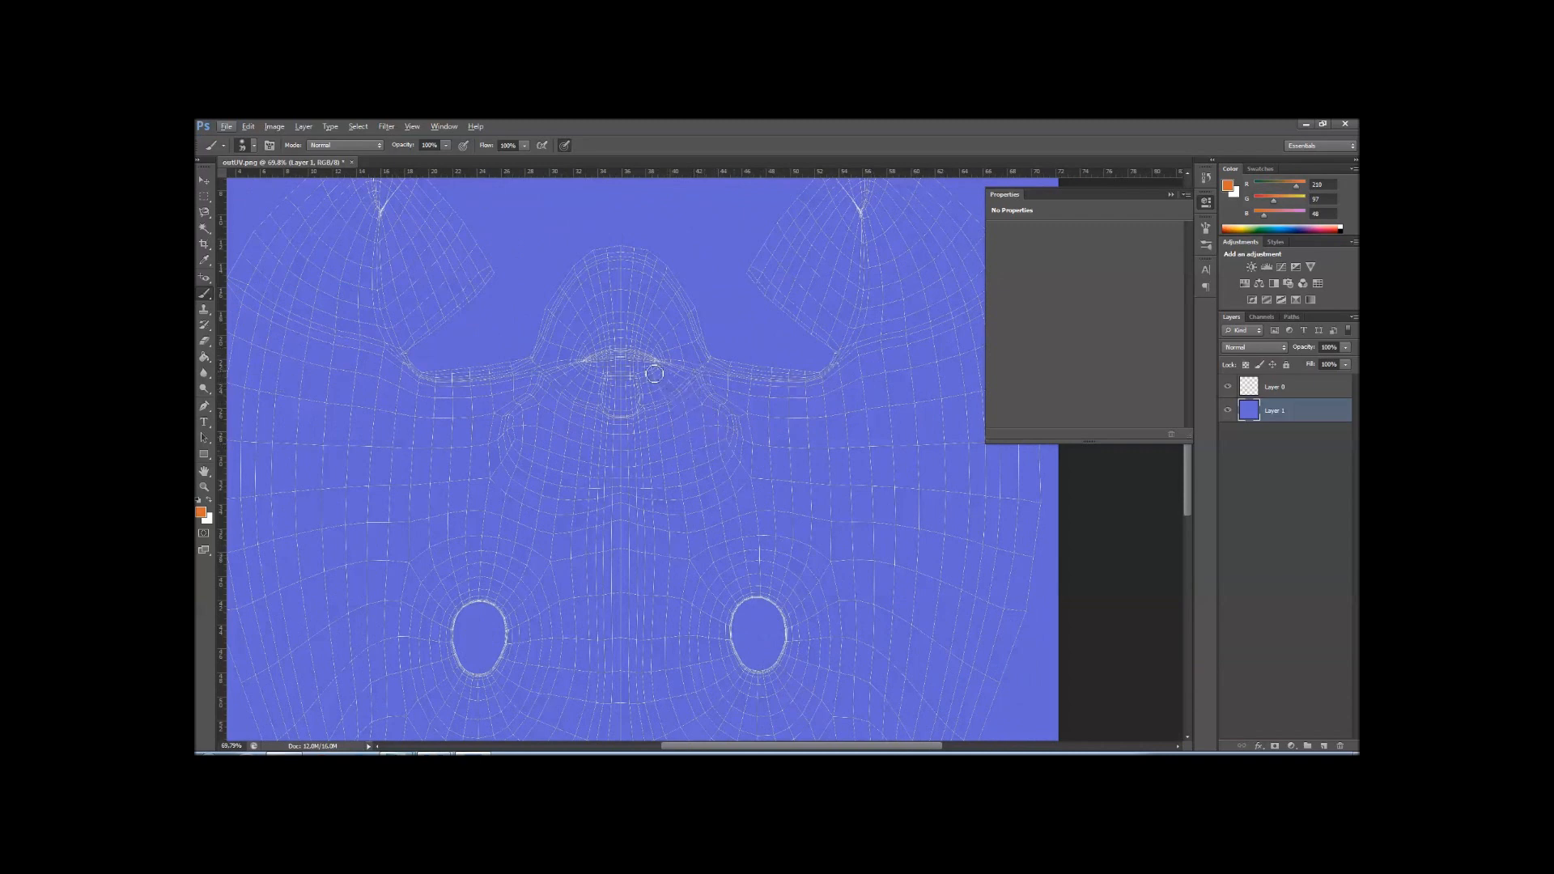
drag(650, 369, 665, 454)
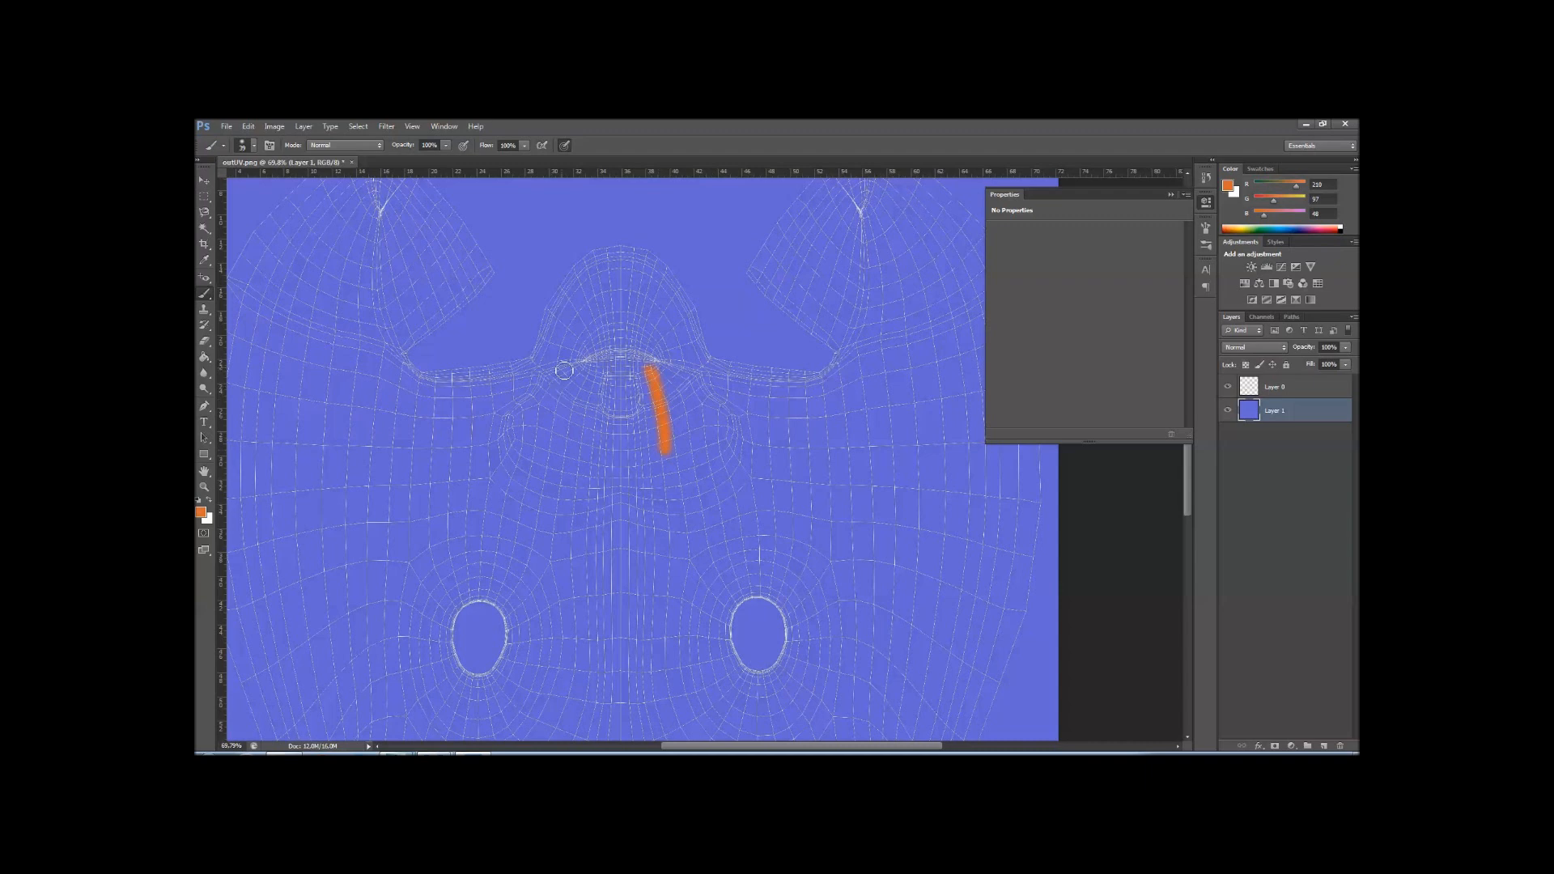
click(204, 179)
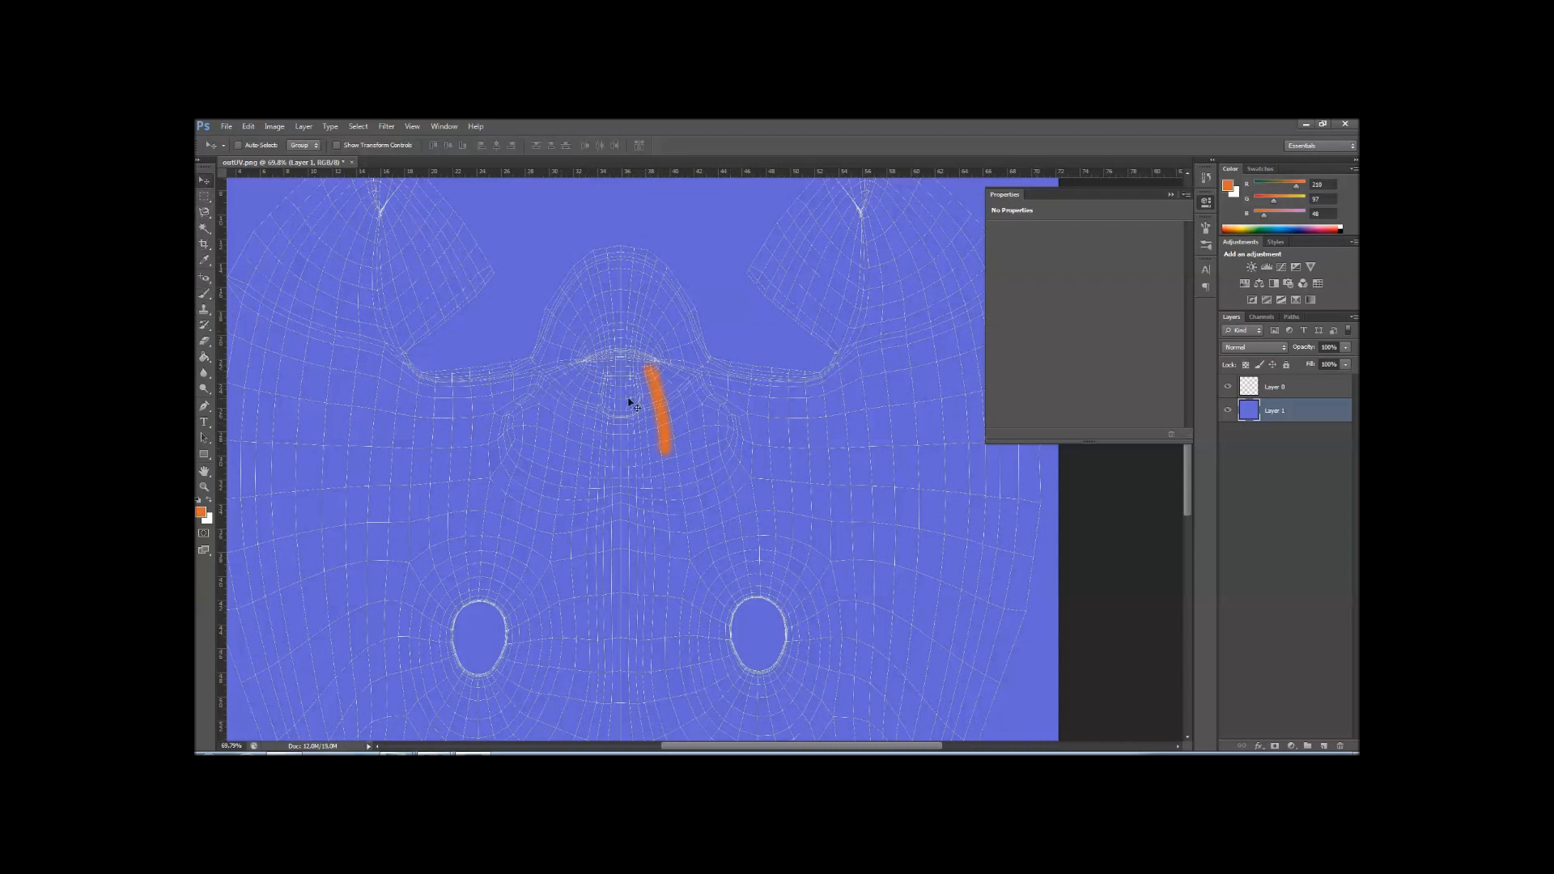
click(204, 294)
click(204, 295)
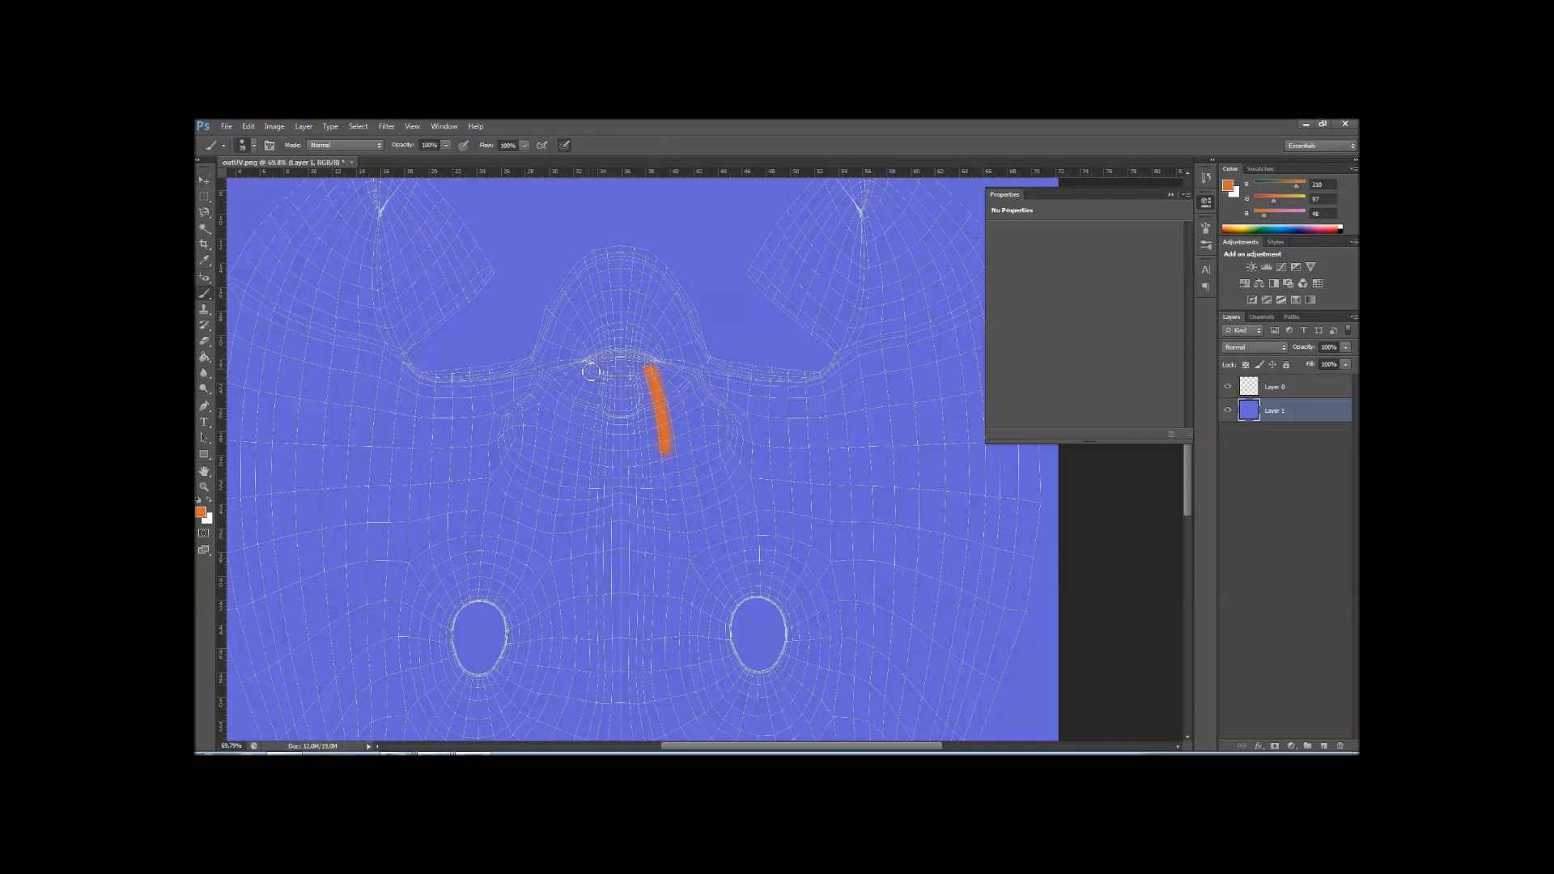
drag(588, 367, 573, 459)
drag(573, 457, 667, 459)
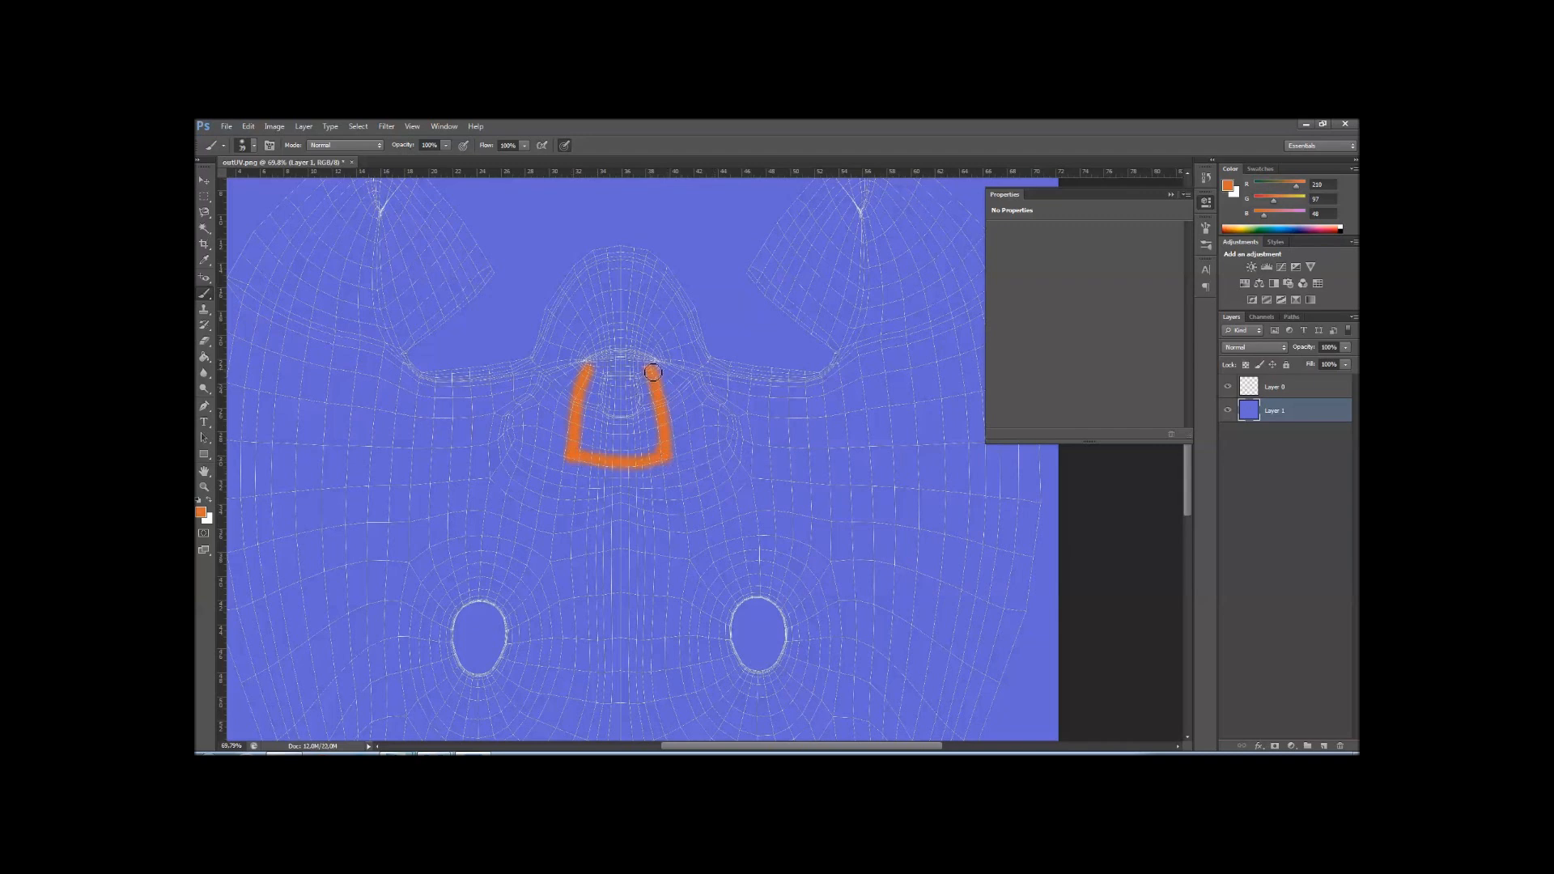
drag(652, 373, 588, 369)
alt+scroll(682, 414, down, 3)
alt+scroll(663, 437, up, 2)
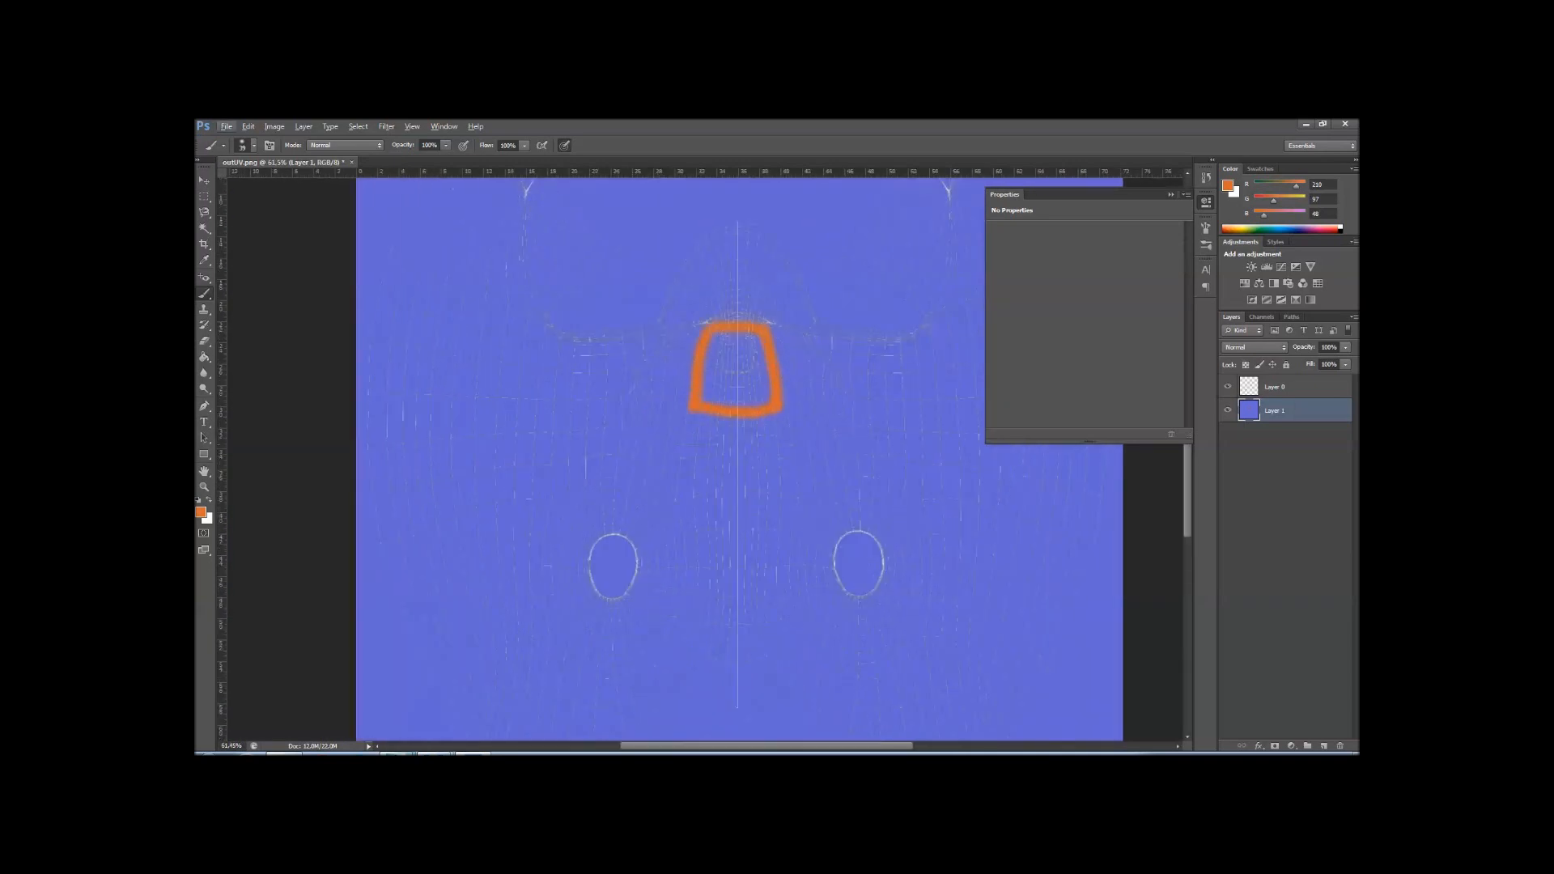
Set the blend mode of the UV wireframe layer, Layer 0, to Screen
click(1285, 388)
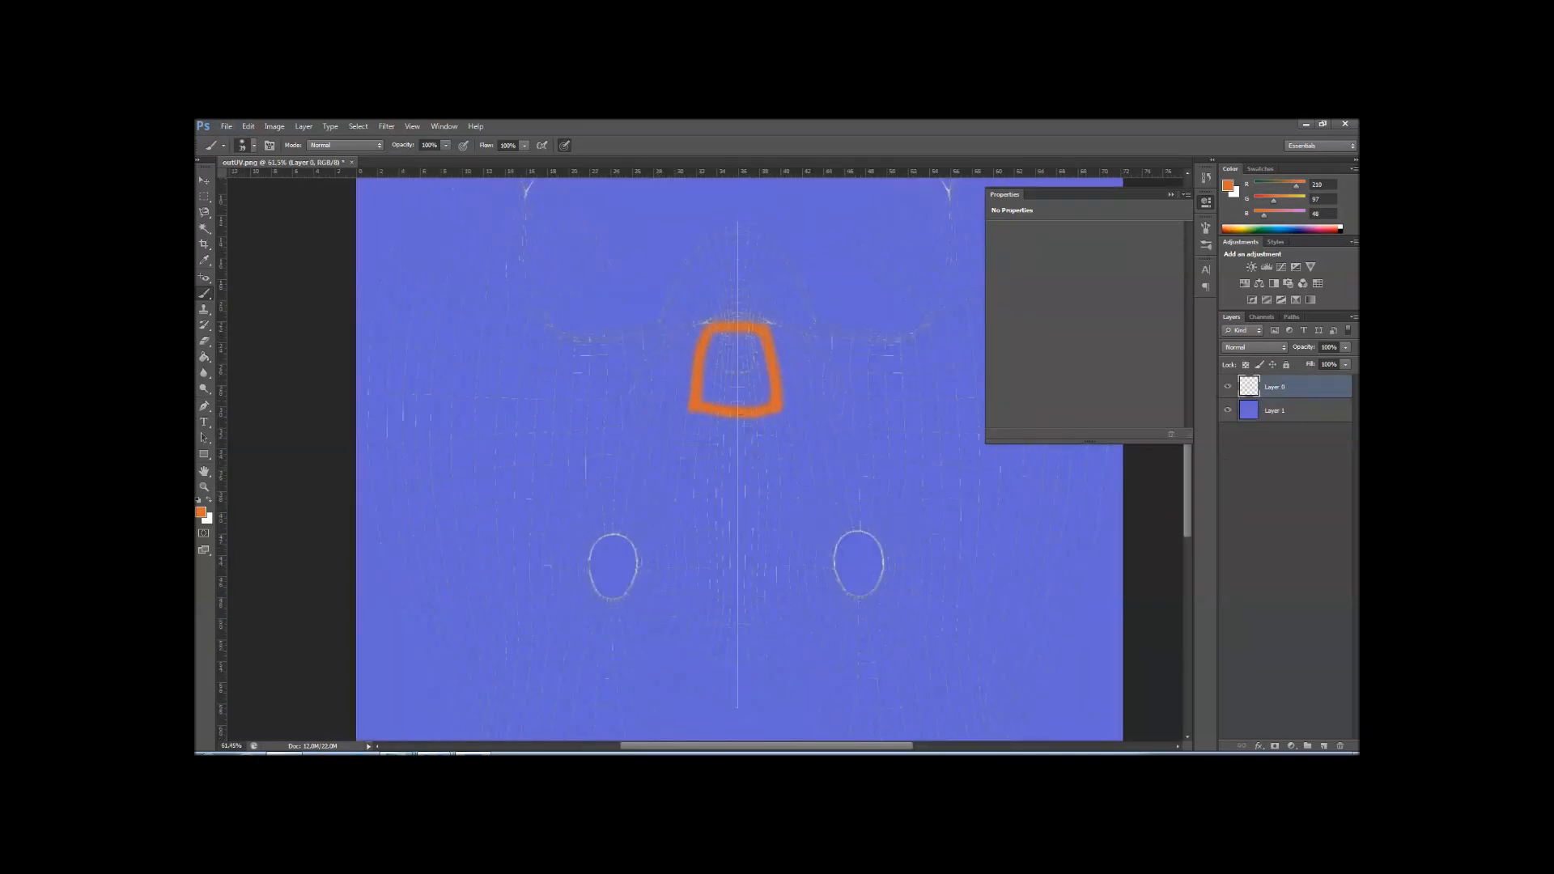
click(1247, 348)
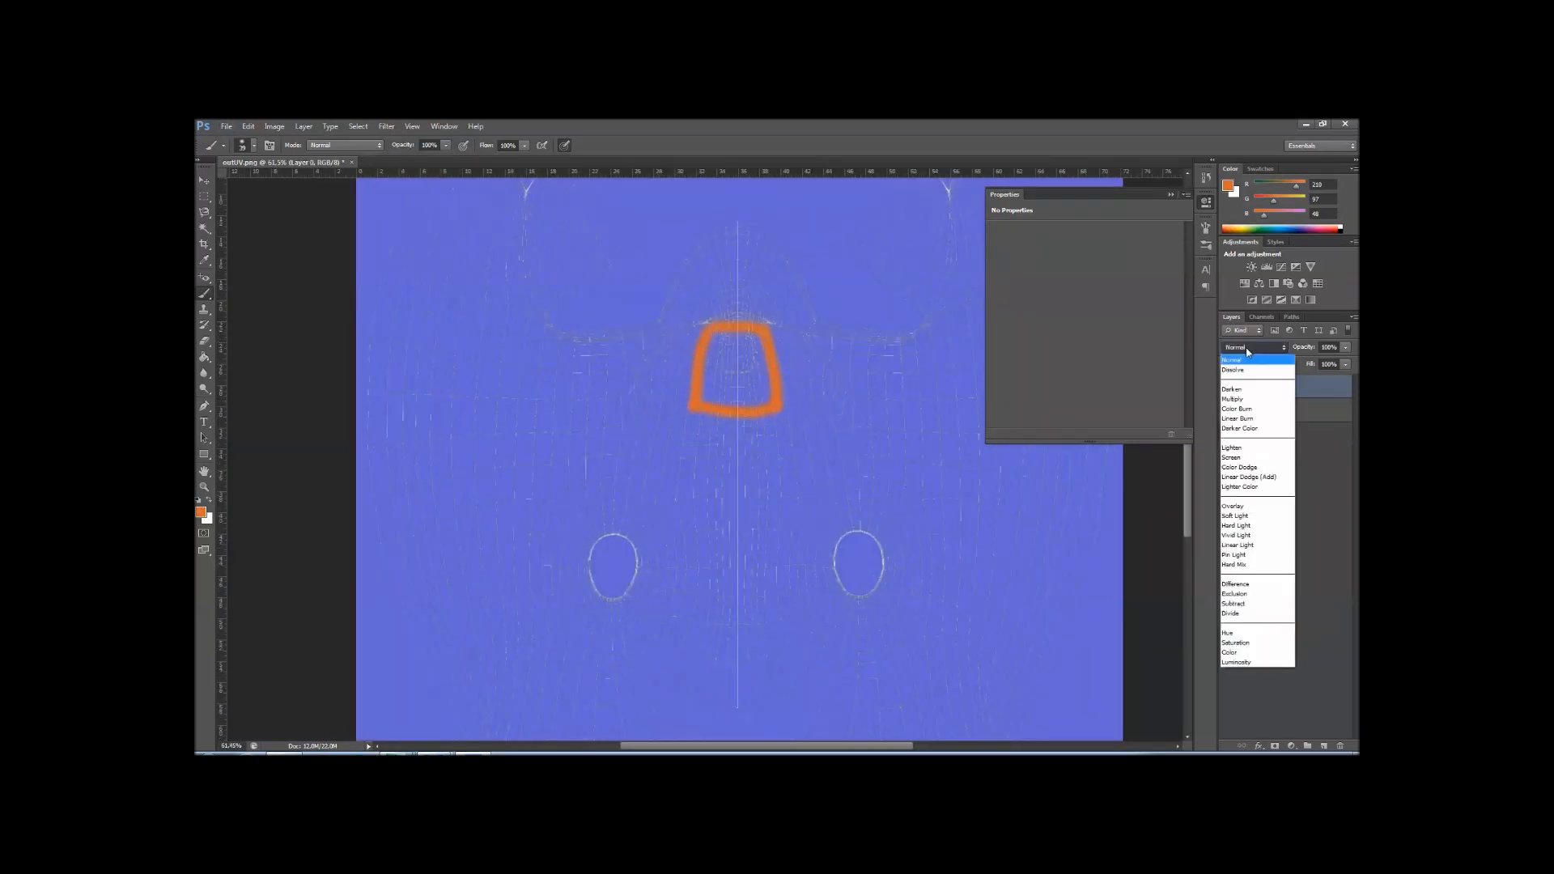
click(1232, 459)
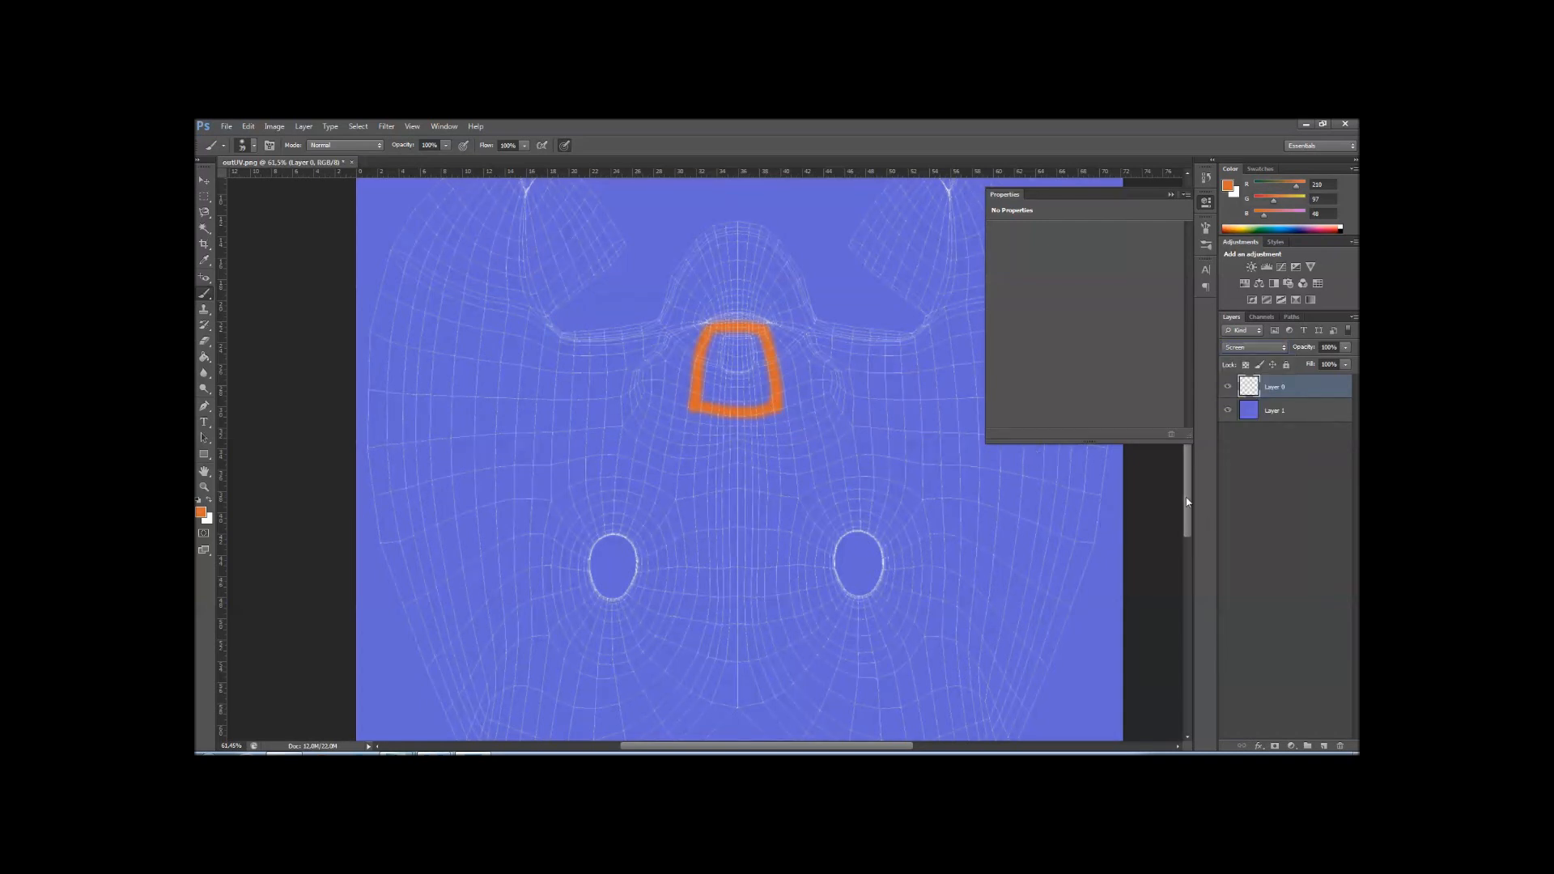
scroll(1188, 494, up, 3)
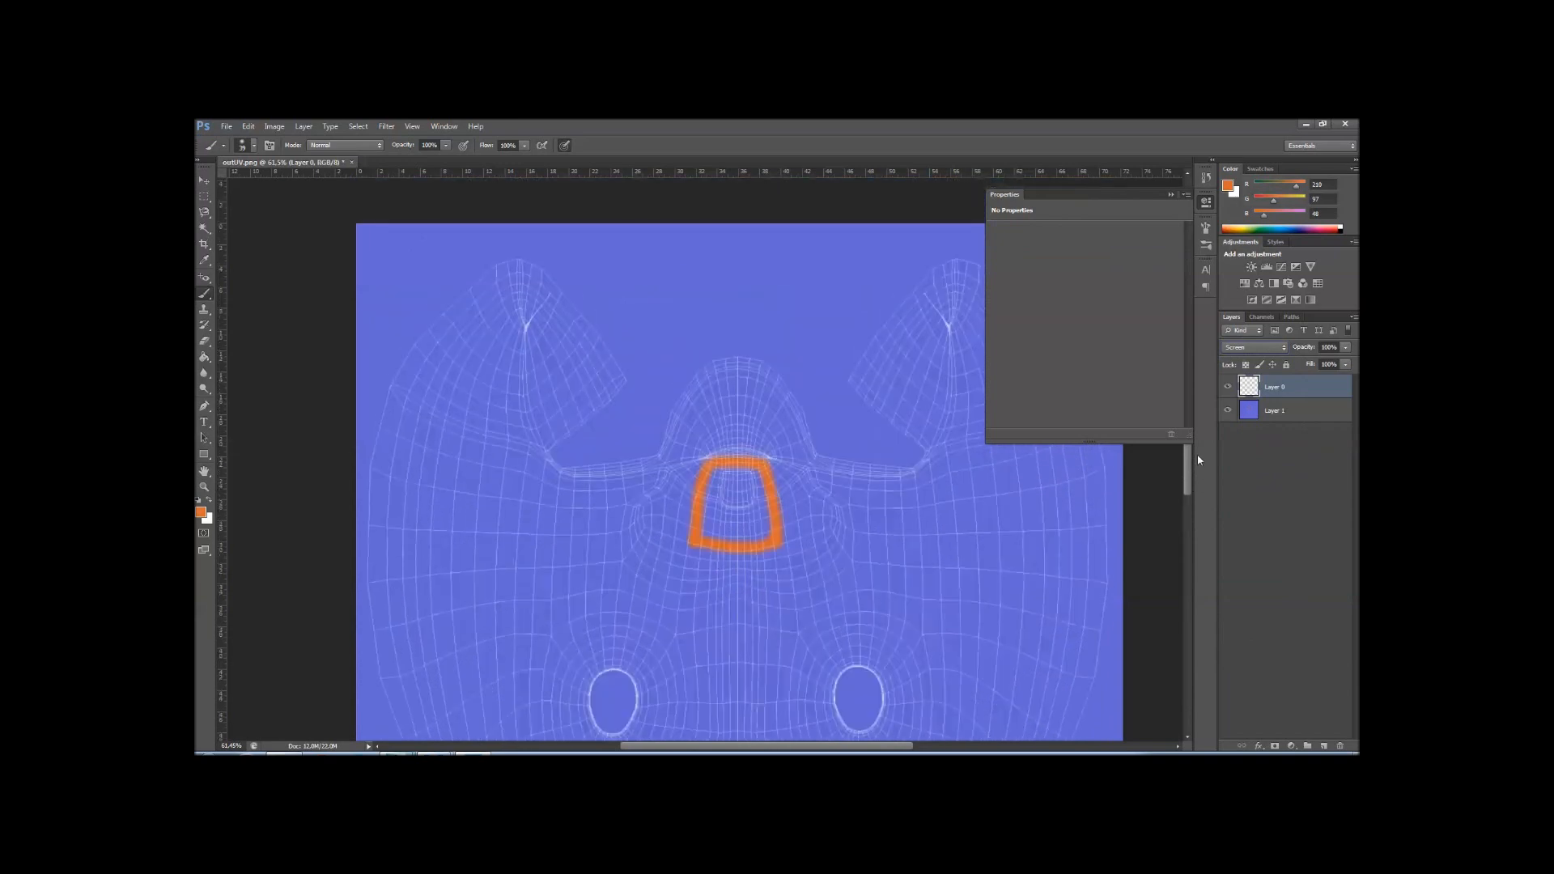
Hide the UV wireframe layer and save the painted texture in the minions folder as a JPEG named cloth_color, with high quality
click(1228, 387)
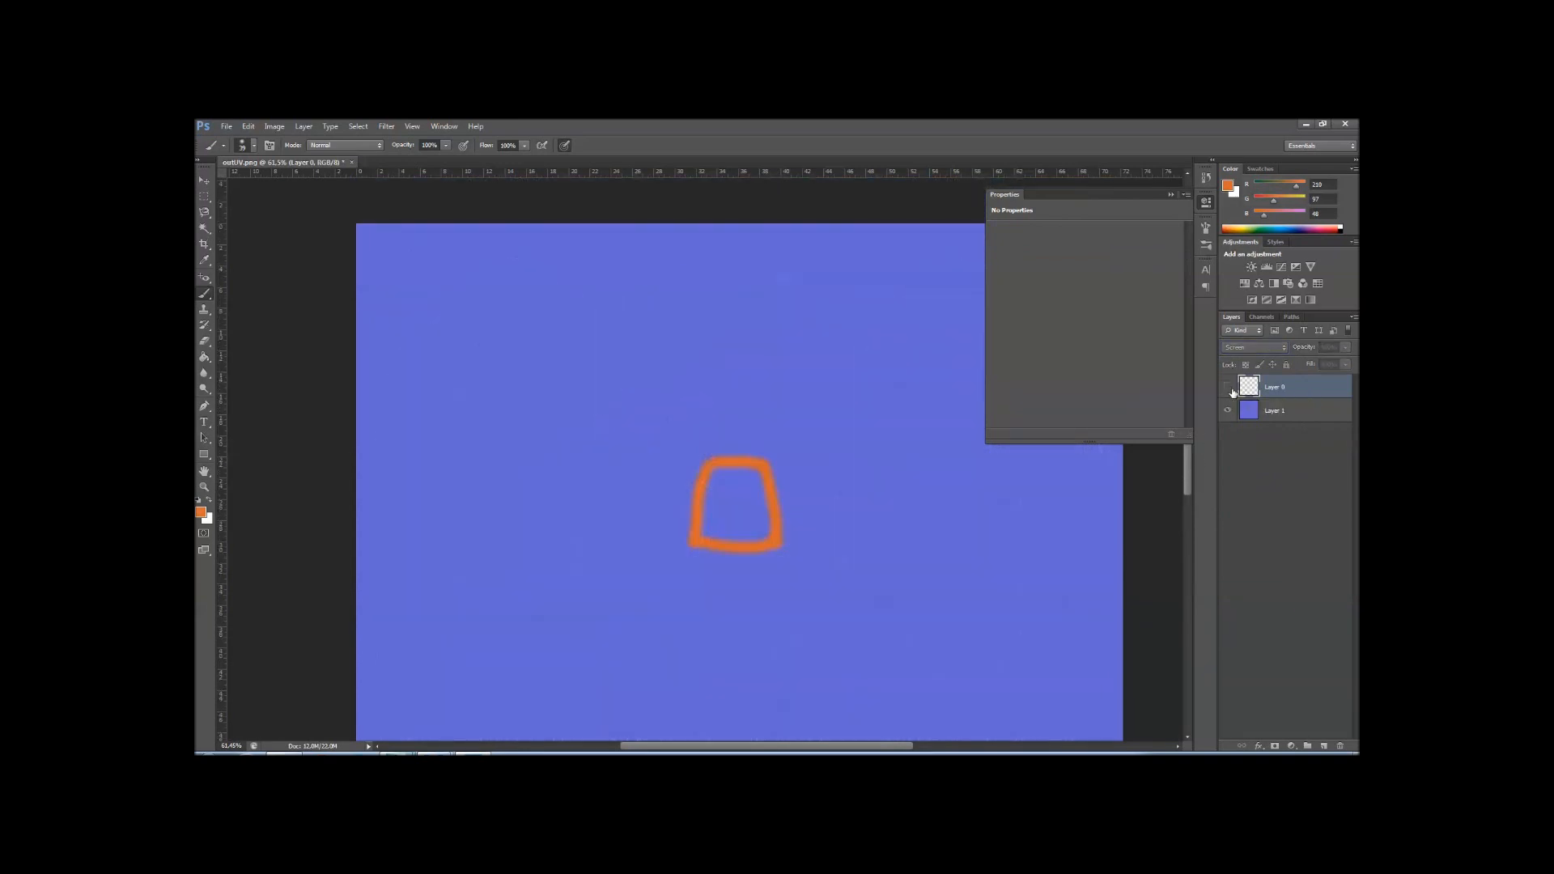
click(227, 127)
click(268, 273)
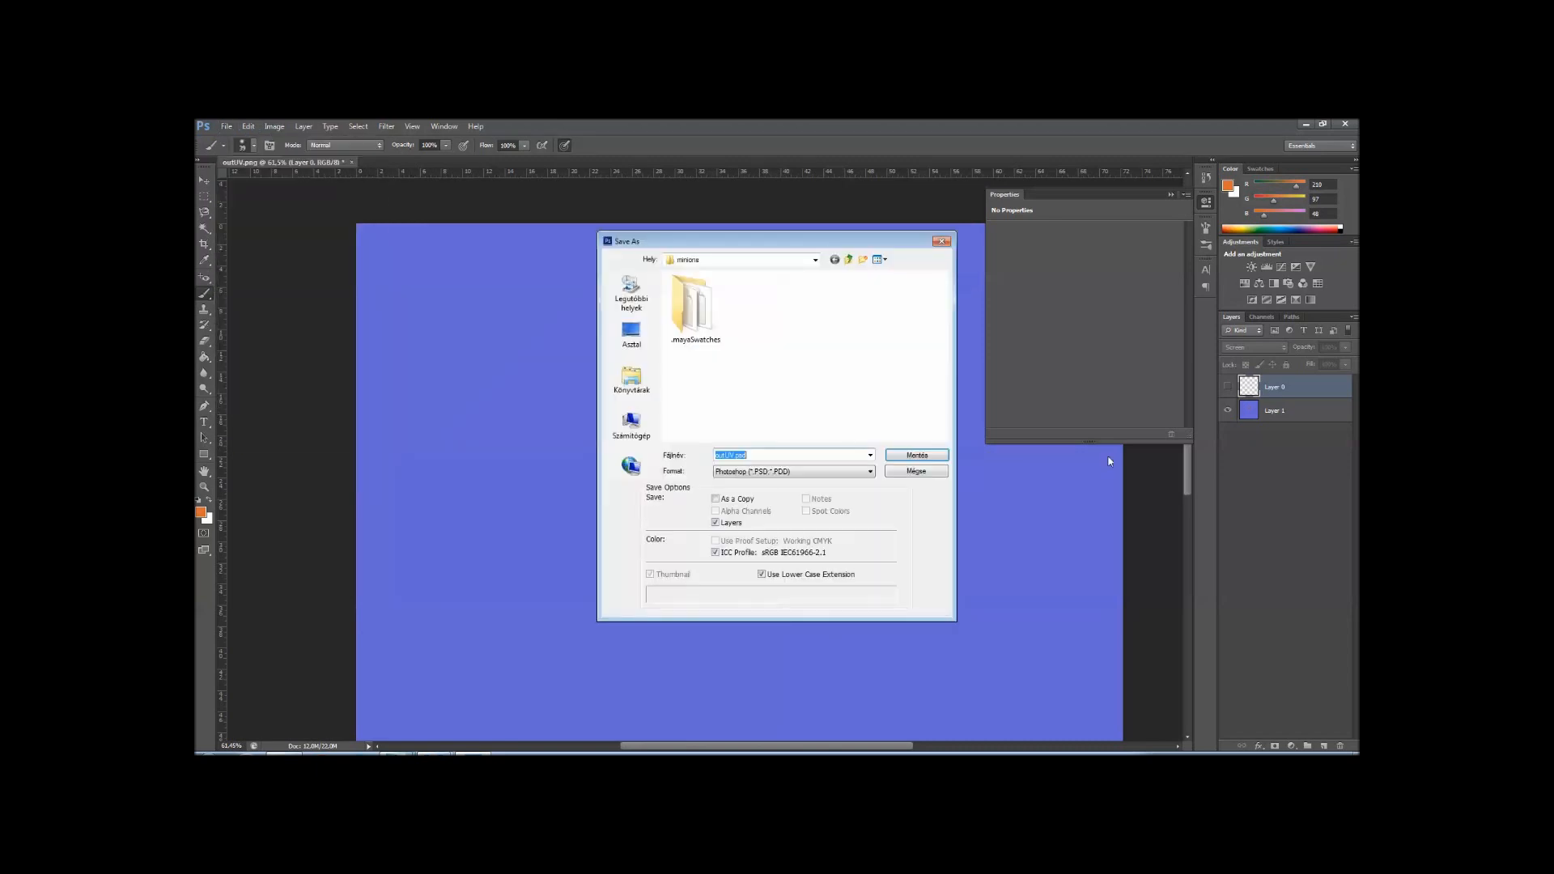
click(766, 471)
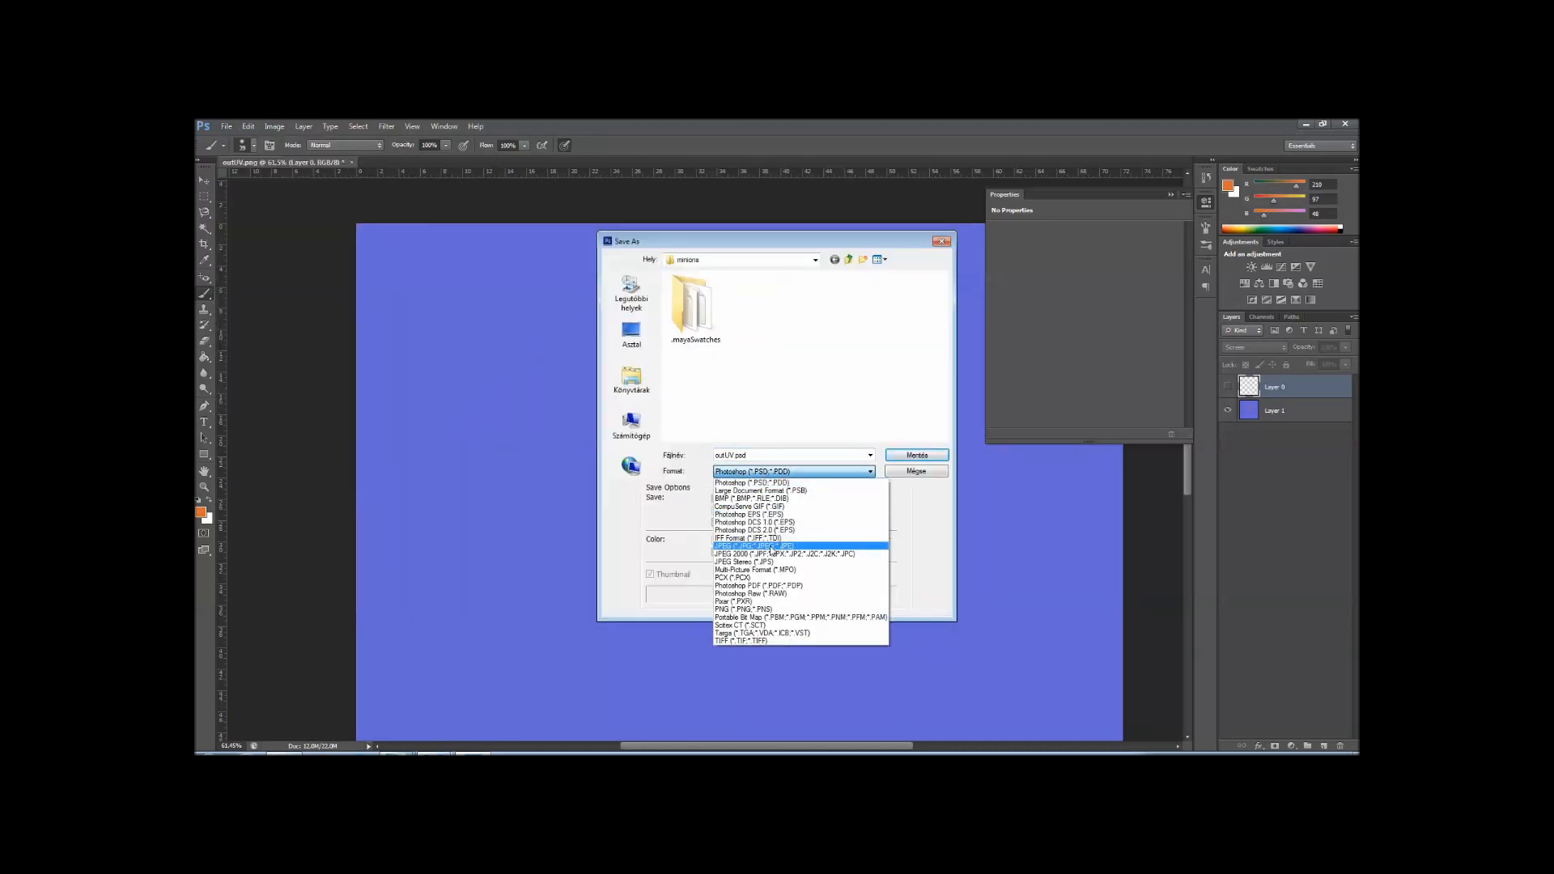
click(772, 547)
double_click(772, 452)
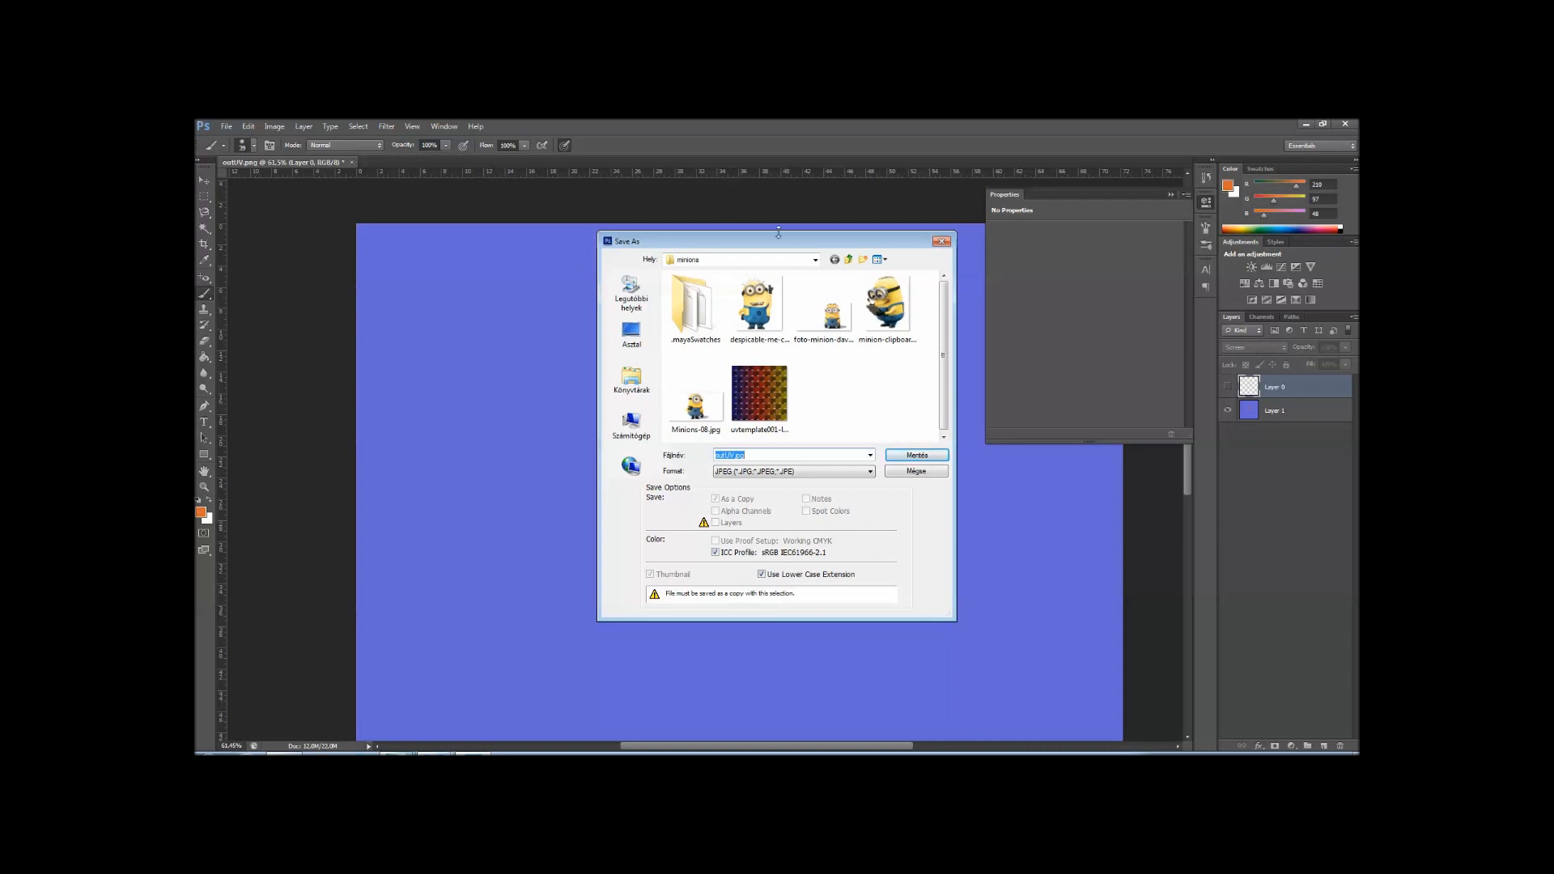
drag(779, 234, 898, 242)
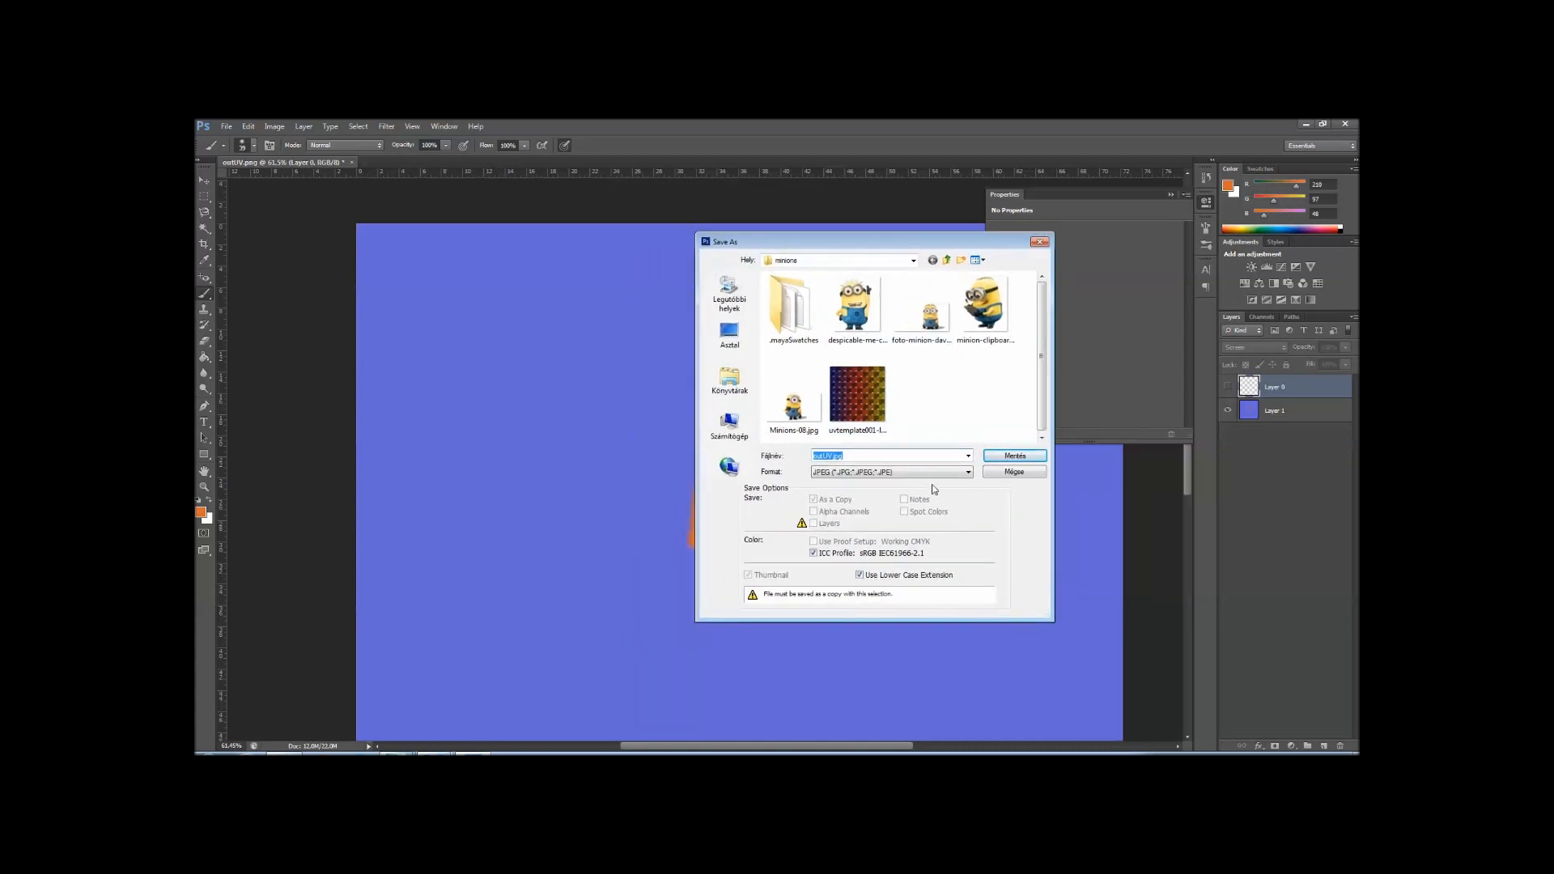
key(BackSpace)
click(1020, 459)
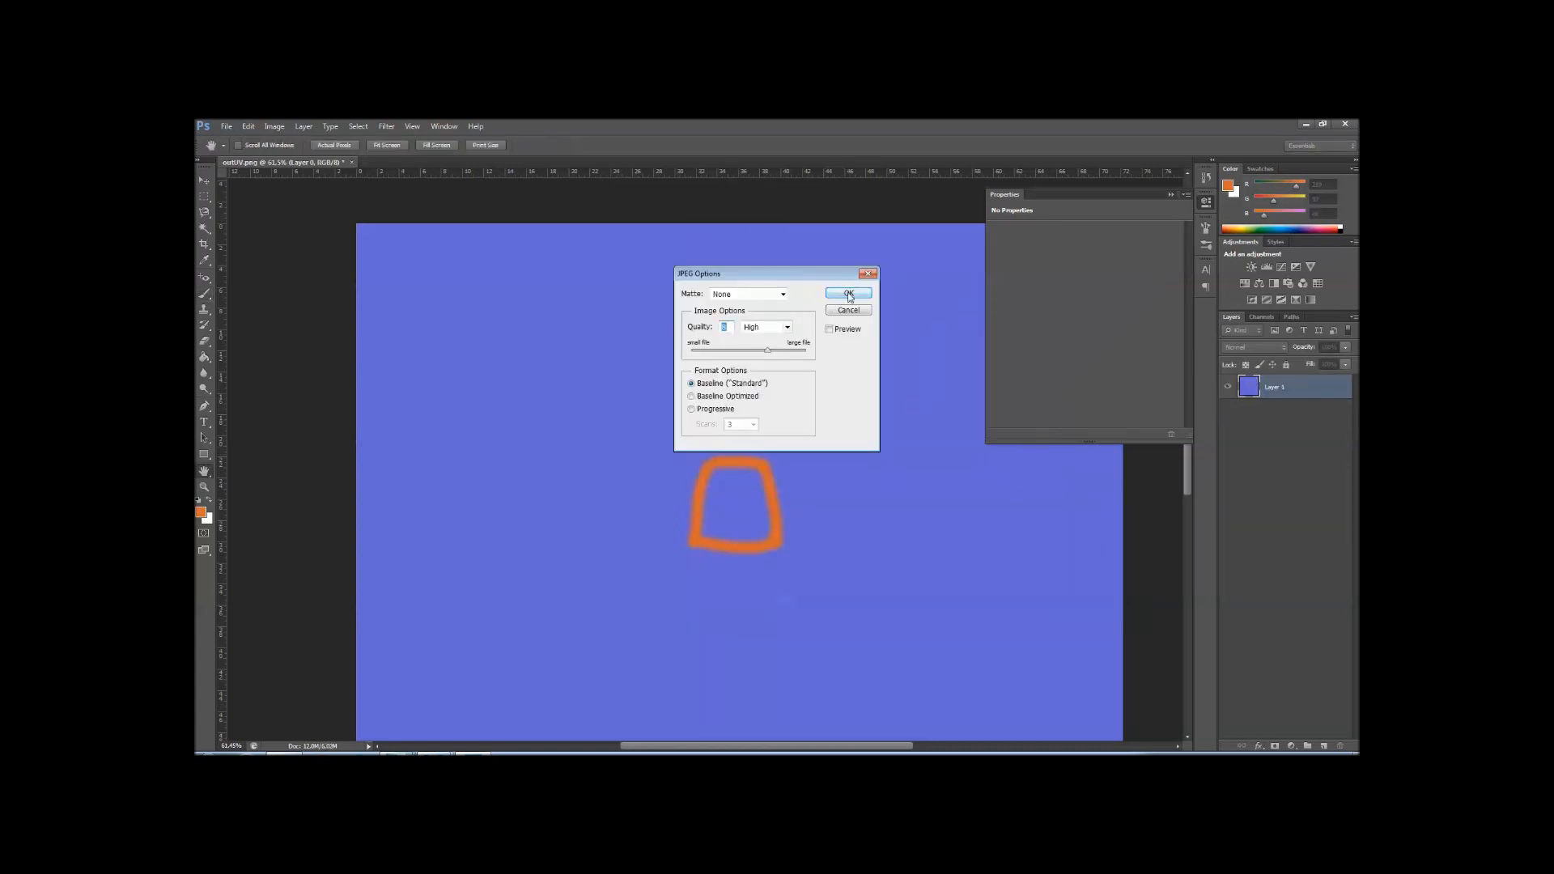
click(850, 297)
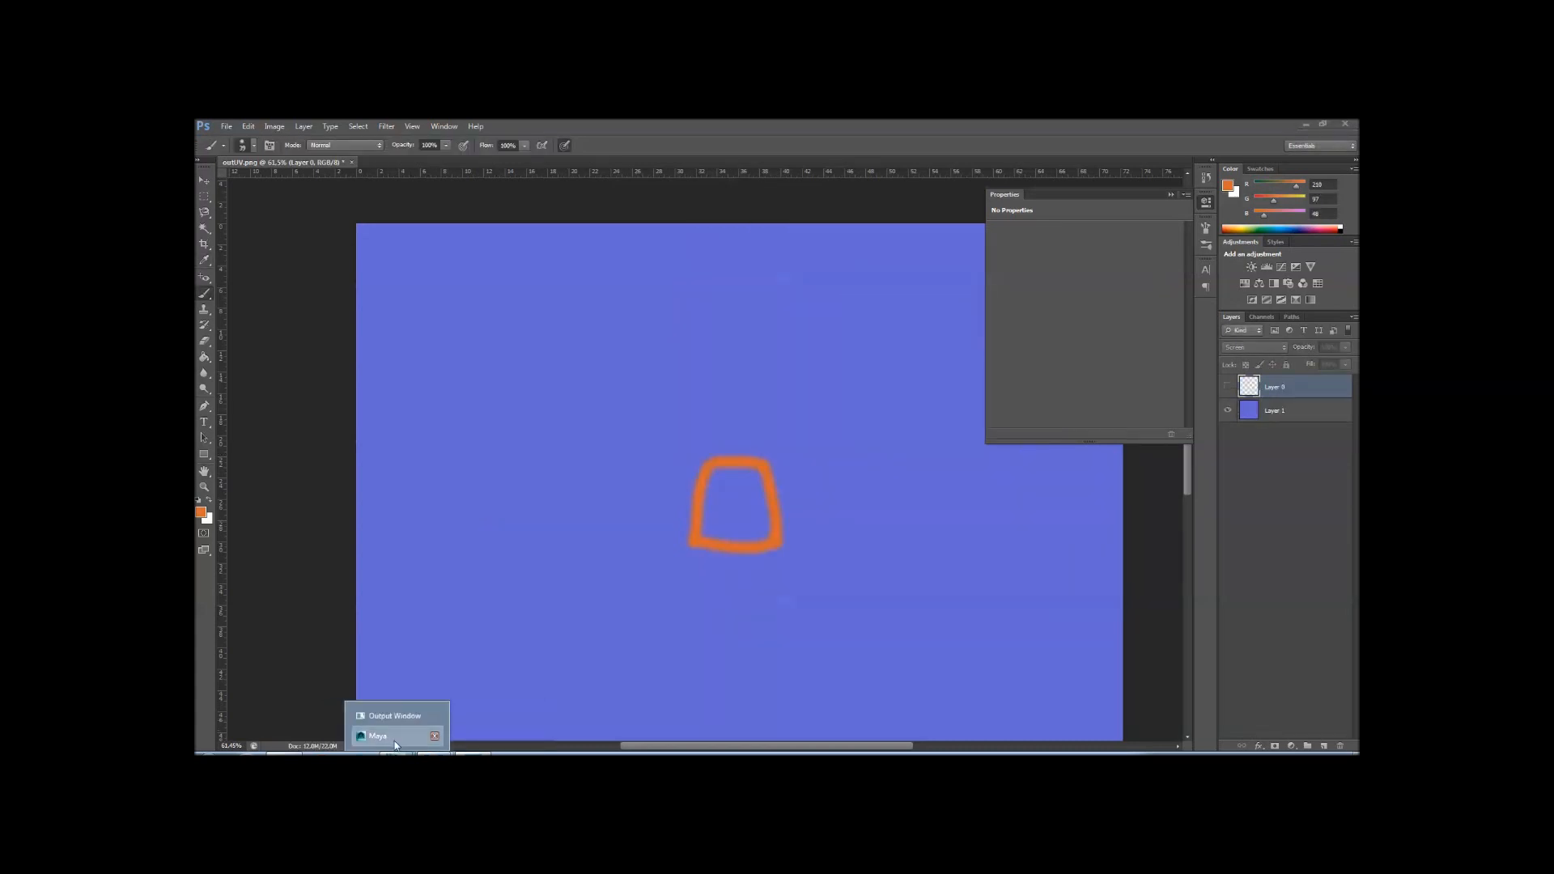
Switch to Maya and attach a File texture to the diffuse colour of the overalls' clothSH material
click(395, 743)
click(1319, 163)
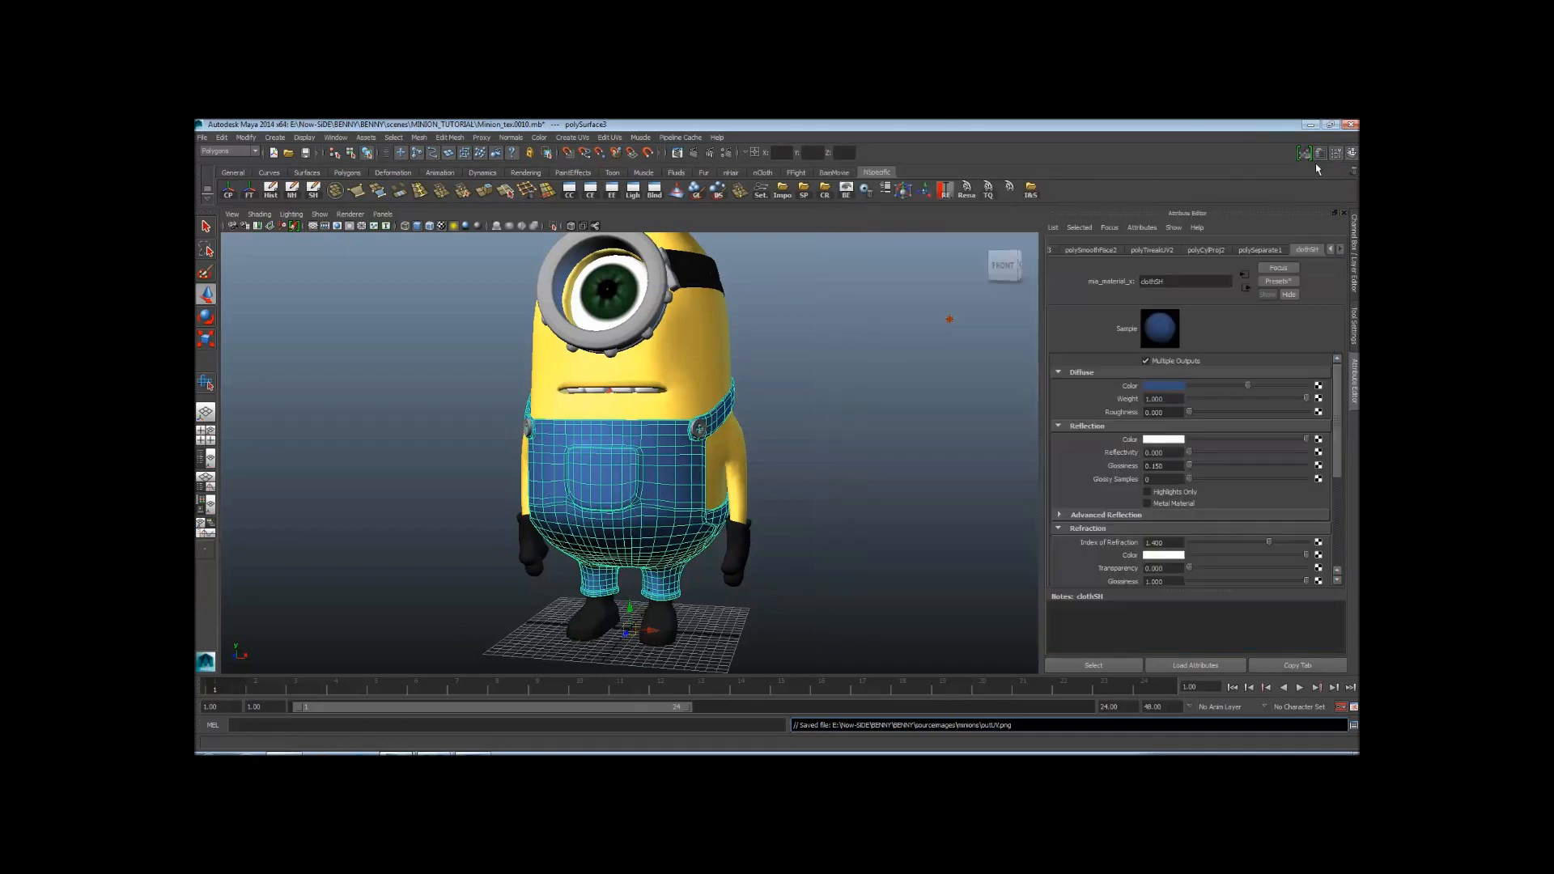
click(1318, 385)
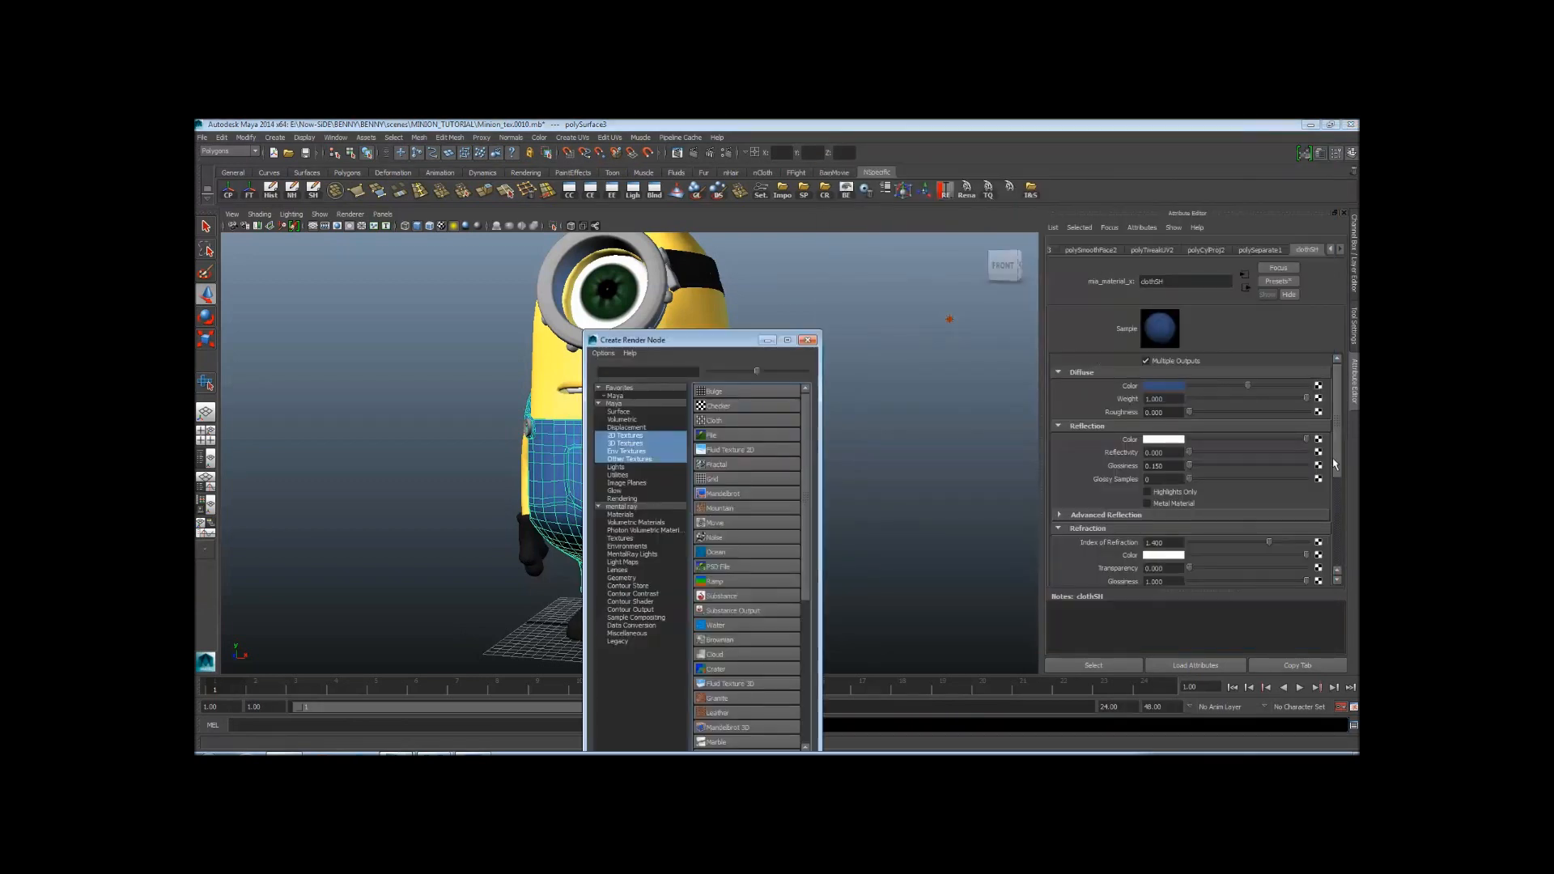
click(717, 436)
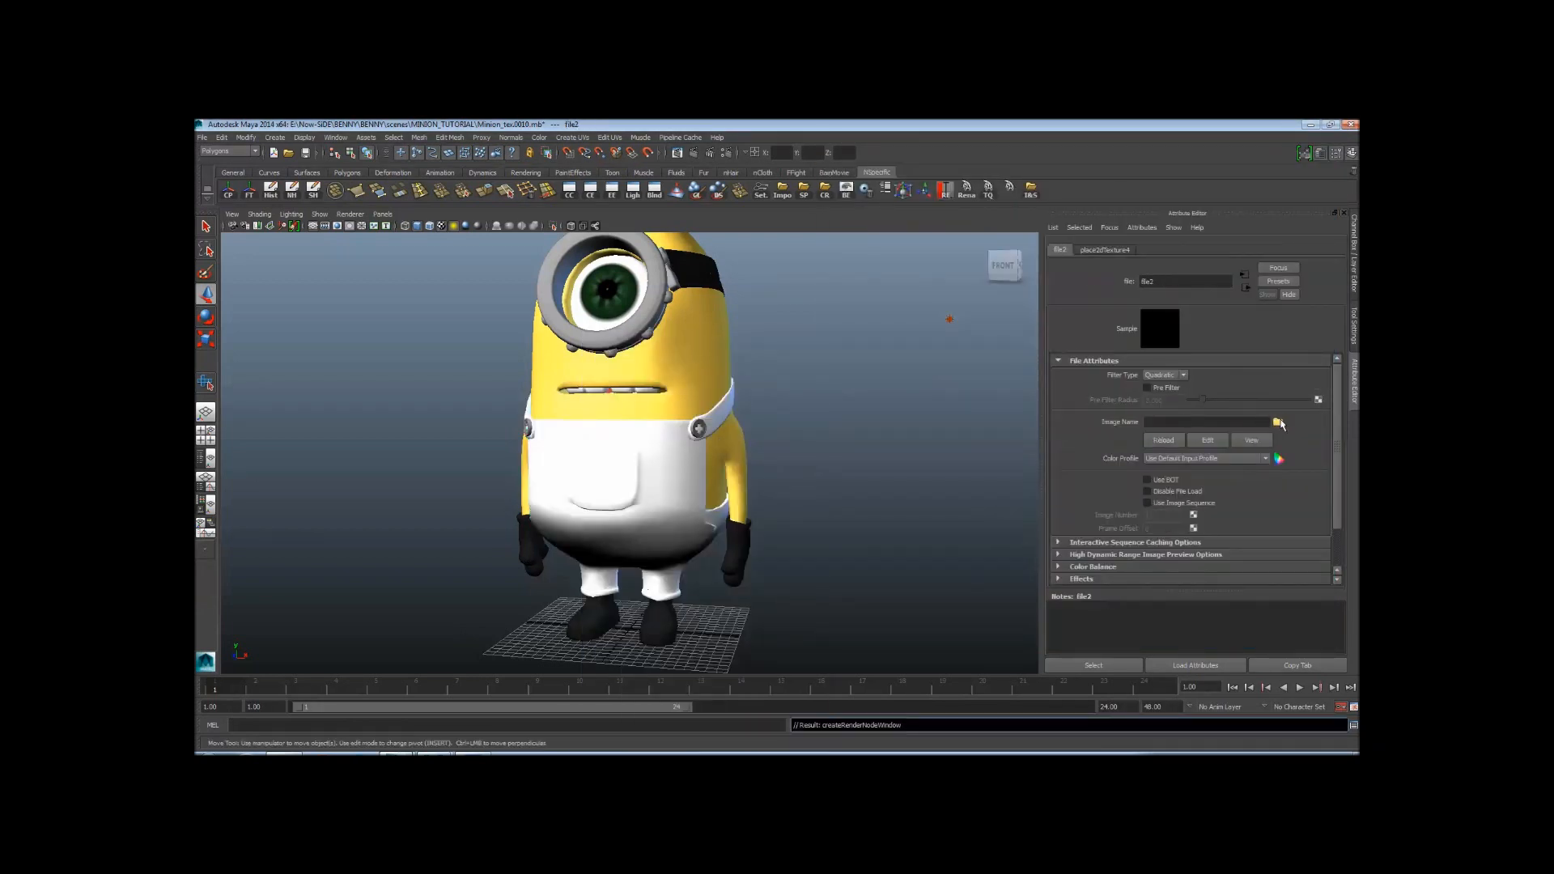
Load cloth_color.jpg from the minions folder as the image of the new file texture
click(1277, 422)
double_click(423, 261)
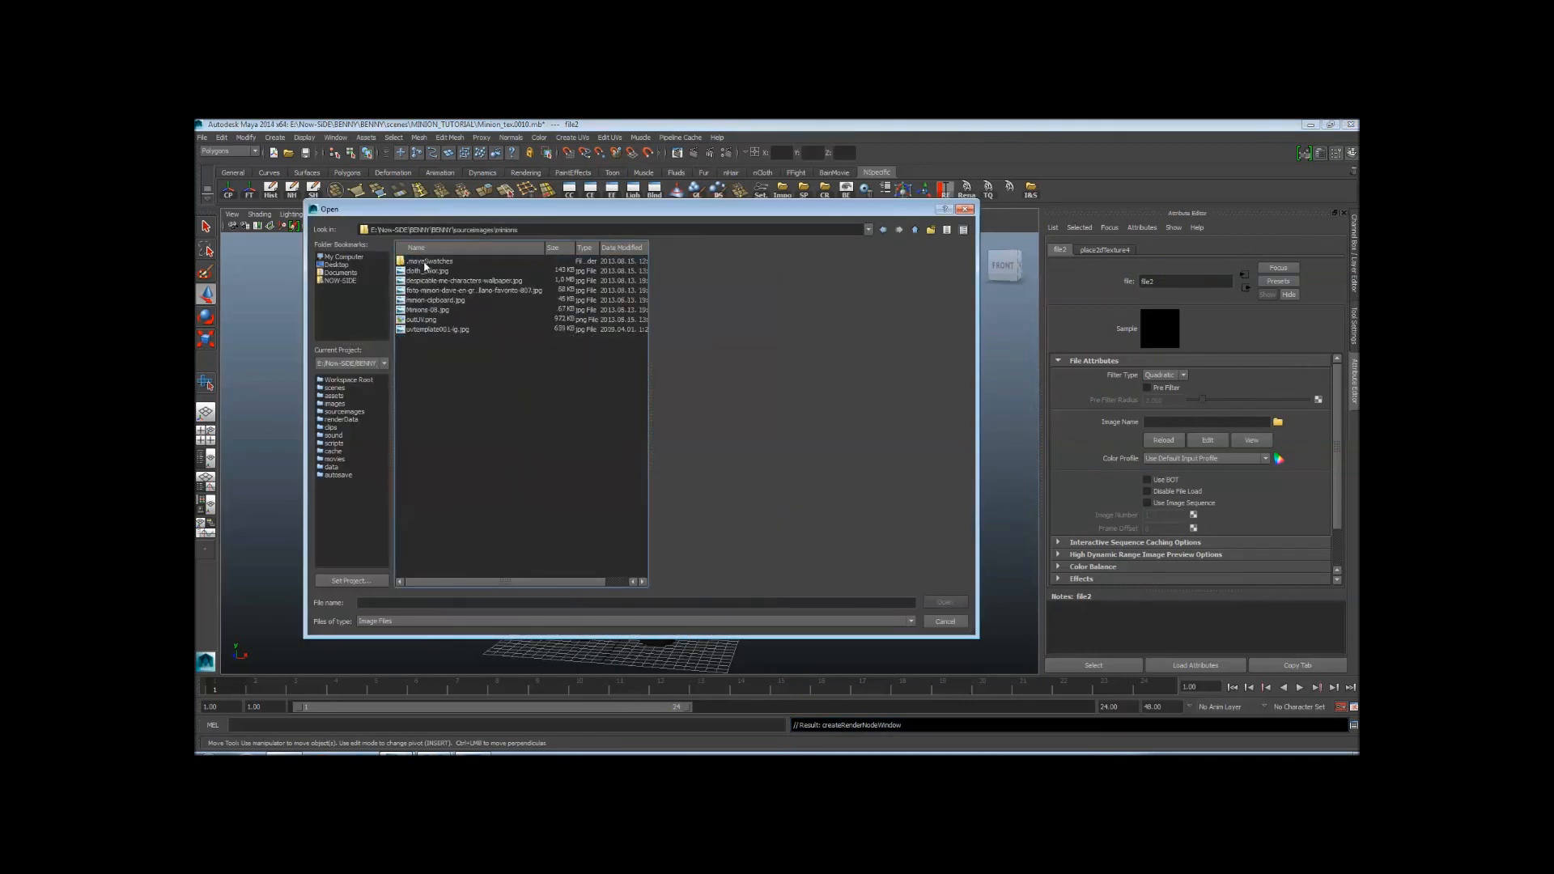
click(447, 262)
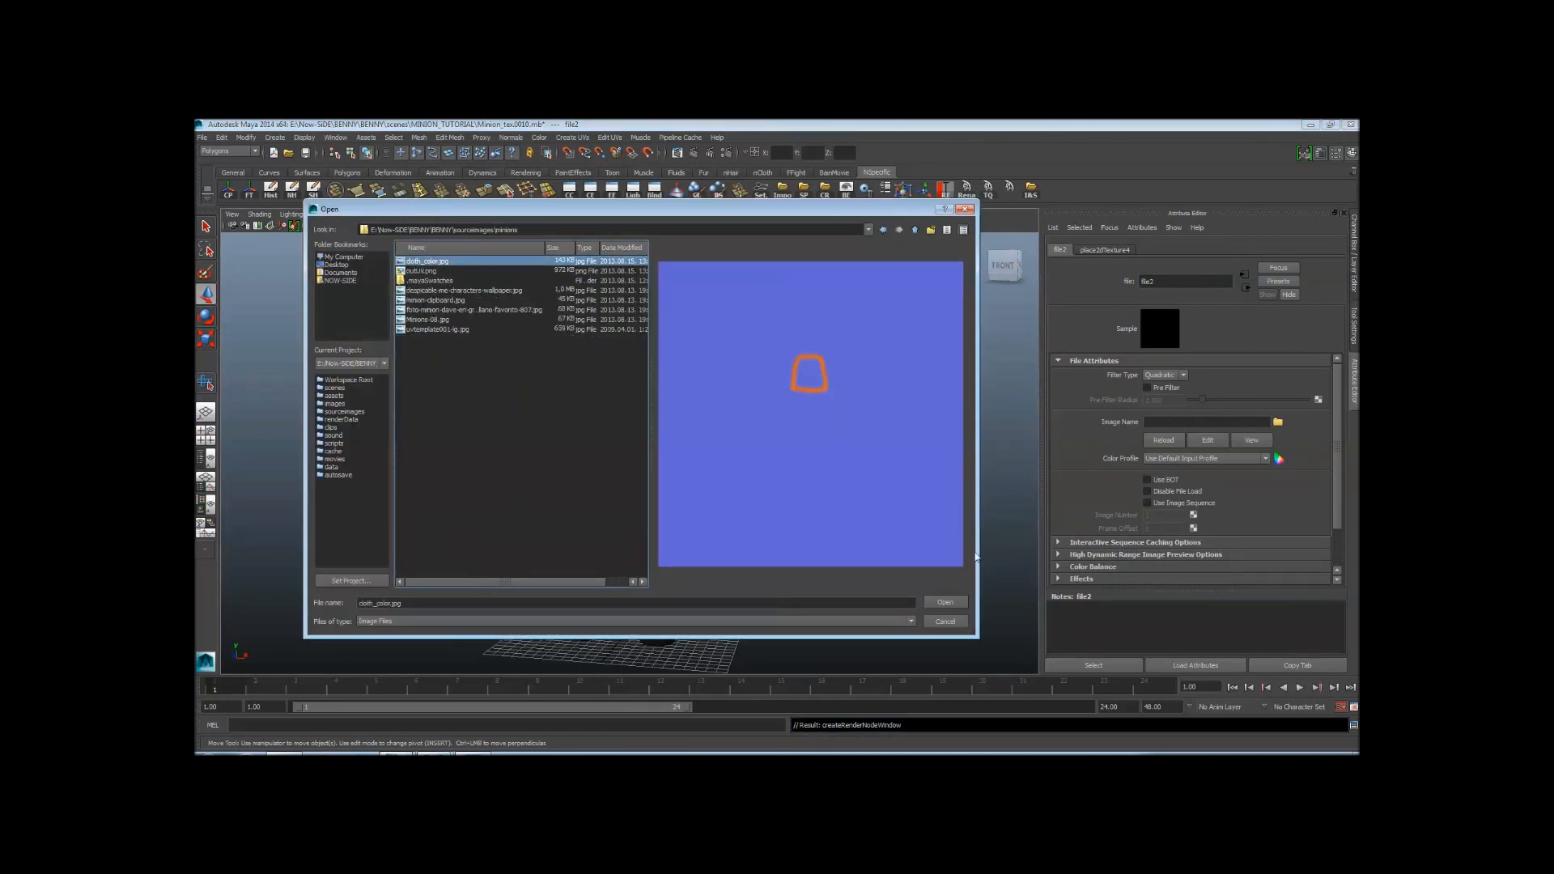
click(944, 602)
Examine how the orange outline of the test texture falls on the overalls' bib, close up and from several angles
alt+drag(710, 473, 818, 485)
alt+right_drag(899, 495, 836, 499)
mouse_move(836, 499)
alt+mouse_down()
mouse_move(659, 488)
mouse_move(858, 495)
alt+mouse_up()
alt+right_drag(656, 454, 752, 455)
alt+right_drag(868, 461, 802, 493)
alt+drag(801, 493, 842, 506)
alt+right_drag(680, 454, 732, 451)
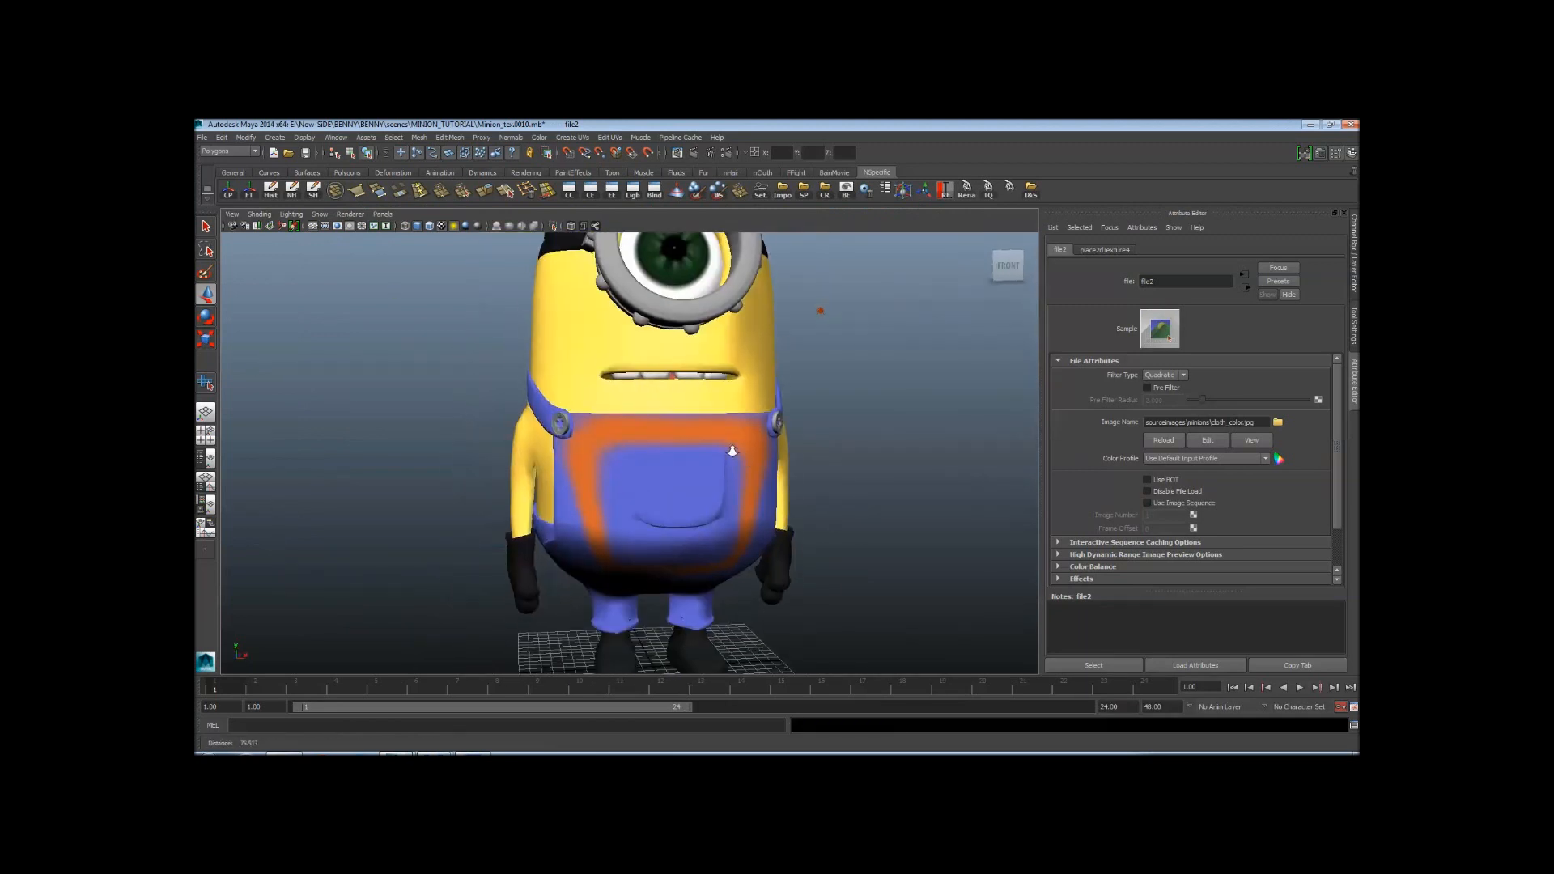
mouse_move(733, 450)
alt+mouse_down()
mouse_move(595, 471)
mouse_move(753, 447)
alt+mouse_up()
alt+right_drag(753, 446, 823, 455)
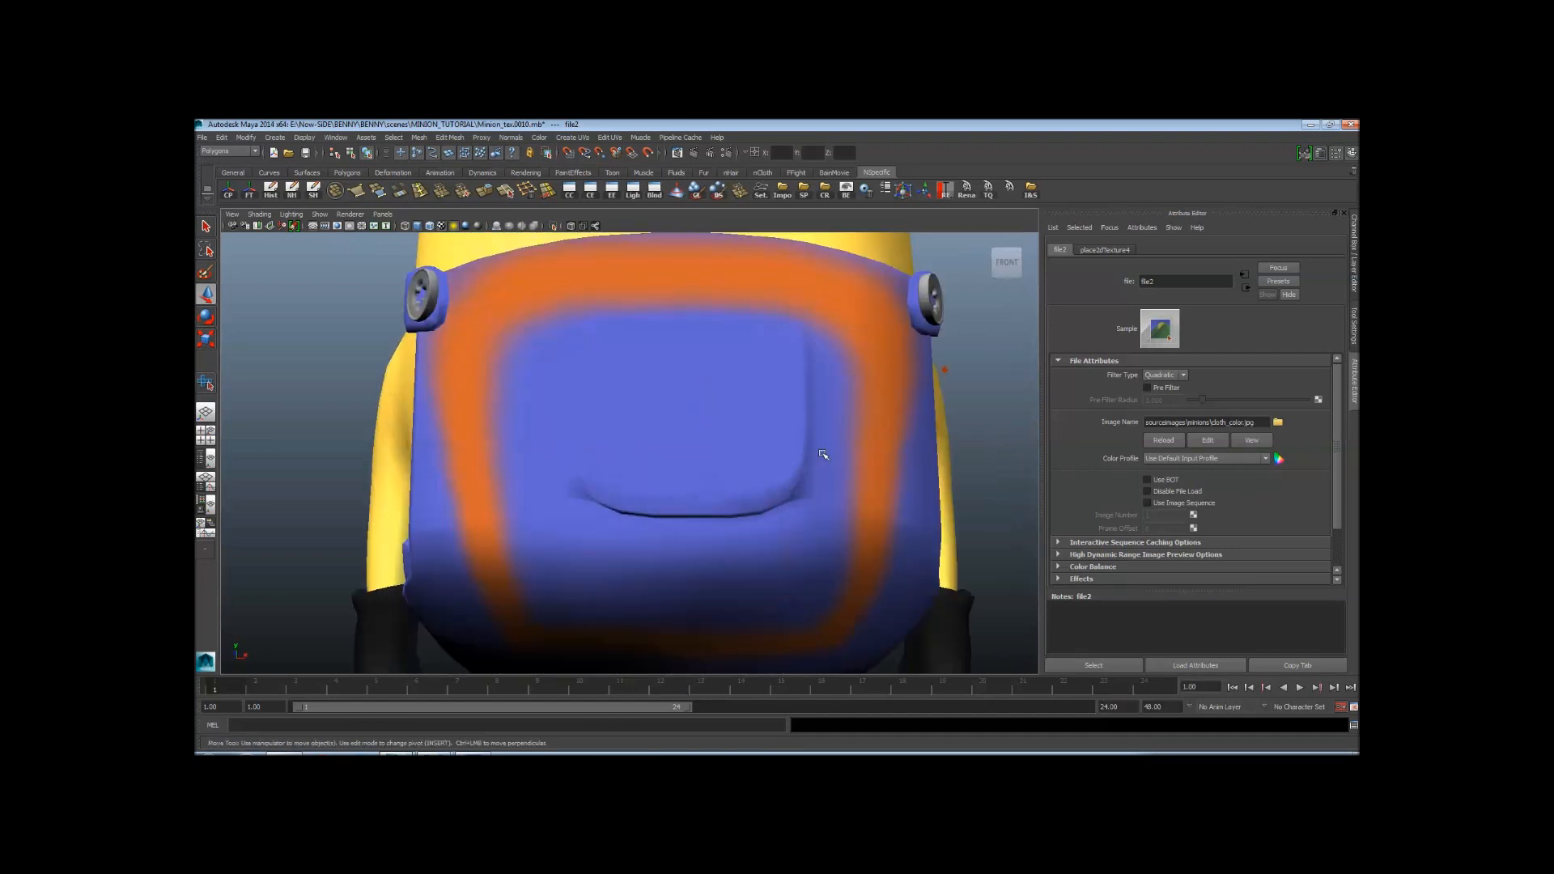
alt+drag(823, 454, 728, 460)
alt+right_drag(855, 459, 789, 482)
alt+drag(789, 481, 848, 478)
alt+right_drag(685, 476, 527, 480)
alt+drag(789, 483, 688, 476)
alt+right_drag(583, 463, 684, 460)
alt+drag(684, 460, 711, 465)
alt+right_drag(712, 464, 576, 473)
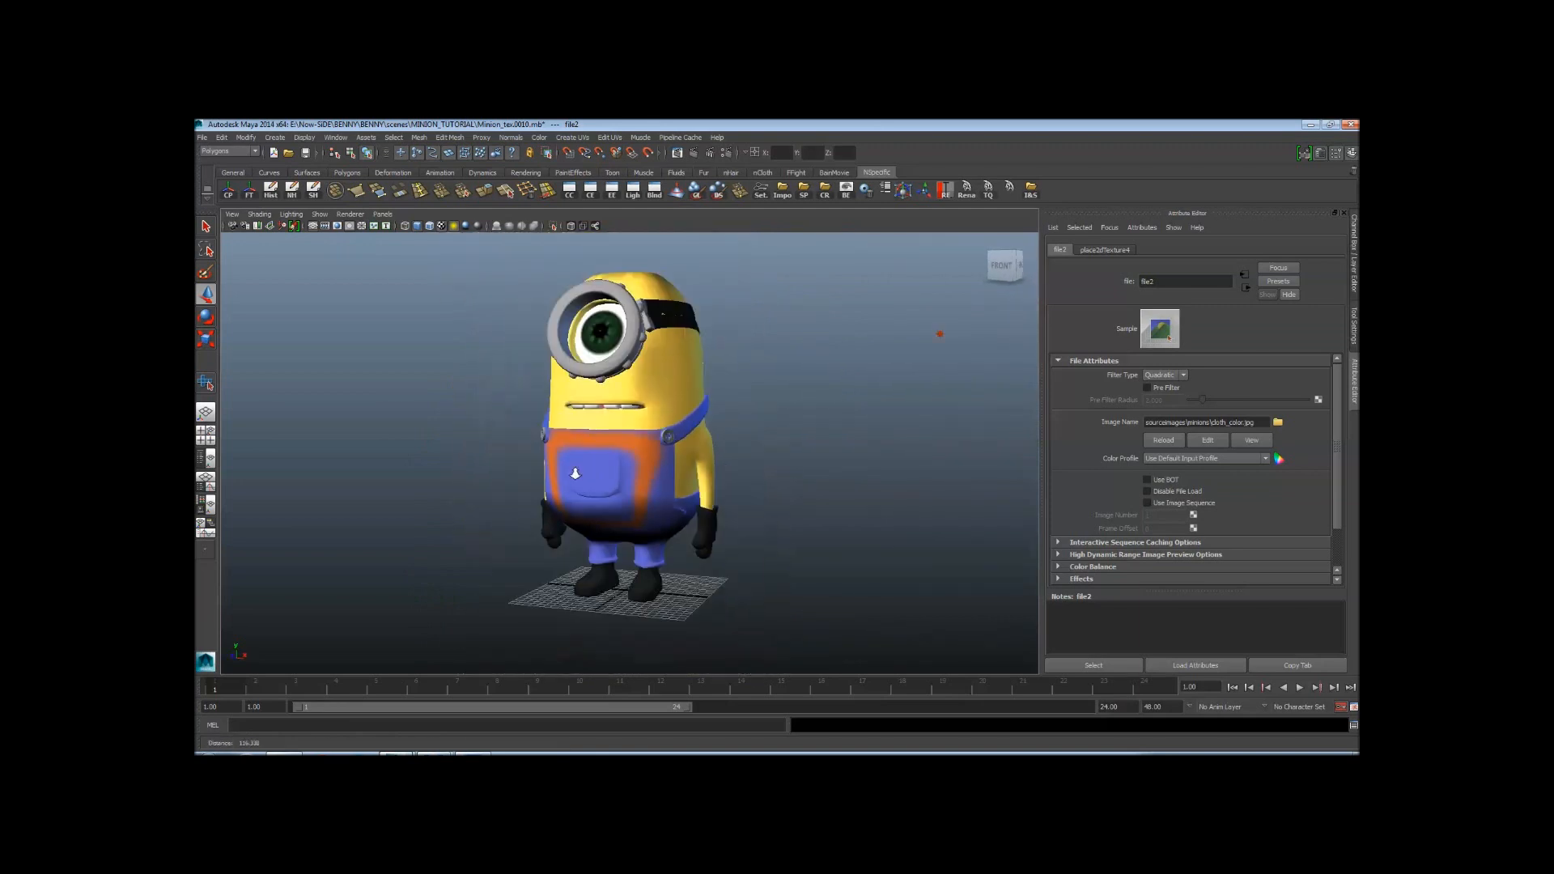
alt+drag(702, 421, 736, 420)
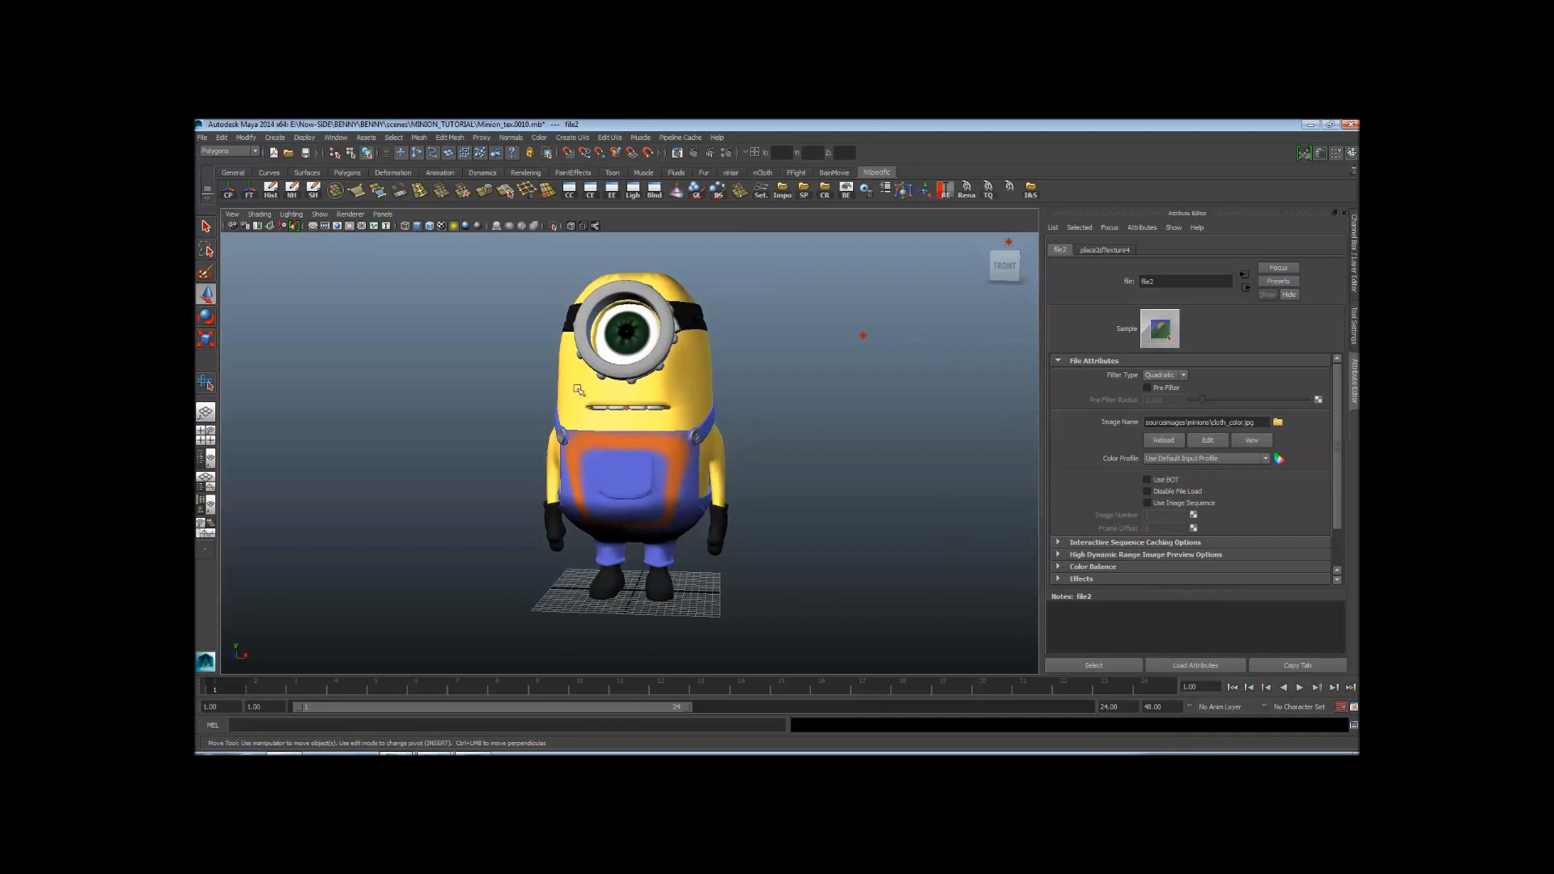
mouse_move(578, 389)
alt+right_down()
mouse_move(639, 390)
mouse_move(598, 394)
alt+right_up()
alt+drag(597, 394, 652, 397)
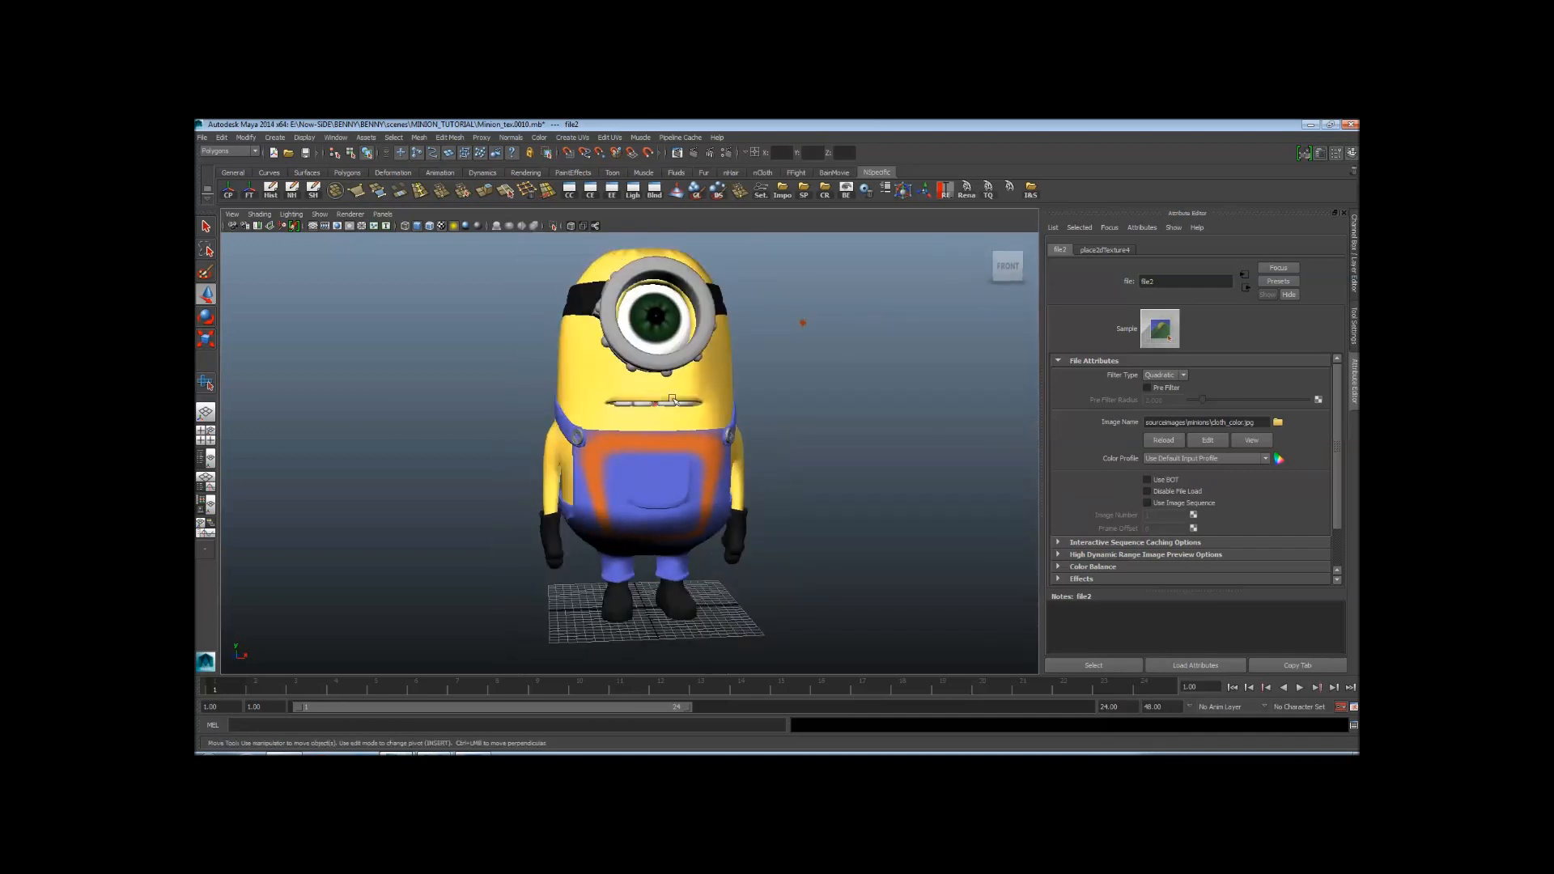
alt+drag(674, 401, 745, 414)
alt+right_drag(746, 415, 536, 439)
alt+drag(536, 440, 568, 444)
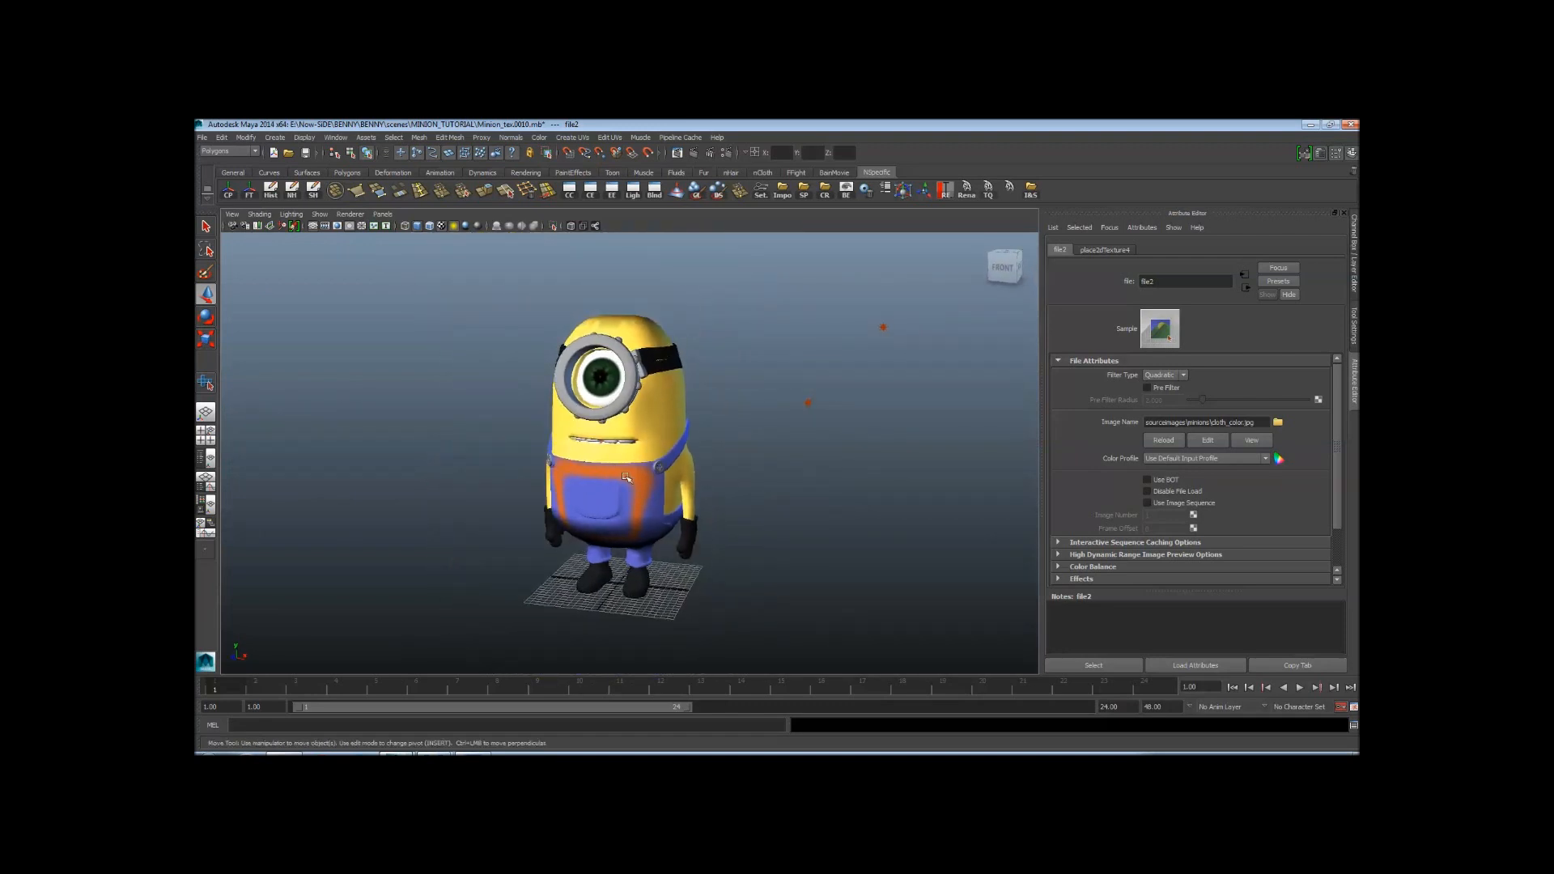
Render the textured minion with mental ray, inspect the image enlarged, and close the render window
click(694, 152)
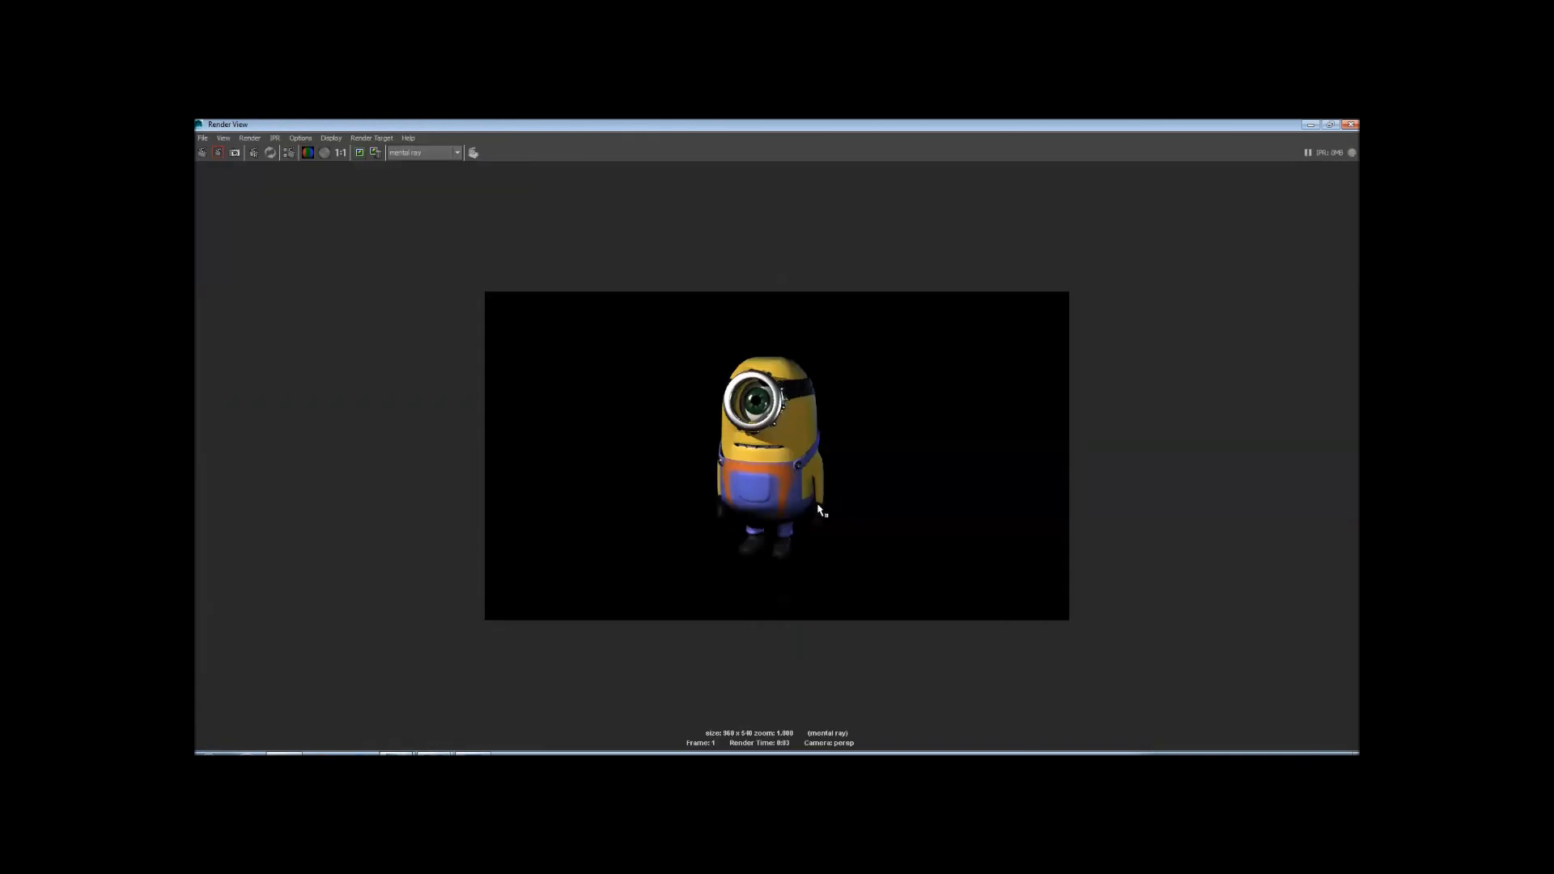
scroll(822, 508, up, 5)
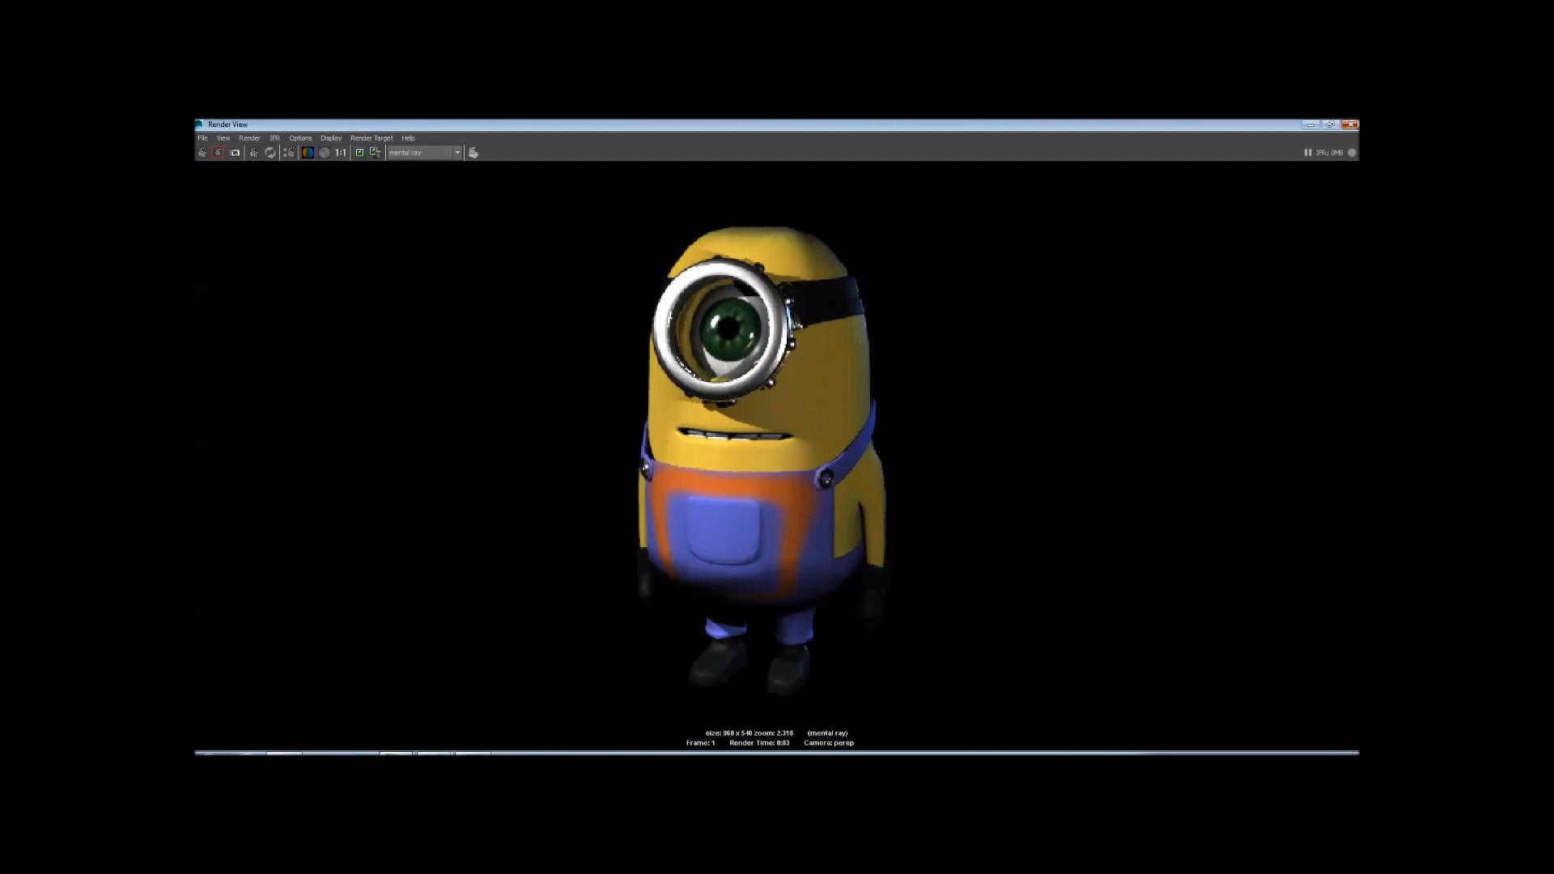
click(1351, 124)
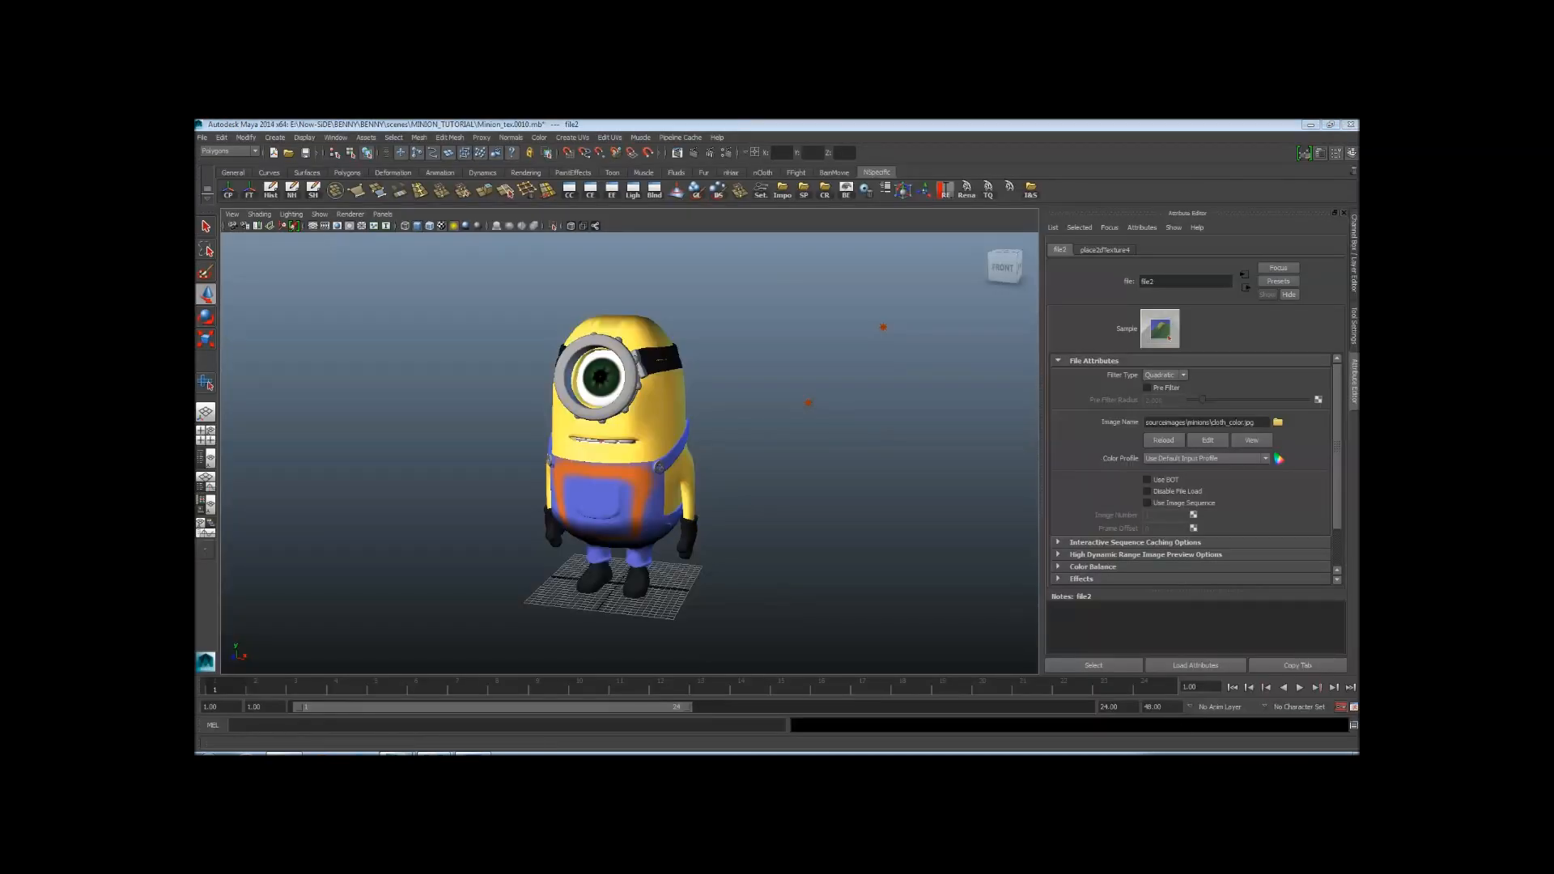
Undo the test texture assignment on the overalls and clear the selection
click(761, 455)
alt+middle_drag(661, 454, 682, 459)
click(664, 499)
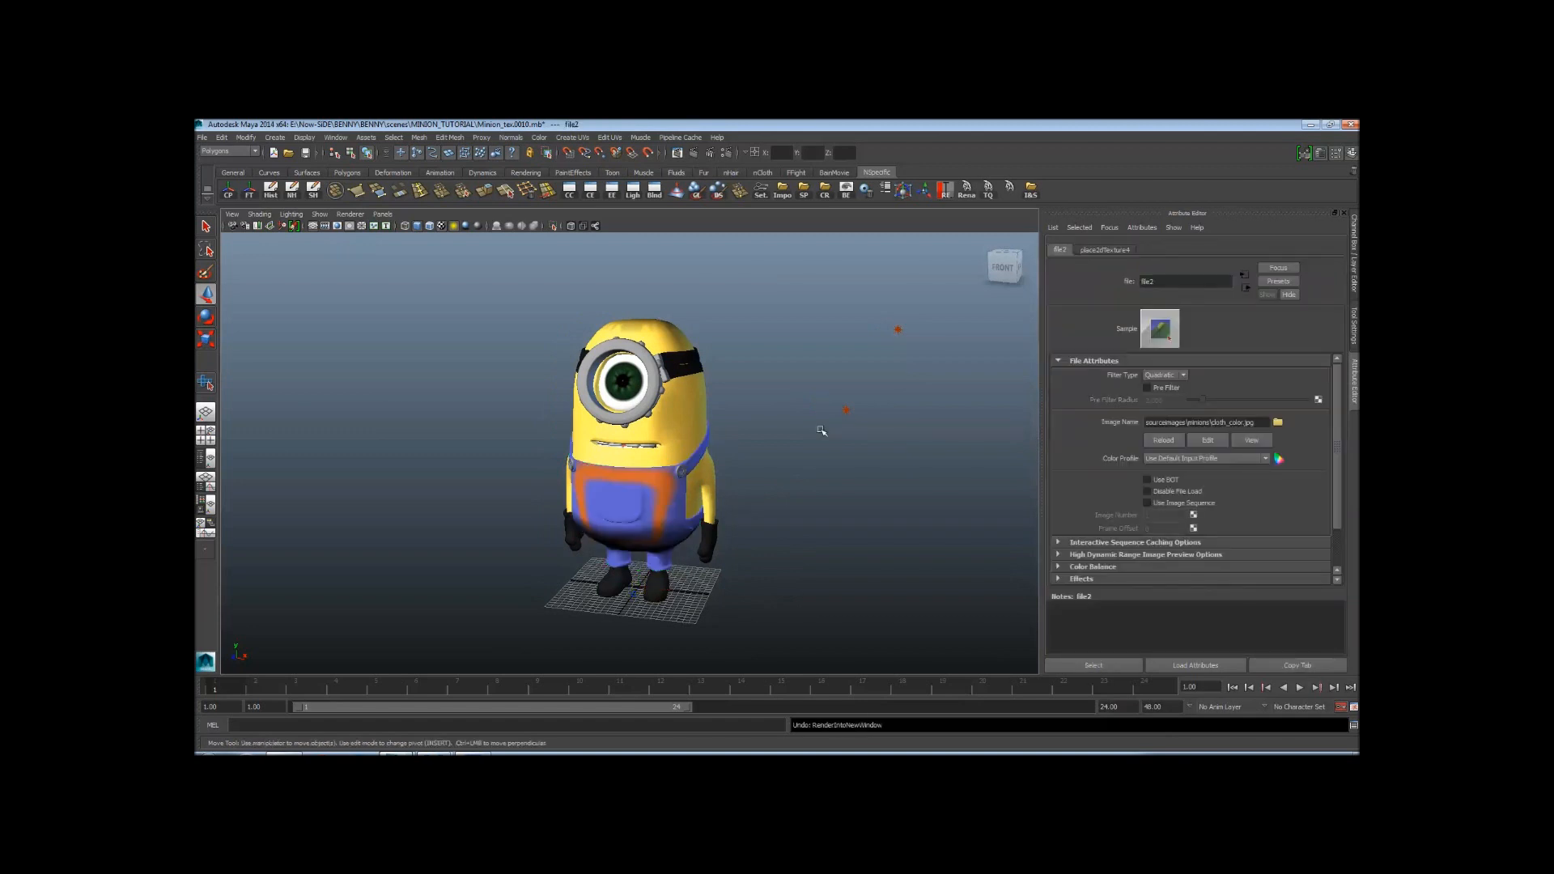
click(861, 478)
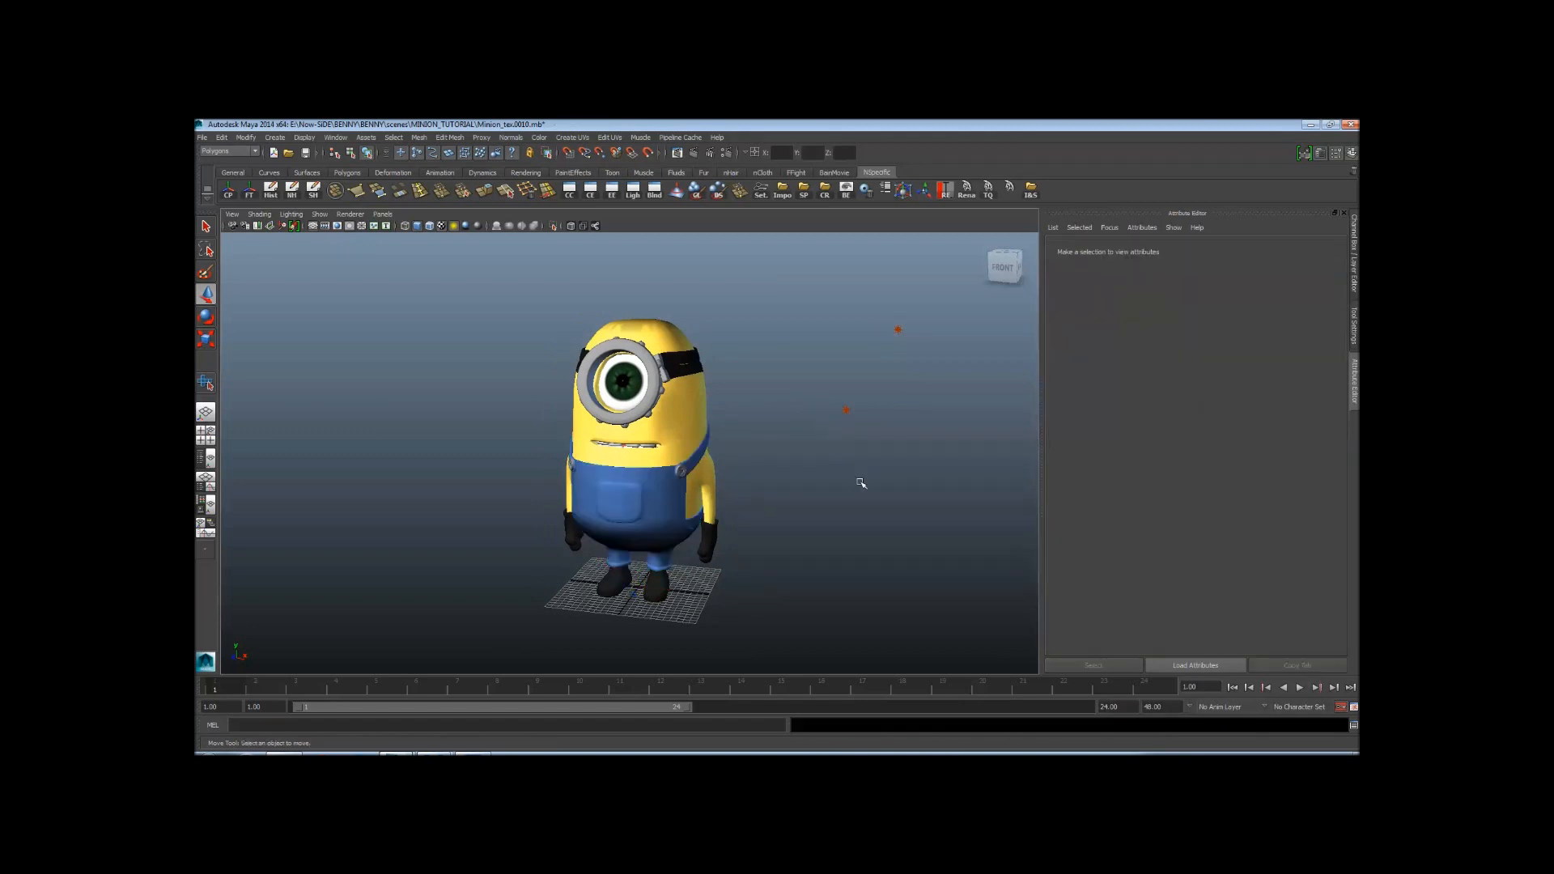
Frame the minion in its plain blue overalls slightly larger and render the perspective view again
alt+right_drag(568, 413, 809, 462)
mouse_move(809, 462)
alt+mouse_down()
mouse_move(742, 427)
mouse_move(812, 445)
alt+mouse_up()
alt+right_drag(813, 445, 716, 442)
alt+drag(716, 441, 684, 445)
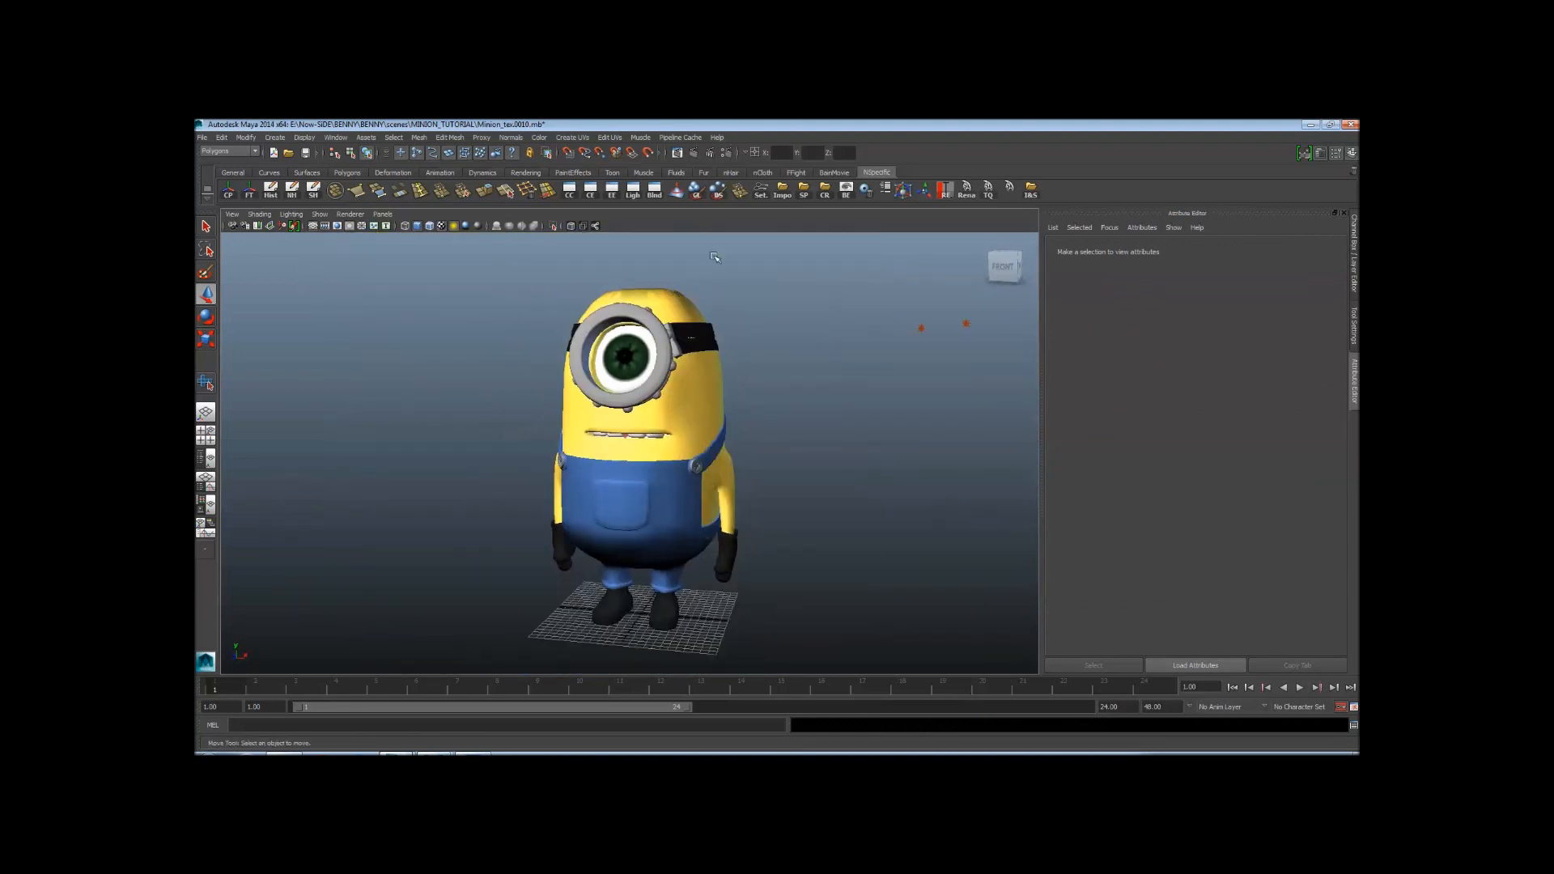
click(693, 152)
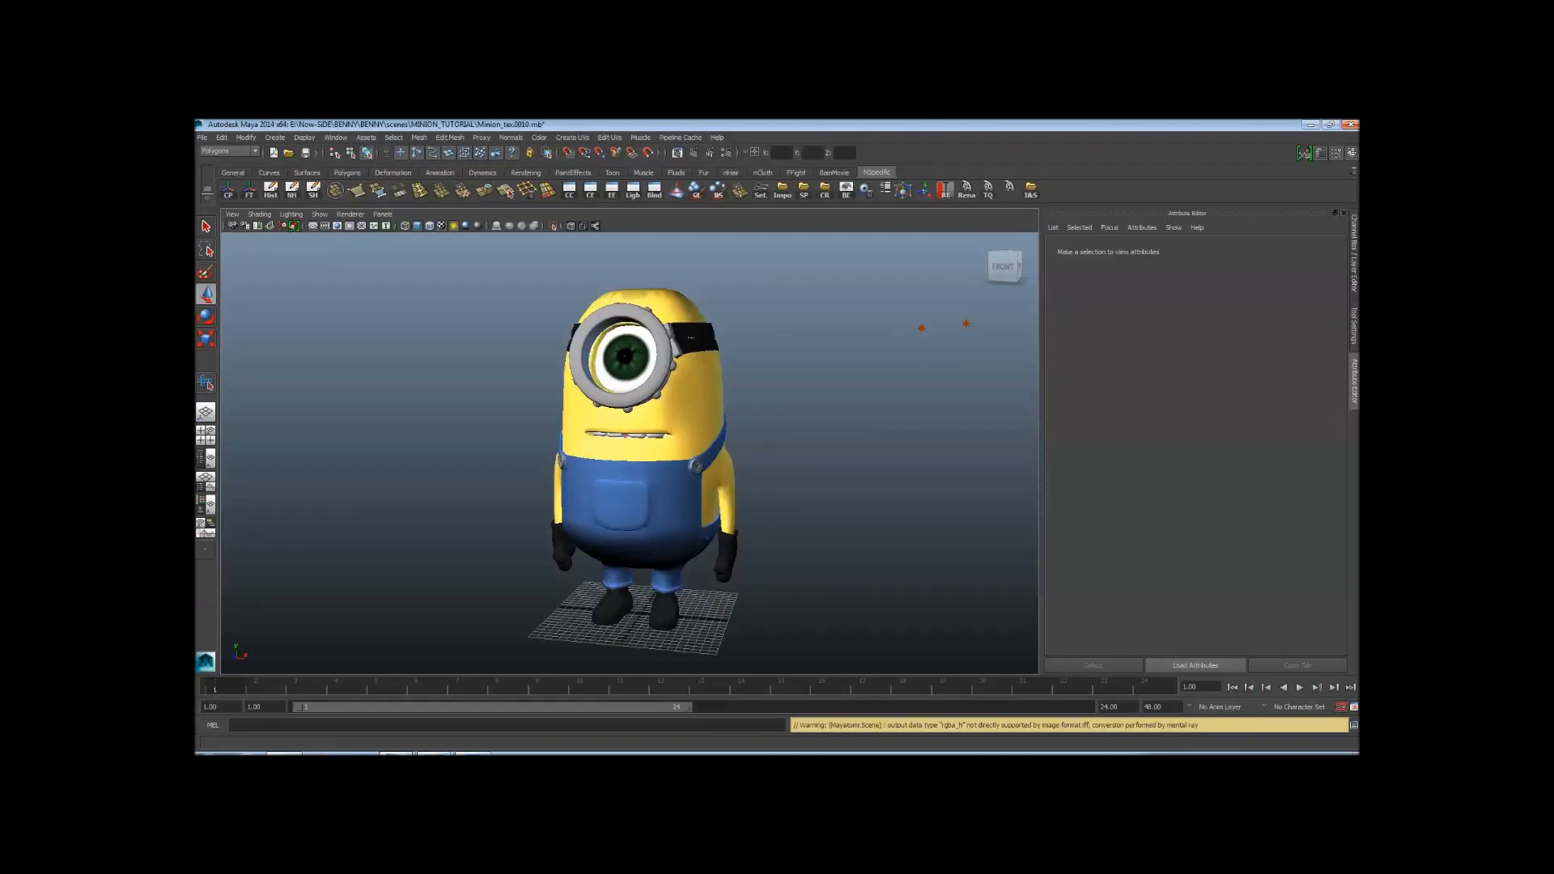
Examine the whole minion in plain blue overalls from the front and three-quarter views
alt+drag(850, 461, 779, 517)
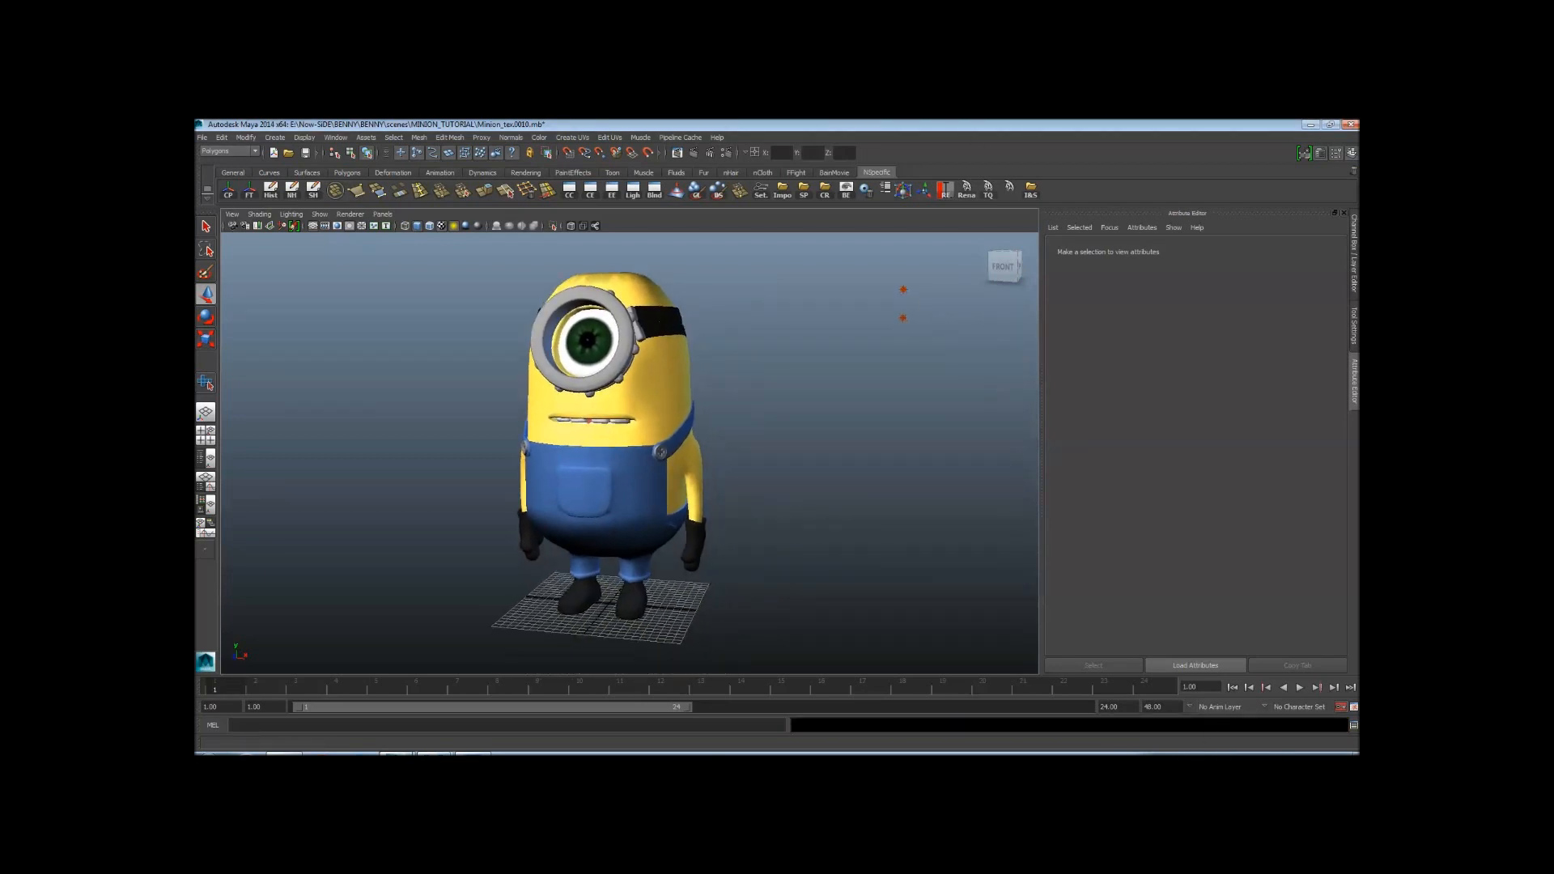
alt+drag(732, 440, 795, 478)
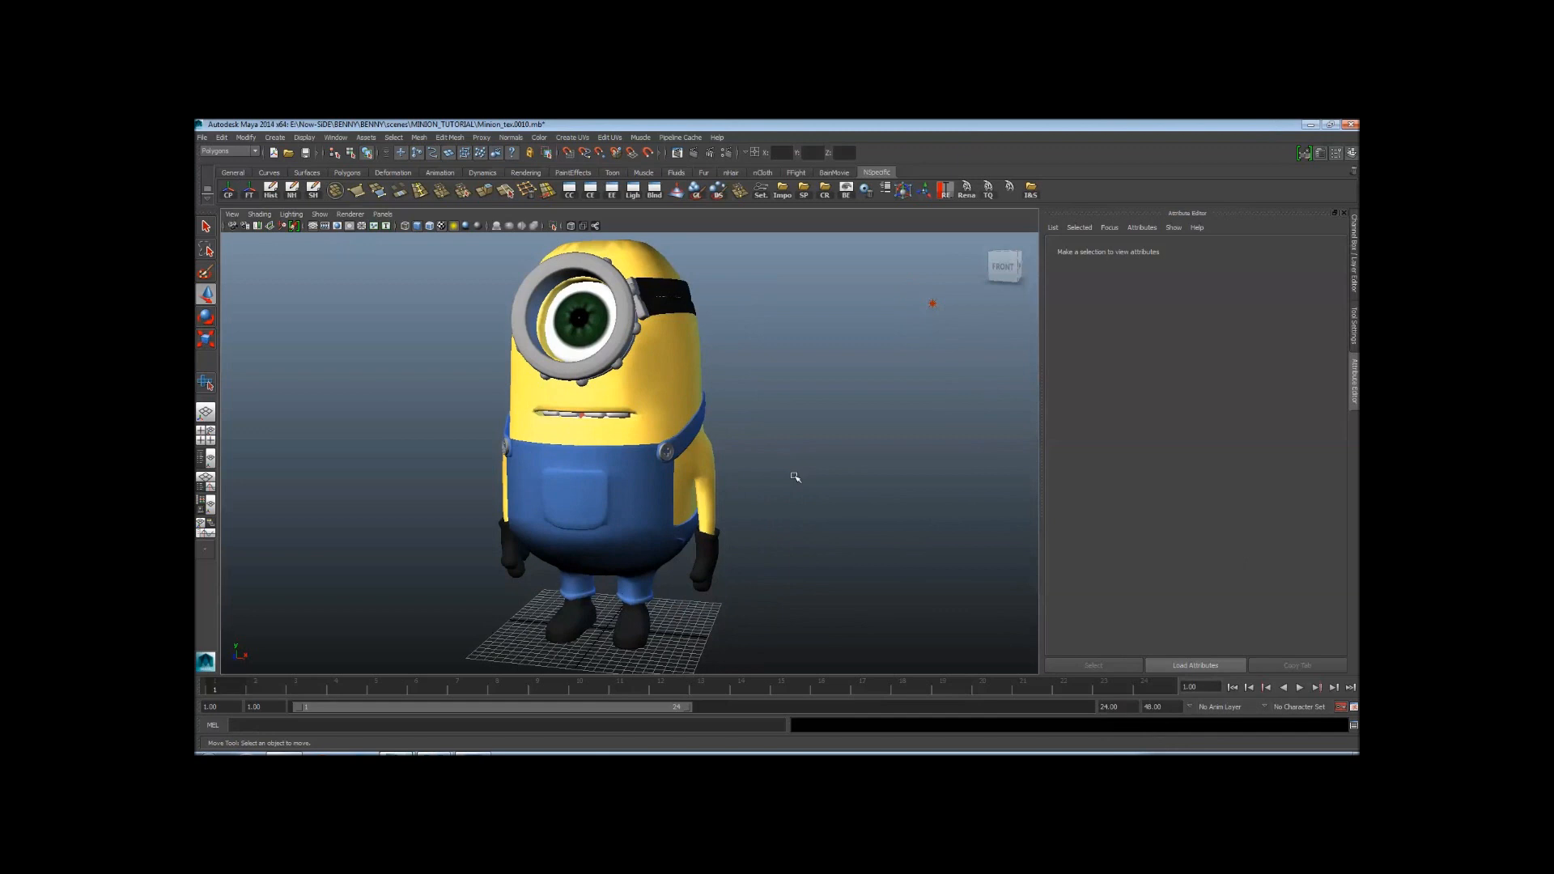
alt+right_drag(899, 430, 712, 462)
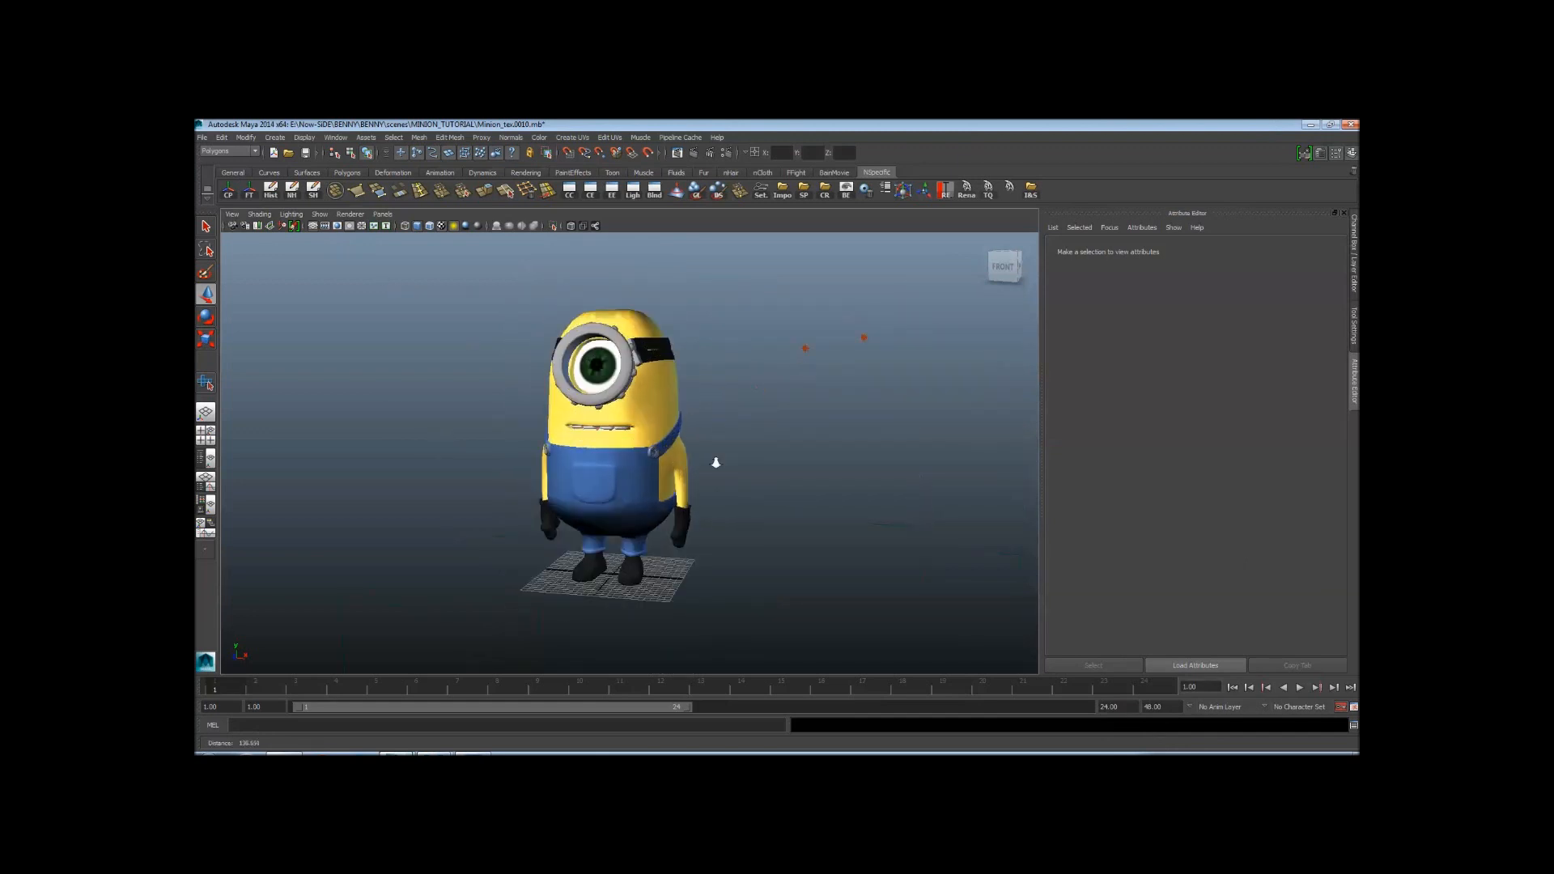
alt+drag(711, 461, 877, 469)
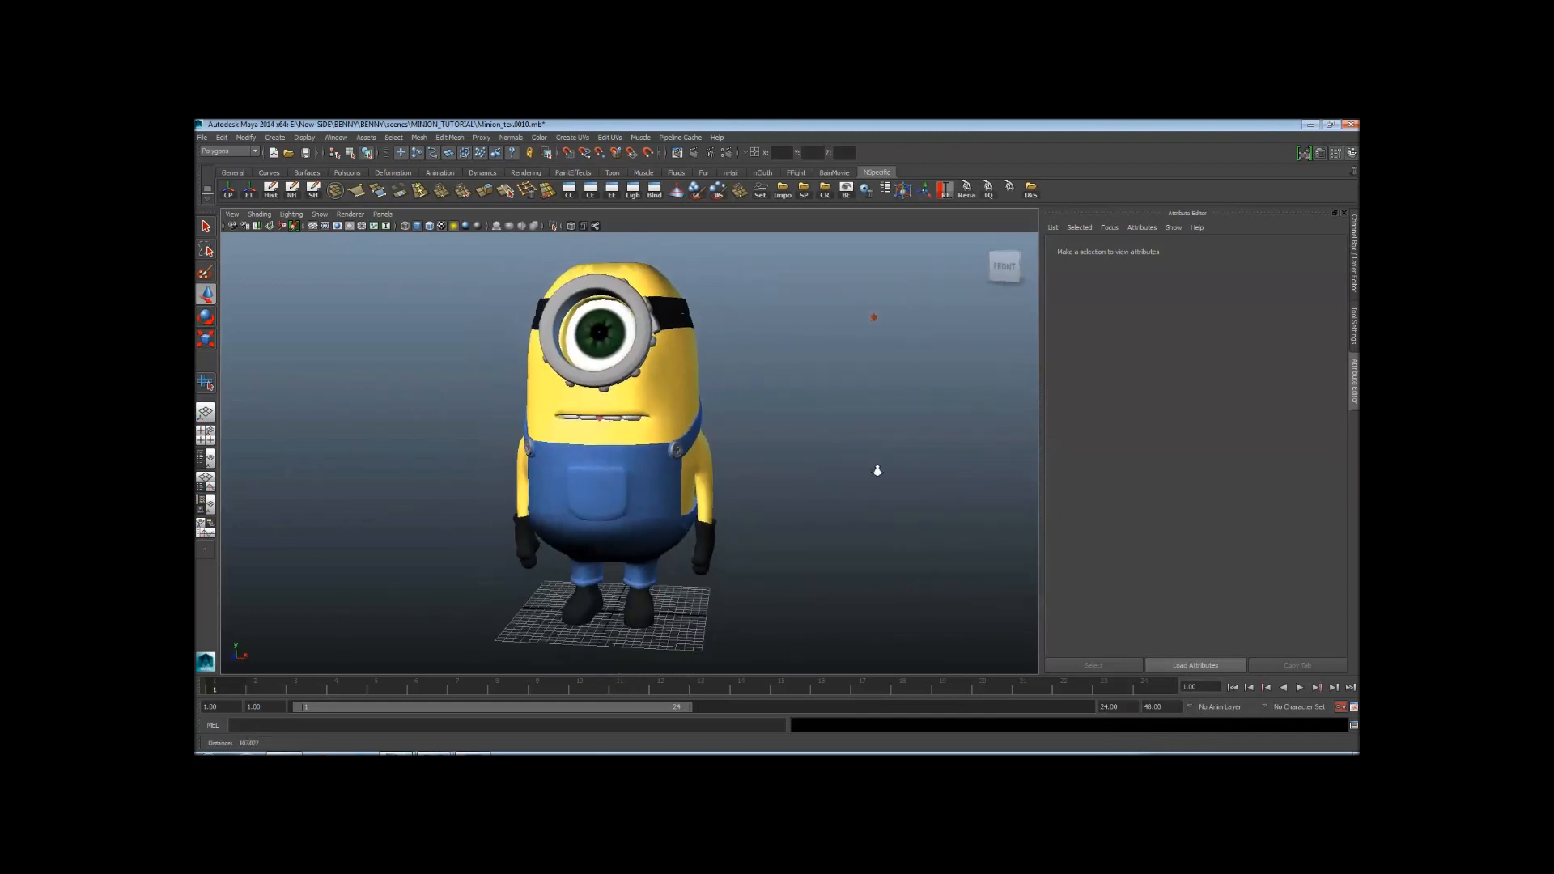
alt+right_drag(878, 468, 443, 472)
mouse_move(696, 467)
alt+mouse_down()
mouse_move(634, 464)
mouse_move(683, 465)
alt+mouse_up()
alt+right_drag(683, 465, 792, 451)
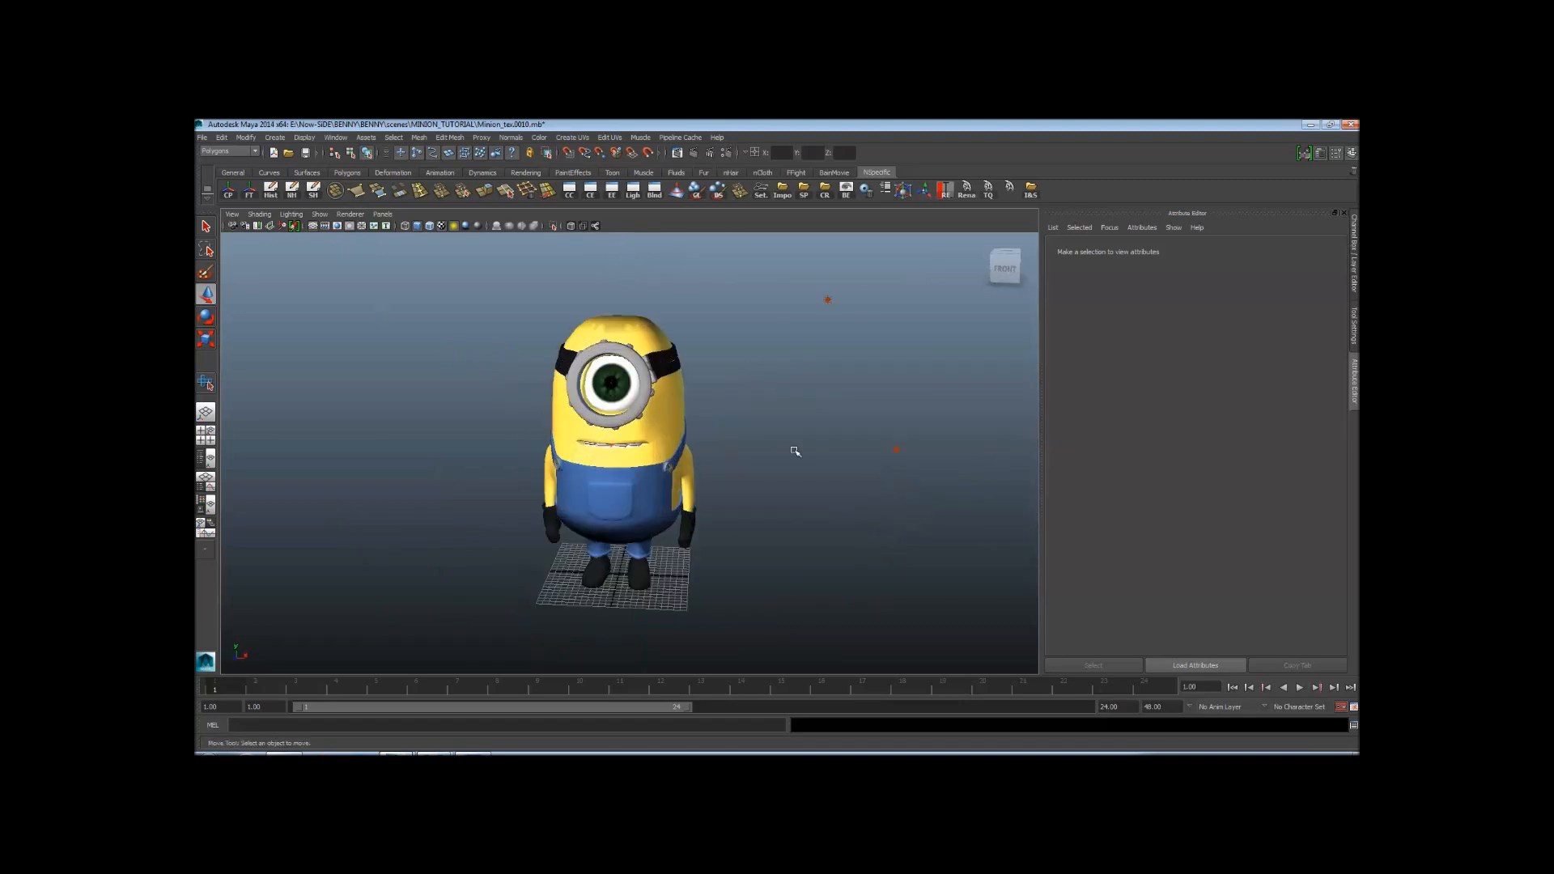
alt+drag(792, 450, 833, 458)
Select the point light pointLight3 and examine its placement relative to the minion from several angles
alt+right_drag(833, 459, 472, 347)
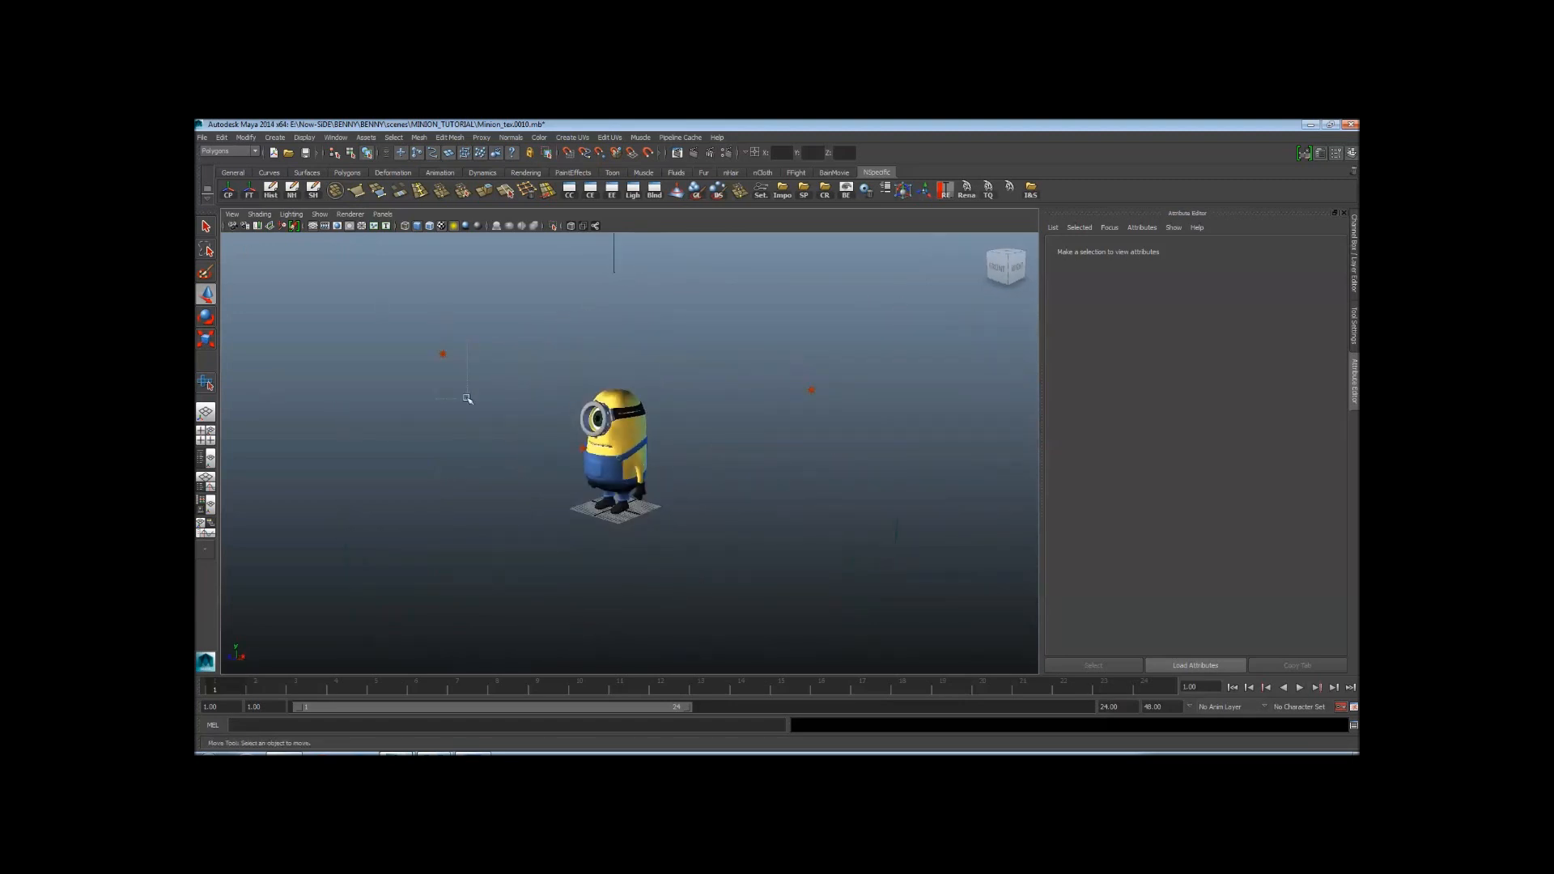
drag(467, 398, 842, 375)
alt+drag(909, 416, 648, 467)
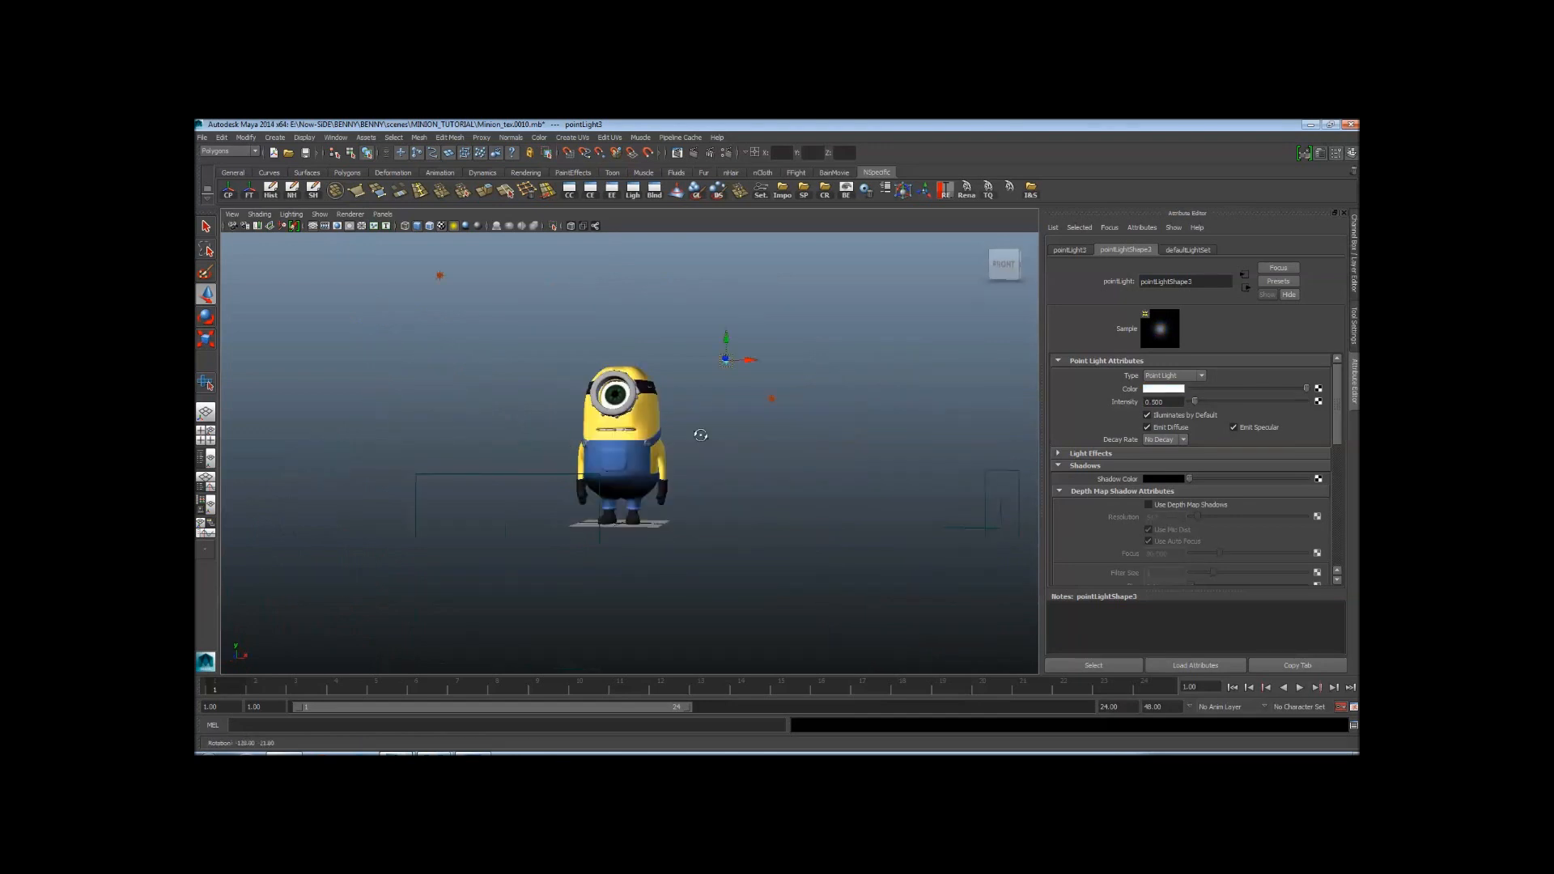
alt+right_drag(697, 430, 737, 459)
key(f)
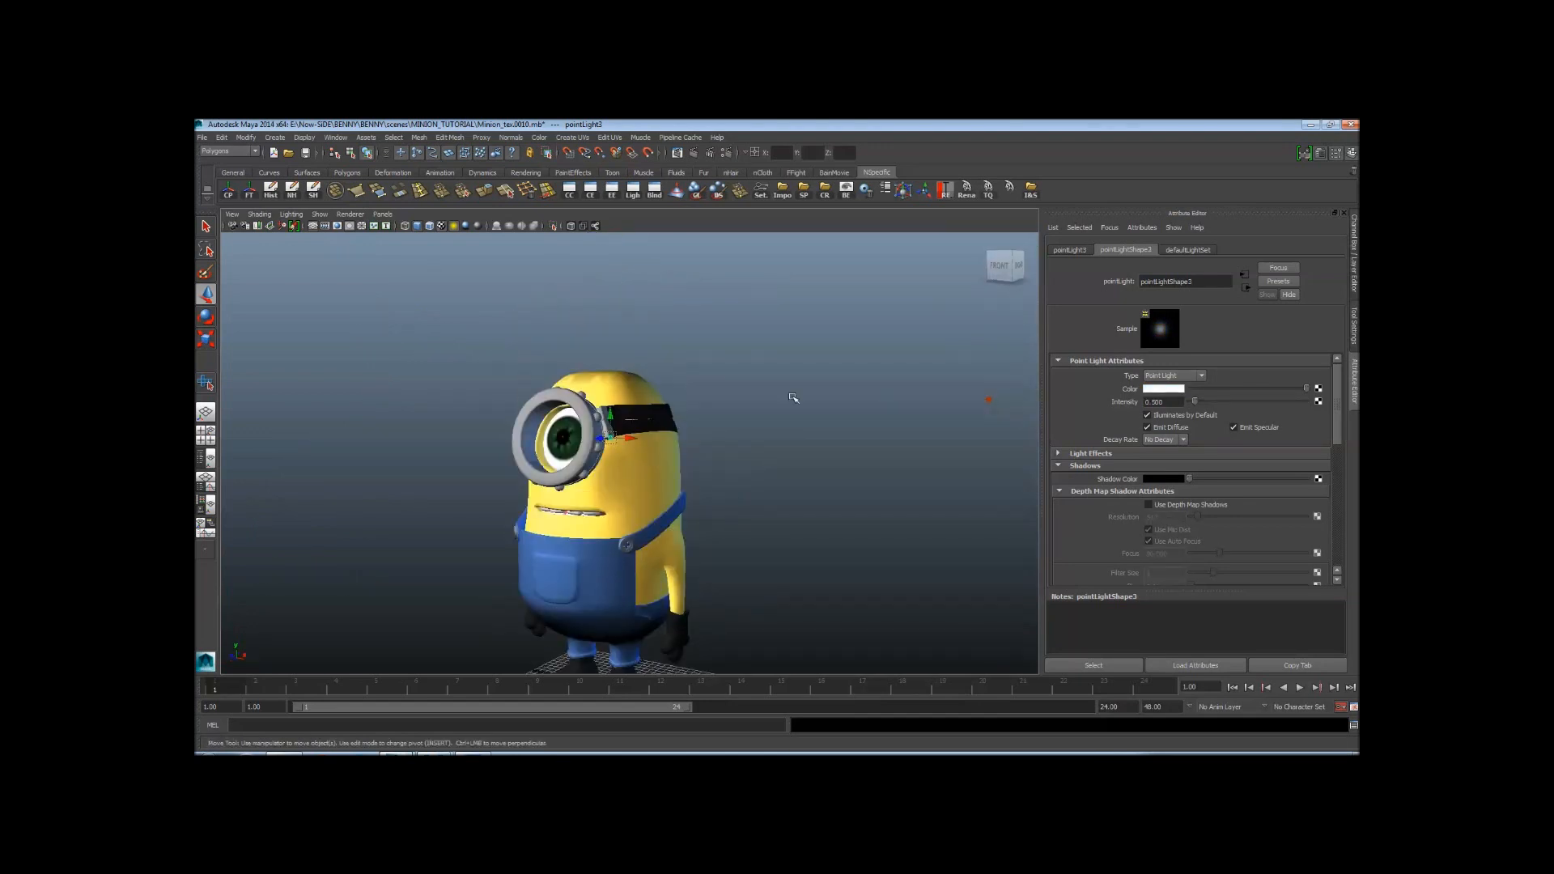
alt+right_drag(793, 398, 756, 440)
alt+drag(756, 440, 829, 444)
alt+right_drag(829, 444, 714, 523)
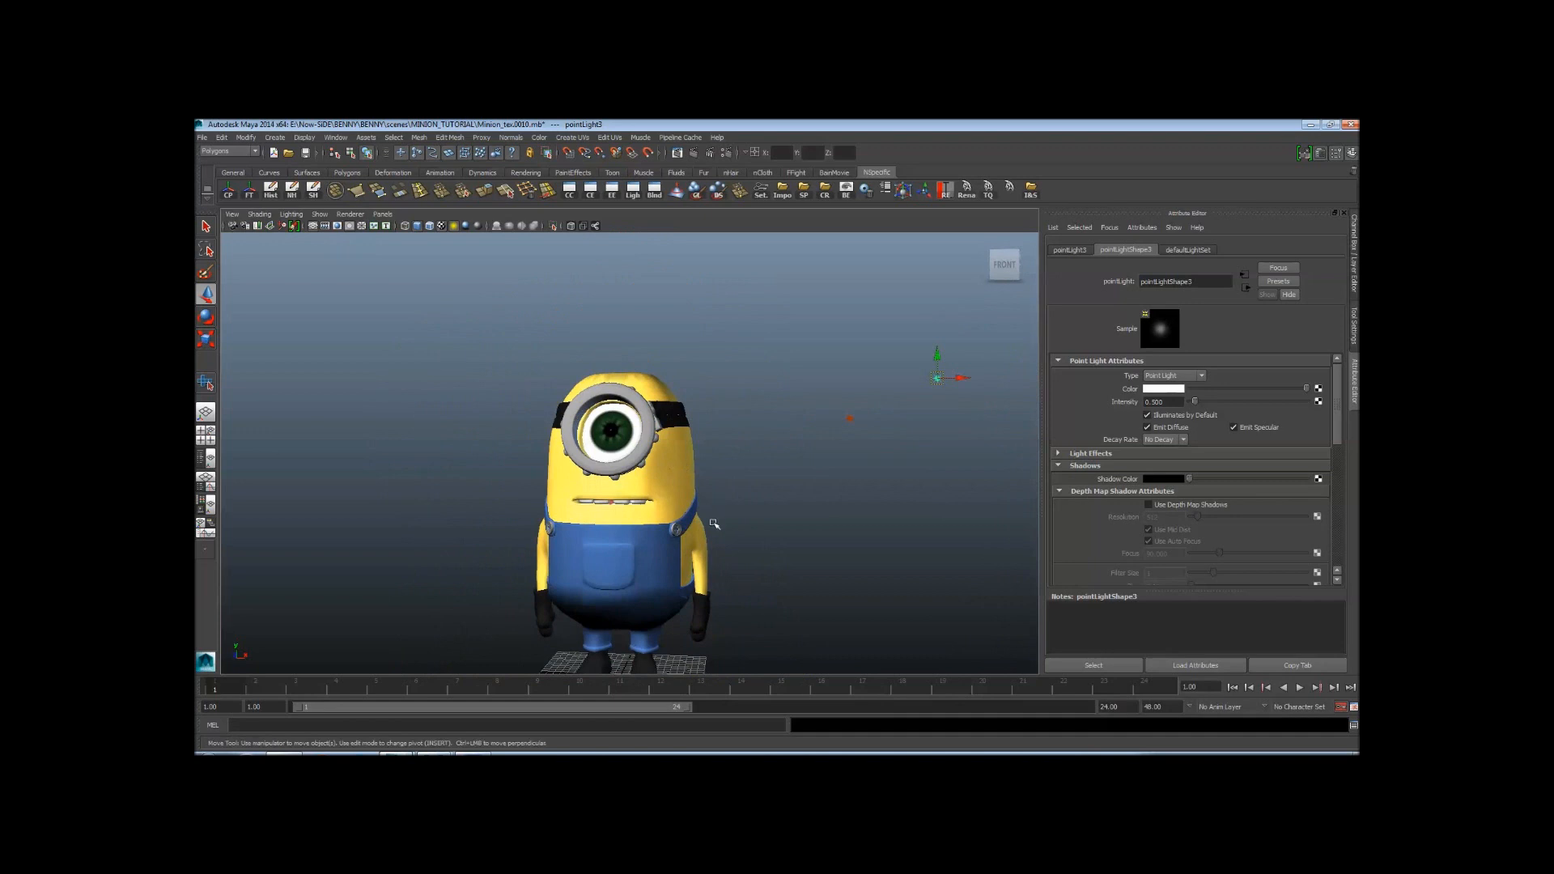
alt+drag(714, 524, 722, 478)
alt+right_drag(753, 465, 724, 473)
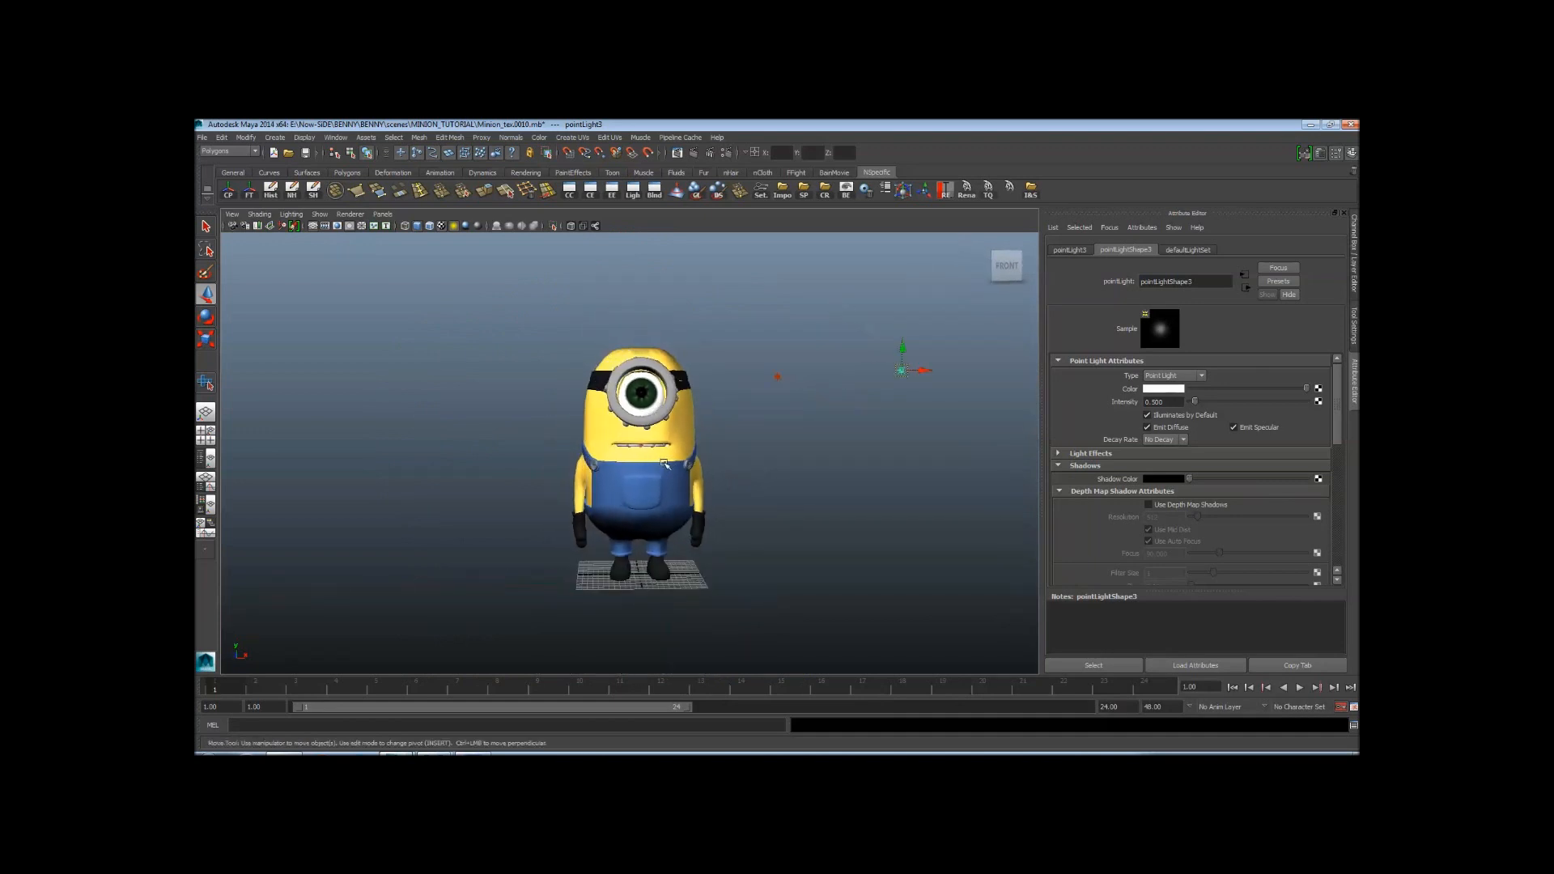
Examine the minion's shading and the surrounding point lights from front and three-quarter views, near and far
alt+drag(729, 477, 777, 508)
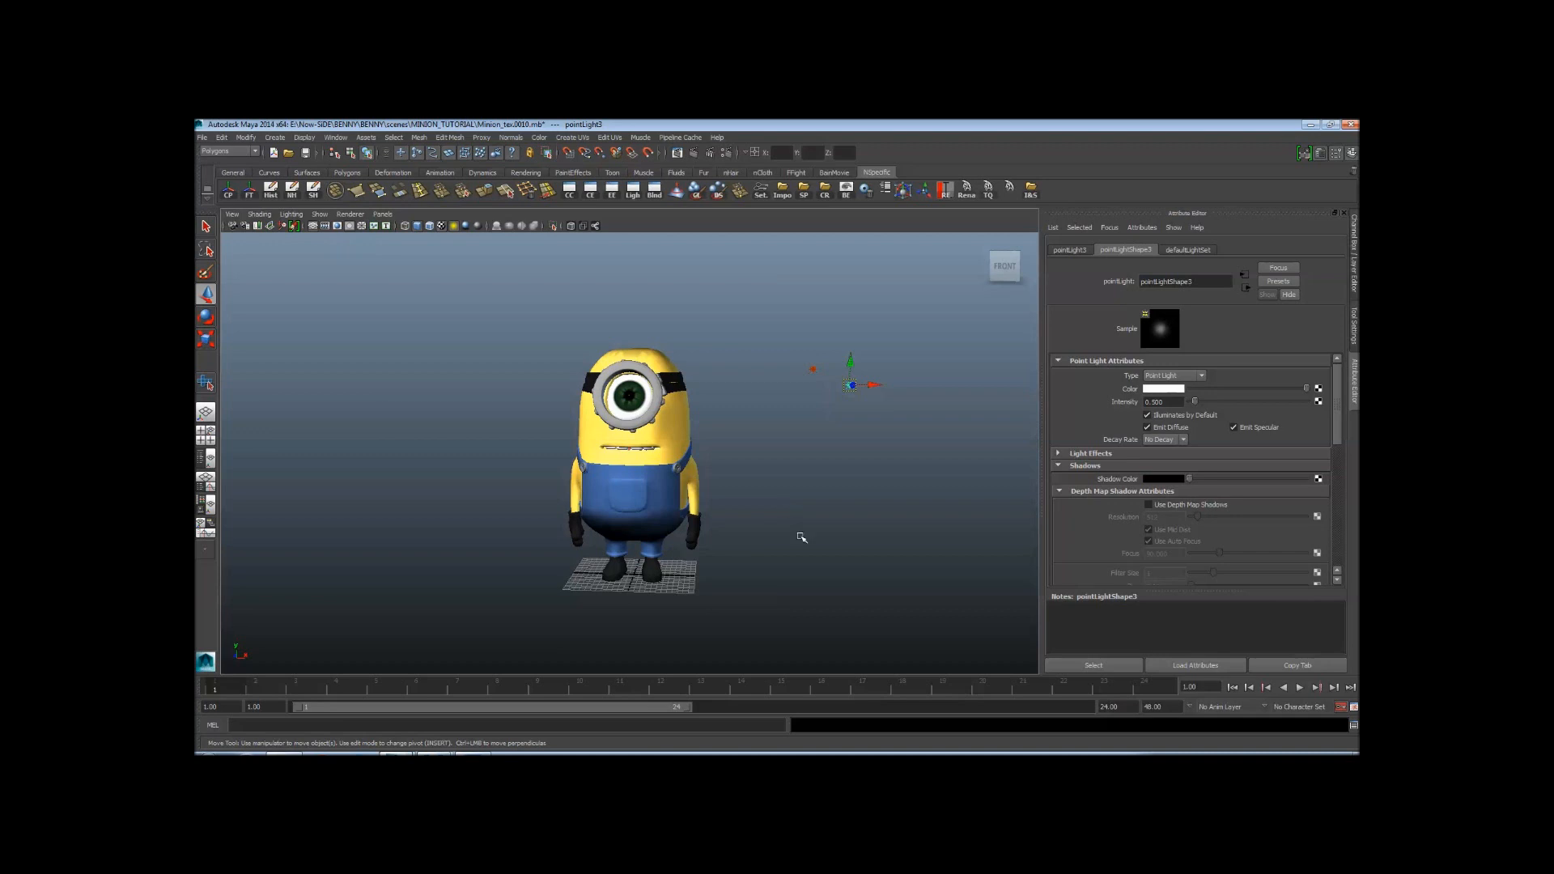
alt+right_drag(577, 399, 745, 414)
alt+drag(745, 414, 683, 429)
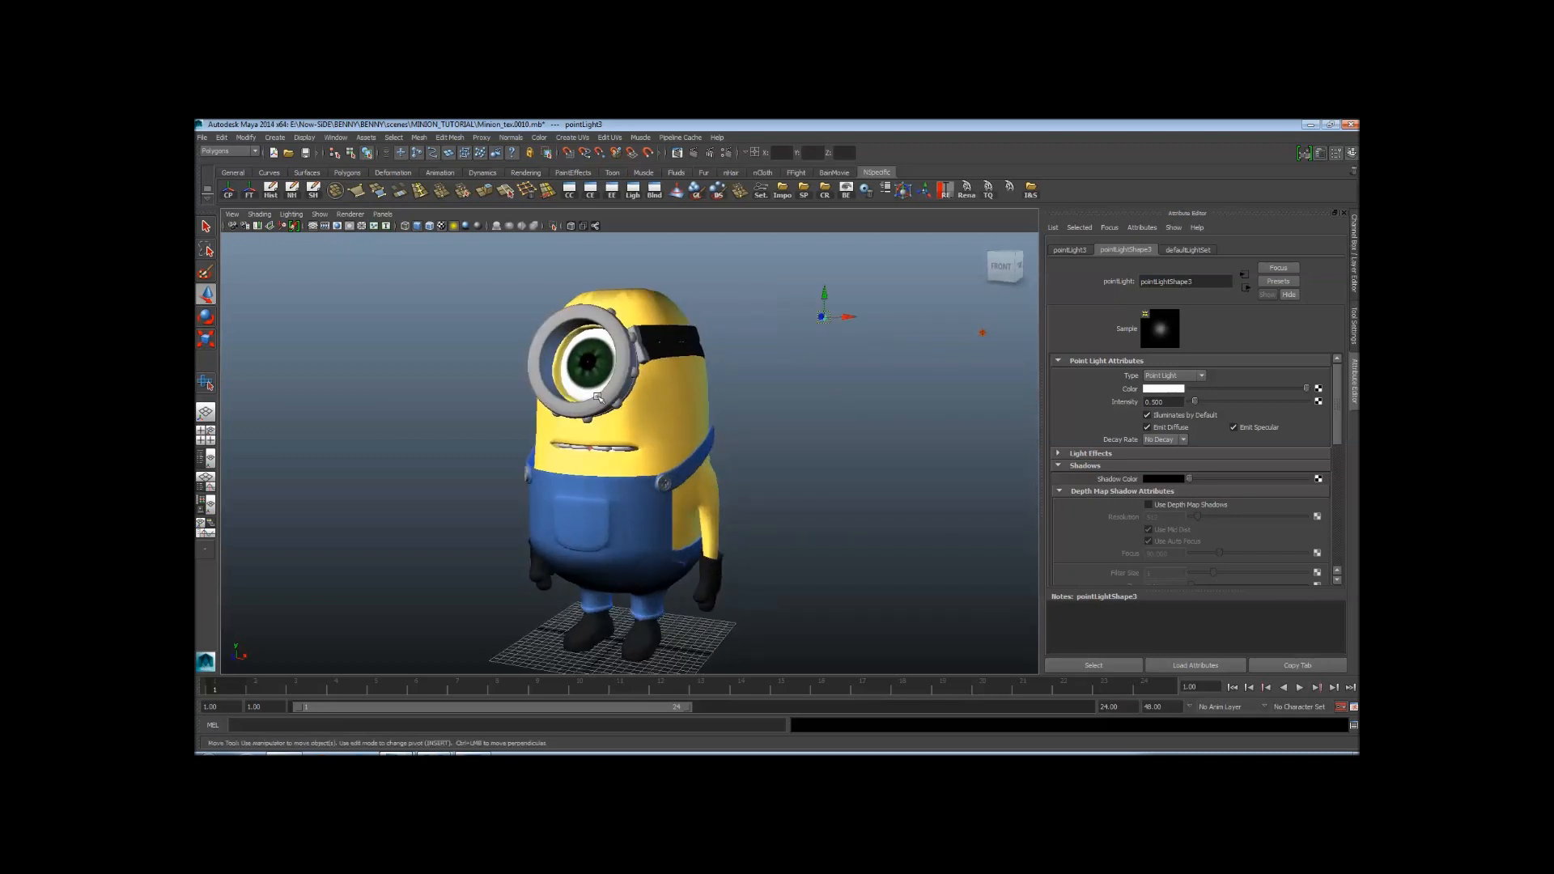
scroll(603, 396, up, 2)
alt+middle_drag(632, 395, 676, 448)
scroll(722, 407, down, 6)
scroll(676, 448, up, 6)
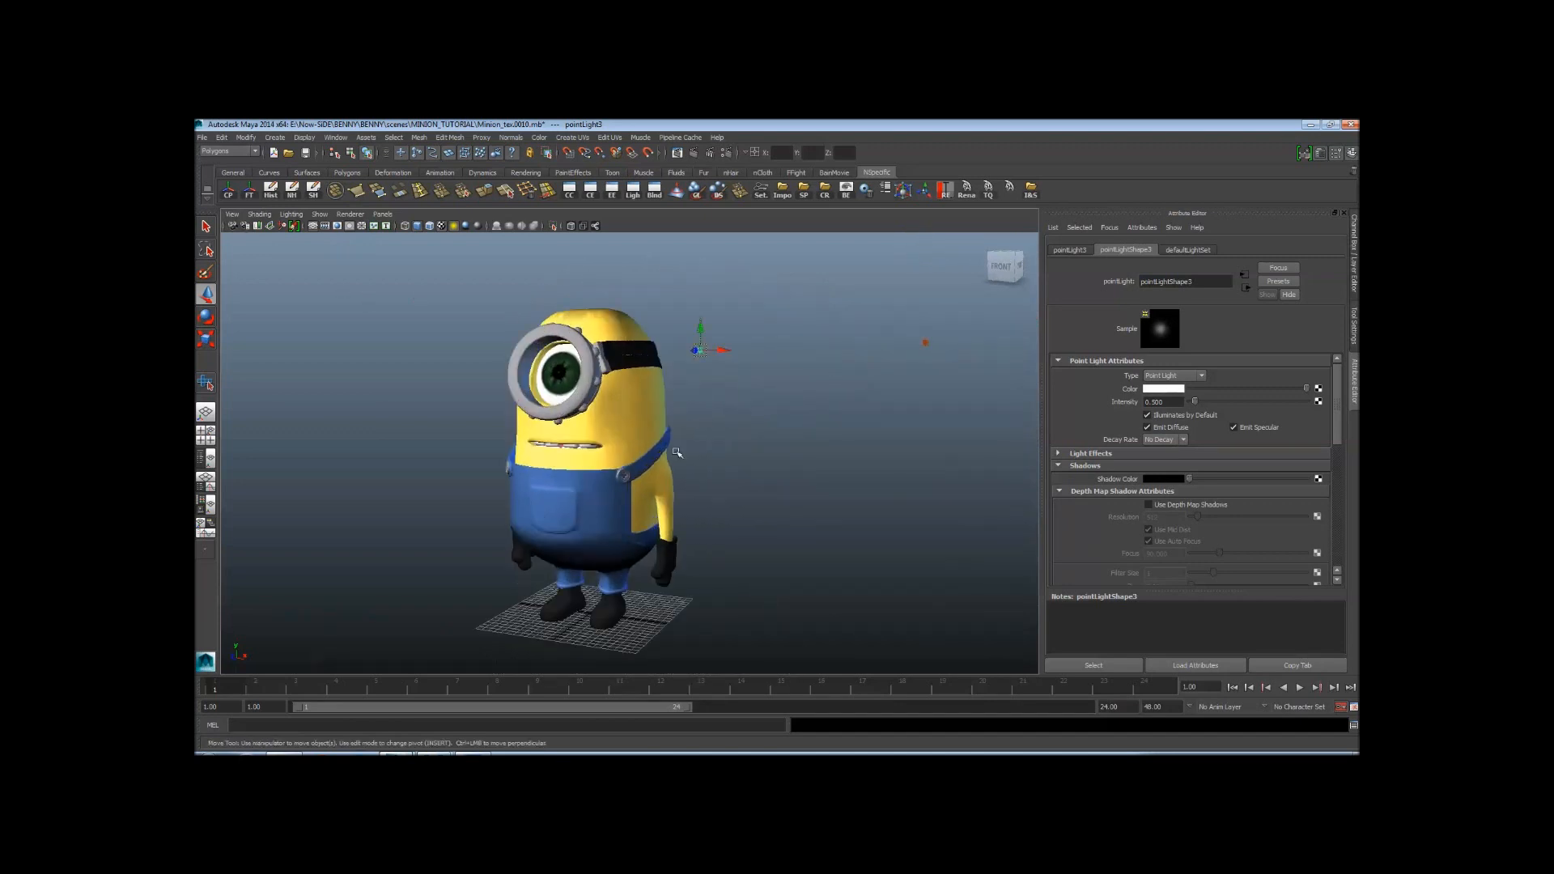
alt+middle_drag(671, 542, 687, 523)
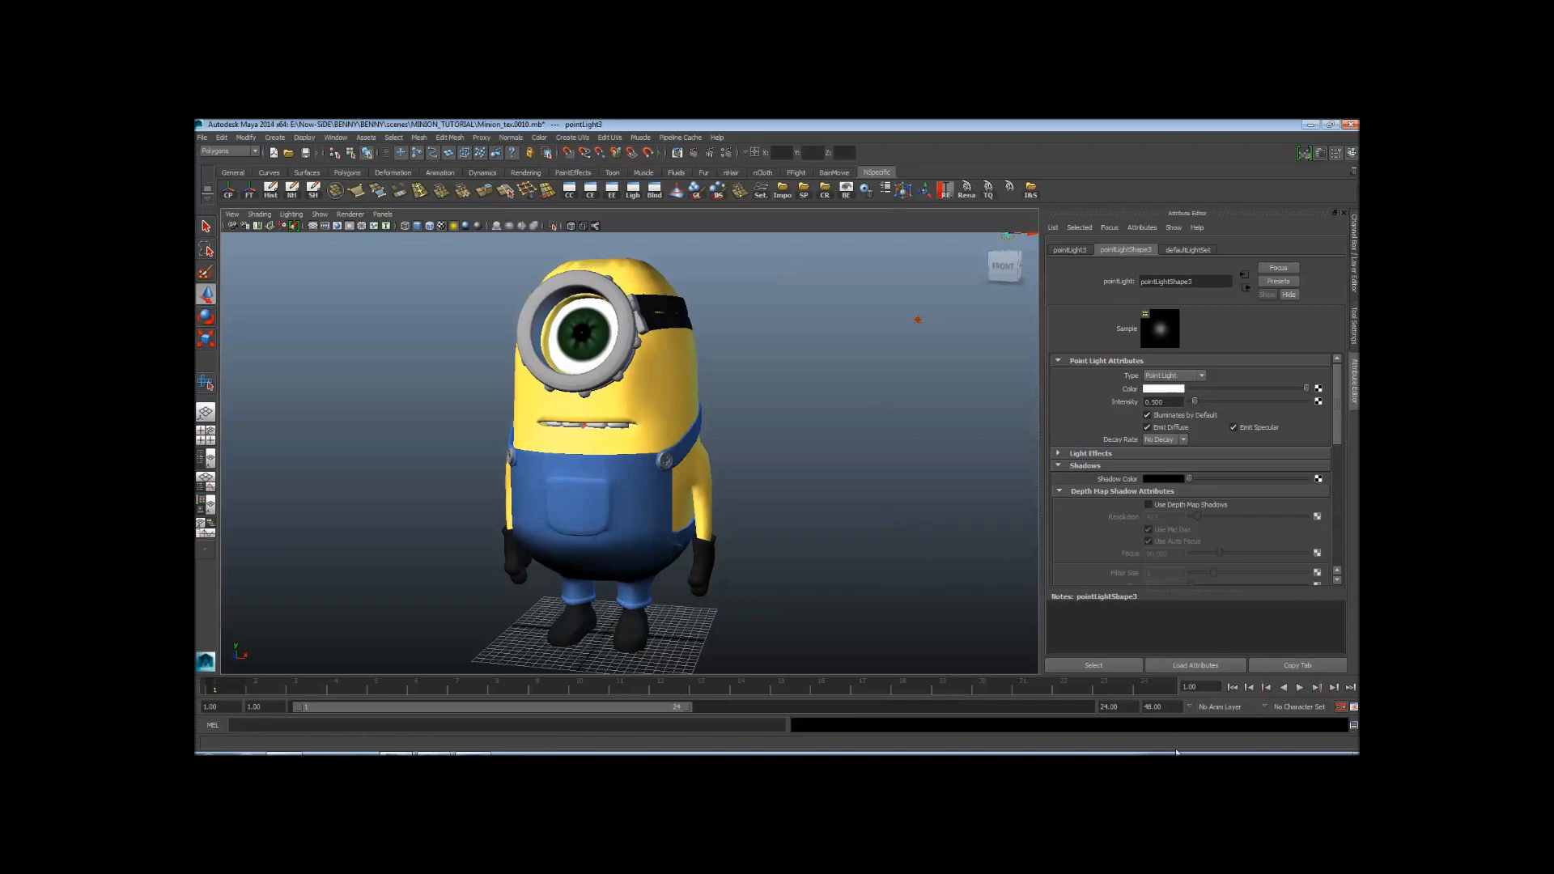
Save an incremental version of the scene and set the mental ray Max Samples to 16
key(ctrl+alt+s)
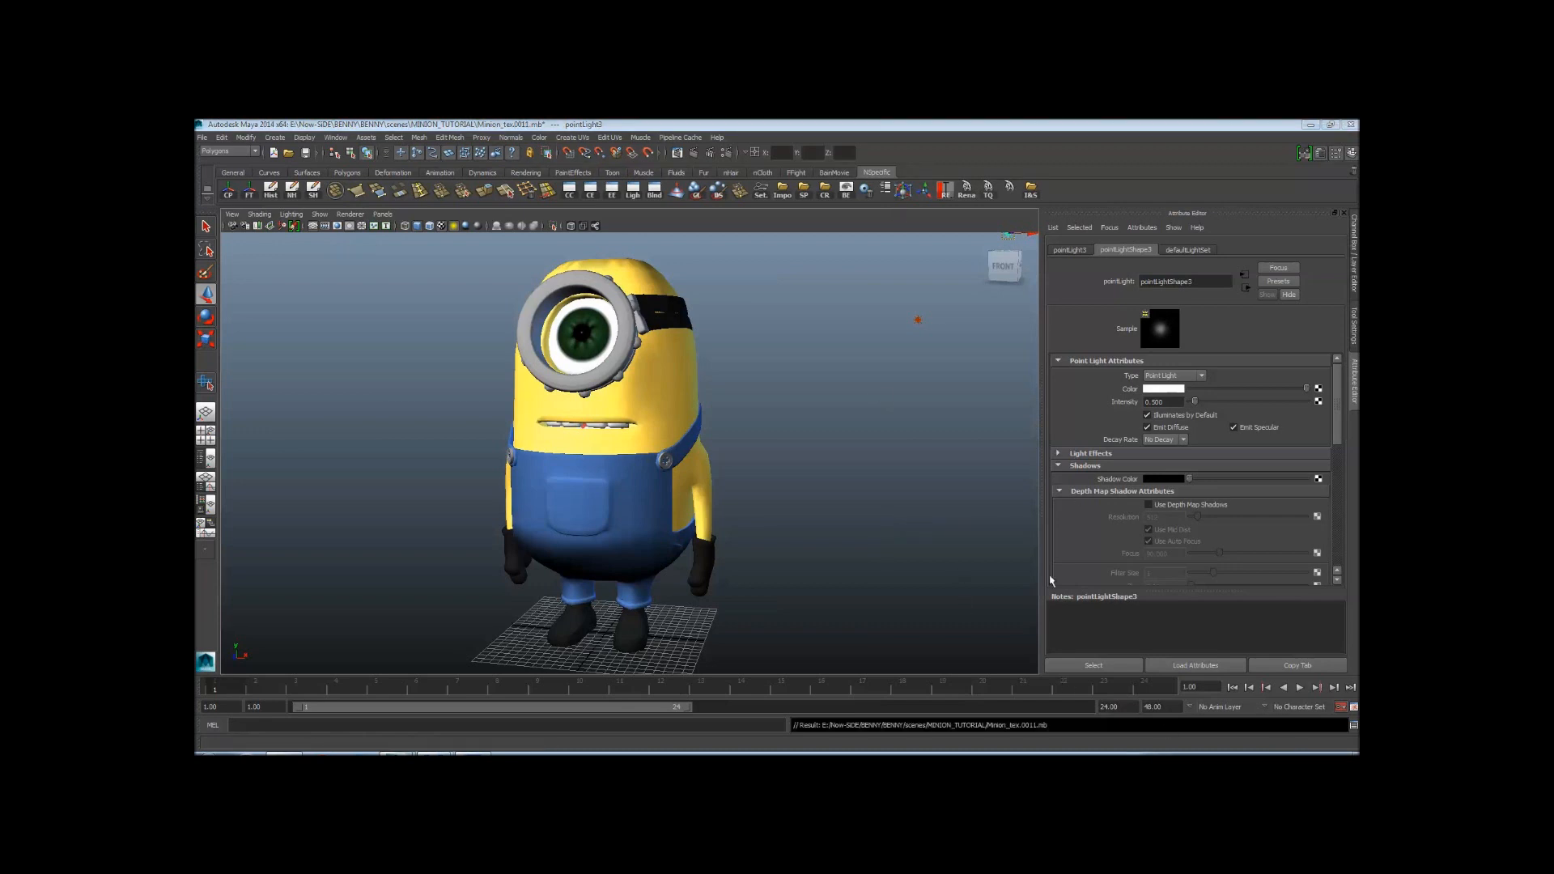
scroll(955, 470, up, 1)
click(726, 153)
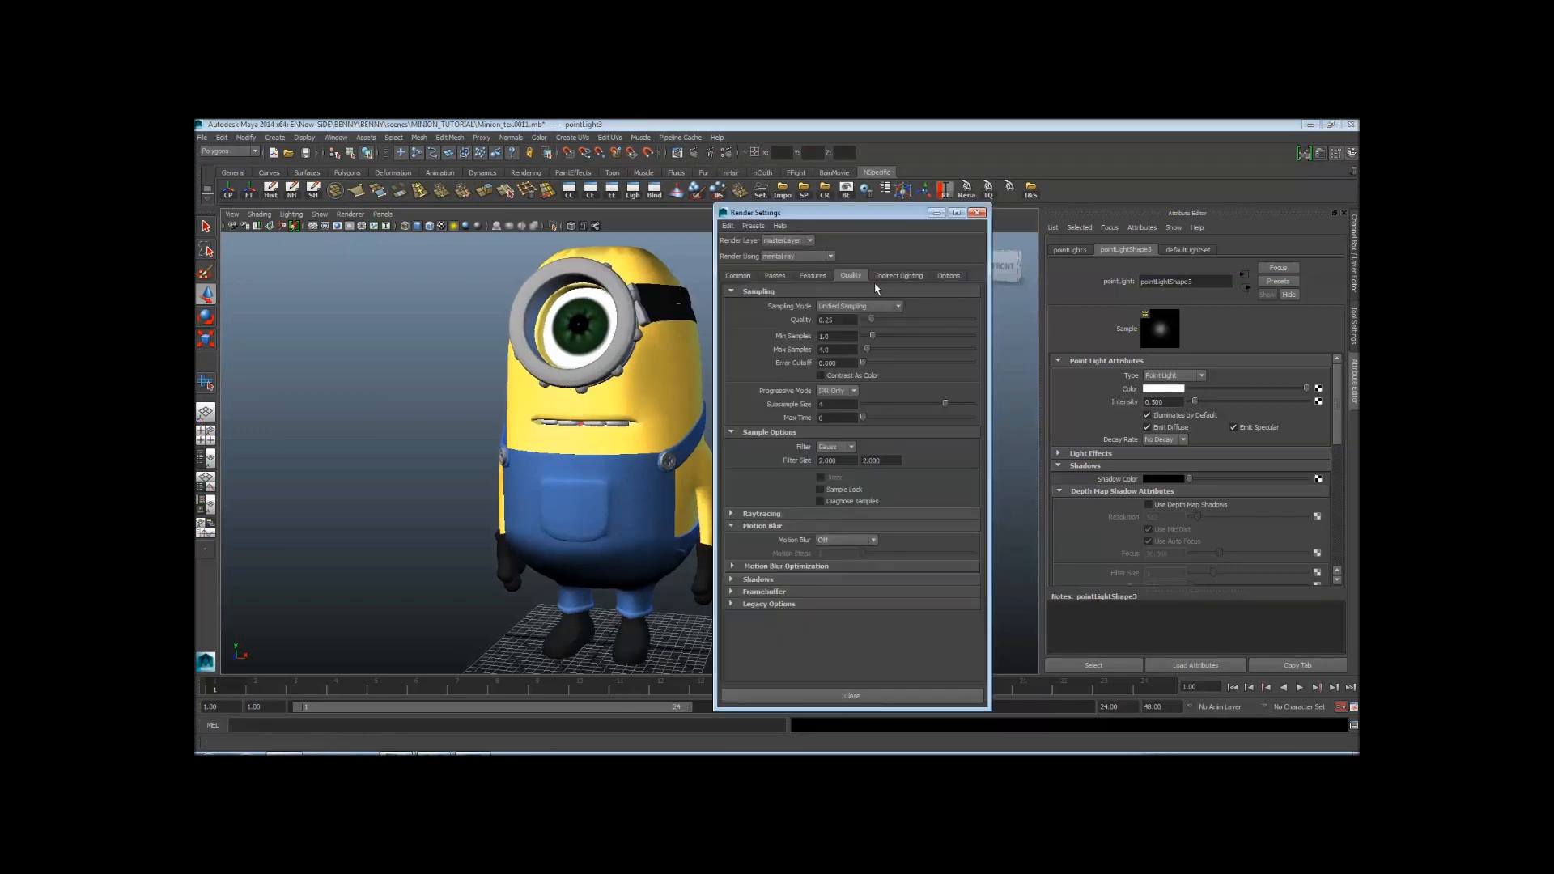
double_click(842, 349)
text(16.0)
click(753, 514)
click(753, 514)
click(977, 213)
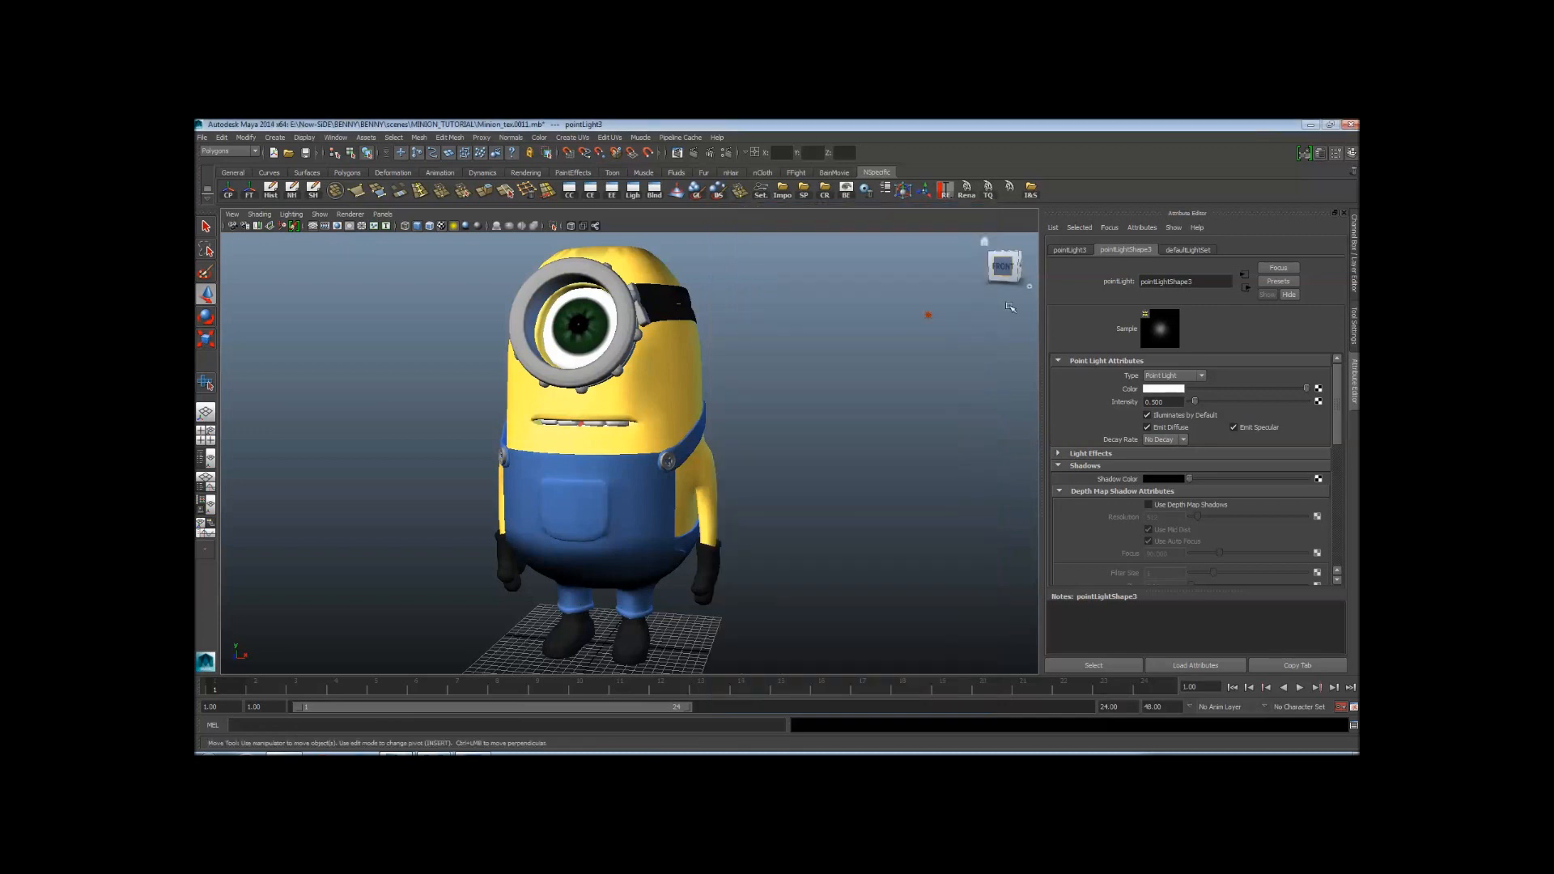
Render the minion in the perspective view with the raised sampling and close the finished render
alt+drag(684, 306, 666, 296)
click(695, 154)
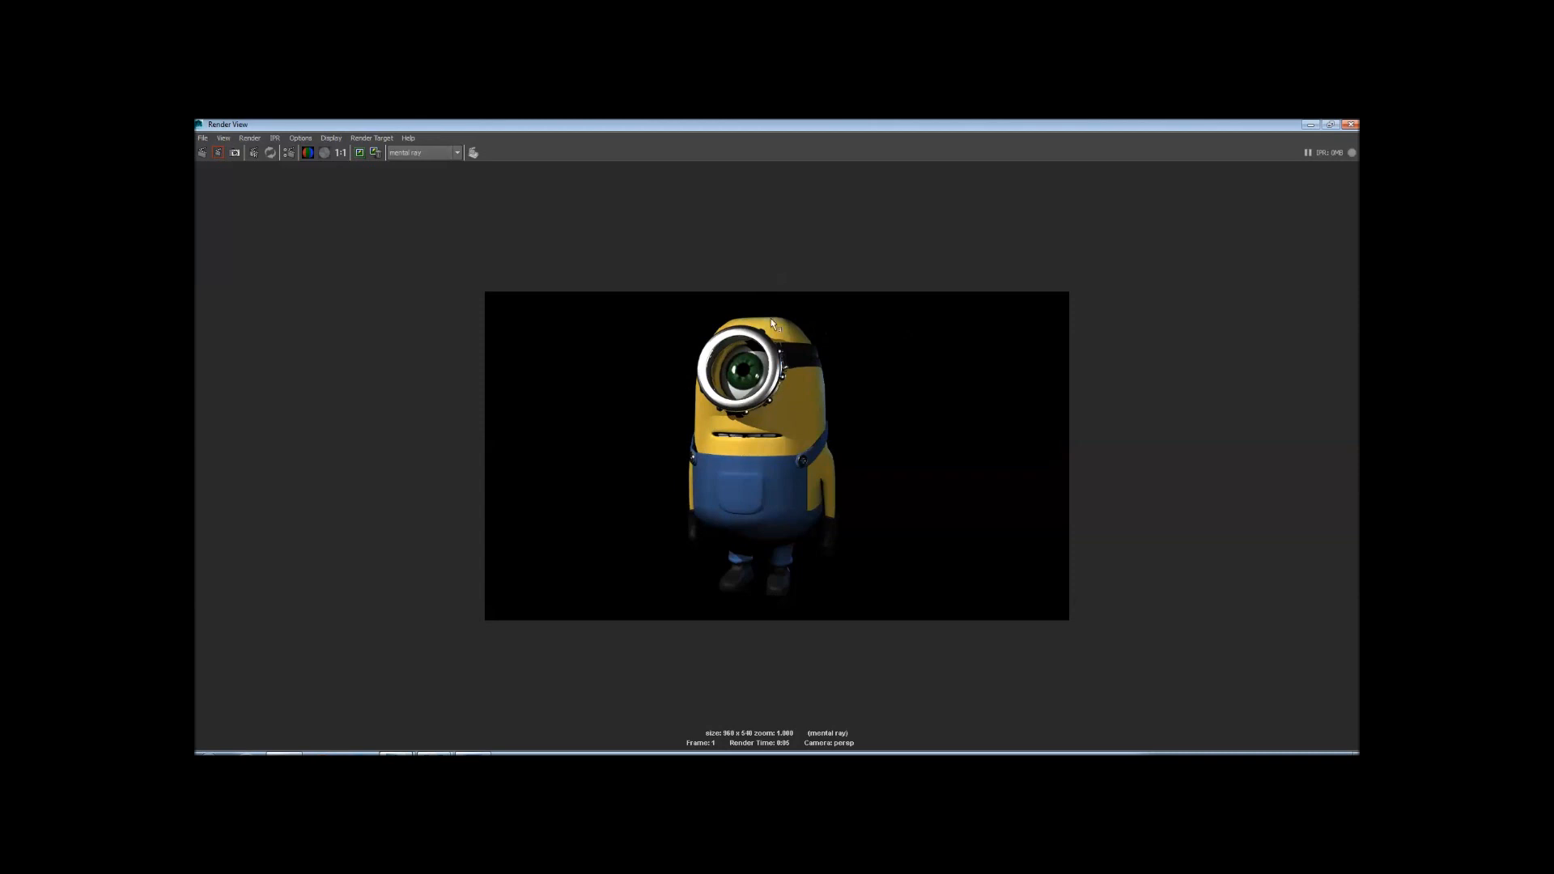
click(1352, 124)
Draw a large polygon plane under the minion as a floor extending well beyond the grid
scroll(665, 397, down, 5)
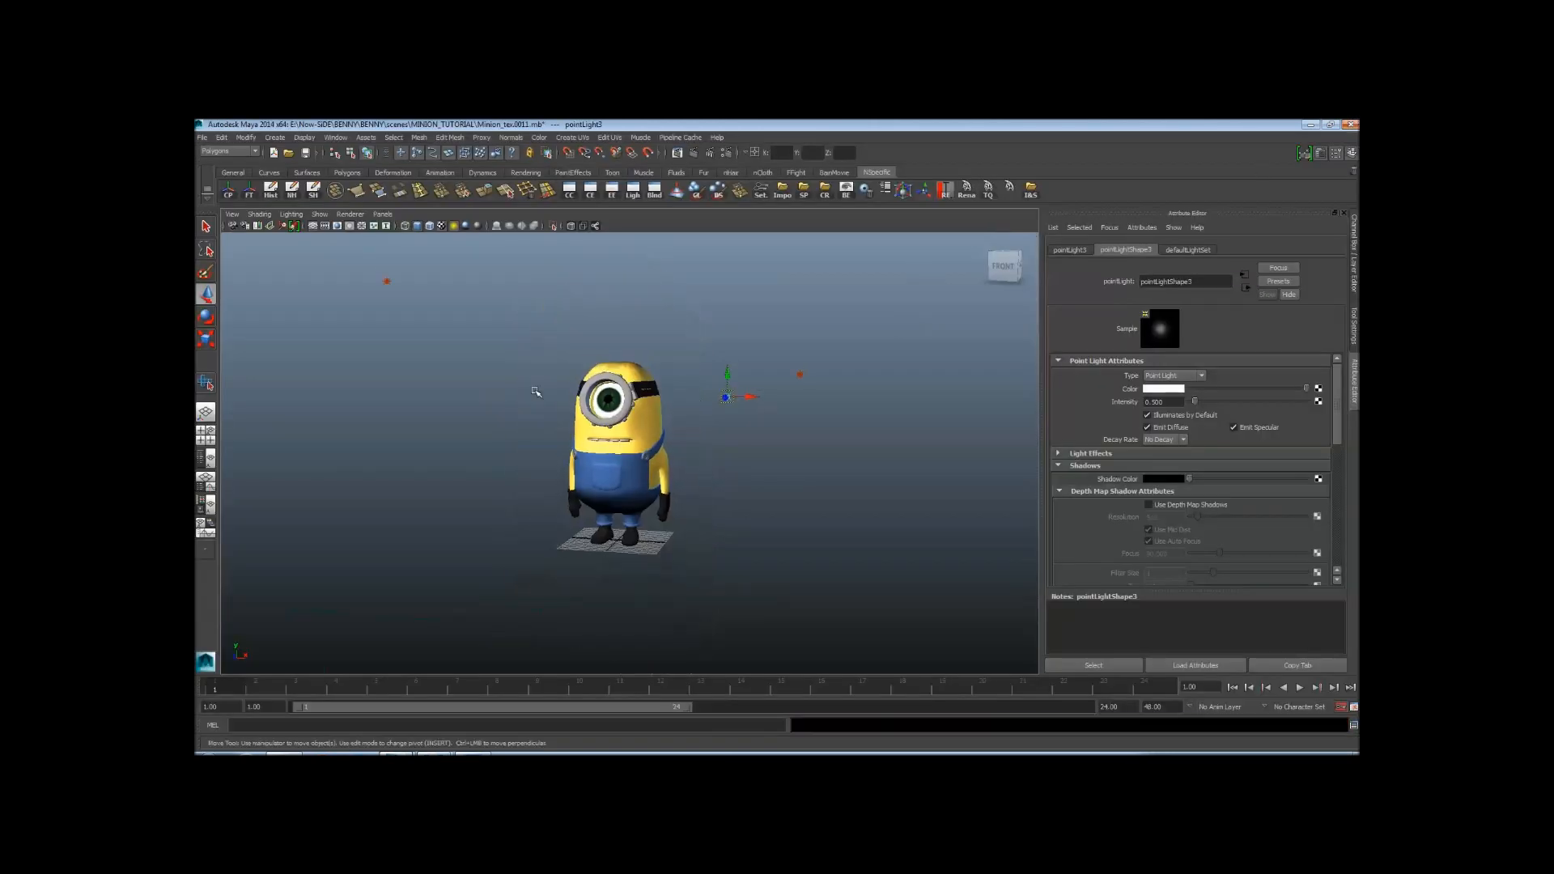
mouse_move(666, 396)
alt+mouse_down()
mouse_move(717, 419)
mouse_move(680, 412)
alt+mouse_up()
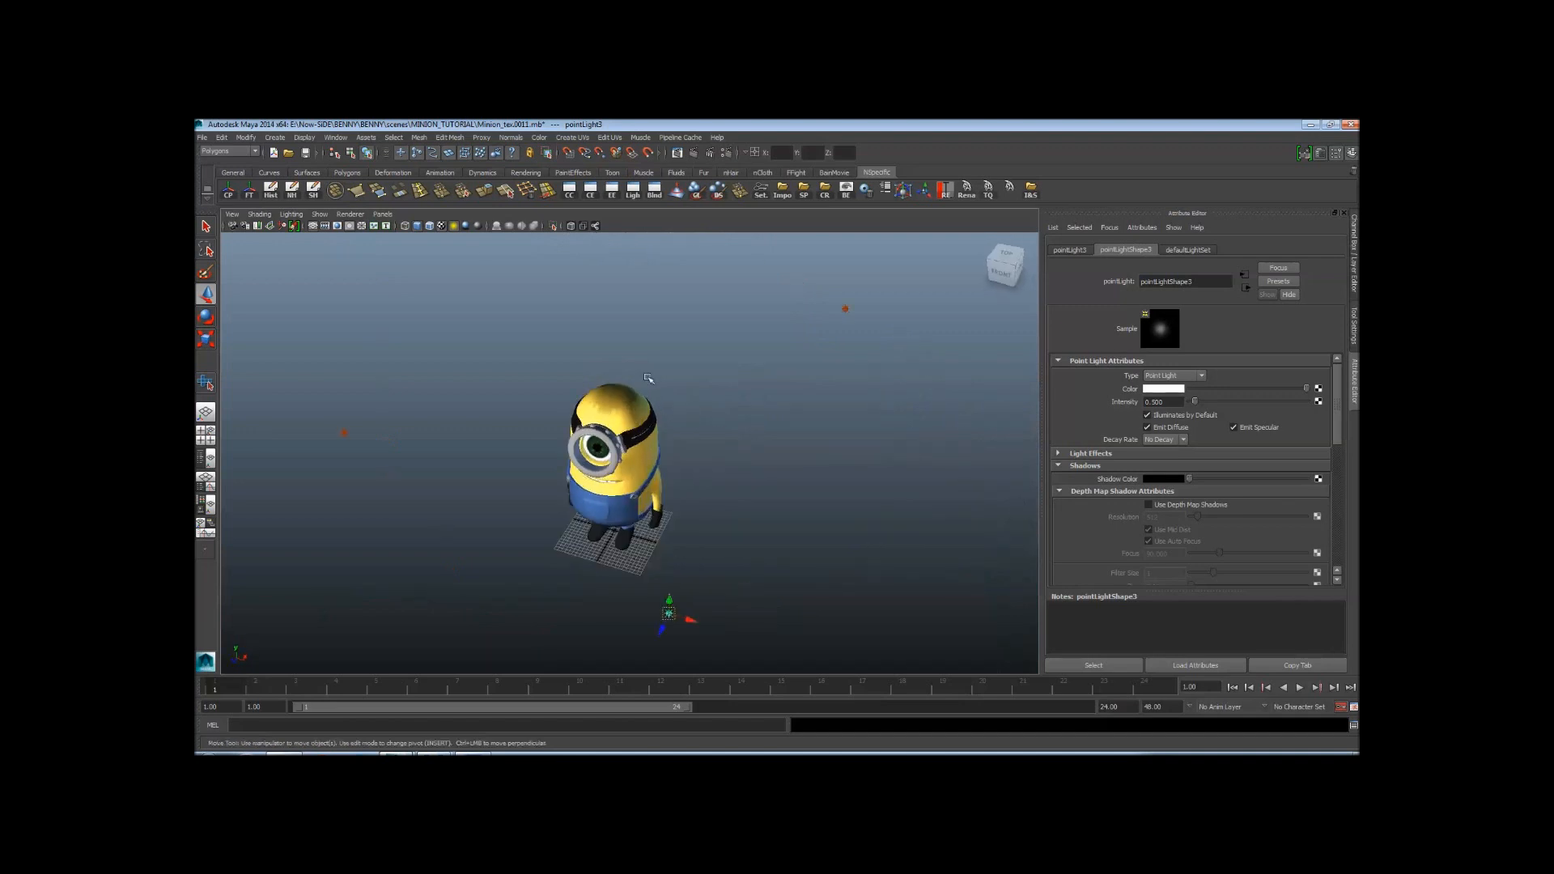
click(346, 173)
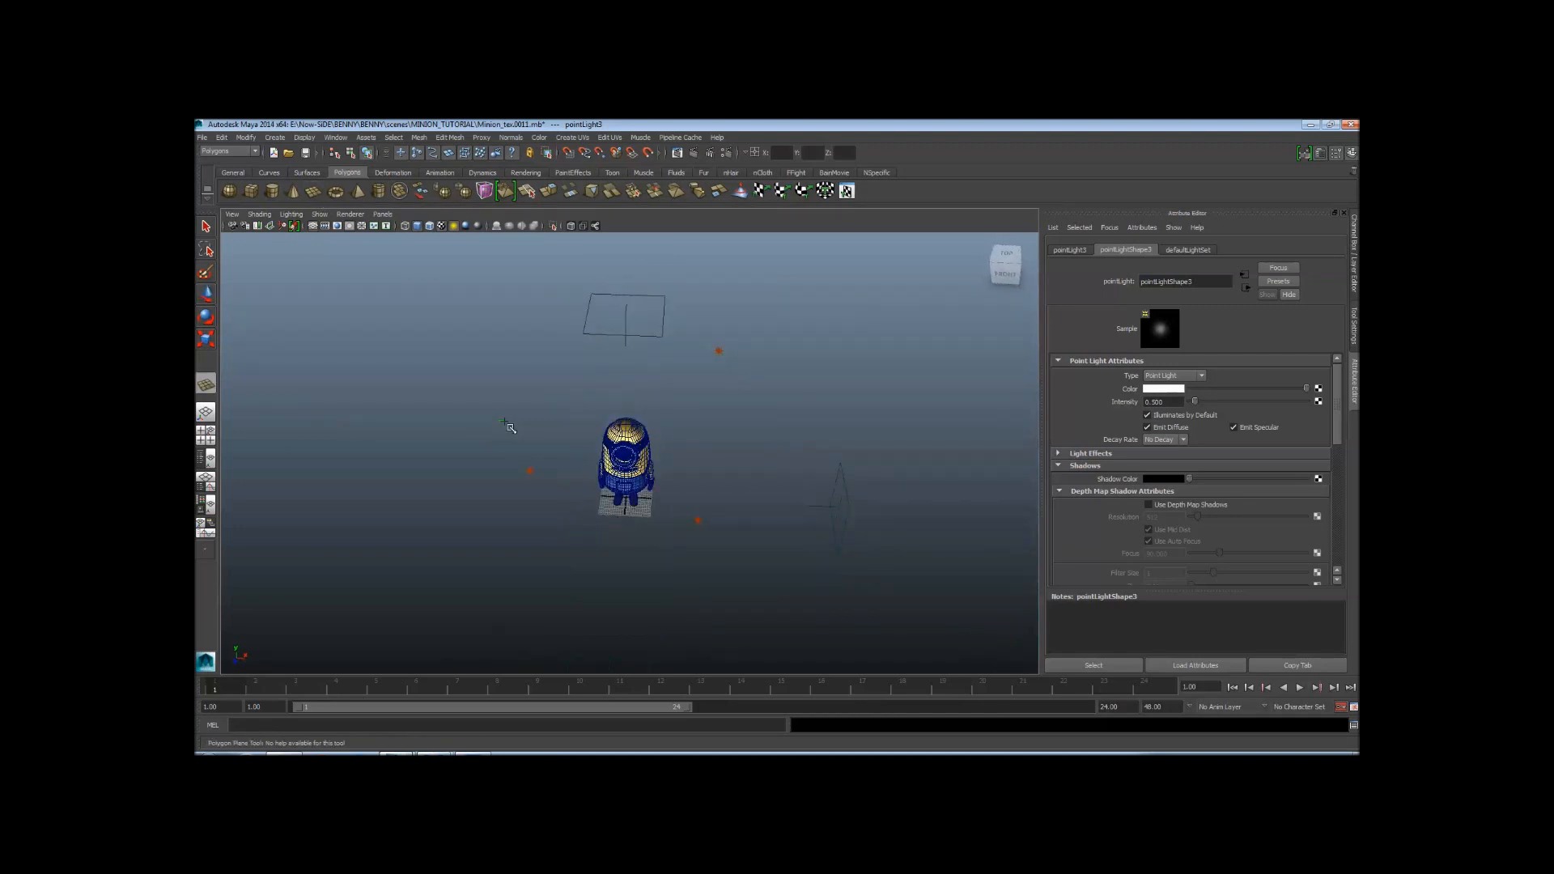
drag(510, 427, 850, 648)
alt+drag(826, 563, 751, 536)
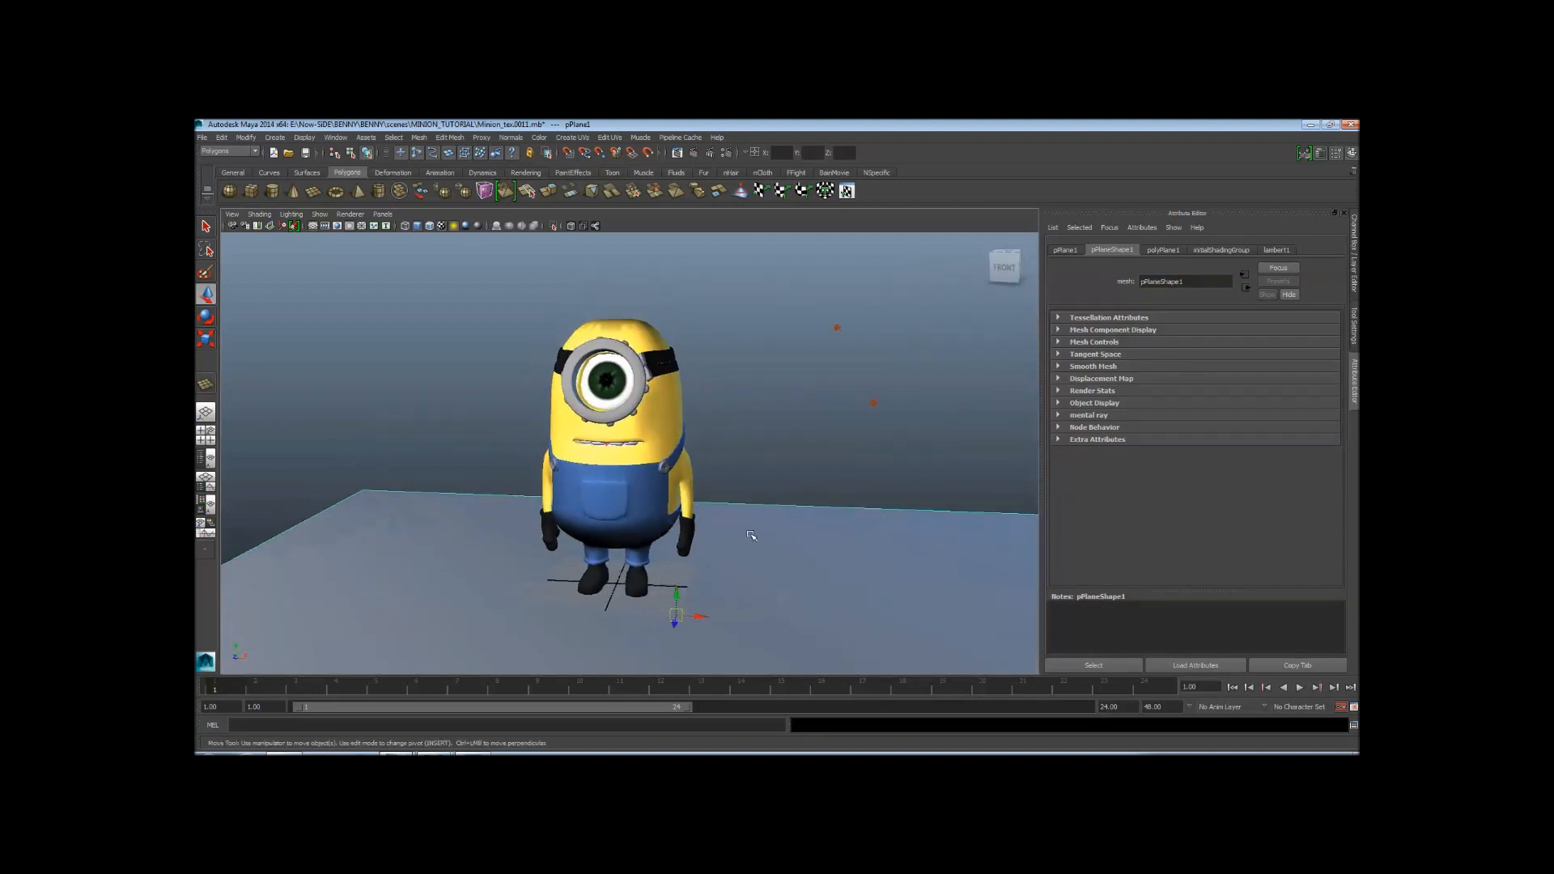
Set both the width and height of the floor plane to 250 in its construction inputs
key(ctrl+a)
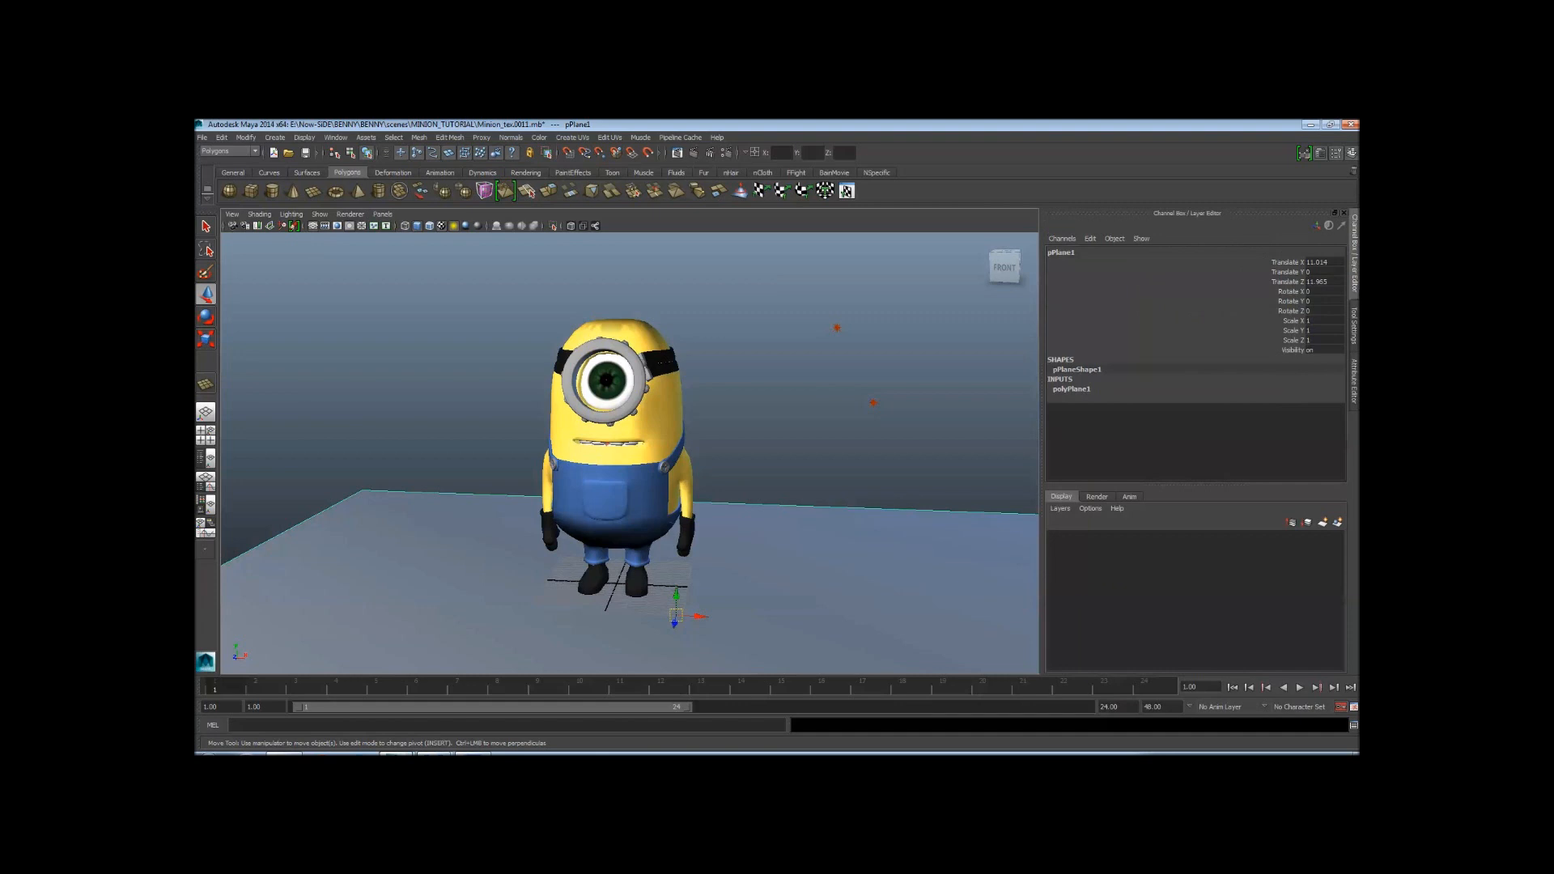
click(1354, 334)
click(1352, 397)
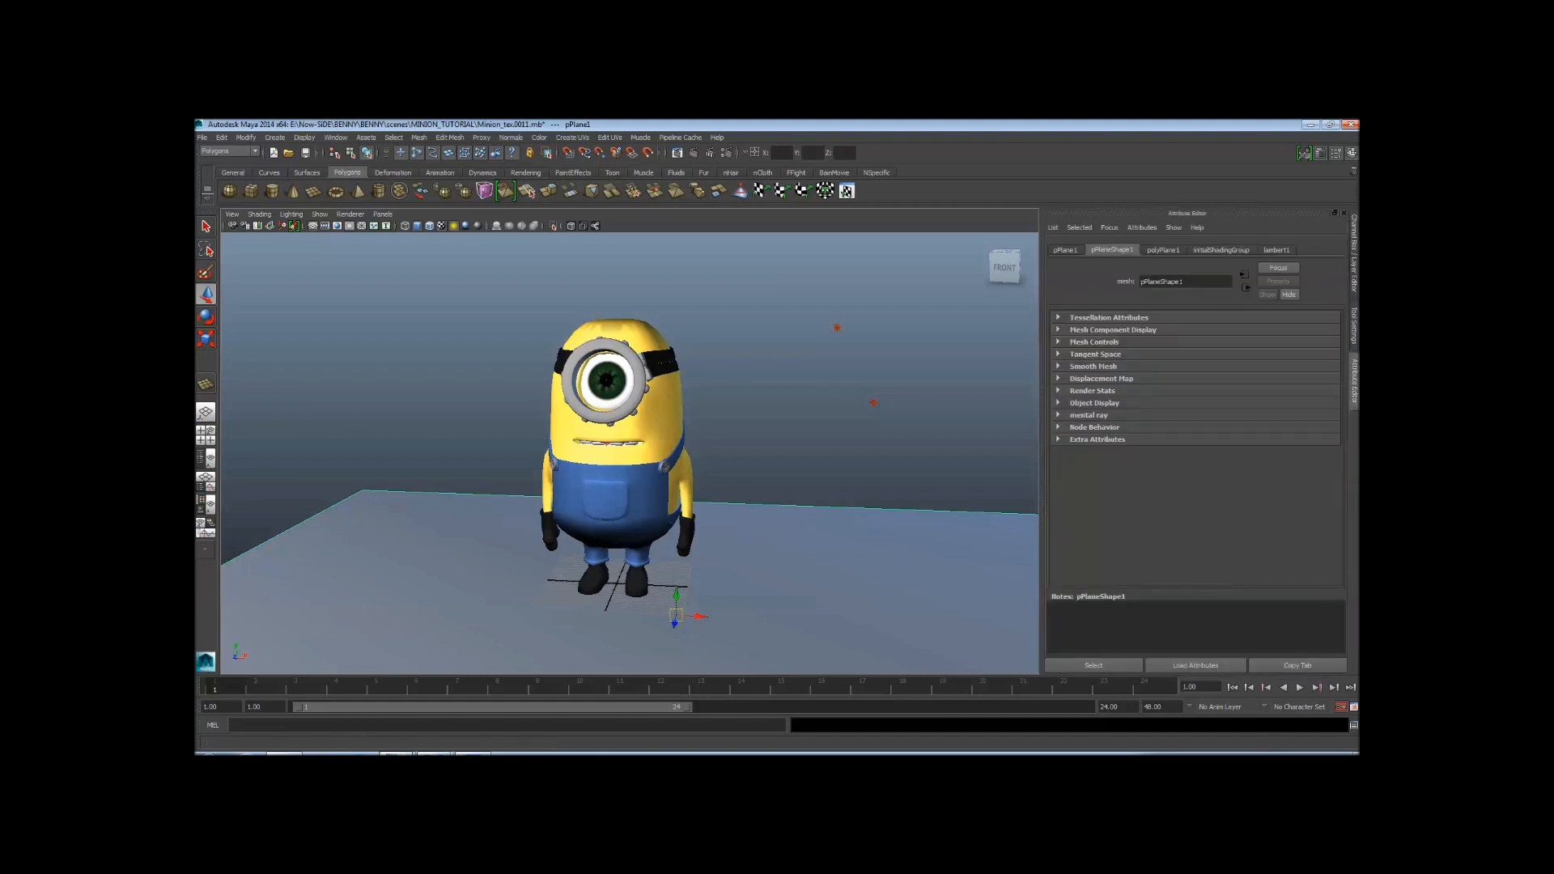
click(1356, 256)
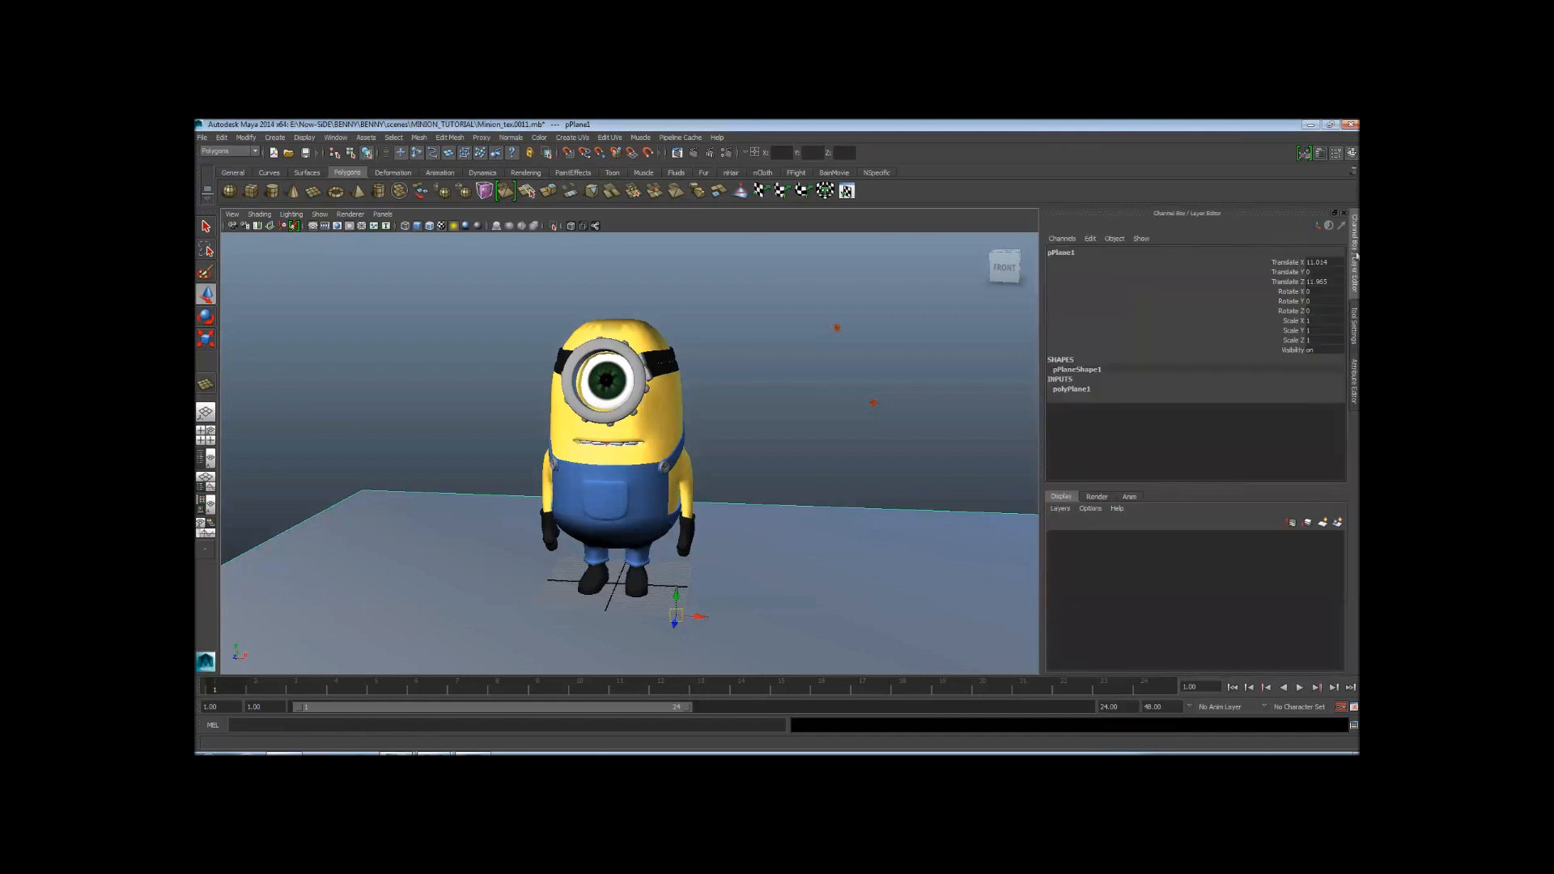
click(1083, 393)
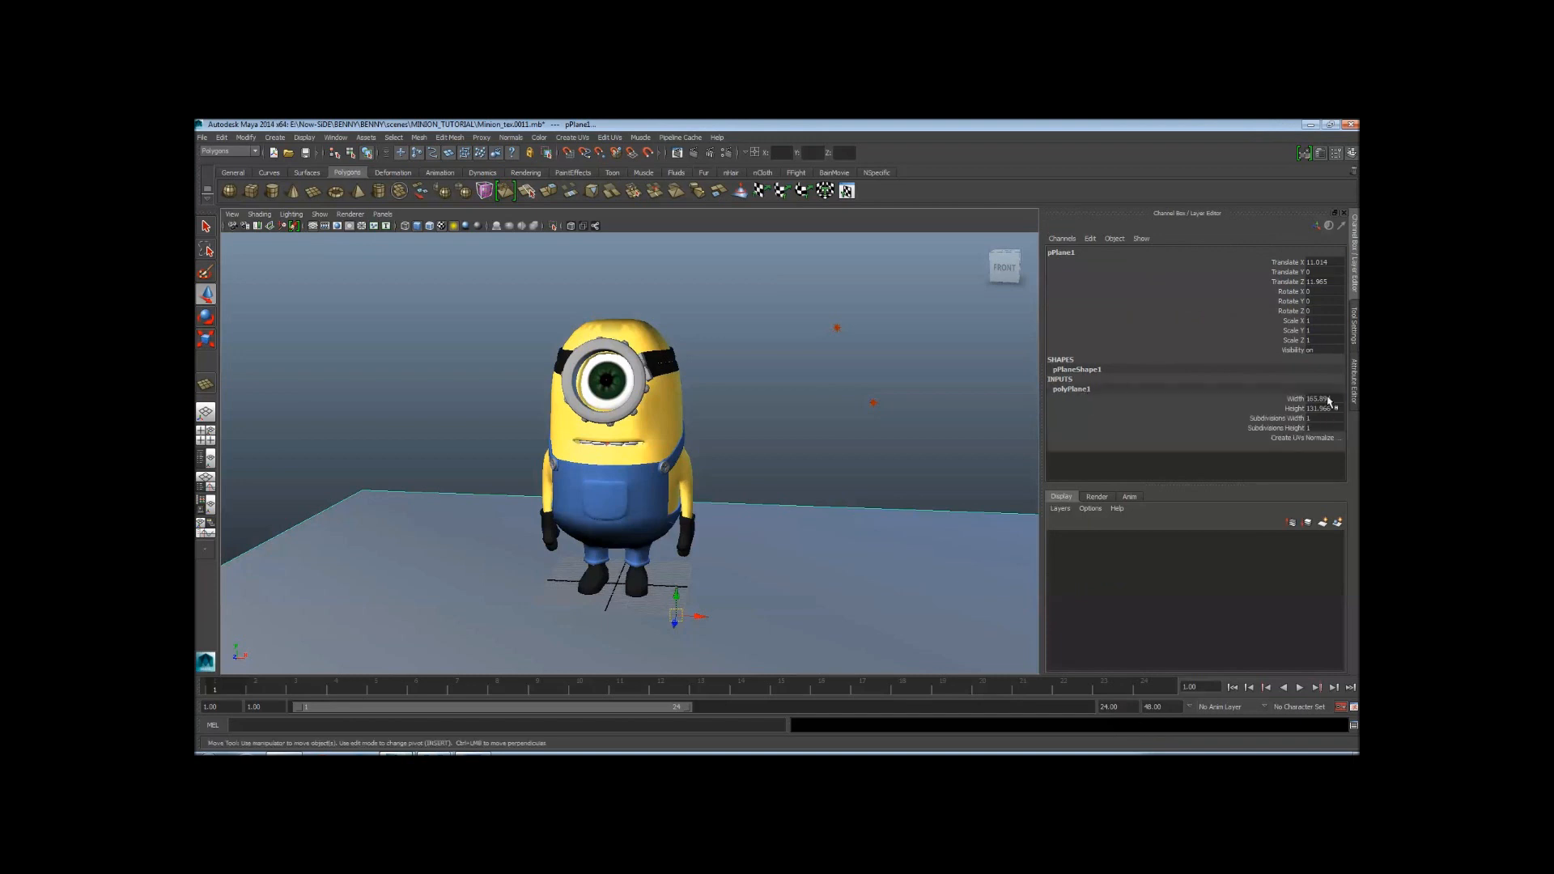
drag(1327, 399, 1321, 409)
text(250)
key(Return)
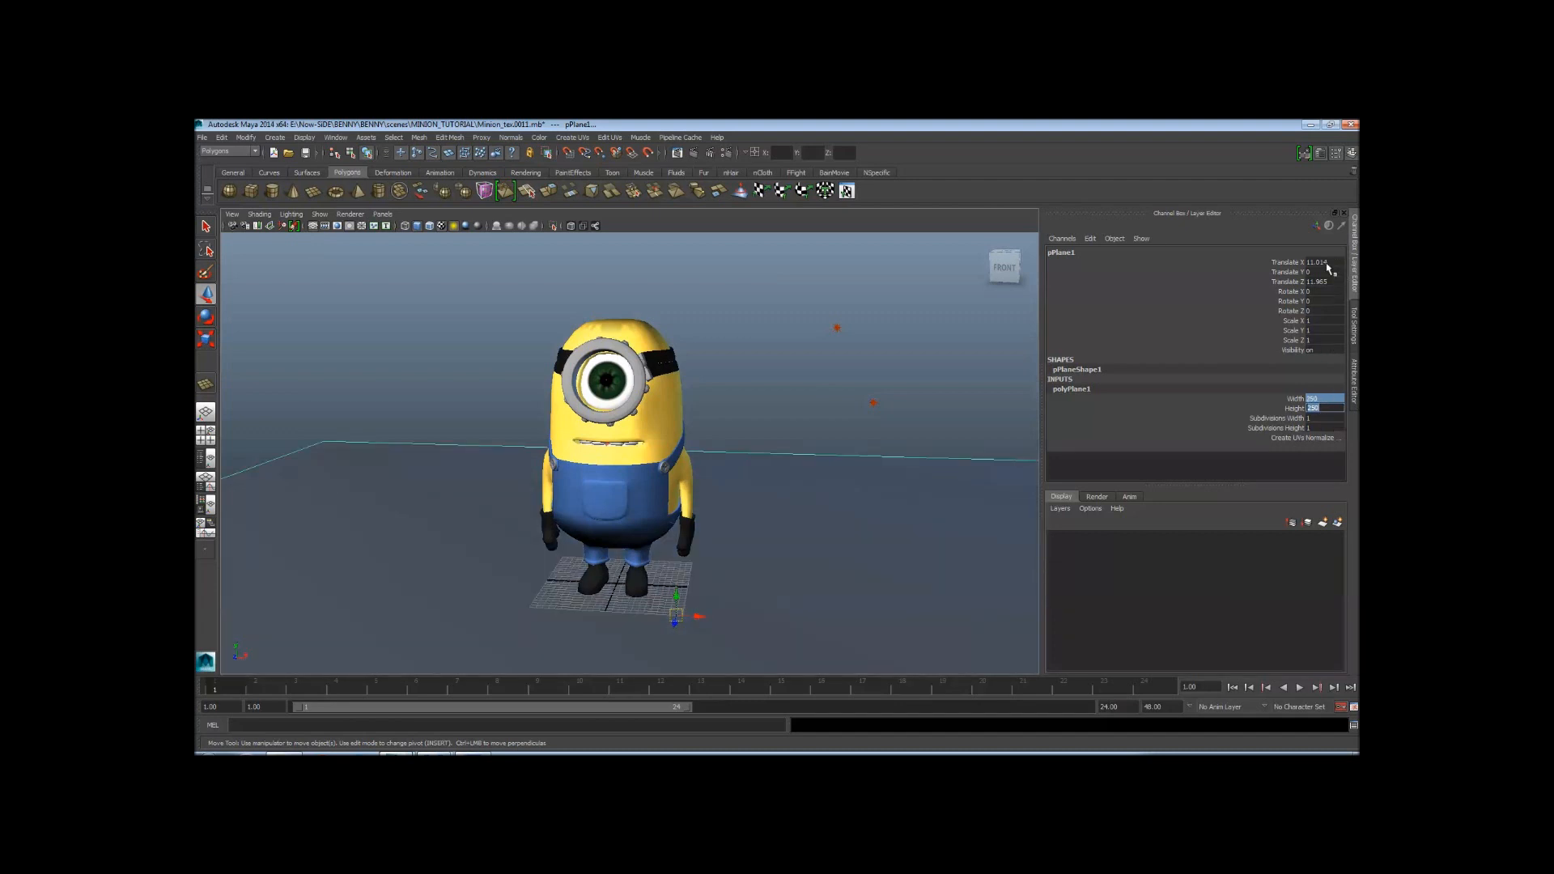
Center the floor plane at the origin by setting Translate X, Y, Z and Rotate X to 0
drag(1328, 262, 1327, 294)
click(1326, 292)
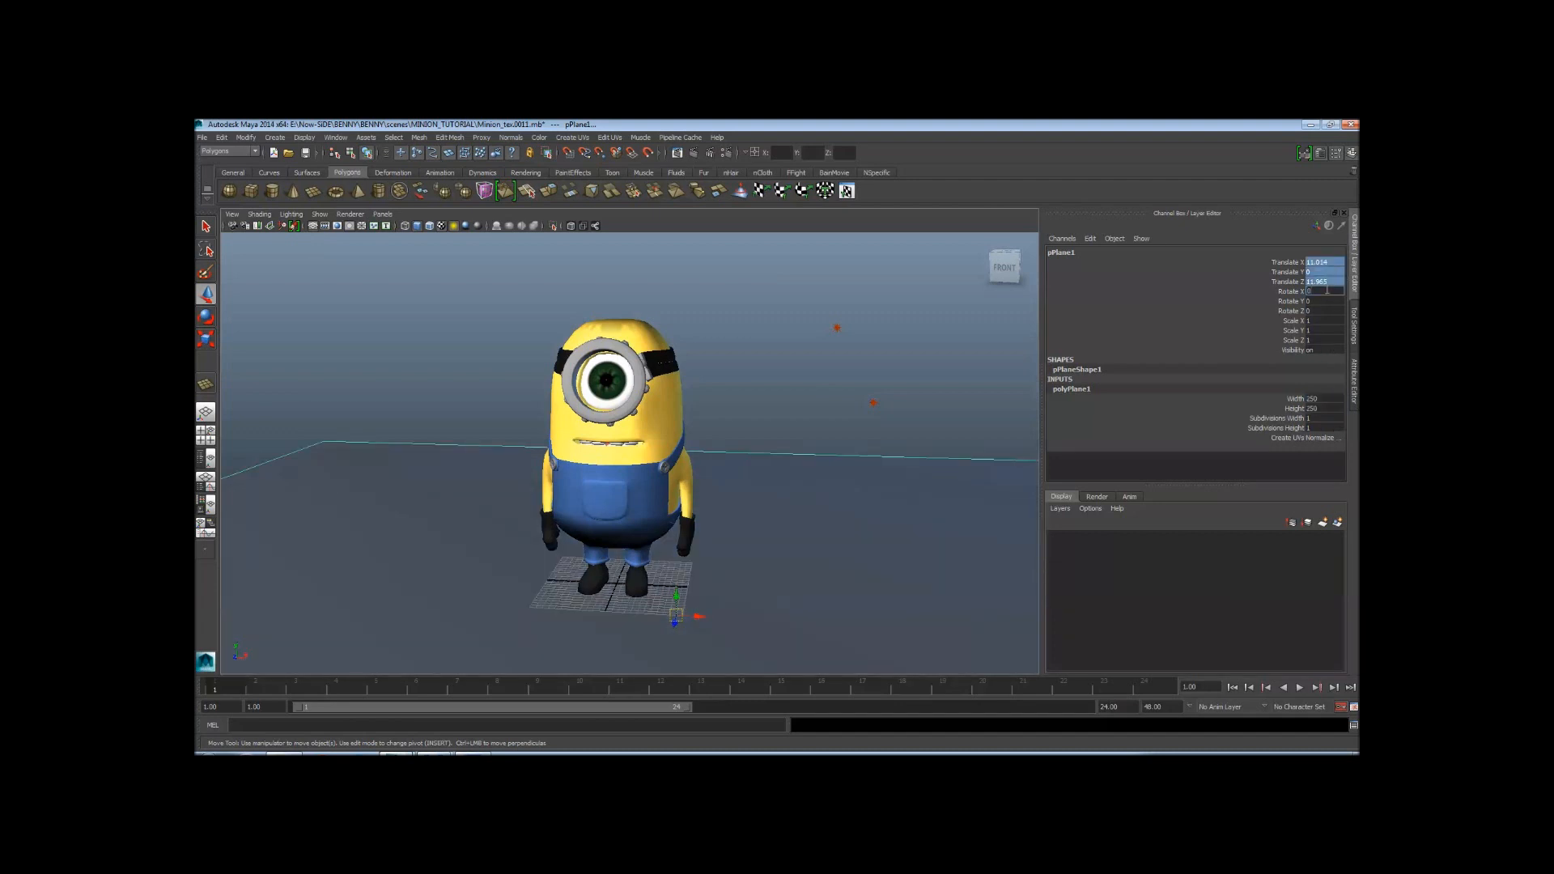
text(0)
key(Return)
Examine the minion on the enlarged floor plane from several angles and distances, checking how it stands on the surface
alt+right_drag(826, 444, 718, 468)
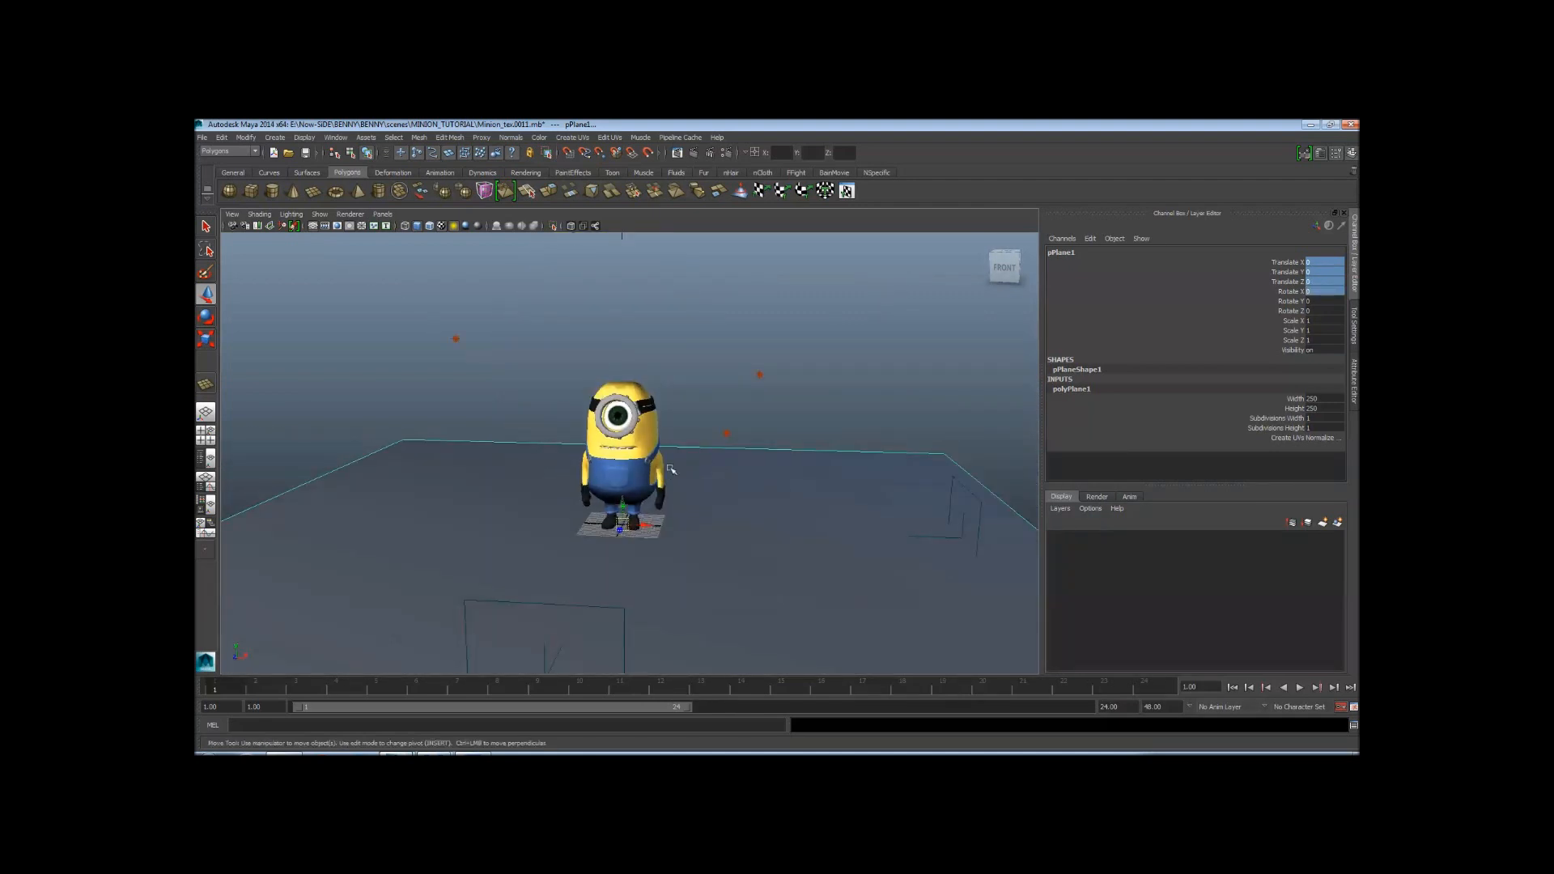
scroll(569, 426, up, 4)
alt+drag(701, 478, 667, 477)
alt+right_drag(667, 477, 518, 467)
alt+drag(518, 467, 563, 466)
alt+right_drag(660, 490, 692, 493)
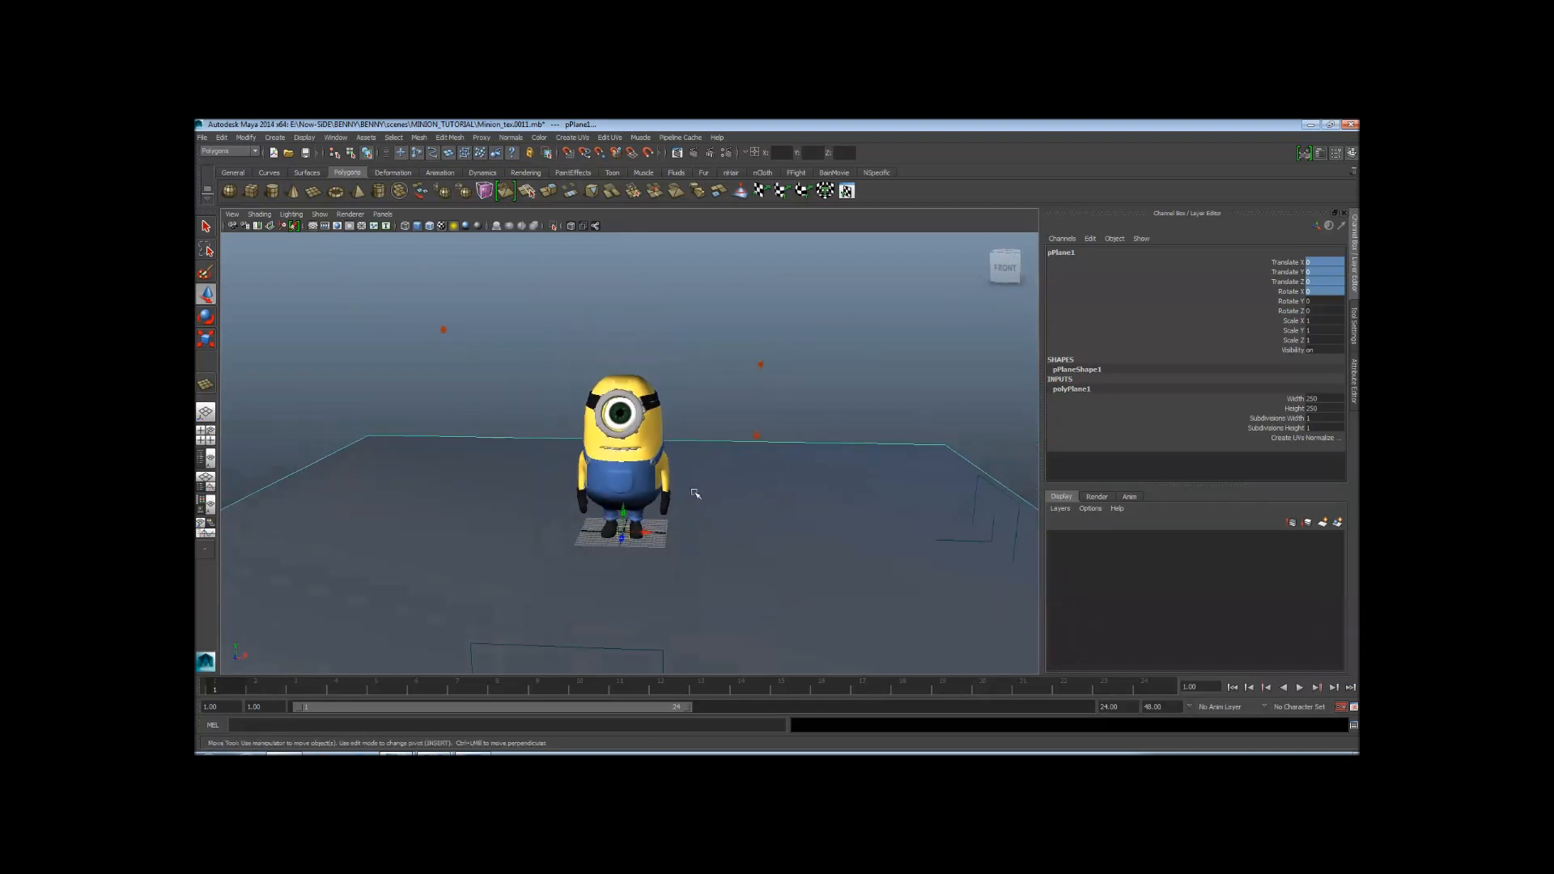
scroll(839, 548, up, 3)
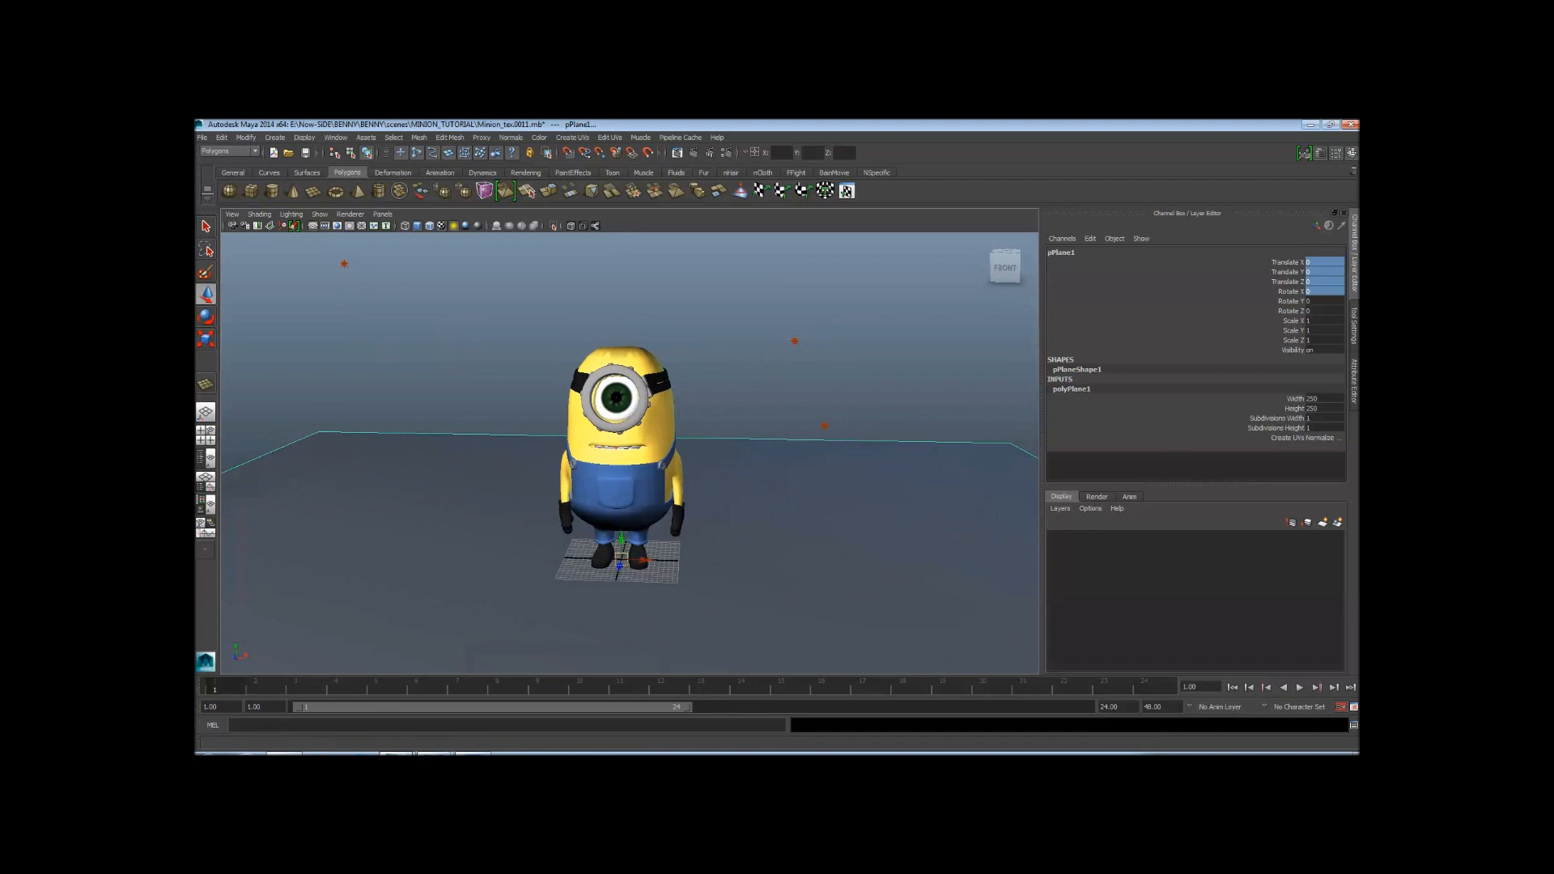
alt+drag(699, 490, 765, 494)
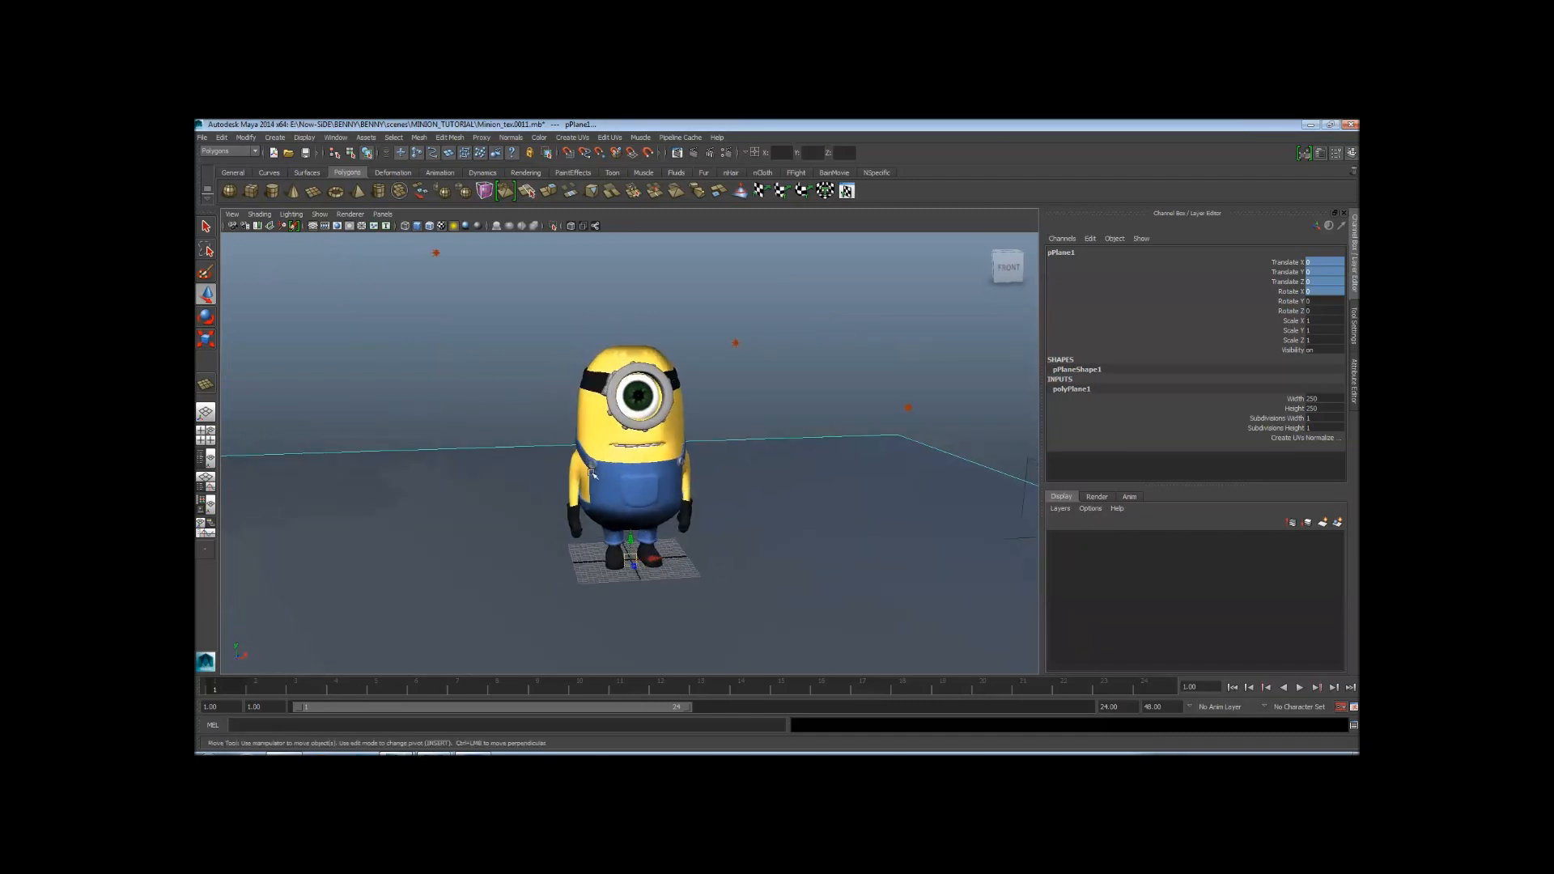
alt+right_drag(712, 492, 765, 495)
alt+drag(729, 494, 635, 491)
alt+right_drag(648, 491, 698, 493)
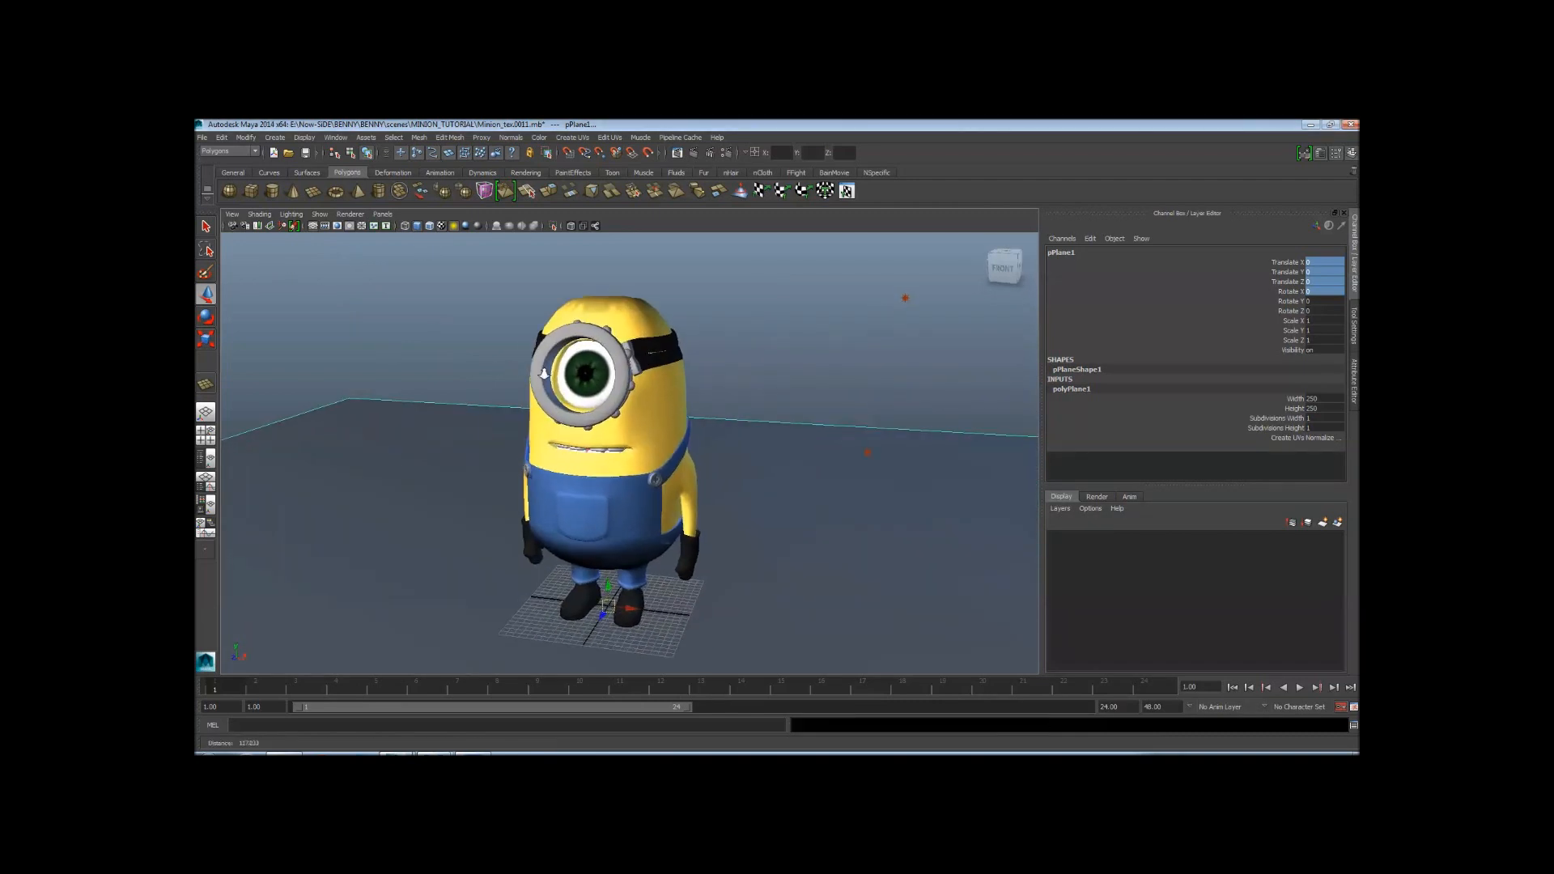
alt+drag(697, 492, 729, 491)
alt+right_drag(712, 485, 741, 484)
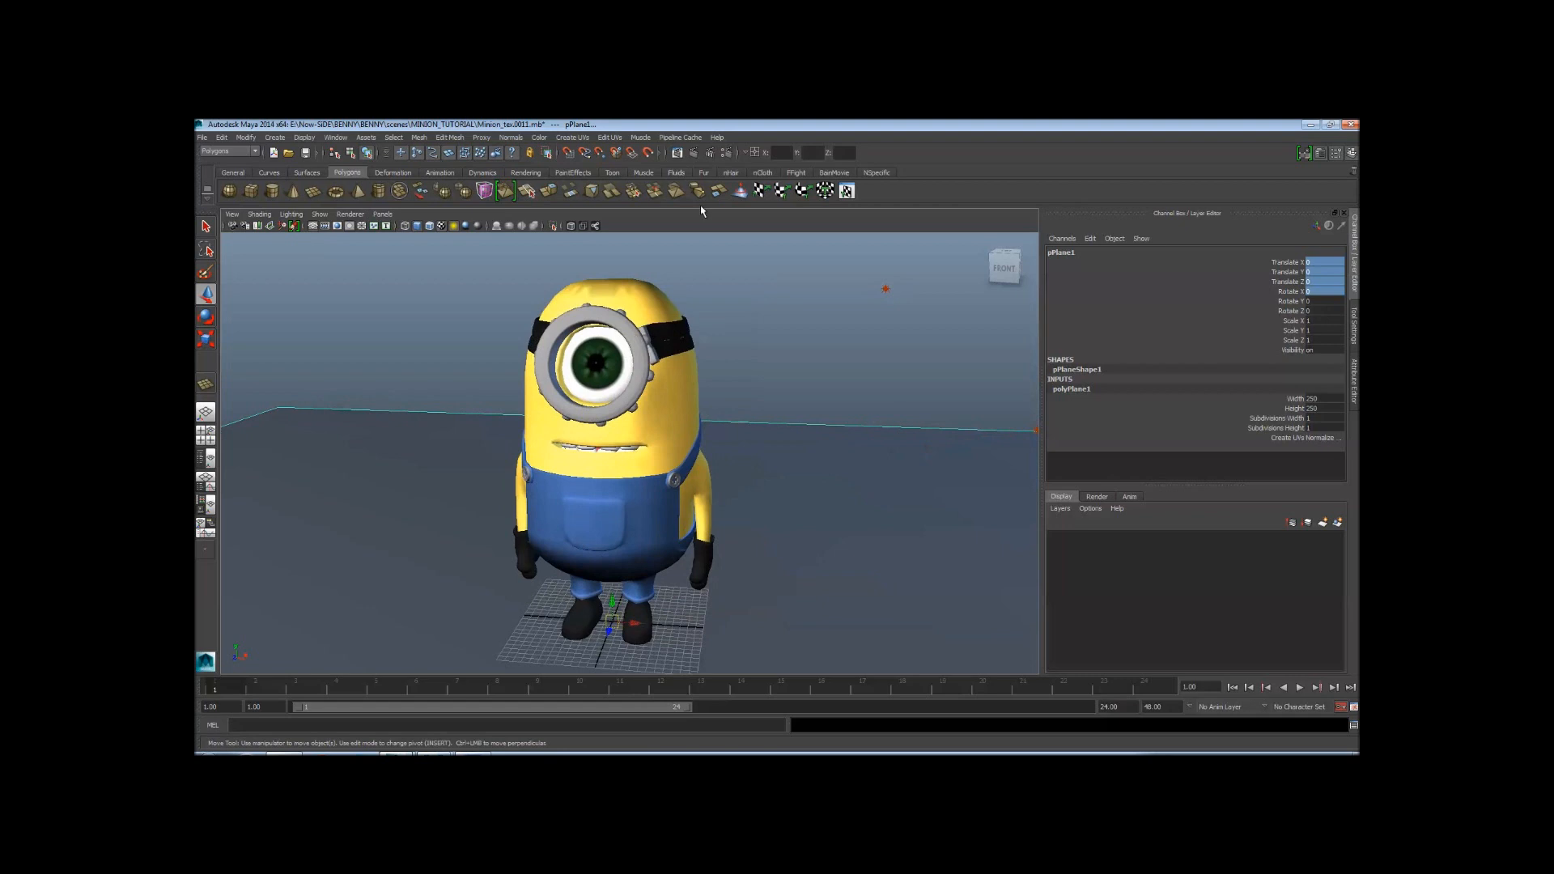
Enable Final Gathering in the mental ray indirect lighting settings, keeping the settings window clear of the minion
click(728, 157)
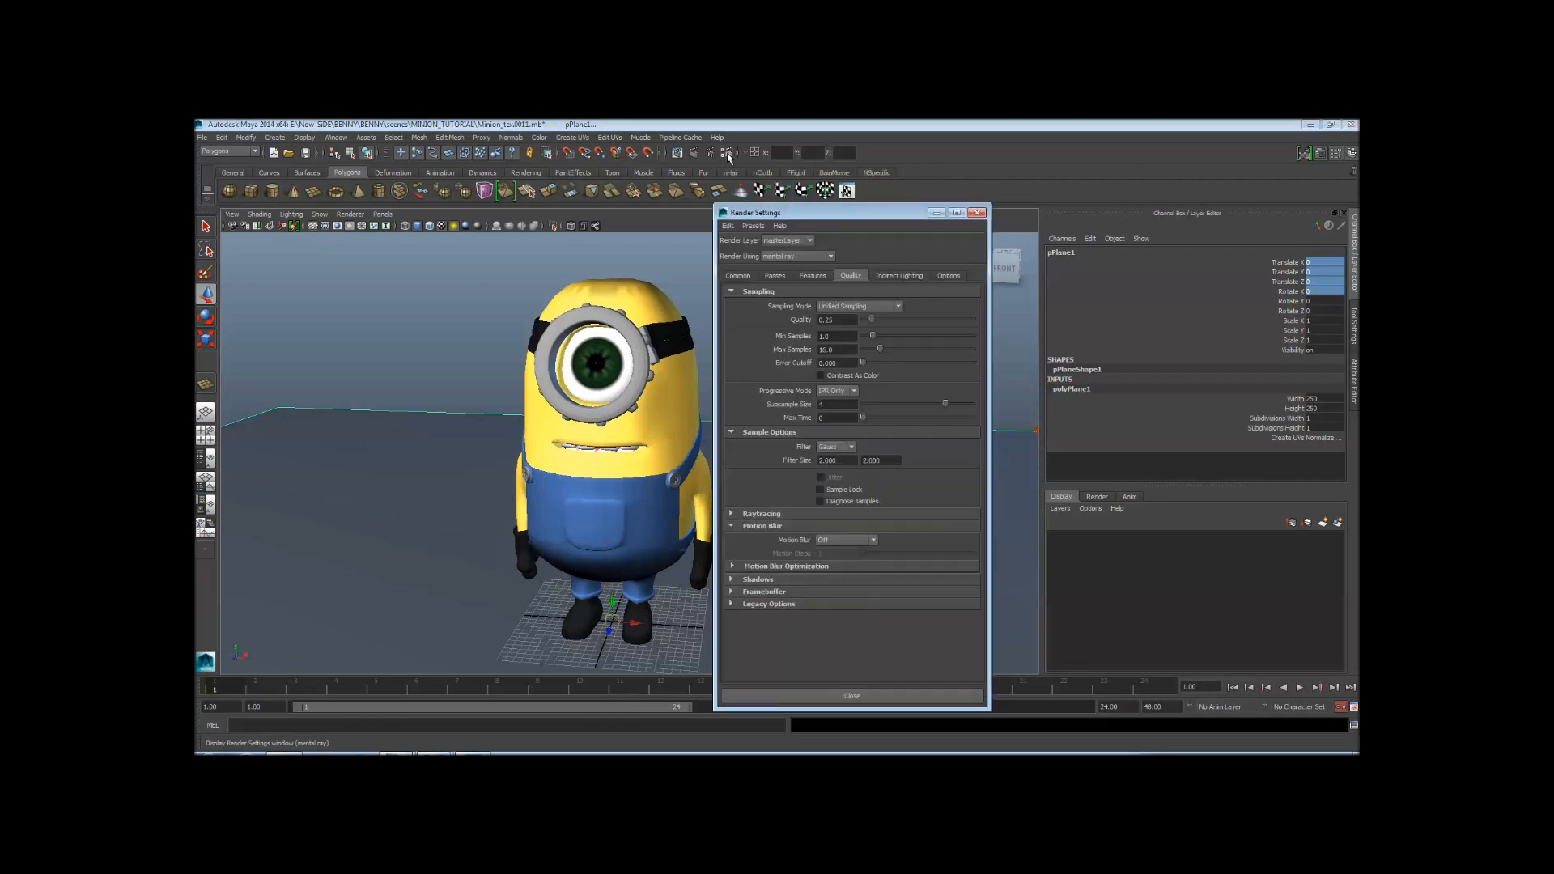
drag(824, 214, 877, 220)
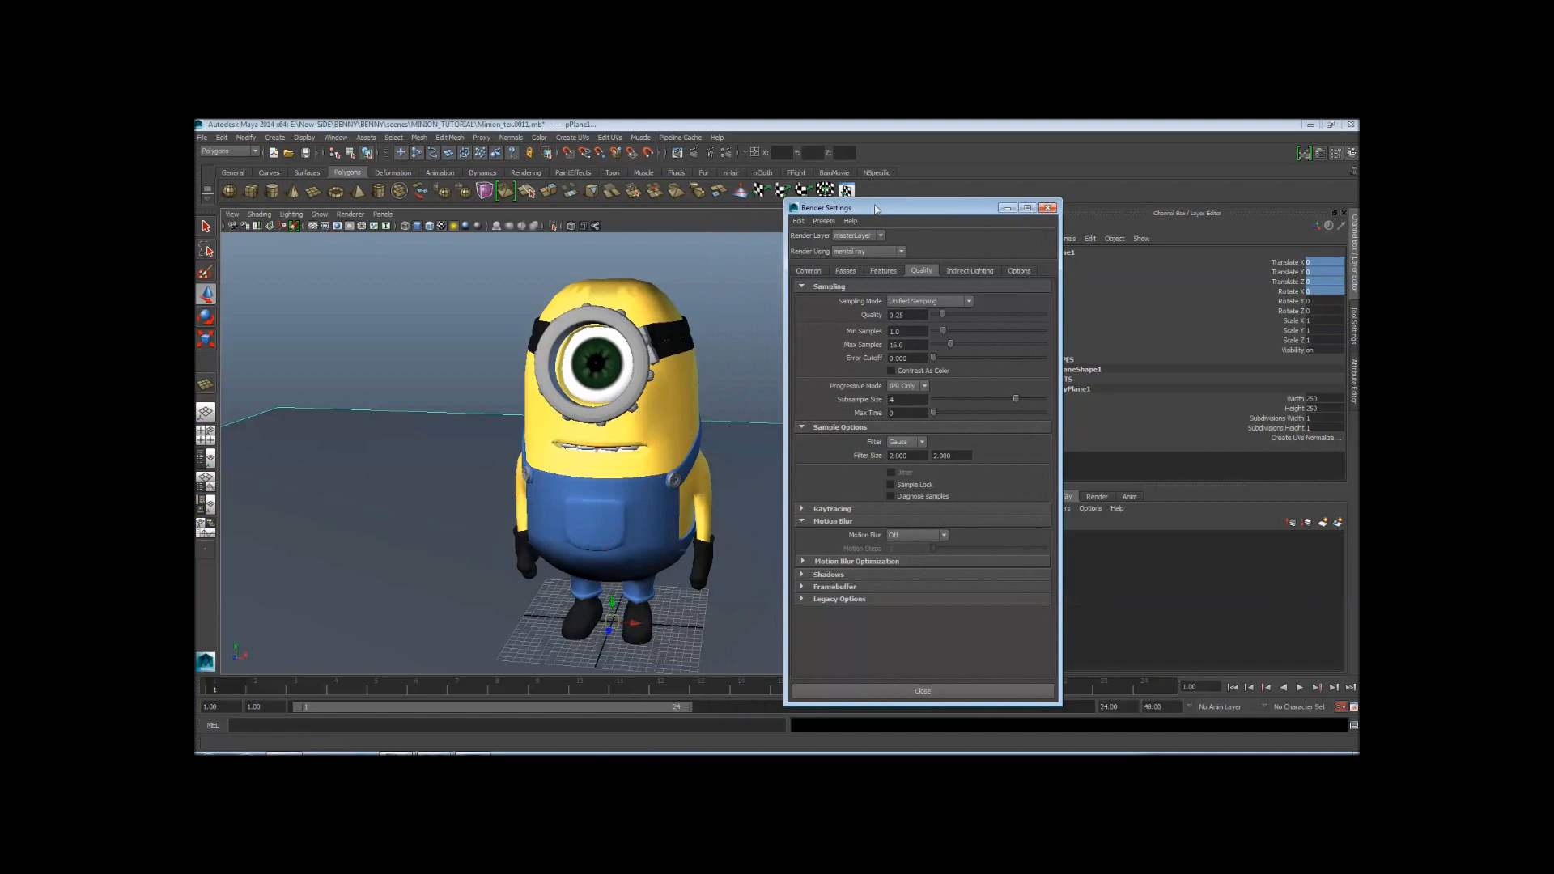
drag(875, 209, 979, 199)
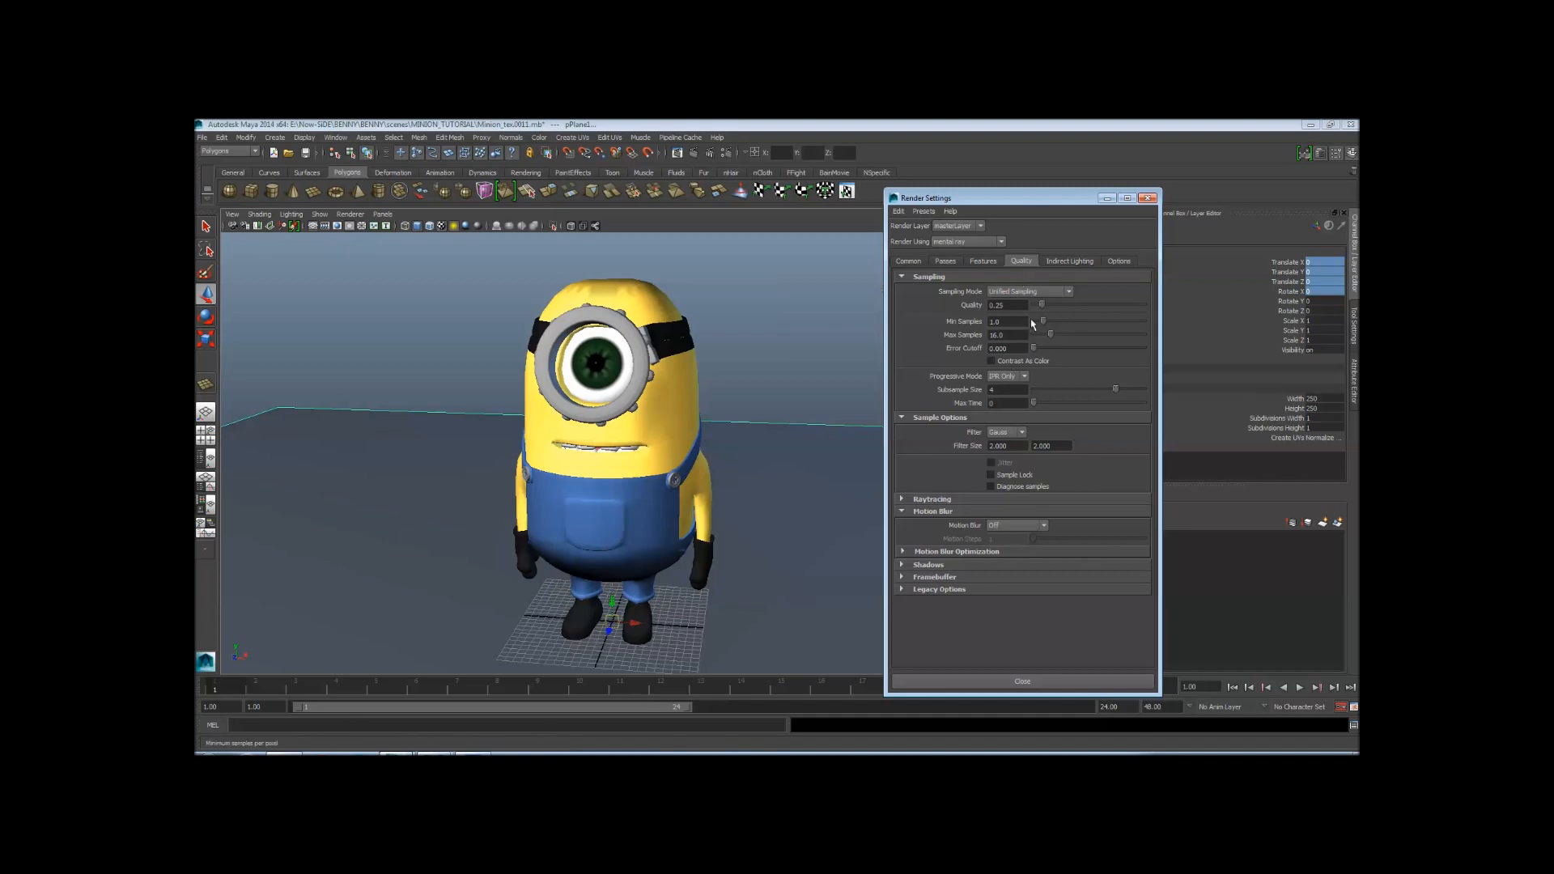
click(1070, 260)
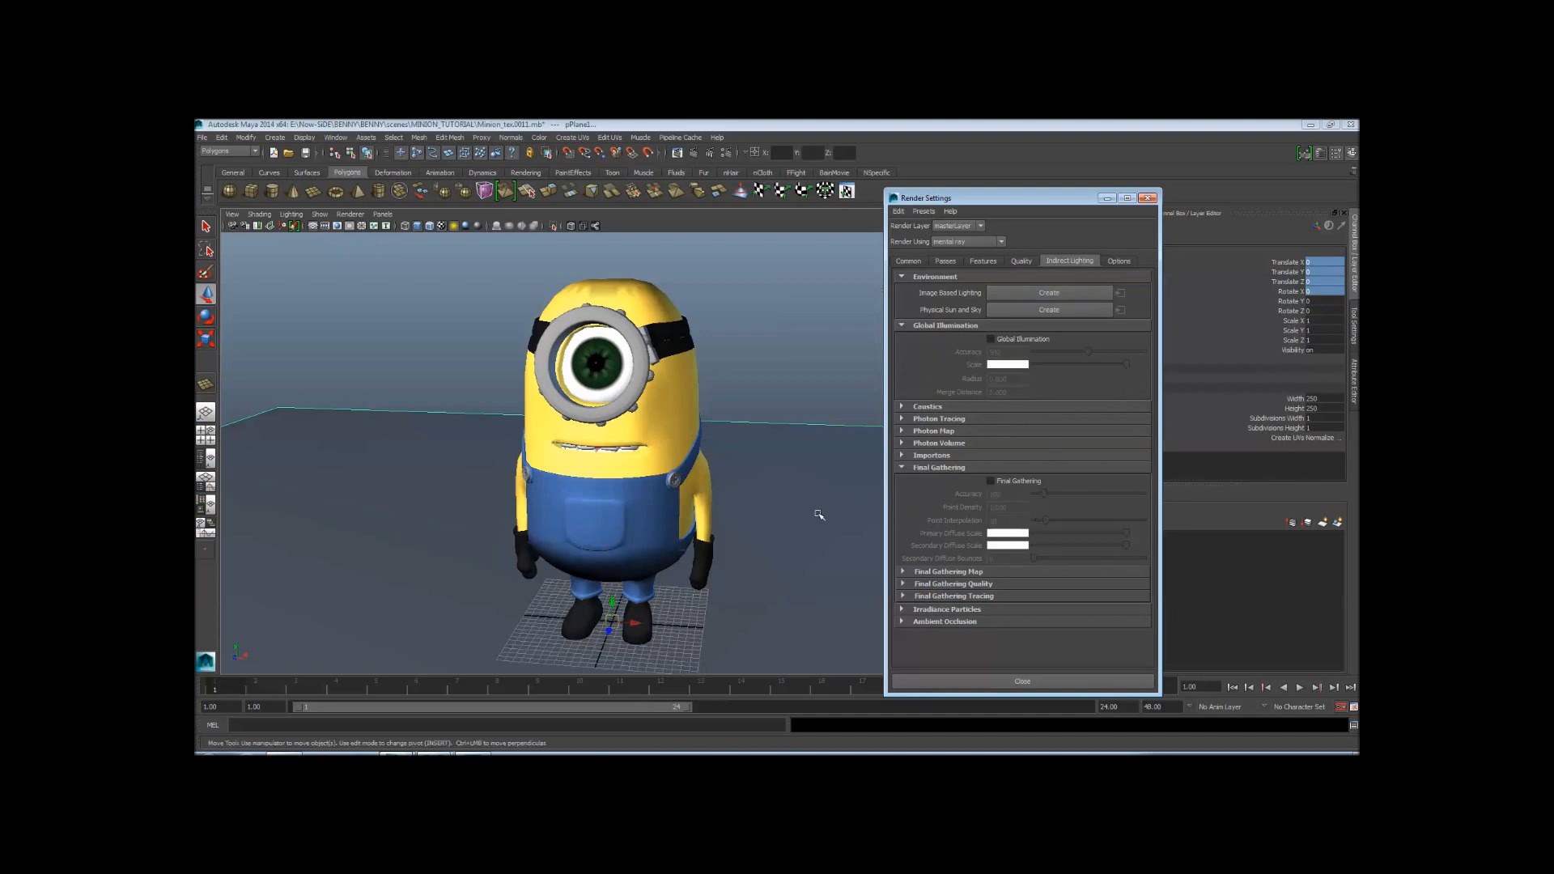
click(1038, 483)
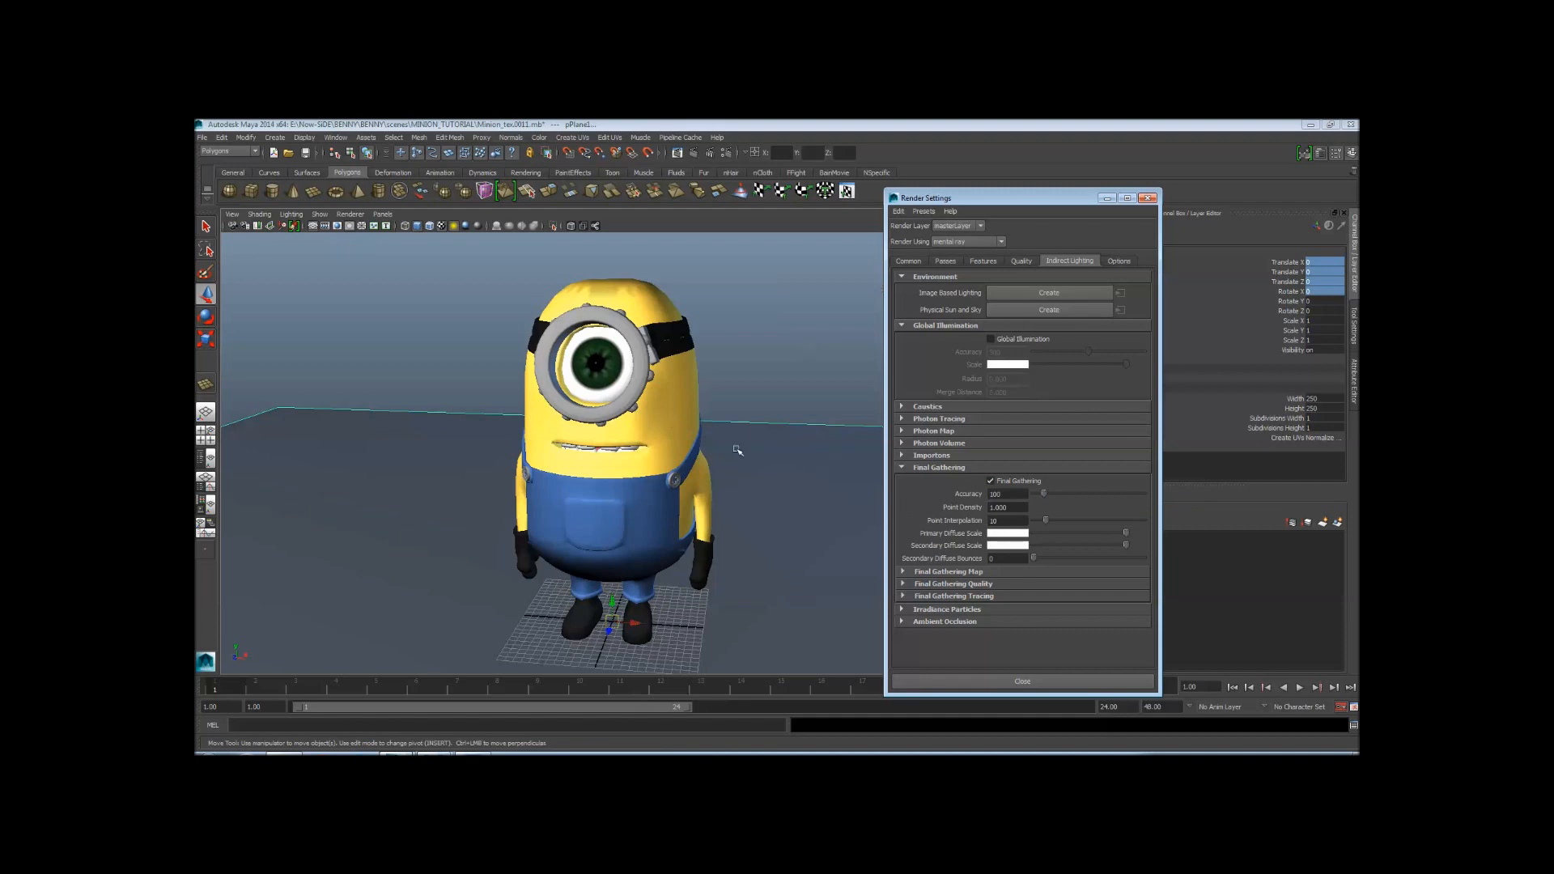
Render the minion on the floor plane with Final Gathering enabled and minimize the render
click(653, 451)
click(693, 152)
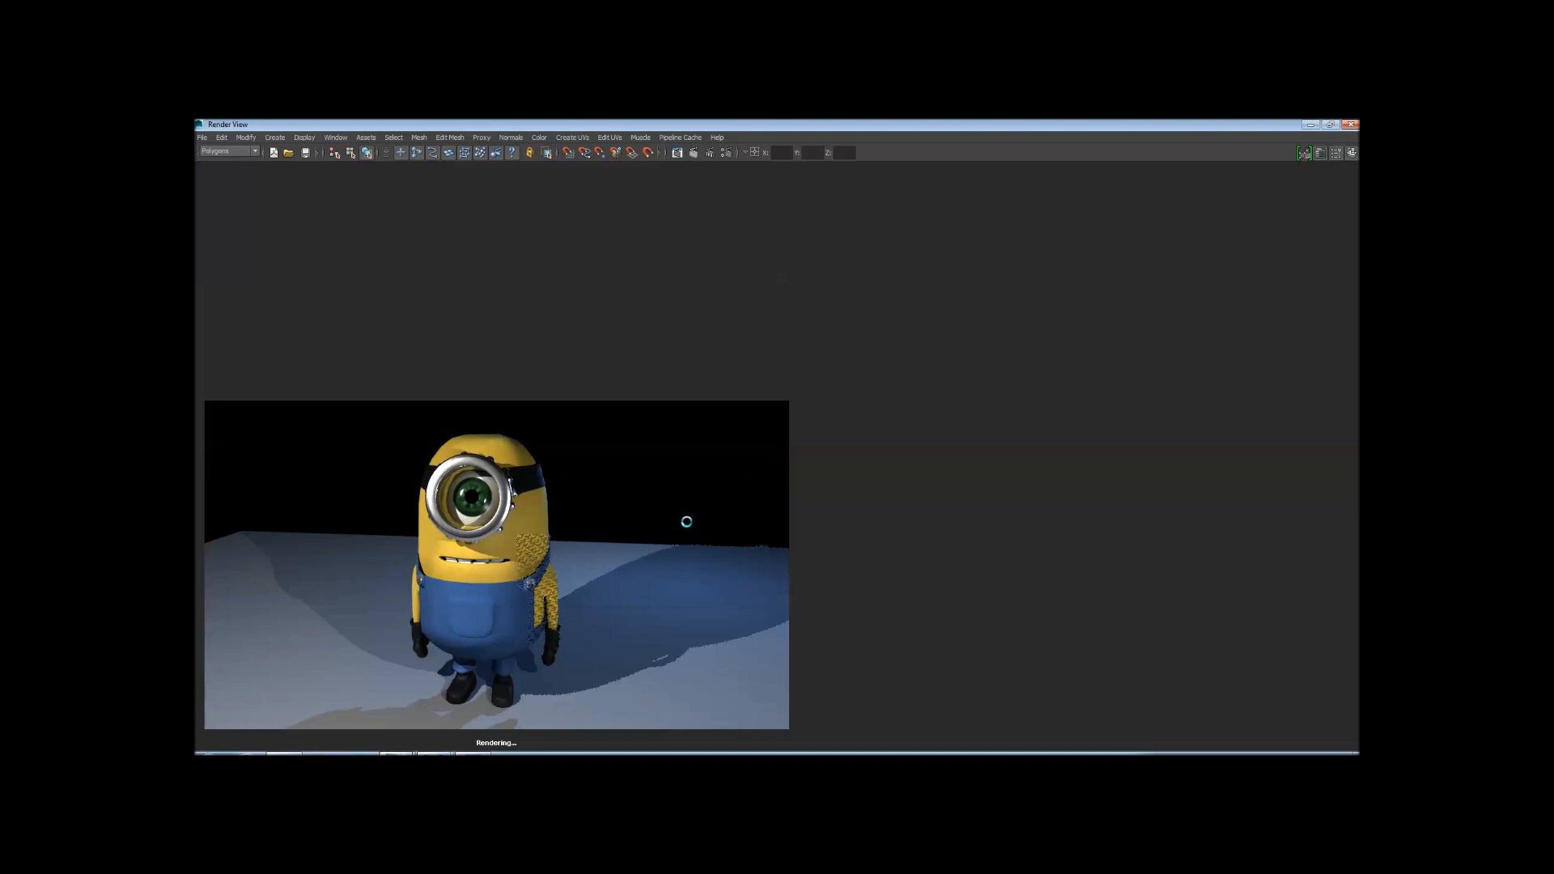
click(1310, 125)
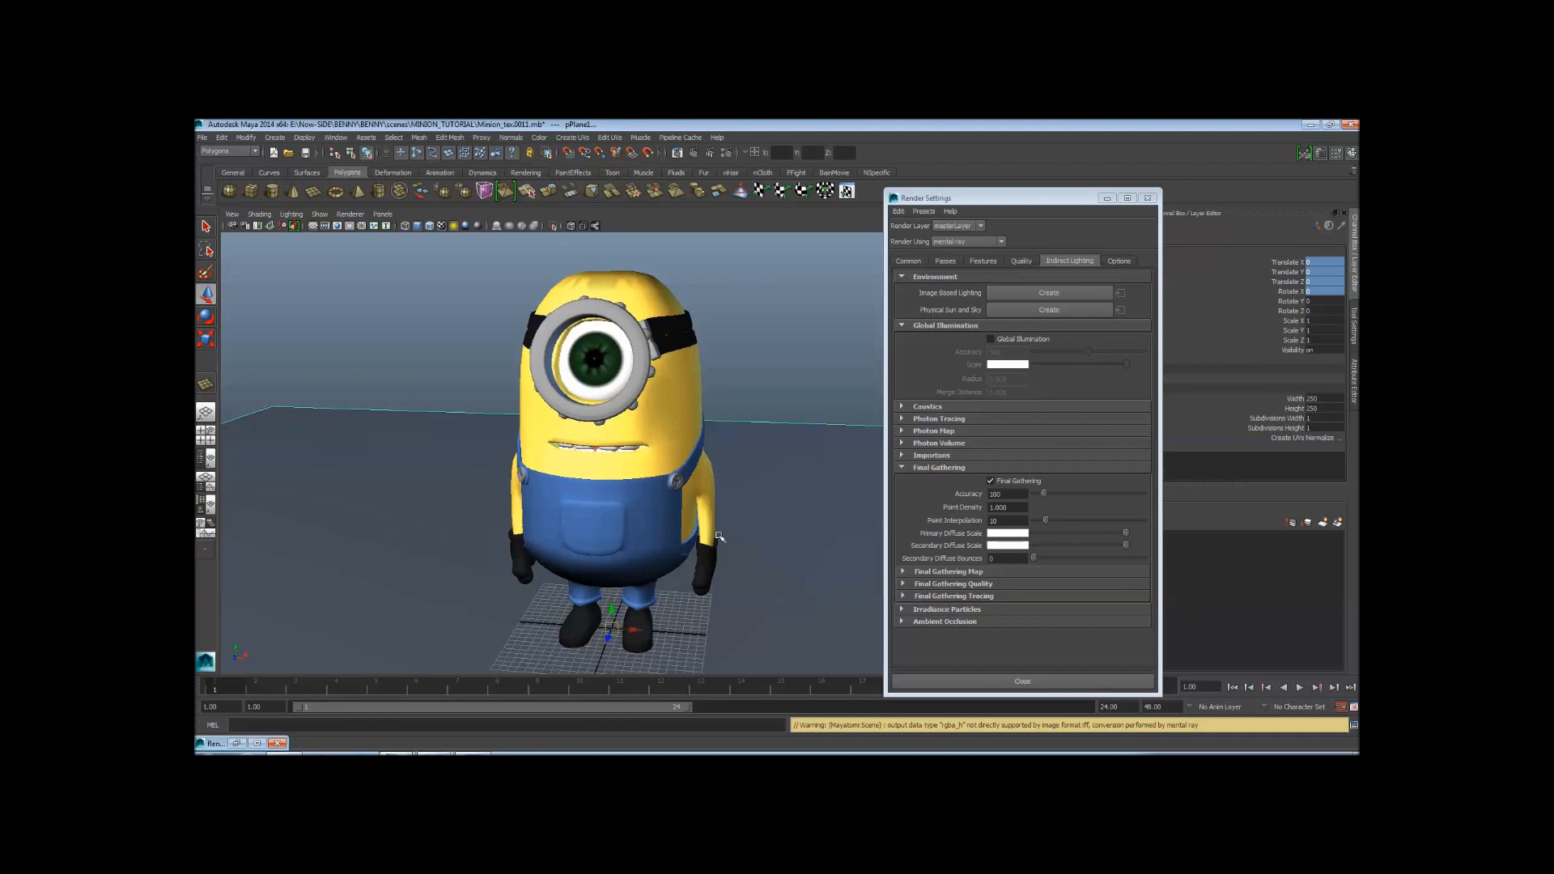
Create an Image Based Lighting environment for the scene and inspect its sphere around the minion and floor plane
alt+right_drag(768, 538, 521, 434)
mouse_move(558, 435)
alt+mouse_down()
mouse_move(825, 445)
mouse_move(553, 458)
alt+mouse_up()
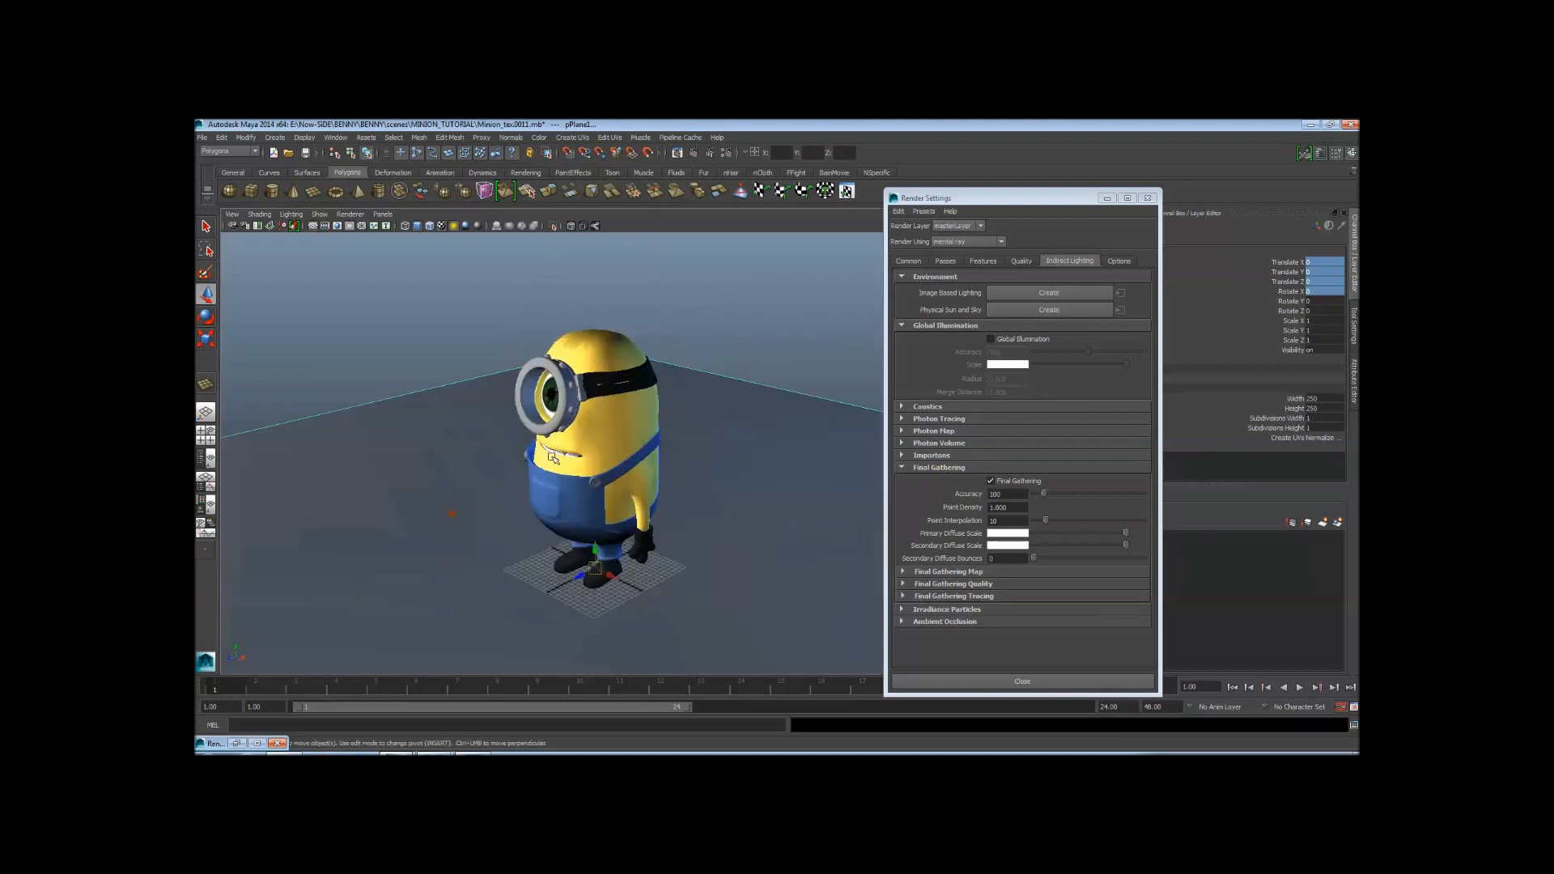
alt+right_drag(553, 458, 684, 463)
alt+drag(684, 463, 756, 464)
alt+right_drag(756, 464, 564, 453)
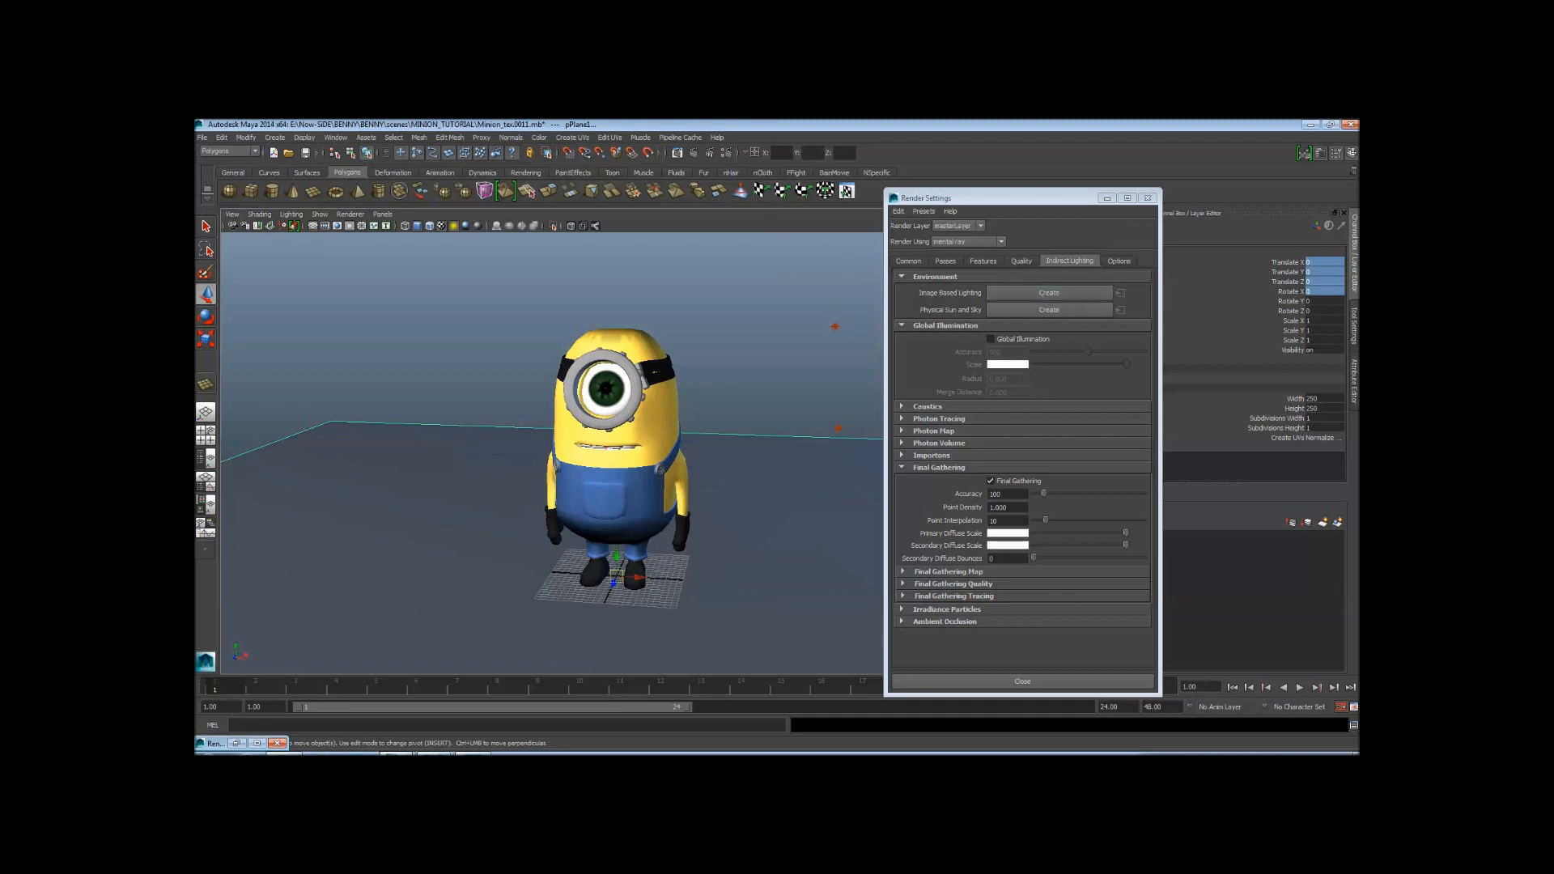
click(1020, 298)
click(1021, 296)
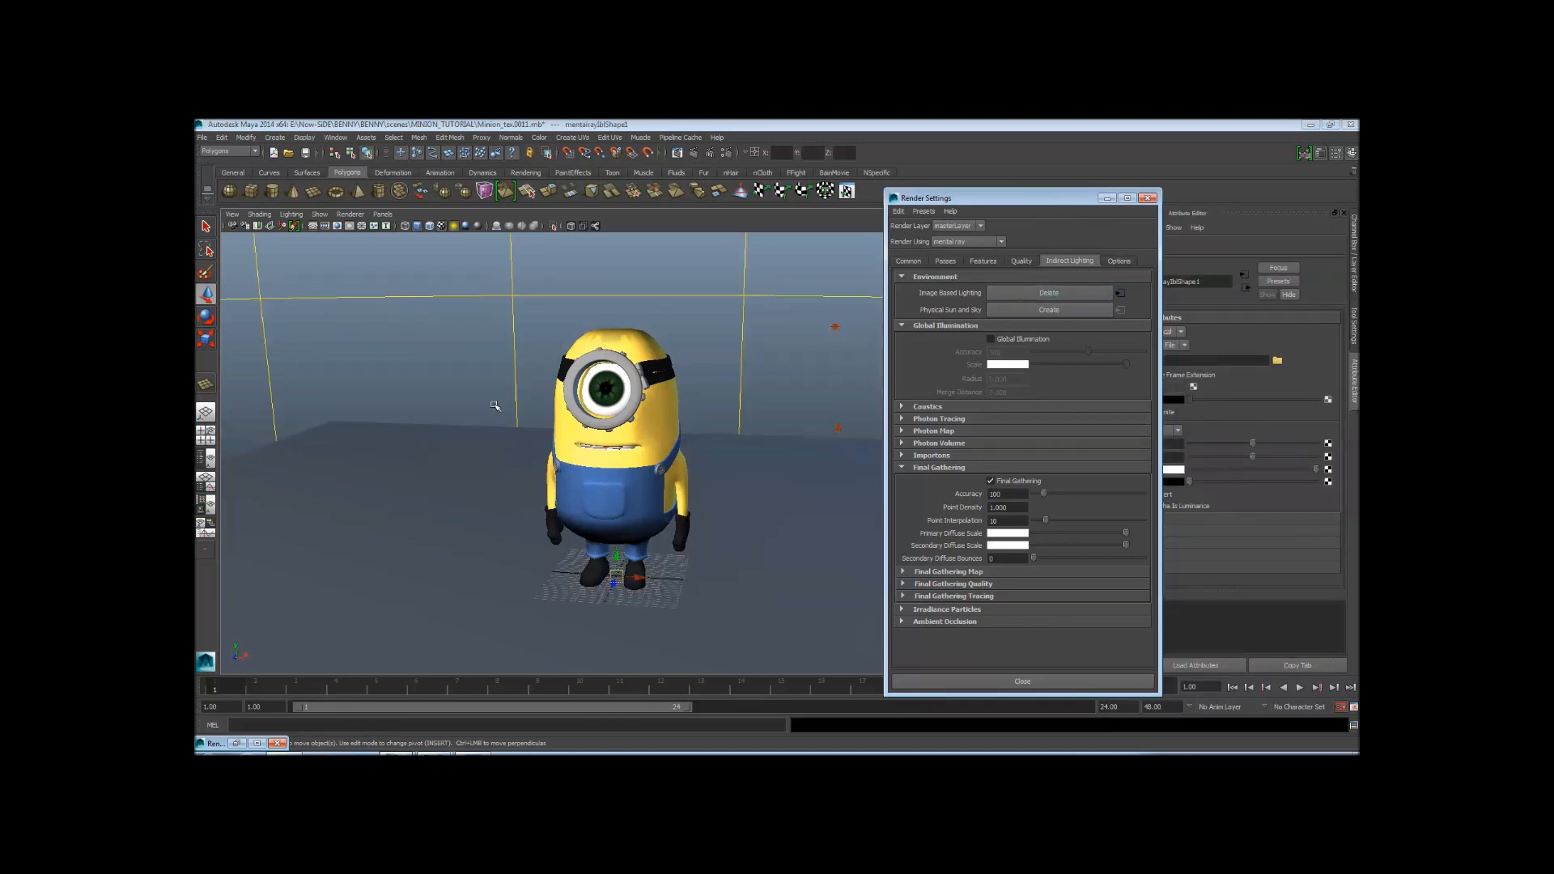
scroll(605, 437, down, 3)
scroll(605, 437, down, 10)
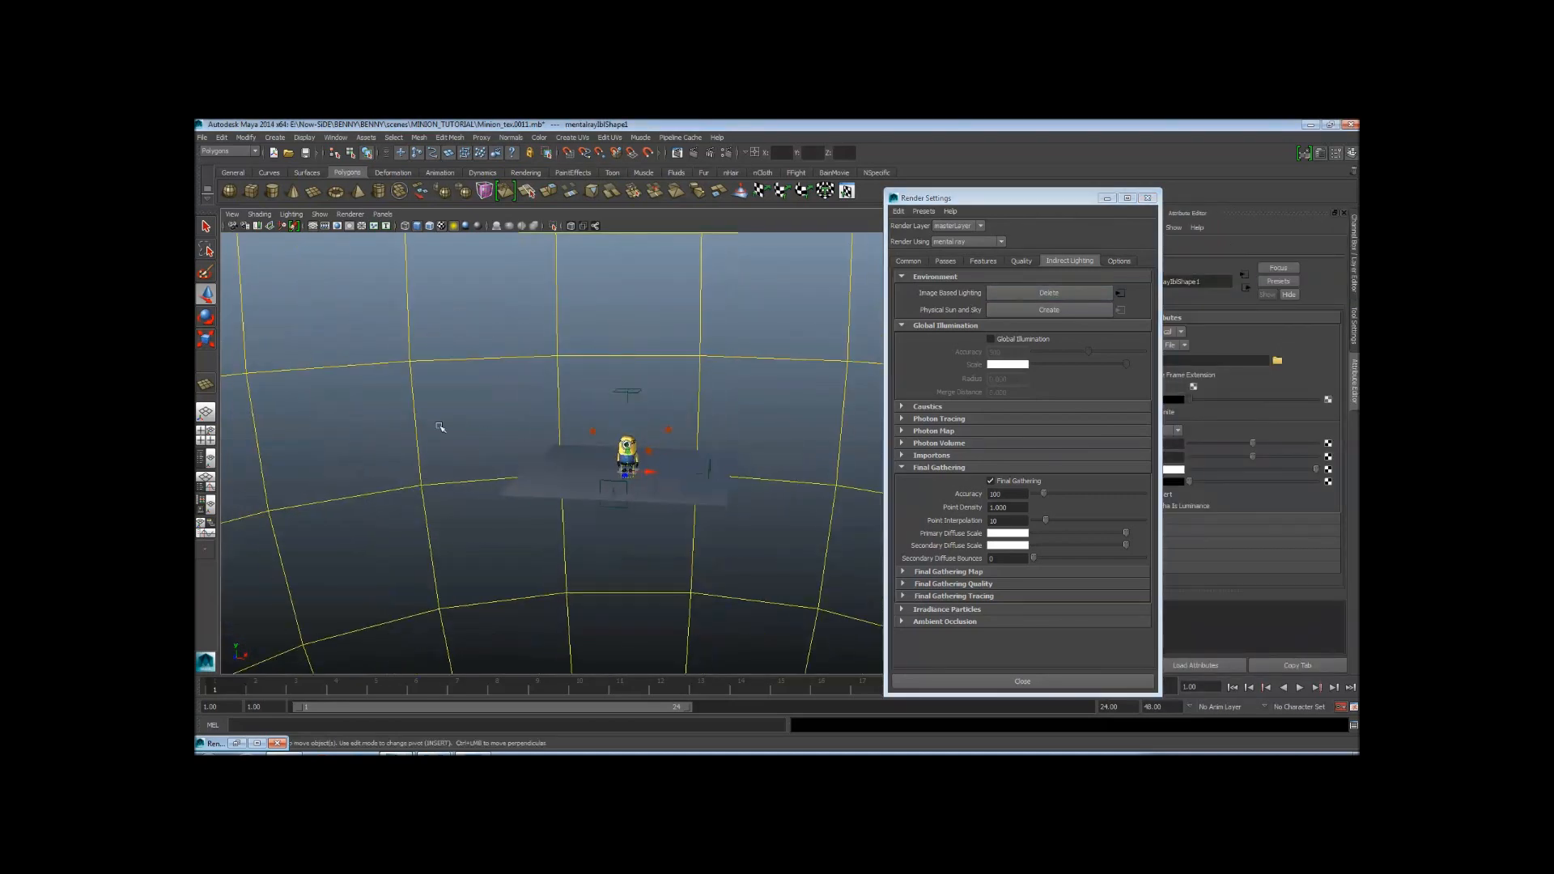
Examine the minion inside the image-based lighting sphere from close up and from a distance
scroll(397, 431, up, 10)
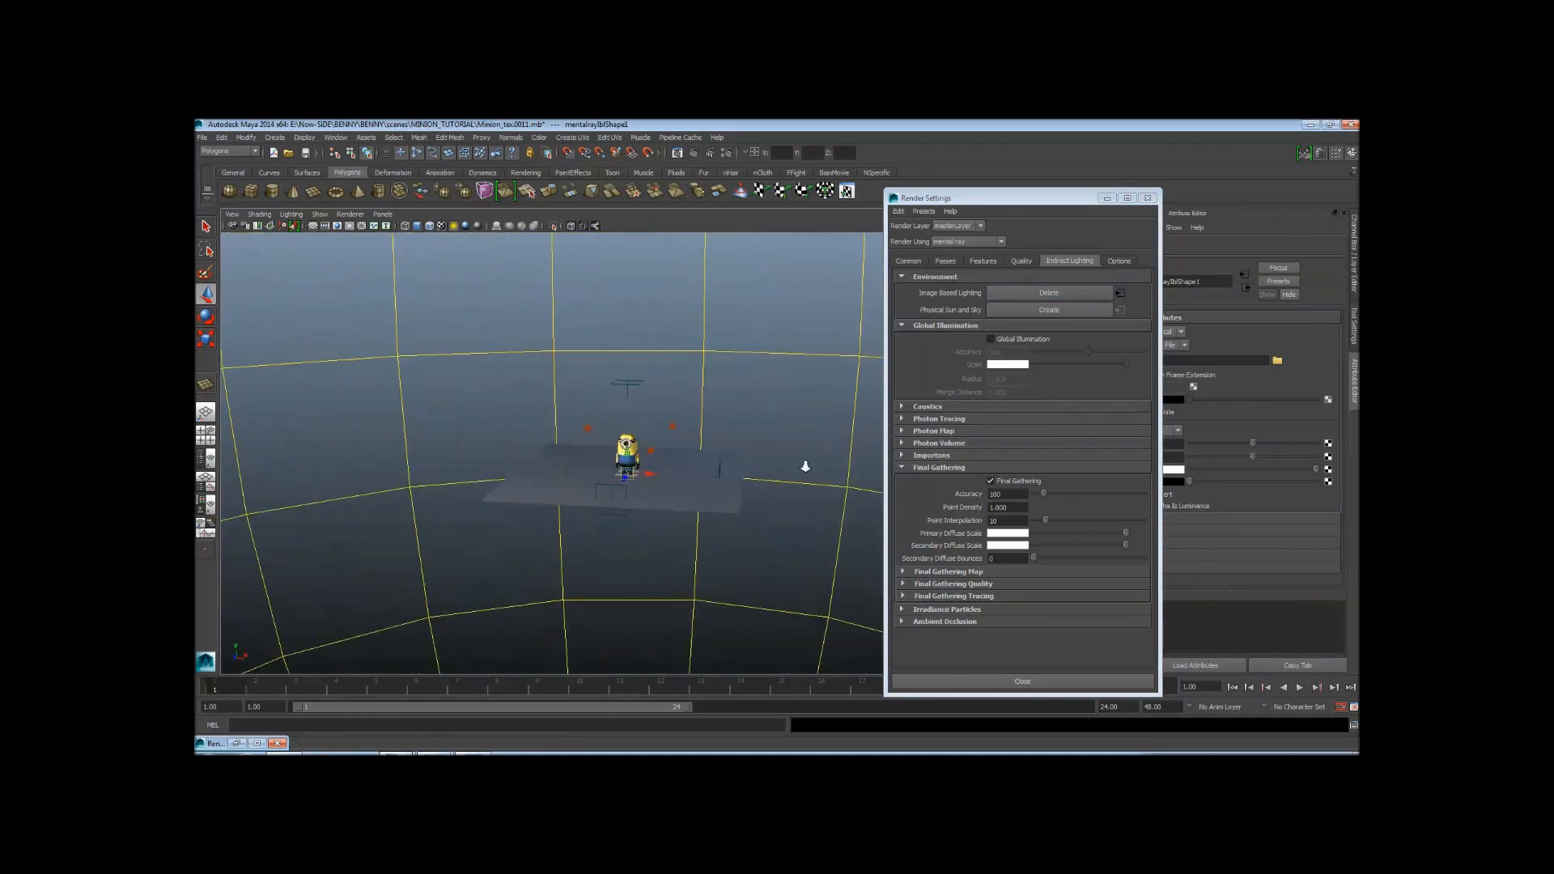
scroll(439, 403, up, 5)
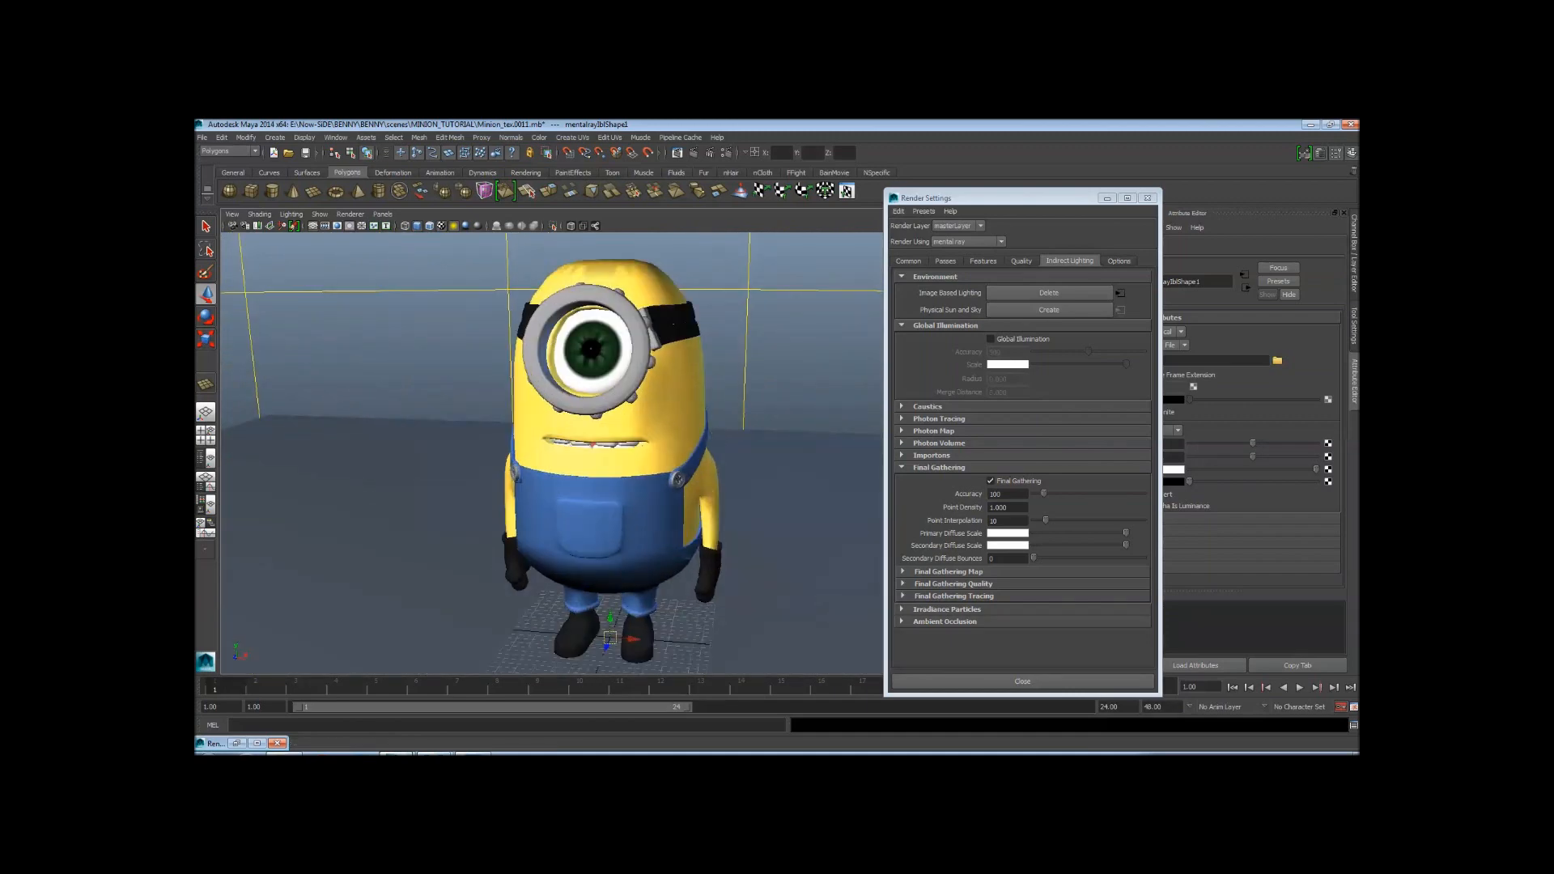
scroll(323, 451, down, 10)
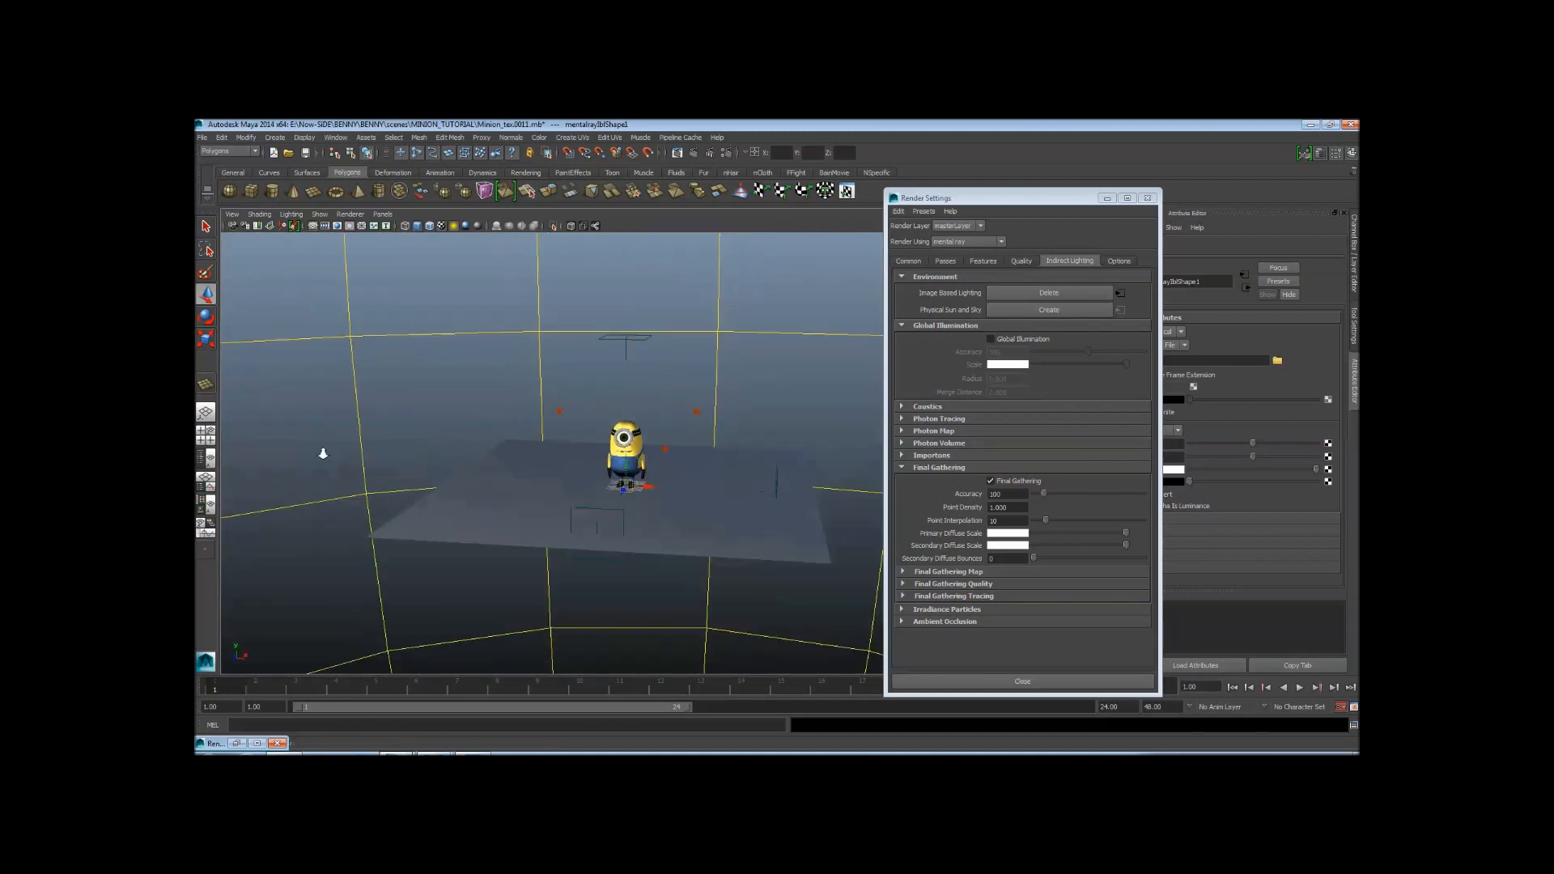
scroll(715, 464, up, 10)
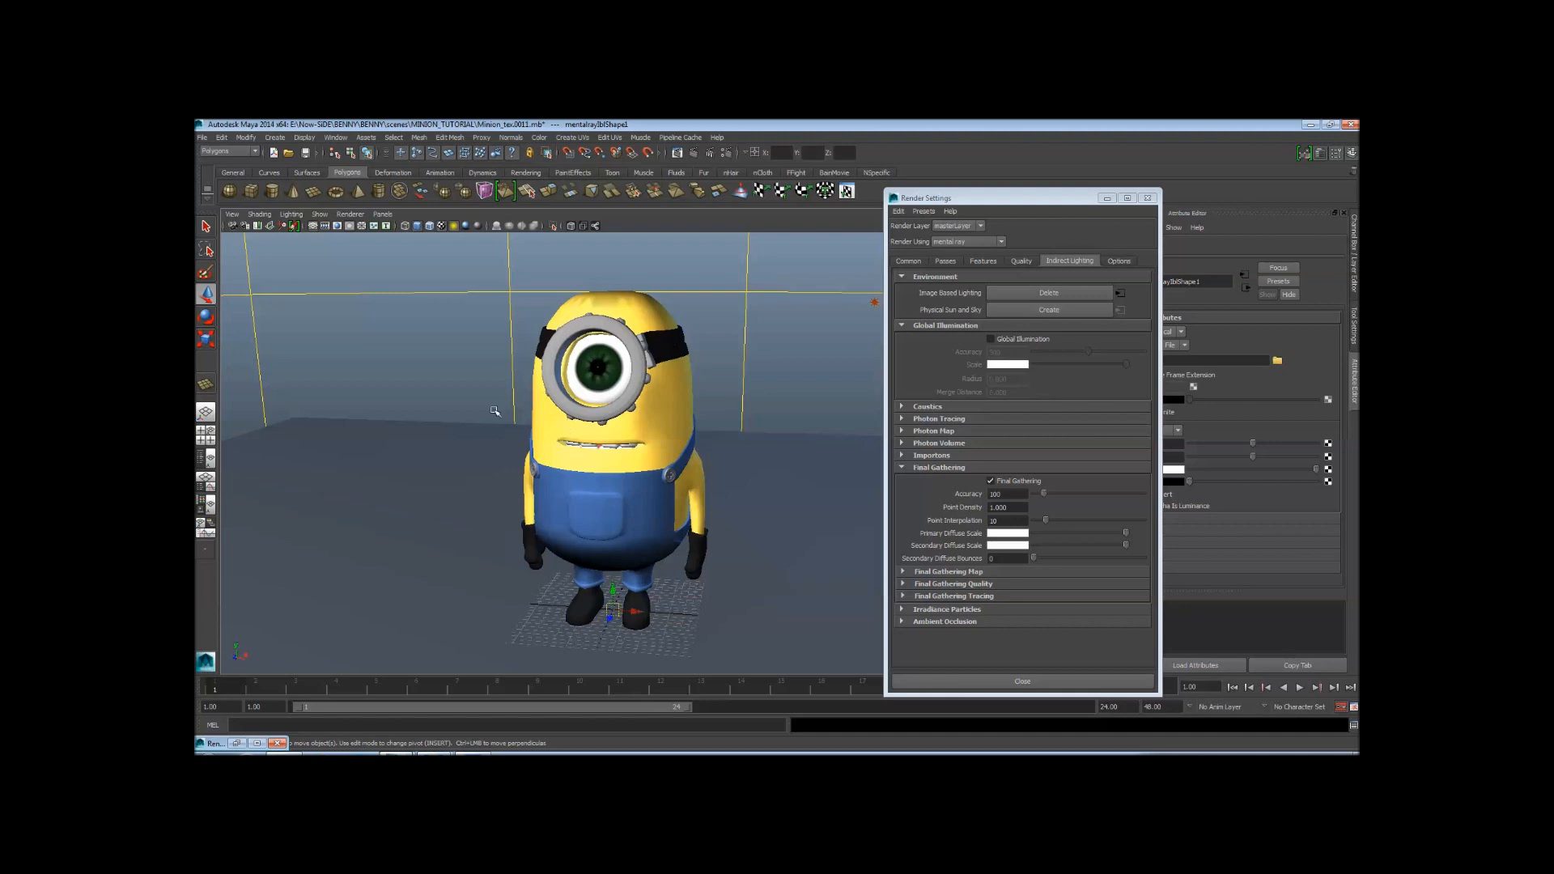
alt+drag(497, 411, 567, 433)
alt+right_drag(567, 432, 671, 443)
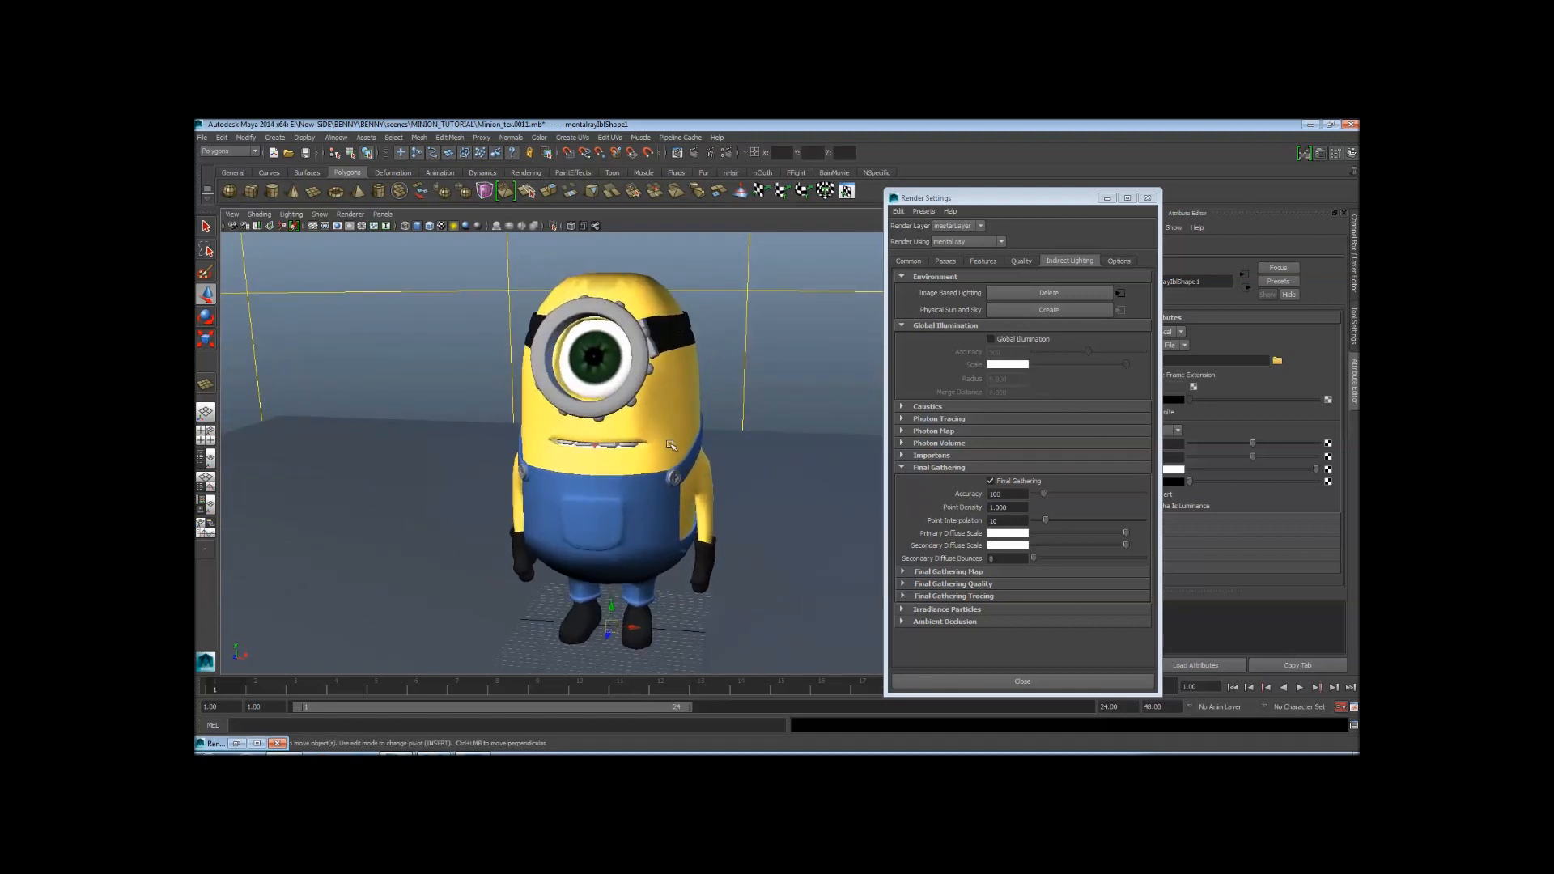
alt+drag(588, 474, 637, 468)
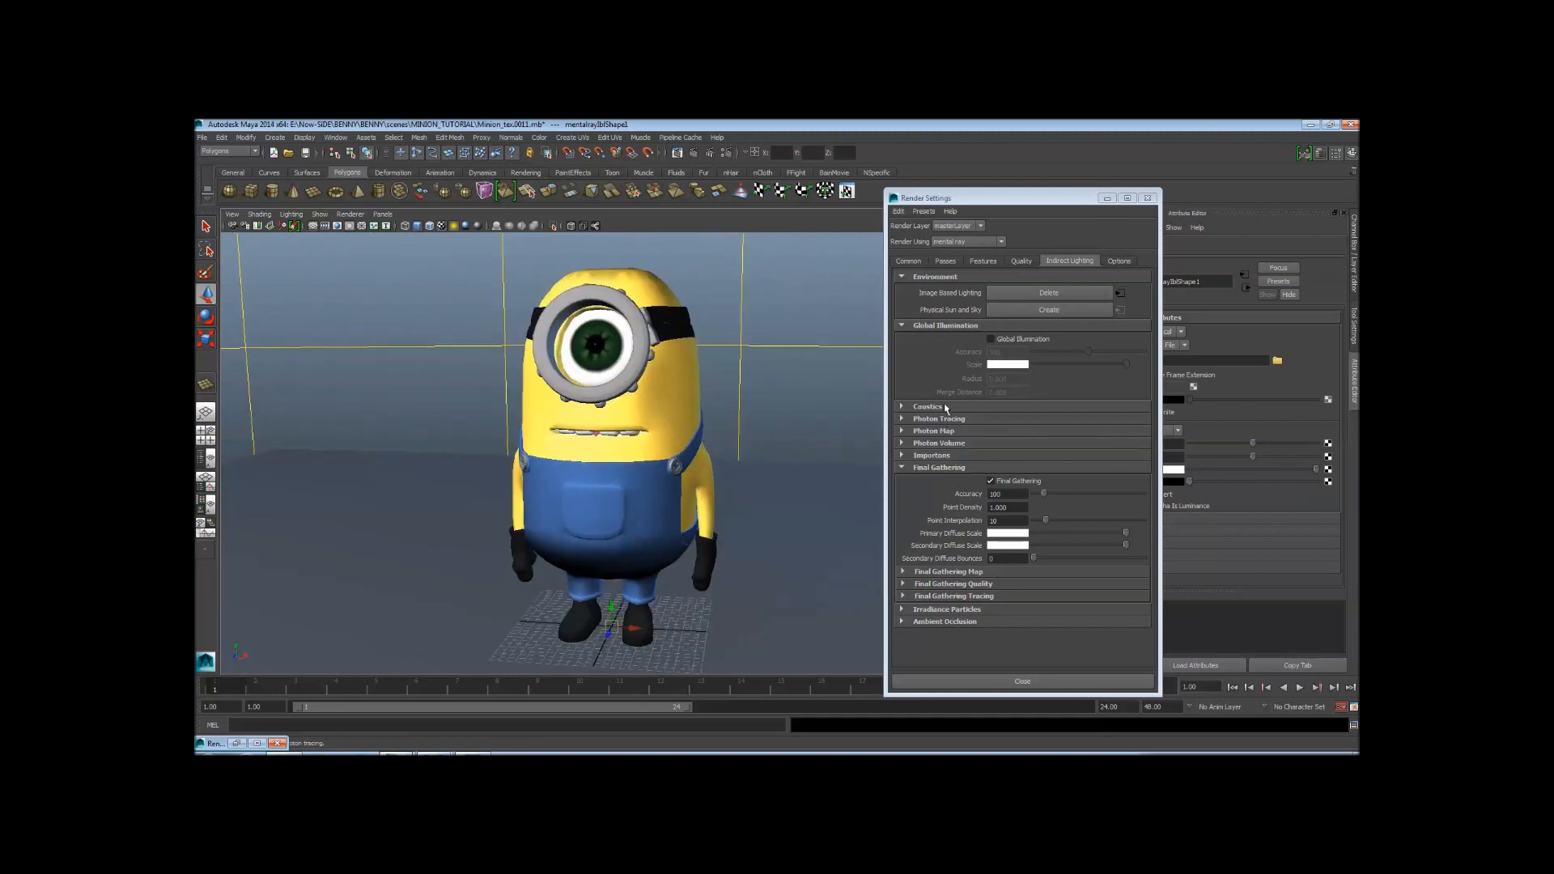
alt+drag(713, 421, 702, 368)
alt+right_drag(631, 380, 712, 397)
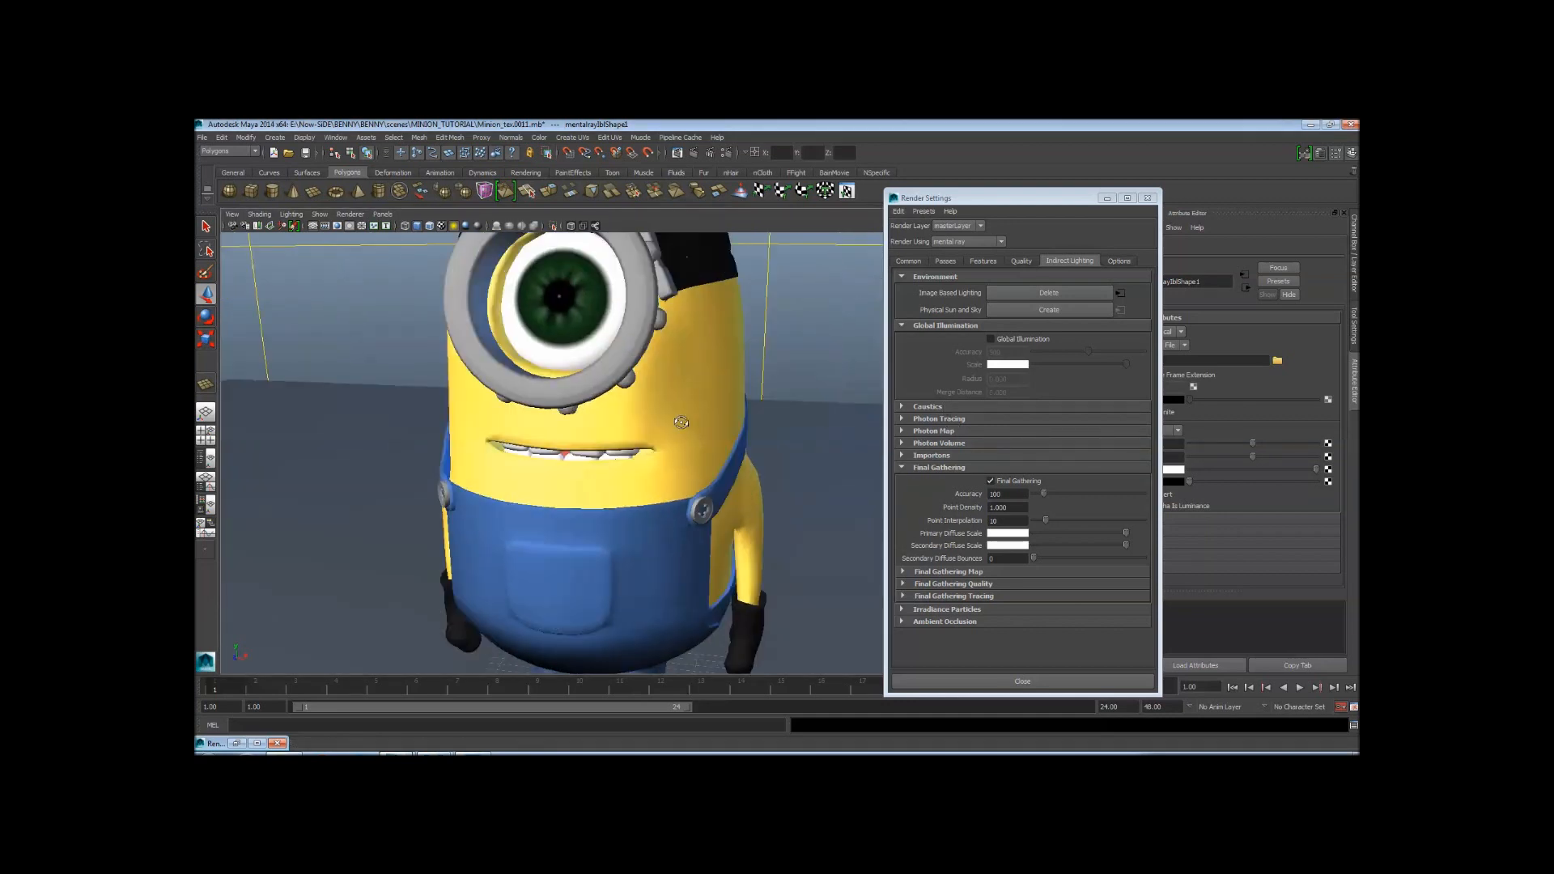
alt+drag(713, 396, 676, 392)
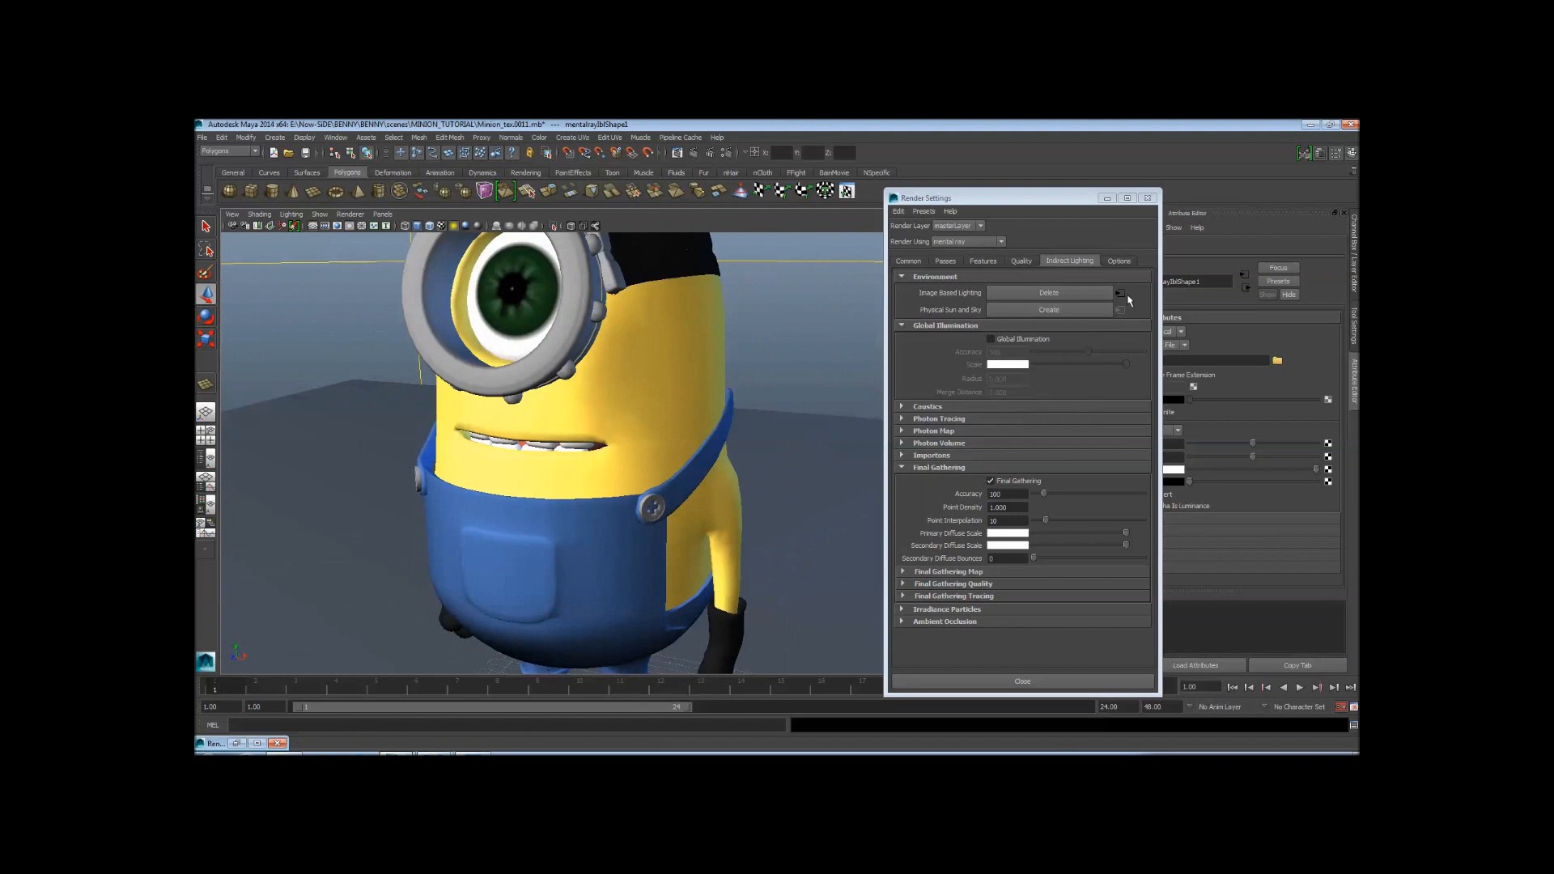
Load SM_HDRI-Pack1-17.hdr from the HDR Maps folder as the image for the image-based lighting
click(1278, 363)
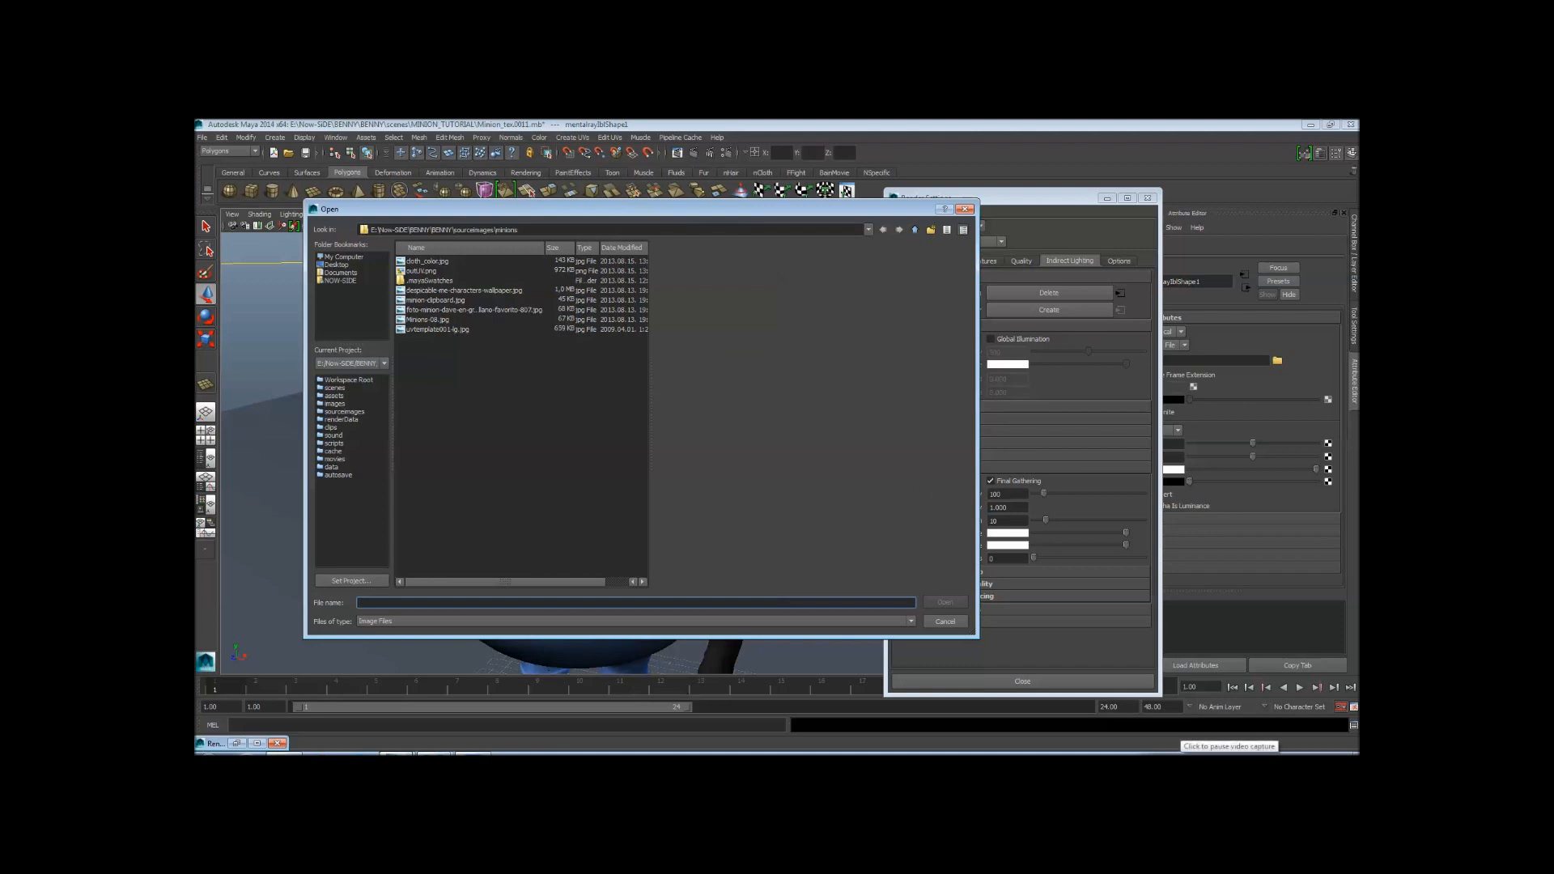
click(915, 230)
click(915, 230)
click(915, 230)
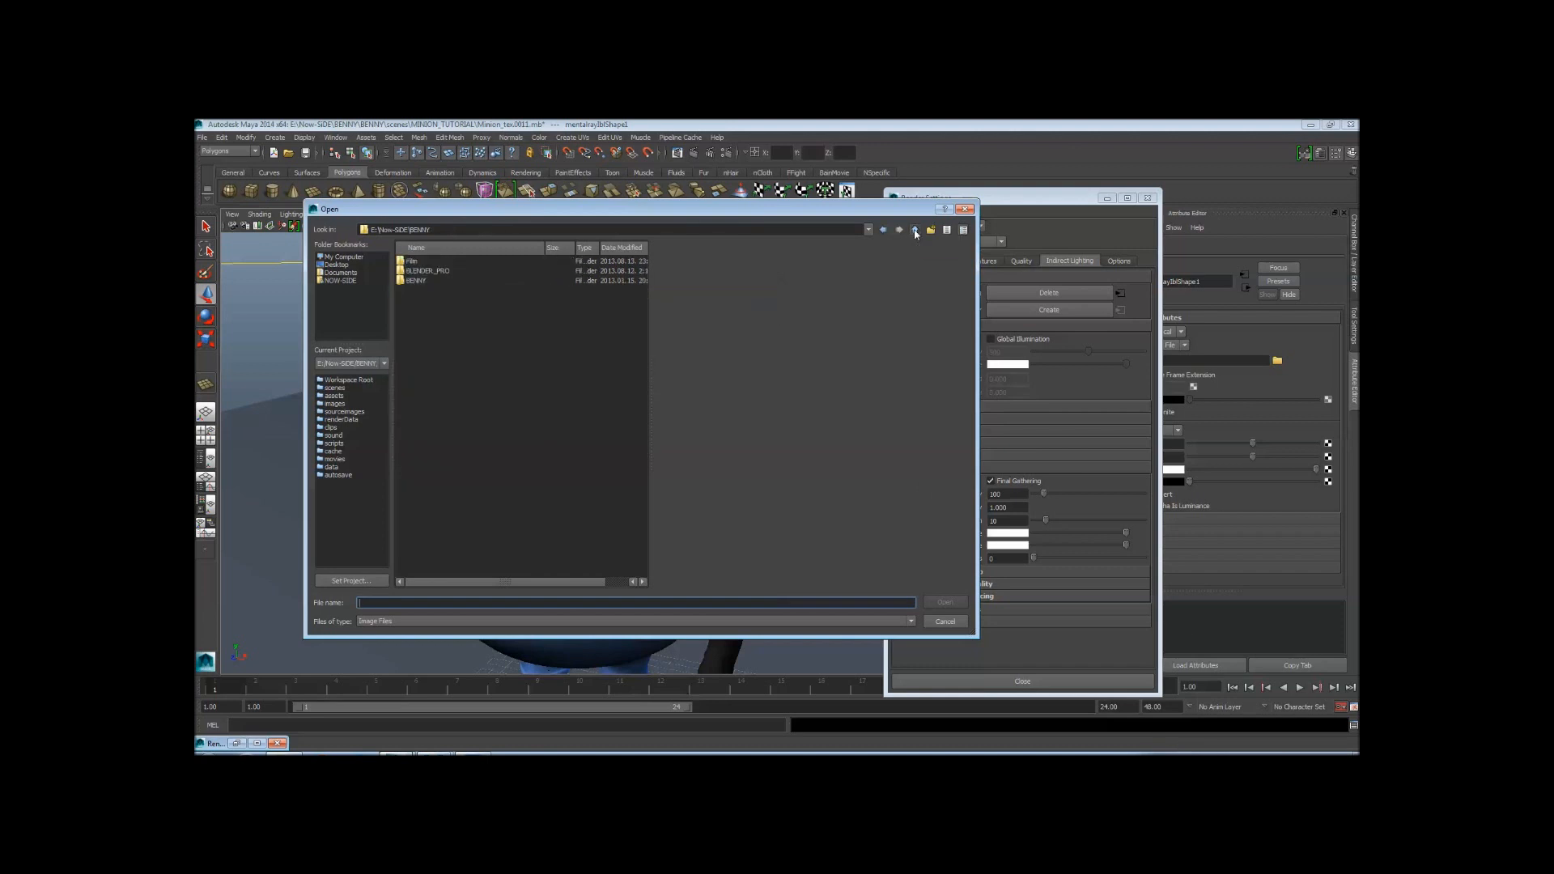
click(914, 231)
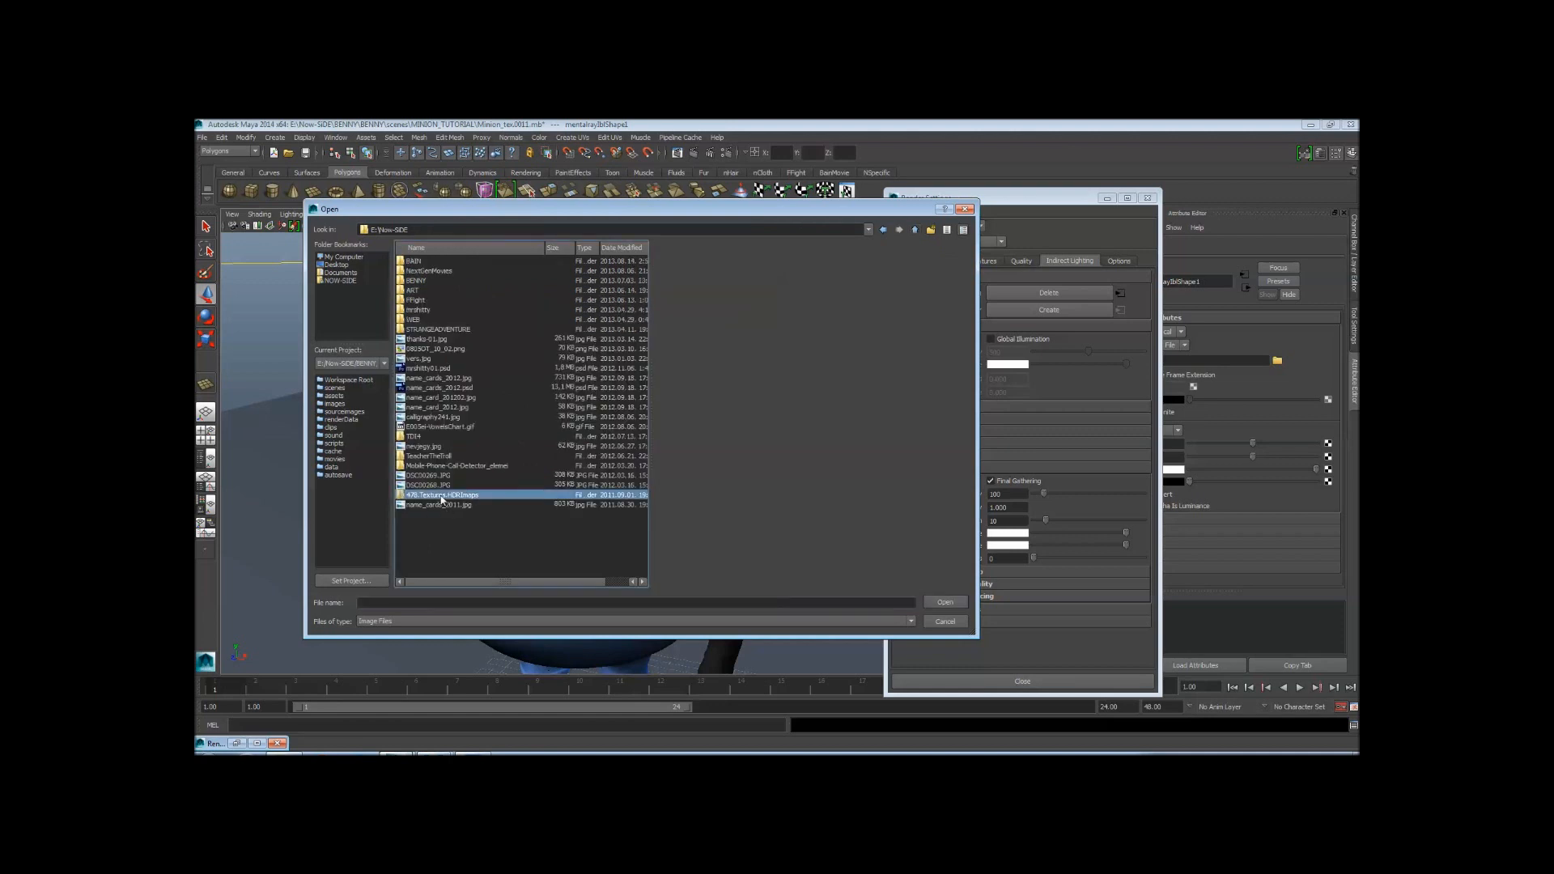
double_click(429, 496)
click(428, 272)
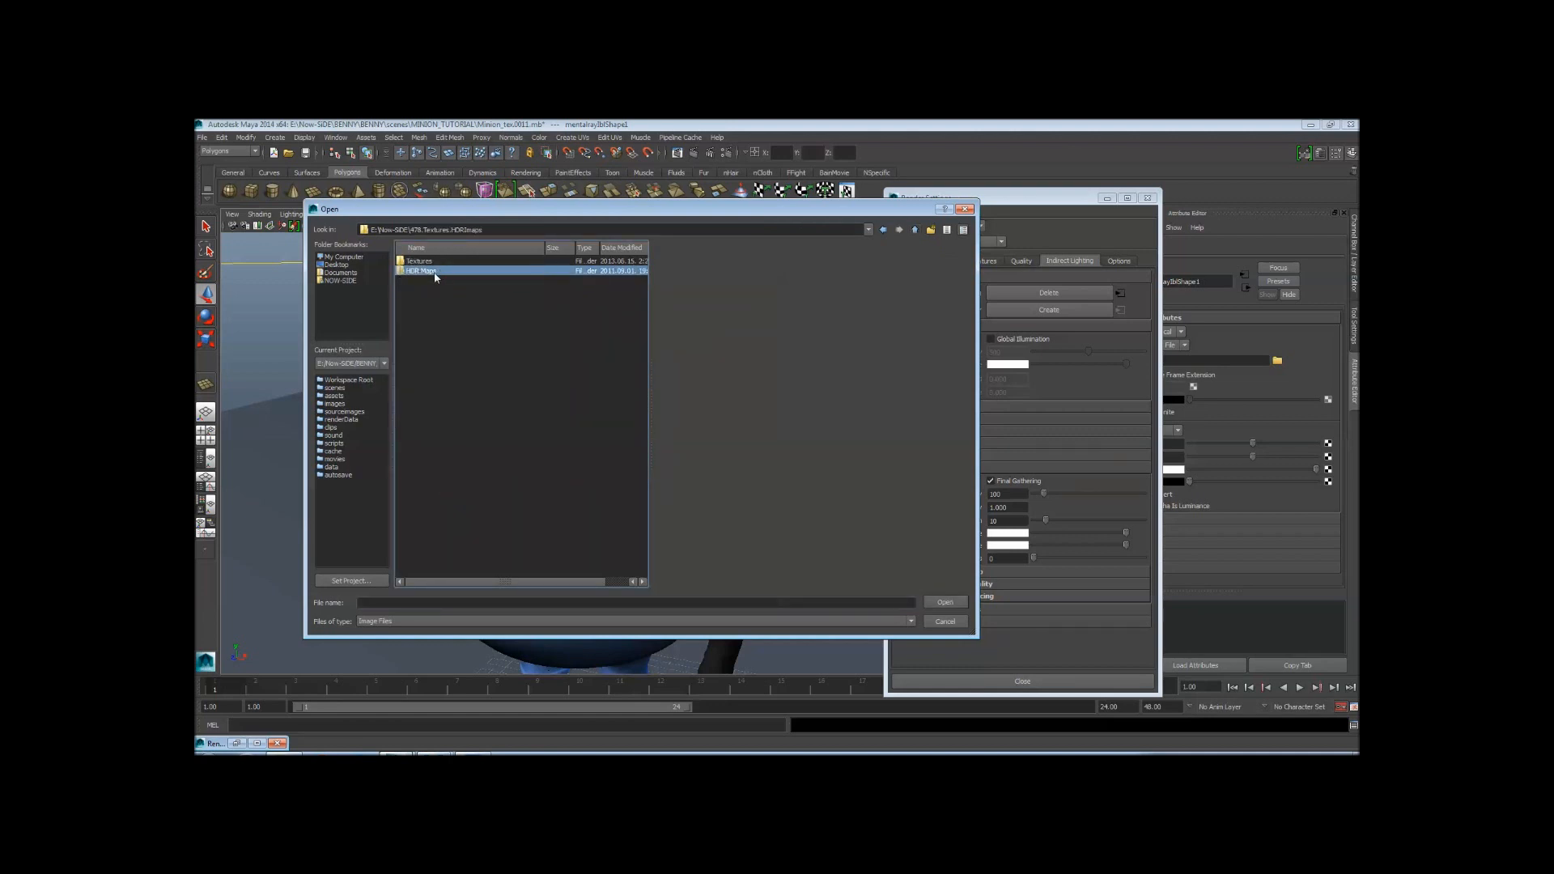
double_click(437, 272)
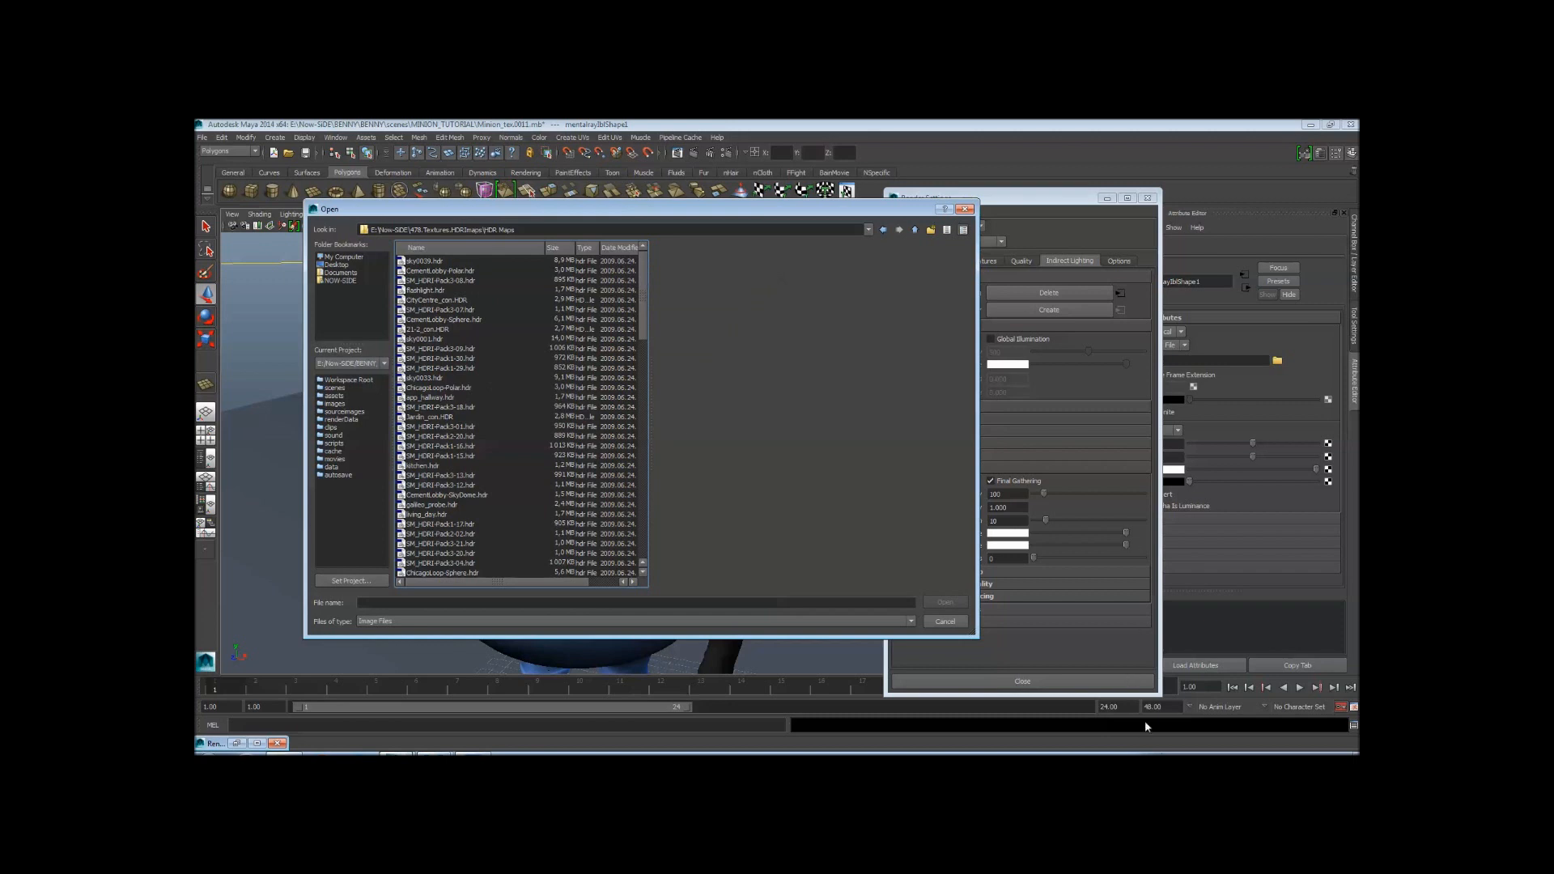
double_click(441, 525)
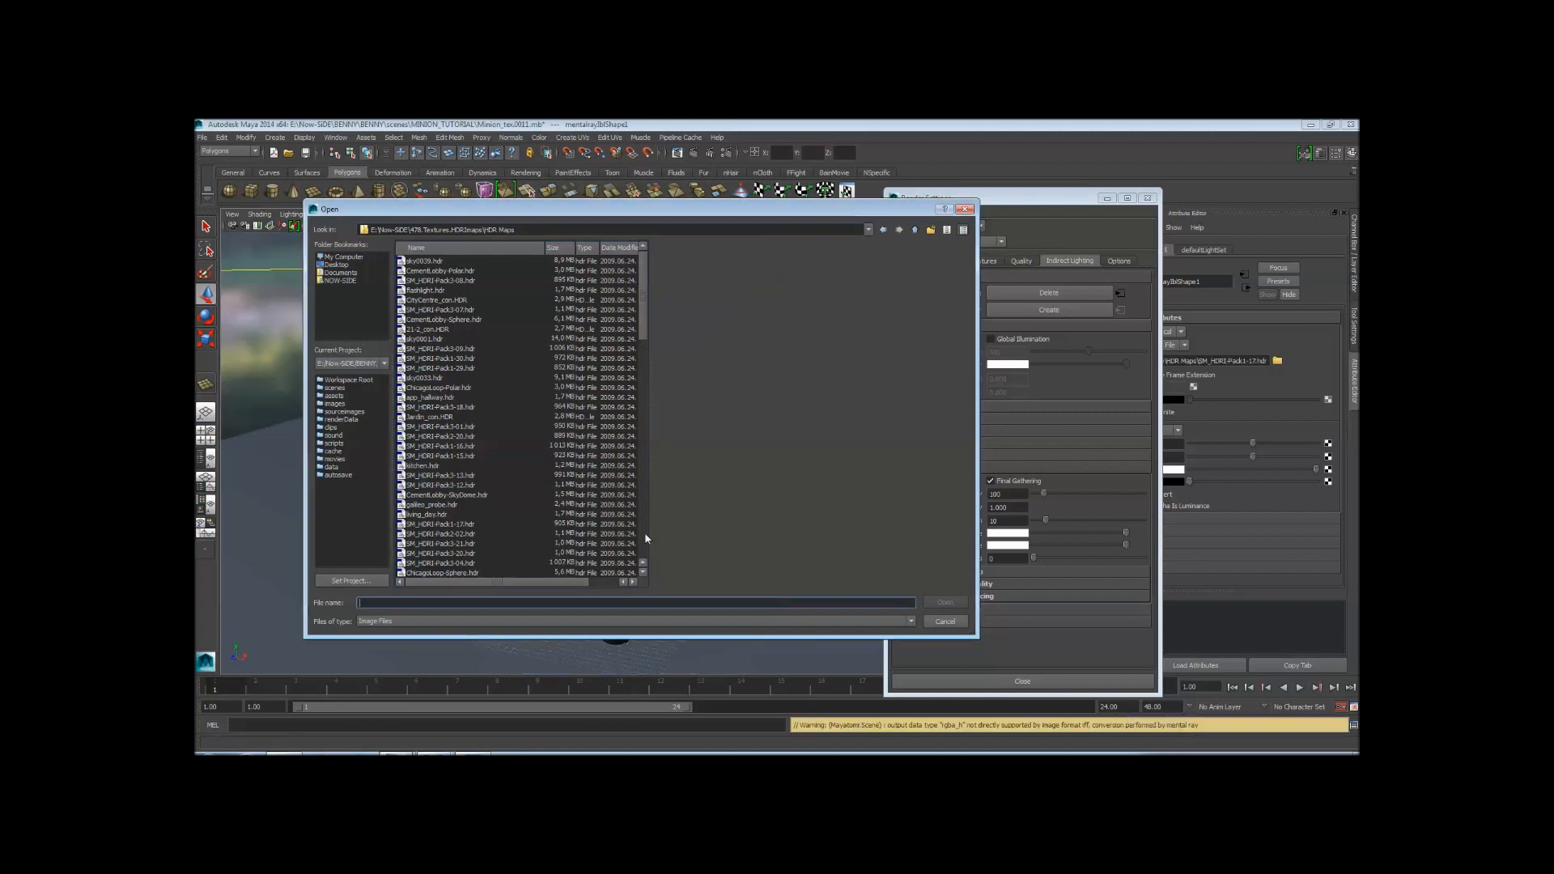
click(456, 526)
double_click(457, 526)
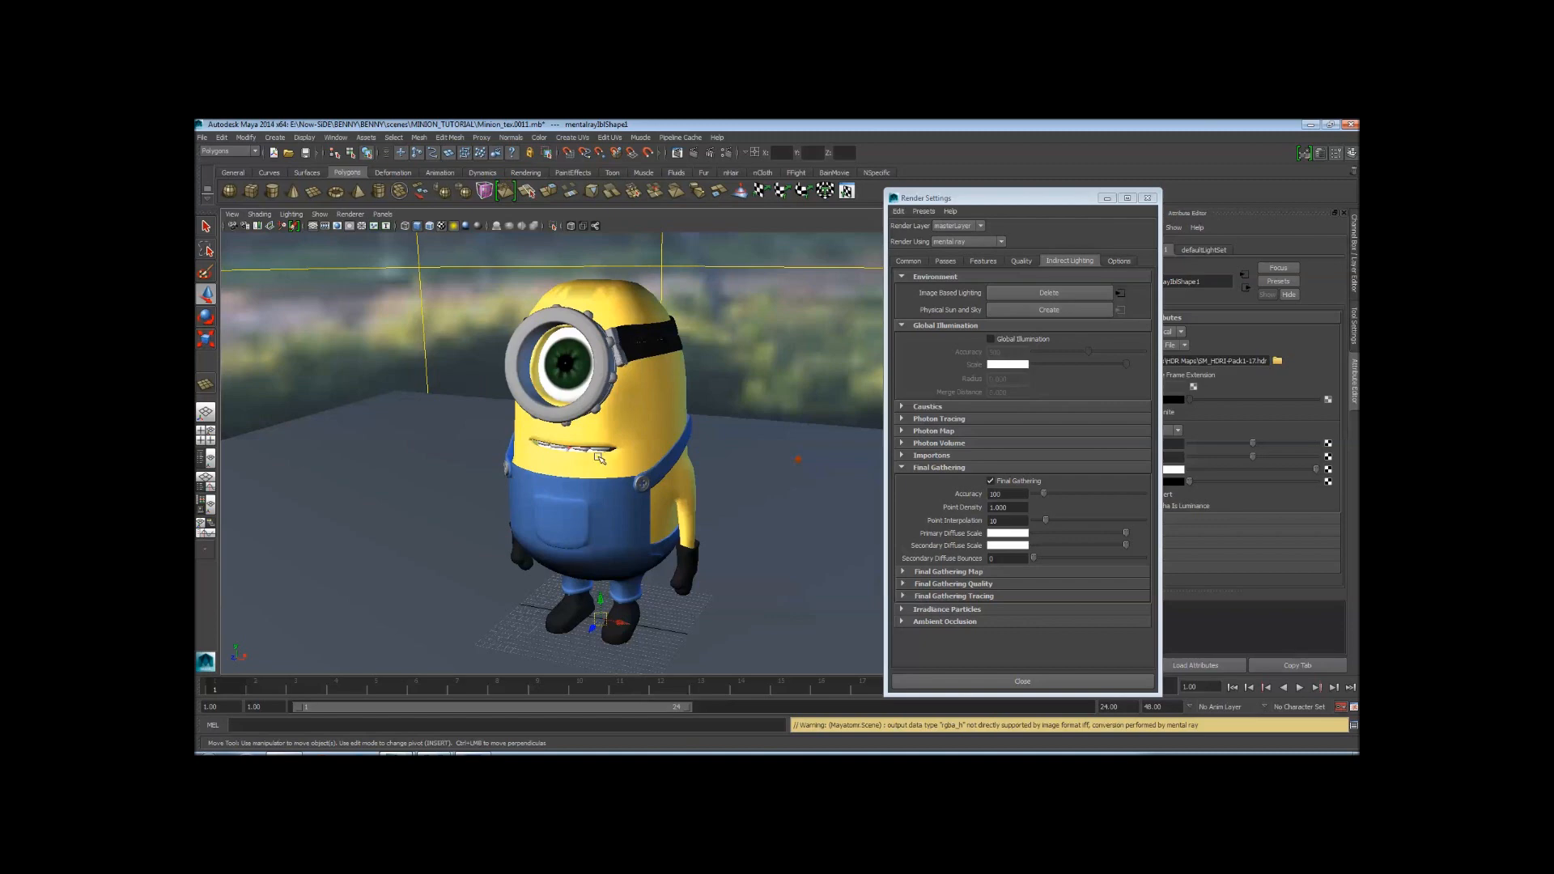
View the minion against the HDR environment, render the current frame and close the render
alt+right_drag(732, 433, 505, 424)
scroll(676, 410, down, 10)
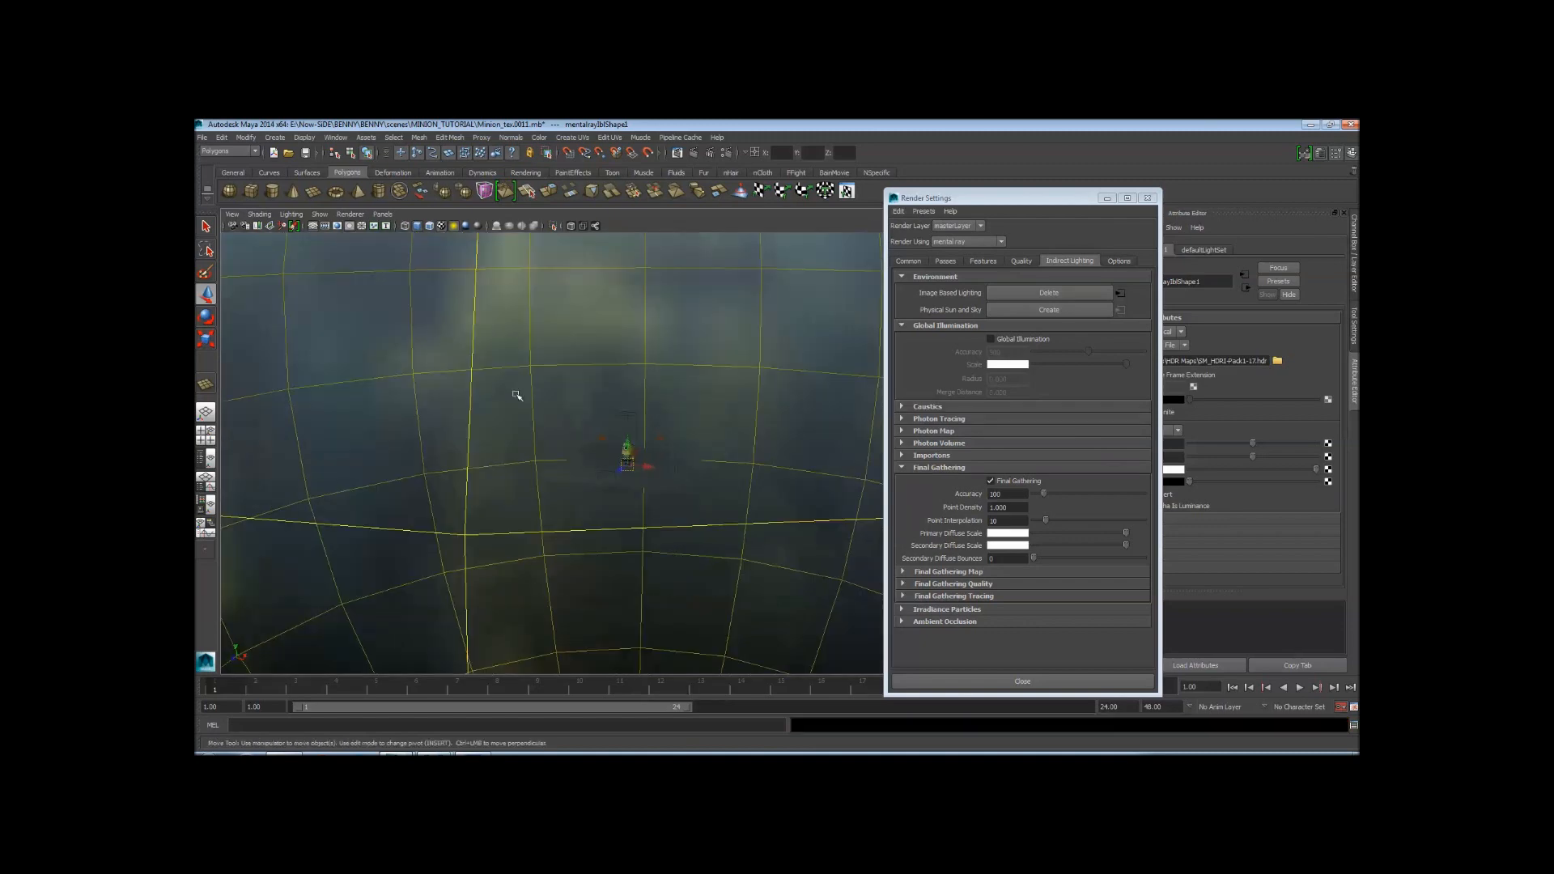
scroll(725, 427, up, 10)
mouse_move(699, 421)
alt+mouse_down()
mouse_move(728, 396)
mouse_move(714, 416)
alt+mouse_up()
alt+right_drag(619, 418, 753, 454)
alt+drag(639, 415, 633, 416)
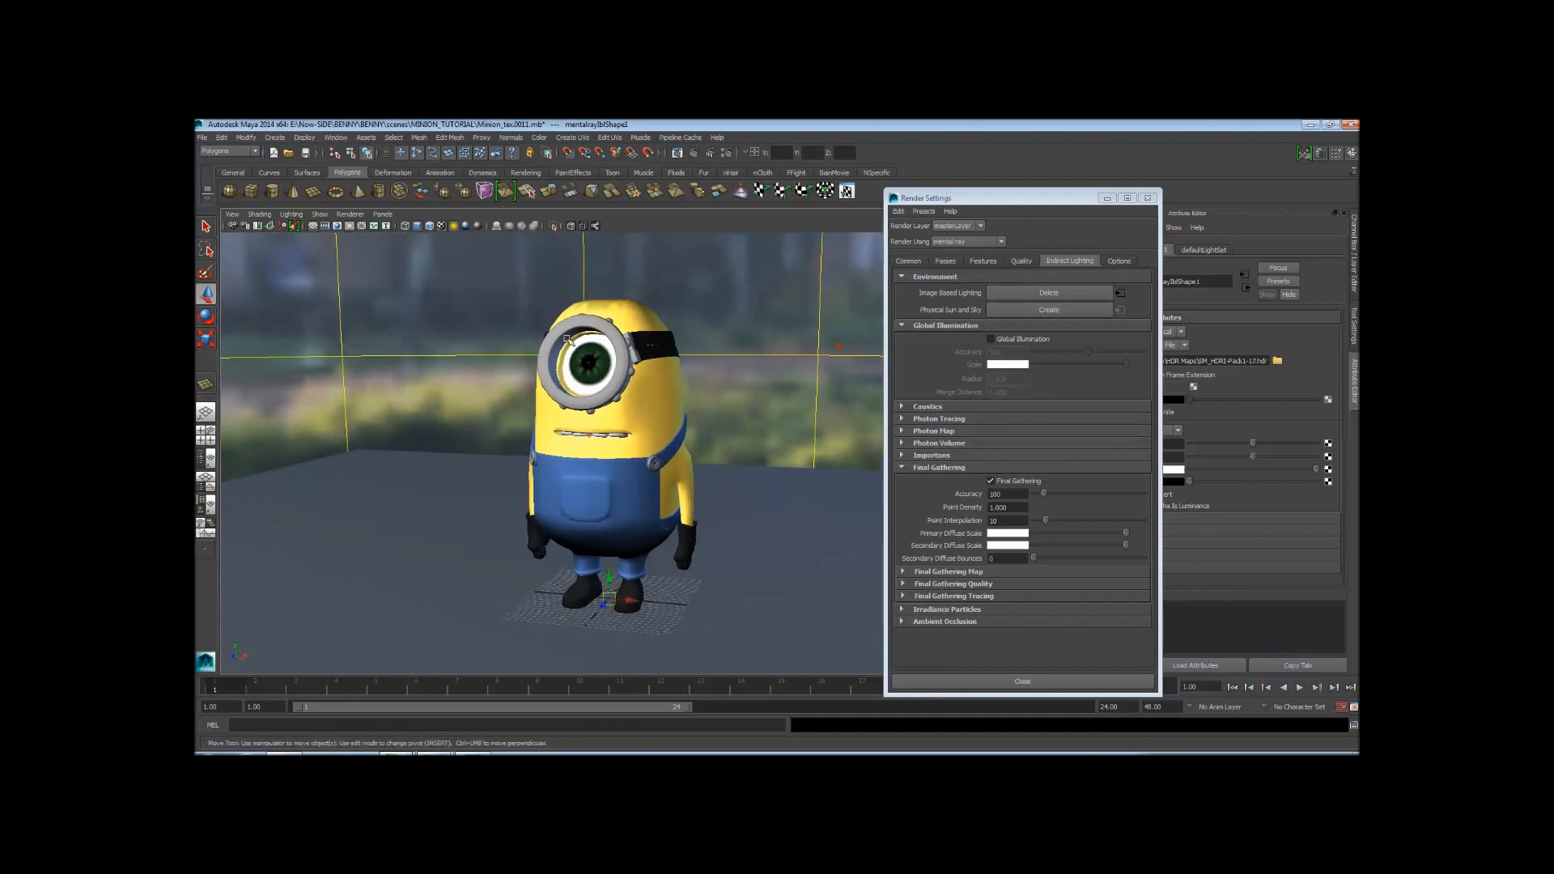
scroll(567, 338, up, 1)
click(678, 159)
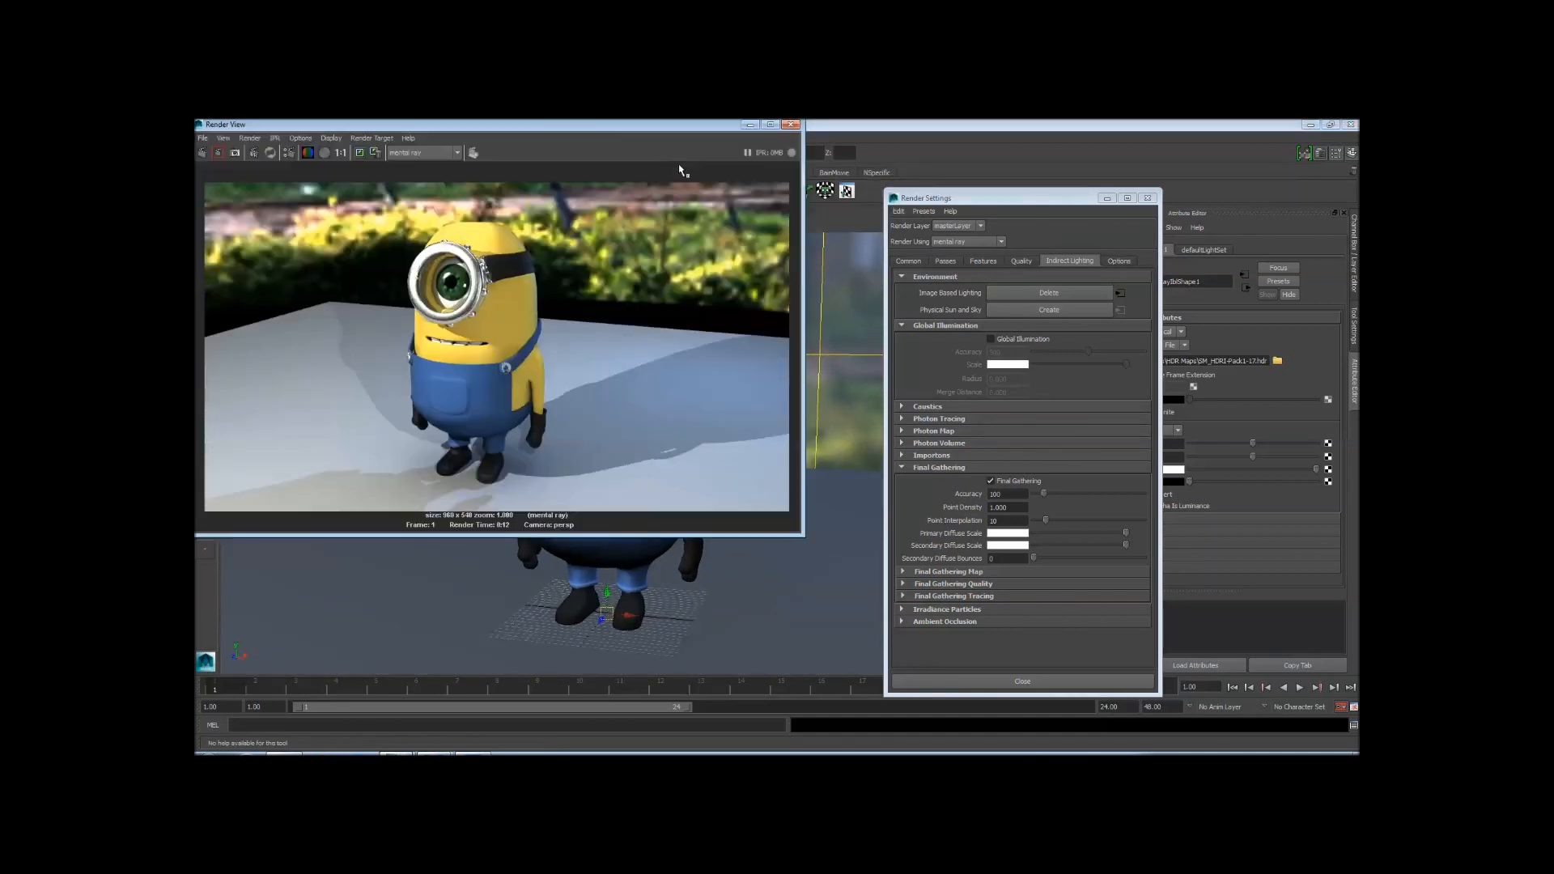
click(789, 124)
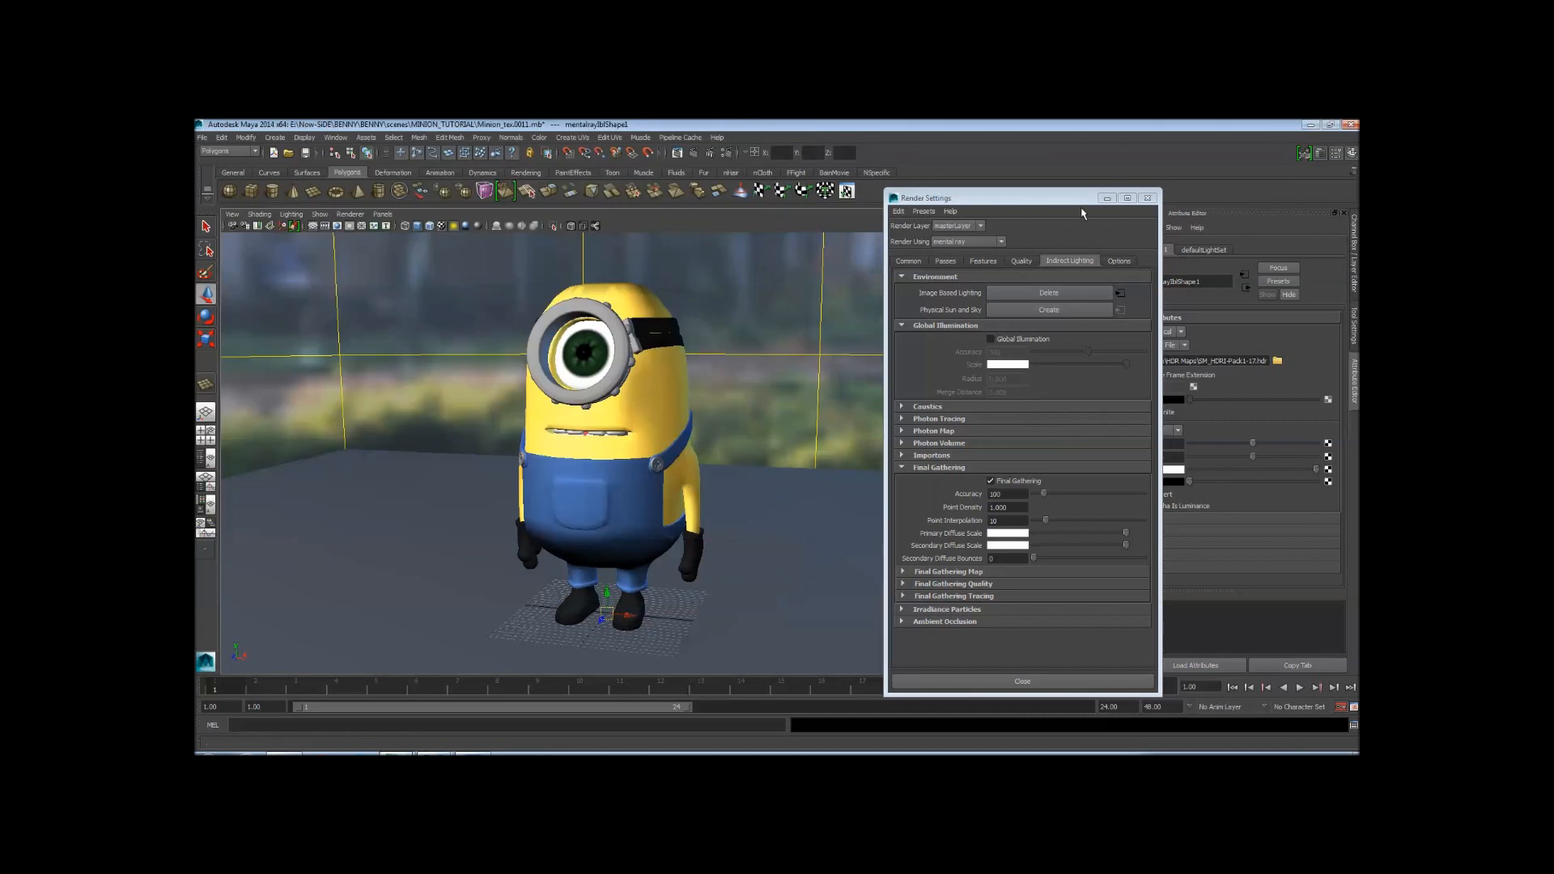
Move the Render Settings window aside, minimize it and inspect the HDR sphere from outside and around the minion
drag(1073, 202, 820, 203)
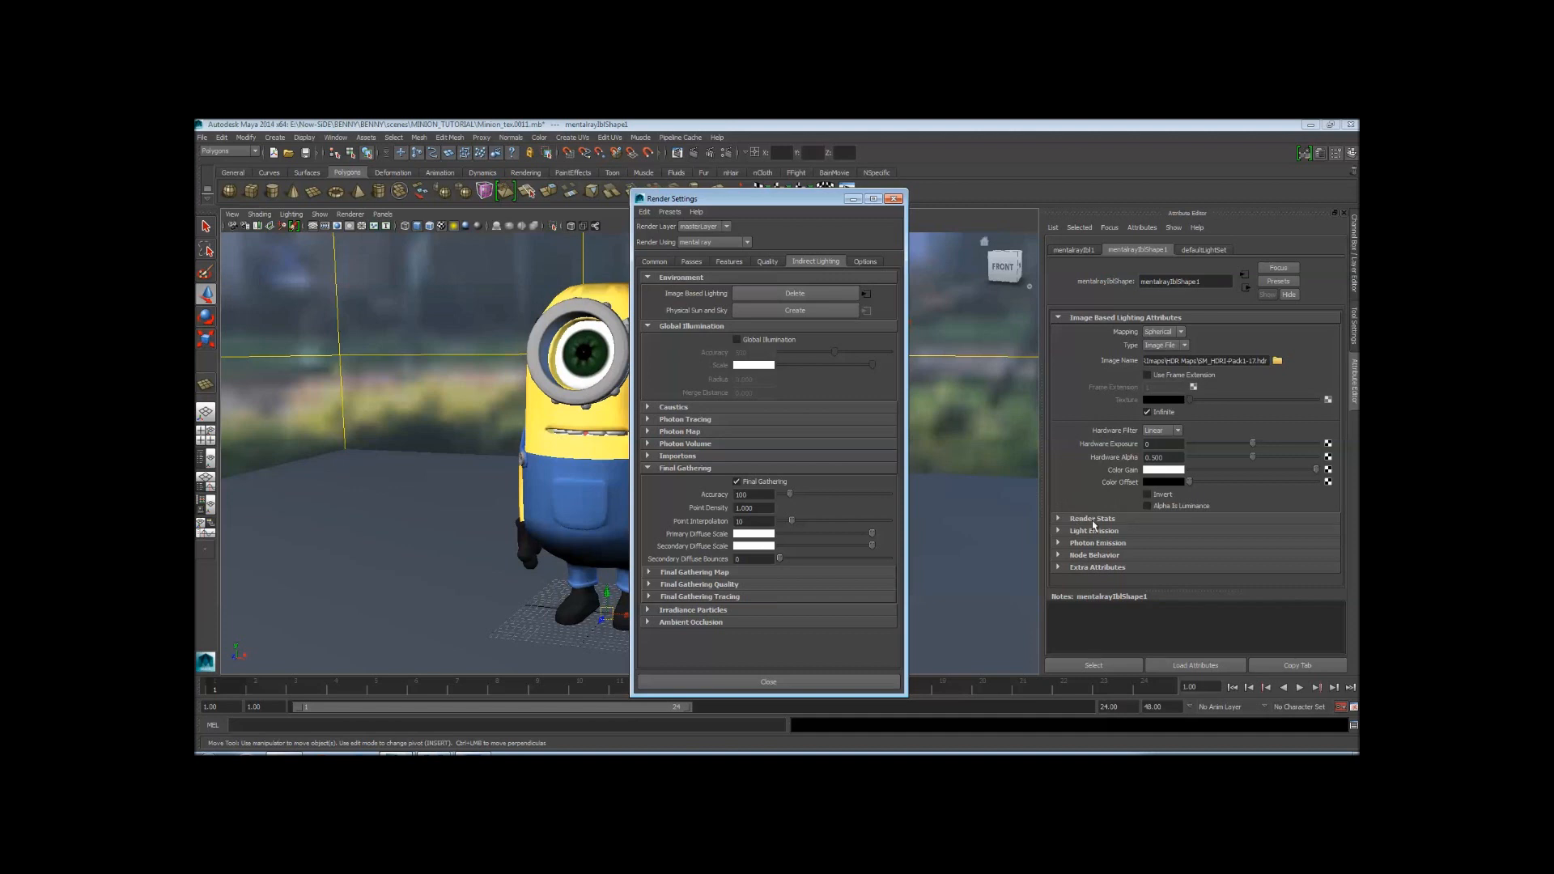
click(853, 198)
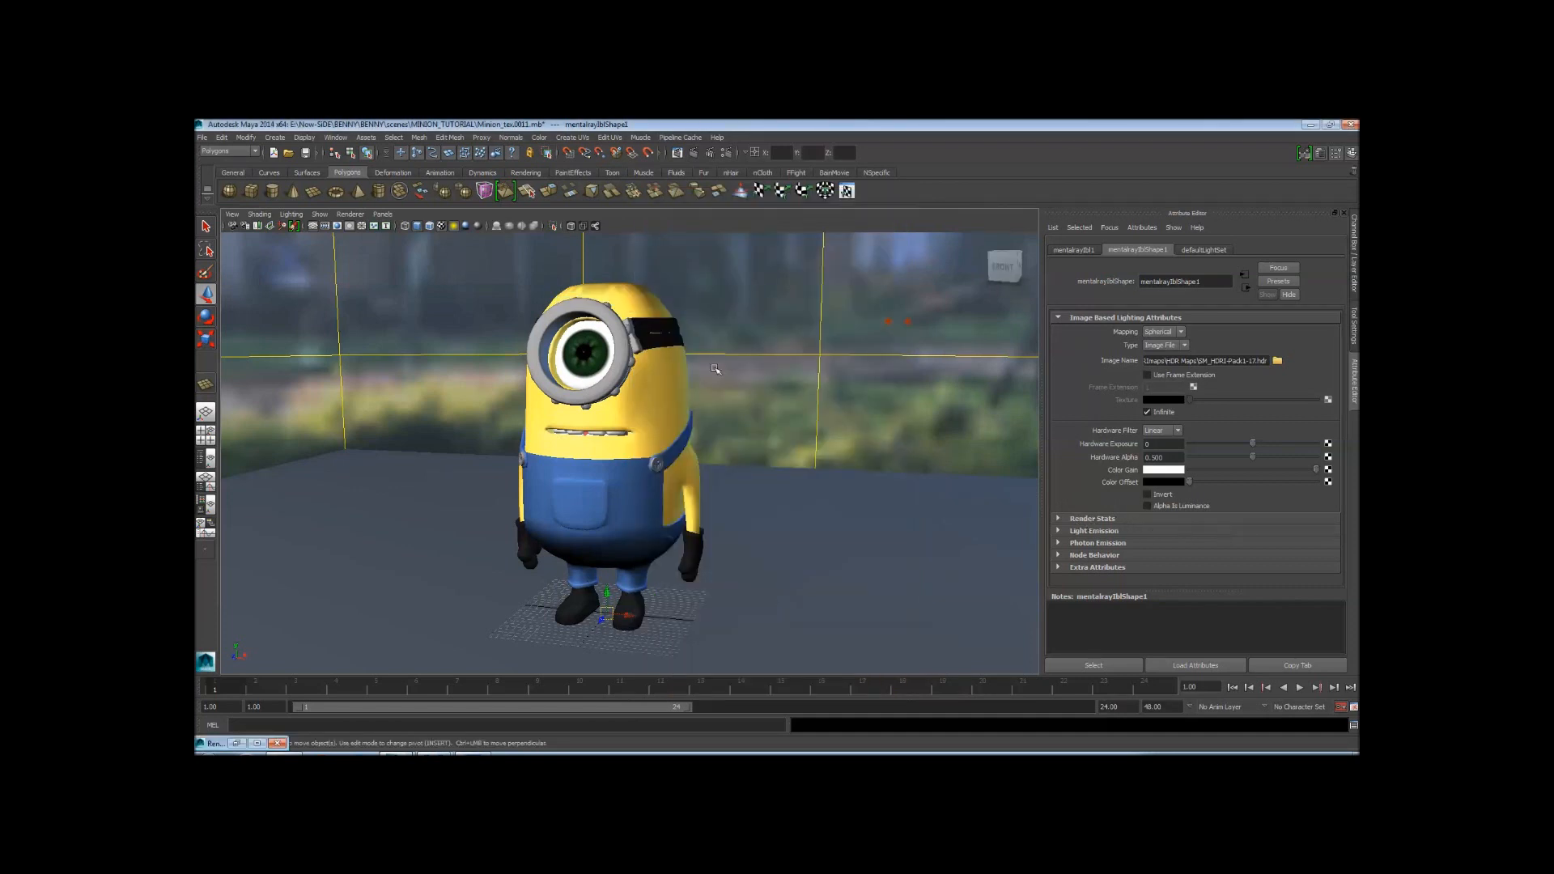
scroll(763, 353, down, 10)
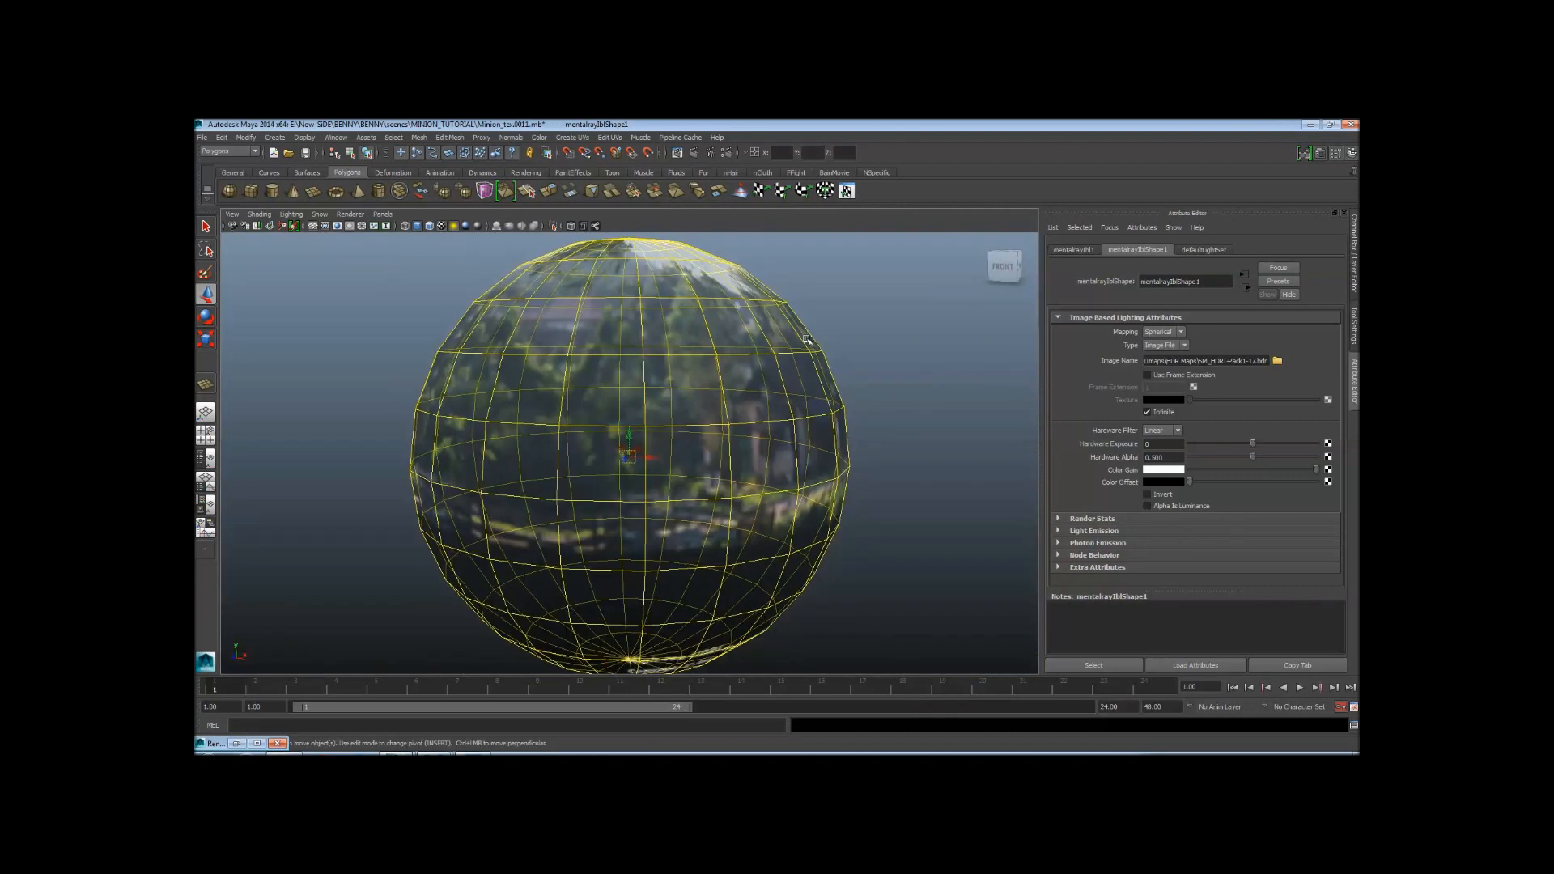
scroll(864, 444, up, 10)
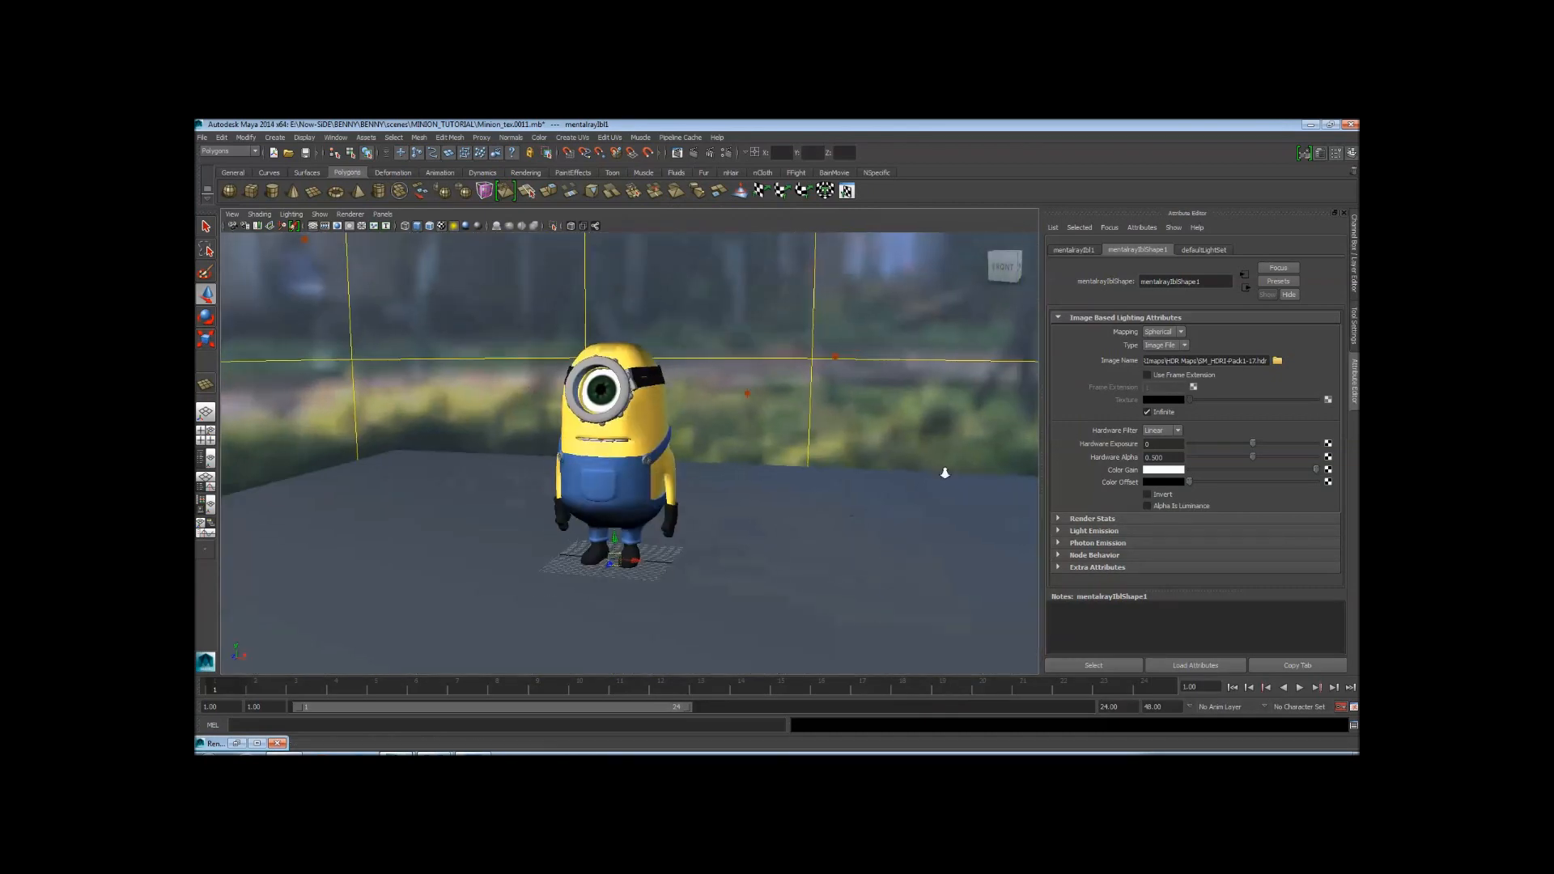
scroll(945, 473, up, 2)
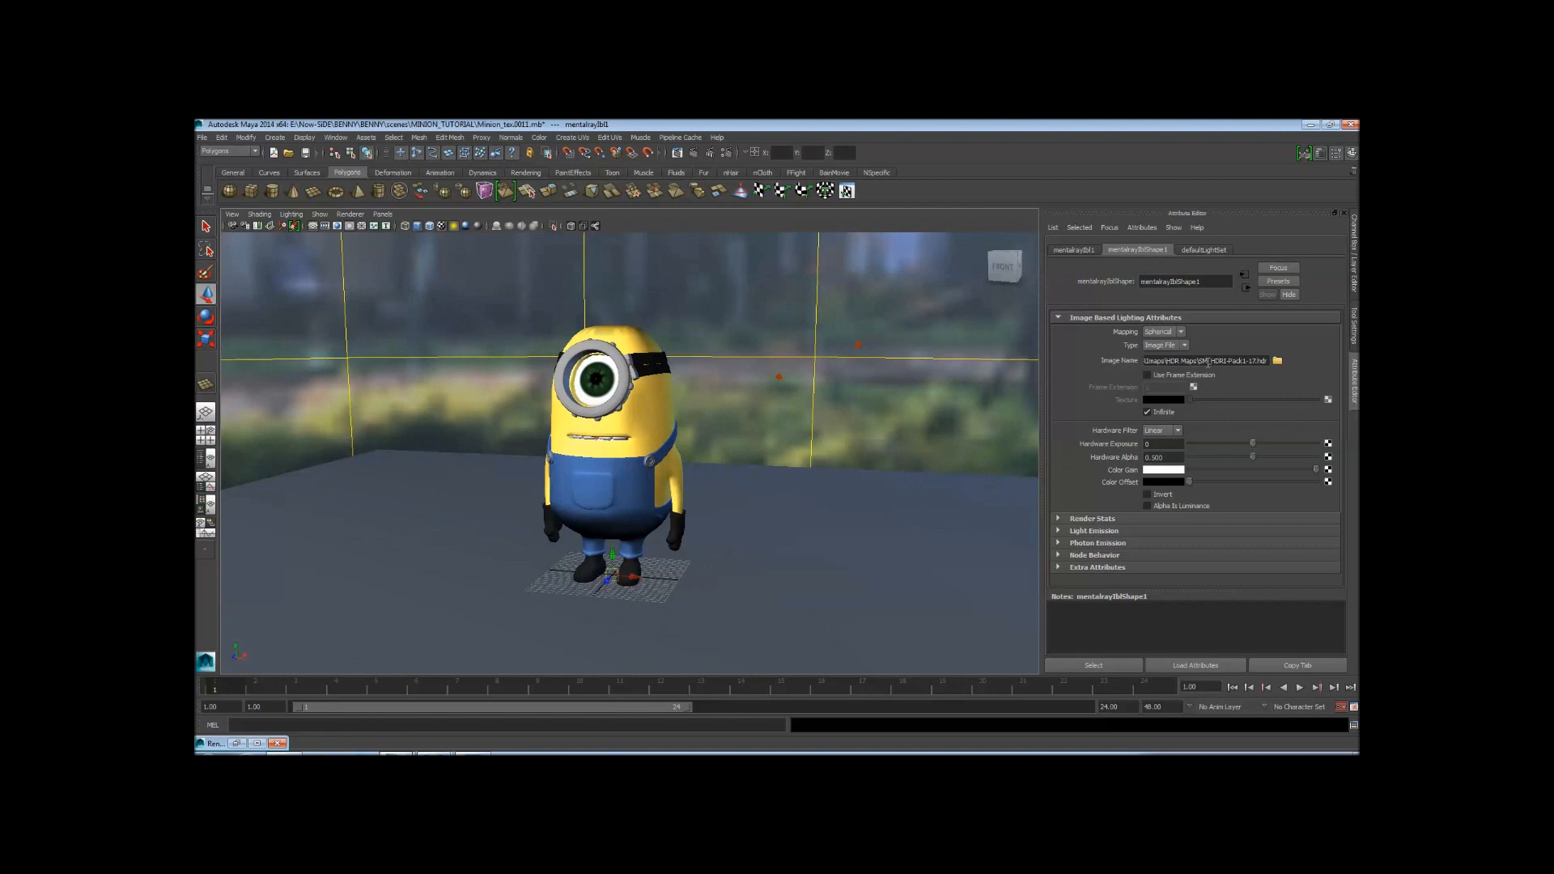
Turn off Primary Visibility in the image-based lighting's render stats and render the minion
click(1093, 519)
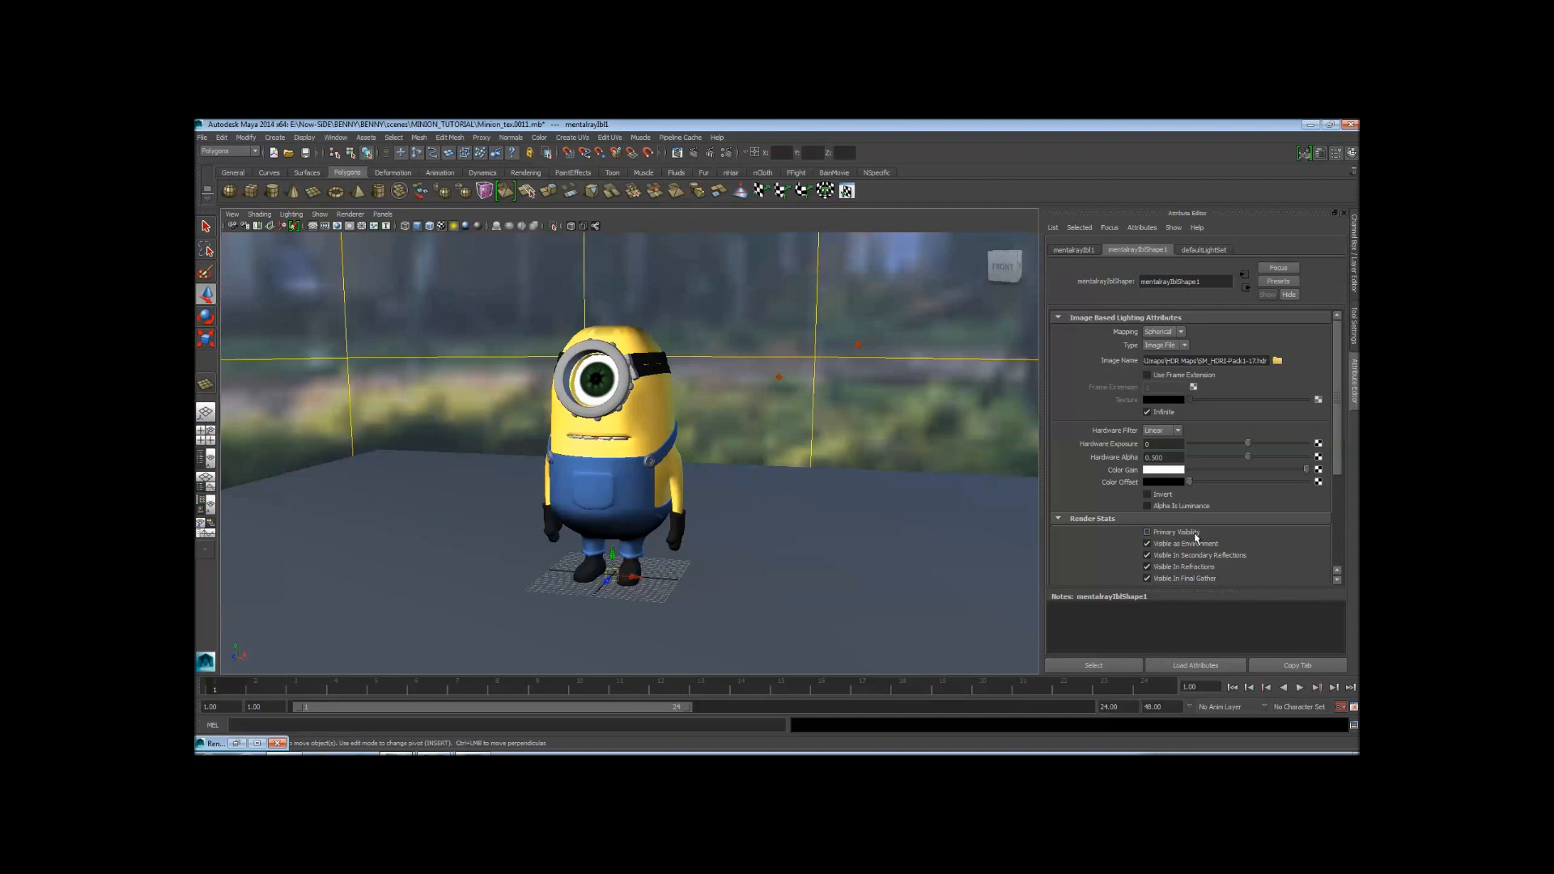
alt+right_drag(673, 325, 665, 446)
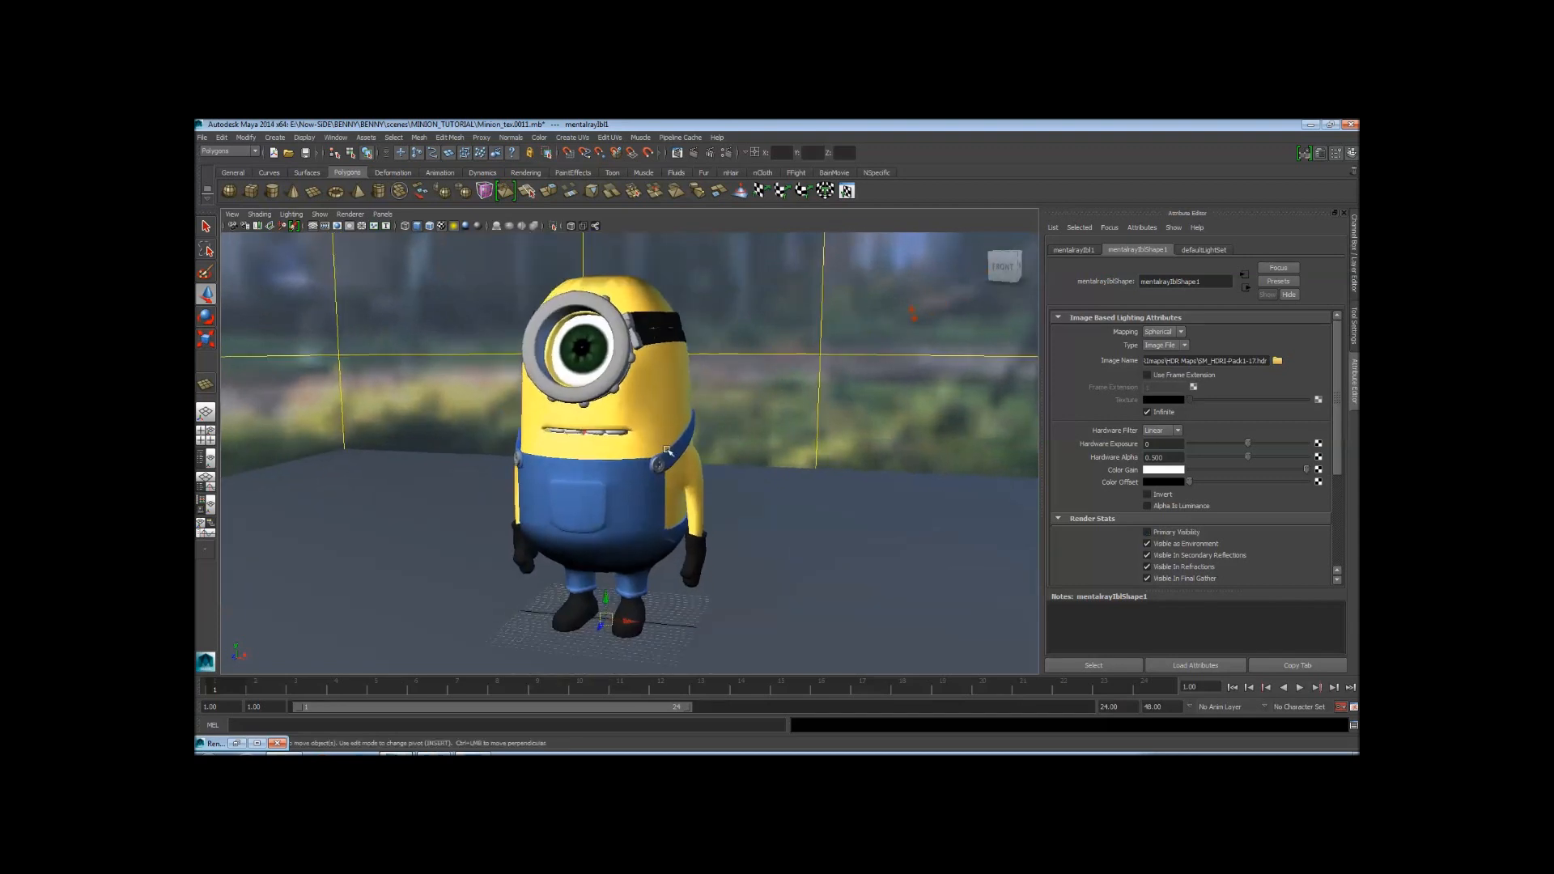
click(693, 153)
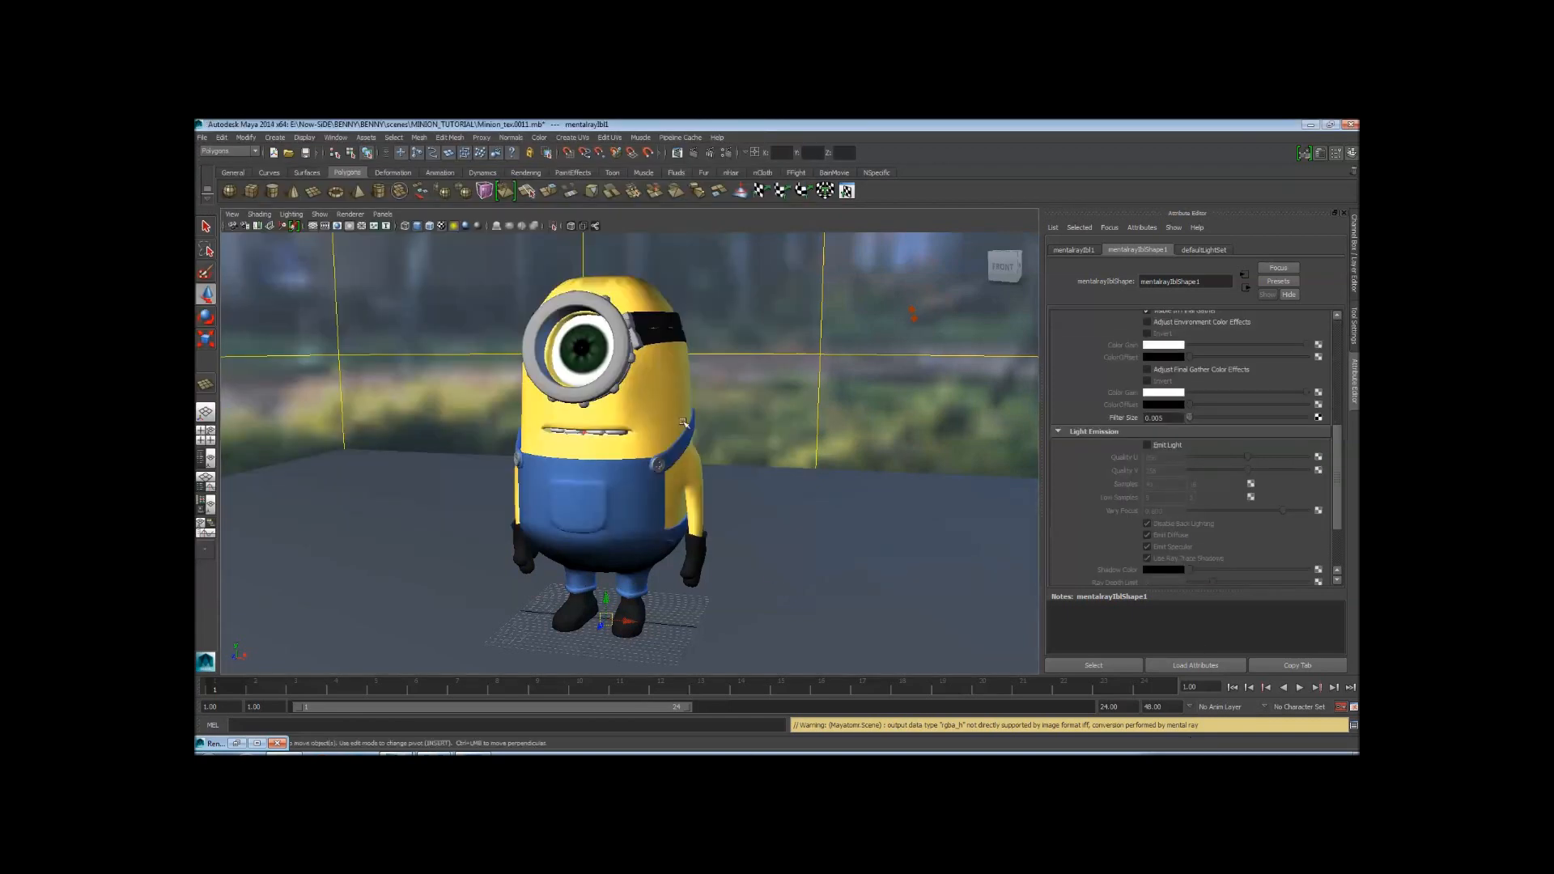
Enable Emit Light in the image-based lighting's light emission settings and set Quality U and Quality V to 16
alt+right_drag(684, 423, 647, 441)
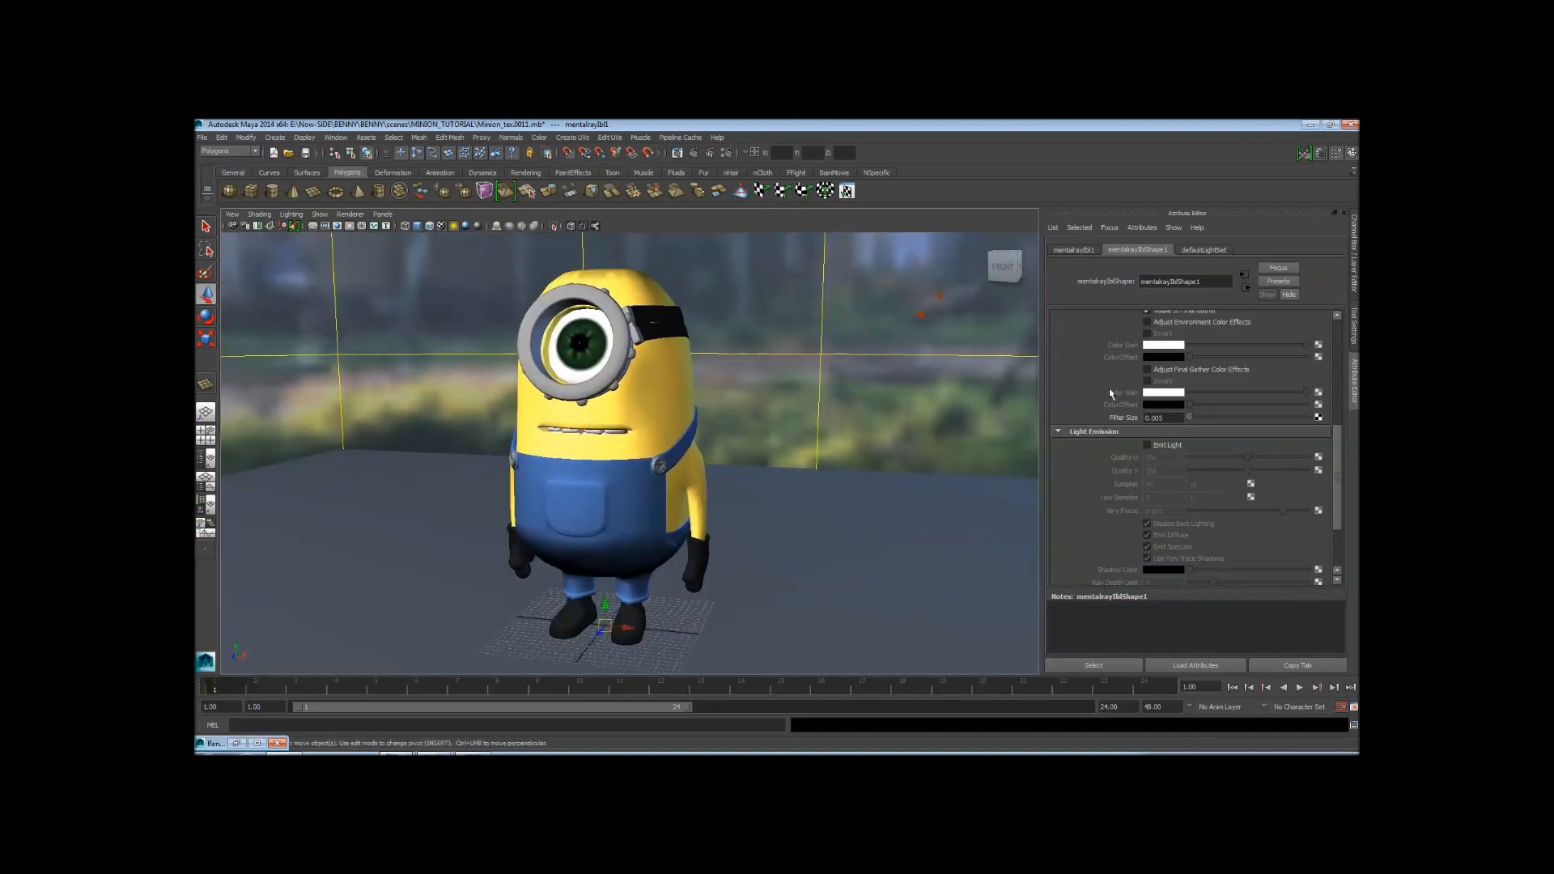
click(1085, 434)
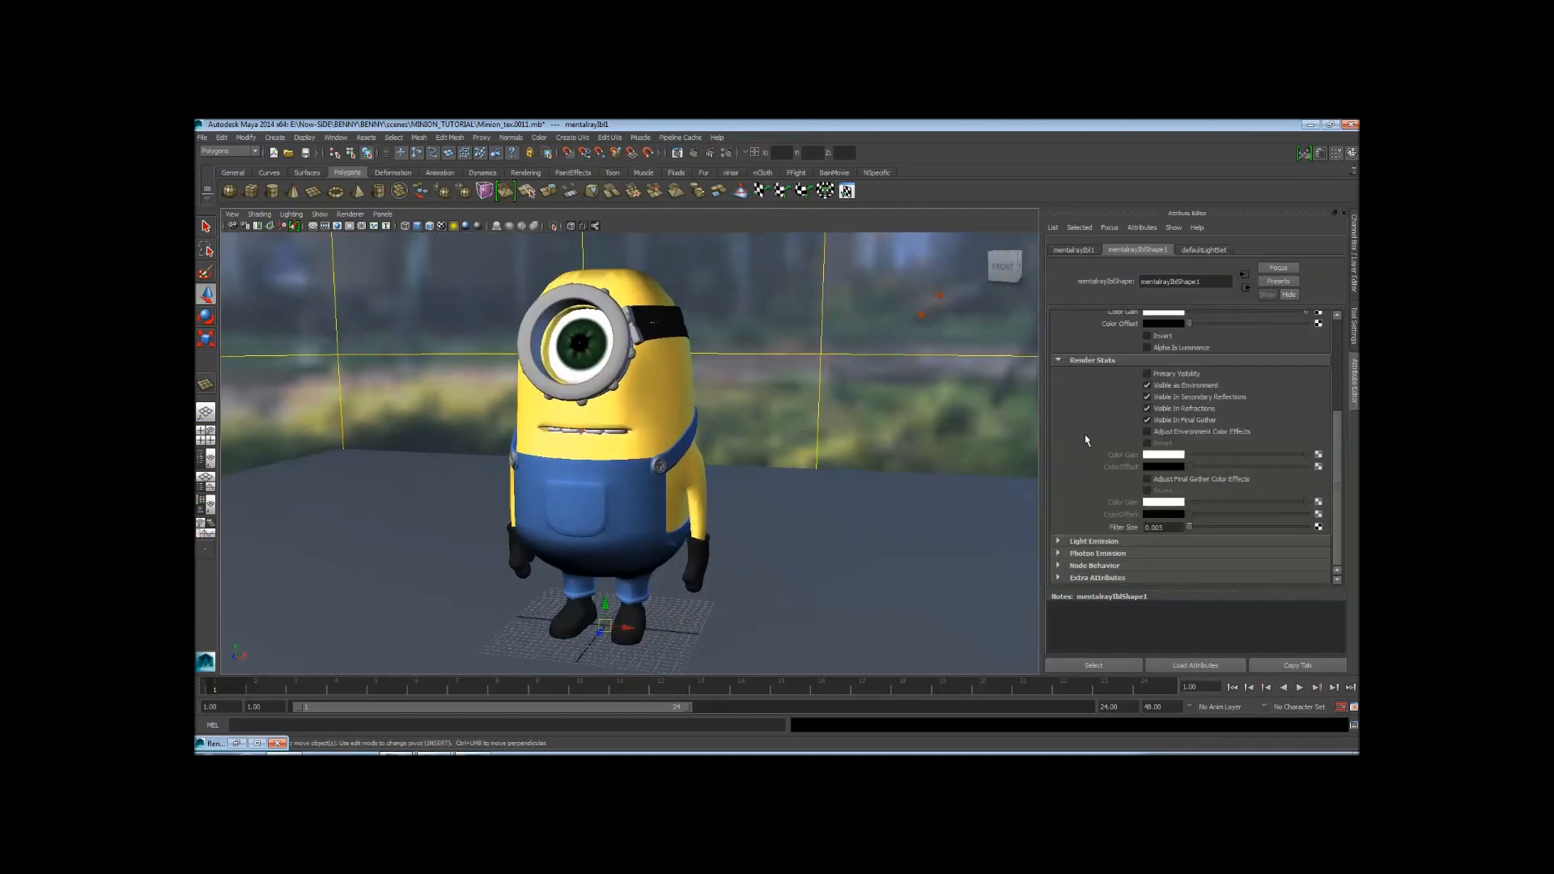
click(1094, 542)
scroll(1100, 462, down, 3)
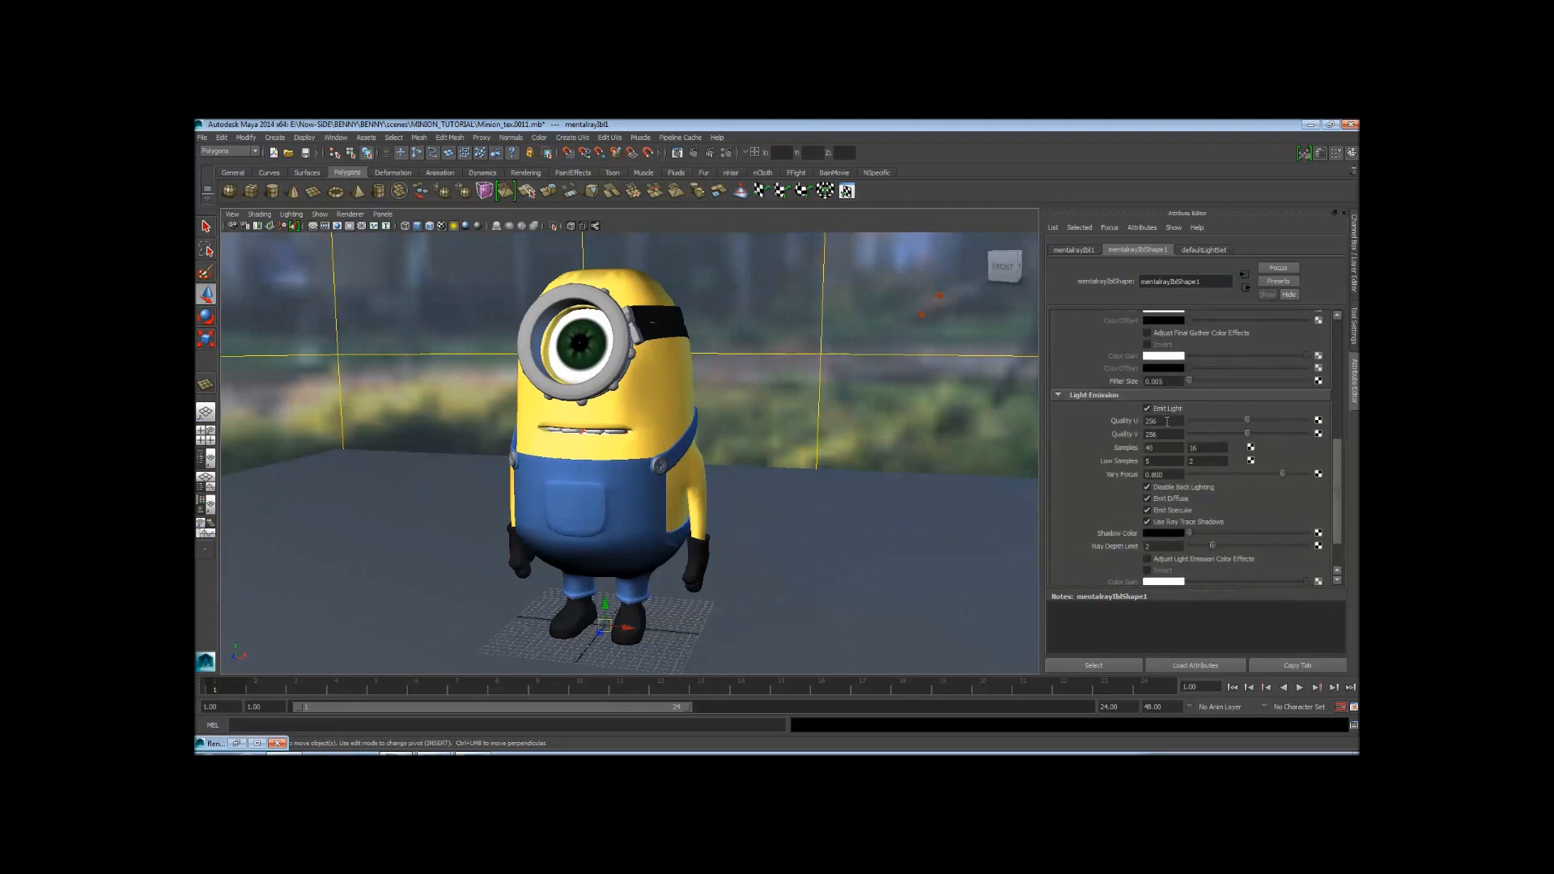
double_click(1167, 421)
text(16)
key(Tab)
text(16)
Lower the image-based lighting's Color Gain from white to mid-grey and inspect the sphere from outside
scroll(1206, 520, up, 10)
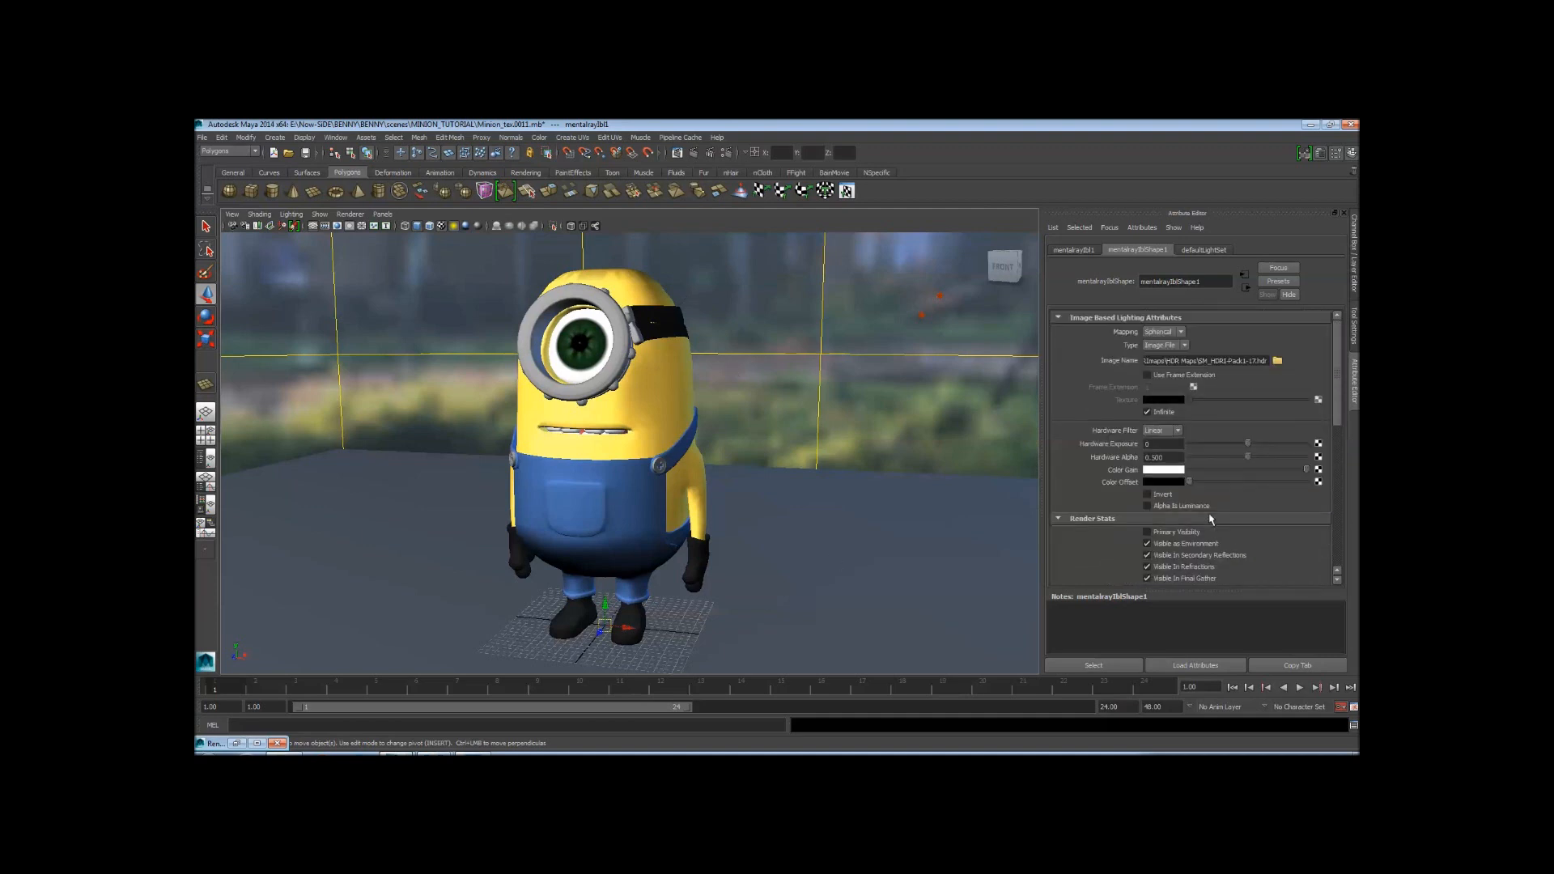
scroll(1216, 486, down, 4)
scroll(1215, 502, up, 4)
drag(1289, 471, 1250, 481)
scroll(750, 451, down, 15)
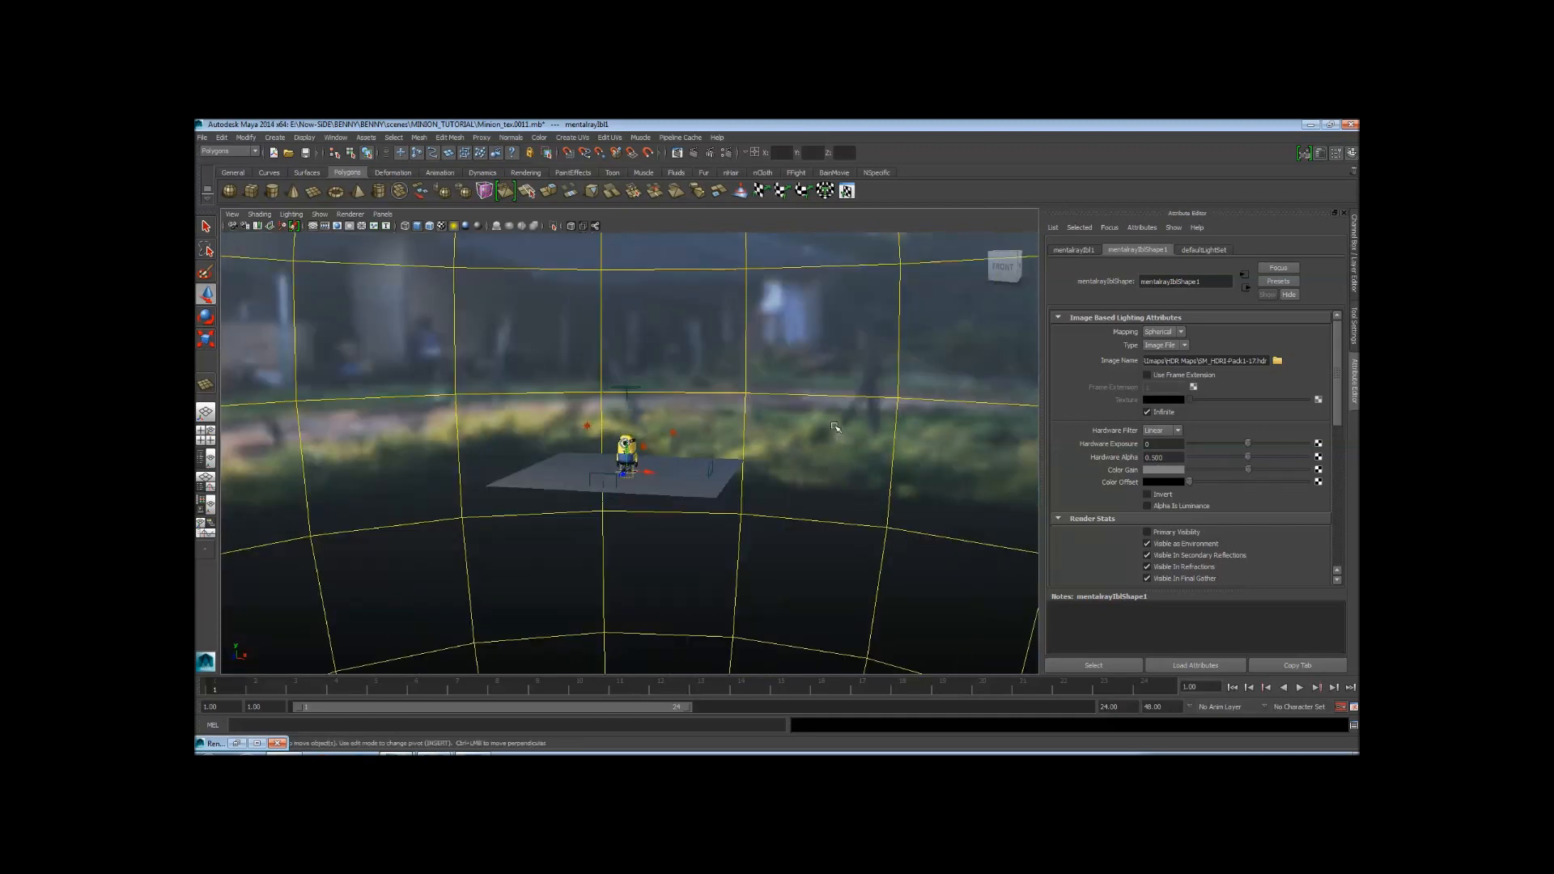
alt+right_drag(761, 436, 740, 373)
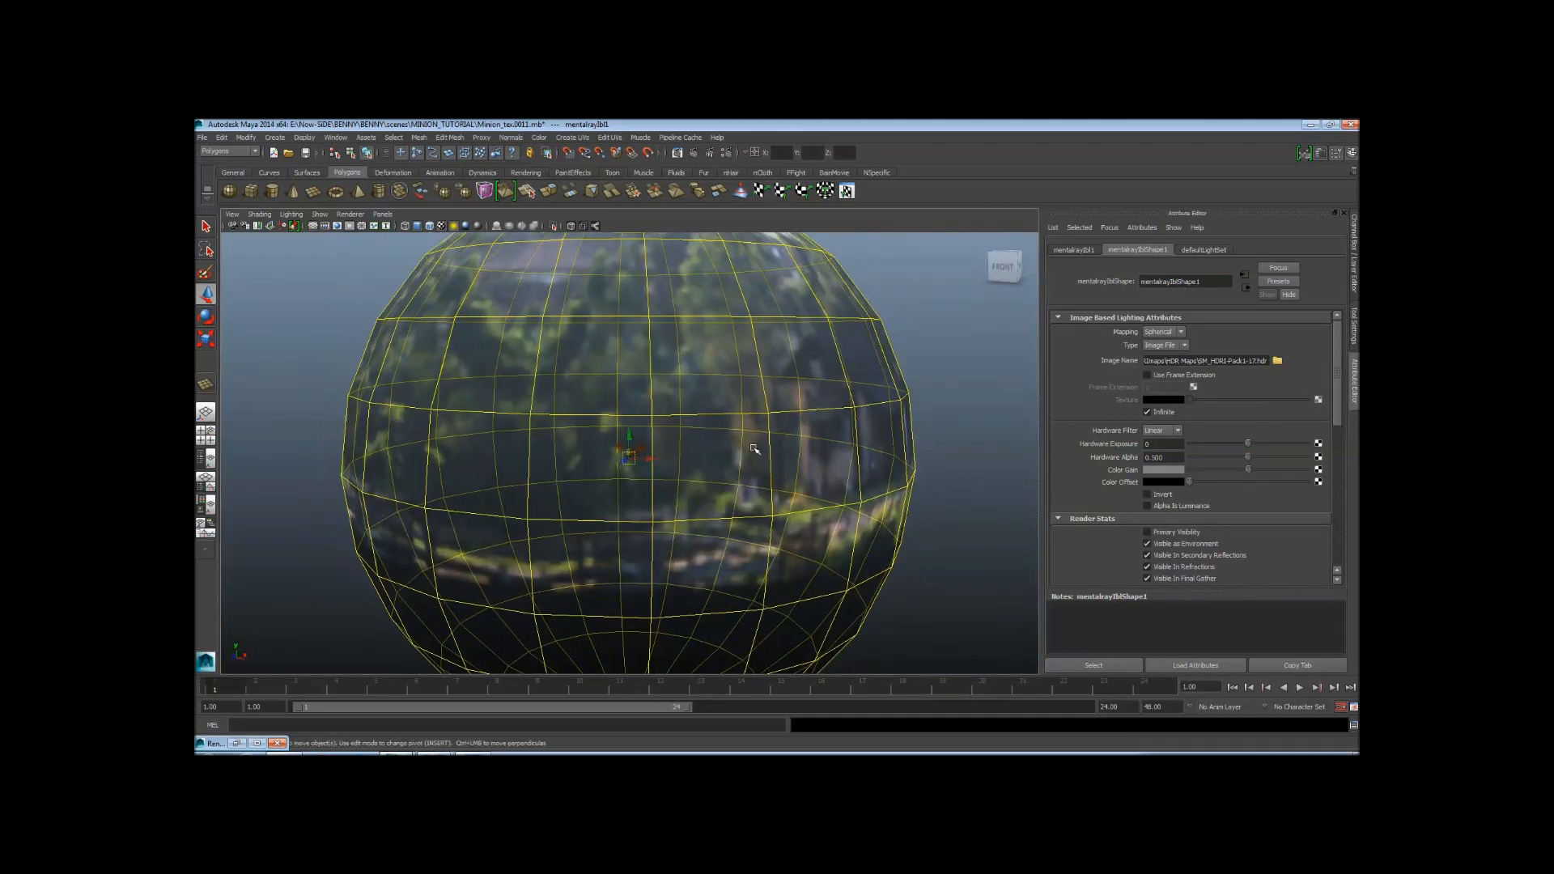
alt+drag(741, 373, 748, 447)
alt+drag(714, 506, 701, 455)
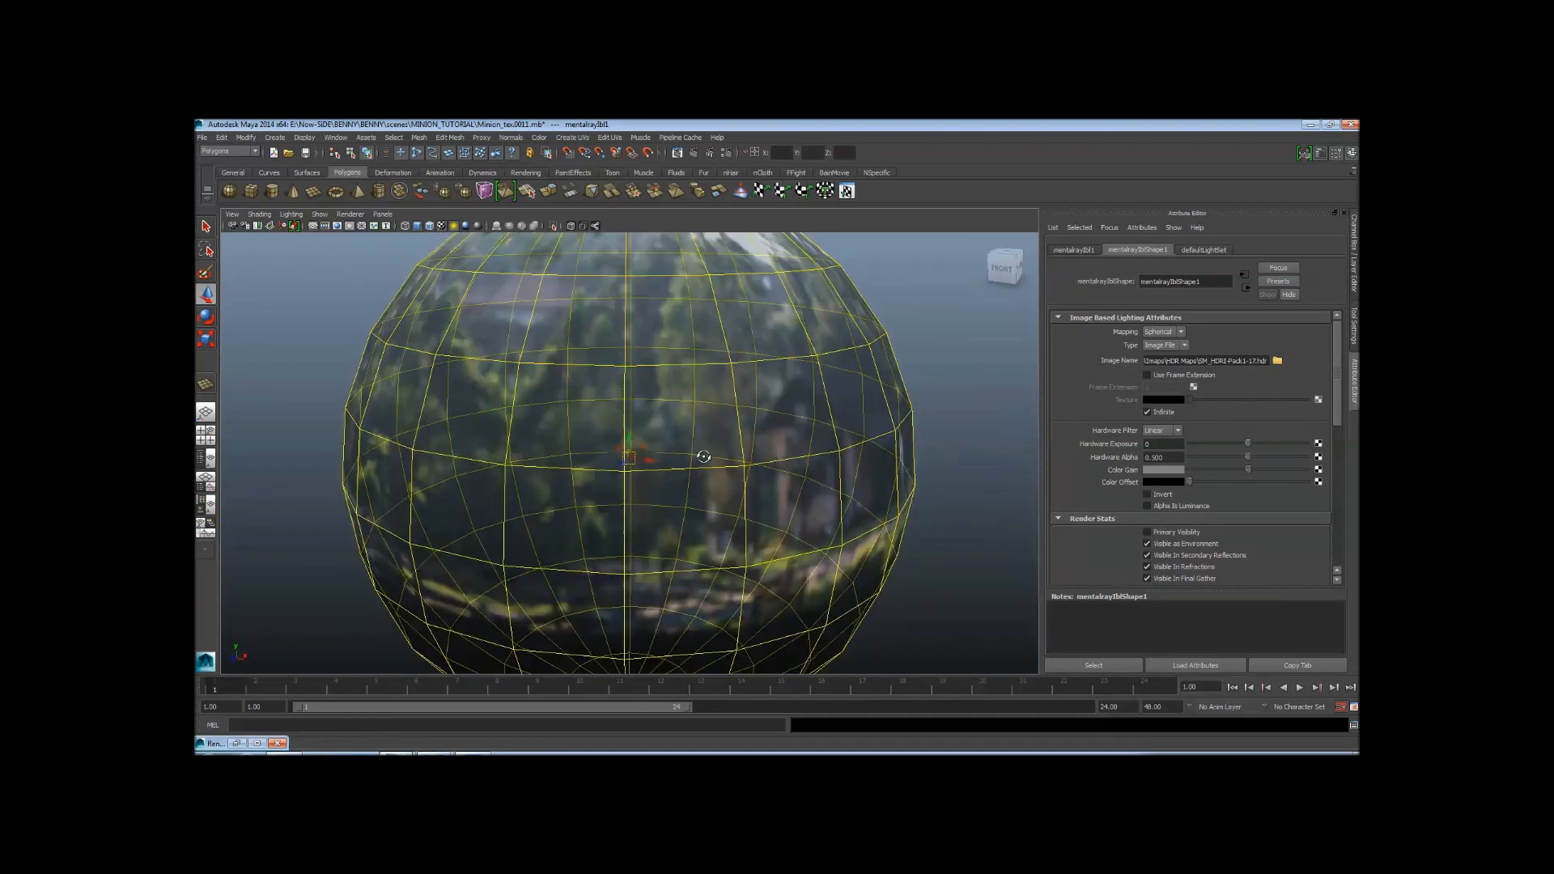
scroll(1198, 474, down, 5)
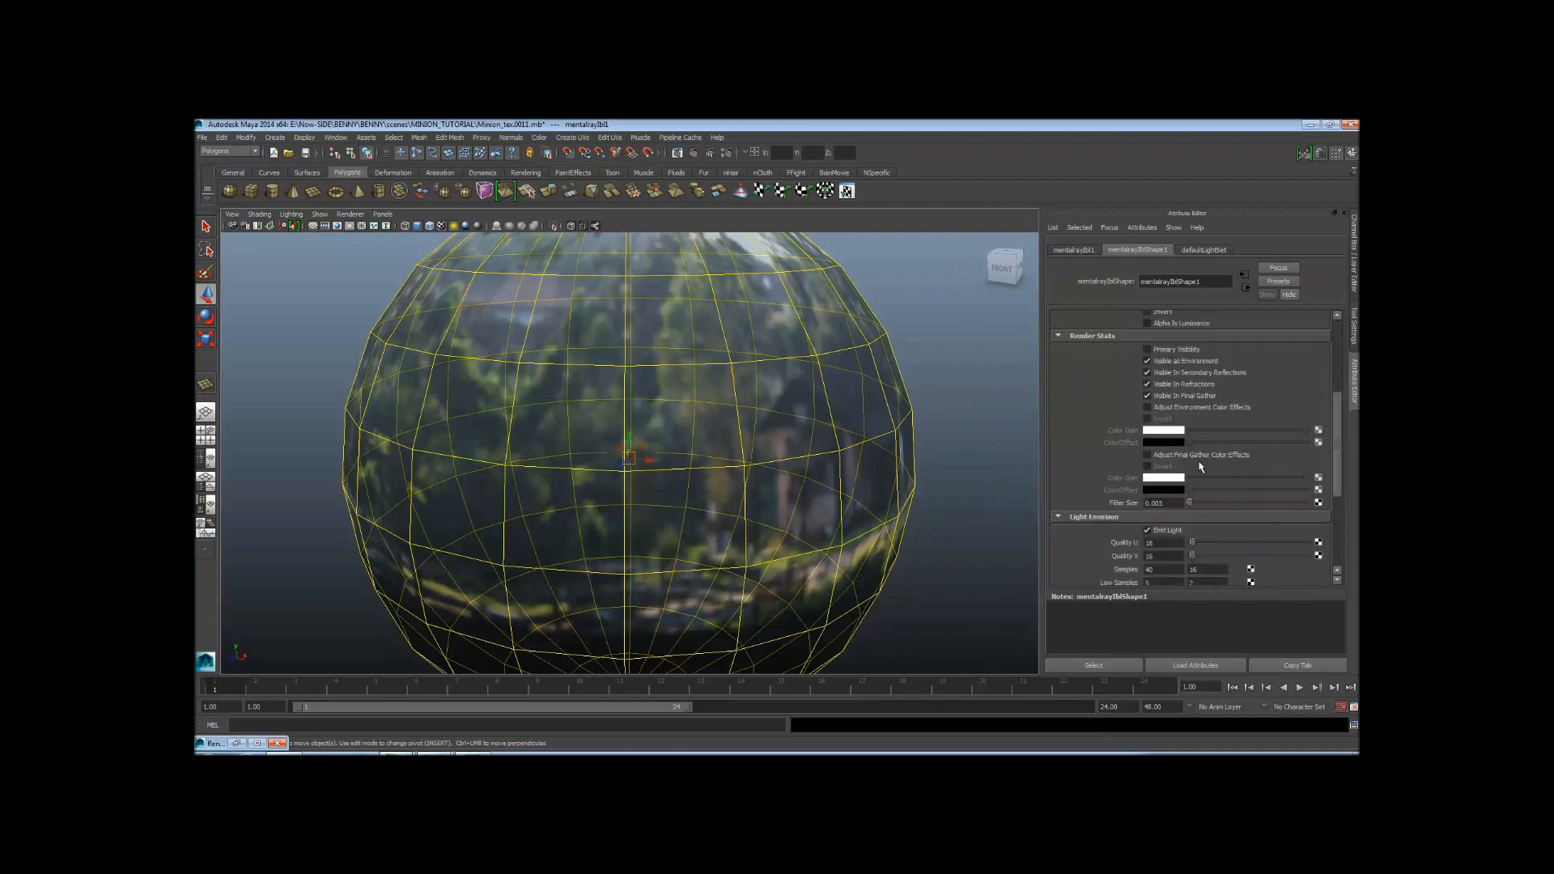
Bring the view inside the HDR sphere, frame the full minion from the front, and render the current frame for inspection
alt+right_drag(706, 405, 834, 390)
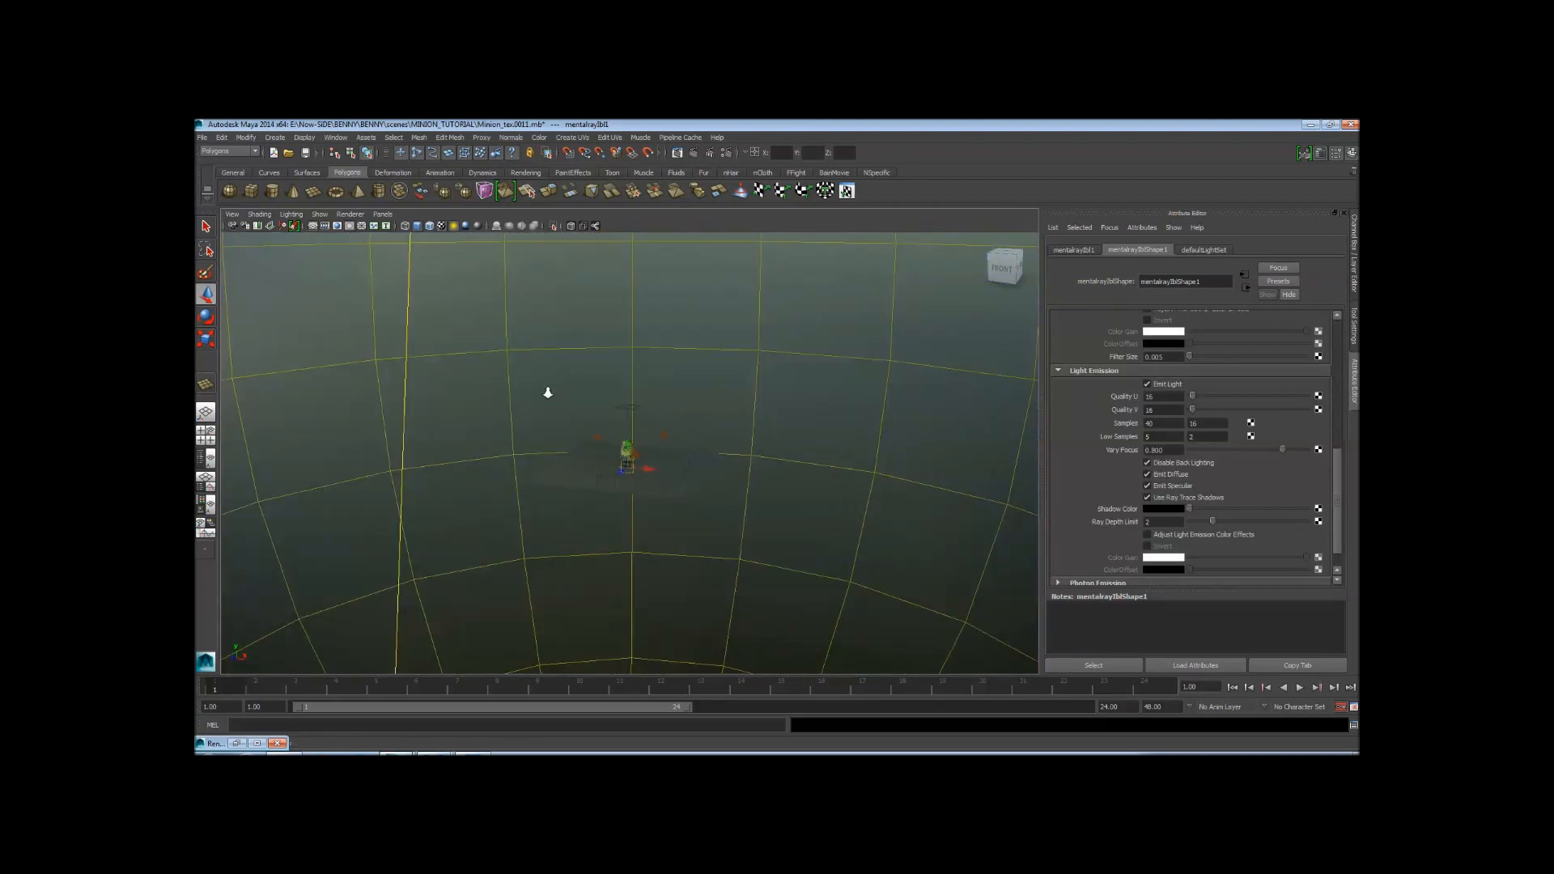
alt+right_drag(544, 391, 784, 440)
alt+right_drag(631, 439, 712, 437)
alt+drag(712, 437, 746, 413)
alt+right_drag(713, 411, 790, 458)
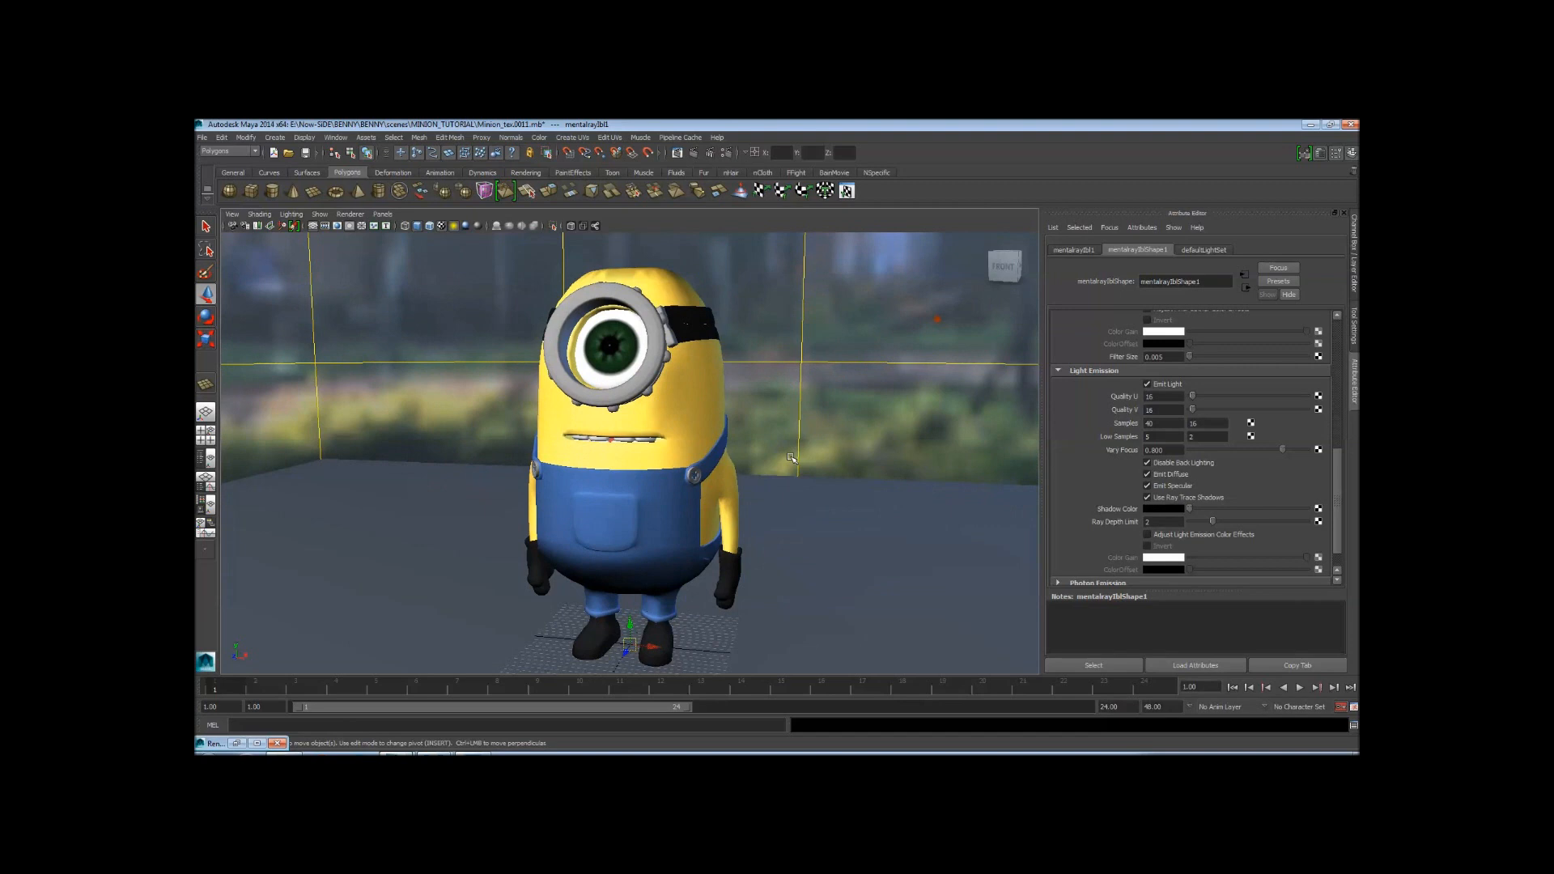
alt+right_drag(719, 449, 686, 429)
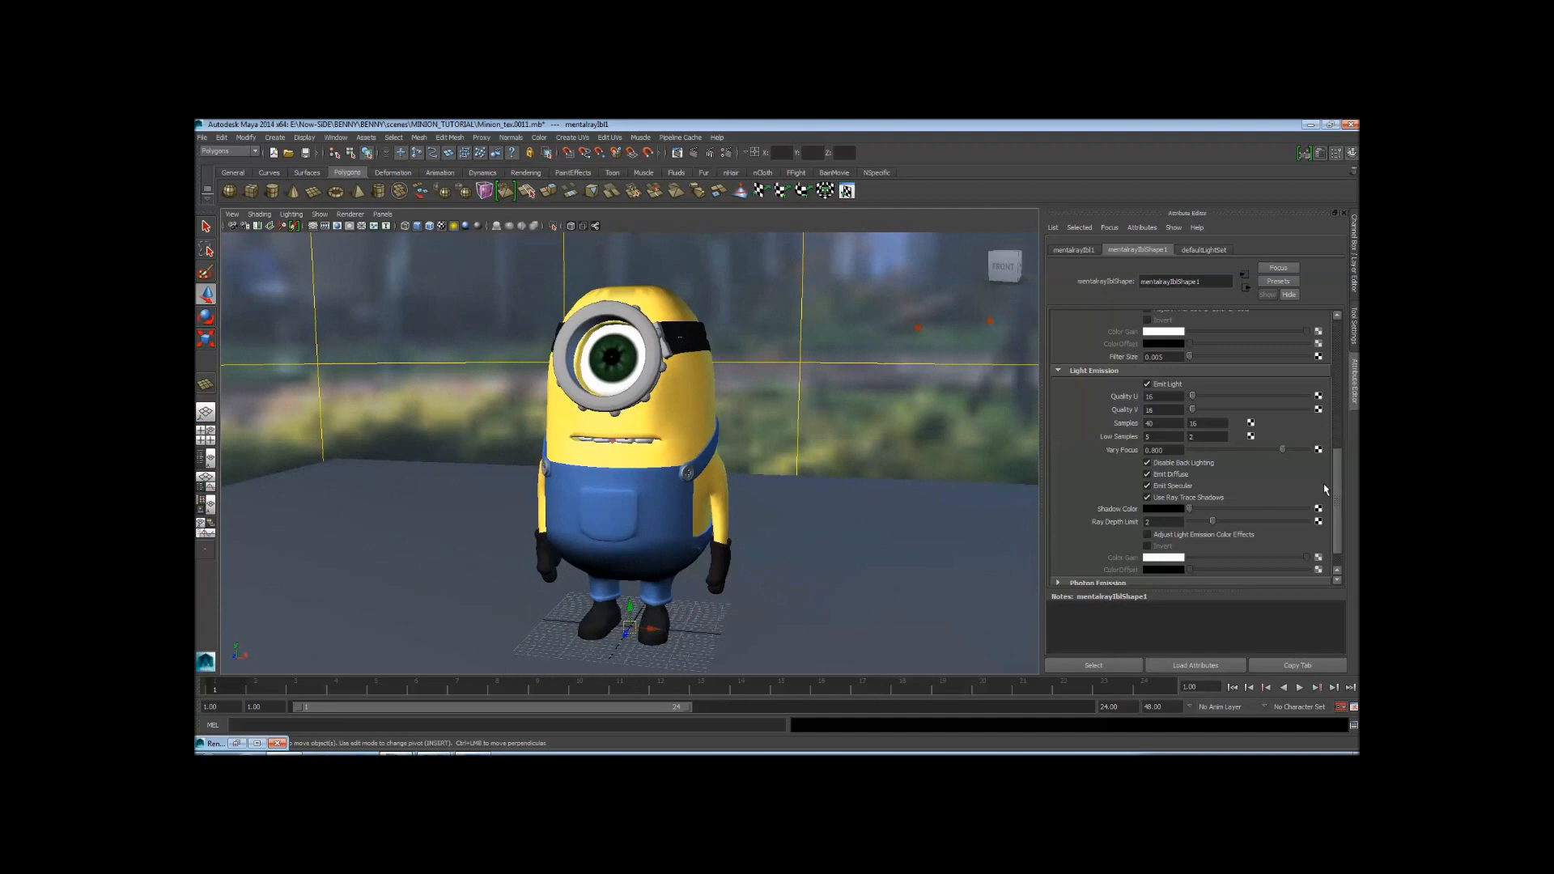
mouse_move(1339, 494)
mouse_down()
mouse_move(1334, 348)
mouse_move(1336, 486)
mouse_up()
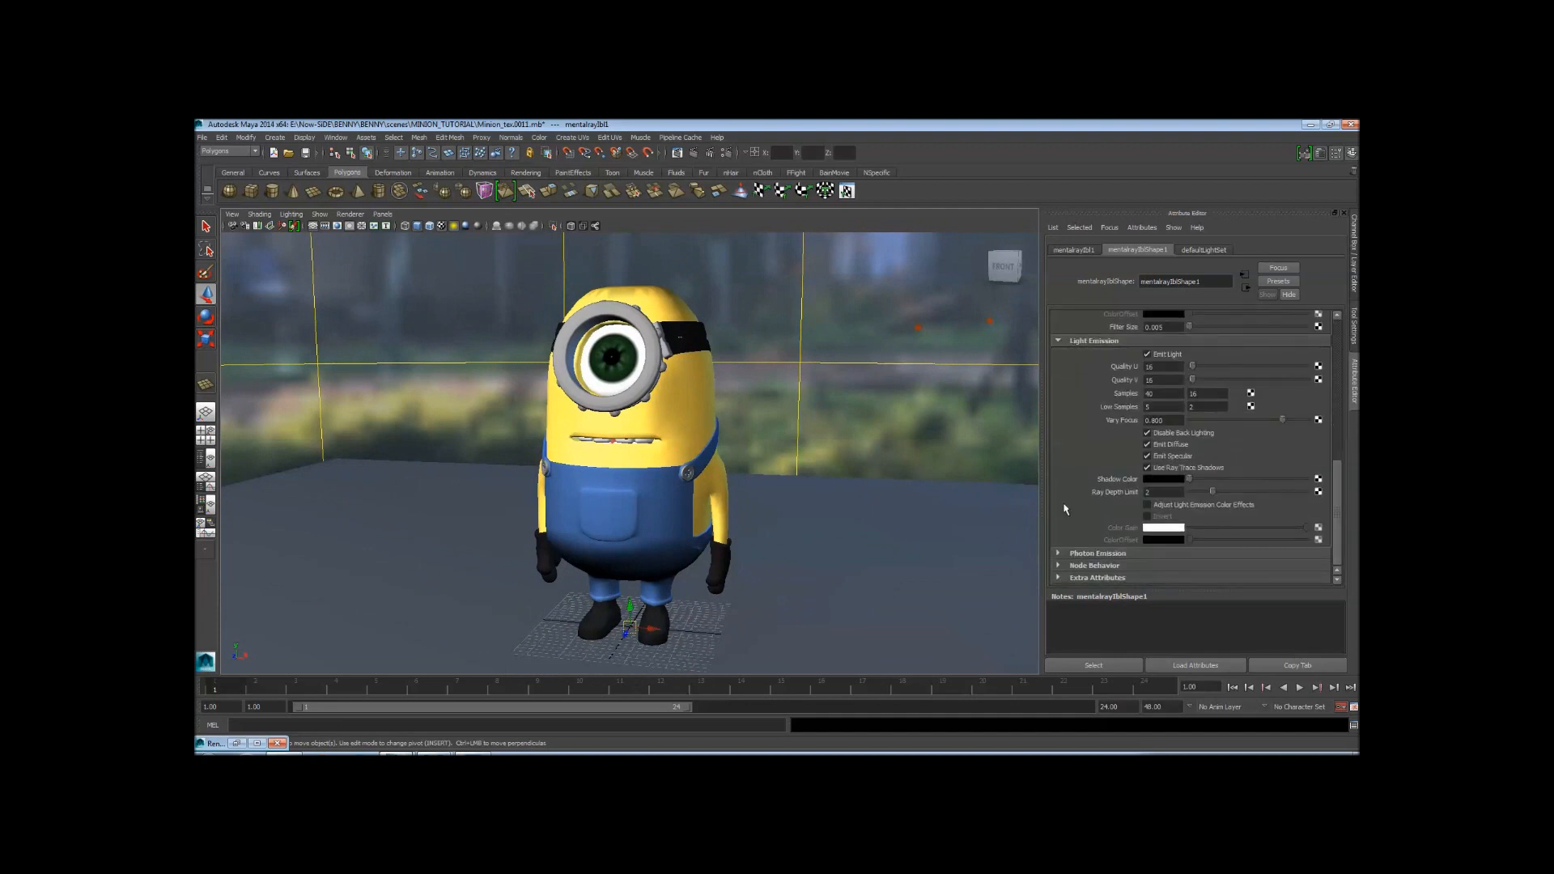
click(277, 743)
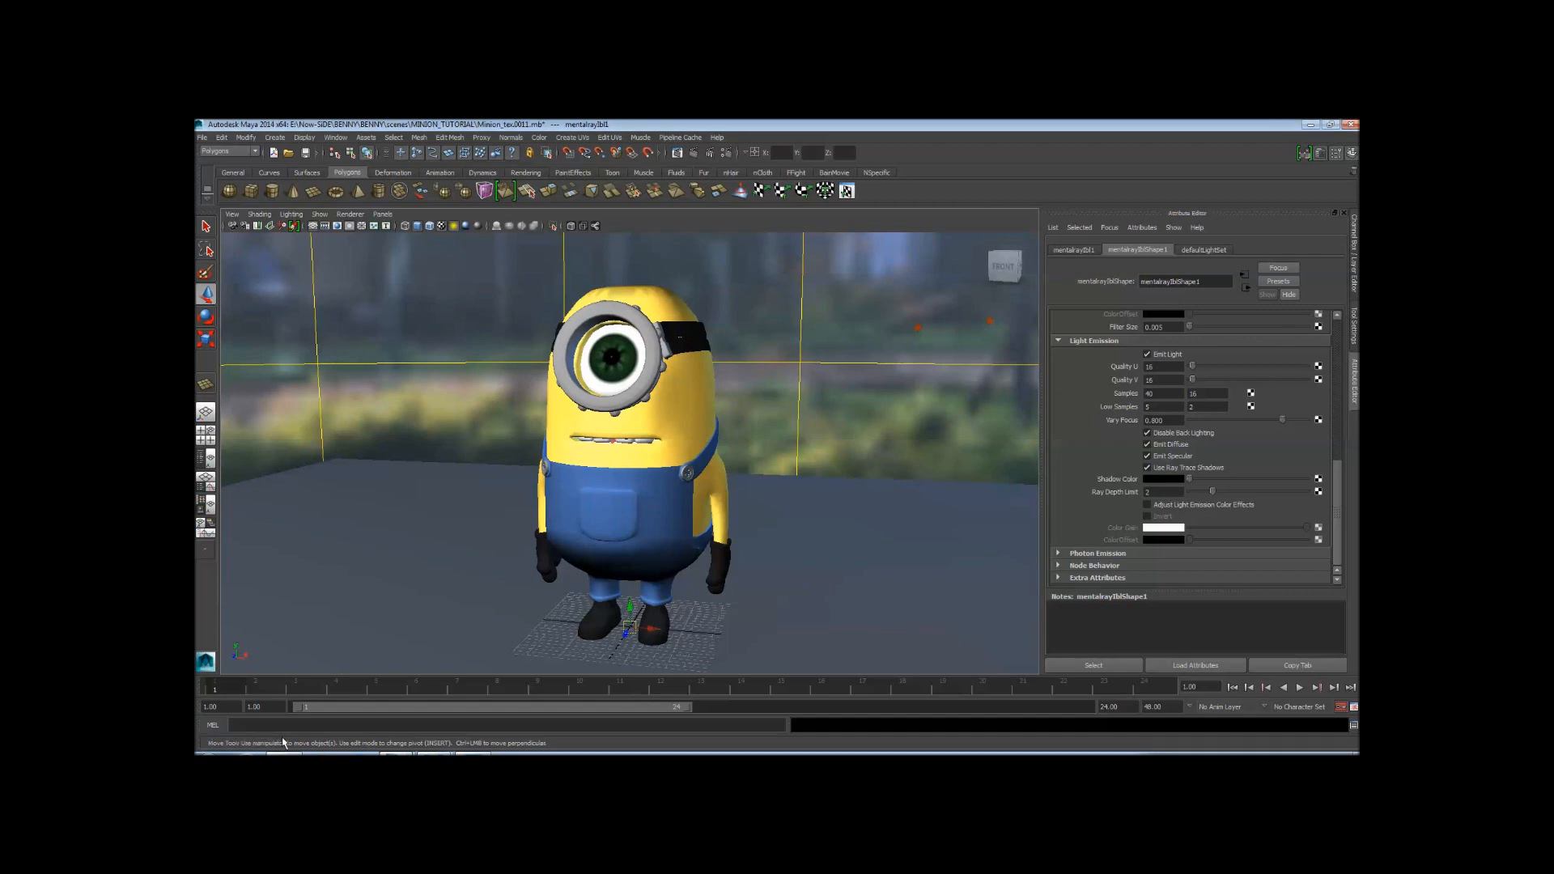
click(694, 153)
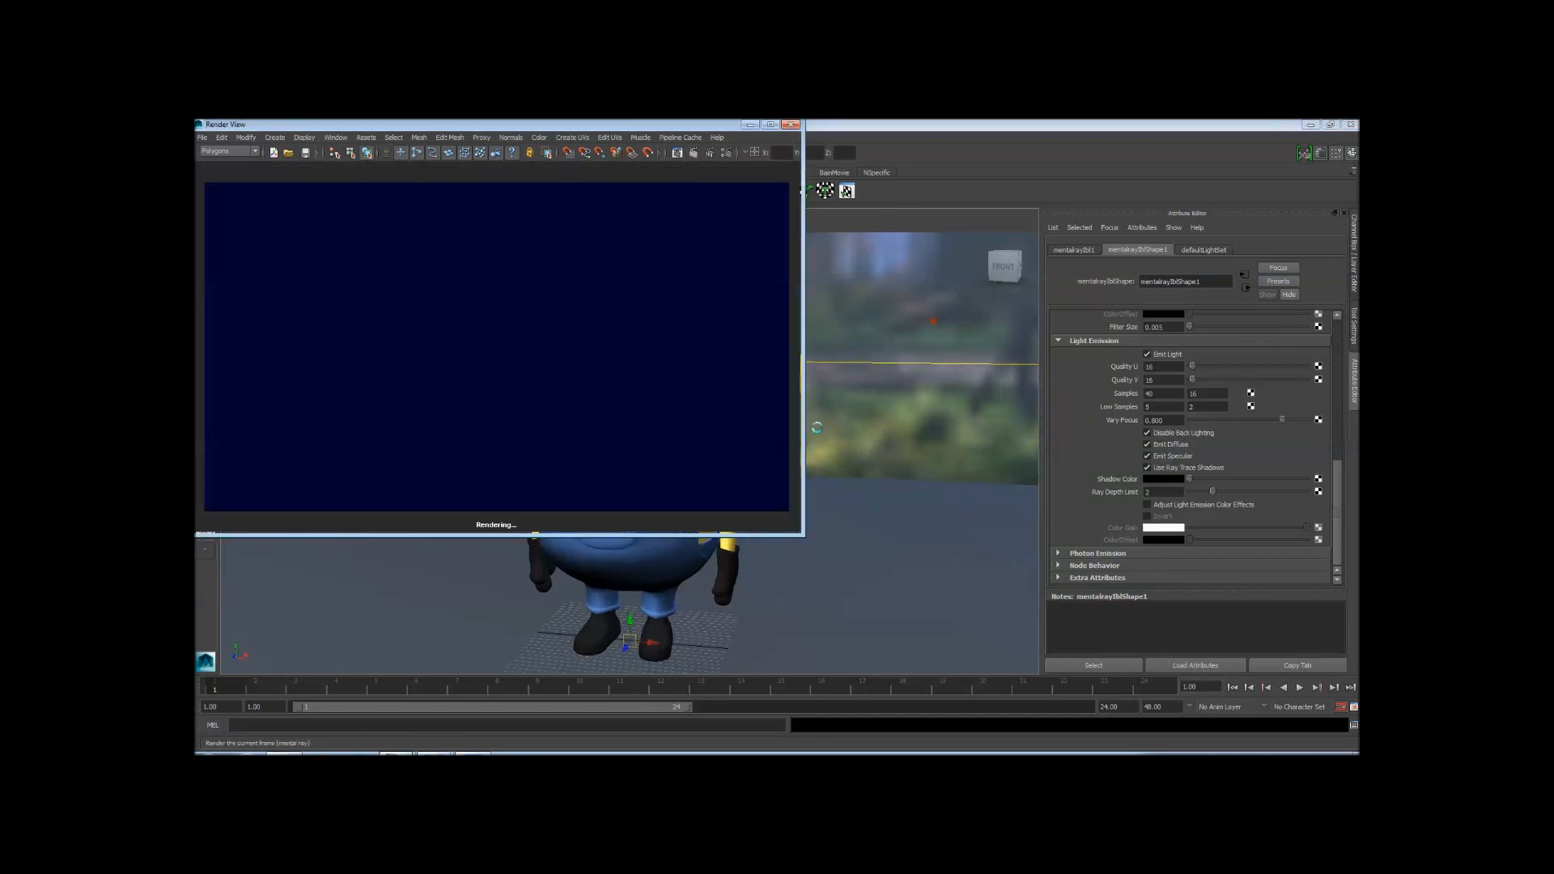
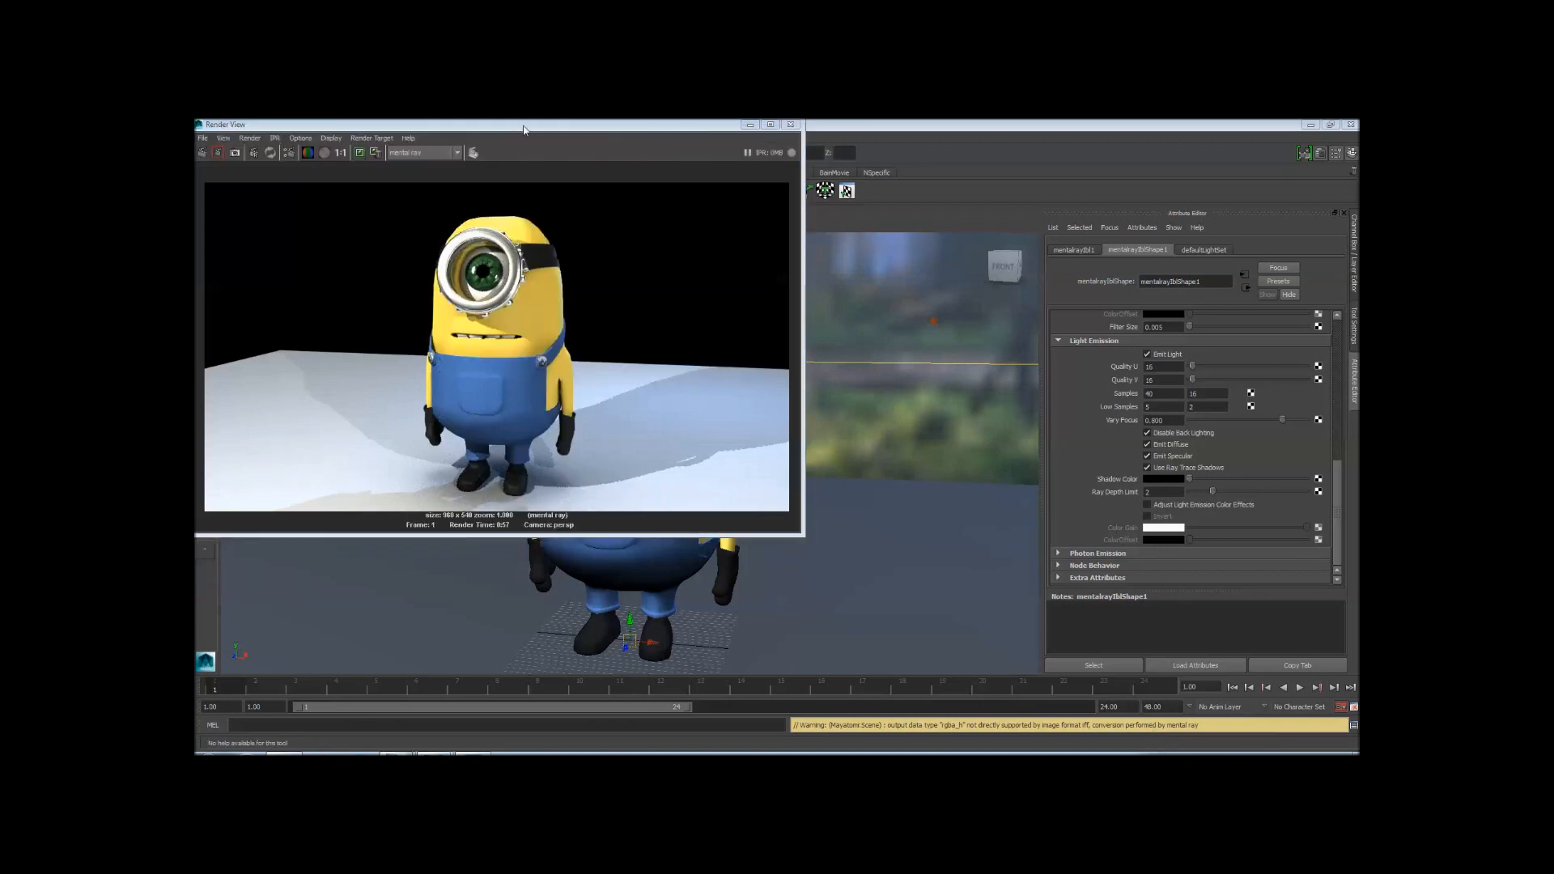
drag(524, 130, 692, 193)
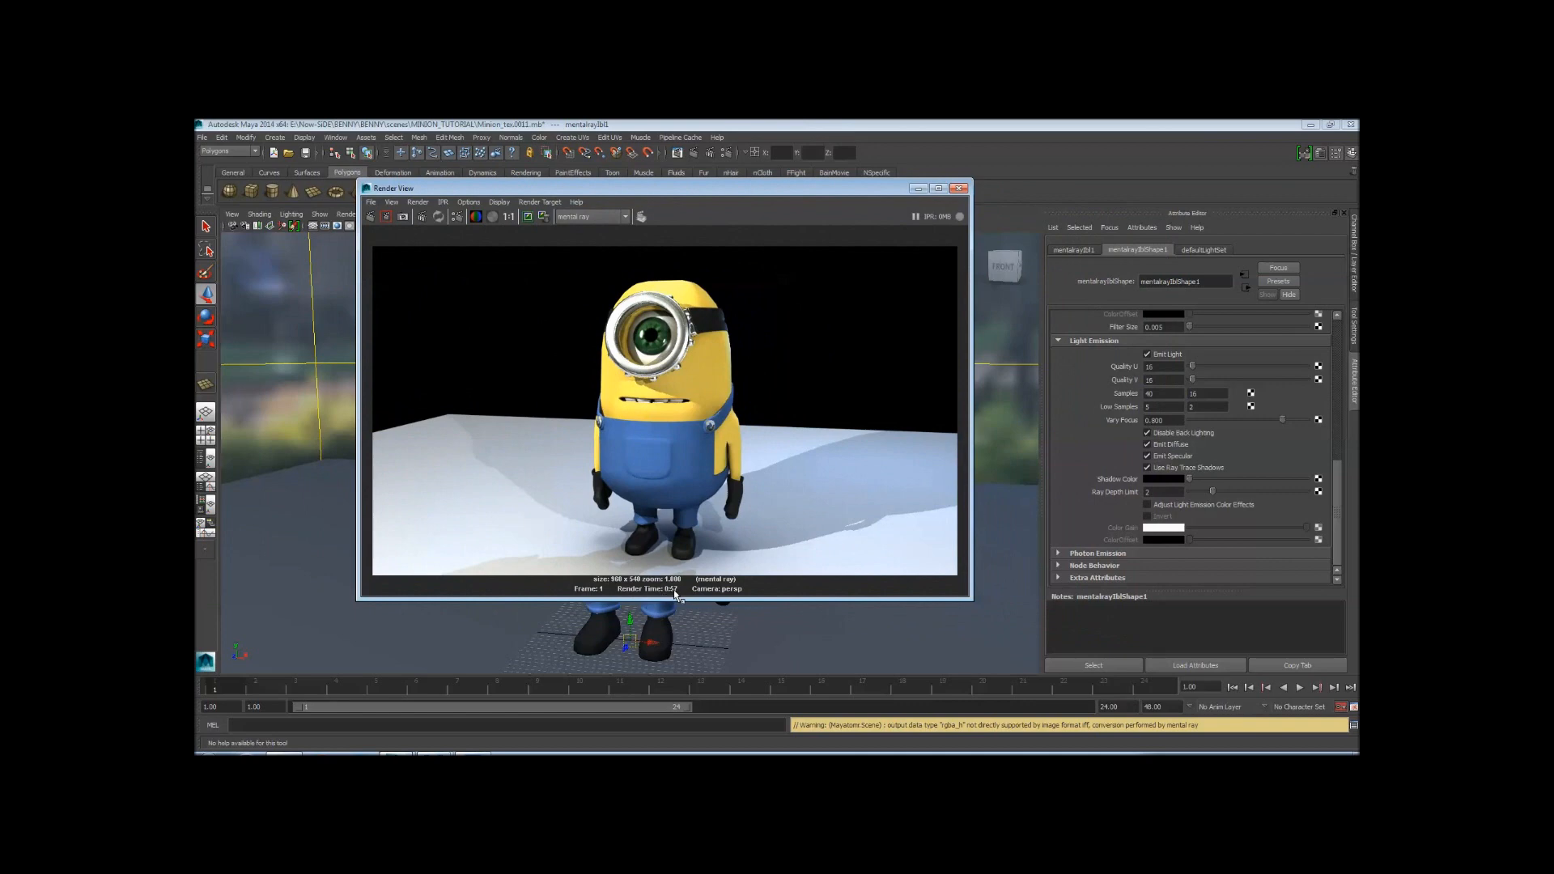
drag(704, 202, 648, 259)
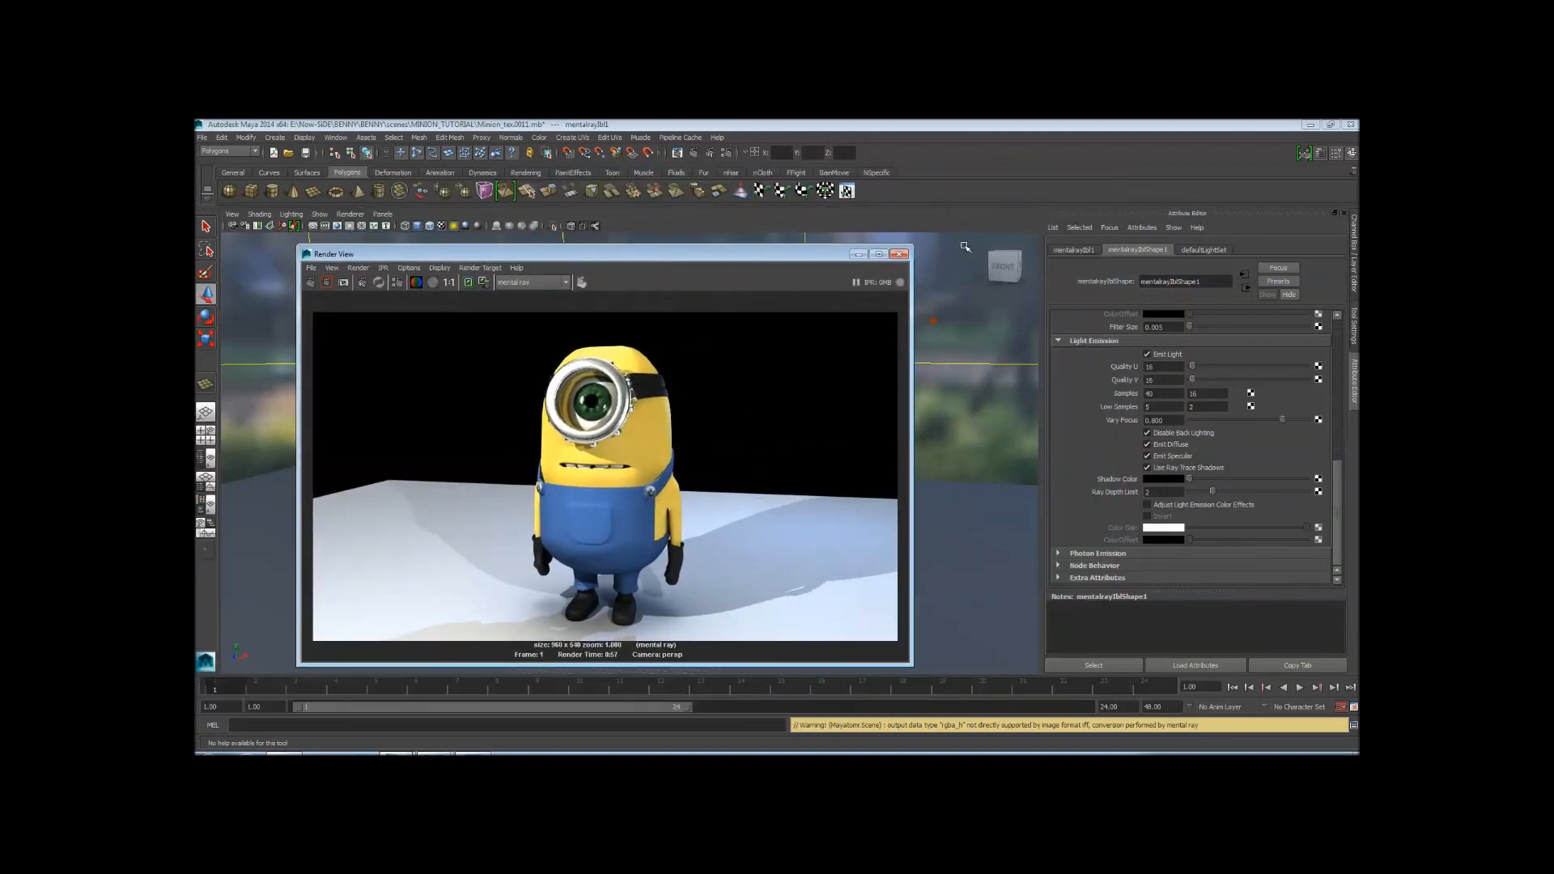
Open the common options in Render Settings and check the renderable camera, keeping persp
click(906, 258)
click(725, 153)
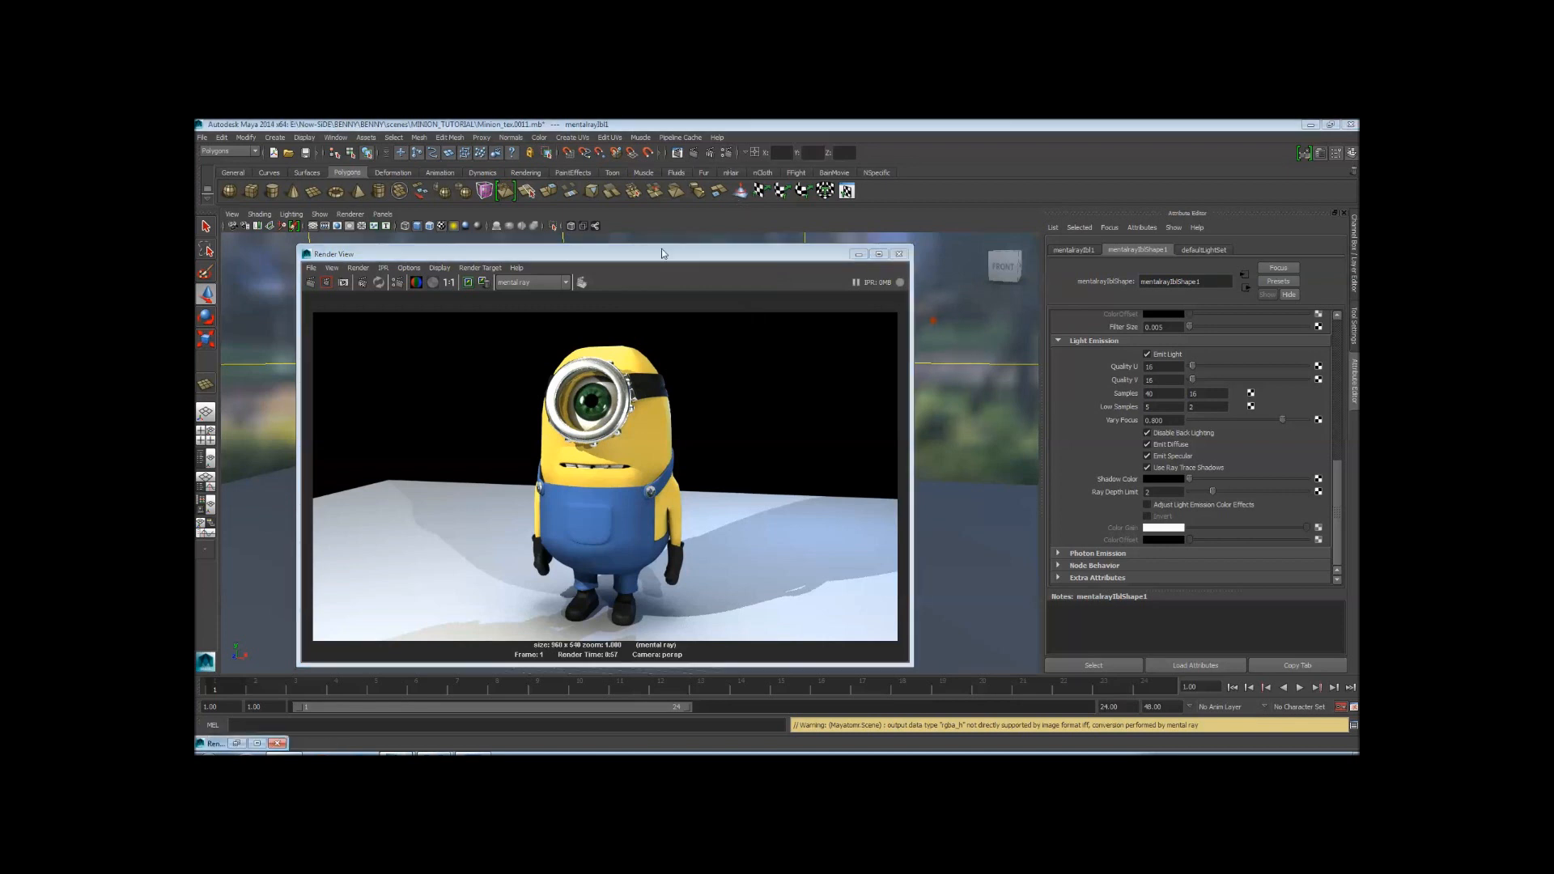
click(257, 743)
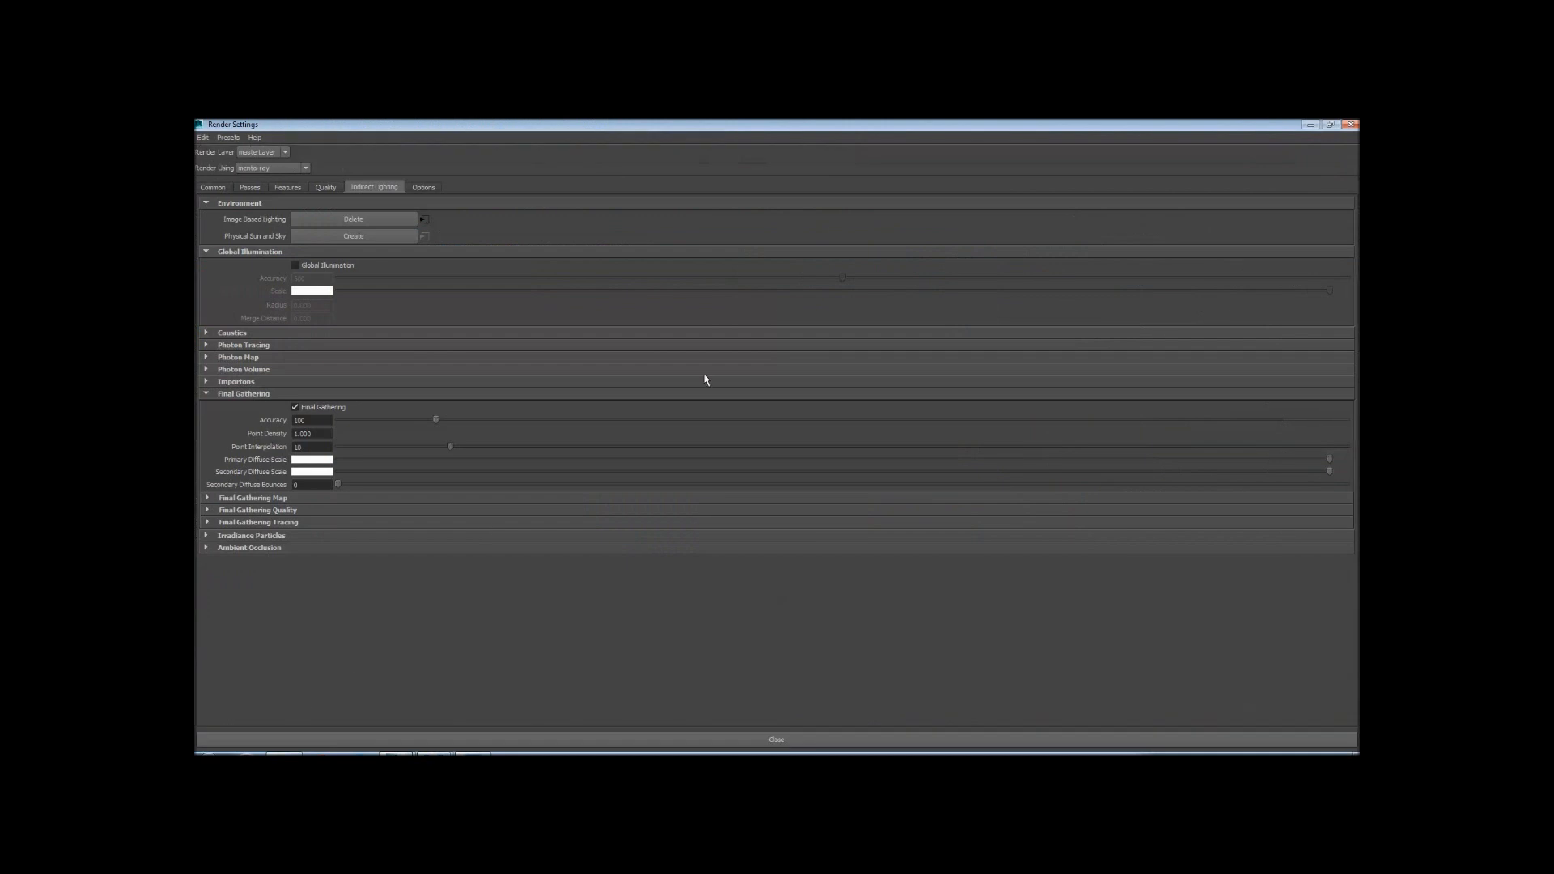
click(1328, 124)
drag(765, 202, 984, 181)
click(871, 242)
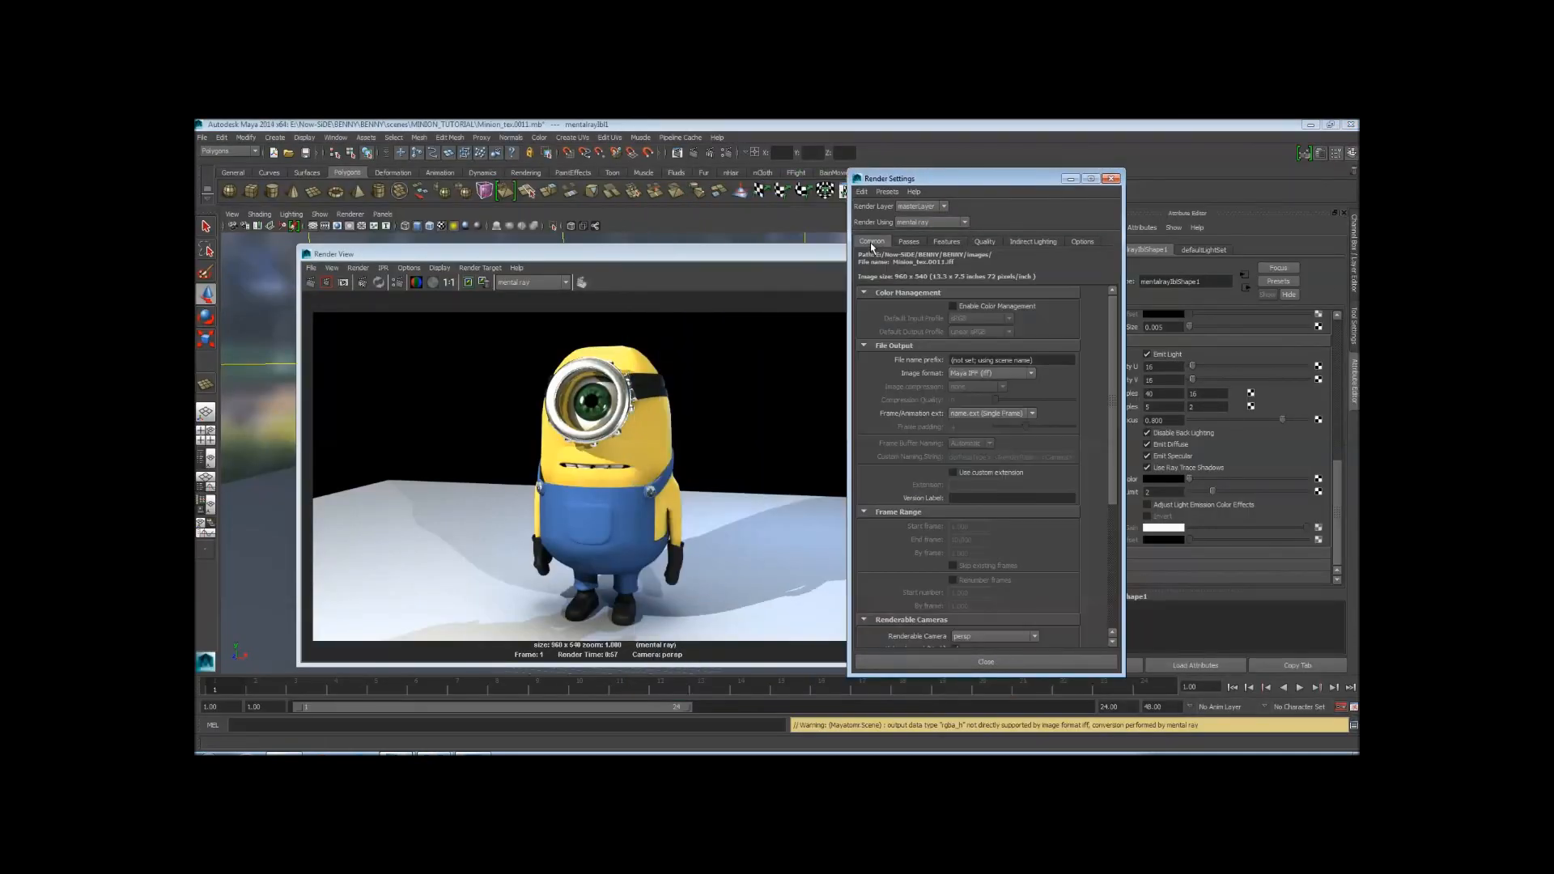
drag(1112, 314, 1120, 452)
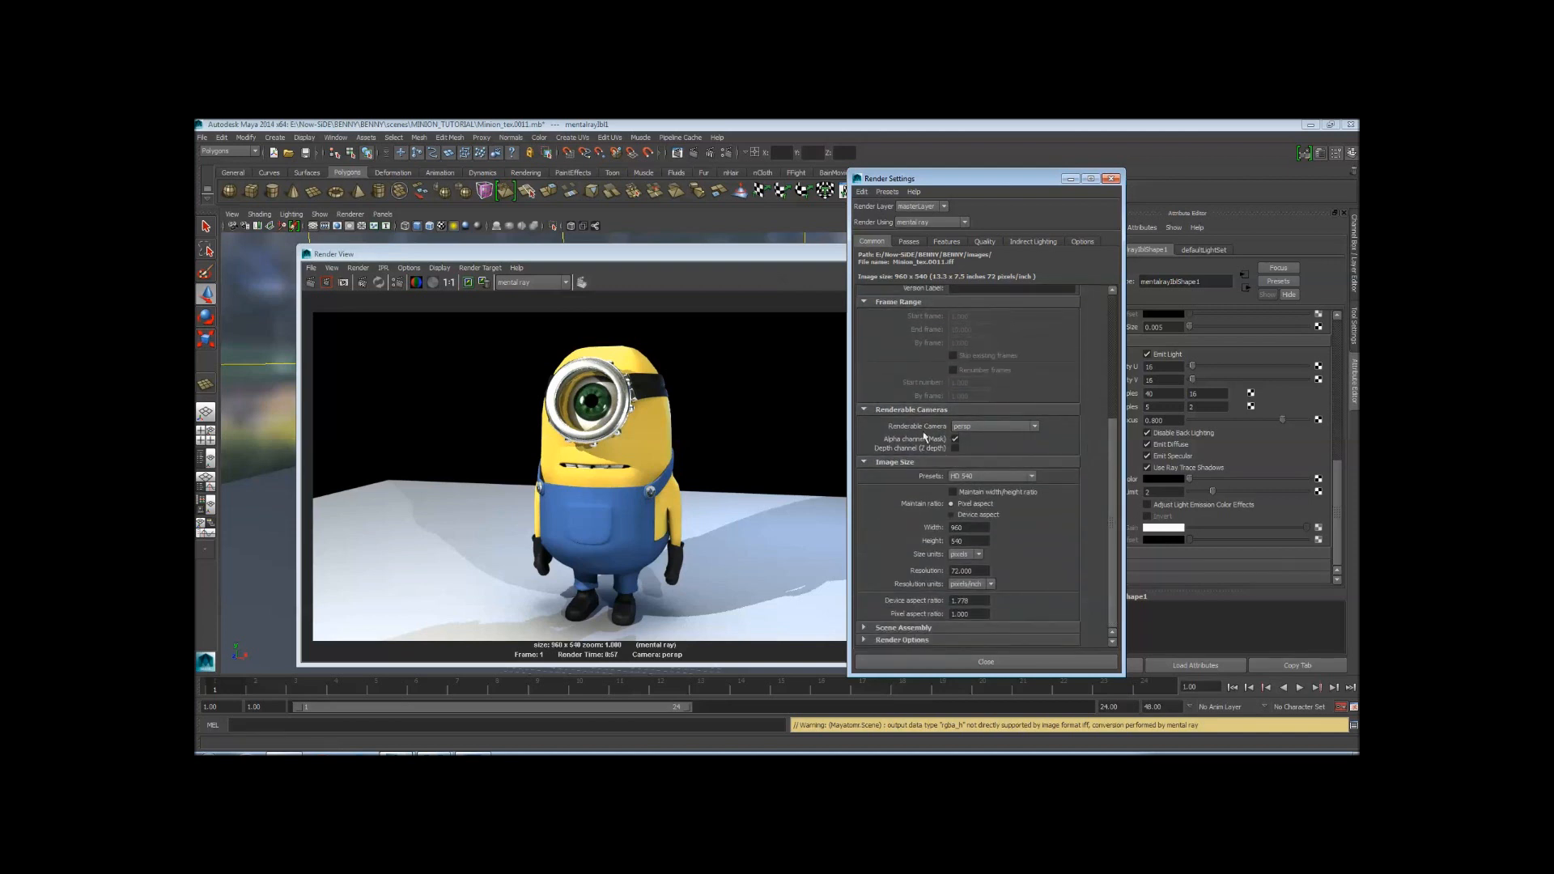
click(996, 427)
click(1003, 436)
Browse the image size presets and check the width without changing them, and close Render Settings and the rendered image
click(968, 477)
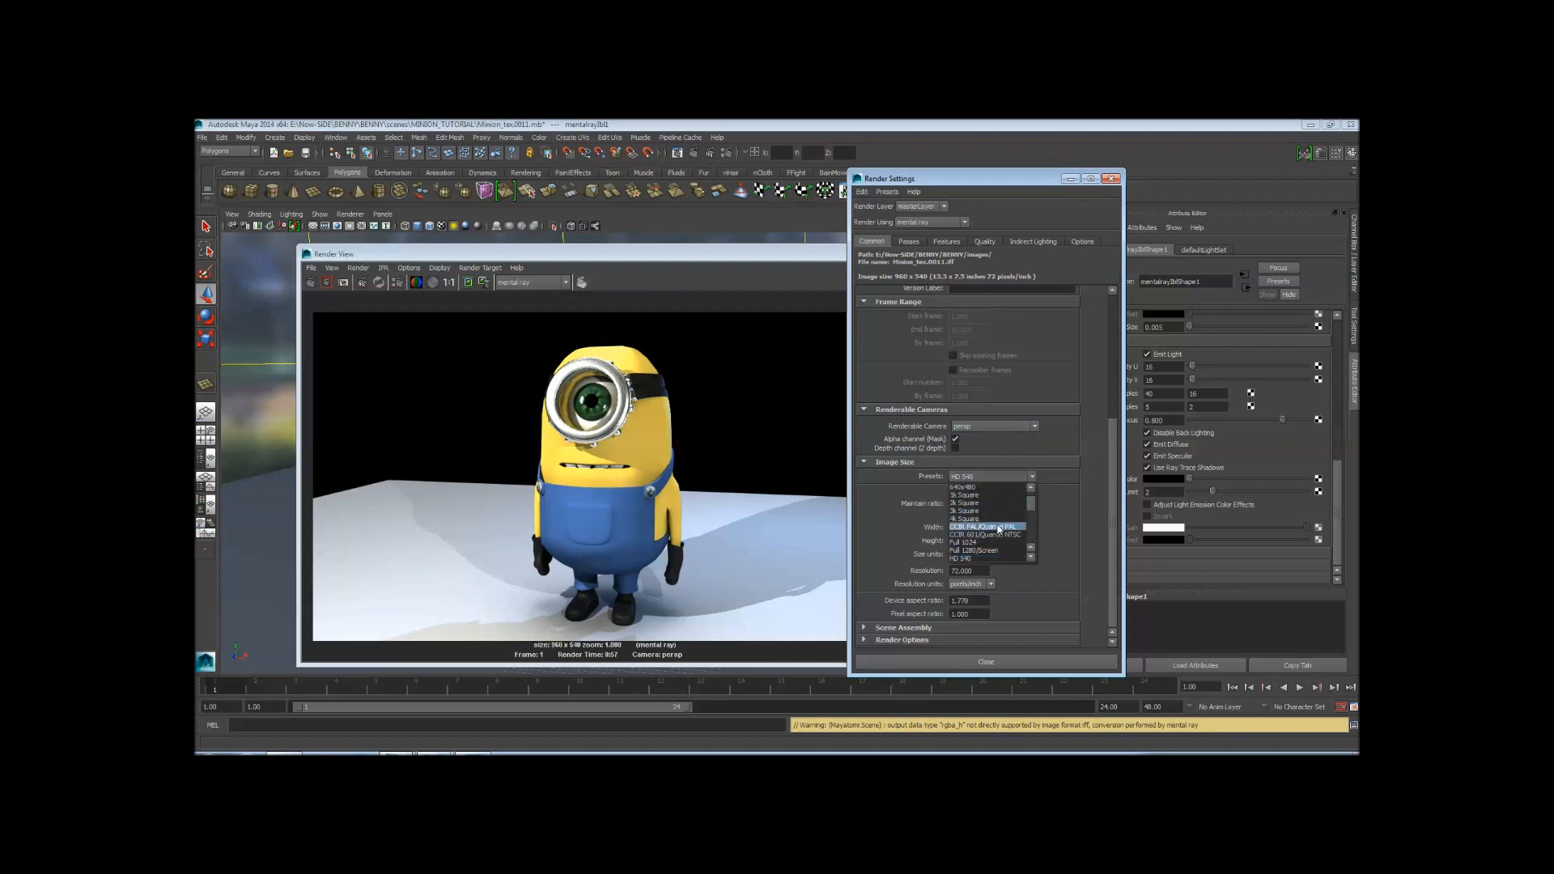
scroll(1000, 529, down, 1)
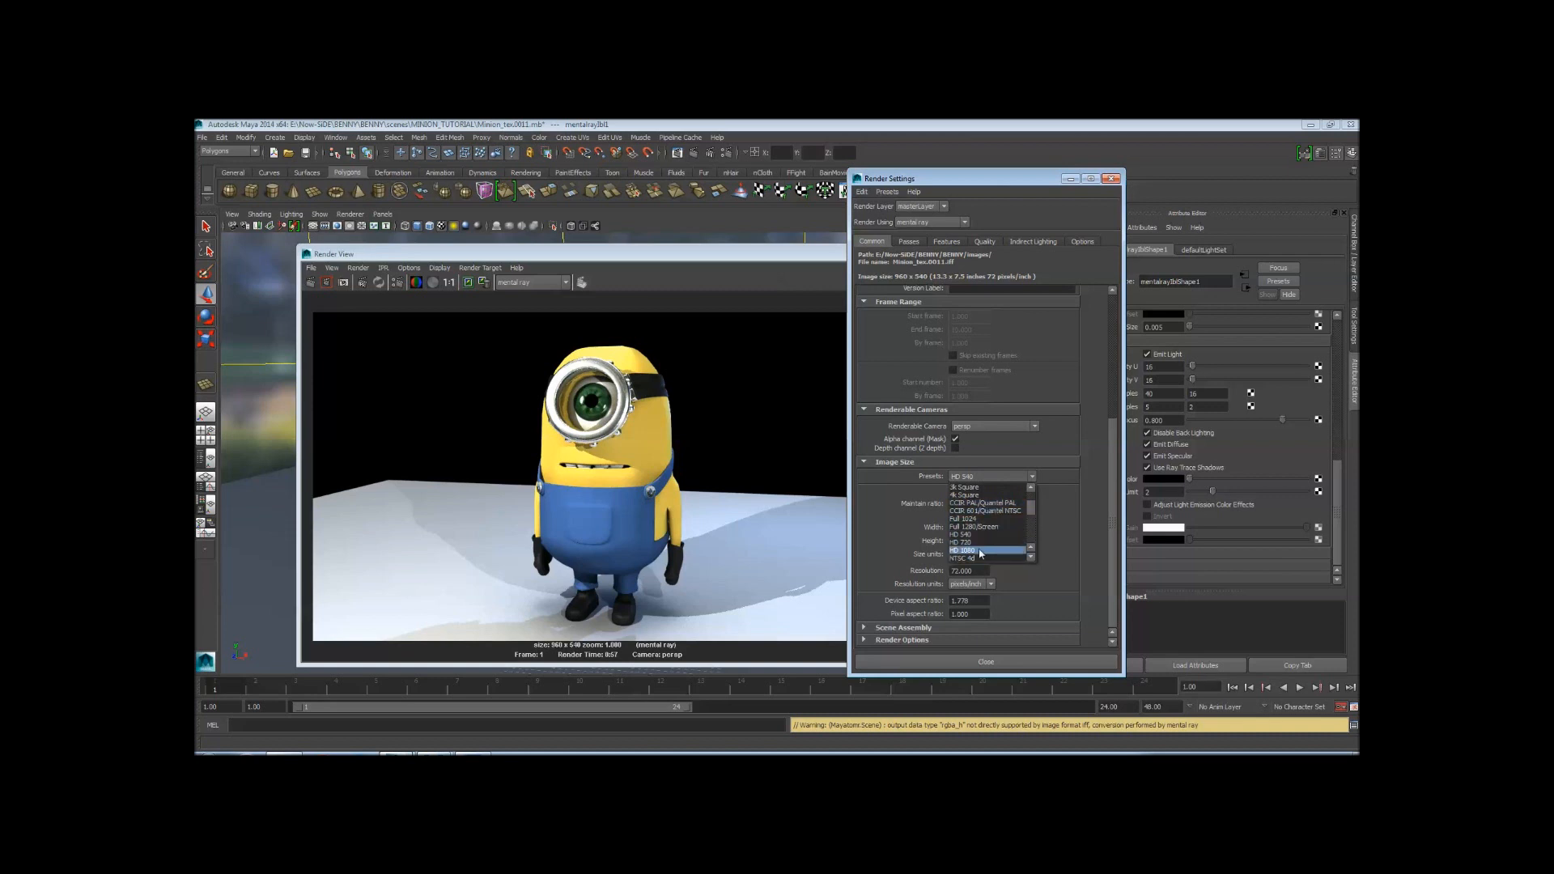
scroll(979, 543, up, 2)
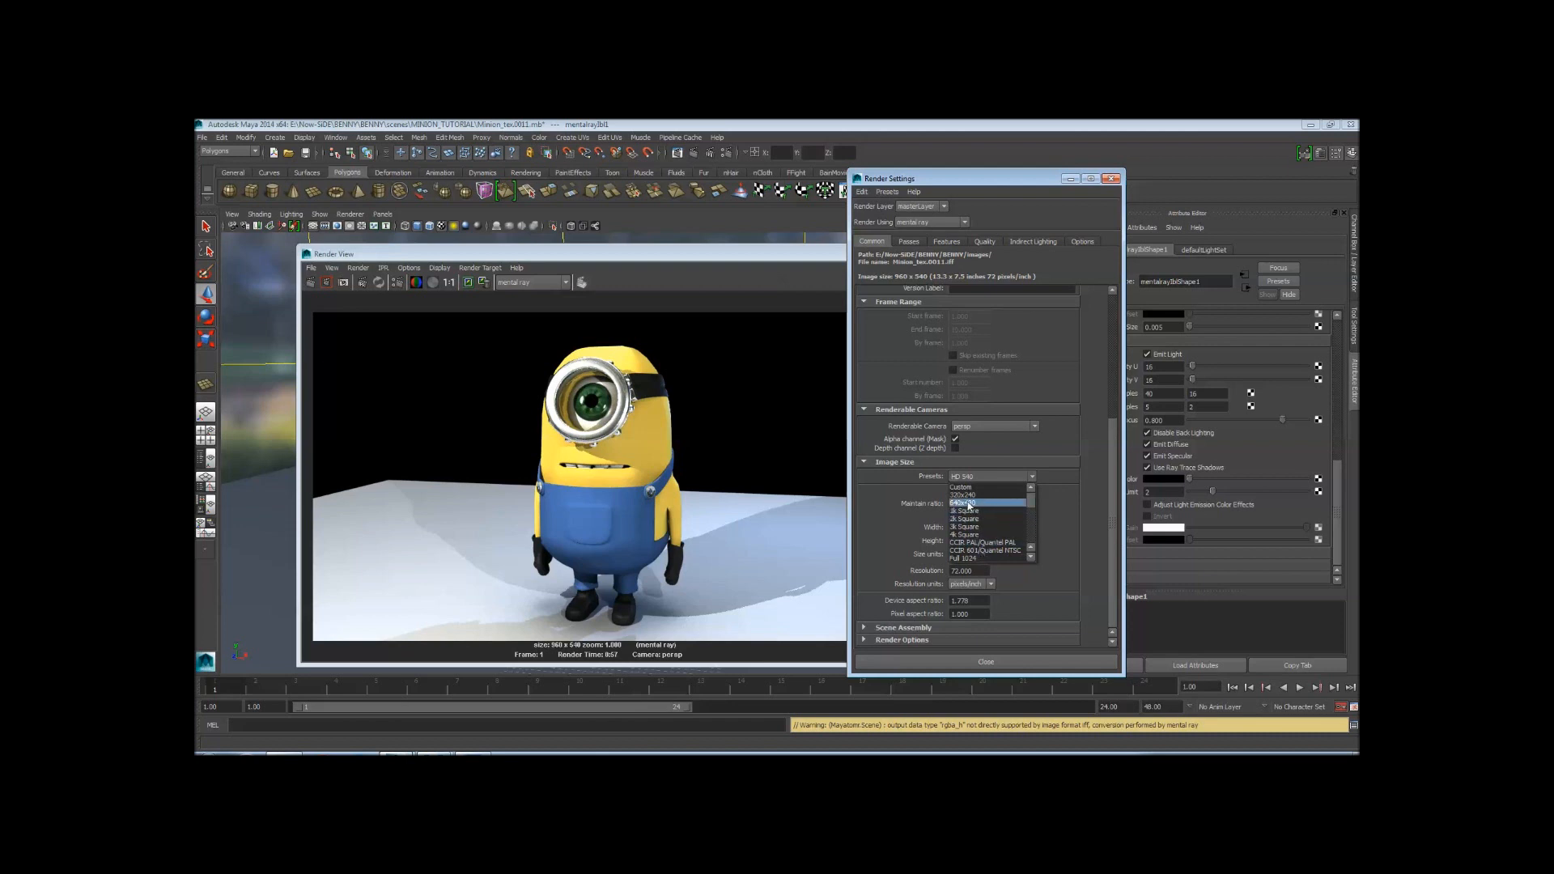
scroll(991, 506, down, 4)
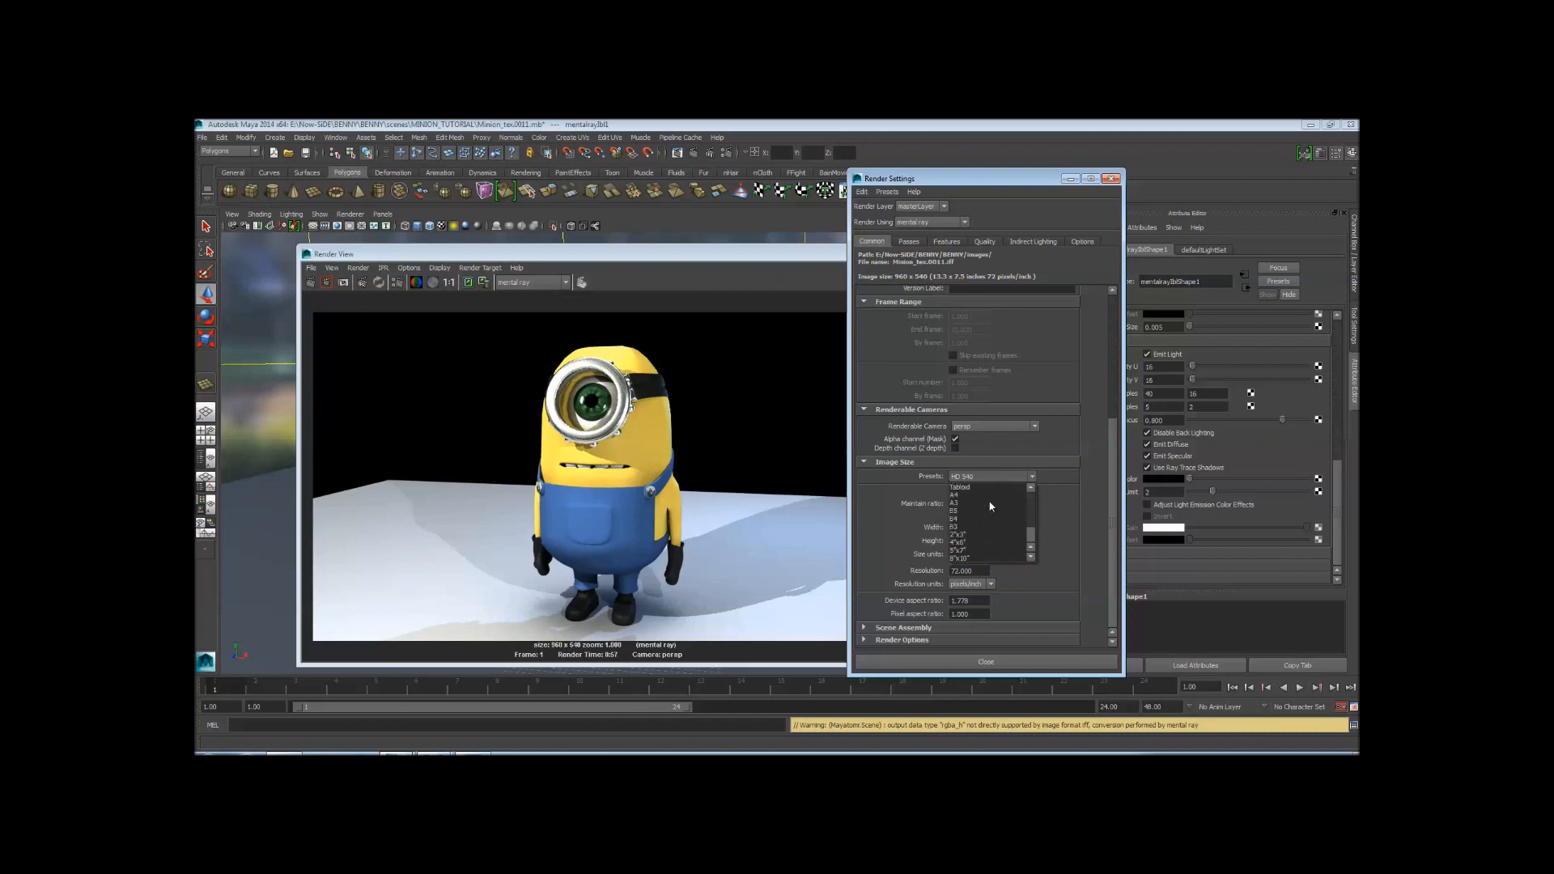
scroll(983, 526, down, 3)
scroll(983, 534, down, 2)
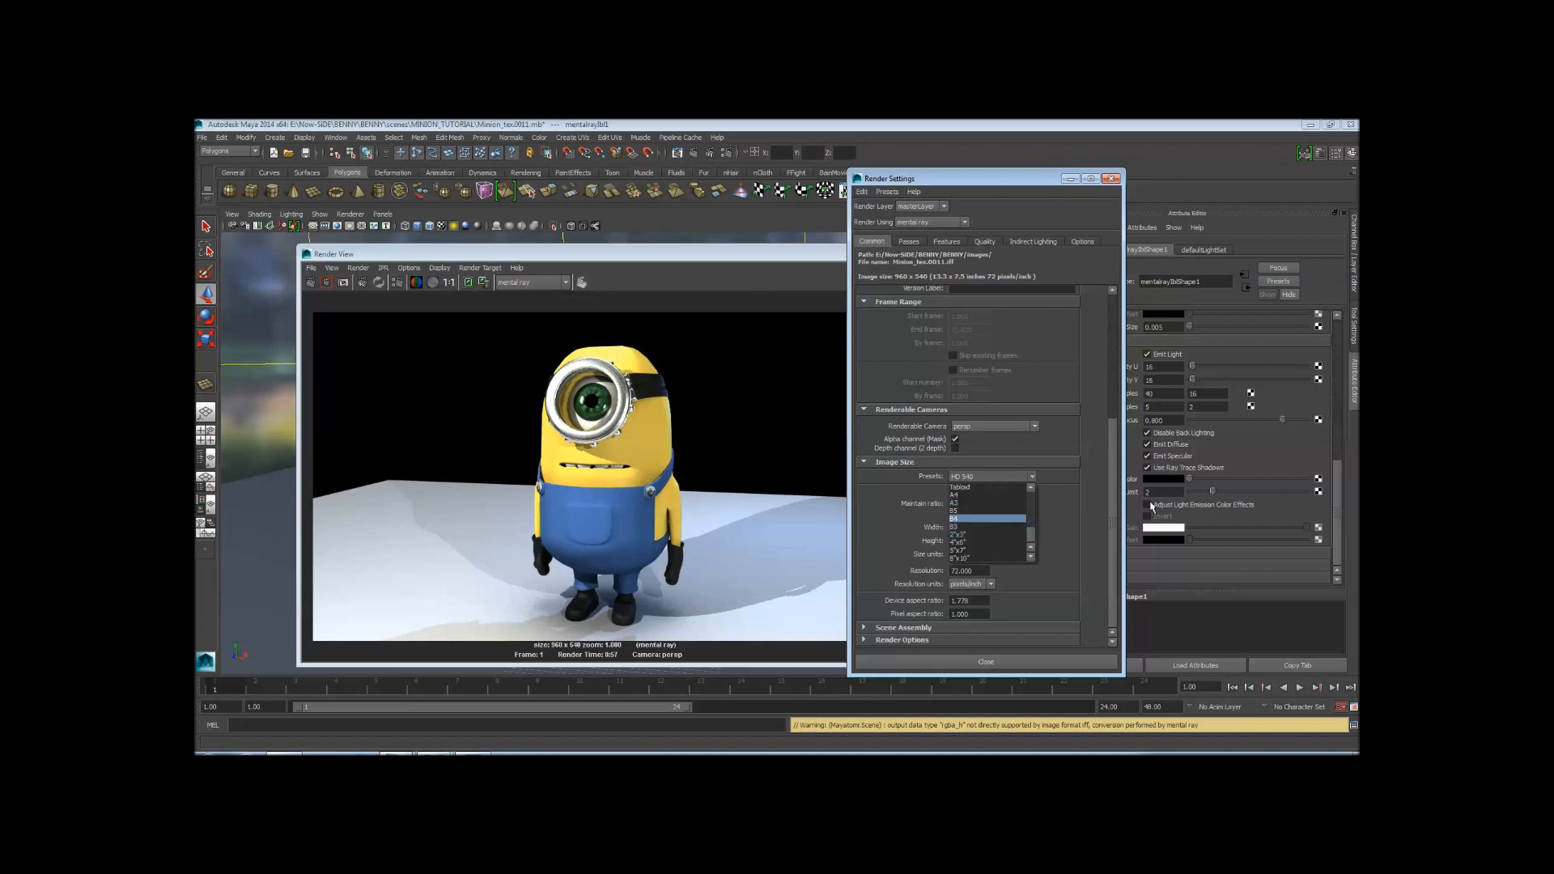
click(1101, 497)
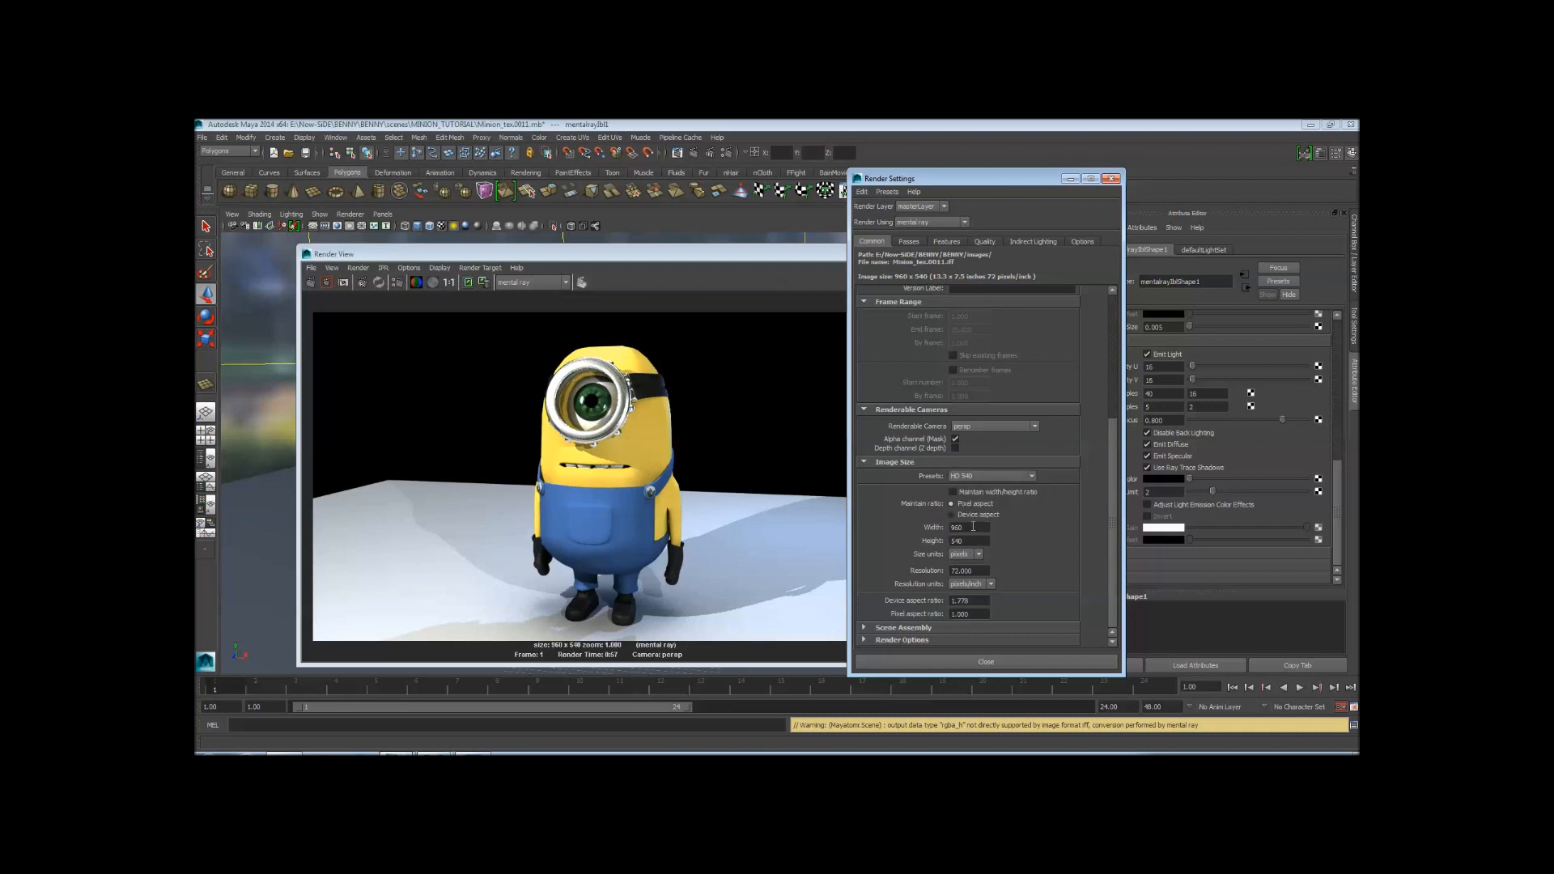
click(973, 526)
click(1116, 180)
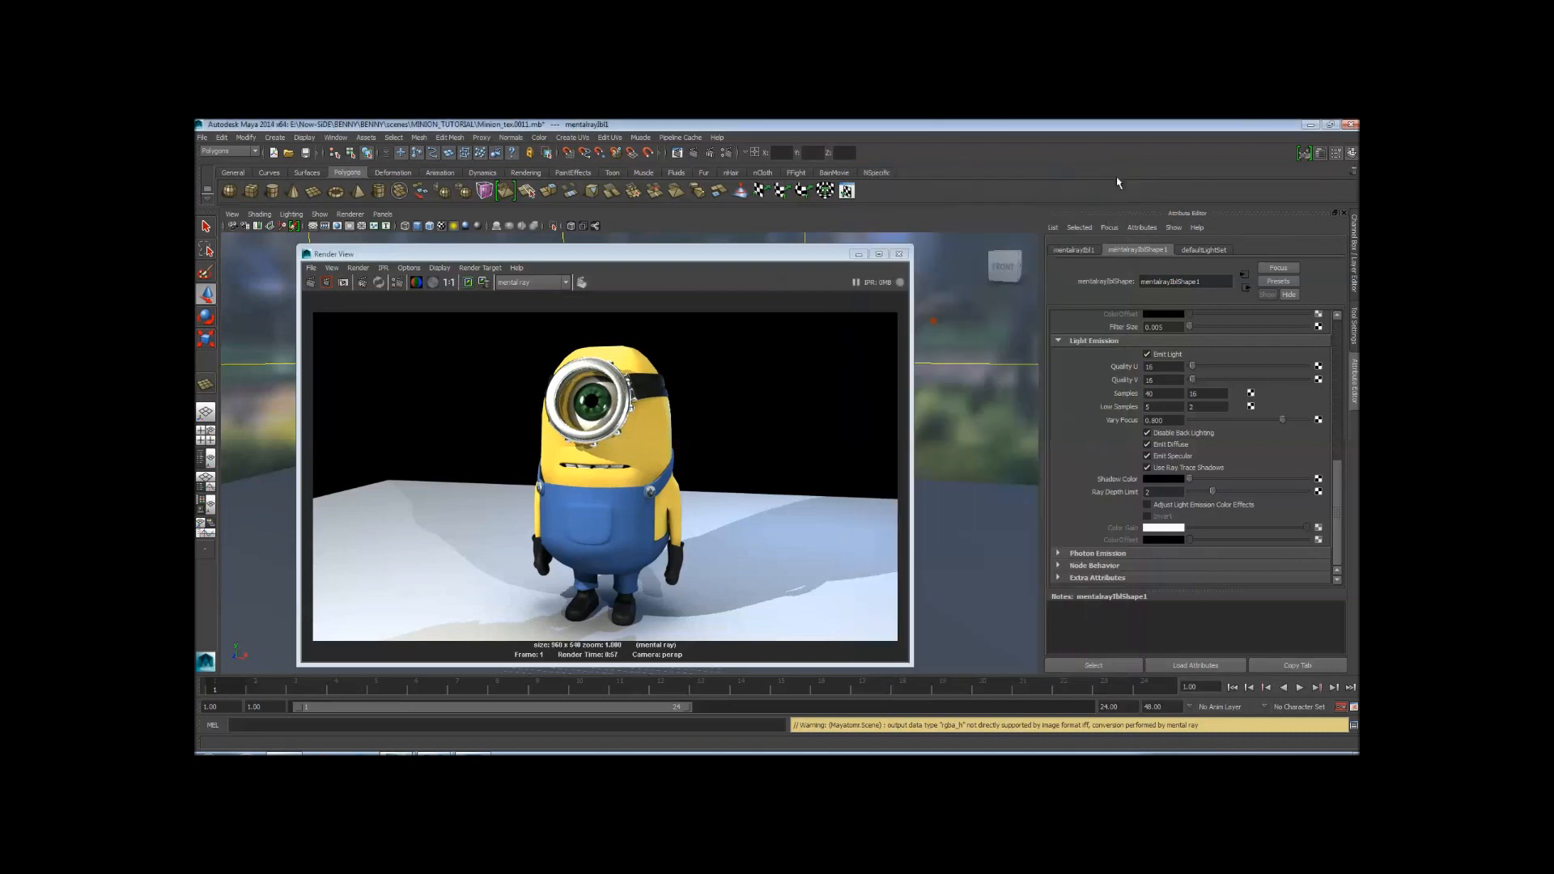
click(900, 255)
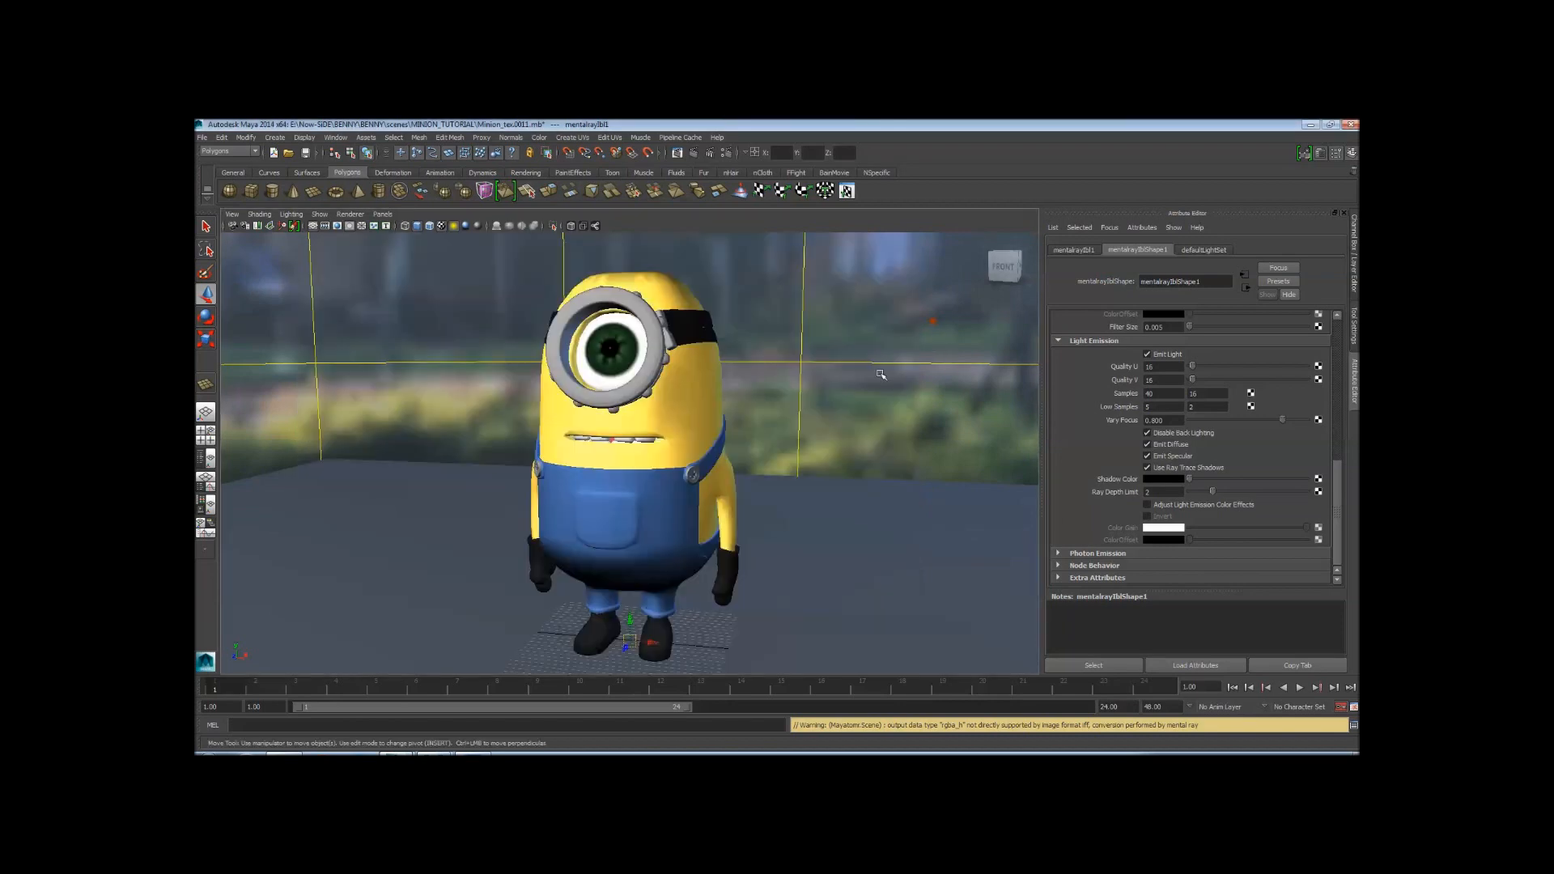
Turn off Use Ray Trace Shadows on the white point light with 0.5 intensity and on the blue point light
alt+right_drag(897, 422, 514, 458)
click(788, 386)
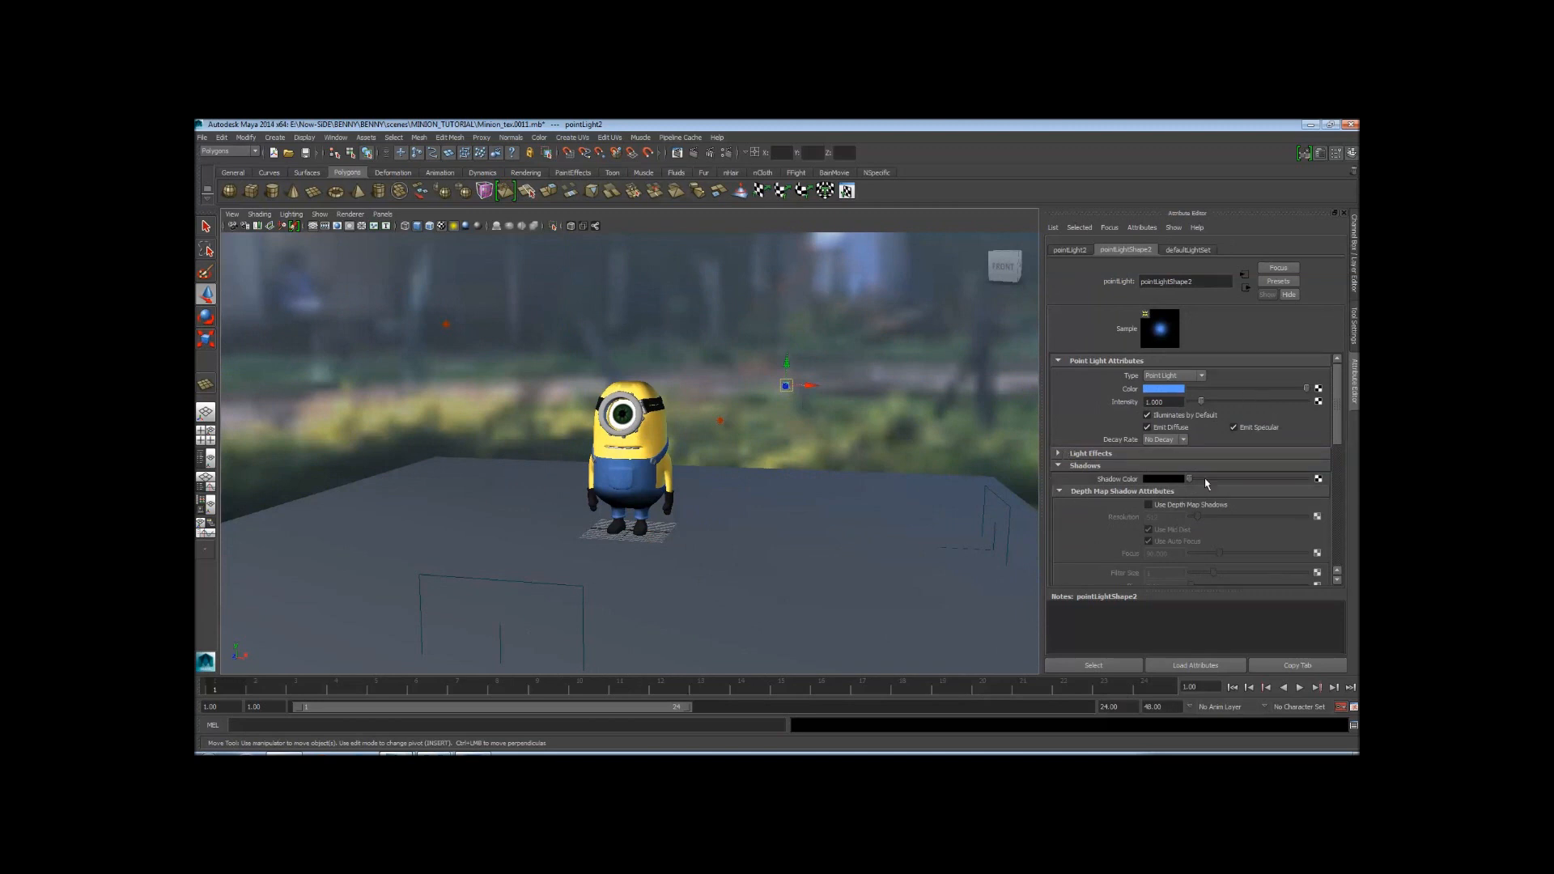
alt+drag(530, 370, 689, 413)
key(g)
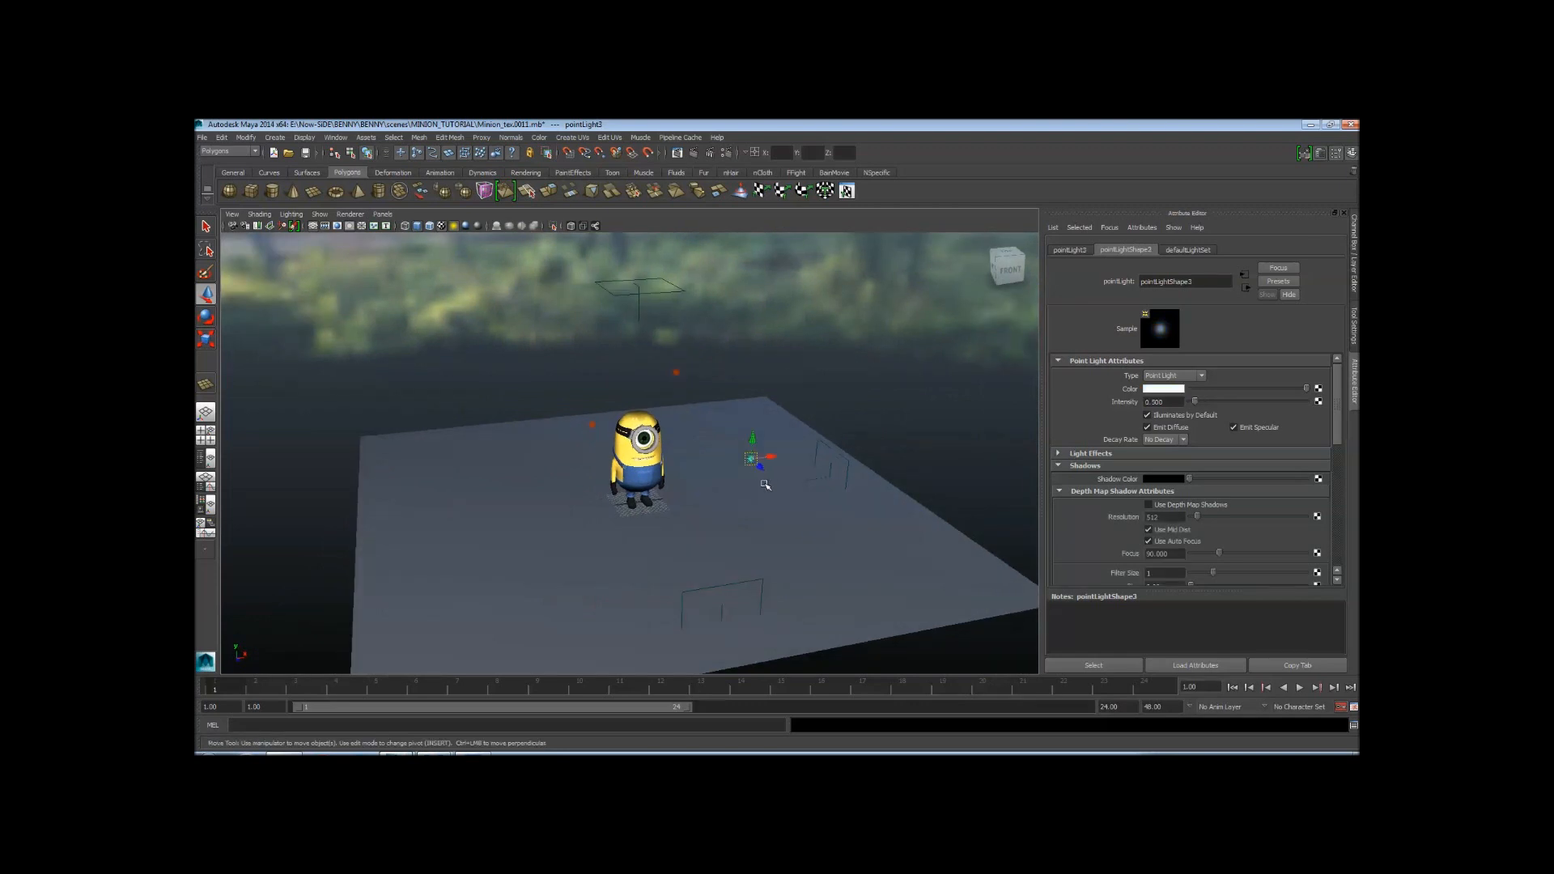
scroll(1251, 412, down, 3)
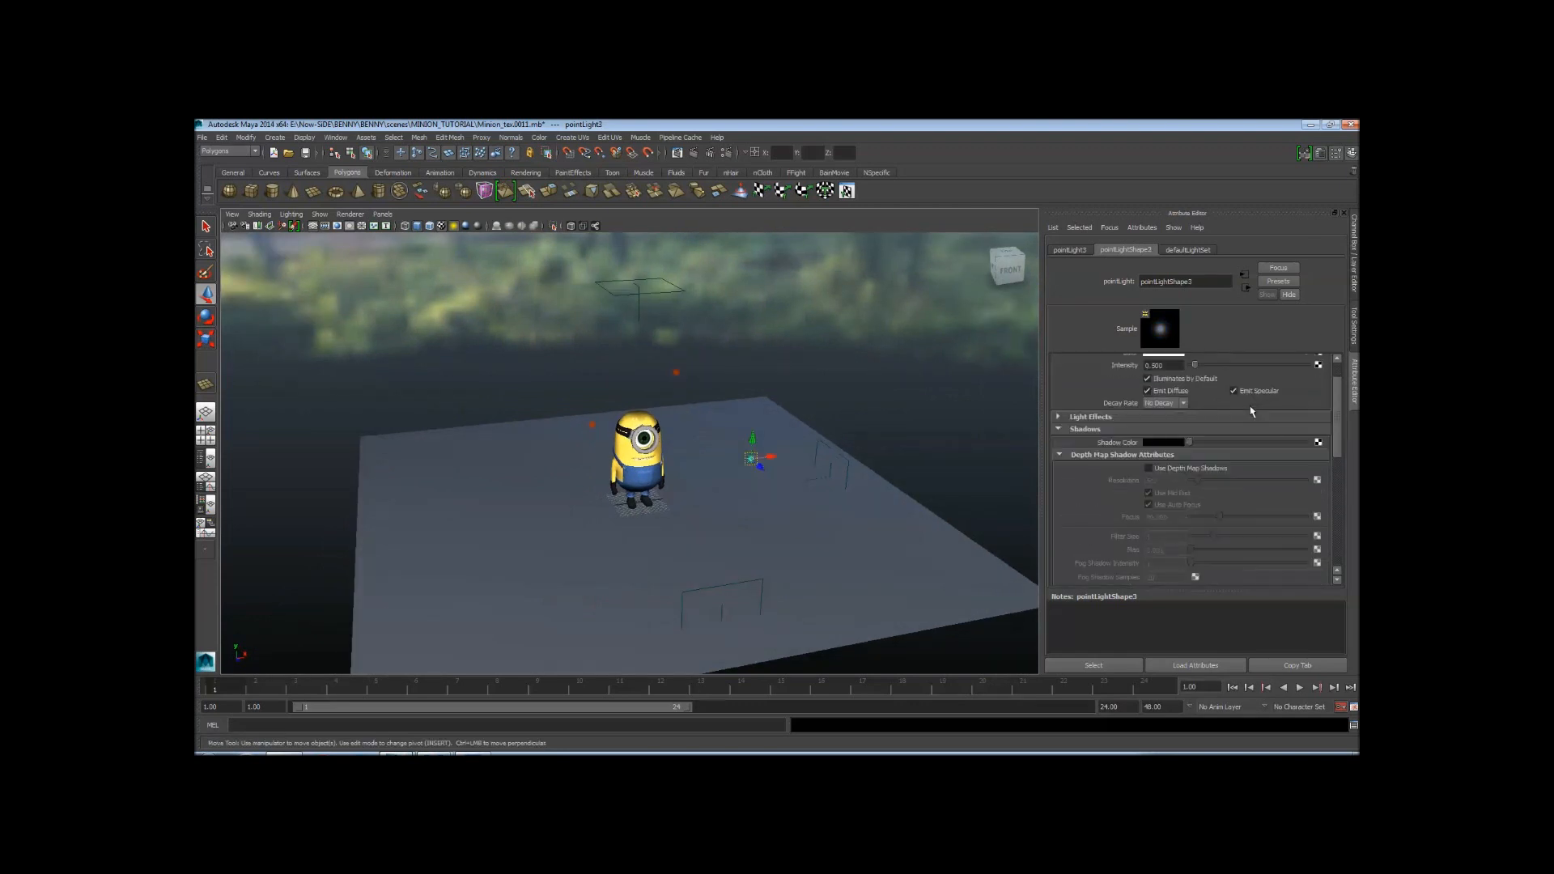
click(1086, 431)
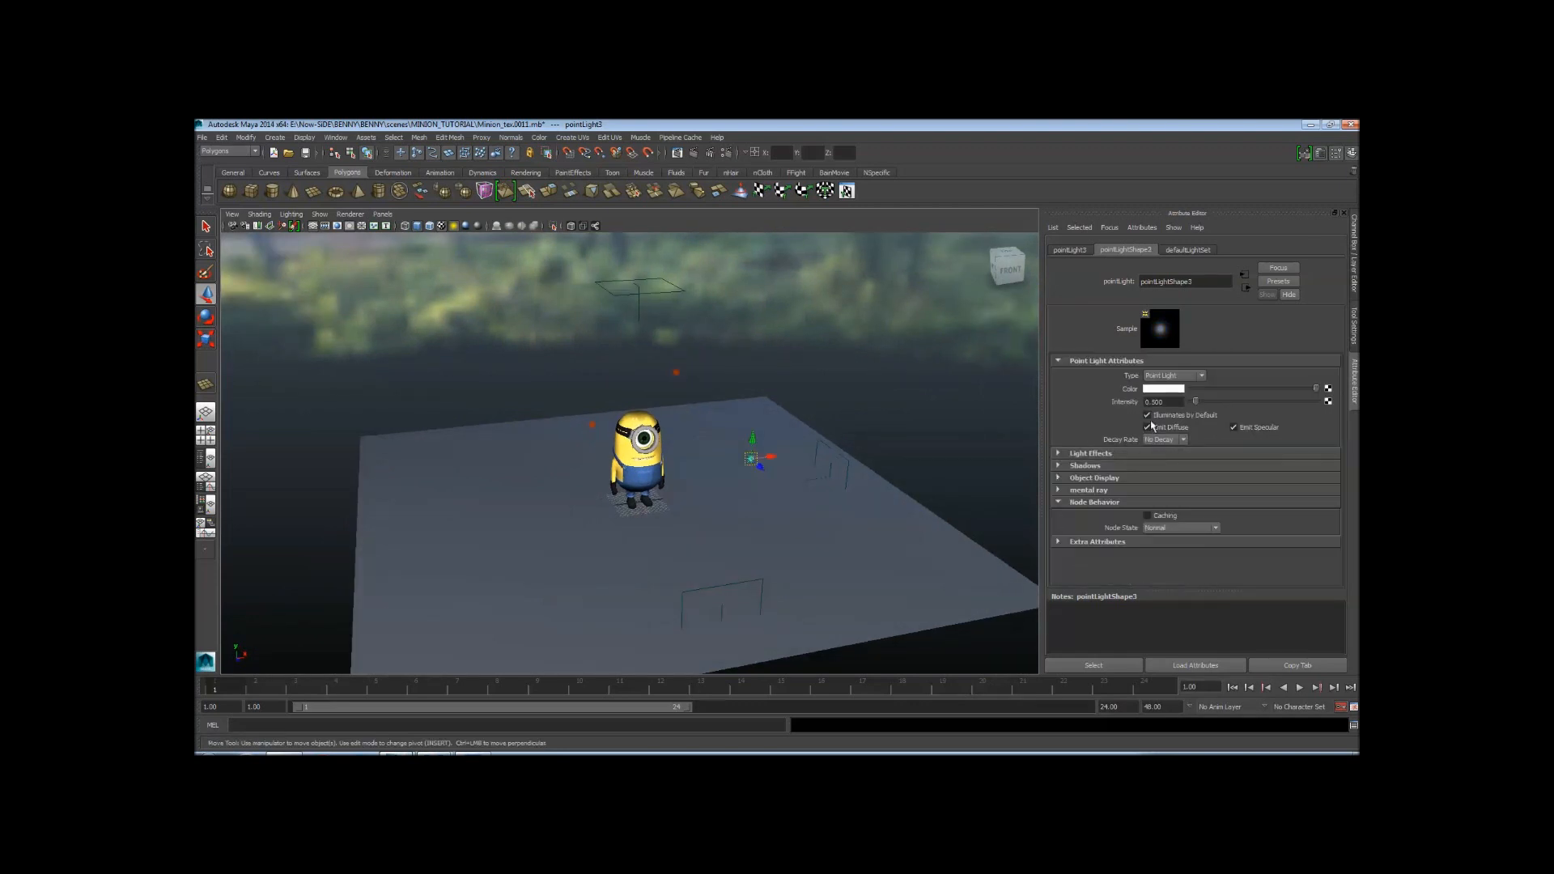
click(1087, 466)
scroll(1156, 468, down, 6)
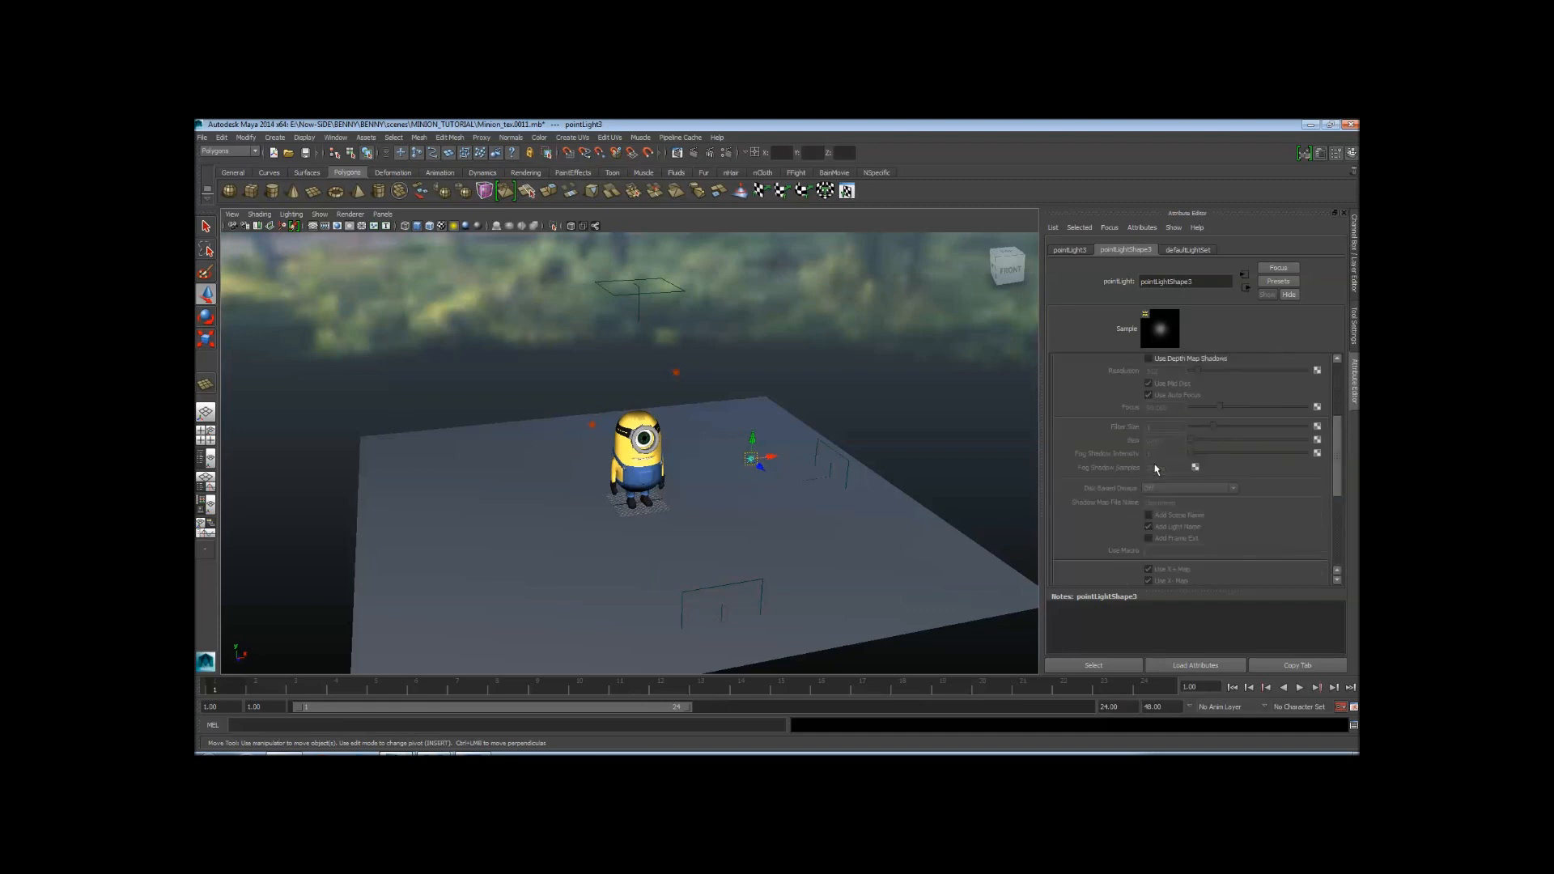
scroll(927, 469, up, 5)
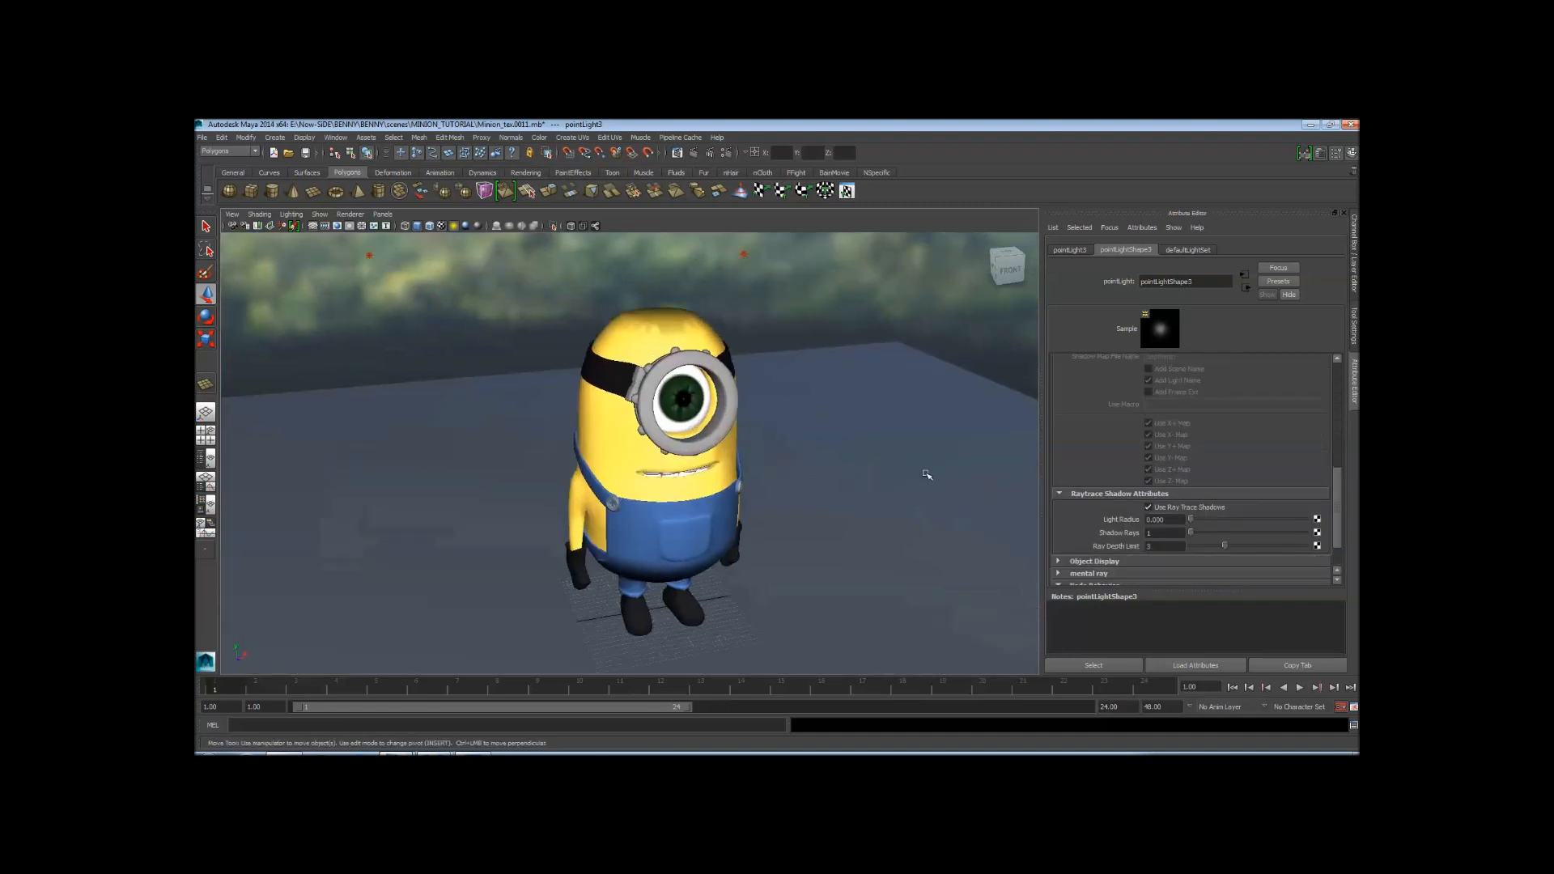
alt+drag(928, 468, 879, 468)
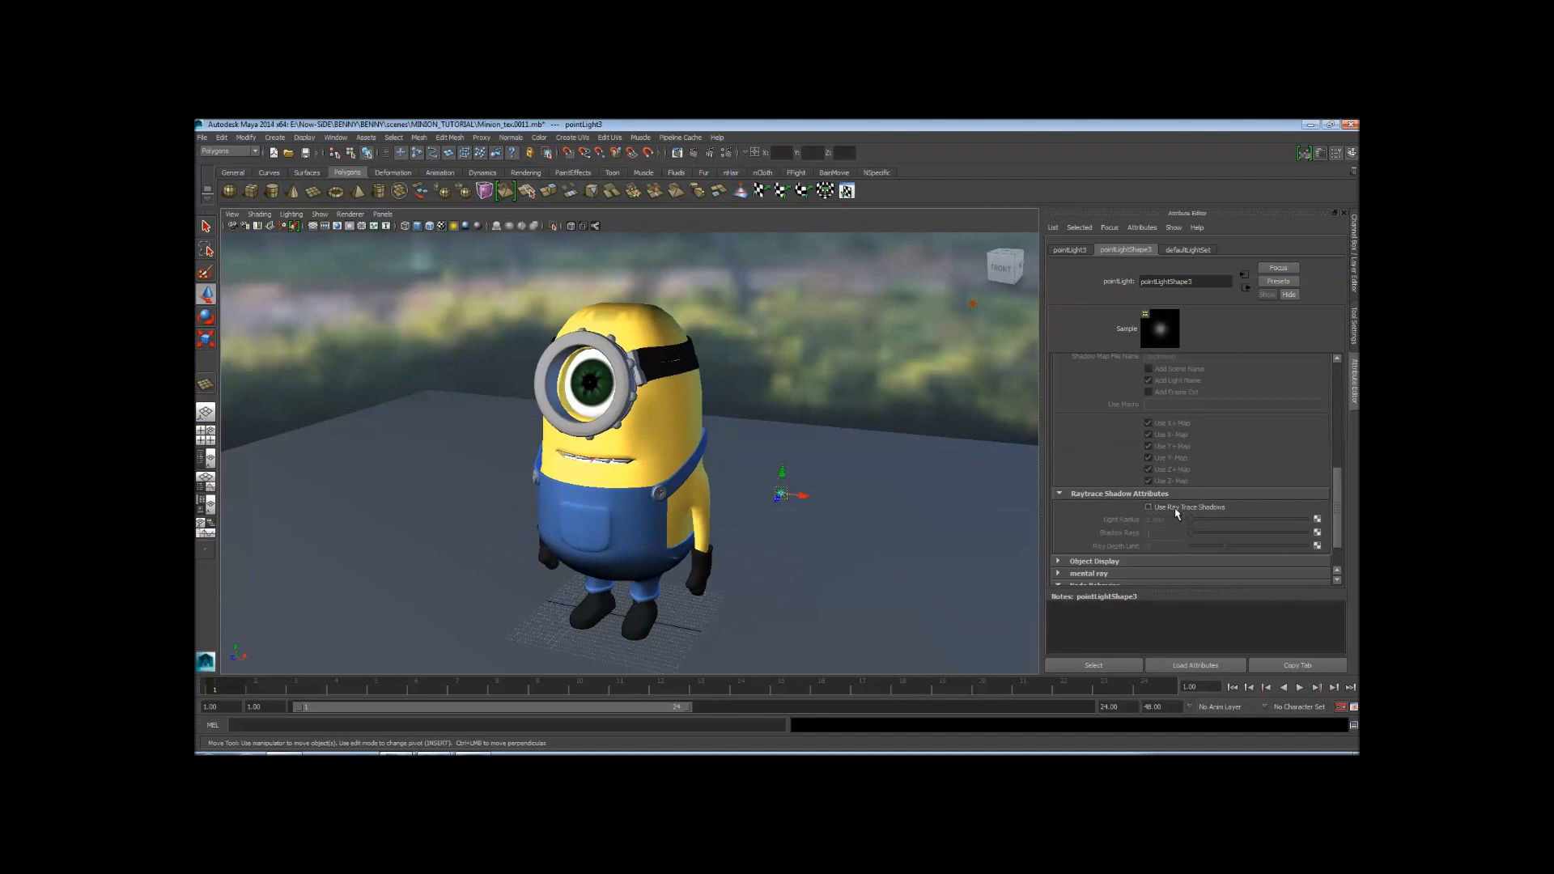
scroll(891, 421, down, 8)
click(782, 387)
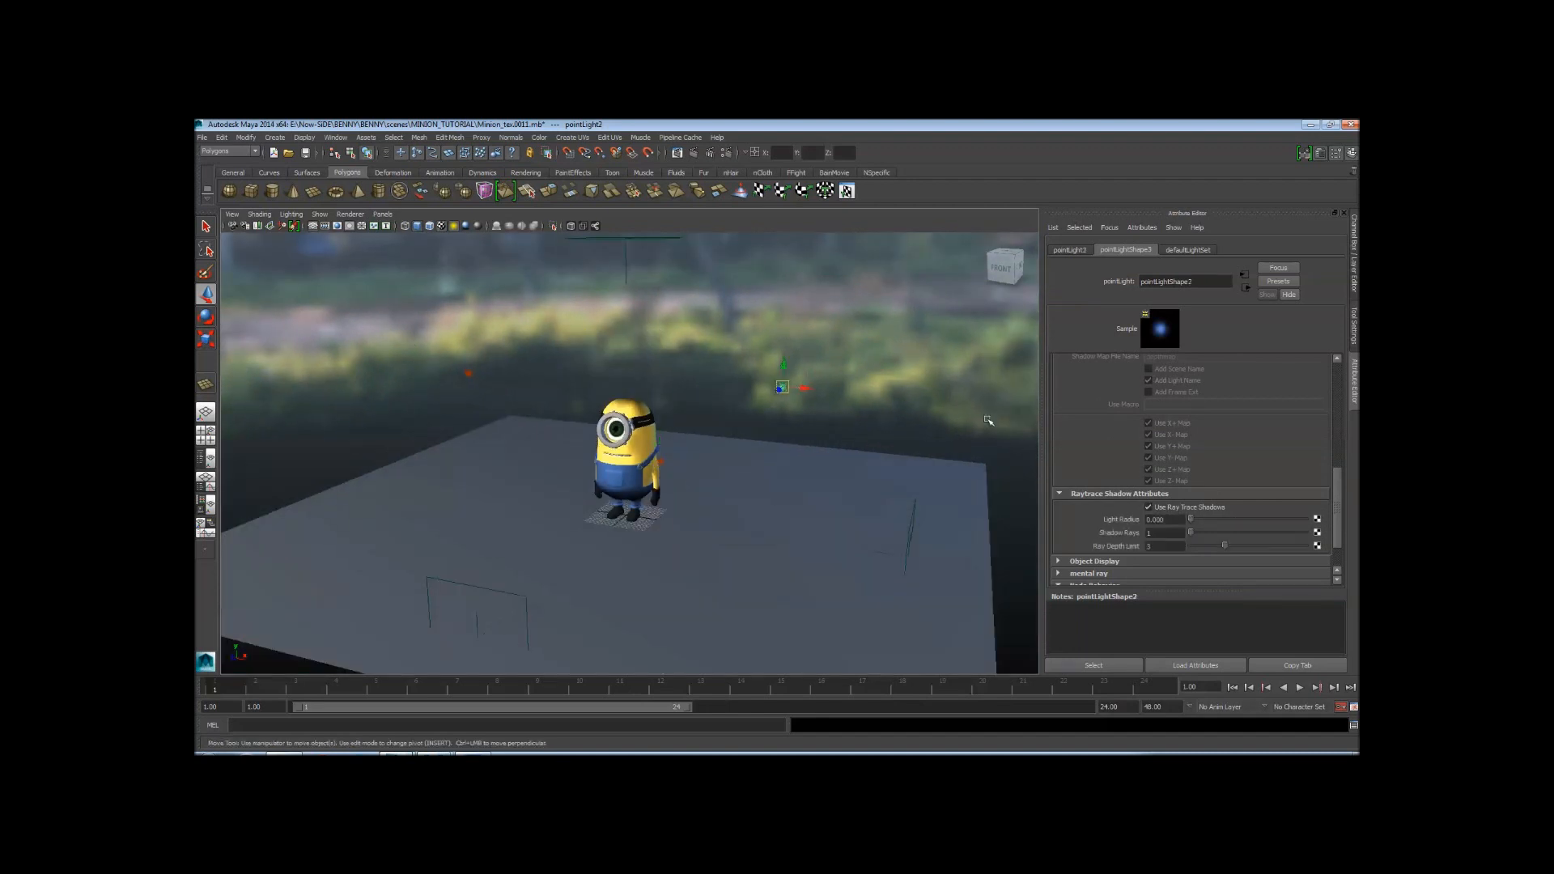
click(1181, 506)
Change the remaining white point light's color to pale orange, with hue about 30 and saturation about 0.33
click(468, 385)
click(469, 373)
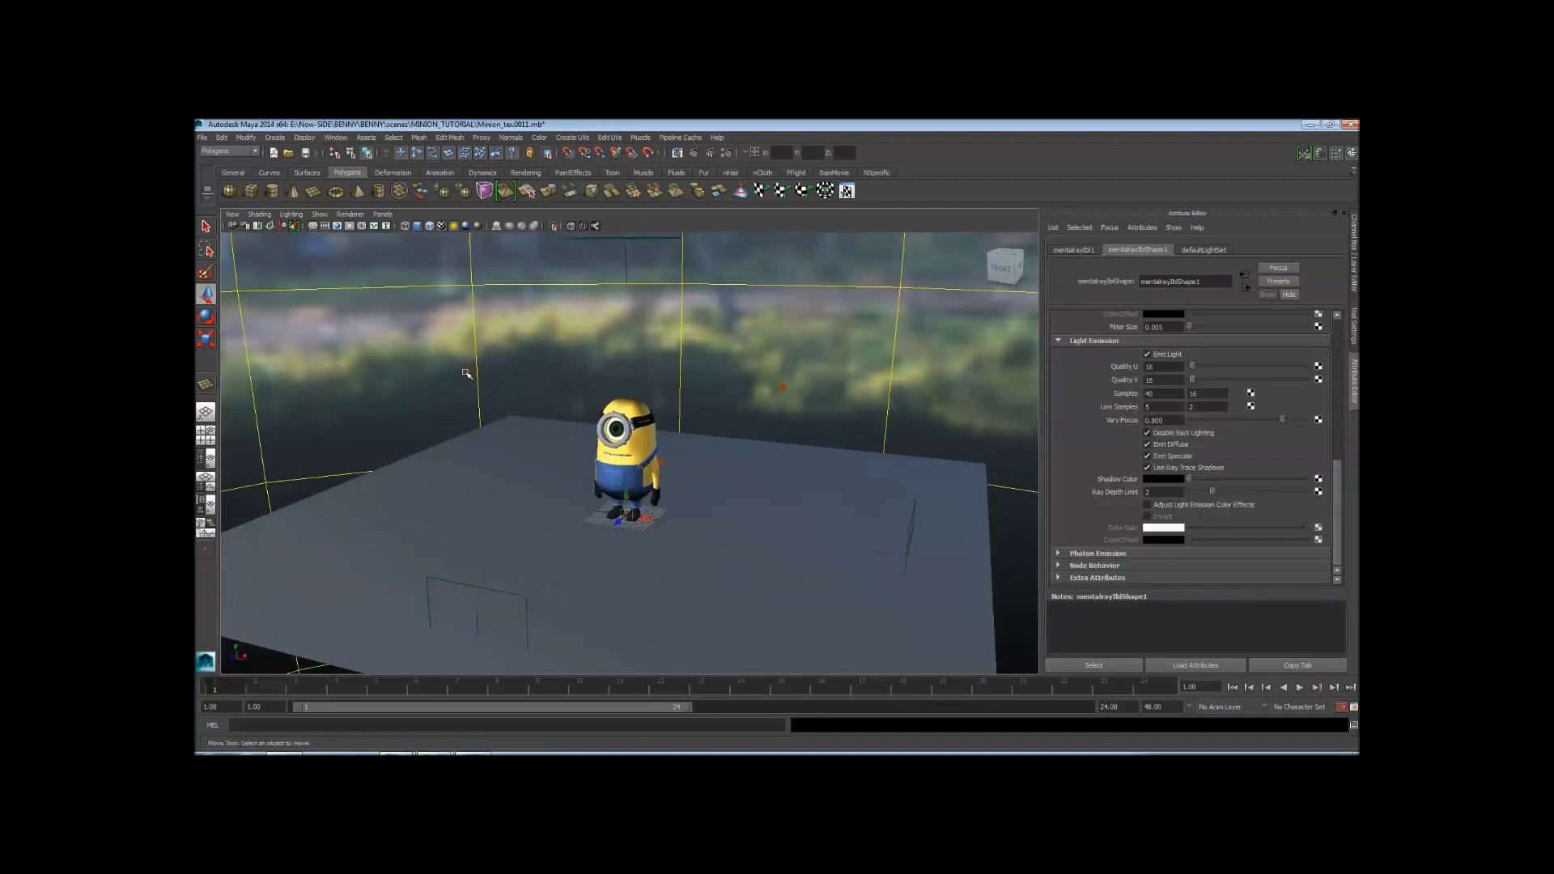
click(469, 374)
scroll(710, 437, up, 3)
scroll(1248, 484, up, 4)
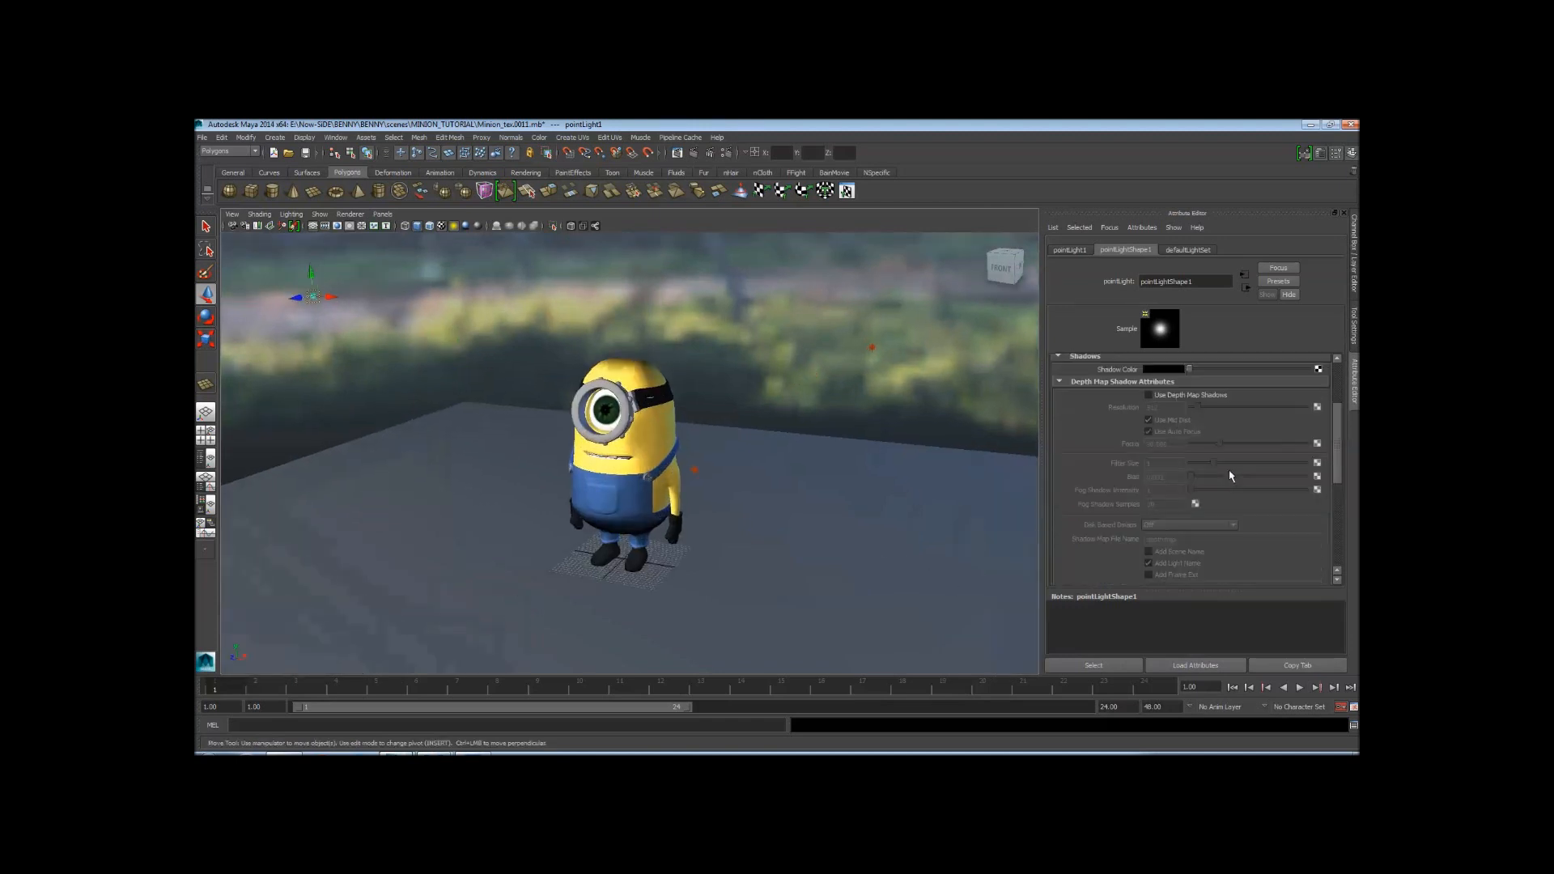
click(1158, 390)
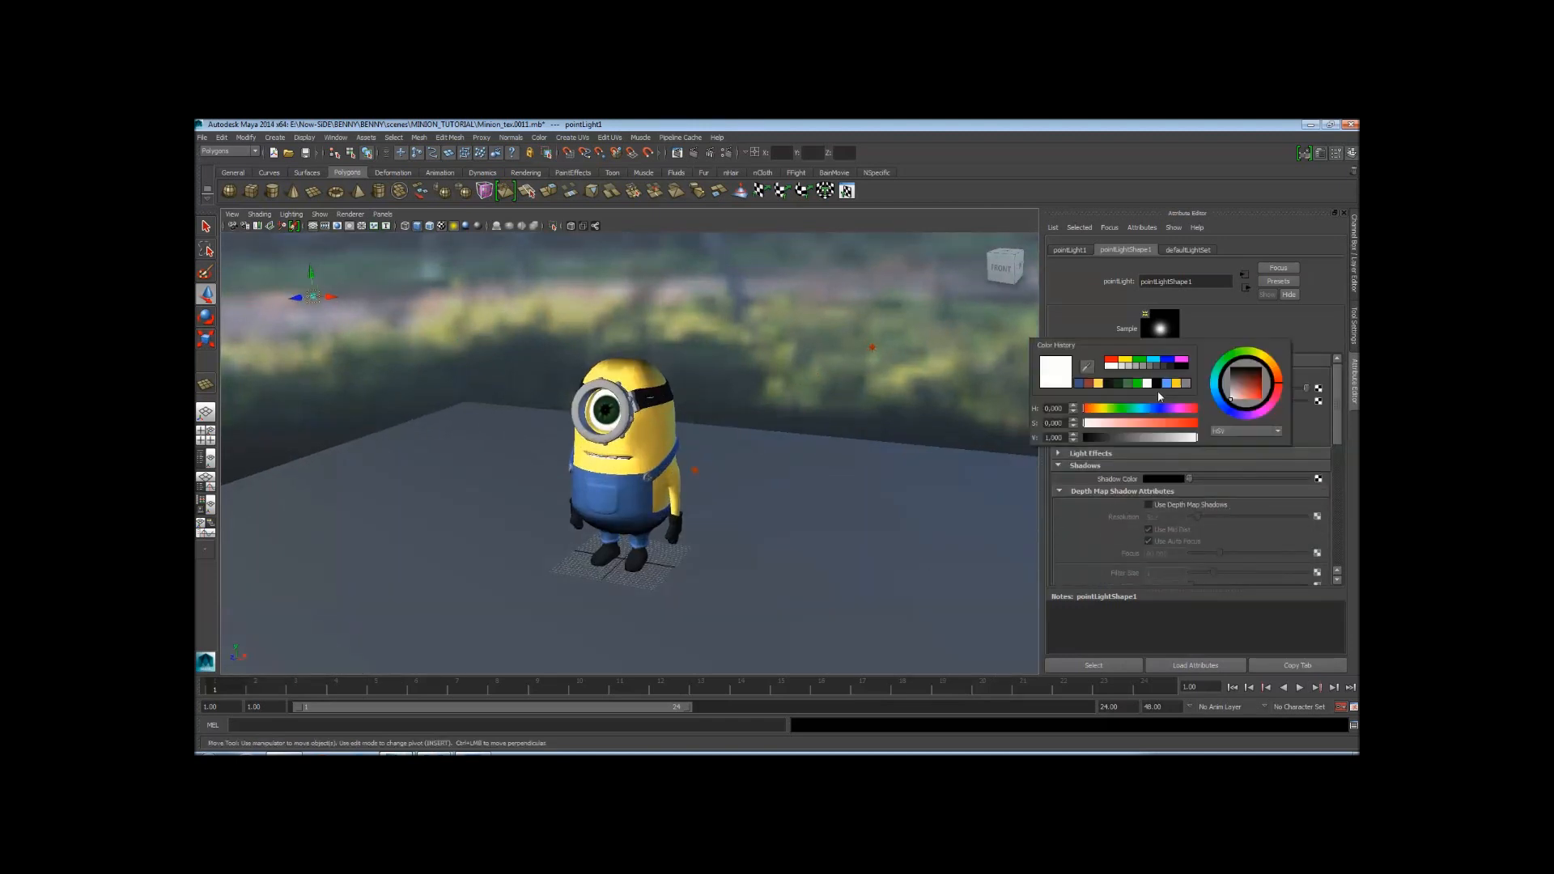
click(1096, 410)
drag(1137, 427, 1122, 428)
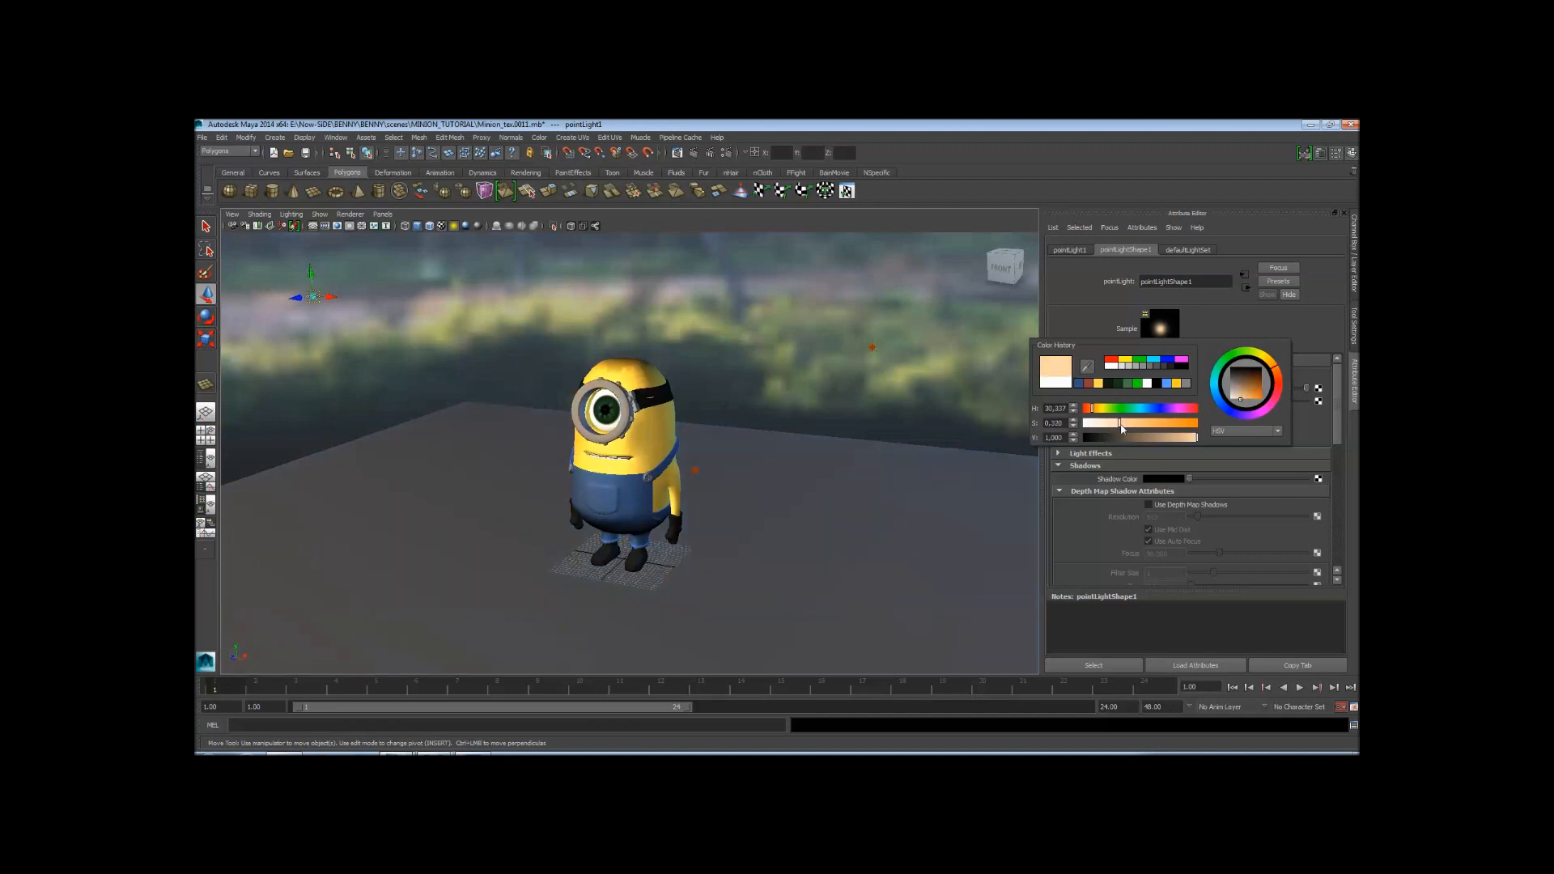
click(707, 338)
Render the current frame with the whole minion and its cast shadow framed, review the image, and minimize Render View
alt+right_drag(592, 398, 745, 434)
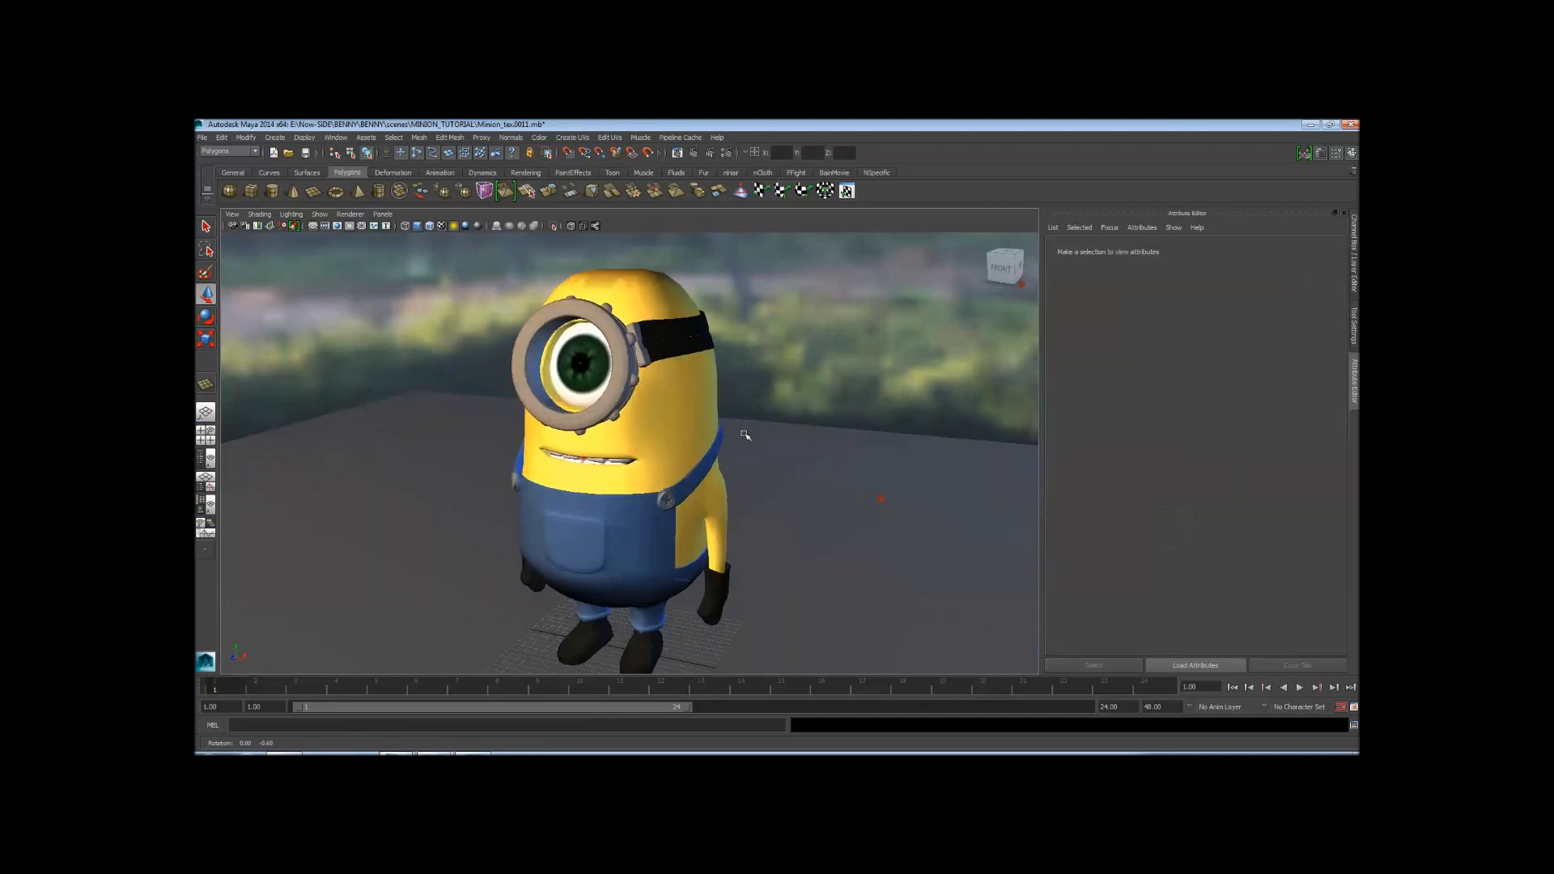
alt+drag(745, 434, 793, 426)
alt+right_drag(794, 426, 703, 429)
alt+drag(703, 429, 685, 430)
alt+right_drag(685, 430, 719, 432)
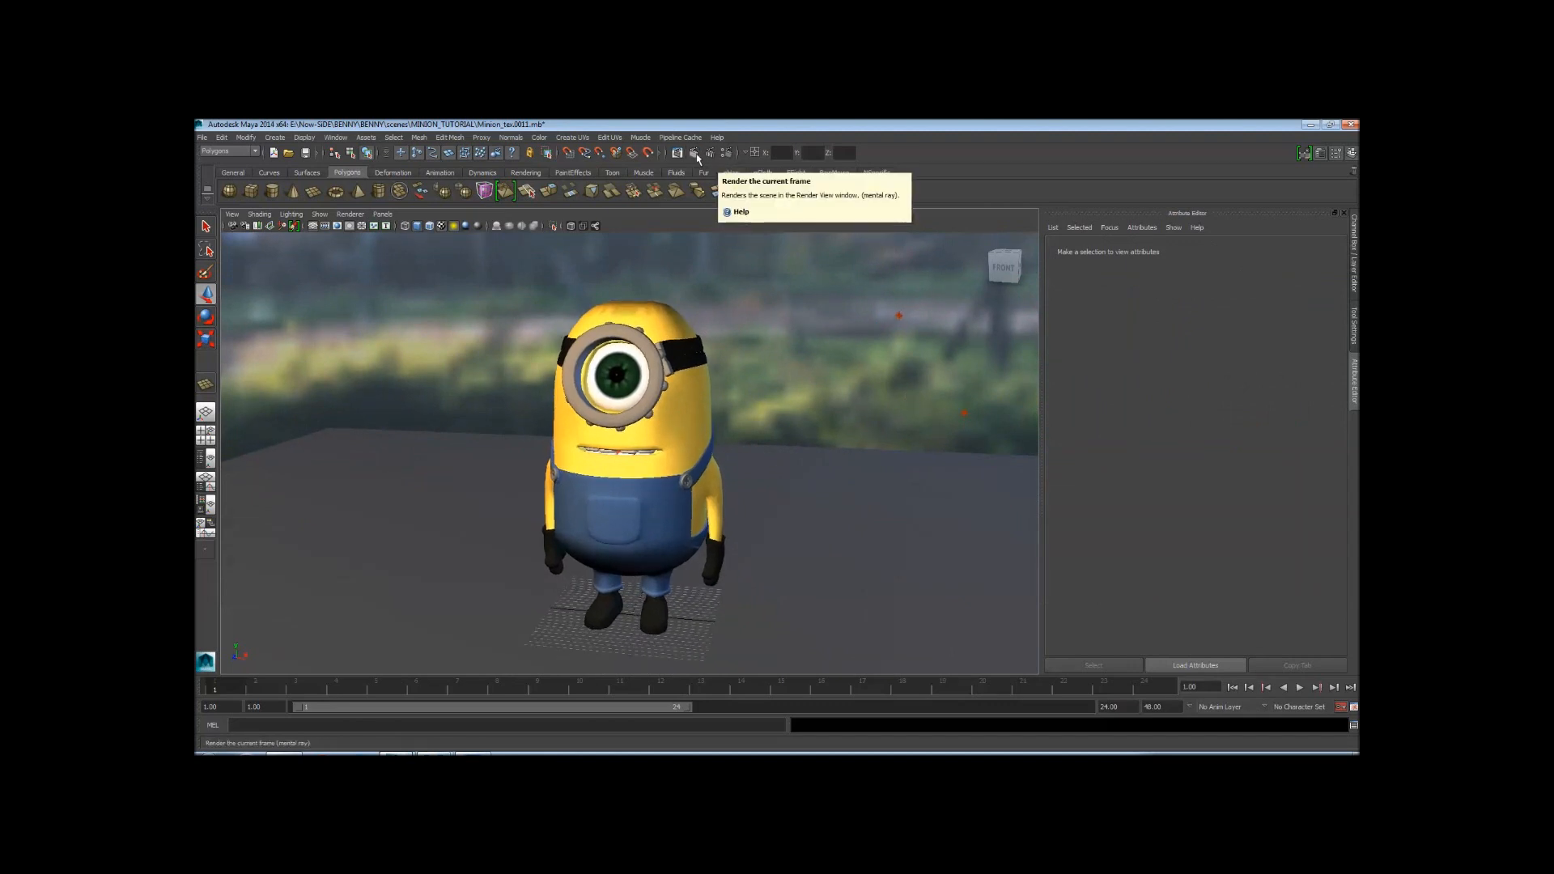
click(695, 154)
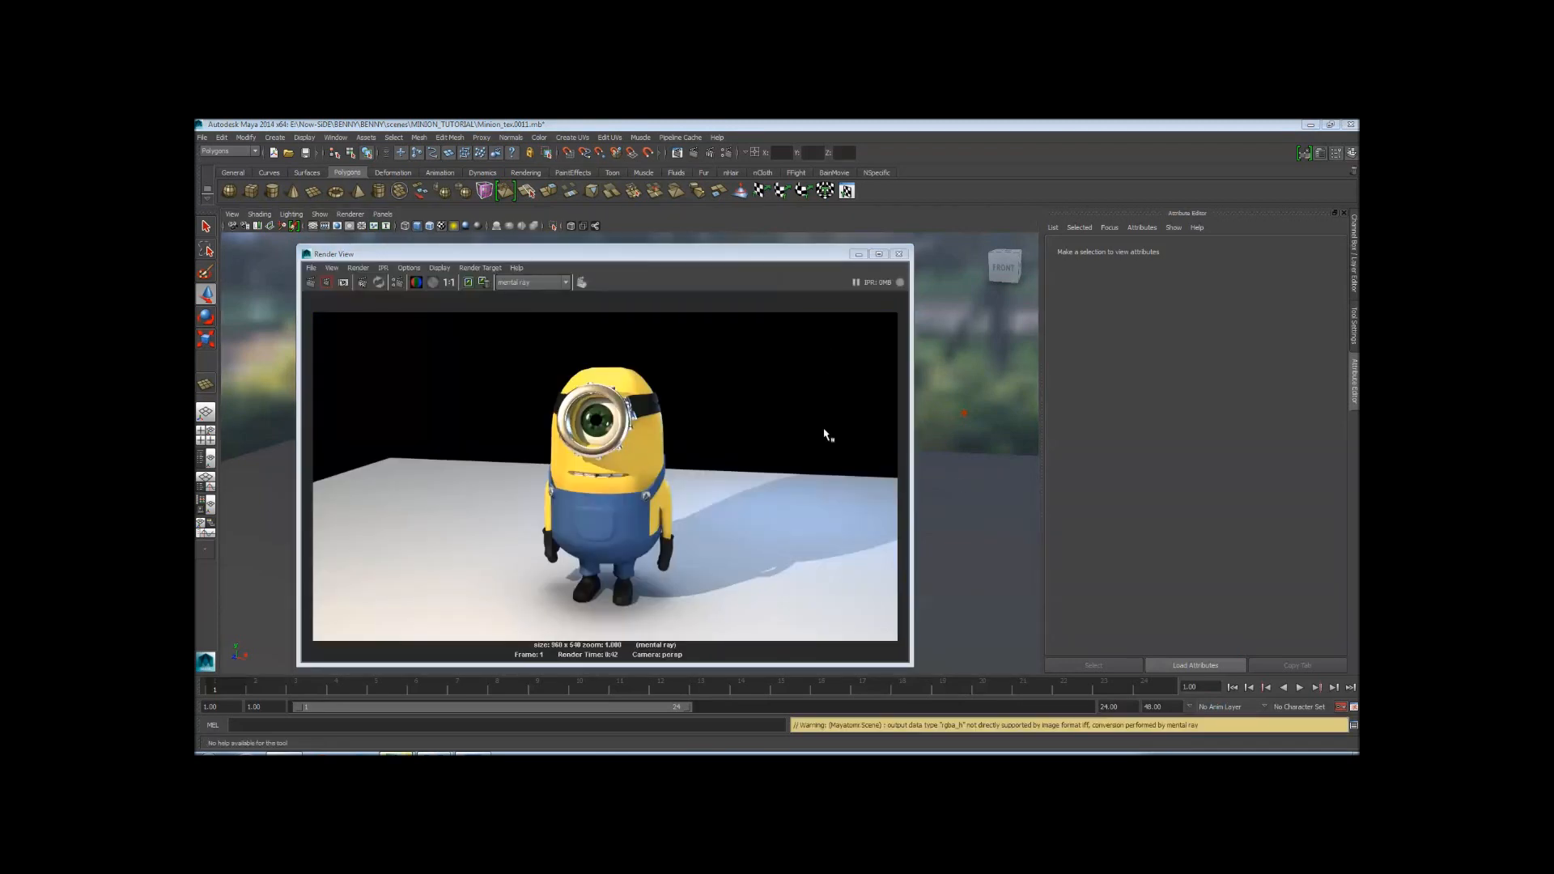
drag(677, 257, 841, 205)
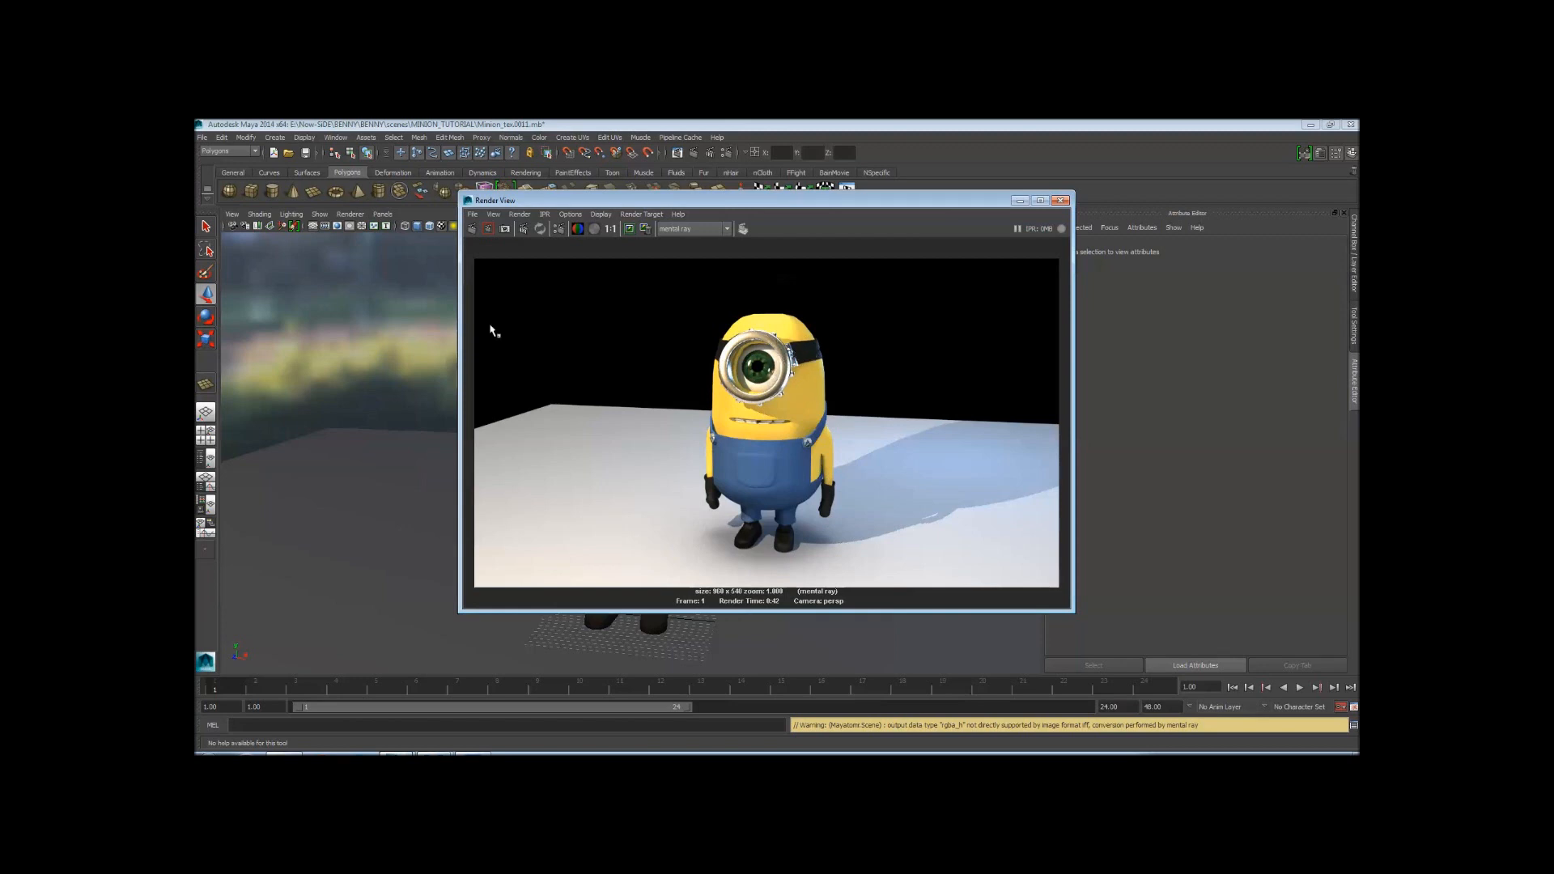
drag(804, 207, 652, 221)
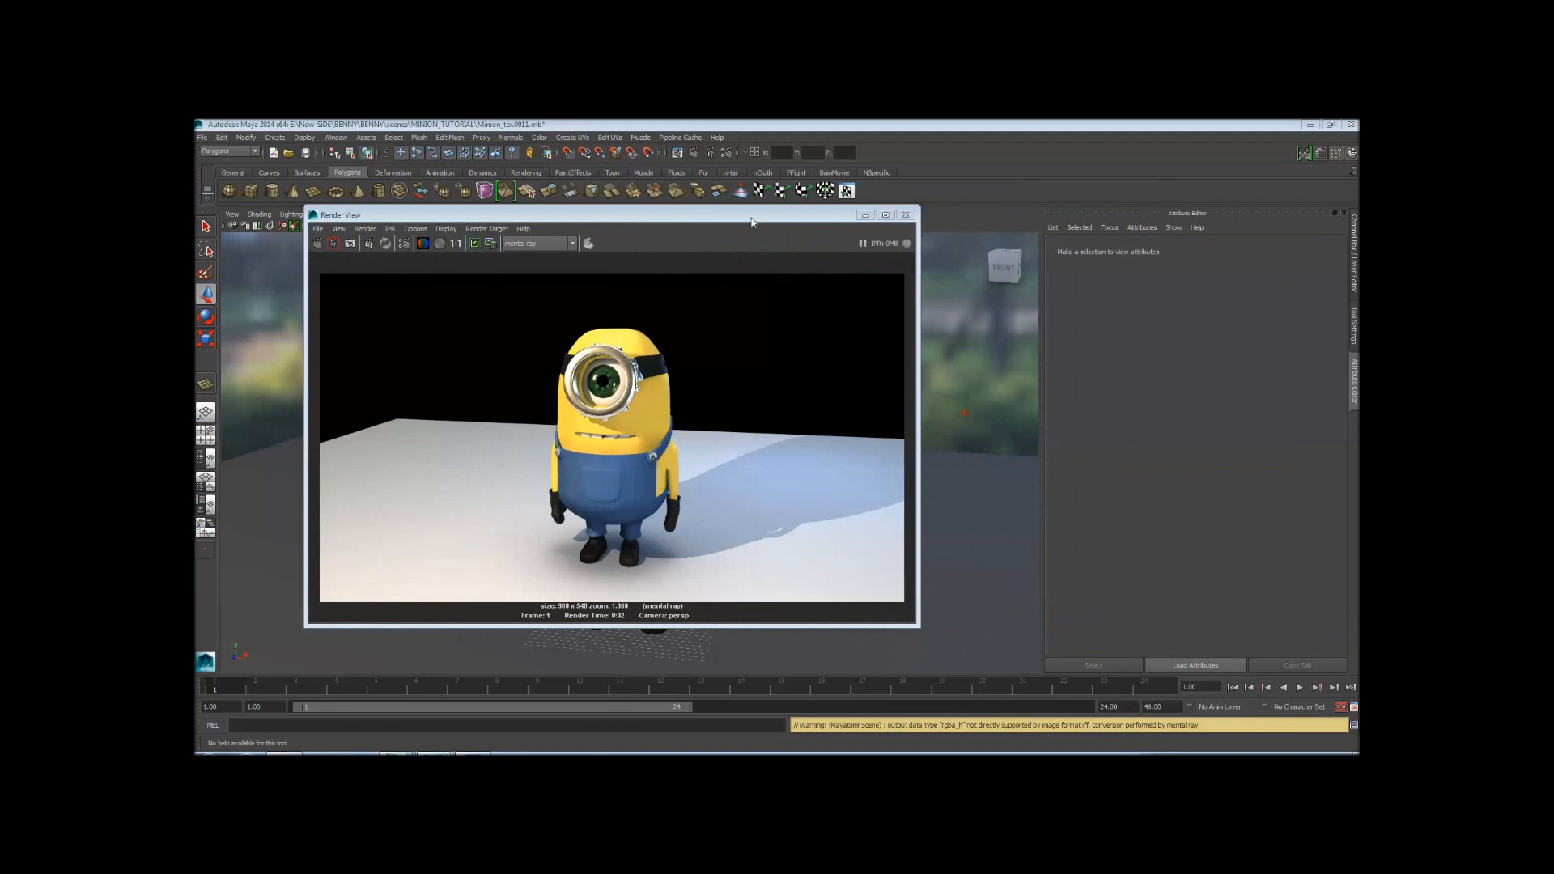
drag(751, 222, 613, 265)
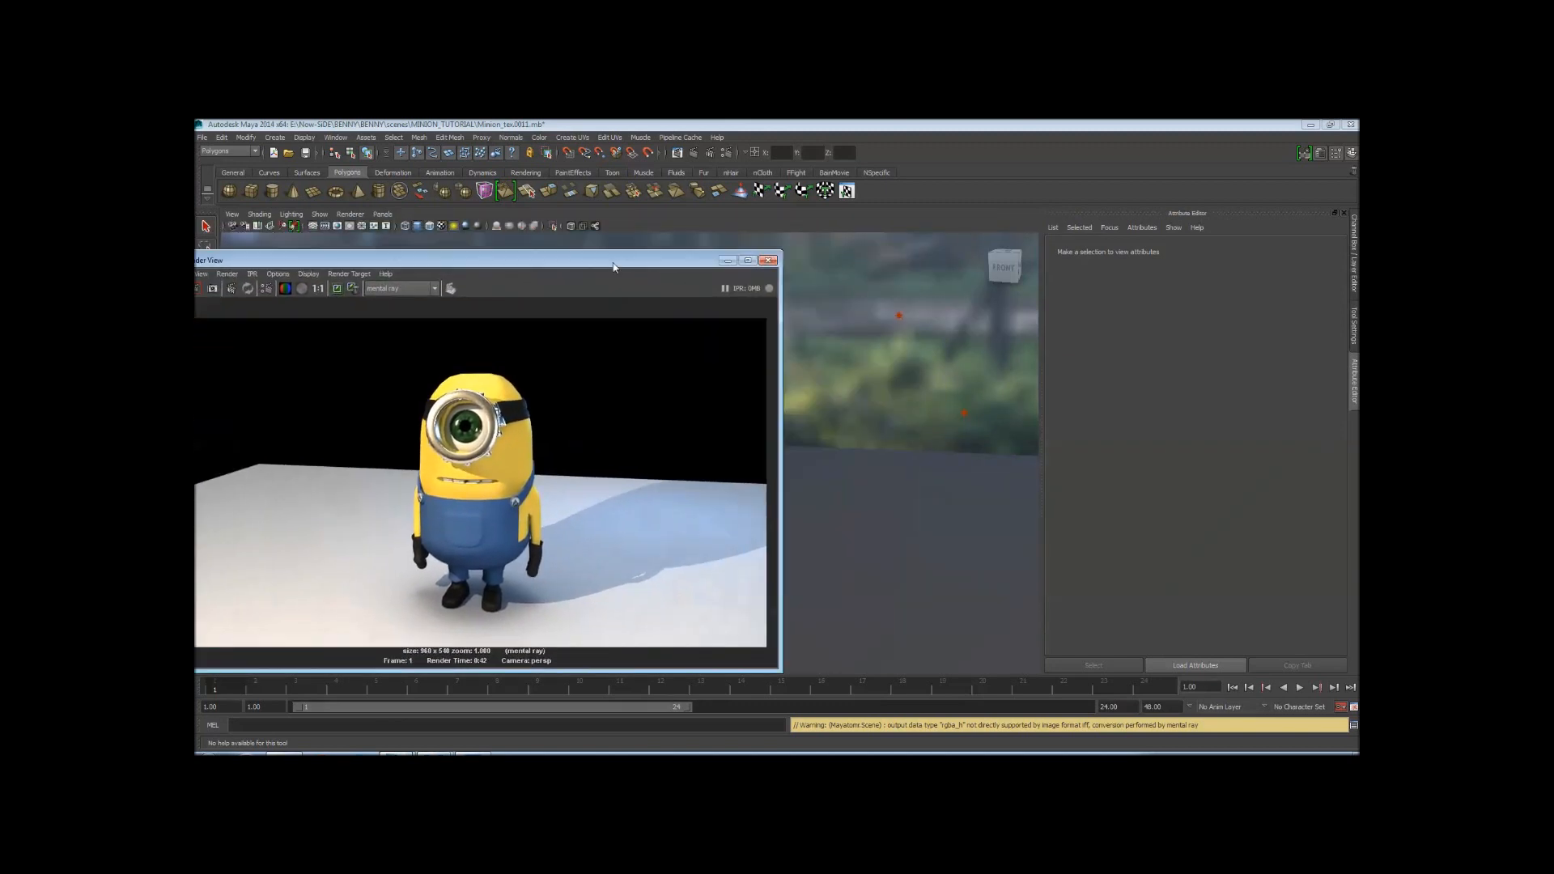
click(728, 261)
Scale up the ground plane beneath the minion uniformly so it reaches far behind the character
scroll(729, 454, down, 10)
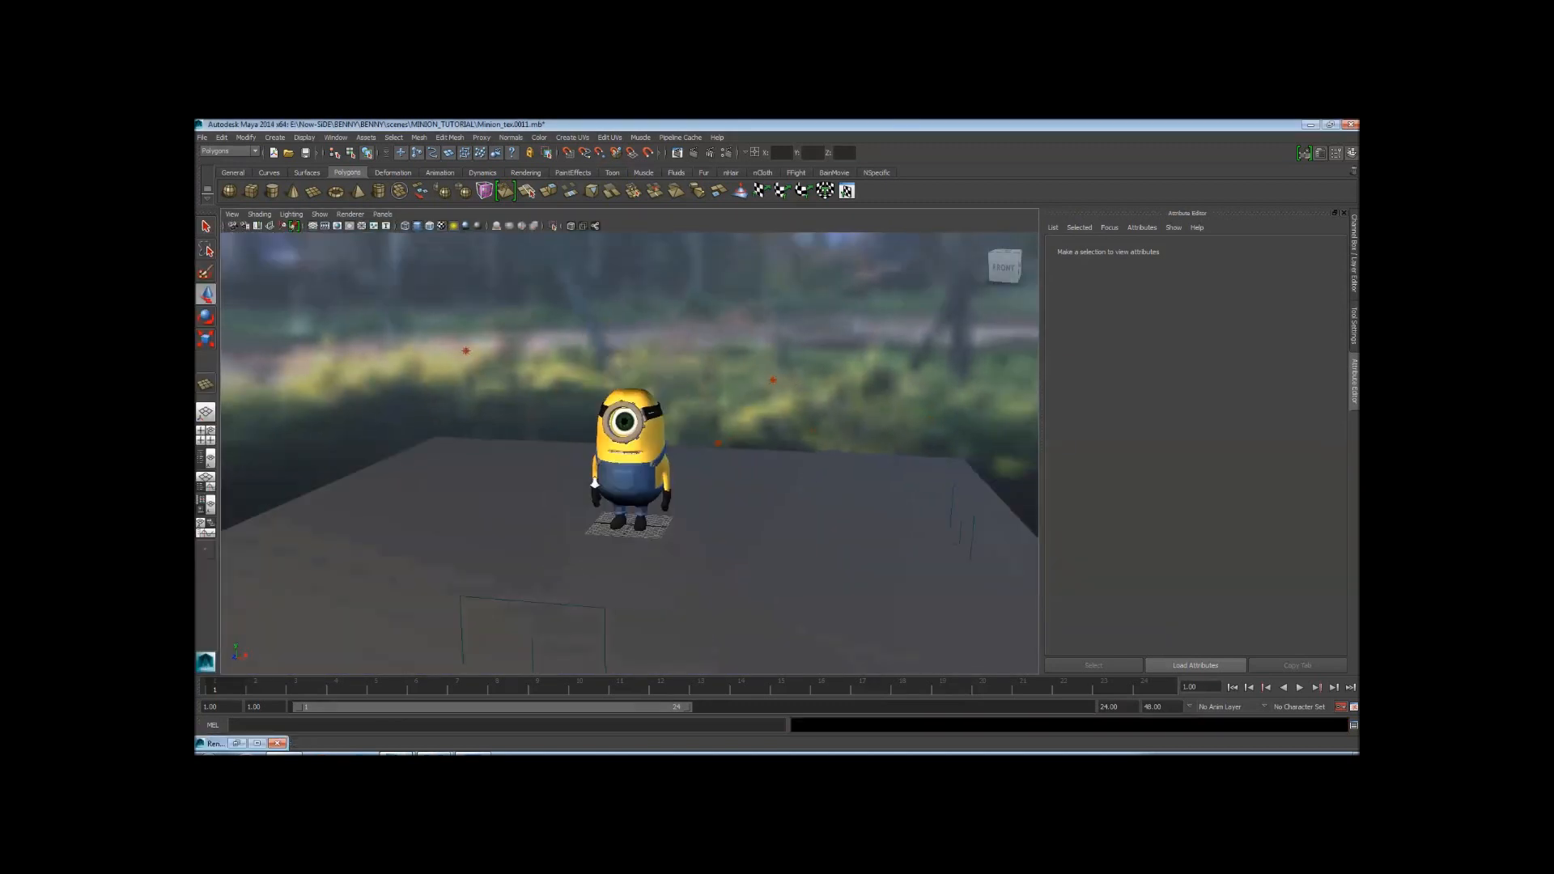
click(745, 491)
alt+drag(744, 491, 717, 470)
key(r)
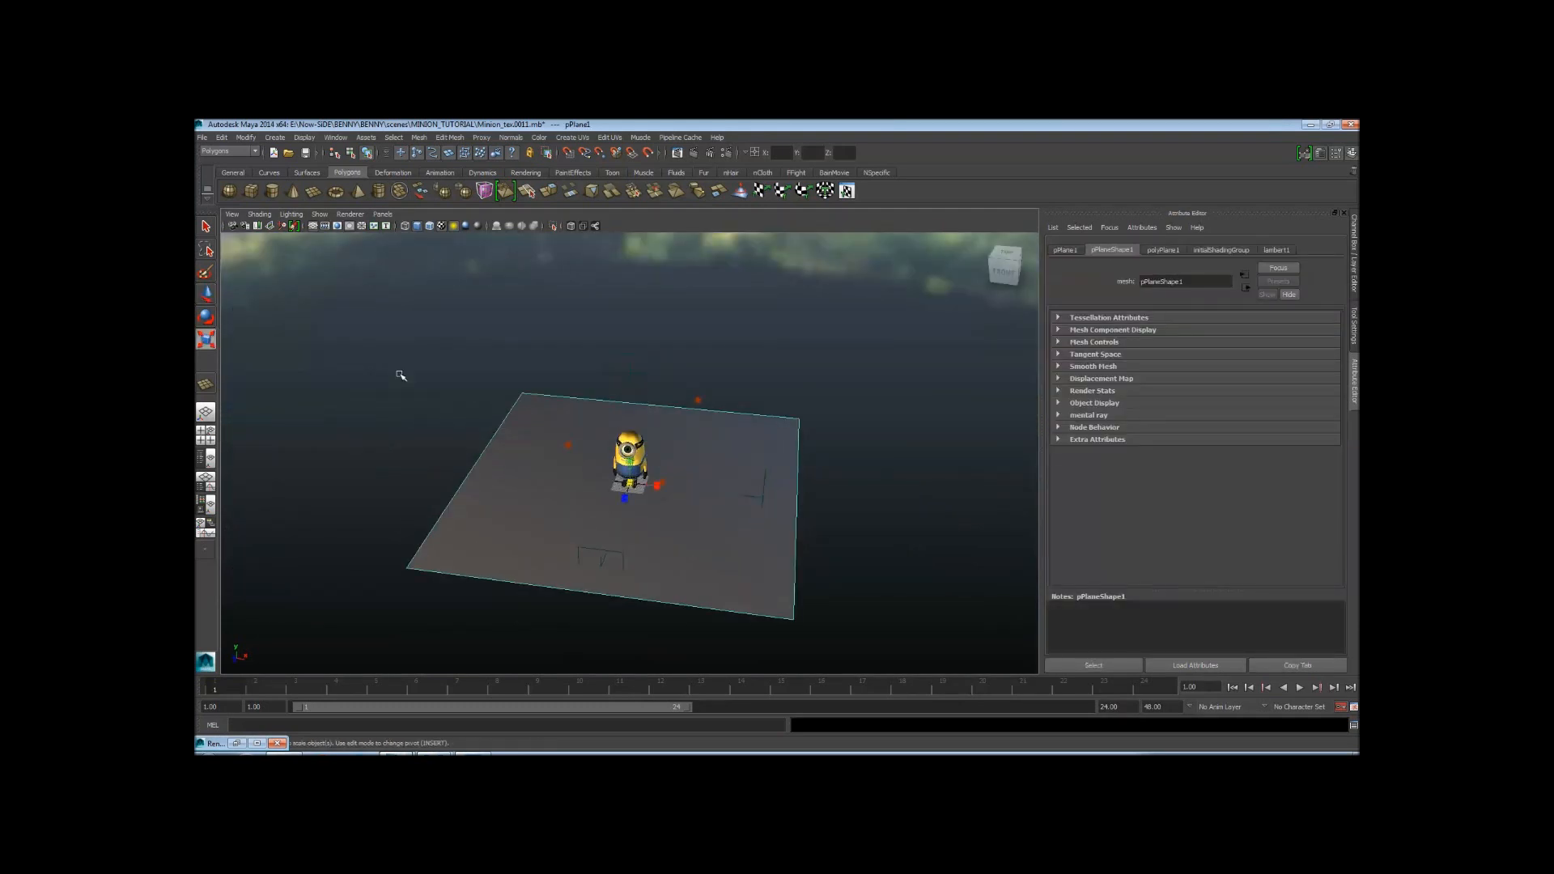
middle_drag(416, 492, 918, 492)
alt+drag(729, 493, 708, 429)
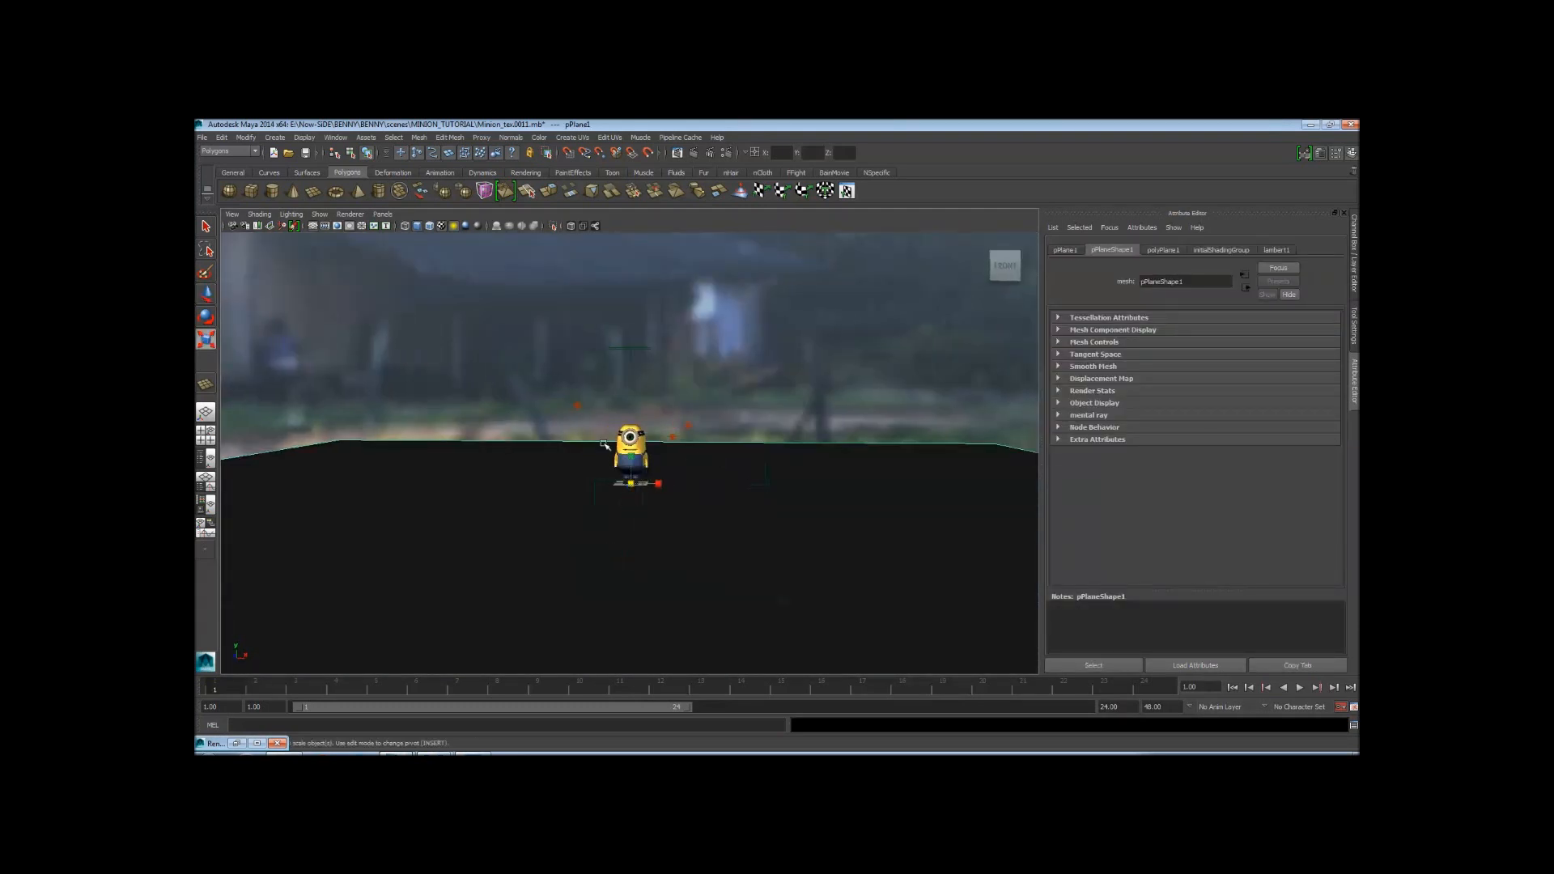
alt+right_drag(708, 453, 998, 481)
alt+drag(1006, 489, 825, 464)
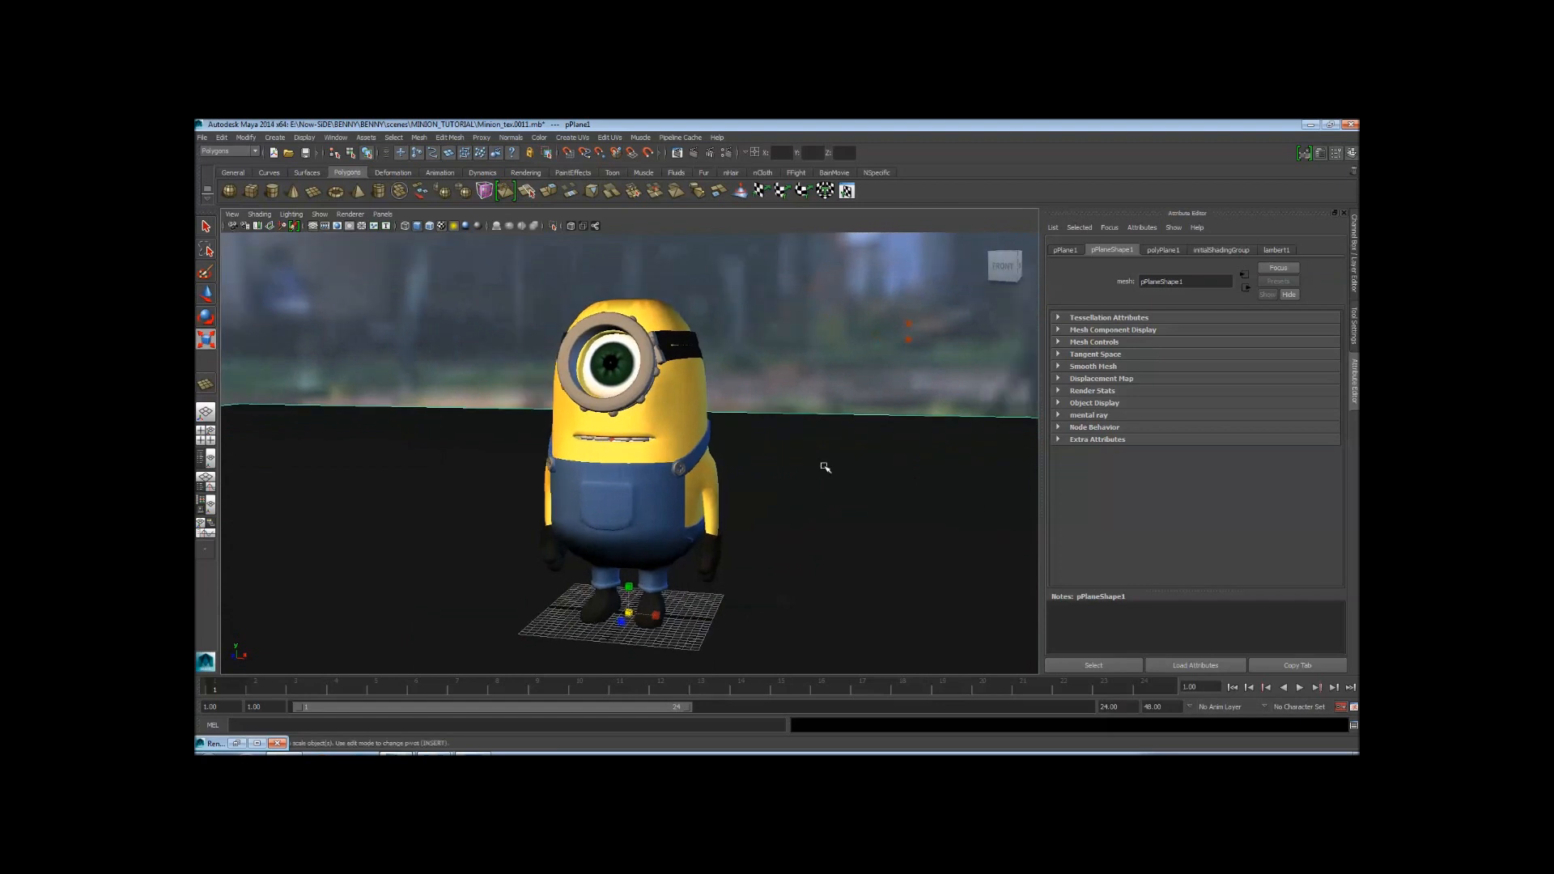
Reopen Render View to review the previous render, and close it
click(677, 152)
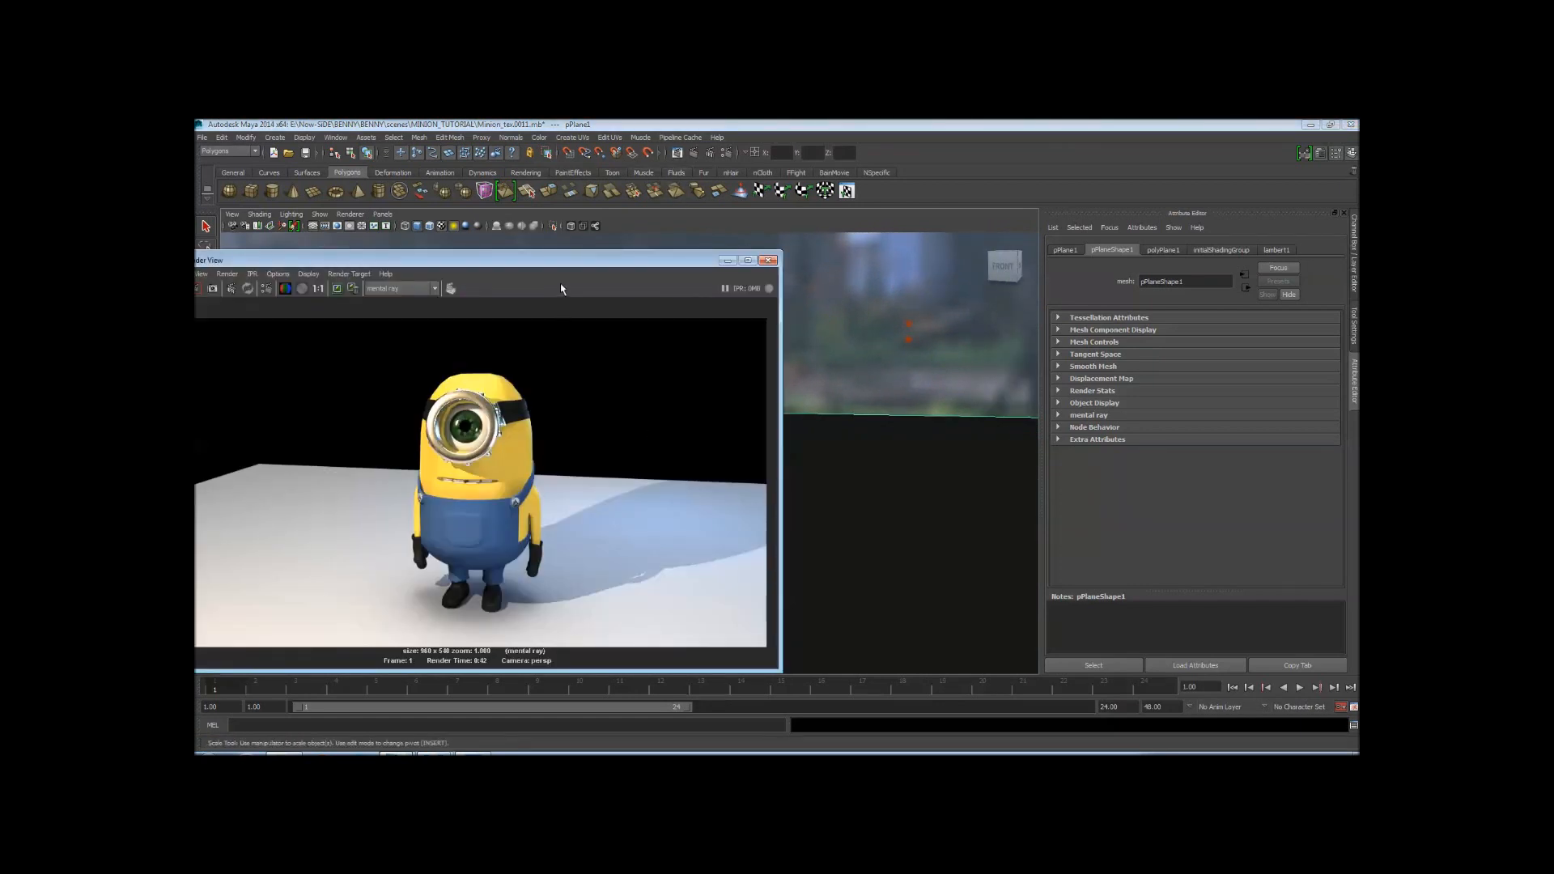
mouse_move(546, 269)
mouse_down()
mouse_move(1022, 271)
mouse_move(658, 285)
mouse_move(599, 356)
mouse_move(511, 293)
mouse_move(853, 312)
mouse_move(534, 276)
mouse_up()
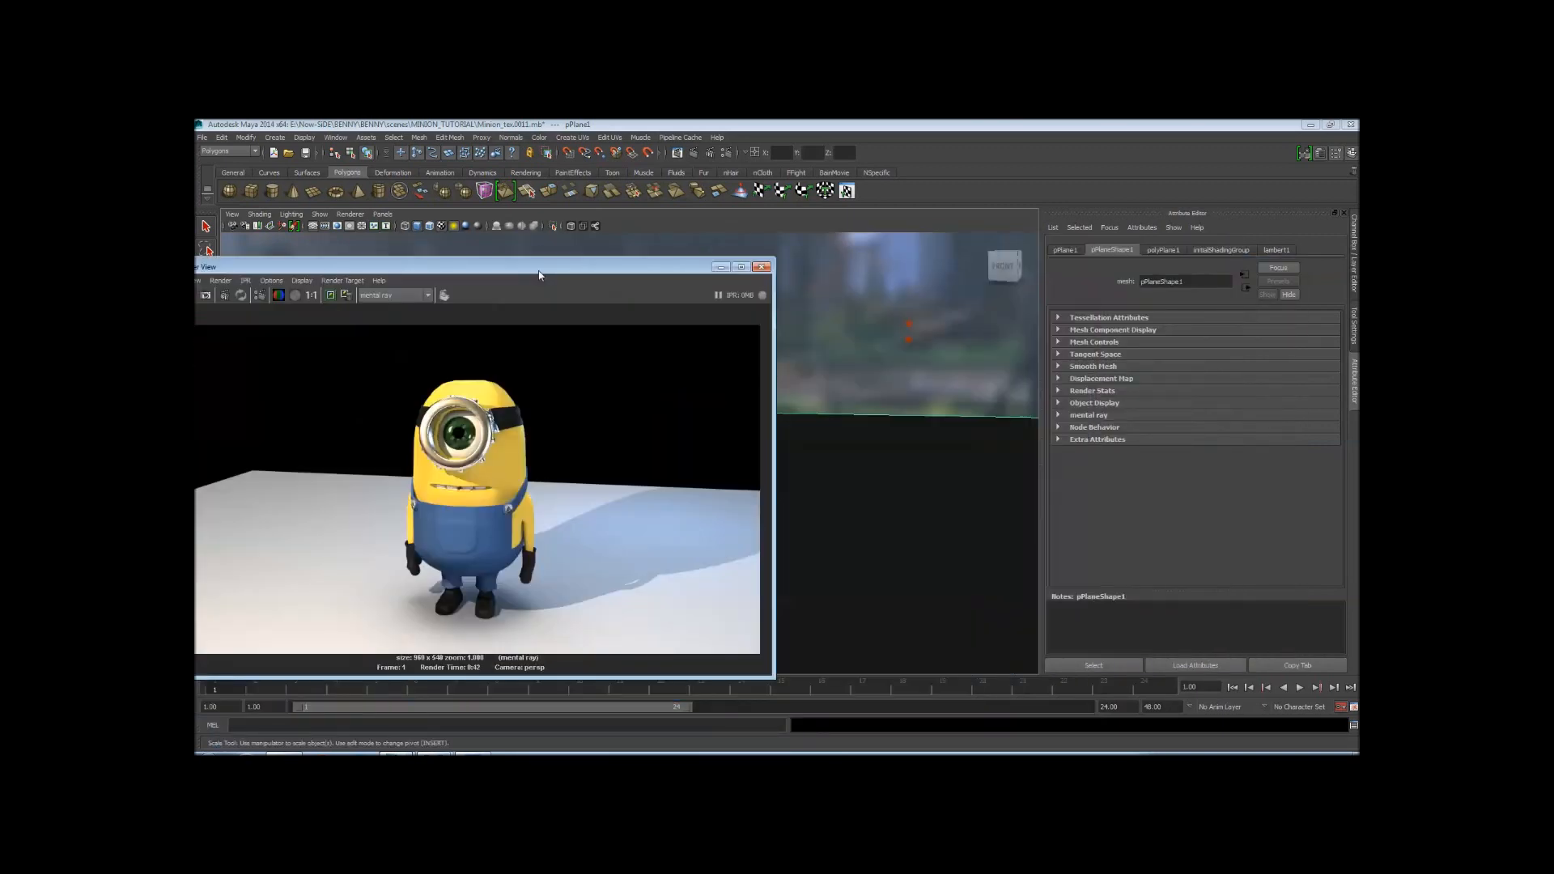
click(761, 267)
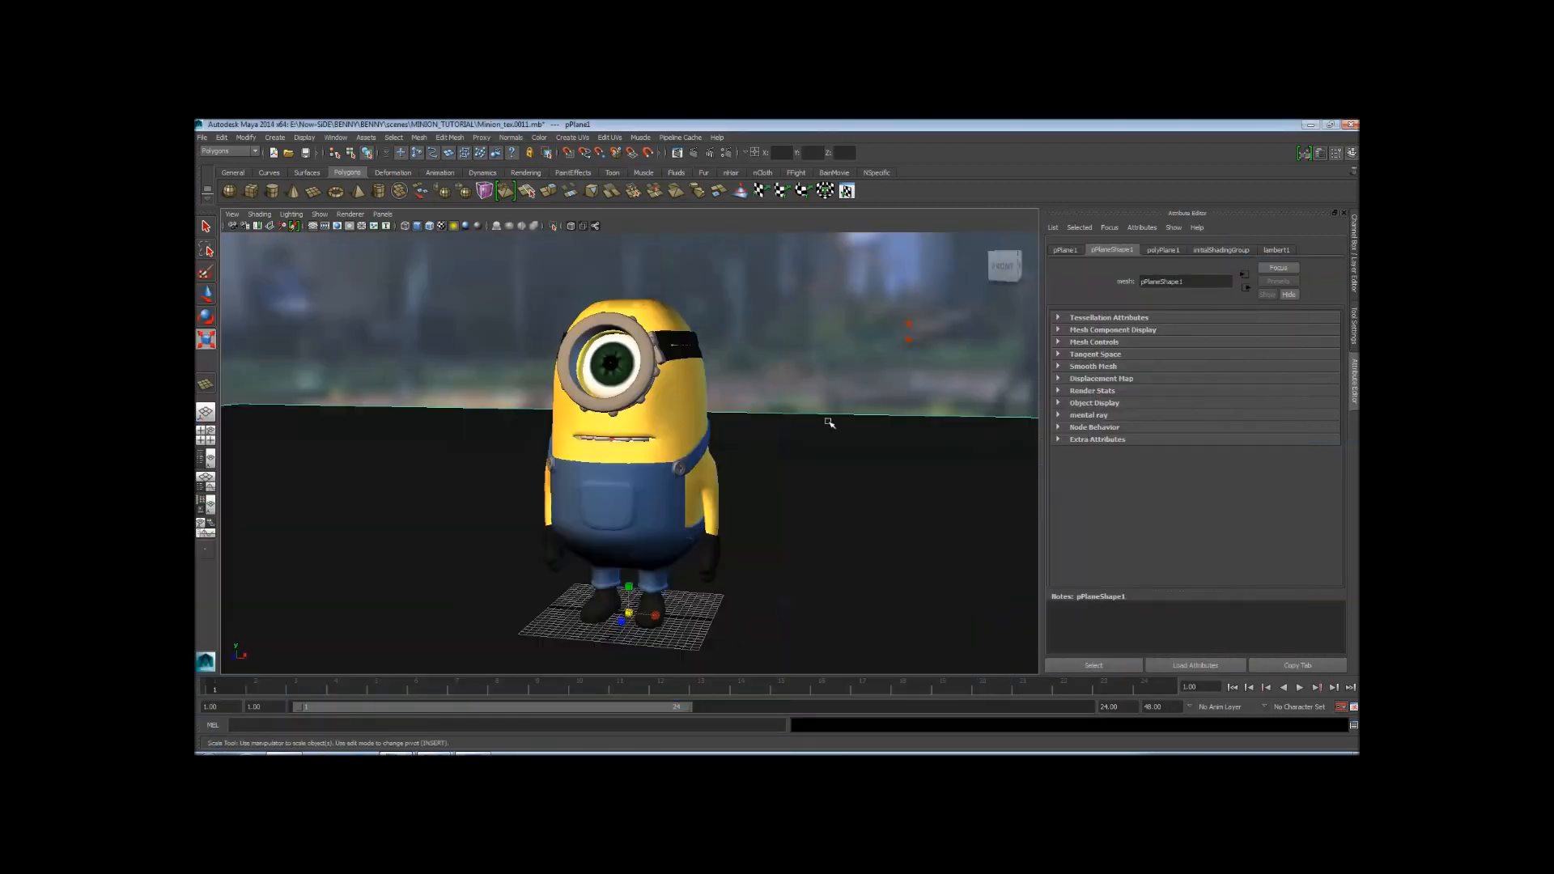
Assign a new Use Background material to the ground plane
scroll(826, 423, down, 3)
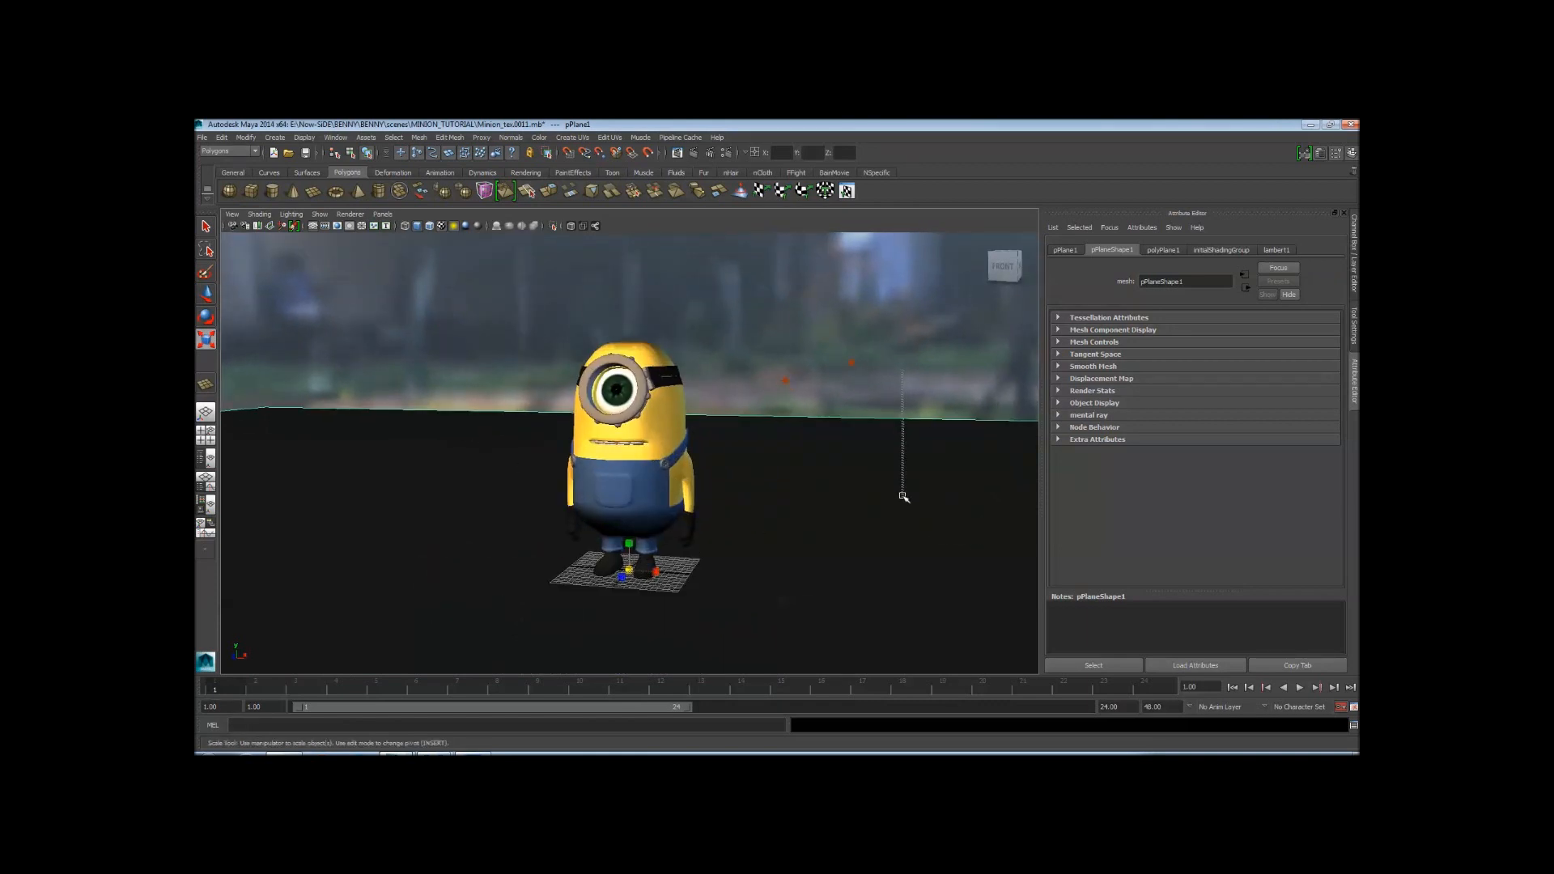
click(526, 172)
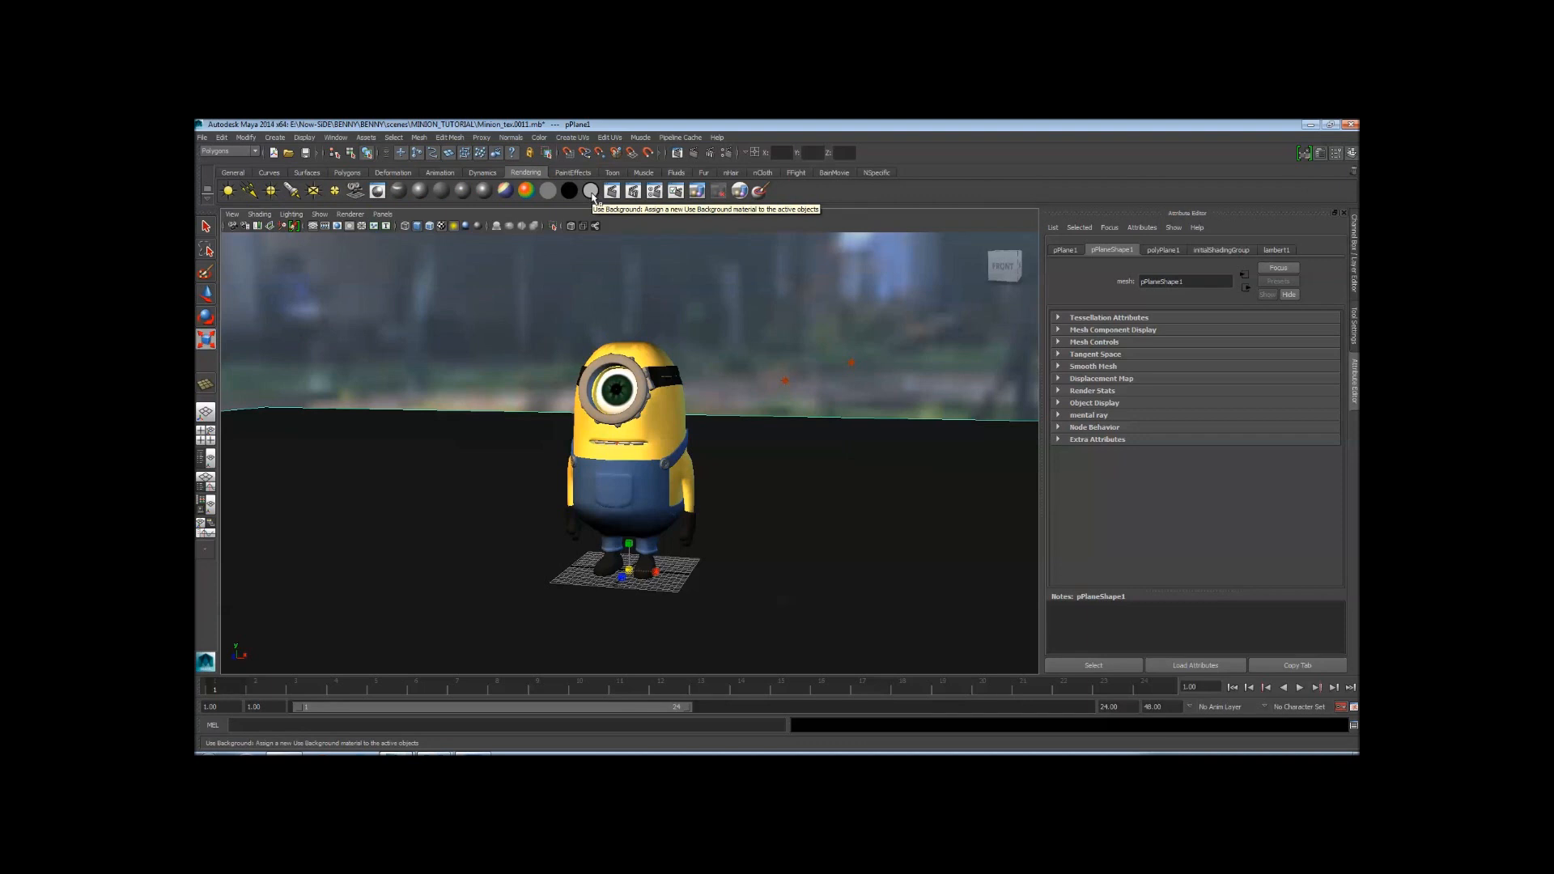
click(593, 197)
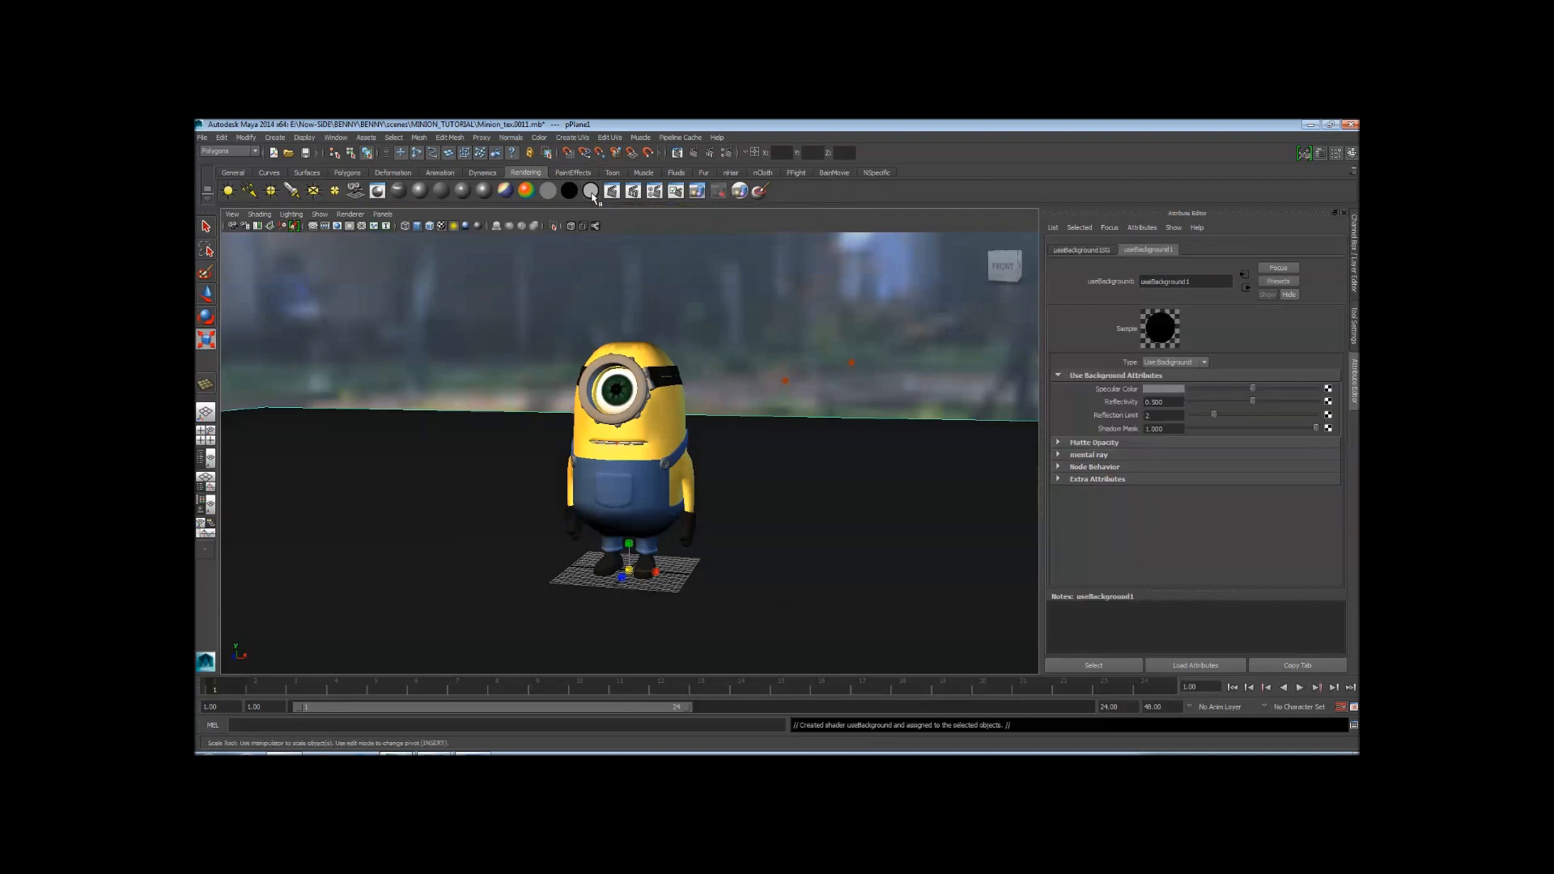
double_click(1214, 282)
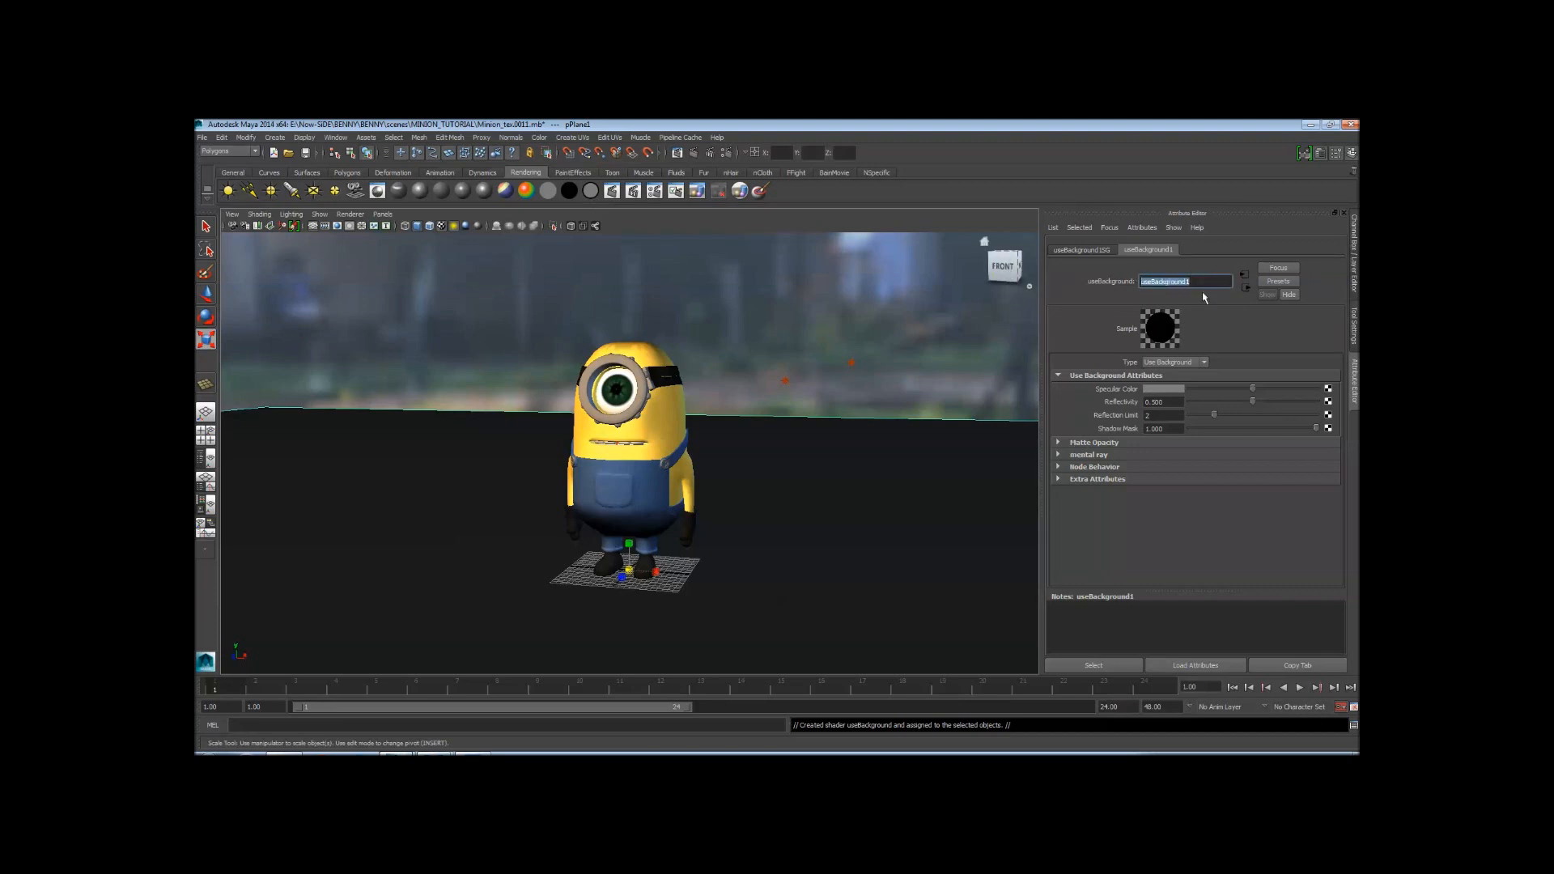
click(1203, 283)
Set the Use Background material's Reflectivity and Reflection Limit to 0, leaving its mental ray attributes unchanged
alt+right_drag(703, 380, 805, 427)
alt+middle_drag(806, 427, 701, 422)
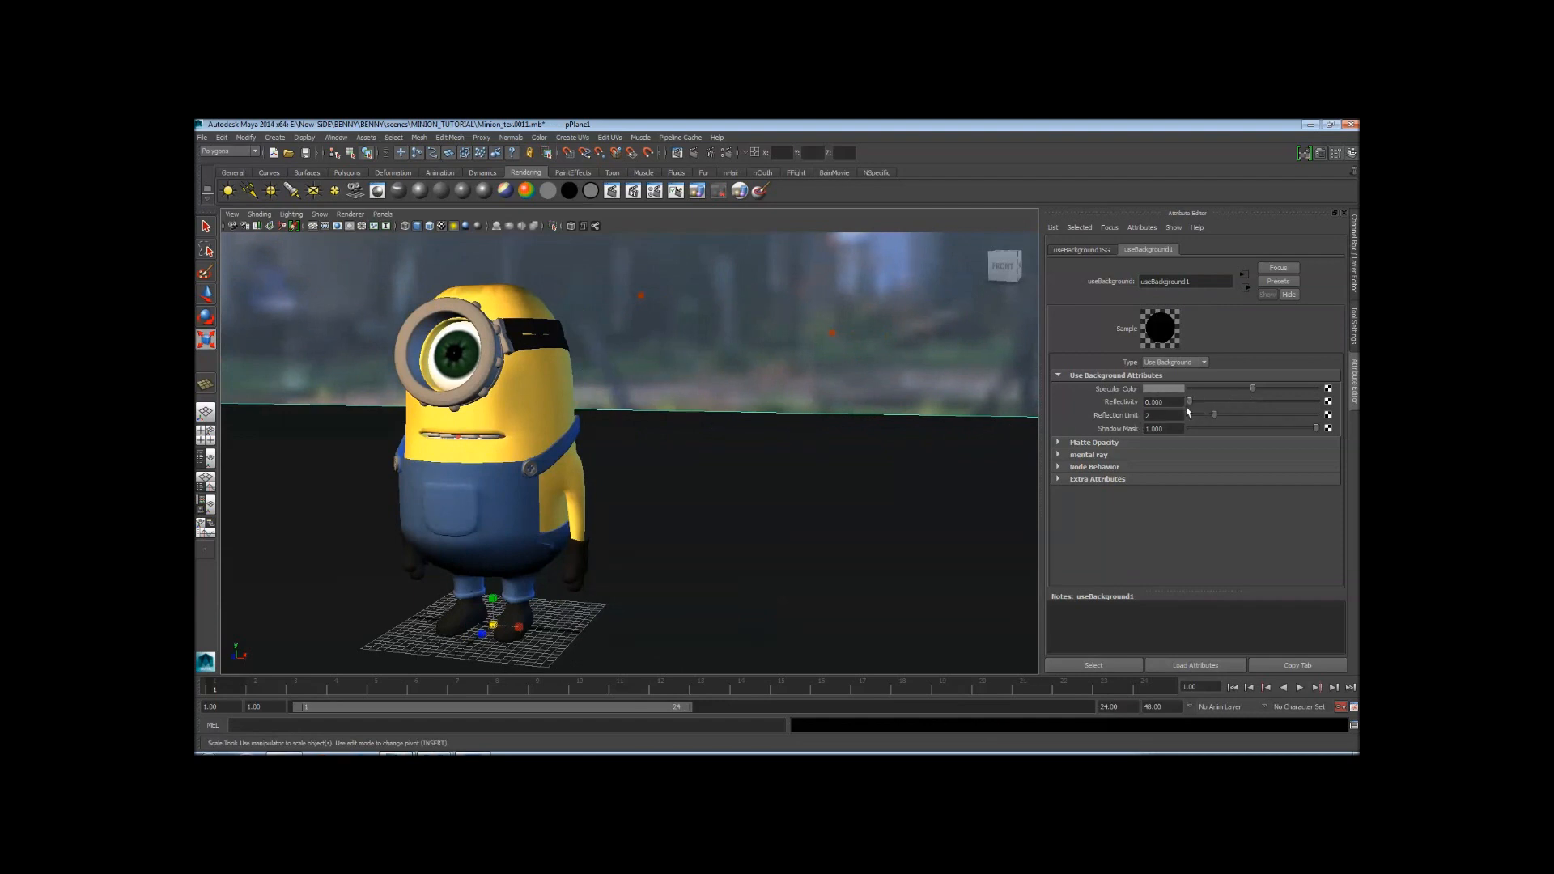
drag(1204, 417, 1190, 418)
click(1101, 456)
scroll(1135, 492, down, 4)
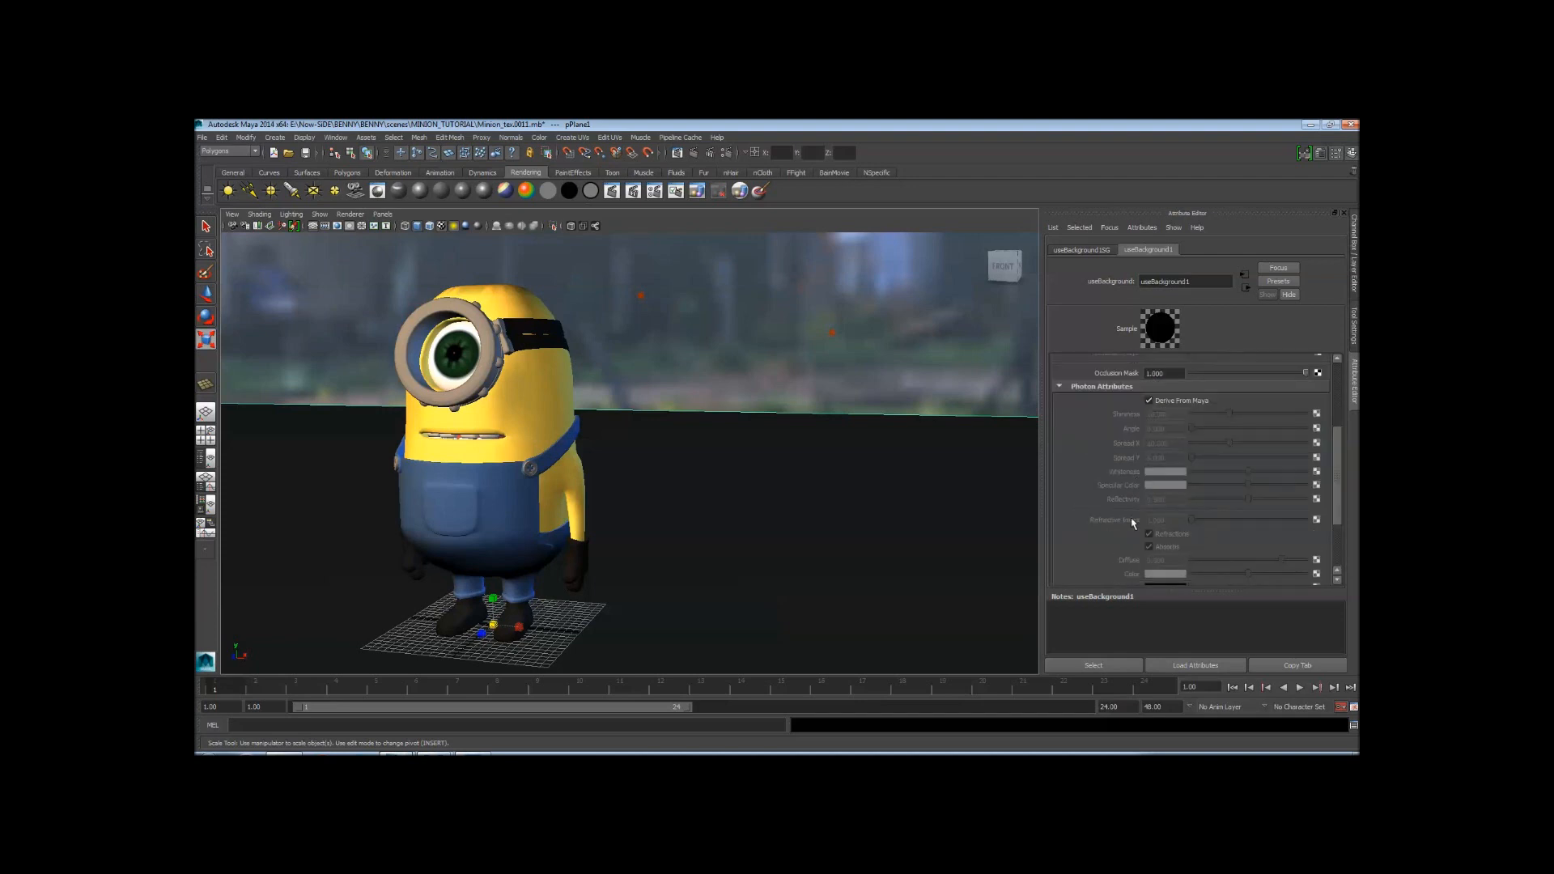
scroll(1132, 522, up, 4)
click(1111, 456)
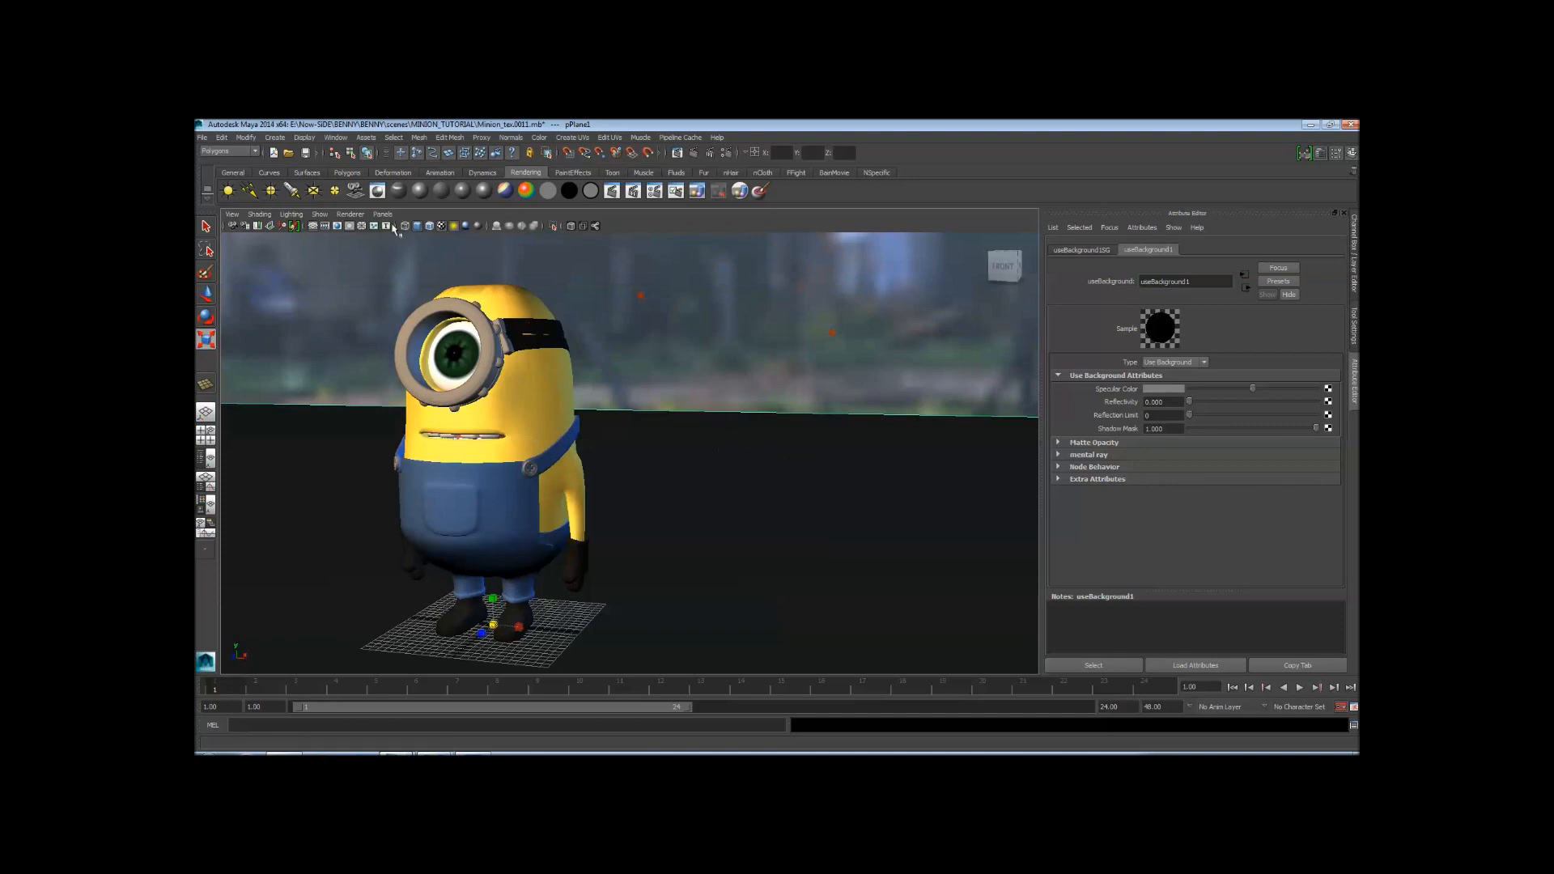
Render the current frame with mental ray, framing the whole minion from slightly above
scroll(538, 362, up, 2)
alt+middle_drag(550, 372, 751, 396)
alt+drag(751, 396, 752, 414)
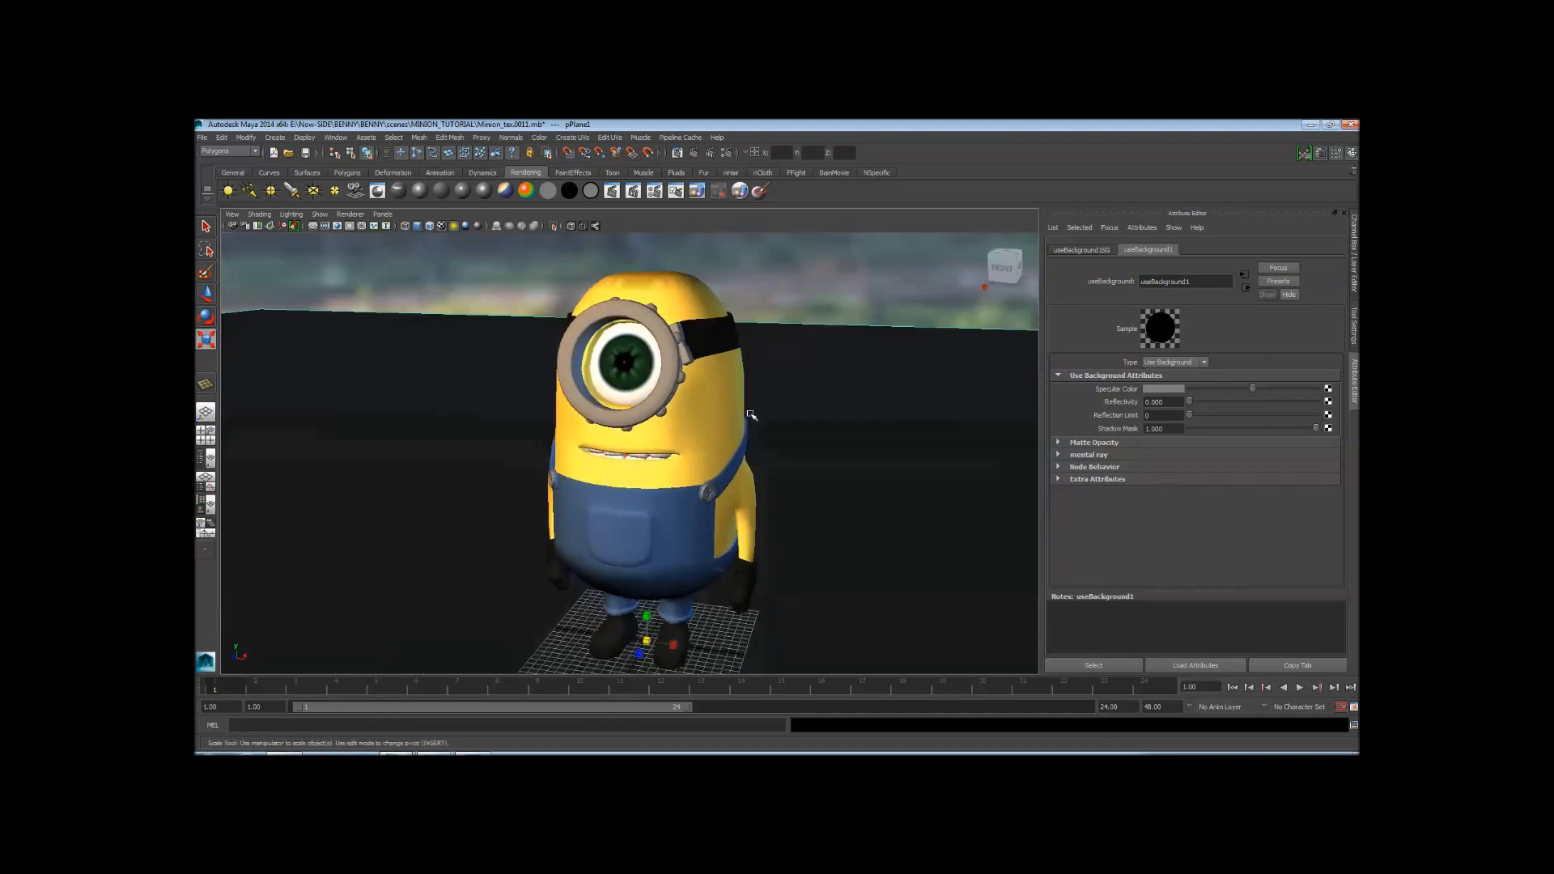
alt+middle_drag(751, 414, 700, 401)
mouse_move(700, 401)
alt+right_down()
mouse_move(659, 401)
mouse_move(715, 407)
alt+right_up()
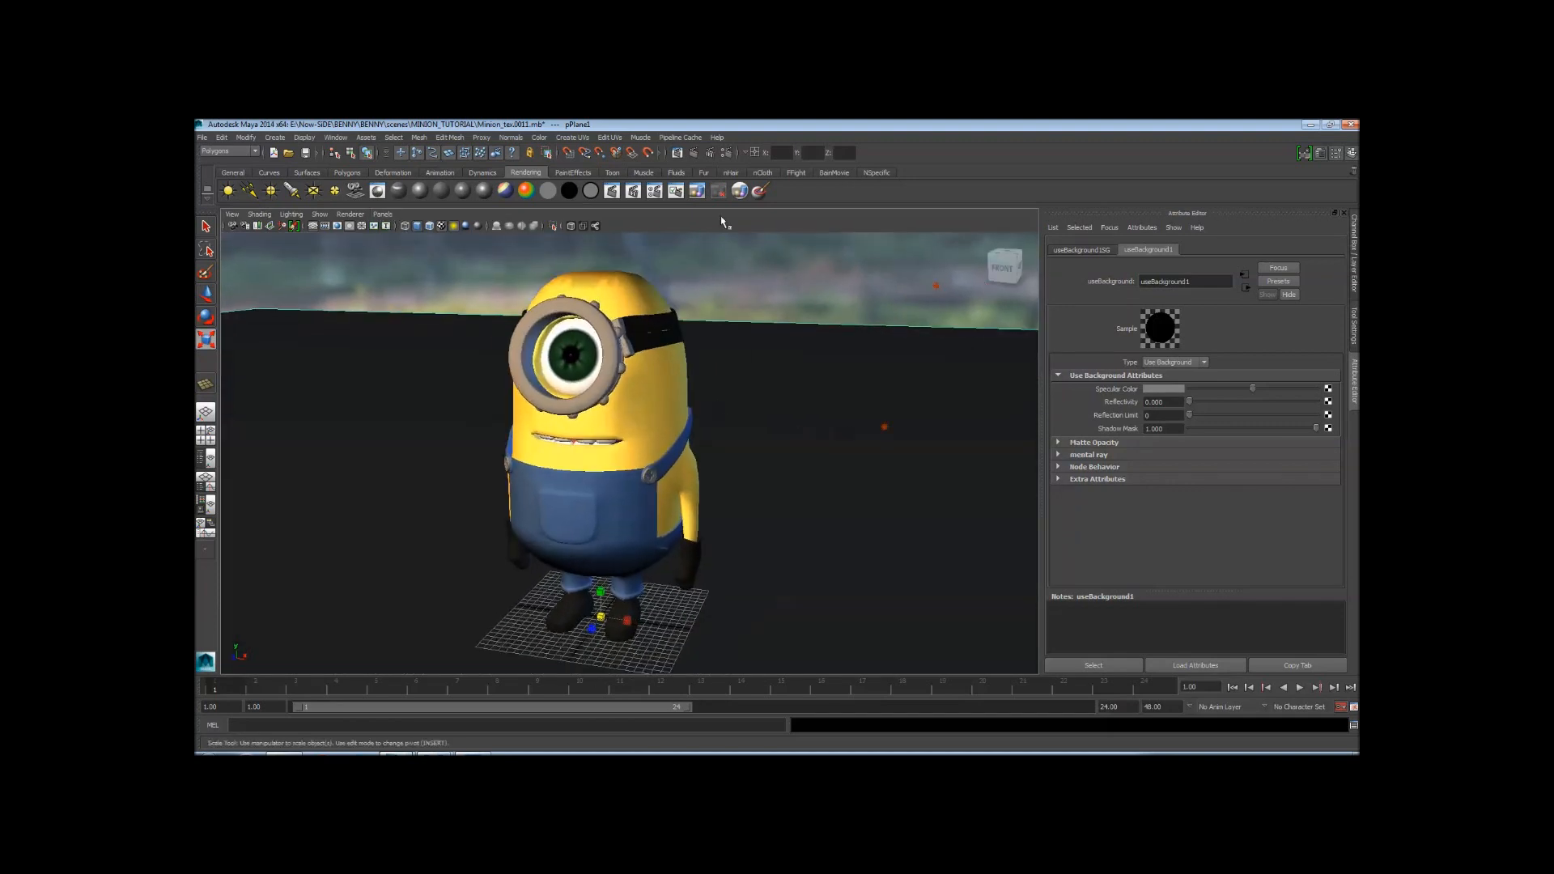
click(694, 152)
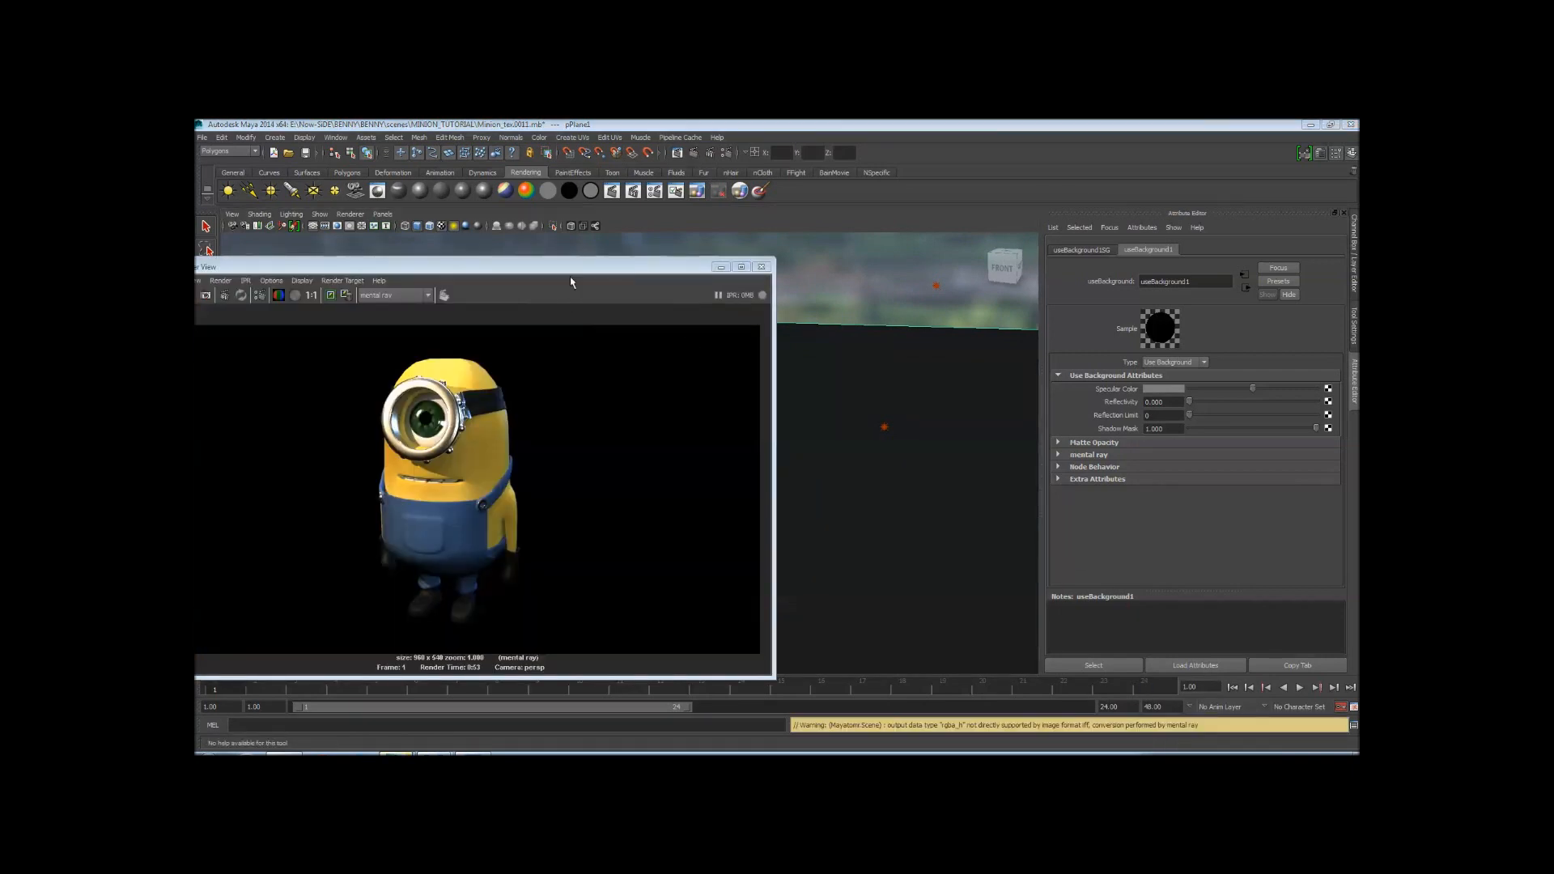
Display the render's alpha channel to inspect the minion's mask and ground shadow, and return to the color image
drag(559, 269, 882, 232)
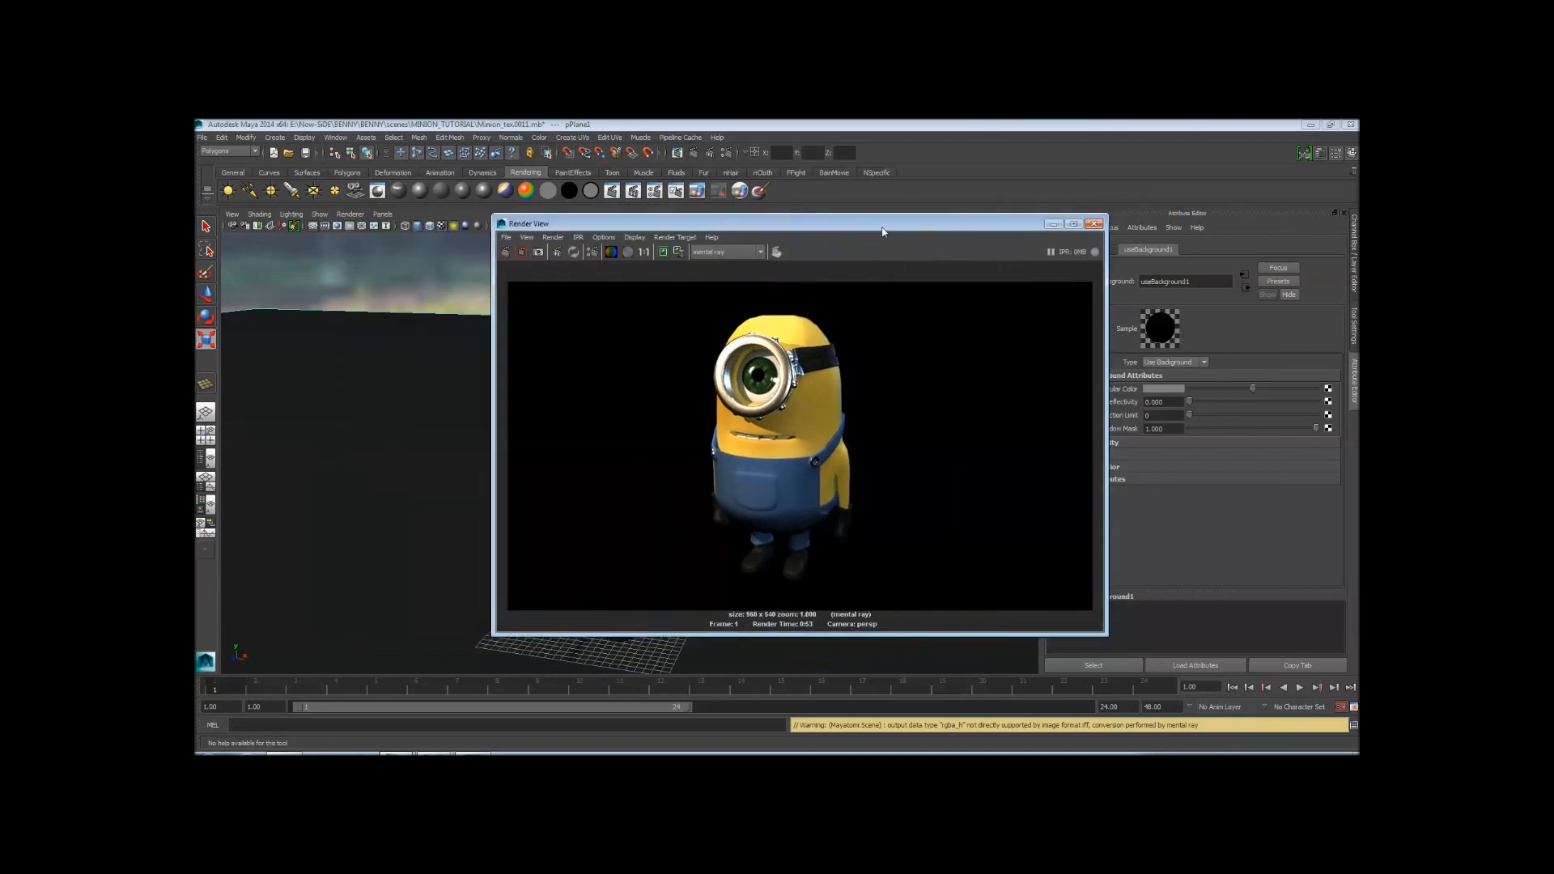
click(630, 254)
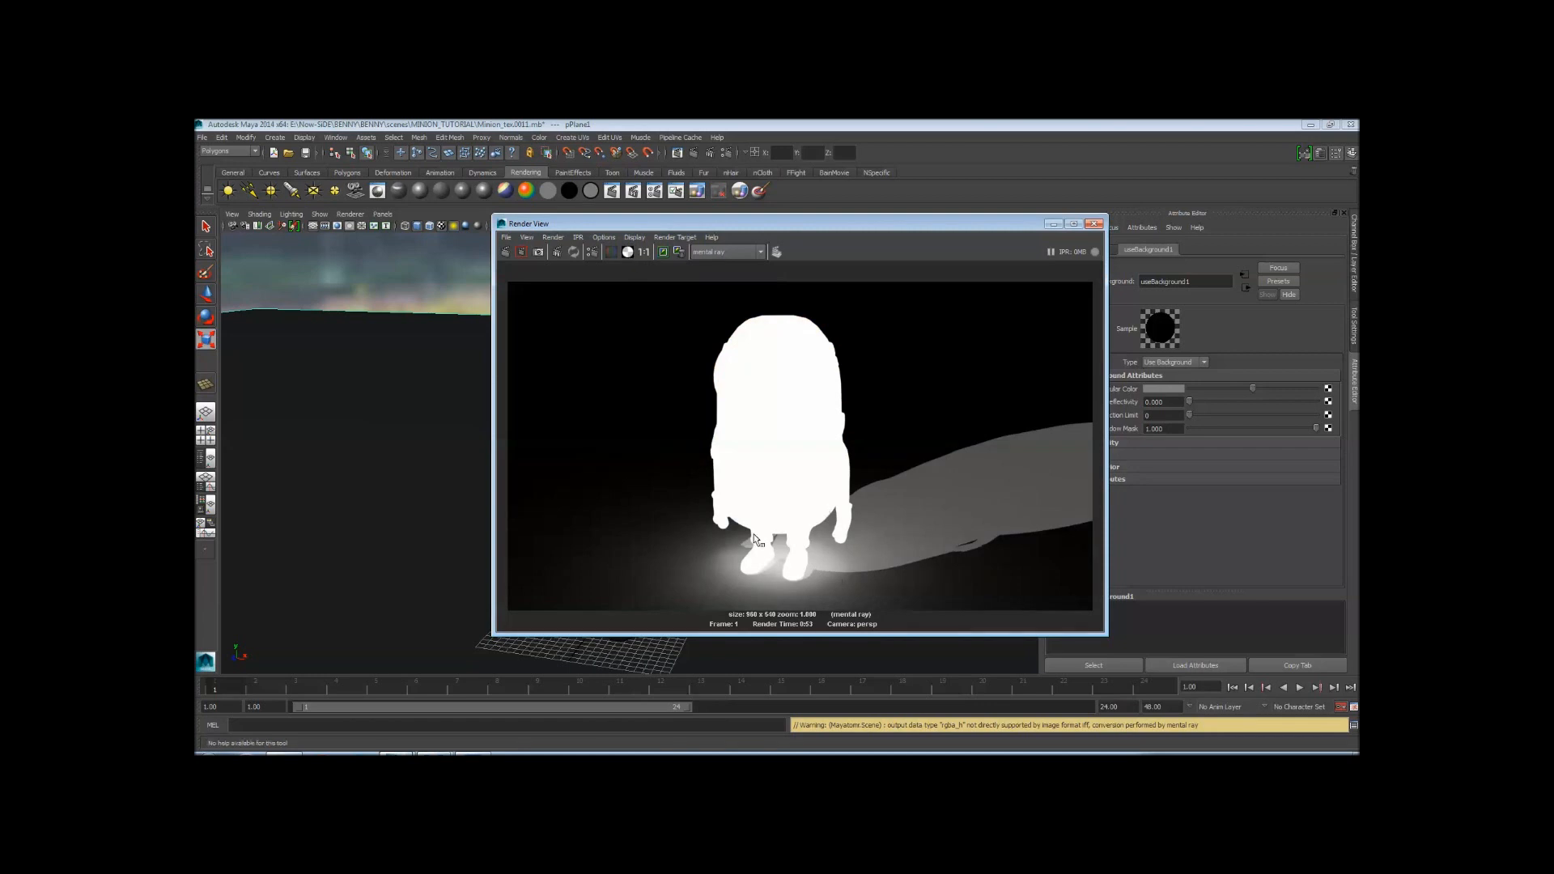
click(611, 251)
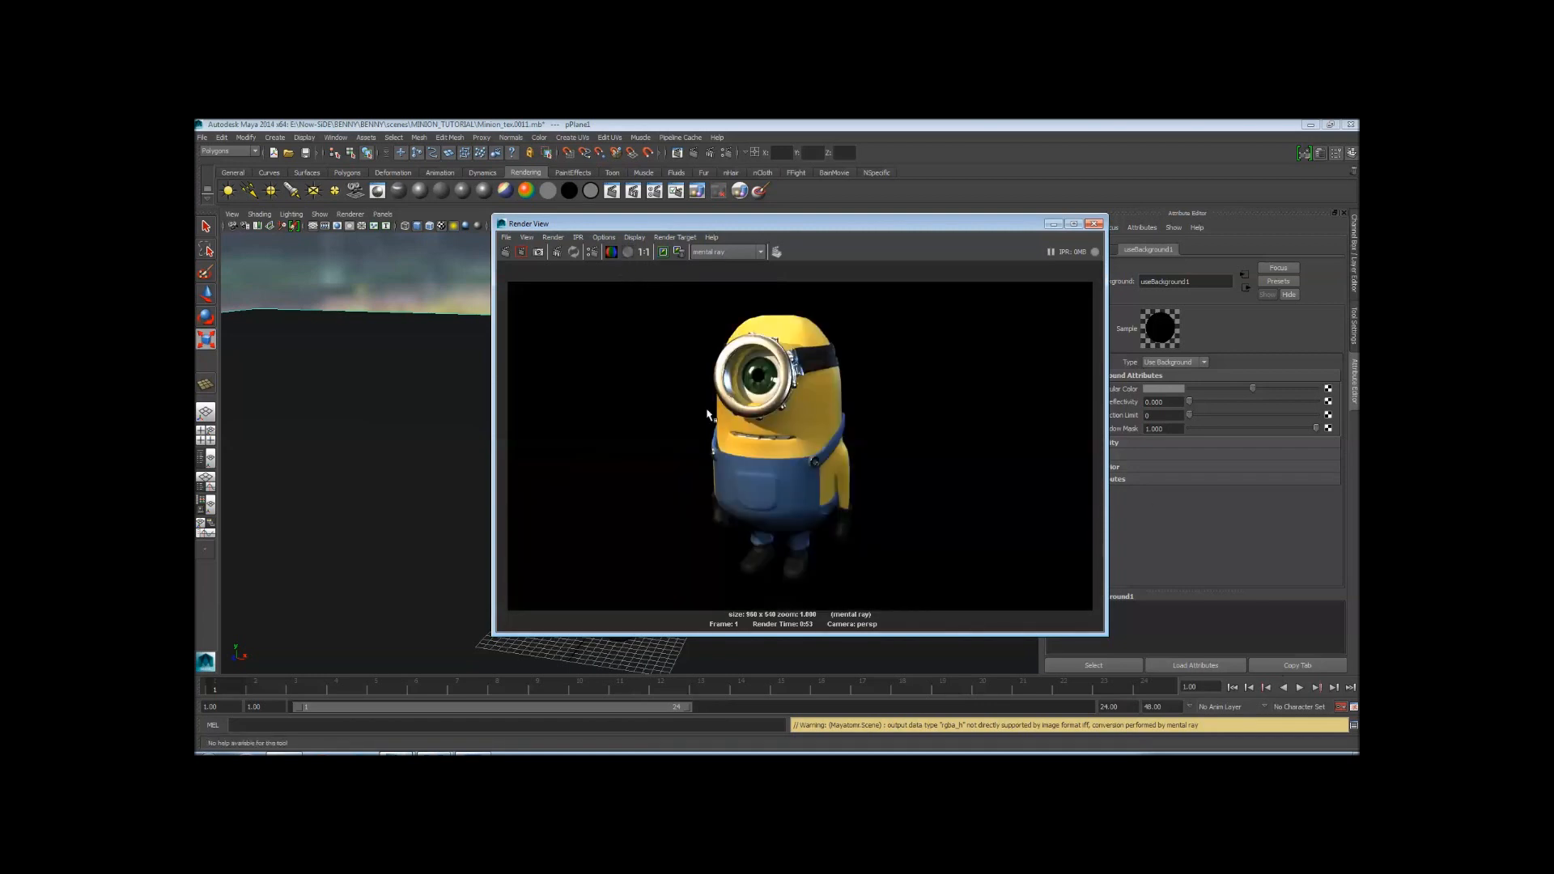
Check the PNG file type for saving the render, close the dialog without saving, and compare the alpha channel with the color image again
click(505, 237)
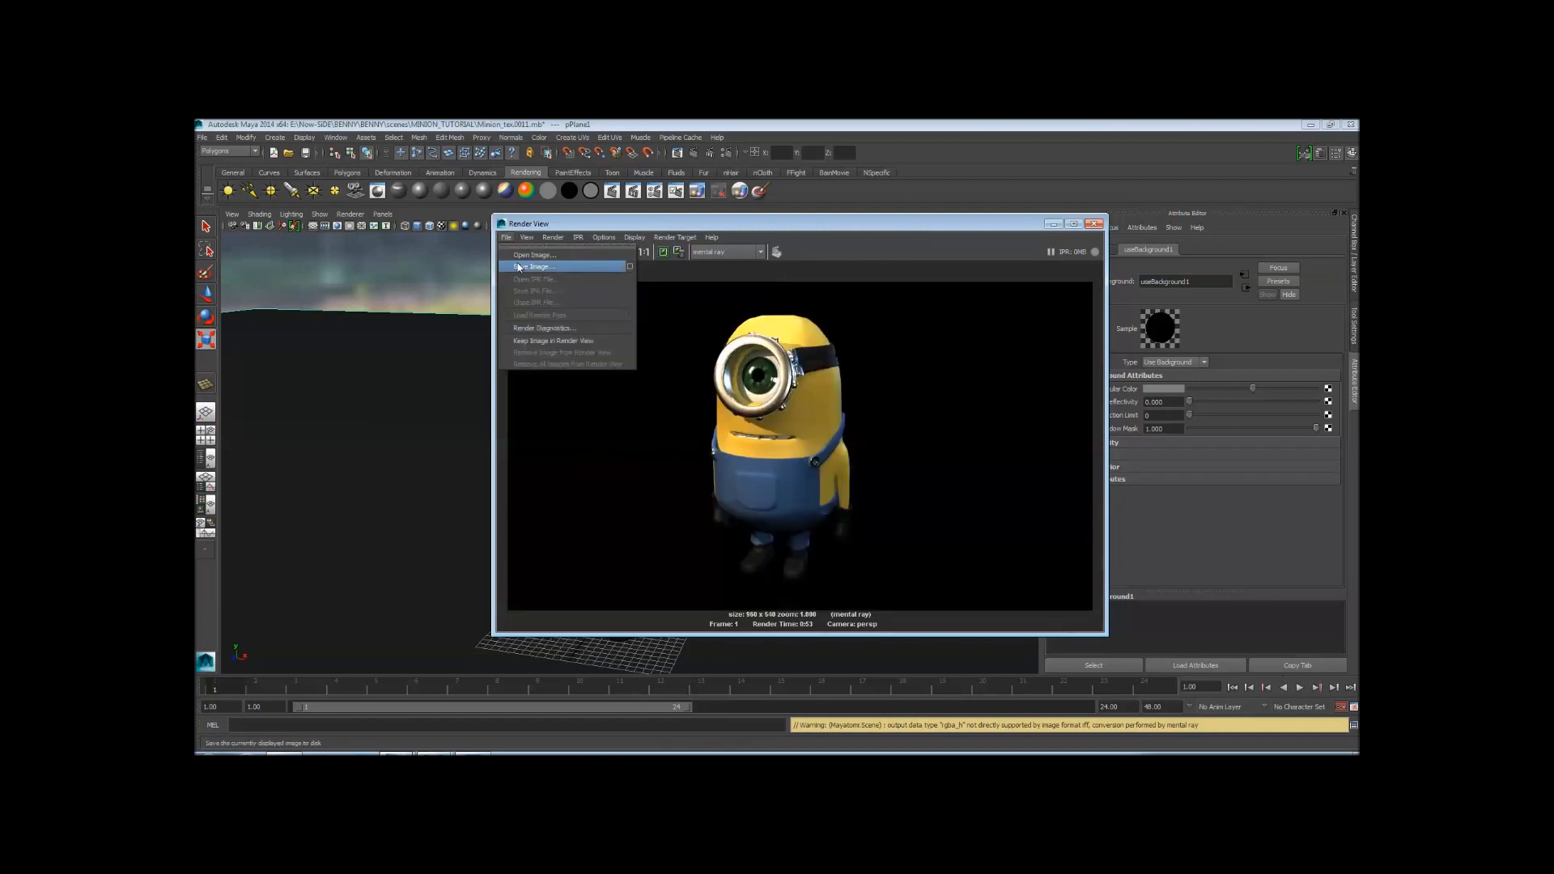
click(519, 267)
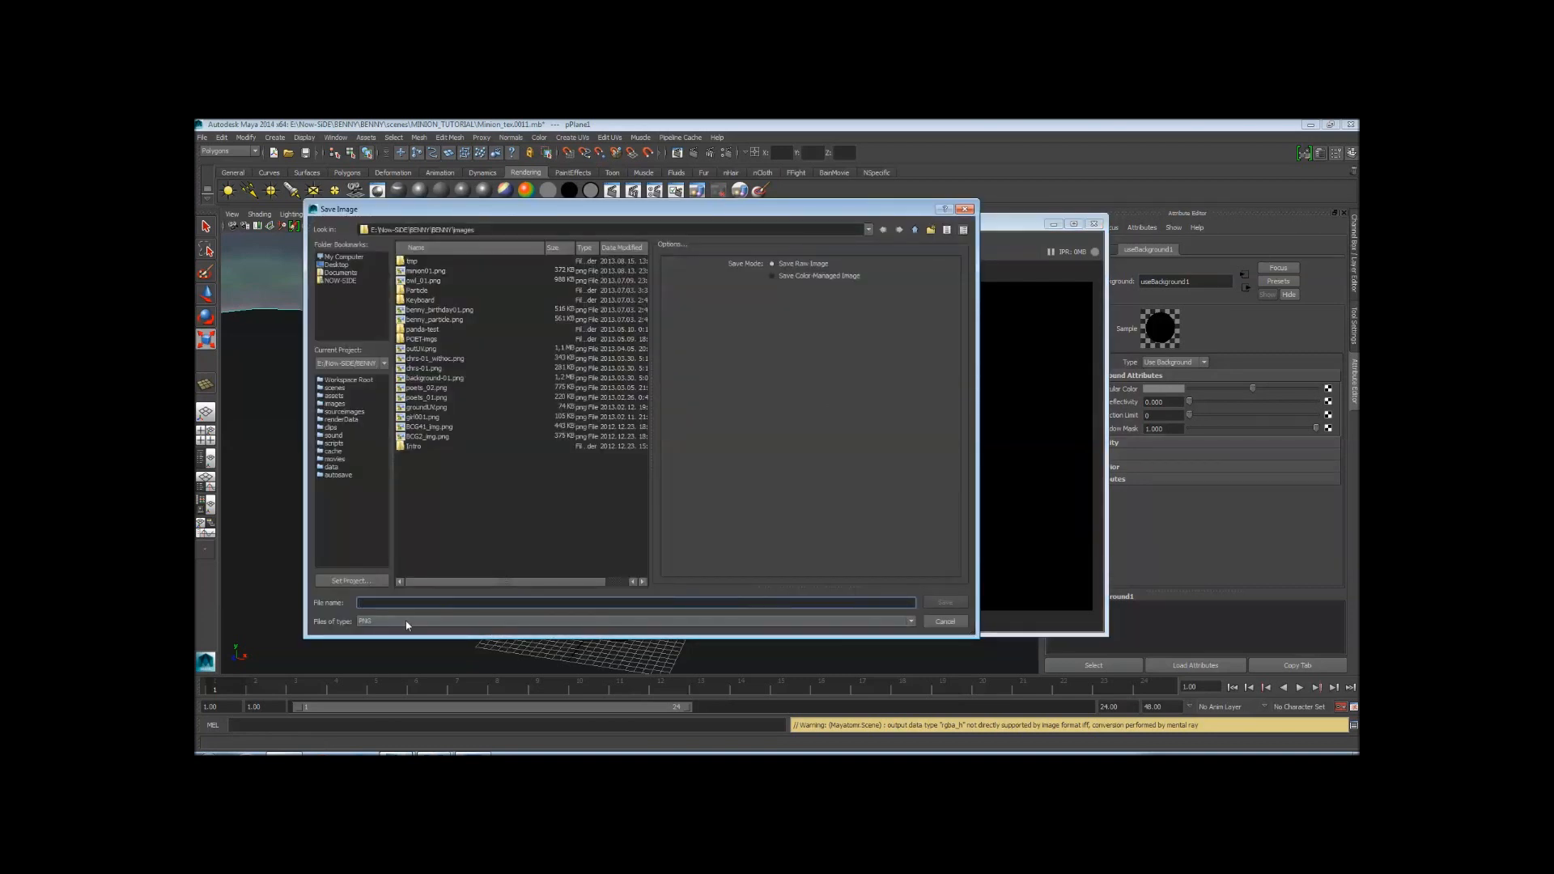
click(407, 622)
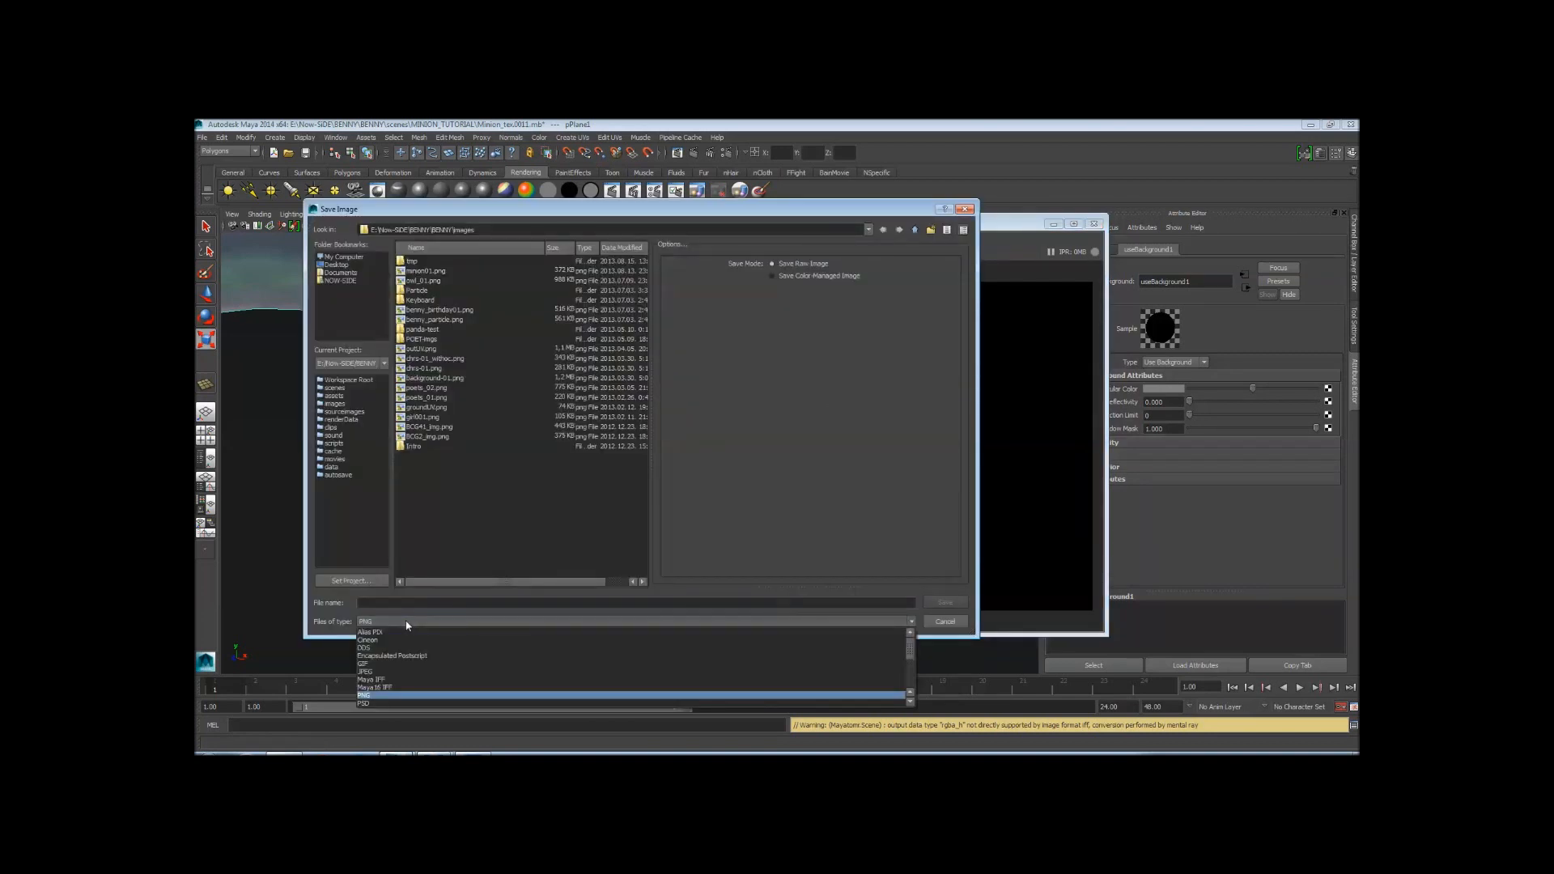
click(406, 625)
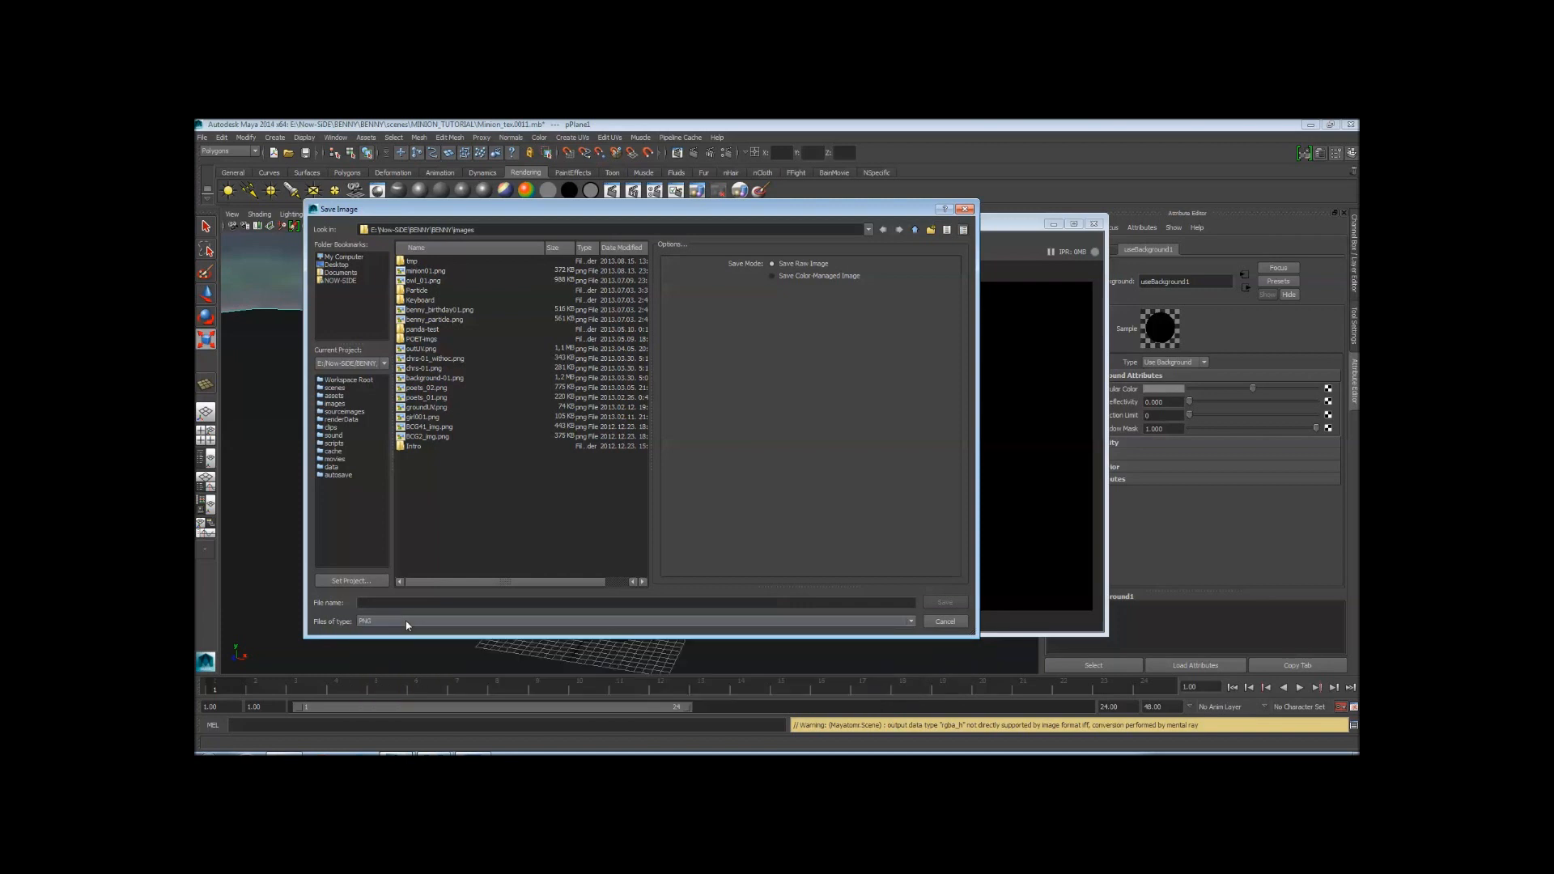
click(436, 604)
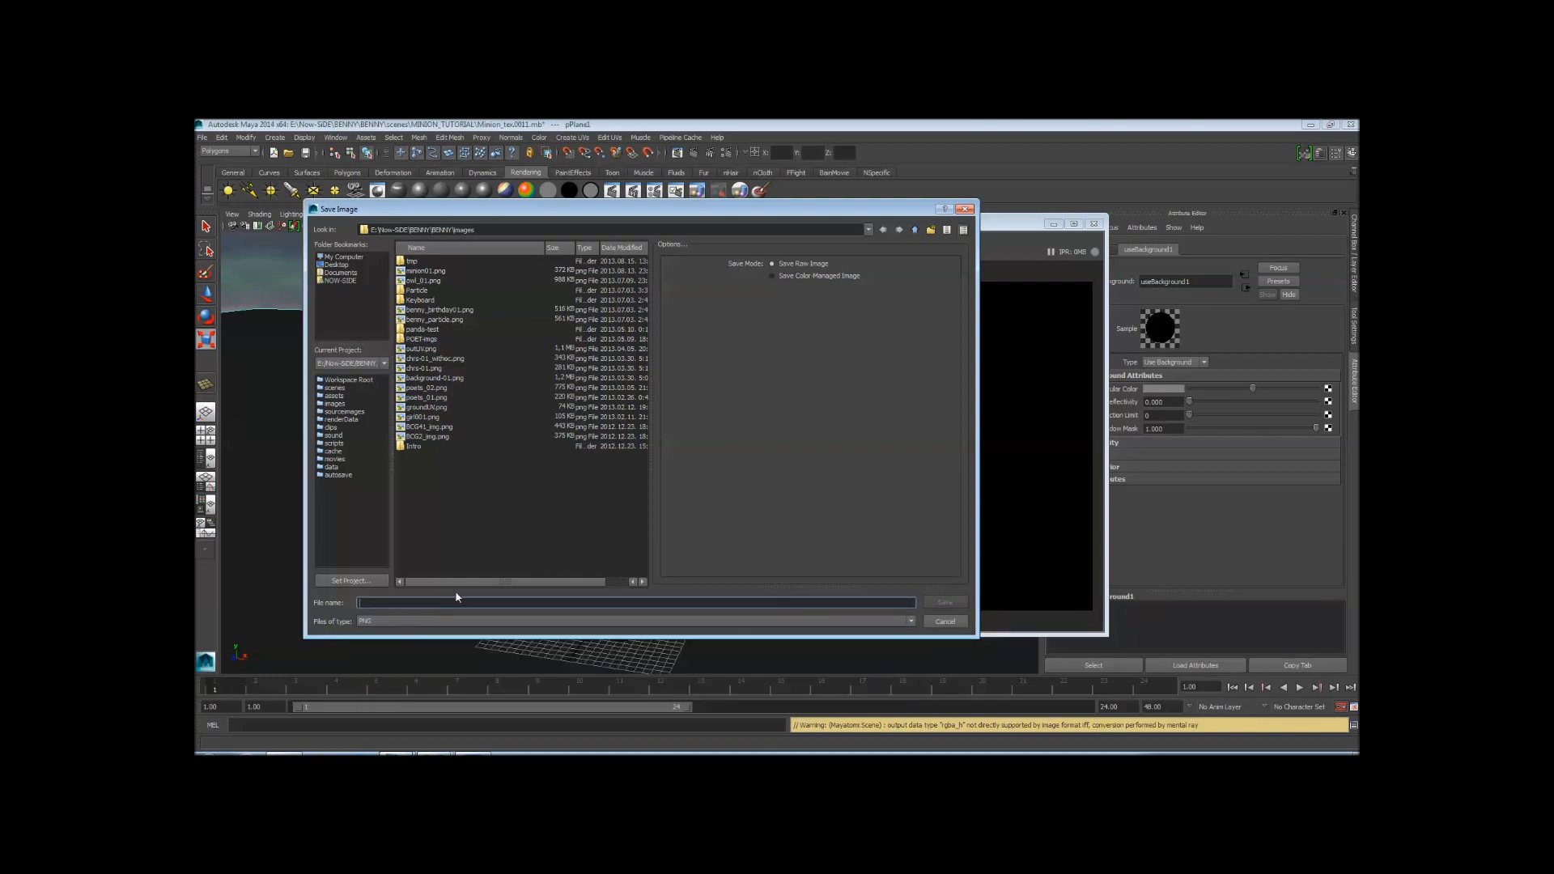
drag(780, 209, 625, 278)
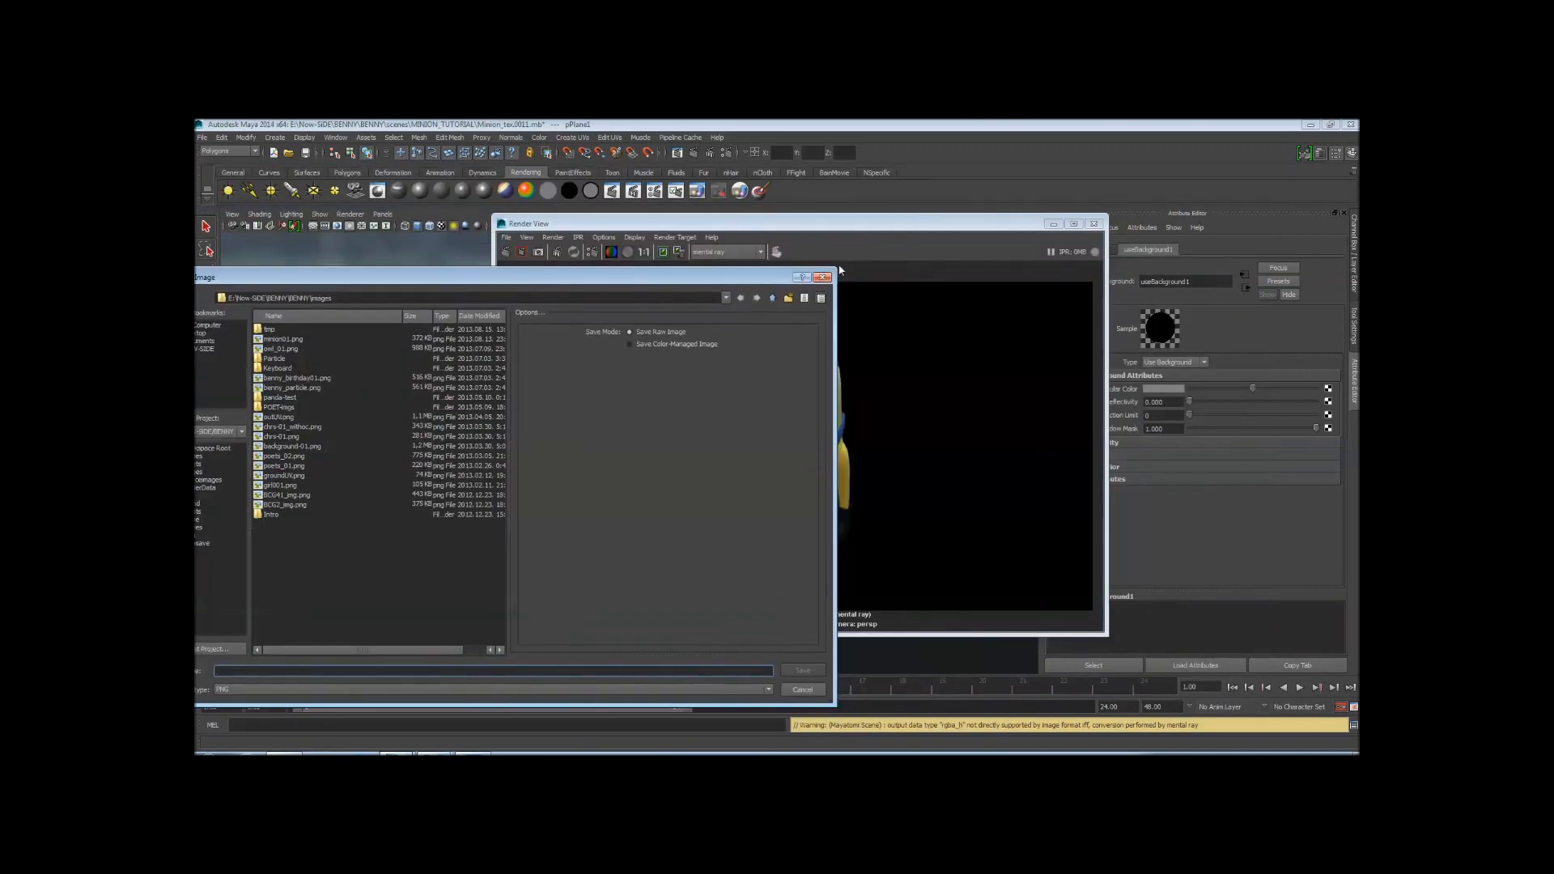
click(823, 278)
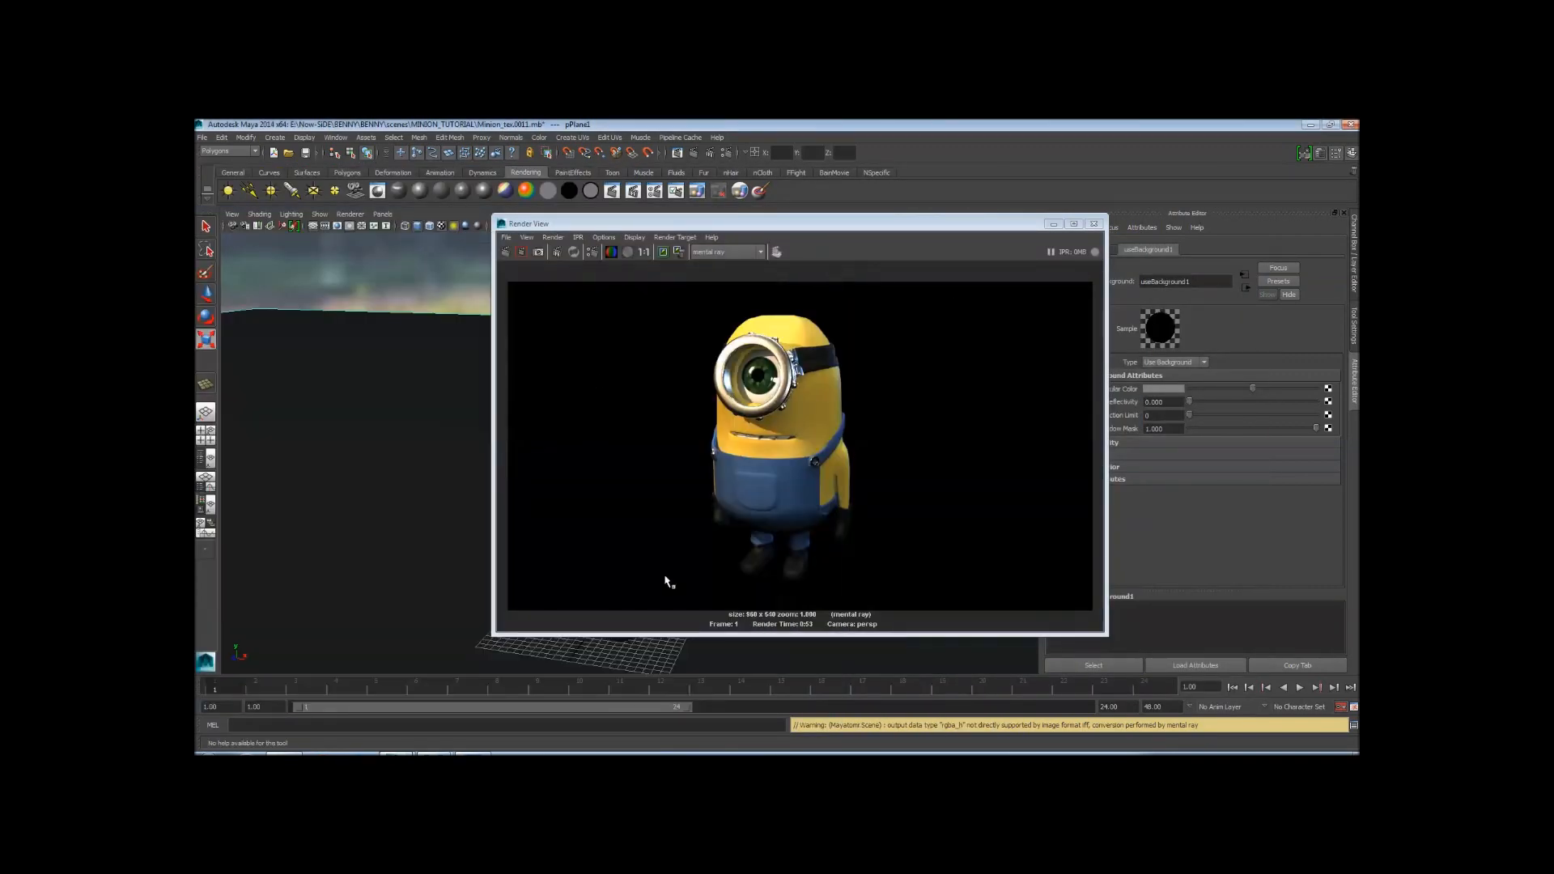
click(623, 254)
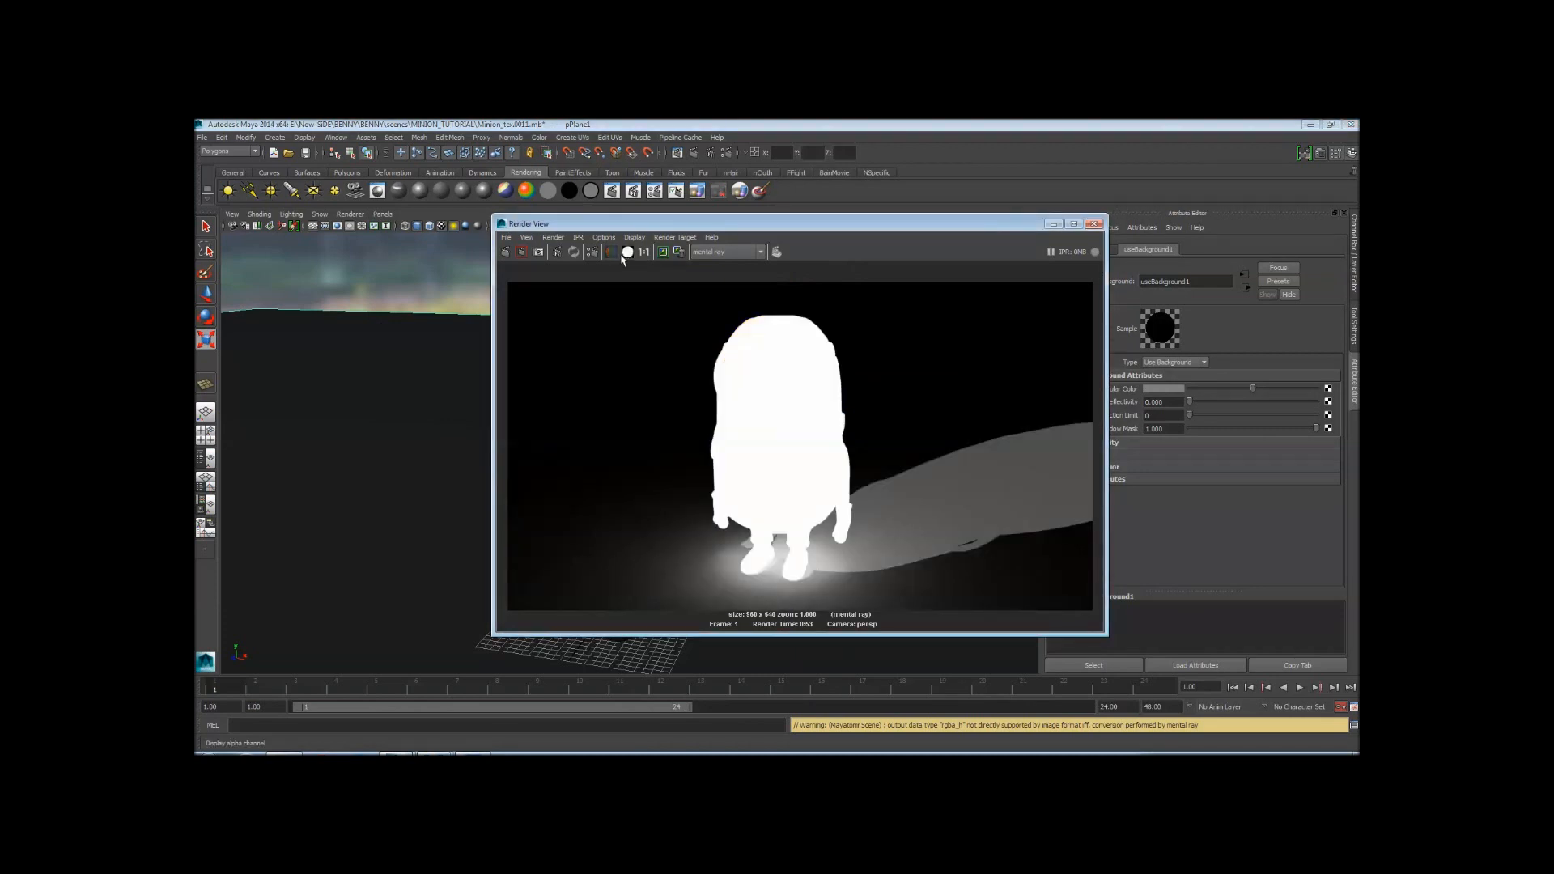
click(617, 255)
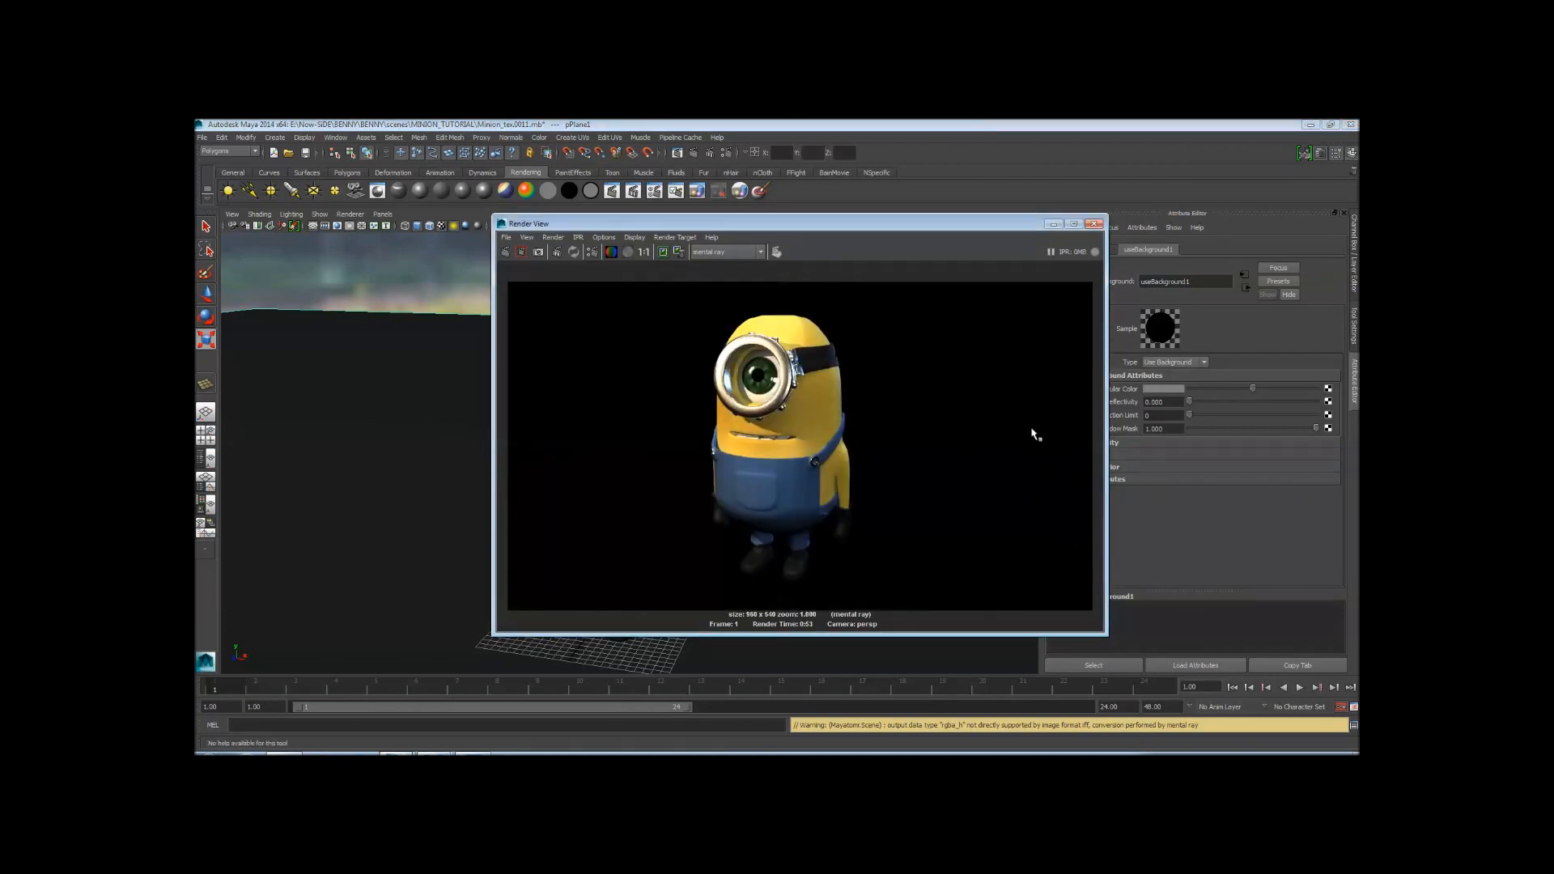
Check the alpha channel of the finished render once more and switch back to the color image
drag(1002, 230, 963, 233)
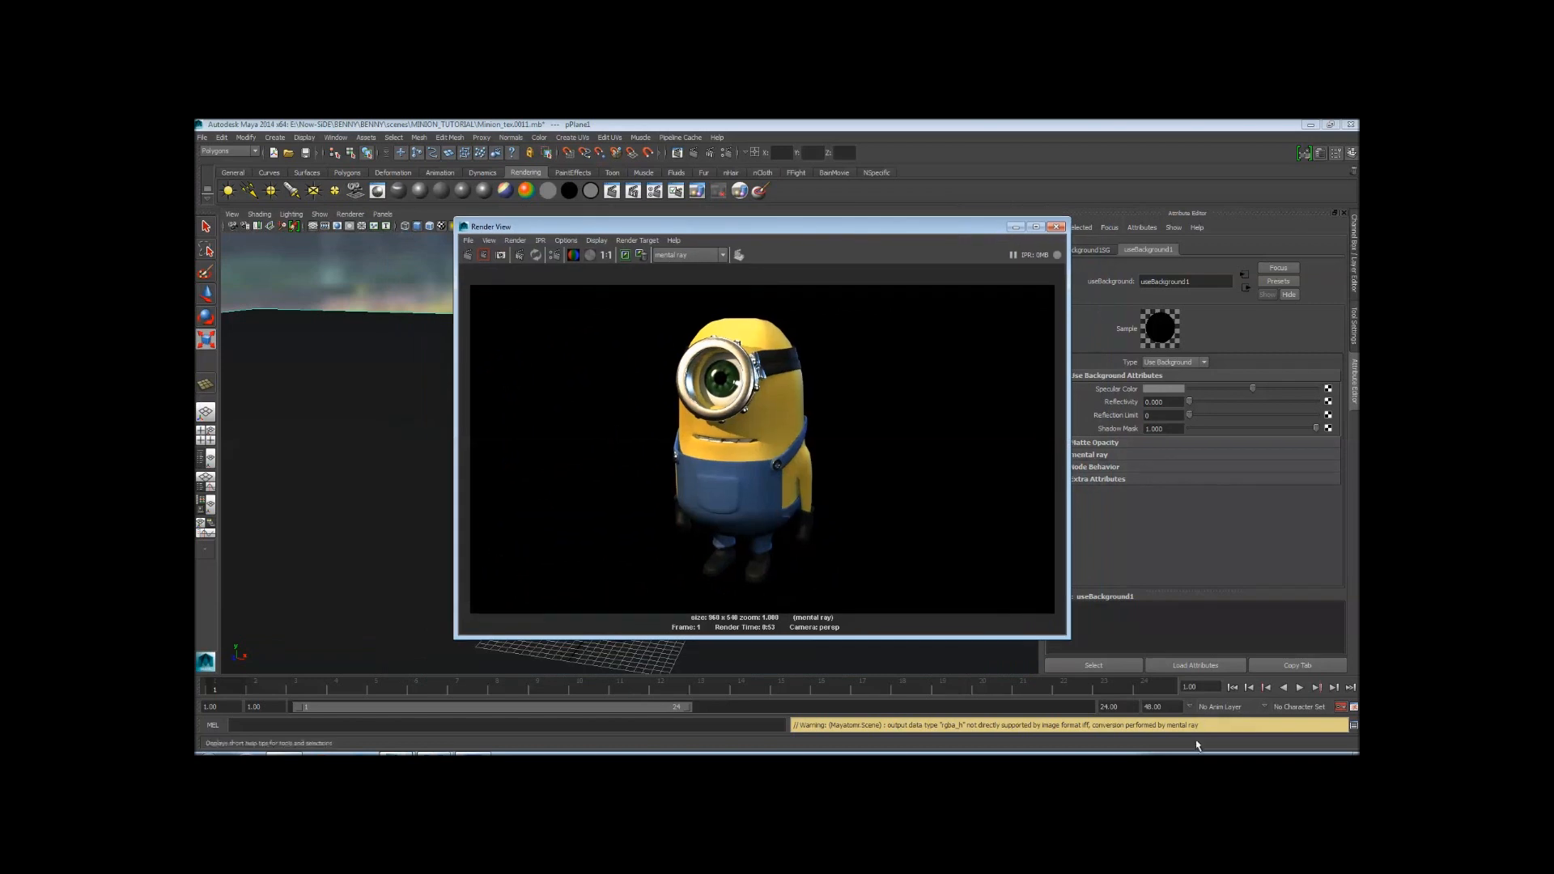
click(590, 255)
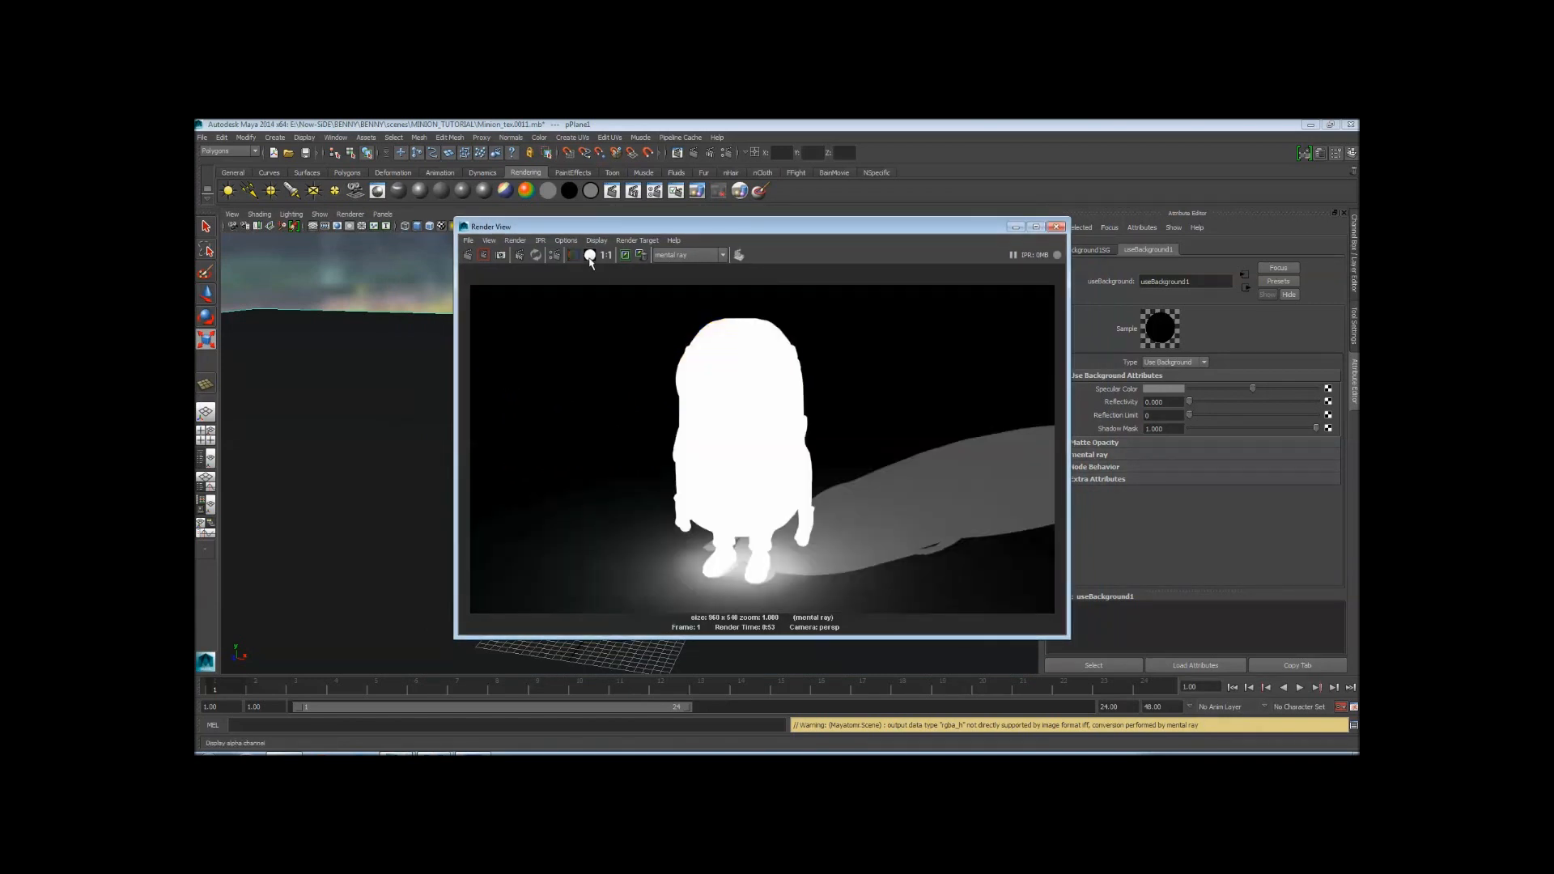
click(574, 256)
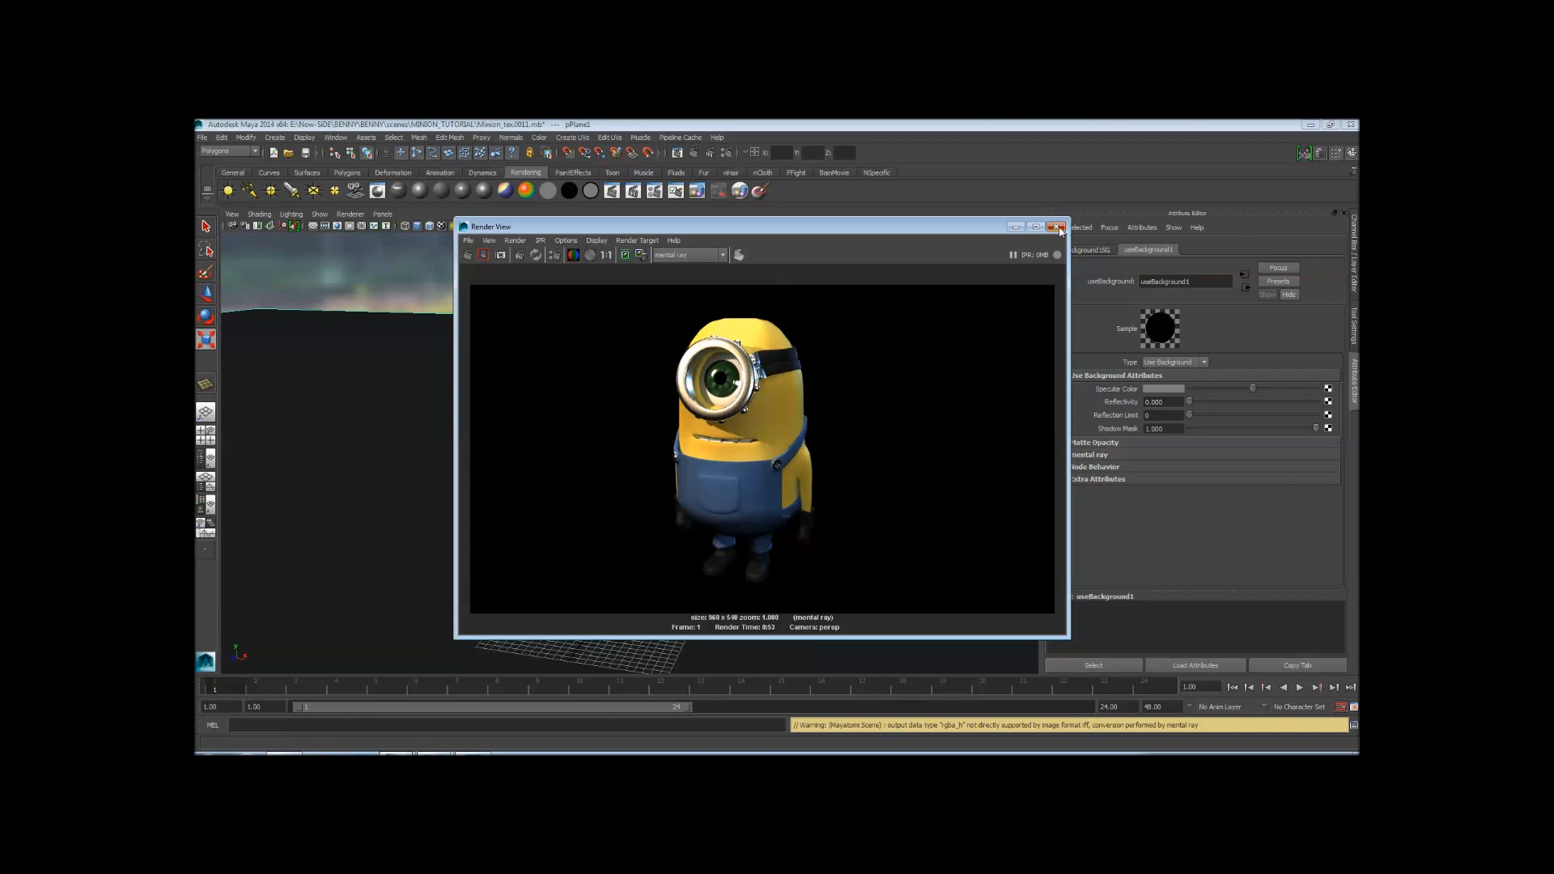
Examine the rendered minion's goggle, face and overalls up close, ending with the whole figure slightly enlarged in the render window
drag(877, 222, 837, 255)
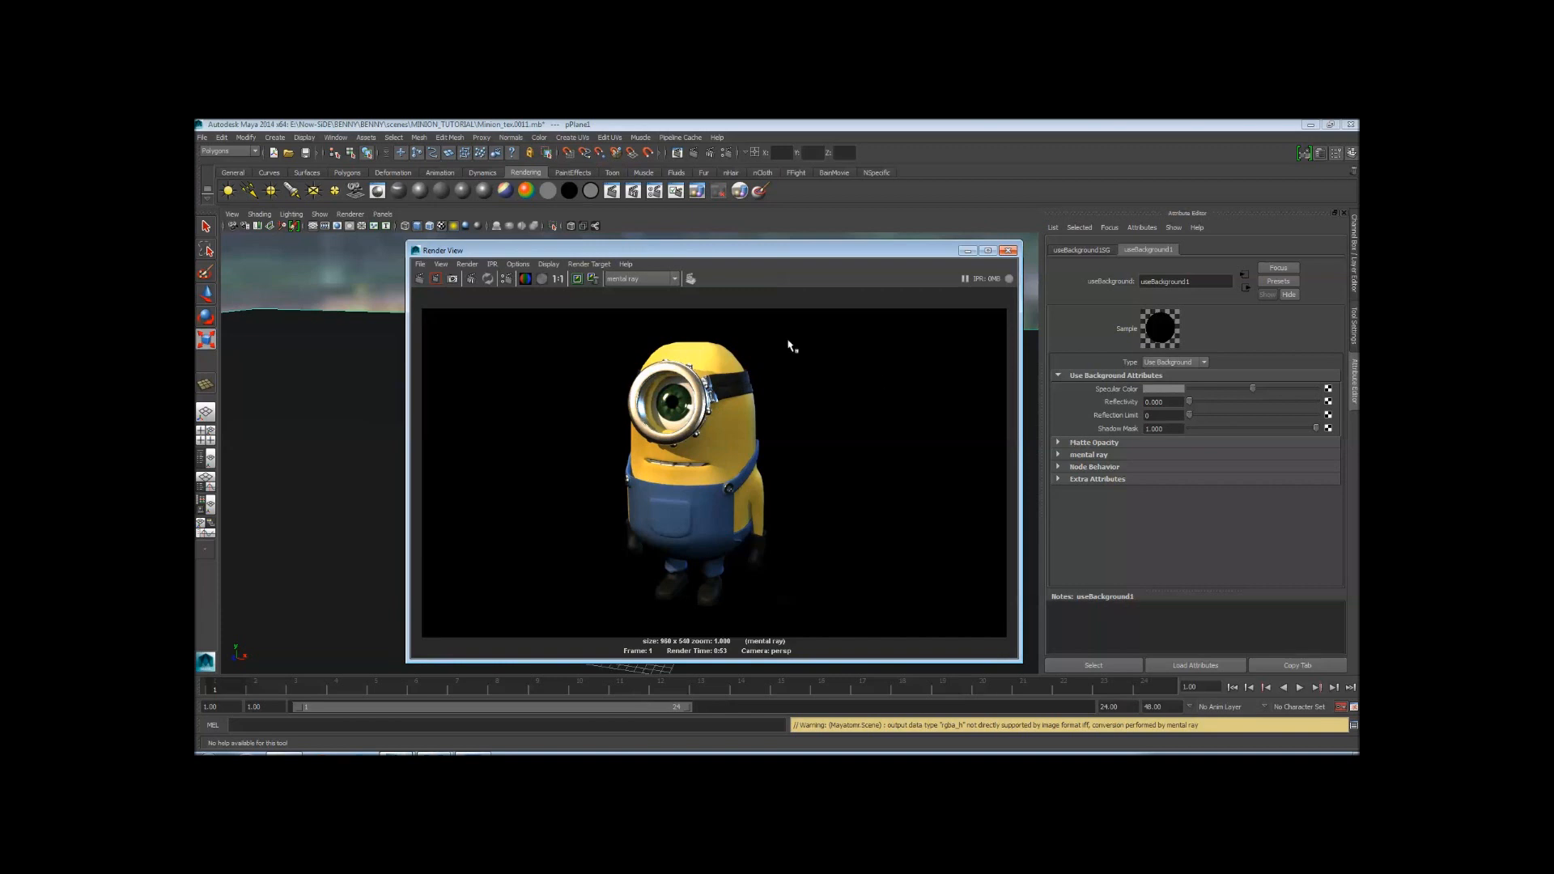
scroll(730, 390, up, 3)
scroll(726, 411, up, 2)
alt+middle_drag(720, 414, 797, 587)
alt+right_drag(696, 461, 464, 440)
alt+middle_drag(802, 517, 791, 456)
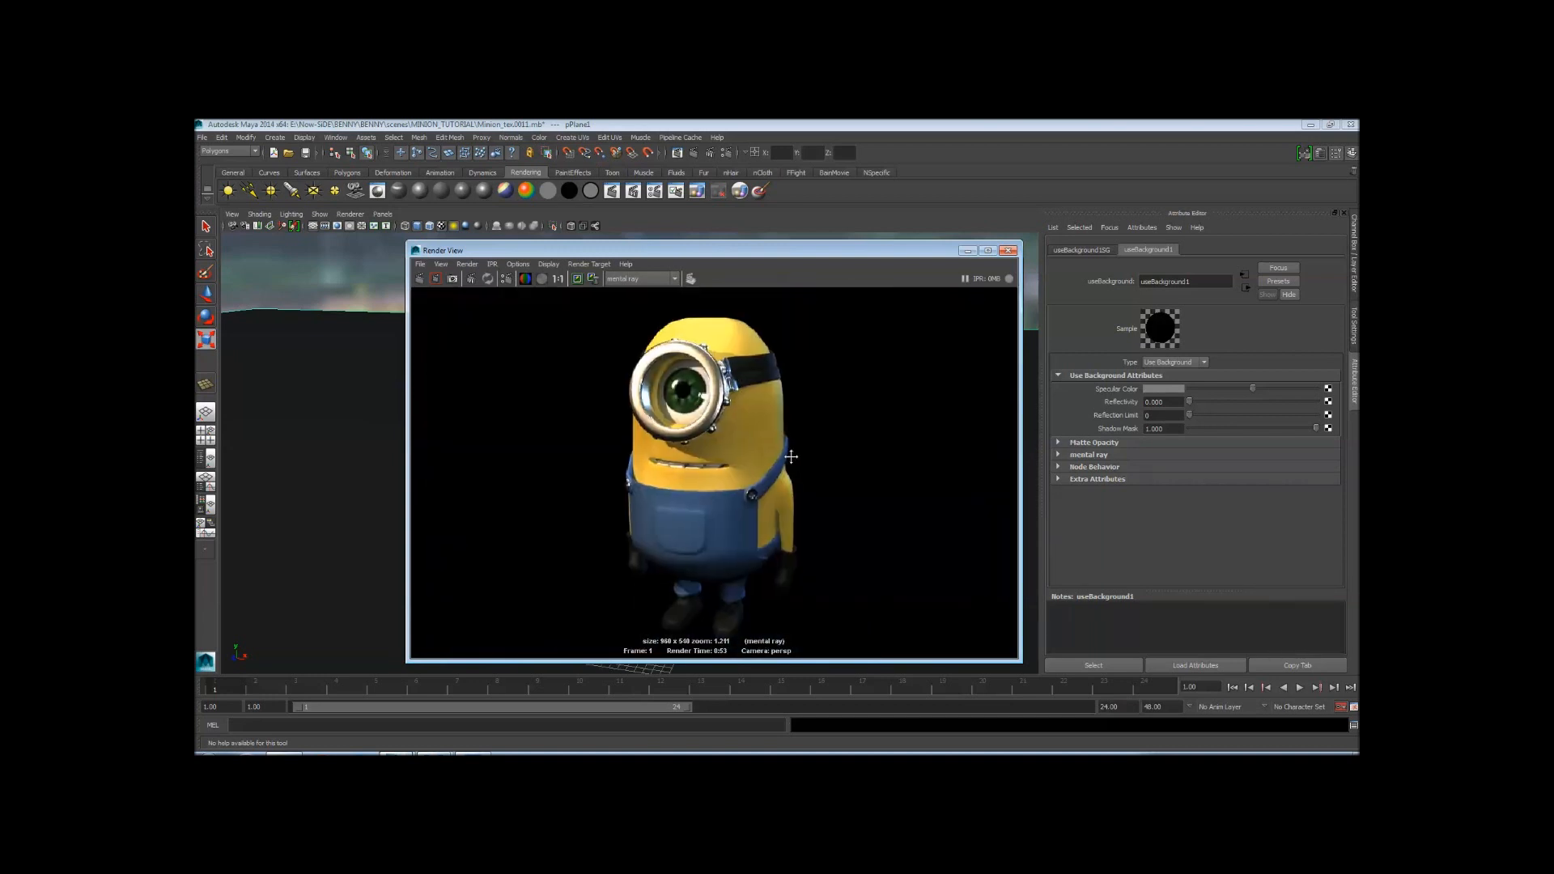
alt+right_drag(791, 457, 485, 426)
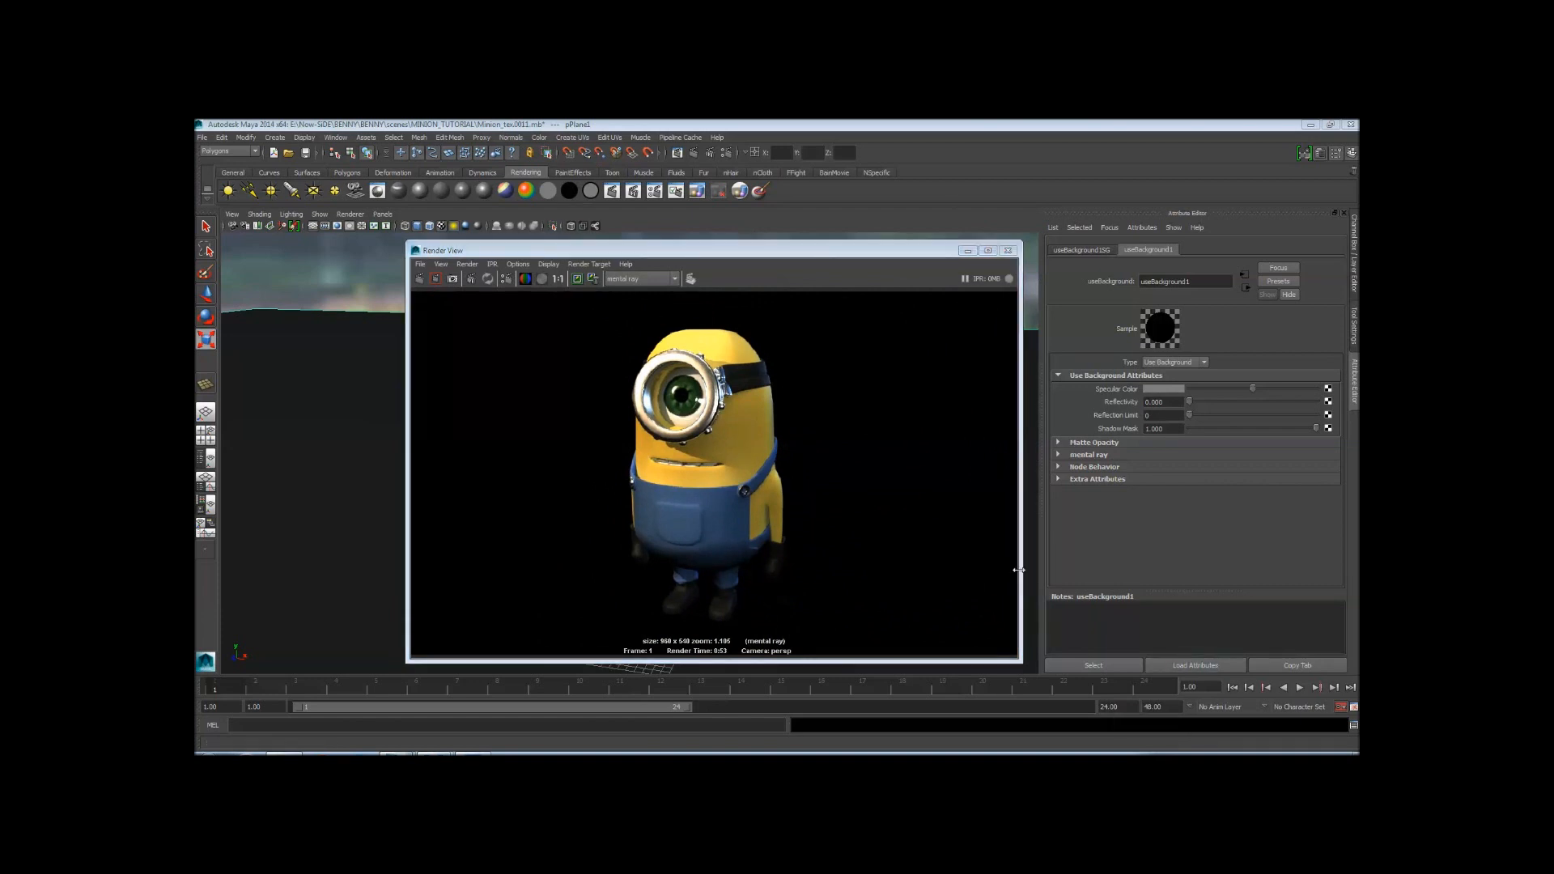
mouse_move(765, 254)
mouse_down()
mouse_move(610, 198)
mouse_move(464, 227)
mouse_move(823, 335)
mouse_move(794, 178)
mouse_move(786, 240)
mouse_move(773, 224)
mouse_move(795, 255)
mouse_up()
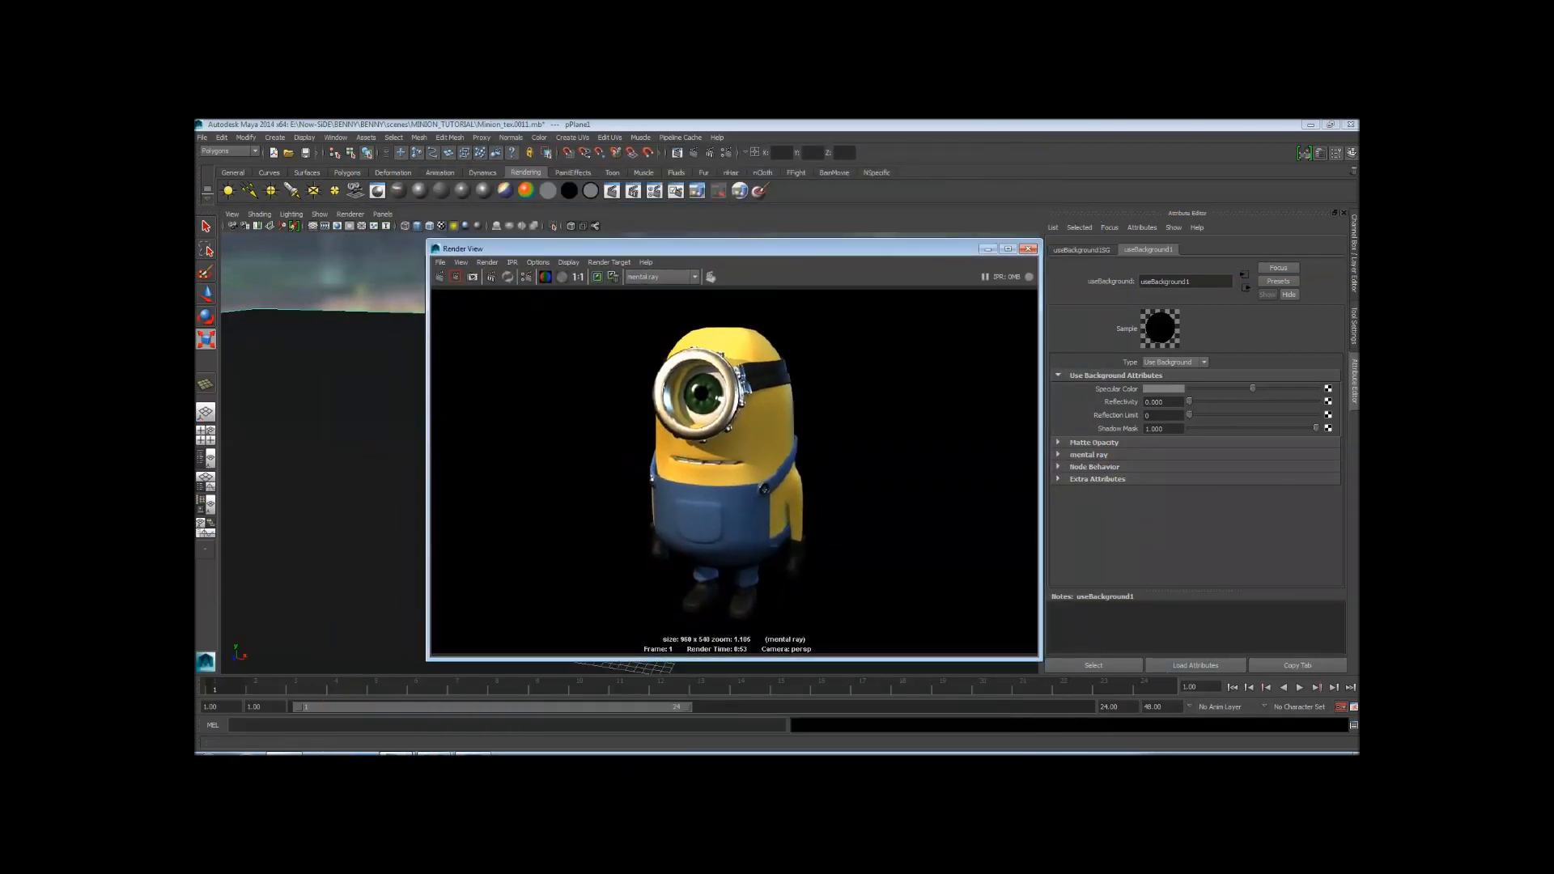
click(1231, 760)
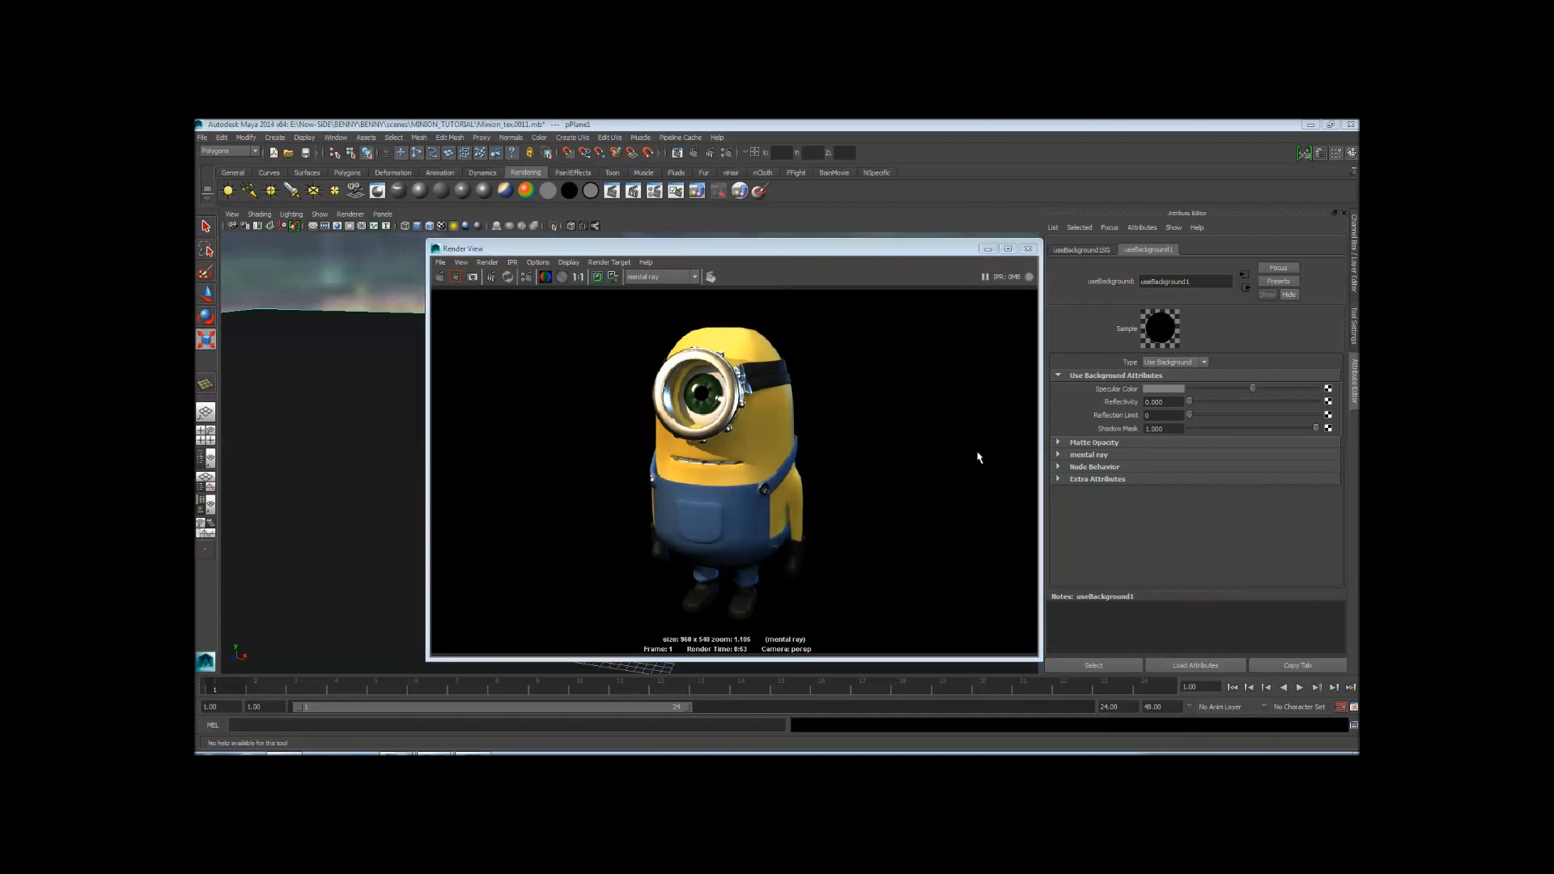
drag(780, 249, 649, 251)
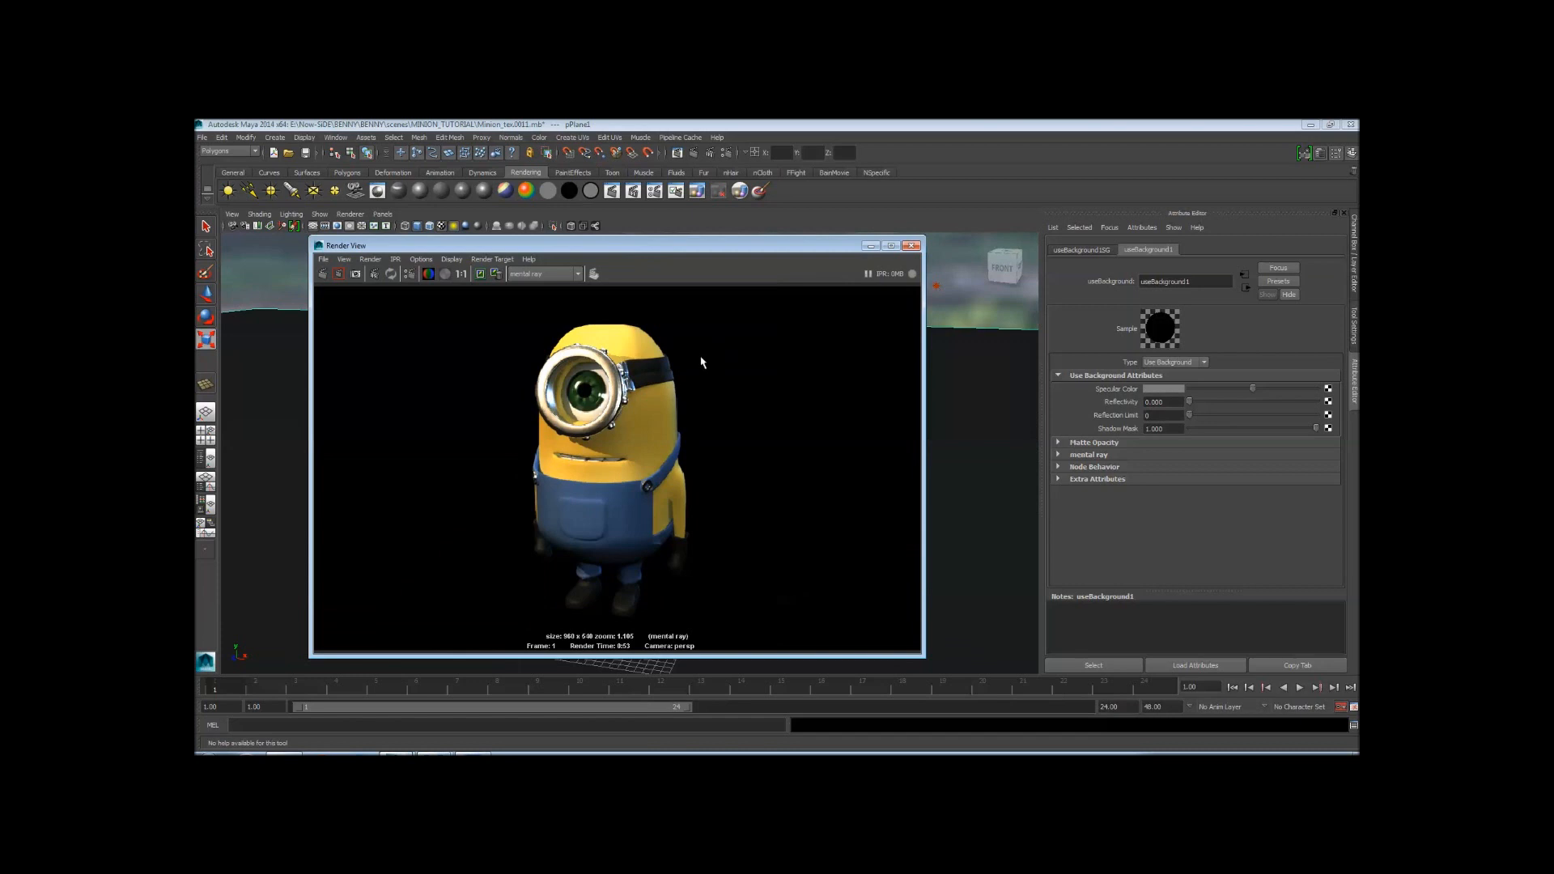
drag(641, 240, 729, 243)
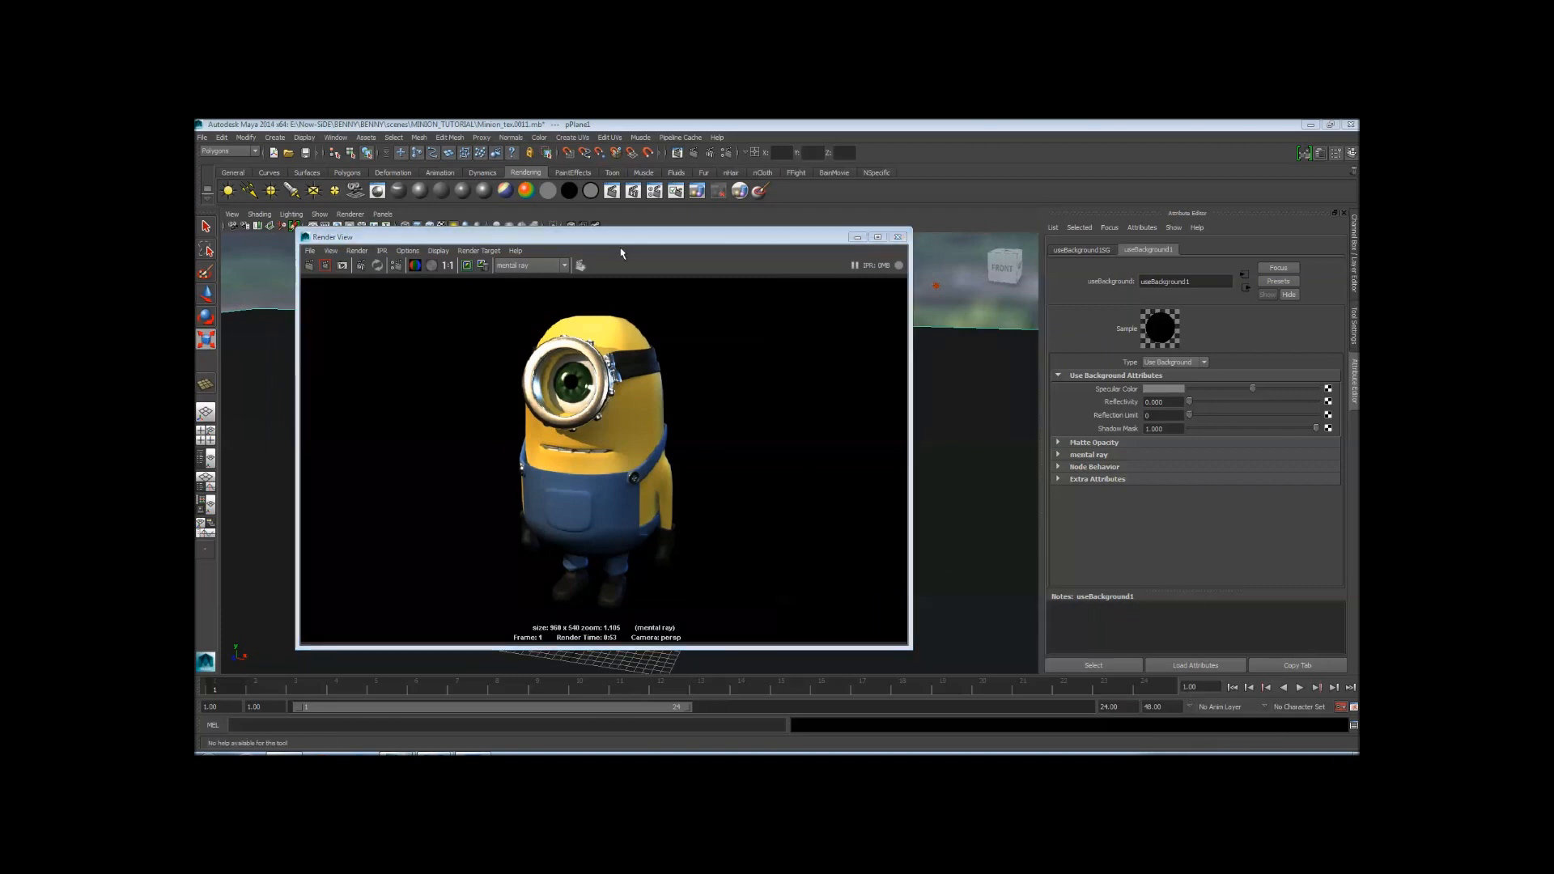
mouse_move(597, 237)
mouse_down()
mouse_move(620, 246)
mouse_move(943, 741)
mouse_move(593, 251)
mouse_move(620, 240)
mouse_move(521, 236)
mouse_move(701, 242)
mouse_move(499, 529)
mouse_move(628, 238)
mouse_move(694, 235)
mouse_move(618, 237)
mouse_up()
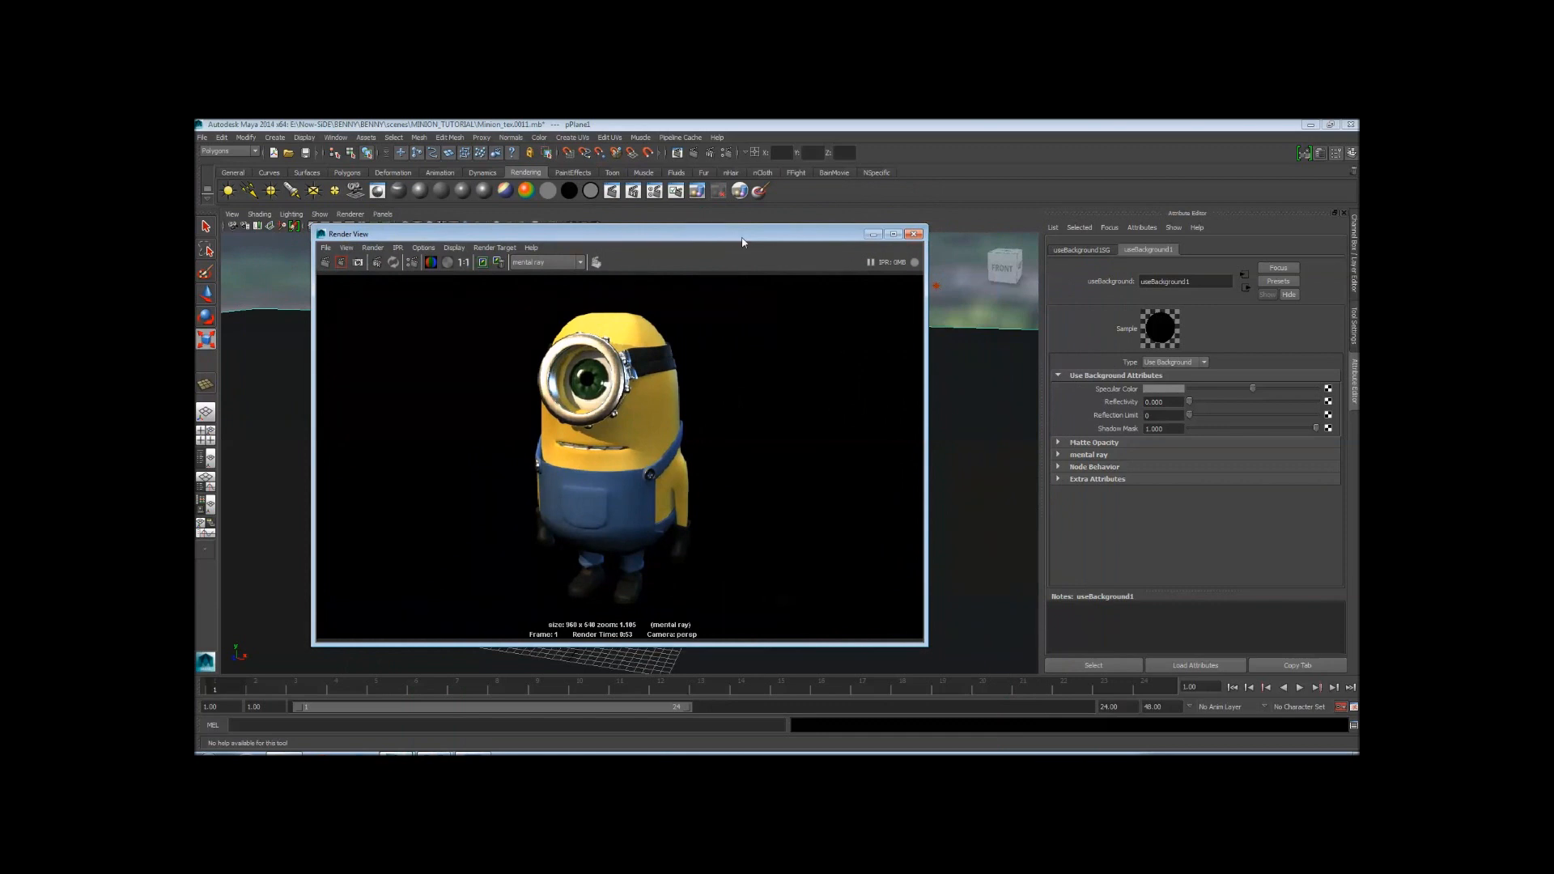
mouse_move(742, 241)
mouse_down()
mouse_move(629, 743)
mouse_move(871, 222)
mouse_move(646, 285)
mouse_move(908, 245)
mouse_move(698, 244)
mouse_move(768, 257)
mouse_up()
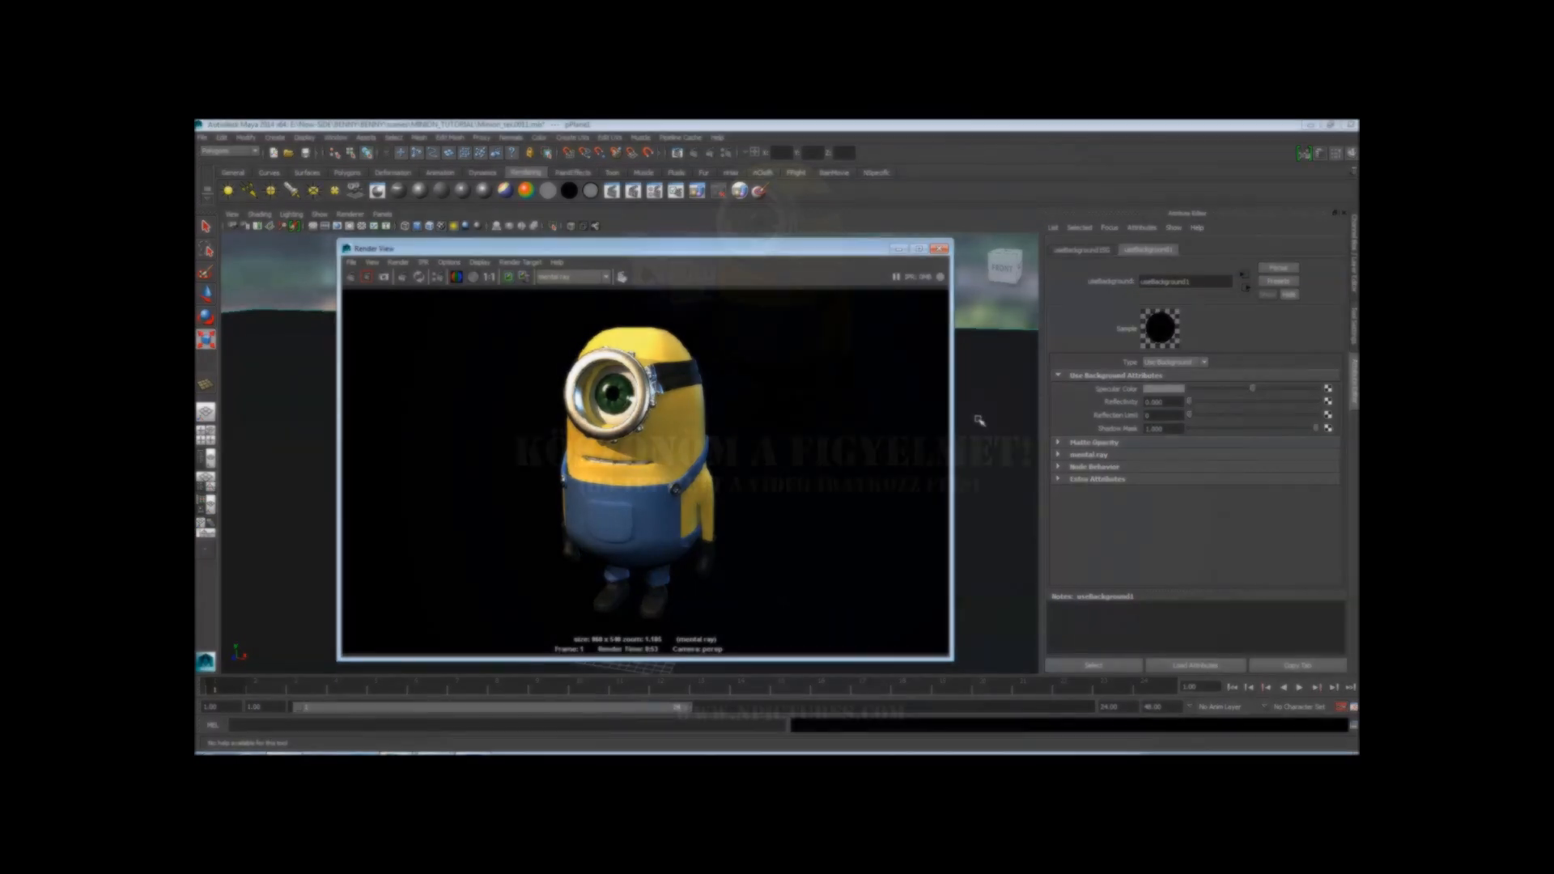